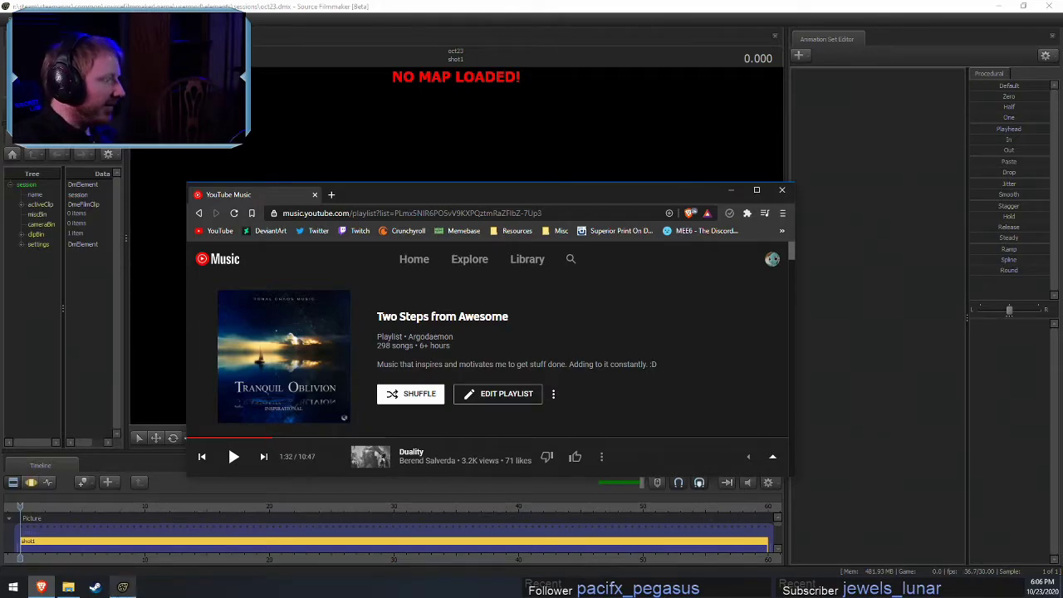
Open the Videos folder in File Explorer, play Clusterbuck.mp4 as an example, and close the player
click(68, 587)
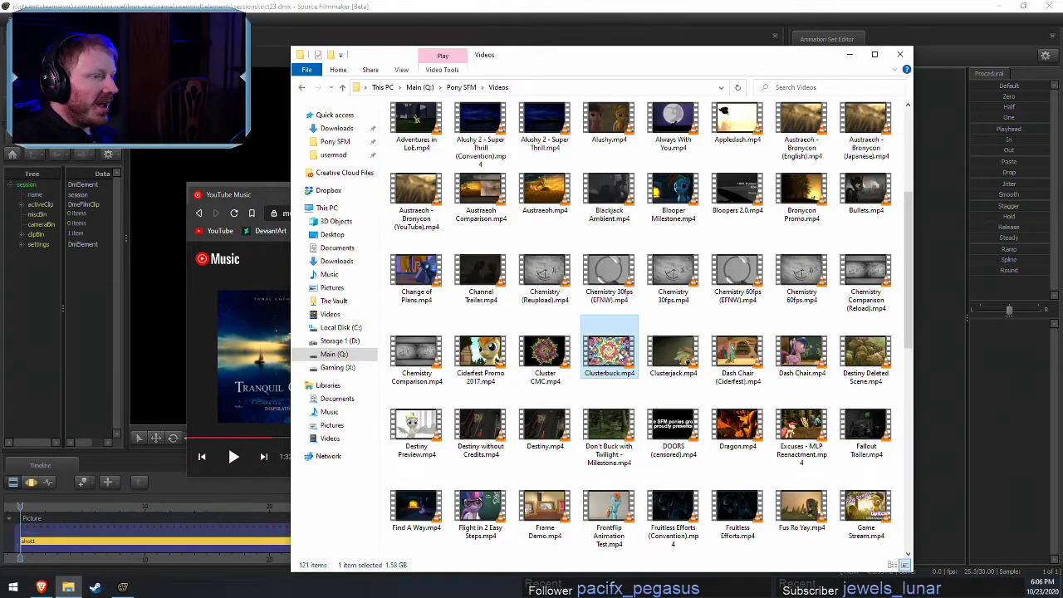
mouse_move(620, 354)
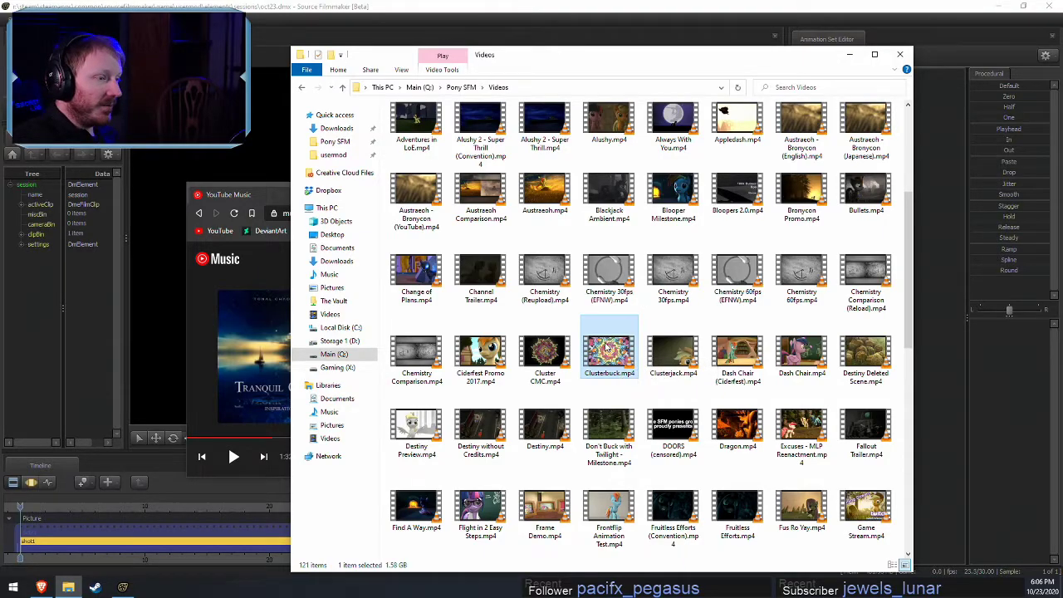
double_click(606, 346)
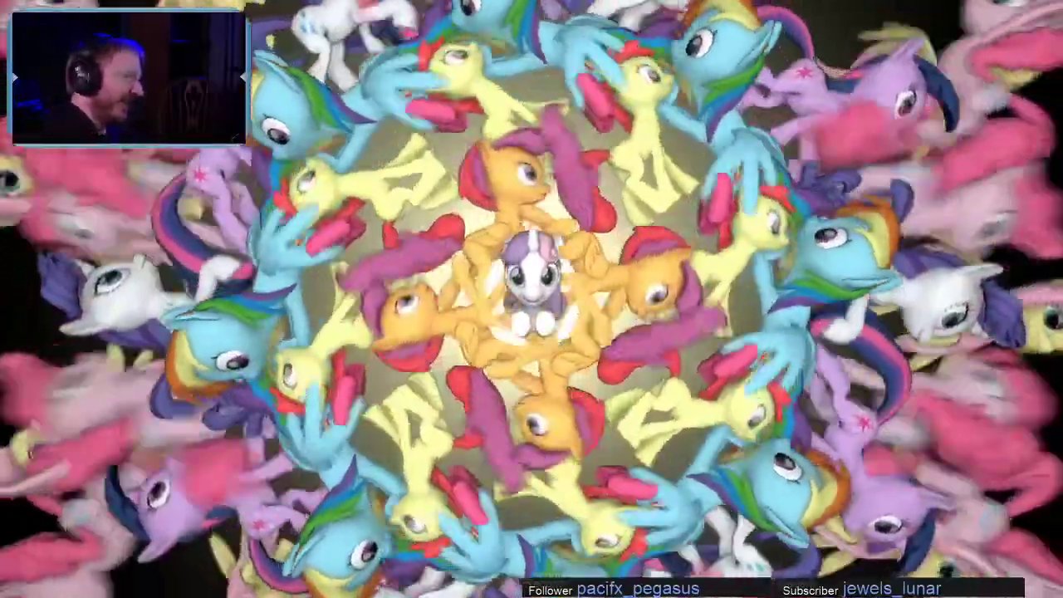
double_click(962, 236)
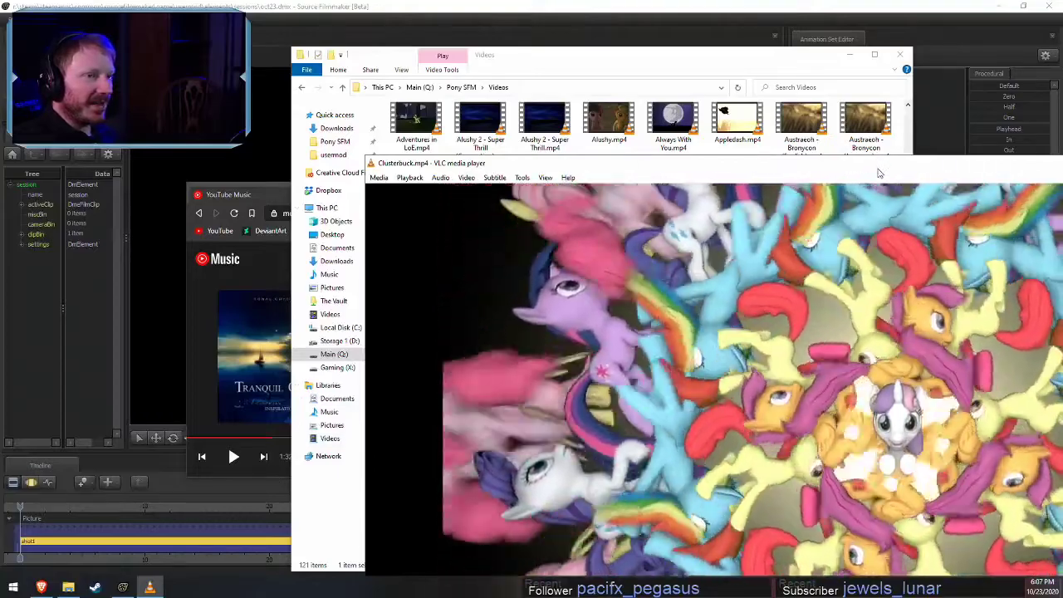
drag(984, 170, 484, 211)
click(907, 201)
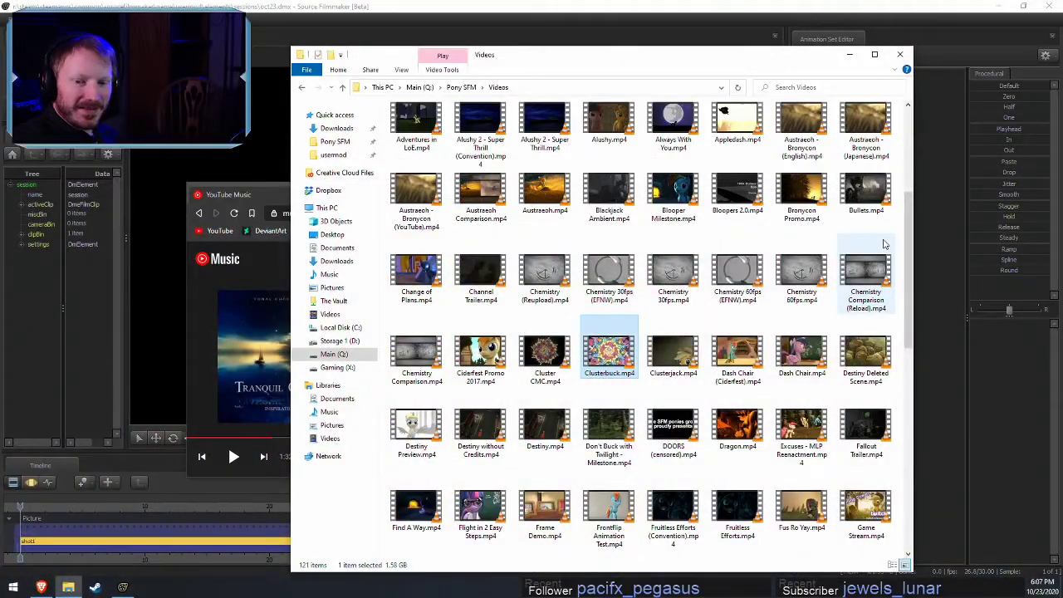
drag(722, 56, 833, 53)
Switch to the Brave browser, search for "youtube bitrate" in a new tab, and open YouTube Help's recommended upload encoding settings article
click(367, 191)
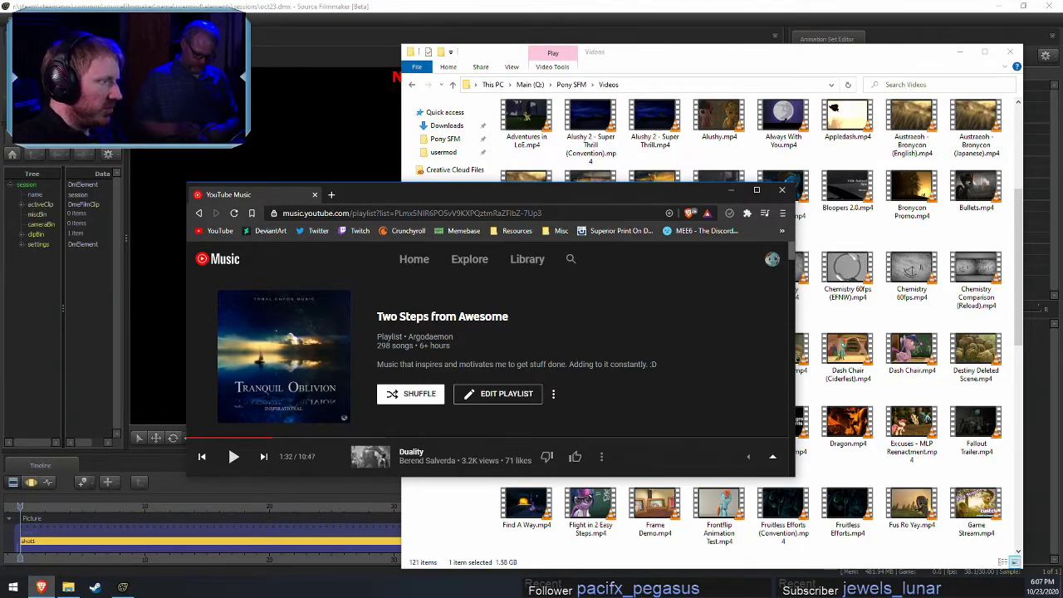
click(40, 587)
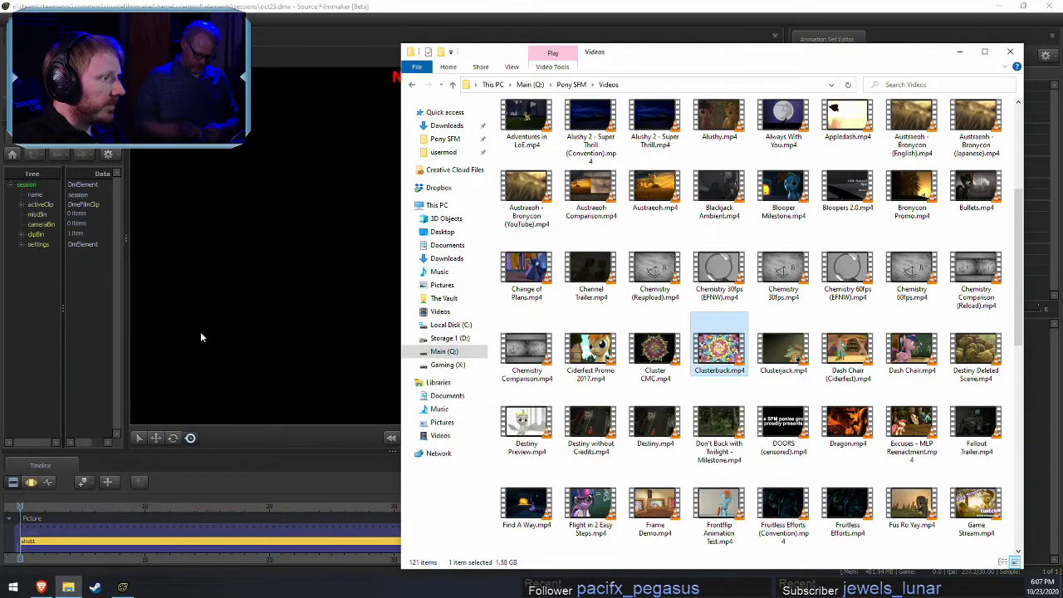
click(48, 589)
click(329, 194)
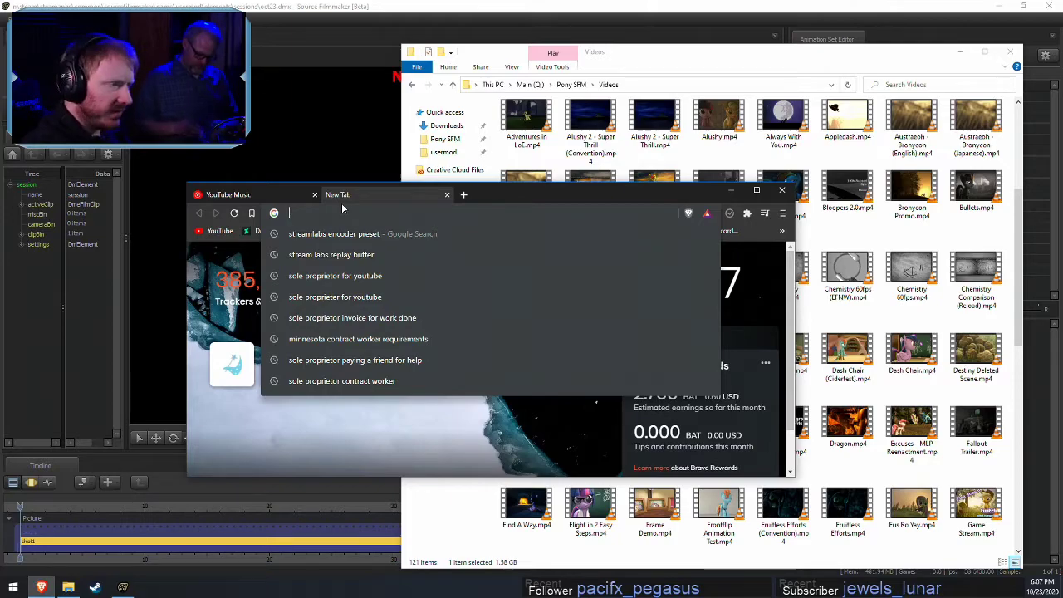
text(yout)
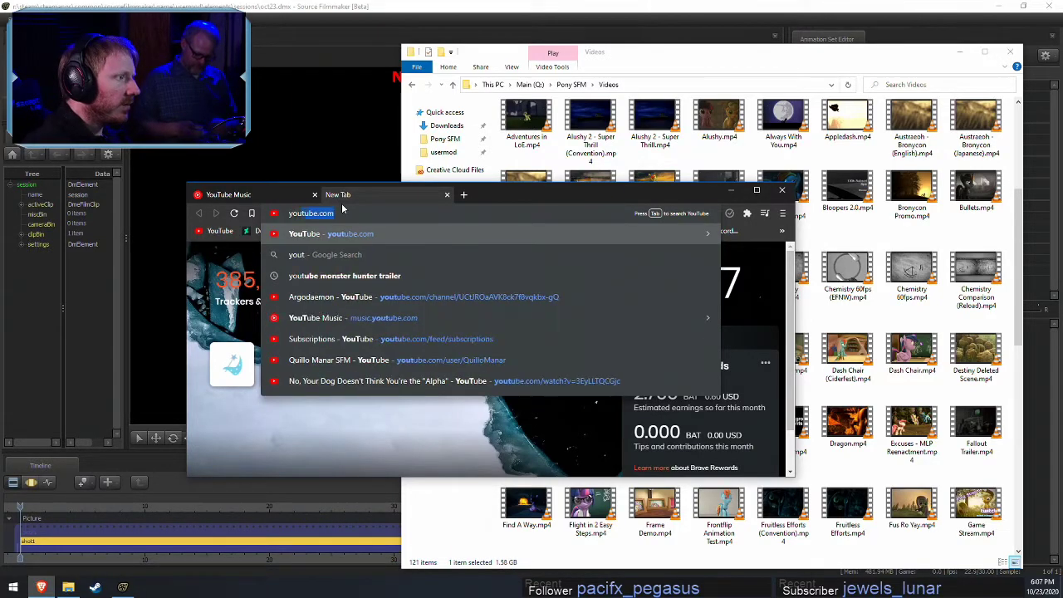
text(ube bitrate)
key(Return)
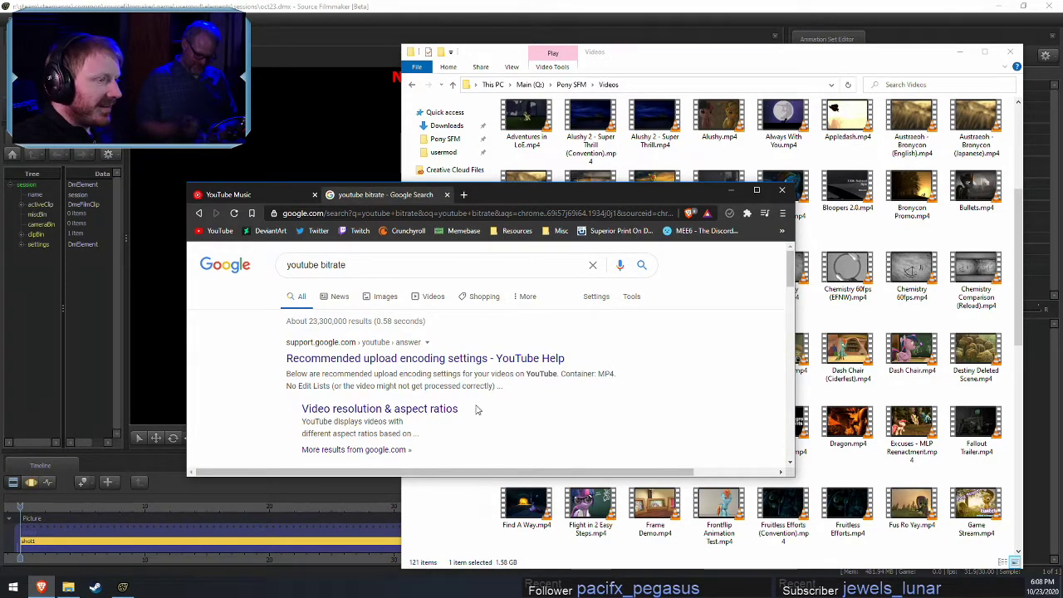
click(421, 366)
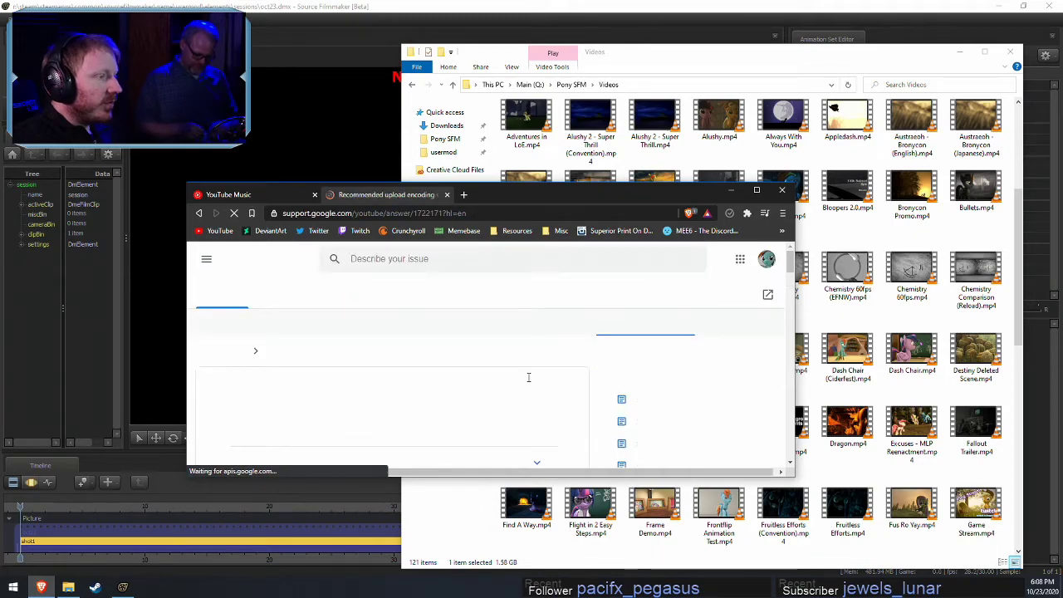
Look through the article's container and bitrate sections to find the recommended video bitrates for SDR uploads
scroll(515, 391, down, 1)
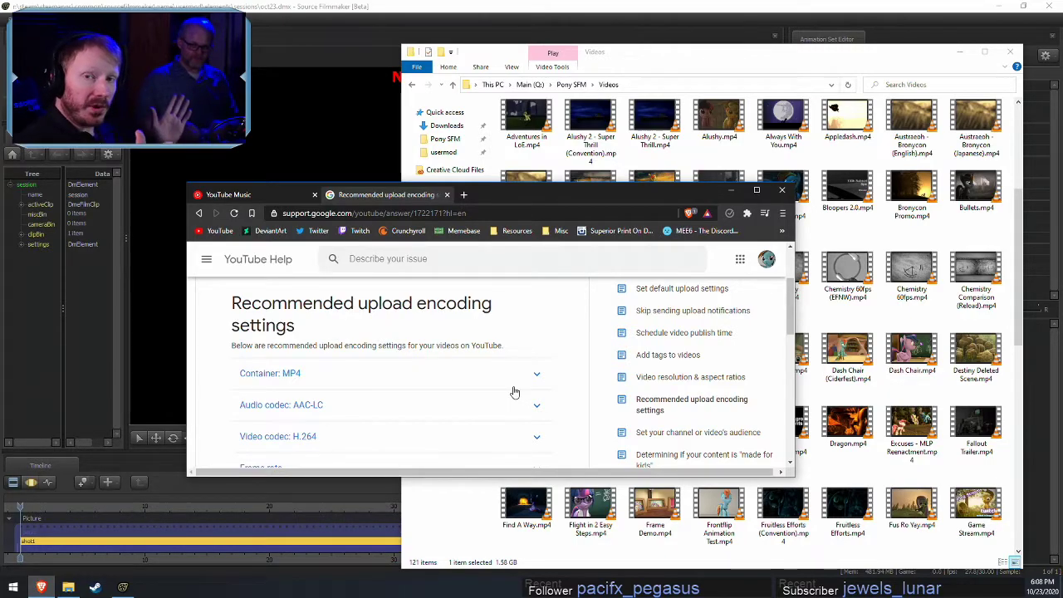
scroll(408, 381, down, 10)
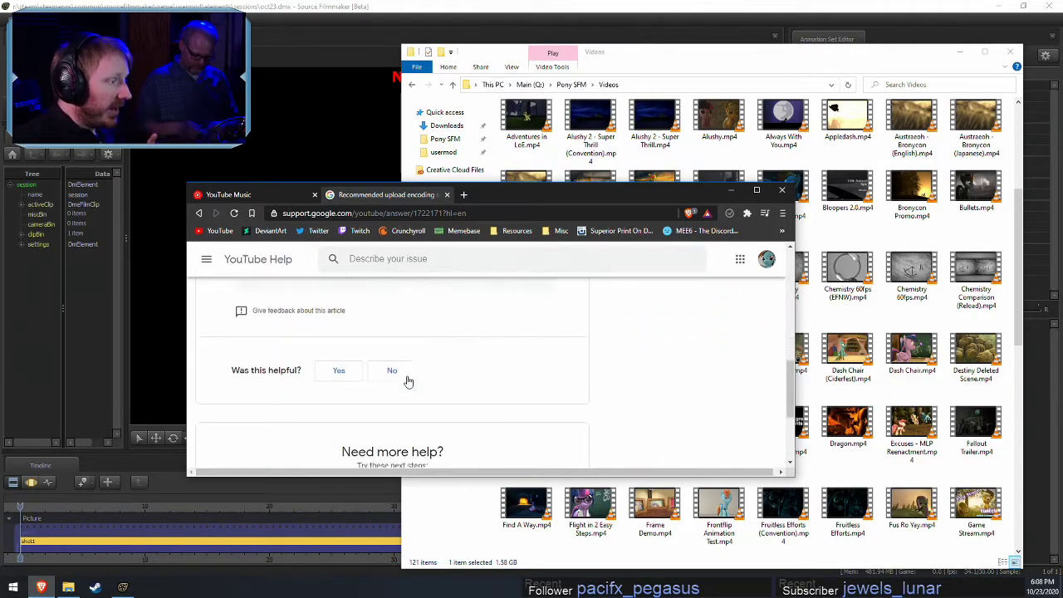
scroll(408, 381, up, 10)
click(277, 375)
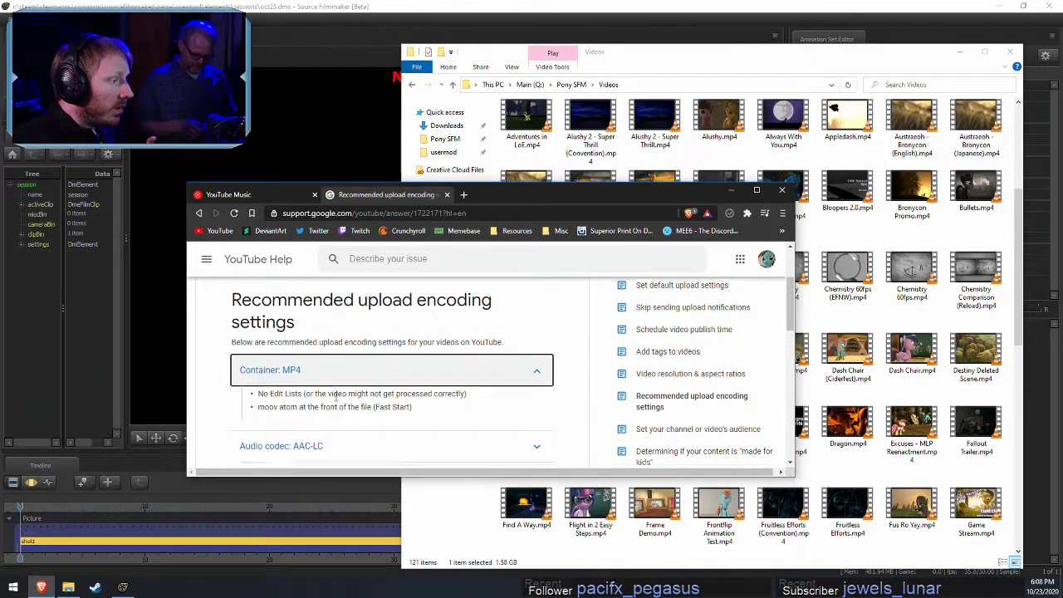
scroll(335, 397, down, 2)
click(277, 381)
scroll(426, 407, down, 2)
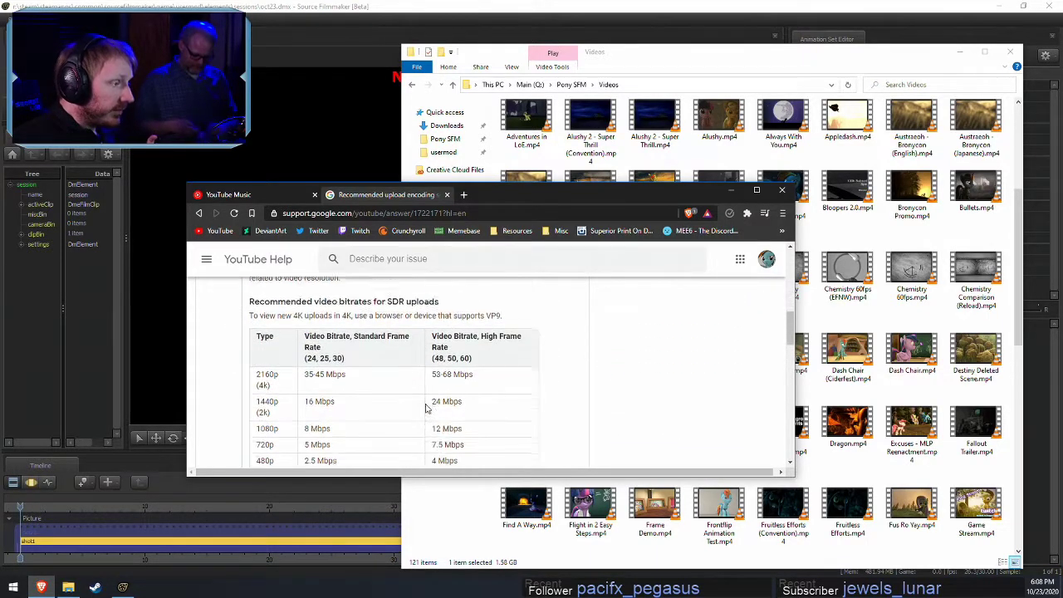
scroll(426, 407, down, 1)
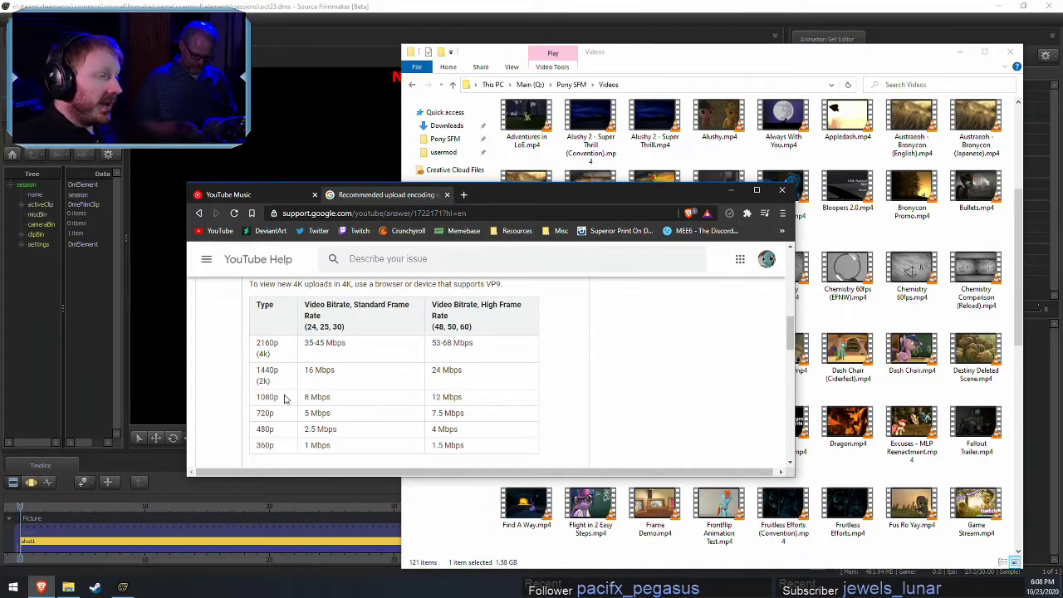
Compare the recommended bitrates for 1080p and 2160p video, close the article, and minimize the browser
drag(279, 400, 454, 396)
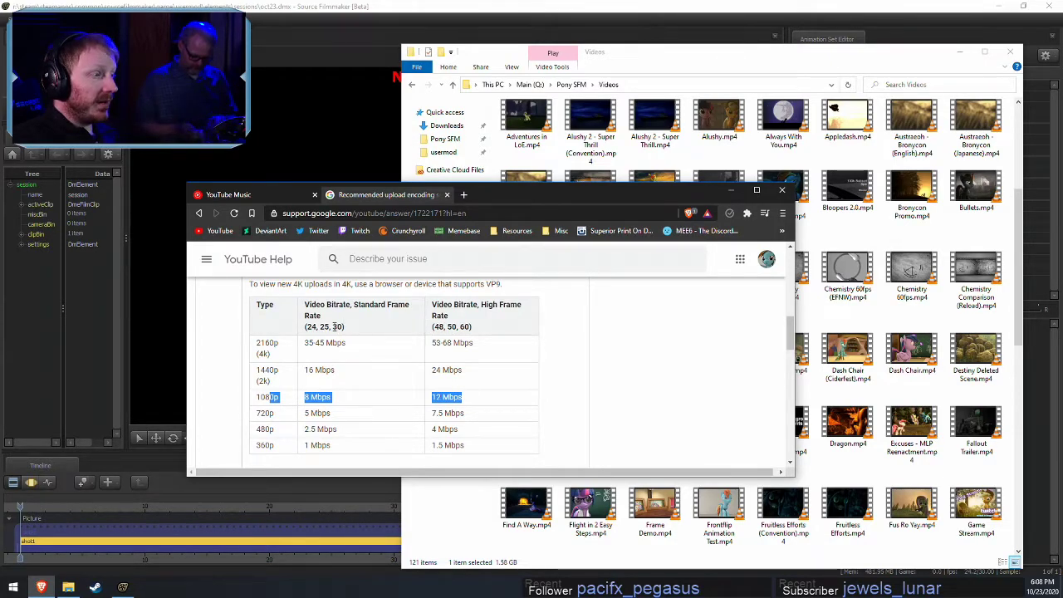
drag(344, 326, 332, 326)
click(312, 397)
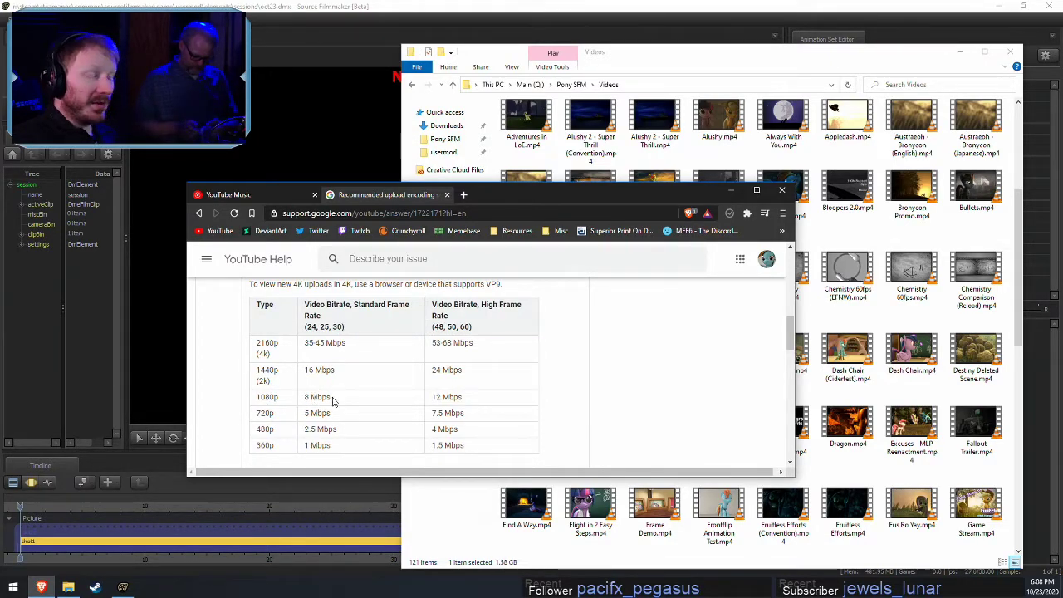
drag(280, 351, 375, 352)
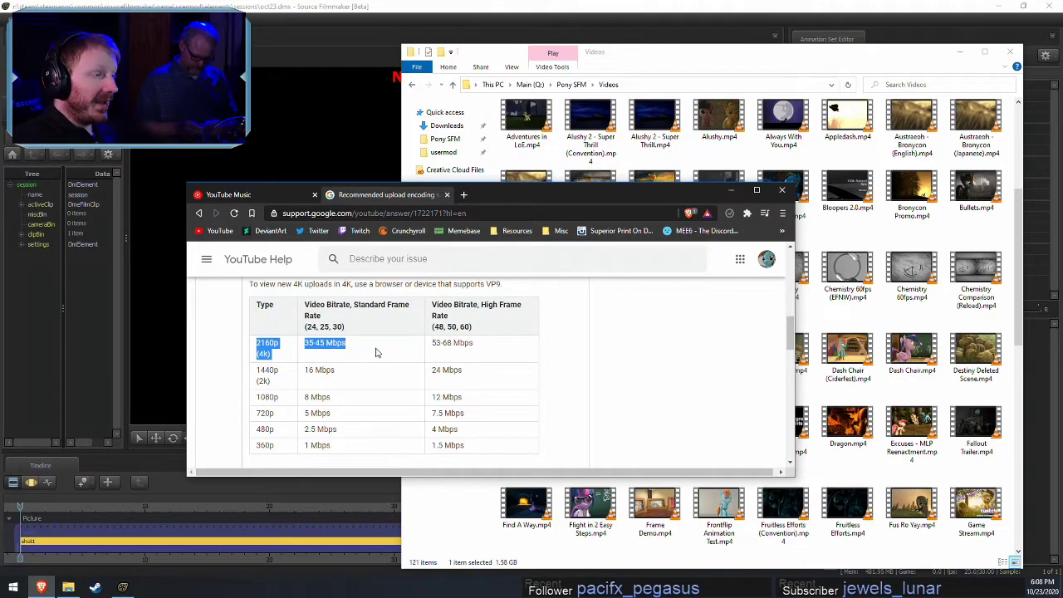
click(378, 354)
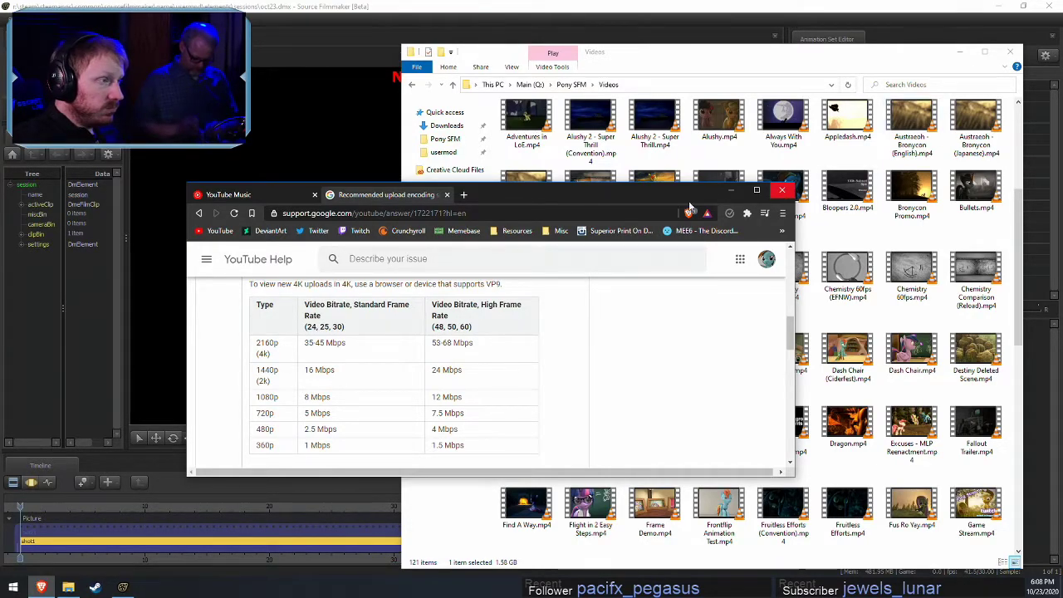
click(447, 194)
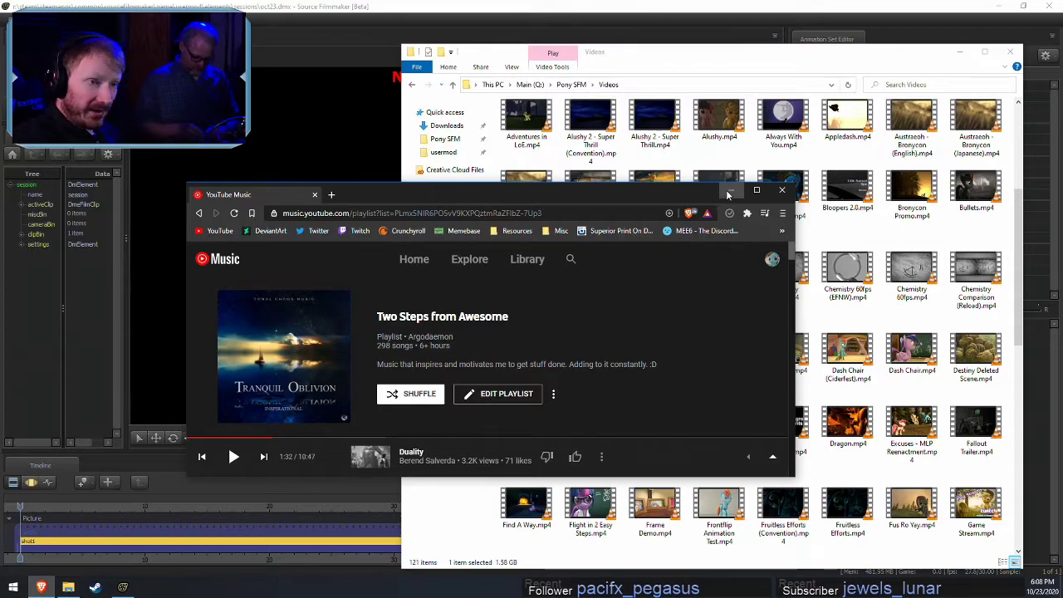
click(731, 190)
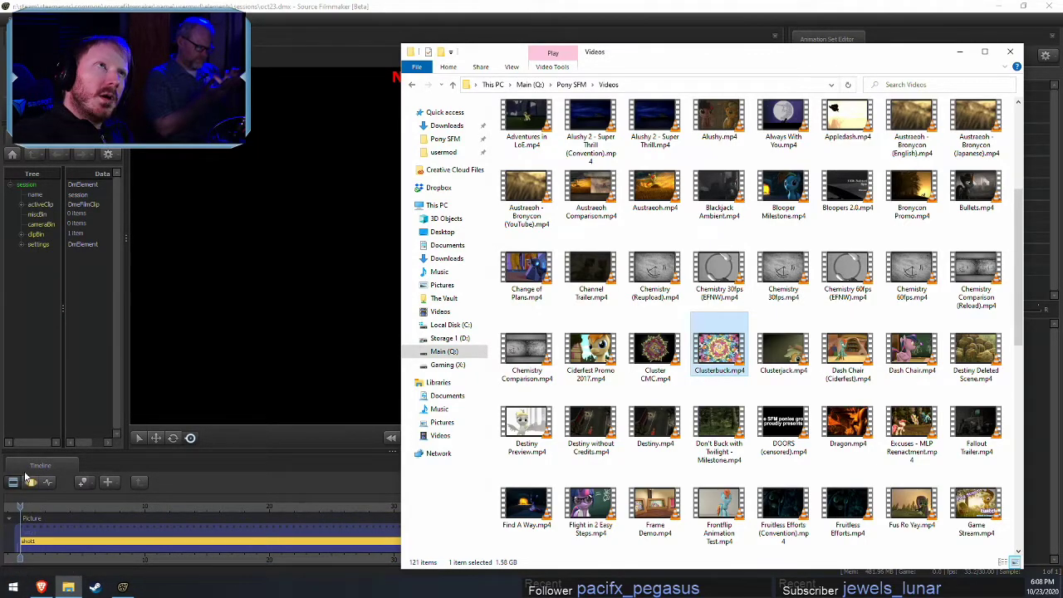
Return to Source Filmmaker and enlarge the Timeline to show its Sound and Overlay tracks
click(13, 587)
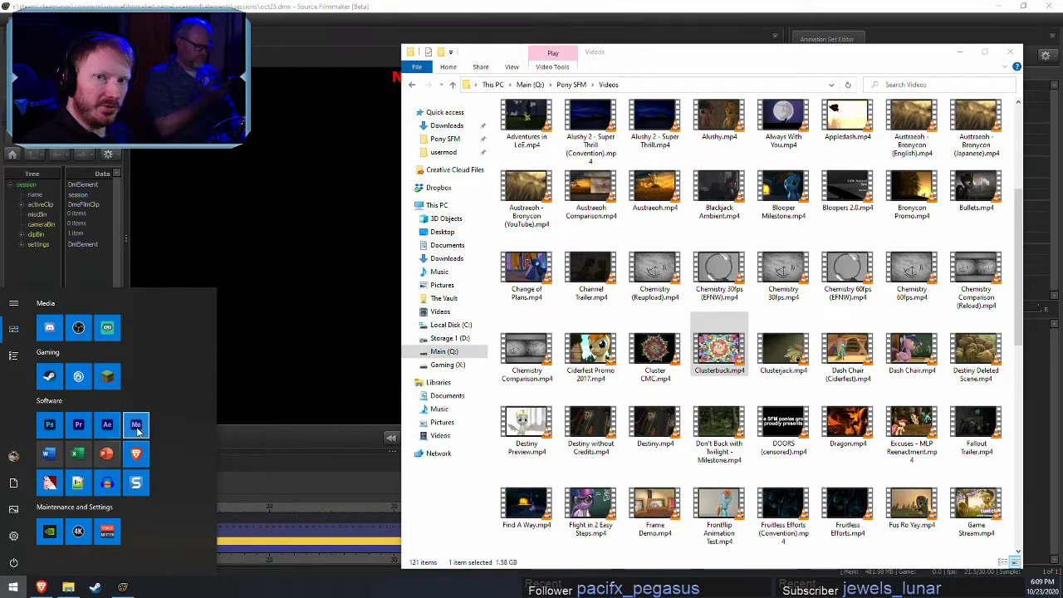
click(393, 361)
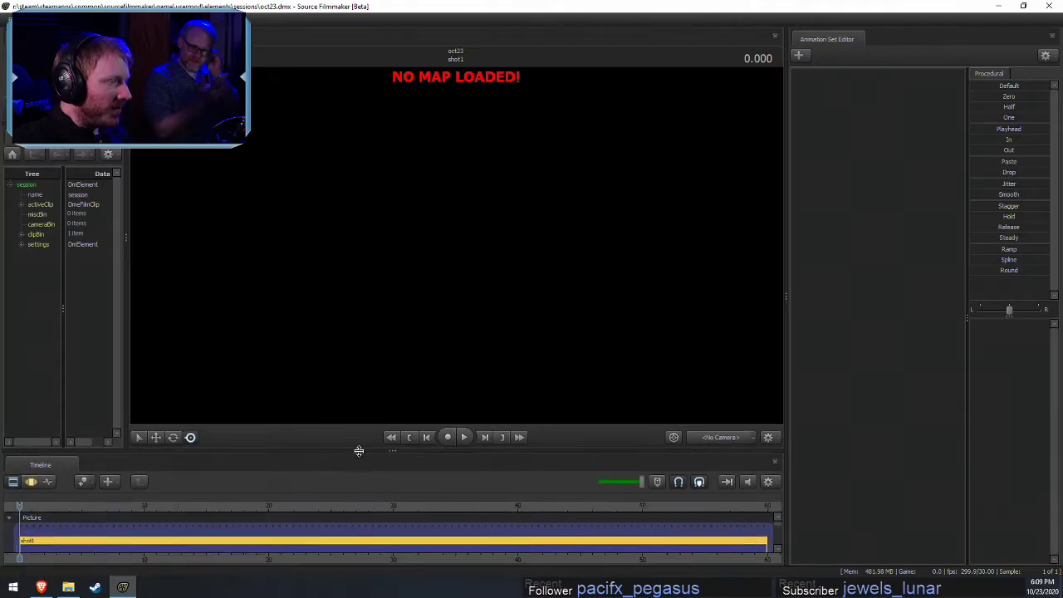
drag(358, 451, 356, 314)
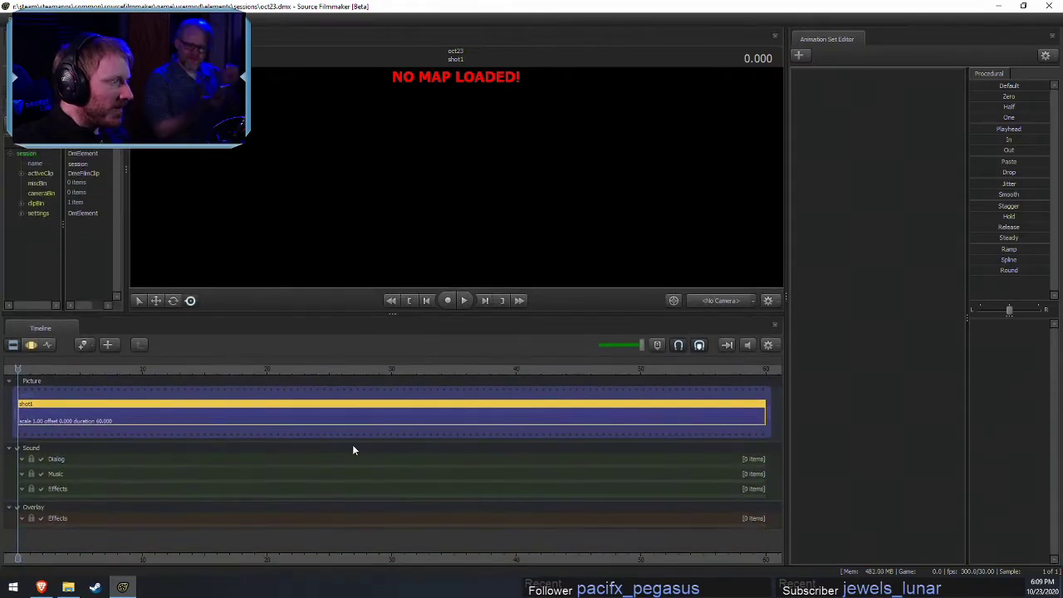
right_click(73, 457)
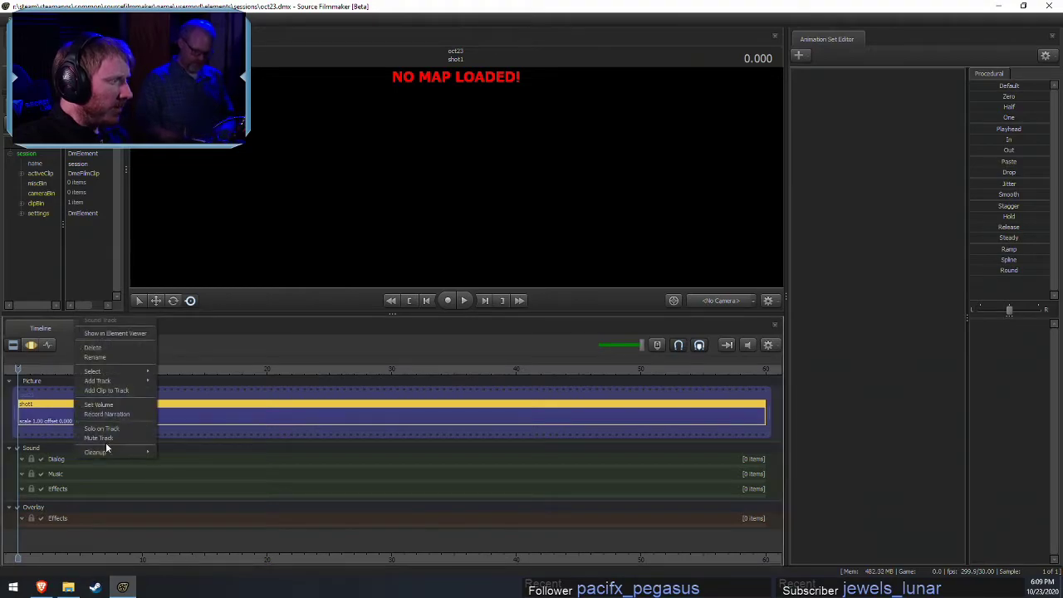
click(124, 386)
click(696, 475)
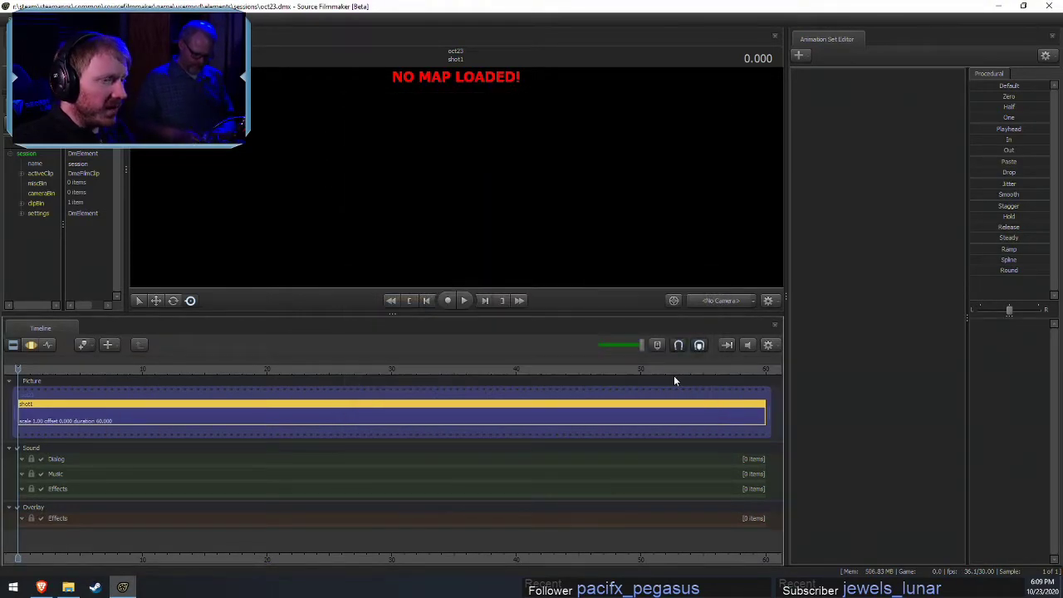
drag(643, 344, 640, 346)
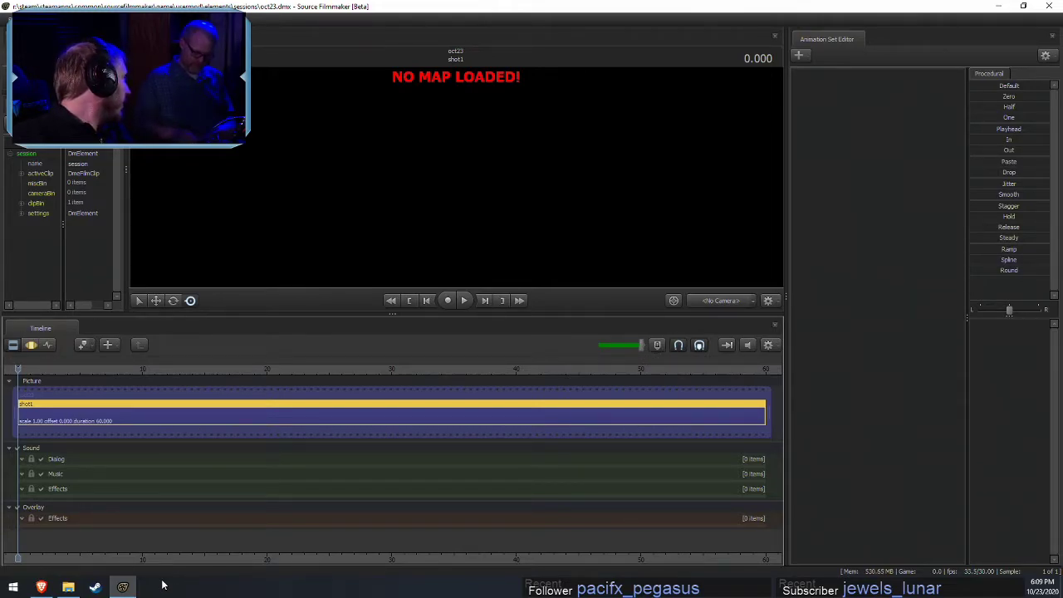
click(40, 587)
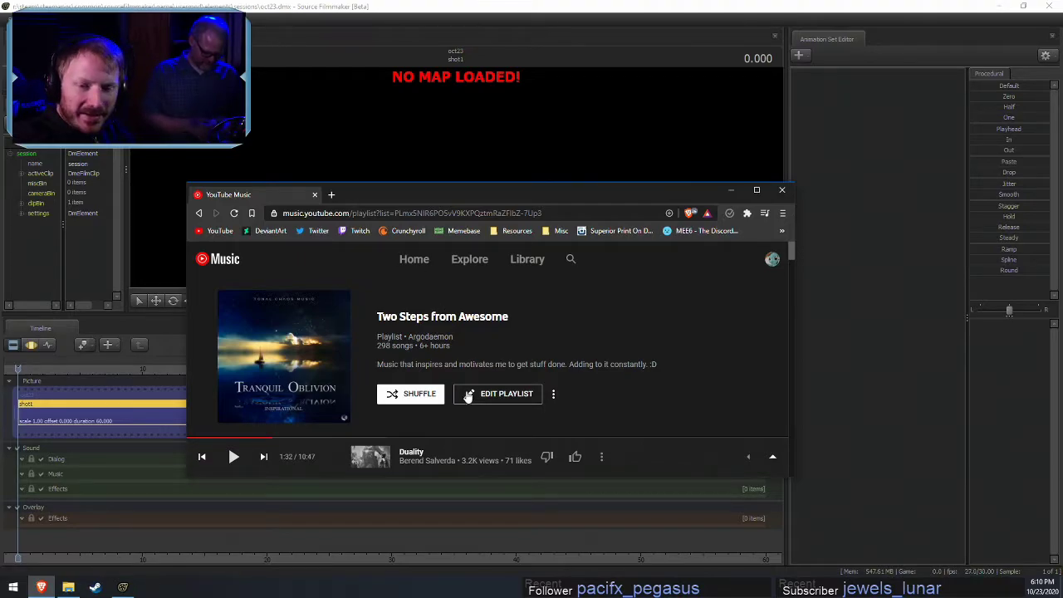
click(215, 482)
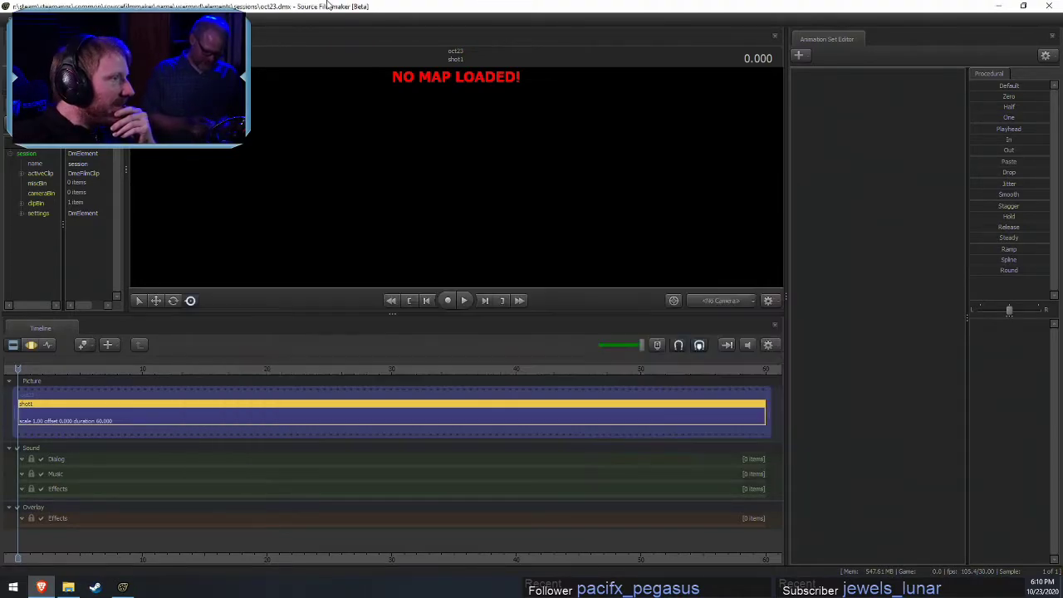
Try to add a clip to the Dialog sound track by filtering the WAV sound files for "sp"
right_click(221, 474)
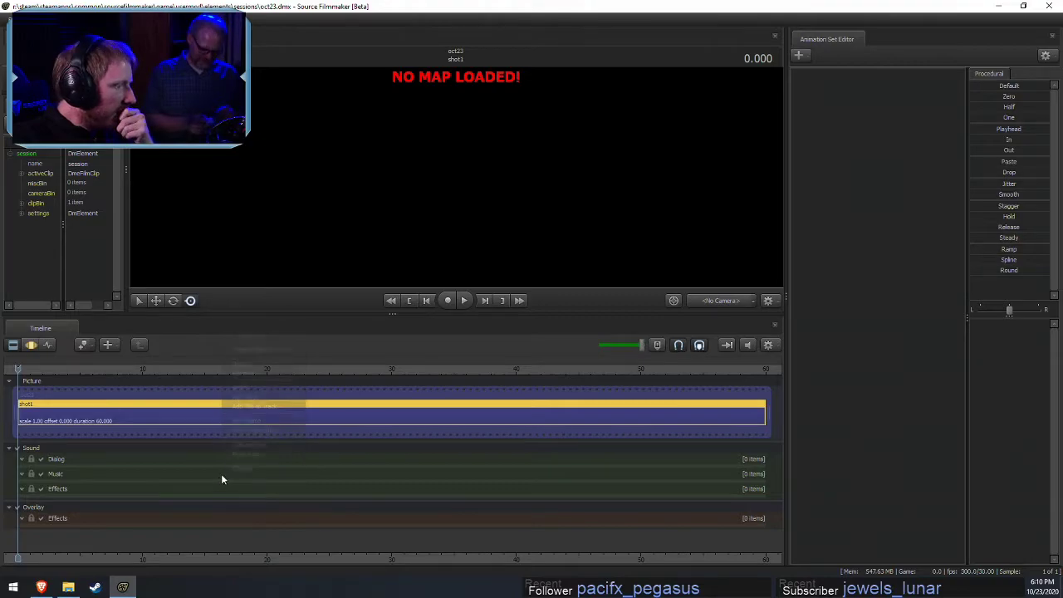
right_click(197, 458)
click(248, 394)
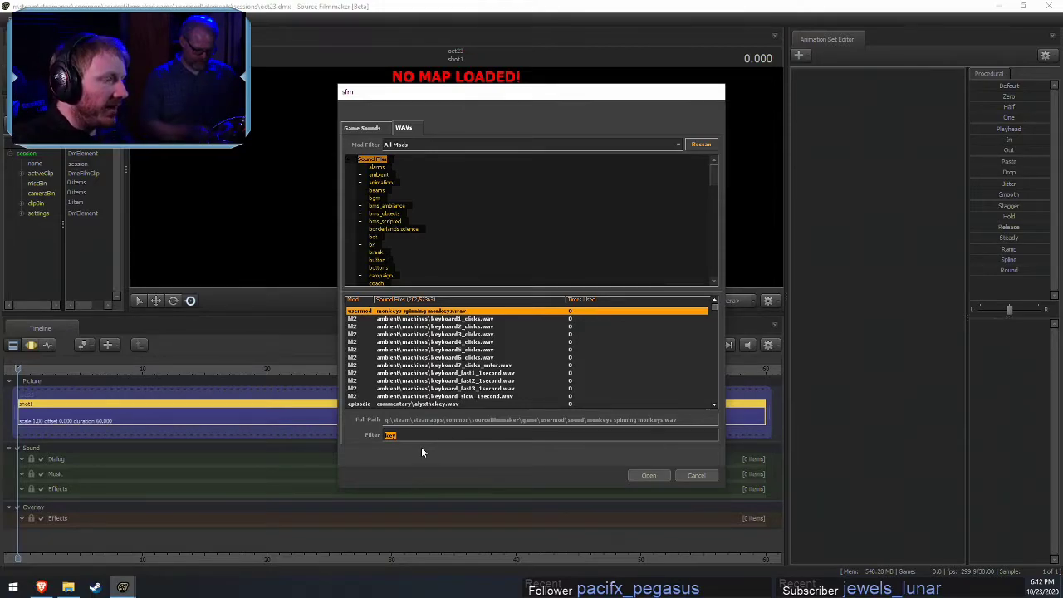
scroll(453, 352, down, 3)
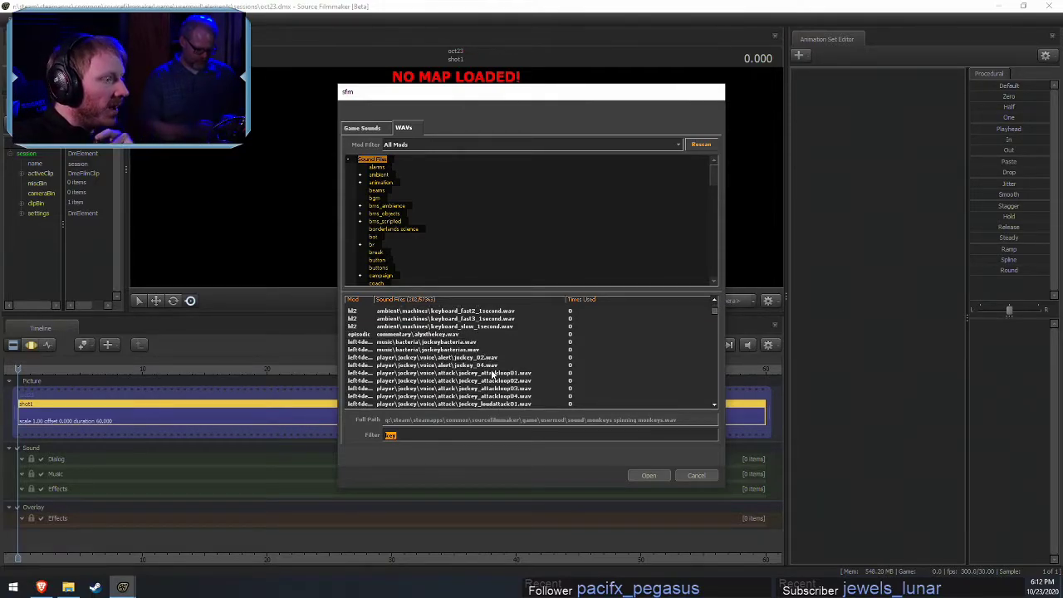
text(sp)
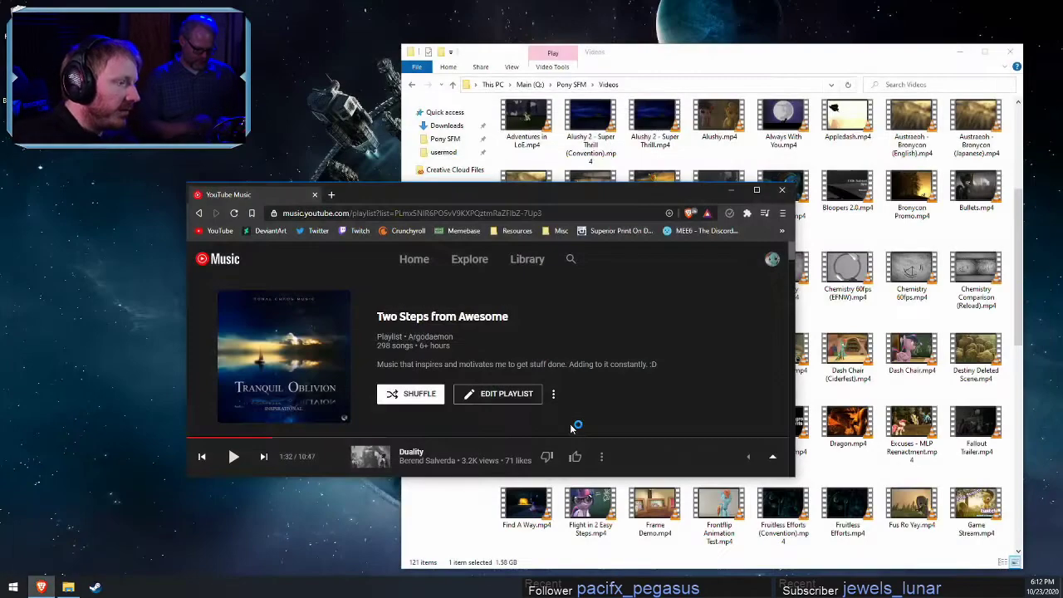
Relaunch Source Filmmaker from Steam and reopen the recent session oct23.dmx
right_click(94, 588)
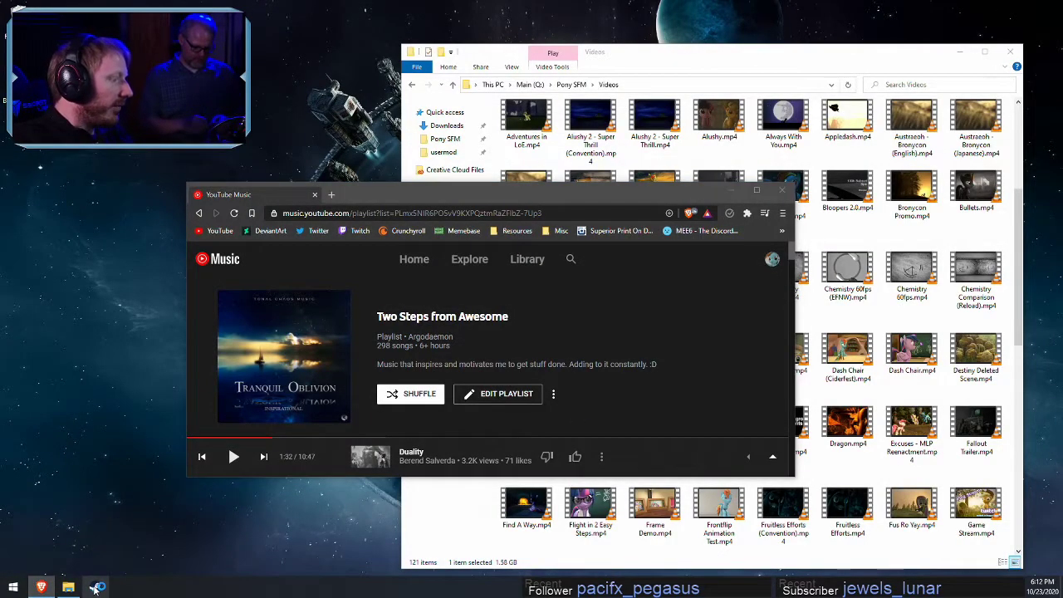
click(74, 297)
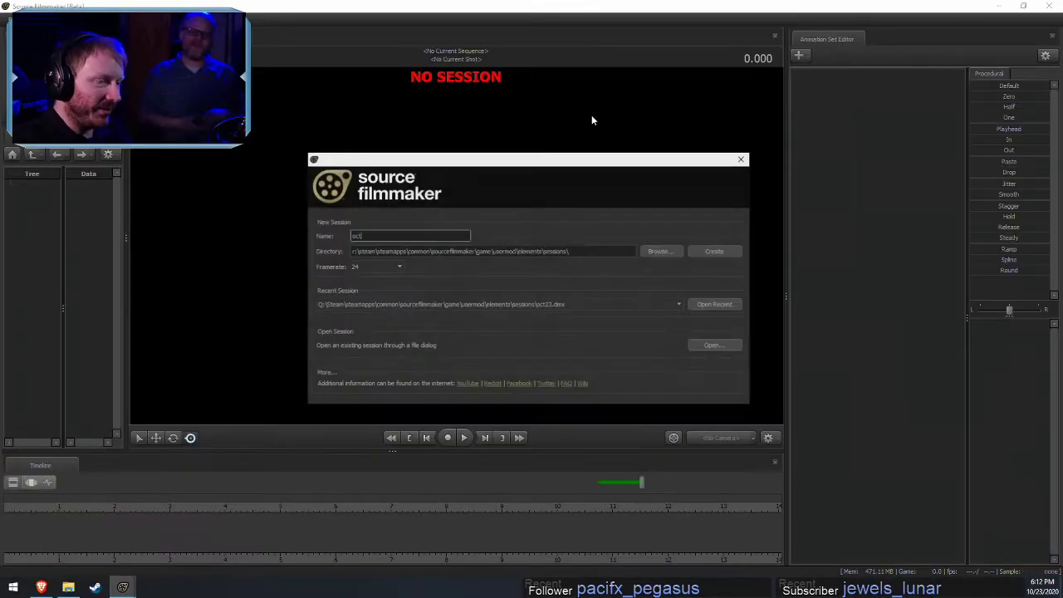
click(713, 304)
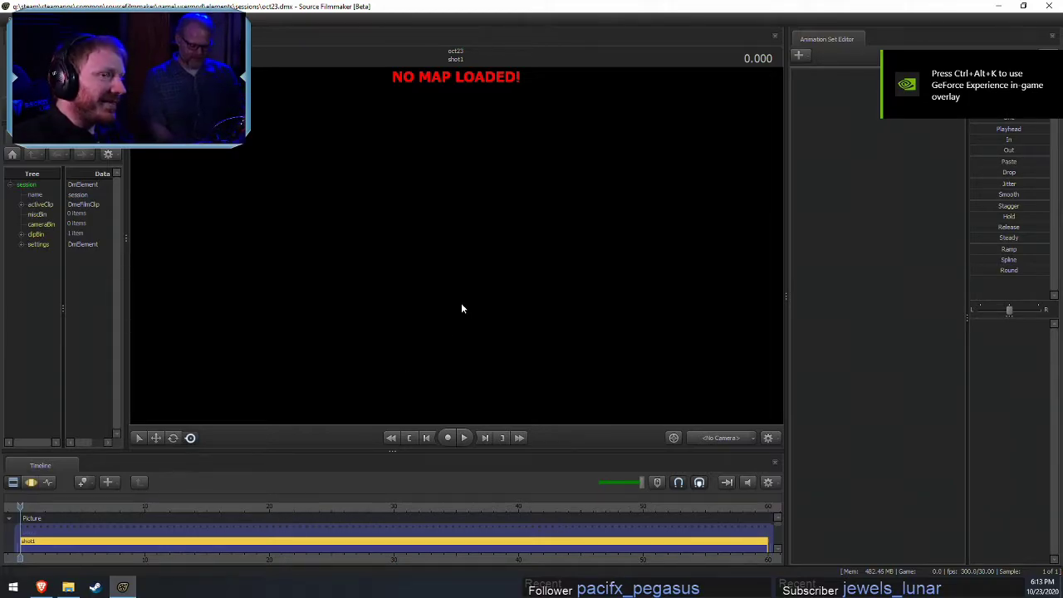
Open the sound picker for adding a clip to the Dialog track and filter the WAV files for "unicorn"
right_click(469, 225)
drag(778, 529, 776, 541)
right_click(64, 516)
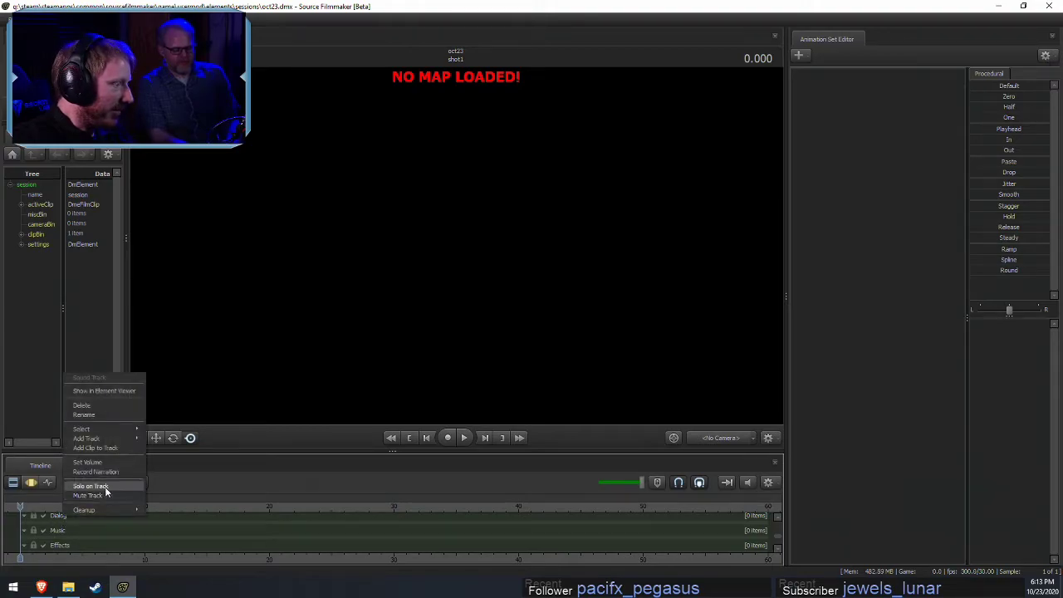
click(100, 449)
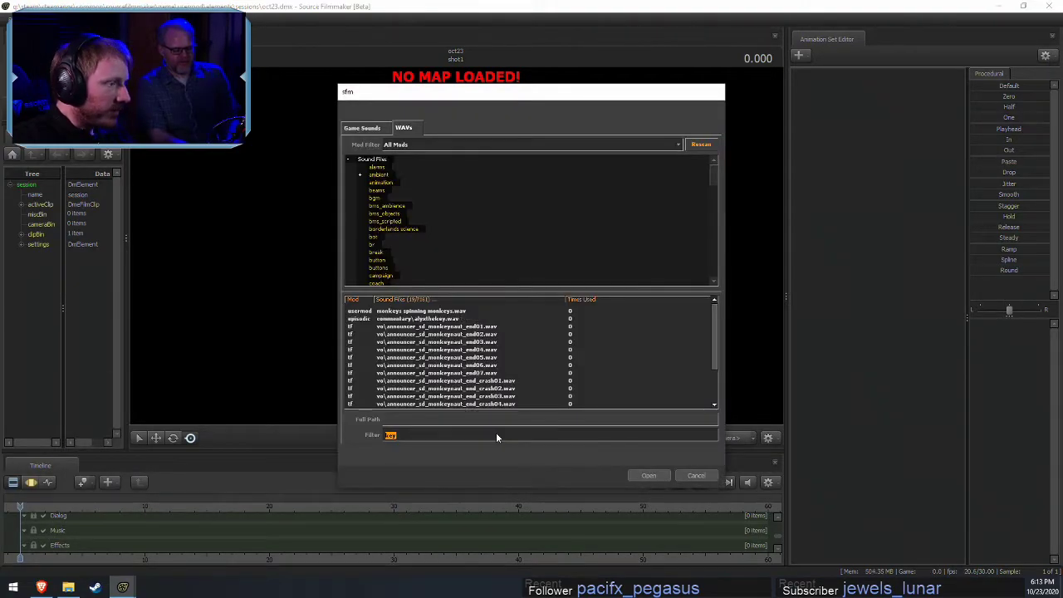
text(corn)
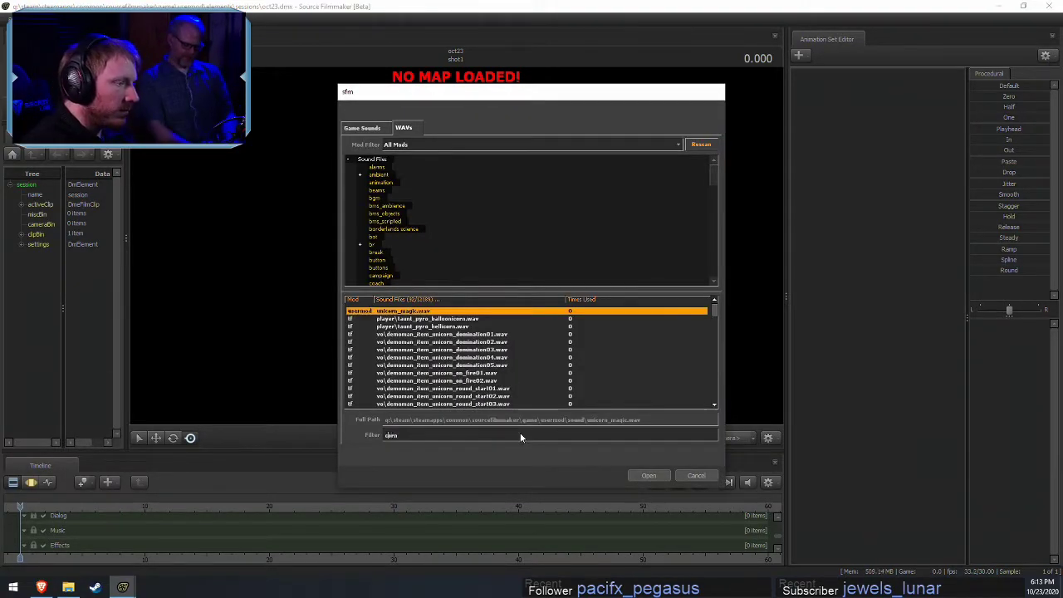
key(Home)
text(uni)
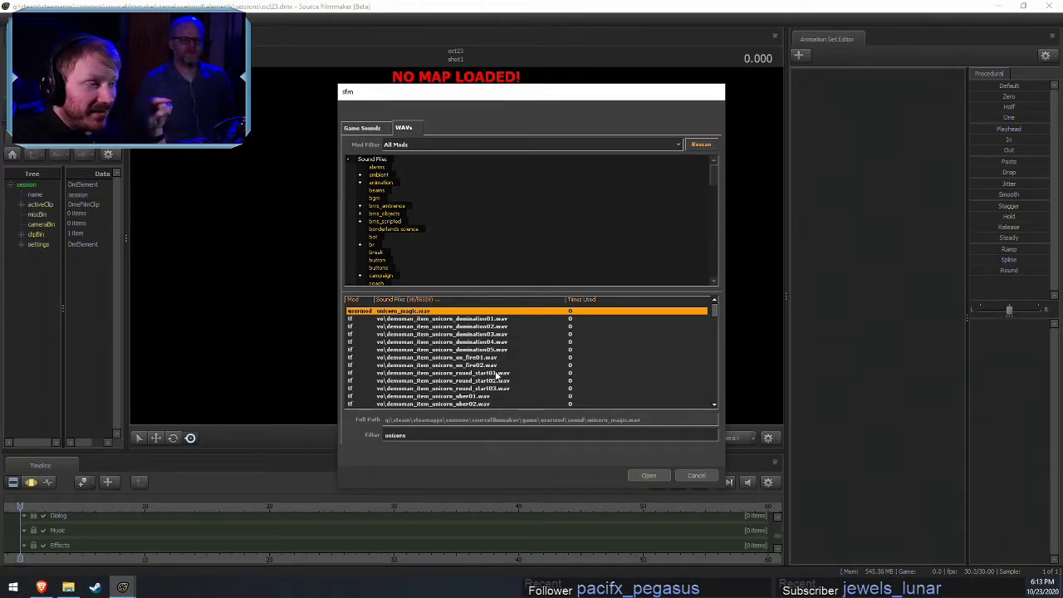
Browse and preview the unicorn voice lines, including demoman domination04, heavy round_start01 and soldier domination03, and cancel the sound picker
click(498, 342)
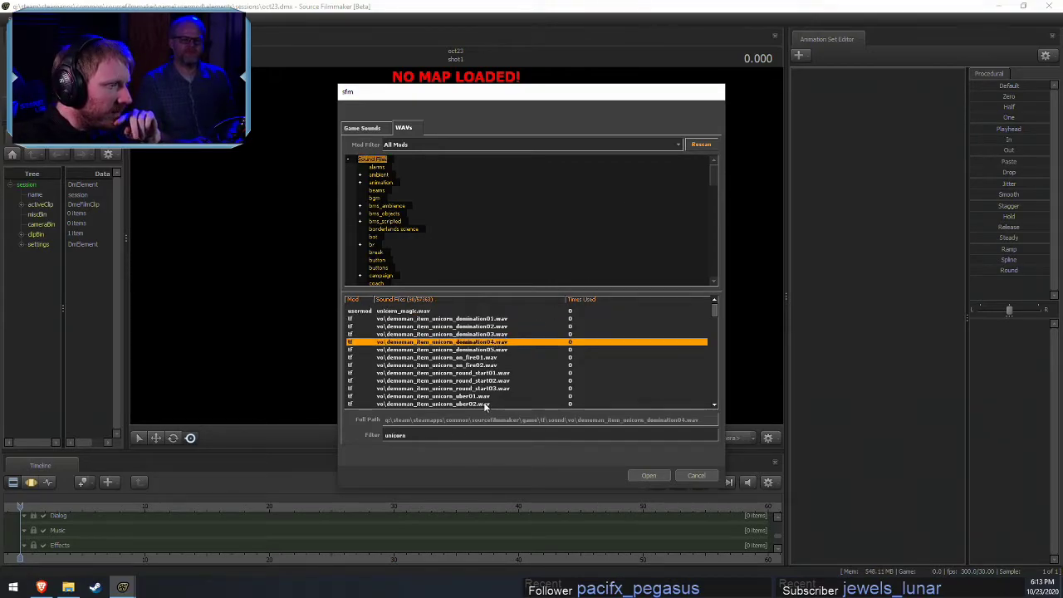
scroll(486, 406, down, 5)
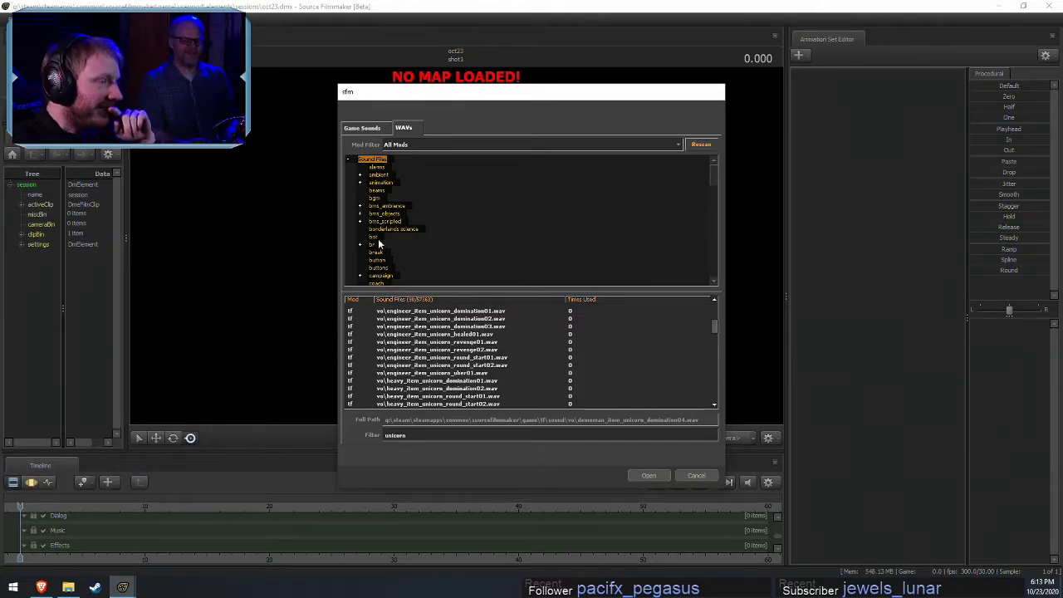
click(492, 397)
scroll(490, 390, down, 4)
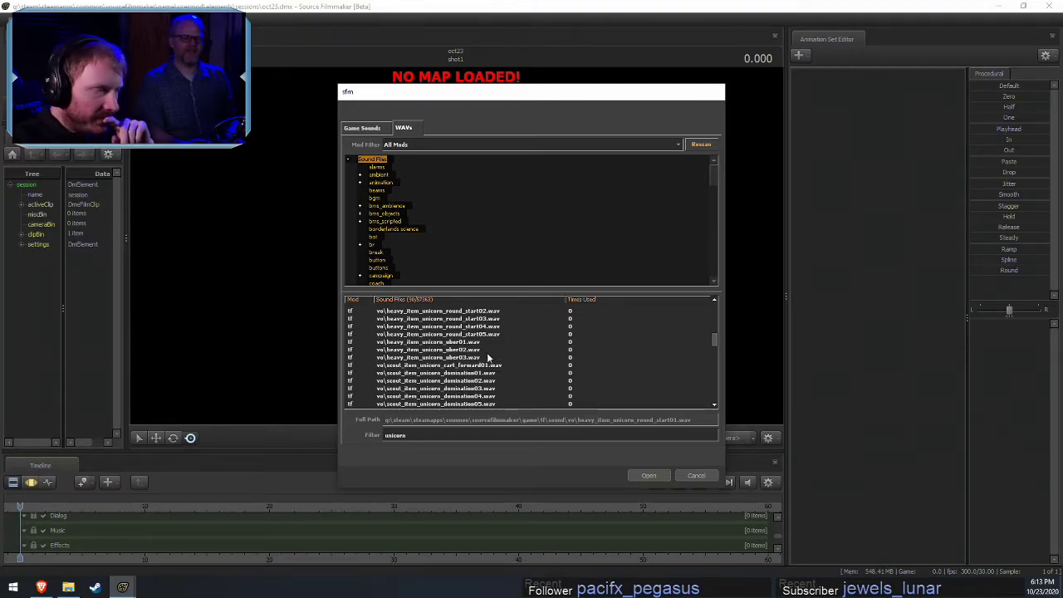
scroll(453, 384, down, 1)
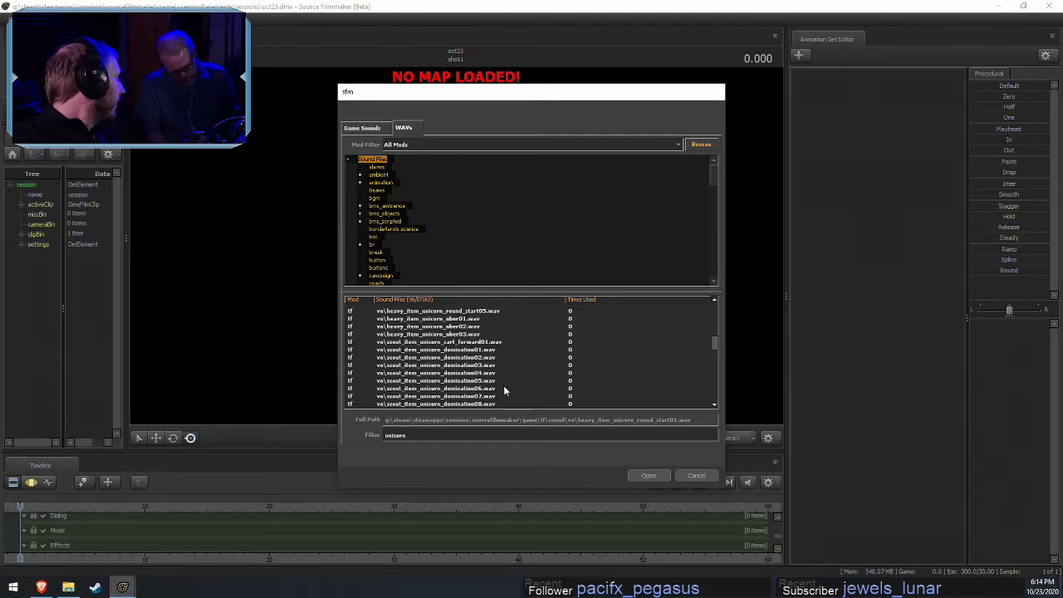
scroll(451, 378, down, 8)
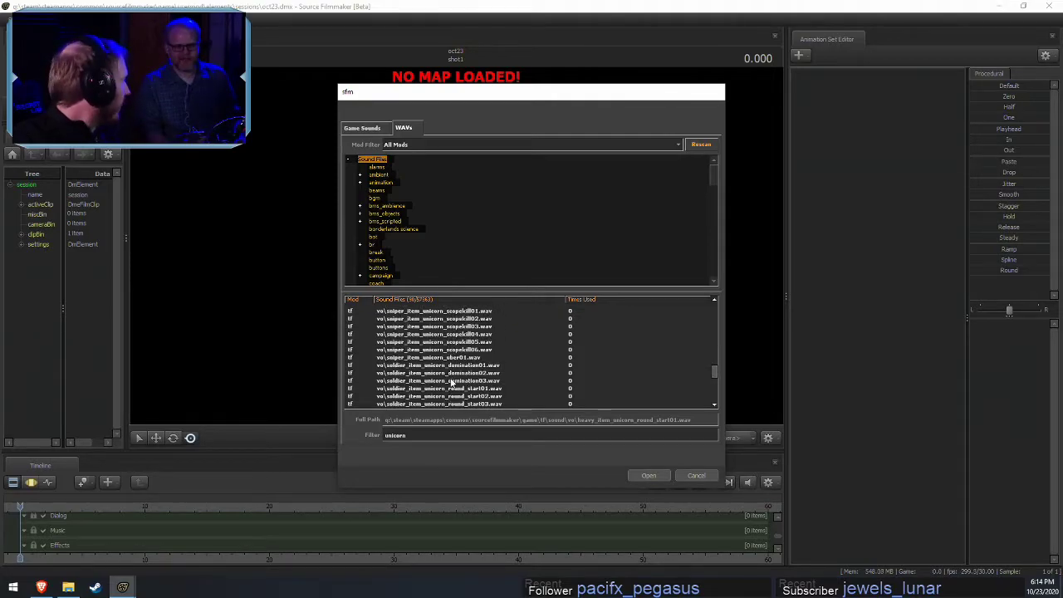
click(451, 382)
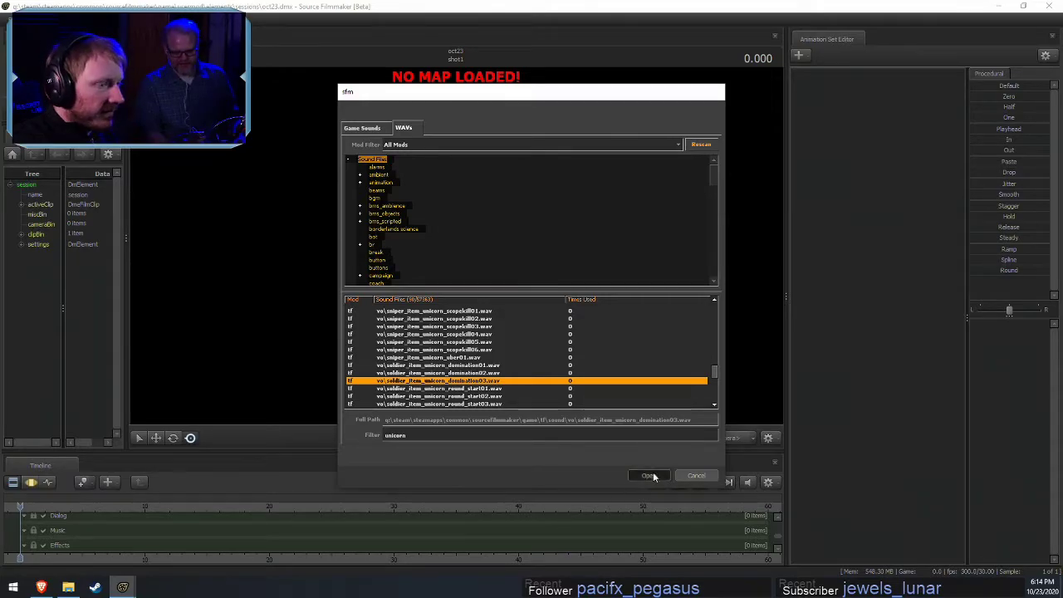
click(696, 476)
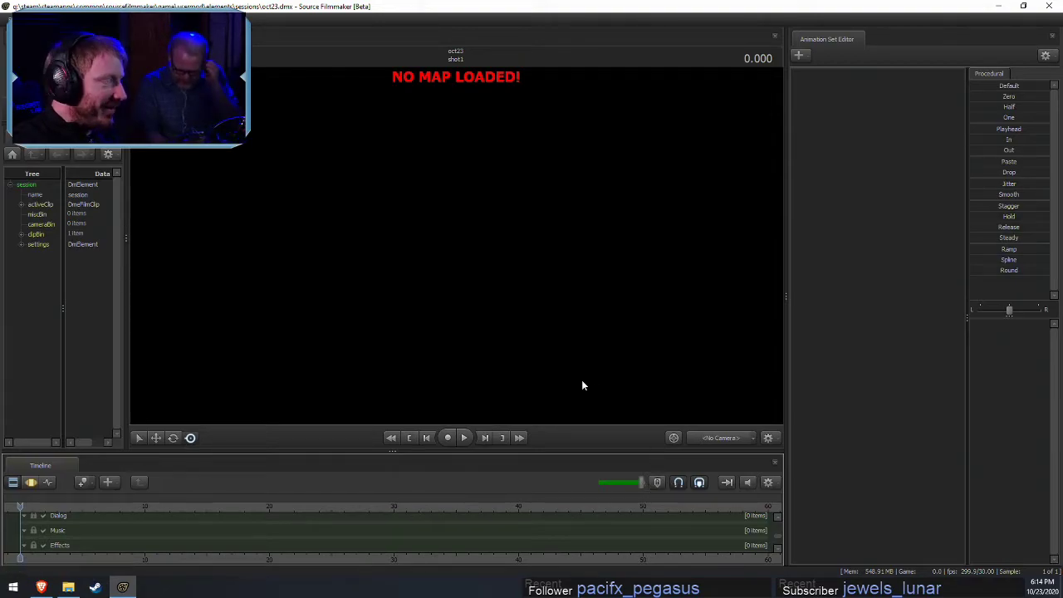
right_click(465, 255)
right_click(373, 529)
right_click(373, 529)
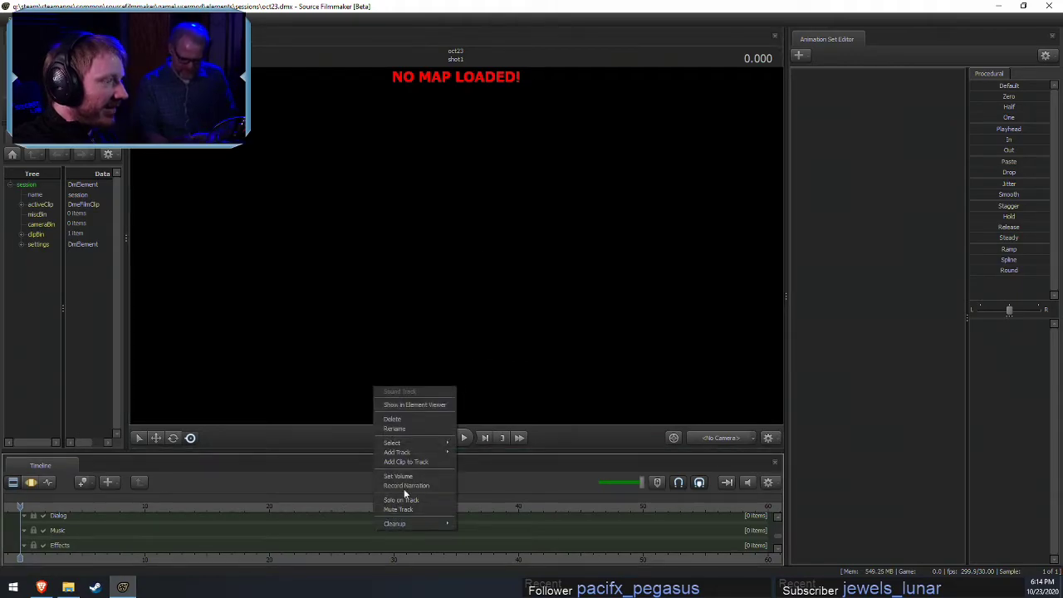
click(405, 462)
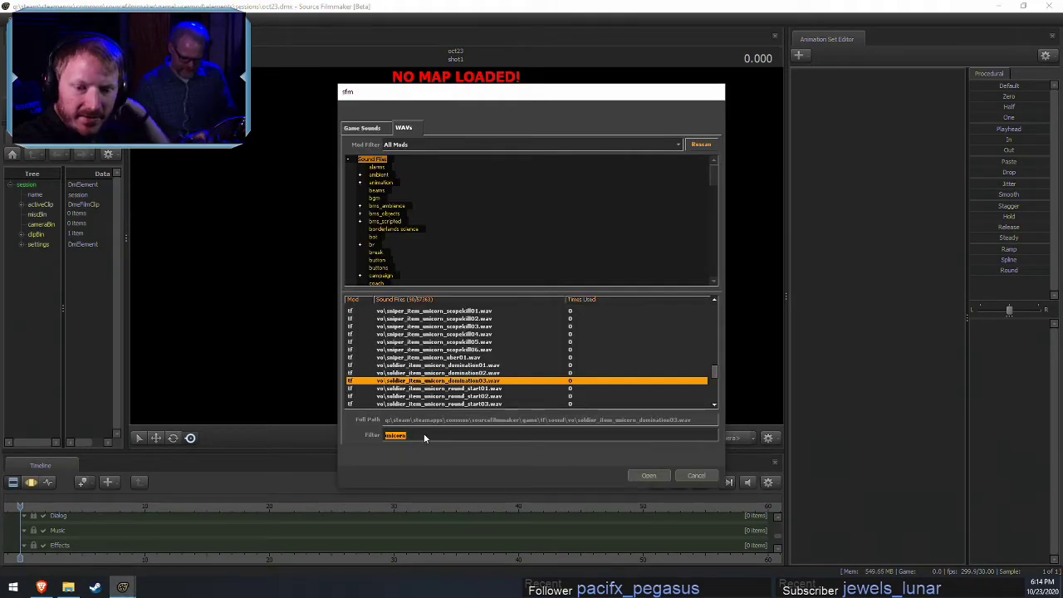
click(706, 475)
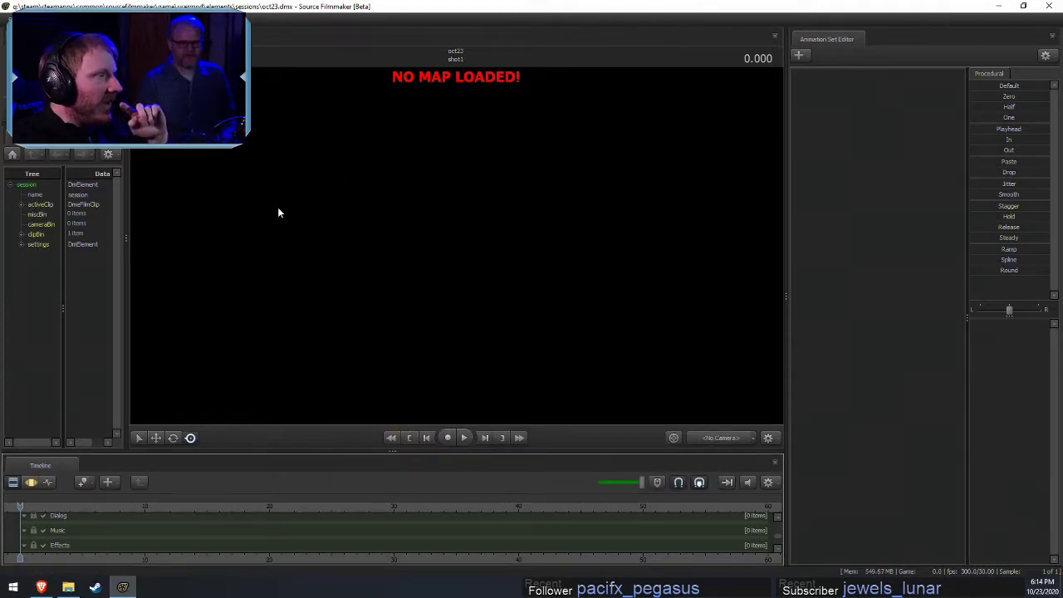
click(12, 19)
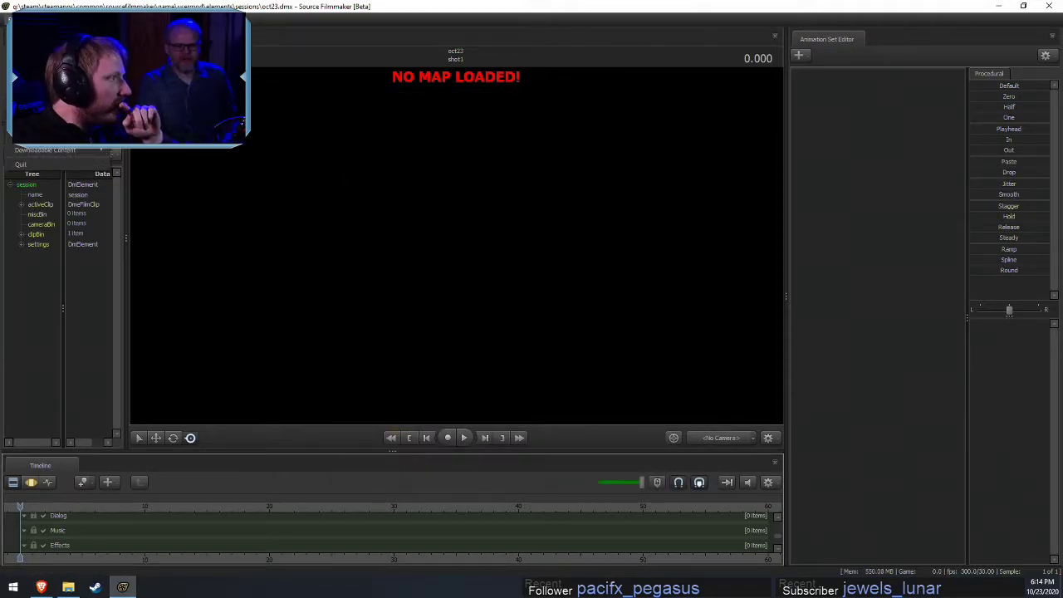
click(26, 42)
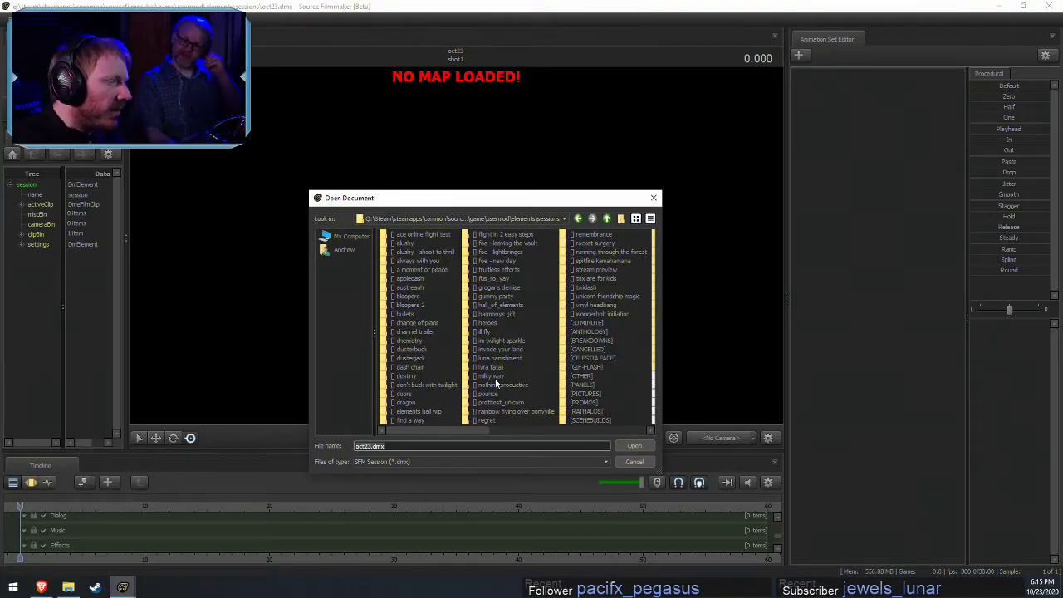
Switch to YouTube Music in the browser, play the track Duality briefly, and pause it
click(40, 587)
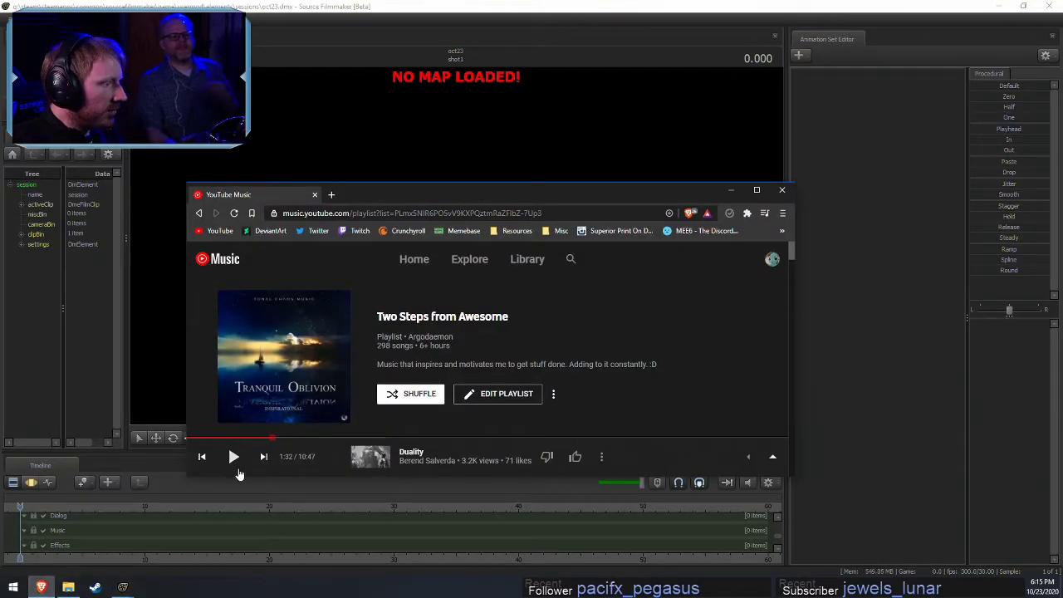
click(233, 457)
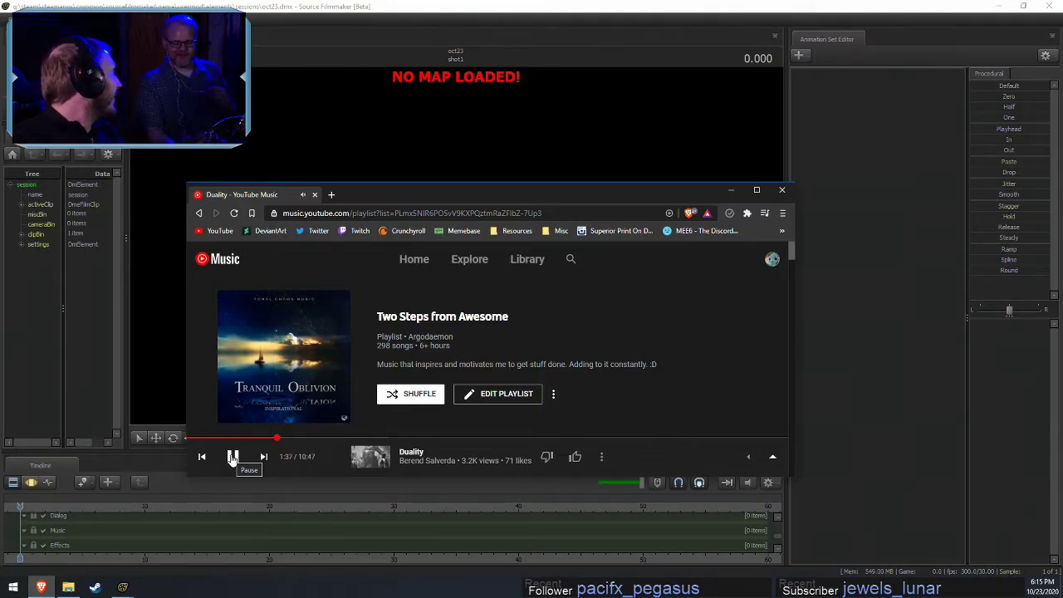
click(232, 458)
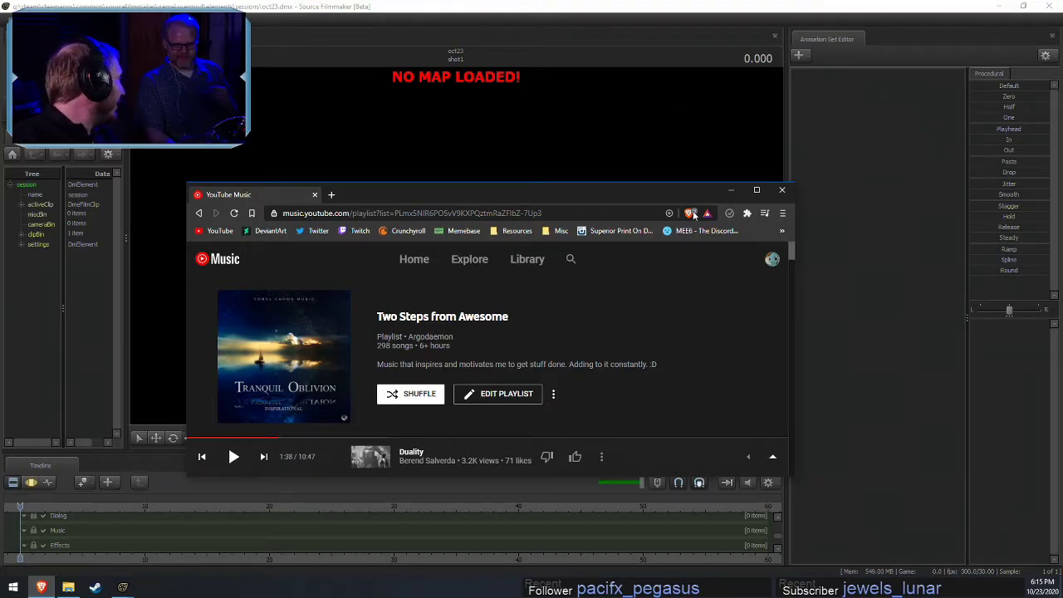
Open the session power_ponies.dmx and bring the Source Filmmaker window in front of the browser
key(ctrl+o)
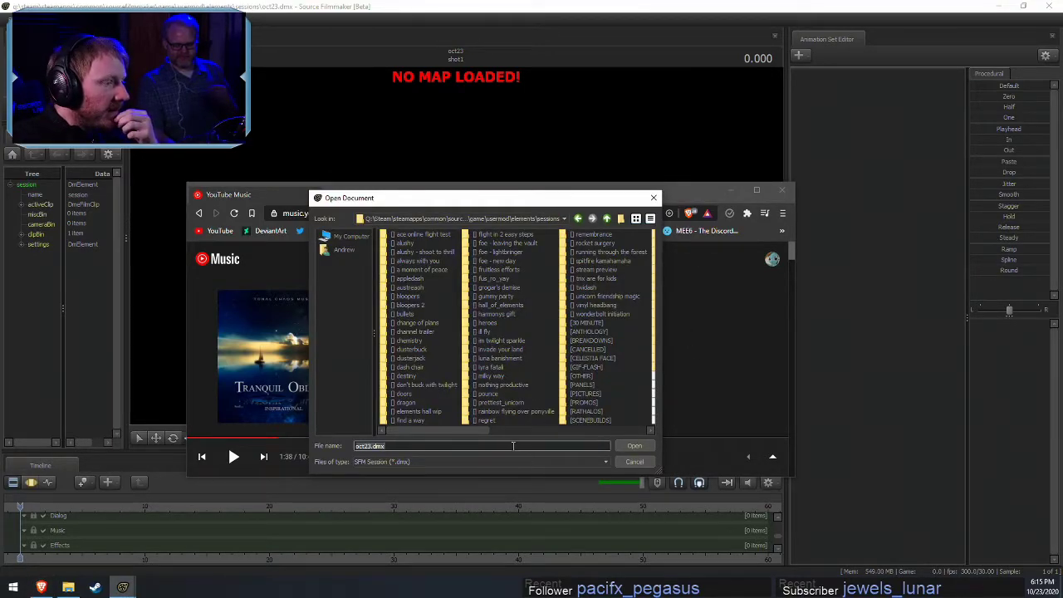
drag(477, 430, 712, 436)
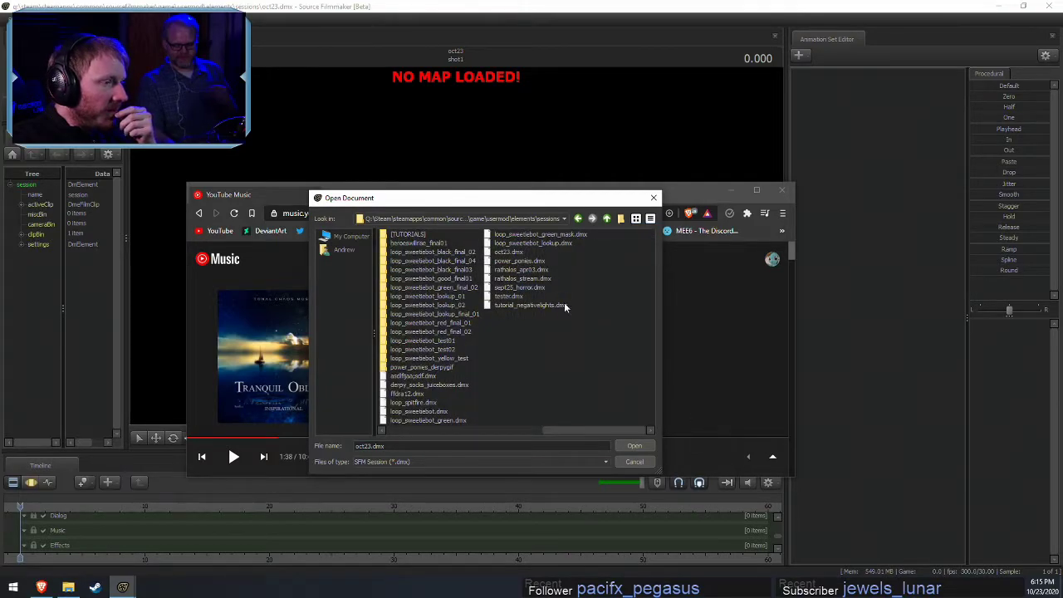
click(513, 263)
click(643, 447)
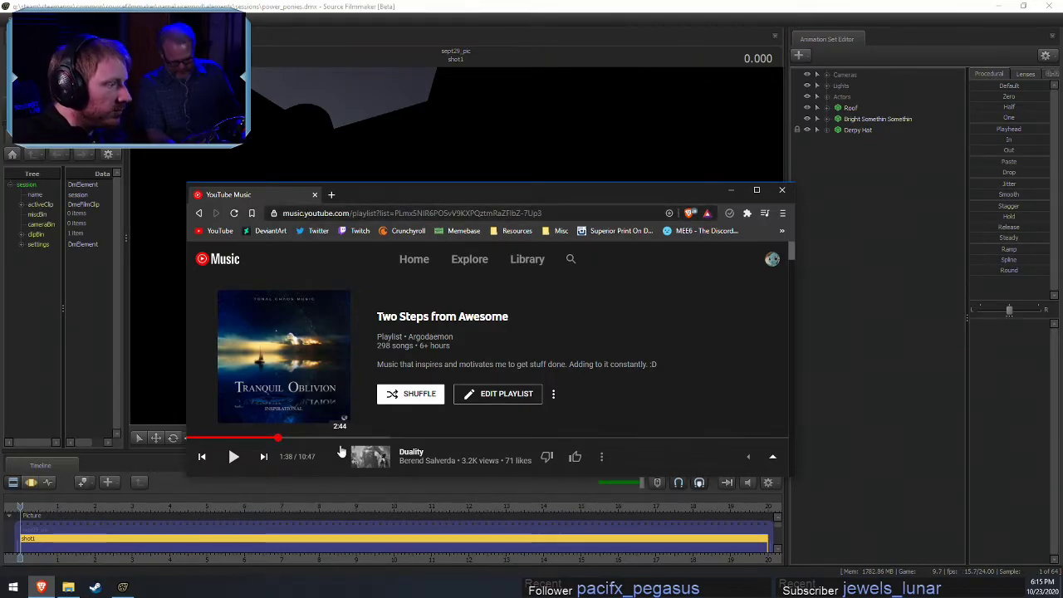
click(398, 5)
right_click(528, 280)
click(533, 307)
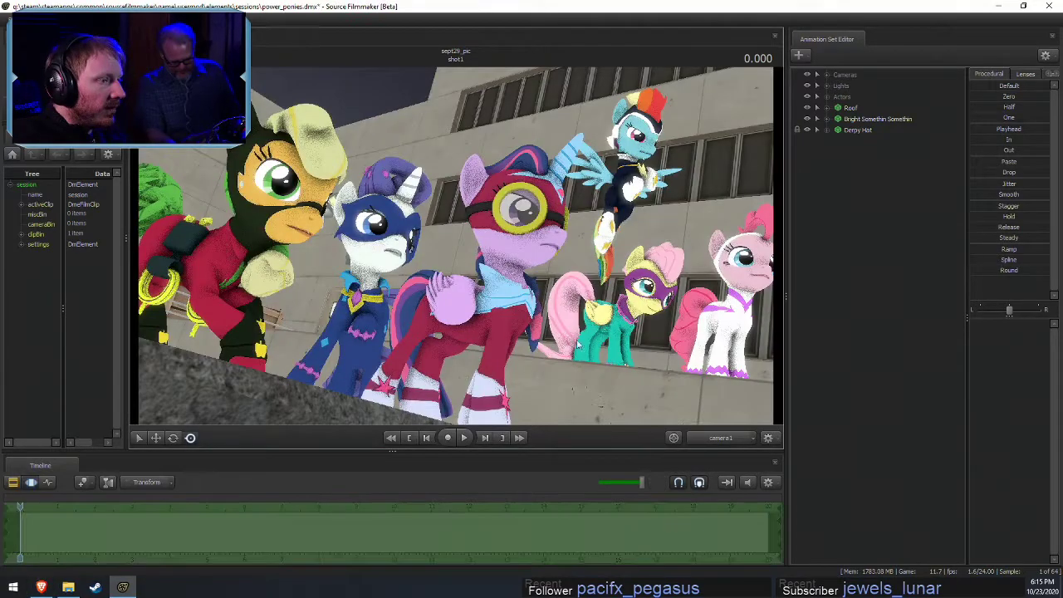
Fly the work camera around the costumed ponies in the scene and return the viewport to camera1
click(722, 438)
drag(615, 349, 467, 327)
key(w)
key(w)
key(w)
drag(456, 246, 332, 366)
drag(573, 295, 629, 299)
click(719, 440)
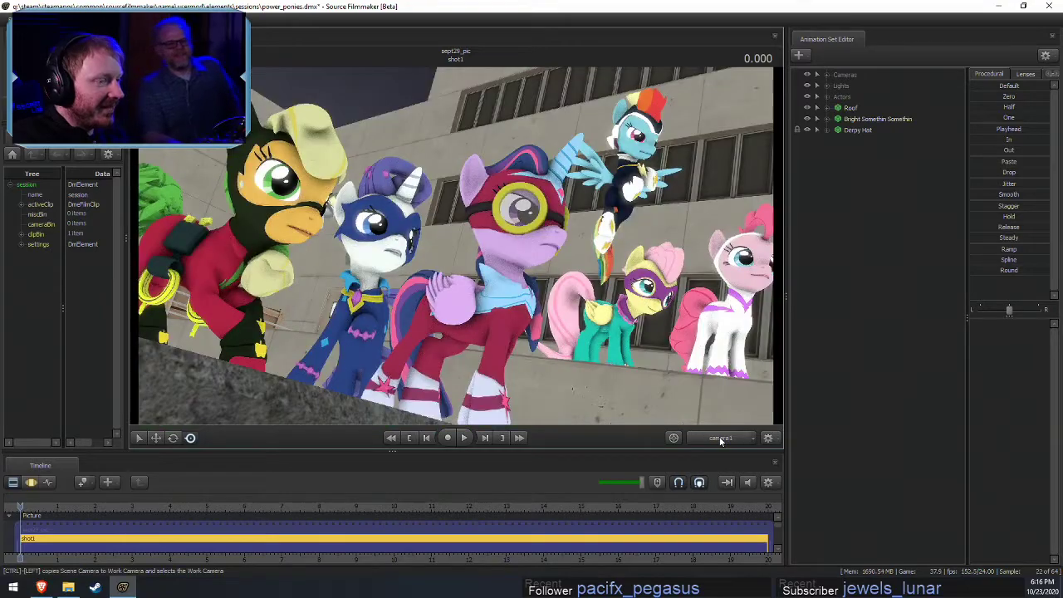
Copy camera1's view to the work camera, pull back to examine the whole group on the roof, and return to camera1
ctrl+click(720, 439)
key(s)
drag(632, 366, 628, 362)
key(s)
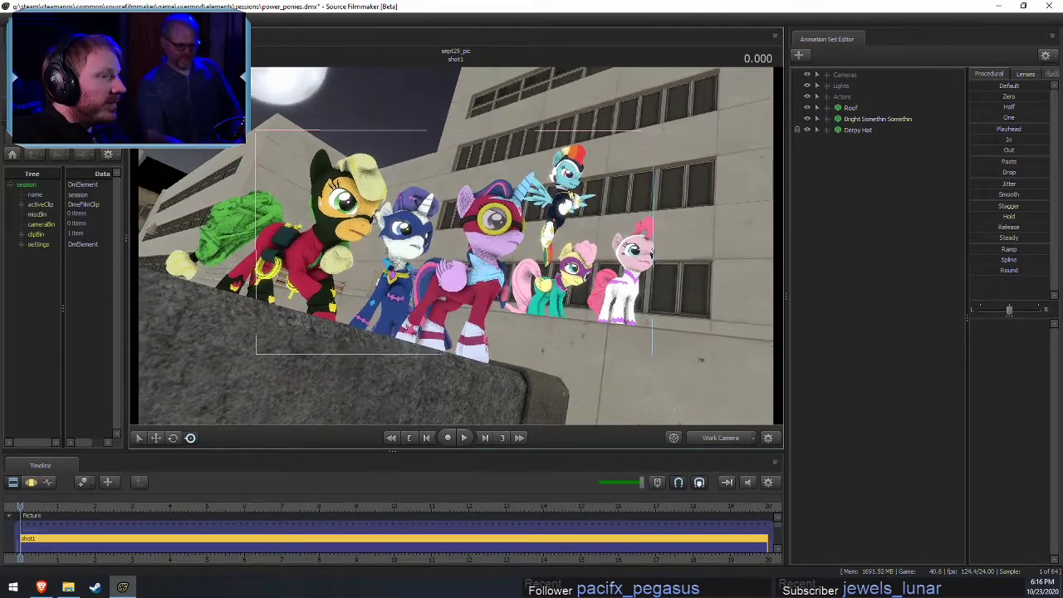
click(726, 439)
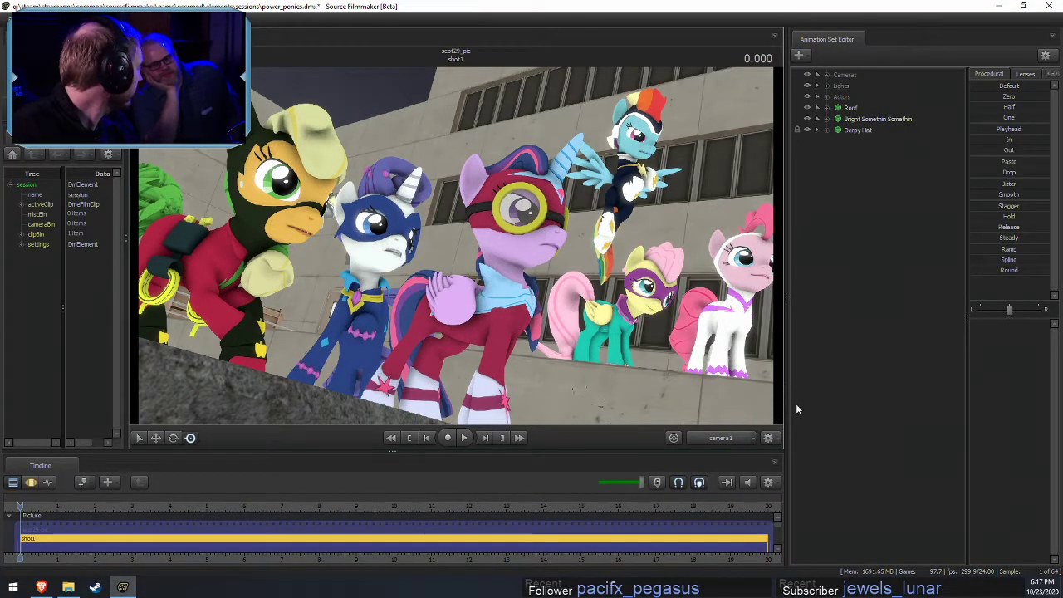
Copy camera1's view to the work camera, examine the rear ponies and surrounding buildings, and return to camera1
ctrl+click(729, 443)
key(s)
drag(532, 274, 669, 230)
key(w)
key(w)
key(s)
key(s)
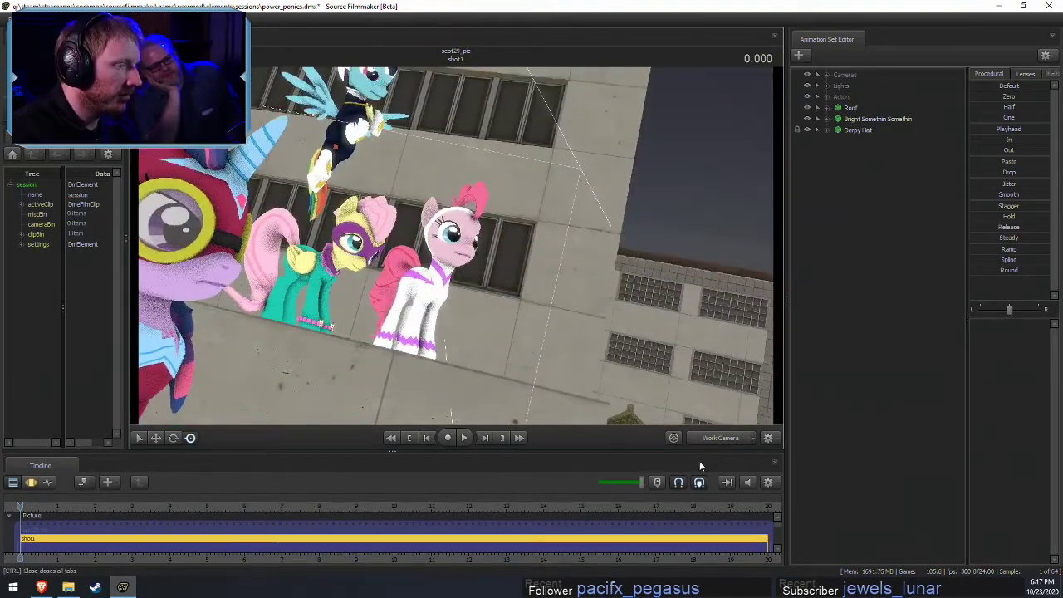
click(740, 442)
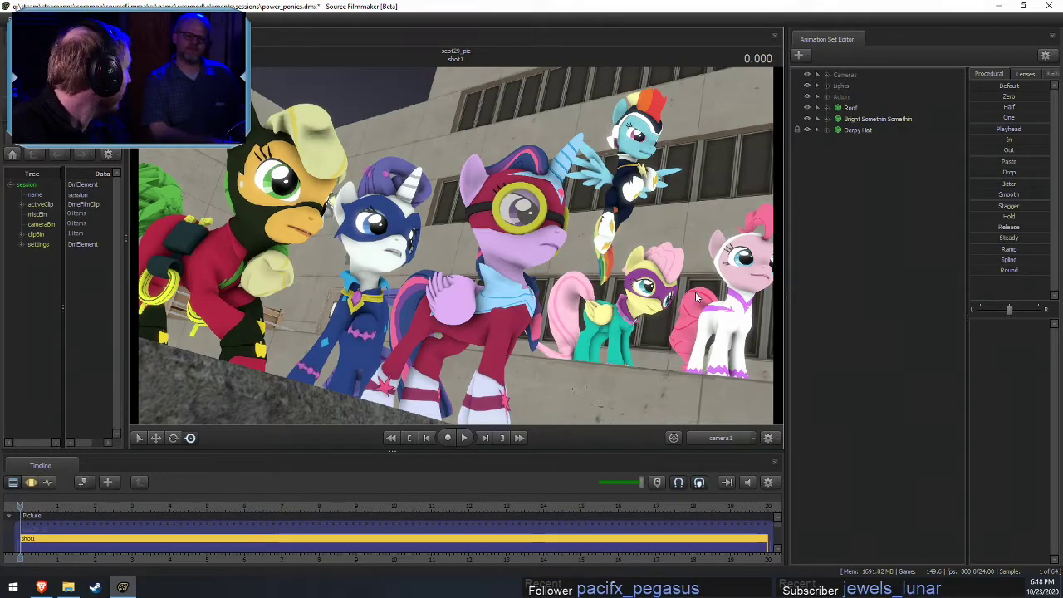
Switch to the work camera and examine the teal-suited and white-suited ponies up close
click(721, 438)
click(657, 392)
drag(657, 392, 456, 246)
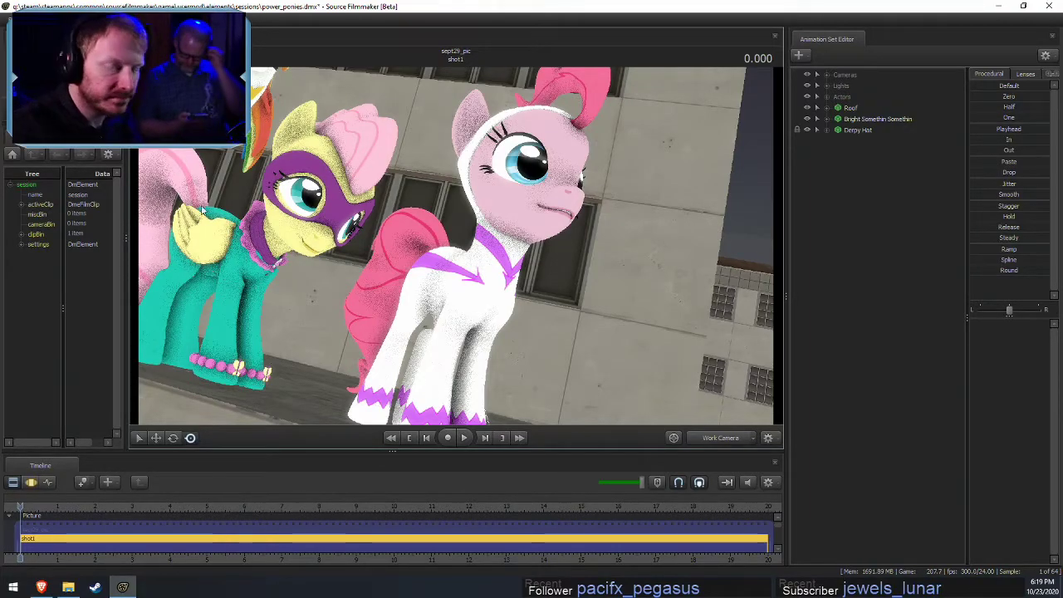
drag(524, 283, 456, 249)
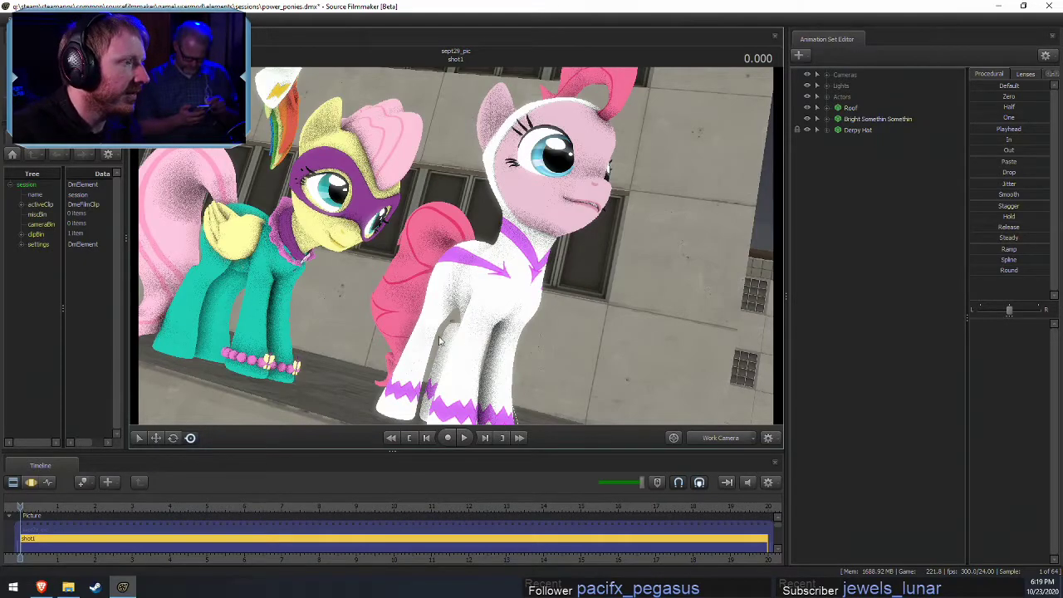
mouse_move(497, 321)
mouse_down()
mouse_move(495, 331)
mouse_move(490, 304)
mouse_up()
key(s)
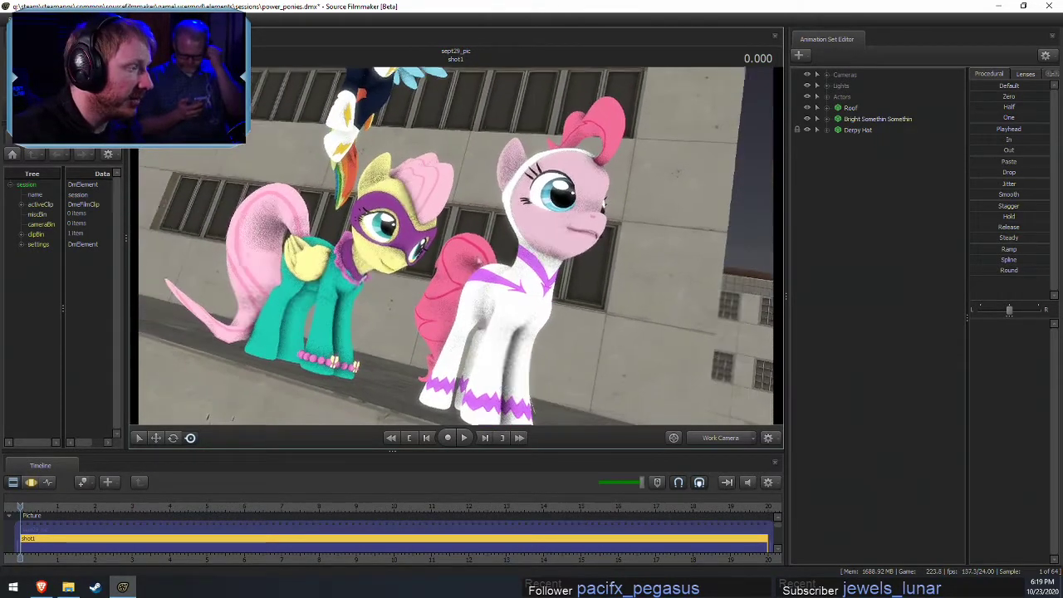
Reset the work camera to camera1's view and examine how the teal-suited and white-suited ponies stand on the roof from nearer ground level
click(720, 437)
ctrl+click(719, 438)
key(w)
drag(614, 344, 671, 386)
mouse_move(455, 245)
mouse_down()
mouse_move(461, 231)
mouse_move(456, 255)
mouse_up()
key(s)
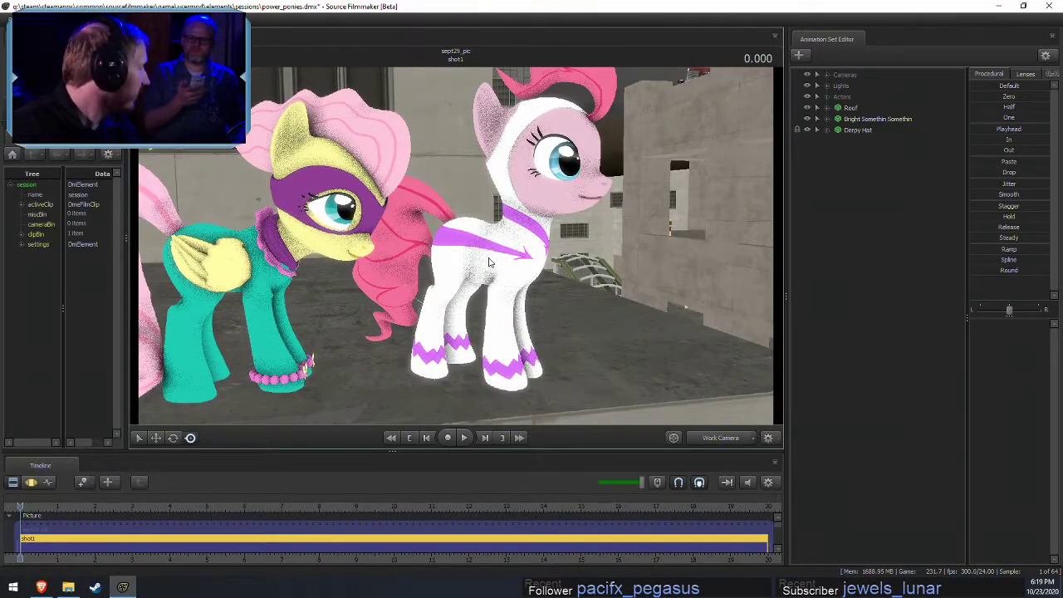
Move the playhead to 0.666, then select and lock the white-suited pony's LeftFoot bone
drag(685, 307, 428, 259)
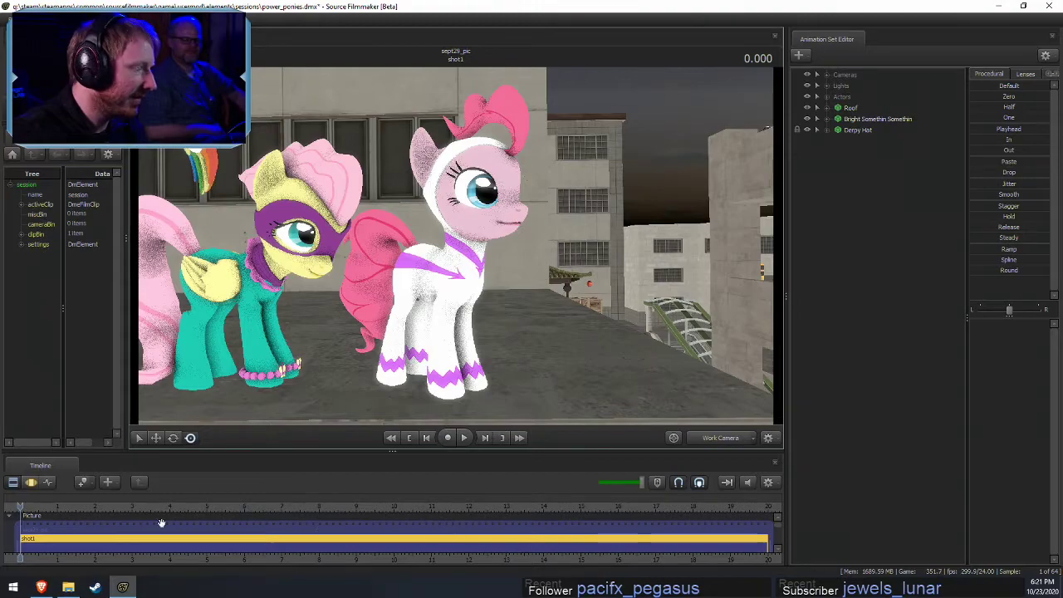
click(45, 508)
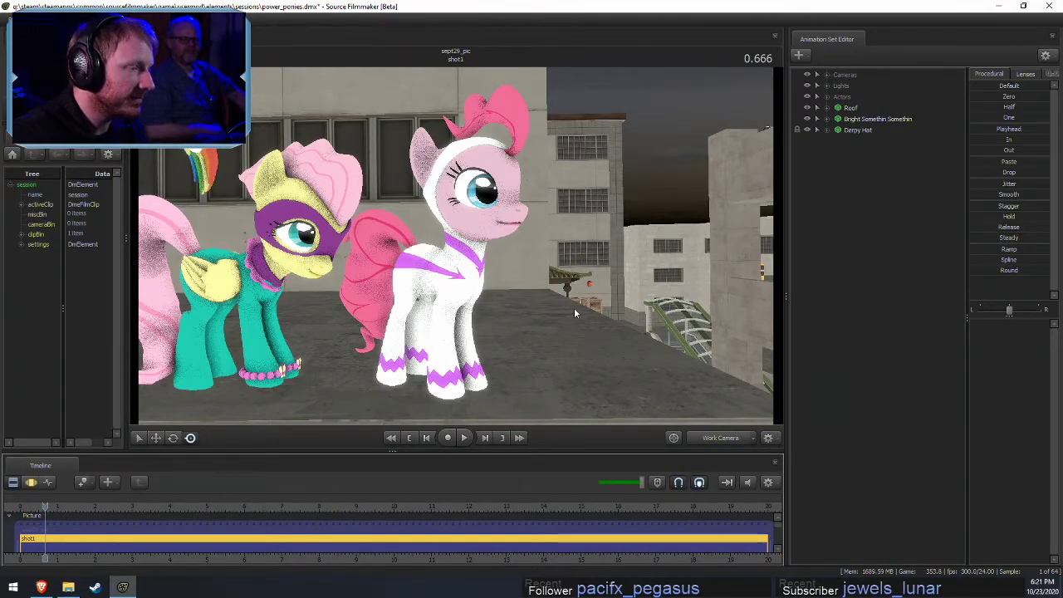
drag(574, 313, 472, 371)
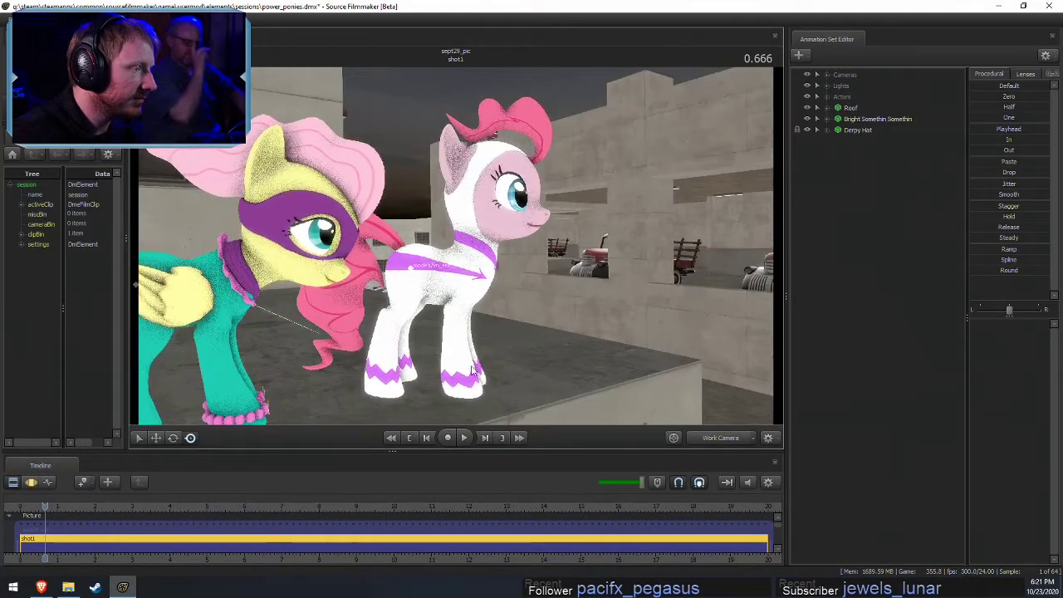
click(394, 378)
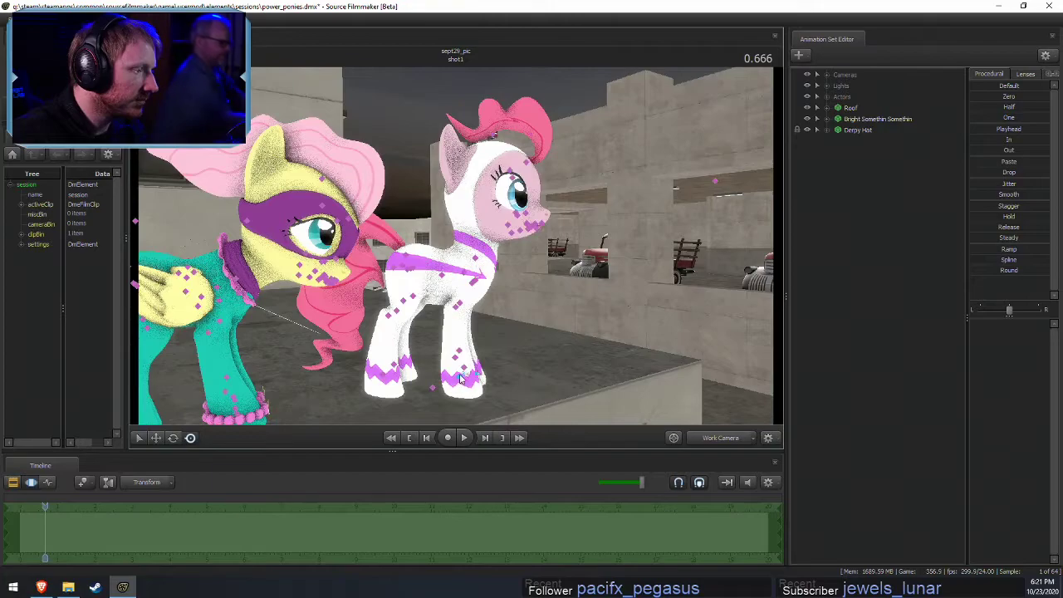
click(394, 378)
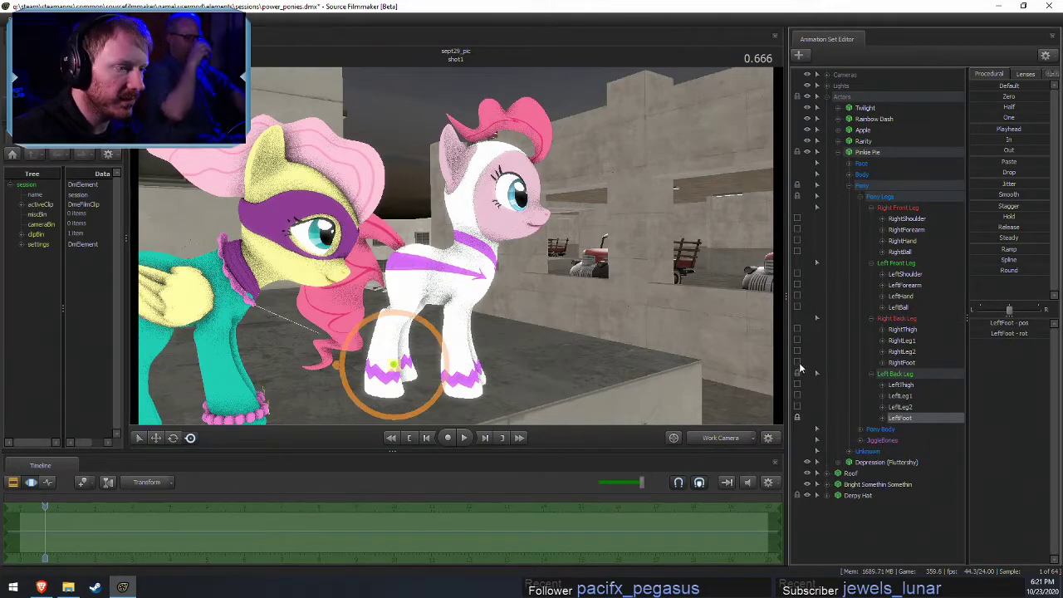
Lock Pinkie Pie's remaining hoof bones: RightFoot, LeftBall and RightBall
click(798, 362)
click(798, 317)
click(798, 307)
click(798, 251)
click(798, 206)
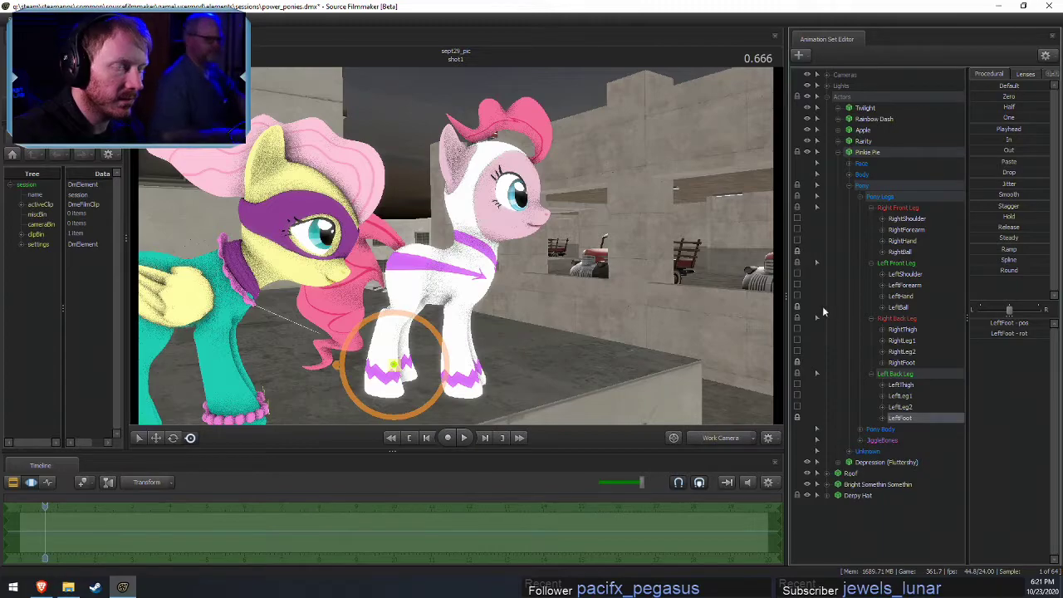
alt+drag(541, 288, 455, 253)
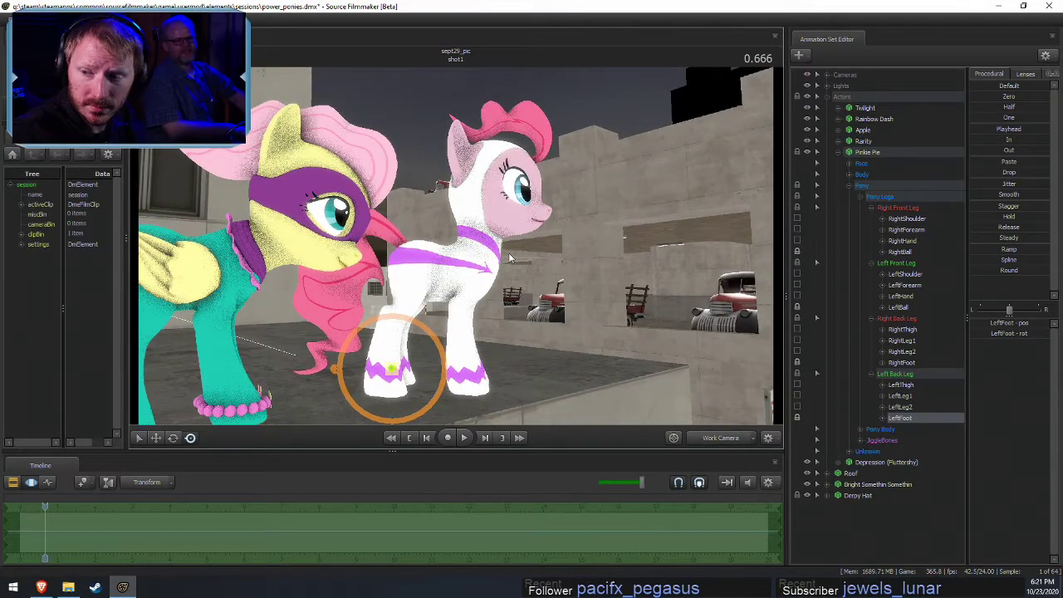
Select Pinkie Pie's LeftButt bone, inspect it from her other side, and make the JiggleBones group unselectable
key(ctrl)
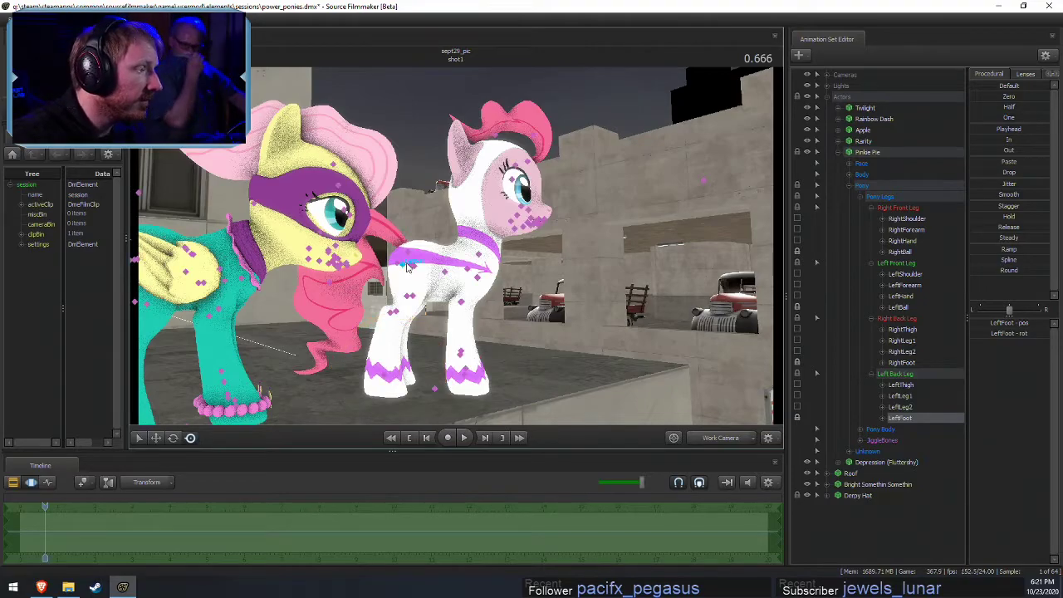
ctrl+click(404, 265)
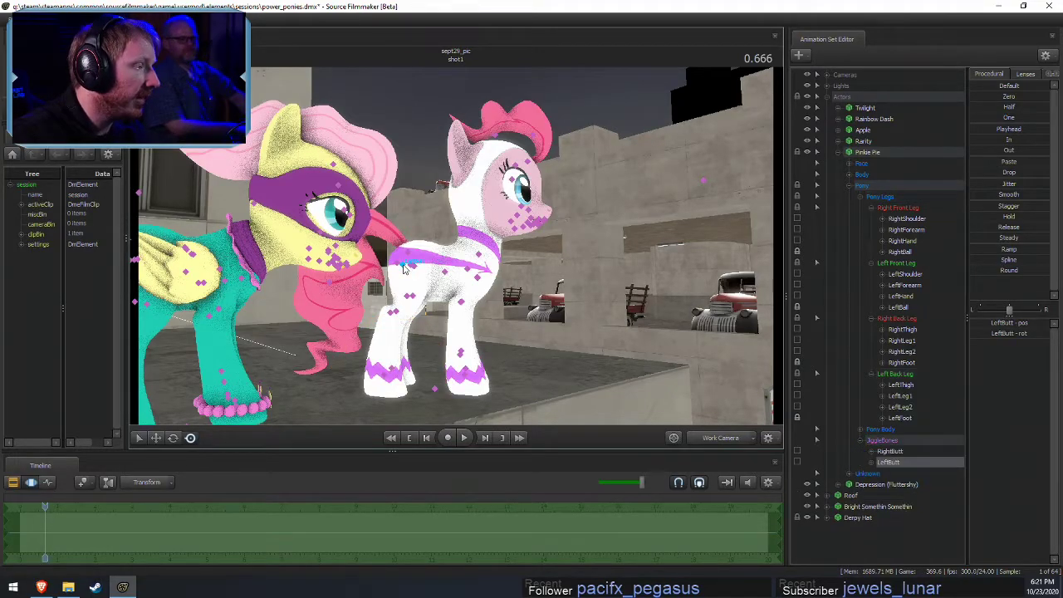
alt+drag(588, 251, 648, 154)
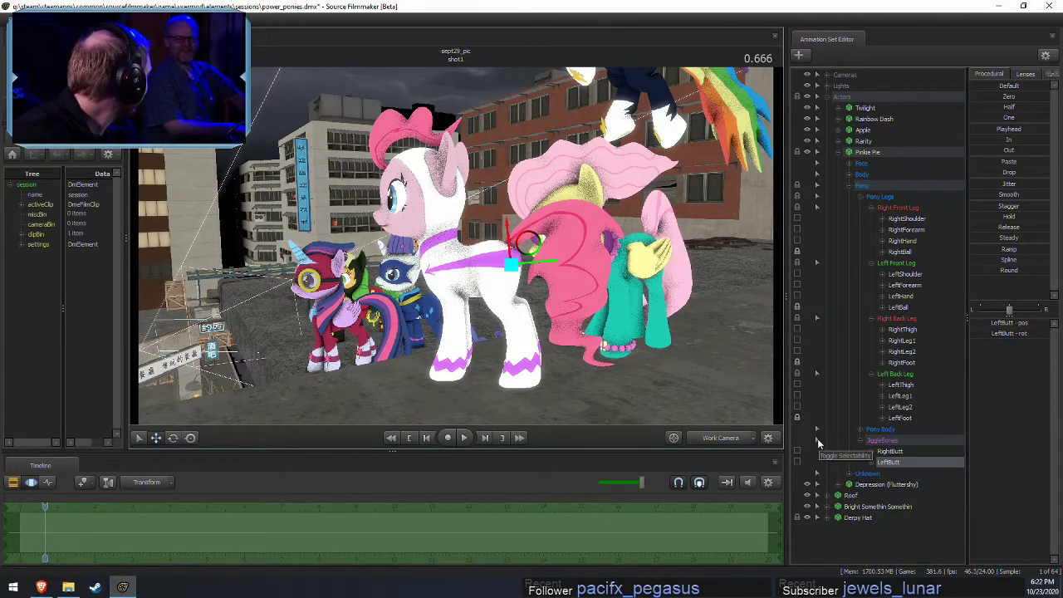
drag(530, 243, 739, 210)
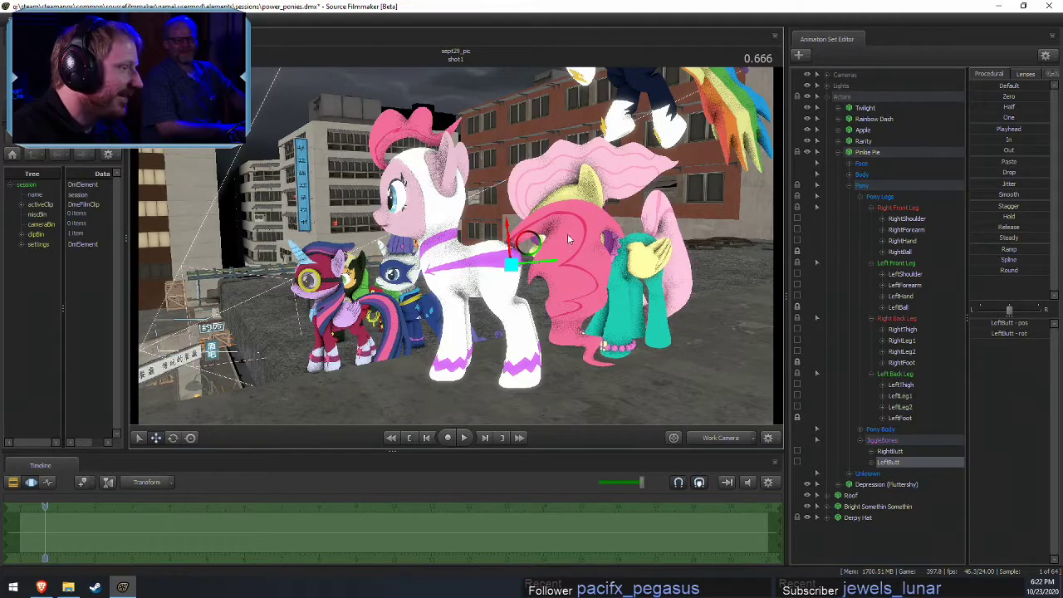
alt+drag(587, 168, 456, 246)
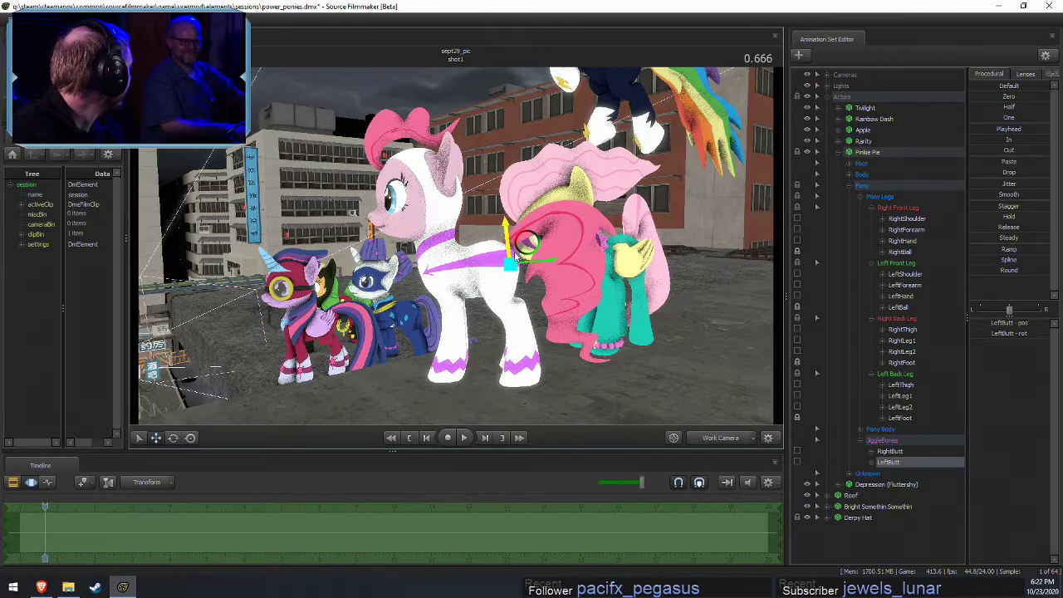
click(818, 441)
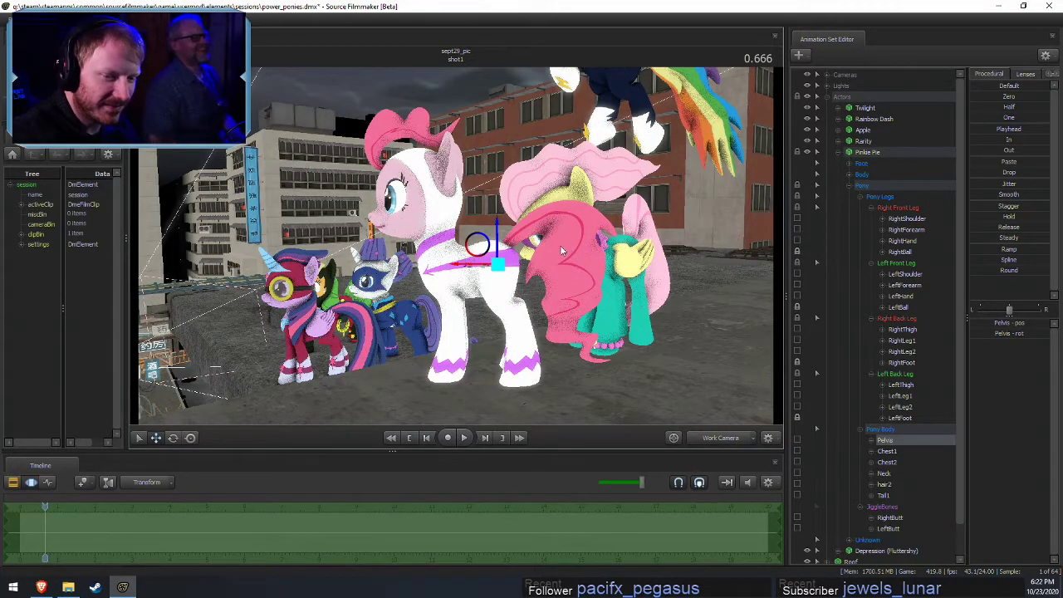
Rotate Pinkie Pie's Pelvis bone to lean her body back, and lower it slightly
drag(502, 270, 459, 267)
key(e)
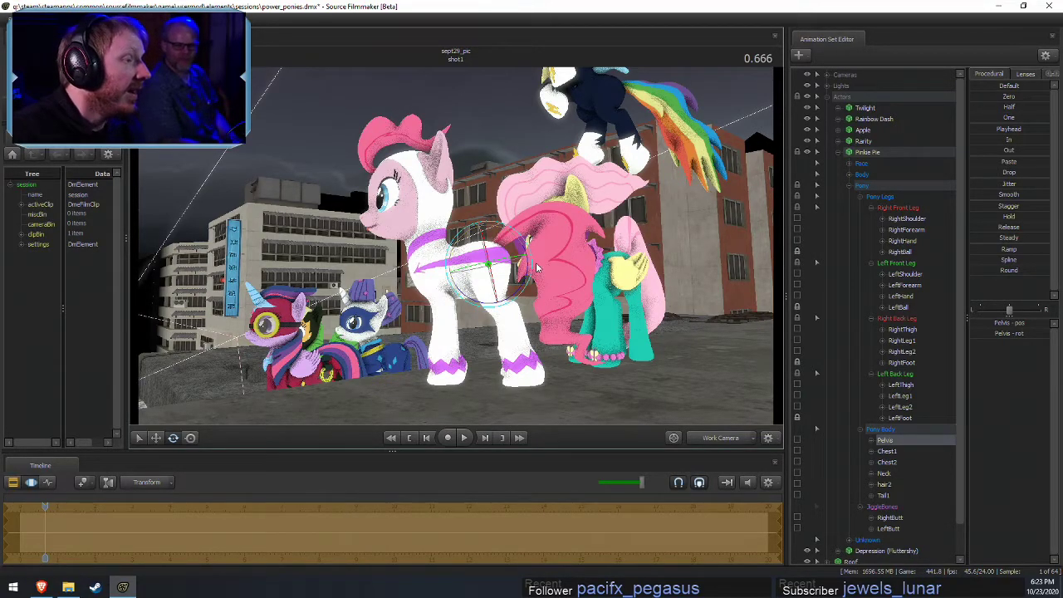
drag(525, 285, 527, 291)
key(w)
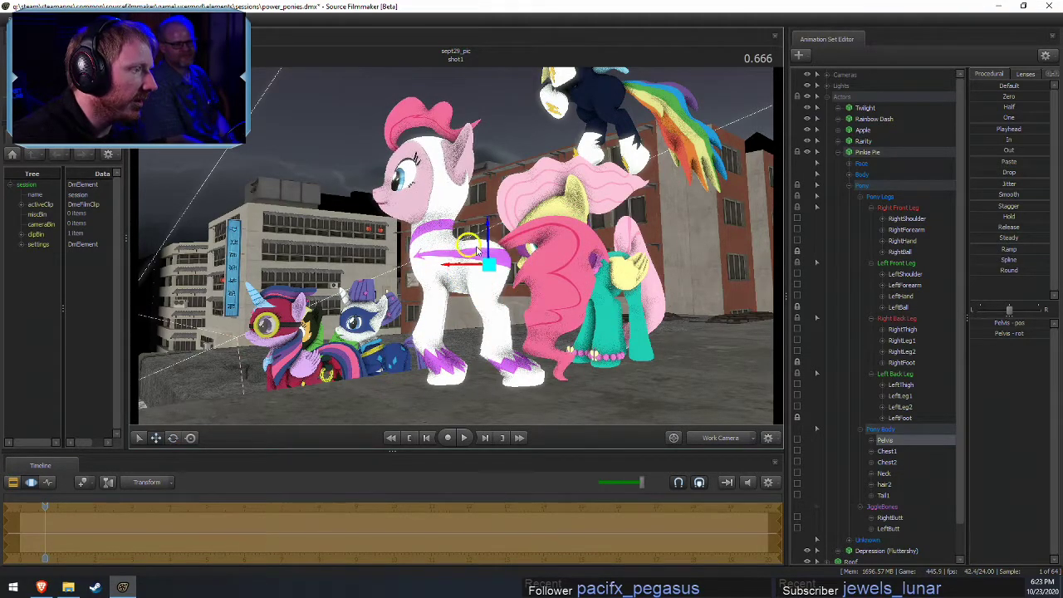
drag(477, 254, 477, 264)
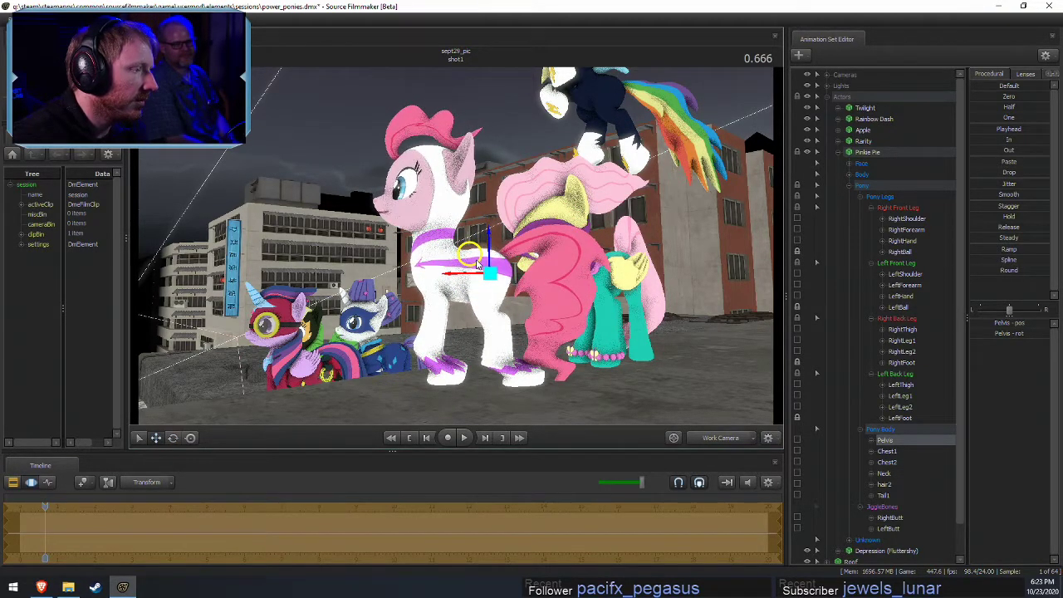
Rotate Pinkie Pie's Chest1 and Chest2 bones to arch her torso further back
key(e)
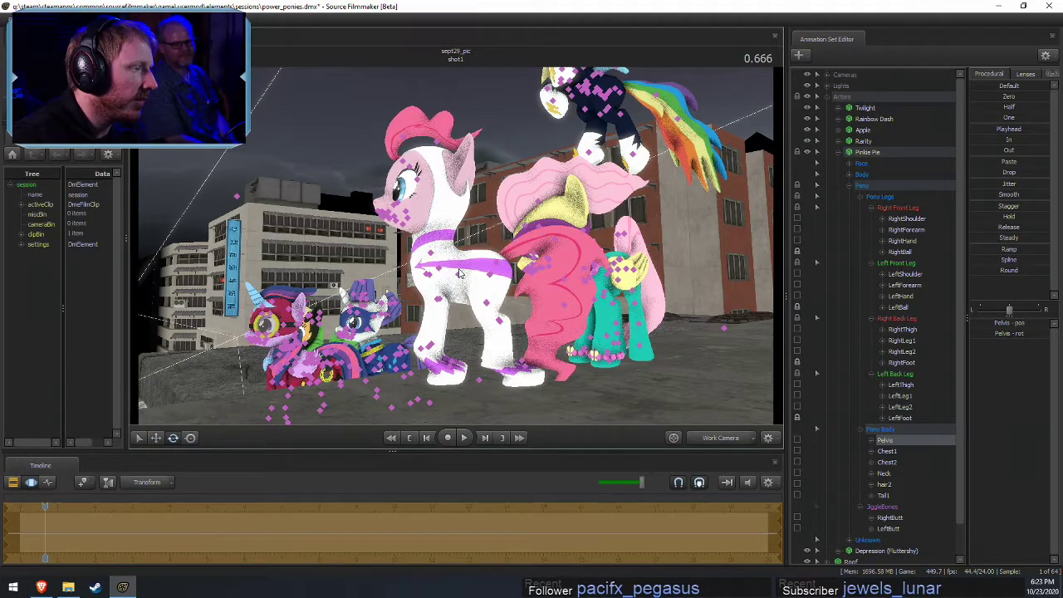
click(470, 266)
drag(484, 250, 494, 260)
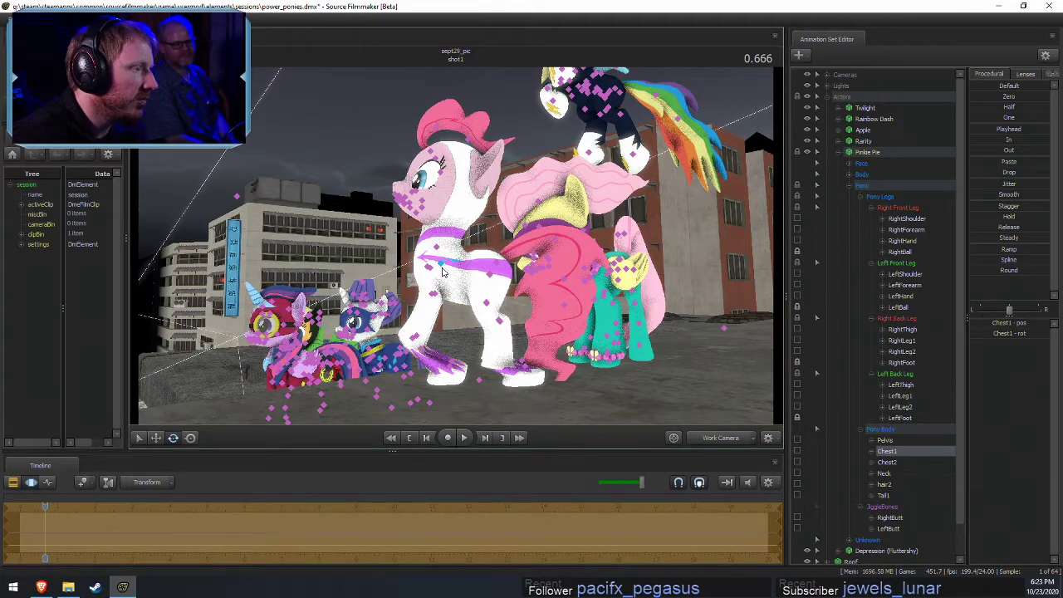
ctrl+click(442, 266)
key(w)
drag(440, 233, 474, 233)
Adjust Pinkie Pie's Neck and Head bones so her raised head faces forward, checking the pose from both sides
ctrl+click(439, 244)
key(e)
key(w)
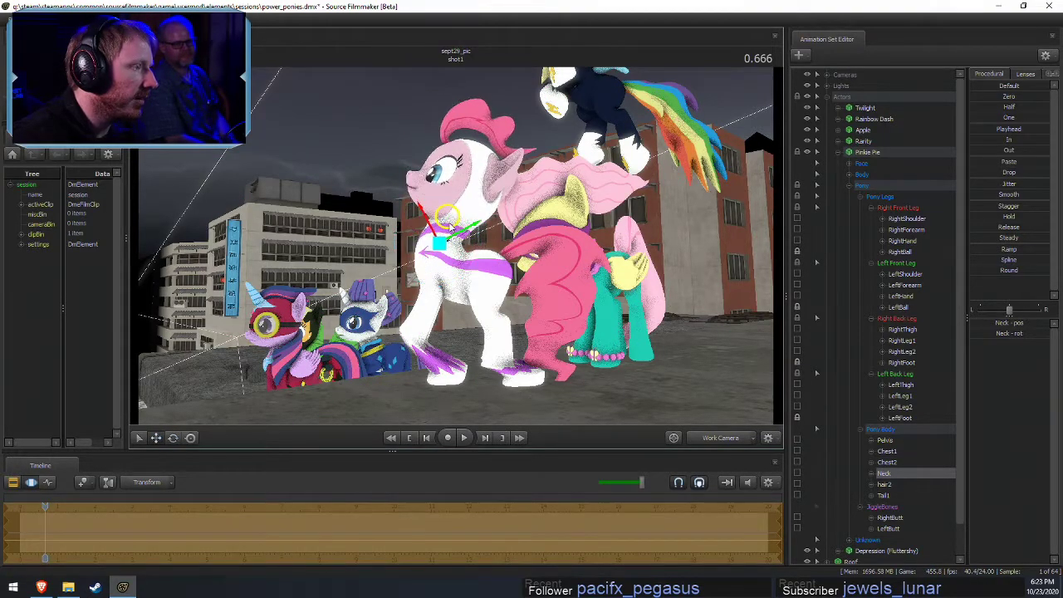
key(e)
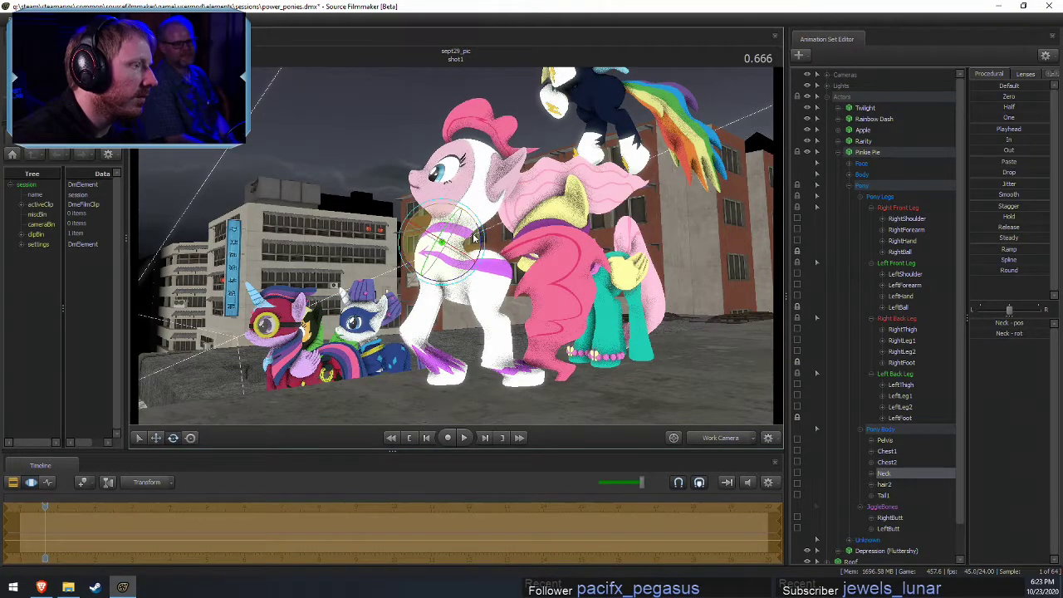
ctrl+click(456, 218)
drag(495, 232, 673, 219)
ctrl+click(473, 242)
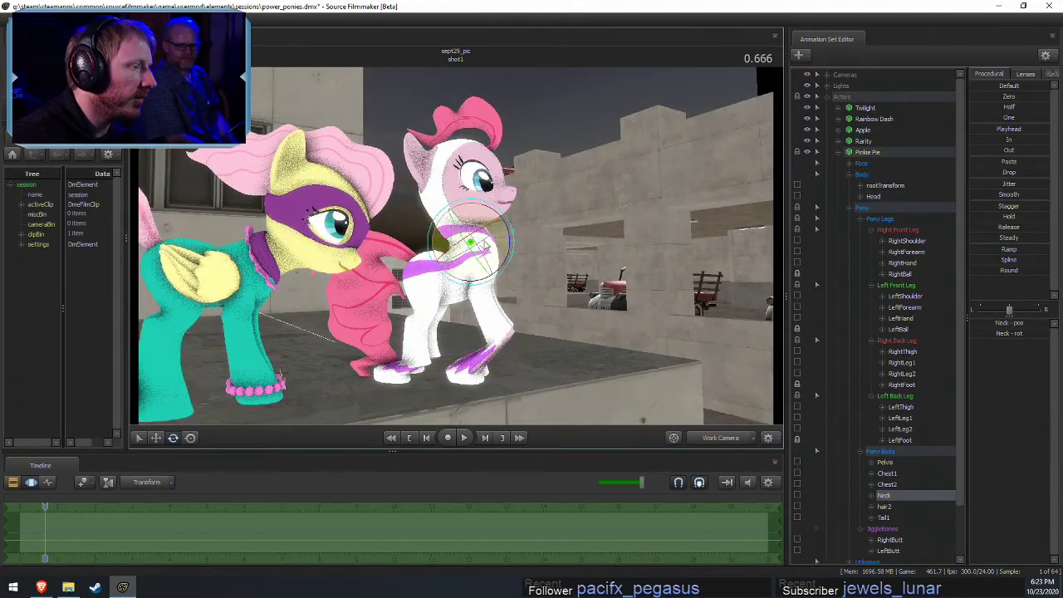
drag(510, 250, 512, 255)
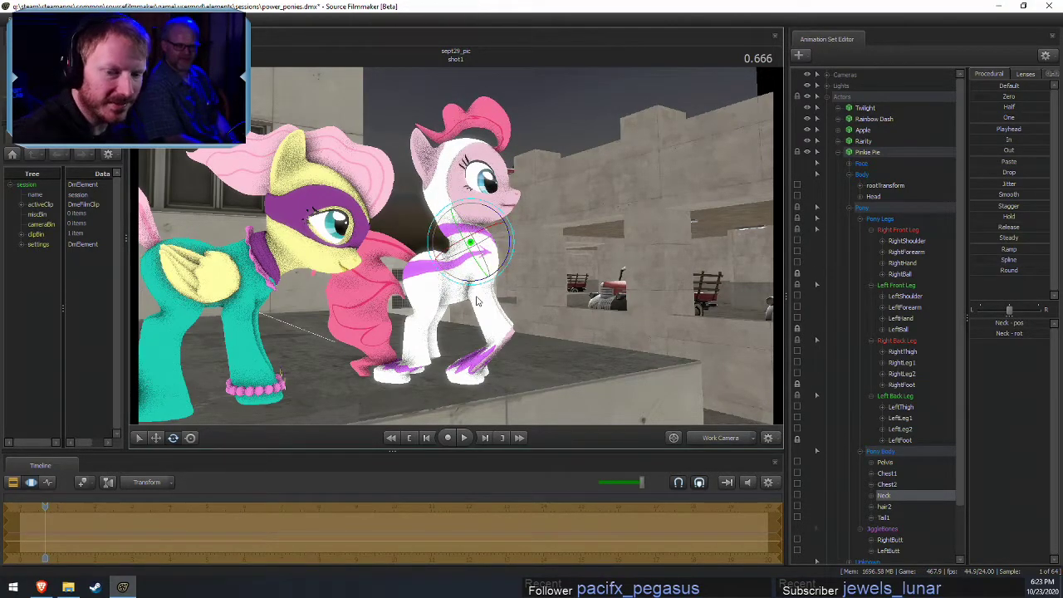
drag(548, 351, 449, 240)
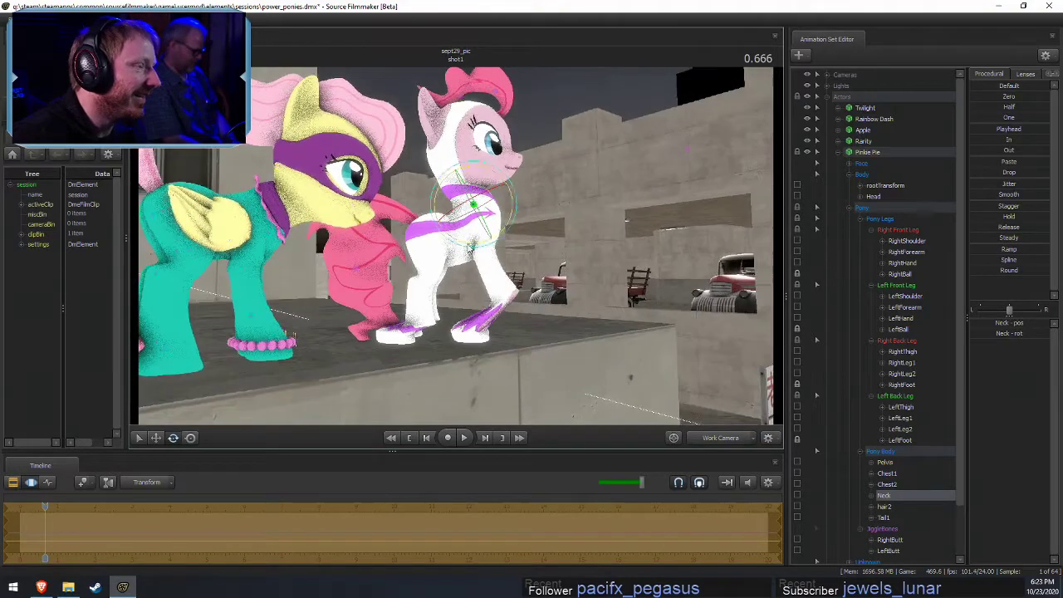
Select Pinkie Pie's RightShoulder and LeftShoulder bones and rotate them together
ctrl+click(486, 225)
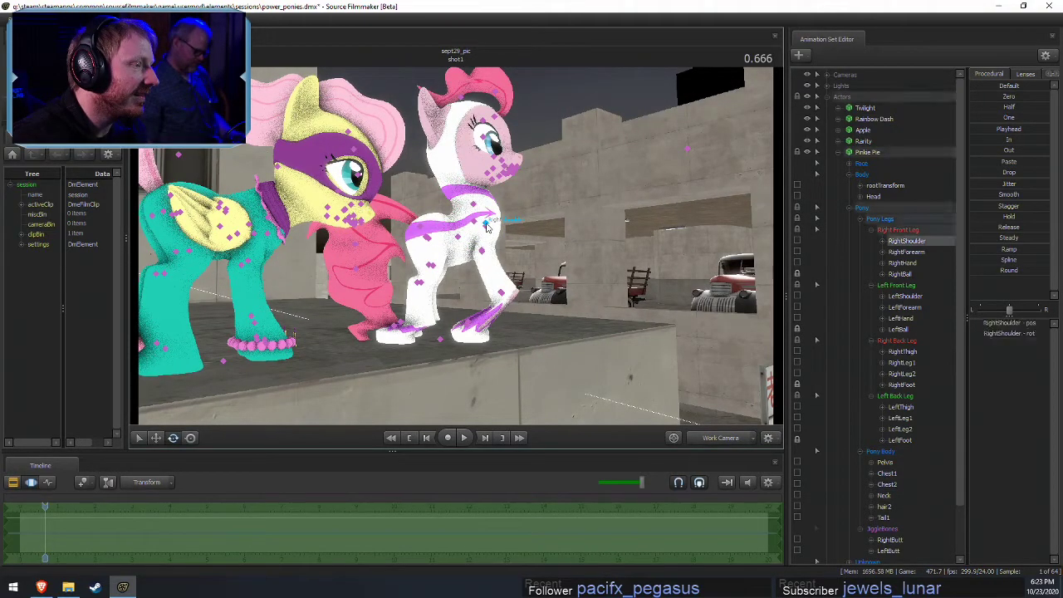
ctrl+shift+click(487, 221)
drag(515, 244, 176, 212)
Examine the pirate-hatted pony on the wall lamp and the lower animation set entries, and return the view to Pinkie Pie
key(w)
drag(442, 242, 440, 242)
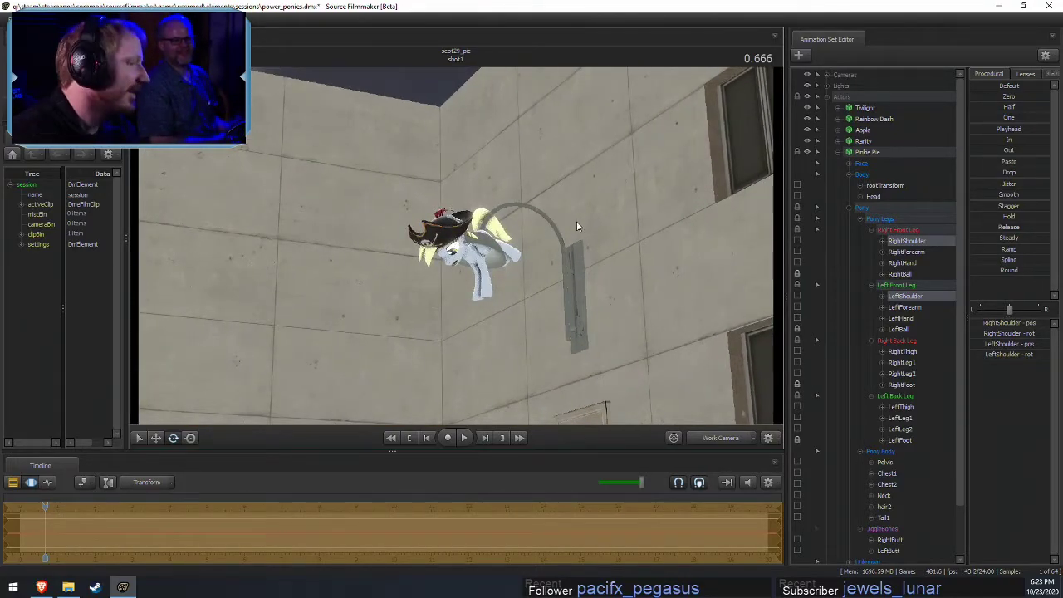
scroll(864, 320, down, 2)
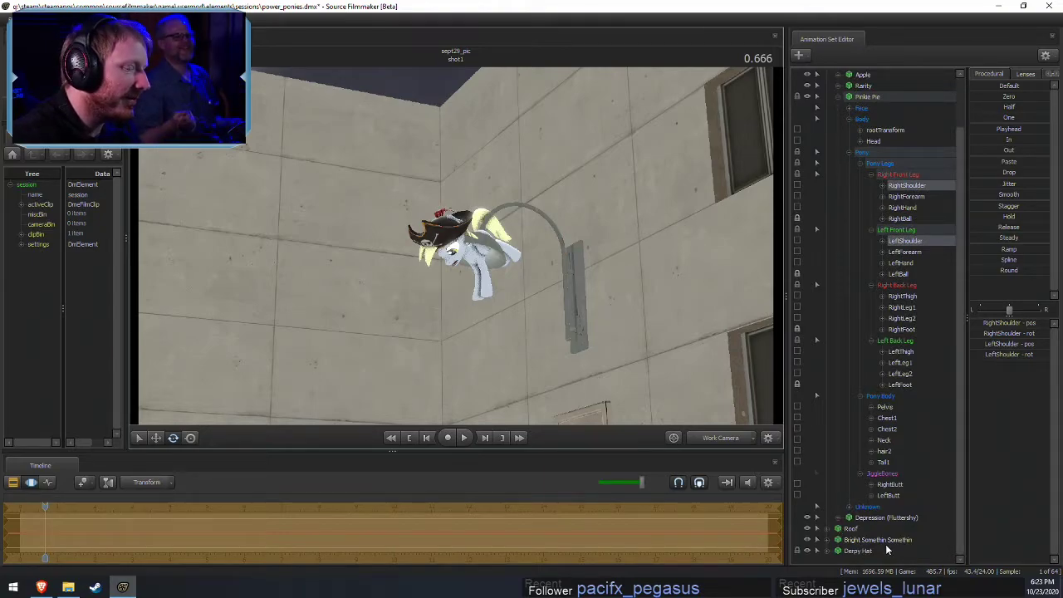
drag(583, 255, 748, 311)
drag(359, 304, 372, 304)
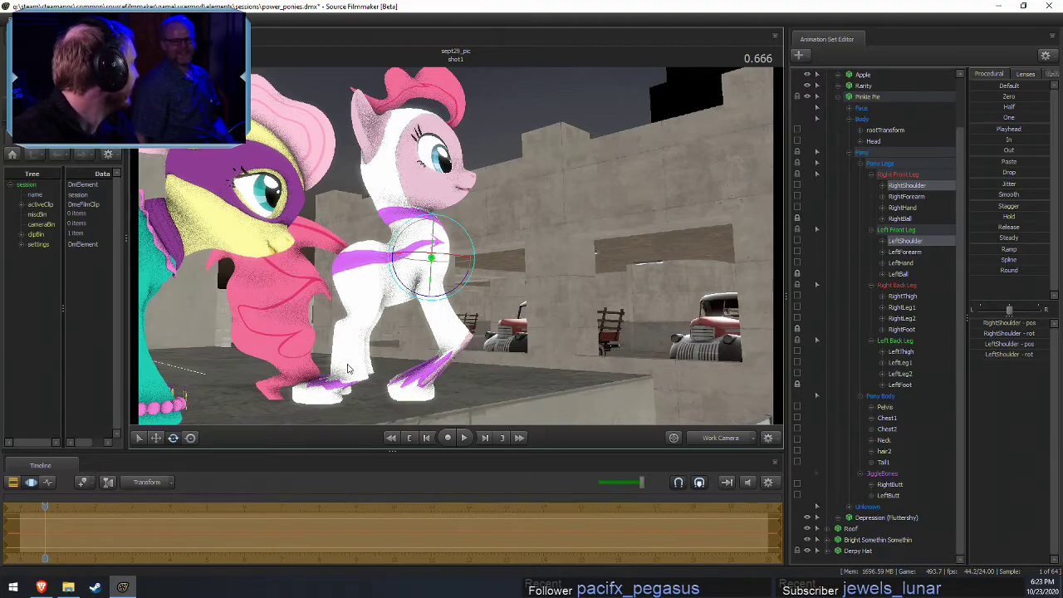
Rotate Pinkie Pie's RightForearm and LeftForearm bones together to straighten her front legs and flatten the hooves
key(ctrl)
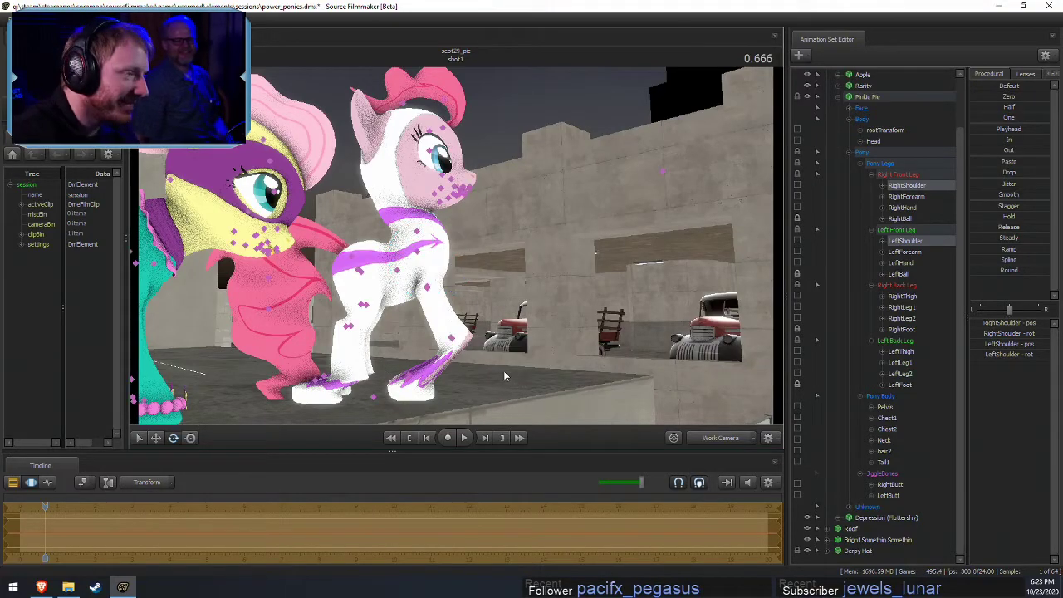
ctrl+click(426, 287)
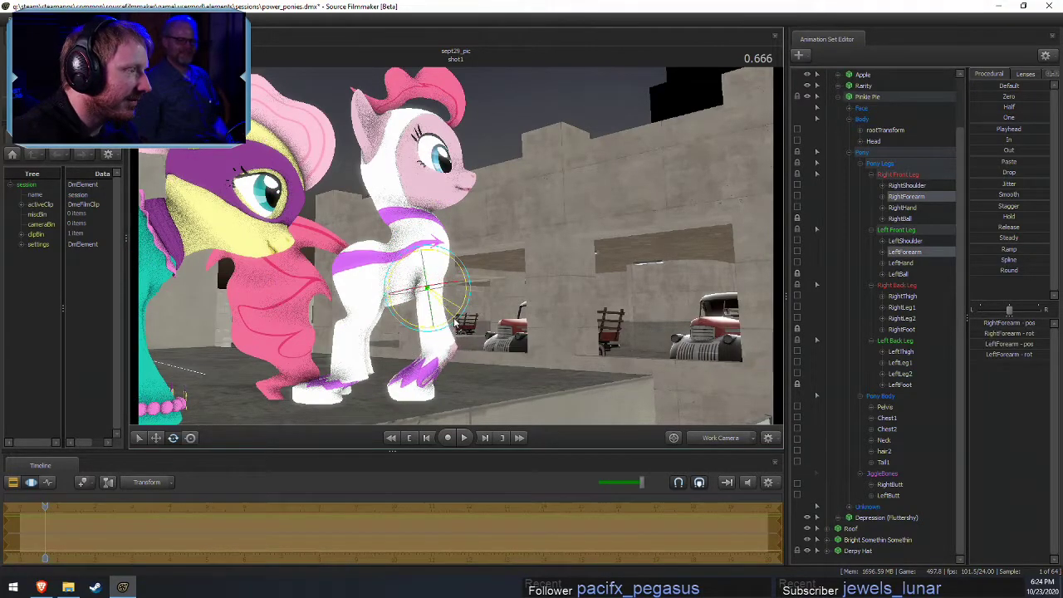
drag(454, 323, 470, 263)
Rotate the RightThigh bone and adjust RightLeg1 to plant Pinkie Pie's hind hoof flat on the roof
ctrl+click(441, 281)
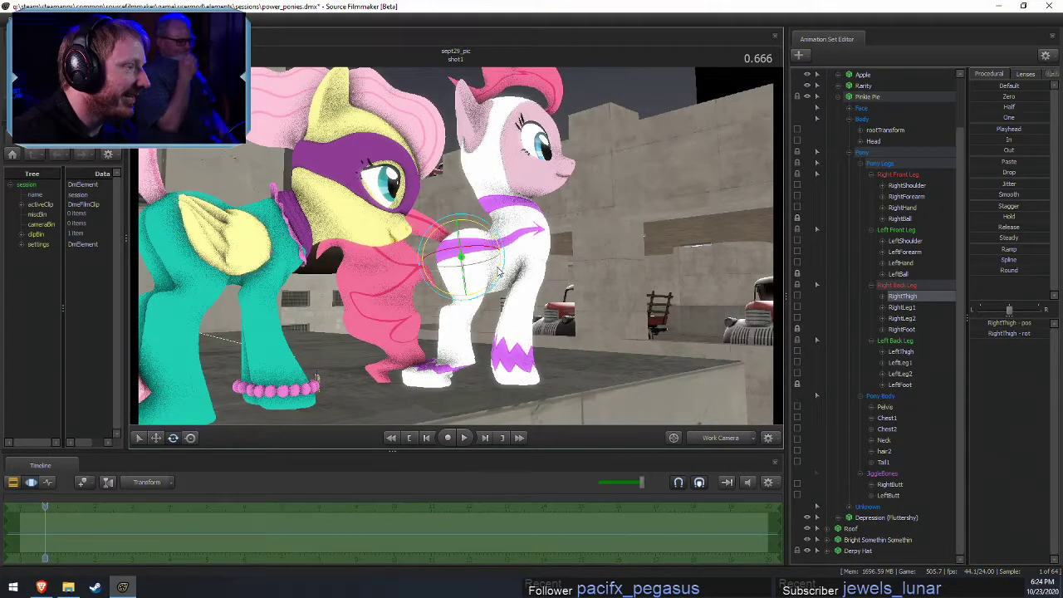
drag(499, 274, 499, 286)
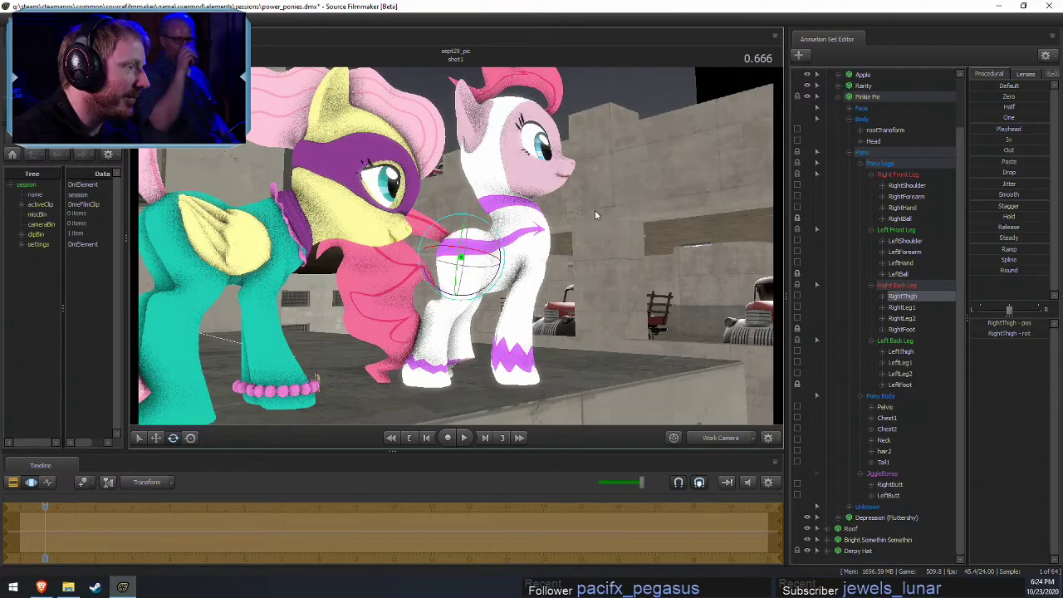
click(501, 297)
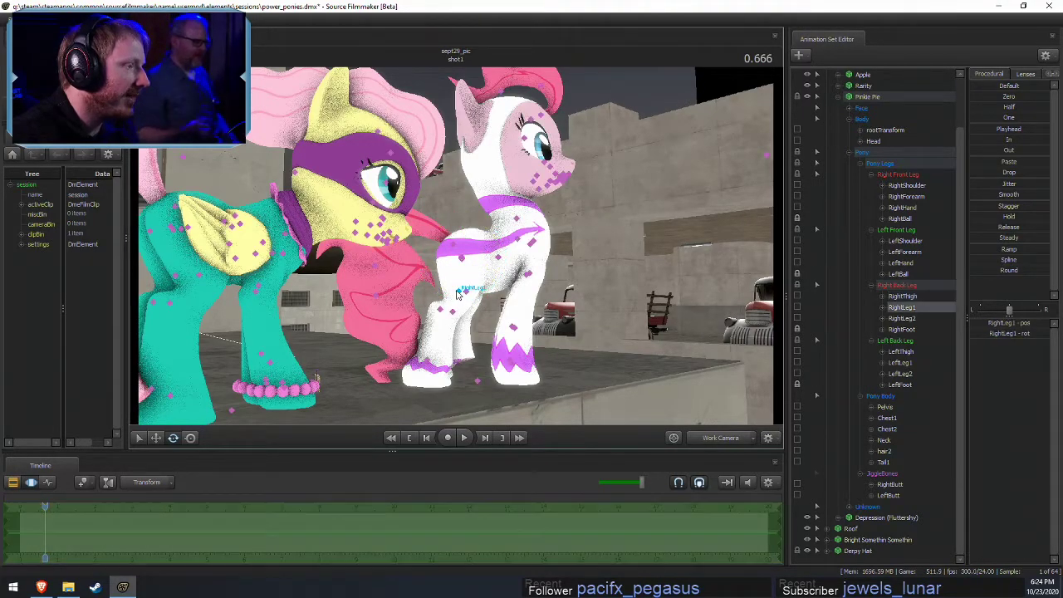
click(476, 302)
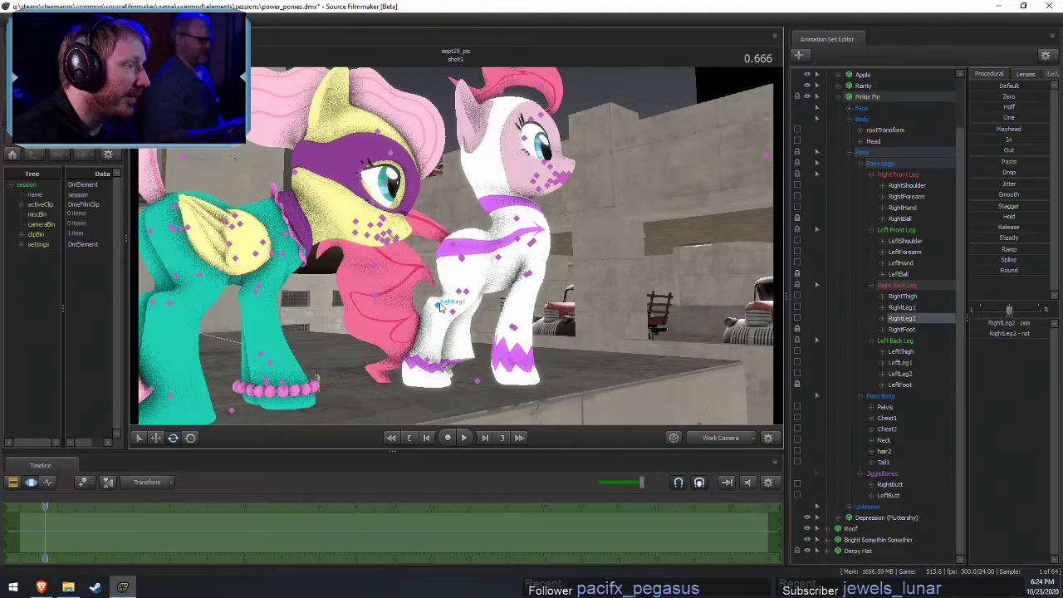
Select Pinkie Pie's RightLeg1 and RightLeg2 bones together and set the rotation manipulator to Manipulation falloff and Local rotation mode
alt+drag(476, 303, 456, 265)
ctrl+click(463, 295)
right_click(463, 298)
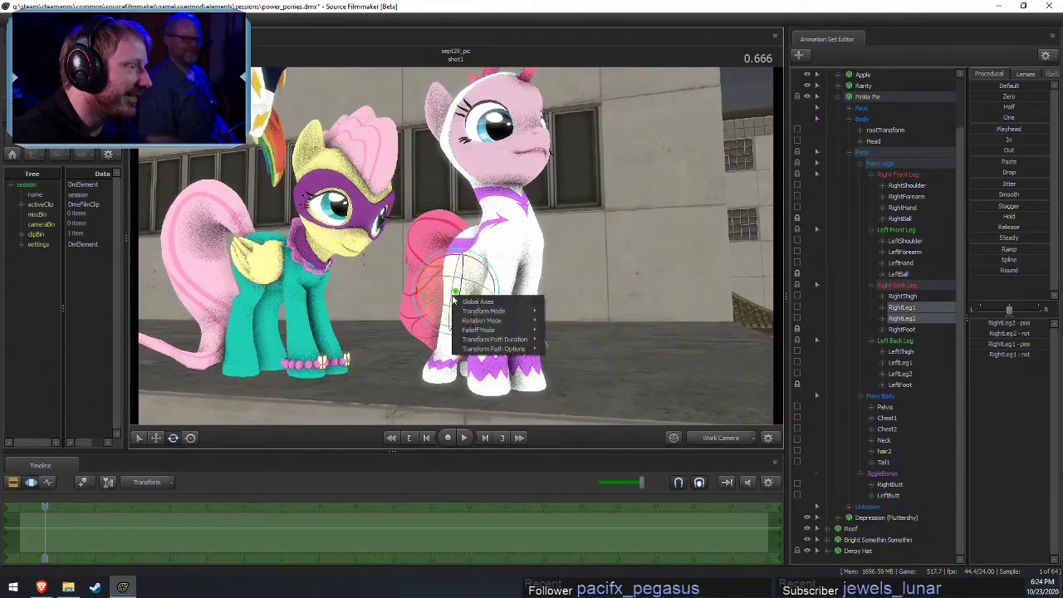
mouse_move(524, 330)
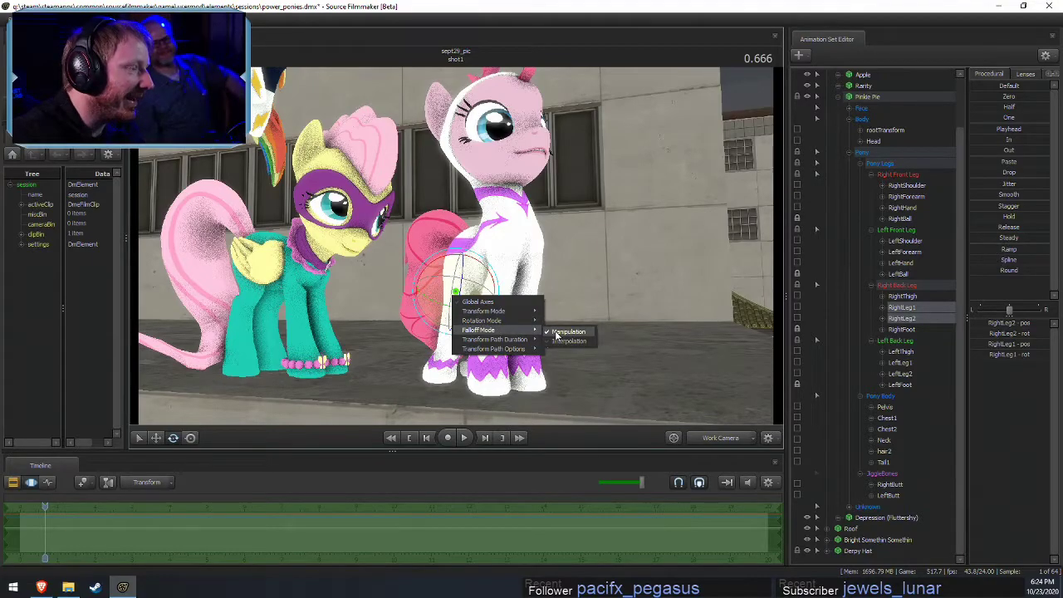
click(558, 332)
right_click(471, 303)
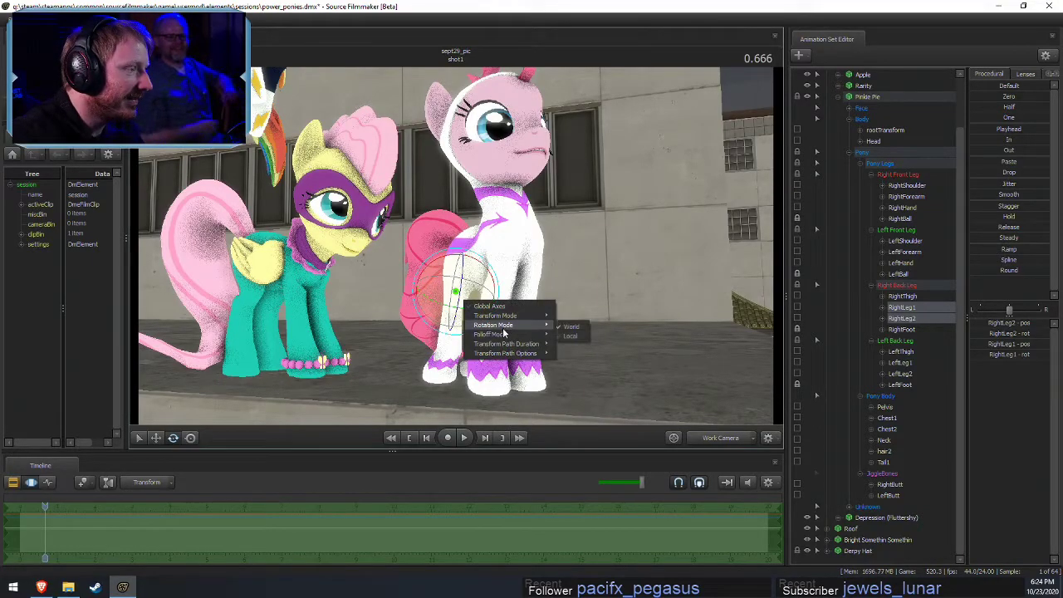
click(570, 336)
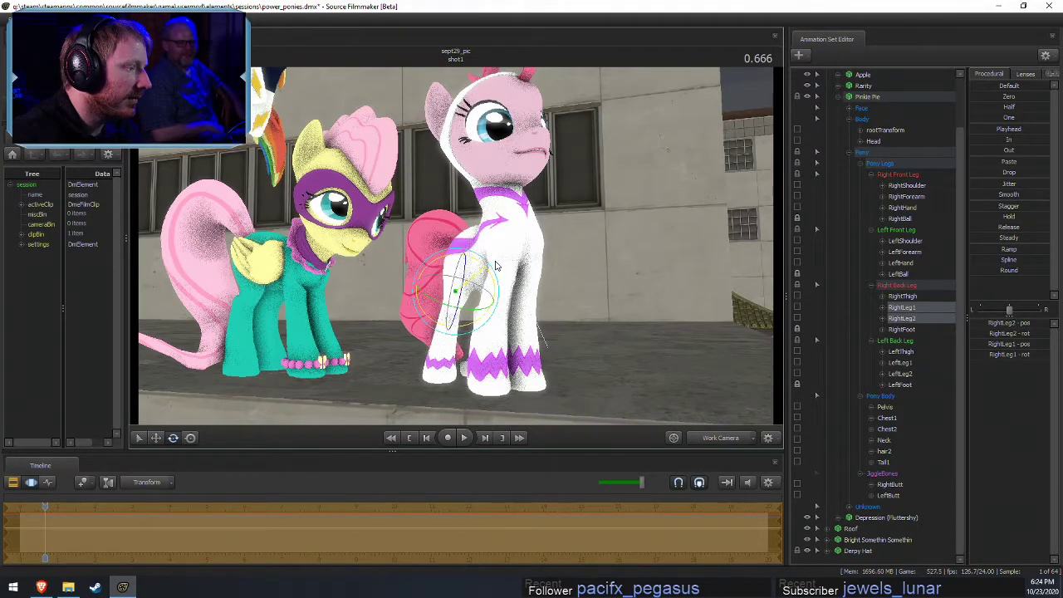
Select Pinkie Pie's LeftThigh bone and rotate it to reposition her left hind leg
mouse_move(457, 250)
alt+mouse_down()
mouse_move(565, 251)
mouse_move(456, 250)
alt+mouse_up()
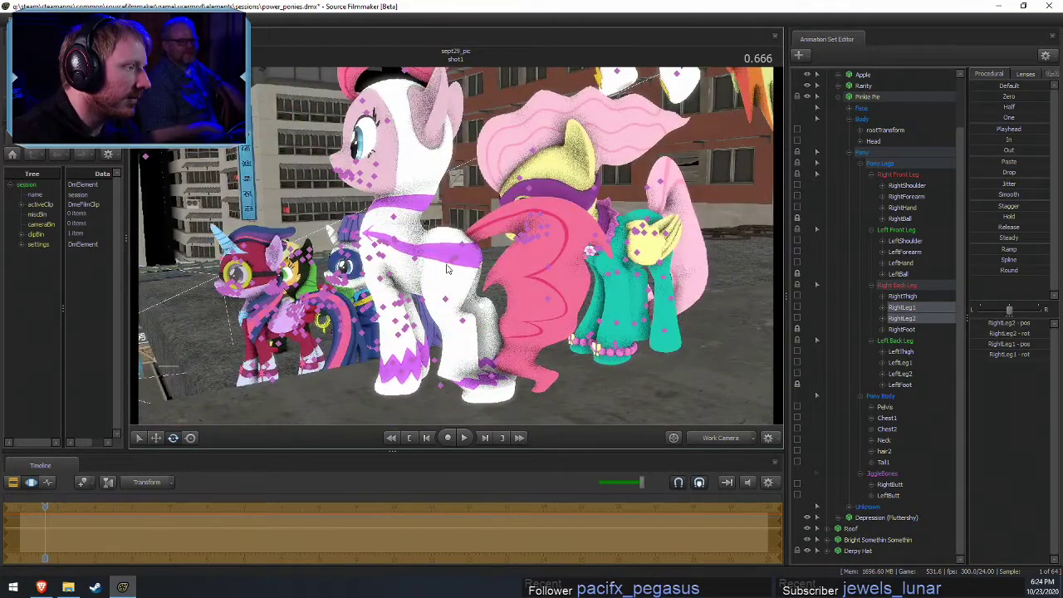
ctrl+click(457, 250)
alt+right_drag(457, 250, 432, 250)
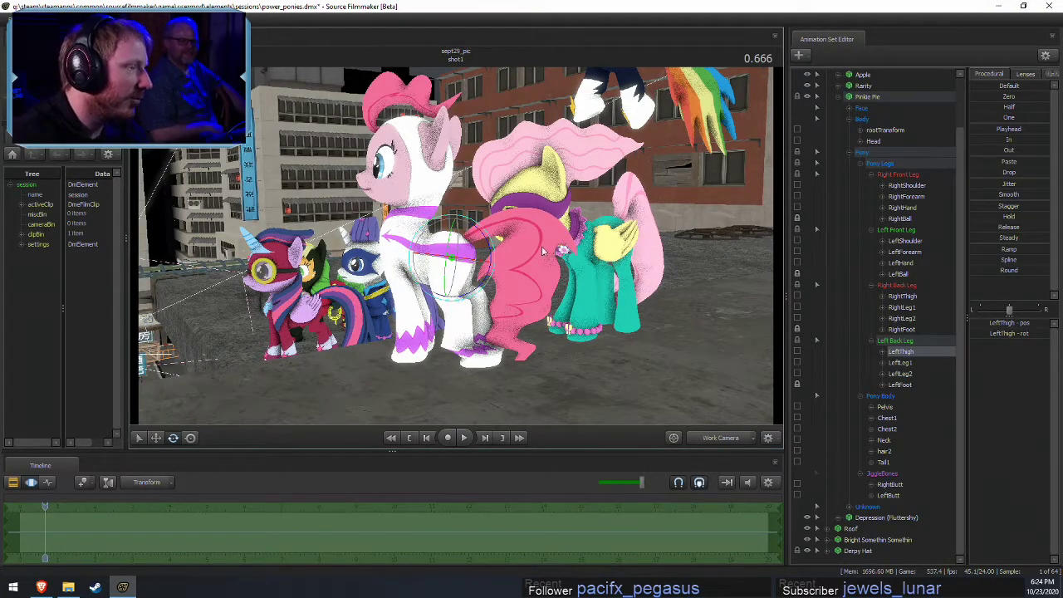
drag(495, 255, 531, 266)
Rotate Pinkie Pie's LeftLeg1 and LeftLeg2 bones together to straighten her left hind leg above its hoof
ctrl+click(451, 289)
ctrl+click(471, 291)
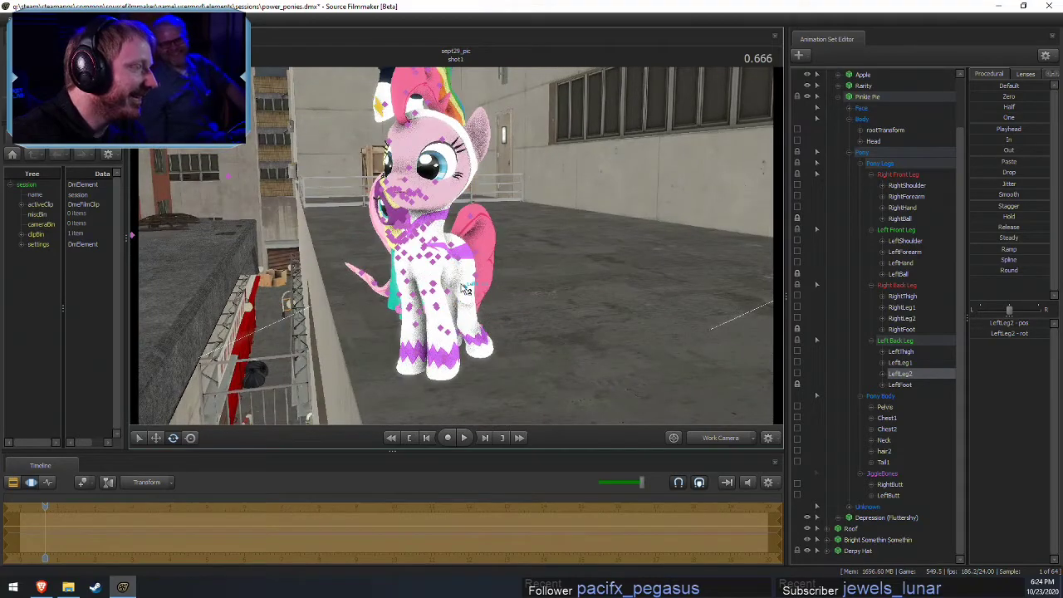
ctrl+click(494, 270)
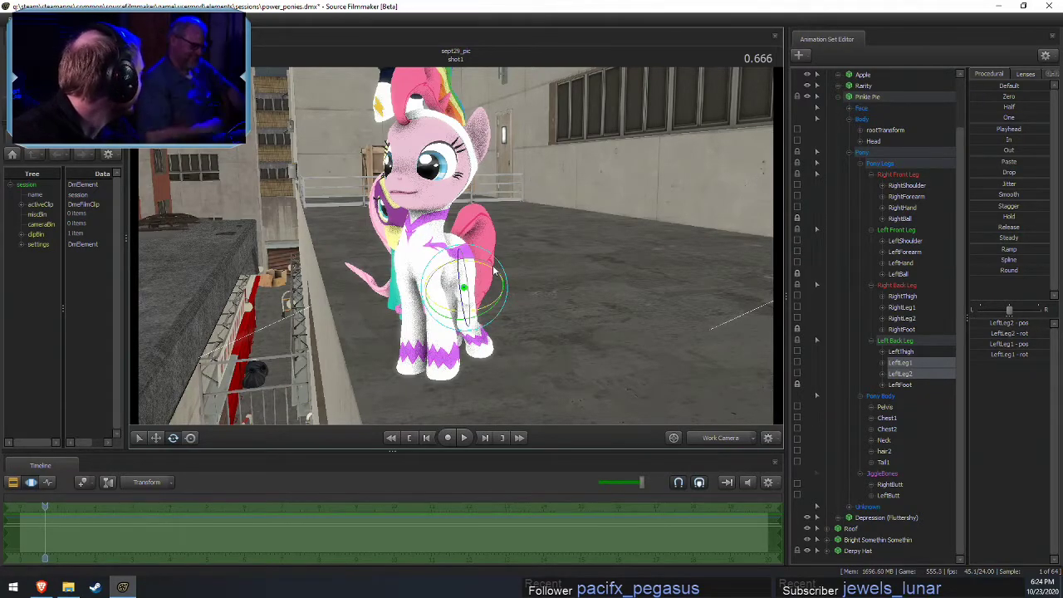
drag(610, 222, 475, 260)
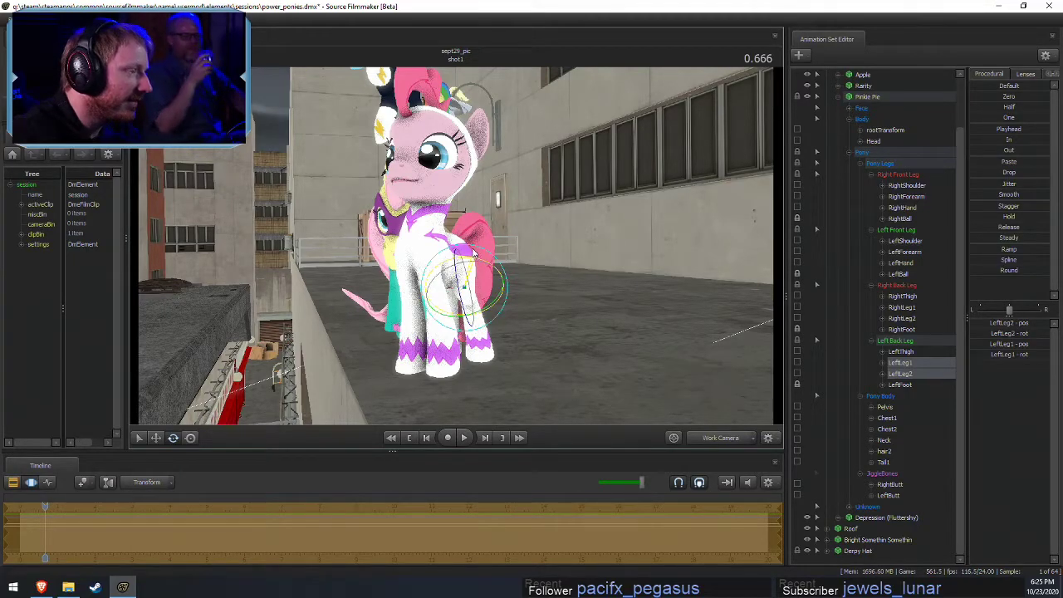
drag(451, 251, 537, 250)
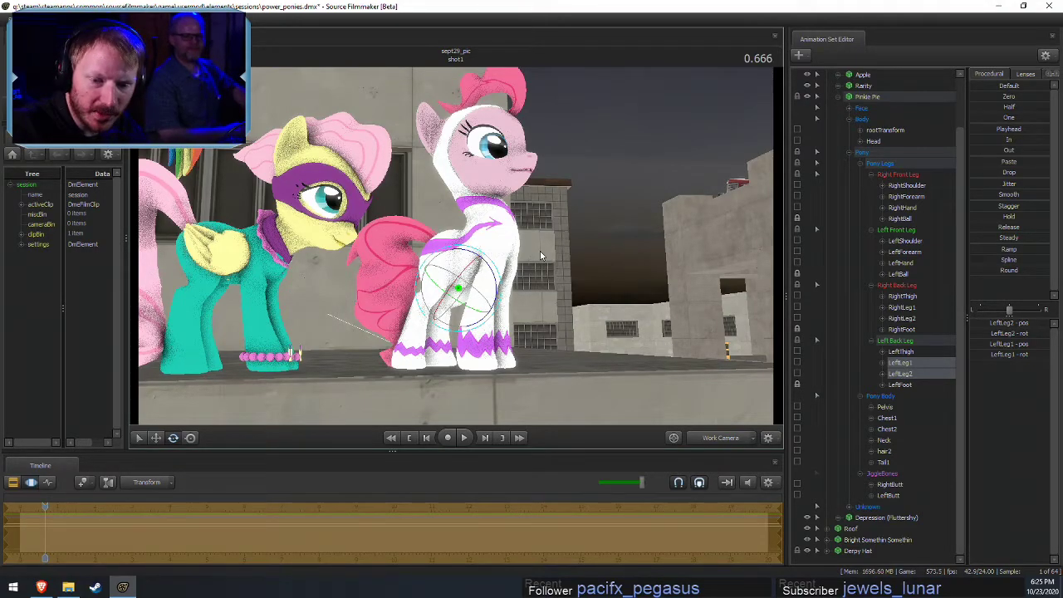
Switch to the Brave browser and open the signed-in account's own Twitch channel page, viewing its About section
click(41, 587)
click(329, 195)
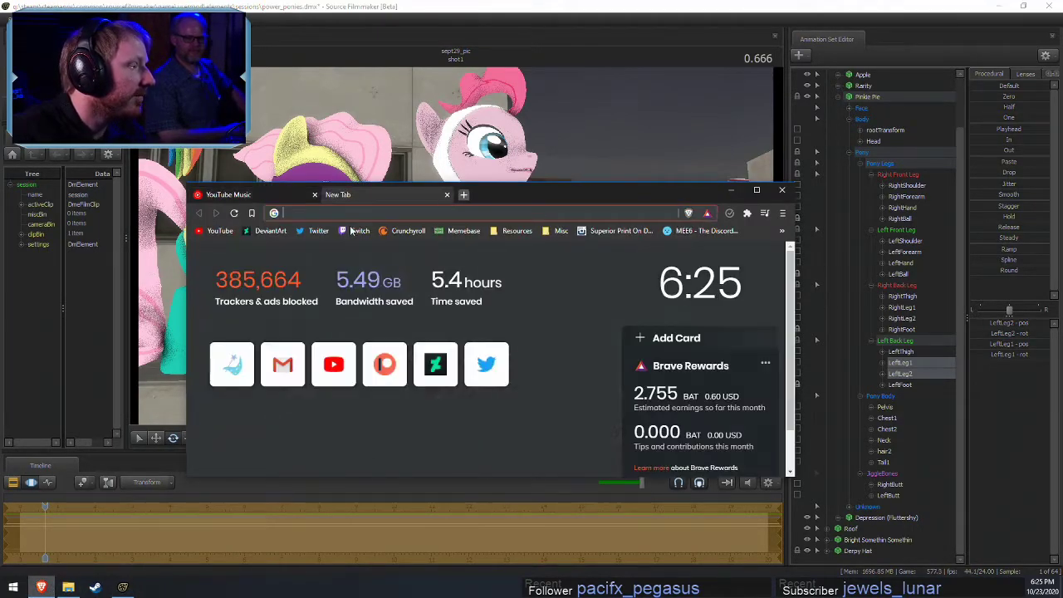
click(360, 231)
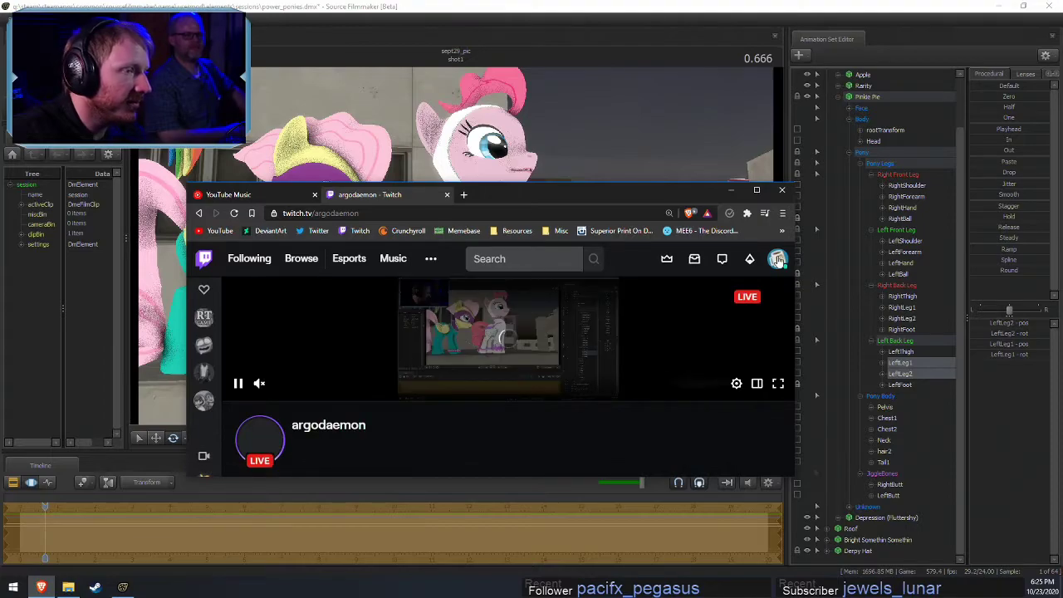
click(777, 259)
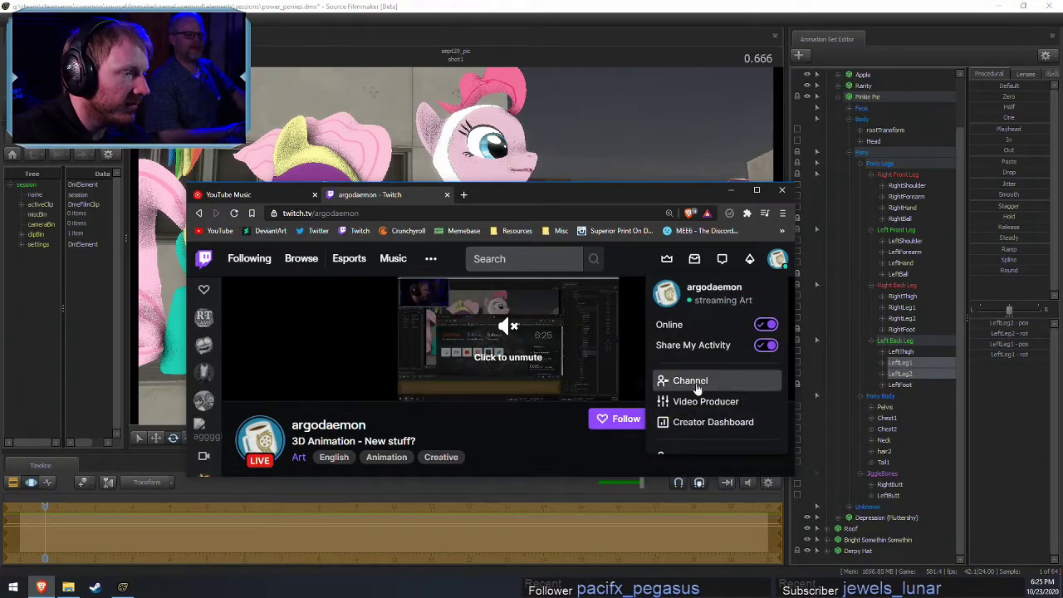
scroll(677, 388, down, 1)
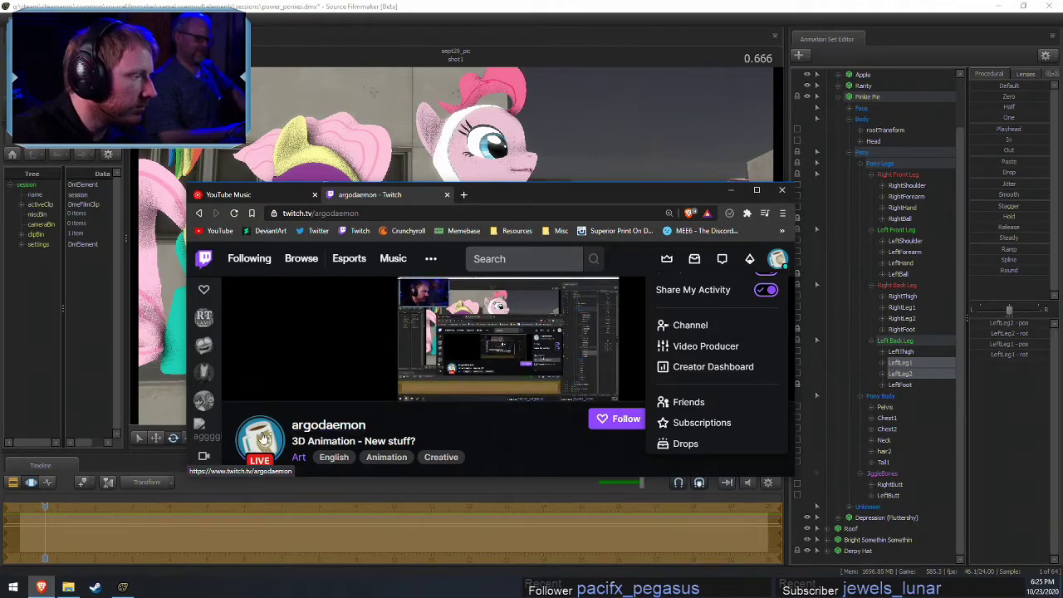
scroll(465, 449, down, 3)
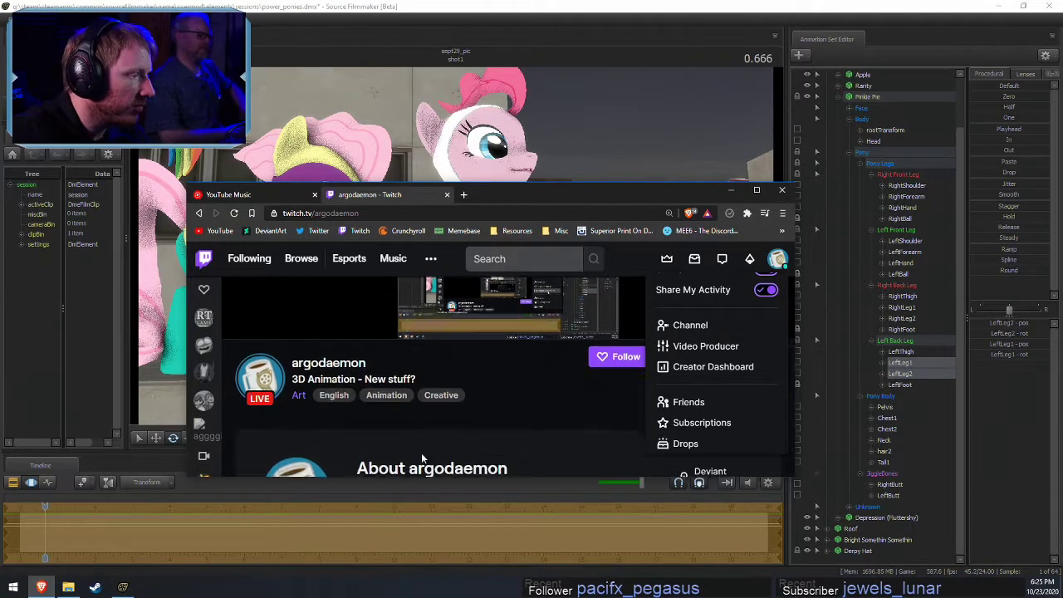
scroll(449, 424, up, 3)
scroll(399, 440, down, 1)
scroll(706, 349, up, 1)
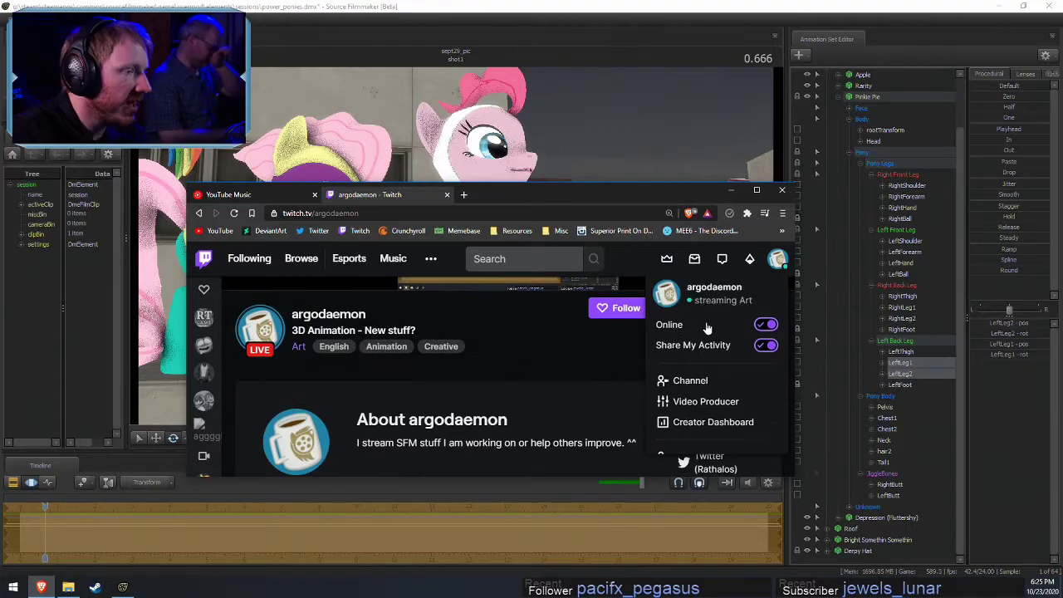
click(703, 382)
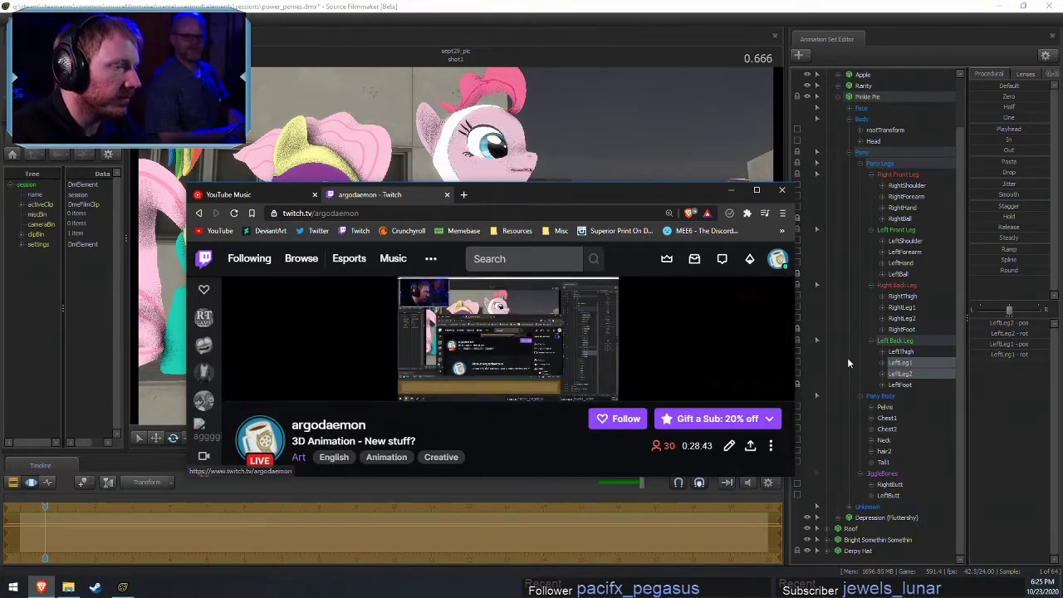
Maximise the browser to show the expanded stream chat beside the Twitch stream, and restore the window to its smaller size
double_click(677, 199)
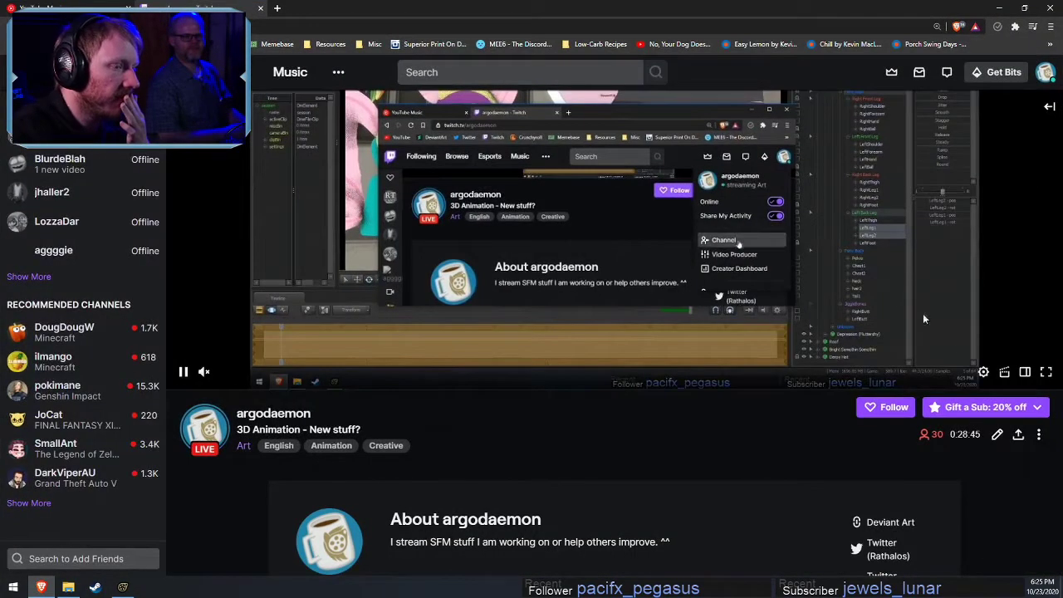
click(1046, 107)
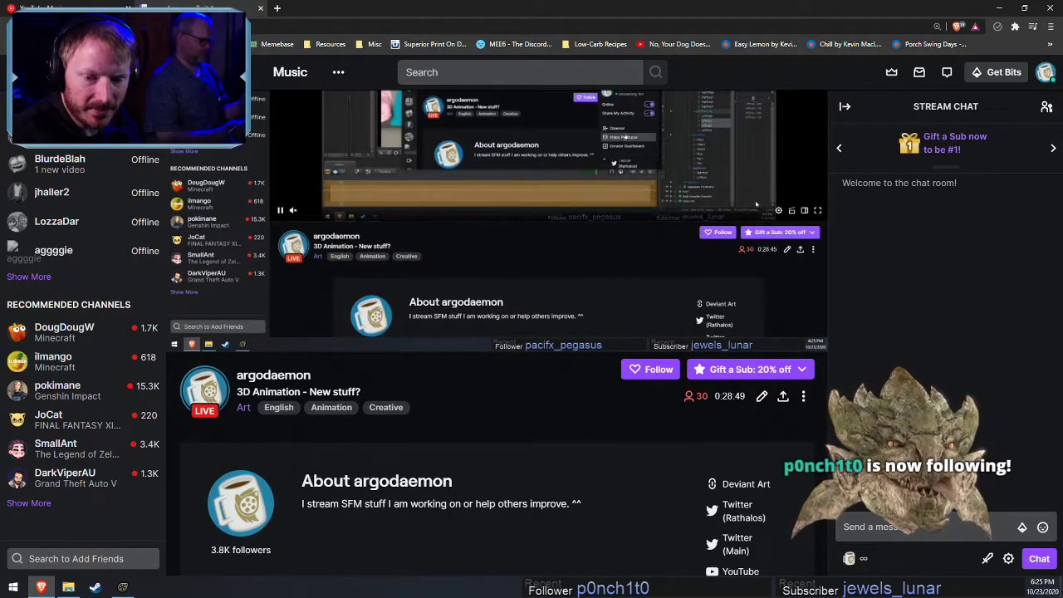
drag(423, 6, 443, 103)
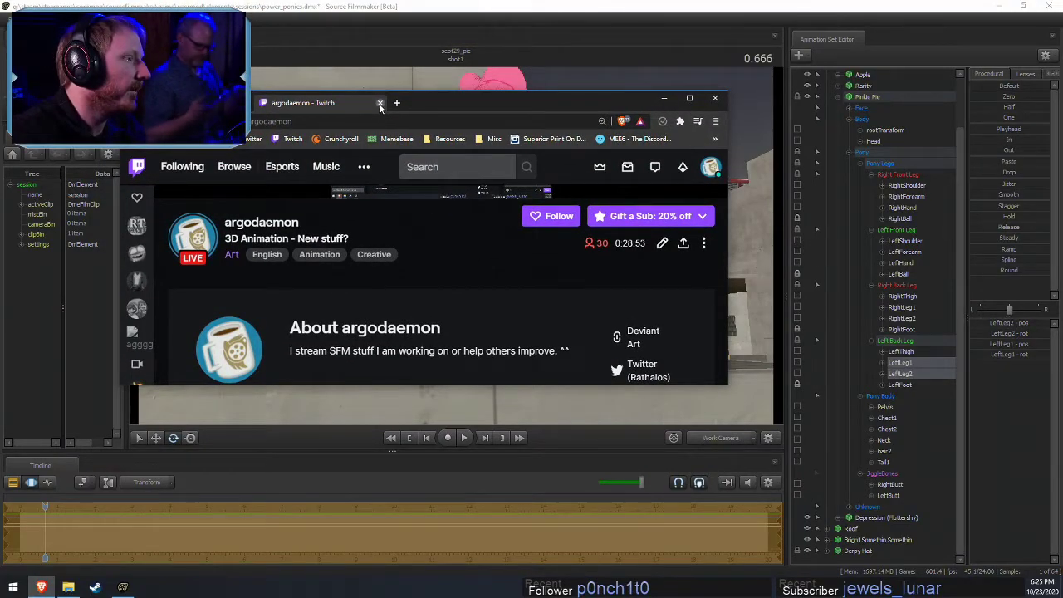
Close the Twitch page and load the signed-in account's DeviantArt profile in a new tab
click(380, 103)
click(380, 103)
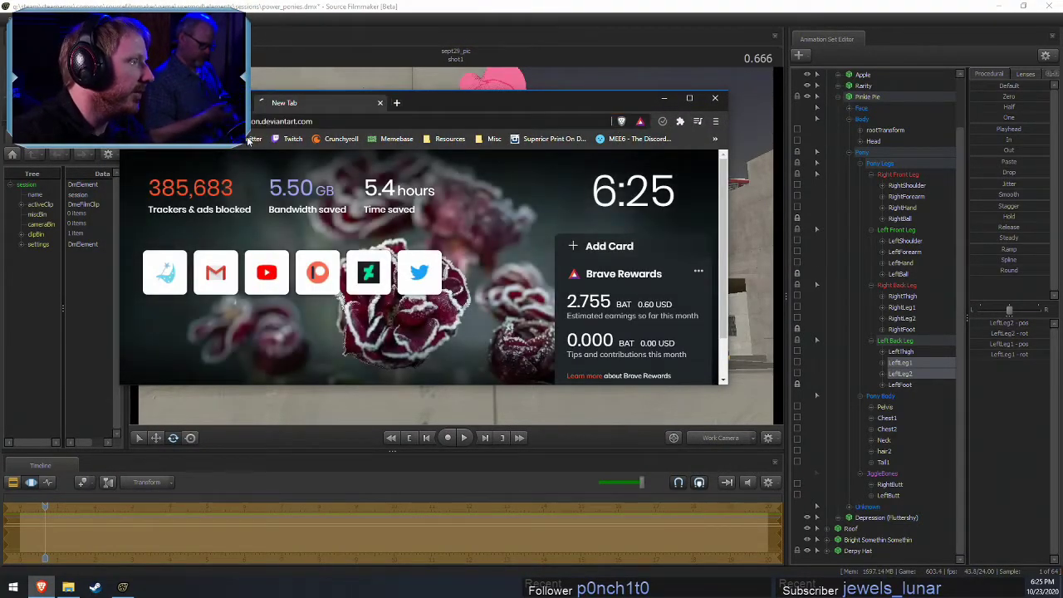
key(Return)
click(275, 116)
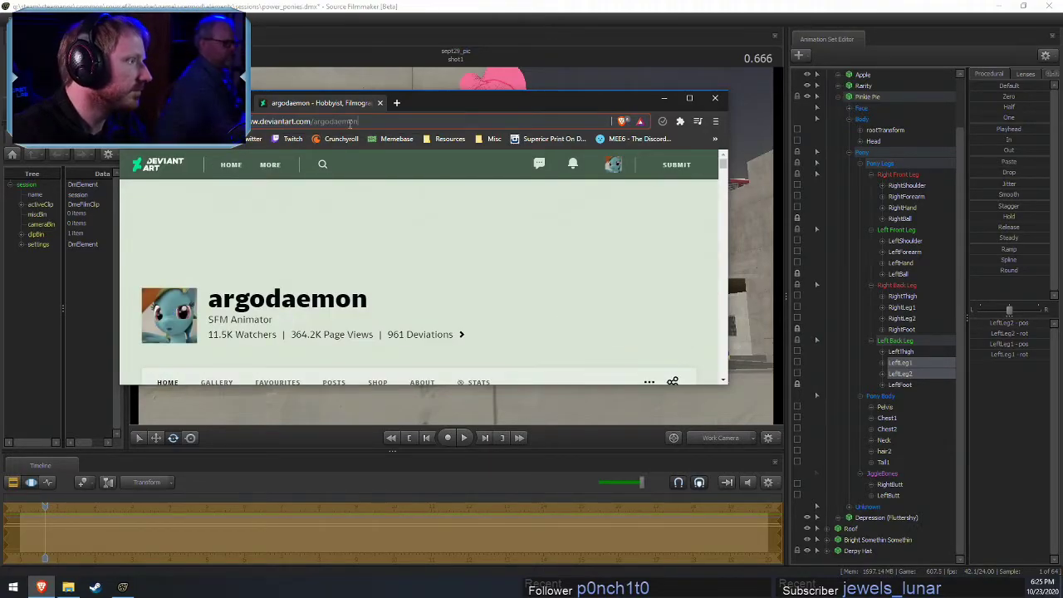
double_click(347, 122)
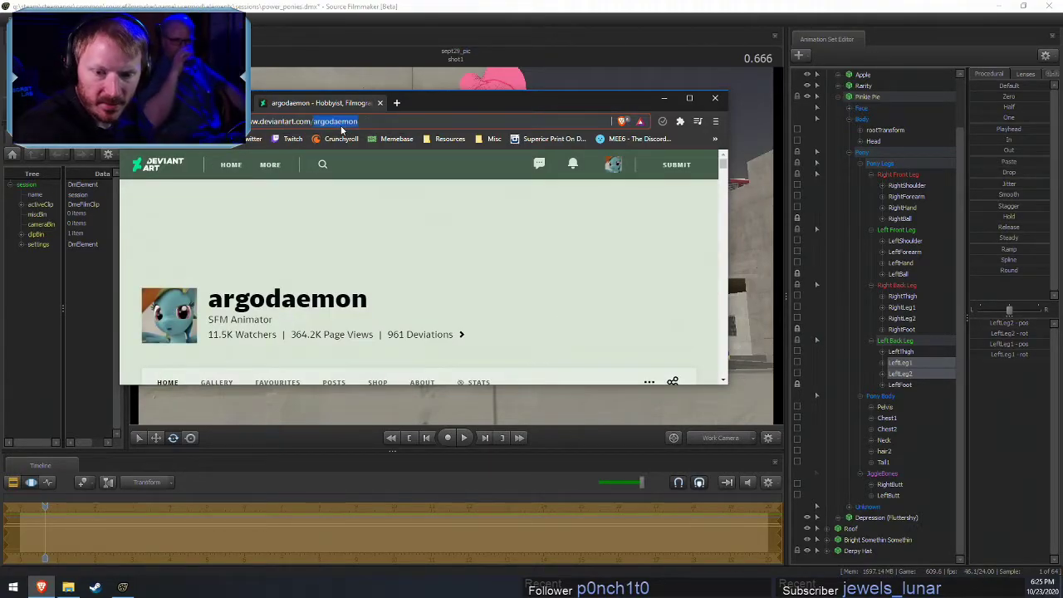
text(armsonicc)
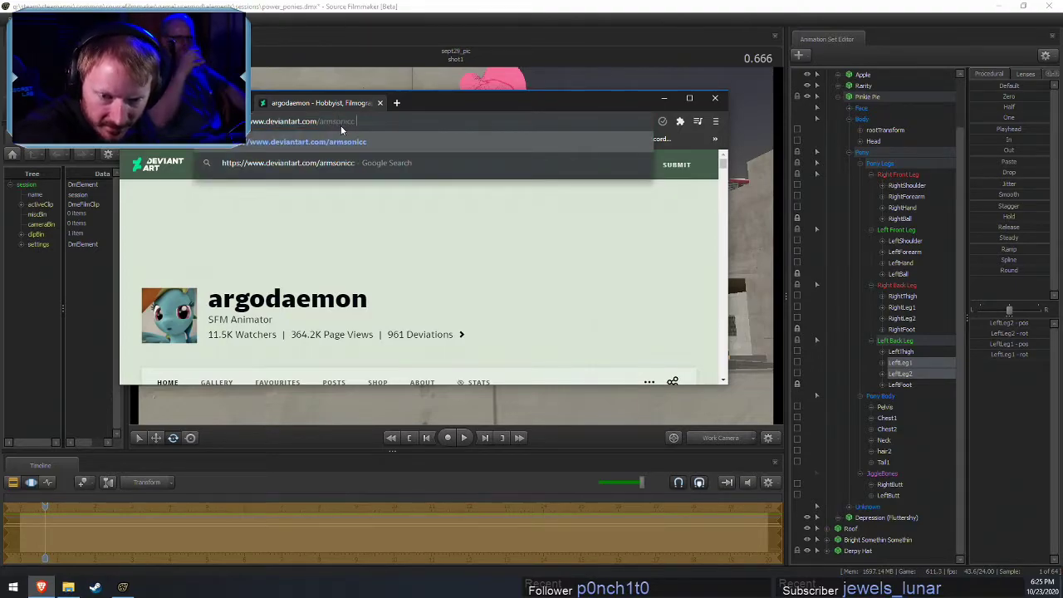
text(l15)
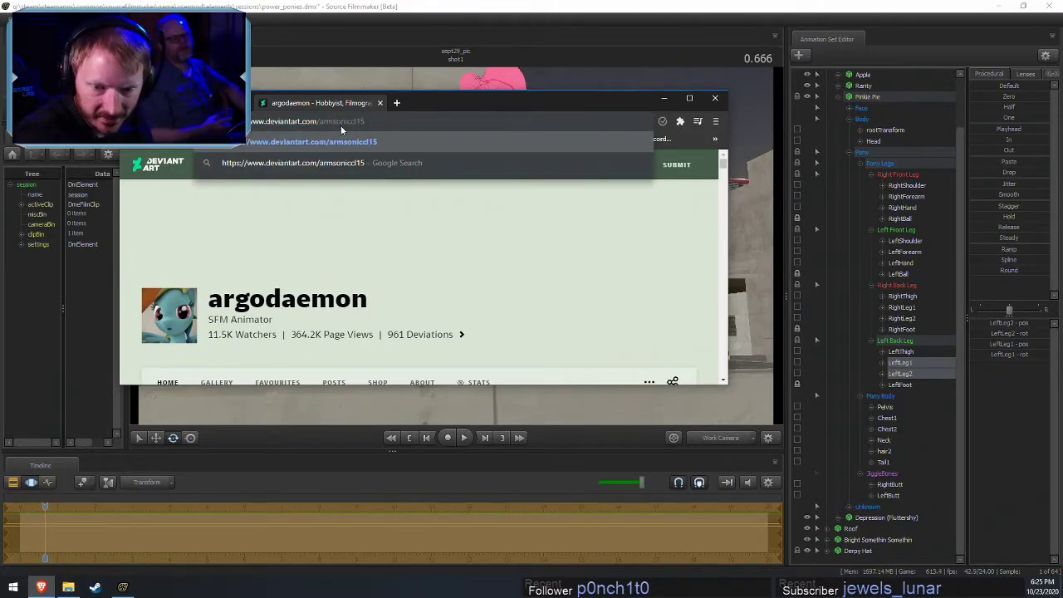
text(/art/remme)
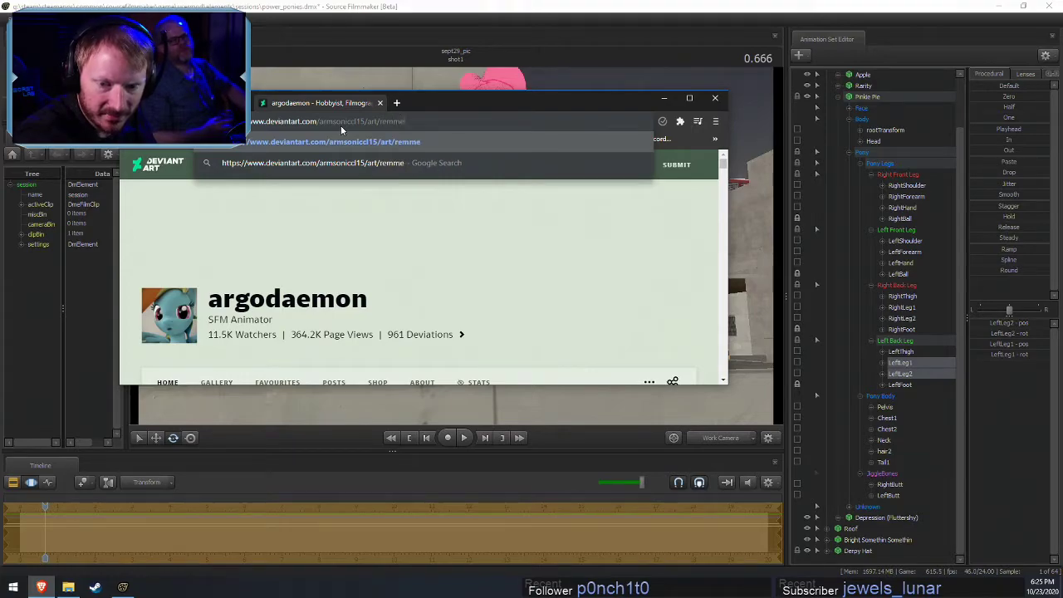
key(BackSpace)
key(BackSpace)
text(embrance)
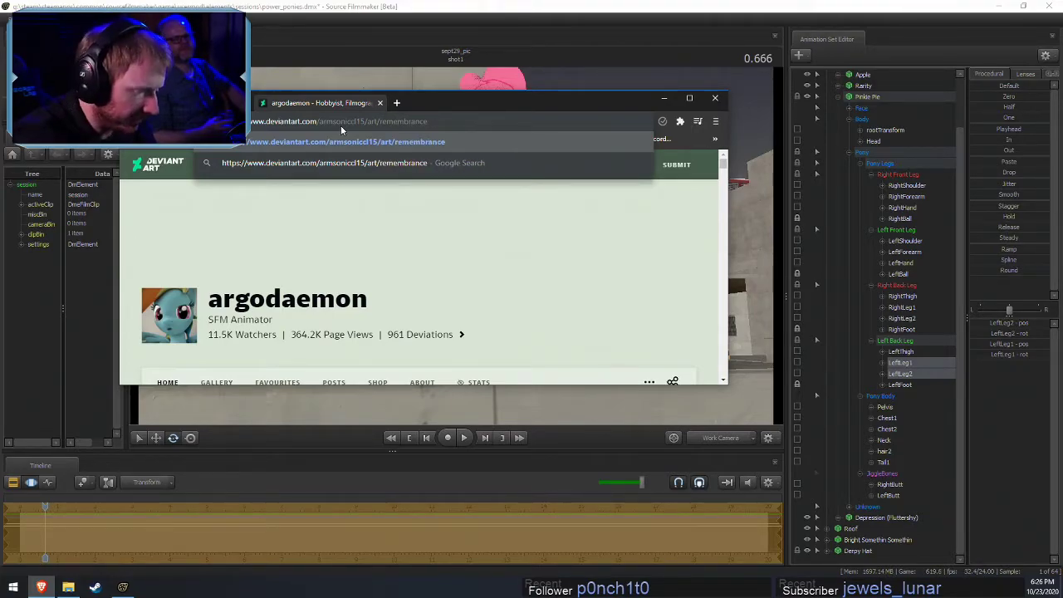
text(-2020)
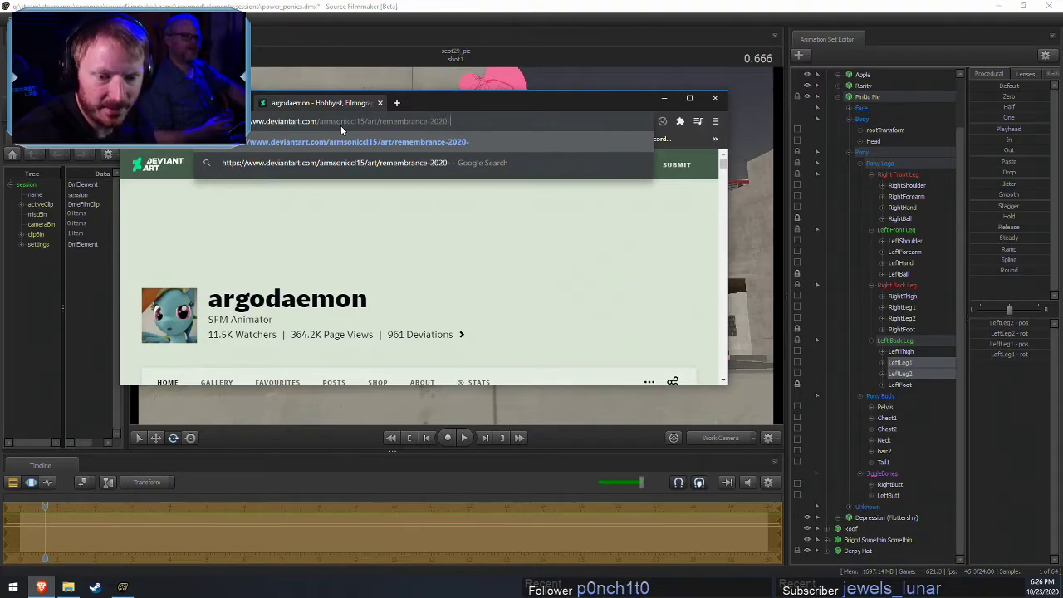
text(-858233386)
key(Return)
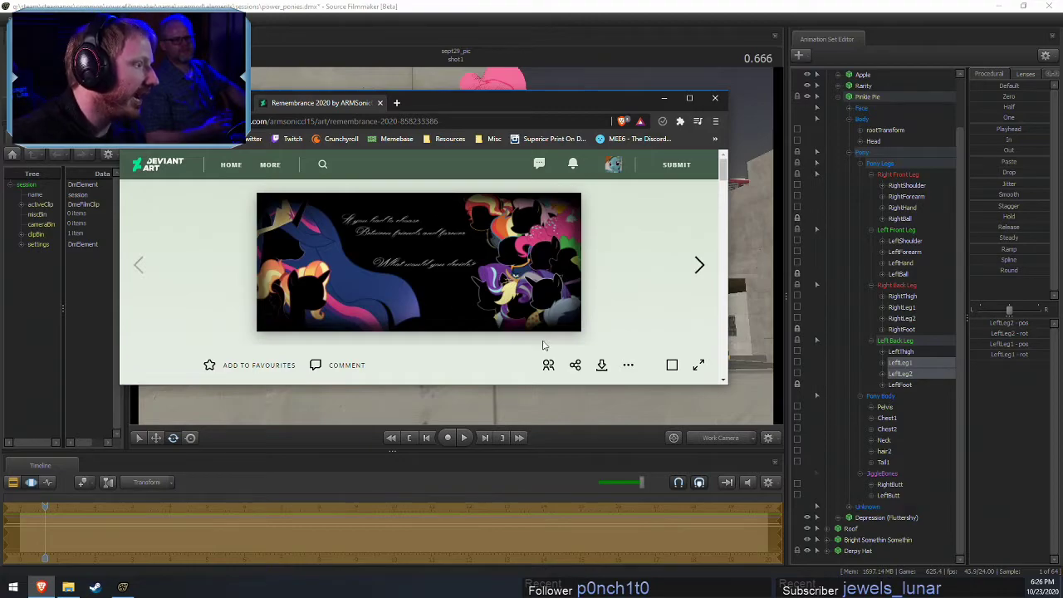
View the Remembrance 2020 artwork in the maximised browser, close its page and return to Source Filmmaker
double_click(551, 103)
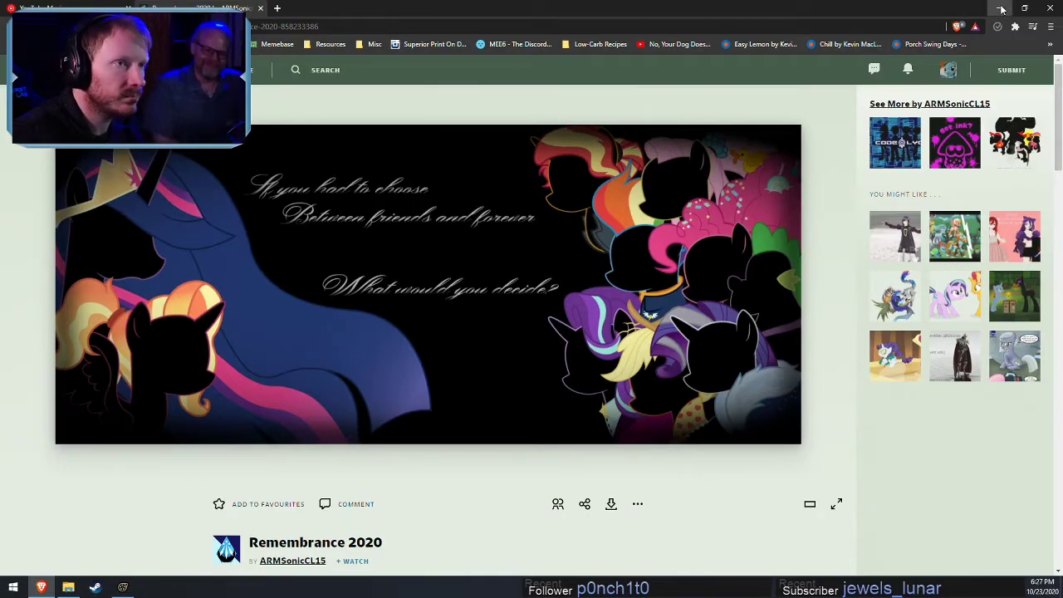
click(261, 8)
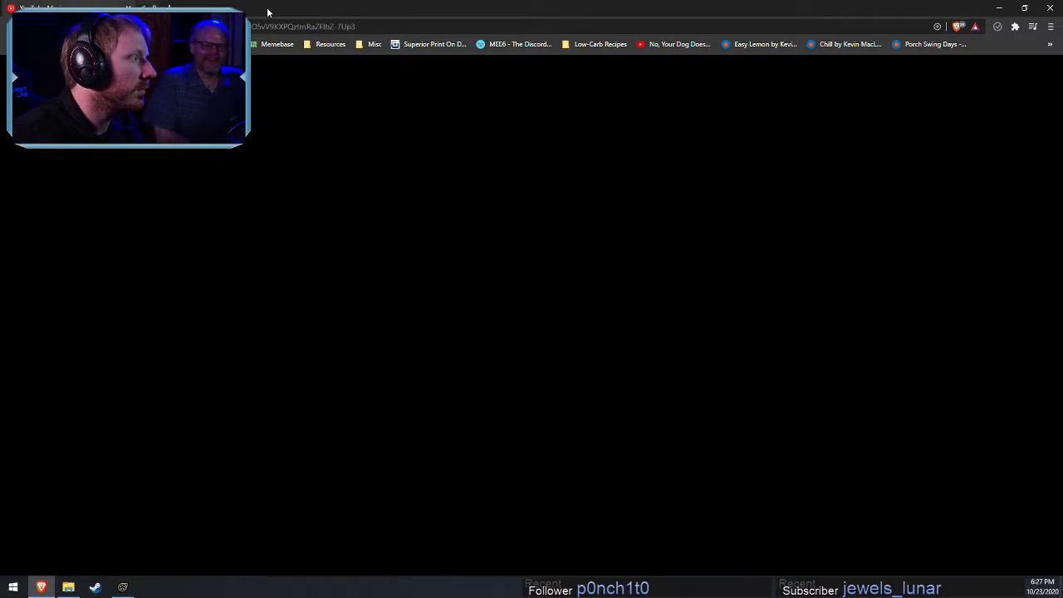
click(1010, 15)
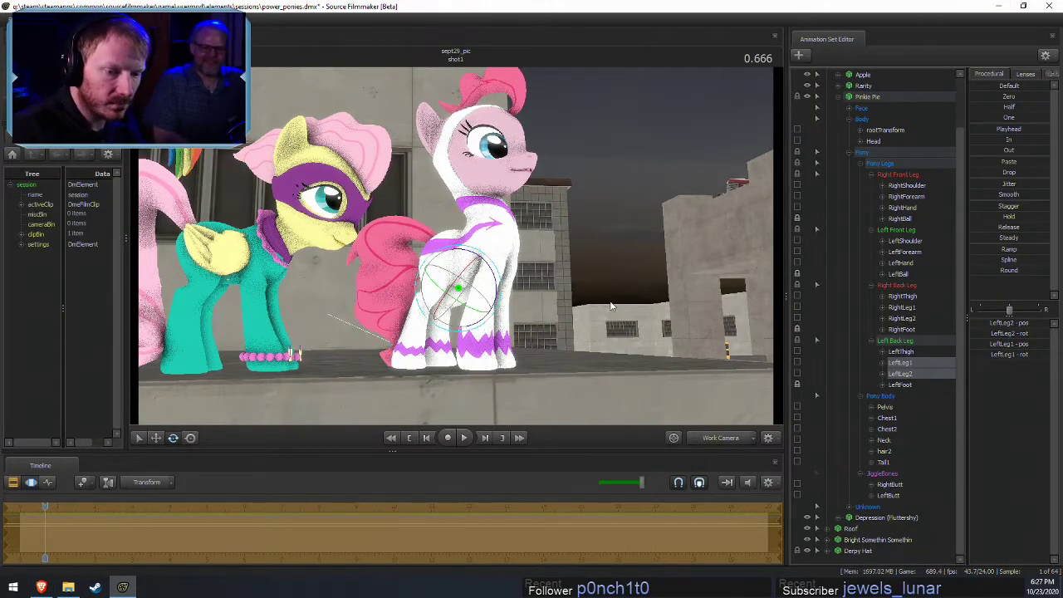
Examine Pinkie Pie's back legs and body from several angles with her Pelvis bone selected
key(F2)
key(F3)
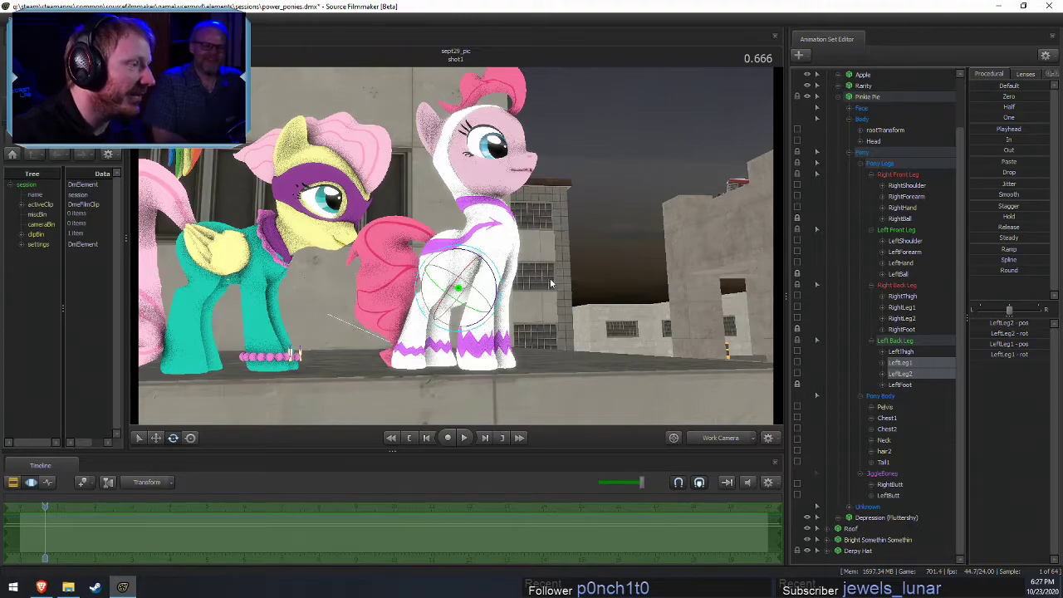
alt+drag(551, 283, 648, 285)
alt+drag(453, 263, 467, 263)
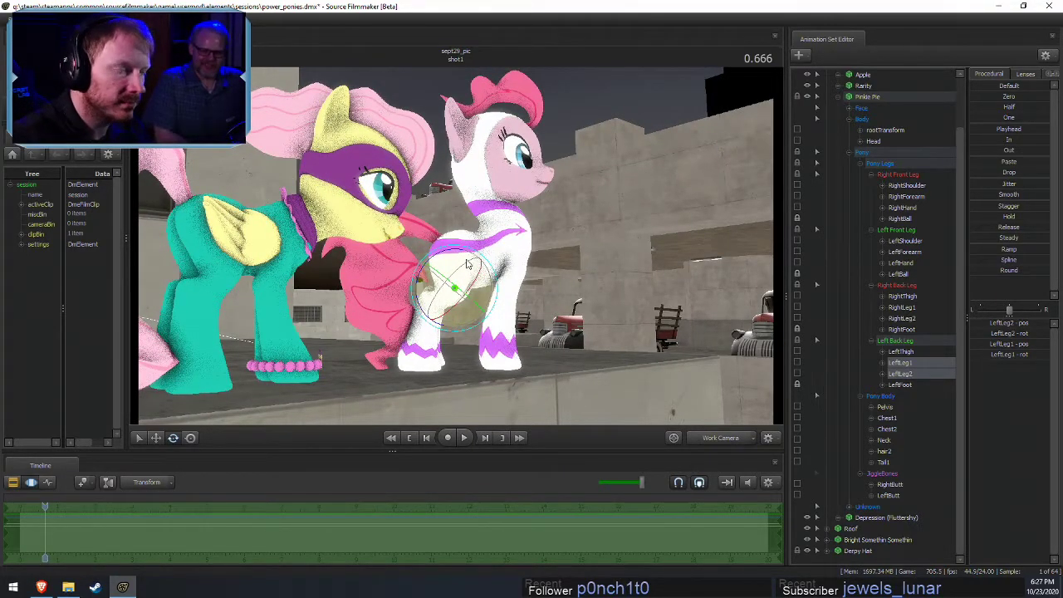
alt+drag(479, 264, 420, 279)
ctrl+click(448, 260)
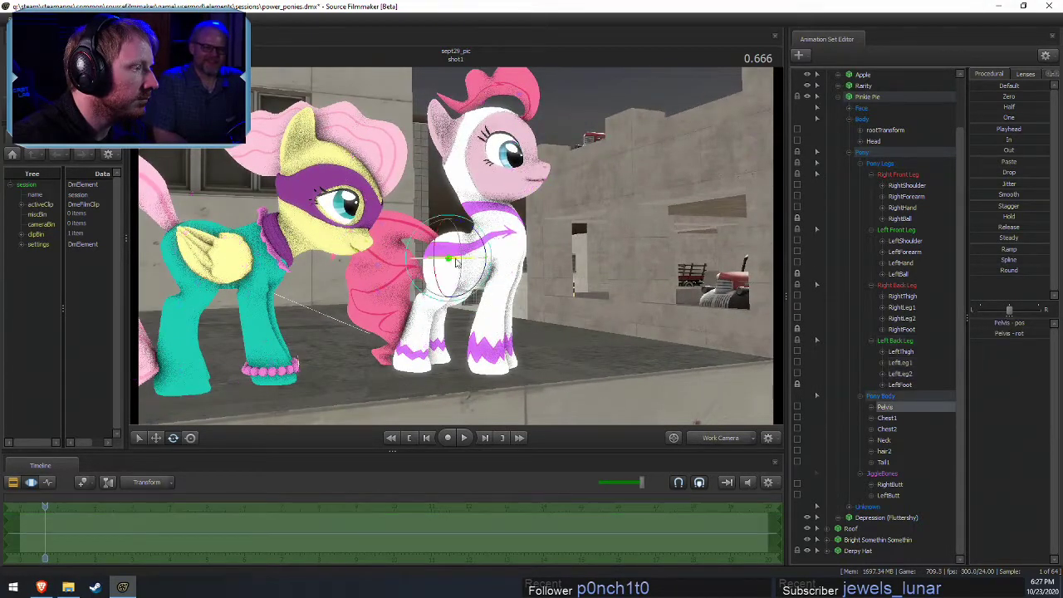
alt+drag(618, 198, 633, 133)
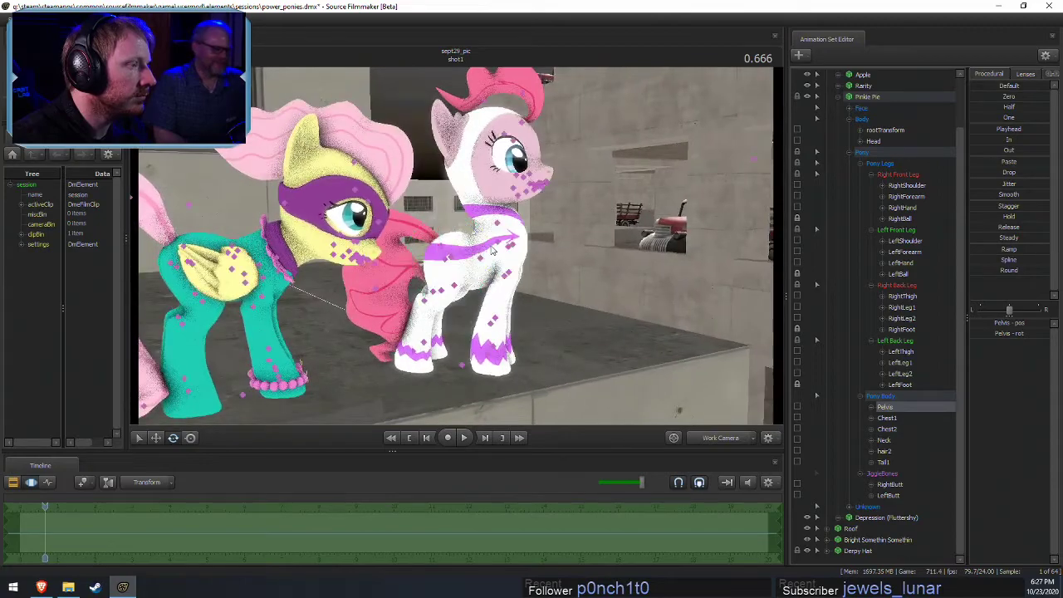
Rotate Pinkie Pie's Neck bone slightly and select her Head bone for adjustment
key(ctrl)
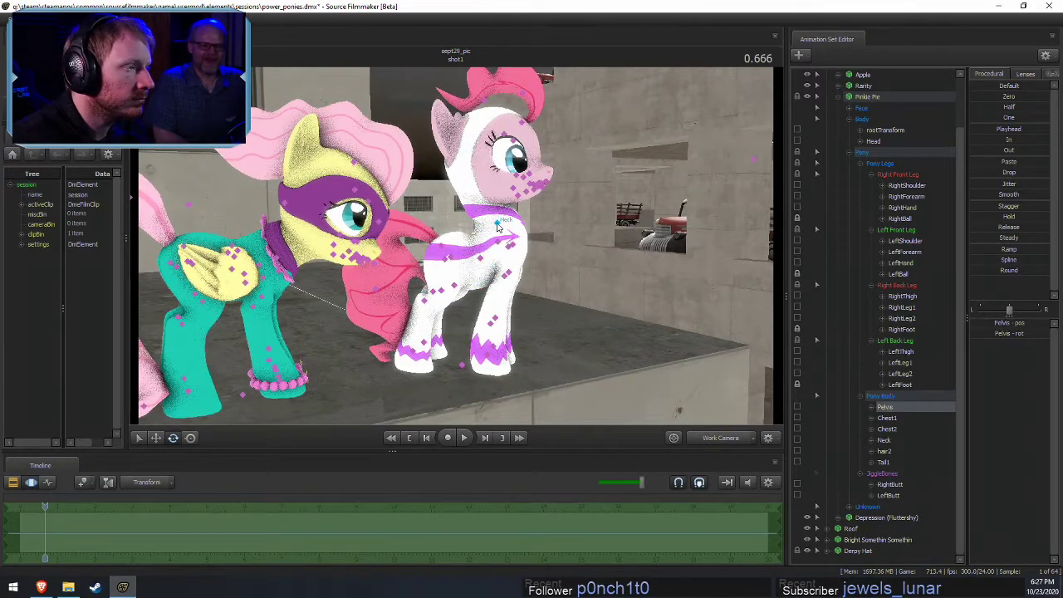
ctrl+click(498, 227)
drag(518, 211, 515, 219)
alt+drag(581, 195, 480, 264)
ctrl+click(485, 188)
ctrl+click(480, 197)
key(w)
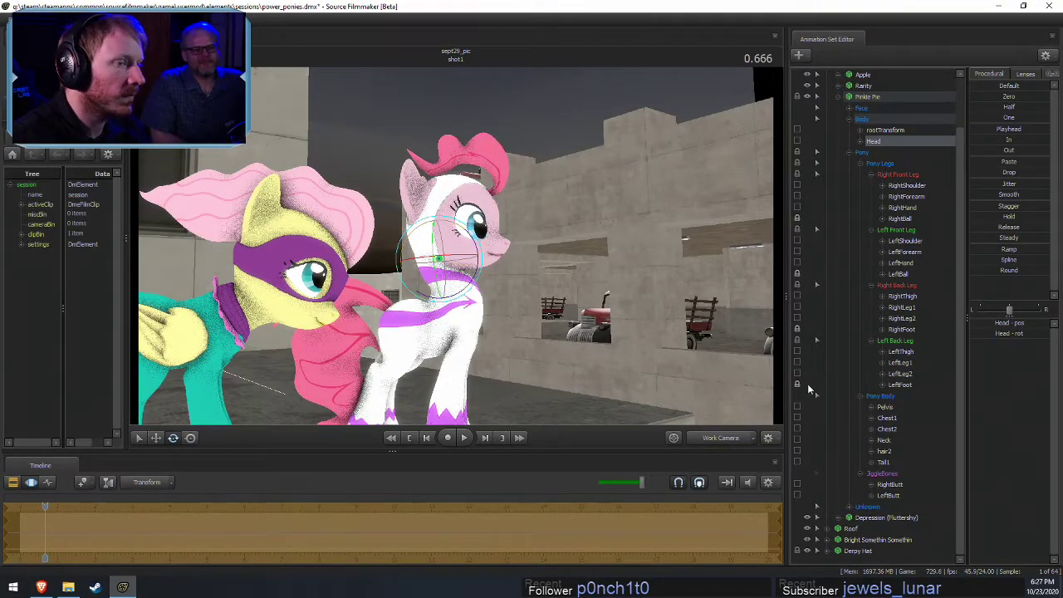
Collapse the expanded actor groups, view the shot through camera1 and select Pinkie Pie's Neck bone
click(853, 156)
click(838, 153)
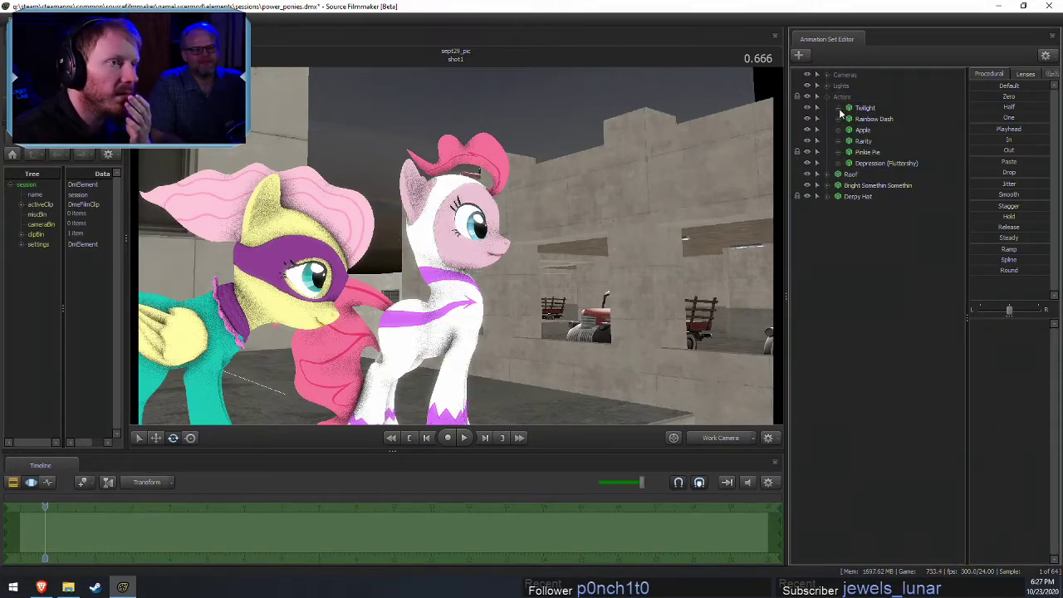
click(828, 97)
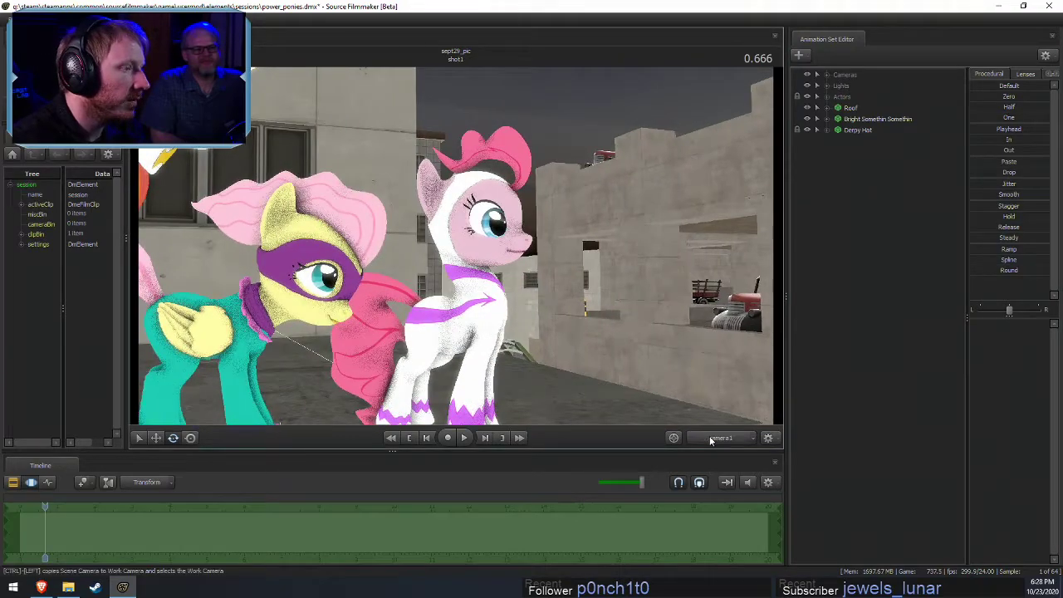
click(713, 437)
click(746, 298)
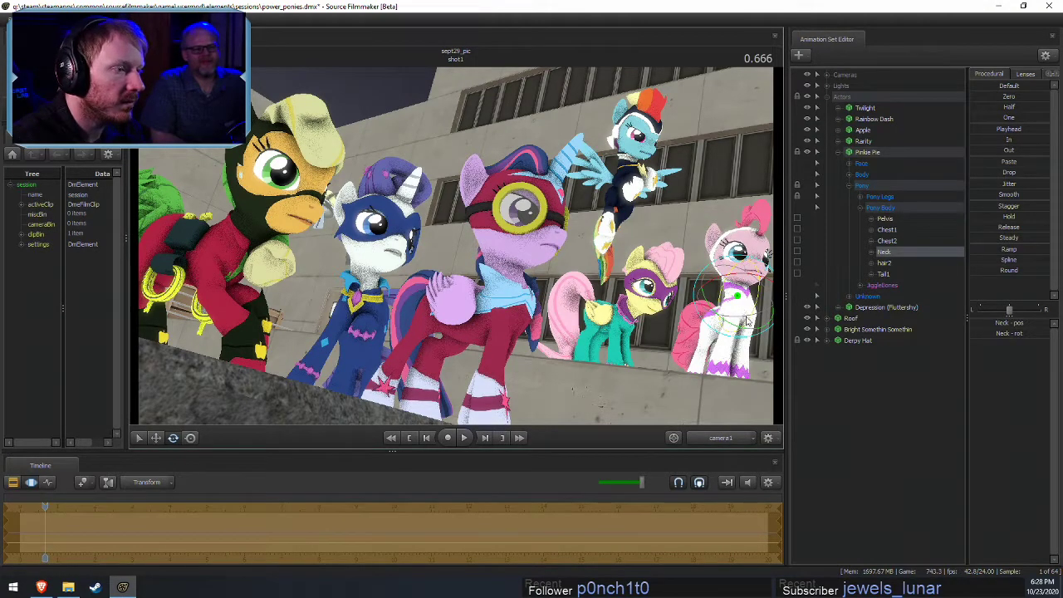
Try raising Pinkie Pie's Neck bone to stretch her neck, and check the shaded result in the Clip Editor
key(ctrl)
key(w)
drag(739, 275, 732, 255)
key(F2)
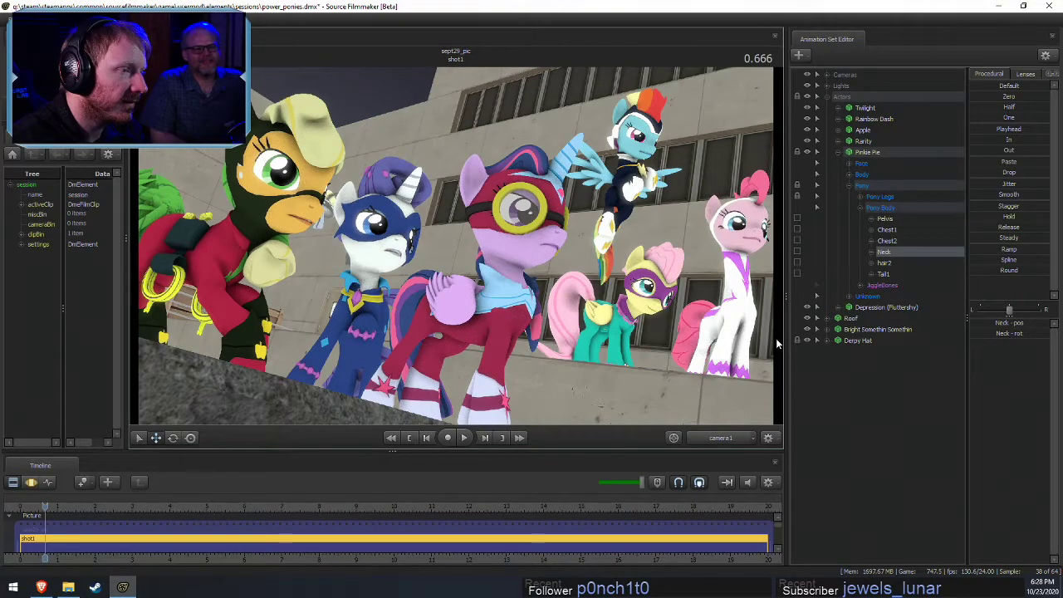
key(F3)
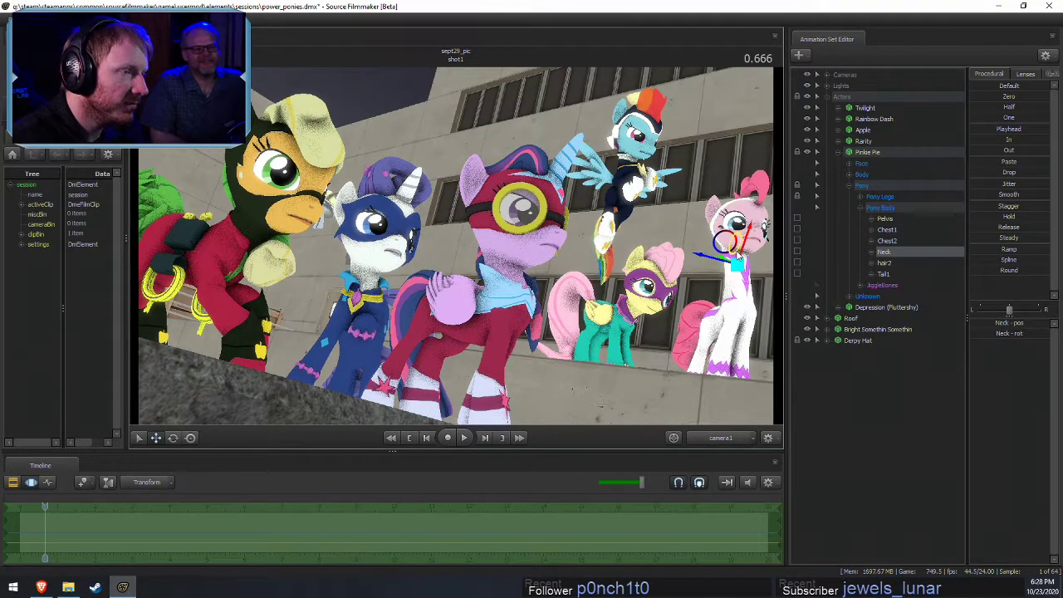
Try lowering Pinkie Pie's Neck bone so her head sinks in front of her chest, and check the result
drag(738, 286, 736, 342)
key(F2)
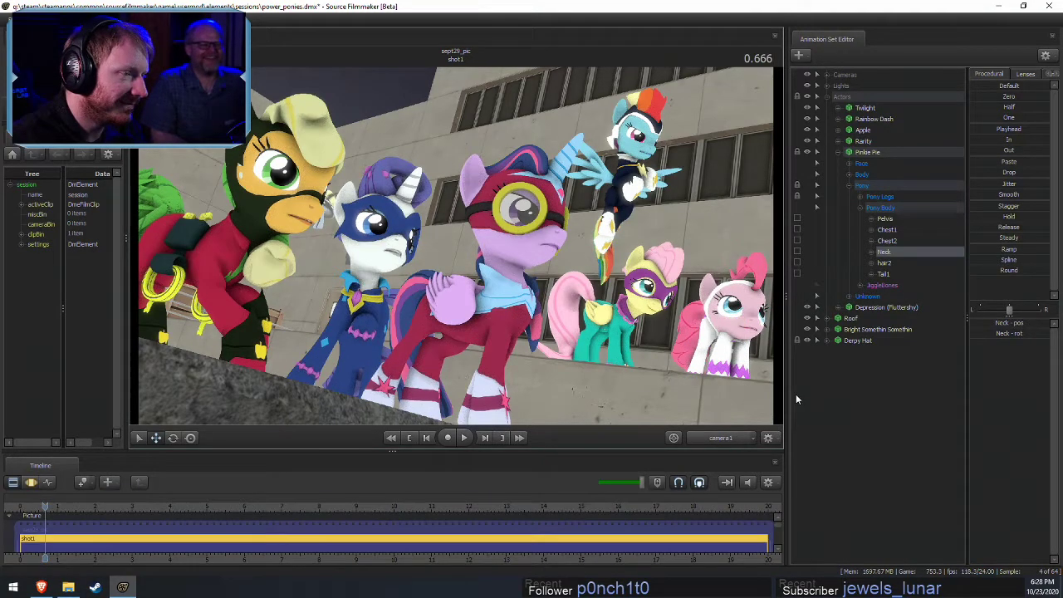
click(863, 163)
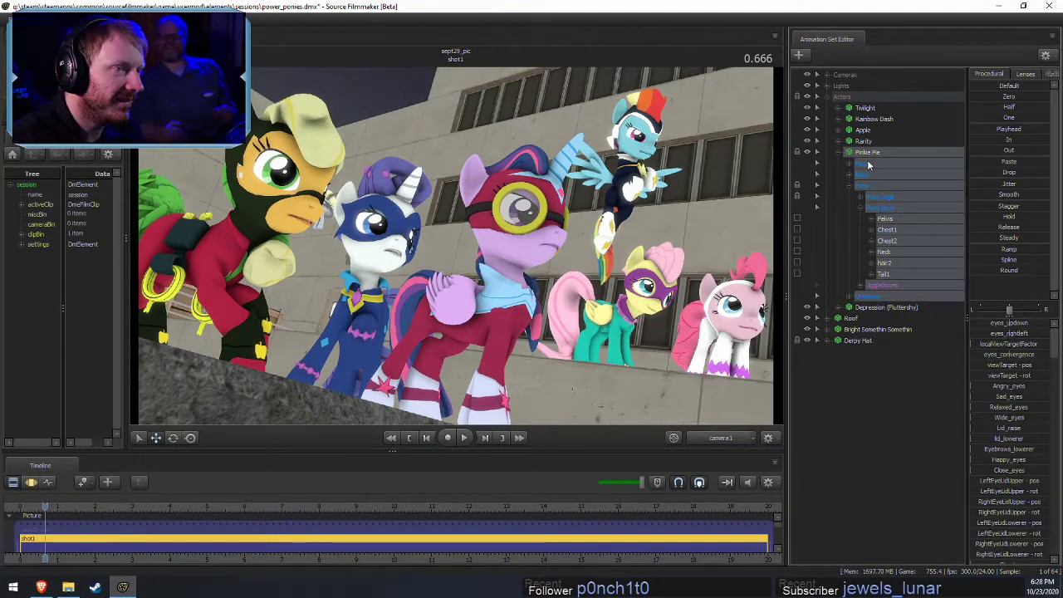
key(F3)
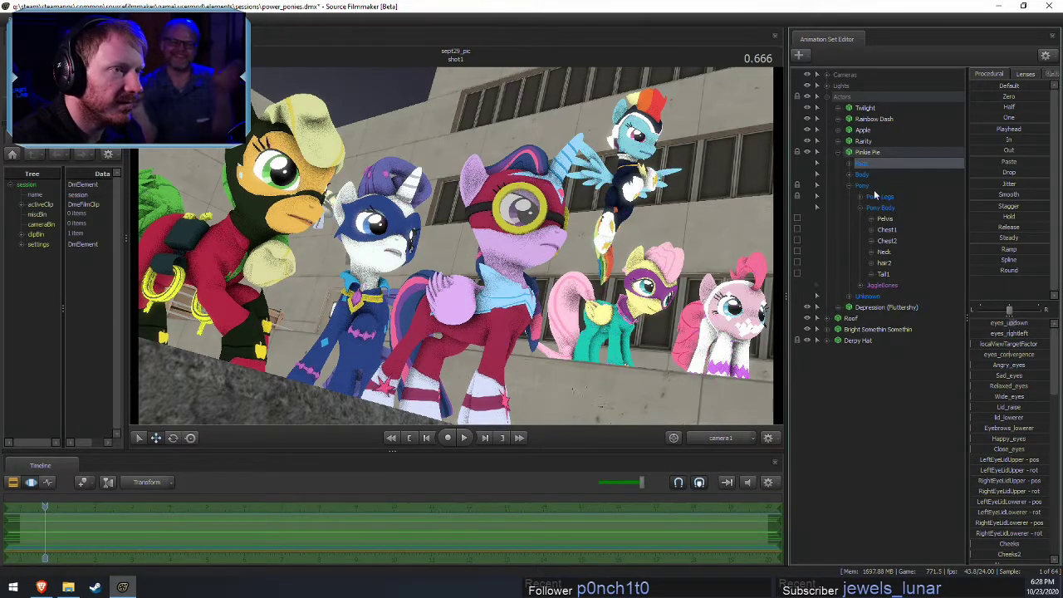
Select Pinkie Pie's Chest1 bone for rotation and play the shot briefly
click(886, 229)
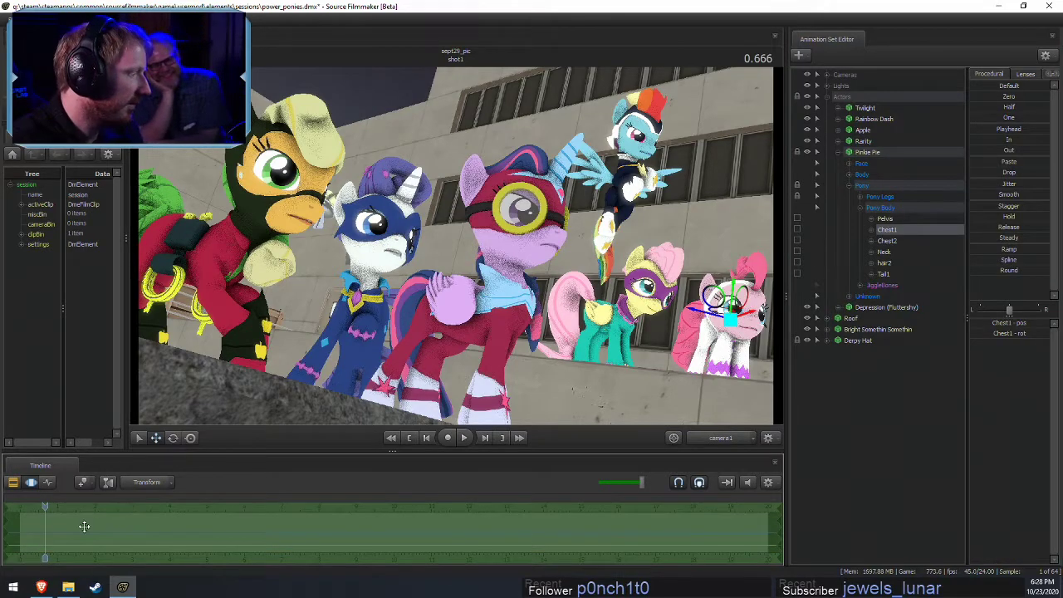
key(e)
key(space)
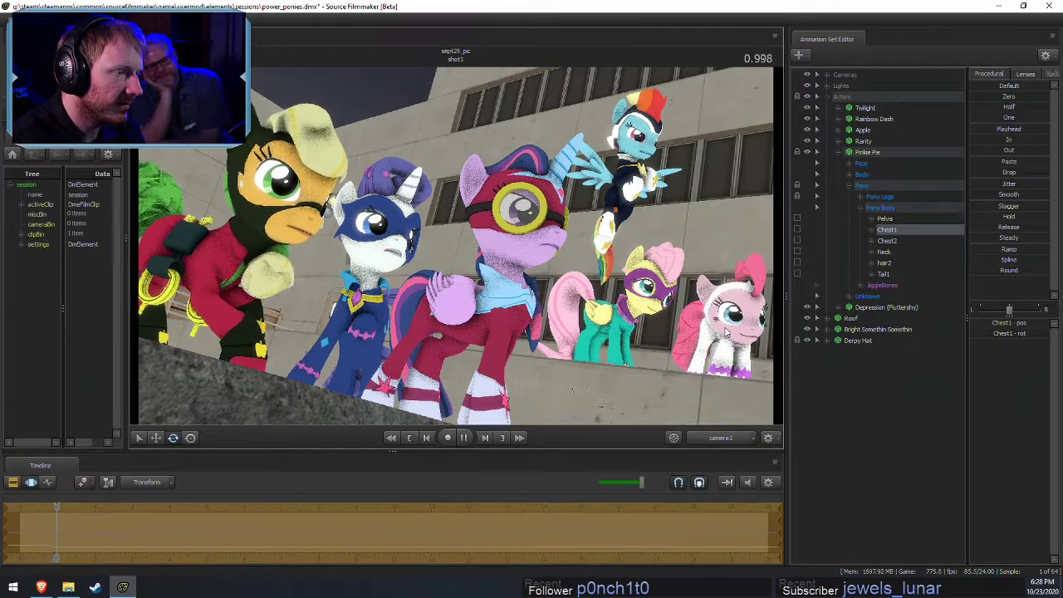
key(space)
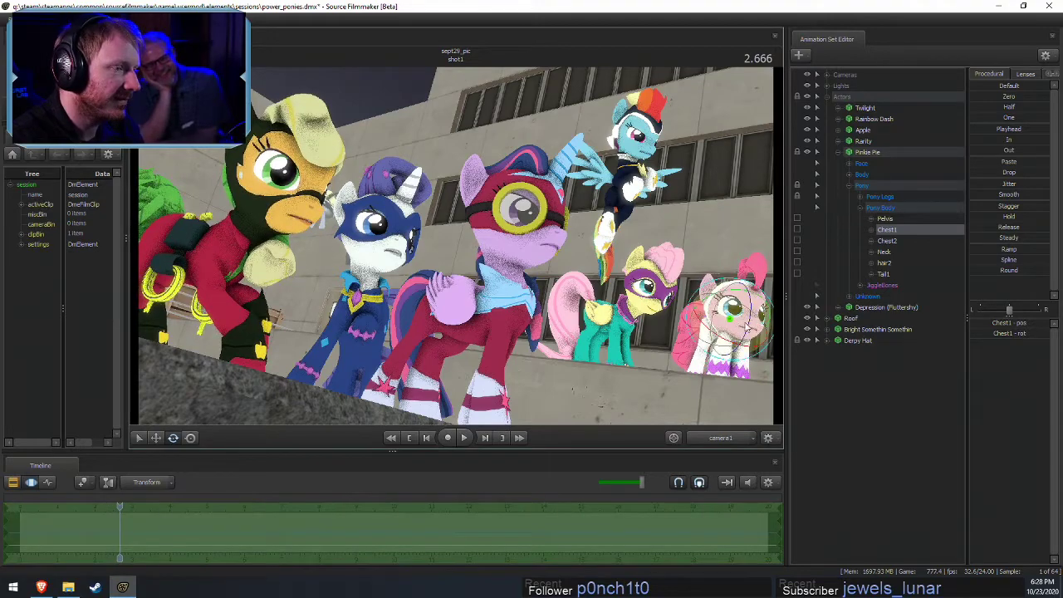
Advance the playhead seven frames and play the shot while rotating Pinkie Pie's Chest1 bone back and forth
key(Right)
key(Right)
key(Right)
key(Right)
key(Right)
key(Right)
key(Right)
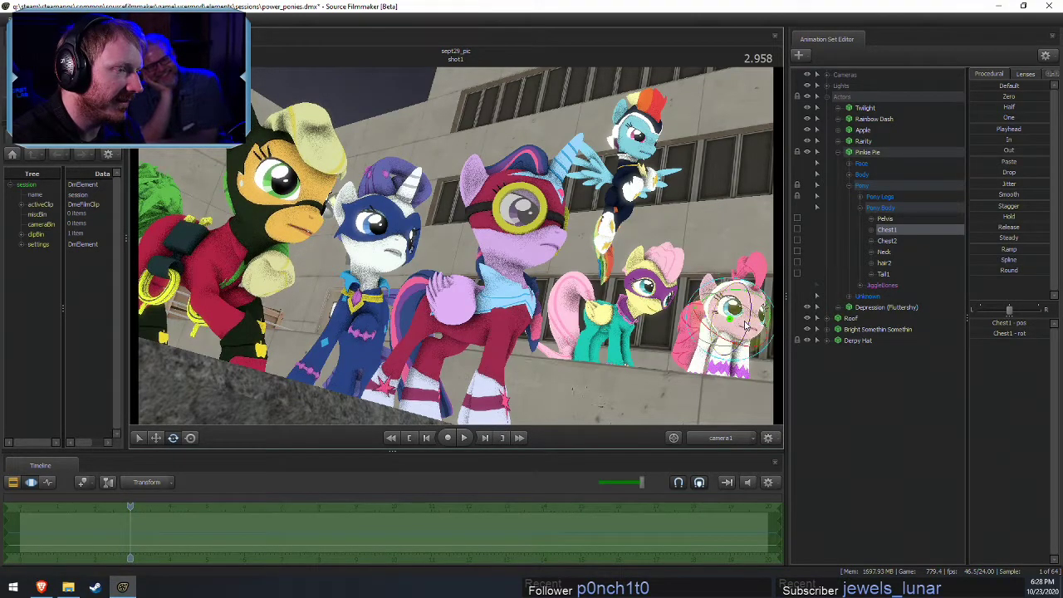
key(space)
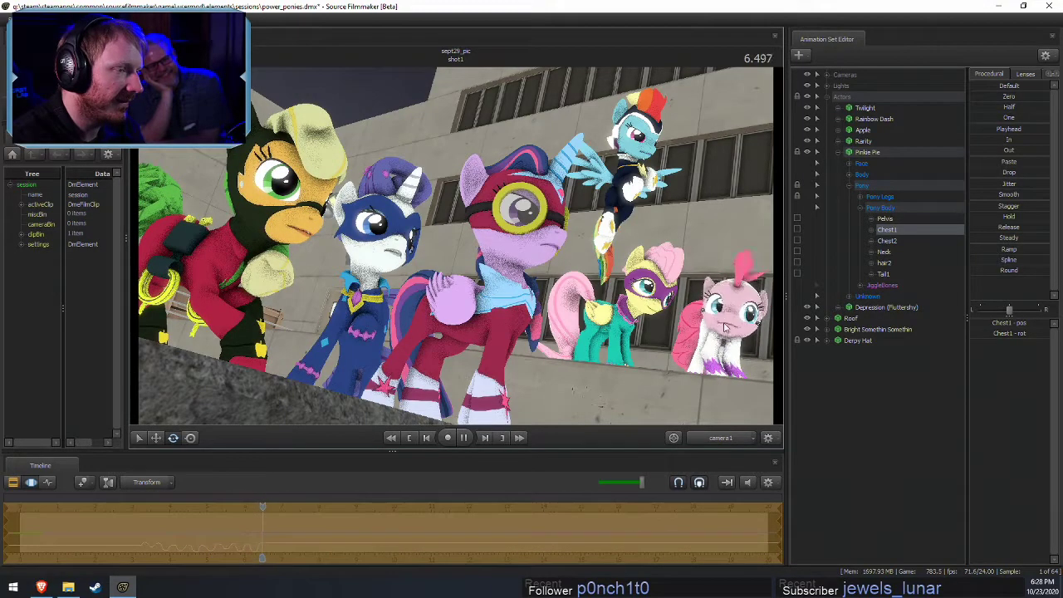
key(space)
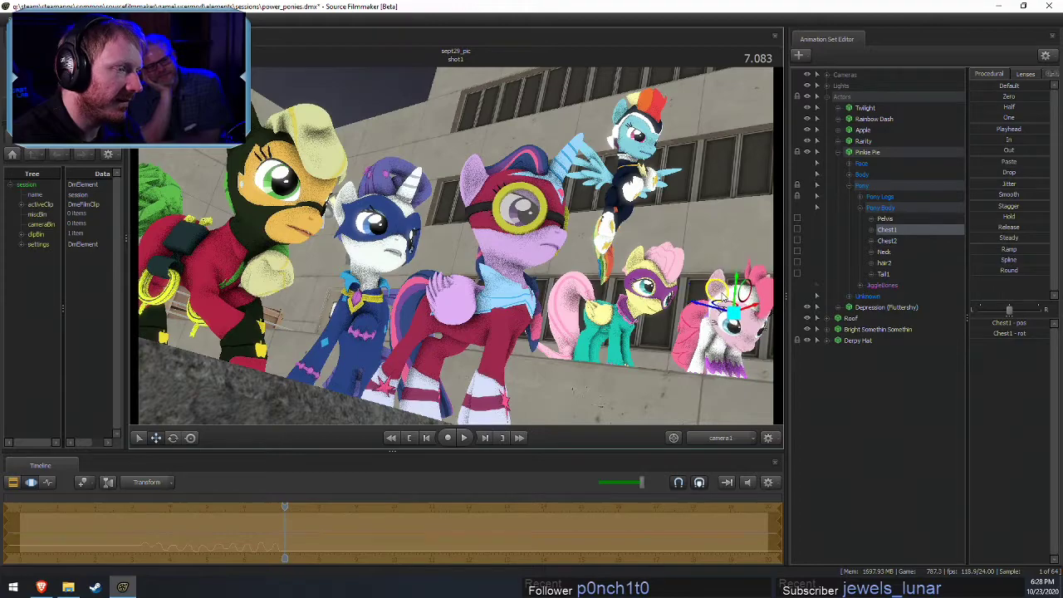
Advance the playhead to 8.333 seconds and play the shot while moving Pinkie Pie's Chest1 bone across the scene
key(Right)
key(Right)
key(Right)
key(Right)
key(Right)
key(Right)
key(Right)
key(Right)
key(Right)
key(Right)
key(Right)
key(Right)
key(Right)
key(Right)
key(Right)
key(Right)
key(Right)
key(Right)
key(Right)
key(Right)
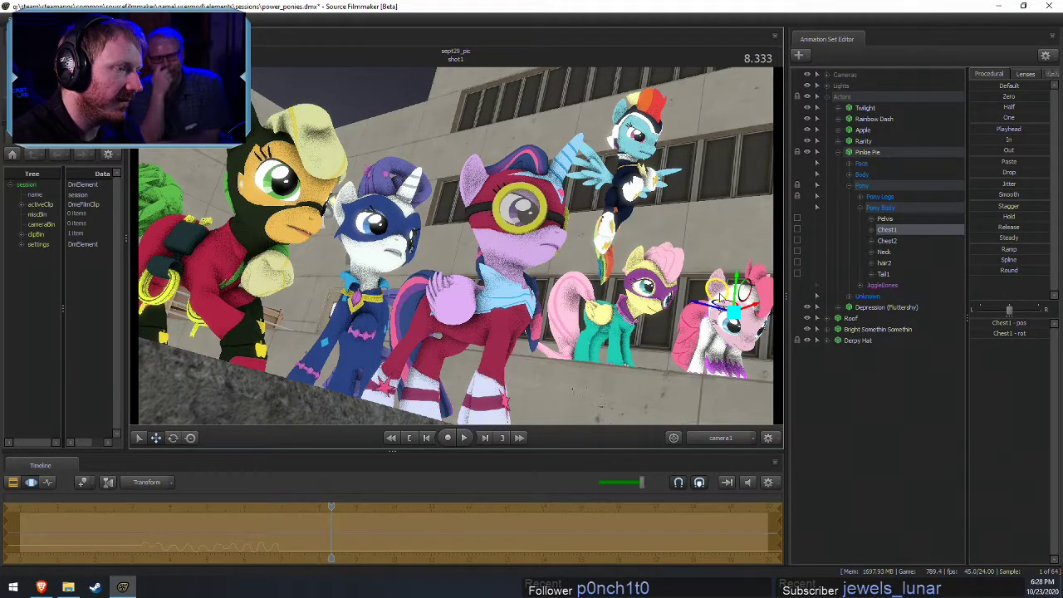
key(space)
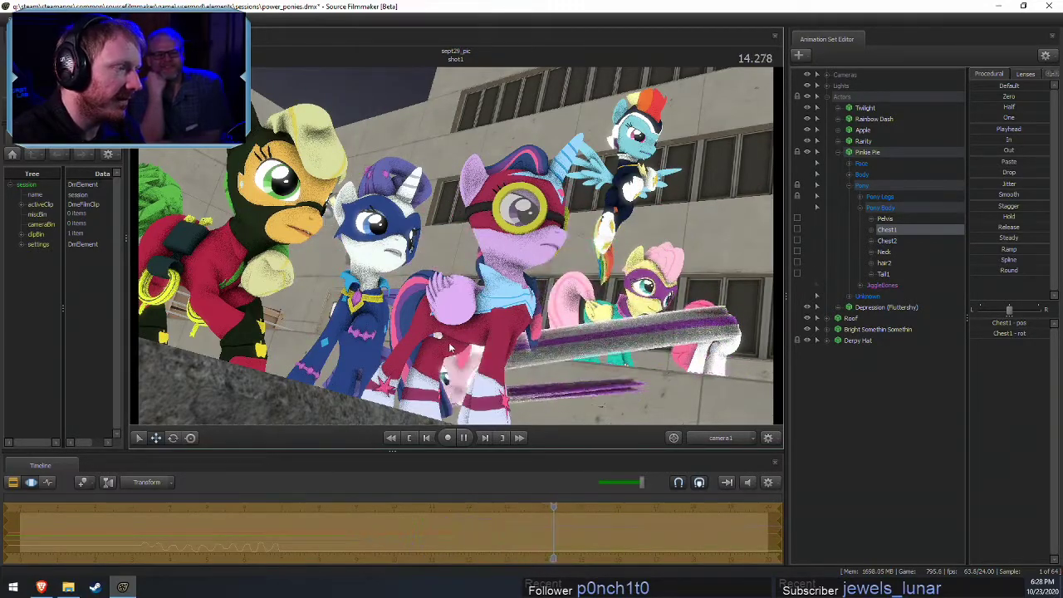
key(space)
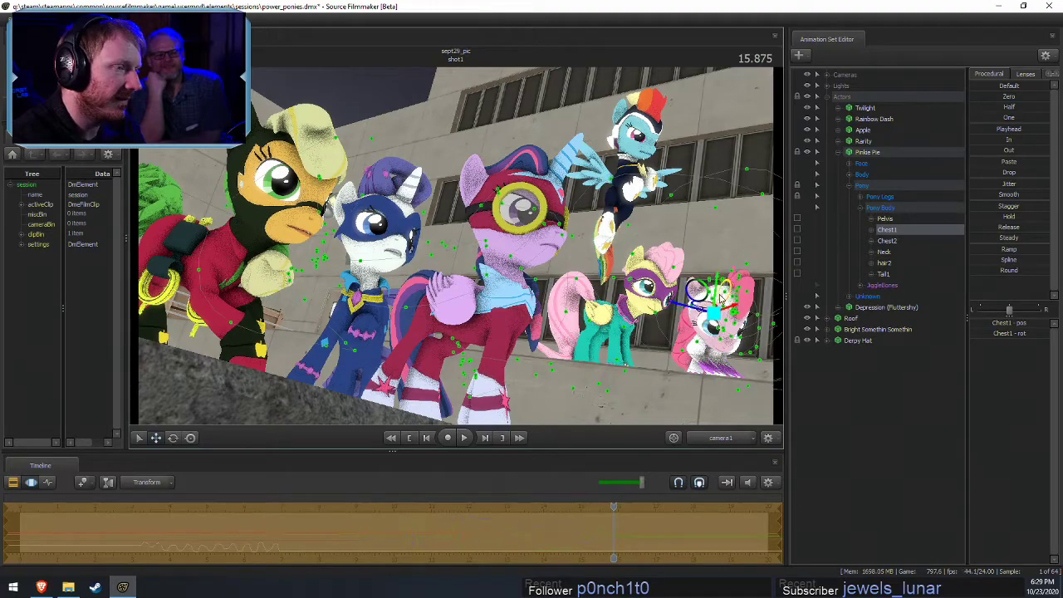
Play the shot up to 16.458 seconds and try rotating Pinkie Pie's Chest1 bone
key(e)
key(space)
key(space)
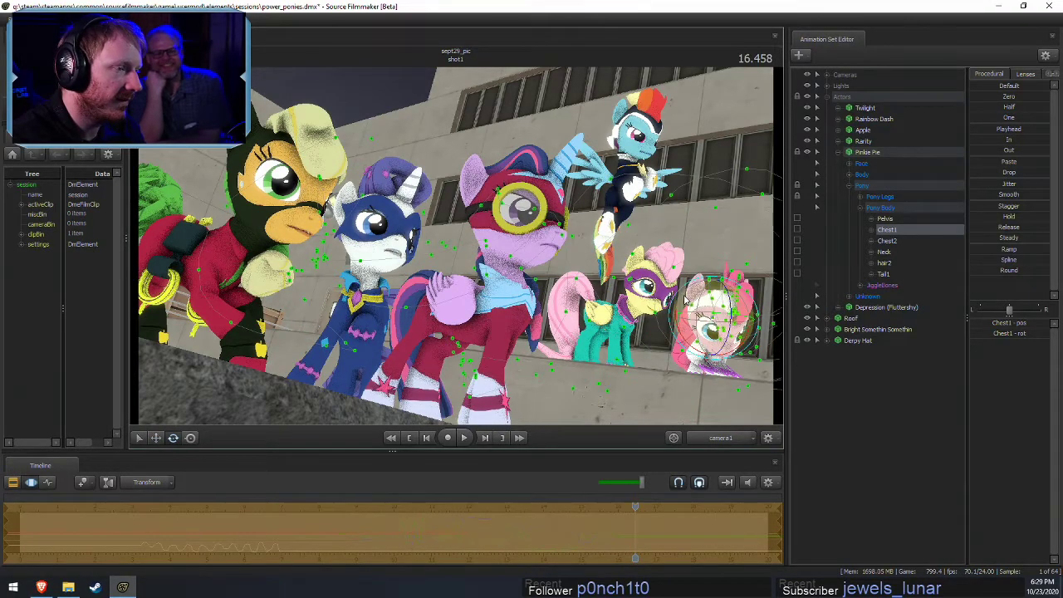
drag(686, 301, 604, 344)
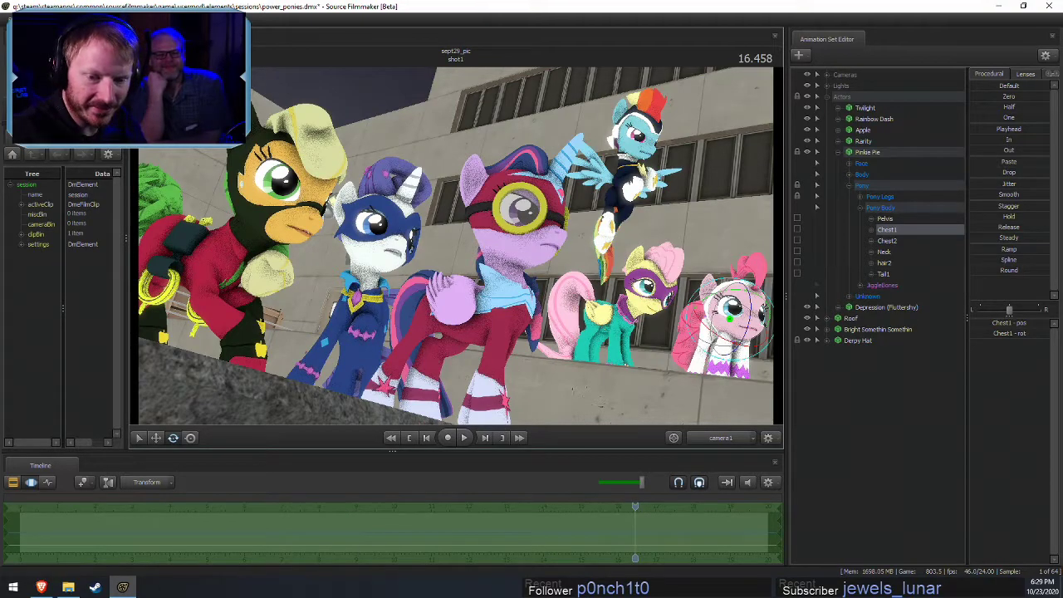
Check the shot in the Clip Editor and undo the experimental Chest1 and Neck bone changes
key(F2)
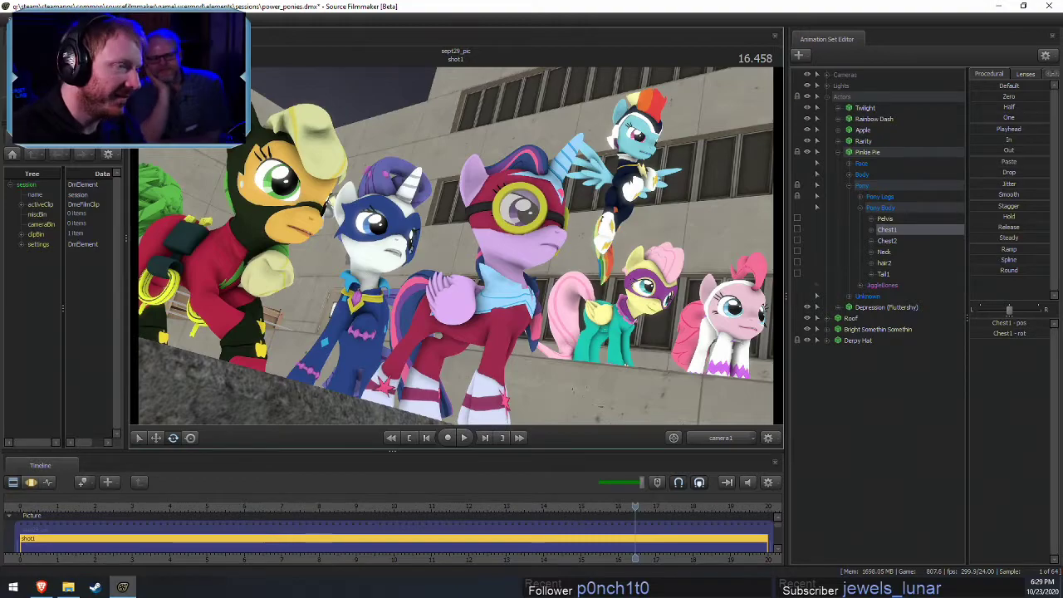
key(F3)
key(ctrl+z)
key(ctrl+z)
key(ctrl+z)
key(ctrl+z)
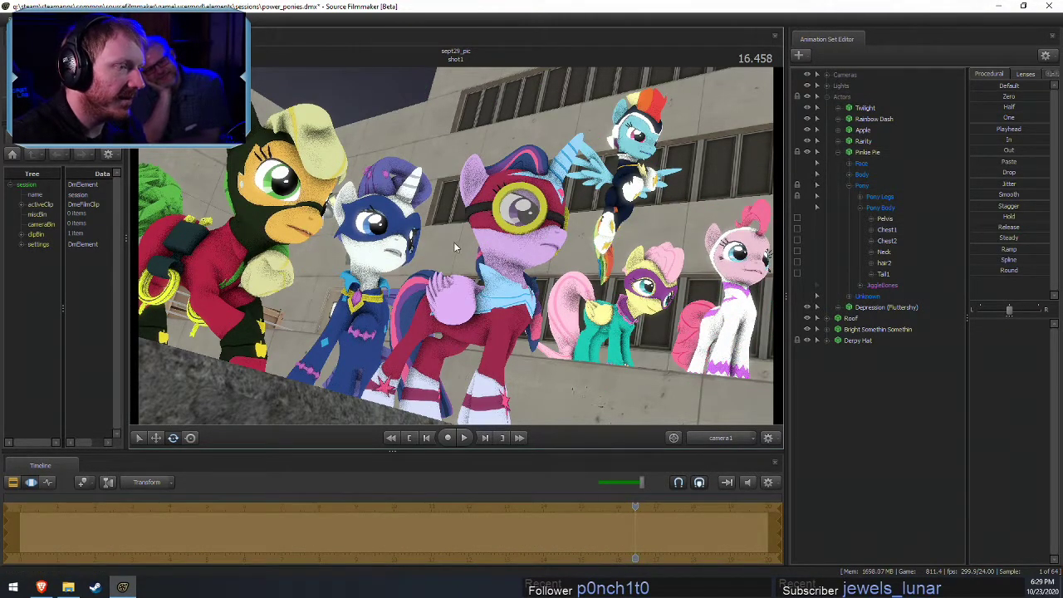
key(ctrl+z)
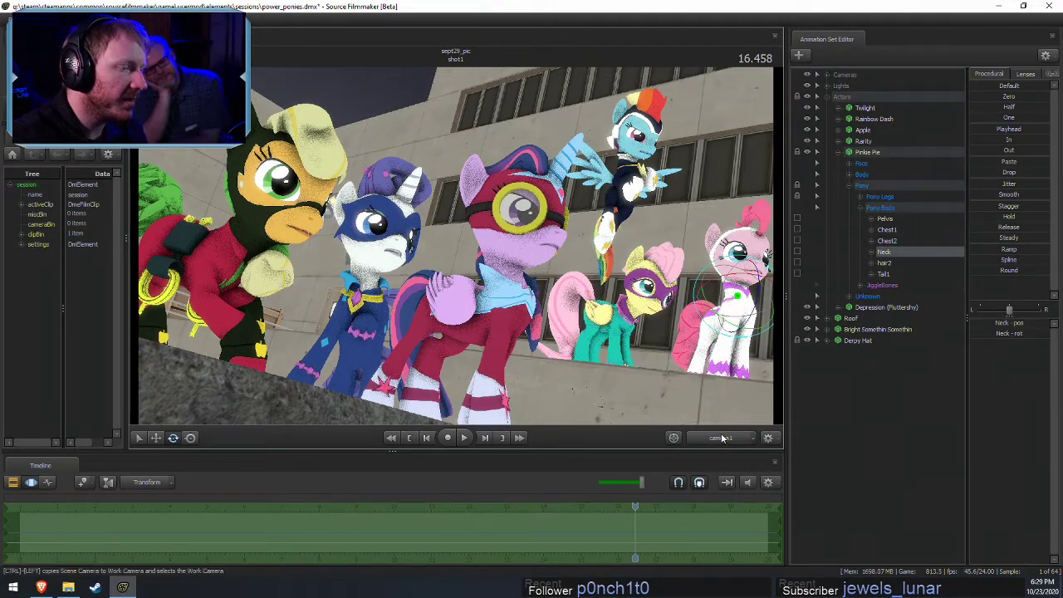
Return to the Work Camera and move Pinkie Pie's Neck bone slightly down and forward
click(723, 438)
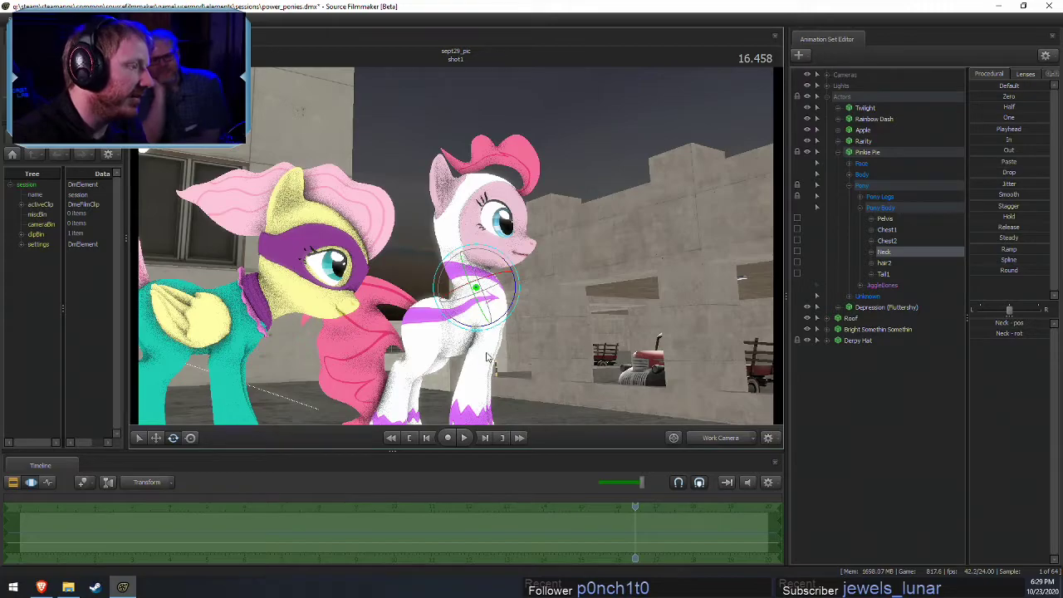
key(ctrl)
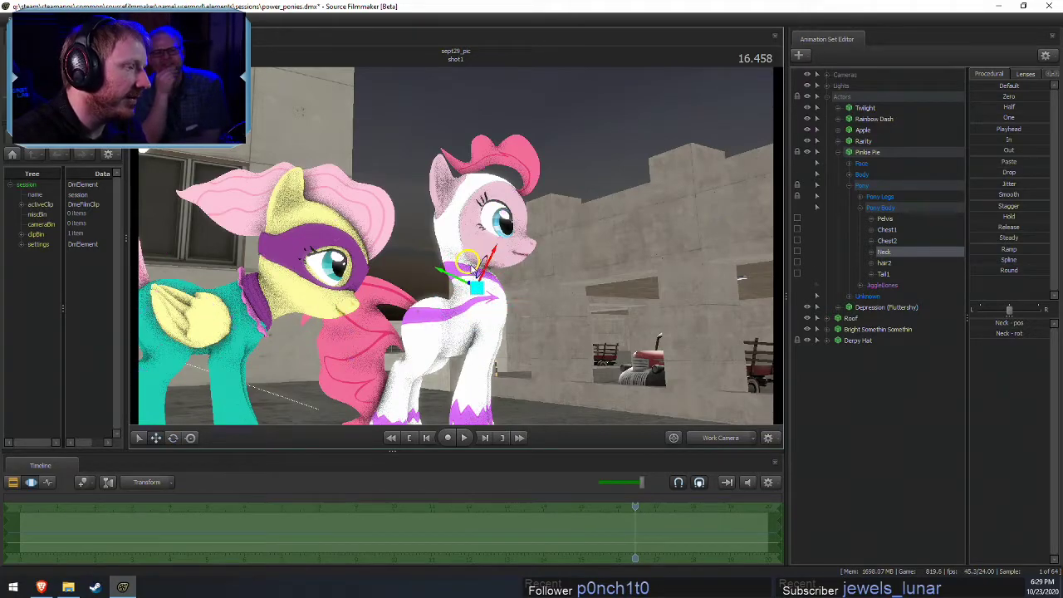
drag(479, 289, 488, 309)
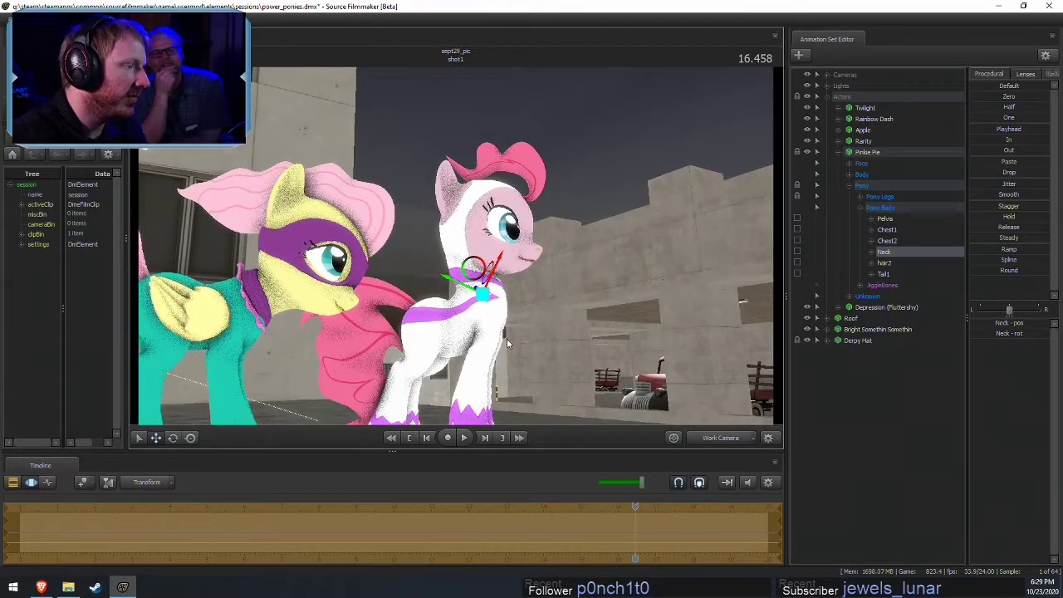
Select Pinkie Pie's LeftShoulder and RightShoulder bones together and reposition them to fit her lowered neck and chest
click(489, 310)
click(492, 313)
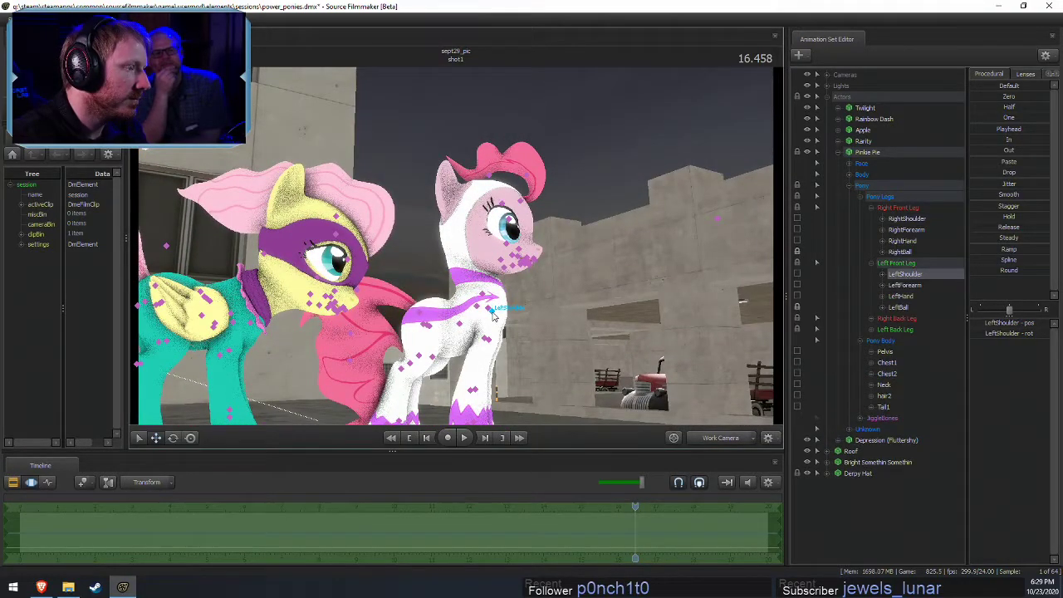
ctrl+shift+click(488, 310)
alt+drag(489, 311, 477, 286)
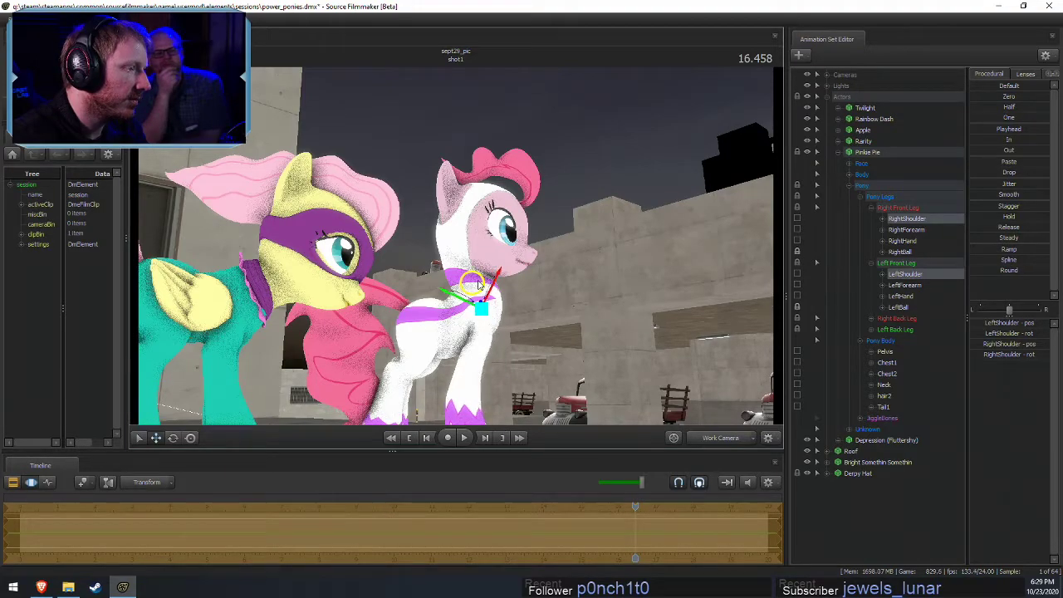
key(e)
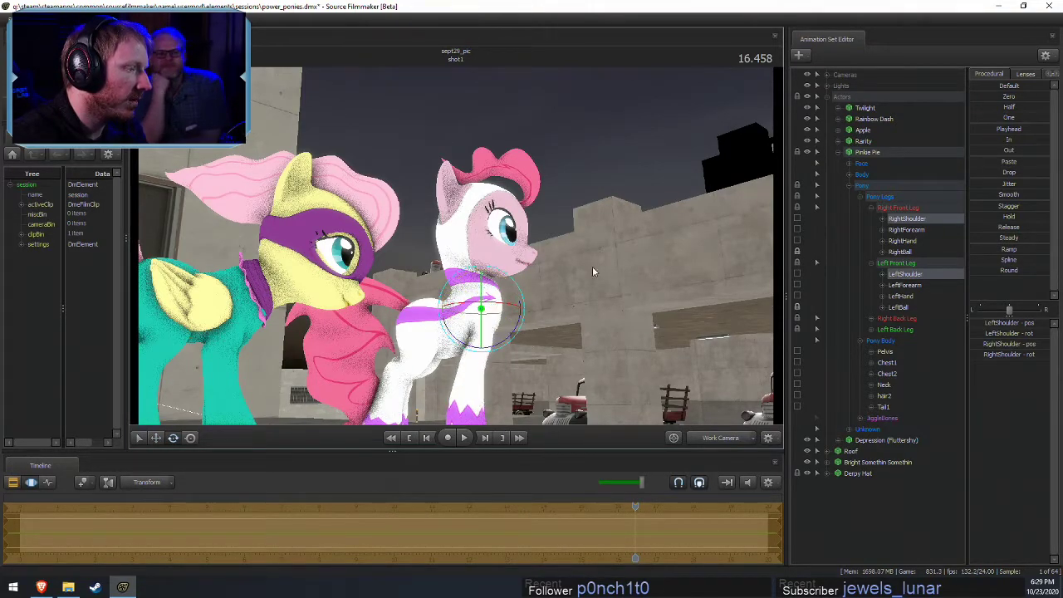
alt+drag(592, 266, 498, 276)
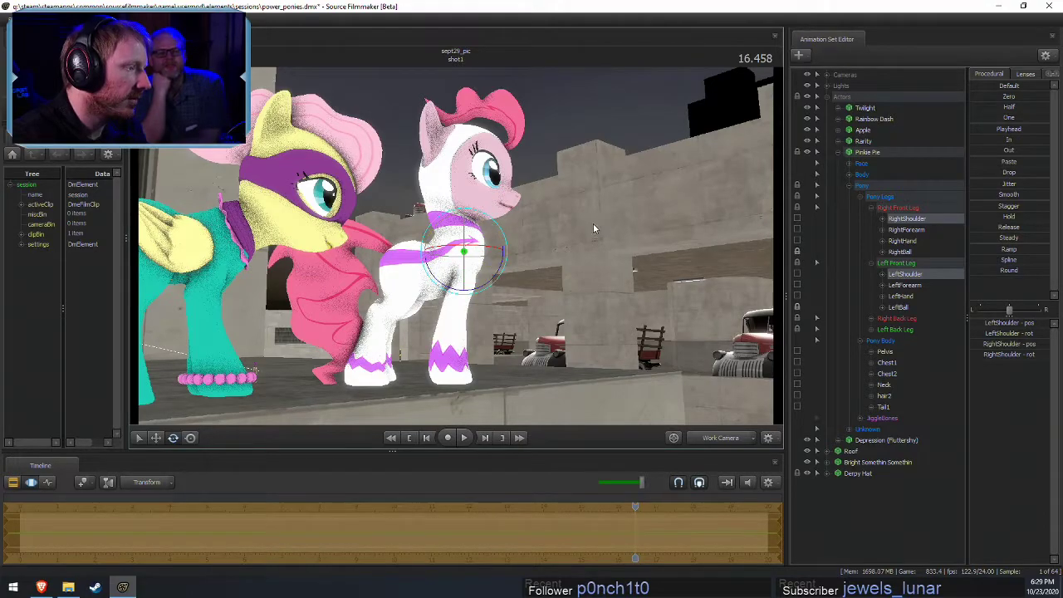
alt+drag(593, 229, 573, 241)
alt+drag(503, 270, 523, 271)
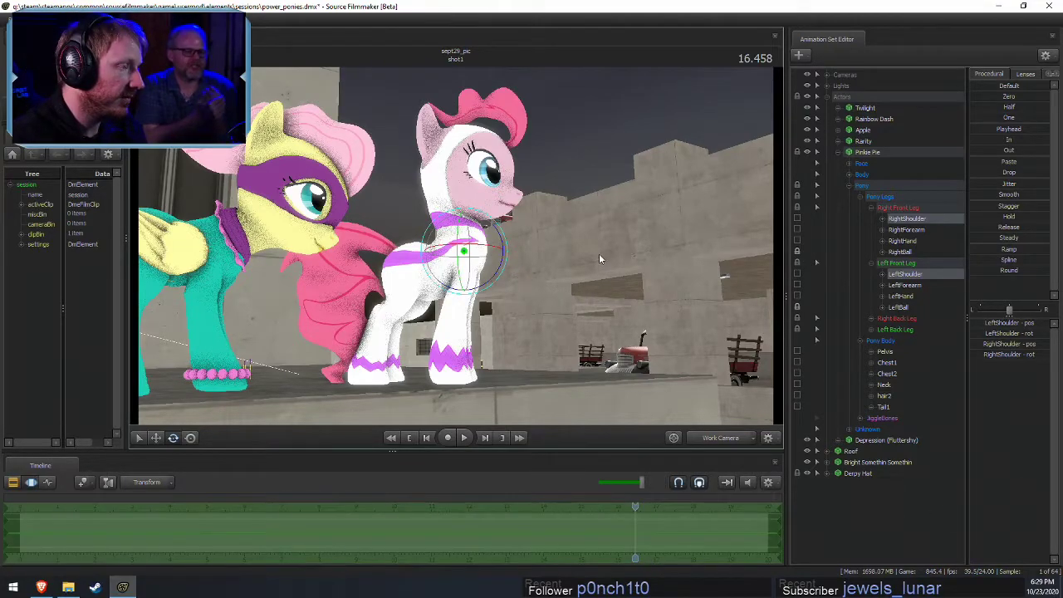
Give Pinkie Pie a toothy smile by raising Mouth_smirk2 partway and Mouth.big.grin almost fully in her Lower Face controls
click(849, 185)
click(838, 153)
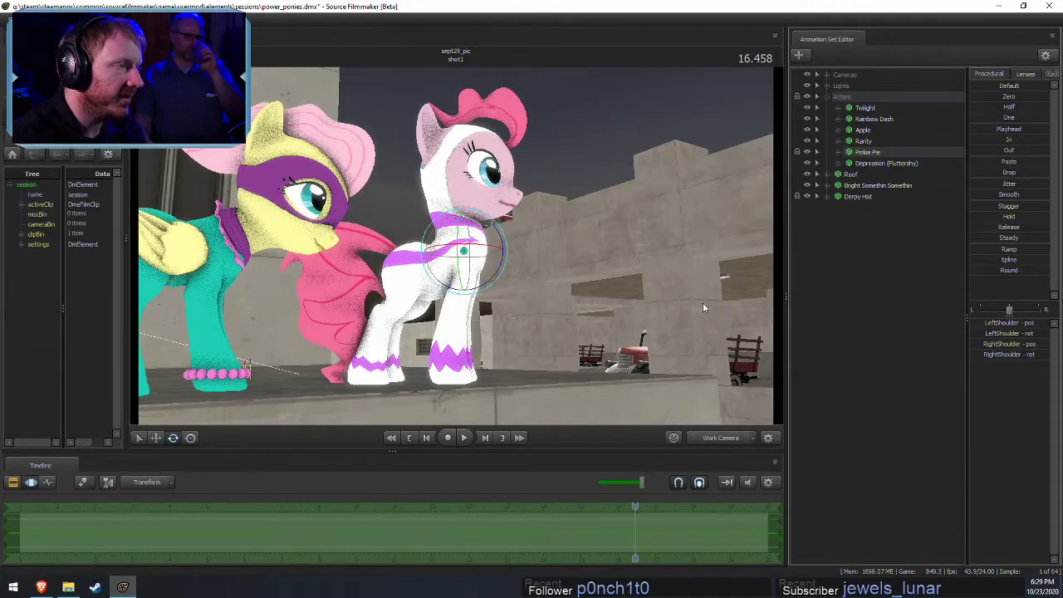
alt+drag(702, 302, 664, 287)
alt+drag(540, 241, 509, 236)
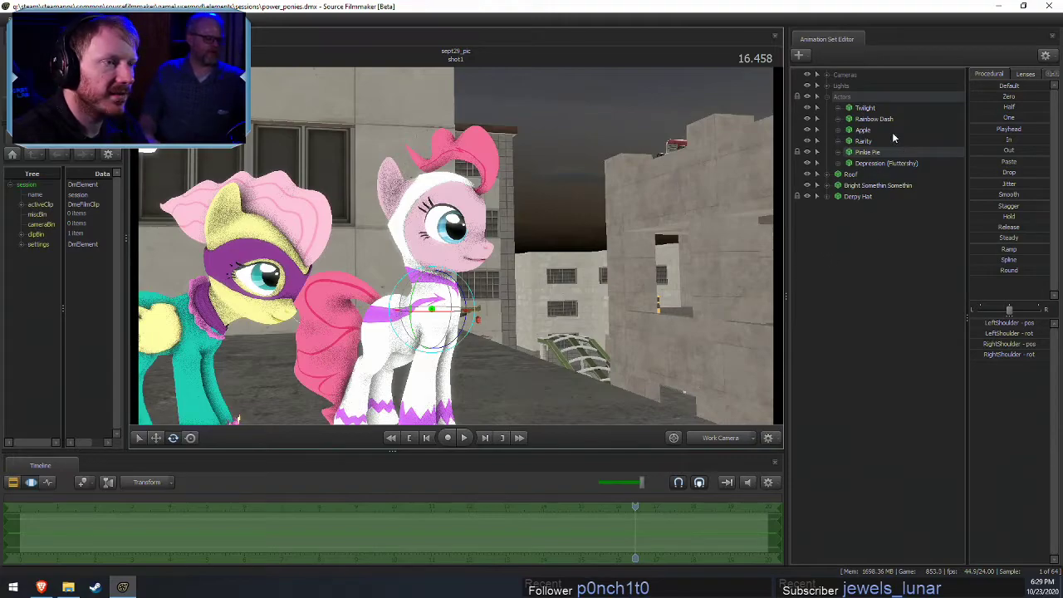
click(838, 152)
click(849, 163)
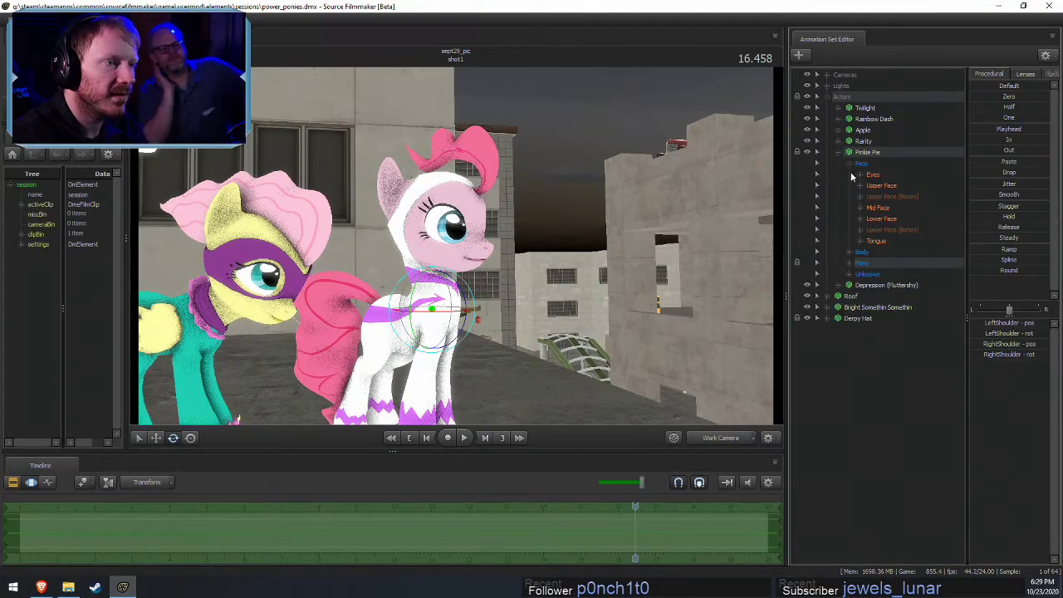
click(882, 218)
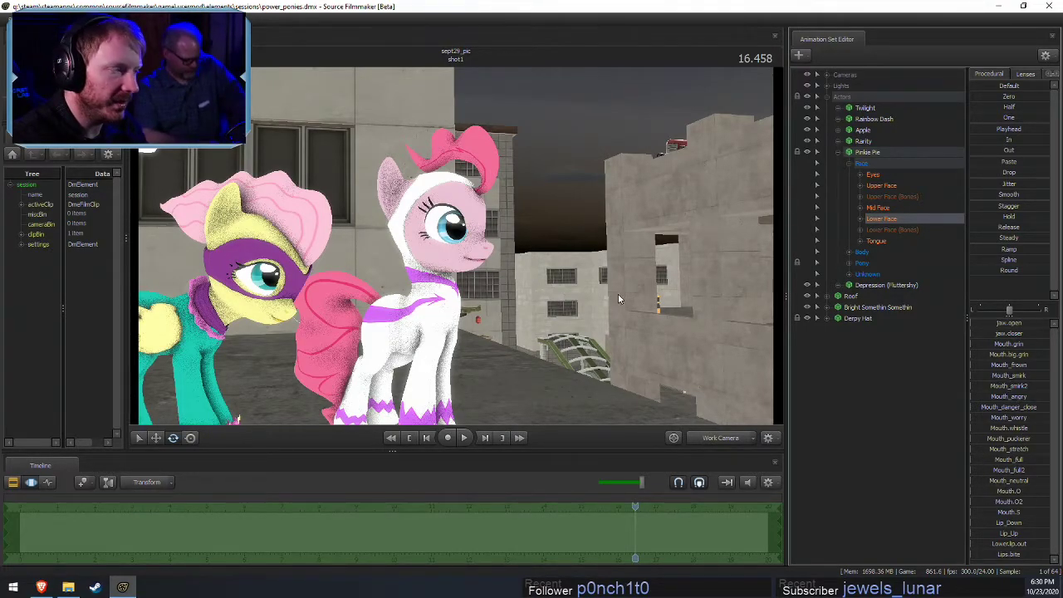
drag(618, 294, 487, 264)
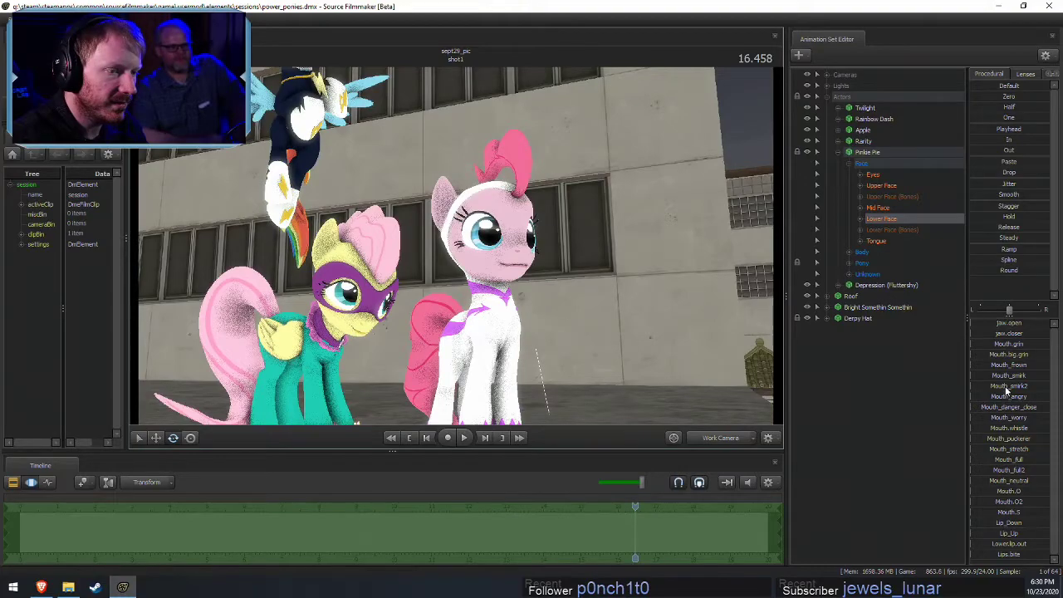
drag(1006, 387, 1027, 386)
drag(999, 324, 1028, 355)
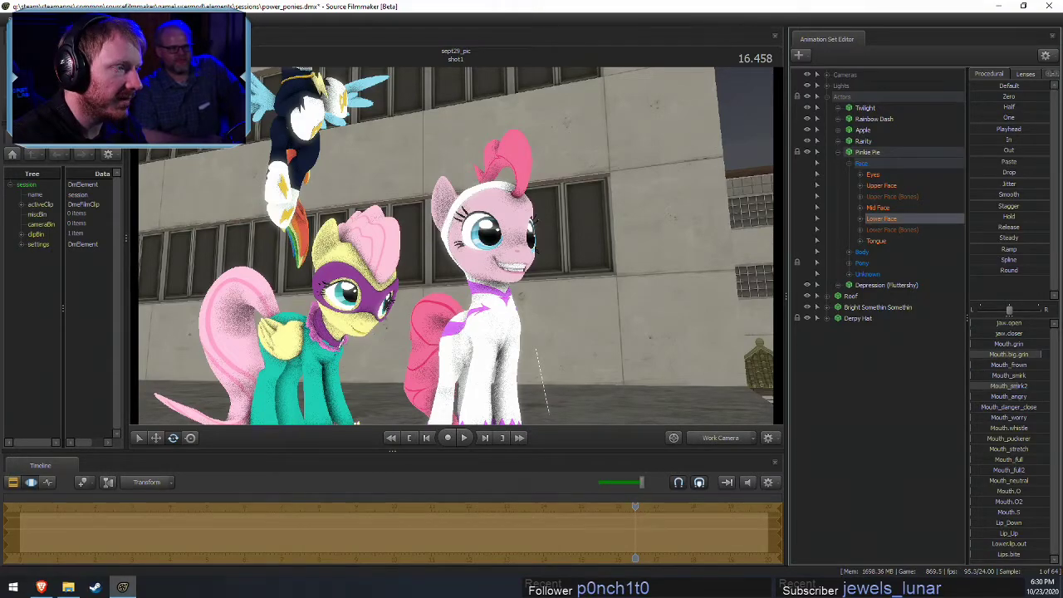
Check Pinkie Pie's grin through camera1 and from the front in the Work Camera
click(723, 437)
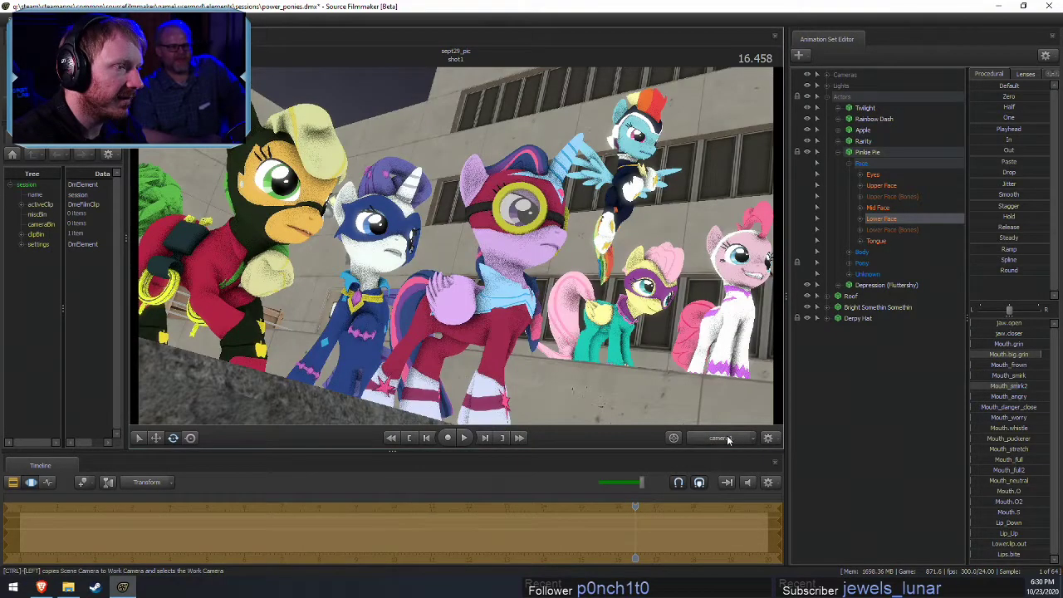
click(728, 439)
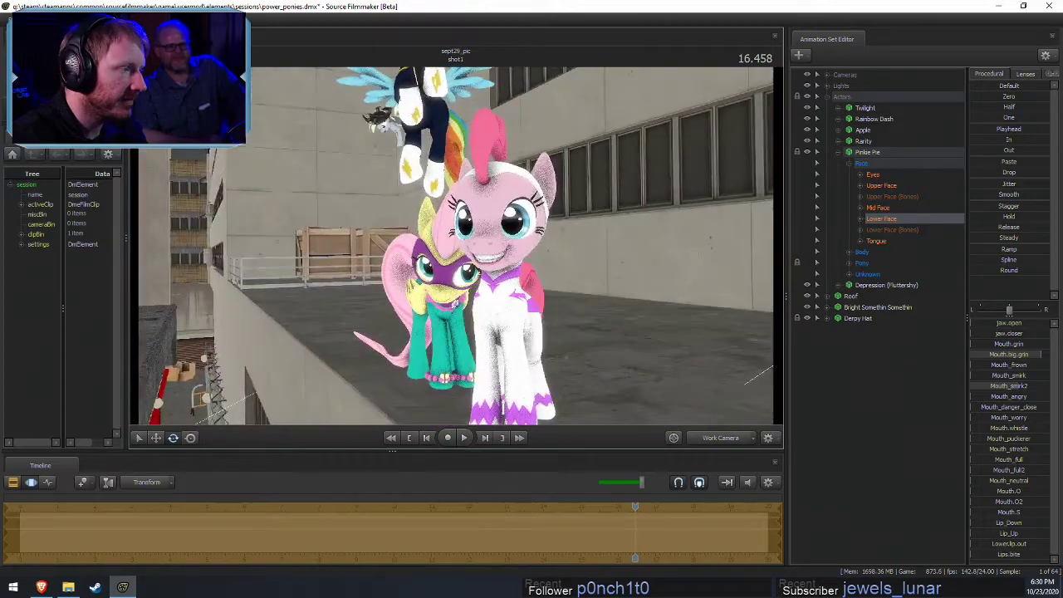
alt+drag(461, 249, 492, 248)
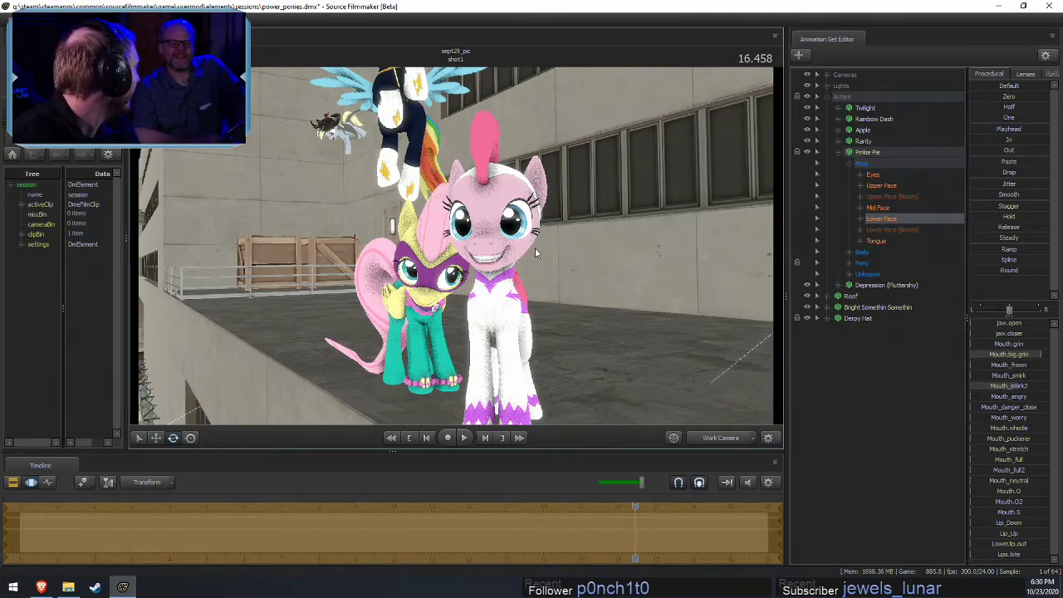
key(F2)
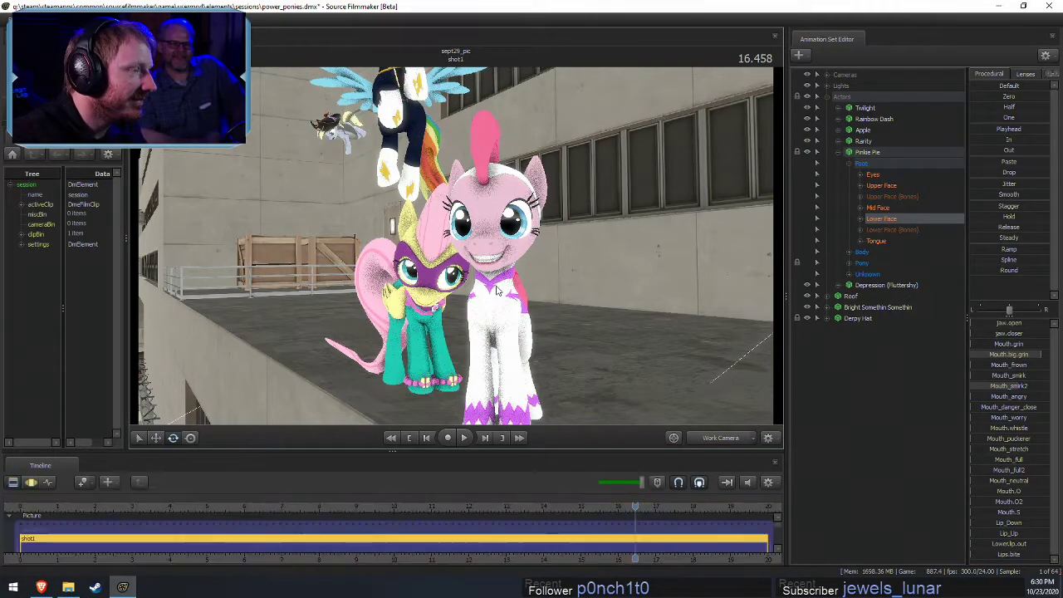
key(F3)
Select Pinkie Pie's Neck and Head bones, change the rotation mode and rotate them so her face is level
click(494, 292)
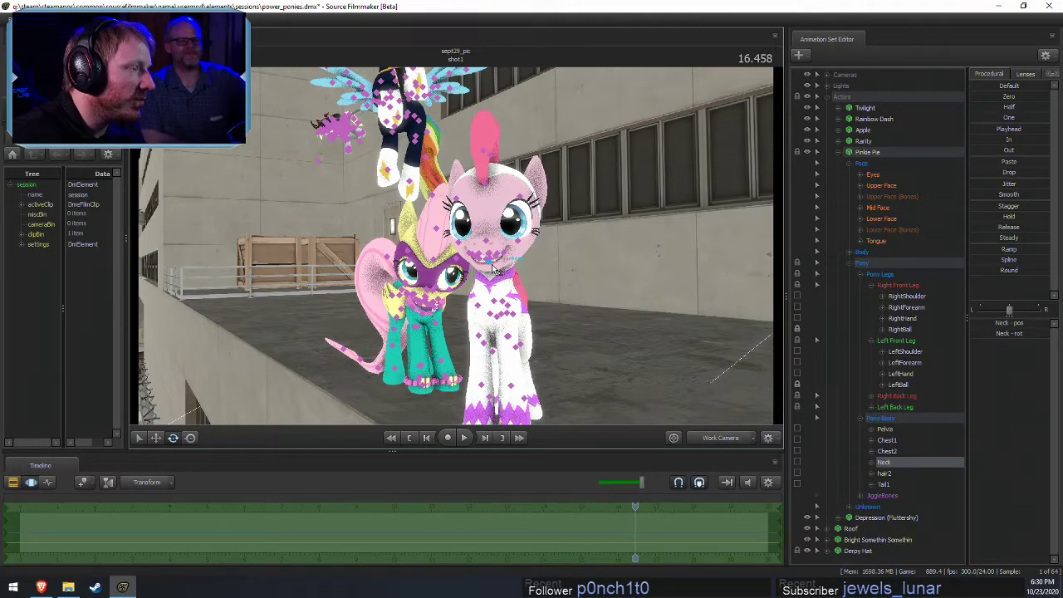
alt+drag(511, 269, 394, 266)
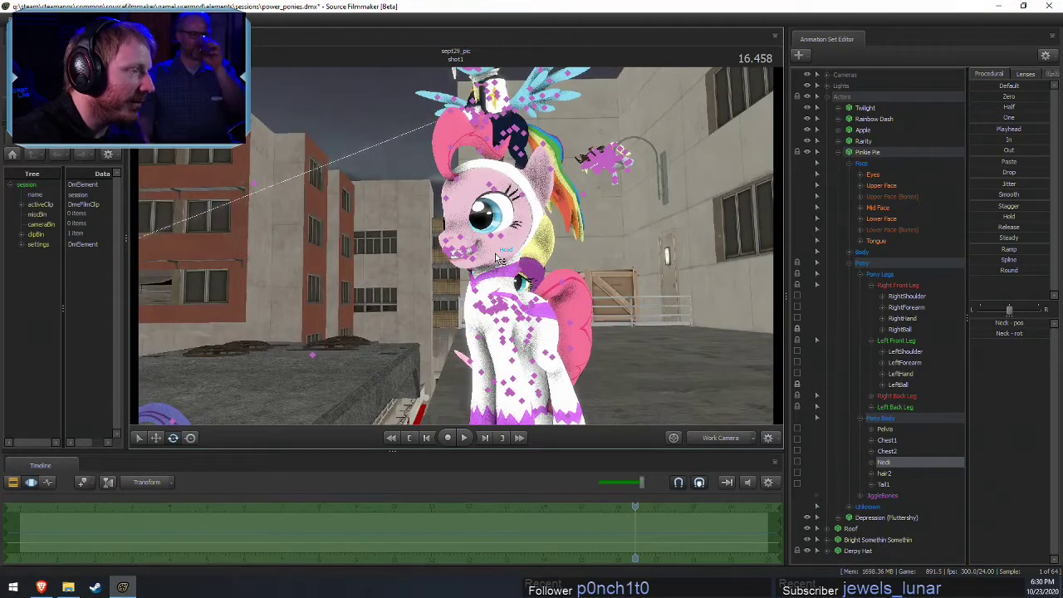
ctrl+shift+click(497, 254)
alt+drag(560, 280, 509, 271)
right_click(510, 271)
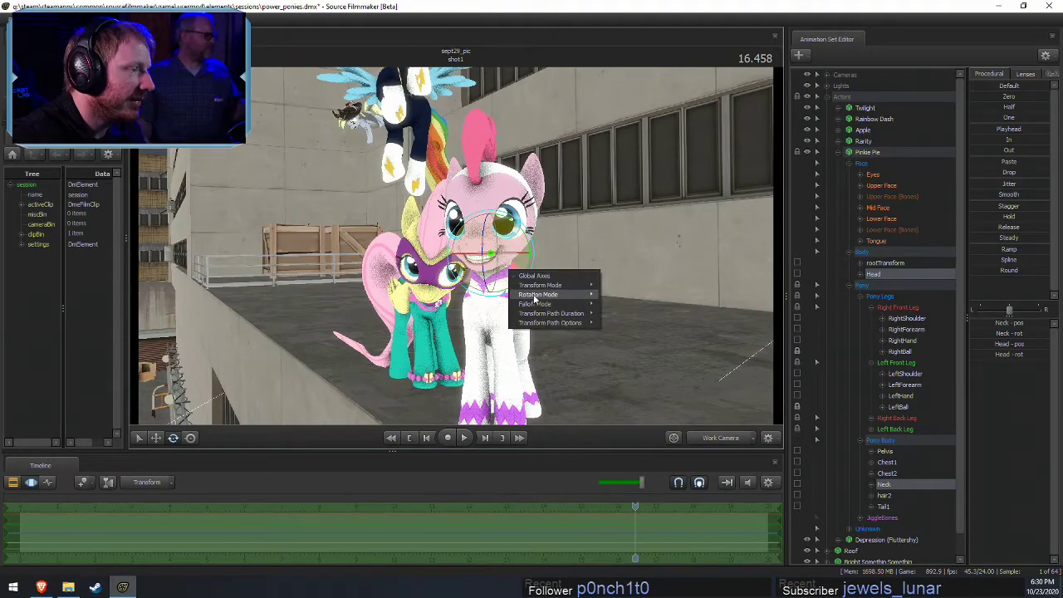
mouse_move(573, 295)
click(615, 295)
drag(509, 241, 509, 222)
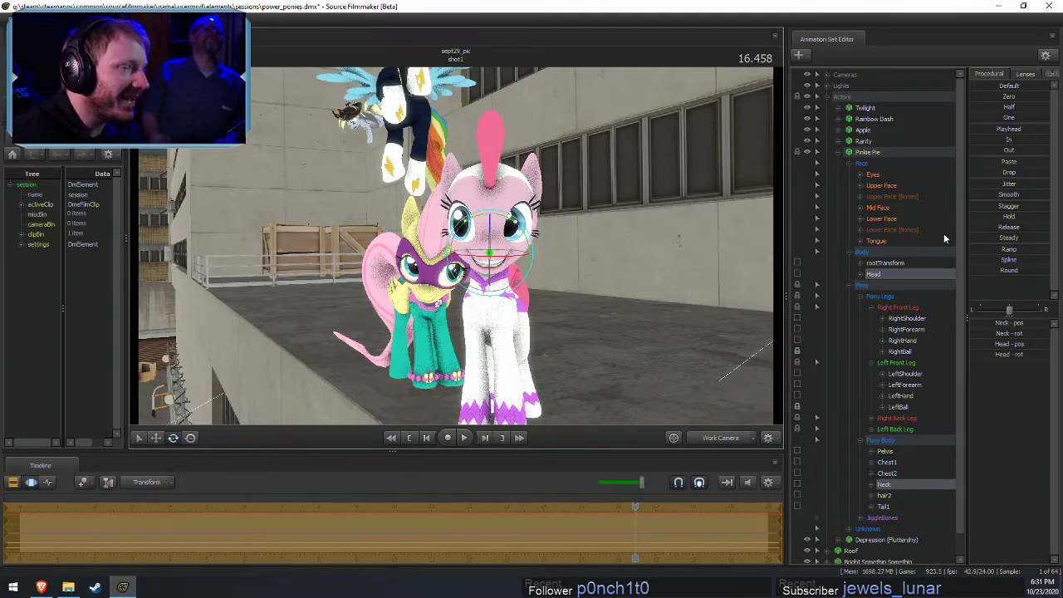
Adjust Pinkie Pie's viewTarget under Eyes to redirect her gaze and check it through camera1
click(860, 174)
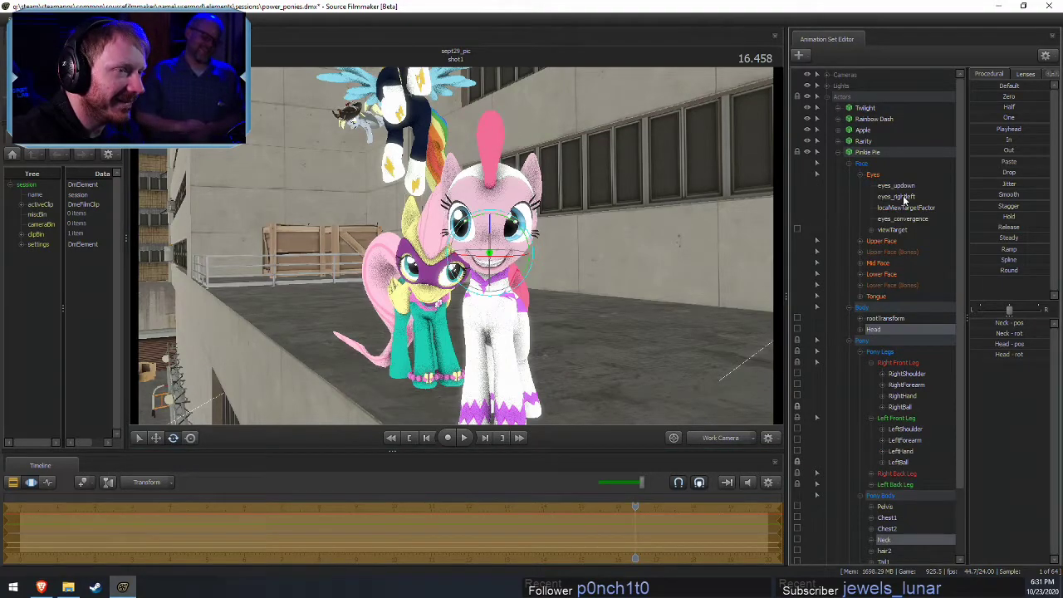
click(907, 230)
drag(724, 401, 476, 311)
key(s)
key(w)
click(717, 441)
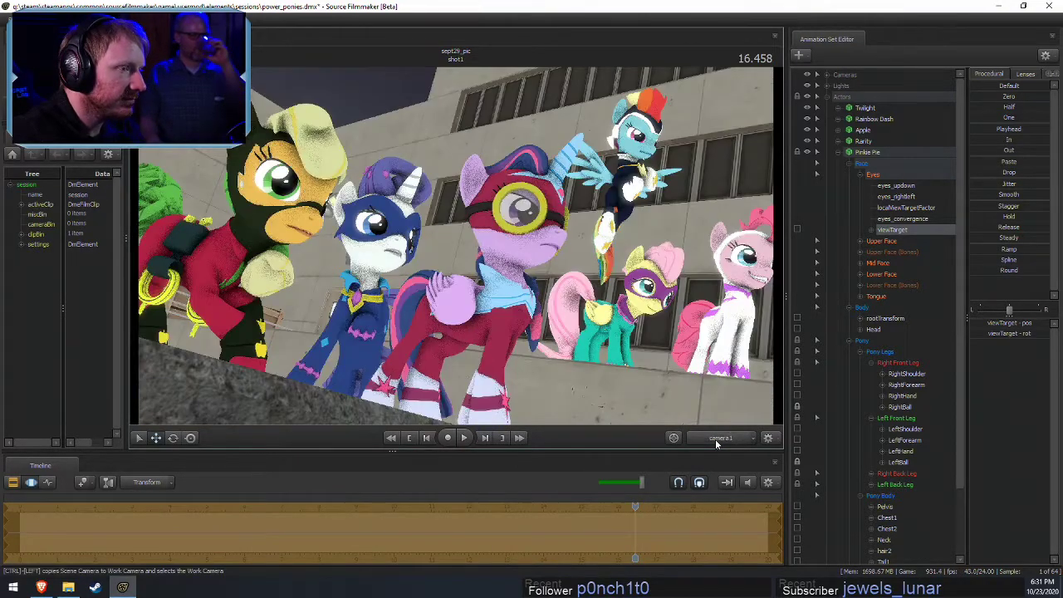
key(F3)
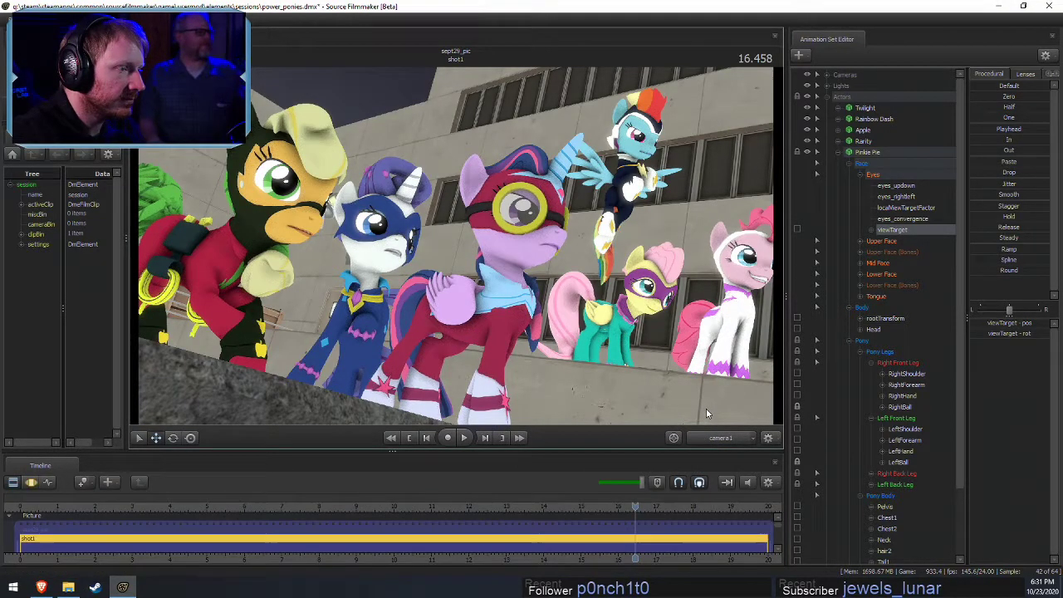
click(719, 438)
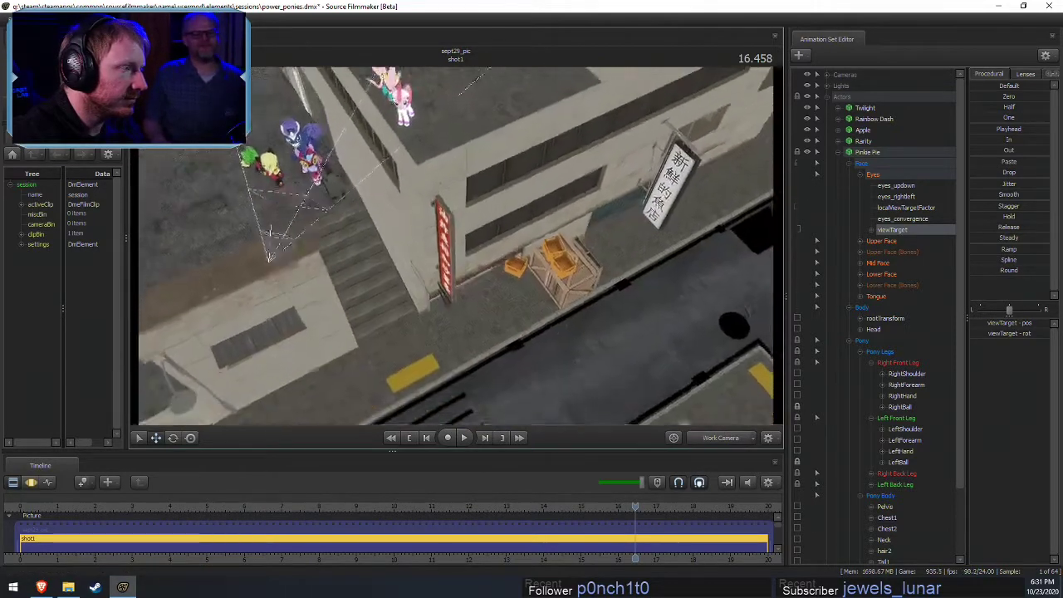
Toggle Global Axes for Pinkie Pie's Chest1 bone and rotate it slightly sideways as seen from above
drag(455, 246, 490, 262)
click(490, 263)
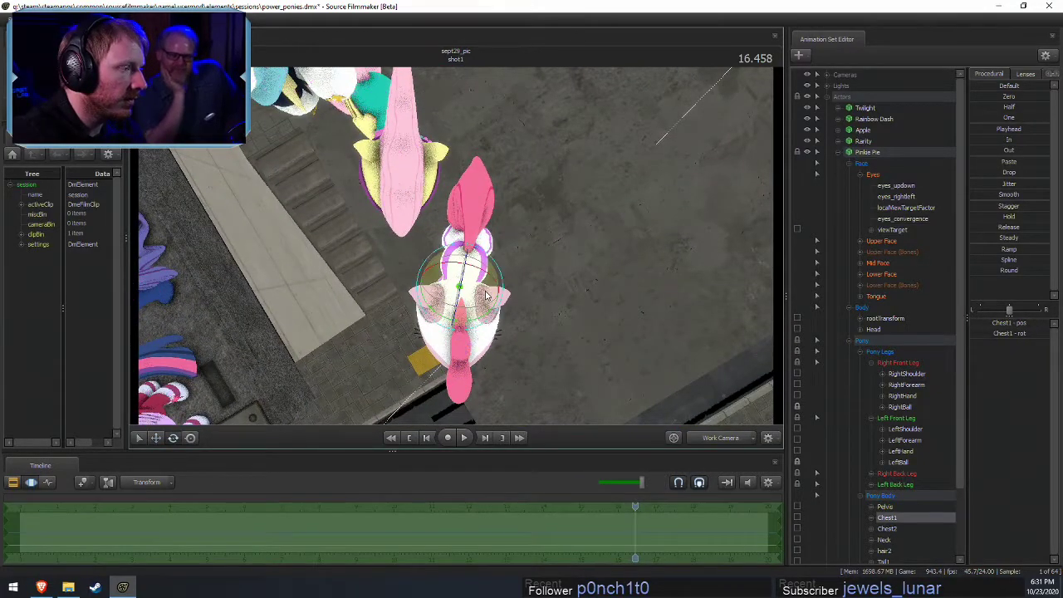
right_click(488, 294)
click(509, 297)
scroll(837, 375, down, 1)
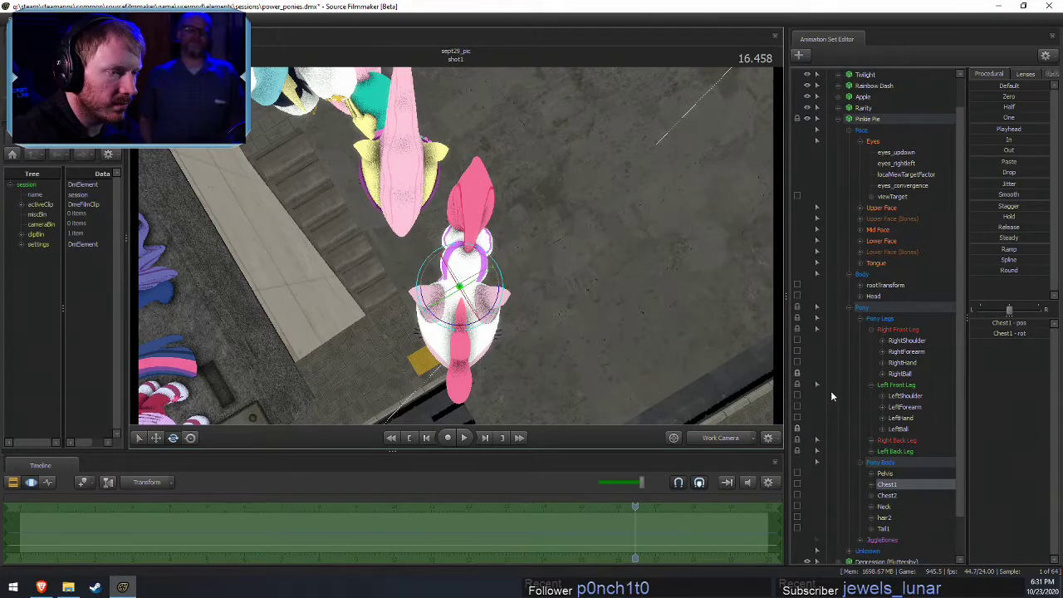
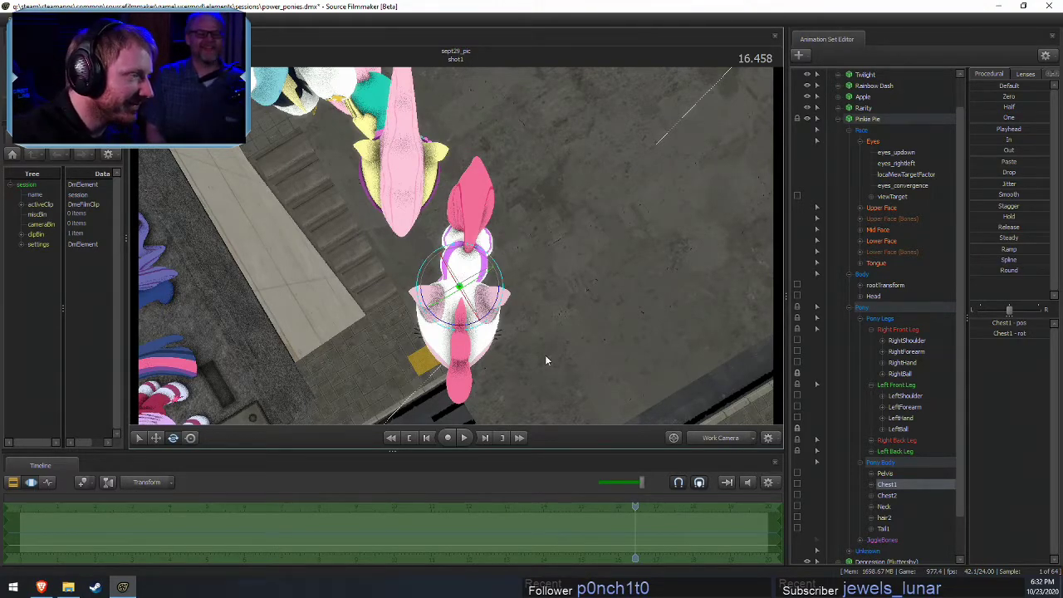
right_click(485, 287)
click(503, 291)
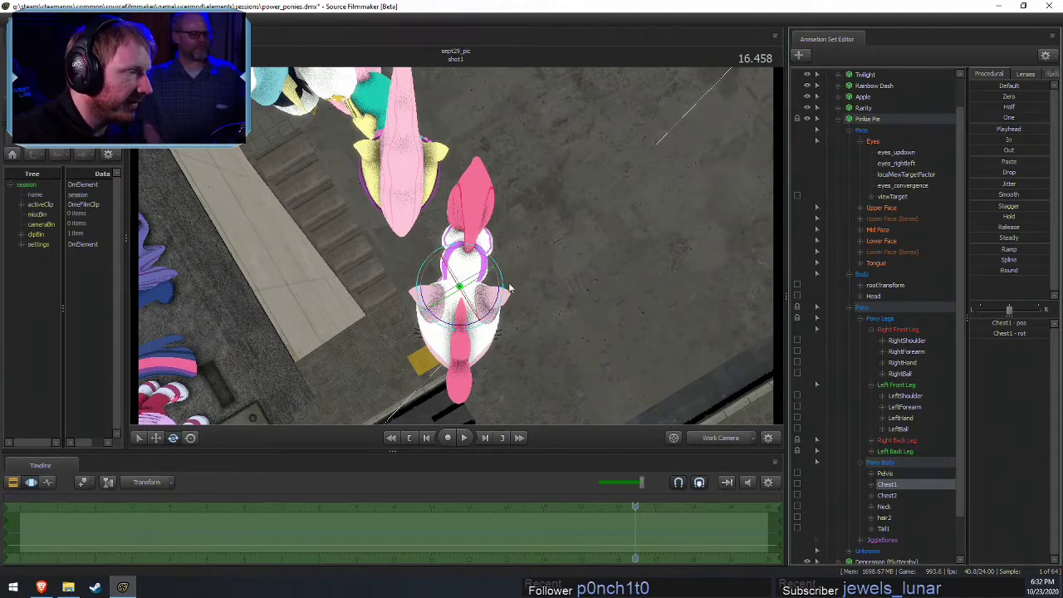
right_click(486, 288)
click(501, 306)
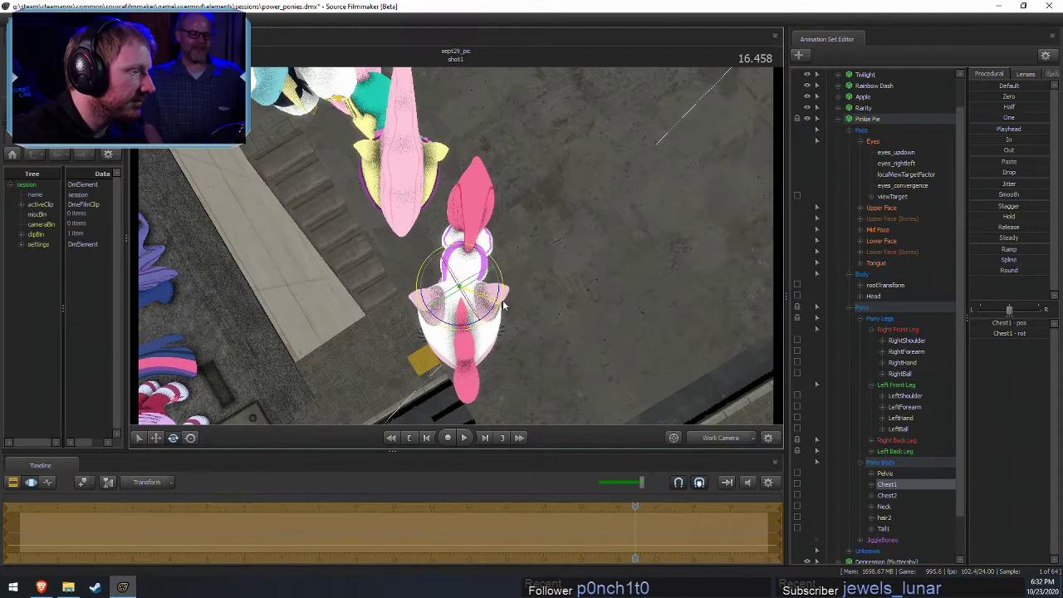
drag(502, 306, 456, 252)
key(w)
drag(463, 195, 456, 252)
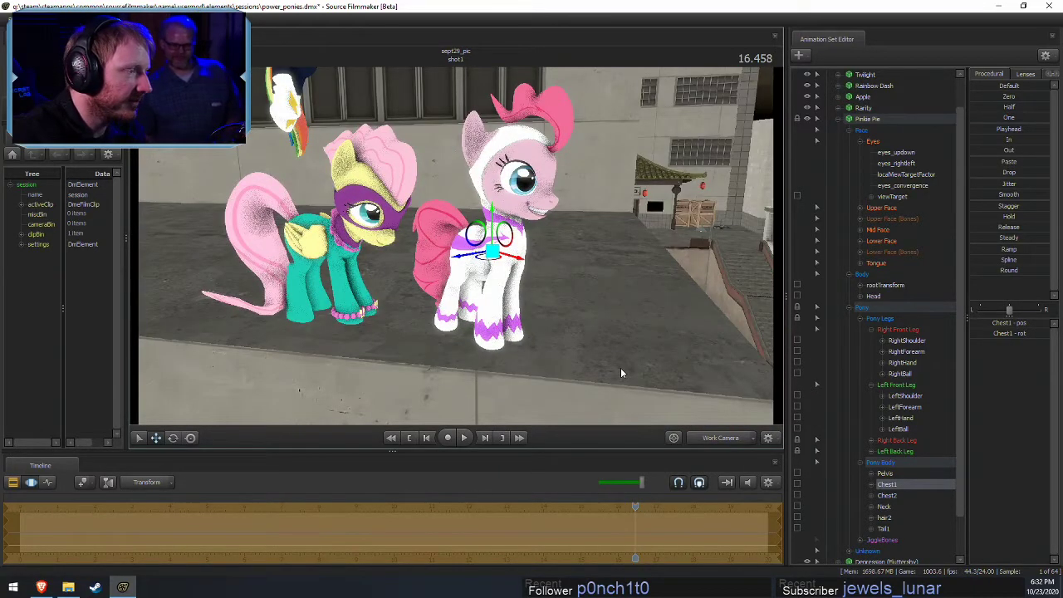
Examine Pinkie Pie's chest and leg pose from the front and the other side in the Work Camera
alt+drag(620, 368, 573, 328)
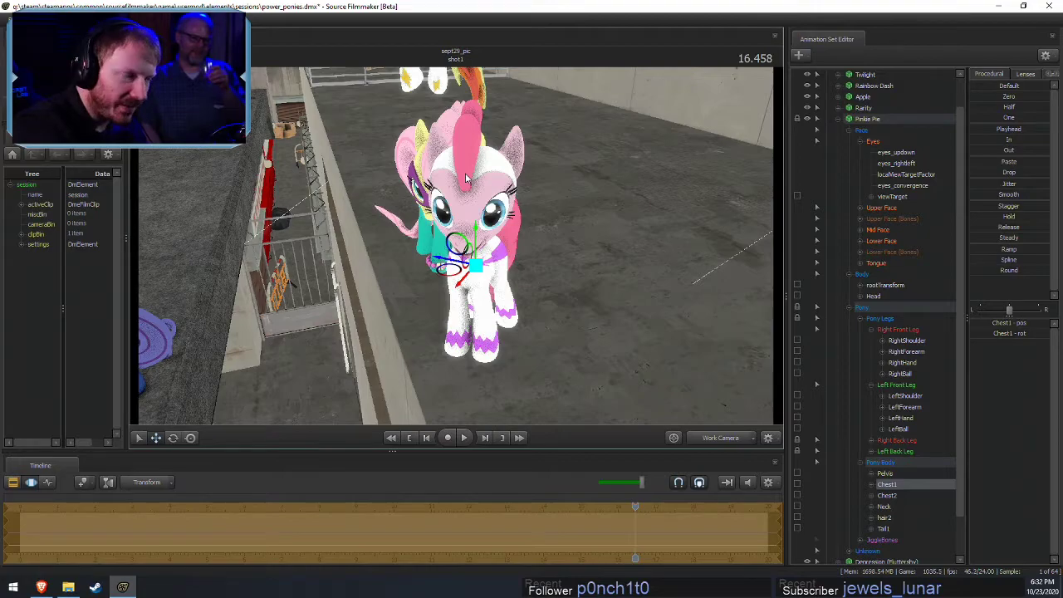
alt+drag(534, 349, 434, 247)
key(F2)
key(F3)
key(F2)
key(F3)
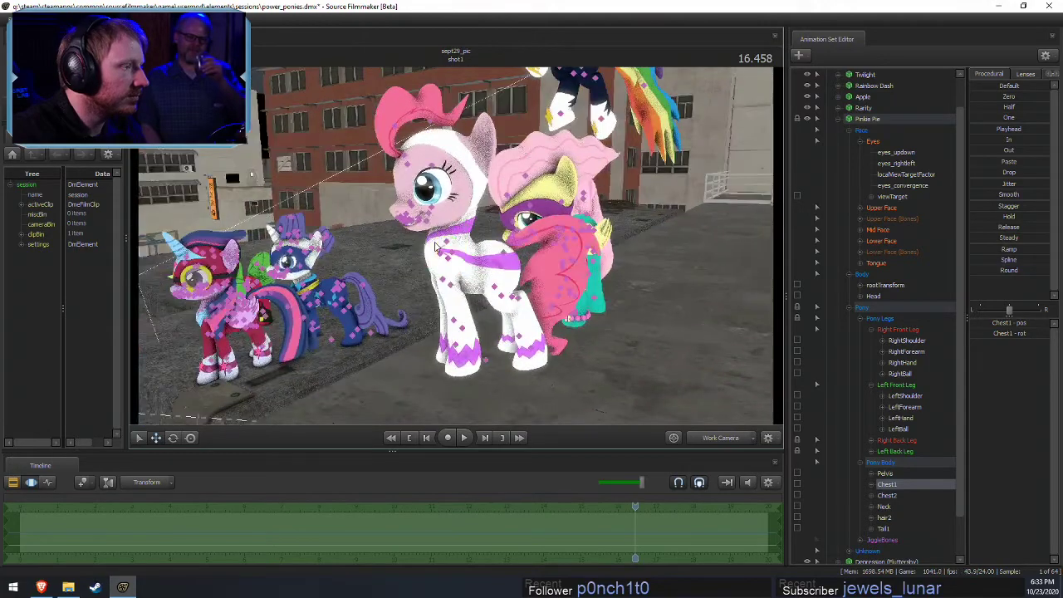
Try rotating Pinkie Pie's Chest1, Head and Neck bones together and undo the rotation
ctrl+shift+click(462, 197)
ctrl+shift+click(449, 239)
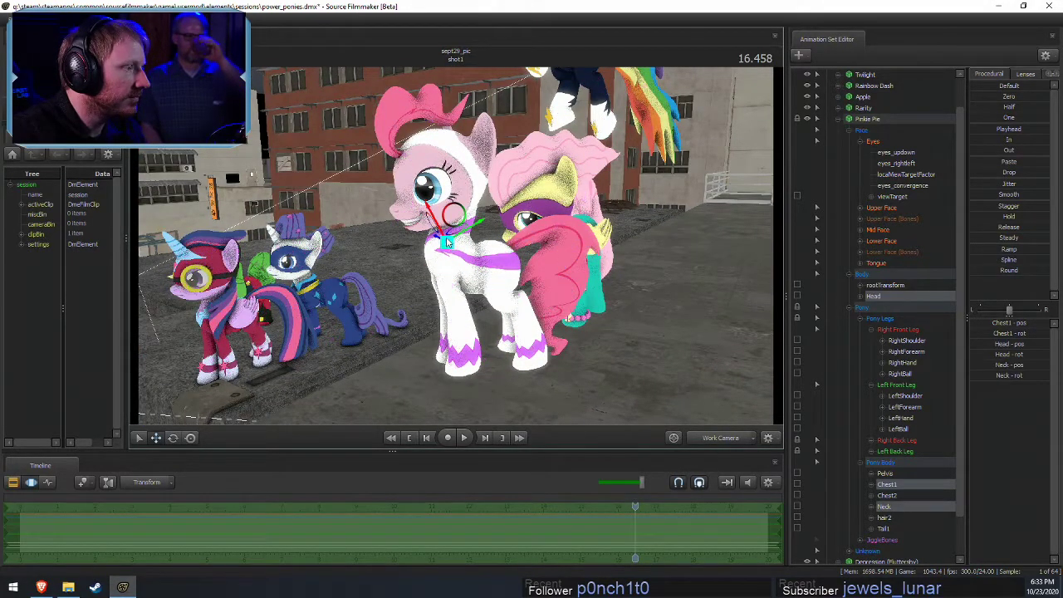
key(e)
right_click(453, 233)
click(465, 238)
drag(441, 250, 447, 252)
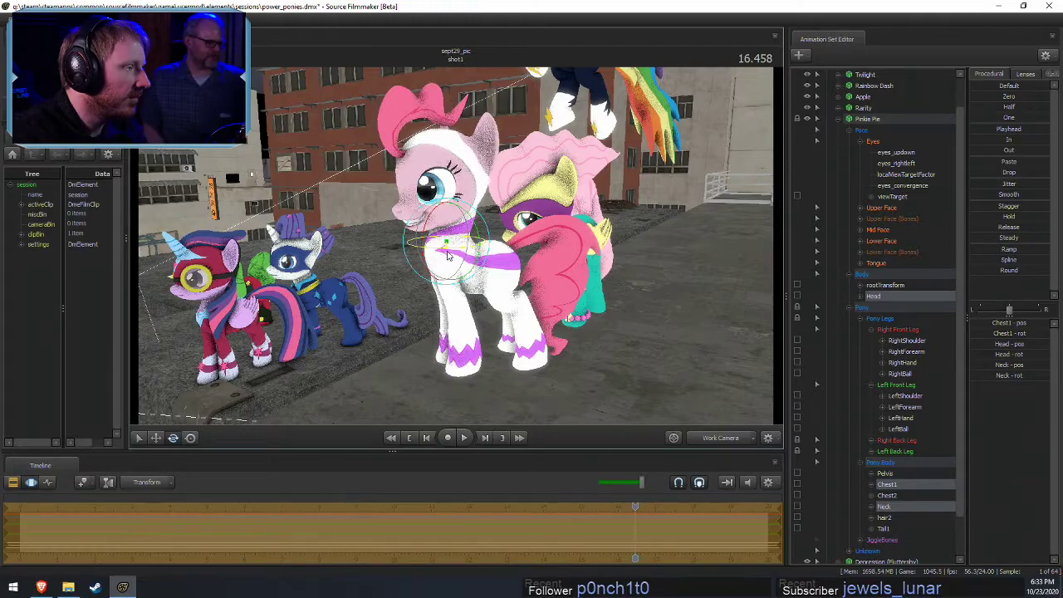
key(ctrl+z)
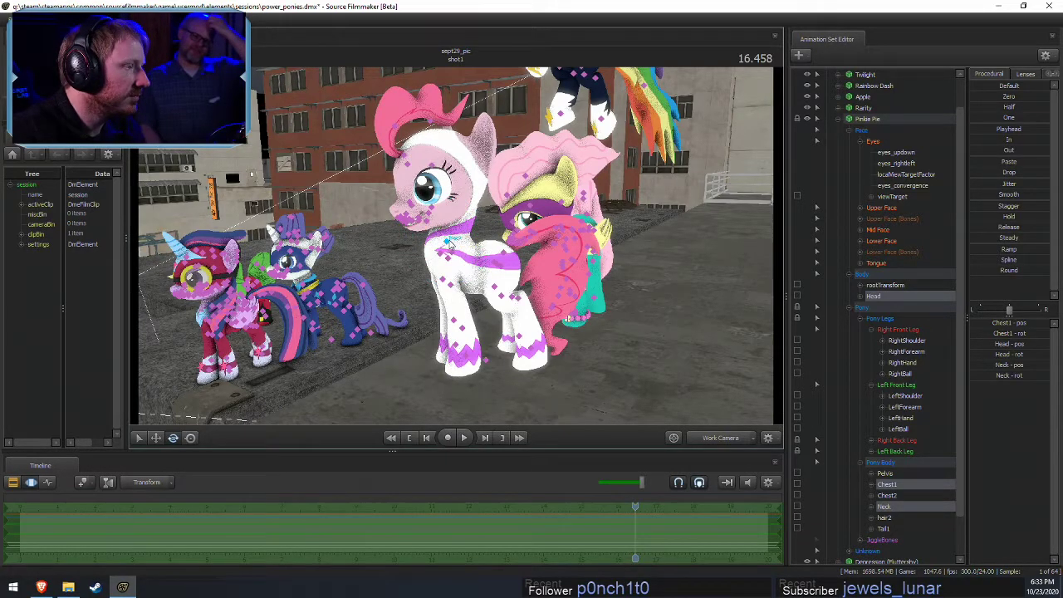
Select only Pinkie Pie's Neck bone, look through its manipulator options and view the pose through camera1
ctrl+click(453, 236)
ctrl+shift+click(468, 197)
ctrl+click(453, 227)
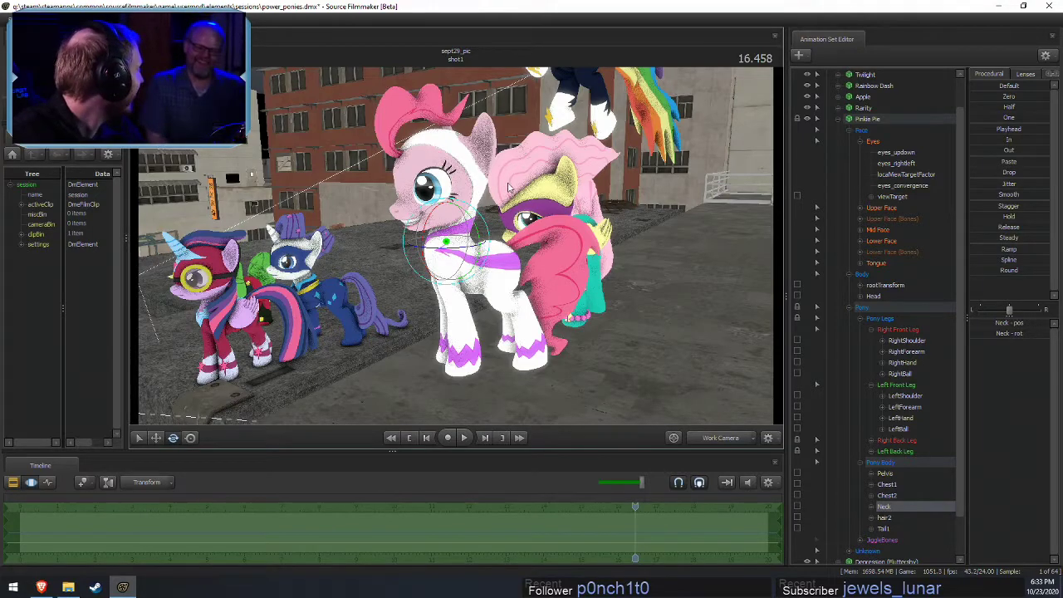
right_click(428, 224)
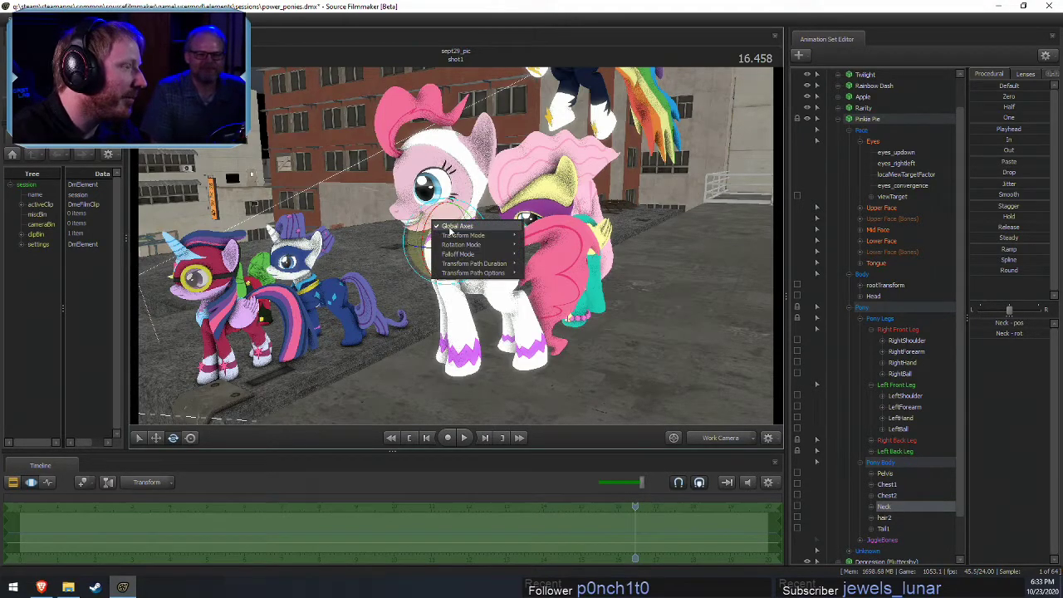
mouse_move(465, 245)
click(545, 258)
drag(546, 258, 477, 274)
click(696, 442)
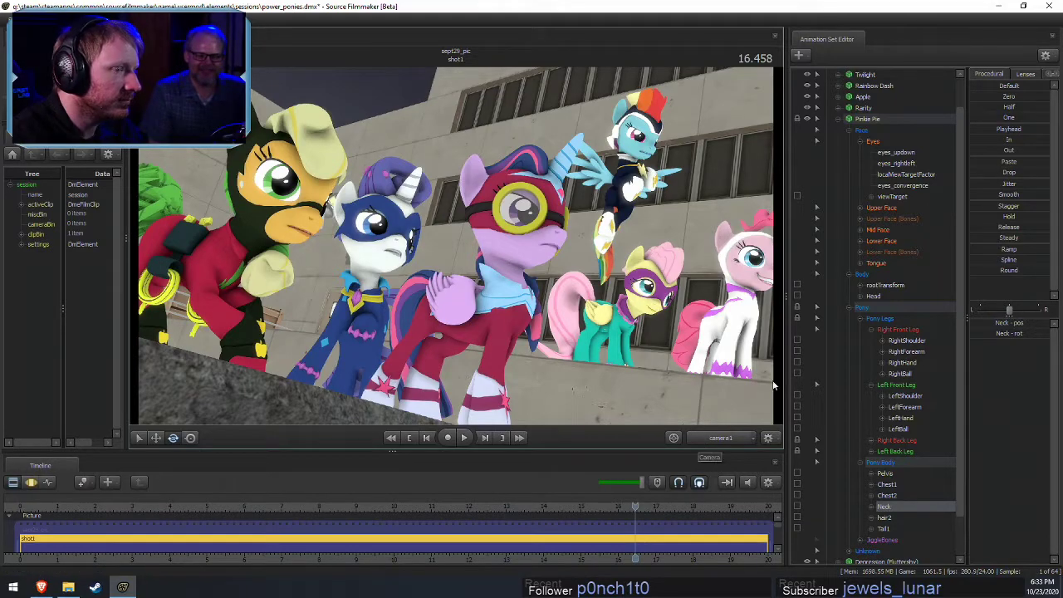
Select the Pinkie Pie animation set and examine her grin and eyes up close in the Work Camera
click(877, 318)
click(869, 113)
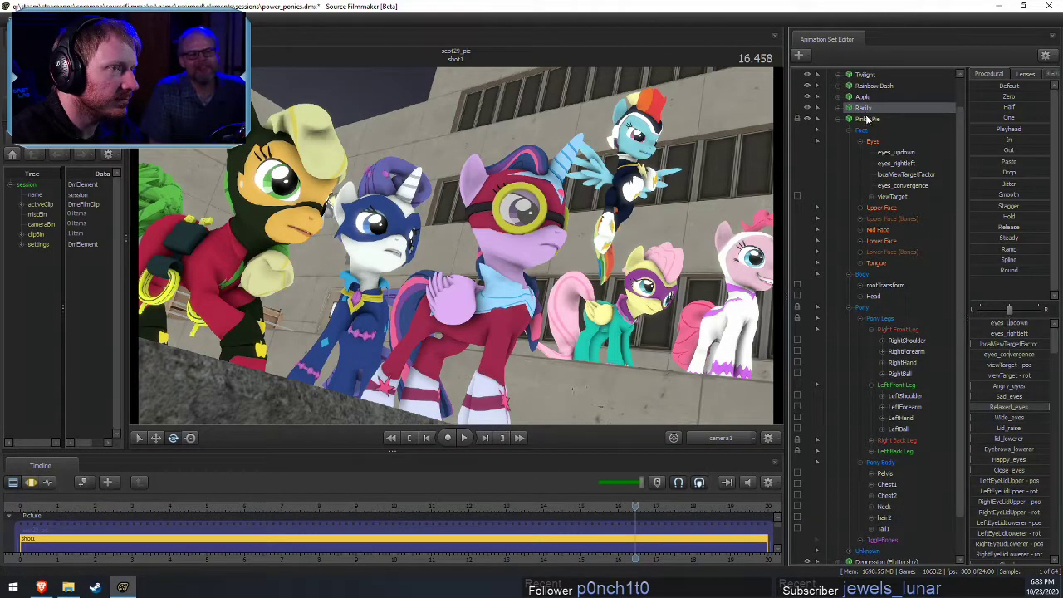
click(867, 119)
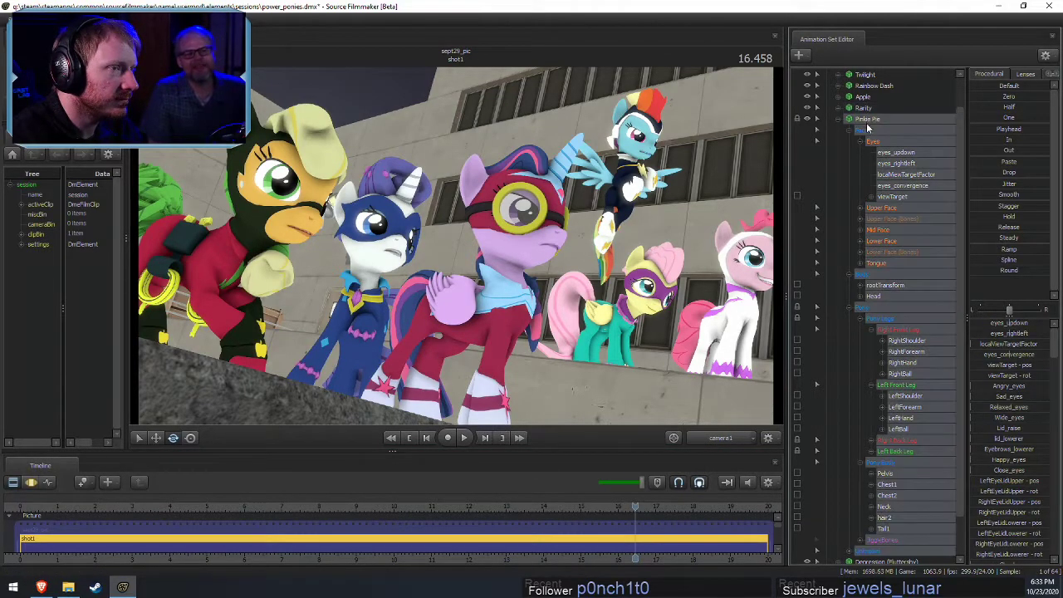
click(711, 440)
drag(581, 315, 706, 341)
key(d)
mouse_move(455, 246)
mouse_down()
mouse_move(315, 280)
mouse_move(448, 166)
mouse_move(461, 141)
mouse_move(457, 249)
mouse_up()
key(x)
key(w)
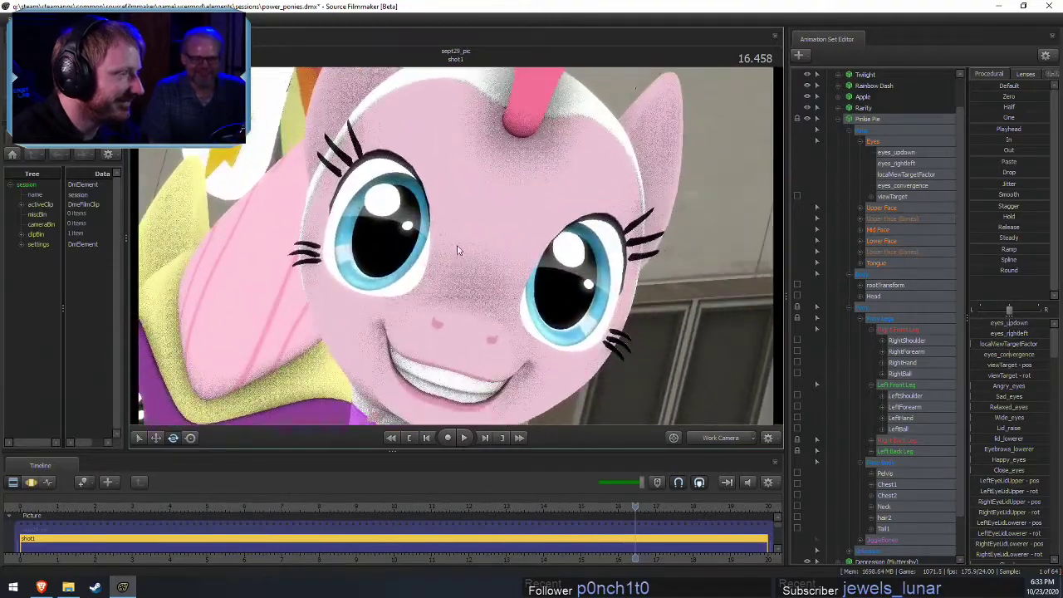
click(878, 299)
drag(709, 338, 700, 360)
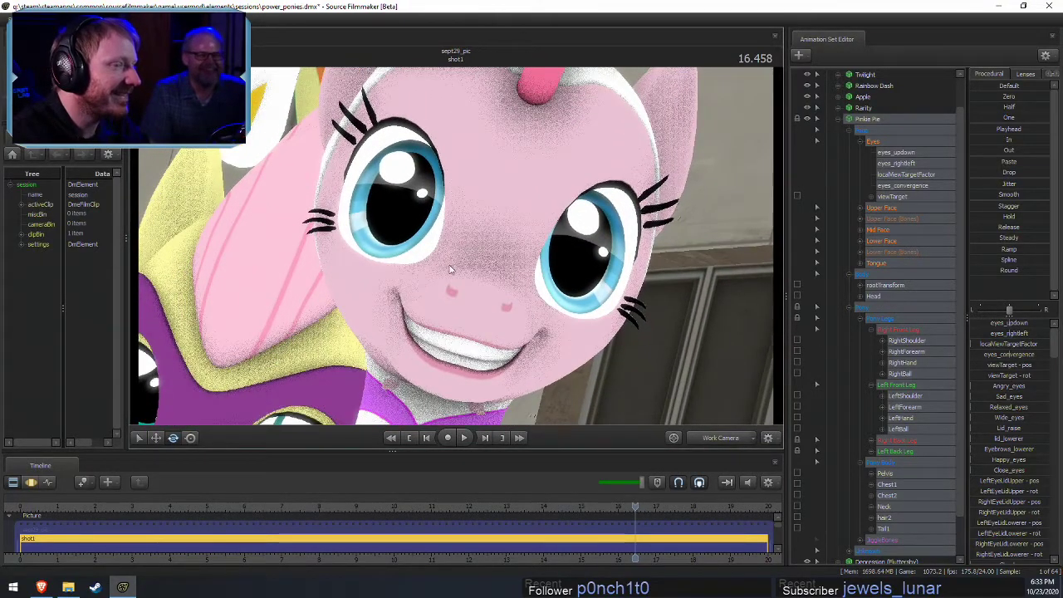
Try rotating Pinkie Pie's Head bone and undo the rotation
mouse_move(874, 296)
mouse_down()
mouse_move(864, 285)
mouse_move(874, 307)
mouse_up()
click(876, 296)
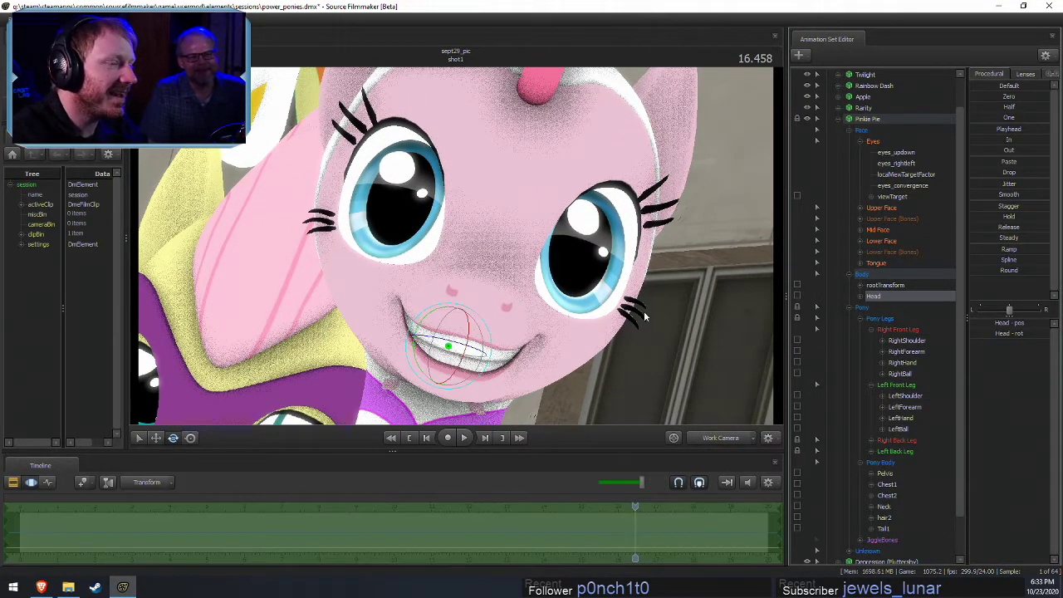
mouse_move(453, 369)
mouse_down()
mouse_move(461, 364)
mouse_move(441, 366)
mouse_move(465, 378)
mouse_move(455, 370)
mouse_move(466, 365)
mouse_up()
key(w)
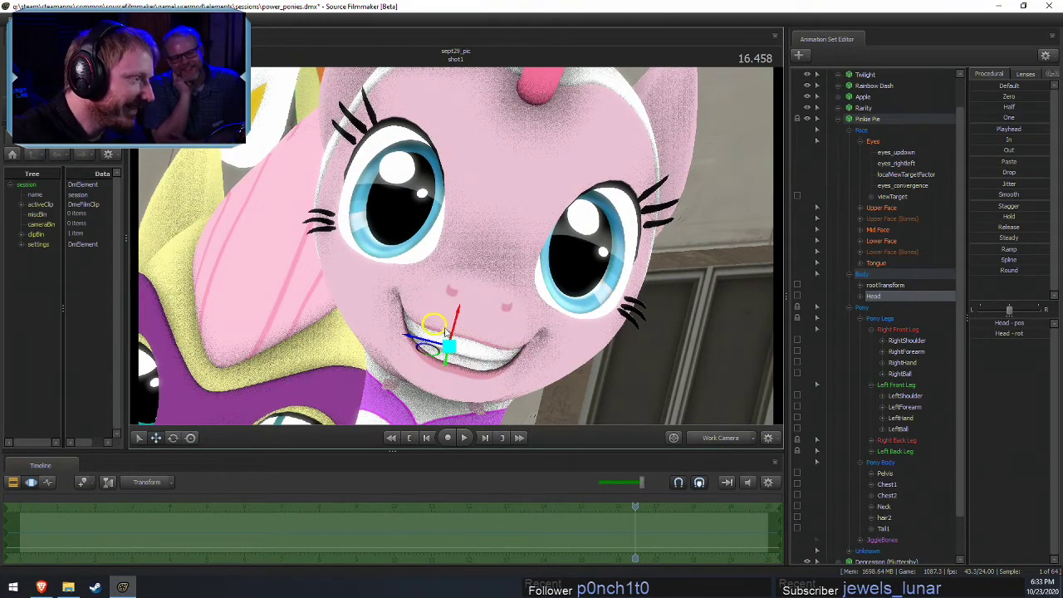
key(e)
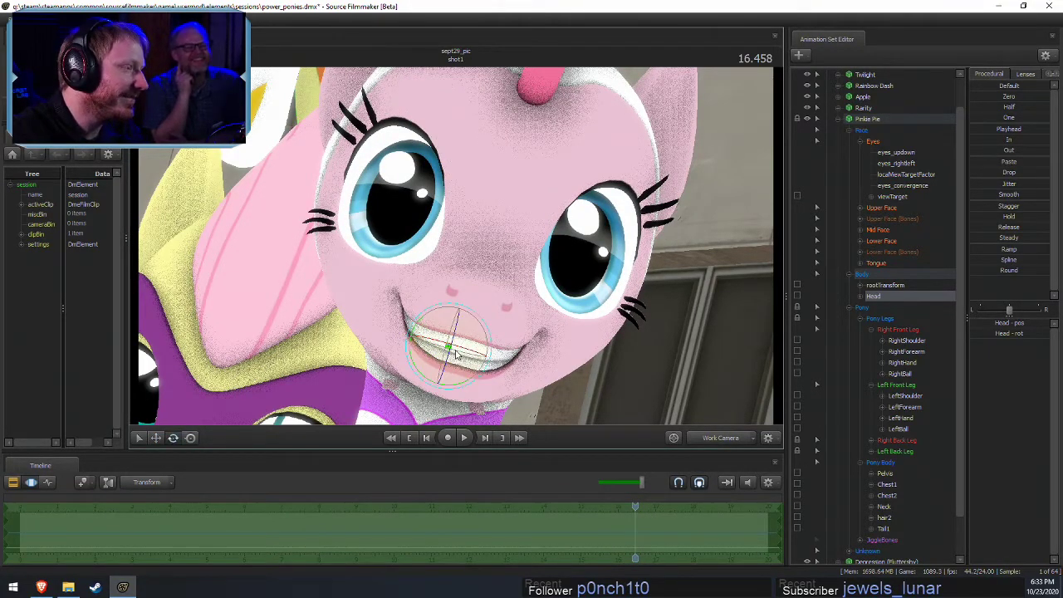
drag(454, 328, 237, 45)
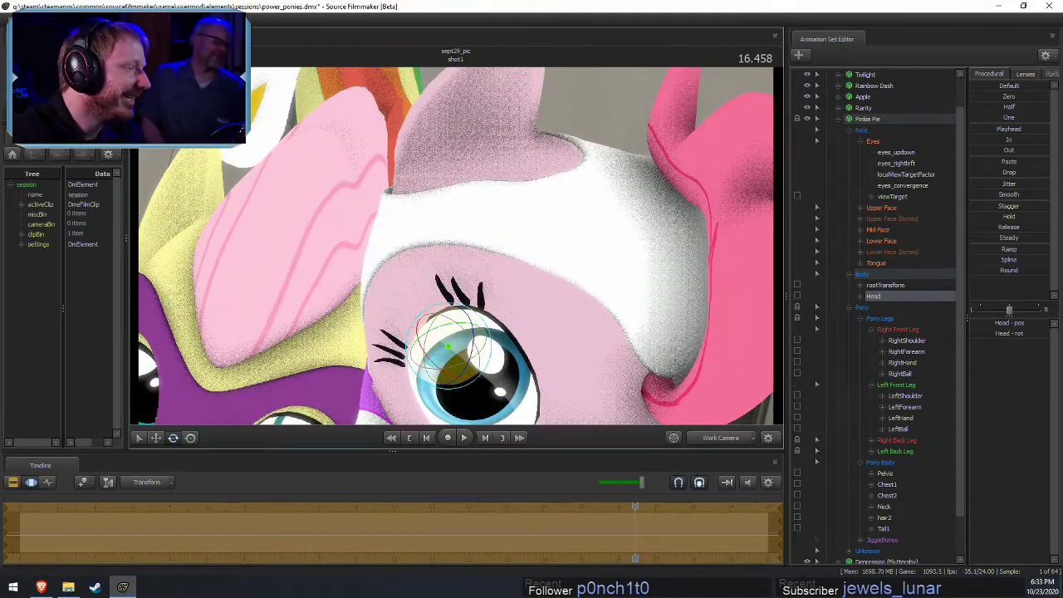
key(ctrl+z)
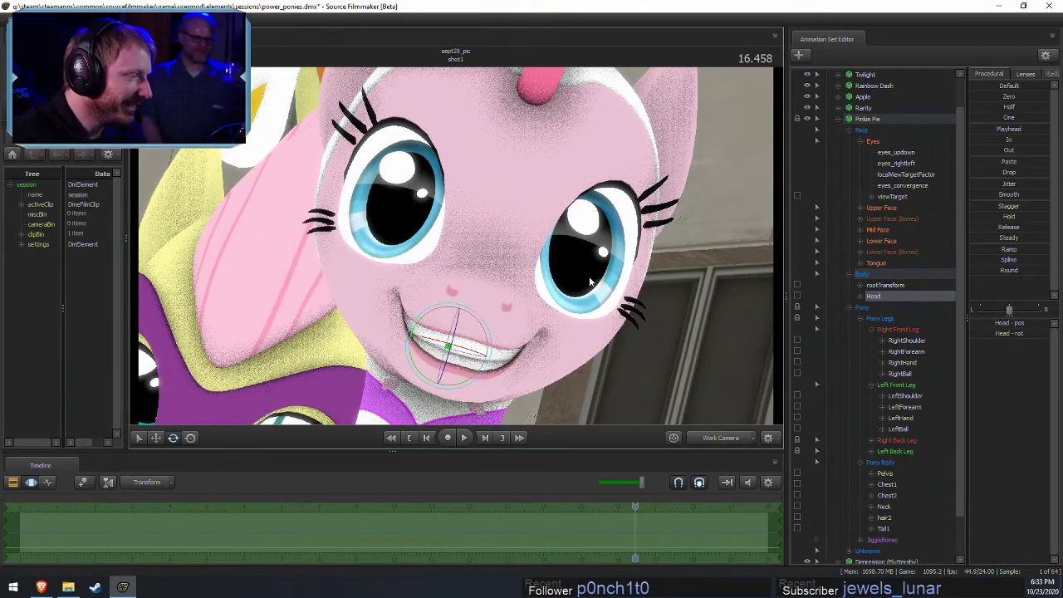
Try skin 2 on the Pinkie Pie model
key(a)
mouse_move(592, 309)
mouse_down()
mouse_move(677, 312)
mouse_move(685, 341)
mouse_move(648, 324)
mouse_move(573, 257)
mouse_move(582, 308)
mouse_up()
key(s)
click(868, 119)
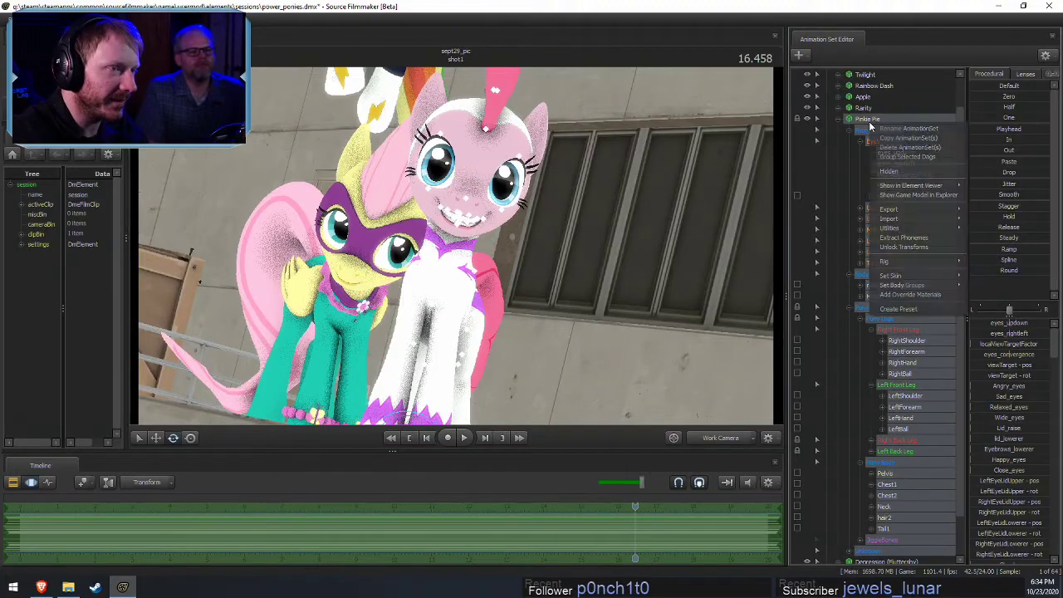
right_click(871, 120)
mouse_move(904, 278)
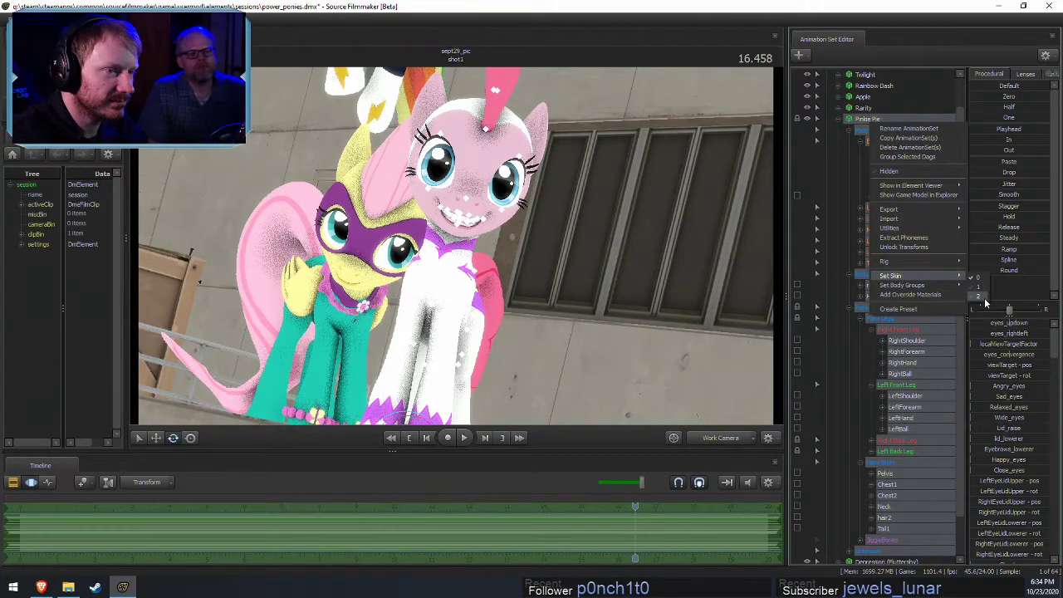
click(984, 296)
key(F2)
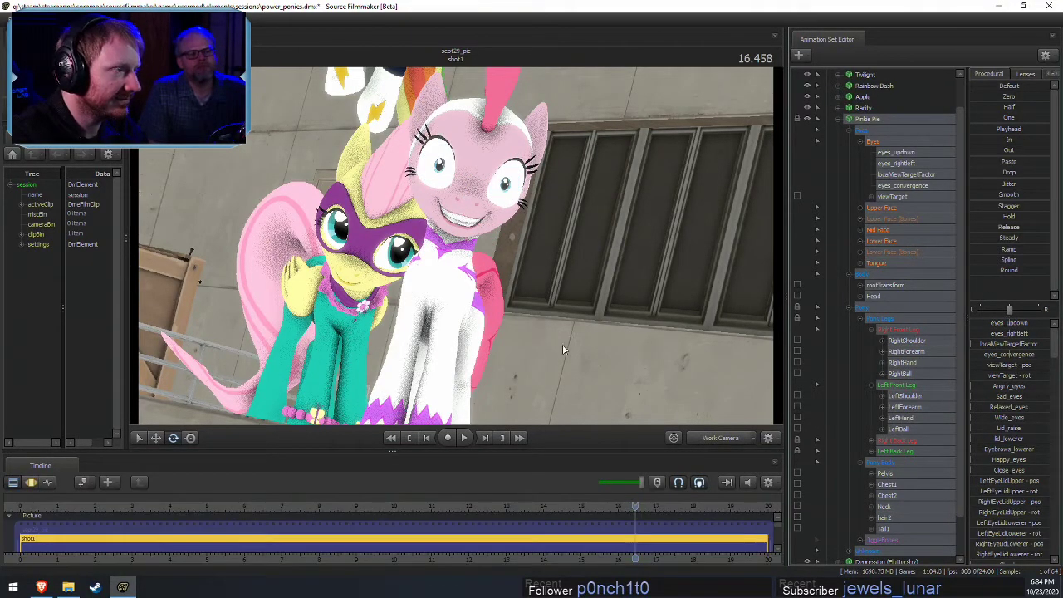
Try adjusting Pinkie Pie's eyes_convergence slider and view the eyes from the front
key(F3)
click(1015, 357)
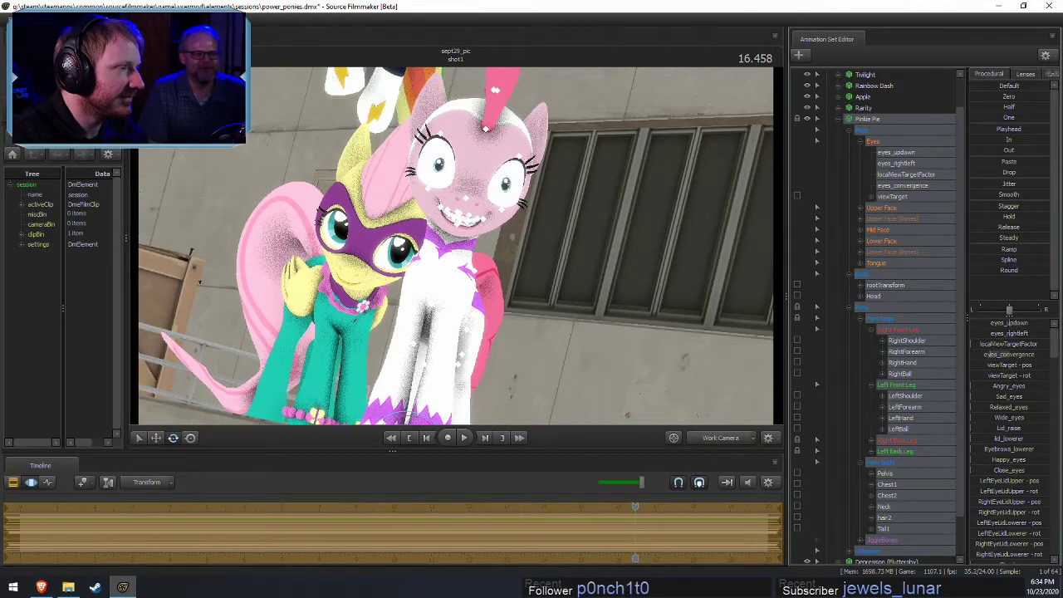
key(F2)
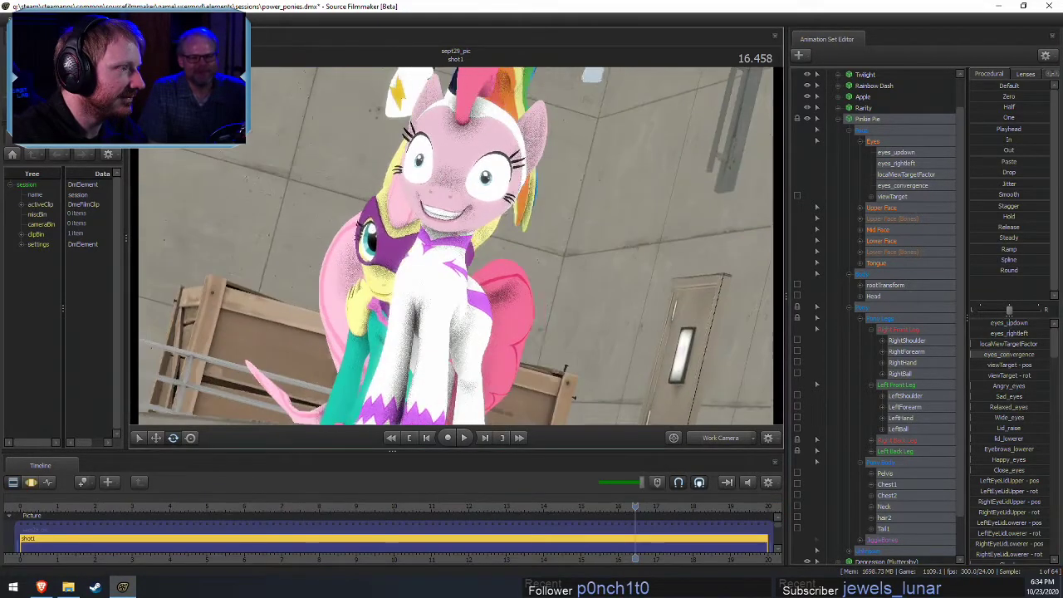
alt+drag(456, 246, 511, 267)
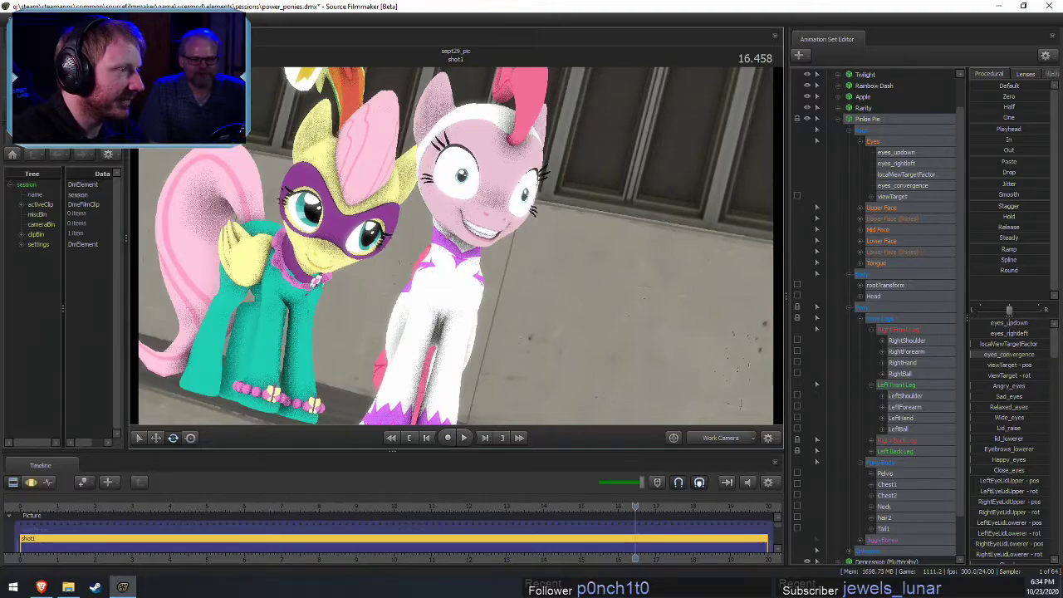
scroll(488, 267, up, 5)
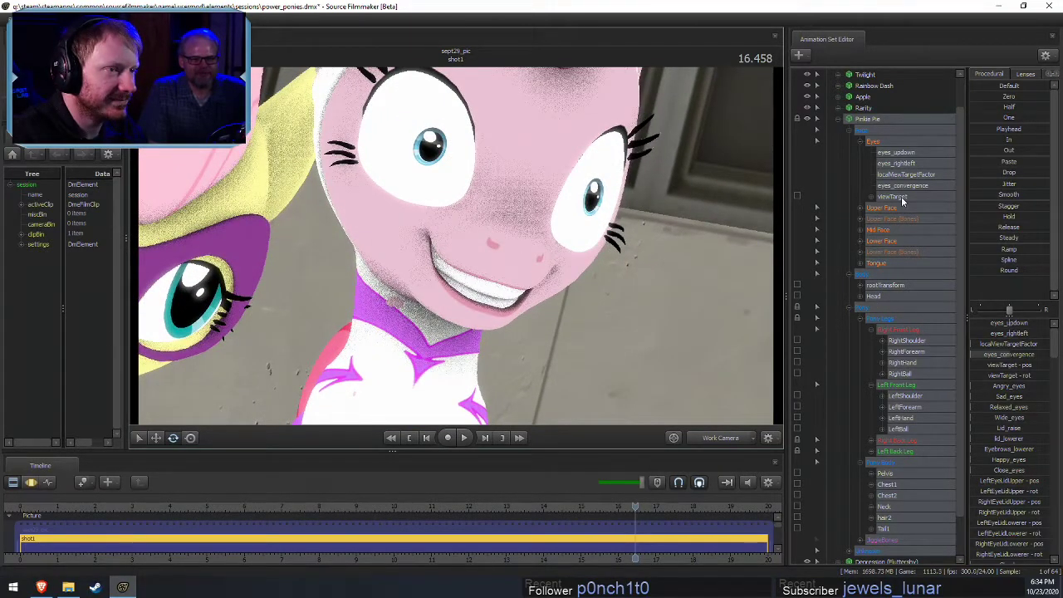
Try adjusting the jaw.open slider in Pinkie Pie's Lower Face group and view the mouth up close
click(903, 201)
click(879, 240)
key(F3)
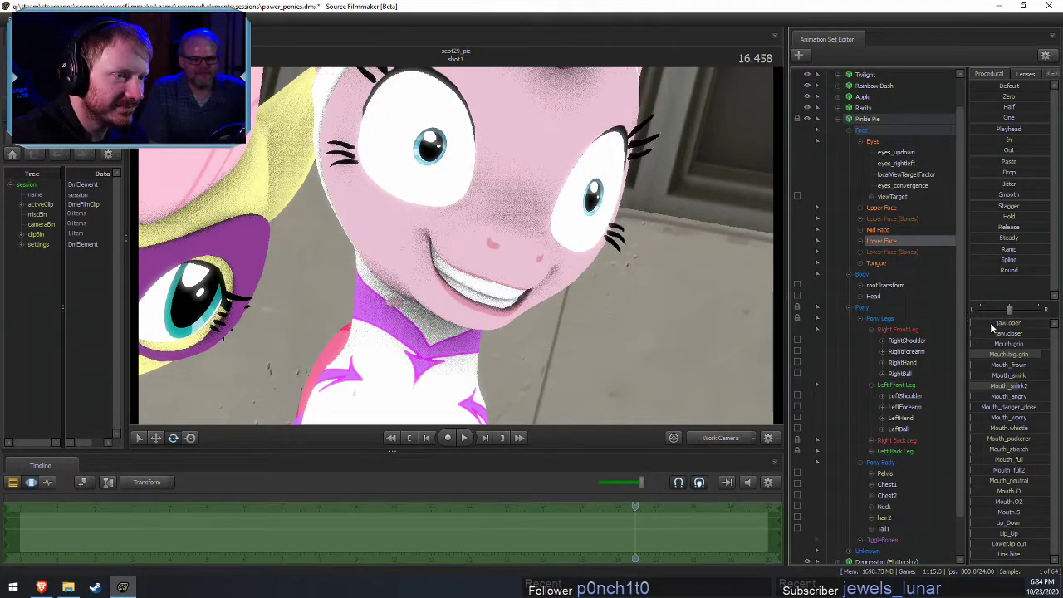
mouse_move(981, 323)
mouse_down()
mouse_move(1038, 323)
mouse_move(974, 323)
mouse_up()
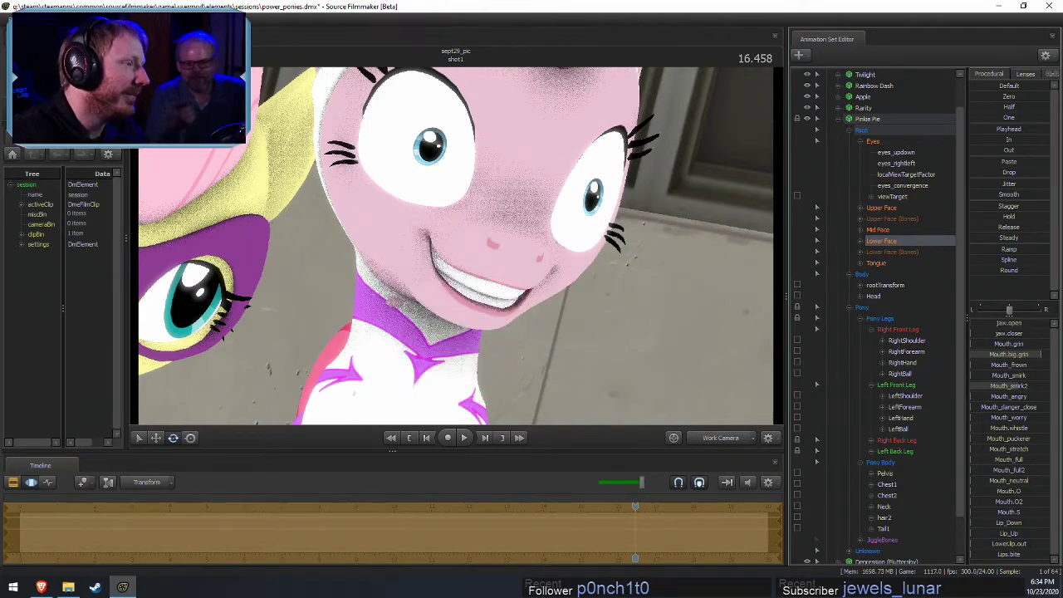
mouse_move(456, 246)
mouse_down()
mouse_move(488, 199)
mouse_move(458, 241)
mouse_up()
key(w)
Undo the jaw, eyes_convergence and skin changes on Pinkie Pie
key(ctrl+z)
key(ctrl+z)
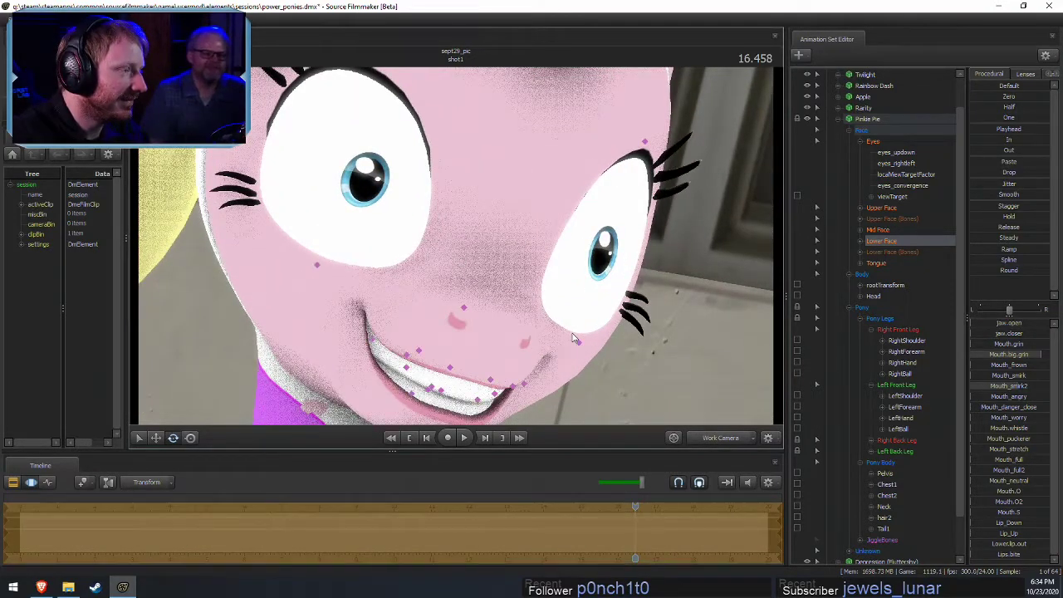
key(F2)
key(ctrl+z)
key(ctrl+z)
key(ctrl+z)
key(ctrl+z)
key(ctrl+z)
key(ctrl+z)
key(ctrl+z)
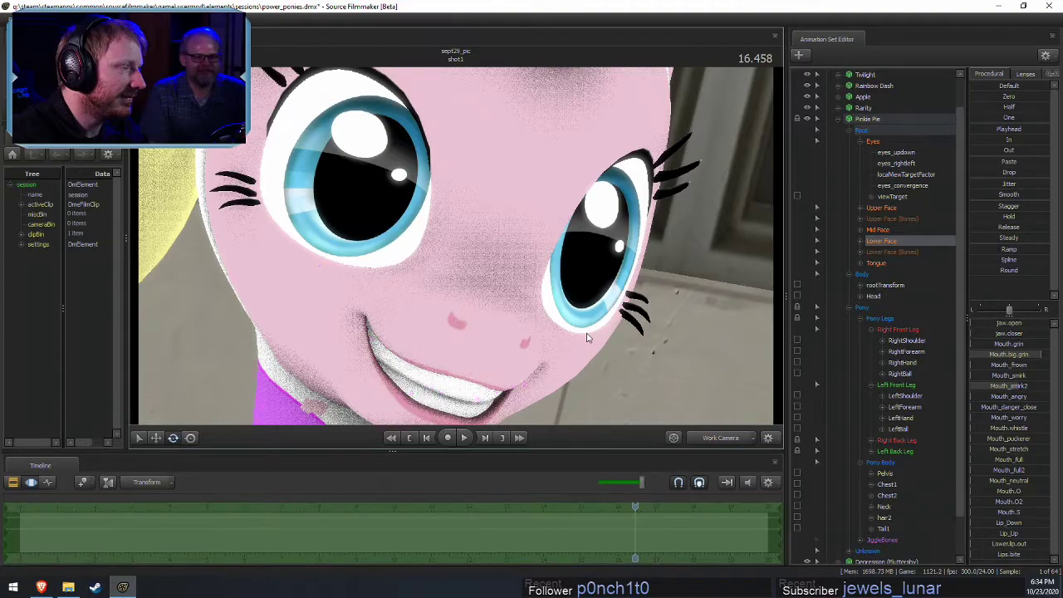
Toggle Global Axes for the whole Pinkie Pie model, try rotating and moving it, and undo the attempt
click(718, 436)
ctrl+click(718, 436)
mouse_move(456, 246)
mouse_down()
mouse_move(549, 247)
mouse_move(606, 282)
mouse_move(455, 244)
mouse_up()
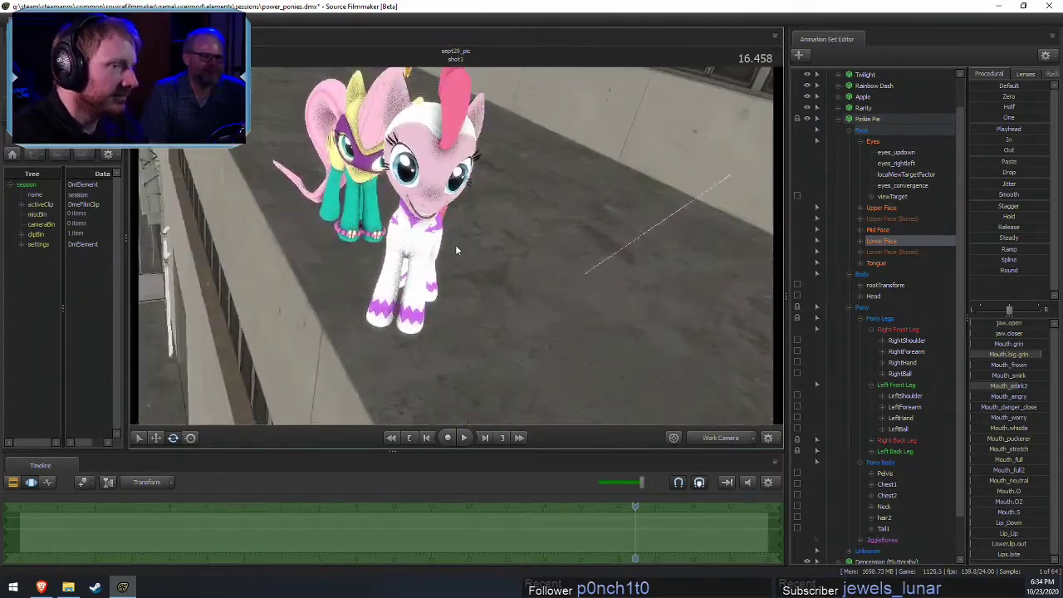
click(900, 120)
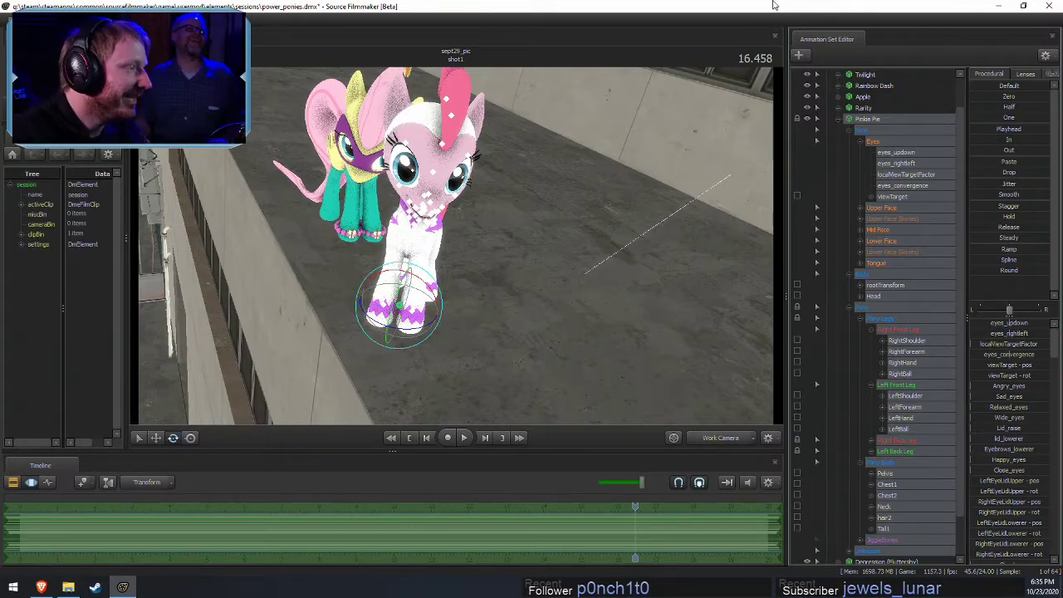
right_click(416, 317)
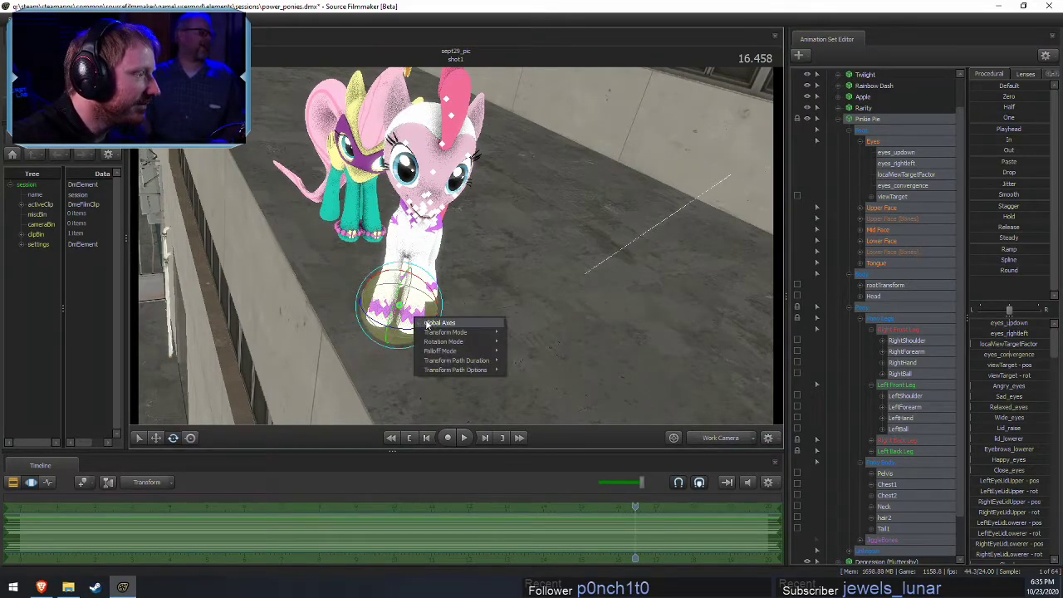
click(426, 324)
mouse_move(410, 333)
mouse_down()
mouse_move(413, 286)
mouse_move(427, 353)
mouse_move(413, 337)
mouse_up()
right_click(401, 314)
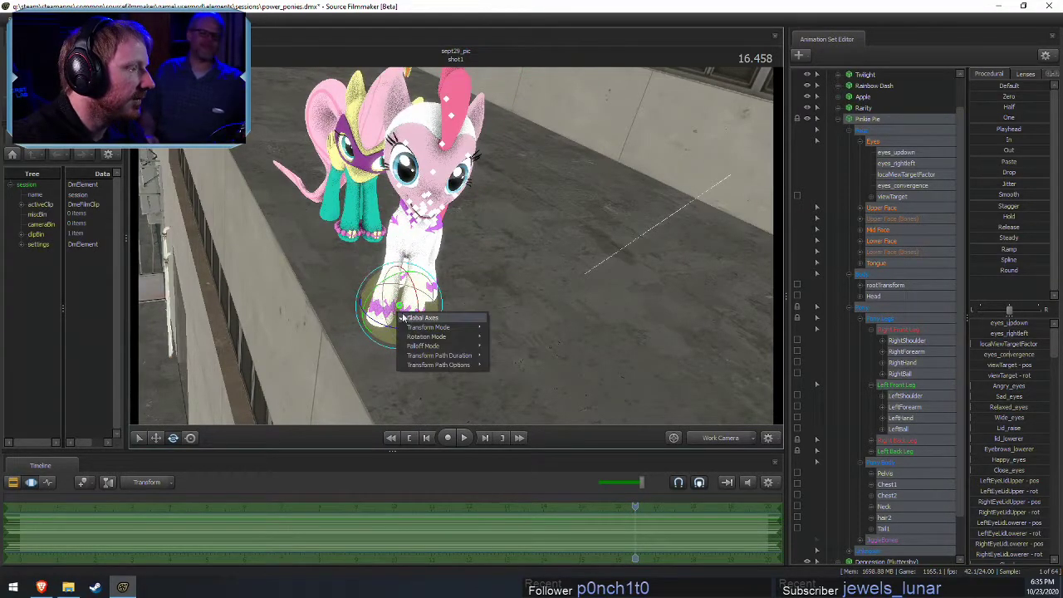
click(503, 338)
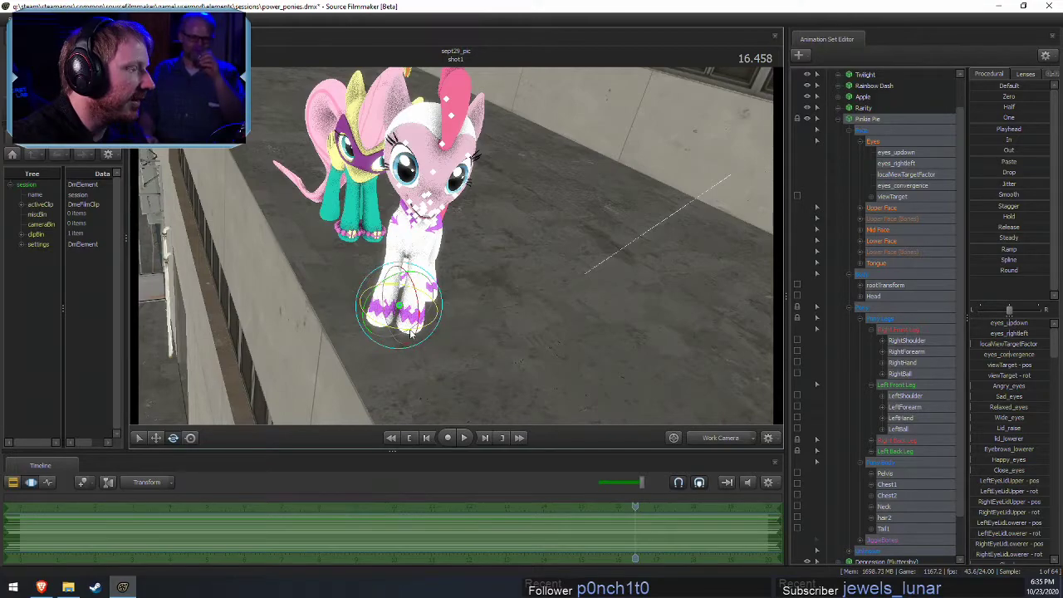
drag(400, 337, 398, 330)
key(w)
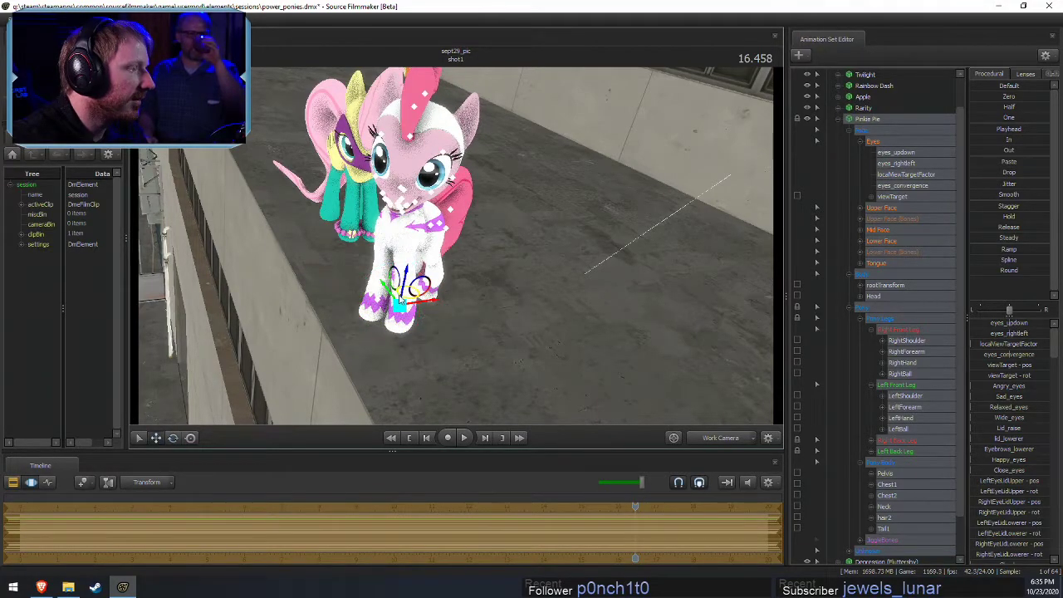
mouse_move(405, 291)
mouse_down()
mouse_move(423, 285)
mouse_move(405, 304)
mouse_up()
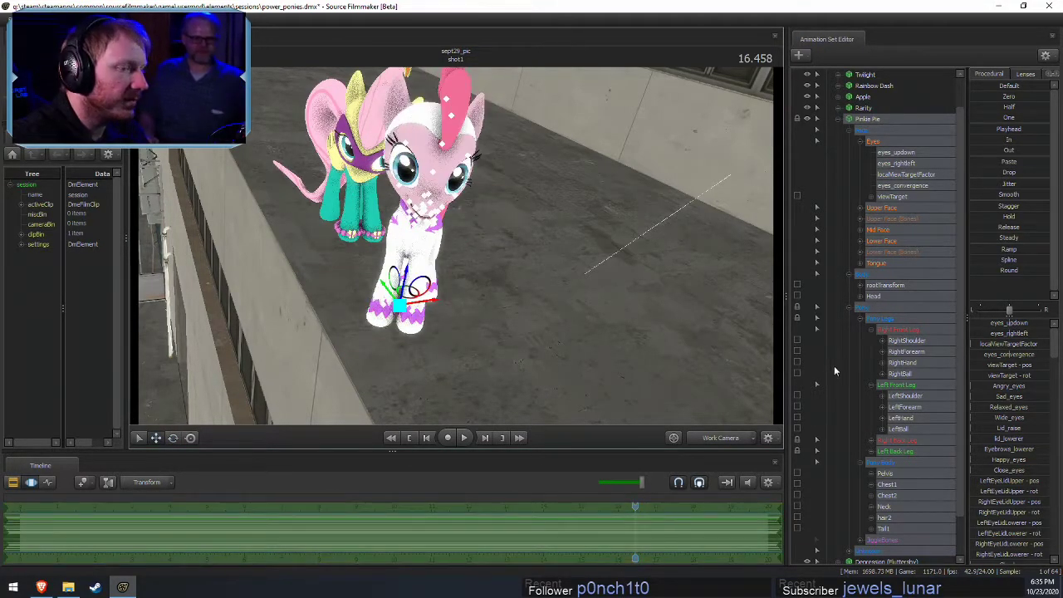
Unlock and expand Pinkie Pie's Left Back Leg and Right Back Leg control groups
click(897, 440)
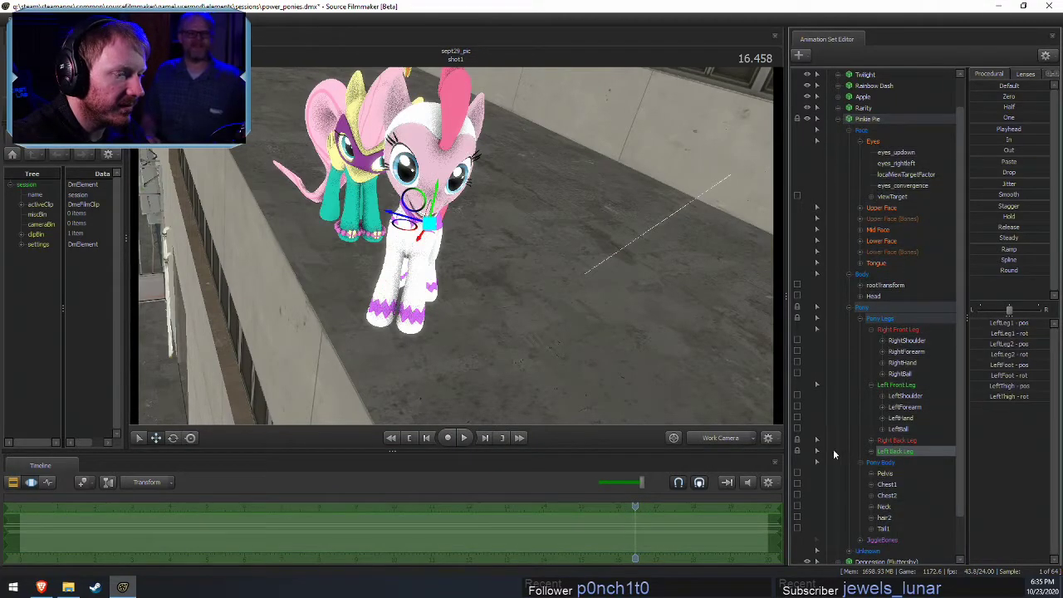
click(871, 451)
click(871, 440)
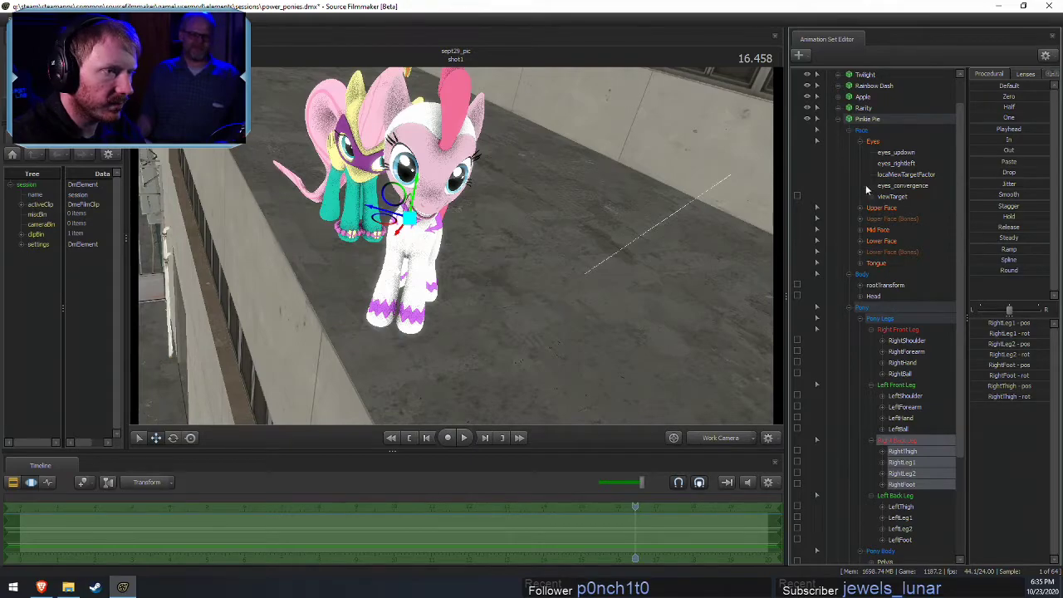
Rotate the whole Pinkie Pie model slightly sideways on the rooftop and check it through camera1
click(866, 121)
key(e)
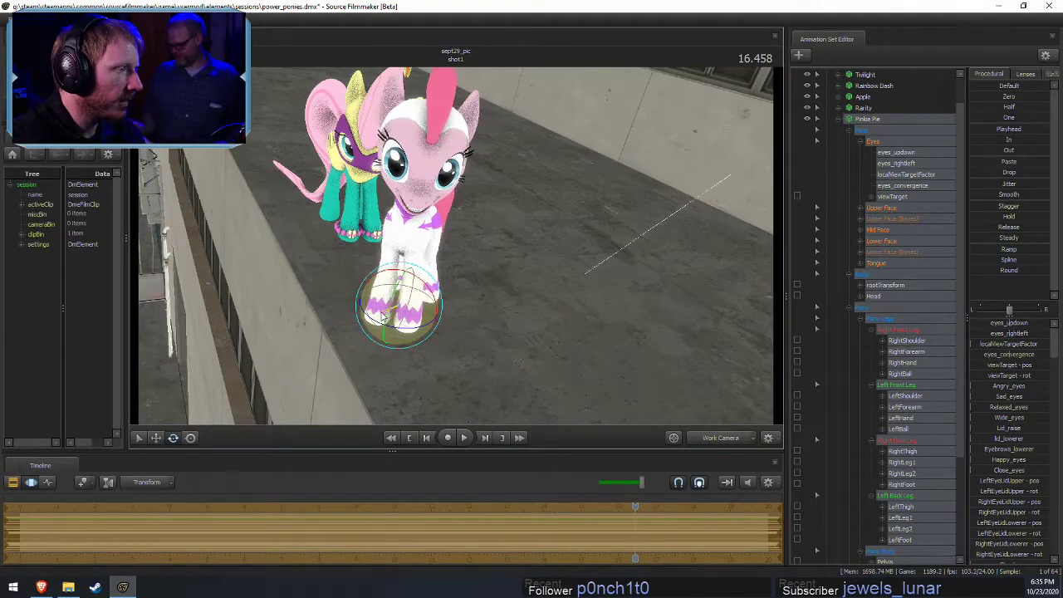
drag(377, 333, 411, 326)
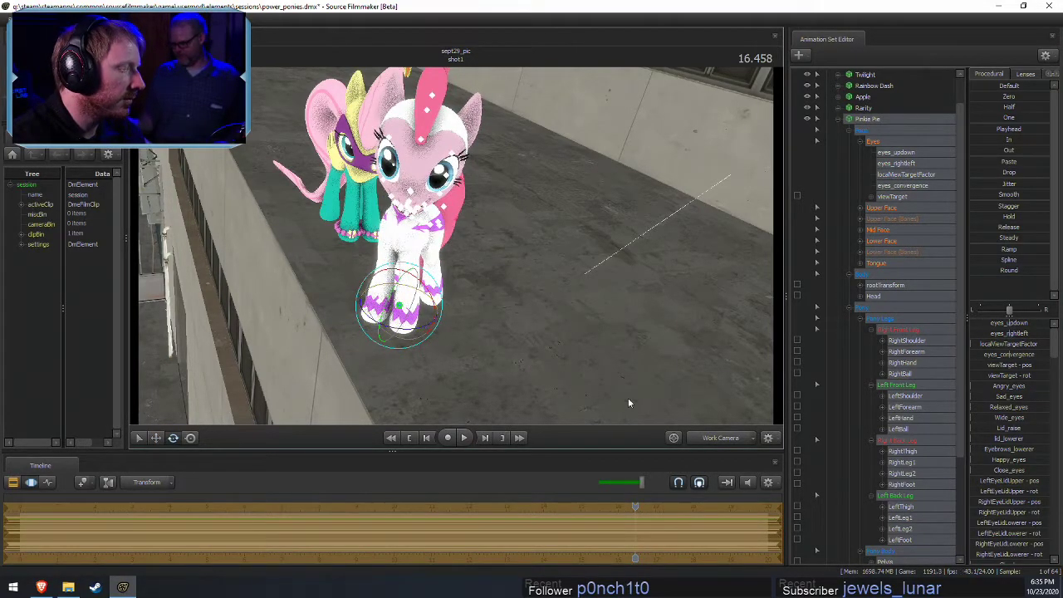
click(747, 442)
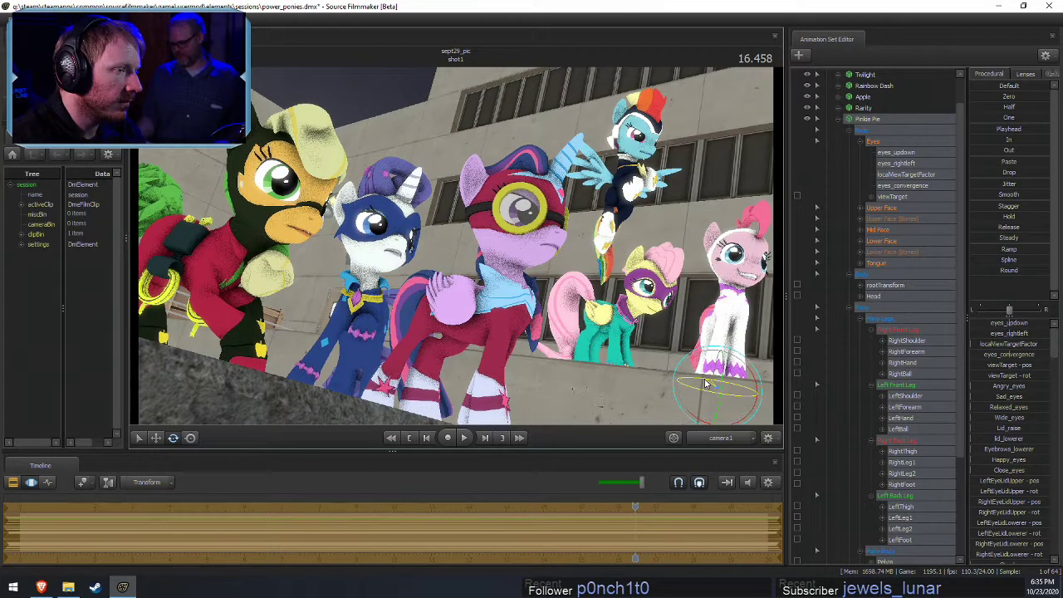
Move the whole Pinkie Pie model slightly sideways in the camera1 shot, then return to the Work Camera and Clip Editor
key(w)
drag(719, 403, 699, 402)
click(716, 439)
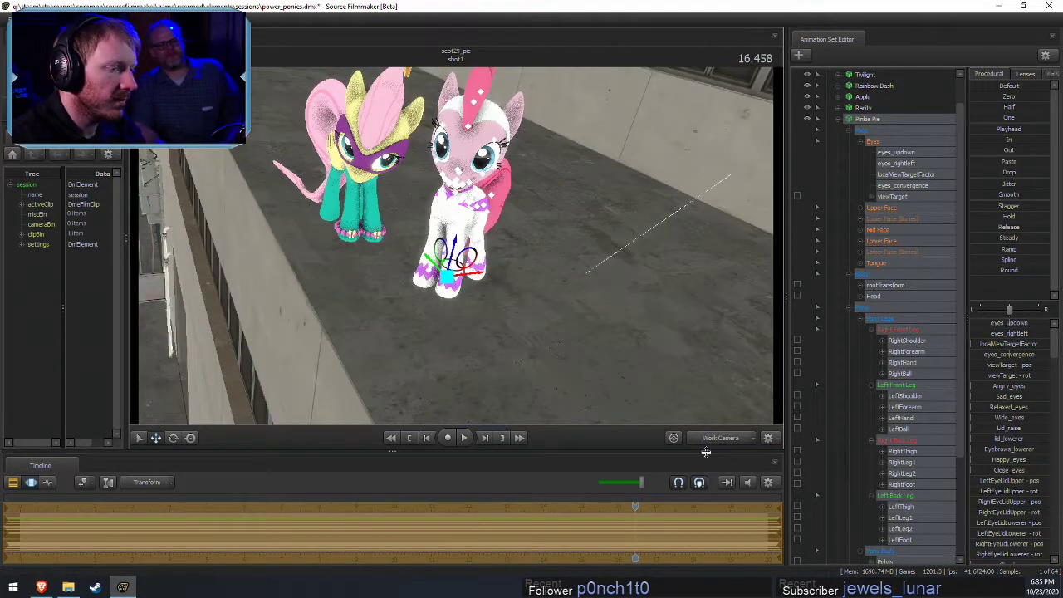
key(F2)
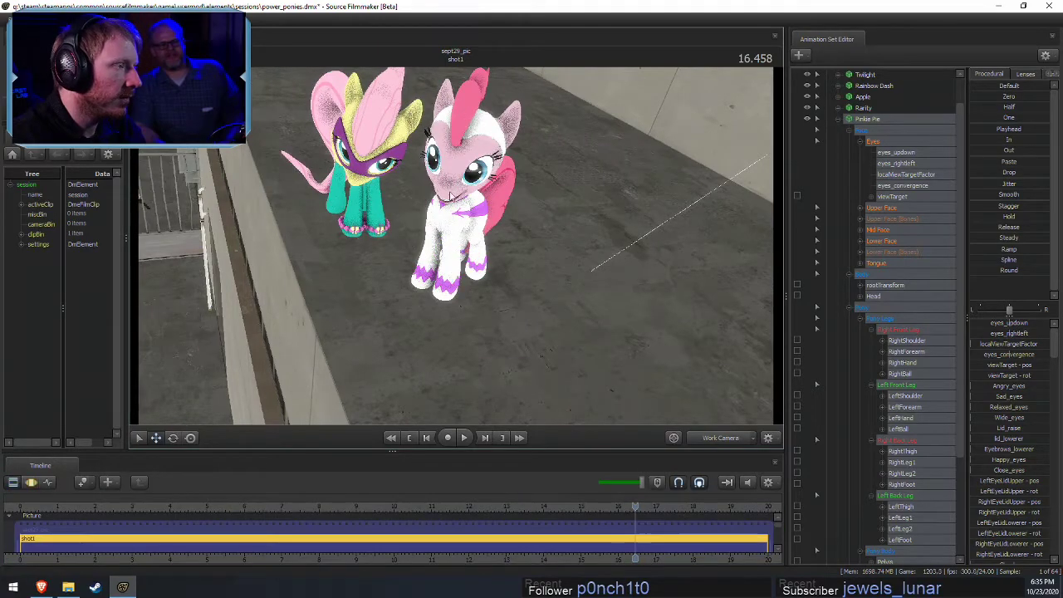
Collapse Pinkie Pie's Eyes group, all four leg groups and the Pony Legs group
click(860, 142)
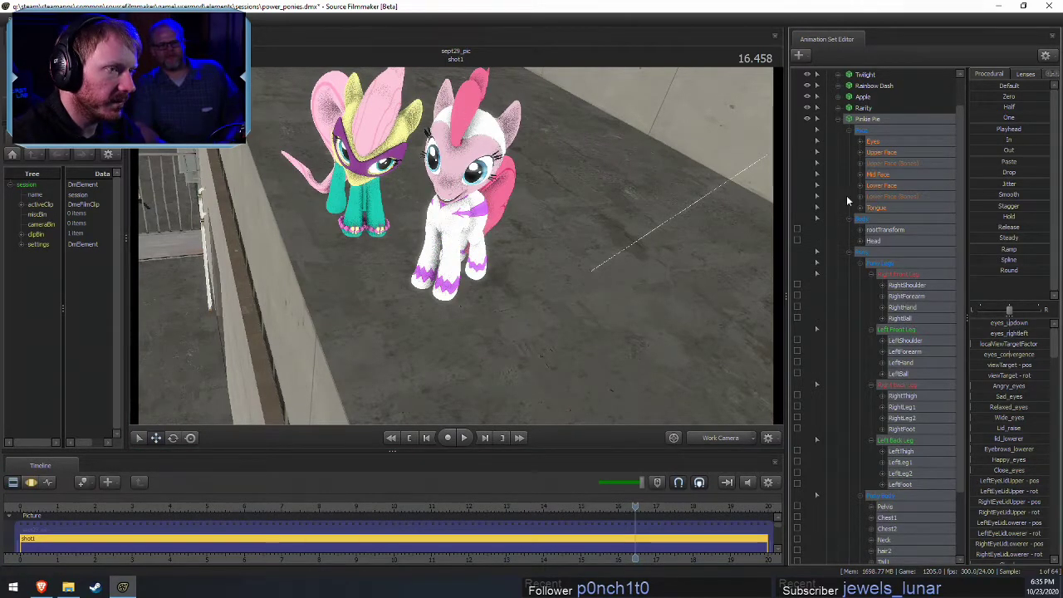
click(869, 274)
click(869, 291)
click(871, 301)
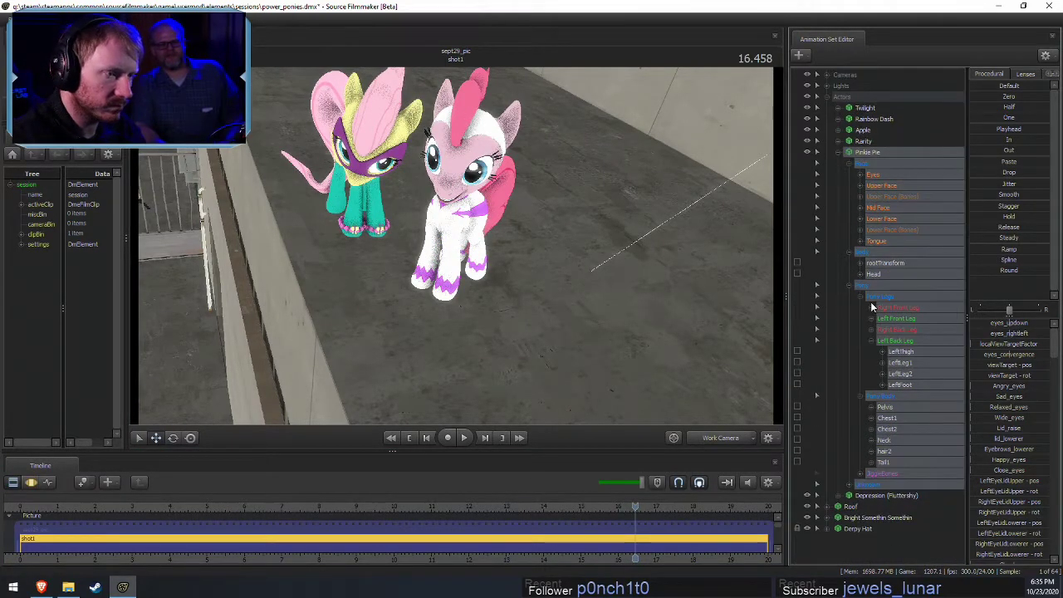
click(870, 340)
click(861, 296)
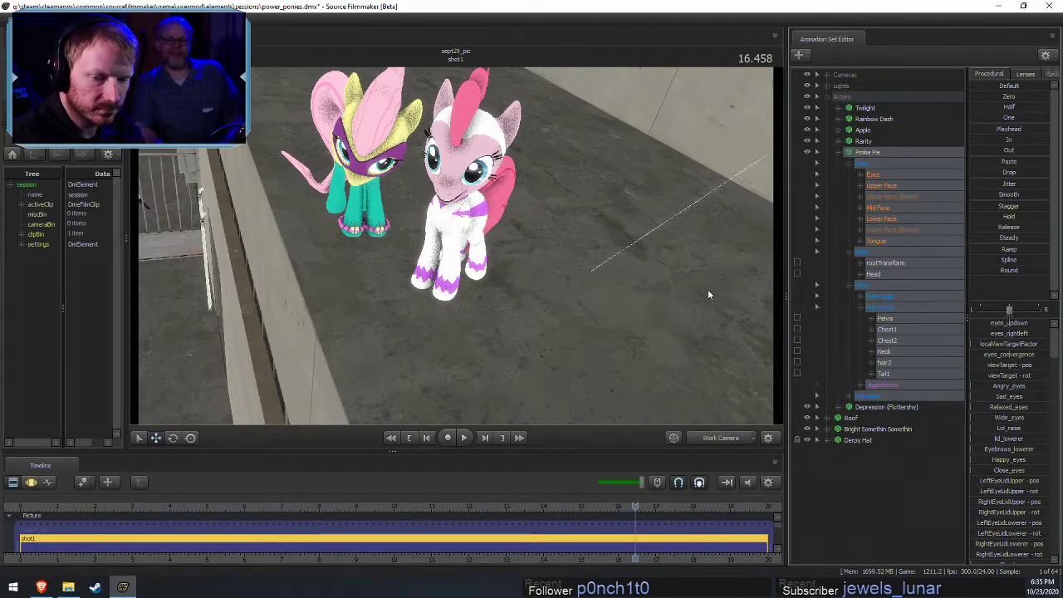
Lock the Head controls of Pinkie Pie and Depression (Fluttershy), expanding Fluttershy's Body group to reach hers
drag(562, 308, 573, 249)
mouse_move(456, 246)
mouse_down()
mouse_move(453, 217)
mouse_move(455, 249)
mouse_up()
key(w)
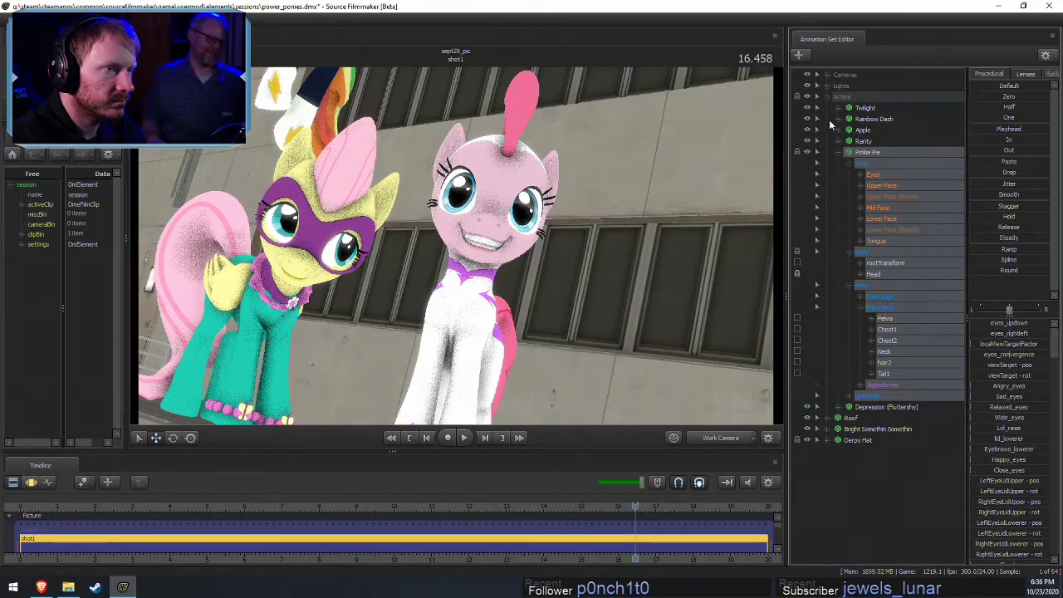
click(843, 409)
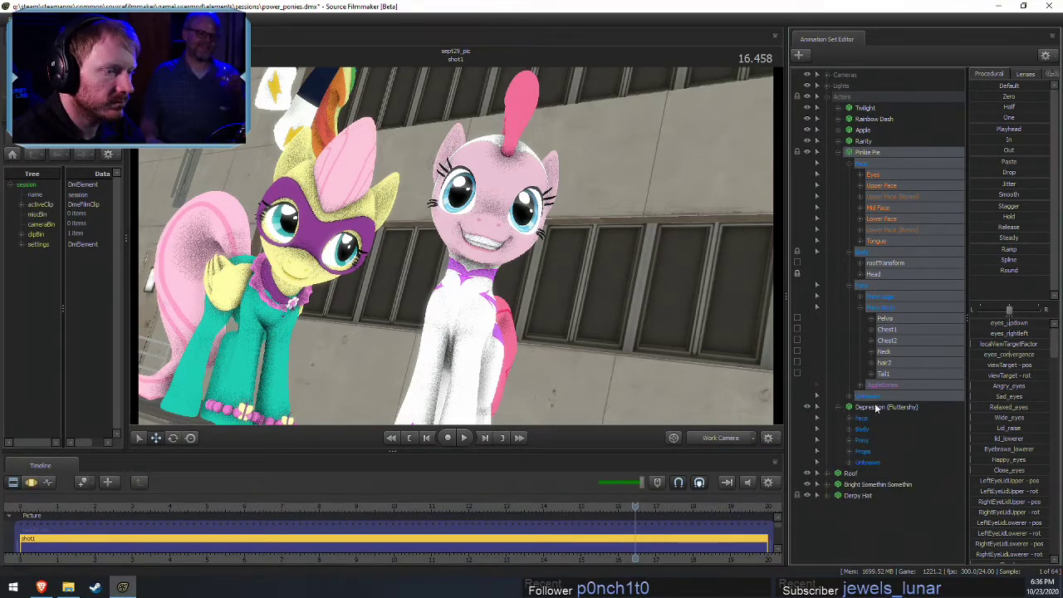
click(849, 427)
click(871, 451)
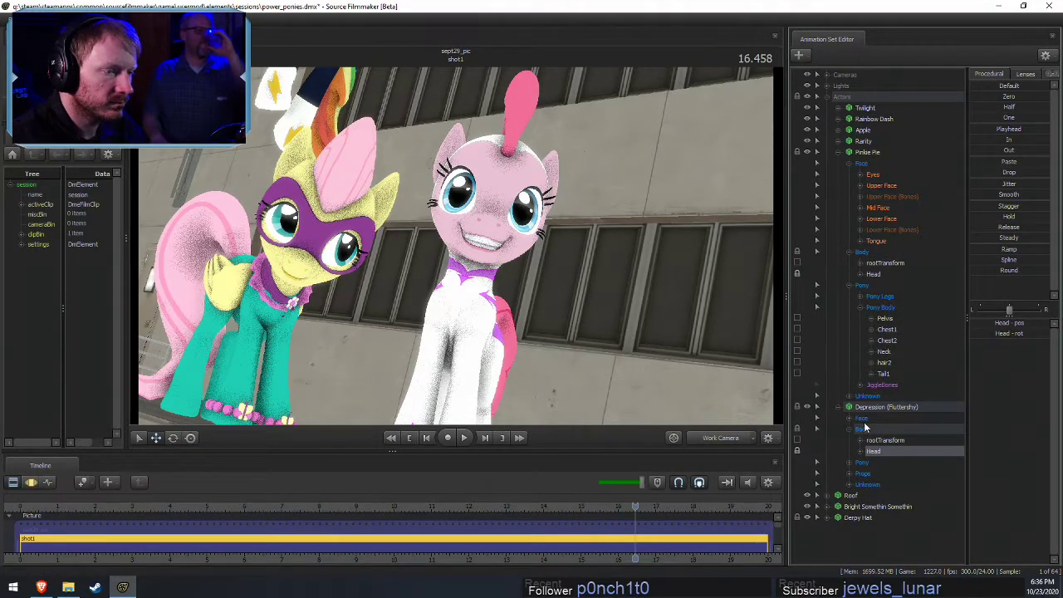
Copy Pinkie Pie's Face and Head settings and paste them onto Fluttershy's Face and Head
click(864, 164)
click(874, 274)
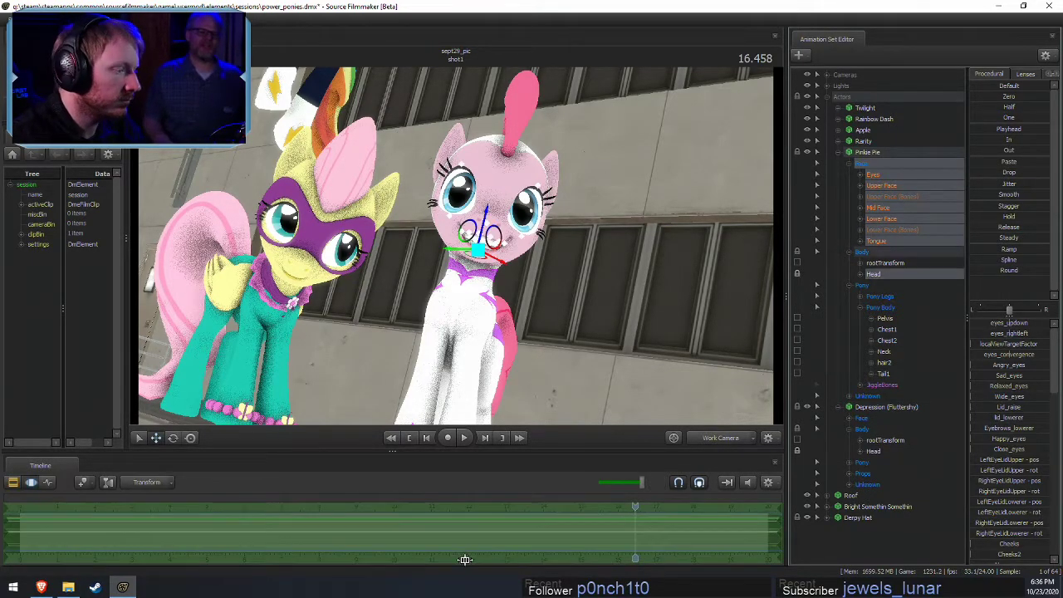
click(861, 408)
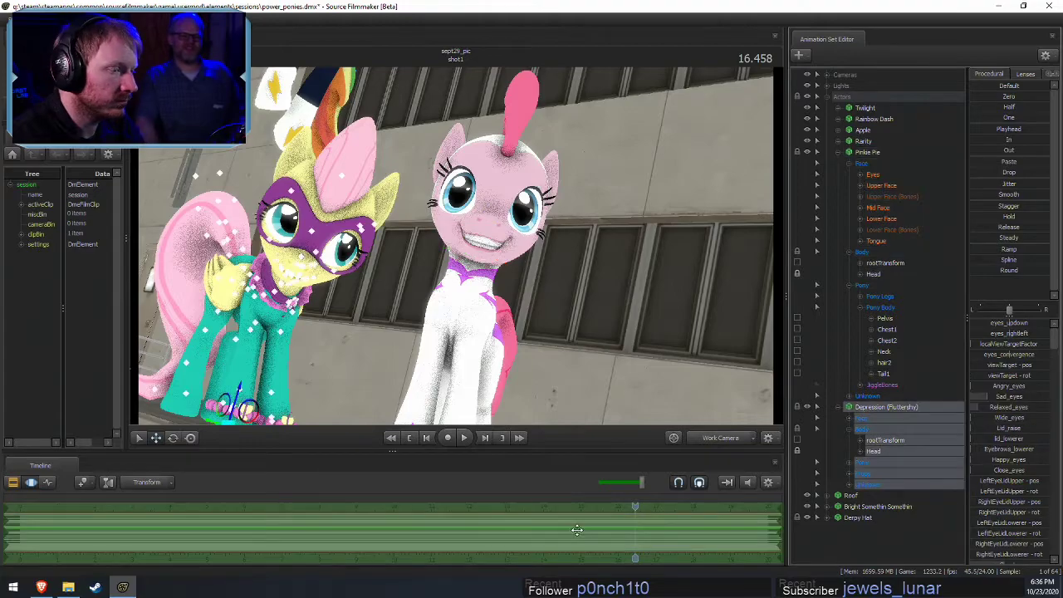
click(890, 450)
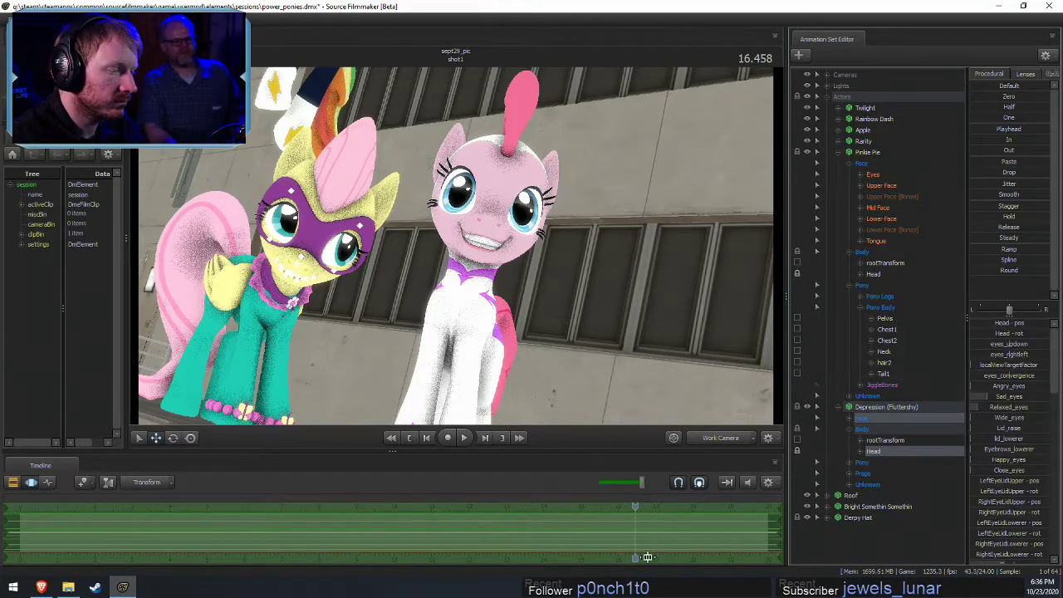
click(648, 556)
key(ctrl+v)
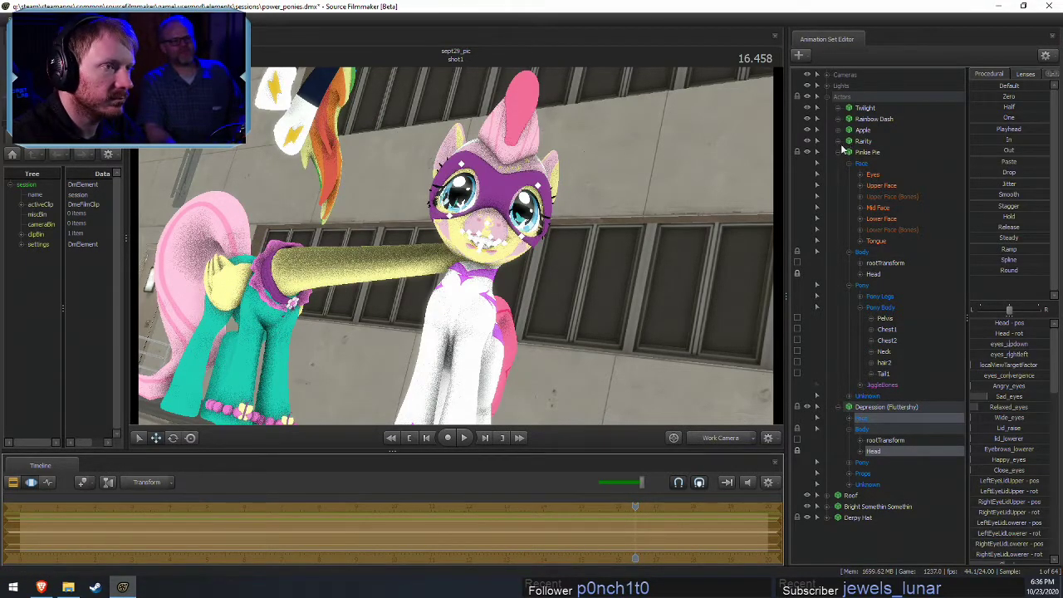
Paste onto Pinkie Pie's Head control to move her own head out of the way of Fluttershy's
click(873, 272)
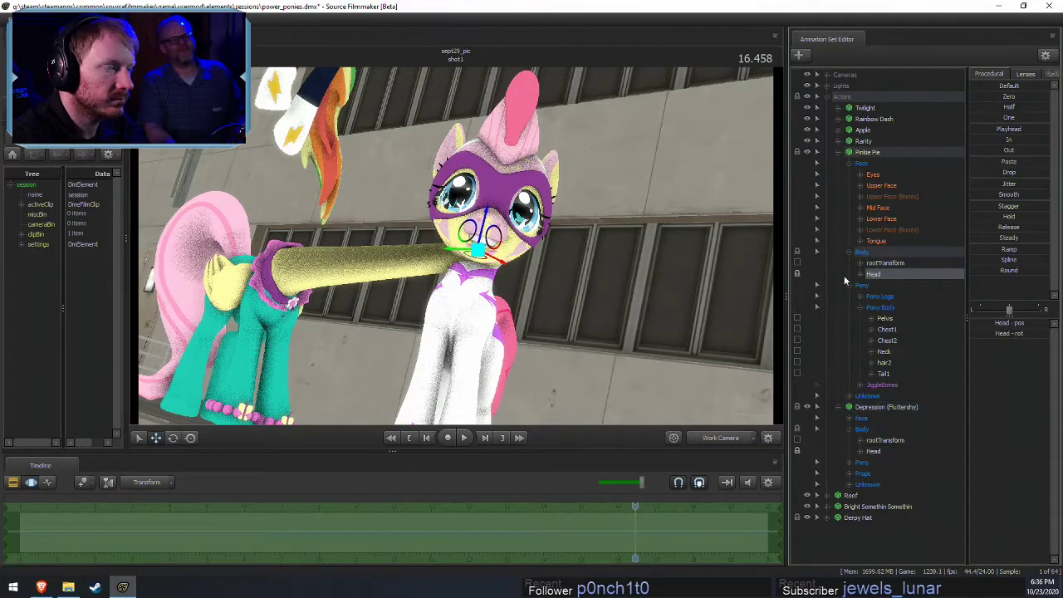
click(385, 543)
key(ctrl+v)
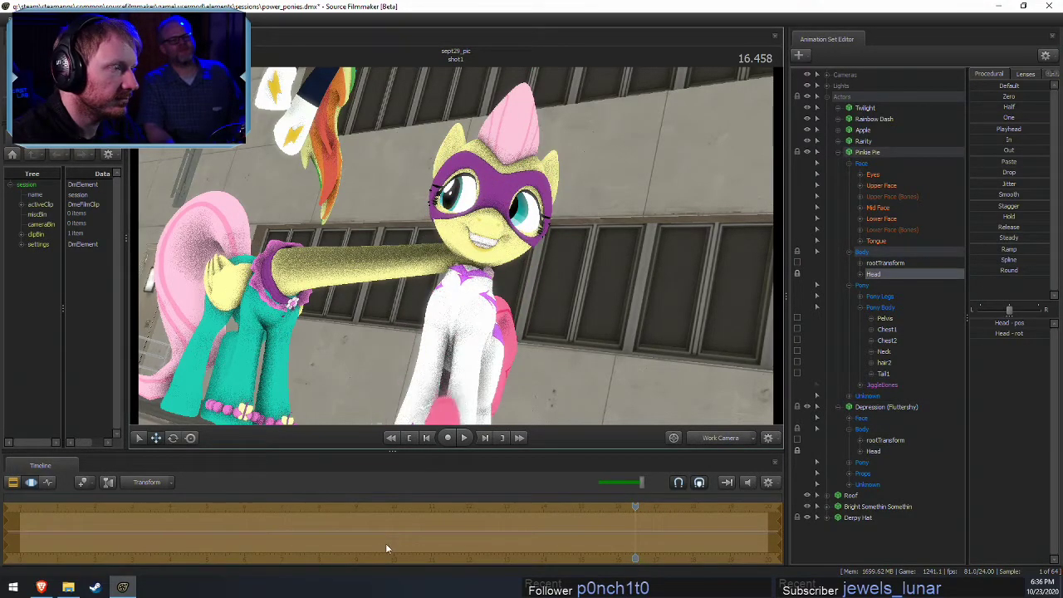
Rotate Fluttershy's Head beside Twilight's muzzle so it tilts and faces the camera
key(w)
drag(549, 209, 426, 362)
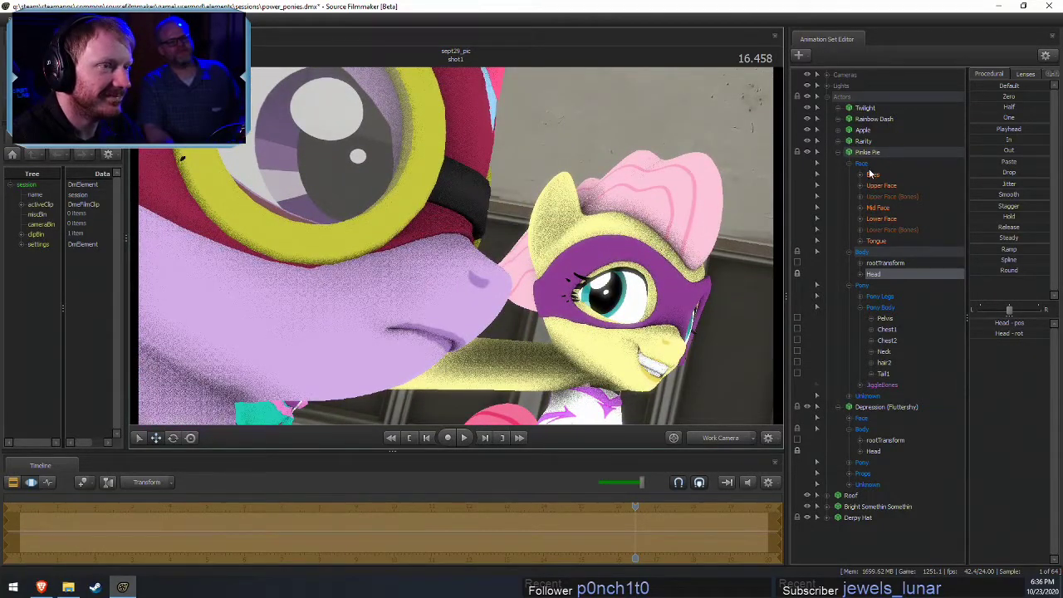
click(864, 420)
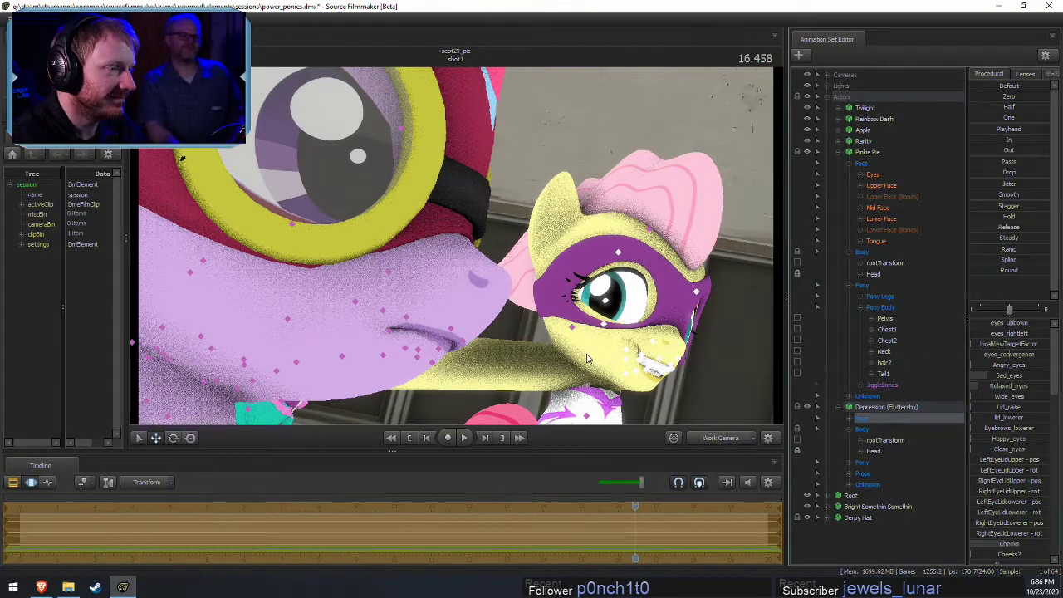
click(873, 451)
drag(595, 380, 572, 358)
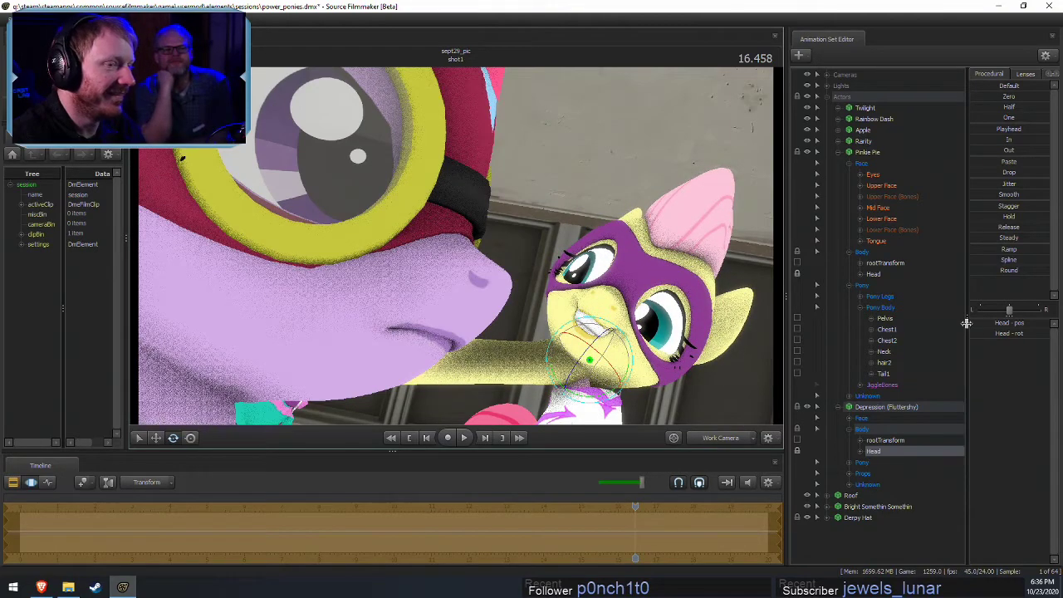
Adjust Fluttershy's gaze sideways with the eyes_rightleft slider and collapse her open Body group
click(864, 419)
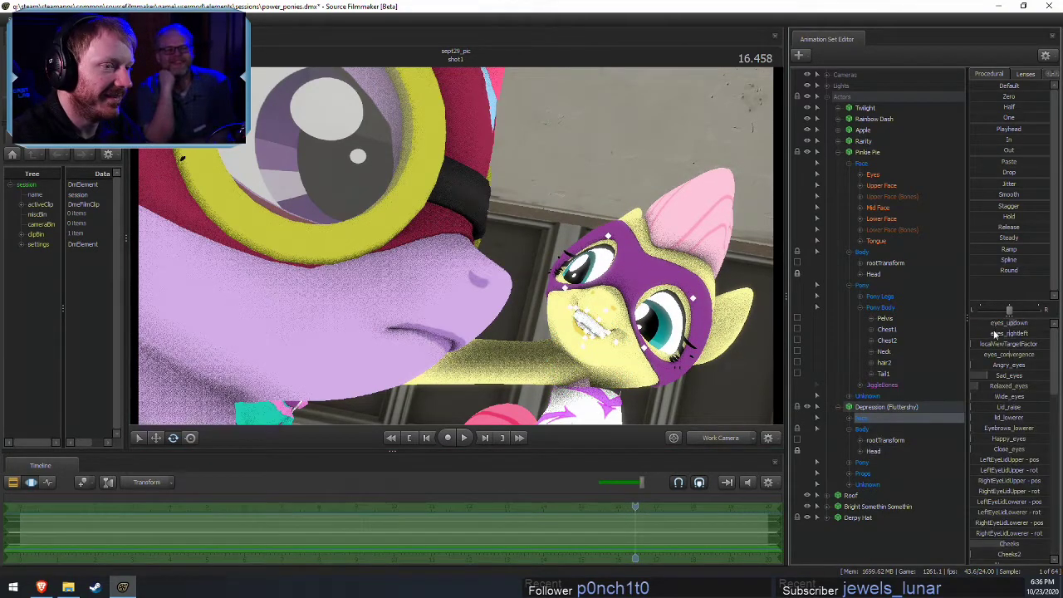
drag(996, 333, 1015, 332)
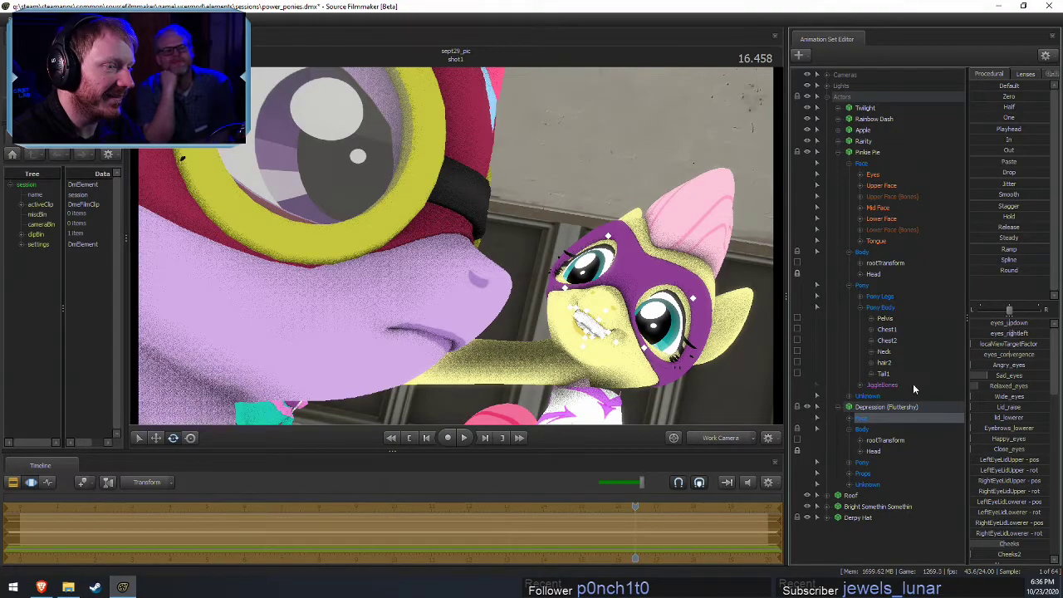
click(838, 407)
click(838, 407)
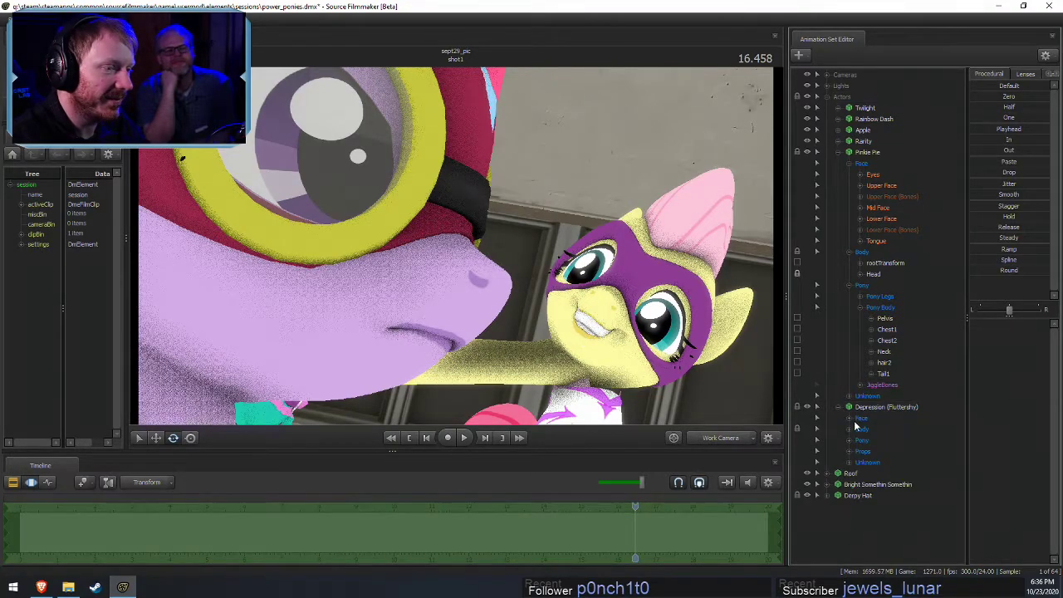
Try the jaw.open and jaw.closer sliders of Fluttershy's Lower Face while checking her teeth up close
click(849, 418)
scroll(876, 460, down, 1)
click(884, 453)
drag(1005, 332, 1005, 332)
key(w)
drag(525, 275, 525, 275)
mouse_move(987, 324)
mouse_down()
mouse_move(1018, 324)
mouse_move(985, 324)
mouse_up()
drag(664, 290, 661, 287)
key(w)
key(w)
drag(456, 245, 456, 247)
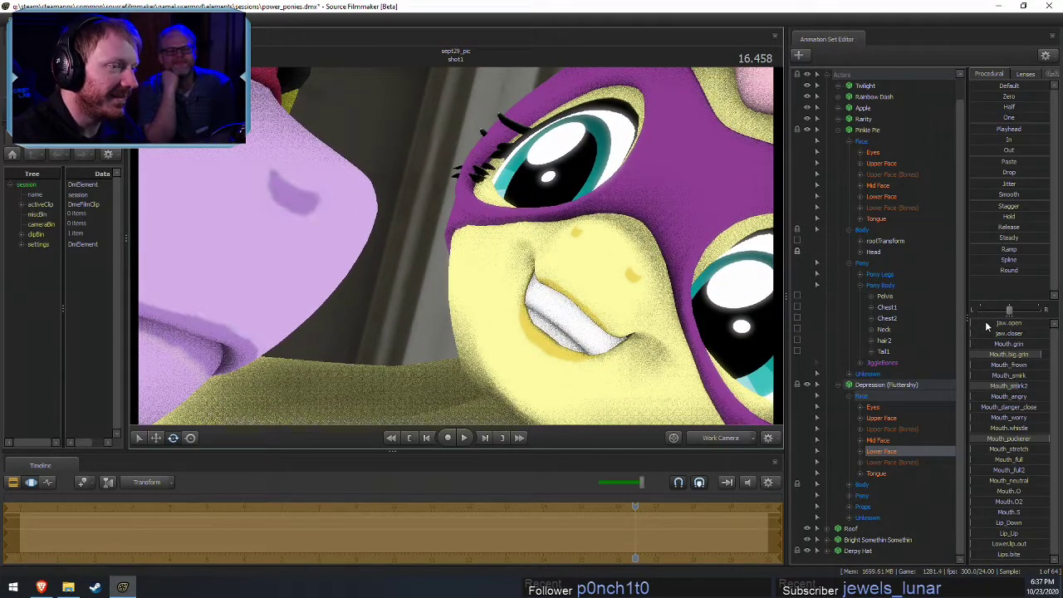
mouse_move(984, 320)
mouse_down()
mouse_move(1020, 322)
mouse_move(985, 323)
mouse_up()
drag(456, 246, 456, 246)
key(w)
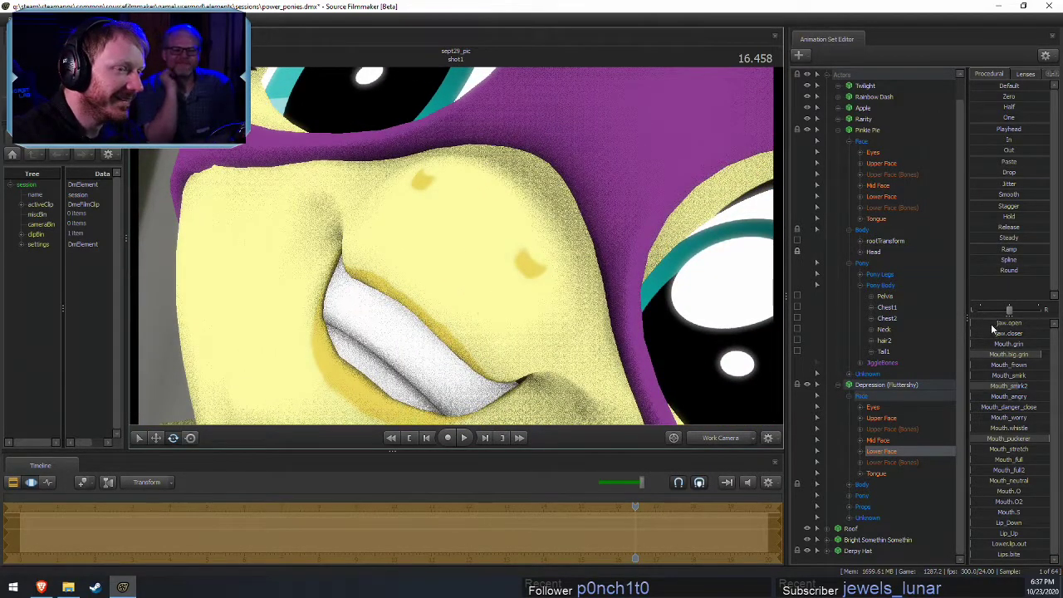
mouse_move(995, 323)
mouse_down()
mouse_move(1018, 323)
mouse_move(988, 323)
mouse_up()
drag(665, 307, 456, 249)
key(s)
key(w)
key(s)
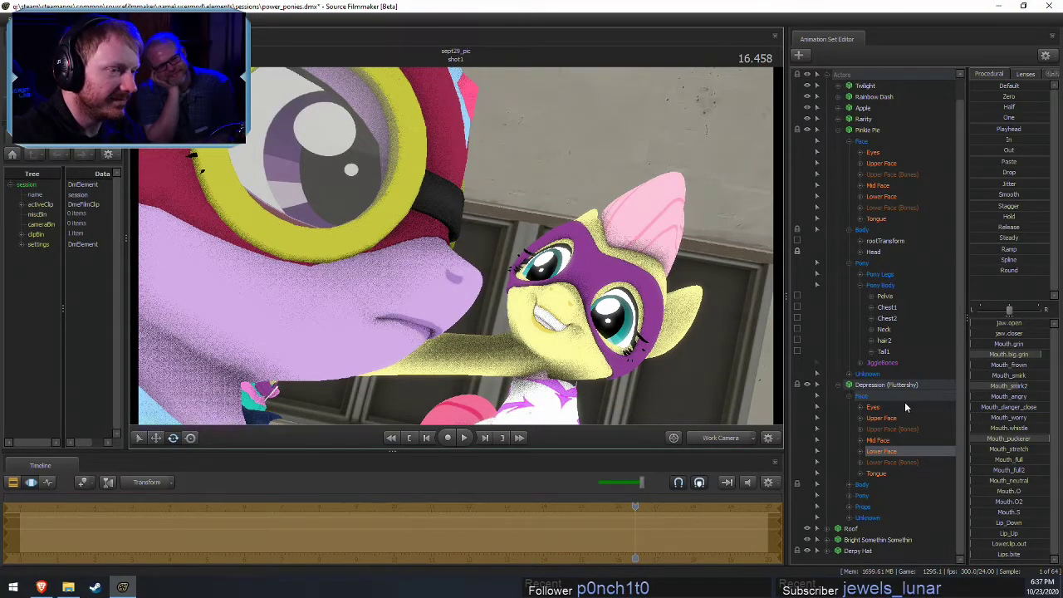
Move Fluttershy's Head toward the camera and rotate it so her mouth meets Twilight's muzzle
click(848, 484)
click(873, 507)
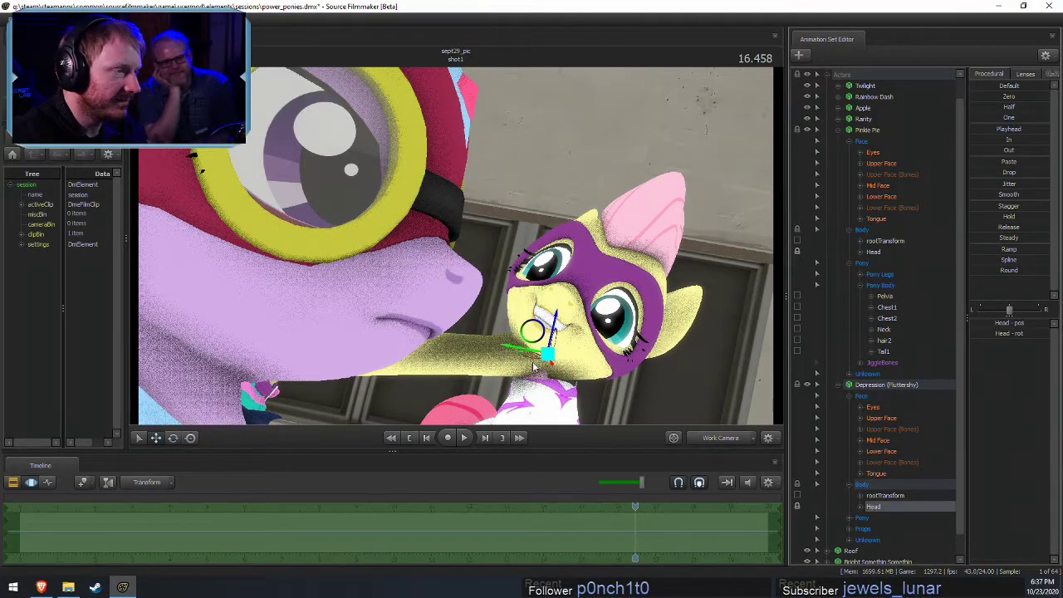
drag(525, 382, 716, 392)
key(e)
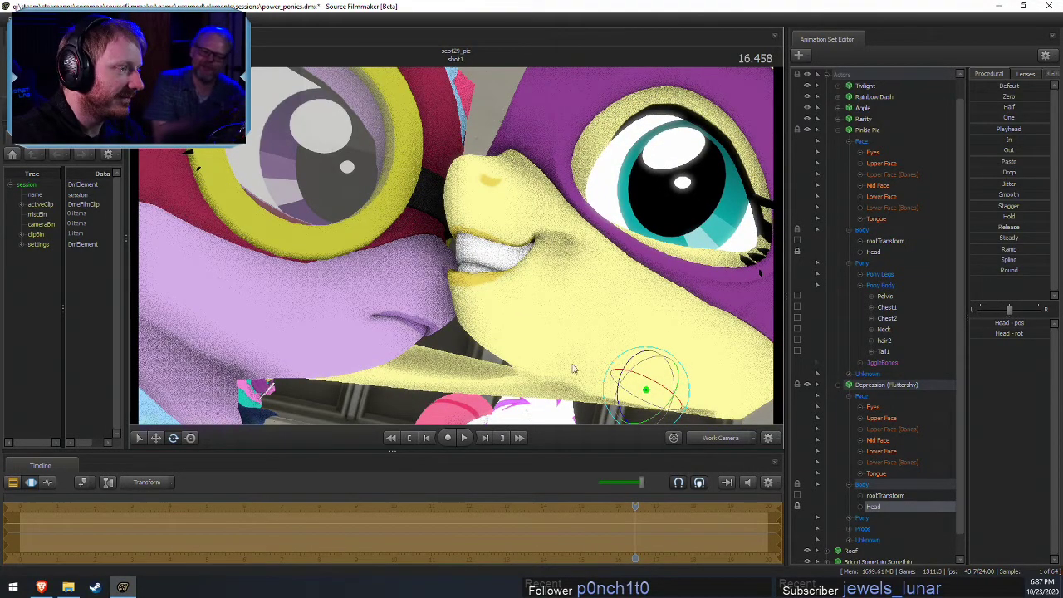
Open Fluttershy's mouth around Twilight's nose with jaw.open and turn her eyes toward Twilight
click(883, 451)
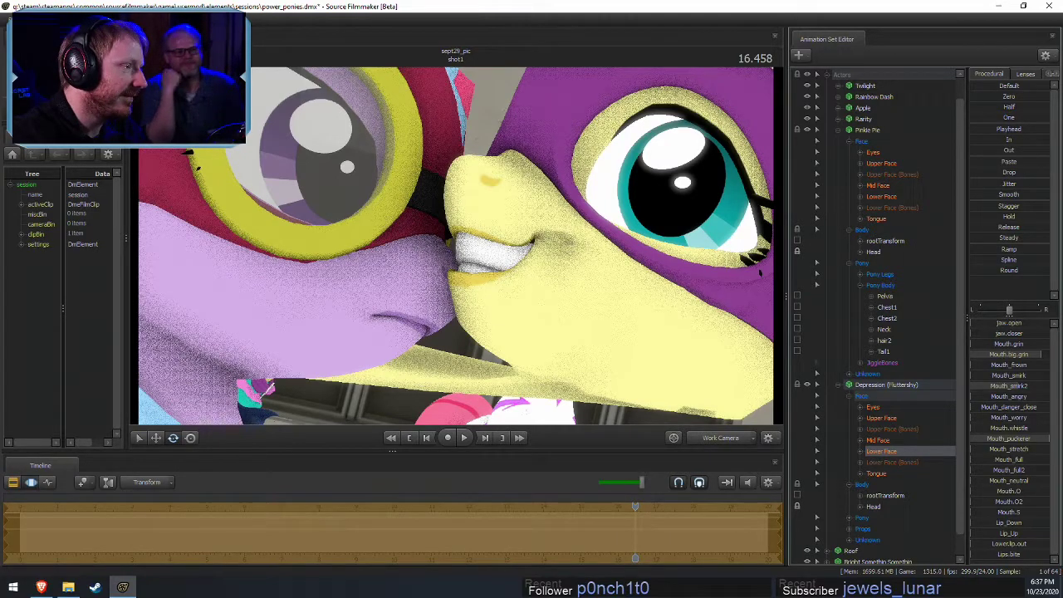
drag(989, 323, 1060, 363)
click(953, 396)
click(893, 451)
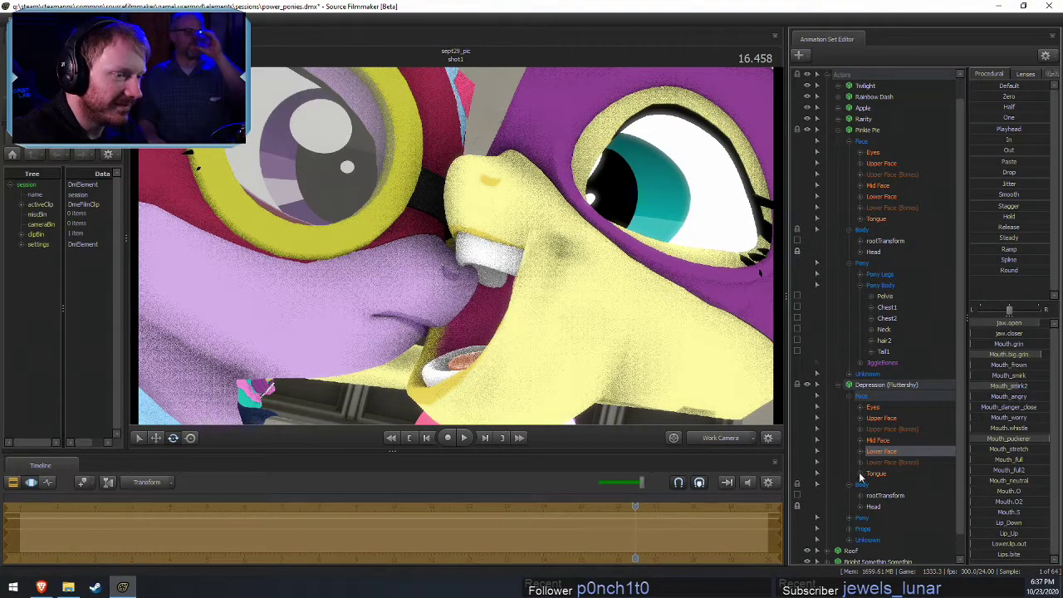
Try moving Fluttershy's Head away from Twilight's muzzle and undo the move
click(873, 507)
key(w)
drag(630, 372, 37, 329)
key(ctrl+z)
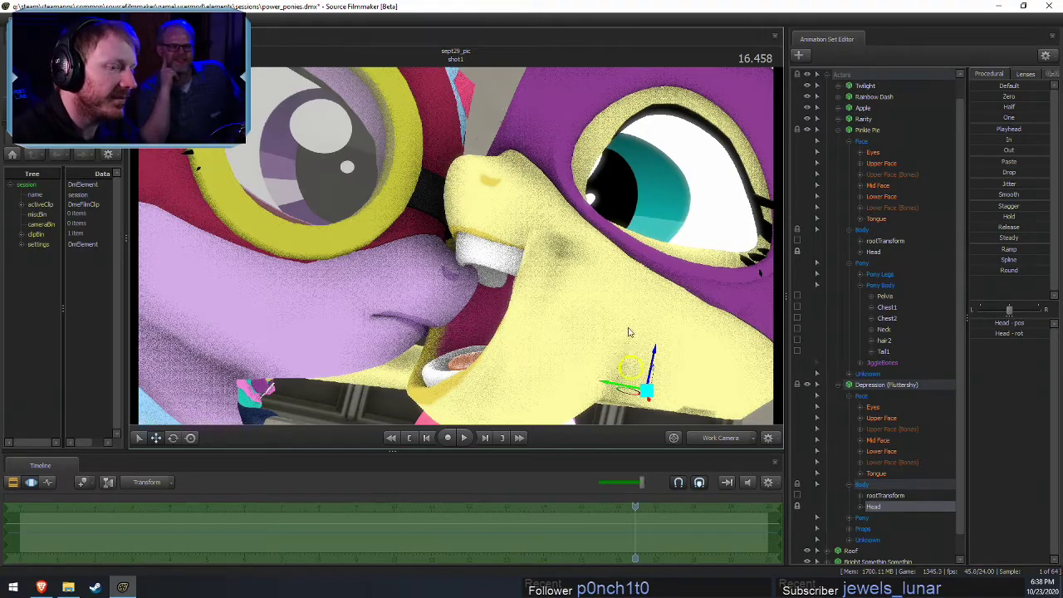
Add a scale control to the Nose in Twilight's Mid Face group
scroll(890, 450, down, 1)
scroll(851, 455, up, 2)
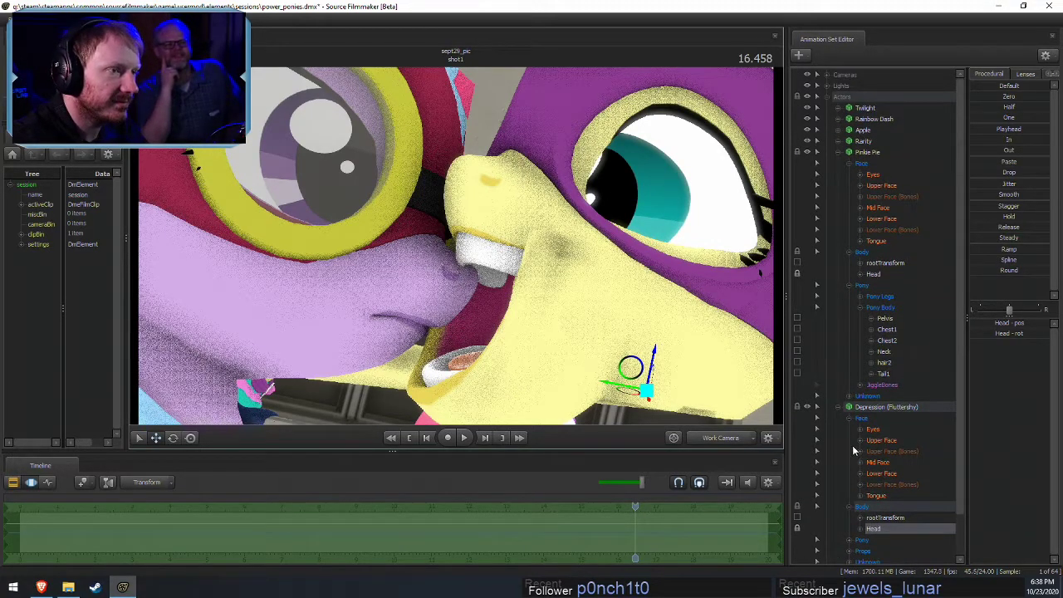
click(838, 108)
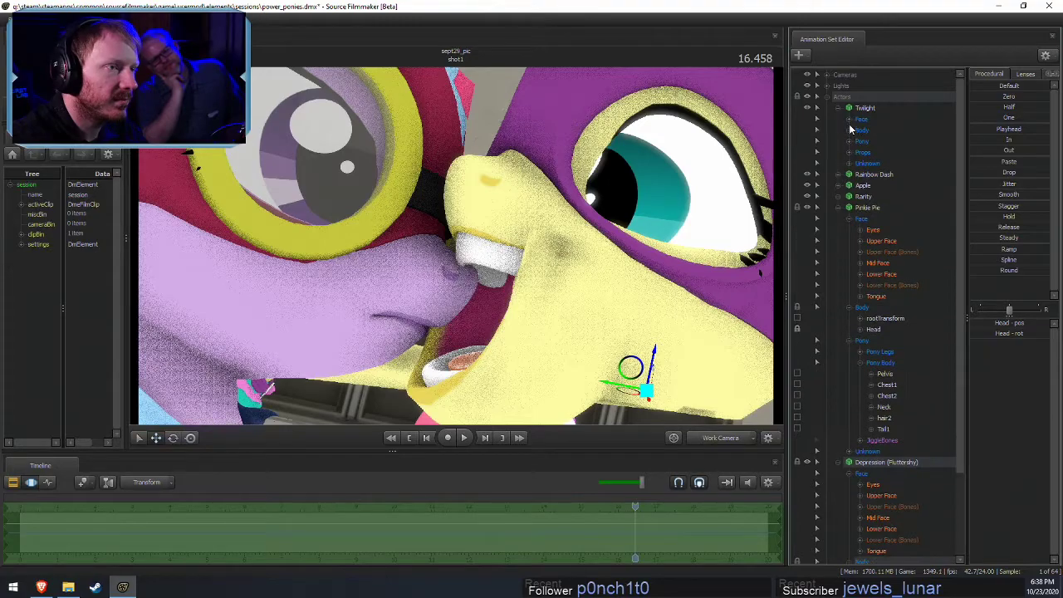
click(849, 120)
click(861, 164)
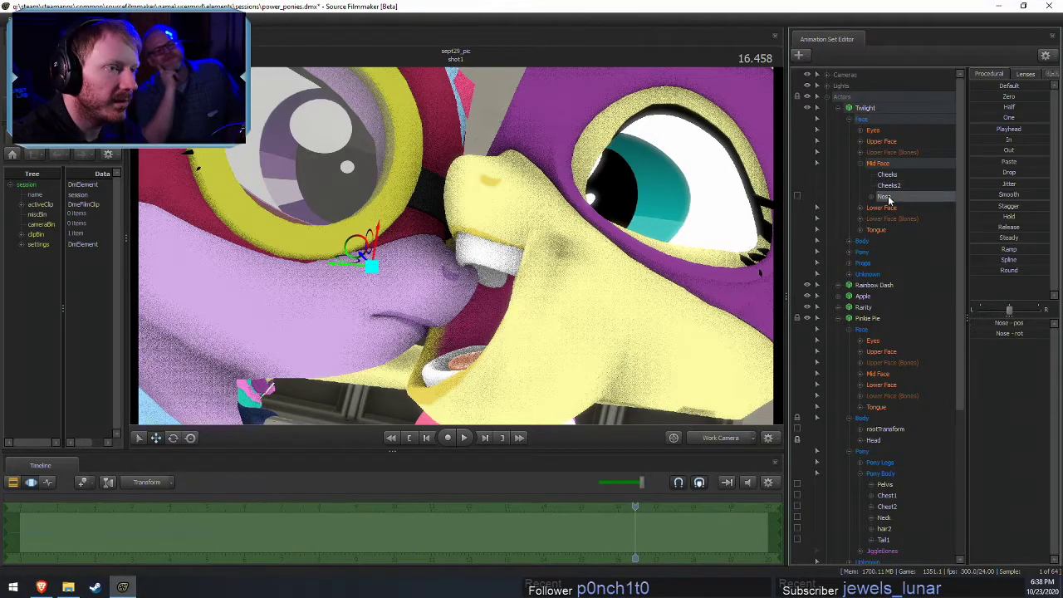
right_click(894, 196)
click(919, 230)
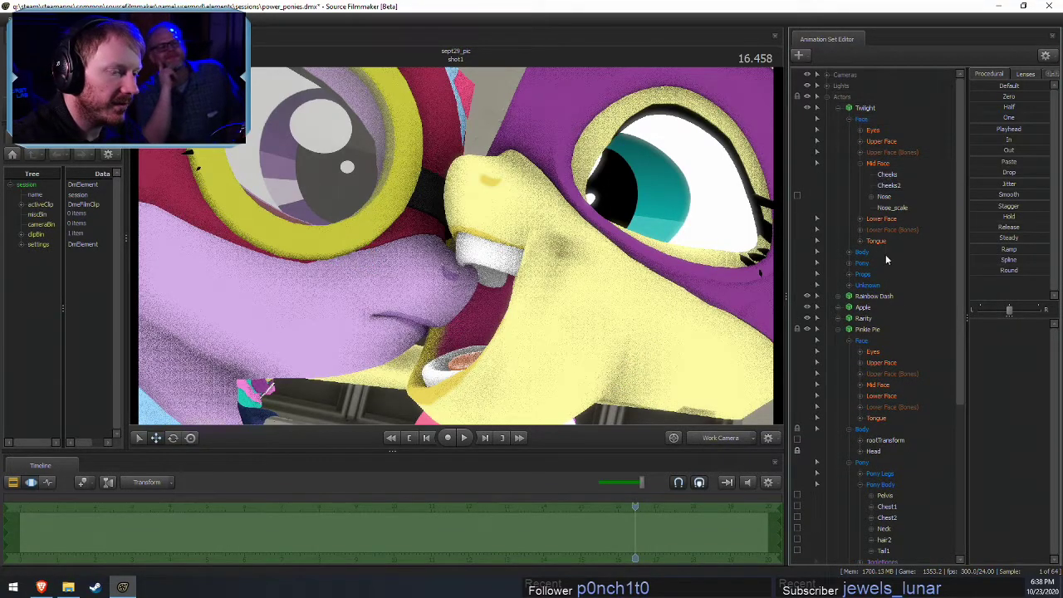
Try closing Fluttershy's mouth with the jaw.open control of her Lower Face
click(883, 397)
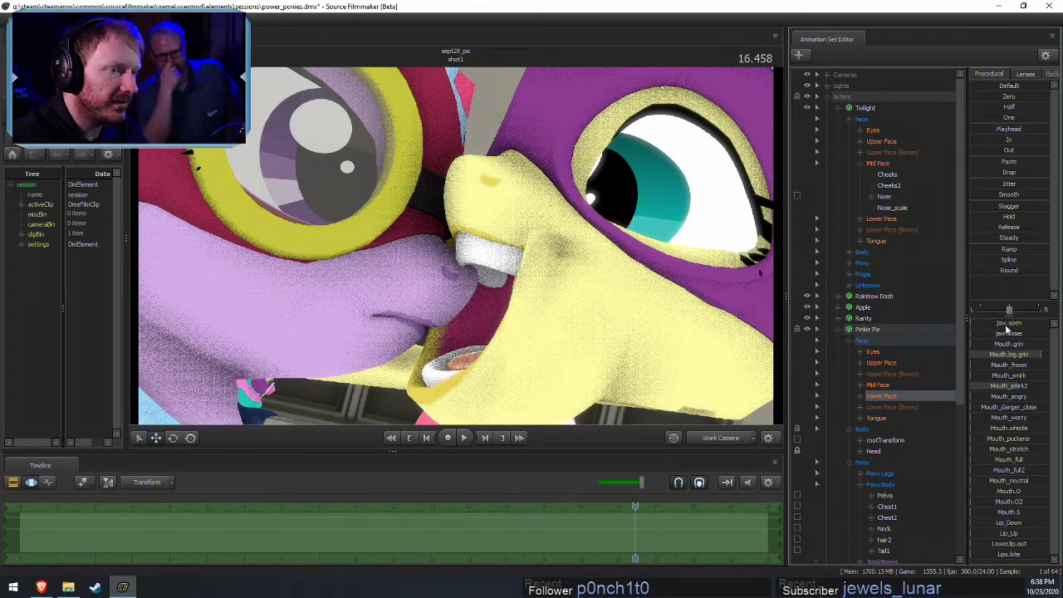
click(849, 340)
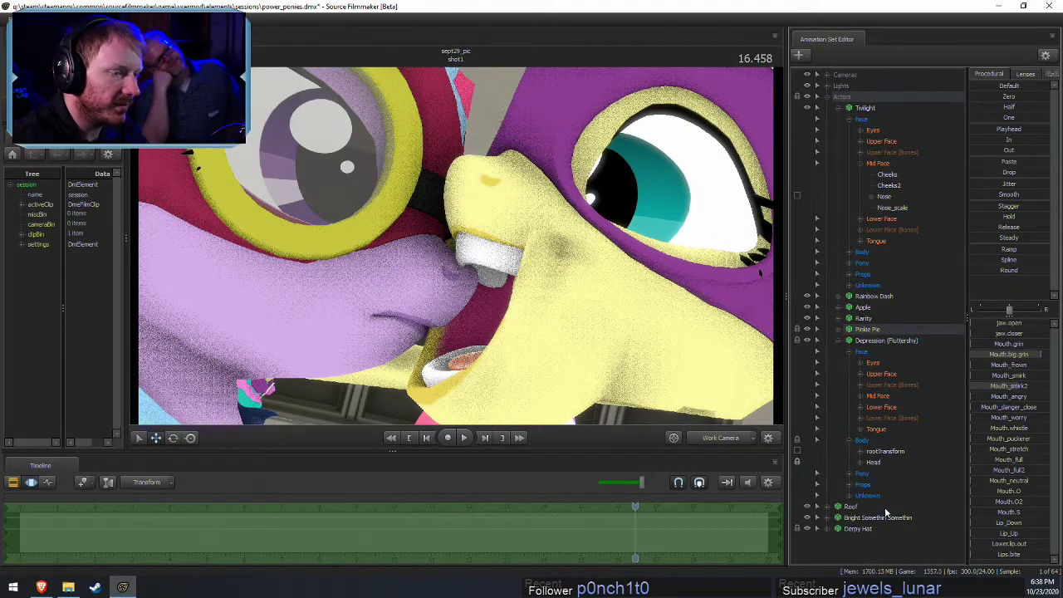
click(882, 409)
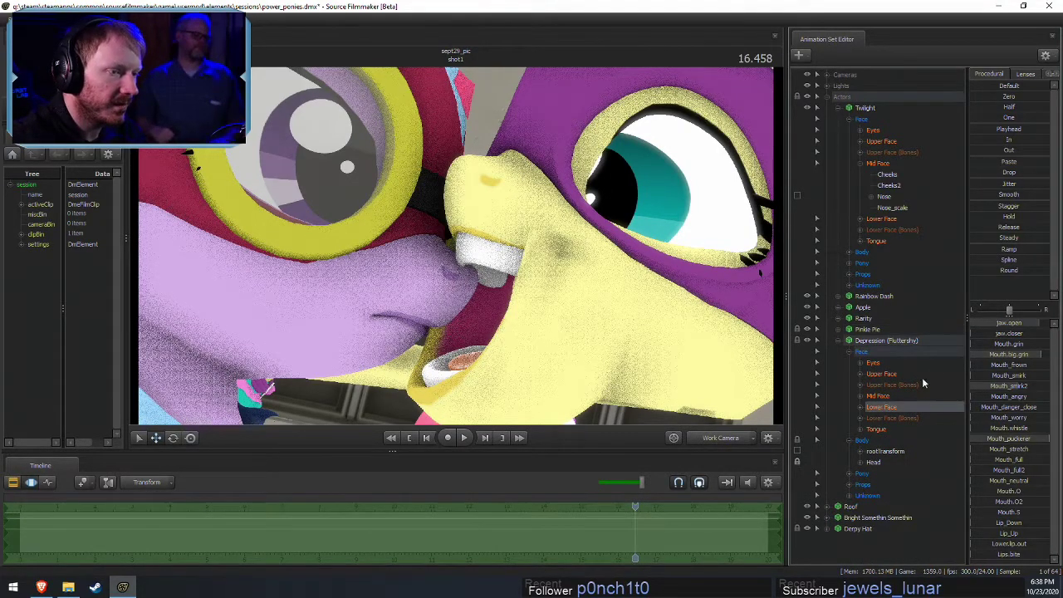
click(1015, 326)
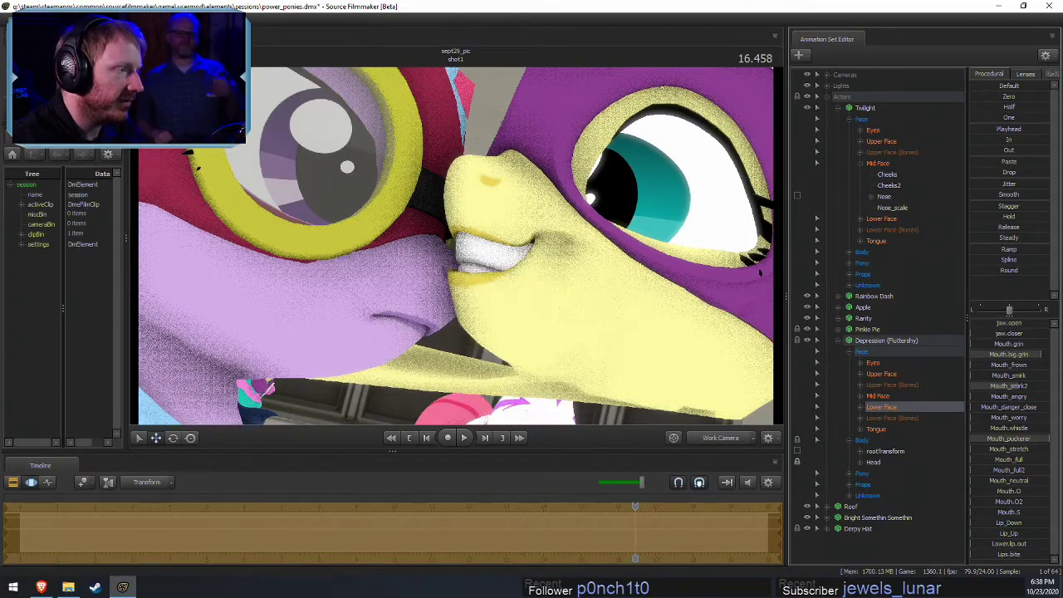
Try shrinking Twilight's nose with the new Nose_scale control
click(894, 196)
click(895, 208)
click(1021, 335)
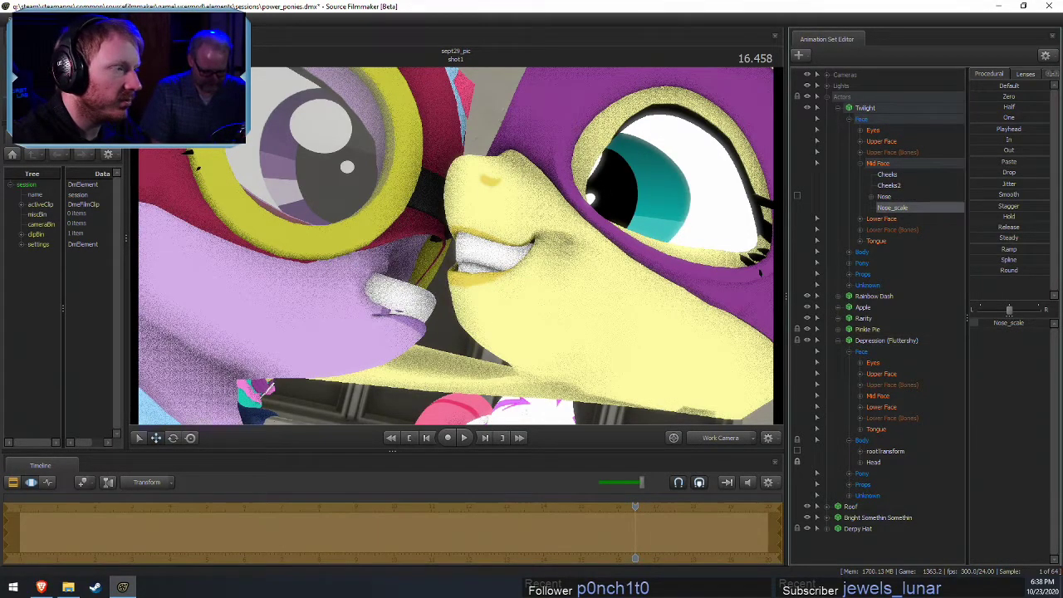
drag(1008, 322, 1018, 323)
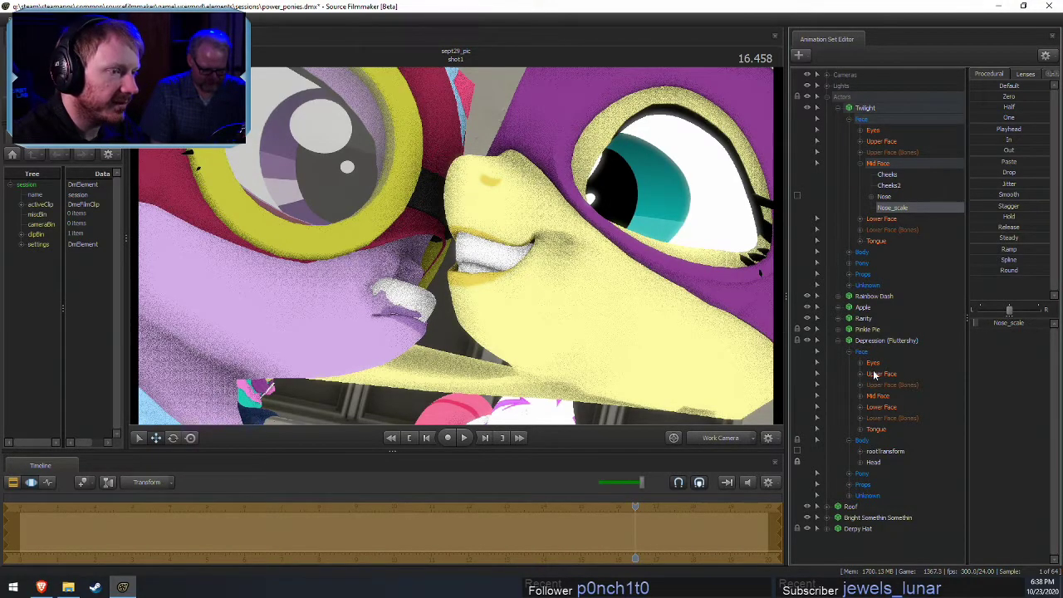
Try rotating Fluttershy's Head closer to Twilight's muzzle and readjusting her jaw.open control
click(871, 463)
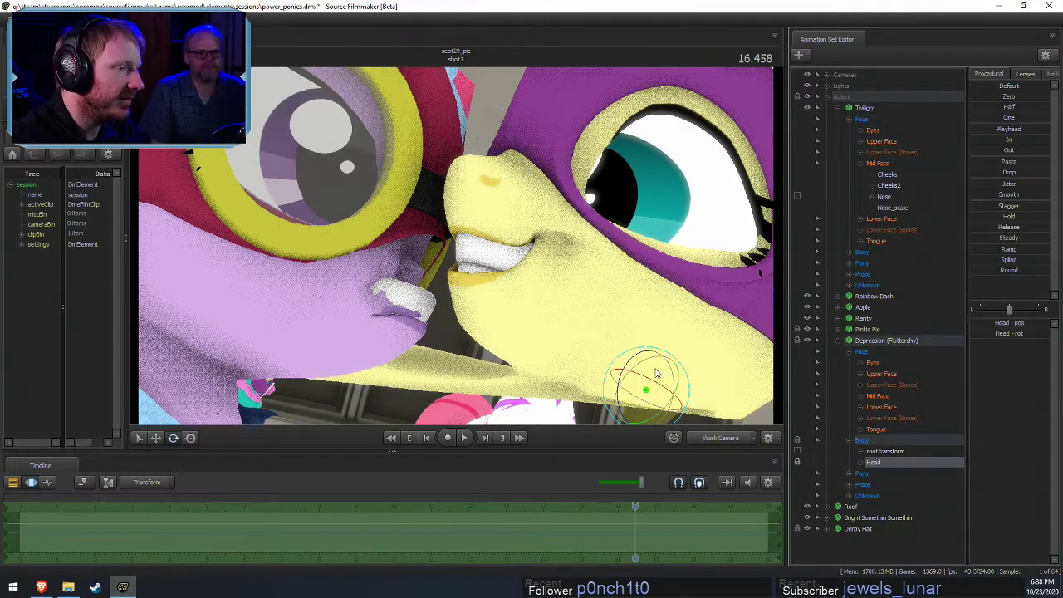
drag(659, 372, 482, 339)
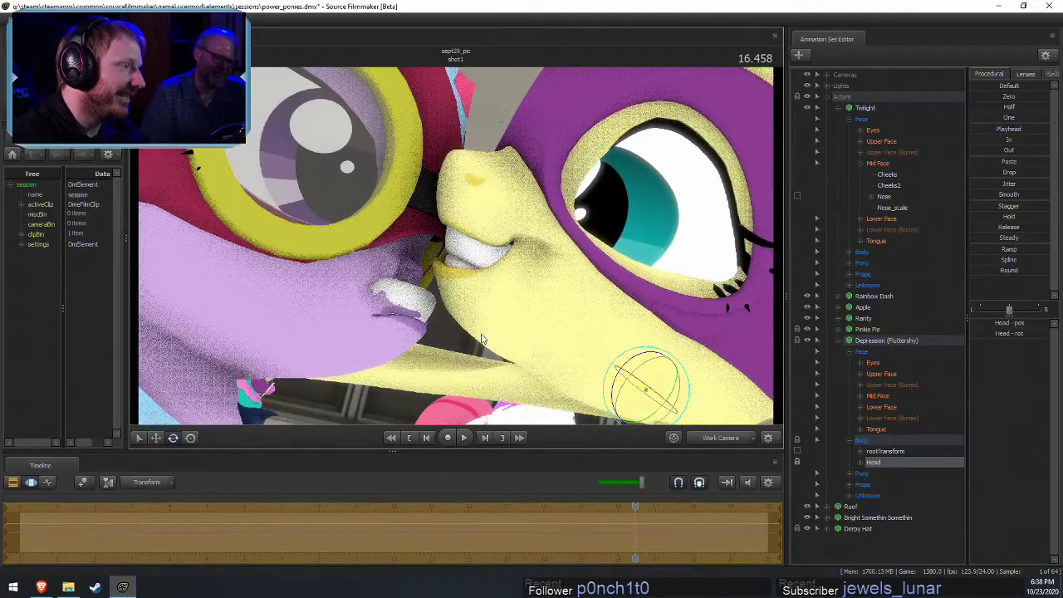
click(905, 373)
click(873, 418)
click(914, 407)
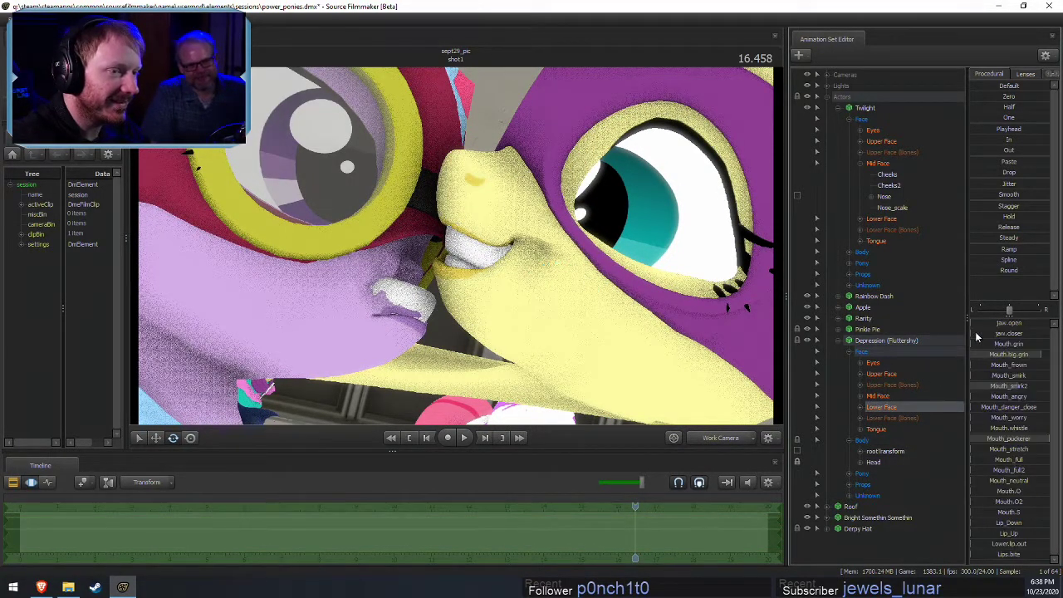
double_click(973, 324)
click(985, 354)
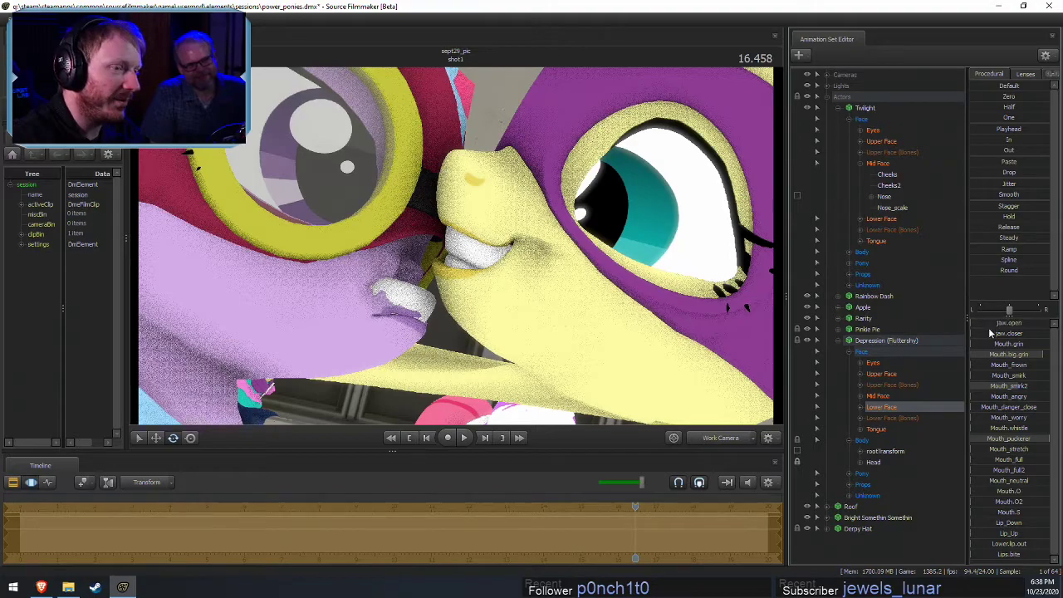
mouse_move(989, 324)
mouse_down()
mouse_move(1036, 324)
mouse_move(988, 324)
mouse_up()
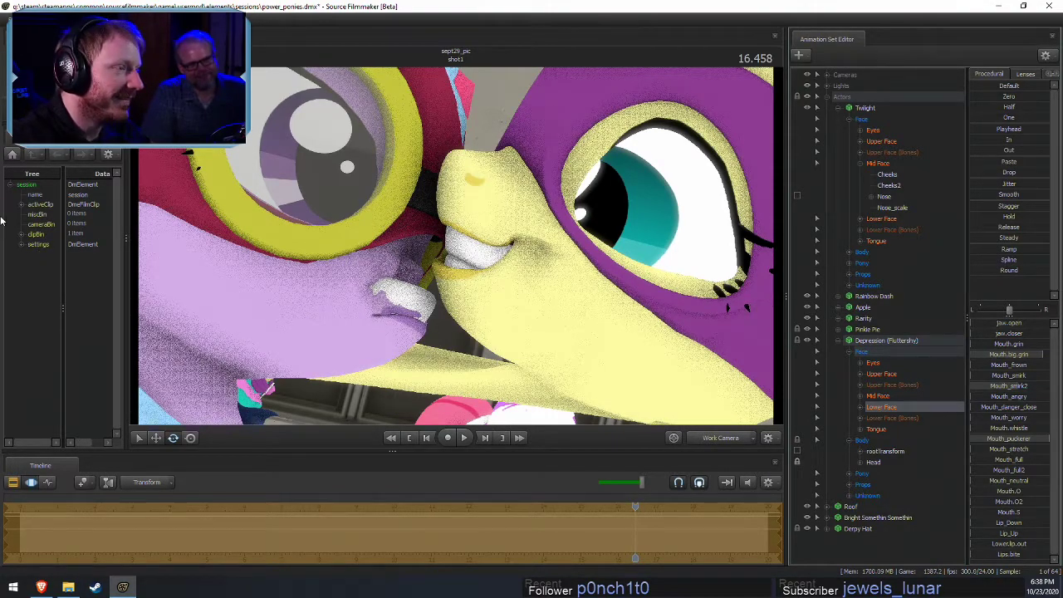
Undo the nose scale, jaw, eye and Head edits back to before Fluttershy's head was placed over Pinkie Pie's
key(ctrl+z)
key(ctrl+z)
key(ctrl+z)
key(ctrl+z)
key(ctrl+z)
key(ctrl+z)
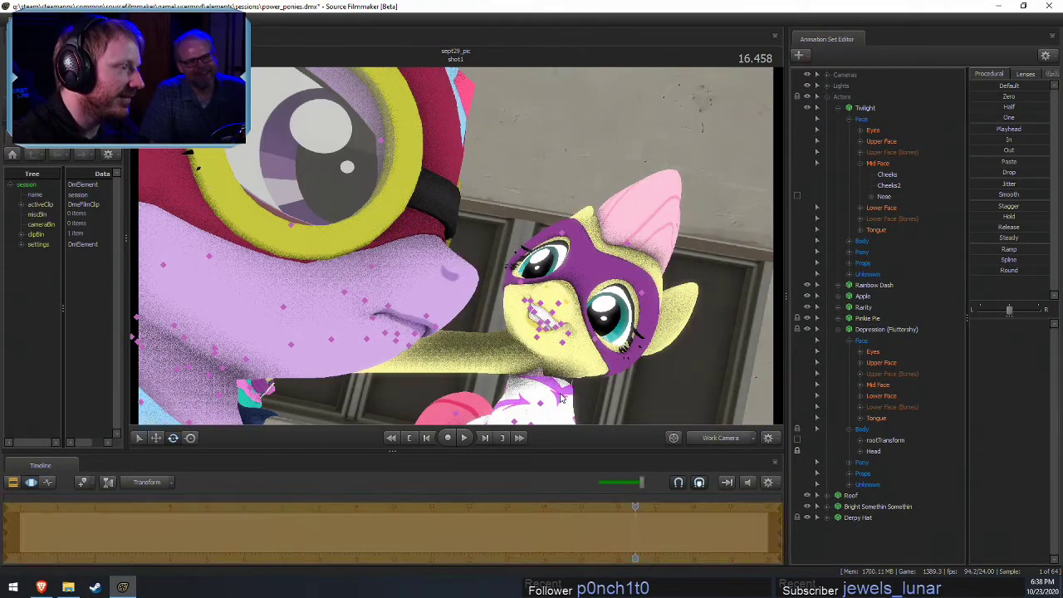
key(ctrl+z)
key(ctrl+z)
key(ctrl+z)
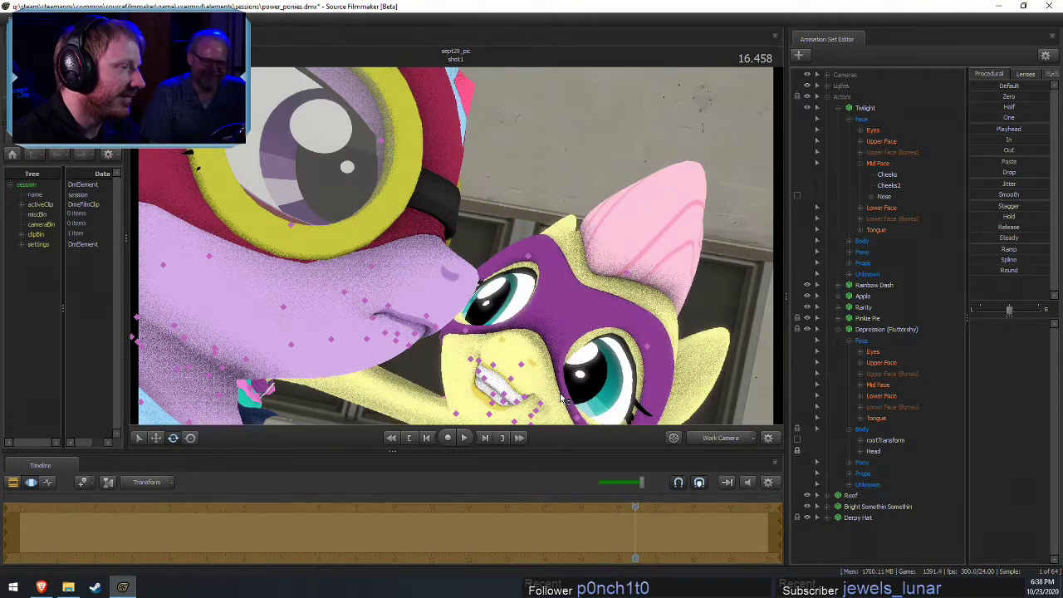
key(ctrl+z)
key(ctrl+z)
key(ctrl+z)
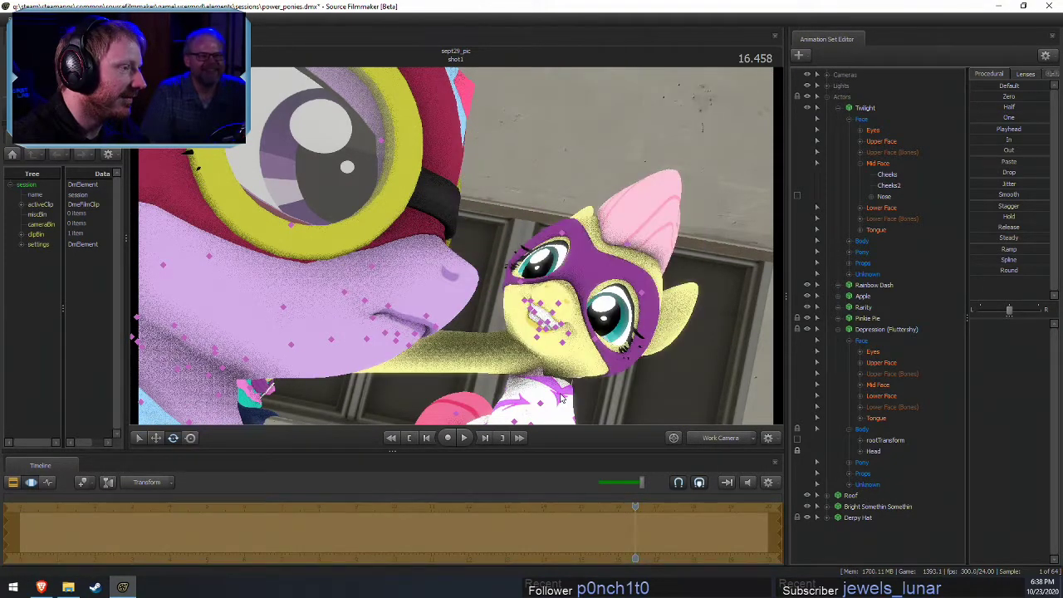
key(ctrl+z)
key(ctrl+z)
key(ctrl+z)
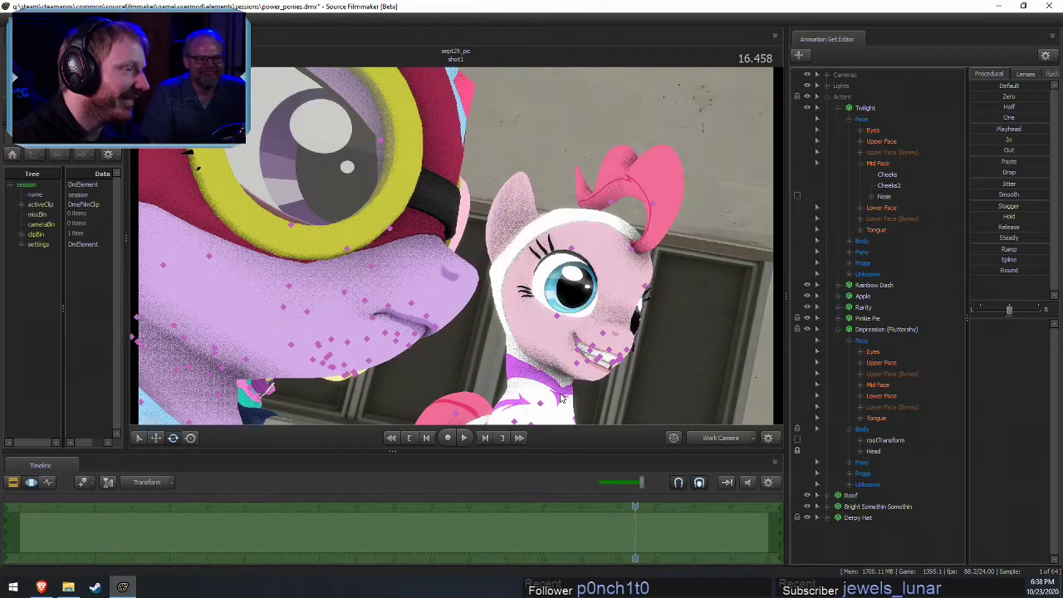
Snap the work camera to the shot camera's view and remove the locks from Fluttershy's Head
click(707, 441)
ctrl+click(710, 441)
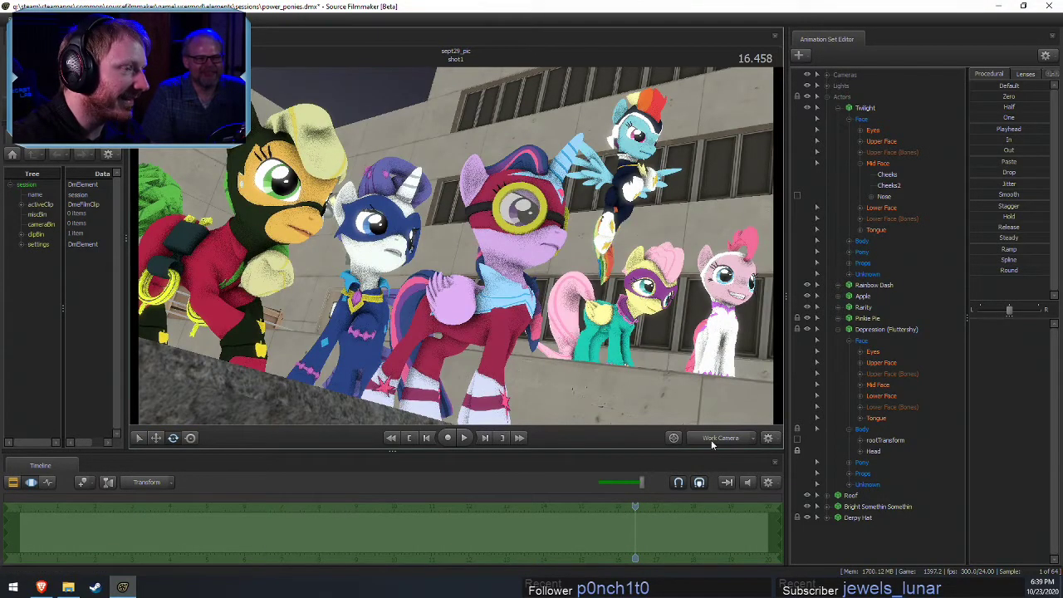
drag(694, 383, 457, 250)
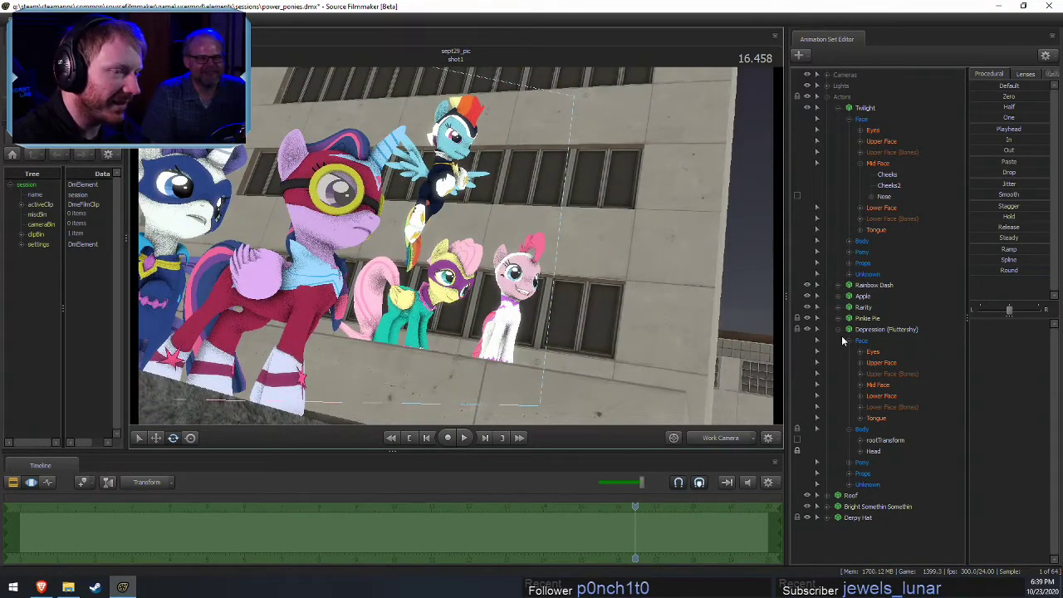
key(F2)
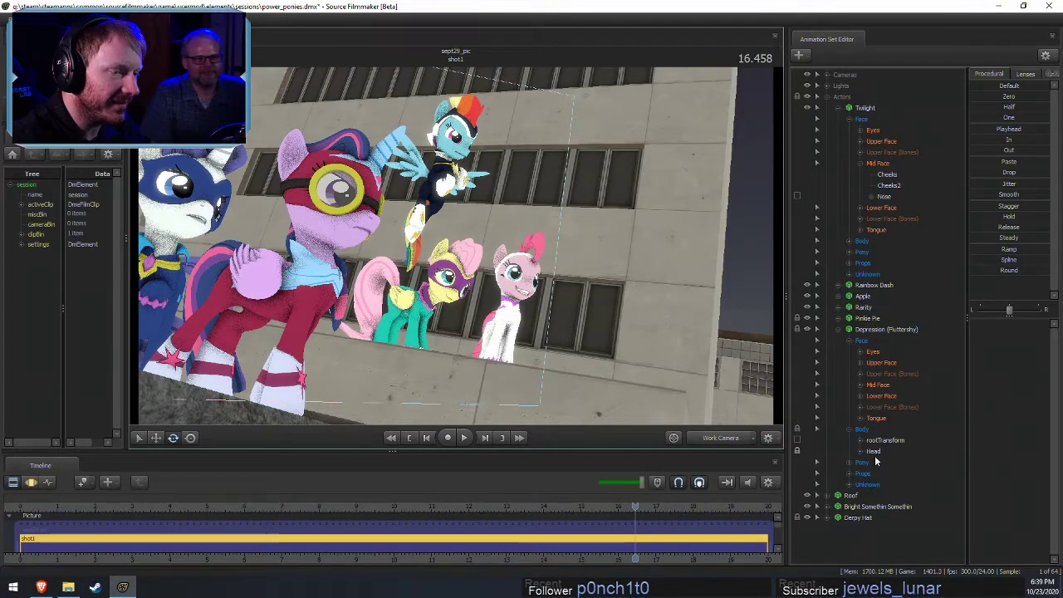
key(F3)
key(F2)
key(F3)
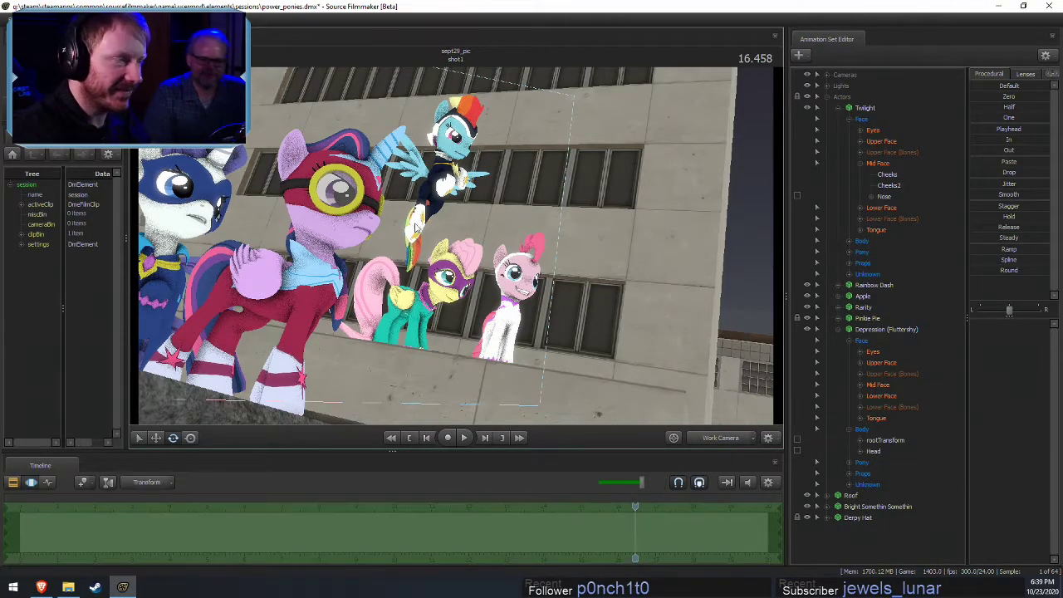
Examine Fluttershy and Pinkie Pie up close from the front with the work camera
drag(598, 274, 592, 271)
mouse_move(456, 251)
mouse_down()
mouse_move(470, 242)
mouse_move(456, 251)
mouse_up()
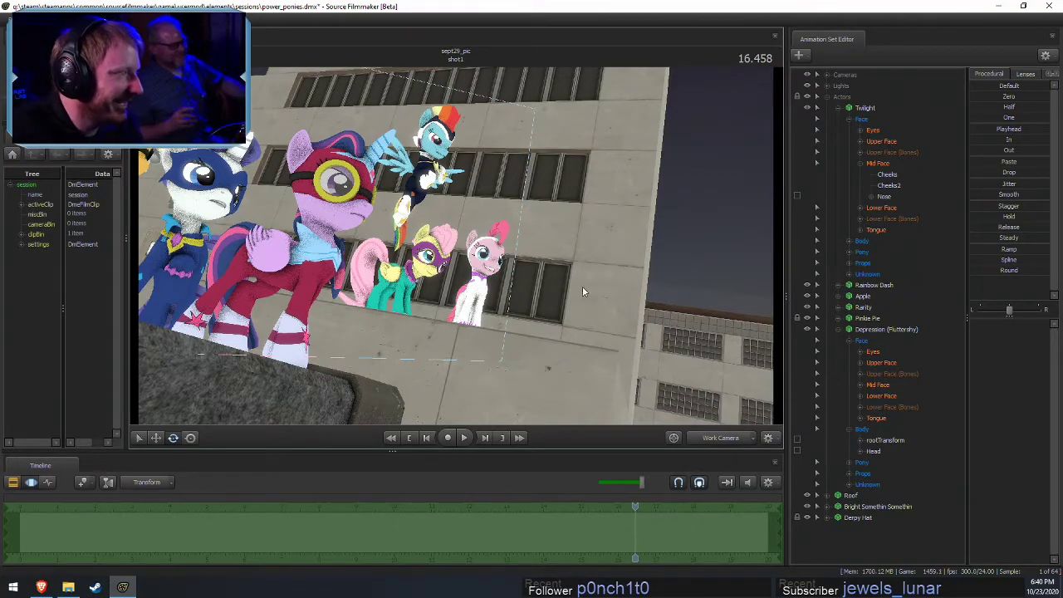
drag(604, 309, 654, 277)
key(w)
key(x)
key(s)
mouse_move(456, 246)
mouse_down()
mouse_move(465, 236)
mouse_move(457, 250)
mouse_up()
key(s)
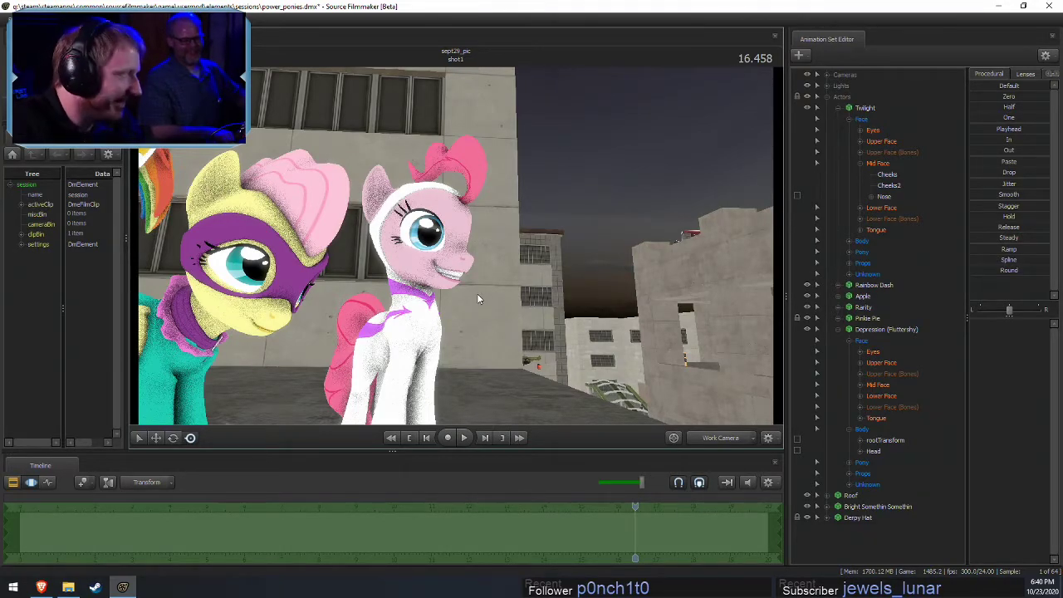
drag(567, 240, 456, 244)
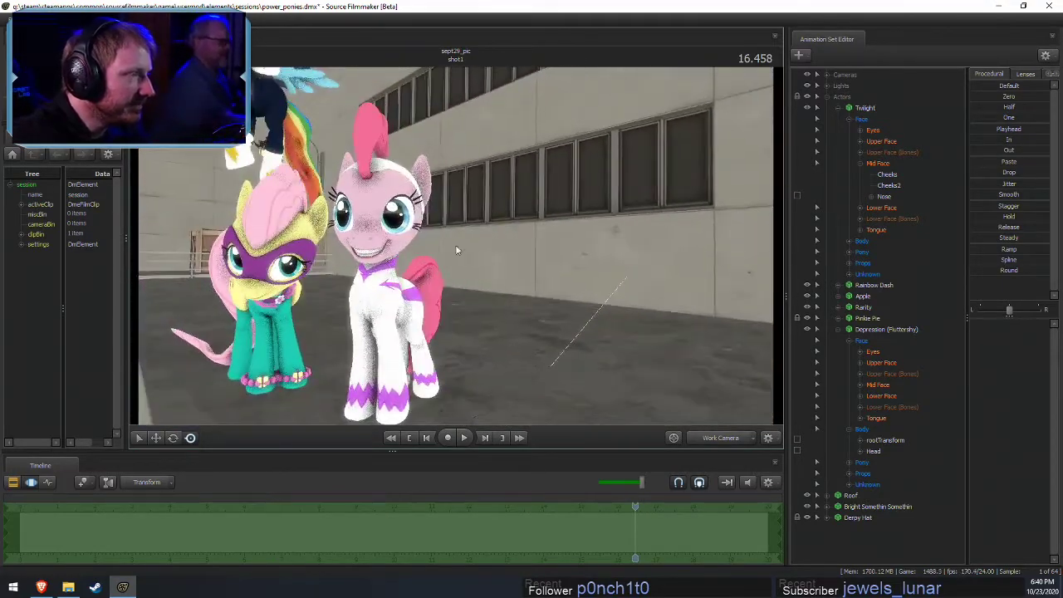
click(839, 329)
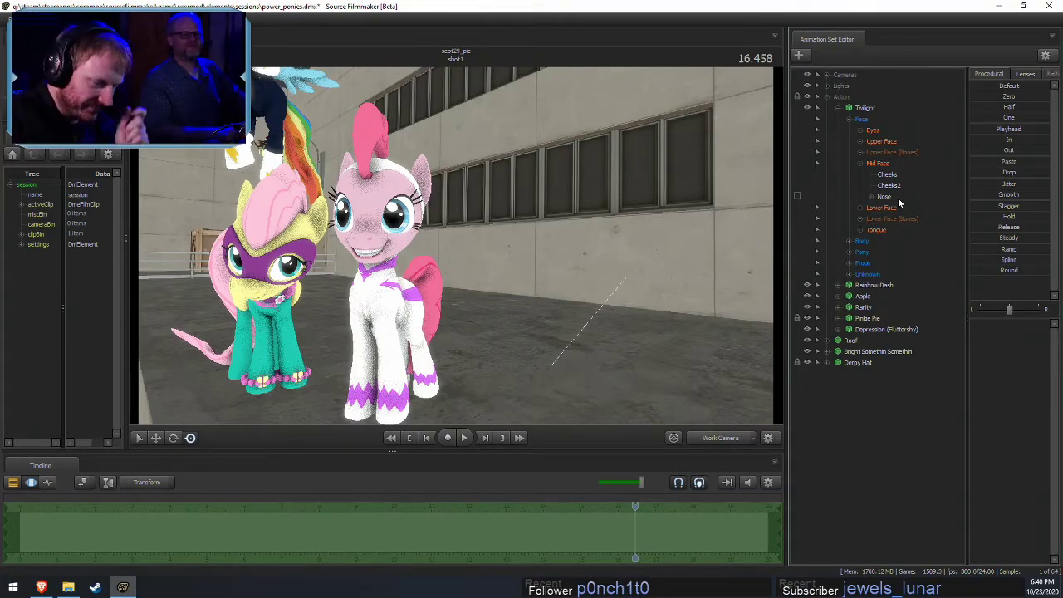
drag(562, 357, 648, 355)
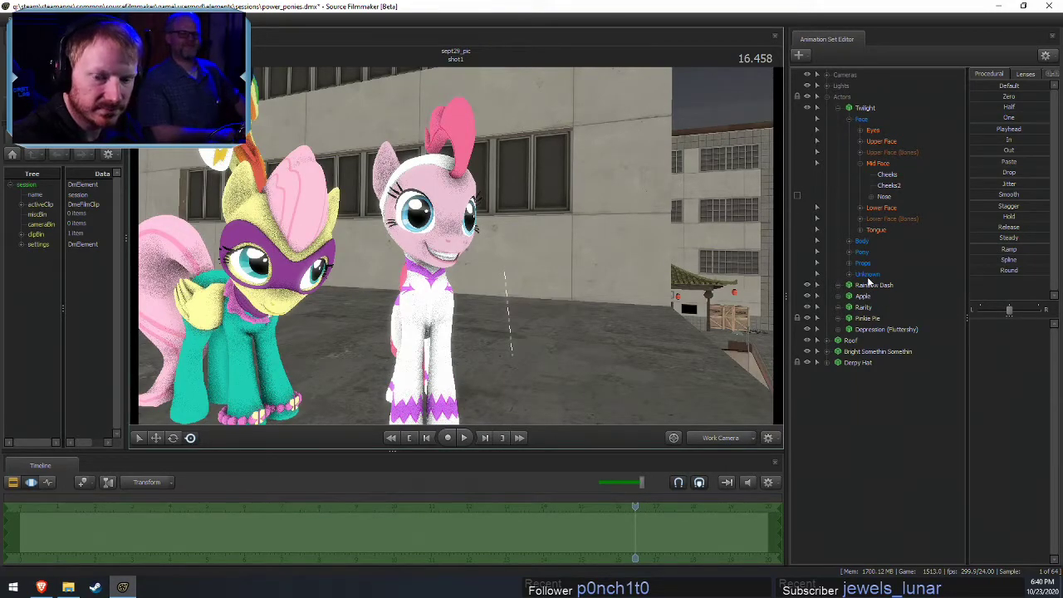
Try moving the viewTarget of Twilight's Eyes, then collapse her controls
click(873, 131)
click(861, 132)
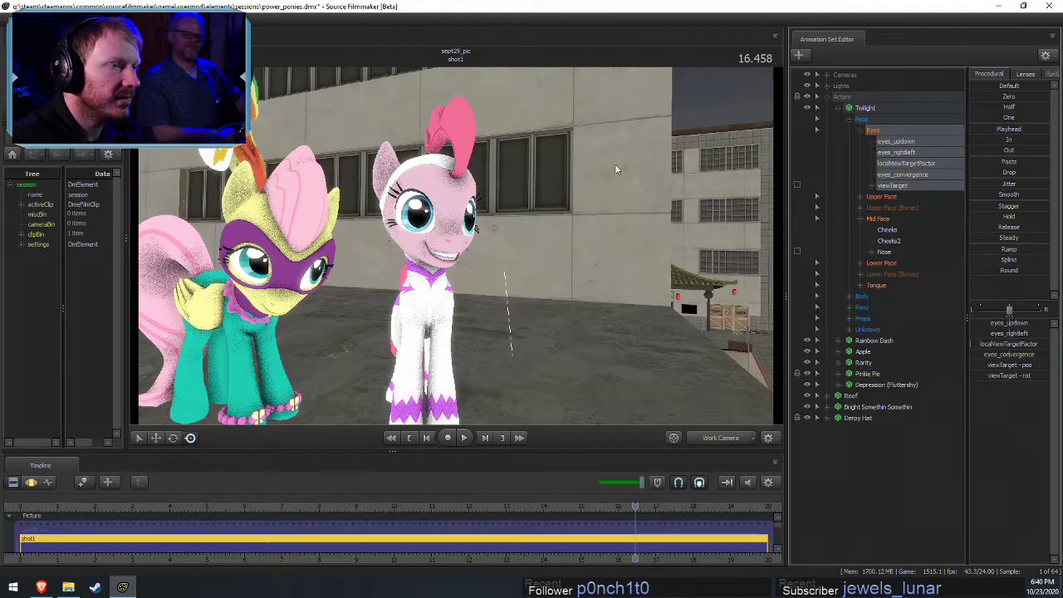
drag(615, 164, 615, 216)
mouse_move(712, 216)
mouse_down()
mouse_move(711, 178)
mouse_move(712, 216)
mouse_up()
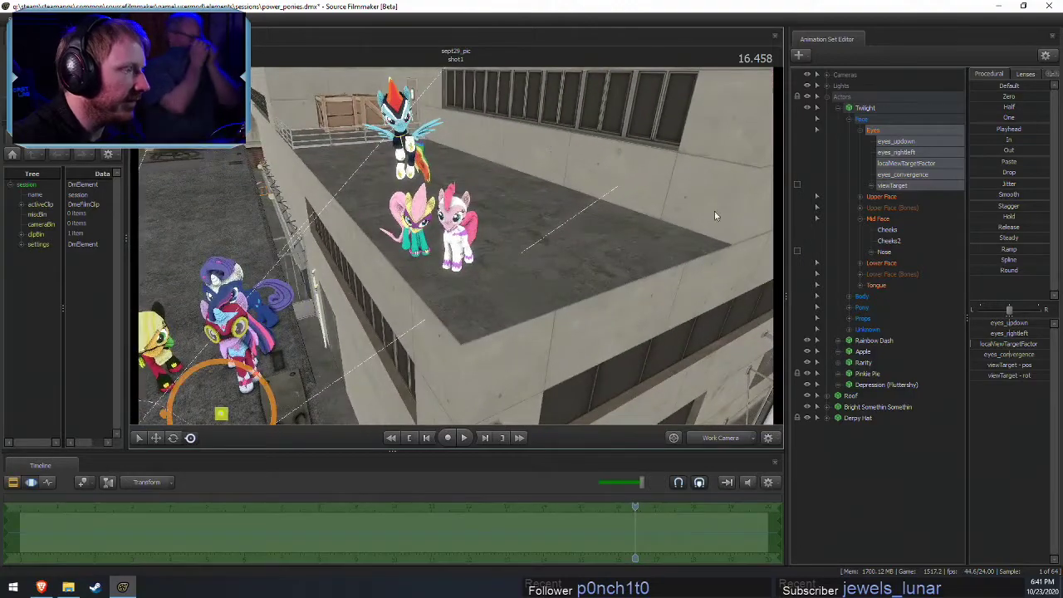
key(w)
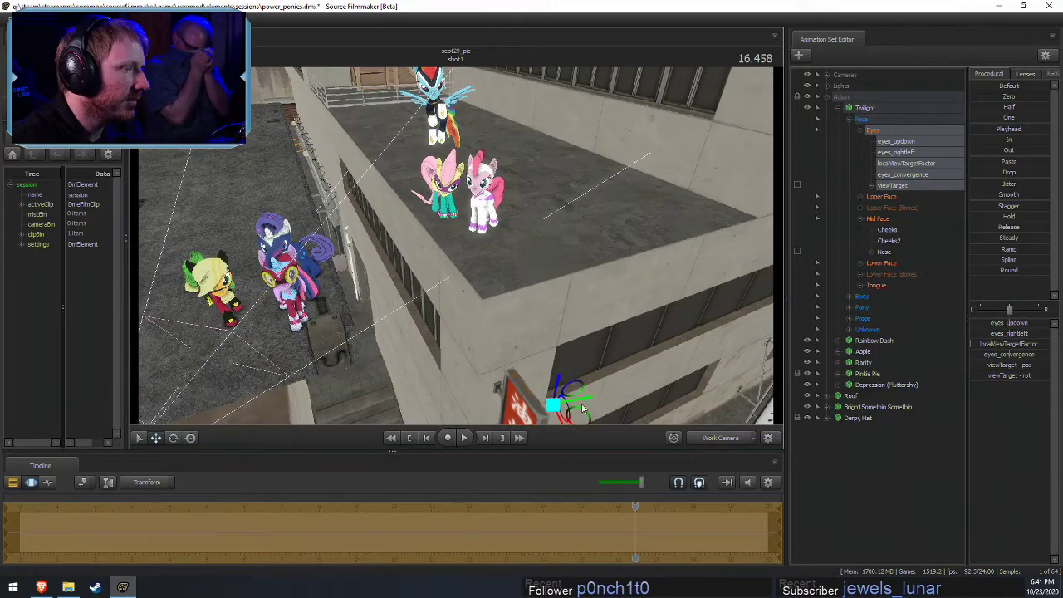
click(838, 108)
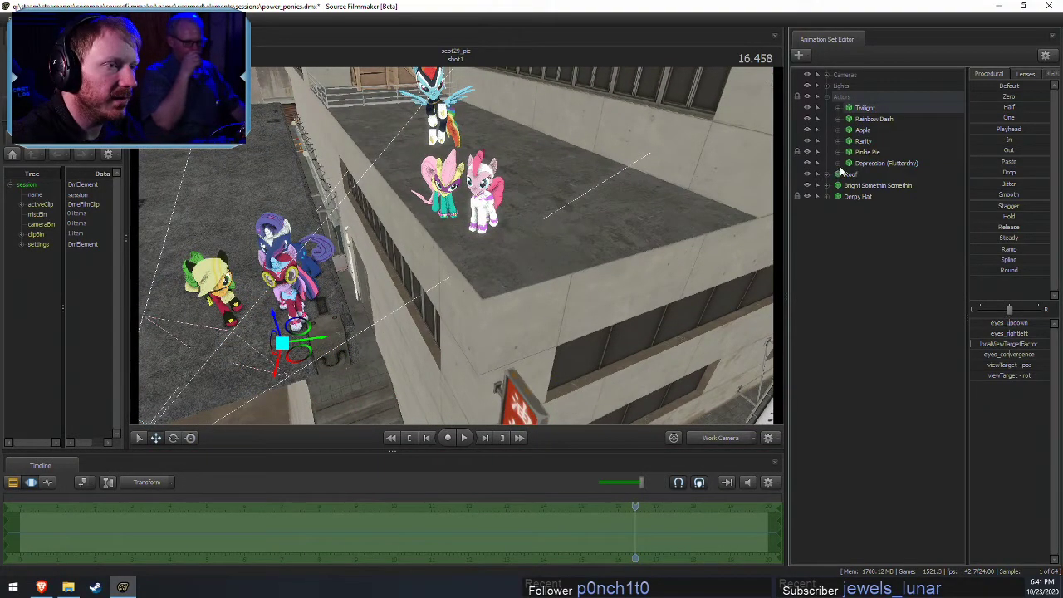
Move the viewTarget of Pinkie Pie's Eyes to redirect her gaze and check it through camera1
click(838, 152)
click(850, 163)
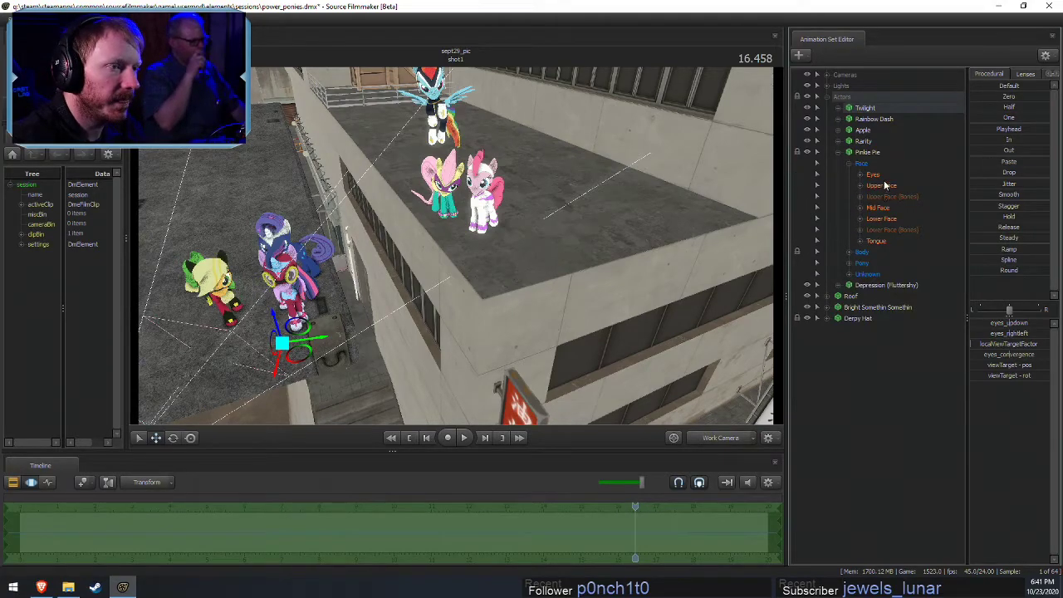
click(873, 175)
key(s)
drag(432, 266, 553, 353)
key(x)
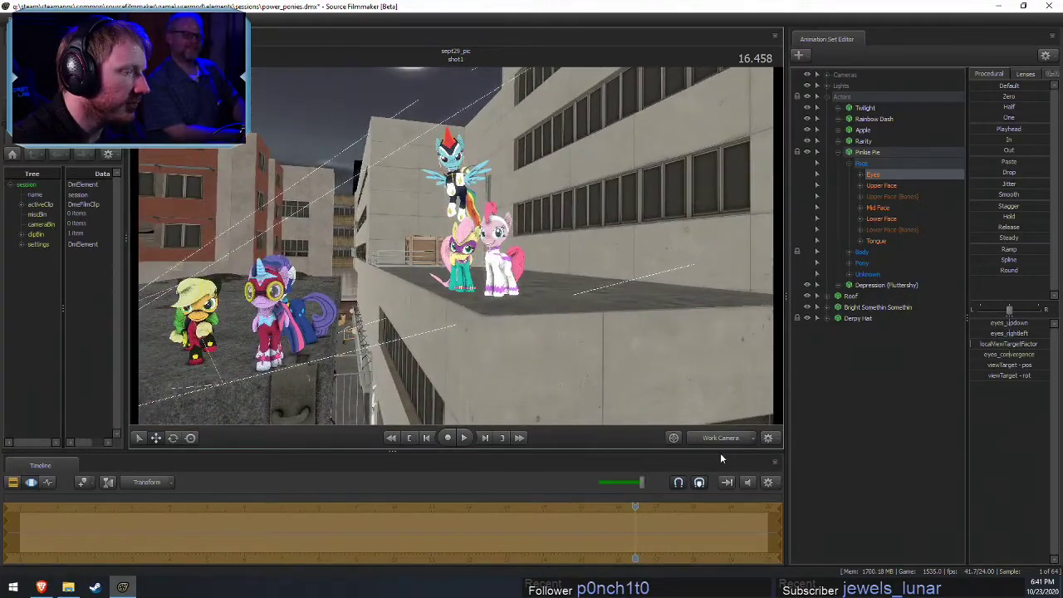
click(720, 438)
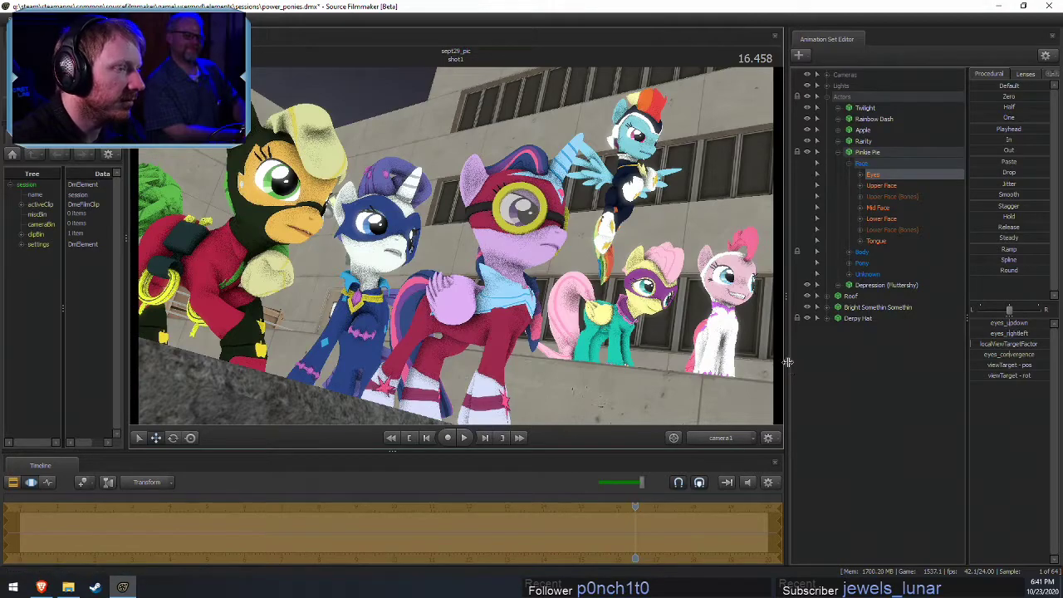
click(721, 438)
Remove the lock from Pinkie Pie's Head and rotate her Neck to re-aim her head
drag(513, 285, 449, 274)
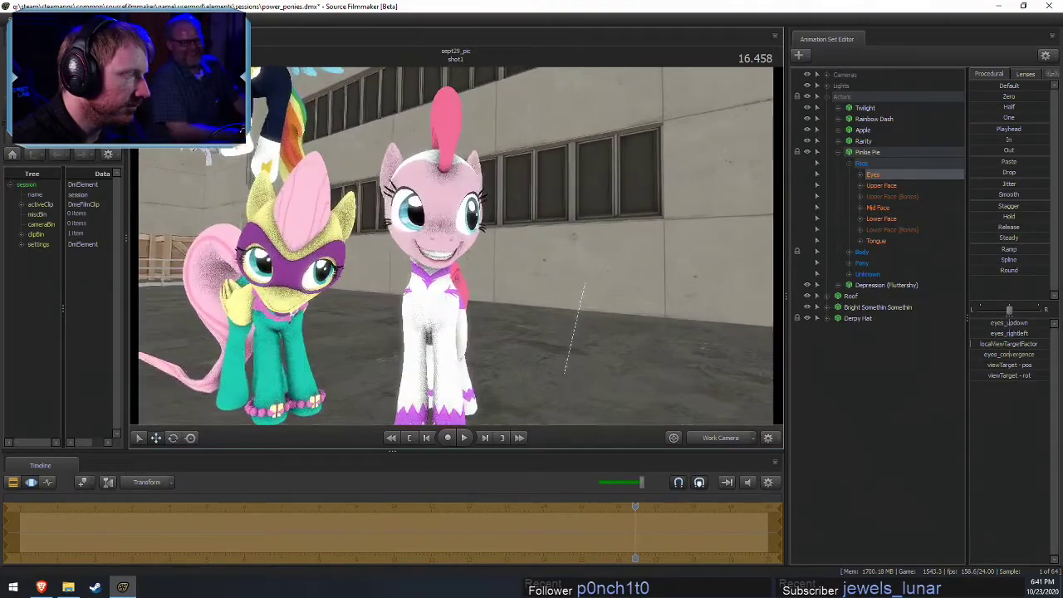
click(429, 288)
key(e)
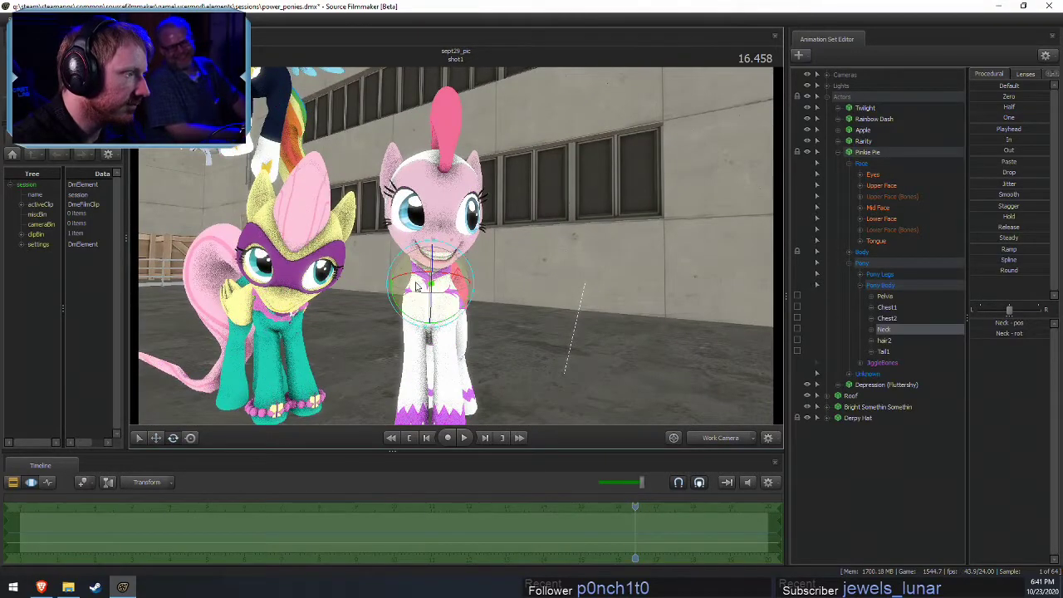
click(849, 253)
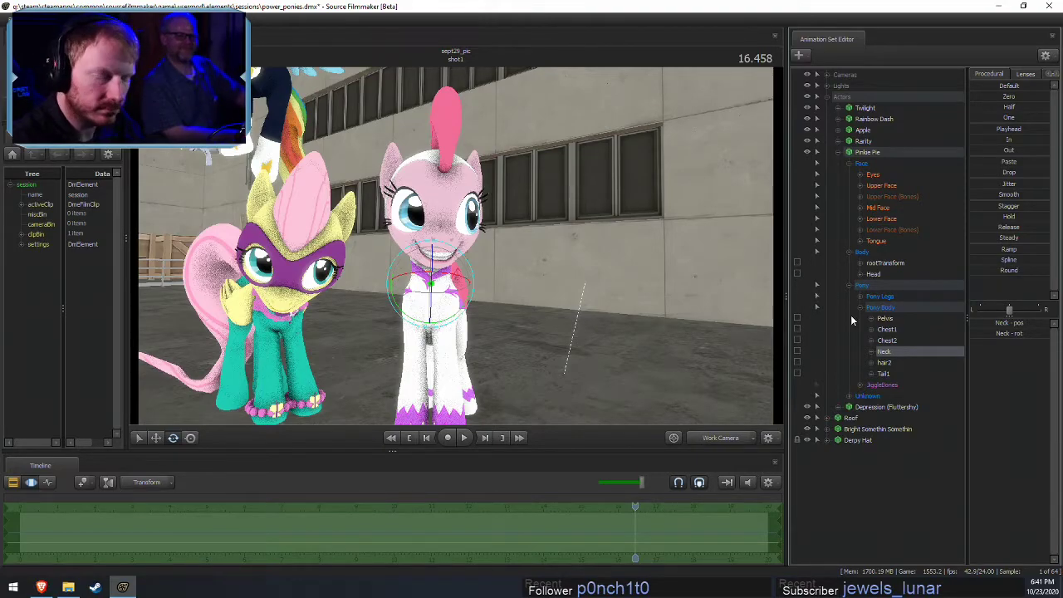
drag(448, 303, 468, 277)
alt+drag(563, 268, 467, 271)
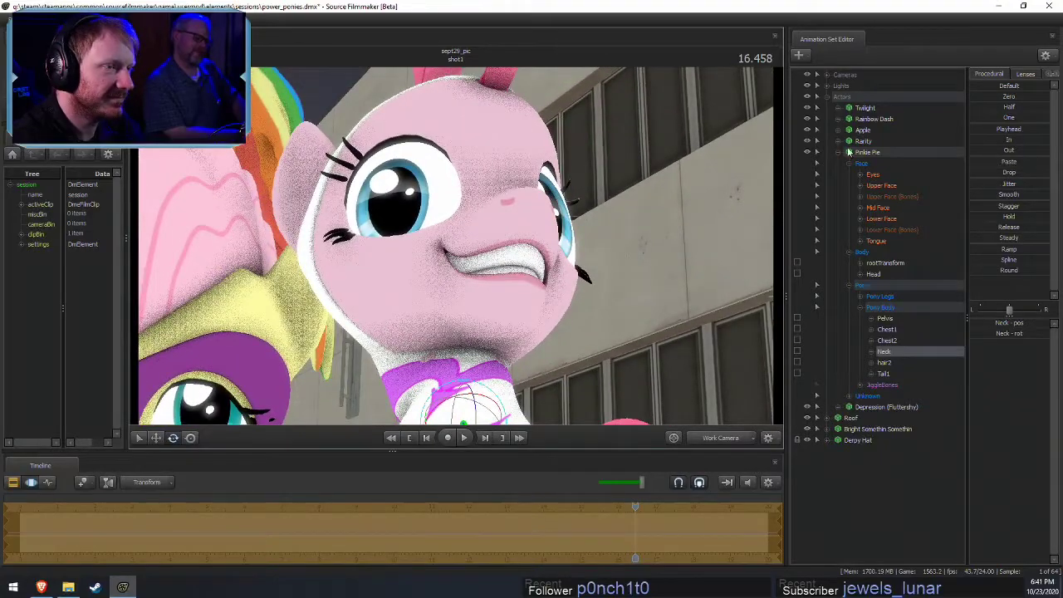
Shift Pinkie Pie's gaze with eyes_rightleft and adjust her Lower Face with the Mouth.grin and jaw sliders
click(872, 175)
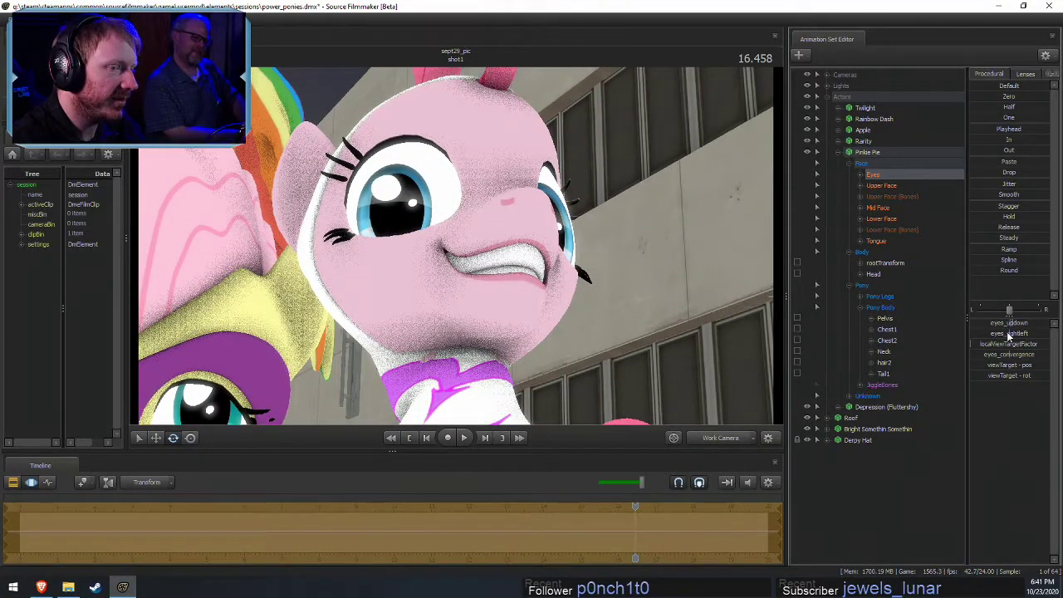
mouse_move(1010, 335)
mouse_down()
mouse_move(1031, 335)
mouse_move(1015, 335)
mouse_up()
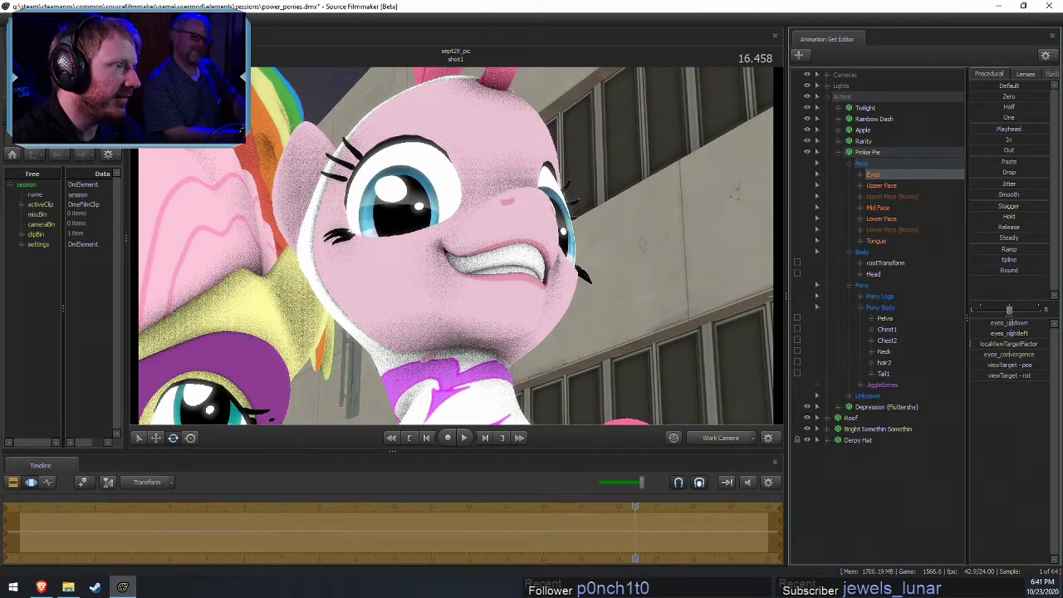
click(883, 219)
click(989, 364)
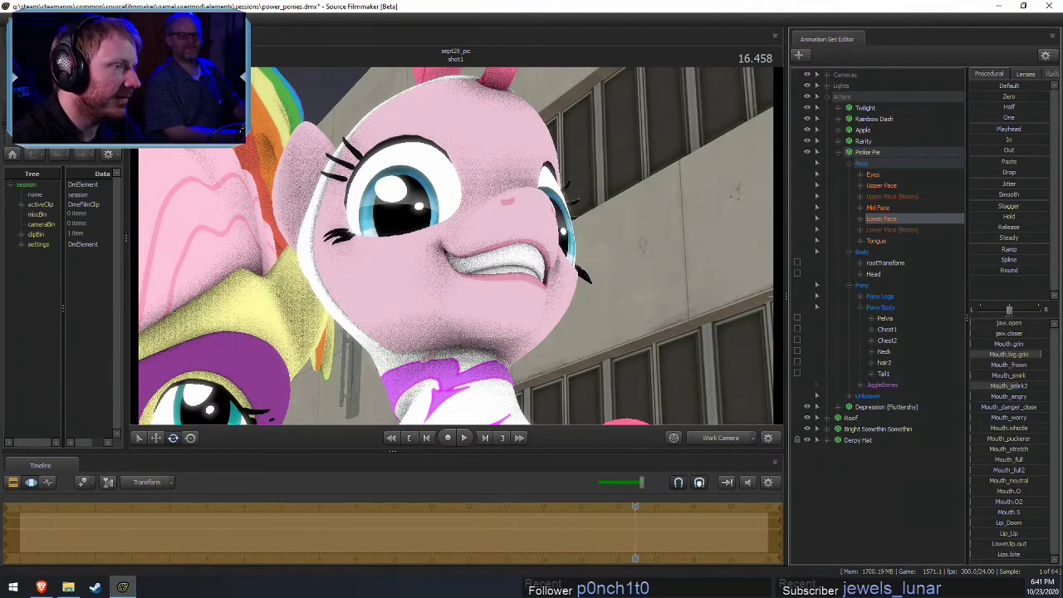
drag(1011, 345, 989, 330)
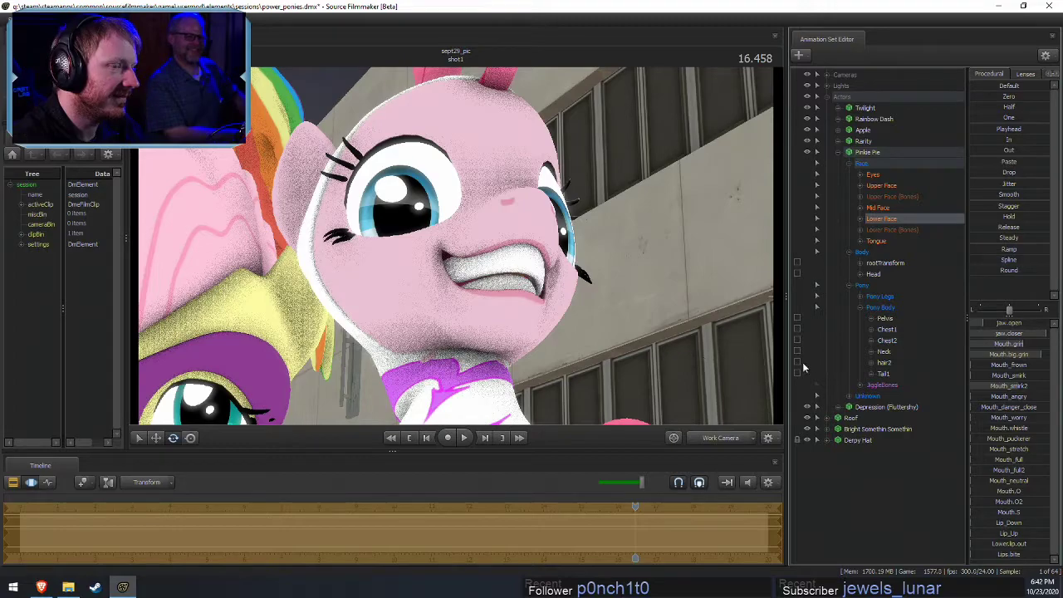
Apply Jitter to the pos channel of Pinkie Pie's Head over the time range from about 8.8 to 18.6 and play it back
click(873, 275)
click(862, 274)
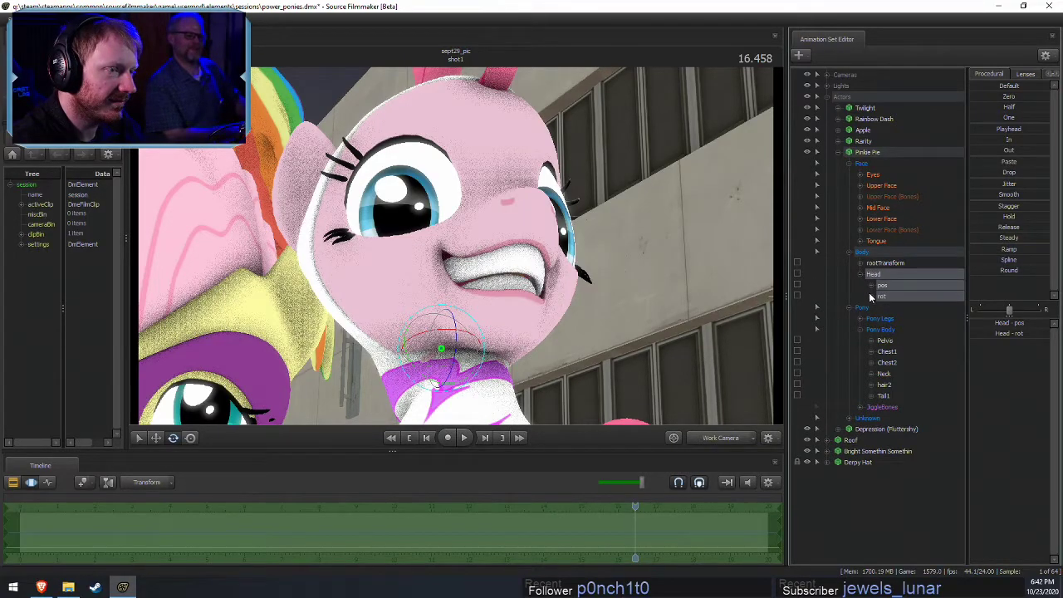
click(872, 296)
click(883, 285)
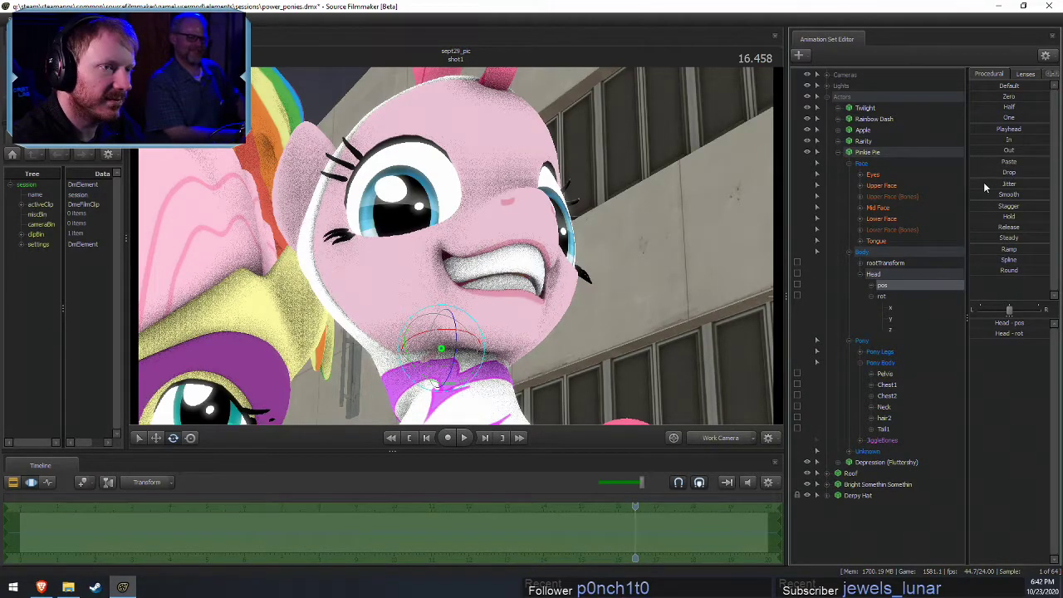
key(F2)
key(F3)
shift+drag(349, 525, 716, 534)
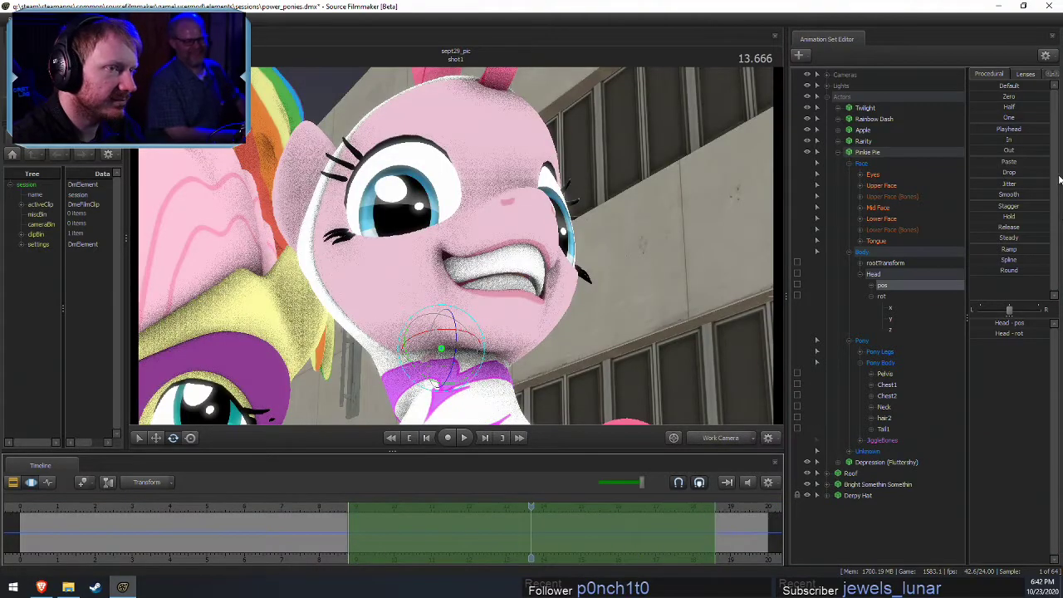
click(1008, 183)
key(space)
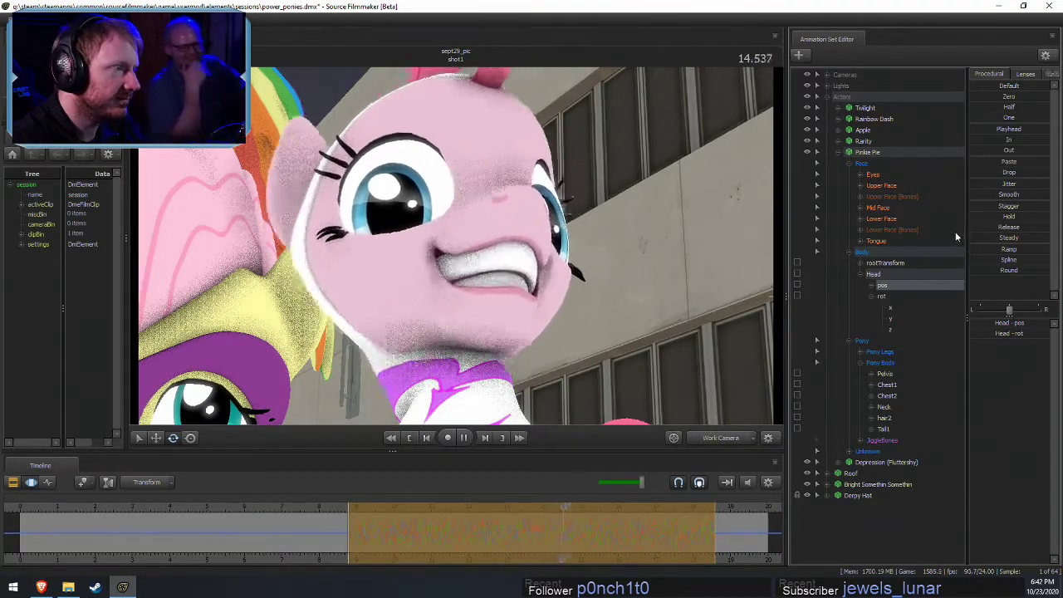
key(space)
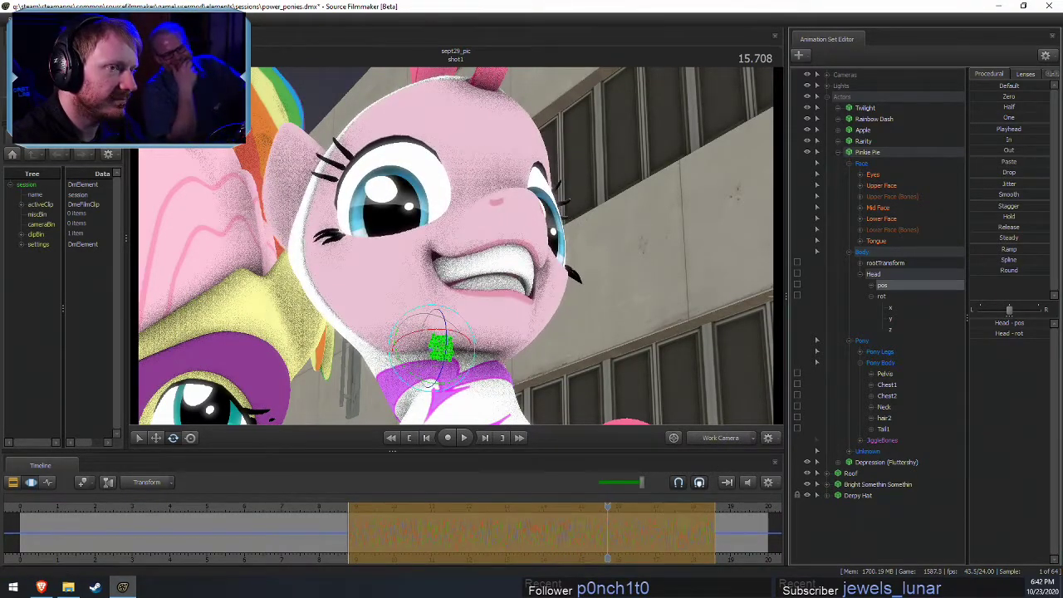
Try a second pass of Jitter on the Head pos channel, play it back and undo it
click(1007, 184)
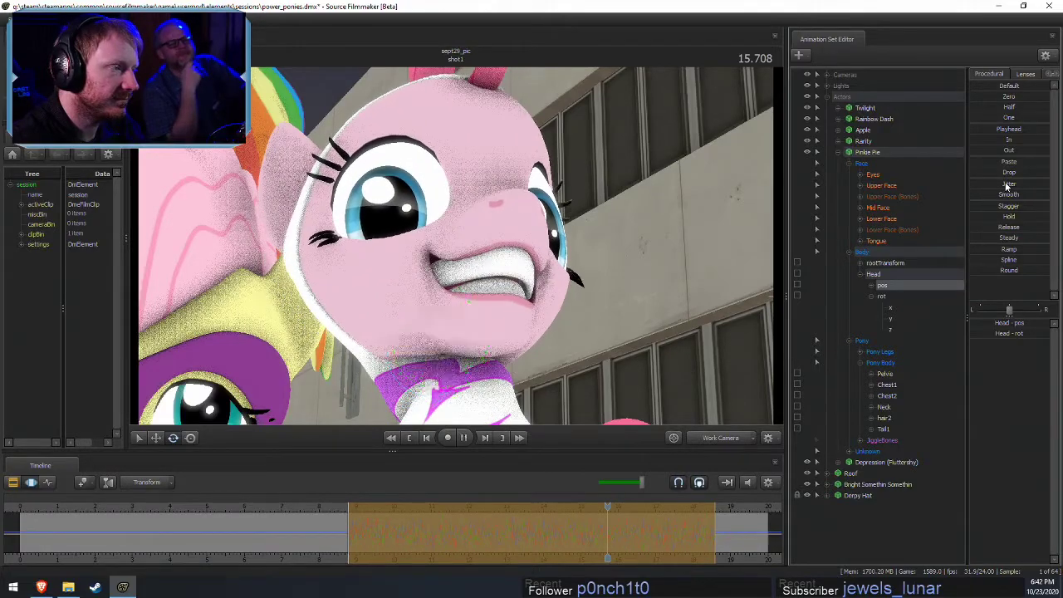
key(space)
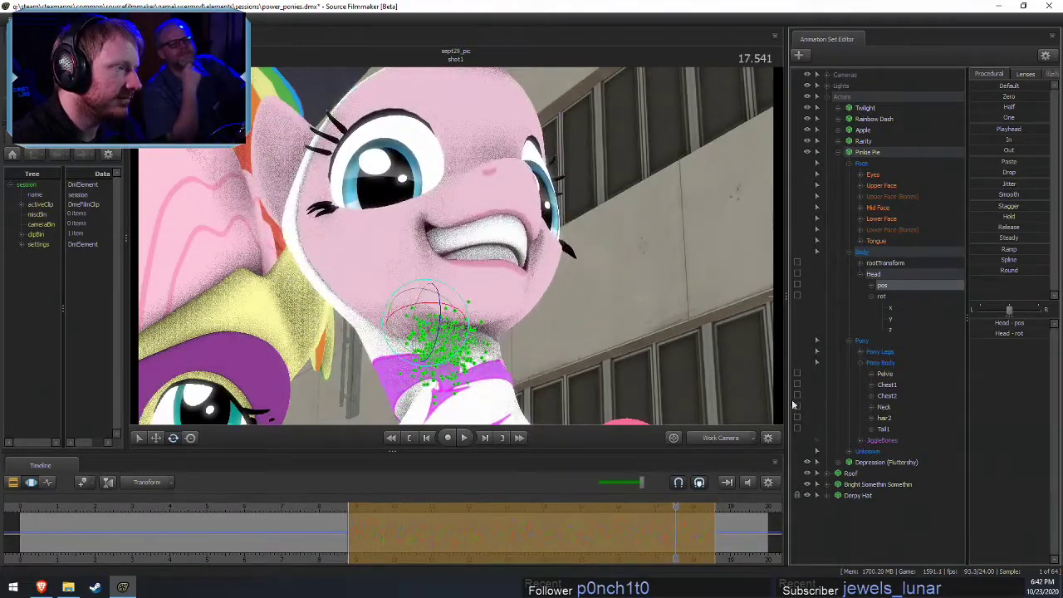
key(ctrl+z)
Apply Jitter to the rot channel of Pinkie Pie's Head and preview the shaking by playing and scrubbing
click(884, 294)
click(1008, 184)
key(space)
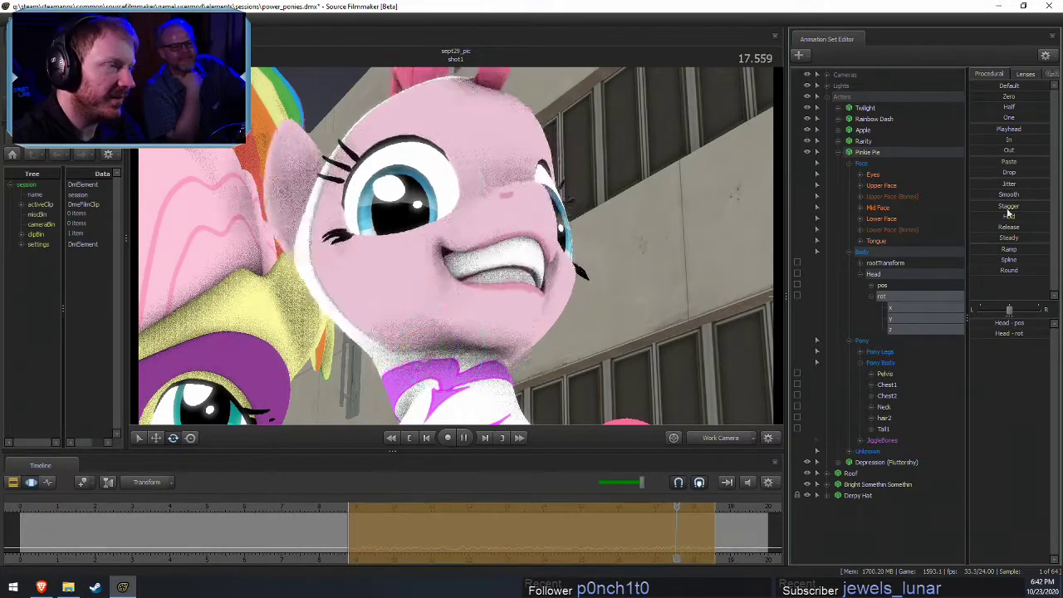
click(373, 510)
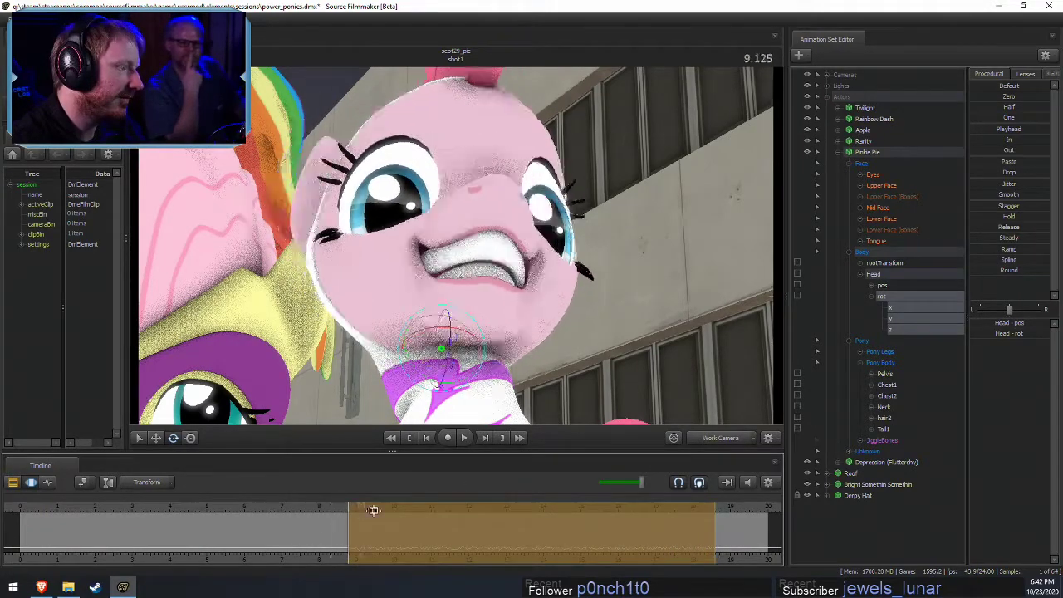
drag(373, 510, 411, 513)
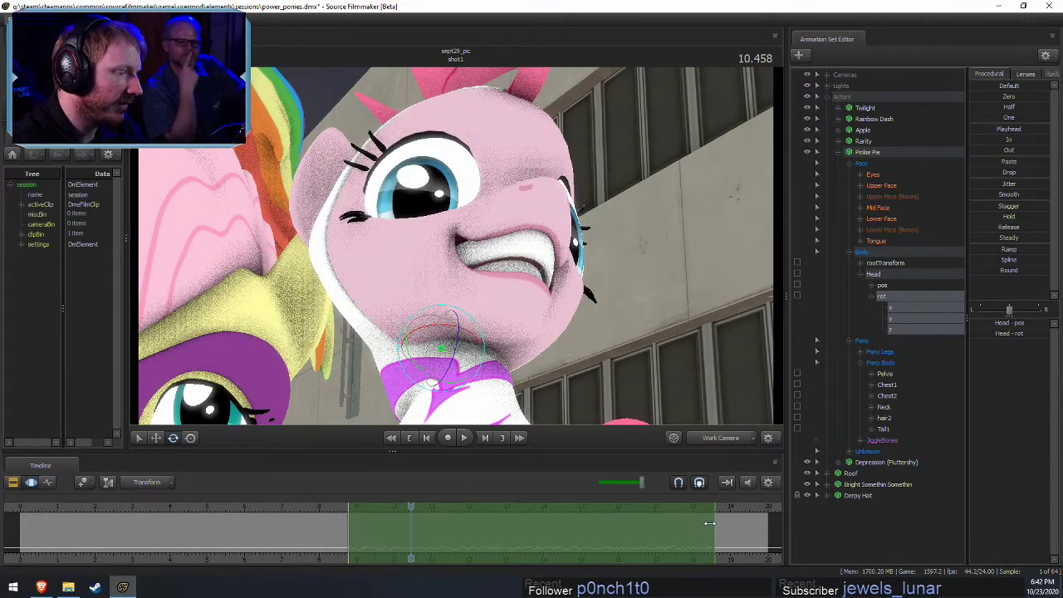
Try shortening the time selection's hold region to end at about 10.9, play the head motion and undo the change
drag(711, 524, 424, 517)
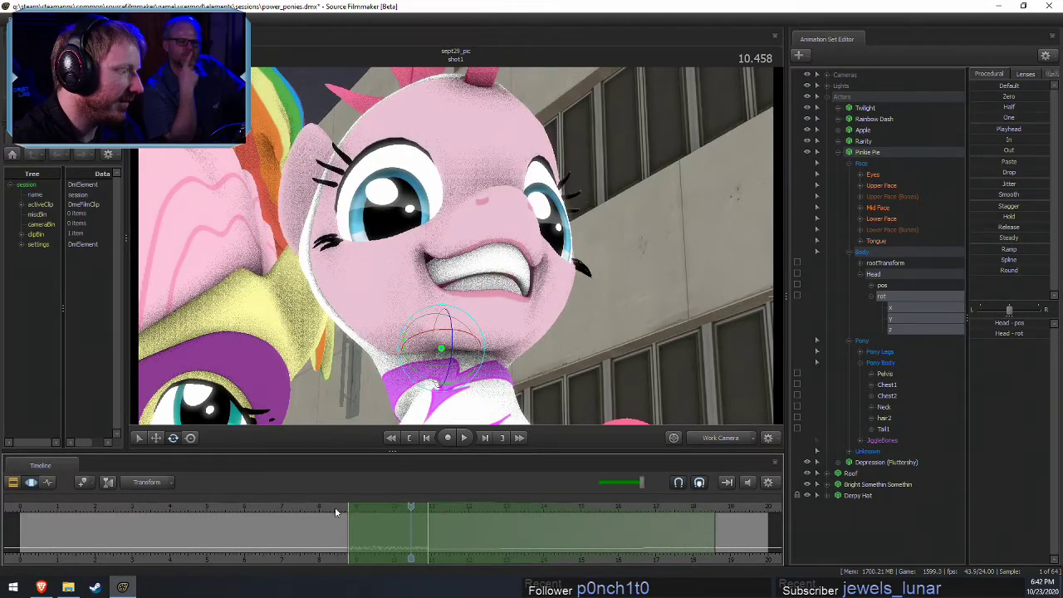
key(space)
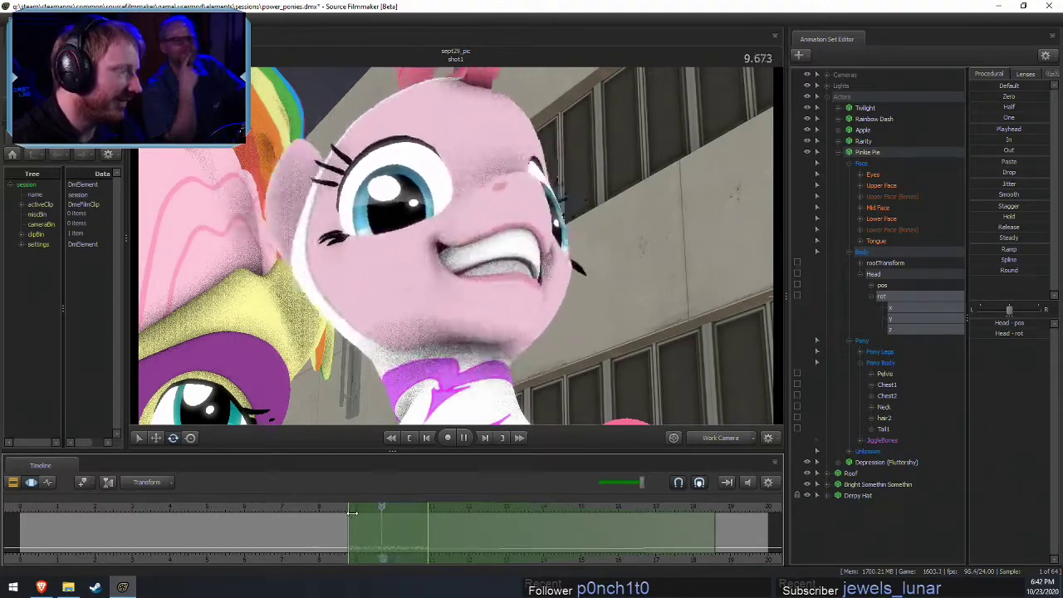
key(space)
key(ctrl+z)
Undo the recent head jitter edits and redo them to compare both states of Pinkie Pie's head
key(F2)
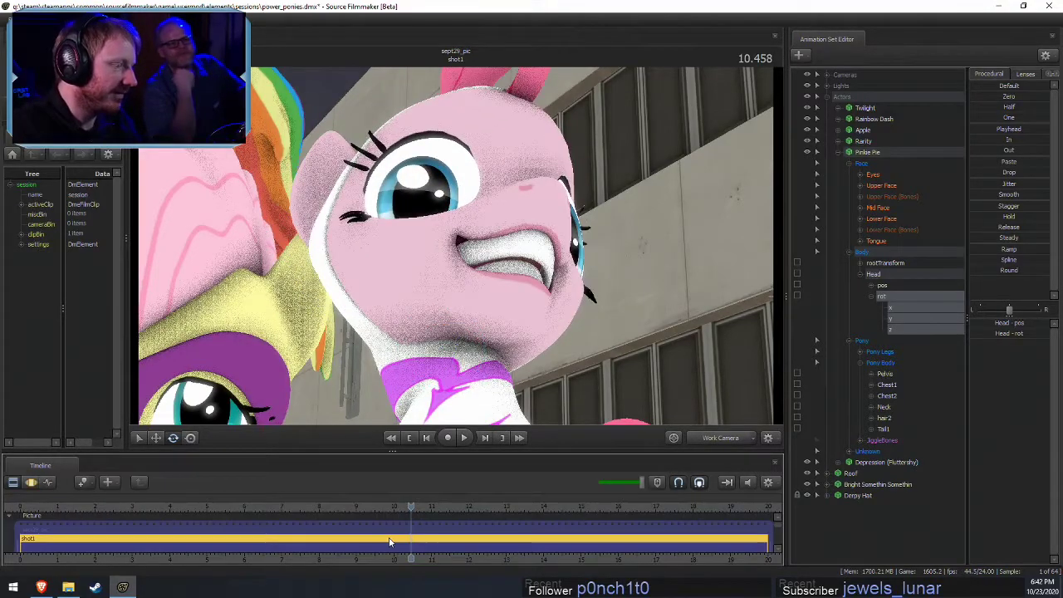
key(ctrl+z)
key(ctrl+z)
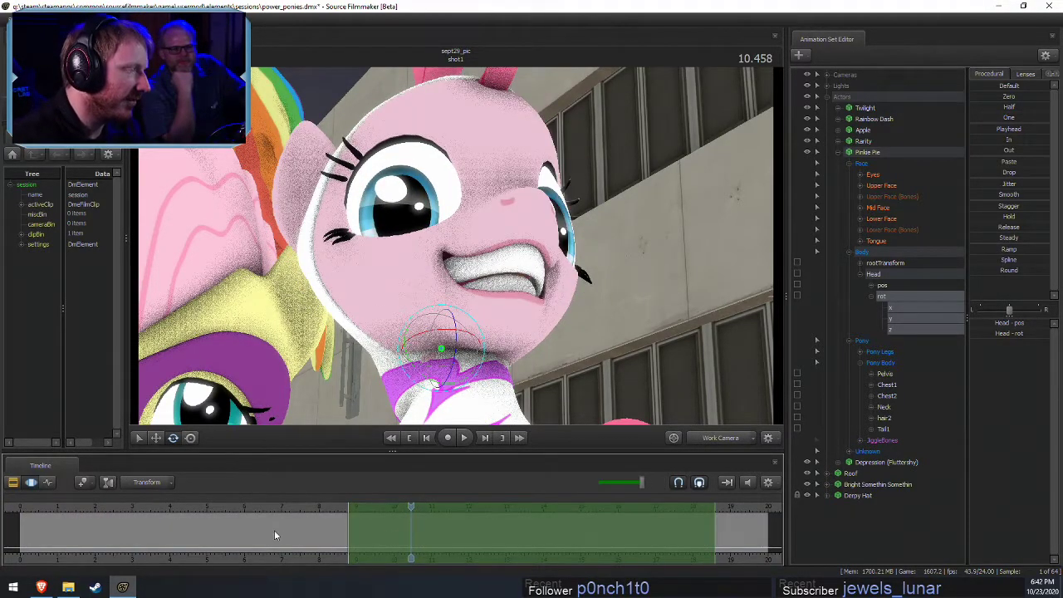
key(ctrl+y)
key(ctrl+y)
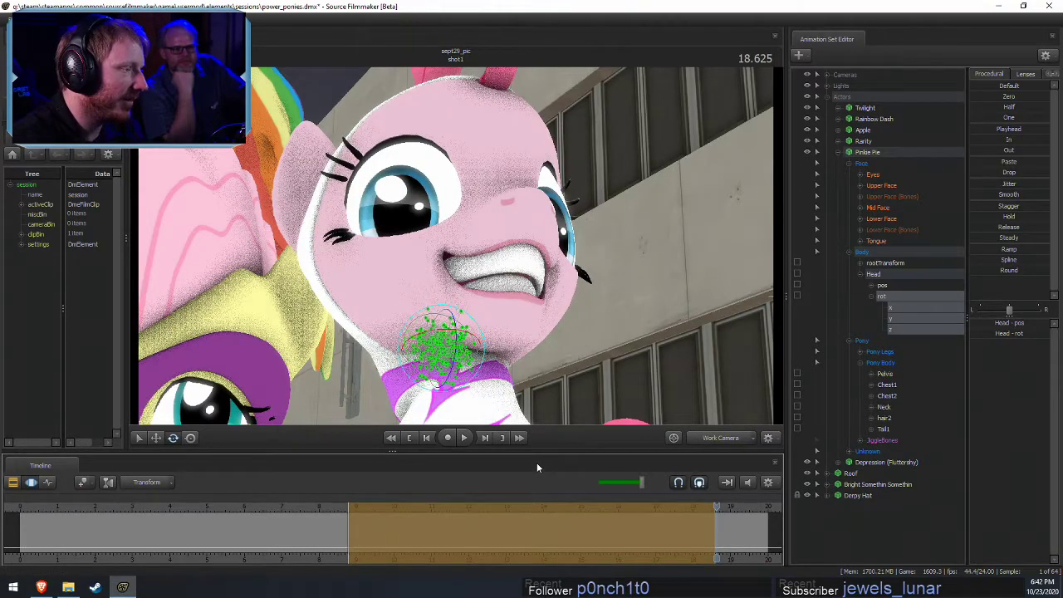
Undo the head jitter together with the mouth, eye and neck edits to restore Pinkie Pie's earlier pose
key(ctrl+z)
key(ctrl+z)
key(ctrl+z)
key(ctrl+z)
key(ctrl+z)
key(ctrl+z)
key(ctrl+z)
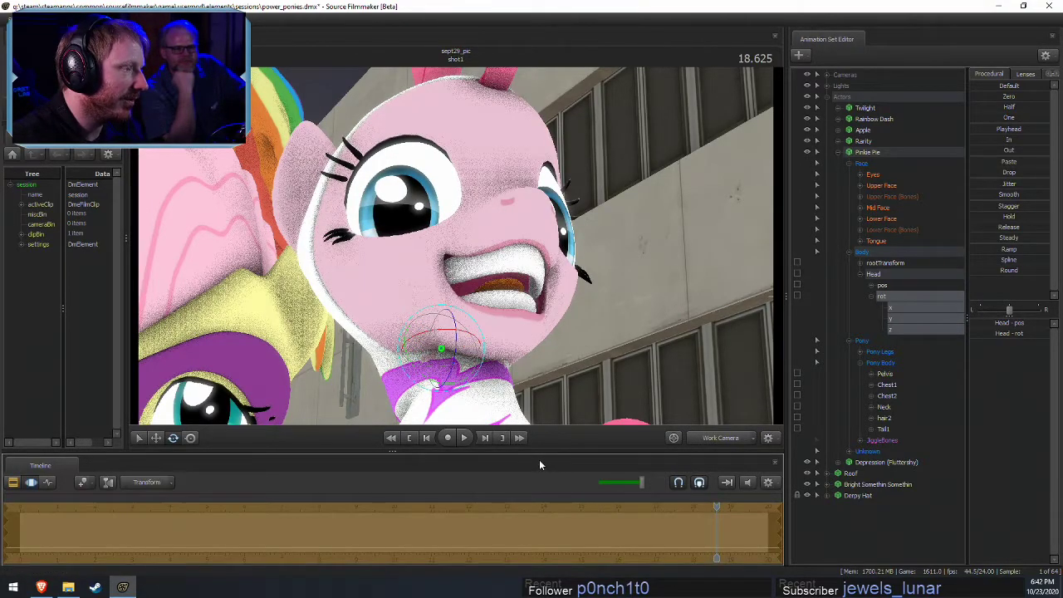
key(ctrl+z)
key(ctrl+z)
key(ctrl+z)
key(ctrl+z)
key(ctrl+z)
key(ctrl+z)
key(ctrl+z)
key(ctrl+z)
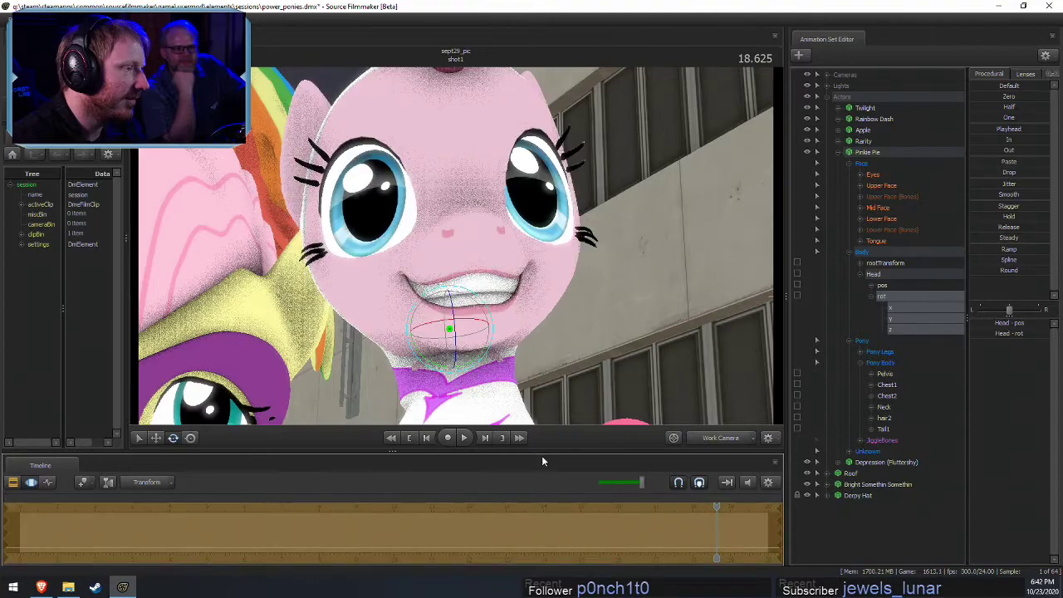
Adjust Mouth.big.grin on Pinkie Pie's Lower Face and add some Mouth_puckerer, working from a close view of her face
click(730, 438)
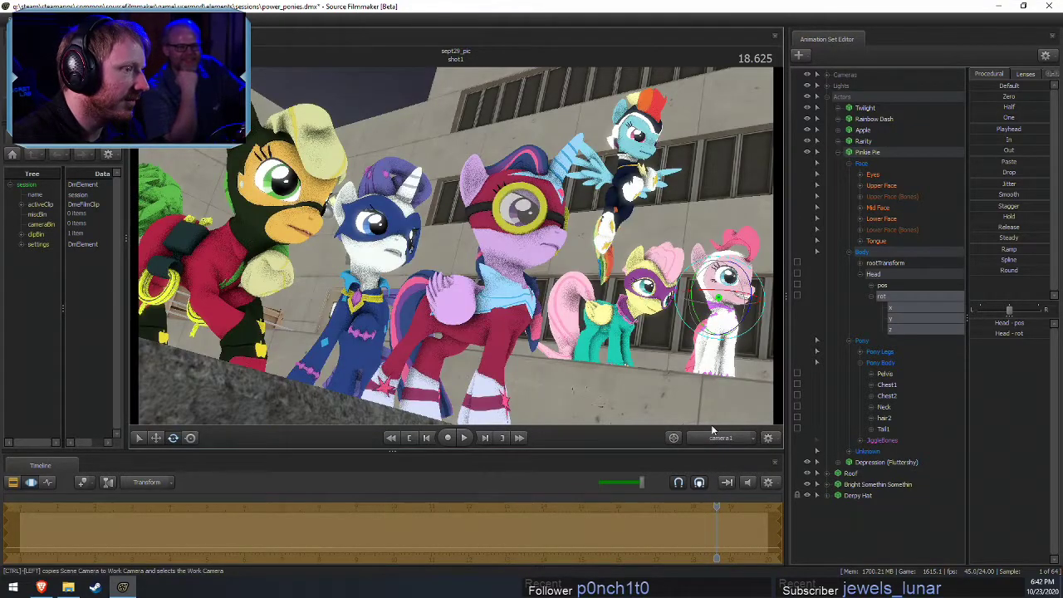
key(F2)
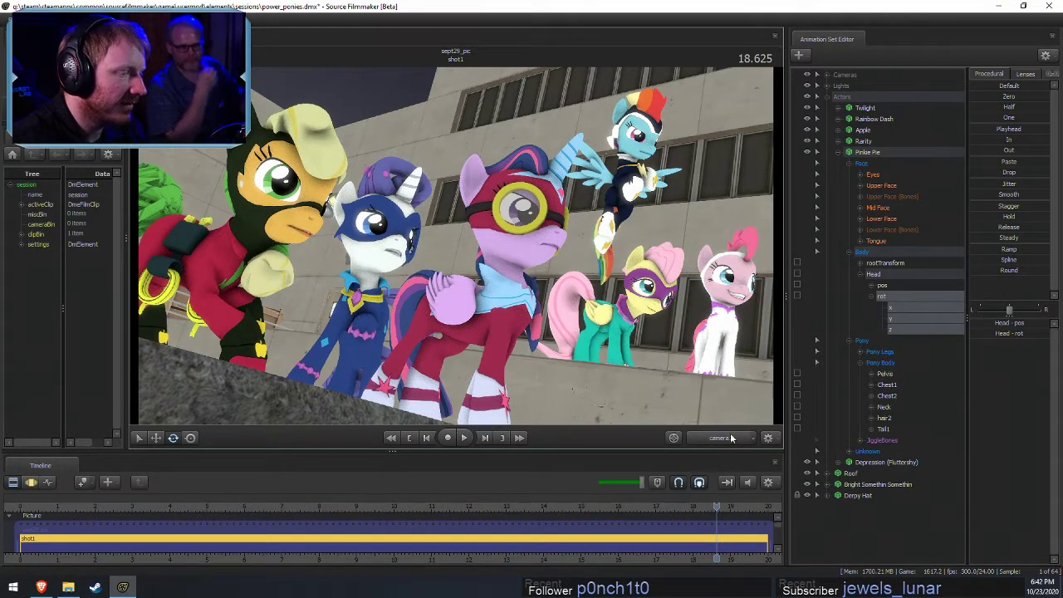
click(731, 438)
key(w)
drag(499, 266, 520, 253)
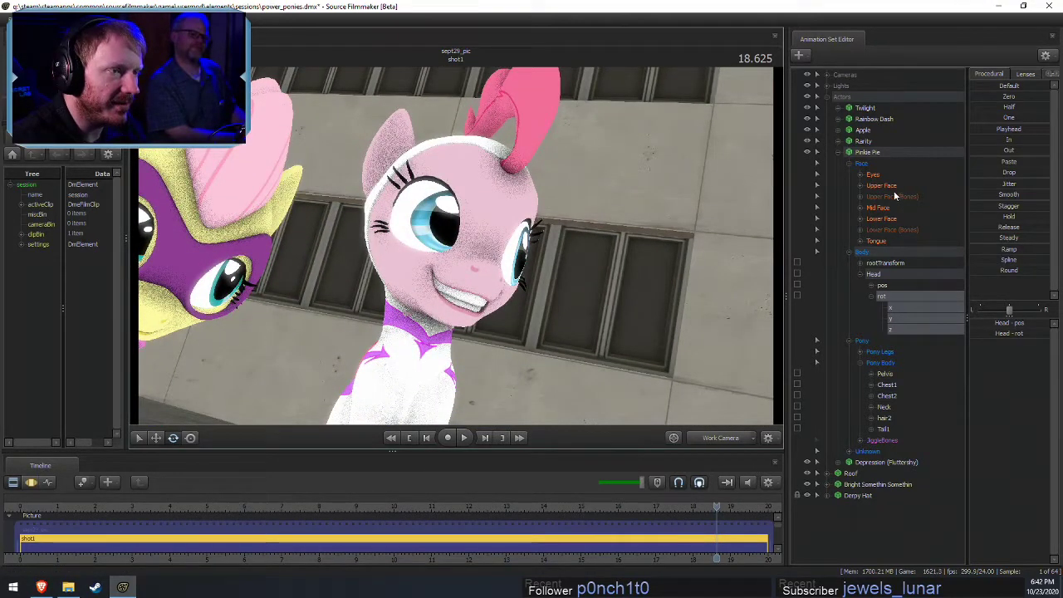
click(882, 218)
click(1013, 355)
drag(1013, 355, 1002, 386)
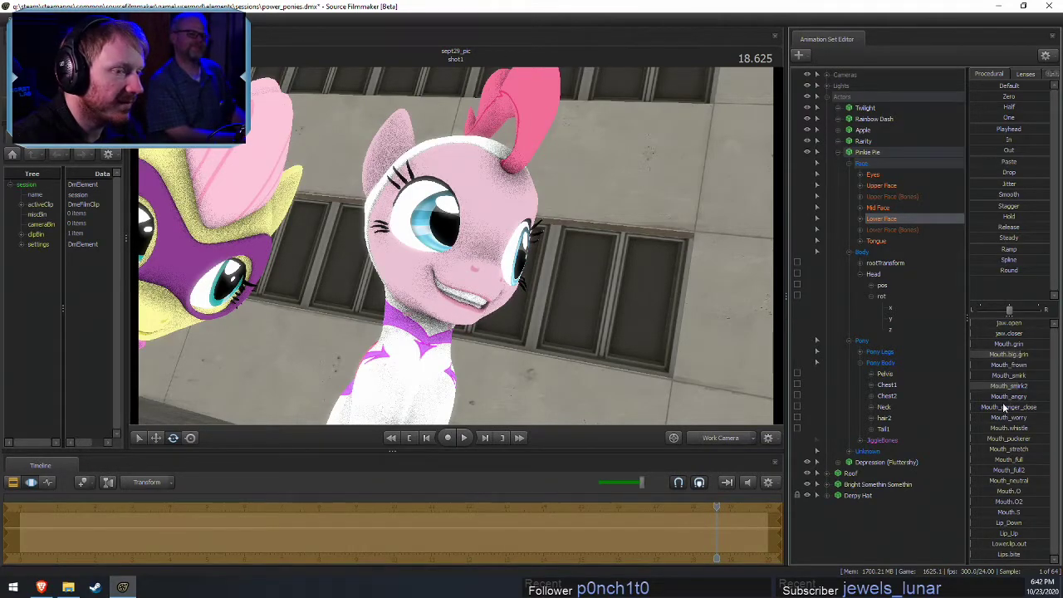
mouse_move(1007, 442)
mouse_down()
mouse_move(1028, 441)
mouse_move(1007, 439)
mouse_up()
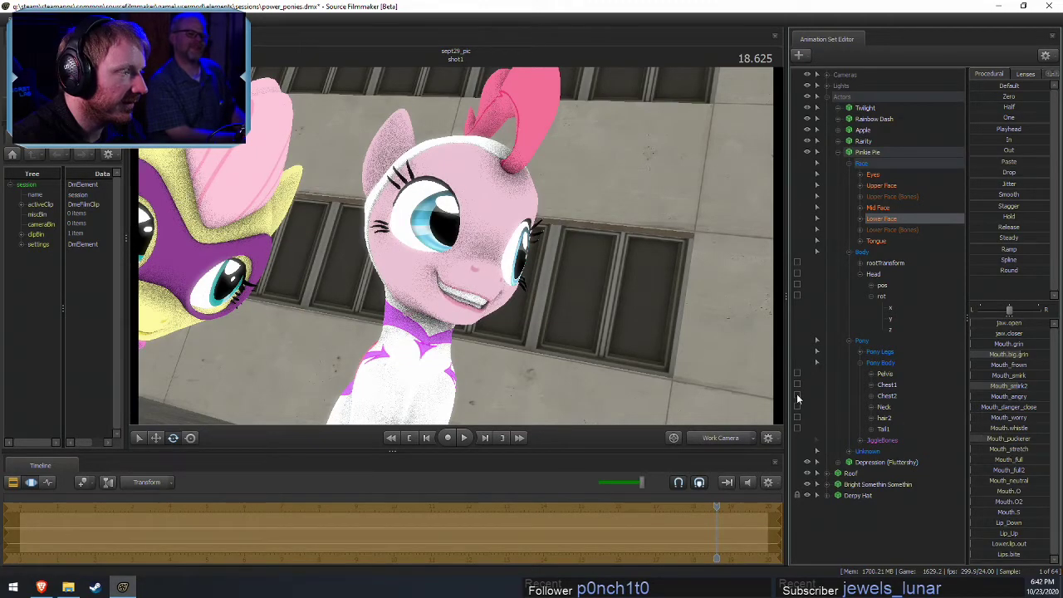
Raise Mouth_worry on Pinkie Pie's Lower Face and Sad_eyes on her Upper Face for a nervous grin
drag(648, 357, 521, 252)
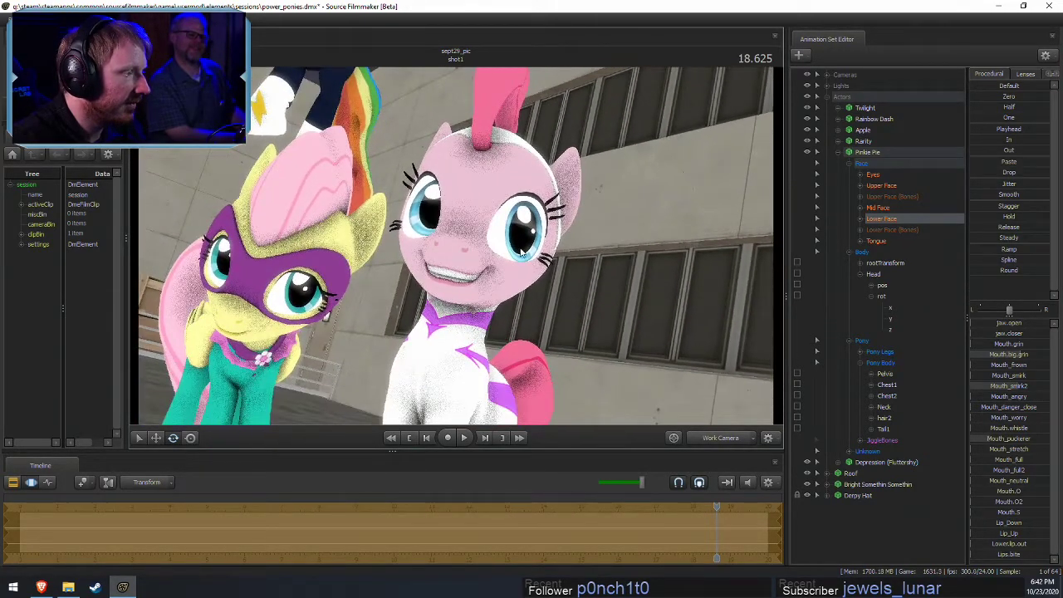
drag(1006, 425, 1027, 425)
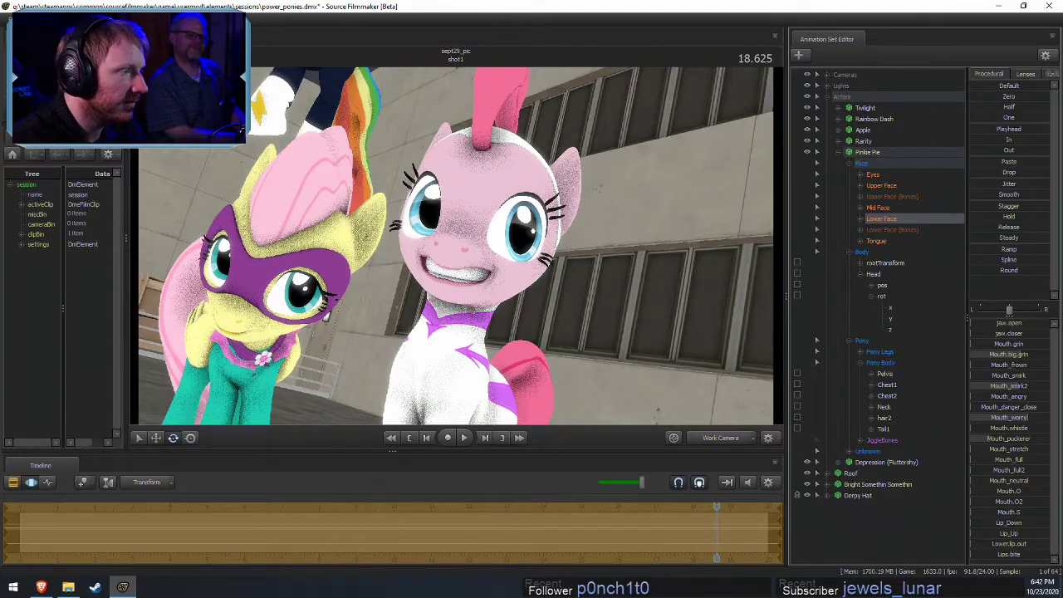
drag(717, 375, 490, 263)
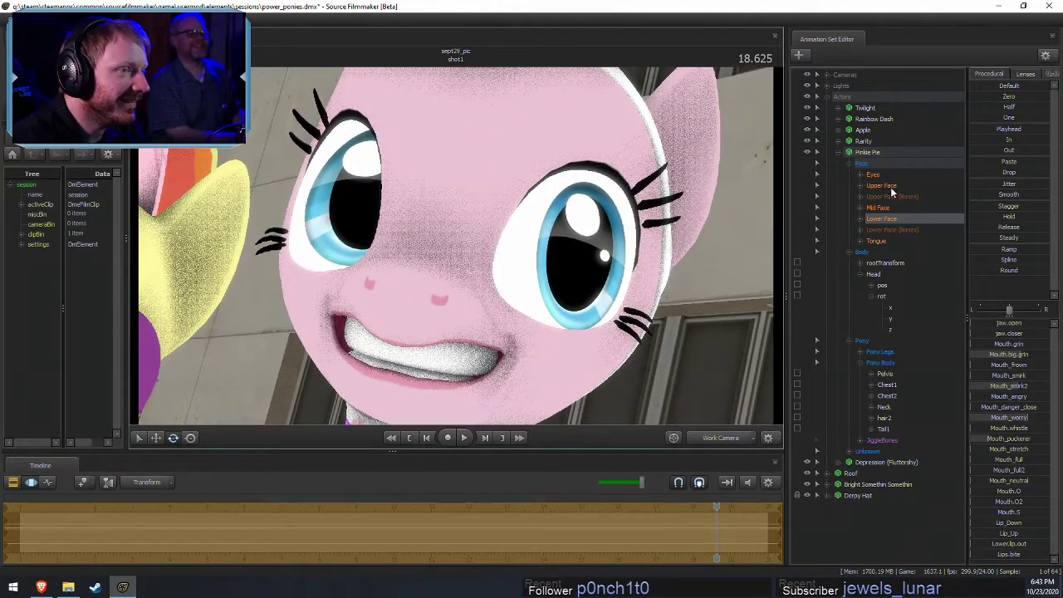
click(892, 188)
drag(1001, 334, 1027, 334)
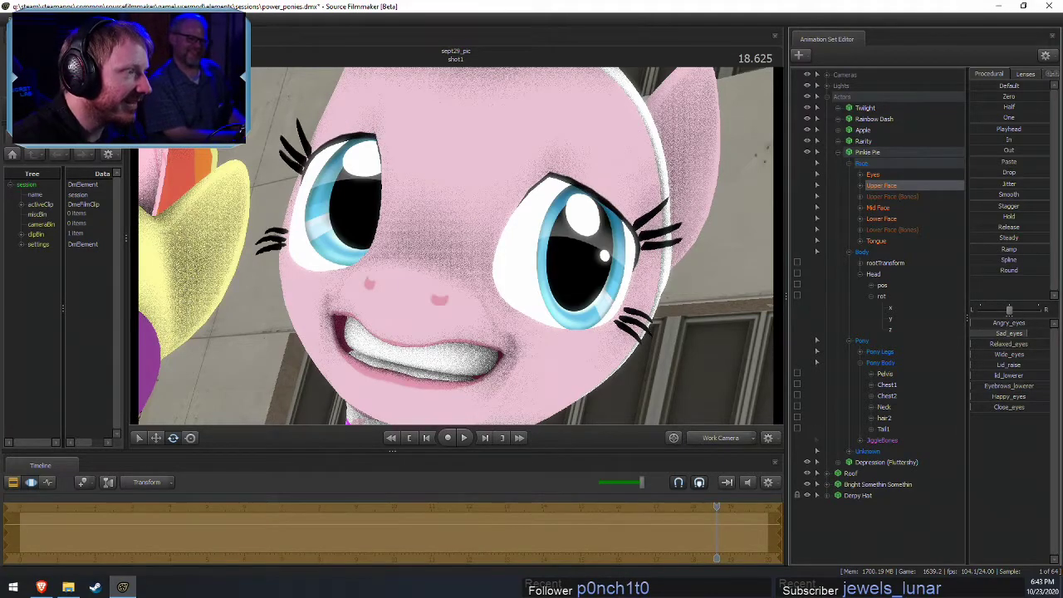
mouse_move(494, 247)
mouse_down()
mouse_move(478, 249)
mouse_move(508, 245)
mouse_up()
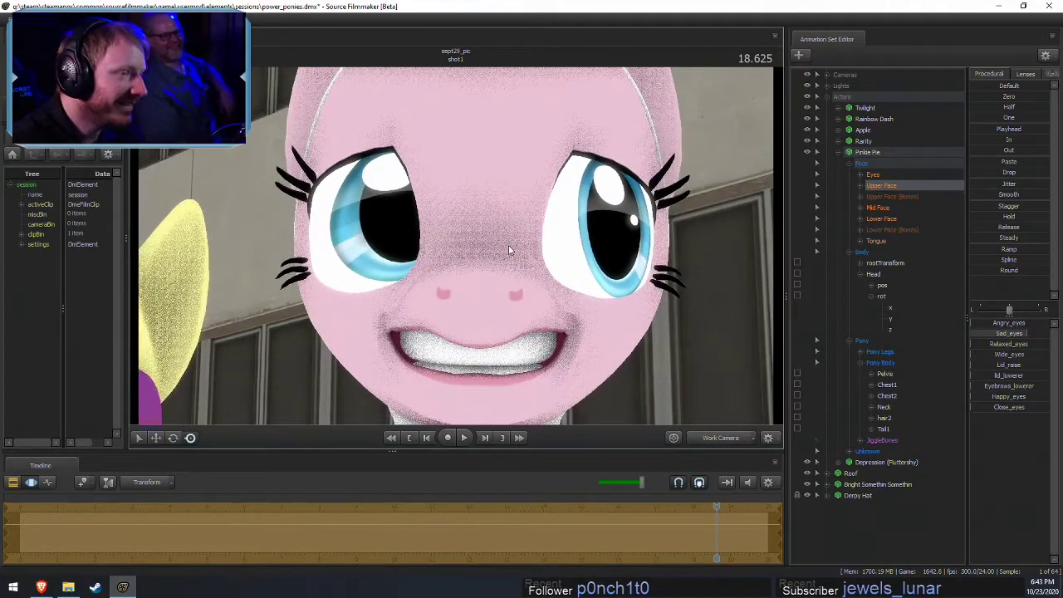
Try the jaw.open slider on Pinkie Pie's Lower Face and examine her expression from the front
click(886, 220)
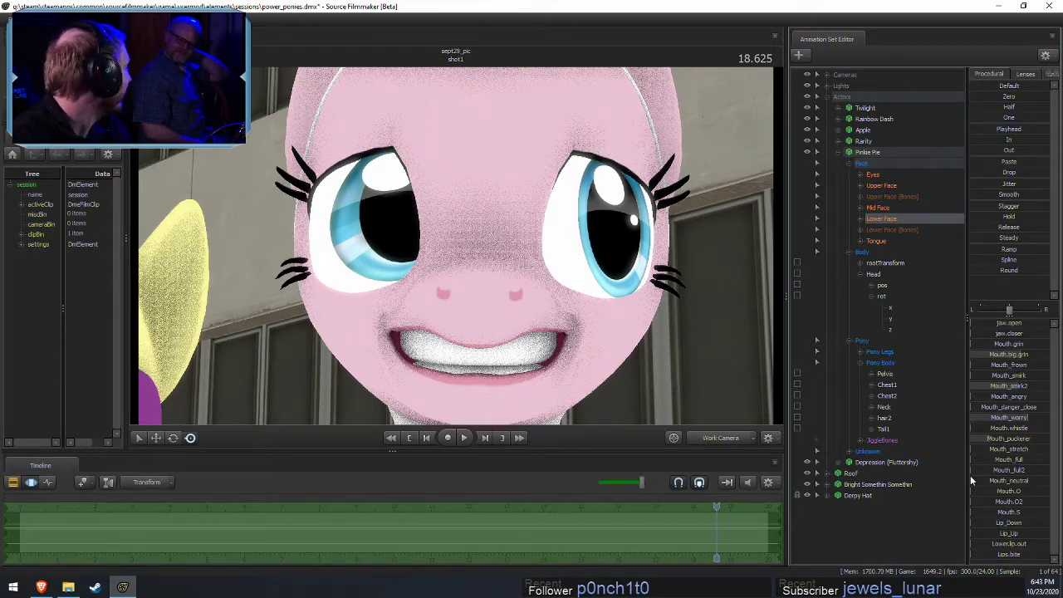
key(s)
drag(515, 282, 728, 334)
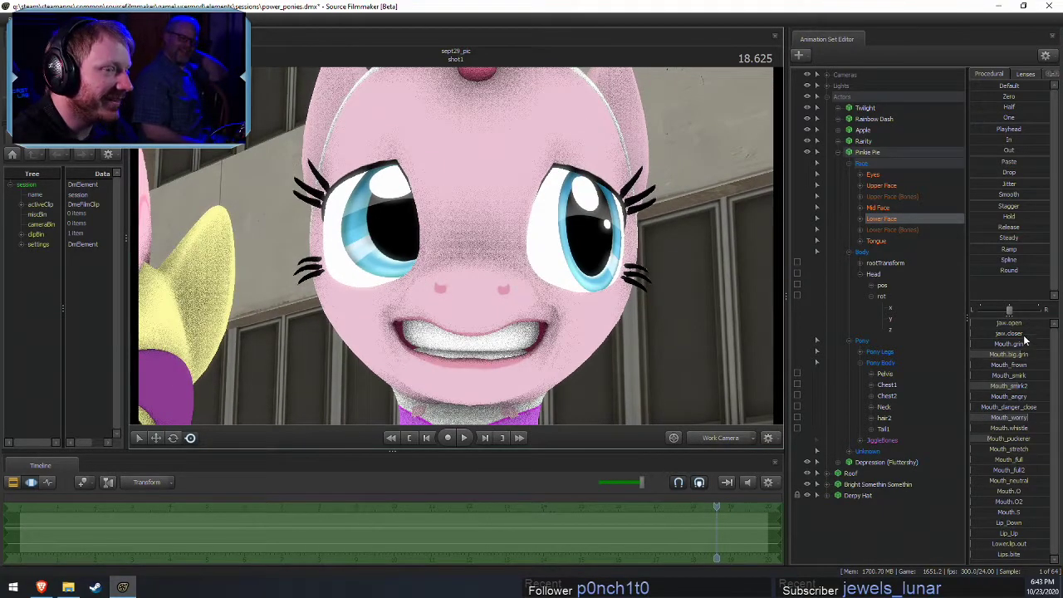
drag(1009, 324, 964, 333)
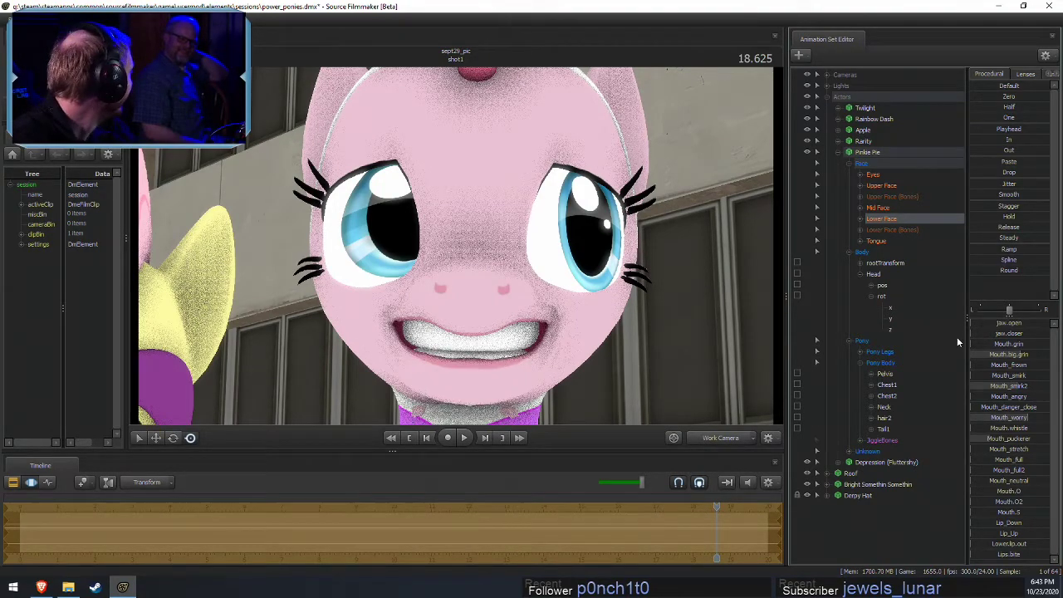
alt+drag(607, 286, 767, 306)
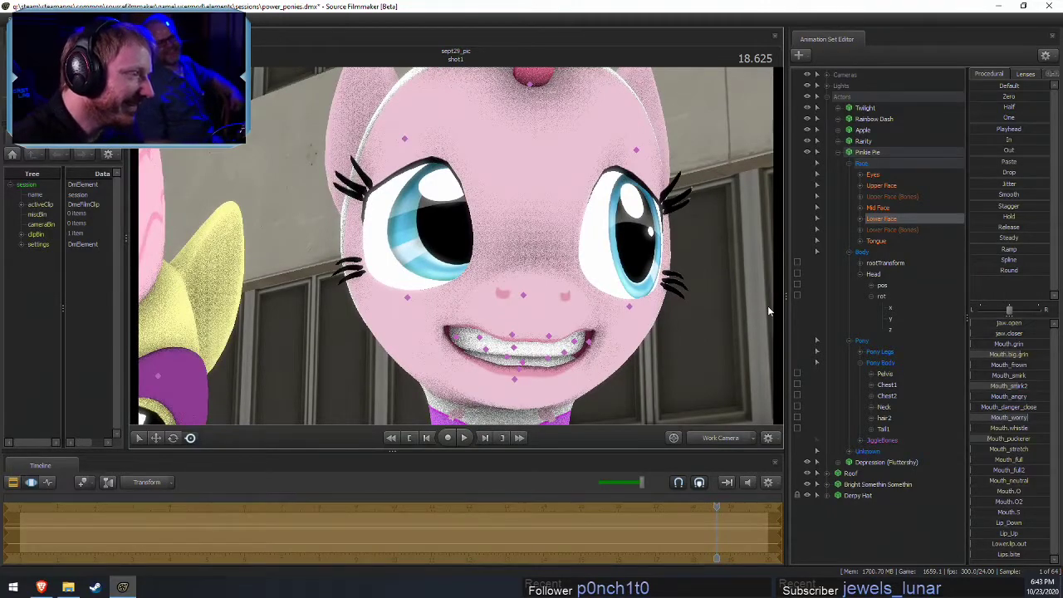
Undo the Mouth_worry and Sad_eyes changes on Pinkie Pie's face to bring back her plain smile
key(ctrl+z)
key(F2)
key(F3)
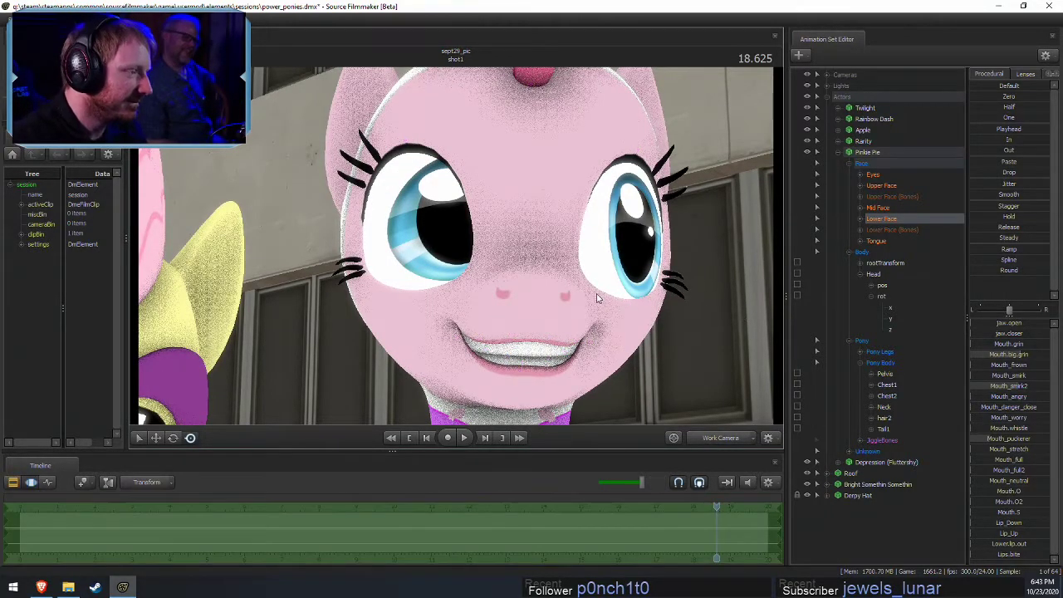
Raise Wide_eyes to its maximum on Pinkie Pie's Upper Face
drag(597, 296, 478, 239)
key(s)
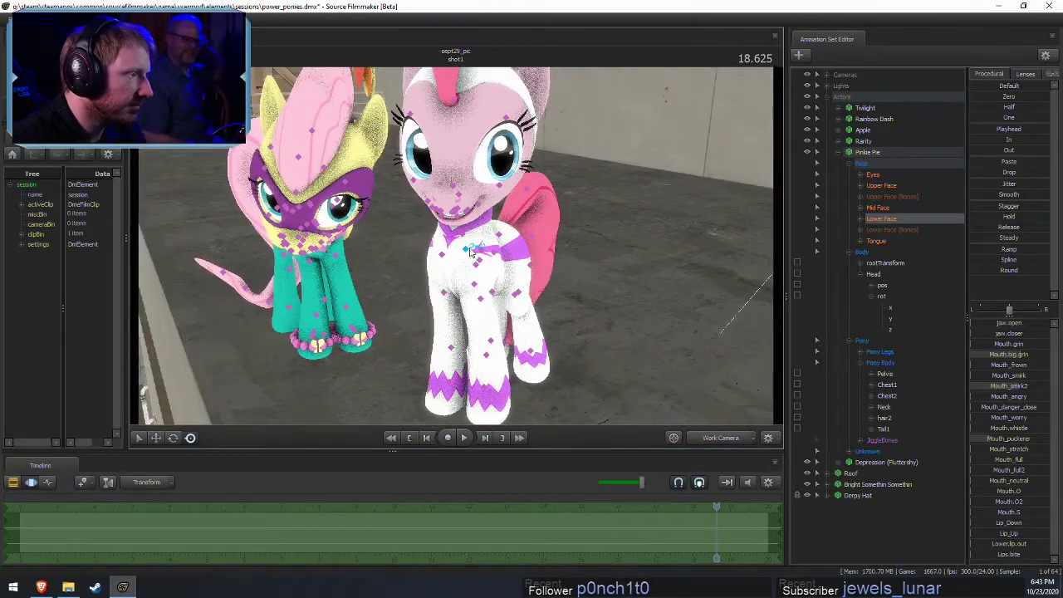
ctrl+click(472, 247)
ctrl+click(463, 237)
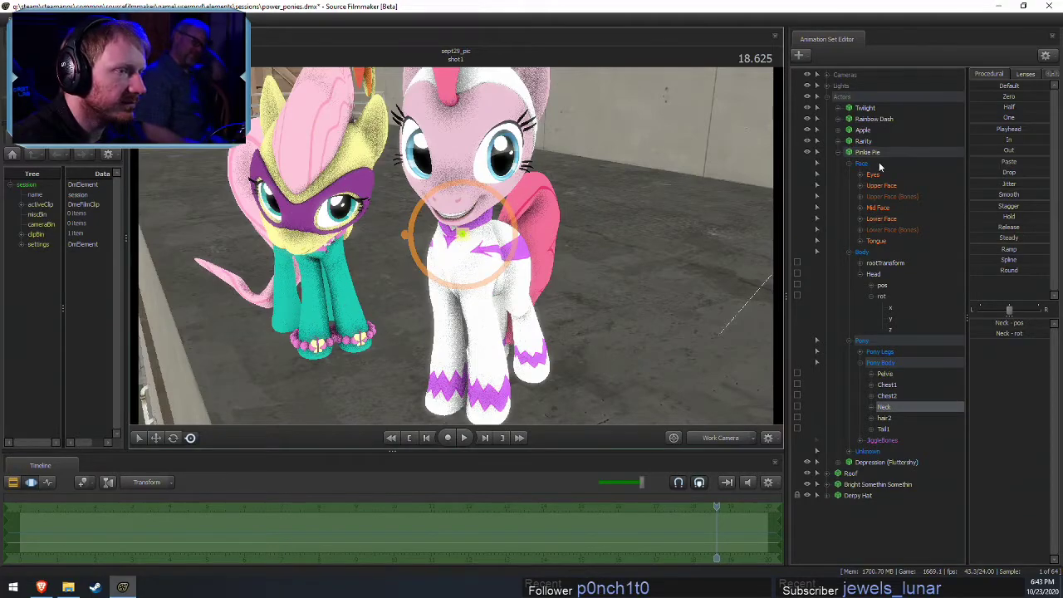
click(873, 186)
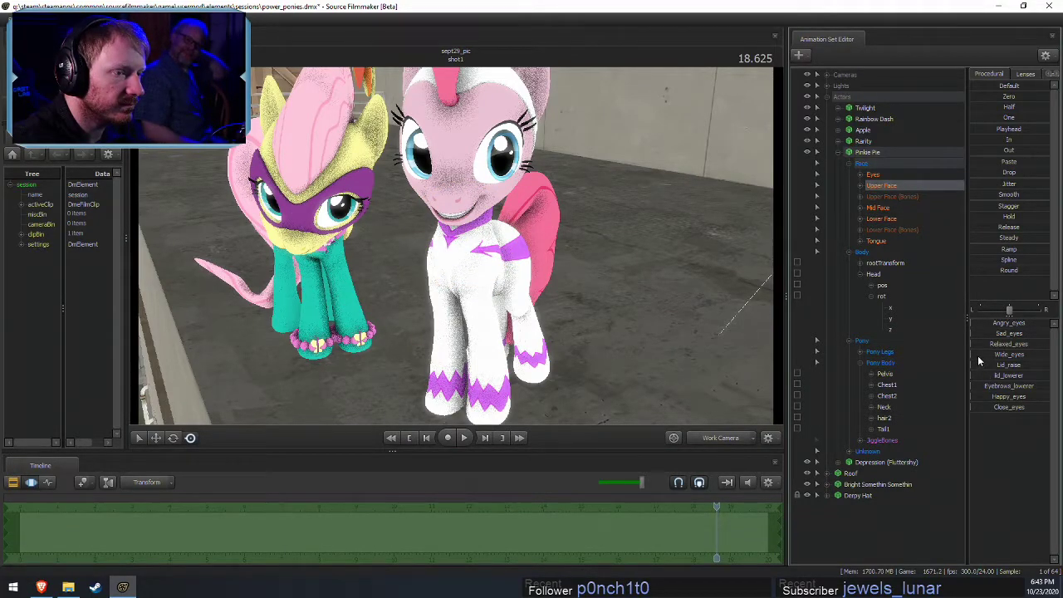
drag(980, 361, 1051, 370)
Move Pinkie Pie's upper eyelid bones up and her lower eyelid bones down to open her eyes further
drag(523, 282, 461, 176)
click(882, 197)
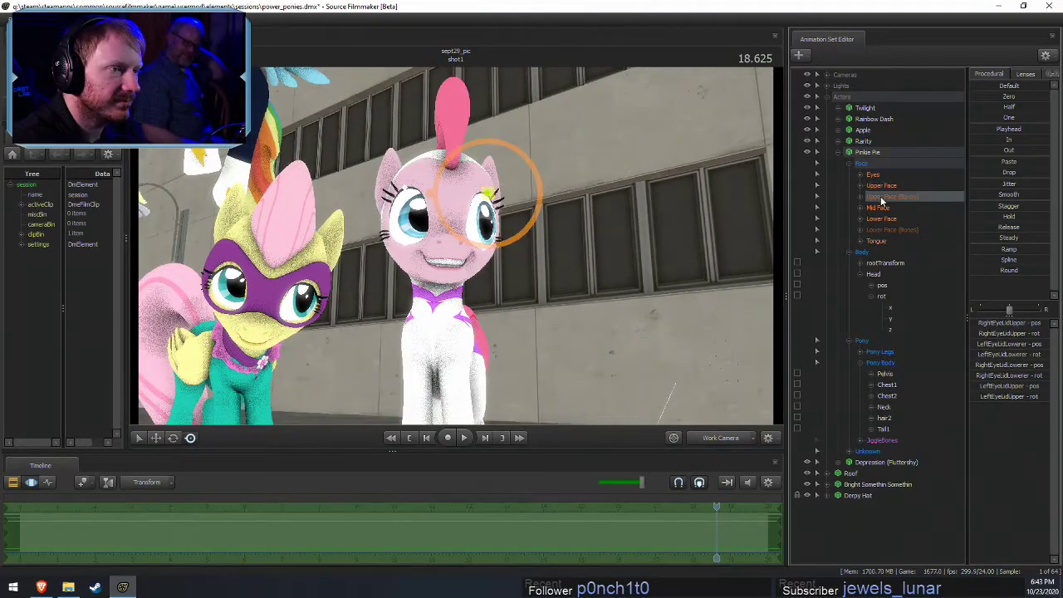
click(860, 198)
drag(912, 211, 910, 220)
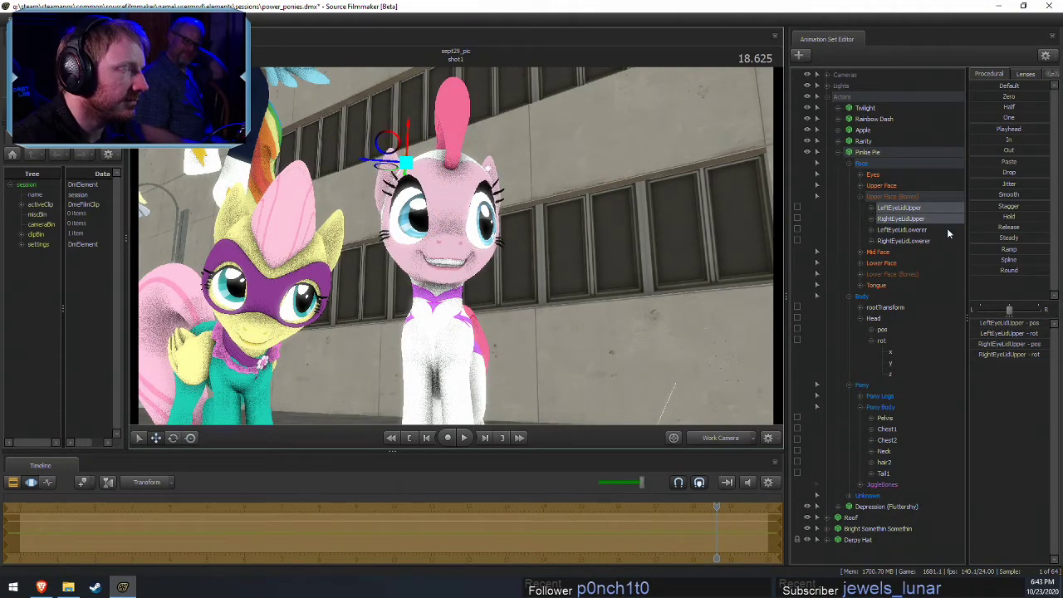
drag(914, 230, 914, 241)
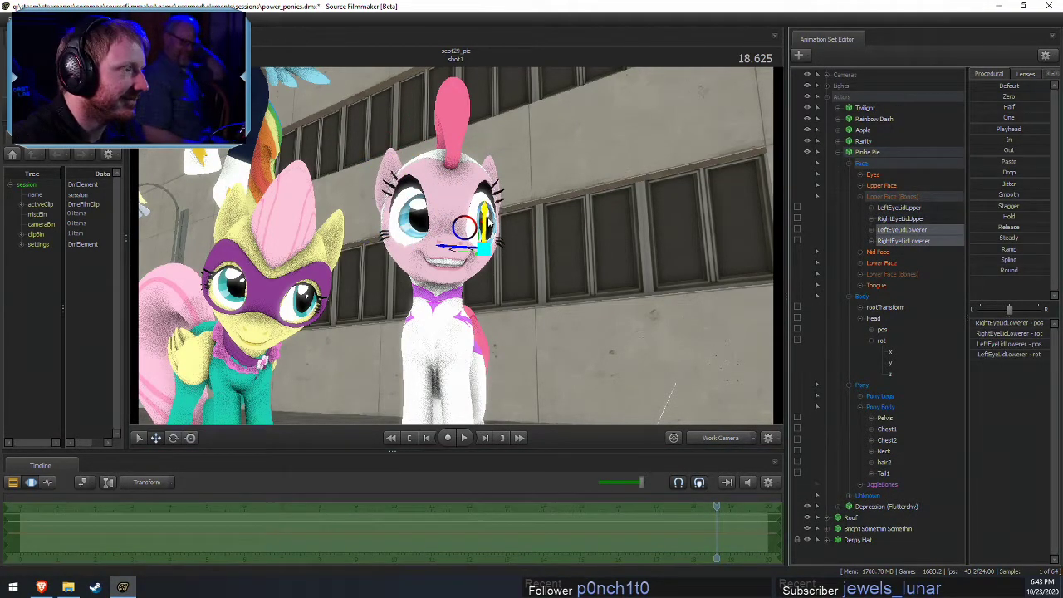
drag(490, 240, 679, 279)
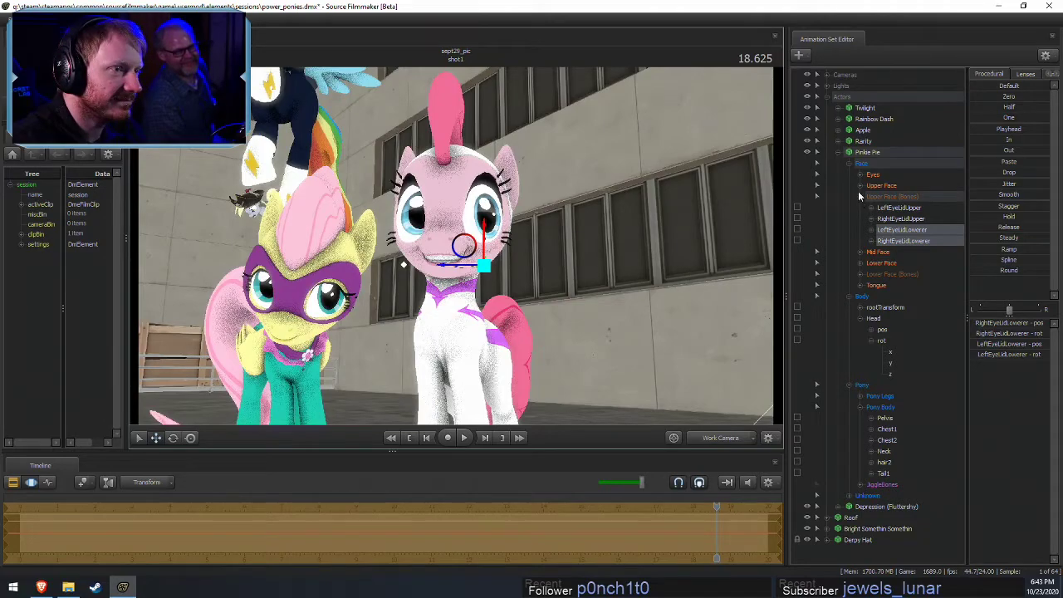
Apply the One preset at full strength to the Cheeks and Cheeks2 controls in Pinkie Pie's Mid Face
click(861, 252)
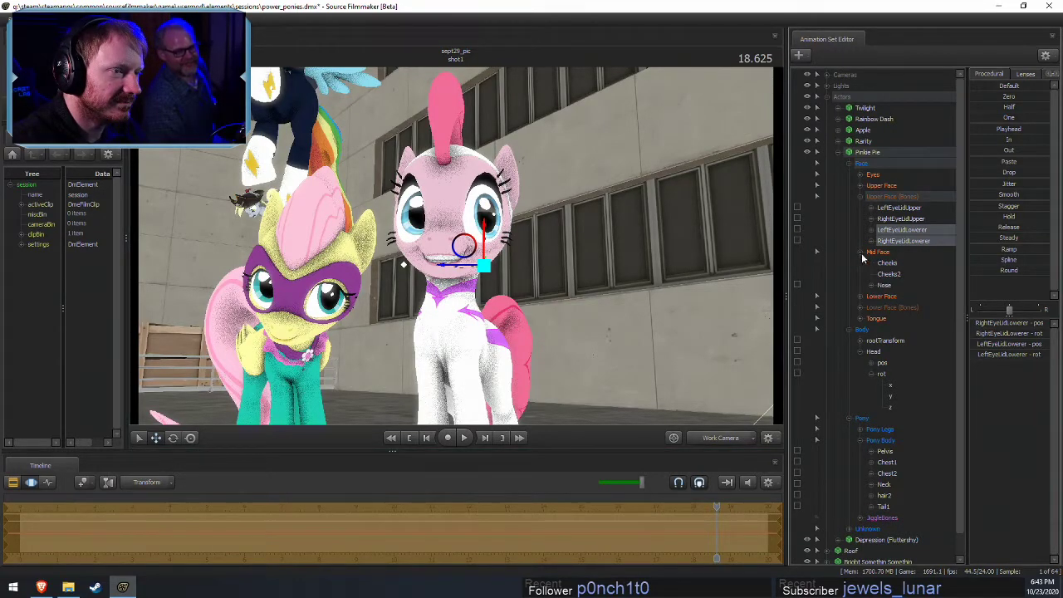
drag(893, 265, 895, 274)
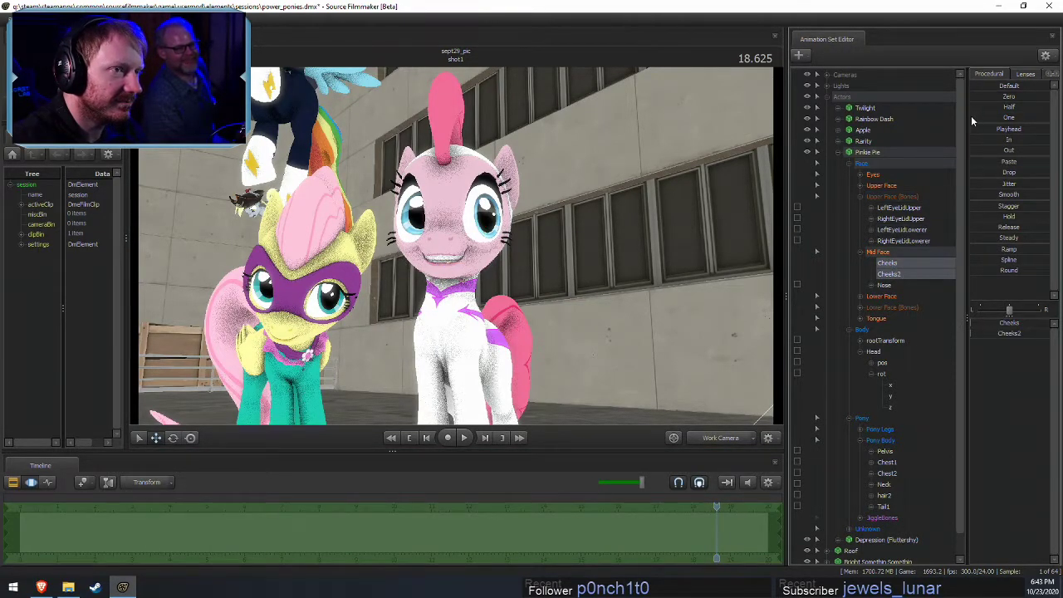
drag(972, 118, 1050, 117)
drag(582, 255, 458, 248)
key(w)
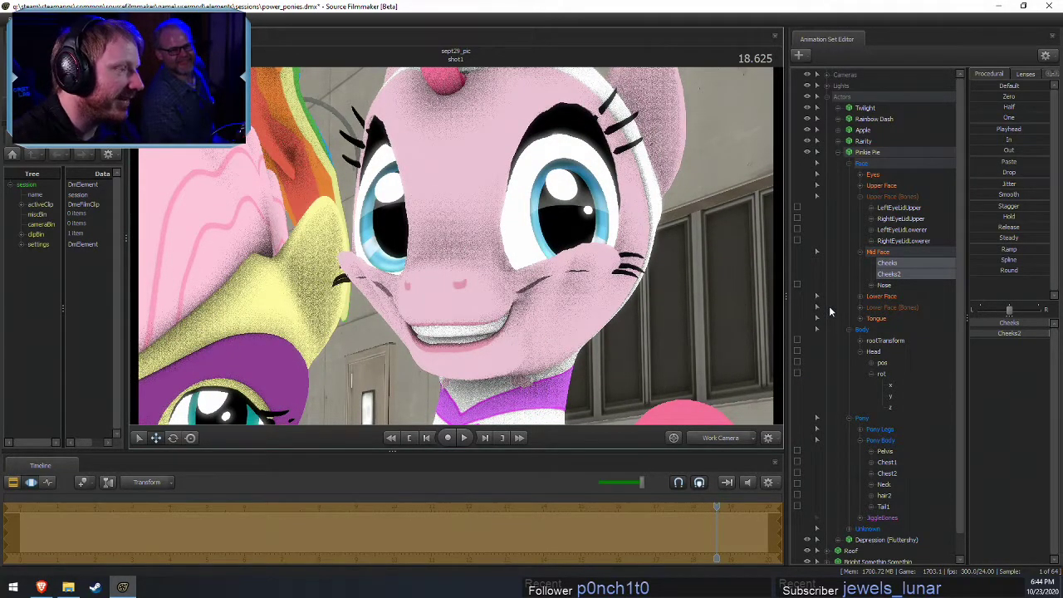
Add about half of Mouth.O2 and increase Mouth_puckerer on Pinkie Pie's Lower Face to narrow her open grin
click(889, 296)
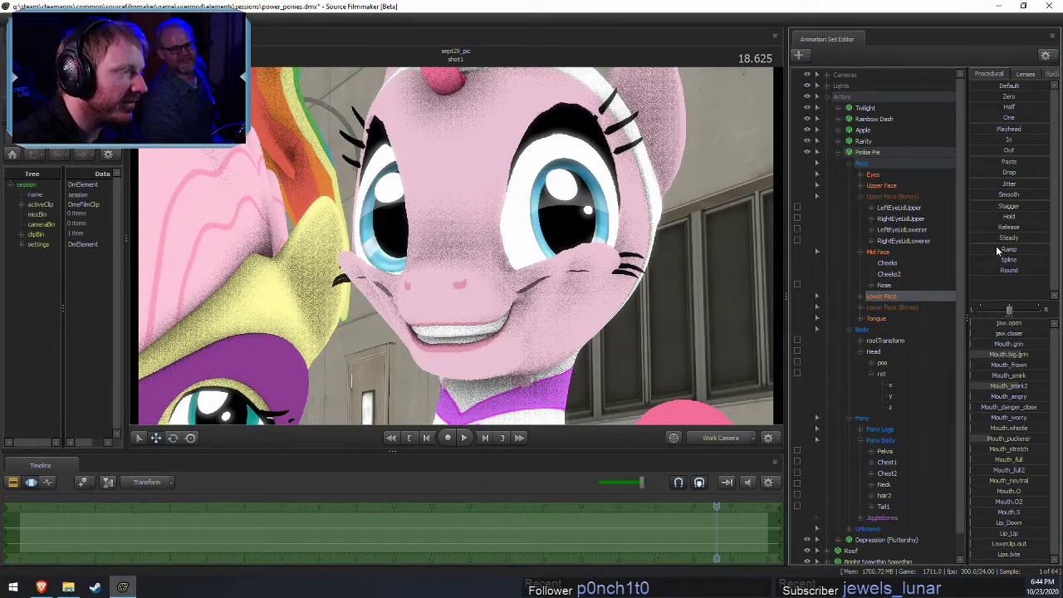
mouse_move(990, 328)
mouse_down()
mouse_move(1021, 328)
mouse_move(1005, 329)
mouse_up()
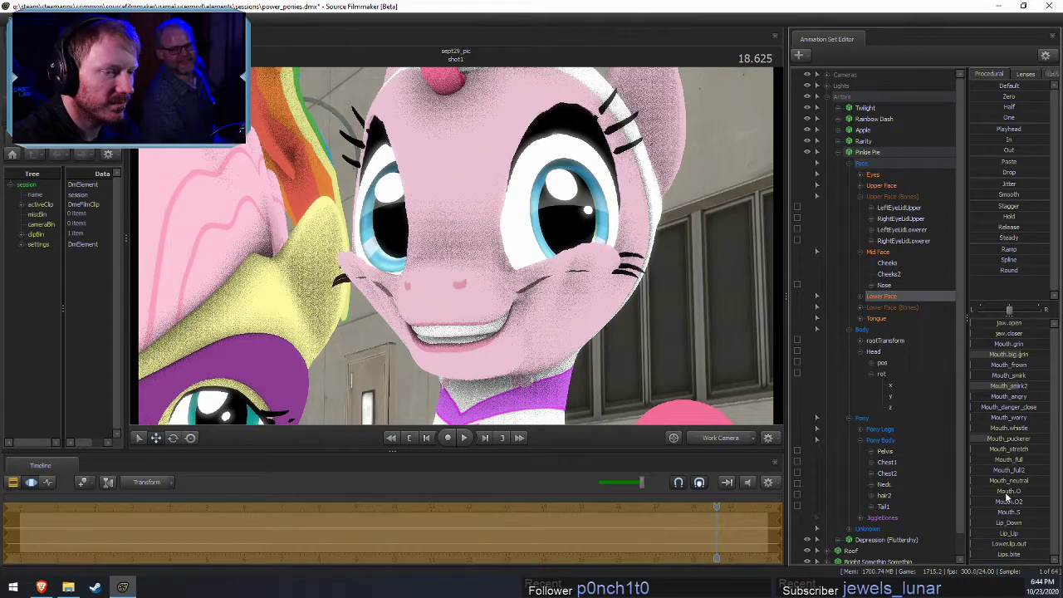
drag(1009, 502, 1018, 502)
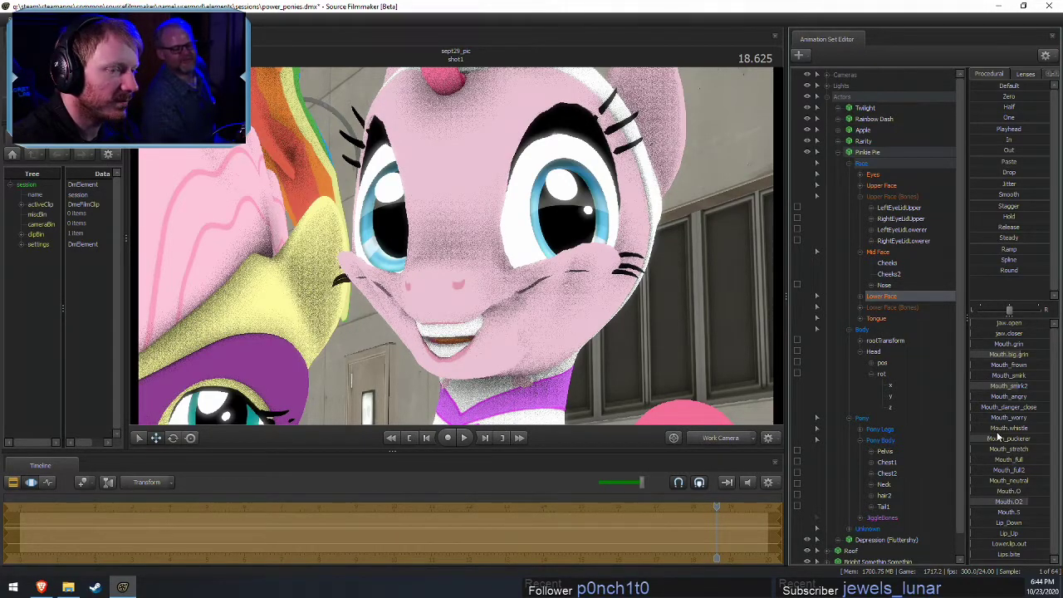
drag(997, 438, 1021, 438)
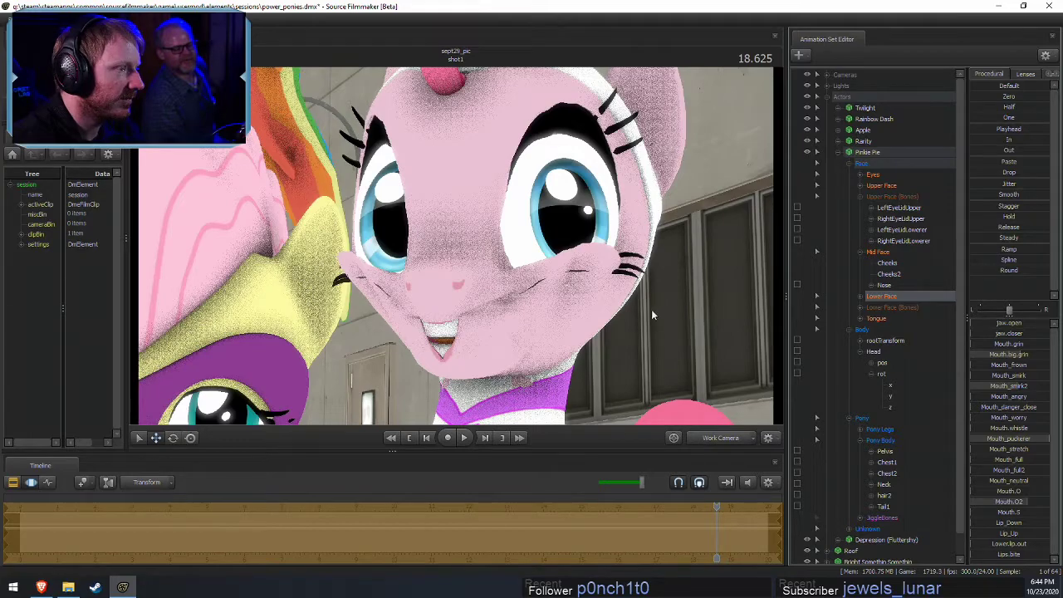
Switch Pinkie Pie's model to smaller irises and adjust eyes_rightleft so she stares straight ahead
right_click(876, 155)
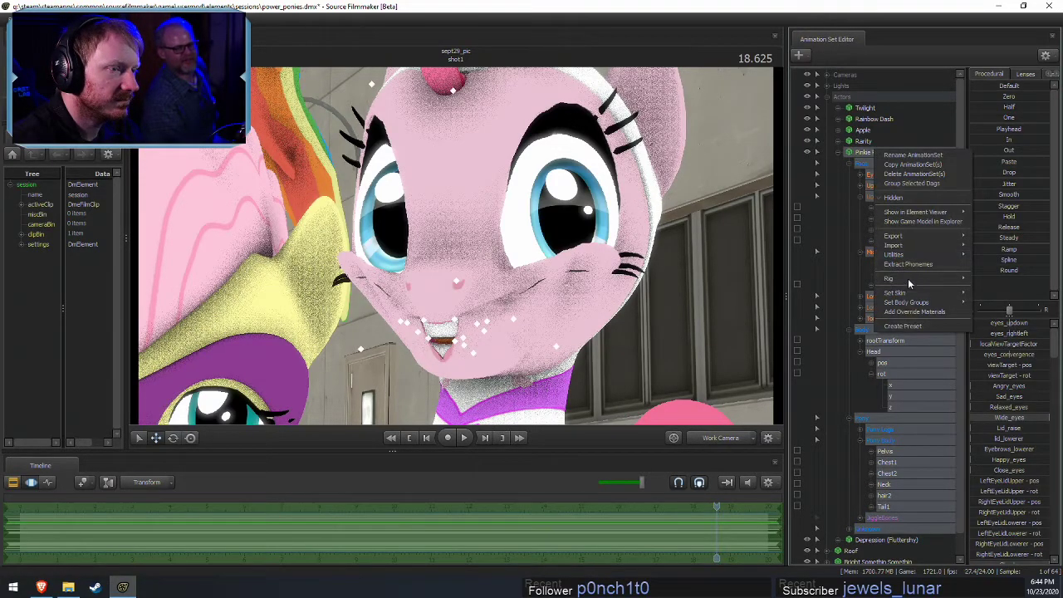
click(982, 304)
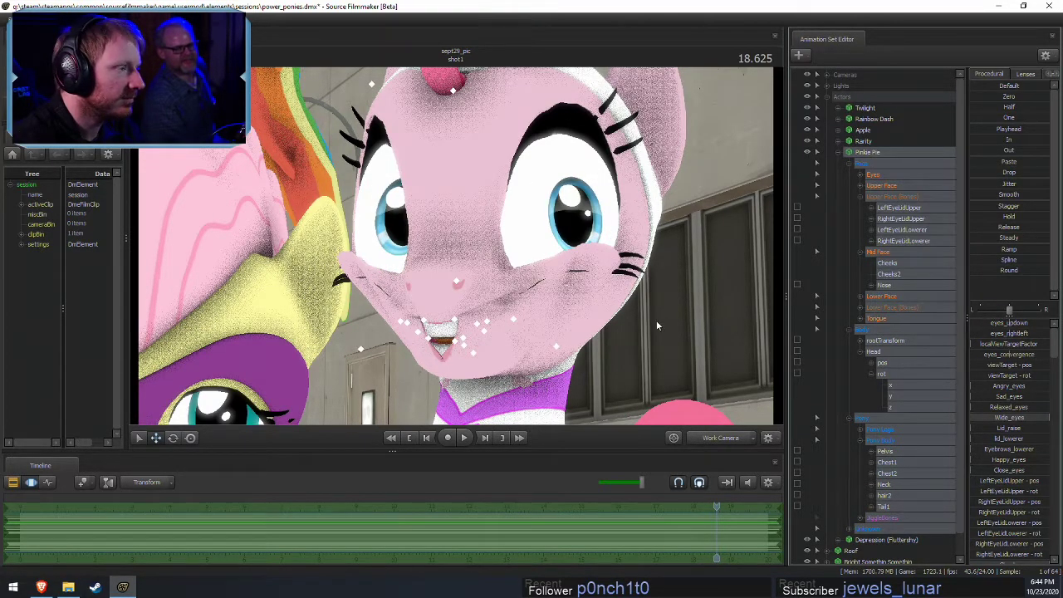
alt+drag(657, 322, 748, 321)
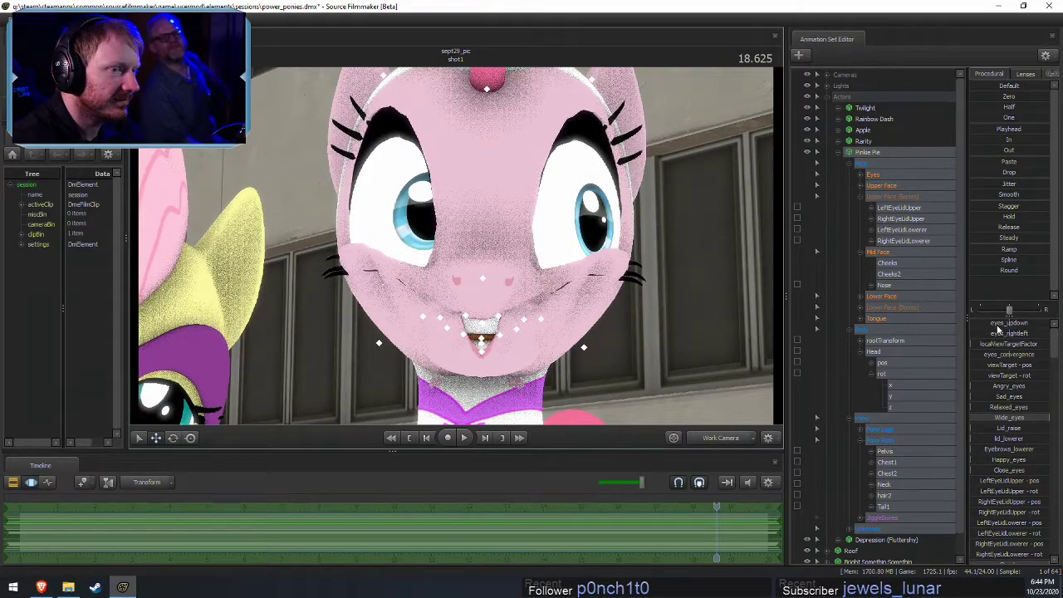
drag(999, 332, 968, 331)
scroll(559, 309, up, 5)
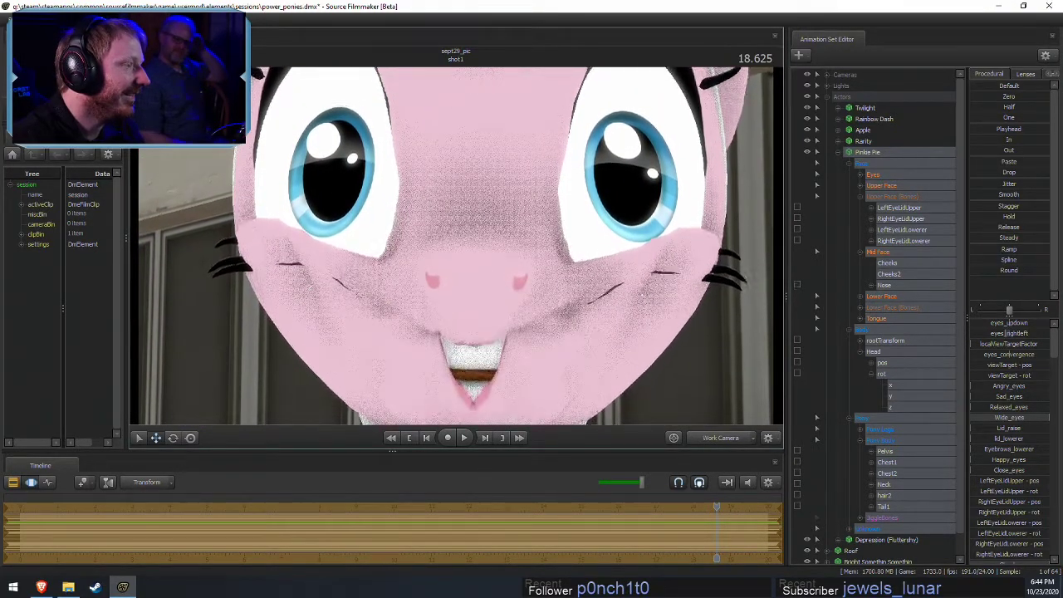
Select Pinkie Pie's Lower Face group to show its mouth sliders
drag(481, 295, 498, 321)
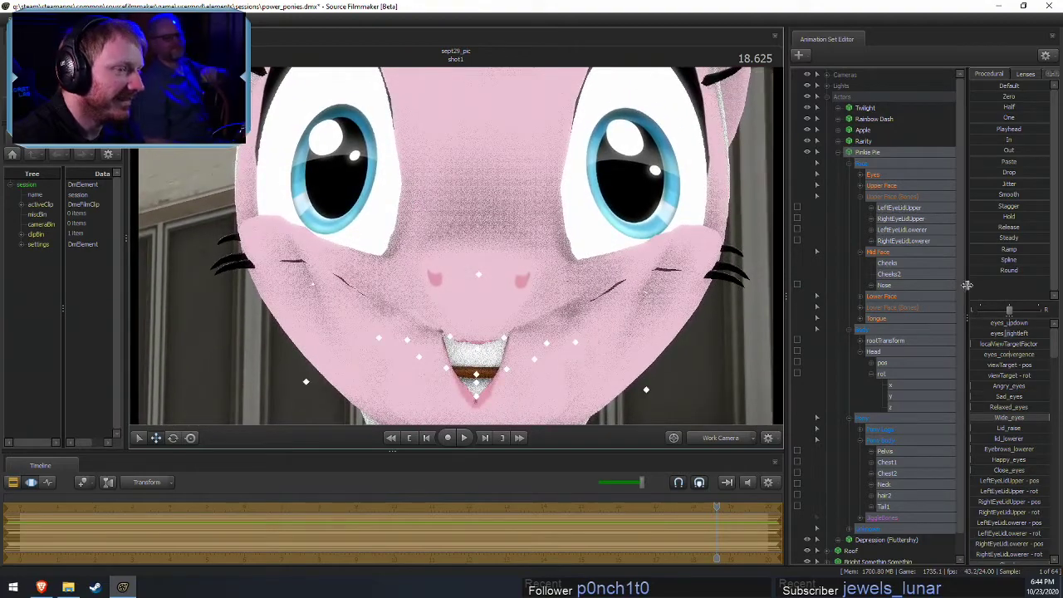
click(901, 218)
click(885, 285)
click(884, 296)
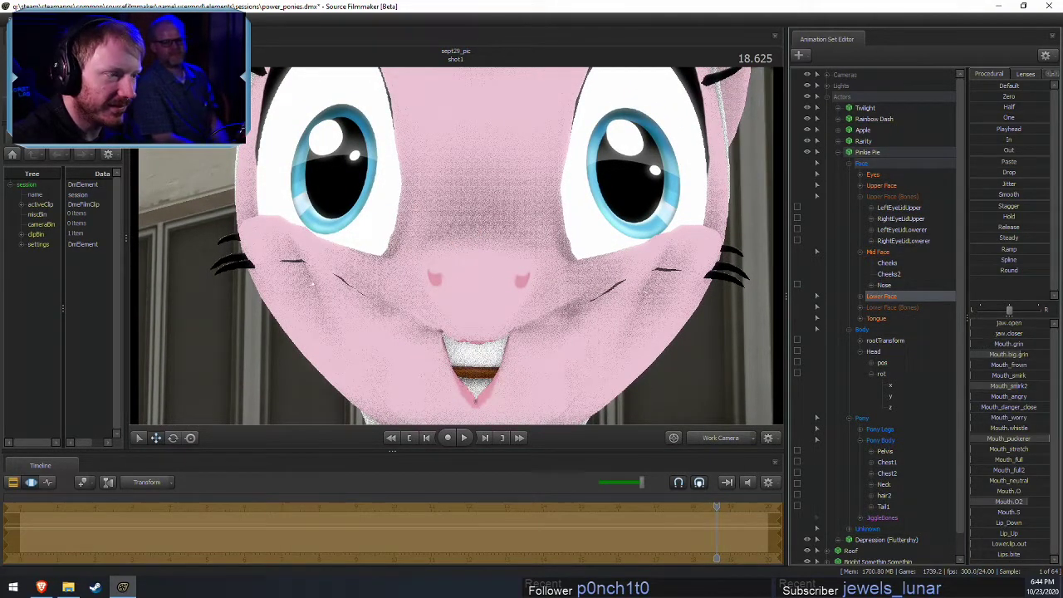
Try closing Pinkie Pie's mouth most of the way with the jaw.closer control
drag(987, 331, 1022, 333)
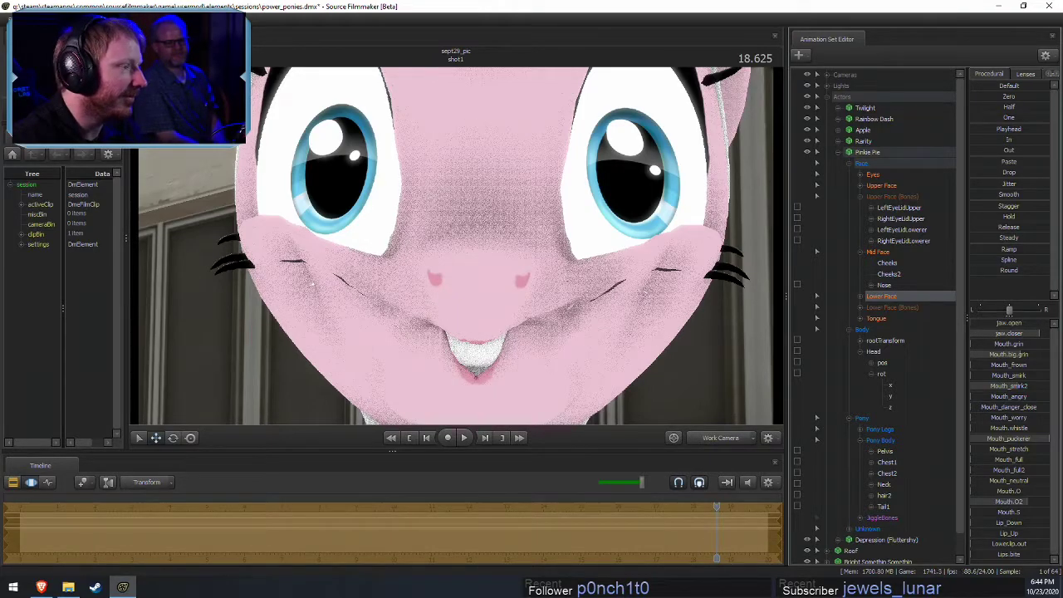
drag(654, 355, 562, 235)
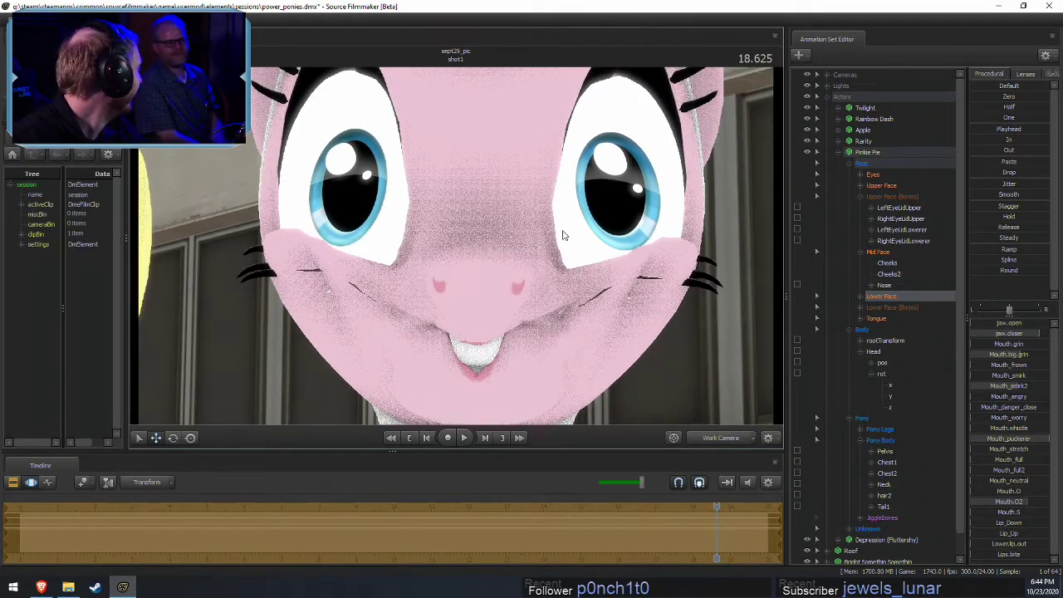
mouse_move(1001, 332)
mouse_down()
mouse_move(1023, 333)
mouse_move(1001, 332)
mouse_up()
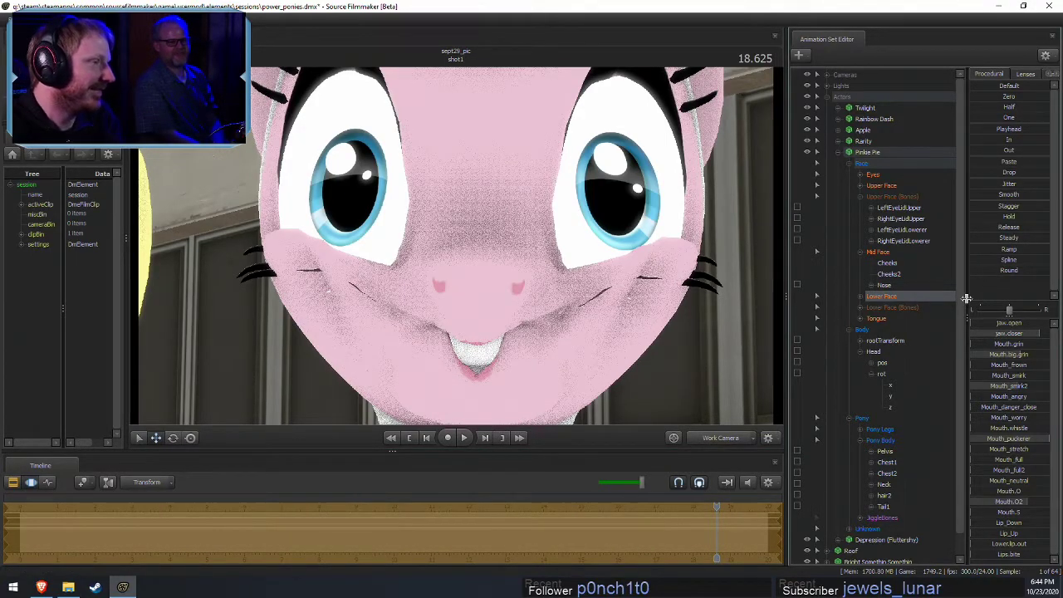
drag(485, 260, 486, 260)
key(s)
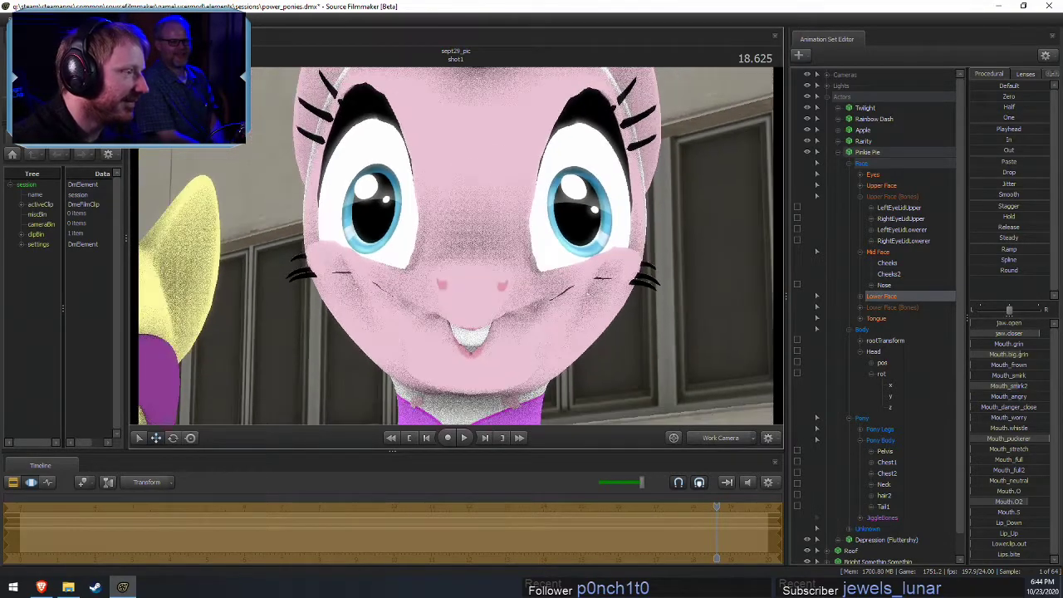
mouse_move(993, 328)
mouse_down()
mouse_move(1030, 327)
mouse_move(997, 327)
mouse_up()
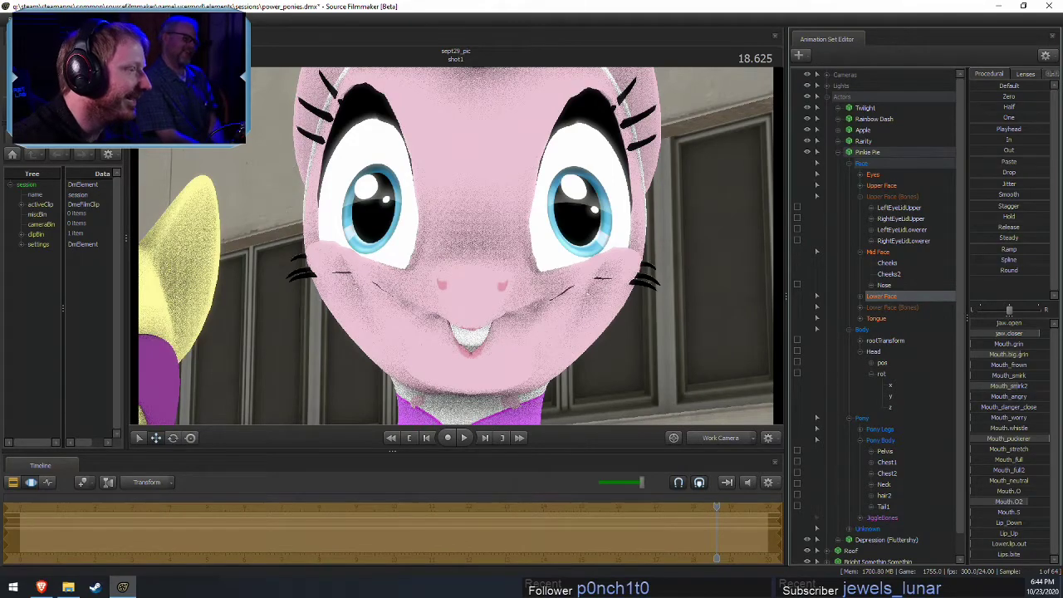
alt+drag(453, 341, 456, 247)
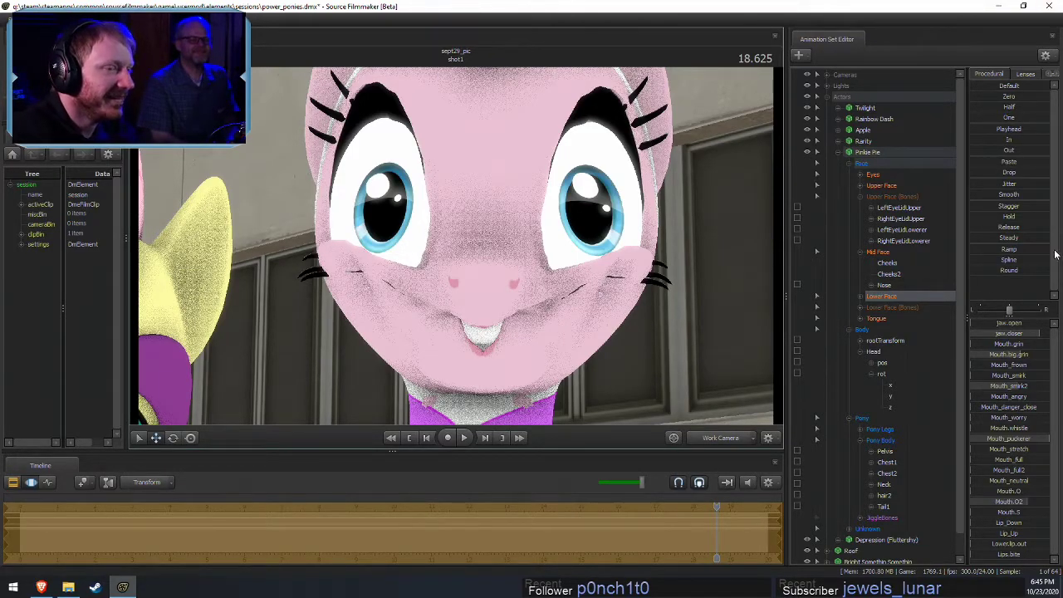
mouse_move(973, 323)
mouse_down()
mouse_move(1045, 323)
mouse_move(968, 323)
mouse_up()
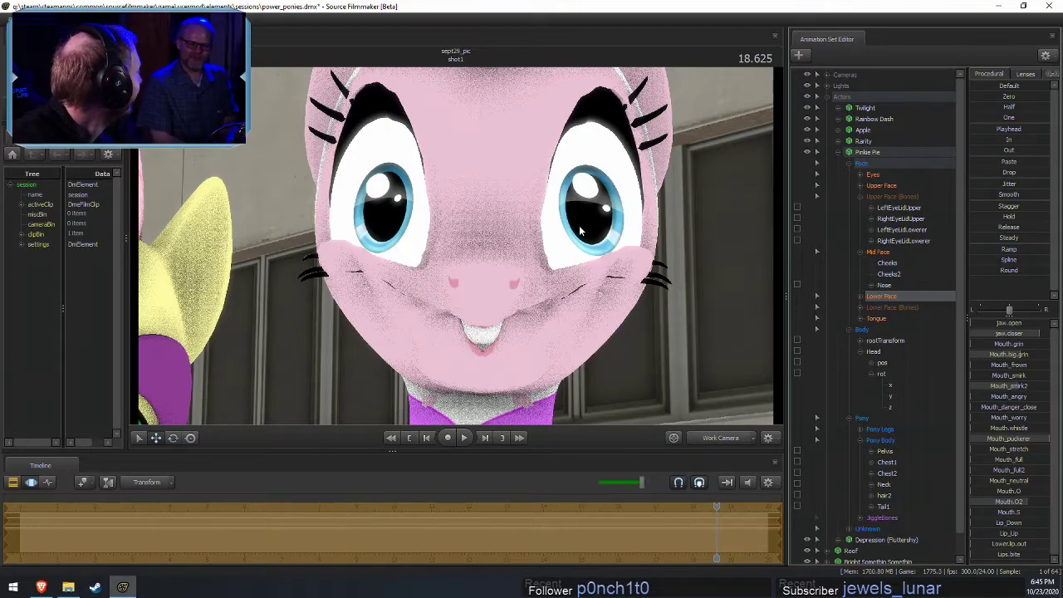
Undo the latest exaggerated mouth, eye and brow changes on Pinkie Pie's face
key(ctrl+z)
key(ctrl+z)
key(ctrl+z)
key(ctrl+z)
key(ctrl+z)
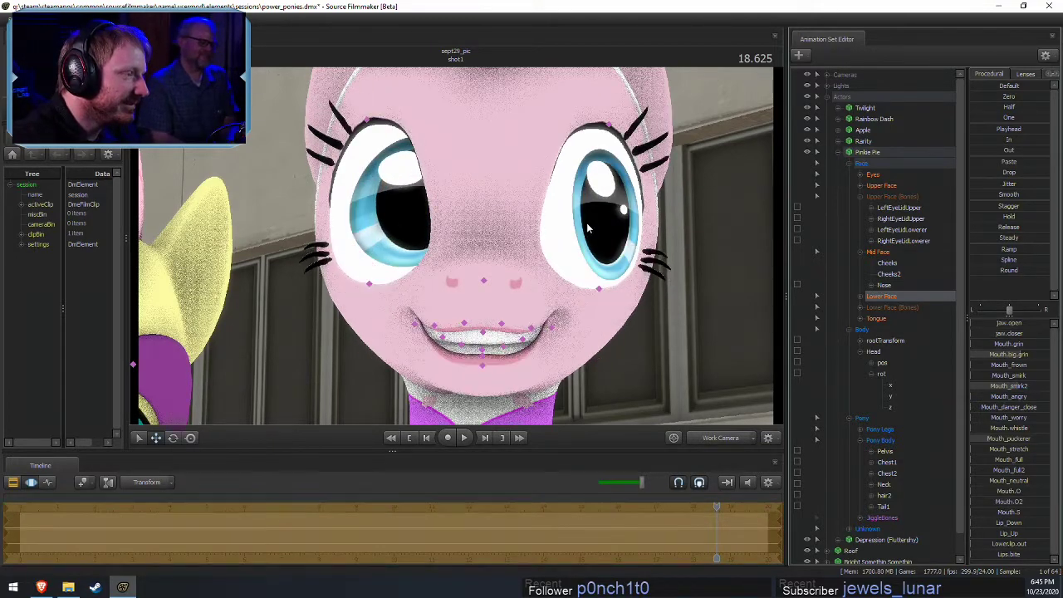
Increase the Lid_raise control slightly in Pinkie Pie's Upper Face group
drag(585, 237, 457, 249)
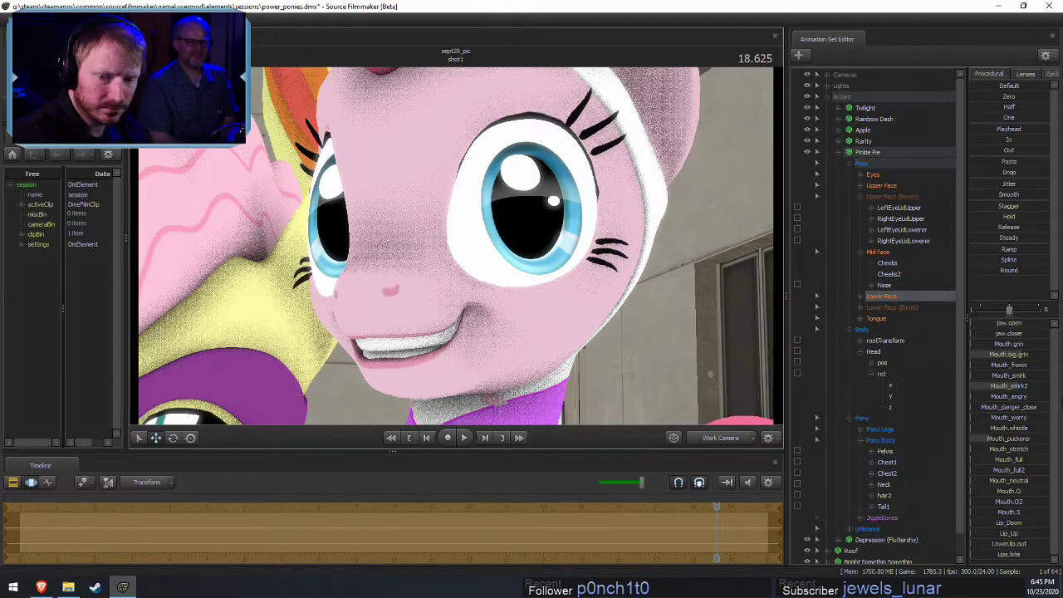
mouse_move(458, 249)
mouse_down()
mouse_move(499, 248)
mouse_move(470, 249)
mouse_up()
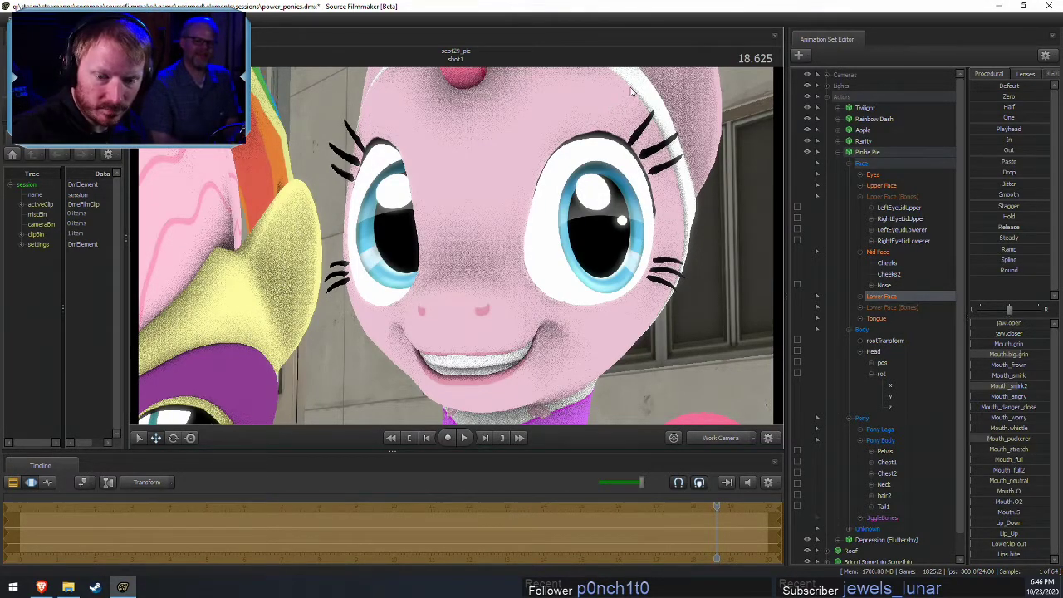
mouse_move(470, 252)
mouse_down()
mouse_move(486, 241)
mouse_move(456, 249)
mouse_up()
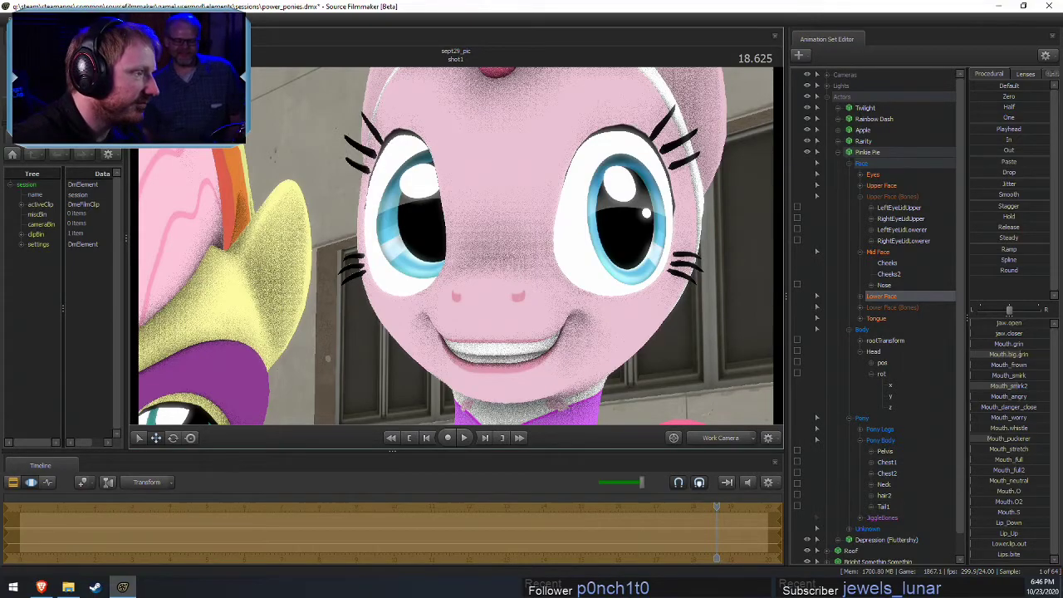
key(s)
drag(456, 245, 525, 247)
key(a)
key(s)
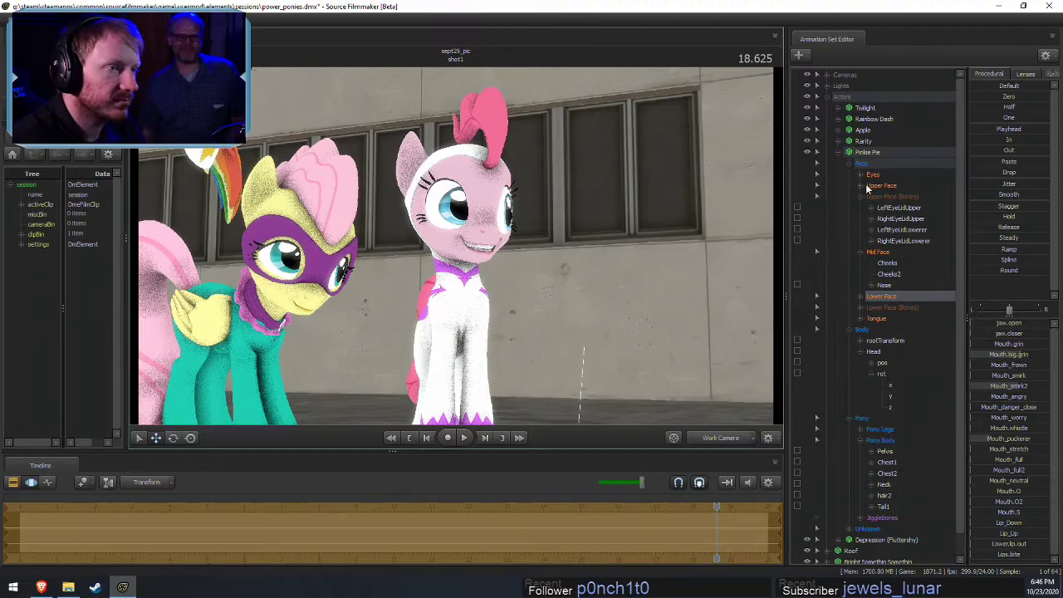
double_click(893, 185)
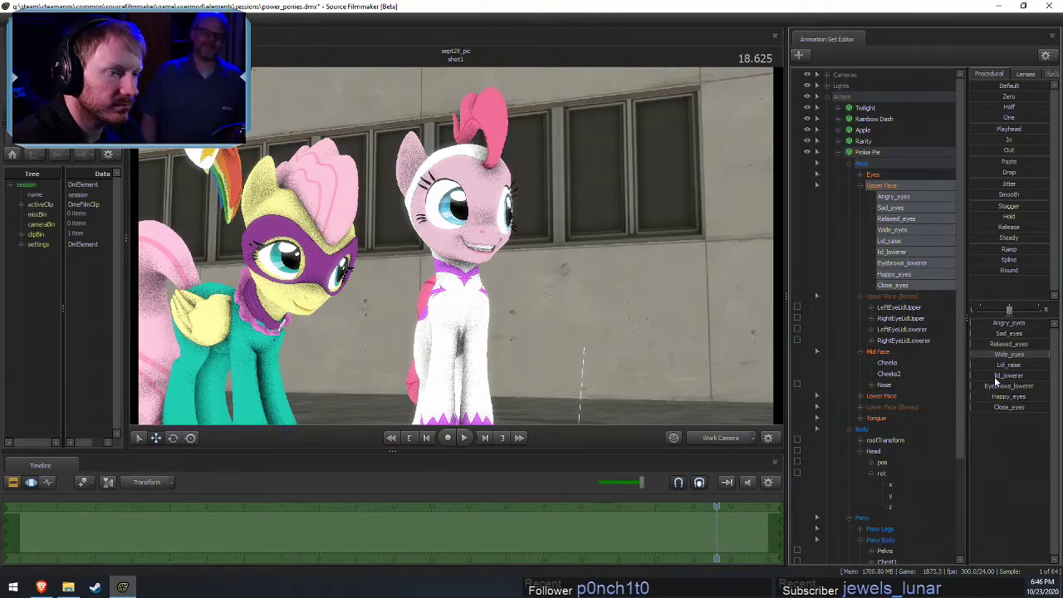
key(F3)
drag(1001, 365, 1021, 378)
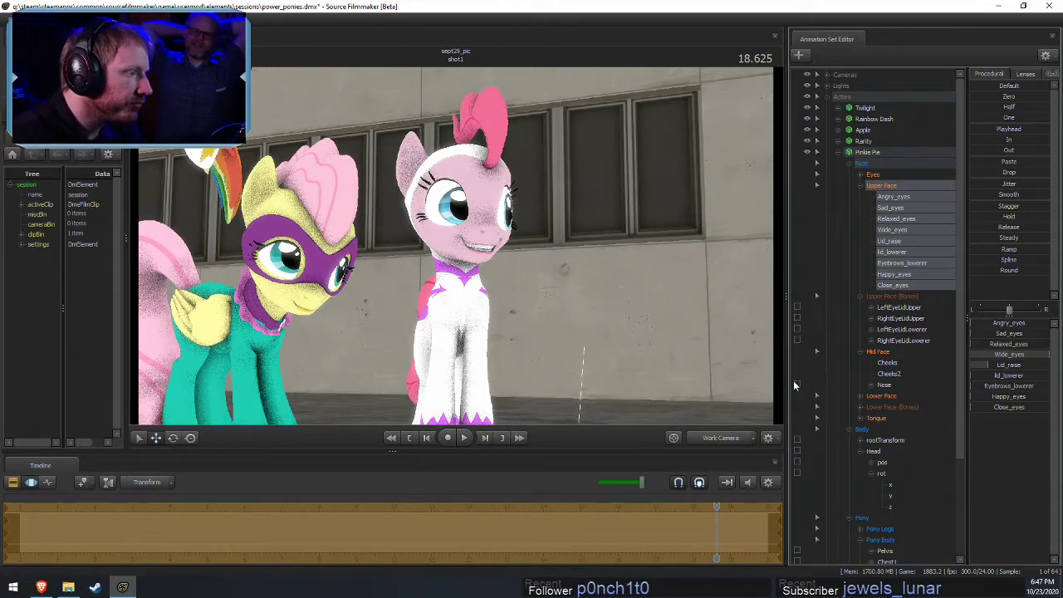
Examine Pinkie Pie beside the other ponies from several angles and in the rendered camera1 shot
drag(570, 340, 594, 340)
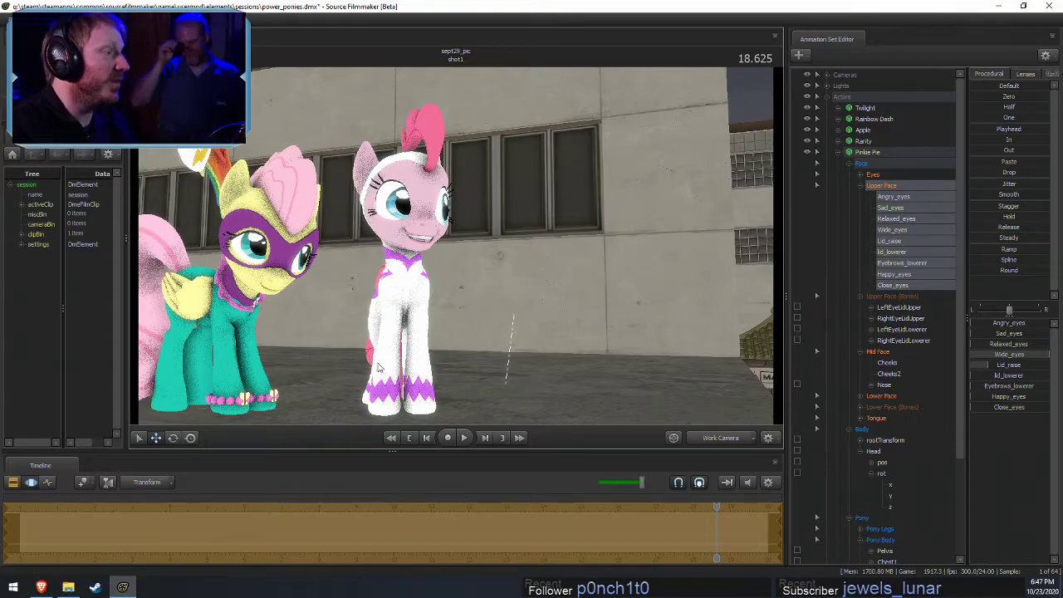
drag(499, 317, 455, 246)
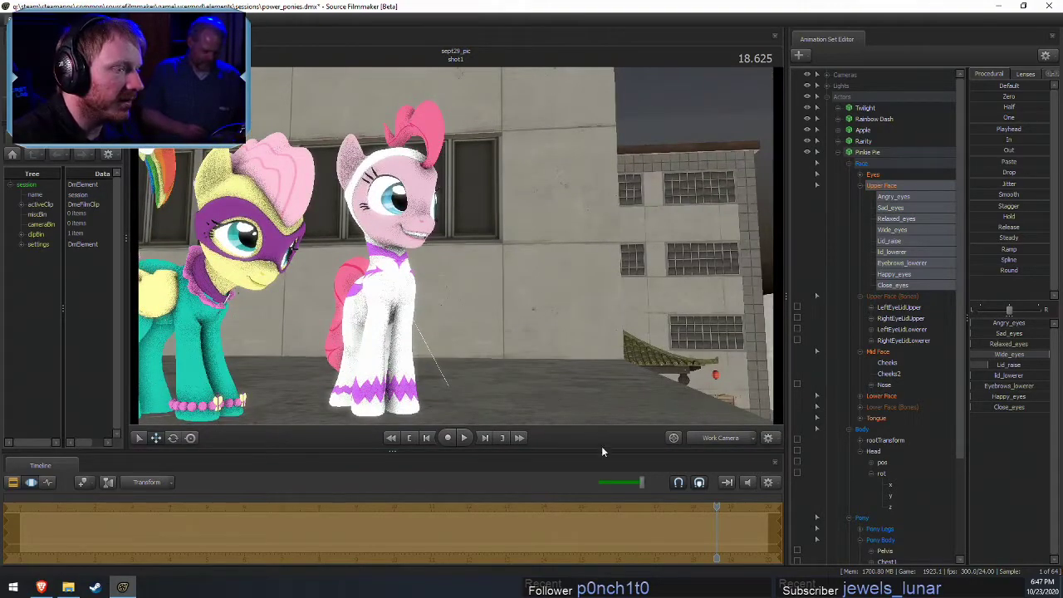
click(730, 438)
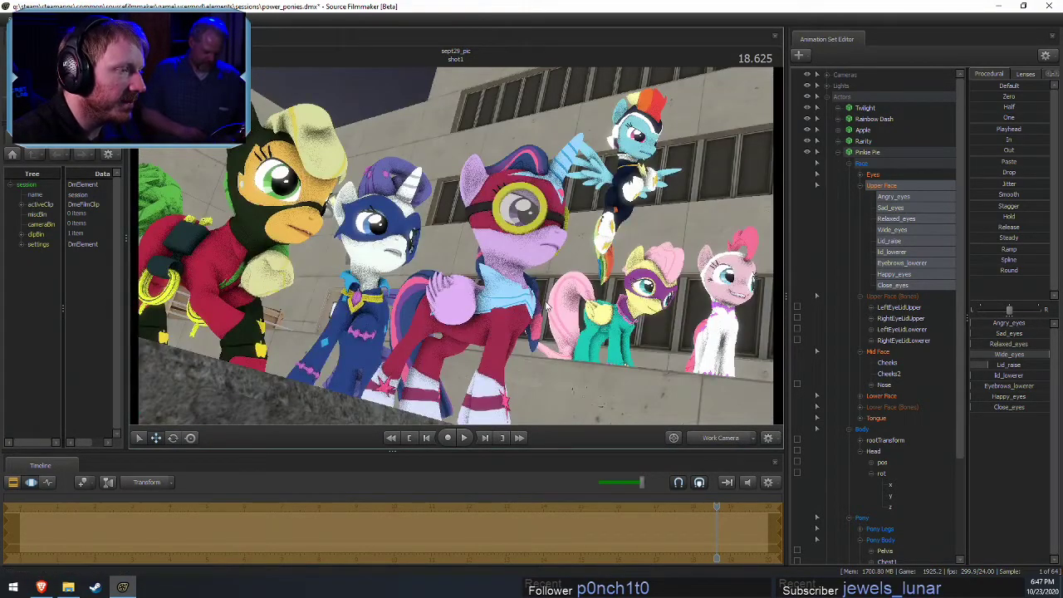
drag(547, 308, 515, 244)
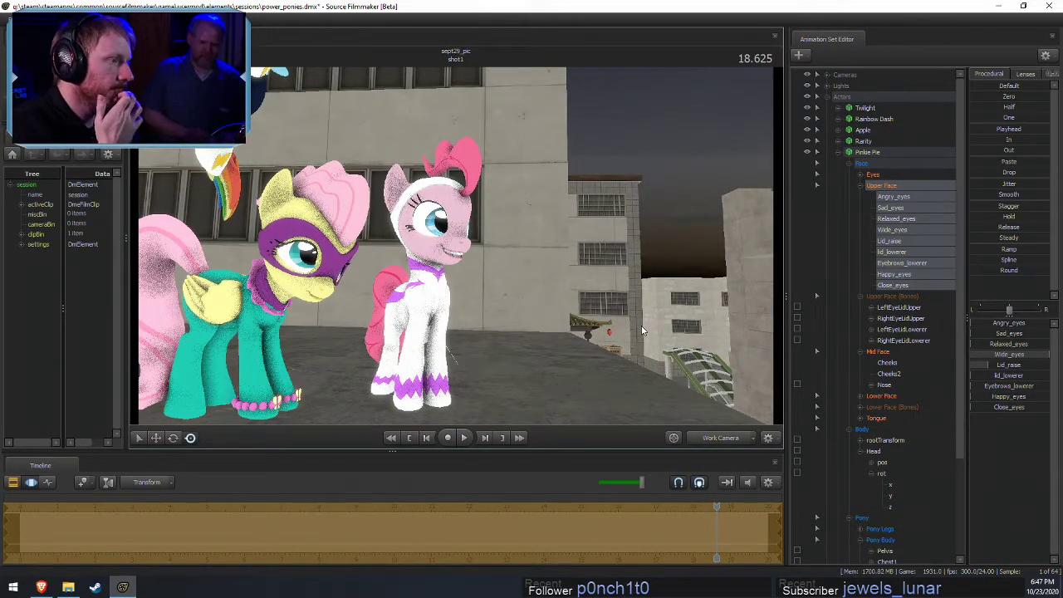
drag(642, 330, 574, 329)
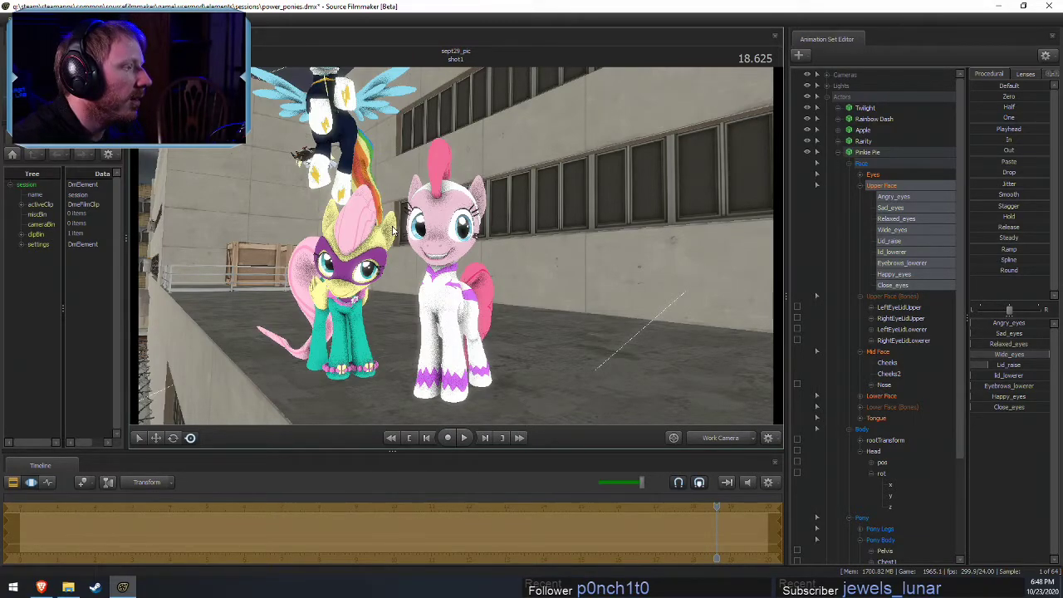
drag(395, 232, 432, 237)
click(719, 438)
key(F2)
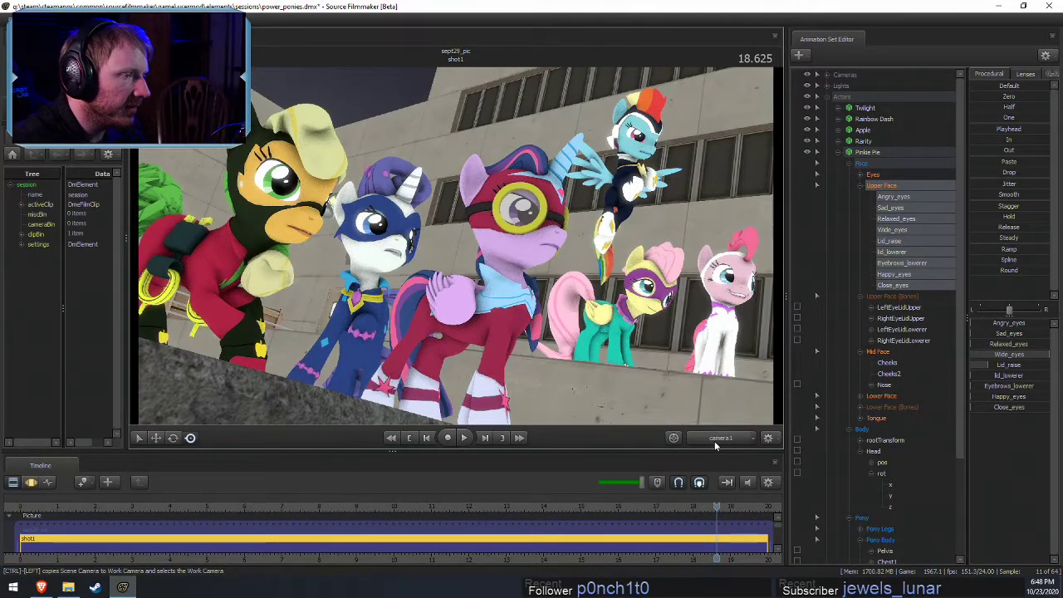
click(718, 439)
click(718, 440)
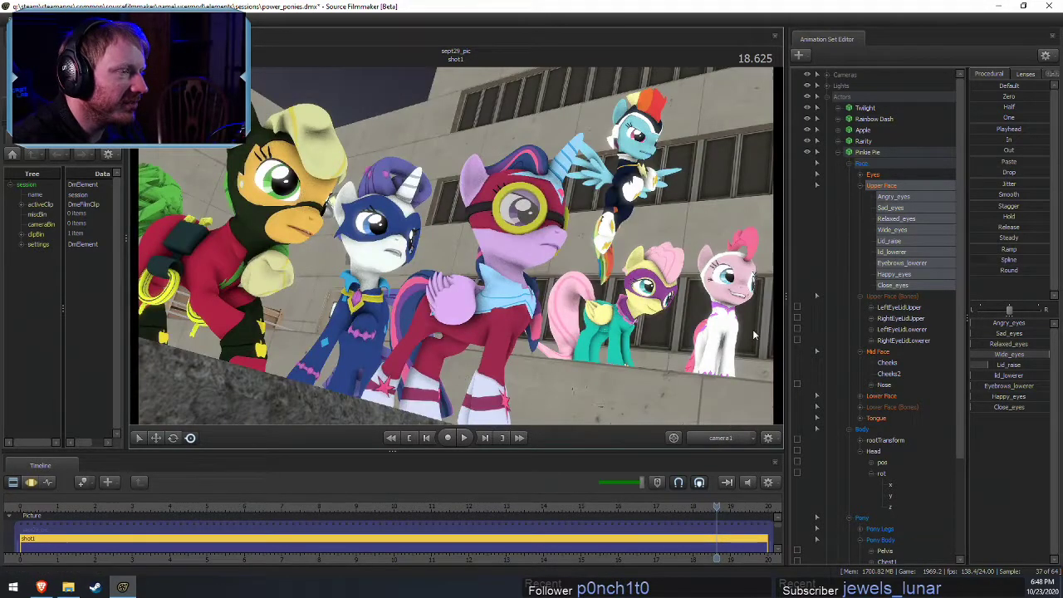
Lower the view target of Pinkie Pie's eyes slightly and check her gaze through camera1
click(861, 176)
click(871, 175)
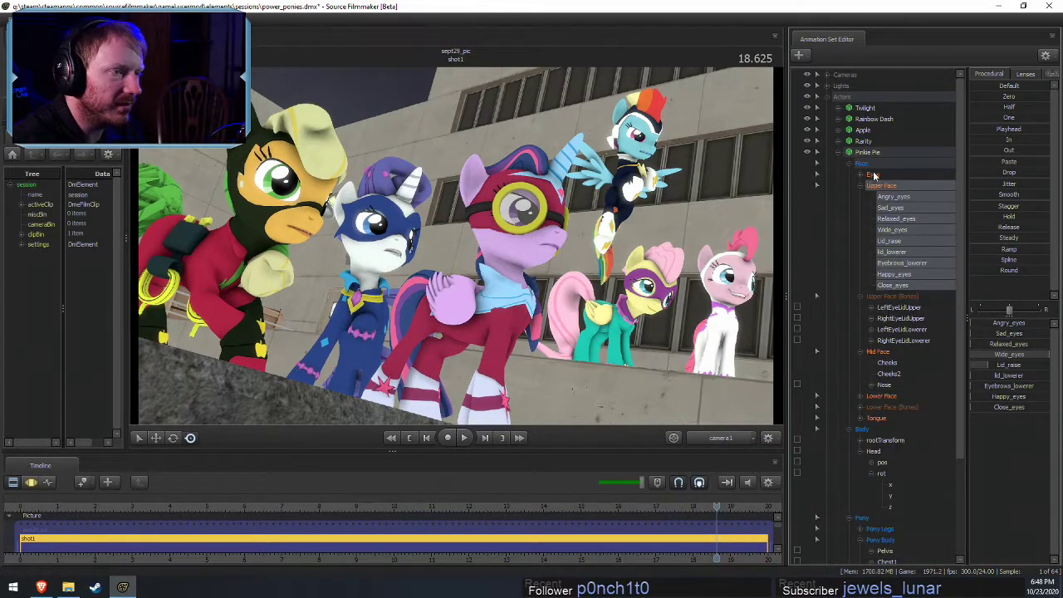
click(861, 175)
key(F3)
click(718, 438)
drag(595, 218, 628, 254)
key(w)
drag(723, 211, 720, 244)
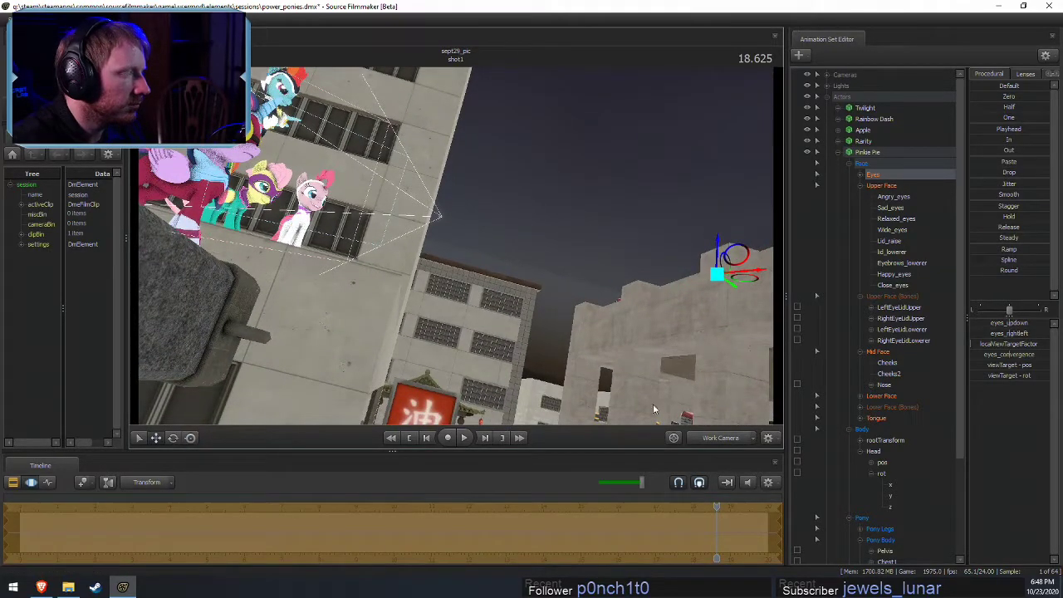
click(710, 437)
key(F2)
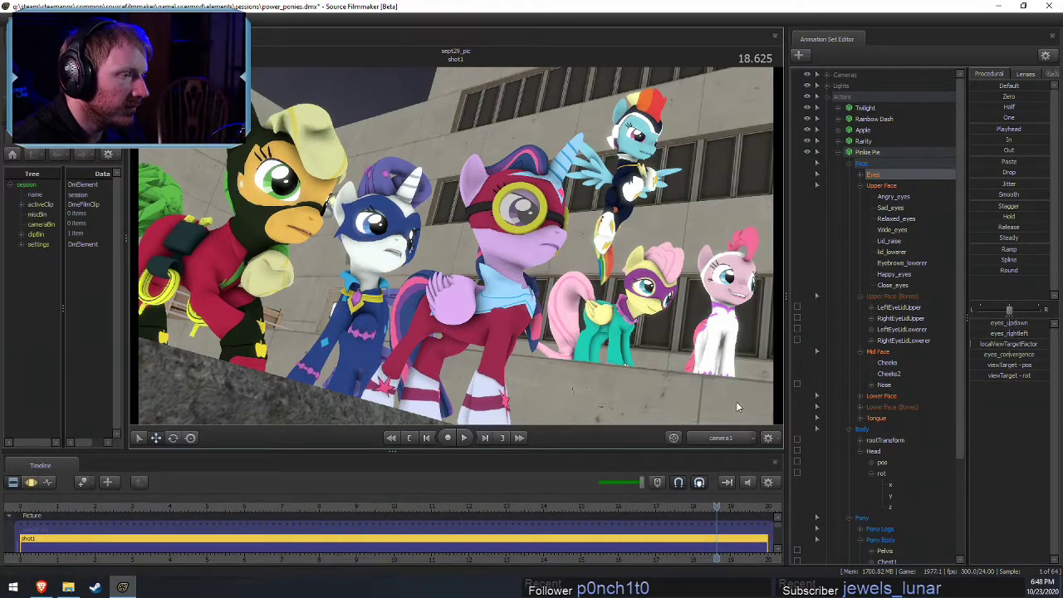
Rotate Pinkie Pie's neck slightly and preview the pose through camera1
key(F3)
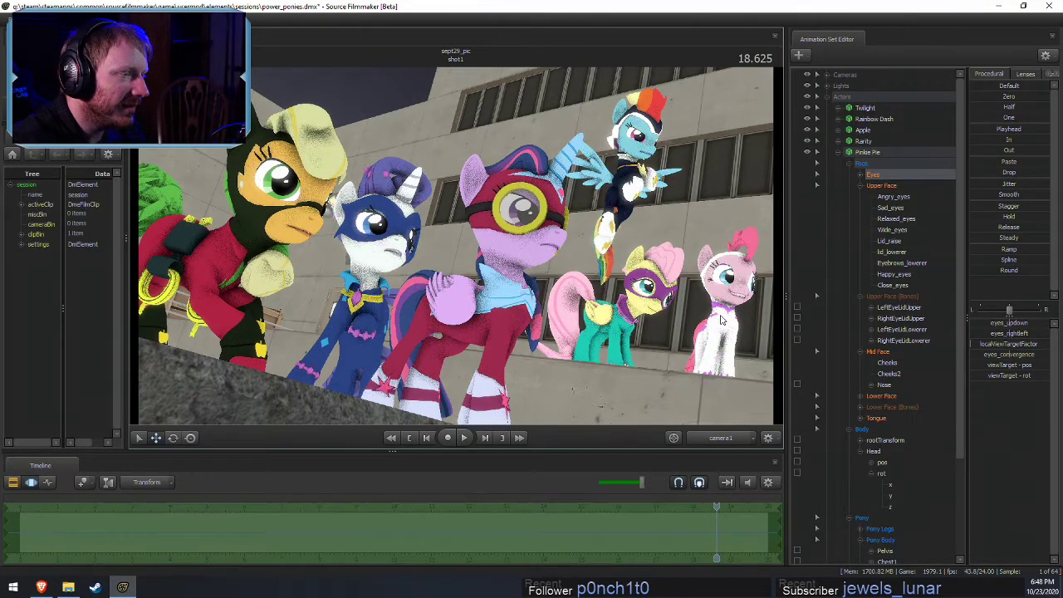
click(721, 320)
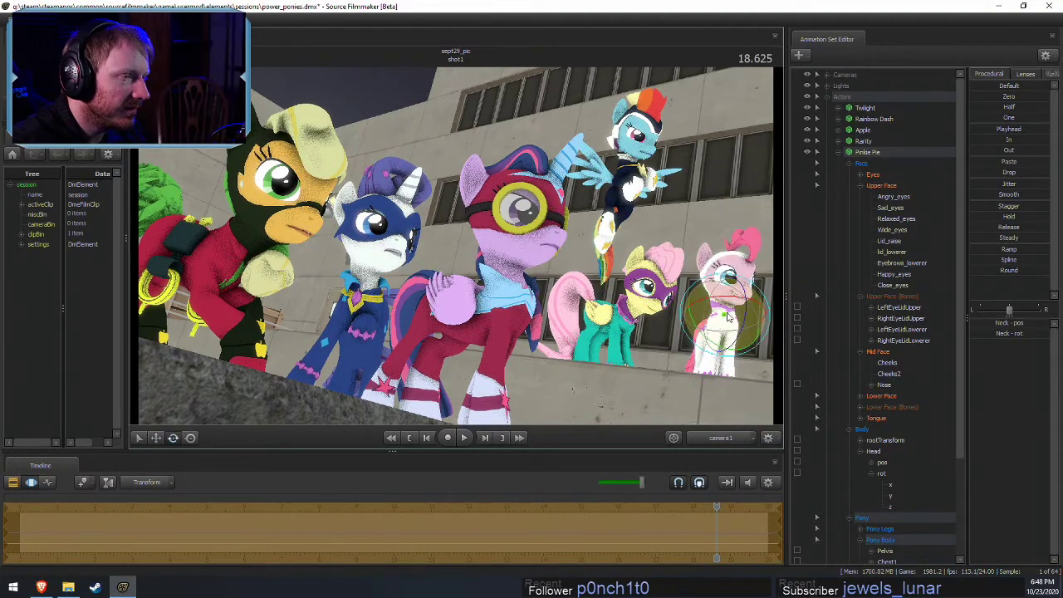
key(F2)
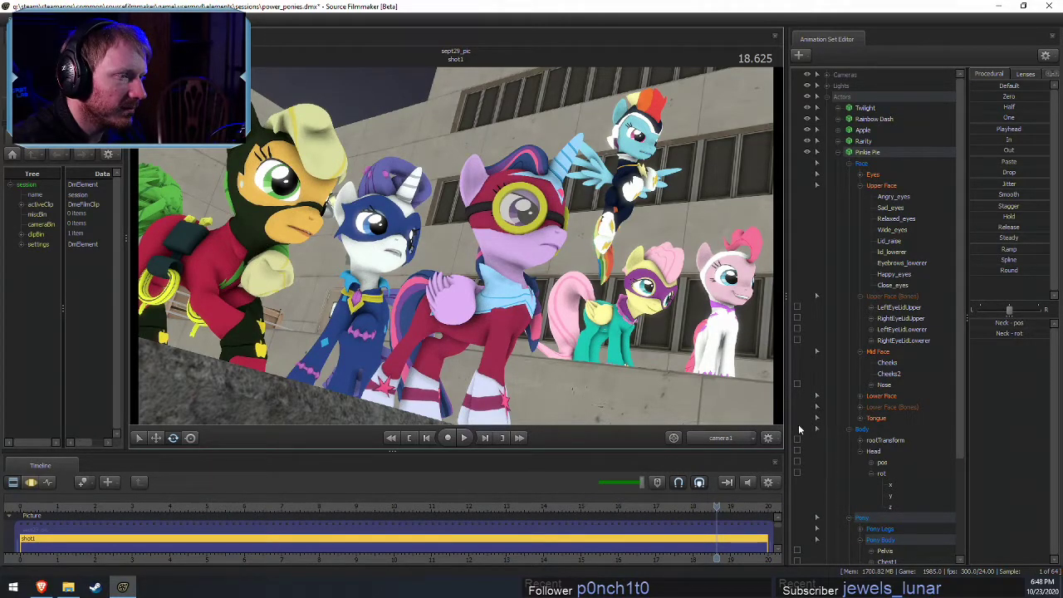
Rotate Pinkie Pie's right and left shoulders together slightly in Local rotation mode, and check the front legs through camera1
click(721, 438)
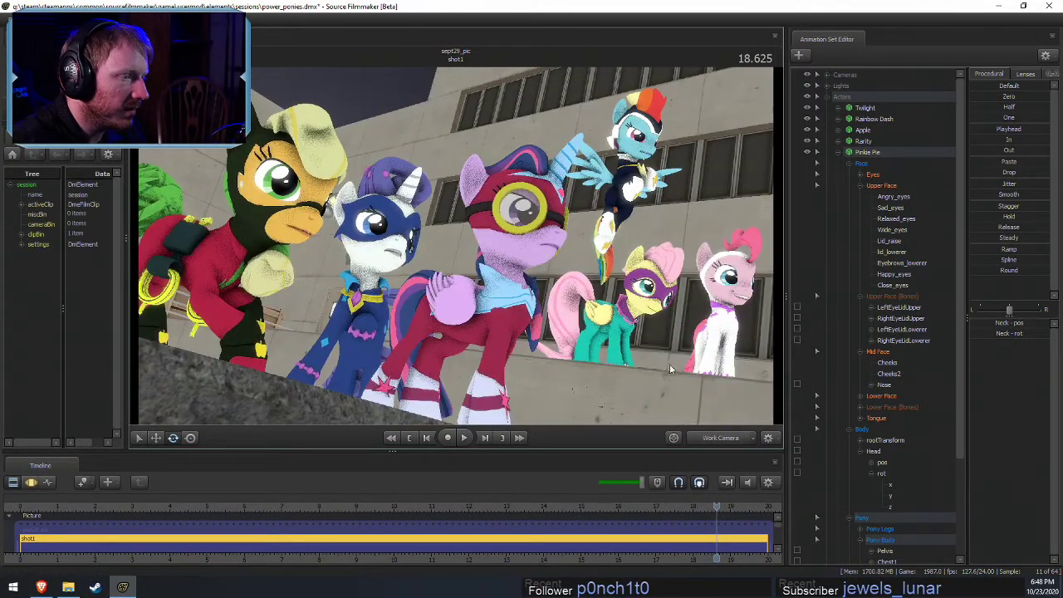
key(w)
drag(463, 224, 462, 223)
key(s)
click(462, 229)
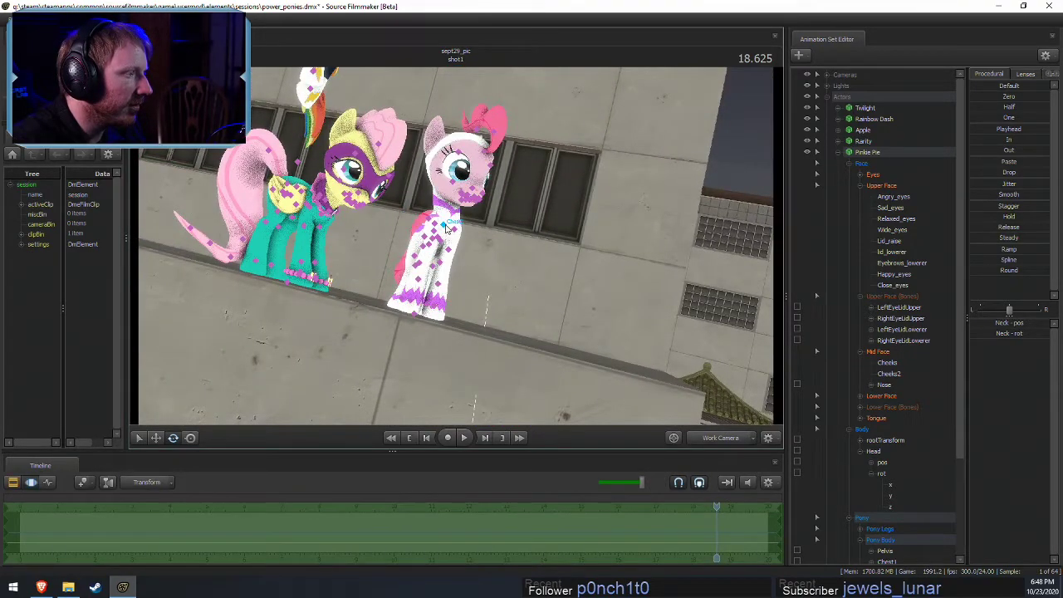
ctrl+click(475, 244)
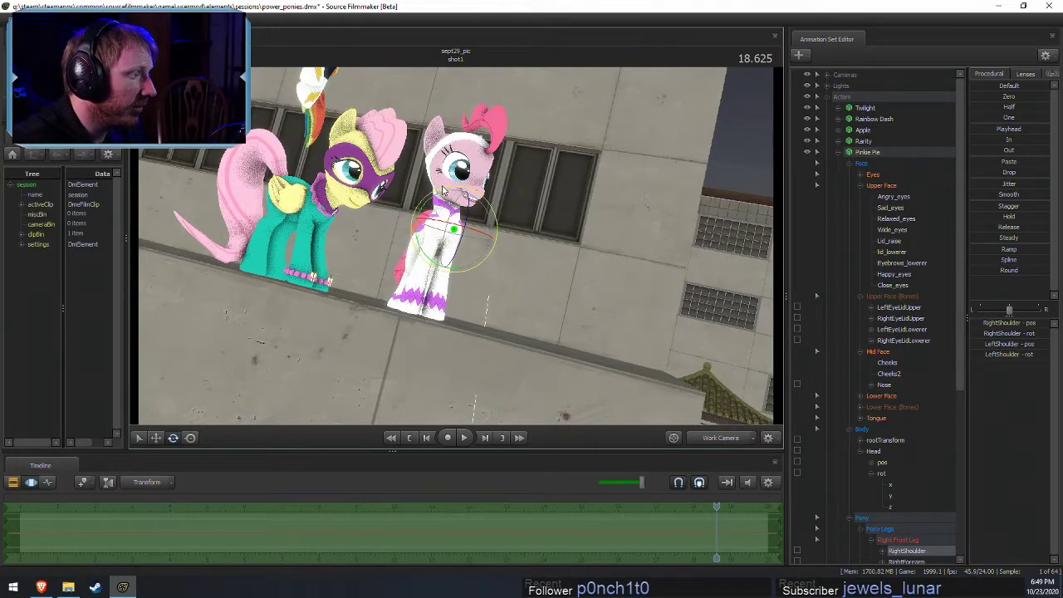
drag(490, 239, 455, 246)
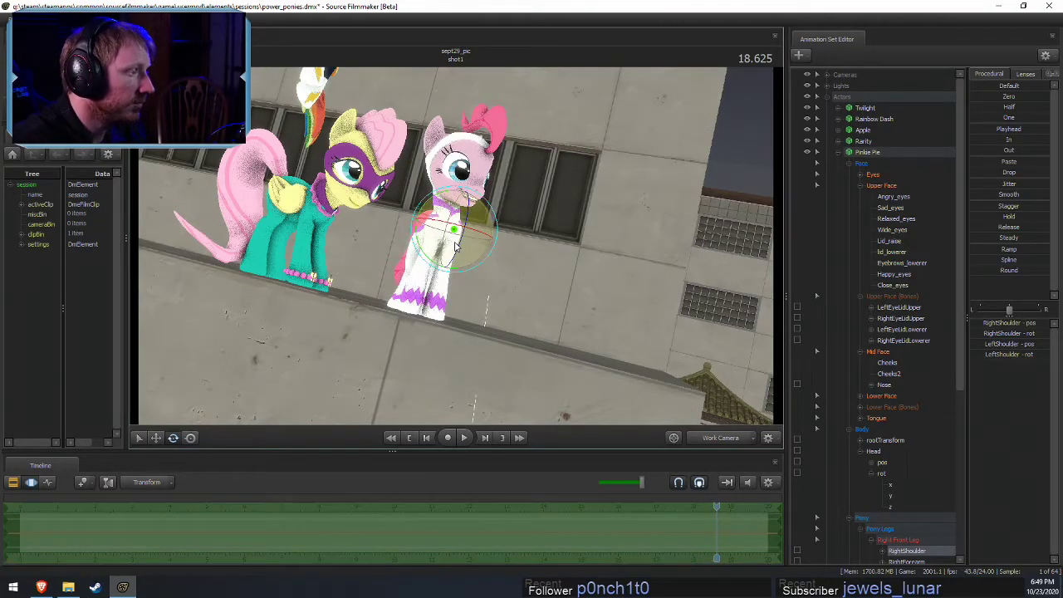
right_click(448, 254)
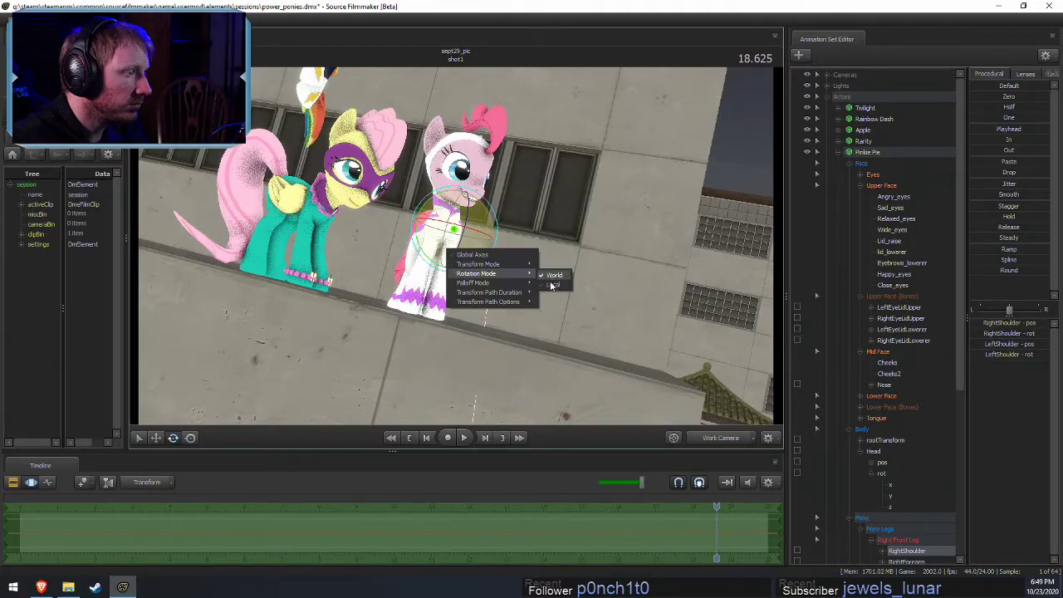
click(550, 286)
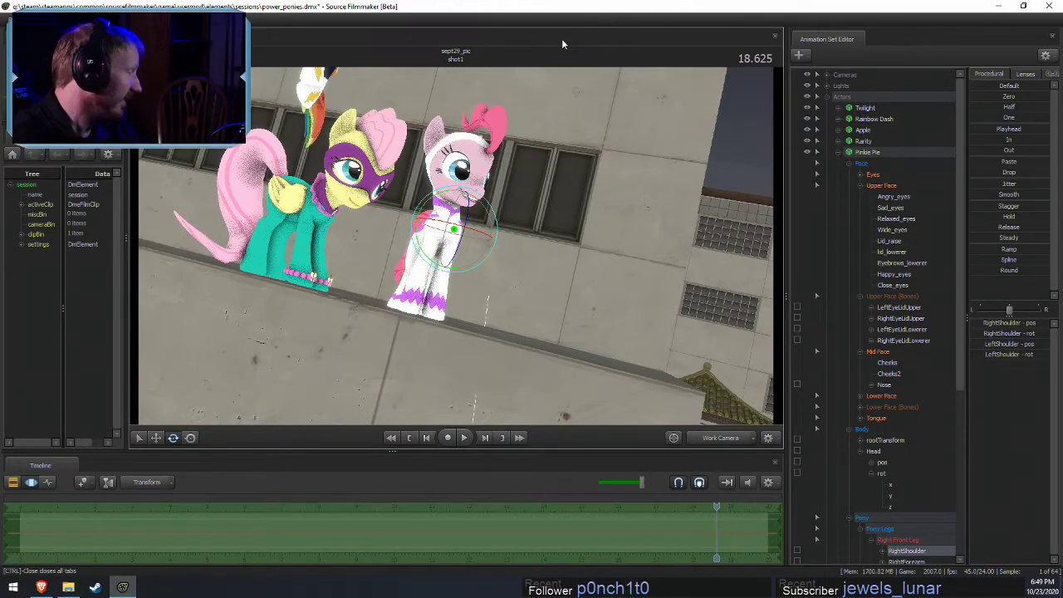
drag(440, 198, 590, 335)
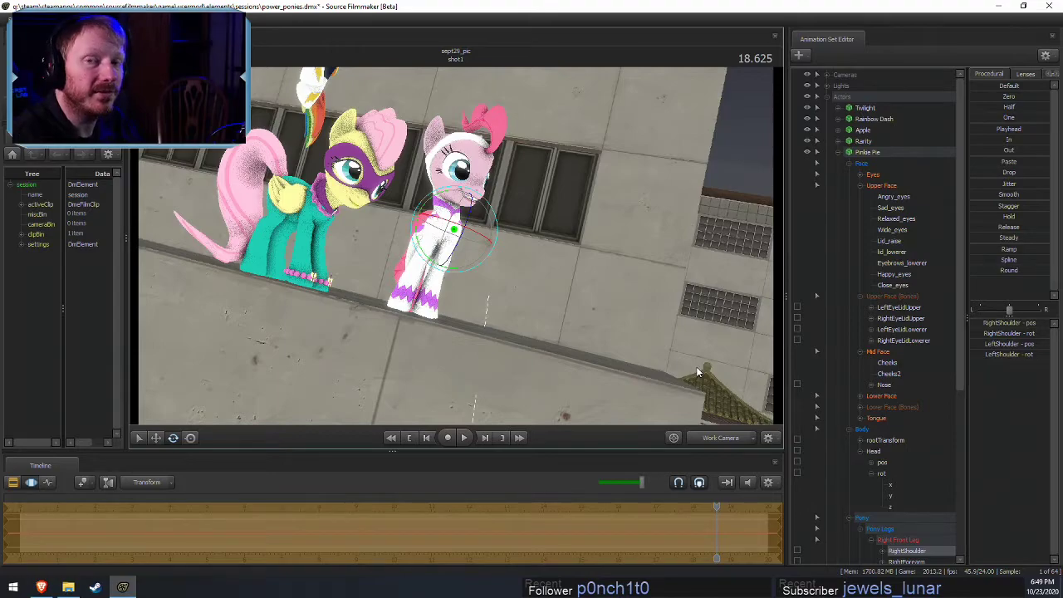
click(699, 439)
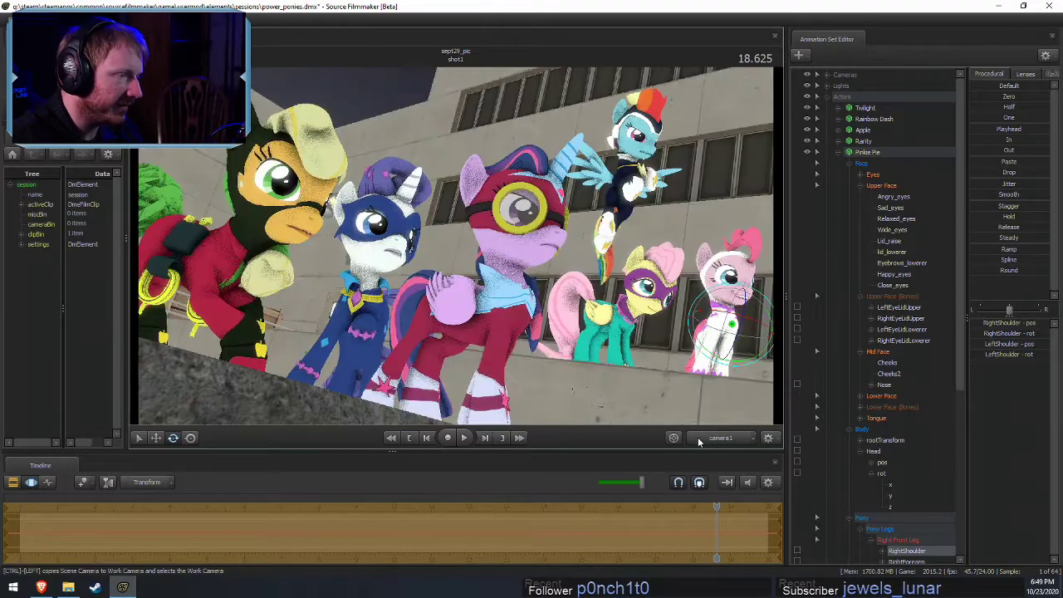
Try a slight rotation of Pinkie Pie's neck and preview the pose through camera1
key(F2)
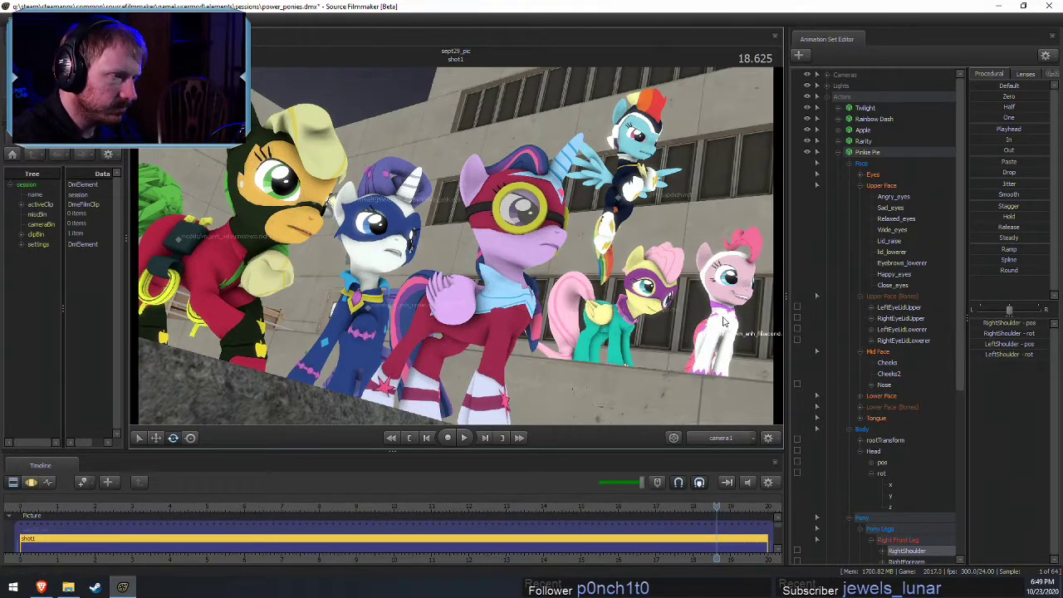
key(F3)
key(ctrl)
click(722, 315)
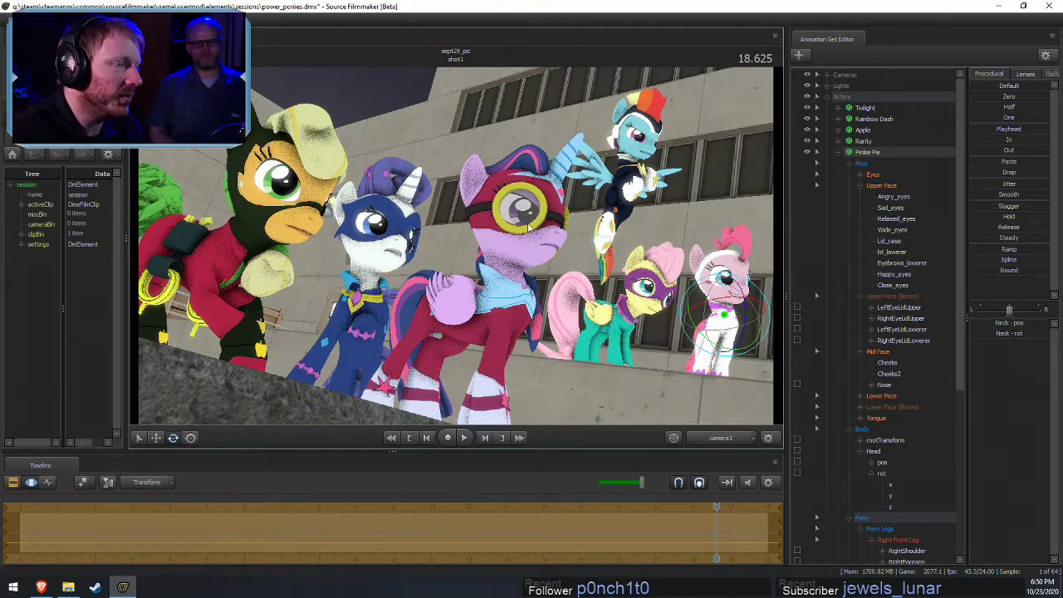
key(F2)
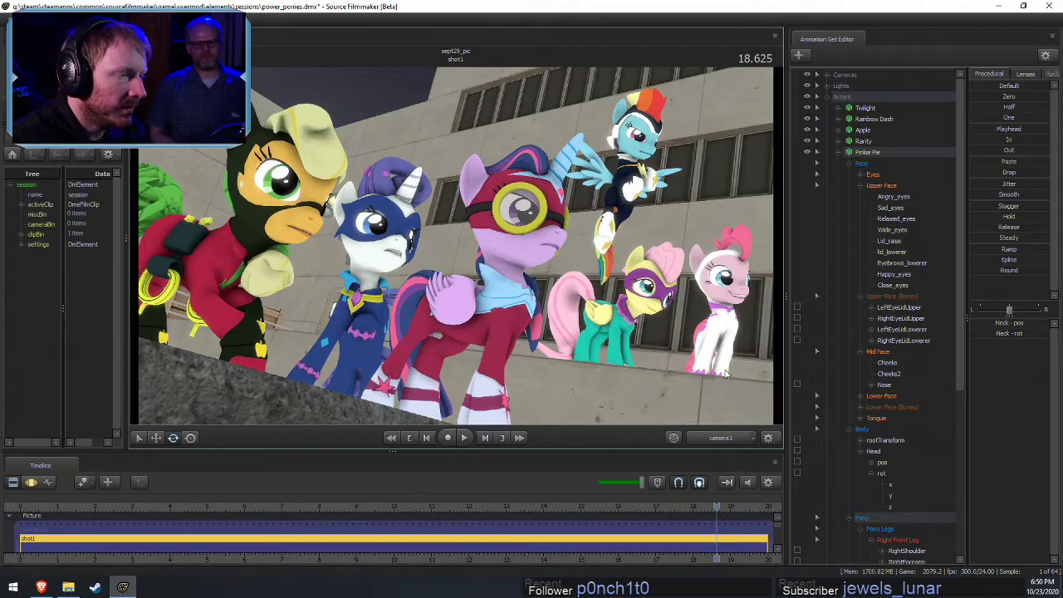
Lock the RightBall and LeftBall bones of Pinkie Pie's front legs so both front hooves stay planted
click(721, 437)
drag(486, 274, 452, 243)
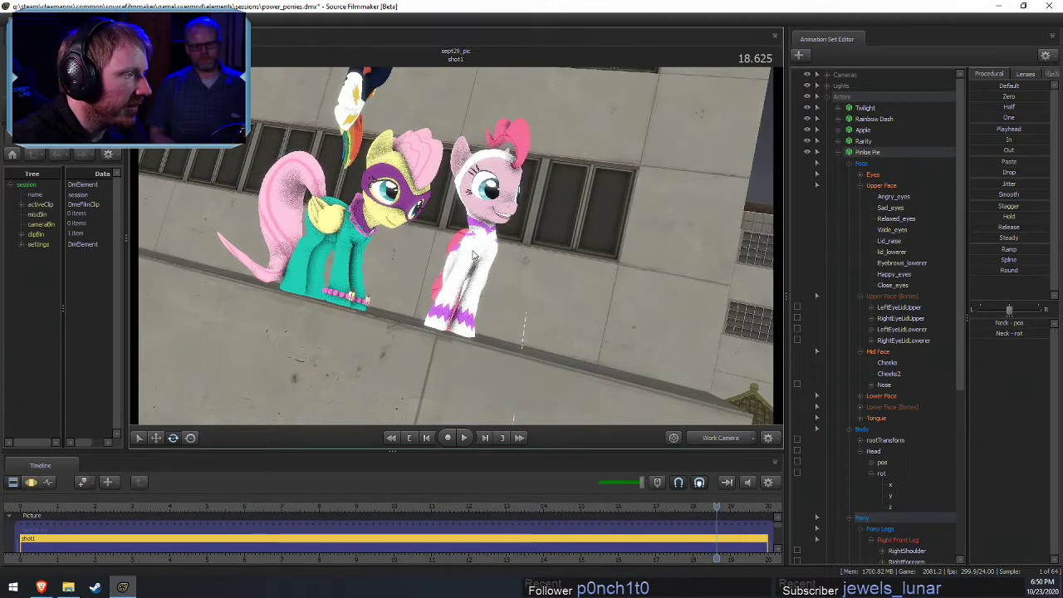
key(F3)
ctrl+click(473, 249)
ctrl+click(472, 250)
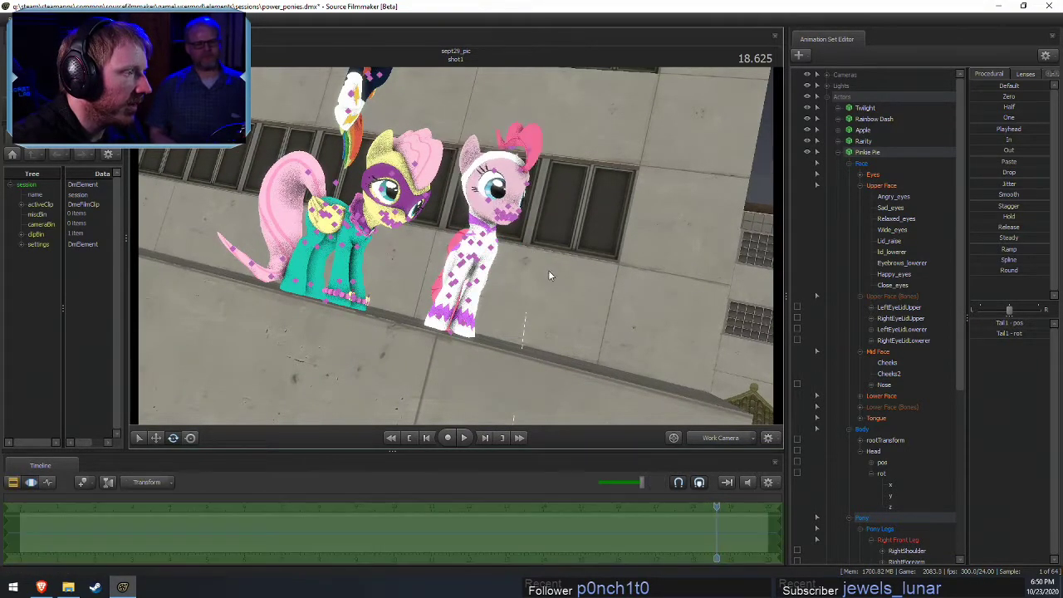
drag(549, 270, 533, 264)
scroll(533, 264, up, 3)
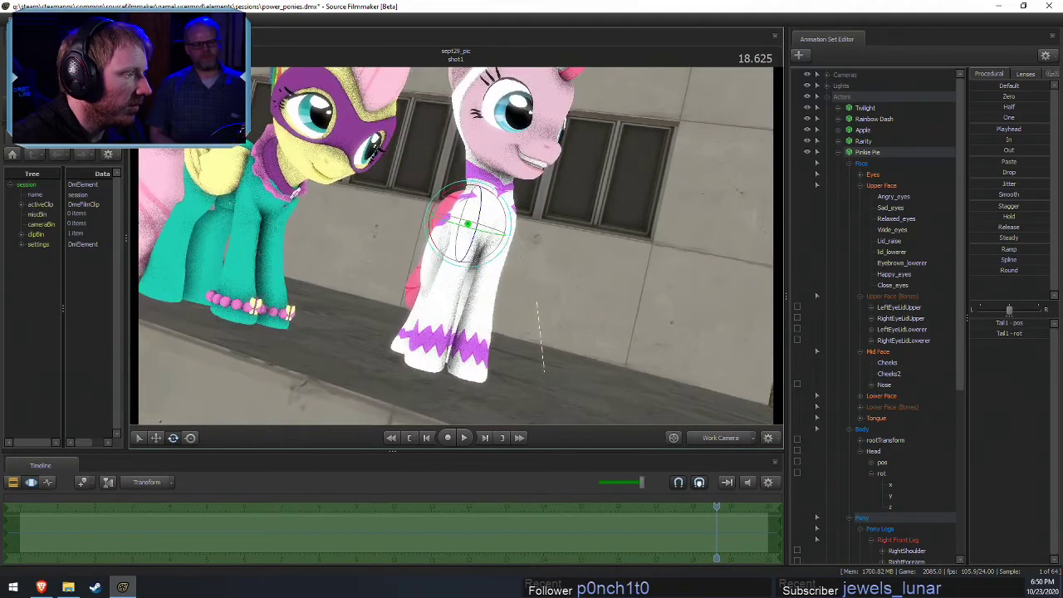
ctrl+click(426, 354)
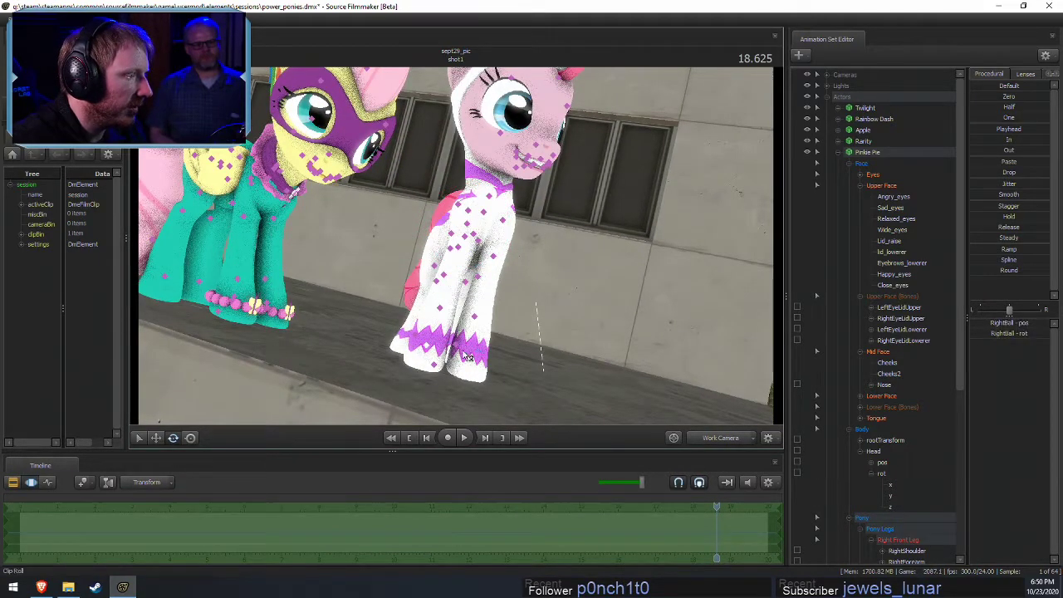
ctrl+click(477, 361)
alt+drag(512, 375, 486, 401)
key(w)
alt+drag(471, 350, 570, 350)
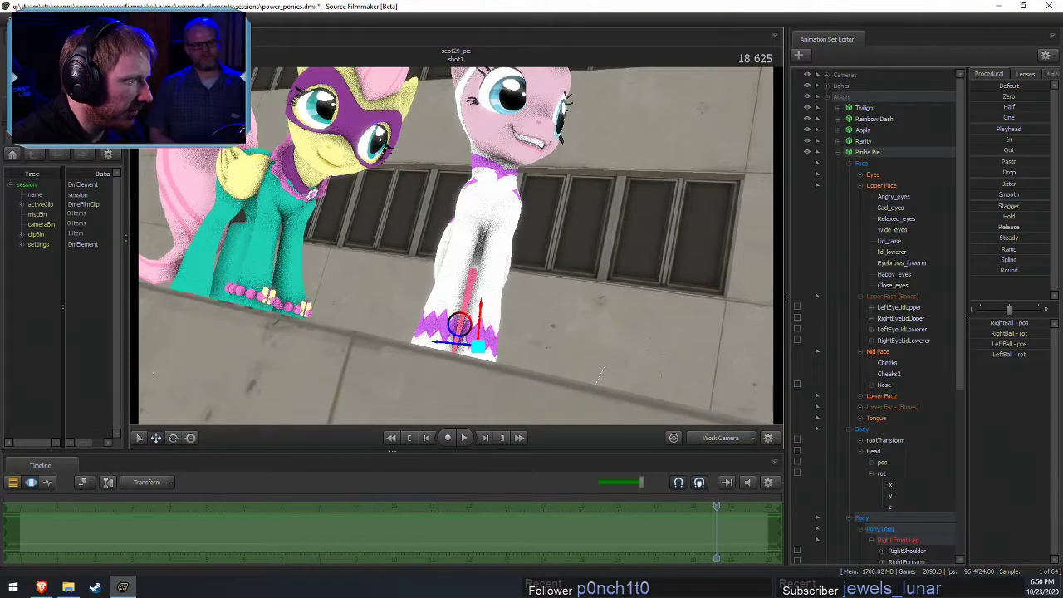
scroll(901, 530, down, 5)
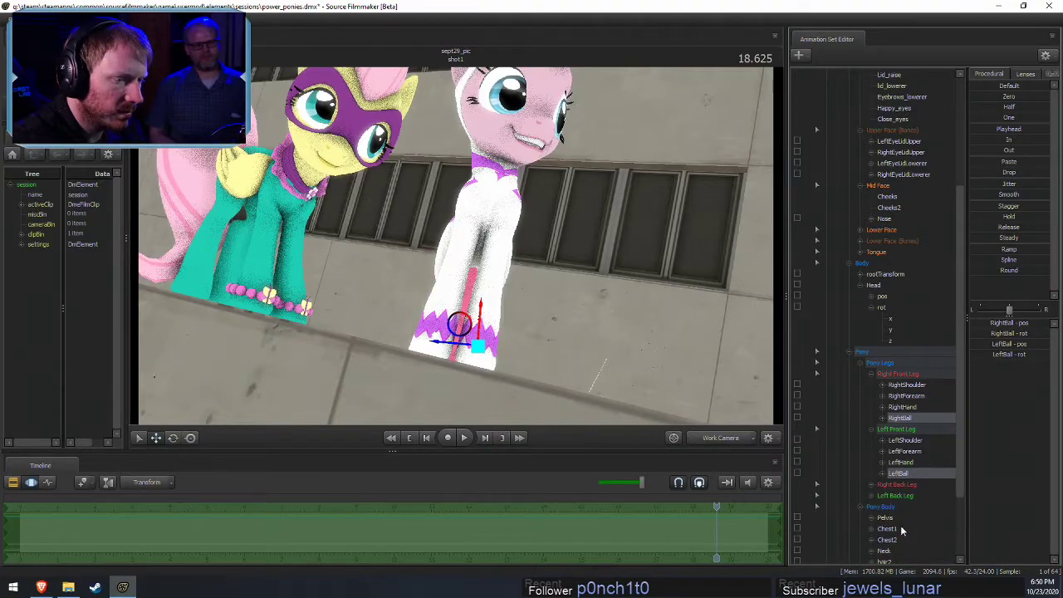
click(798, 472)
click(797, 417)
Rotate Pinkie Pie's right and left shoulders together above the locked hooves and check the legs through camera1
alt+drag(461, 294, 506, 384)
drag(492, 261, 486, 158)
key(Up)
key(Up)
key(Up)
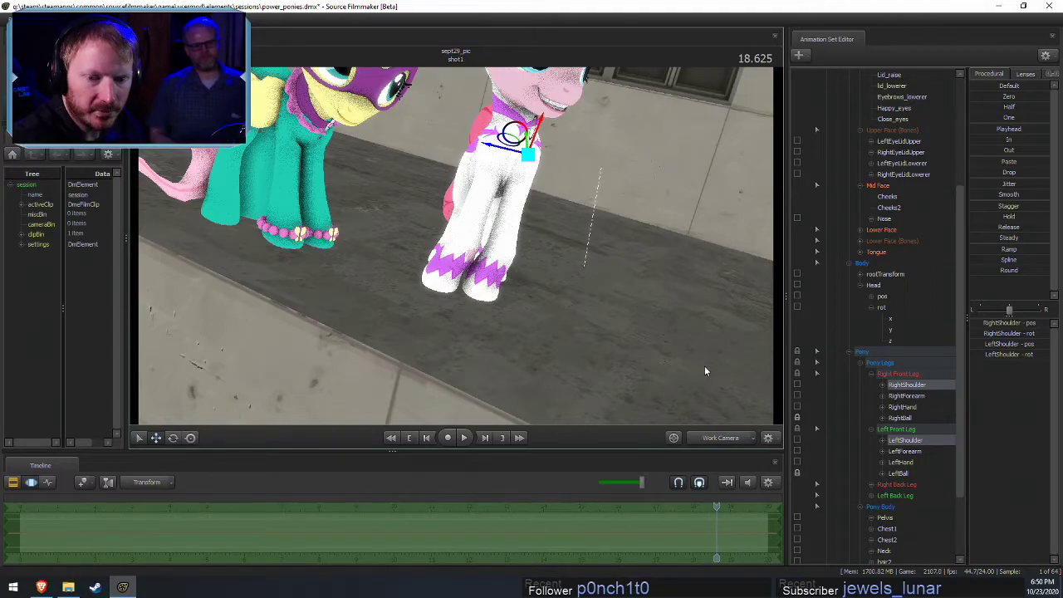
alt+drag(657, 341, 593, 329)
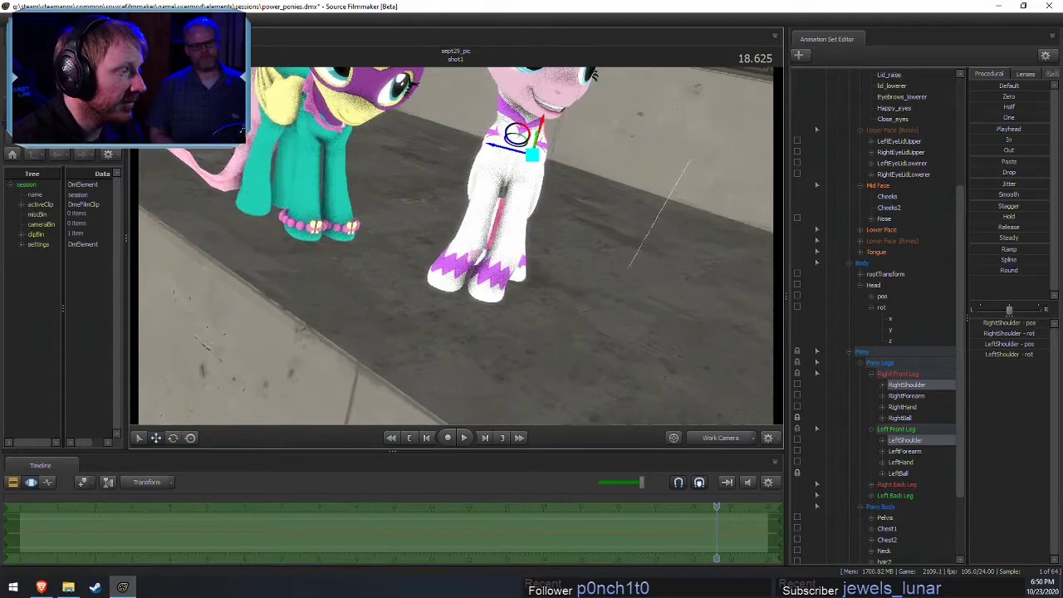
key(e)
drag(546, 120, 481, 225)
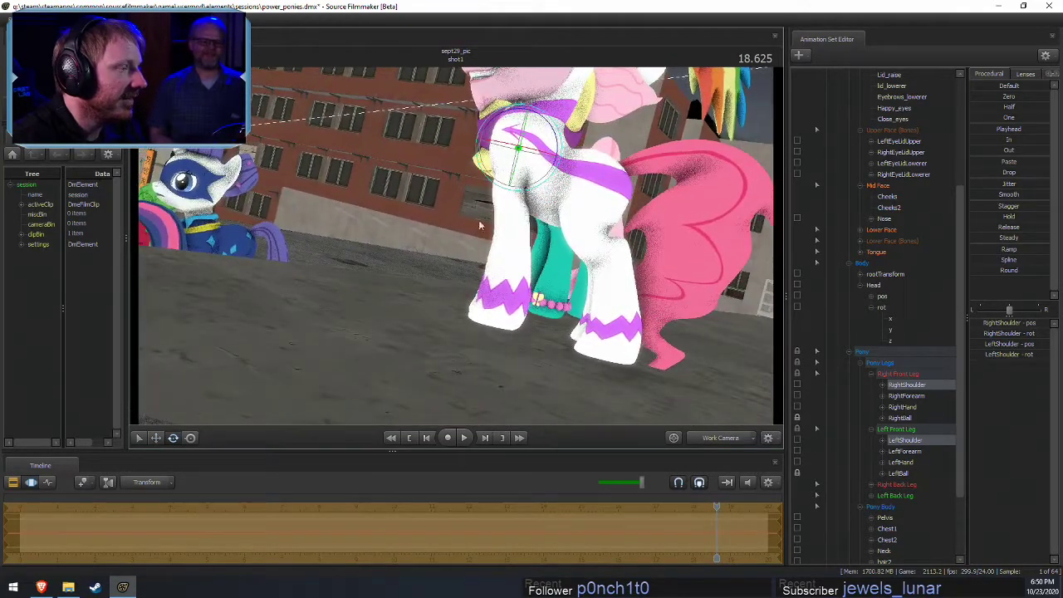
drag(553, 133, 552, 137)
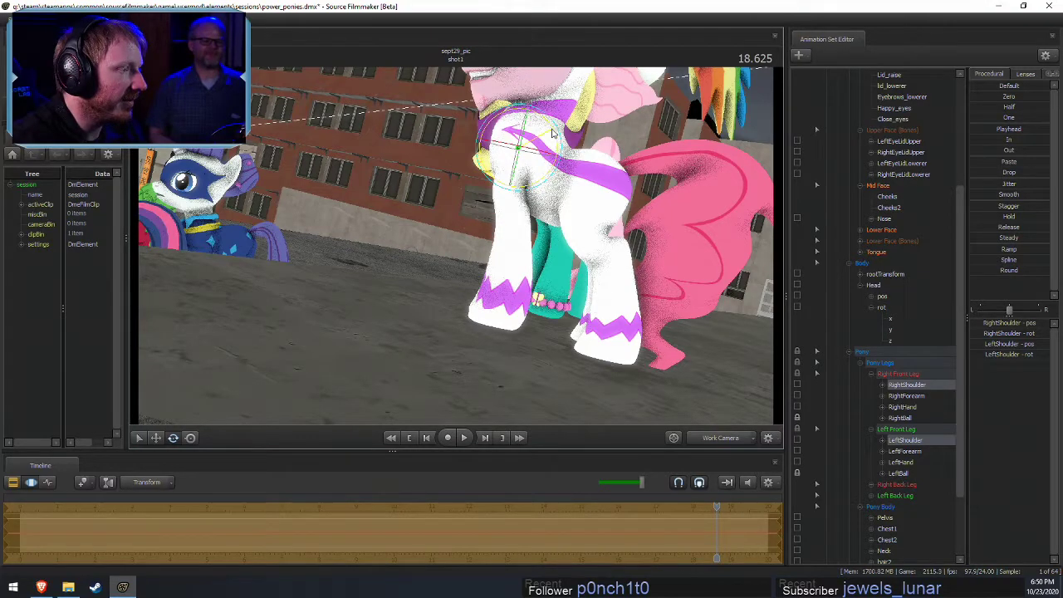
alt+drag(652, 199, 150, 249)
click(721, 438)
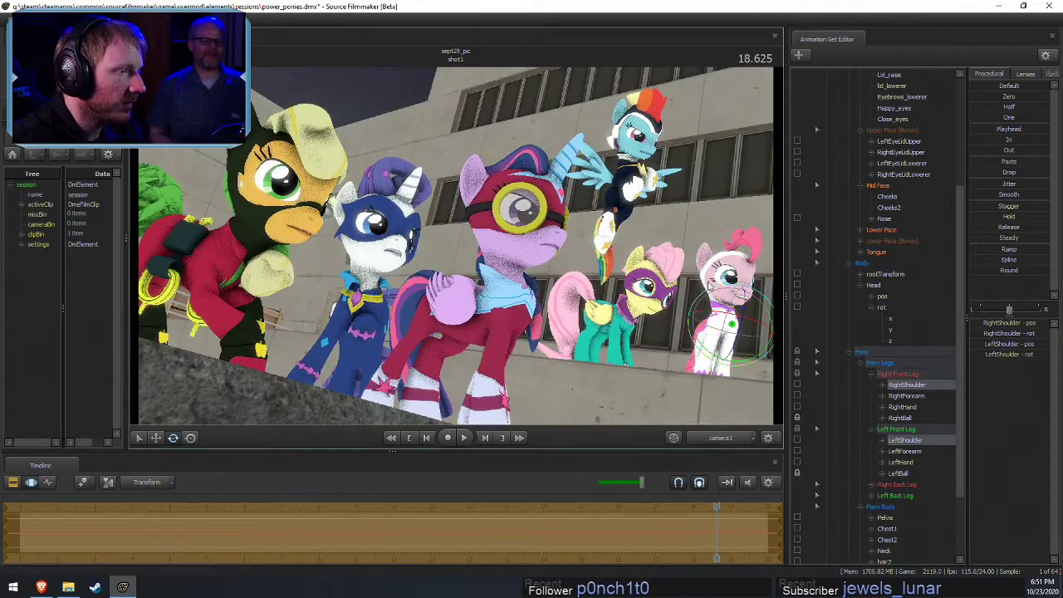
Rotate Pinkie Pie's neck and head slightly, checking them from the work camera and in the rendered camera1 shot
click(729, 309)
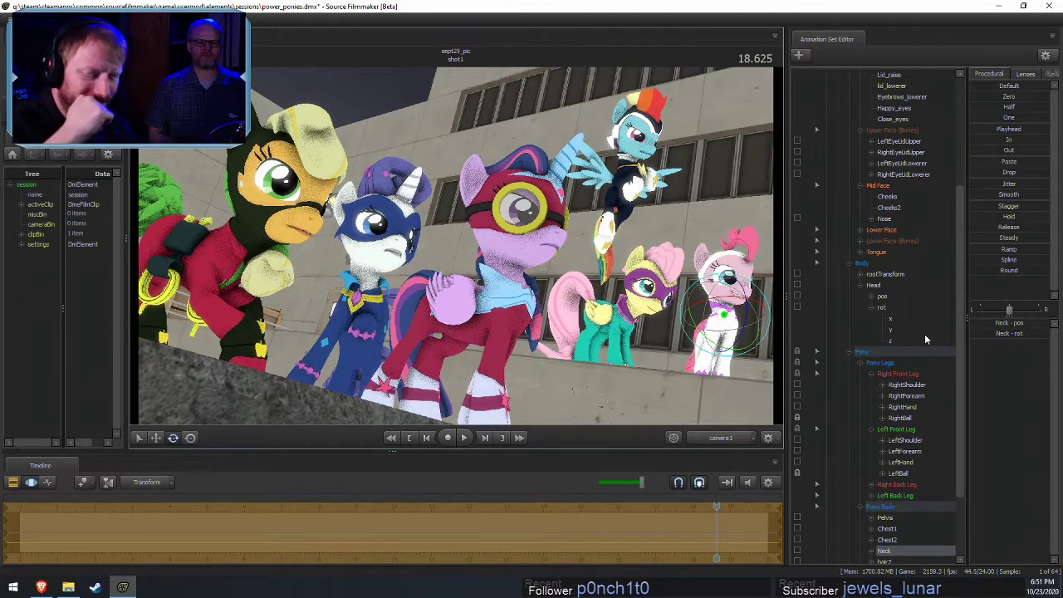
click(707, 439)
drag(415, 335, 465, 275)
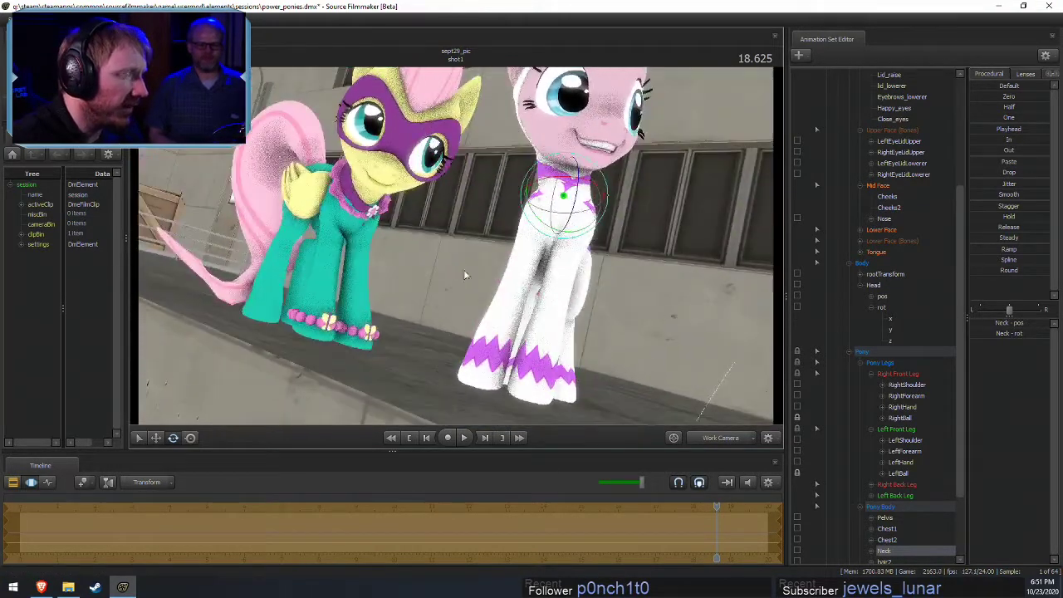
click(711, 440)
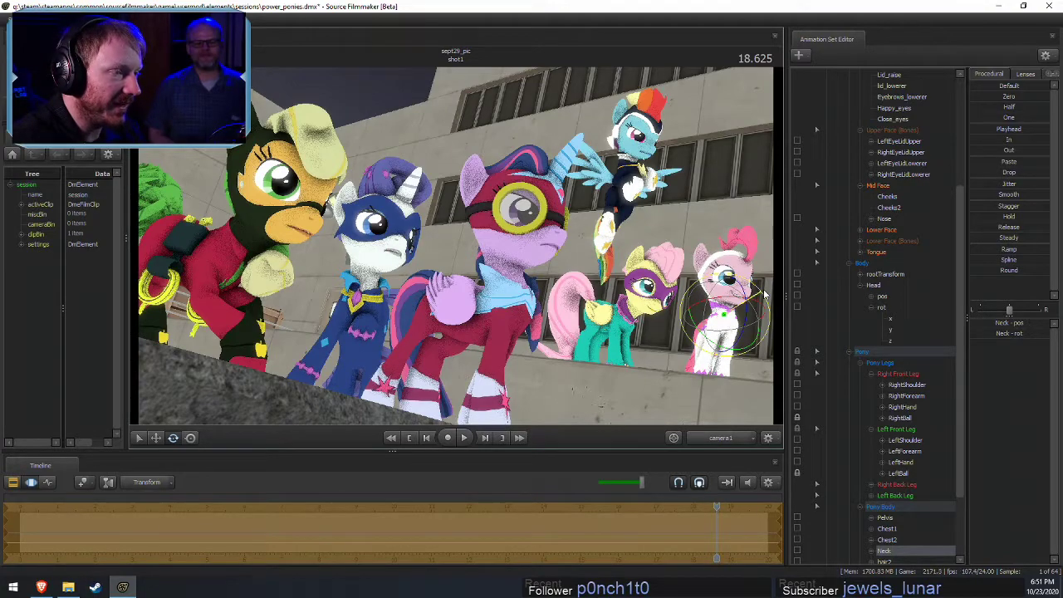
click(734, 314)
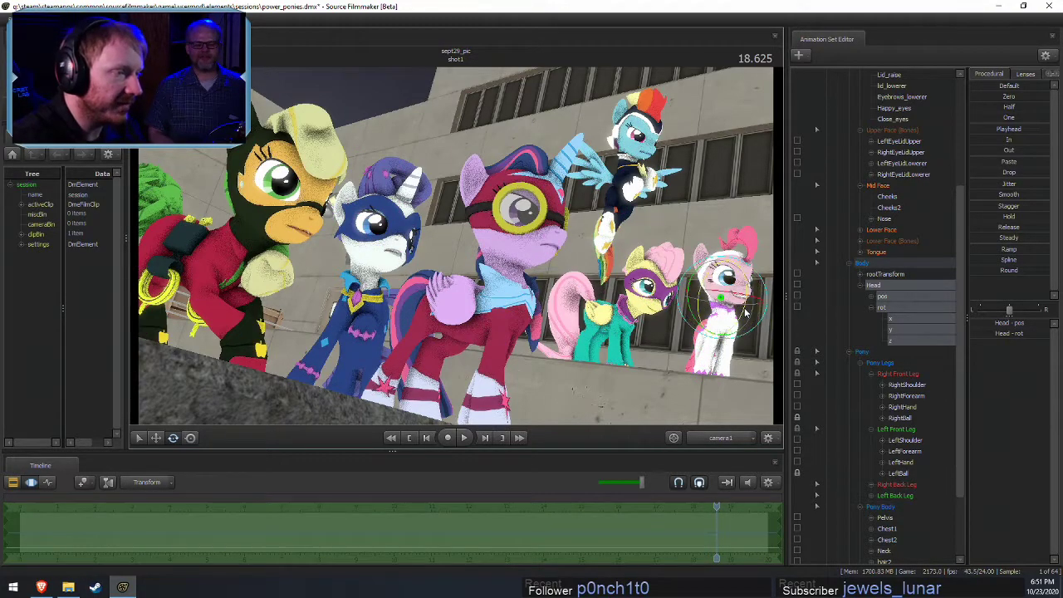
key(F2)
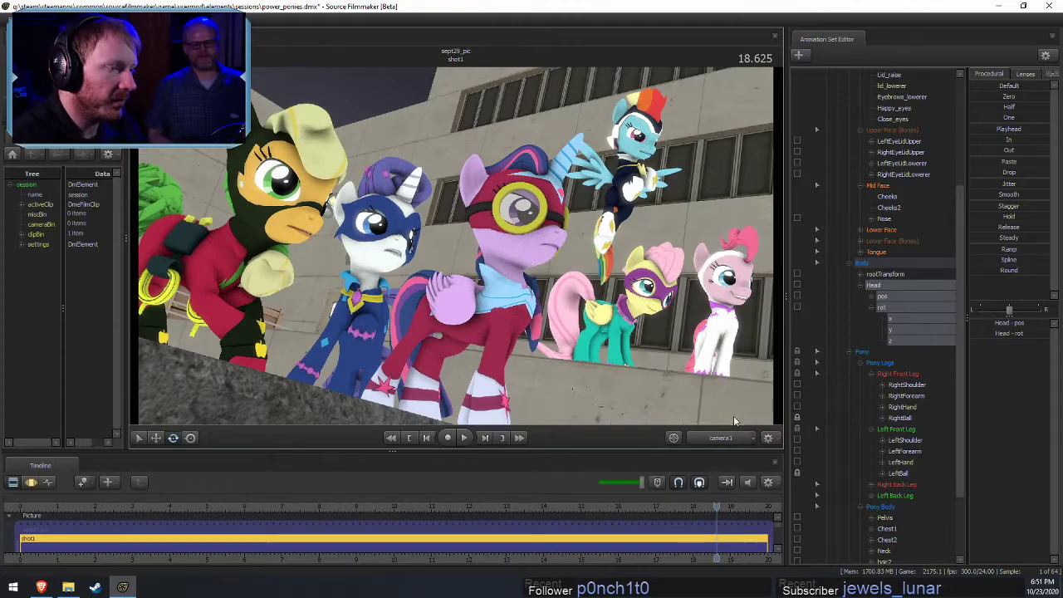
Rotate the Tail1 bone at the base of Pinkie Pie's tail so the tail swings out beside her body
click(719, 438)
key(w)
drag(456, 246, 308, 264)
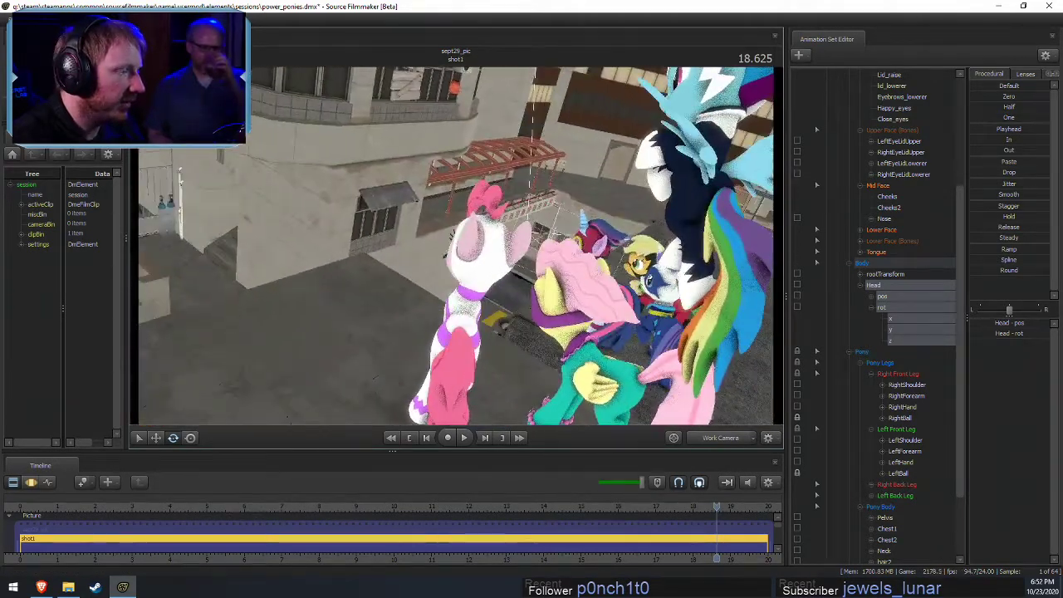
key(F3)
click(461, 341)
click(460, 342)
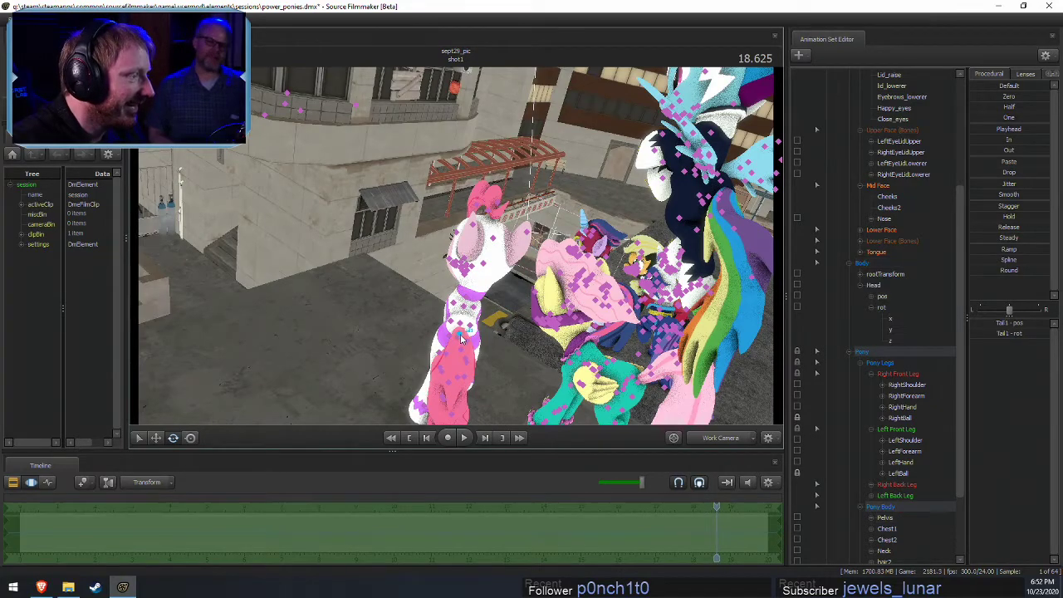
drag(470, 367, 333, 358)
alt+drag(398, 324, 462, 247)
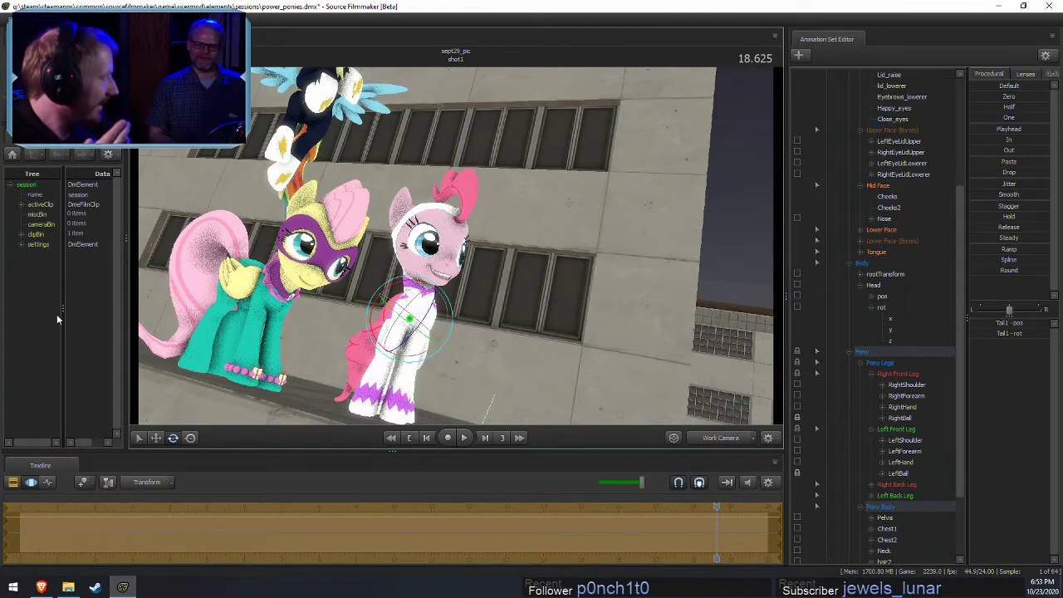
drag(486, 277, 456, 246)
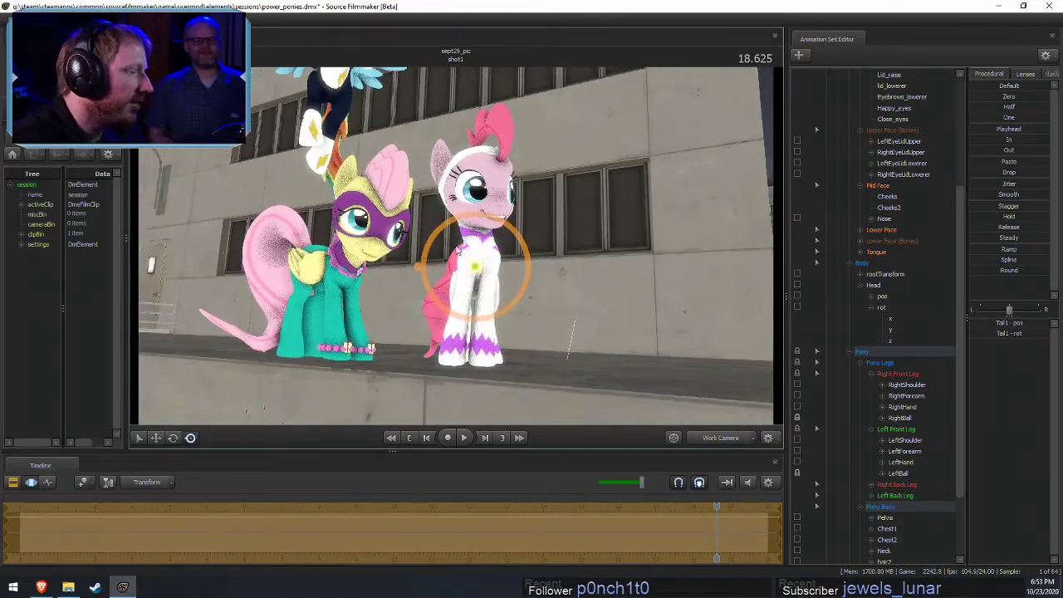
Copy camera1's view to the work camera and check Pinkie Pie's tail in the rendered shot
click(738, 440)
ctrl+click(733, 439)
key(F2)
key(F3)
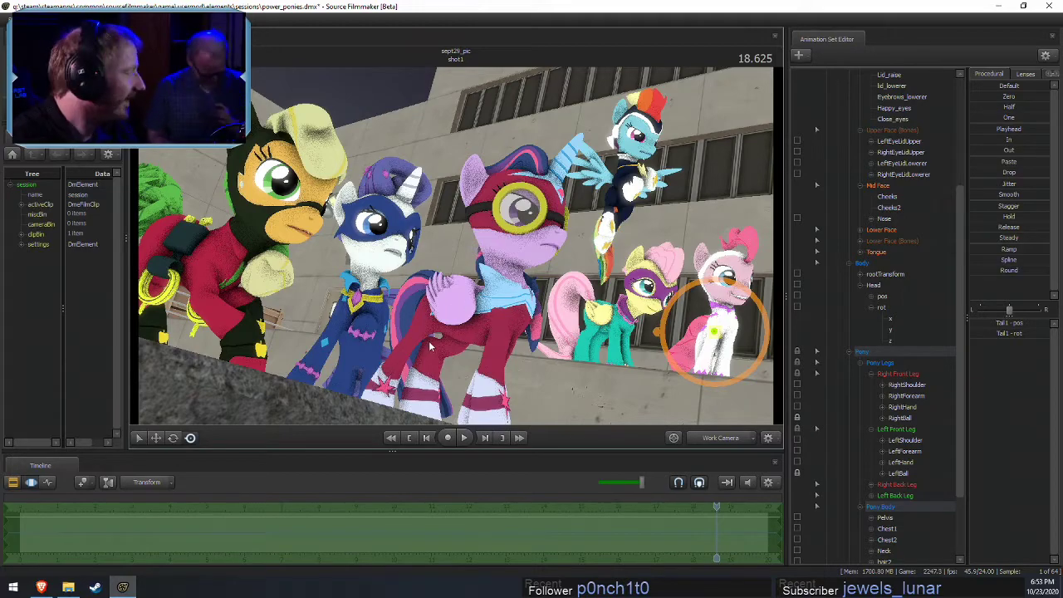
key(F2)
key(F3)
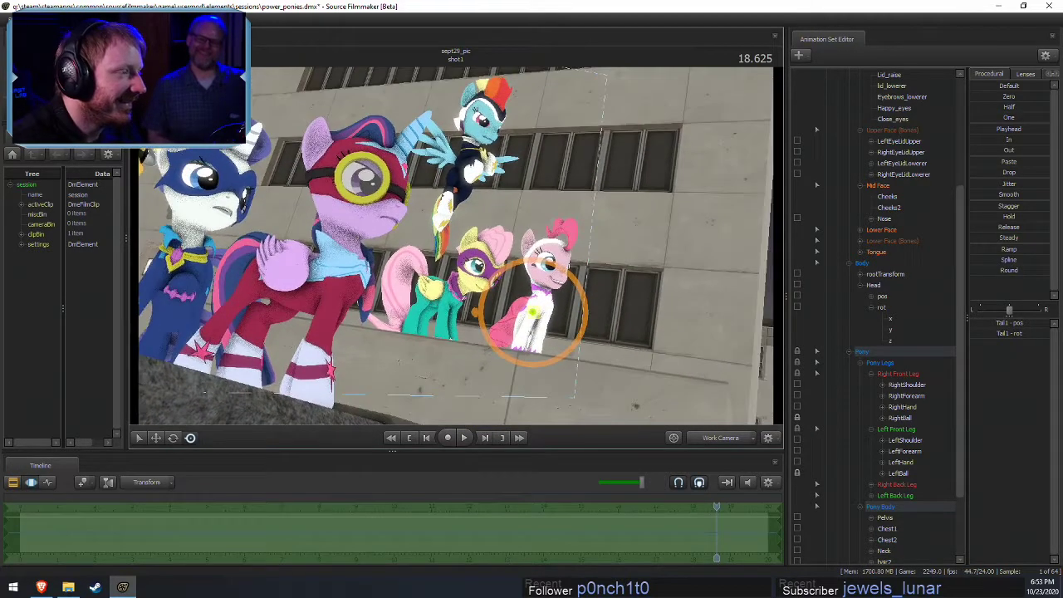
Turn on Global Axes, move Pinkie Pie's RightFoot bone slightly across the ground, and lock it
key(w)
drag(455, 245, 412, 313)
ctrl+click(369, 294)
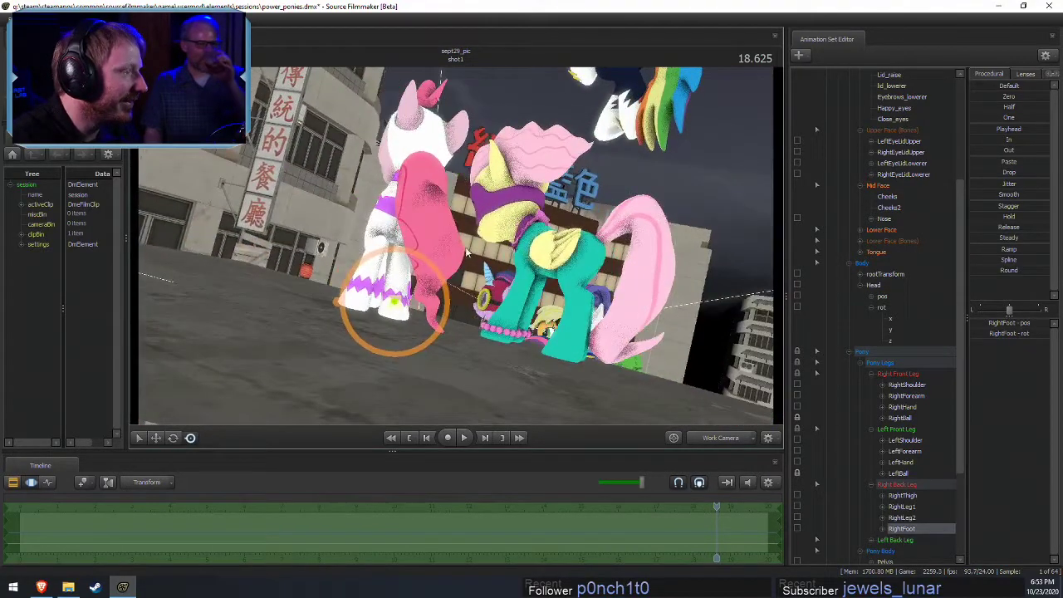
key(w)
right_click(410, 316)
right_click(395, 304)
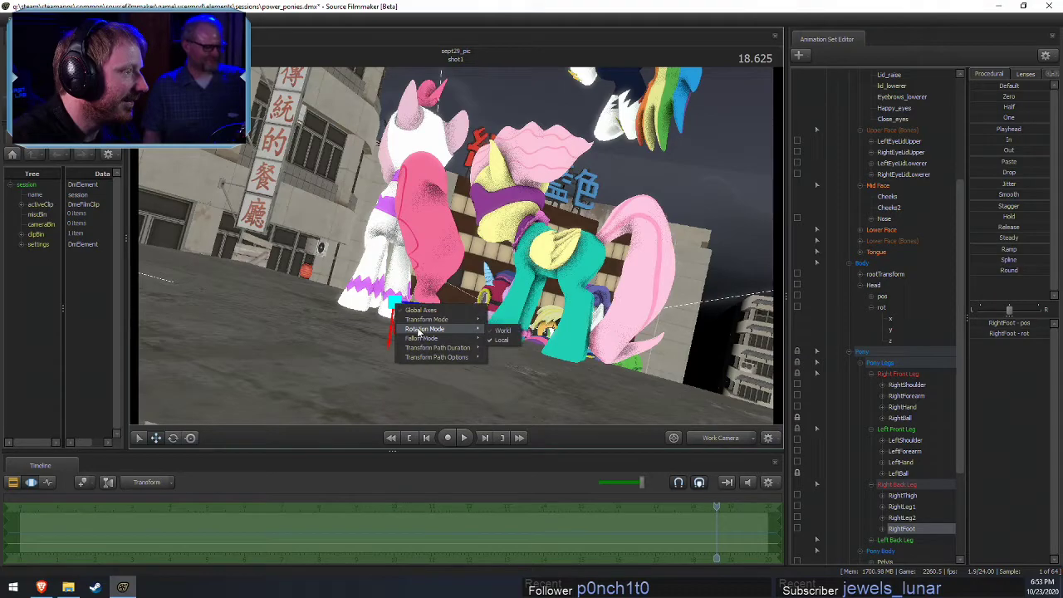
click(417, 311)
alt+drag(424, 312, 455, 348)
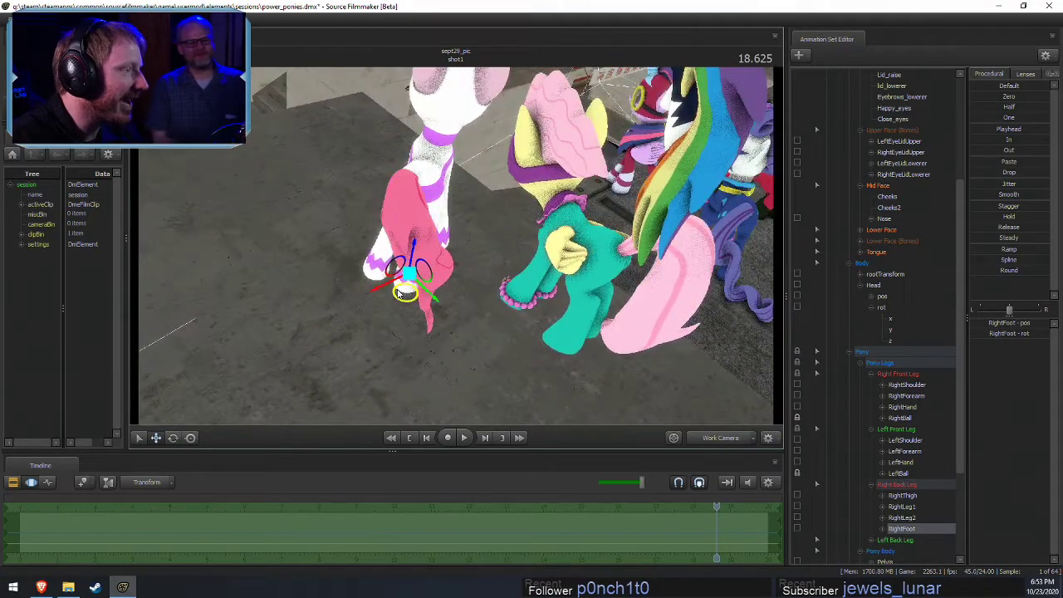
drag(401, 297, 414, 294)
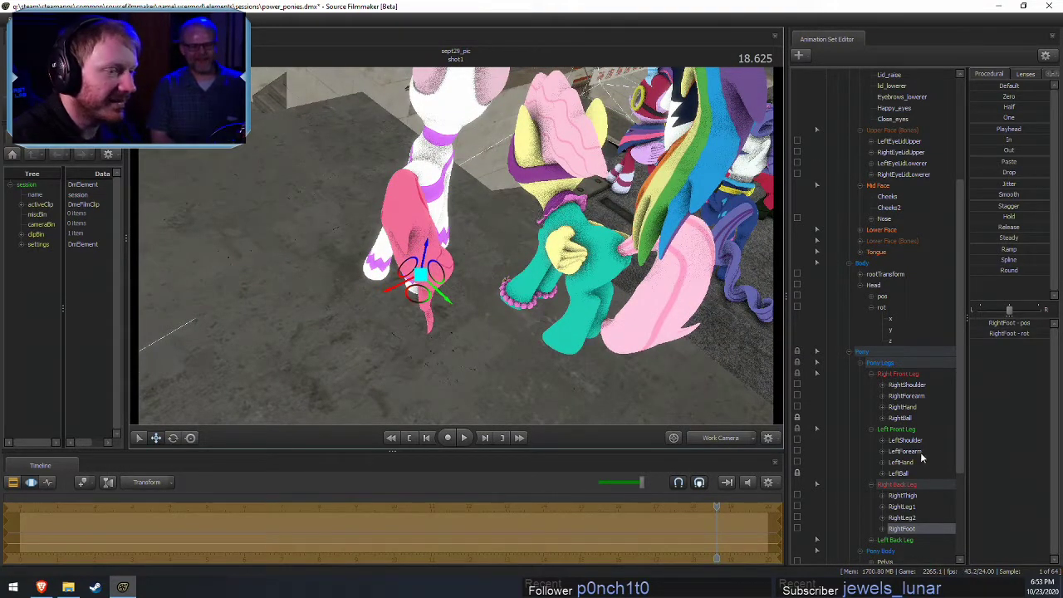
alt+drag(729, 303, 656, 260)
Rotate Pinkie Pie's RightThigh bone to adjust her right back leg above the locked foot
click(511, 185)
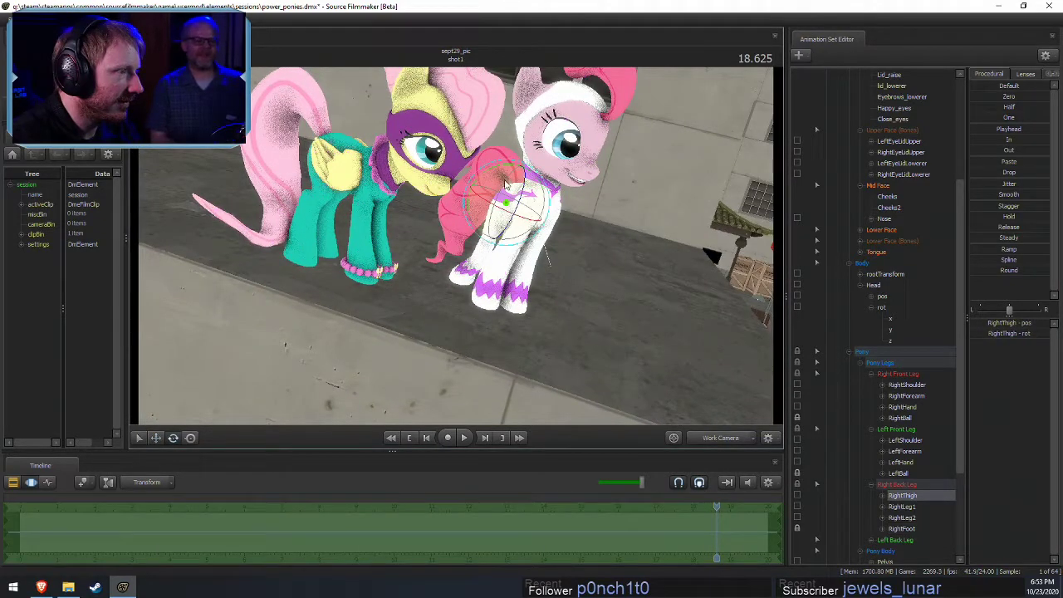
drag(511, 184, 557, 316)
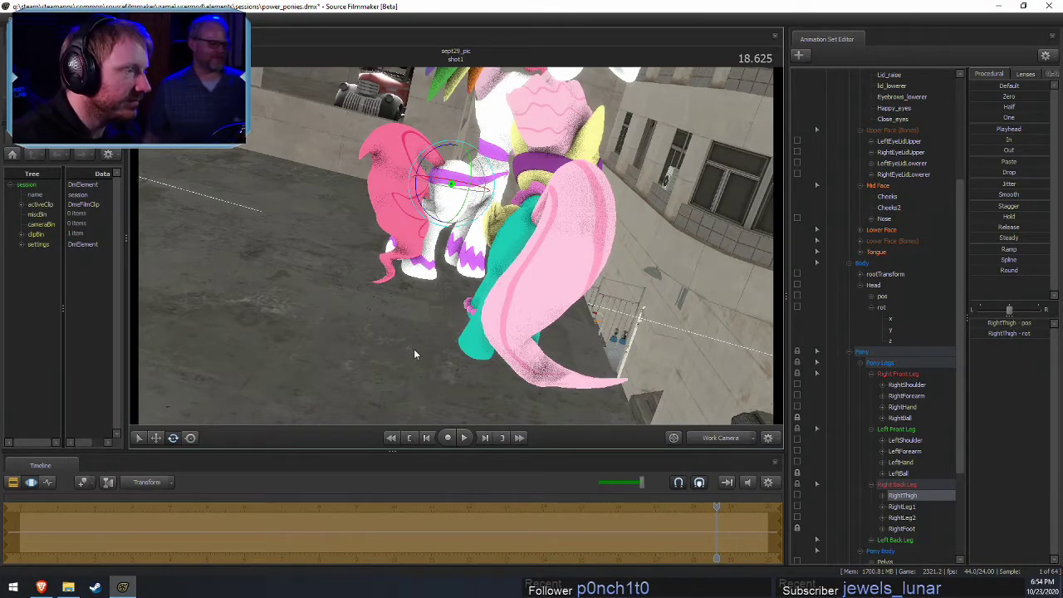
drag(414, 349, 341, 316)
mouse_move(456, 246)
mouse_down()
mouse_move(357, 258)
mouse_move(262, 236)
mouse_move(283, 240)
mouse_move(286, 158)
mouse_move(274, 150)
mouse_move(555, 209)
mouse_move(453, 245)
mouse_up()
Examine Pinkie Pie's leg and tail pose in the rendered view, from several angles and from the camera1 viewpoint
key(F2)
key(F3)
key(F2)
drag(299, 204, 412, 105)
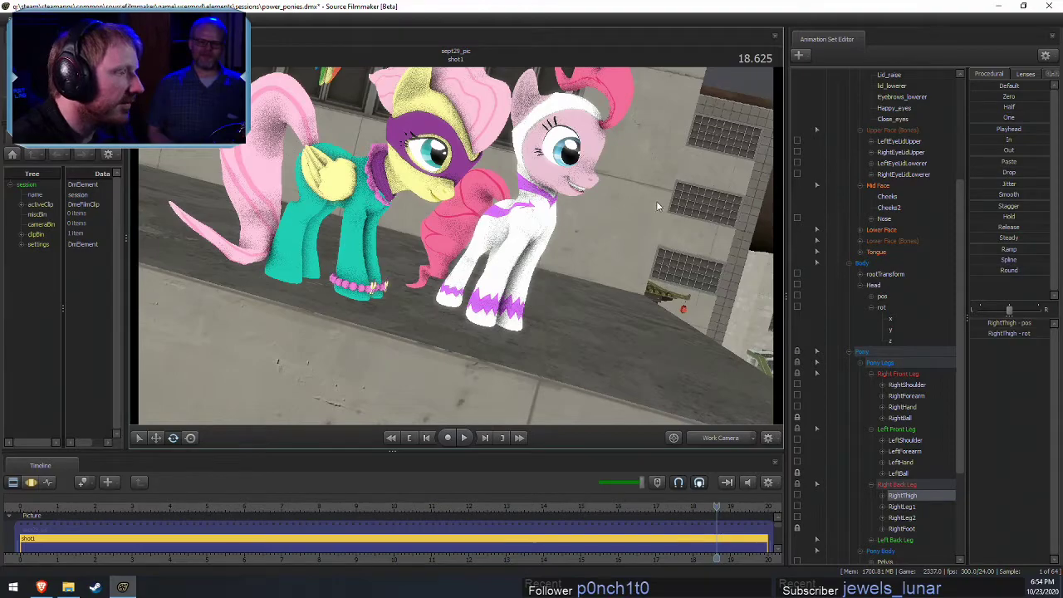
drag(657, 201, 543, 234)
key(F3)
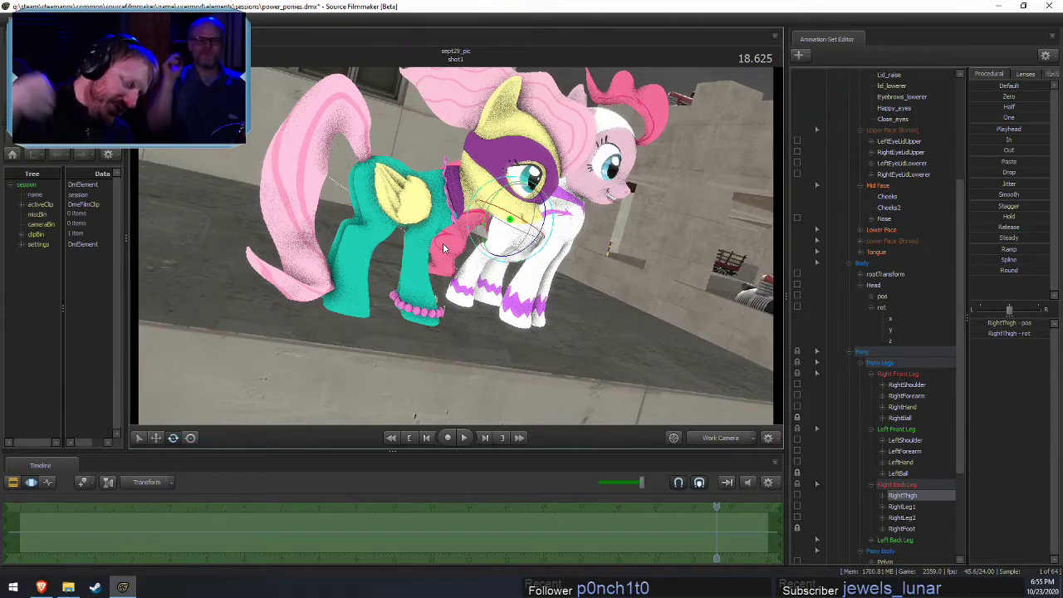
drag(443, 243, 548, 249)
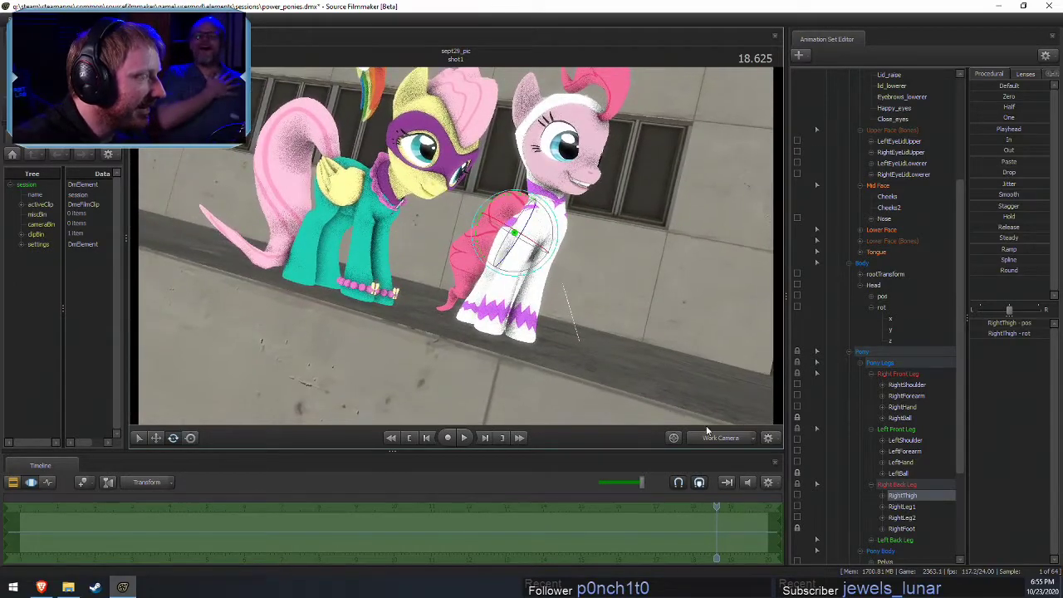
click(712, 438)
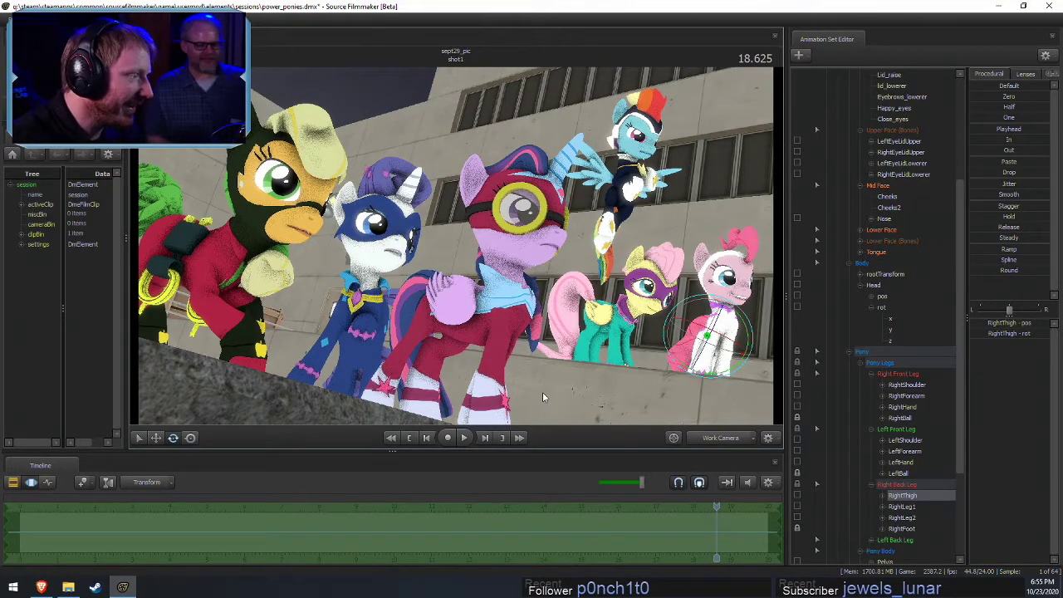
Collapse Pinkie Pie's controls in the animation set list and examine the scene around Applejack, including her green wrapped tail
alt+drag(542, 398, 456, 246)
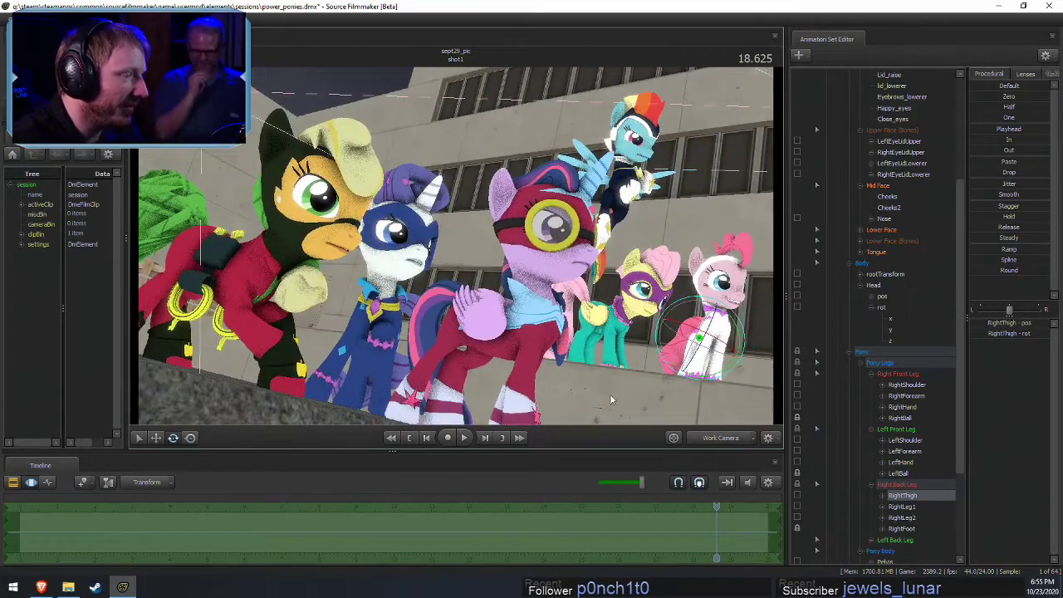
click(726, 439)
ctrl+click(726, 440)
drag(532, 343, 459, 251)
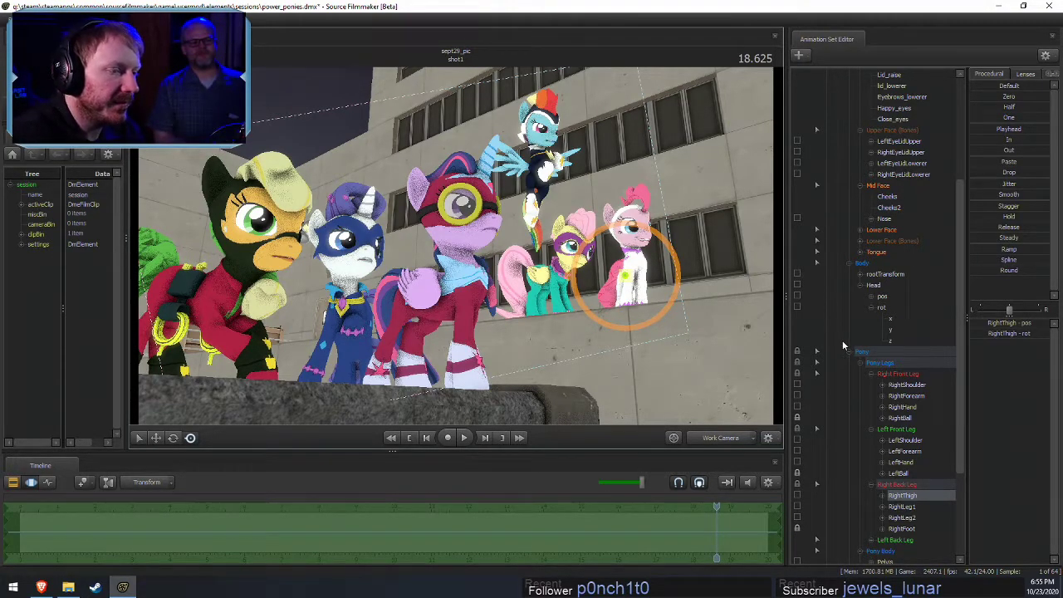
scroll(848, 347, up, 5)
click(837, 153)
drag(652, 264, 456, 250)
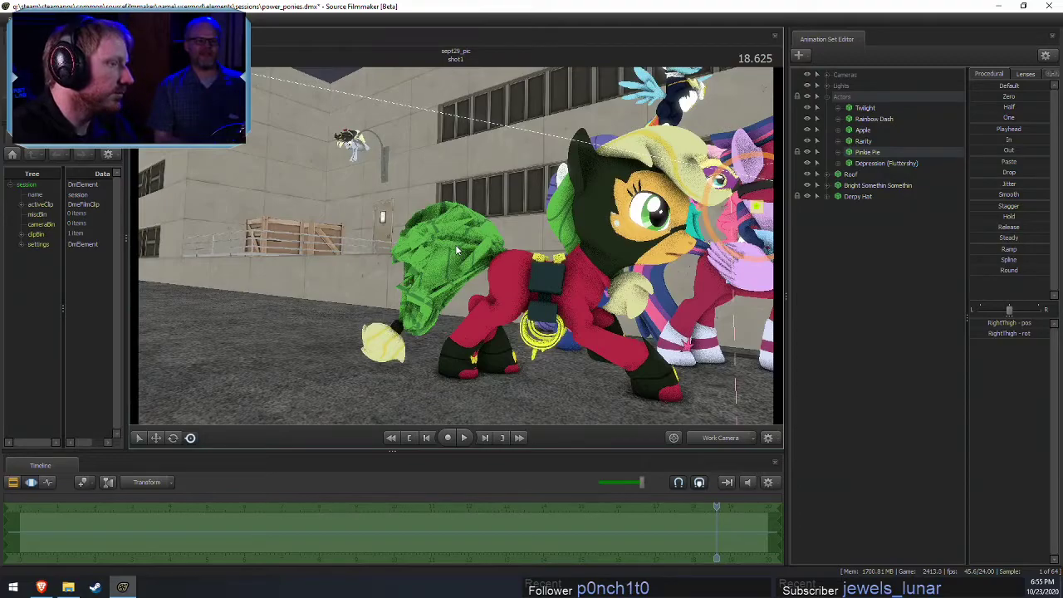
drag(611, 290, 455, 244)
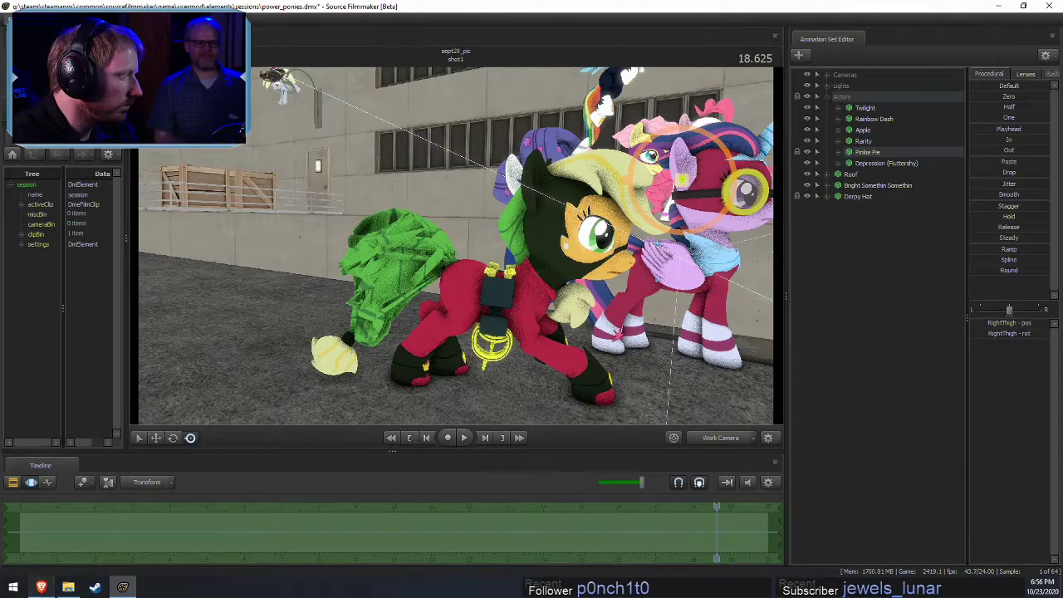
Switch to the Brave browser, search for "power ponies applejack" and view reference pictures of her costume and tail
click(41, 588)
click(146, 7)
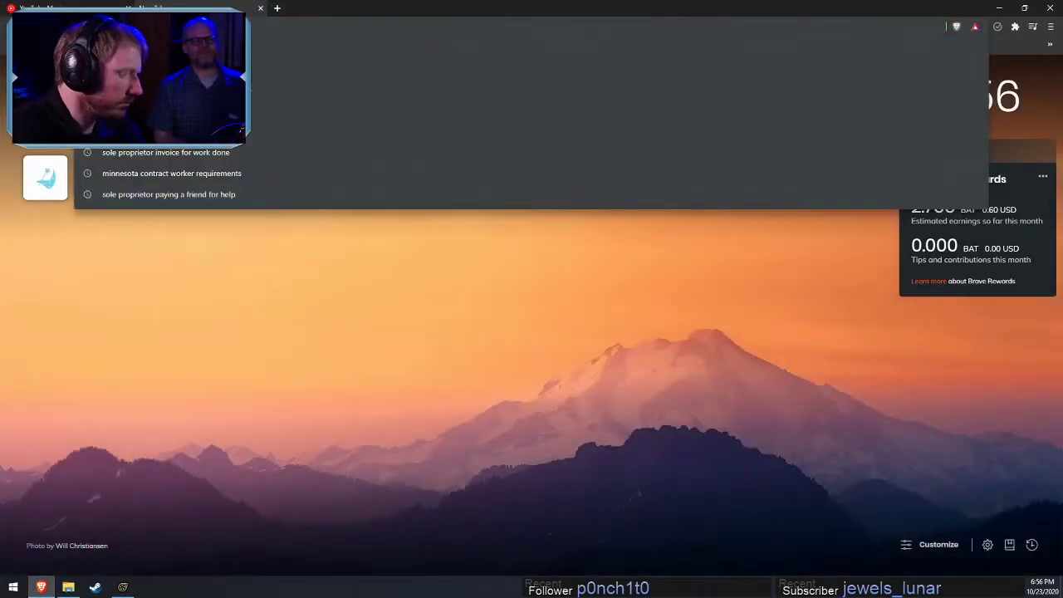
text(pon)
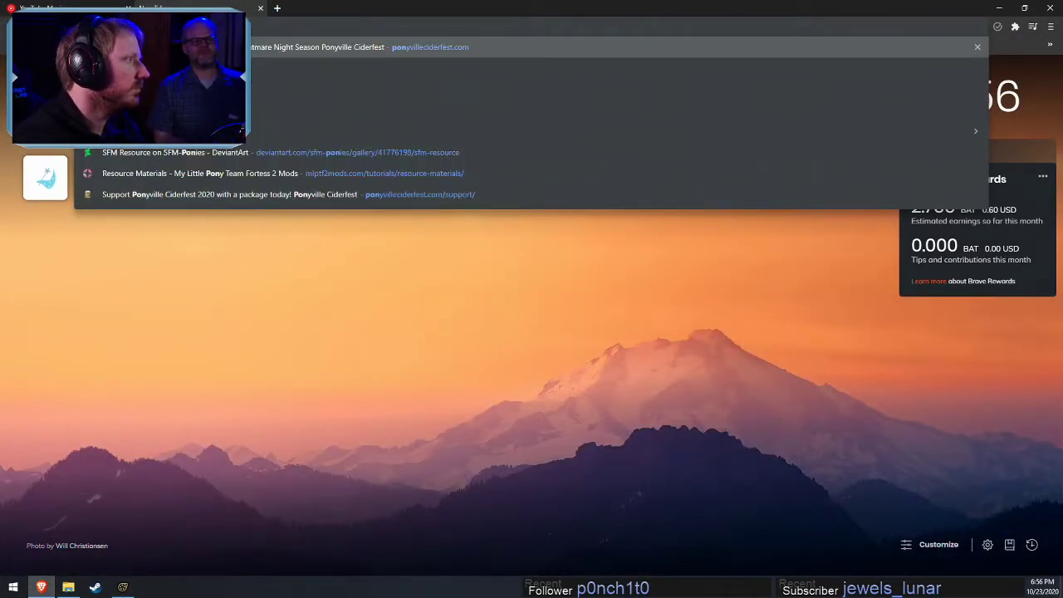
key(BackSpace)
key(BackSpace)
key(BackSpace)
text(power)
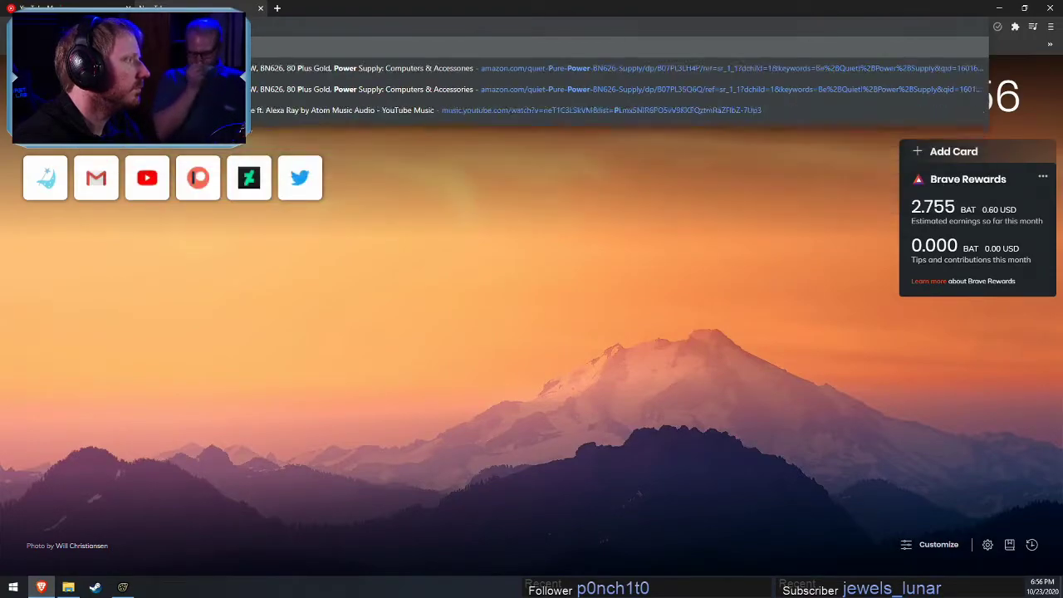
text( ponies applejack)
key(Return)
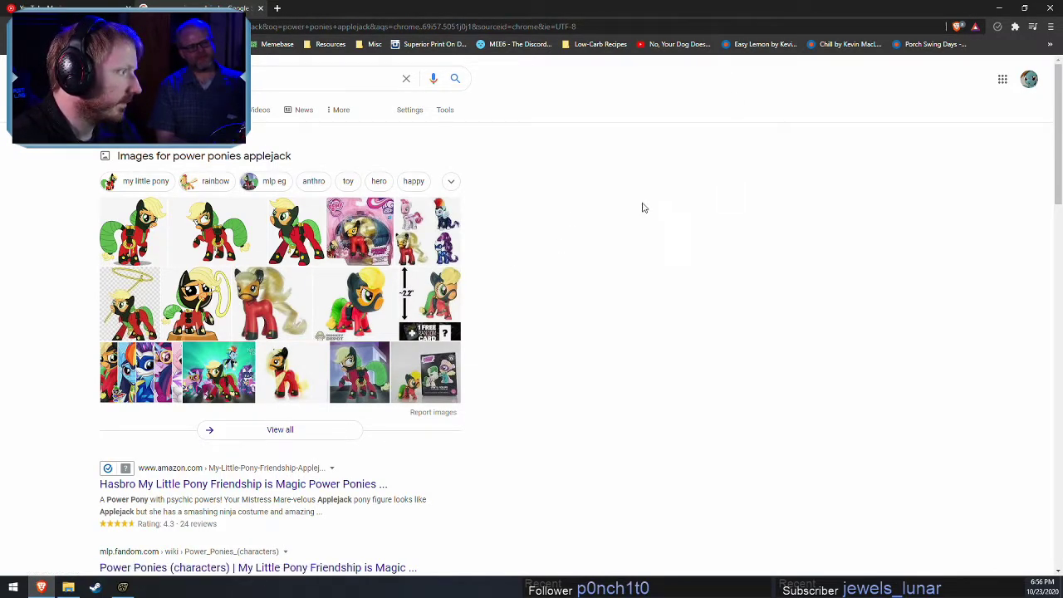
click(198, 306)
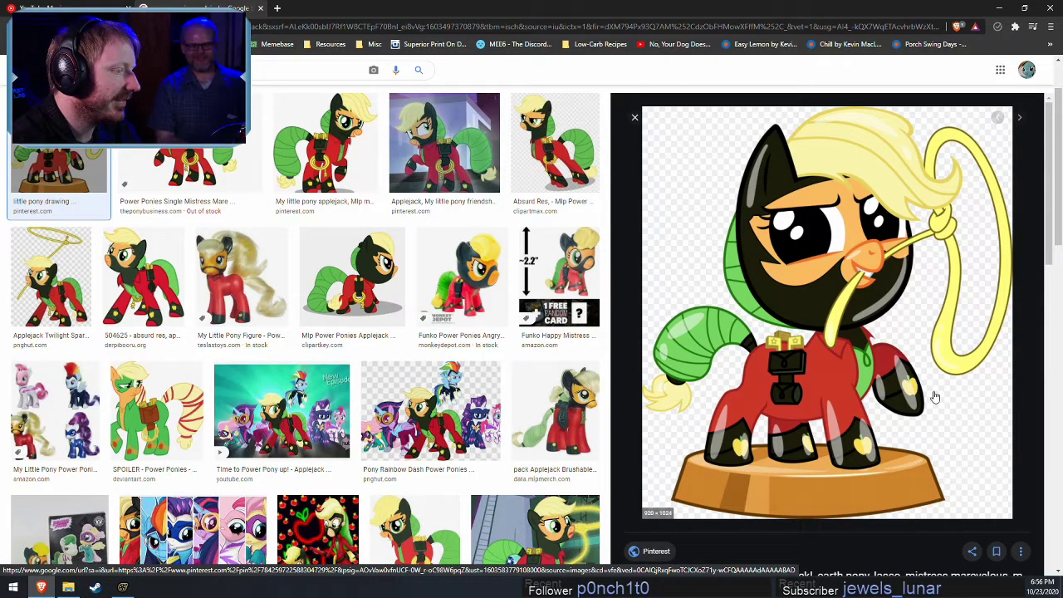
click(462, 276)
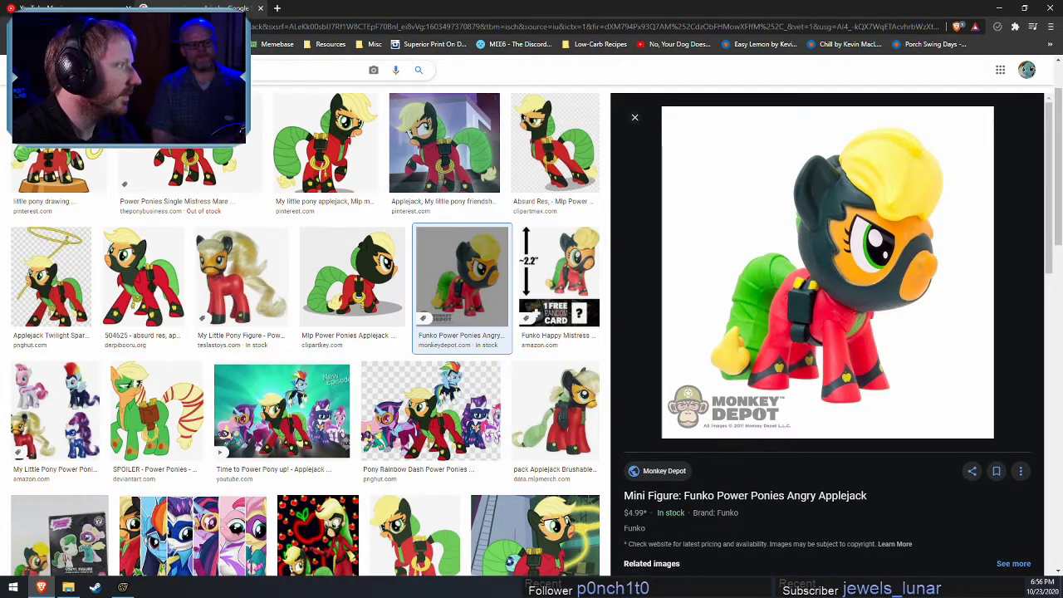
Search images for "power ponies fluttershy hulk toy", view the eBay listing of the Saddle Rager Funko figure, and leave the browser
click(421, 72)
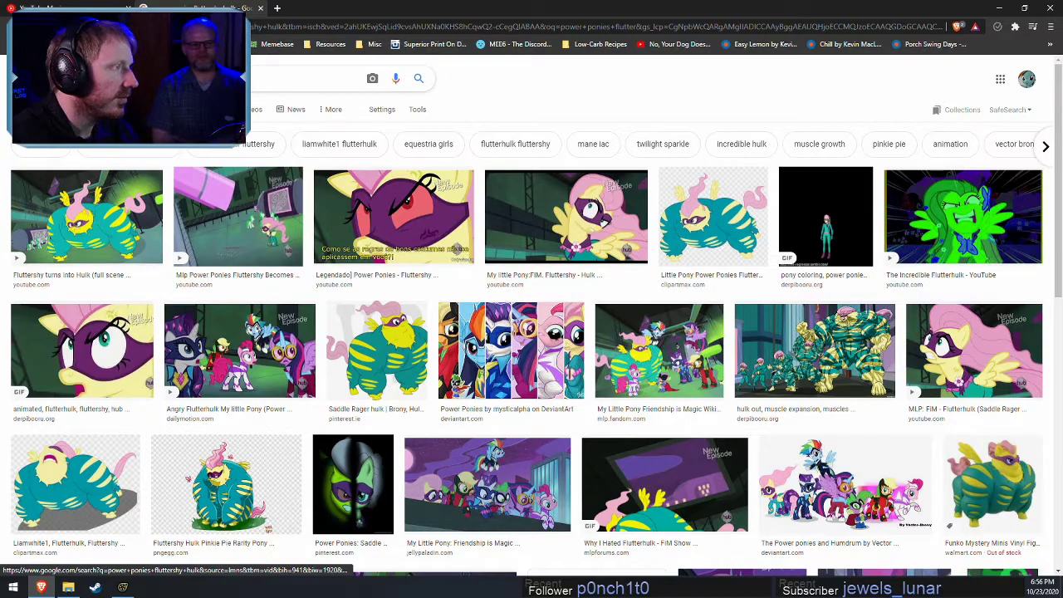
key(Return)
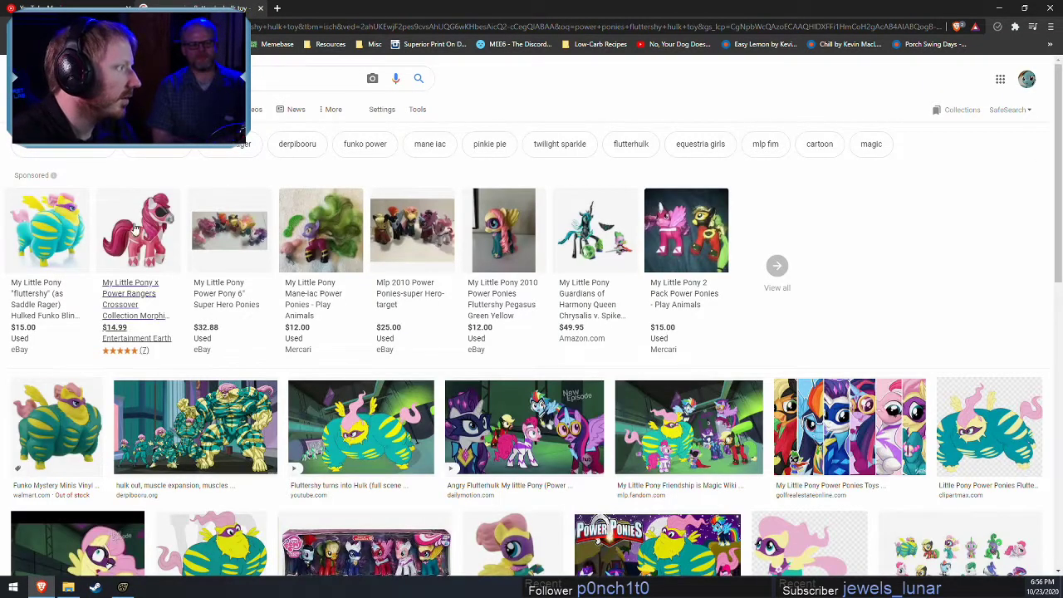
click(59, 230)
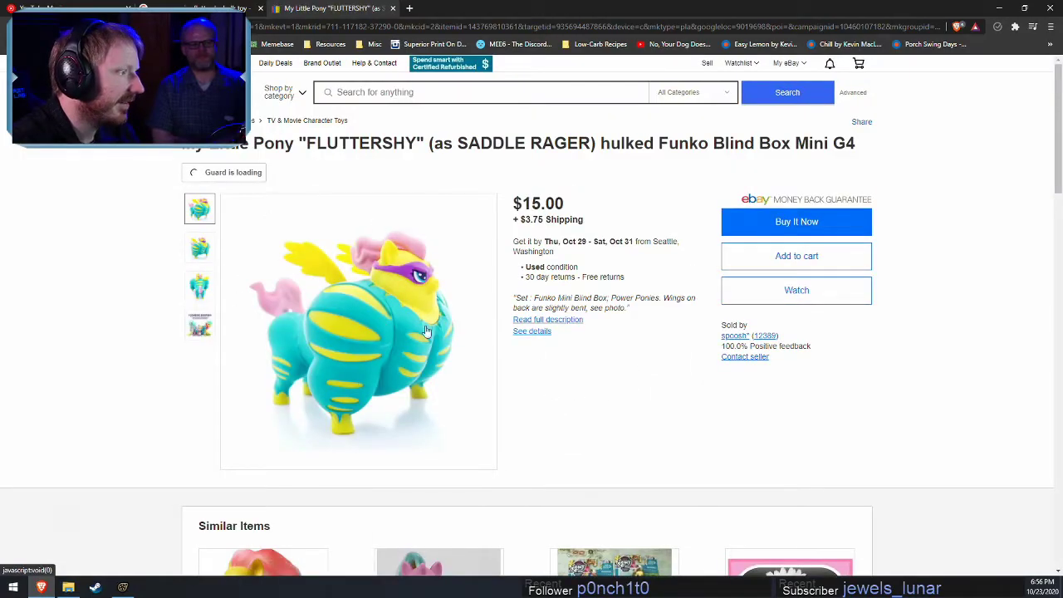
mouse_move(210, 249)
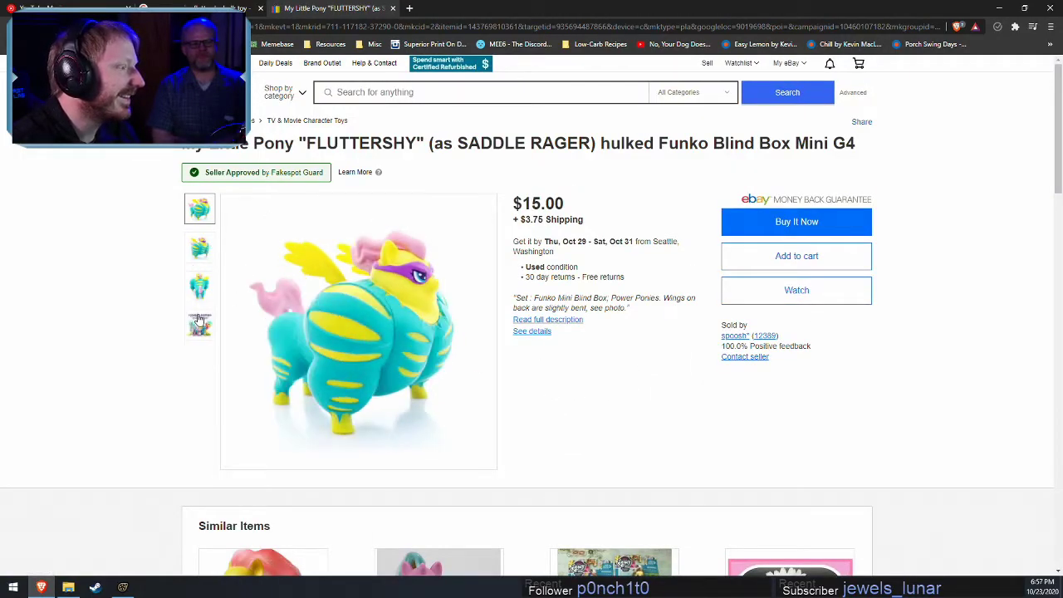
mouse_move(202, 274)
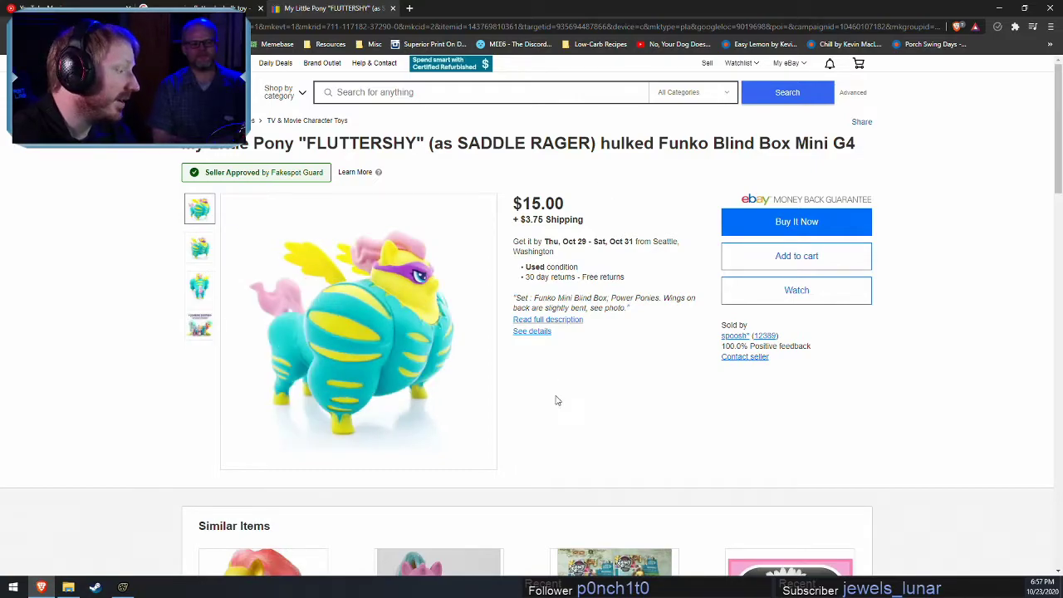
scroll(556, 398, down, 2)
scroll(593, 411, up, 2)
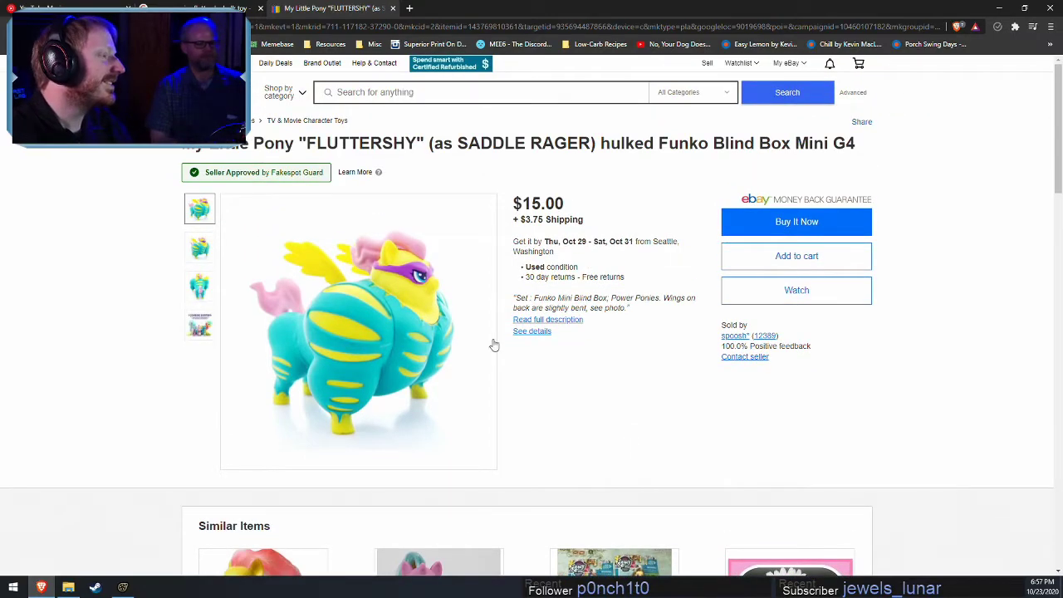
click(1000, 8)
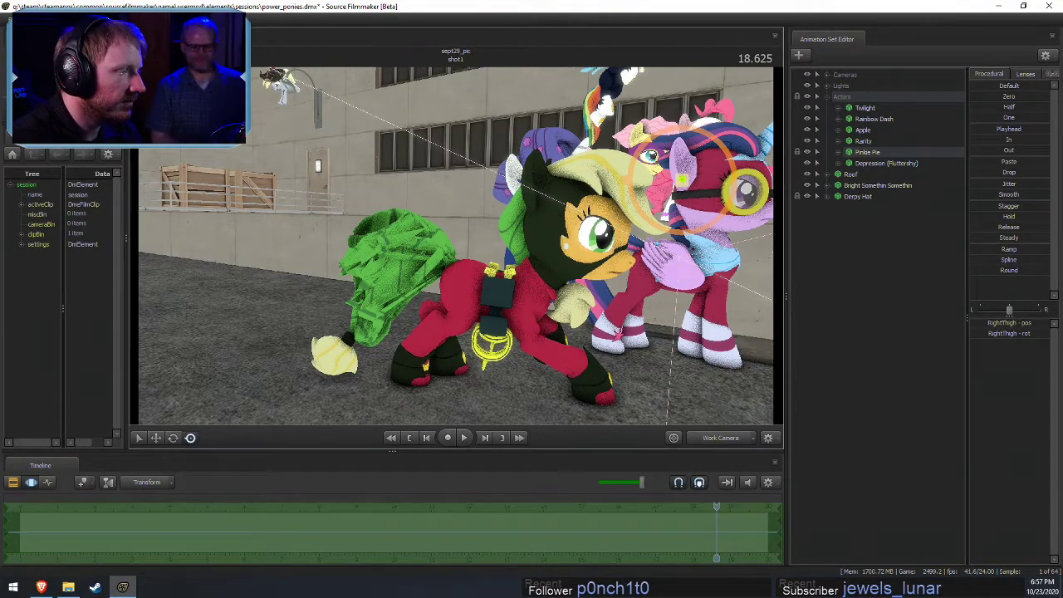
Try to create an animation set for a new model in Source Filmmaker
mouse_move(632, 266)
mouse_down()
mouse_move(657, 276)
mouse_move(631, 268)
mouse_up()
key(F2)
key(F3)
right_click(867, 245)
click(917, 270)
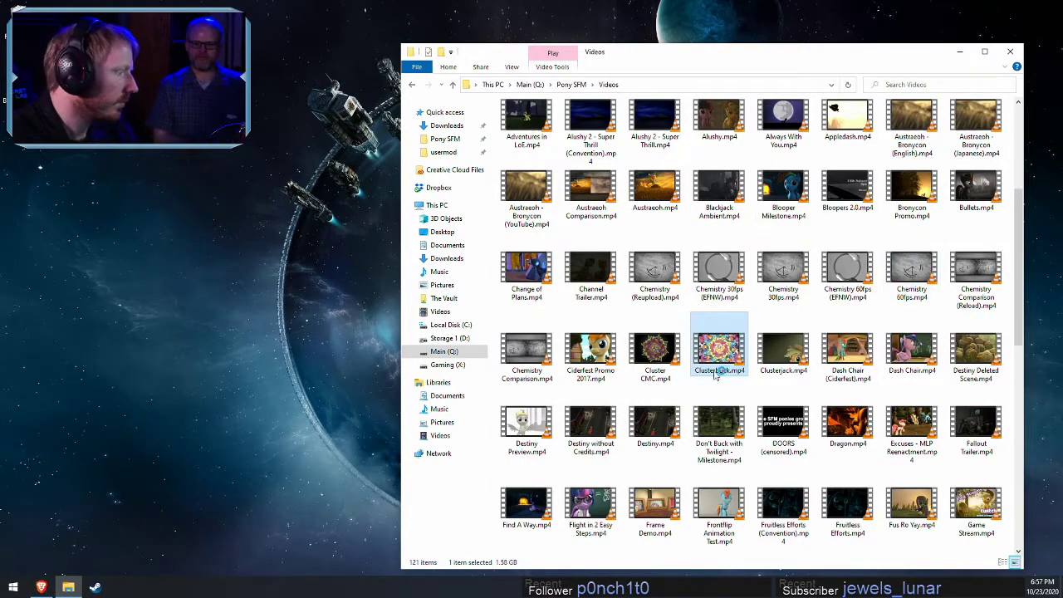
Relaunch Source Filmmaker through Steam and load the autosave of the power_ponies session
right_click(95, 587)
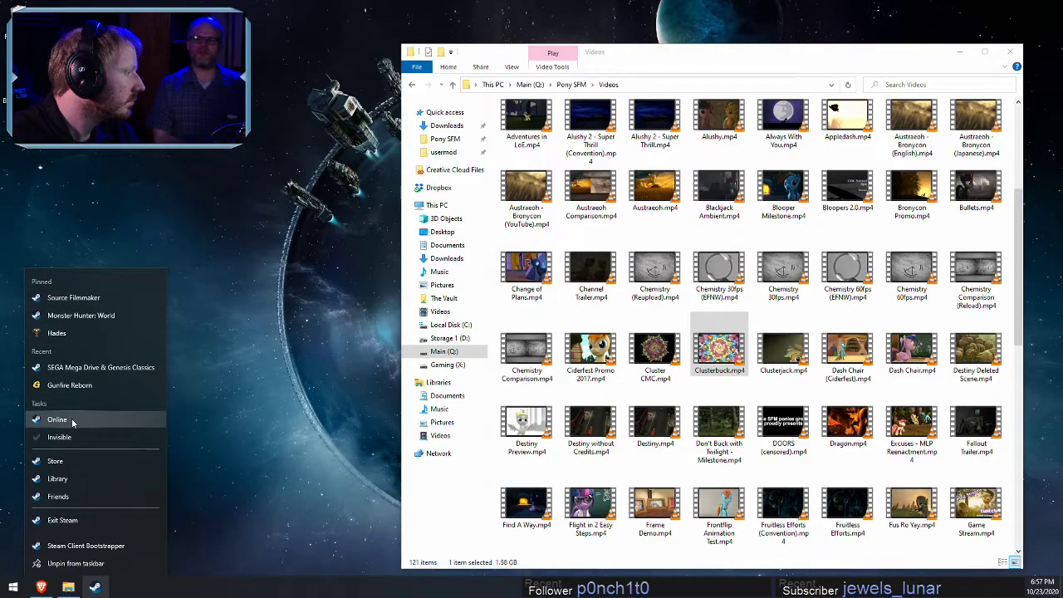
click(76, 423)
right_click(94, 588)
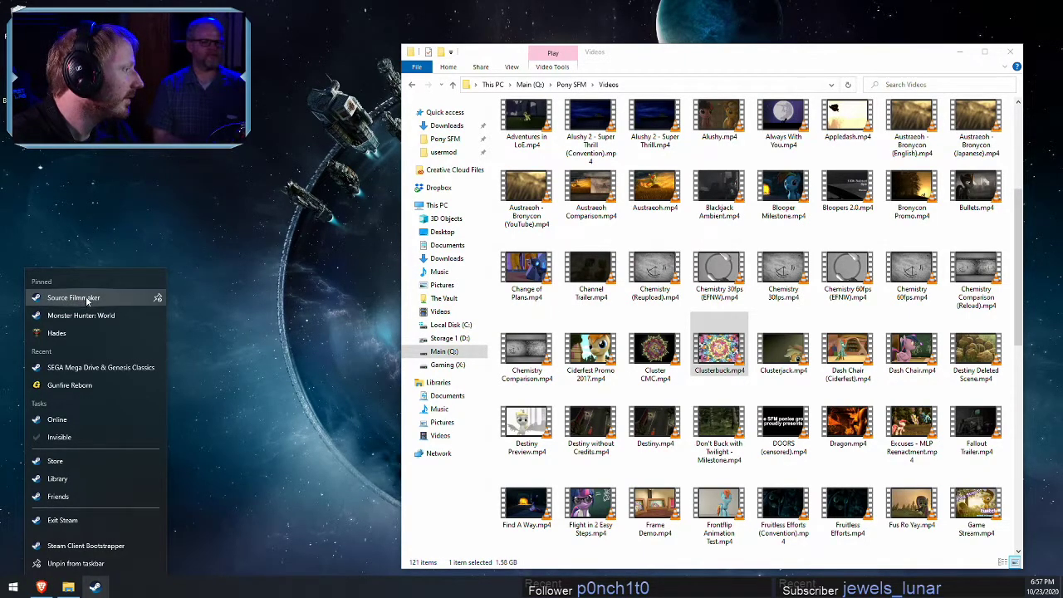
click(73, 300)
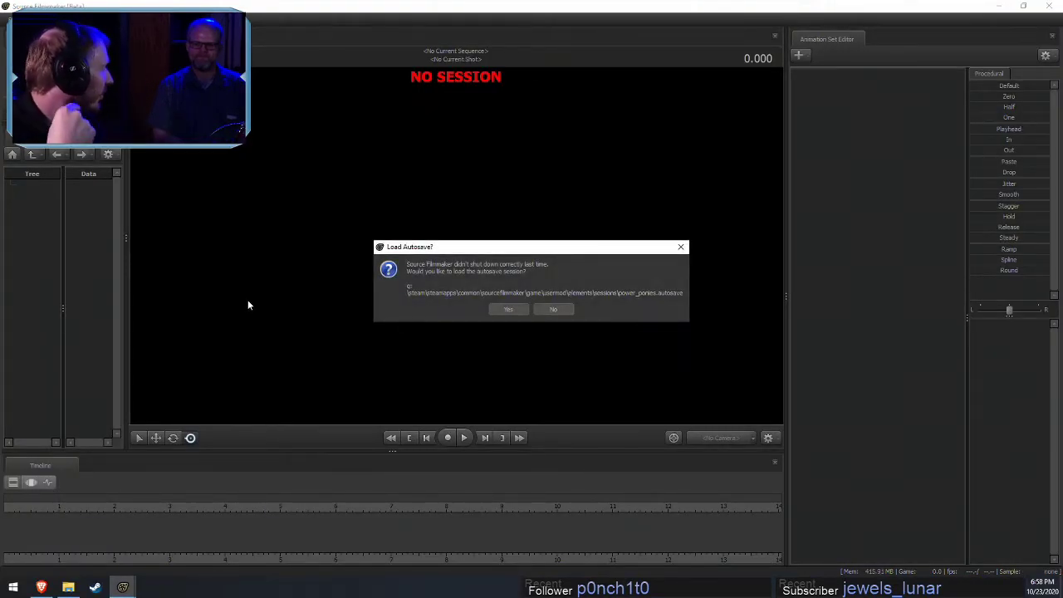
click(517, 308)
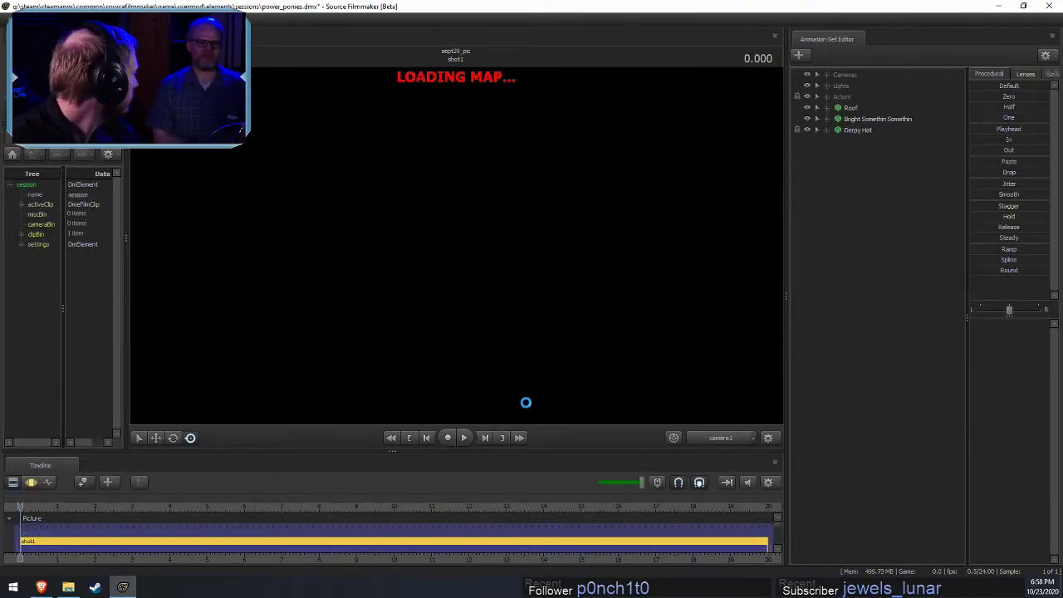
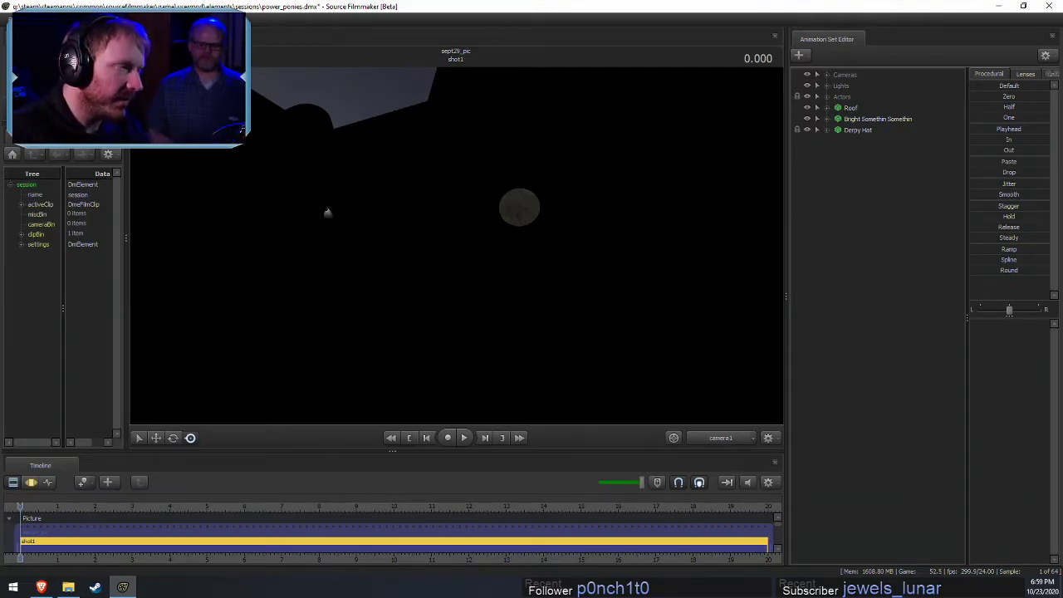
Turn off lighting in the viewport and switch the timeline to the Motion Editor
right_click(239, 223)
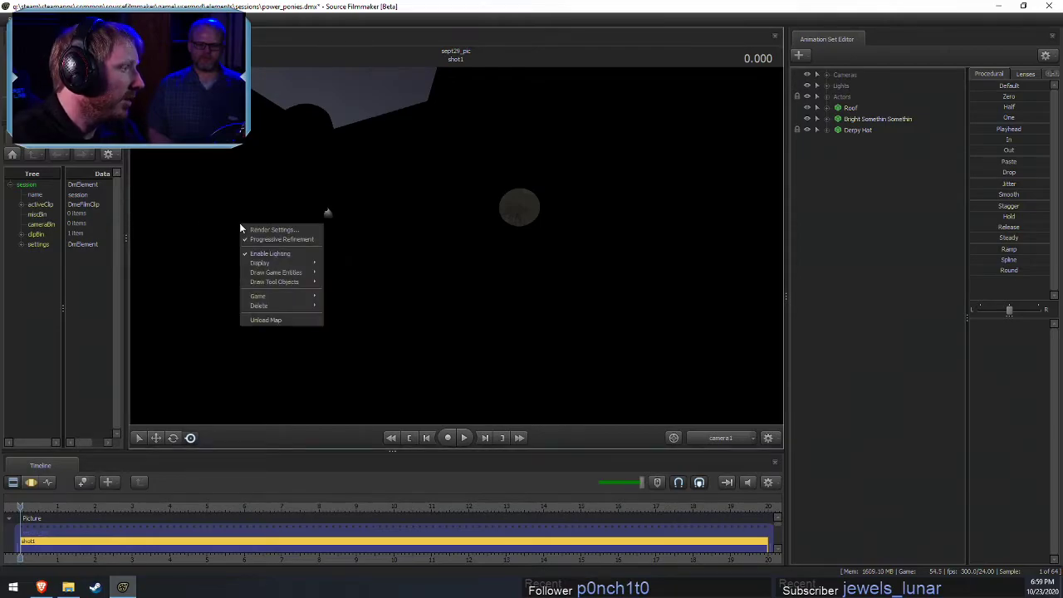
click(262, 254)
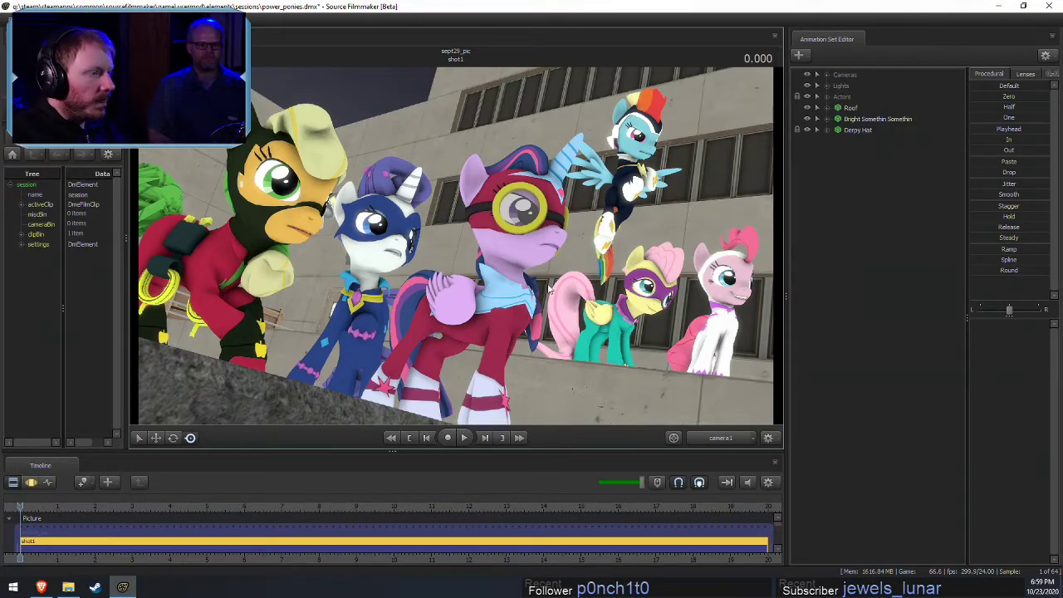
key(F4)
key(F3)
key(F4)
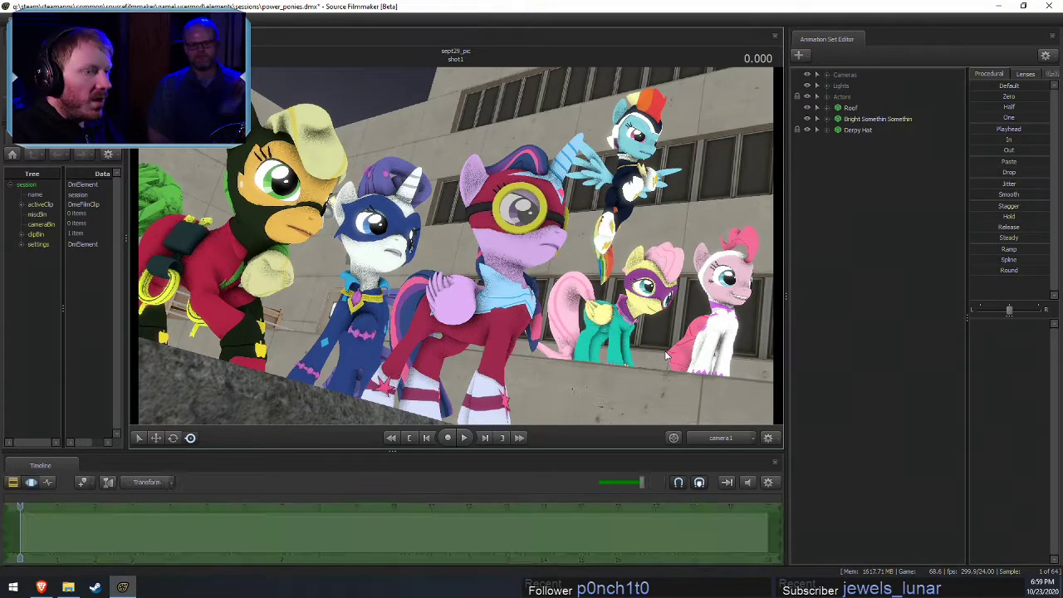
Switch to the work camera and examine Pinkie Pie's and Applejack's tails from several angles
click(721, 438)
drag(581, 332, 681, 415)
drag(455, 245, 332, 282)
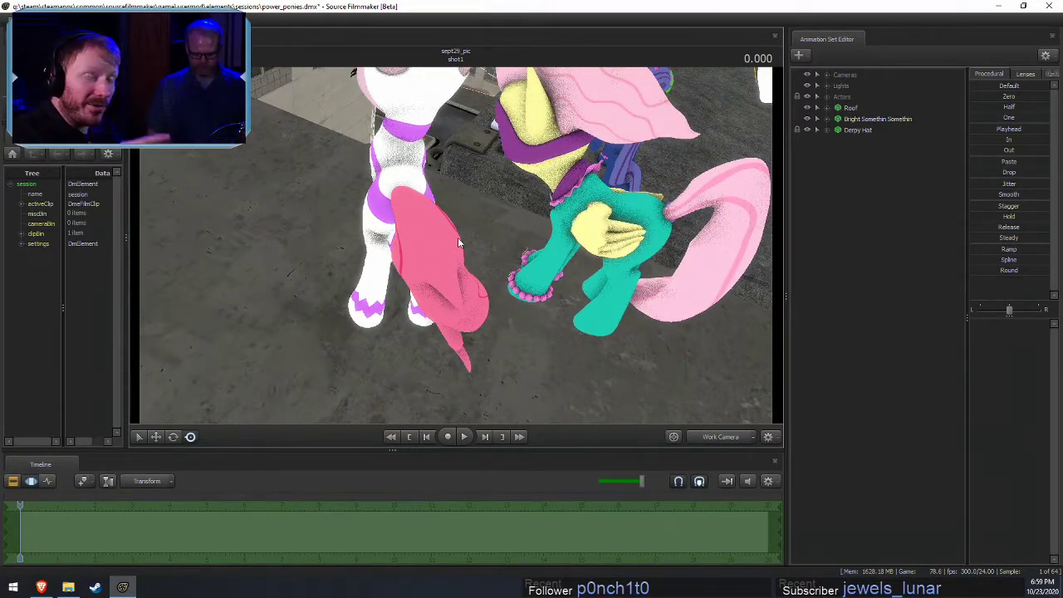
drag(416, 291, 453, 244)
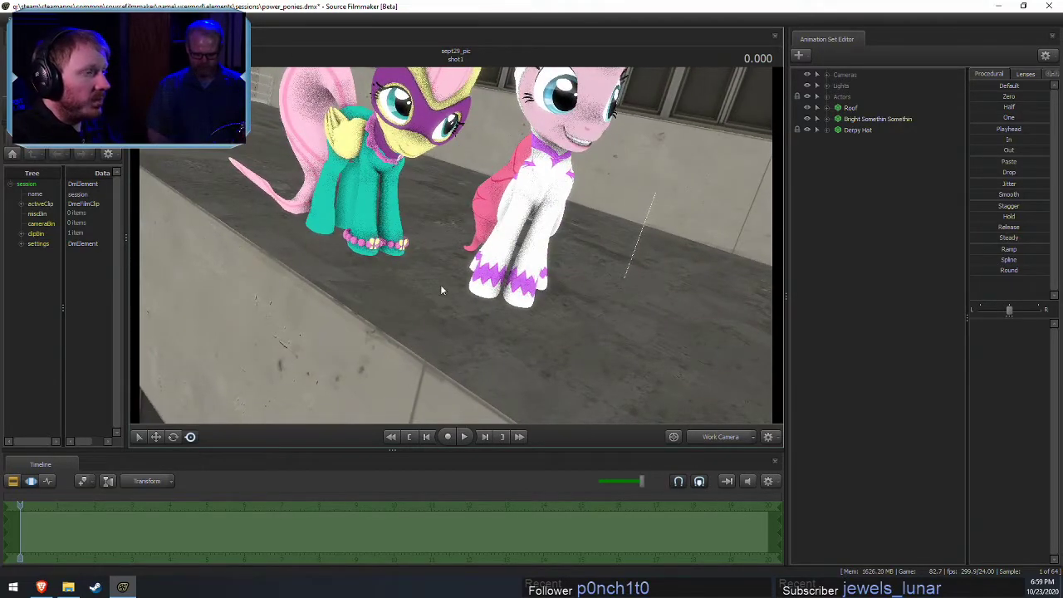
drag(442, 290, 576, 380)
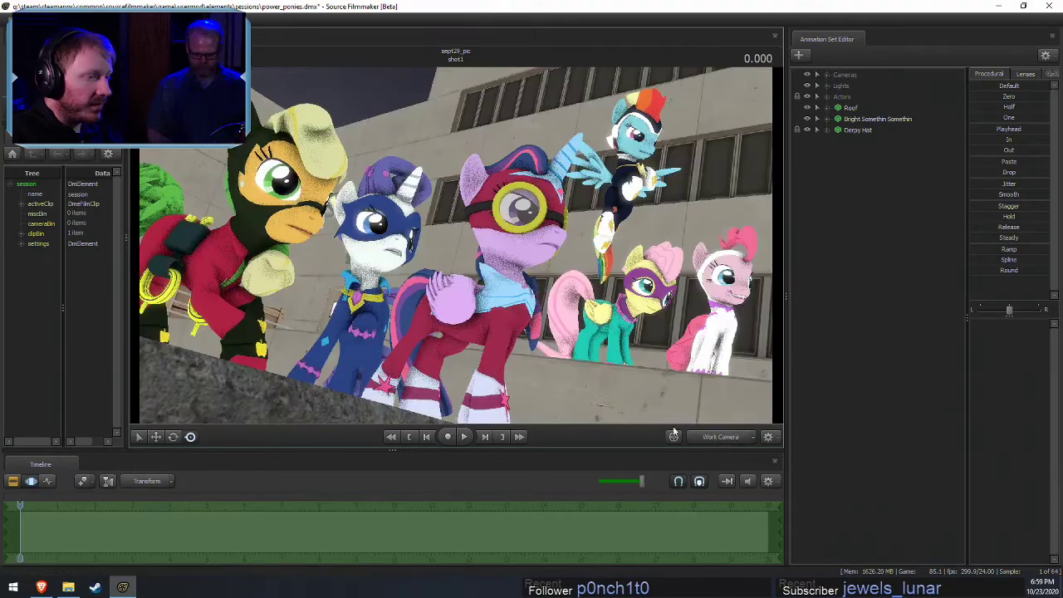
drag(457, 249, 498, 237)
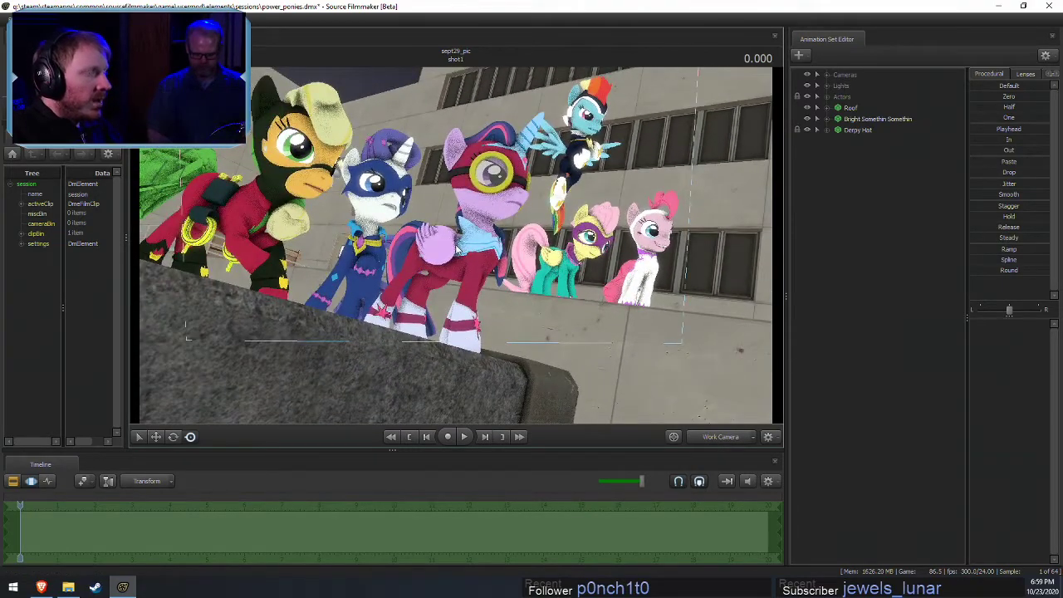
drag(456, 279, 367, 261)
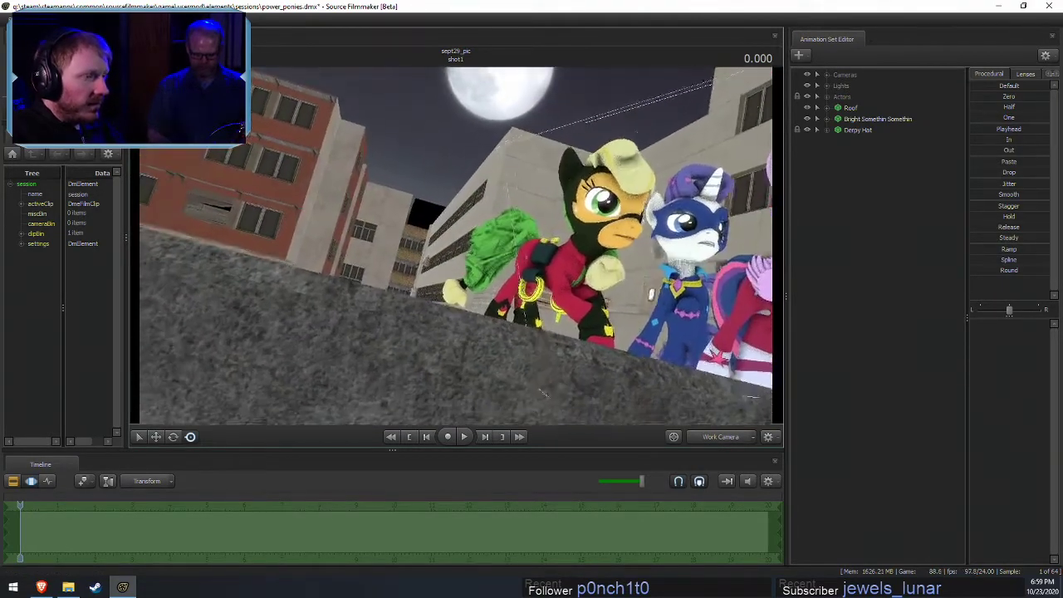
drag(541, 392, 600, 254)
Create an animation set for a new model, filtering the model list by "applejack" and choosing vn_applejack.mdl
right_click(919, 207)
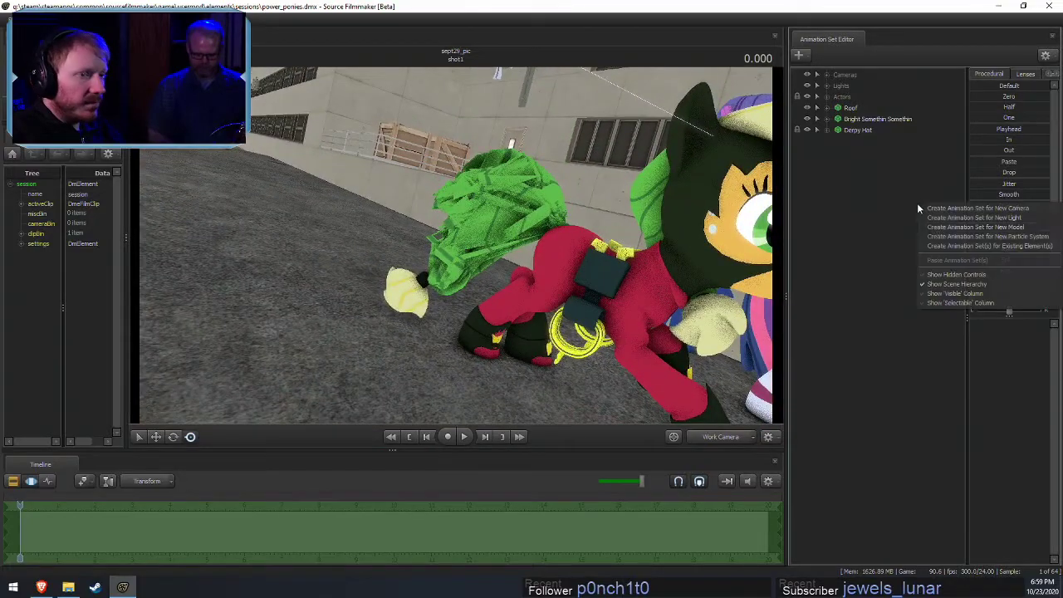
click(941, 226)
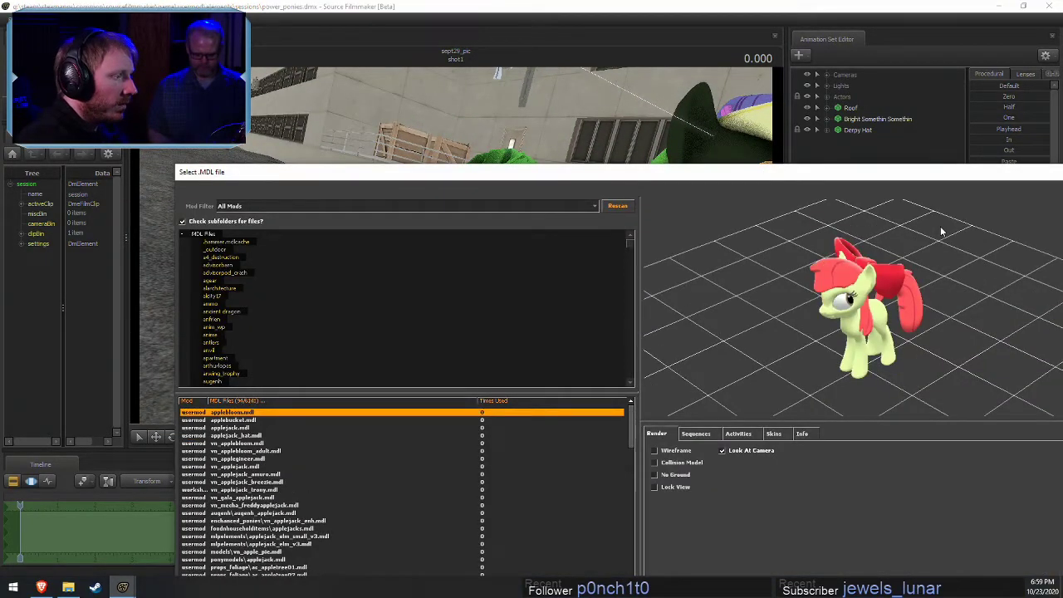
text(jack)
key(Down)
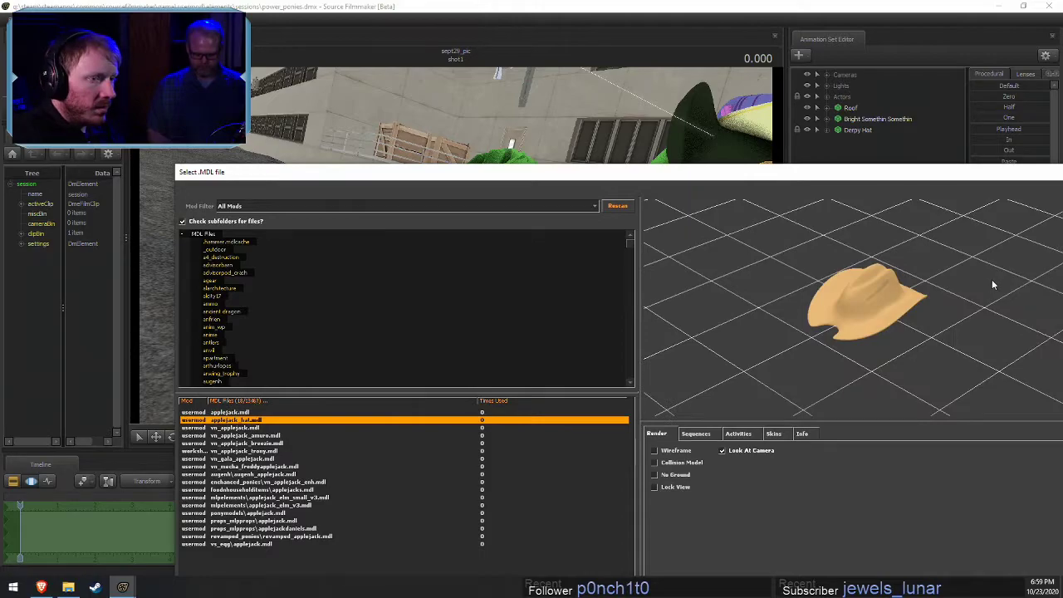
key(Down)
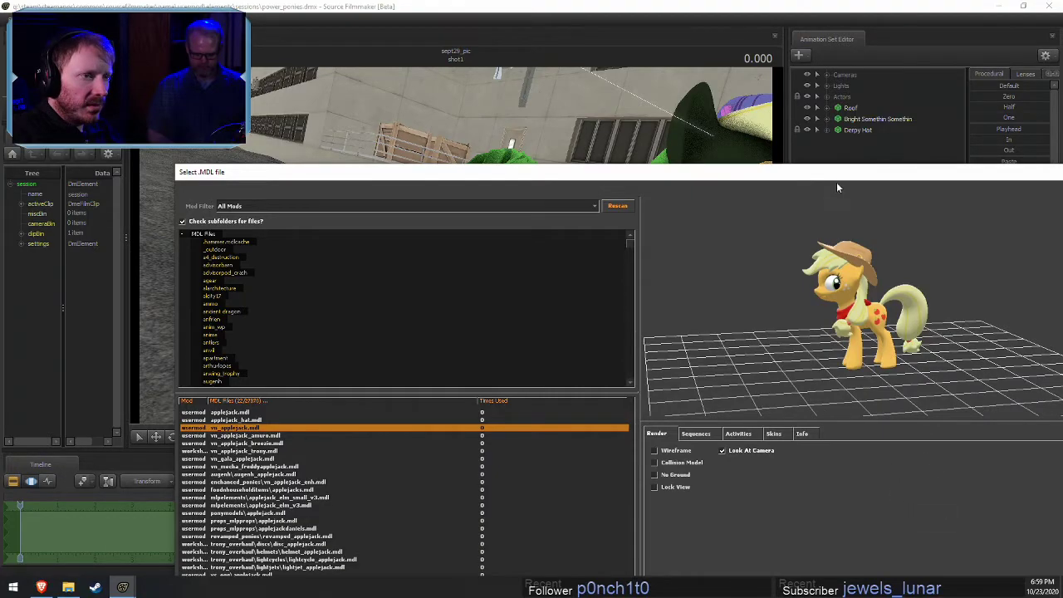
drag(837, 179, 723, 39)
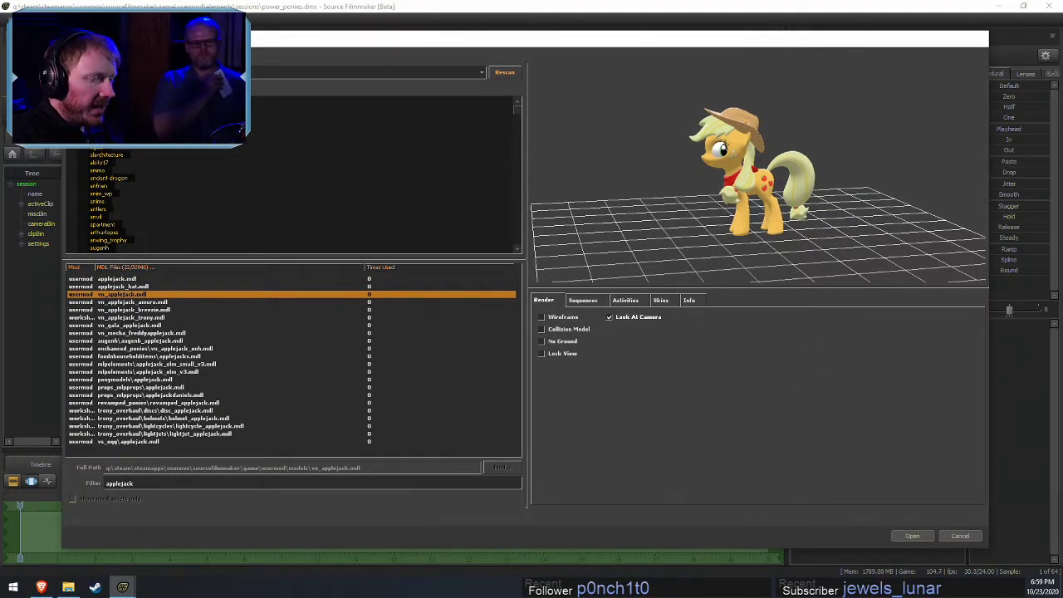
click(913, 536)
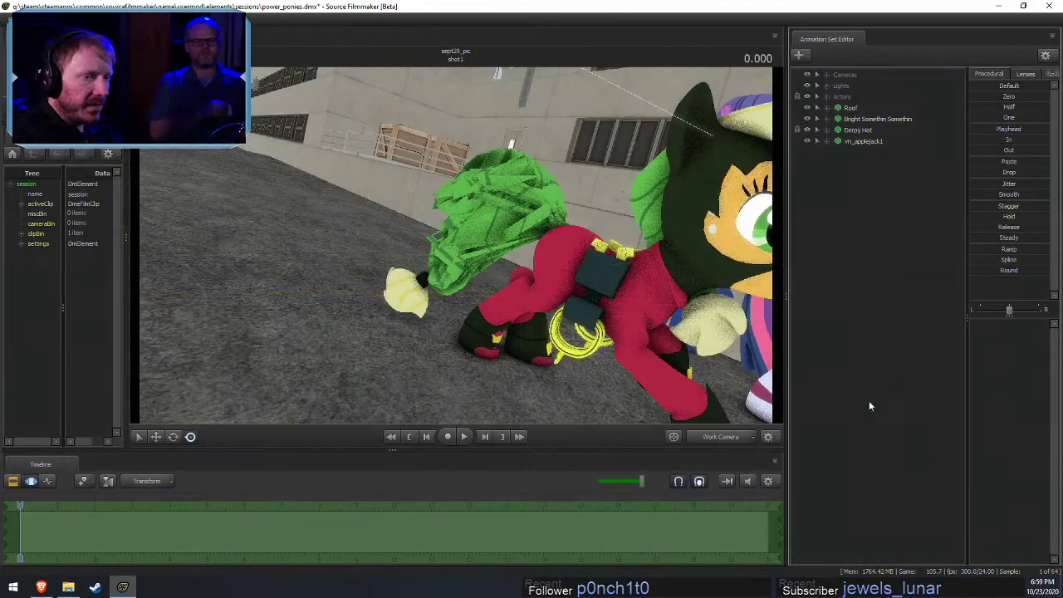
Expand the face controls of Apple and vn_applejack1 and examine Apple's lower-face and eyelid bone controls
click(827, 96)
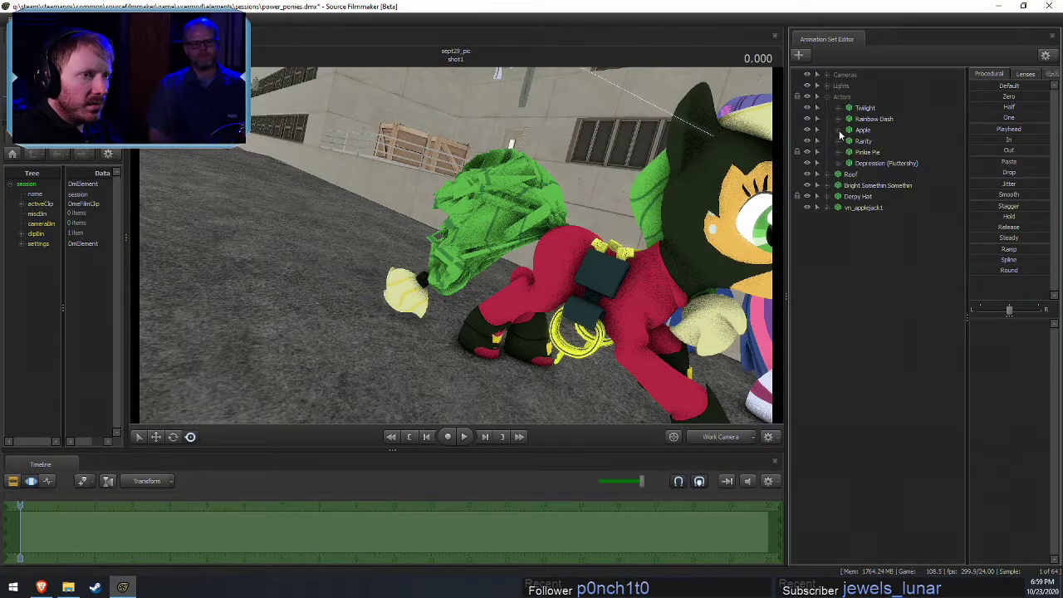
click(838, 131)
click(849, 142)
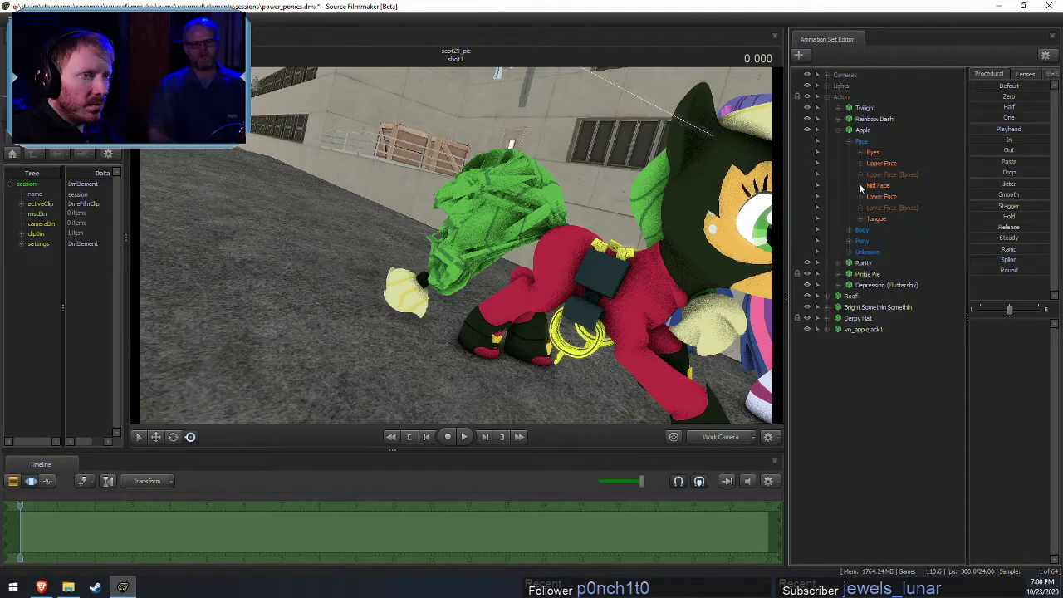
click(838, 330)
click(848, 341)
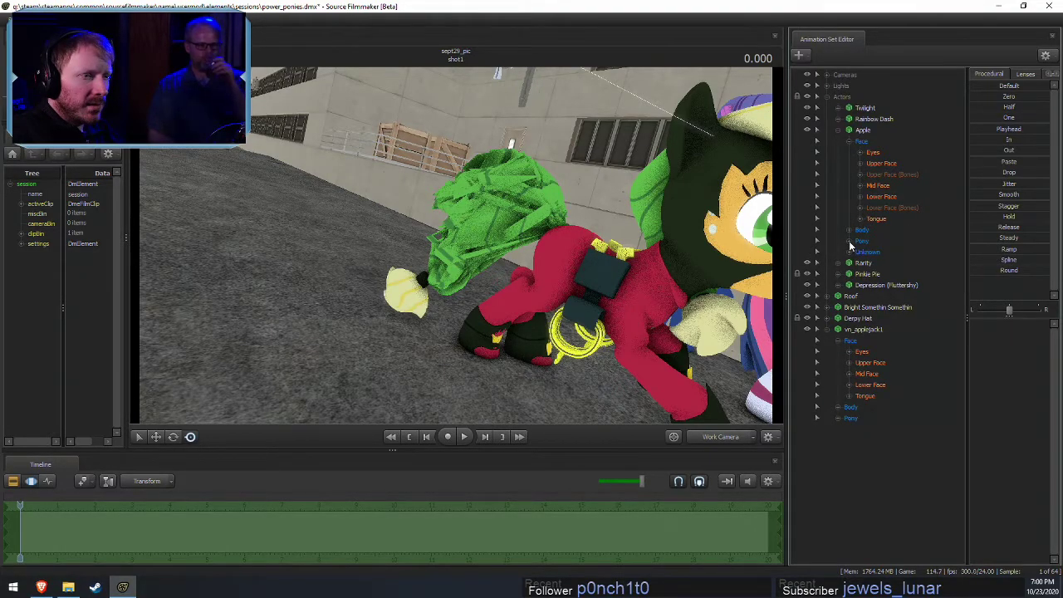
drag(648, 249, 748, 265)
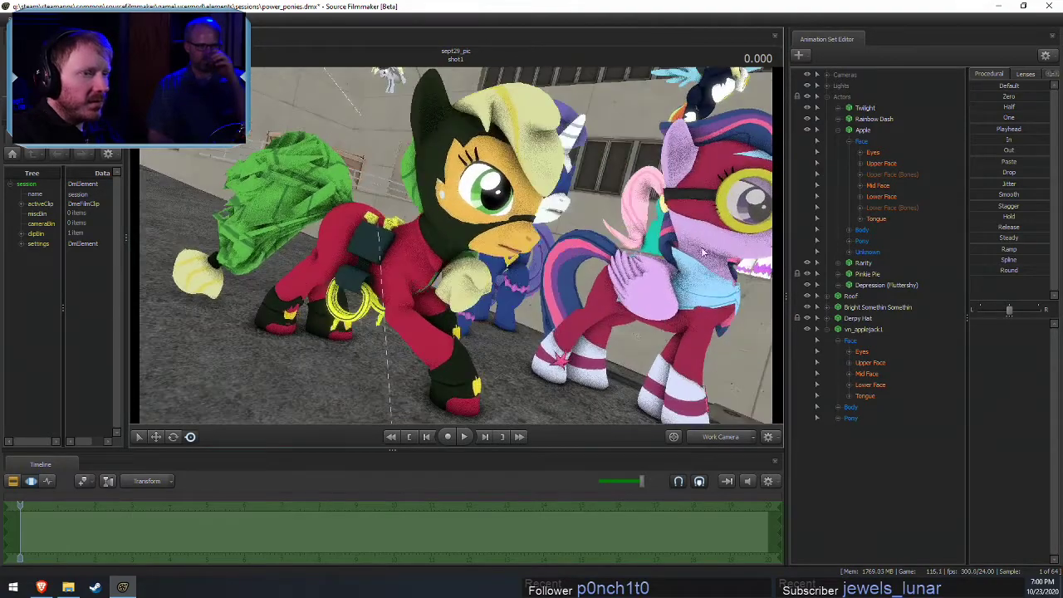
click(861, 197)
click(901, 200)
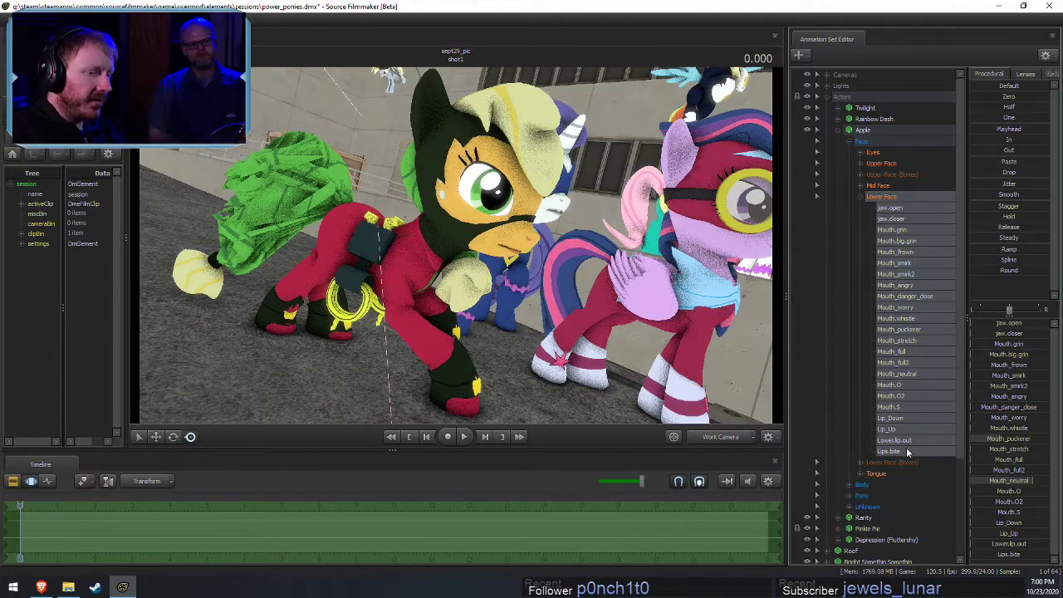
click(892, 174)
click(861, 176)
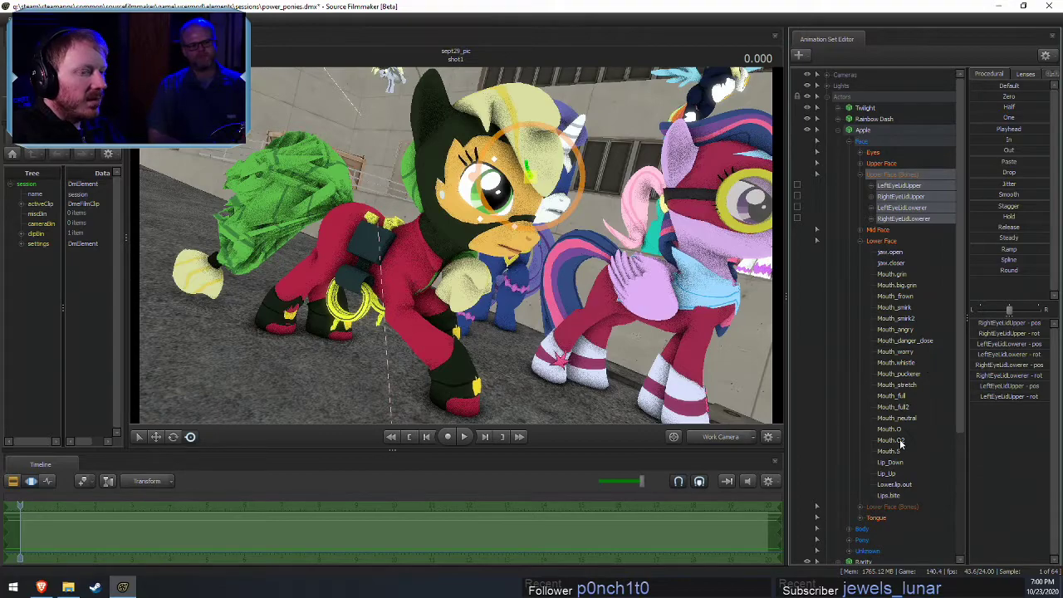
mouse_move(577, 336)
mouse_down()
mouse_move(532, 303)
mouse_move(541, 322)
mouse_move(580, 336)
mouse_up()
key(s)
click(846, 141)
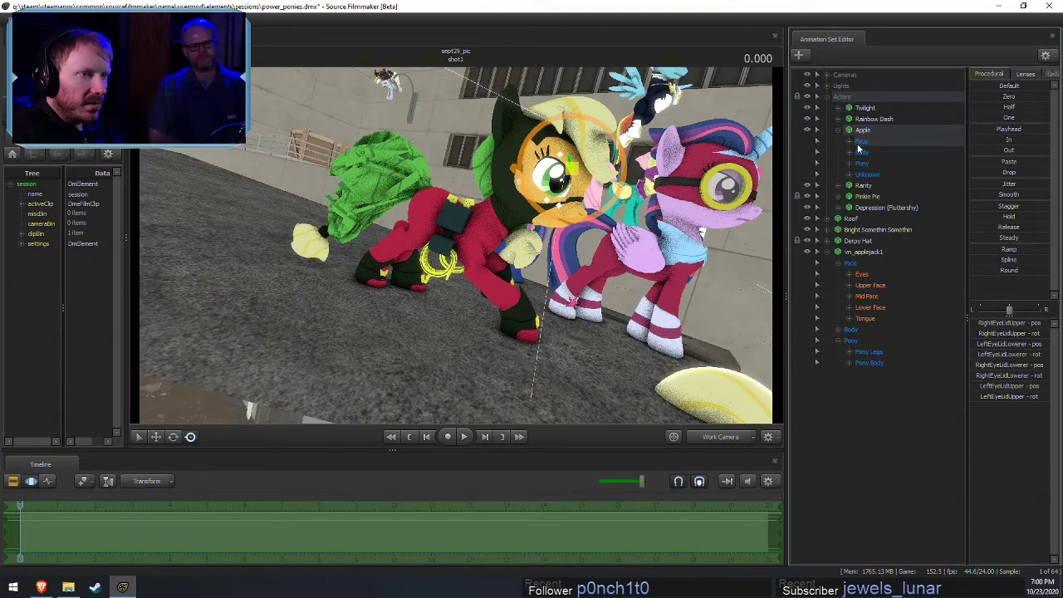
Lock vn_applejack1's Pelvis bone to Apple's Pelvis bone and zero it so the two bodies align
click(838, 330)
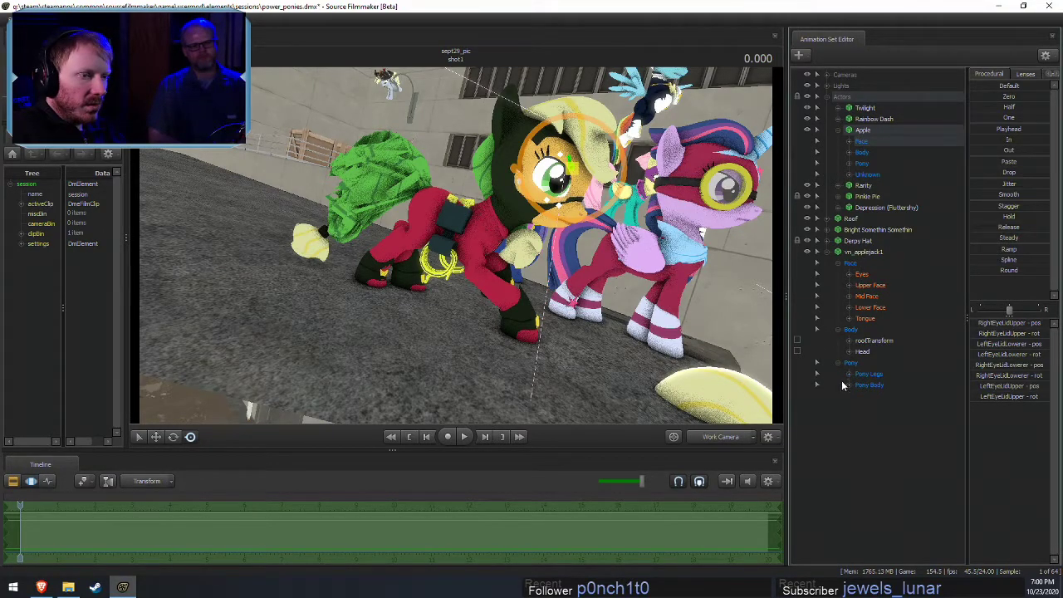
click(844, 384)
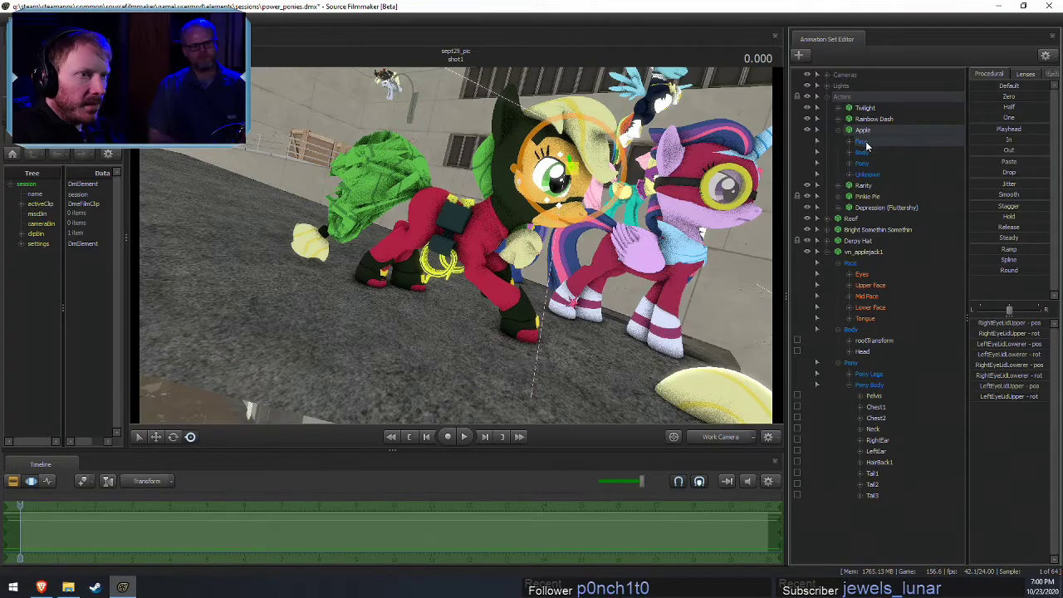
click(851, 163)
click(860, 184)
scroll(872, 184, down, 1)
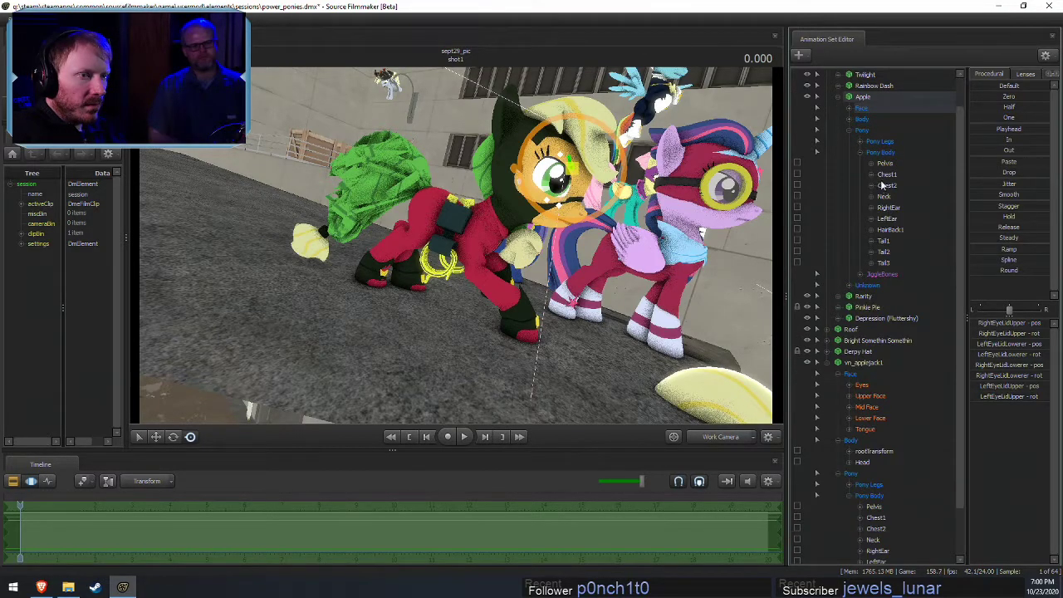
click(886, 166)
scroll(894, 484, down, 2)
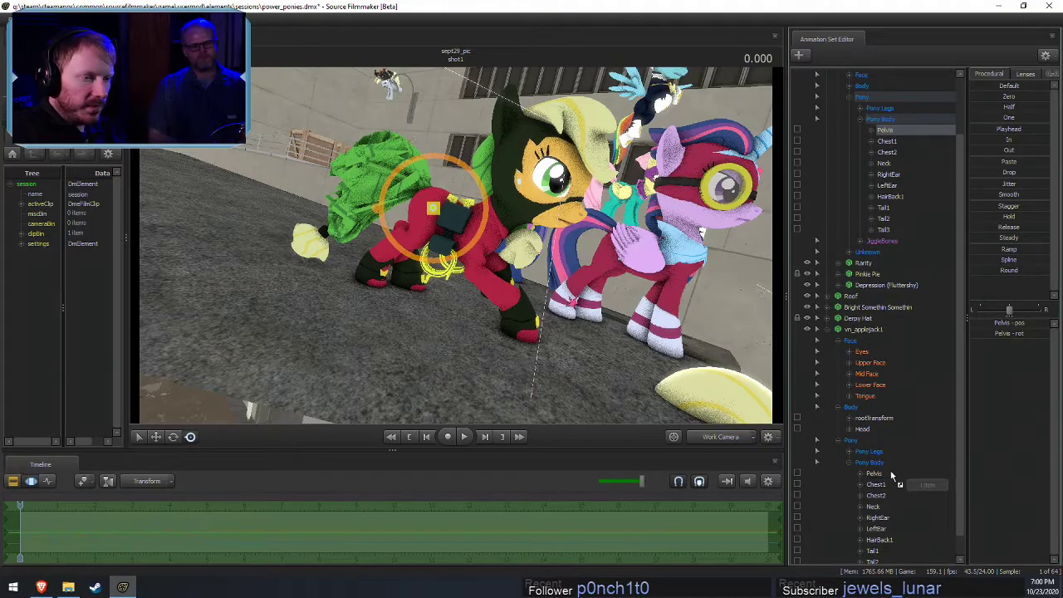
click(885, 474)
drag(984, 97, 1046, 97)
drag(502, 279, 357, 200)
key(w)
alt+drag(452, 250, 523, 260)
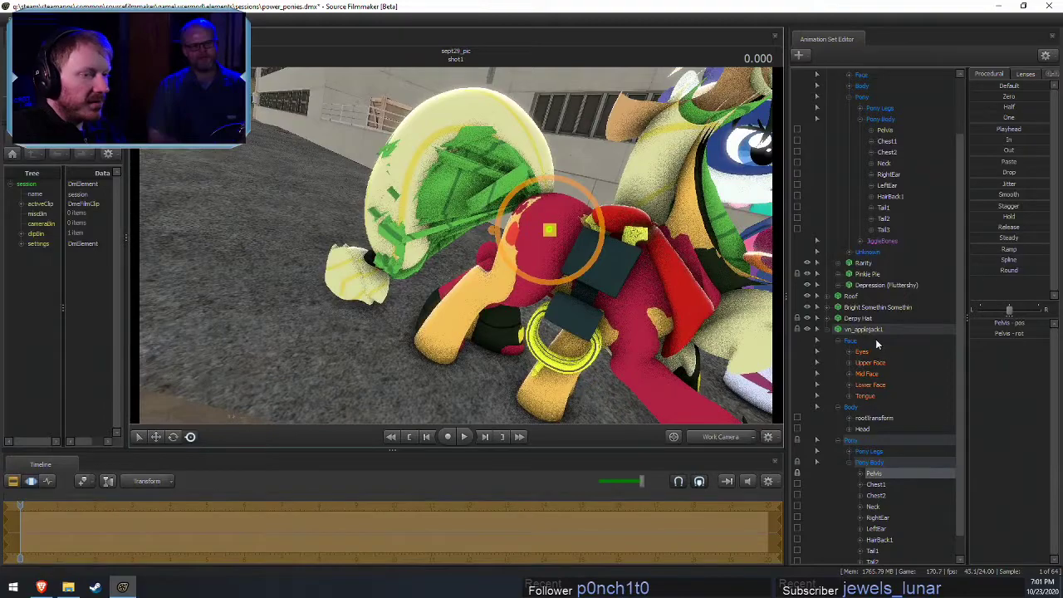
Lock vn_applejack1's Tail1 bone to Apple's Tail1 bone and zero it
scroll(873, 462, down, 1)
click(872, 529)
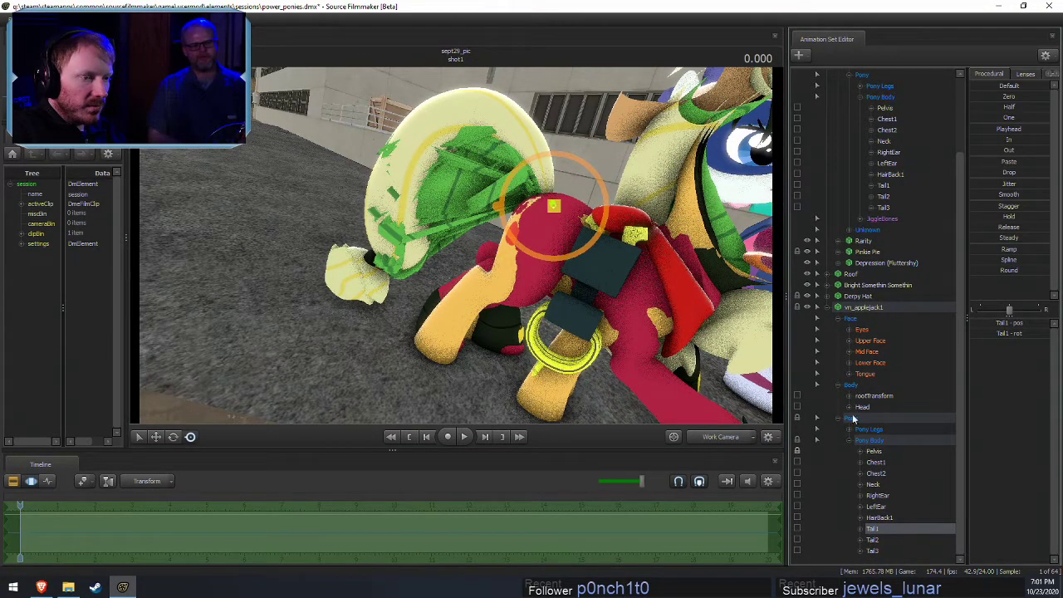
scroll(886, 369, up, 2)
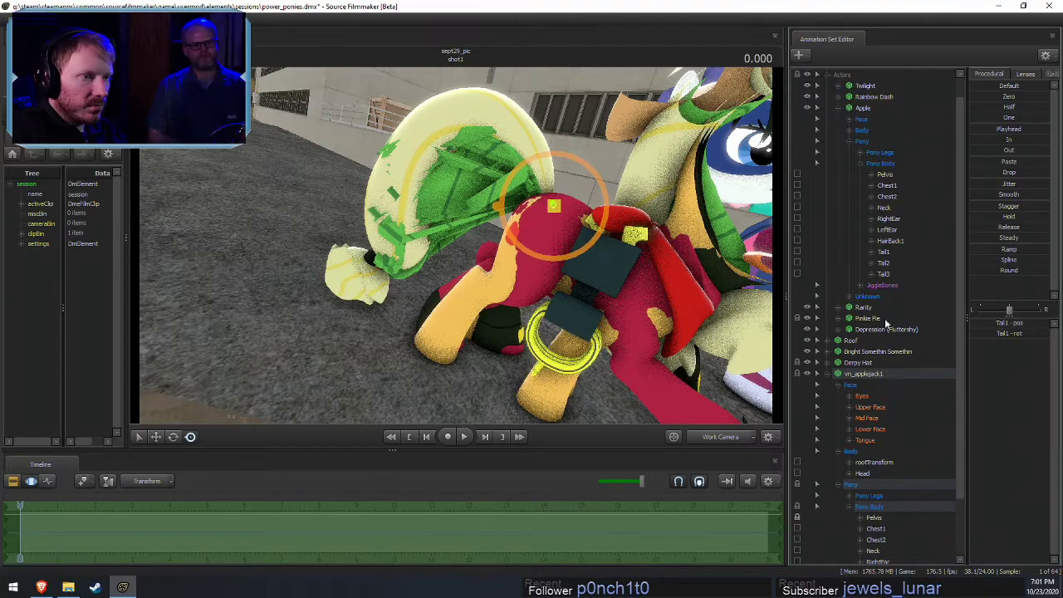
scroll(886, 274, down, 1)
drag(886, 221, 884, 529)
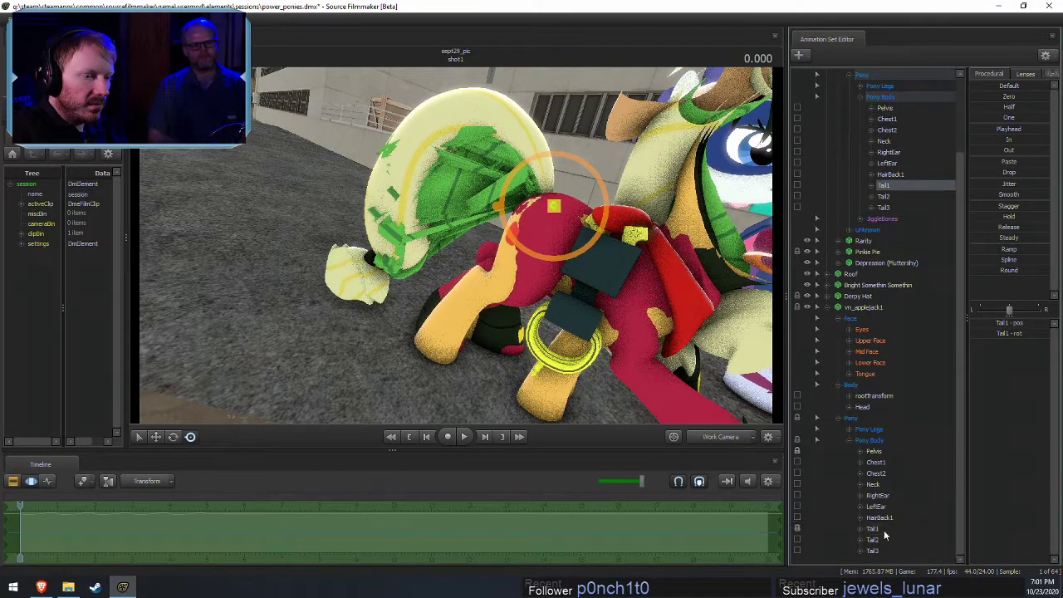
drag(989, 101, 1040, 100)
alt+drag(379, 262, 457, 247)
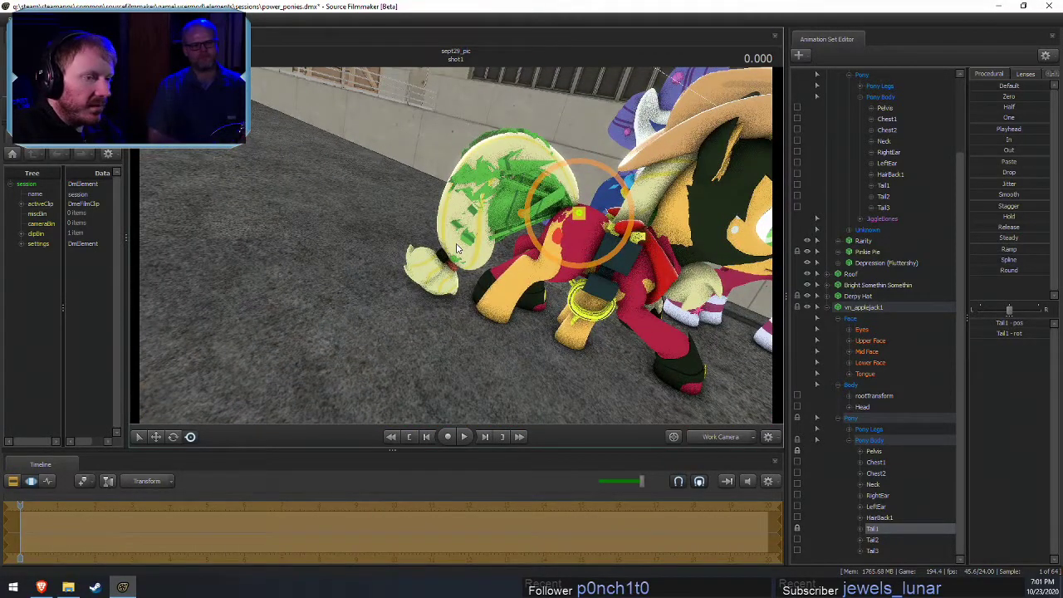
Lock vn_applejack1's Tail2 and Tail3 to Apple's matching bones and zero all three tail bones
click(889, 197)
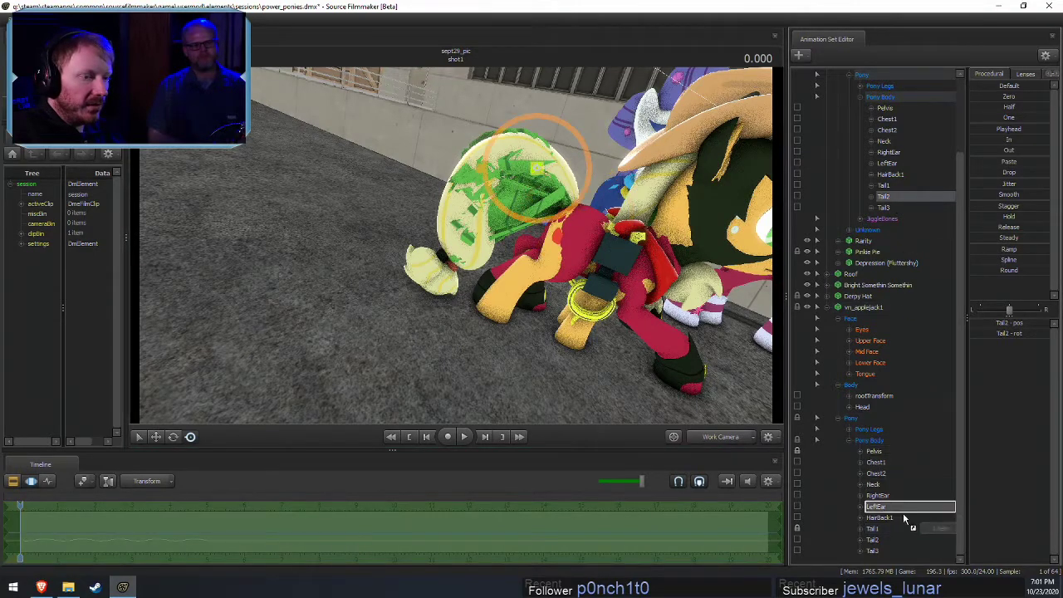
click(884, 207)
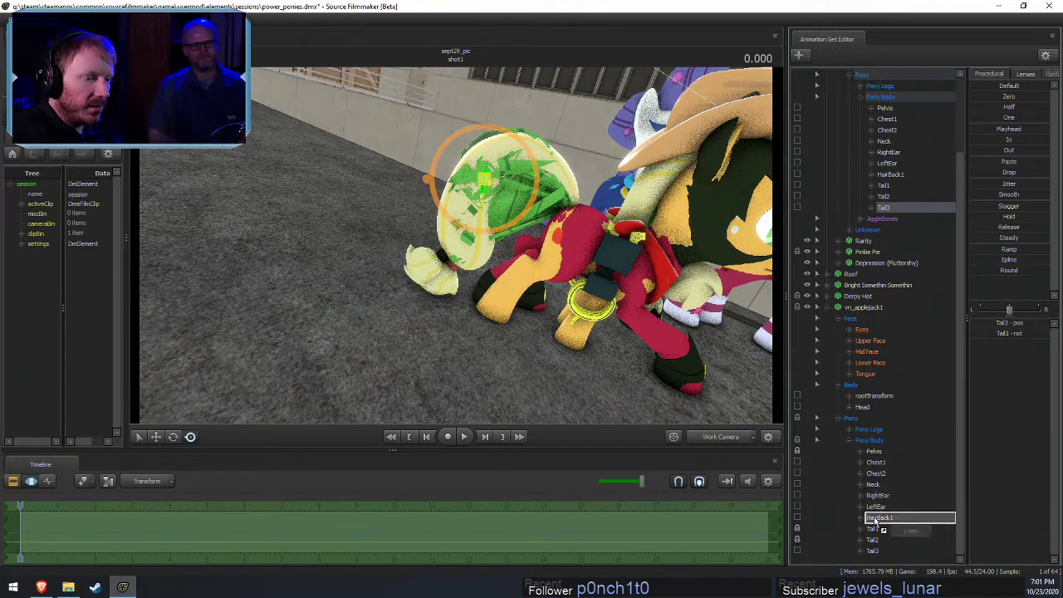
drag(879, 533, 885, 550)
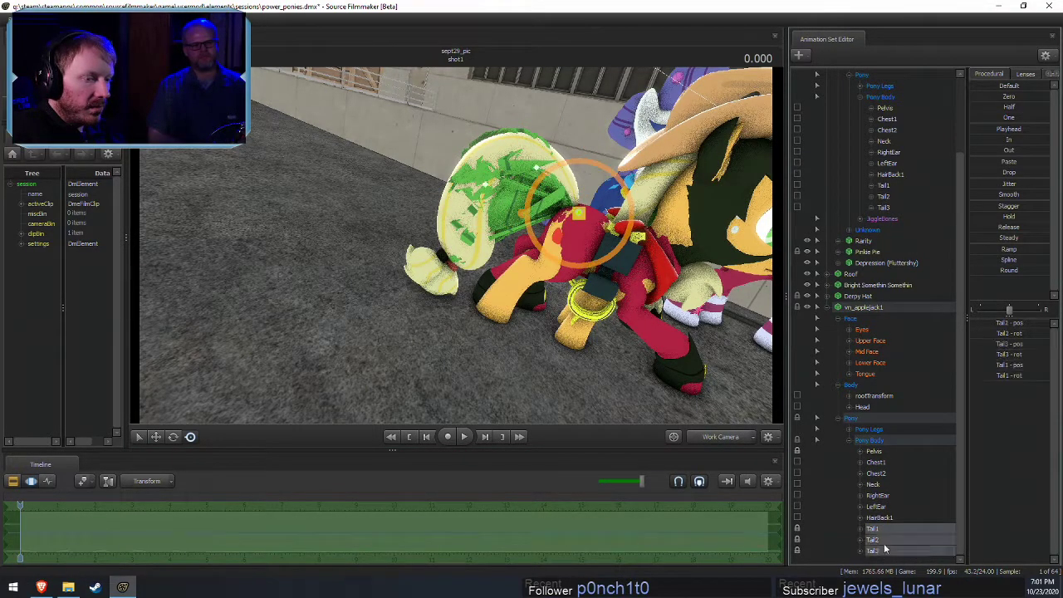
click(982, 96)
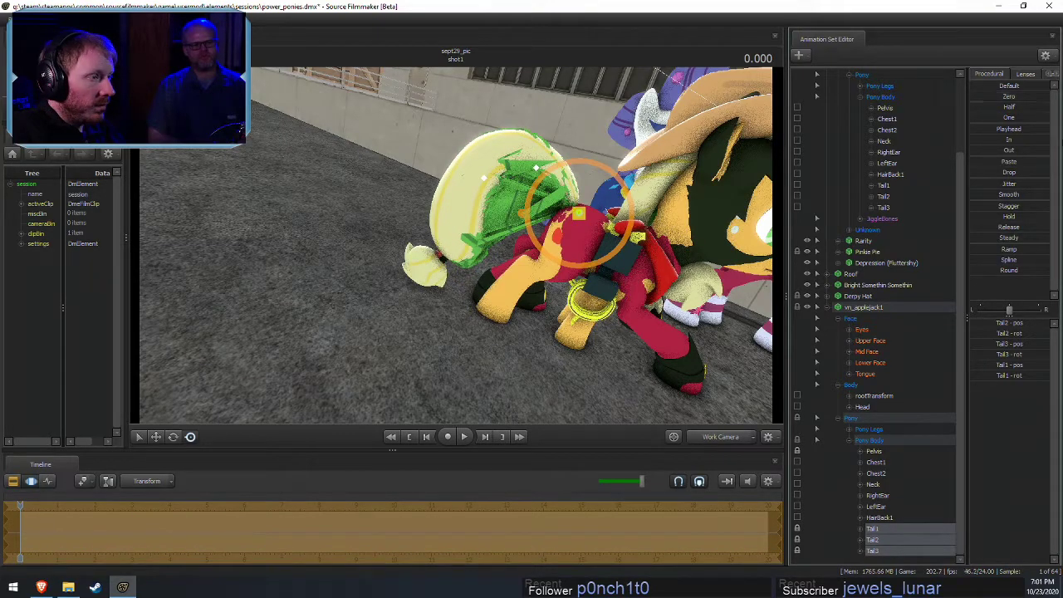
Unlock the Tail1, Tail2 and Tail3 bones of vn_applejack1, leaving the Pelvis locked
drag(343, 293, 438, 301)
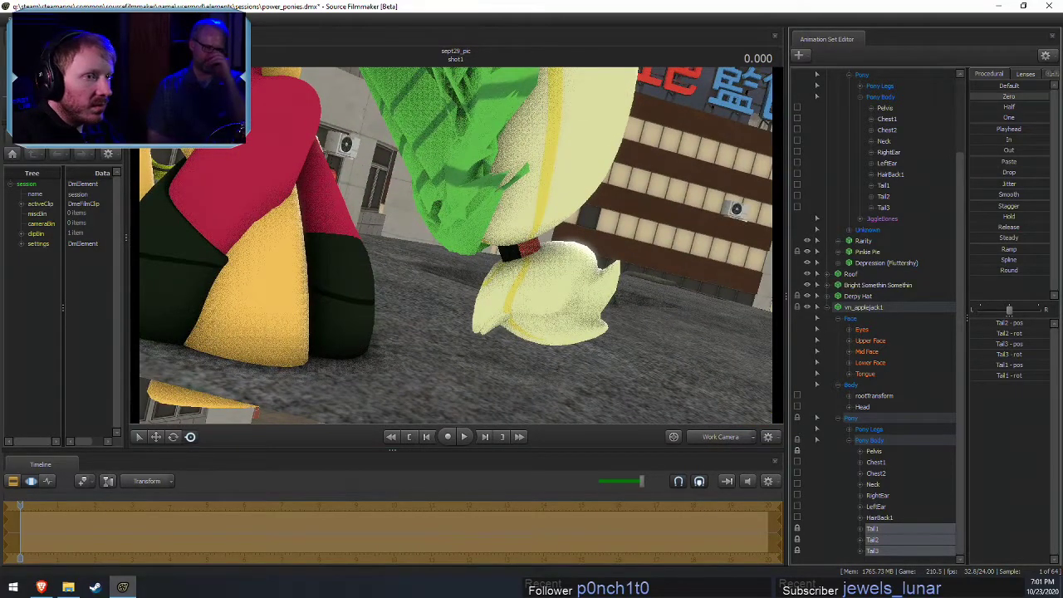
click(874, 540)
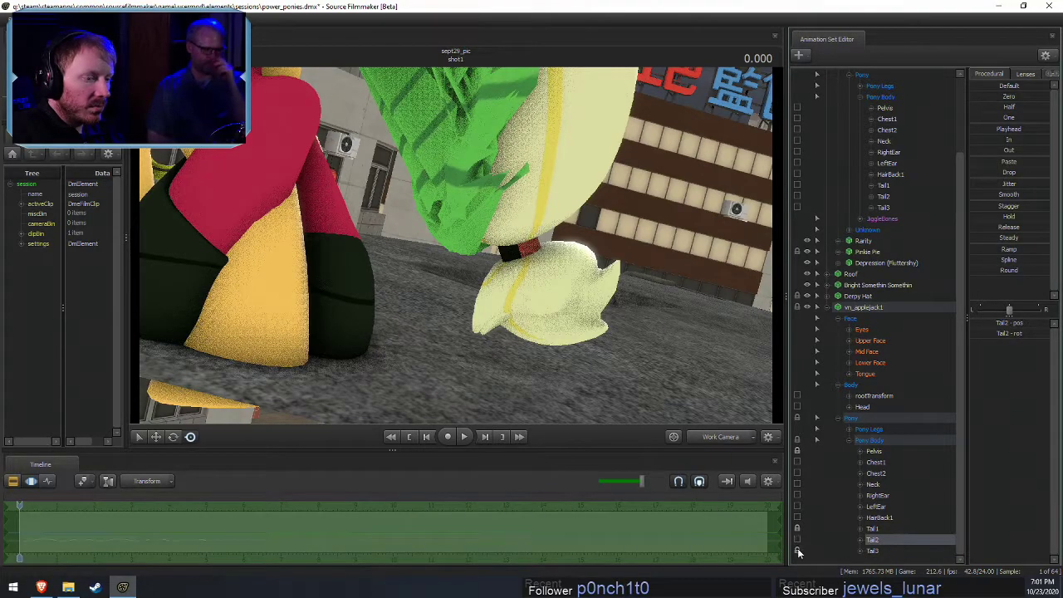
drag(629, 329, 498, 234)
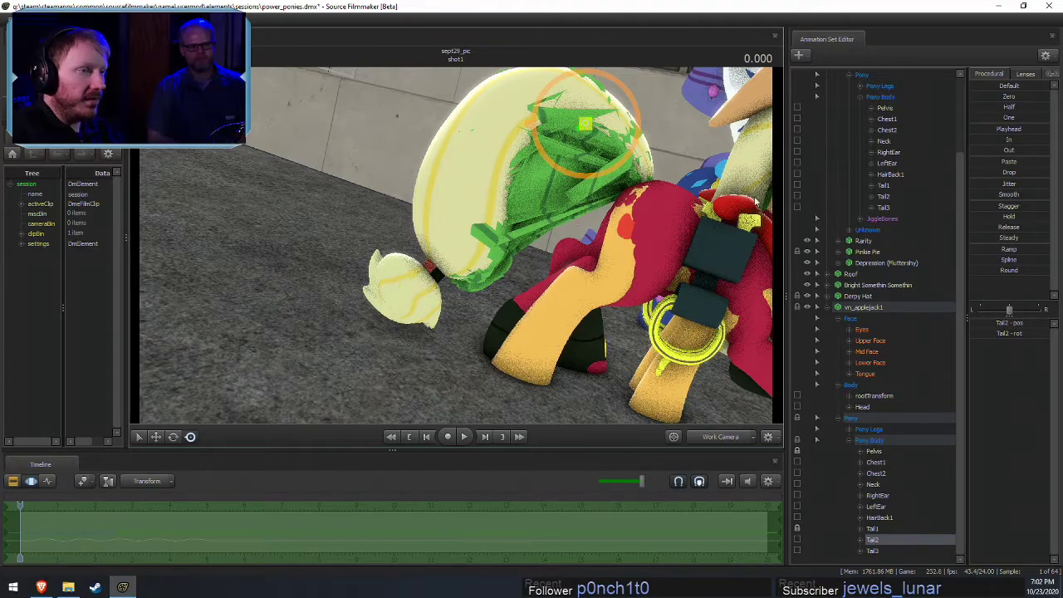
drag(681, 275, 746, 257)
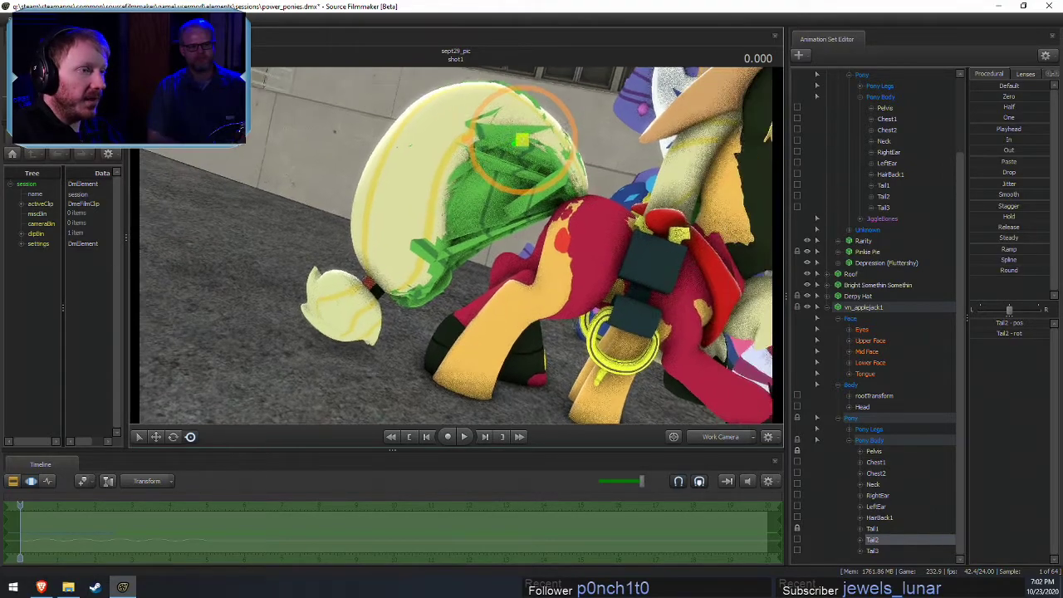
click(799, 529)
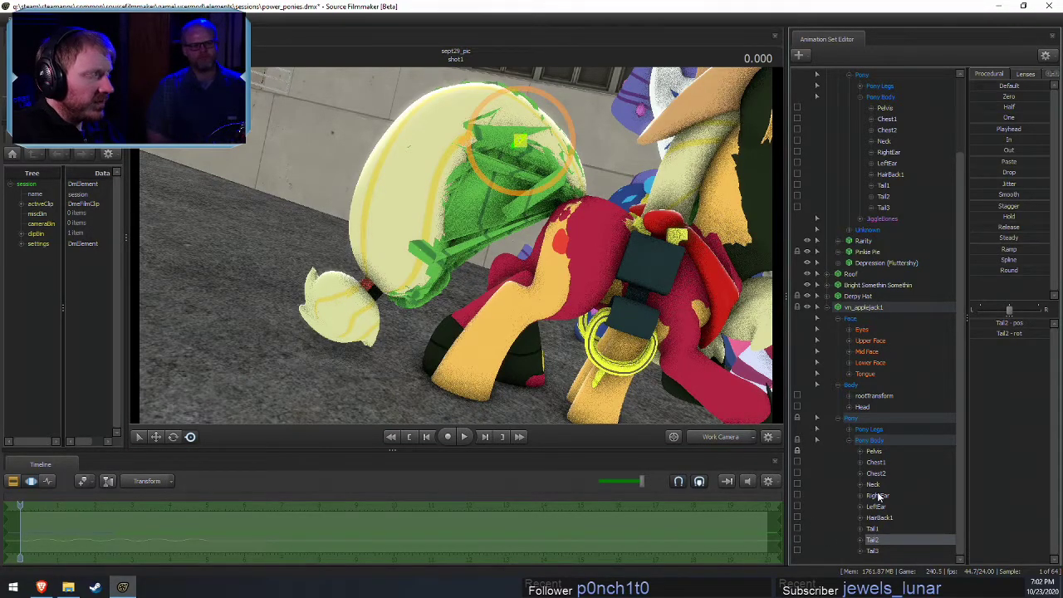
Add scale controls to vn_applejack1's Pelvis and Tail1 transforms and select the Pelvis scale control
click(873, 453)
right_click(874, 452)
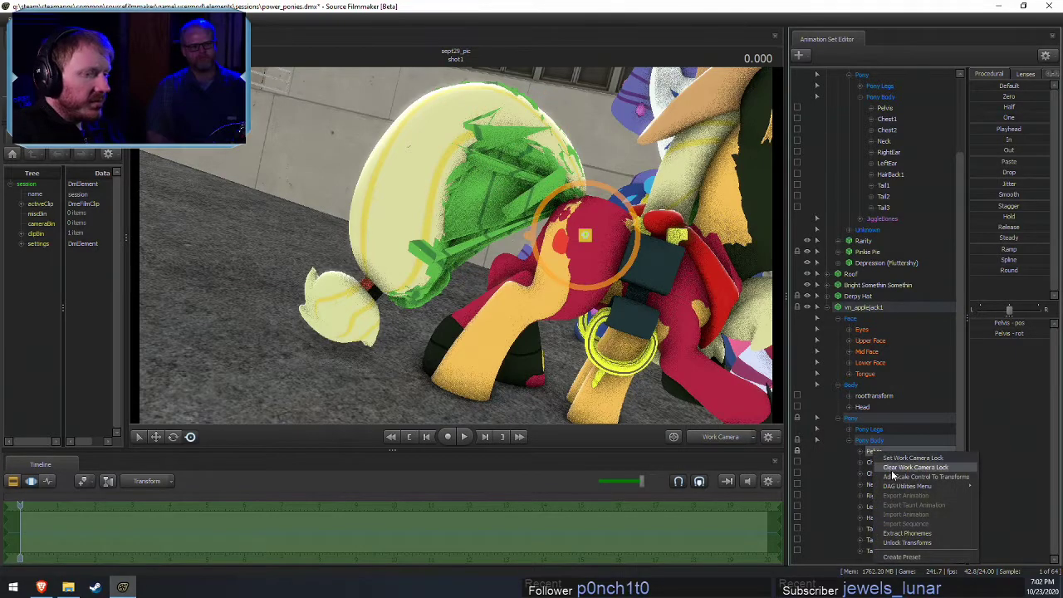
ctrl+click(871, 529)
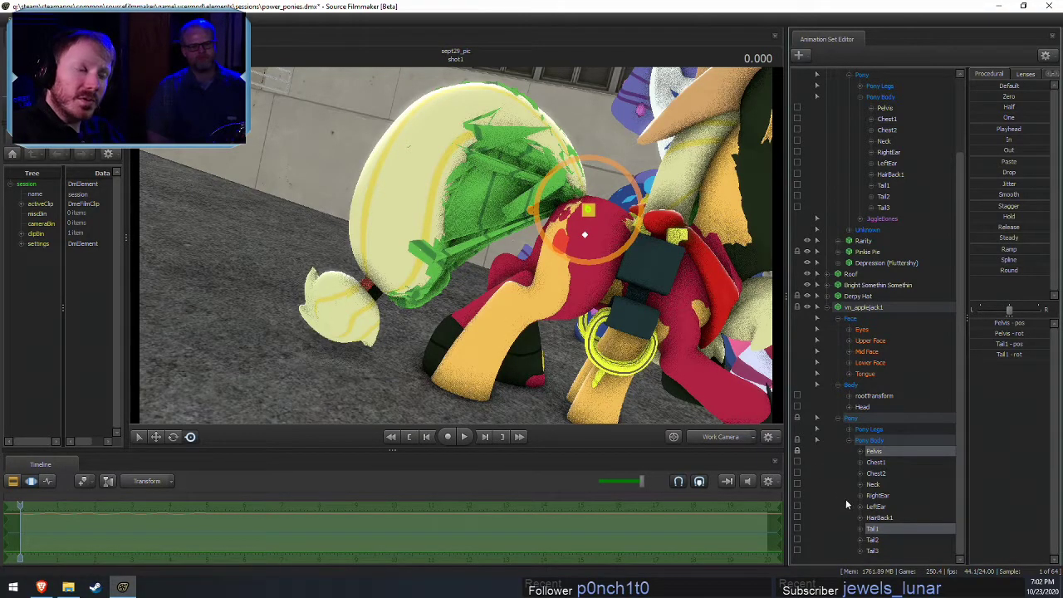
right_click(883, 453)
click(902, 482)
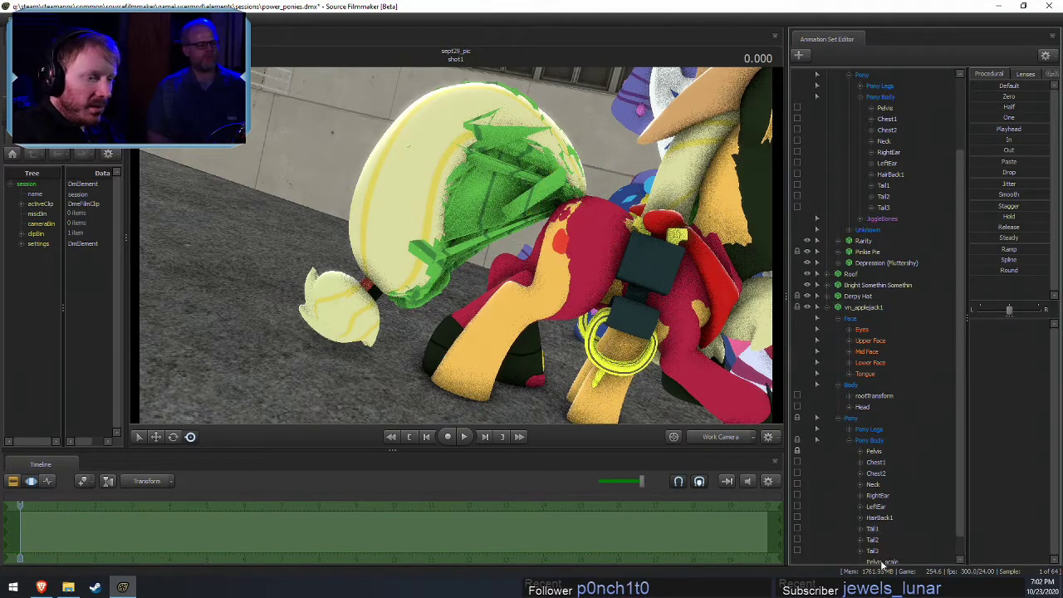
scroll(883, 544, down, 1)
click(882, 540)
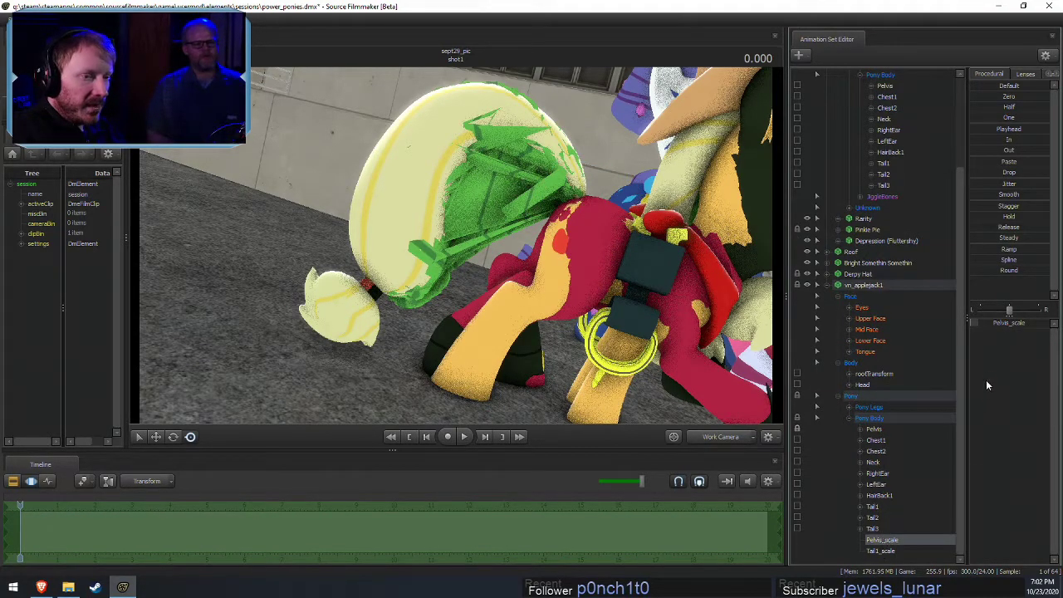
Set vn_applejack1's Pelvis scale to 0.001 and raise its Tail1 scale
double_click(990, 324)
drag(990, 325, 928, 322)
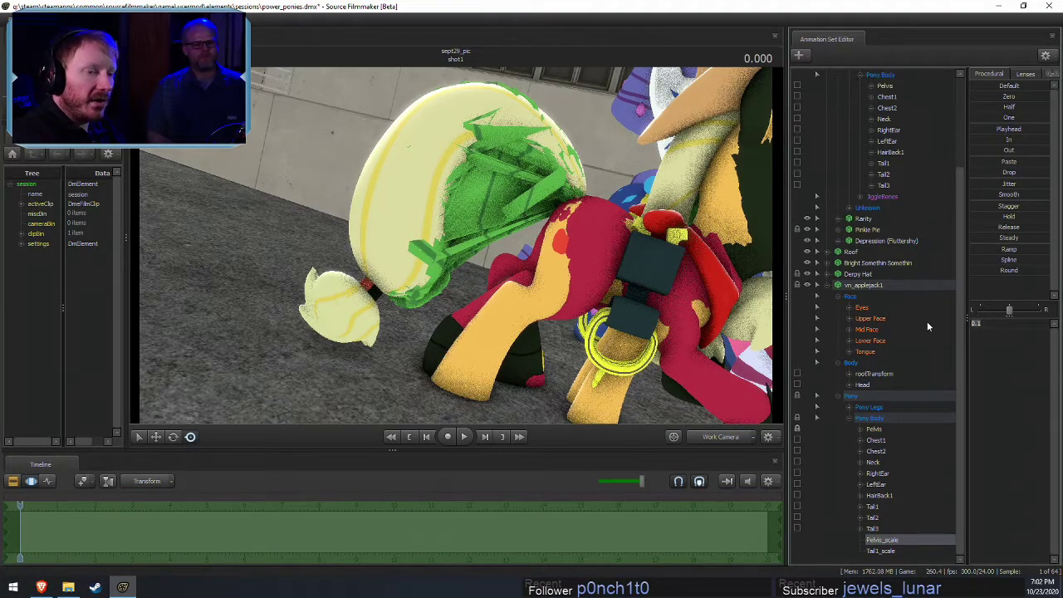
text(1)
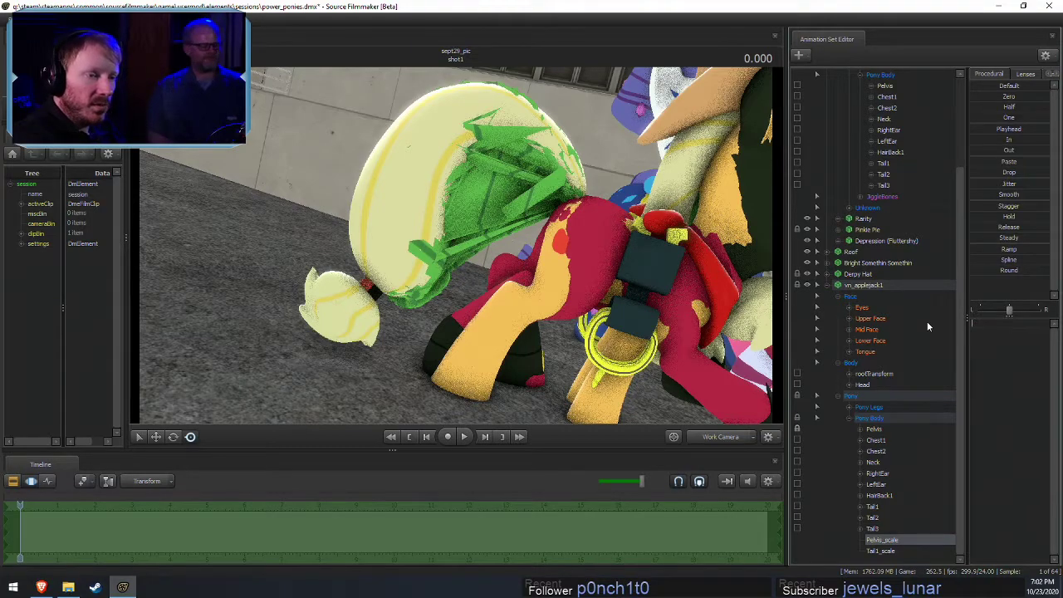
key(Return)
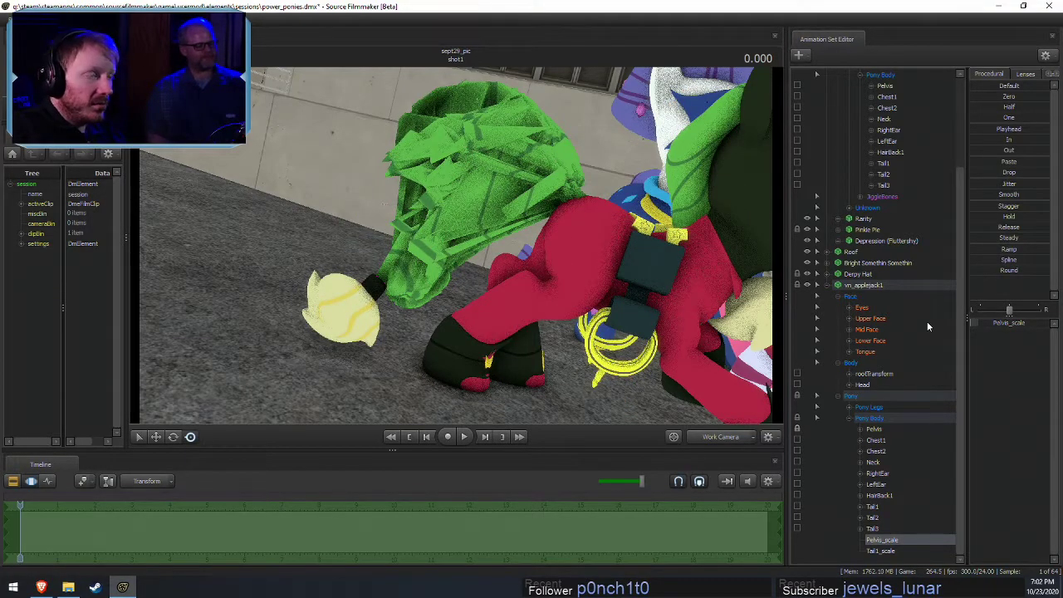
click(893, 551)
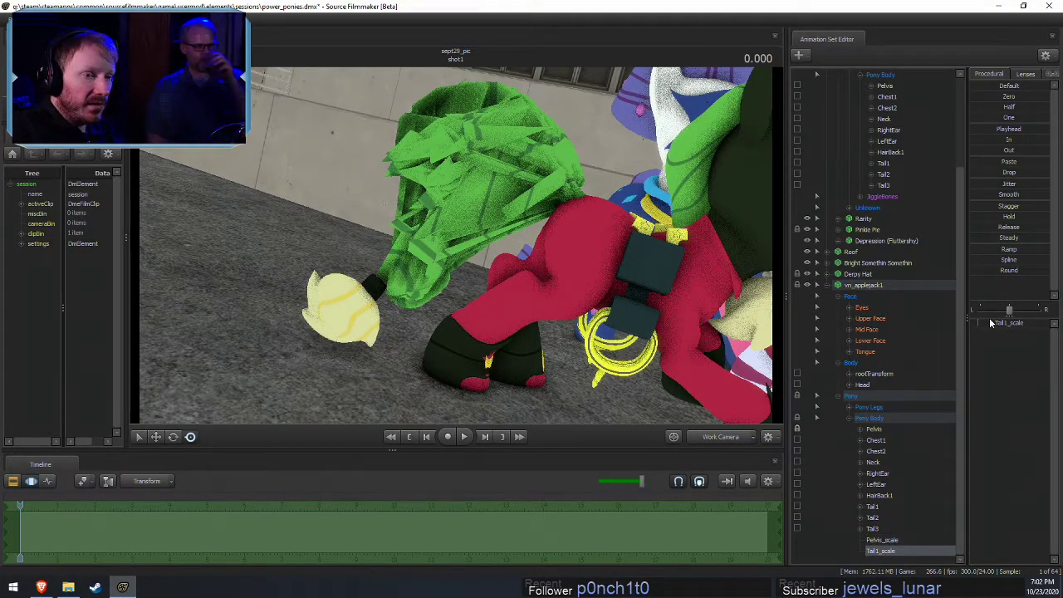
click(990, 322)
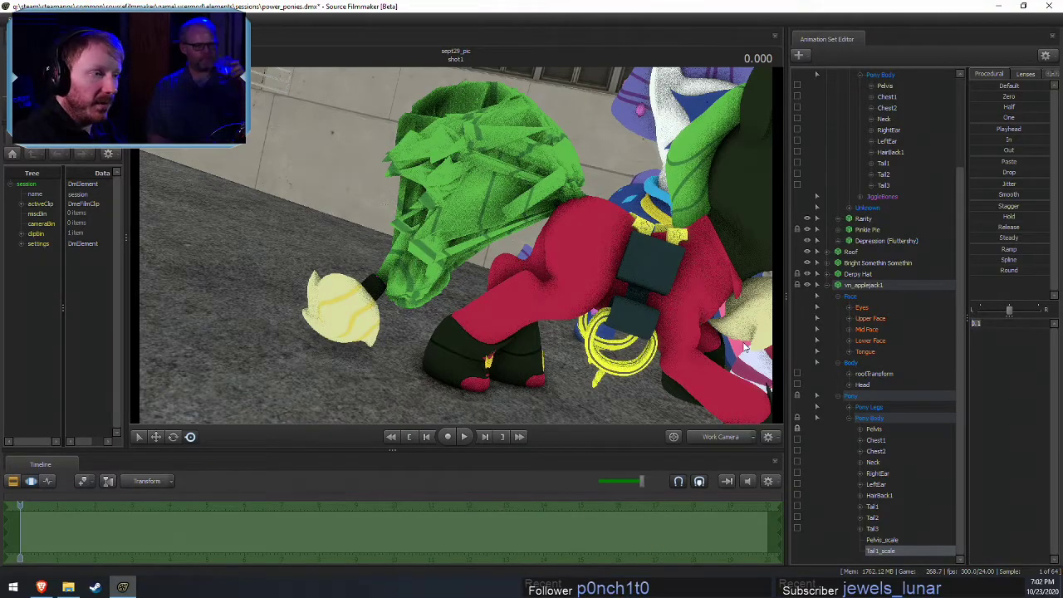
key(Return)
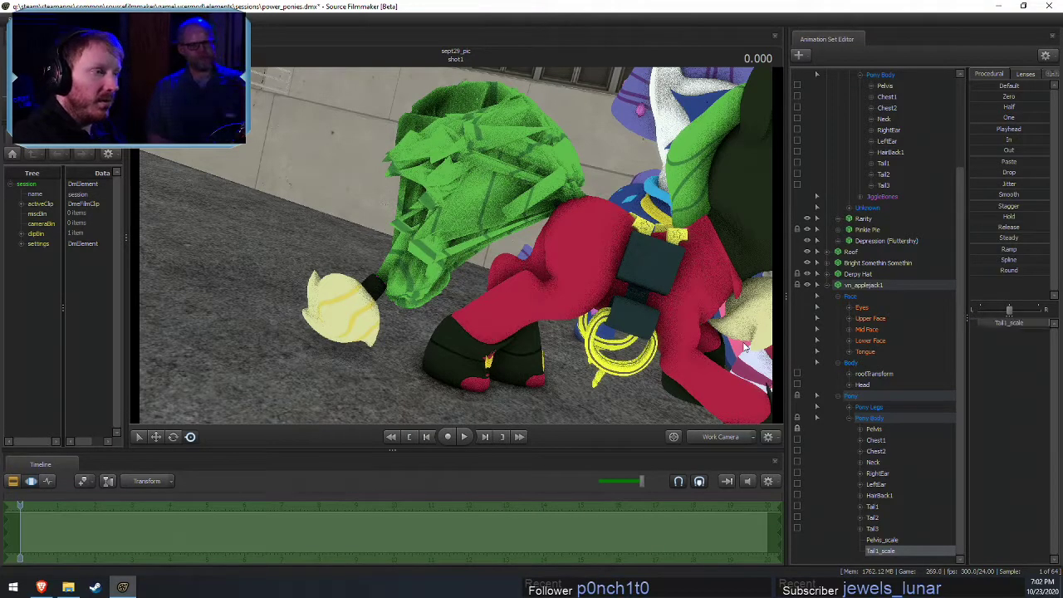
Raise vn_applejack1's Pelvis scale so its tail is full-size again while the rest of the body stays shrunken
click(901, 539)
click(902, 540)
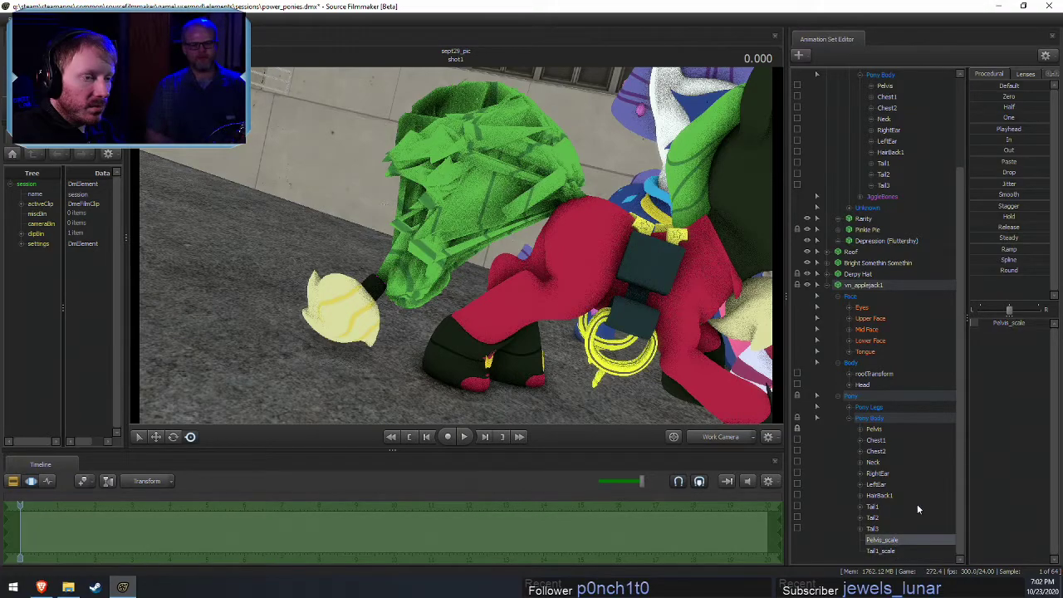
double_click(996, 322)
drag(1010, 322, 923, 329)
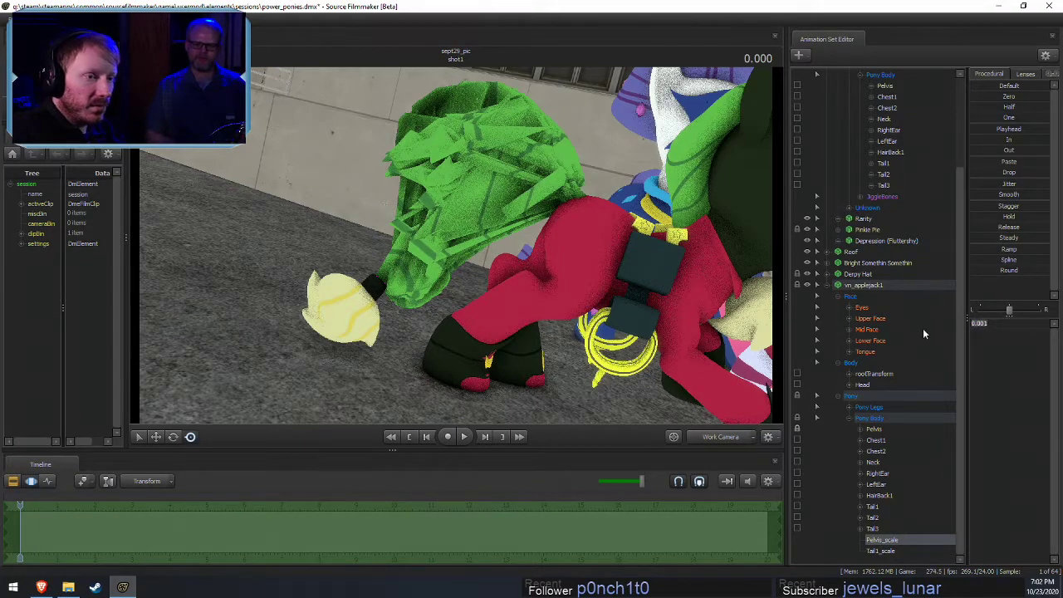
text(1)
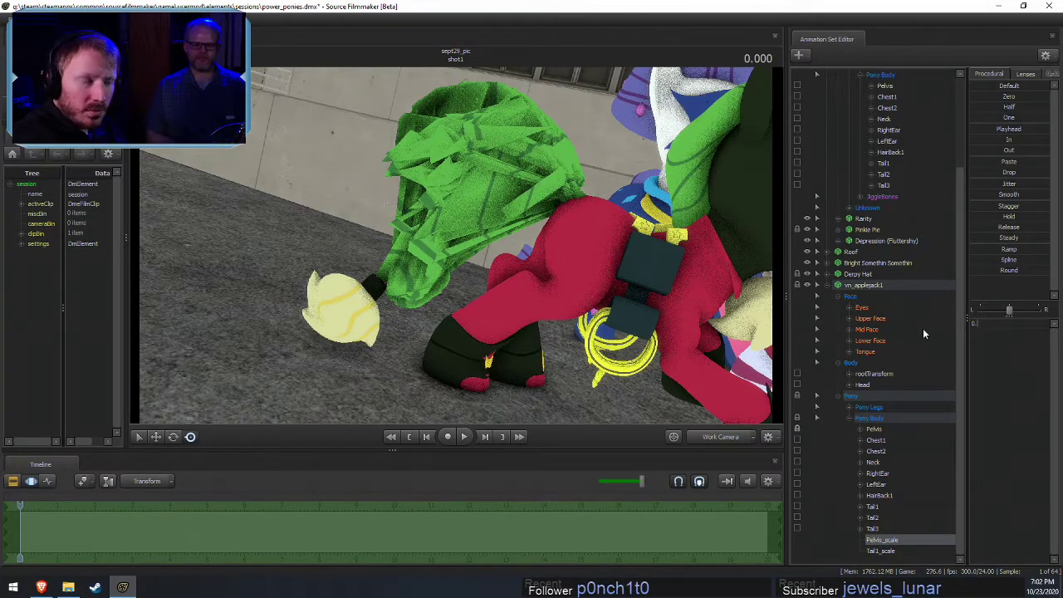
key(Return)
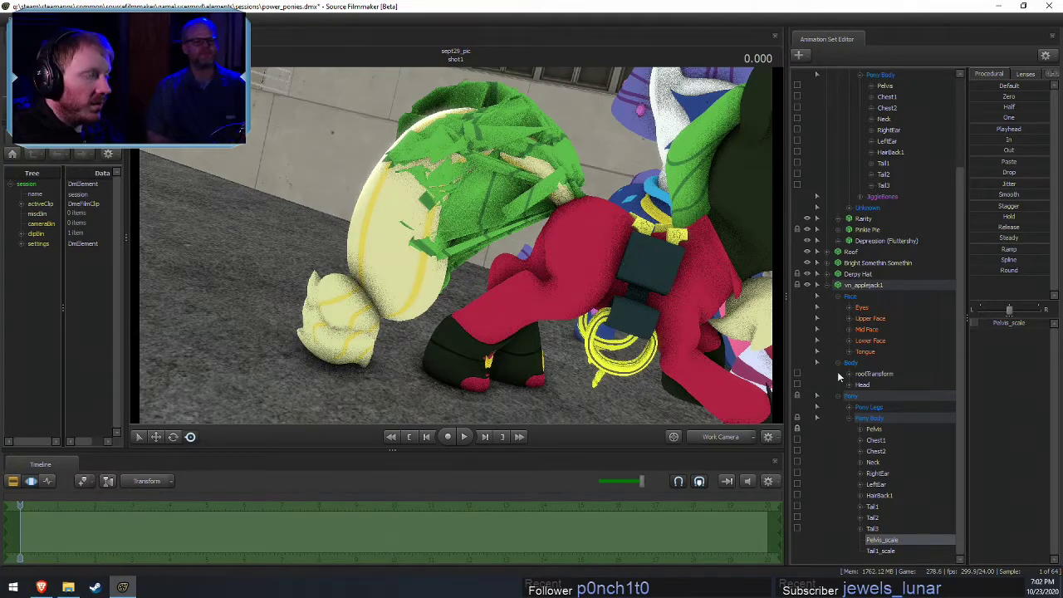
key(a)
drag(581, 333, 611, 318)
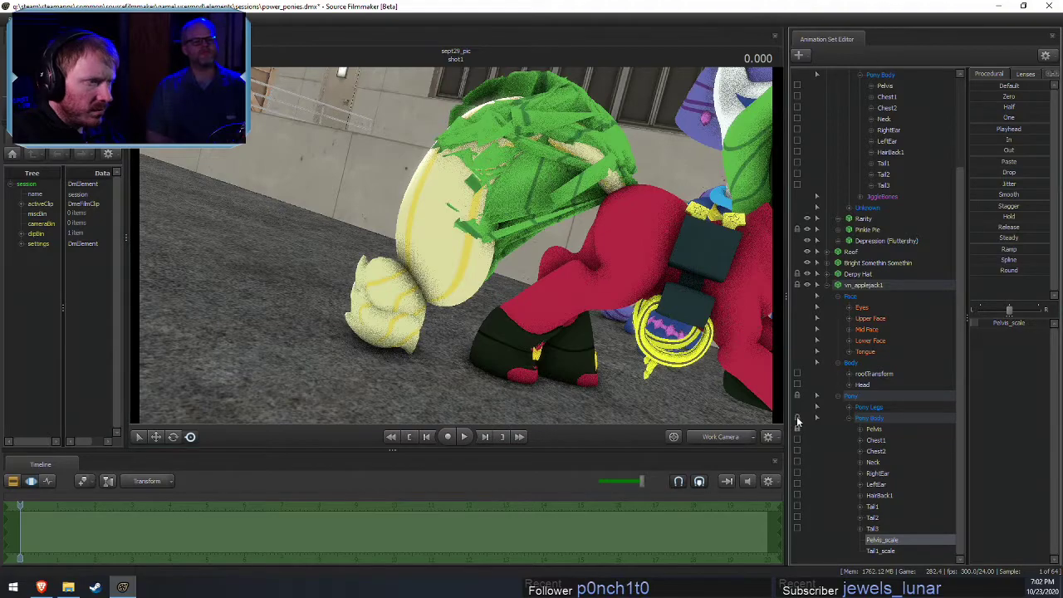
Collapse the vn_applejack1 control hierarchy in the animation set list
scroll(796, 424, up, 3)
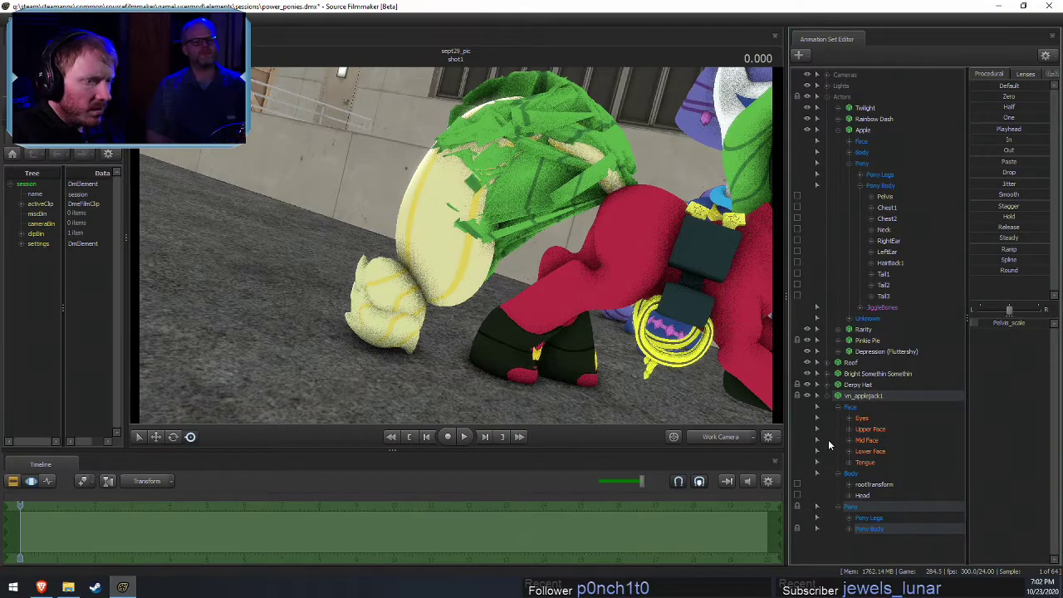
key(ctrl+c)
click(826, 395)
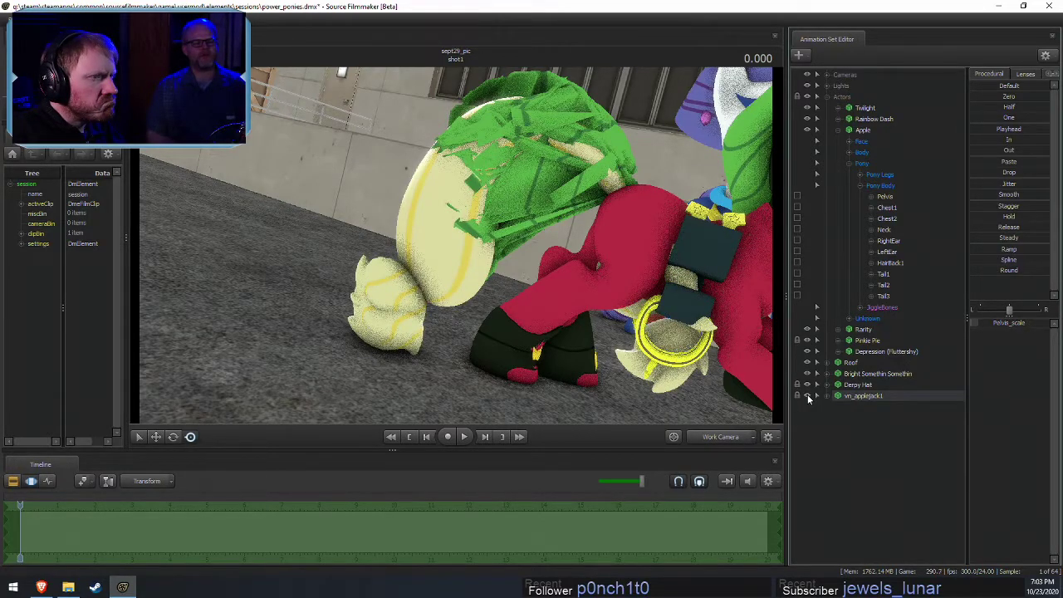
Examine the pony in the pirate hat by the curved lamp post against the concrete wall
drag(598, 291, 698, 279)
drag(398, 304, 648, 249)
key(w)
drag(456, 246, 486, 253)
key(s)
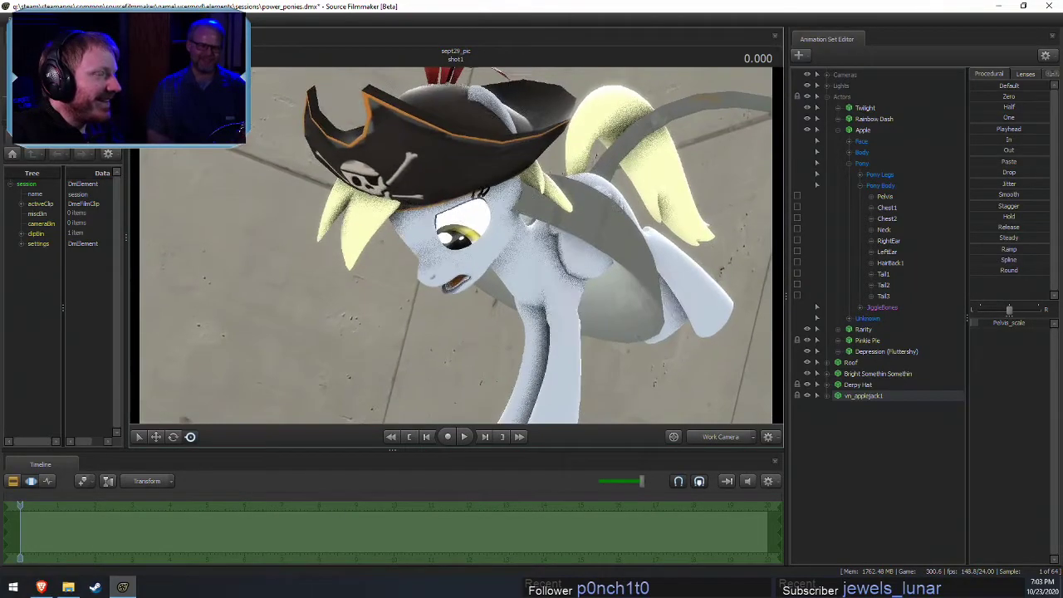
key(s)
drag(481, 329, 461, 316)
drag(453, 249, 513, 249)
key(w)
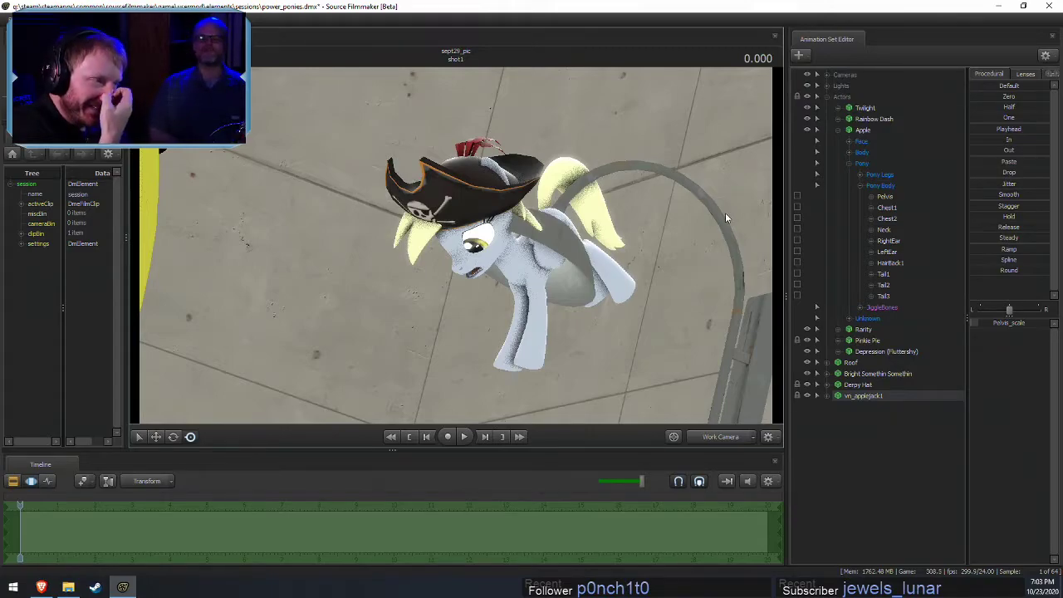
Switch to the clip editor, set the playhead to 9 seconds and frame Twilight beside Apple
key(F2)
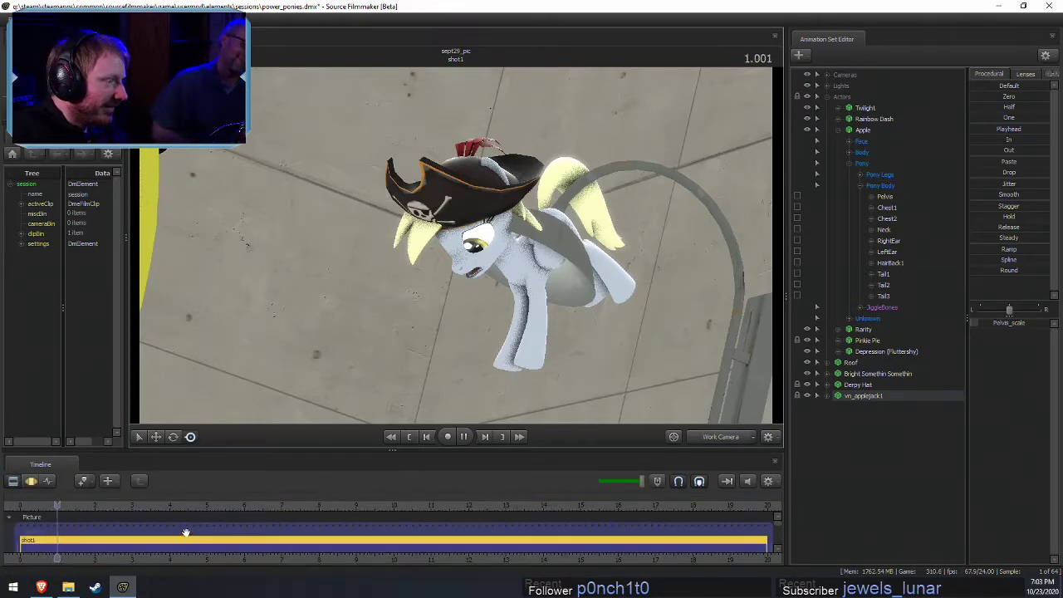
drag(188, 505, 258, 496)
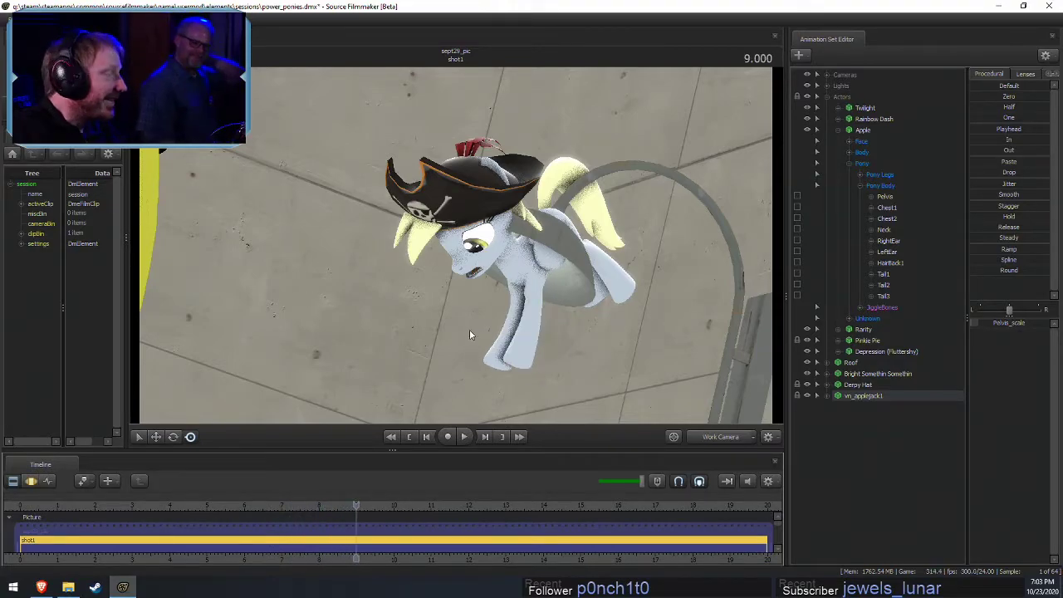
drag(470, 329, 502, 266)
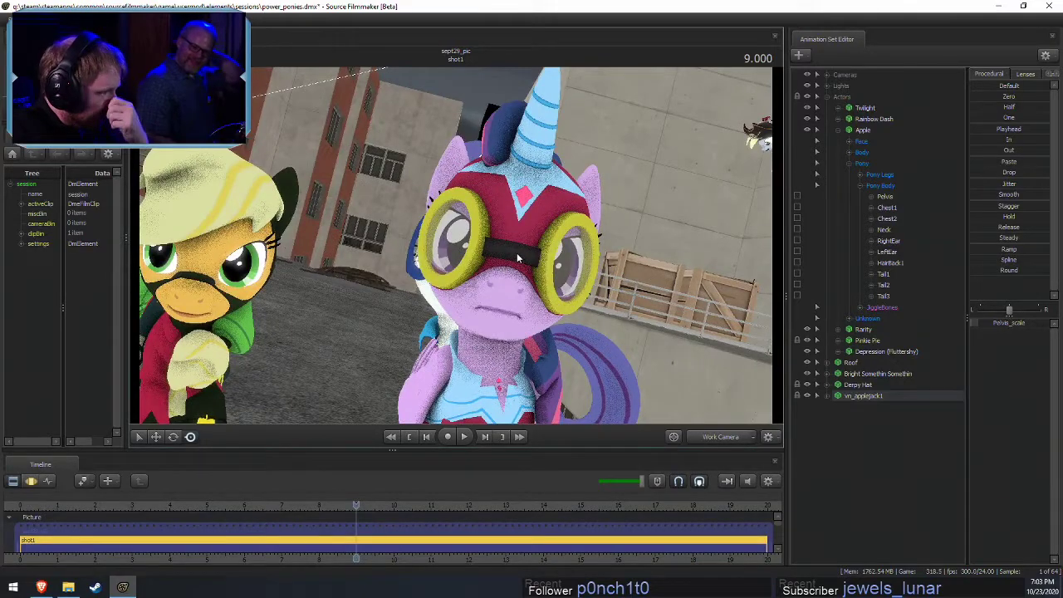
Enable viewport lighting to check the scene and turn it off again
drag(456, 245, 521, 217)
right_click(521, 218)
click(540, 241)
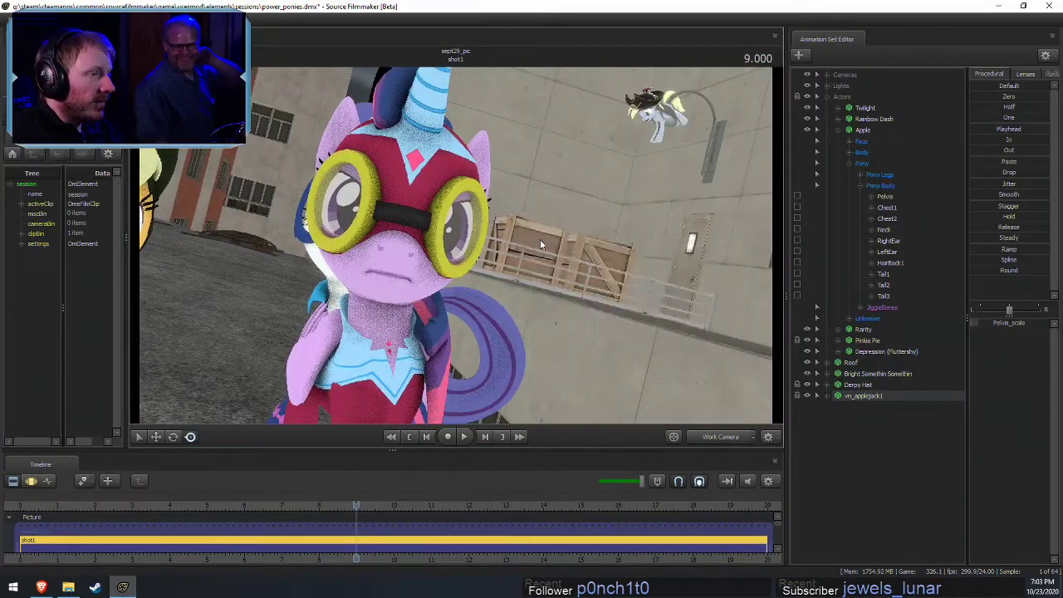
right_click(457, 241)
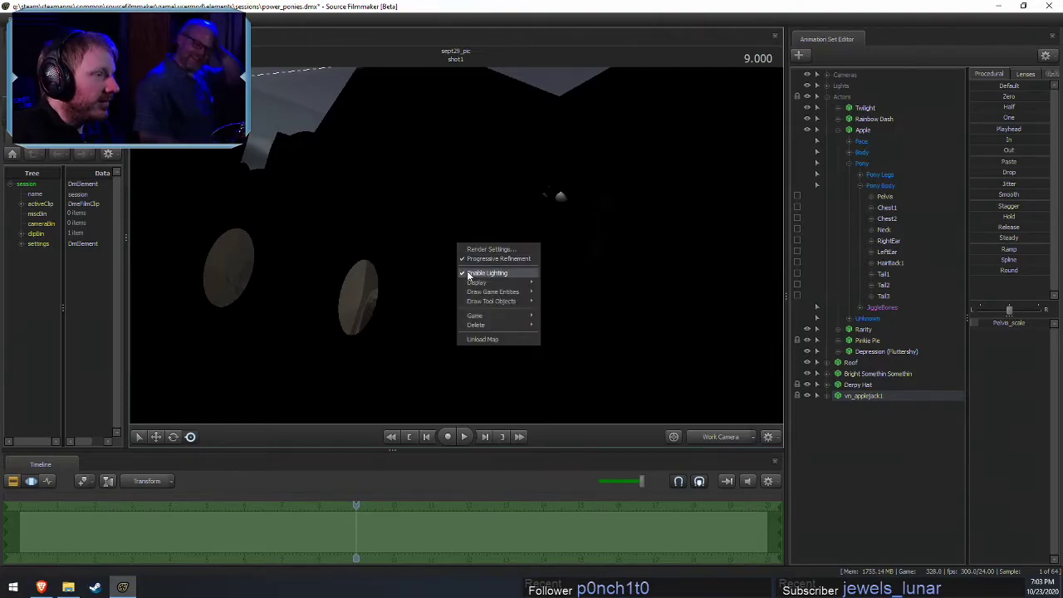
click(469, 275)
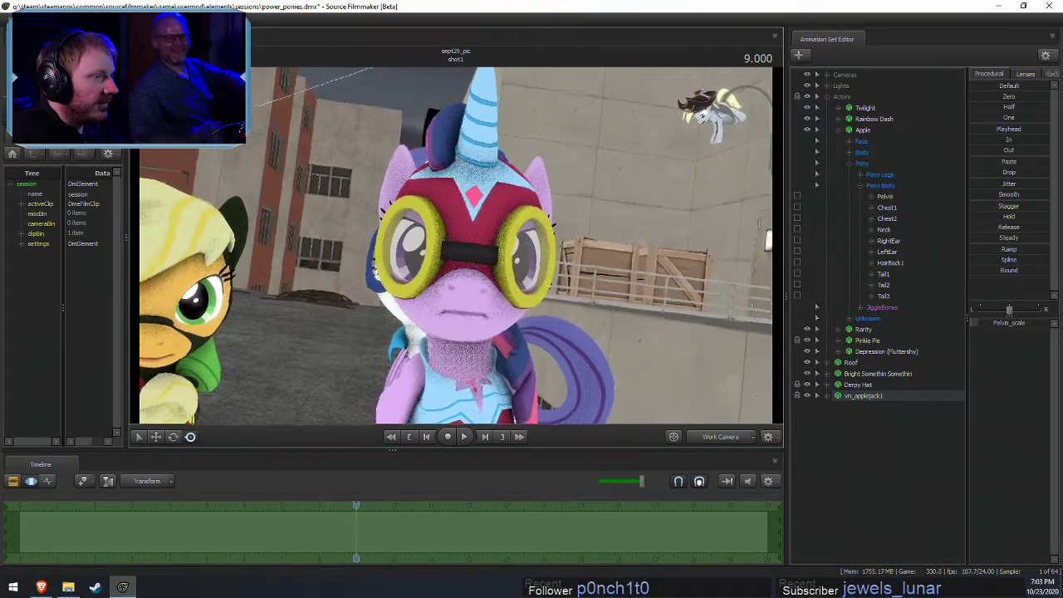
Collapse Apple's controls, expand Twilight's Face group and select Lower Face
drag(515, 275, 531, 274)
click(838, 130)
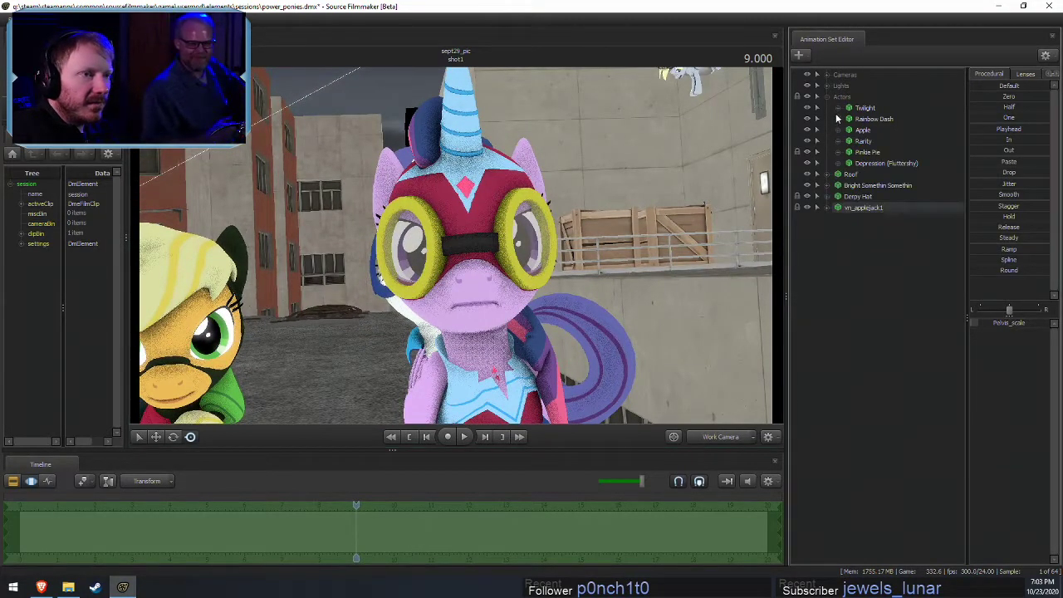
click(839, 108)
click(849, 119)
click(889, 175)
key(F2)
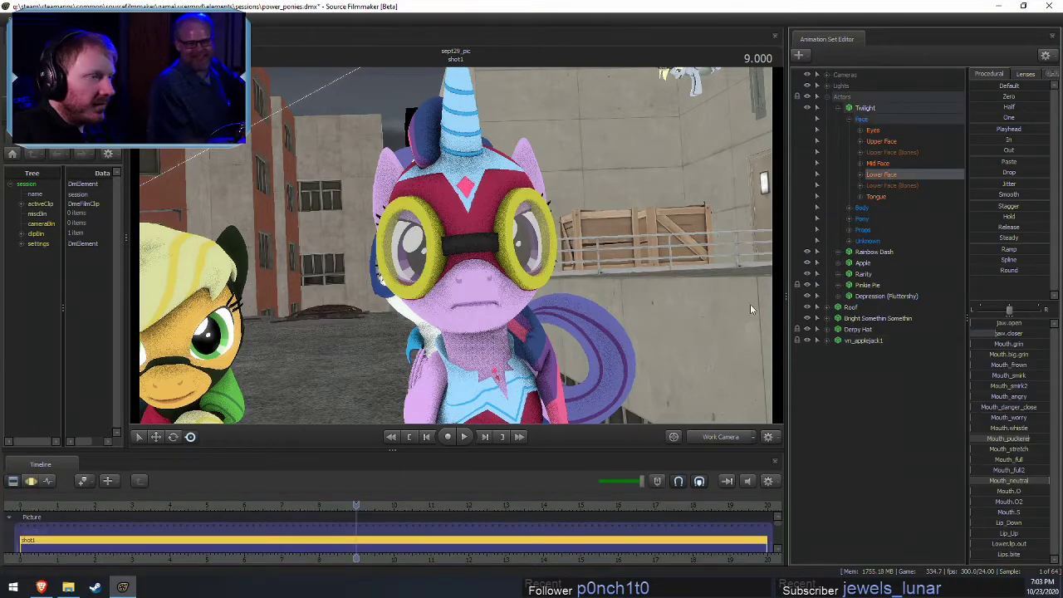
Add a scale control to the mask transform in Twilight's Props group
mouse_move(532, 249)
mouse_down()
mouse_move(503, 279)
mouse_move(536, 252)
mouse_move(546, 261)
mouse_up()
mouse_move(456, 252)
mouse_down()
mouse_move(439, 272)
mouse_move(444, 246)
mouse_move(456, 252)
mouse_up()
key(s)
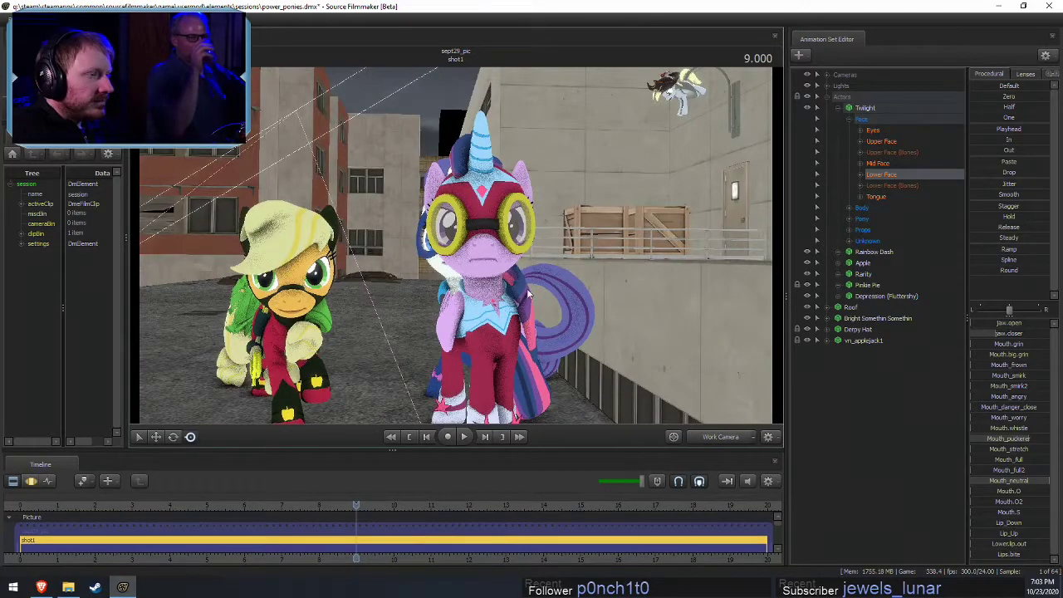
double_click(864, 230)
right_click(901, 241)
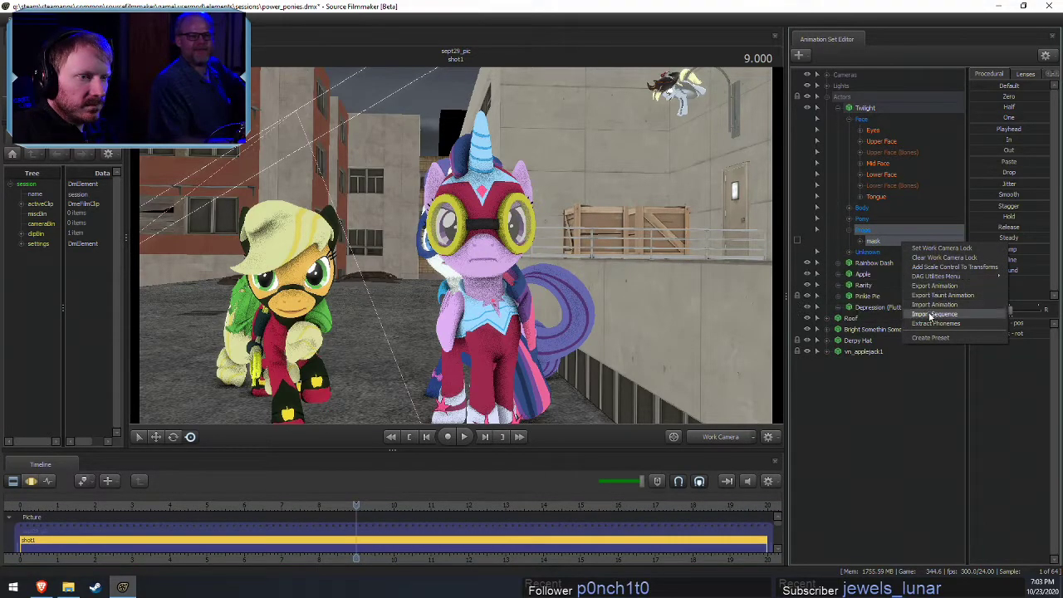
click(926, 267)
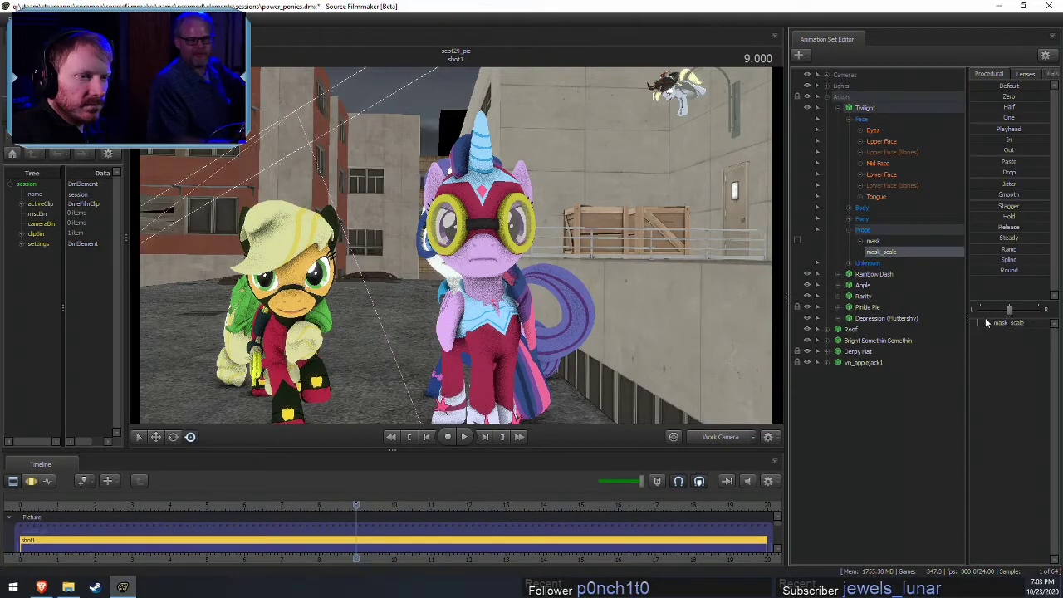
Enlarge Twilight's goggled mask with its scale control in the motion editor and select the mask bone
key(F3)
drag(991, 323, 1004, 323)
alt+drag(476, 251, 582, 252)
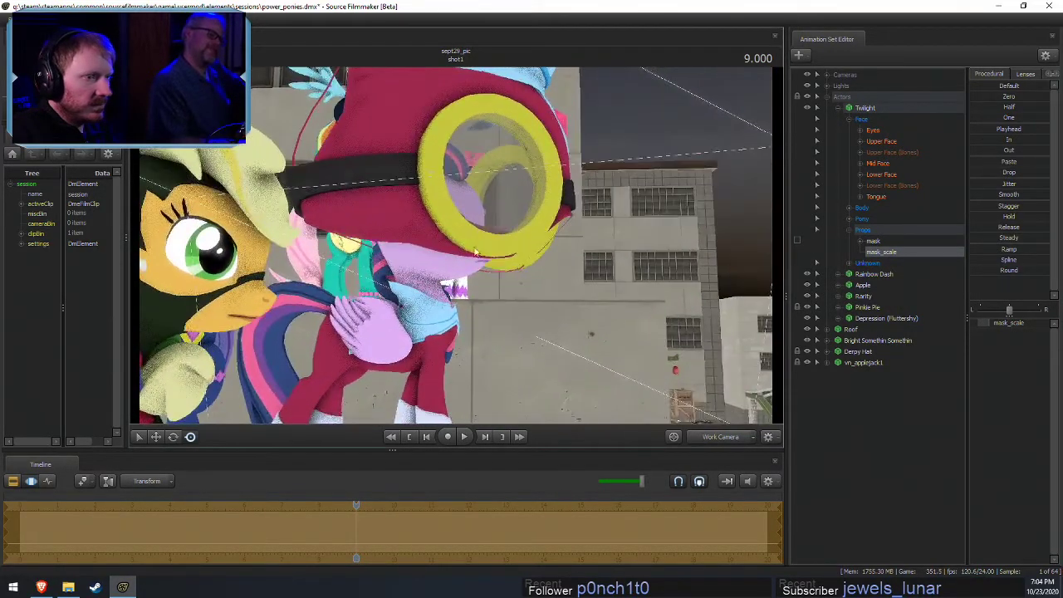
click(903, 240)
drag(405, 235, 476, 252)
key(w)
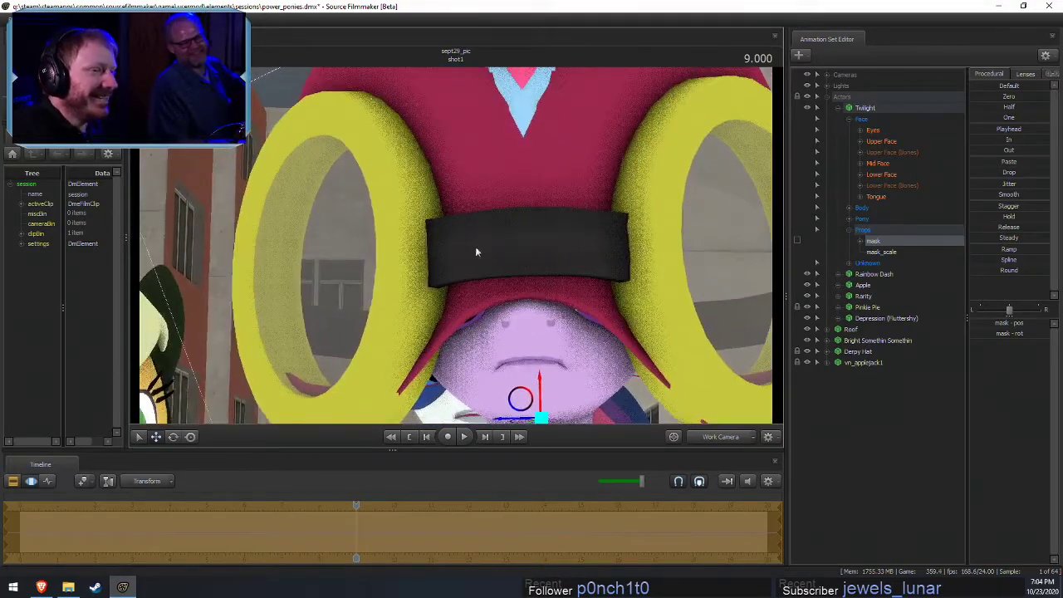
Adjust Twilight's jaw using her Lower Face controls
click(881, 174)
drag(636, 238, 569, 305)
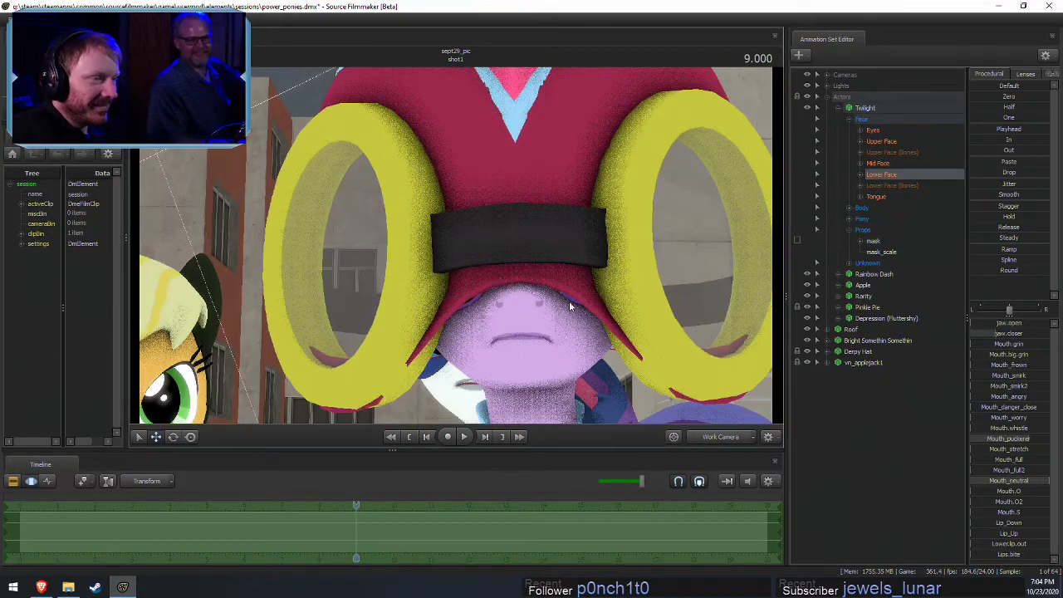
mouse_move(979, 327)
mouse_down()
mouse_move(1000, 327)
mouse_move(980, 328)
mouse_up()
key(s)
drag(503, 371, 456, 250)
Try rotating Twilight's Head bone with the enlarged mask on and undo the rotation
key(ctrl)
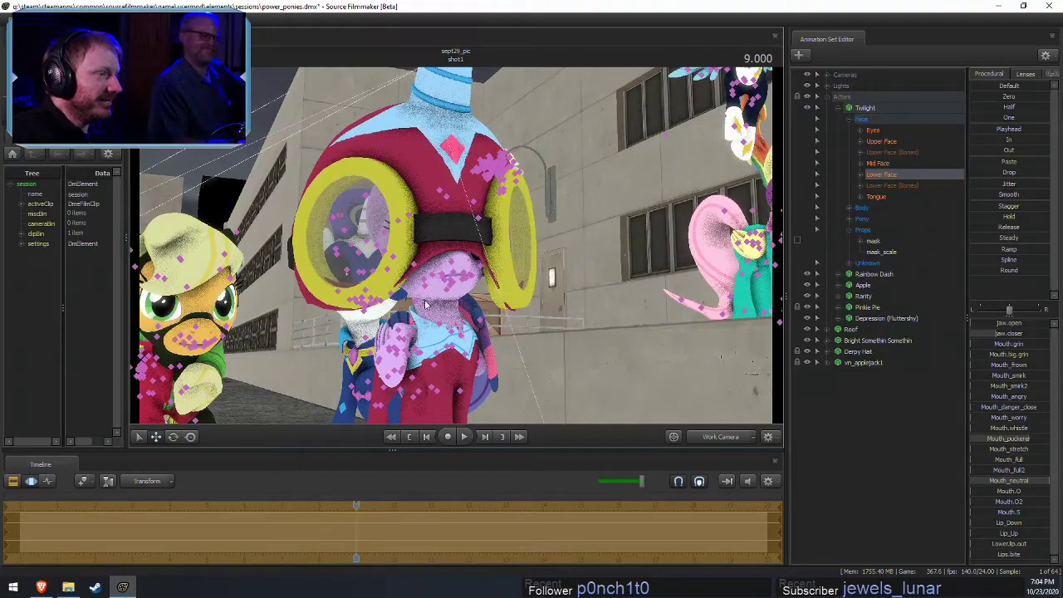
ctrl+click(434, 290)
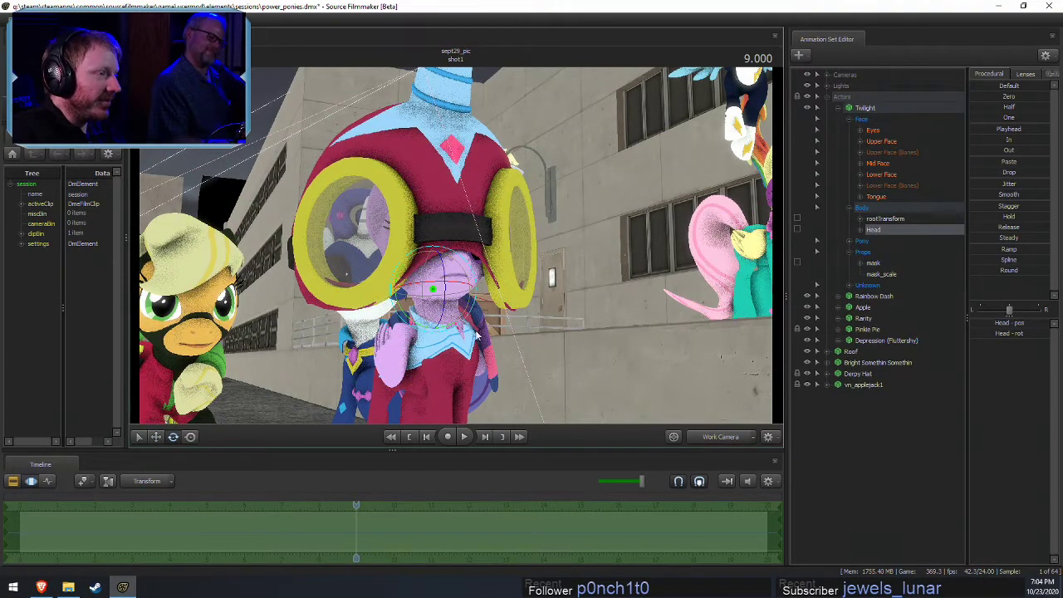
alt+drag(462, 321, 456, 246)
drag(456, 304, 411, 296)
key(ctrl+z)
key(ctrl+z)
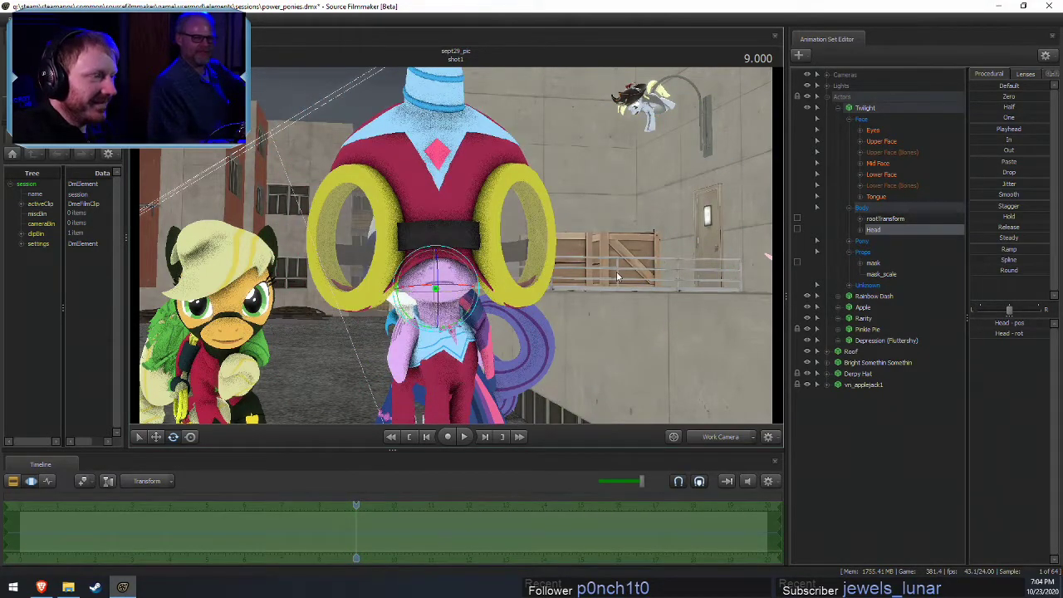
Undo the remaining edits to Twilight's head and mask until the mask is back at its original size
drag(617, 277, 585, 279)
key(ctrl+z)
key(ctrl+z)
key(ctrl+z)
key(ctrl+z)
key(ctrl+z)
key(ctrl+z)
key(ctrl+z)
key(ctrl+z)
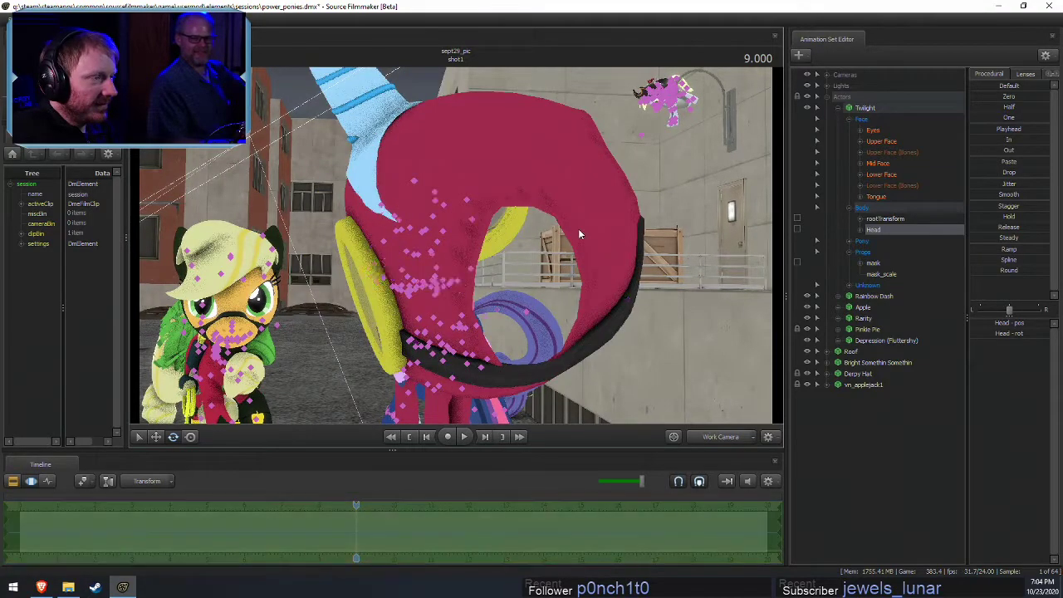
key(ctrl+z)
key(ctrl+z)
key(ctrl+z)
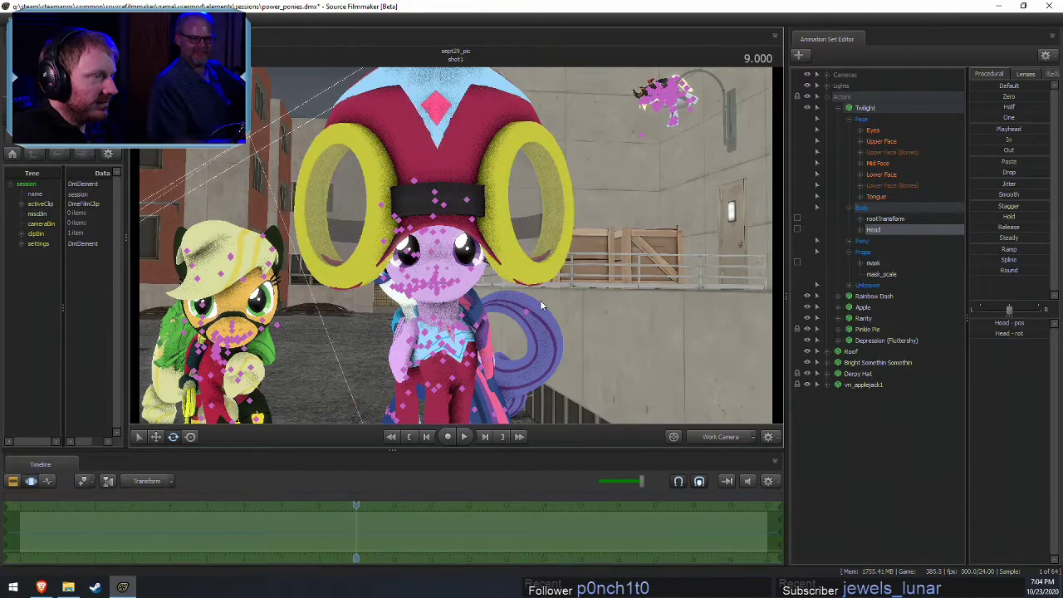
key(F2)
key(F3)
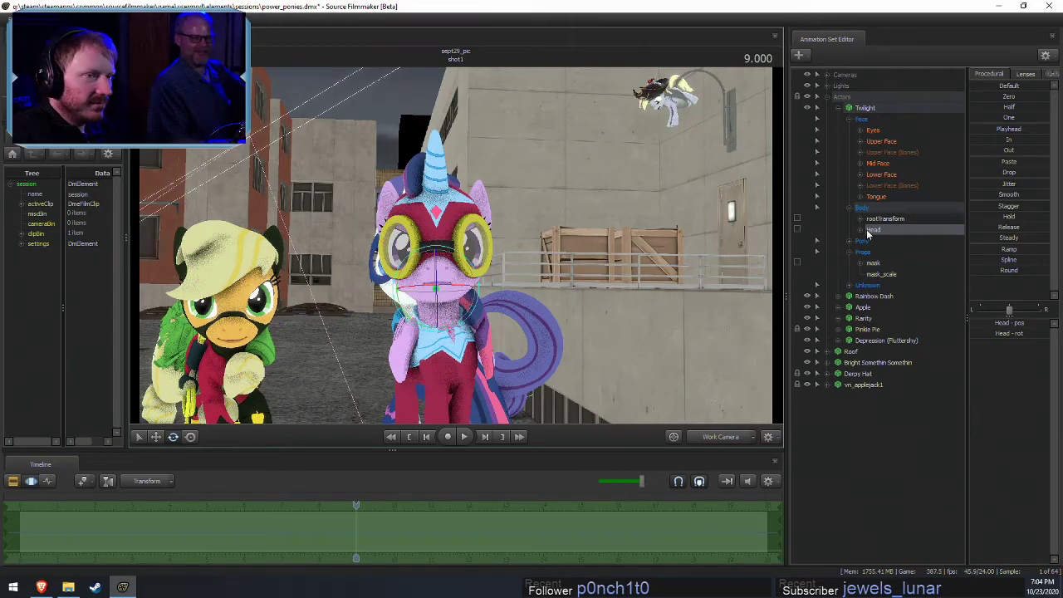
Return to the clip editor and undo adding the scale control to Twilight's mask bone
right_click(867, 230)
click(886, 199)
key(F2)
key(F3)
key(F2)
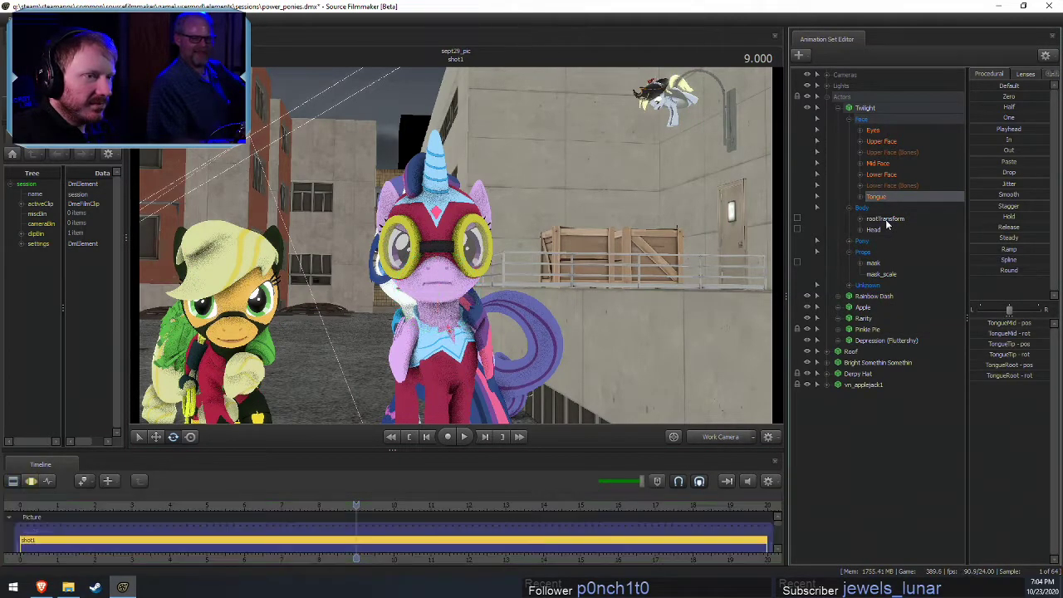
key(ctrl+z)
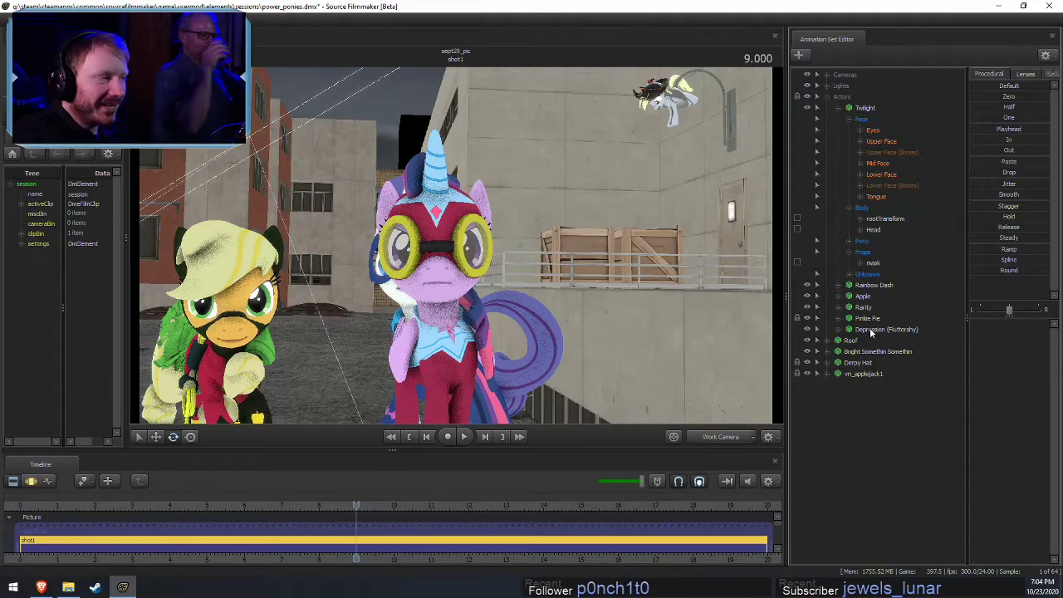
Try adding a scale control to Twilight's Head bone and greatly enlarging her head with it
right_click(882, 235)
click(909, 257)
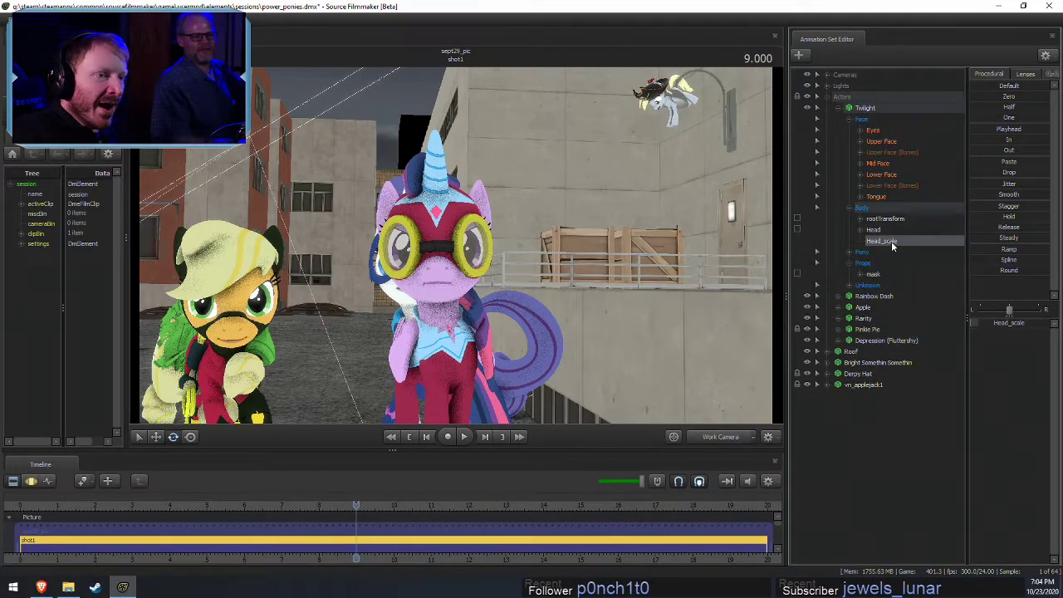
drag(983, 323, 994, 323)
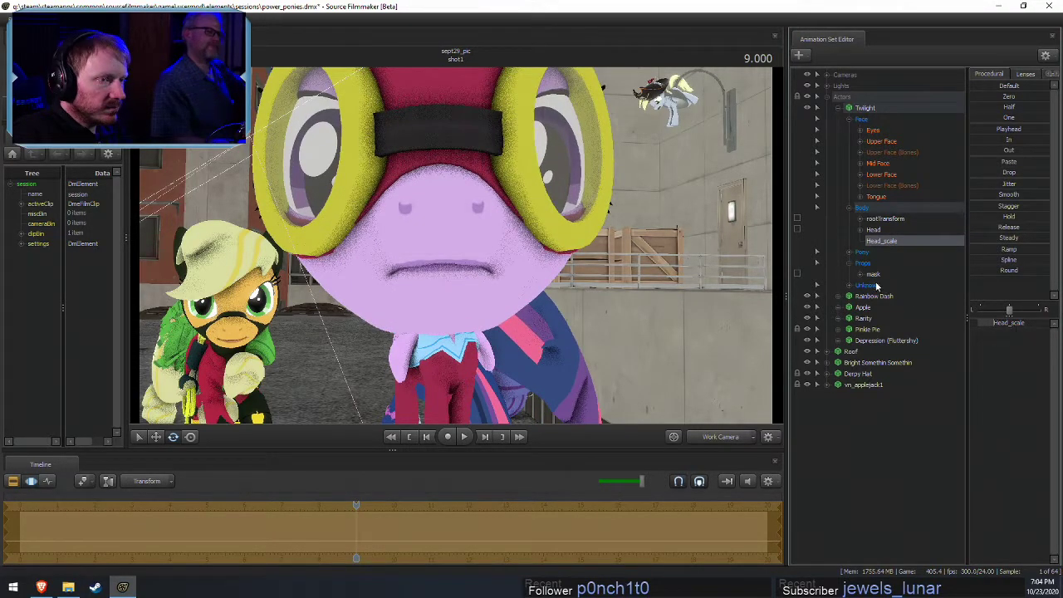
Try shrinking Twilight's oversized head with Head_scale while the Head bone is also selected
click(877, 230)
drag(416, 286, 498, 291)
click(1028, 336)
ctrl+click(901, 243)
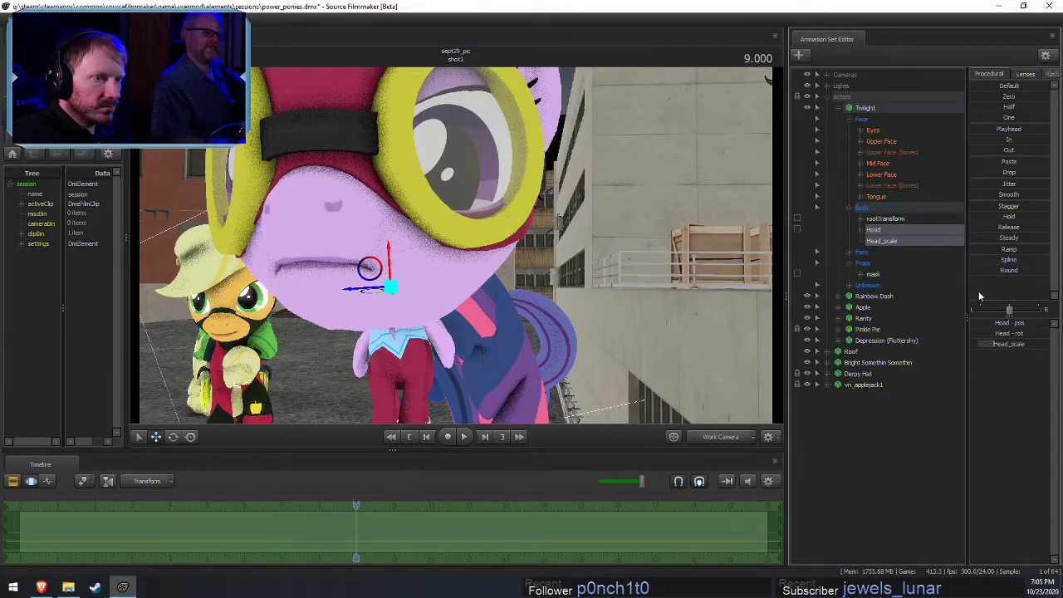
drag(1003, 348, 963, 347)
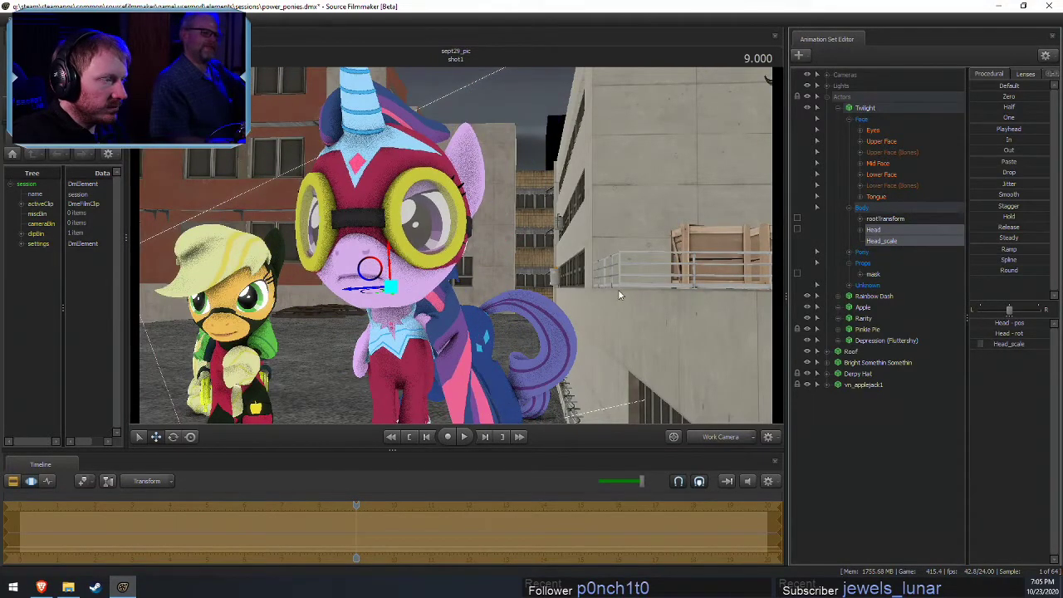
drag(618, 295, 523, 306)
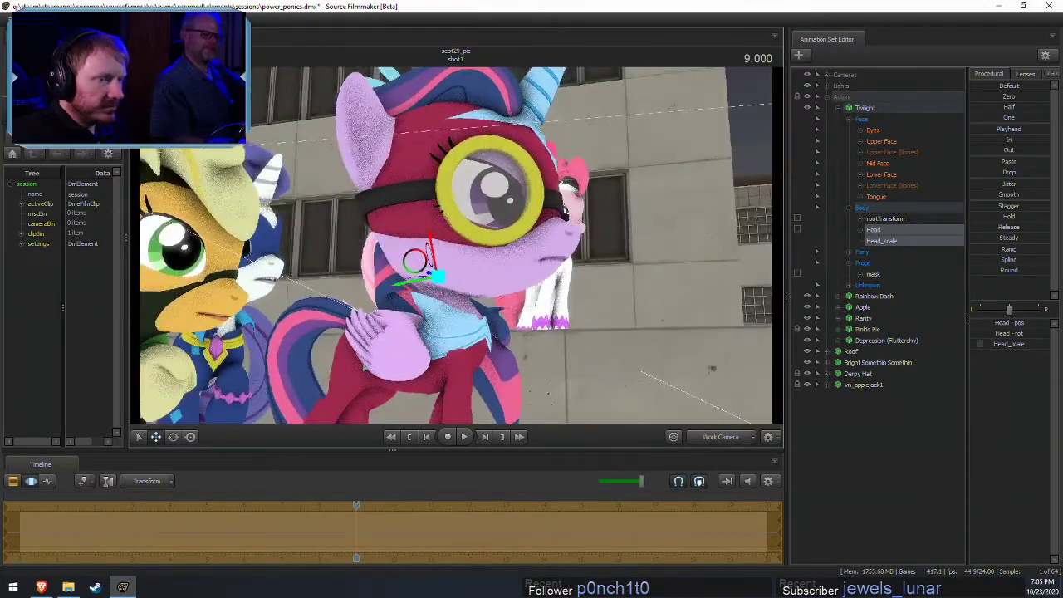
Try shifting Twilight's Head bone on its own so the head sits off the neck
ctrl+click(881, 240)
drag(582, 241, 457, 215)
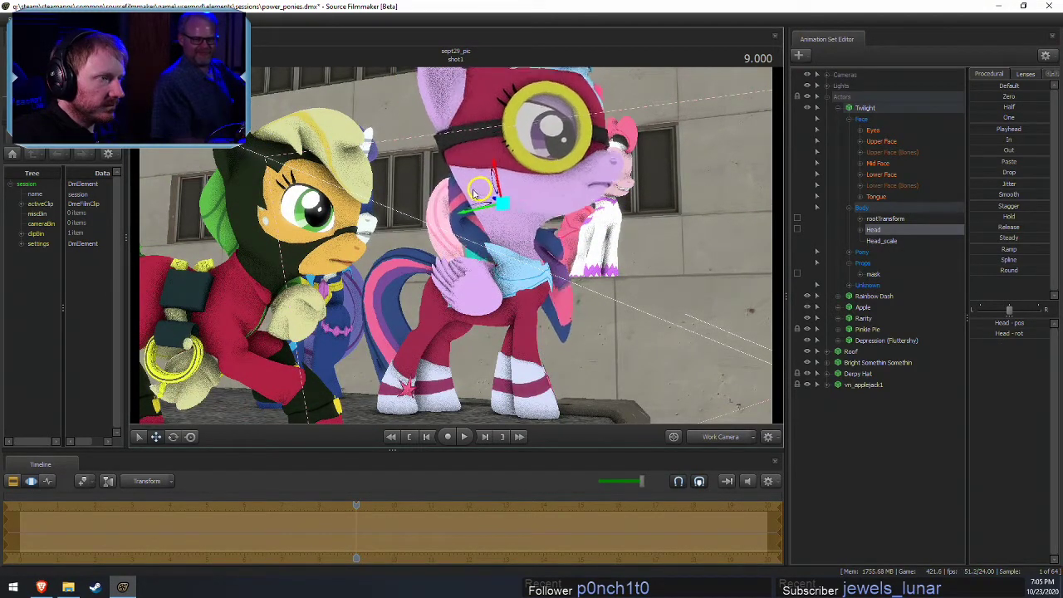
drag(474, 193, 482, 188)
drag(565, 197, 702, 282)
drag(565, 249, 499, 243)
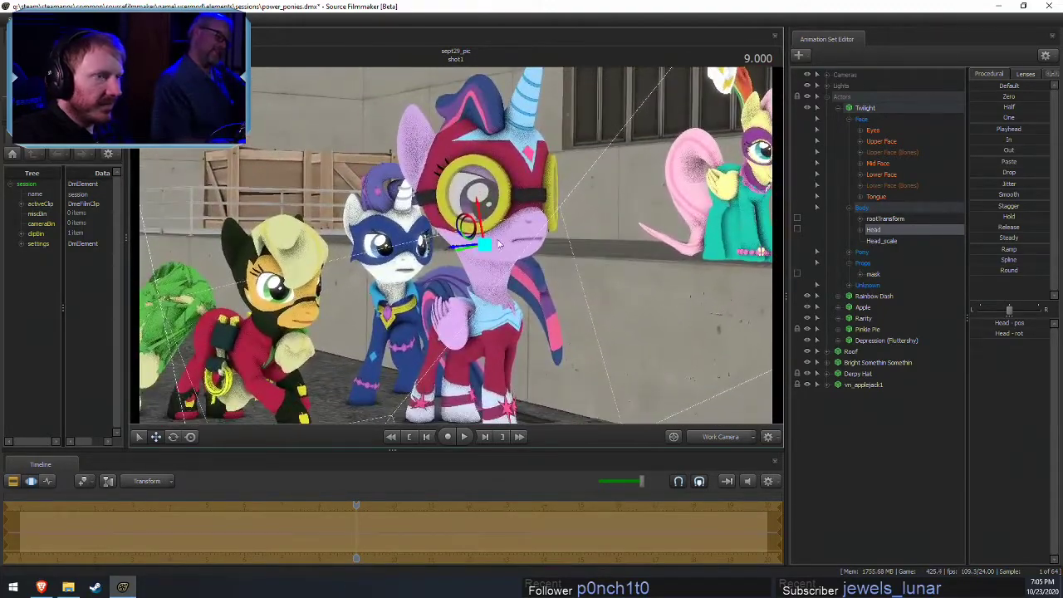
Try opening Twilight's mouth wide with the jaw-open control of her Lower Face
click(901, 175)
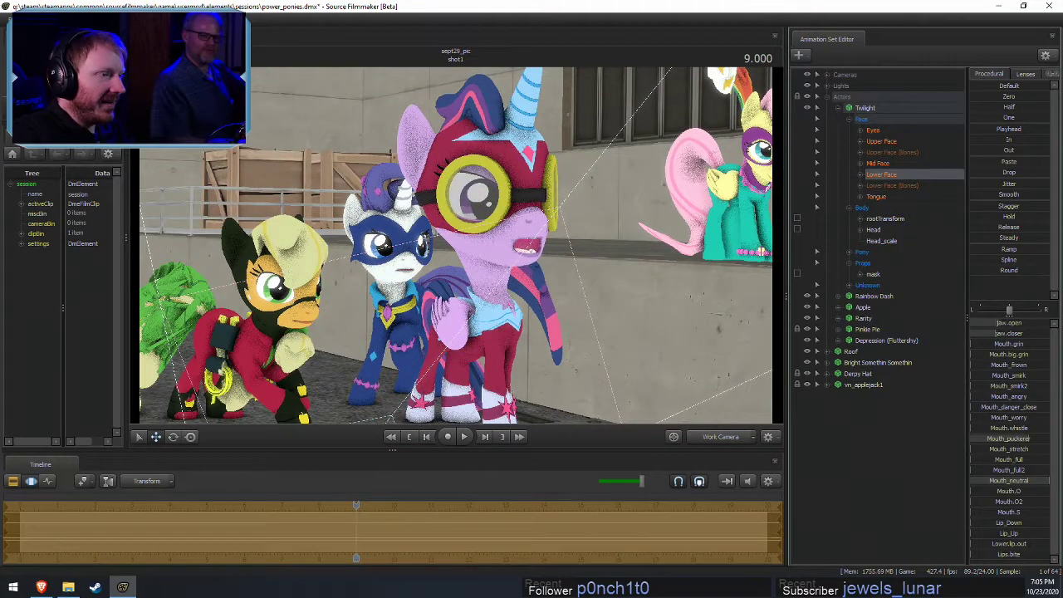
drag(988, 323, 1031, 323)
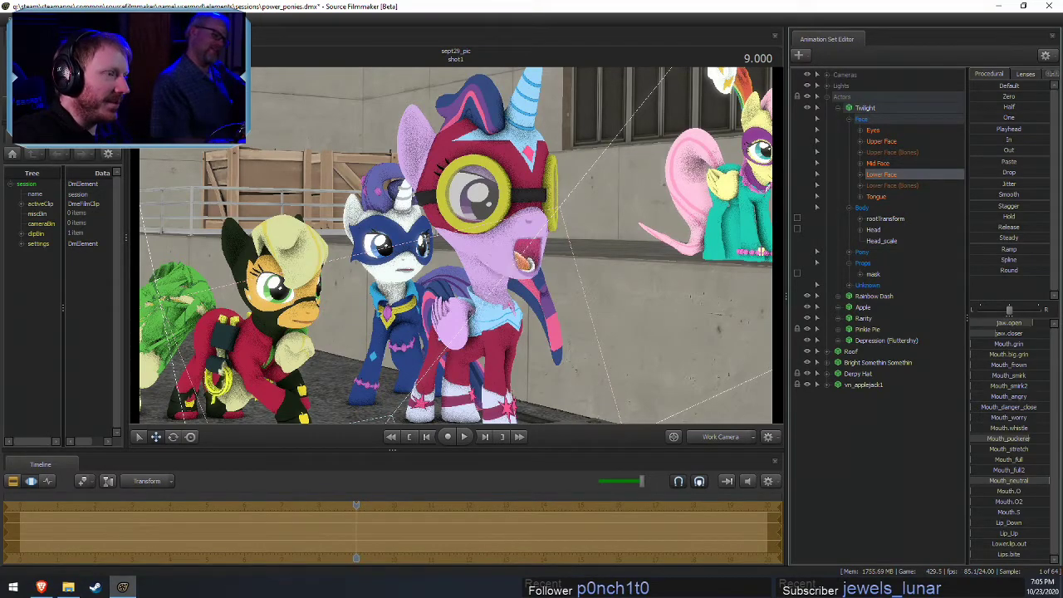
drag(456, 246, 487, 249)
Undo the trial edits to Twilight's head and jaw, including the added head scale control
click(874, 230)
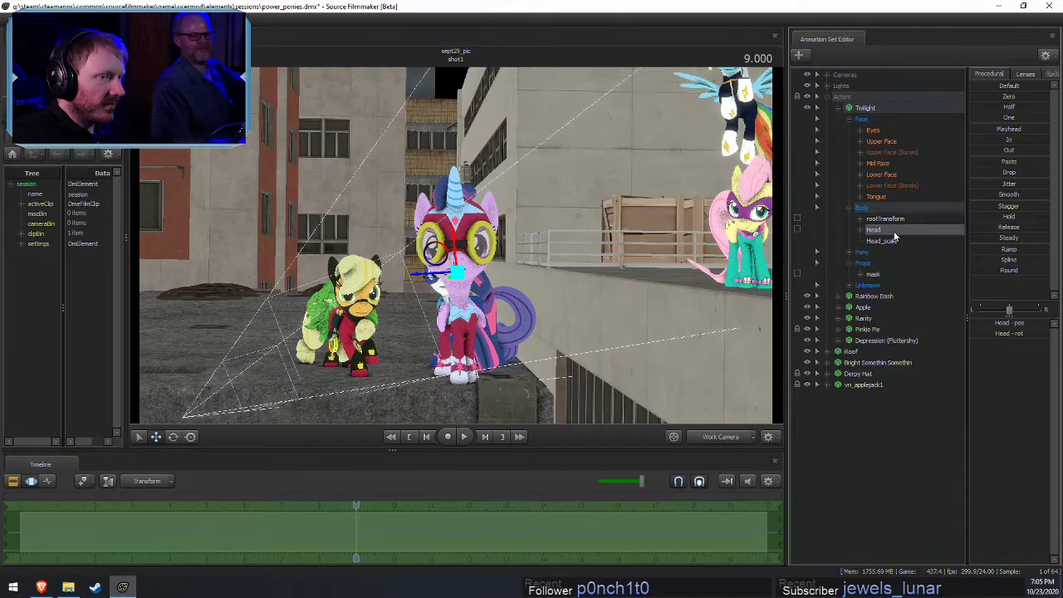
drag(582, 240, 615, 245)
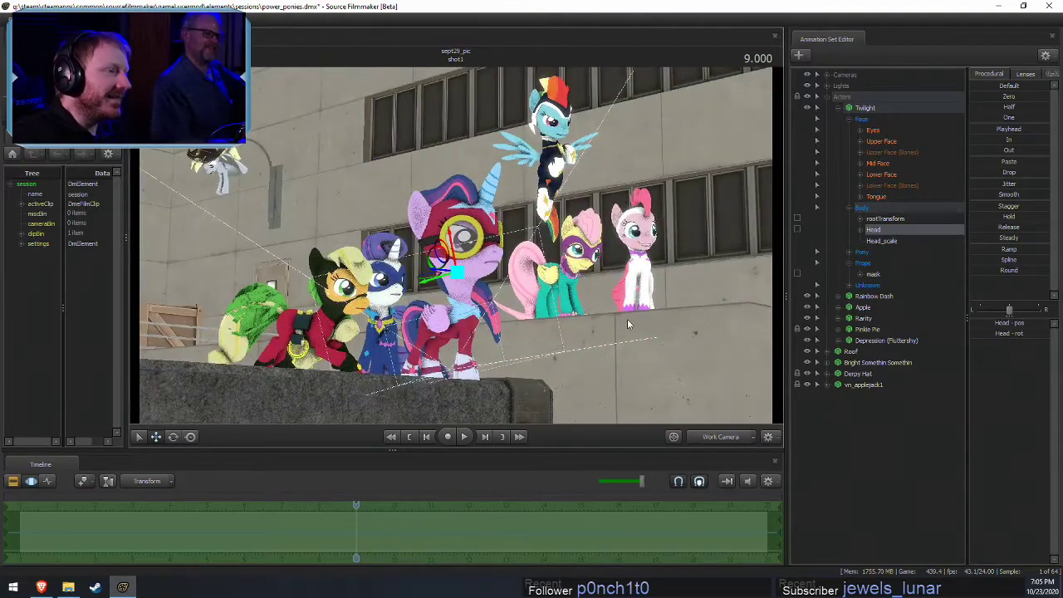
drag(628, 324, 525, 292)
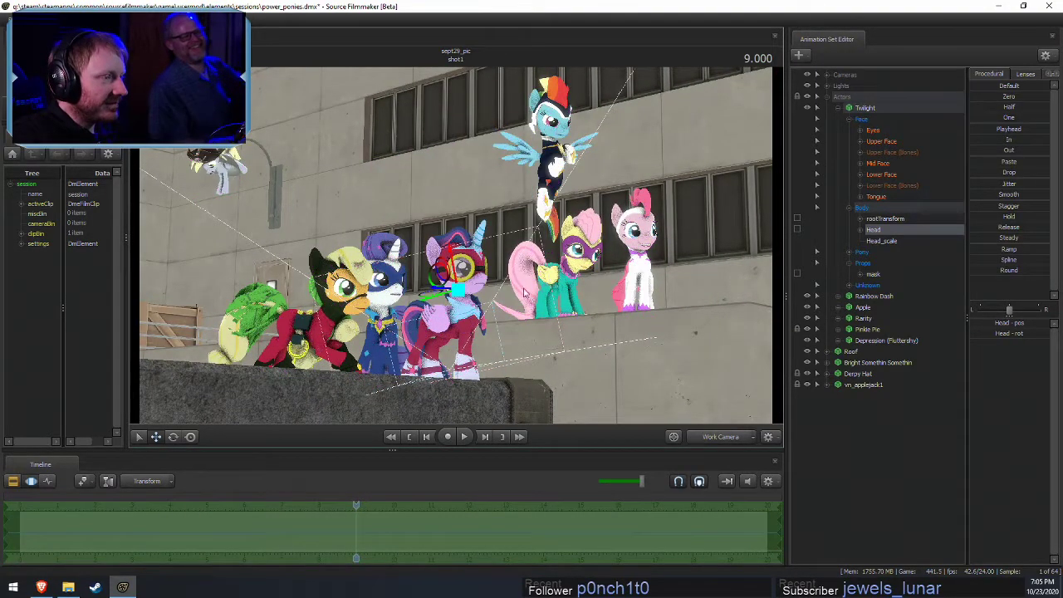
key(ctrl+z)
key(ctrl+z)
key(ctrl+z)
key(ctrl+z)
key(ctrl+z)
key(ctrl+z)
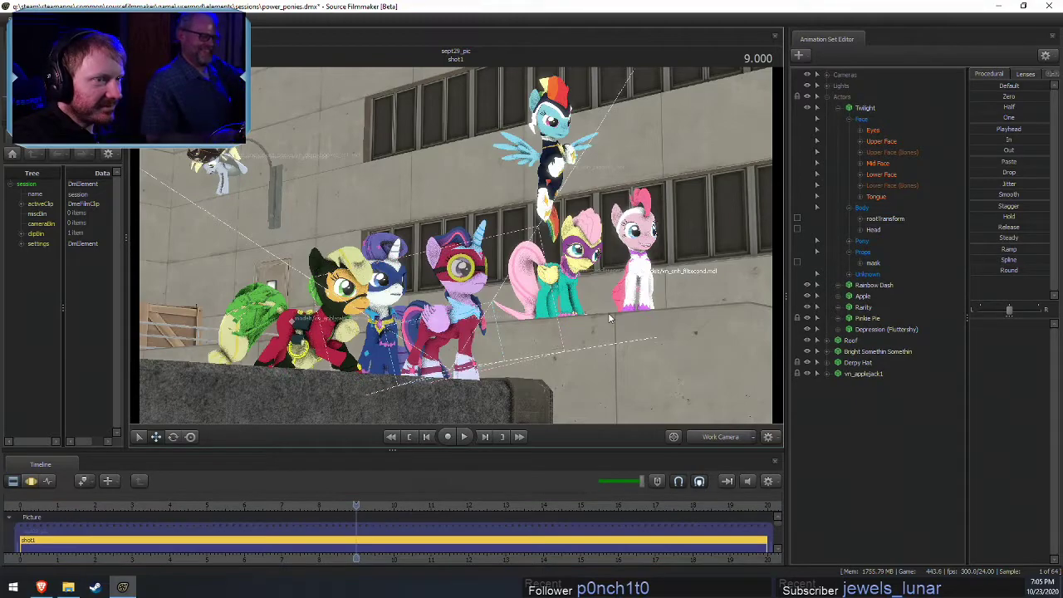
key(ctrl+z)
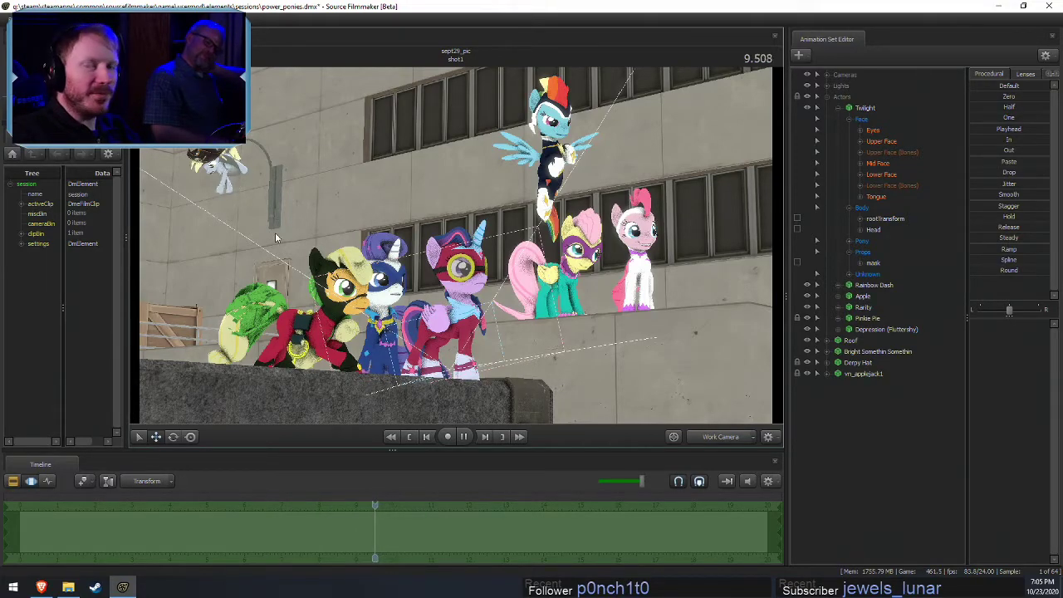
key(l)
key(j)
key(l)
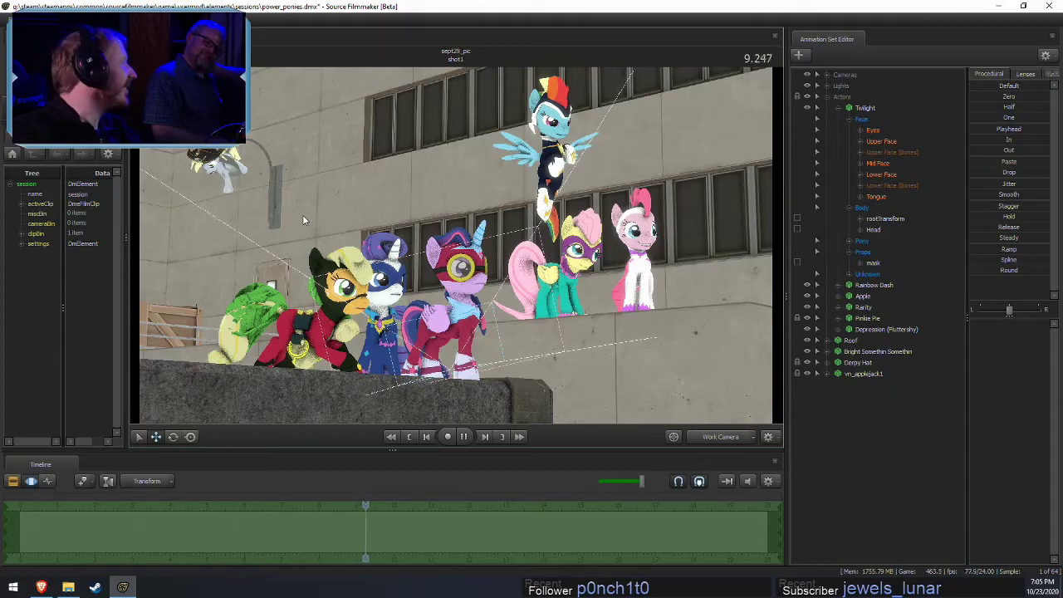
key(j)
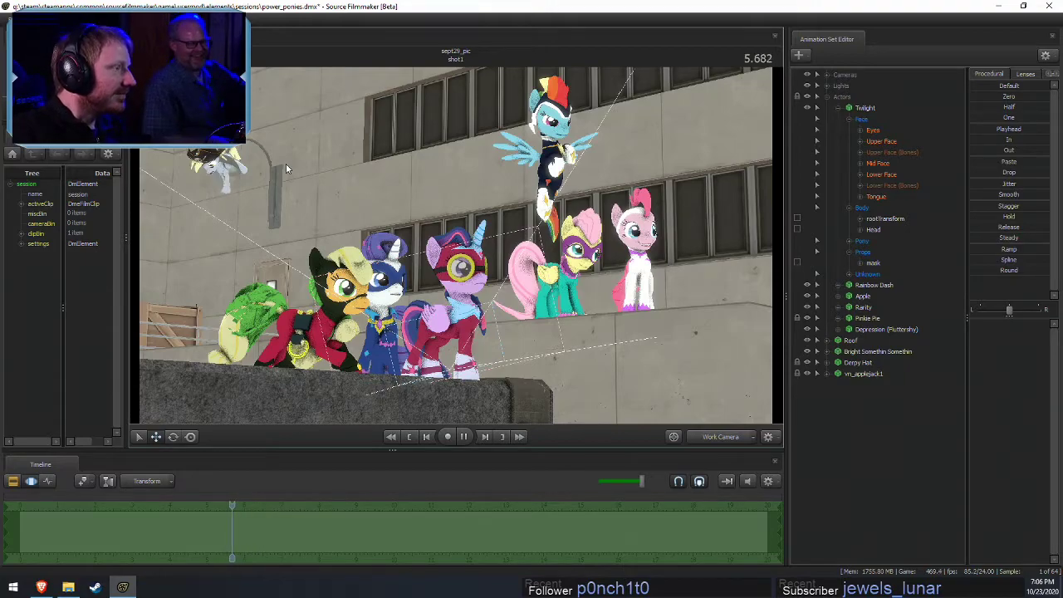
key(l)
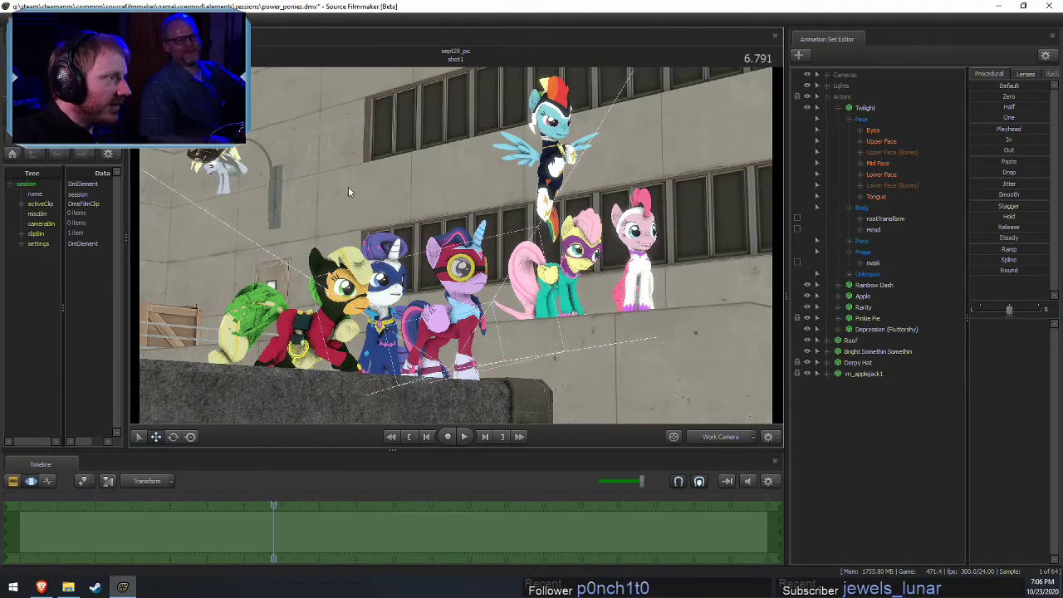
Collapse the Actors group and add override materials to the Derpy Hat on the pony by the street lamp
drag(349, 192, 237, 162)
key(w)
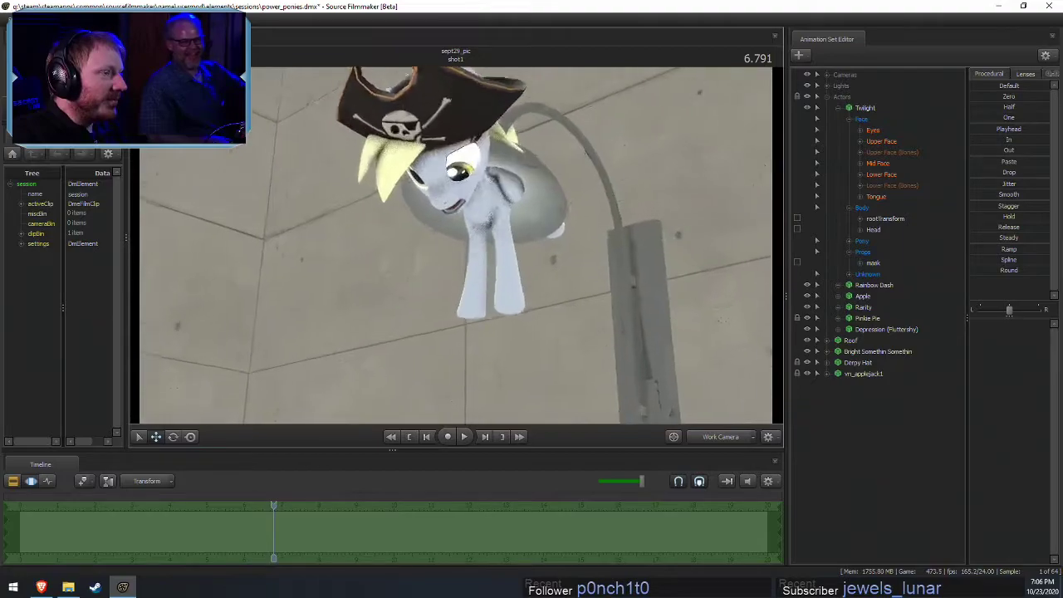
key(w)
mouse_move(642, 262)
mouse_down()
mouse_move(644, 237)
mouse_move(642, 263)
mouse_up()
key(s)
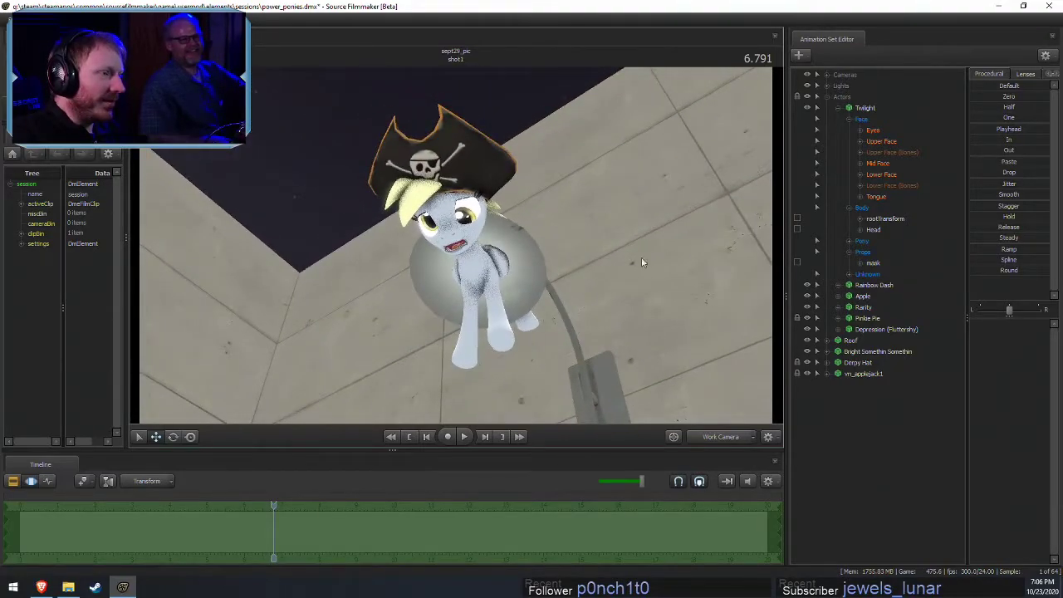
click(825, 96)
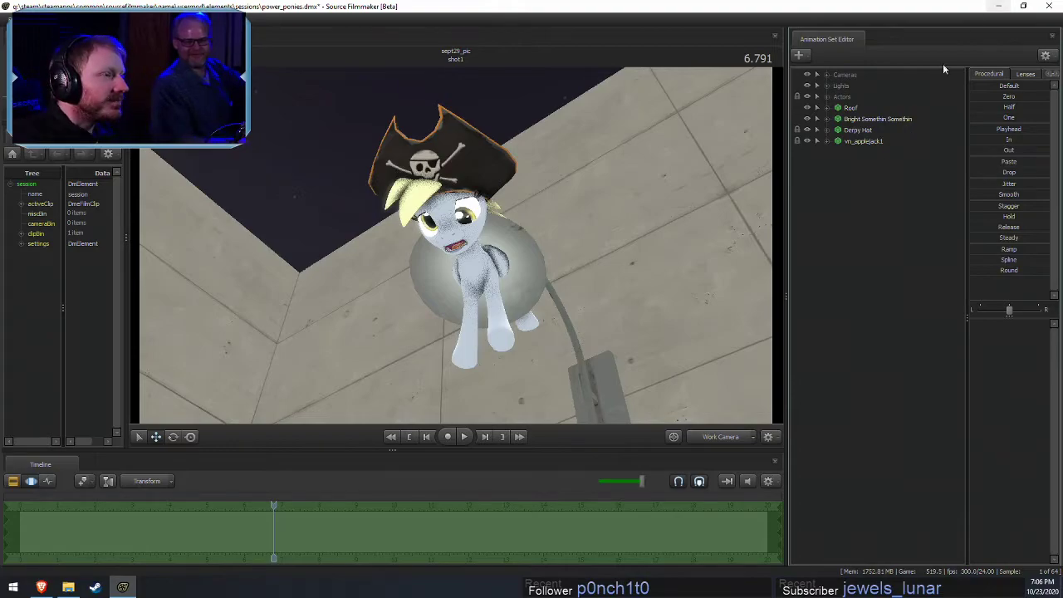
drag(498, 250, 519, 329)
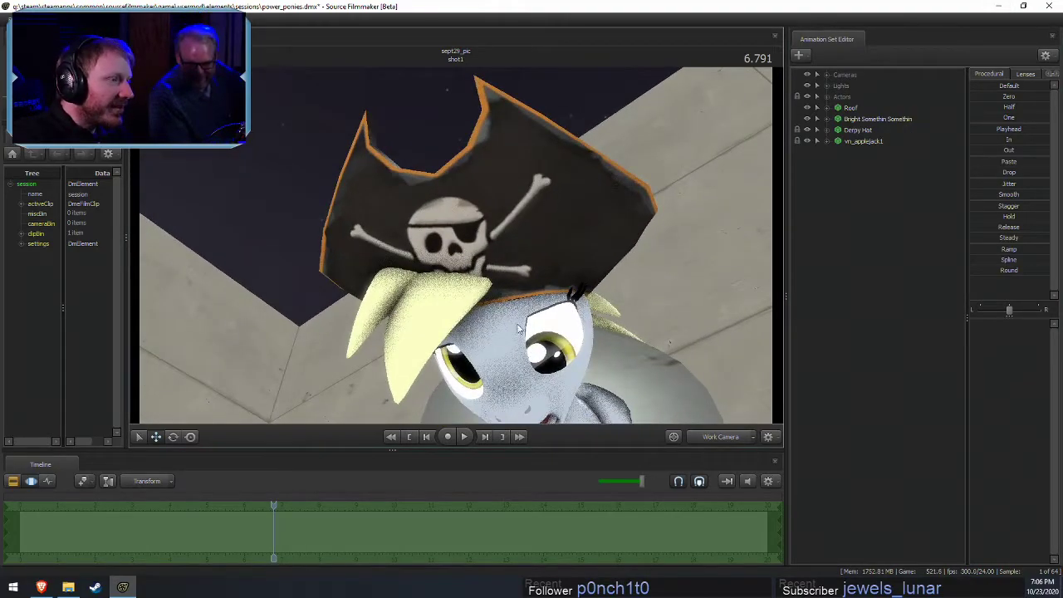
right_click(850, 129)
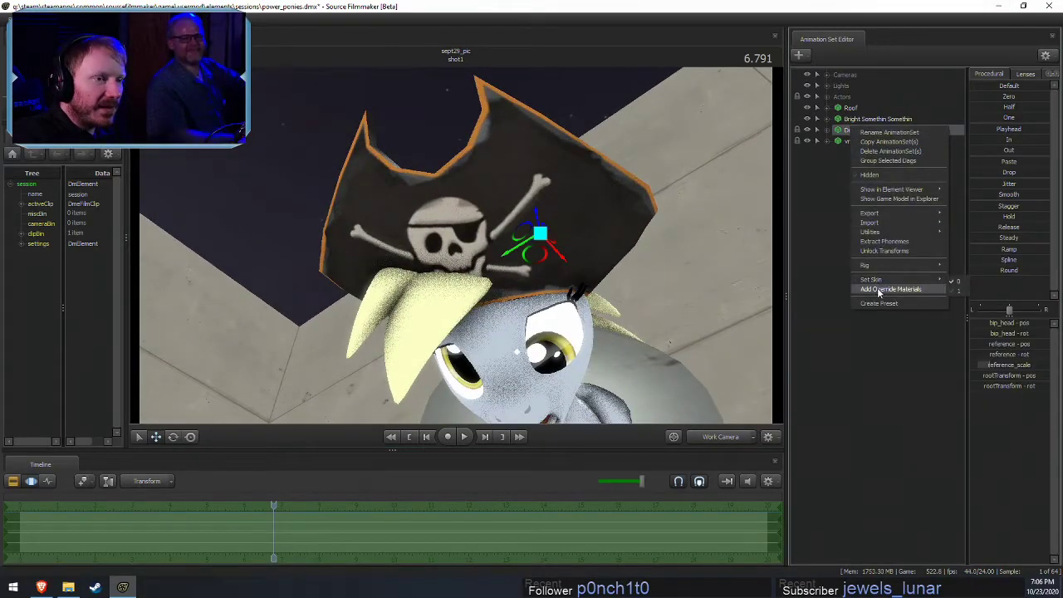
click(878, 290)
Show the Derpy Hat's model in the element viewer and expand its materials in a wider tree
right_click(860, 131)
mouse_move(897, 194)
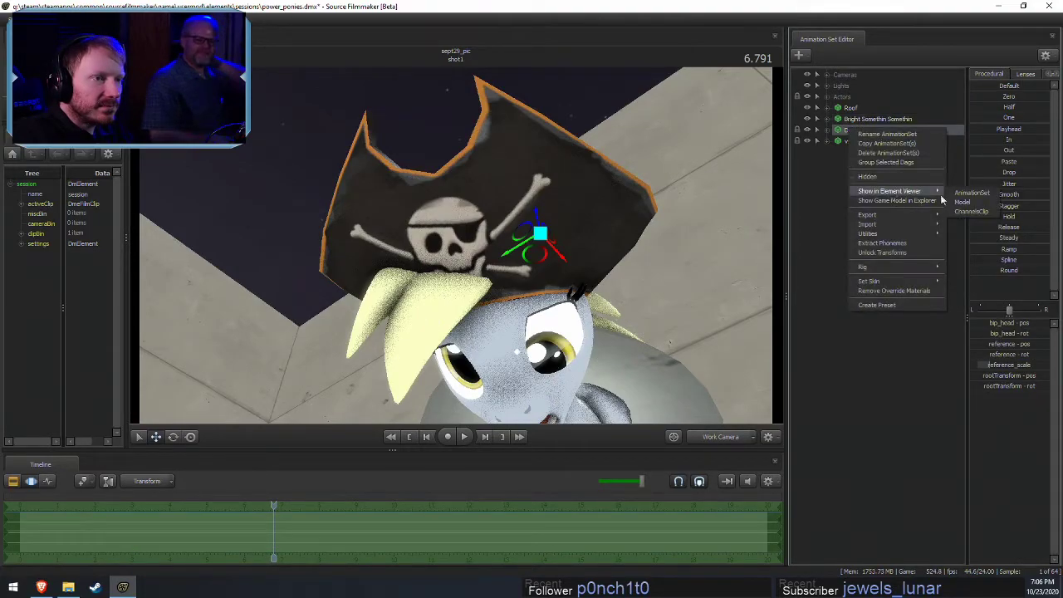
click(988, 209)
click(21, 373)
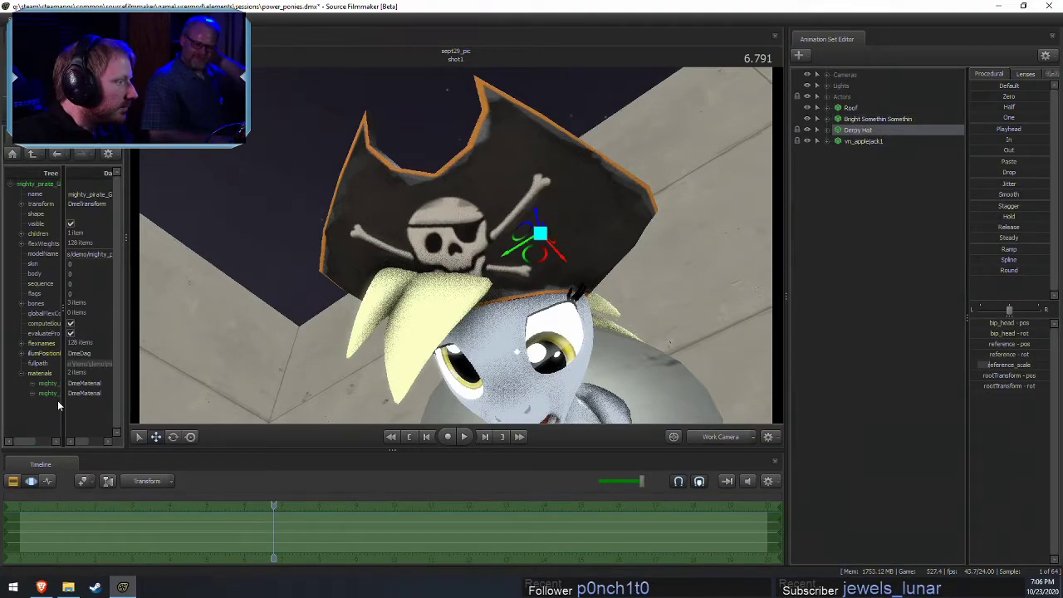
drag(64, 404, 151, 392)
Expand the mighty_pirate override material and examine its attributes and the attribute types it can take
right_click(79, 394)
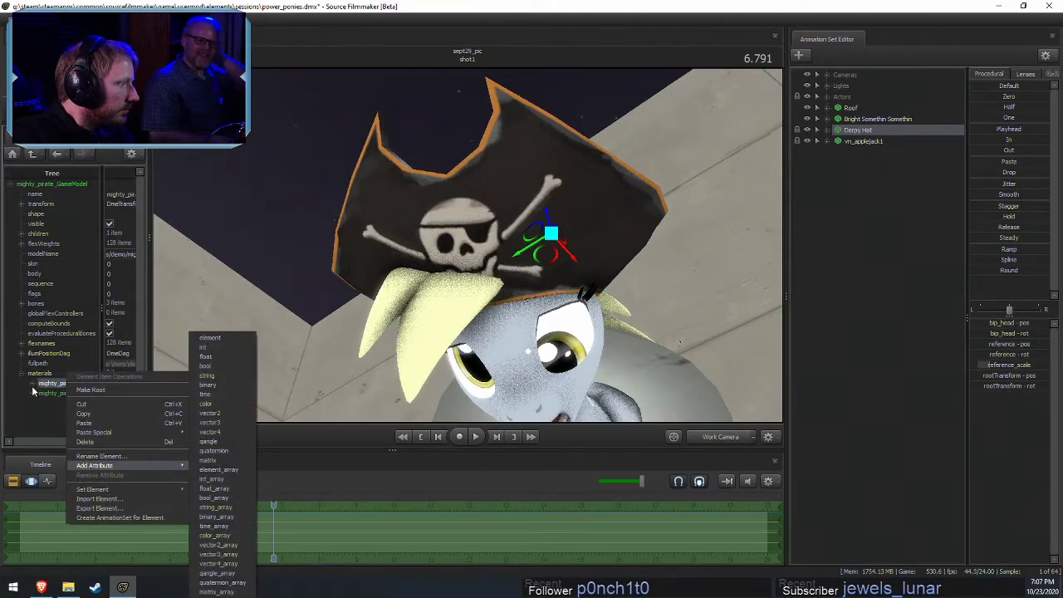
click(33, 385)
right_click(66, 379)
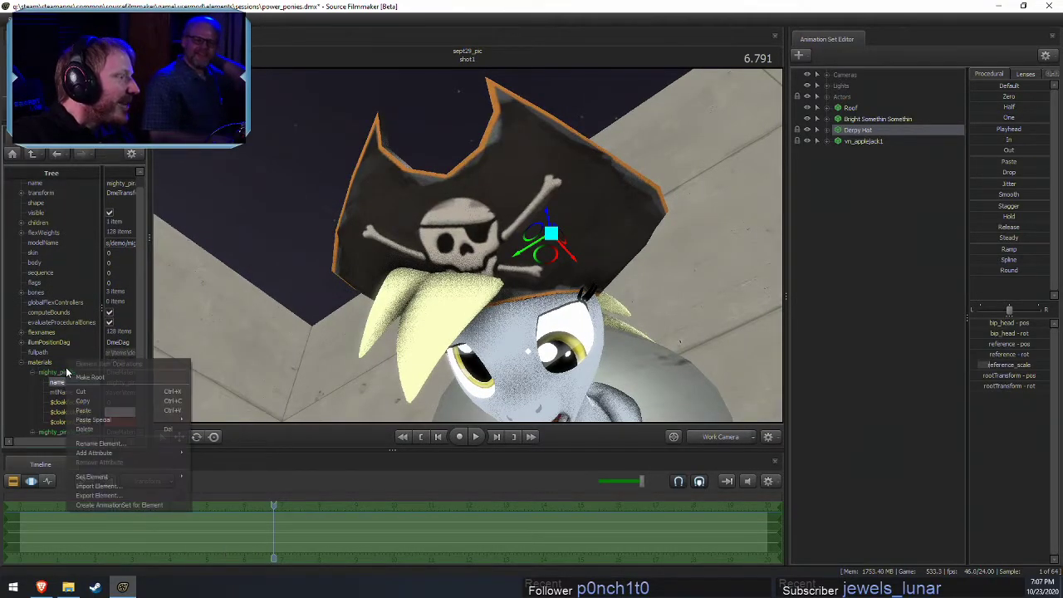
click(57, 374)
right_click(54, 374)
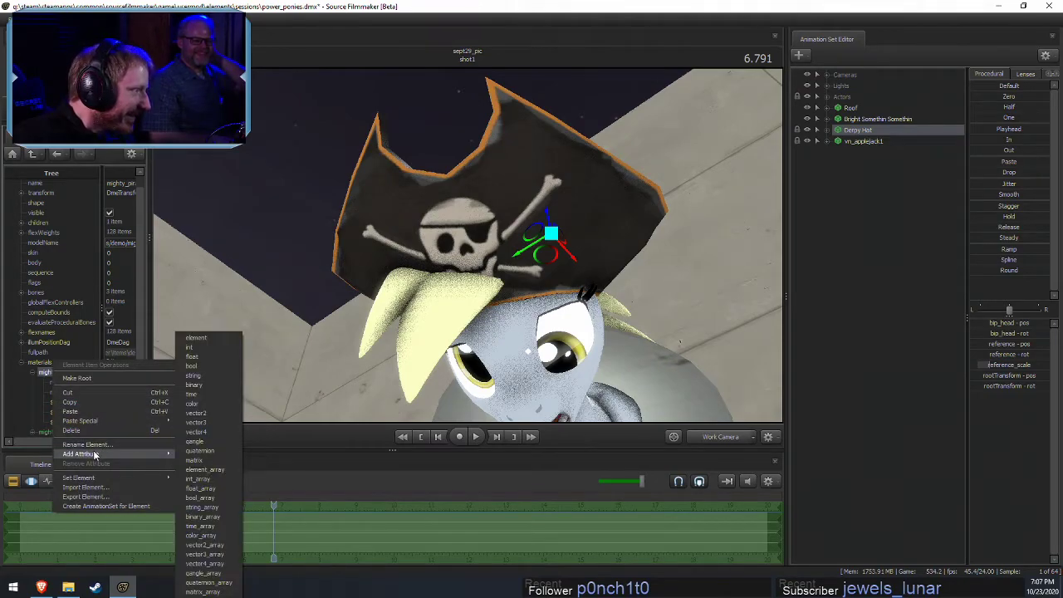
click(63, 392)
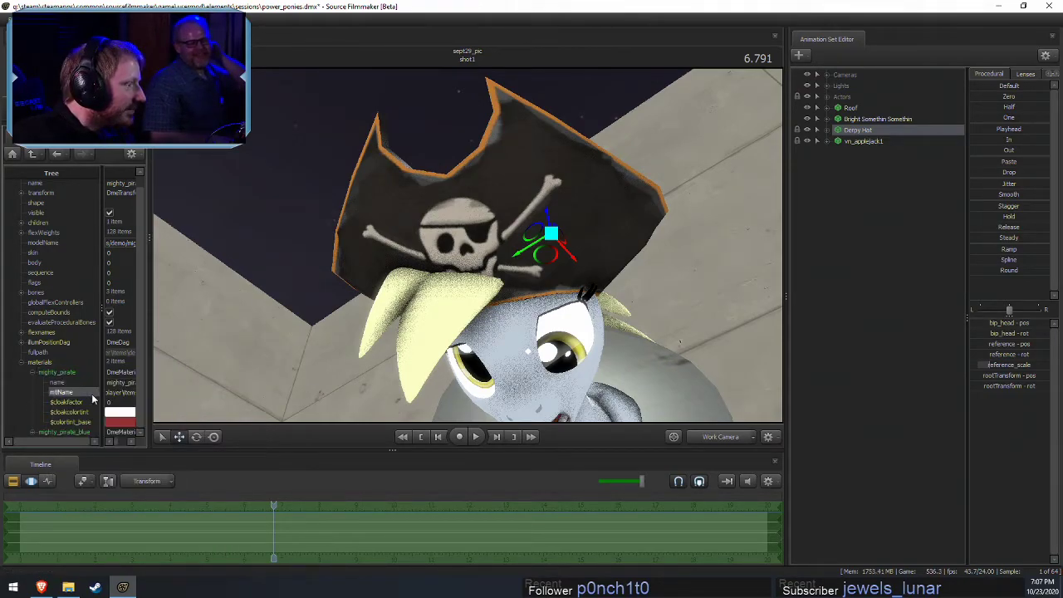
Show the Derpy Hat's game model in the file explorer and go to the tf\materials\models\player\items\demo folder
right_click(878, 132)
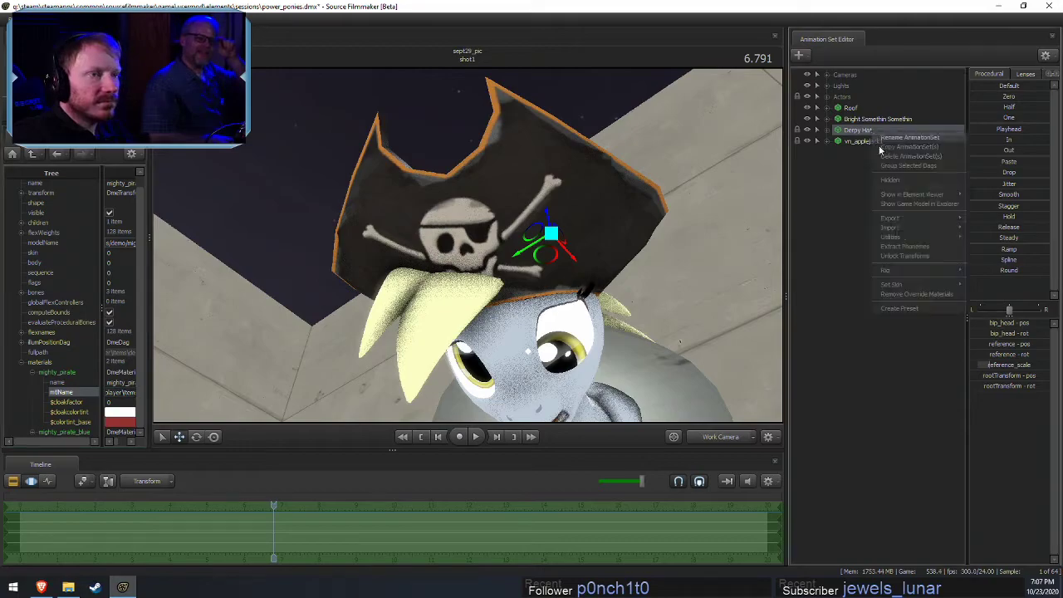
click(909, 203)
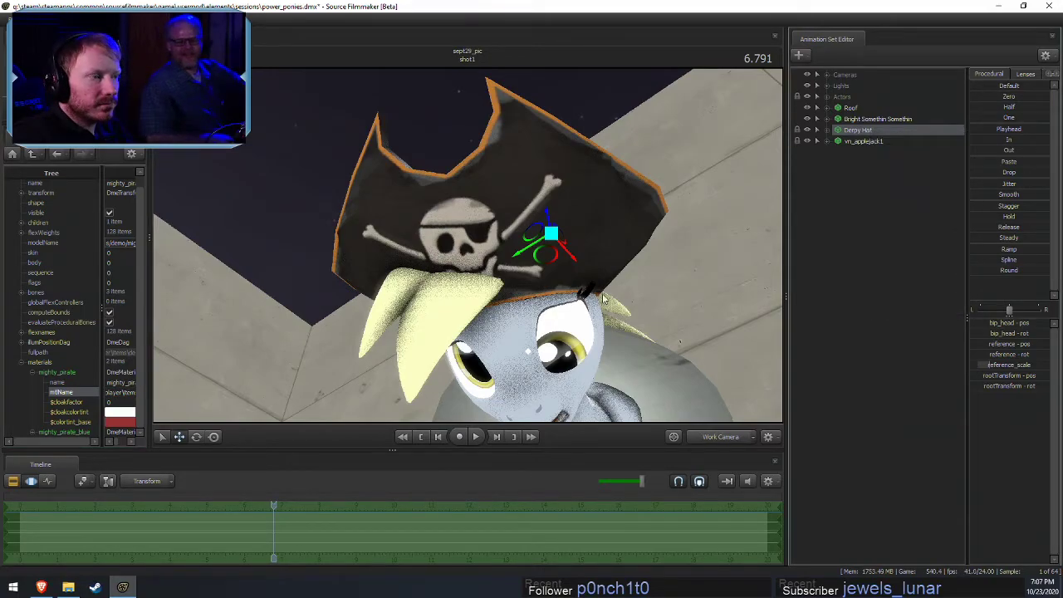
click(812, 41)
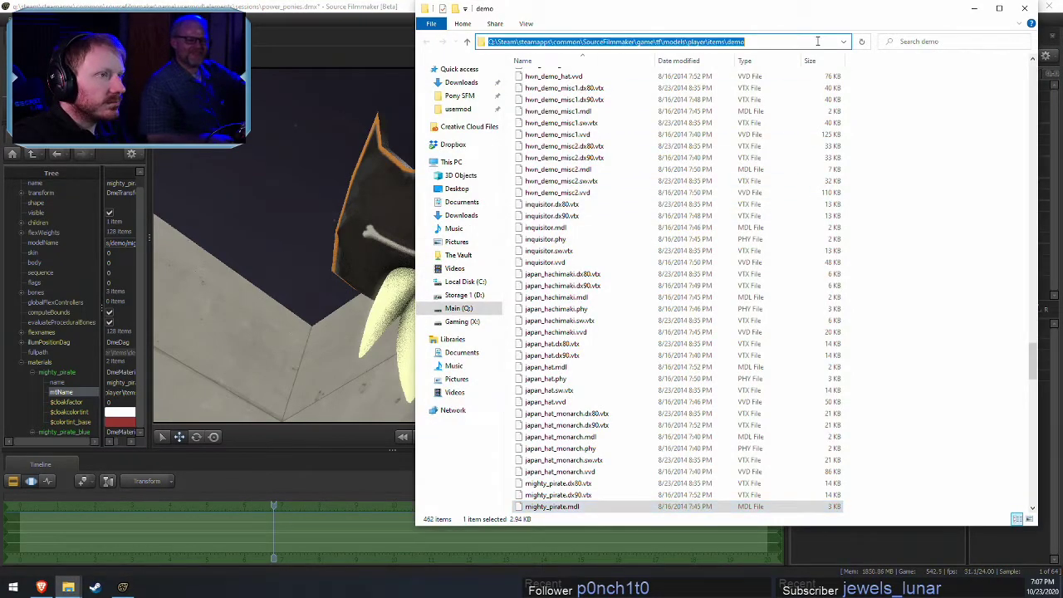
click(659, 41)
drag(663, 41, 745, 41)
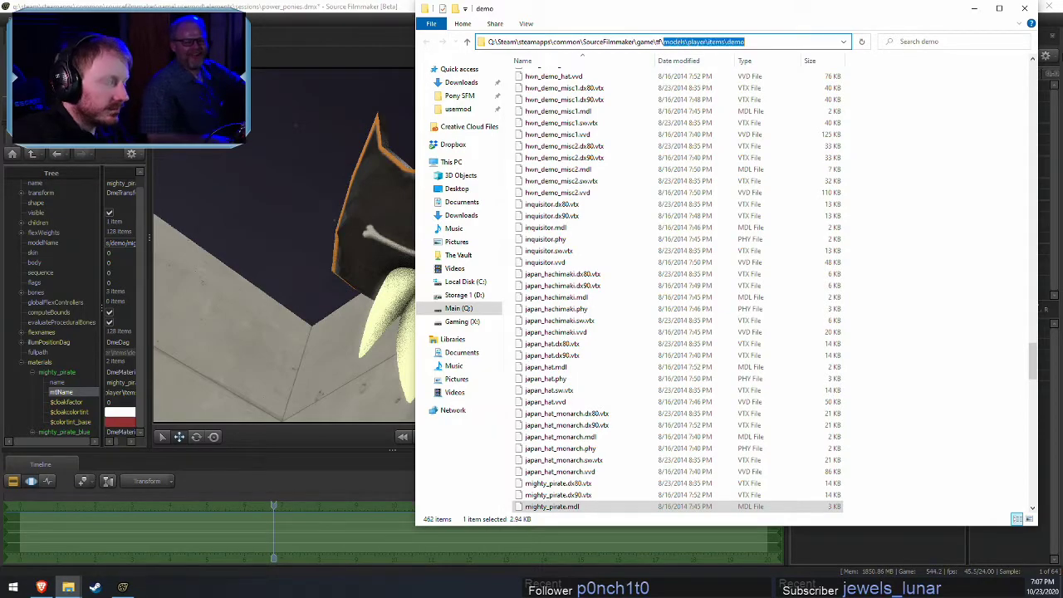
text(materia)
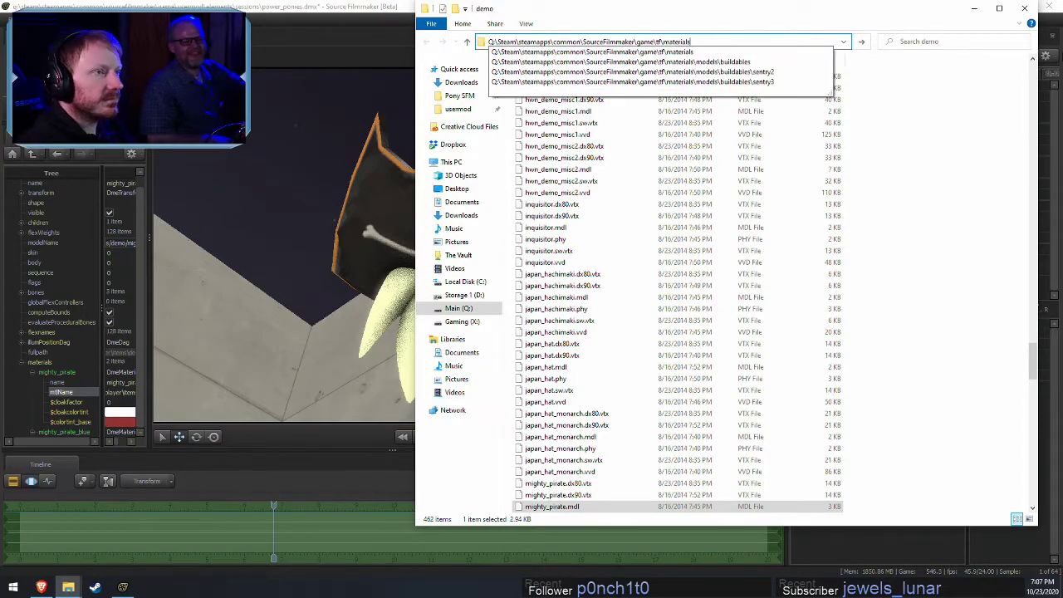
text(ls\)
text(models\player\items\demo\mighty_pirate)
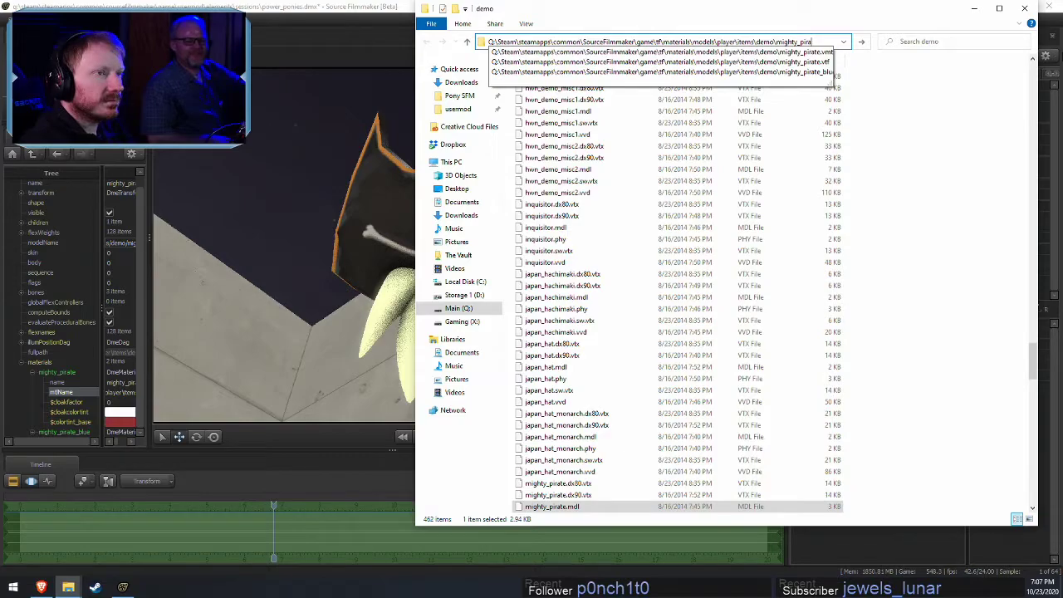
key(BackSpace)
key(BackSpace)
key(BackSpace)
key(BackSpace)
key(BackSpace)
key(Return)
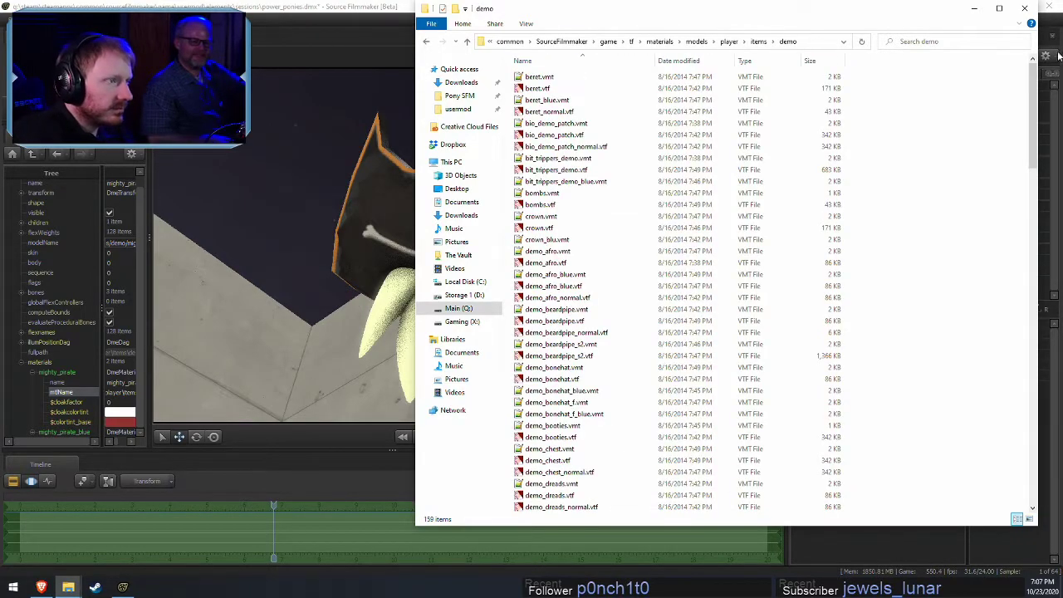
Find the mighty_pirate.vtf texture in the demo materials folder and open it
scroll(640, 393, down, 20)
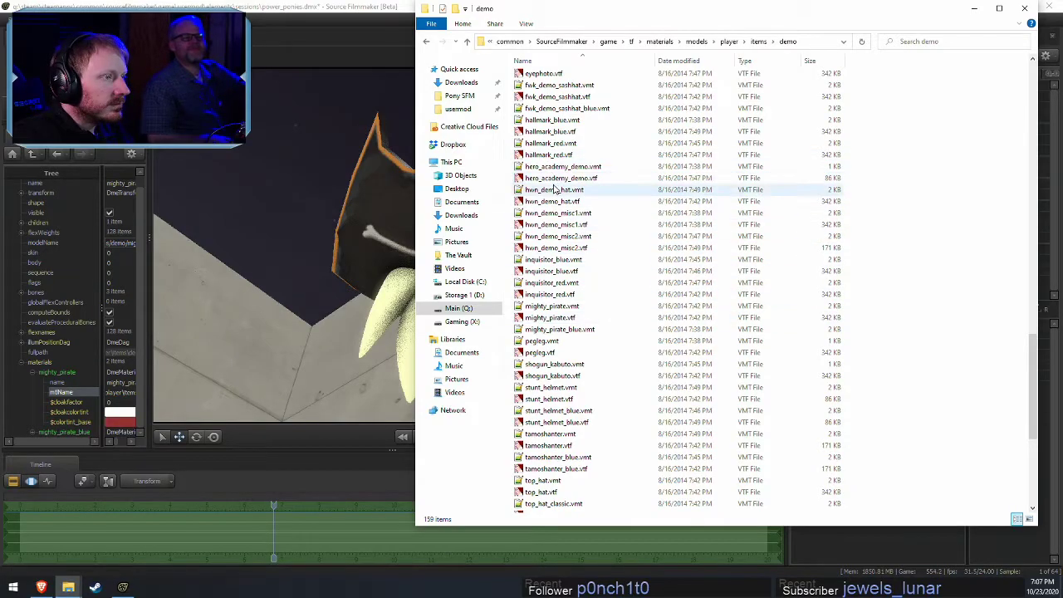
scroll(551, 359, down, 3)
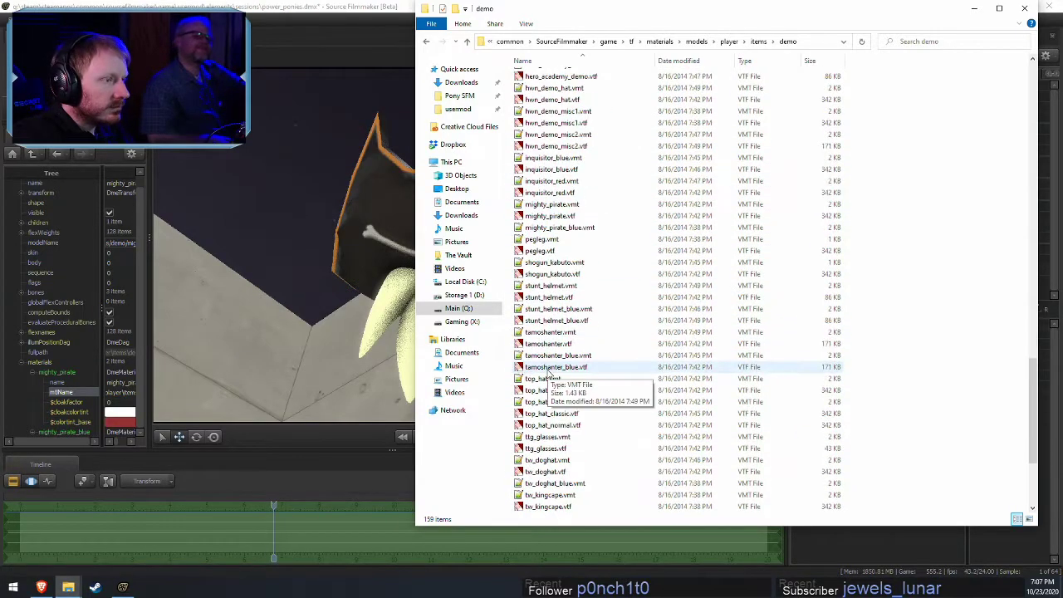
double_click(557, 218)
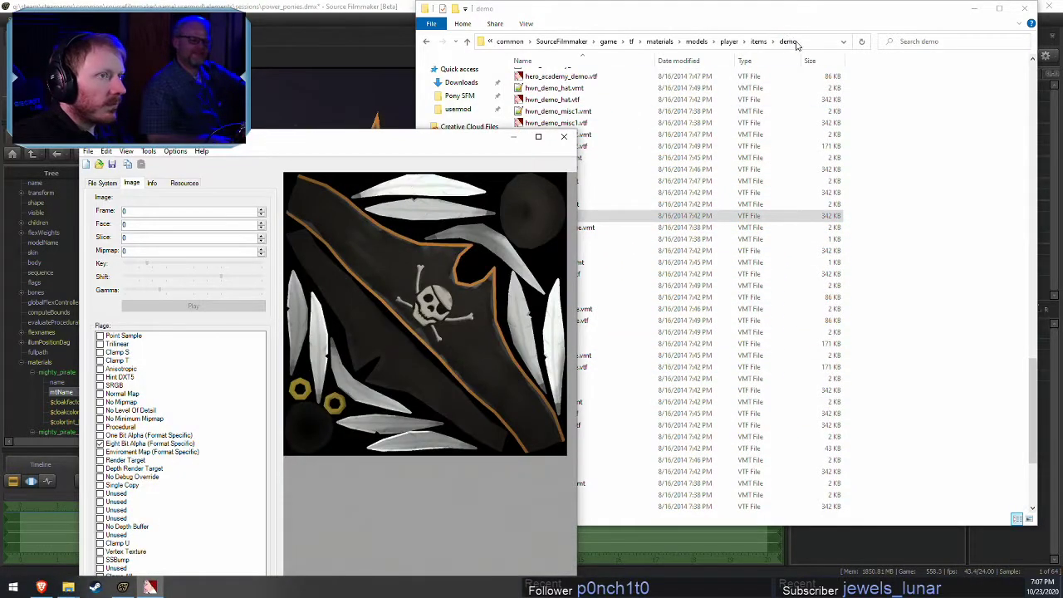
Export the hat texture as mighty_pirate.tga into the materials\models\player\items\demo folder and open it in Photoshop
click(796, 44)
click(88, 151)
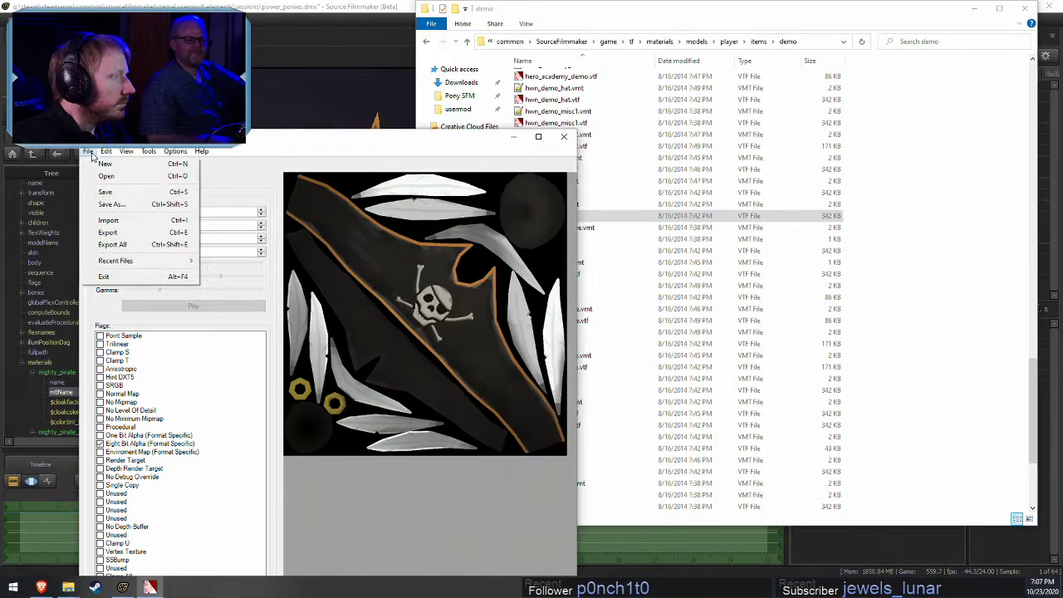
click(107, 232)
click(672, 203)
text(Q:\Steam\steamapps\common\SourceFilmmaker\game\tf\materials\models\player\items\demo)
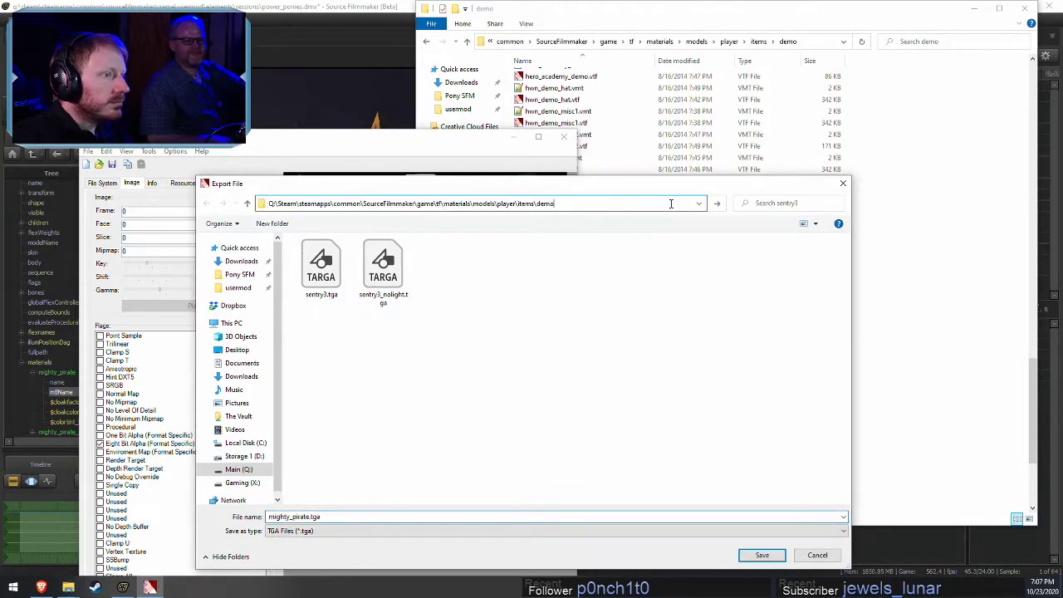
key(Return)
click(773, 560)
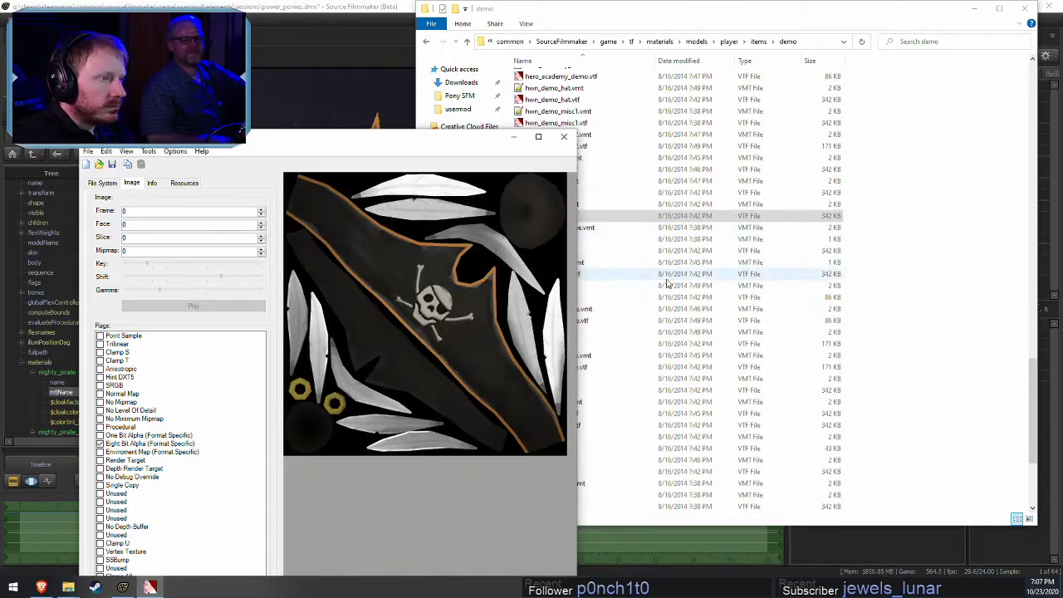
click(653, 296)
click(551, 205)
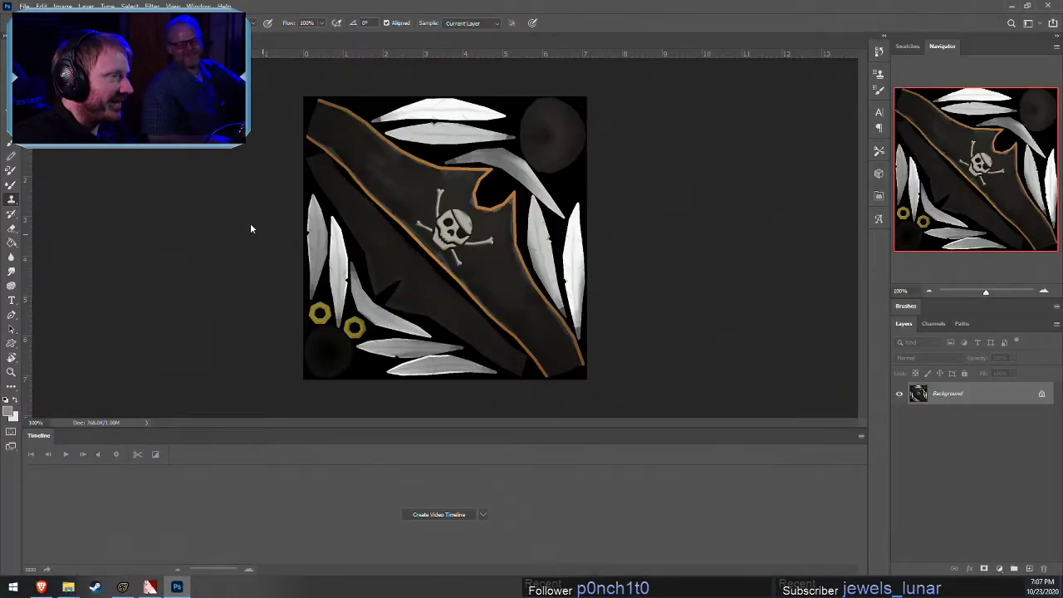
Switch to the web browser and search for images of "muffin cartoon"
click(41, 587)
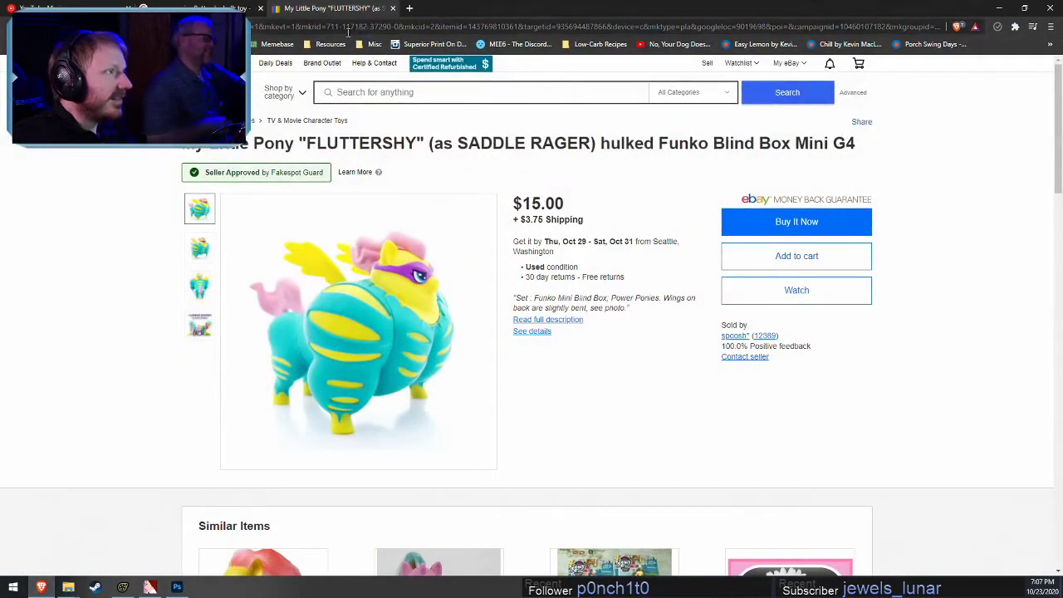
click(344, 27)
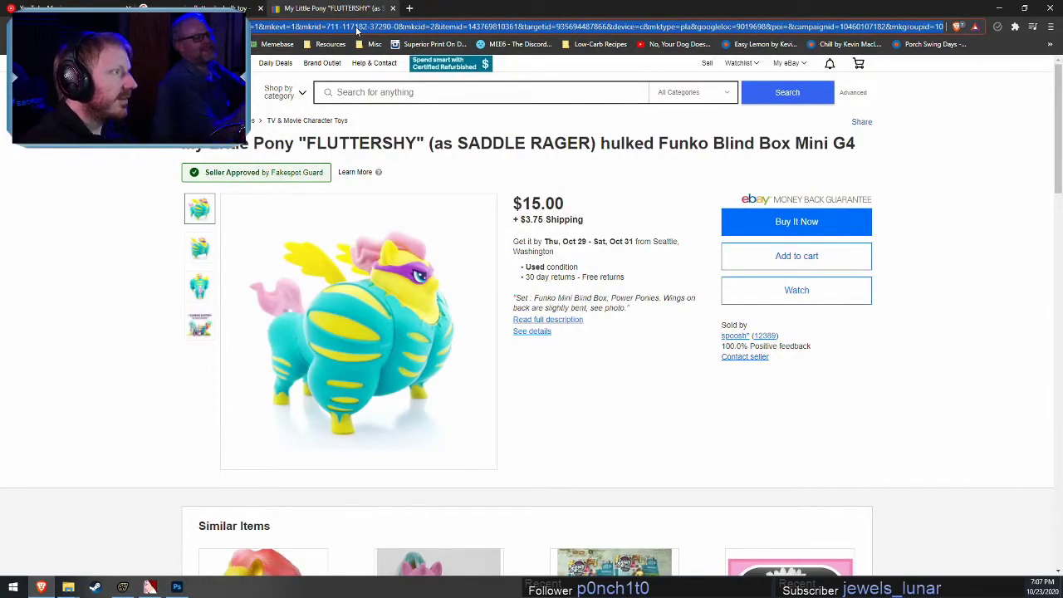
key(BackSpace)
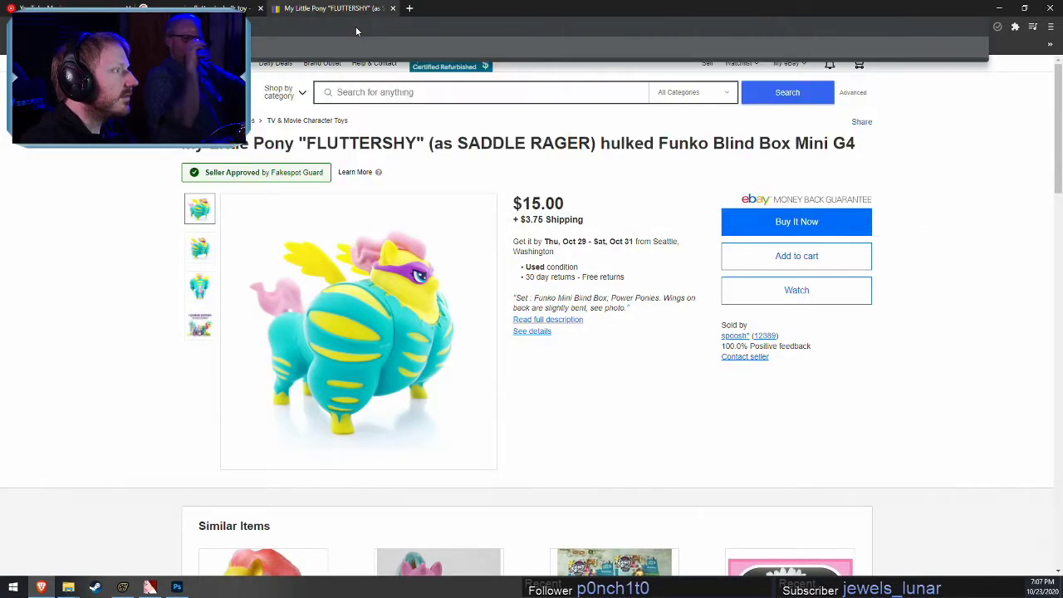
text(muffin cartoon)
key(Return)
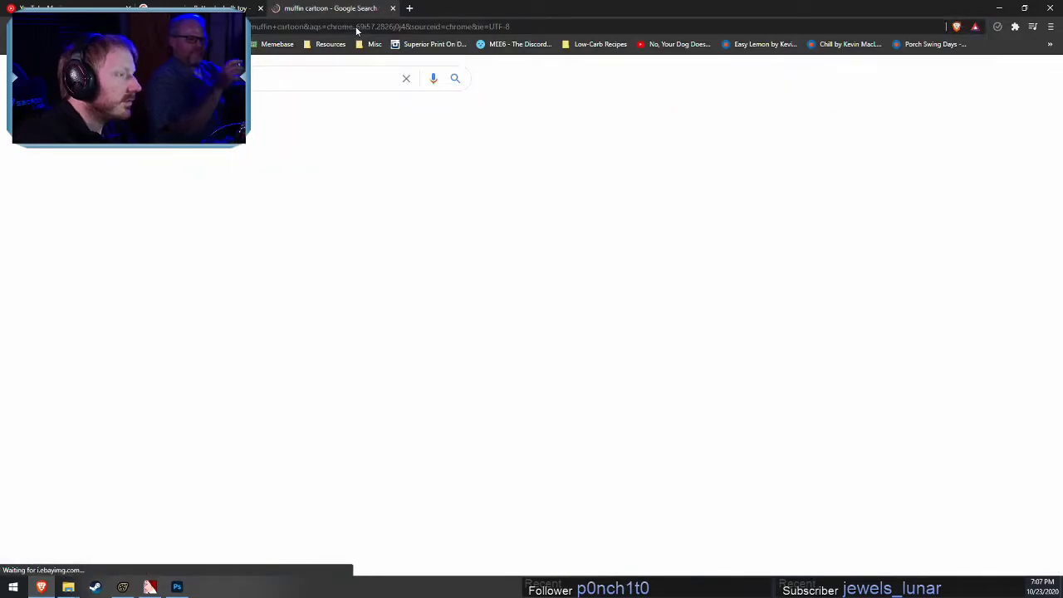
click(374, 398)
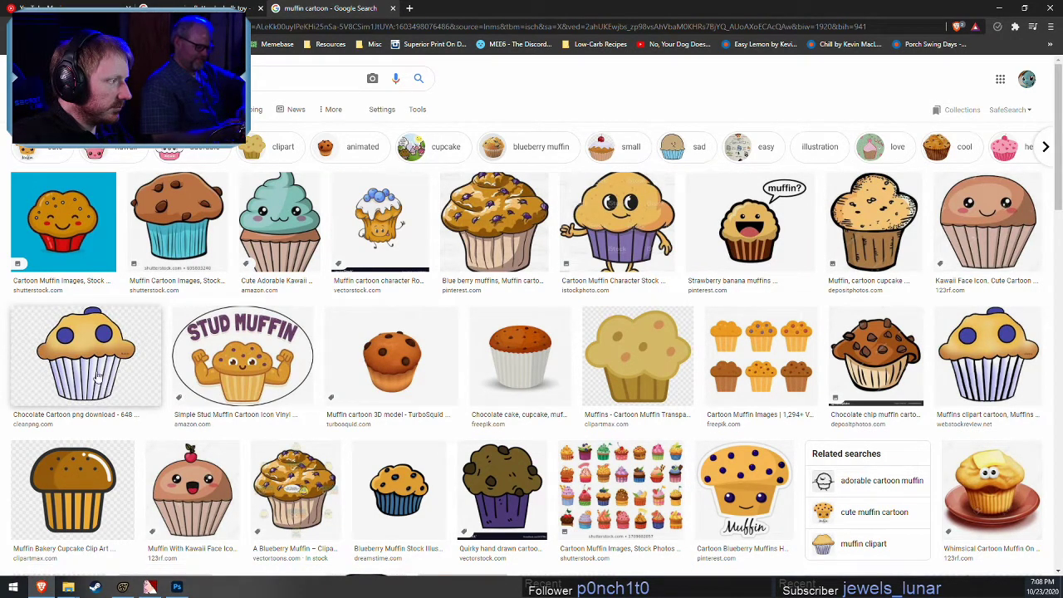
Browse the muffin images and preview the plain yellow transparent muffin from ClipartMax
scroll(497, 506, down, 1)
scroll(497, 506, down, 2)
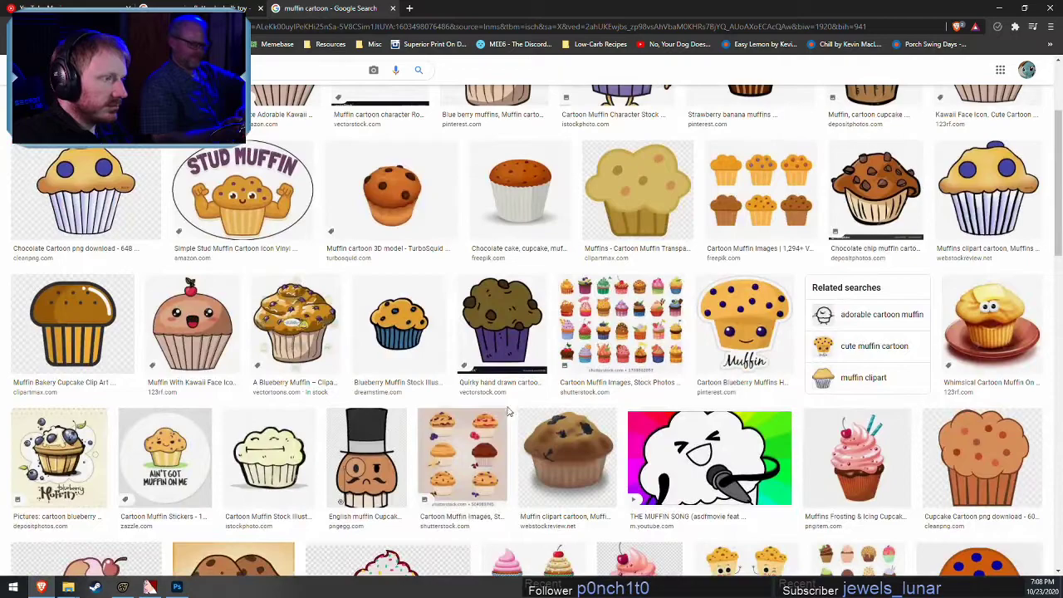
click(397, 336)
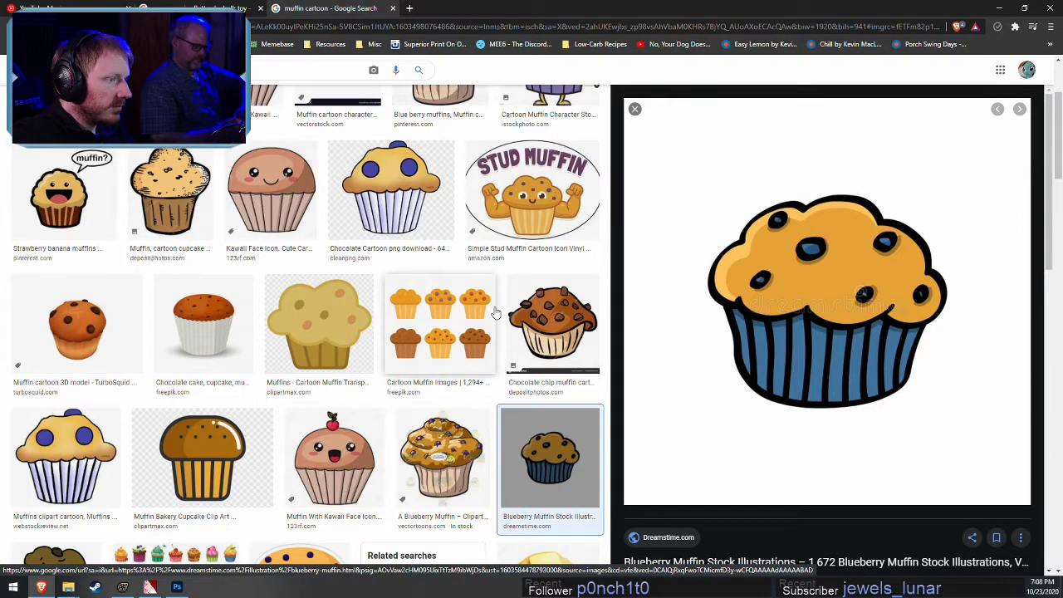
click(325, 317)
Open the muffin's ClipartMax page, look at its full-size image and close both pages
right_click(871, 253)
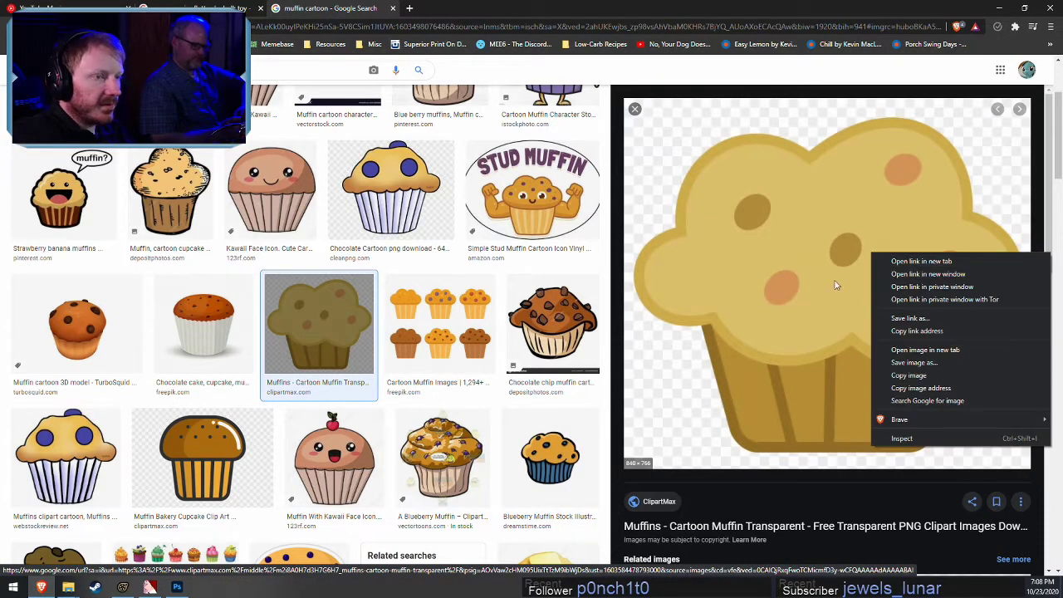
click(814, 282)
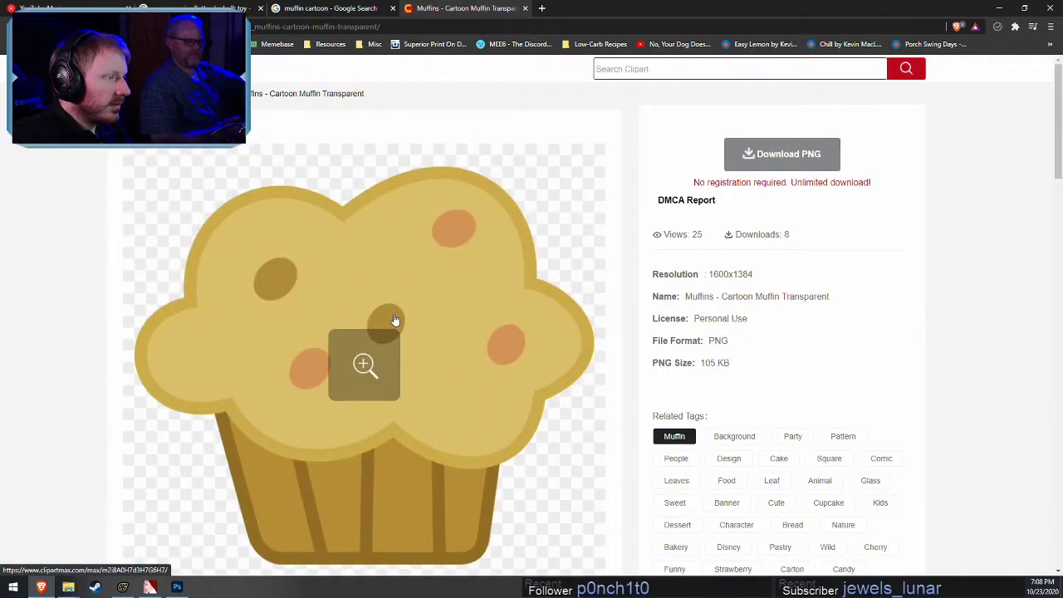
click(396, 326)
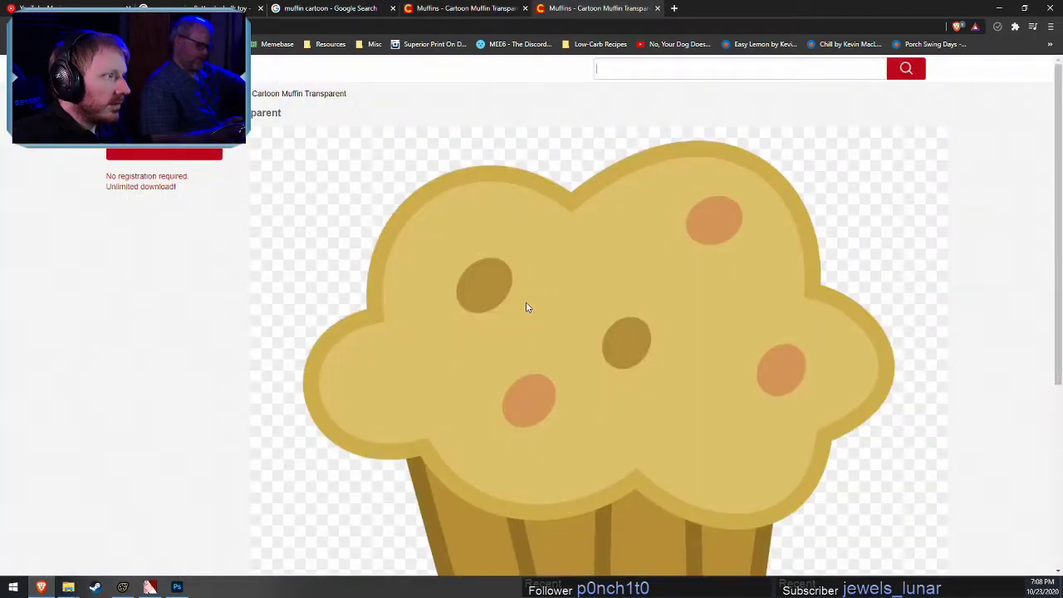
scroll(531, 304, down, 1)
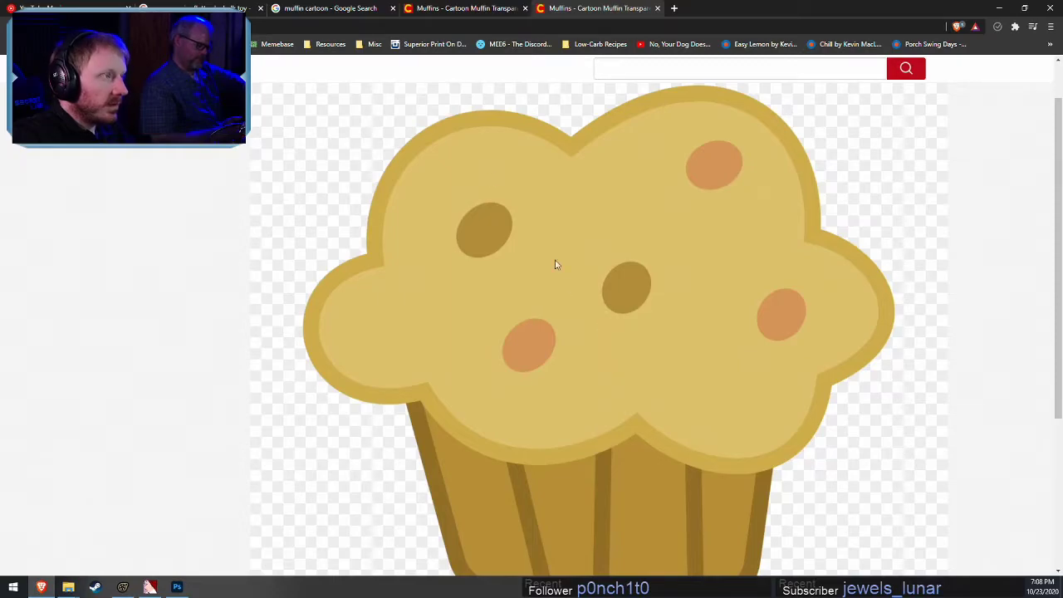
click(657, 9)
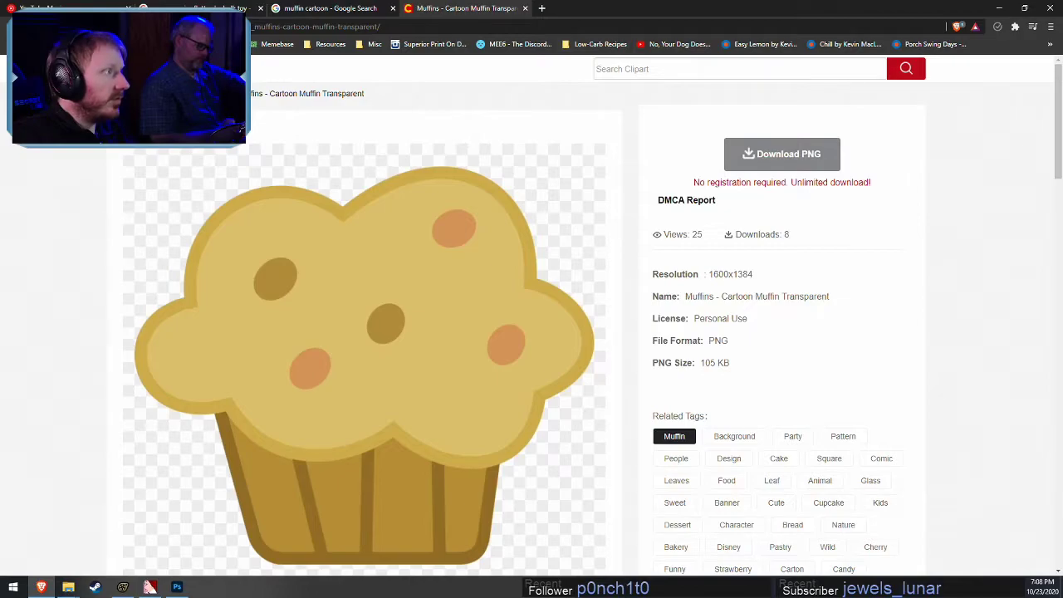
click(525, 8)
right_click(884, 290)
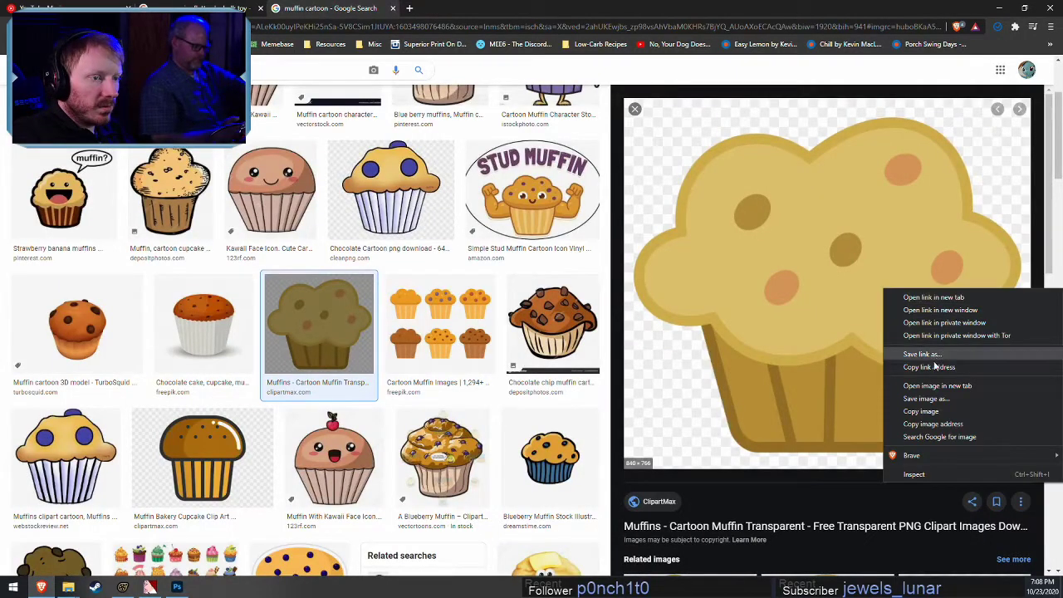
click(925, 399)
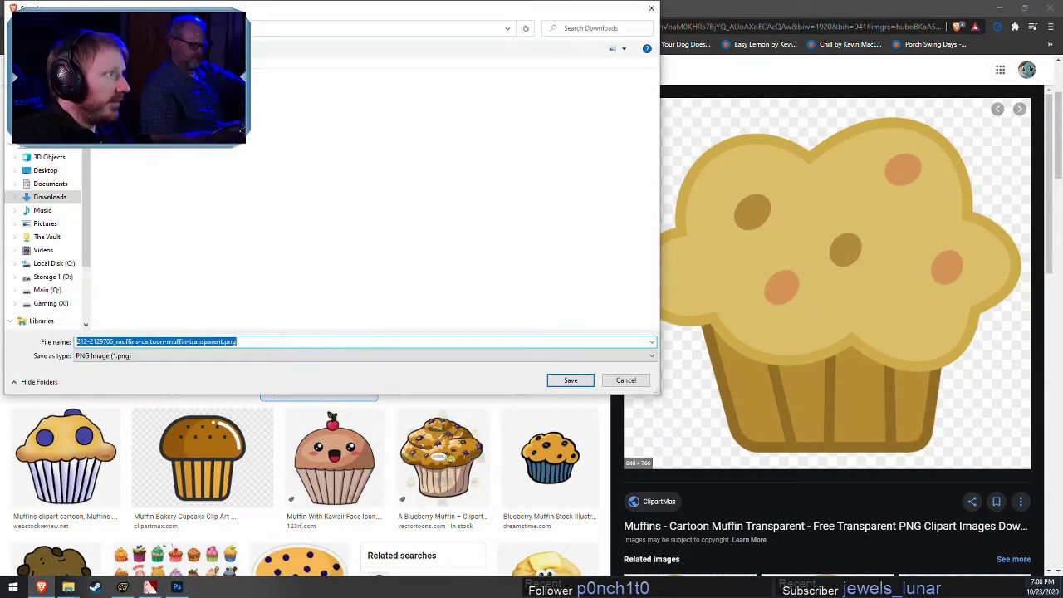
click(570, 380)
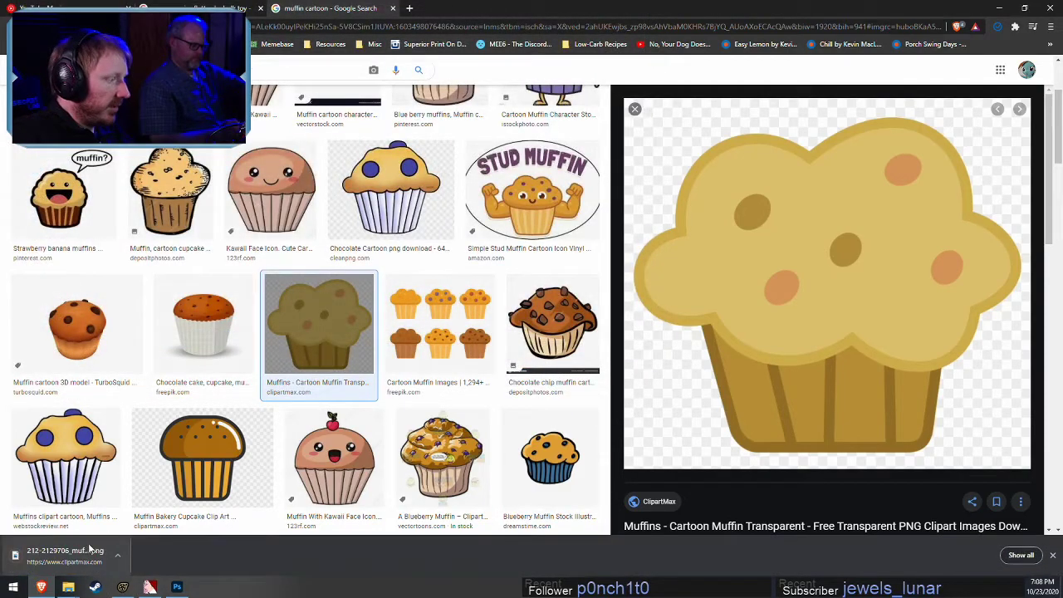
click(119, 556)
click(149, 518)
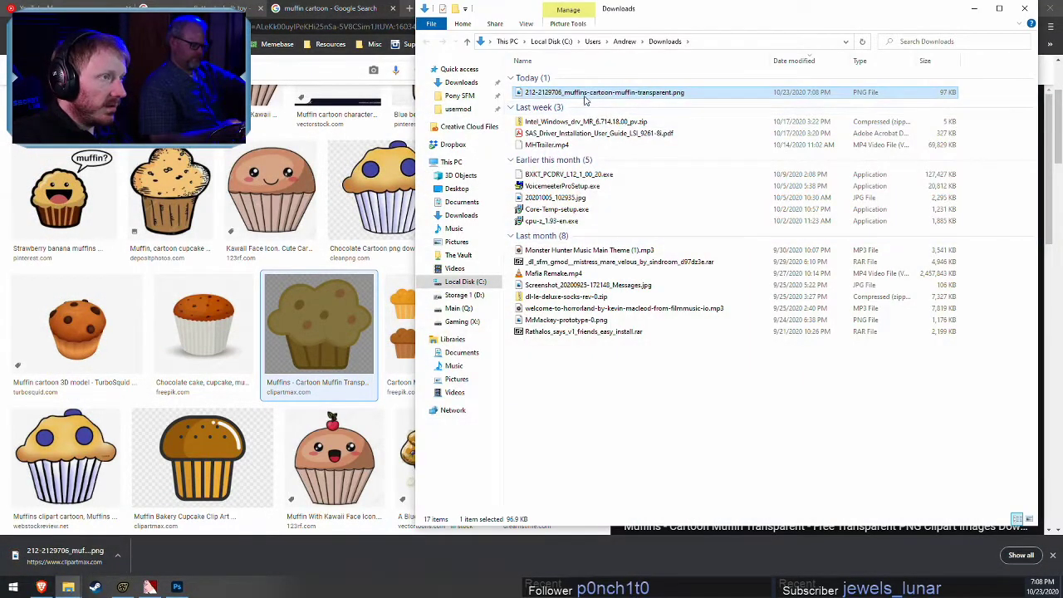
Place the downloaded muffin PNG as a new layer over the pirate hat texture in Photoshop
drag(589, 160, 440, 267)
drag(458, 211, 444, 185)
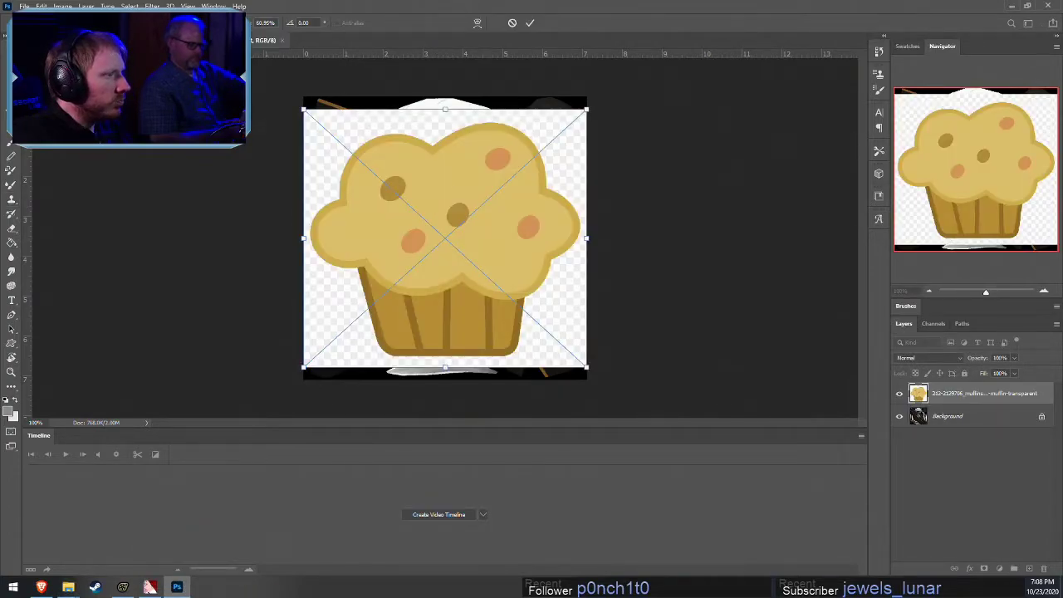
click(528, 23)
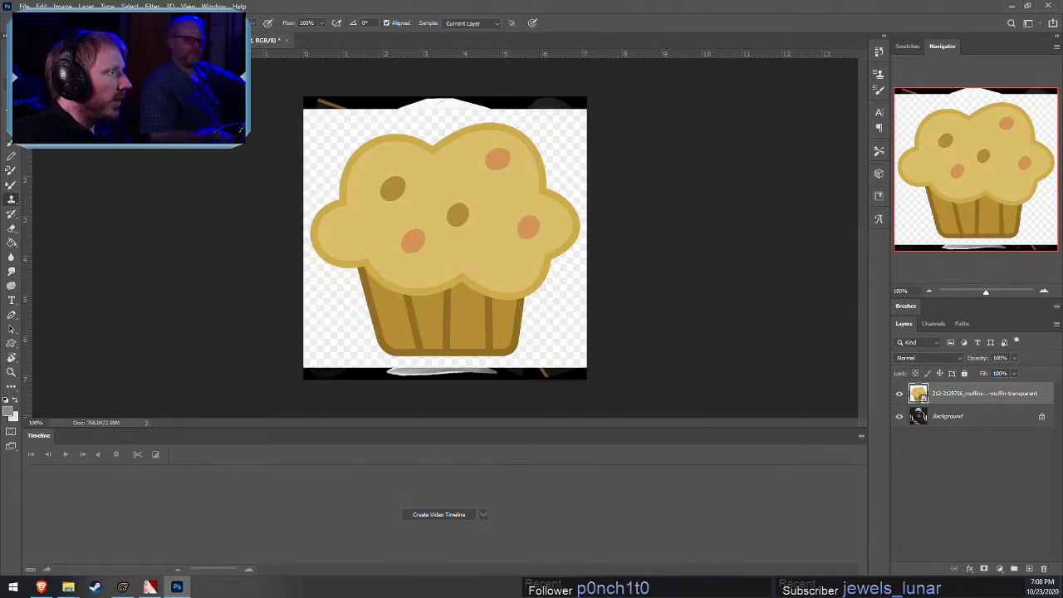
Select the whole muffin with the Magic Wand, adding its wrapper and all its spots to the selection
click(11, 113)
click(423, 146)
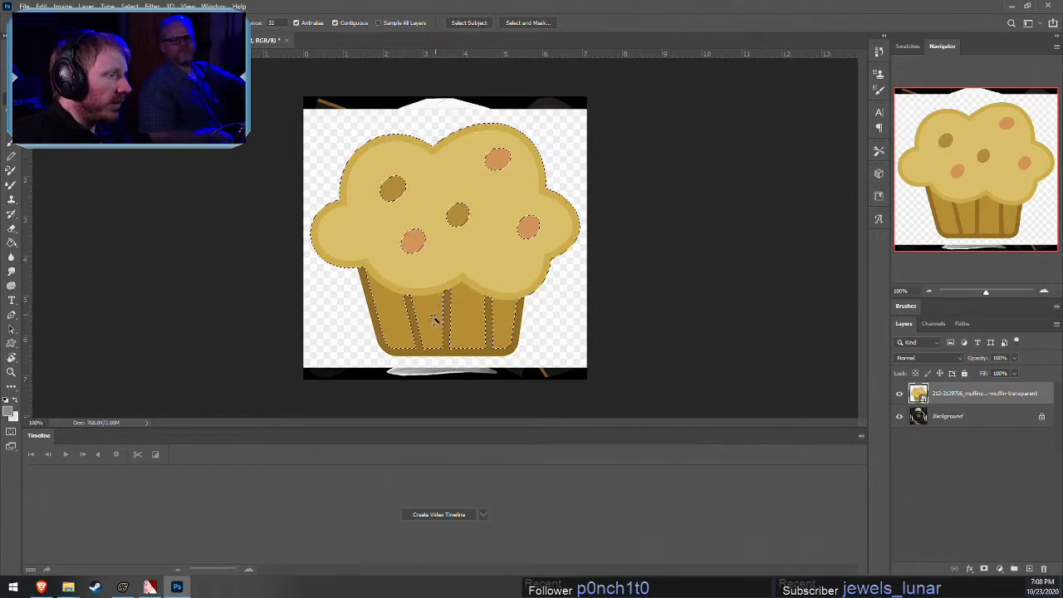
shift+click(409, 247)
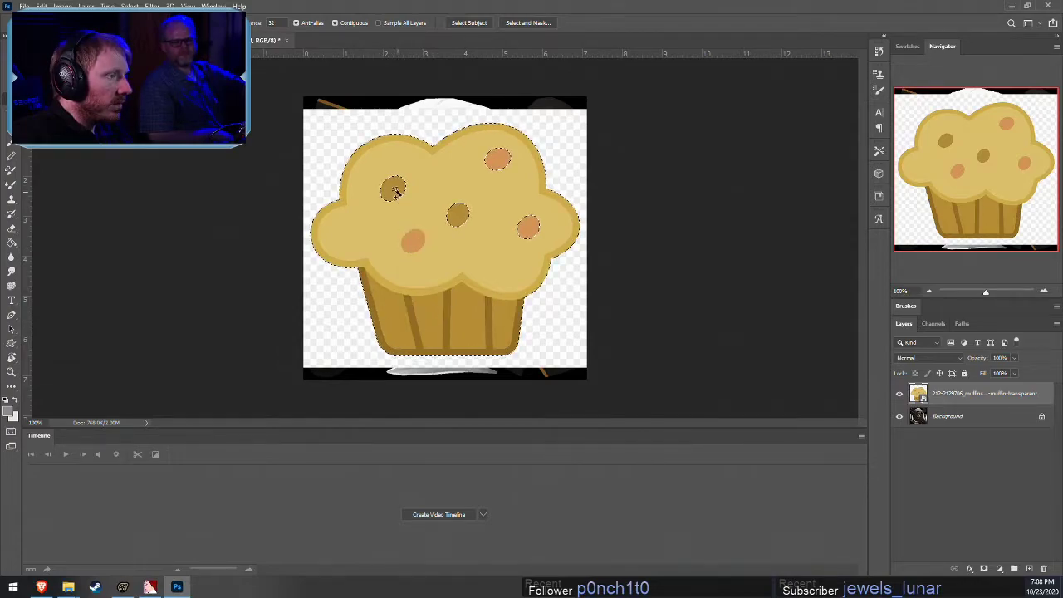
shift+click(392, 191)
shift+click(458, 215)
shift+click(500, 161)
shift+click(527, 224)
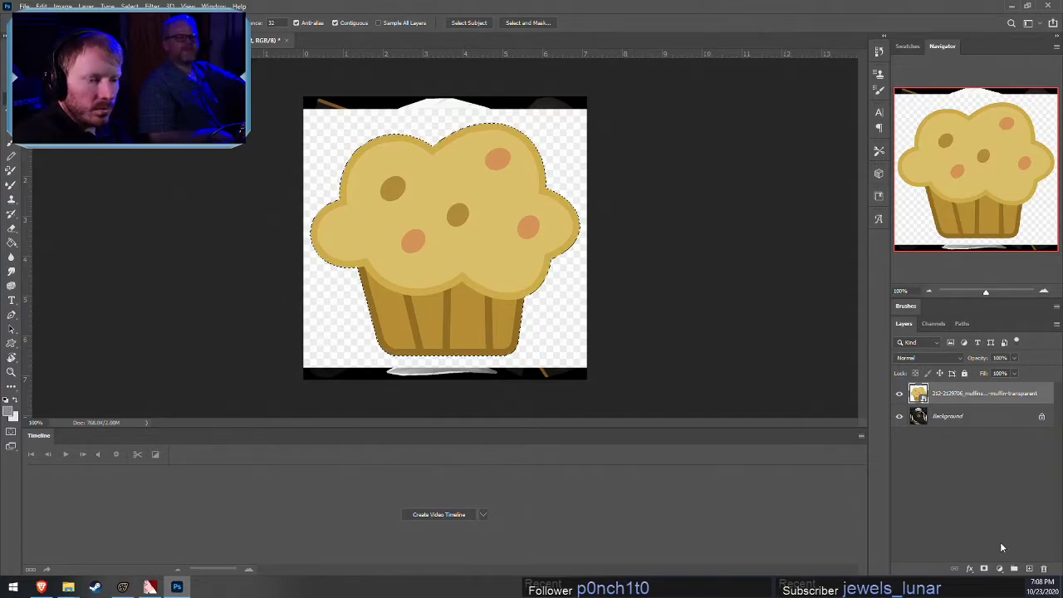
Mask the muffin layer with the current selection and scale the muffin down to about the skull's size over the emblem
click(984, 569)
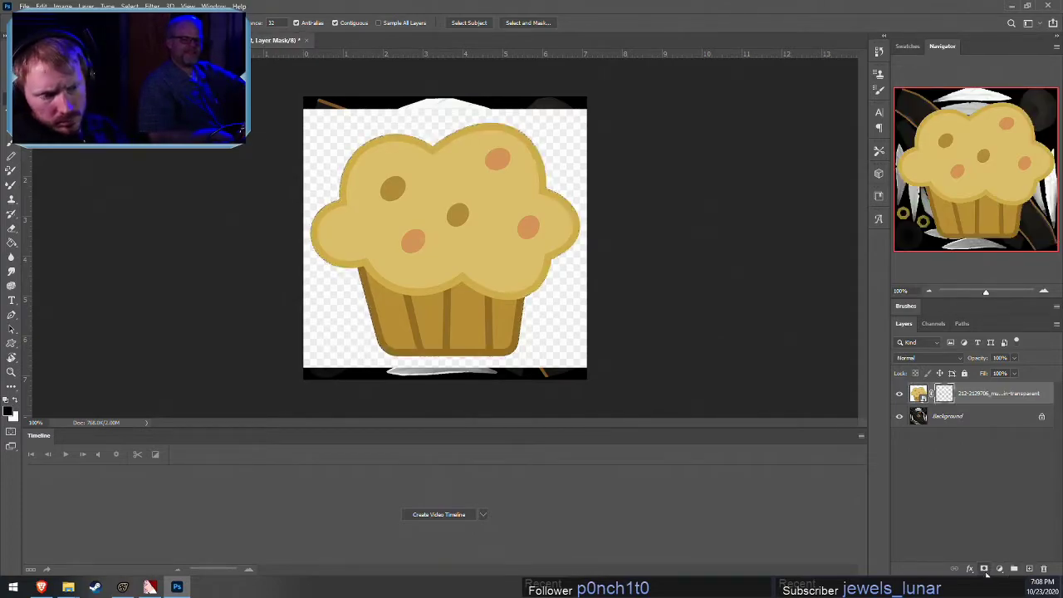
key(ctrl+t)
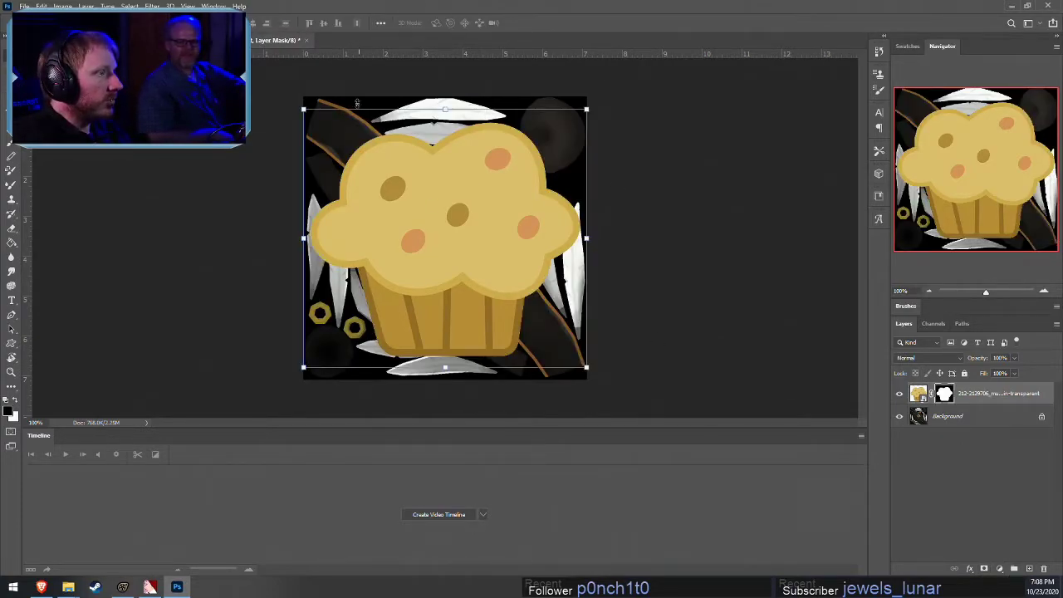
shift+drag(304, 97, 455, 237)
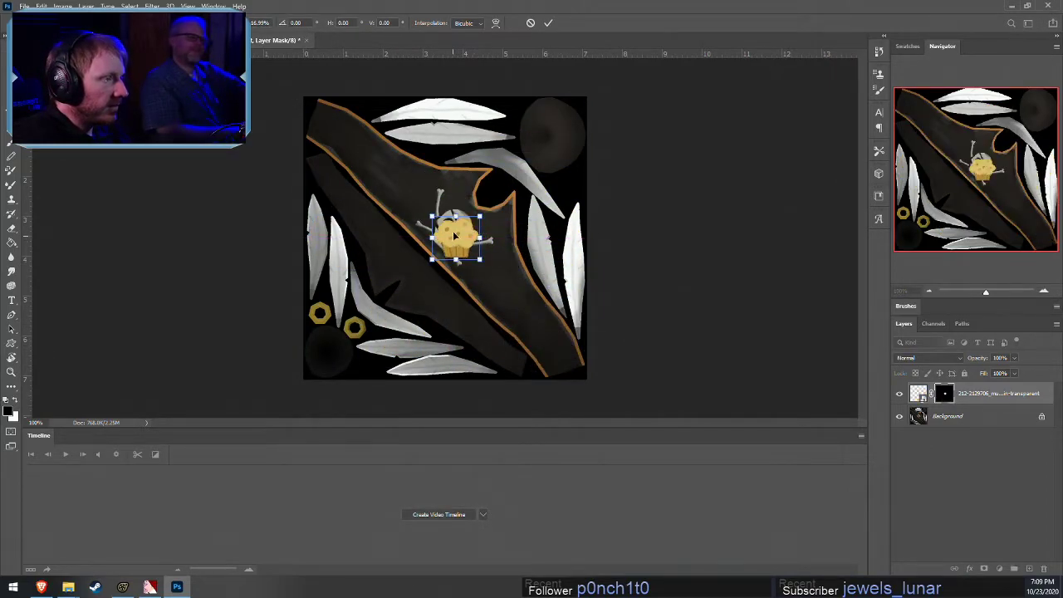
click(87, 6)
mouse_move(64, 6)
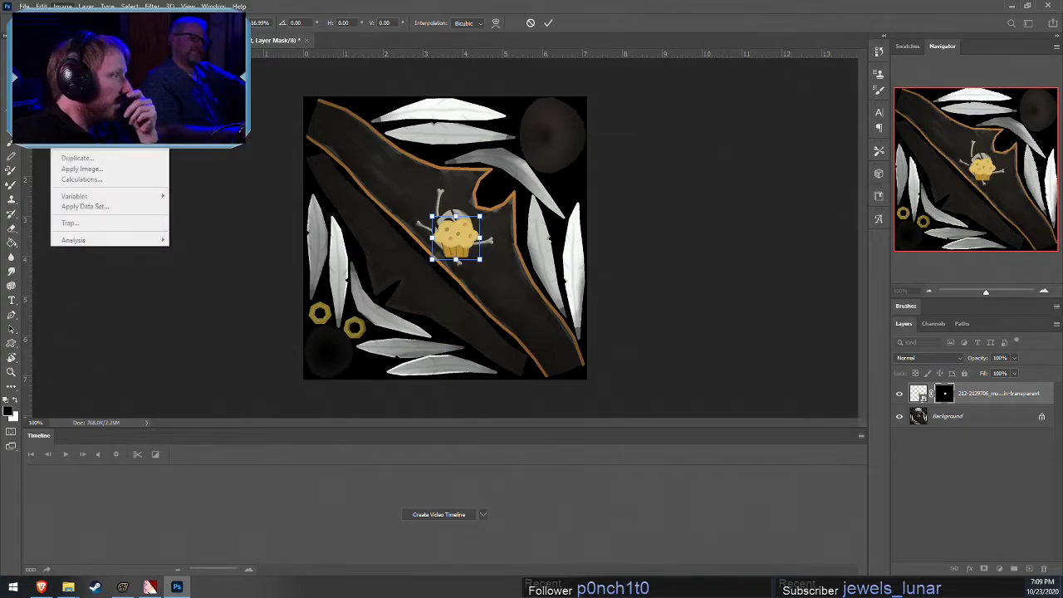
click(548, 23)
click(549, 22)
click(64, 6)
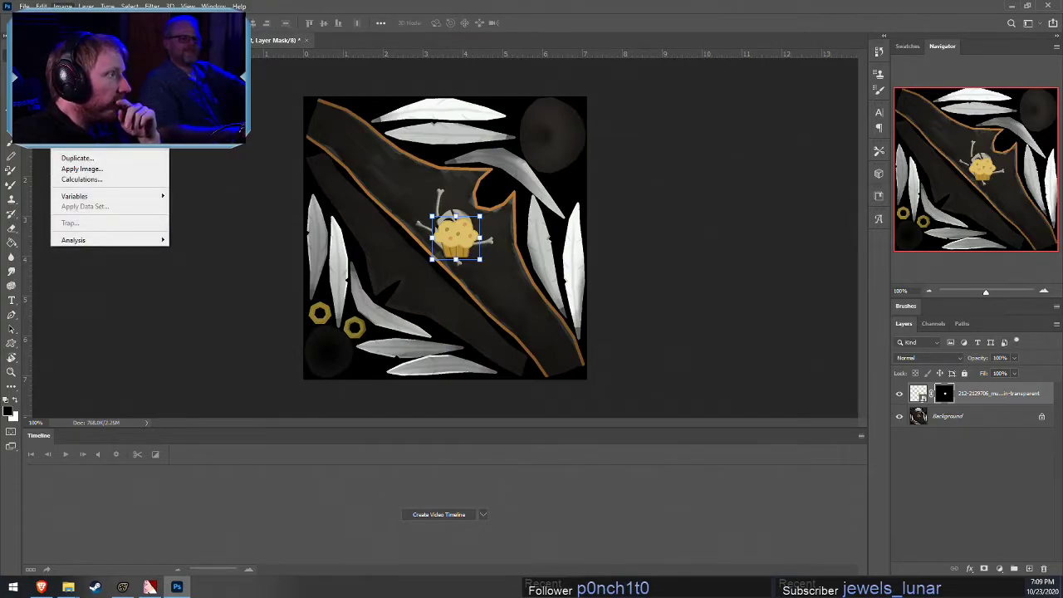
mouse_move(83, 33)
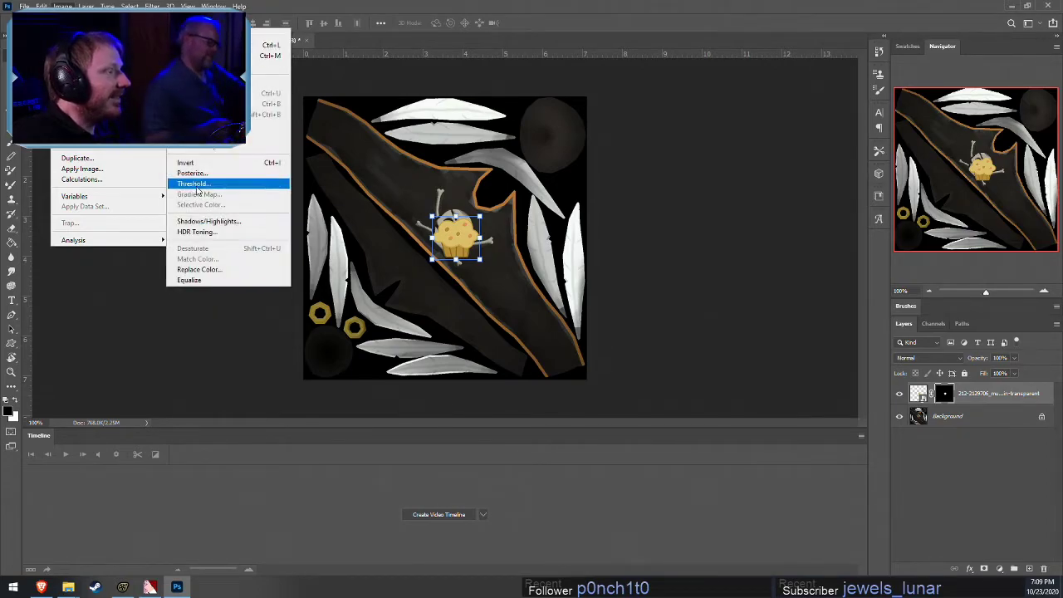
click(477, 225)
key(f)
key(f)
key(f)
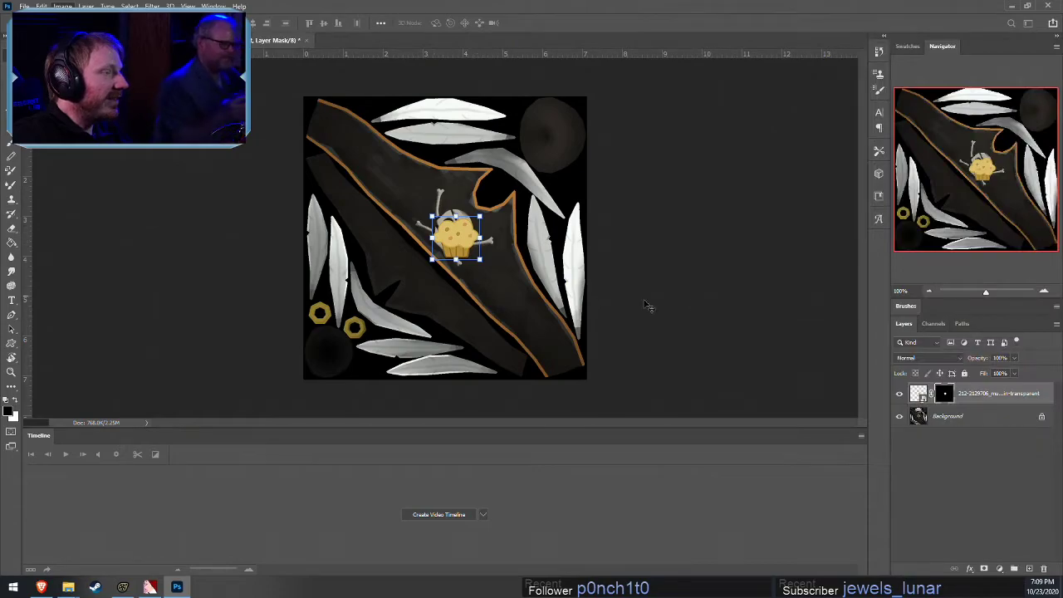
Target the muffin's image instead of its mask and apply a Black & White adjustment with the Default preset
click(565, 273)
click(927, 396)
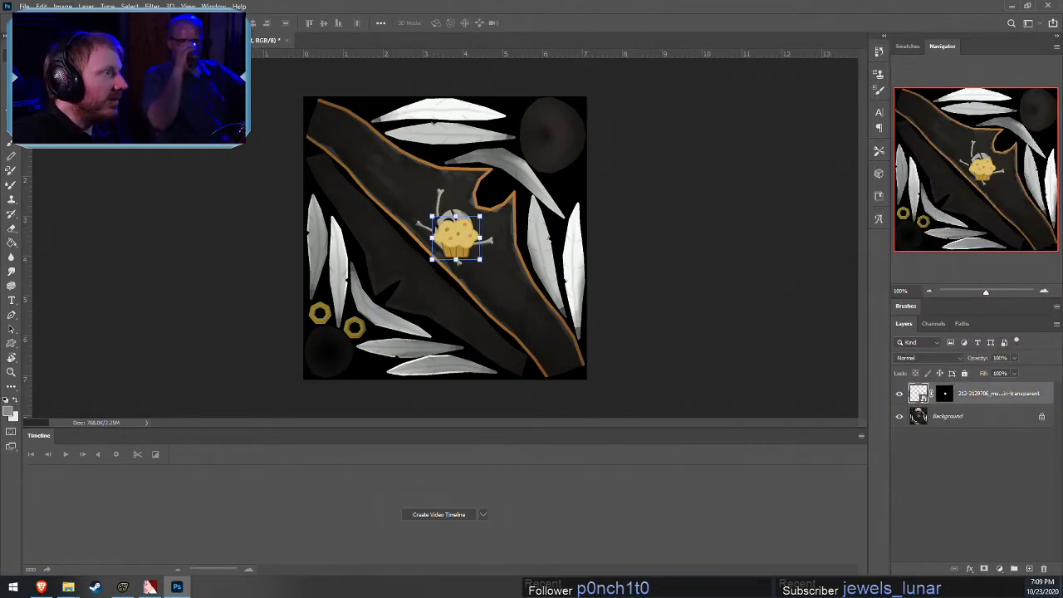
click(62, 6)
mouse_move(83, 35)
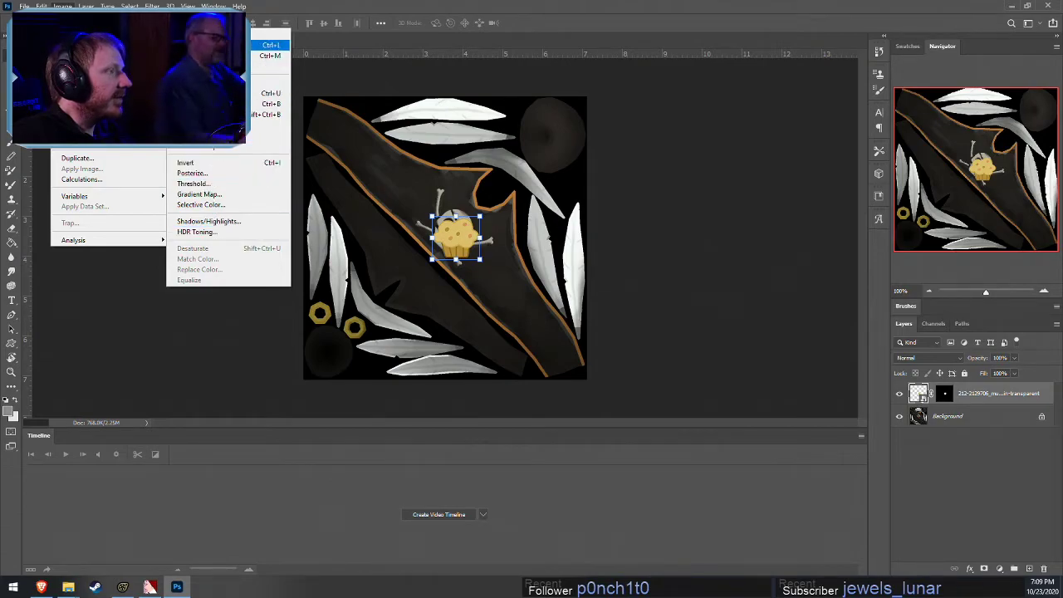
click(270, 114)
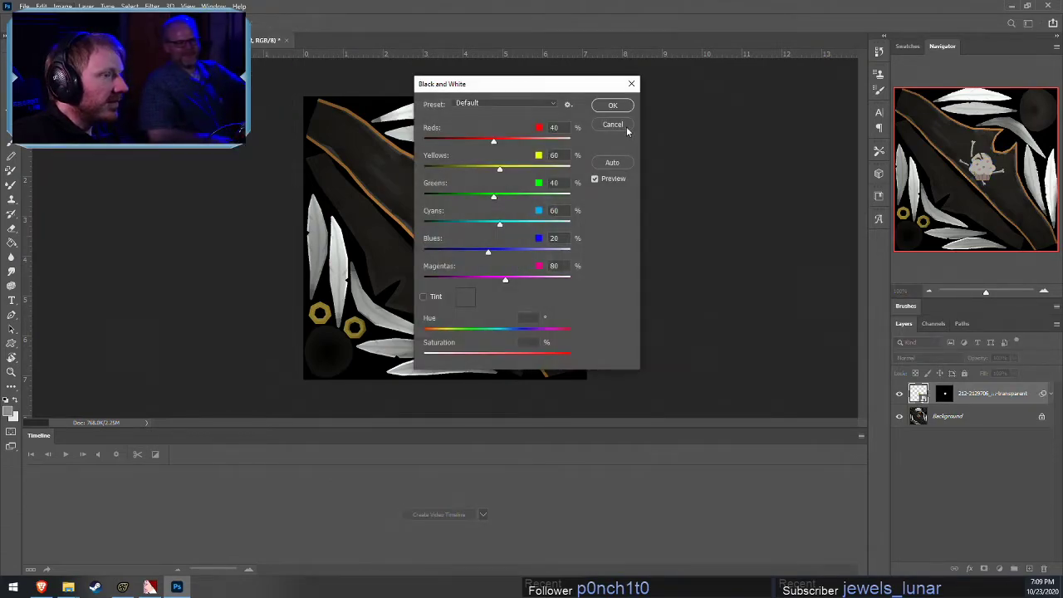
click(613, 106)
Move the grey muffin off the emblem so it sits beside the skull for colour comparison
alt+scroll(453, 169, up, 3)
alt+scroll(464, 273, up, 2)
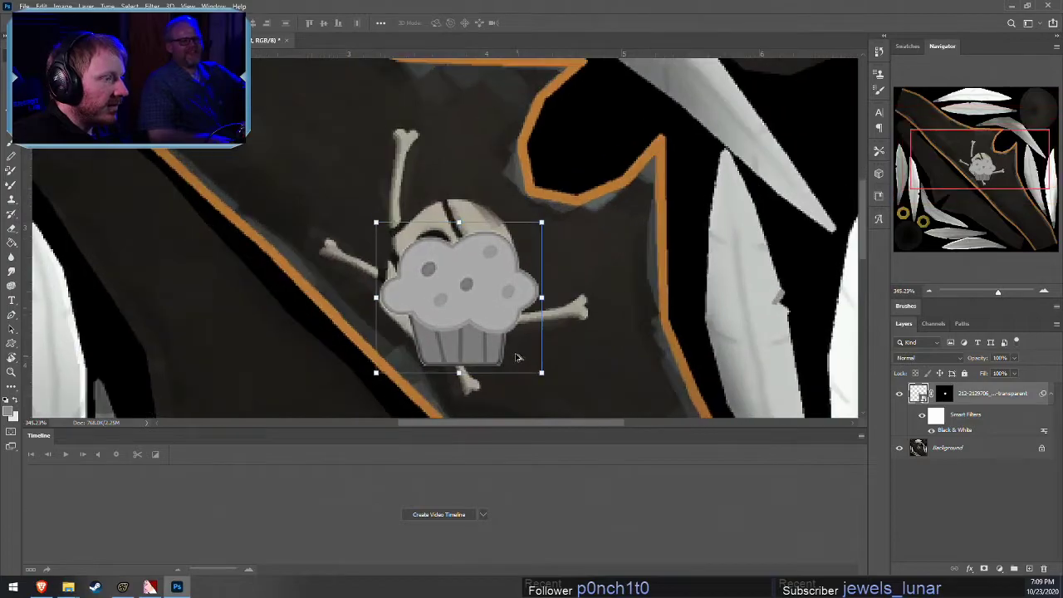
drag(464, 273, 485, 284)
key(ctrl+t)
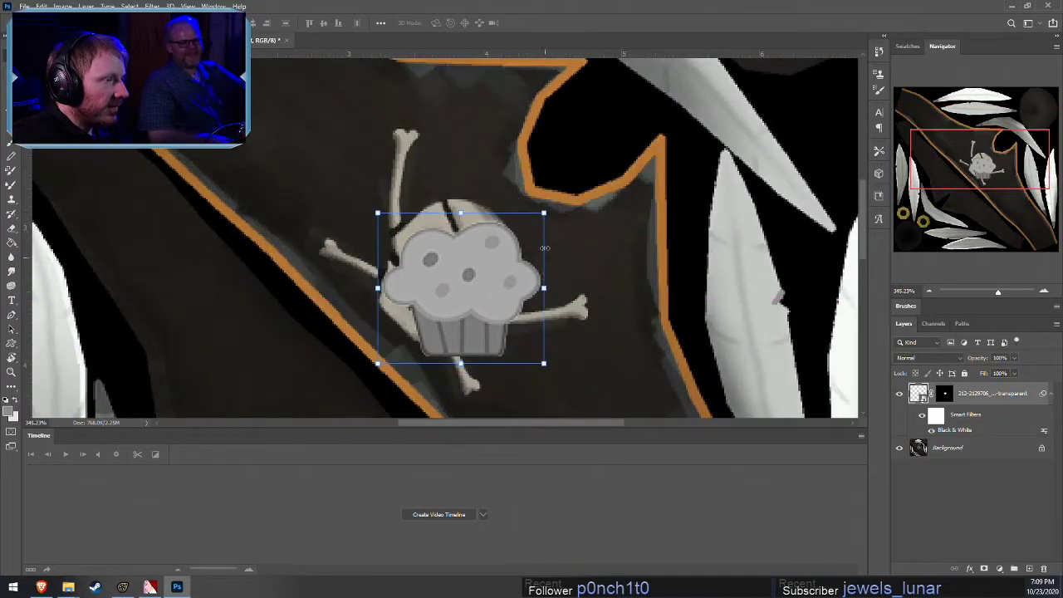
drag(463, 251, 605, 238)
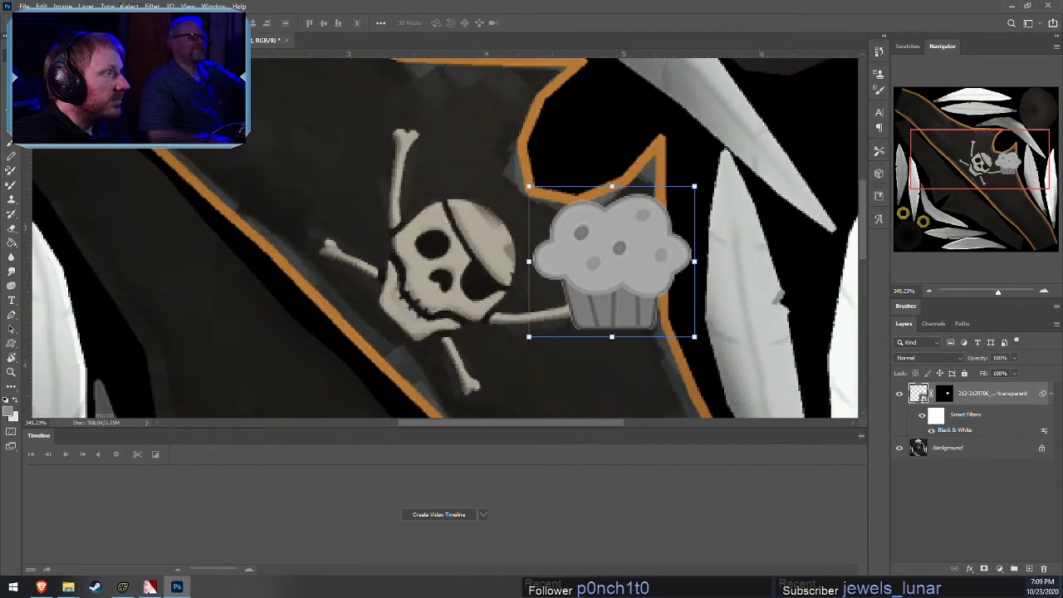
Start a Photo Filter on the muffin with the custom colour ff9500 and Preserve Luminosity enabled
click(63, 5)
mouse_move(83, 34)
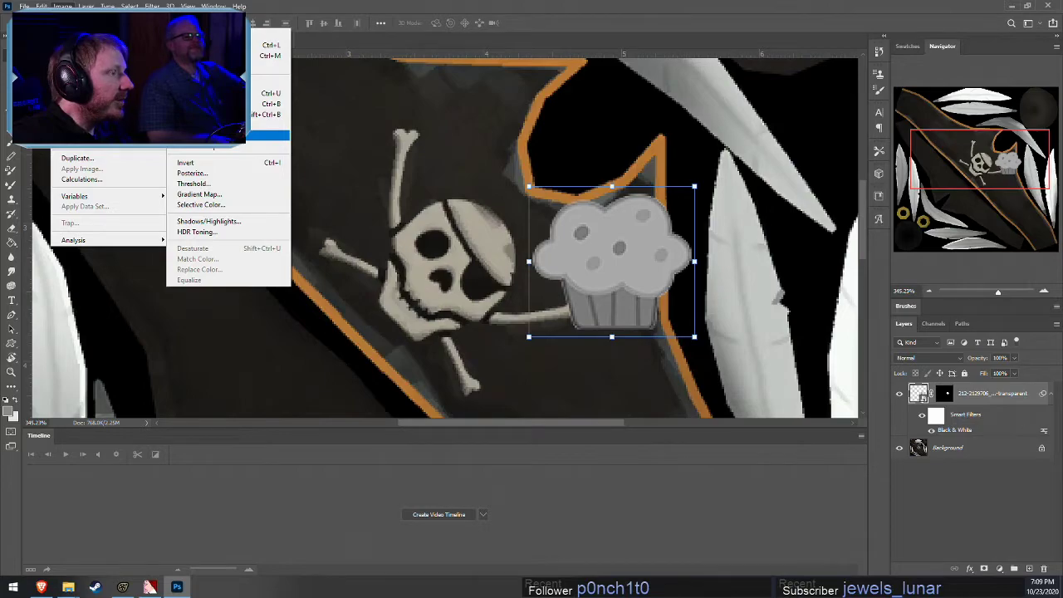
click(208, 135)
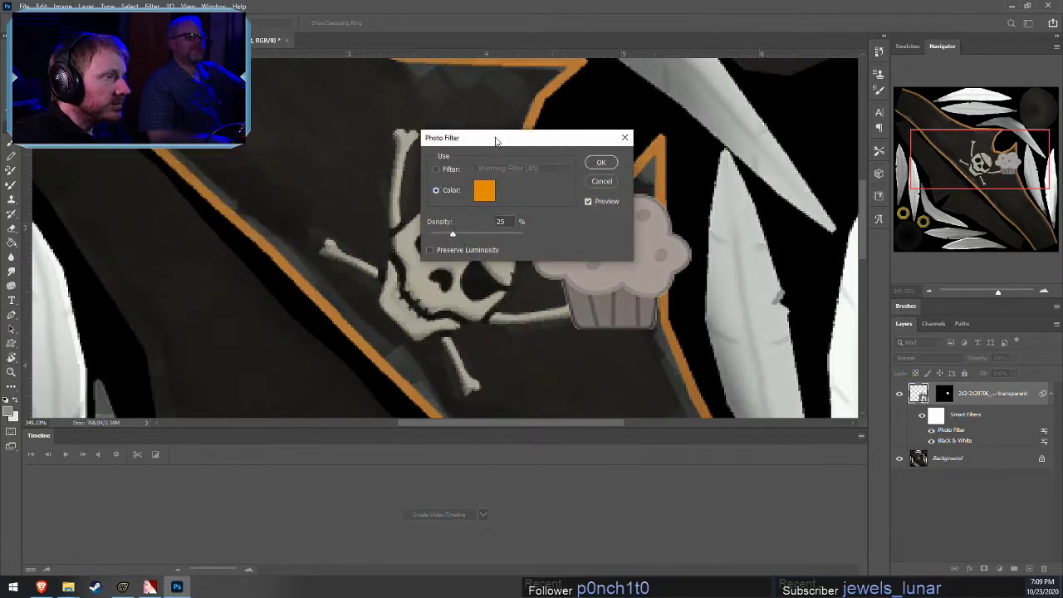
drag(496, 141, 852, 167)
click(842, 218)
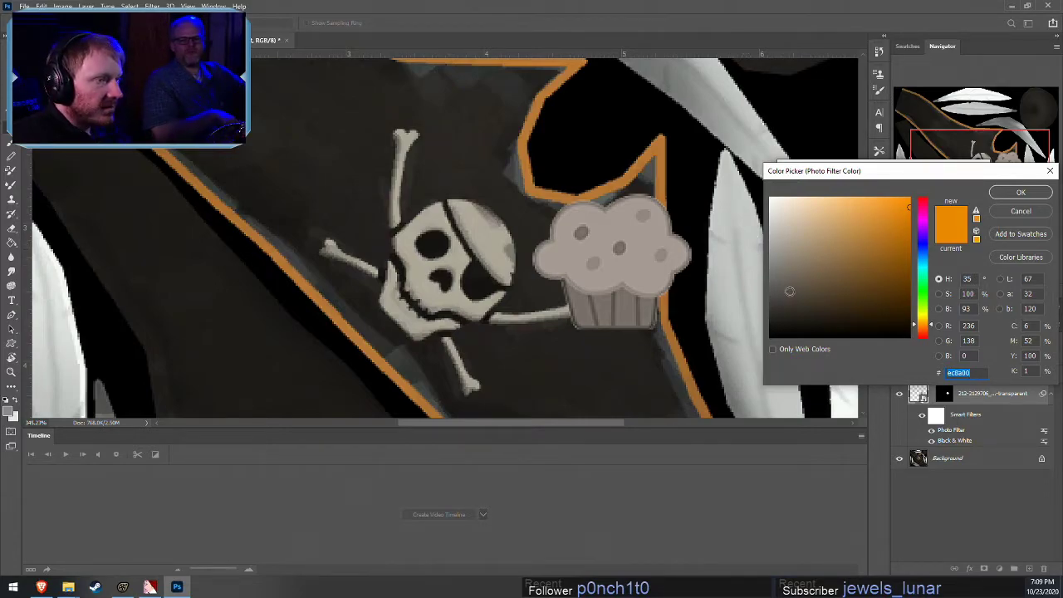
click(873, 233)
drag(888, 233, 949, 138)
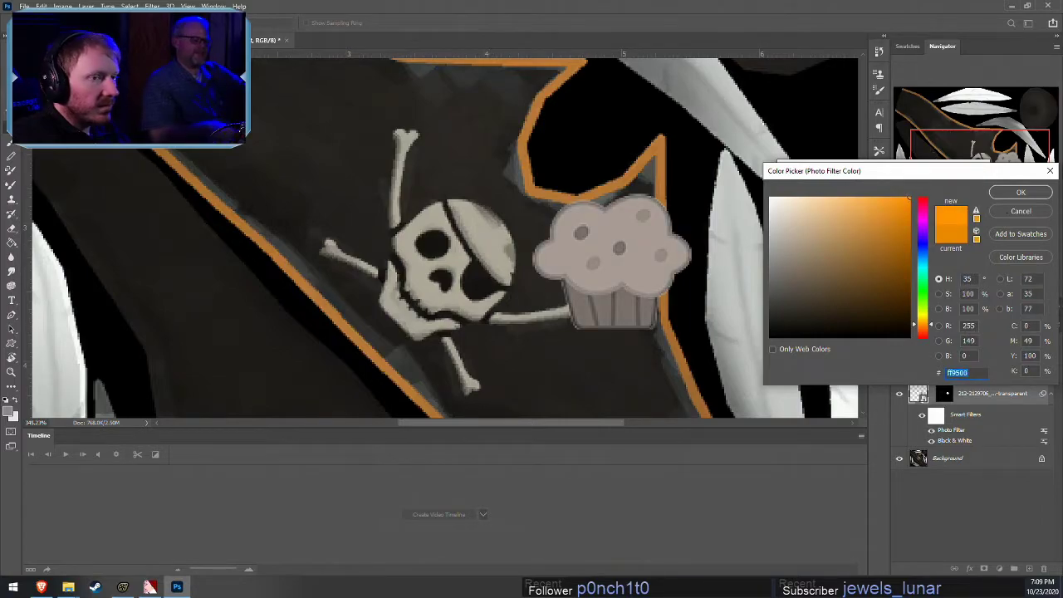
click(1018, 192)
click(788, 281)
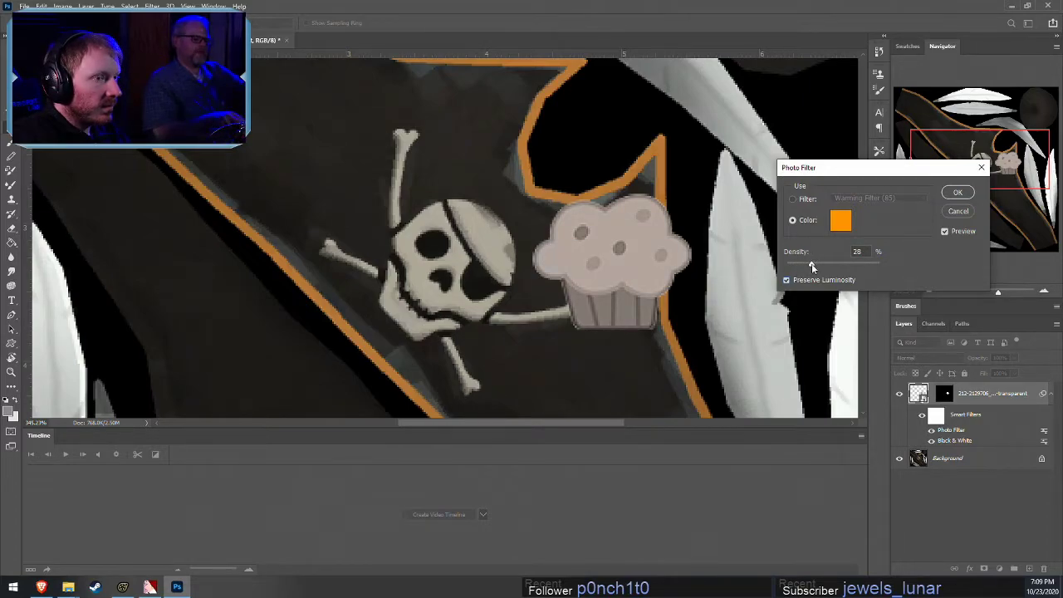
Shift the filter colour's hue to a yellower orange and apply the Photo Filter at 22% density
click(842, 219)
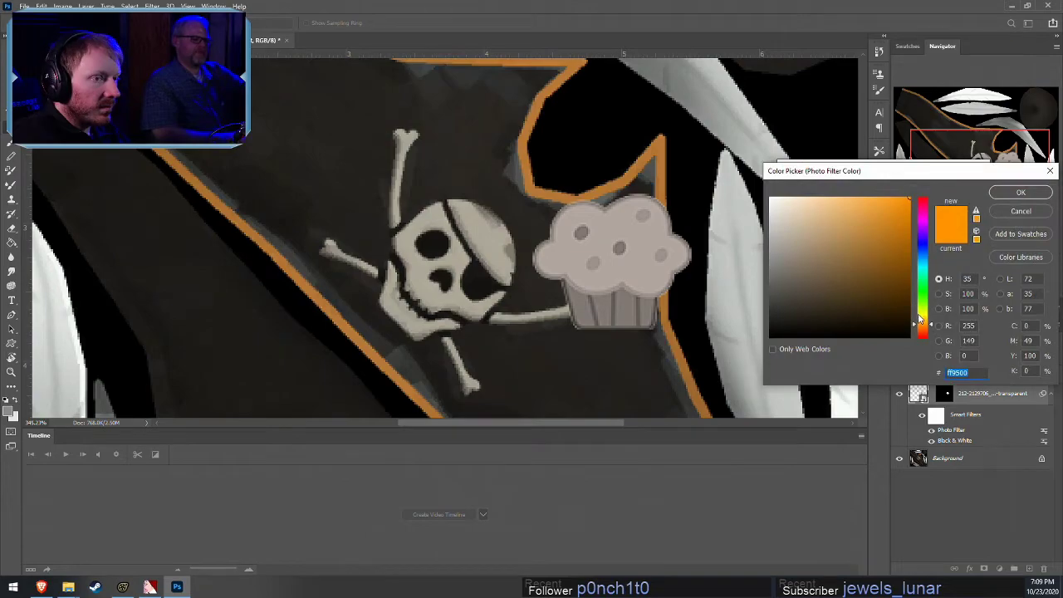
click(920, 321)
key(Return)
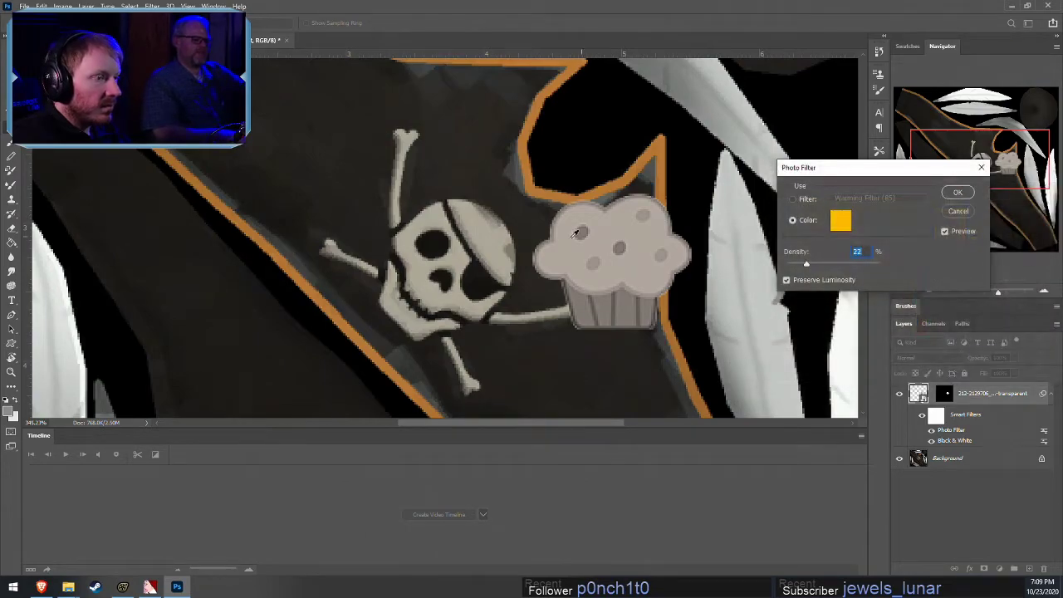
click(956, 192)
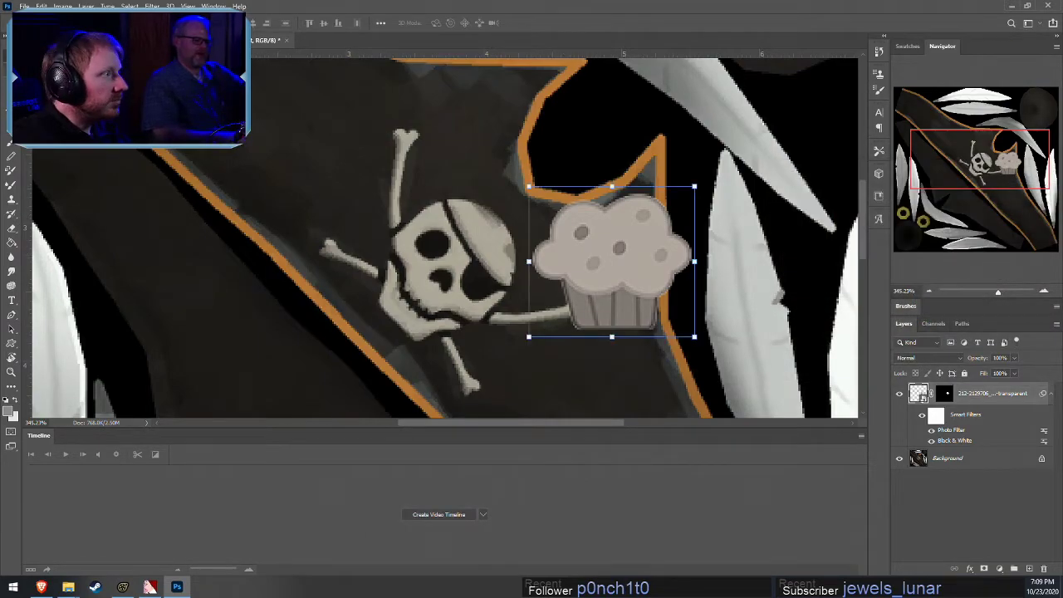
Rotate the muffin to match the skull's tilt and position it over the skull between the crossbones
click(704, 178)
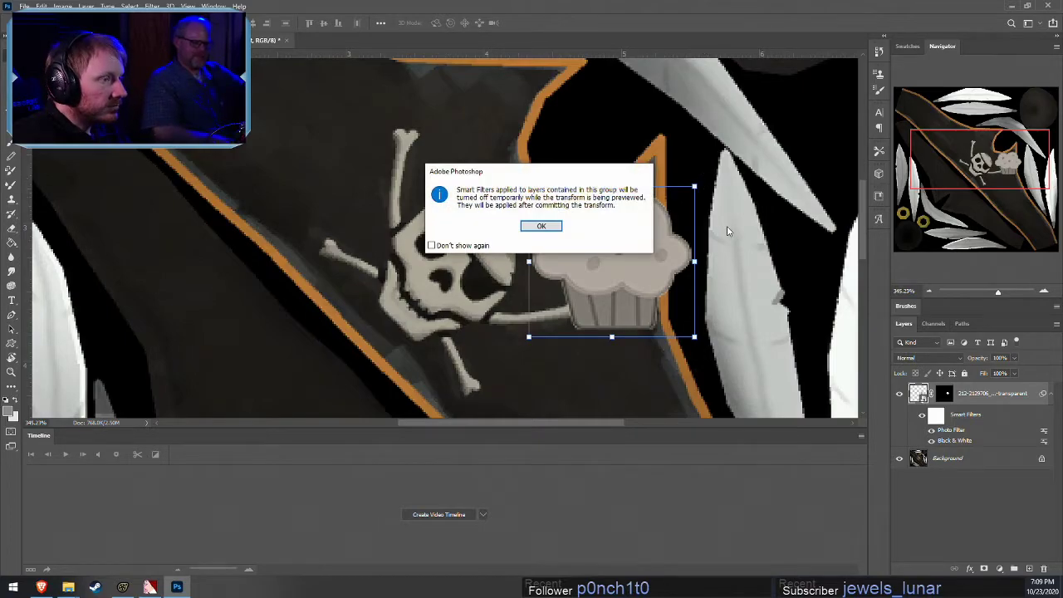
click(552, 230)
drag(705, 179, 225, 216)
click(547, 26)
scroll(300, 237, down, 1)
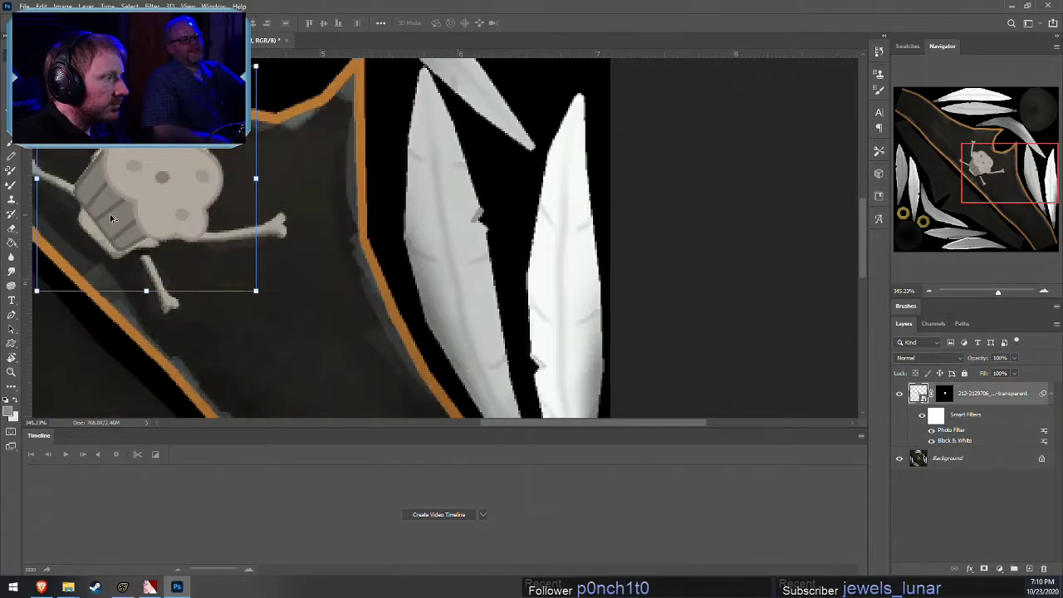
alt+scroll(249, 249, down, 2)
alt+scroll(179, 300, up, 4)
alt+scroll(179, 301, down, 1)
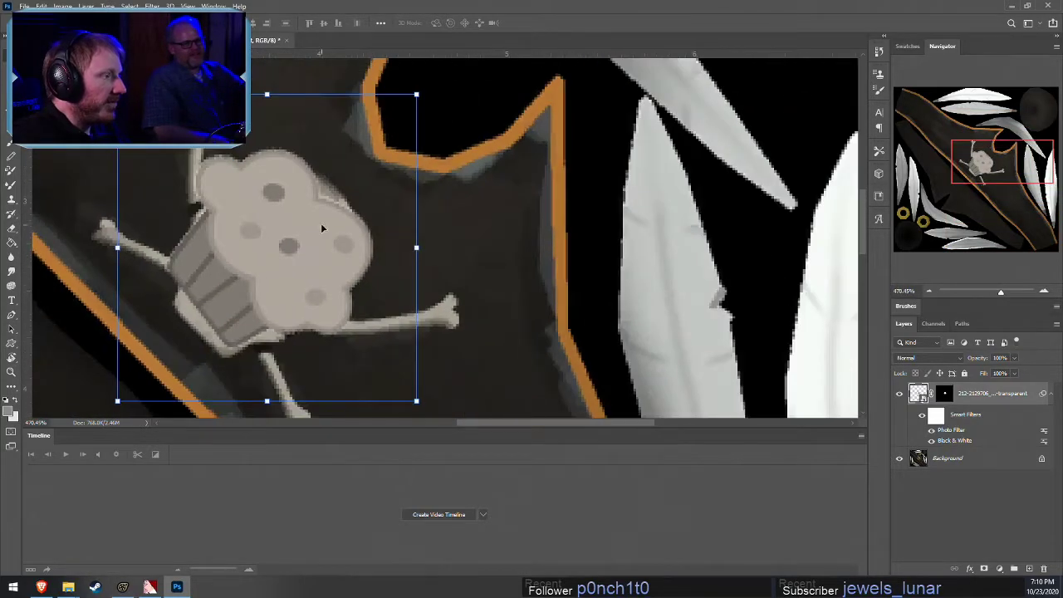
drag(287, 291, 260, 287)
scroll(265, 245, down, 1)
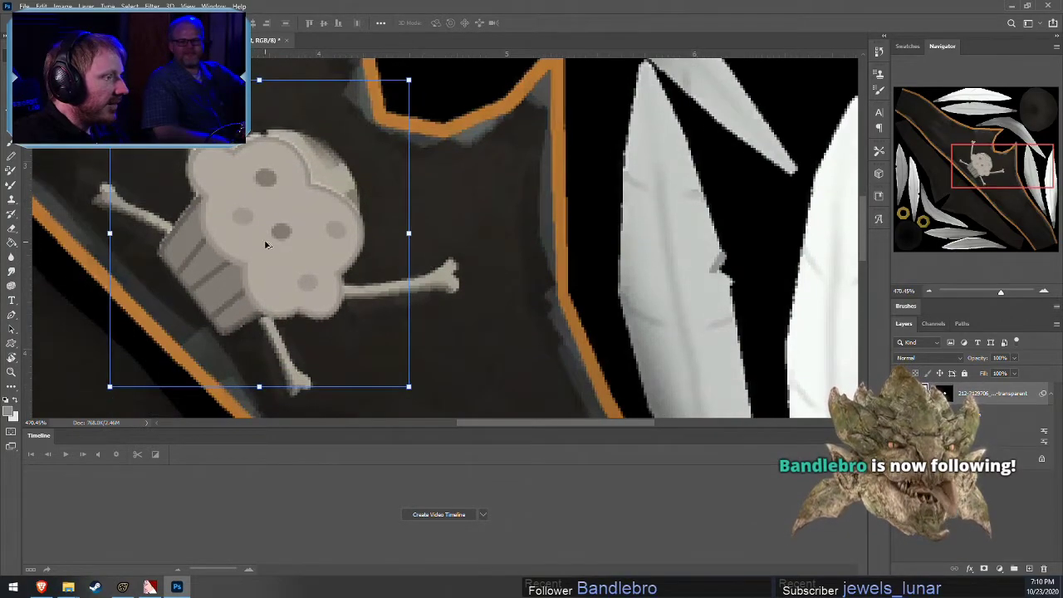
Collapse the Timeline for more canvas room and hide the muffin layer to expose the skull and bones
double_click(39, 435)
scroll(599, 317, down, 1)
scroll(606, 294, up, 1)
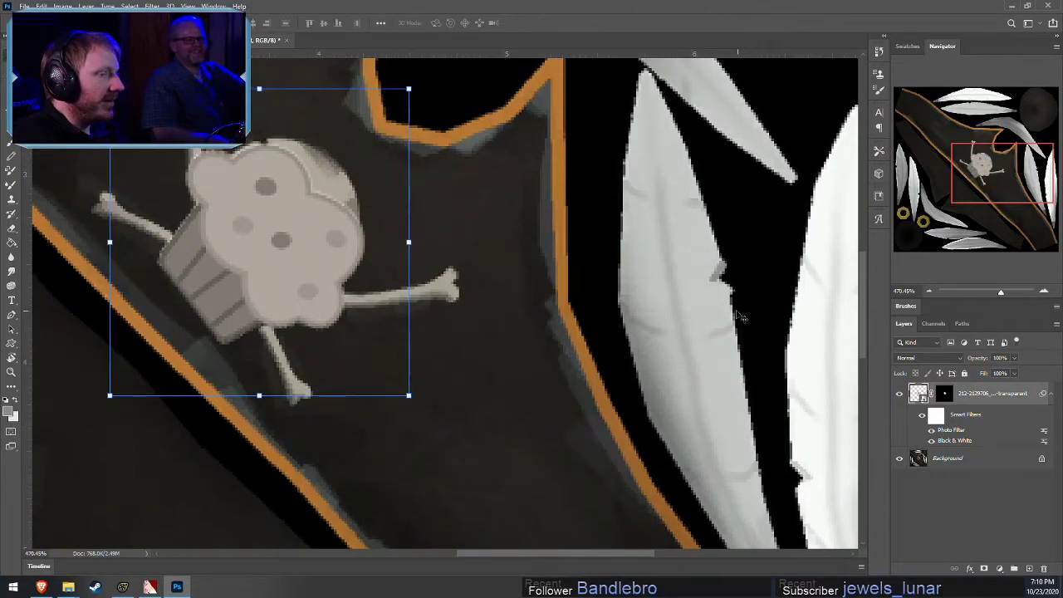
scroll(738, 315, down, 1)
click(549, 299)
scroll(546, 290, down, 1)
drag(1008, 181, 989, 162)
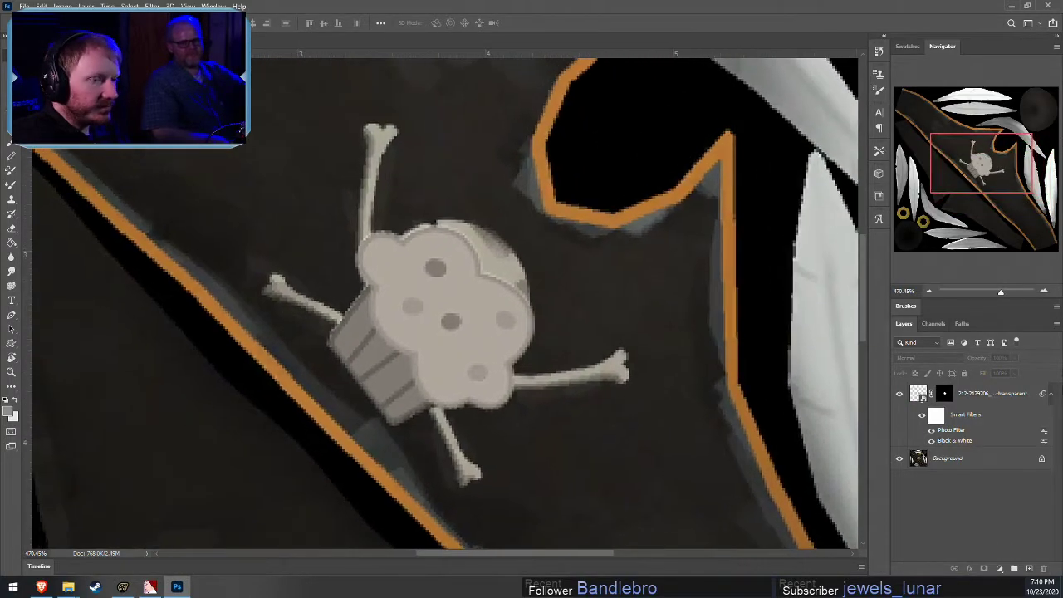
click(900, 394)
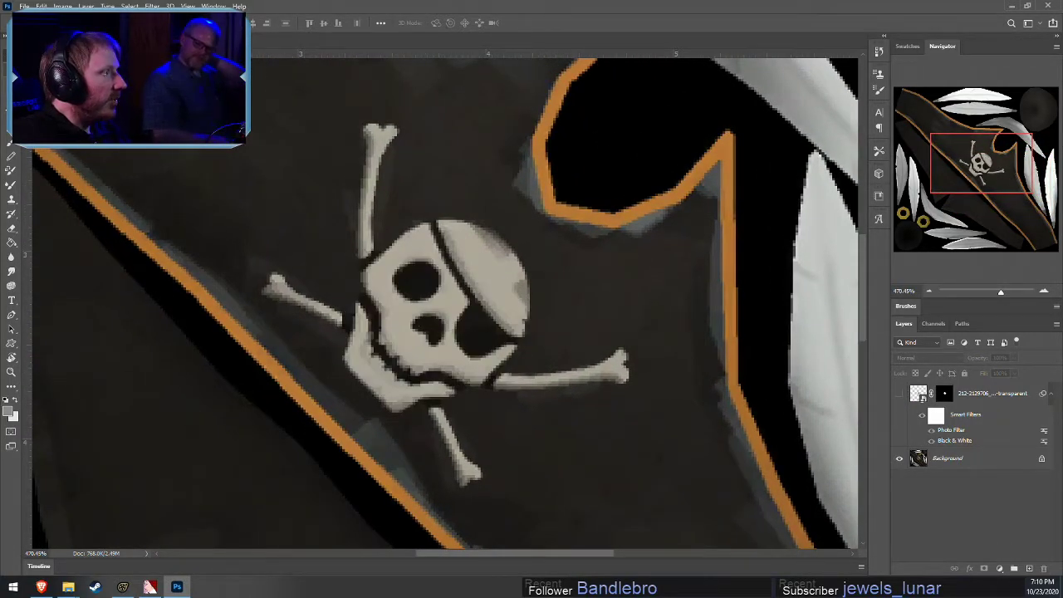
click(11, 84)
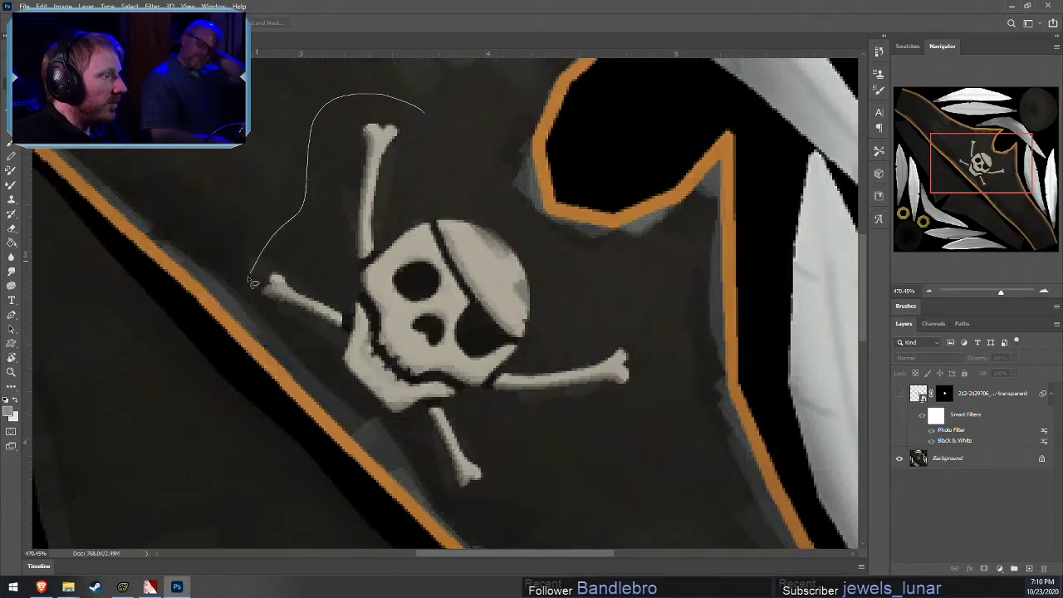
drag(352, 334, 353, 311)
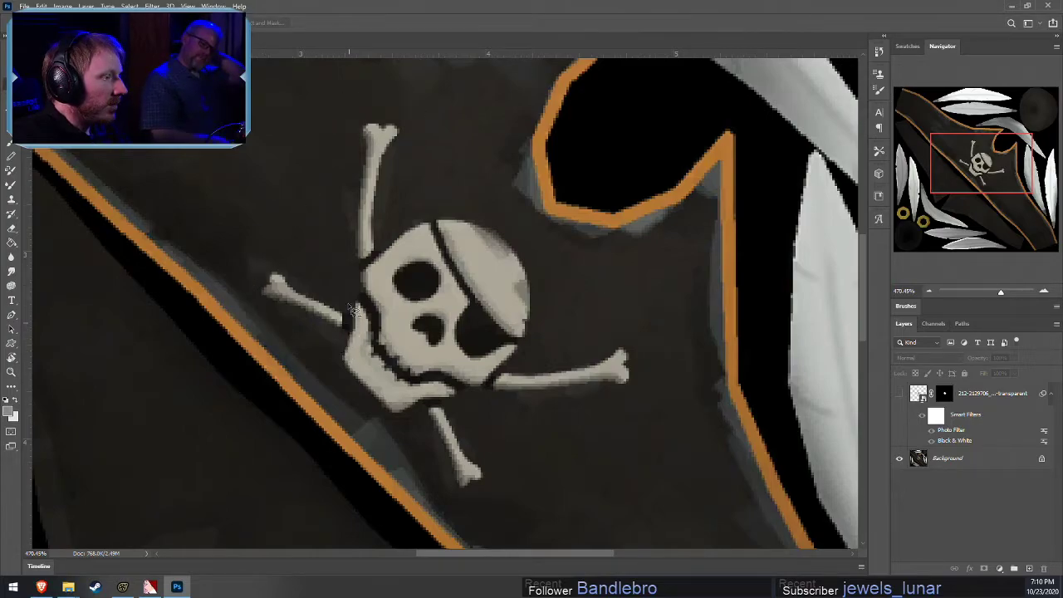
right_click(330, 205)
click(353, 211)
drag(370, 98, 334, 121)
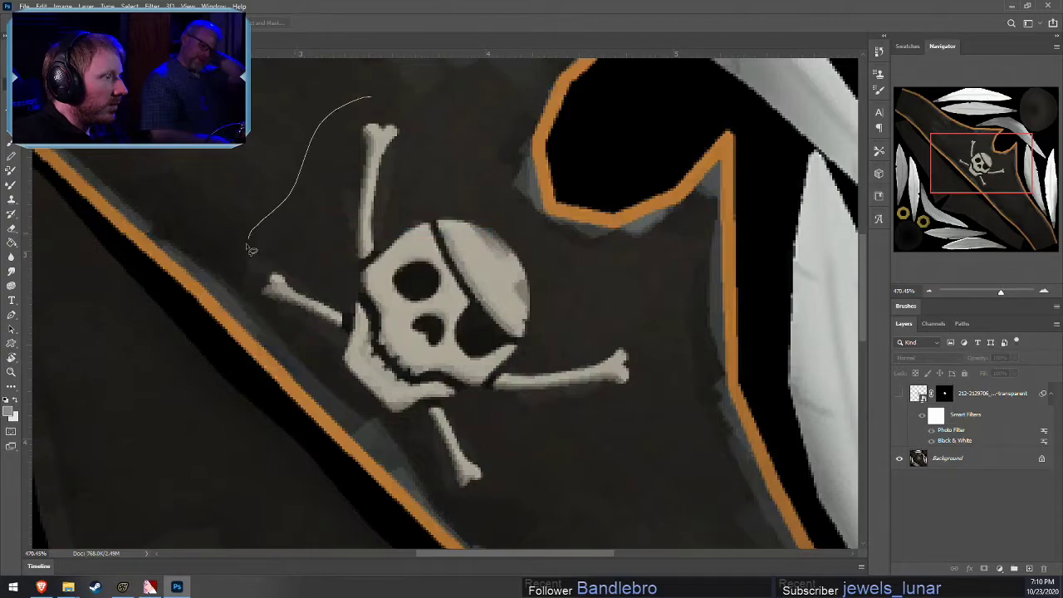
drag(336, 340, 341, 339)
right_click(361, 289)
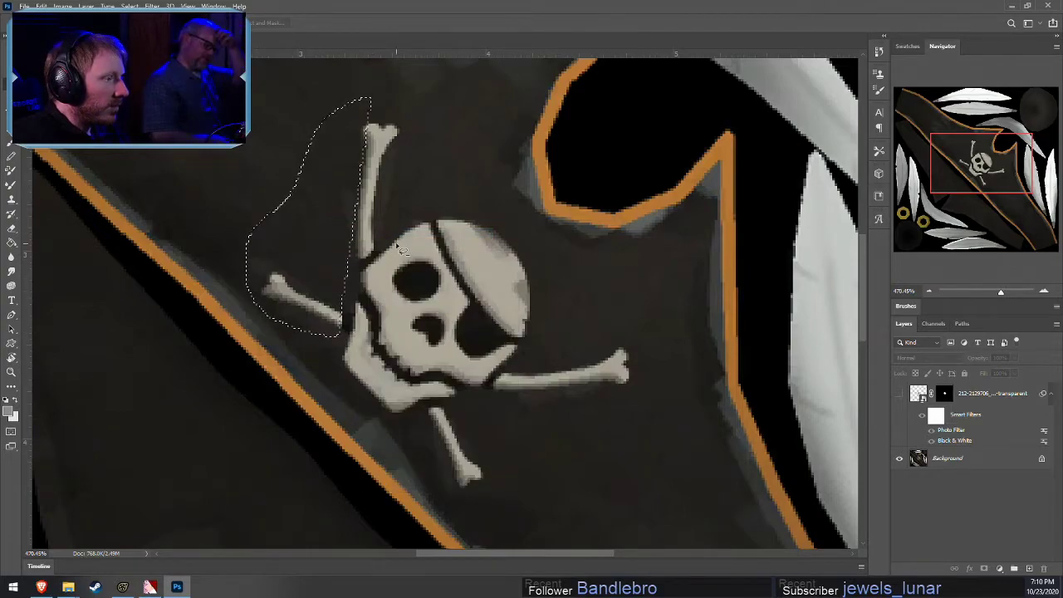
right_click(394, 242)
click(387, 260)
key(w)
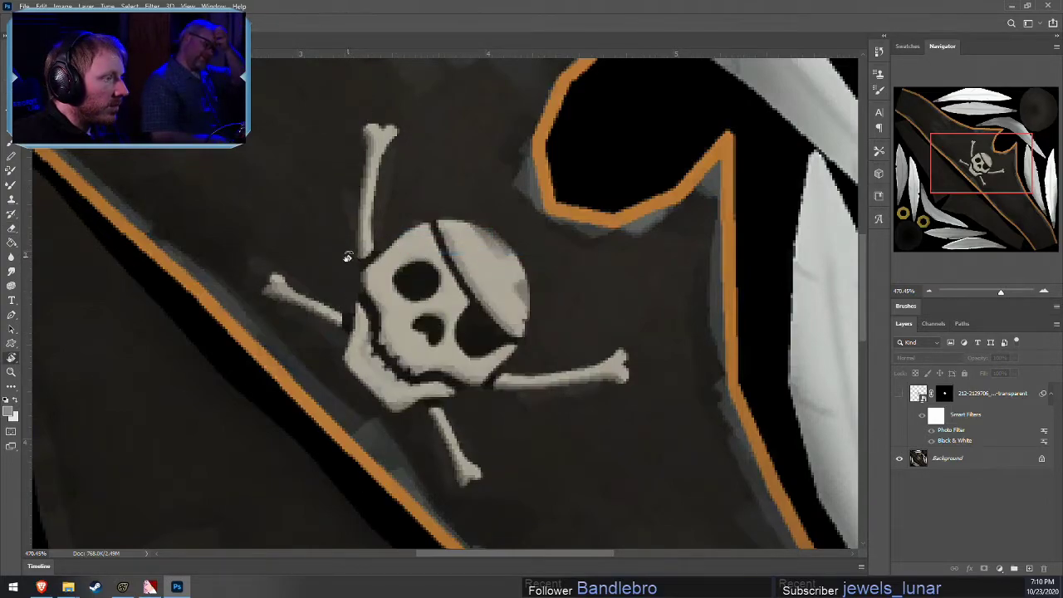
Lasso both pairs of bones on either side of the skull, leaving the skull outside the selection
click(11, 99)
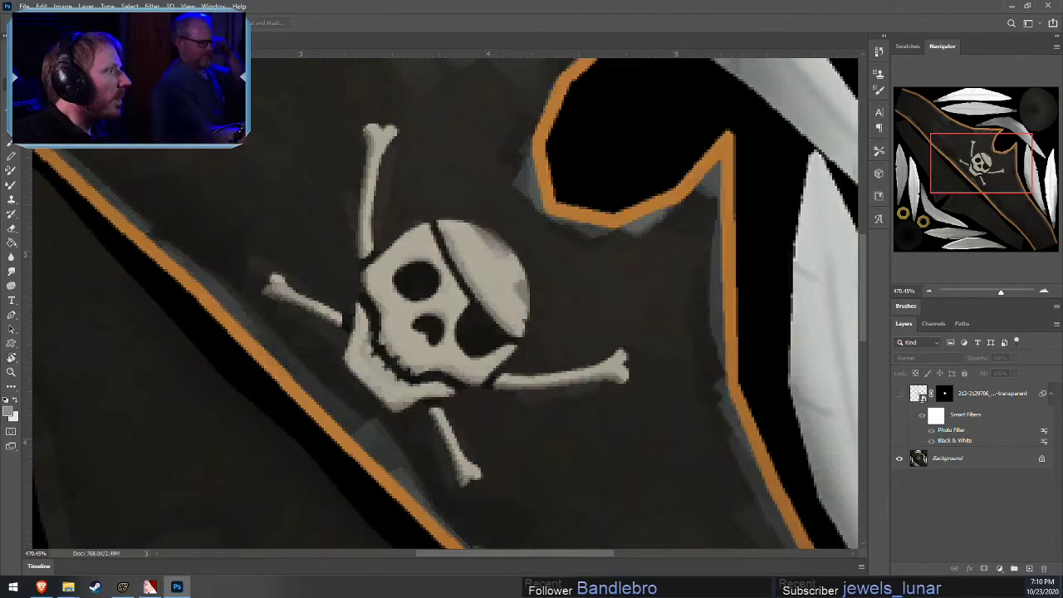
mouse_move(252, 247)
mouse_down()
mouse_move(239, 264)
mouse_move(310, 340)
mouse_up()
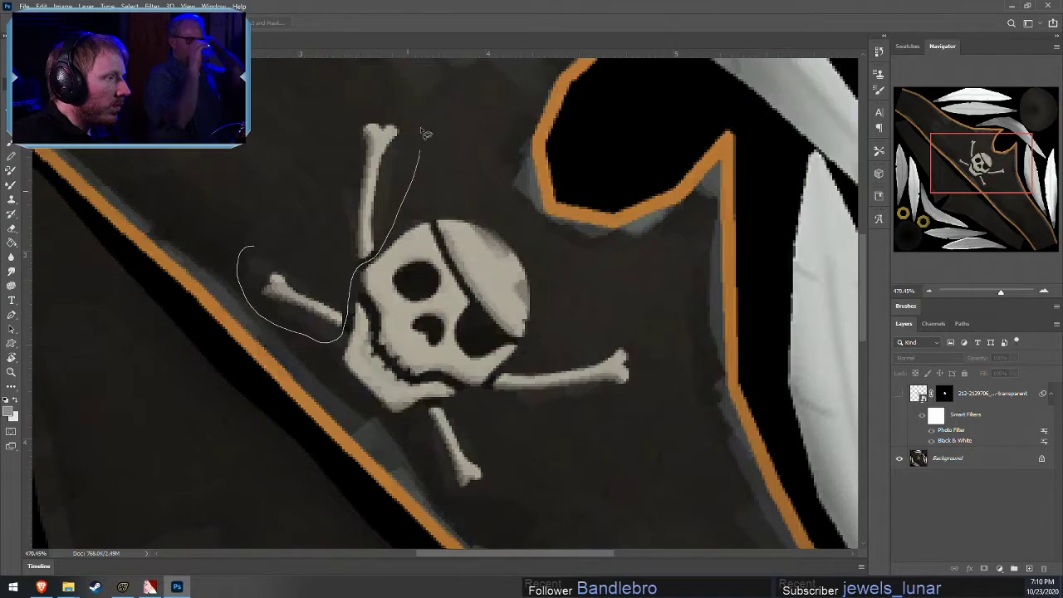
drag(249, 259, 249, 259)
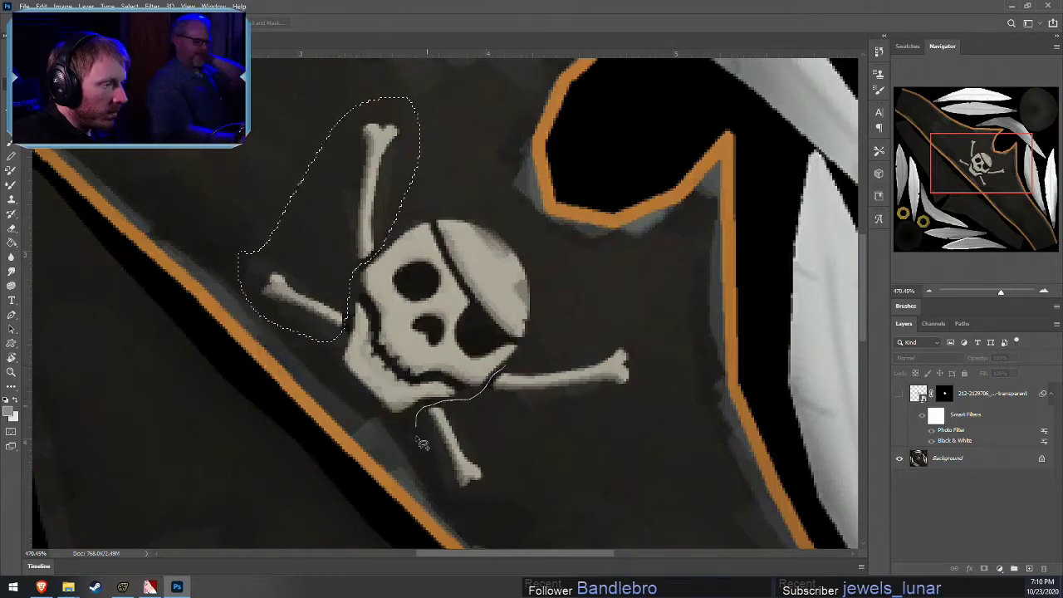
mouse_move(482, 512)
mouse_down()
mouse_move(653, 373)
mouse_move(562, 342)
mouse_up()
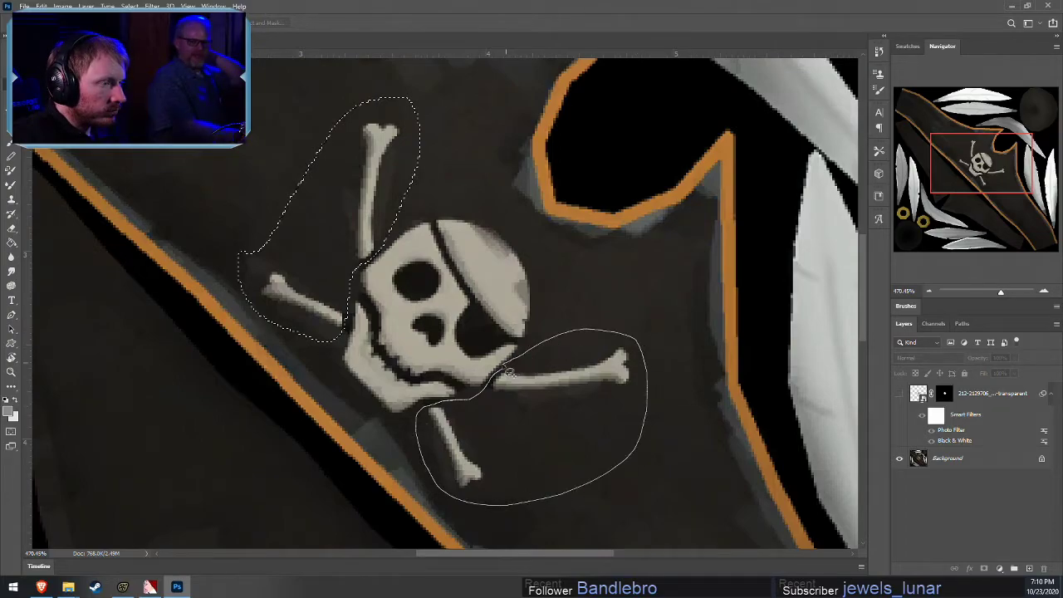
drag(508, 373, 496, 384)
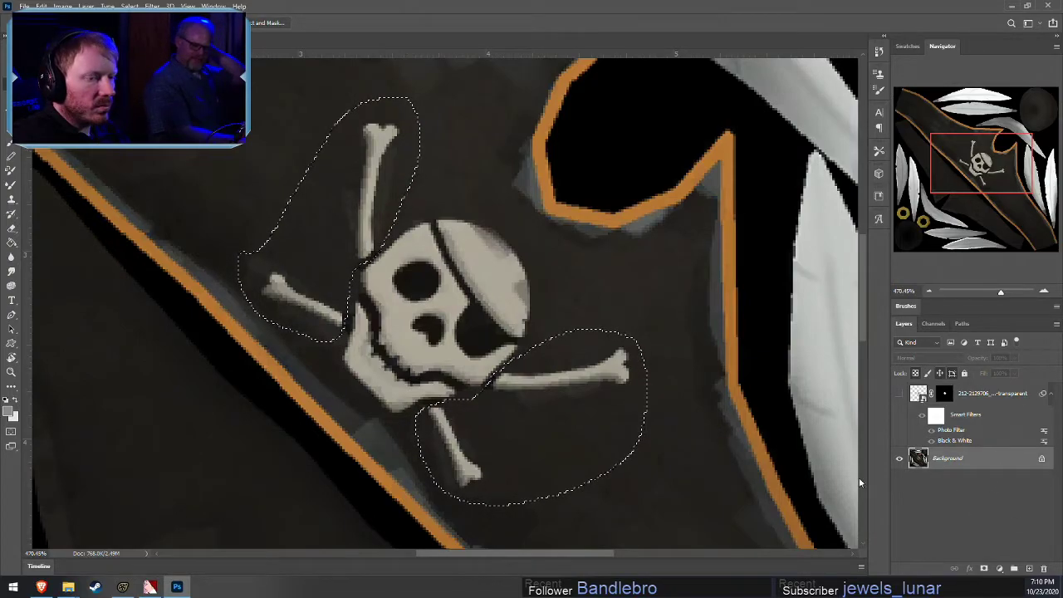
Copy the selected bones onto a new layer named Layer 1, hide that layer and make the Background layer active
key(ctrl+shift+n)
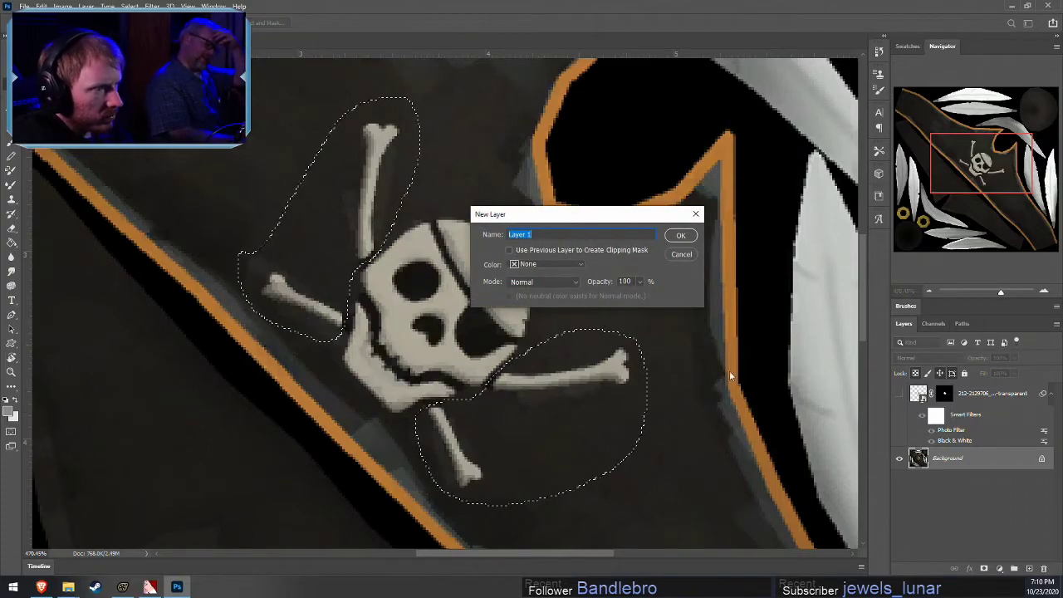
key(Return)
key(ctrl+d)
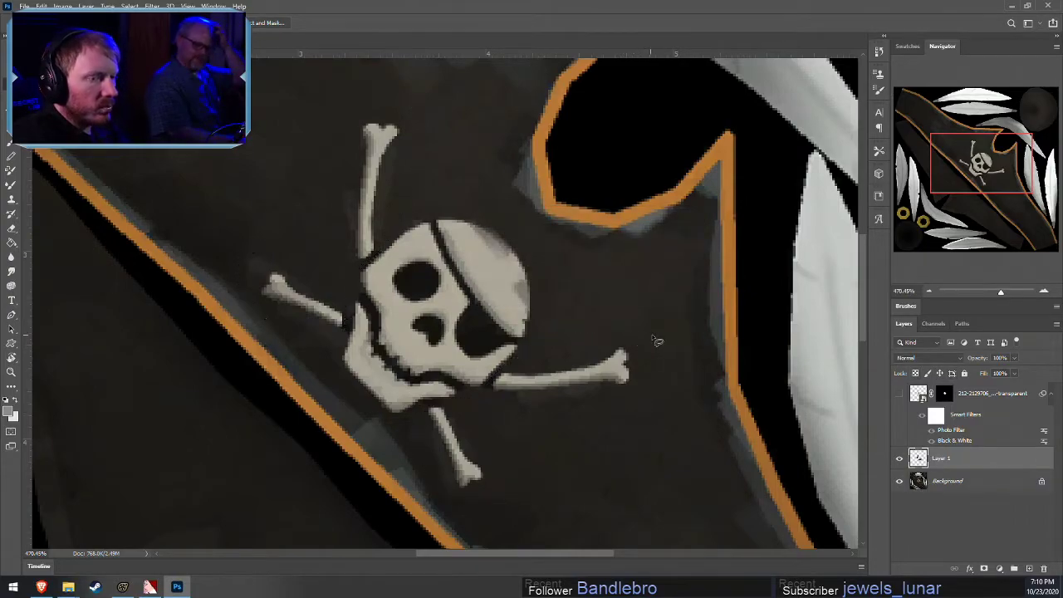
click(1000, 416)
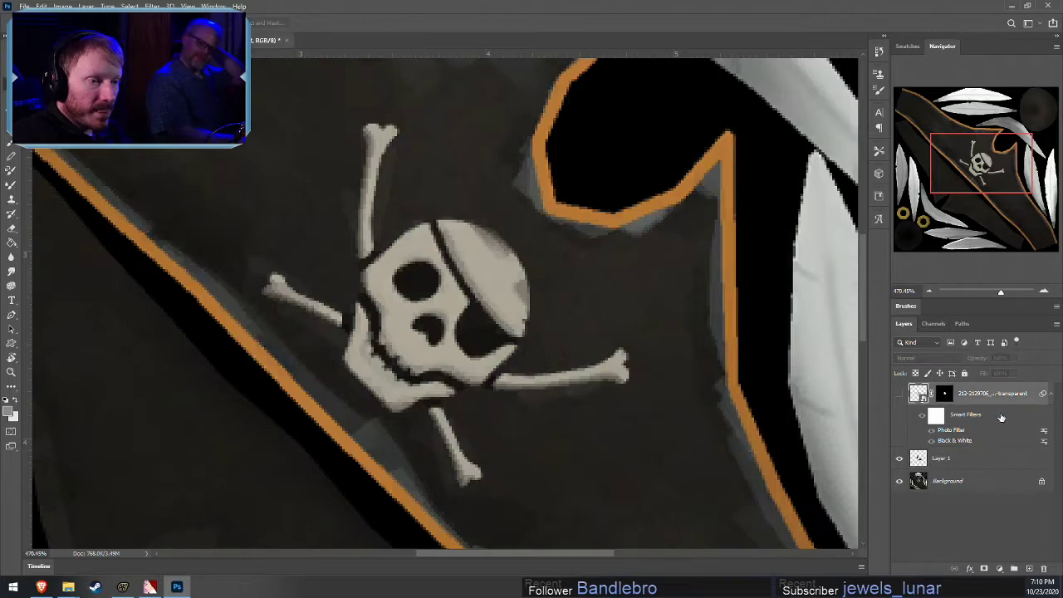
click(940, 478)
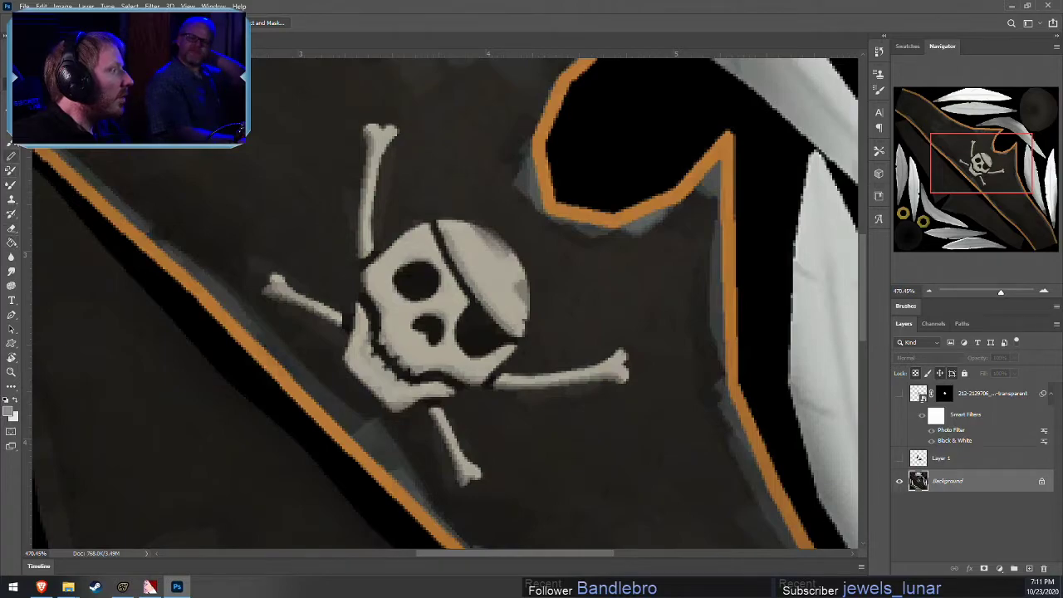
Try to cover the upper bone on the Background layer with hat fabric using a small Clone Stamp brush
click(11, 244)
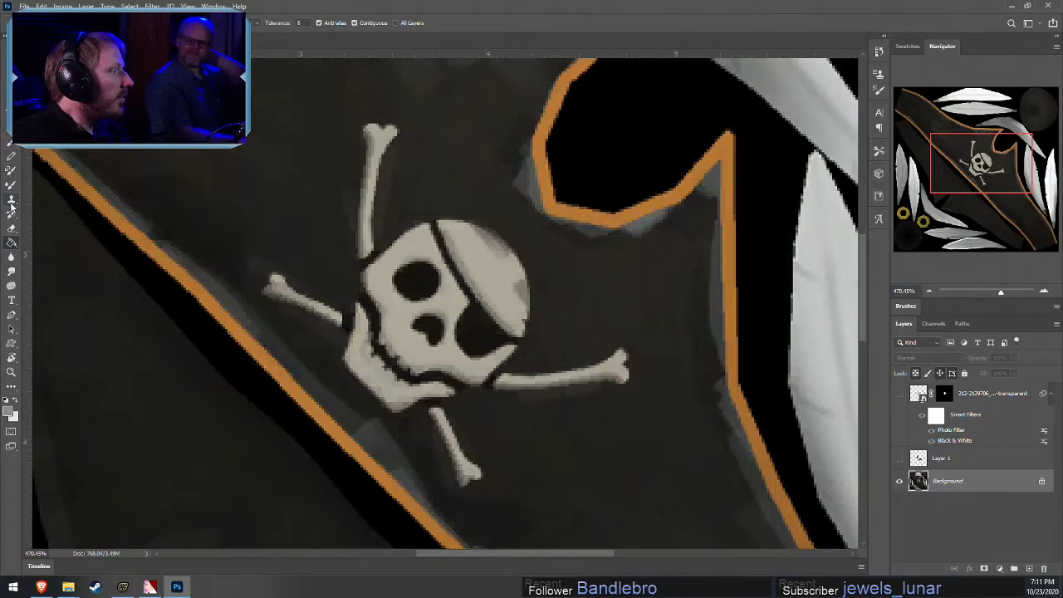
click(11, 202)
alt+scroll(453, 110, down, 9)
alt+scroll(356, 63, up, 4)
scroll(366, 100, up, 2)
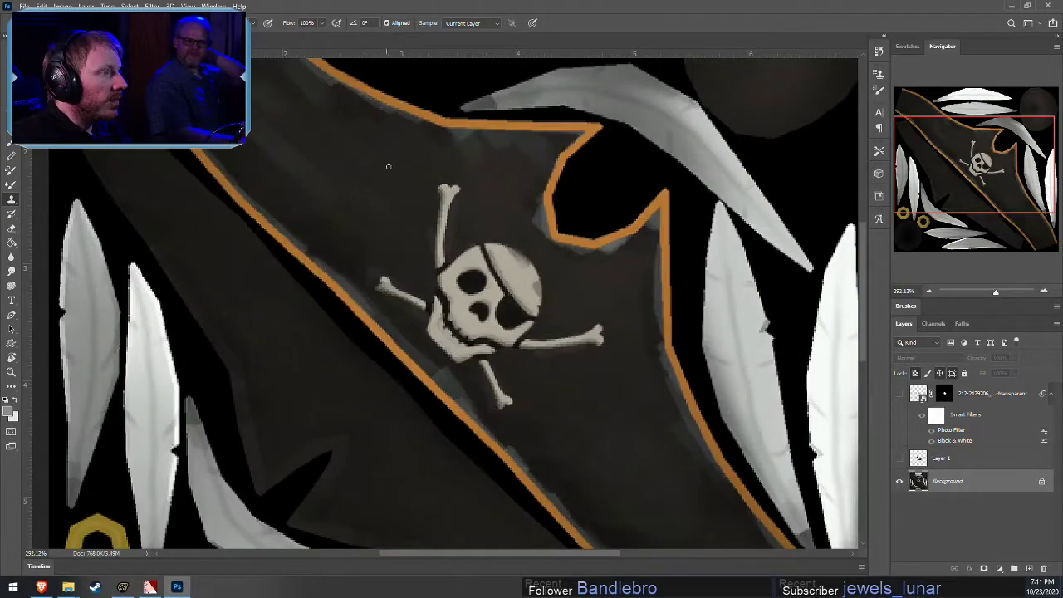
click(365, 156)
click(530, 229)
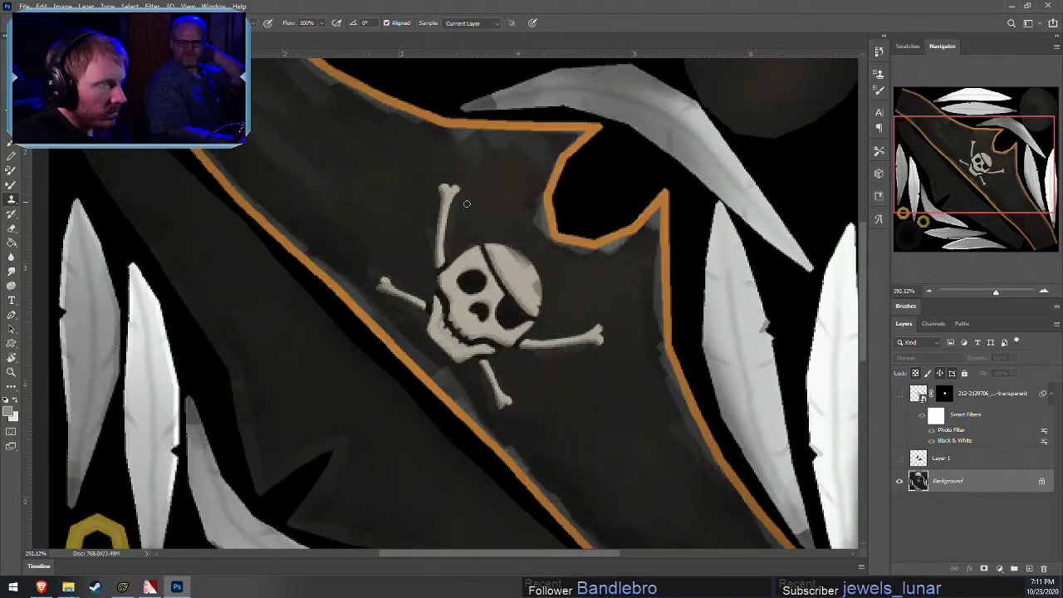
mouse_move(449, 193)
mouse_down()
mouse_move(441, 186)
mouse_move(441, 213)
mouse_move(410, 244)
mouse_move(469, 295)
mouse_up()
key(ctrl+z)
key(ctrl+z)
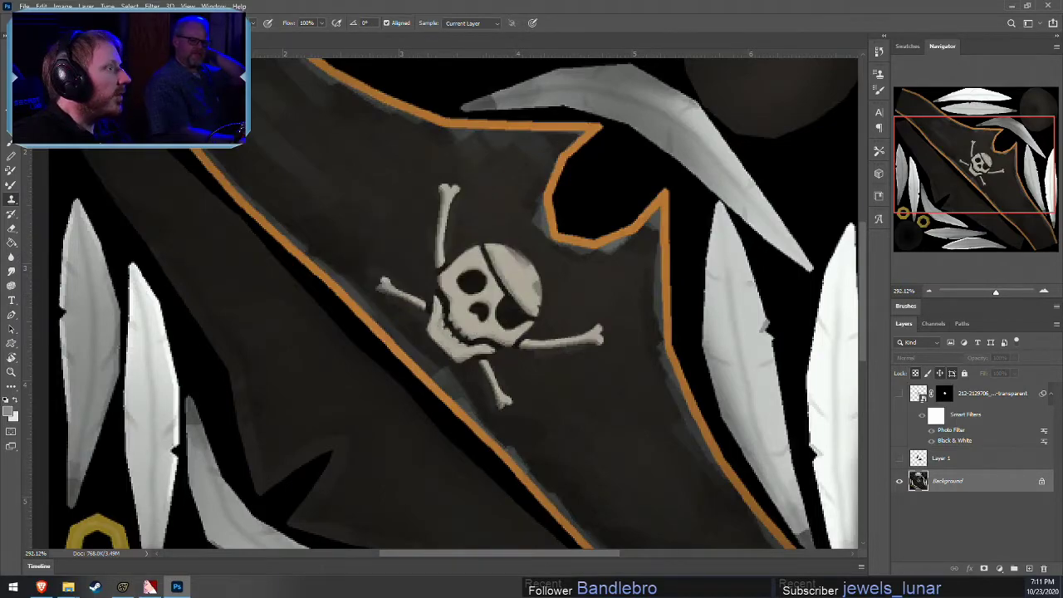
Enlarge the Clone Stamp brush, sample plain hat fabric beside the emblem and paint out the upper bone
click(51, 23)
click(423, 161)
mouse_move(423, 162)
mouse_down()
mouse_move(451, 194)
mouse_move(405, 259)
mouse_move(492, 300)
mouse_move(479, 288)
mouse_up()
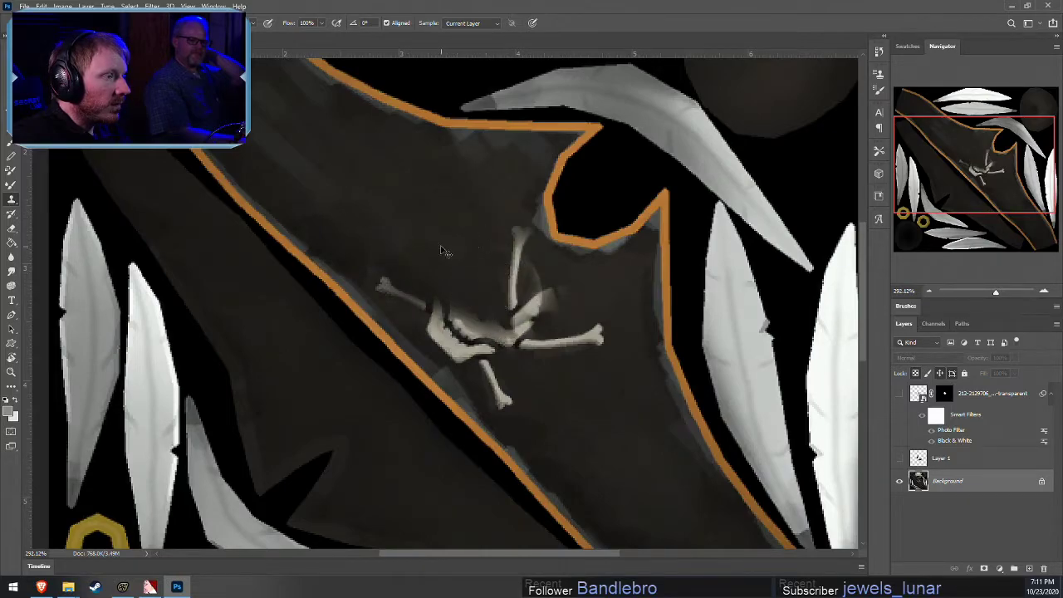
key(ctrl+z)
alt+click(374, 187)
mouse_move(448, 202)
mouse_down()
mouse_move(456, 242)
mouse_move(445, 212)
mouse_up()
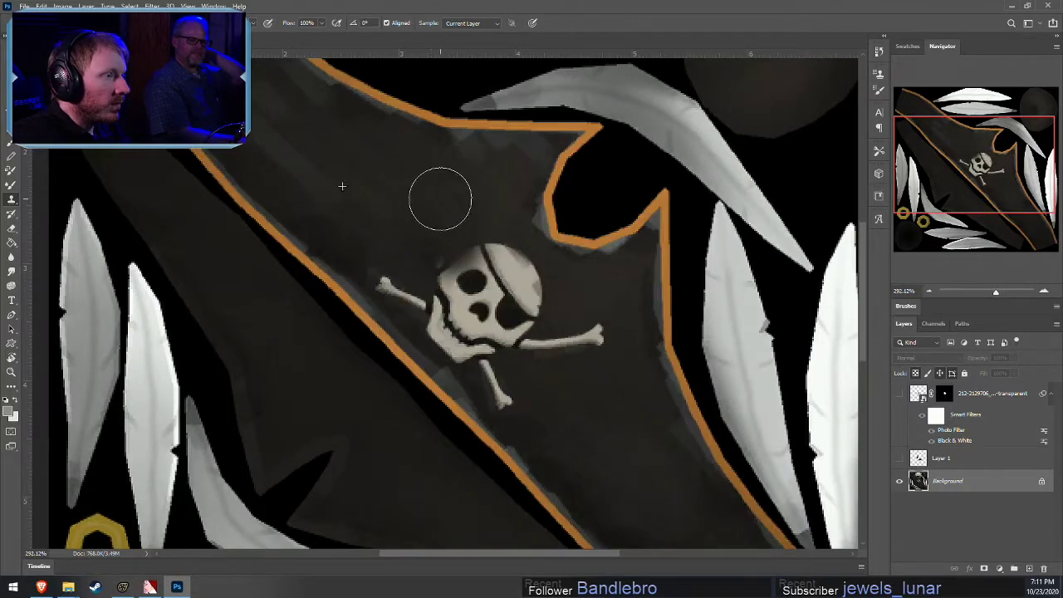
Clone plain hat fabric over the long right-hand bone and the upper part of the skull
mouse_move(598, 348)
mouse_down()
mouse_move(595, 330)
mouse_move(584, 352)
mouse_move(521, 328)
mouse_move(532, 385)
mouse_up()
alt+click(610, 442)
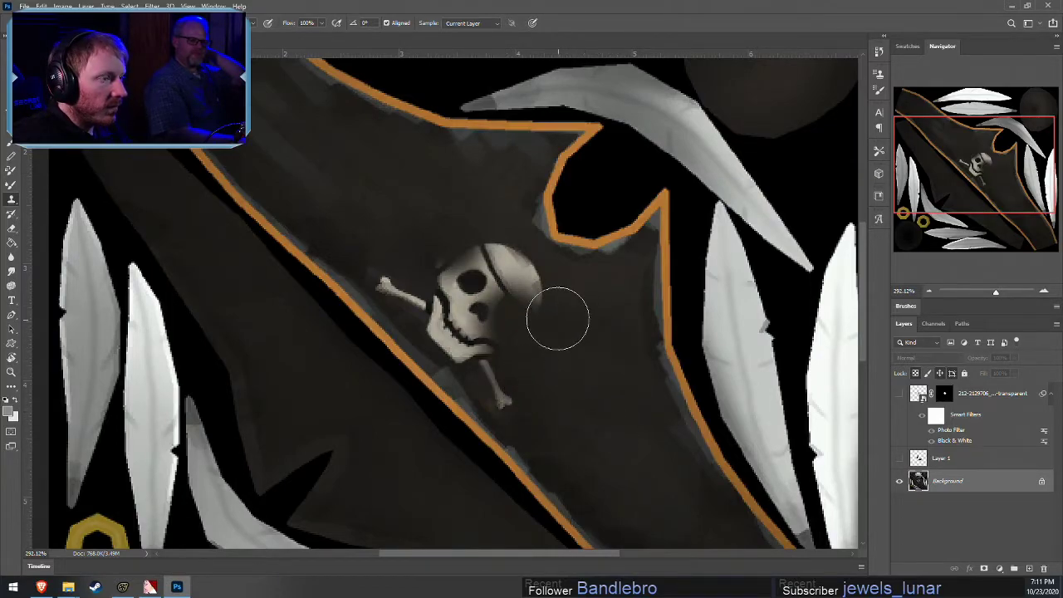
mouse_move(557, 315)
mouse_down()
mouse_move(529, 297)
mouse_move(551, 282)
mouse_up()
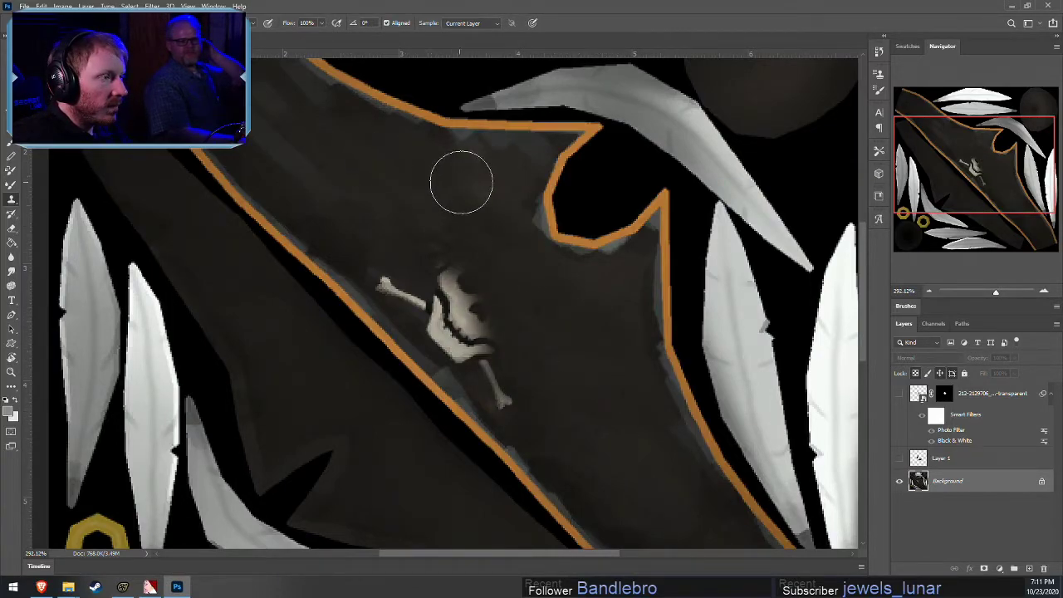
drag(462, 290, 470, 309)
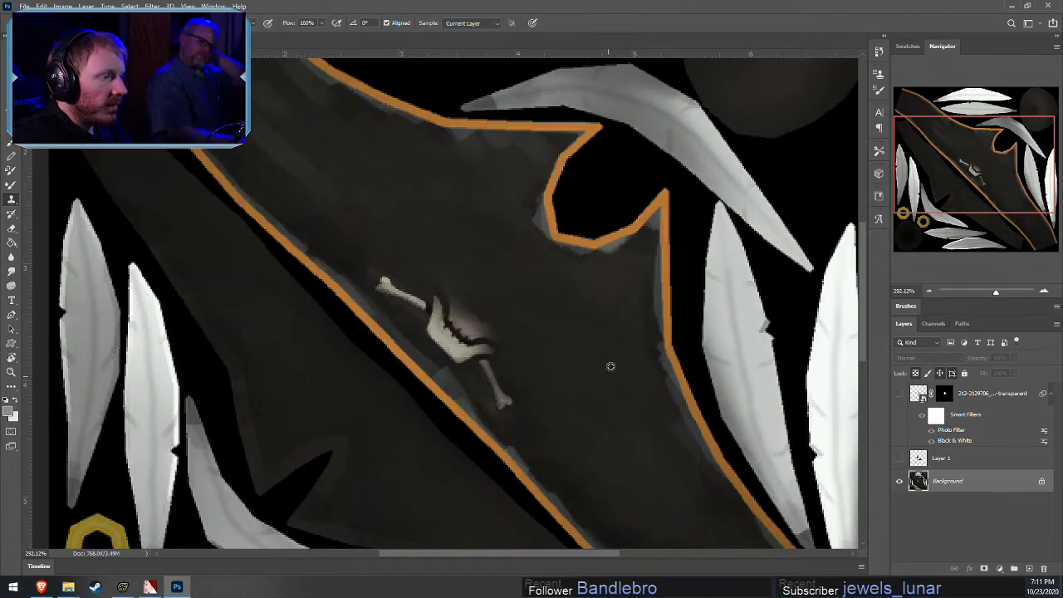
Resample the hat fabric and clone out the skull's jaw and the two remaining short bones
alt+click(577, 441)
mouse_move(497, 362)
mouse_down()
mouse_move(456, 314)
mouse_move(451, 326)
mouse_up()
alt+click(564, 427)
mouse_move(490, 366)
mouse_down()
mouse_move(502, 396)
mouse_move(411, 284)
mouse_move(410, 311)
mouse_move(428, 302)
mouse_up()
alt+click(555, 383)
alt+click(575, 393)
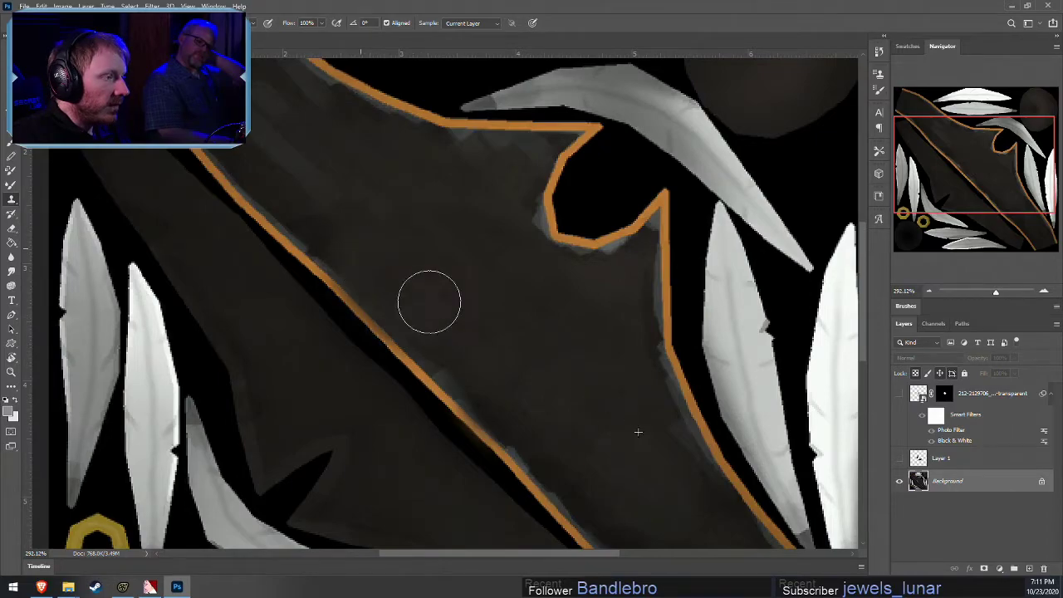
Undo the last clone strokes and cover the short left bone's area with freshly sampled hat fabric
key(ctrl+z)
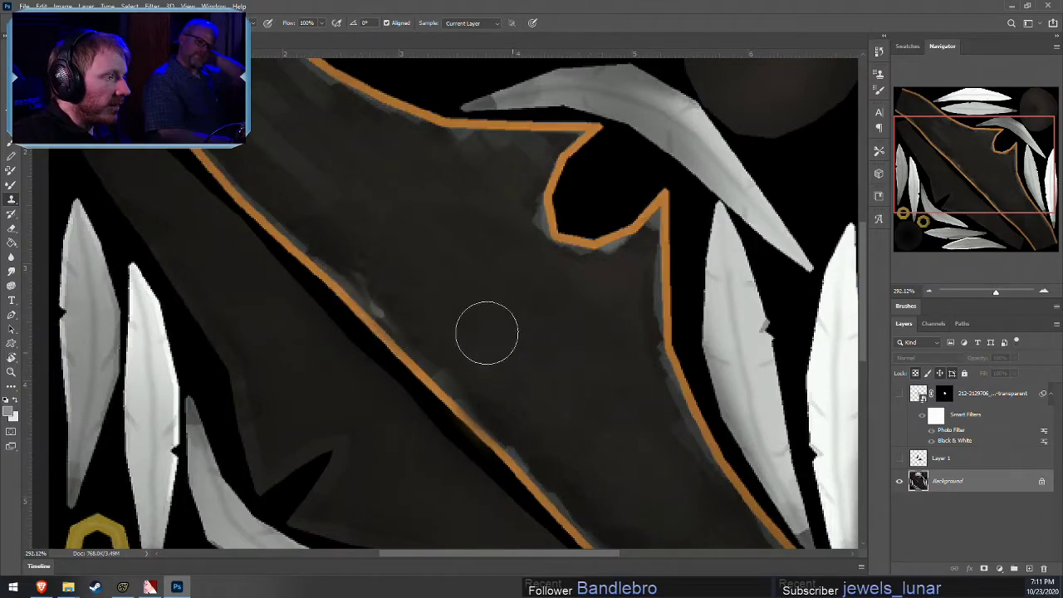
key(ctrl+z)
alt+click(589, 421)
mouse_move(391, 246)
mouse_down()
mouse_move(415, 289)
mouse_move(390, 256)
mouse_move(471, 340)
mouse_up()
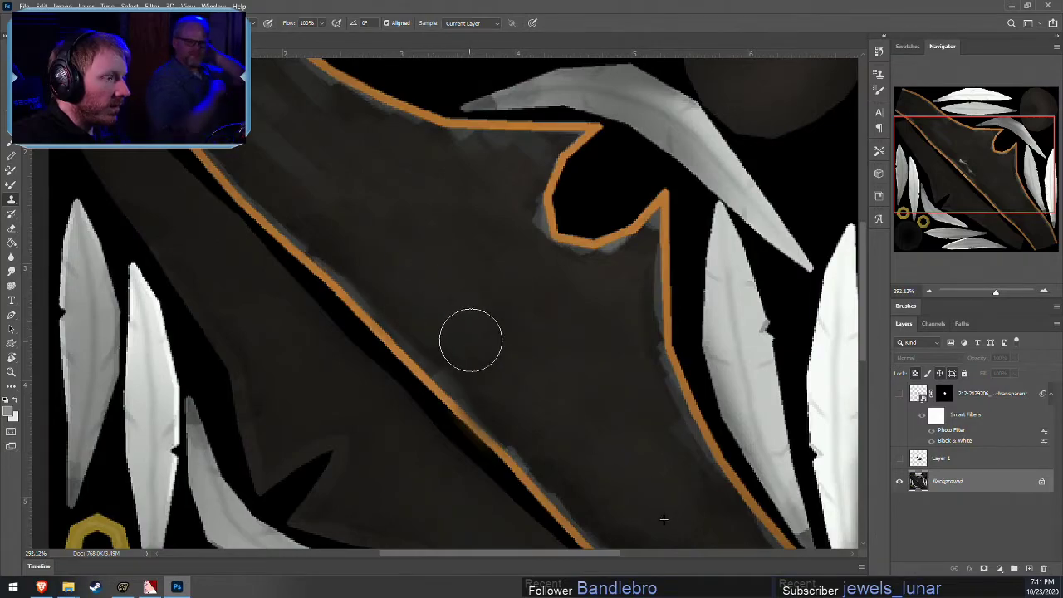
Show the bones layer and the muffin layer again, and make Layer 1 active
click(899, 458)
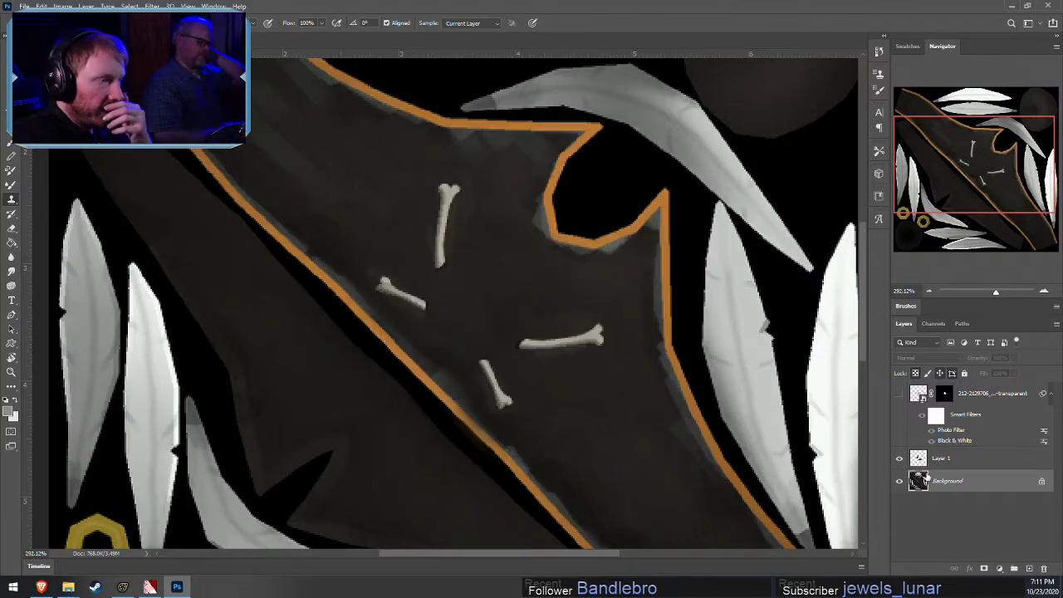
click(899, 394)
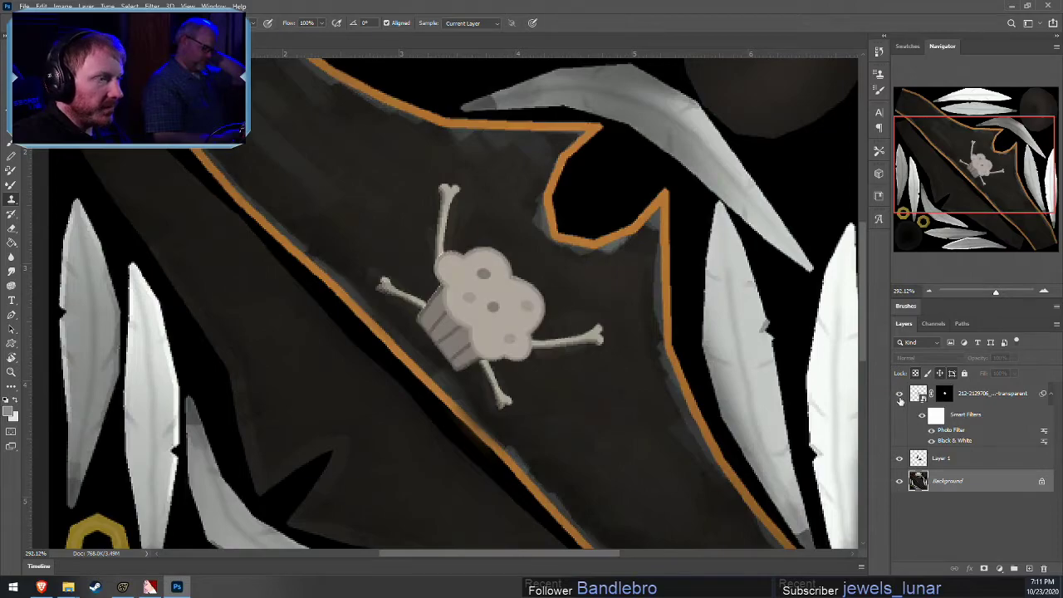
click(966, 465)
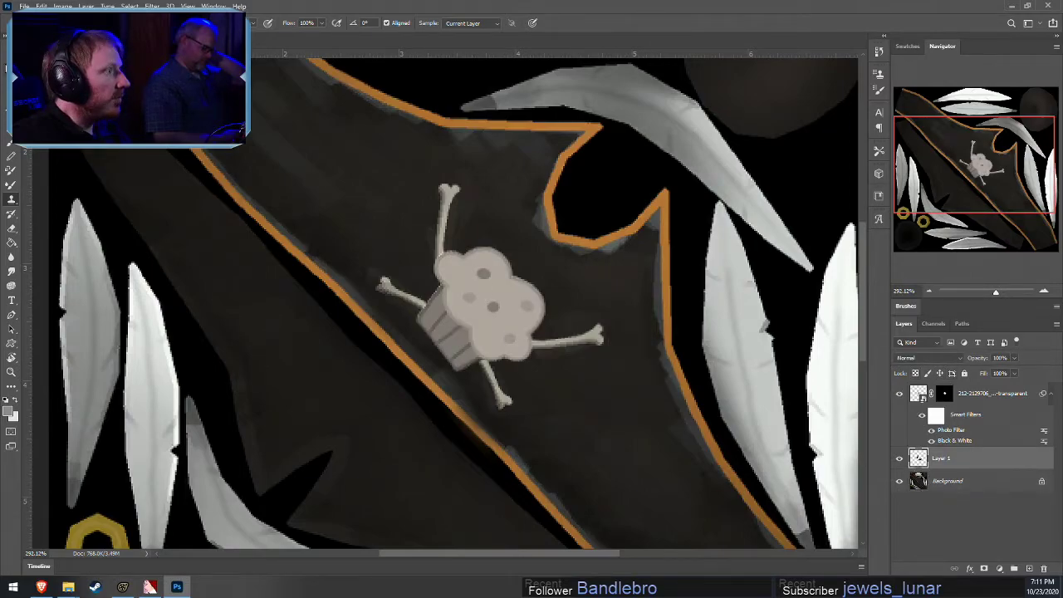
Lasso the upper-left pair of bones on Layer 1 and move them slightly outward from the muffin
key(v)
key(l)
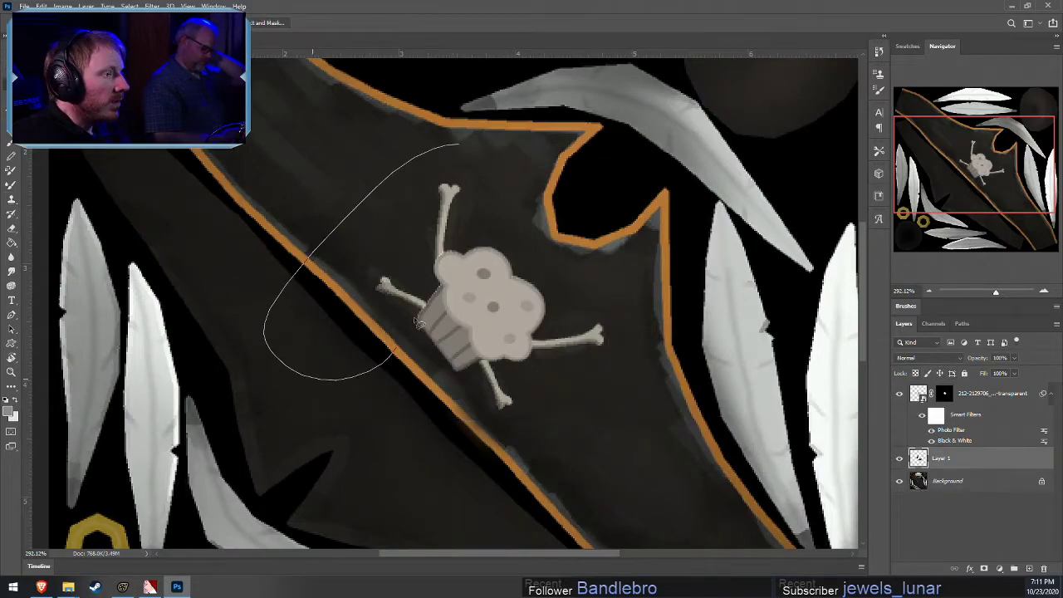
mouse_move(420, 324)
mouse_down()
mouse_move(465, 150)
mouse_move(448, 347)
mouse_move(490, 141)
mouse_up()
right_click(472, 159)
click(499, 166)
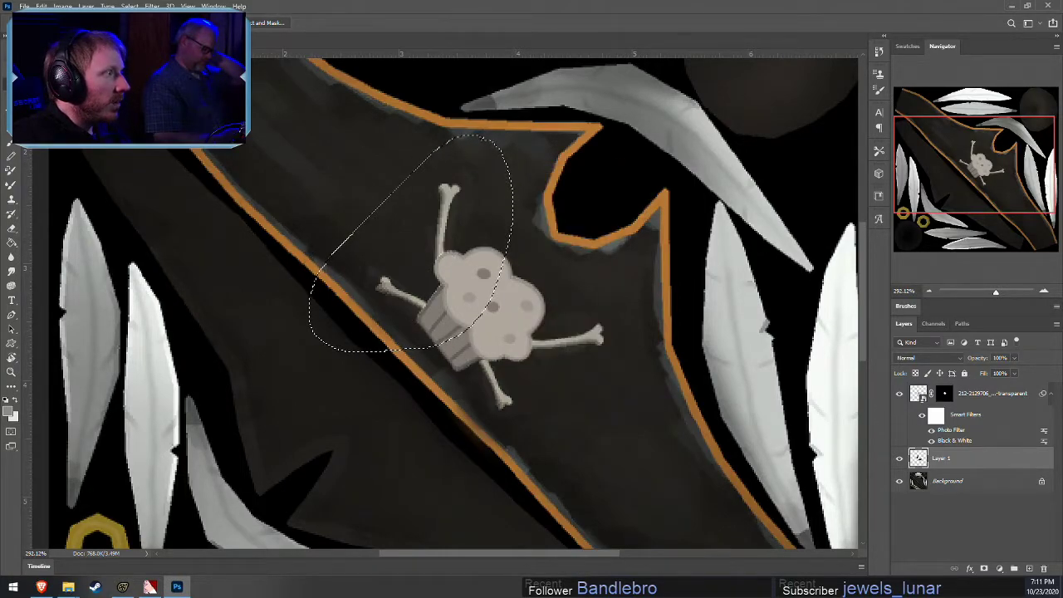
key(v)
drag(392, 274, 386, 262)
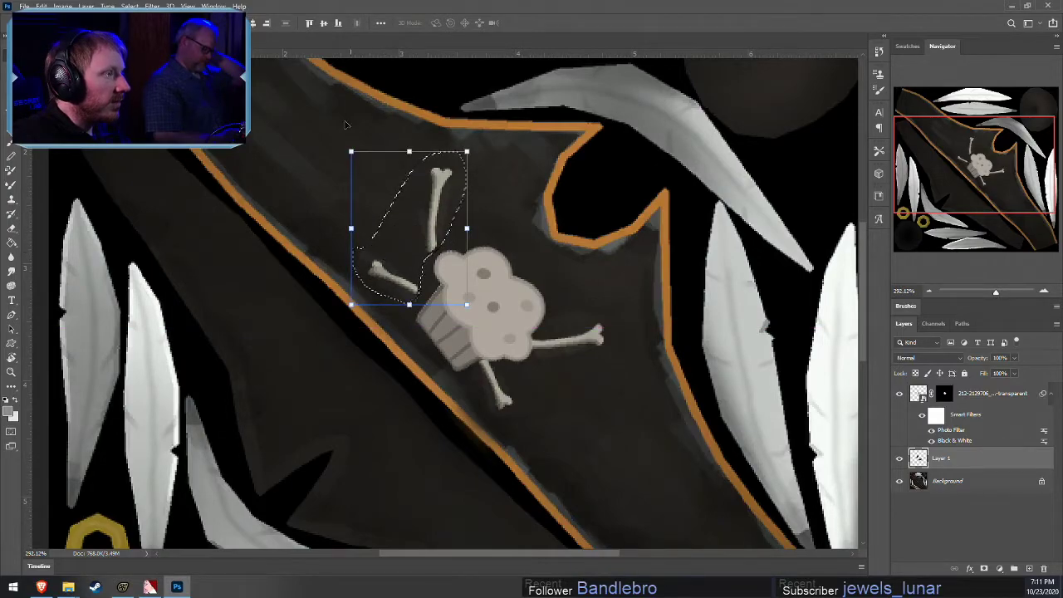
key(Tab)
key(Tab)
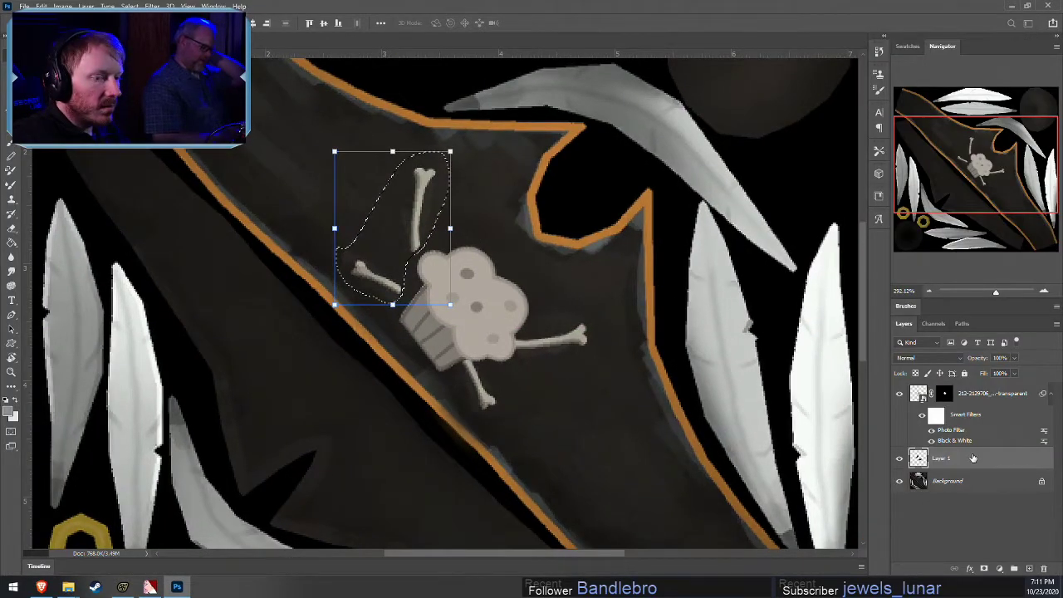
Drop the current selection and lasso the lower-right pair of bones
click(980, 393)
key(l)
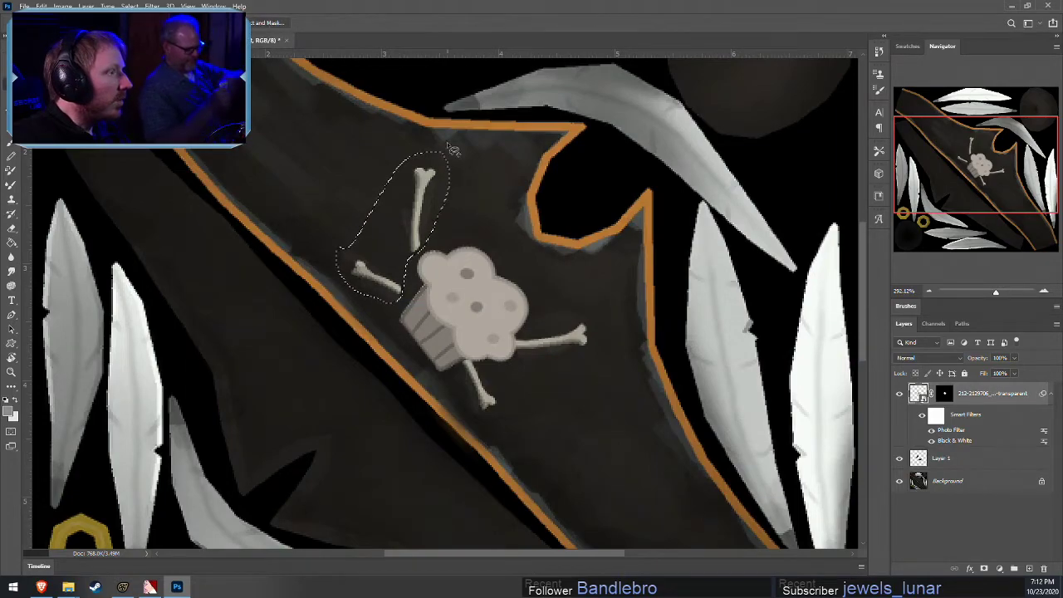
right_click(453, 150)
click(470, 151)
mouse_move(556, 309)
mouse_down()
mouse_move(623, 399)
mouse_move(582, 314)
mouse_move(553, 309)
mouse_up()
key(ctrl+c)
key(ctrl+v)
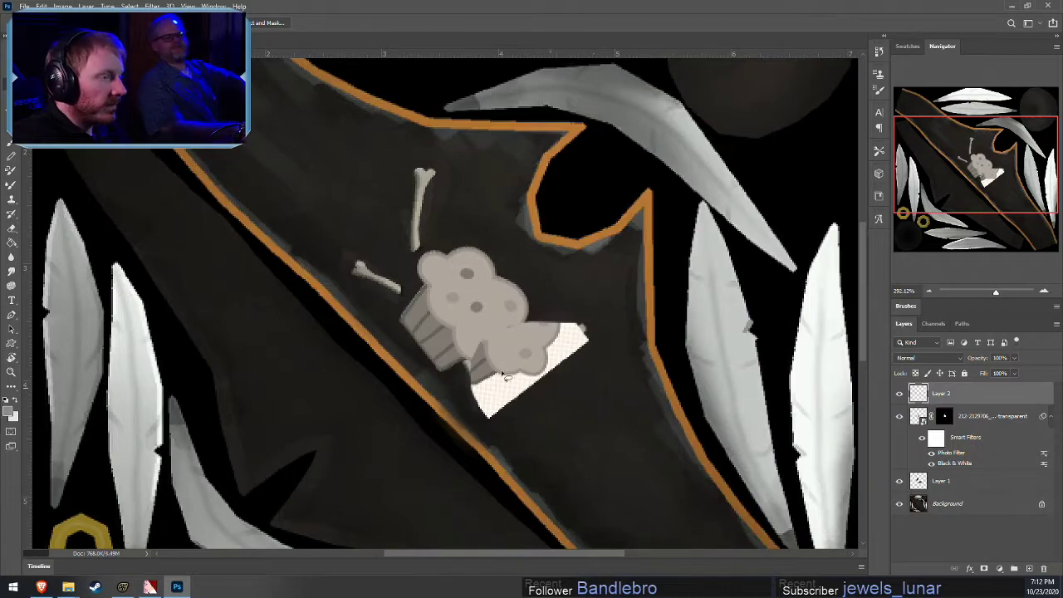
key(ctrl+z)
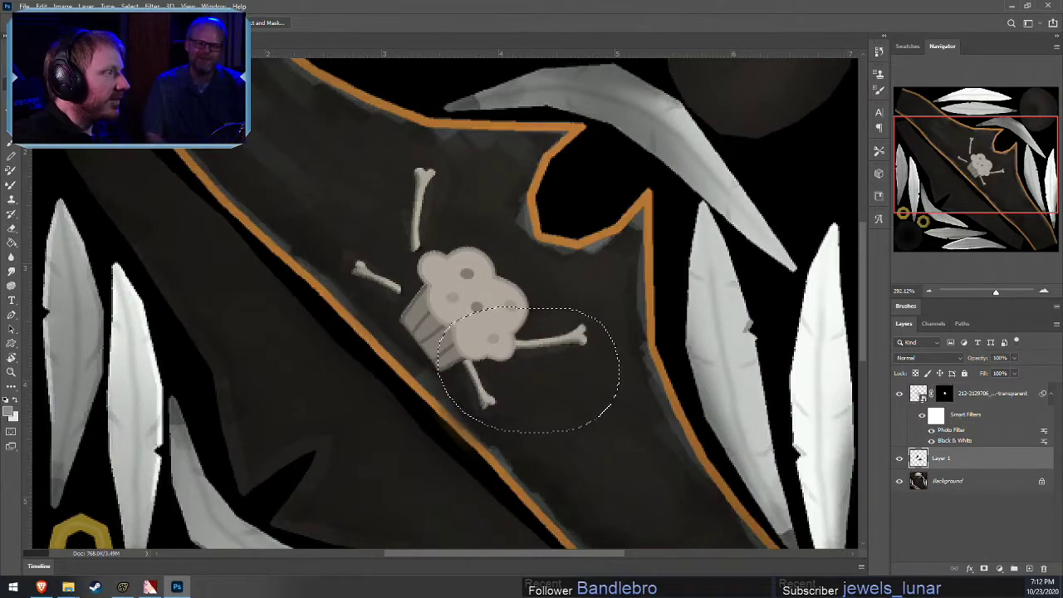
Move the lower-right pair of bones on Layer 1 slightly outward from the muffin and deselect them
key(v)
drag(568, 411, 584, 422)
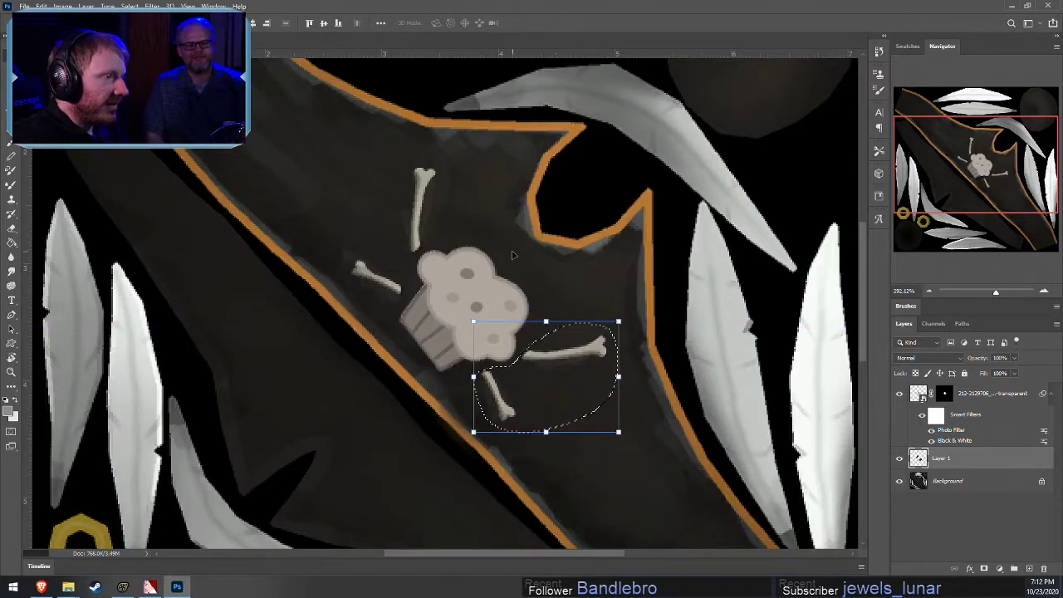
key(Tab)
key(Tab)
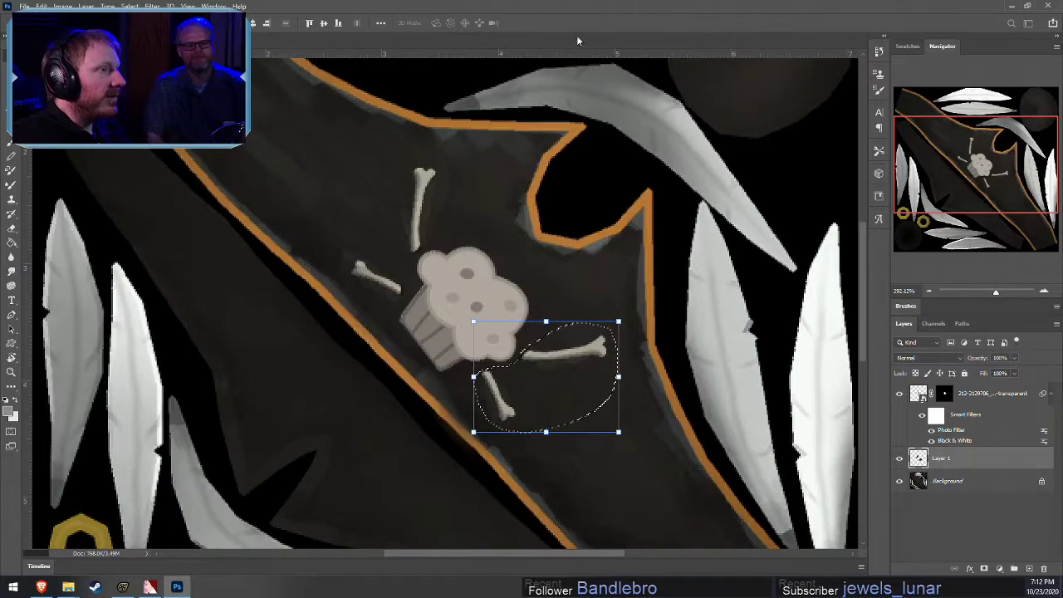
click(108, 75)
key(m)
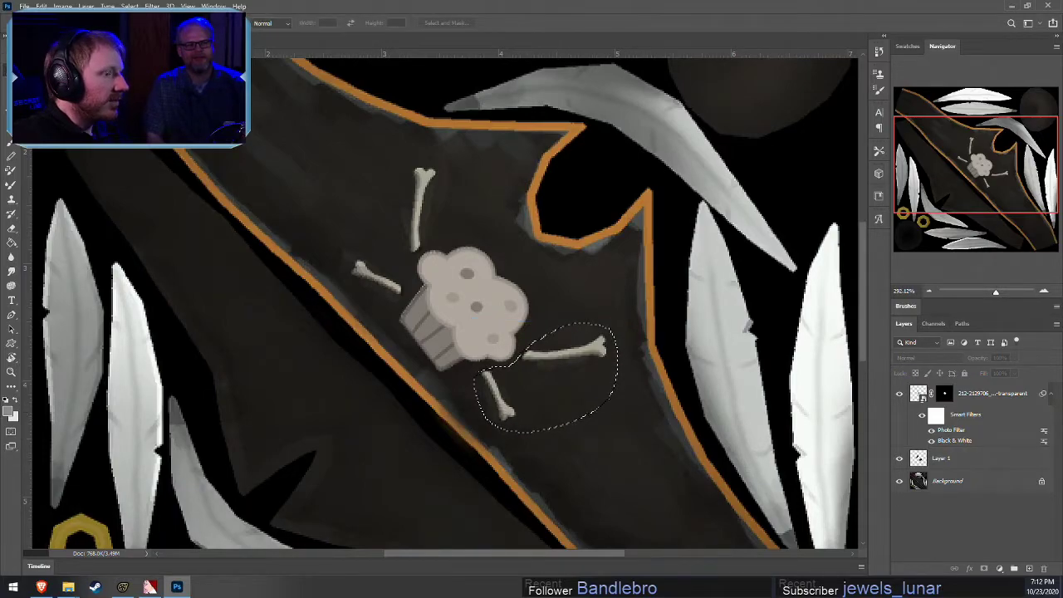
right_click(274, 127)
click(275, 128)
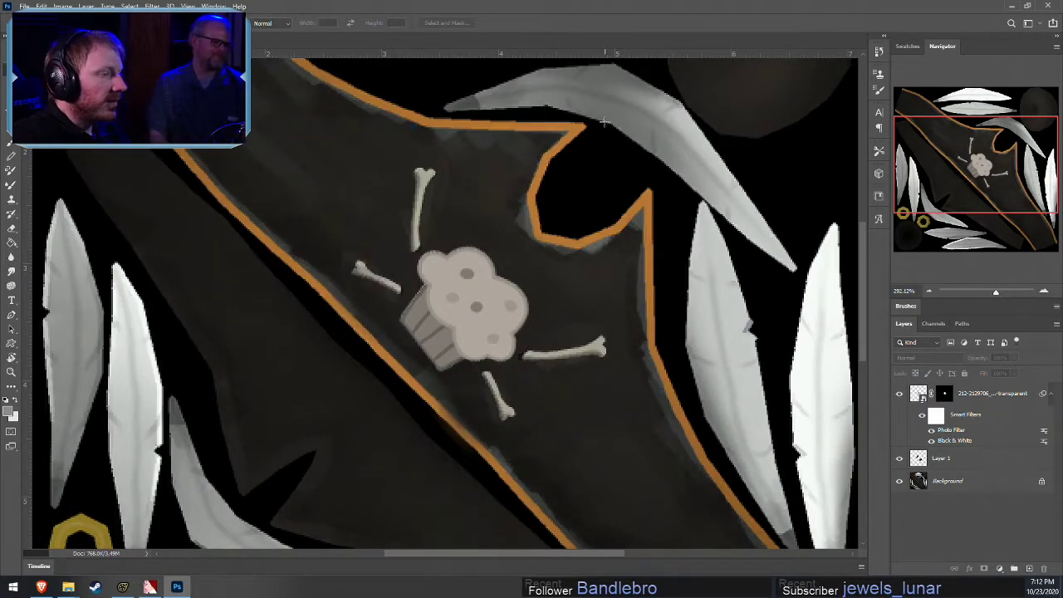
Make Layer 1 active and reduce the Eraser's brush size for cleanup around the bones
key(s)
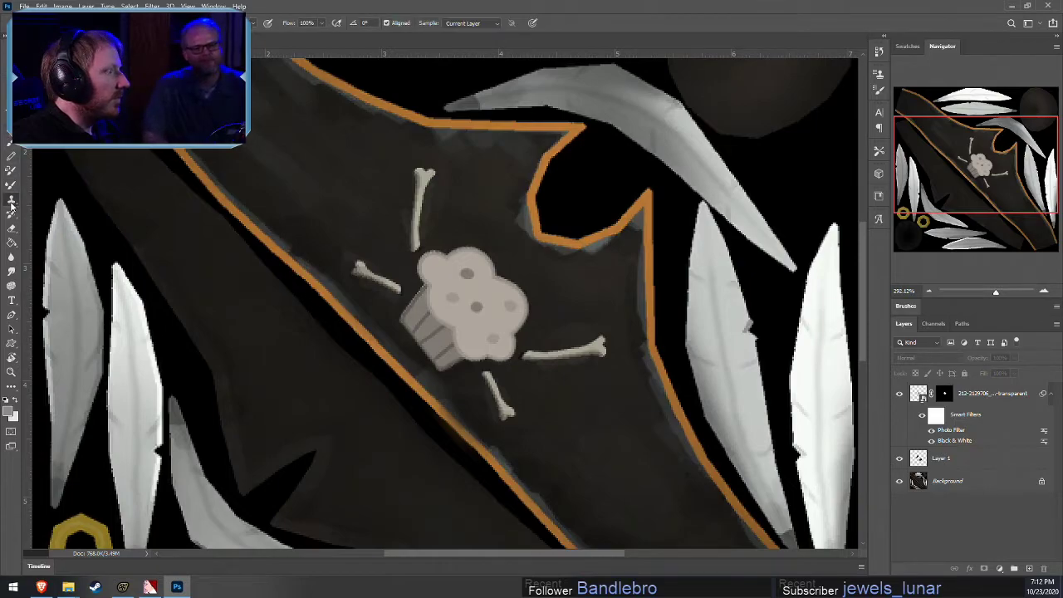
ctrl+click(576, 325)
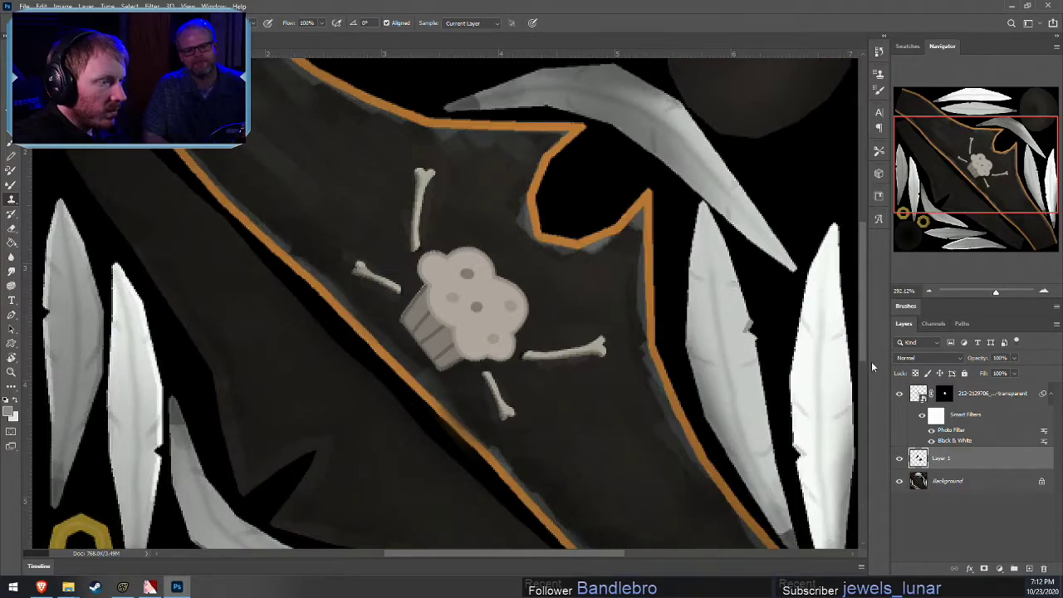
click(11, 229)
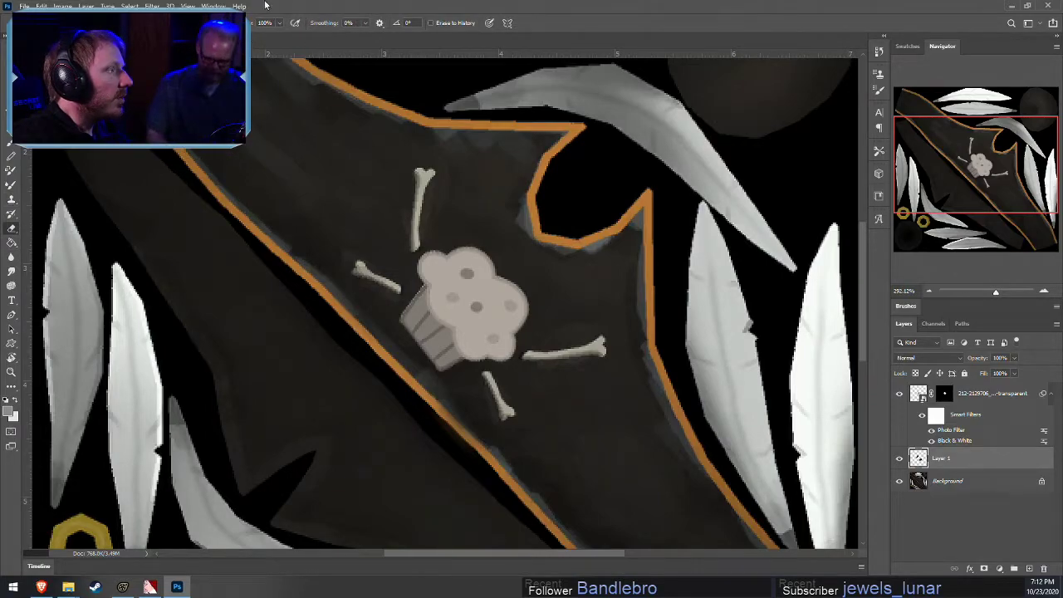
key(bracketleft)
key(bracketleft)
key(bracketleft)
key(bracketleft)
key(bracketleft)
key(bracketleft)
key(bracketleft)
key(bracketleft)
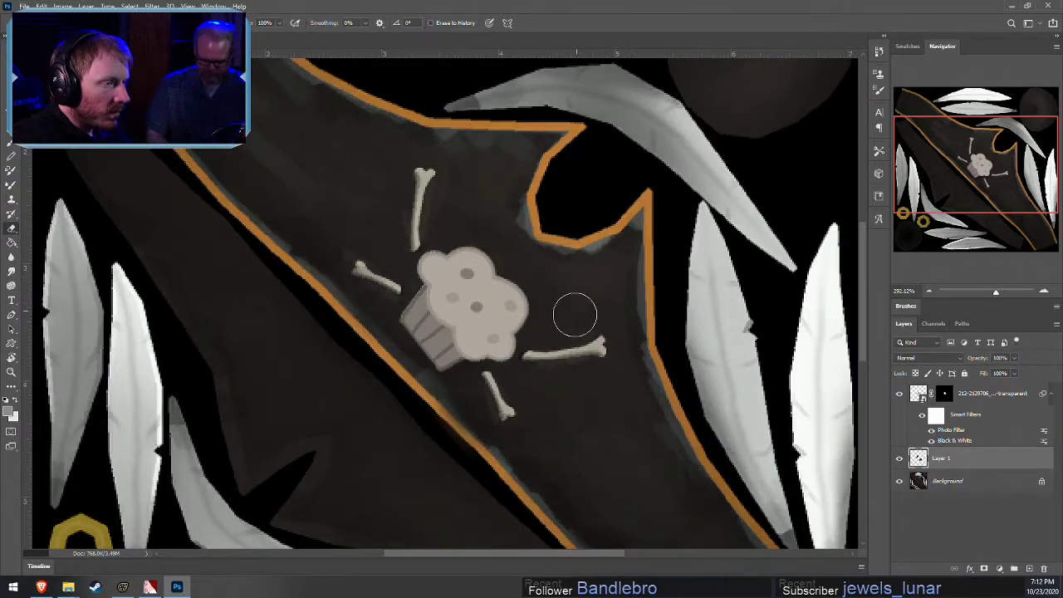
key(bracketleft)
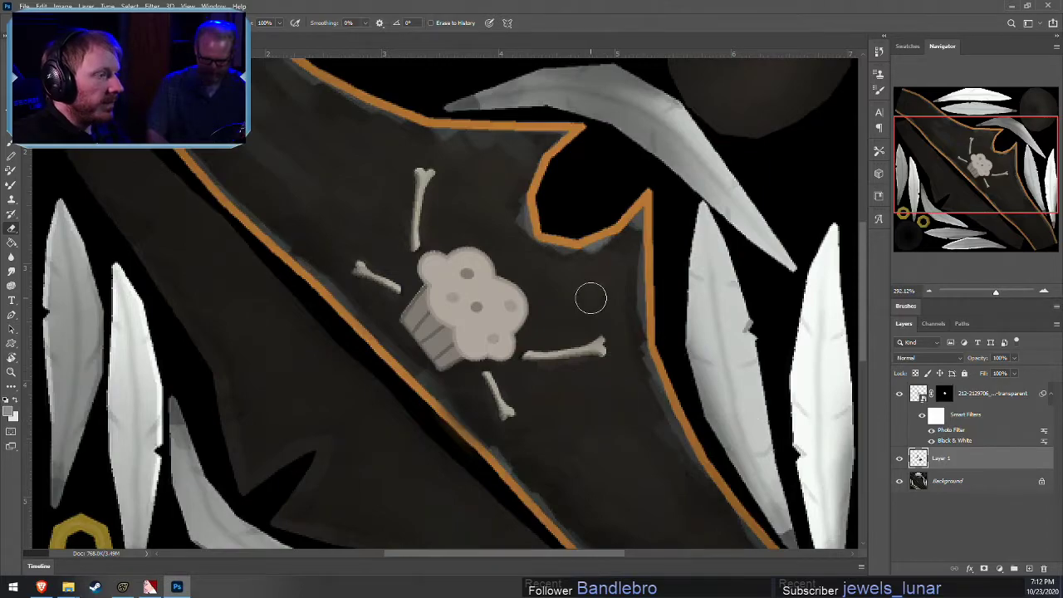
alt+scroll(593, 328, down, 5)
alt+scroll(387, 273, up, 2)
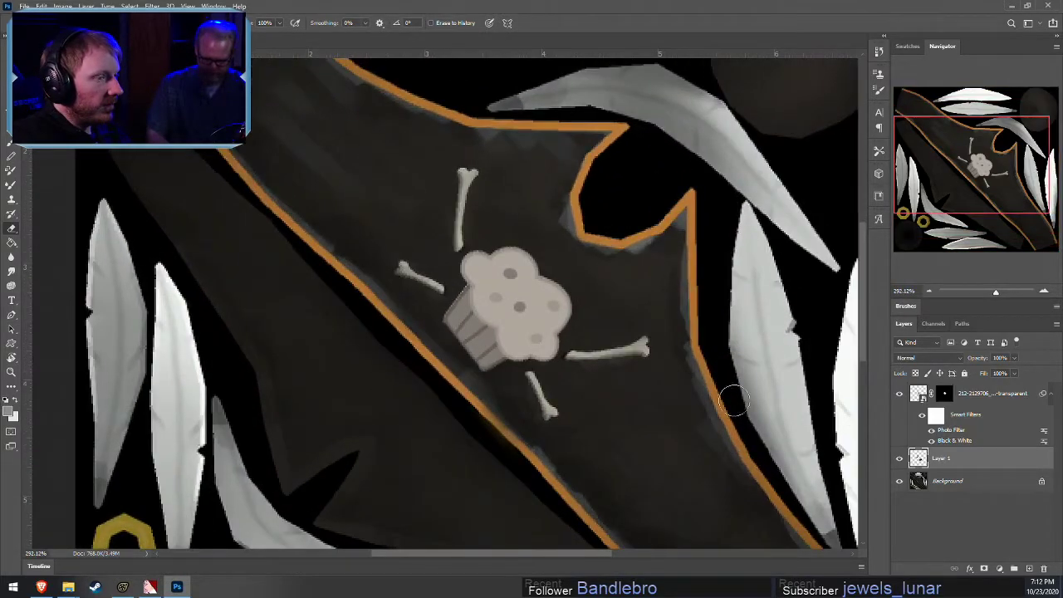
Refine the muffin layer's mask with Select and Mask, setting Shift Edge to -100%
click(947, 397)
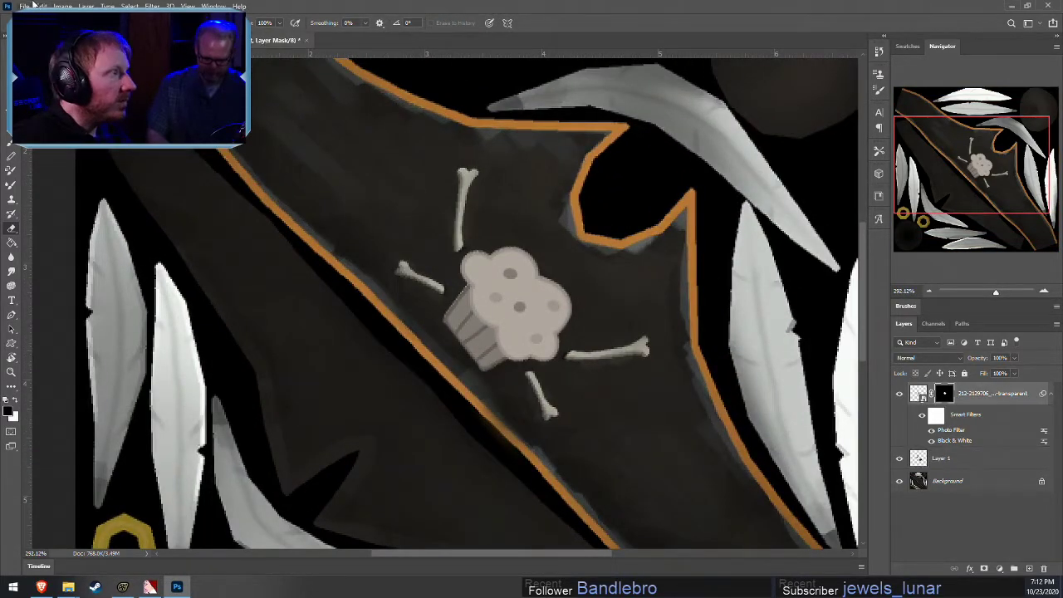
click(129, 6)
click(160, 154)
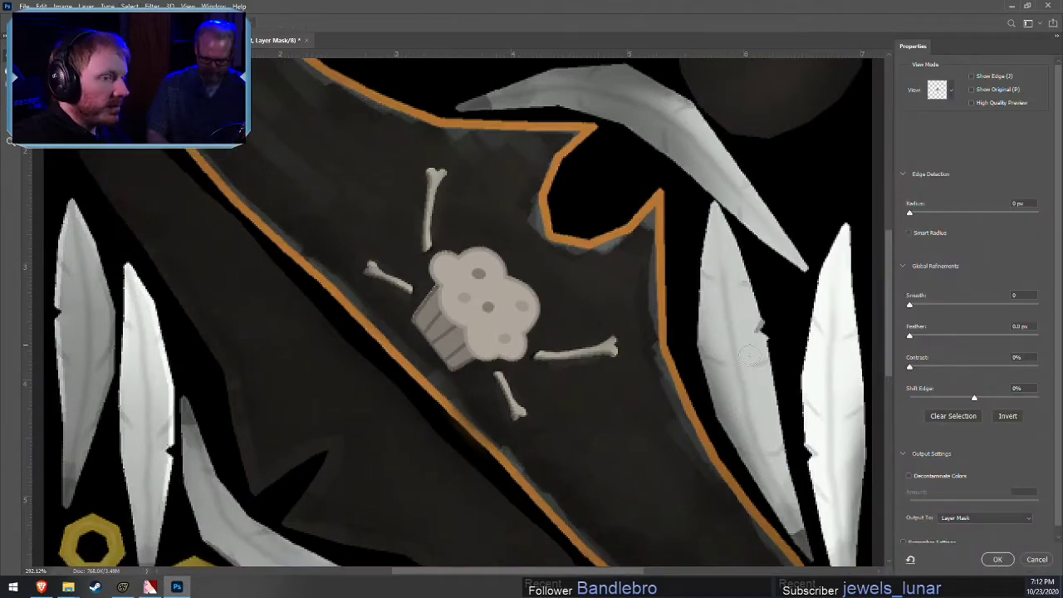
drag(972, 397, 886, 417)
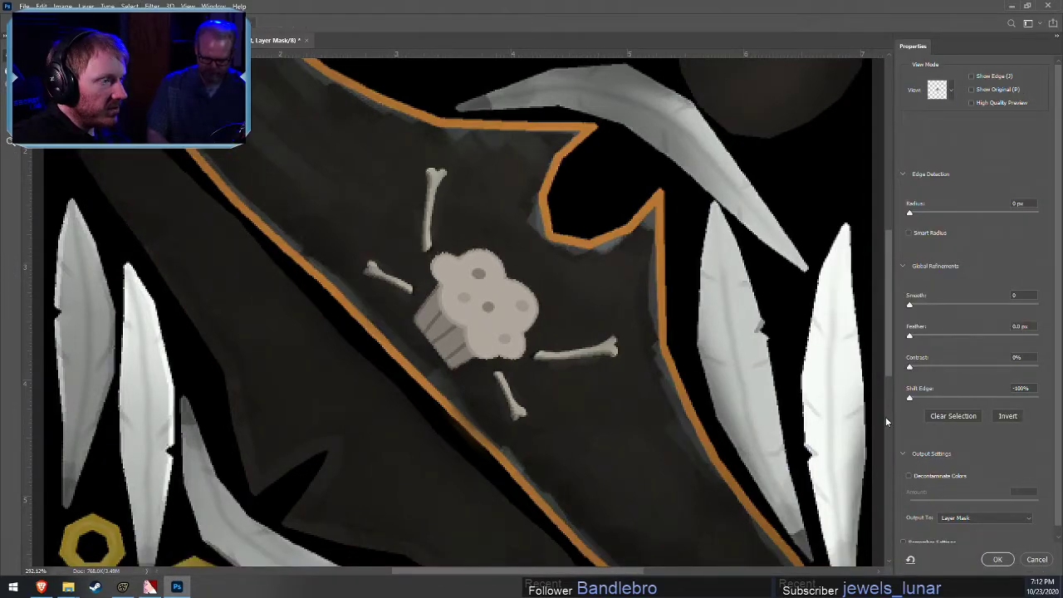
Try different Smooth values for the muffin mask's edge and return Smooth to 0
click(1026, 297)
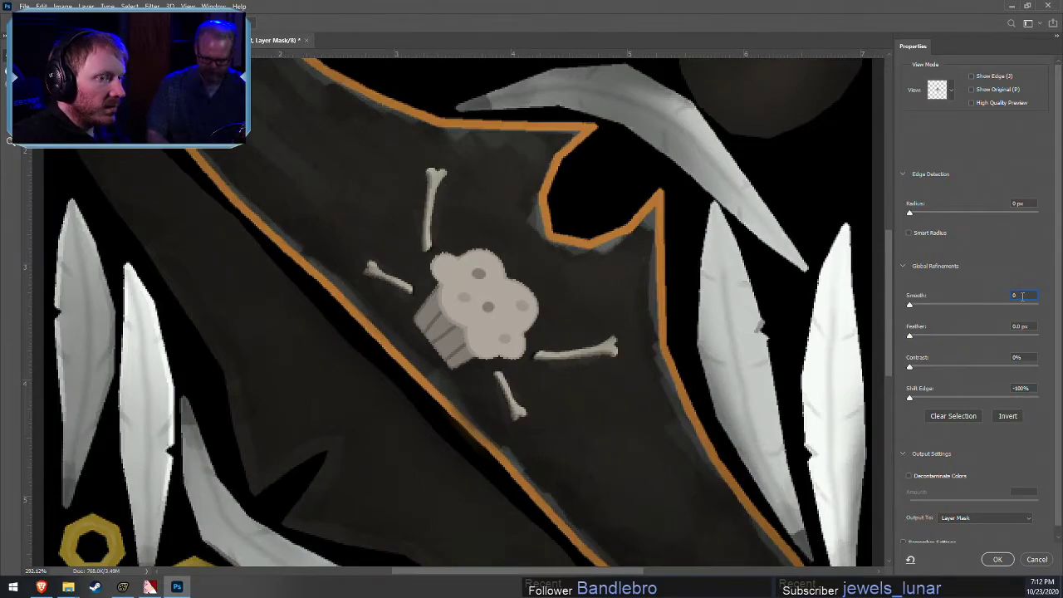
text(4)
key(Return)
text(3)
key(Return)
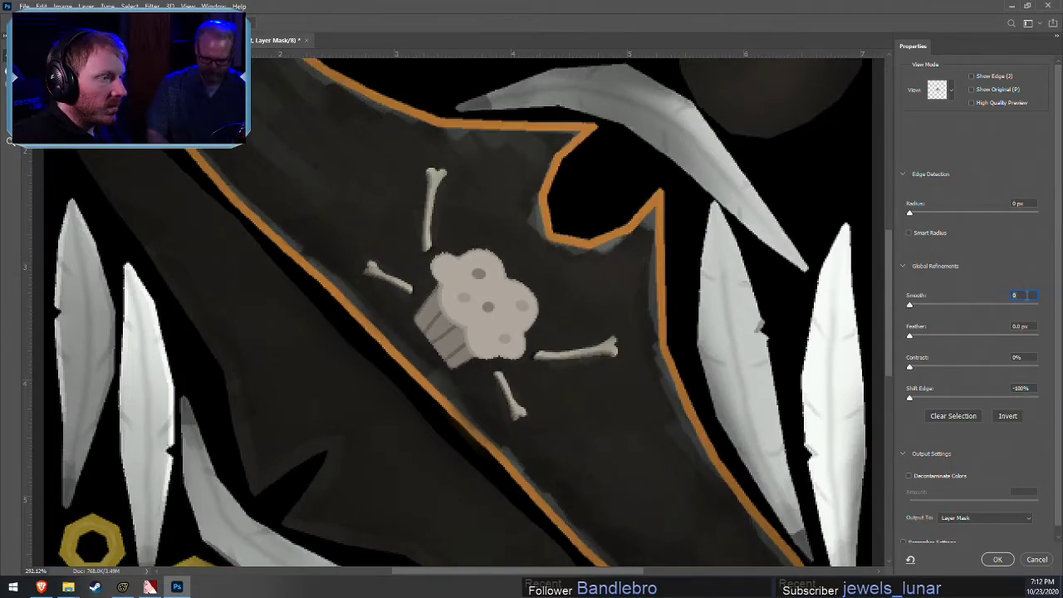
text(0)
key(Return)
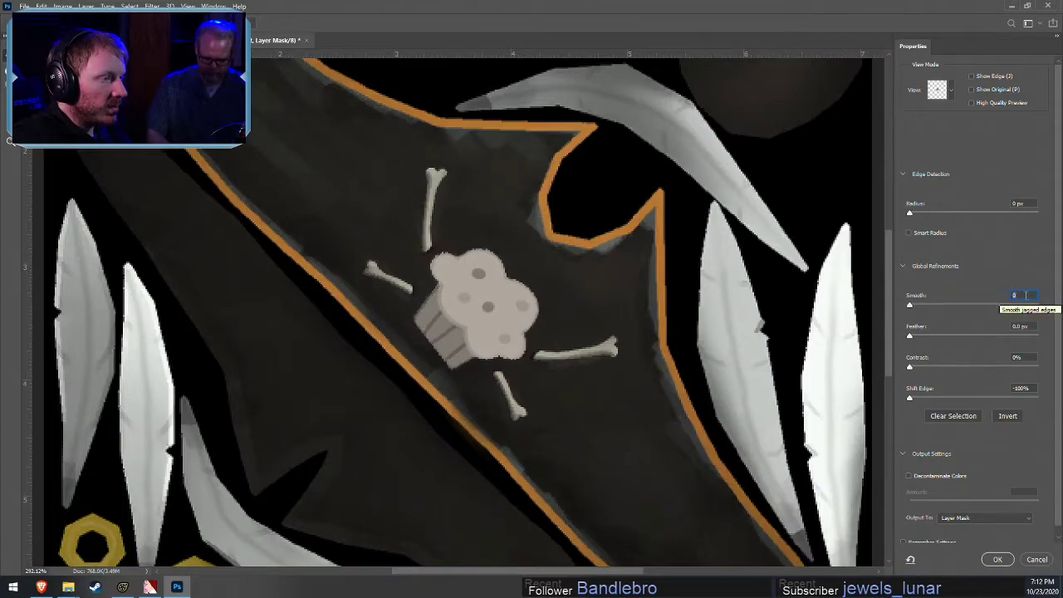
Feather the muffin mask's edge by a fraction of a pixel and apply the refinement to the layer mask
click(1026, 326)
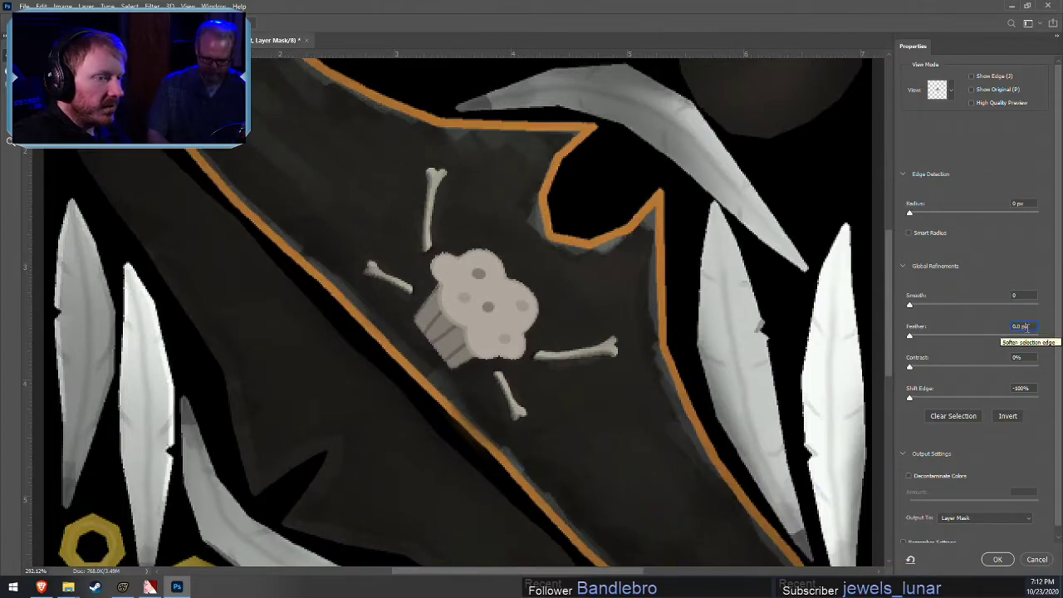
scroll(1028, 327, up, 4)
scroll(1028, 328, down, 2)
scroll(1029, 327, up, 2)
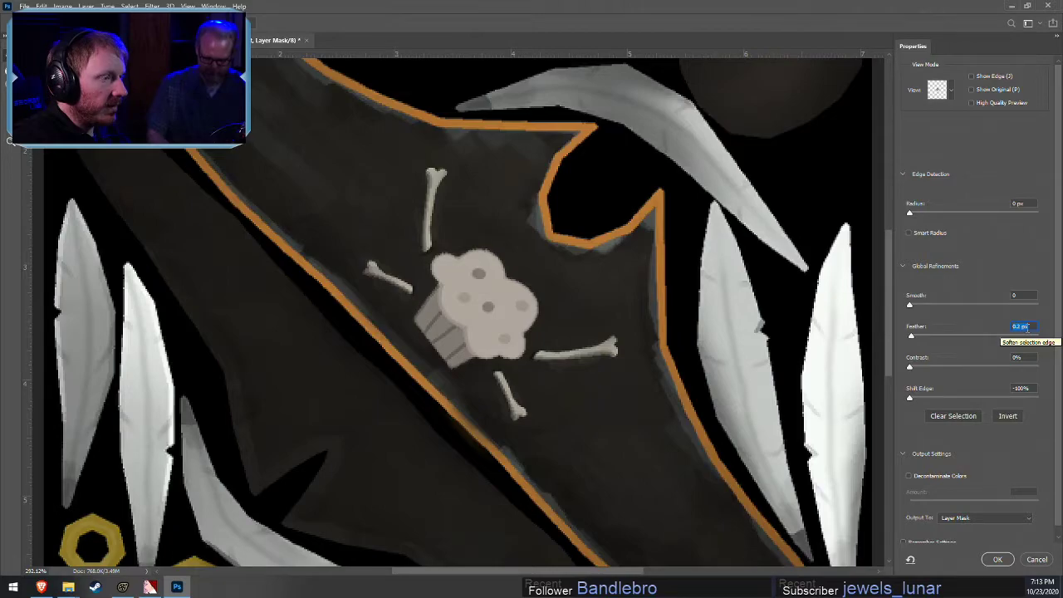
click(997, 559)
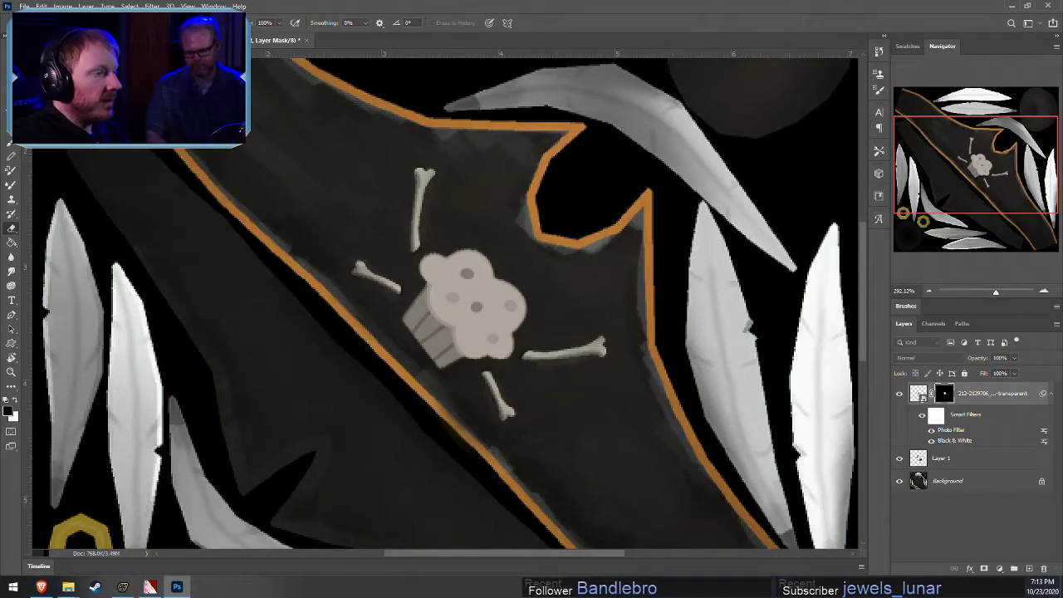
Try a Brightness/Contrast adjustment on the muffin layer's mask
click(84, 6)
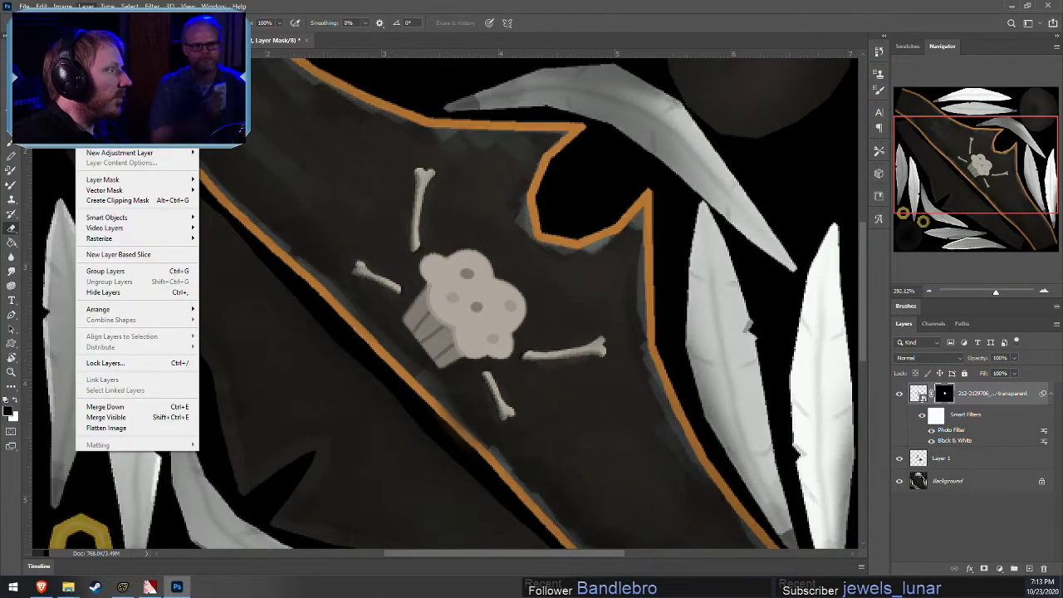
mouse_move(63, 6)
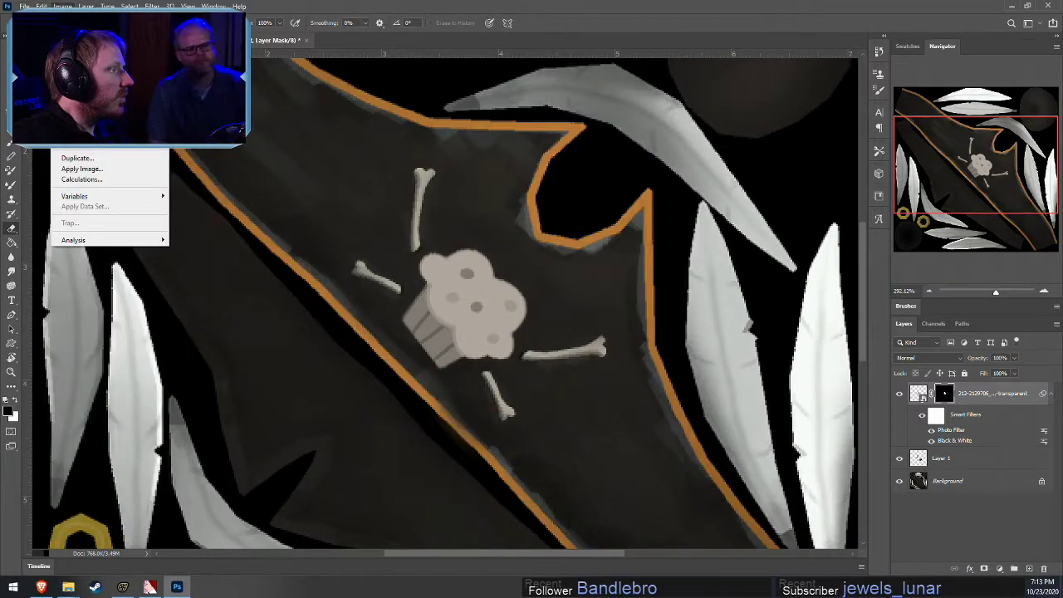
mouse_move(91, 35)
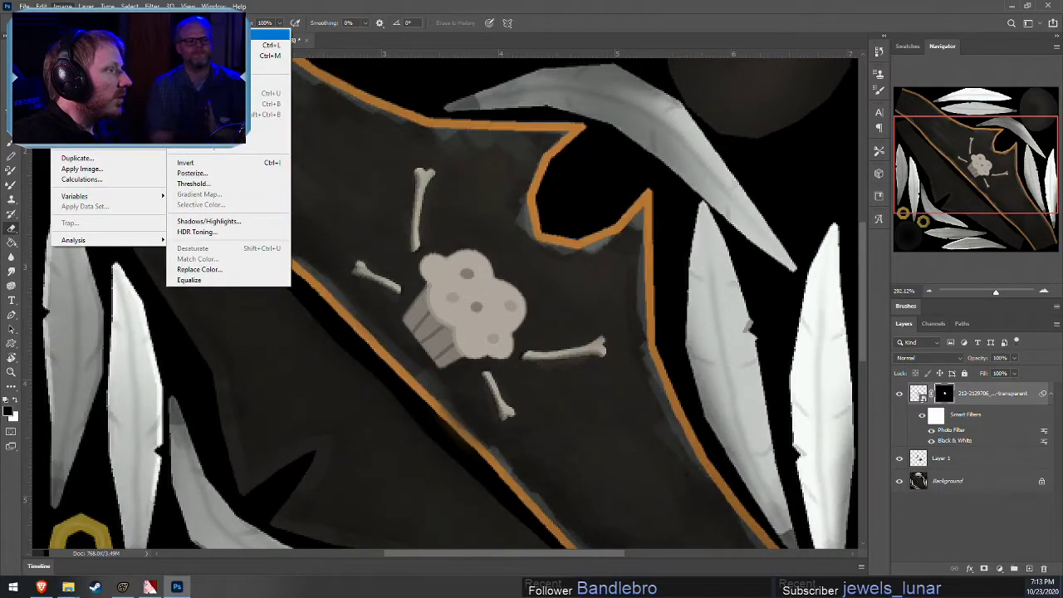
click(266, 34)
drag(827, 272, 871, 271)
key(Return)
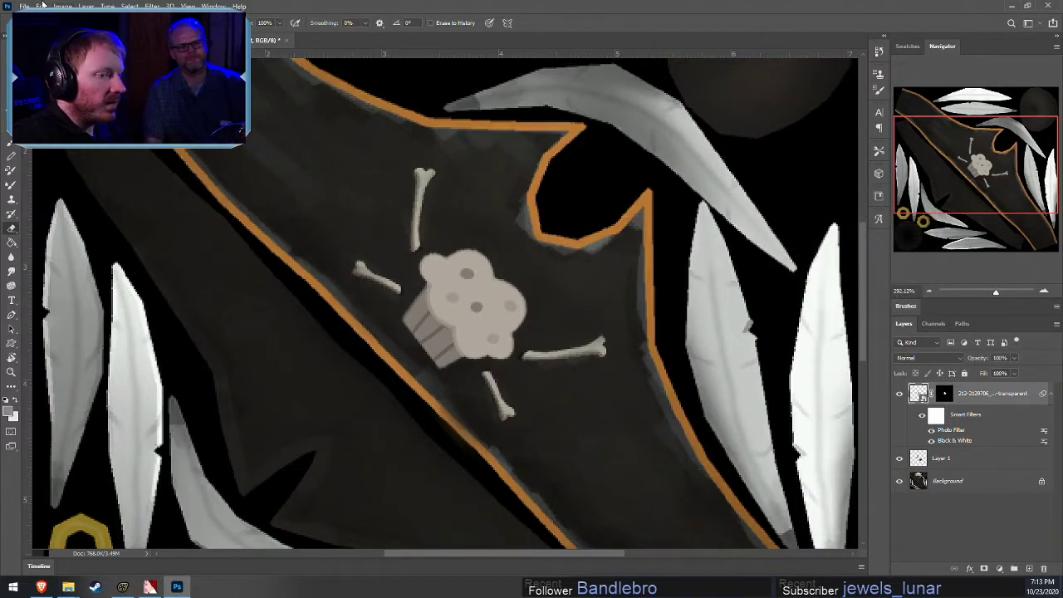
Darken the muffin layer slightly with a Brightness/Contrast adjustment
click(67, 6)
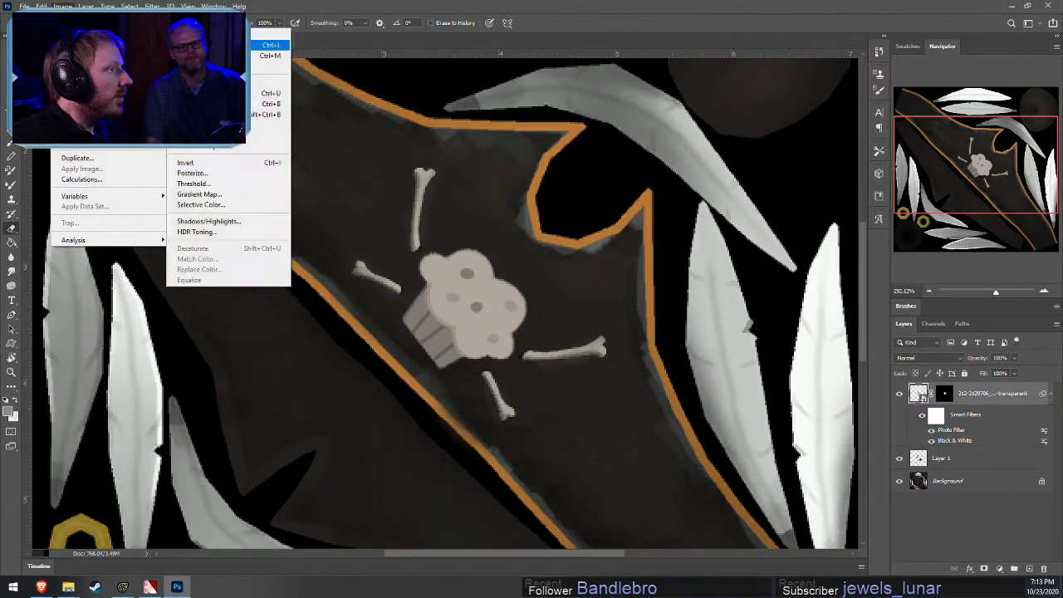
click(267, 34)
drag(502, 216, 493, 181)
click(589, 166)
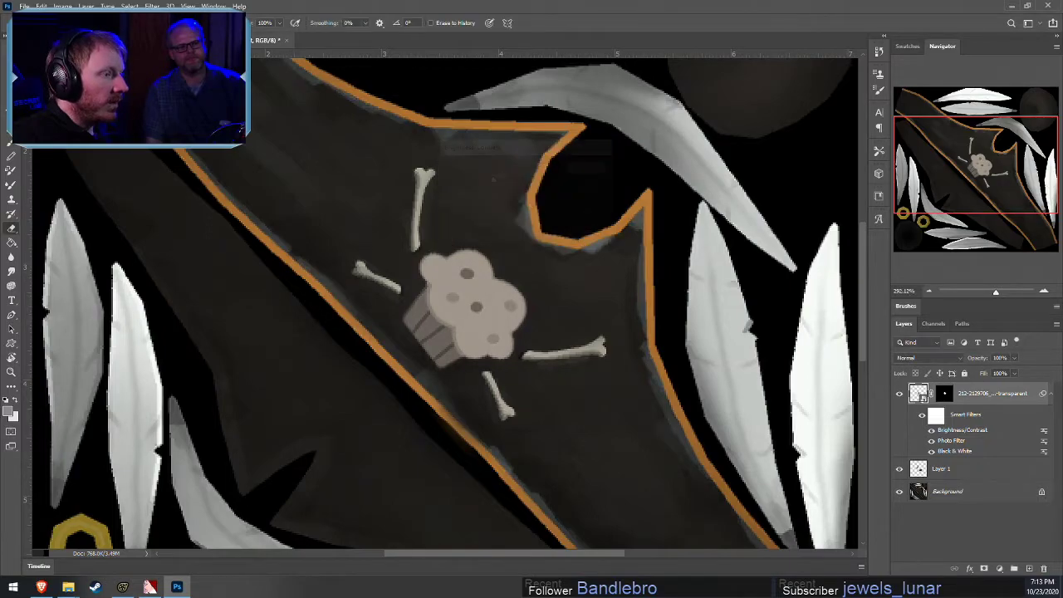
Start saving the hat texture under a new file in the demo folder, using the Targa format
click(24, 6)
click(42, 182)
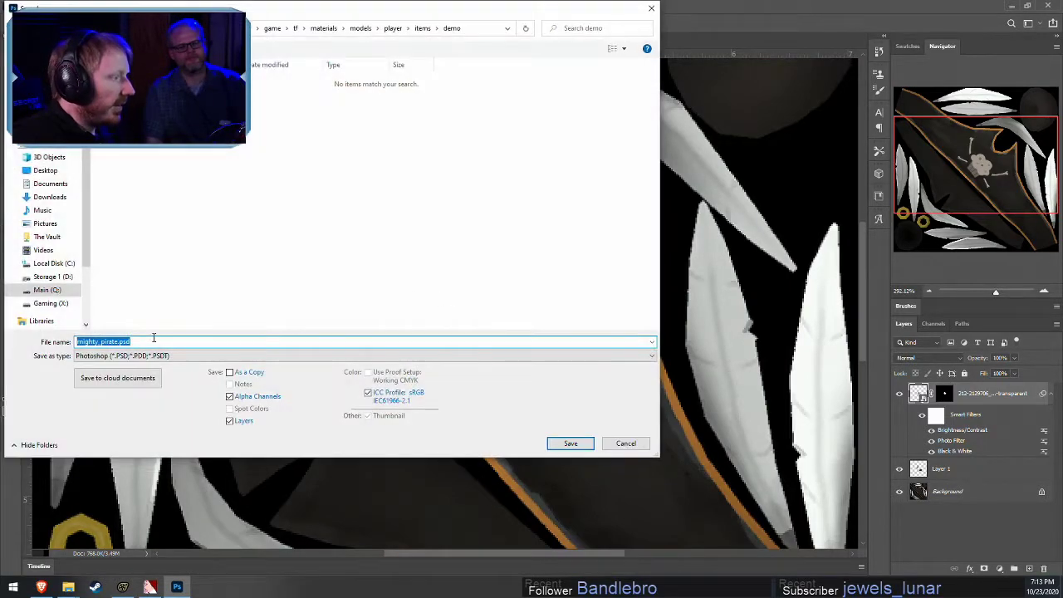
click(141, 354)
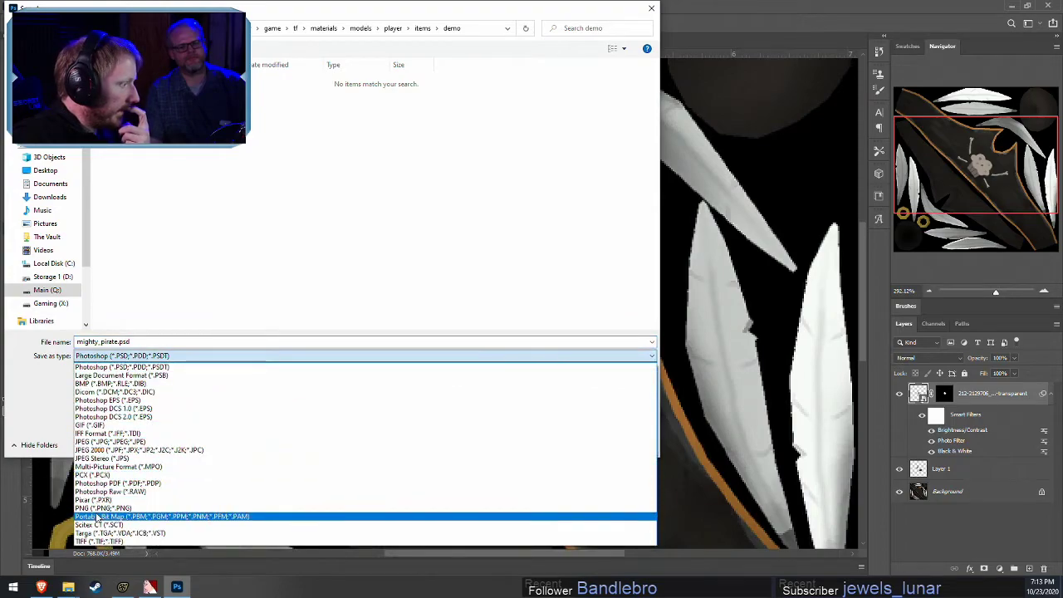
click(100, 533)
Name the Targa file mighty_muffin.tga and save it at 32 bits/pixel
click(122, 343)
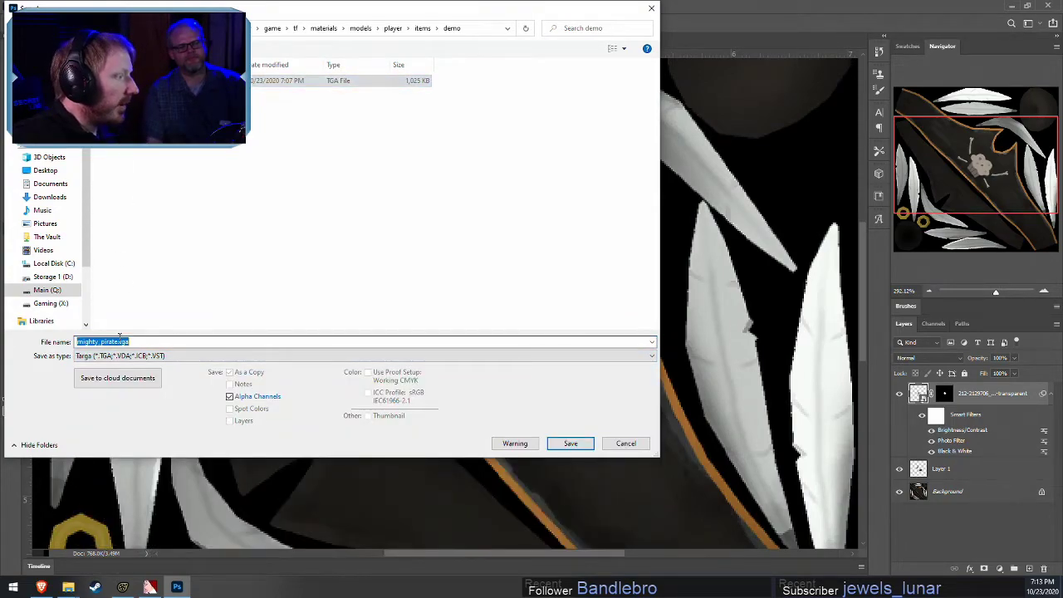
click(122, 353)
click(120, 343)
click(119, 343)
click(118, 342)
drag(118, 342, 100, 341)
key(BackSpace)
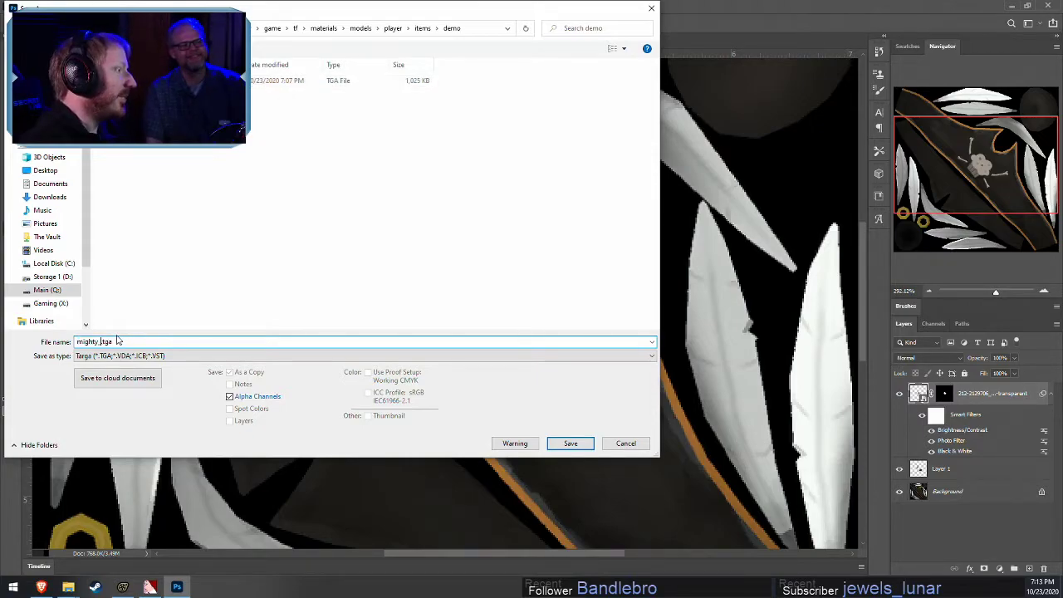
text(muffin)
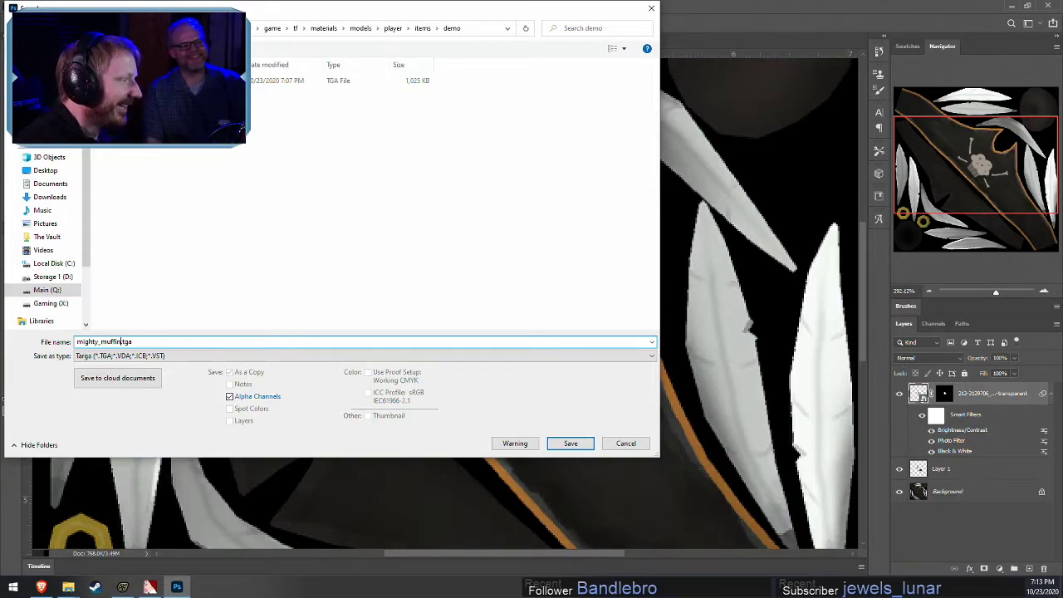
key(Return)
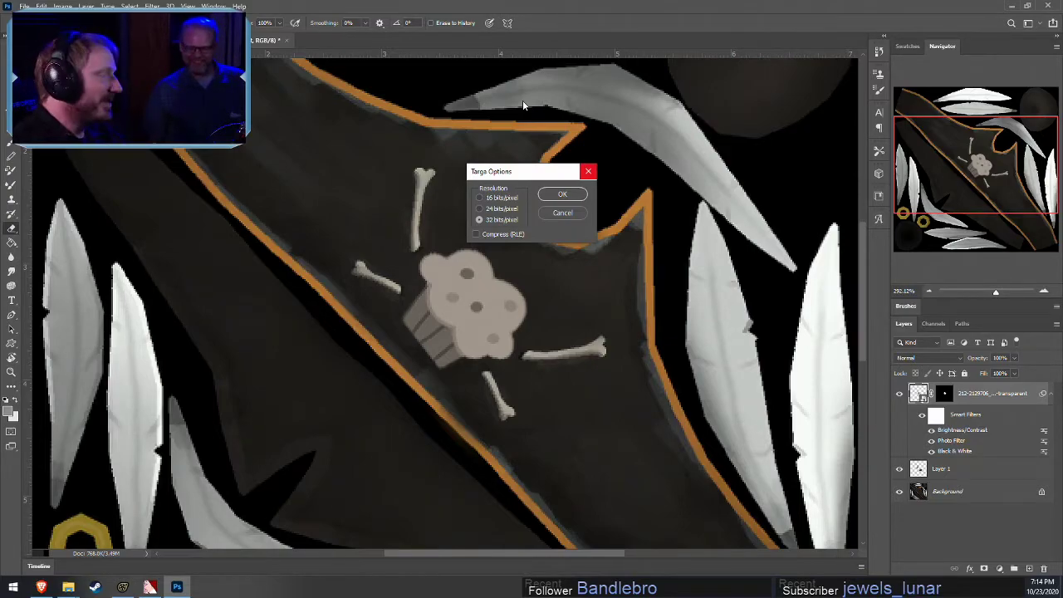
click(560, 193)
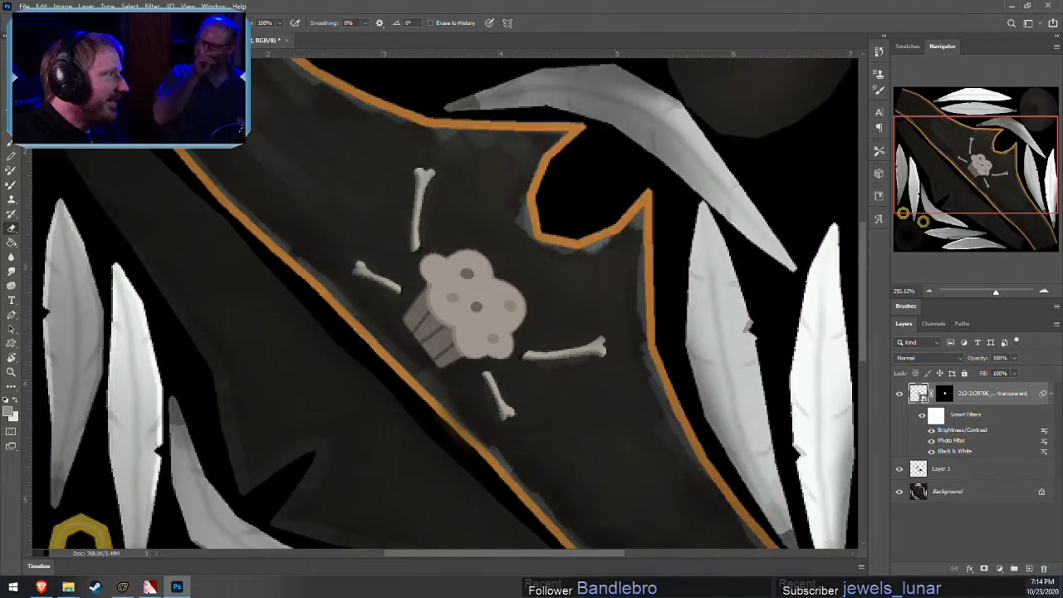
click(24, 6)
click(42, 139)
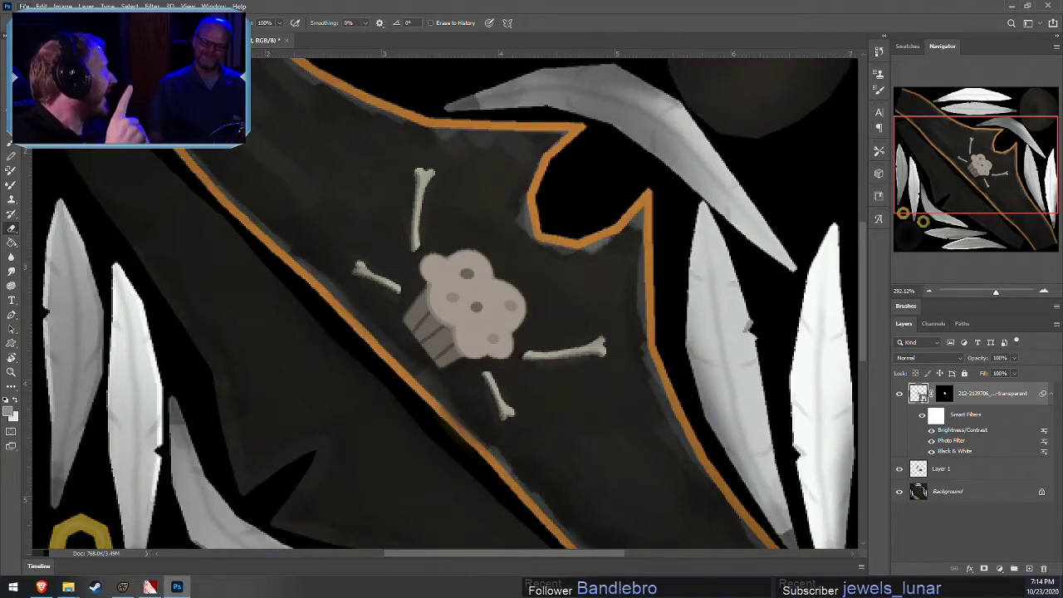
click(24, 7)
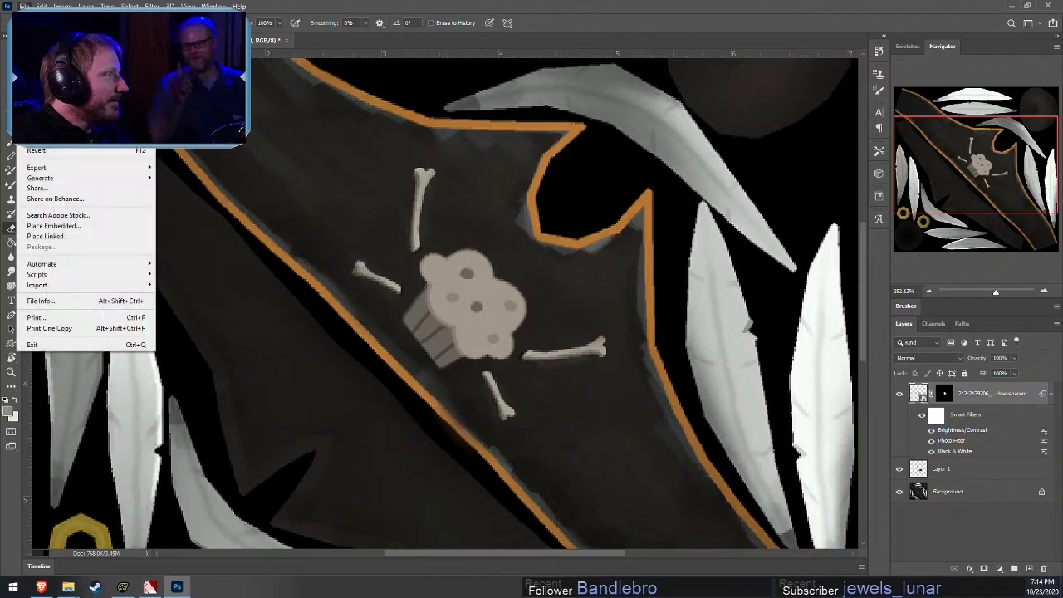
click(35, 129)
Switch to the VTFEdit window
click(146, 587)
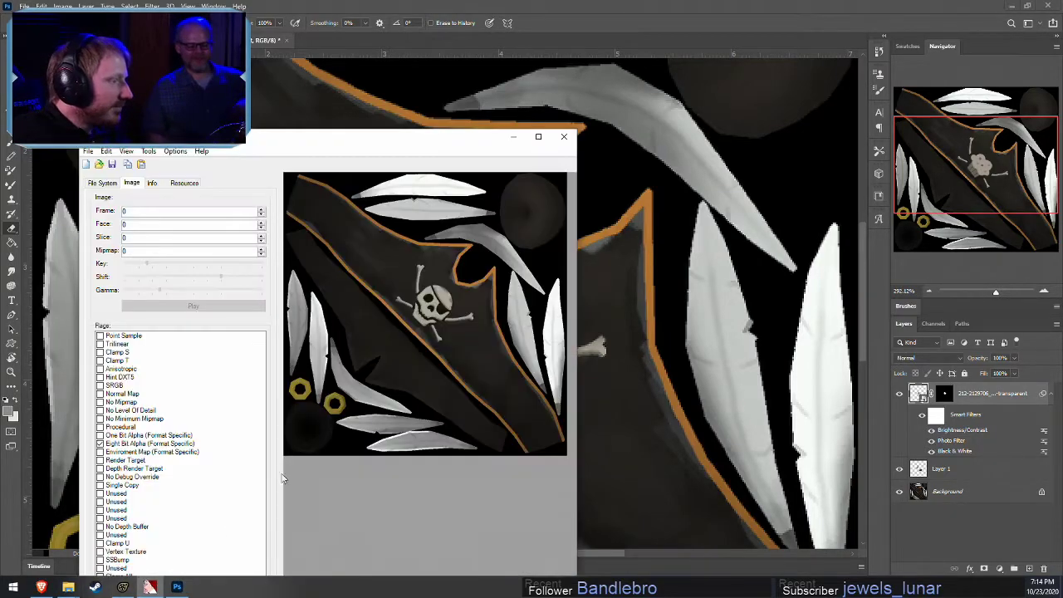
Import mighty_pirate.tga from the demo folder
click(89, 155)
click(101, 225)
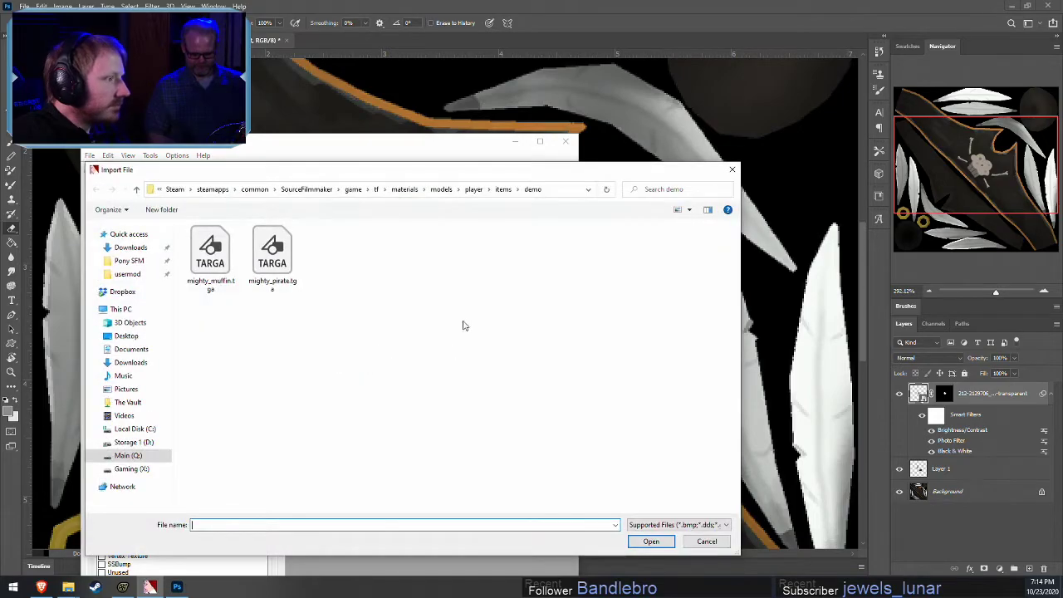
double_click(290, 250)
key(Return)
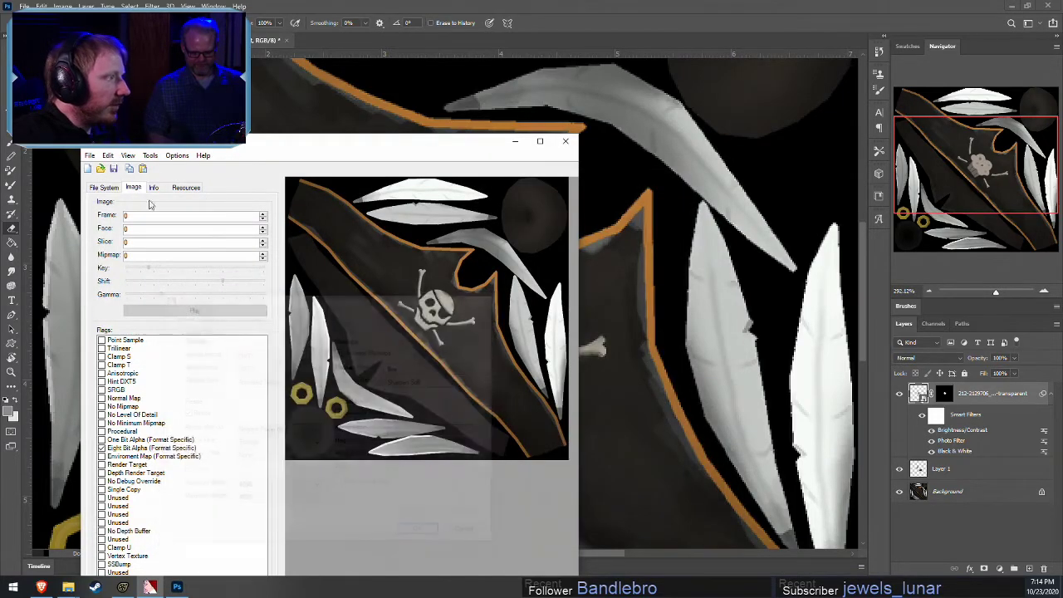
Import mighty_muffin.tga from the demo folder, accepting the existing VTF options
click(90, 157)
click(110, 224)
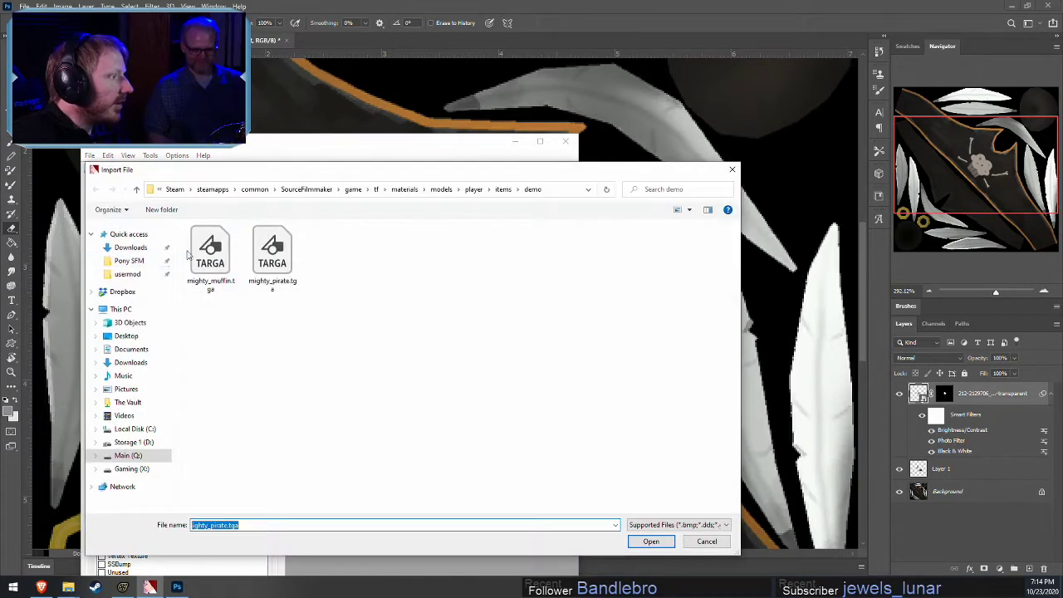
click(209, 253)
double_click(209, 254)
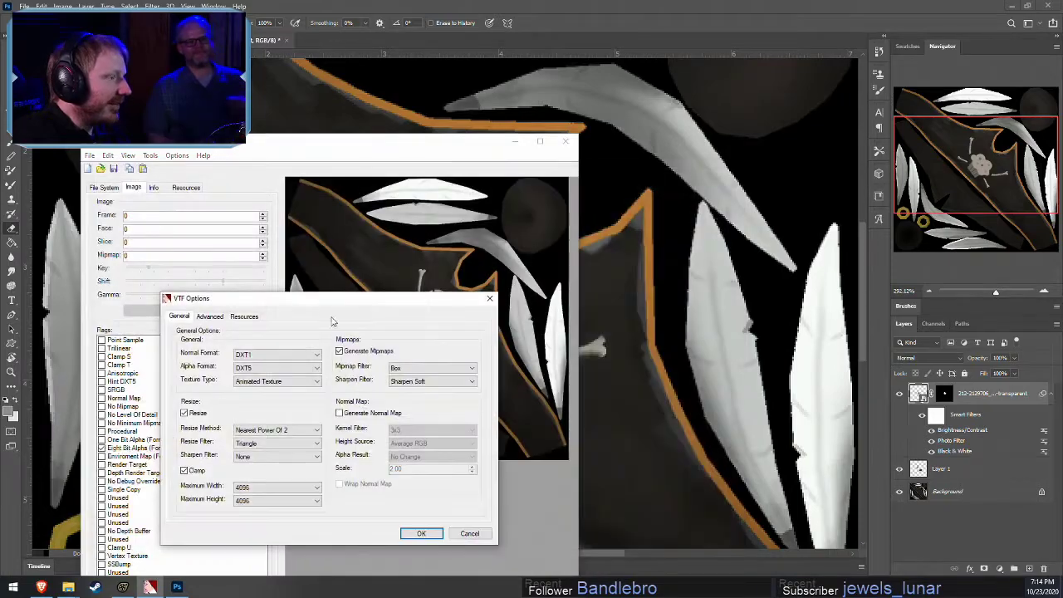
click(421, 533)
Enable the No Mipmap and No Level Of Detail flags for the muffin texture
click(90, 155)
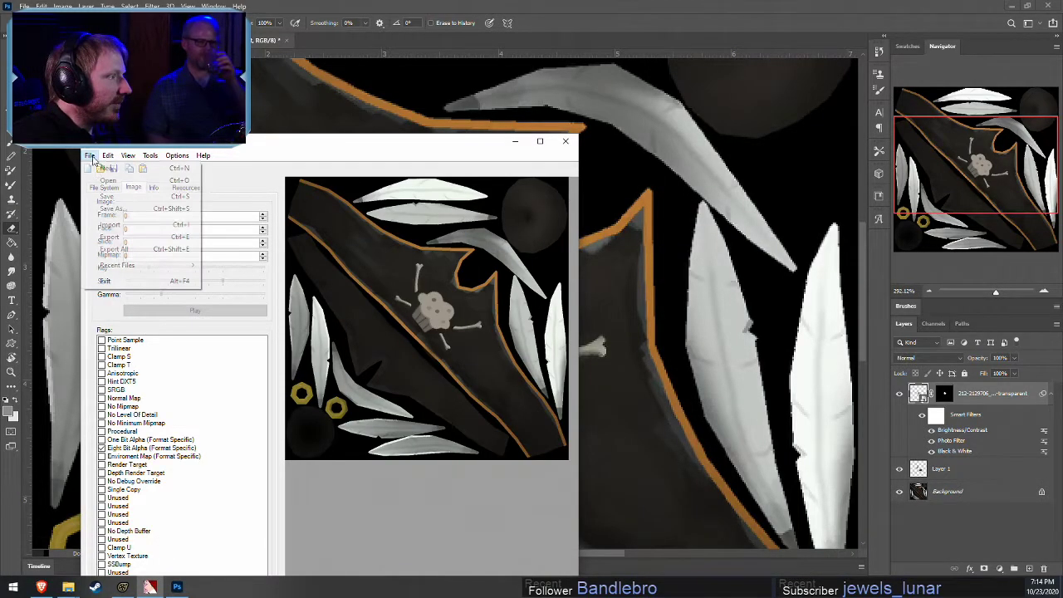
click(101, 407)
click(102, 414)
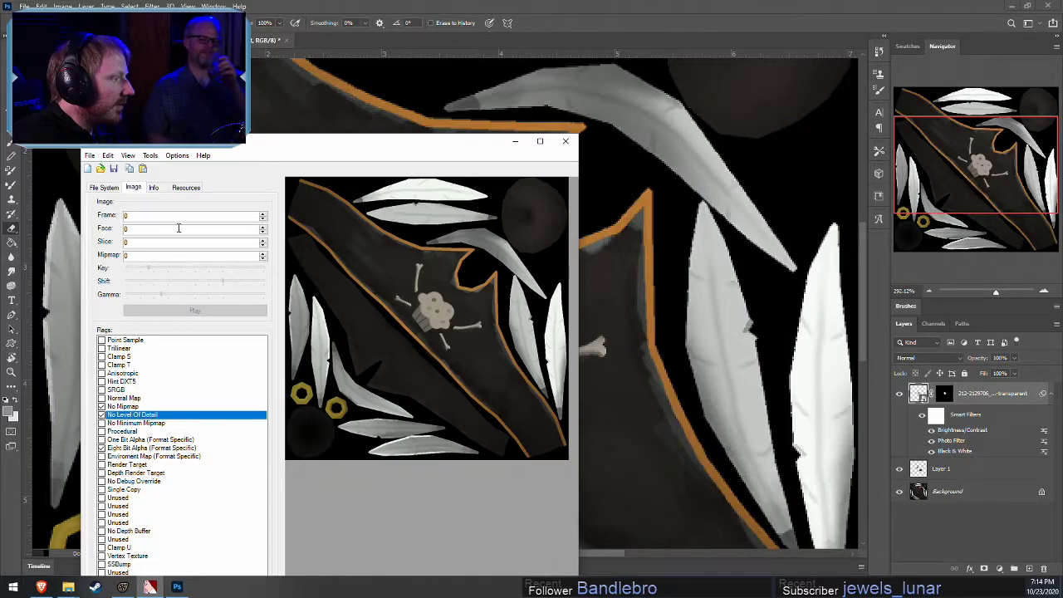
Save the texture in the demo folder as mighty_muffin.vtf, basing the file name on the existing mighty_pirate.vtf
click(90, 156)
click(109, 237)
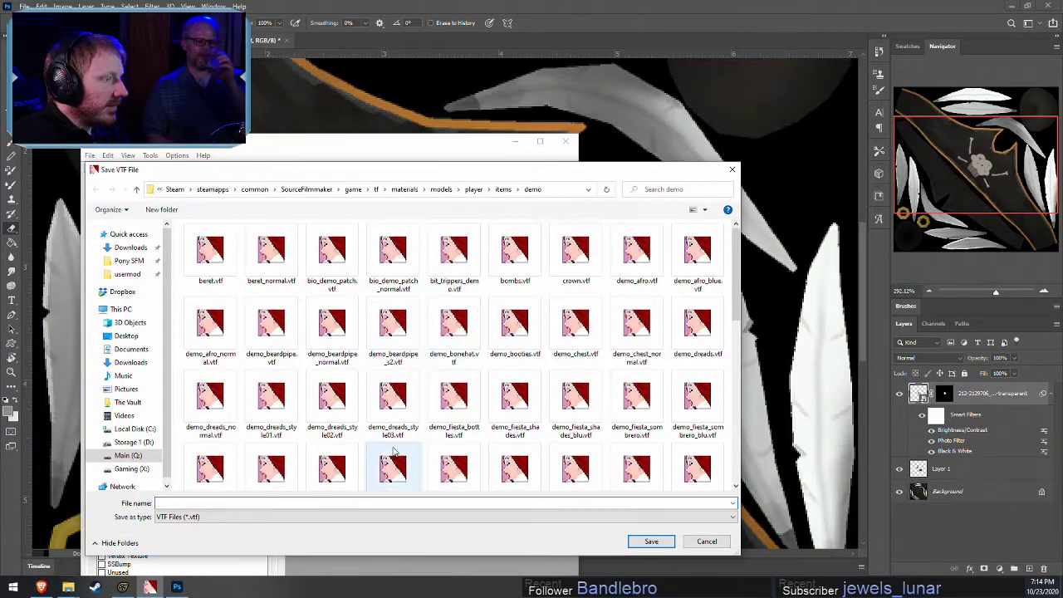
scroll(382, 448, down, 10)
scroll(431, 453, up, 4)
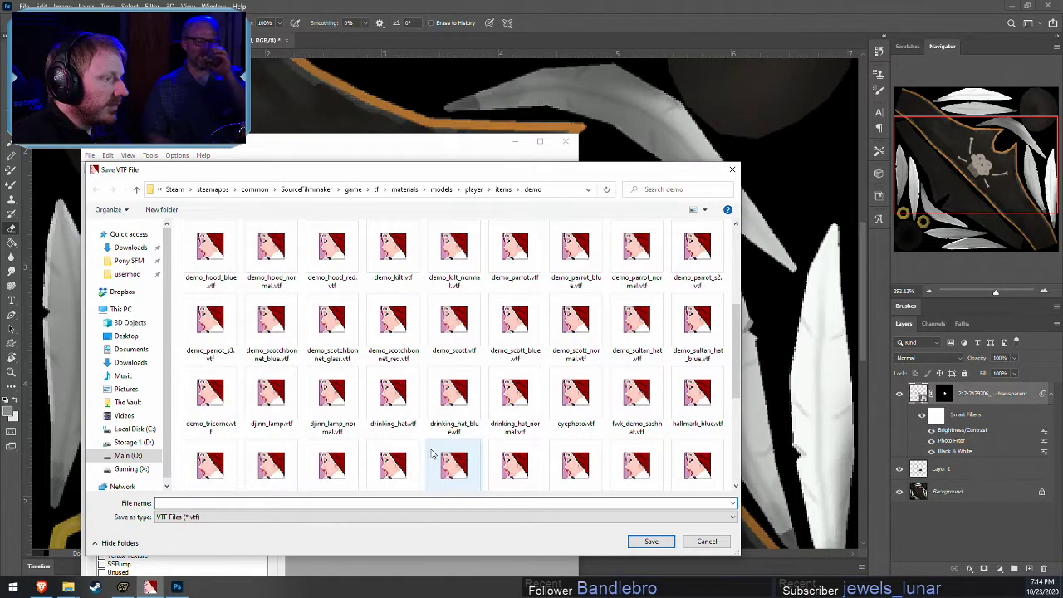
scroll(432, 453, down, 1)
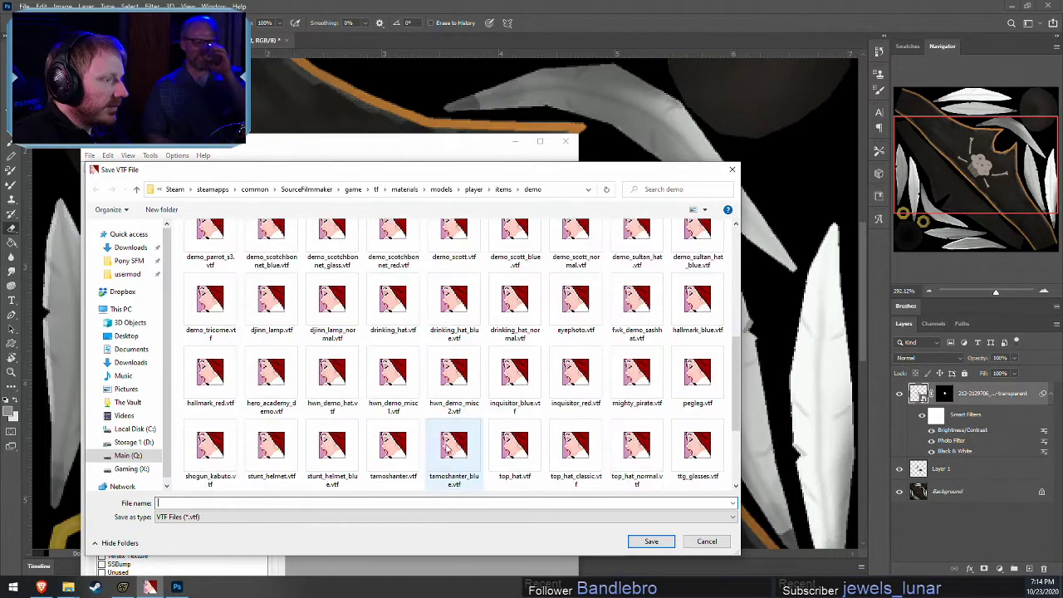
click(643, 395)
click(193, 502)
drag(199, 502, 181, 502)
text(muffin)
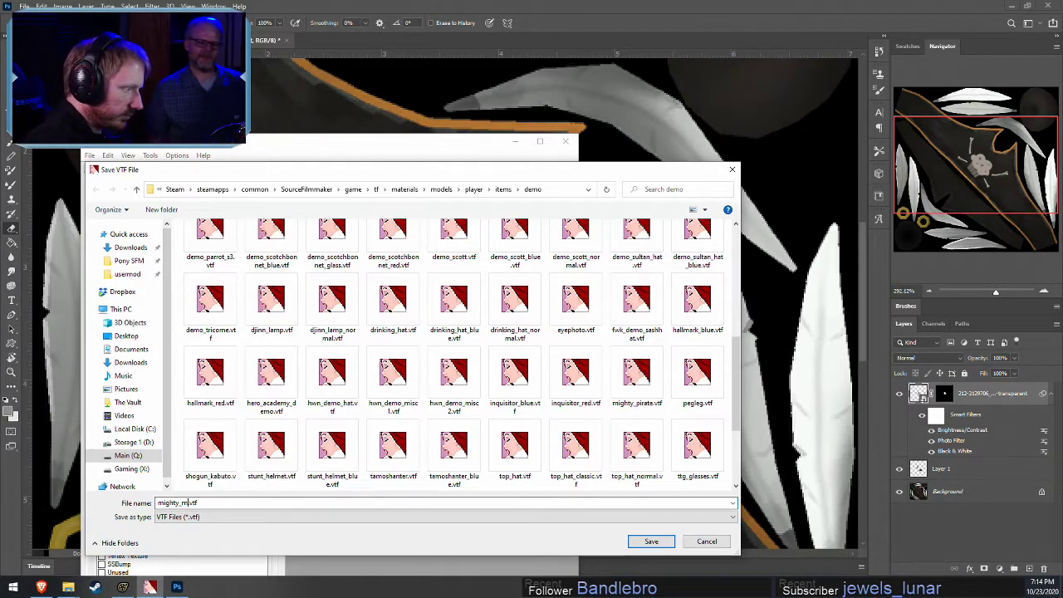
key(Return)
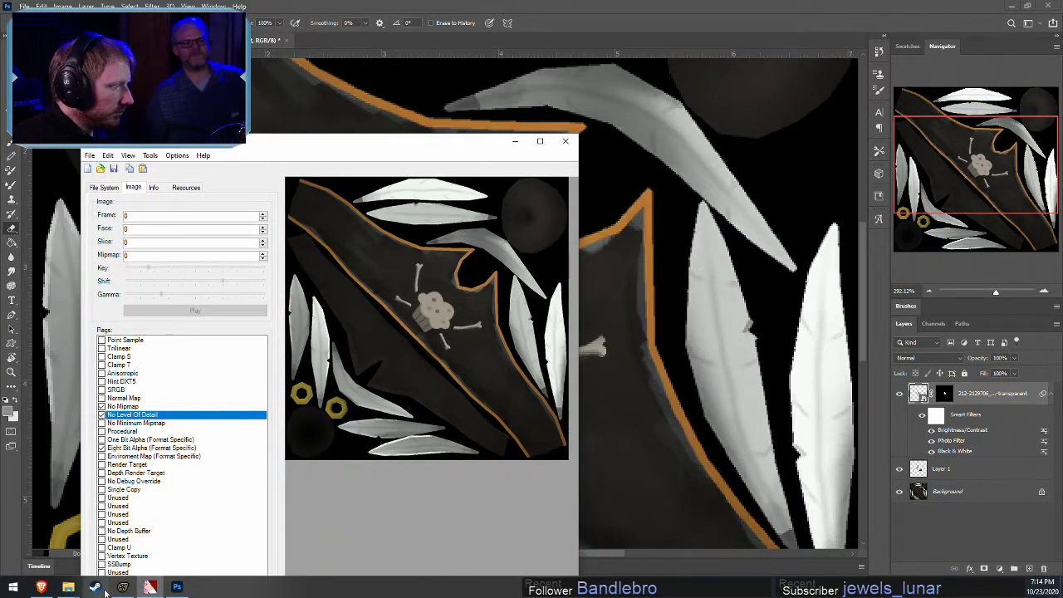
Switch to Source Filmmaker, show the Derpy Hat's model in the element viewer and expand its mighty_pirate material
key(alt+Tab)
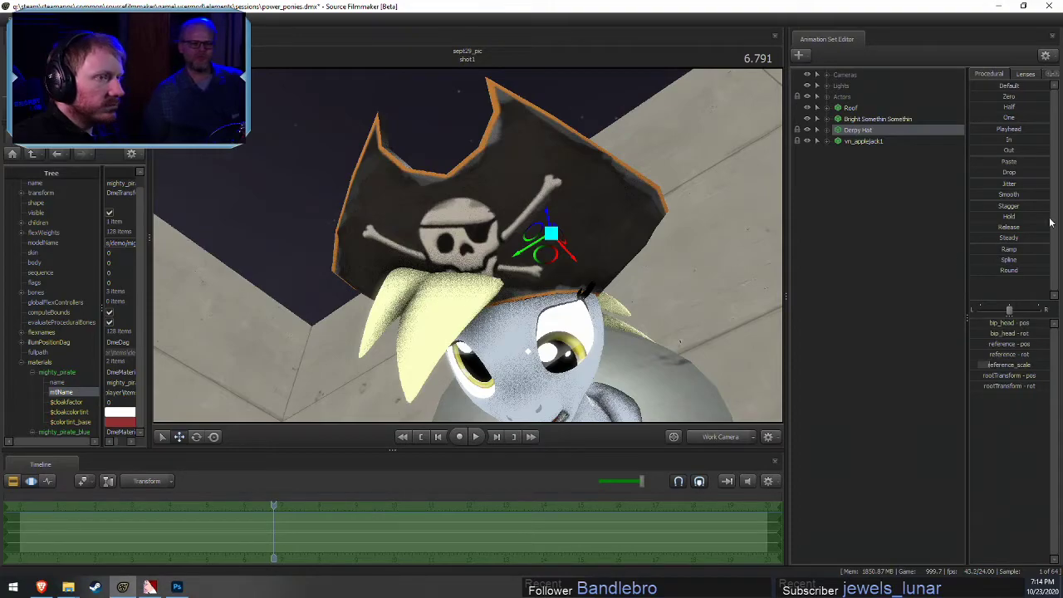
right_click(859, 130)
mouse_move(930, 190)
click(972, 201)
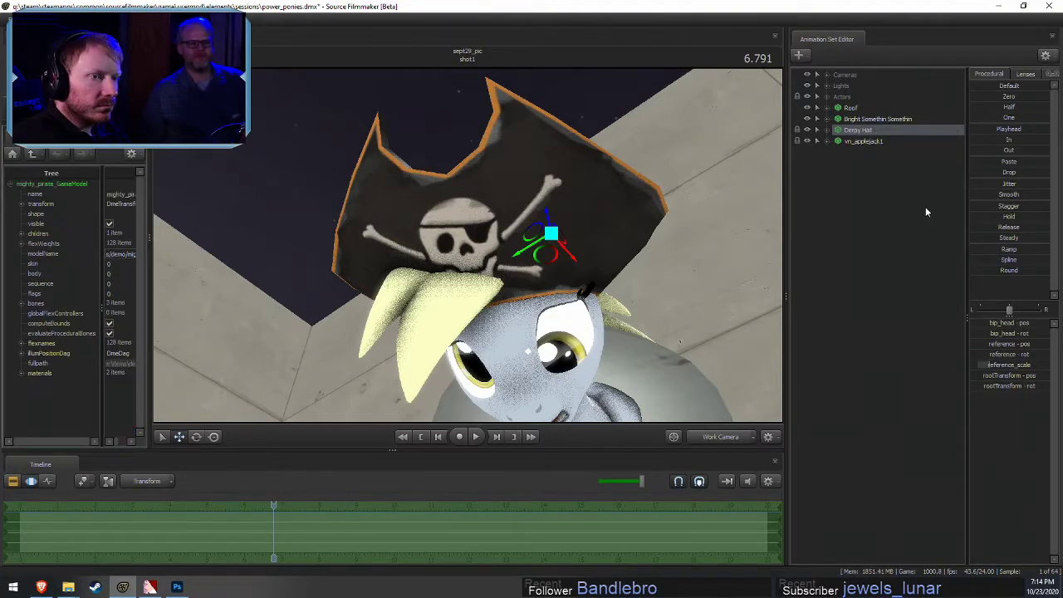
click(32, 394)
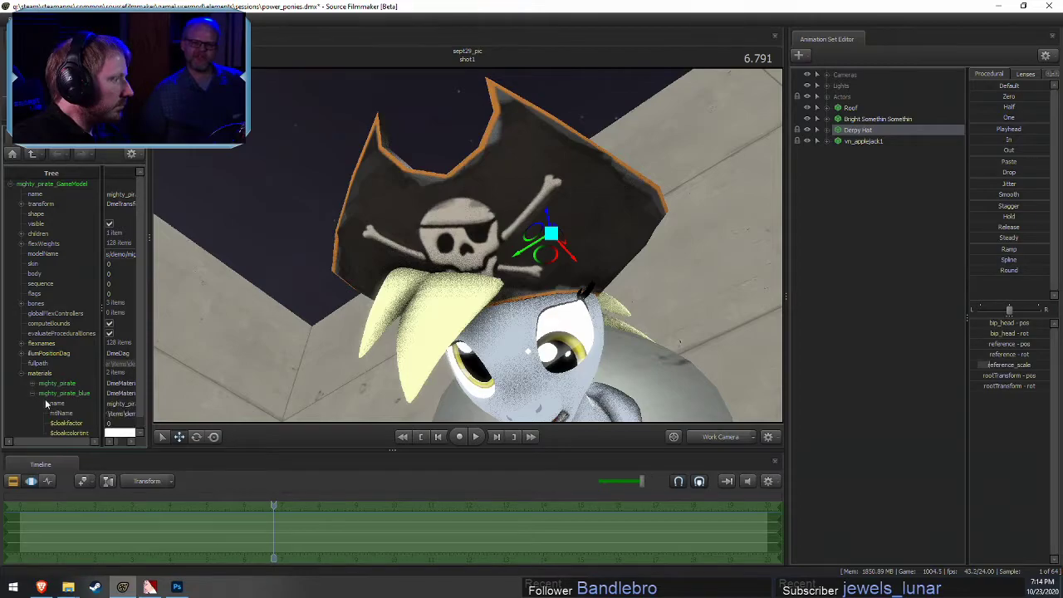
scroll(49, 395, down, 1)
click(32, 382)
click(33, 384)
Add a string attribute named $basestring to the mighty_pirate material, and widen the element viewer to show more of the values
right_click(58, 387)
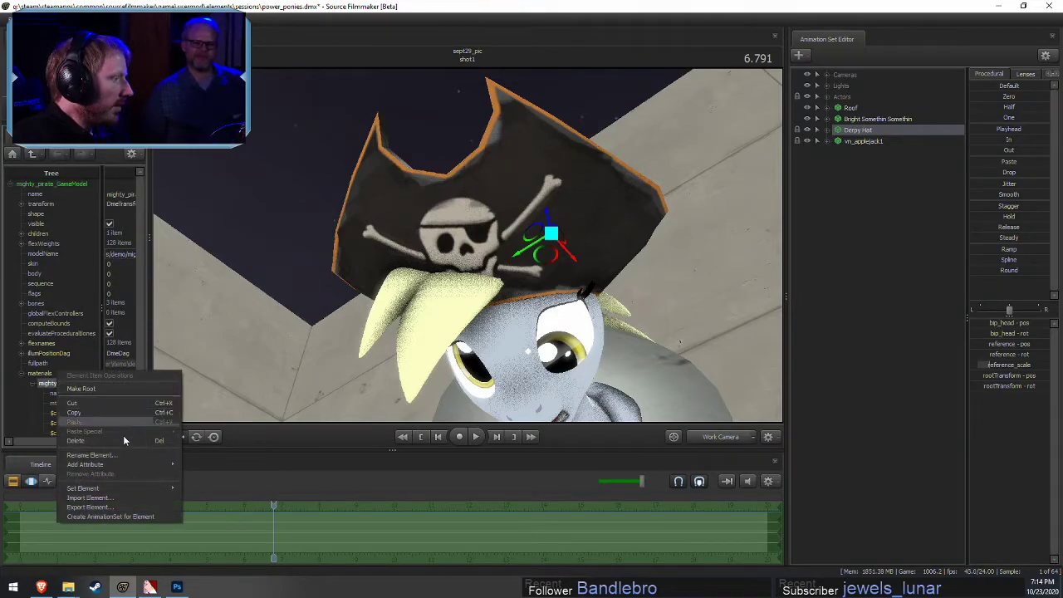
mouse_move(150, 464)
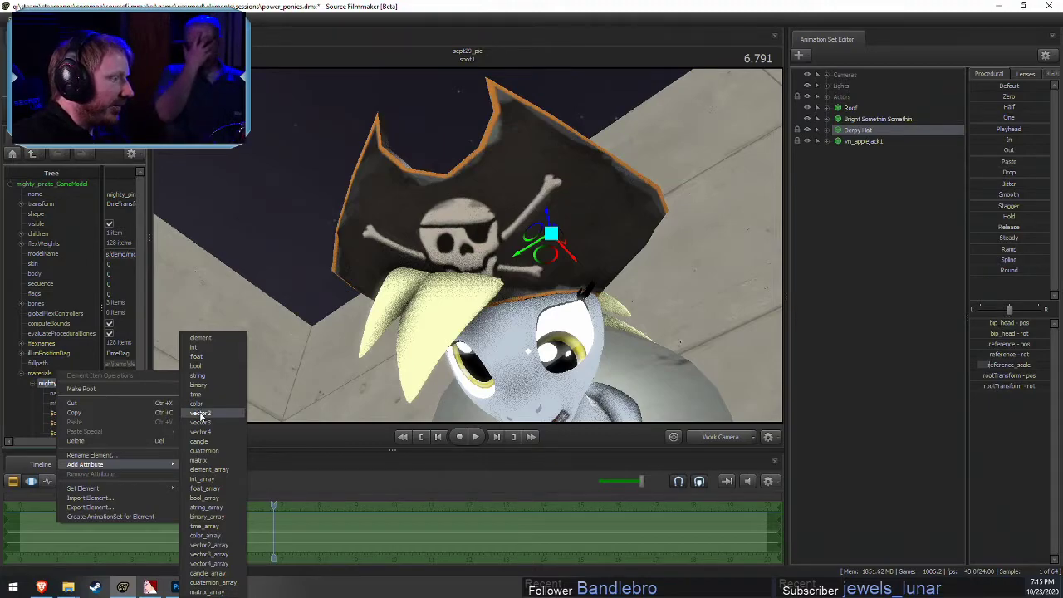
click(198, 376)
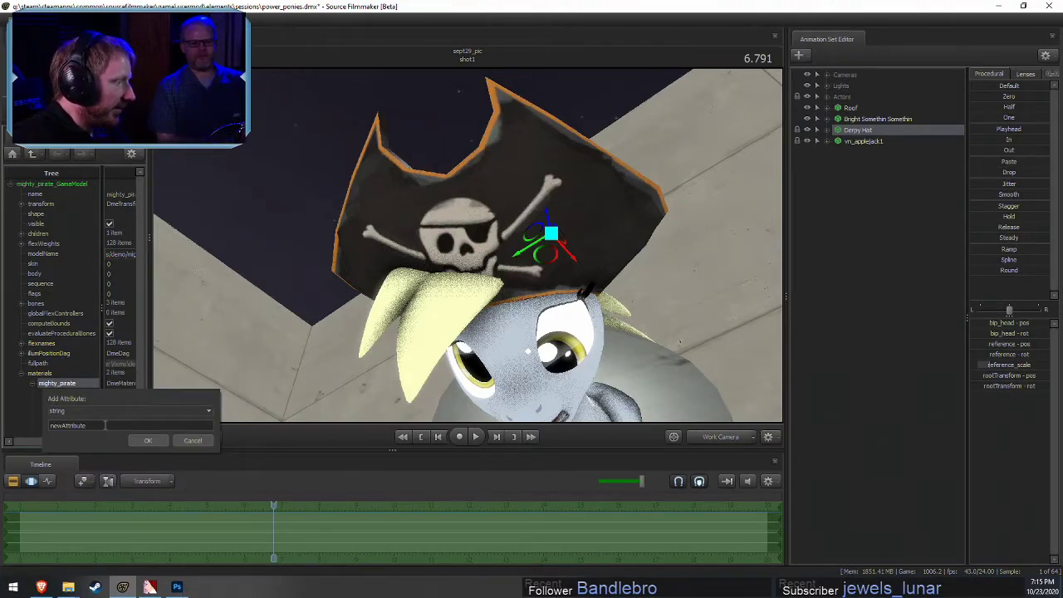
text($baseTex)
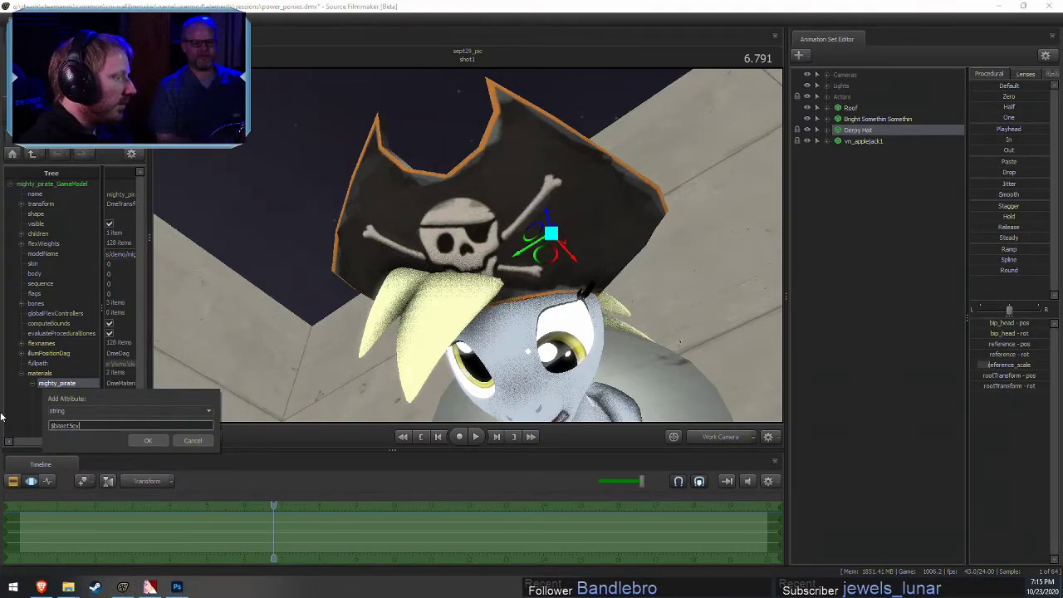
key(BackSpace)
key(BackSpace)
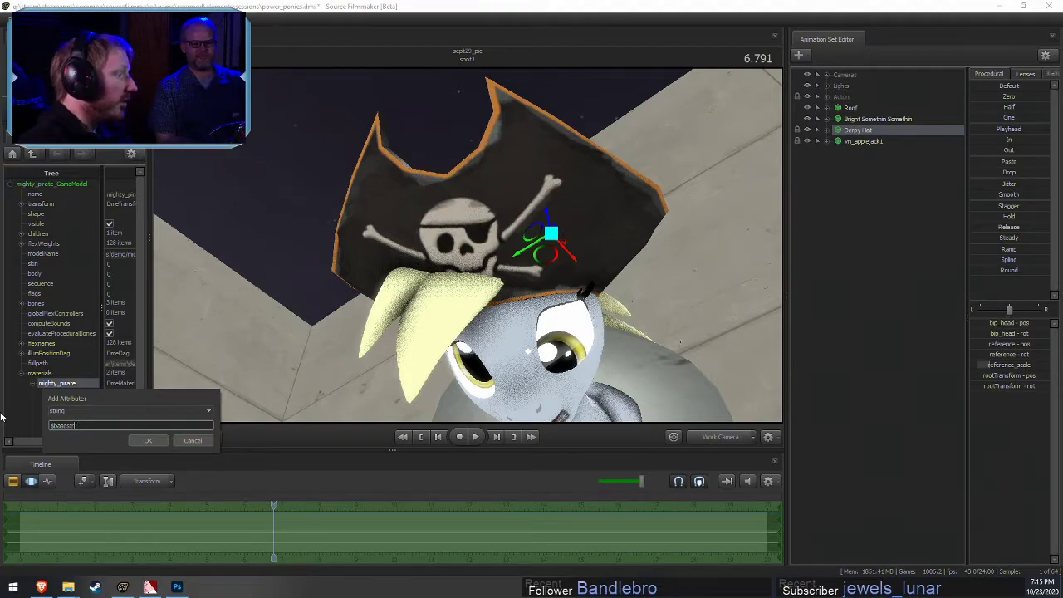
text(basestring)
key(Return)
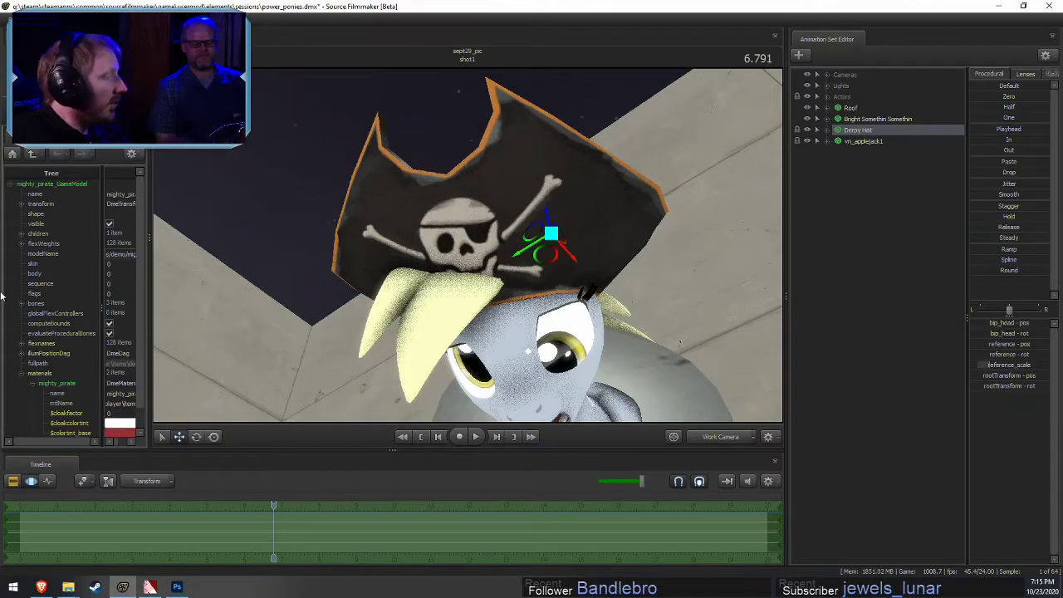
scroll(130, 352, down, 1)
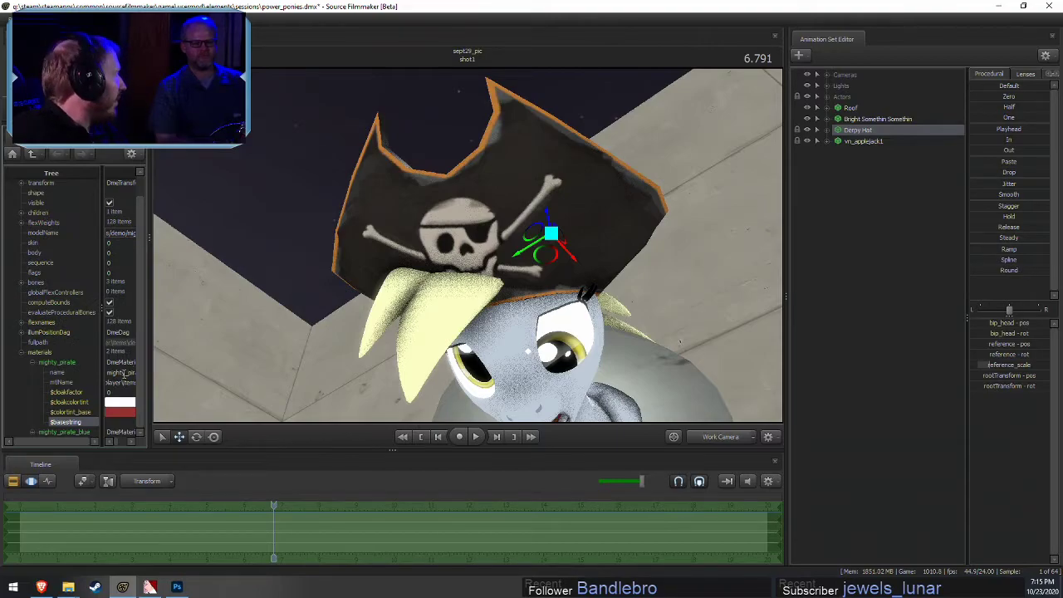
drag(151, 332, 192, 332)
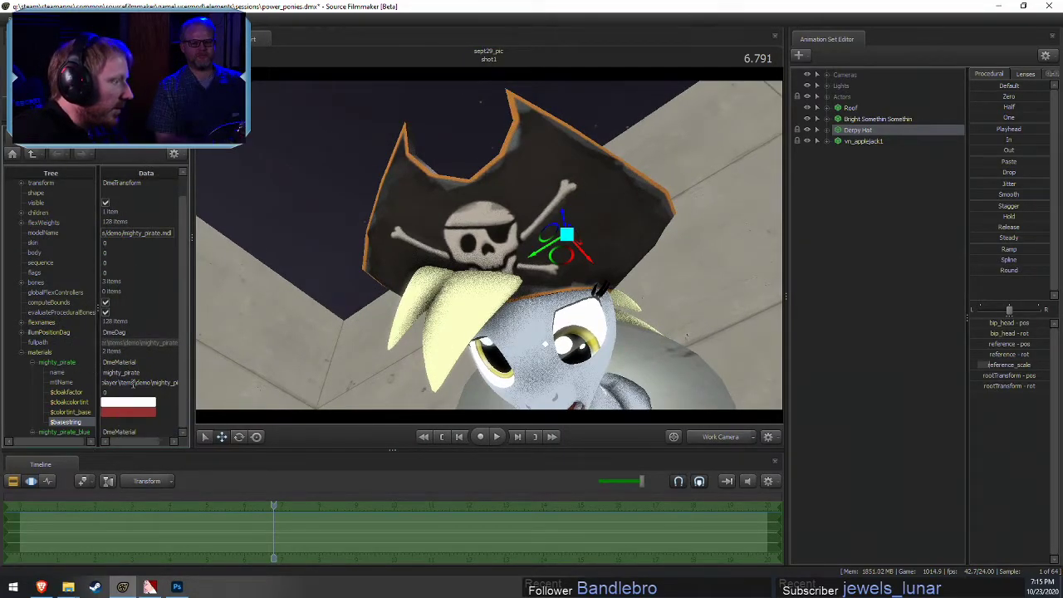
Copy the mighty_pirate material's mtlName path into its $basestring attribute and change the file name at its end to mighty_muffin
click(133, 382)
key(ctrl+c)
click(140, 422)
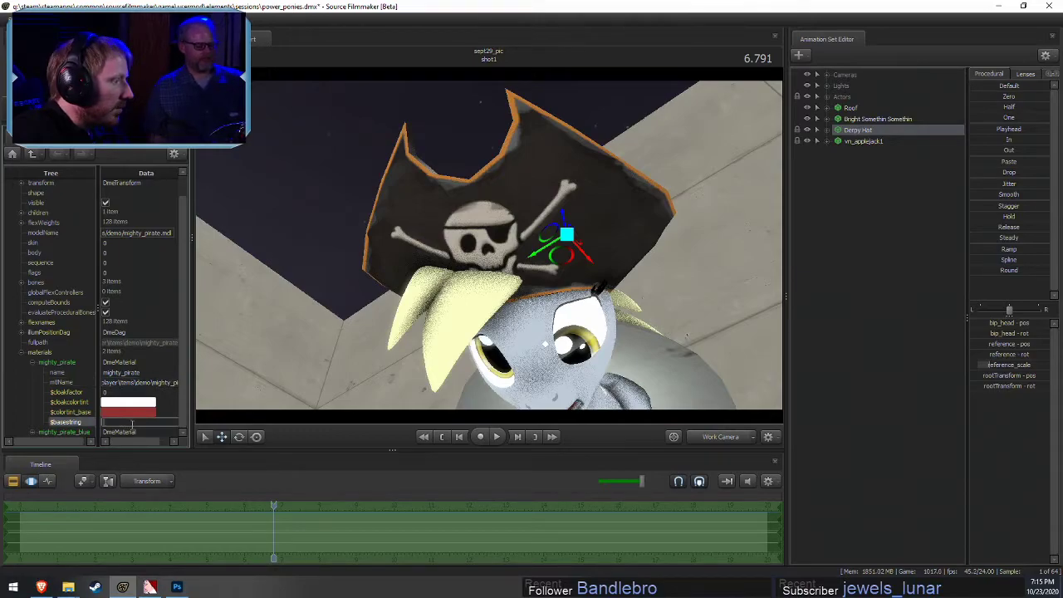
key(ctrl+v)
drag(150, 442, 370, 449)
key(BackSpace)
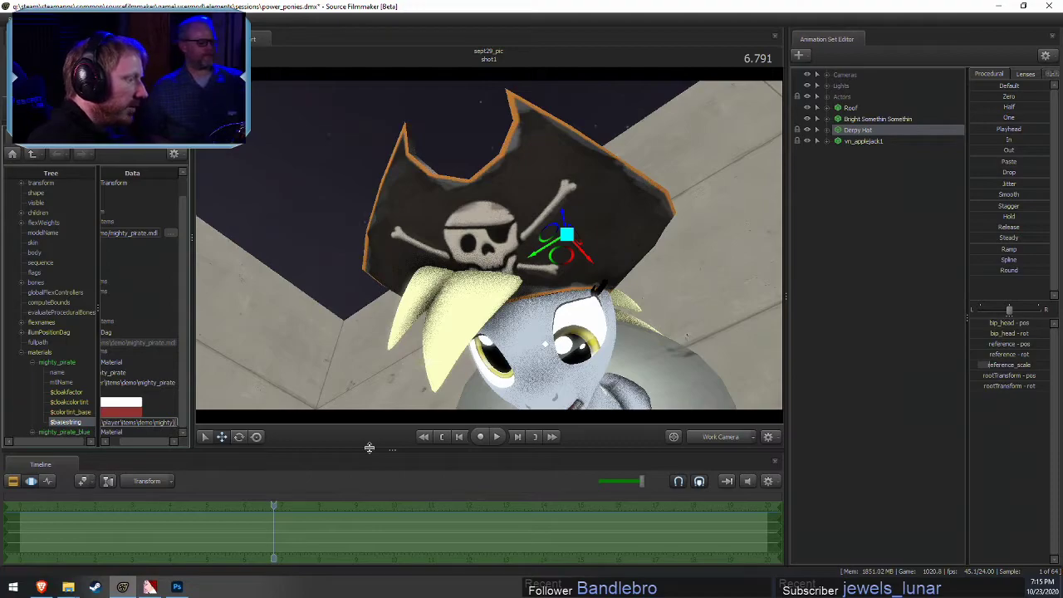
text(muffin)
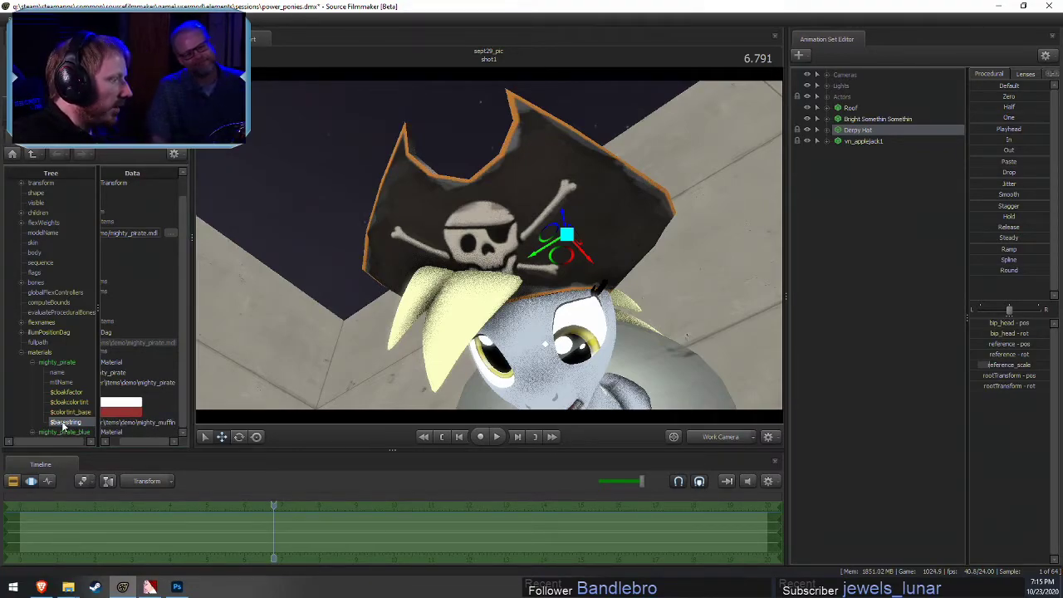
Rename the mighty_pirate material's $basestring attribute to $stringbase and refresh the model in the viewport
key(F2)
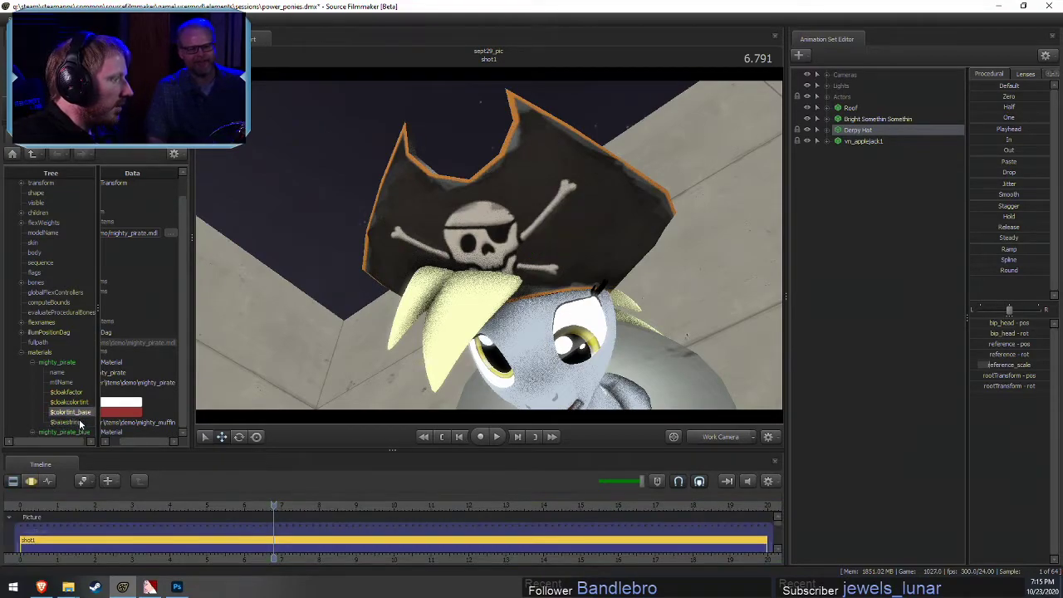
key(F4)
key(F2)
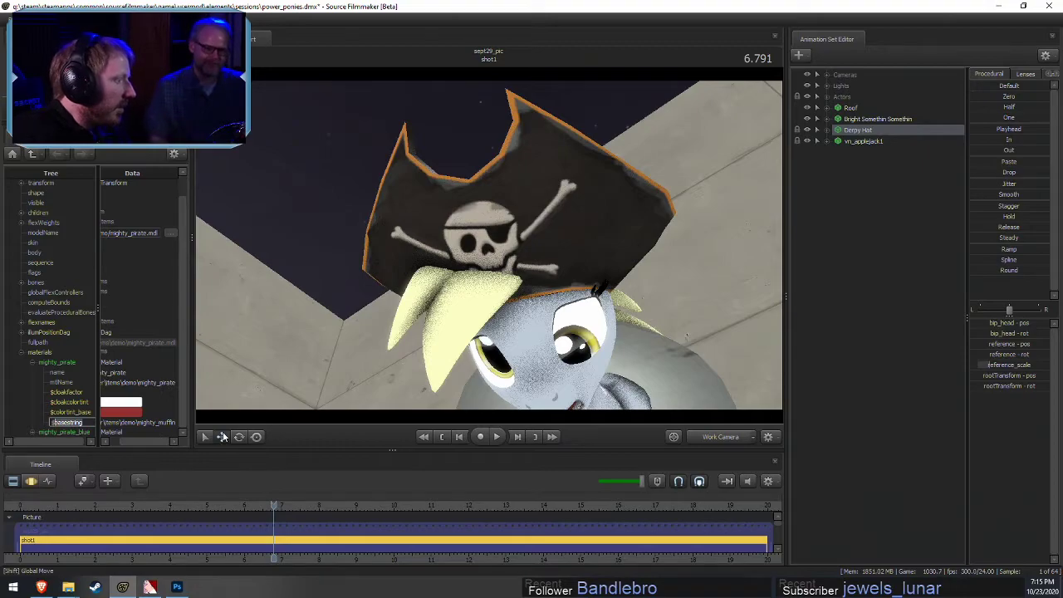
text($str)
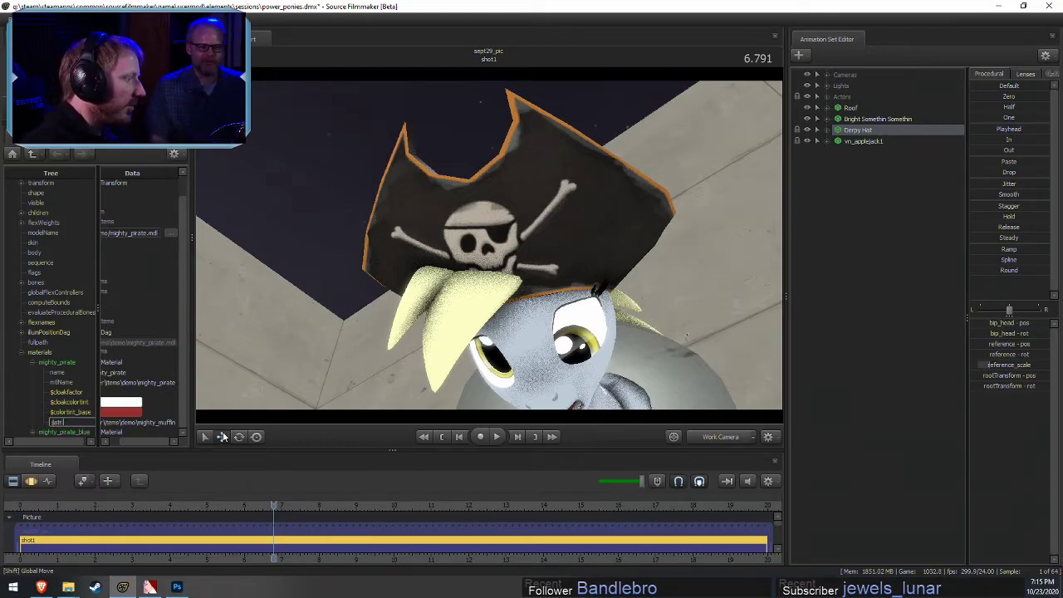
text(ingbase)
key(Return)
key(F4)
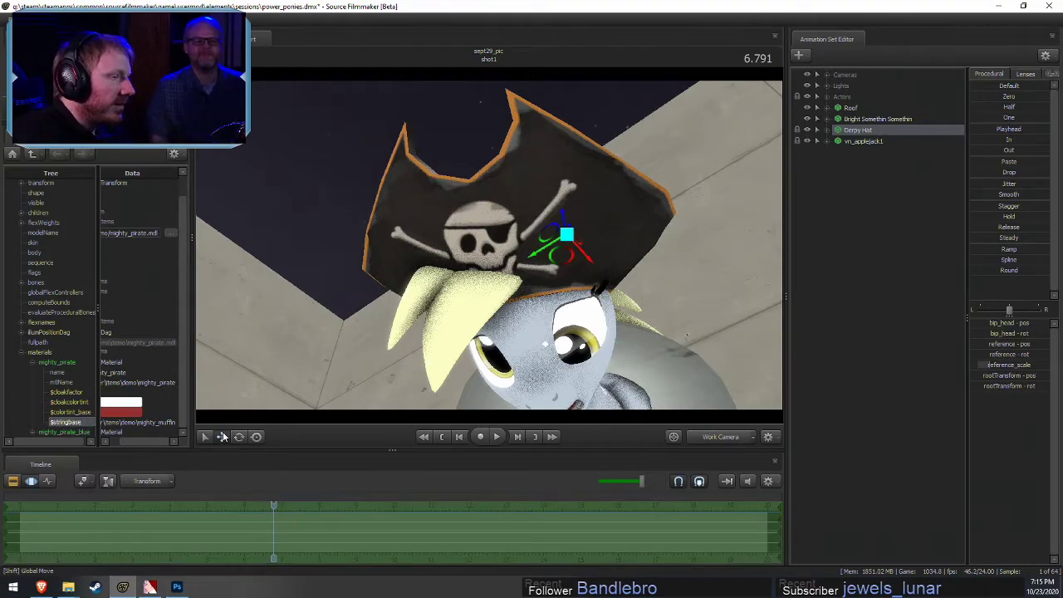
key(F2)
key(F4)
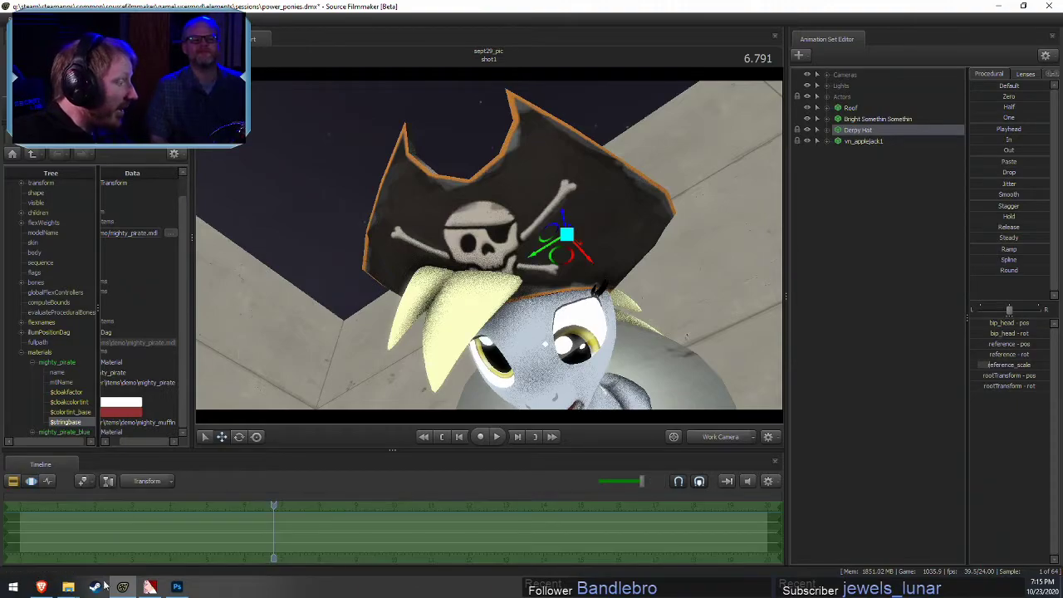
Rename the $stringbase attribute to $basetexture and check the hat's texture in the viewport
double_click(73, 425)
drag(86, 422, 55, 423)
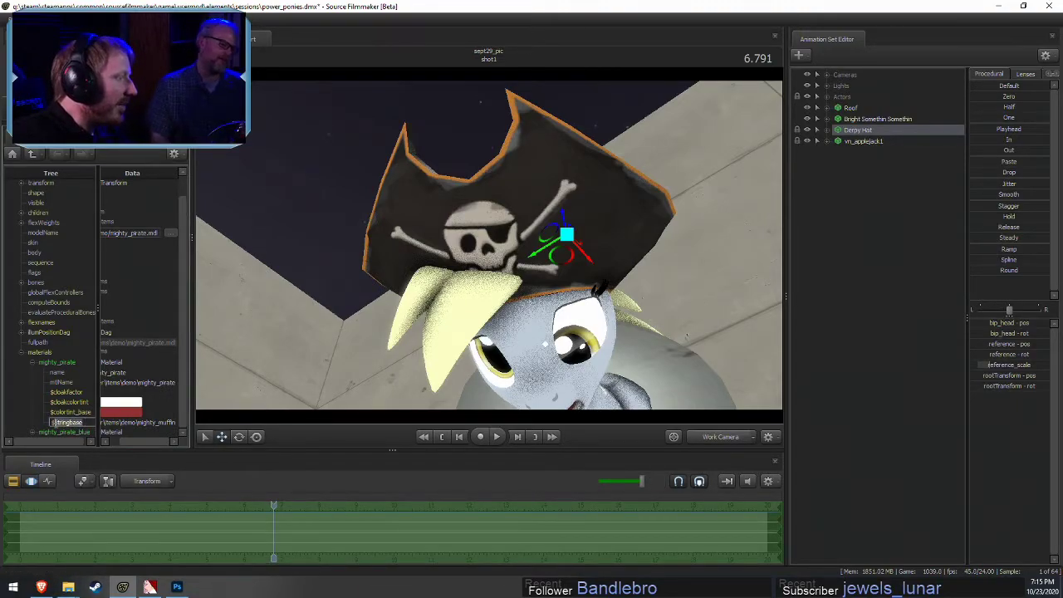
text(basetex)
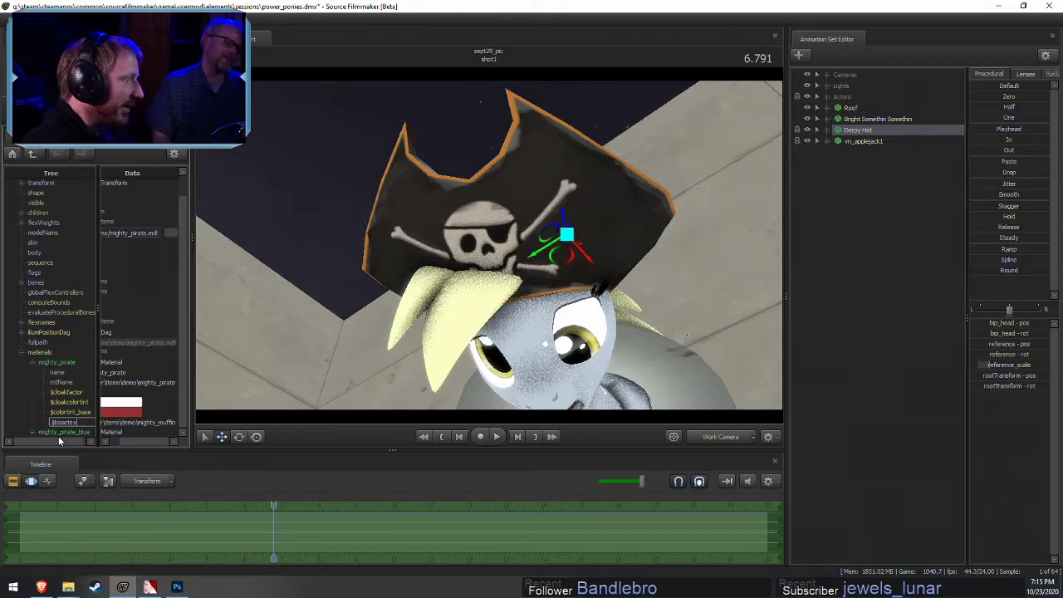
text(ture)
key(Return)
key(F2)
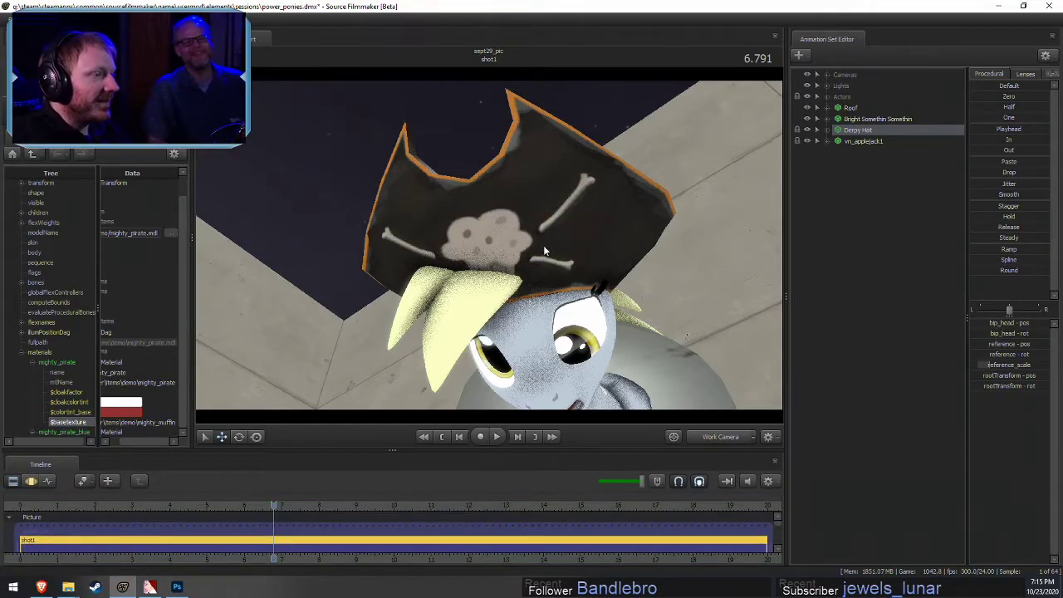
drag(545, 251, 525, 261)
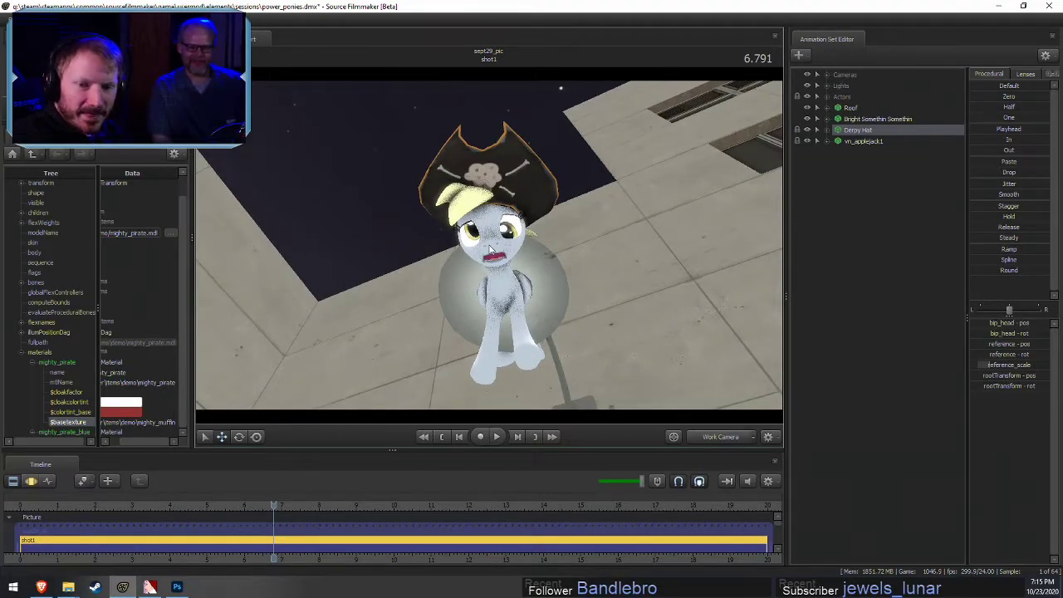
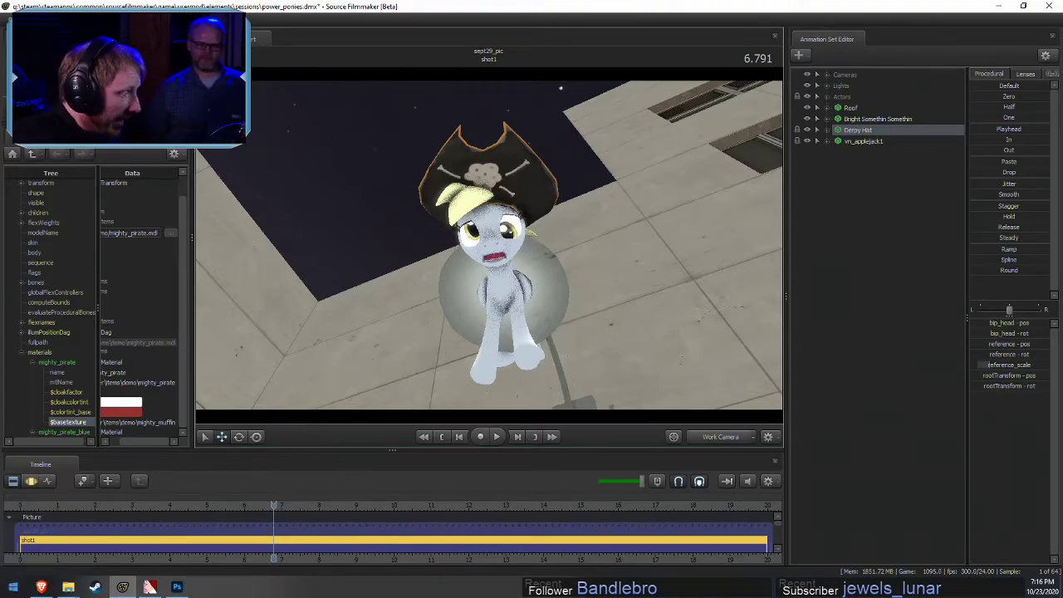
Launch Adobe Premiere Pro and open the recent project Livestream Compilation 8
click(14, 588)
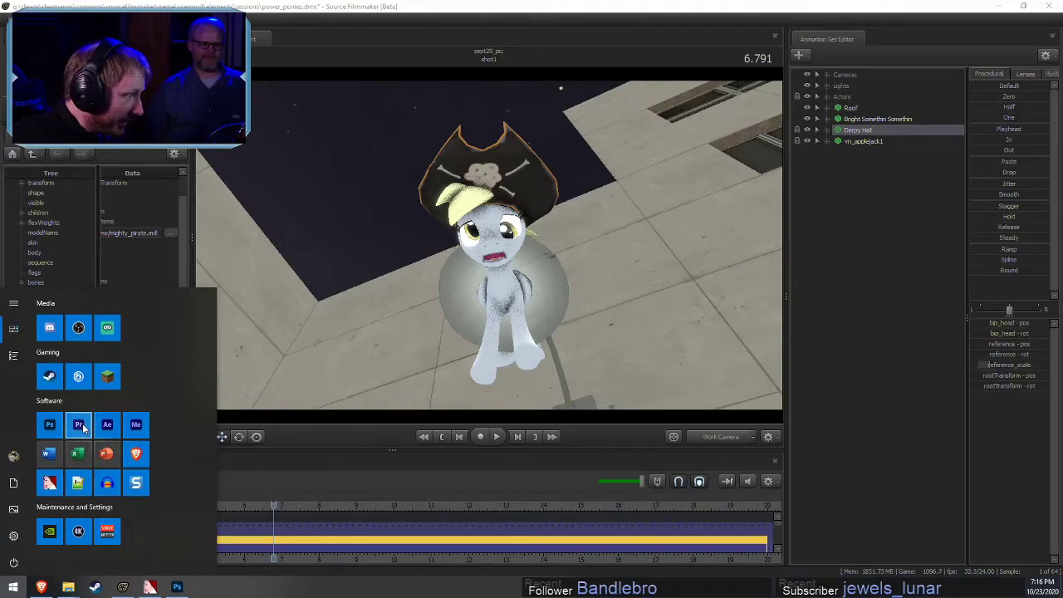
click(78, 426)
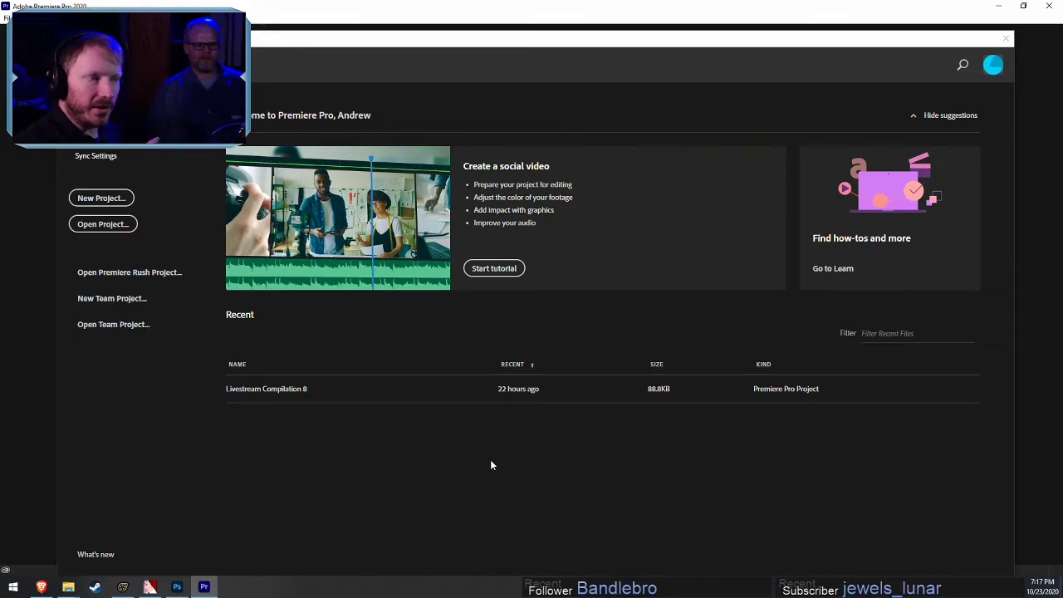
click(387, 390)
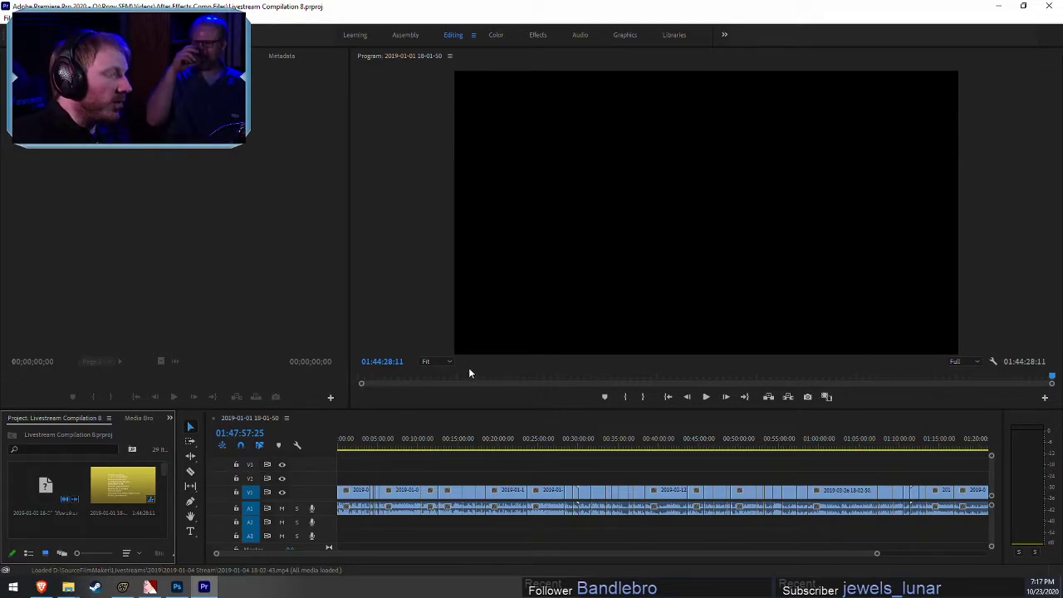
Skim the compilation sequence's opening and closing footage, and inspect the frames around 00:22:39:24 more closely
key(backslash)
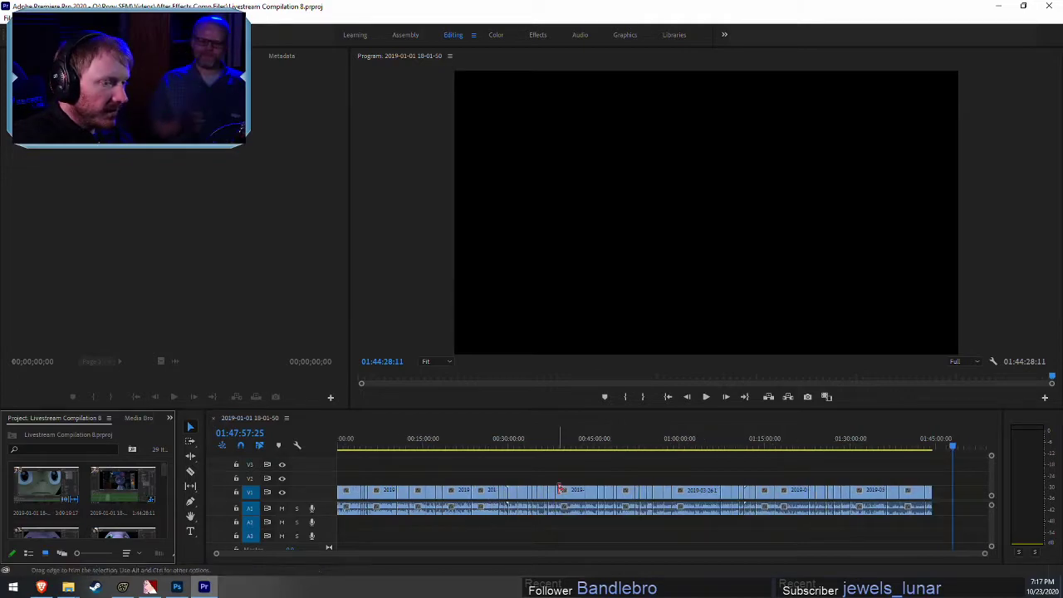
click(346, 444)
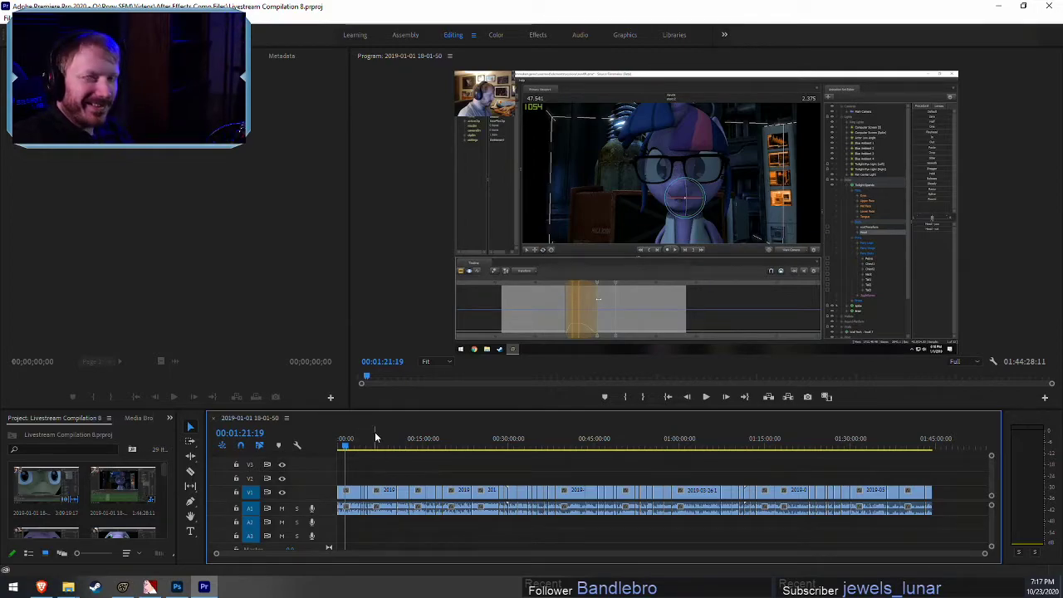
drag(351, 446, 457, 455)
click(930, 446)
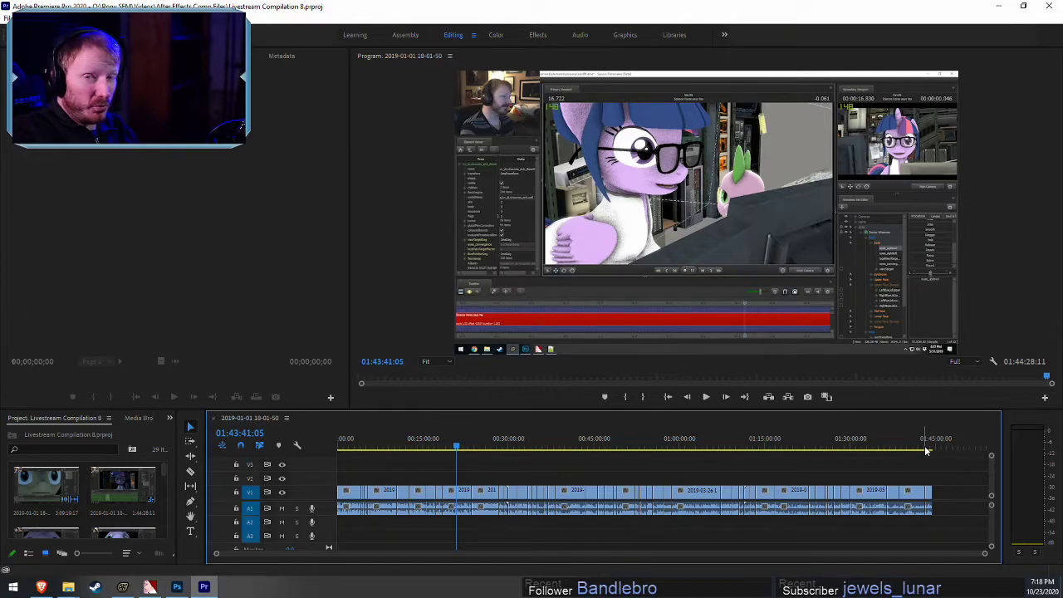
key(equal)
key(equal)
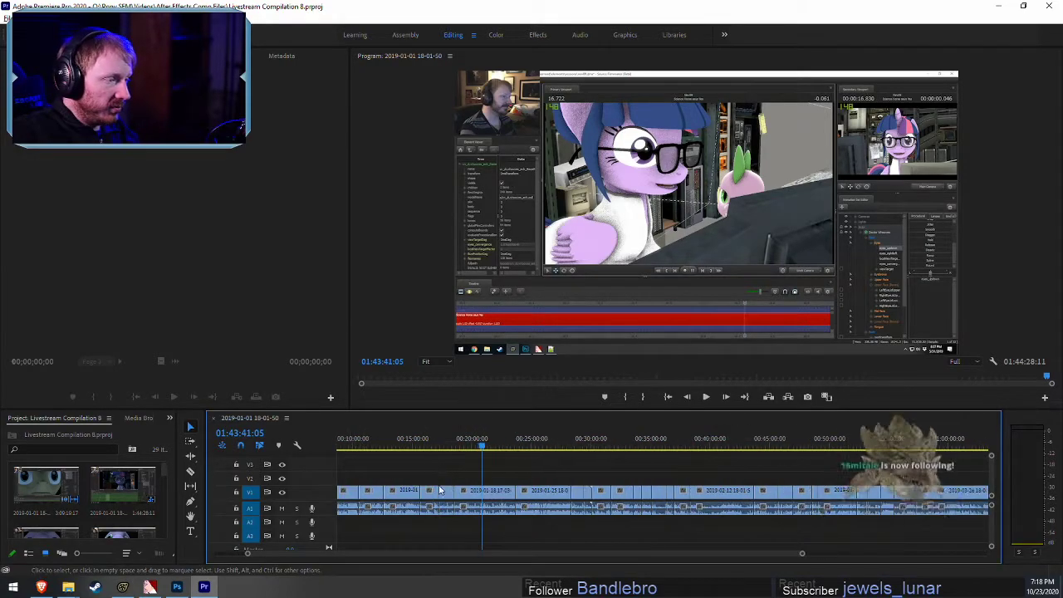
key(equal)
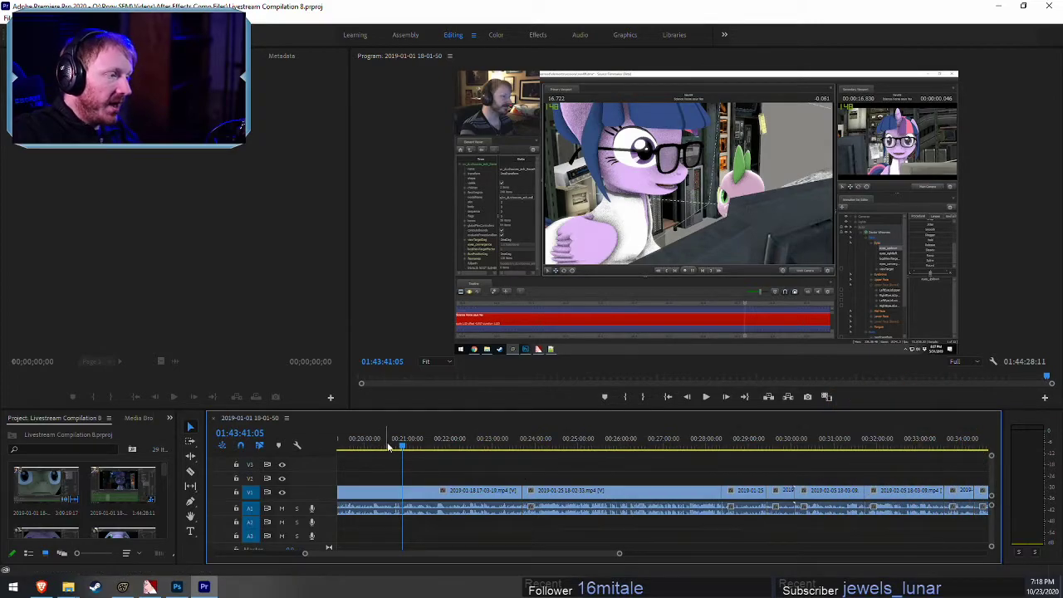
click(413, 449)
drag(413, 449, 477, 439)
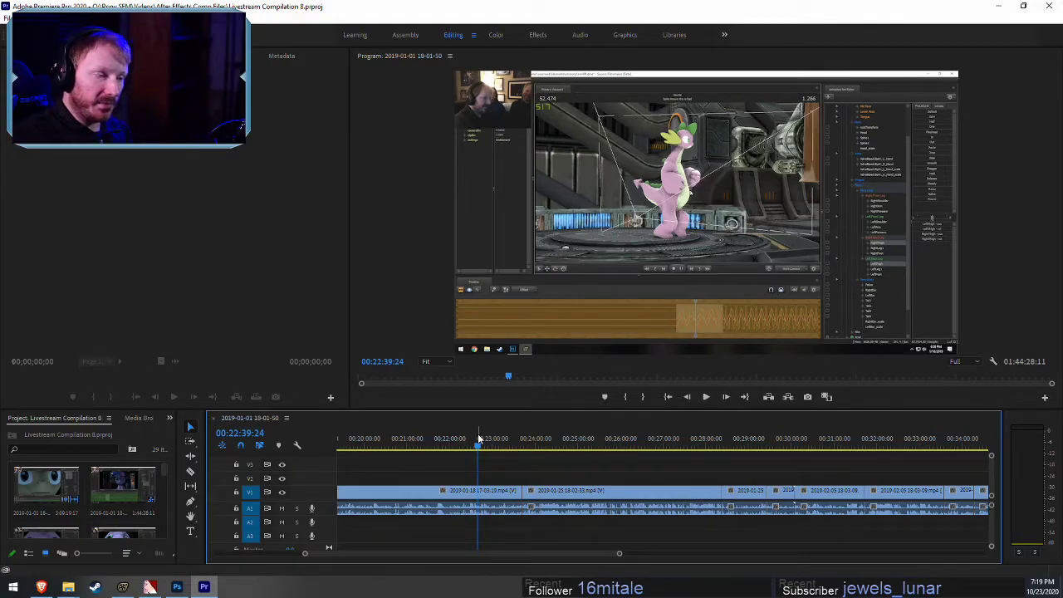
Check the sequence near its end and around 00:25:33:13, then close Premiere Pro to return to Source Filmmaker
alt+scroll(718, 542, down, 8)
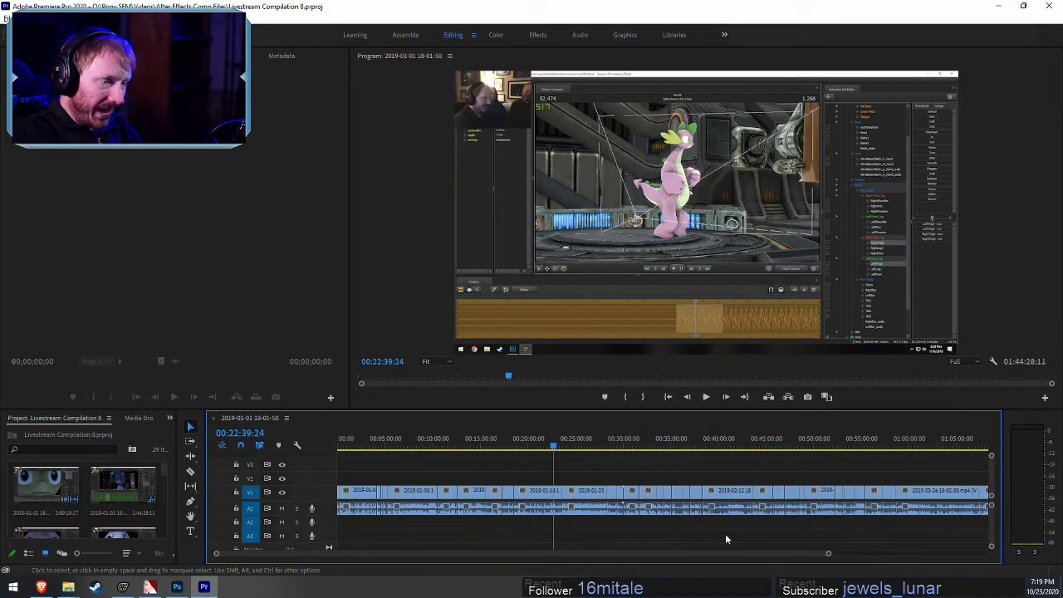
alt+scroll(748, 542, down, 4)
click(931, 438)
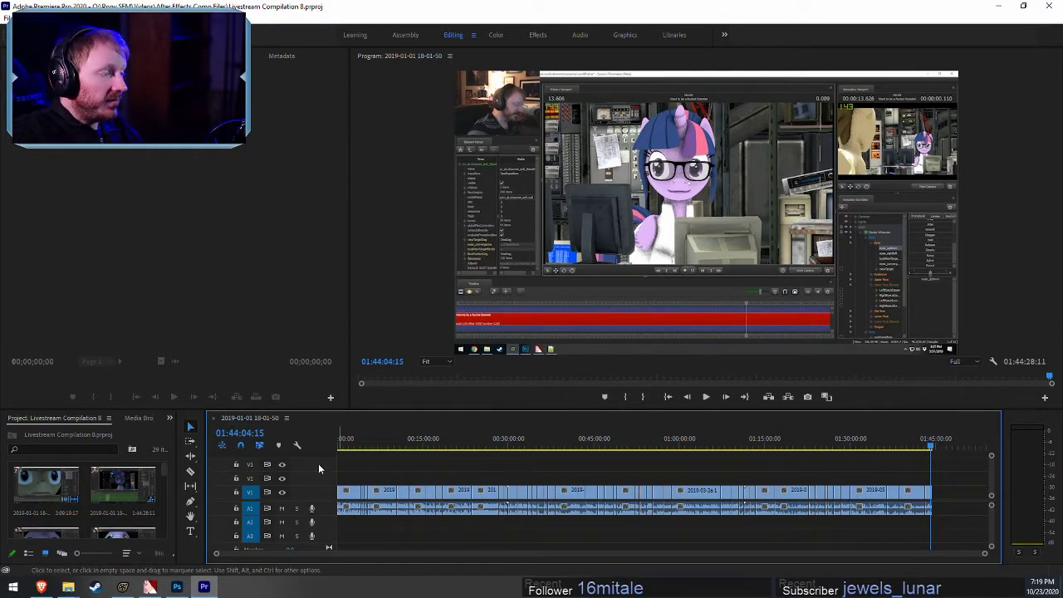
scroll(137, 496, down, 2)
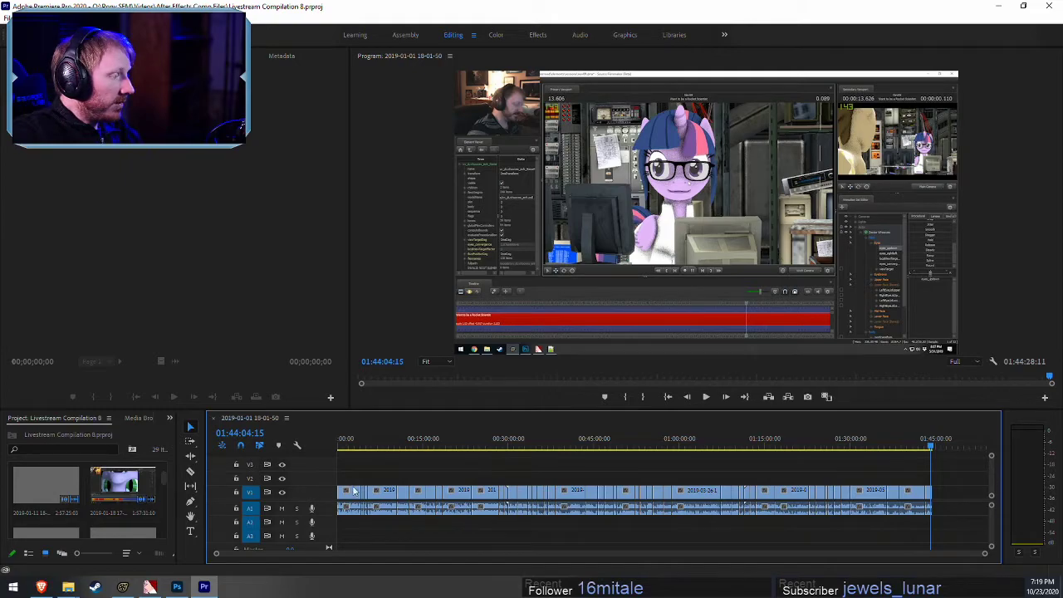
click(483, 447)
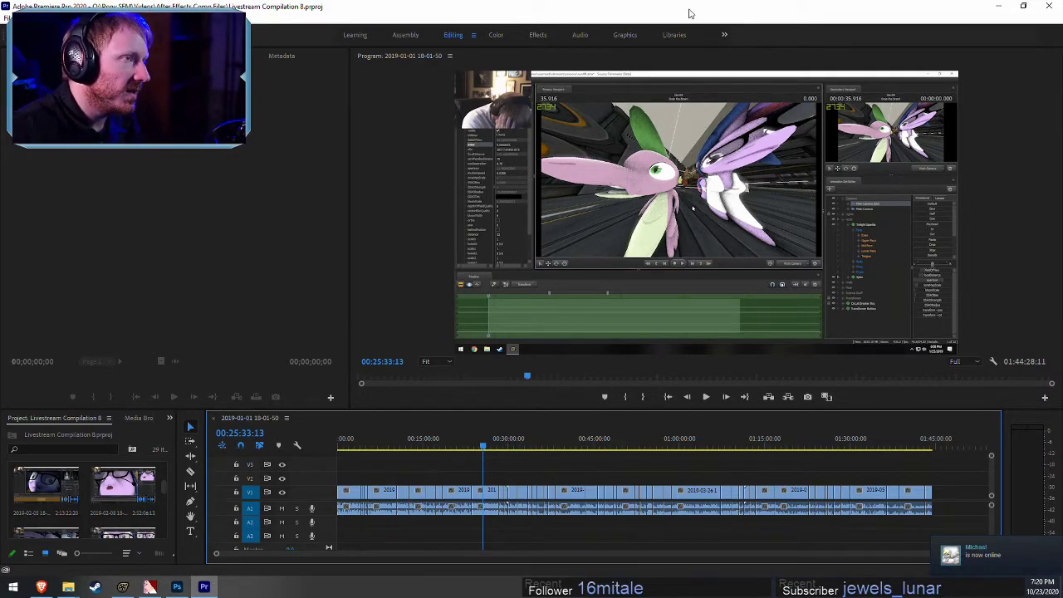
click(1047, 8)
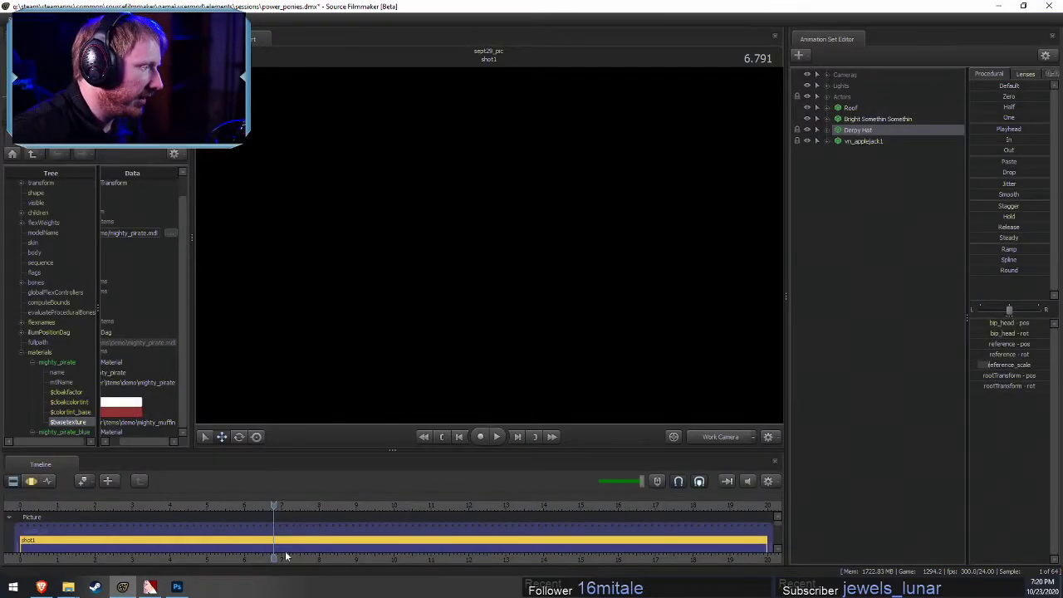
Set the playhead to 6.708 and create an animation set for the new model muffin\muffin.mdl
drag(277, 507, 272, 506)
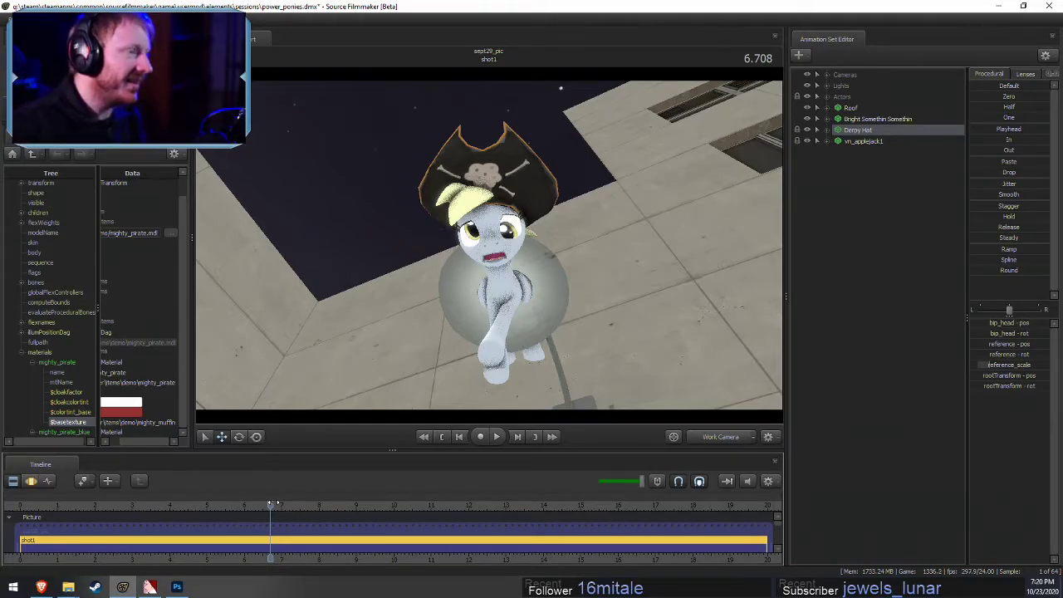
drag(529, 297, 543, 250)
right_click(827, 254)
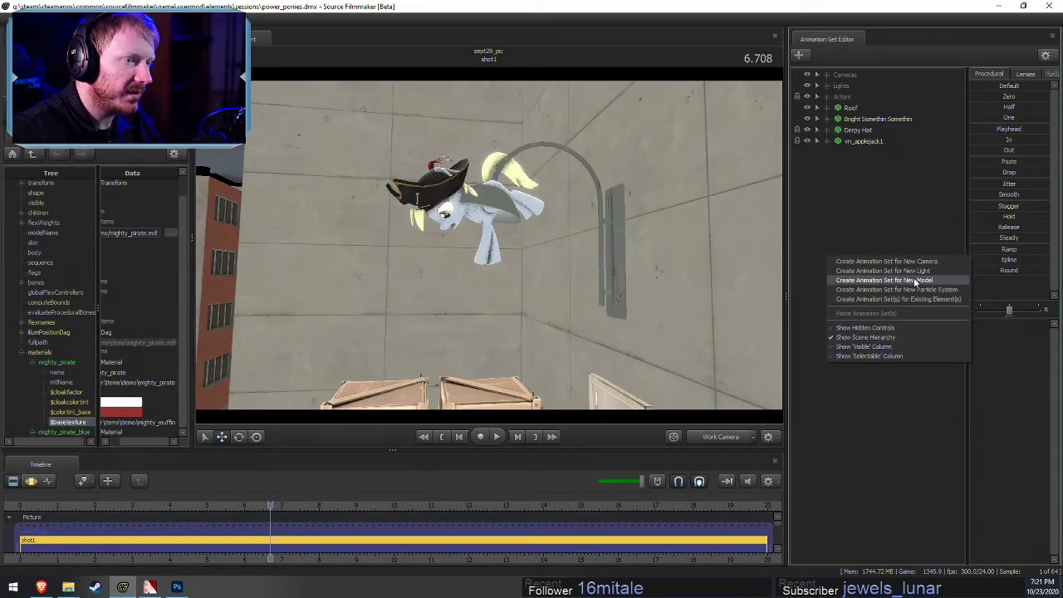
click(914, 280)
text(muffin)
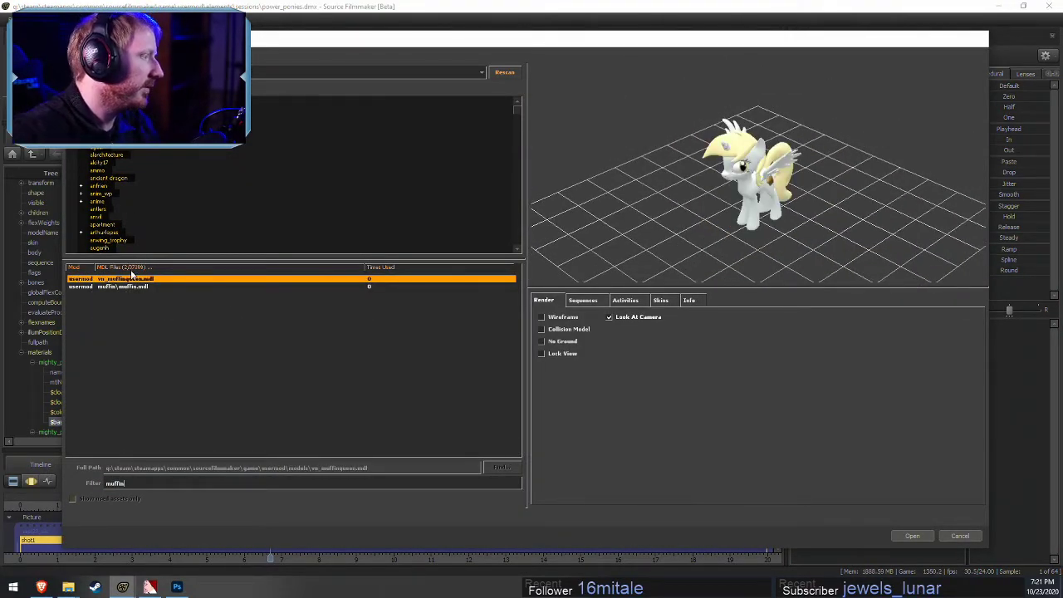
click(150, 287)
click(911, 536)
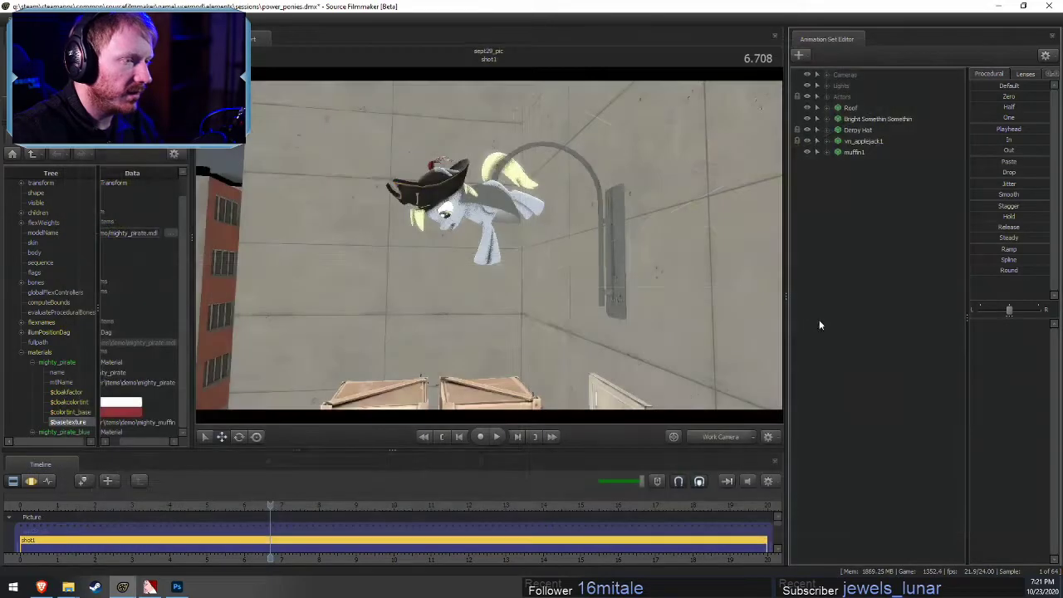
Move the muffin1 model from its starting point across the scene to the rooftop where the pony hangs
click(857, 154)
drag(500, 194, 489, 246)
key(s)
key(F3)
key(t)
drag(399, 202, 486, 91)
drag(489, 199, 485, 158)
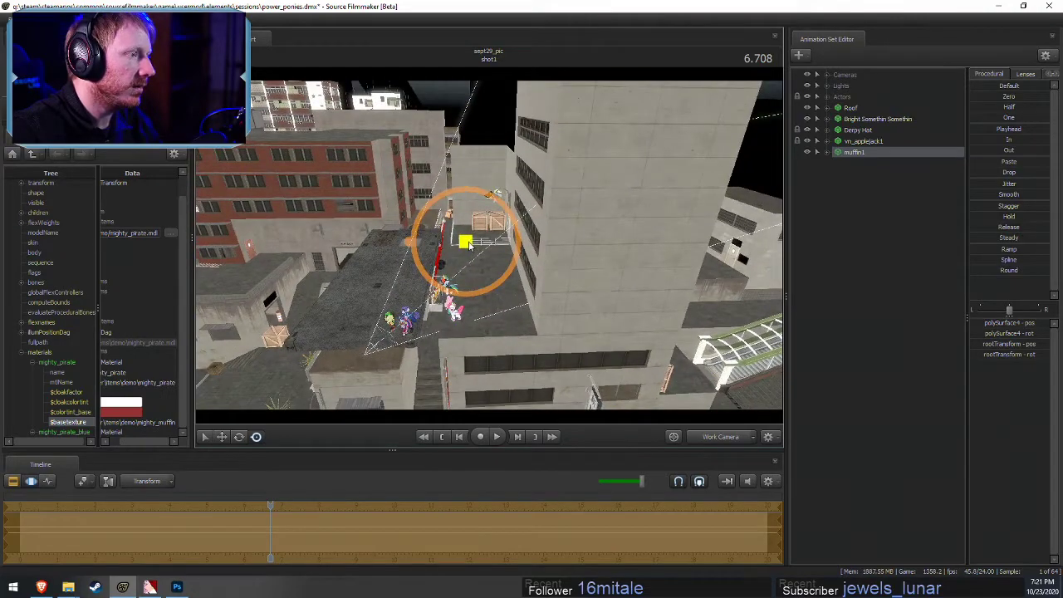
drag(467, 242, 493, 209)
key(f)
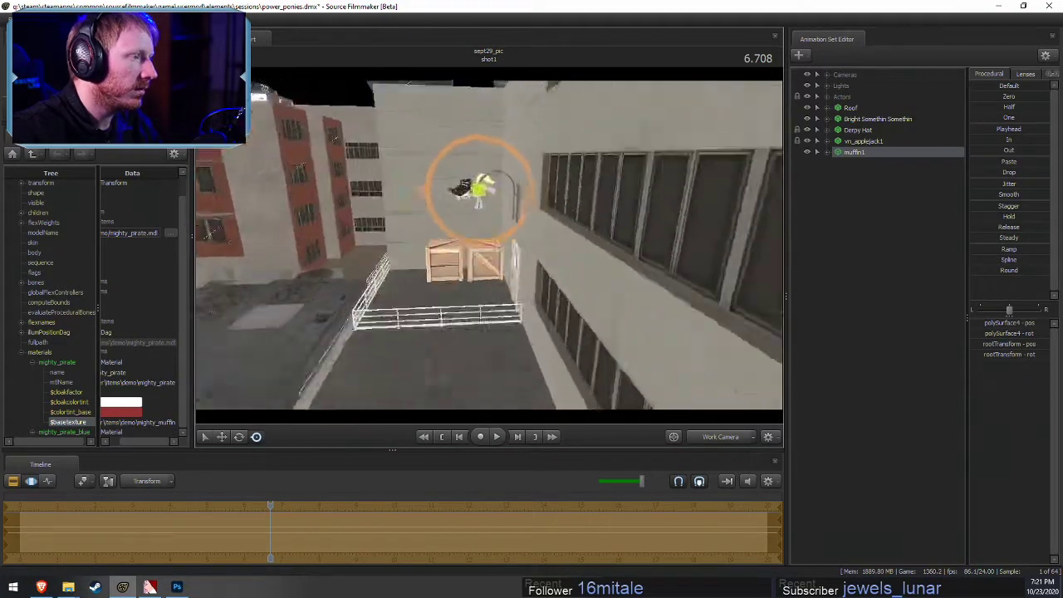
Reposition the muffin beneath the pony in the pirate hat, just above the wooden crates
drag(496, 226, 483, 339)
key(e)
key(w)
alt+drag(484, 339, 494, 378)
drag(488, 302, 473, 279)
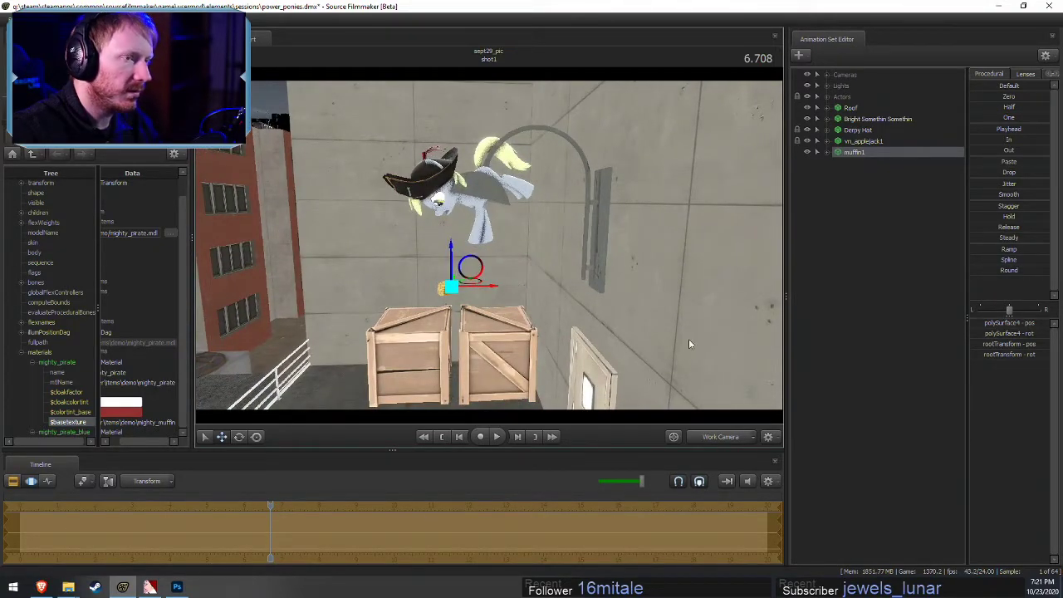
Add a scale control to the muffin1 model's polySurface4 bone, enlarge the muffin with it, and preview the shot up to 10.500
click(827, 152)
click(839, 175)
click(849, 185)
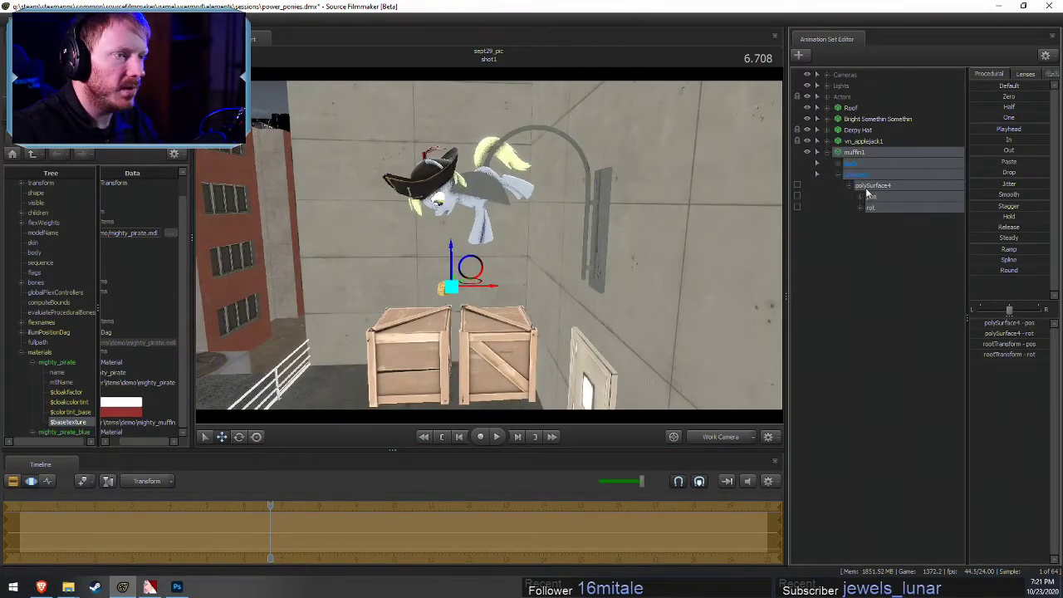
click(884, 186)
right_click(885, 187)
click(922, 208)
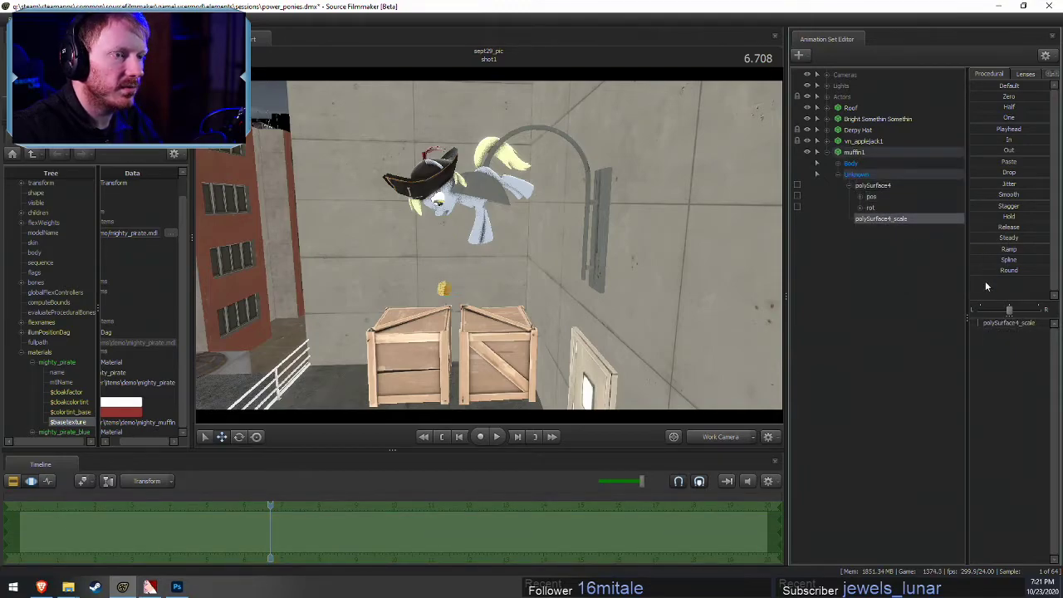
drag(985, 324, 980, 331)
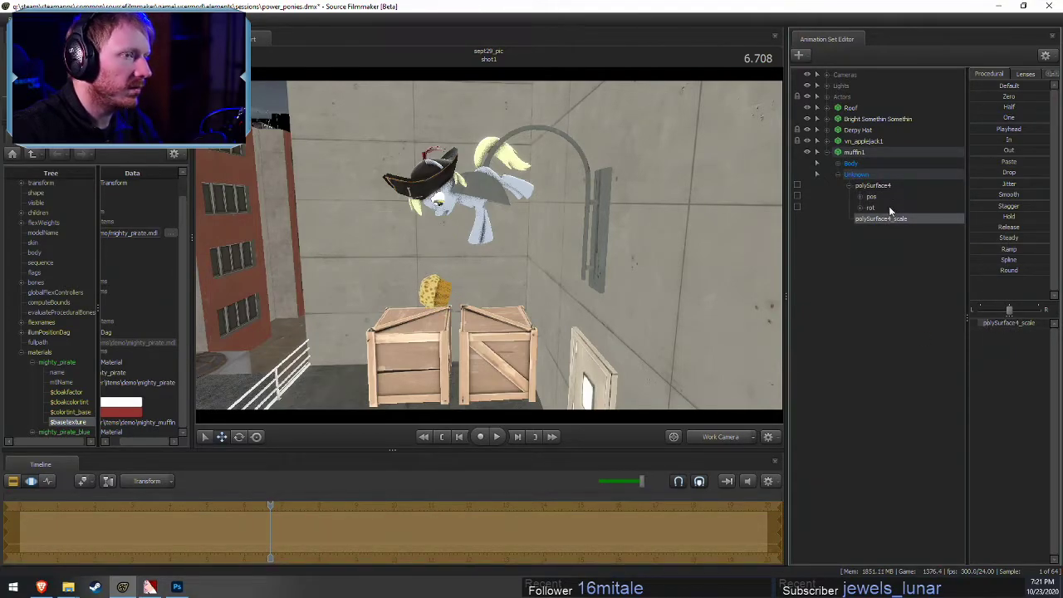
click(864, 153)
key(space)
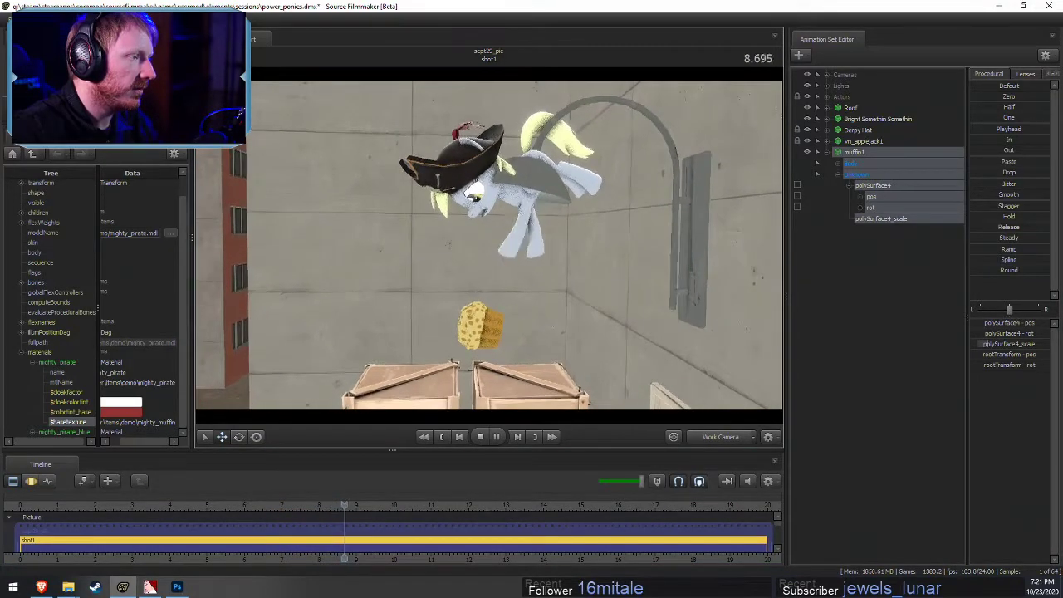
key(space)
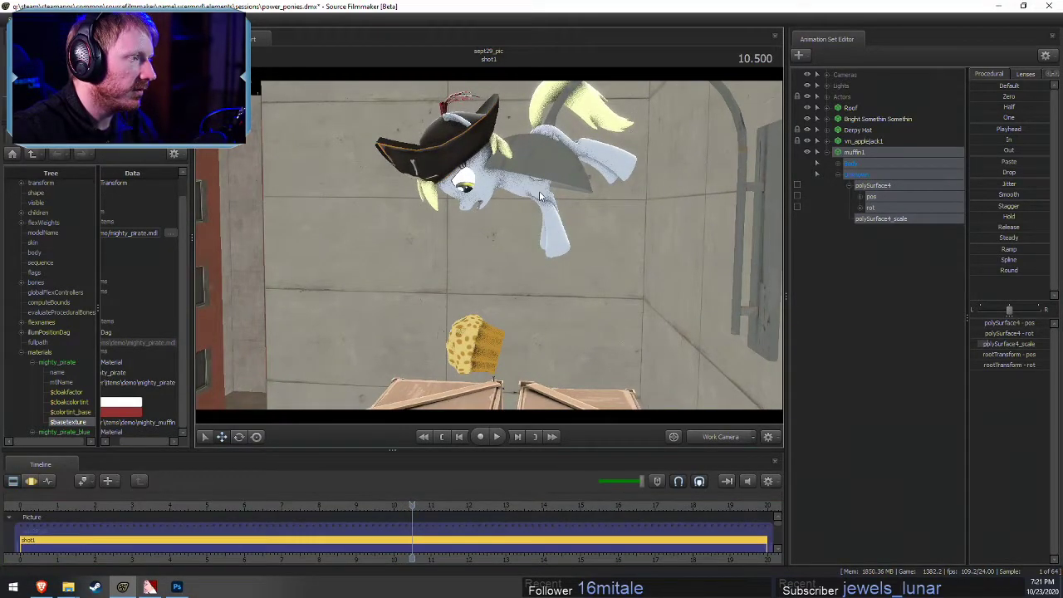
Rotate the pony's right and left shoulders so the front legs reach toward the muffin, and play the shot on to 15.625
key(F3)
click(538, 184)
ctrl+click(549, 193)
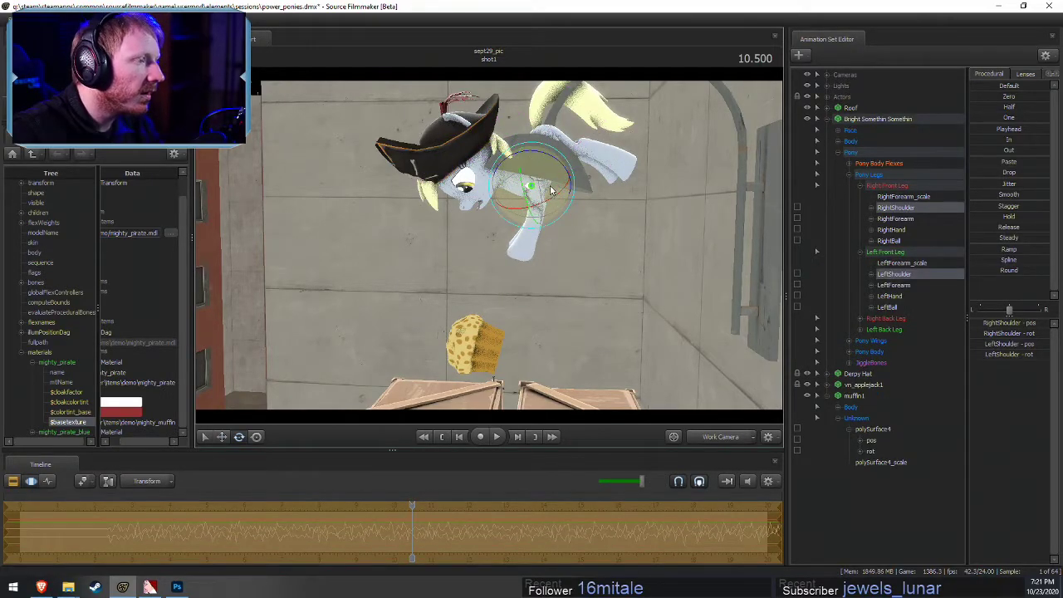
right_click(575, 201)
click(686, 215)
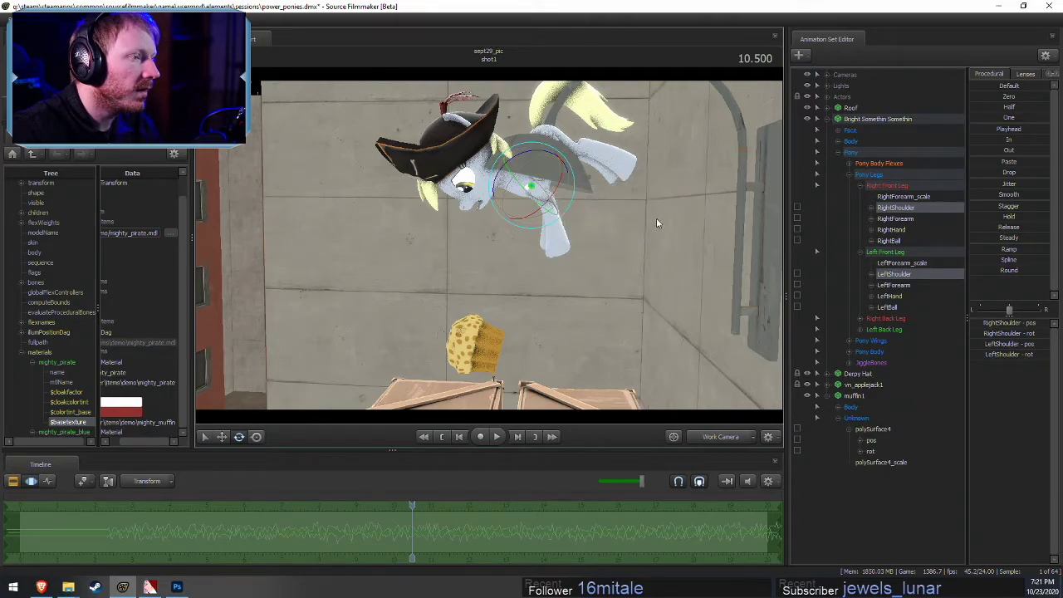
key(space)
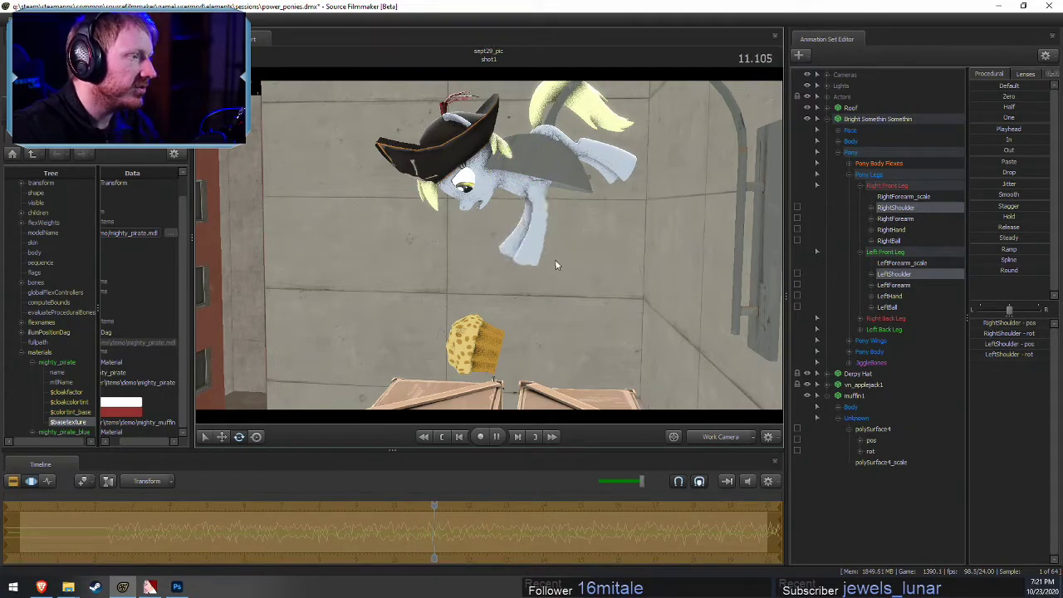
drag(689, 268, 544, 277)
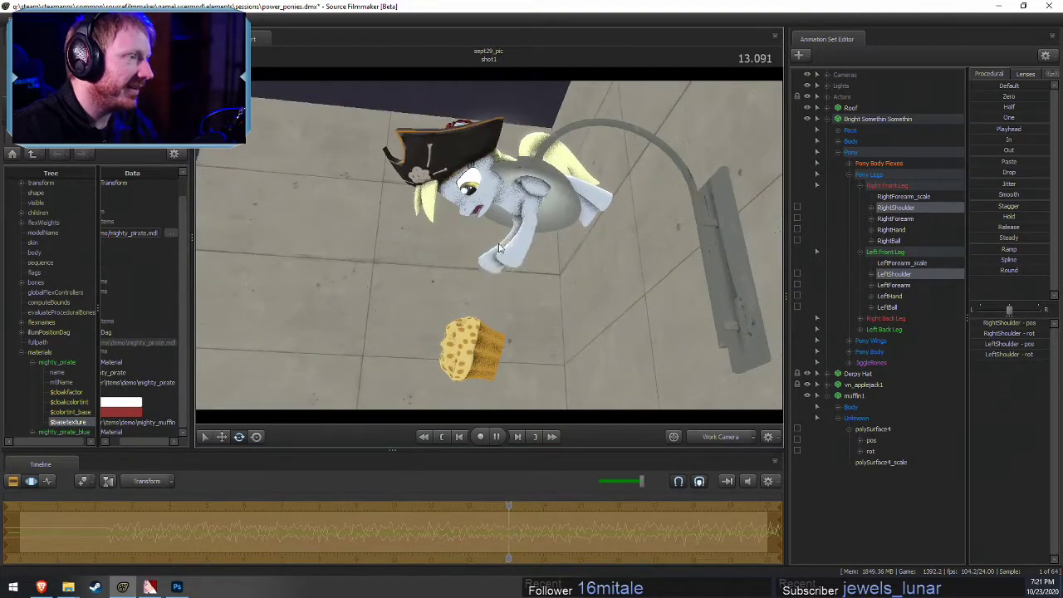
key(F1)
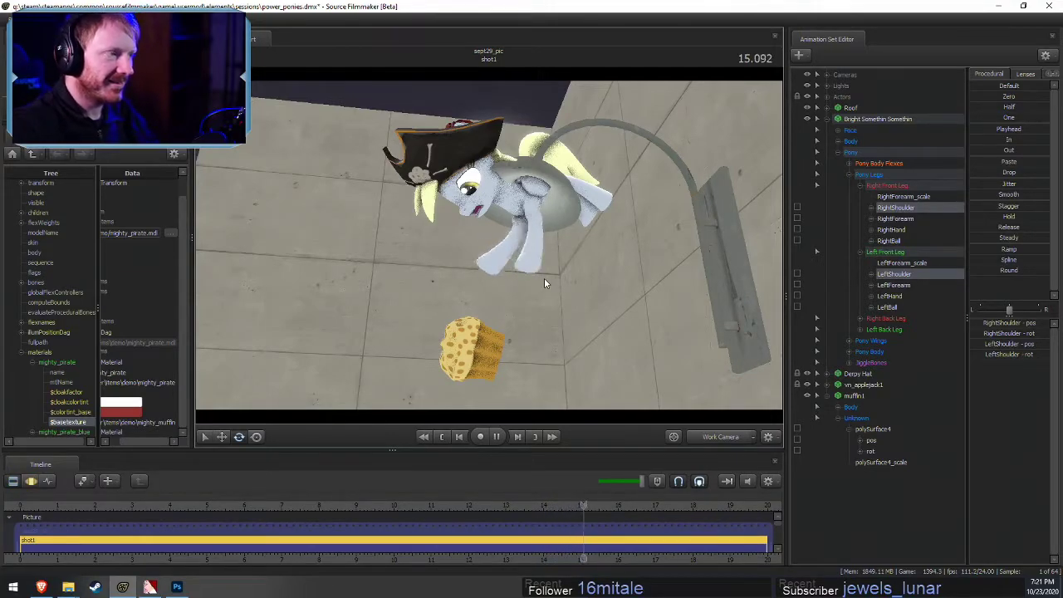
key(space)
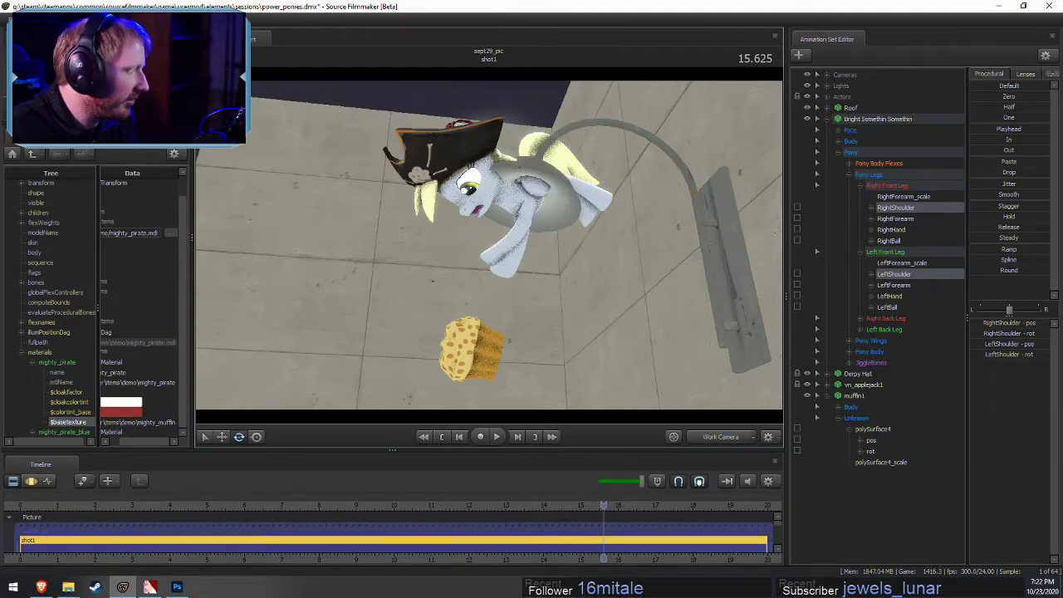
Switch to File Explorer and look through the Videos folder of Pony SFM for an early video
mouse_move(68, 587)
click(199, 539)
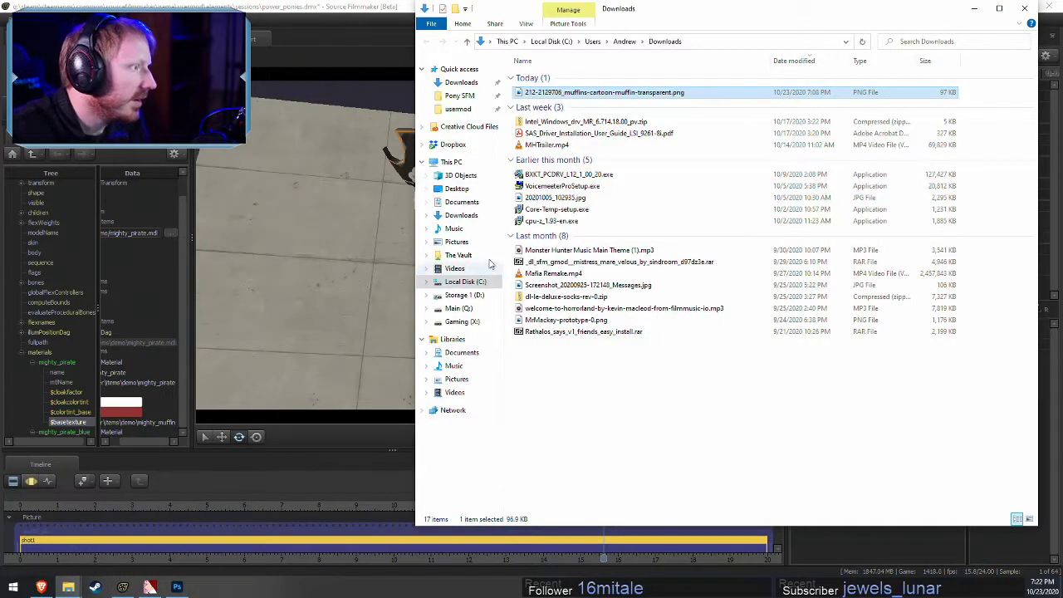
click(459, 96)
double_click(536, 251)
scroll(795, 397, down, 10)
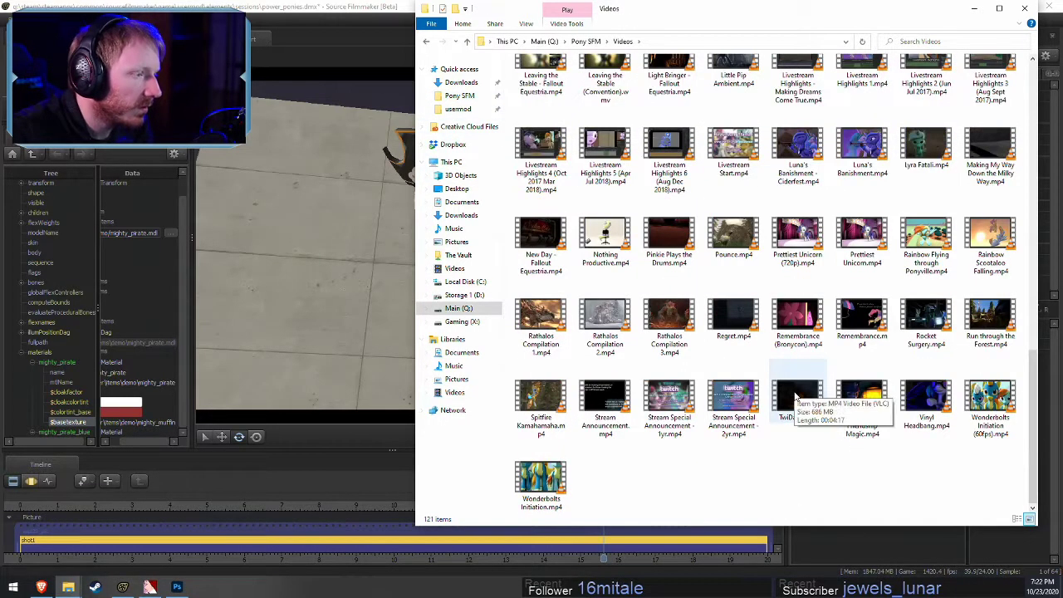
scroll(728, 474, up, 10)
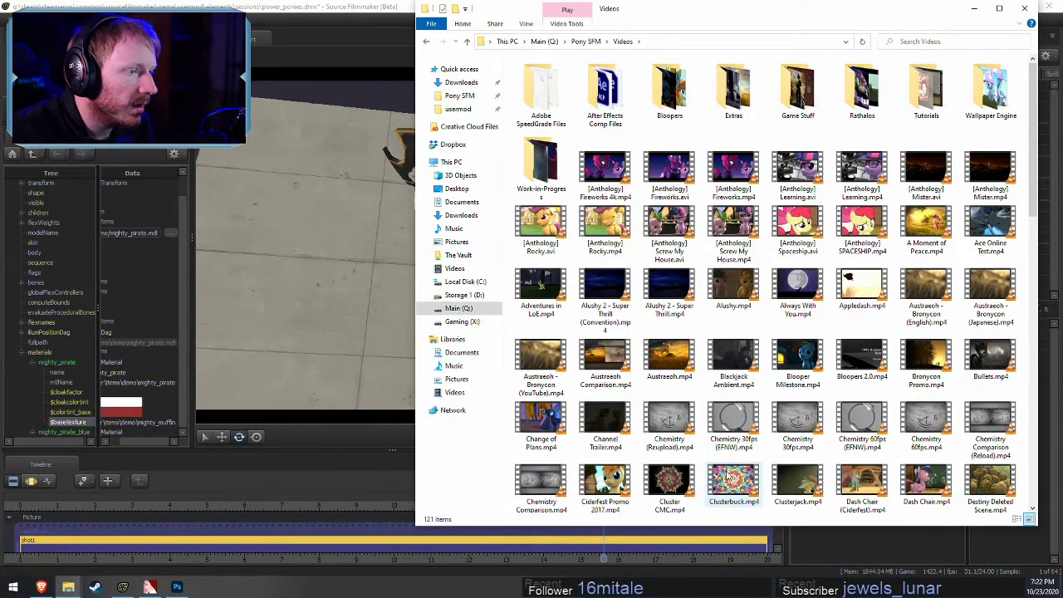
scroll(729, 477, down, 10)
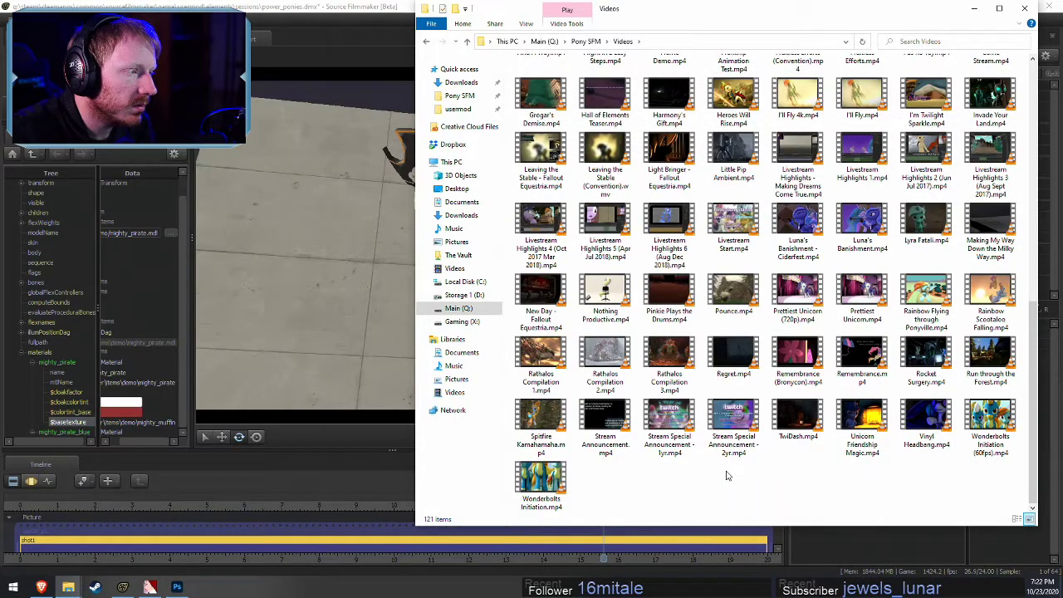
scroll(746, 492, up, 10)
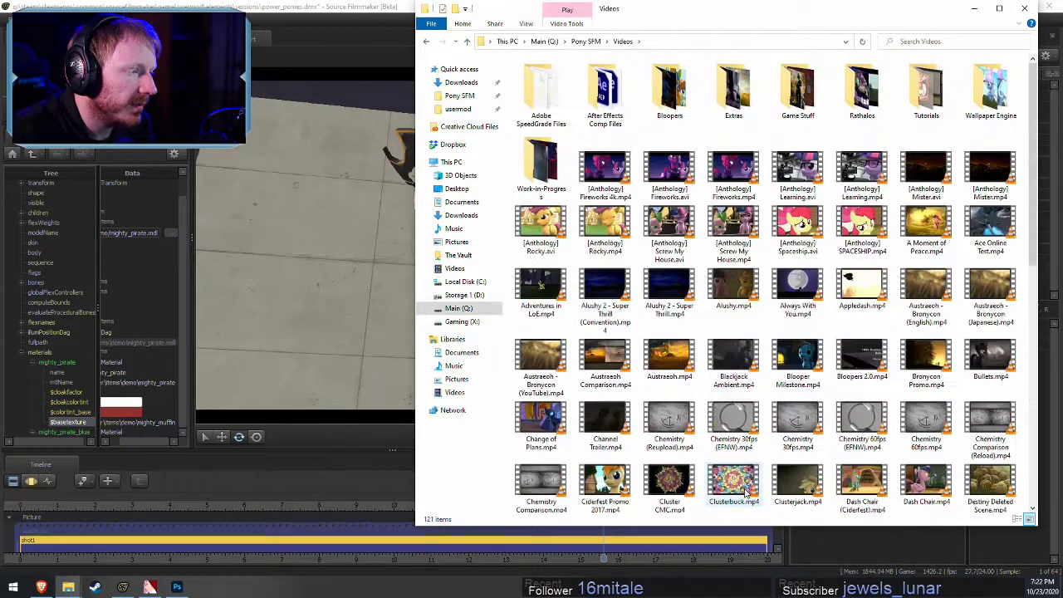
scroll(746, 492, down, 2)
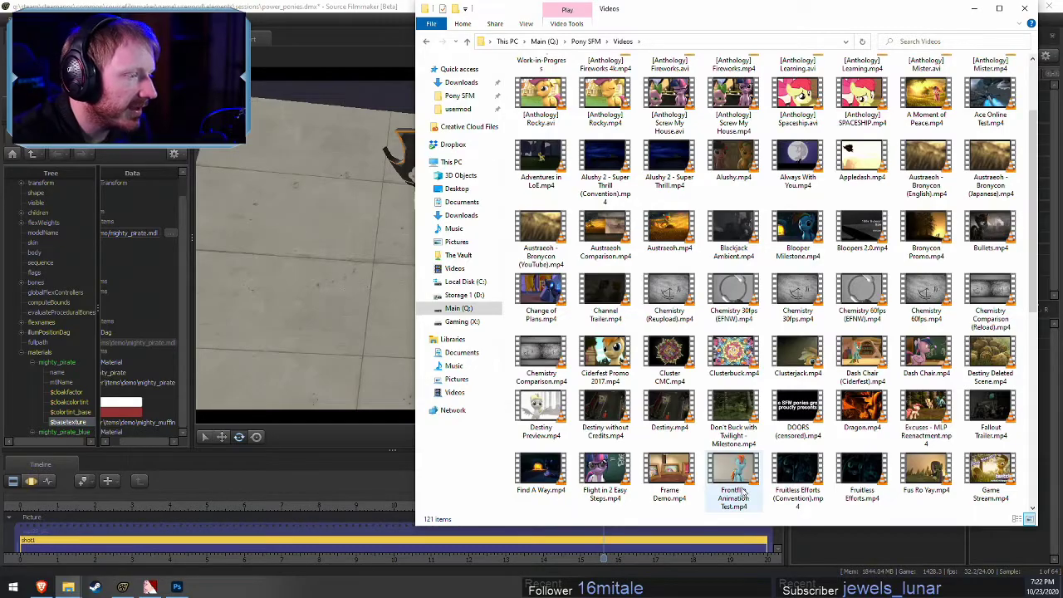
Play the start of Don't Buck with Twilight - Milestone.mp4 in VLC, then close the player
click(736, 420)
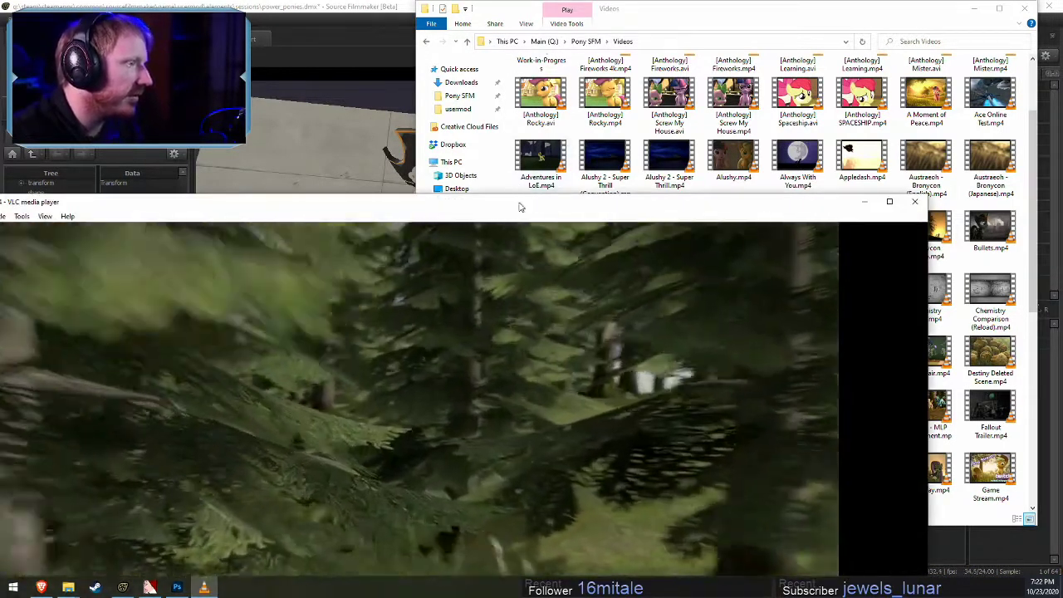
drag(520, 207, 604, 23)
key(space)
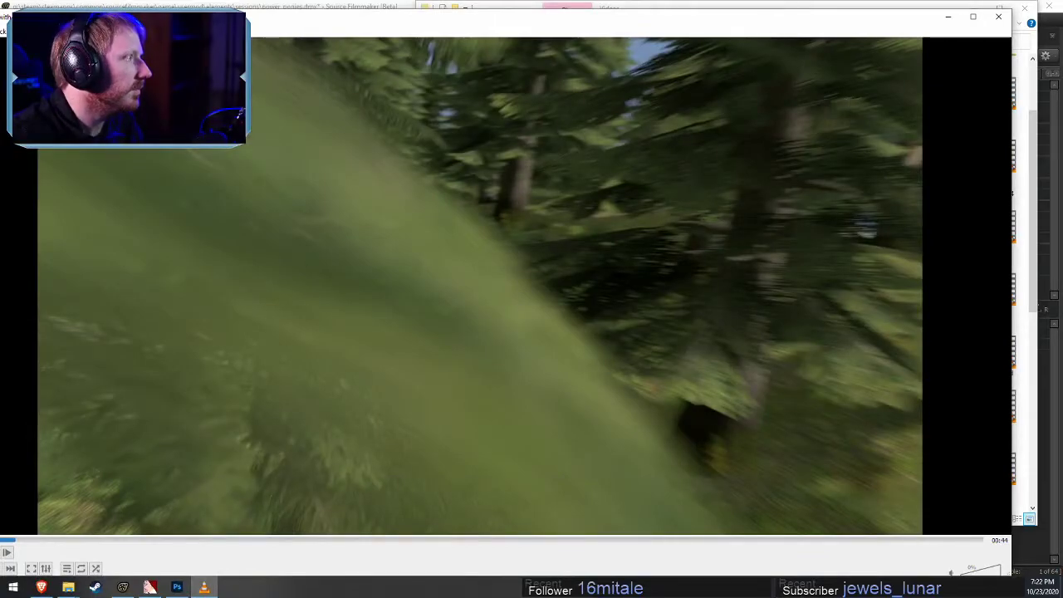
click(999, 16)
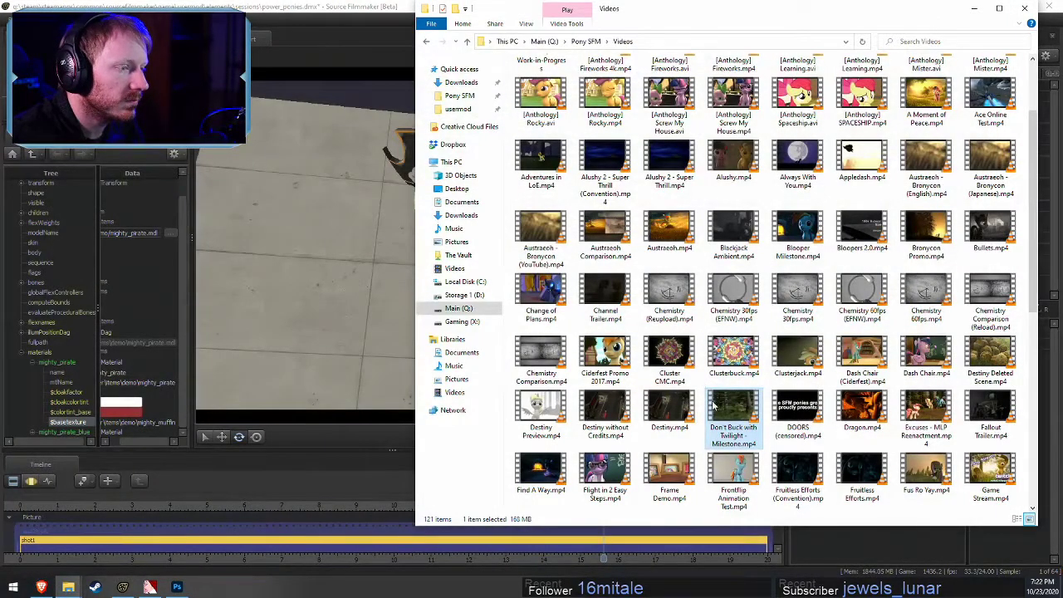
Check the modification date in the properties of Don't Buck with Twilight - Milestone.mp4 and close them
right_click(736, 434)
click(758, 418)
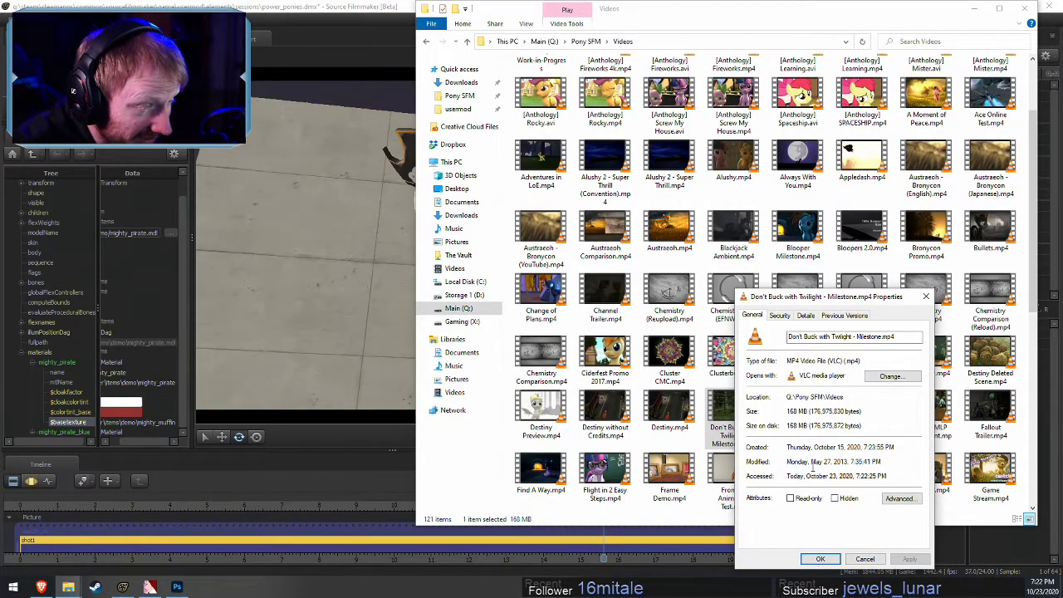
drag(811, 462, 831, 462)
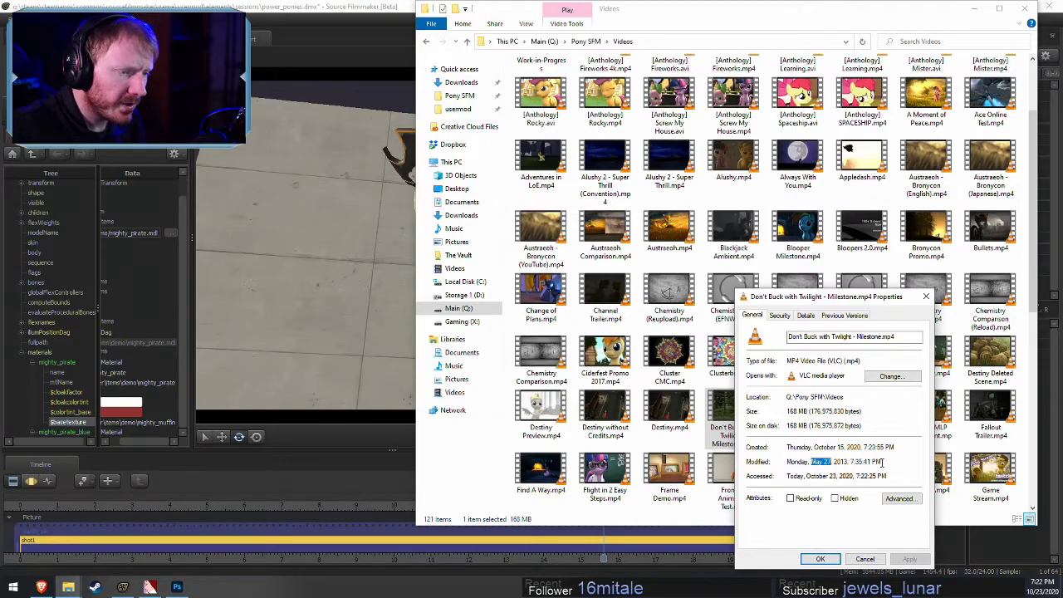
click(926, 296)
Switch to Steam, check the hours played in Source Filmmaker on the profile page, and close the window
click(96, 587)
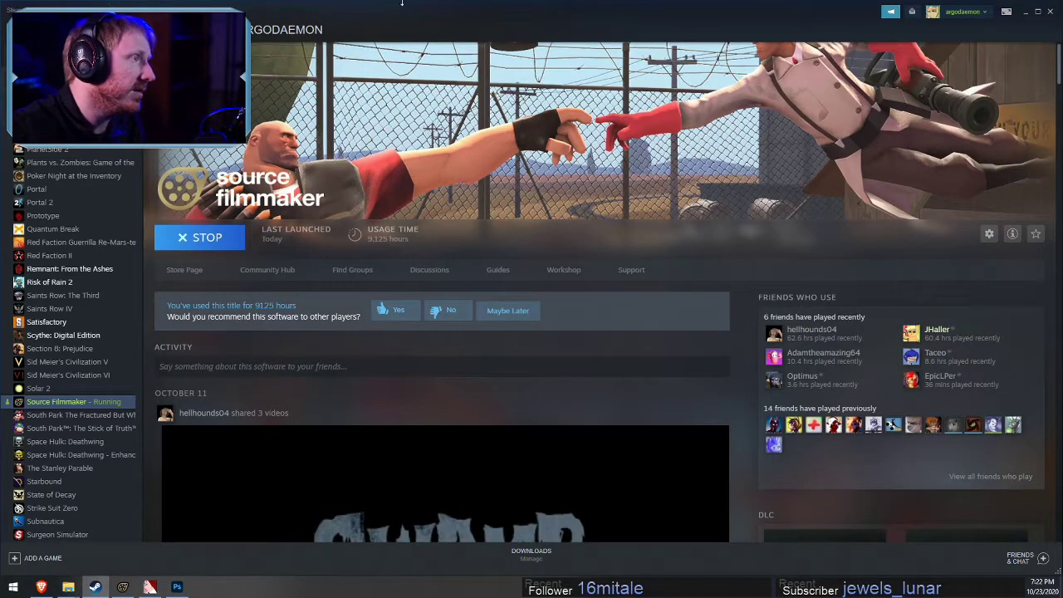
mouse_move(254, 29)
click(256, 61)
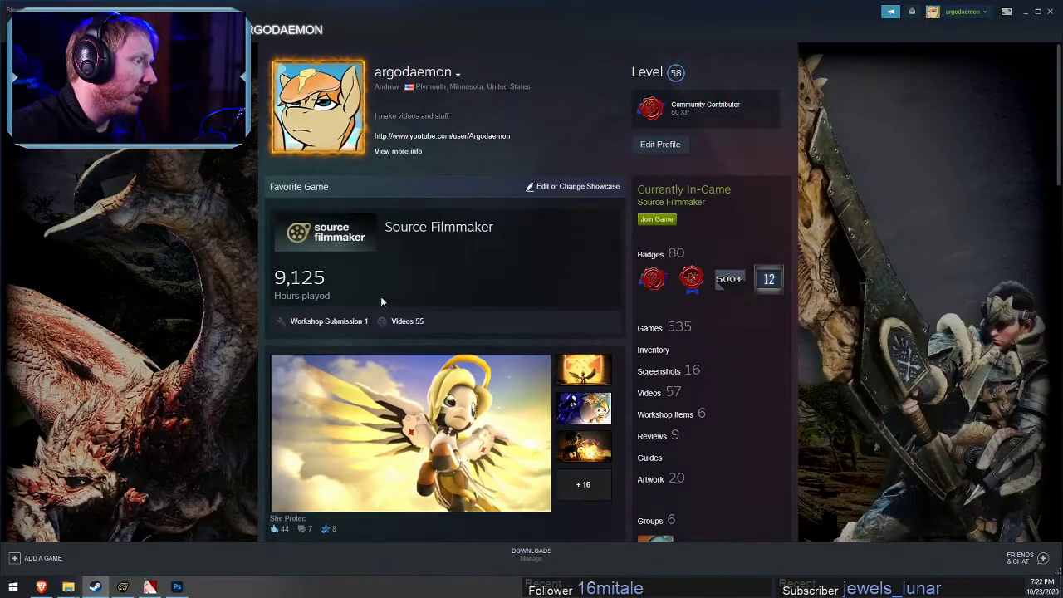
drag(379, 297, 275, 276)
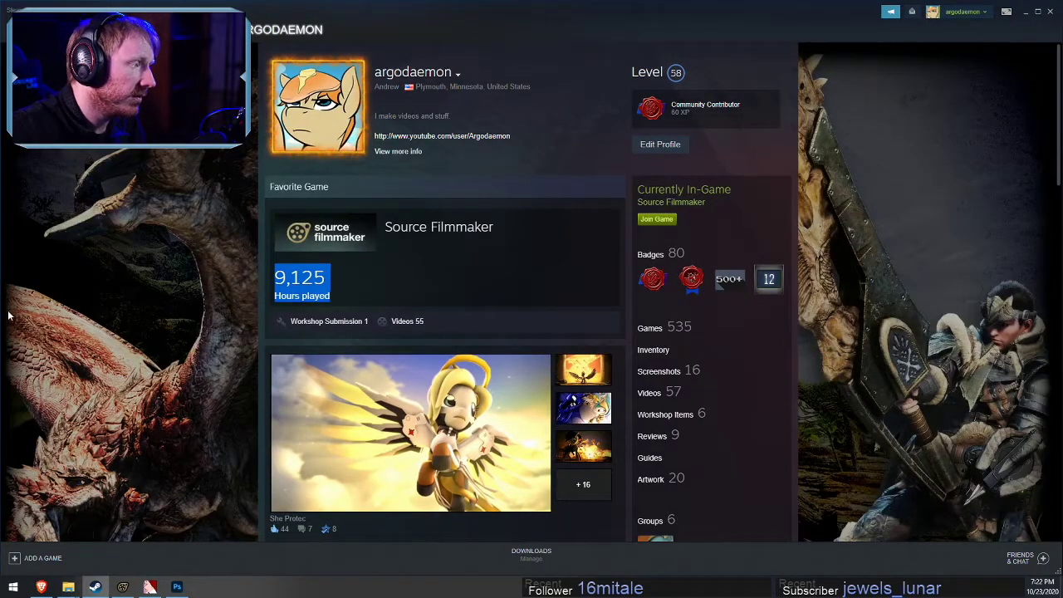
click(350, 263)
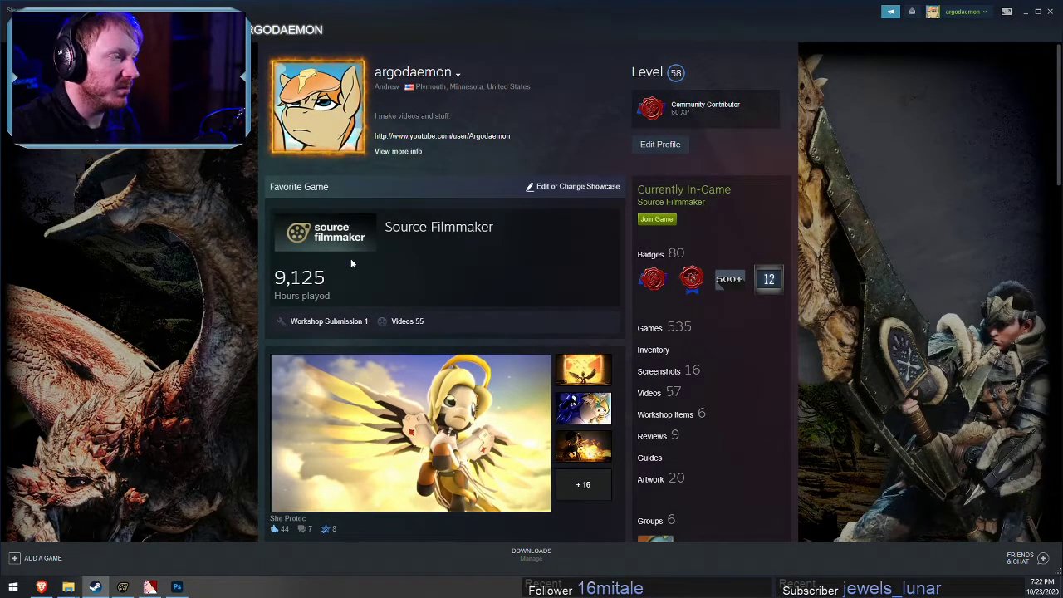
drag(453, 267, 16, 264)
click(232, 296)
drag(415, 287, 121, 265)
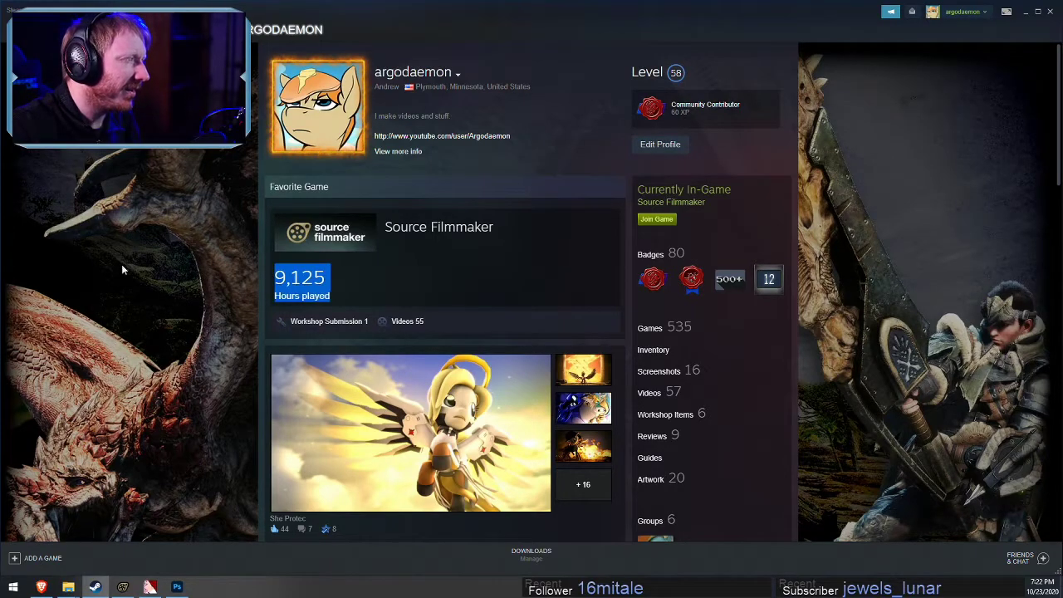
click(218, 279)
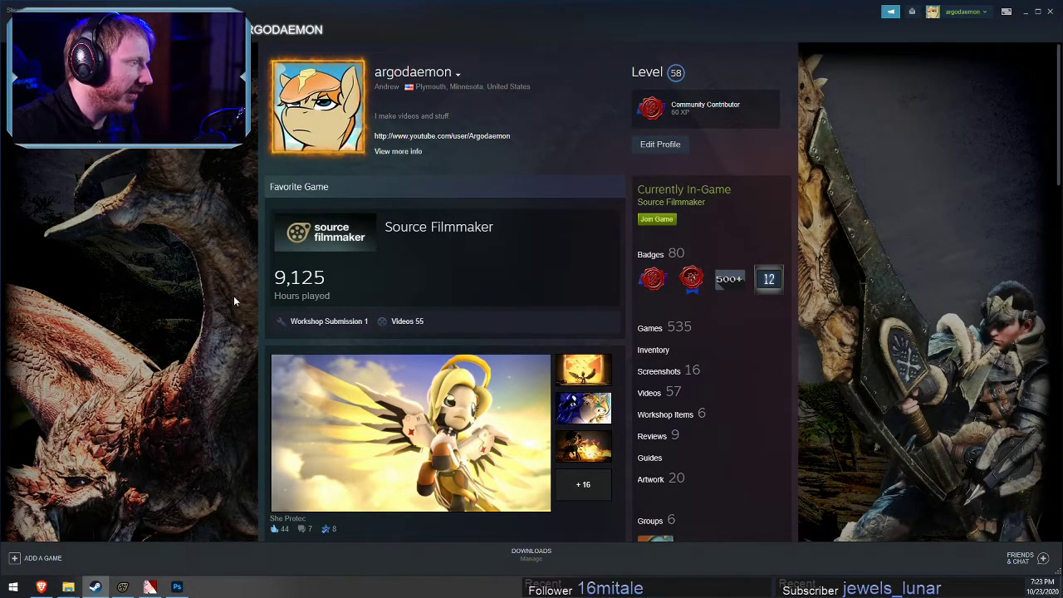
drag(407, 290, 228, 290)
click(217, 295)
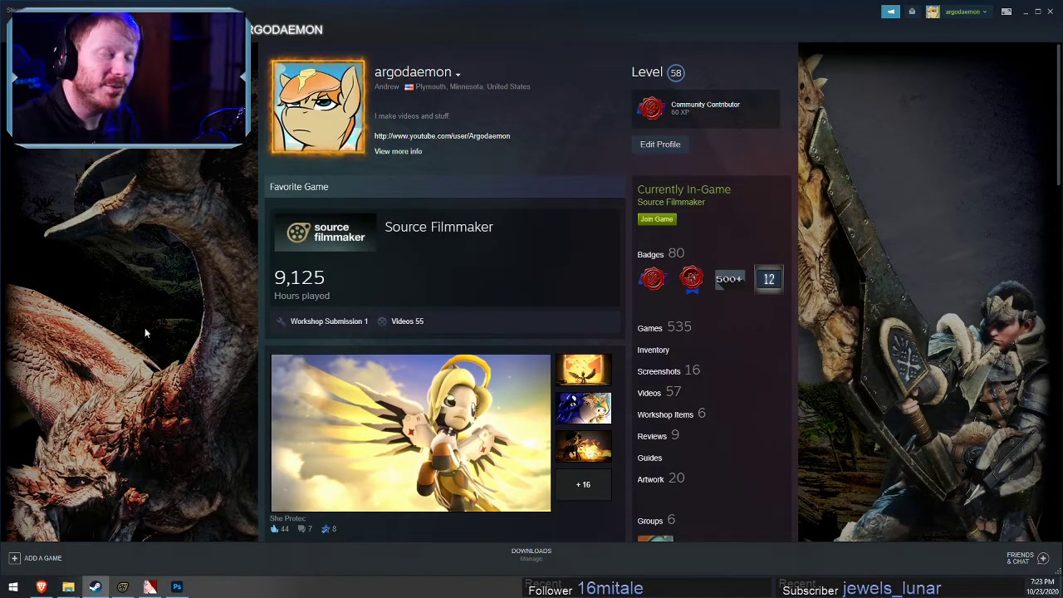
click(1050, 11)
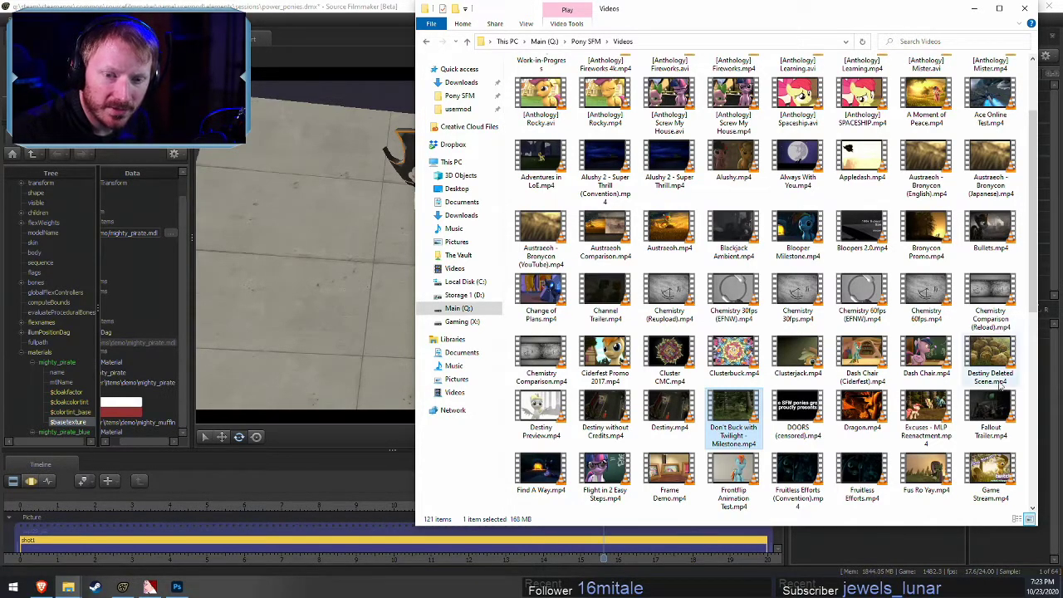
Return to Source Filmmaker and move the muffin1 model up closer to the pony's front hooves
click(373, 6)
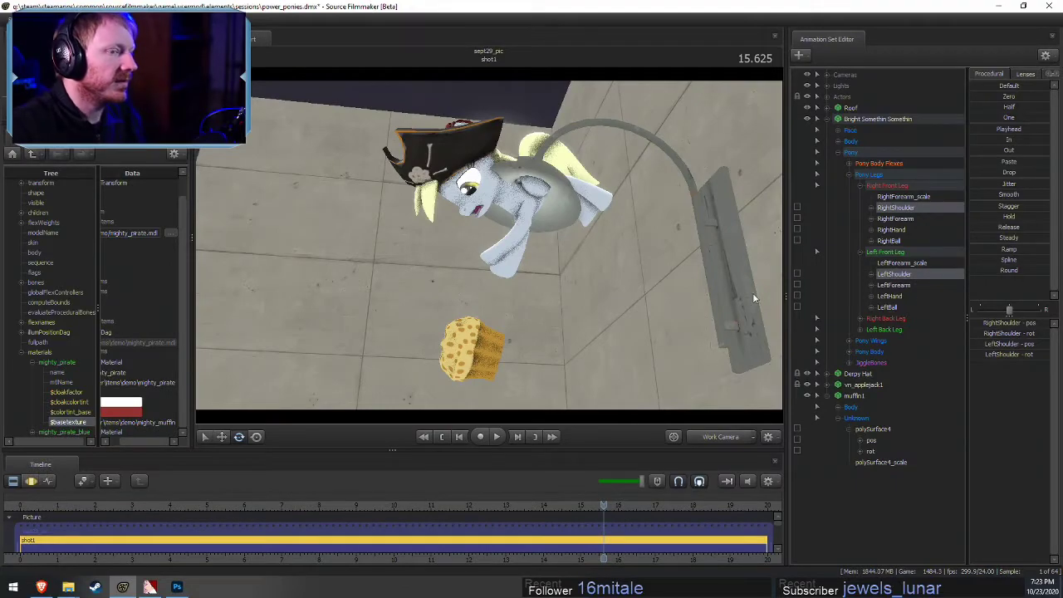
click(864, 397)
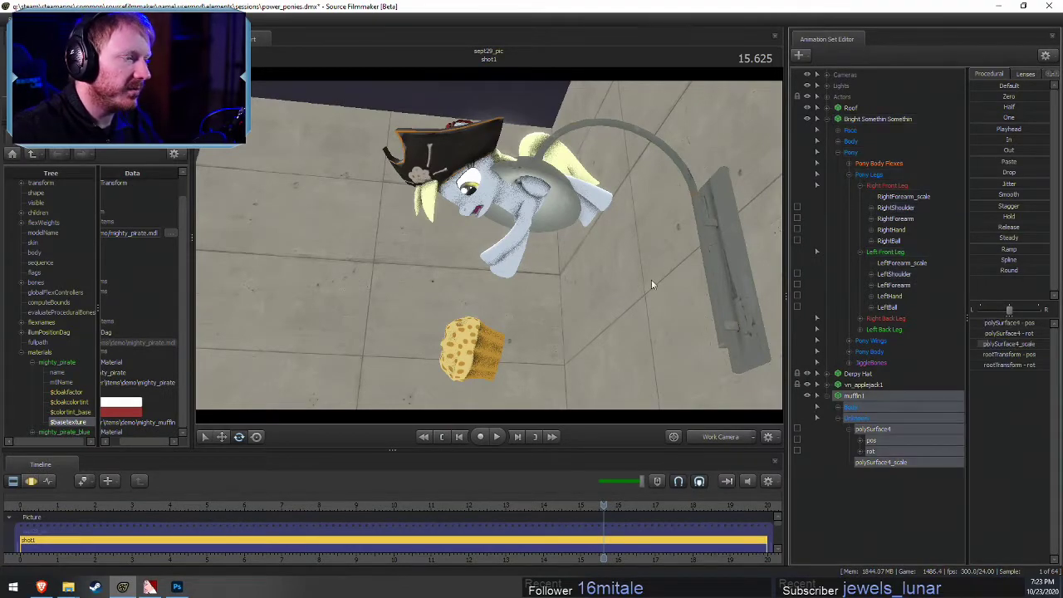
drag(651, 280, 515, 281)
key(space)
key(space)
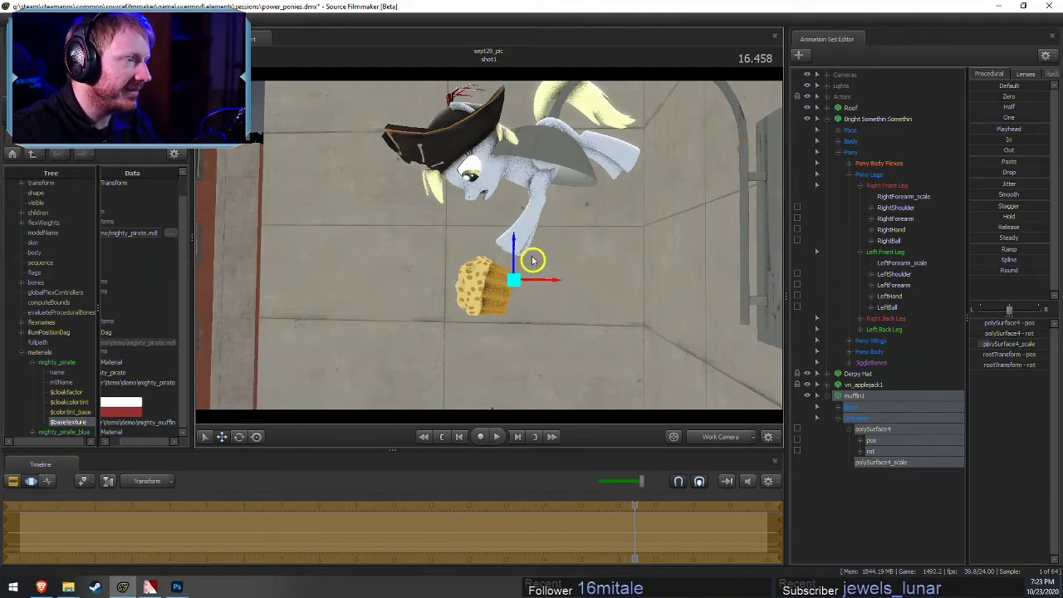
Play the shot to its end, move the playhead back near the middle, and replay the pony reaching for the muffin
key(space)
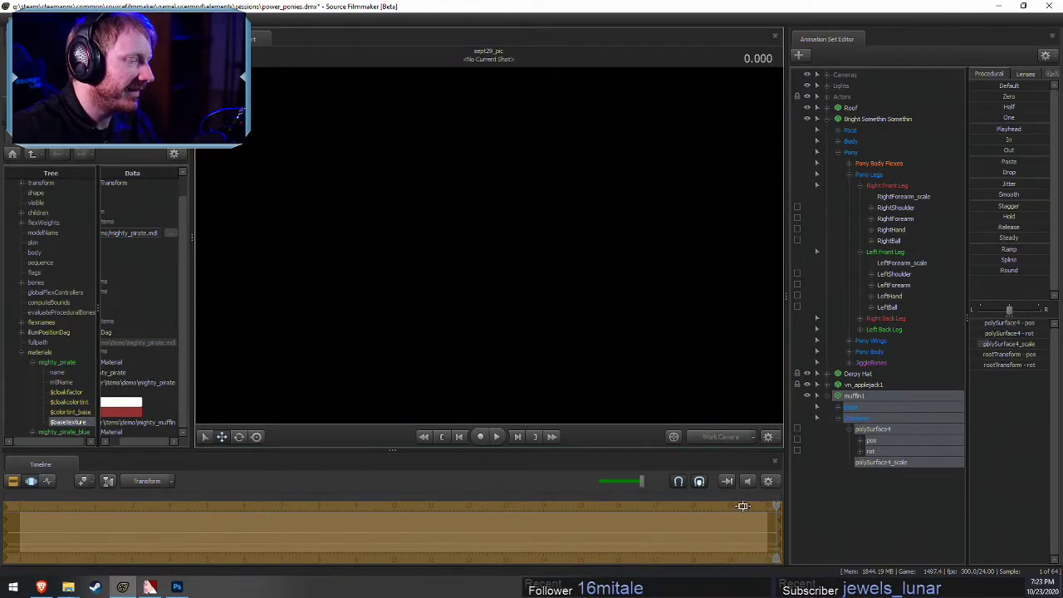
key(F2)
drag(743, 506, 387, 504)
key(space)
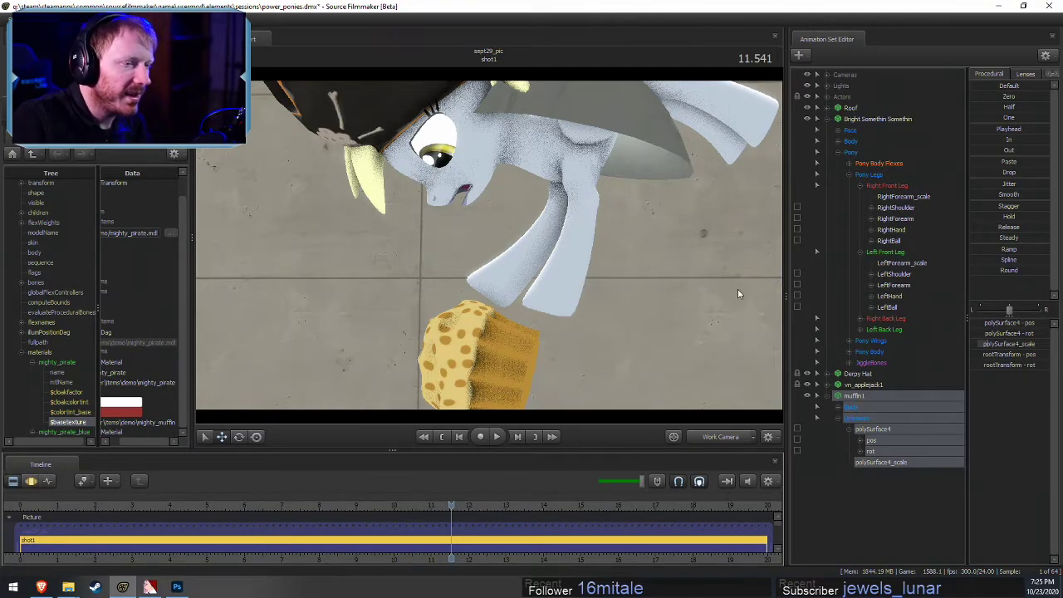
Create an animation set for a new model: filter for "mouth", compare mouth_goal.mdl with big_top_mouth.mdl, and load big_top_mouth.mdl
right_click(821, 497)
click(910, 417)
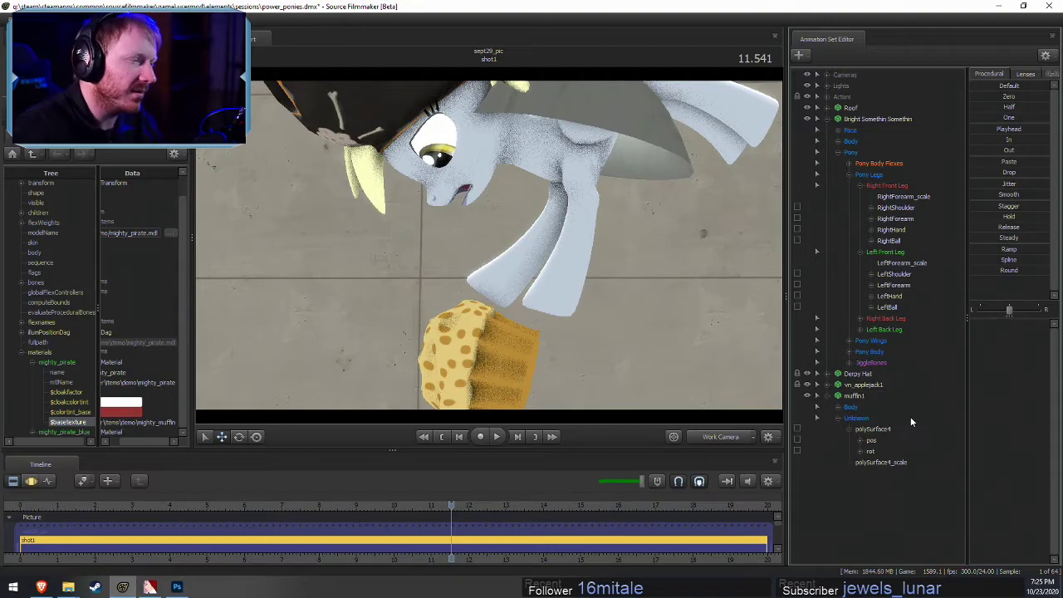
text(mouth)
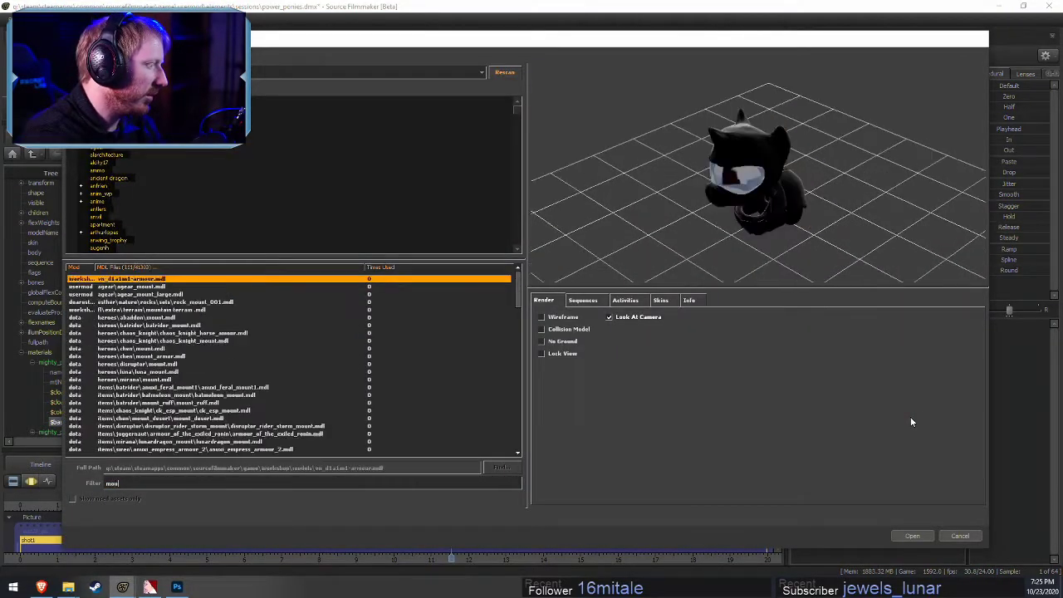
key(Down)
key(Down)
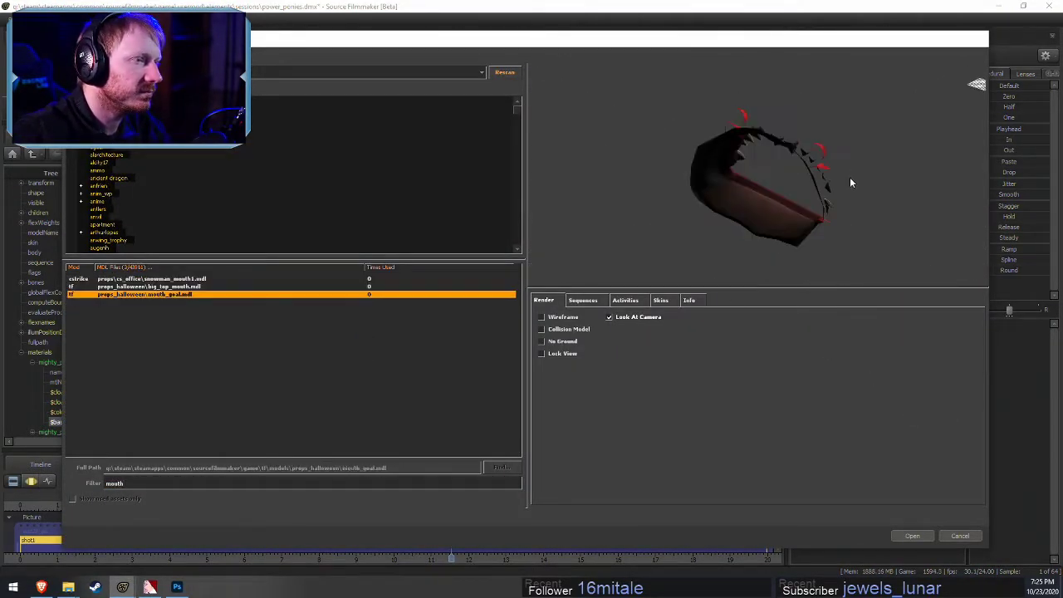
key(Up)
mouse_move(846, 203)
mouse_down()
mouse_move(846, 275)
mouse_move(848, 164)
mouse_move(848, 241)
mouse_move(848, 191)
mouse_up()
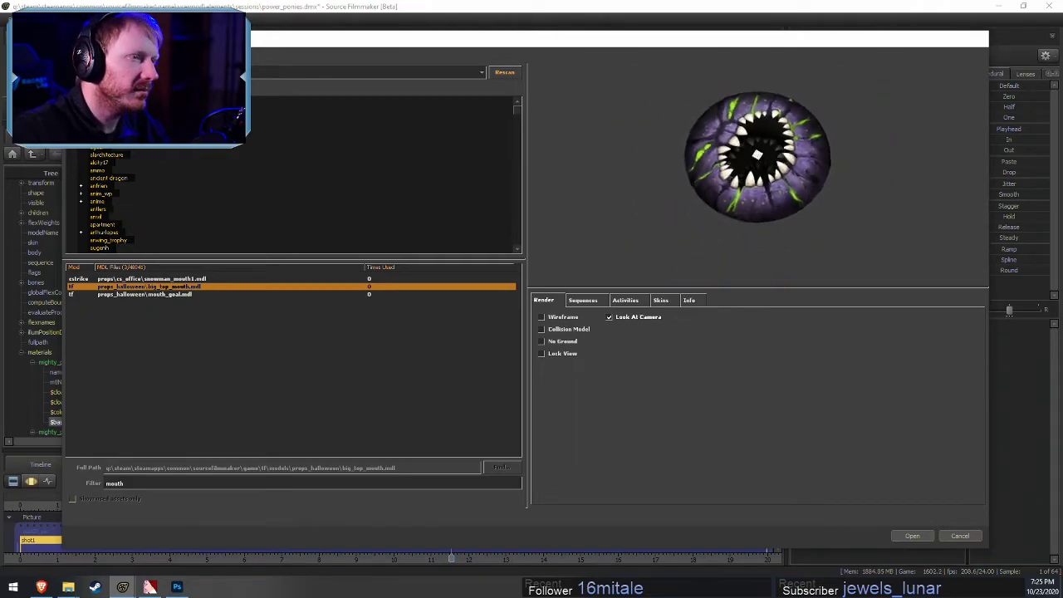
click(145, 294)
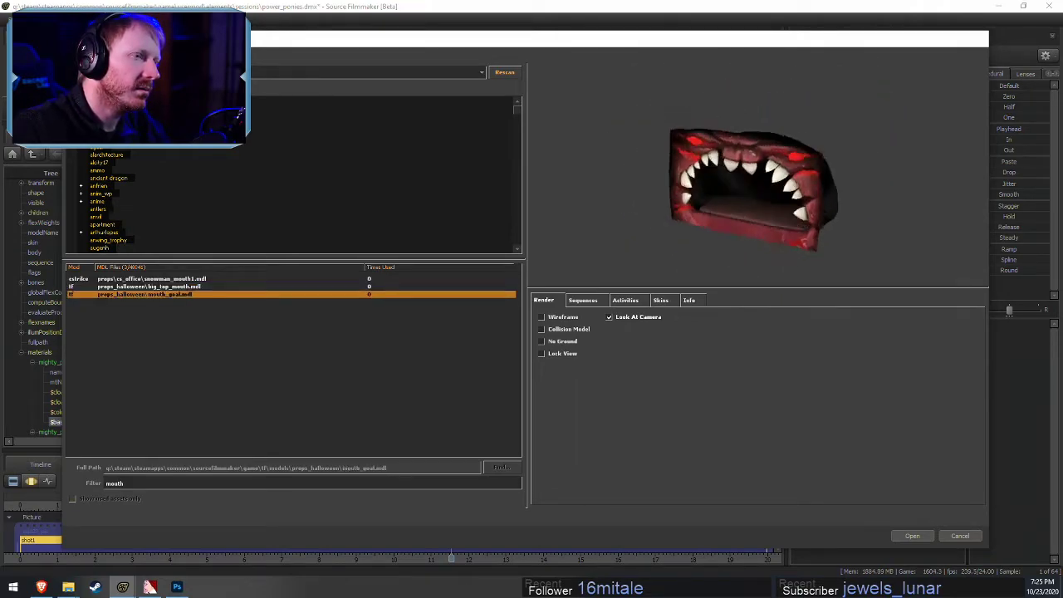
click(145, 286)
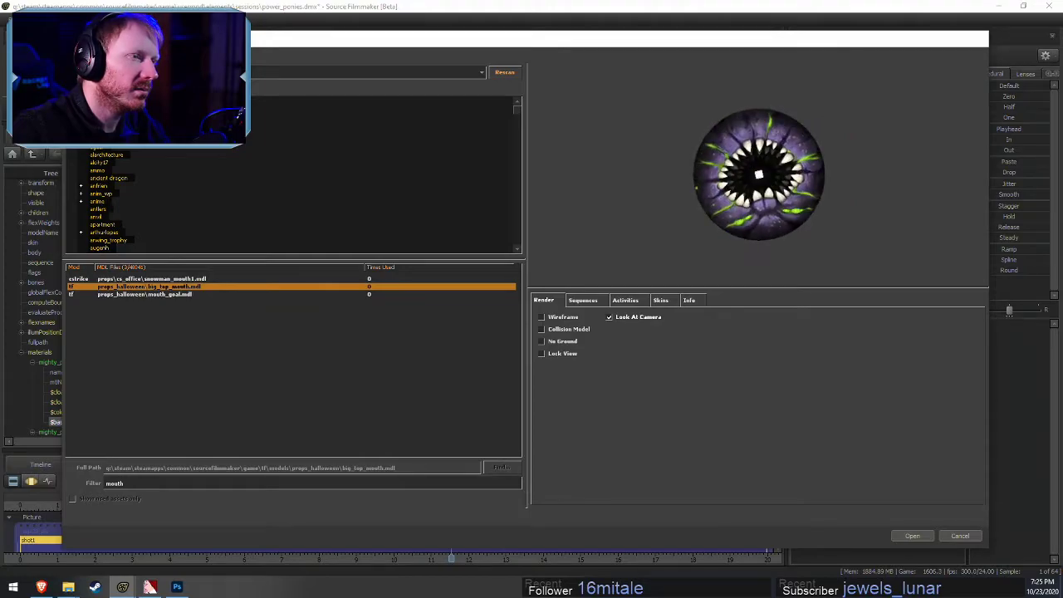
click(913, 536)
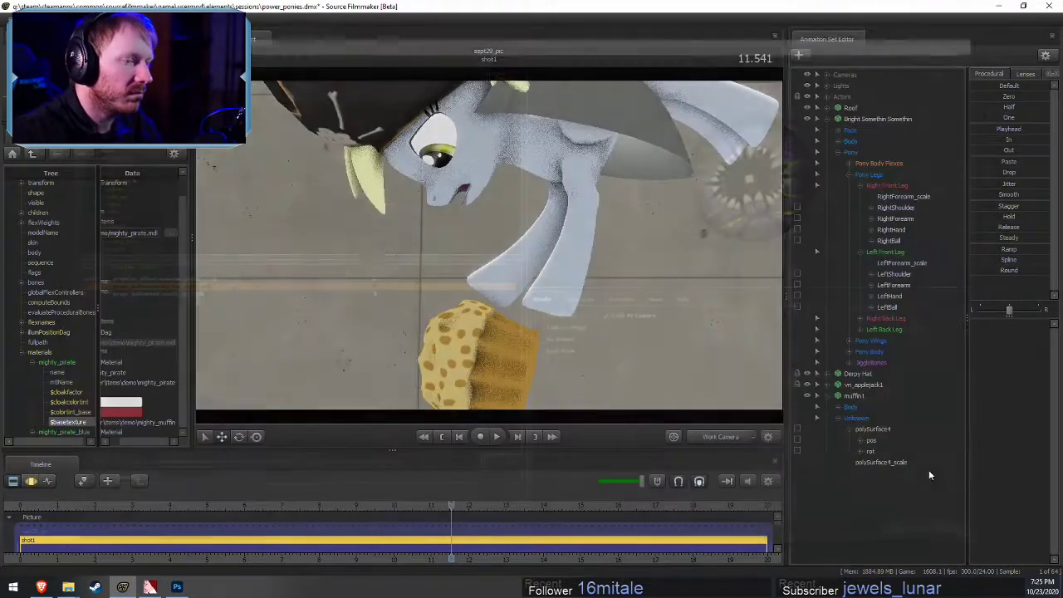
Bring the big_top_mouth1 model over to the muffin below the pony's front hooves in the work camera view
click(882, 470)
click(716, 439)
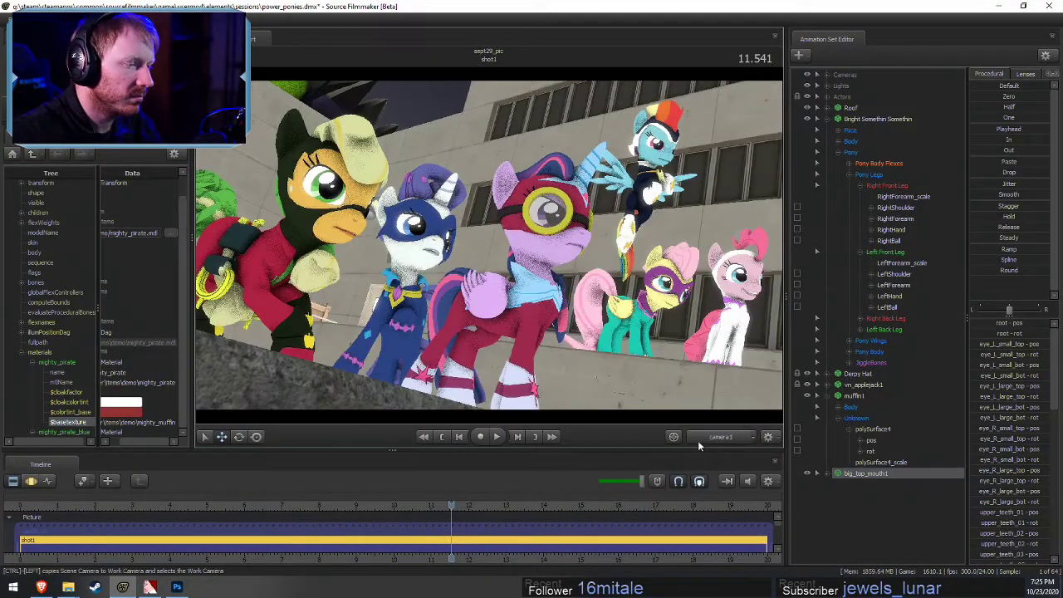
key(F3)
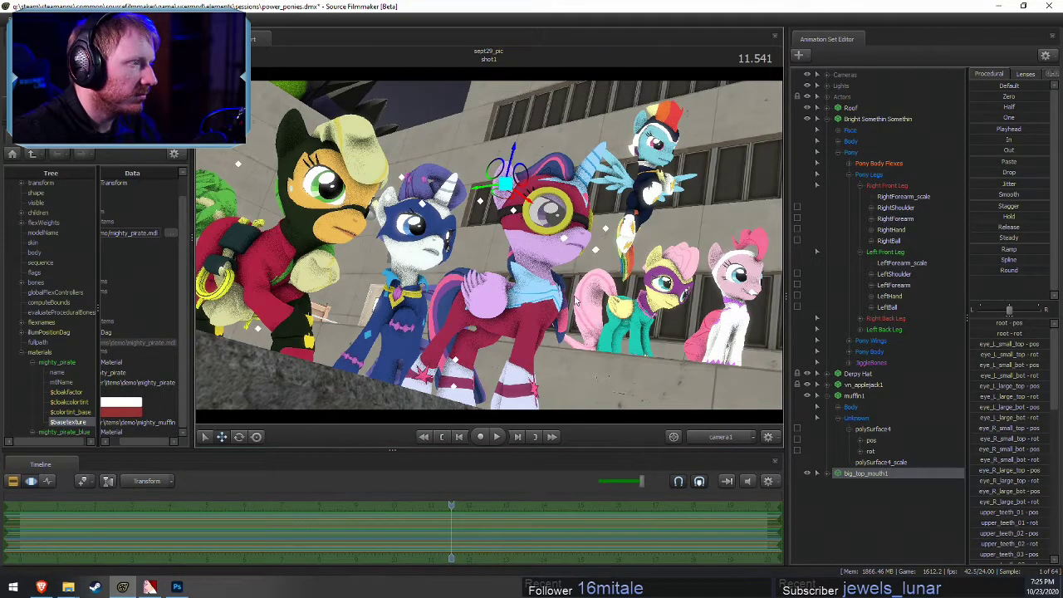
click(723, 437)
drag(721, 415, 714, 111)
key(w)
key(w)
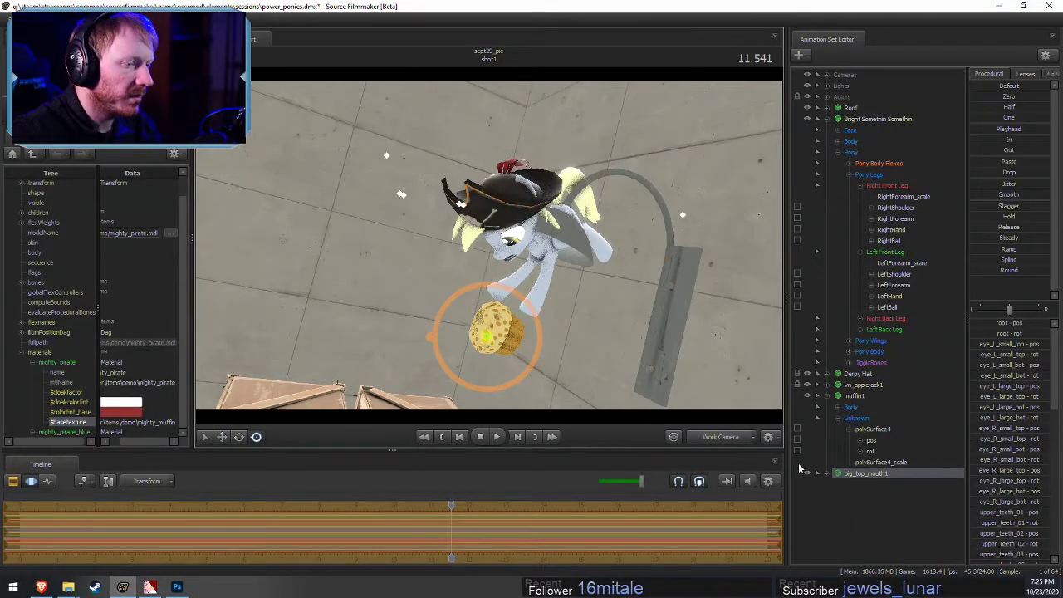
Add a scale control to the root bone of big_top_mouth1
click(829, 474)
click(838, 485)
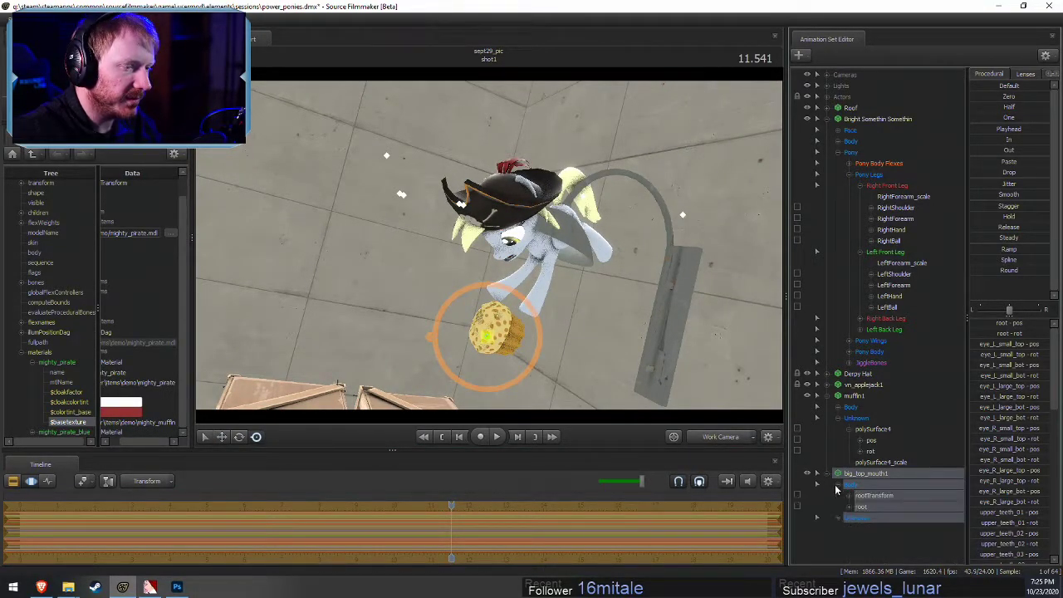
right_click(869, 506)
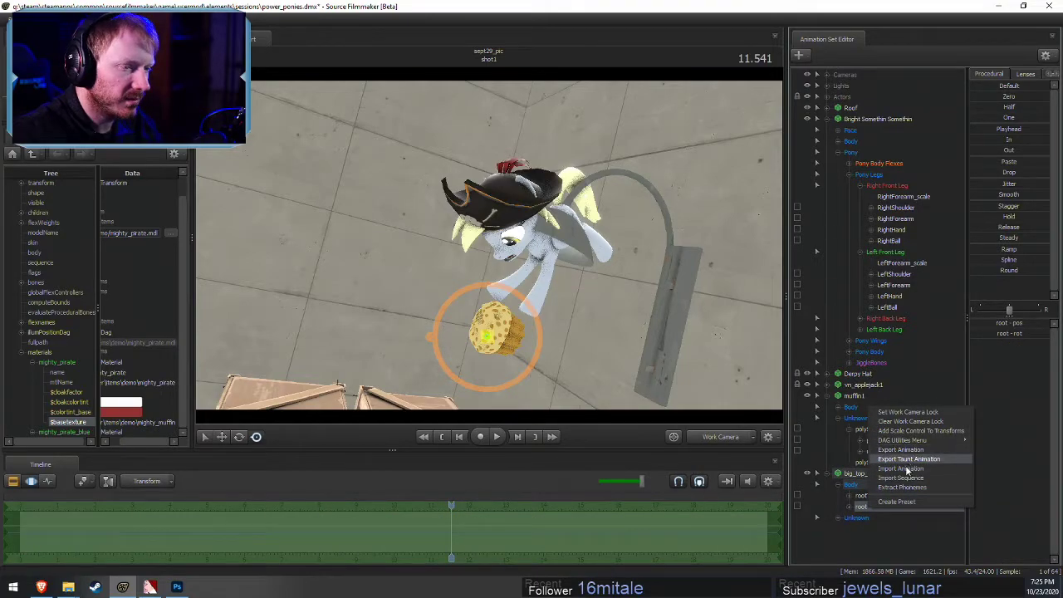
click(909, 430)
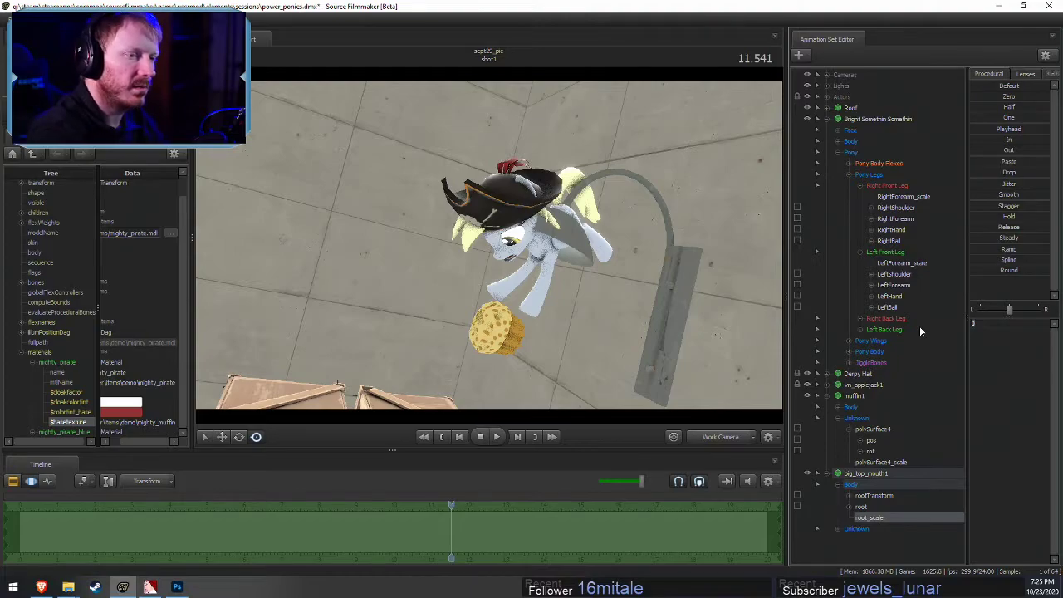
Remap the root_scale slider range to a maximum of 1 and a default of 0.1, and scale the mouth down
right_click(1017, 326)
right_click(1018, 324)
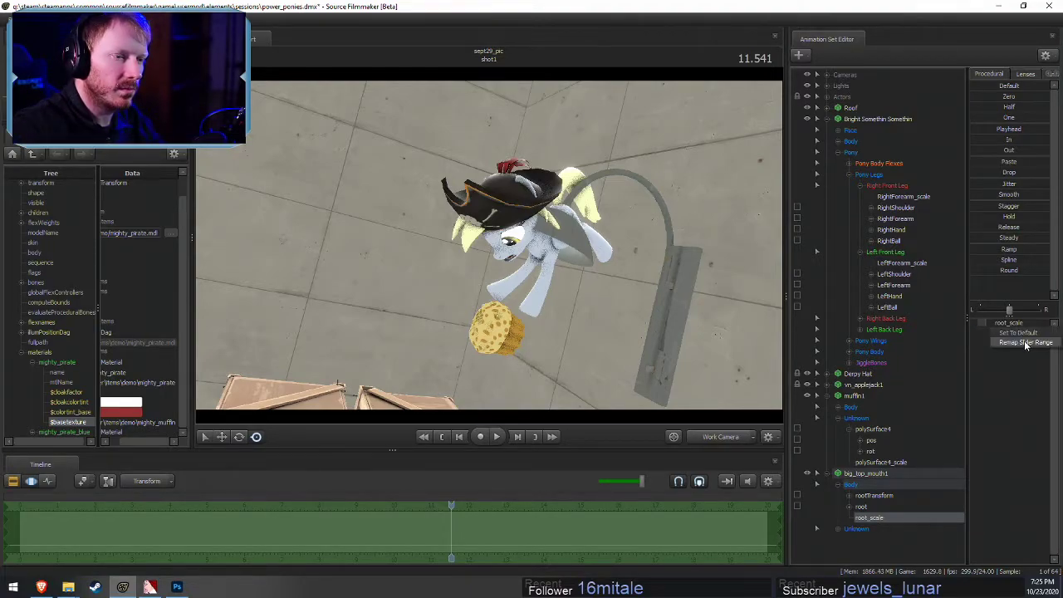
click(1029, 345)
drag(547, 285, 307, 333)
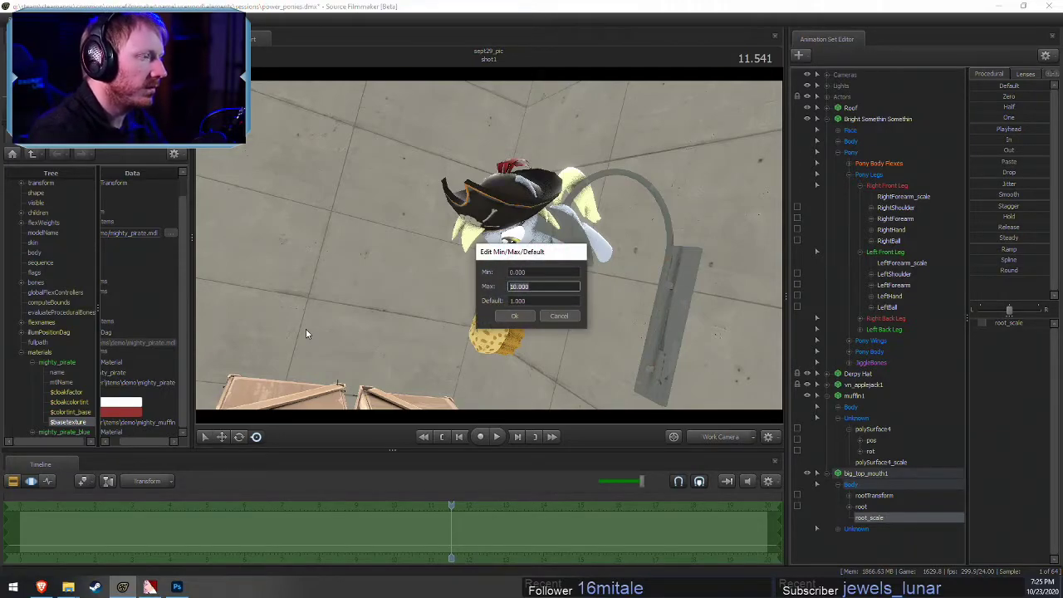
text(1)
key(Tab)
text(0.1)
key(Return)
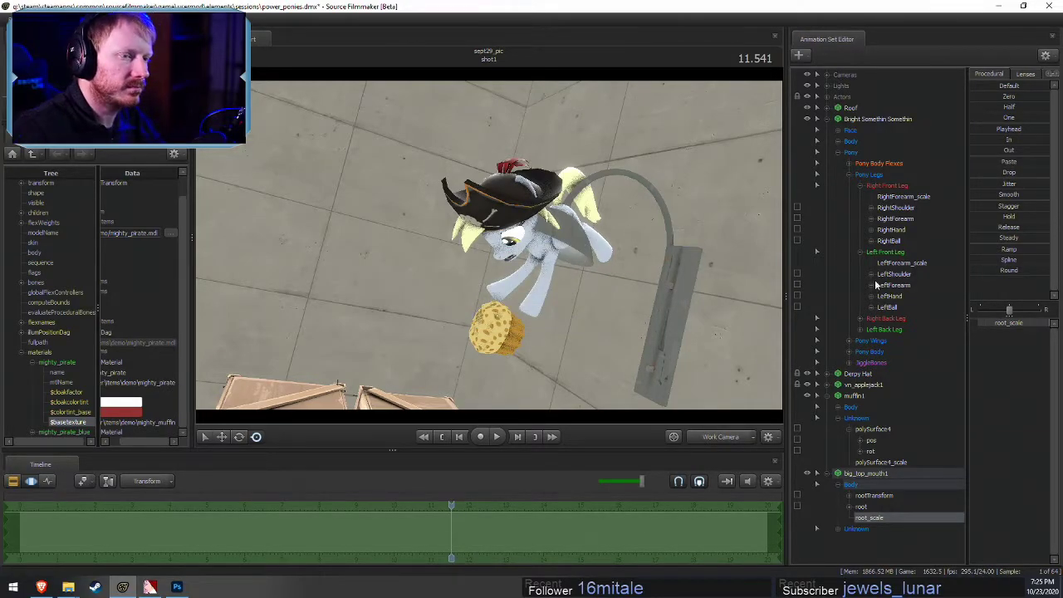
drag(1044, 324, 986, 324)
Remap the root_scale slider range to a maximum of 0.1 and shrink the mouth model to about the muffin's size
right_click(989, 326)
click(1018, 333)
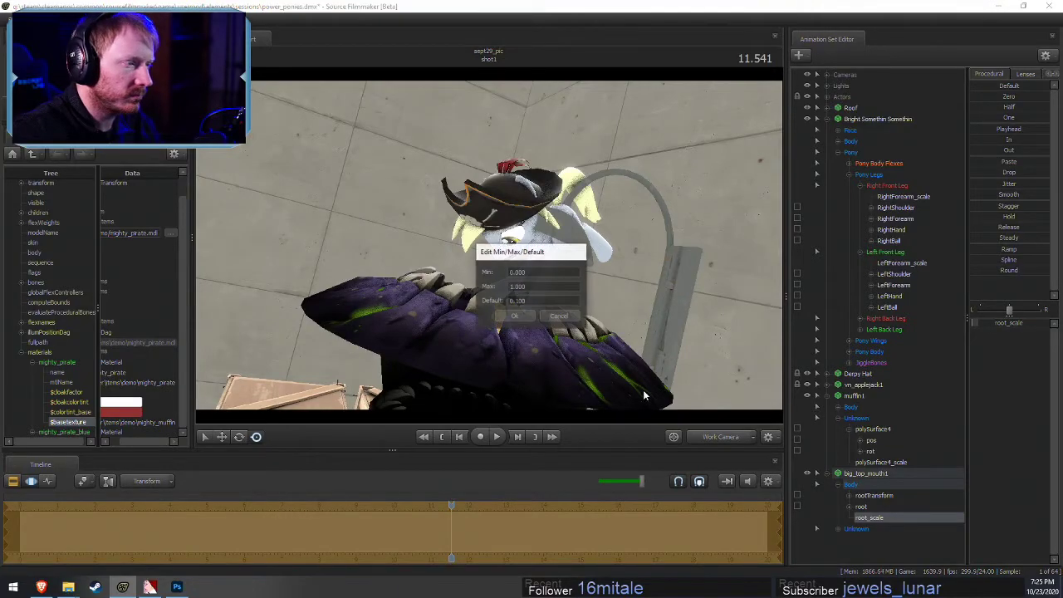
text(10)
key(Tab)
text(1)
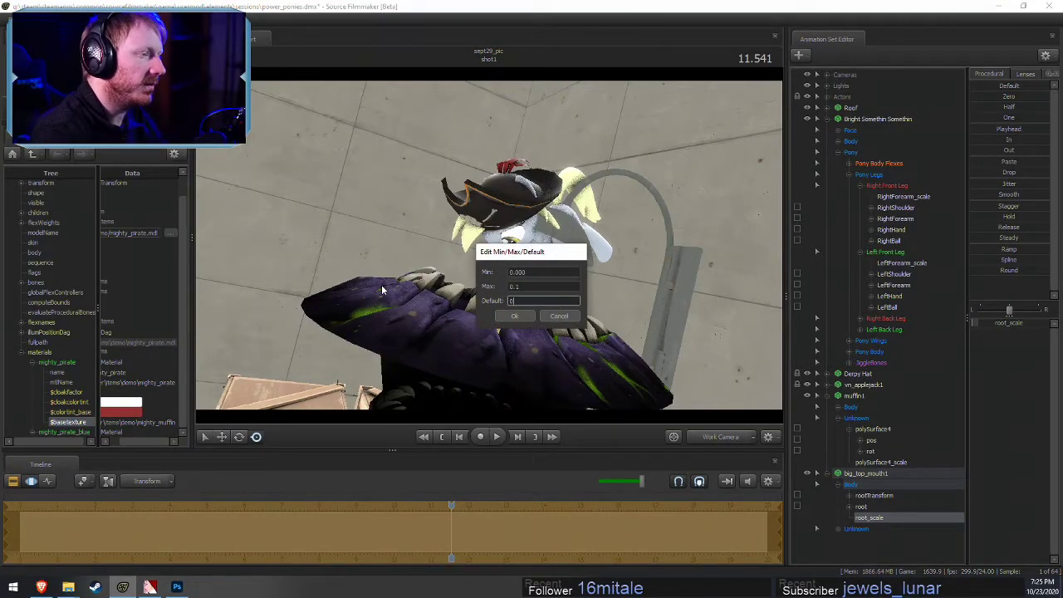
key(Return)
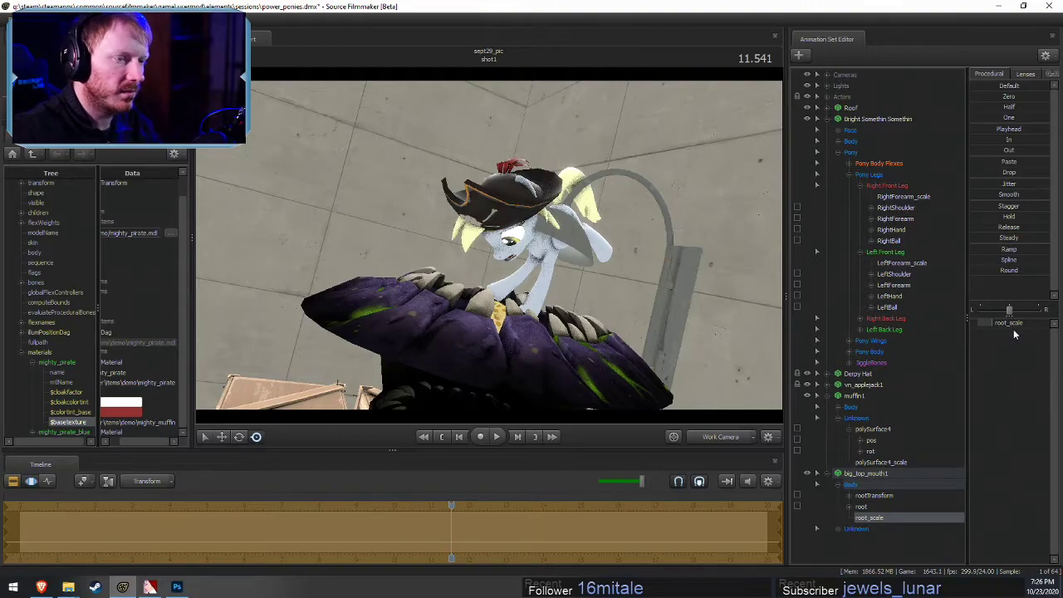
drag(1011, 324, 996, 324)
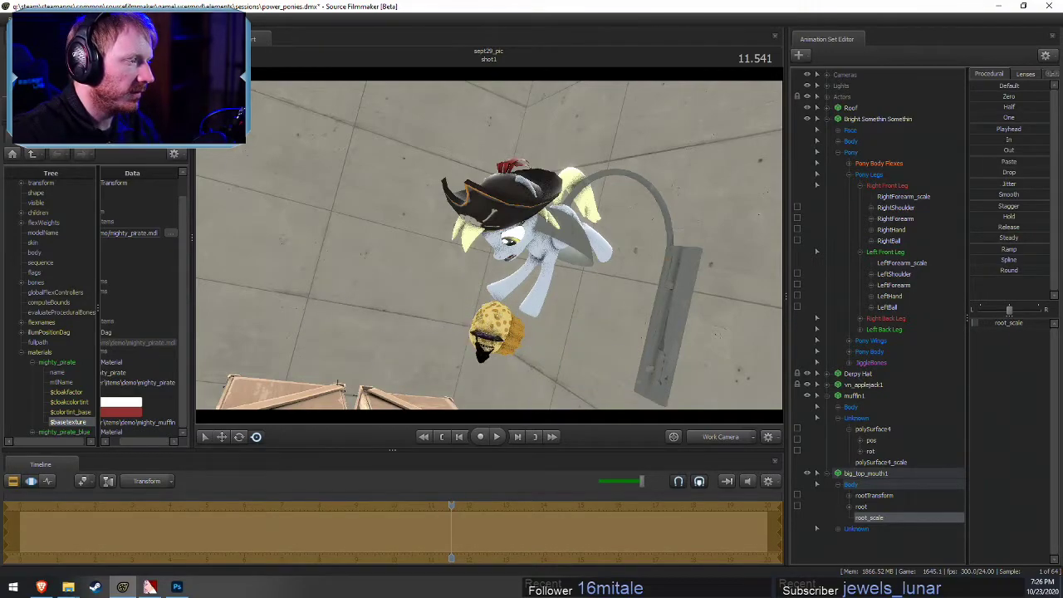
Position the whole big_top_mouth1 model on the top of the muffin
click(866, 474)
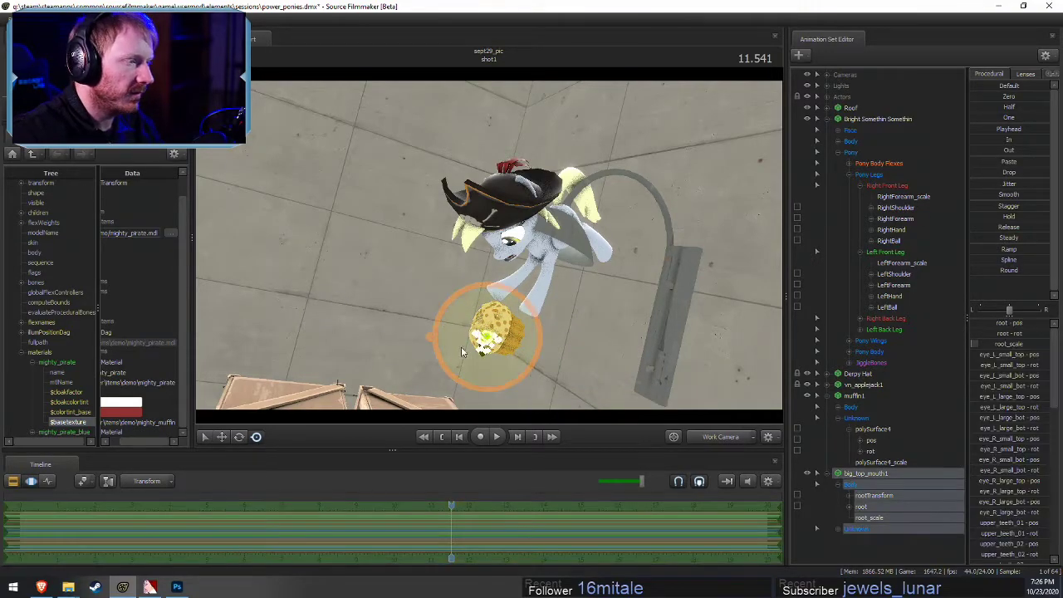
drag(485, 342, 529, 225)
key(w)
drag(529, 225, 530, 210)
Preview the Idle sequence for import onto big_top_mouth1 and cancel the import
right_click(865, 474)
mouse_move(892, 405)
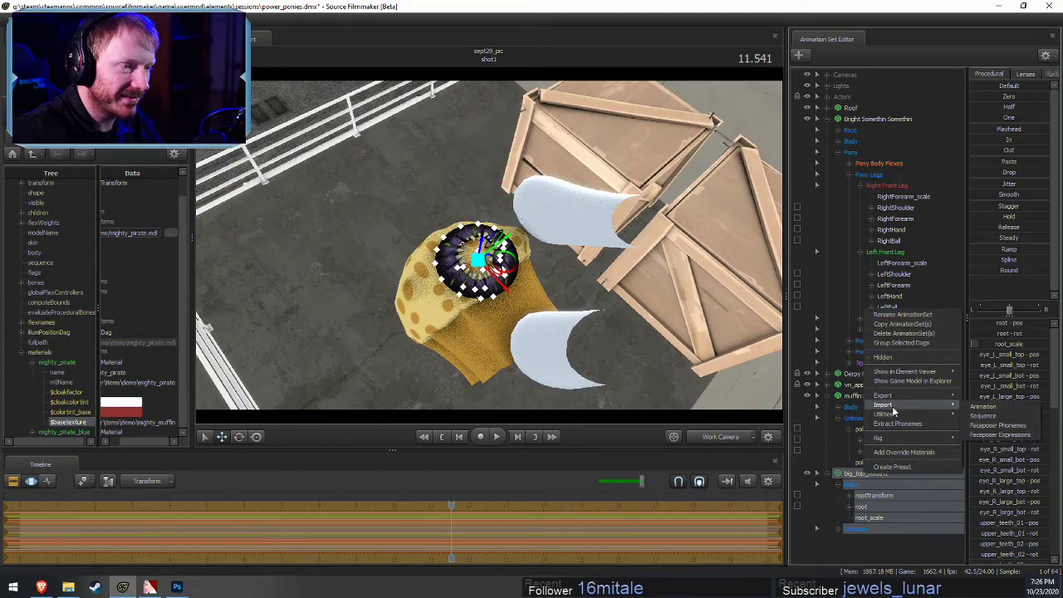
click(976, 418)
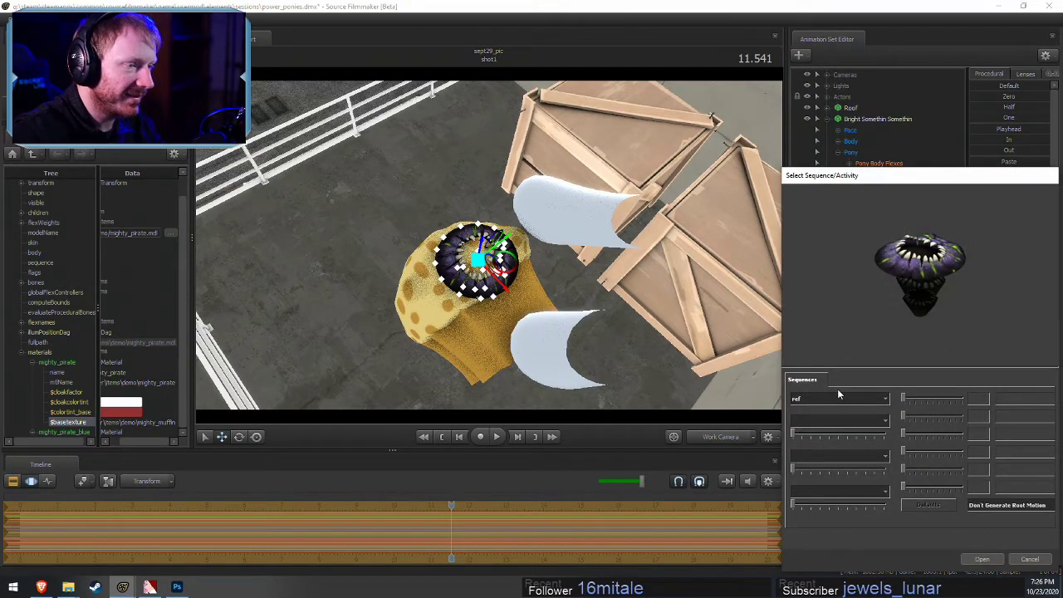
click(837, 398)
click(805, 411)
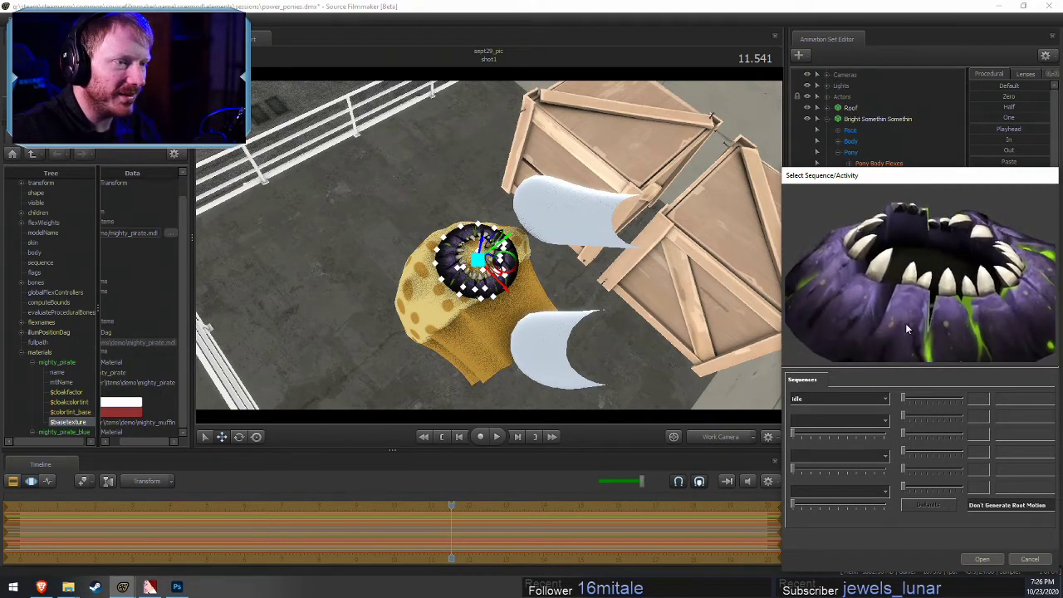
click(1030, 559)
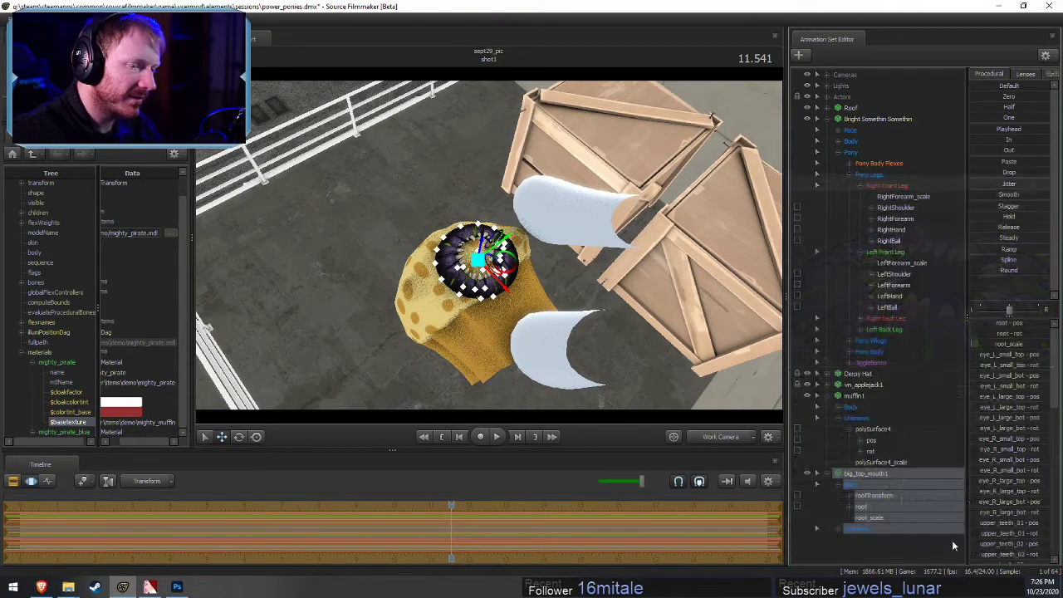
Delete the big_top_mouth1 animation set from the shot
right_click(857, 475)
click(890, 333)
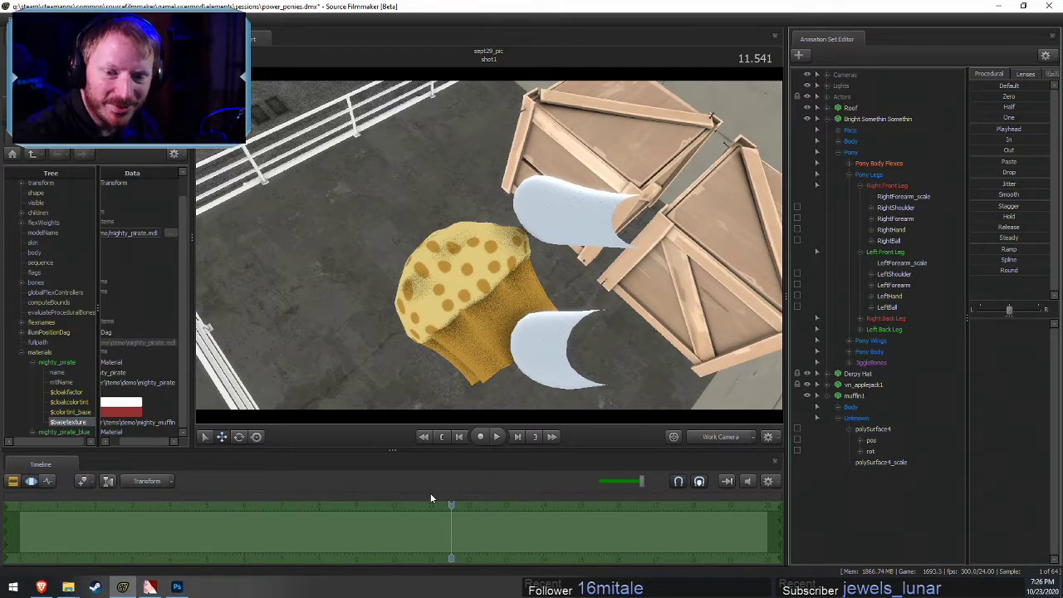
Compare the scene camera shot of the costumed ponies with a work camera view of the pony reaching for the muffin
click(730, 438)
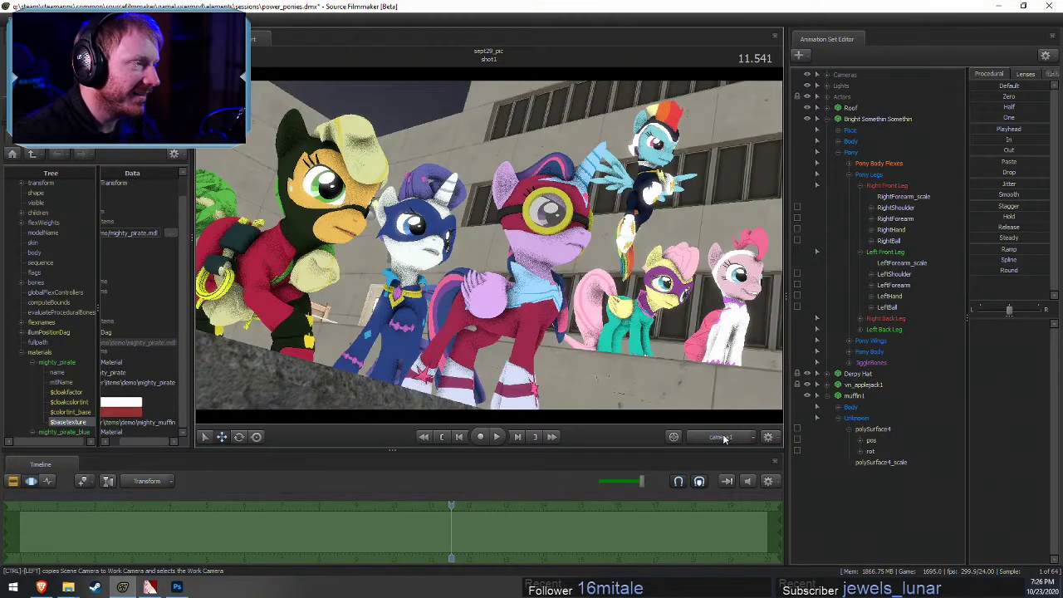
click(723, 437)
drag(515, 262, 517, 223)
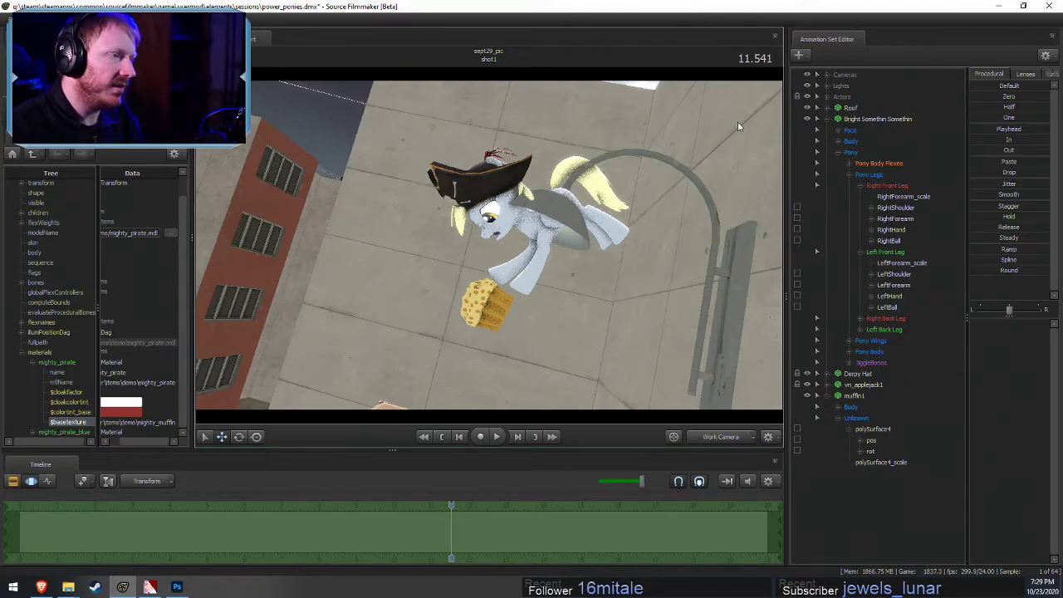
drag(738, 122, 478, 241)
click(733, 437)
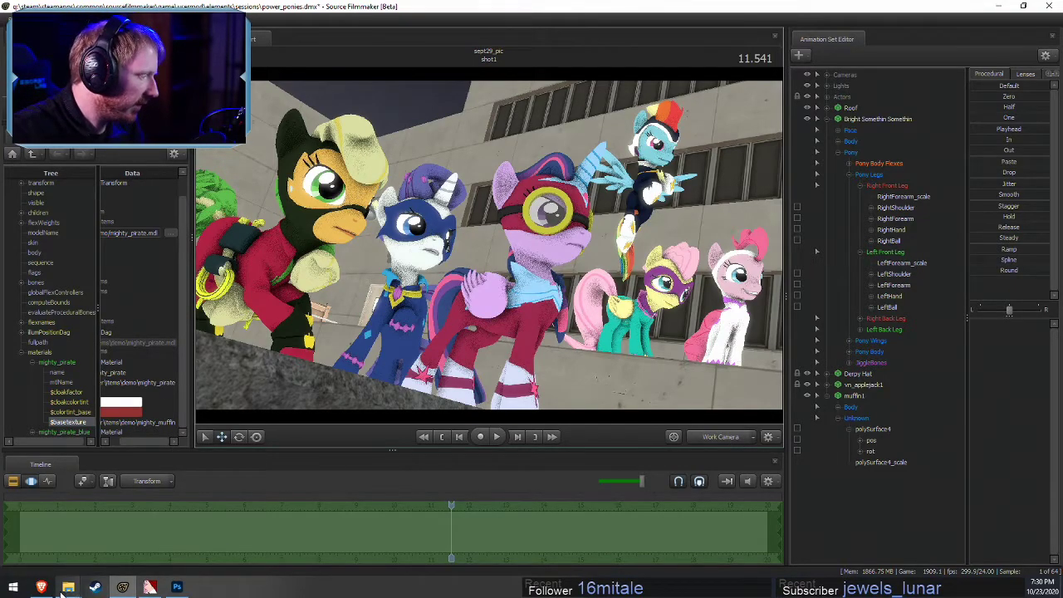
Switch to the Videos folder in File Explorer, play Run through the Forest.mp4, and close the player
mouse_move(68, 587)
click(191, 540)
scroll(798, 358, up, 2)
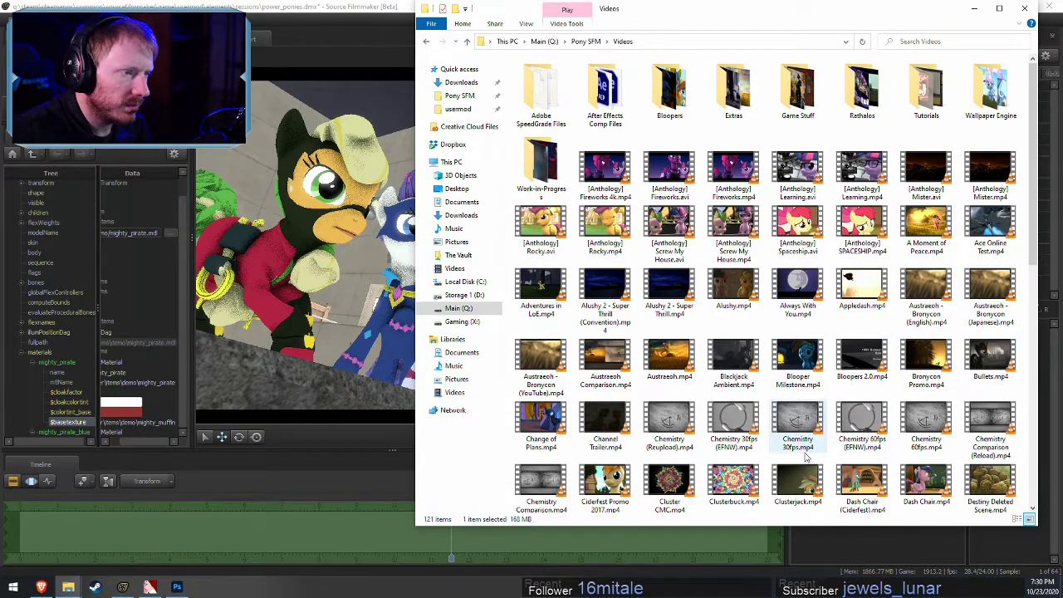
scroll(801, 463, down, 10)
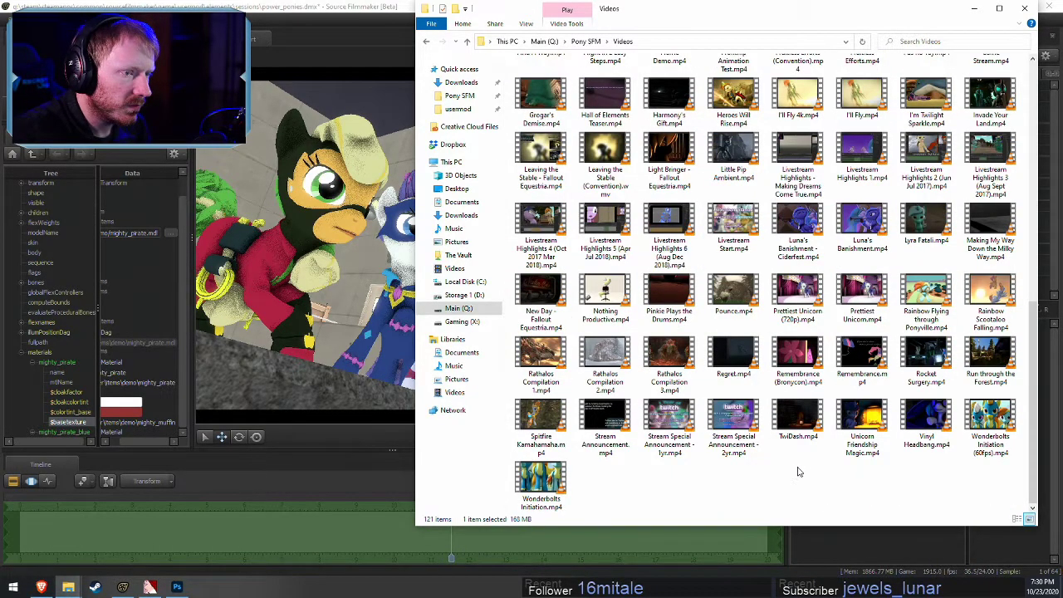
double_click(1015, 366)
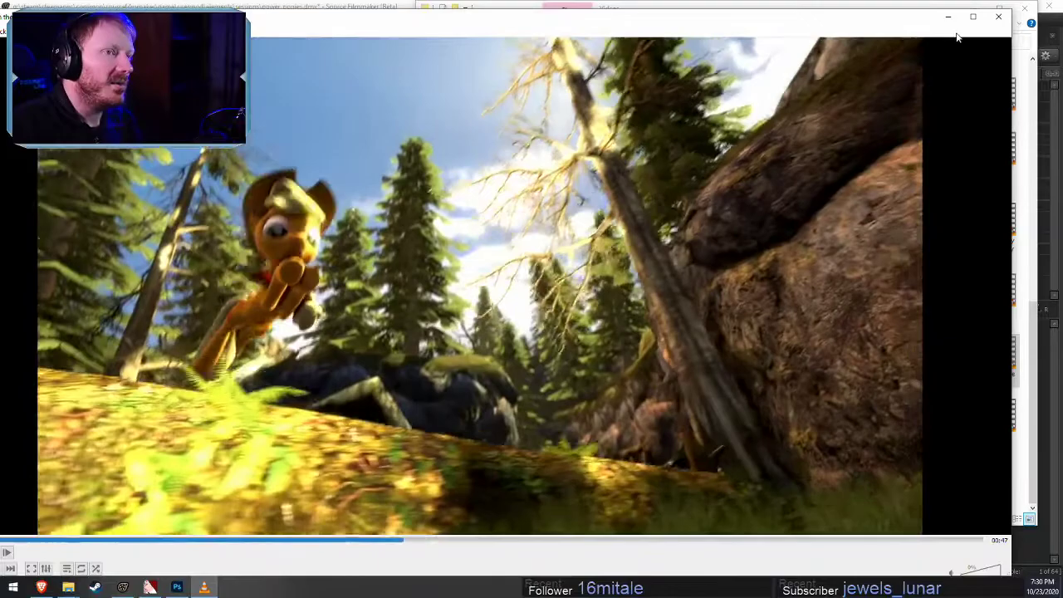
click(999, 17)
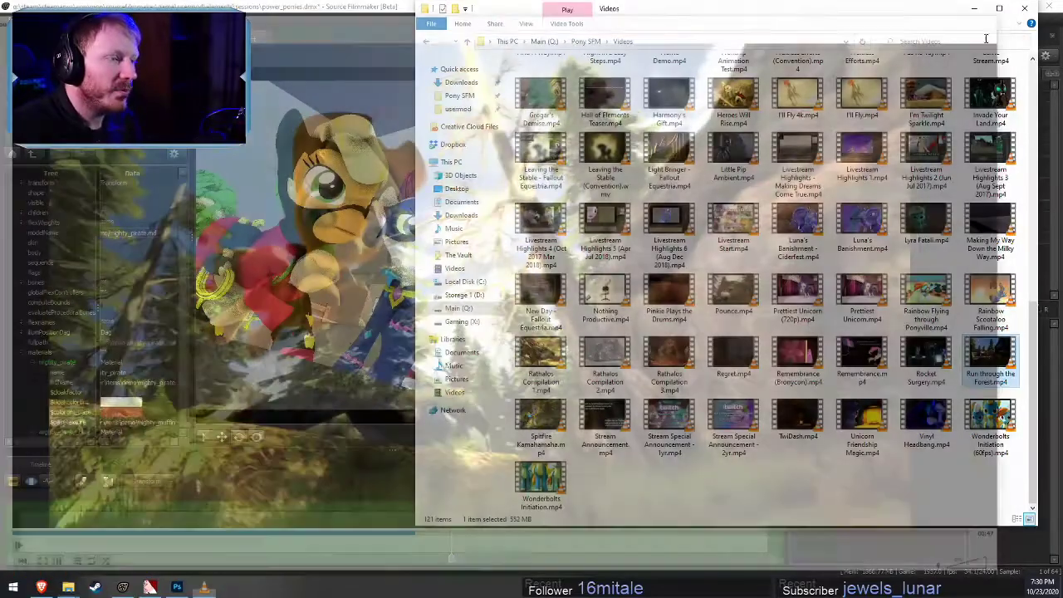
Play Frontflip Animation Test.mp4 from the Videos folder and close the player
scroll(903, 391, up, 3)
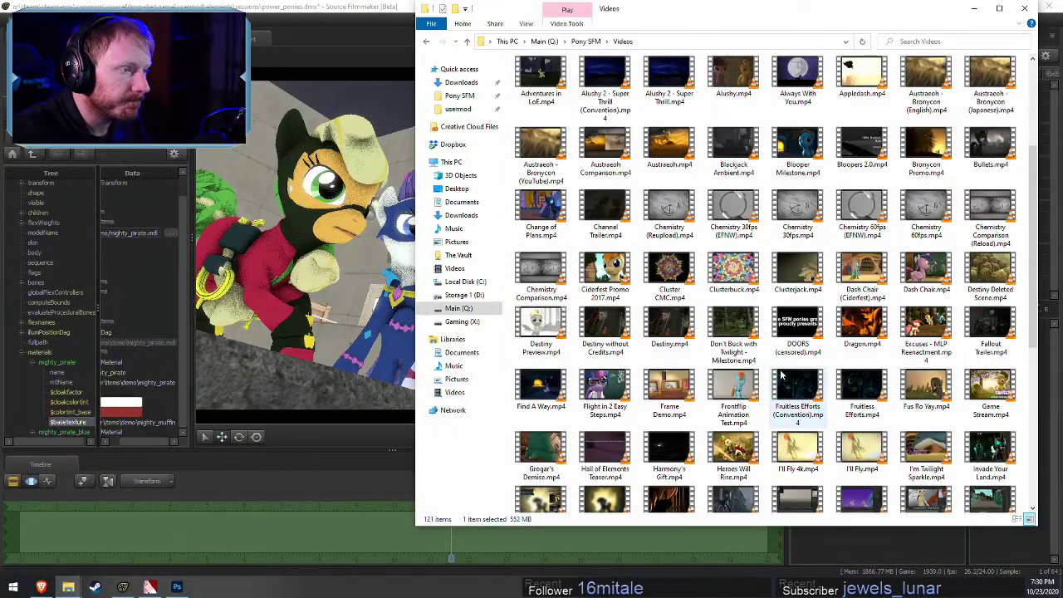
double_click(733, 213)
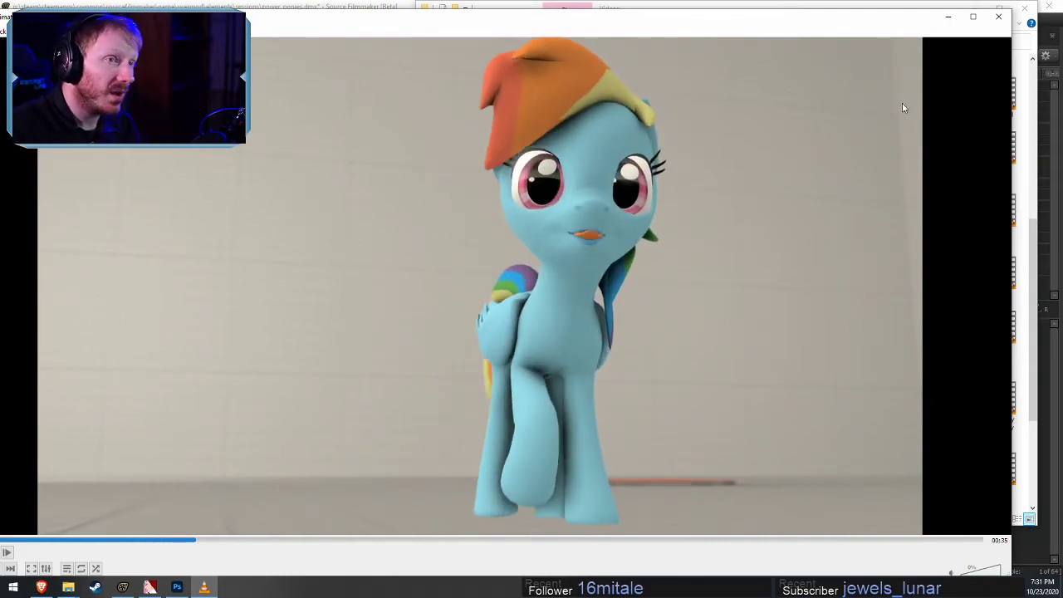
click(995, 24)
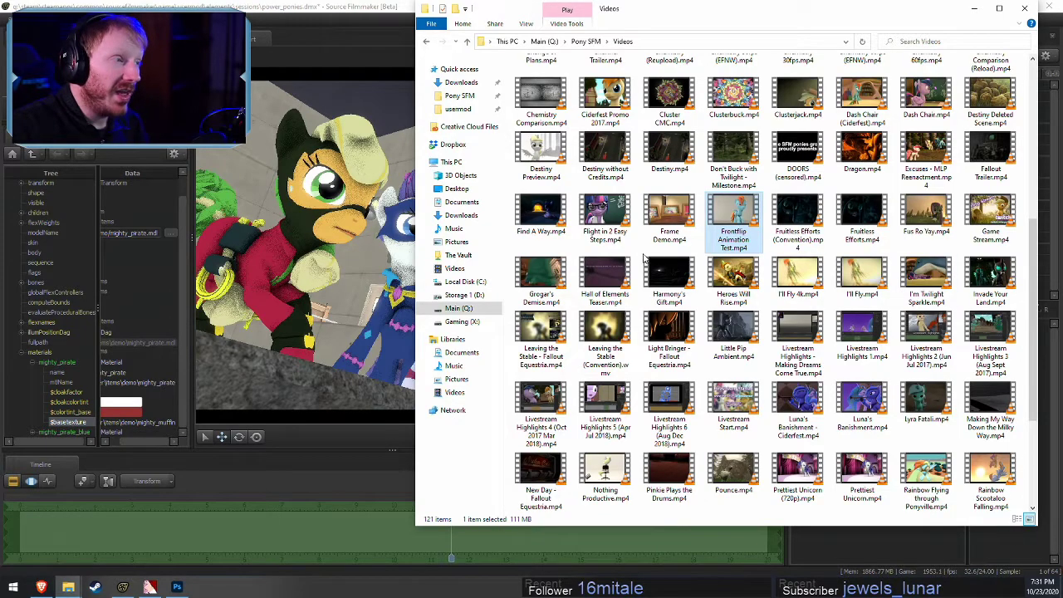
Check the file properties of Destiny Preview.mp4 in the Videos folder and close them
click(536, 157)
right_click(537, 157)
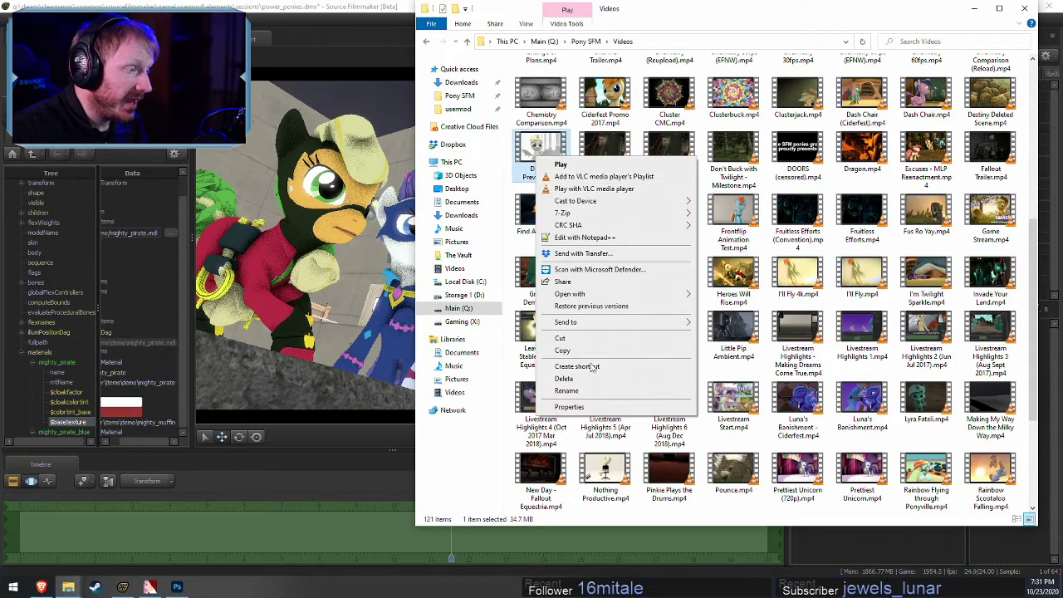
click(613, 409)
click(669, 426)
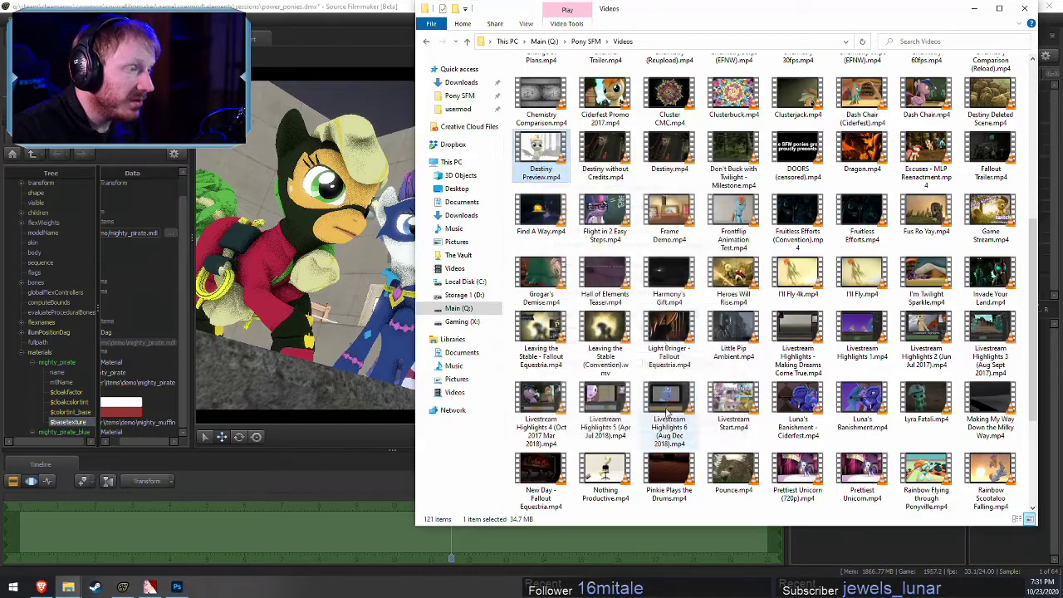
Play Destiny.mp4 from a point further in, close the player, and switch back to Source Filmmaker
scroll(706, 390, up, 5)
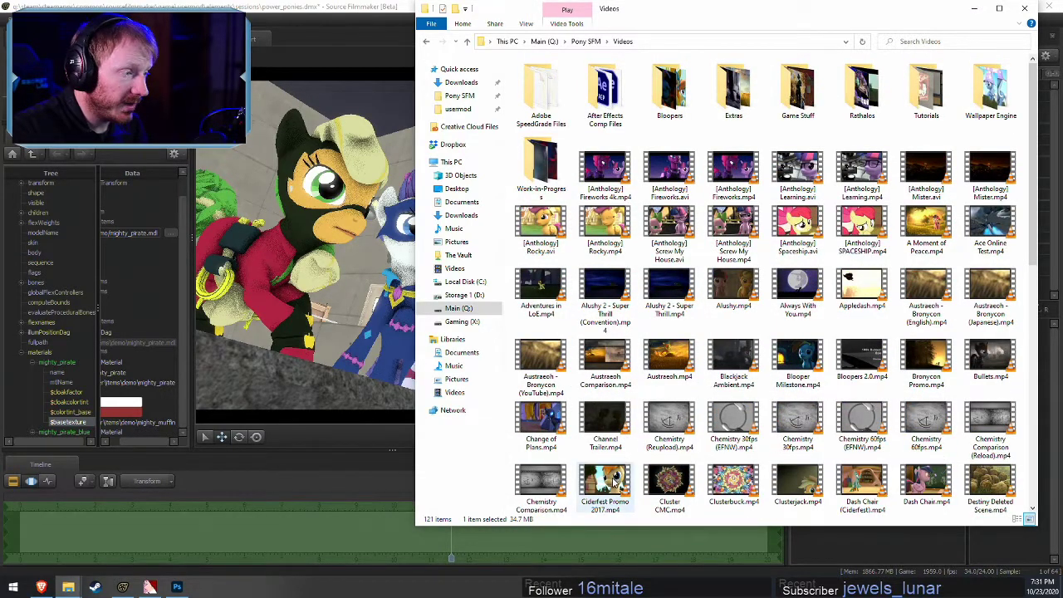
scroll(606, 490, down, 2)
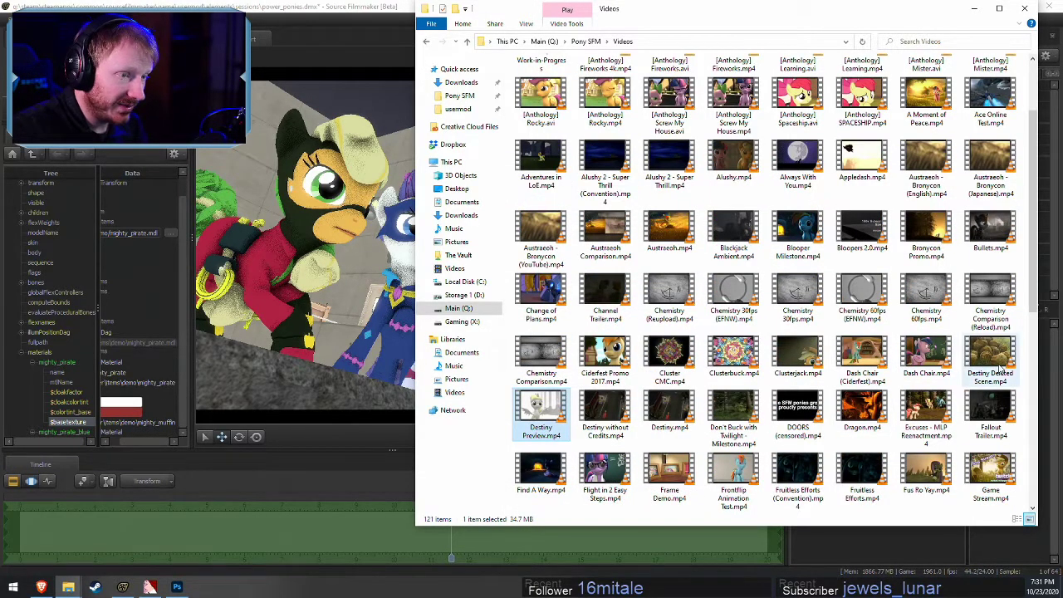
double_click(684, 404)
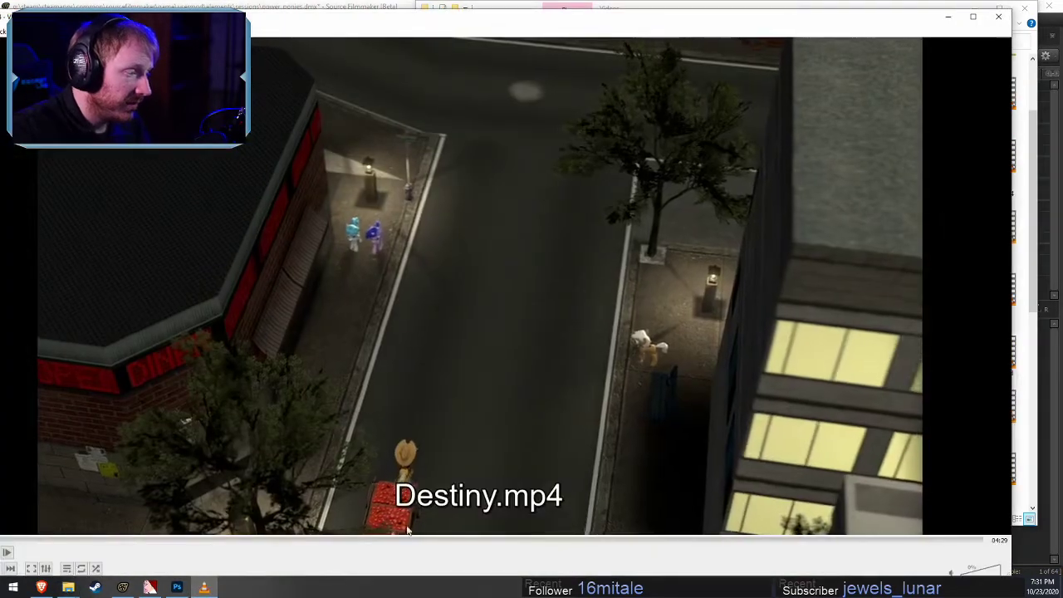
click(385, 540)
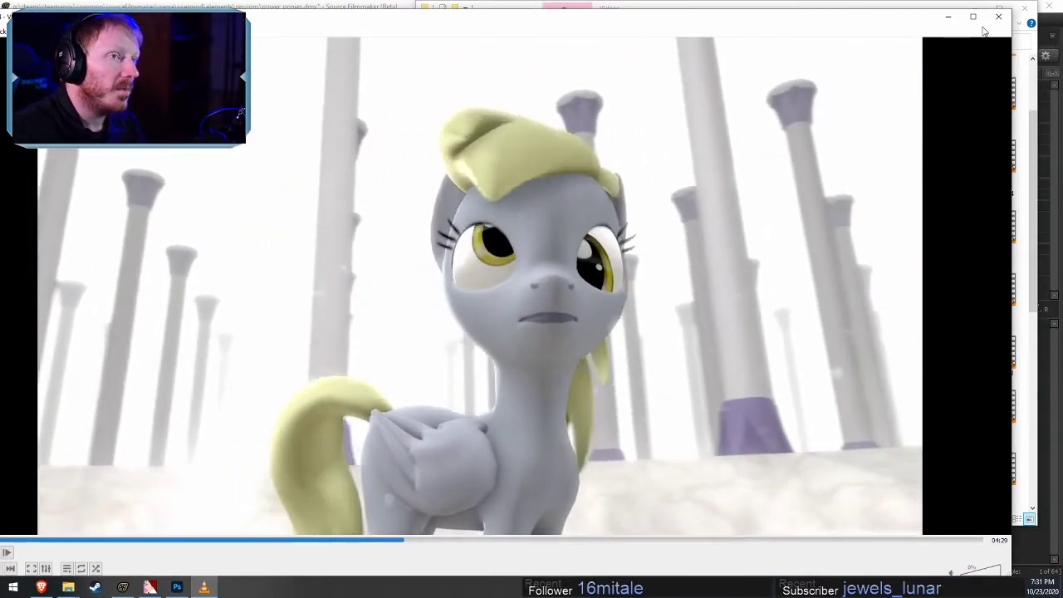
click(998, 16)
click(670, 353)
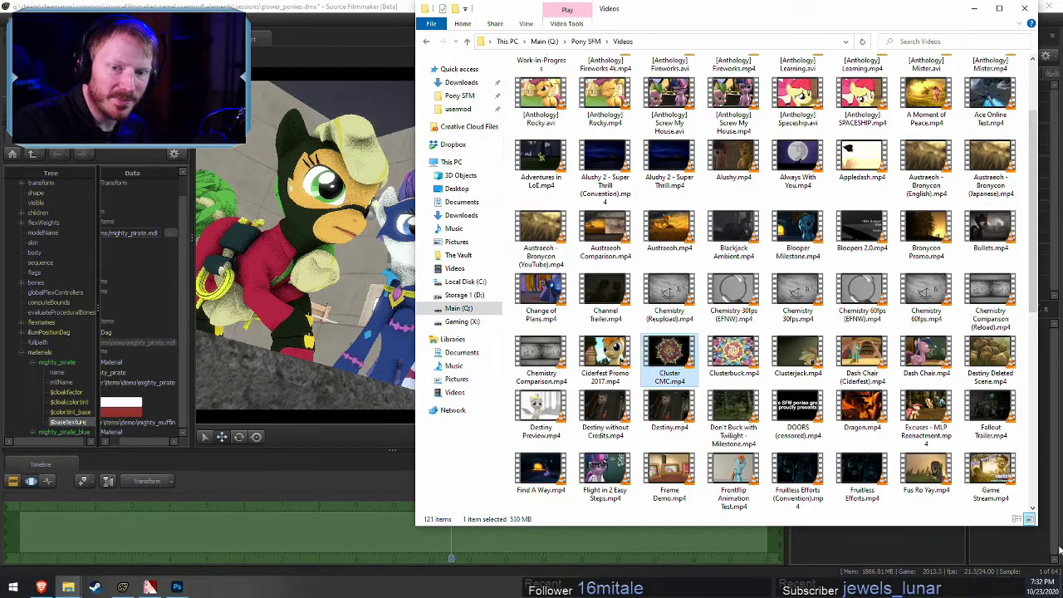
click(360, 5)
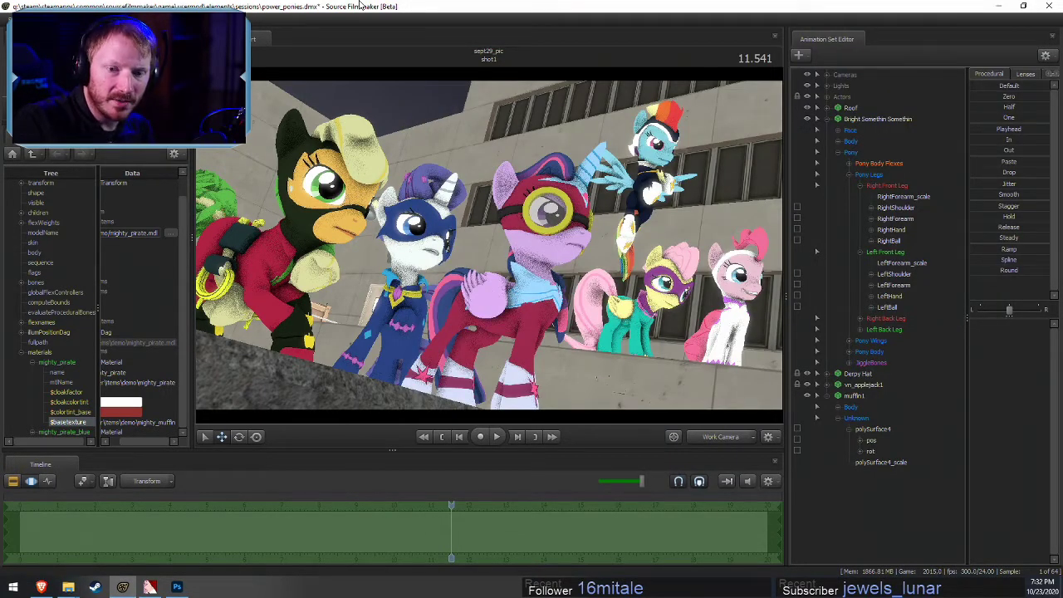
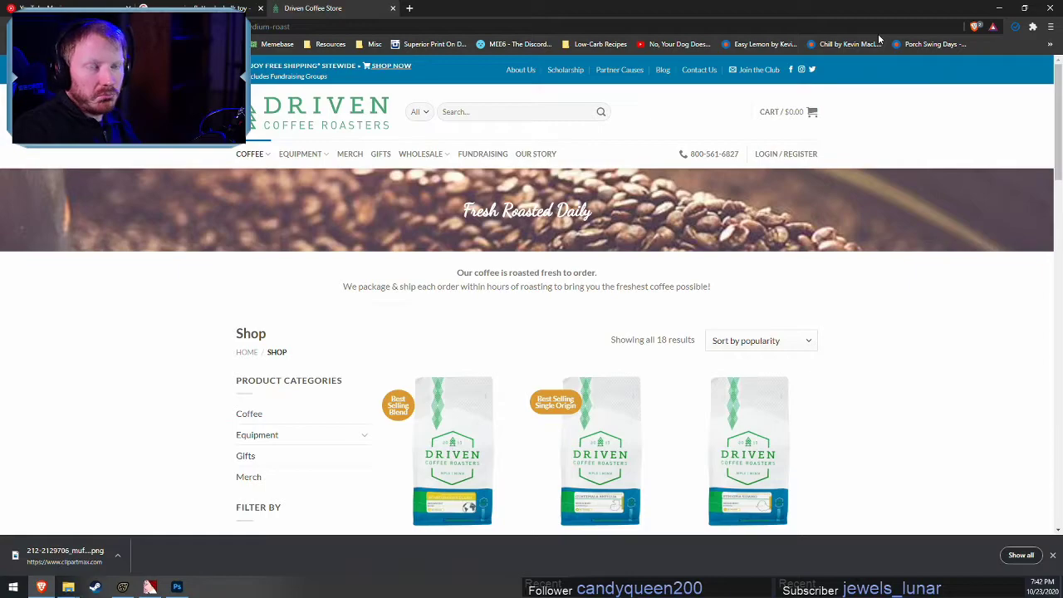
Examine the medium roast coffees and their prices in the Driven Coffee Store and close the page
scroll(797, 271, down, 3)
scroll(823, 356, down, 1)
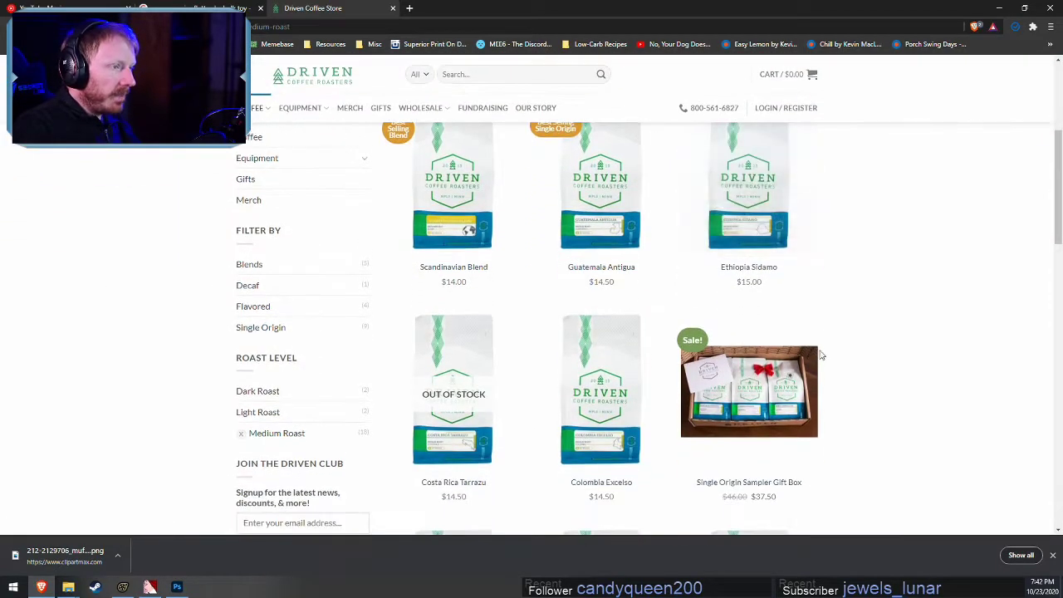
scroll(656, 283, up, 1)
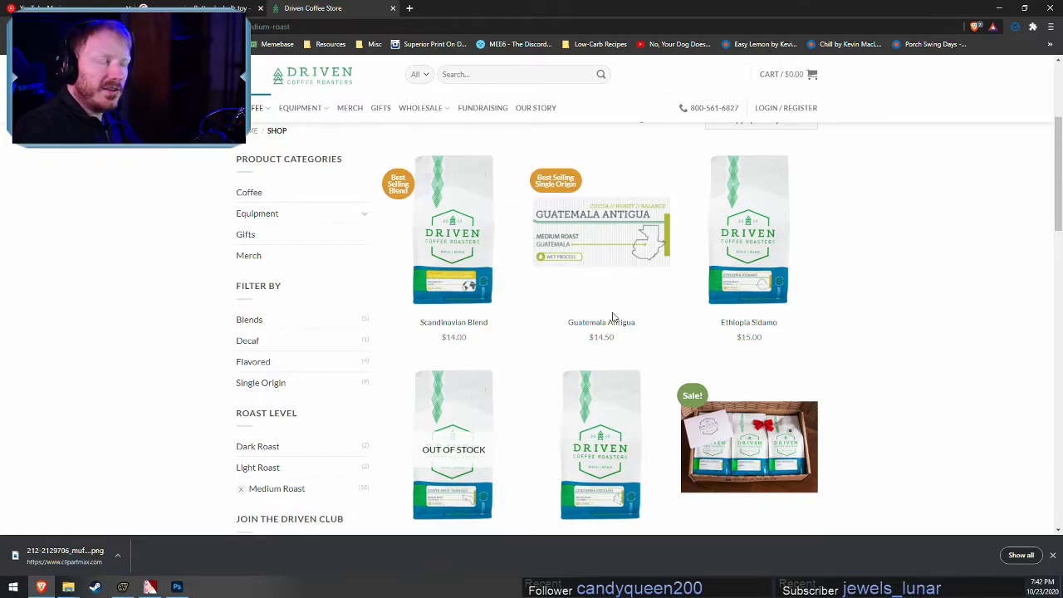
scroll(613, 316, down, 5)
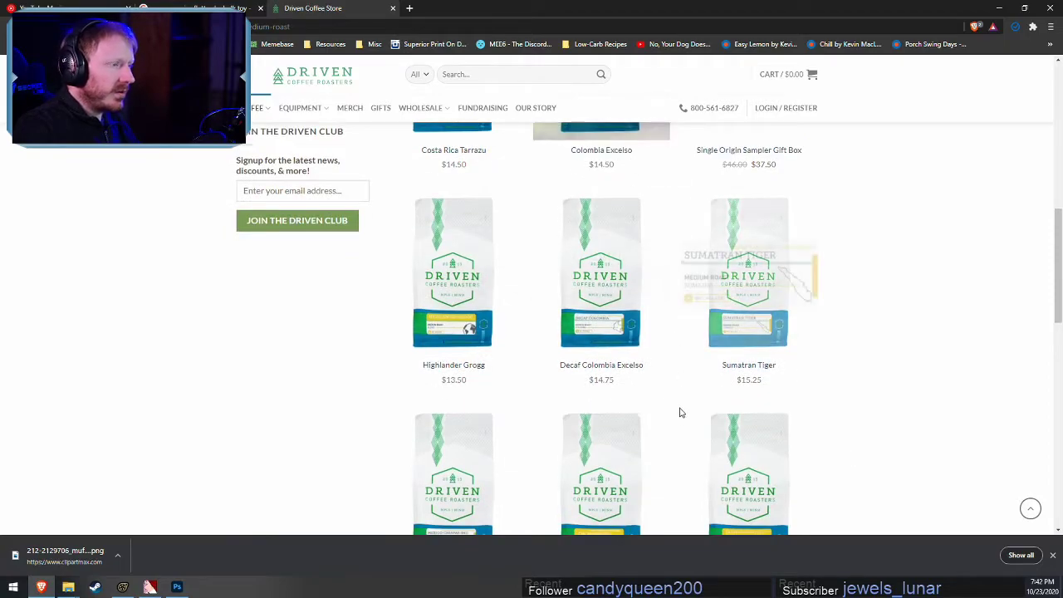
scroll(676, 428, down, 1)
scroll(727, 358, down, 1)
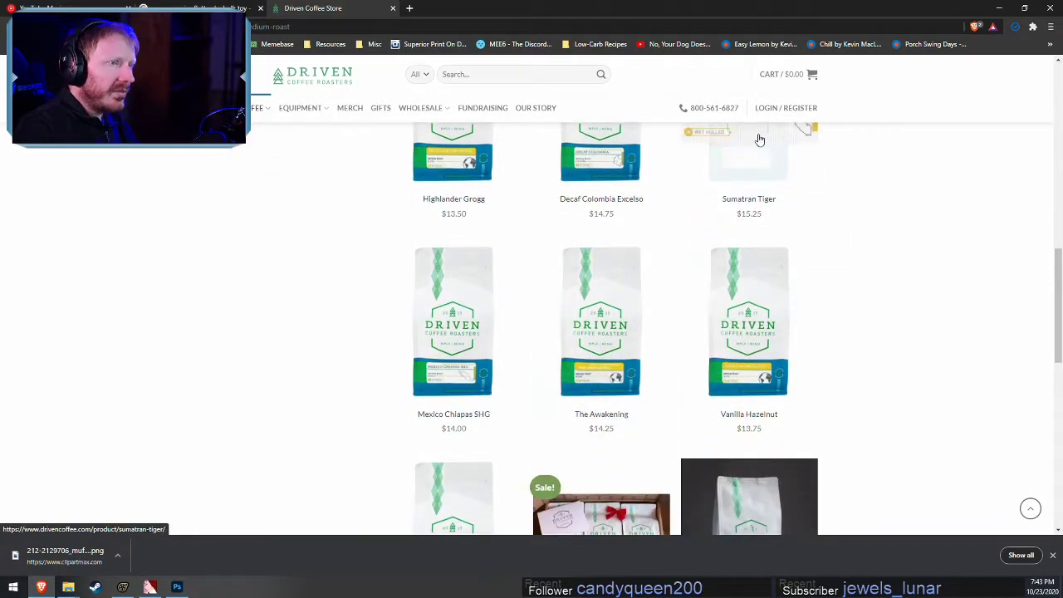
scroll(764, 216, up, 1)
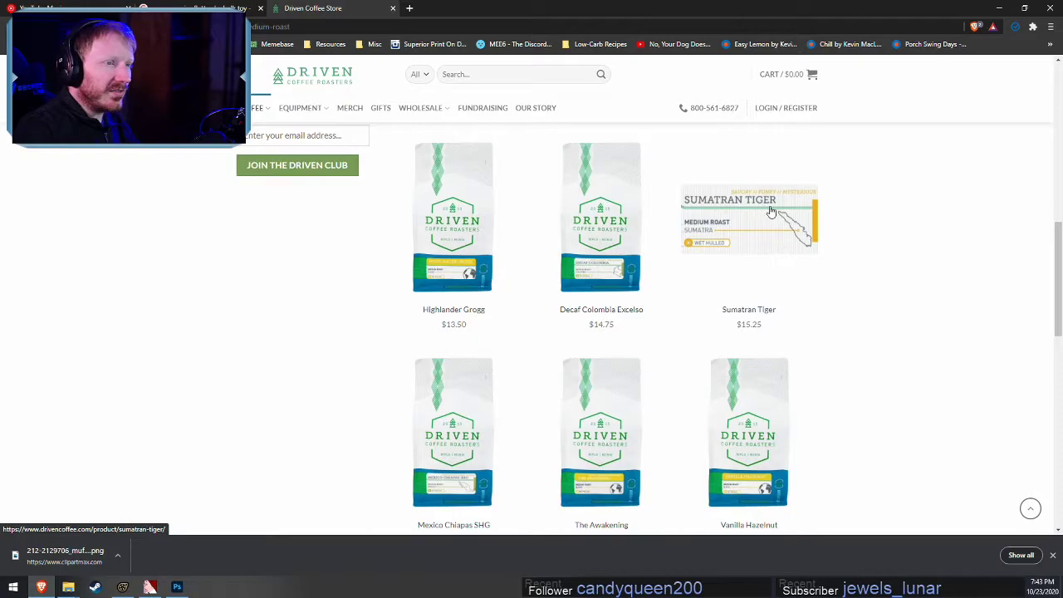
scroll(776, 337, down, 2)
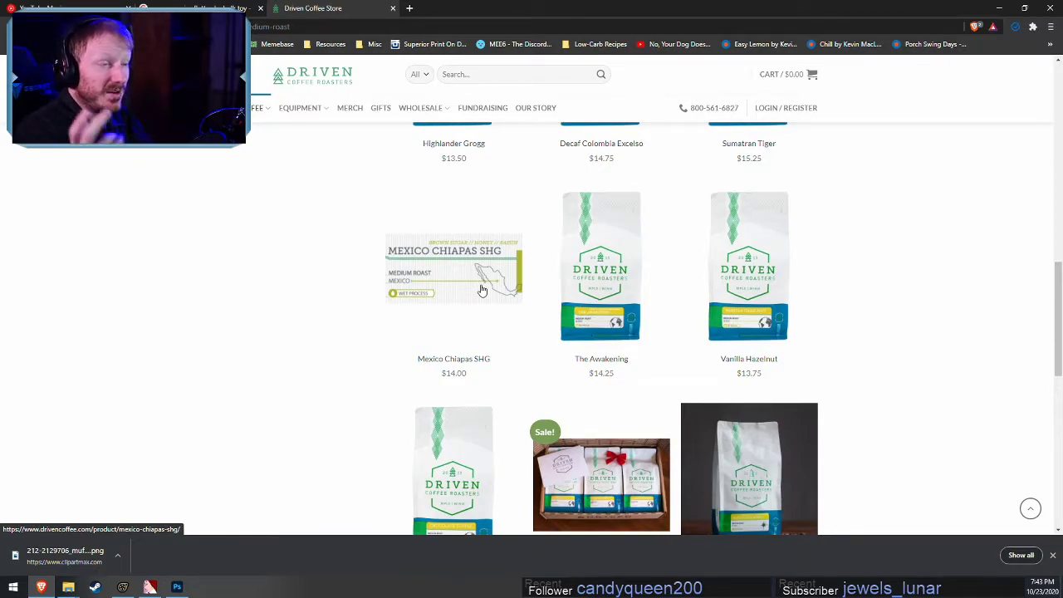
scroll(485, 290, down, 5)
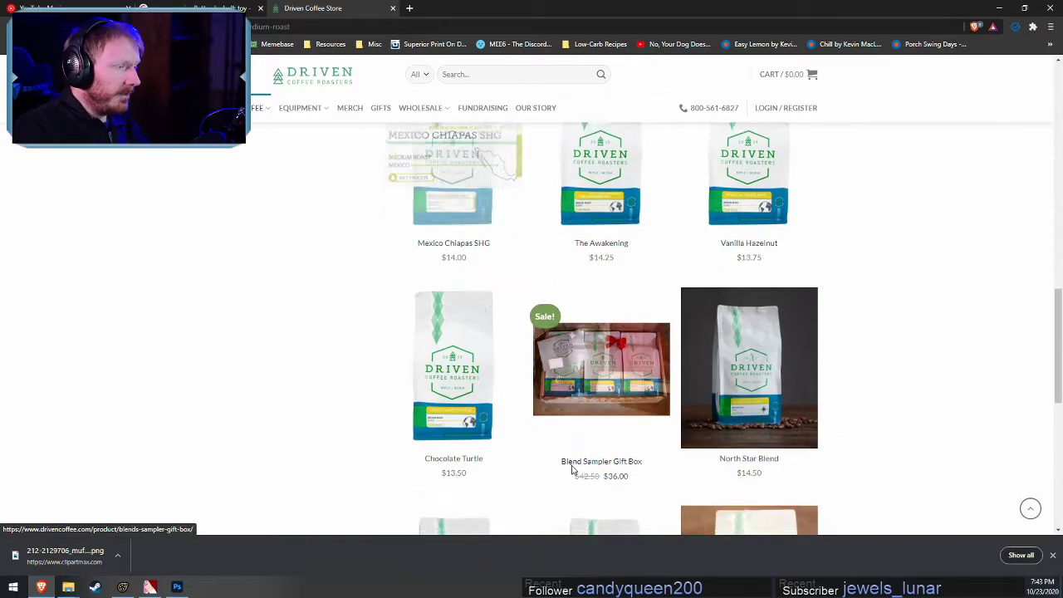
scroll(600, 471, up, 8)
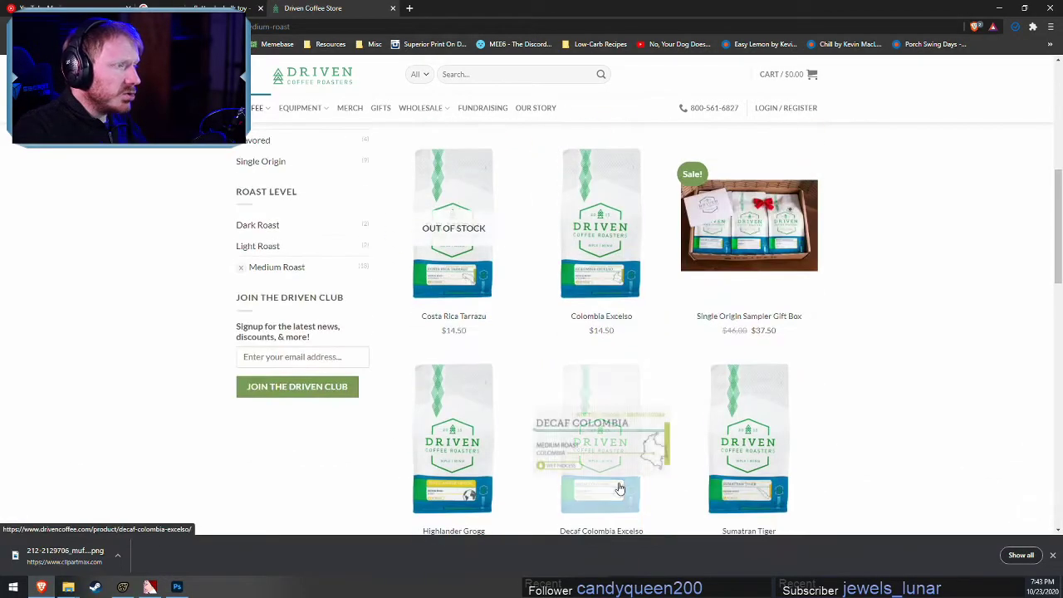
scroll(624, 491, down, 1)
scroll(636, 490, up, 5)
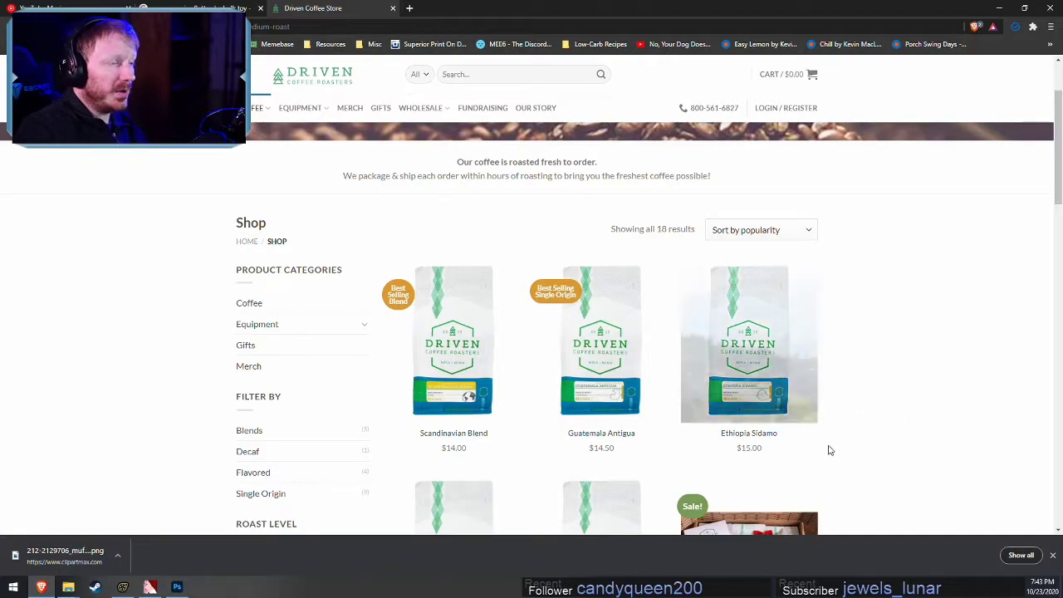
scroll(831, 448, down, 5)
scroll(861, 430, down, 1)
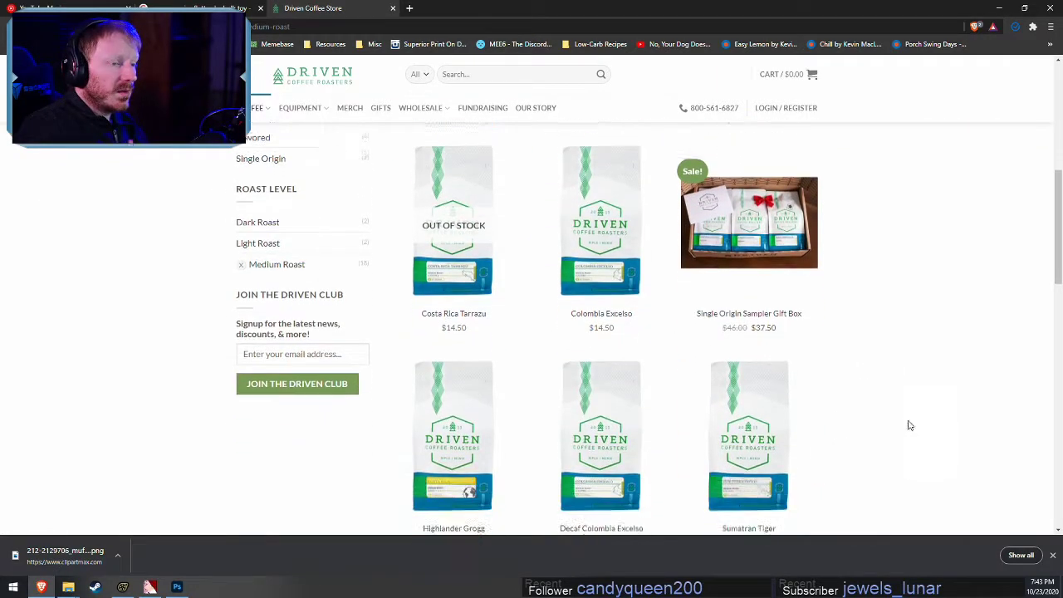
scroll(910, 425, down, 3)
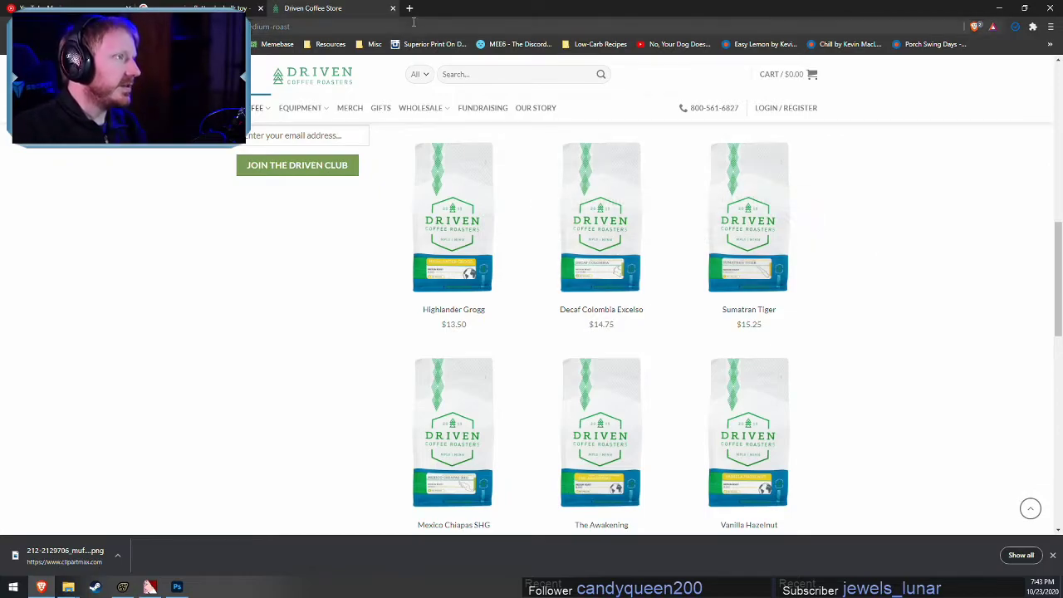
click(393, 8)
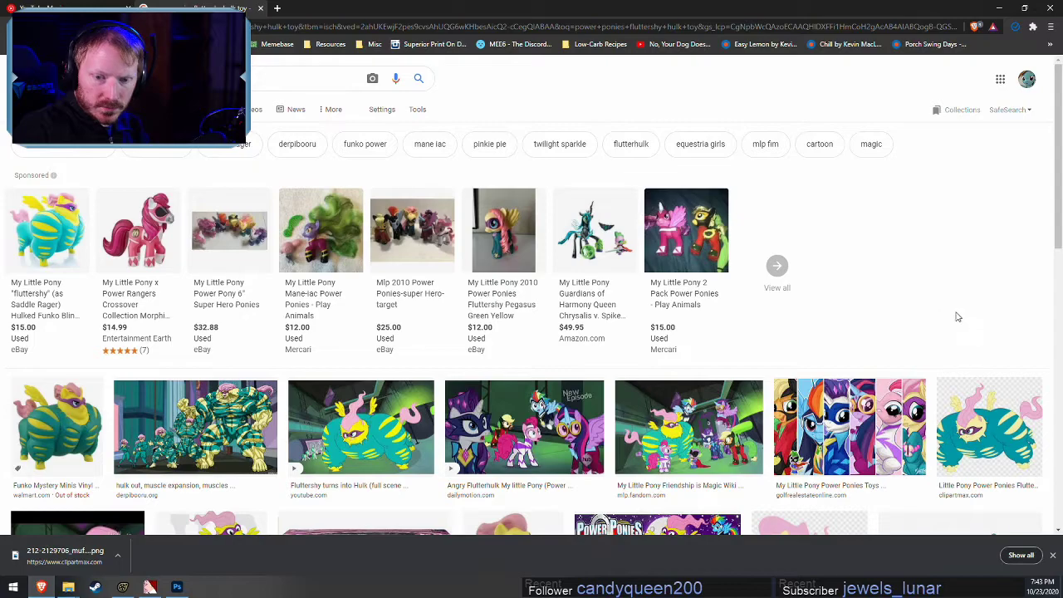
Search the web for wilkins coffee, read the answer to "Does Wilkins Coffee still exist?" and return to Source Filmmaker
click(484, 26)
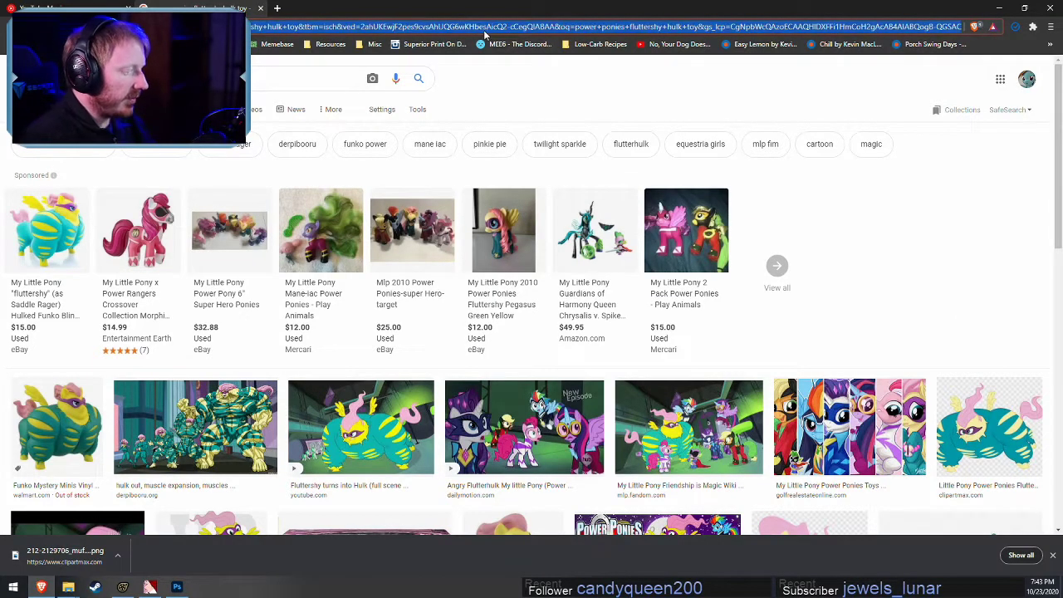
key(BackSpace)
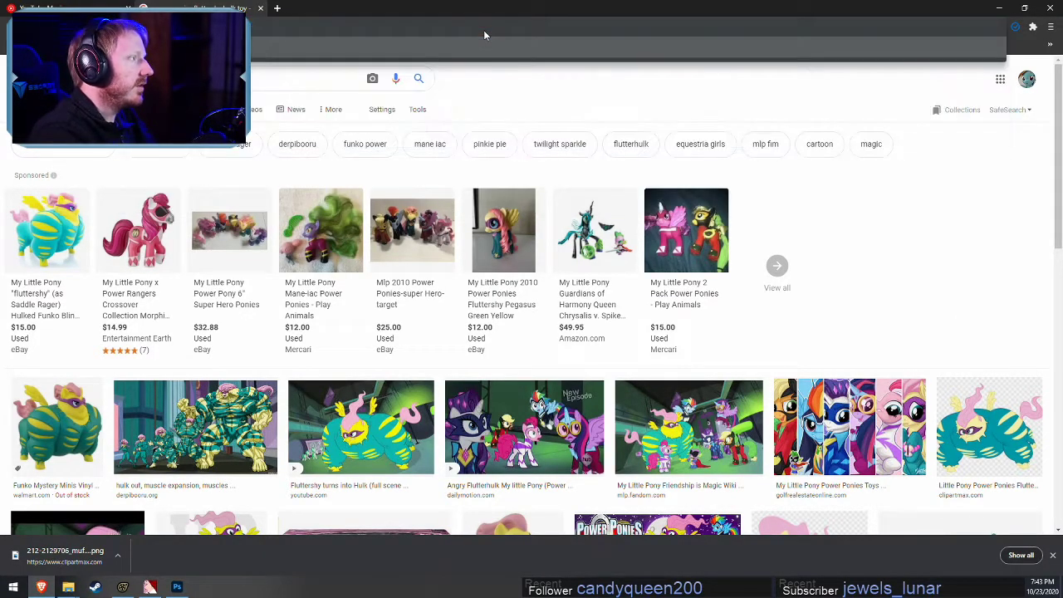
text(wilkins coffee)
key(Return)
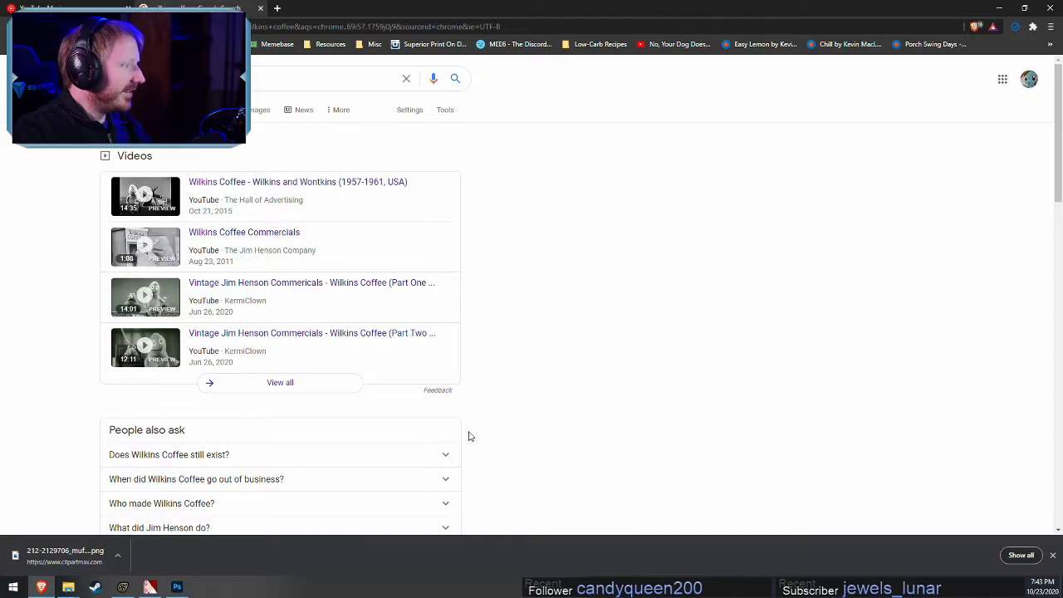
scroll(468, 434, down, 1)
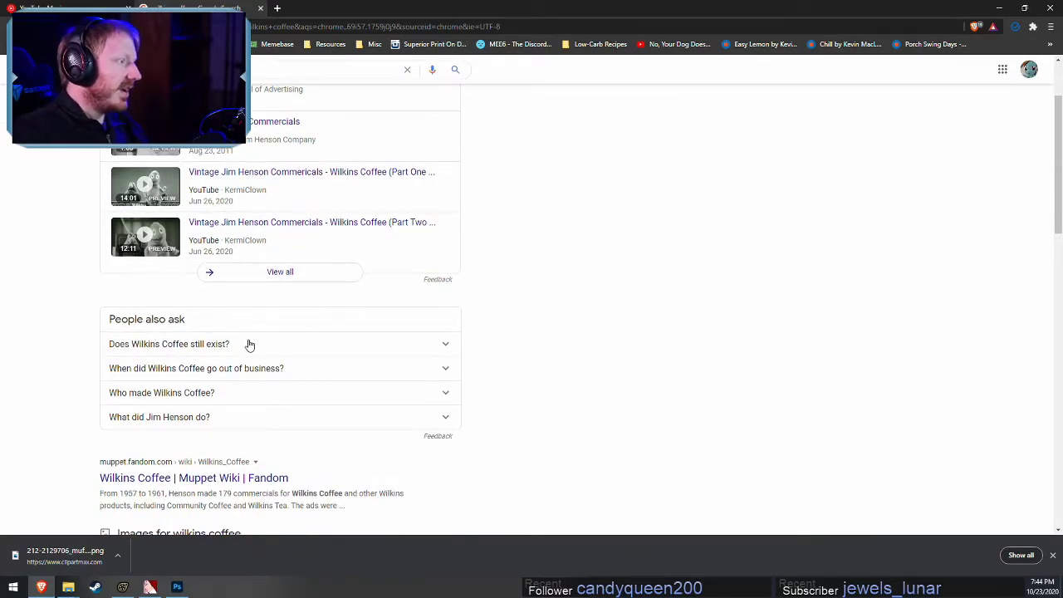
click(259, 344)
scroll(540, 388, down, 1)
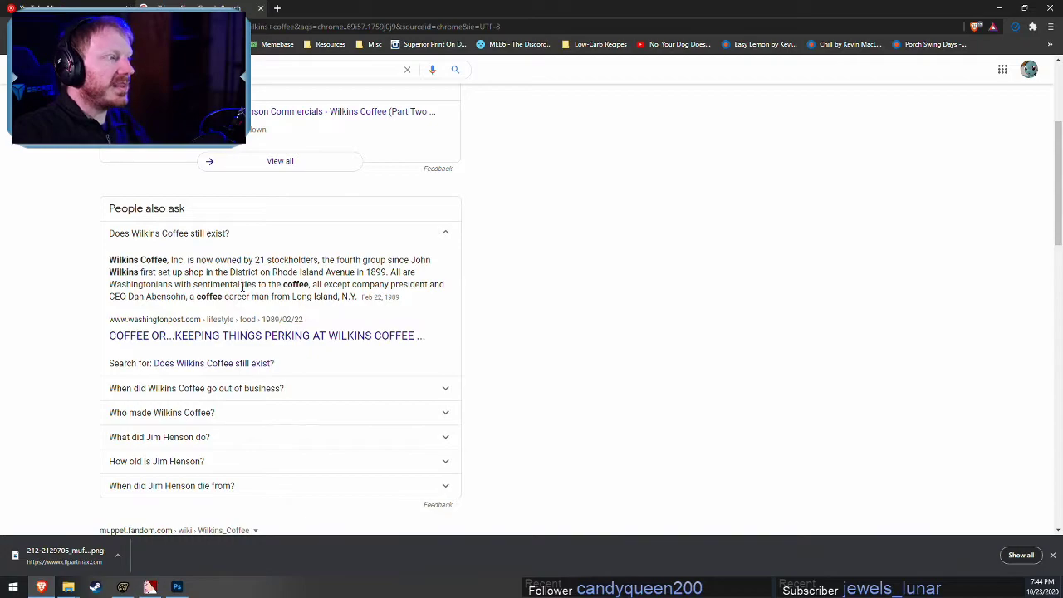
click(261, 8)
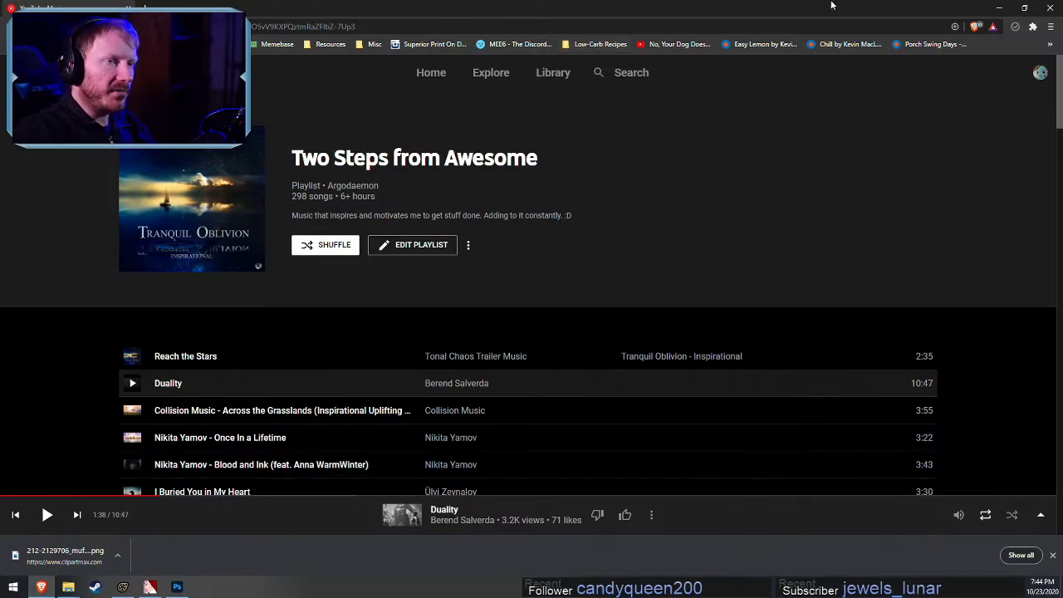
click(999, 8)
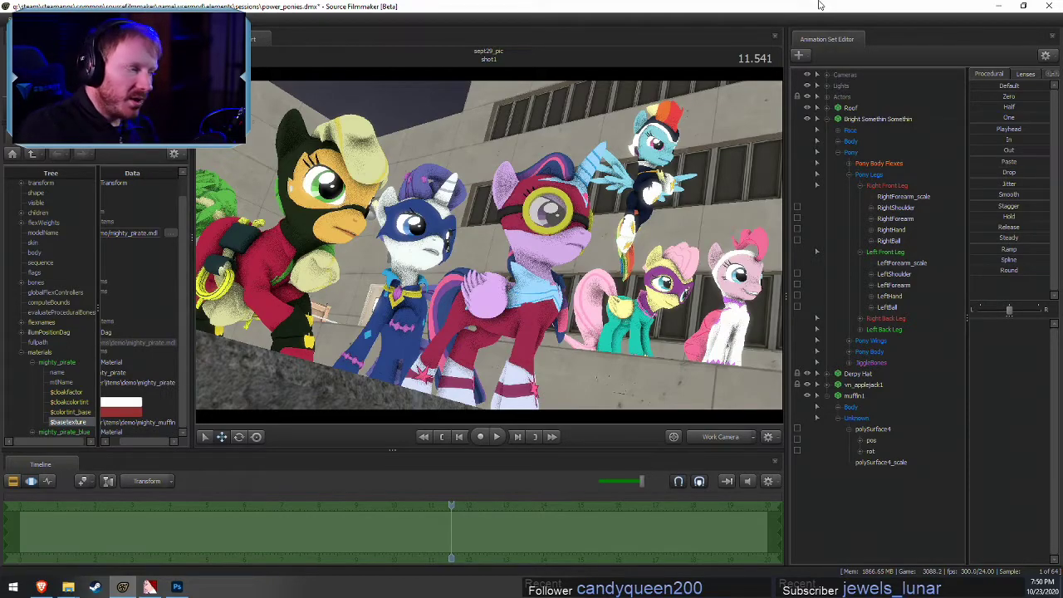
Switch to the Brave browser, search the web for AeroPress in a new tab, and open its Amazon product page
click(41, 587)
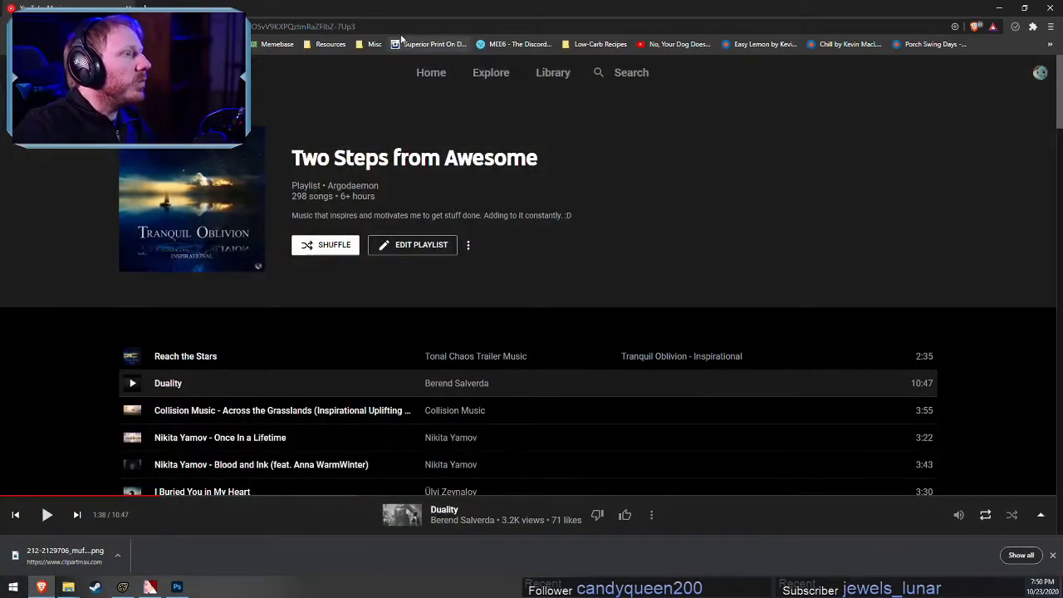
key(ctrl+t)
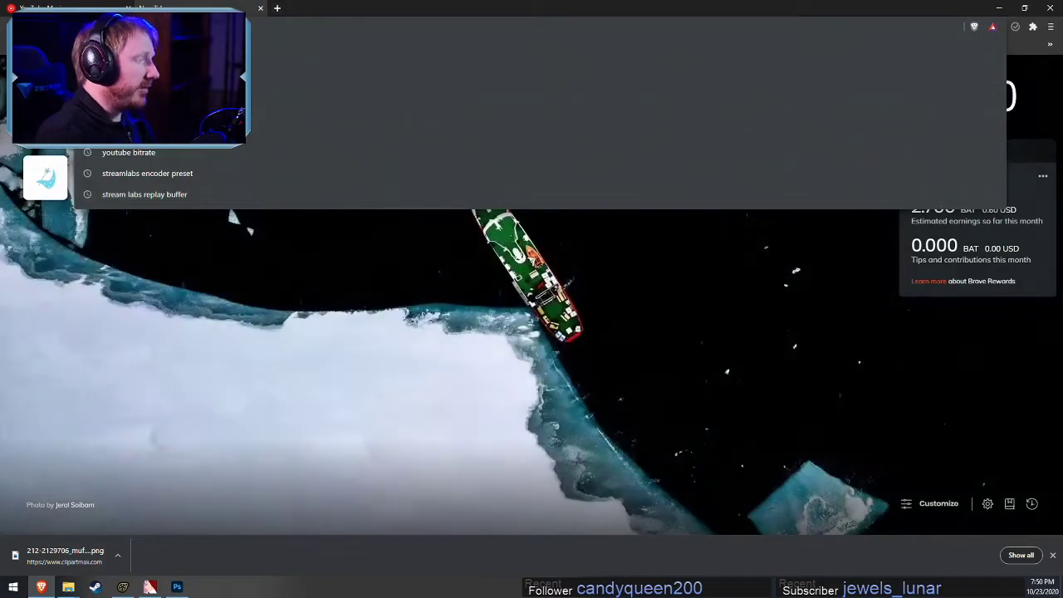
text(s)
key(Return)
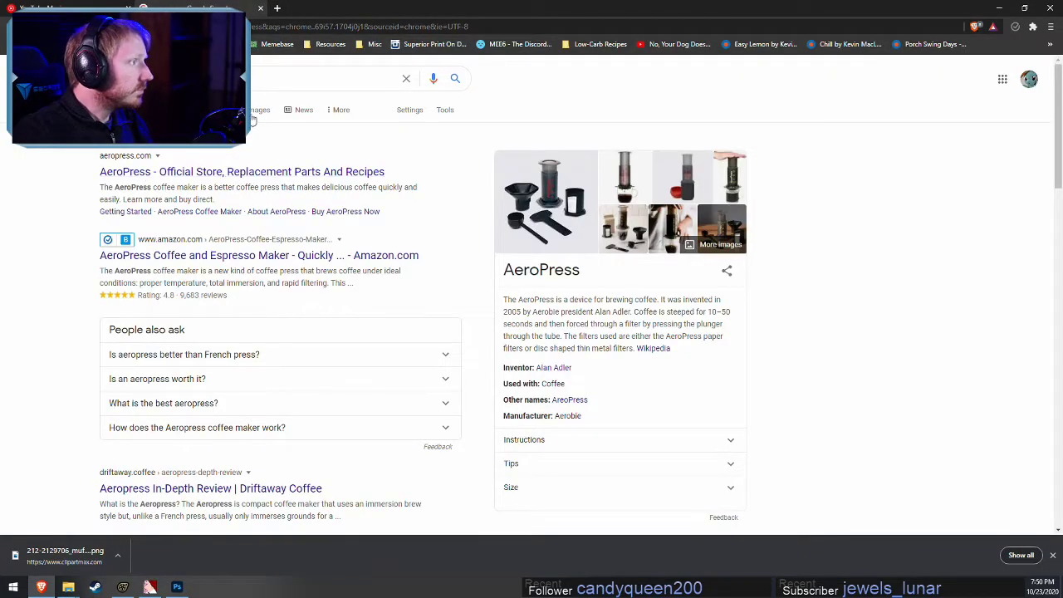
click(252, 116)
click(160, 315)
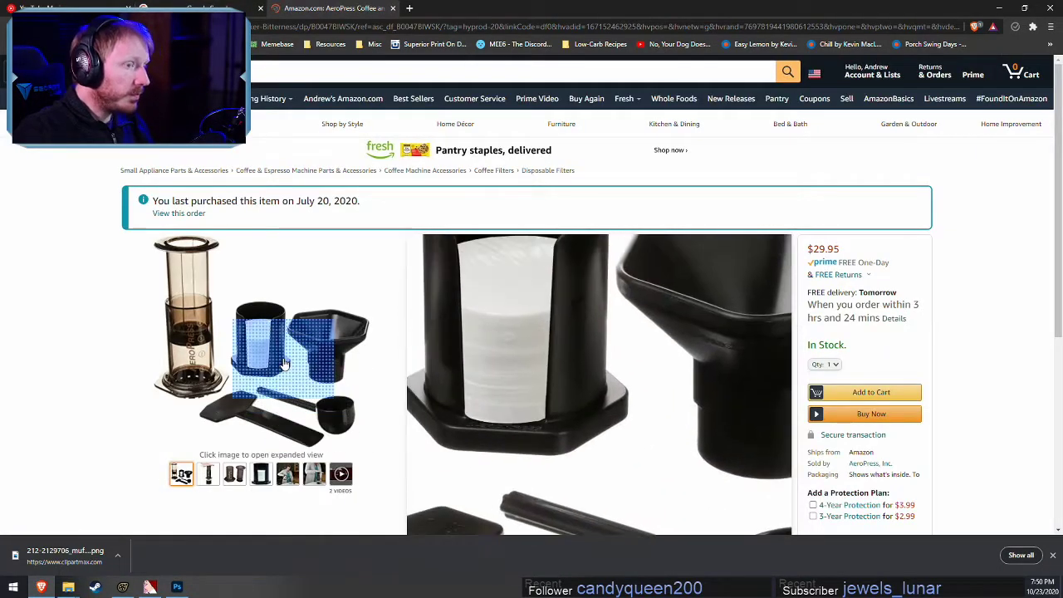
Examine the AeroPress product photos, including the brewing scene, the chamber and plunger, and the full set
scroll(36, 440, down, 1)
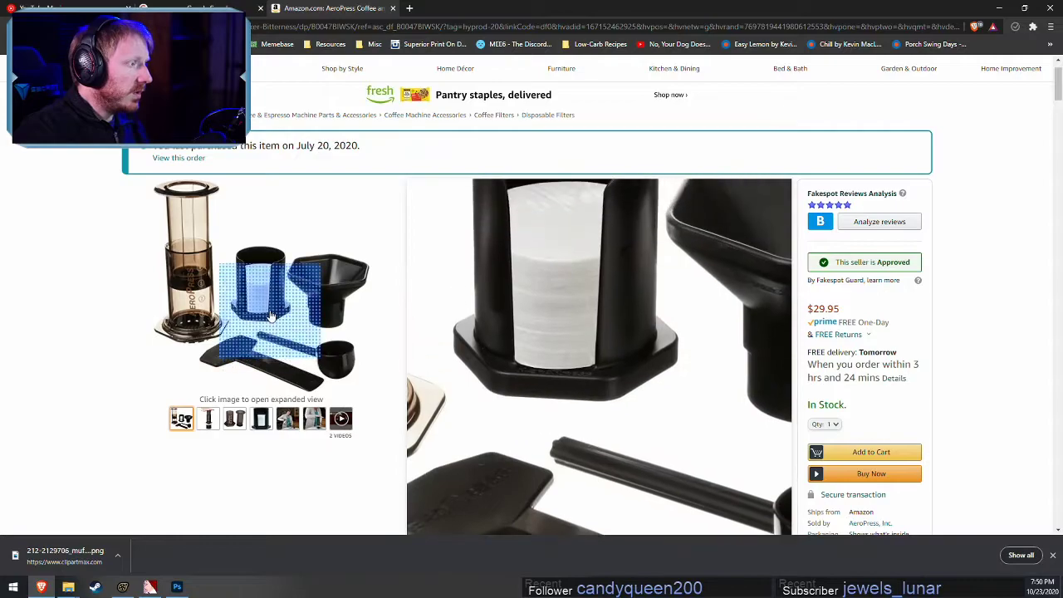
mouse_move(289, 426)
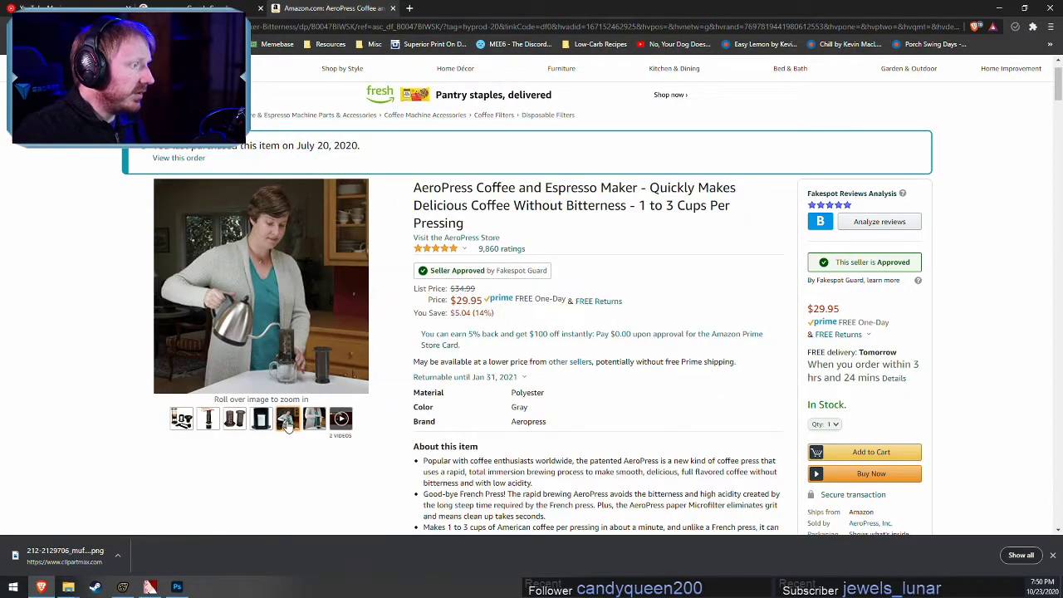
mouse_move(235, 419)
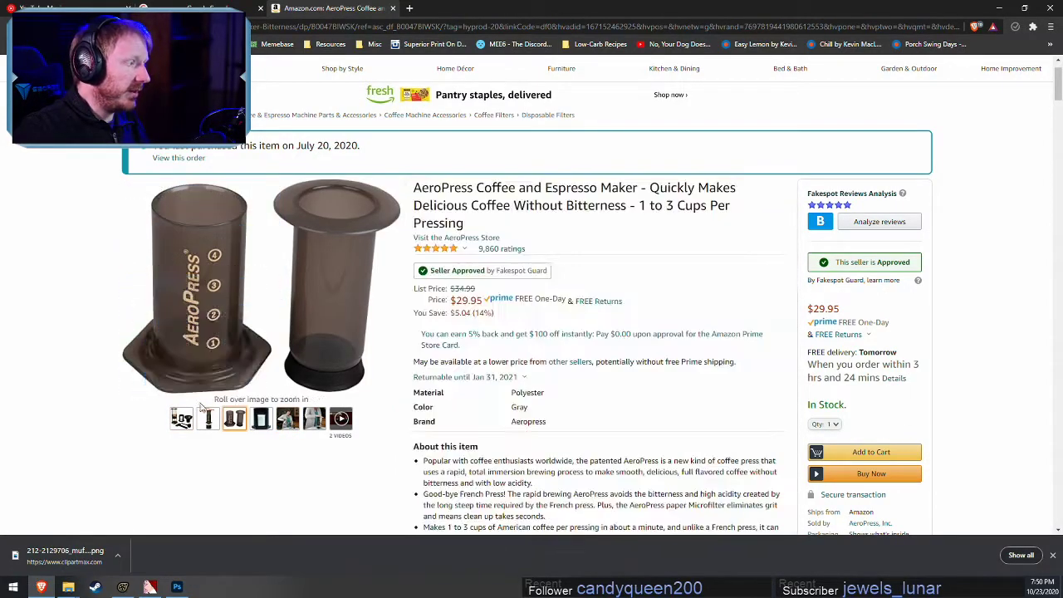
mouse_move(182, 418)
mouse_move(202, 305)
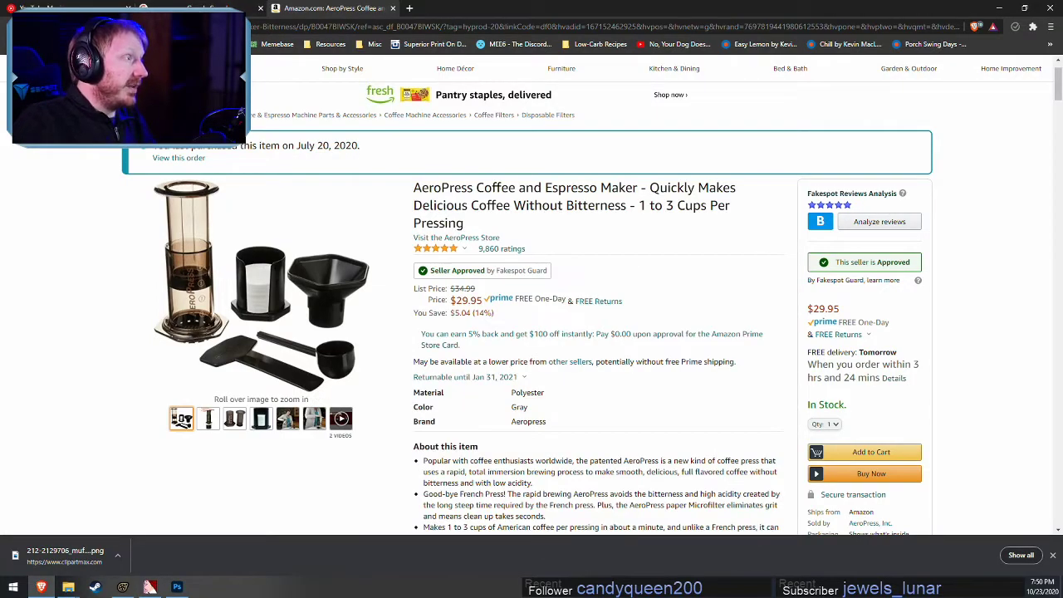
Search Amazon for french press
scroll(531, 294, up, 1)
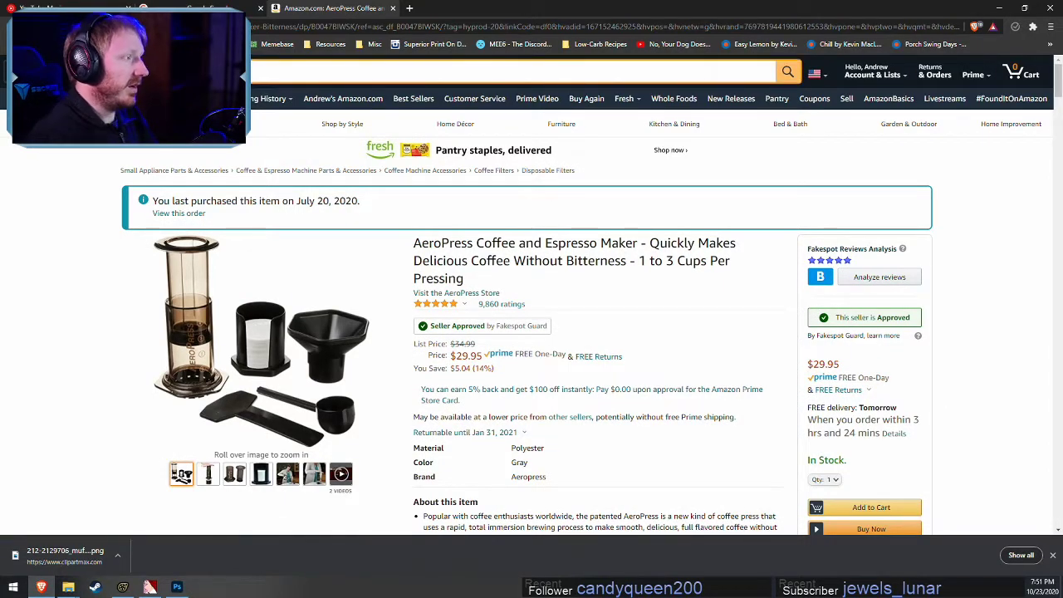
text(french)
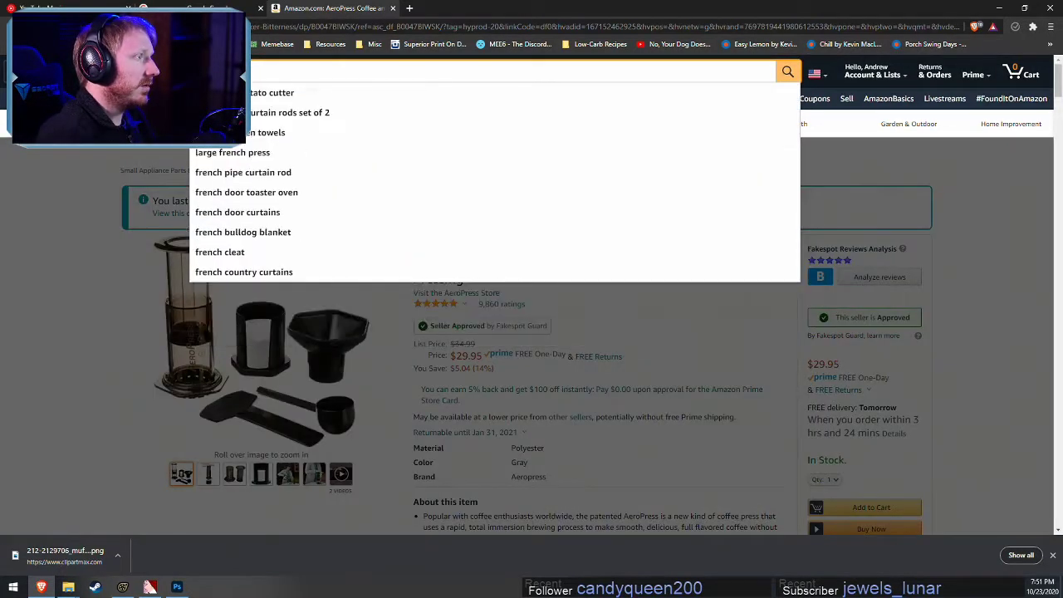
text( press)
key(Return)
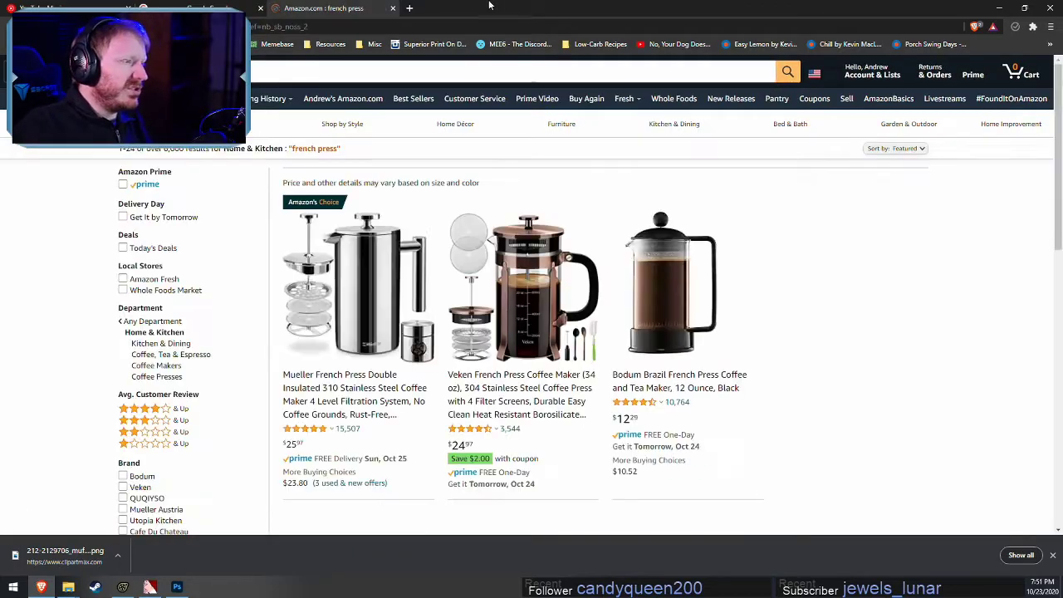
Examine the French press results, comparing the designs, prices and ratings of the listed coffee makers
scroll(777, 489, down, 1)
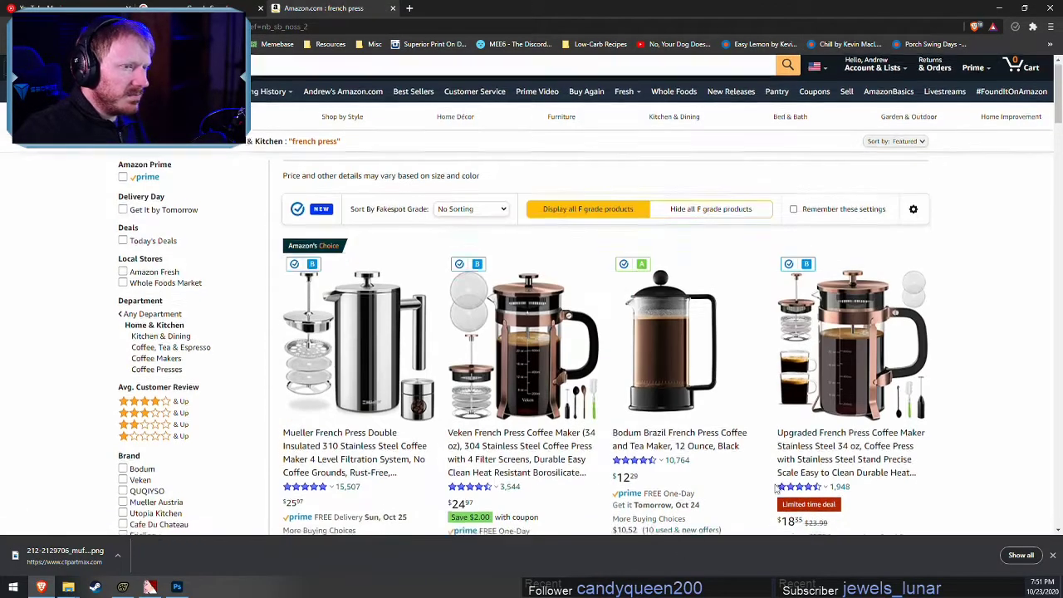
scroll(777, 490, down, 4)
scroll(803, 443, up, 3)
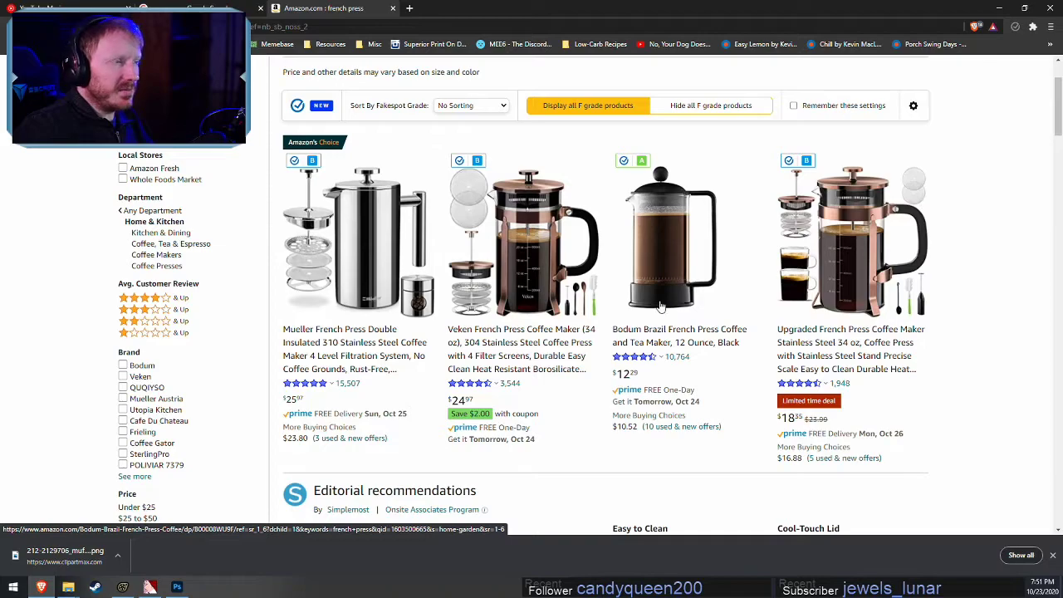
scroll(641, 496, down, 1)
scroll(640, 495, down, 1)
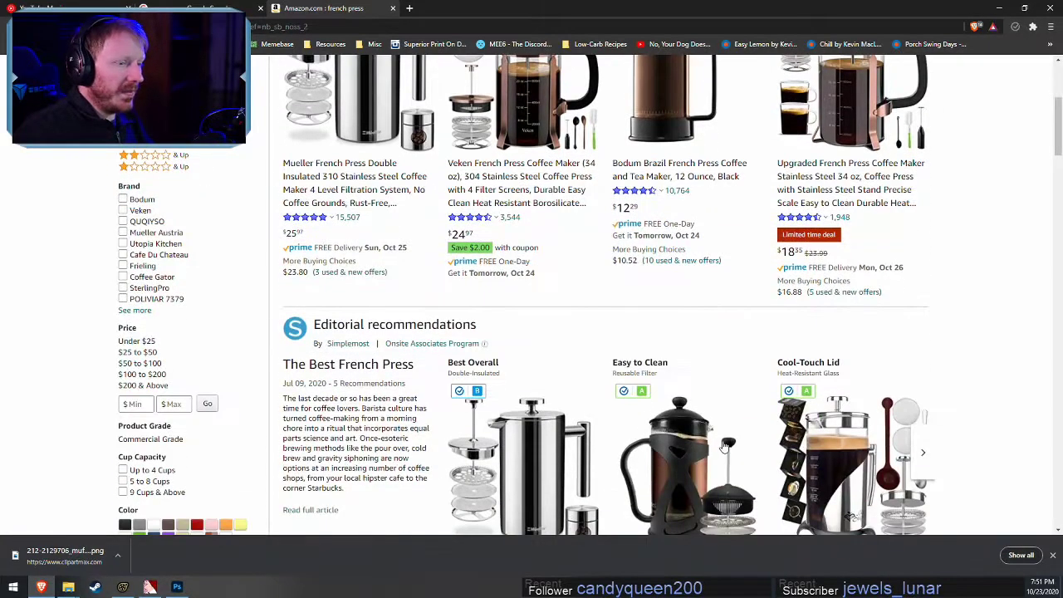
scroll(805, 260, down, 3)
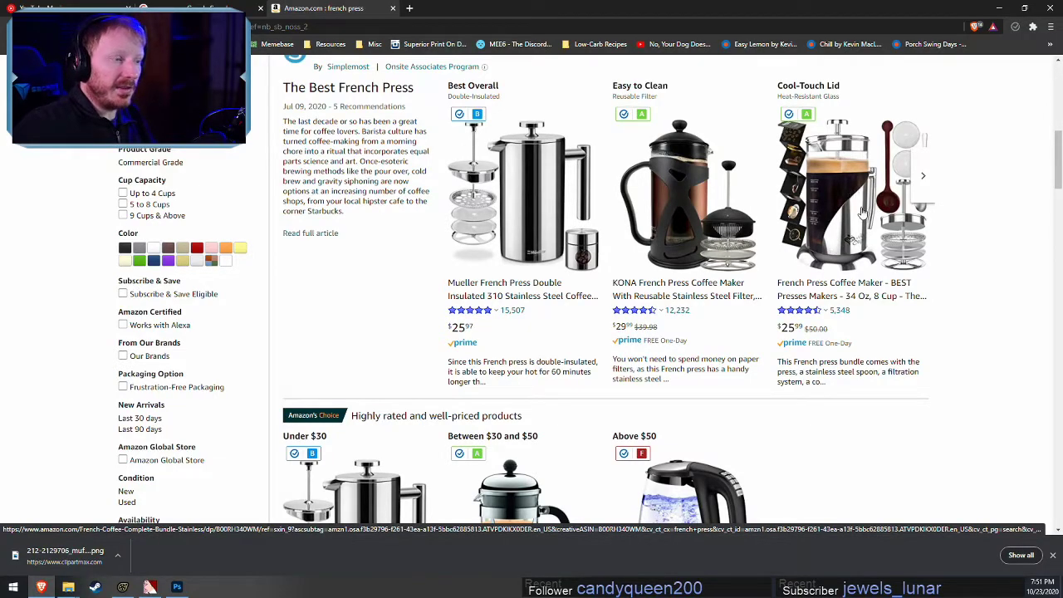
scroll(821, 247, down, 4)
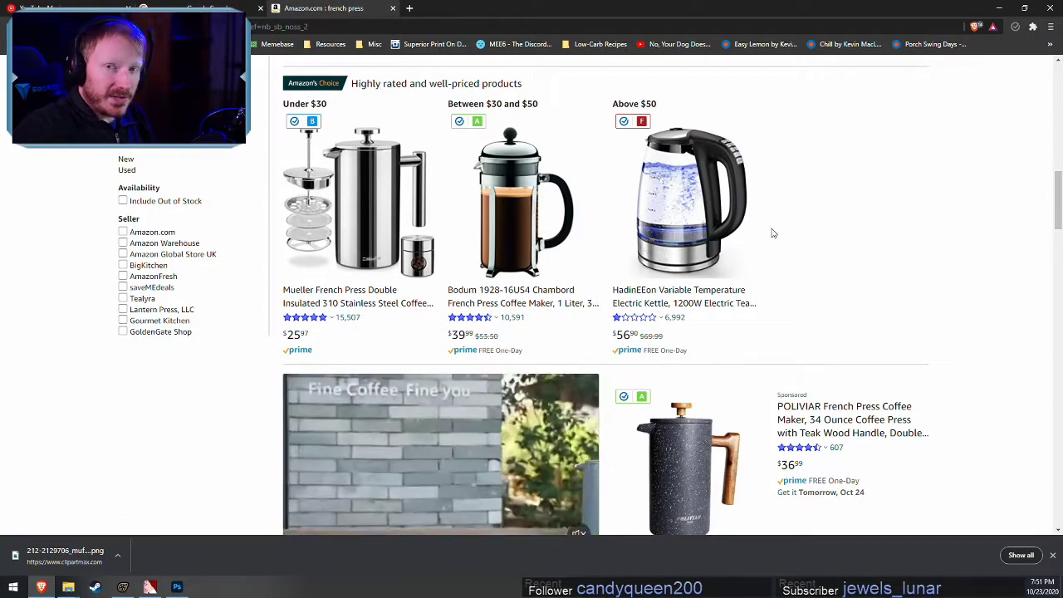
scroll(702, 317, up, 3)
scroll(702, 317, down, 8)
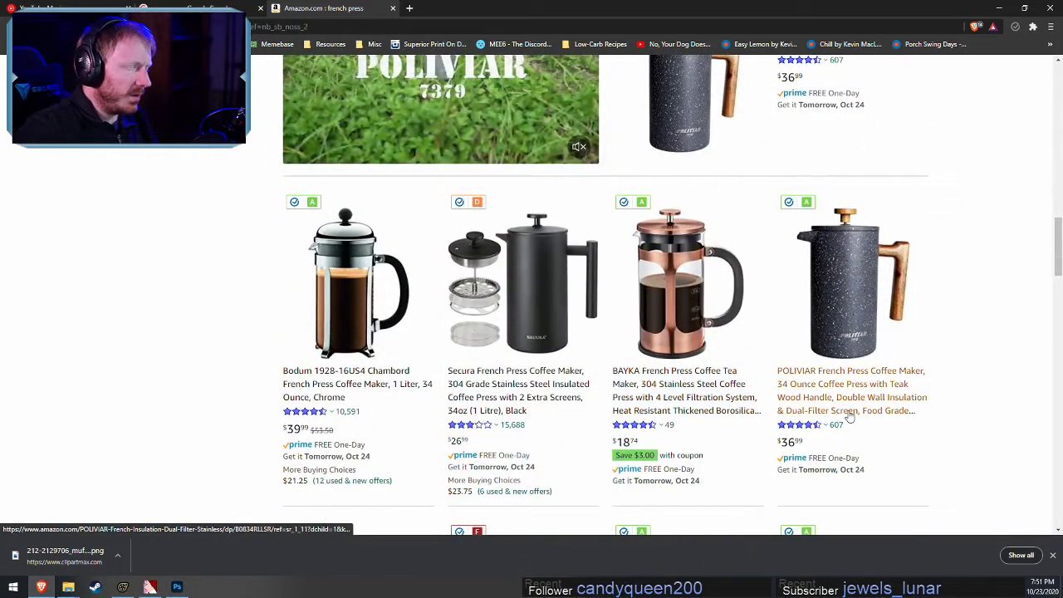
scroll(823, 424, up, 8)
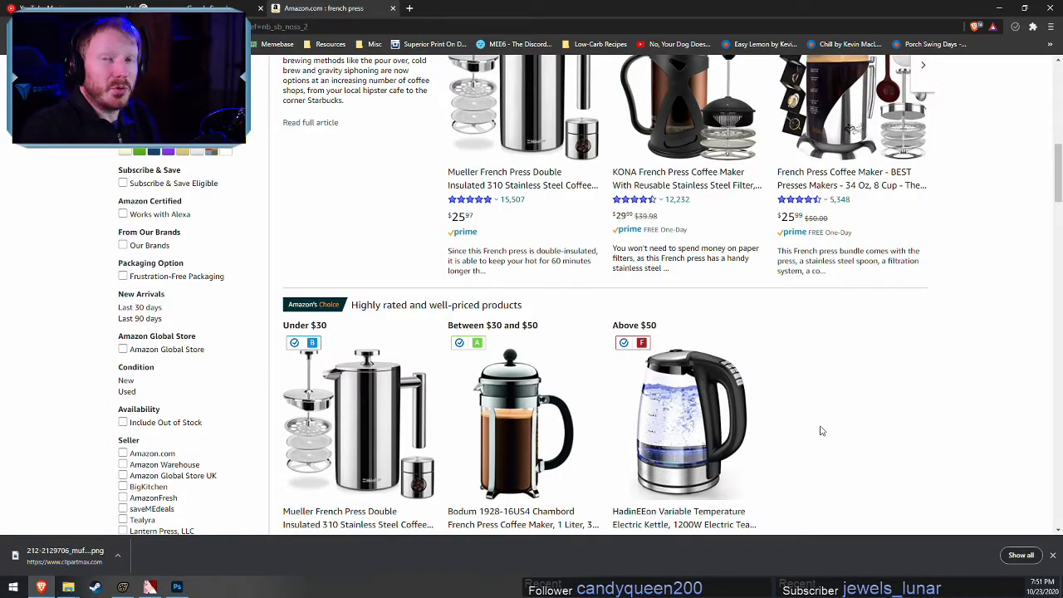
scroll(822, 431, up, 10)
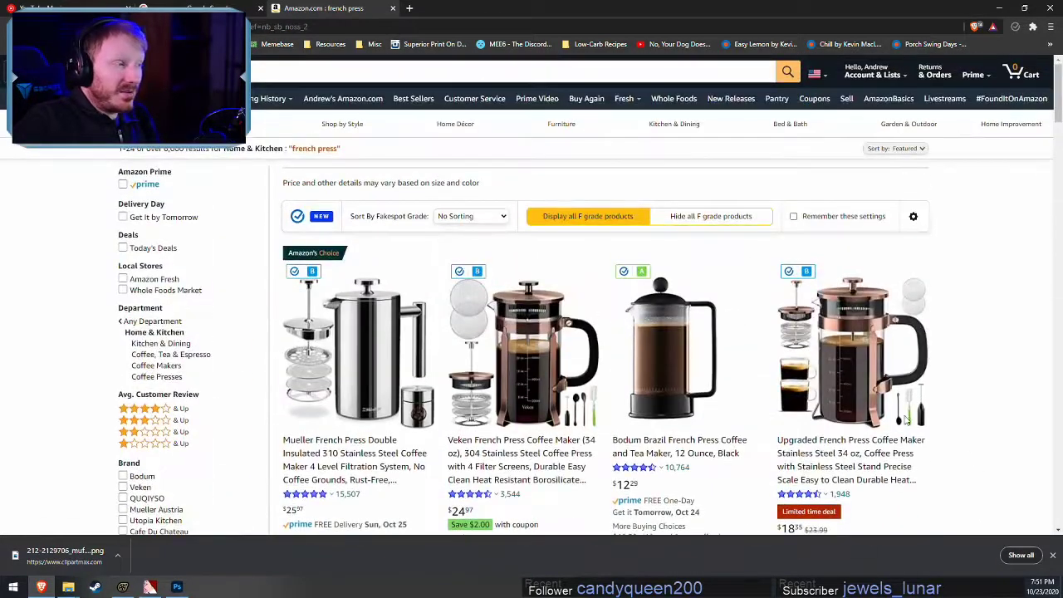
Go back to the AeroPress product page, view the photo of it pressed over a mug, and return to Source Filmmaker
key(alt+Left)
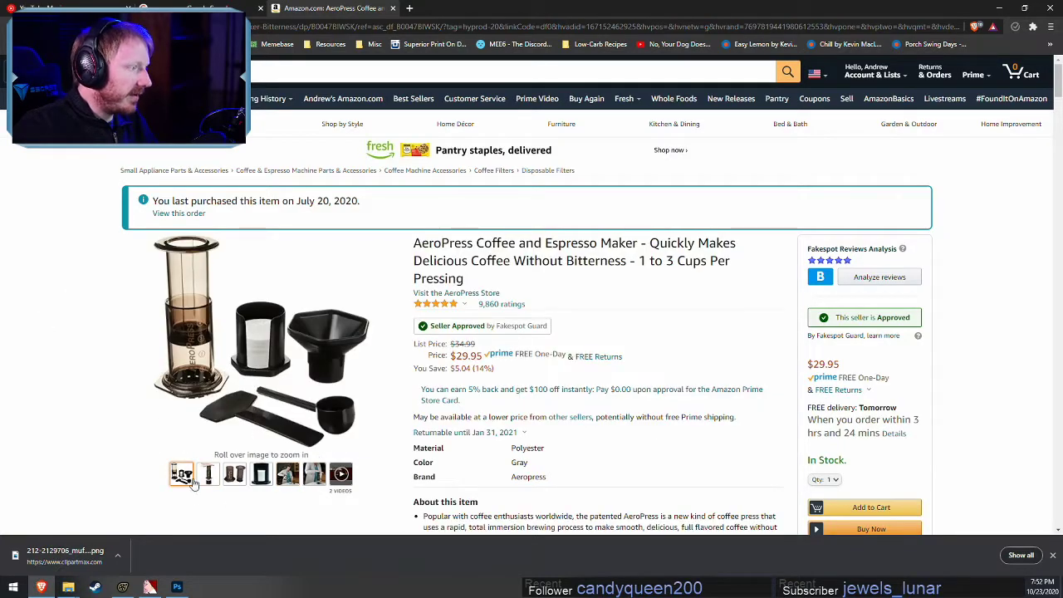
mouse_move(245, 411)
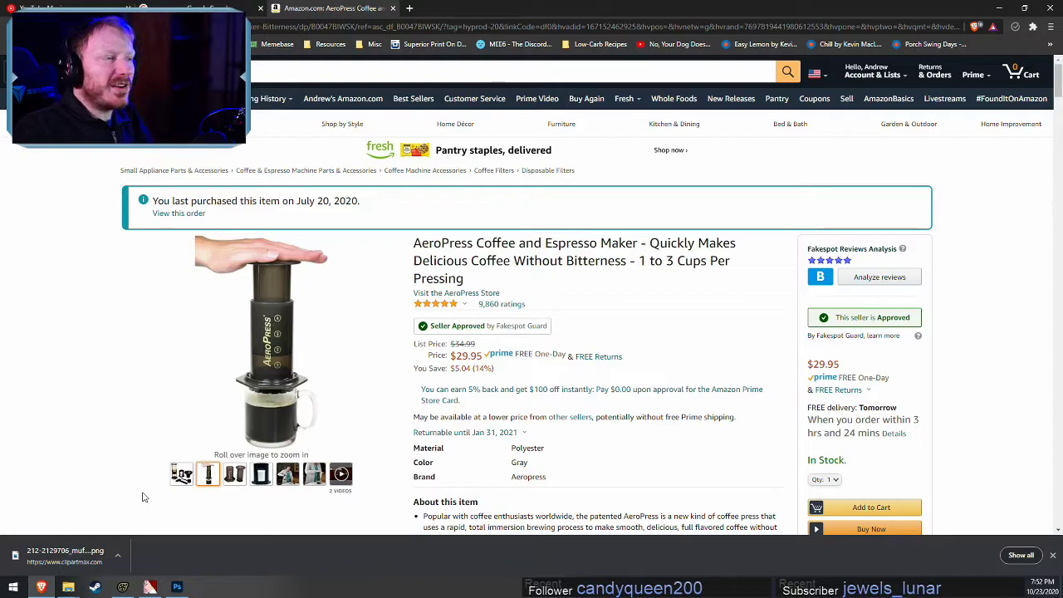
click(999, 7)
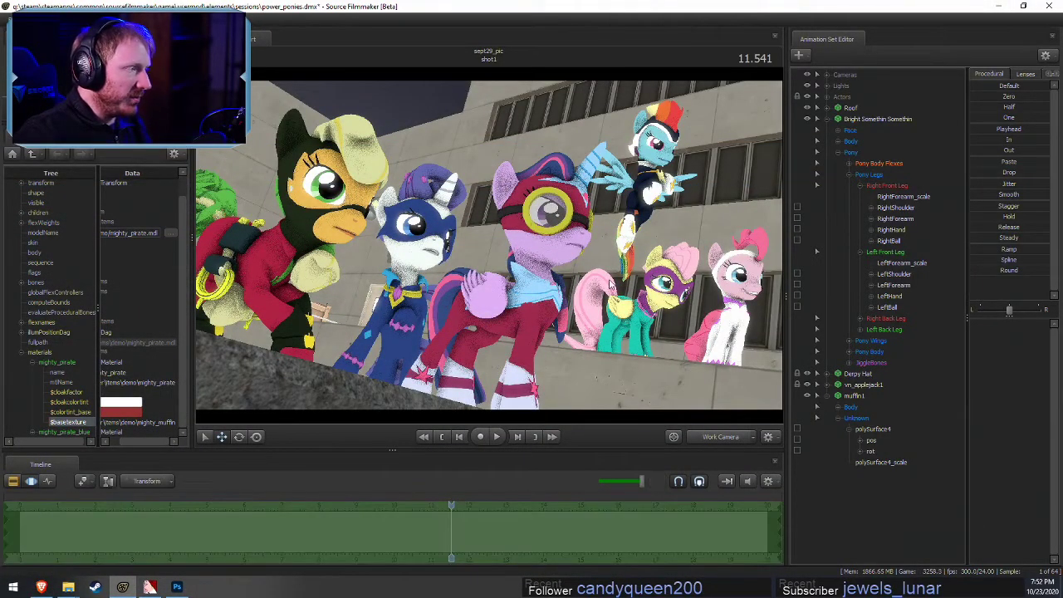
Adjust the Tail1_scale control in the Pony Body group of vn_applejack1 to refit the tail
drag(518, 267, 490, 249)
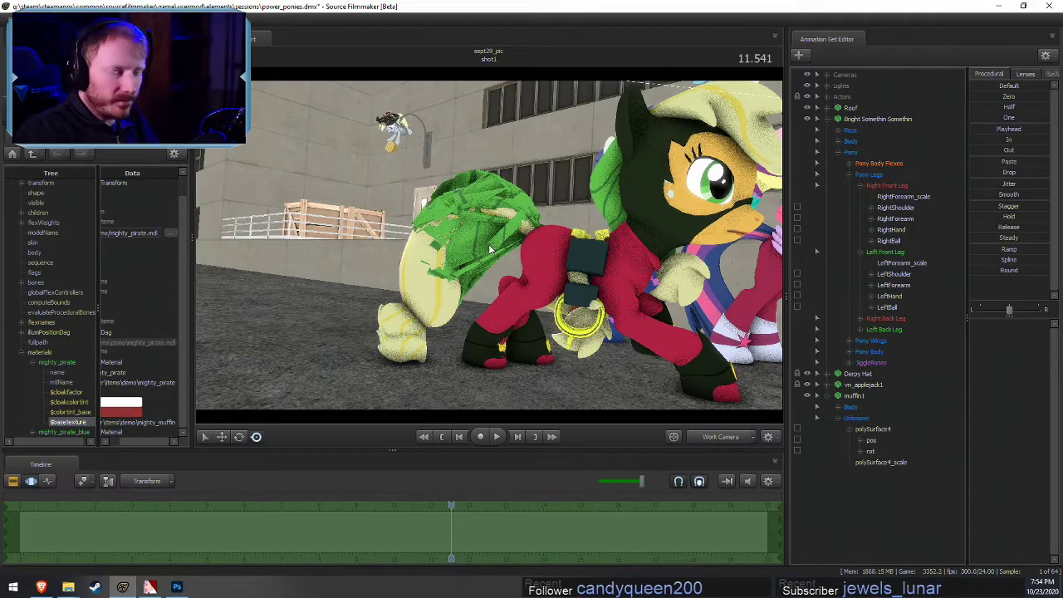
drag(449, 314, 417, 328)
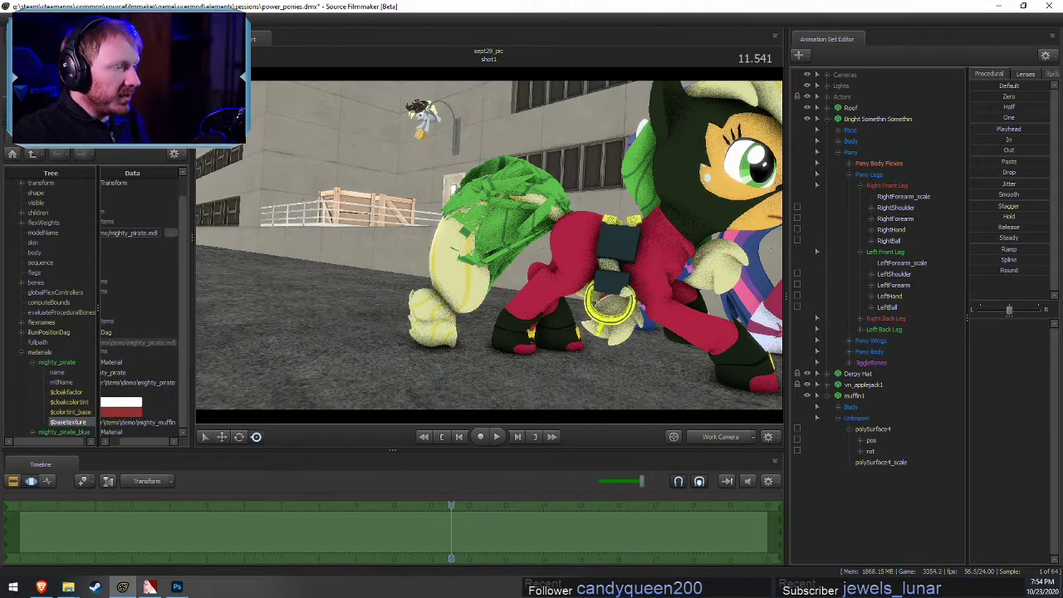
mouse_move(489, 250)
mouse_down()
mouse_move(500, 263)
mouse_move(489, 250)
mouse_up()
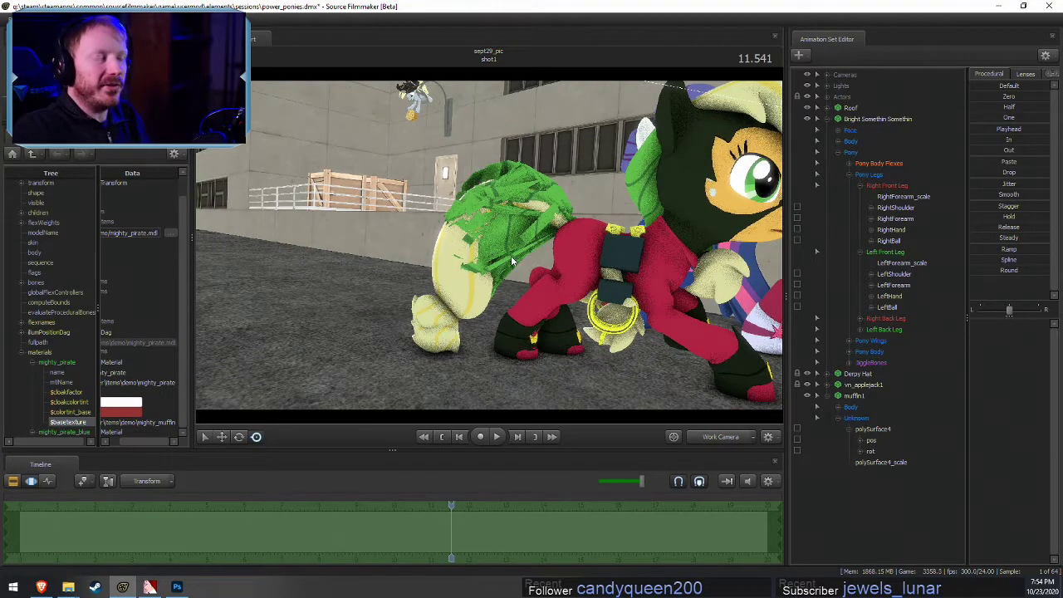
click(902, 461)
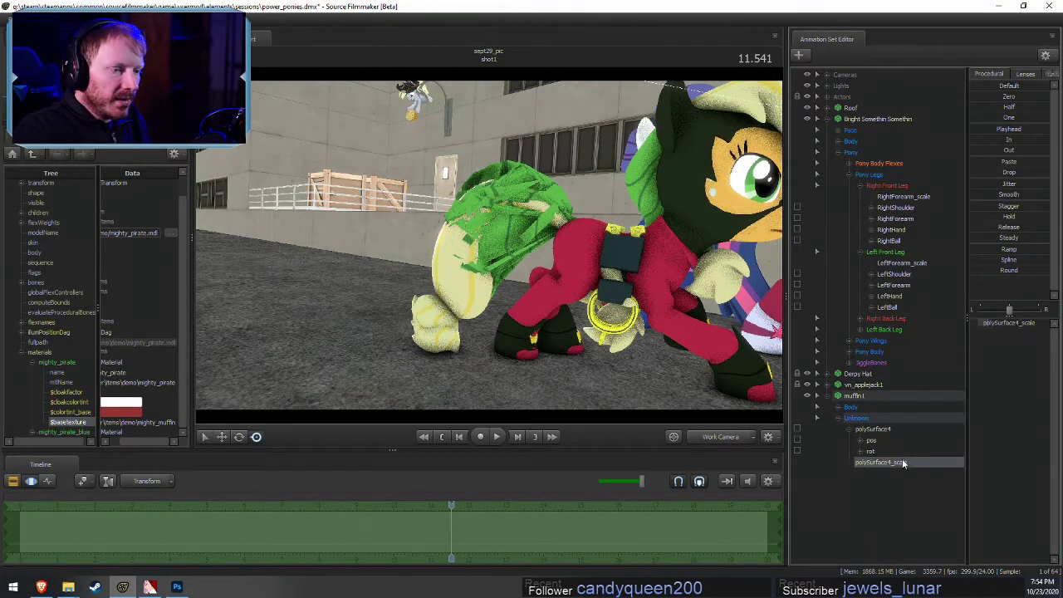
click(1015, 325)
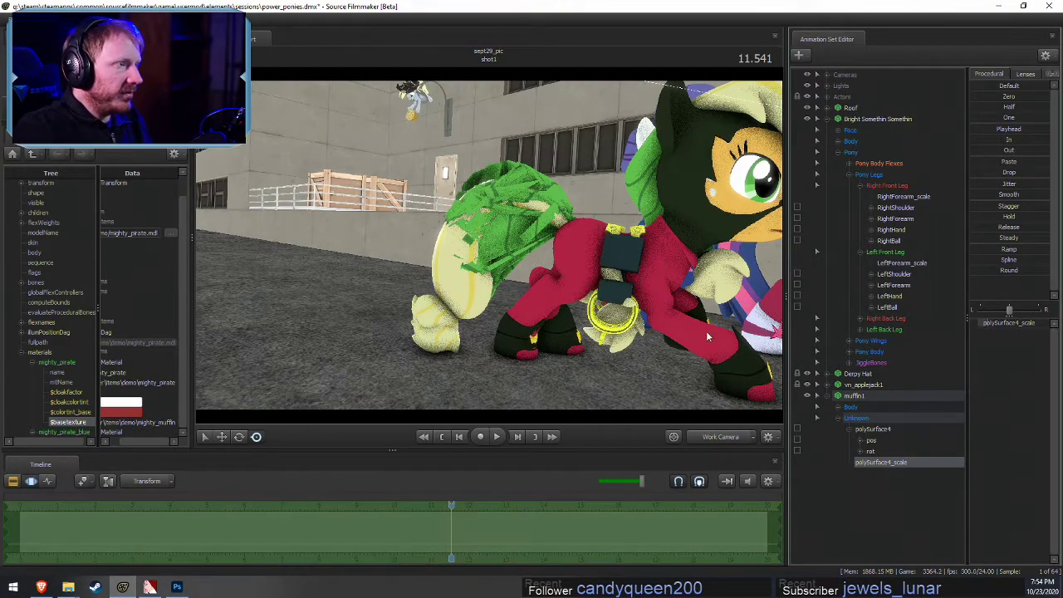
click(827, 396)
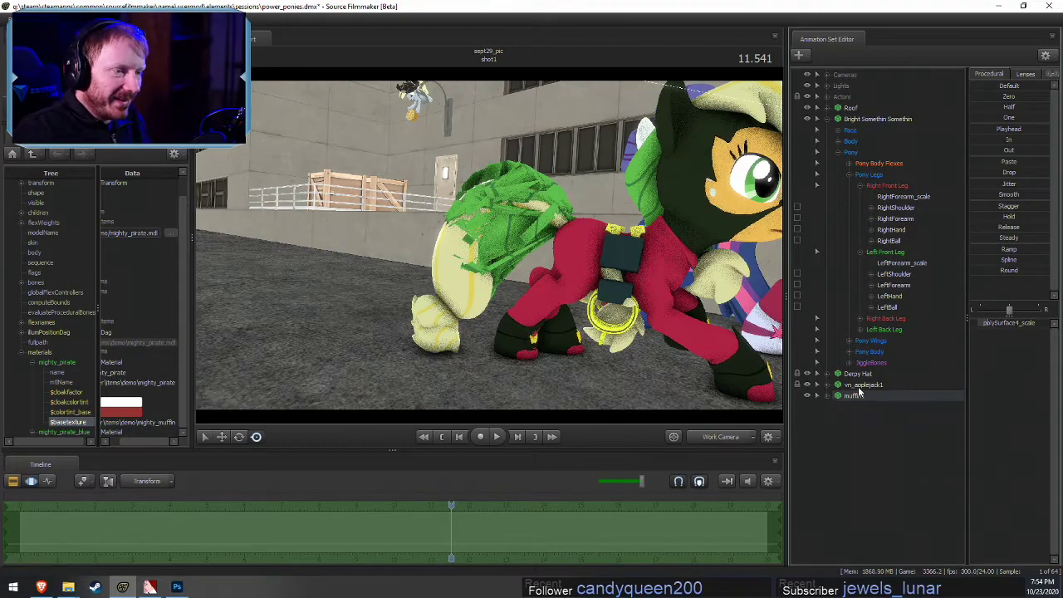
click(828, 385)
click(838, 417)
click(856, 439)
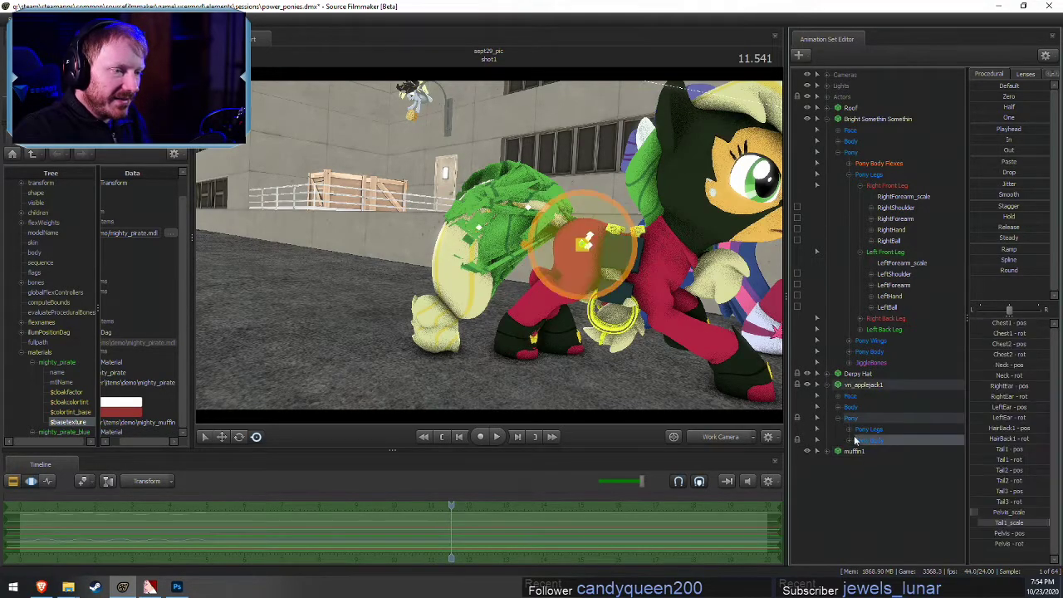
click(850, 441)
scroll(896, 515, down, 1)
click(874, 496)
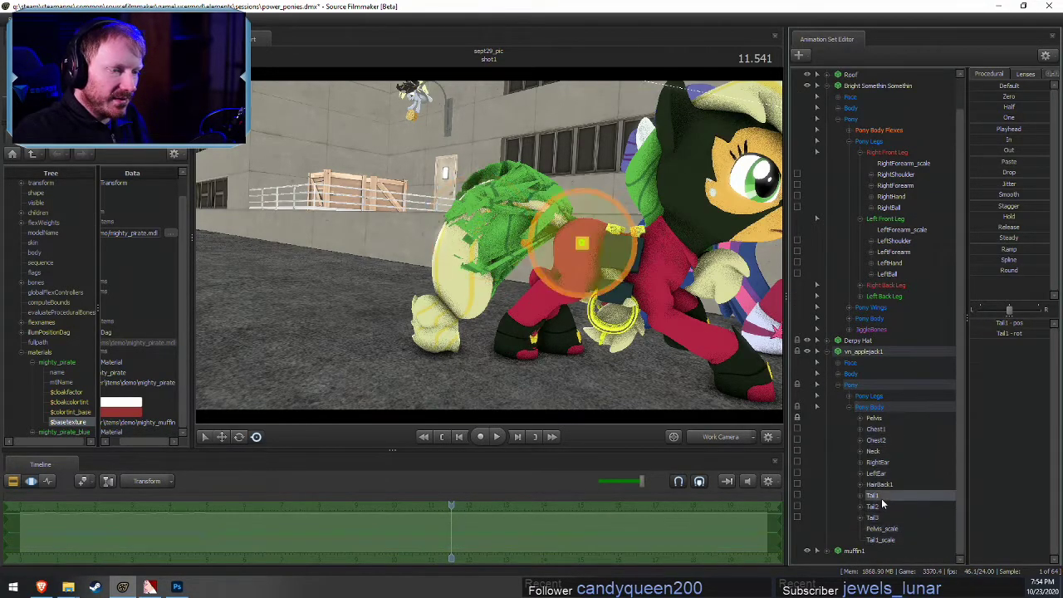
click(877, 417)
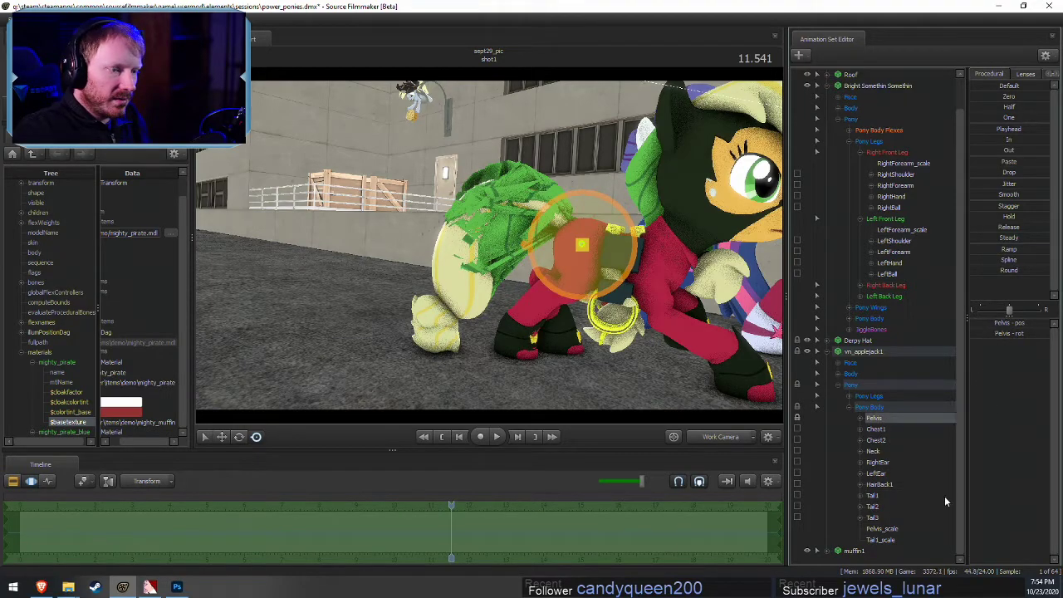
click(882, 540)
drag(1009, 324, 1015, 323)
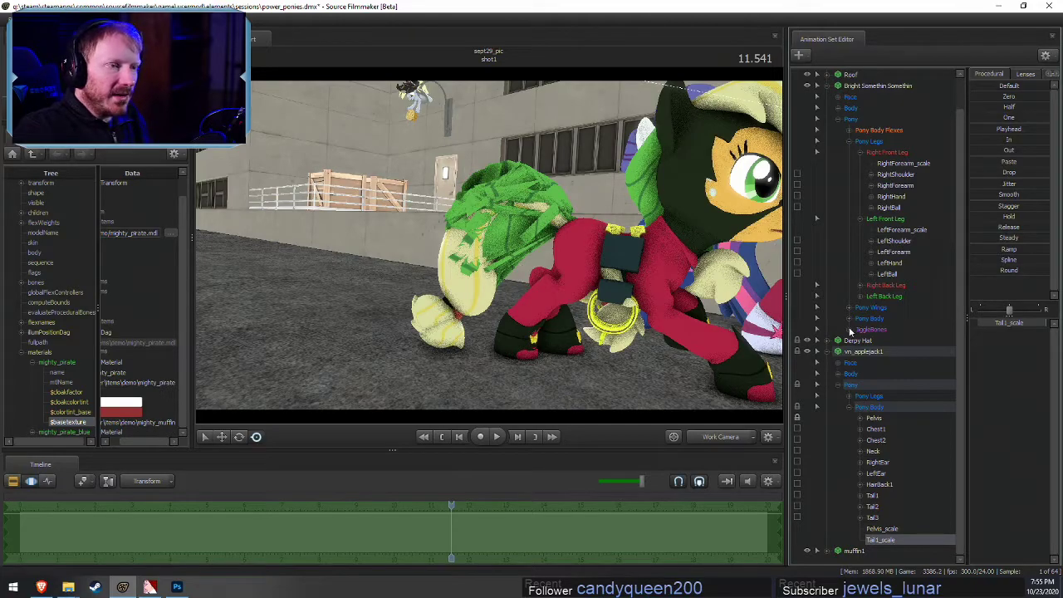
Examine the Actors group, reading through the flex and bone controls in Apple's Unknown group
scroll(853, 332, up, 1)
click(828, 120)
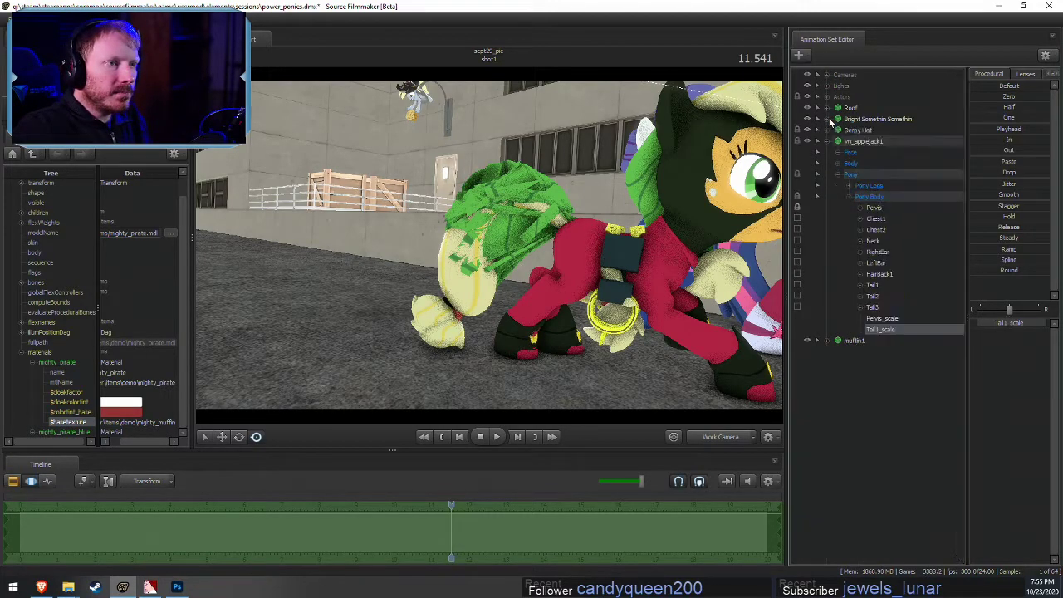
click(826, 97)
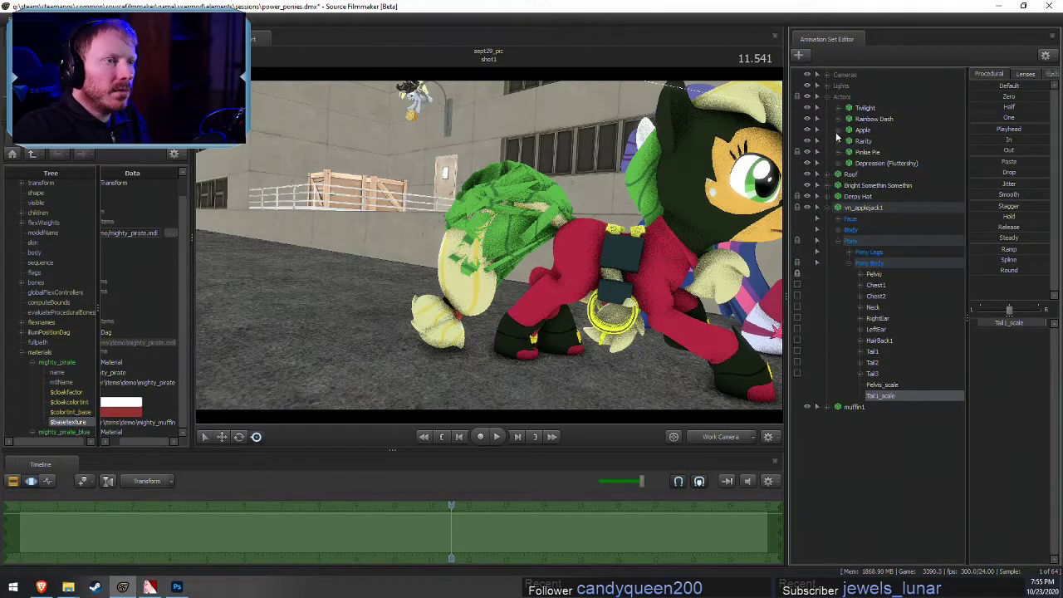
click(836, 130)
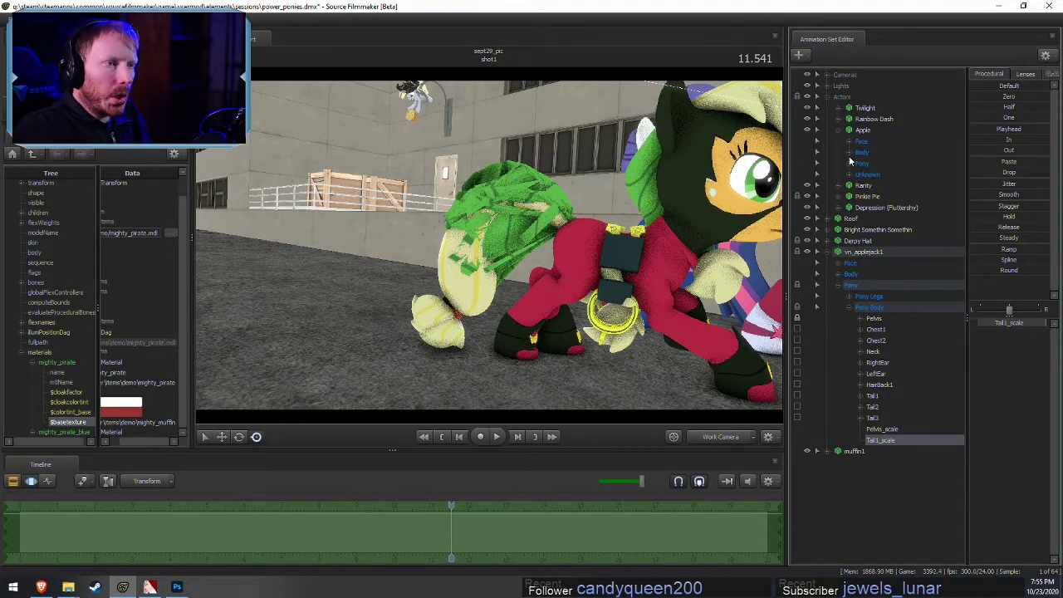
click(849, 175)
click(848, 174)
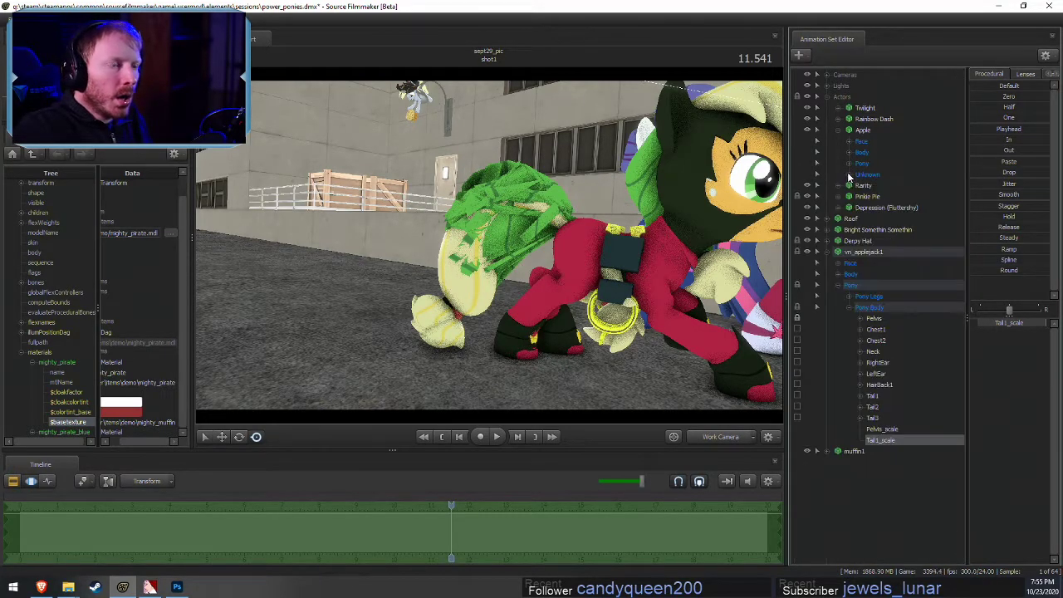
click(849, 174)
scroll(865, 345, down, 5)
scroll(864, 346, up, 3)
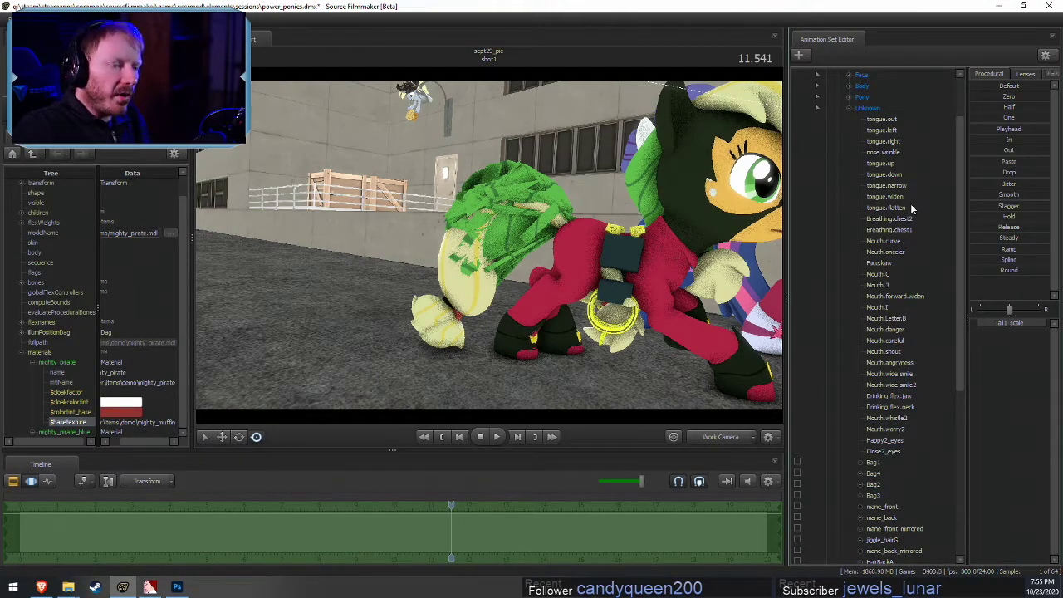
scroll(893, 452, up, 2)
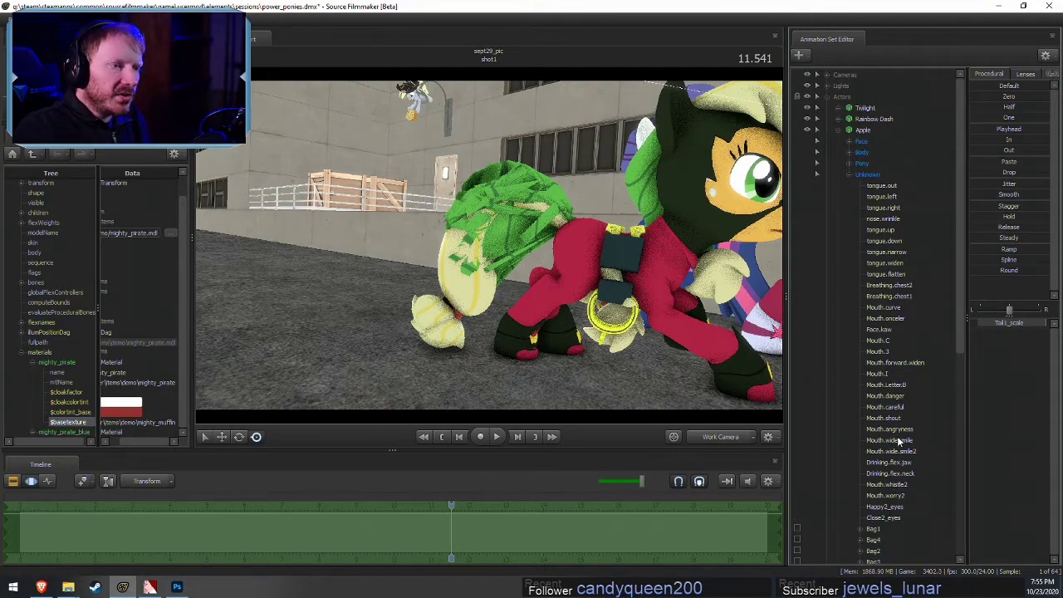
Check the tongue, breathing and mouth controls in Apple's Unknown group, and look over Rarity's control groups for comparison
click(869, 176)
shift+click(886, 273)
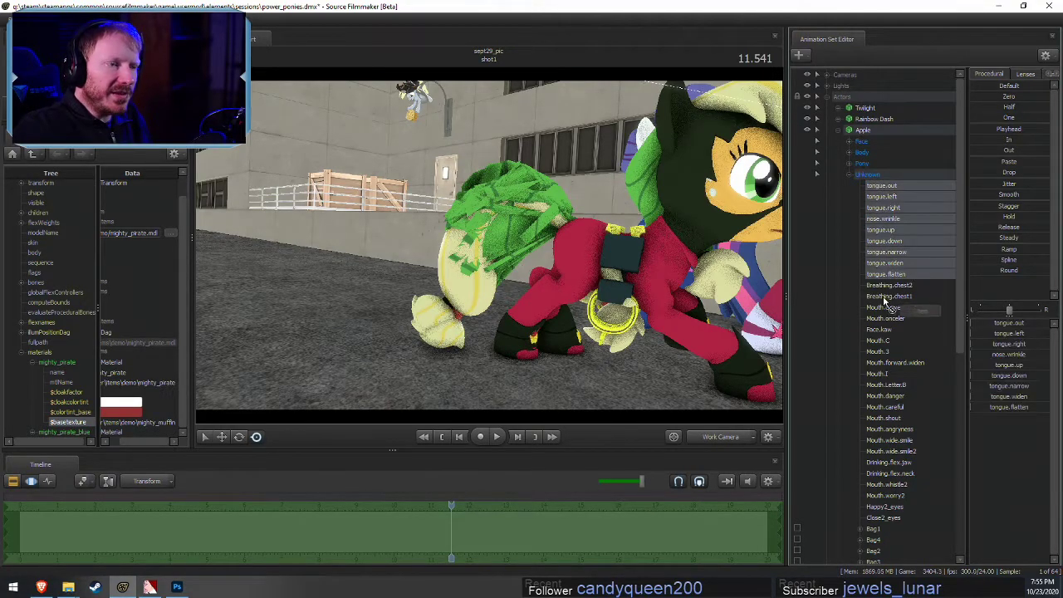
click(883, 219)
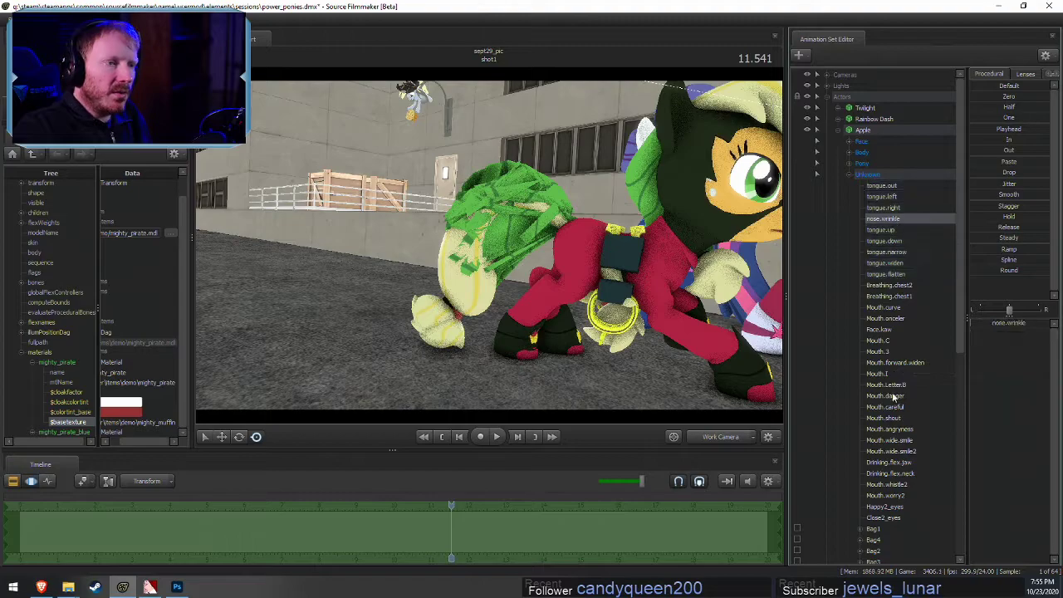
shift+click(883, 418)
click(849, 174)
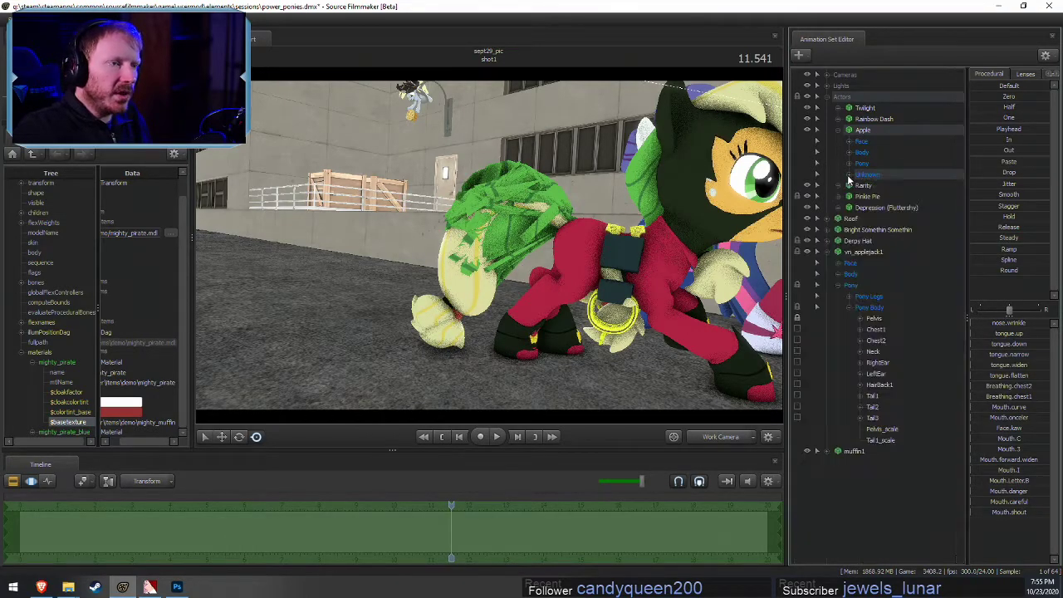
click(839, 186)
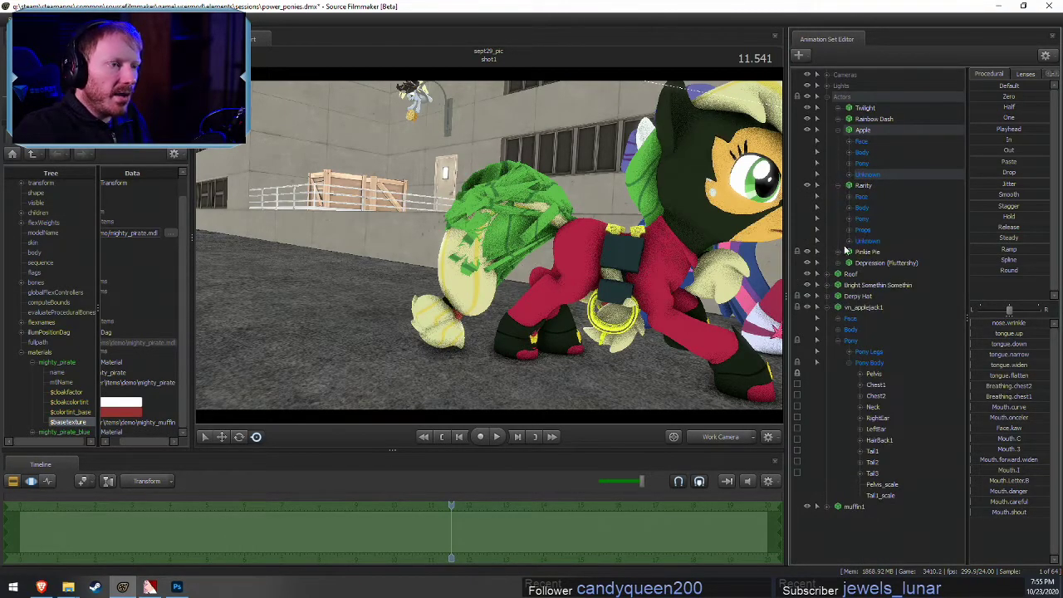
click(848, 241)
click(839, 185)
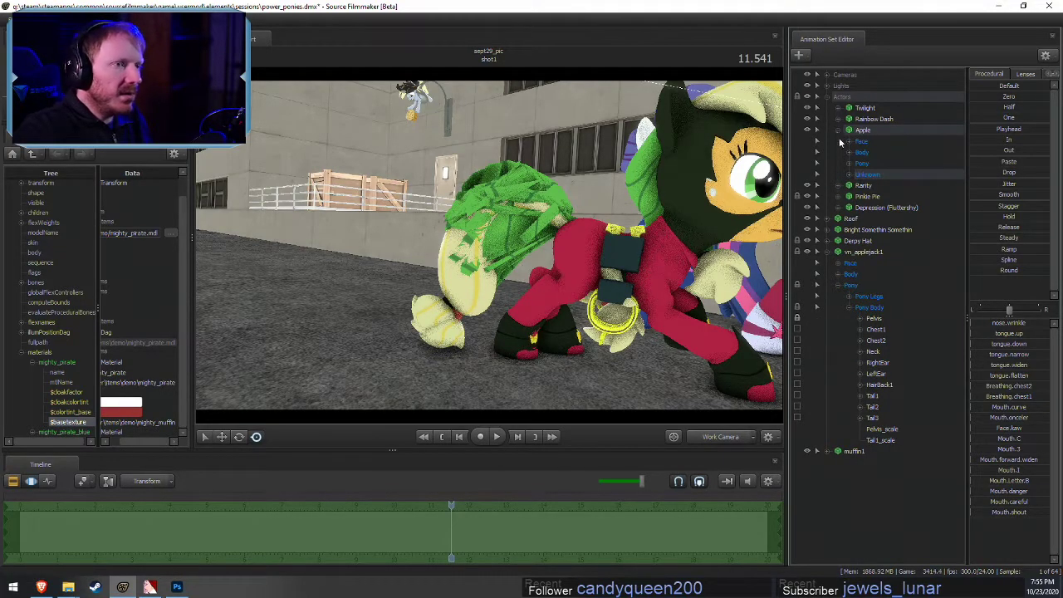
Add a scale control to the Tail1 bone in Apple's Pony Body group
click(849, 164)
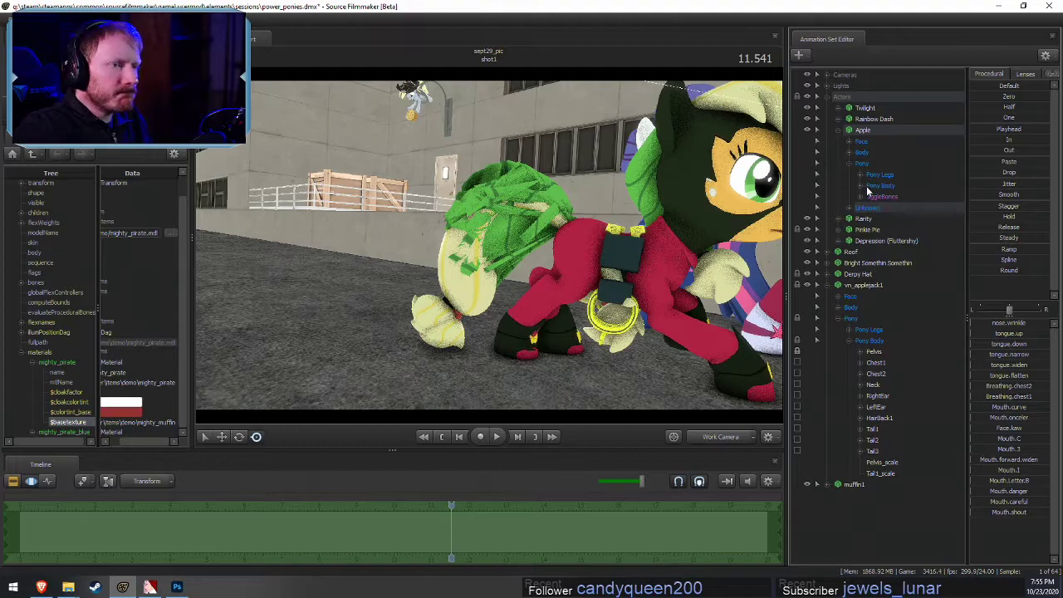
click(860, 185)
click(892, 285)
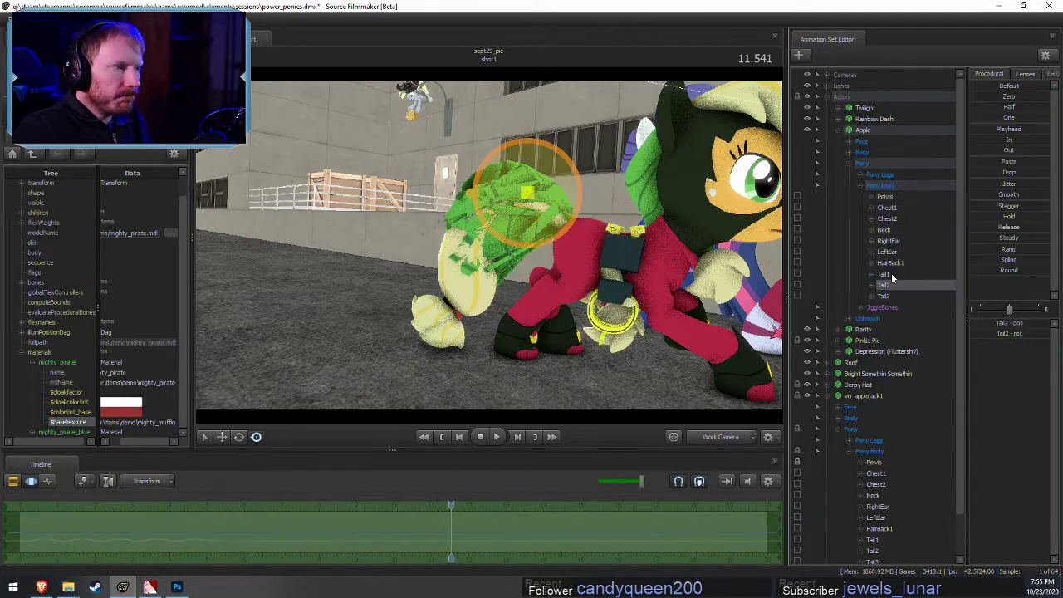
right_click(891, 275)
click(907, 302)
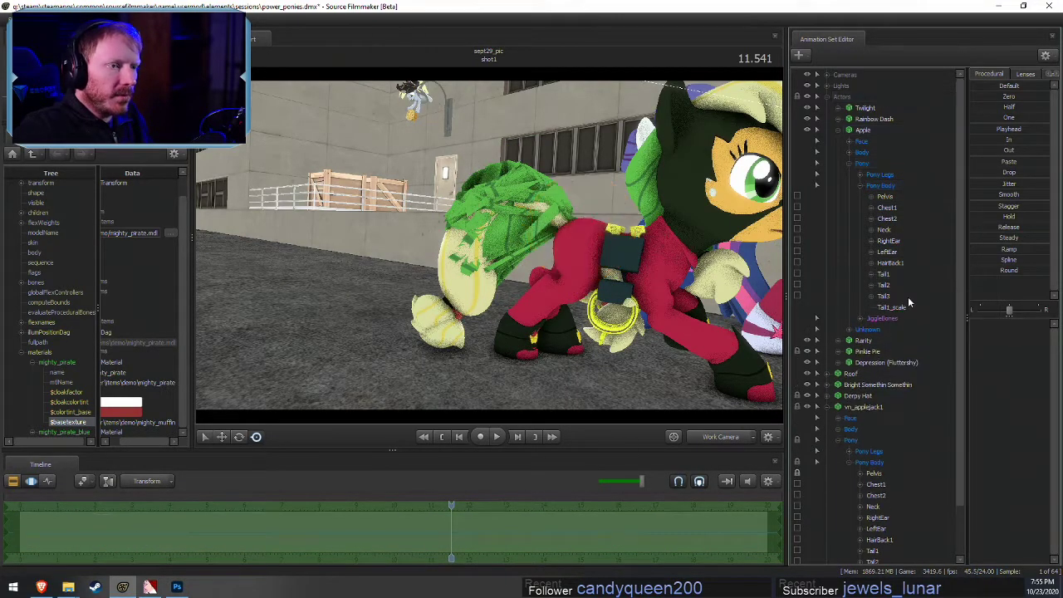
Try resizing Apple's tail with Tail1_scale, check the JiggleBones group for tail bones, and undo the scale change
click(912, 307)
drag(1024, 329, 1045, 329)
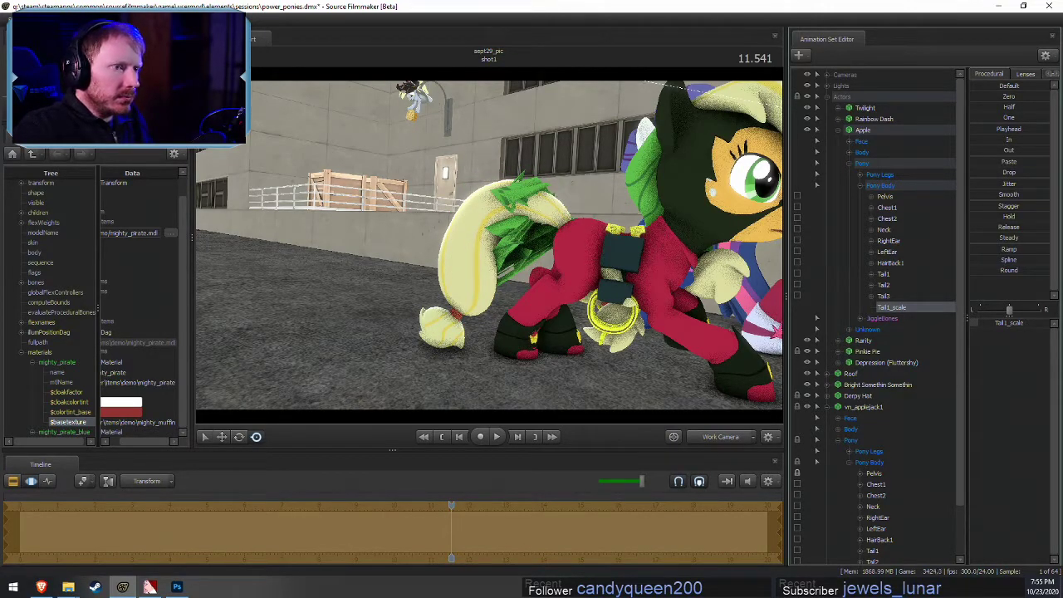
click(863, 320)
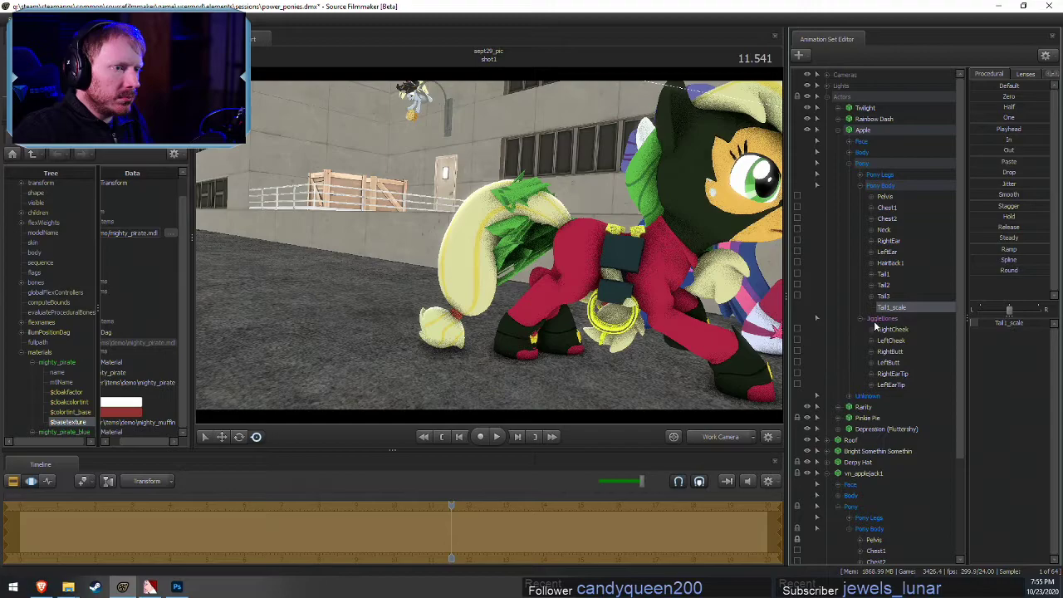
click(860, 319)
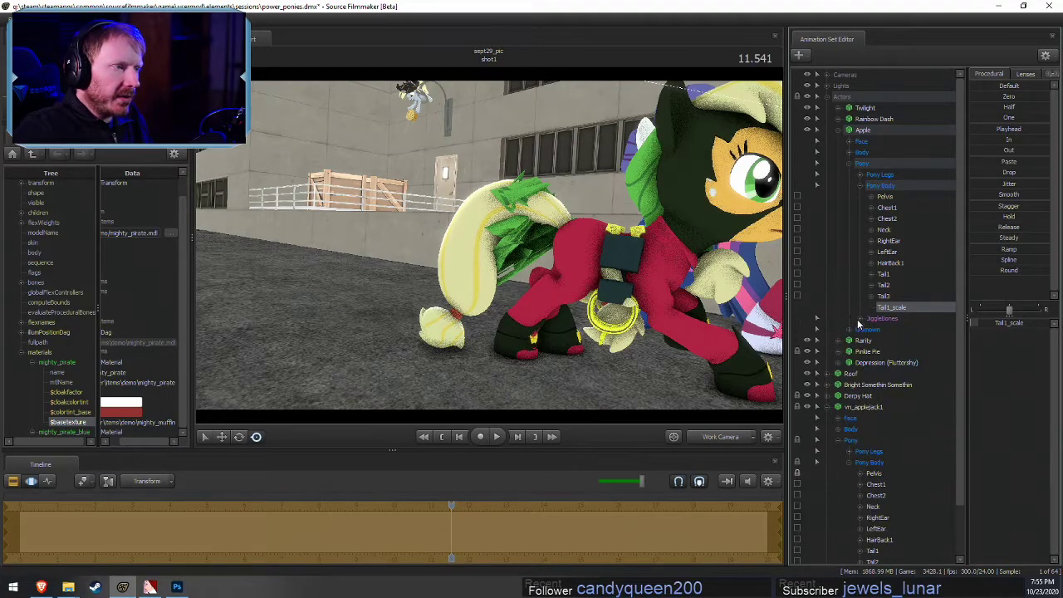
click(902, 274)
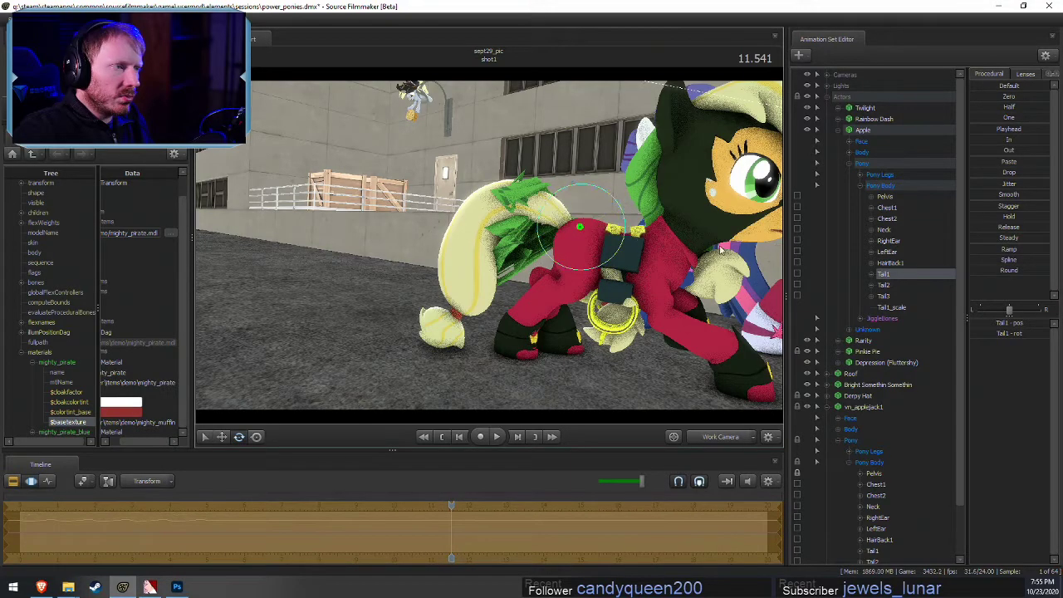
key(ctrl+z)
key(ctrl+z)
key(ctrl+z)
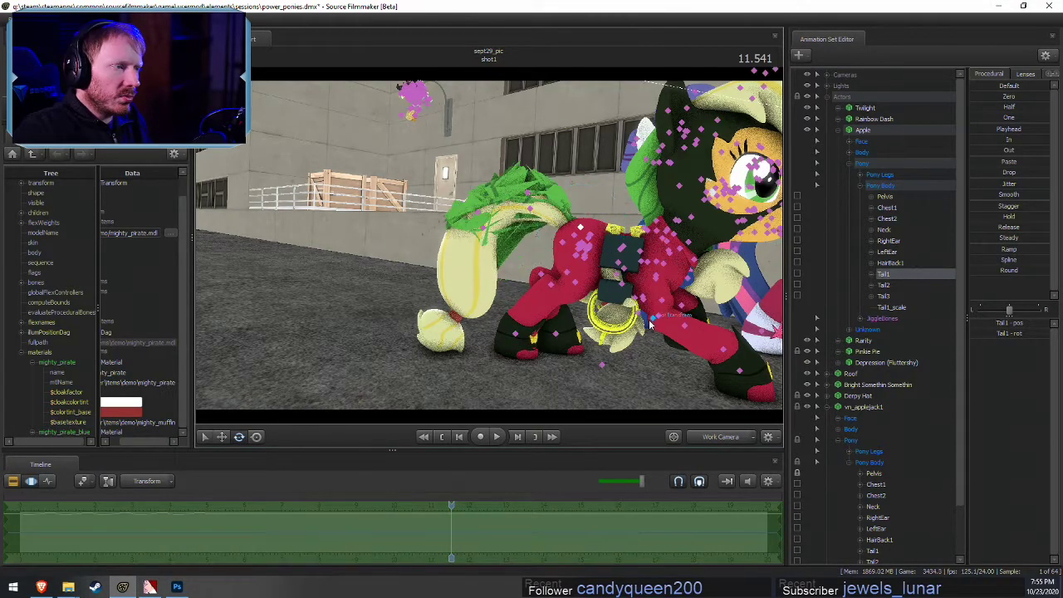
key(ctrl+z)
Try moving Apple's Tail1 bone up toward the head, and undo the move
drag(621, 230, 703, 101)
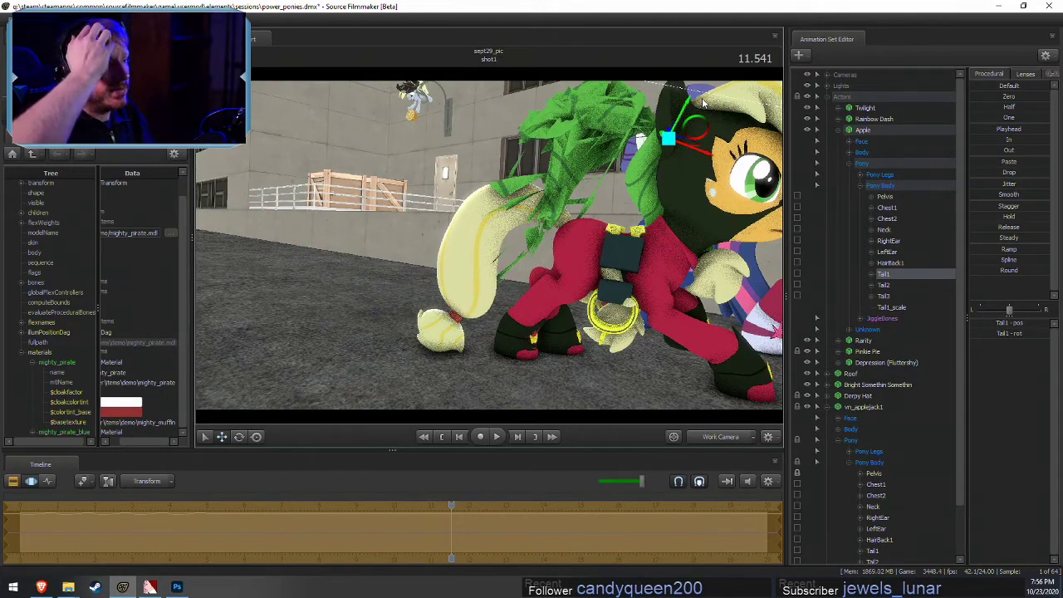
key(ctrl+z)
key(F2)
key(F3)
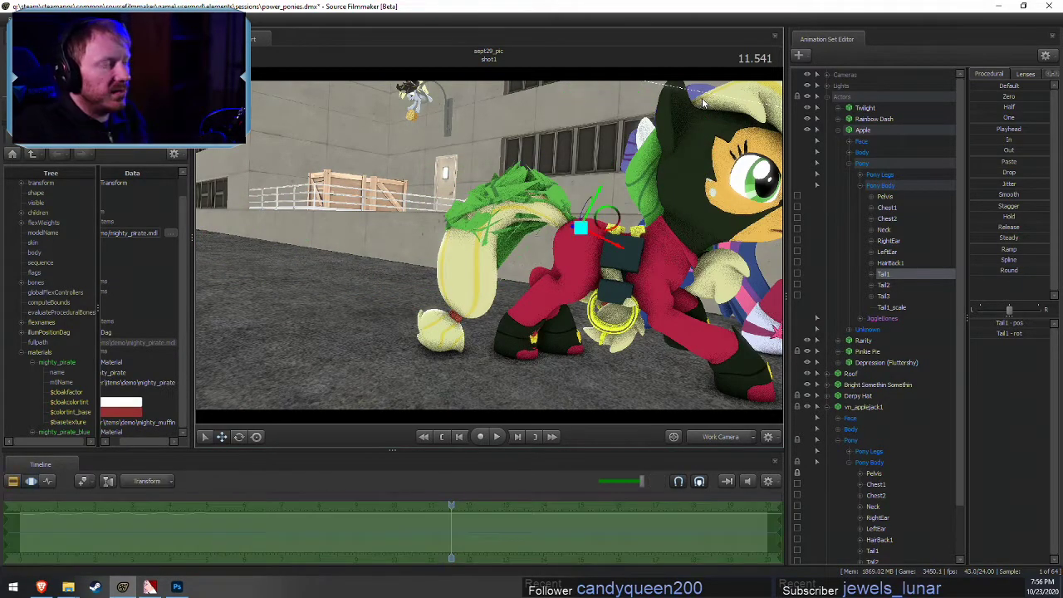
Try resizing Apple's tail with Tail1_scale again and inspect the Tail1 and Tail2 bones up close
click(898, 308)
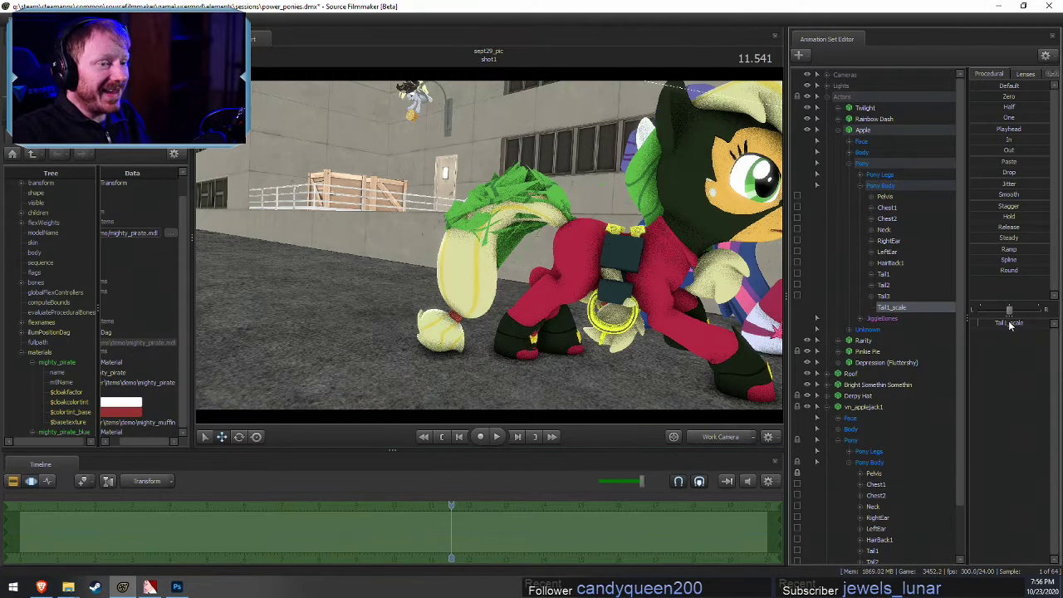
drag(1011, 325, 1036, 325)
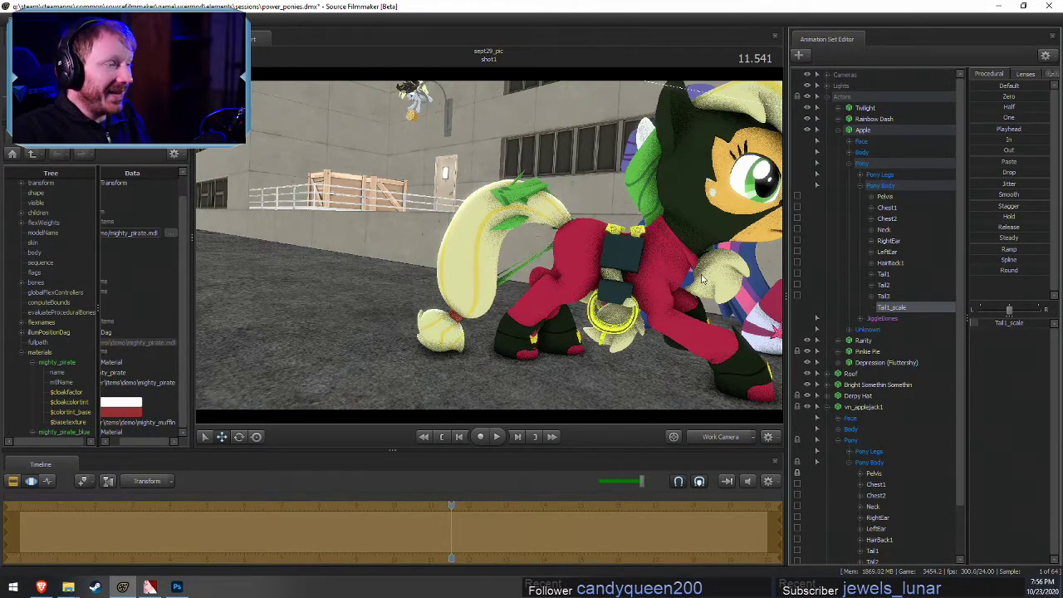
alt+drag(473, 284, 490, 243)
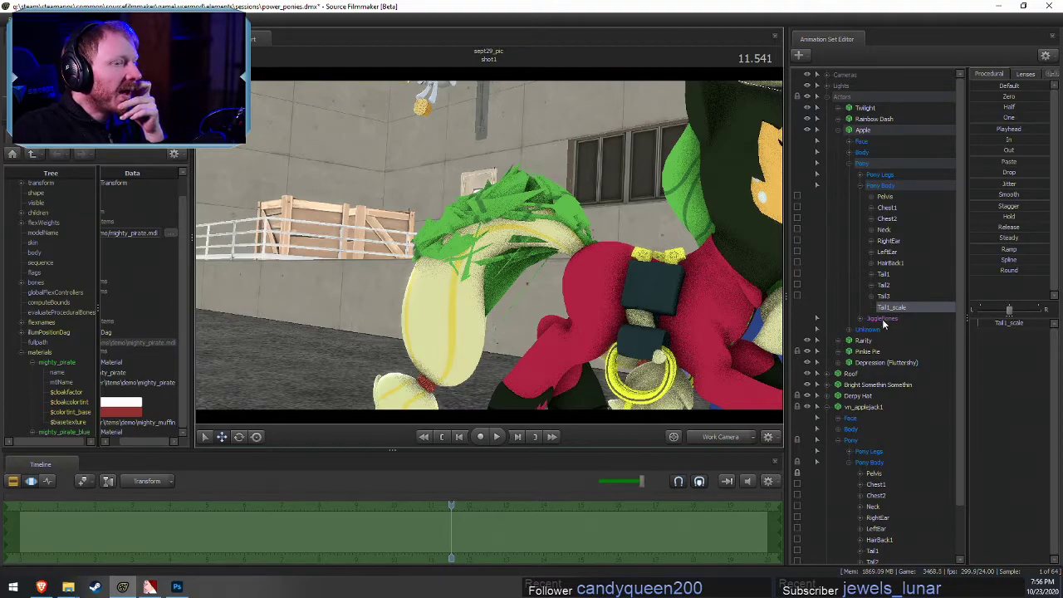
click(883, 274)
click(882, 286)
alt+drag(503, 218, 749, 200)
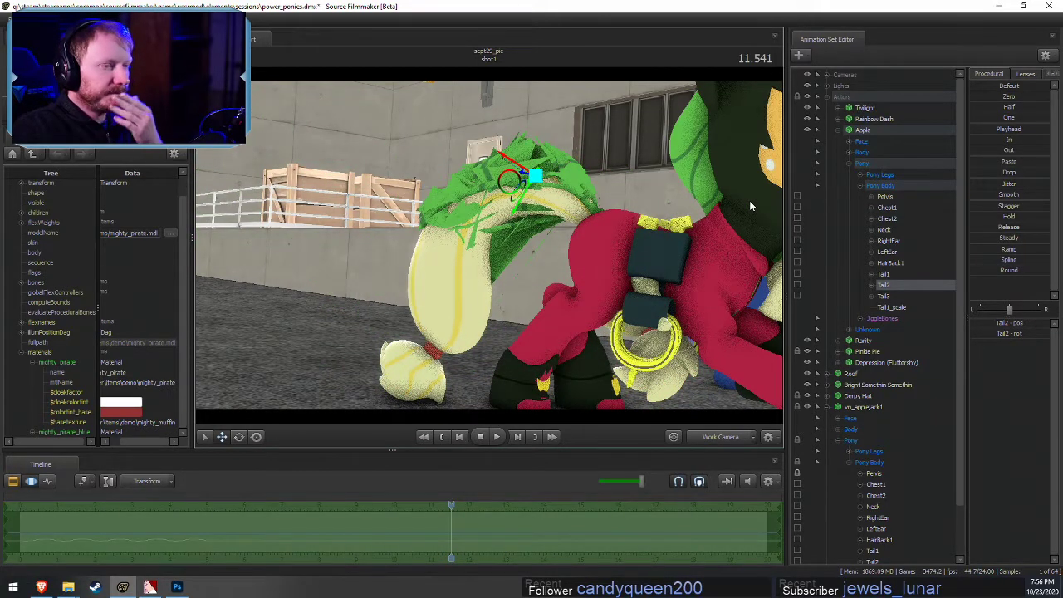
Rebuild the control groups of the Apple animation set and select its Tail1 bone
right_click(864, 133)
mouse_move(893, 258)
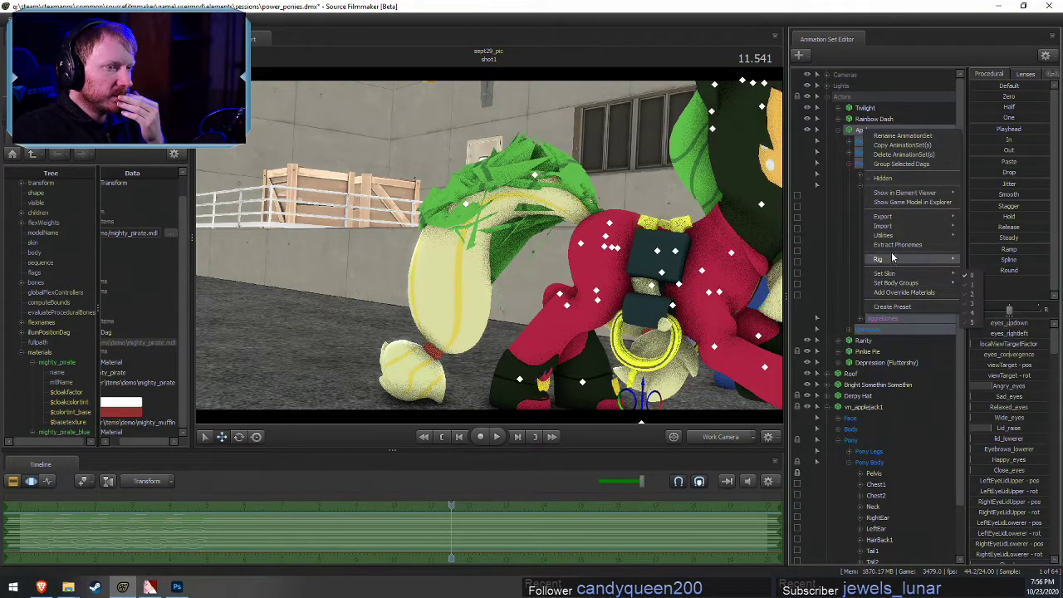
mouse_move(883, 235)
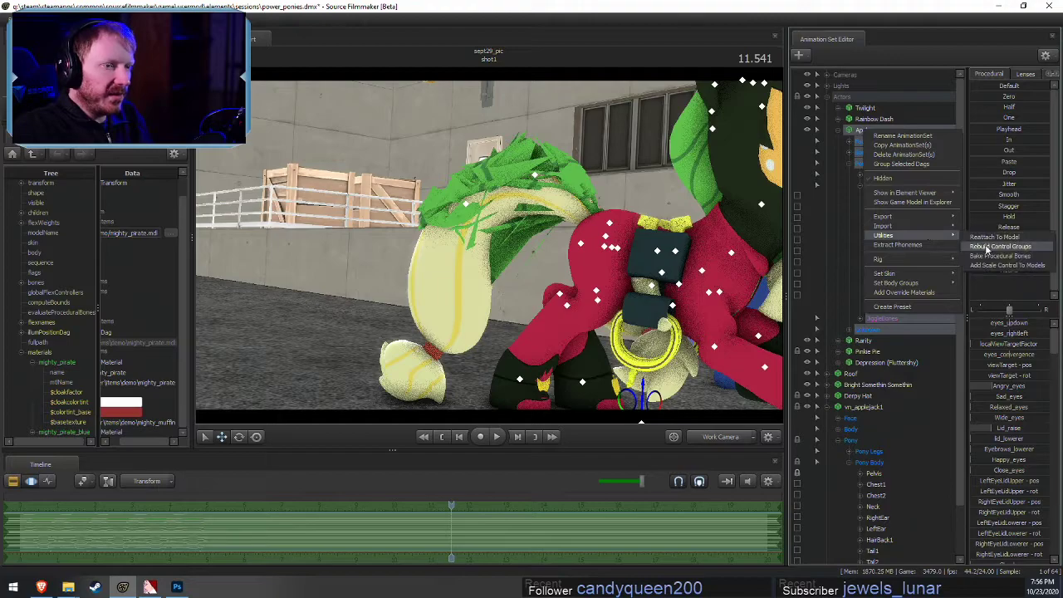
click(1001, 246)
click(883, 285)
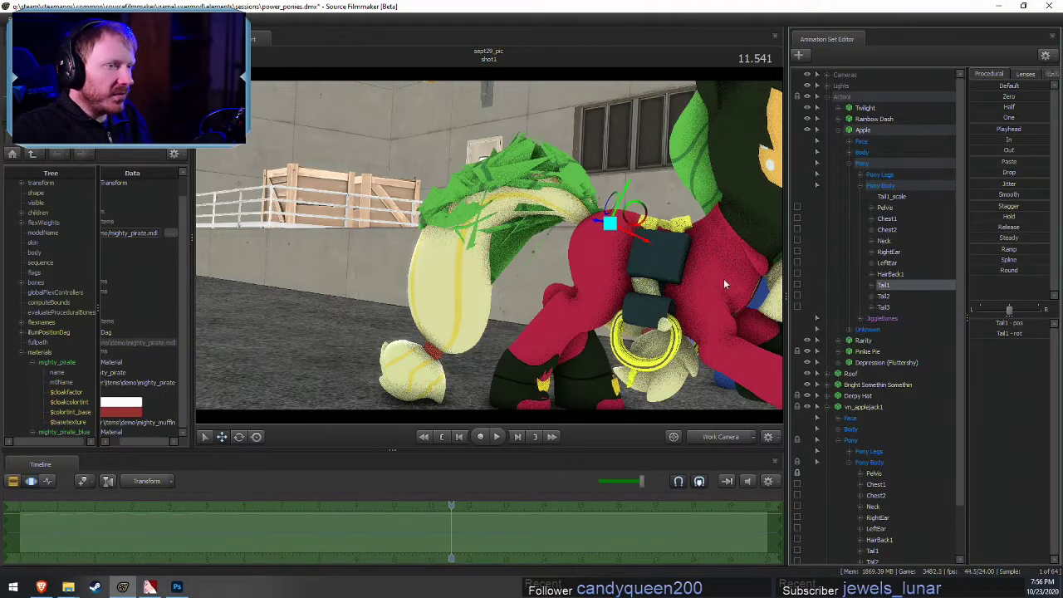
Apply a scale control to Apple's Tail1 bone again and enlarge the green tail leaves with Tail1_scale
right_click(884, 285)
click(897, 324)
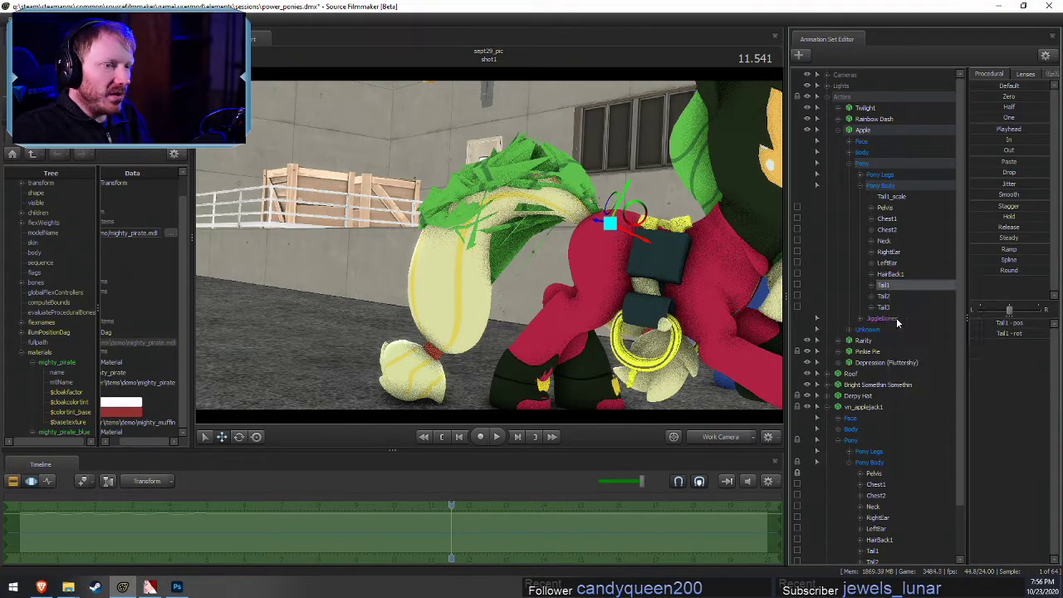
right_click(891, 286)
click(974, 309)
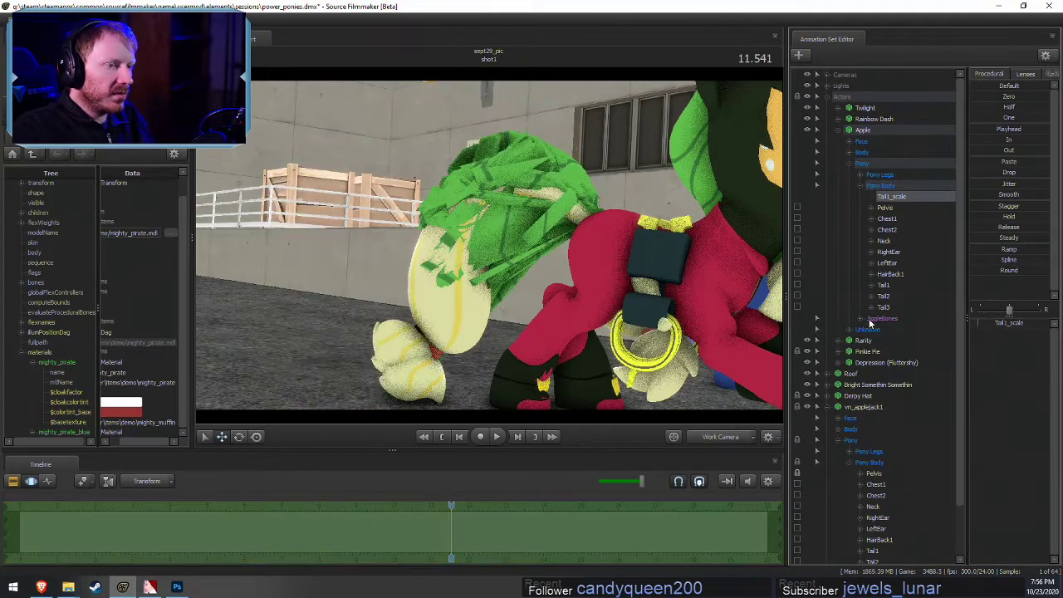
Add scale controls to the jiggle_tail1 and jiggle_tail2 bones in Apple's JiggleBones group
click(862, 318)
click(910, 449)
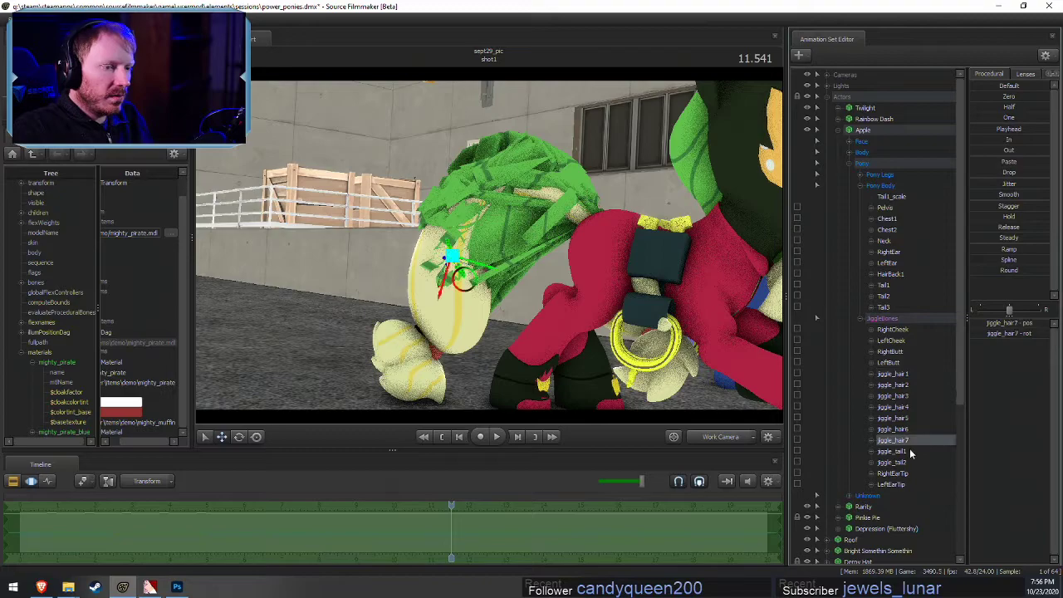
drag(475, 235, 464, 275)
right_click(902, 462)
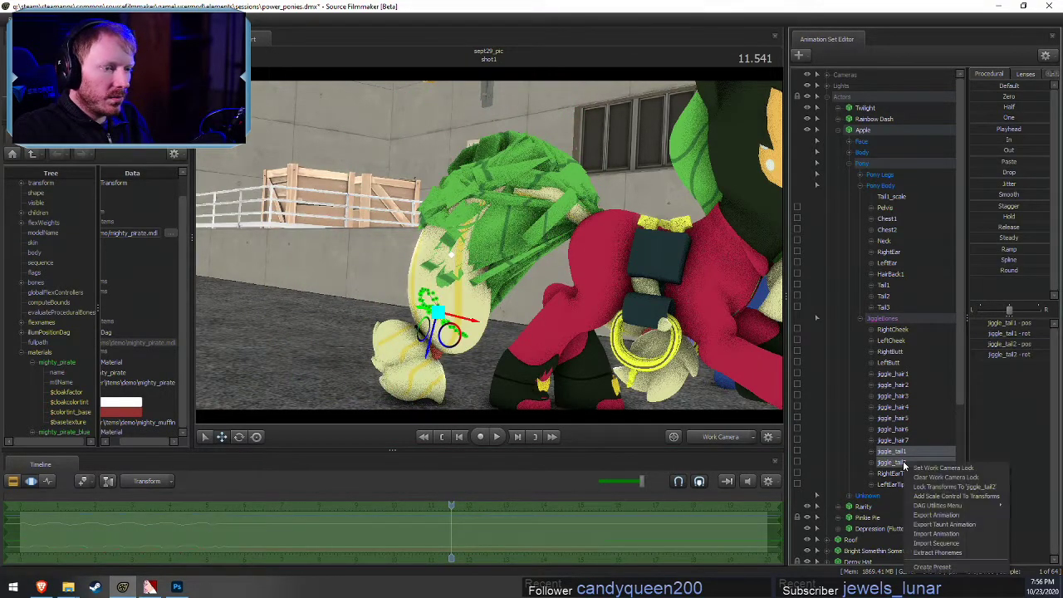
click(930, 492)
Add scale controls to the Tail2 and Tail3 bones in Apple's Pony Body group
click(884, 299)
ctrl+click(885, 305)
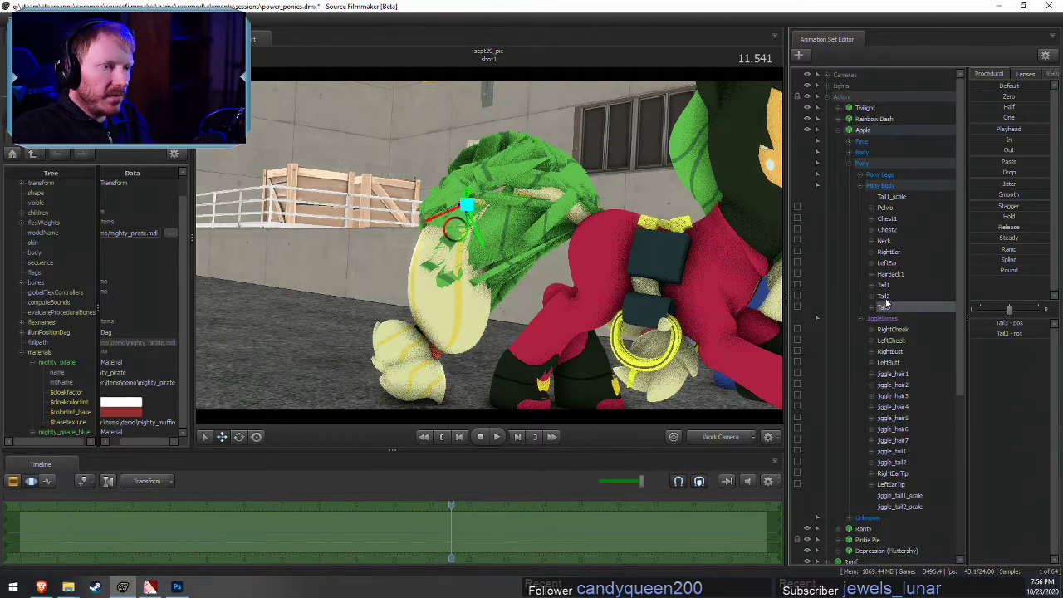
ctrl+click(885, 289)
right_click(894, 296)
click(931, 330)
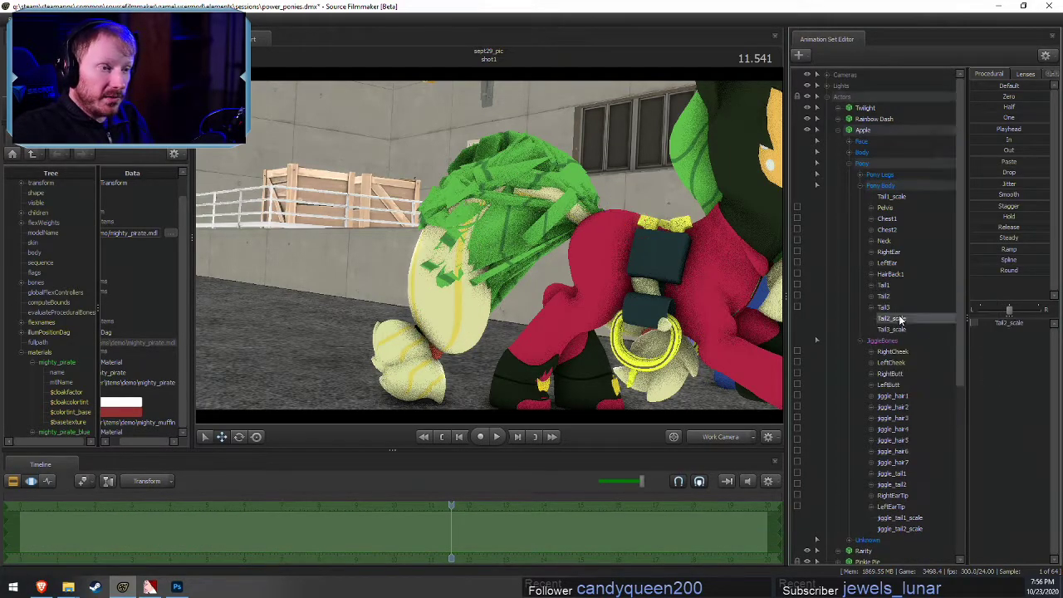
Try resetting Apple's jiggle_tail1_scale and jiggle_tail2_scale controls to default, and undo the attempt
click(988, 98)
drag(897, 522, 899, 530)
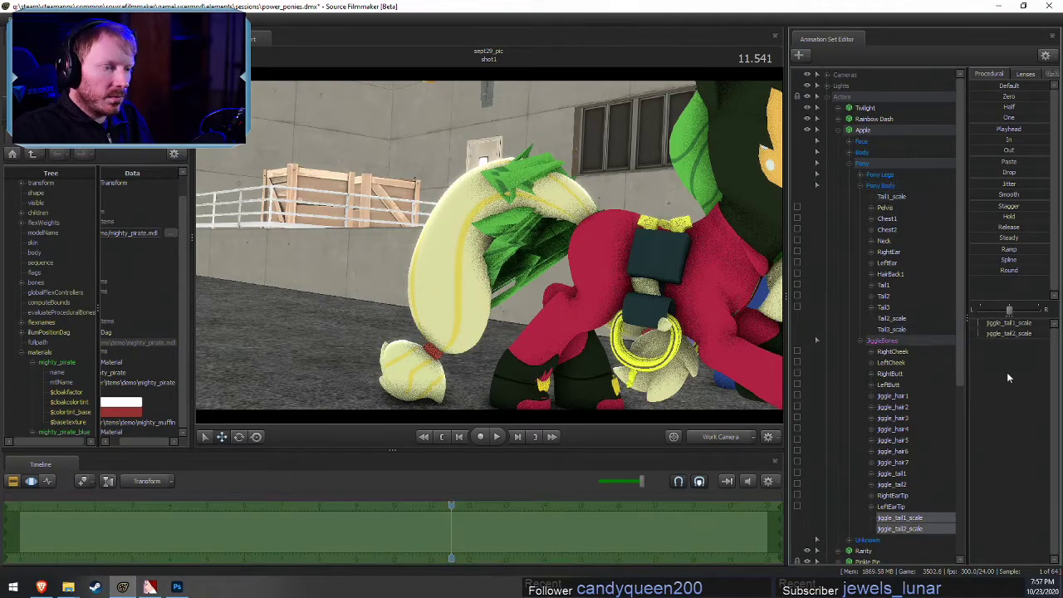
click(983, 85)
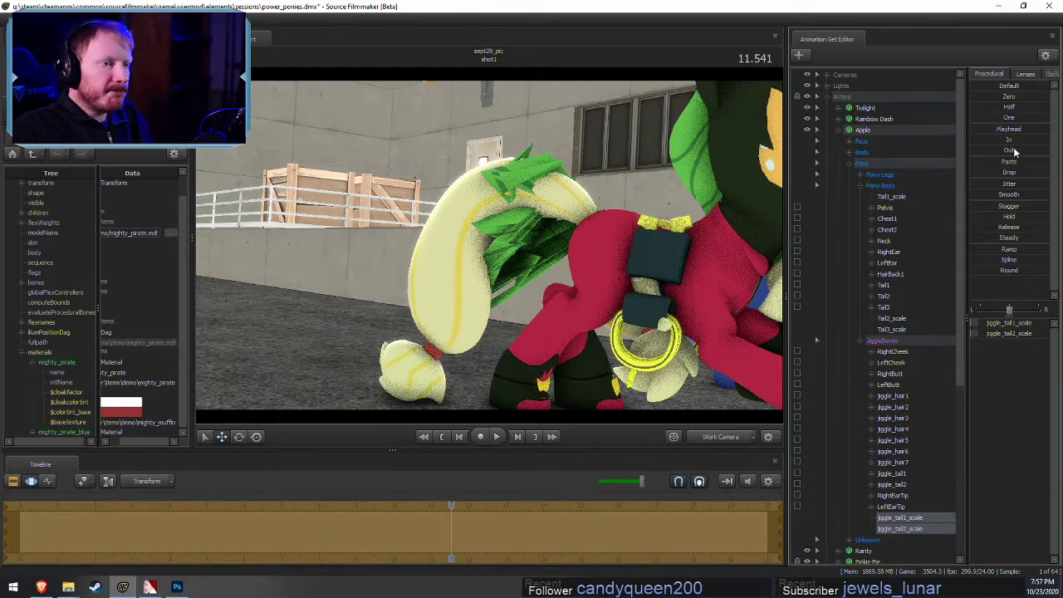
key(ctrl+z)
key(ctrl+z)
key(ctrl+z)
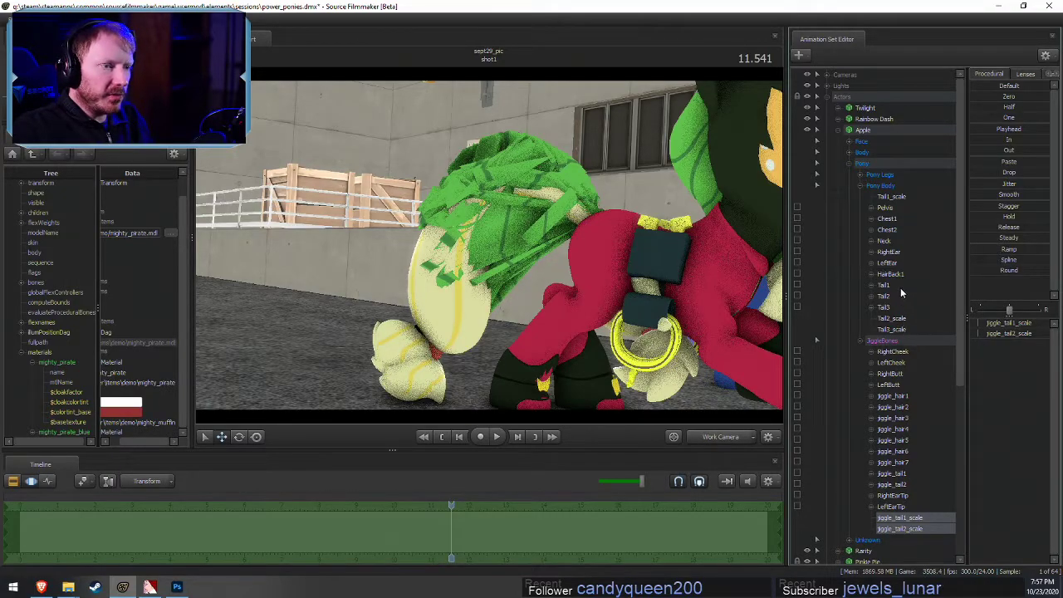
Undo the recent tail edits back through the scale controls added to Apple's Tail2, Tail3, jiggle_tail1 and jiggle_tail2 bones
click(901, 288)
drag(628, 198, 656, 224)
click(910, 322)
key(ctrl+z)
key(ctrl+z)
key(ctrl+z)
key(ctrl+z)
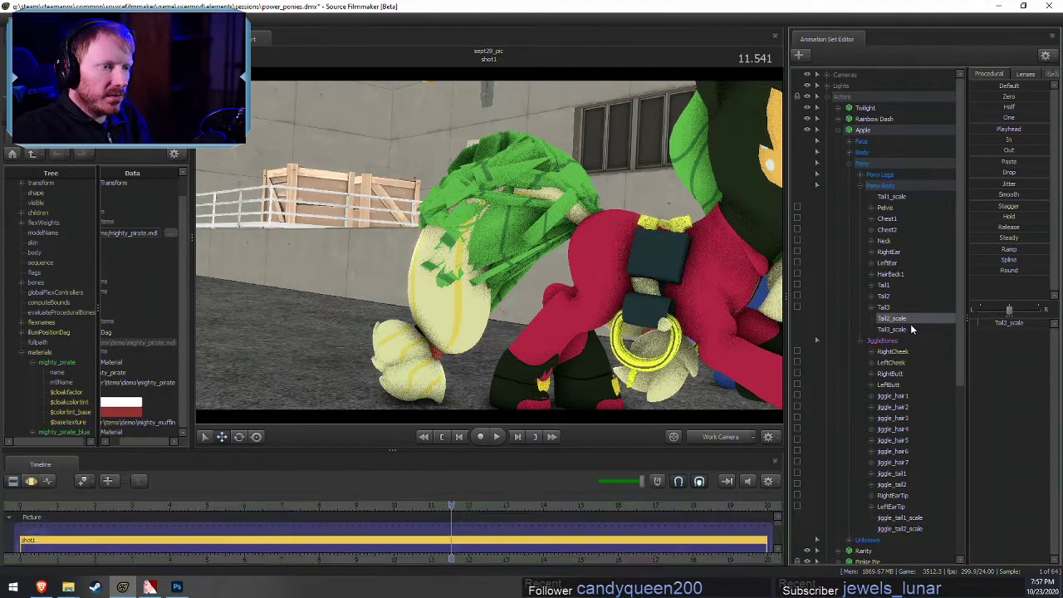
Lower Apple's Tail1_scale control and set it to its default value
click(903, 199)
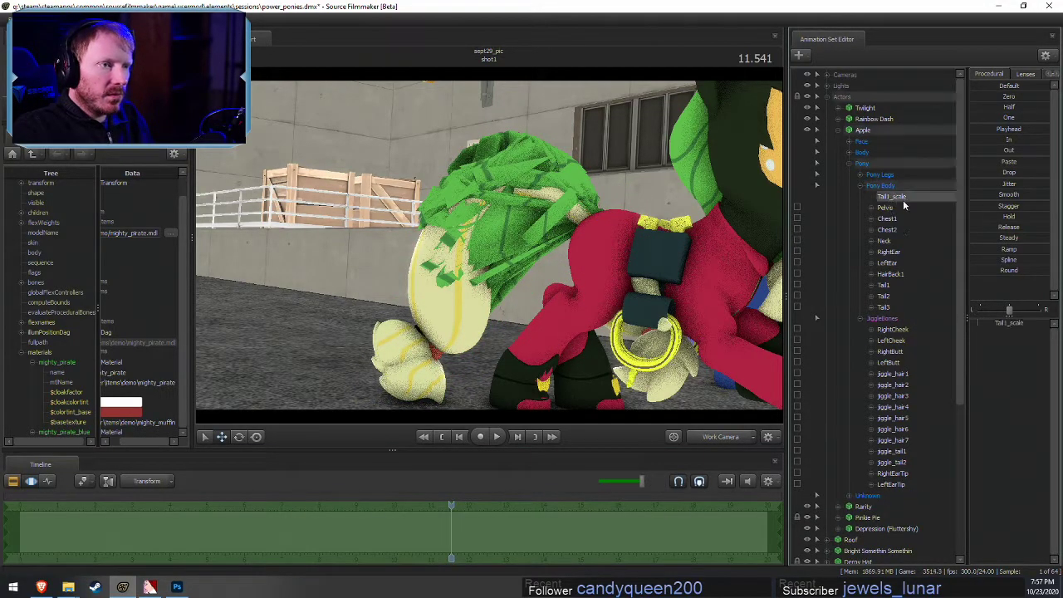
drag(999, 323, 958, 326)
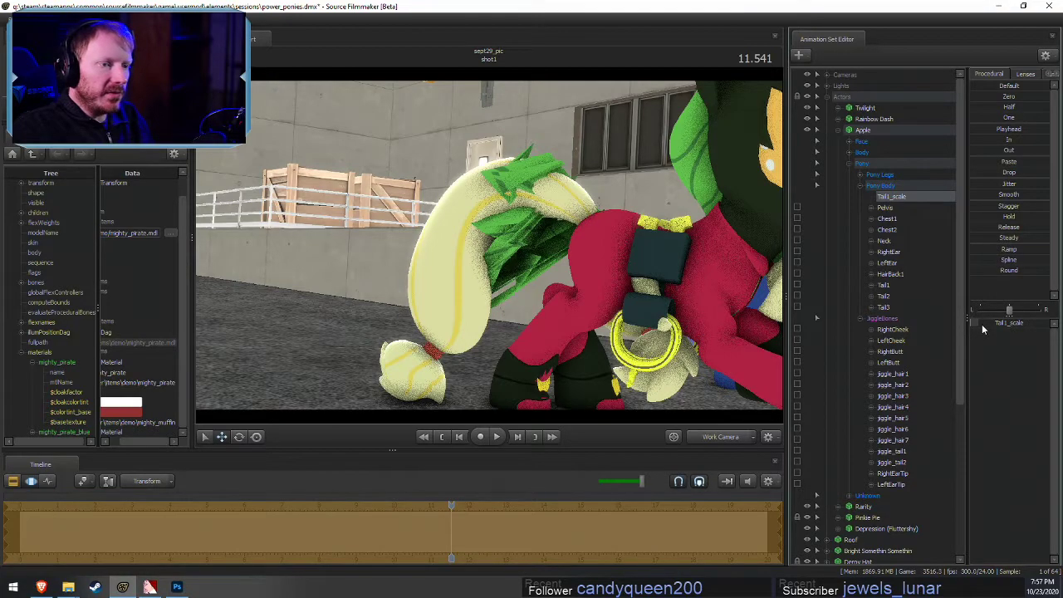
right_click(993, 324)
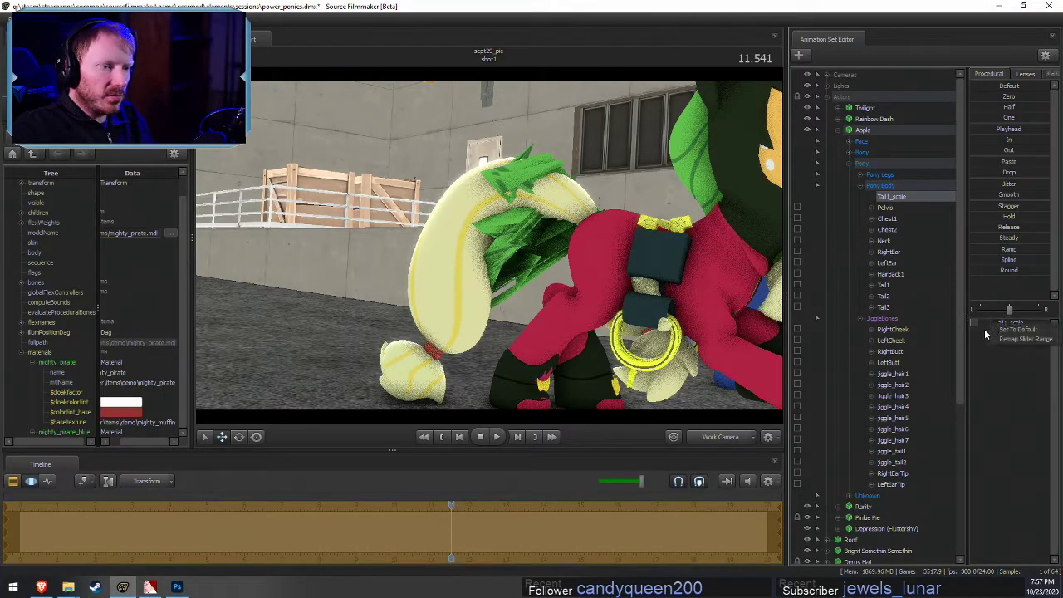
click(999, 328)
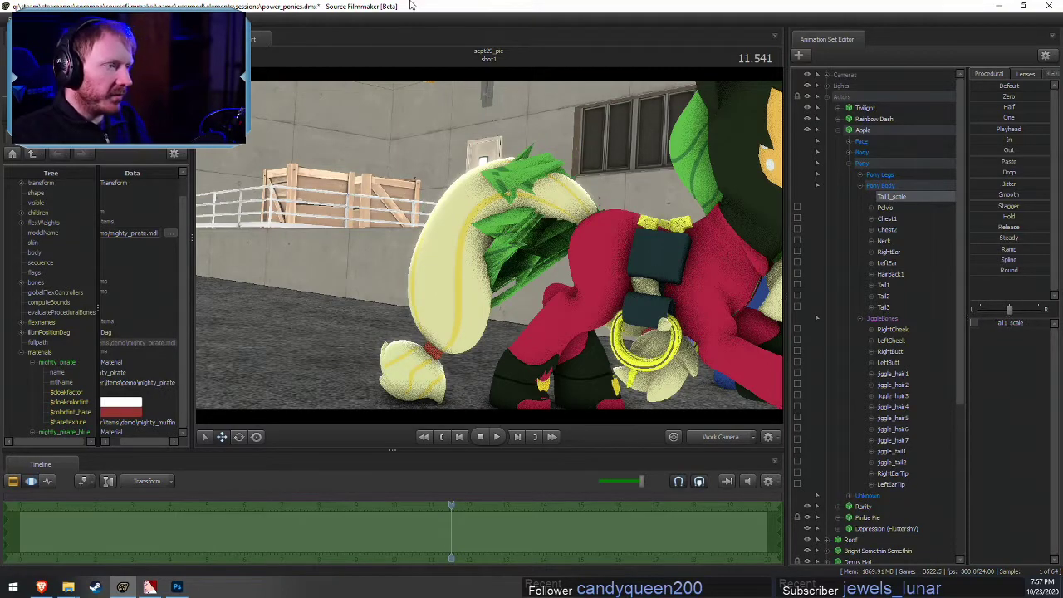
Move Apple's Tail1 bone back into the blonde tail so that the green leaves mostly sink inside it
click(895, 296)
click(886, 286)
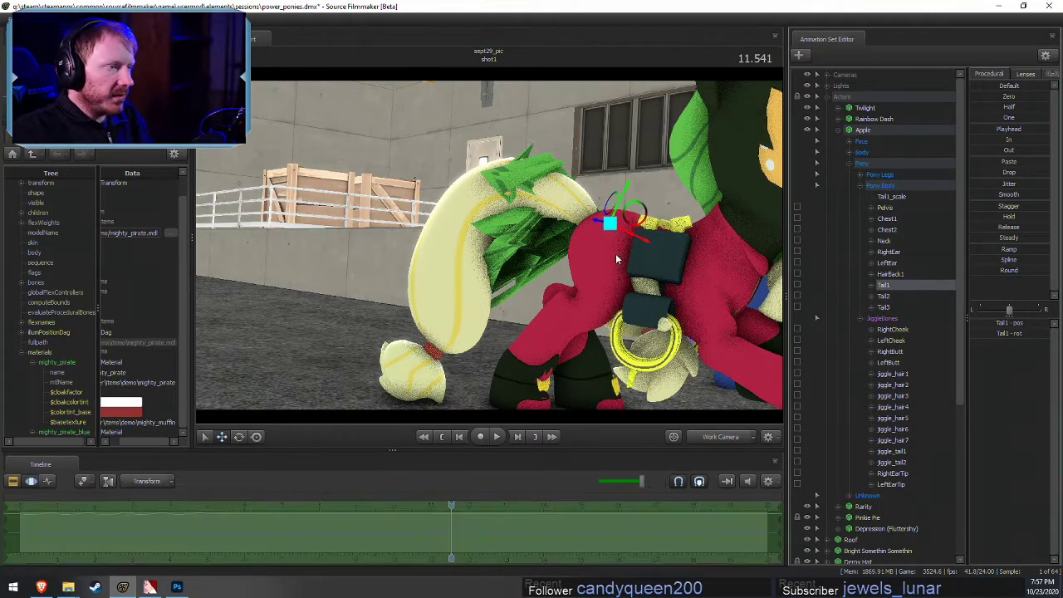
drag(629, 223, 509, 218)
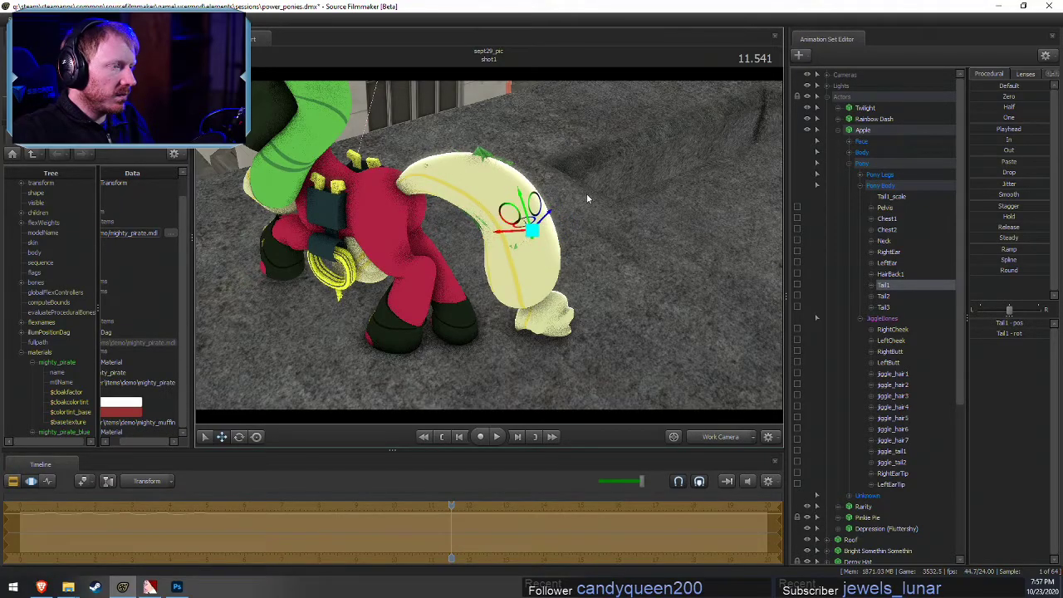
alt+drag(586, 194, 563, 243)
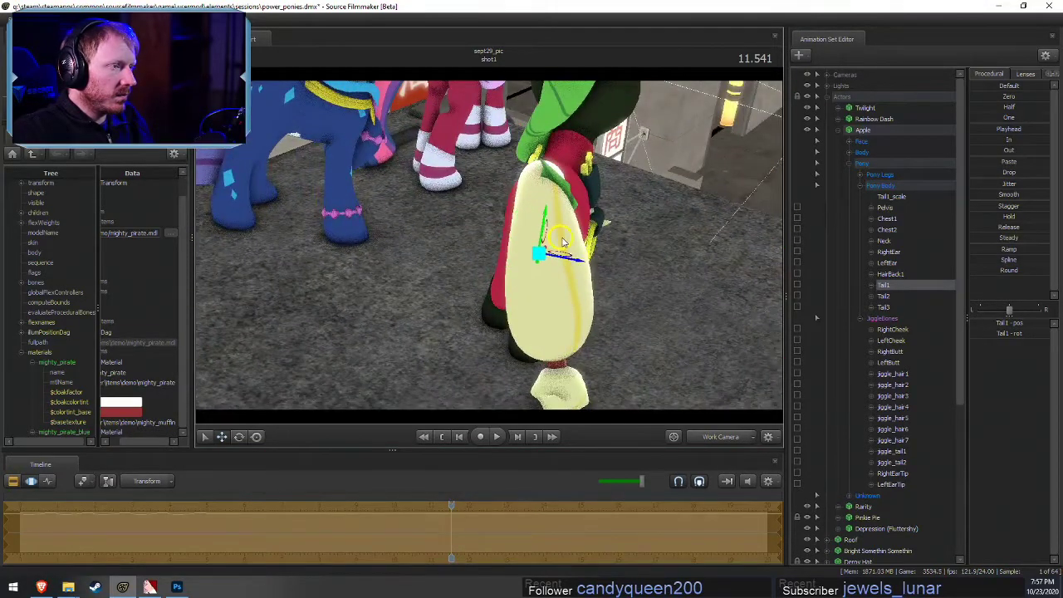
alt+drag(659, 176, 484, 201)
alt+drag(558, 207, 606, 246)
key(Return)
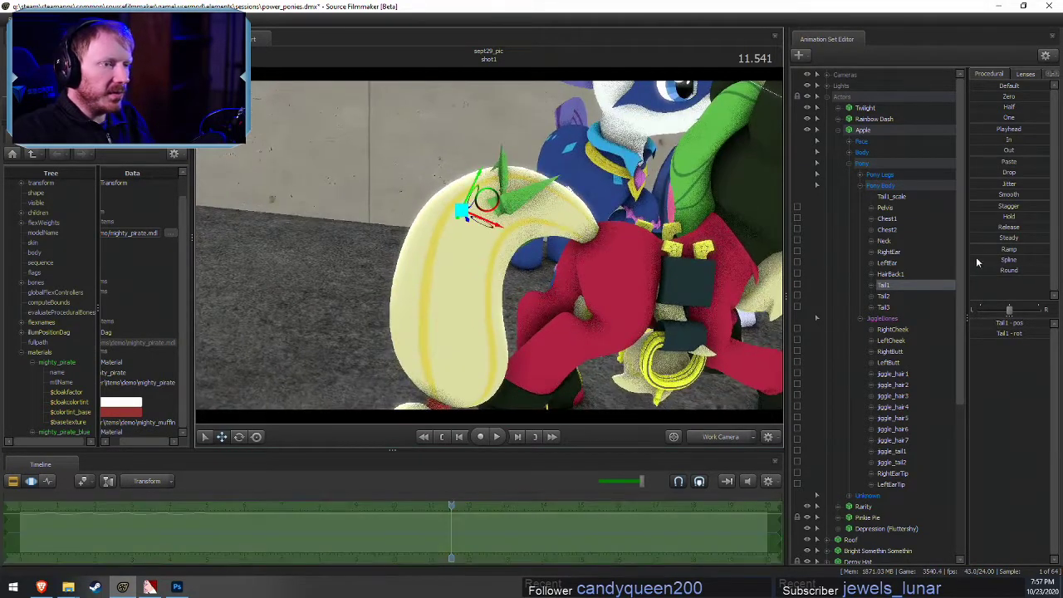
Show the Apple game model in the Element Viewer and add override materials to it
click(886, 130)
right_click(885, 131)
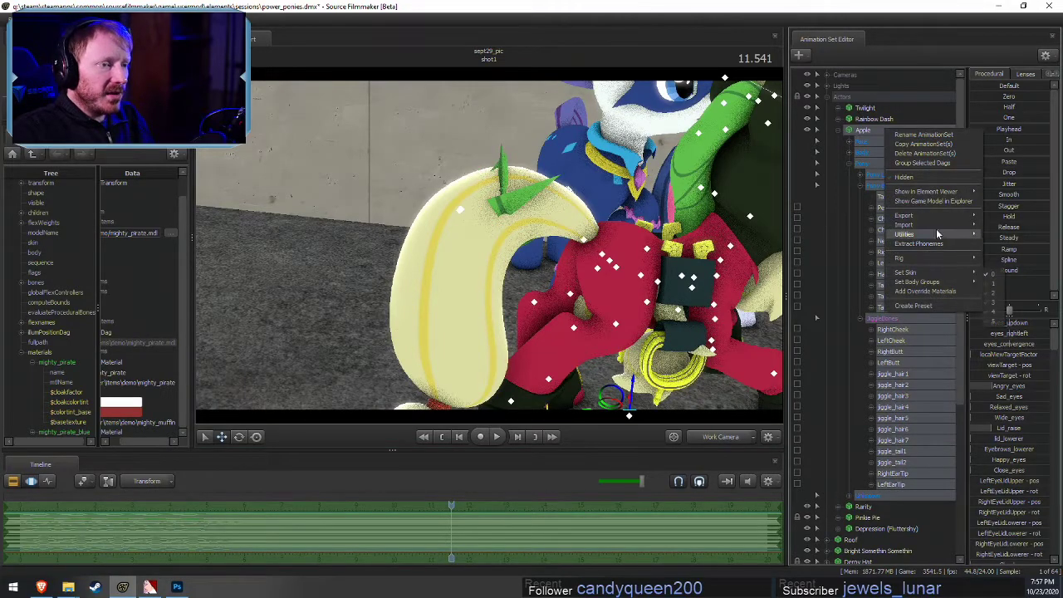
click(1001, 202)
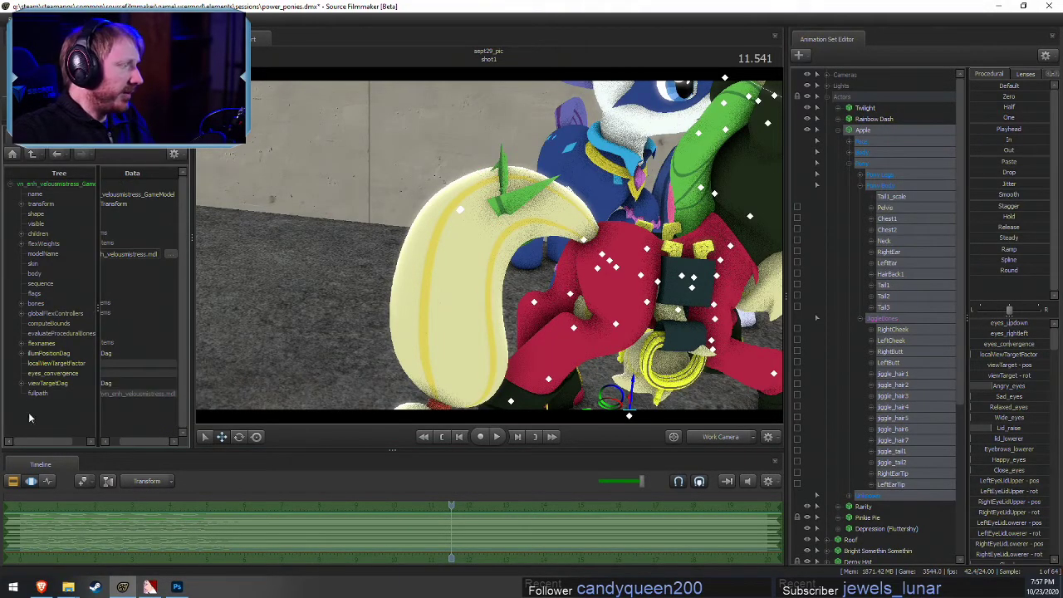
right_click(906, 132)
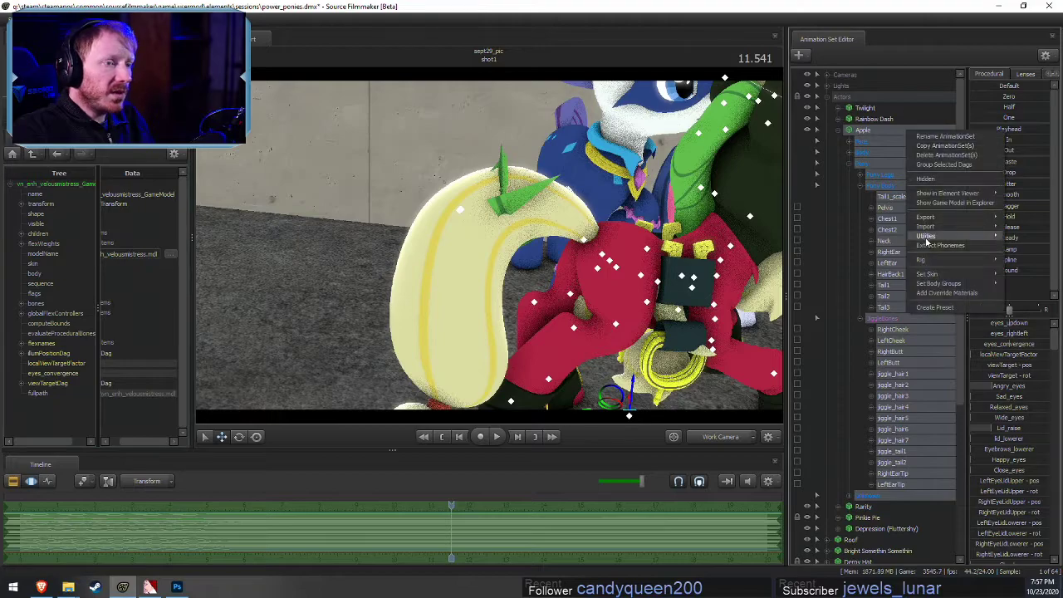
click(930, 293)
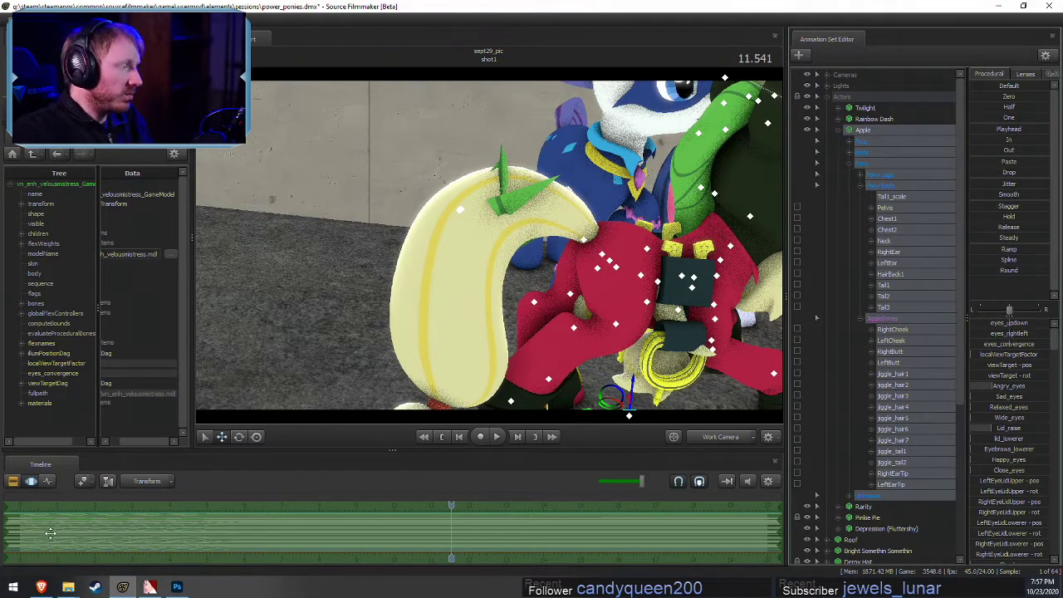
Expand the model's override materials and open the attributes of the hairbacklower material
click(22, 404)
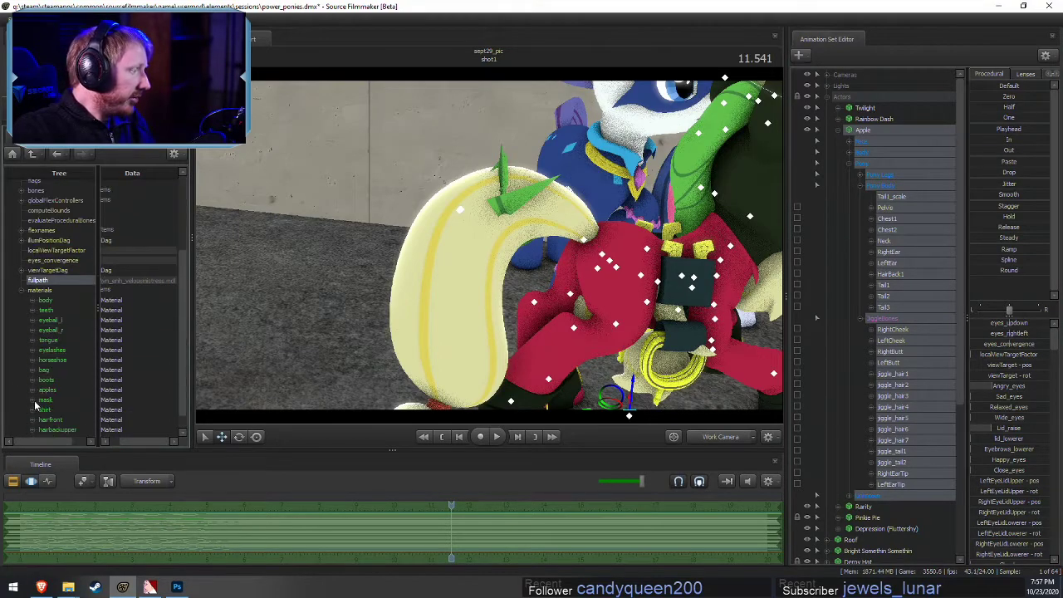
scroll(42, 403, down, 4)
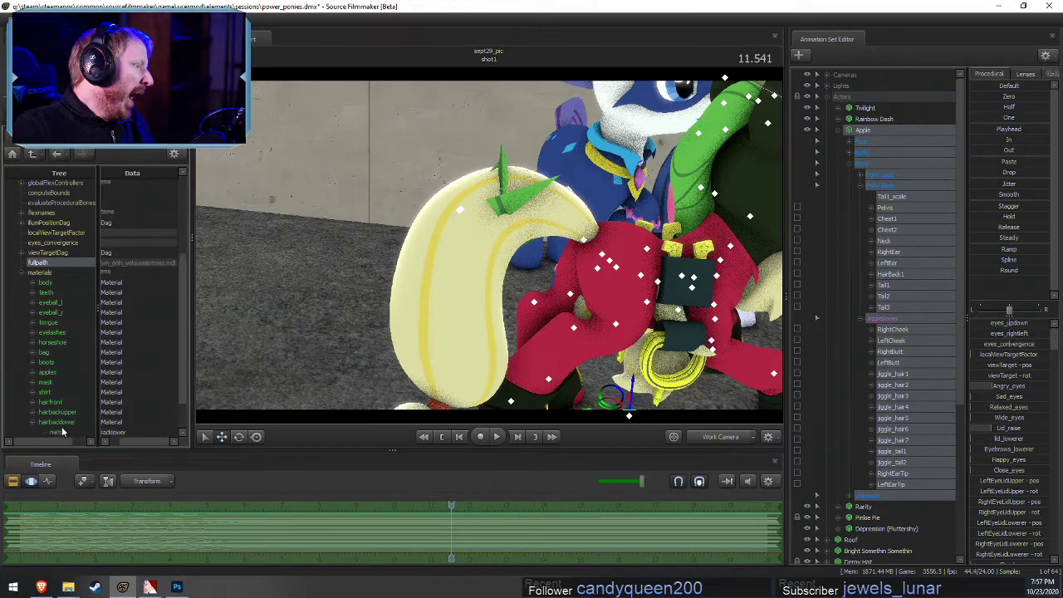
double_click(32, 423)
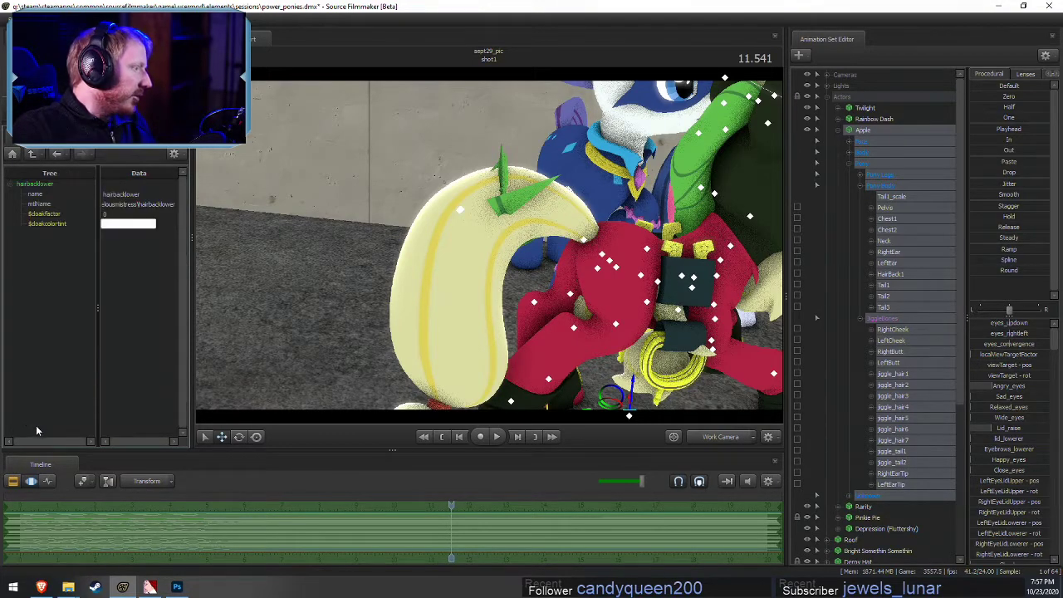
click(11, 184)
click(33, 156)
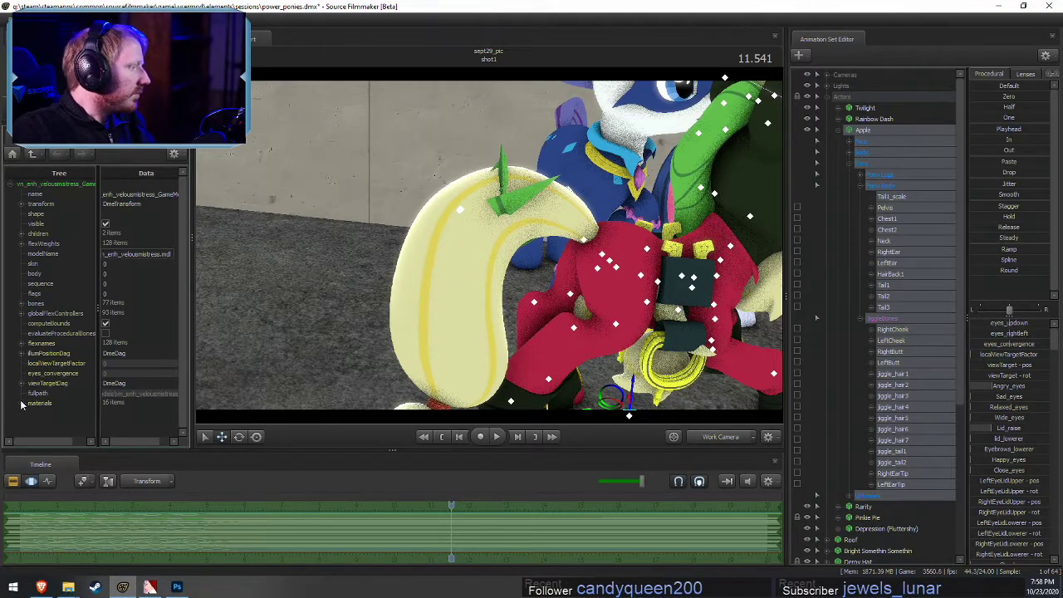
click(21, 404)
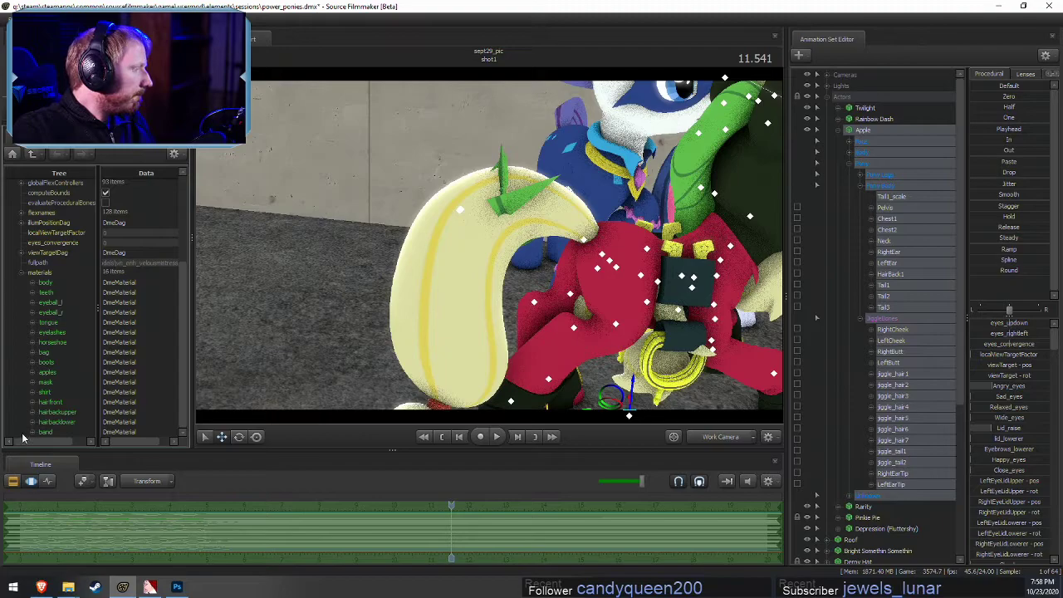
click(33, 423)
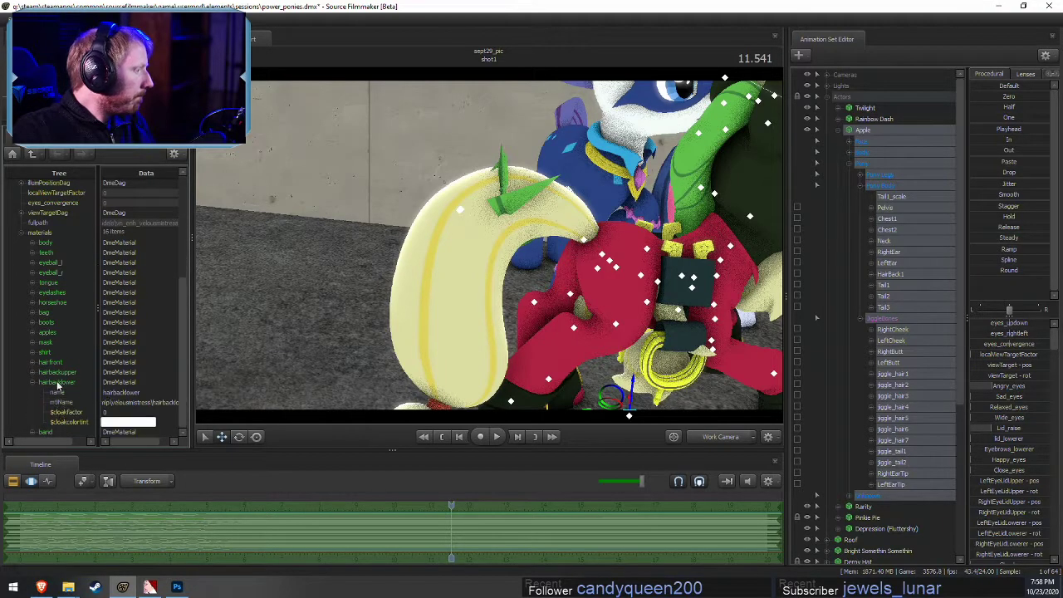
Add a string attribute named $alpha to the hairbacklower material
right_click(50, 383)
mouse_move(98, 460)
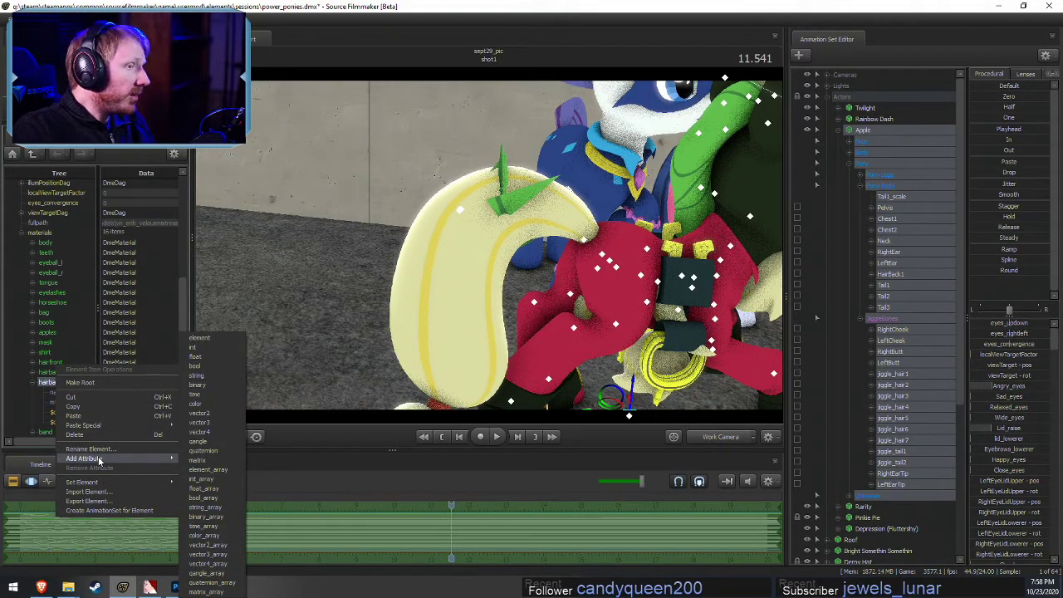
drag(499, 249, 187, 438)
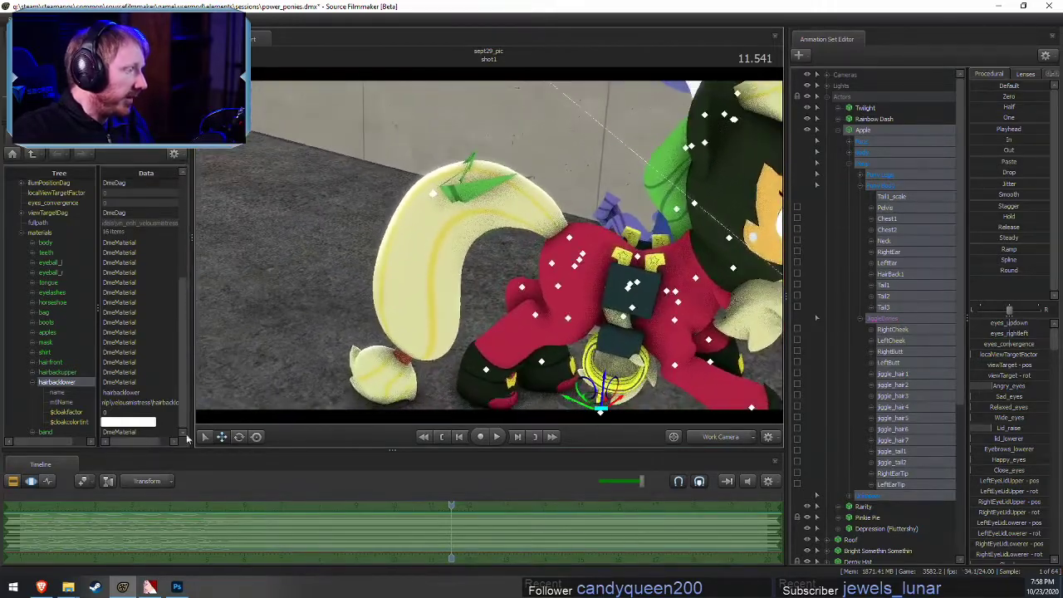
right_click(48, 382)
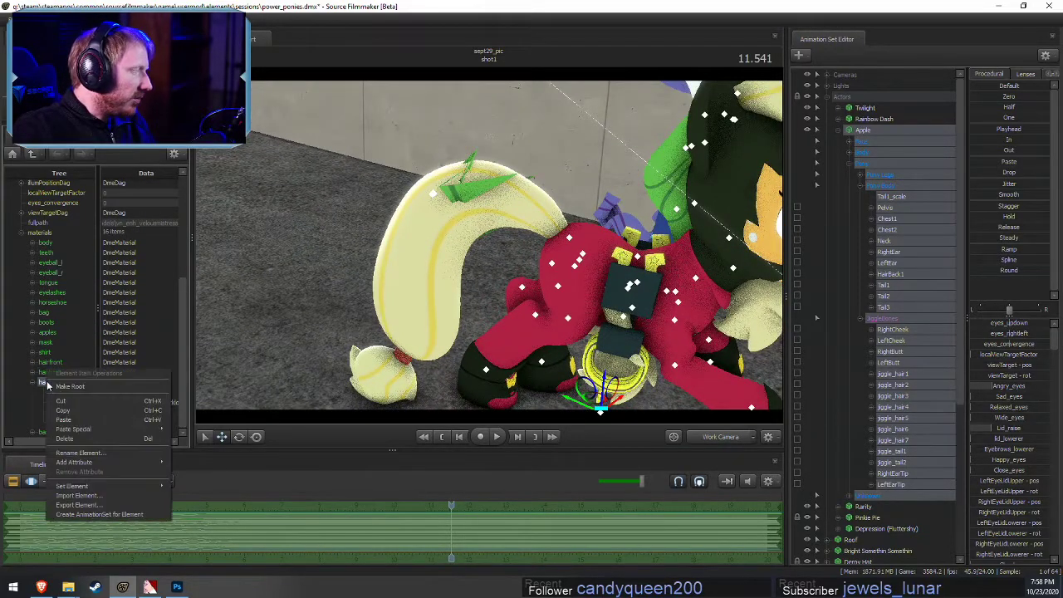
mouse_move(79, 462)
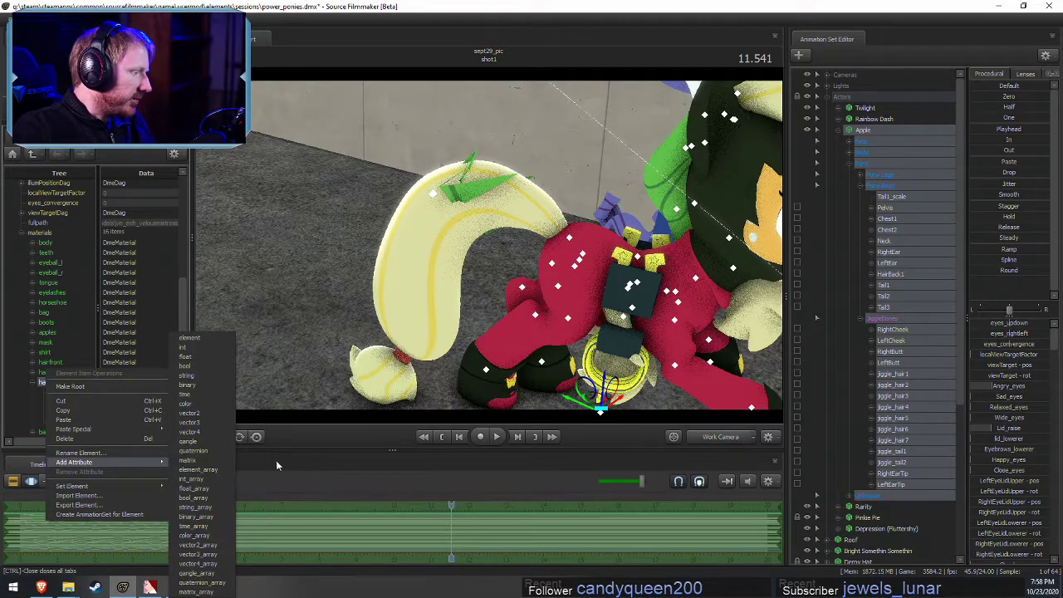
click(205, 376)
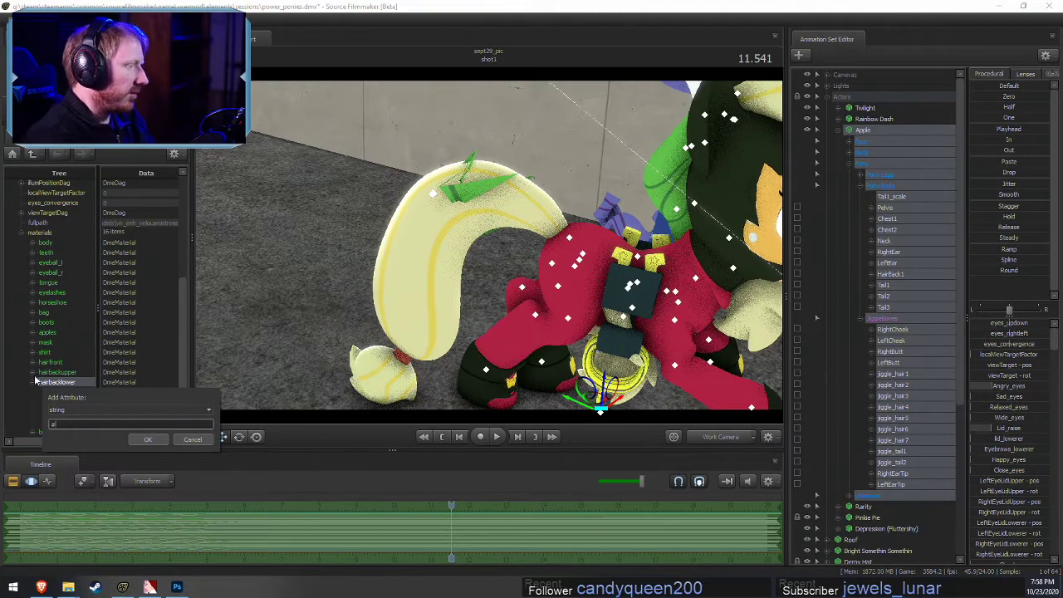
key(Return)
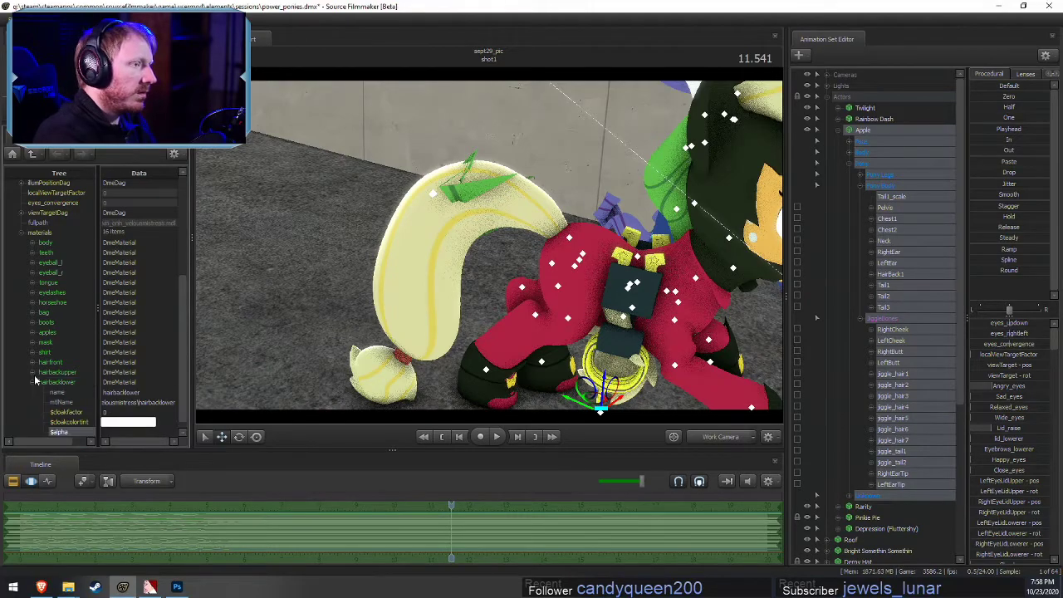
Undo adding the $alpha attribute to hairbacklower and refresh the model's element tree
drag(674, 281, 489, 245)
key(ctrl+z)
key(ctrl+z)
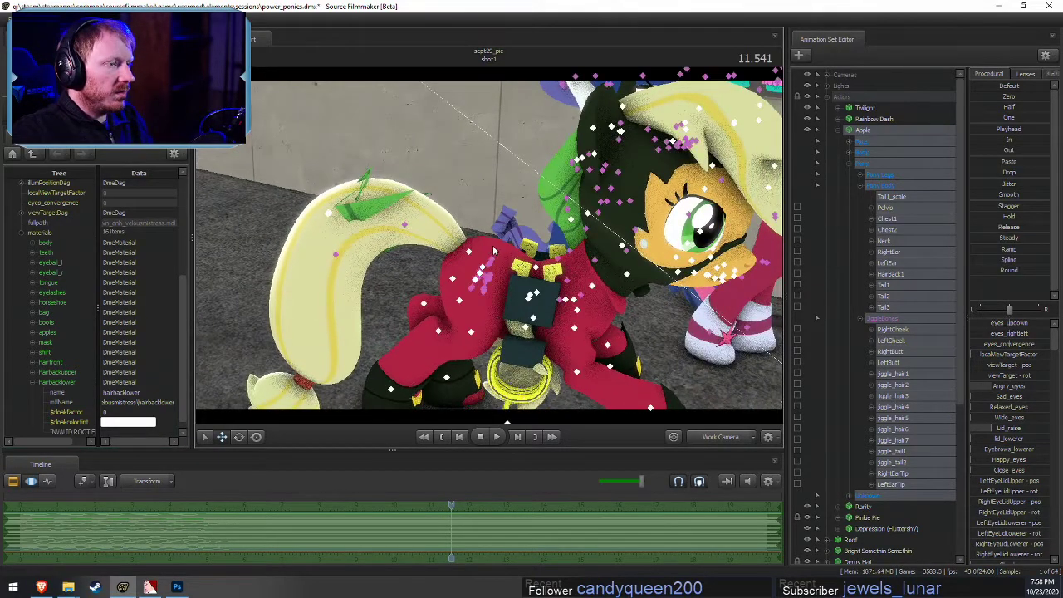
key(F2)
key(F3)
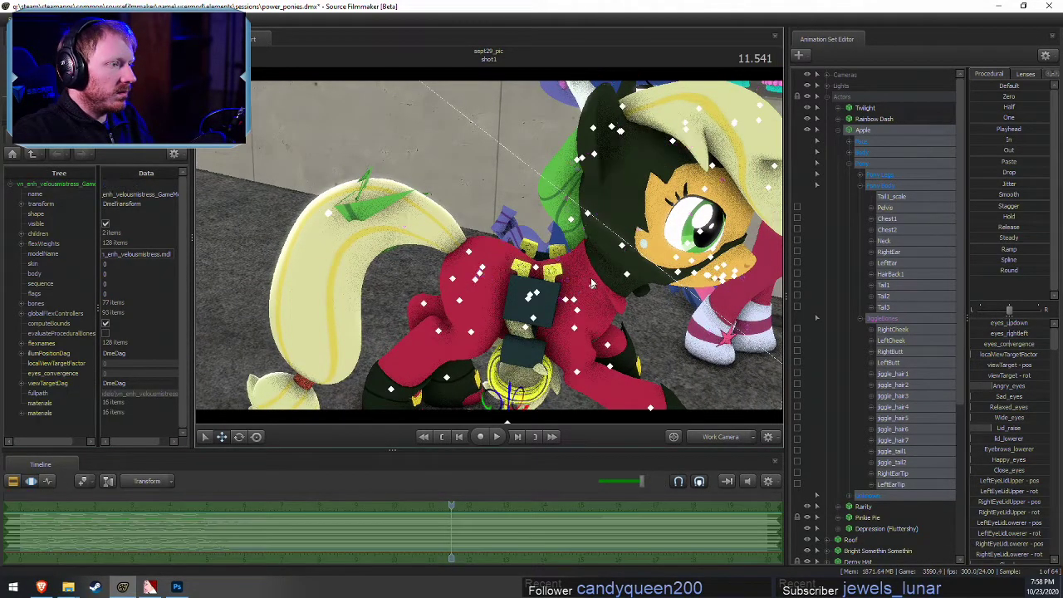
drag(583, 283, 504, 249)
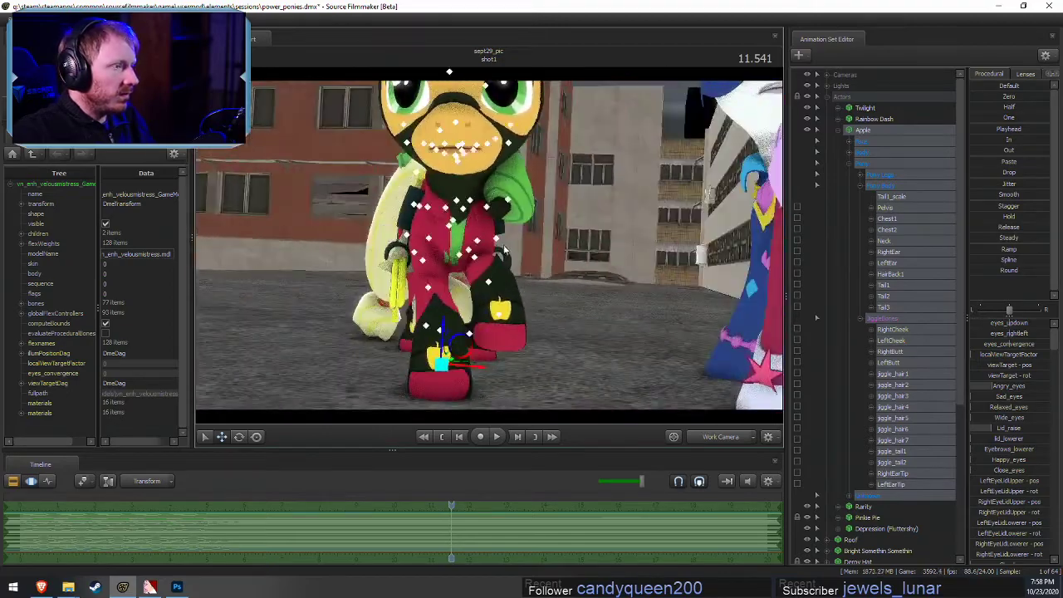
Expand the second materials list of the Apple model and open its hairbacklower material's attributes
click(20, 414)
scroll(37, 425, down, 5)
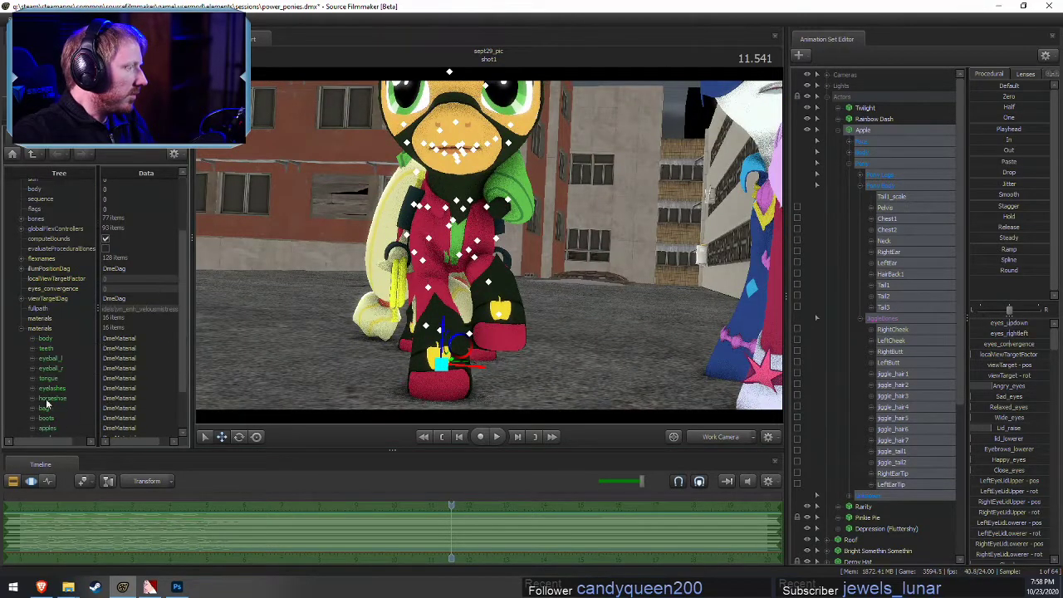
click(20, 273)
click(20, 414)
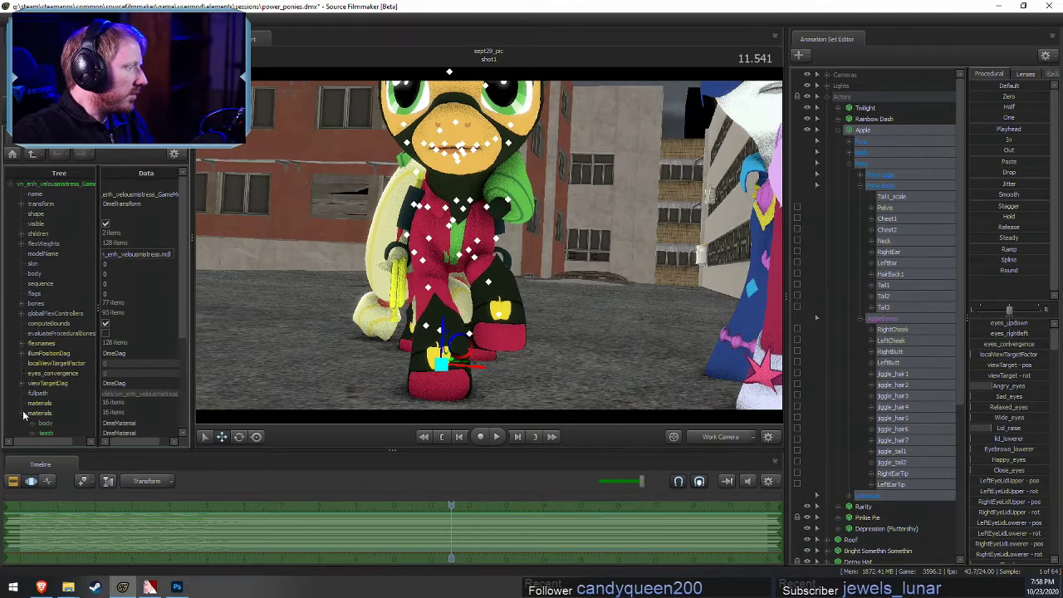
scroll(50, 422, down, 5)
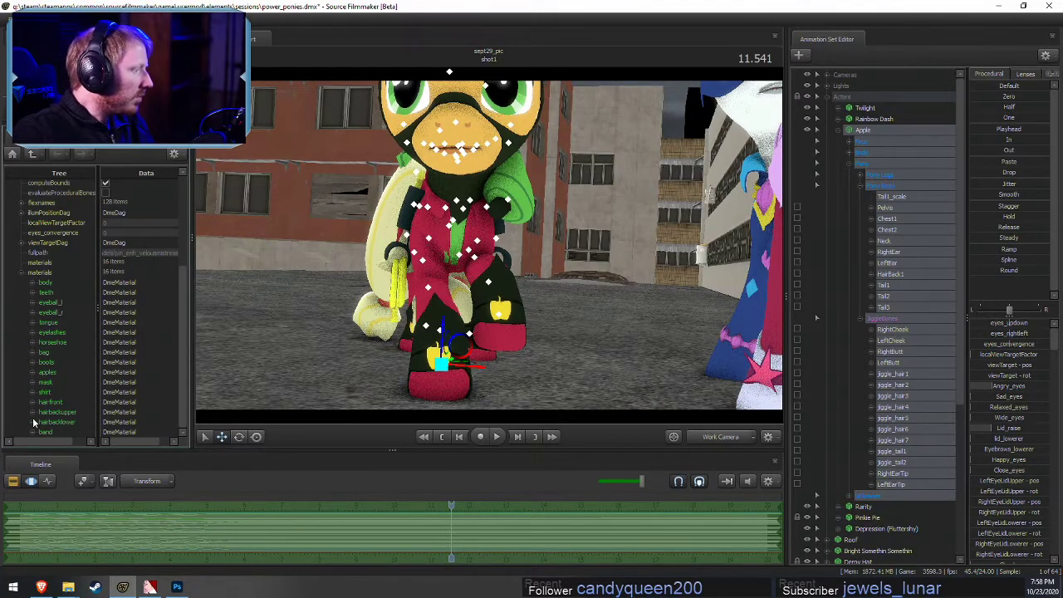
click(32, 422)
scroll(56, 434, down, 2)
key(F2)
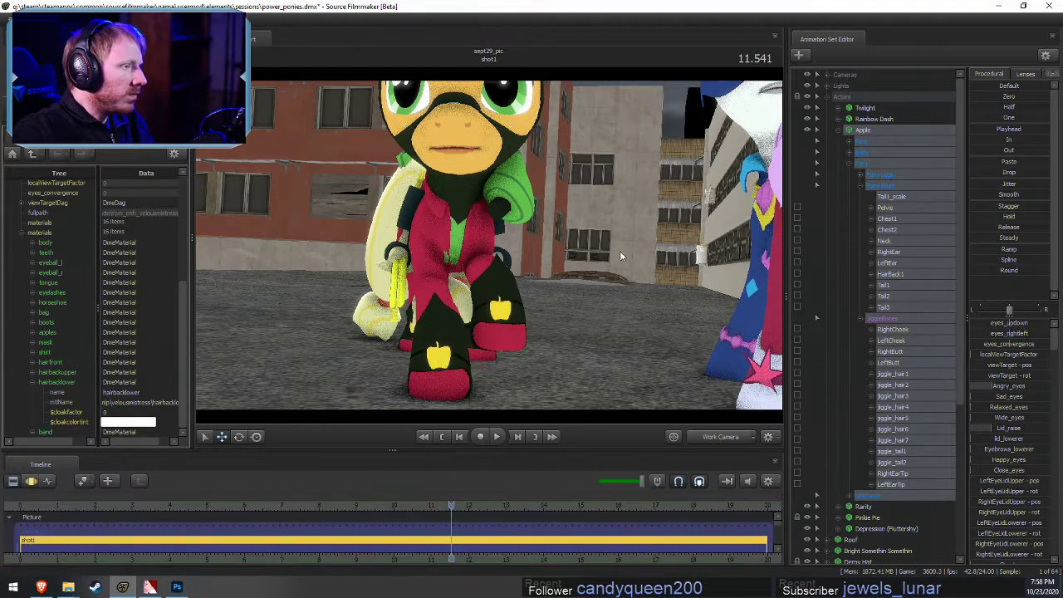
Play and scrub the shot while examining the Apple model's pose and tail leaves from several sides
alt+drag(620, 251, 561, 313)
key(F3)
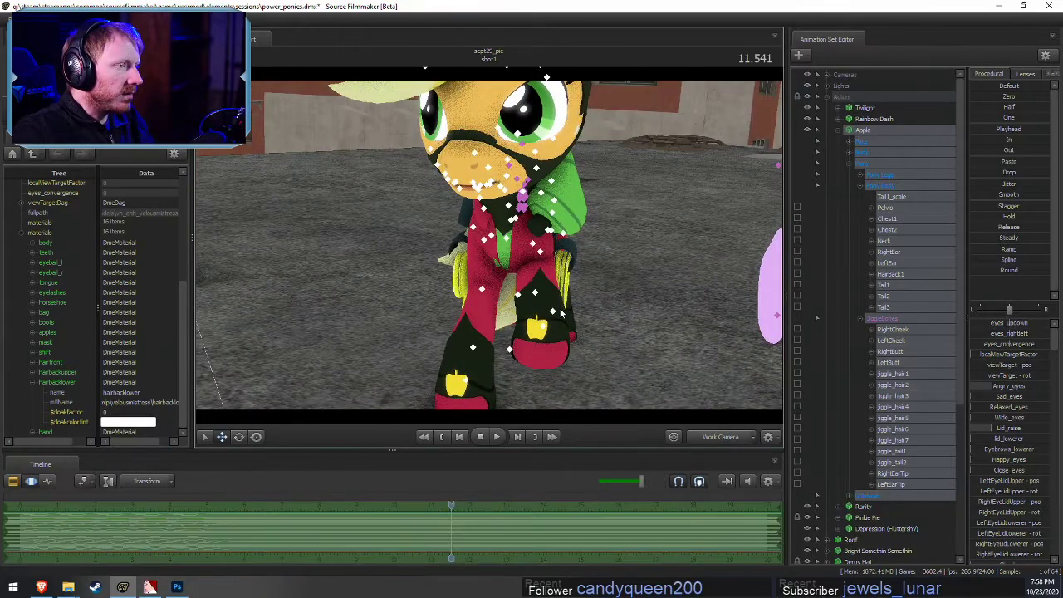
key(F2)
key(F3)
key(F2)
key(F3)
key(F2)
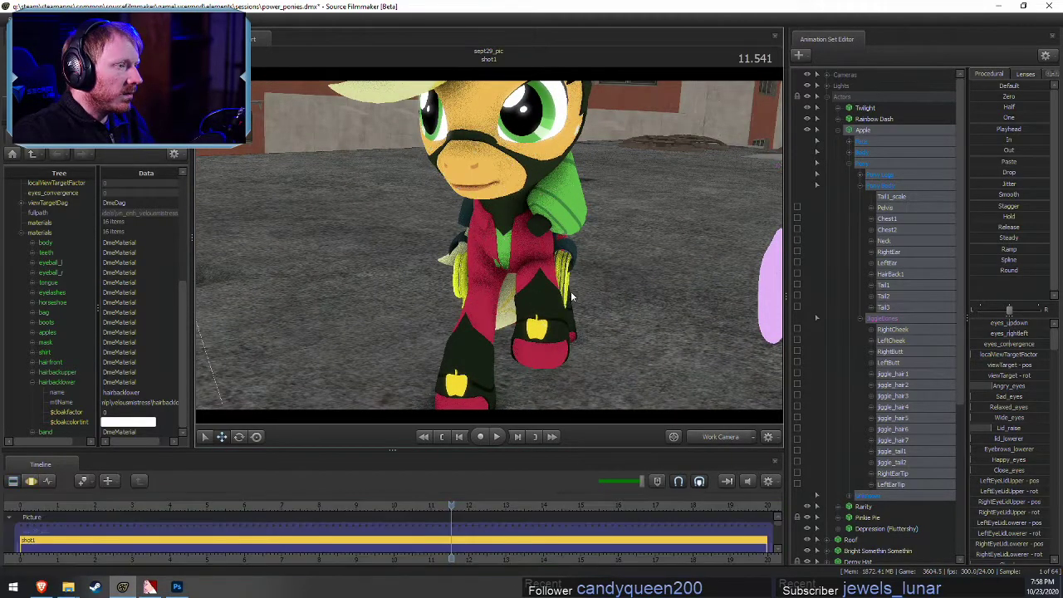
key(F3)
key(space)
key(space)
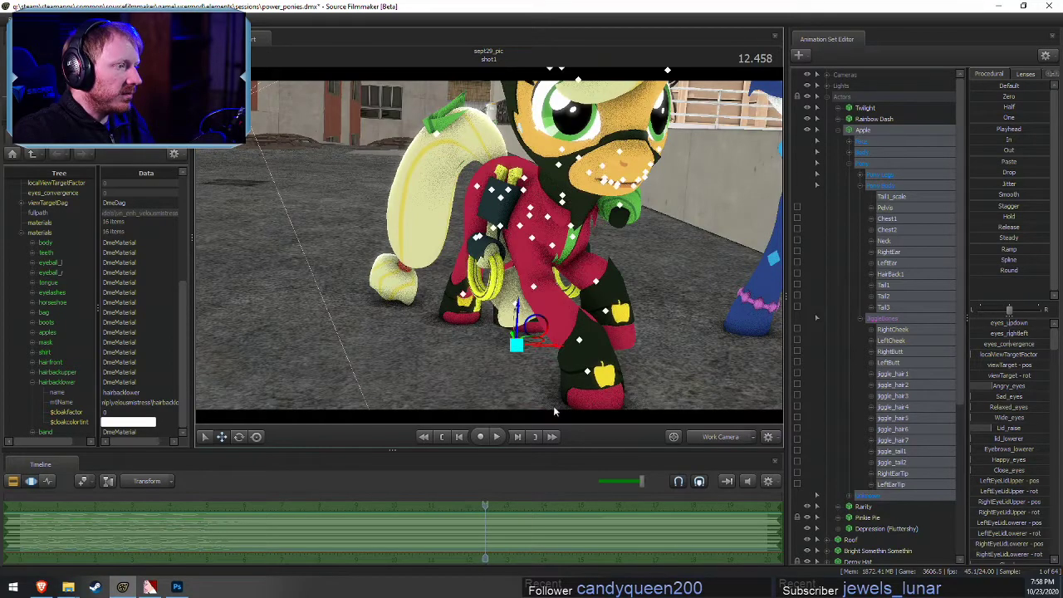
alt+drag(548, 365, 381, 464)
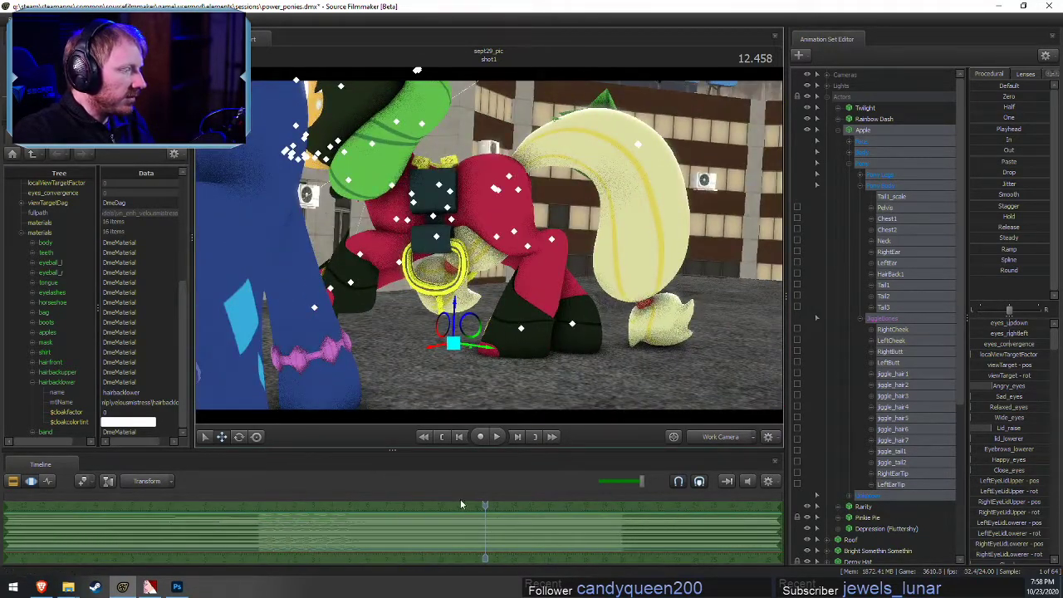
drag(464, 530, 434, 527)
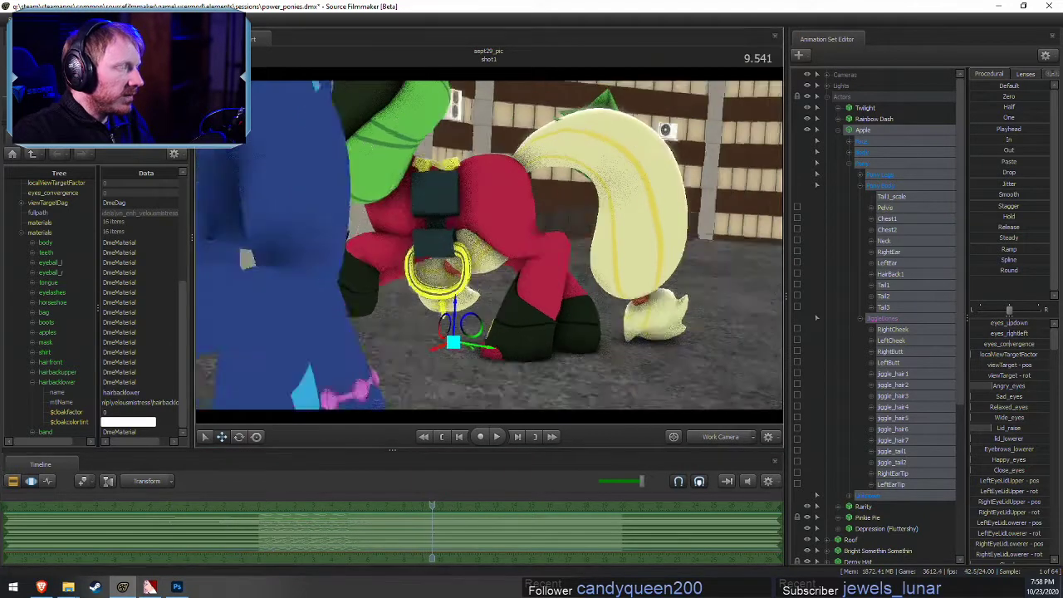
alt+drag(540, 249, 653, 218)
Try to reposition the Apple model's HairBack1 bone after checking the LeftButt and Neck bones
click(918, 350)
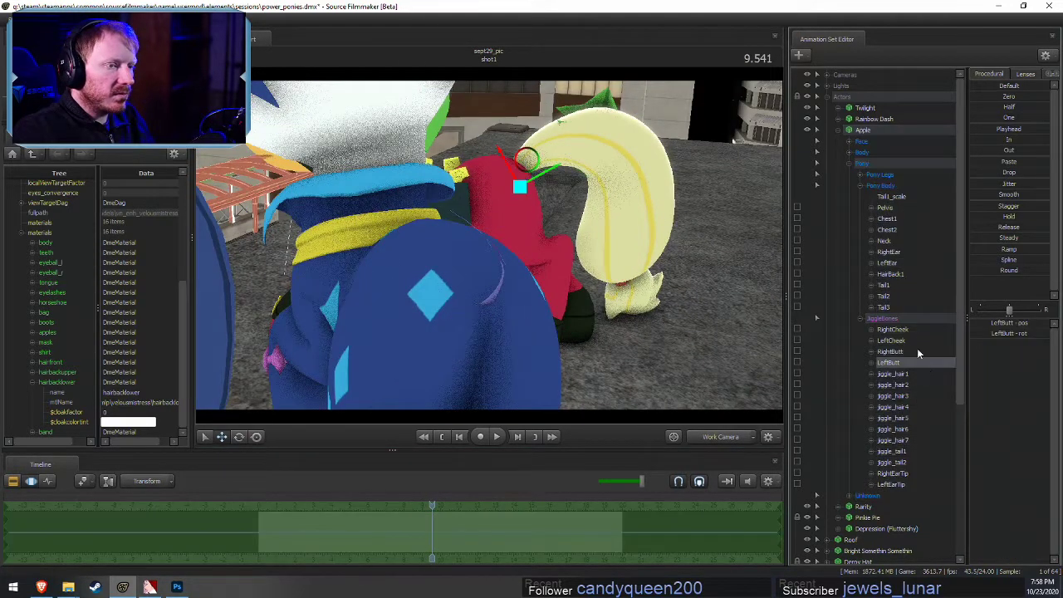
click(887, 240)
click(890, 274)
alt+drag(516, 249, 493, 242)
drag(502, 156, 586, 189)
key(ctrl+z)
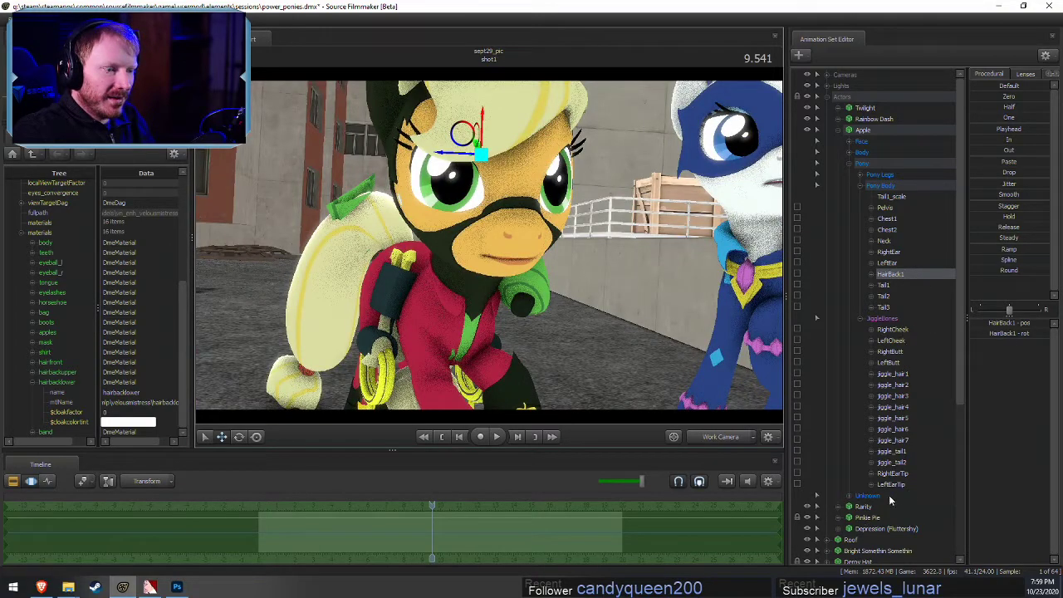
Expand the Apple model's Unknown bone group and select its mane_back bone after checking the mirrored mane bones
click(848, 506)
scroll(872, 511, down, 10)
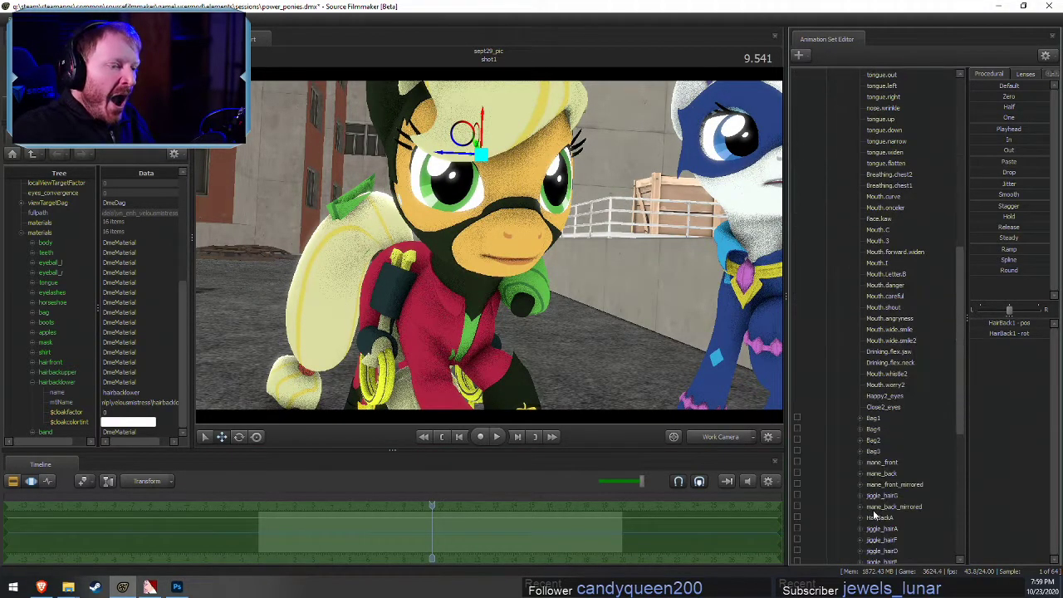
scroll(879, 508, down, 2)
click(891, 440)
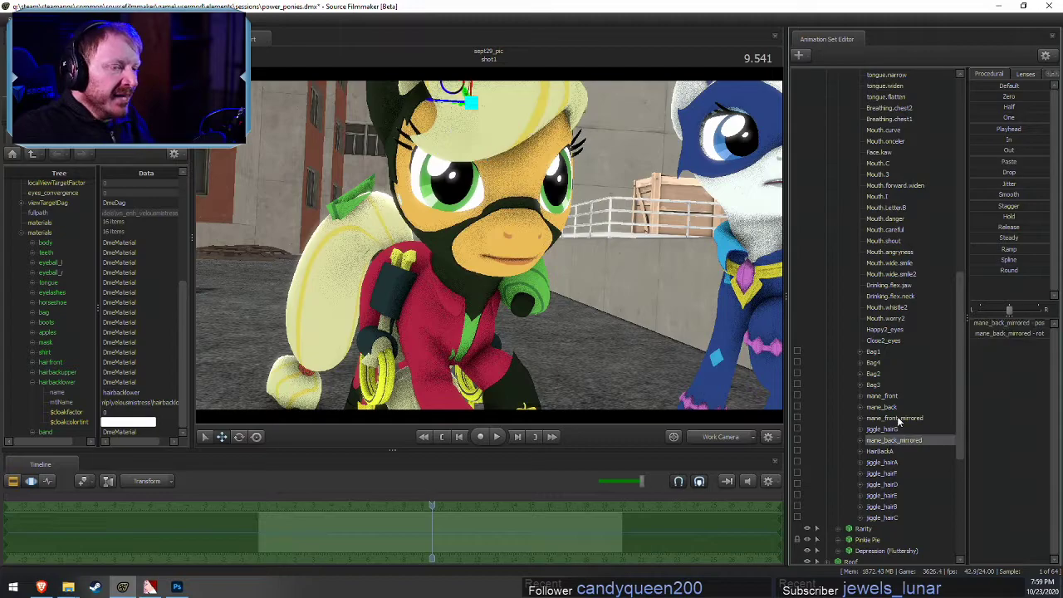
click(899, 419)
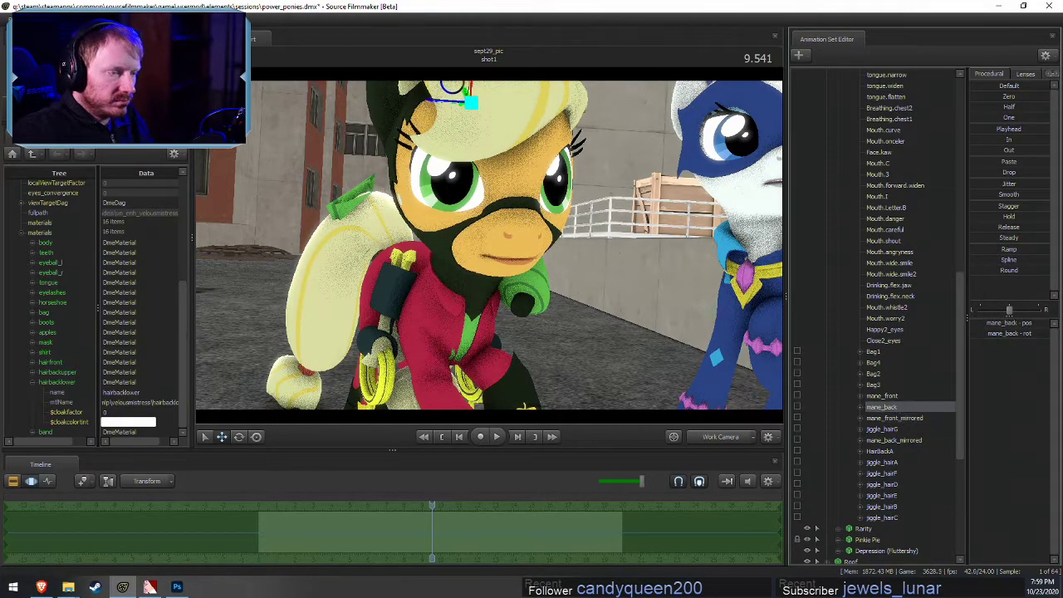
Try rotating the HairBackA bone of the Apple model to test its effect on the leaves, and check Chest1
alt+drag(382, 166, 593, 206)
key(e)
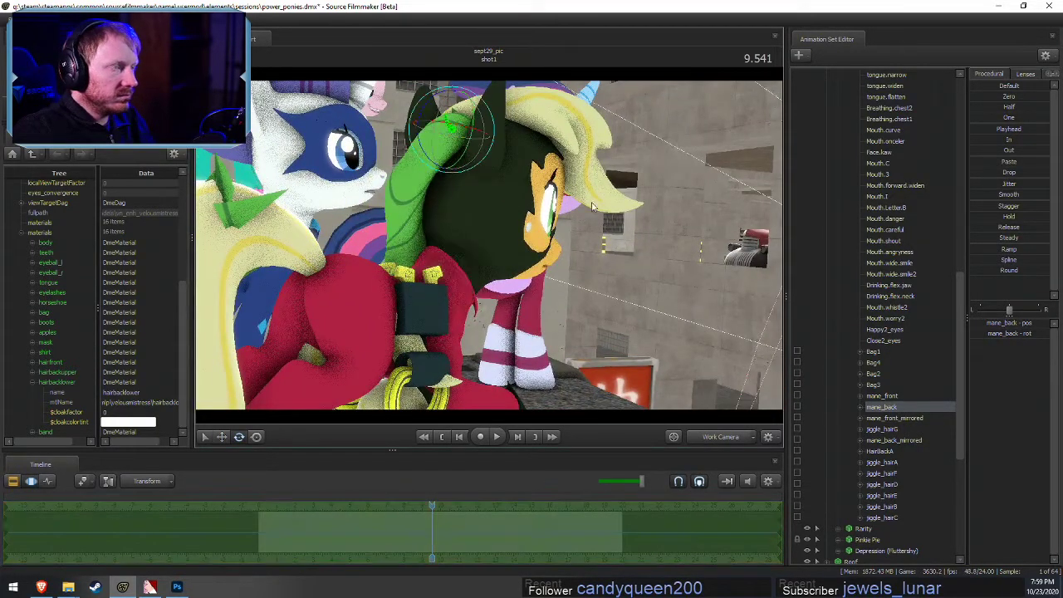
click(885, 451)
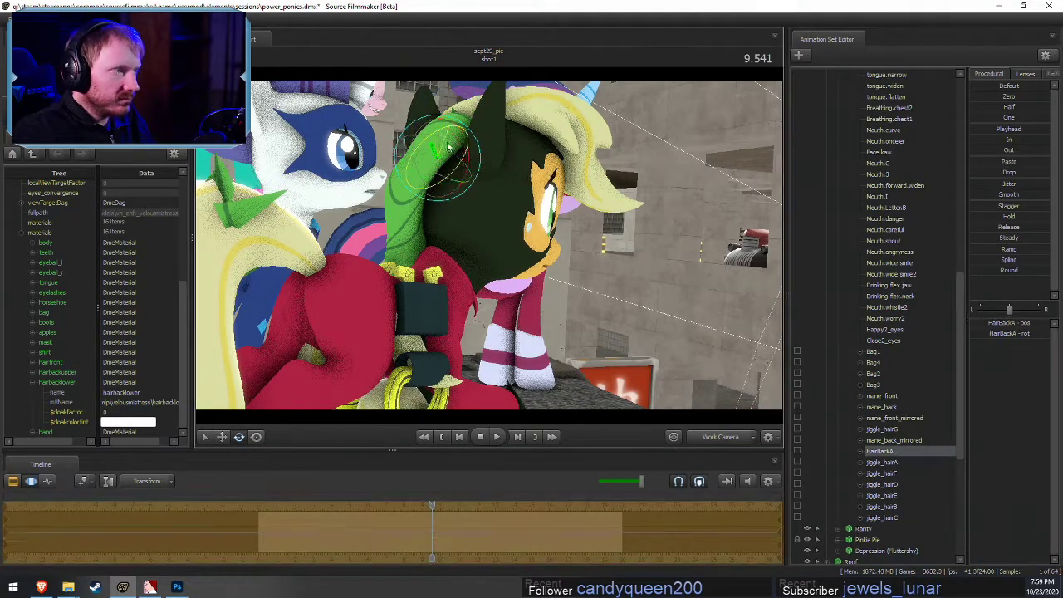
drag(515, 196, 470, 180)
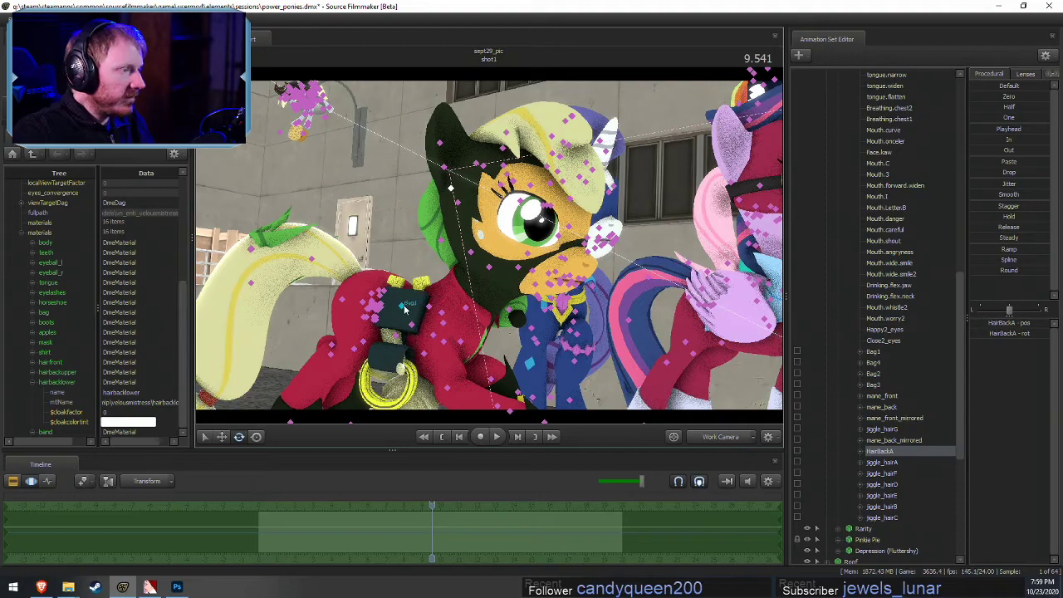
ctrl+click(416, 326)
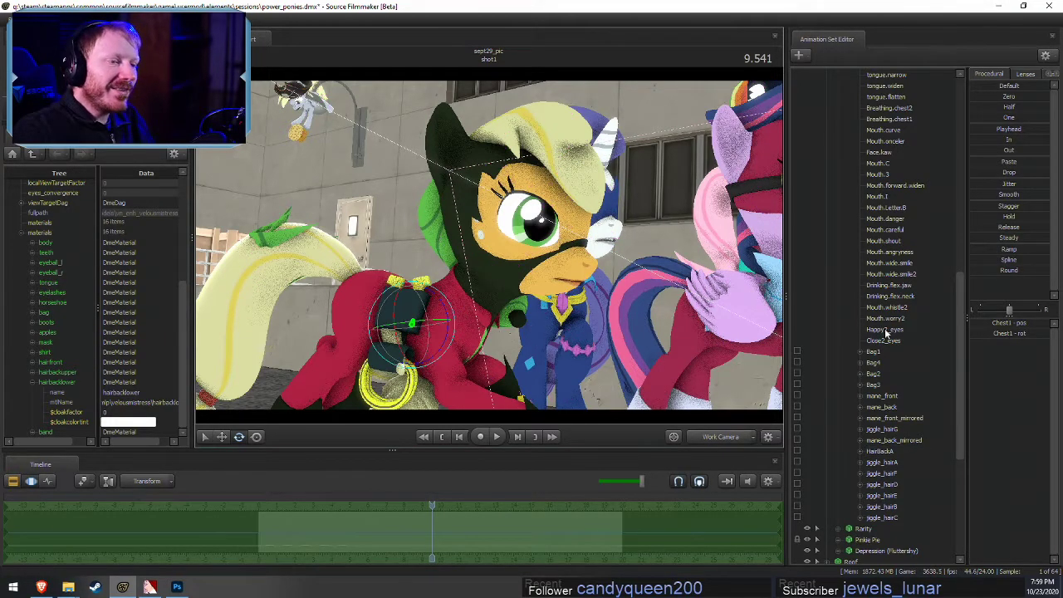
Try rotating the Apple model's mane_back bone and undo the change
click(887, 407)
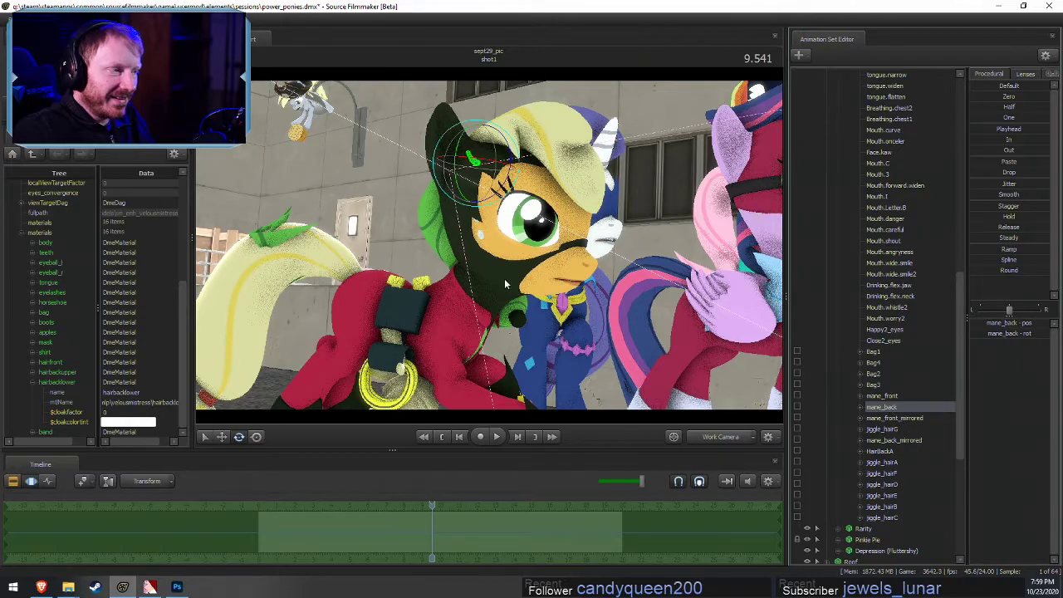
mouse_move(497, 163)
mouse_down()
mouse_move(506, 149)
mouse_move(499, 145)
mouse_up()
drag(516, 286, 490, 316)
key(ctrl+z)
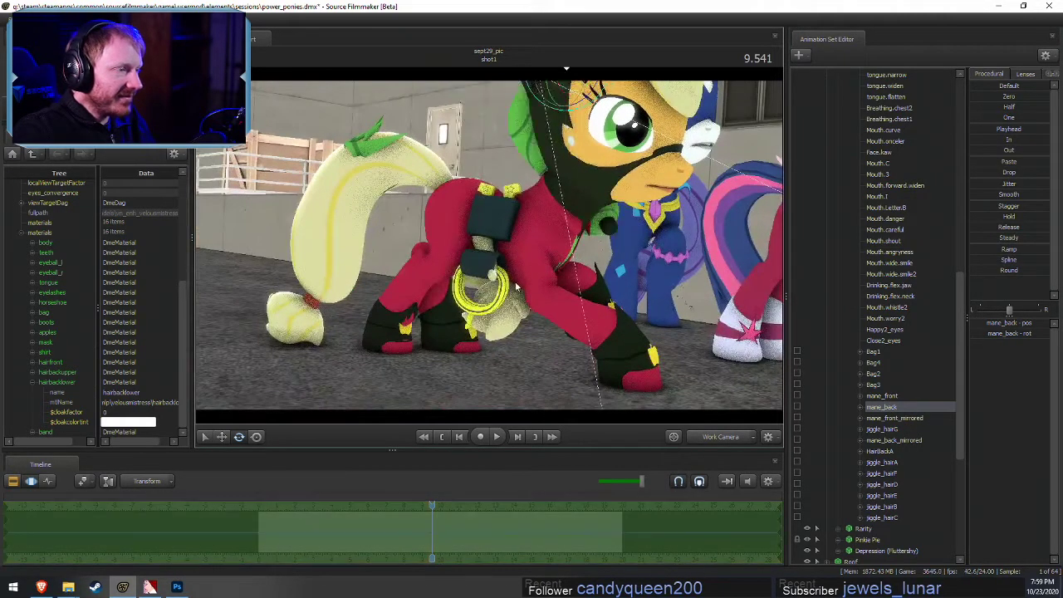
Try rotating the Apple model's jiggle_hairG bone and undo the change
click(882, 428)
drag(499, 250, 439, 249)
key(s)
drag(542, 166, 540, 168)
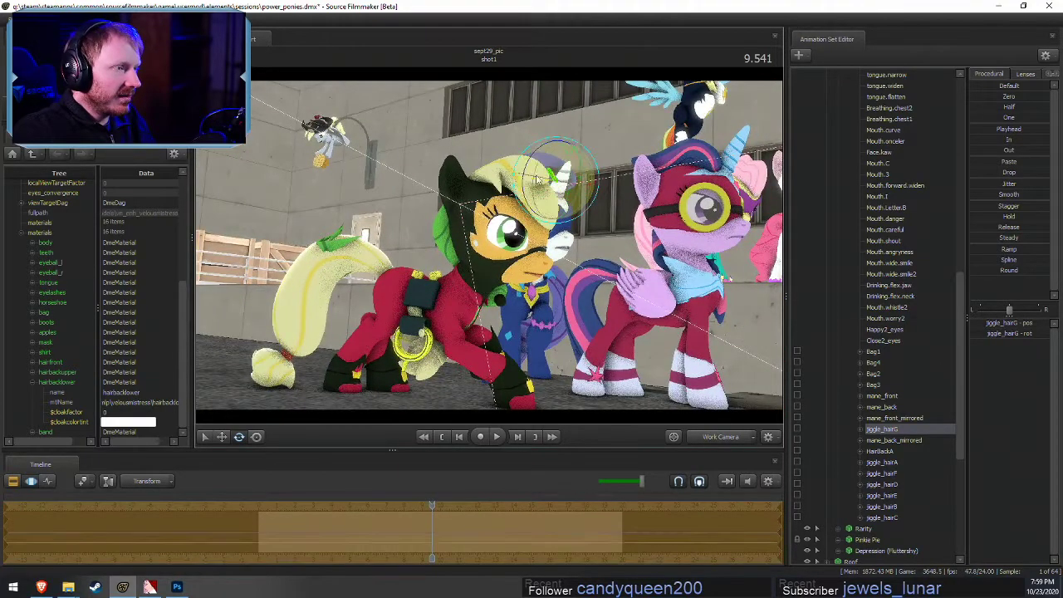
key(ctrl+z)
Select HairBackA and the jiggle_hairA to jiggle_hairC bones to examine where they sit on the Apple model
click(883, 451)
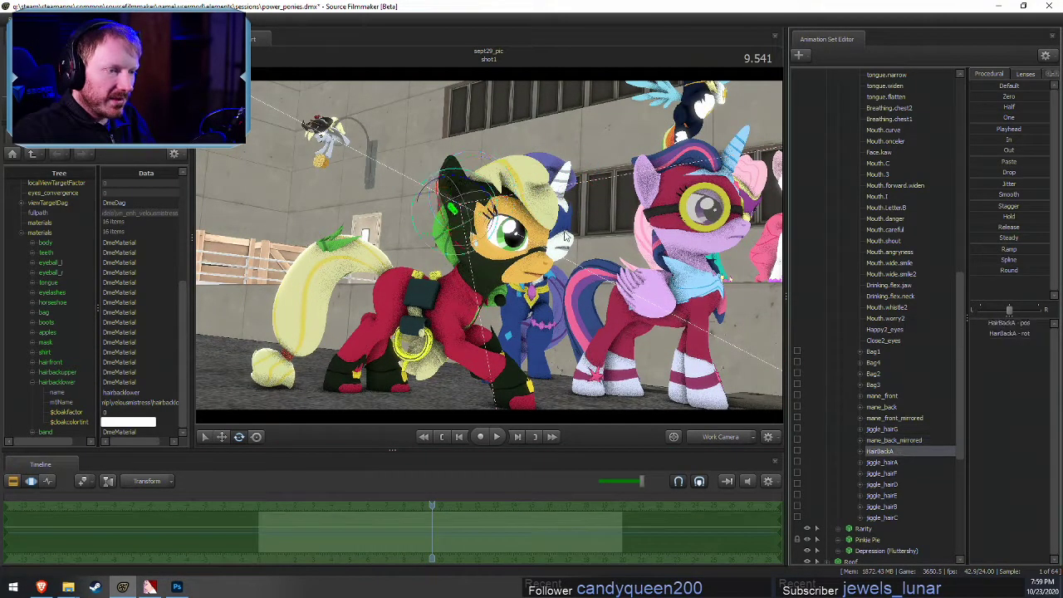
drag(906, 463, 902, 516)
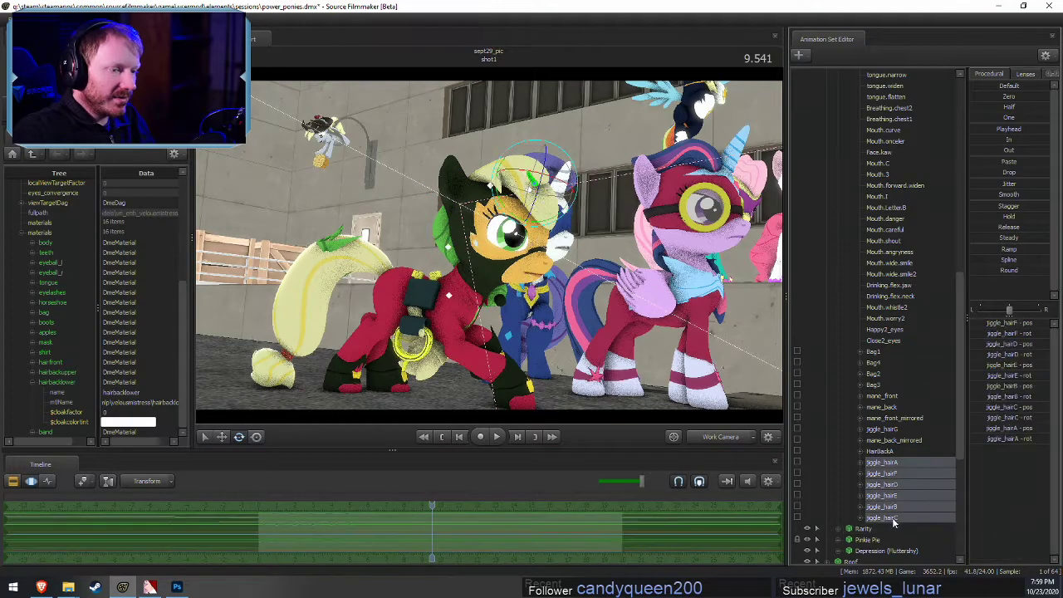
drag(545, 200, 561, 261)
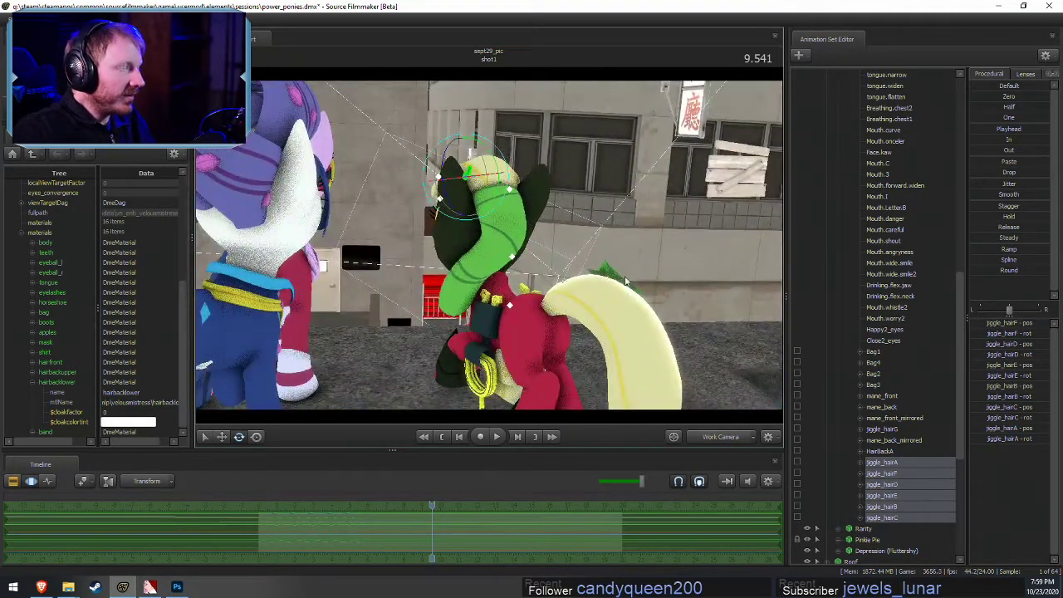
Collapse the Apple model's control tree and select the whole model
scroll(914, 321, up, 15)
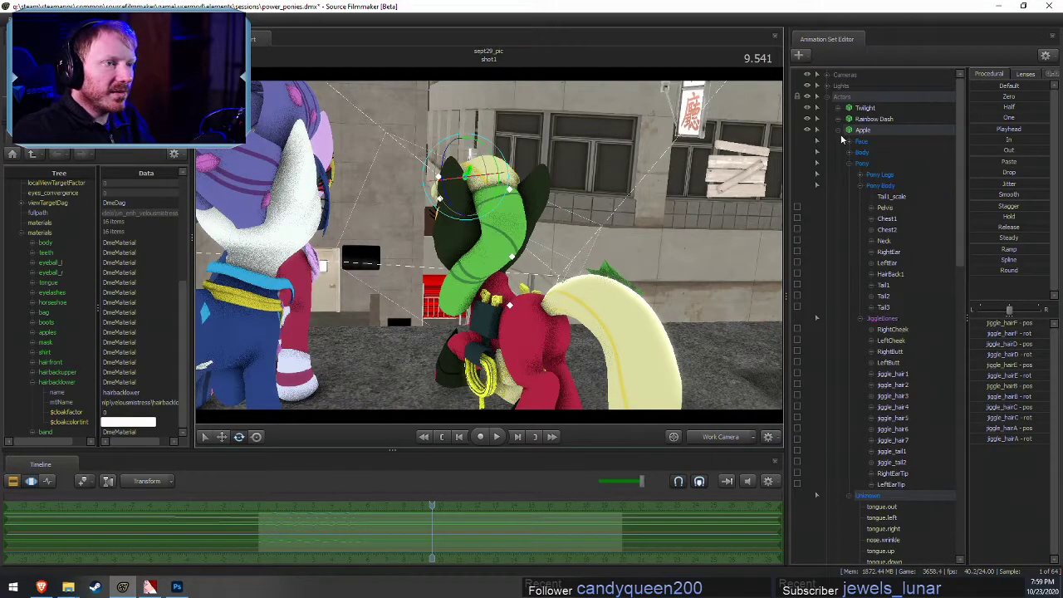
click(839, 131)
click(868, 131)
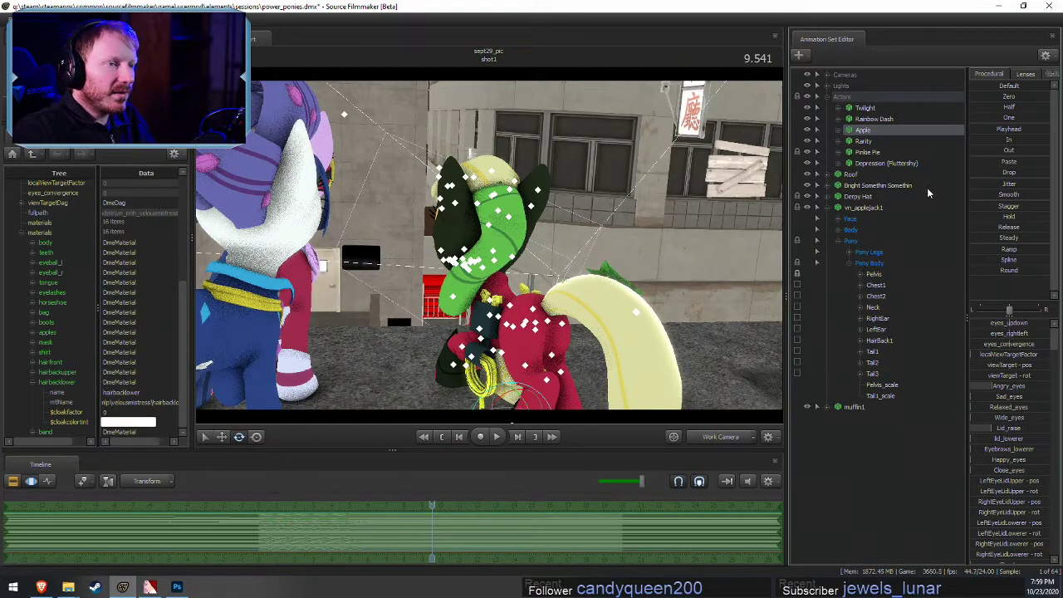
Select the HairBack1 bone of vn_applejack1 in the viewport for moving
alt+drag(443, 247, 520, 274)
key(w)
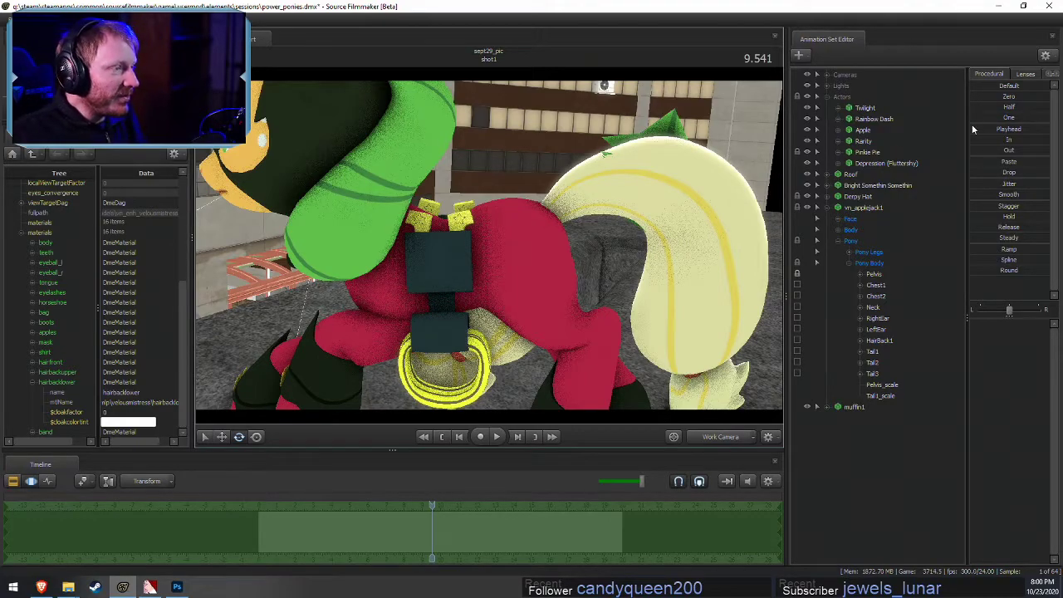
key(ctrl)
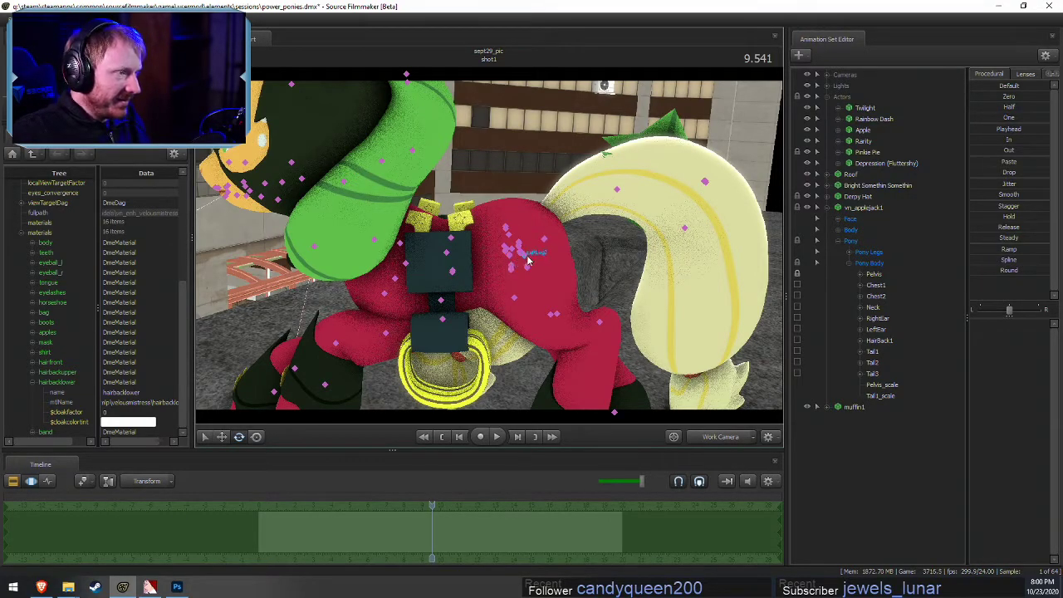
ctrl+click(508, 237)
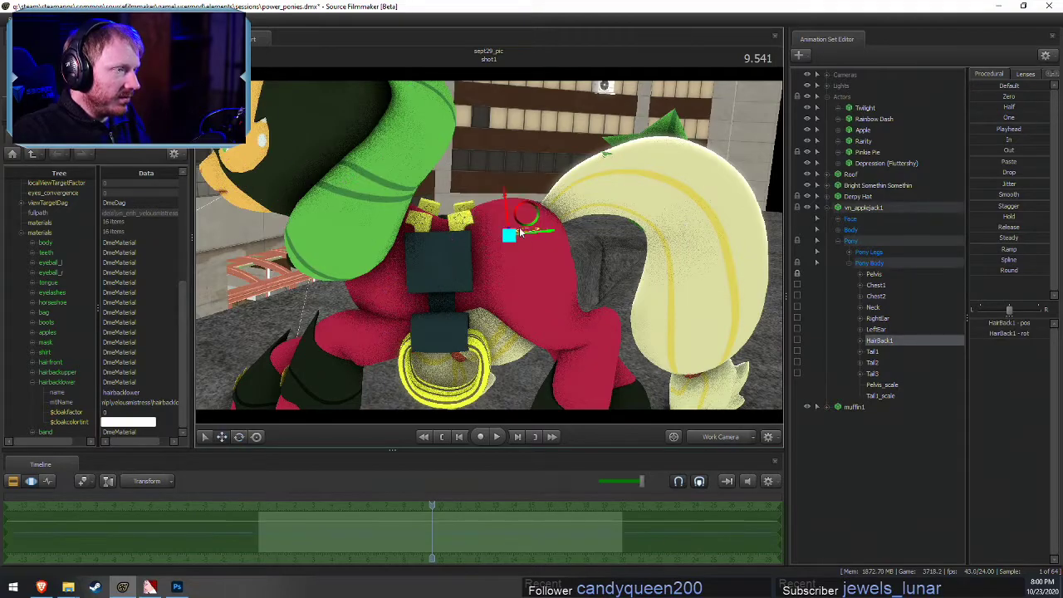
drag(511, 224, 399, 228)
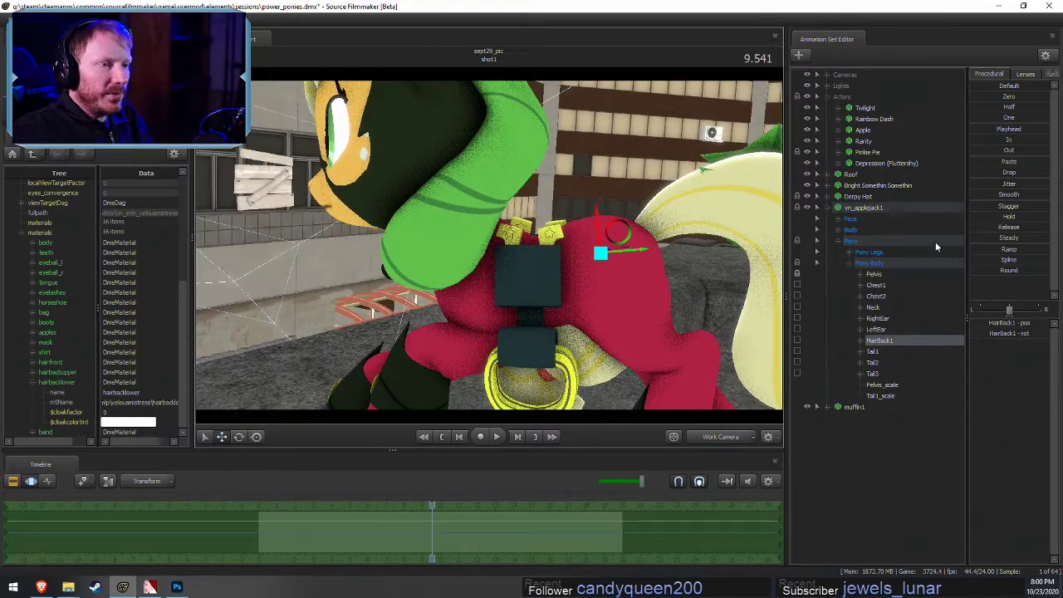
Bake the procedural bones of the vn_applejack1 animation set and examine the tail leaves
right_click(863, 209)
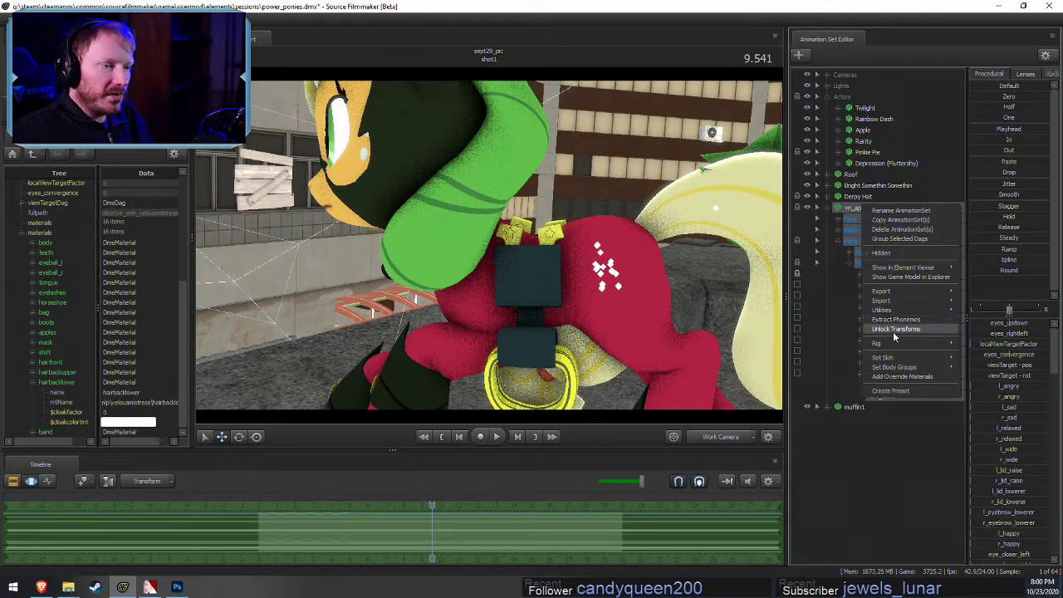
mouse_move(887, 313)
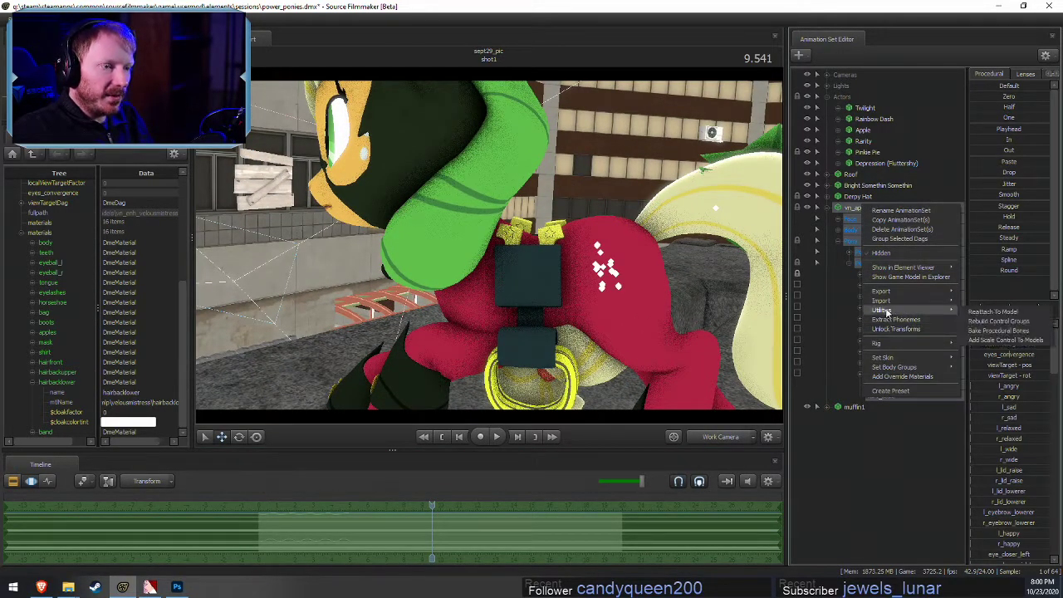
click(1005, 339)
key(F3)
drag(477, 243, 493, 223)
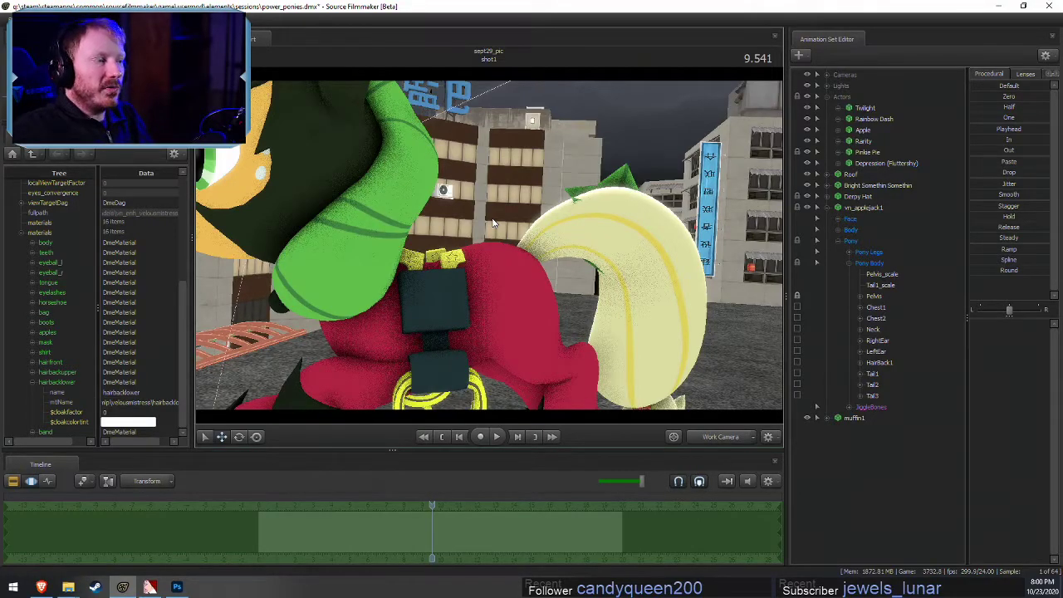
drag(421, 234, 488, 245)
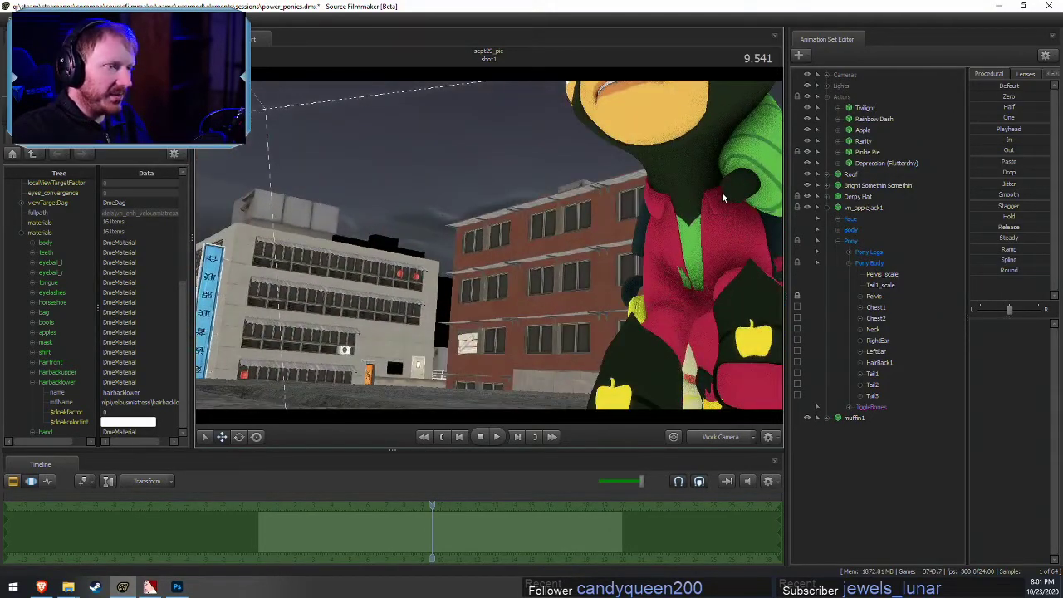
drag(545, 223, 745, 294)
key(w)
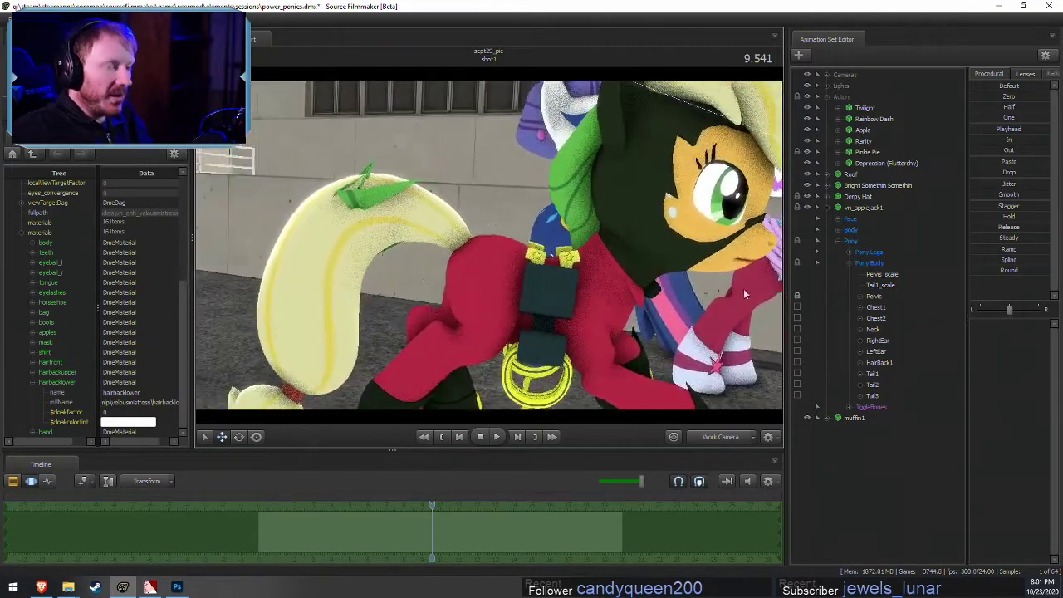
Collapse vn_applejack1 and show the Apple model in the Element Viewer with its materials list expanded
right_click(872, 212)
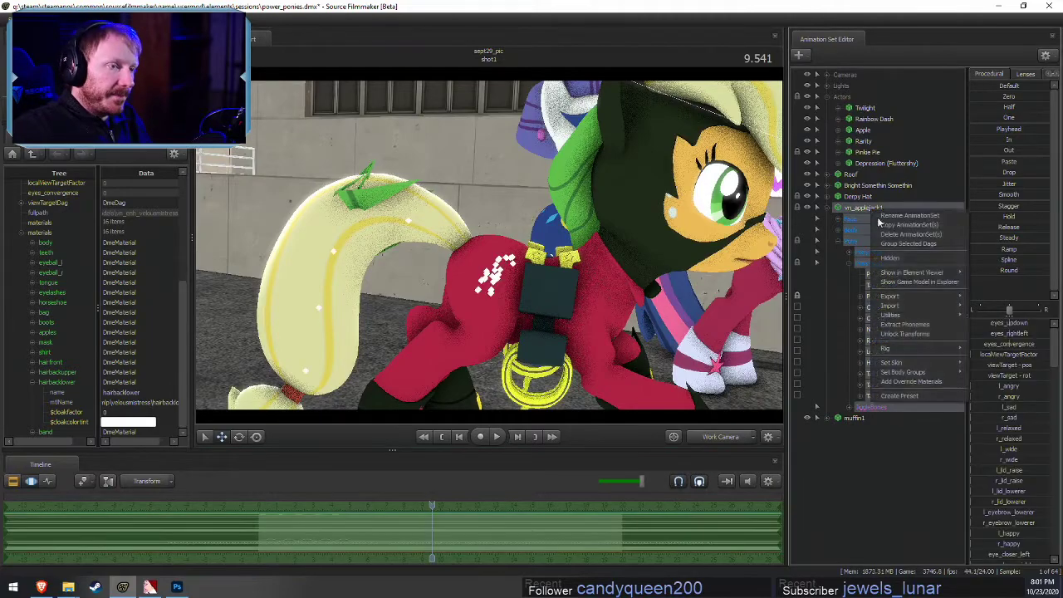
click(832, 208)
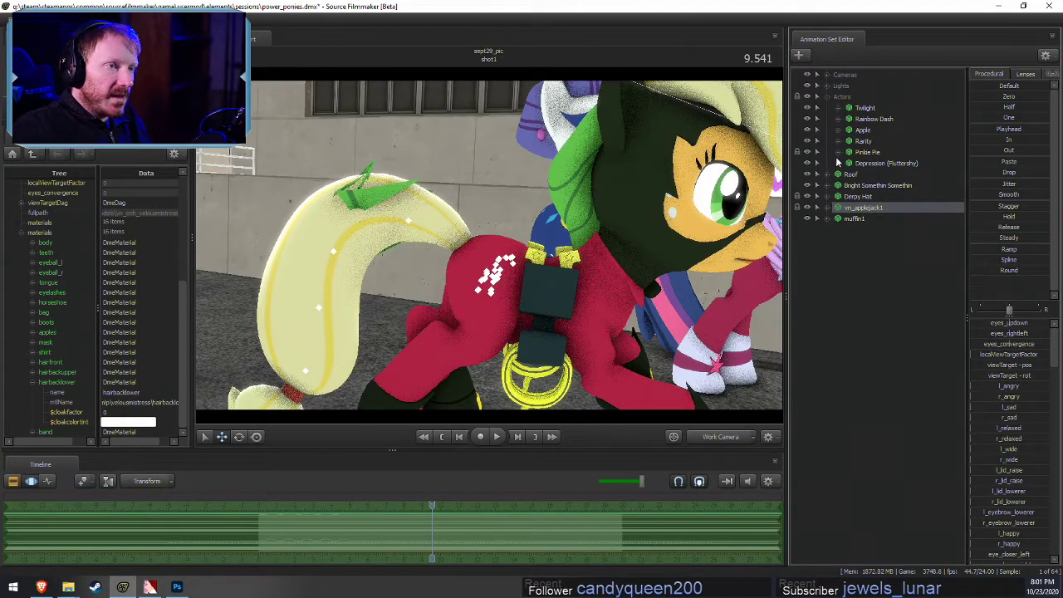
right_click(859, 130)
mouse_move(932, 192)
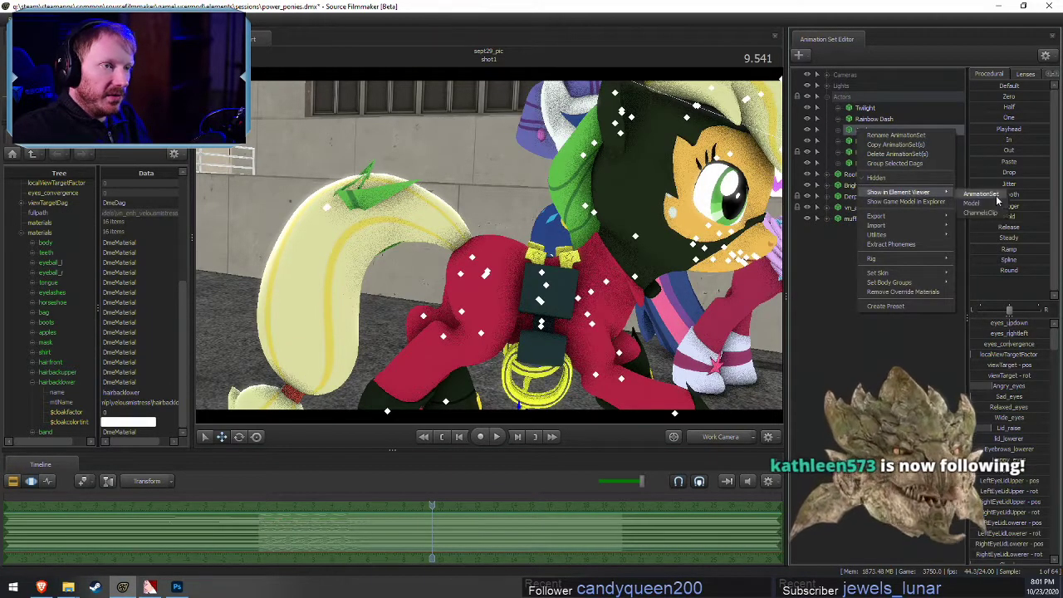
click(994, 203)
click(22, 404)
scroll(24, 420, down, 5)
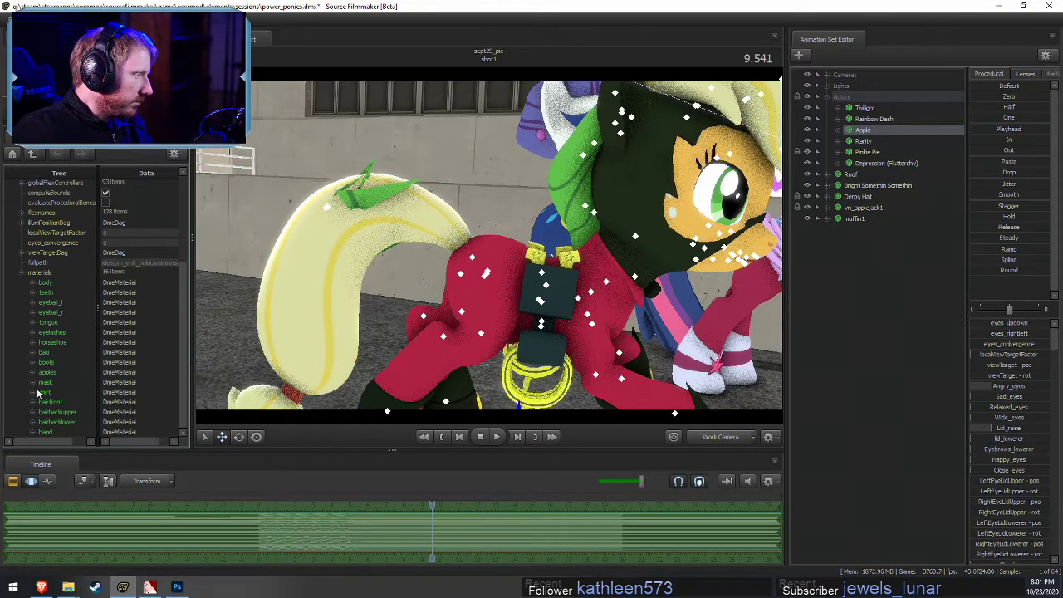
Examine the band material's attributes alongside the leaves on the tail, and collapse the material again
click(34, 432)
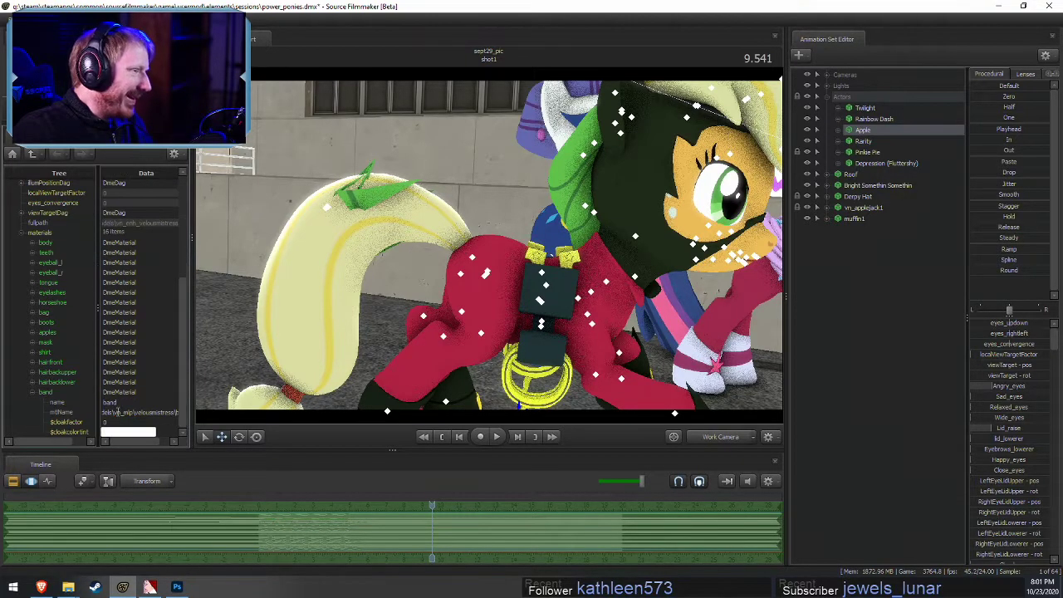
drag(488, 244, 488, 244)
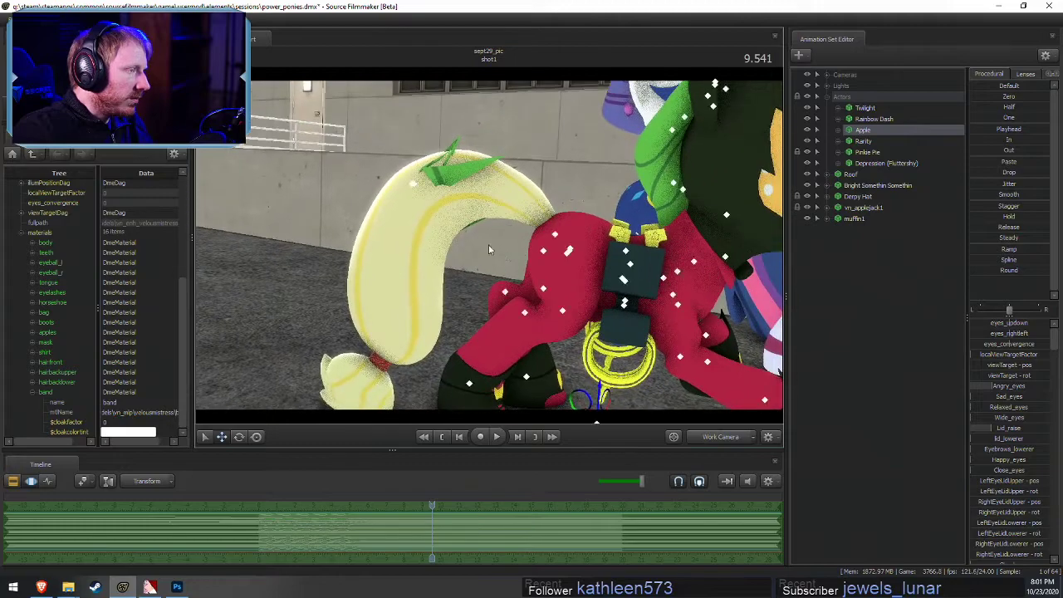
click(33, 394)
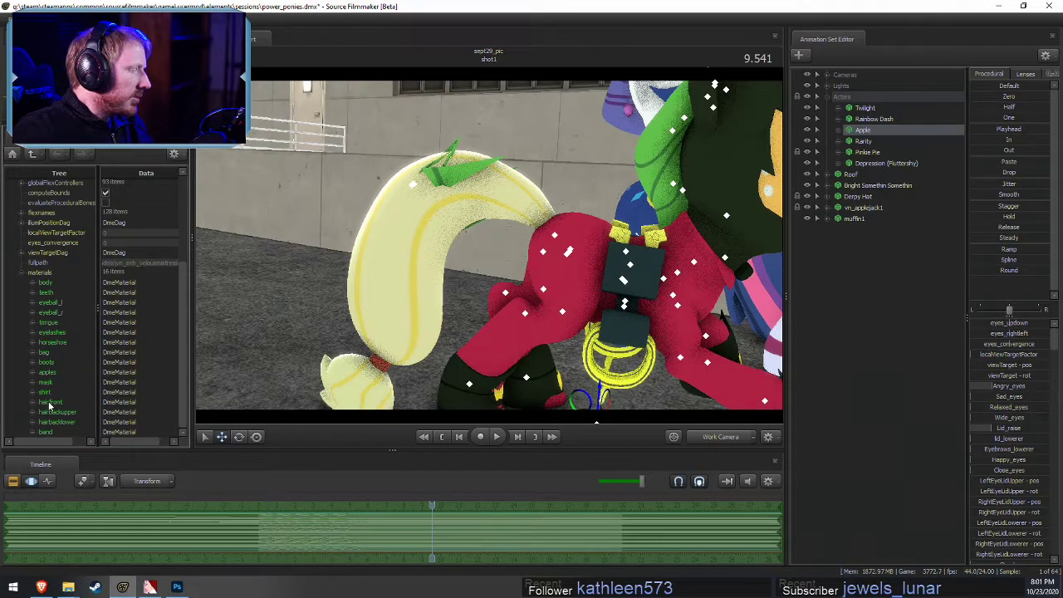
Try adding a float attribute named $alpha to the hairbackupper material of the Apple model
right_click(37, 418)
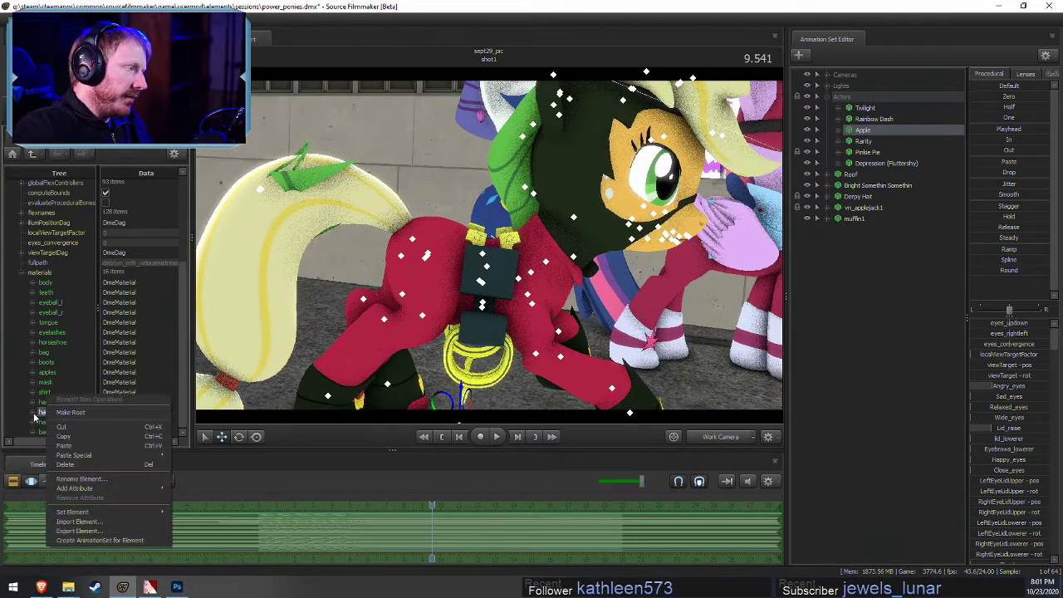
mouse_move(77, 490)
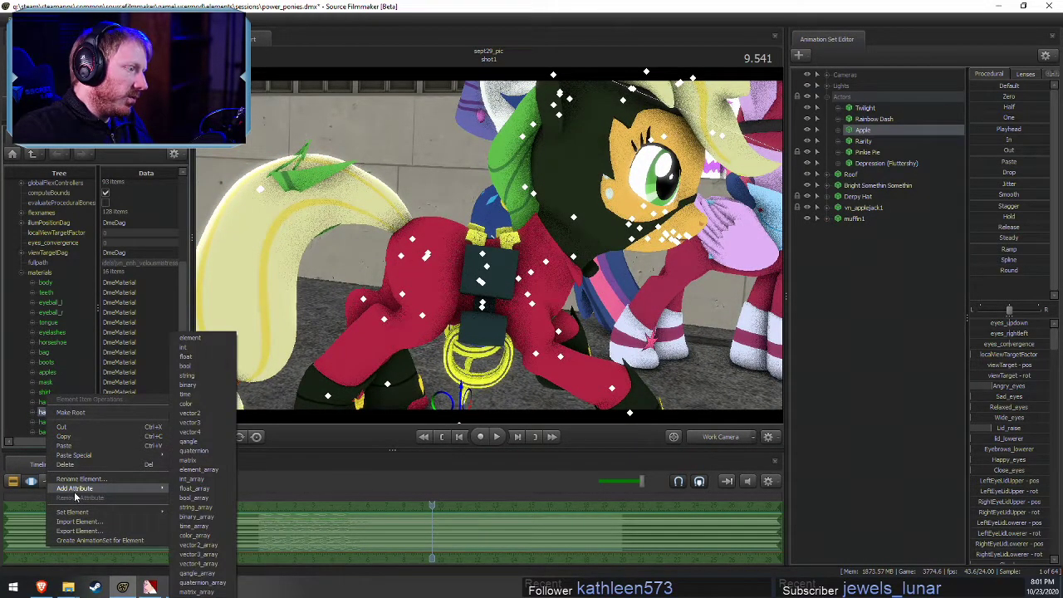
click(189, 357)
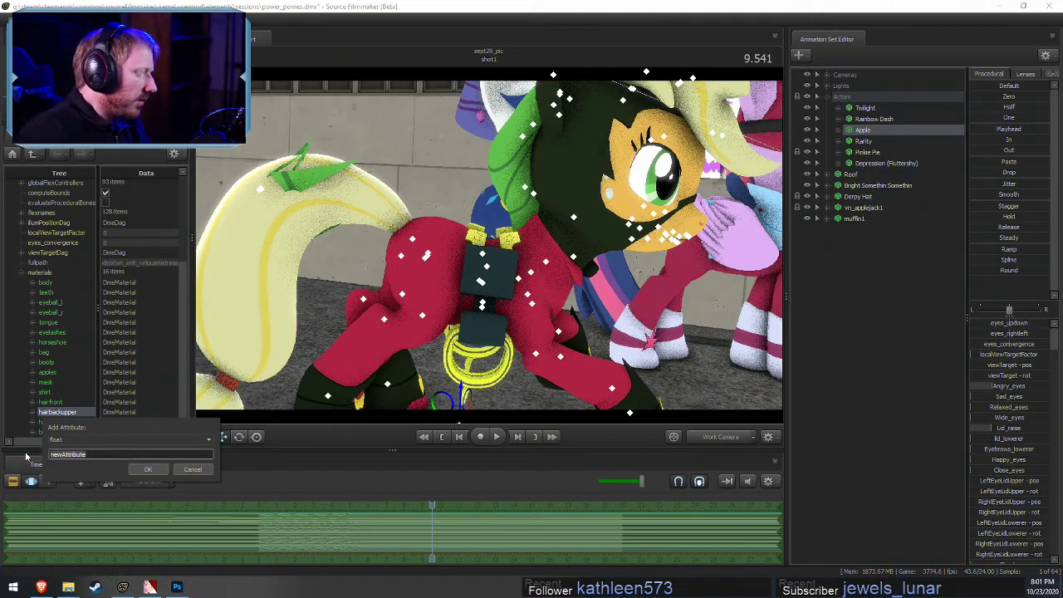
text($alpha)
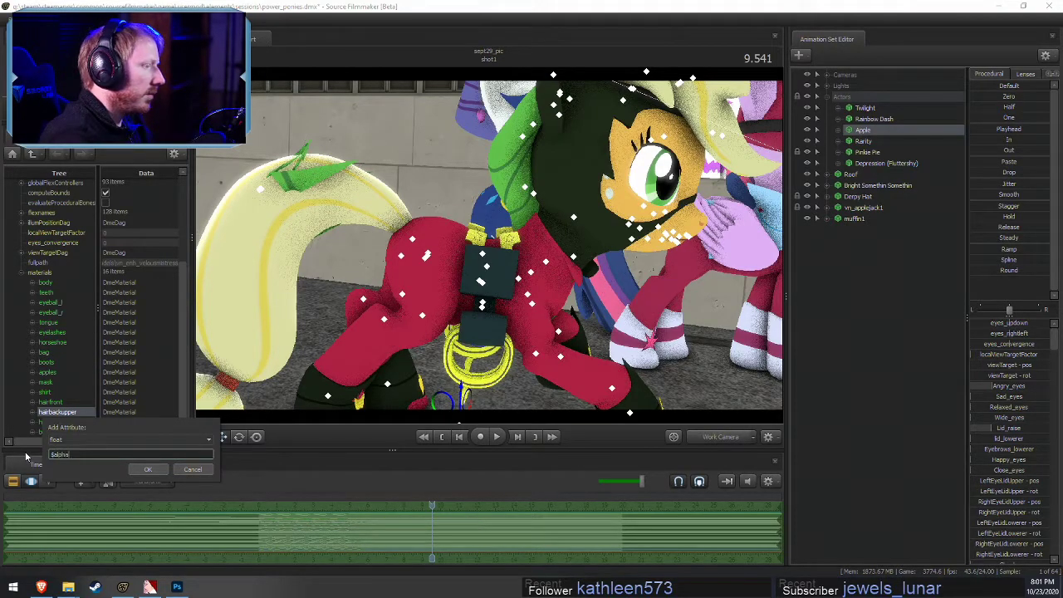
key(Return)
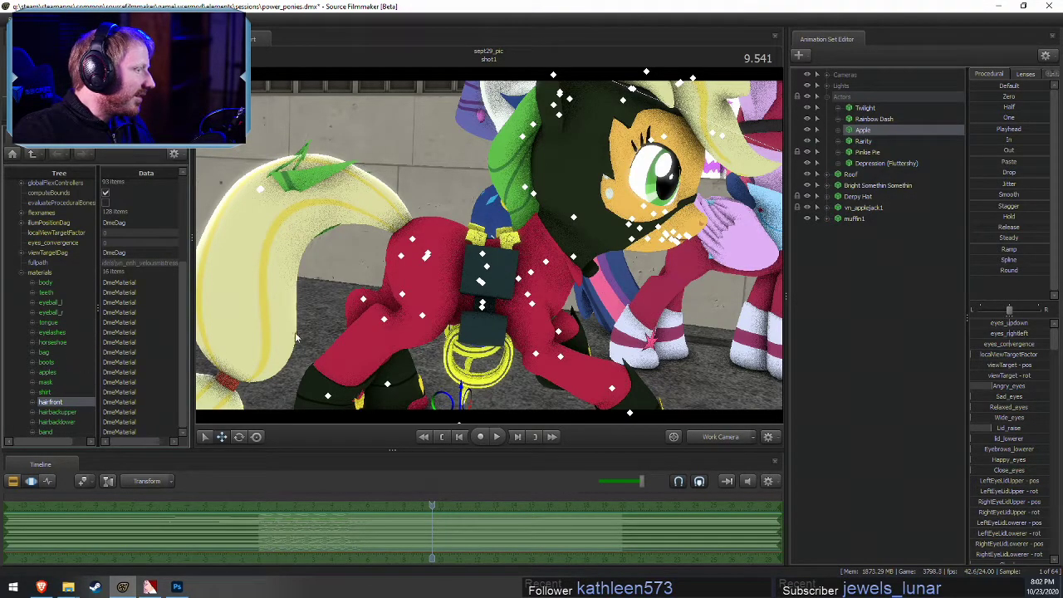
mouse_move(562, 246)
mouse_down()
mouse_move(465, 228)
mouse_move(562, 246)
mouse_up()
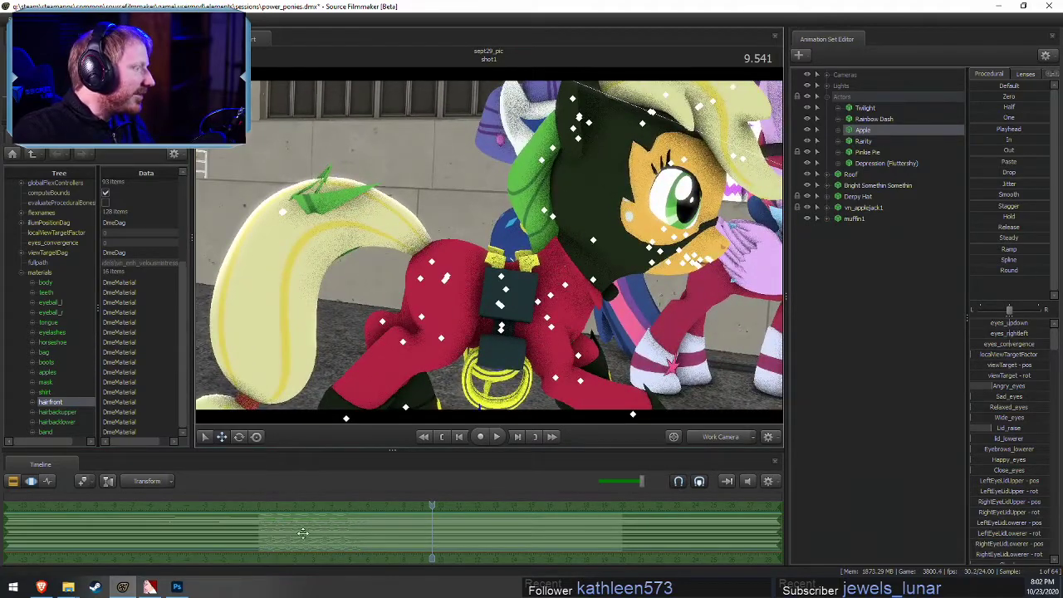
Add a float attribute named $alpha to the shirt material and collapse that material
click(31, 393)
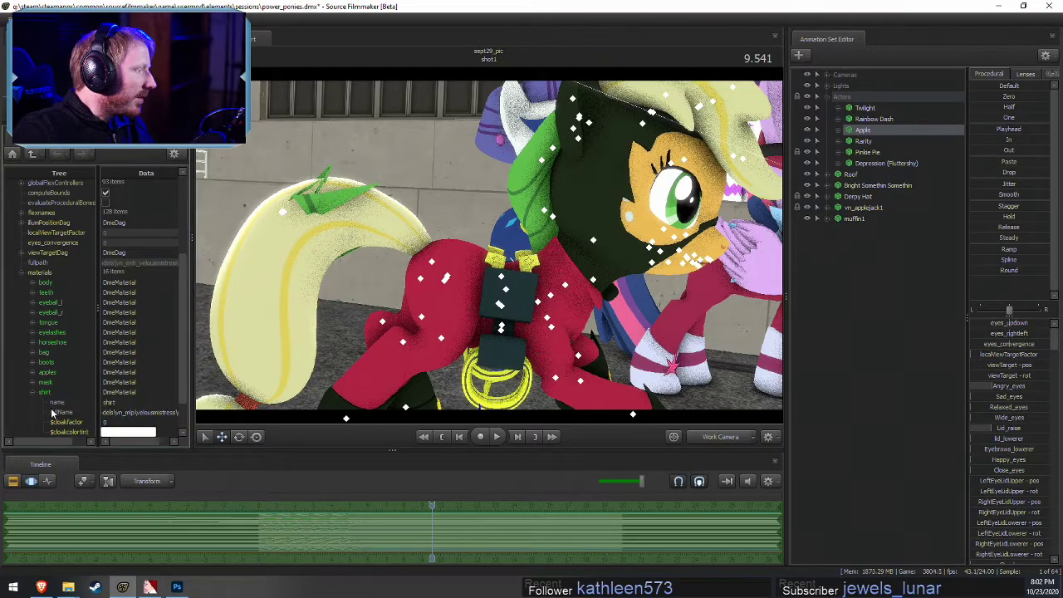
scroll(51, 413, down, 2)
right_click(48, 352)
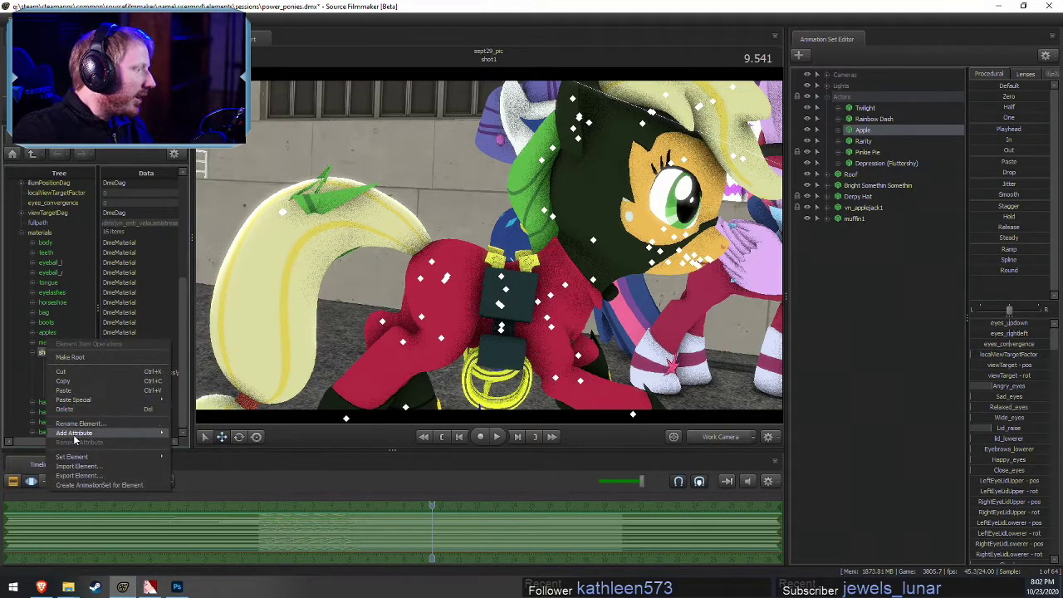
click(44, 349)
right_click(51, 353)
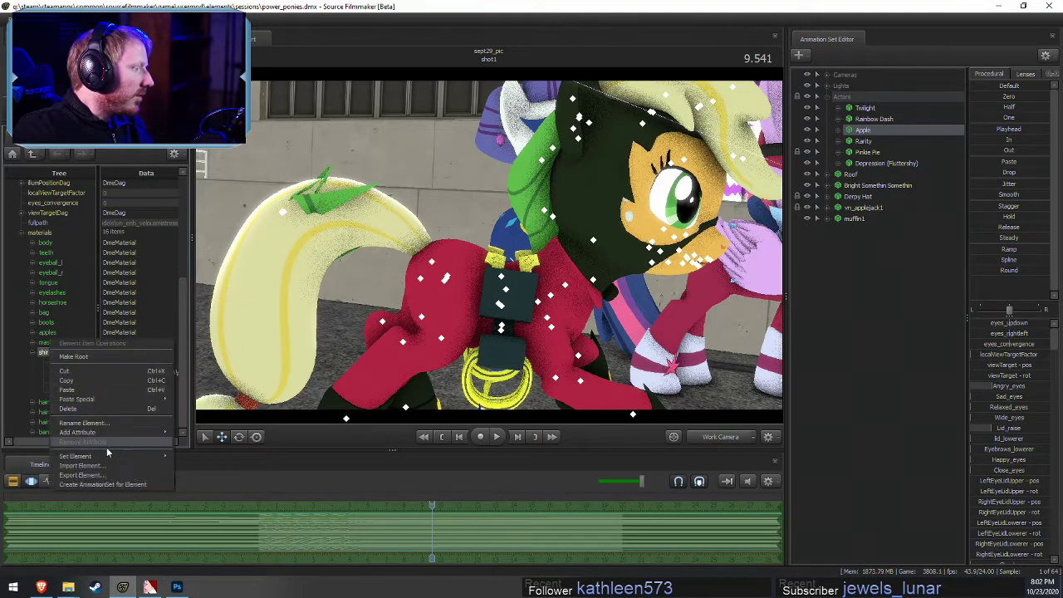
mouse_move(91, 432)
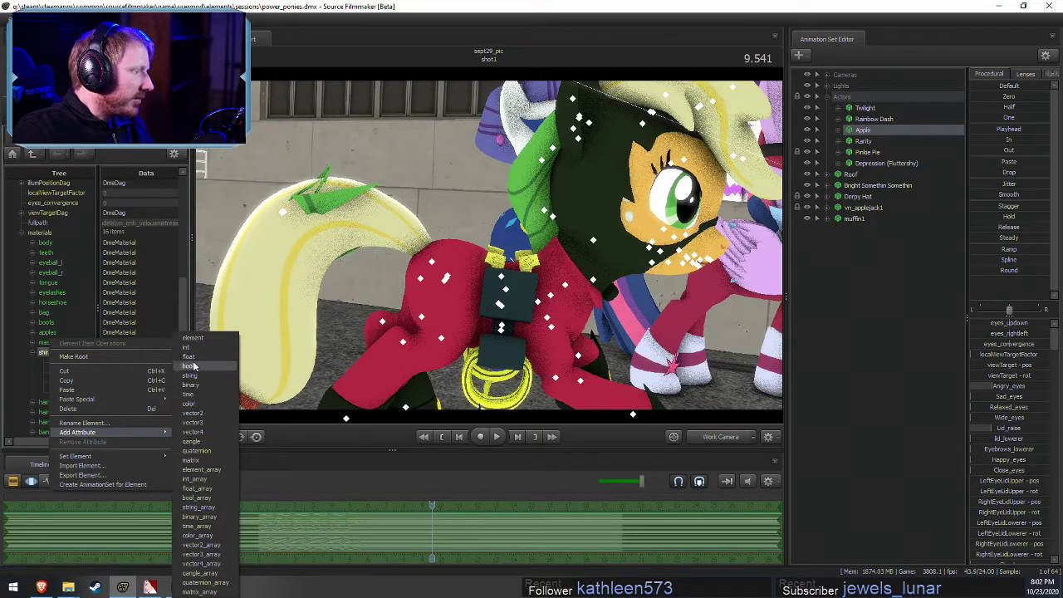
click(188, 356)
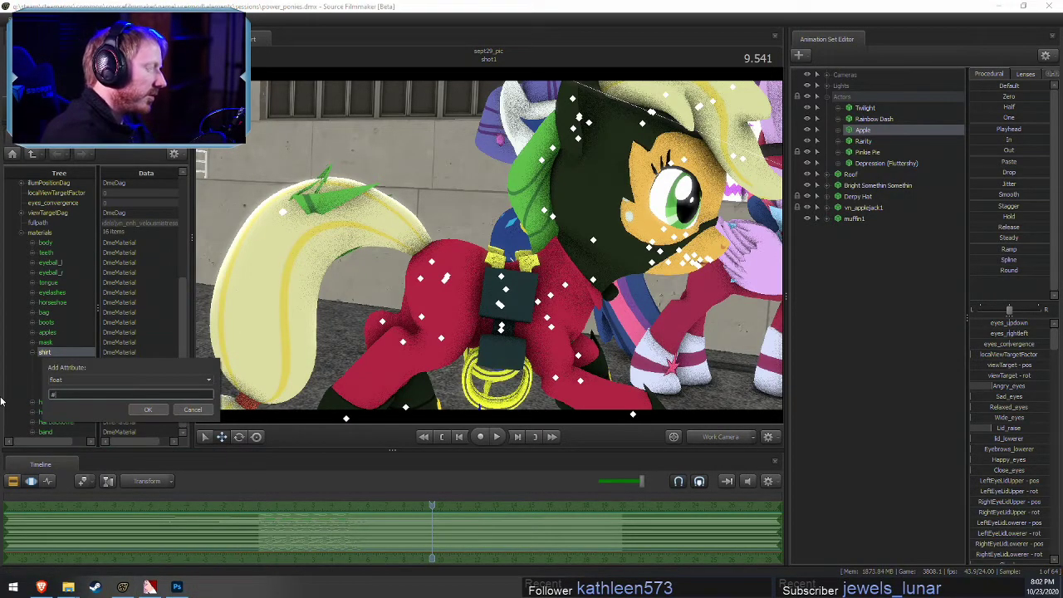
key(ctrl+a)
key(ctrl+c)
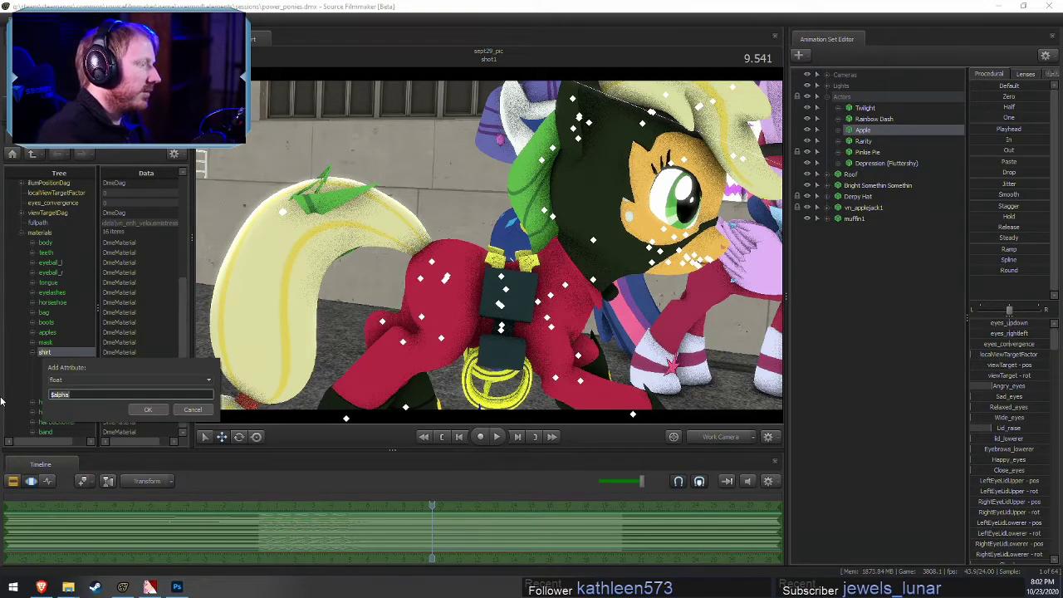
click(154, 411)
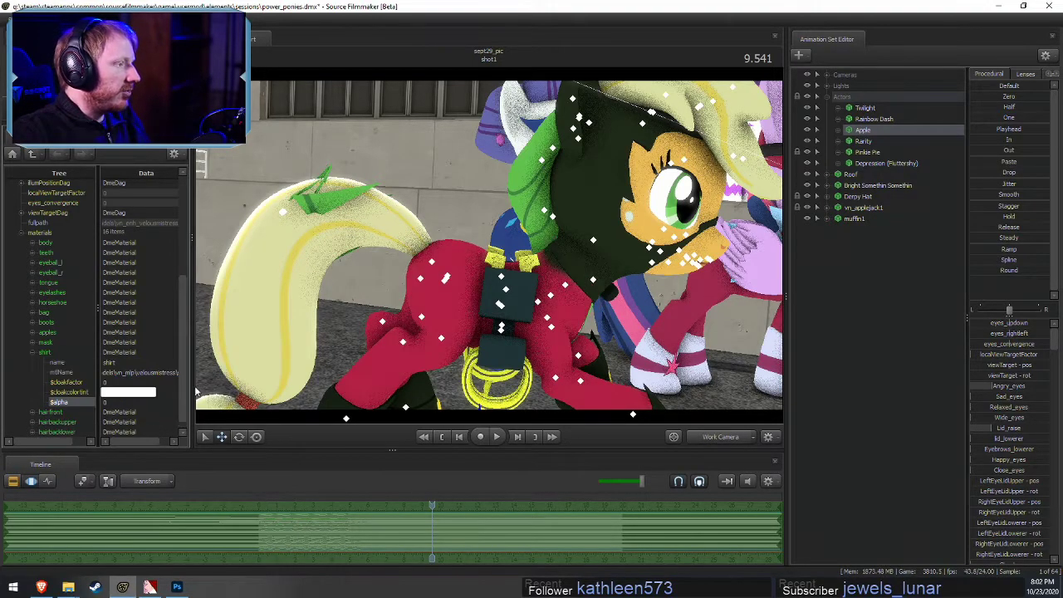
click(34, 353)
Add a float attribute named $alpha to the hairfront material to hide the front hair
right_click(49, 402)
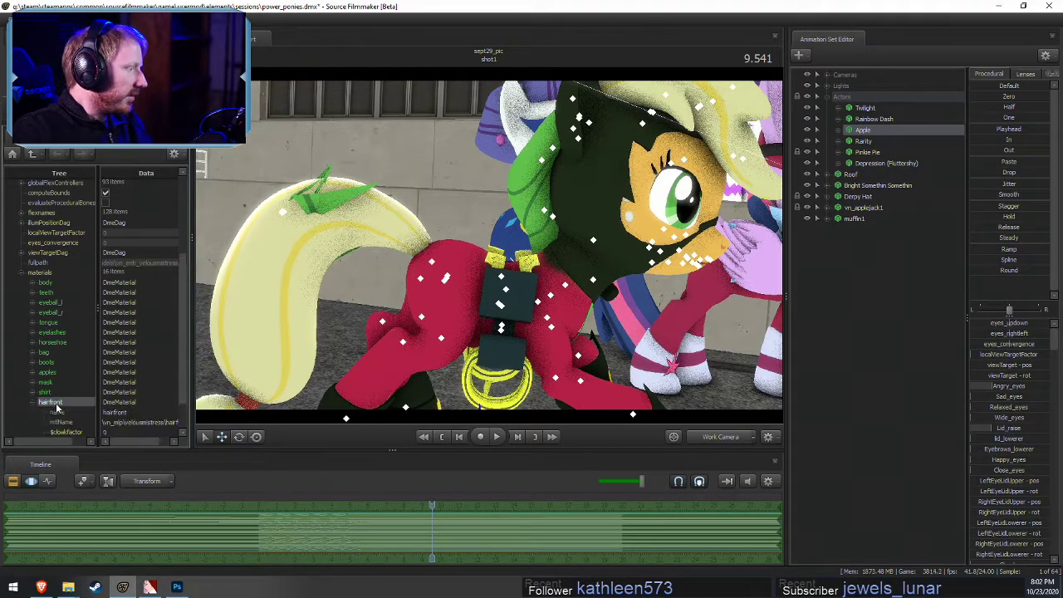
mouse_move(94, 486)
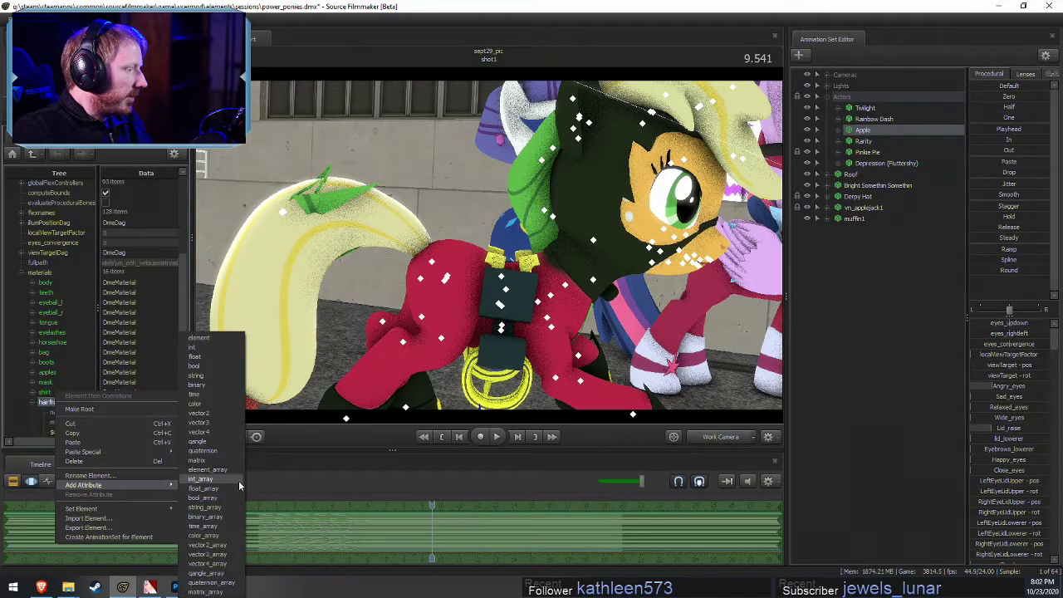
click(205, 355)
double_click(117, 445)
text($alpha)
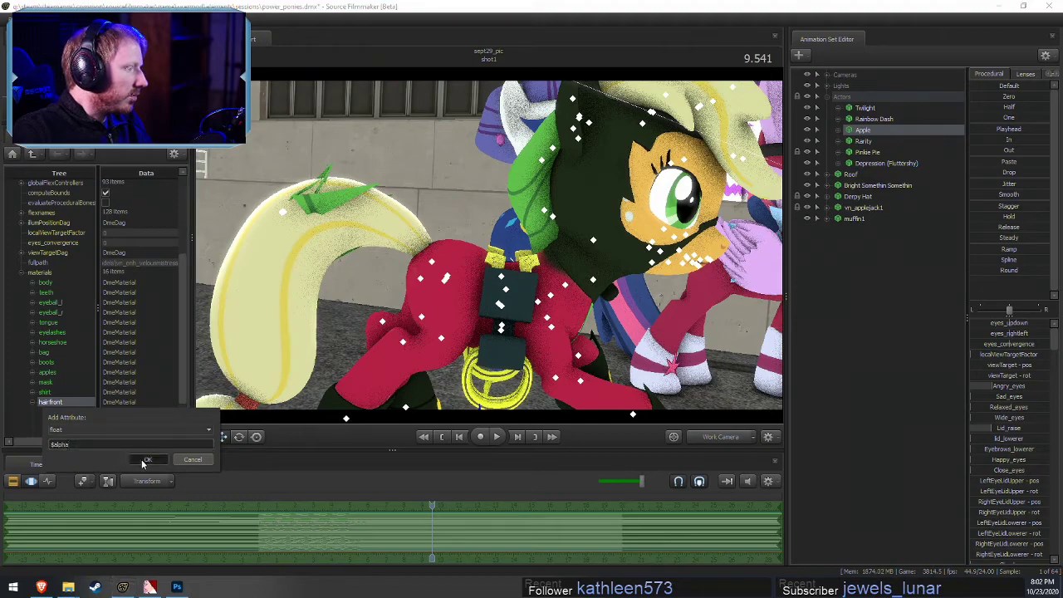
click(148, 459)
Add a float attribute named $alpha to the hairbackupper material to hide the green mane
right_click(46, 403)
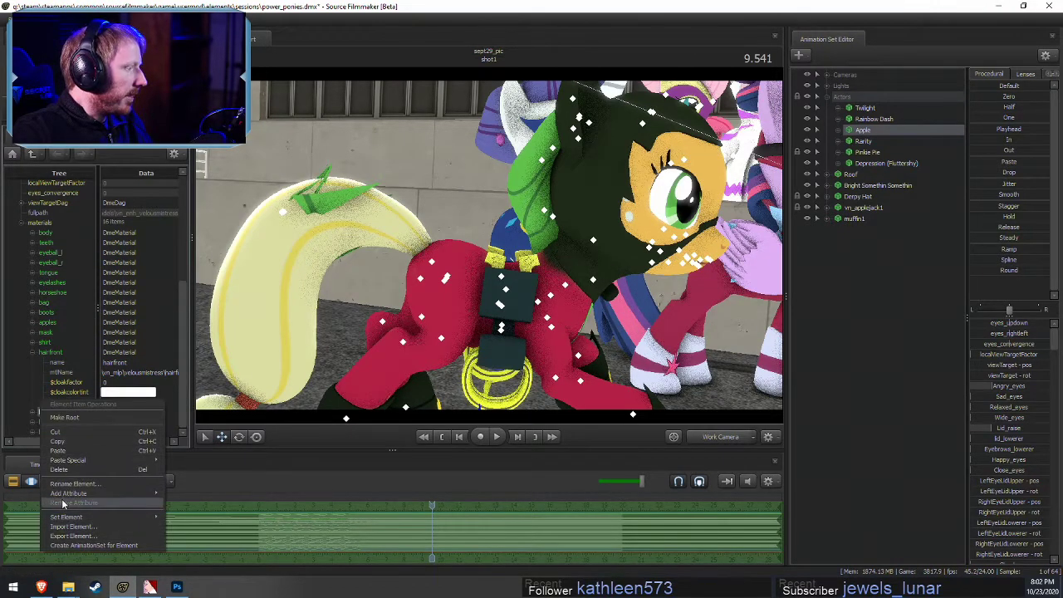
mouse_move(91, 494)
click(180, 355)
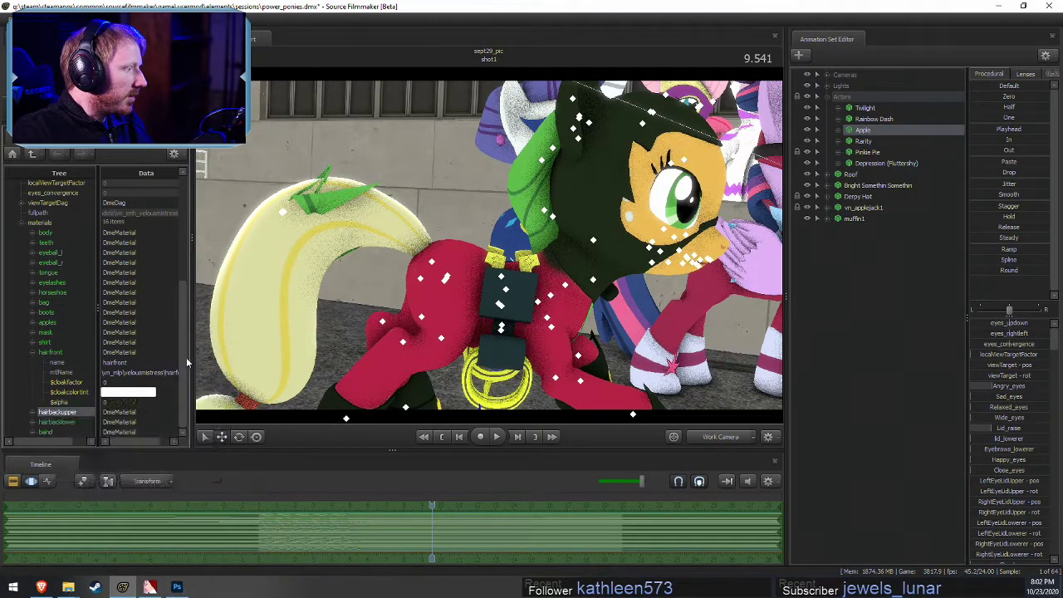
key(Escape)
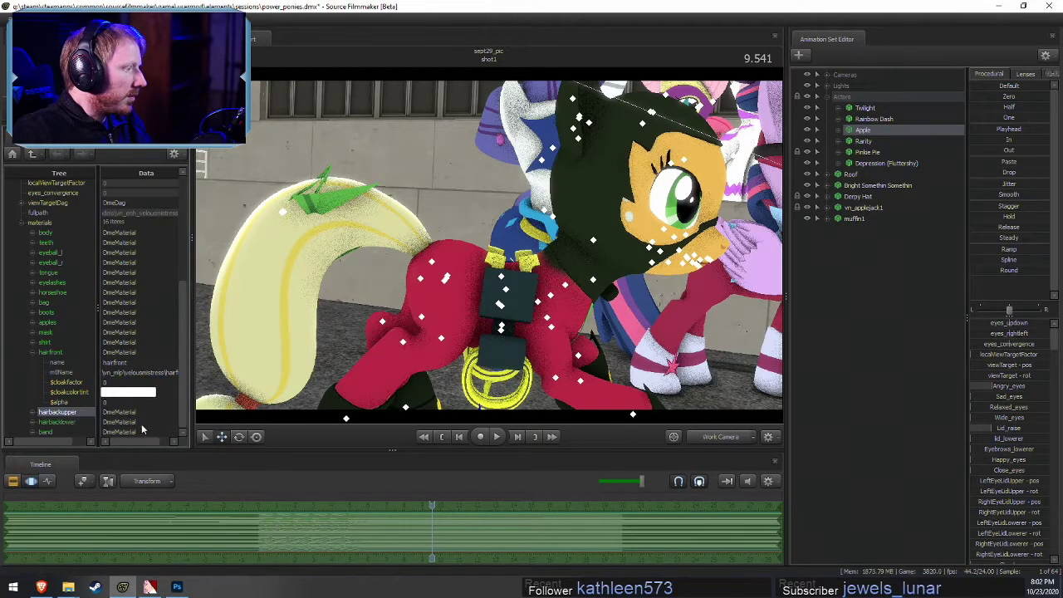
Add a float attribute named $alpha to the hairbacklower material
right_click(32, 422)
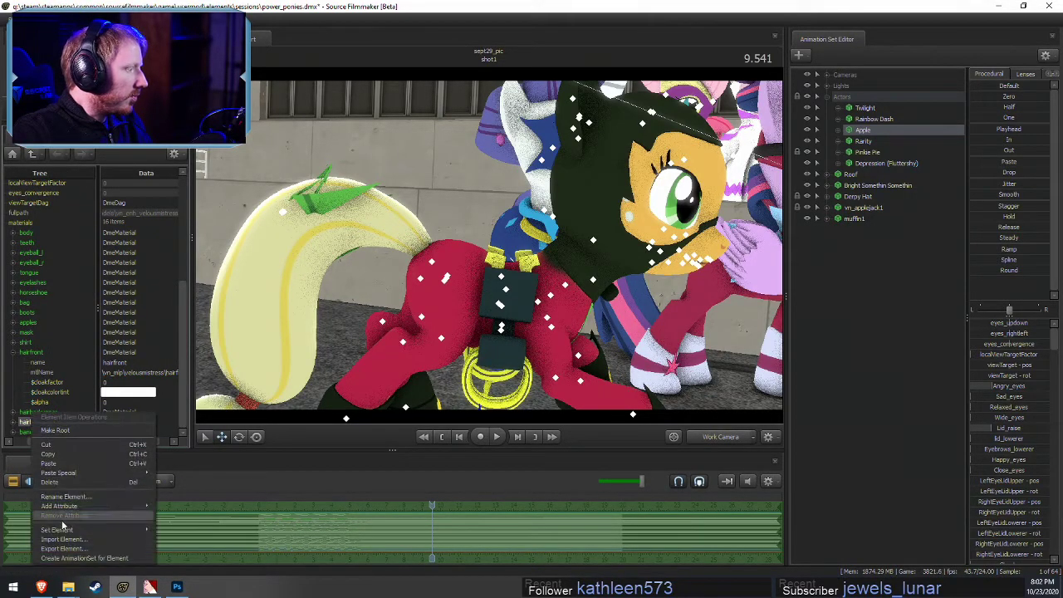
mouse_move(111, 509)
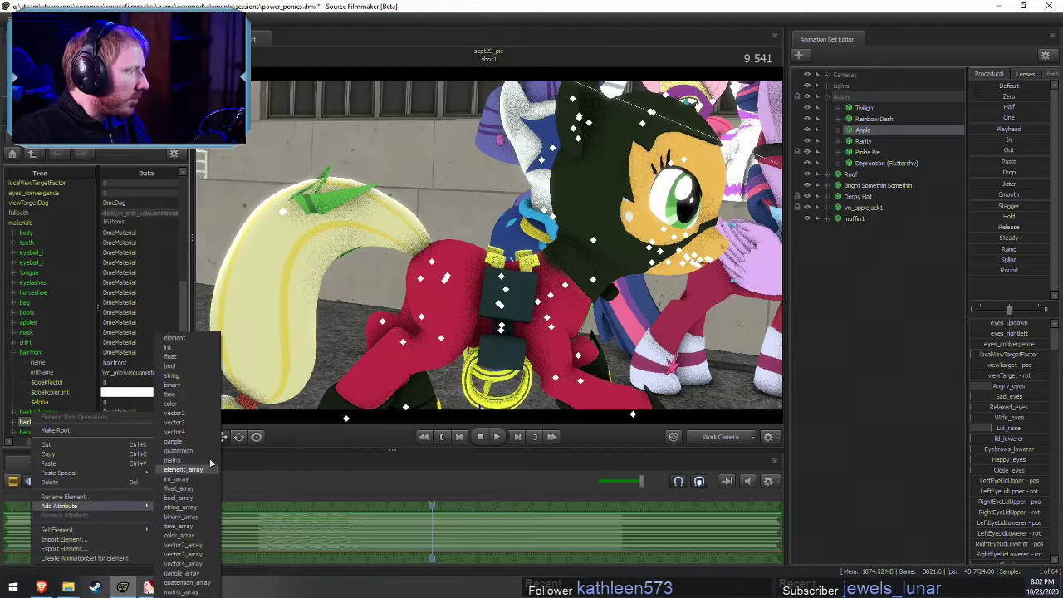
click(178, 369)
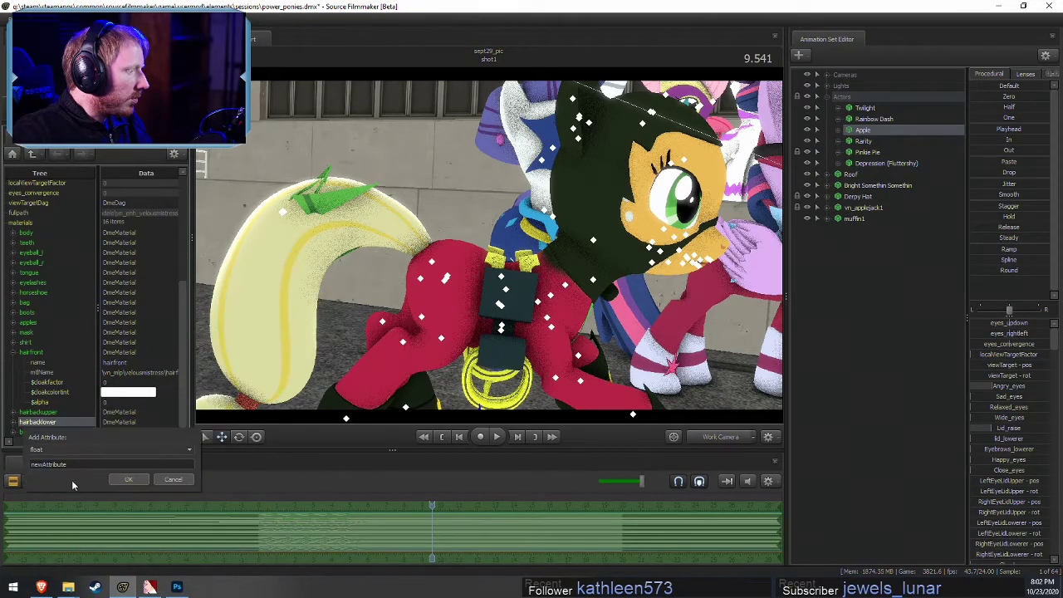
click(128, 479)
Add a float attribute named $alpha to the band material and check the tail in the viewport
right_click(34, 433)
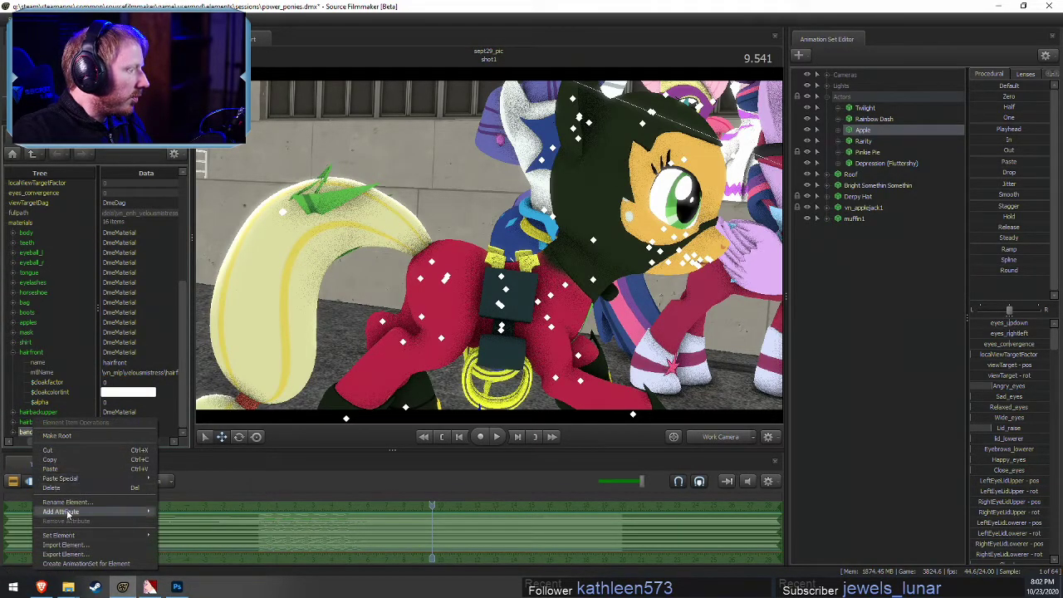
mouse_move(70, 512)
click(168, 358)
drag(81, 475, 28, 475)
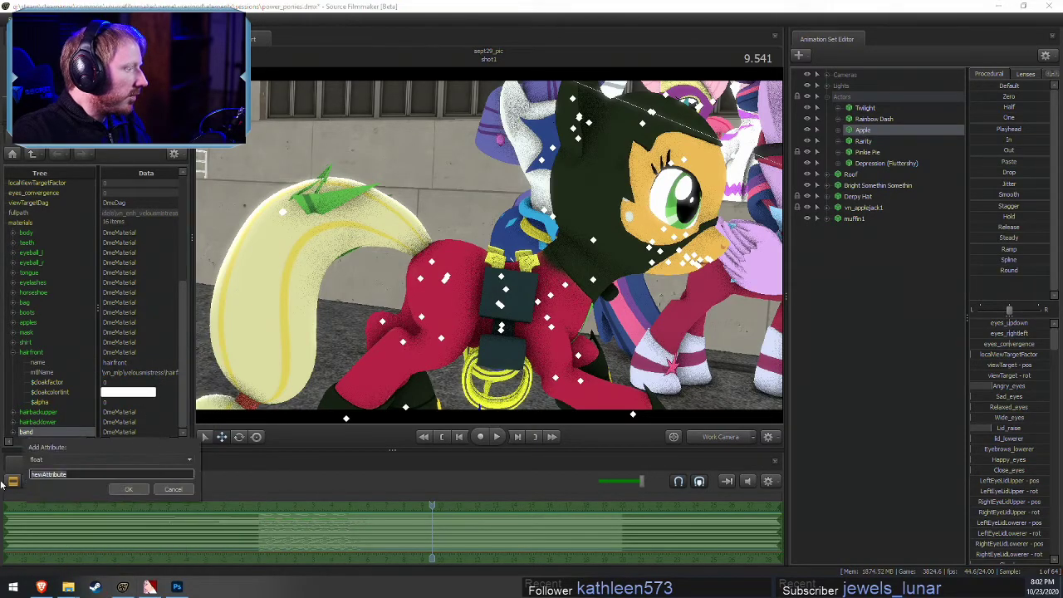
key(ctrl+v)
click(137, 488)
drag(486, 363, 210, 363)
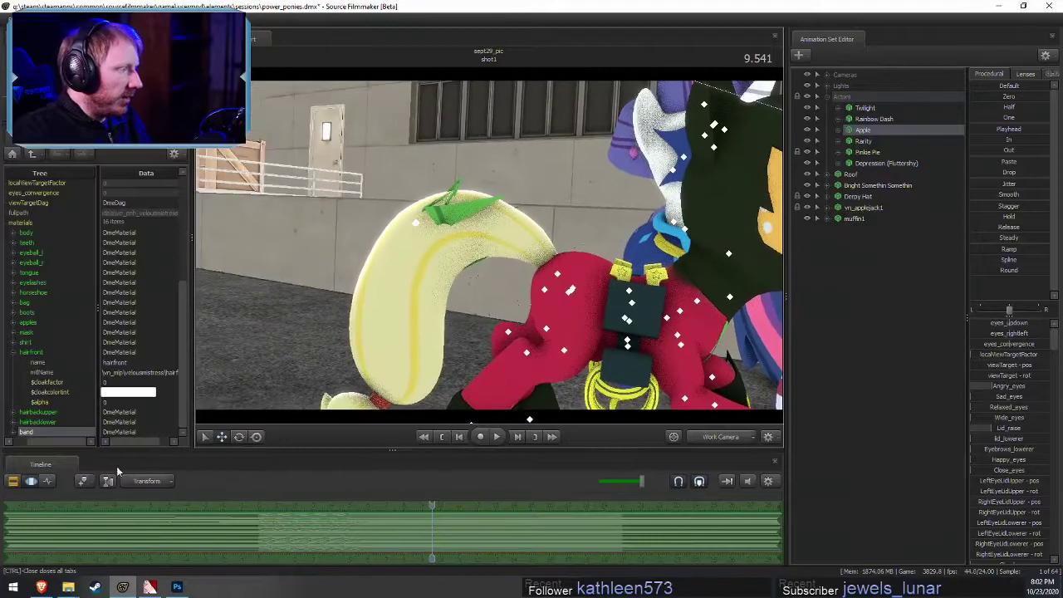
Collapse the hairfront material, check the shirt material, and add a float attribute named $alpha to the mask material
click(14, 353)
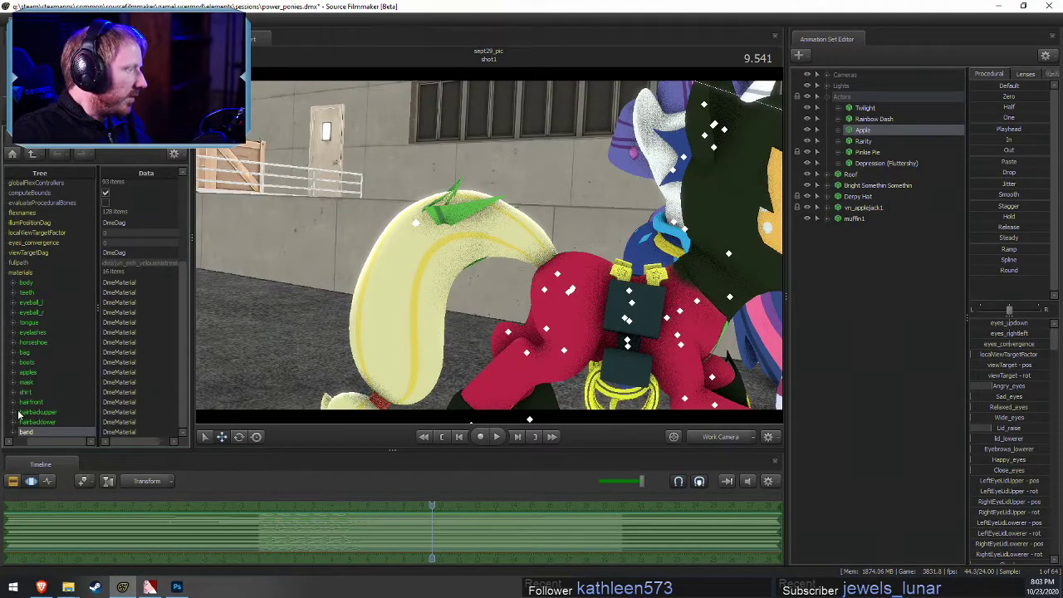
click(14, 392)
scroll(27, 386, down, 2)
click(15, 344)
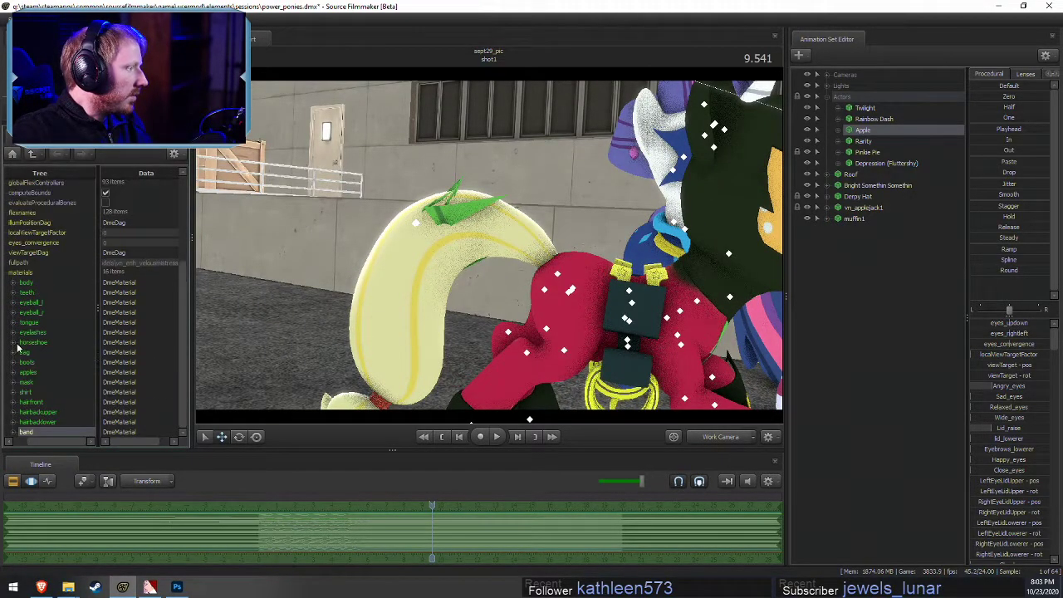
right_click(29, 383)
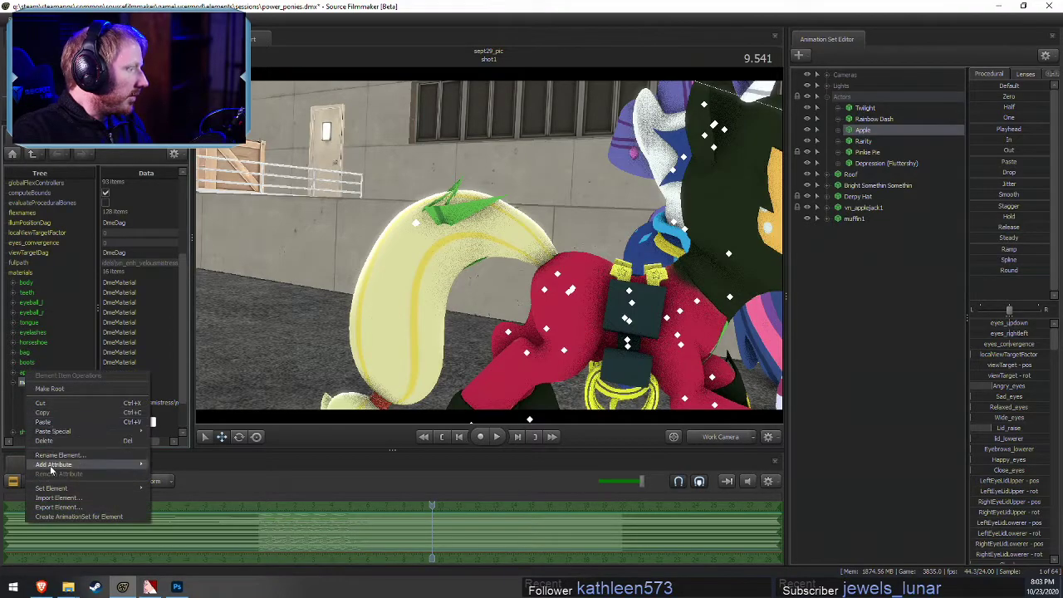
mouse_move(83, 465)
click(167, 357)
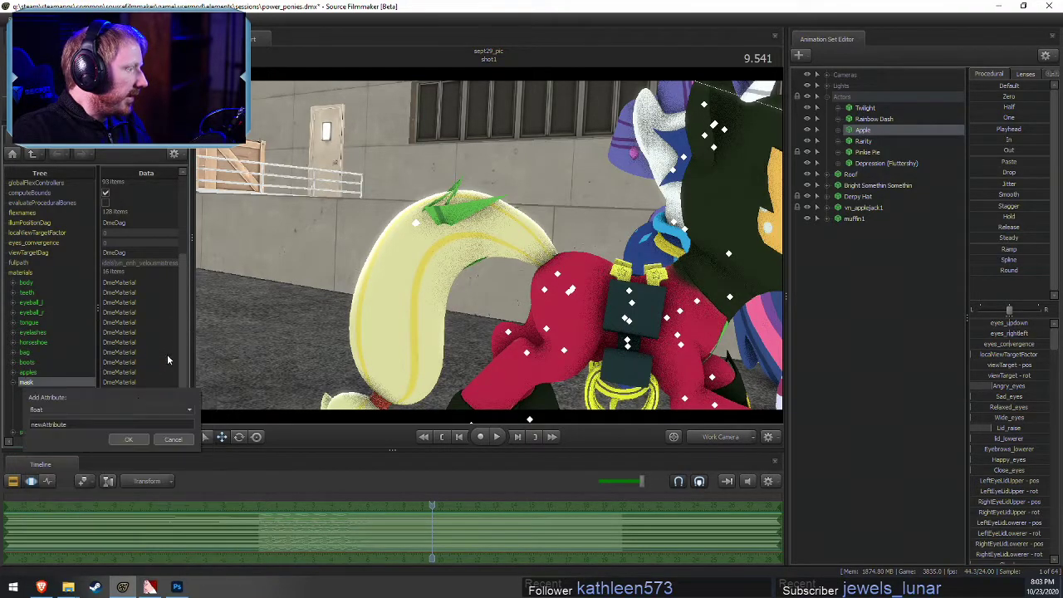
double_click(77, 424)
text($alpha)
click(118, 439)
click(13, 382)
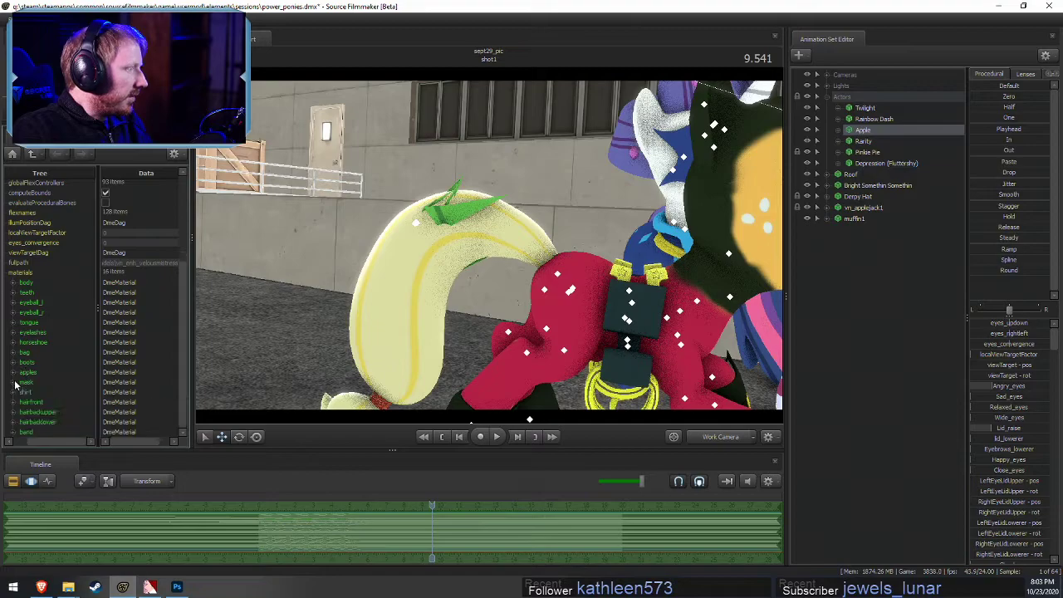
Expand the apples material and add a float attribute named $alpha to it
click(13, 372)
right_click(27, 372)
mouse_move(75, 453)
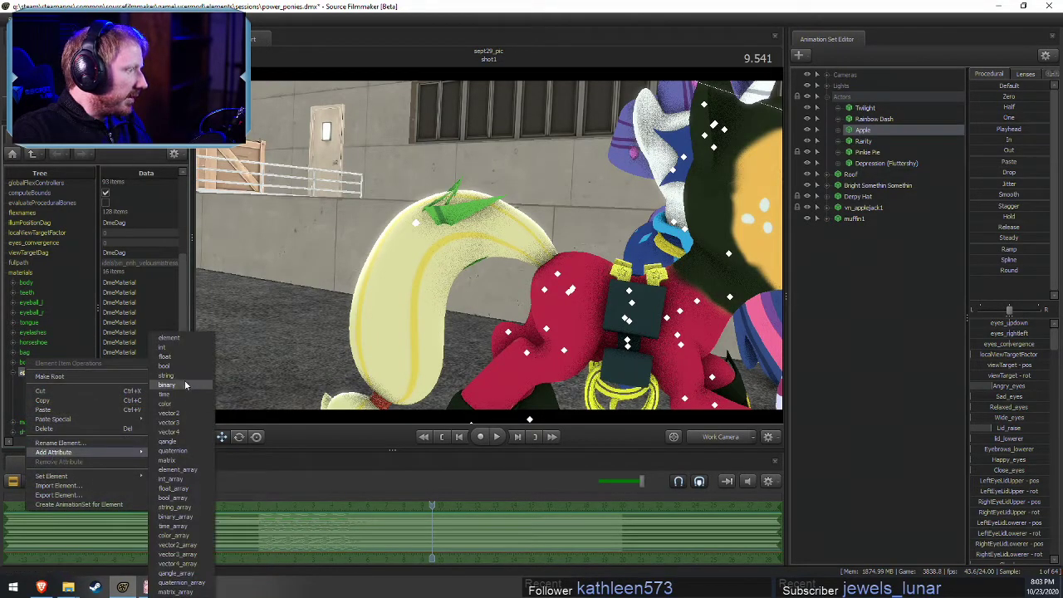
click(166, 357)
click(123, 429)
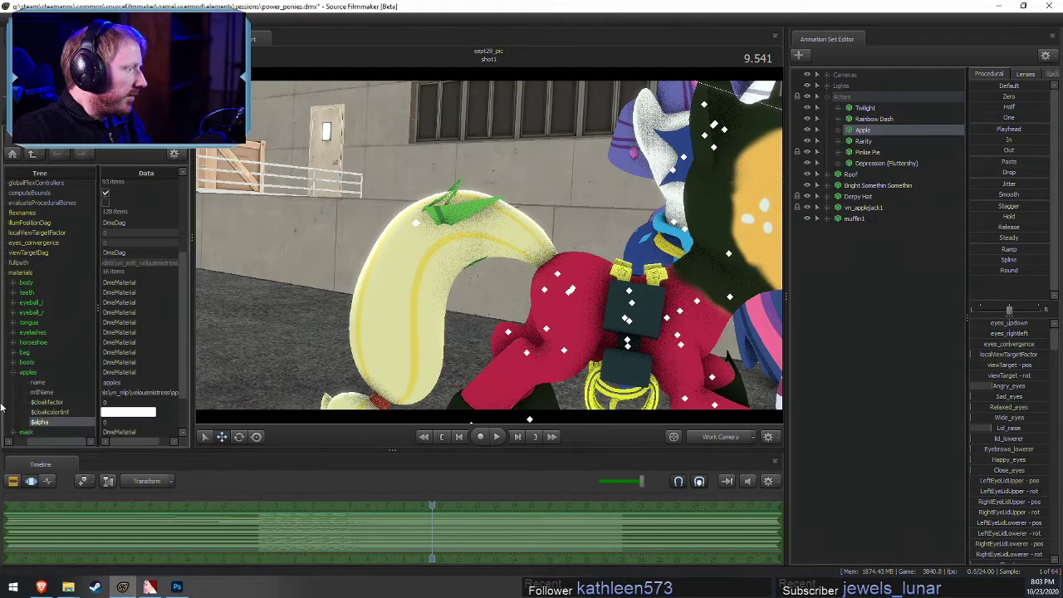
Collapse the apples material and add a float attribute named $alpha to the boots material
click(14, 372)
click(13, 362)
click(25, 363)
right_click(25, 363)
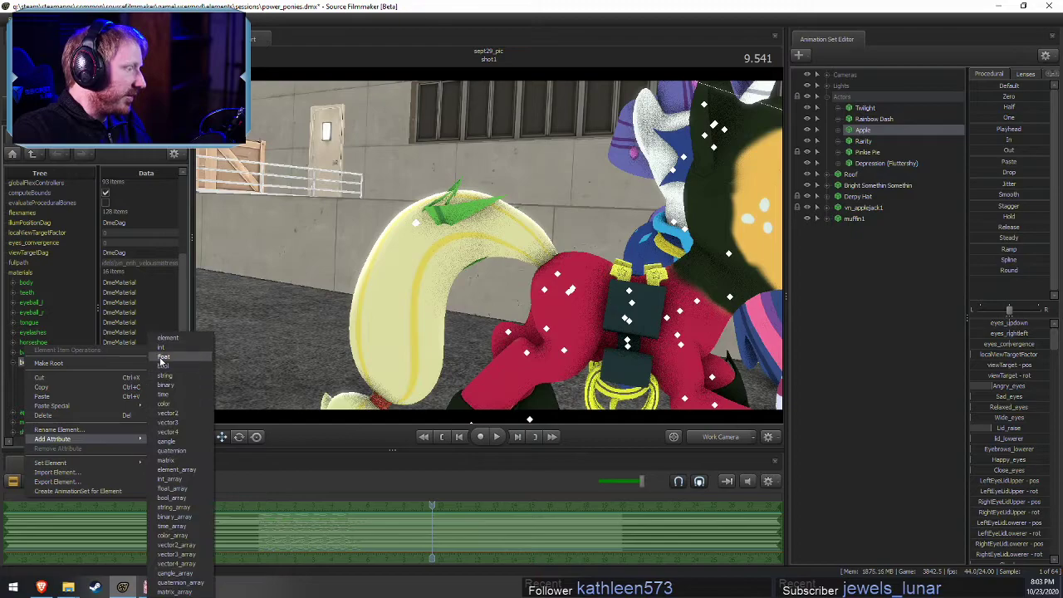
click(162, 359)
text($alpha)
click(116, 420)
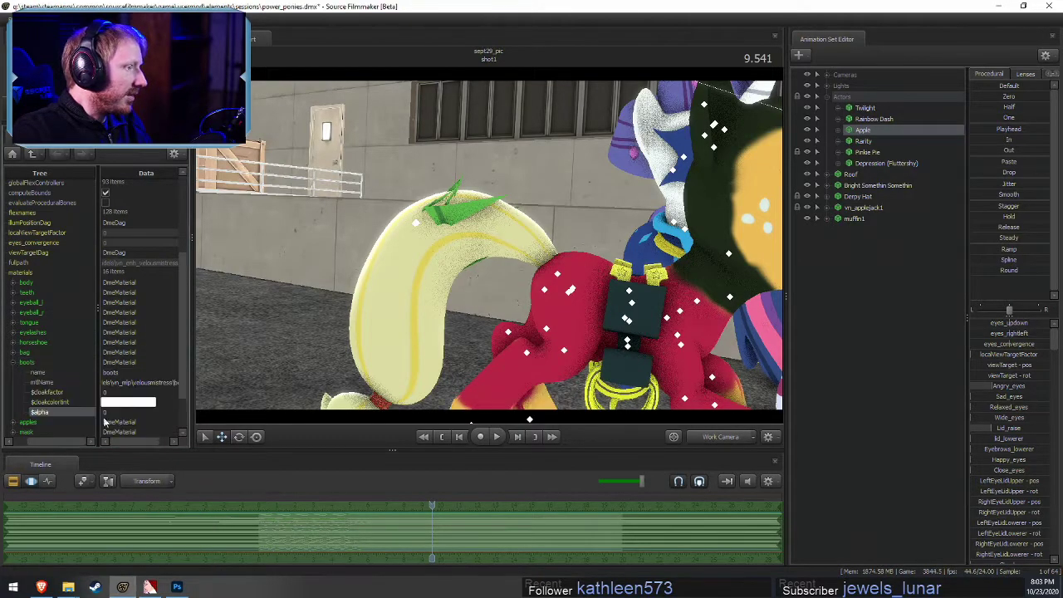
Collapse the boots material and add a float attribute named $alpha to the bag material
click(13, 362)
click(14, 352)
right_click(34, 353)
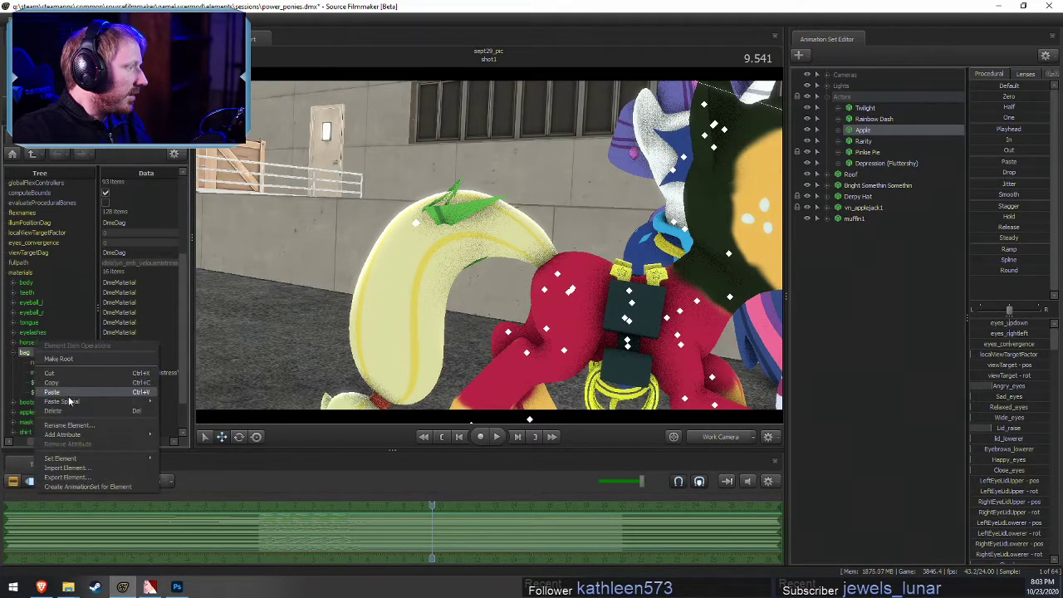
mouse_move(80, 438)
click(174, 357)
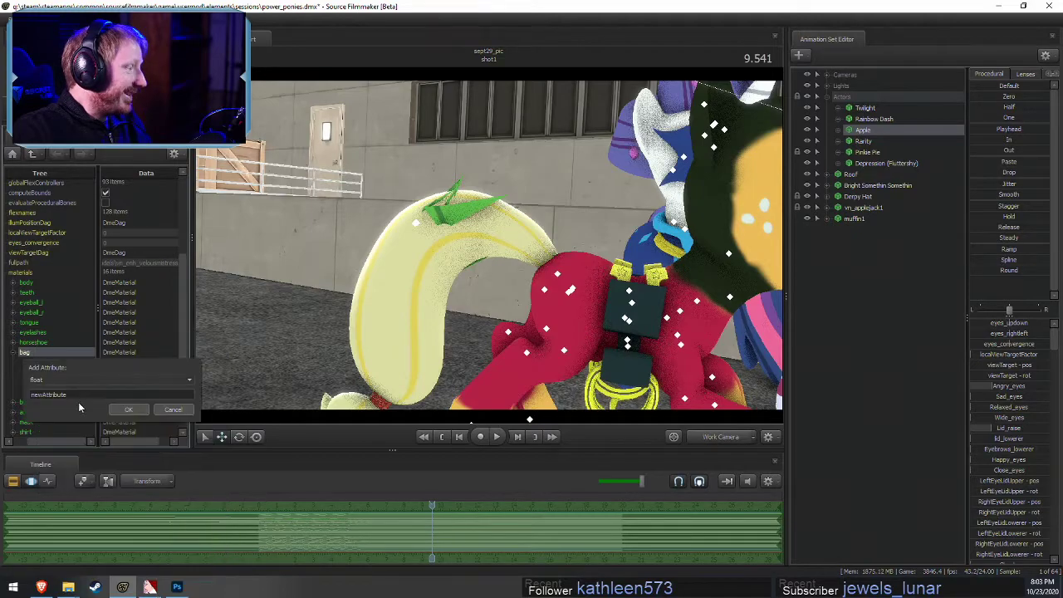
text($alpha)
click(125, 409)
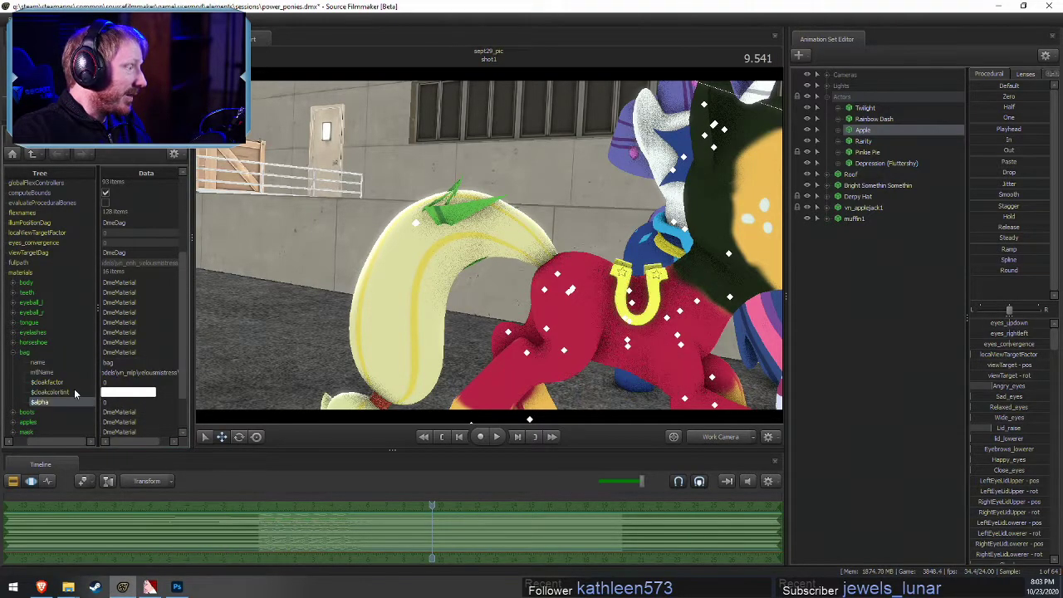
Collapse the bag material and add a float attribute named $alpha to the horseshoe material
click(13, 352)
click(13, 342)
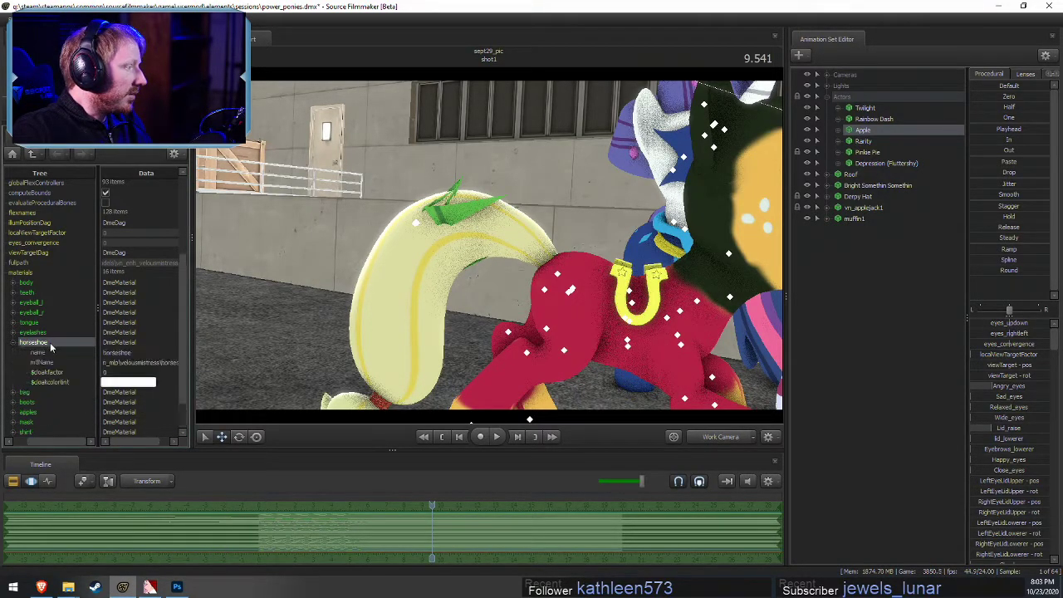
right_click(51, 348)
click(37, 353)
right_click(33, 342)
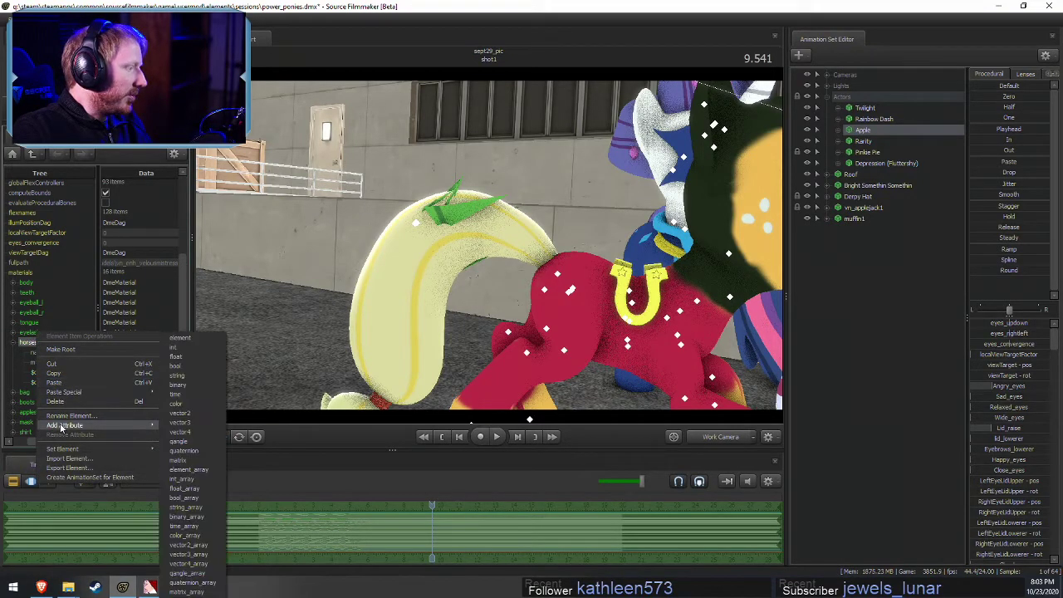
mouse_move(128, 426)
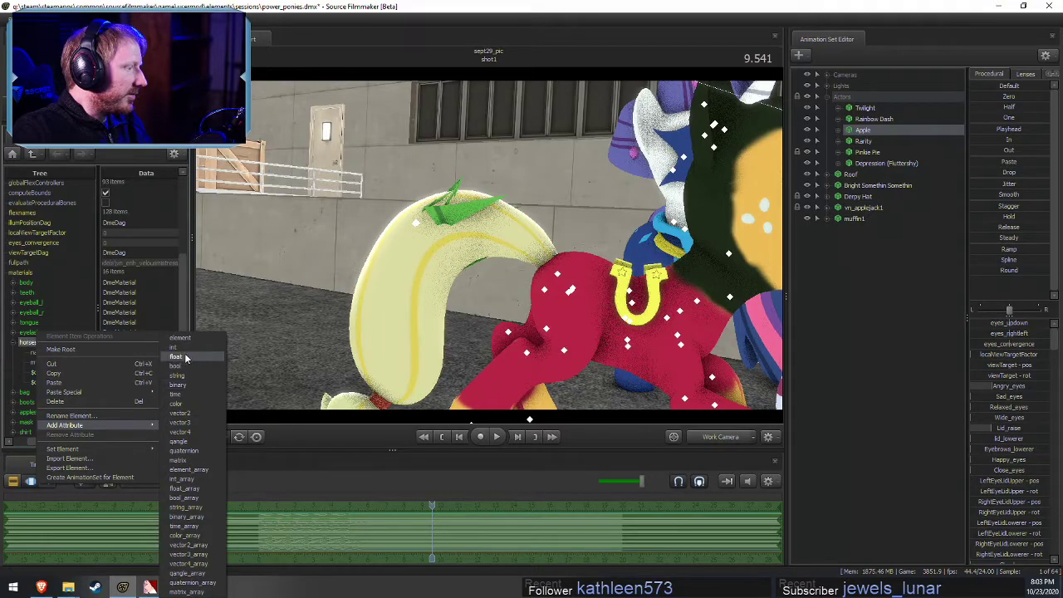
click(176, 357)
text($alpha)
click(136, 401)
Collapse the horseshoe material, check the eyelashes material, and add a float attribute named $alpha to the body material
drag(480, 280, 528, 274)
drag(322, 238, 388, 242)
drag(515, 250, 590, 252)
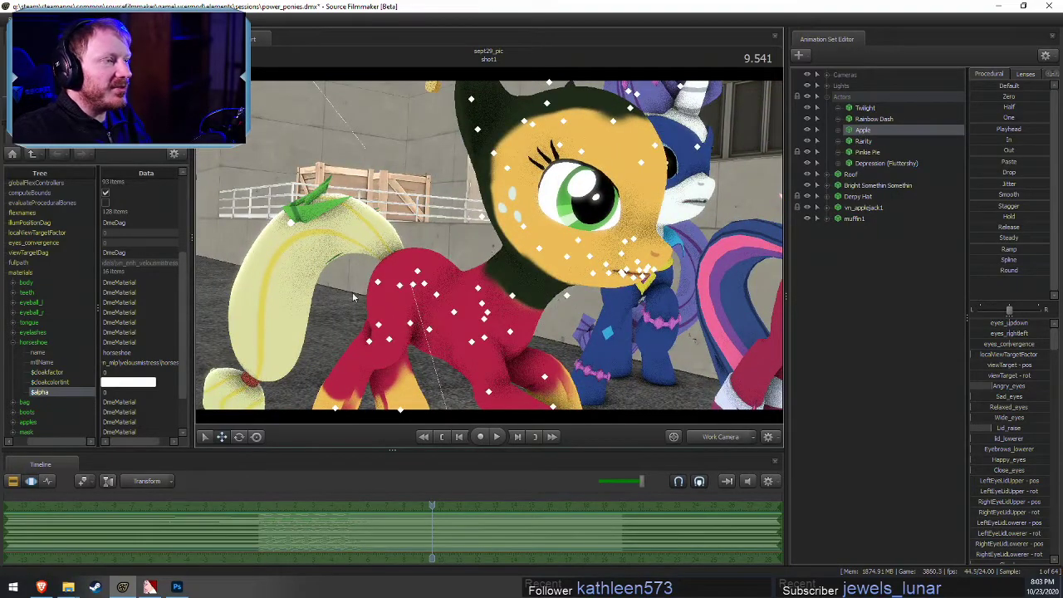
drag(353, 296, 489, 249)
key(w)
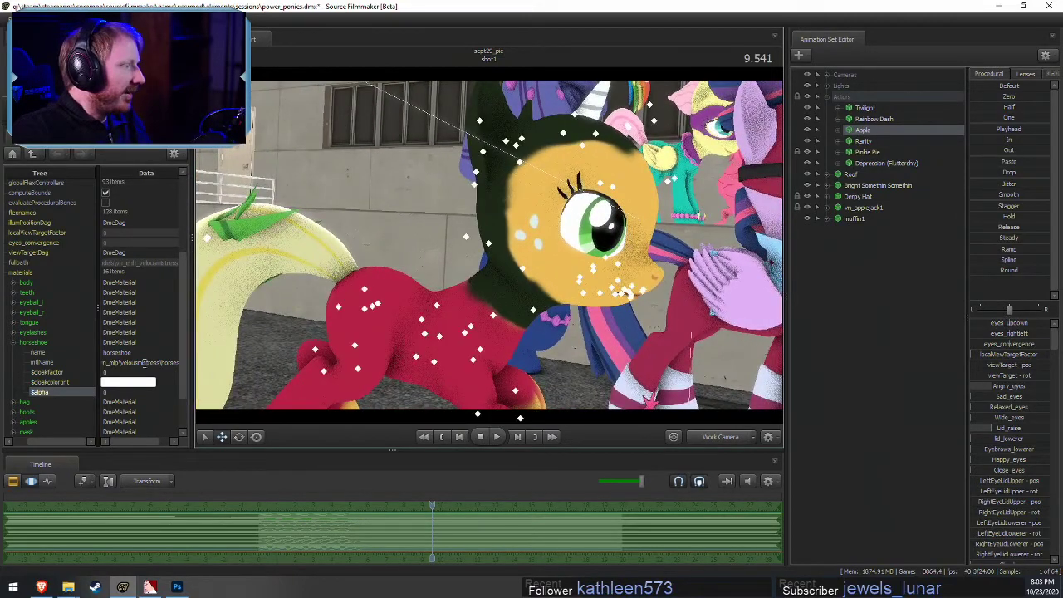
click(14, 342)
click(14, 333)
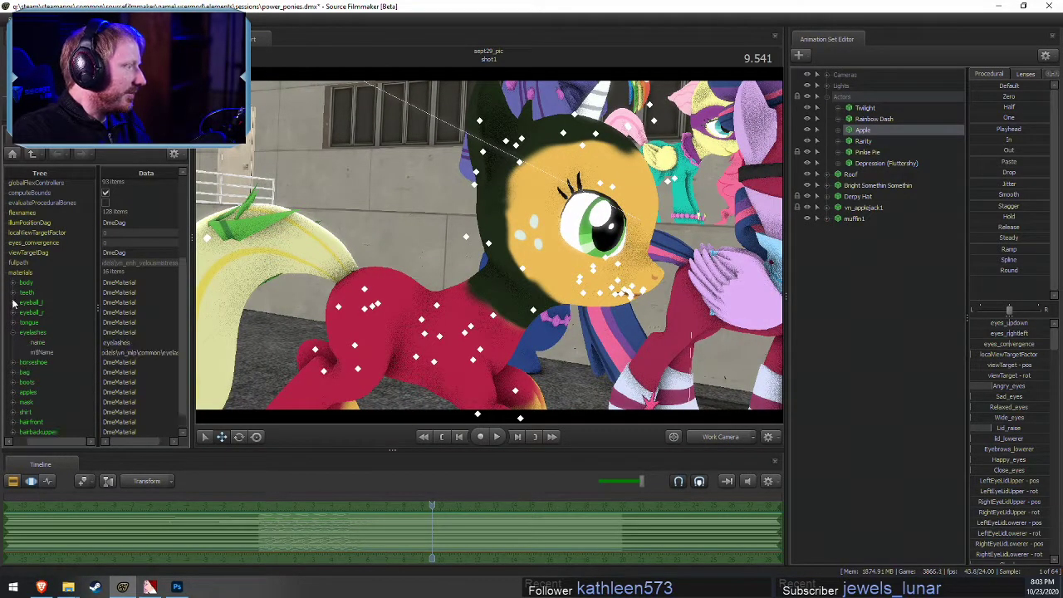
right_click(30, 283)
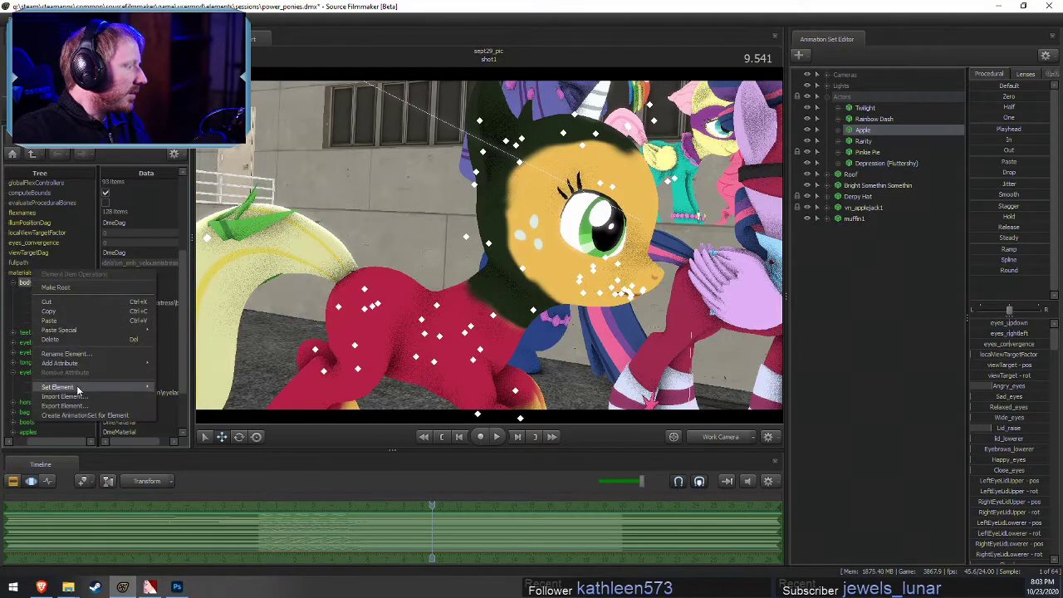
mouse_move(142, 364)
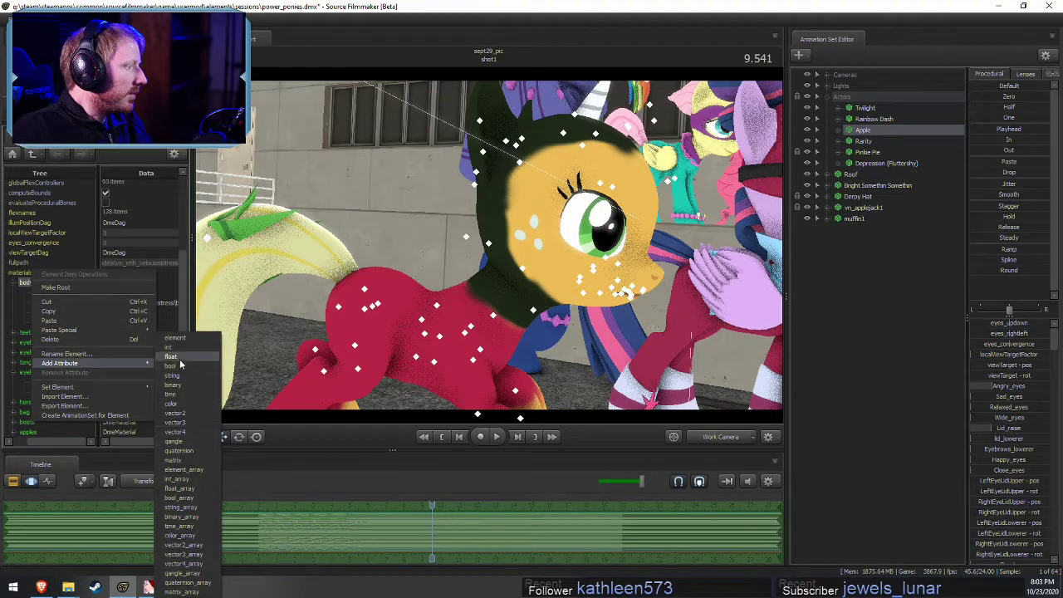
click(170, 356)
text($alpha)
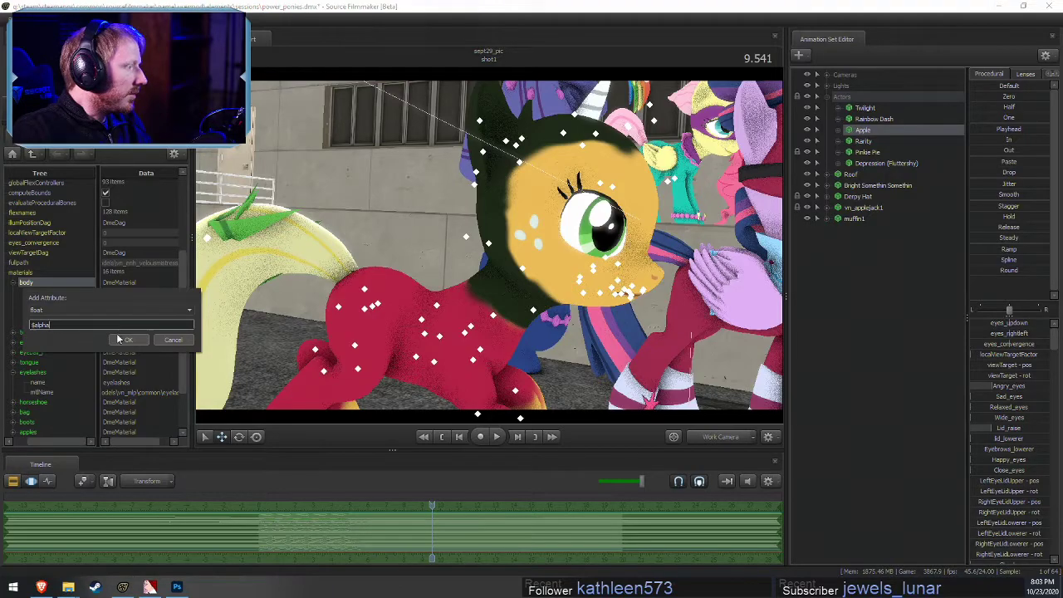
click(127, 340)
drag(273, 320, 292, 316)
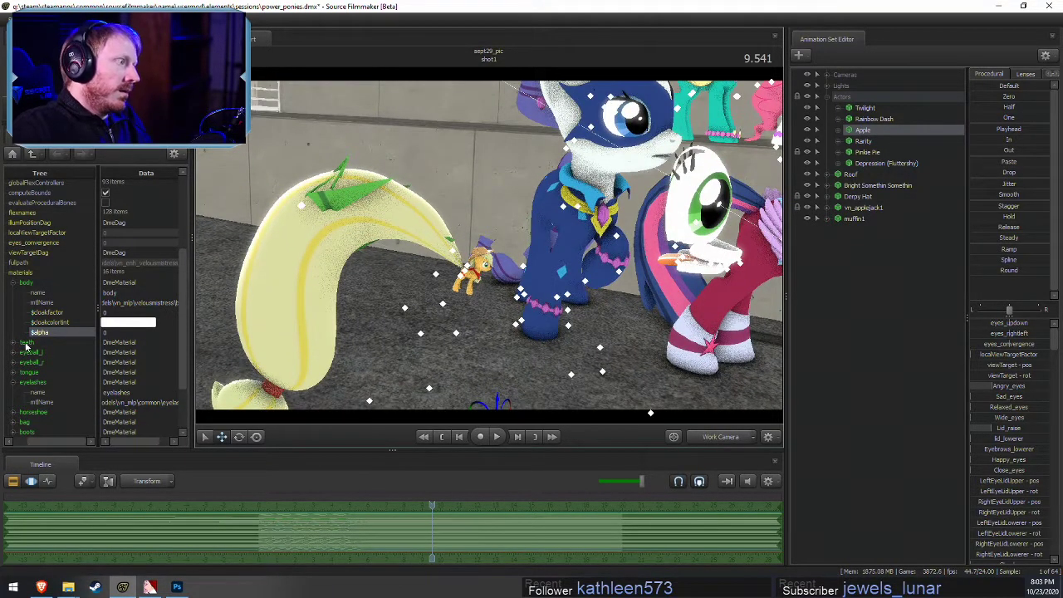
Look through the band, teeth, tongue, eyelashes and horseshoe materials, and inspect the Apple model's hair and tail from several angles
scroll(26, 346, down, 3)
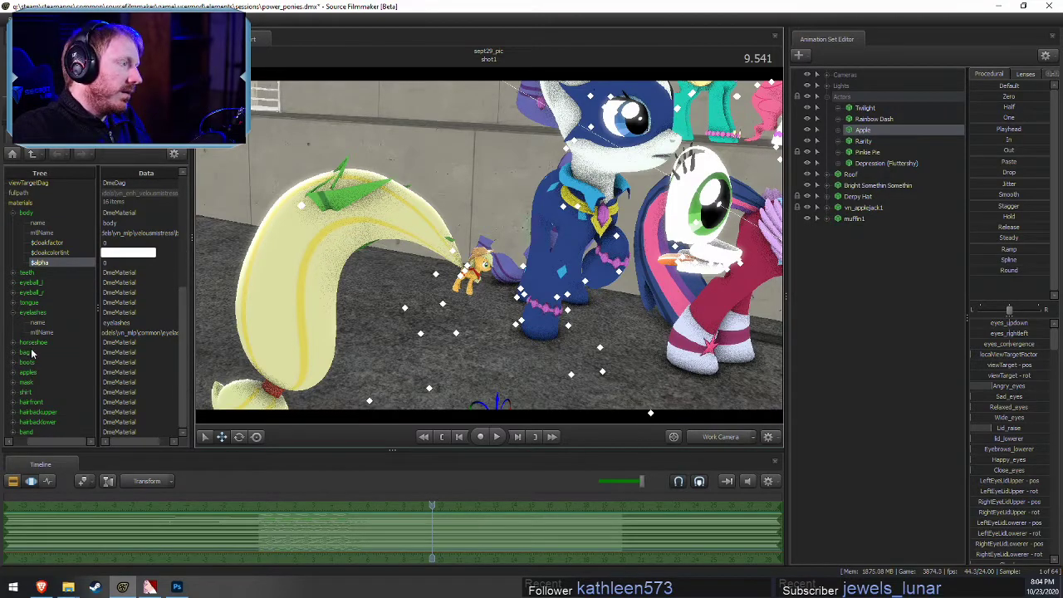
click(14, 432)
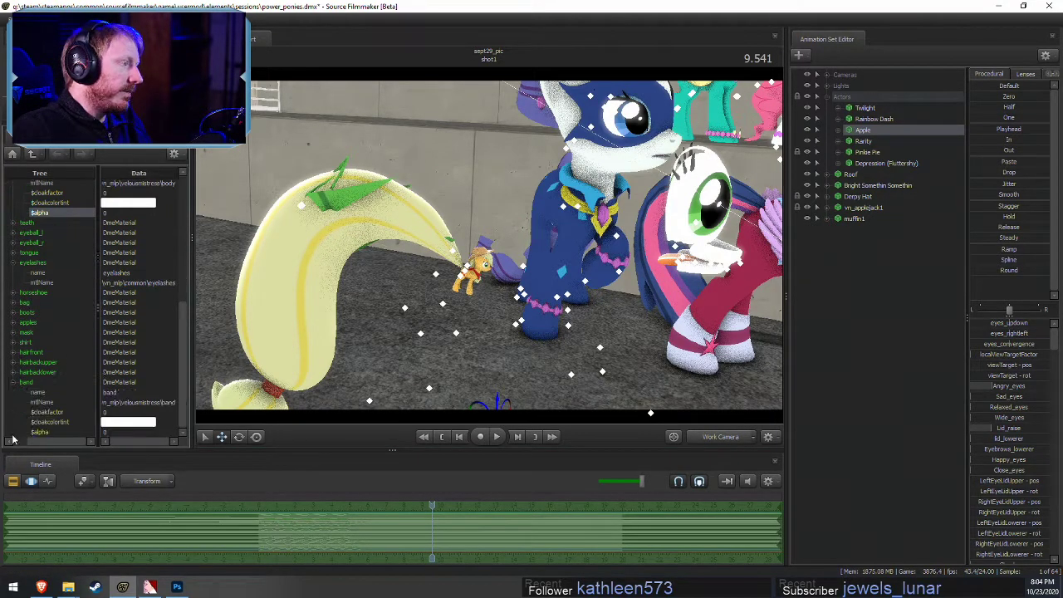
scroll(23, 319, up, 5)
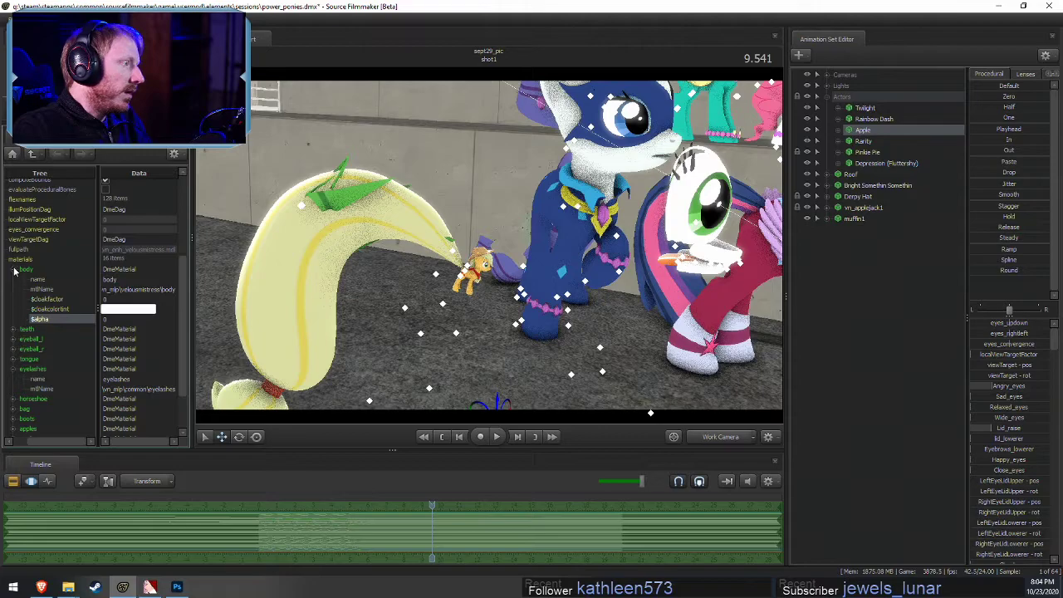
click(14, 269)
click(33, 280)
click(30, 282)
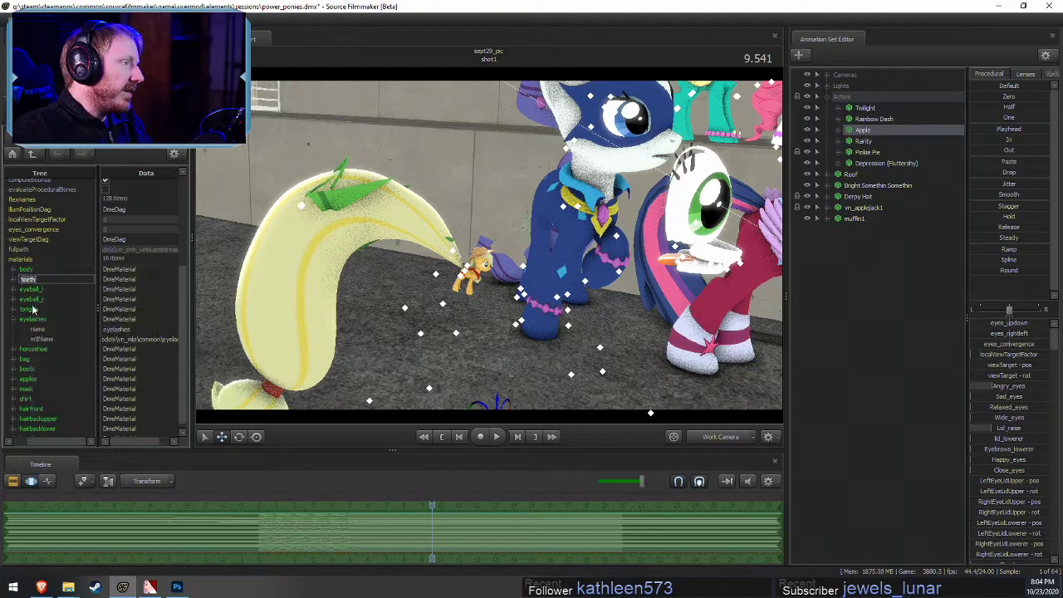
click(32, 310)
click(34, 320)
click(30, 352)
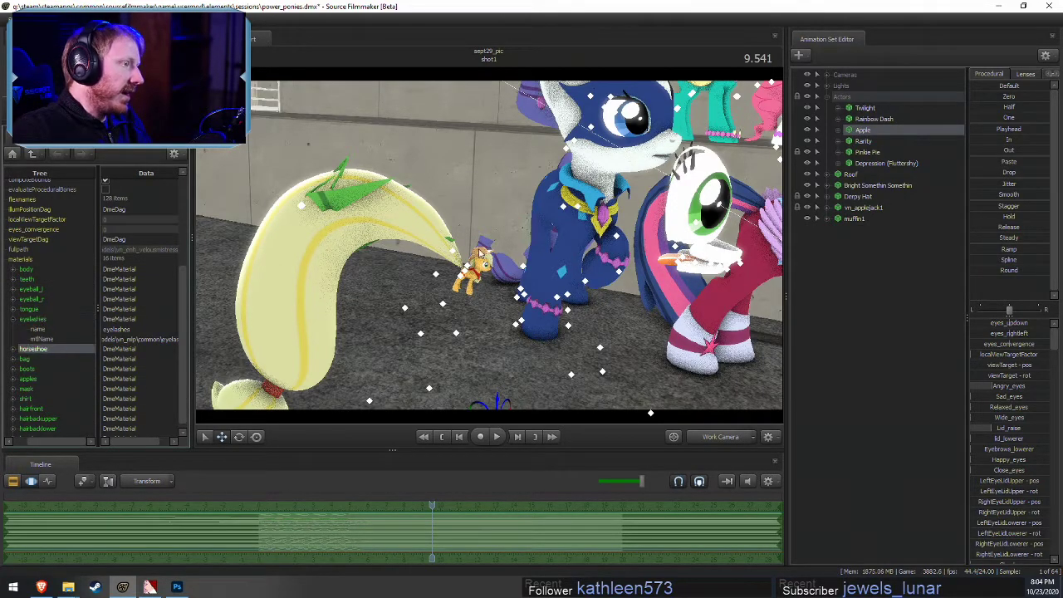
drag(590, 256, 491, 246)
drag(602, 277, 493, 249)
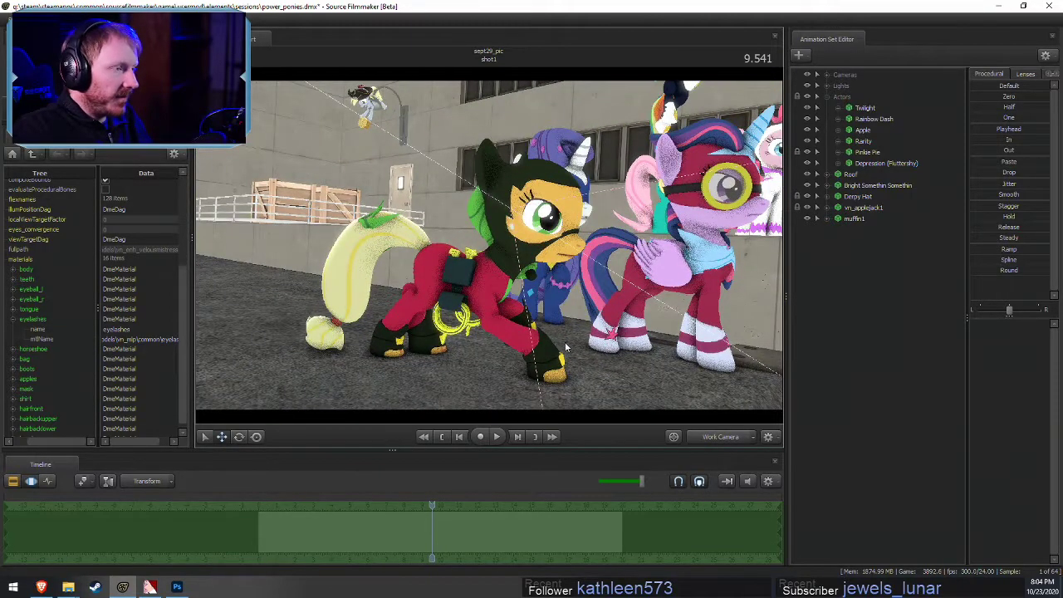
drag(566, 347, 479, 249)
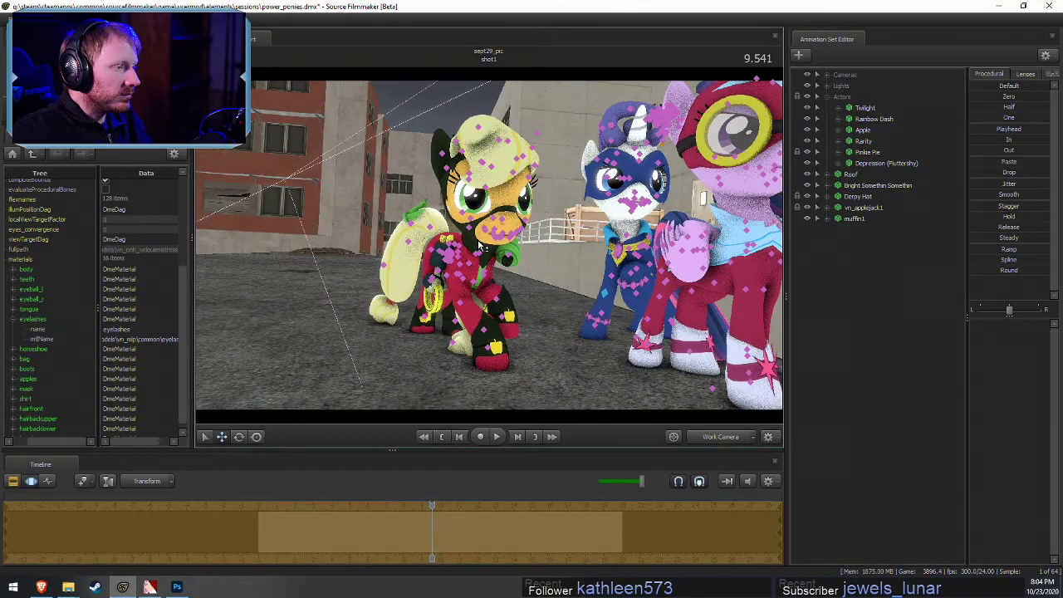
mouse_move(478, 239)
mouse_down()
mouse_move(416, 242)
mouse_move(490, 249)
mouse_up()
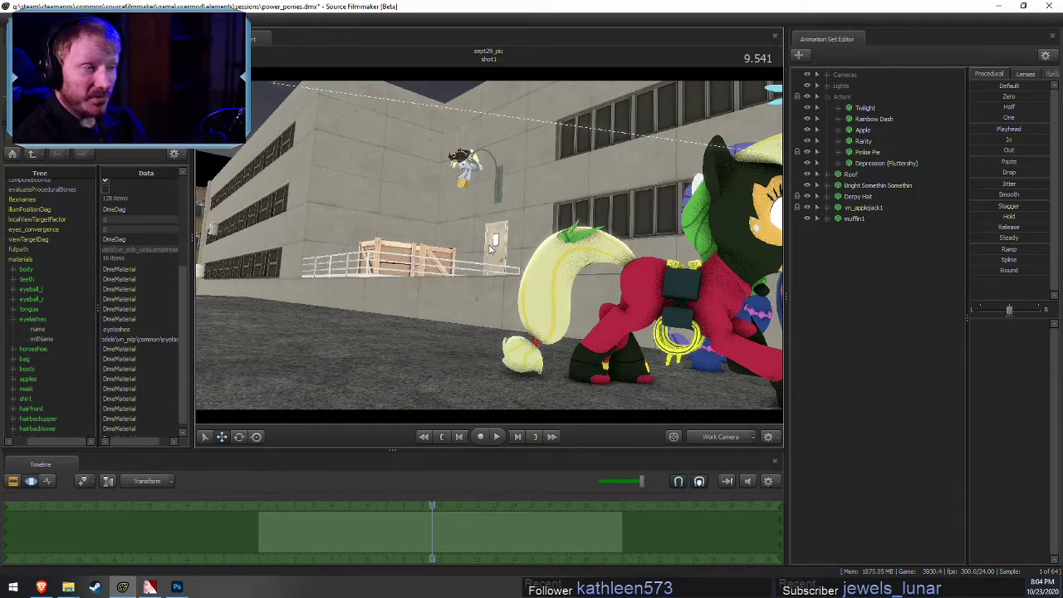
Expand the Apple model's Pony and Pony Body control groups to reach its body and tail controls
click(836, 130)
click(849, 152)
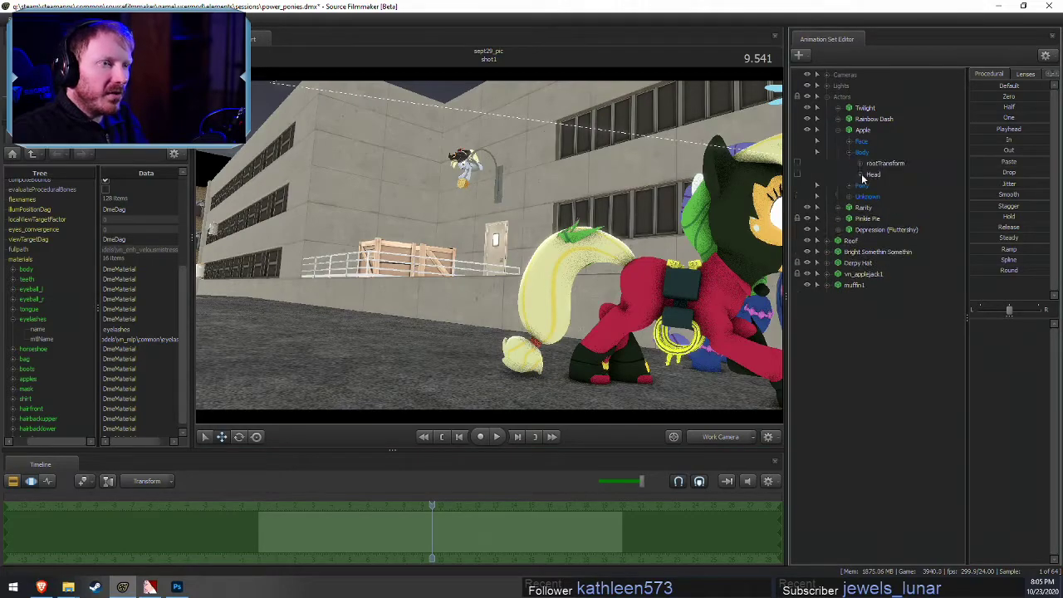
click(849, 184)
click(849, 152)
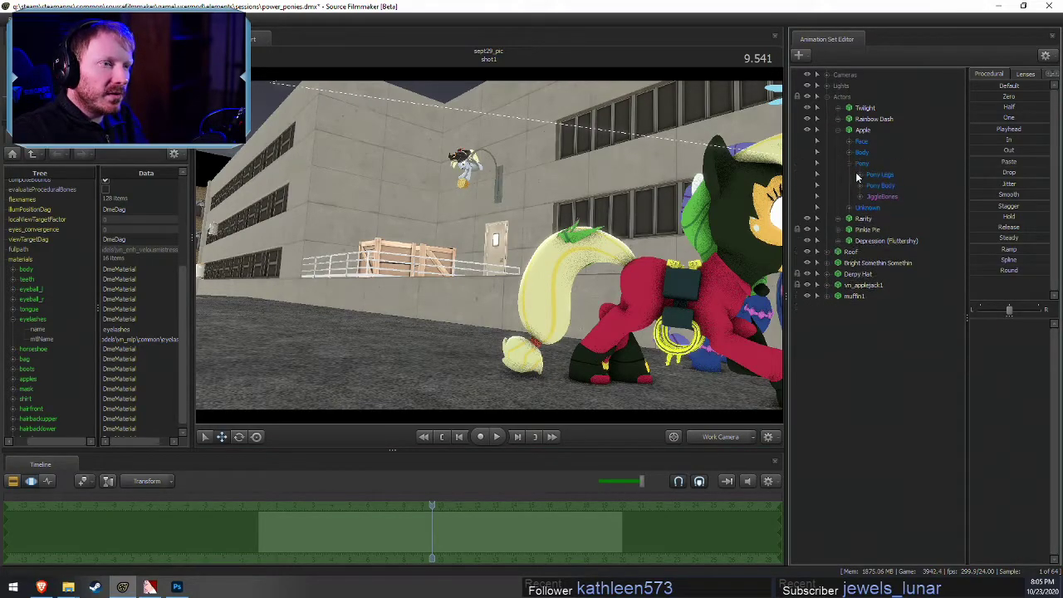
click(860, 185)
Try to reposition the tail leaves with the Tail1 bone of the Apple model
click(902, 208)
key(e)
drag(685, 261, 898, 278)
click(884, 285)
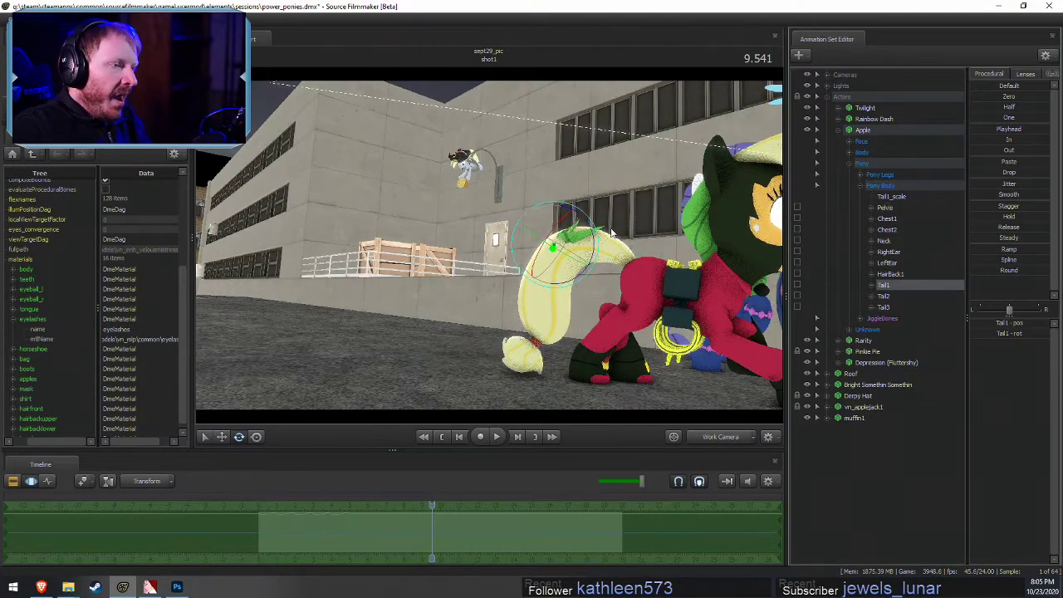
drag(597, 268, 673, 287)
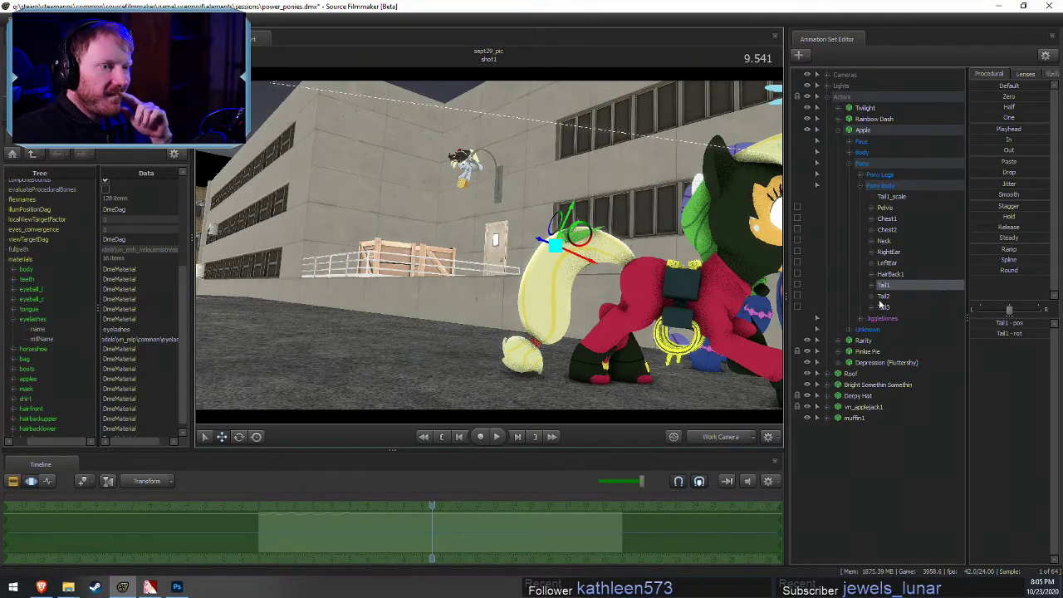
Try scaling the tail leaves with the Tail1_scale control, first enlarging them and lowering it toward its minimum
click(887, 198)
drag(1009, 309, 1043, 310)
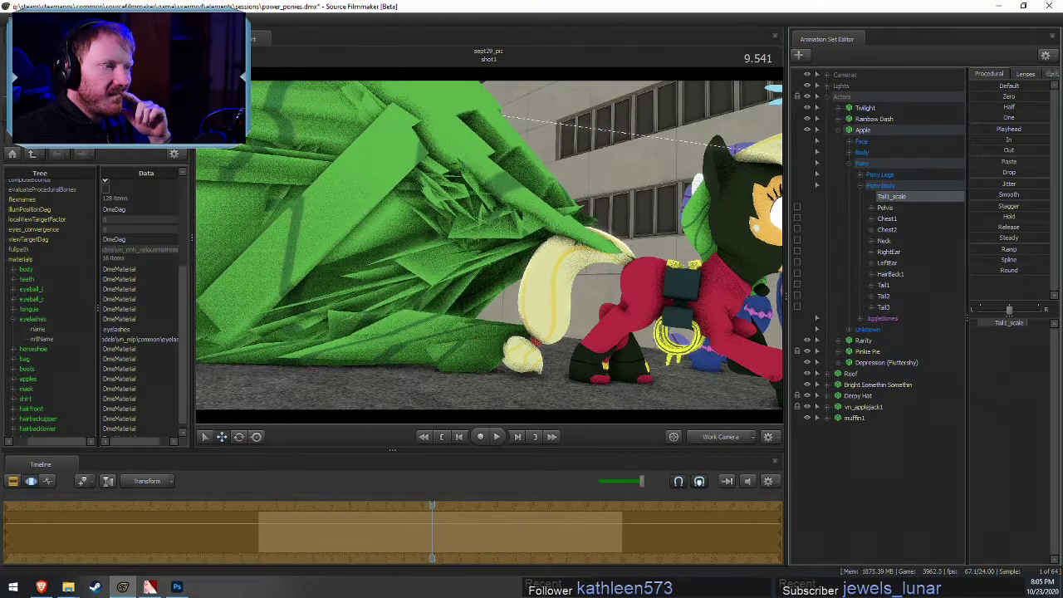
drag(532, 266, 452, 249)
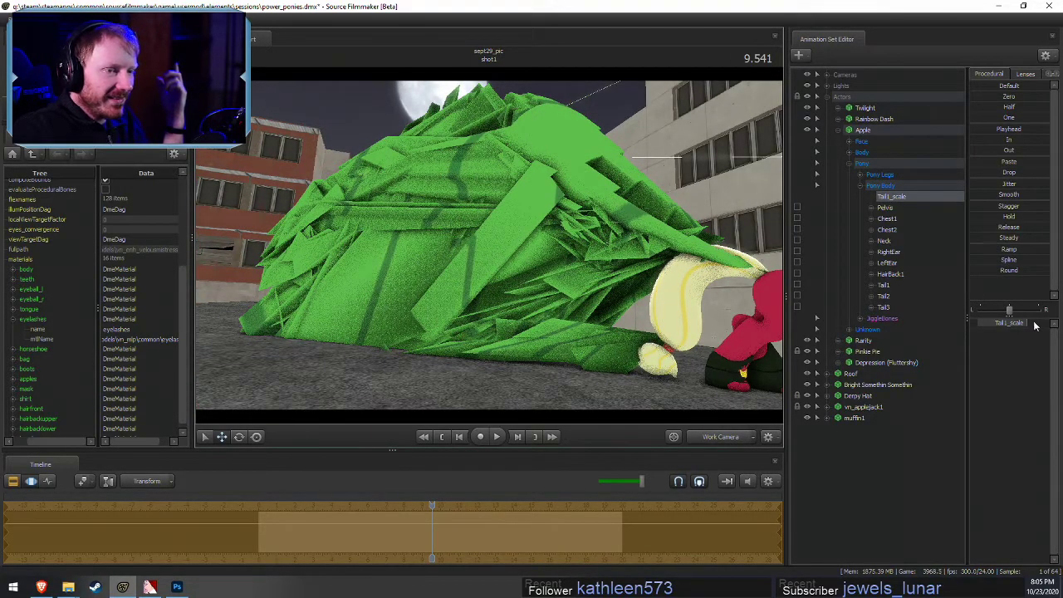
drag(1035, 324, 984, 327)
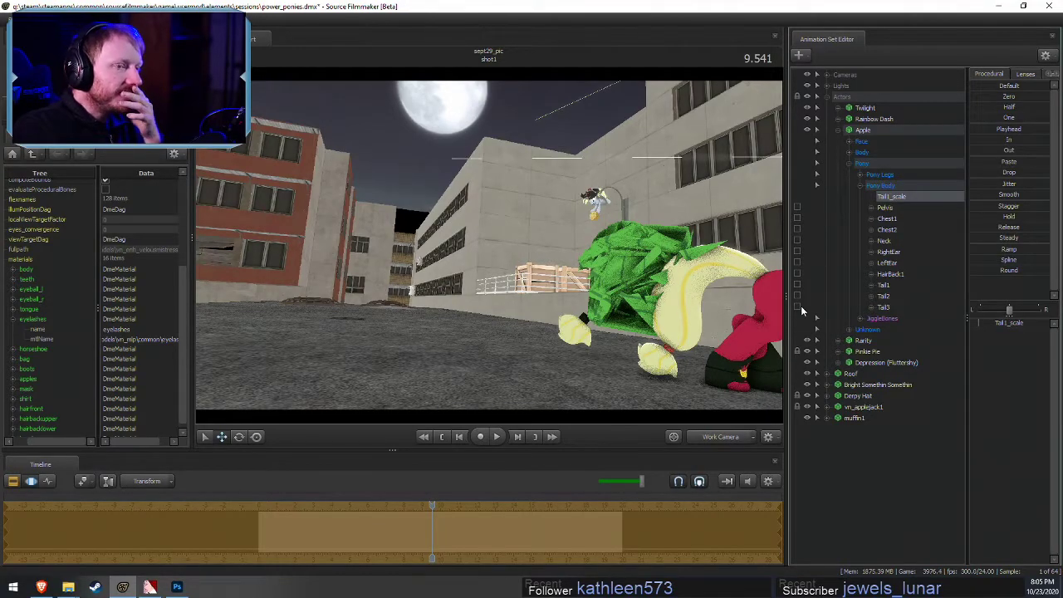
drag(999, 324, 964, 326)
drag(442, 263, 632, 281)
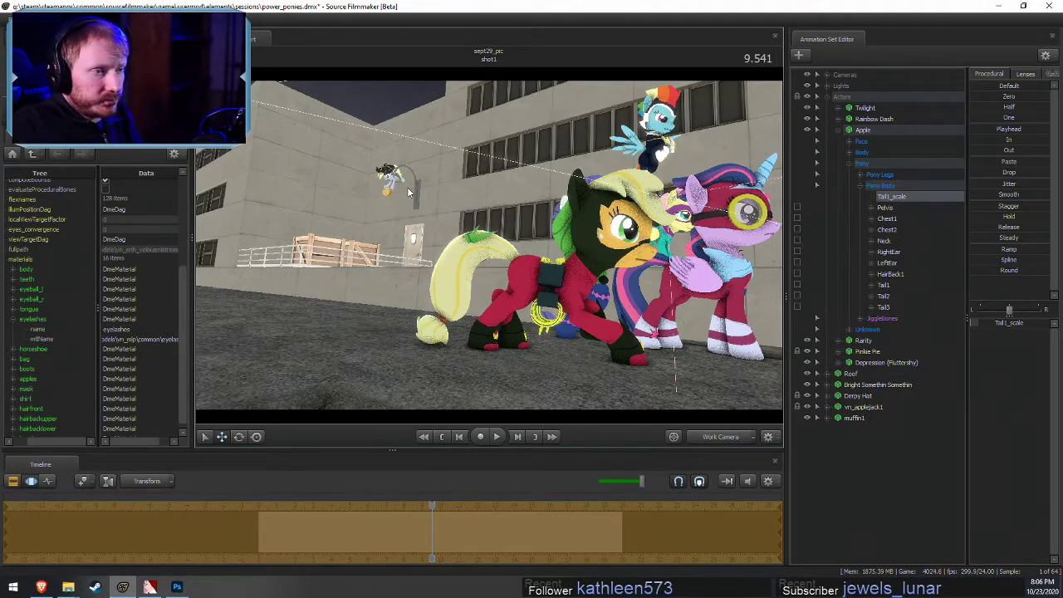
Expand the Pony Legs group of the Apple model to reach the Right Back Leg and Left Back Leg bones
key(w)
drag(492, 245, 491, 245)
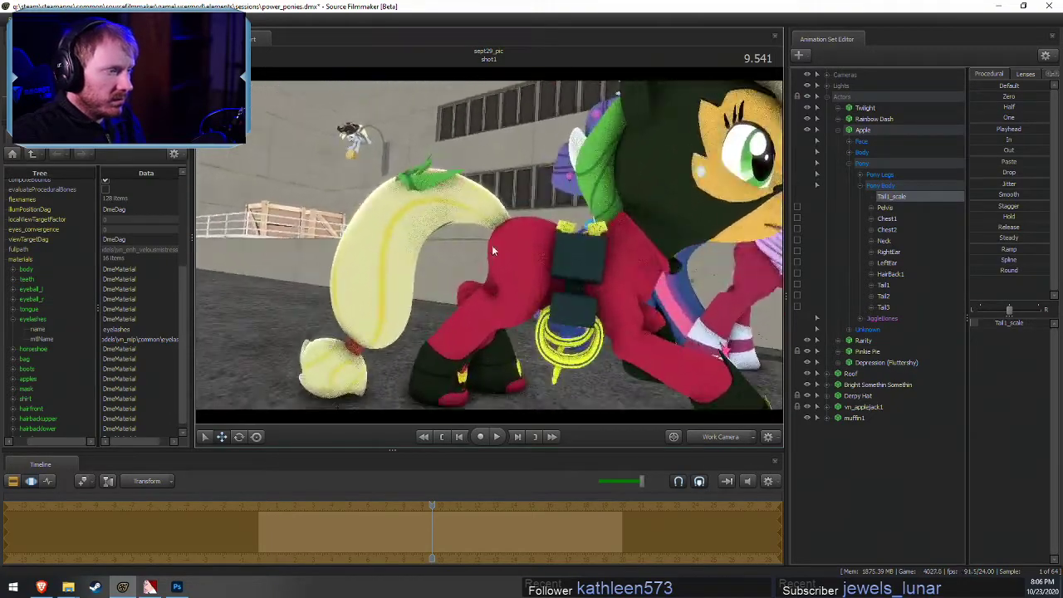
click(861, 176)
click(872, 219)
click(871, 207)
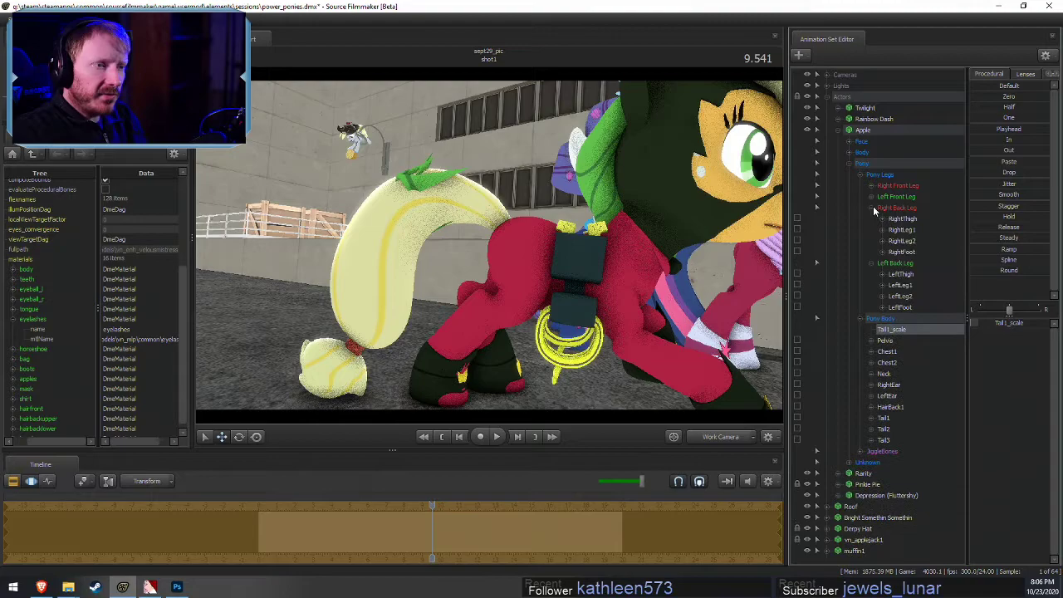
Lock the RightThigh, LeftThigh and Chest1 bones of the Apple model
click(917, 218)
ctrl+click(904, 274)
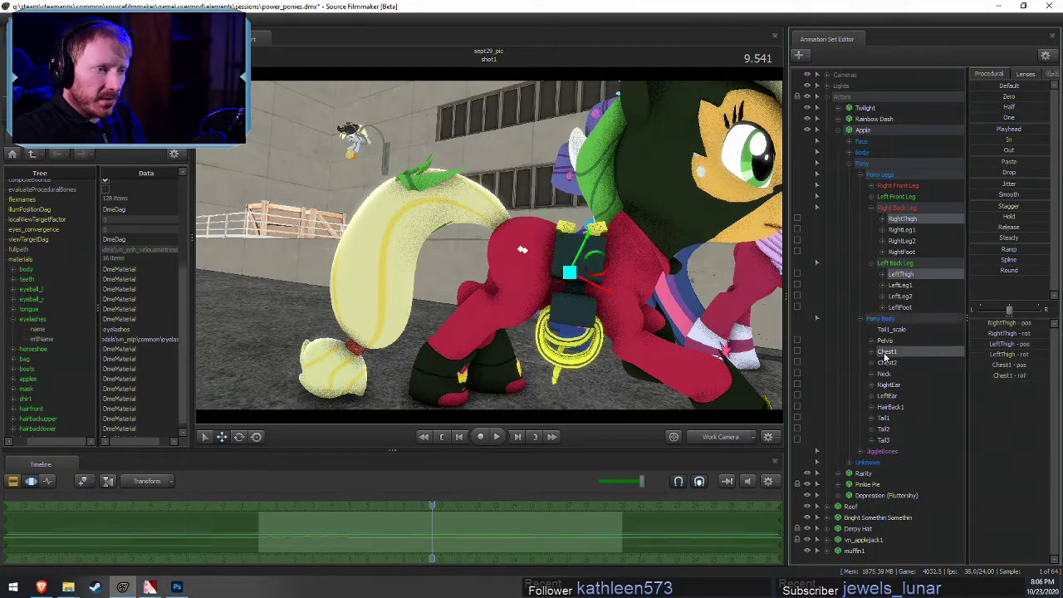
right_click(886, 353)
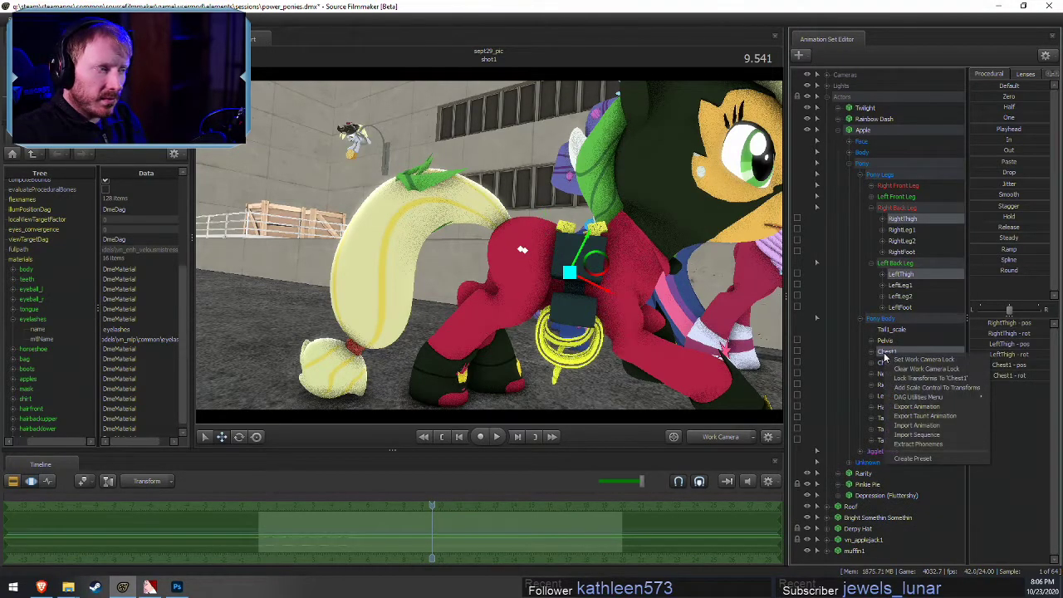
click(909, 390)
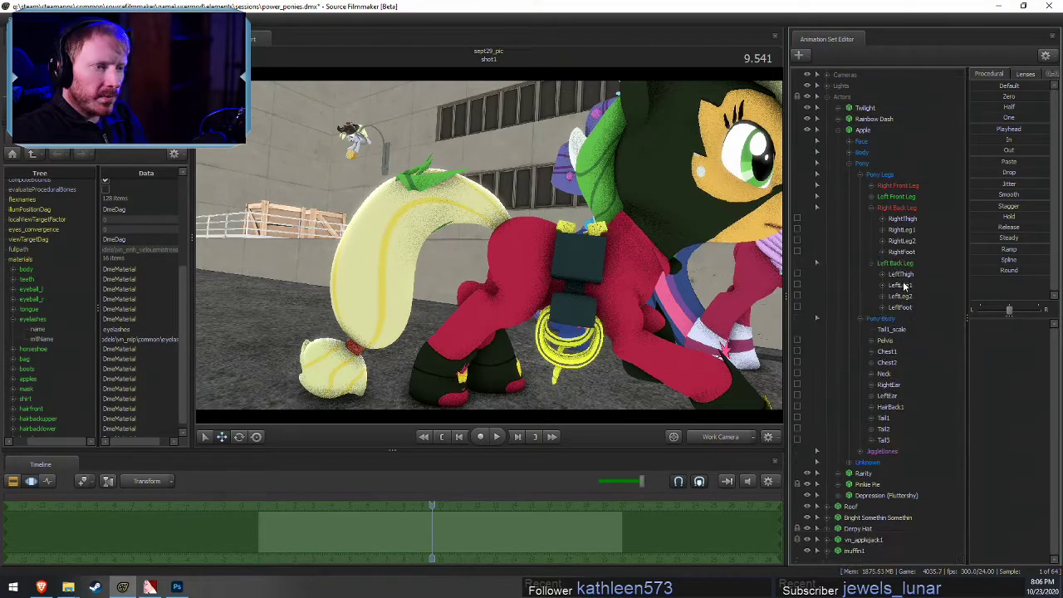
click(797, 351)
click(797, 273)
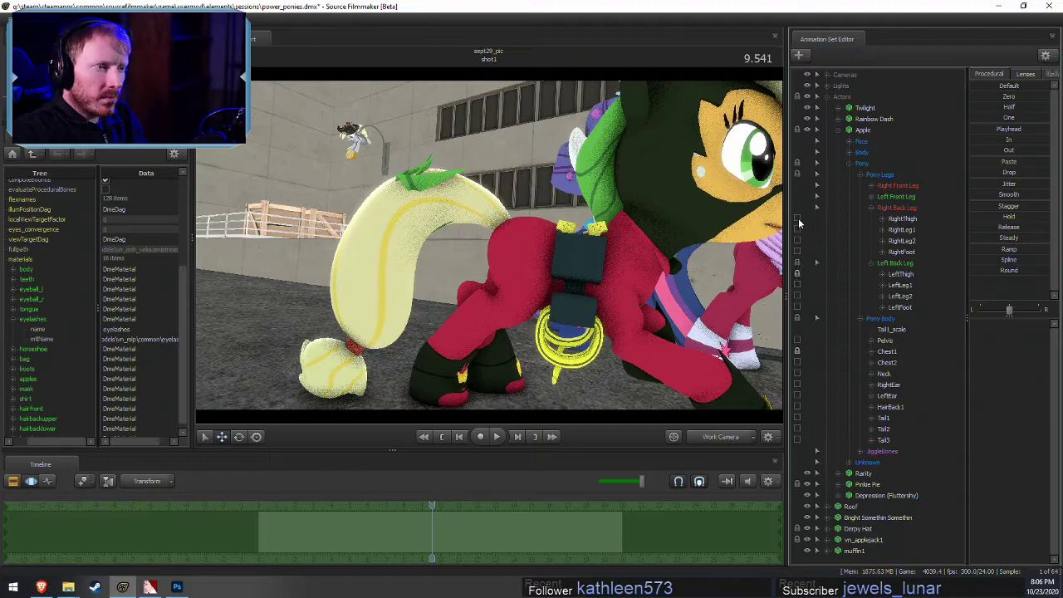
click(797, 218)
Add a scale control to the Apple model's Pelvis bone and lower Pelvis_scale to shrink the whole tail away
click(897, 341)
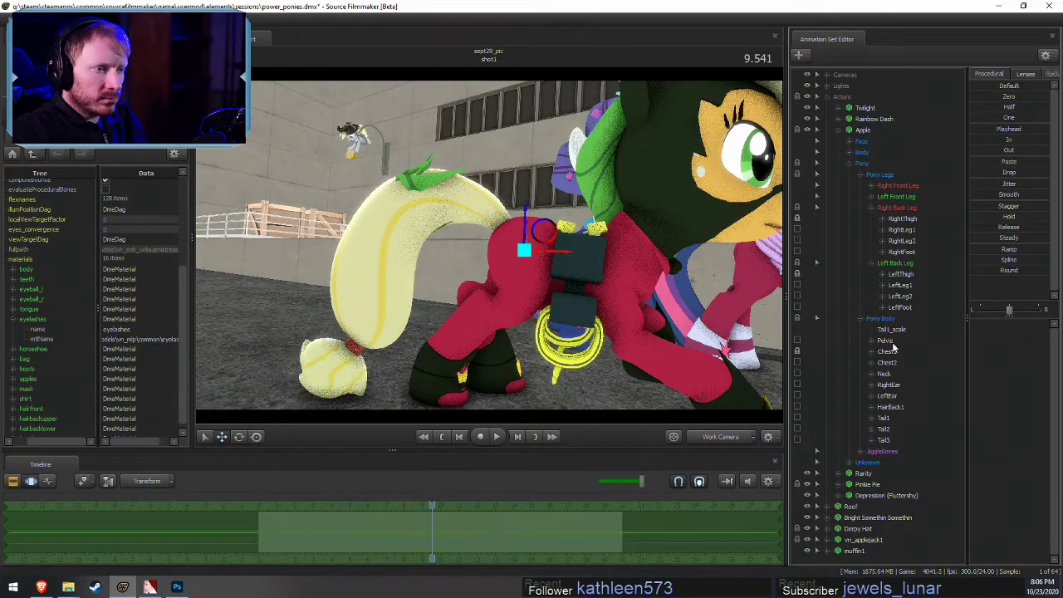
right_click(898, 343)
click(922, 368)
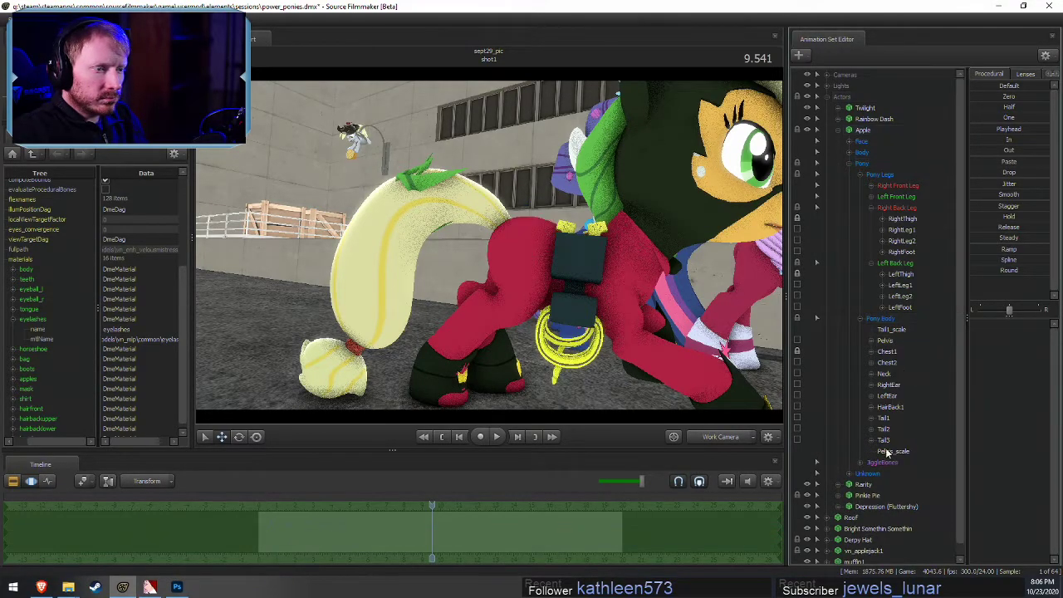
drag(1025, 326, 885, 318)
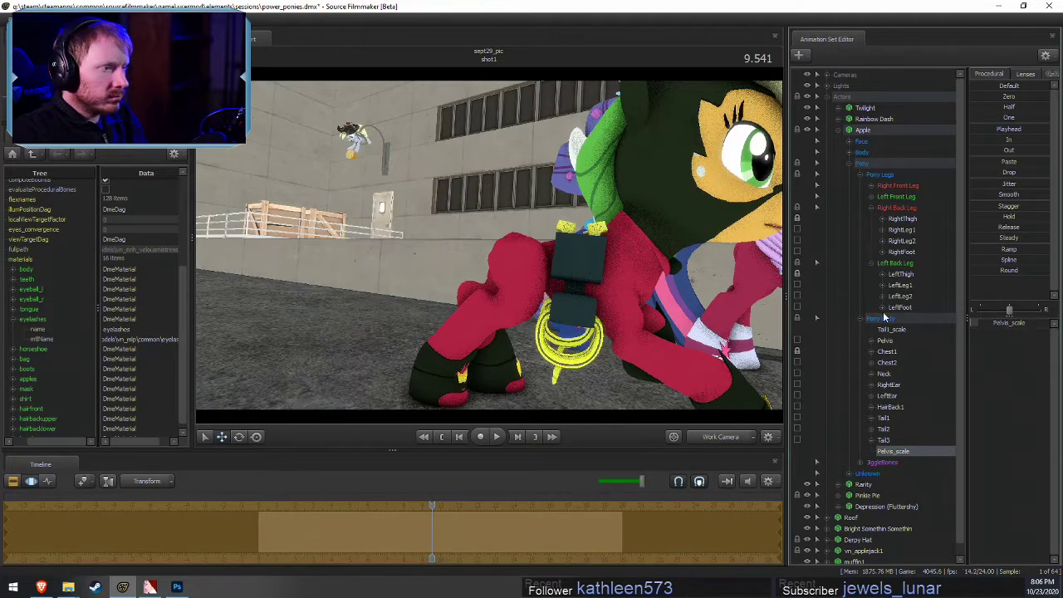
Examine the Apple model's rear from several angles with and without the pelvis scaling, and leave the scaling undone
drag(582, 266, 494, 249)
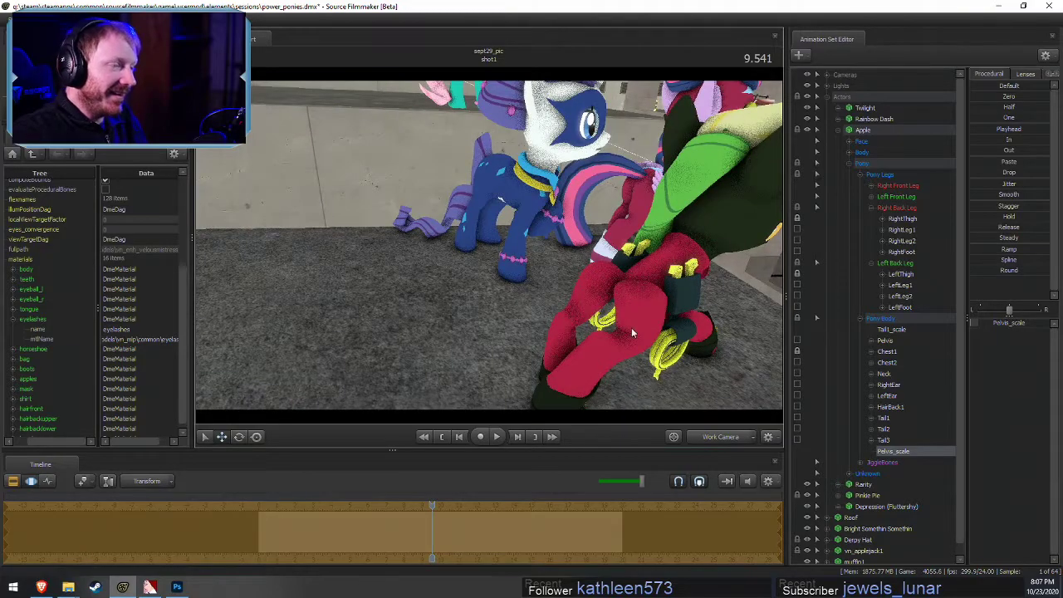
drag(689, 374, 572, 269)
key(ctrl+z)
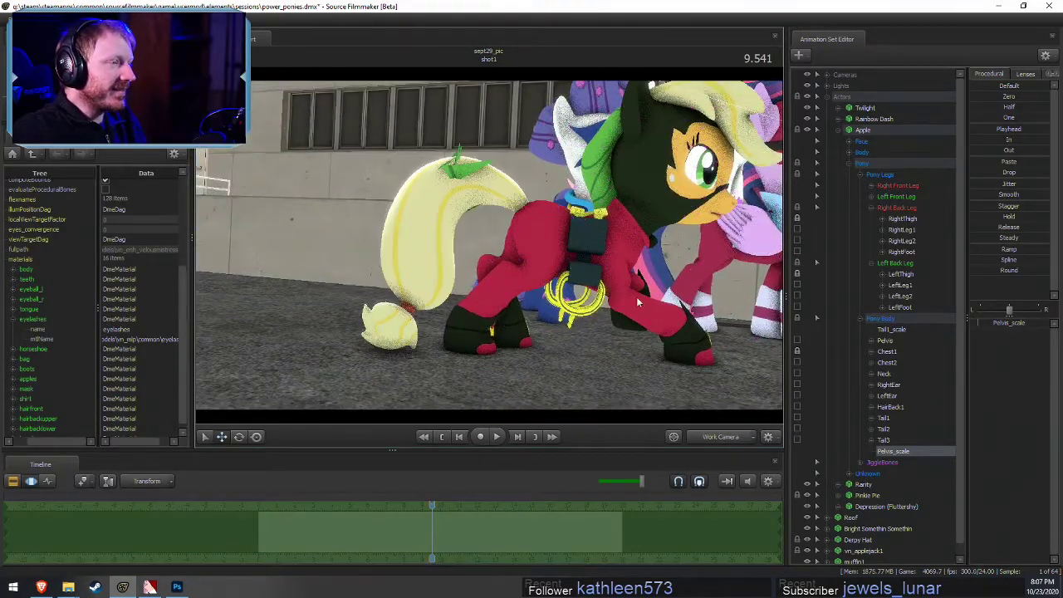
key(ctrl+y)
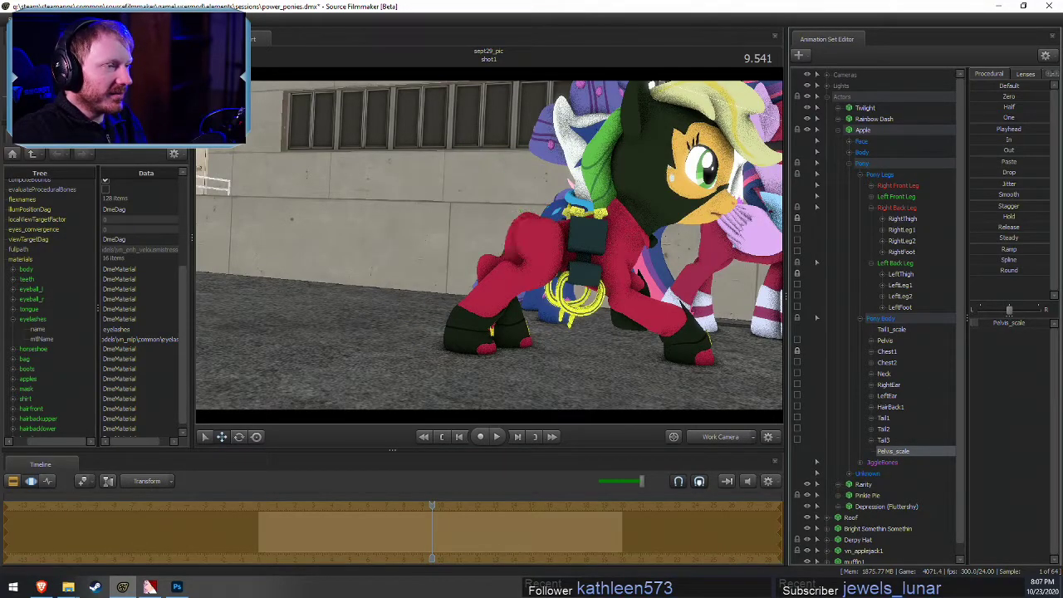
drag(507, 307, 506, 308)
drag(497, 247, 498, 247)
key(ctrl+z)
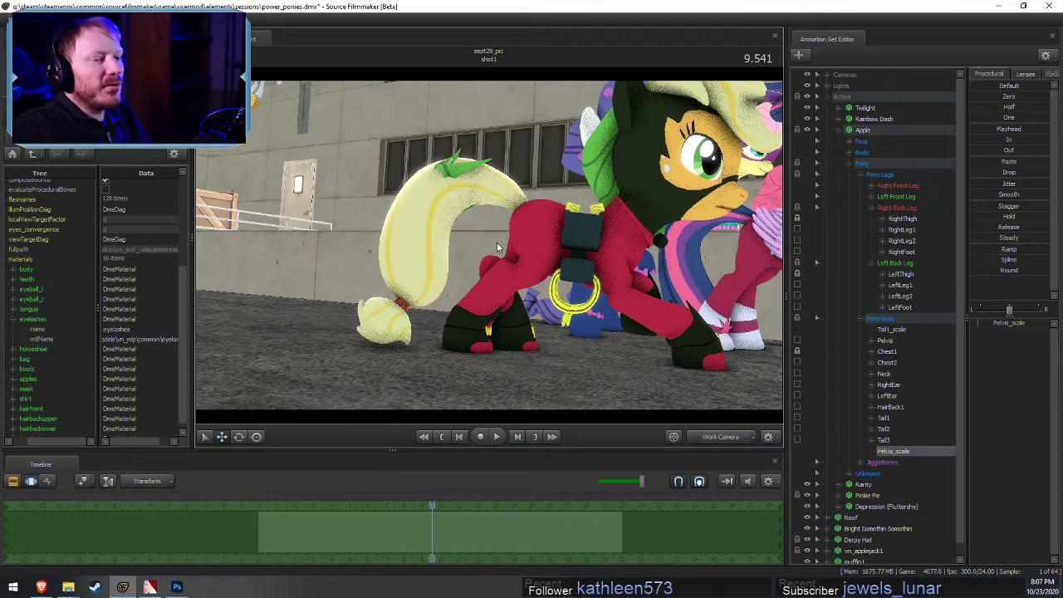
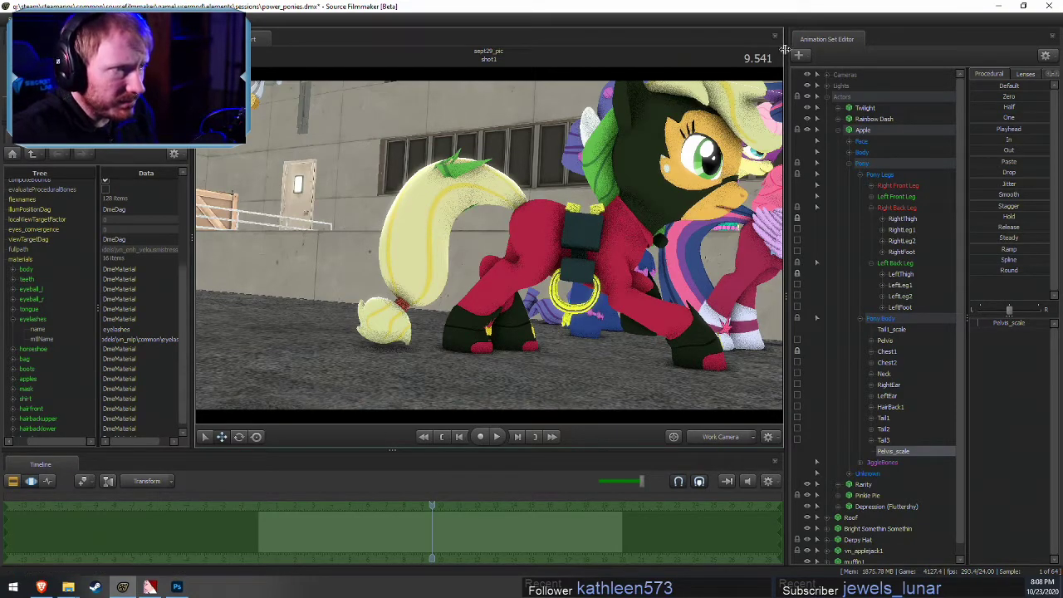
Collapse the Apple model's control groups, save the power_ponies session and relaunch Source Filmmaker
click(838, 131)
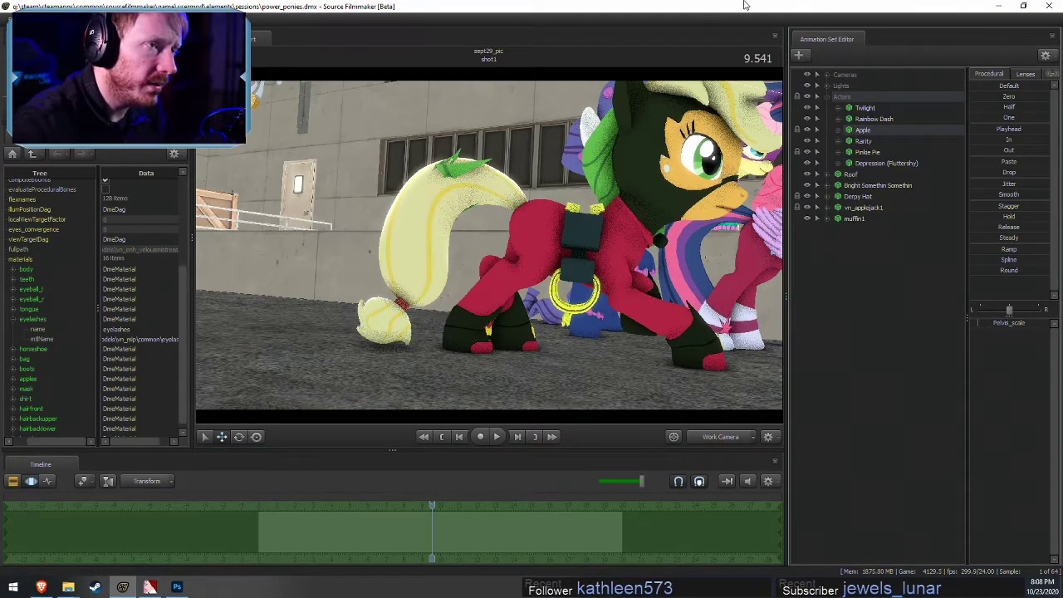
click(119, 592)
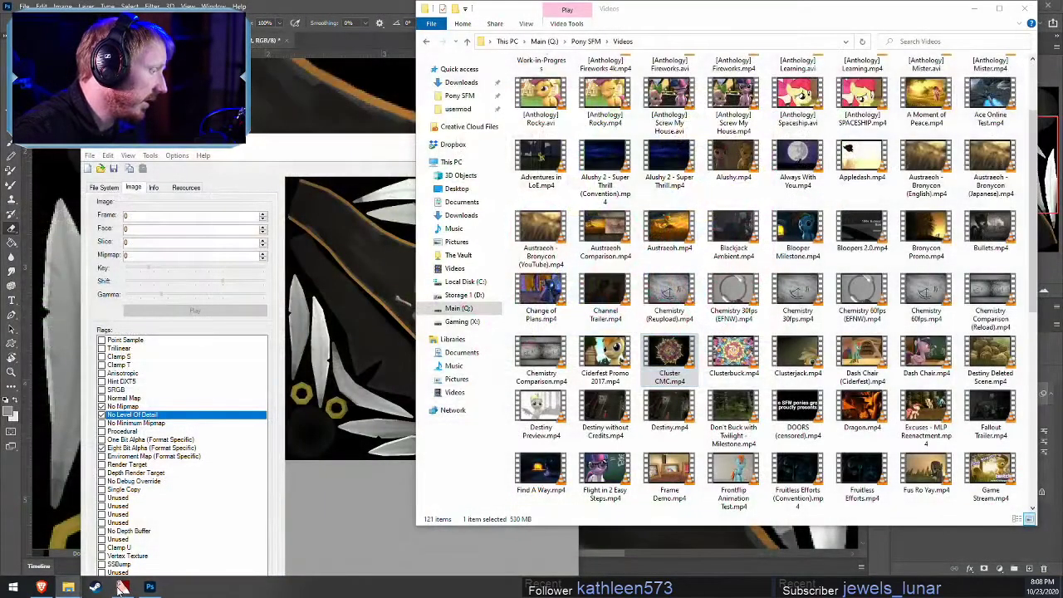
right_click(122, 587)
right_click(26, 268)
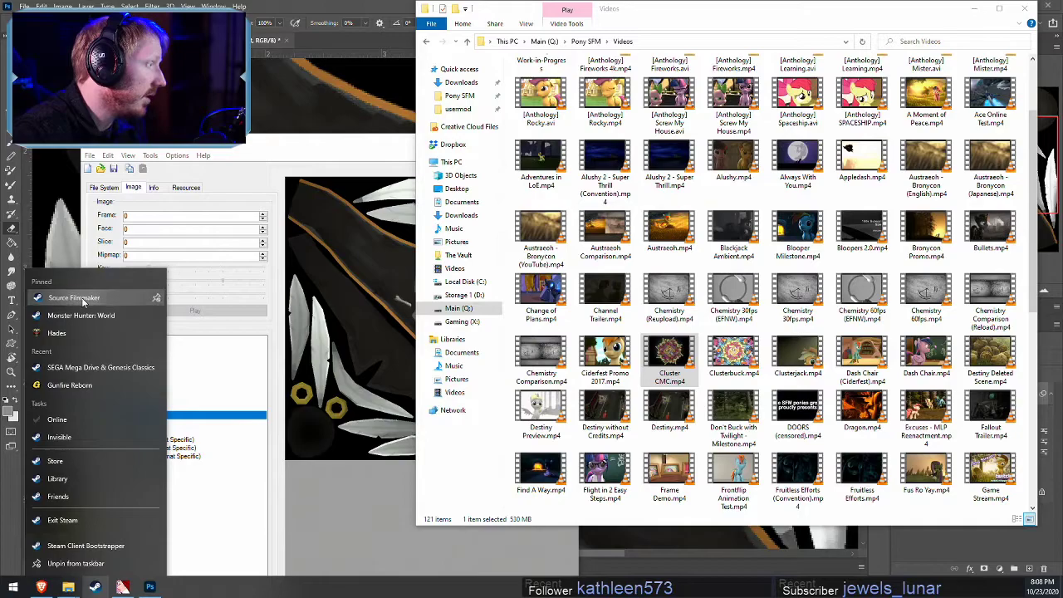
key(Escape)
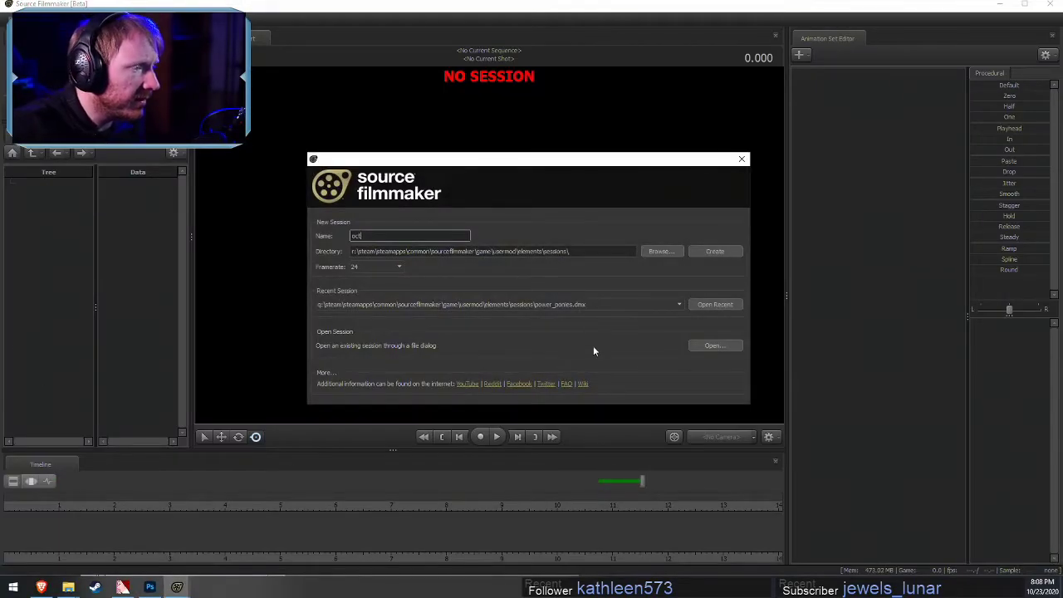
Create a new session named oct at 24 fps and choose a map for it from the filtered BSP files
click(712, 251)
right_click(424, 238)
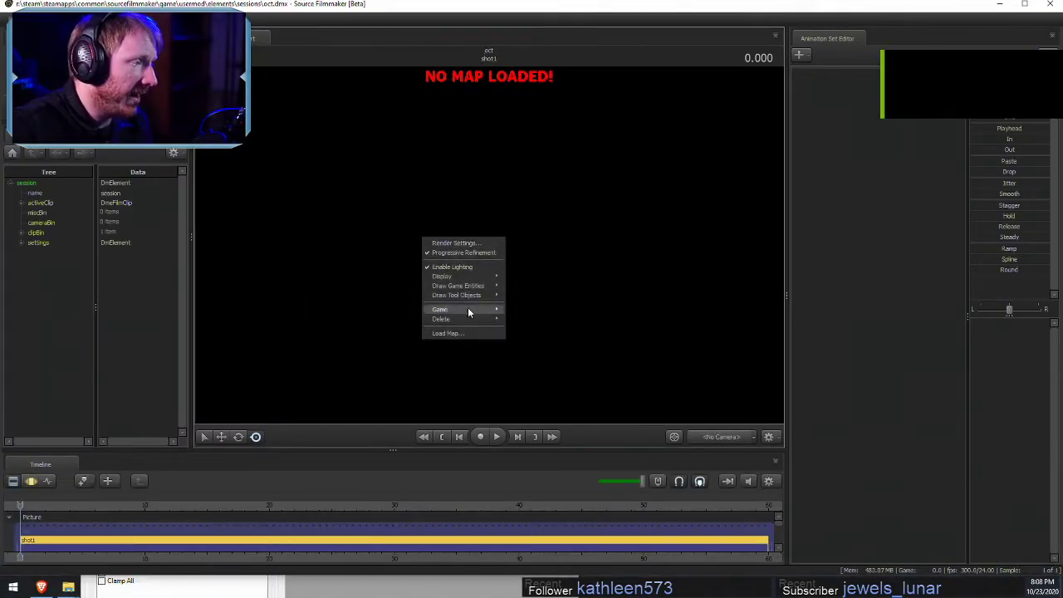
click(473, 332)
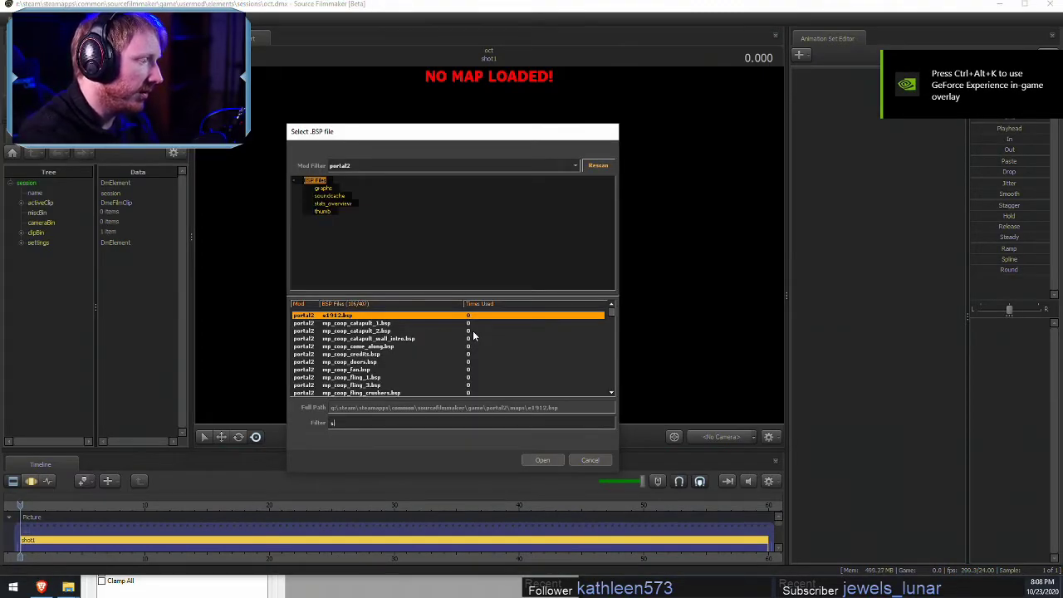
text(vngl)
key(Escape)
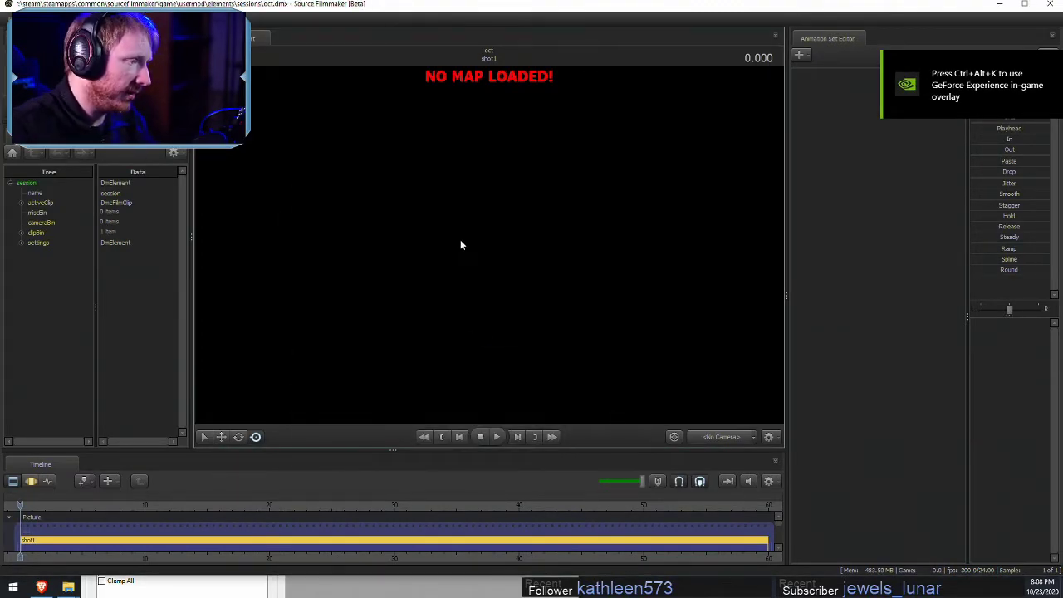
Load the stage.bsp map into the session, showing BSP files from all mods
right_click(460, 239)
click(498, 339)
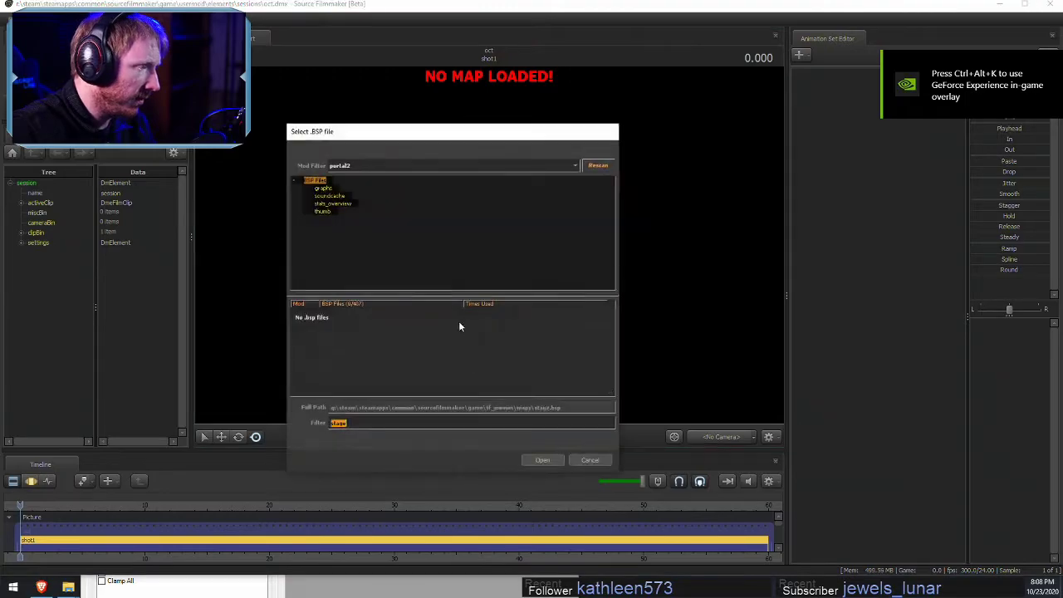
click(363, 166)
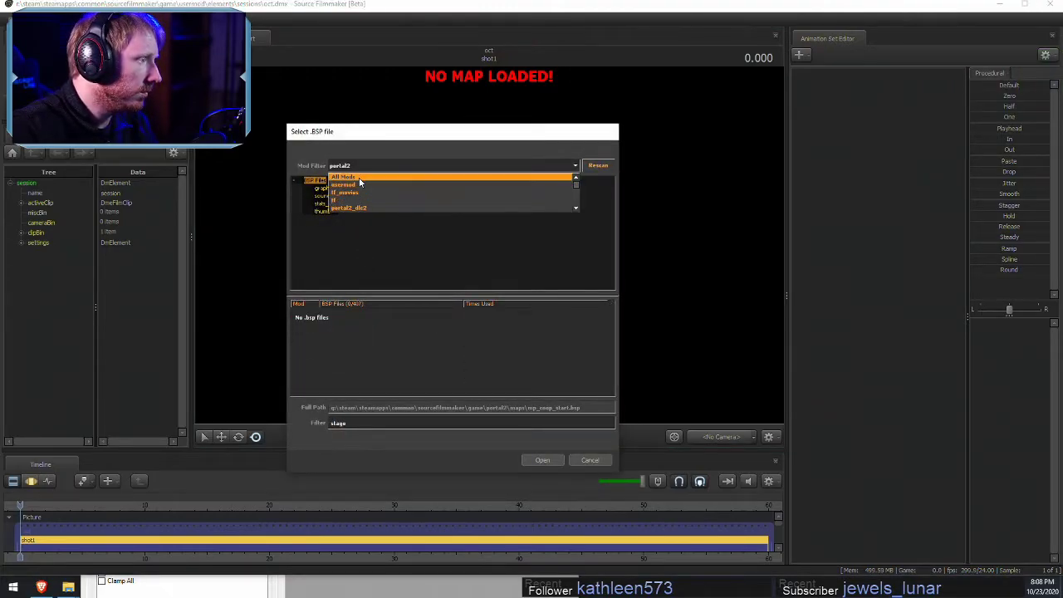
click(343, 177)
click(468, 322)
click(543, 460)
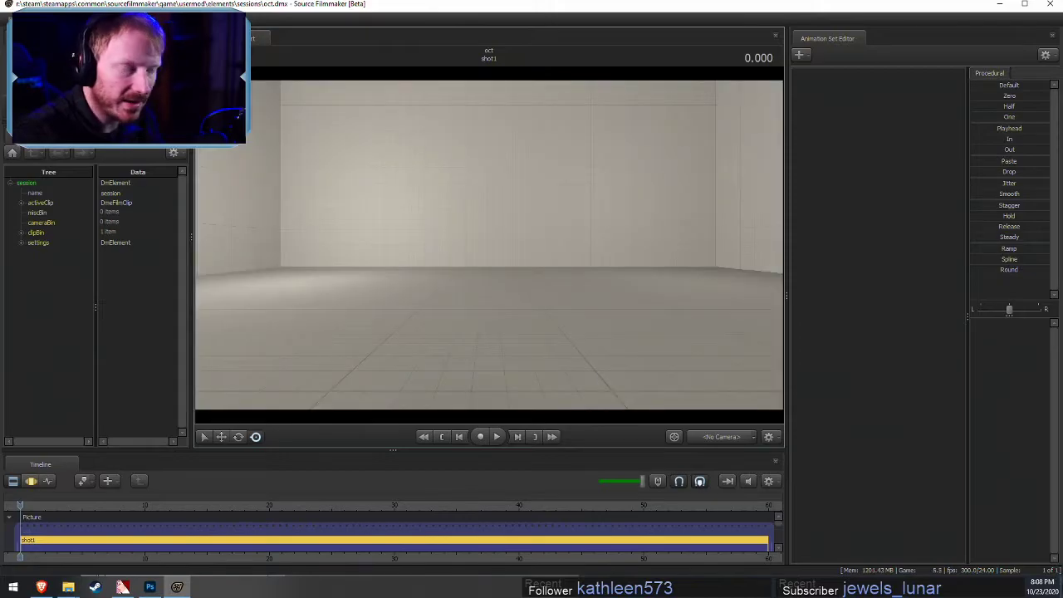
Switch the viewport to the work camera
right_click(506, 236)
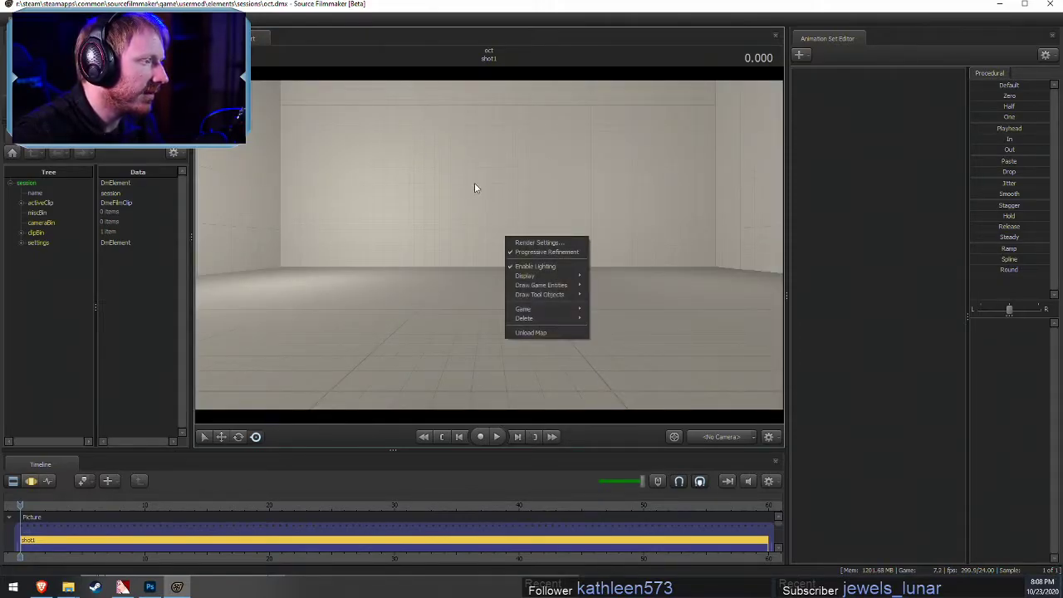
click(474, 184)
right_click(535, 248)
click(604, 302)
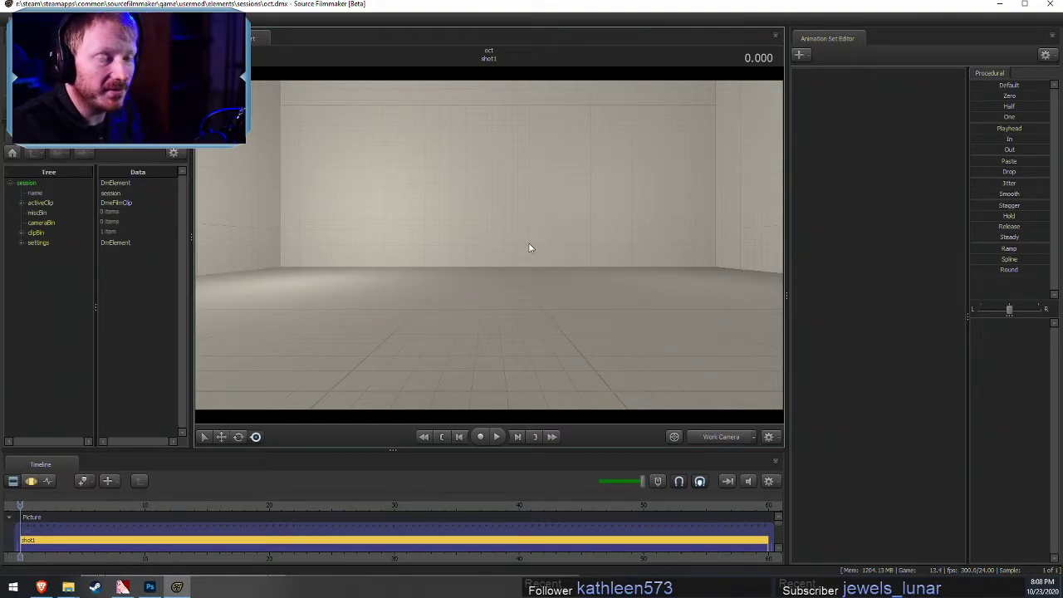
Start an animation set for a new model and filter the model list by "applejack"
right_click(918, 144)
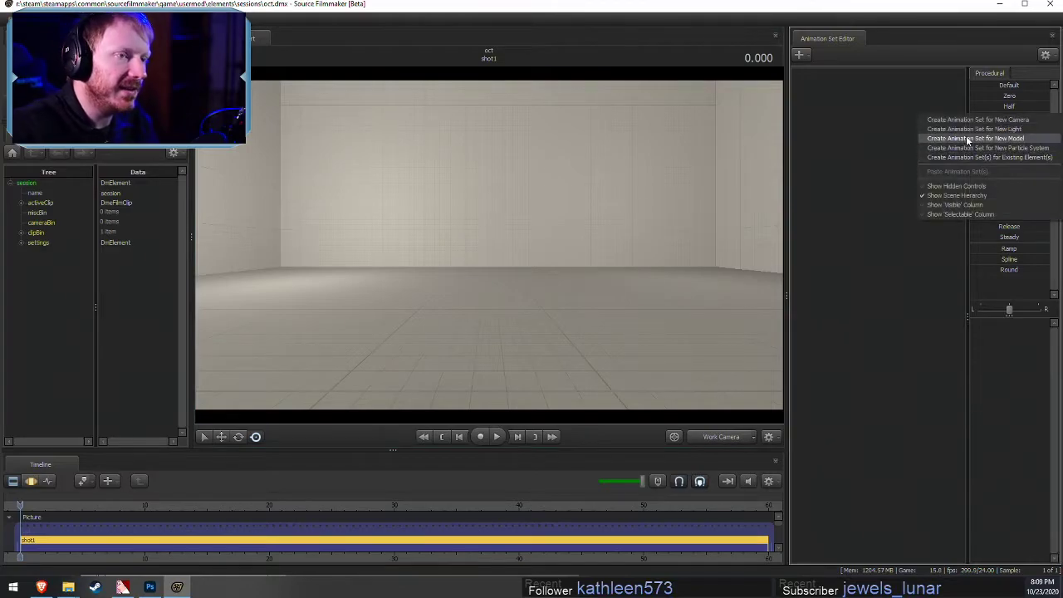
click(966, 136)
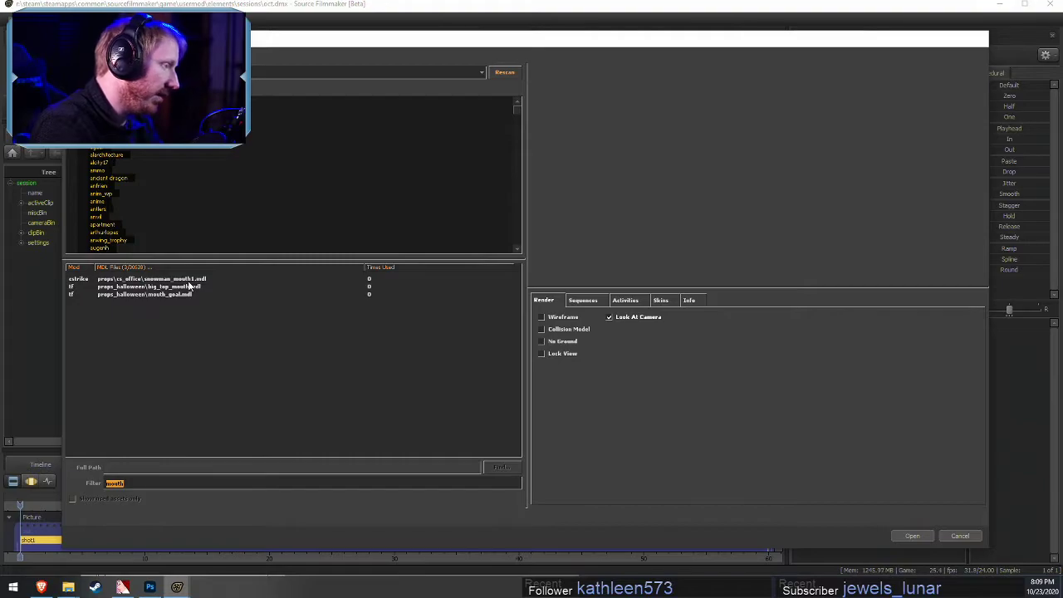
text(apple)
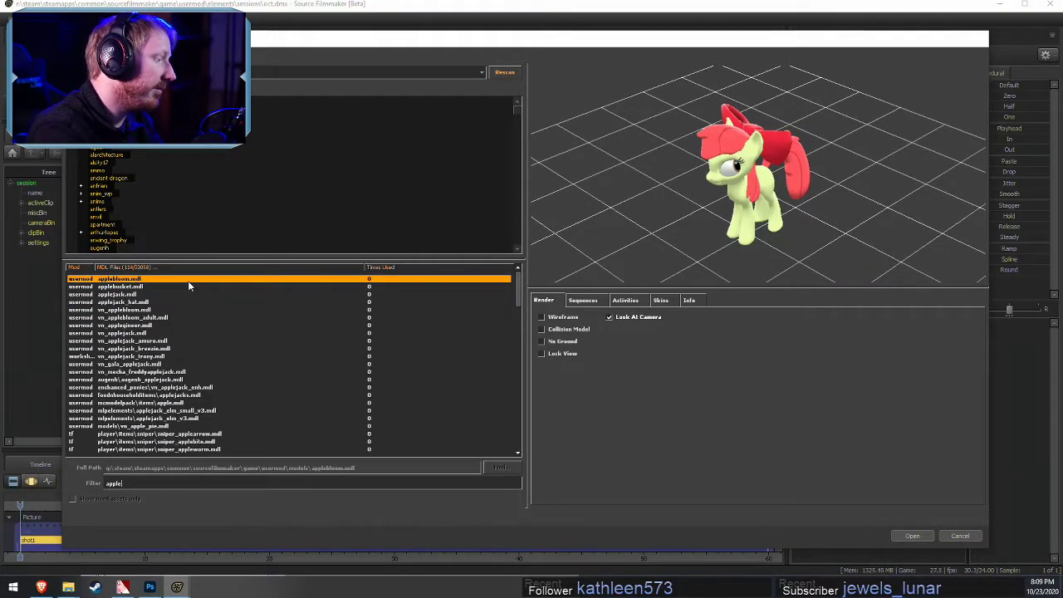
text(jack)
Preview the applejack models one after another, down to vs_eqg\applejack.mdl, looking for a suitable character version
key(Down)
key(Down)
key(Down)
key(Down)
key(Down)
key(Down)
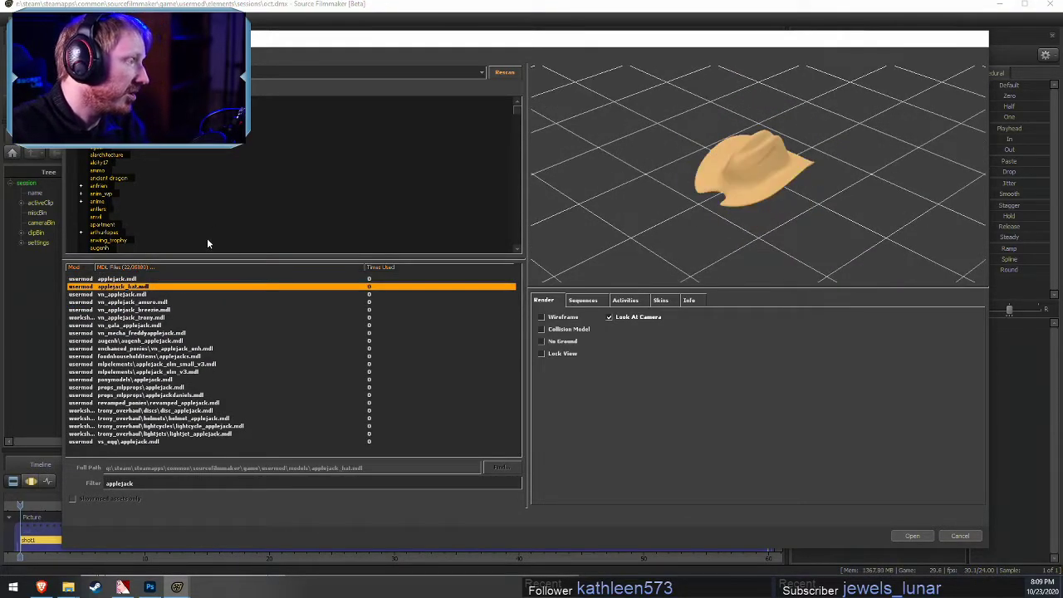
key(Down)
key(Down)
key(Down)
key(Down)
key(Down)
key(Down)
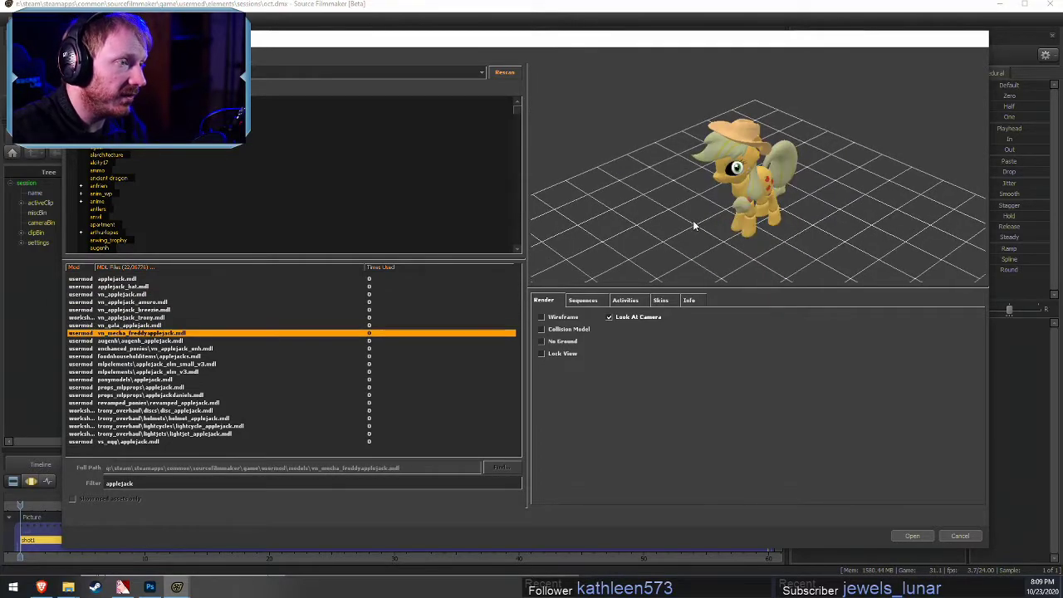
key(Down)
key(Down)
key(Down)
key(Down)
key(Down)
key(Down)
key(Down)
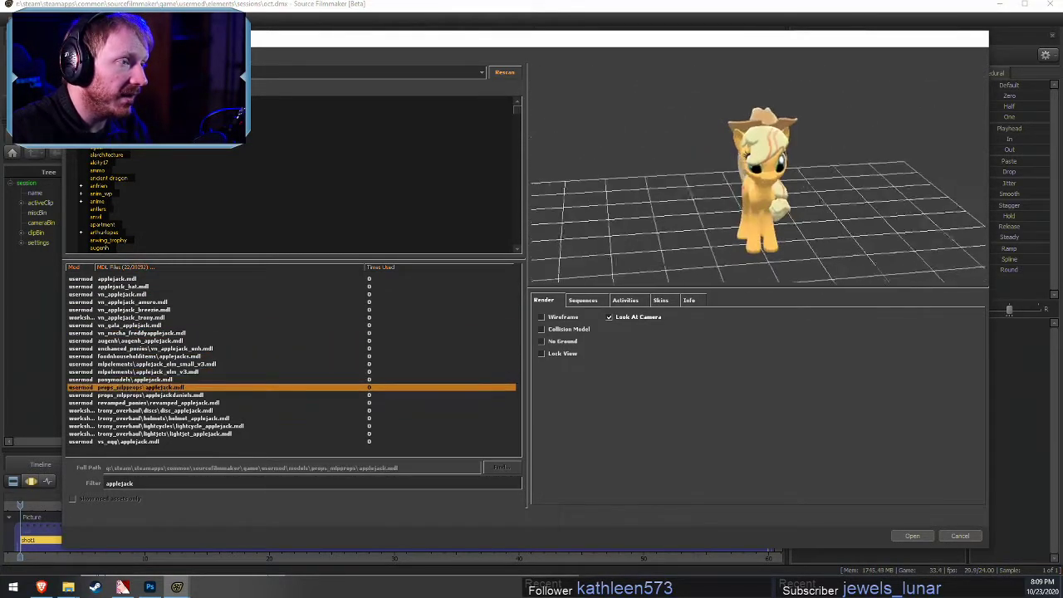
key(Down)
key(Down)
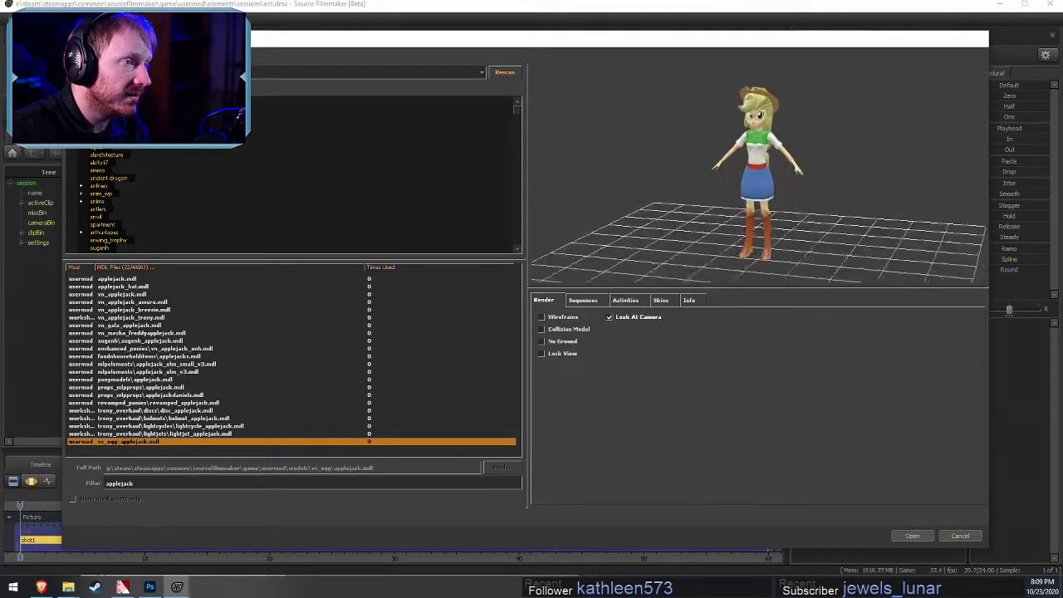
Filter the models by "ranger", shorten the filter to "ran", and preview the aunt orange, Granny Smith and hotel doorway models
double_click(156, 482)
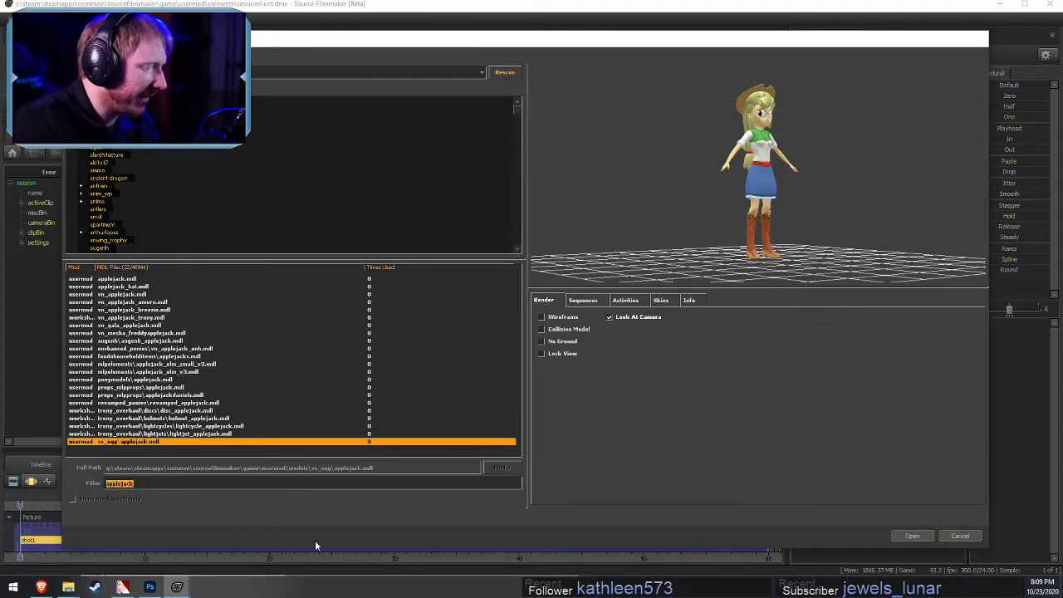
text(ranger)
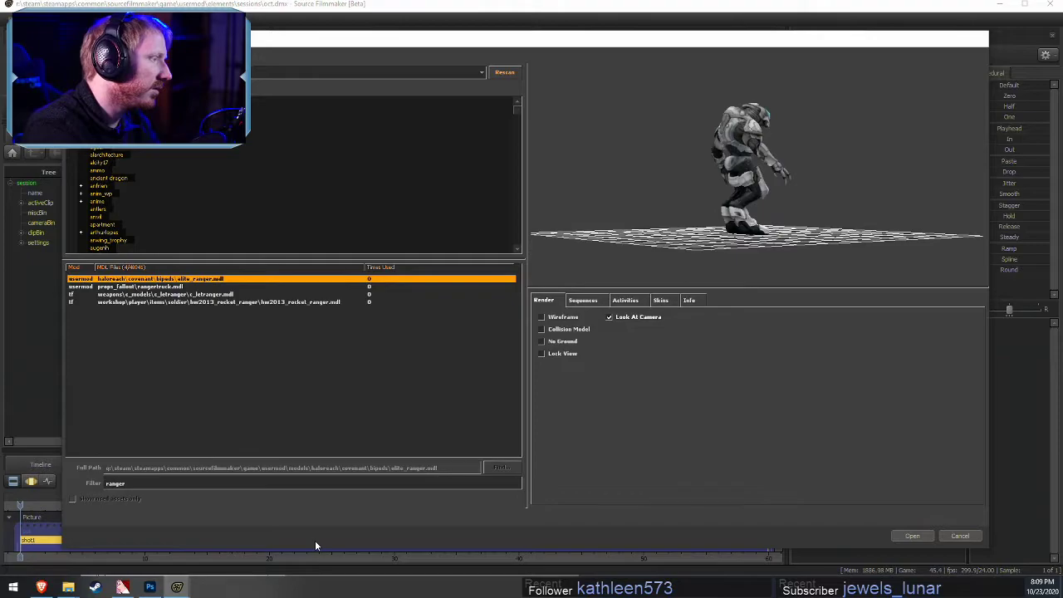
key(BackSpace)
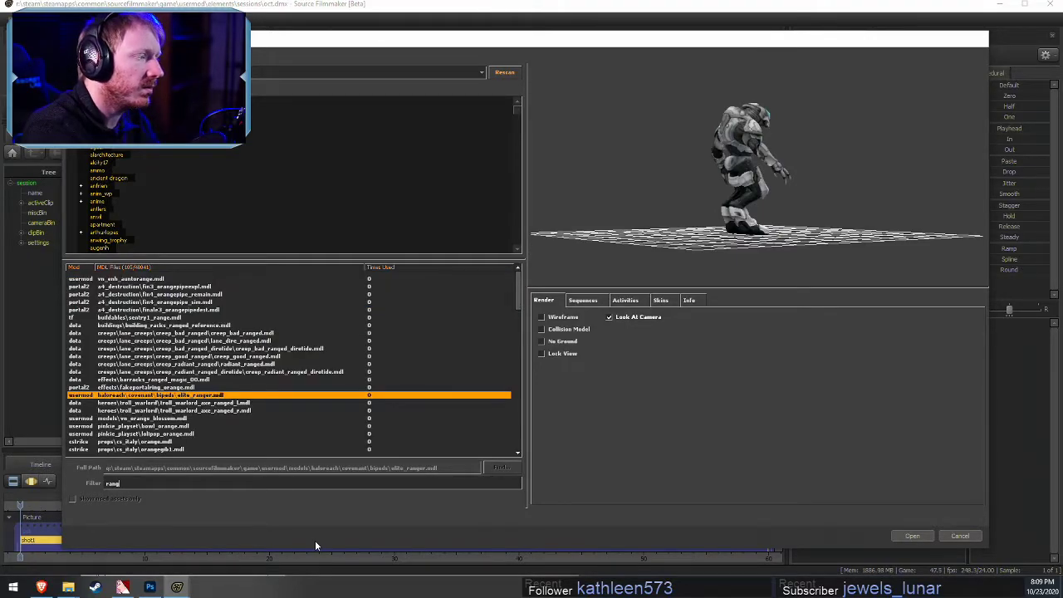
key(BackSpace)
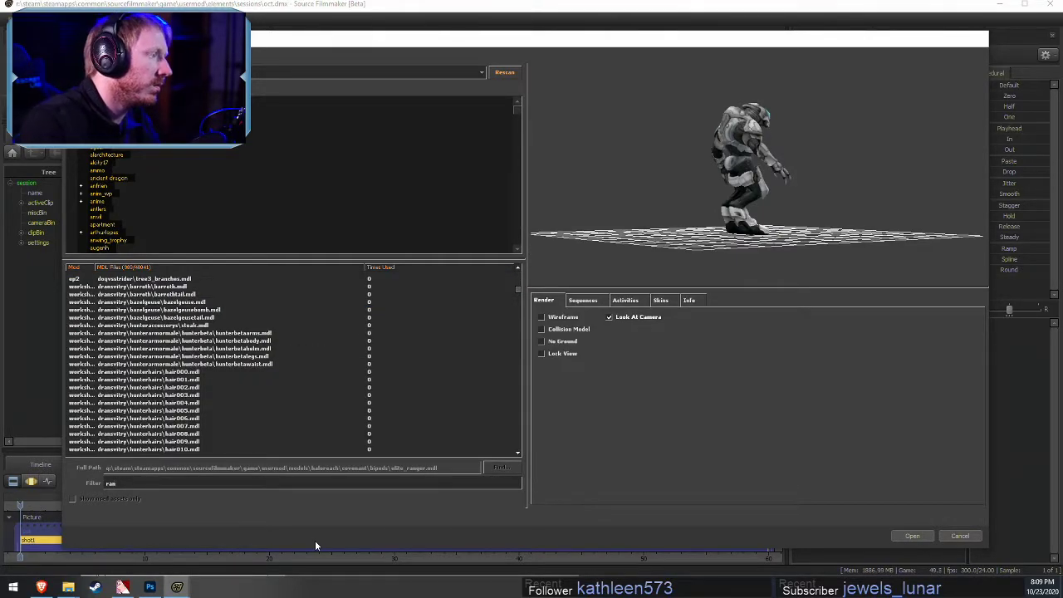
scroll(345, 294, up, 10)
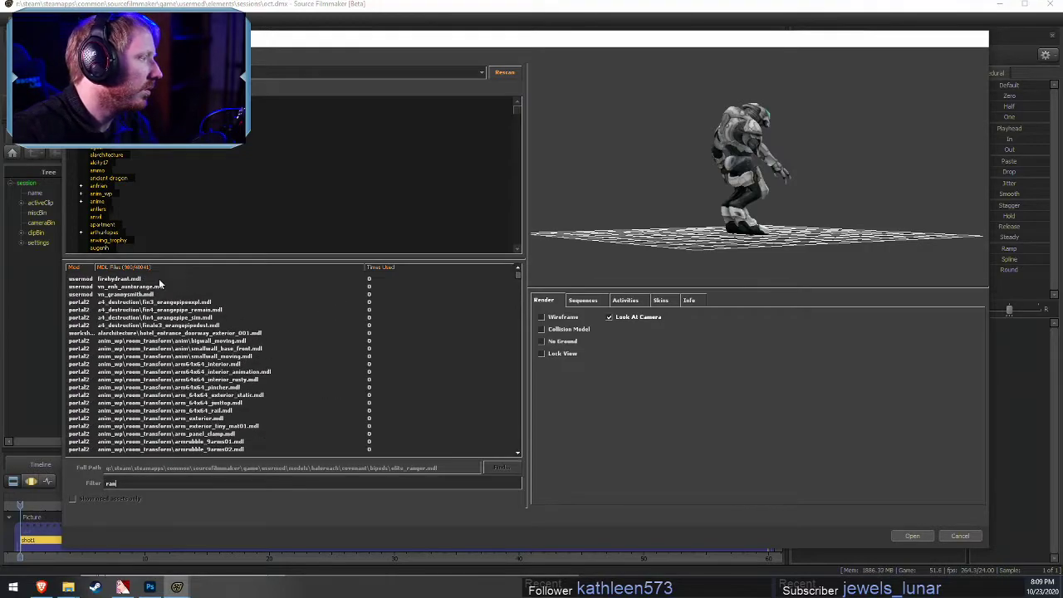
click(117, 287)
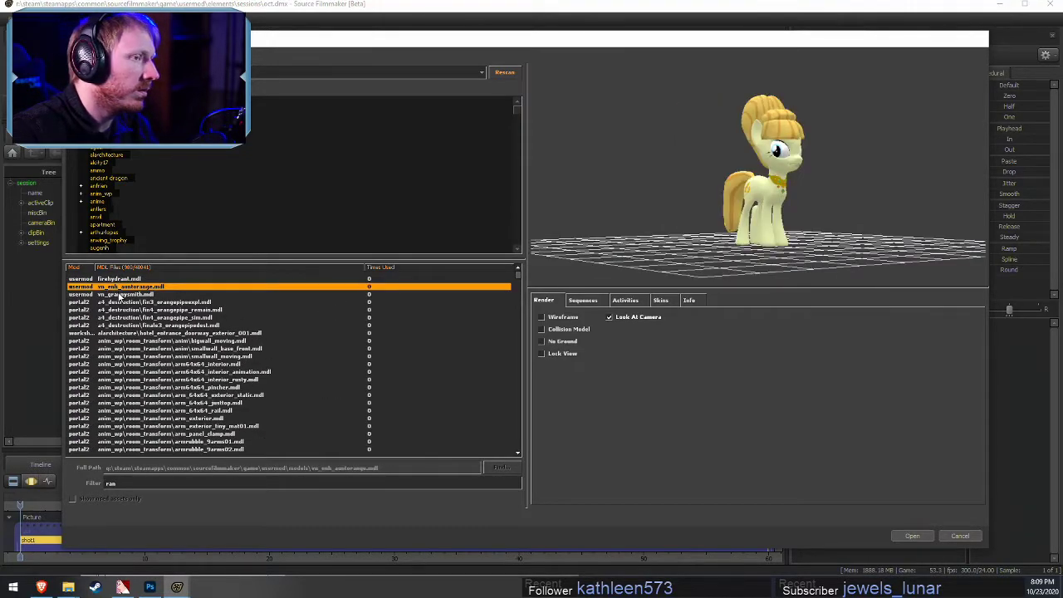
click(121, 294)
click(164, 334)
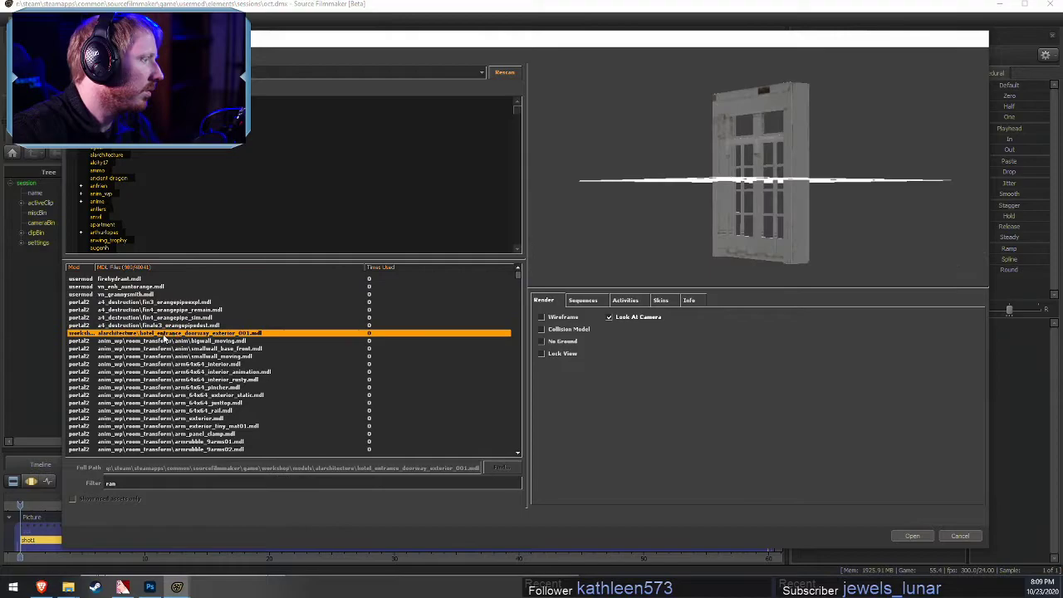
Filter the models by "saddle" and try to add saddle.mdl as a new animation set
text(saddle)
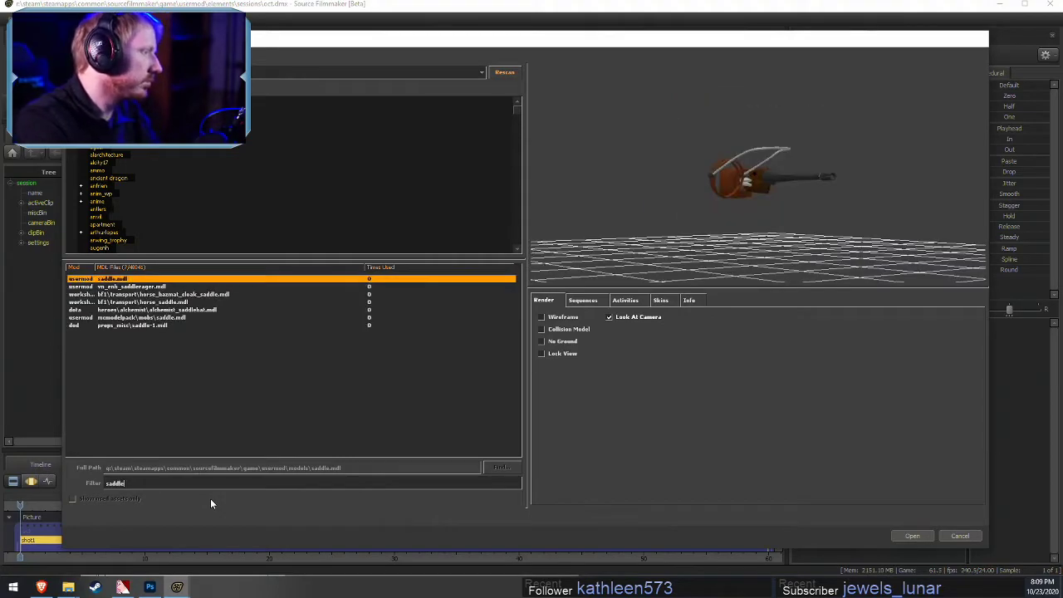
key(Return)
key(ctrl+z)
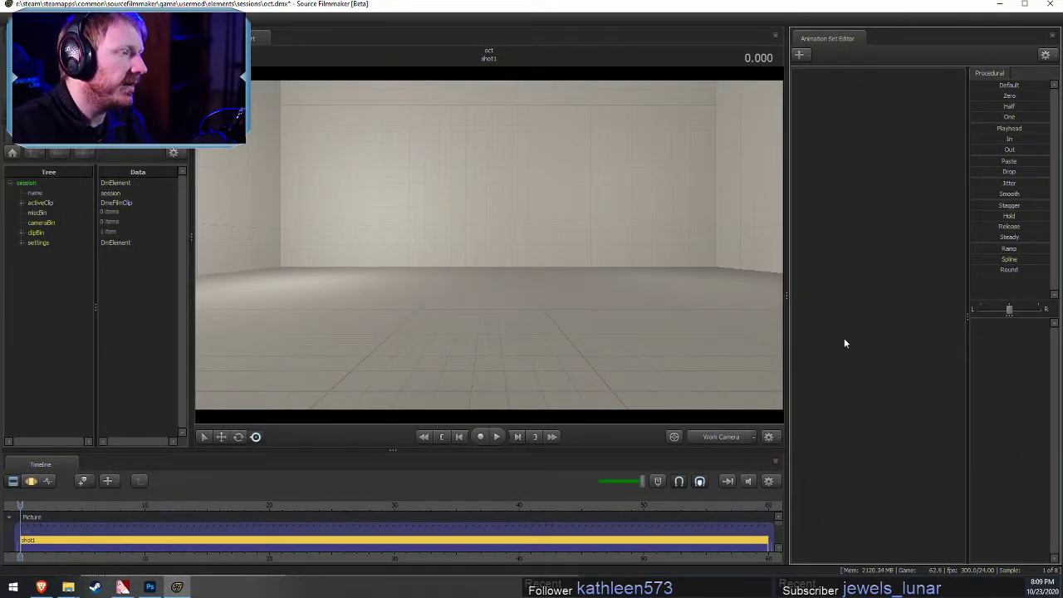
right_click(863, 162)
click(906, 177)
click(631, 324)
Reopen the model selection for a new animation set and preview the saddlerager pony model from the "saddle" results
right_click(859, 236)
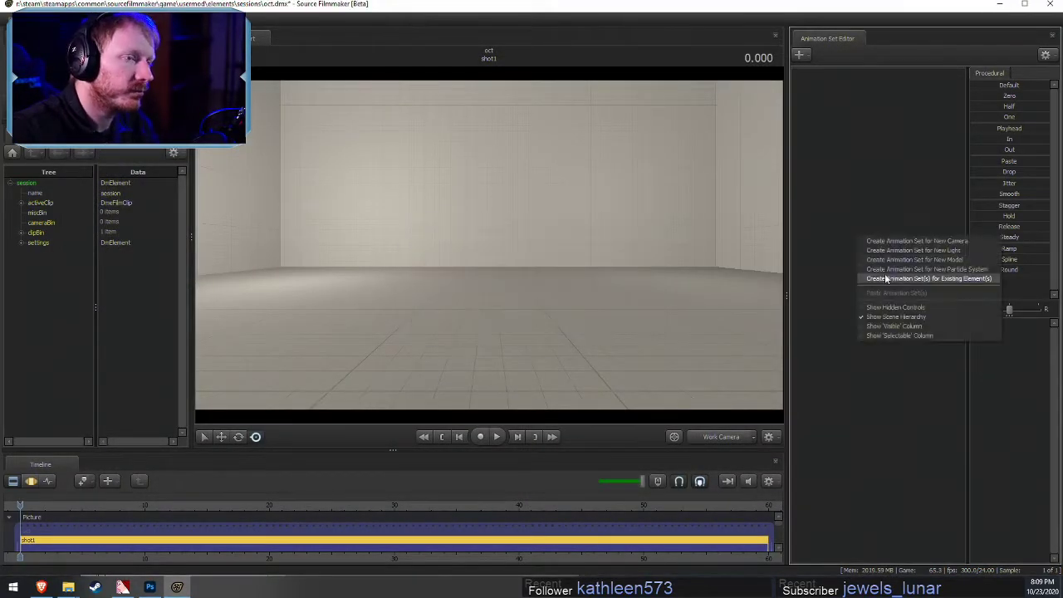
click(916, 260)
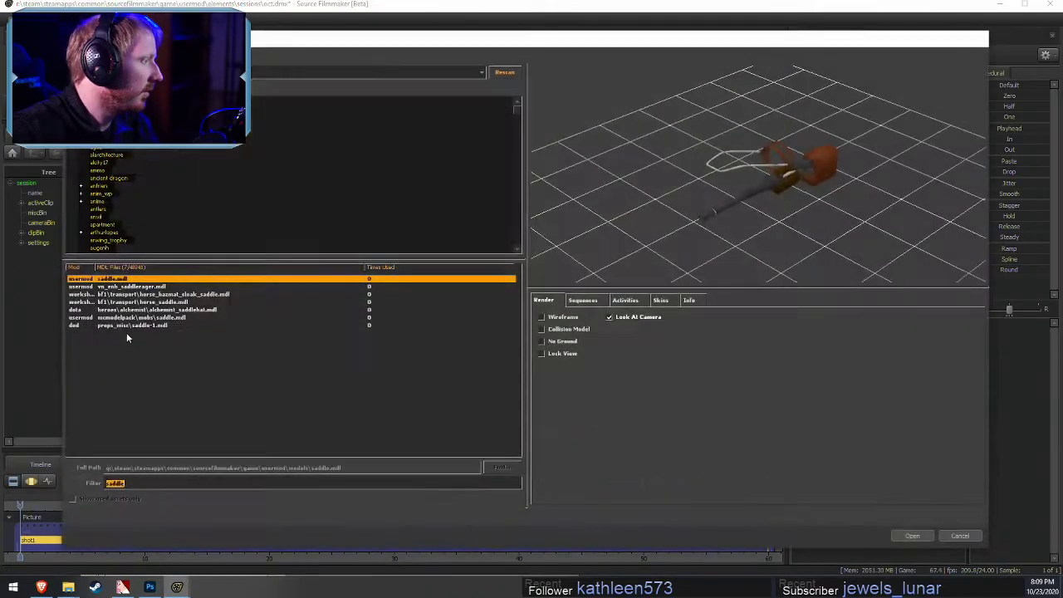
click(144, 287)
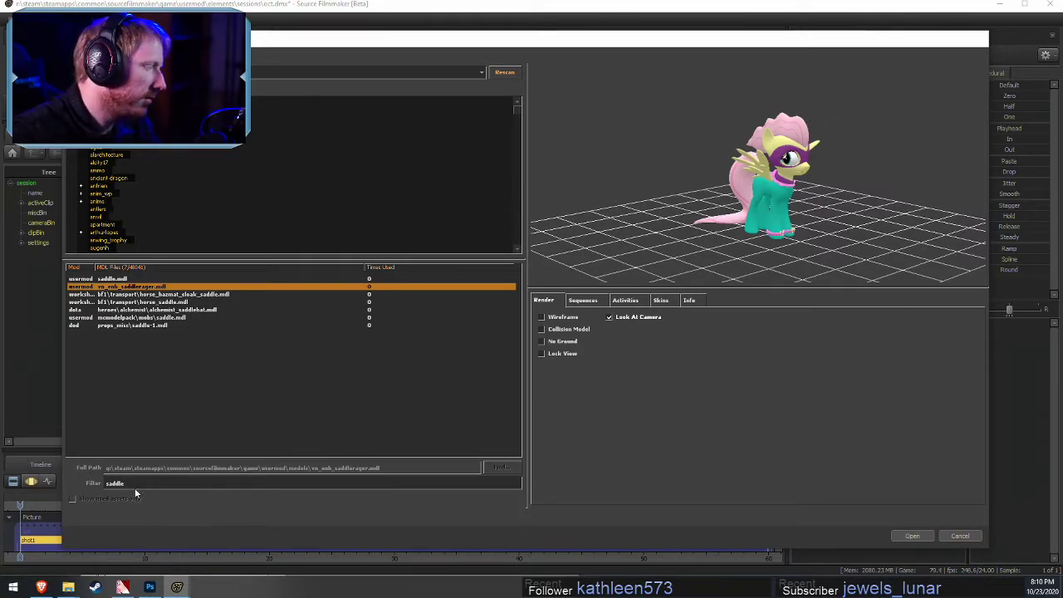
drag(135, 484, 24, 462)
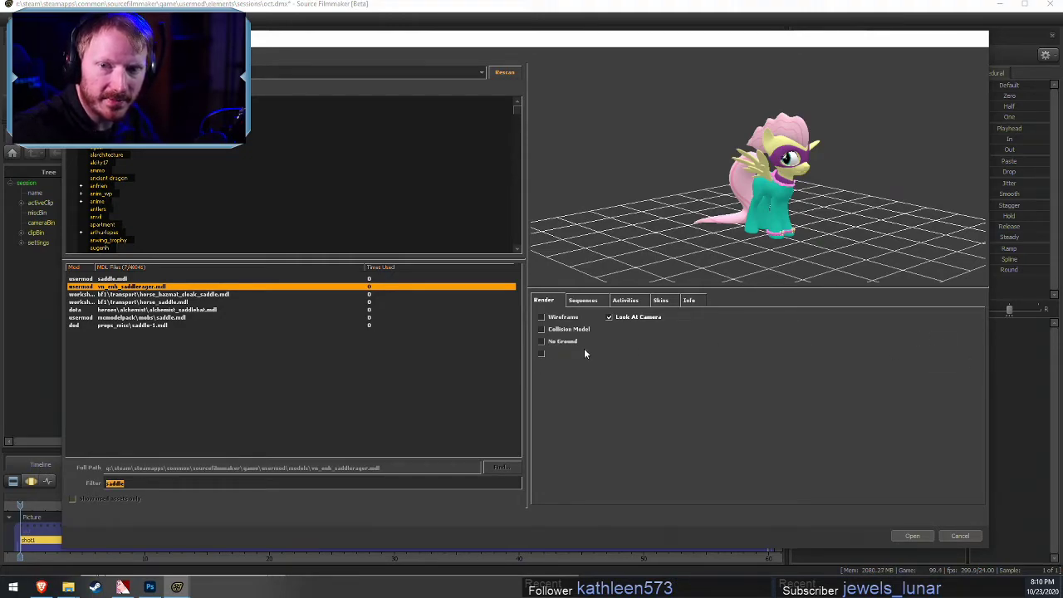
Switch to the Brave browser, search the web for "applejack power pony", and open the first image result to check the character's name
click(40, 588)
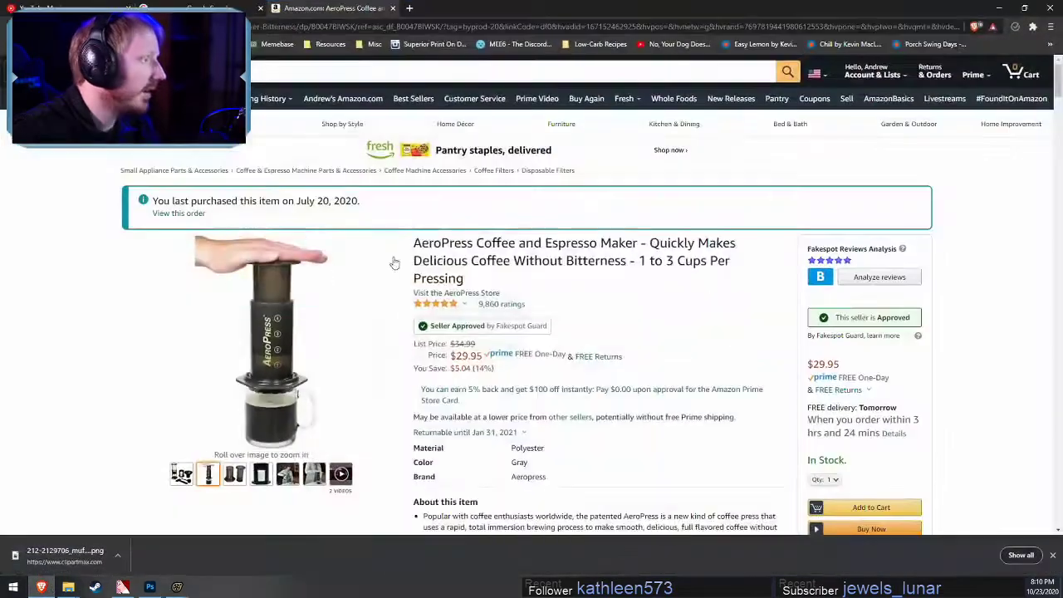
click(305, 44)
click(306, 28)
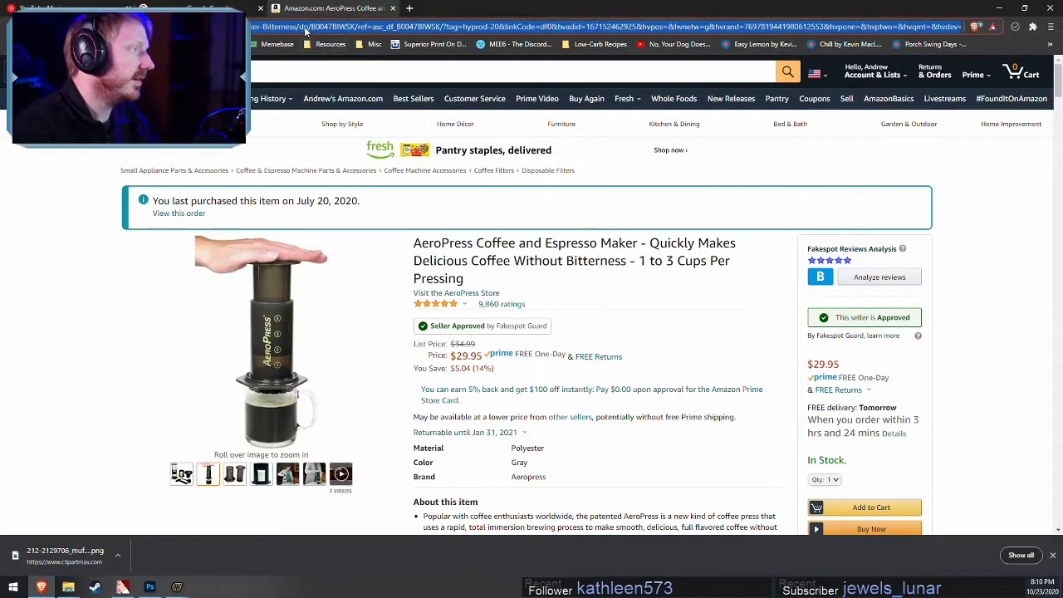
text(applej)
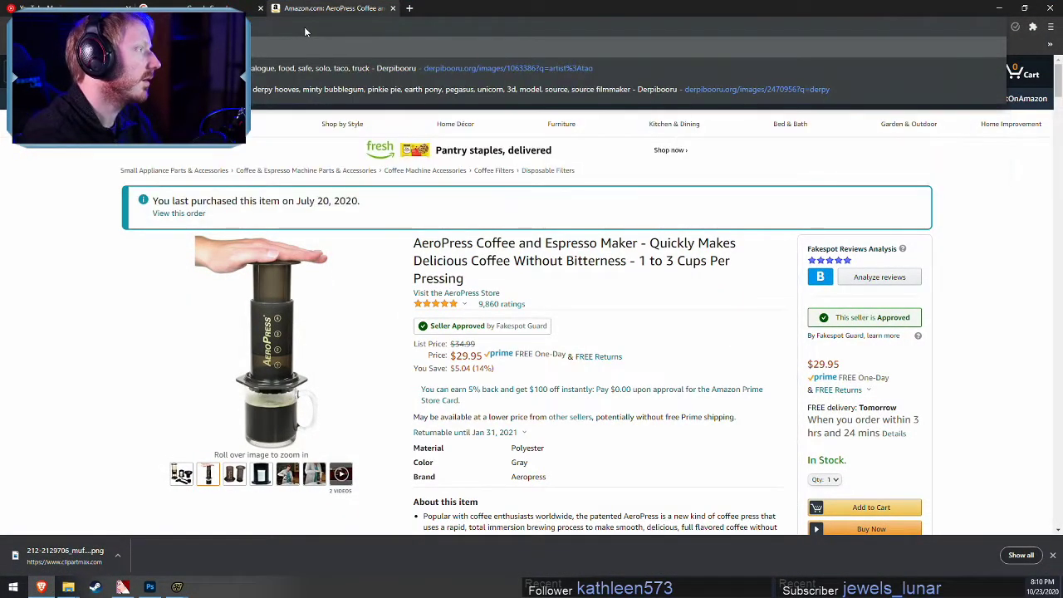
text(ack)
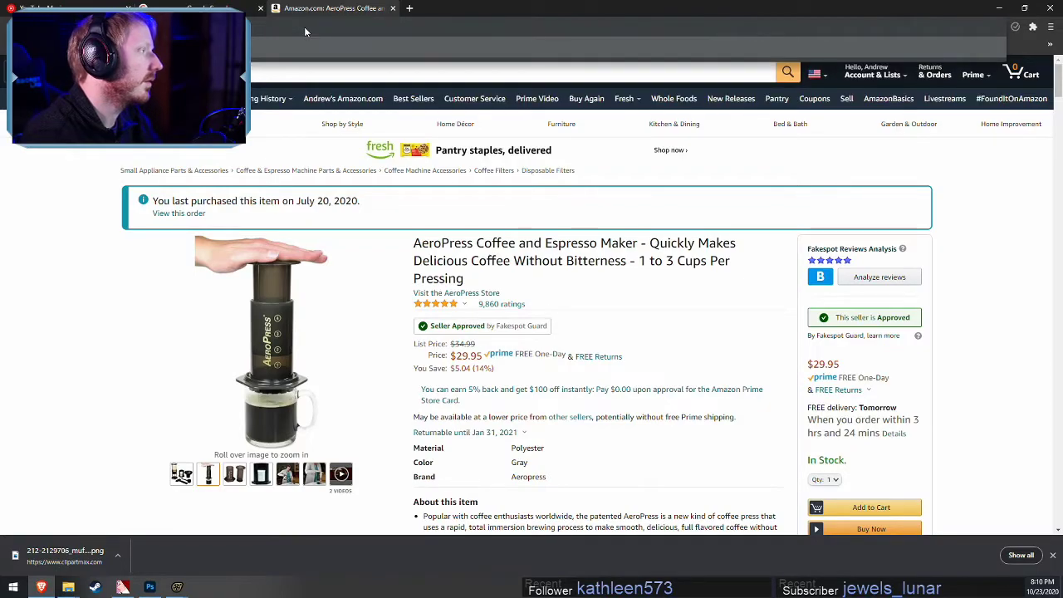
key(Return)
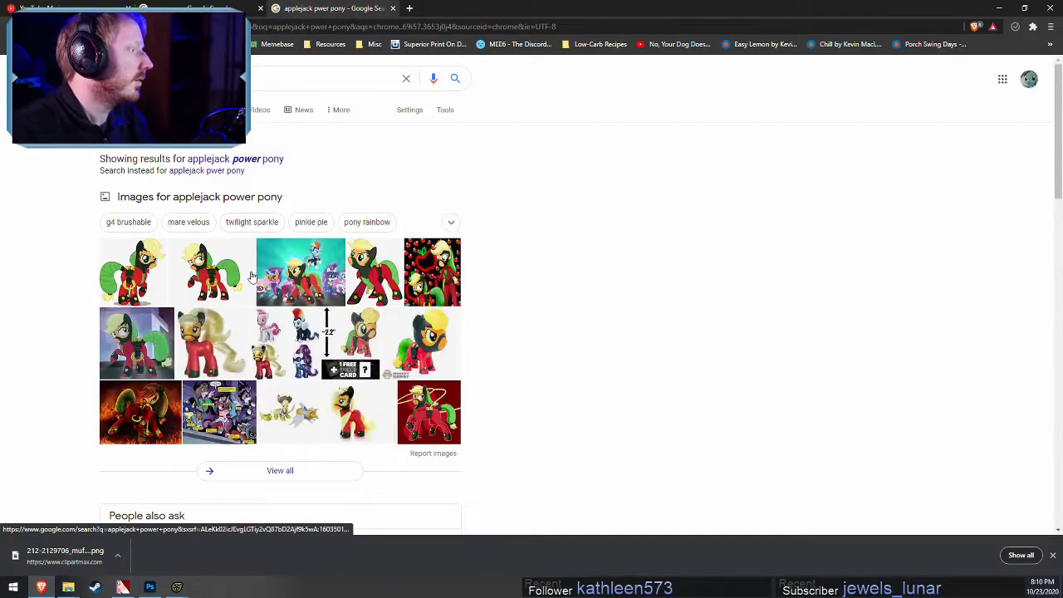
click(141, 280)
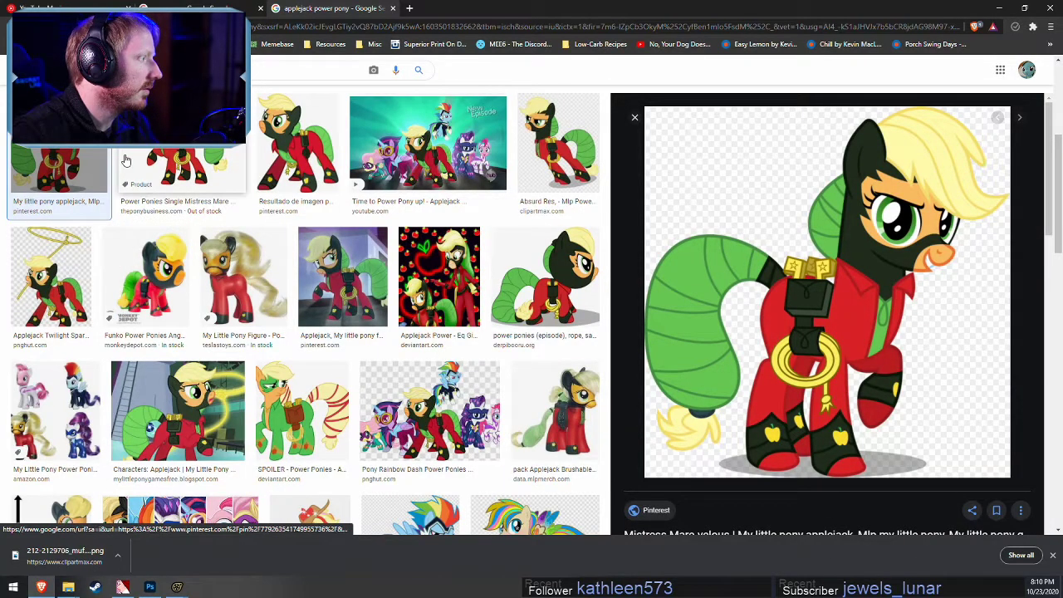
Switch back to Source Filmmaker, filter the models by "mistress", and inspect vn_enh_velousmistress.mdl up close from both sides
key(alt+Tab)
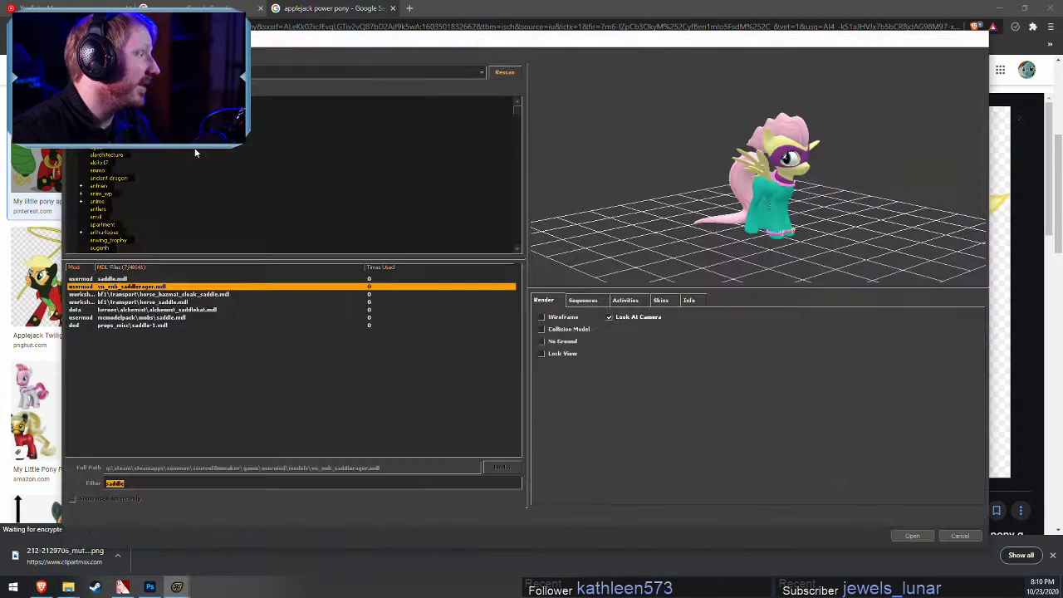
text(mistress)
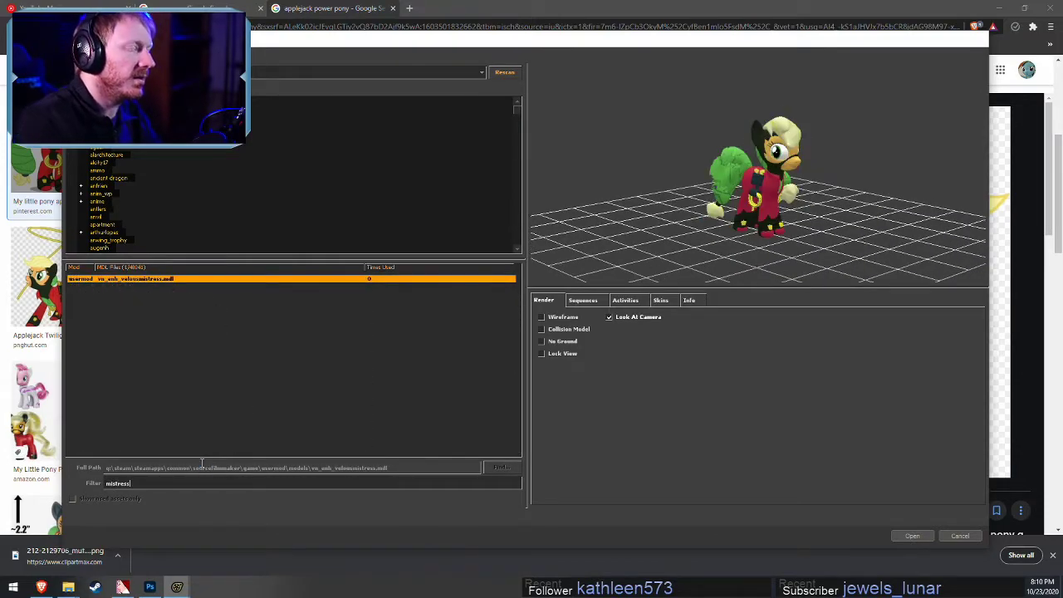
drag(802, 124, 768, 162)
right_drag(768, 162, 768, 134)
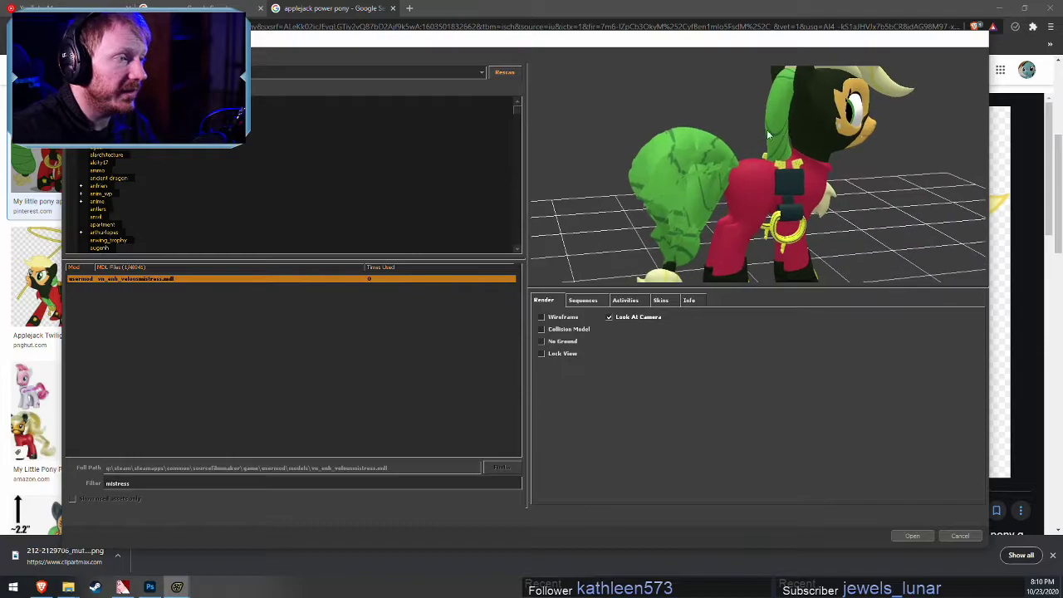
drag(768, 135, 891, 223)
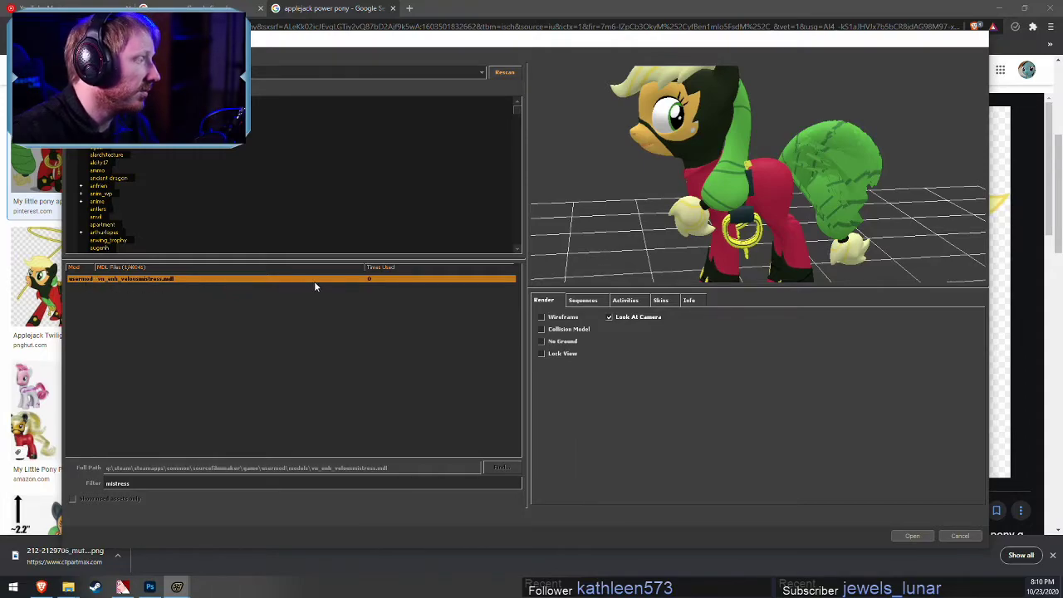
Compare the vn_enh_velousmistress.mdl preview with the web reference images and cancel the model selection
drag(384, 39, 632, 75)
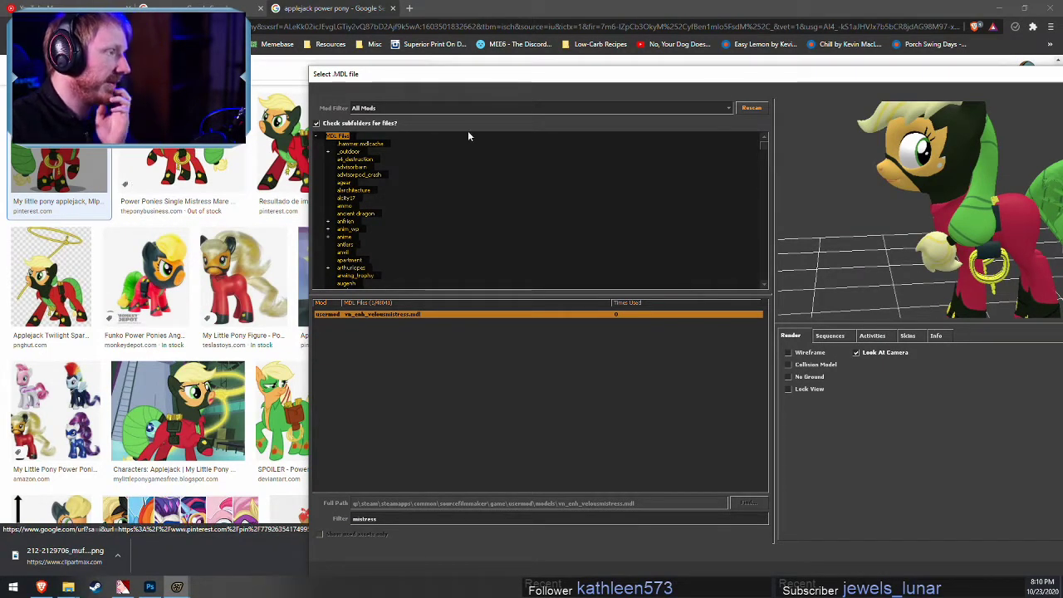
drag(493, 73, 252, 50)
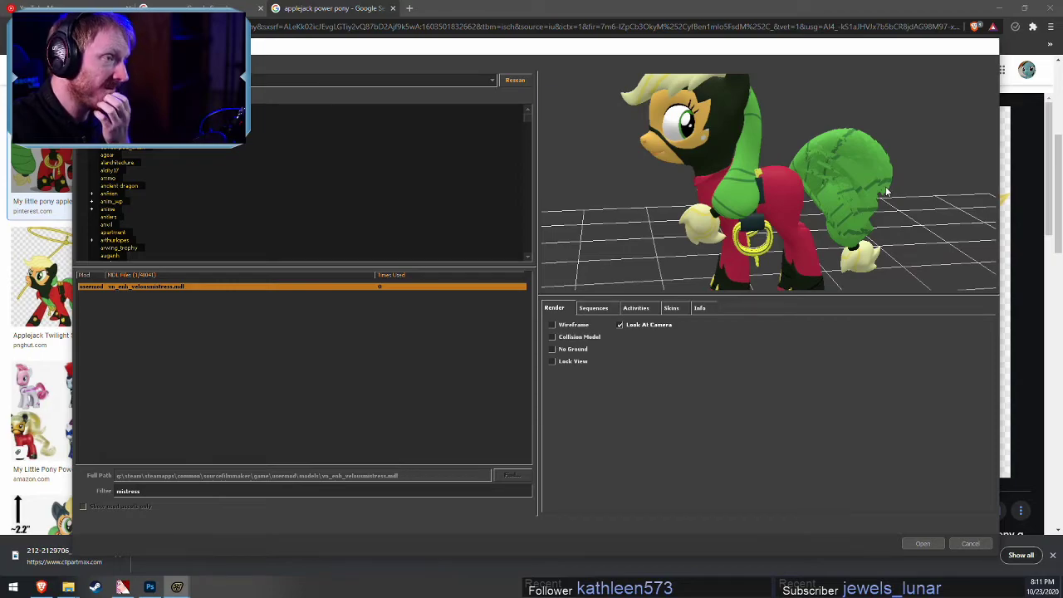
scroll(888, 198, down, 3)
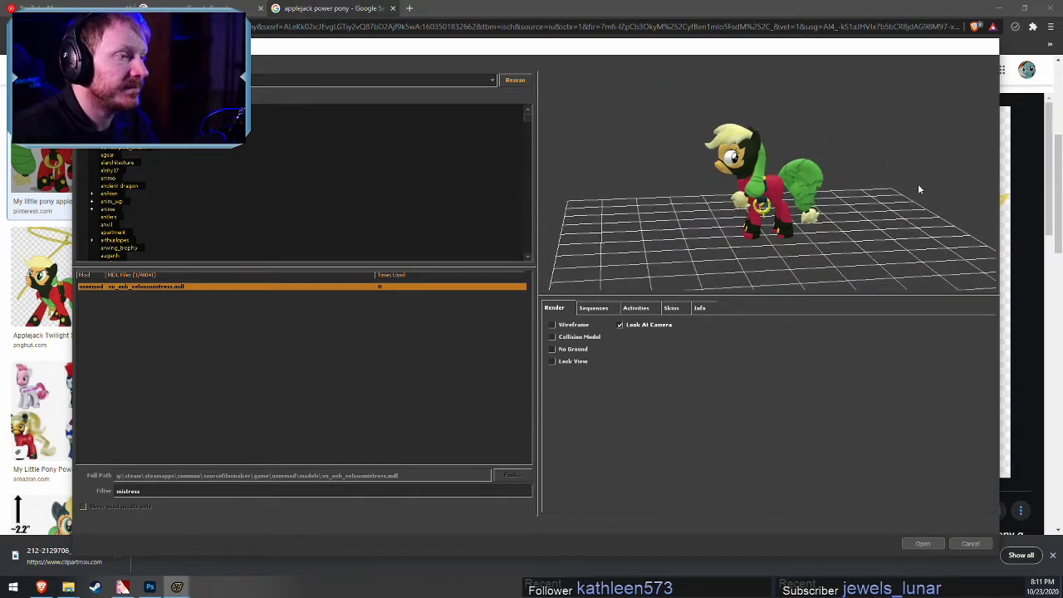
click(970, 543)
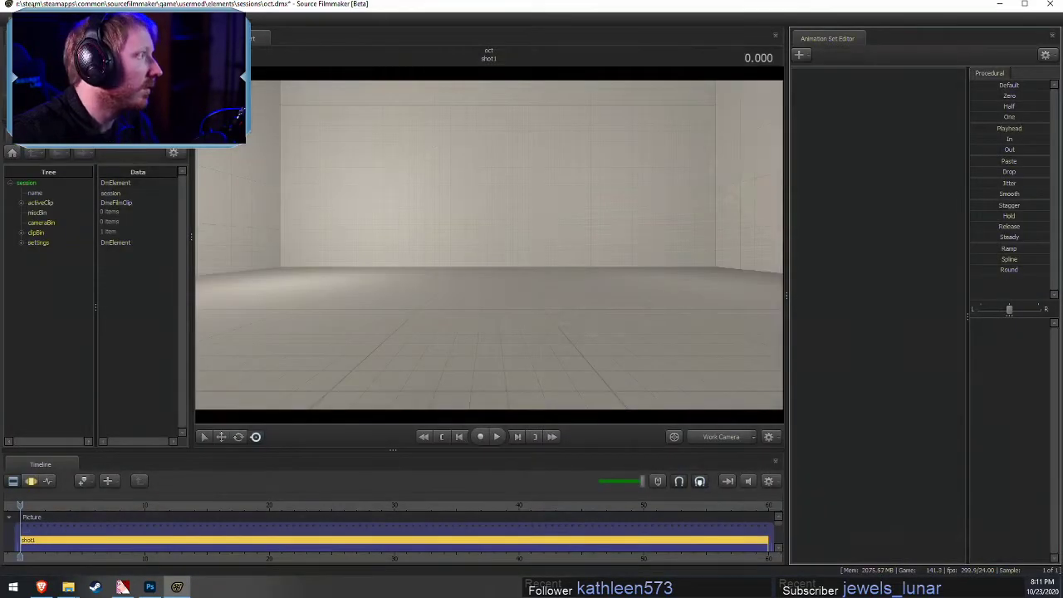
Open the recent session power_ponies.dmx, continuing without saving the current one
click(14, 19)
mouse_move(166, 93)
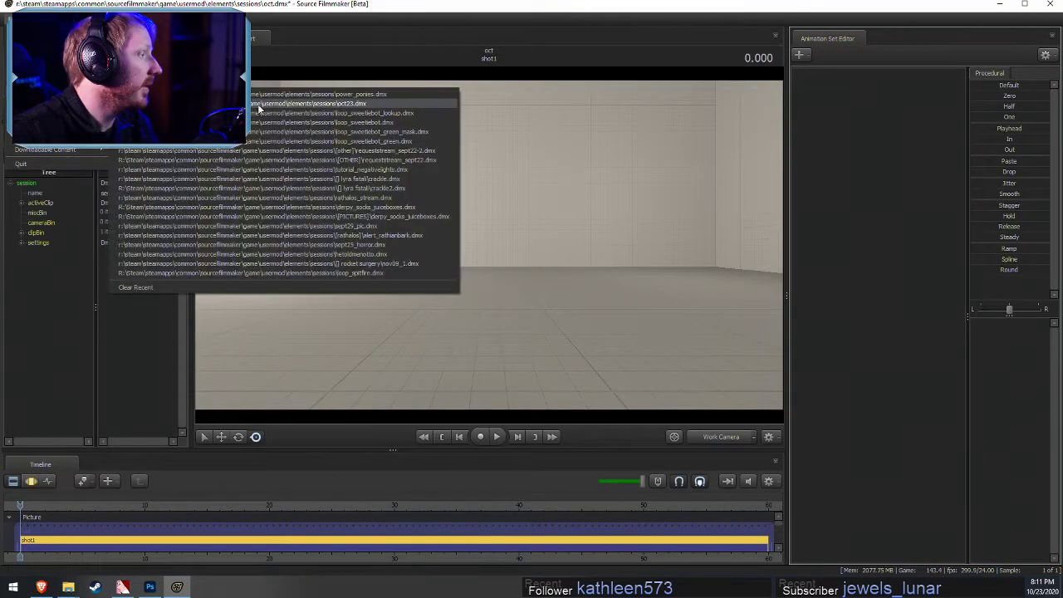
click(333, 98)
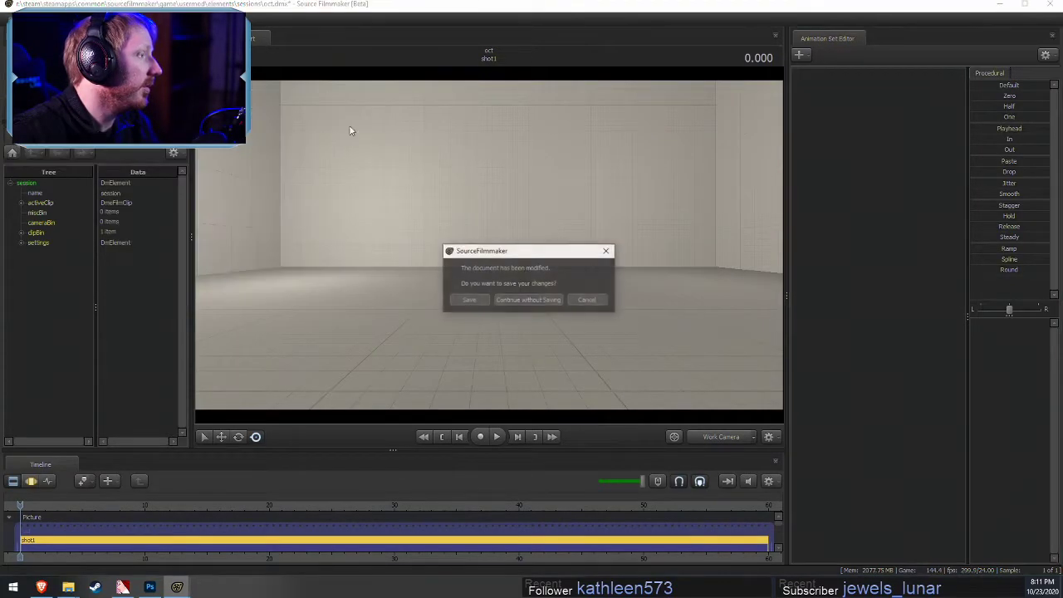
click(528, 299)
Switch to the Brave browser, close the tab used for the Applejack image search, and return to Source Filmmaker
key(alt+Tab)
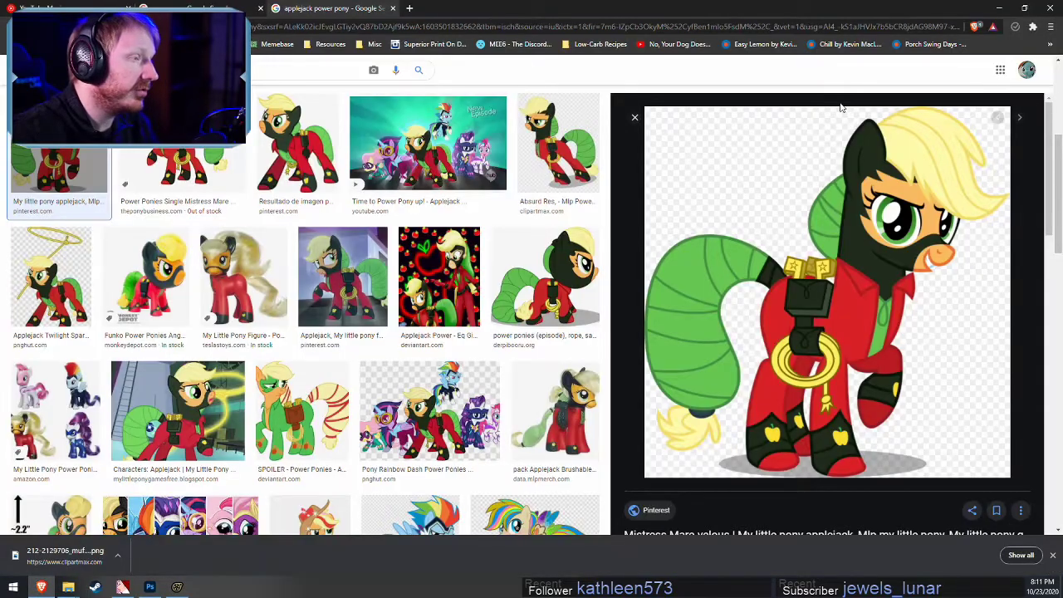
click(124, 44)
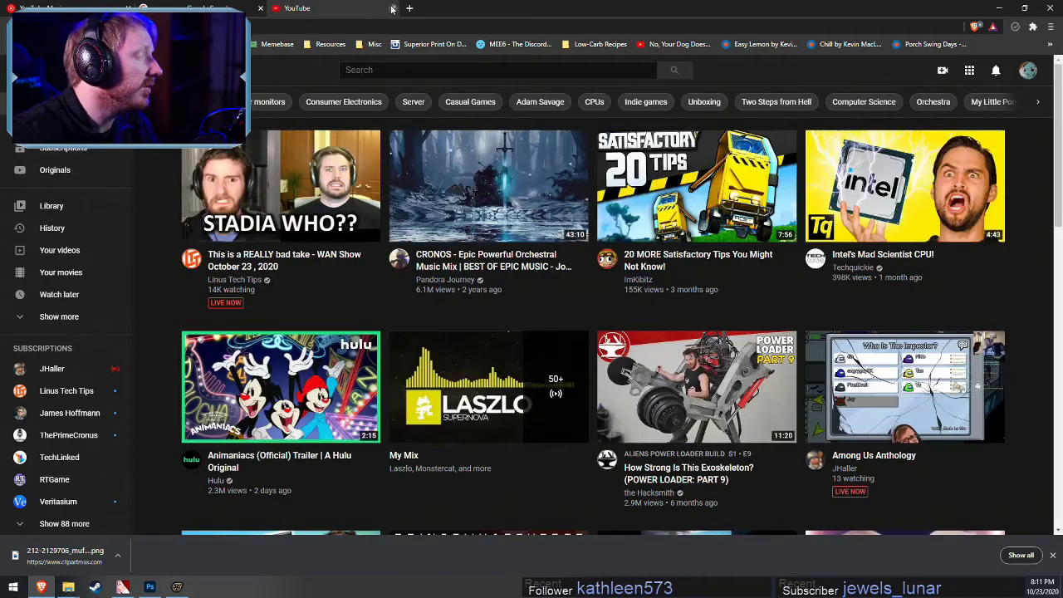
click(393, 8)
click(999, 7)
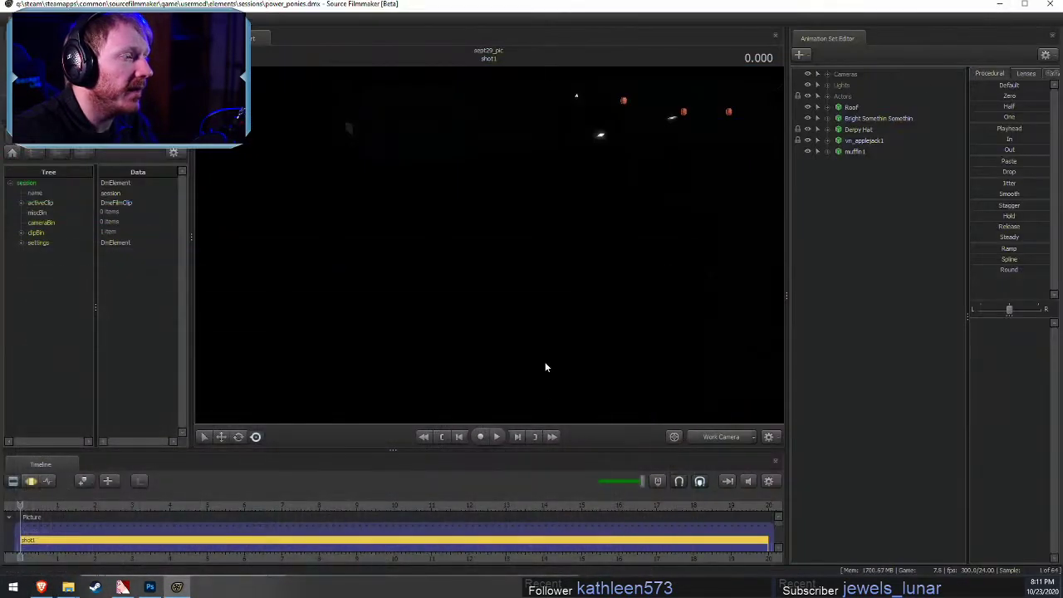
Toggle the viewport lighting and view the power ponies through camera1, returning to the work camera to frame Applejack with her tail
right_click(550, 219)
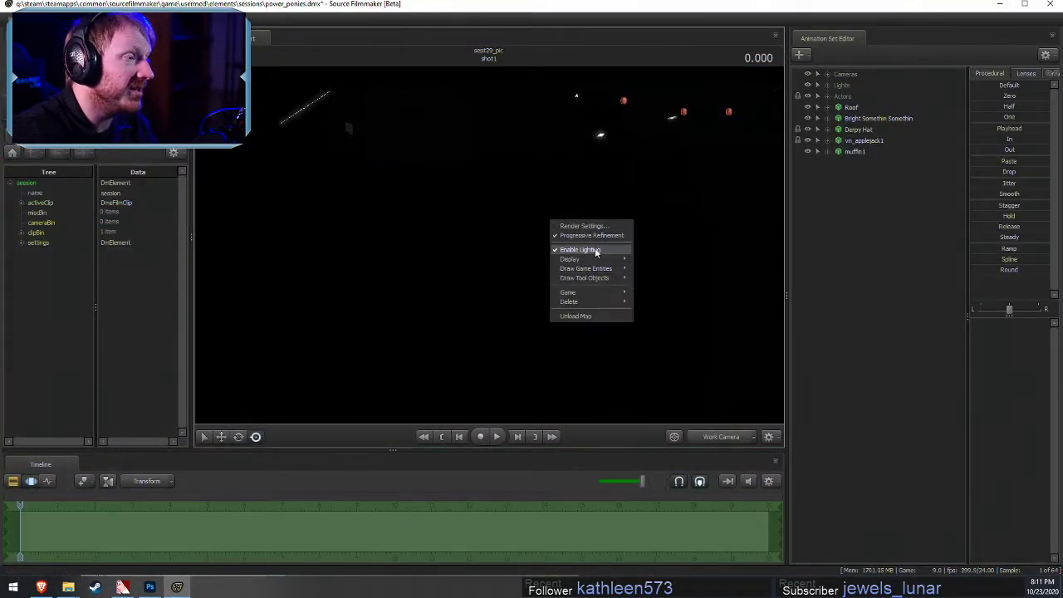
click(595, 248)
click(722, 438)
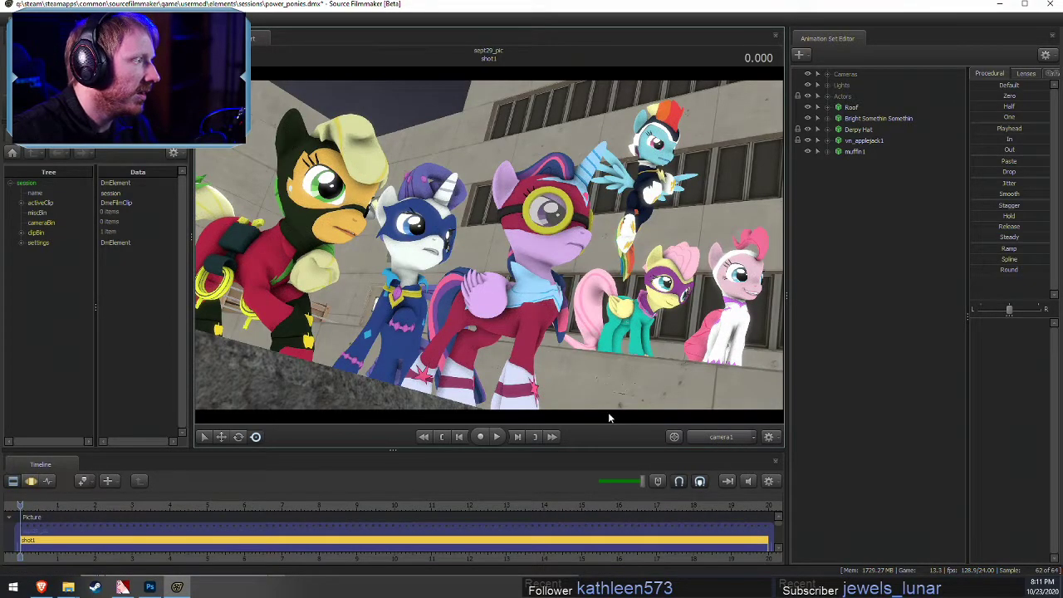
click(752, 436)
drag(489, 245, 490, 245)
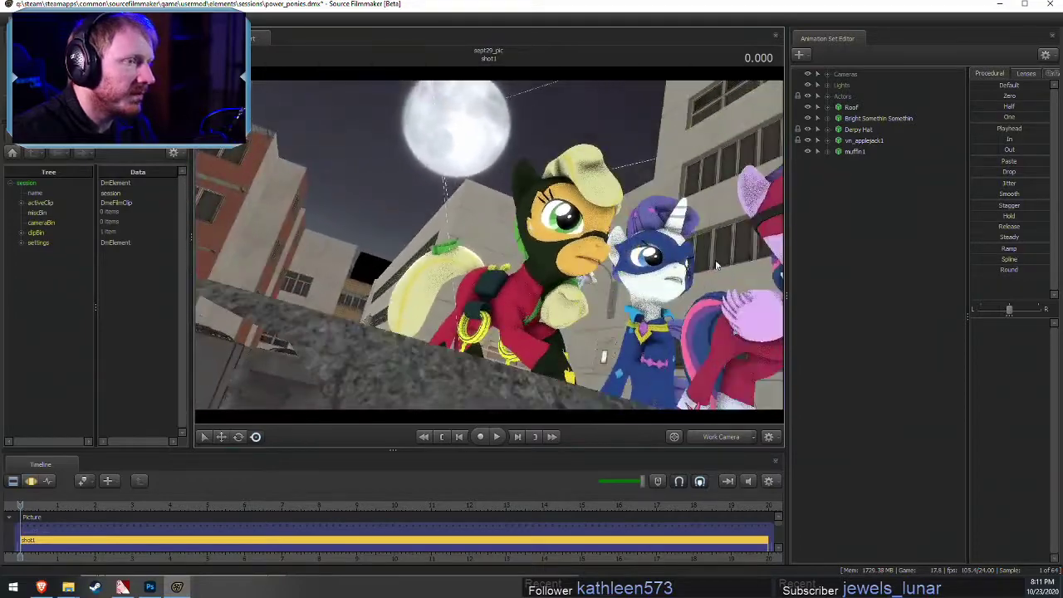
Expand the Apple actor's Pony Body bones in the animation set list and select Tail1
click(866, 140)
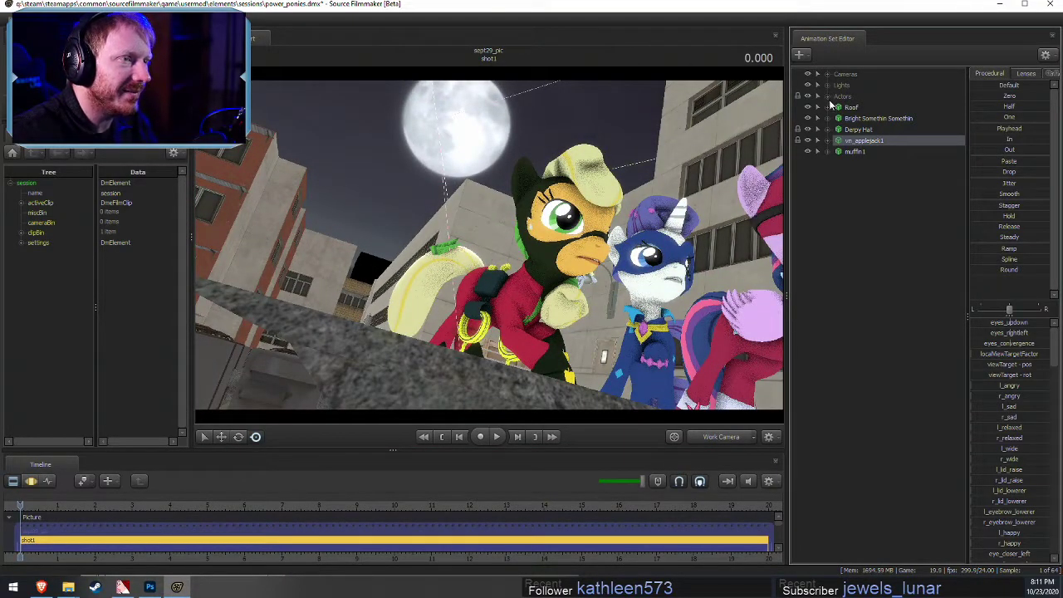
click(828, 98)
click(838, 130)
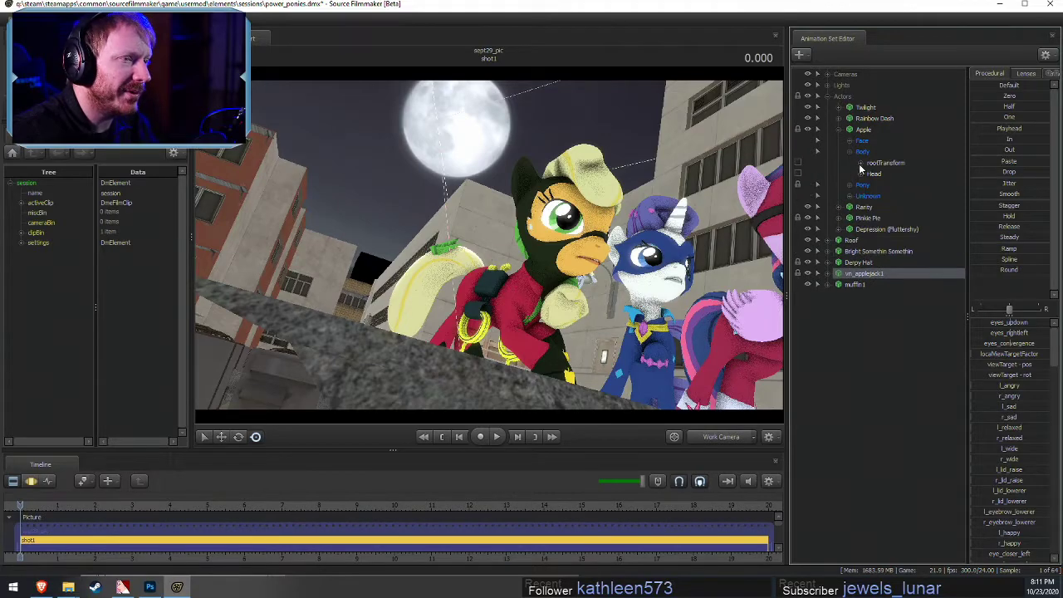
click(849, 163)
click(860, 185)
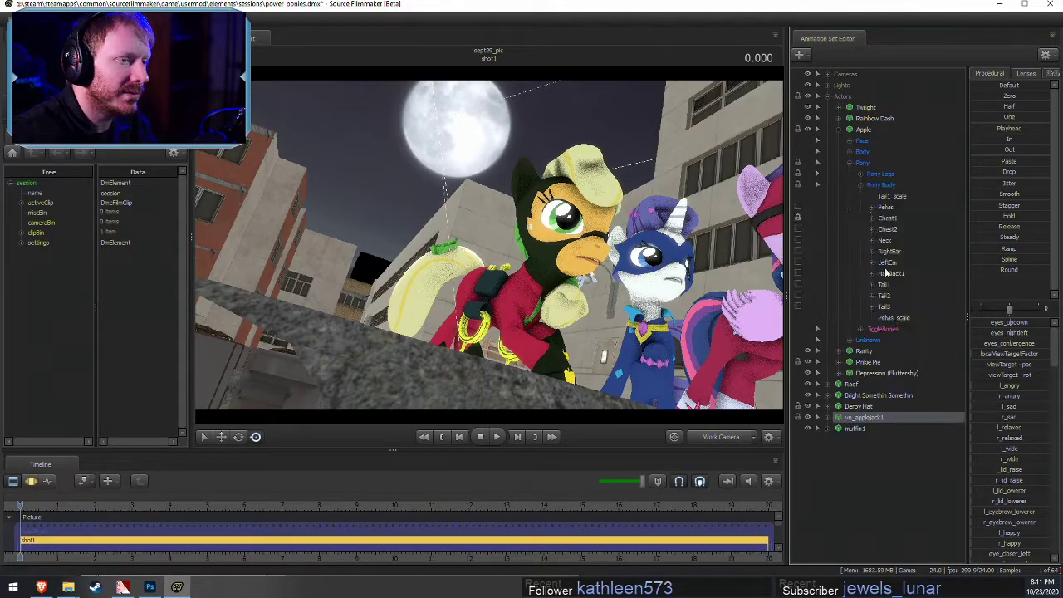
click(883, 284)
Show the move manipulator on Apple's Tail1 bone in the Motion Editor and compare the work camera and camera1 views
click(723, 437)
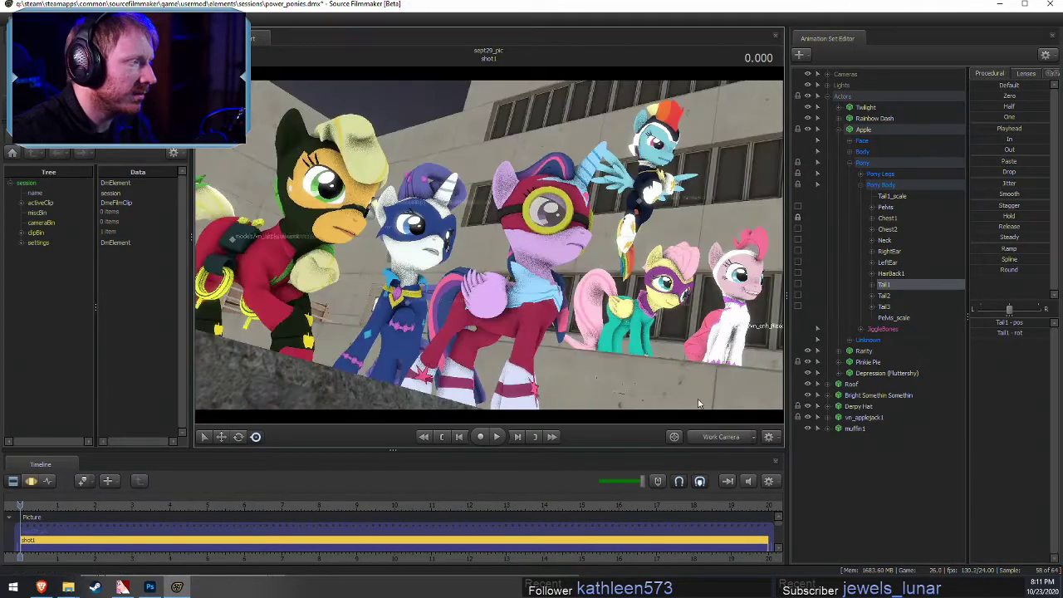
click(728, 442)
key(F3)
key(w)
drag(505, 304, 486, 324)
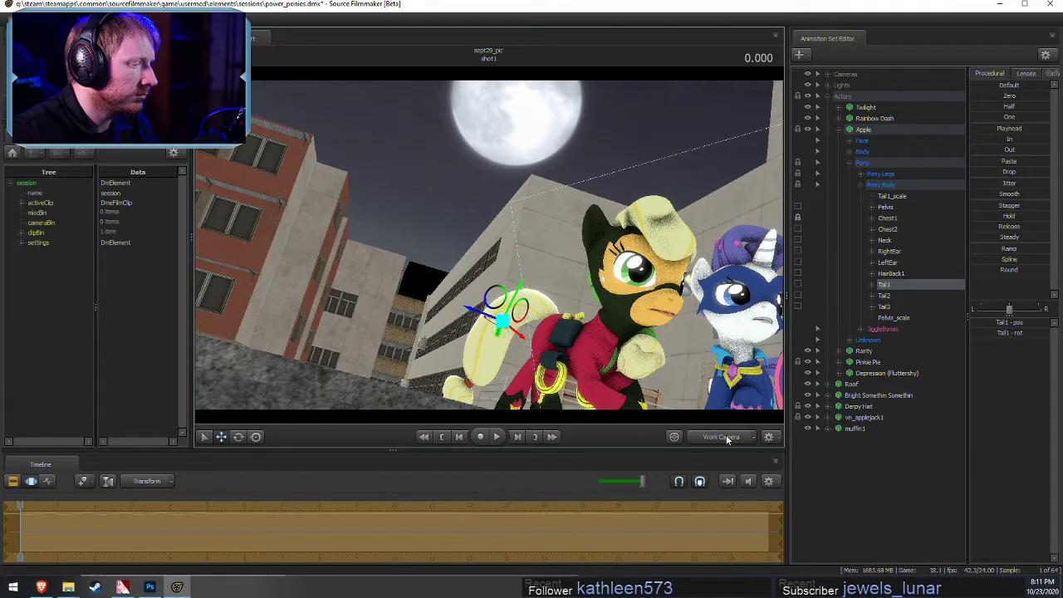
key(F2)
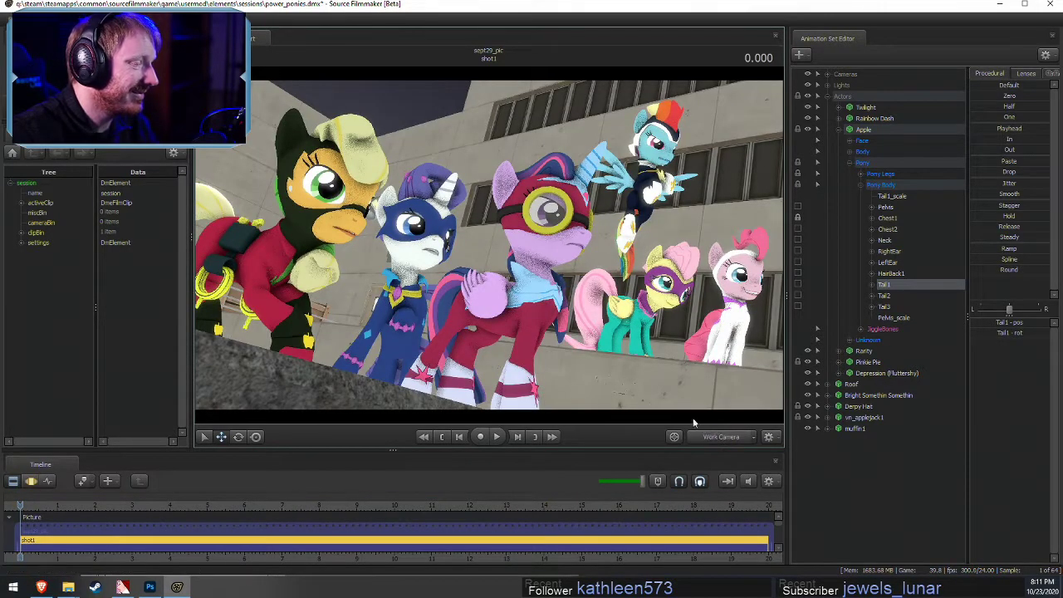
Inspect the green geometry behind Applejack's tail from several angles with the work camera, and return to camera1
click(721, 436)
drag(511, 240, 490, 249)
drag(530, 211, 491, 249)
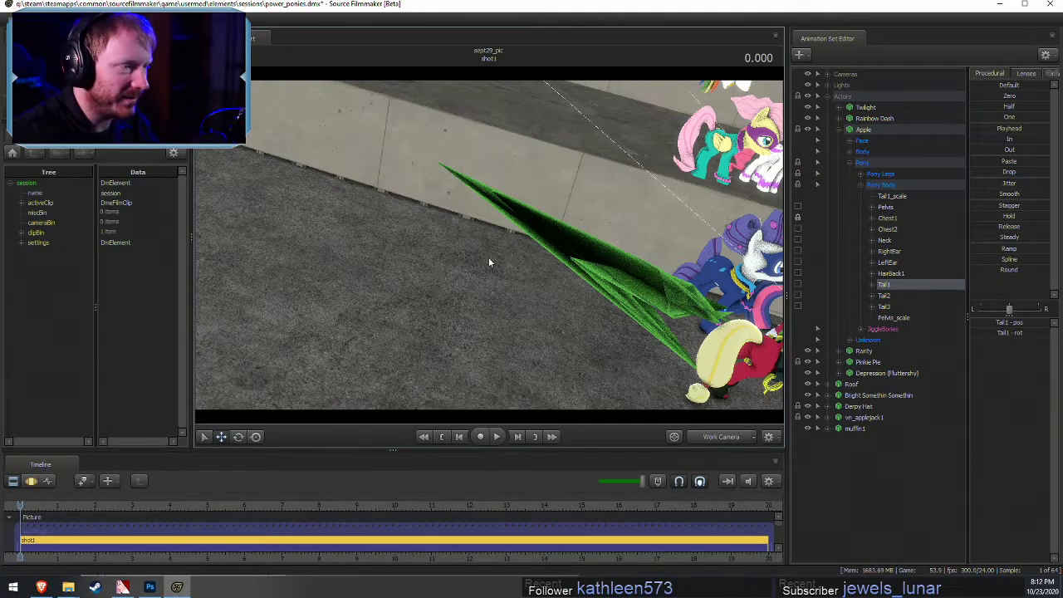
drag(489, 260, 491, 213)
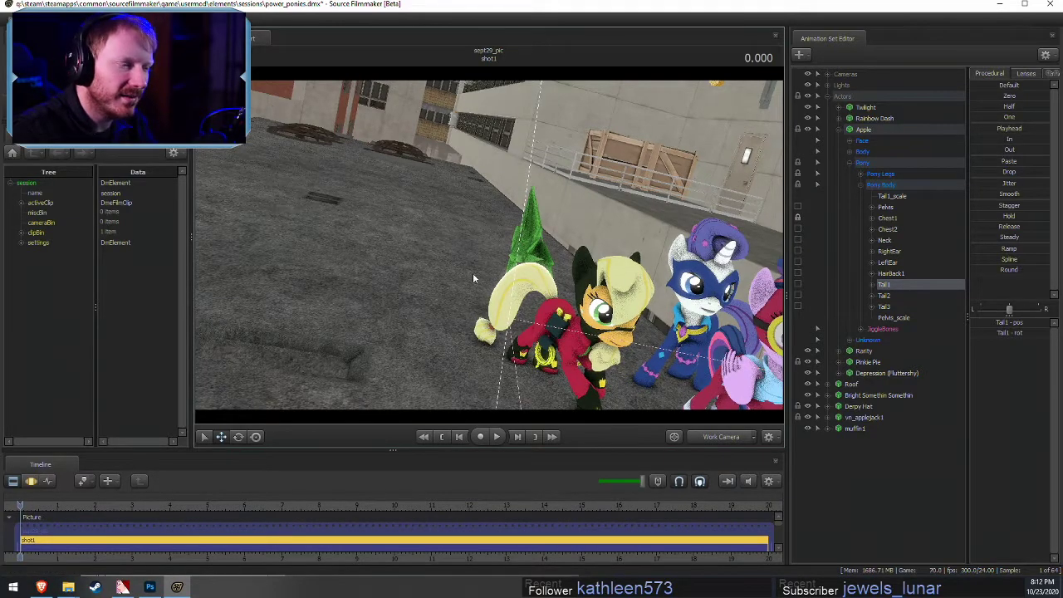
click(711, 443)
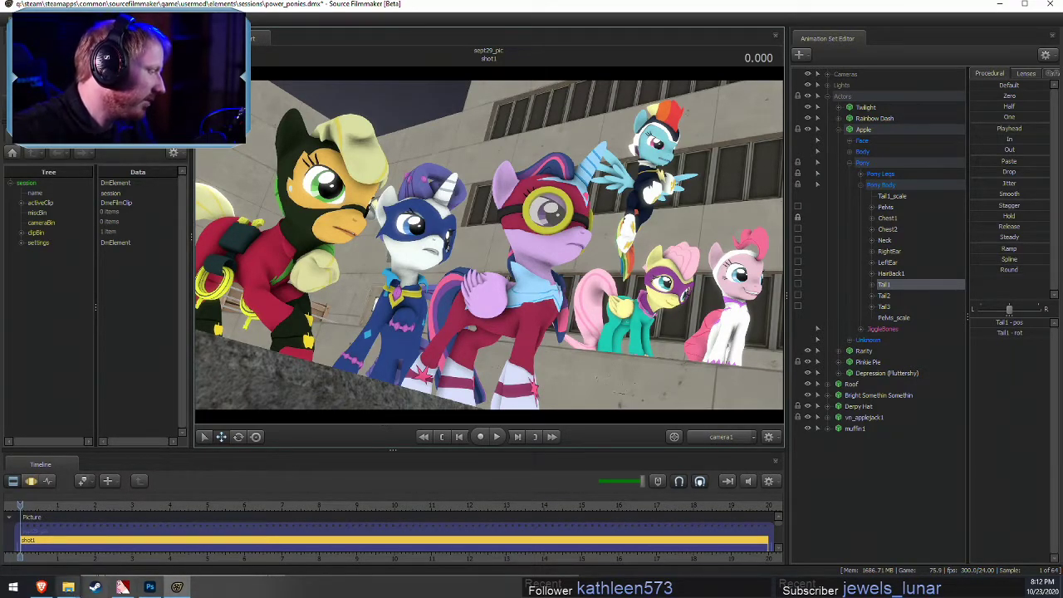
Switch to the Brave browser, search the web for "mistress mare sfm deviant art", and open the "[DL/SFM/Gmod] Mistress Mare Velous" DeviantArt page
mouse_move(68, 588)
mouse_move(179, 536)
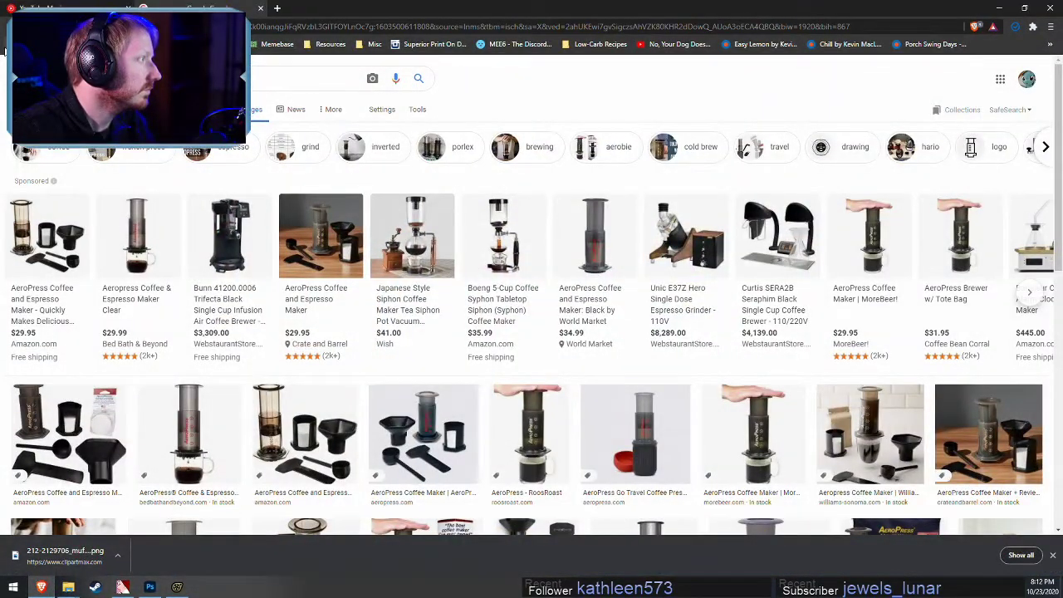
click(7, 48)
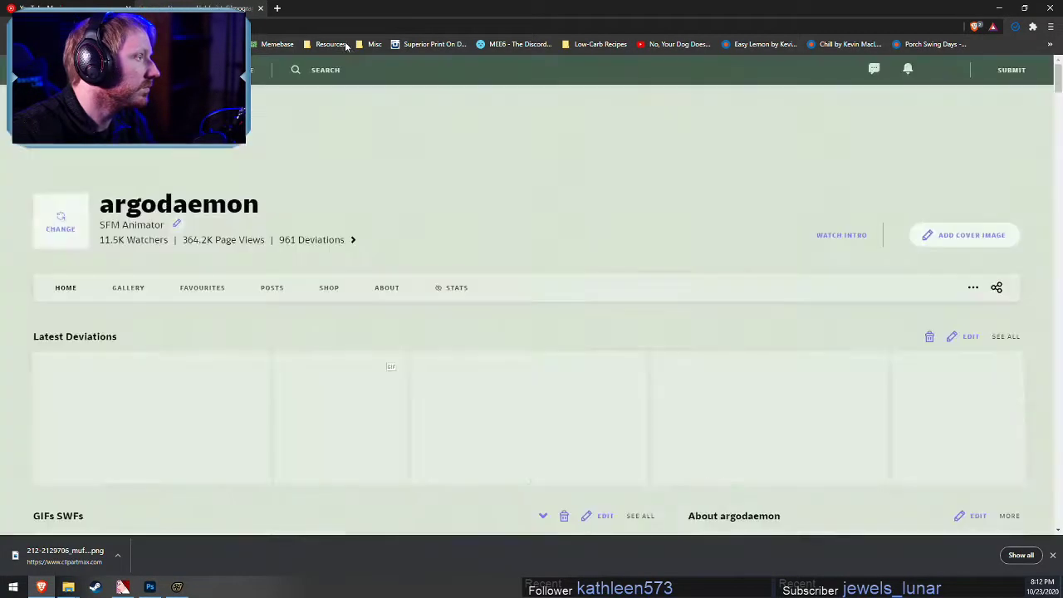
click(327, 28)
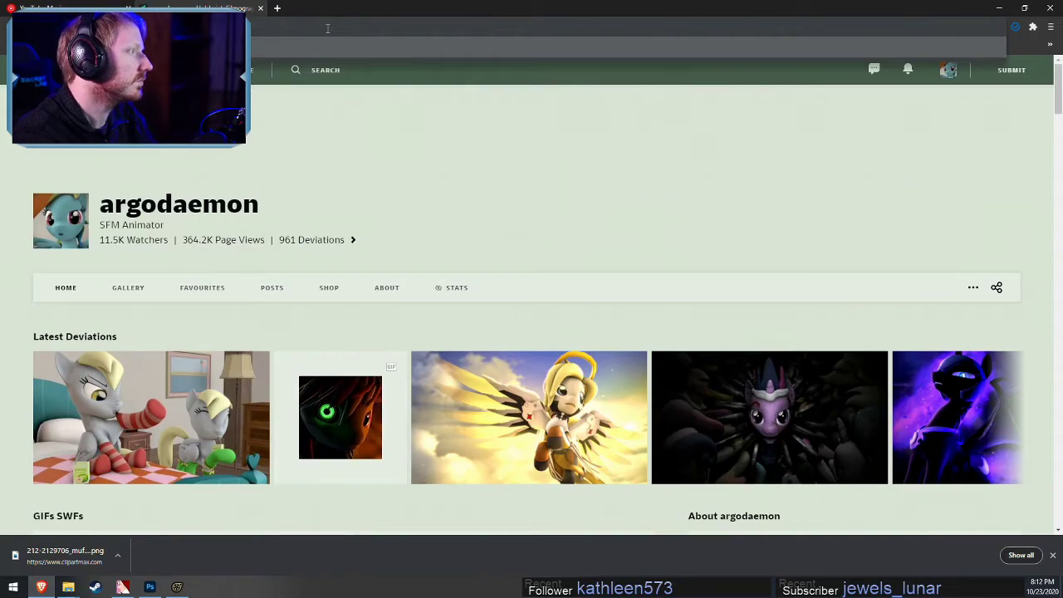
text(s)
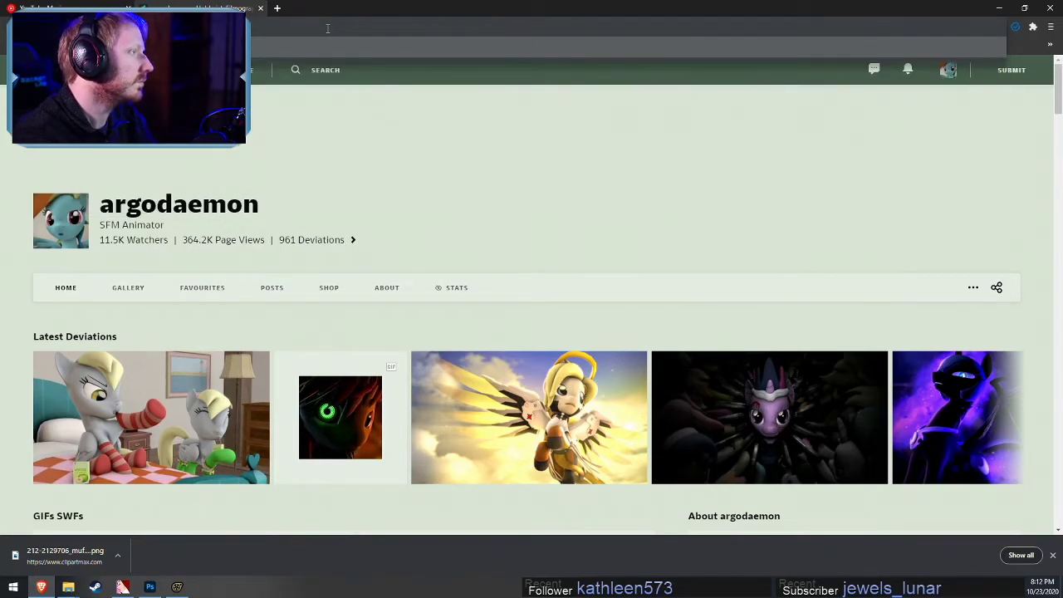
key(Return)
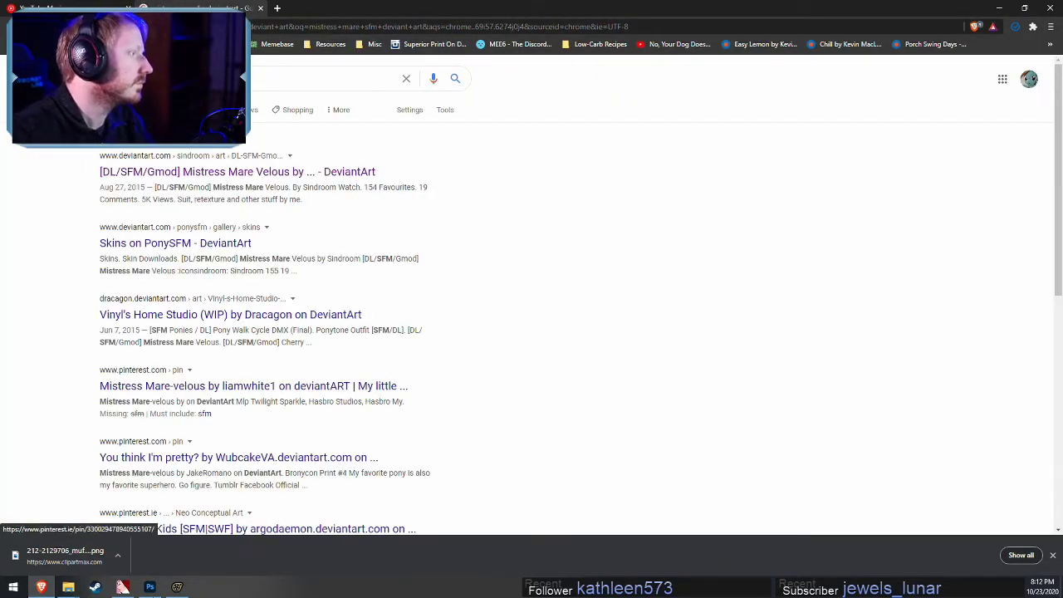
click(264, 172)
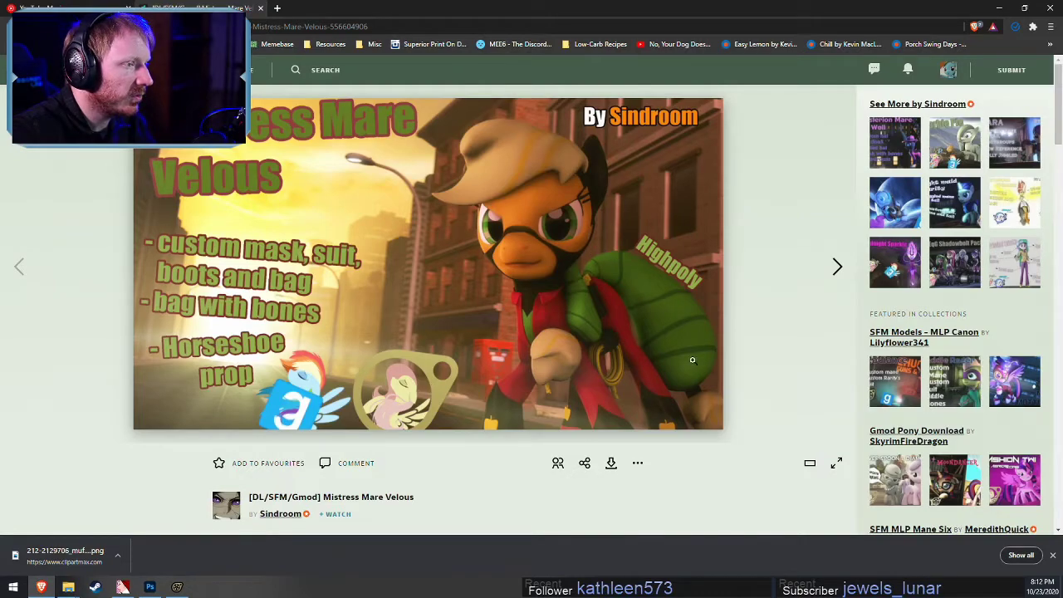
Read the Mistress Mare Velous page's description and comments, and review its preview poster
scroll(290, 446, down, 5)
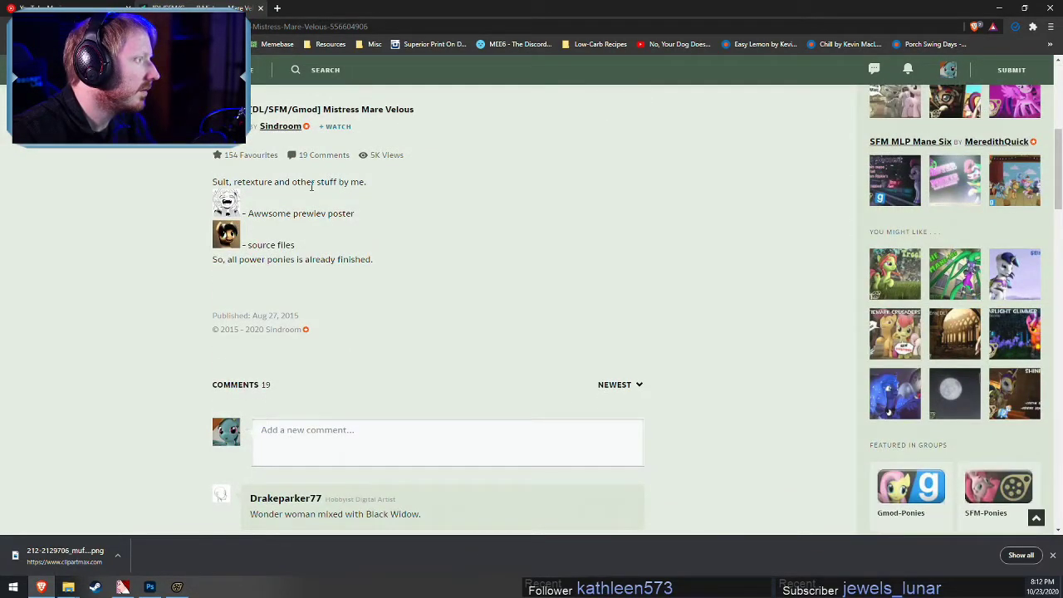
scroll(409, 337, down, 3)
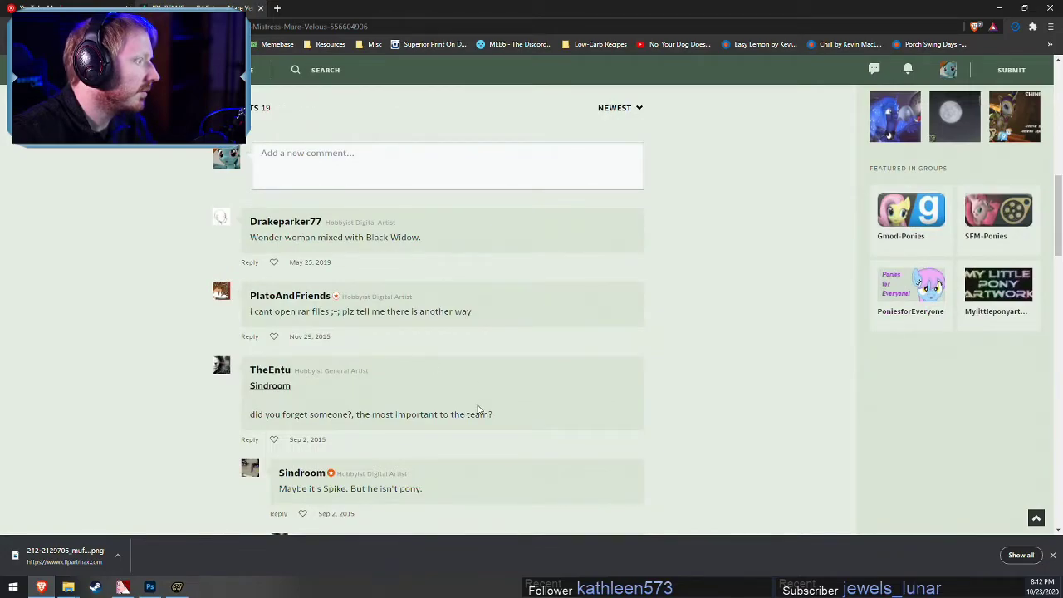
scroll(495, 407, down, 1)
scroll(496, 409, down, 9)
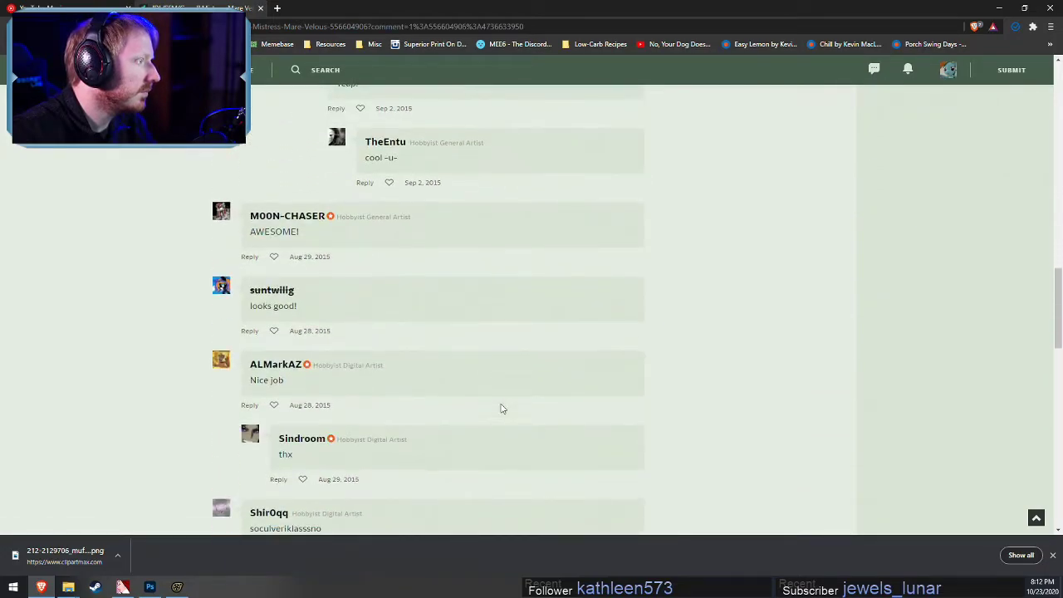
scroll(501, 409, down, 2)
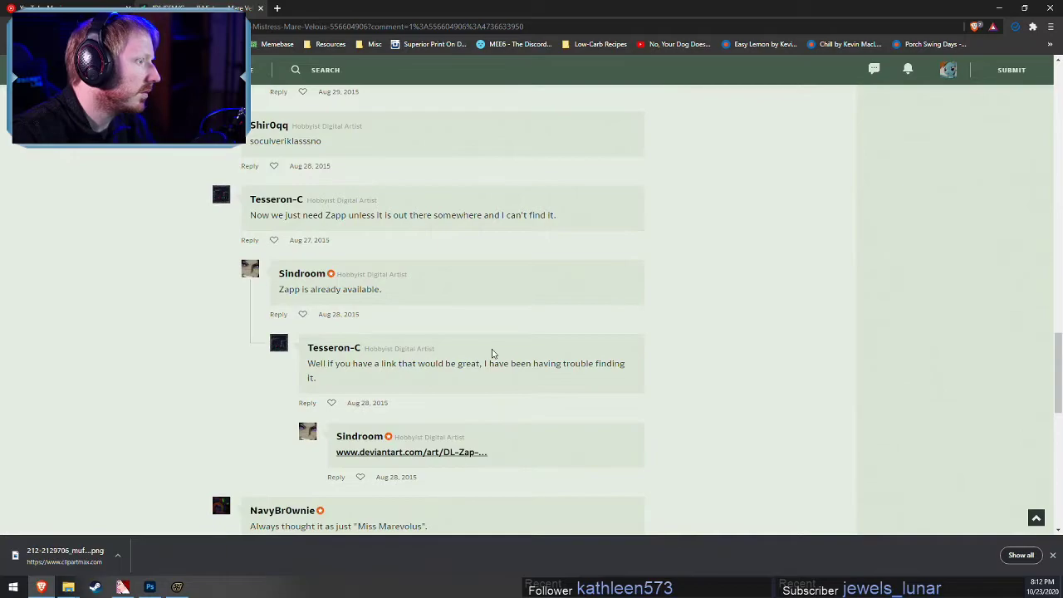
scroll(478, 299, down, 3)
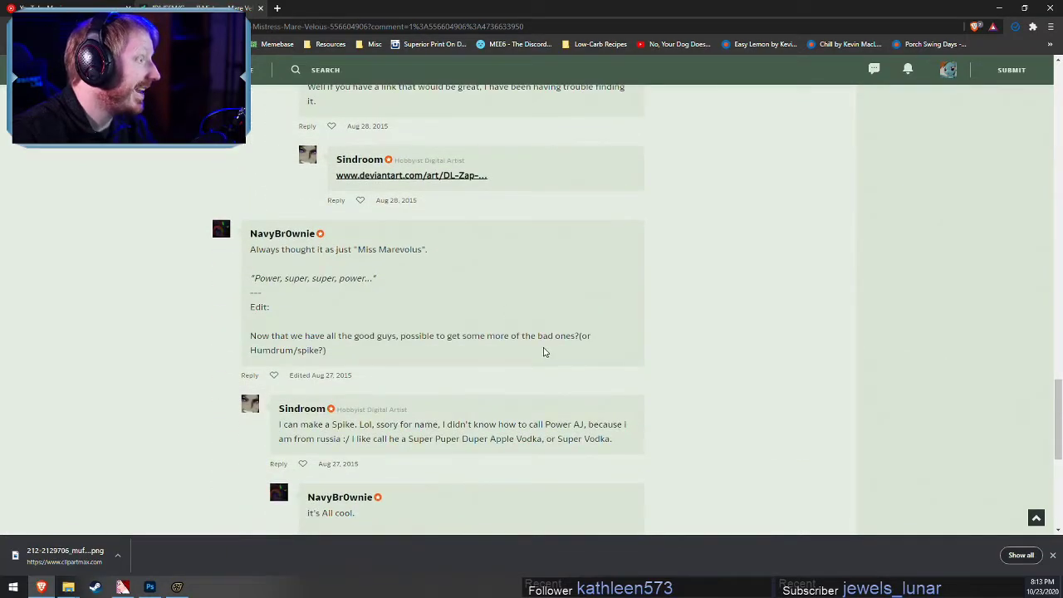
scroll(544, 352, down, 3)
scroll(731, 374, up, 2)
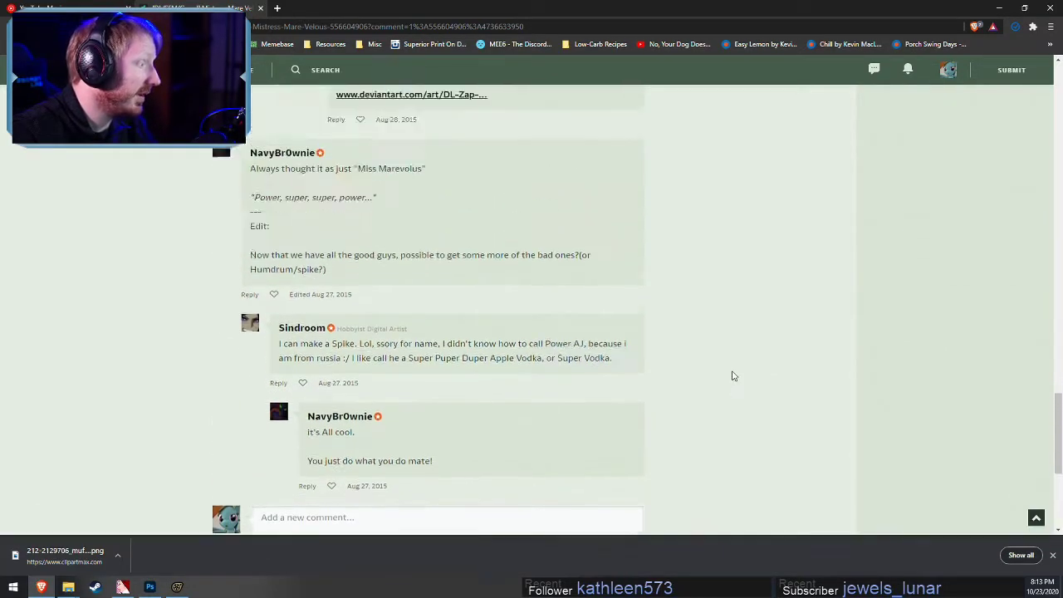
scroll(722, 378, up, 10)
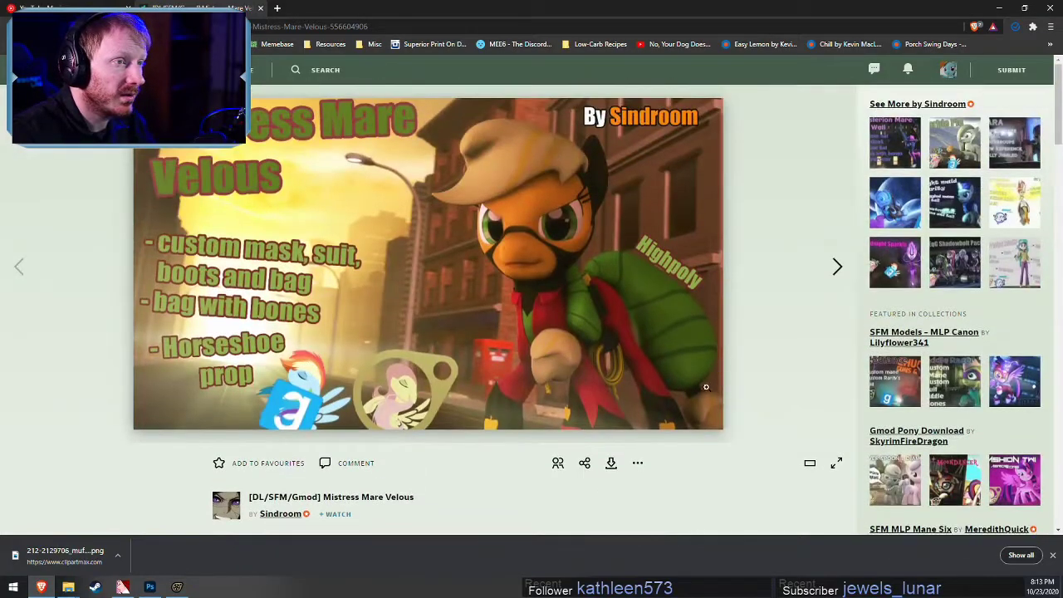
scroll(706, 387, down, 3)
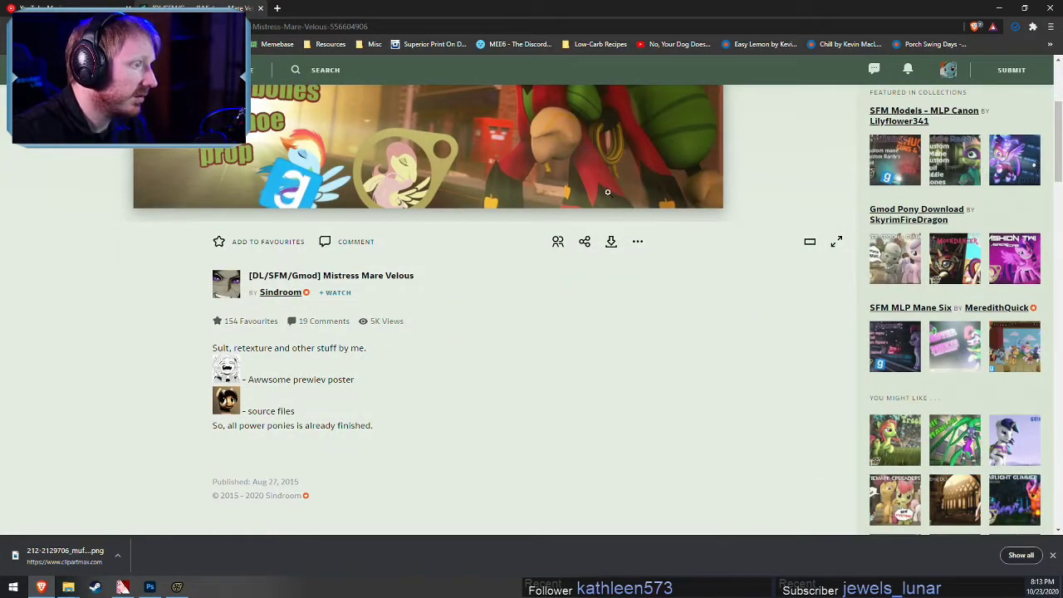
Download the Mistress Mare Velous RAR archive from the DeviantArt page to Downloads and show it in its folder
click(611, 241)
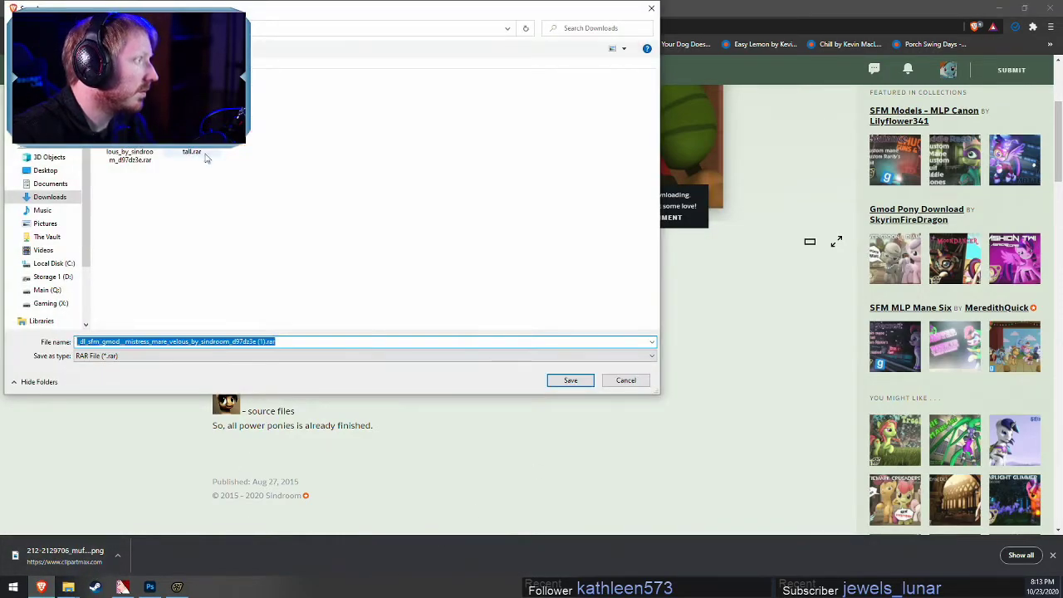
click(572, 381)
click(120, 556)
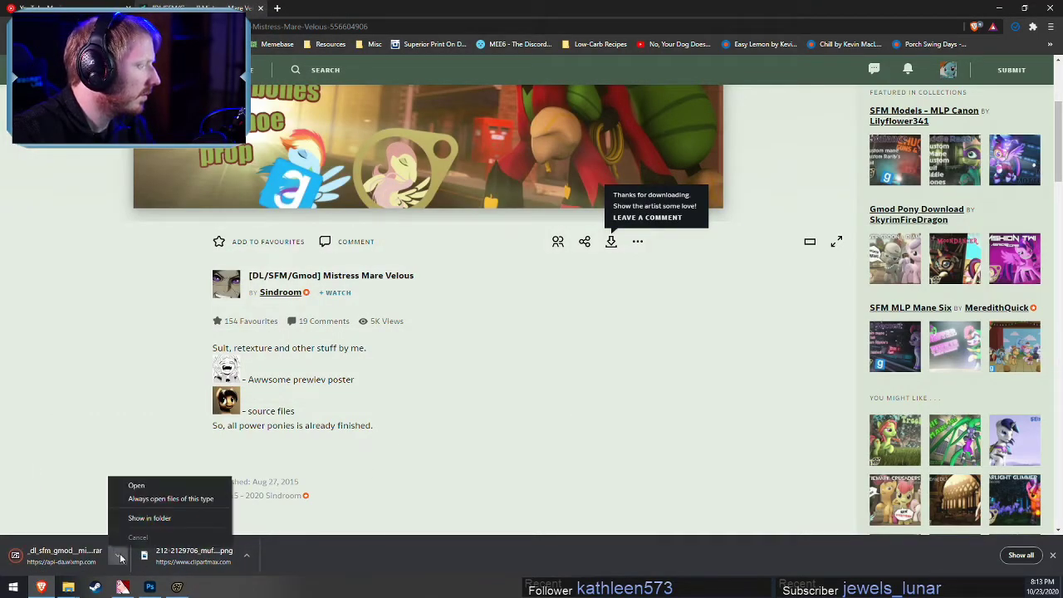
click(143, 517)
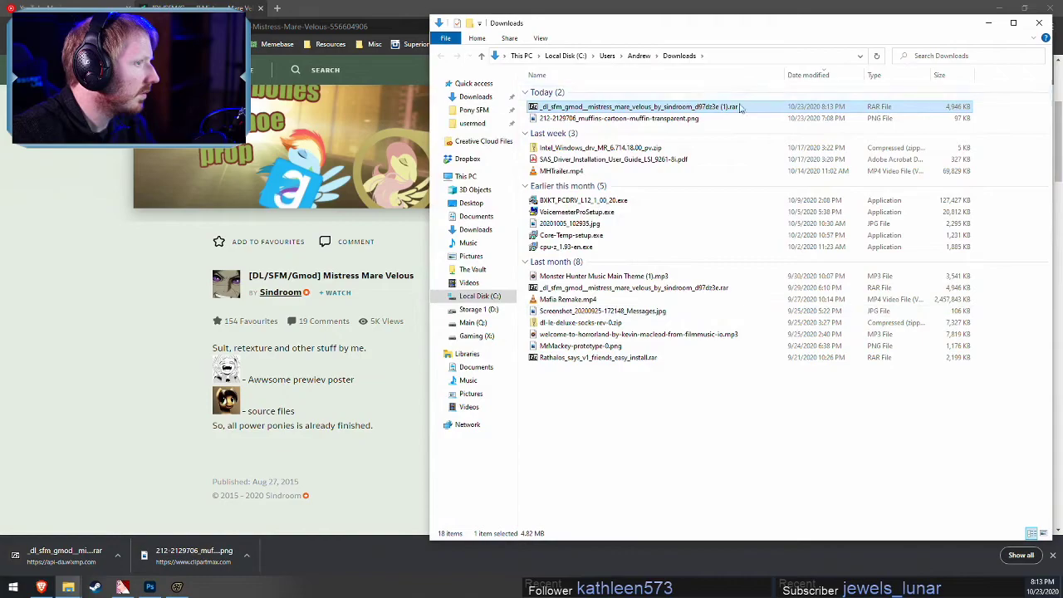
Copy the Materials and Models folders from the archive's MareVelousMistress folder into Source Filmmaker's usermod folder, replacing existing files
double_click(730, 108)
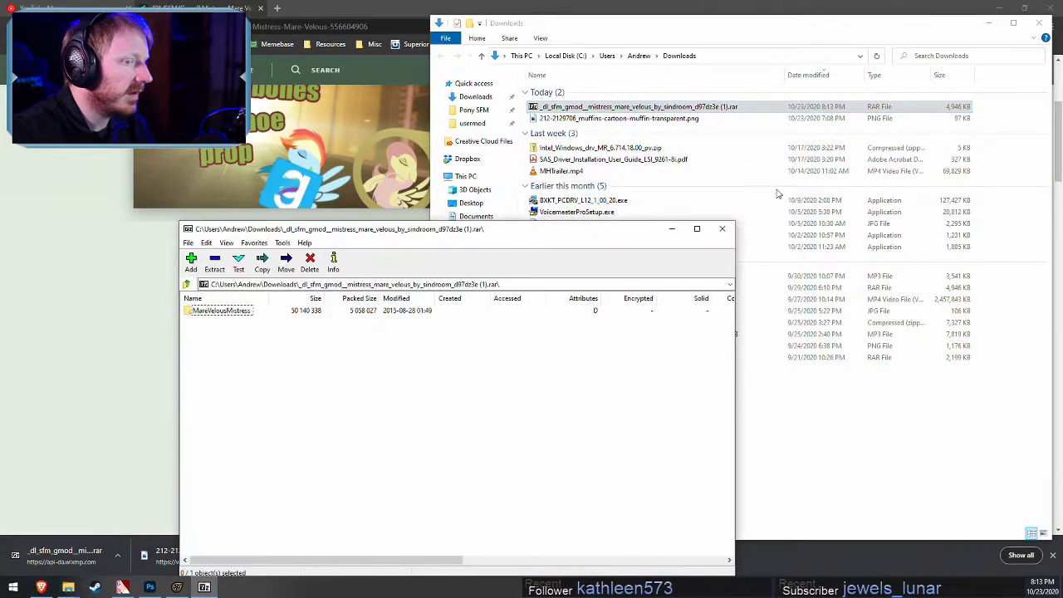
double_click(218, 311)
click(785, 470)
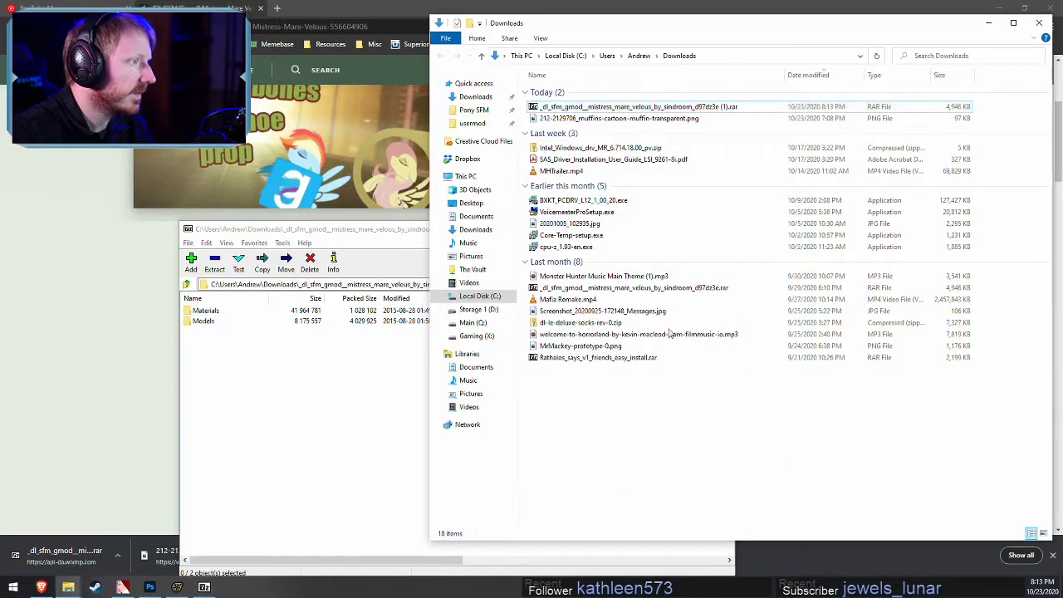
click(472, 123)
drag(224, 451, 206, 314)
click(878, 427)
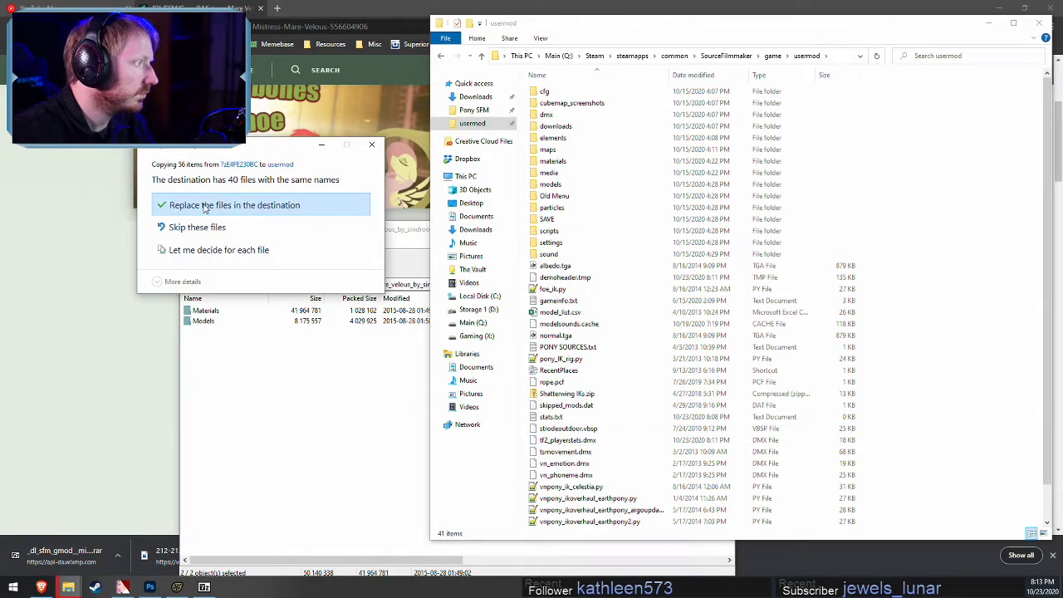
click(205, 206)
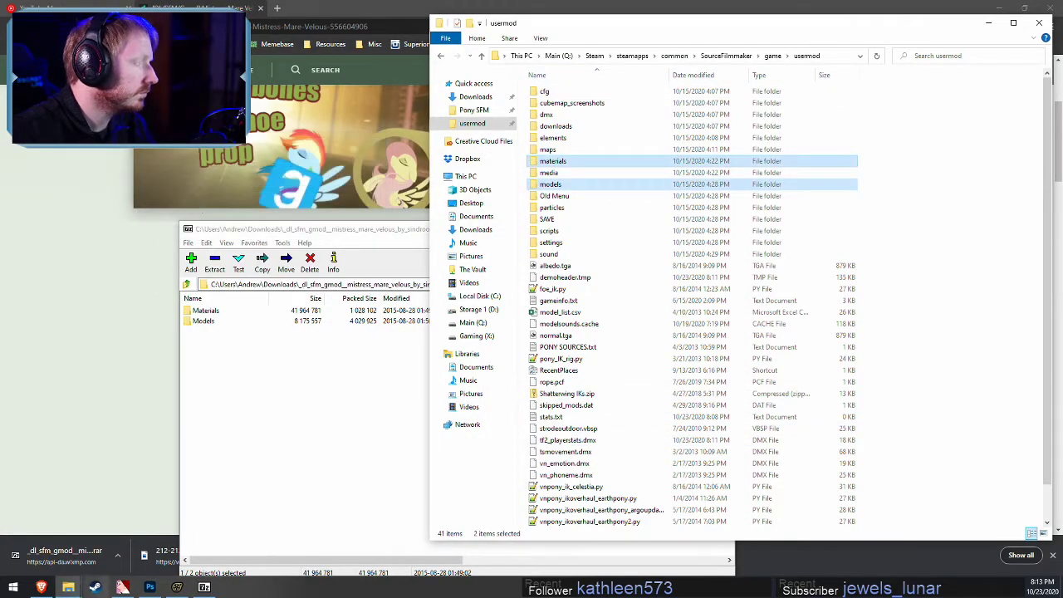
Quit Source Filmmaker without saving the power_ponies session and relaunch it from Steam
click(177, 588)
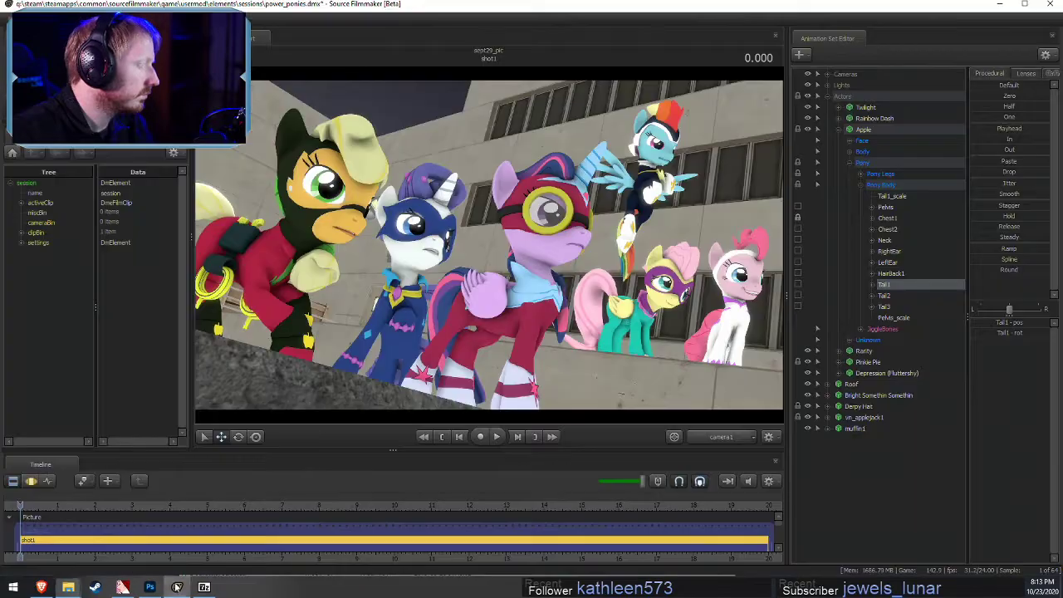
click(1050, 4)
click(528, 301)
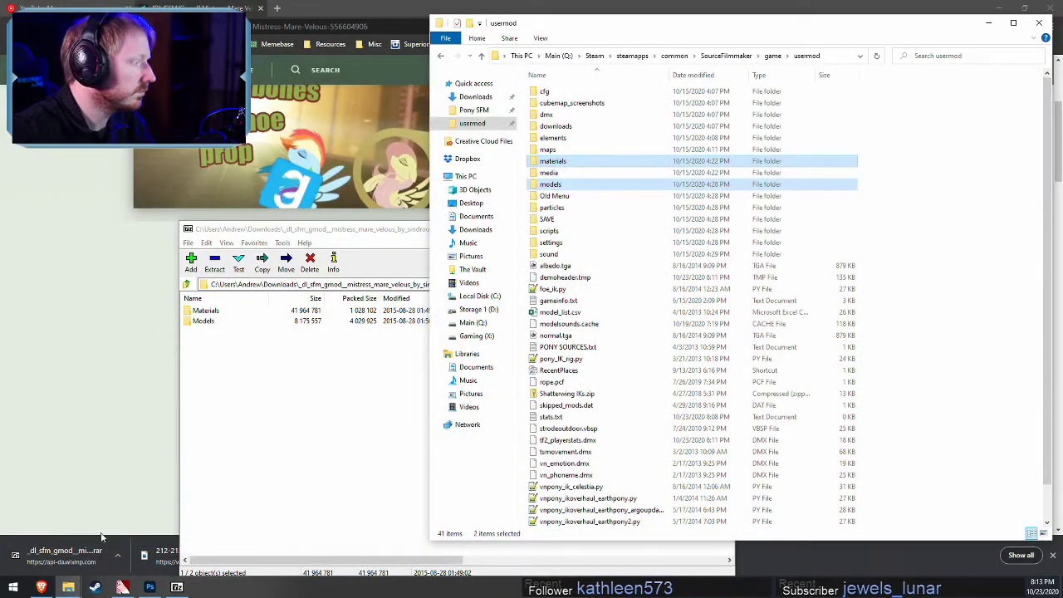
right_click(94, 587)
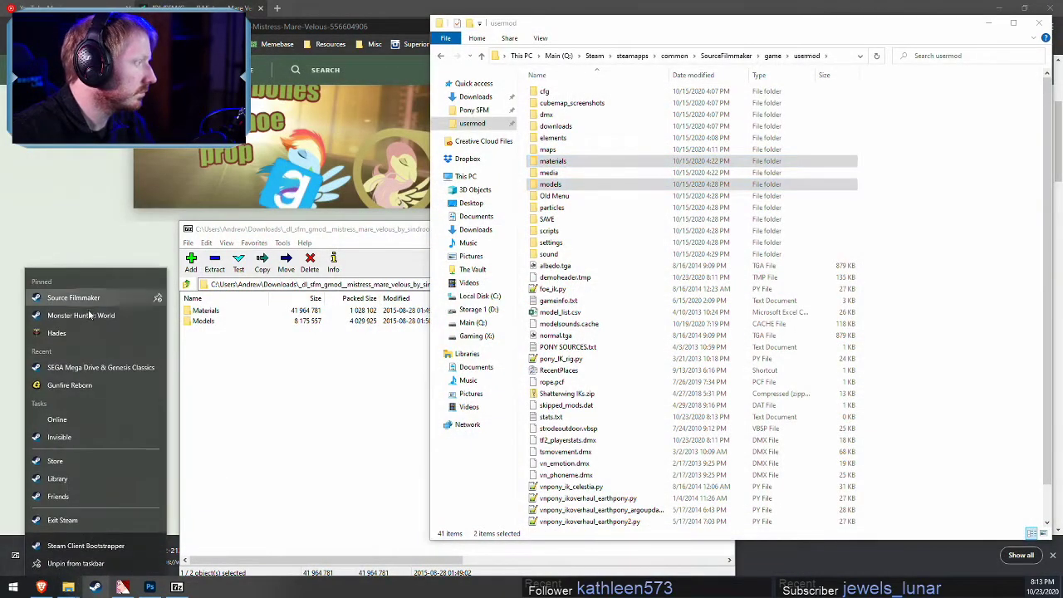
click(75, 298)
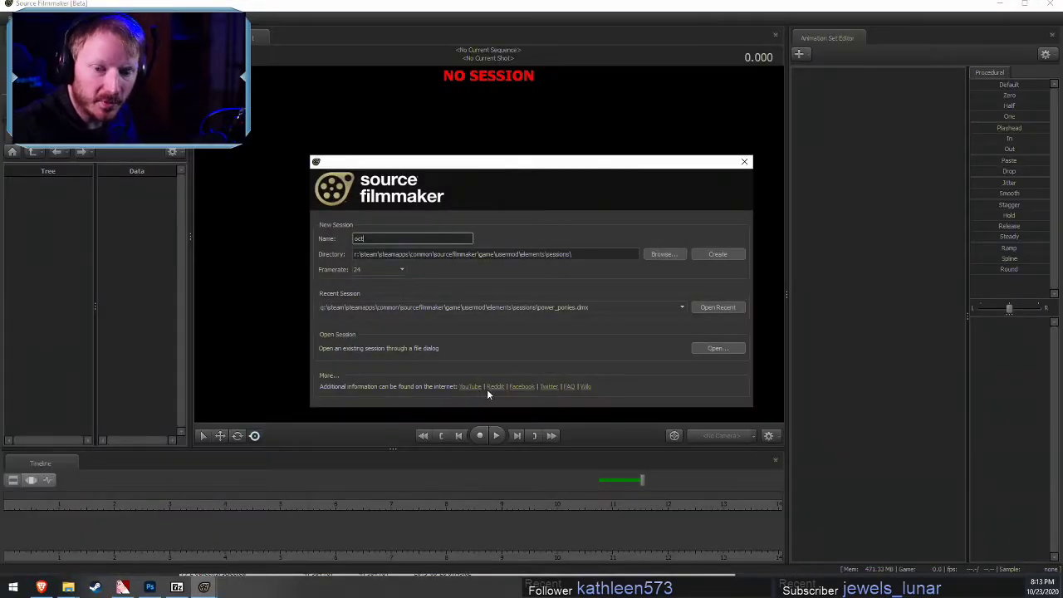
Reopen the recent power_ponies.dmx session with its map and examine Applejack's tail through the work camera
click(732, 306)
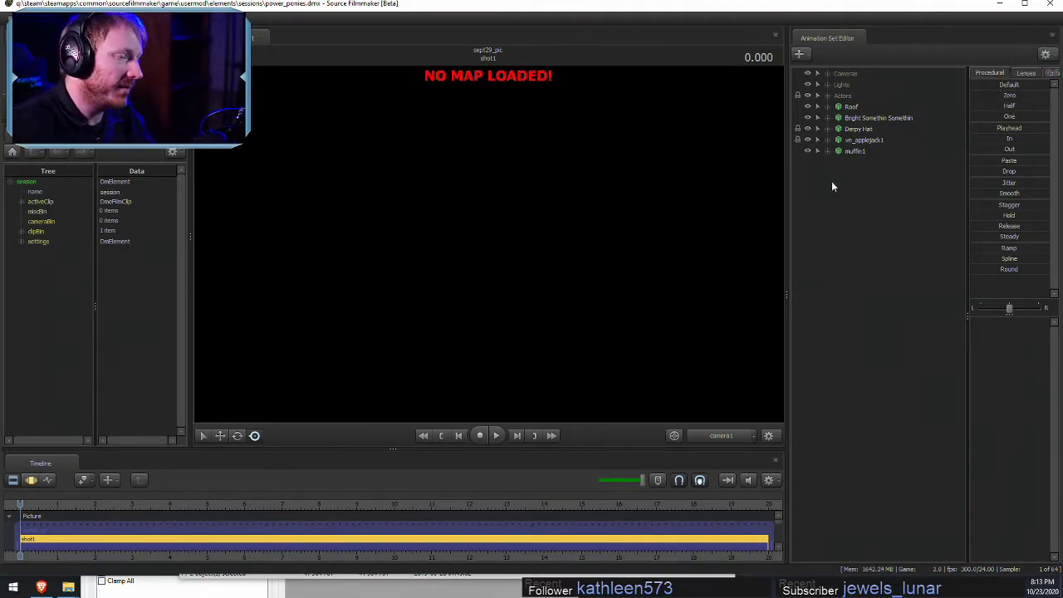
right_click(572, 302)
click(591, 330)
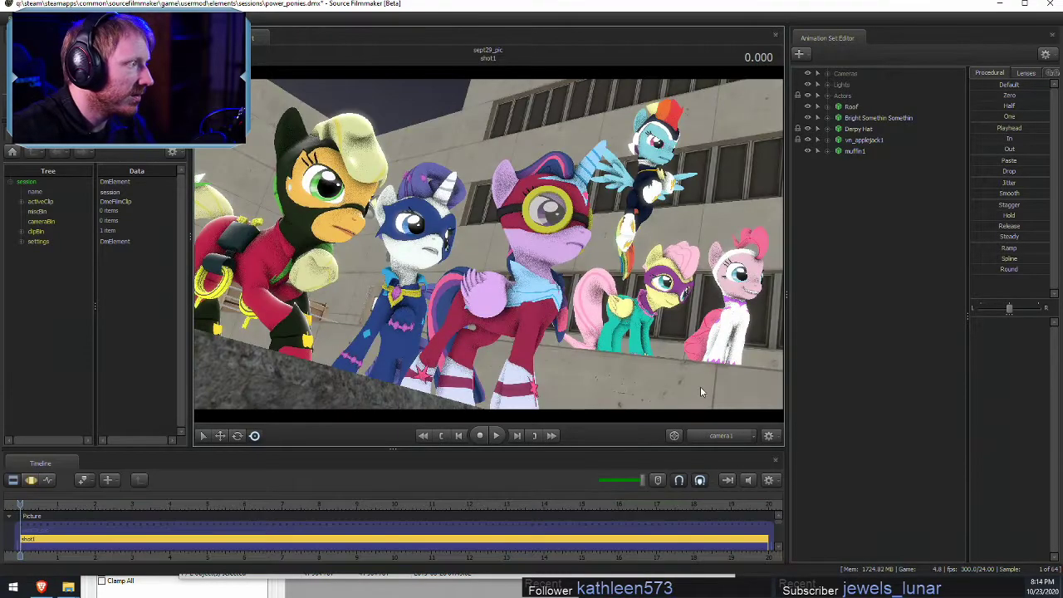
click(713, 439)
drag(336, 283, 490, 249)
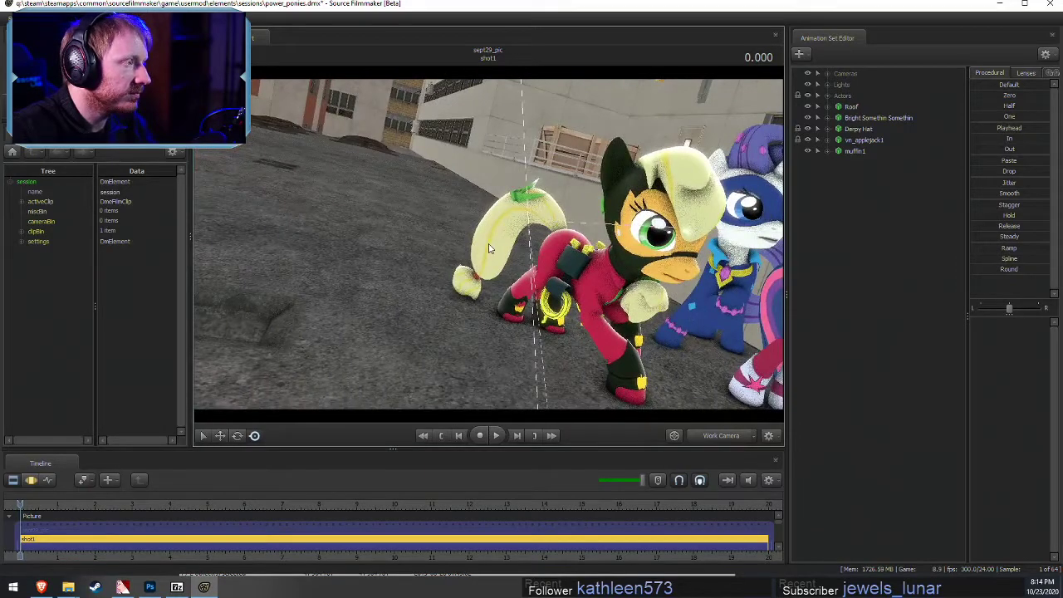
Close the reopened session without saving and launch Source Filmmaker again from the Steam library
click(1051, 4)
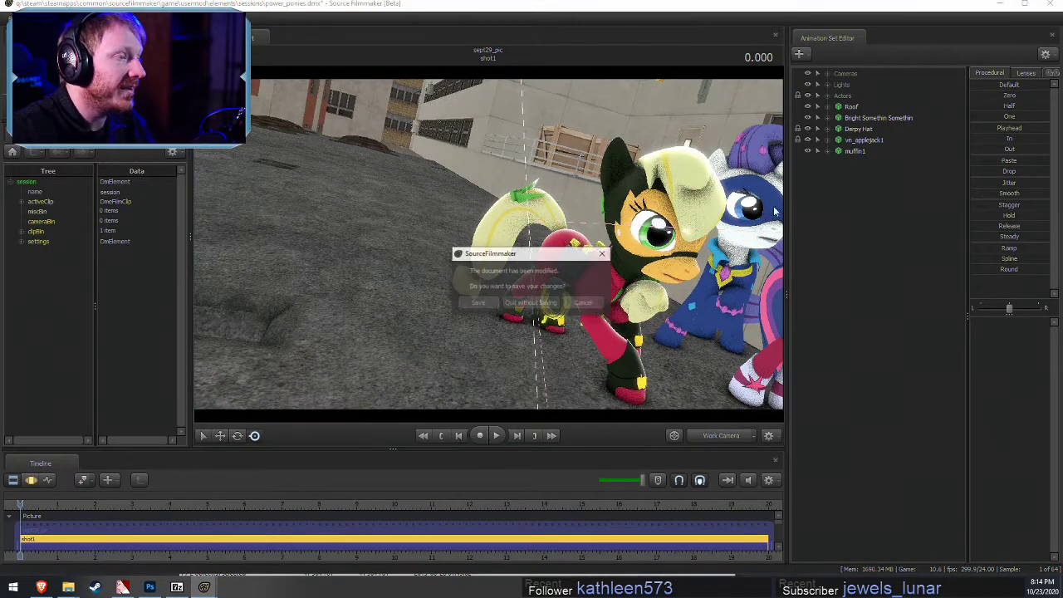
click(537, 301)
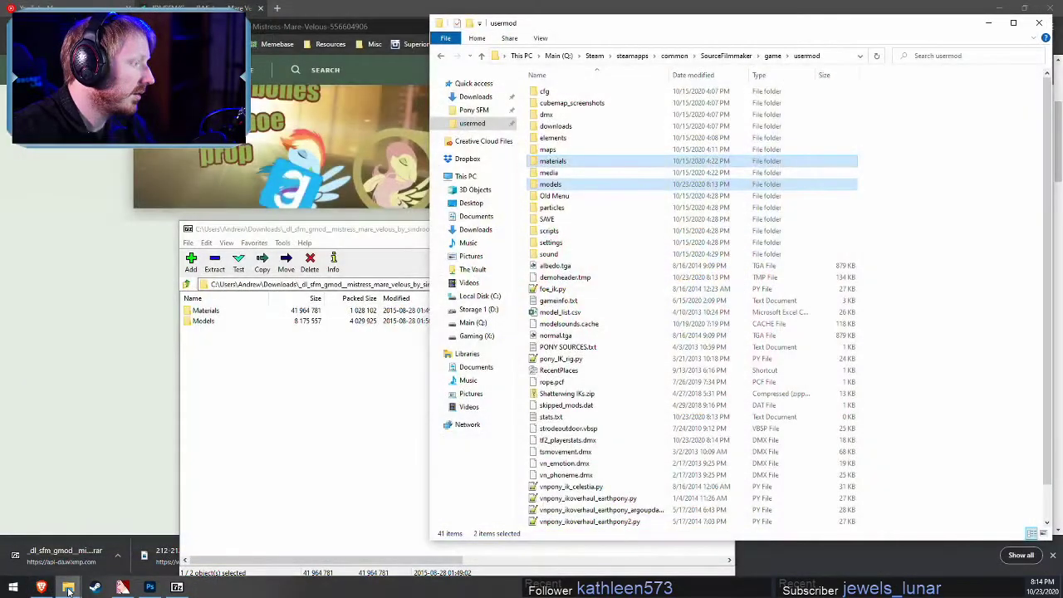
click(94, 587)
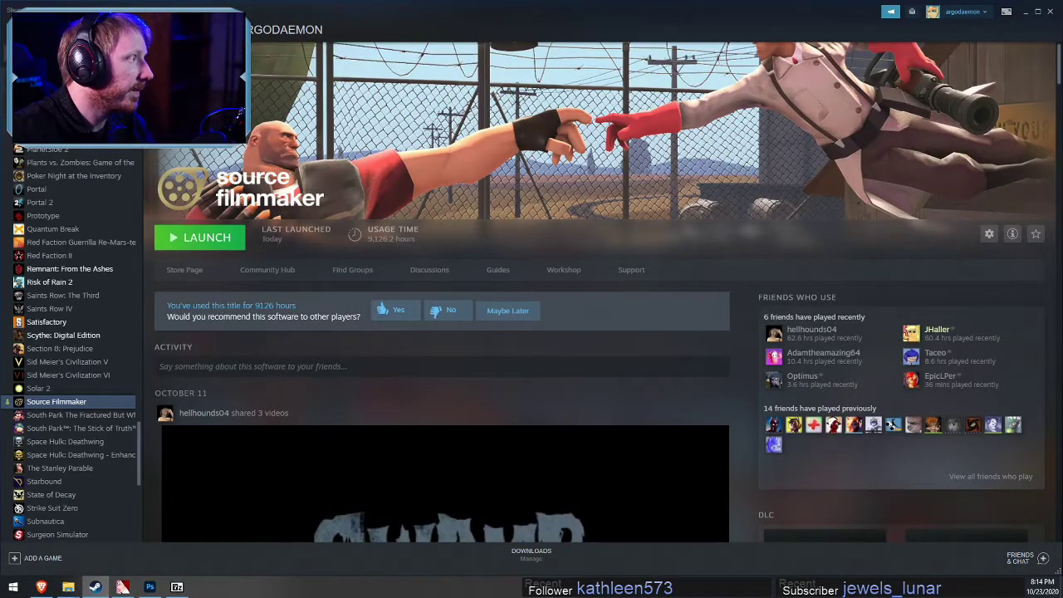
click(207, 241)
click(540, 324)
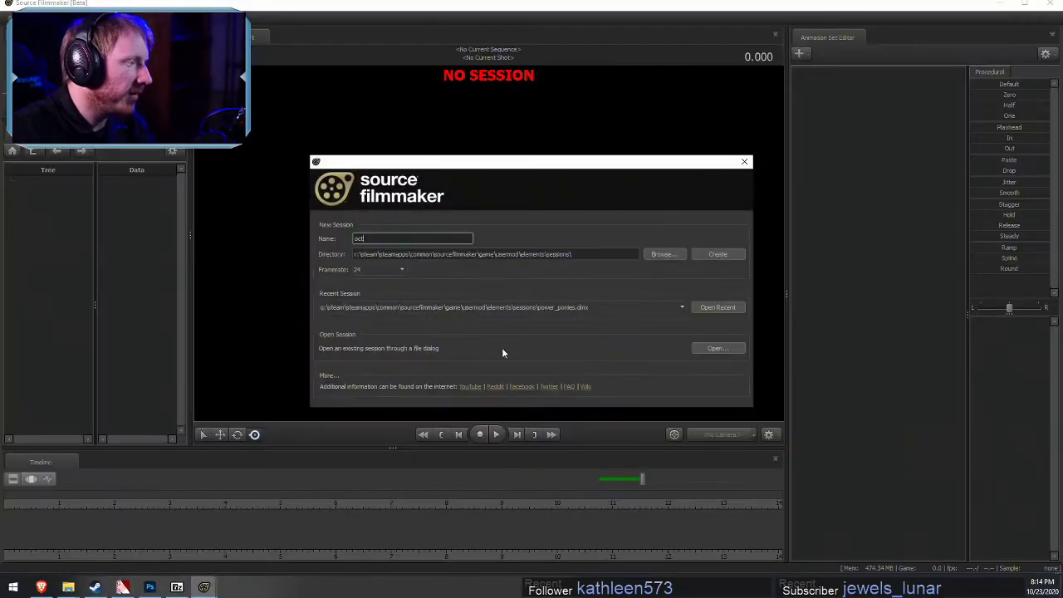
Create a new session named oct and load the stage_big.bsp map, viewed through the work camera
click(717, 255)
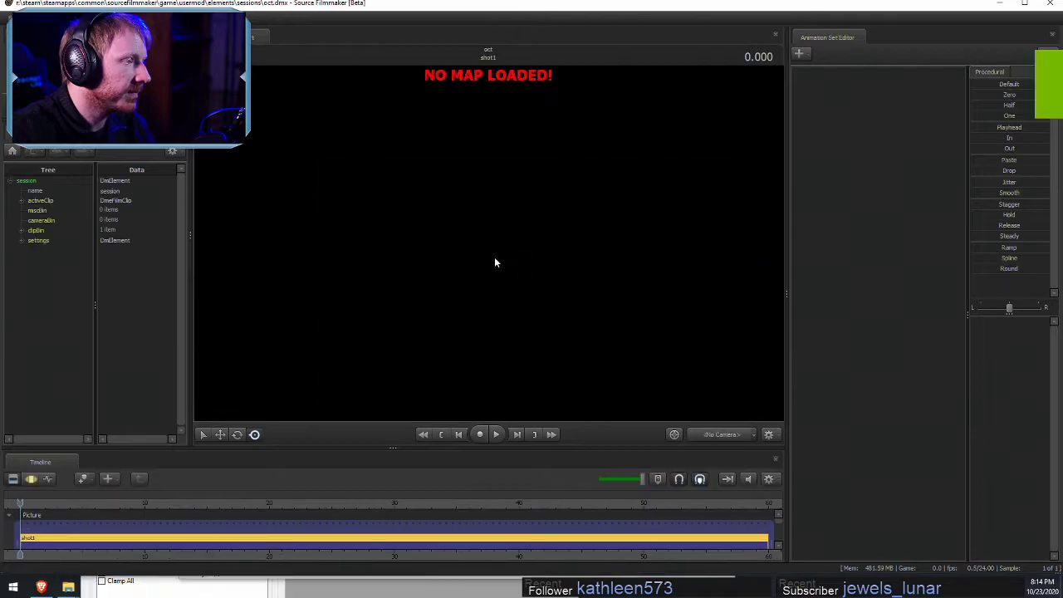
right_click(494, 257)
click(522, 356)
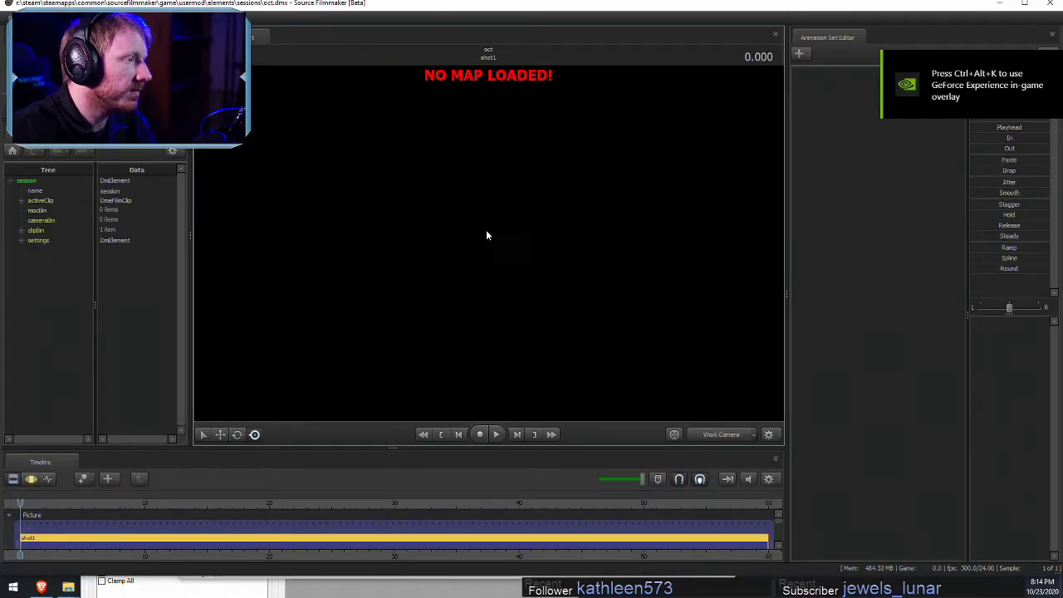
right_click(459, 195)
click(480, 288)
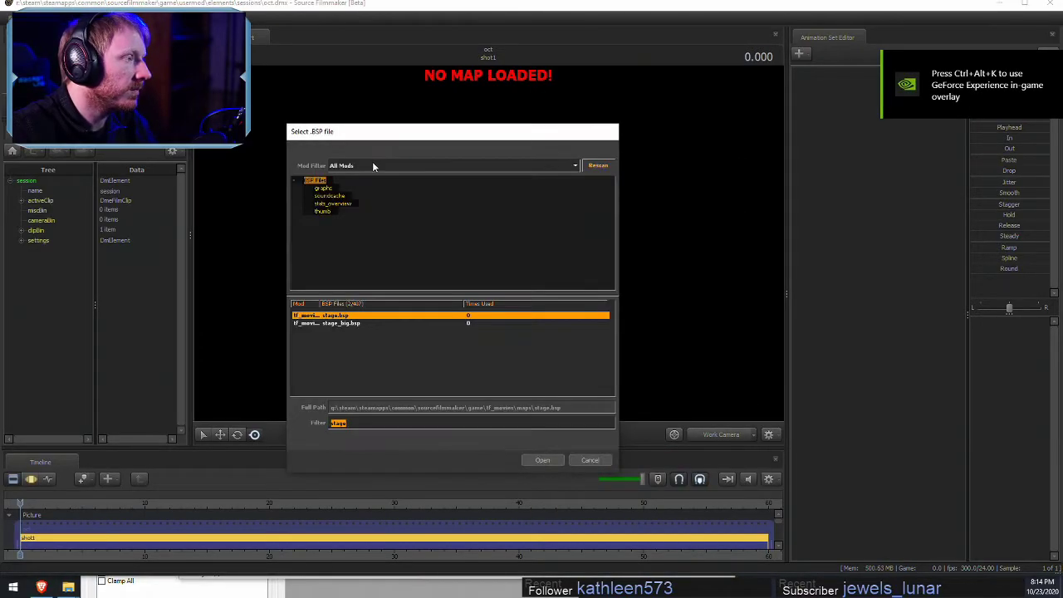
text(stage)
click(349, 325)
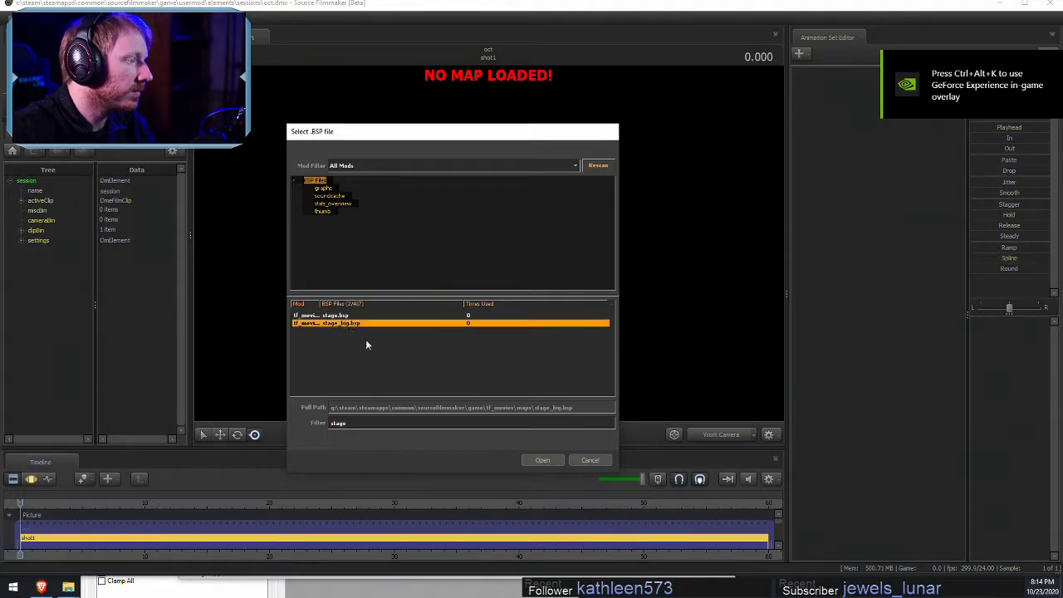
click(541, 459)
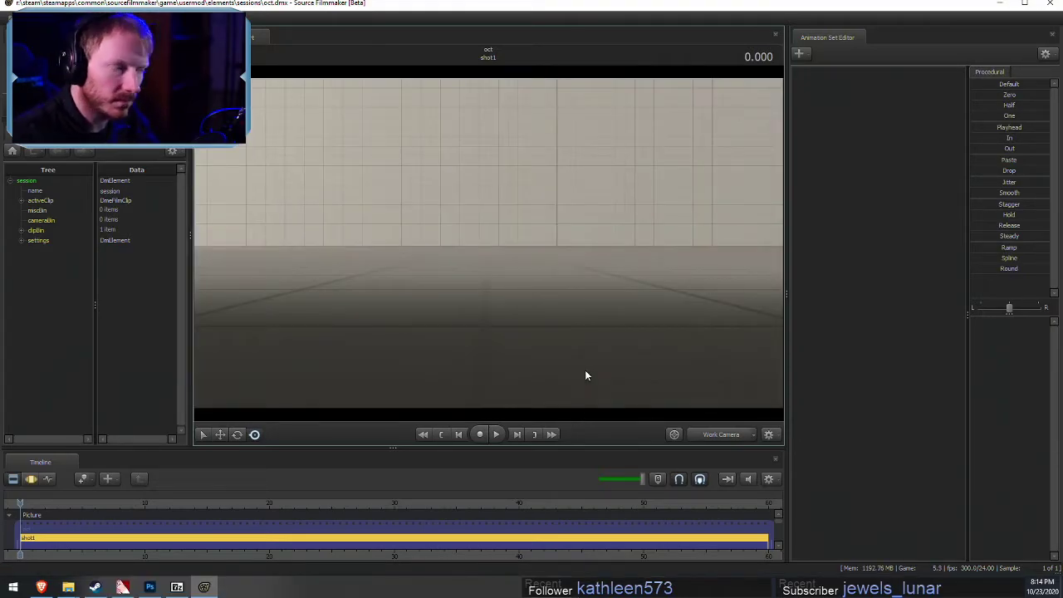
Start creating a new model animation set, filter the models by "mistress", and preview vn_velousmistress.mdl from several angles
drag(624, 260, 664, 287)
key(s)
right_click(958, 201)
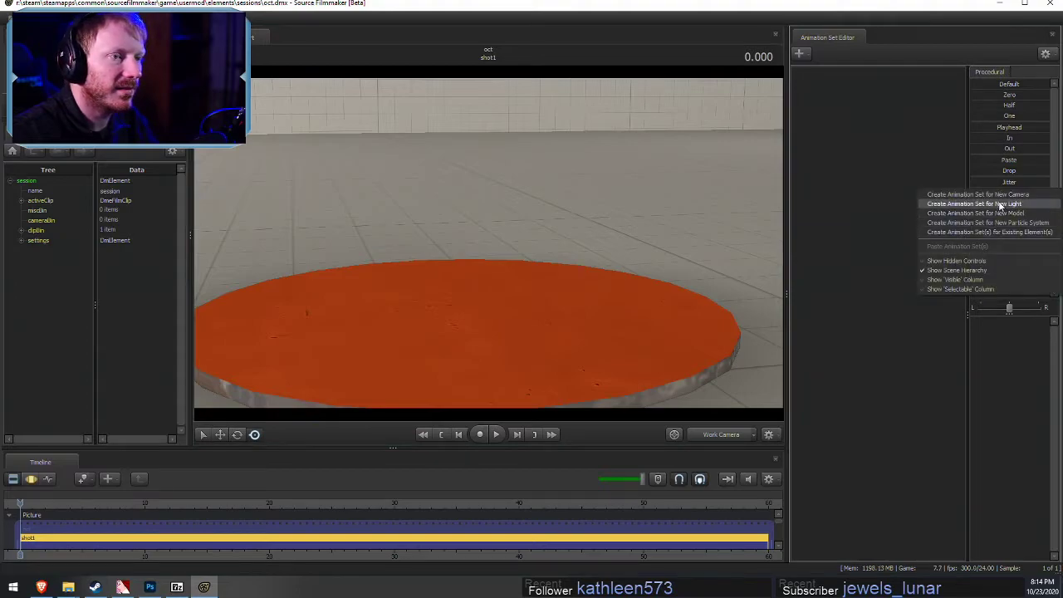
click(993, 204)
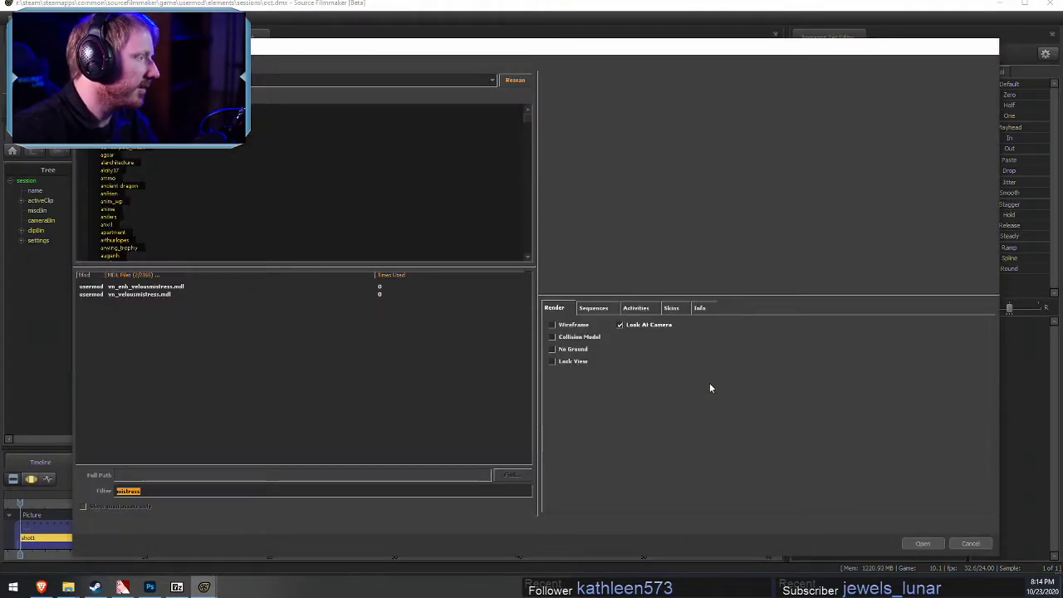
click(156, 295)
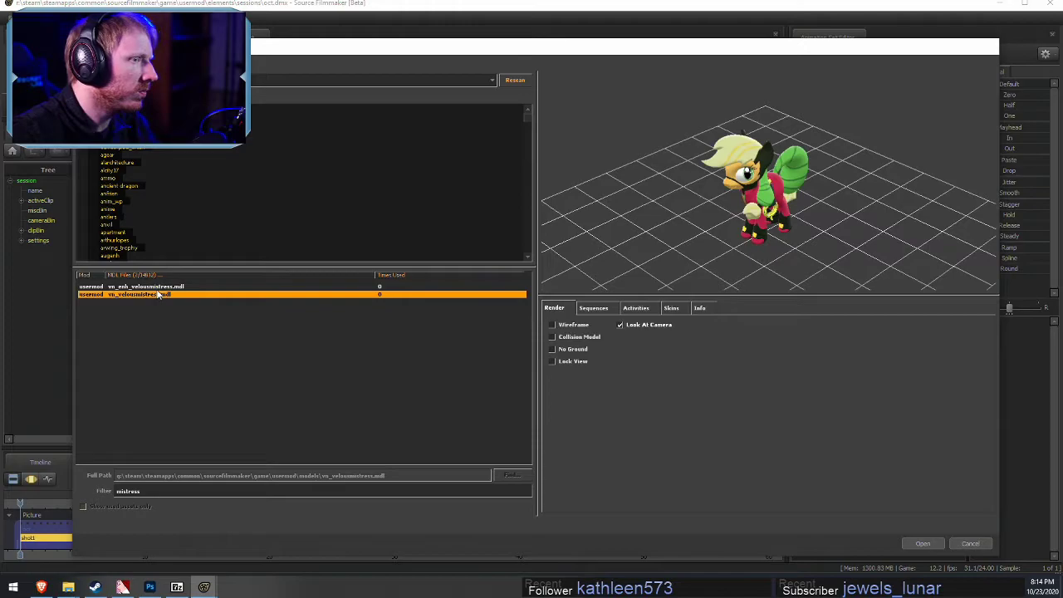
key(Up)
key(Down)
drag(731, 218, 677, 199)
right_drag(676, 224, 676, 185)
drag(676, 186, 654, 223)
Compare the previews of vn_enb_velousmistress.mdl and vn_velousmistress.mdl, ending on vn_velousmistress.mdl
click(158, 292)
click(158, 287)
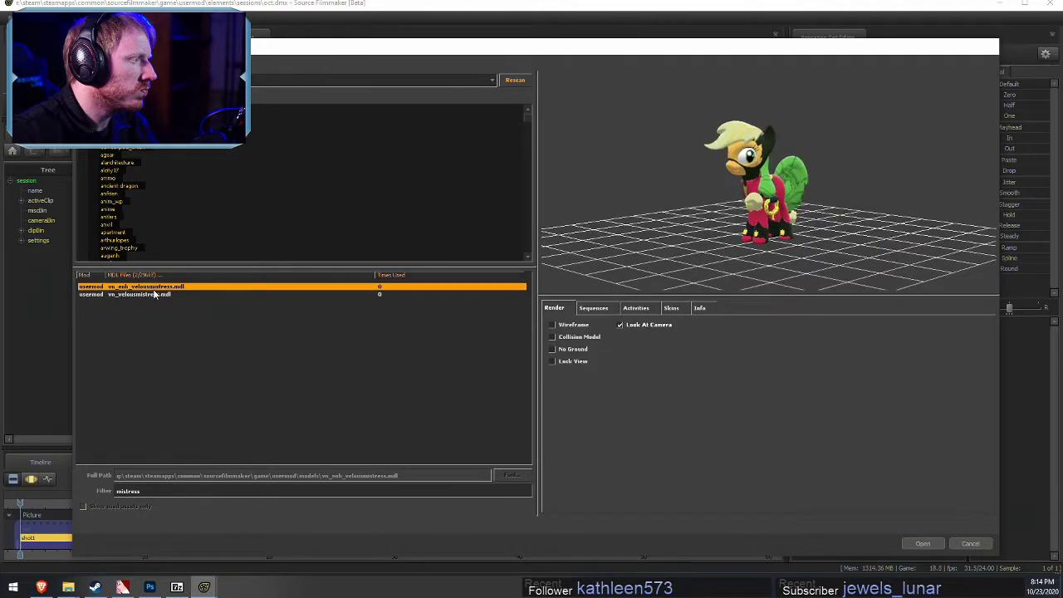
click(152, 294)
click(161, 287)
click(151, 292)
click(152, 288)
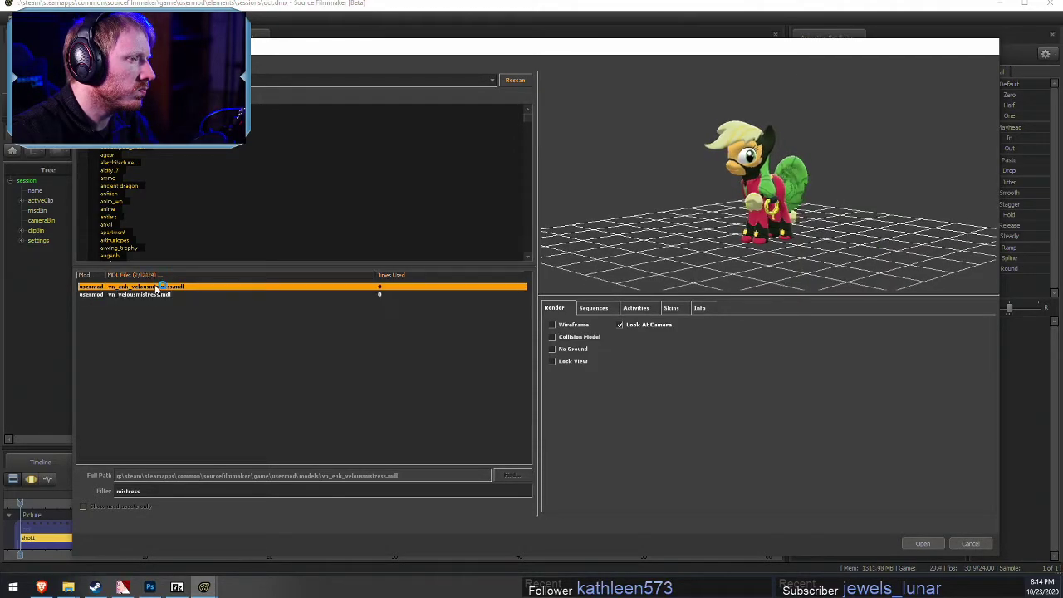
click(153, 294)
click(155, 287)
click(153, 293)
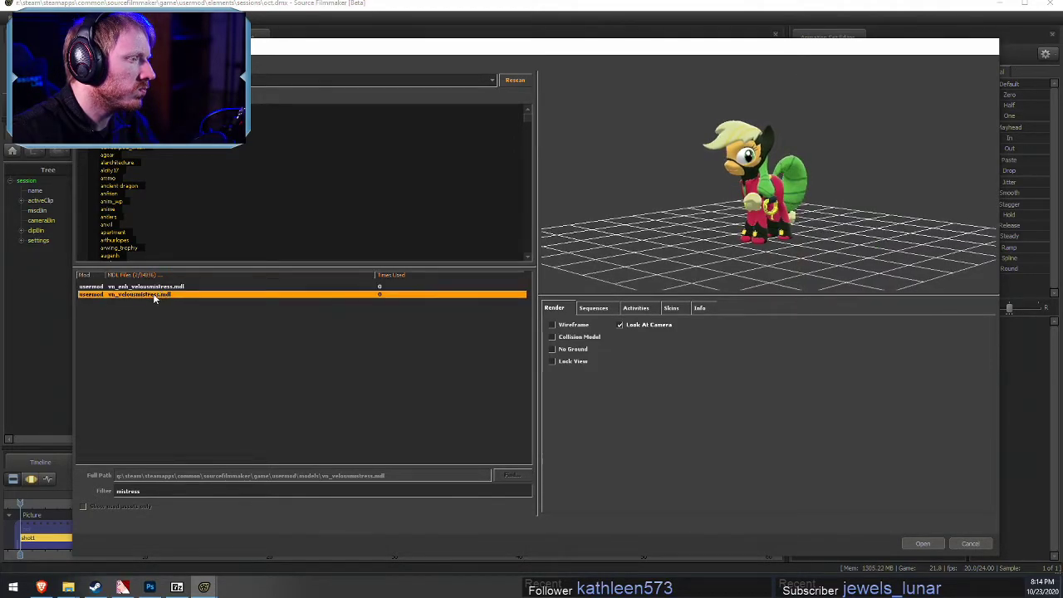
Check the sequences and activities available for vn_velousmistress.mdl
click(602, 308)
click(635, 309)
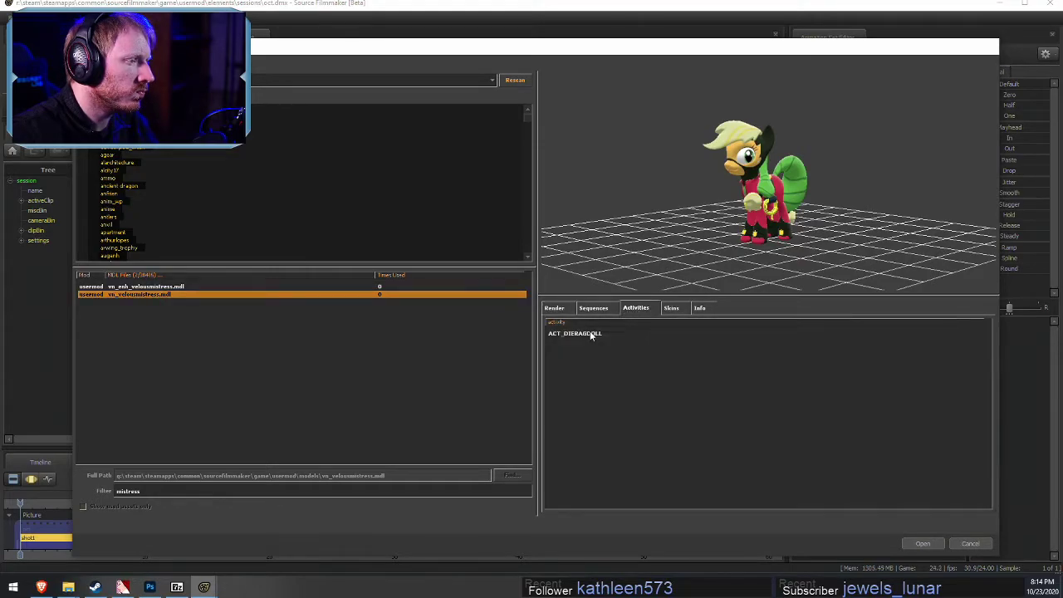
click(599, 308)
click(554, 309)
Show the model preview as a wireframe and compare close-ups of the two Mistress Mare Velous models' head meshes
click(552, 326)
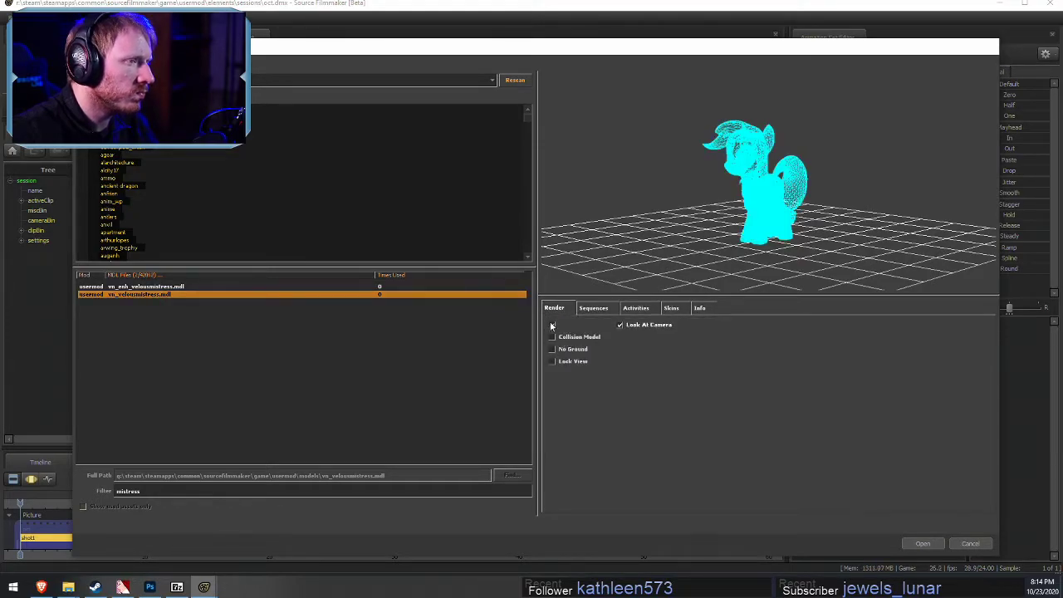
scroll(741, 179, up, 10)
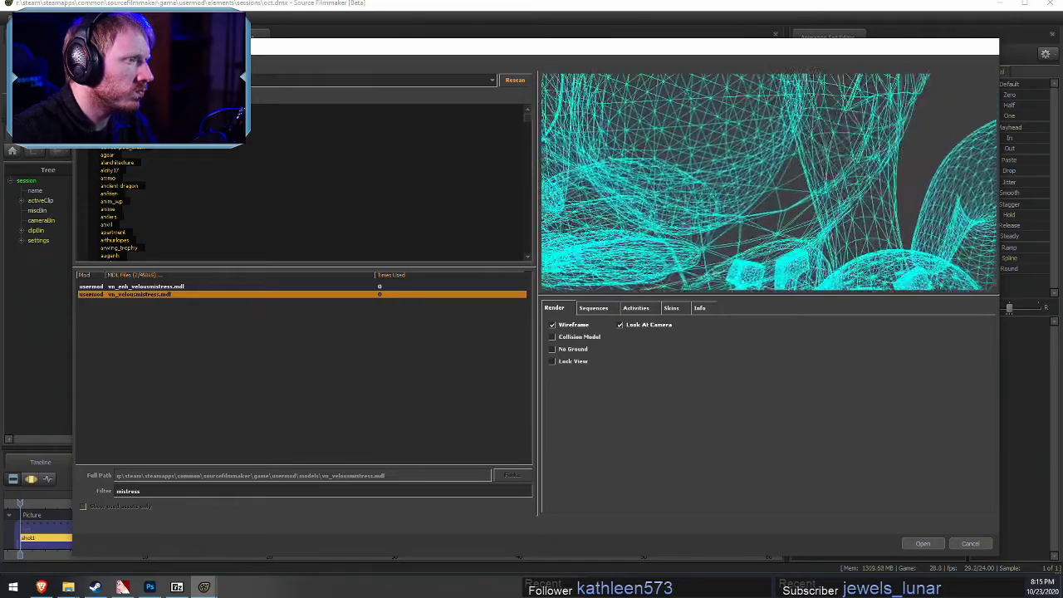
scroll(709, 191, up, 8)
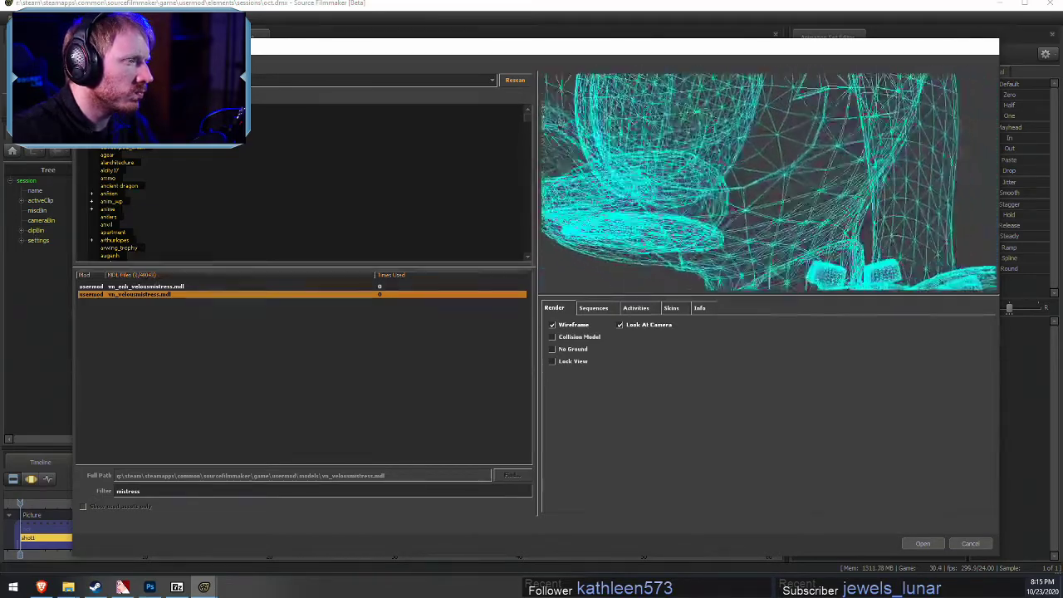
drag(709, 192, 604, 287)
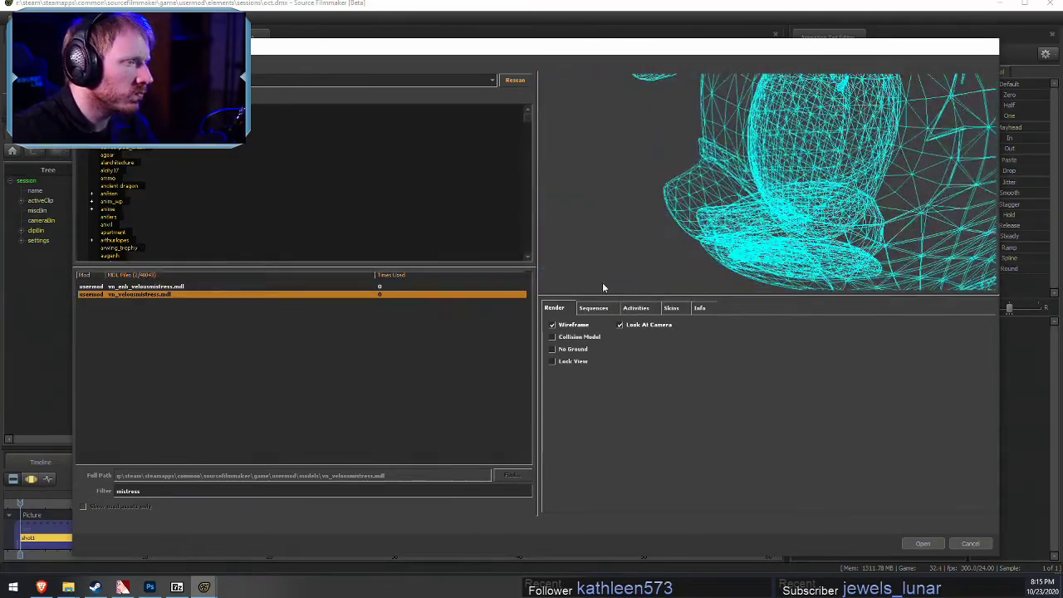
click(127, 288)
scroll(706, 183, up, 8)
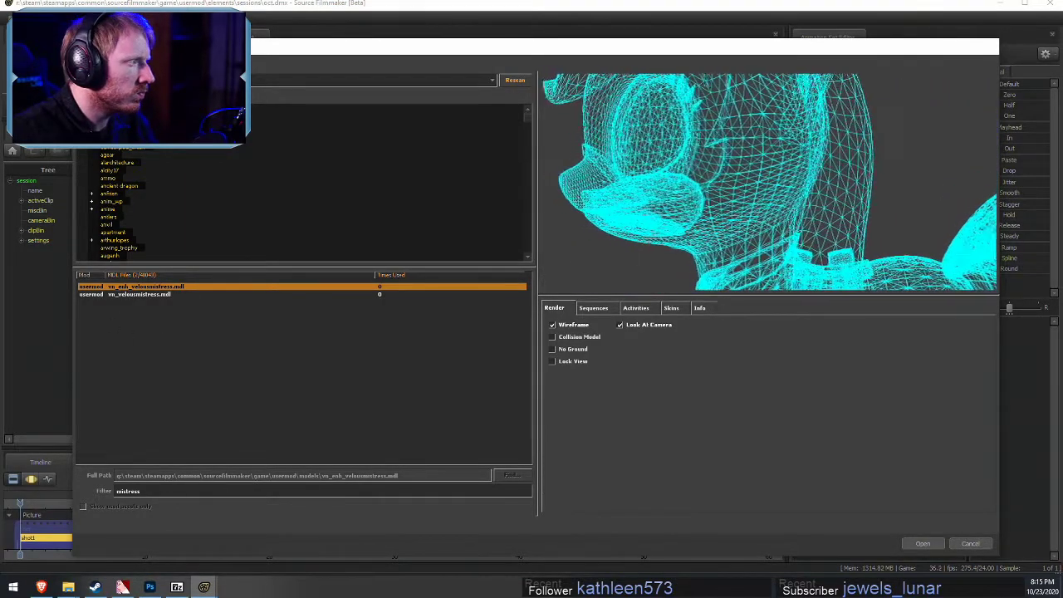
Compare the wireframe muzzle and body meshes of vn_enb_velousmistress.mdl and vn_velousmistress.mdl from close up and from a distance
scroll(722, 192, up, 3)
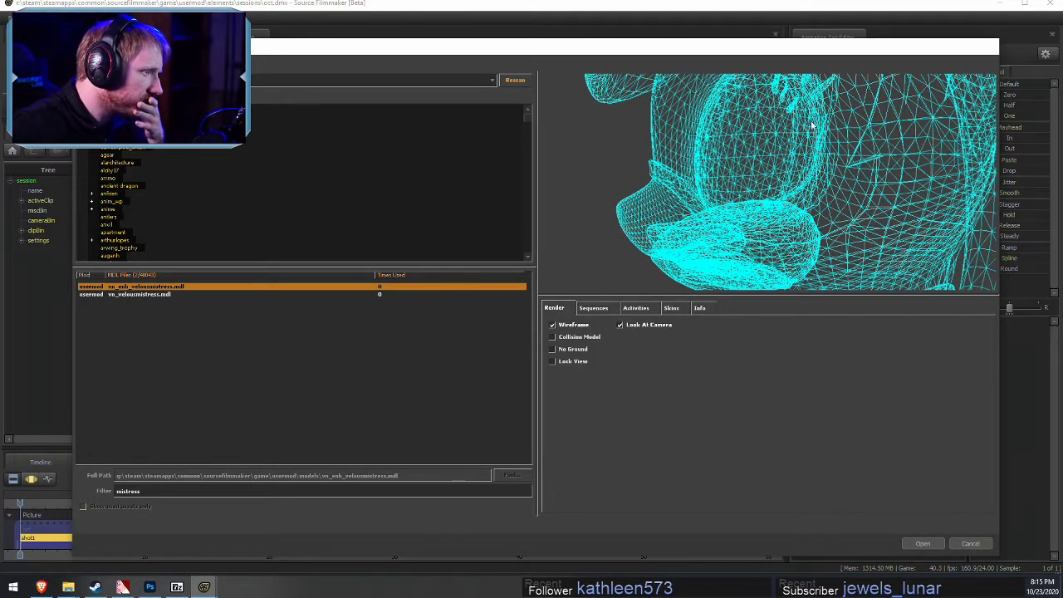
drag(640, 242, 706, 244)
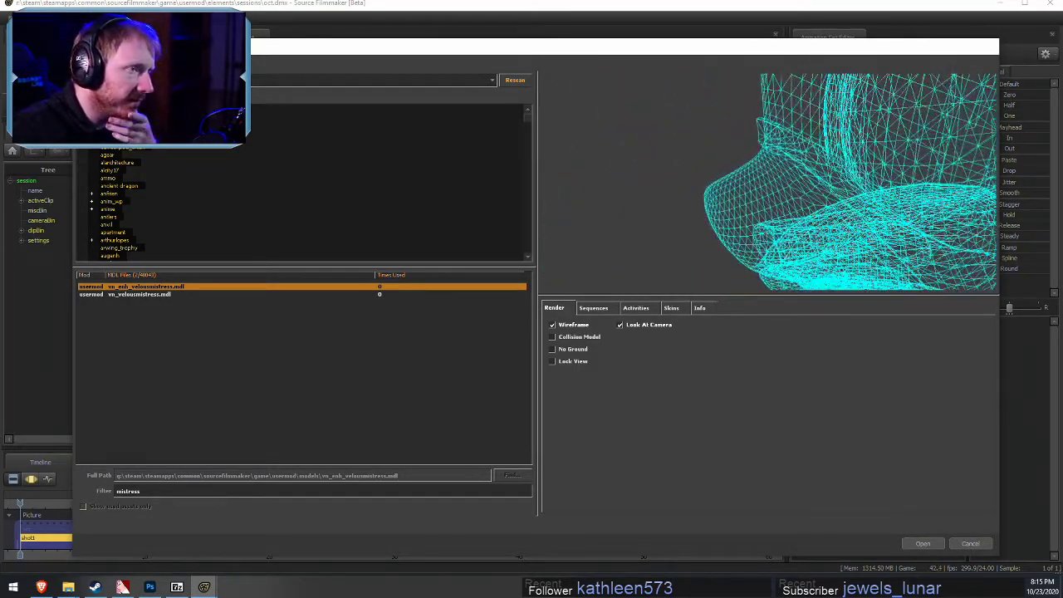
click(146, 295)
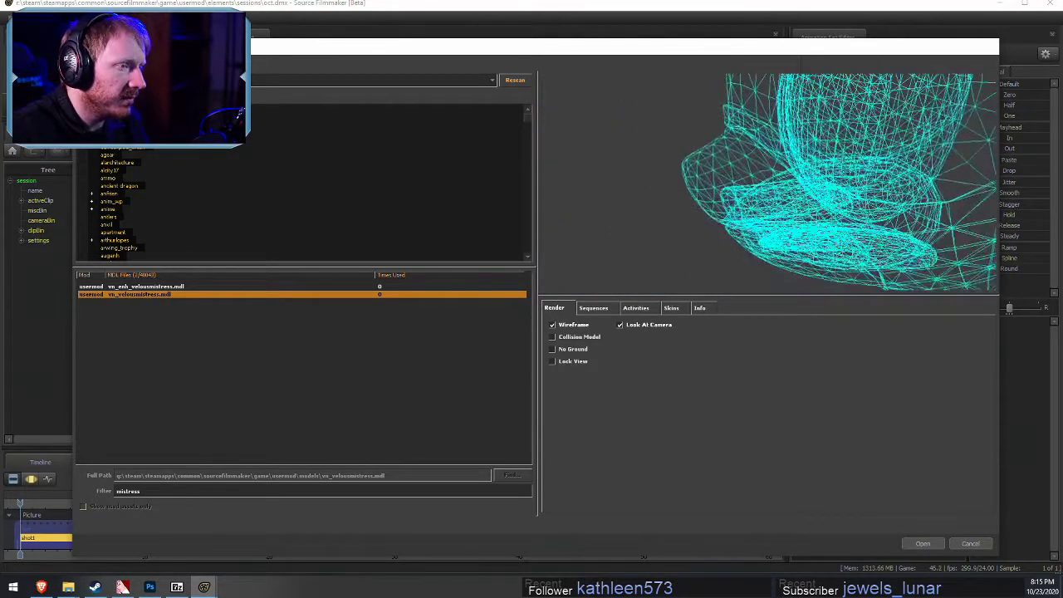
click(131, 286)
click(130, 294)
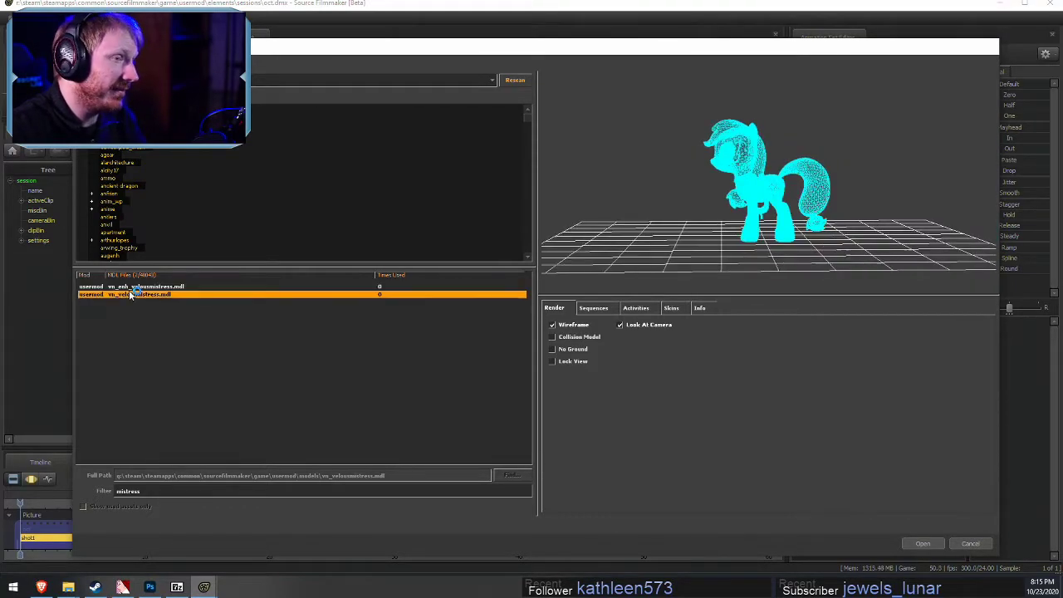
click(135, 287)
drag(762, 198, 664, 291)
mouse_move(664, 290)
right_down()
mouse_move(665, 344)
mouse_move(665, 295)
right_up()
mouse_move(765, 187)
mouse_down()
mouse_move(868, 191)
mouse_move(910, 176)
mouse_move(764, 187)
mouse_up()
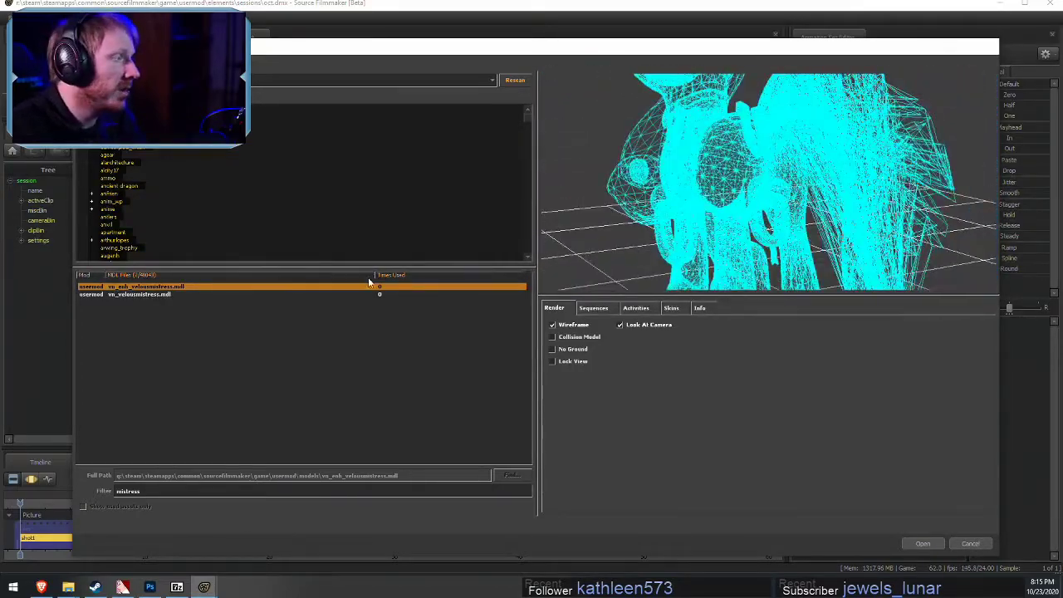
Add vn_velousmistress.mdl to the session as an animation set and frame the textured model in the viewport
click(125, 294)
click(924, 544)
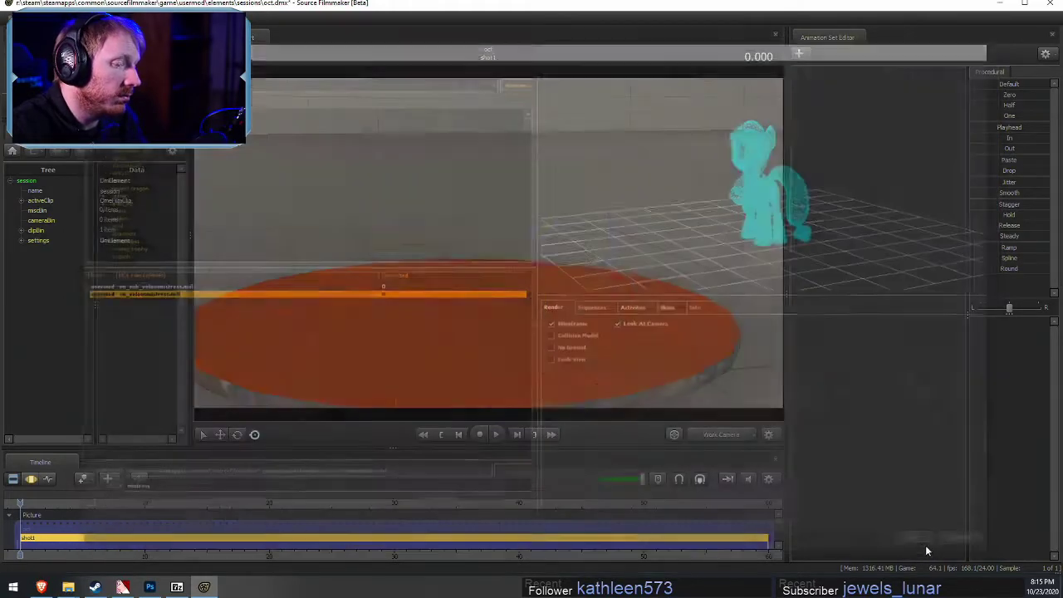
mouse_move(488, 243)
mouse_down()
mouse_move(496, 254)
mouse_move(498, 242)
mouse_move(457, 238)
mouse_move(492, 237)
mouse_up()
key(s)
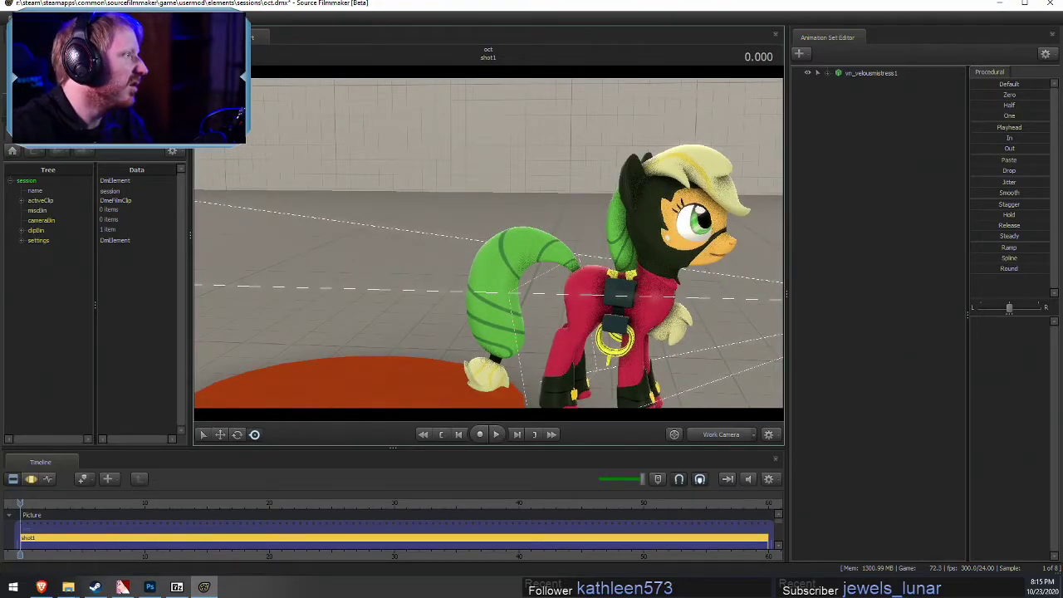
Open the recent session power_ponies.dmx in place of the current one
double_click(214, 4)
click(10, 18)
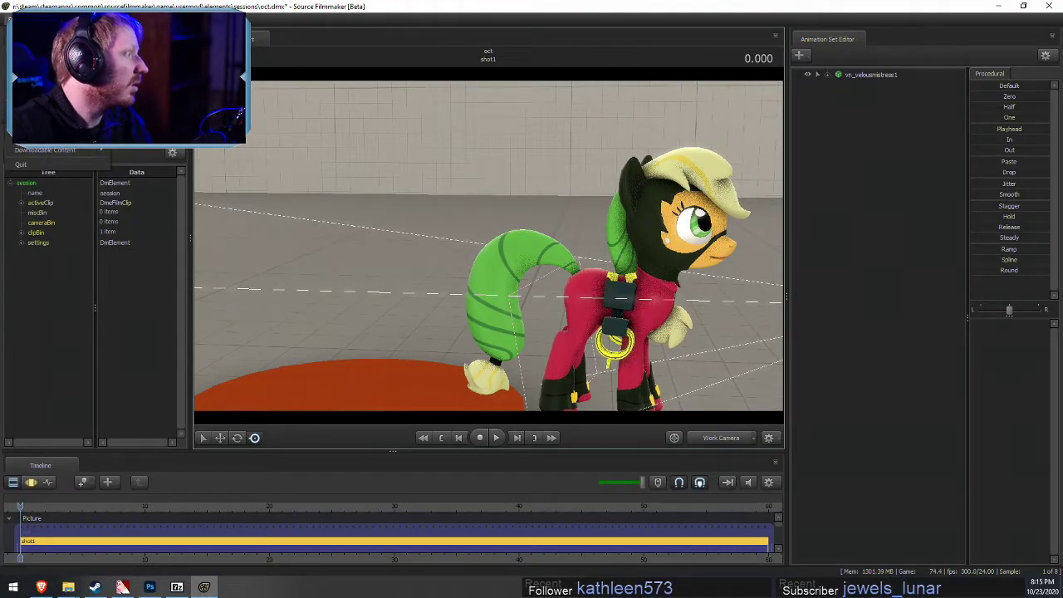
mouse_move(75, 95)
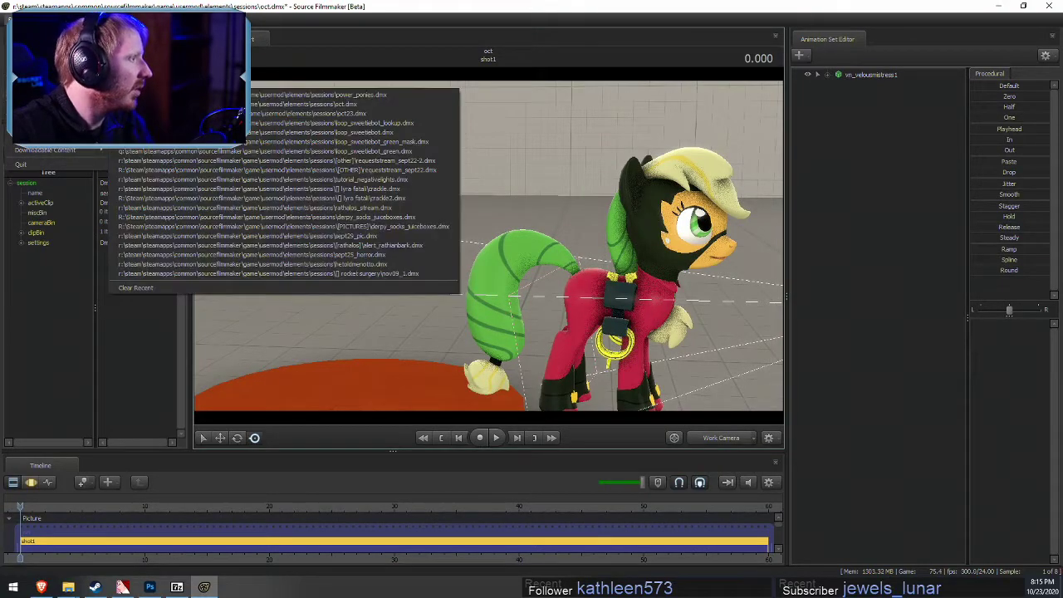
click(314, 96)
click(523, 302)
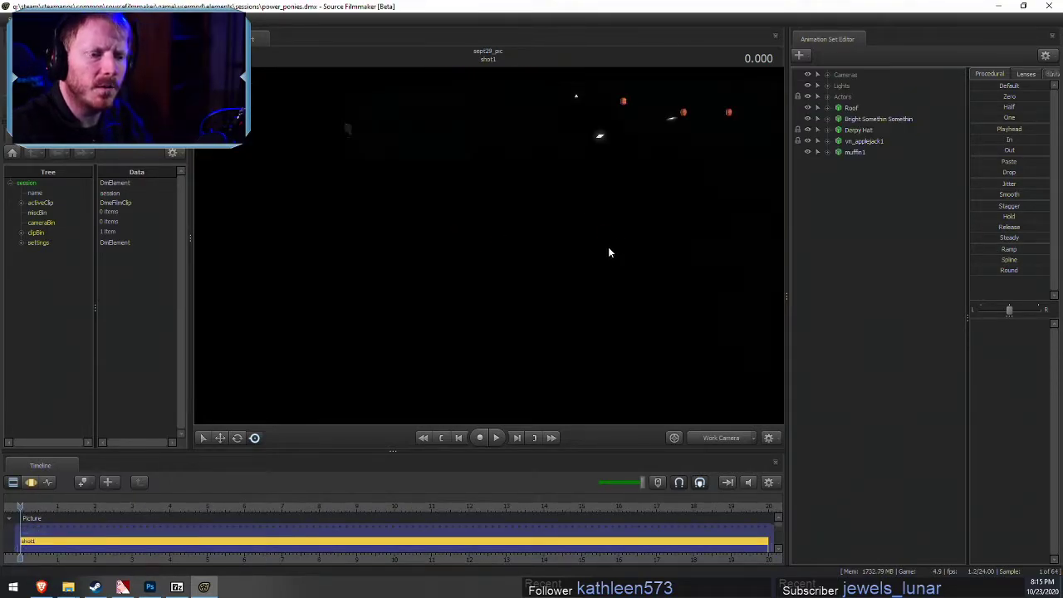
Switch to the browser and review the DeviantArt page of the Mistress Mare Velous model, including its description and comments
key(alt+Tab)
key(alt+Tab)
key(alt+Tab)
key(Tab)
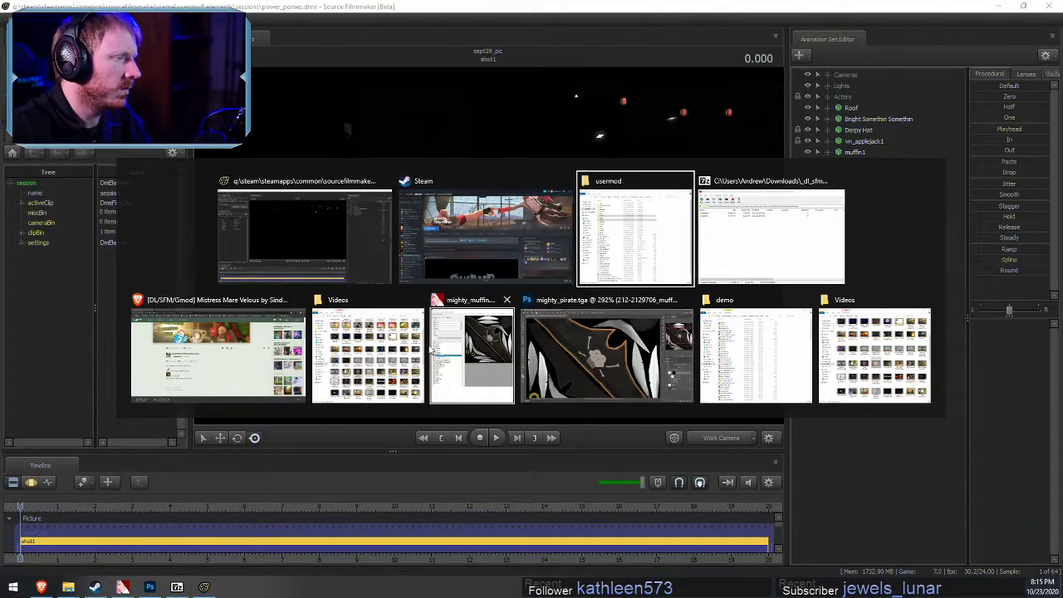
click(175, 390)
scroll(385, 355, up, 3)
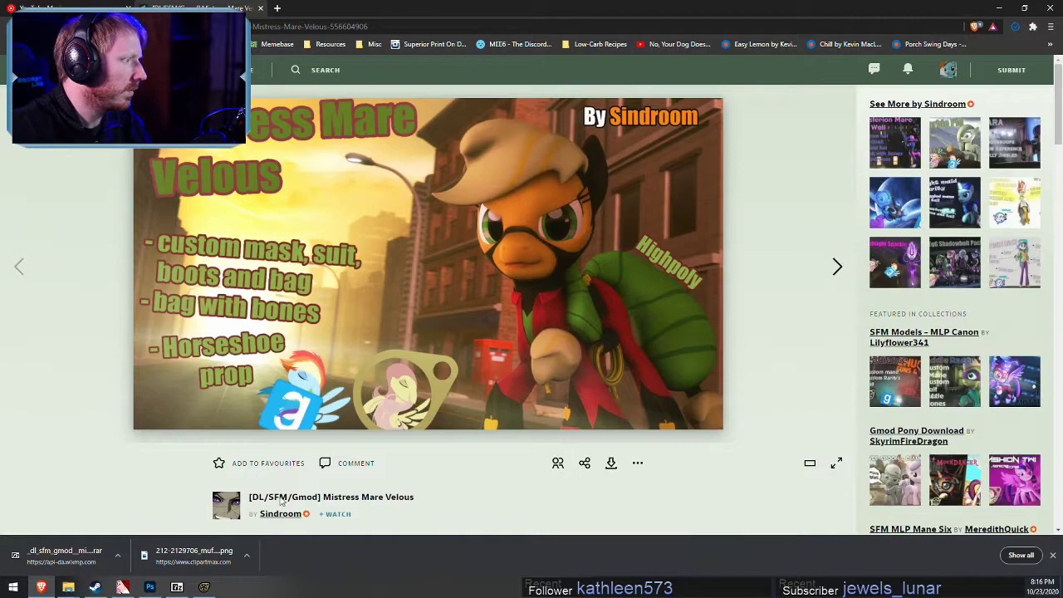
scroll(282, 501, down, 3)
scroll(403, 428, down, 3)
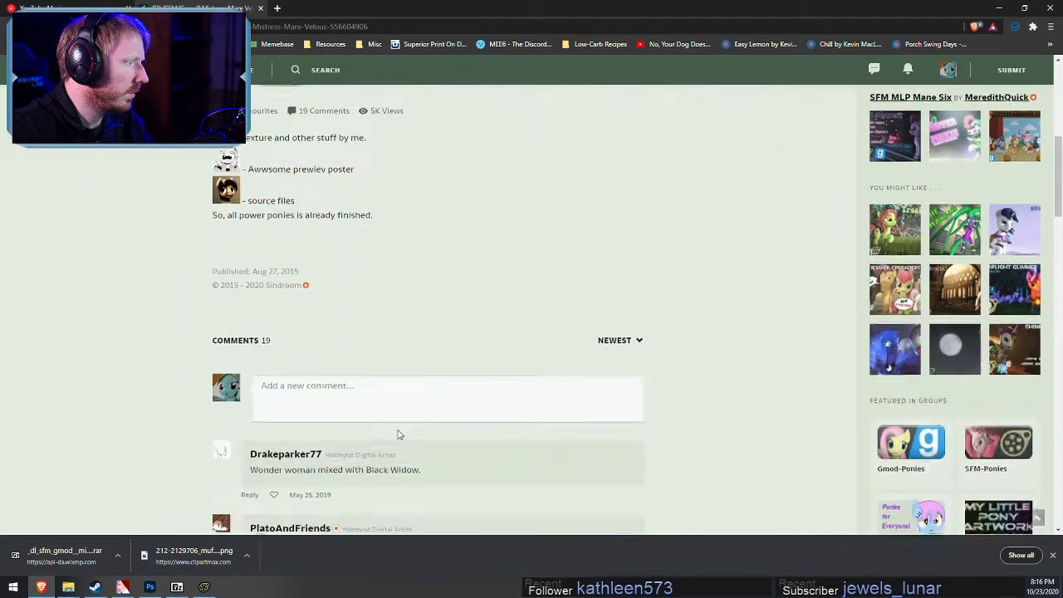
Bring up the usermod folder and the downloaded Mistress Mare Velous archive, and examine the files in the archive's Models folder
mouse_move(71, 588)
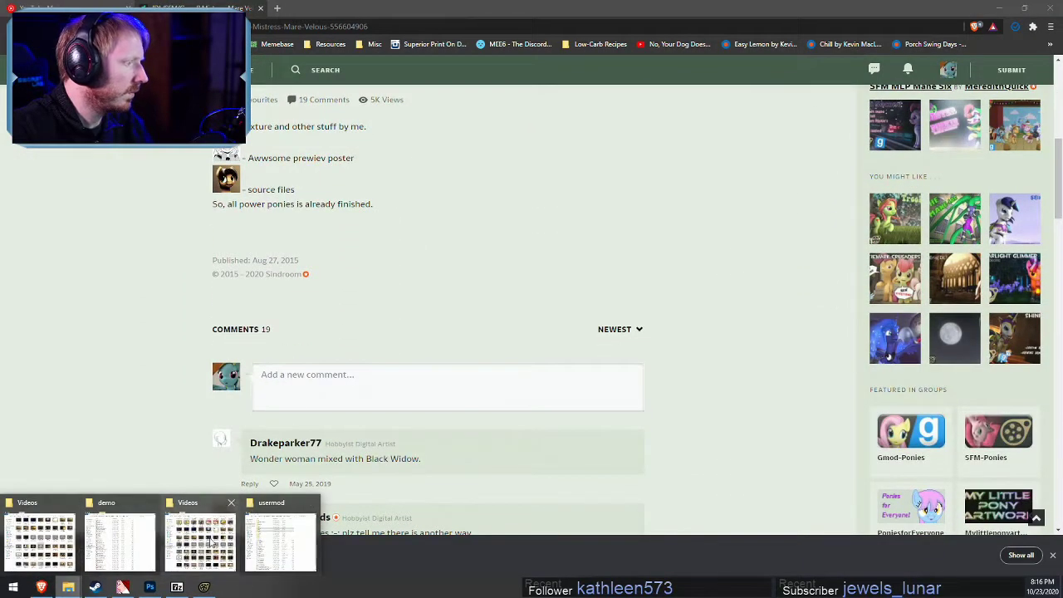
click(280, 538)
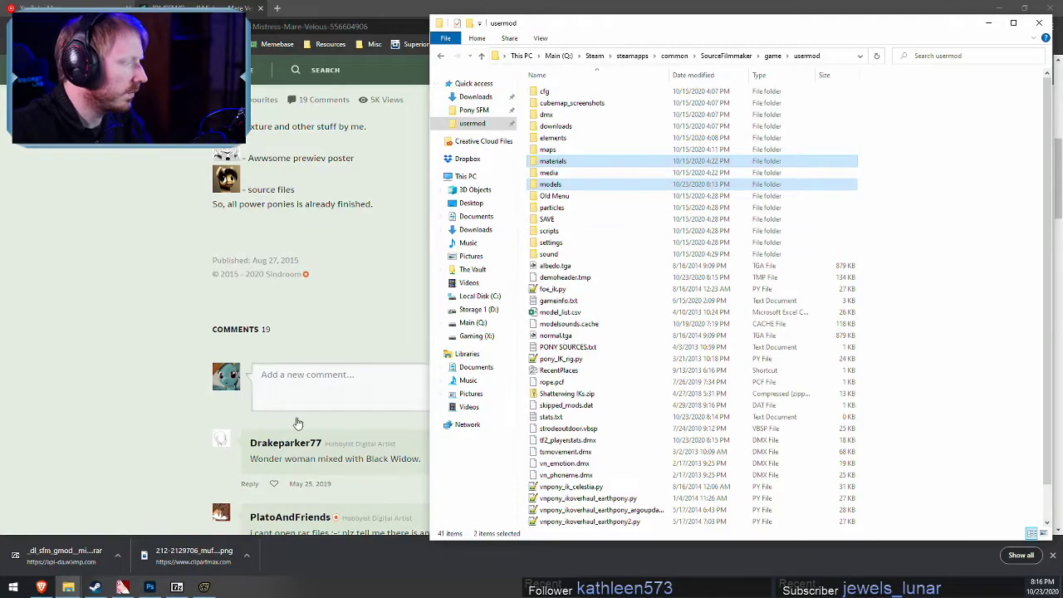
click(177, 587)
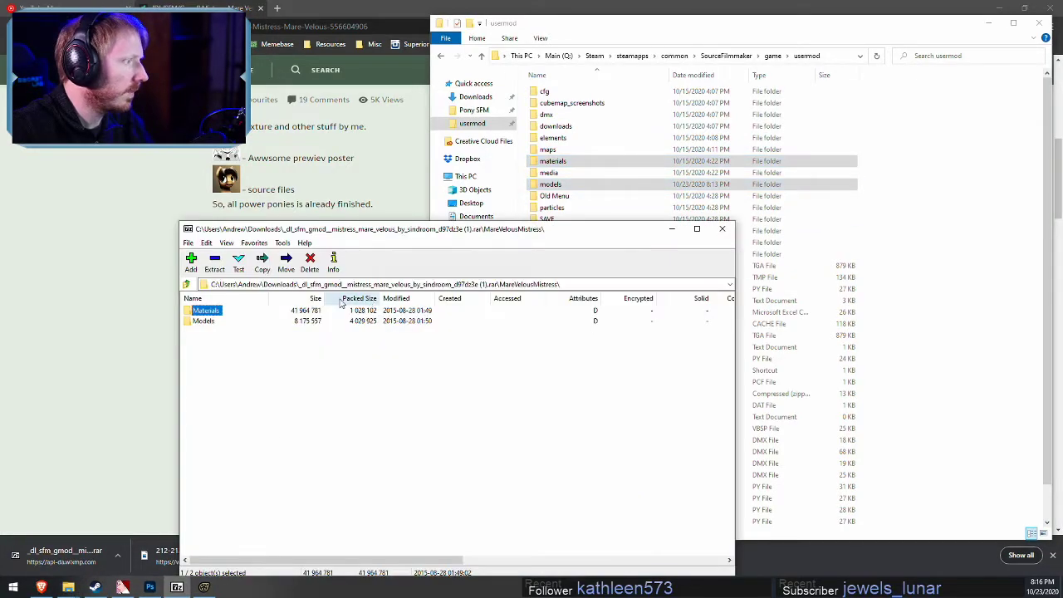
double_click(211, 321)
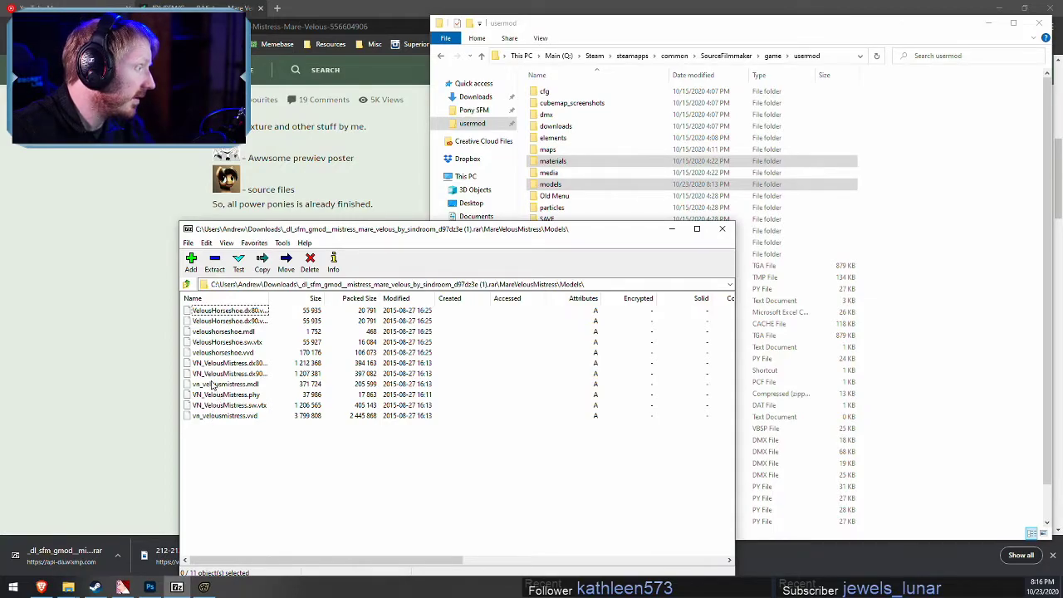
click(95, 368)
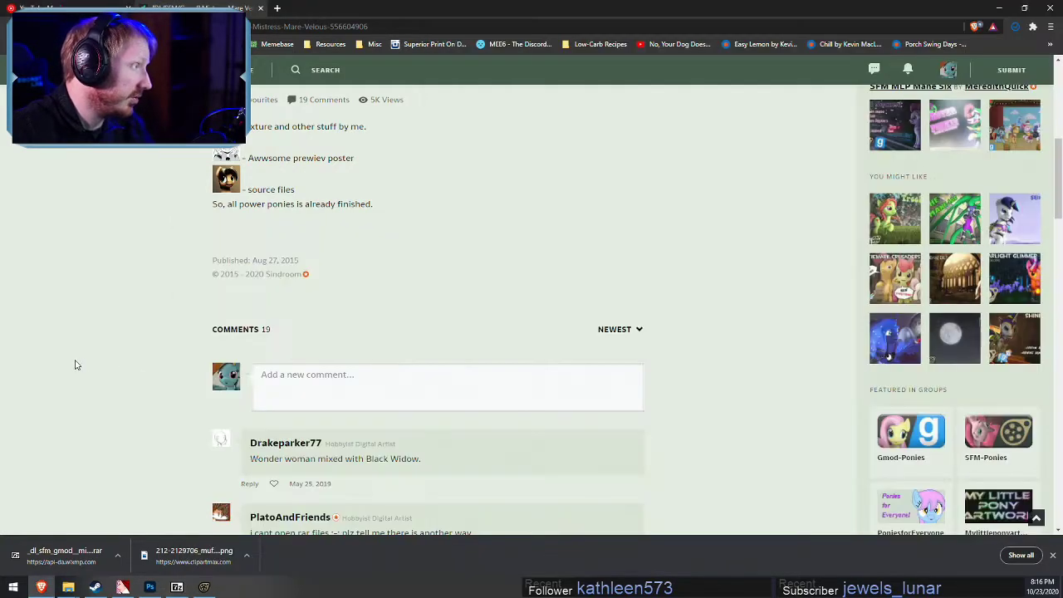
scroll(168, 337, up, 6)
click(13, 27)
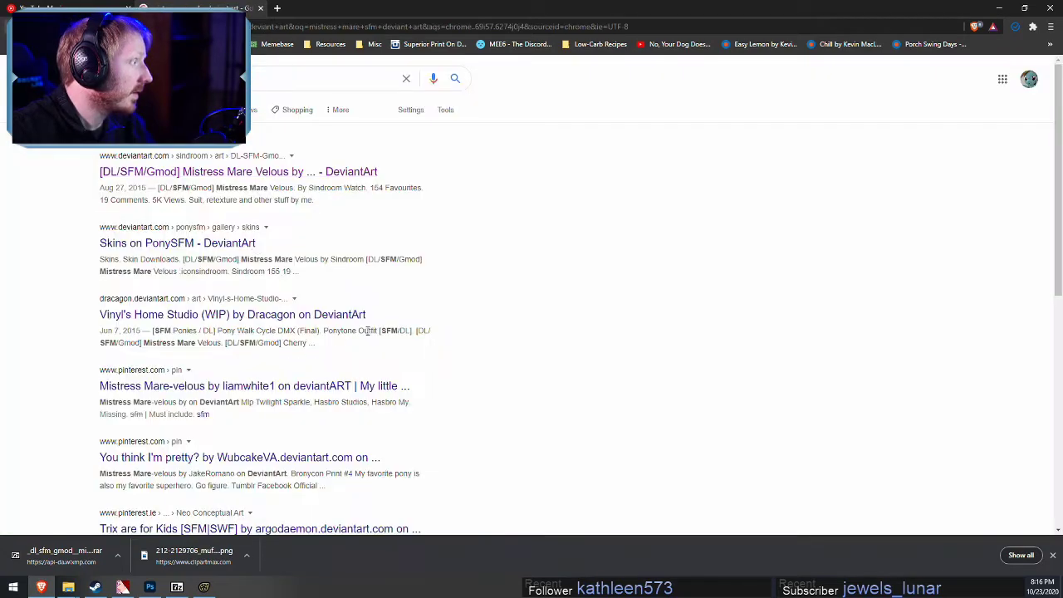
click(196, 398)
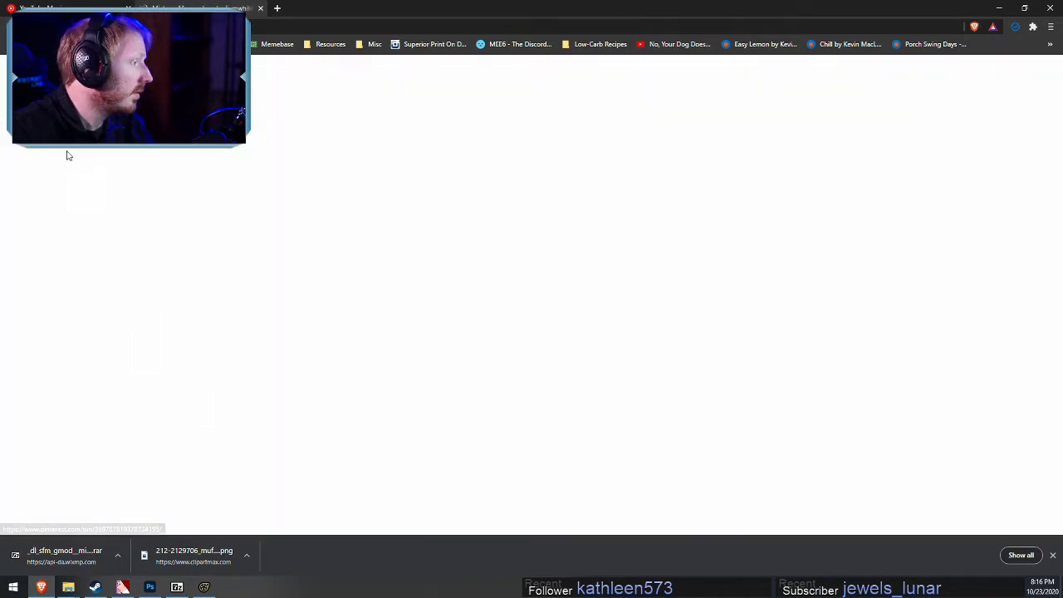
click(6, 31)
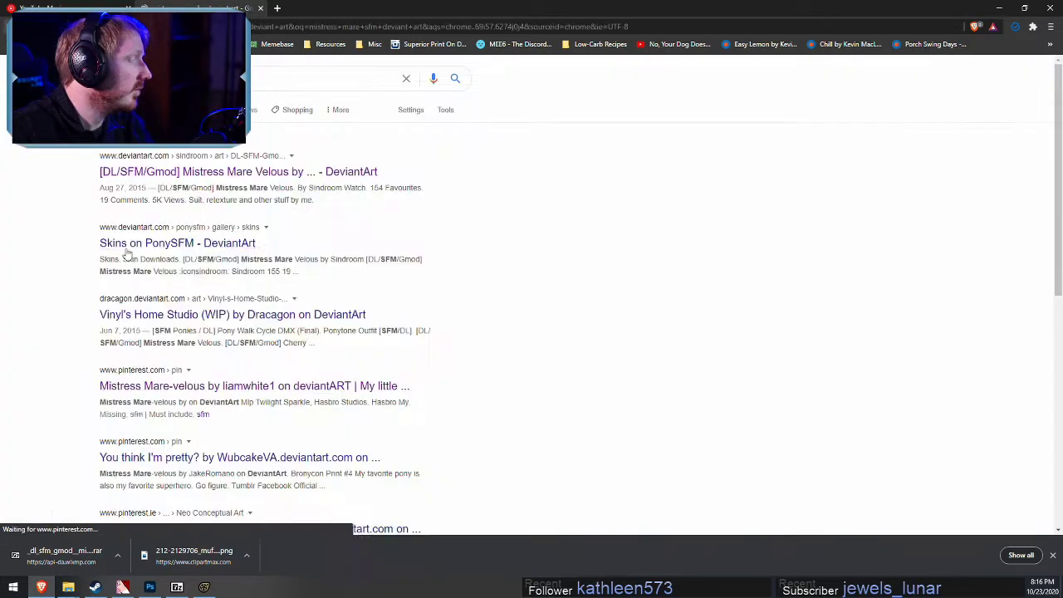
scroll(247, 443, down, 3)
scroll(265, 452, up, 3)
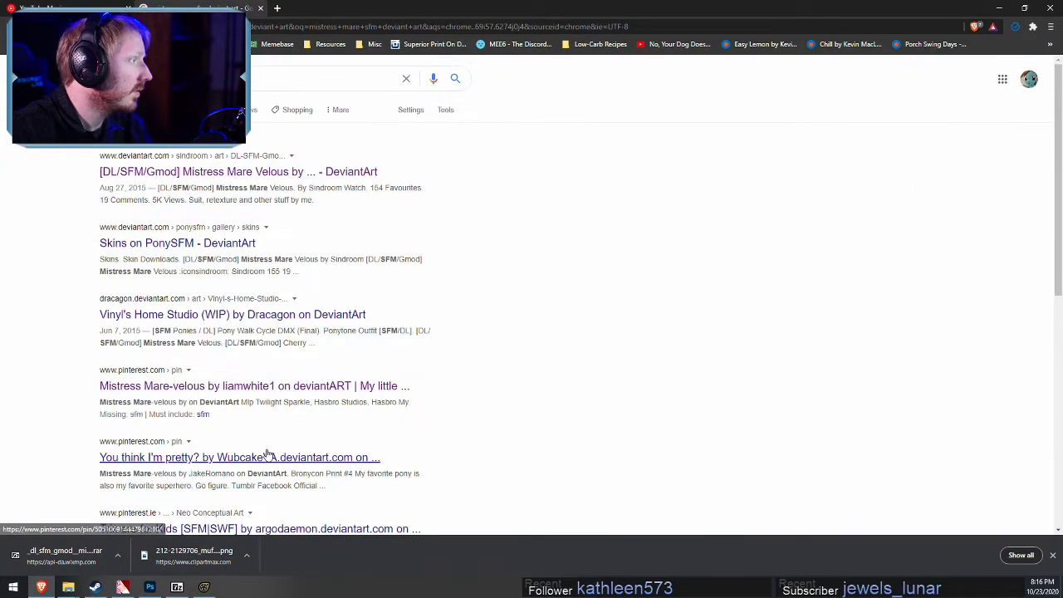
Reopen the DeviantArt page for Mistress Mare Velous and look through its related models, collections and comments
click(198, 174)
scroll(585, 295, down, 4)
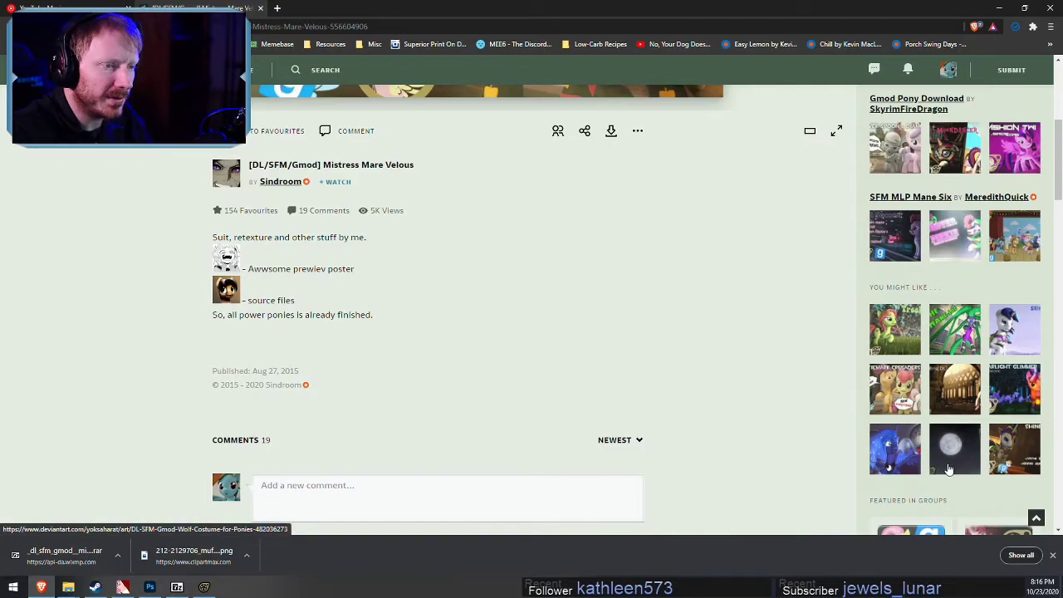
scroll(954, 249, up, 2)
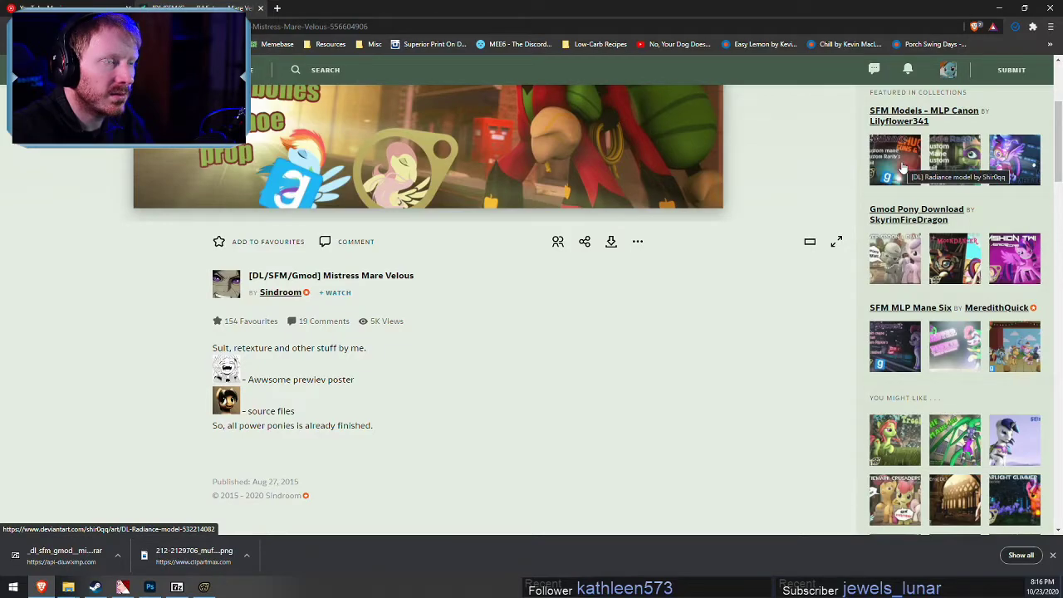
scroll(904, 168, down, 3)
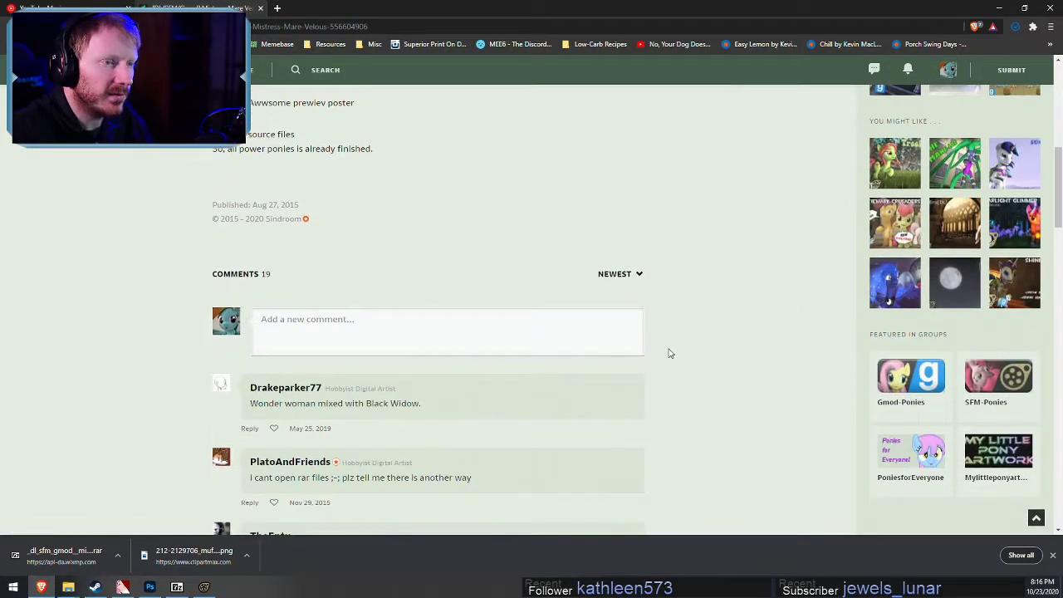
scroll(672, 353, up, 7)
Switch back to Source Filmmaker and change the viewport's display mode to show the dark map without scene lighting
click(999, 8)
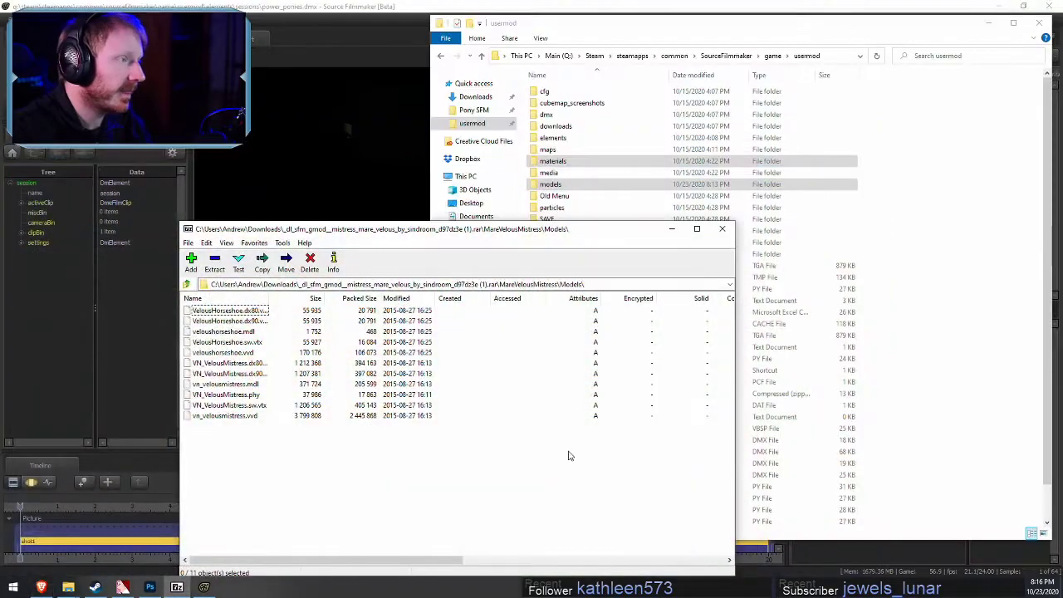
click(204, 587)
drag(462, 236, 488, 236)
right_click(487, 236)
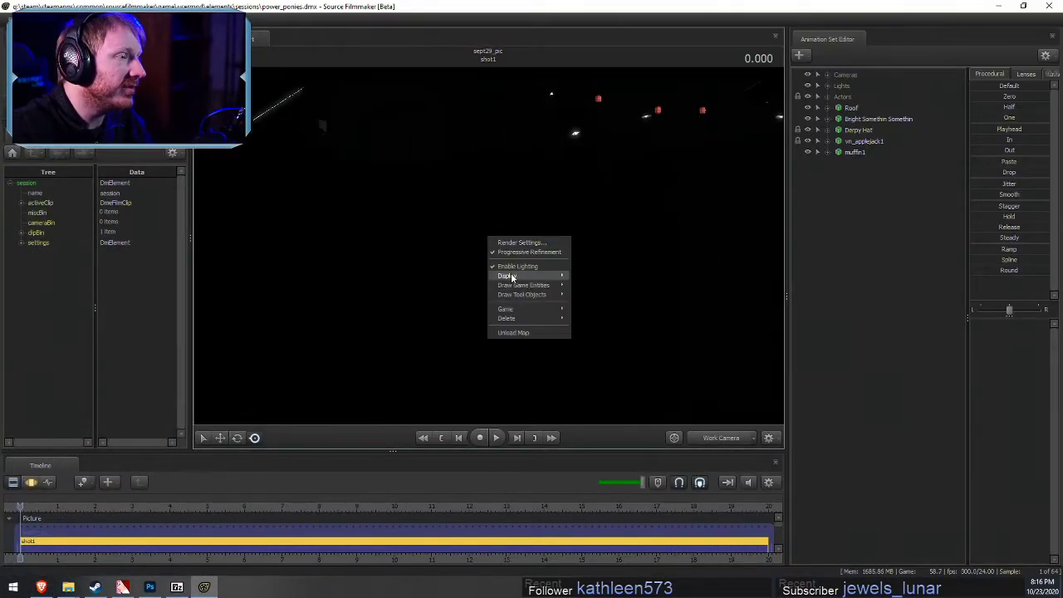
mouse_move(511, 277)
click(603, 277)
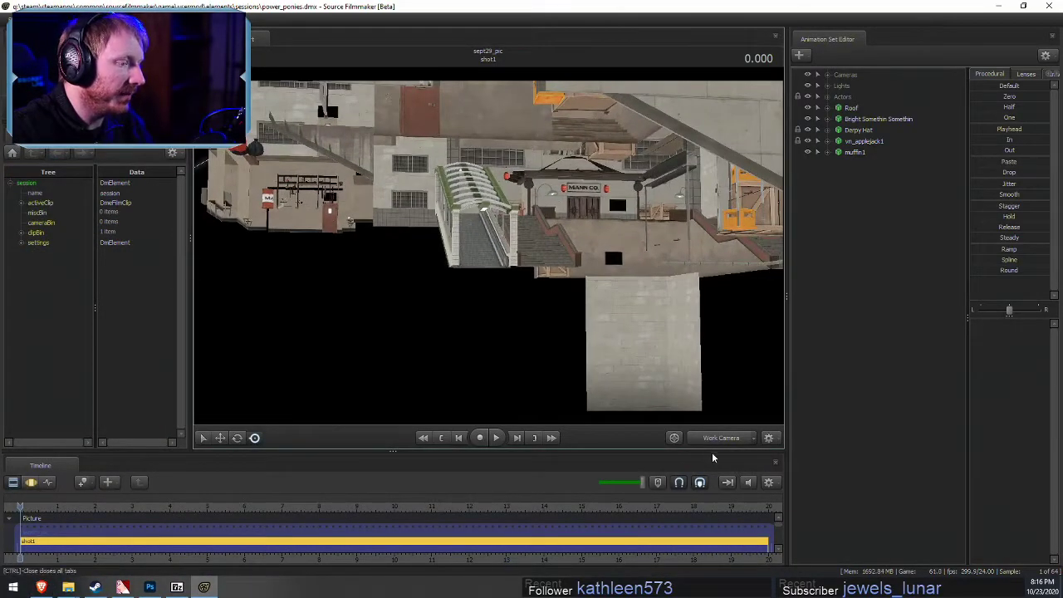
Show the posed Power Ponies up close and delete the vn_applejack1 animation set from the session
click(711, 437)
drag(648, 349, 561, 332)
key(w)
key(s)
right_click(868, 214)
right_click(858, 142)
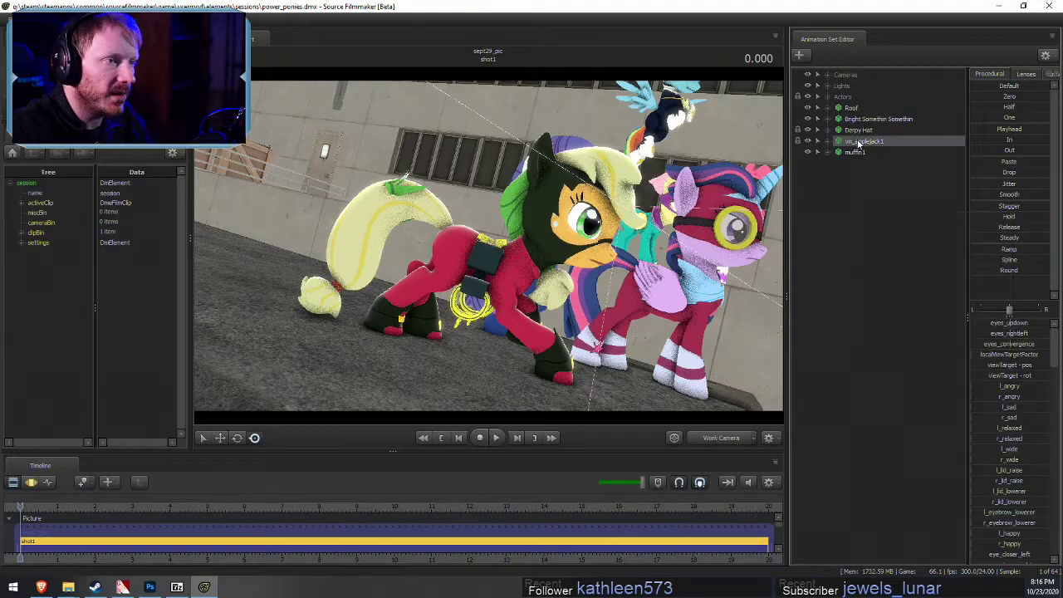
click(907, 166)
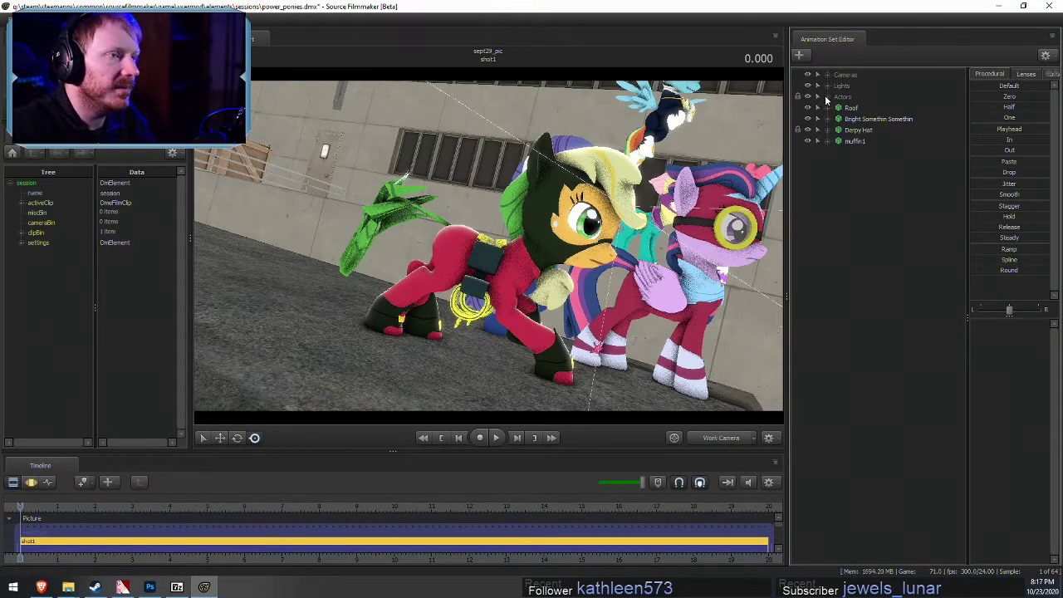
Expand the Apple actor's Pony Body and Pony Legs groups and unlock the Right Back Leg and Left Back Leg
click(826, 97)
click(840, 131)
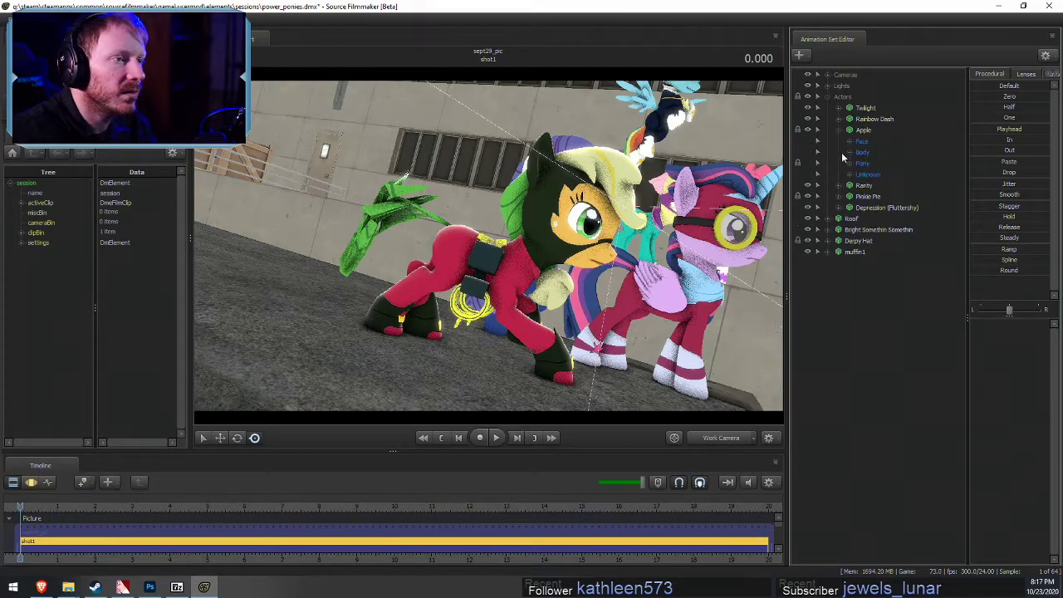
click(850, 176)
click(849, 176)
click(851, 164)
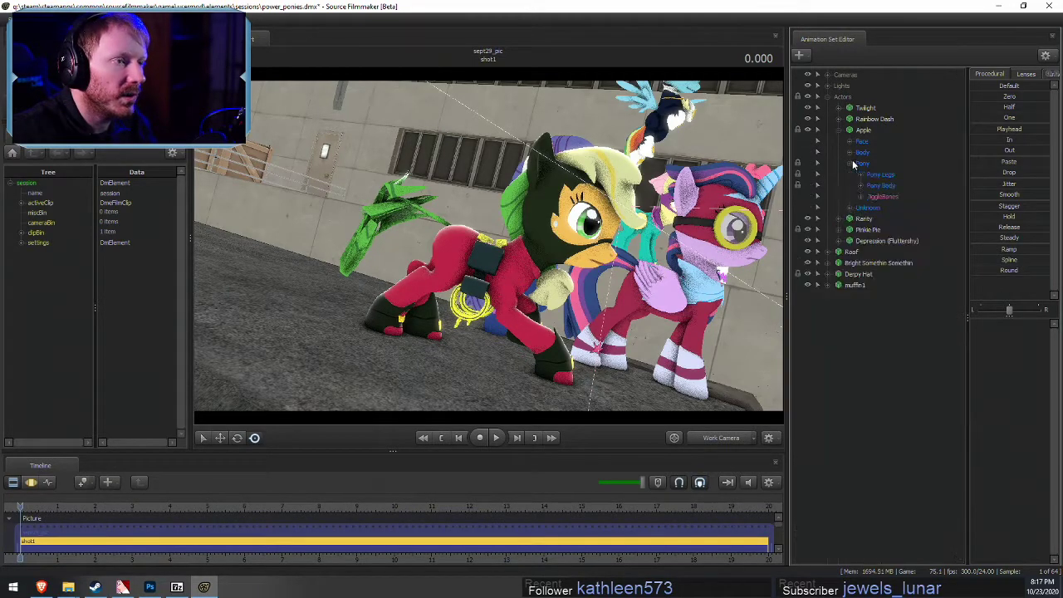
click(861, 185)
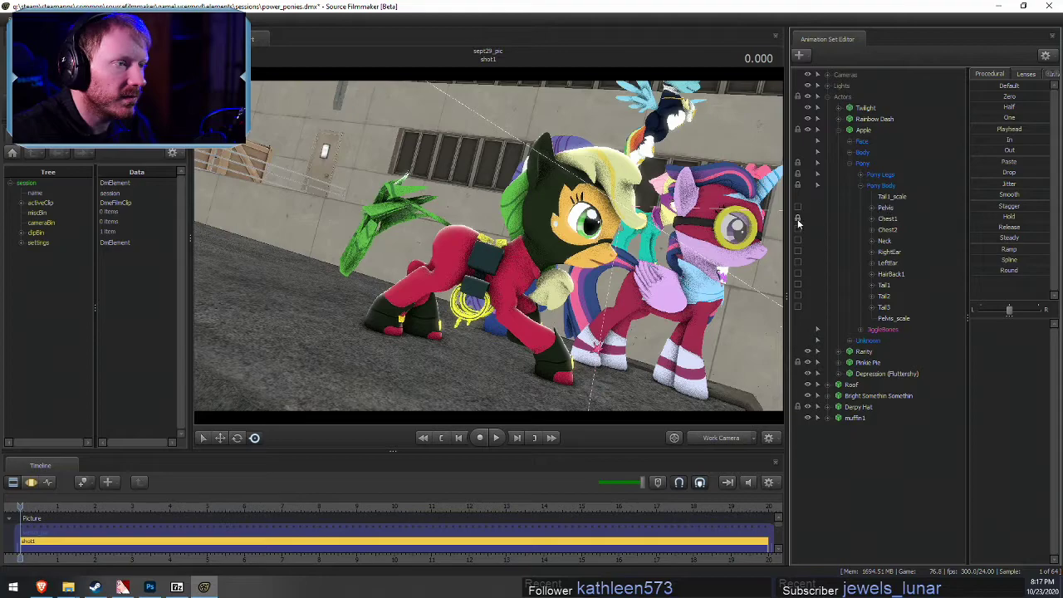
click(861, 174)
click(898, 208)
ctrl+click(897, 217)
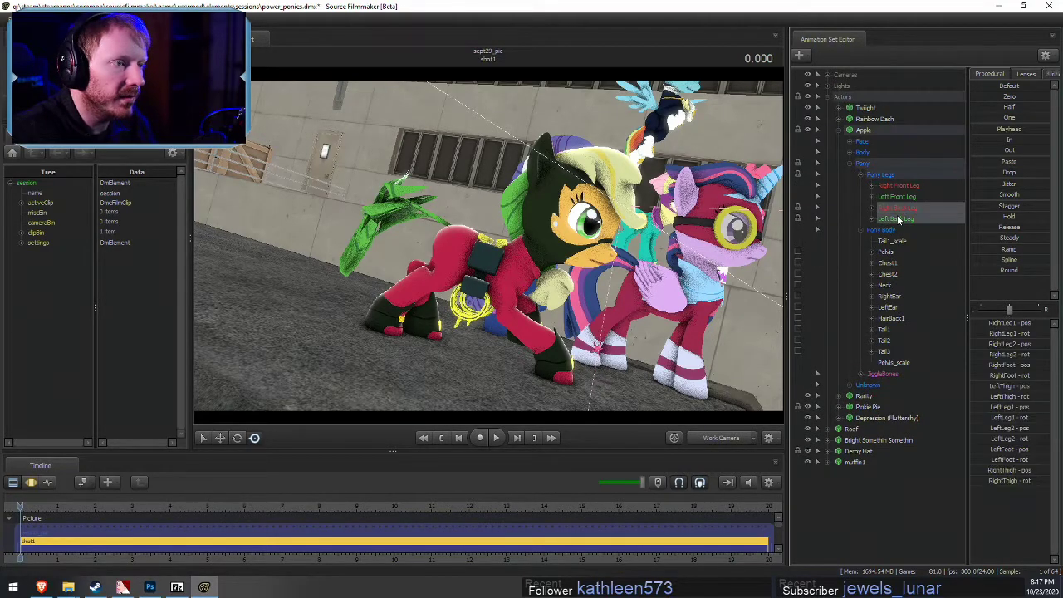
right_click(897, 216)
click(919, 283)
Try enlarging the Apple actor's tail with the Tail1_scale control, including resetting its value to 0
key(F3)
key(F2)
click(895, 363)
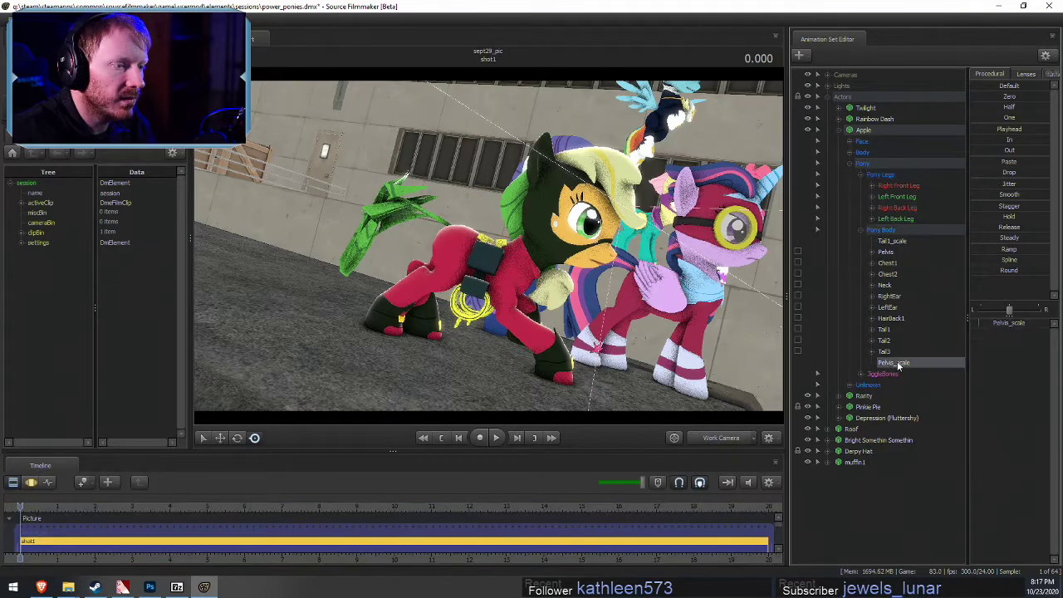
click(900, 241)
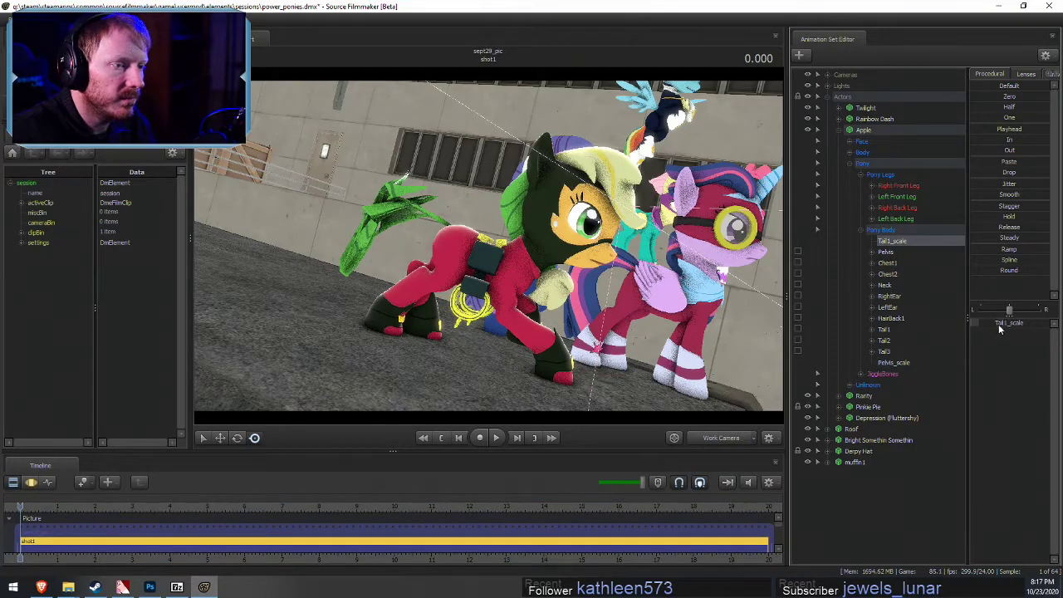
key(F3)
drag(986, 323, 992, 324)
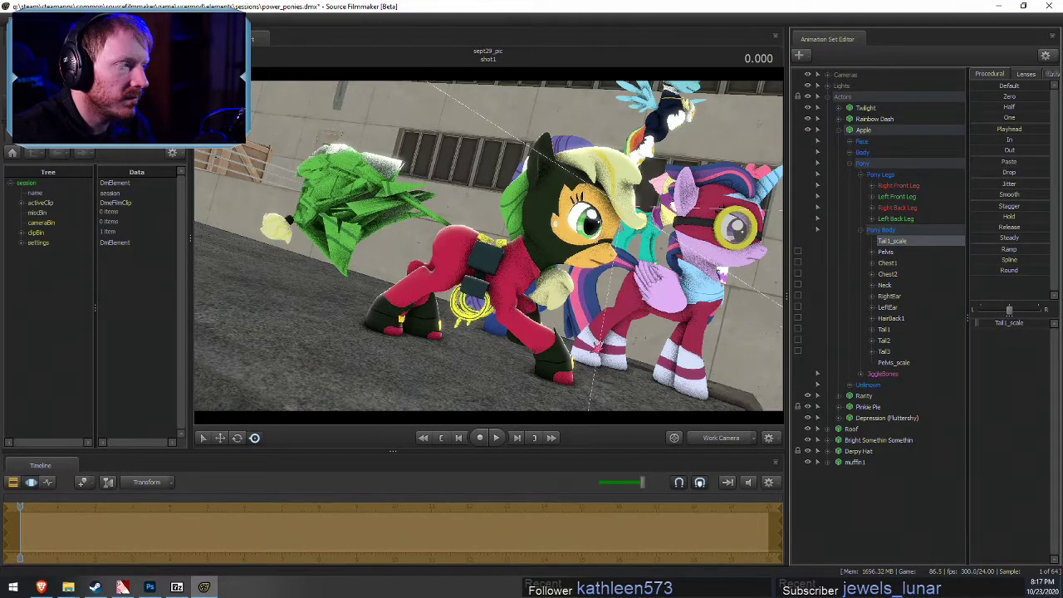
click(990, 323)
text(0)
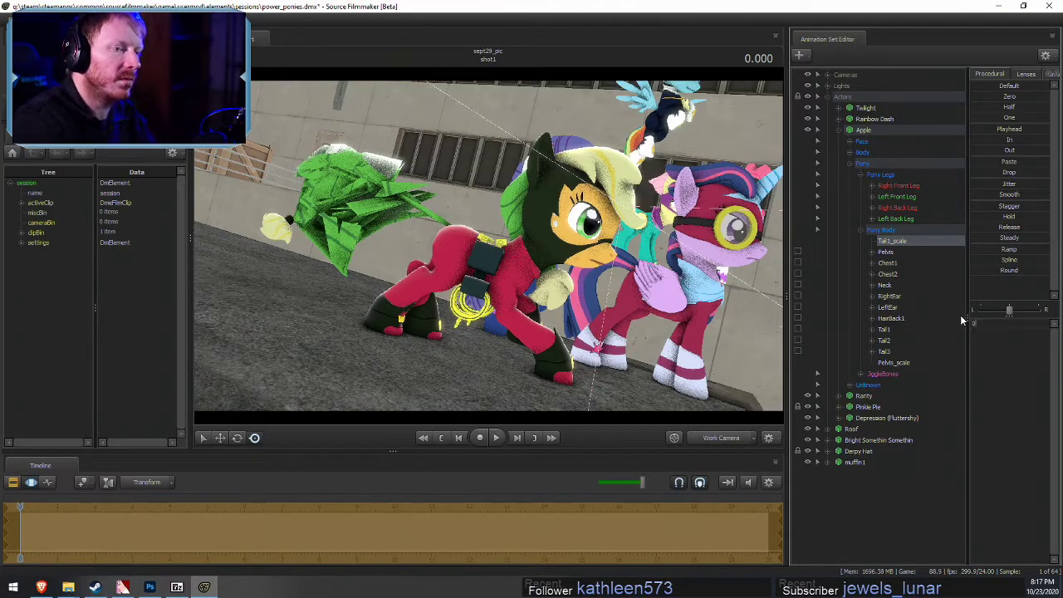
key(Return)
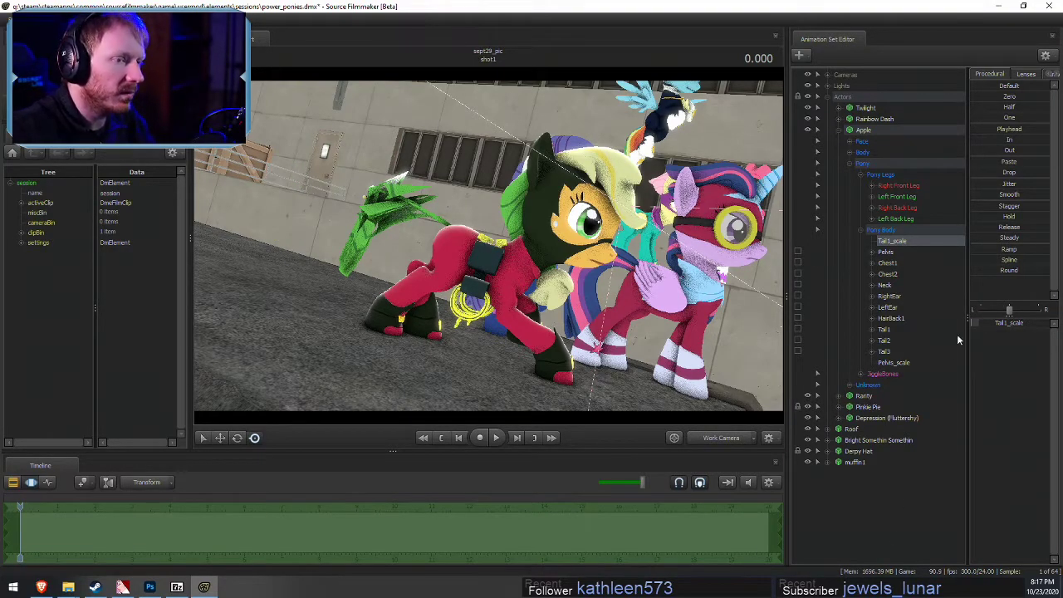
drag(987, 326, 995, 389)
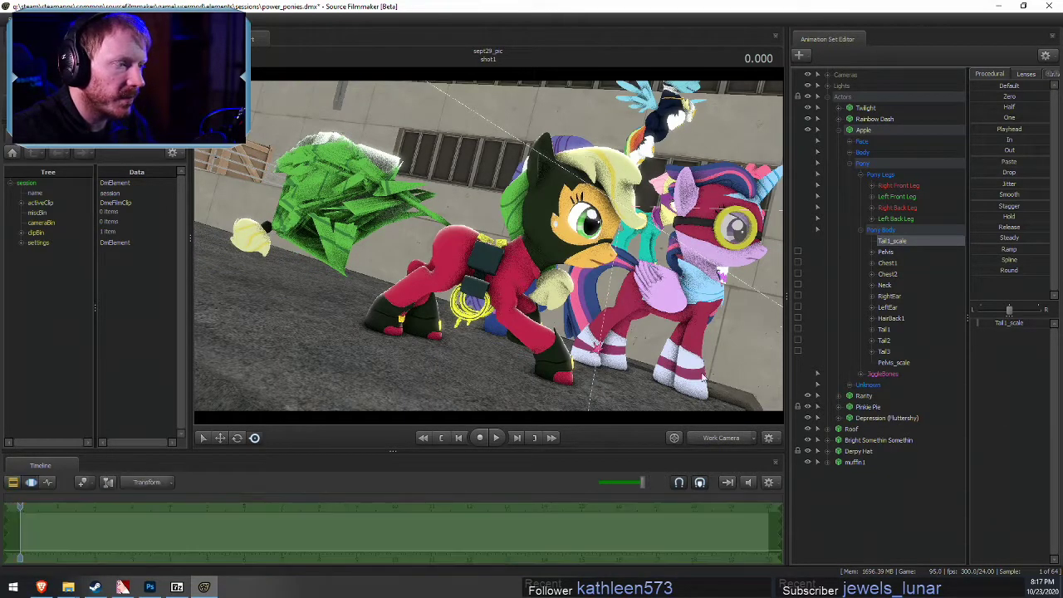
Create an animation set for a new model using vn_velousmistress.mdl from the results filtered by "mistress"
right_click(886, 523)
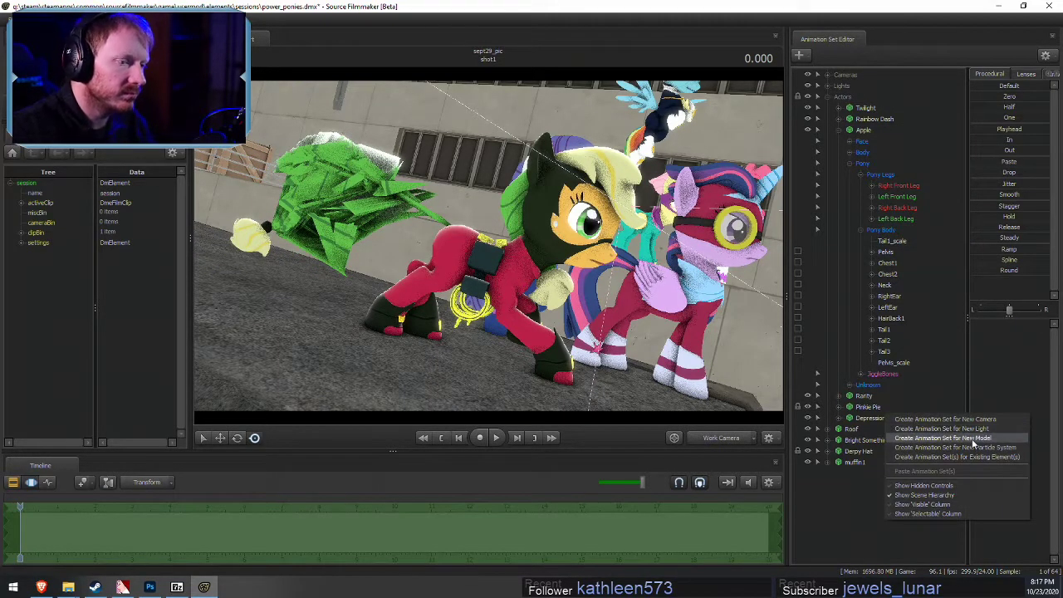
click(973, 441)
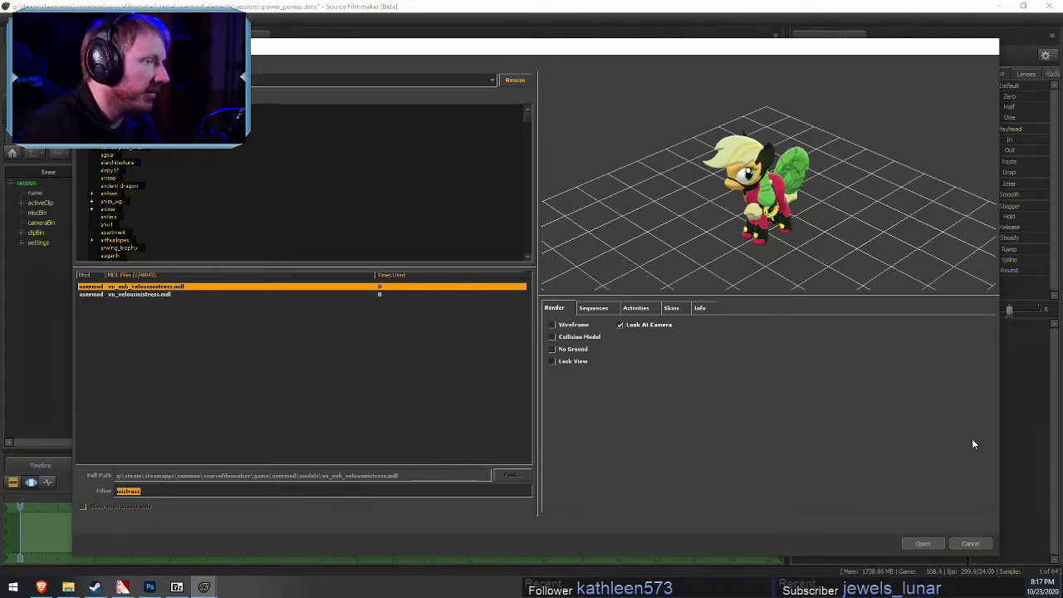
key(Down)
key(Return)
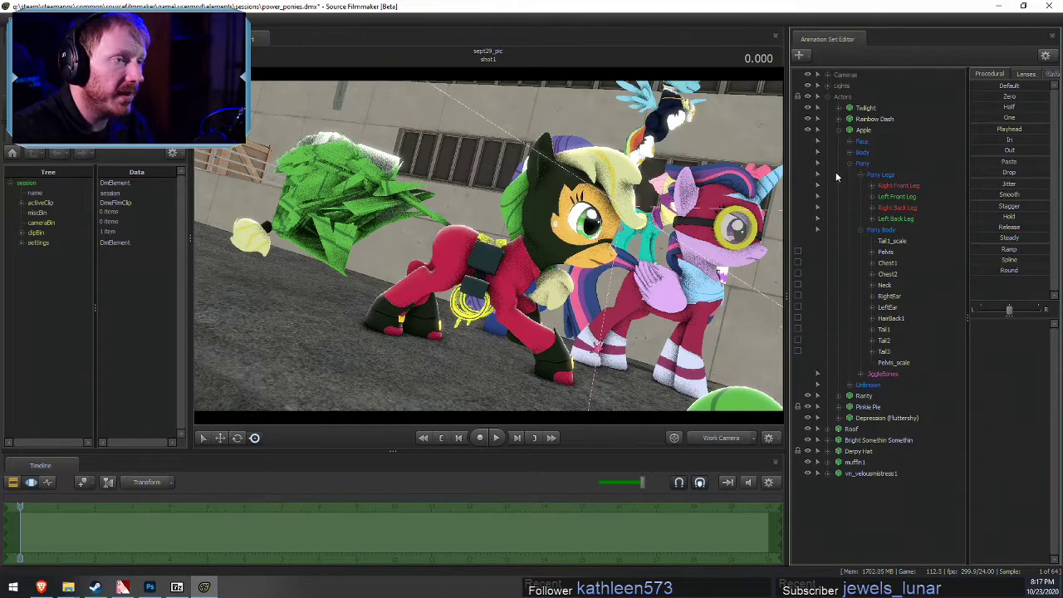
Transfer the existing Apple actor's full pose and position onto the new vn_velousmistress1 animation set
click(862, 131)
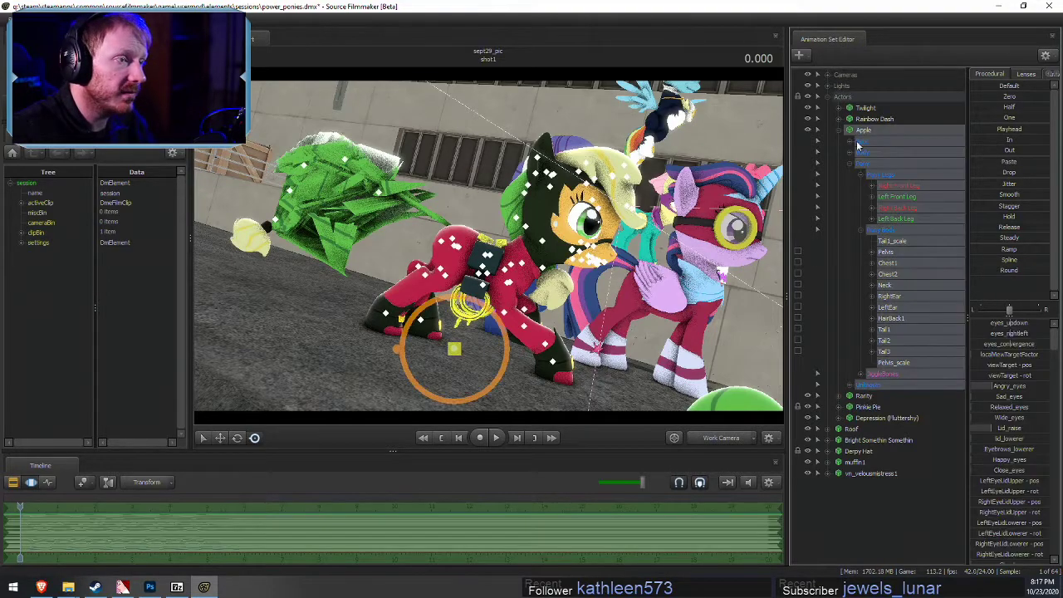
click(849, 475)
key(F2)
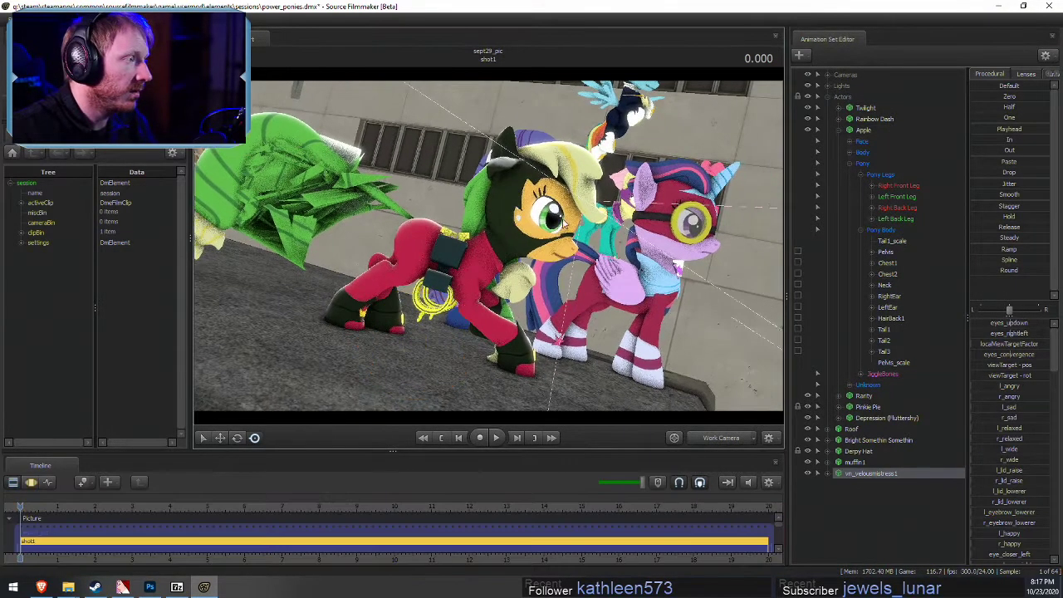
key(F3)
drag(488, 246, 489, 249)
key(space)
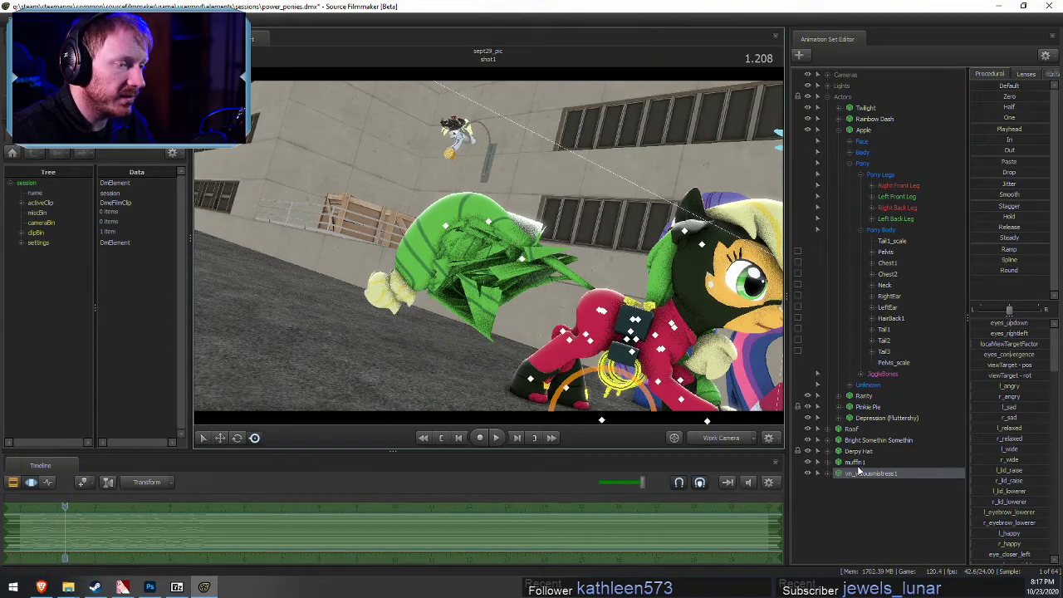
Move vn_velousmistress1 into the Actors group after Rainbow Dash and delete the old Apple animation set
drag(864, 467, 880, 131)
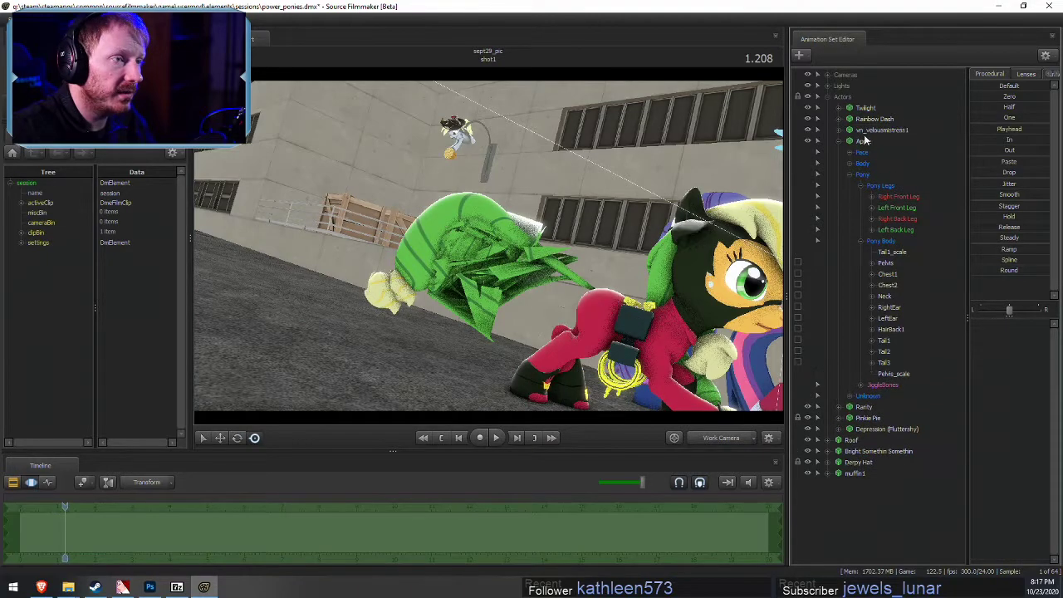
right_click(869, 140)
click(887, 164)
Rename the vn_velousmistress1 animation set to Apple
right_click(871, 140)
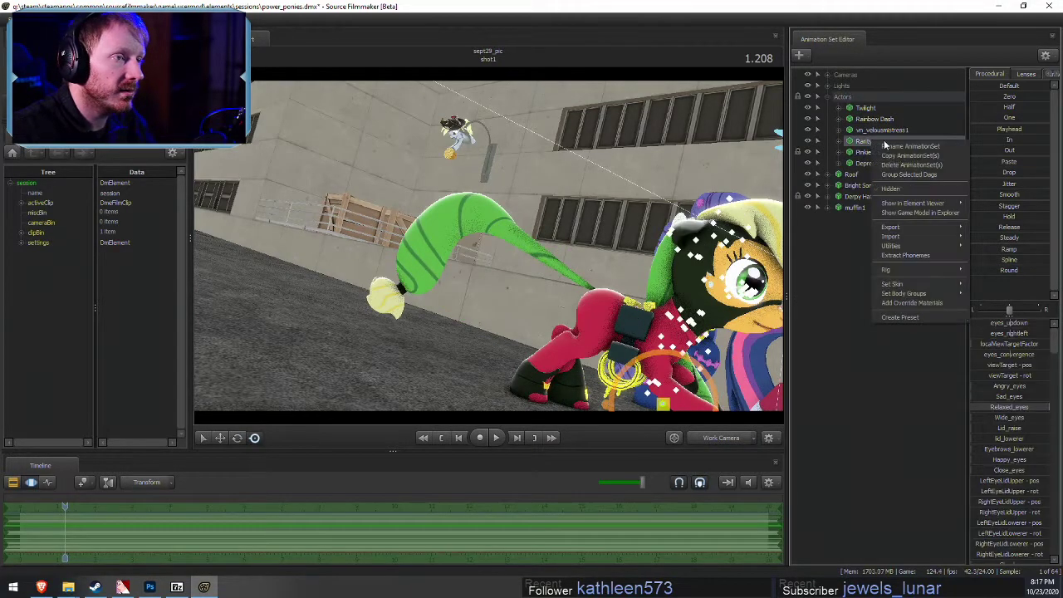
right_click(889, 131)
click(914, 134)
text(A)
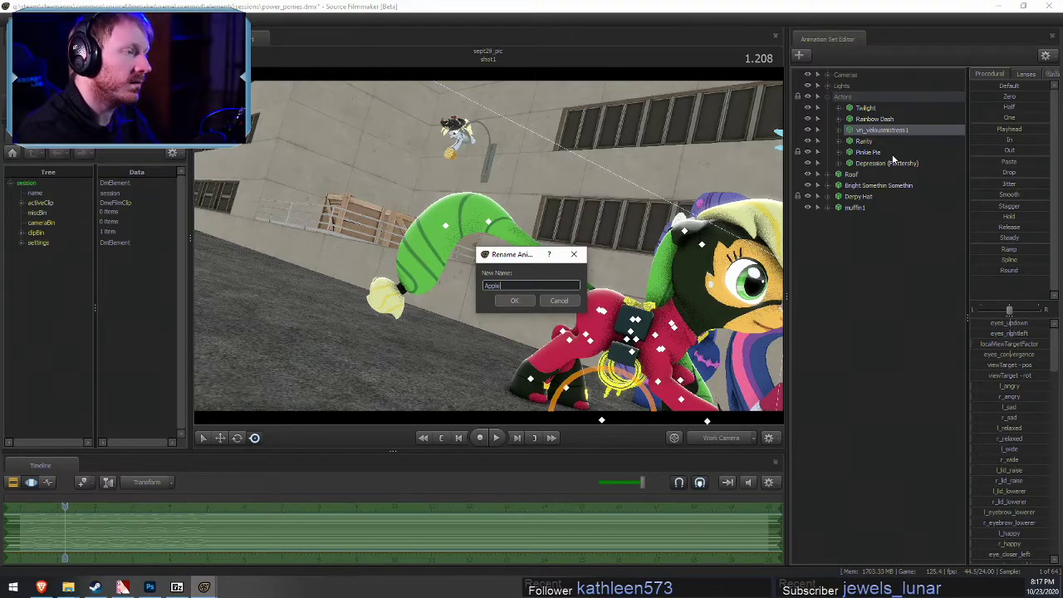
text(pple)
key(Return)
Move and rotate the new Apple actor's Tail1 bone so the tail attaches naturally to her rump
drag(642, 269, 546, 252)
click(839, 130)
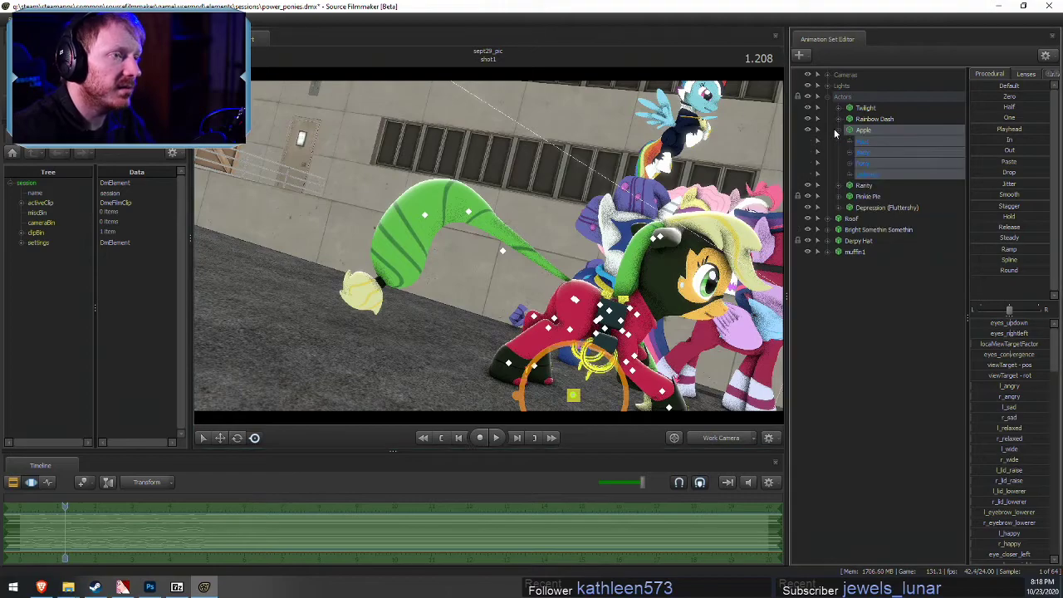
click(501, 252)
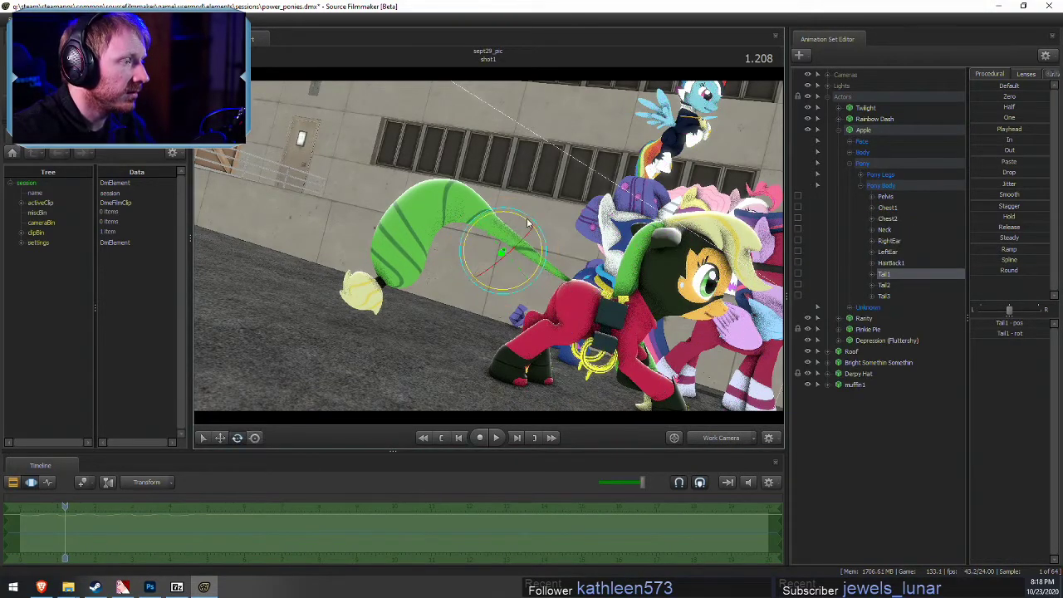
drag(503, 249, 469, 344)
key(w)
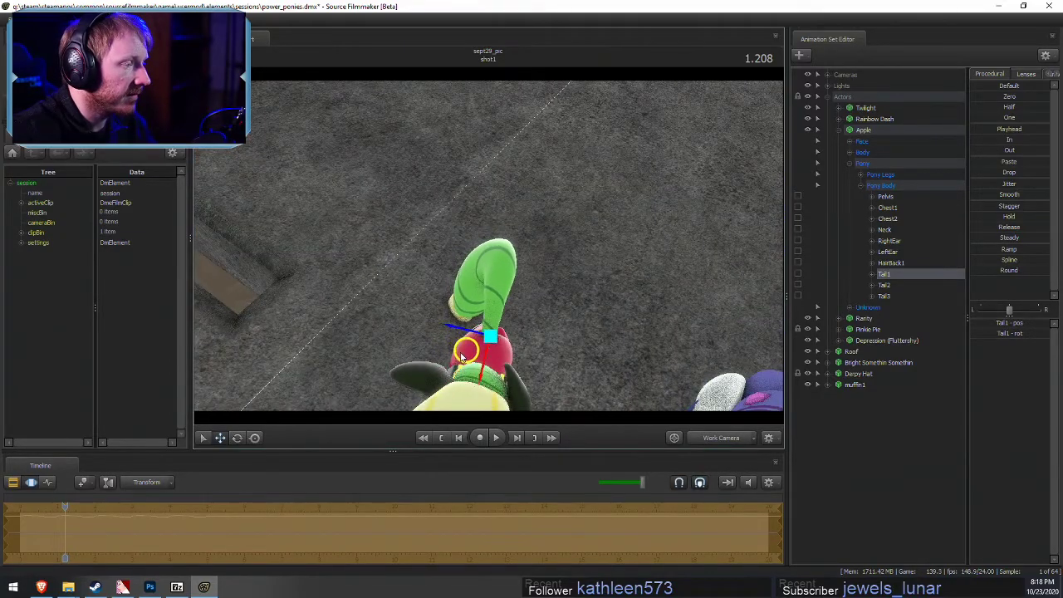
key(e)
alt+drag(362, 324, 407, 278)
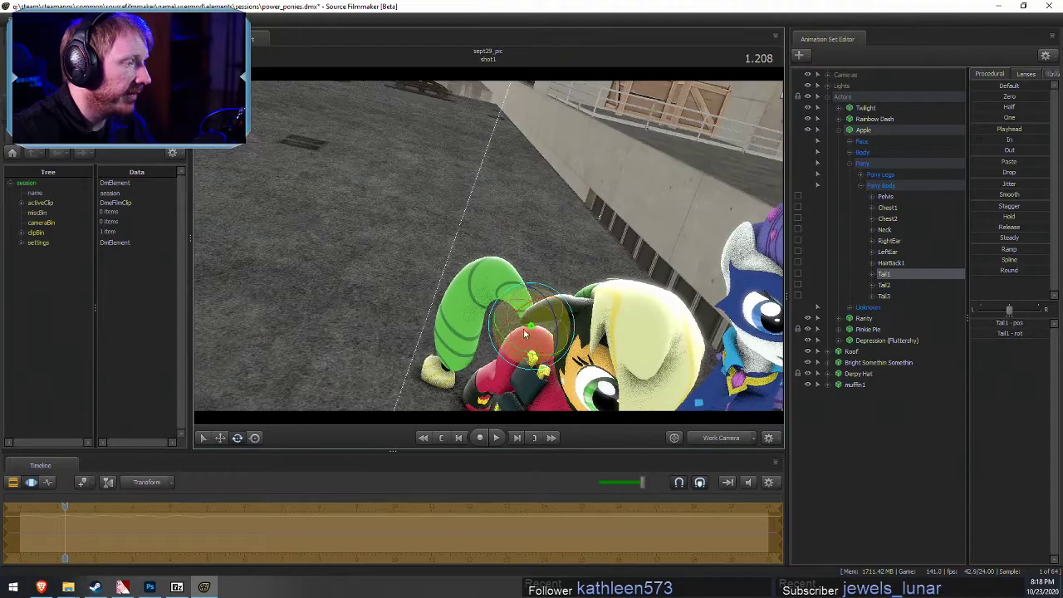
drag(509, 300, 498, 252)
Move the Apple actor's HairBack1 bone up from the chest so the back mane sits behind her head
click(539, 190)
click(528, 236)
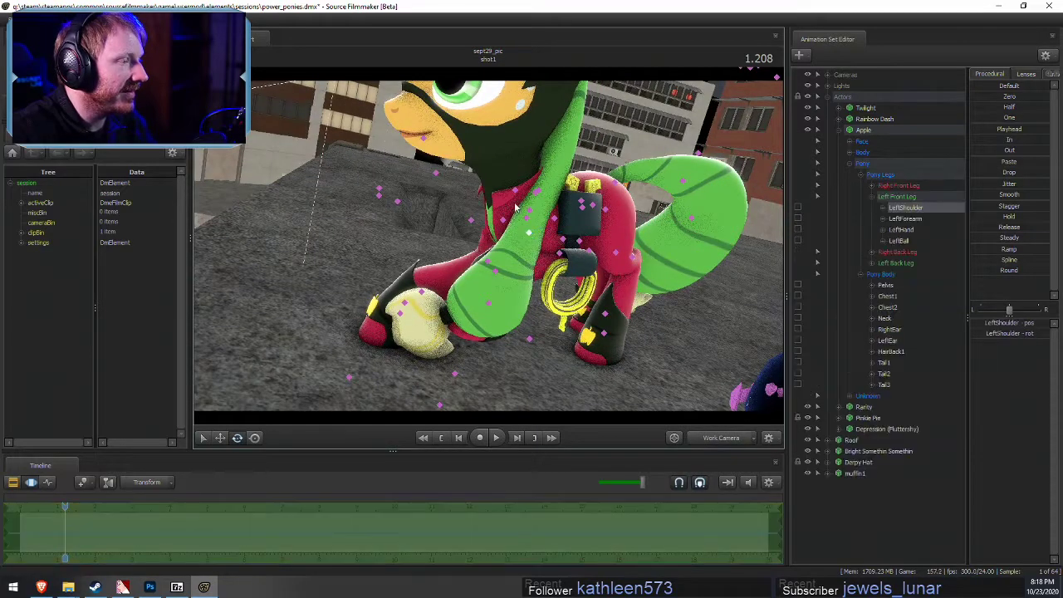
click(544, 202)
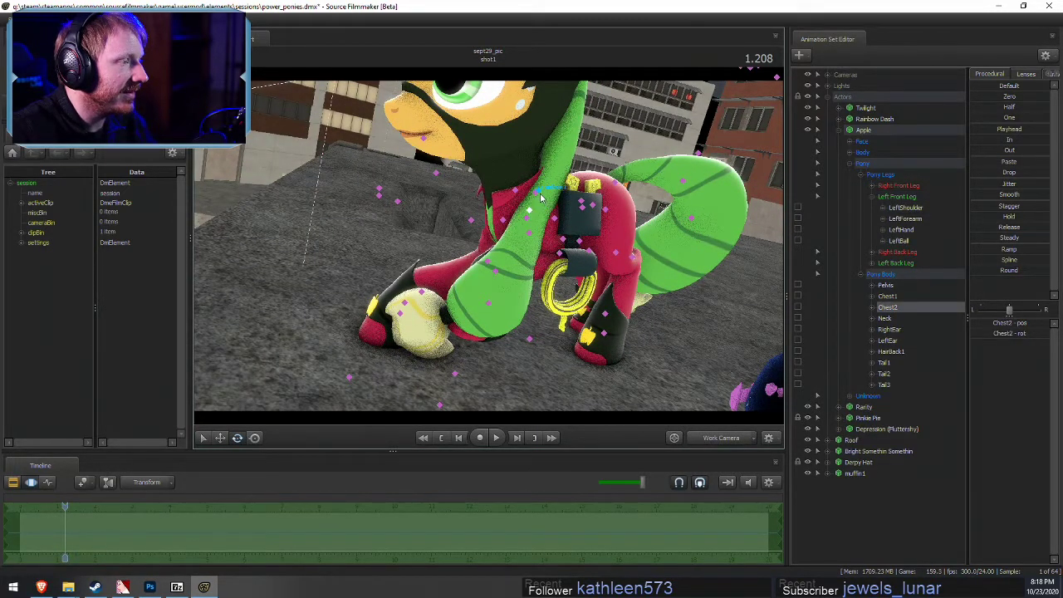
click(540, 197)
drag(541, 197, 599, 67)
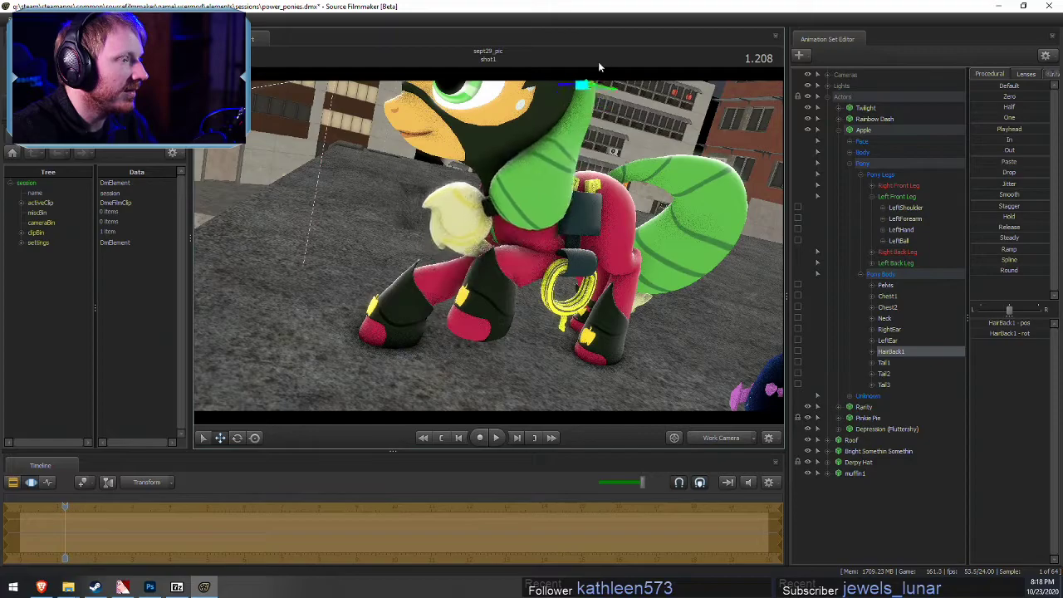
right_drag(598, 75, 457, 167)
key(s)
mouse_move(489, 246)
mouse_down()
mouse_move(482, 270)
mouse_move(499, 291)
mouse_move(473, 282)
mouse_move(504, 249)
mouse_up()
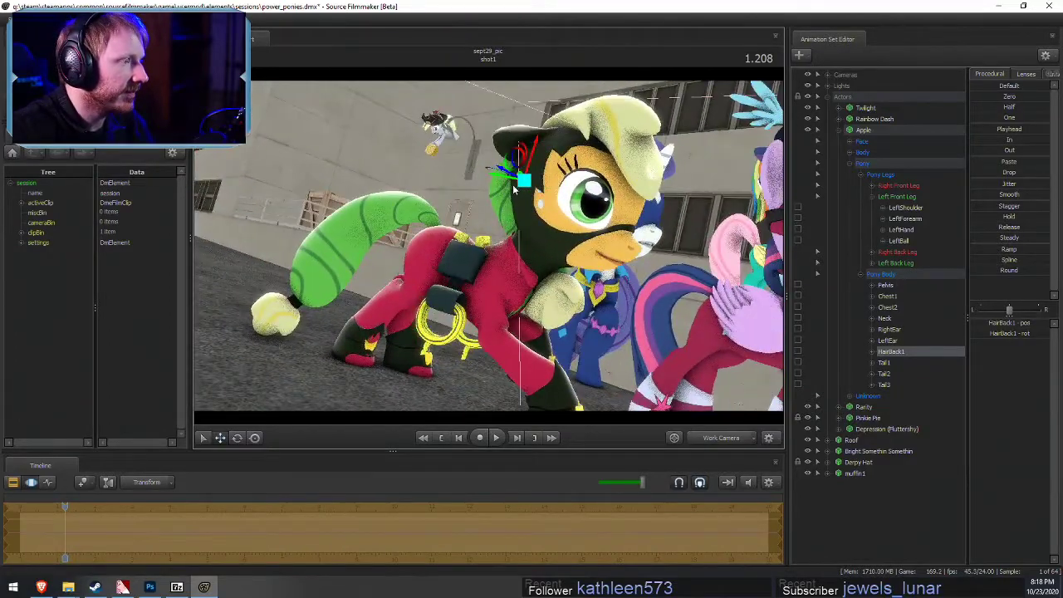
drag(513, 189, 514, 218)
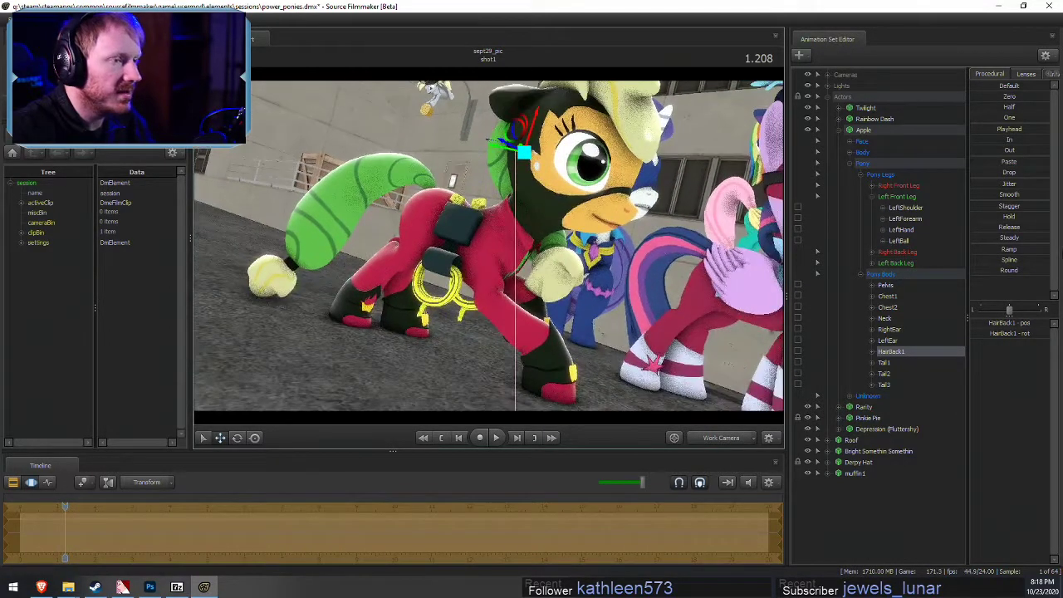
Raise l_angry and r_angry in the Apple actor's Upper Face group to give her an angry brow
click(857, 147)
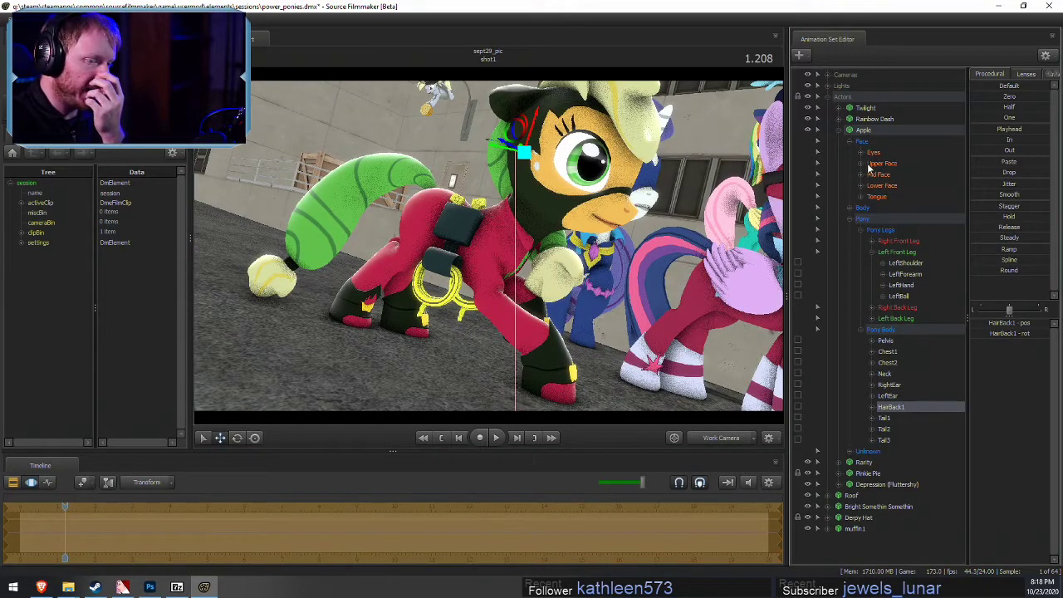
click(861, 163)
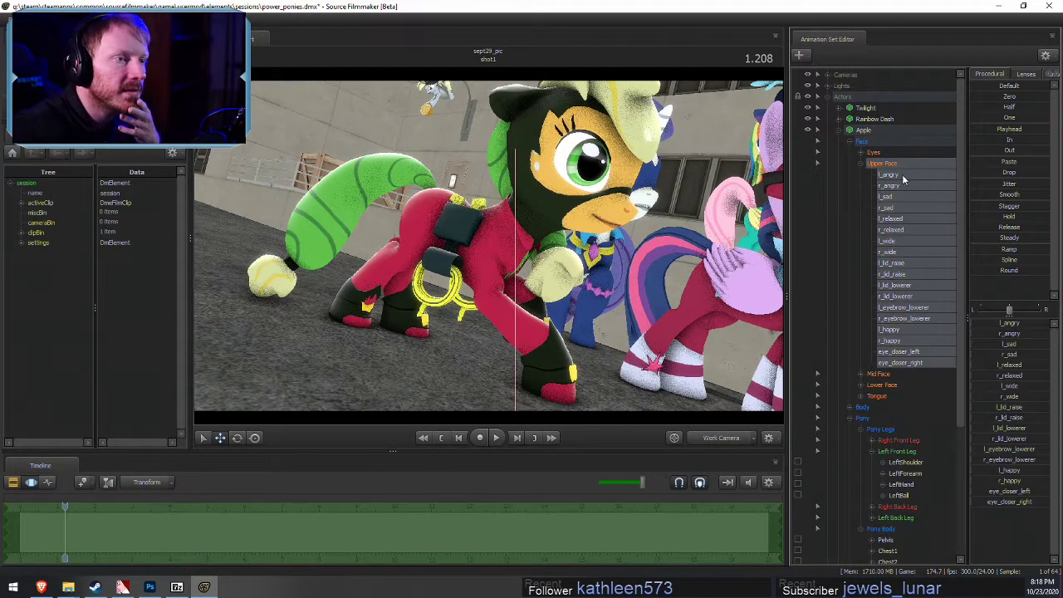
click(995, 329)
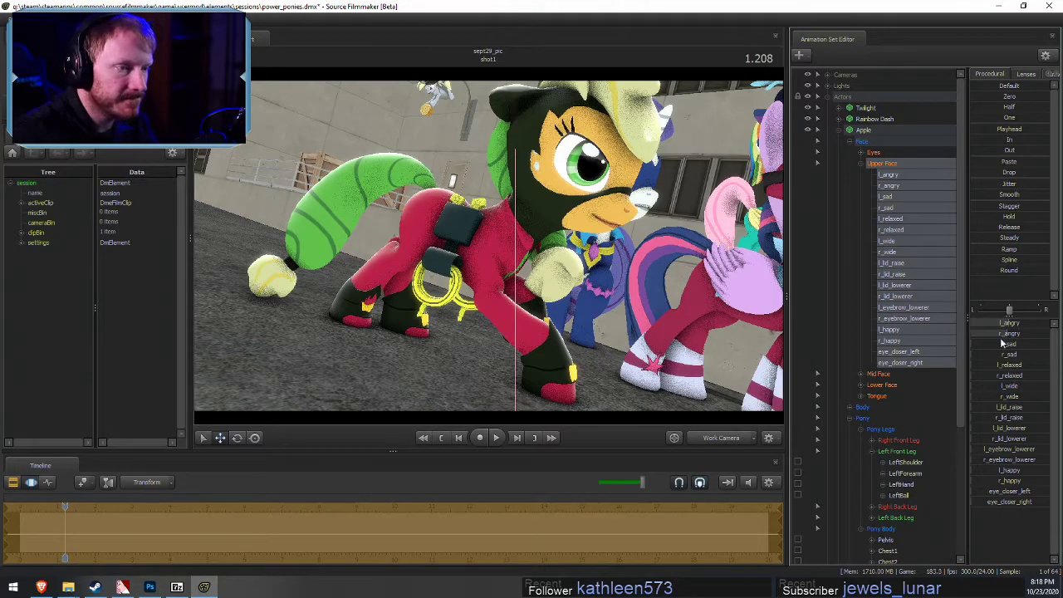
drag(364, 171, 385, 221)
key(d)
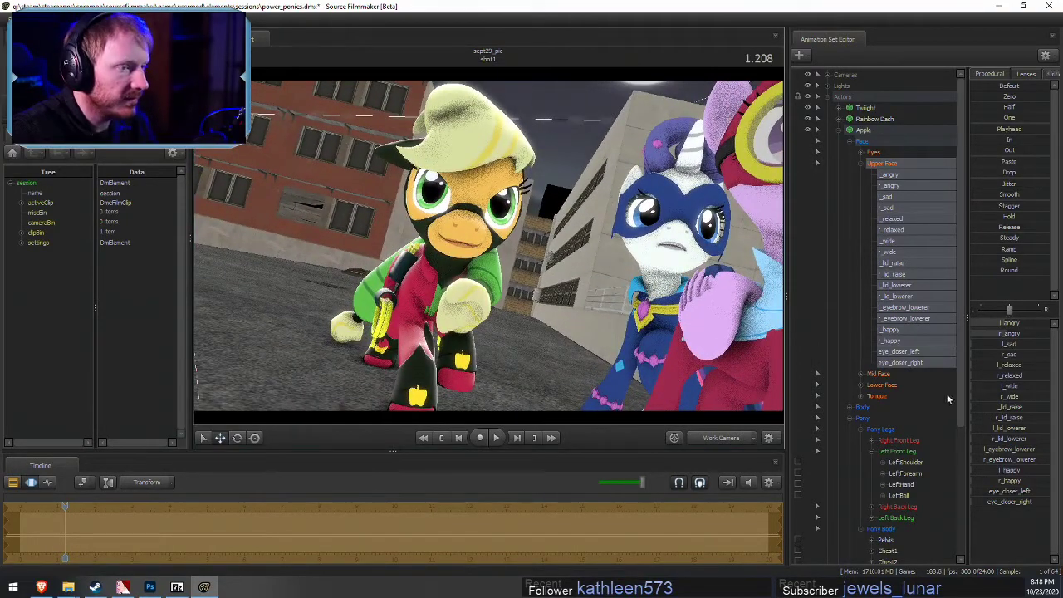
Shape the Apple actor's mouth into a frown with the Lower Face controls, raising l_frown, r_frown and mouth_angry
click(882, 384)
click(990, 331)
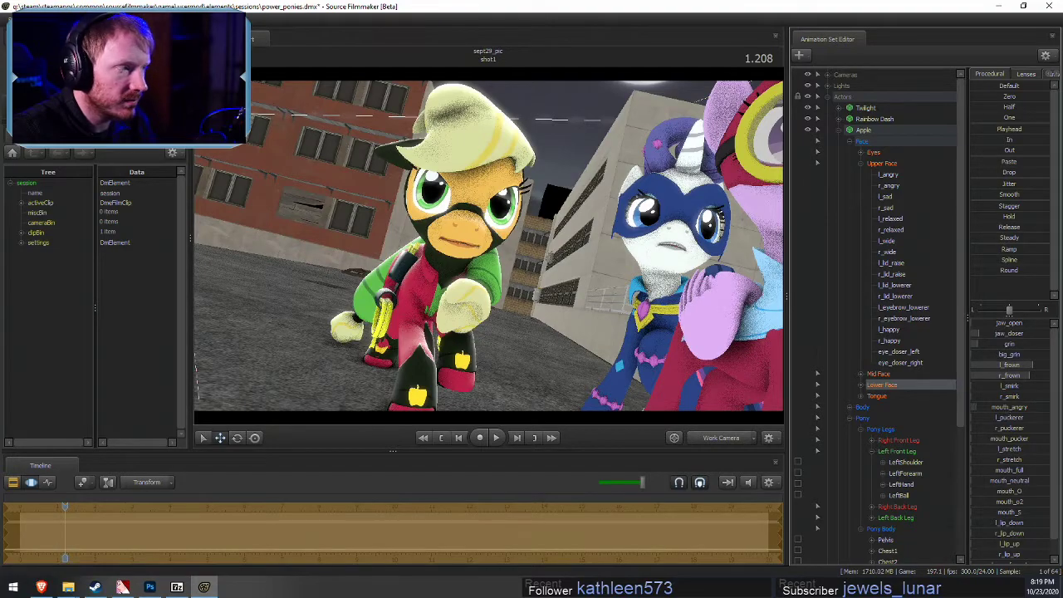
drag(716, 319, 818, 267)
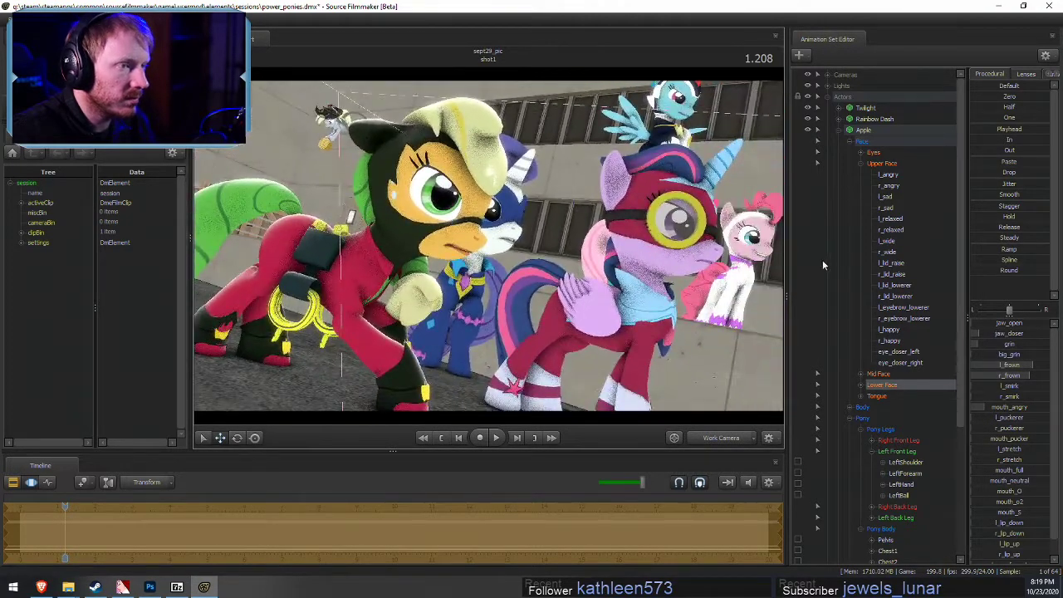
Reposition the Apple actor's viewTarget to redirect her gaze with the group, checking the result through camera1
click(885, 166)
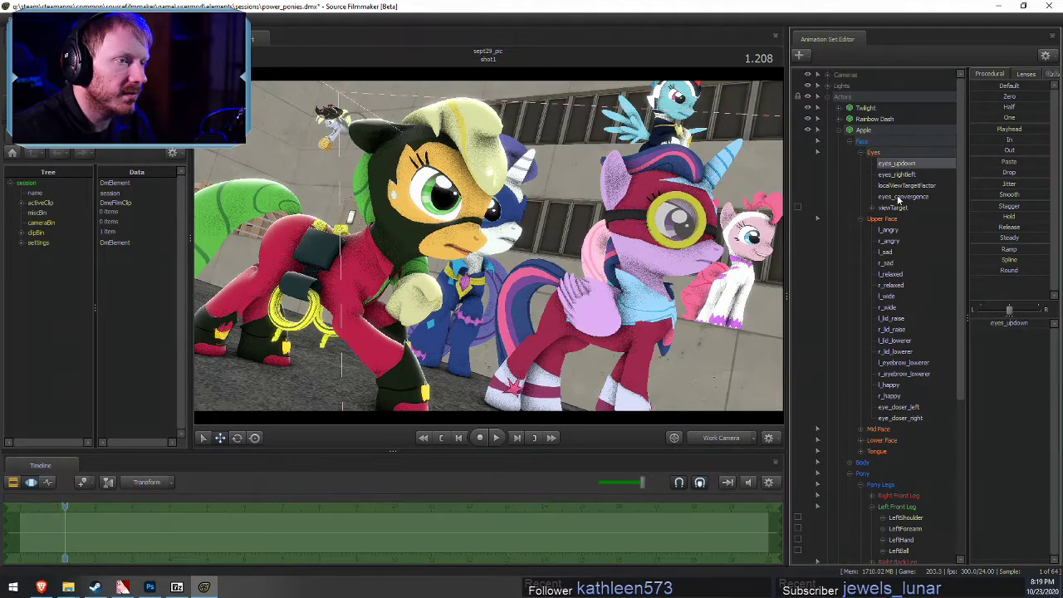
click(895, 197)
click(897, 208)
key(s)
drag(602, 309, 622, 321)
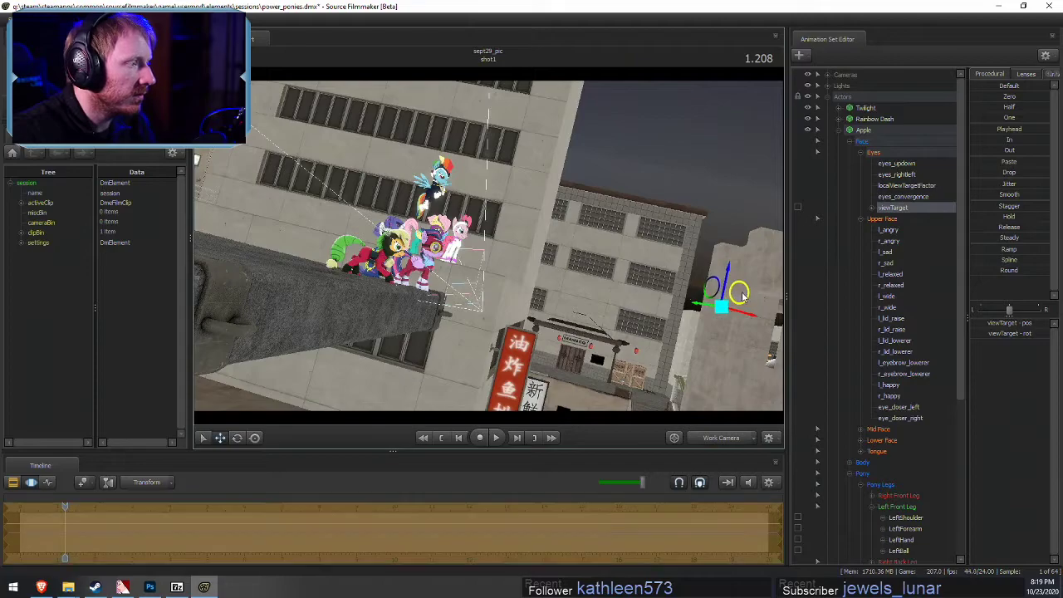
click(721, 439)
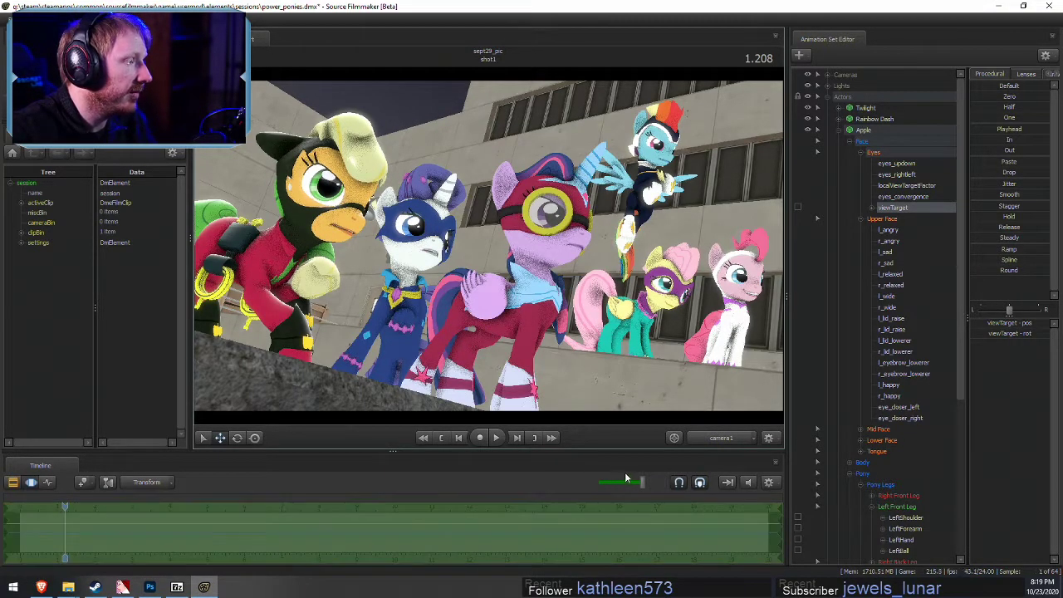
click(726, 442)
mouse_move(533, 270)
alt+mouse_down()
mouse_move(532, 299)
mouse_move(532, 270)
mouse_move(564, 280)
mouse_move(532, 272)
alt+mouse_up()
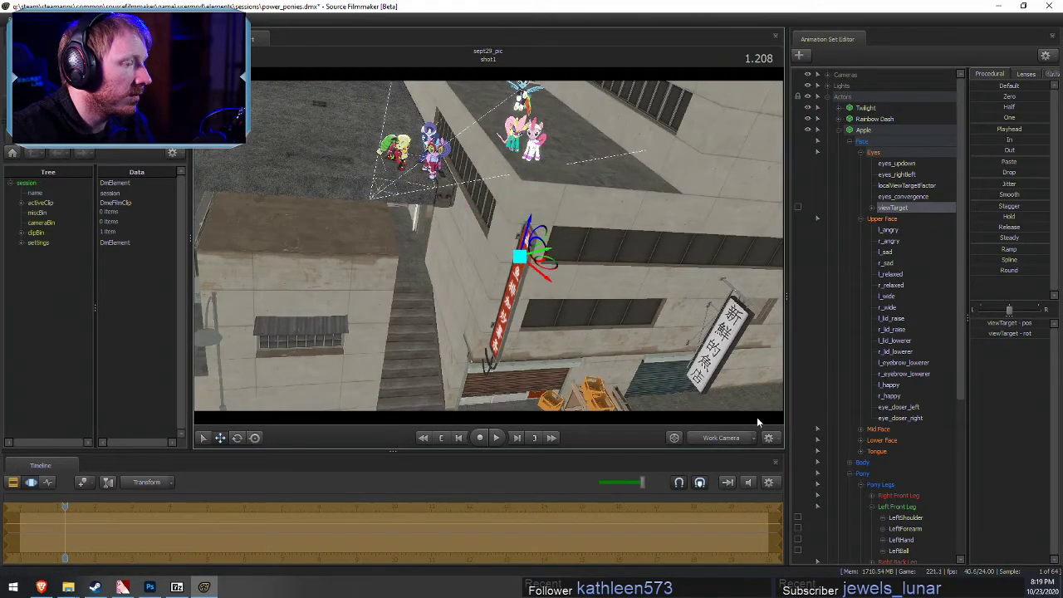
click(711, 441)
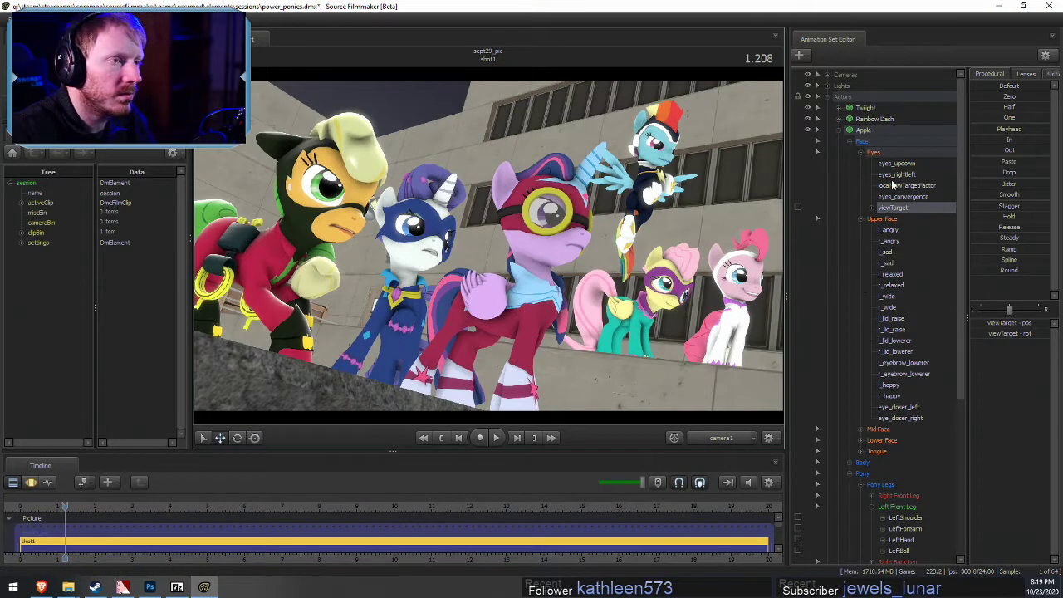
Raise l_lid_raise and r_lid_raise in the Apple actor's Upper Face group to open her eyelids
click(861, 153)
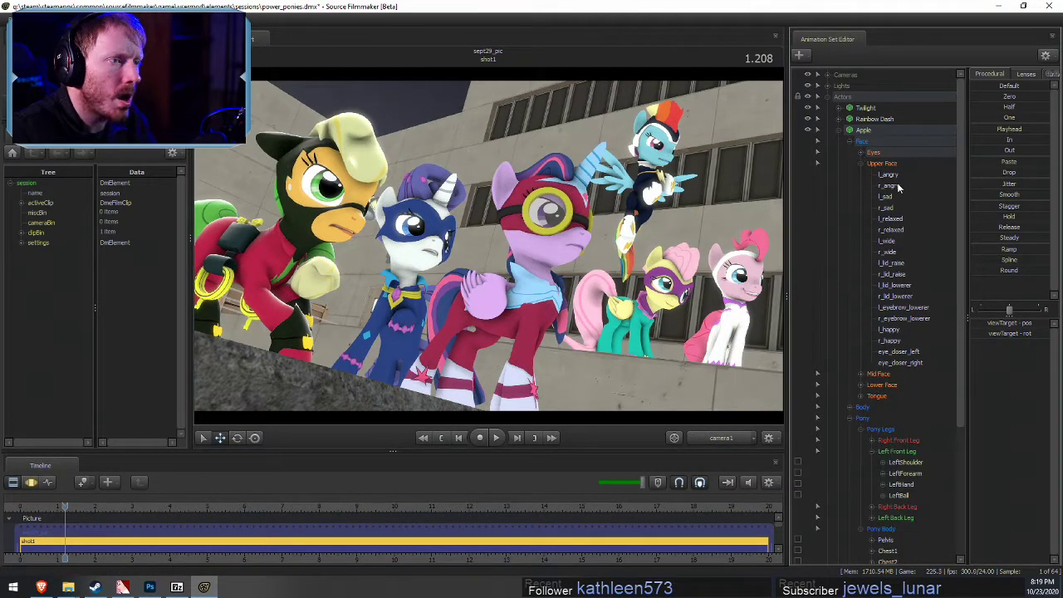
click(893, 165)
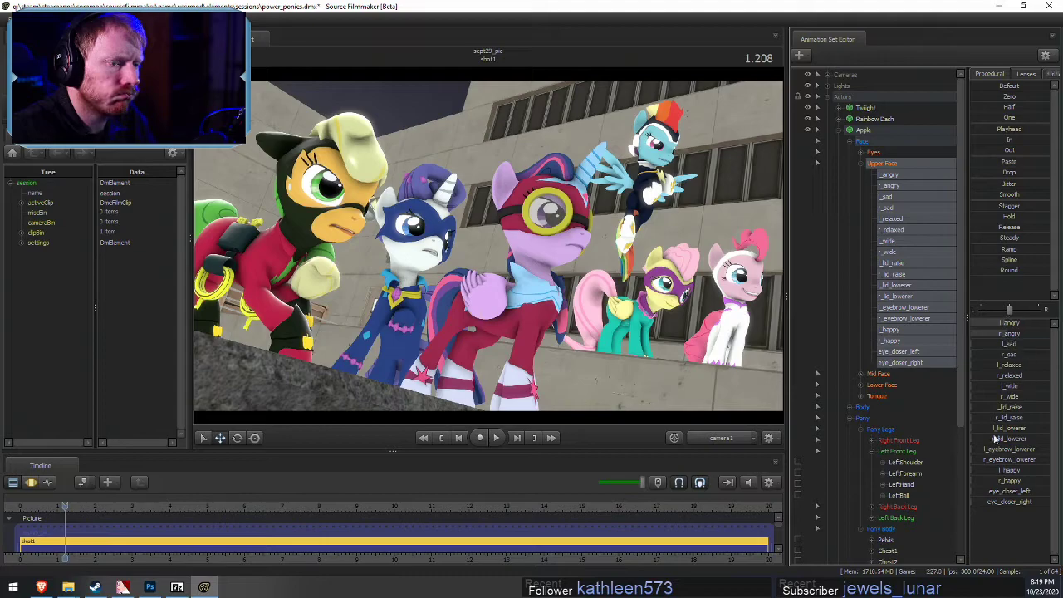
key(F3)
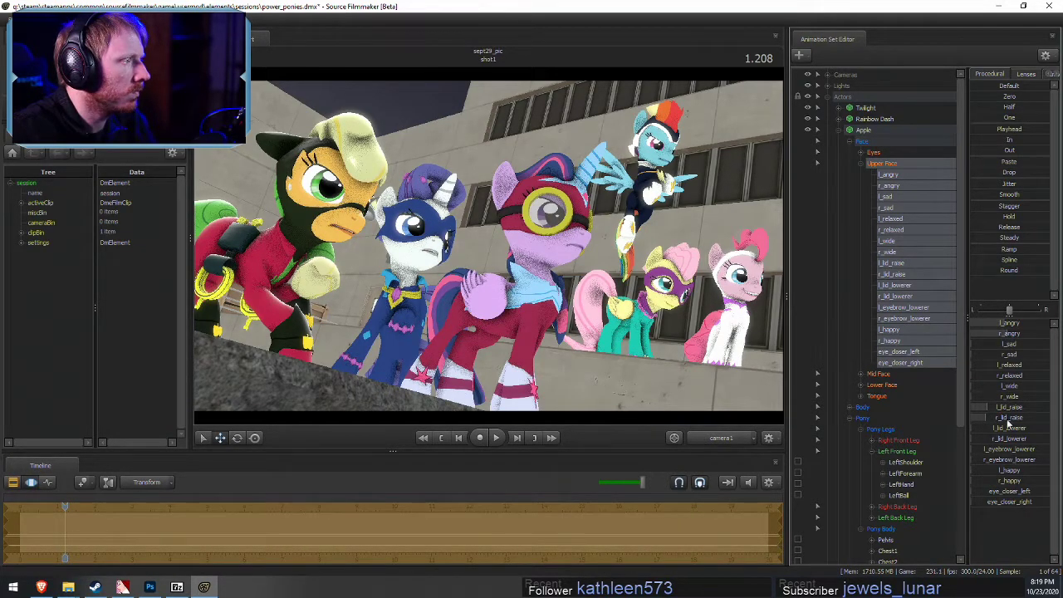
key(F2)
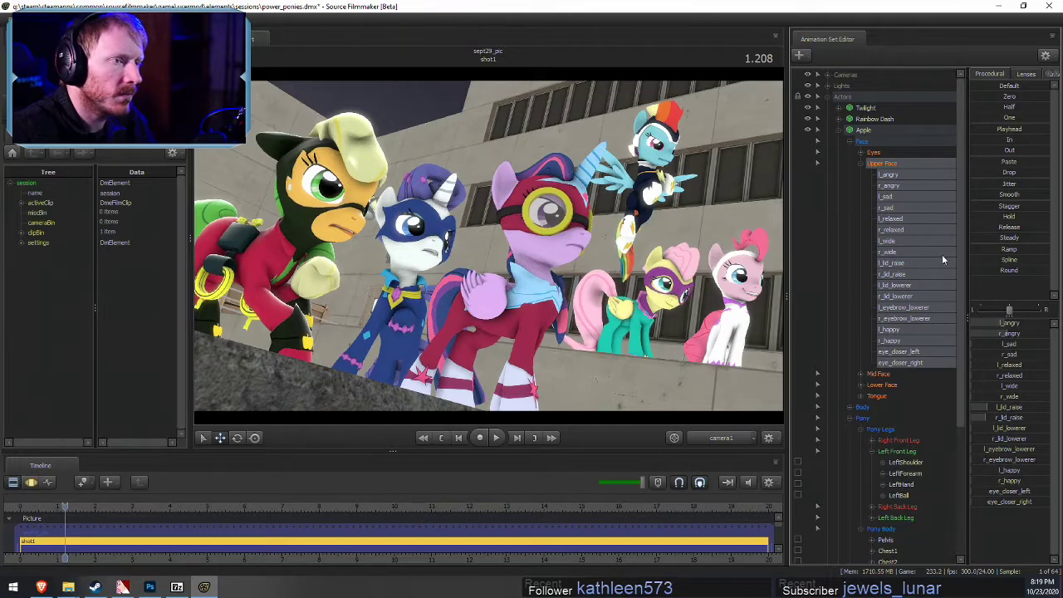
Refine the Apple actor's frown with the Lower Face controls so her lips part slightly
click(884, 385)
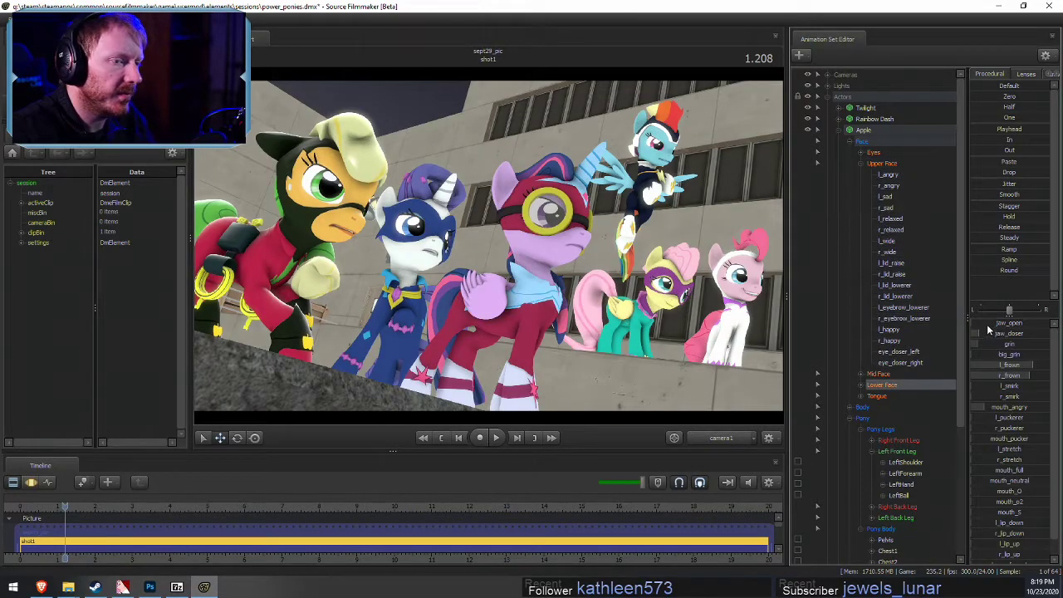
key(F3)
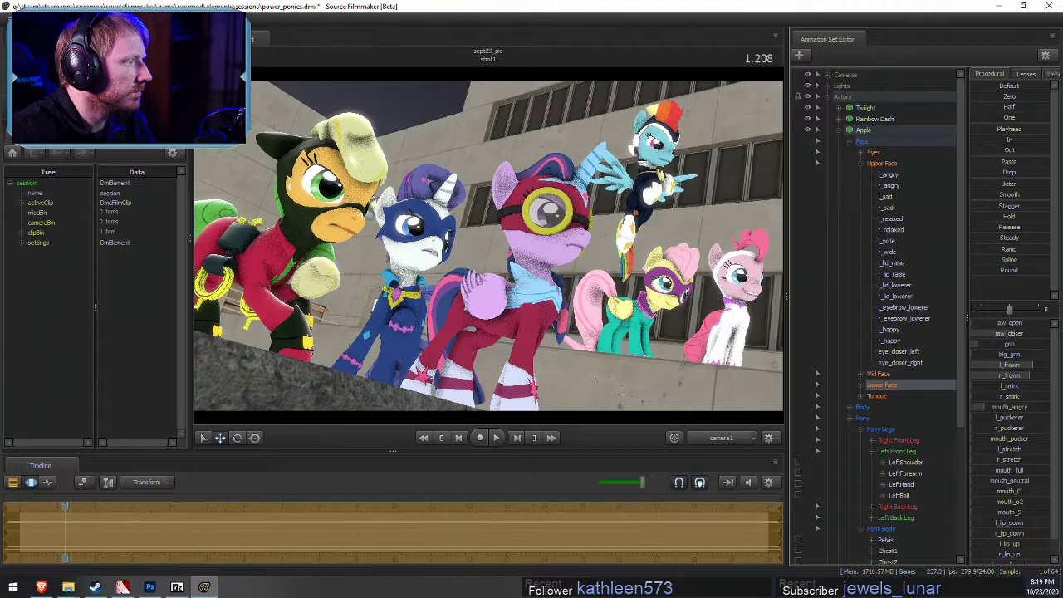
scroll(1012, 482, down, 1)
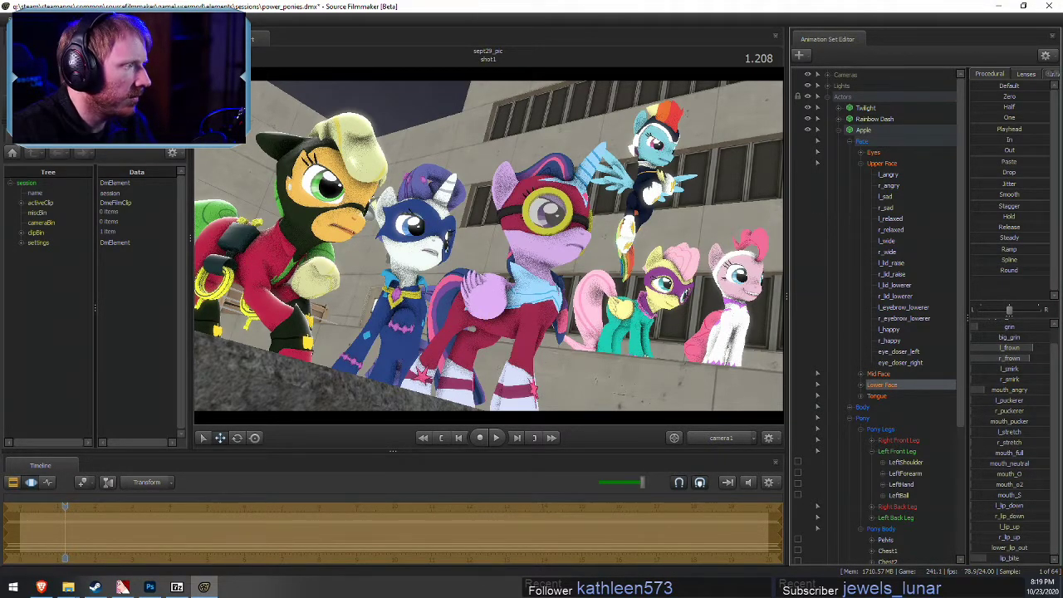
key(F2)
Play back the shot and inspect the Apple actor, the pirate-hat pony and the muffin from the work camera, returning to camera1
key(space)
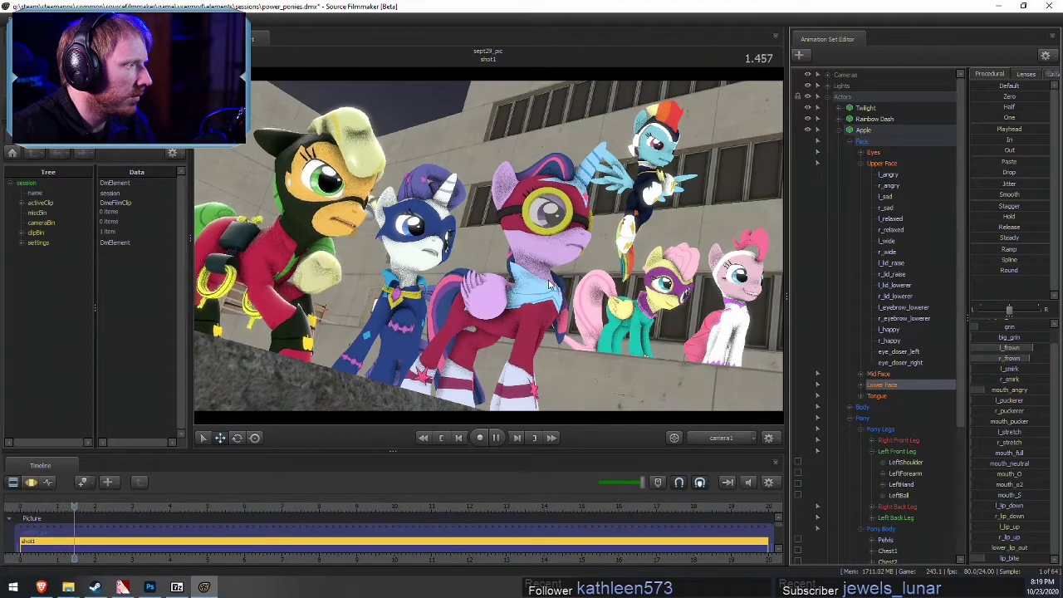
key(space)
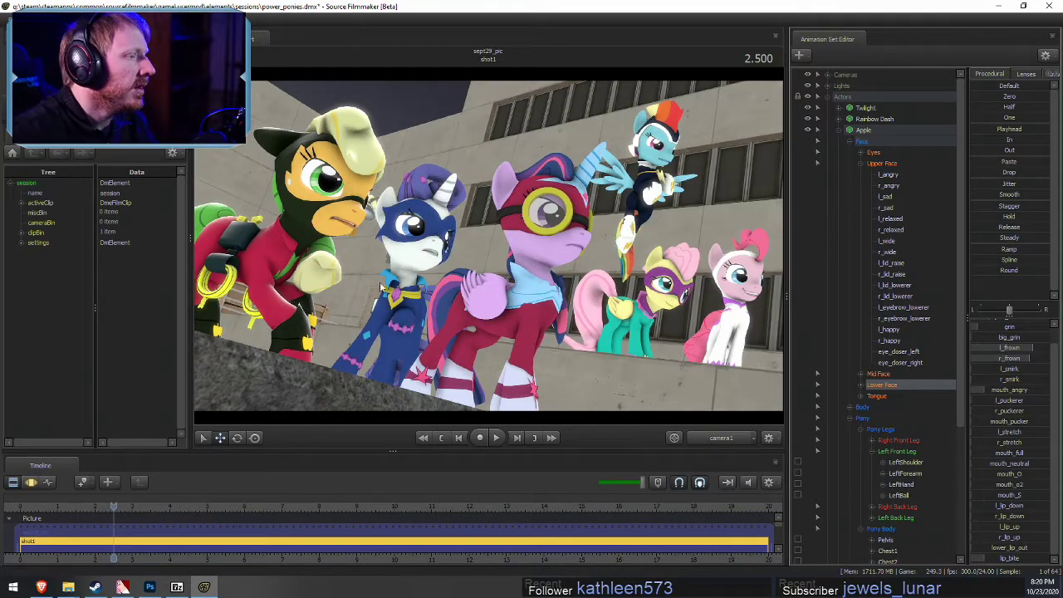
drag(380, 282, 267, 239)
click(534, 309)
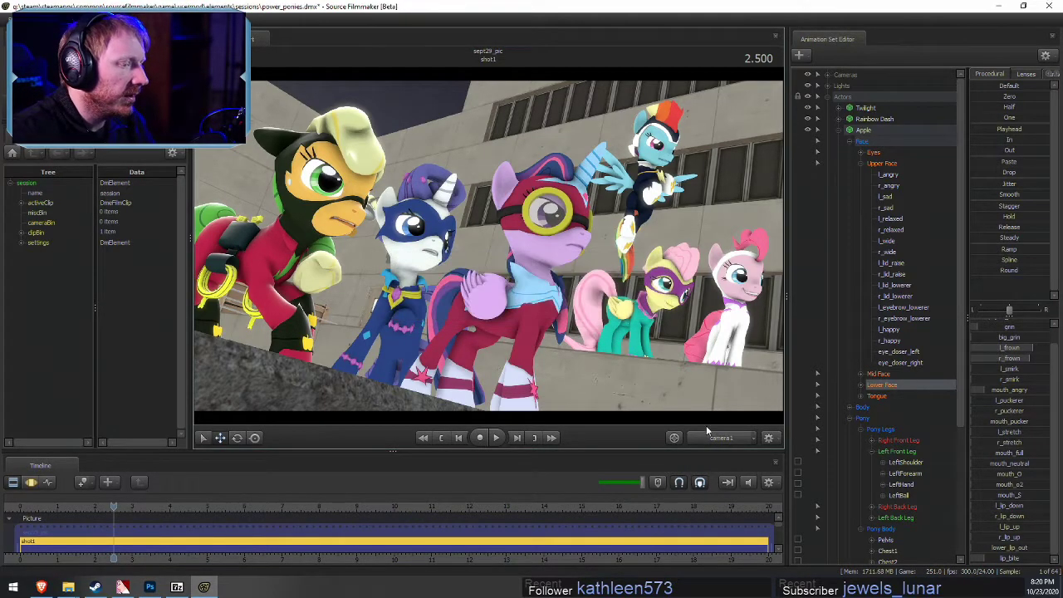
drag(614, 333, 390, 307)
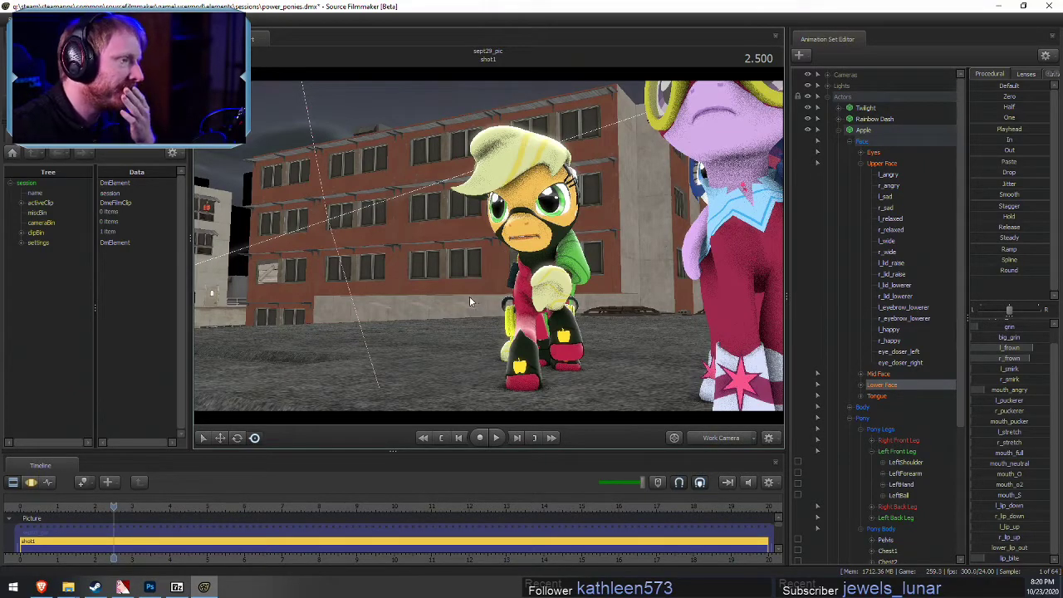
drag(469, 296, 489, 243)
key(space)
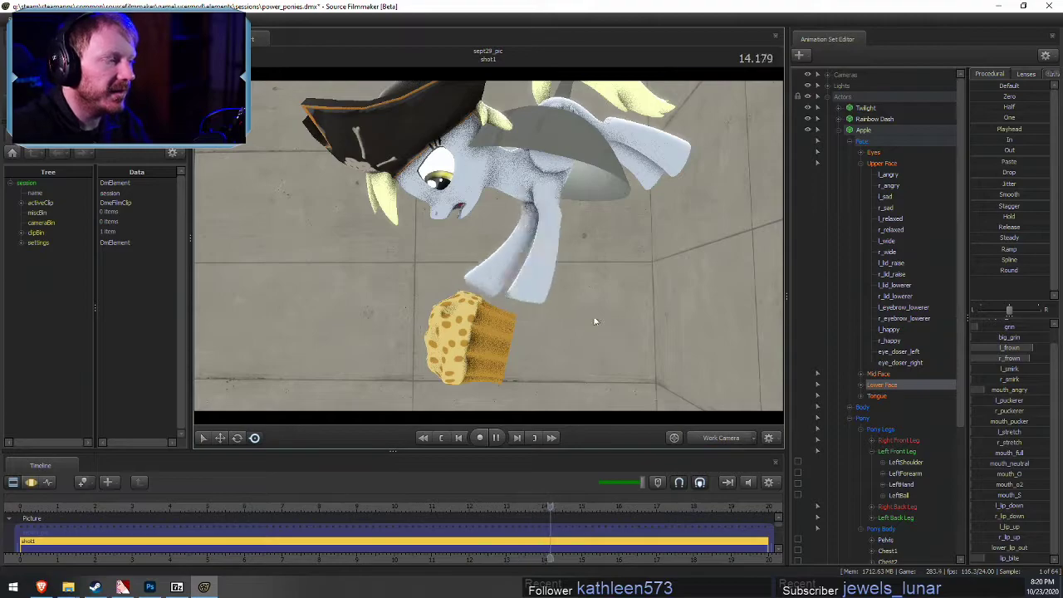
key(space)
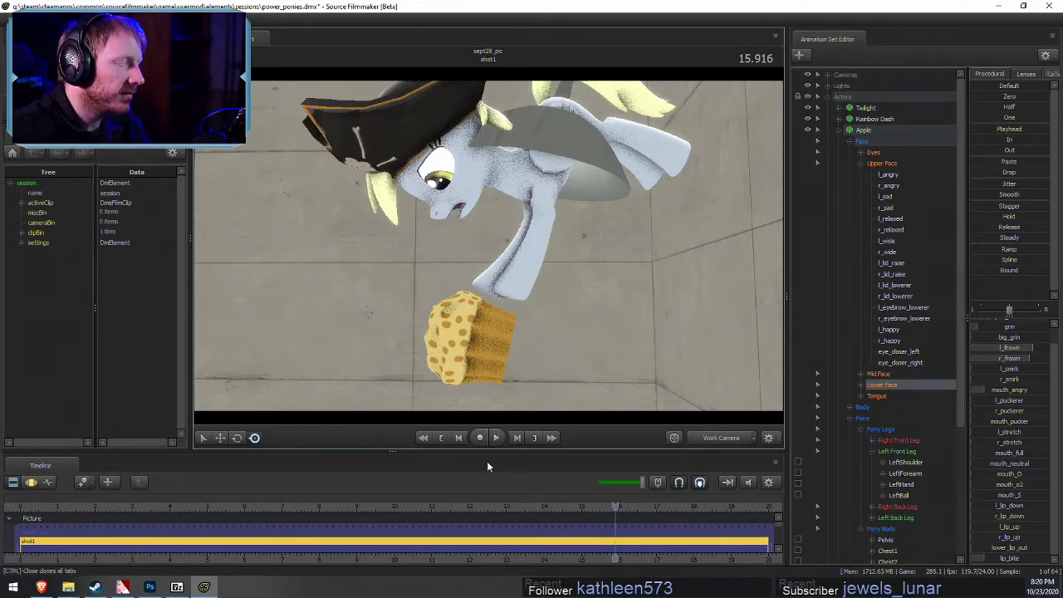
drag(486, 292, 577, 233)
key(w)
mouse_move(488, 246)
mouse_down()
mouse_move(506, 335)
mouse_move(491, 247)
mouse_up()
click(737, 439)
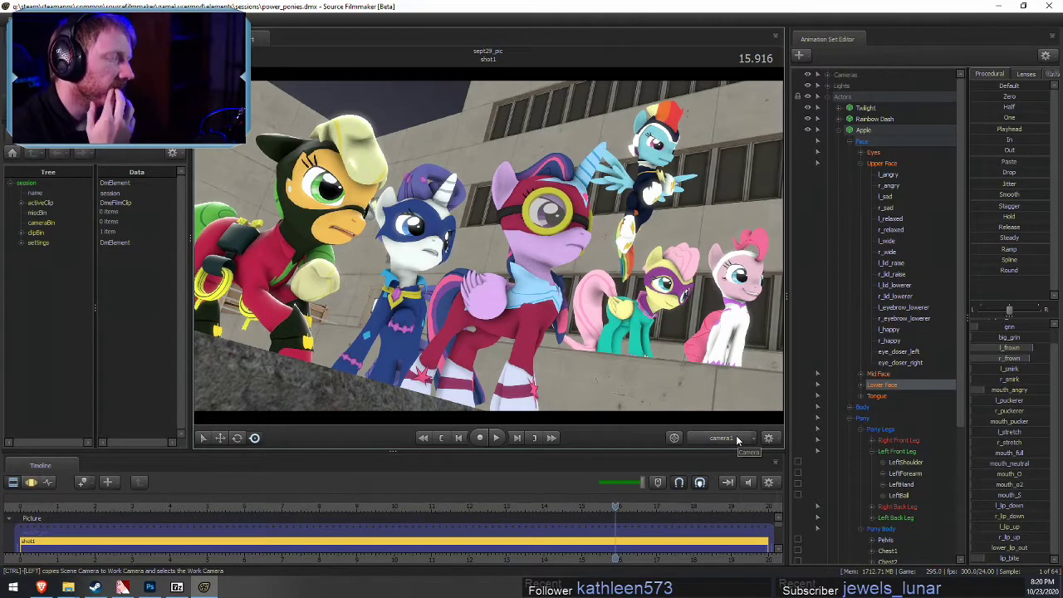
Enable lighting in the primary viewport and switch to the Motion Editor
right_click(445, 256)
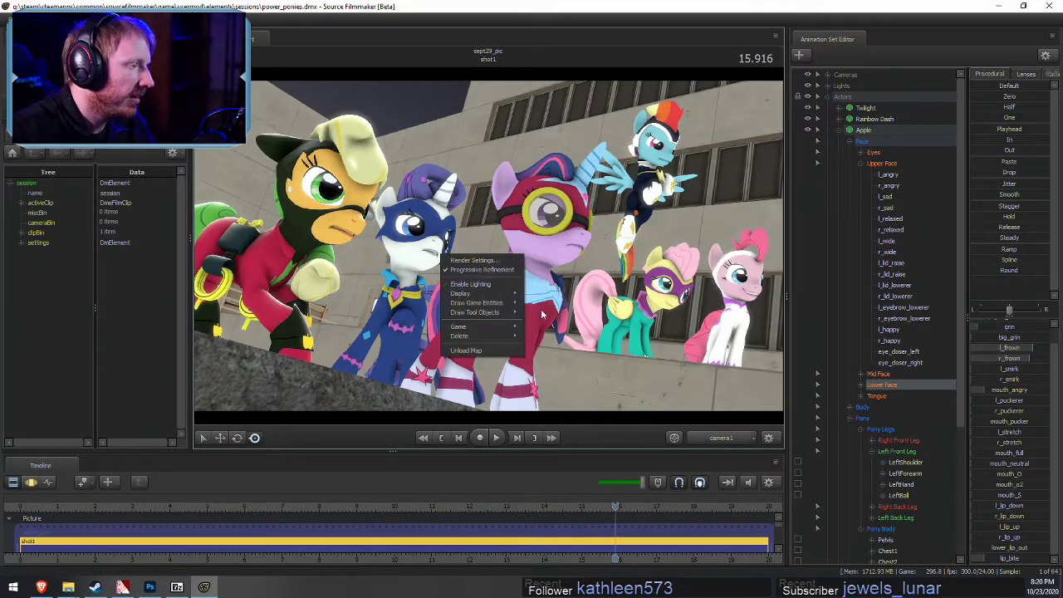
click(470, 284)
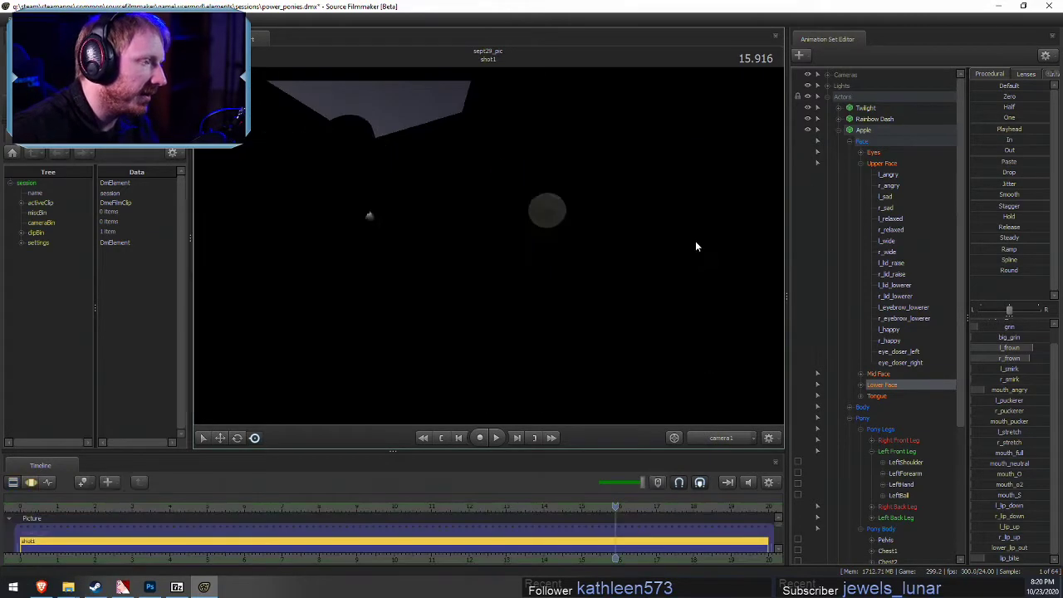
key(F3)
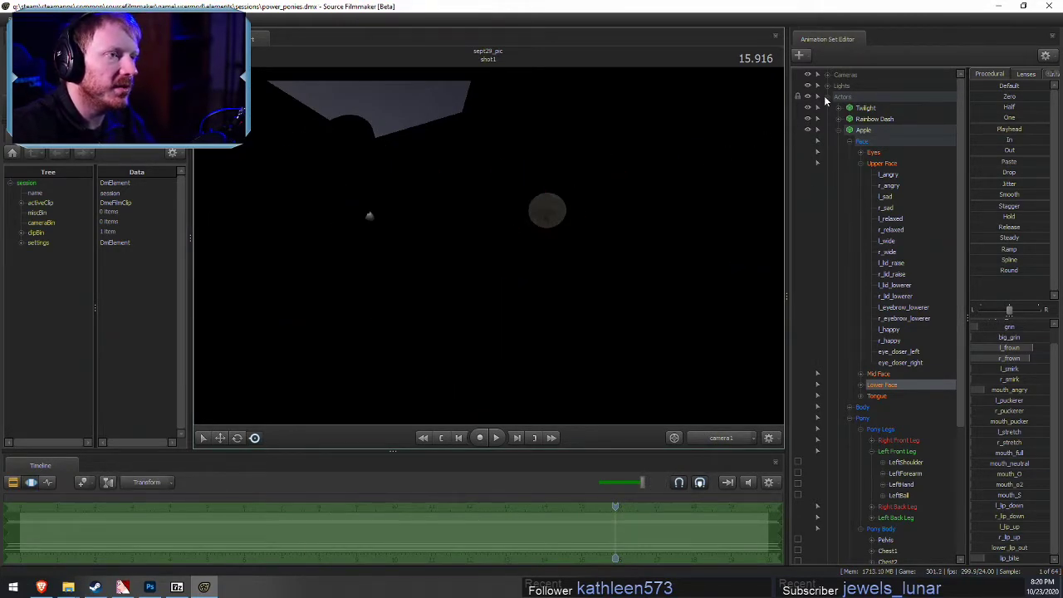
Rename the muffin1 actor as THE BAIT
click(827, 97)
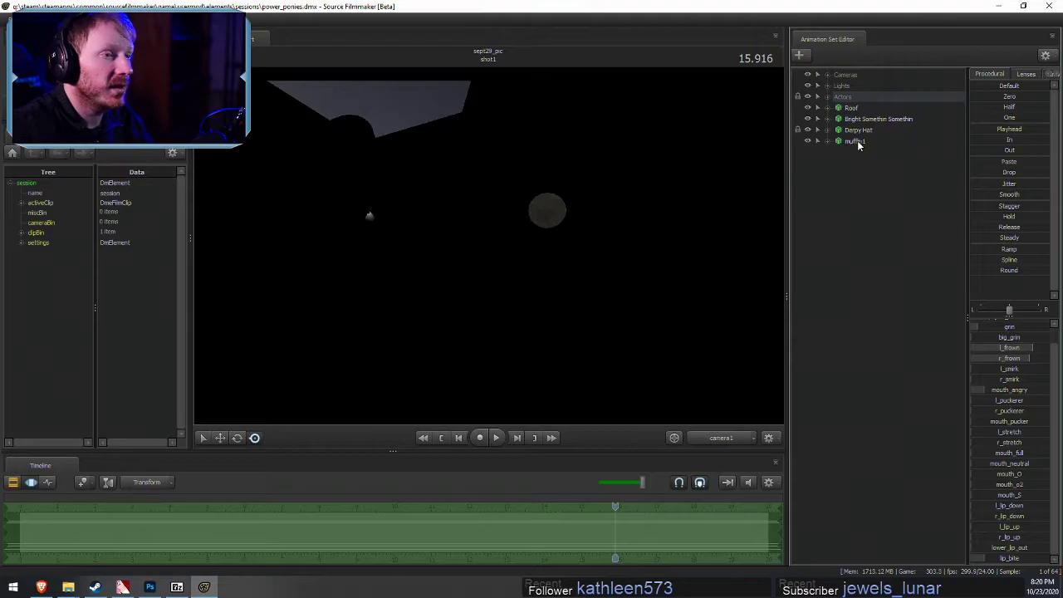
right_click(857, 141)
click(871, 148)
text(Th)
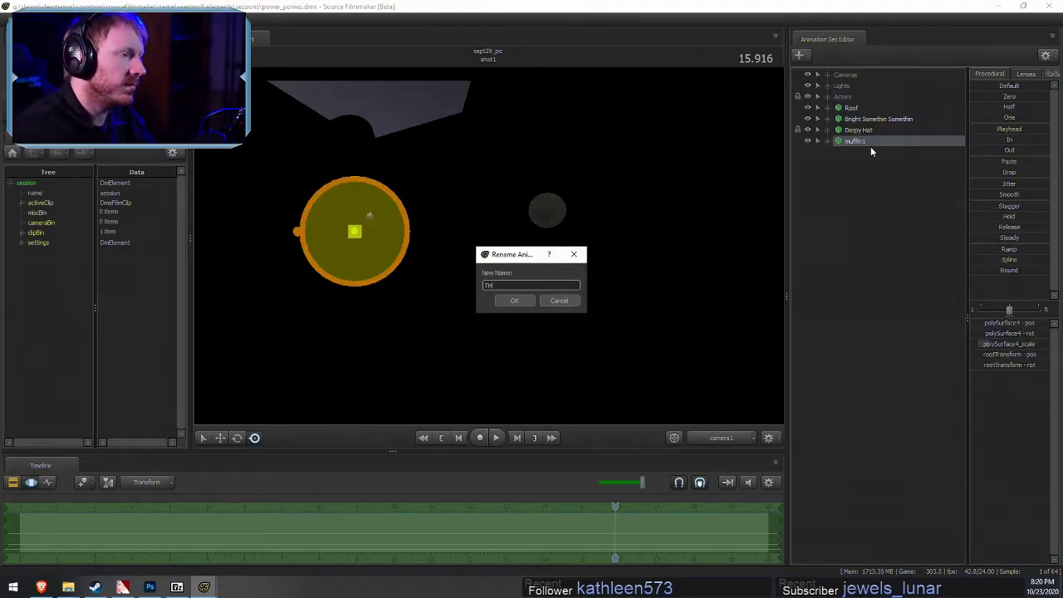
text(E BAIT)
key(Return)
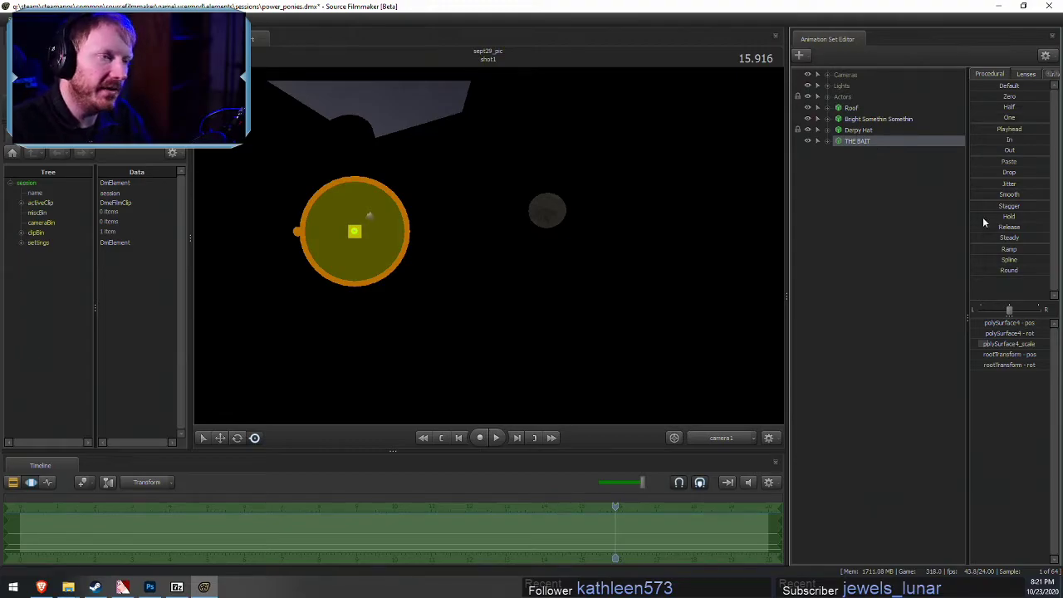
Create an animation set for a new light in the scene
click(831, 85)
click(860, 98)
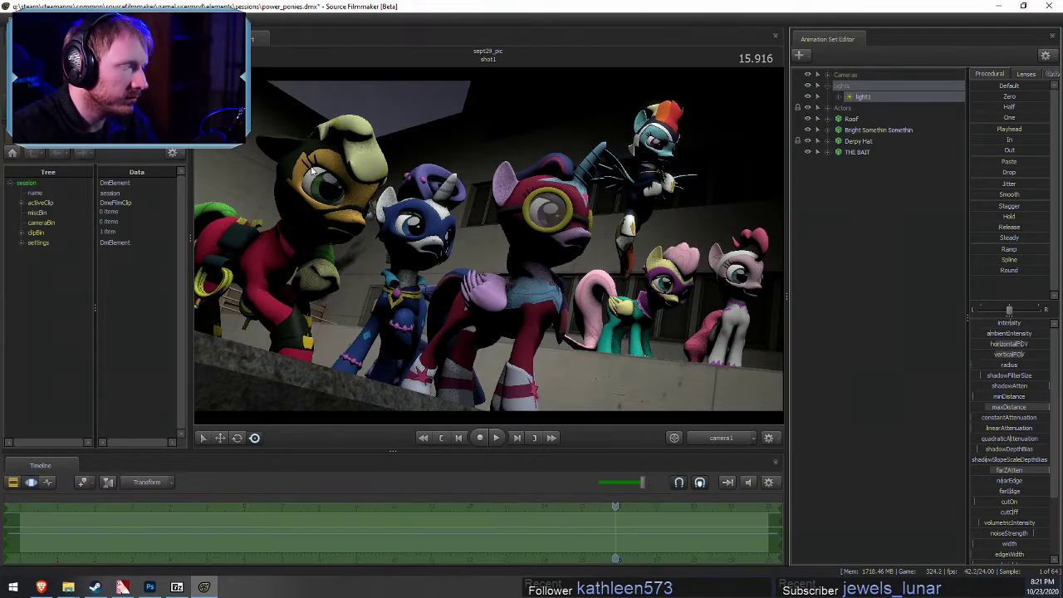
Open a secondary viewport showing camera1, dock it above the Animation Set Editor and enlarge it
click(58, 19)
click(83, 178)
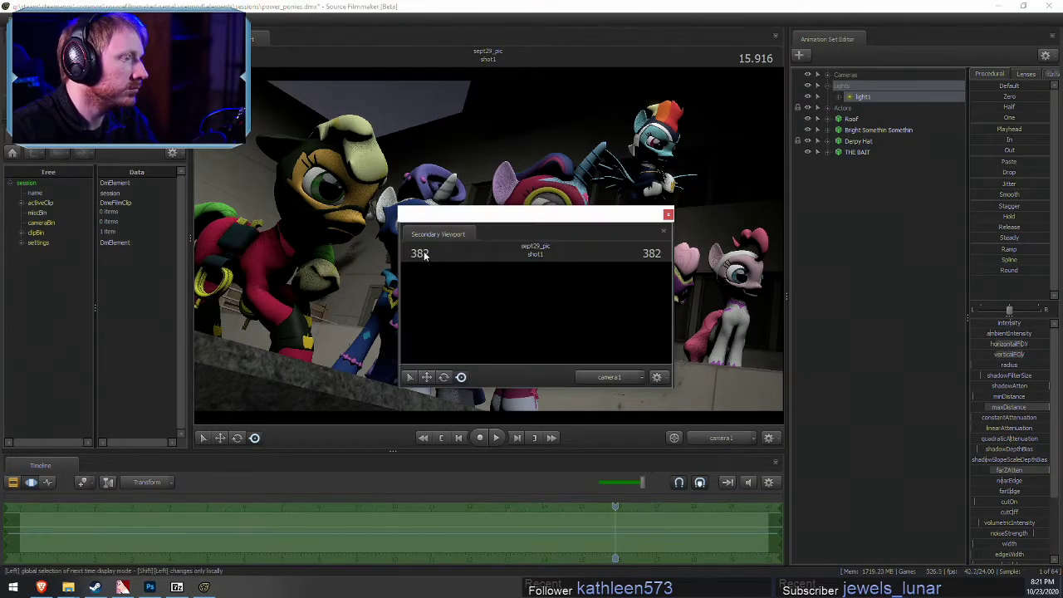
drag(424, 255, 925, 274)
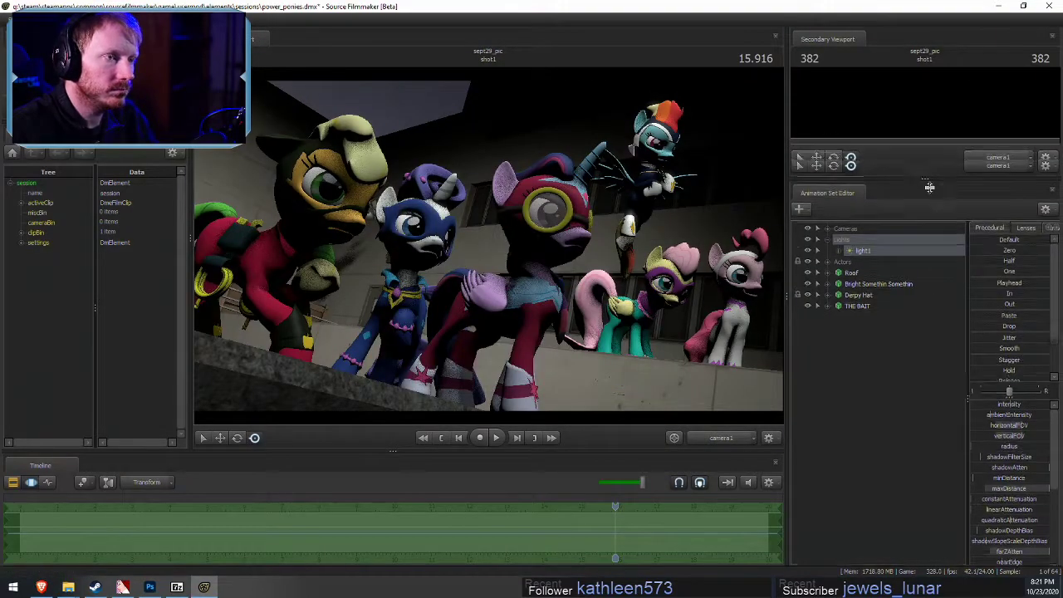
drag(929, 188, 955, 260)
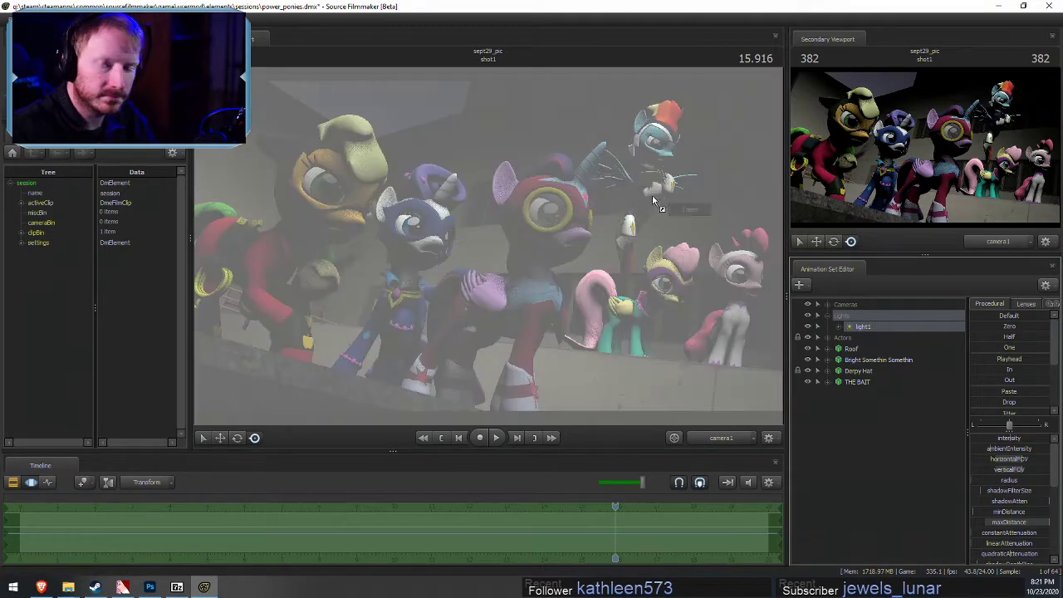
Look through light1 in the primary viewport, and check the group's illumination from the work camera
click(546, 148)
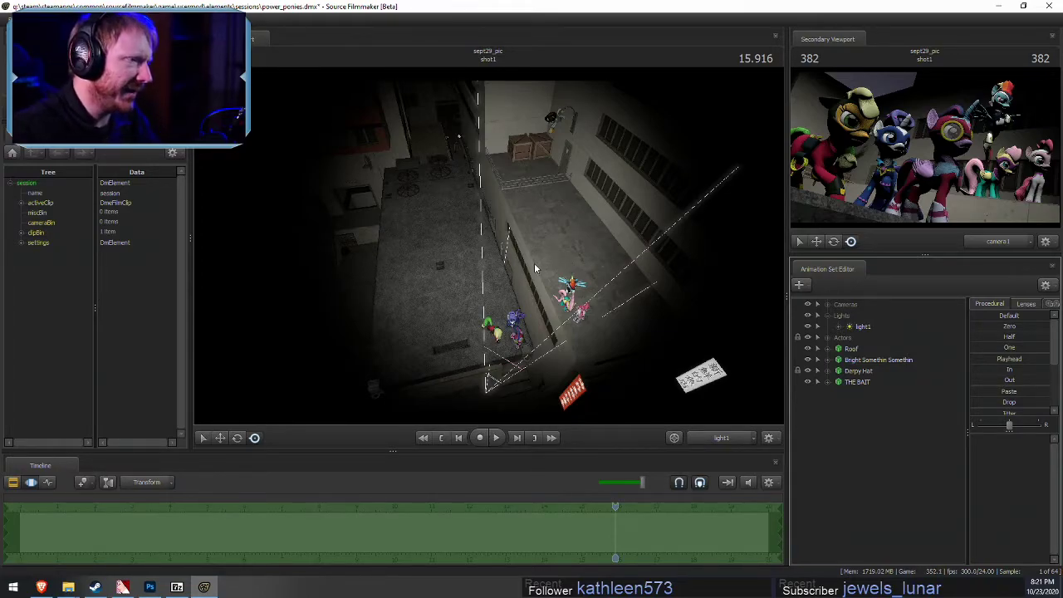
click(721, 438)
click(730, 441)
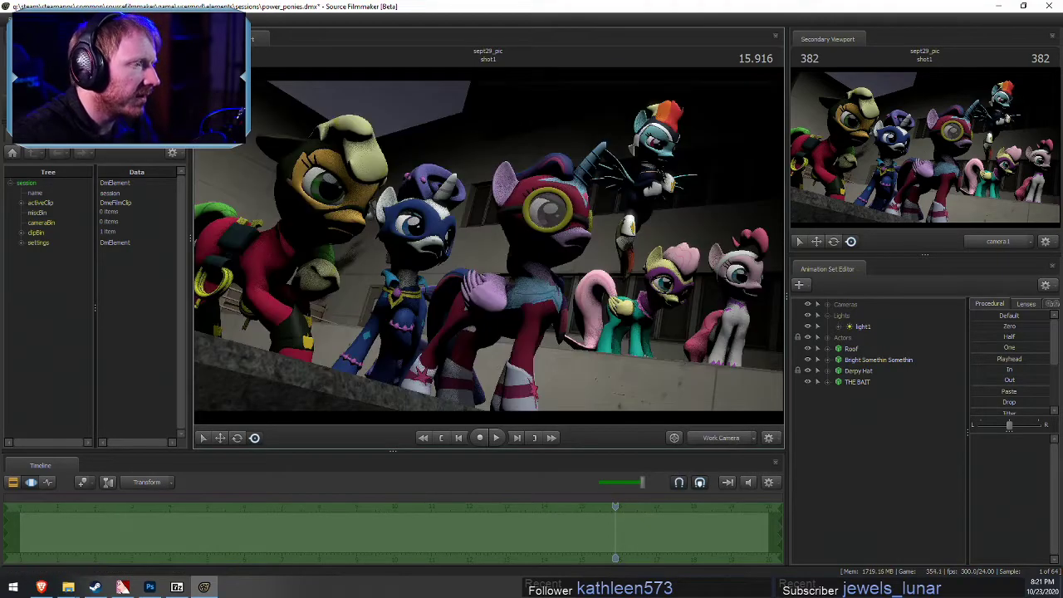
key(s)
drag(532, 266, 533, 289)
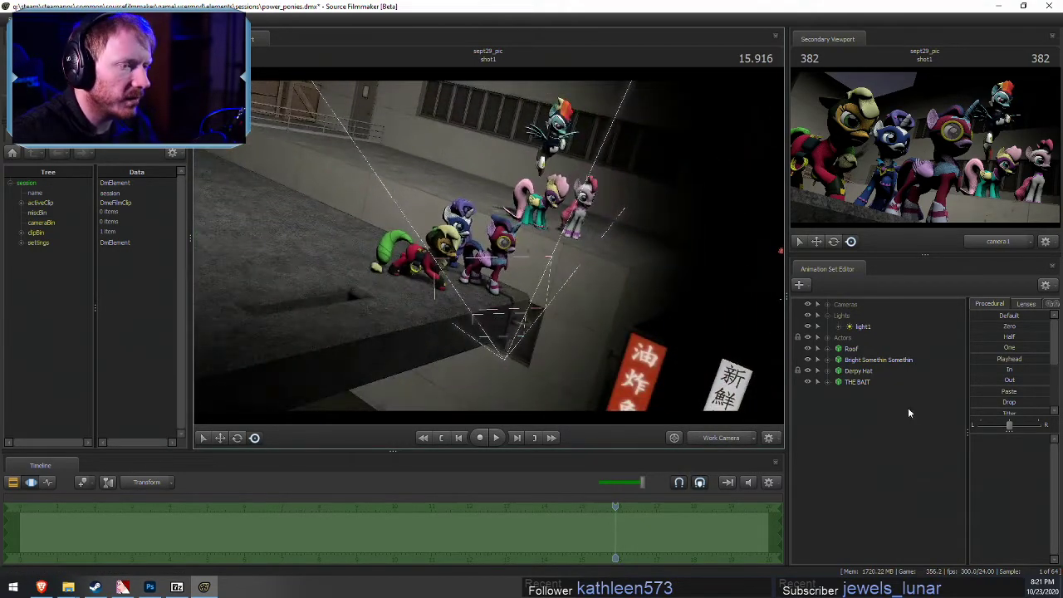
Look through light1 and move it high above the street, aiming it down over the rooftops while checking the camera1 preview
drag(861, 329, 510, 277)
key(F2)
click(511, 281)
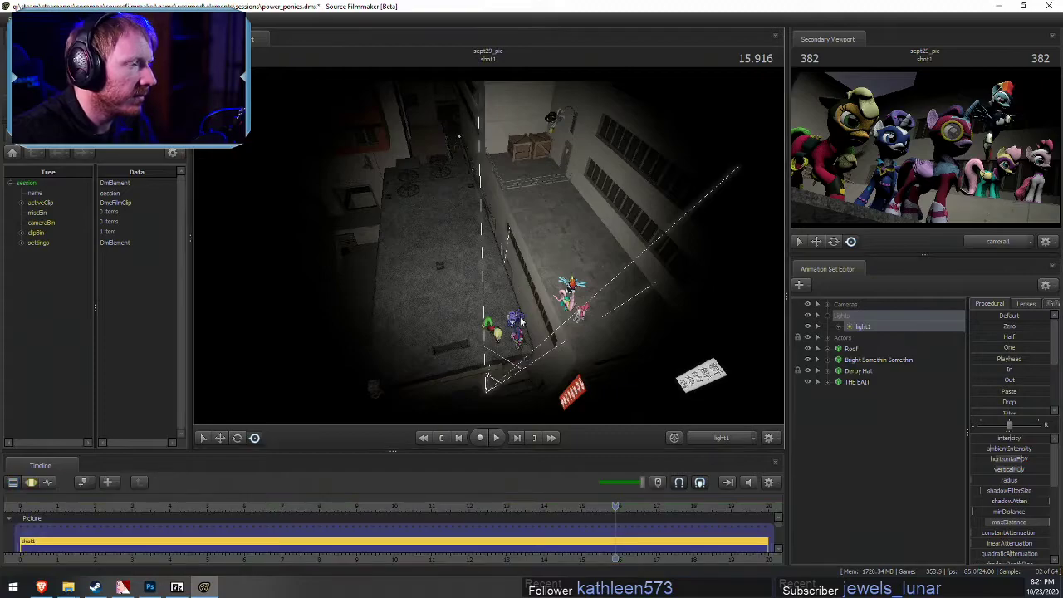
click(531, 309)
key(F3)
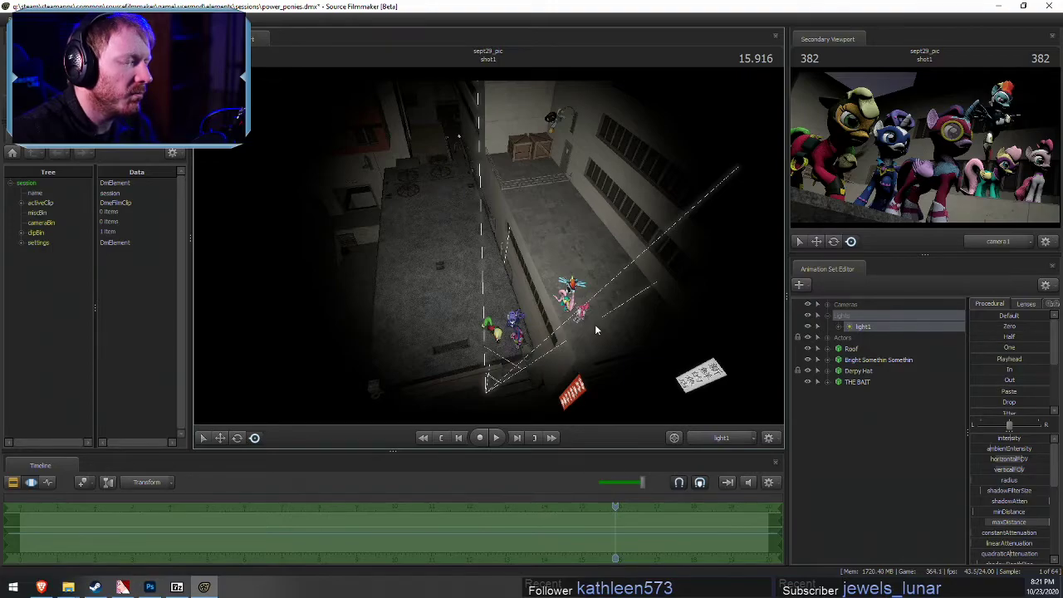
drag(572, 272, 776, 145)
key(a)
key(d)
key(w)
drag(489, 246, 476, 211)
drag(532, 253, 541, 277)
drag(488, 252, 490, 304)
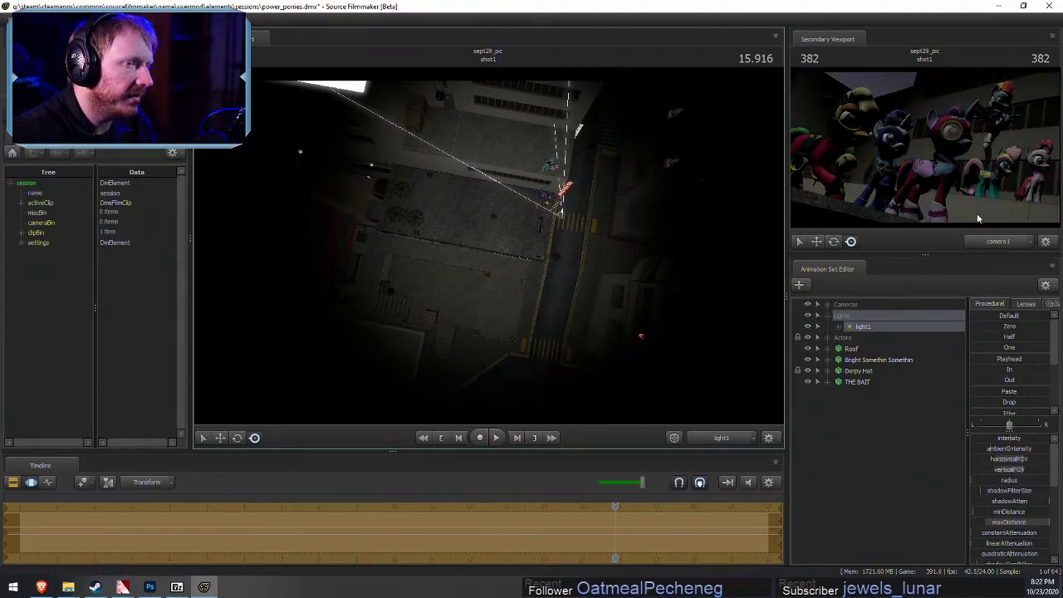
drag(489, 253, 488, 248)
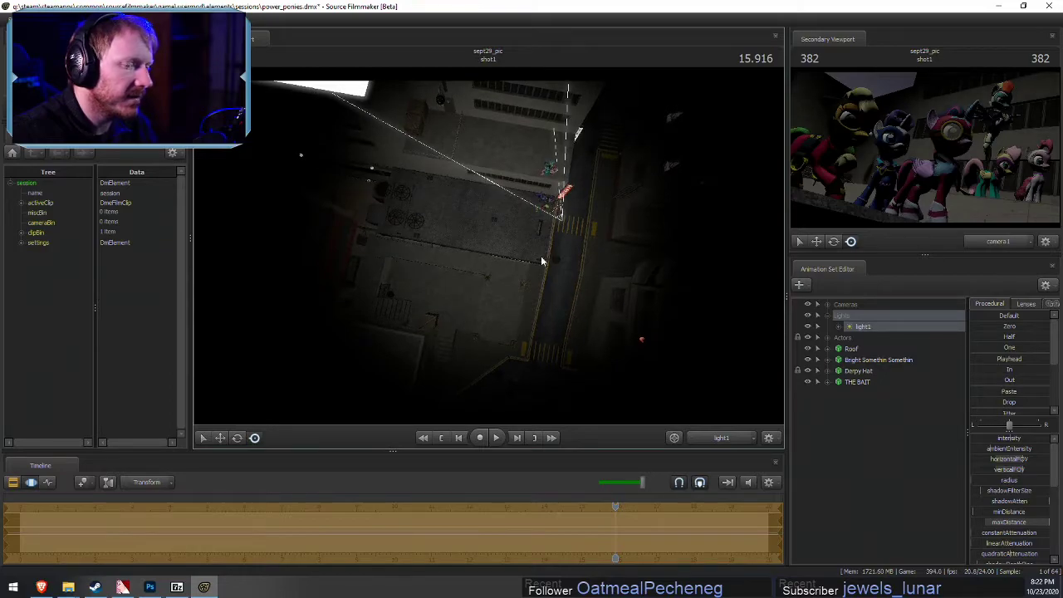
Set the maximum of light1's minDistance range to 1000 and raise its minDistance value
right_click(981, 509)
click(1007, 525)
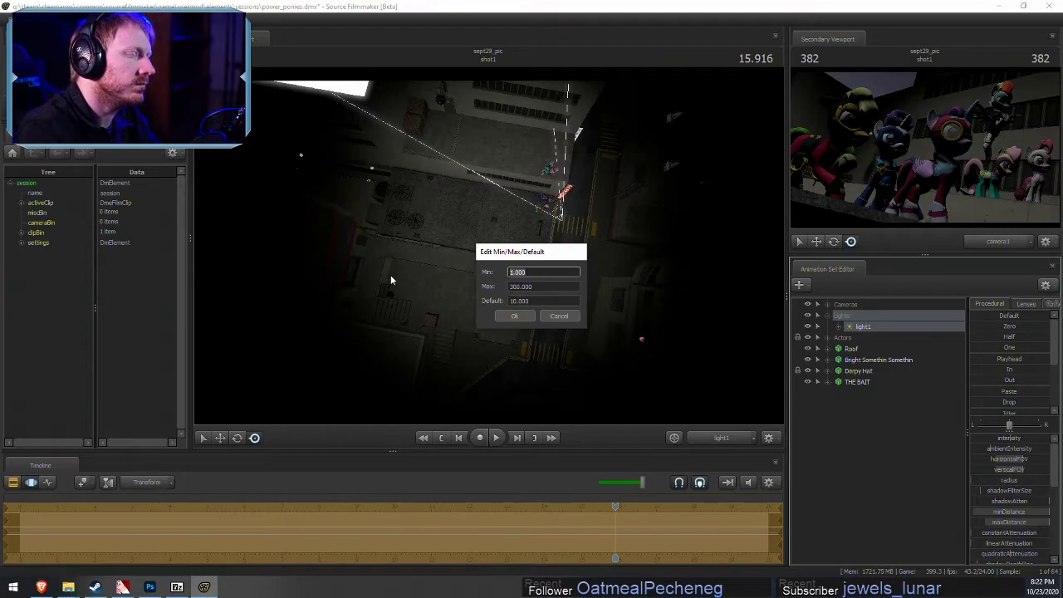
key(Tab)
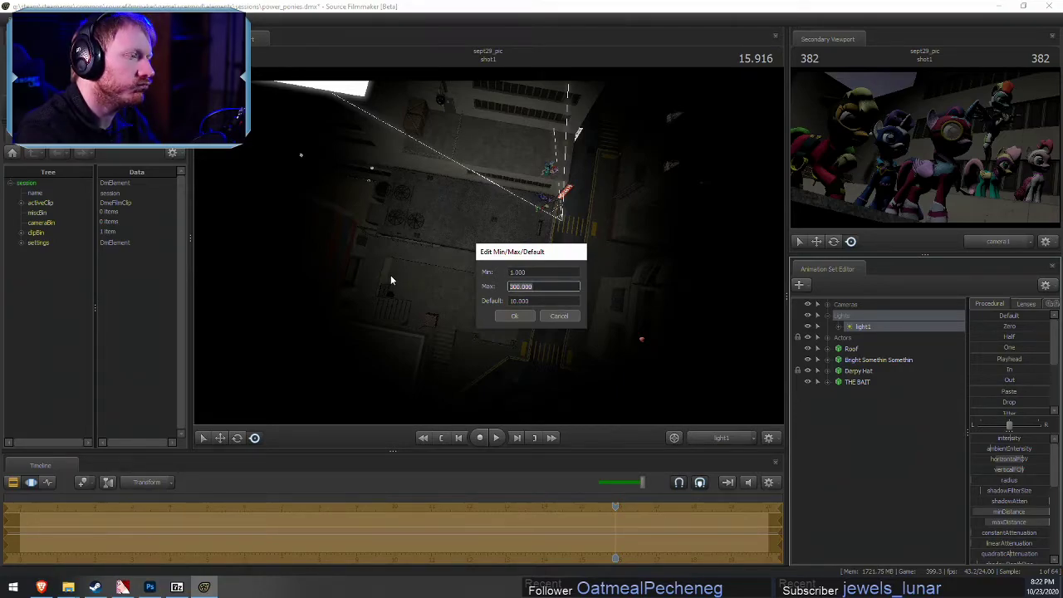
text(1000)
key(Return)
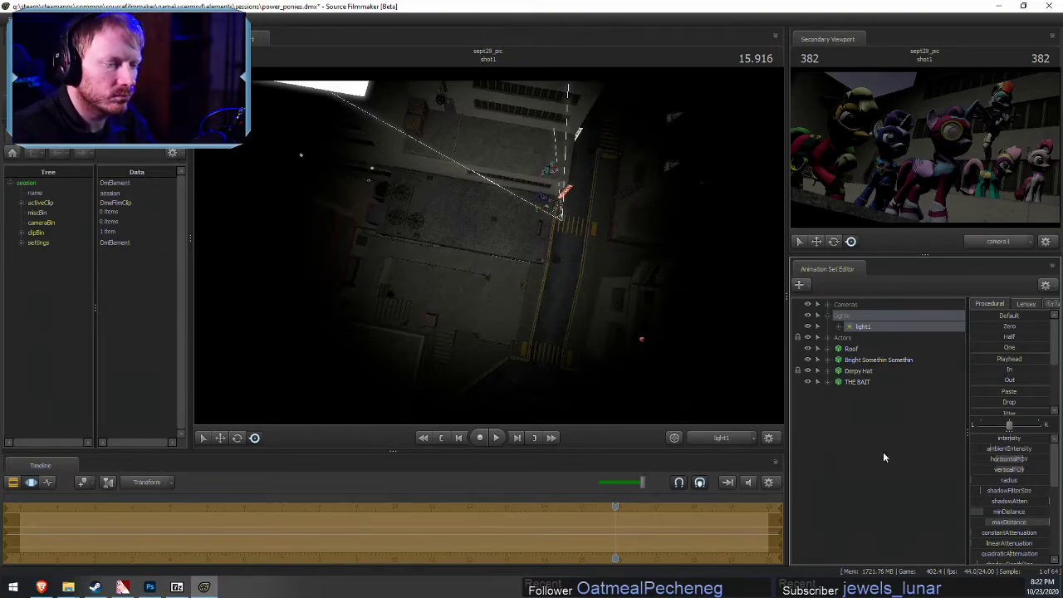
mouse_move(1004, 512)
mouse_down()
mouse_move(1035, 511)
mouse_move(1007, 512)
mouse_move(1035, 525)
mouse_move(980, 522)
mouse_move(1017, 521)
mouse_up()
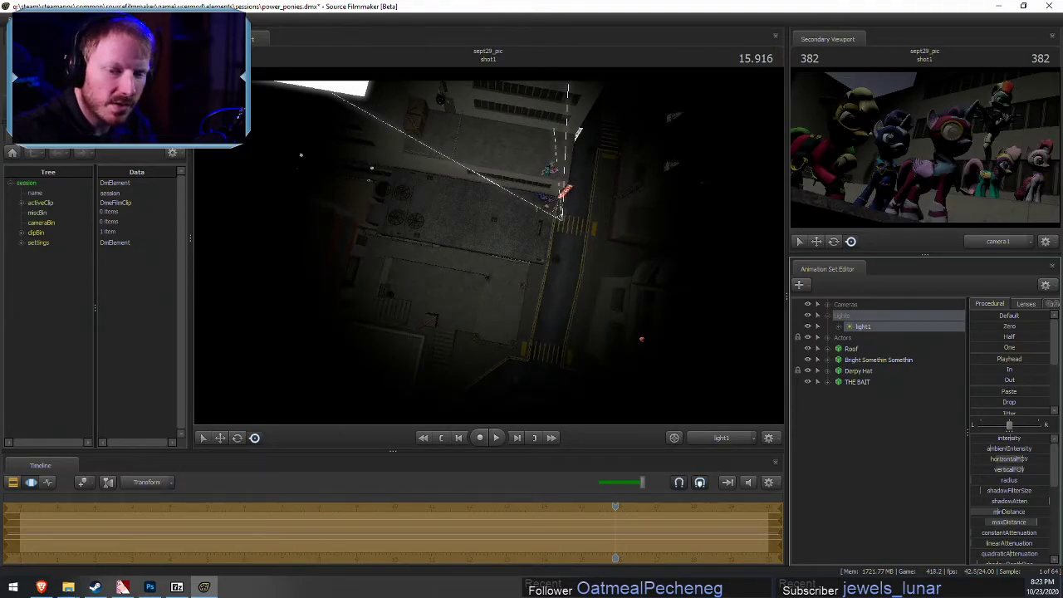
Lower light1's maxDistance, look through light1 in the primary viewport, and move it down to face the rooftop buildings
drag(1037, 522, 1007, 522)
drag(864, 327, 480, 218)
click(527, 307)
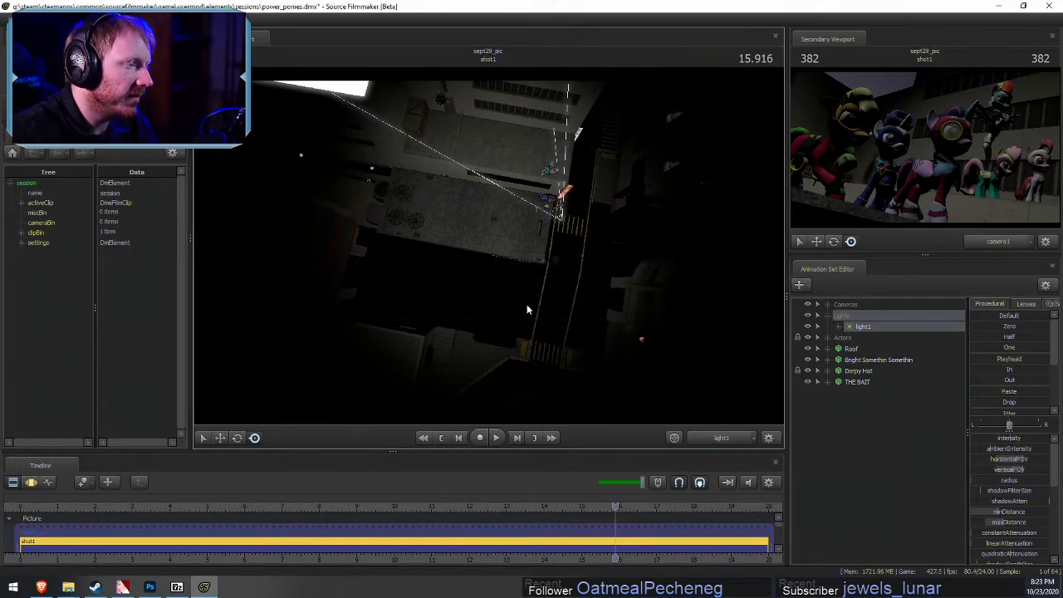
key(F3)
drag(531, 313, 532, 265)
key(w)
key(w)
key(w)
key(s)
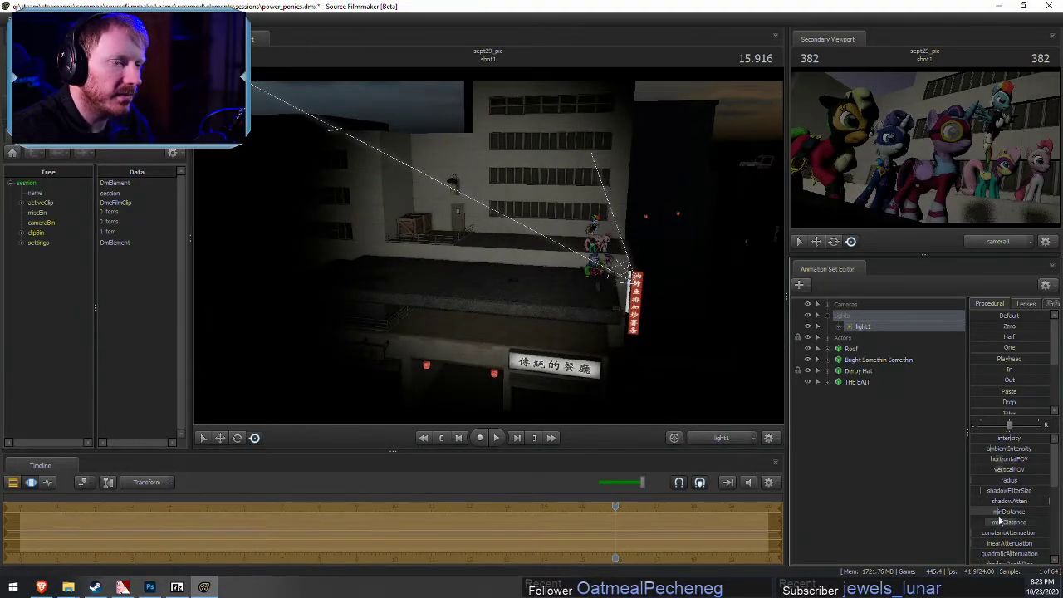
Raise light1's minDistance past the ponies, pull the light back and lower, and fine-tune its maxDistance to catch only the background building
drag(994, 512, 1033, 513)
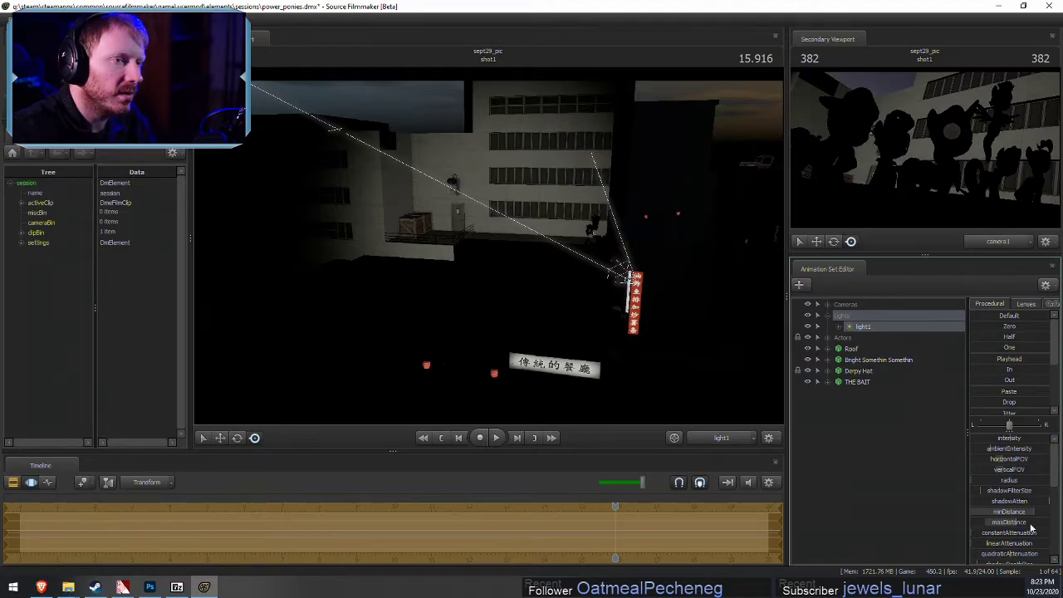
drag(488, 366, 489, 252)
key(s)
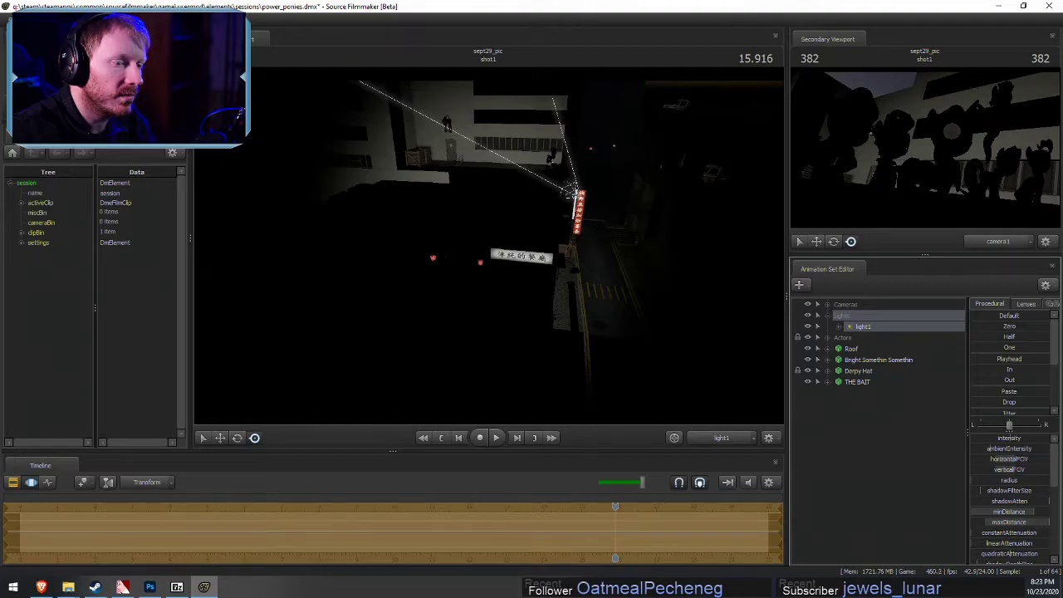
mouse_move(1048, 523)
mouse_down()
mouse_move(988, 522)
mouse_move(1033, 520)
mouse_up()
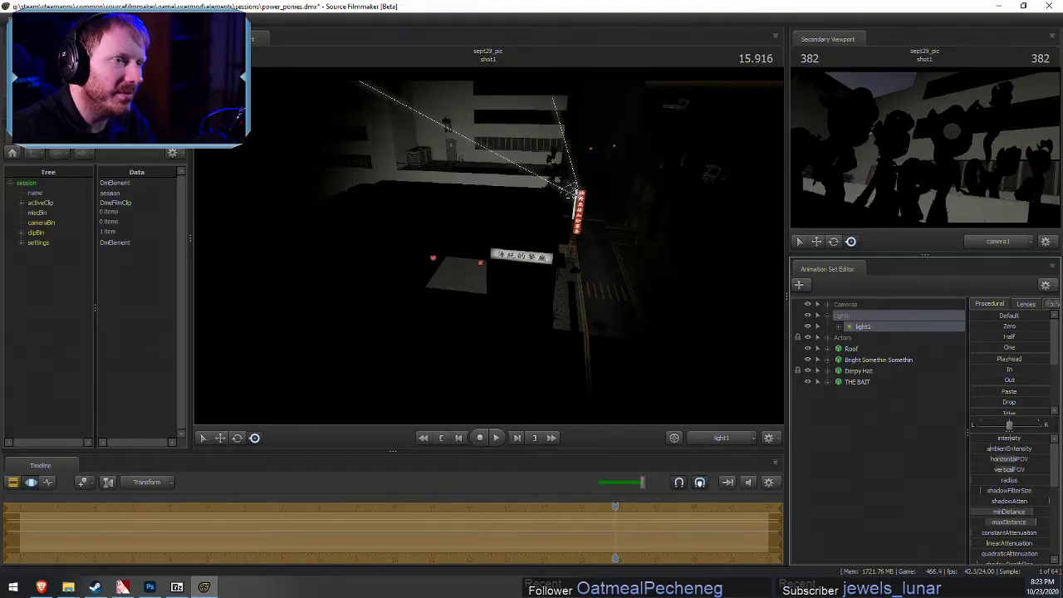
drag(680, 350, 680, 349)
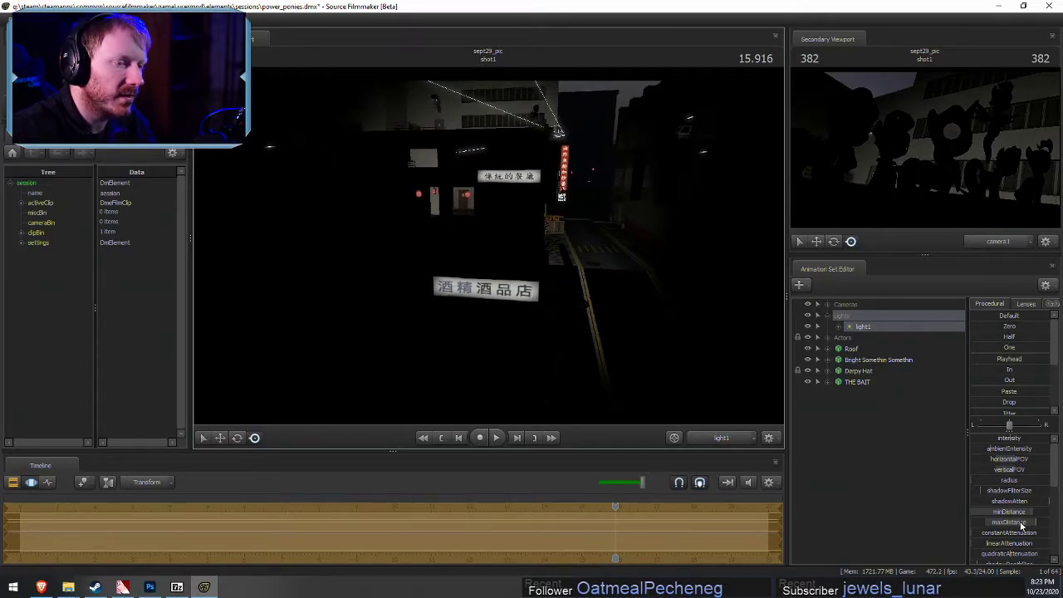
drag(1022, 523, 1022, 523)
Tint light1 blue by lowering its color_red and color_green values, and reduce its intensity
scroll(1035, 538, down, 3)
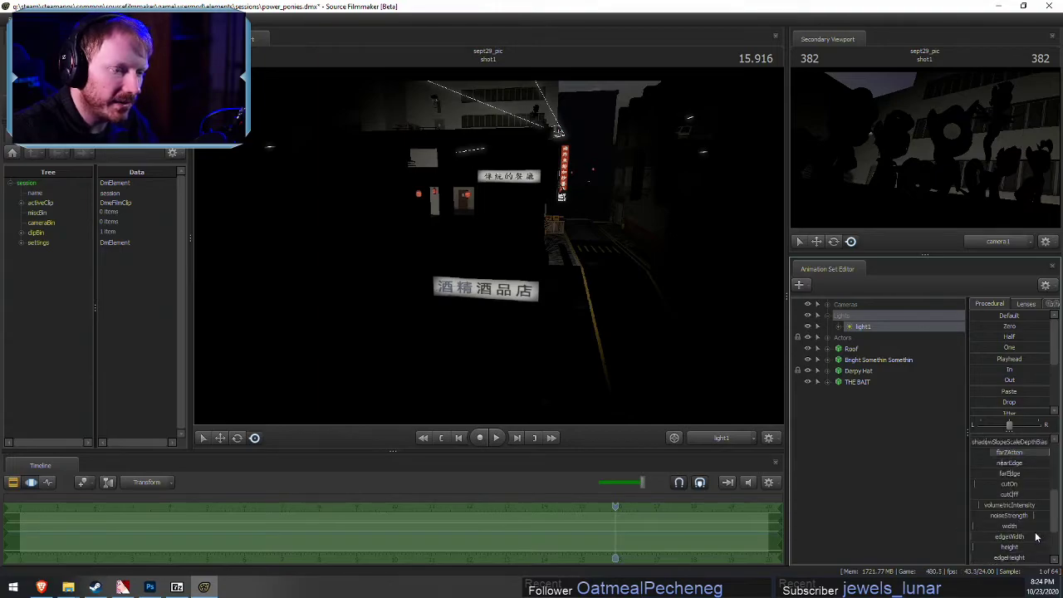
scroll(1036, 537, down, 2)
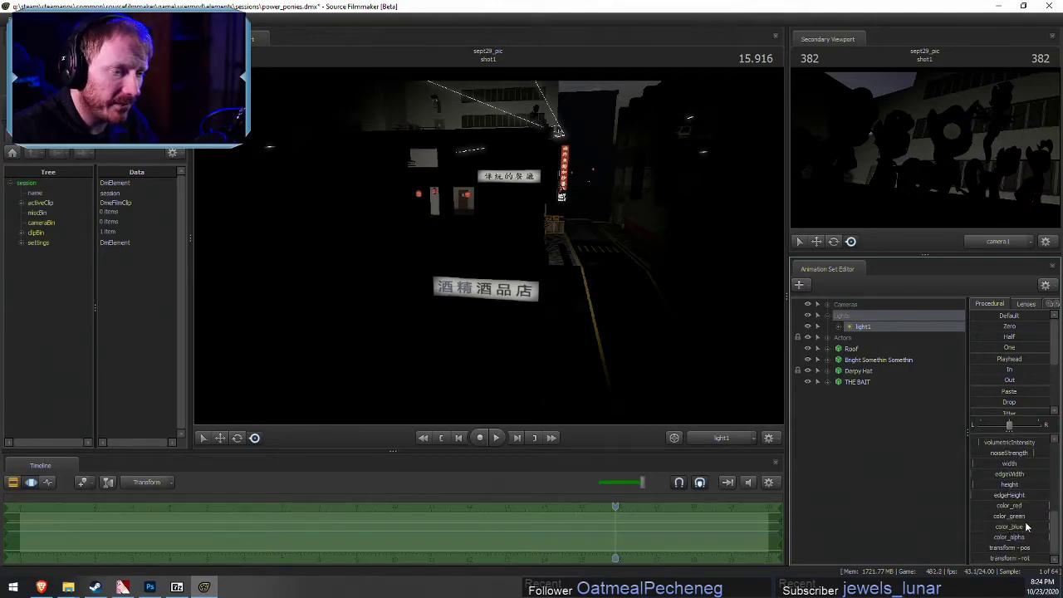
mouse_move(1028, 517)
mouse_down()
mouse_move(1015, 516)
mouse_move(1030, 508)
mouse_move(1008, 508)
mouse_move(1022, 517)
mouse_up()
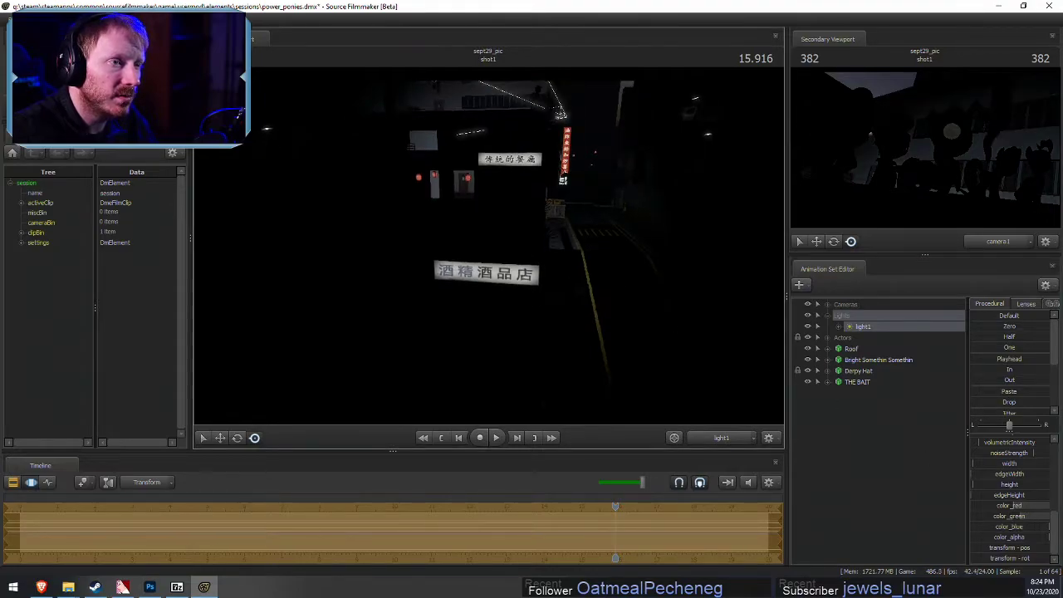
scroll(1021, 451, up, 6)
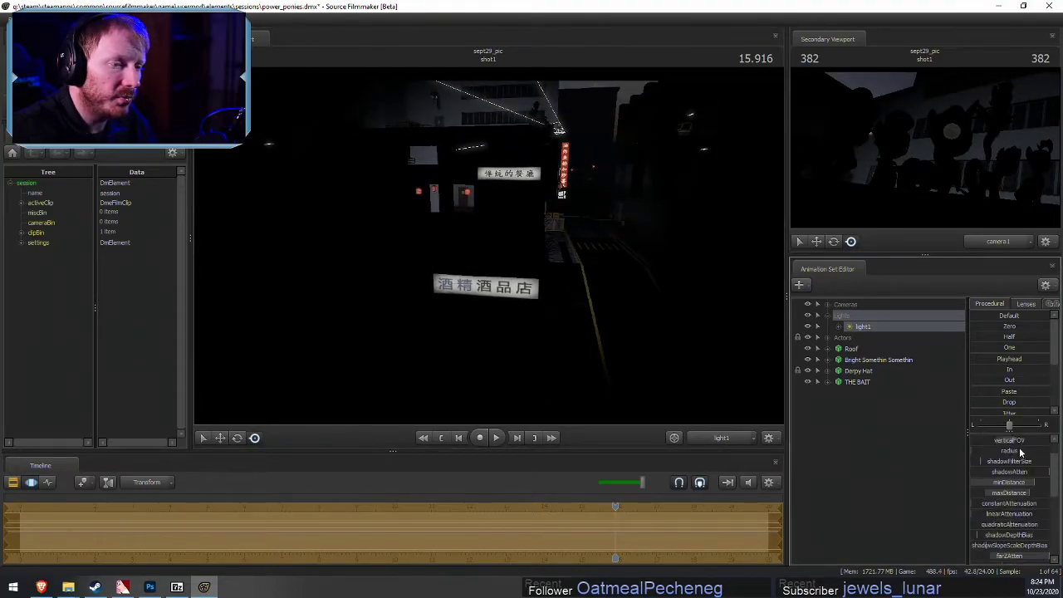
drag(1022, 440, 1002, 438)
key(F2)
key(F3)
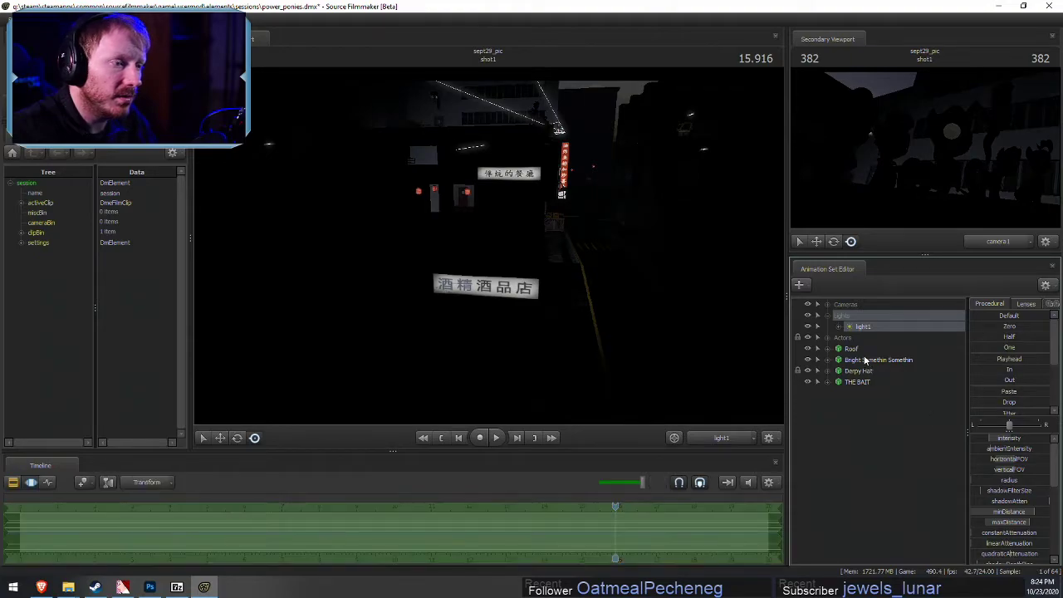
Rename the light1 animation set as Building Back Bottom
right_click(865, 327)
click(889, 336)
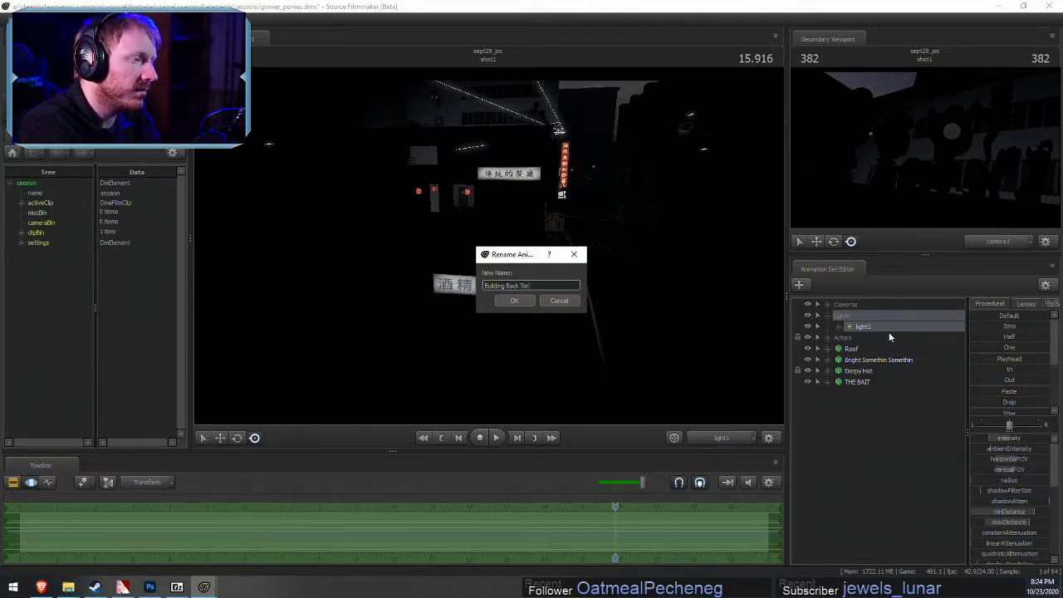
text(Building Back Botto)
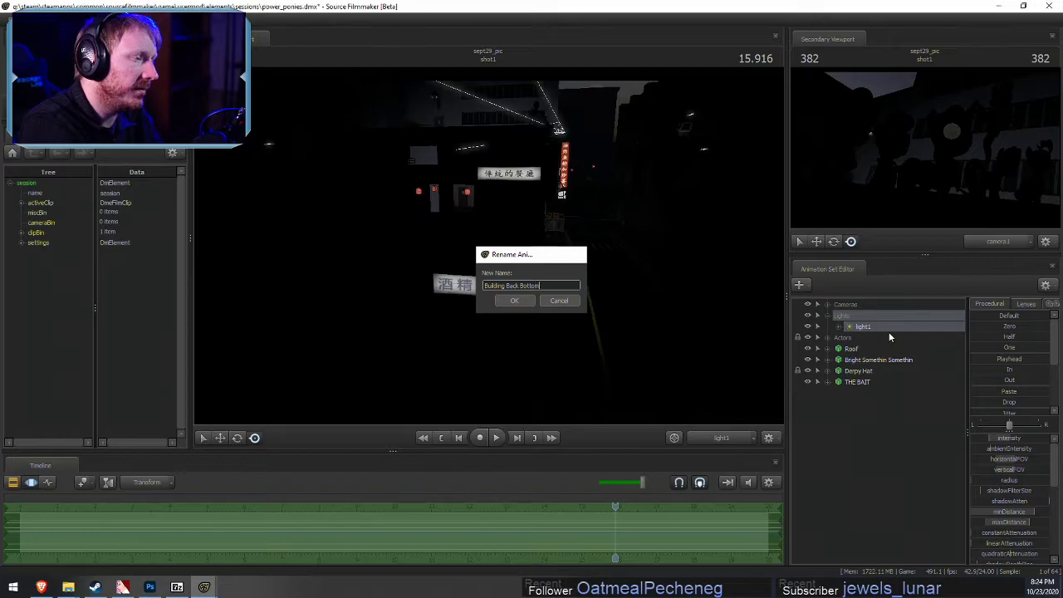
text(m)
key(Return)
Copy and paste the Building Back Bottom light, and move the duplicate into the Lights group
right_click(916, 329)
click(932, 352)
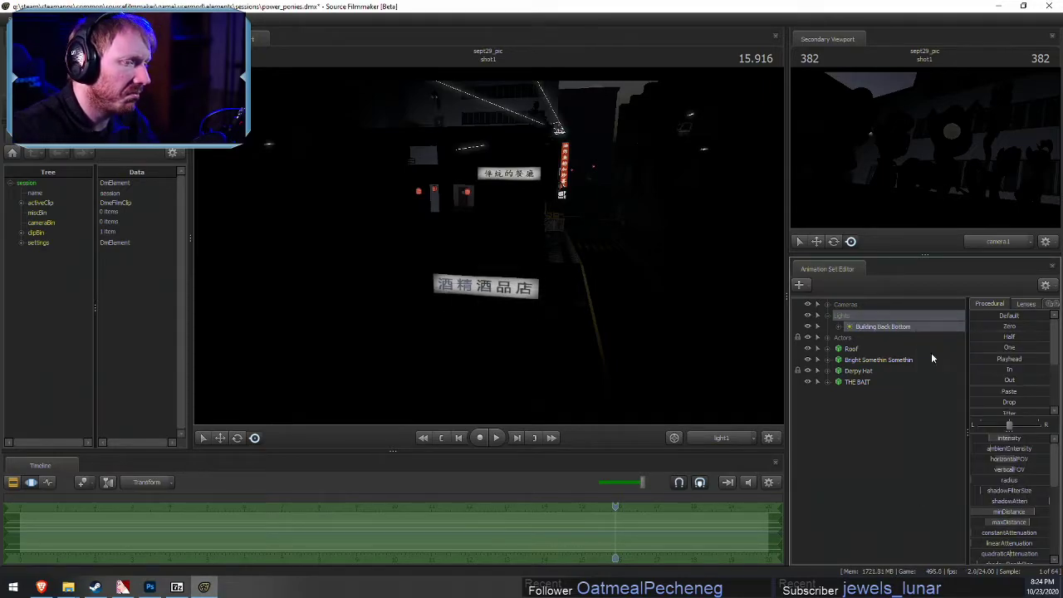
right_click(879, 406)
click(919, 462)
click(866, 392)
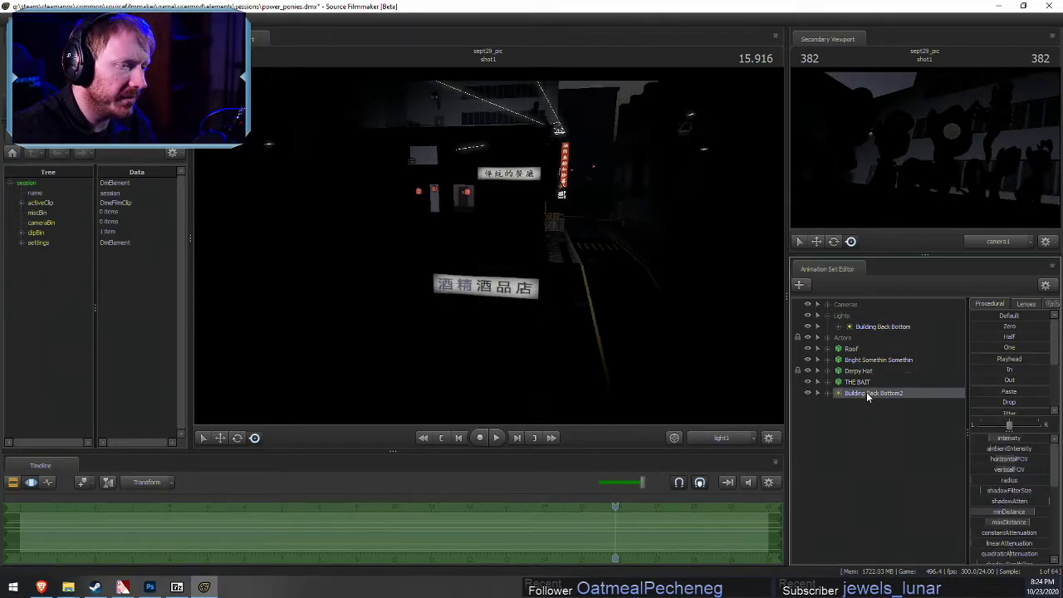
click(862, 328)
drag(864, 395, 873, 339)
Rename the duplicated light in the Lights group as Ambient
right_click(874, 337)
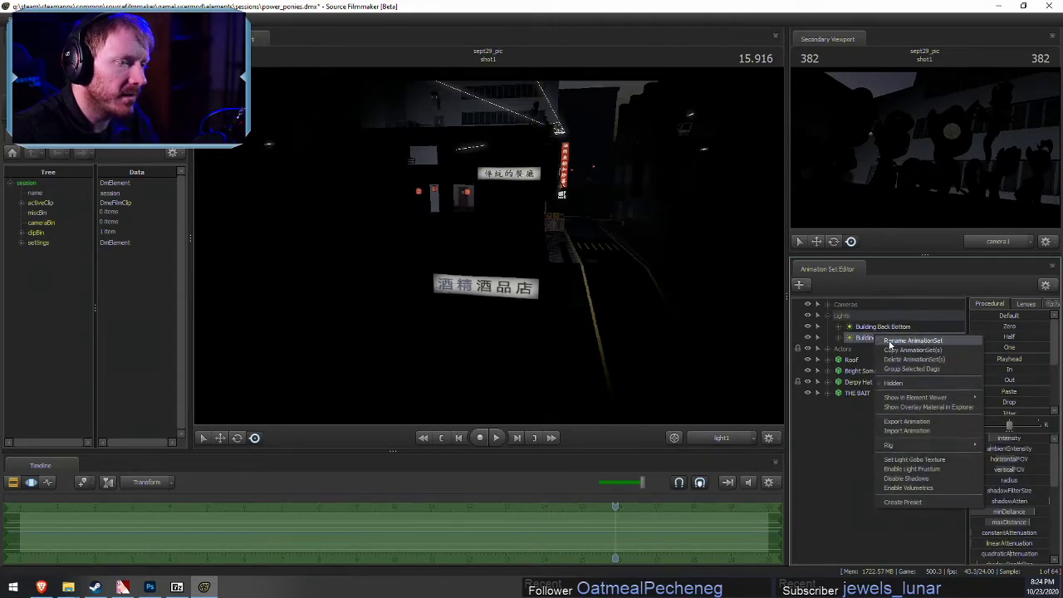
click(912, 341)
text(Amb)
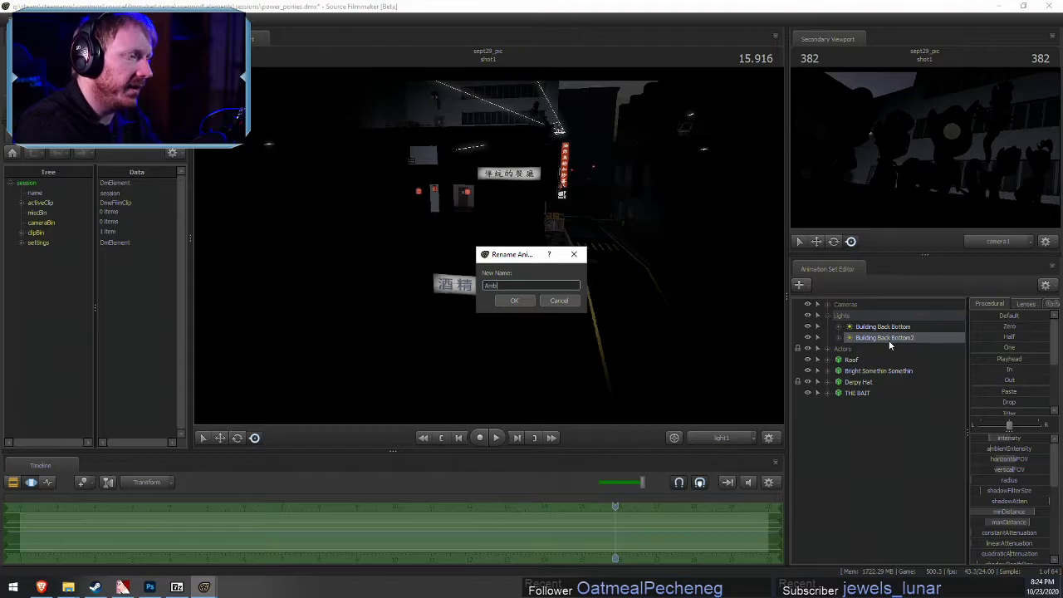
text(ient)
key(Return)
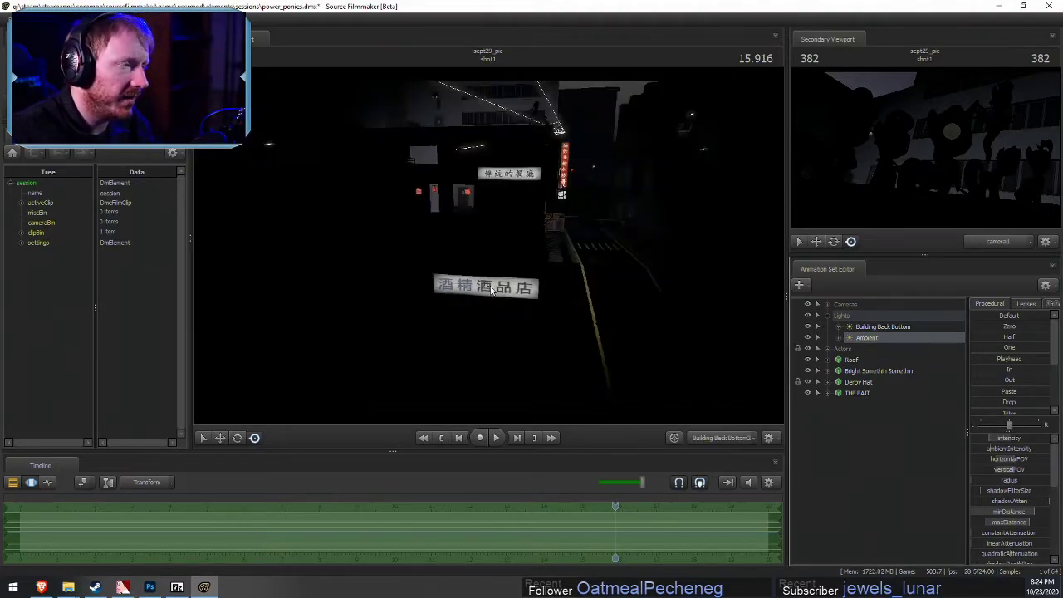
Drop the Ambient light's minDistance to its minimum, move the light high above the street aiming down, and lower its intensity
drag(526, 239, 536, 309)
drag(1034, 515, 972, 515)
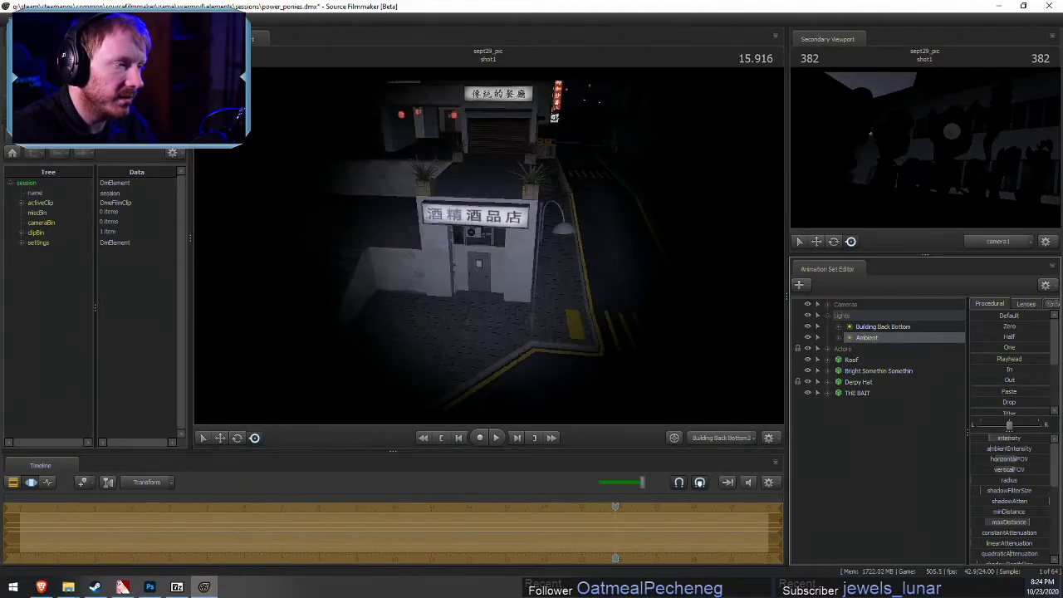
mouse_move(488, 253)
mouse_down()
mouse_move(407, 319)
mouse_move(456, 249)
mouse_move(479, 241)
mouse_move(453, 274)
mouse_move(488, 245)
mouse_move(531, 245)
mouse_move(531, 257)
mouse_move(489, 248)
mouse_up()
key(s)
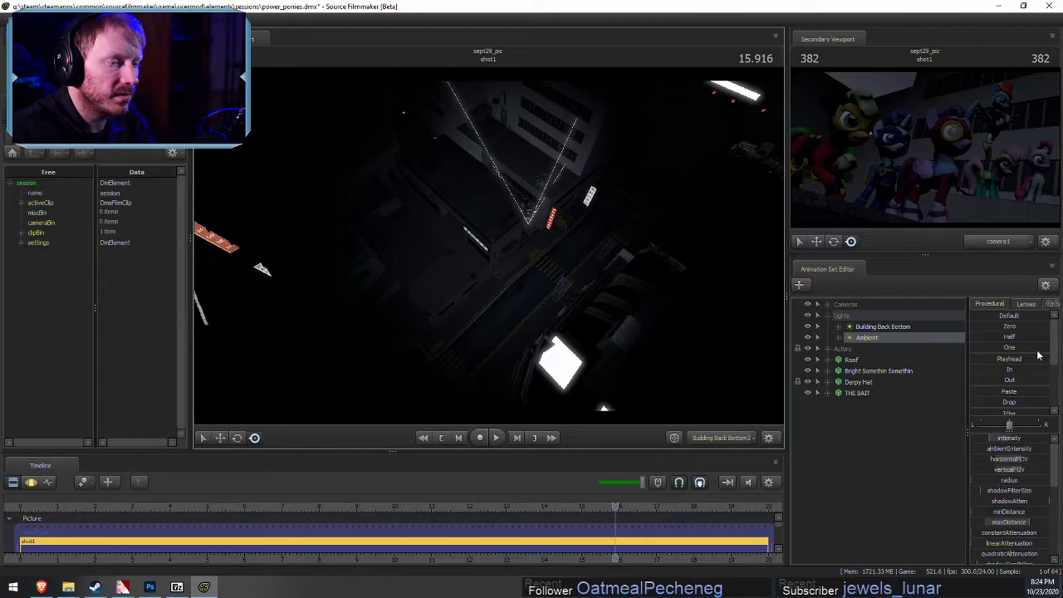
drag(1010, 439, 1003, 441)
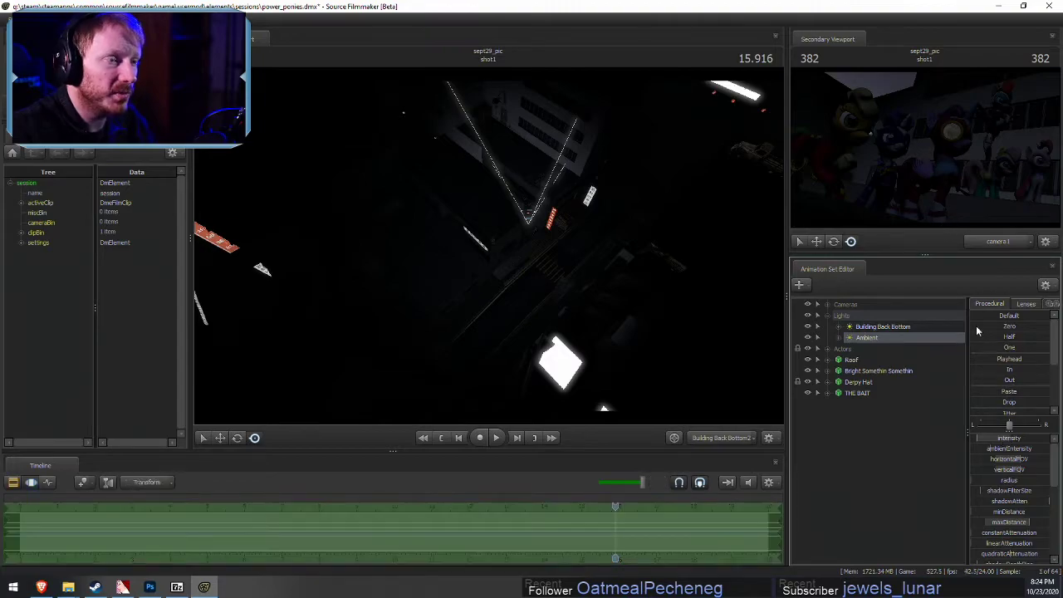
Duplicate the Building Back Bottom light and rename the copy as Building Middle Bottom
right_click(874, 340)
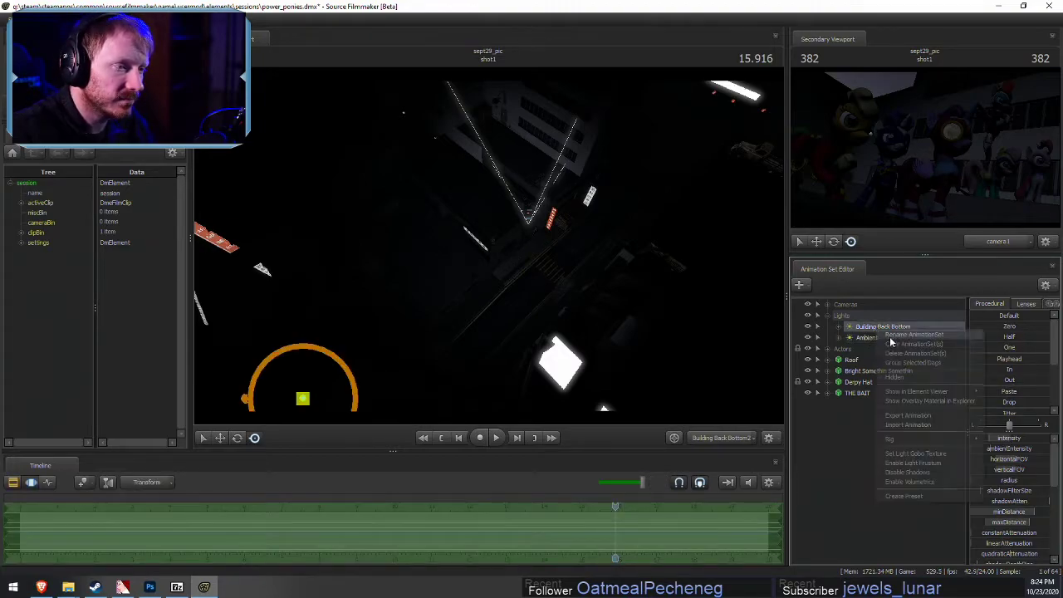
click(866, 438)
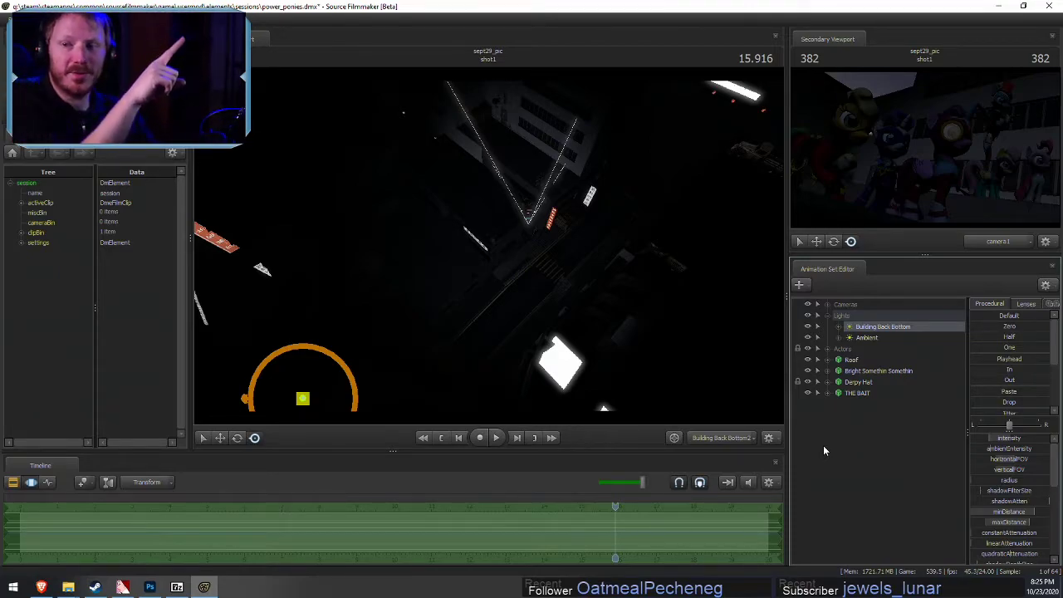
right_click(904, 426)
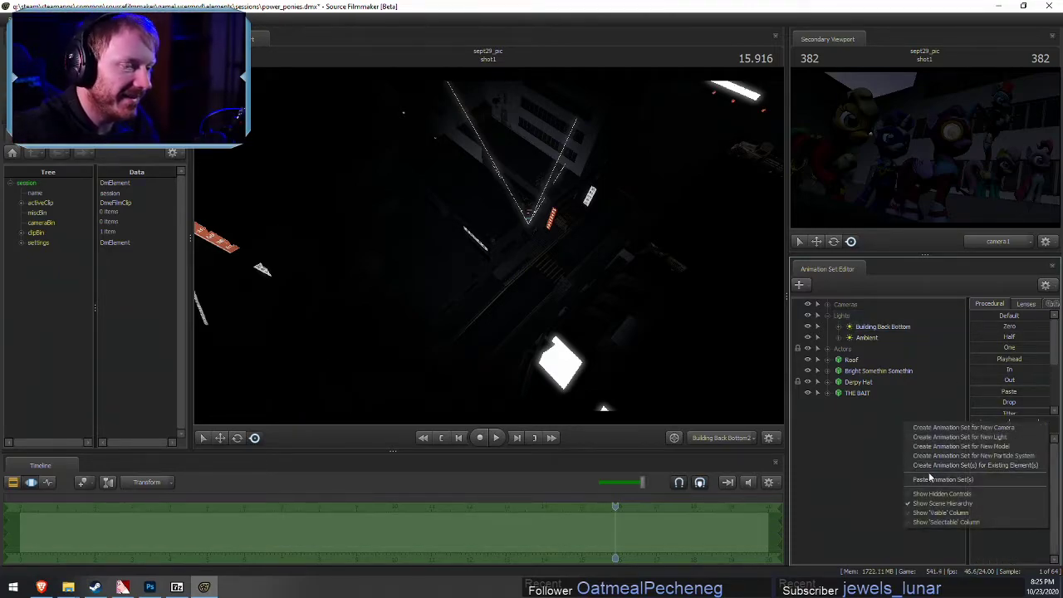
click(912, 458)
right_click(869, 406)
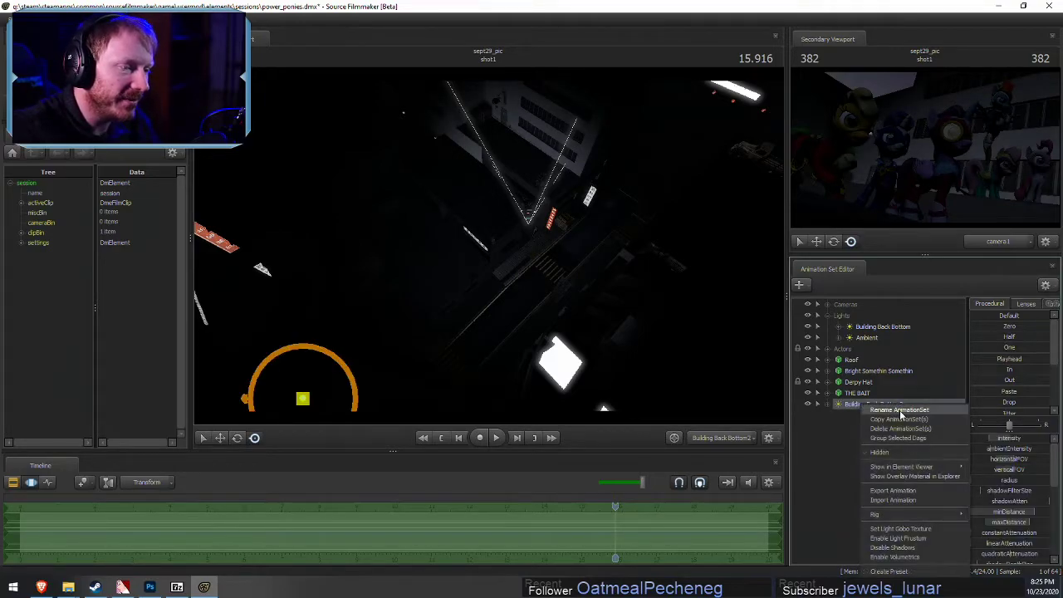
click(900, 410)
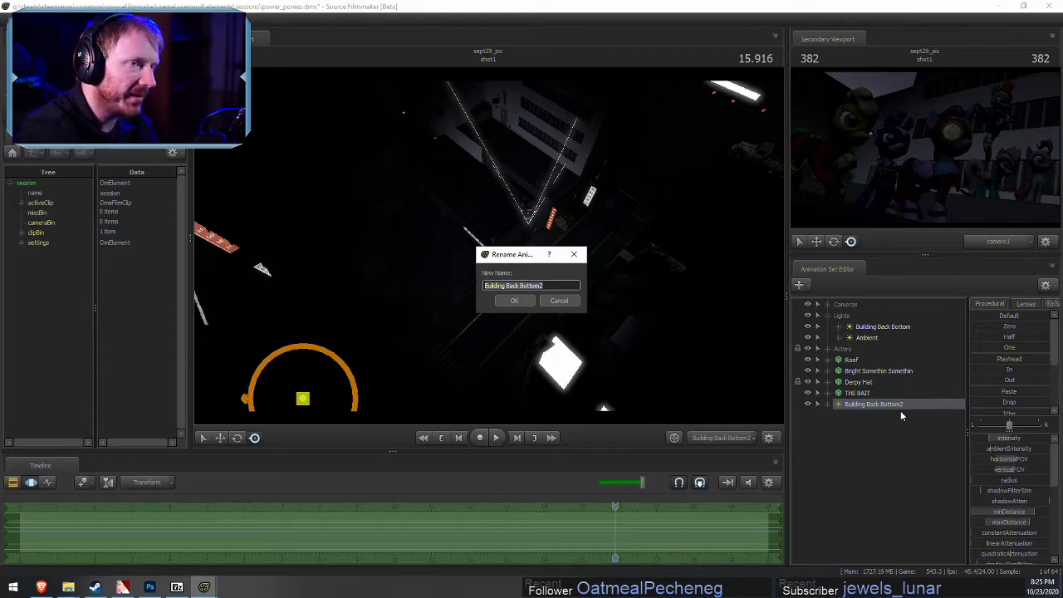
text(Building Middle Bott)
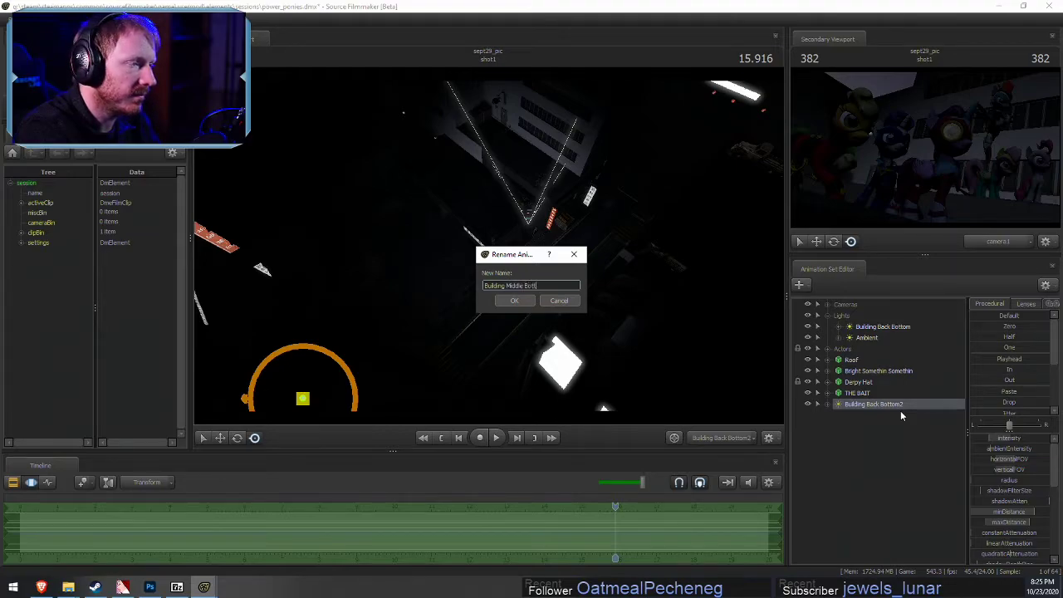
text(om)
key(Return)
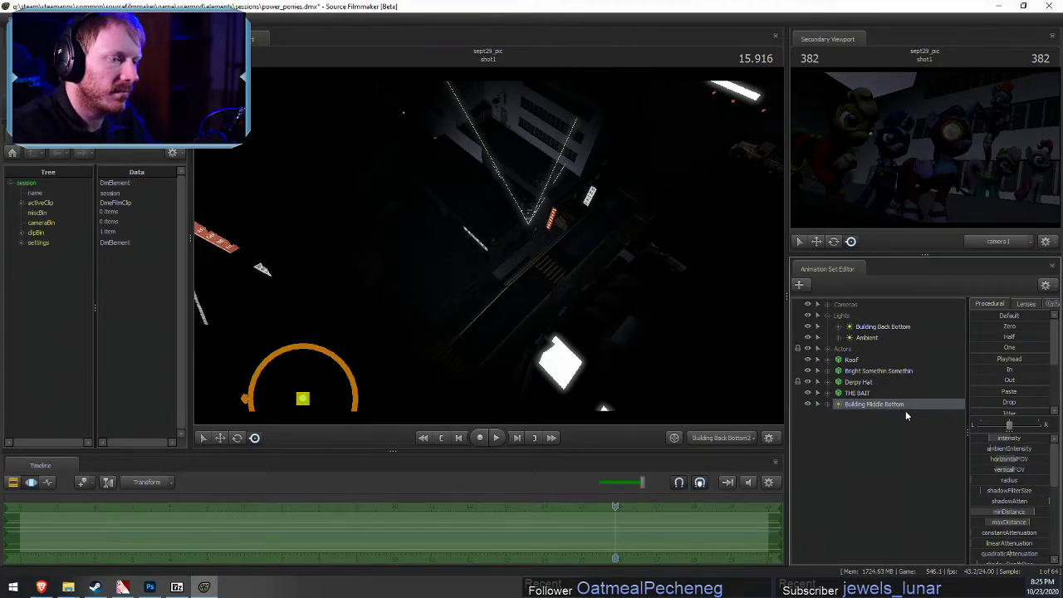
Look through the Building Middle Bottom light, show it in the Element Viewer, and enable its uberlight option
drag(905, 406, 526, 246)
key(F2)
key(F3)
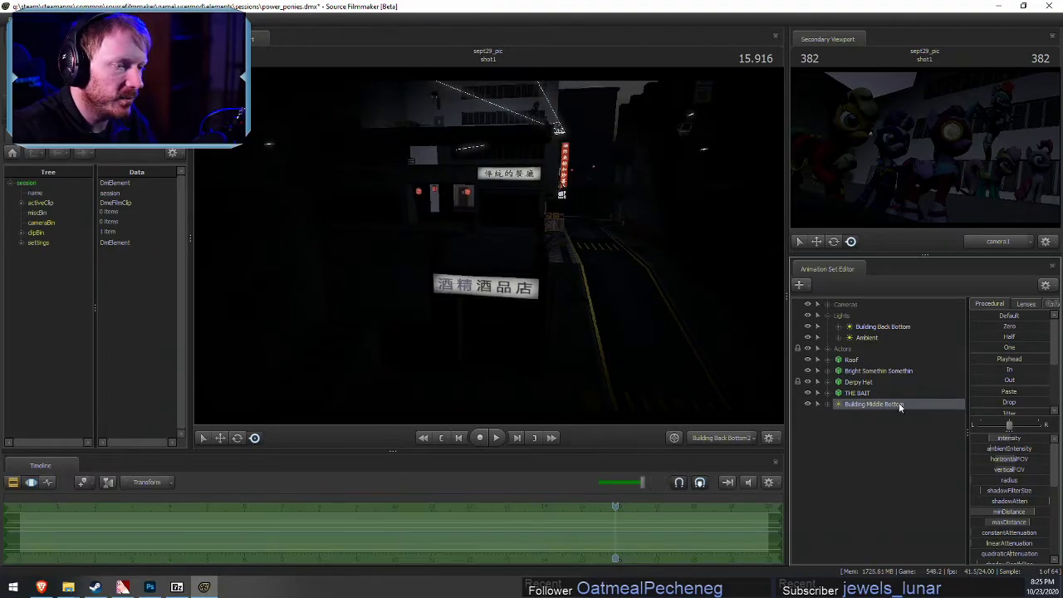
right_click(900, 407)
click(1032, 479)
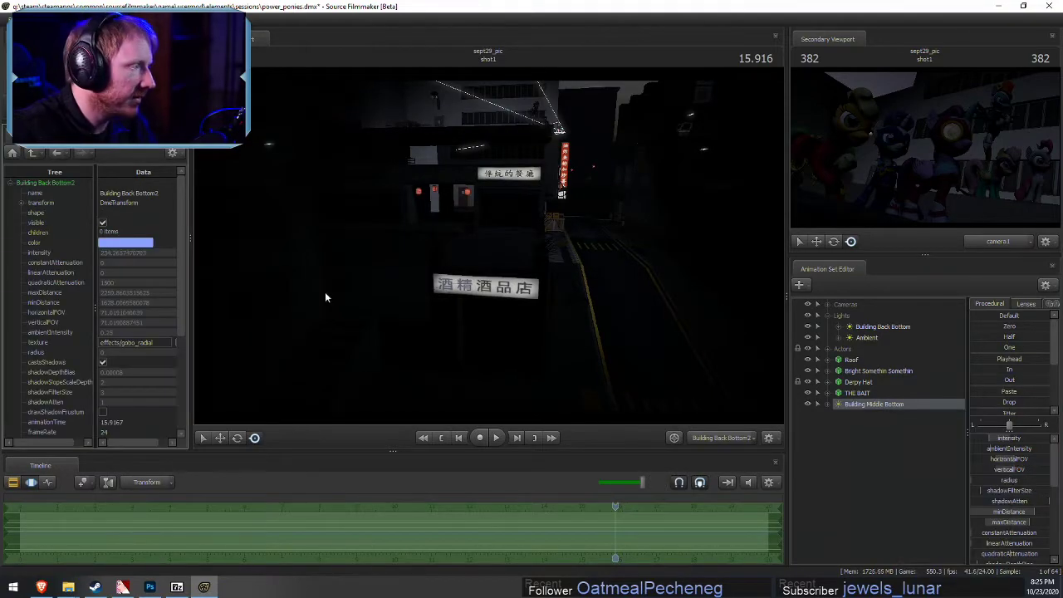
scroll(94, 382, down, 2)
click(103, 406)
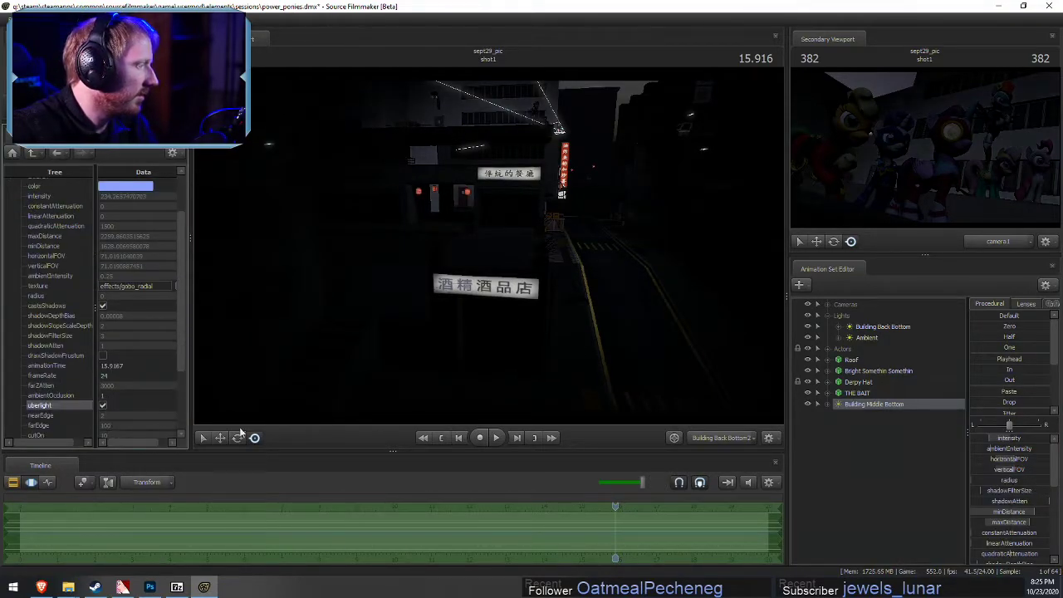
Review the min, max and default settings of the Building Middle Bottom light's edgeHeight slider and accept them
scroll(1017, 529, down, 5)
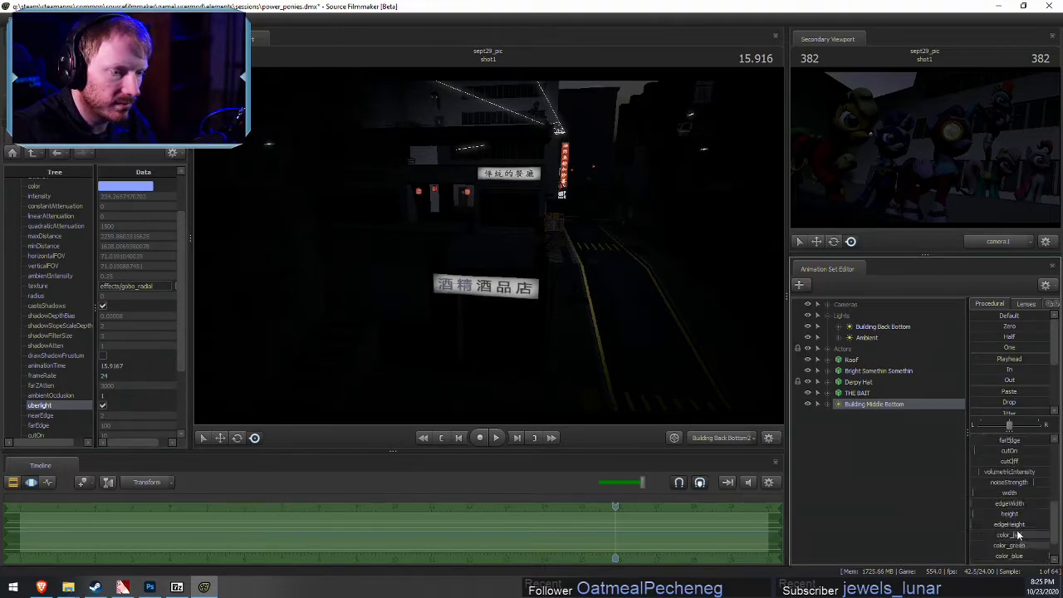
click(1016, 520)
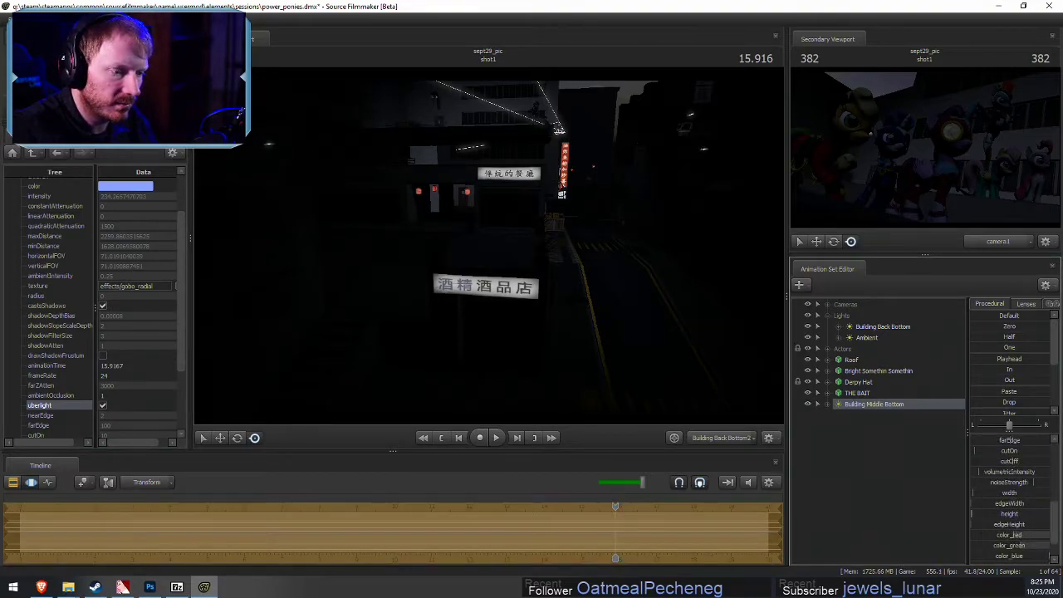
right_click(1015, 525)
click(1027, 542)
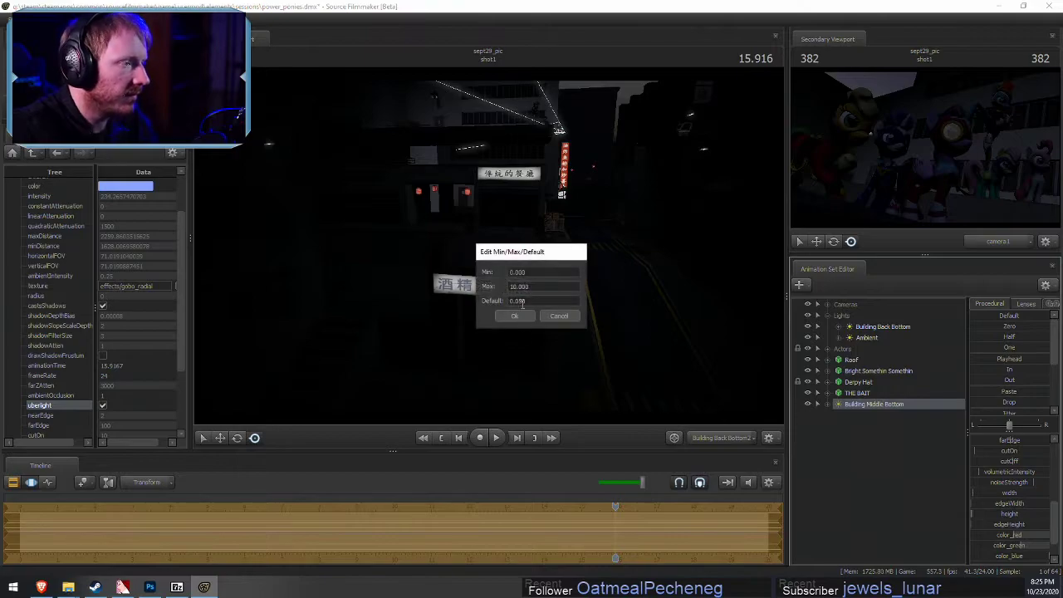
key(Return)
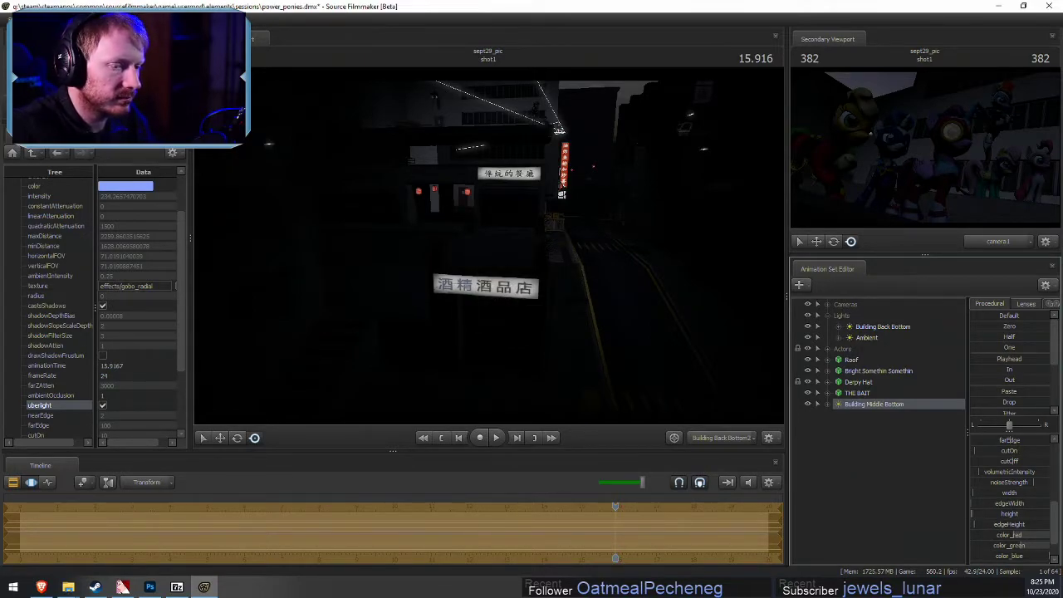
Lower the Building Middle Bottom light's minDistance to 1 and move the light to shine on the building's rooftop ledge
scroll(1001, 465, up, 5)
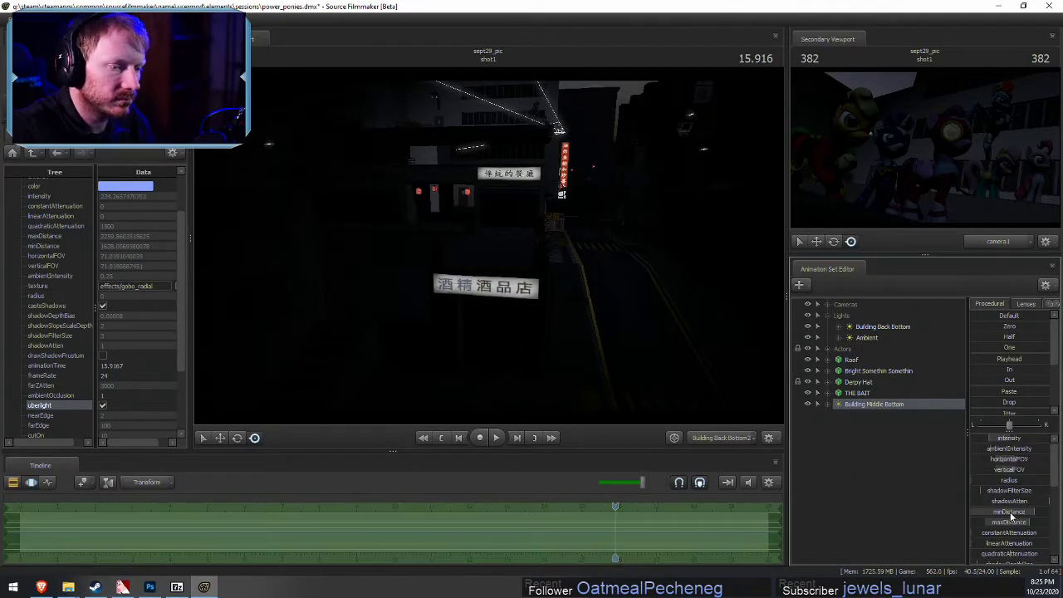
drag(488, 253, 490, 214)
key(w)
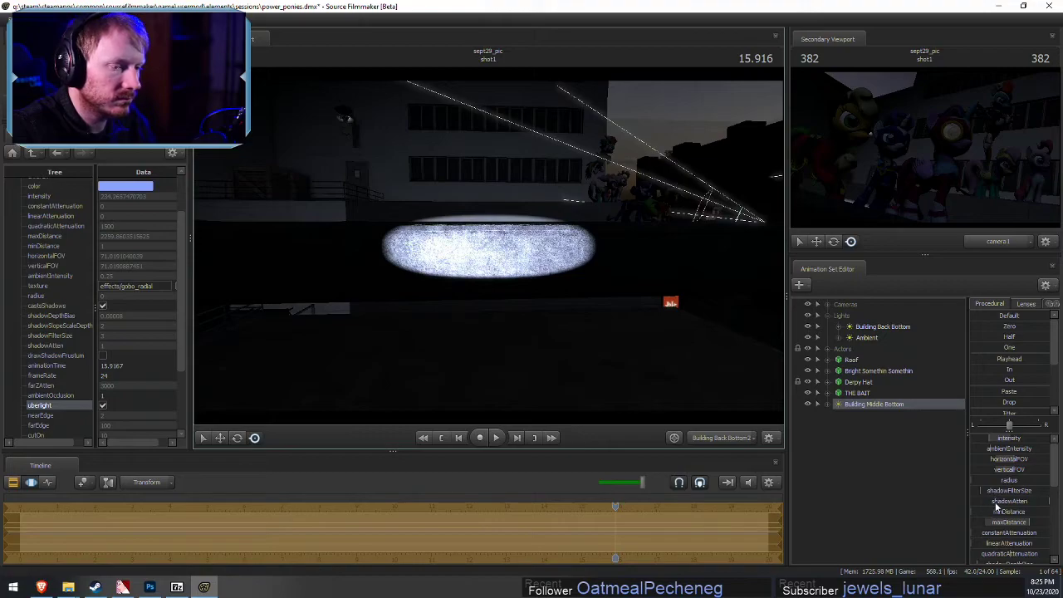
Raise the light's width and edgeWidth close to maximum, increase edgeHeight slightly with height at minimum, and shift the light toward the ledge's corner
scroll(995, 532, down, 3)
scroll(995, 540, down, 5)
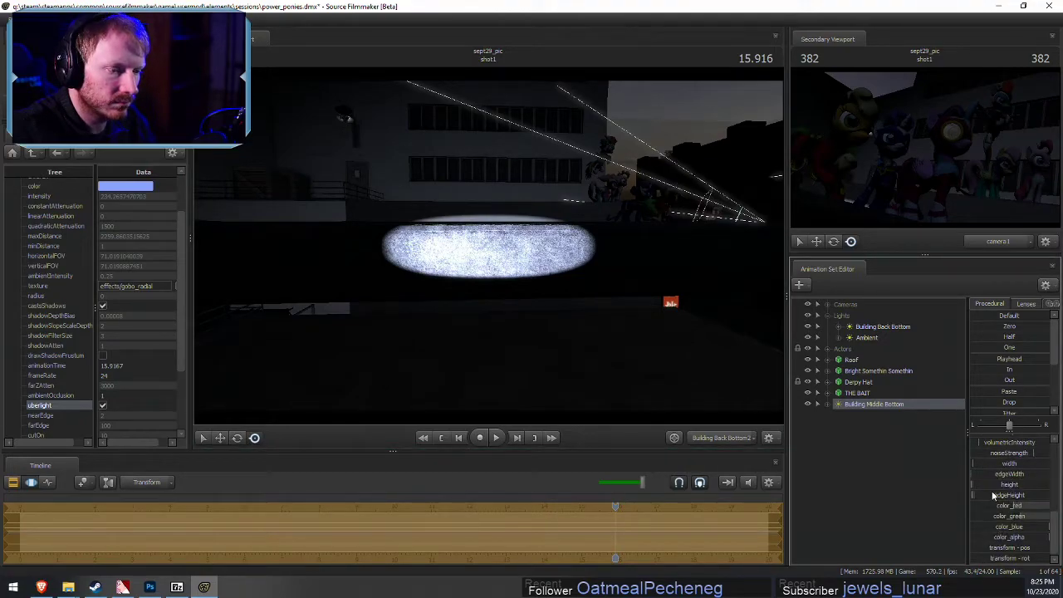
drag(997, 463, 1030, 463)
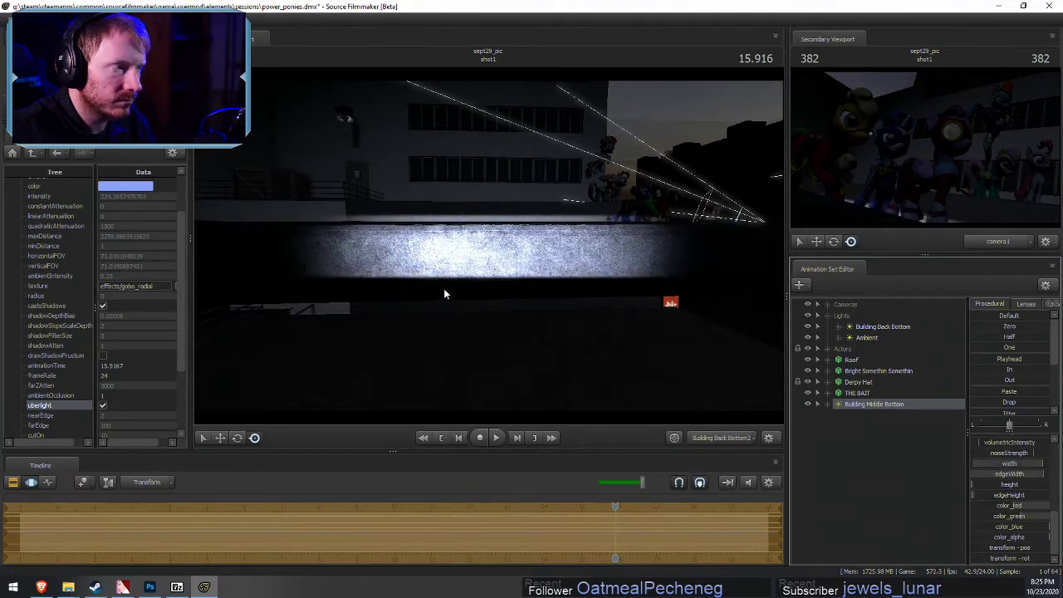
drag(444, 293, 463, 294)
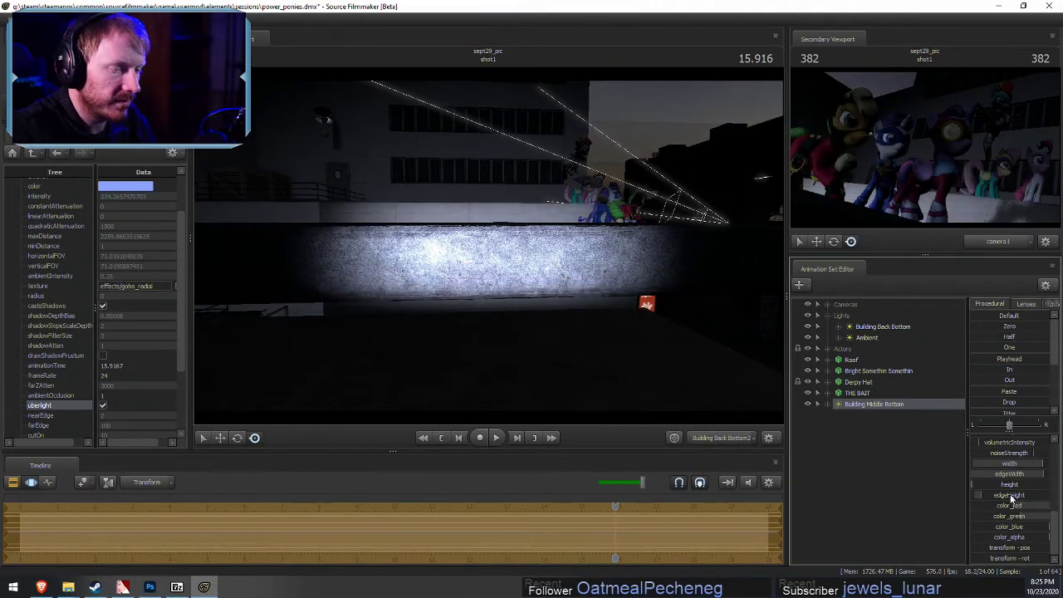
drag(1009, 486, 993, 486)
mouse_move(617, 264)
mouse_down()
mouse_move(617, 282)
mouse_move(621, 263)
mouse_up()
key(d)
Disable shadows on the Building Back Bottom, Ambient and Building Middle Bottom lights
click(875, 405)
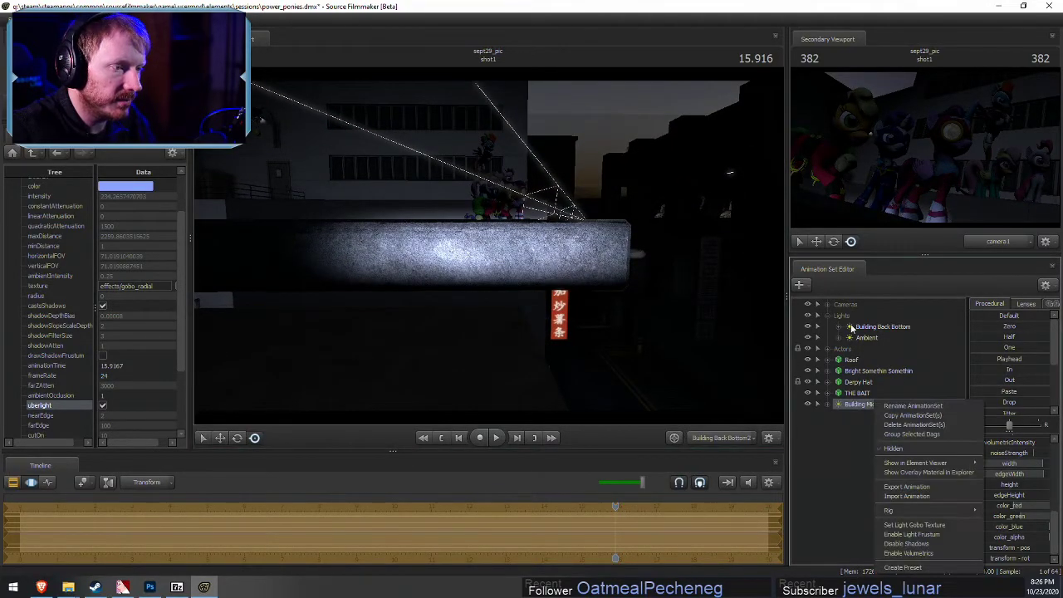
click(864, 328)
right_click(865, 328)
click(895, 470)
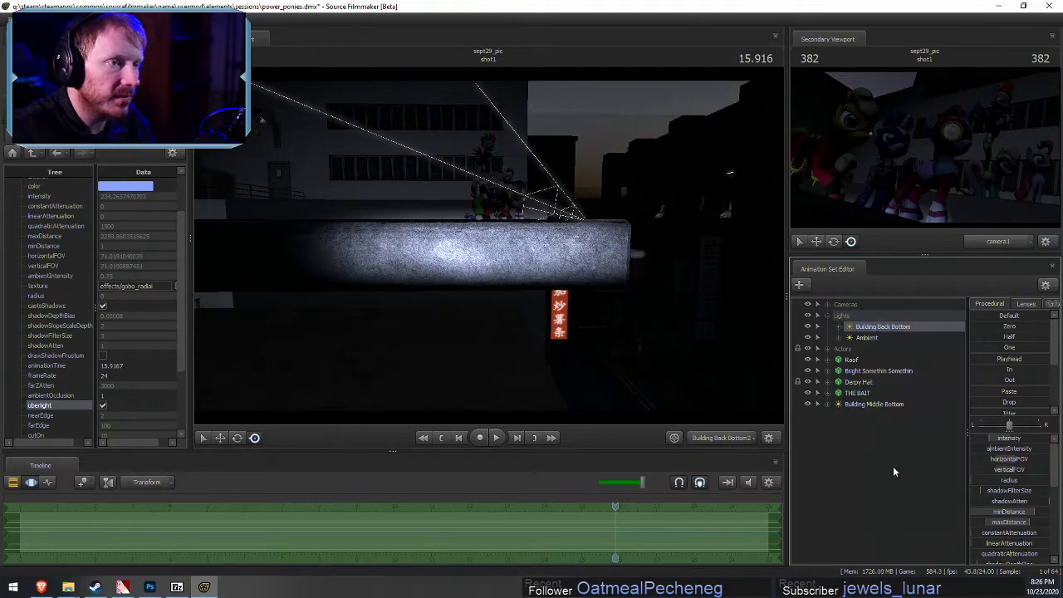
click(867, 404)
right_click(866, 404)
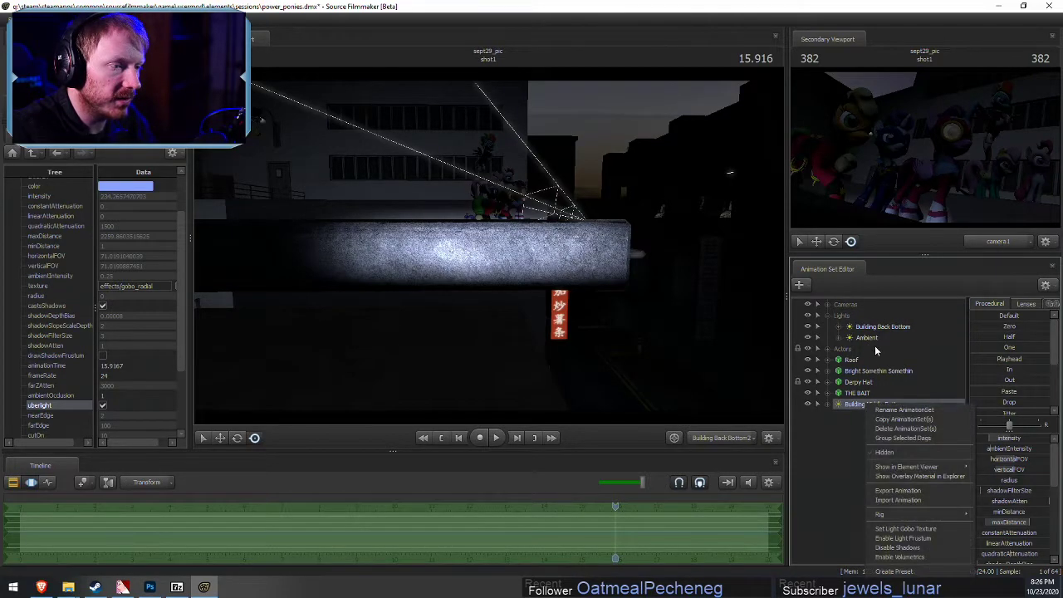
click(872, 338)
right_click(872, 339)
click(897, 481)
click(882, 403)
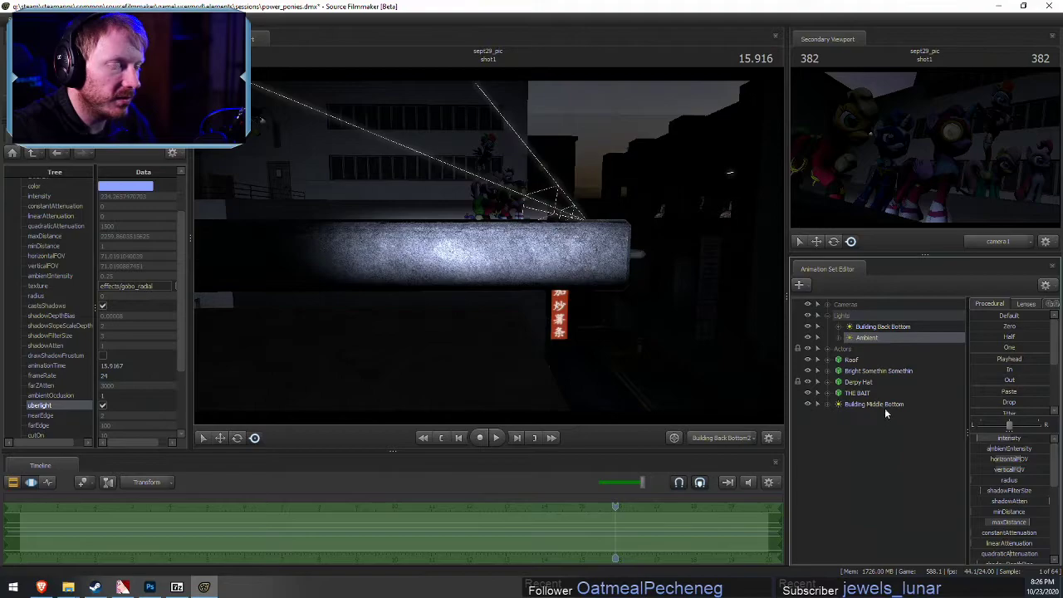
right_click(882, 404)
click(918, 549)
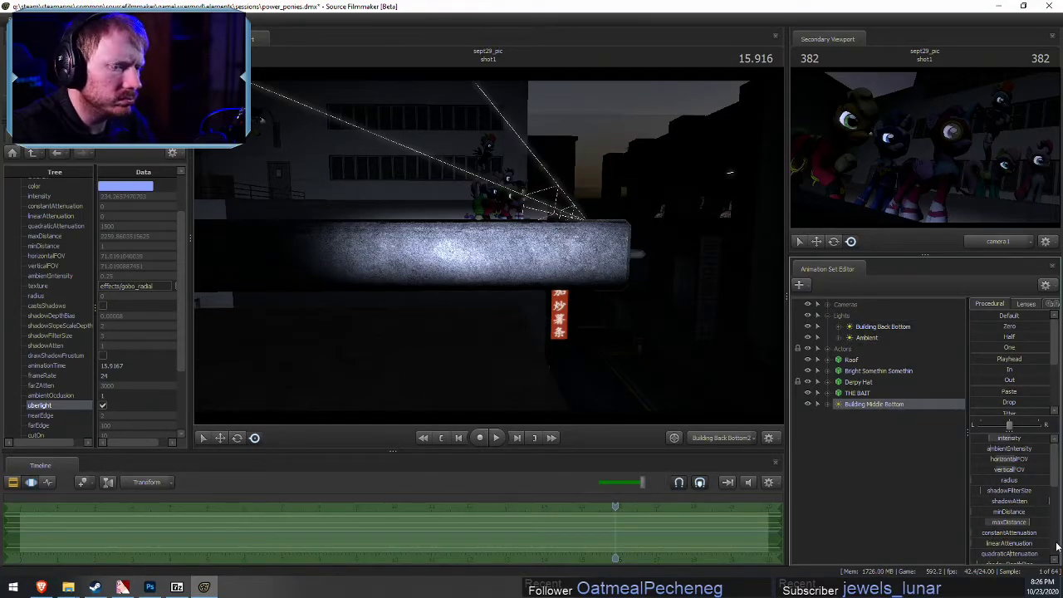
Raise the Building Middle Bottom light's minDistance and reposition the light above the street, aiming down at the building's row of windows
drag(586, 268, 521, 252)
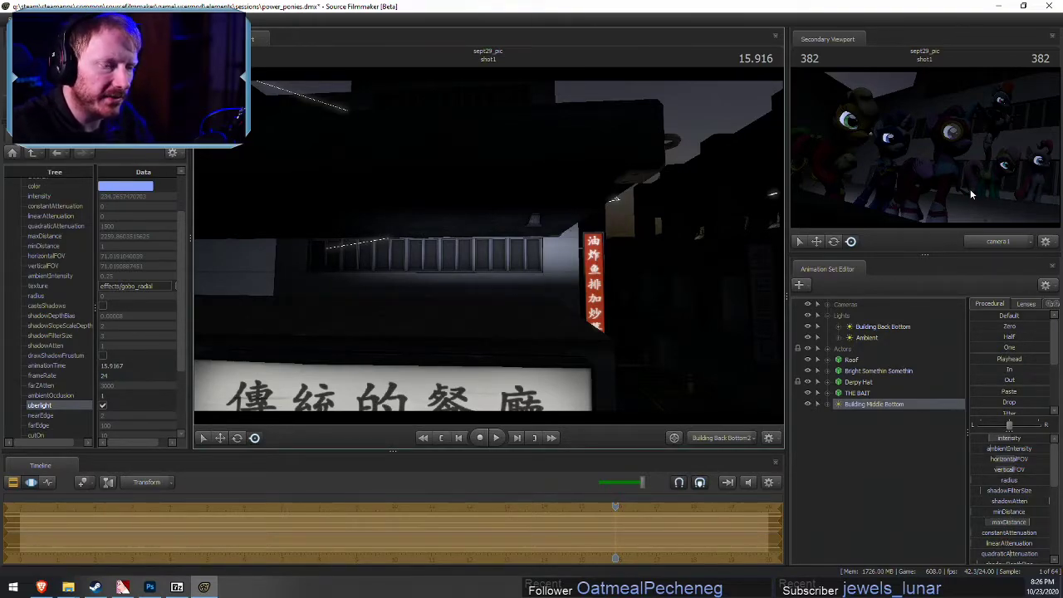
drag(987, 513, 1020, 514)
mouse_move(516, 257)
mouse_down()
mouse_move(509, 293)
mouse_move(489, 246)
mouse_move(494, 227)
mouse_move(491, 274)
mouse_move(480, 269)
mouse_move(464, 284)
mouse_move(473, 290)
mouse_move(451, 268)
mouse_move(457, 279)
mouse_move(456, 269)
mouse_move(439, 292)
mouse_move(447, 279)
mouse_up()
key(z)
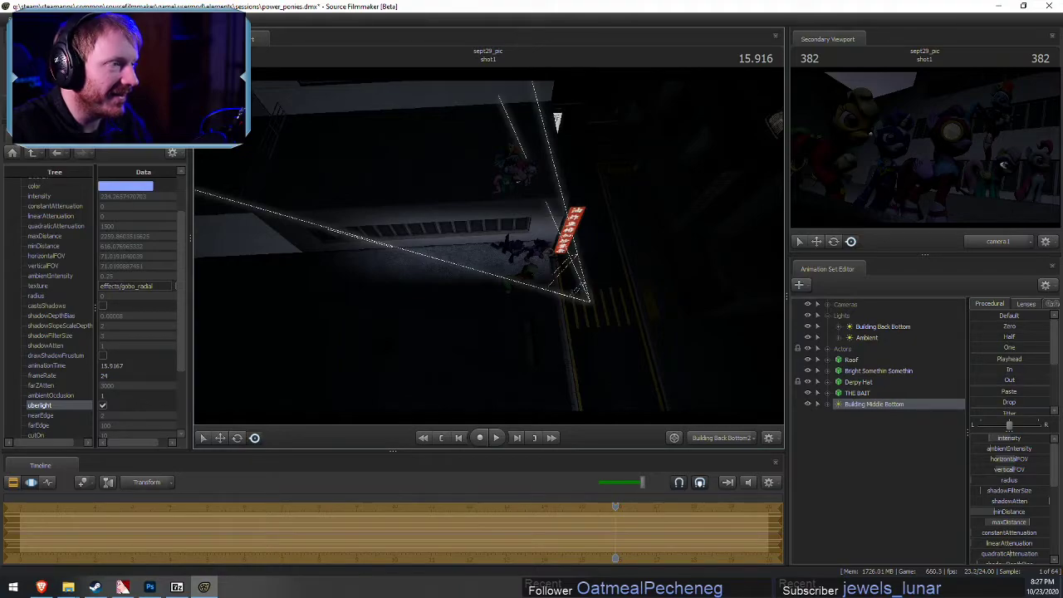
drag(488, 246, 490, 249)
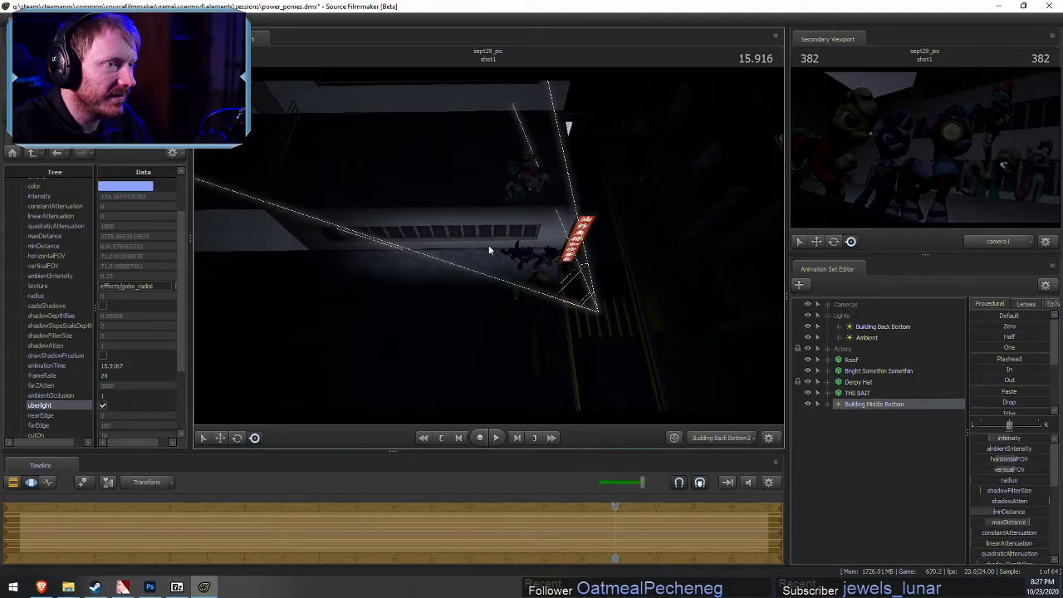
Lower the Building Middle Bottom light's maxDistance to about 636
key(F2)
key(F3)
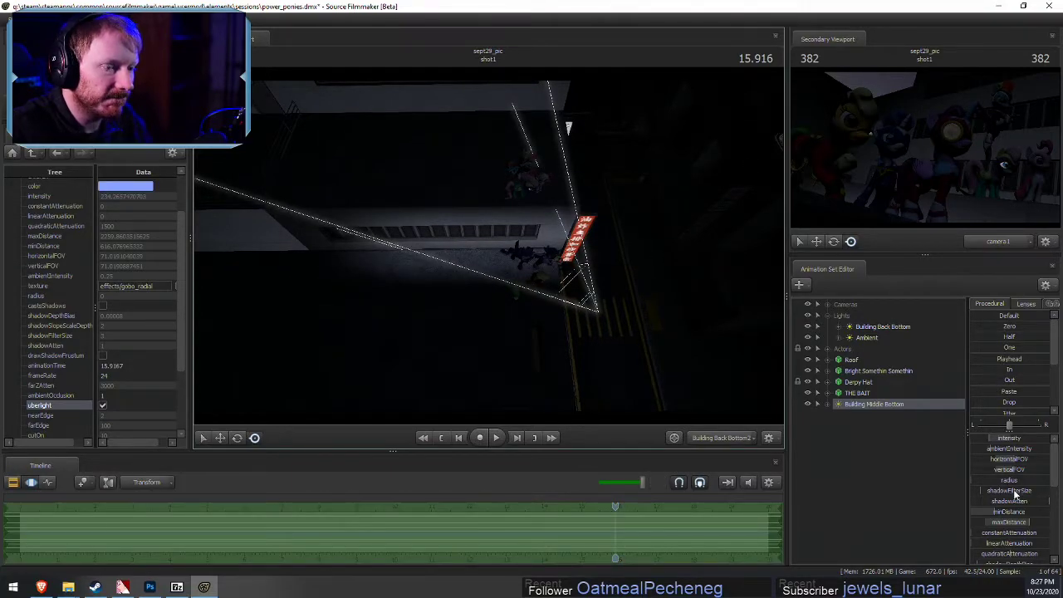
drag(1015, 510, 990, 522)
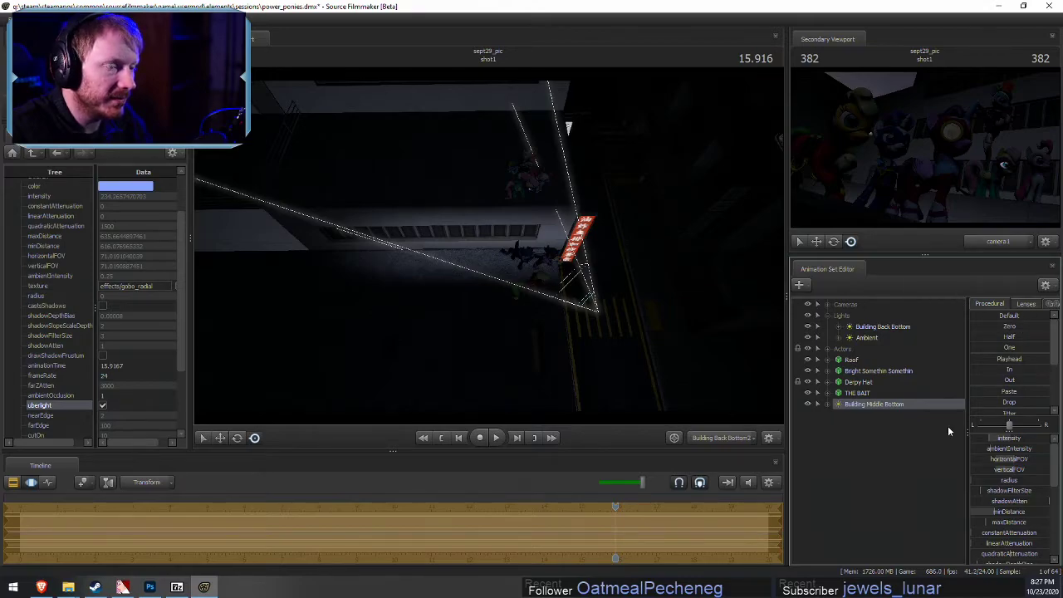
Expand the Actors group, select Depression (Fluttershy), and examine the characters on the roof through the Work Camera
click(828, 349)
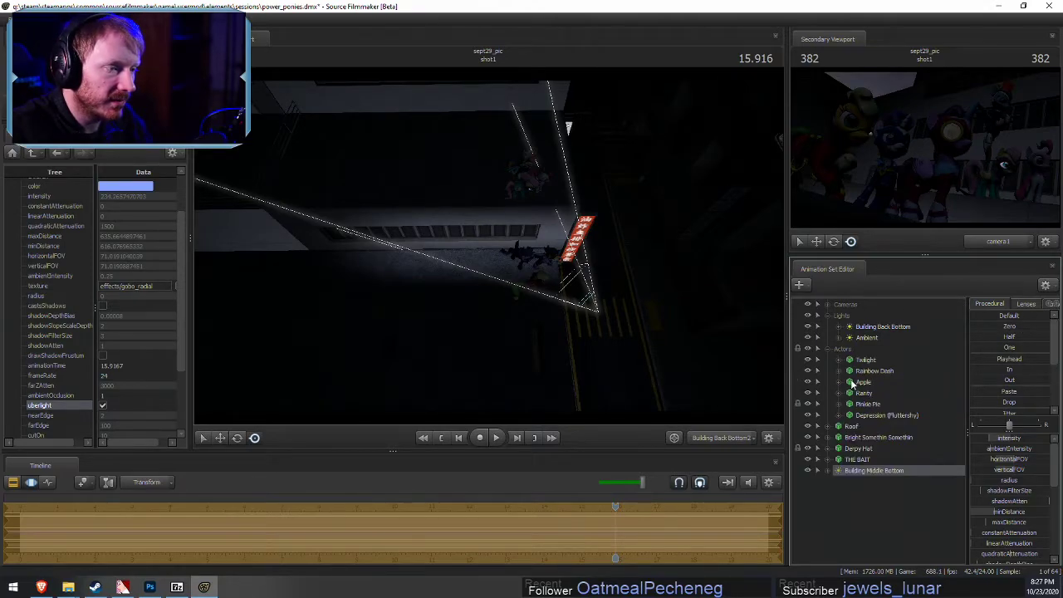
click(869, 412)
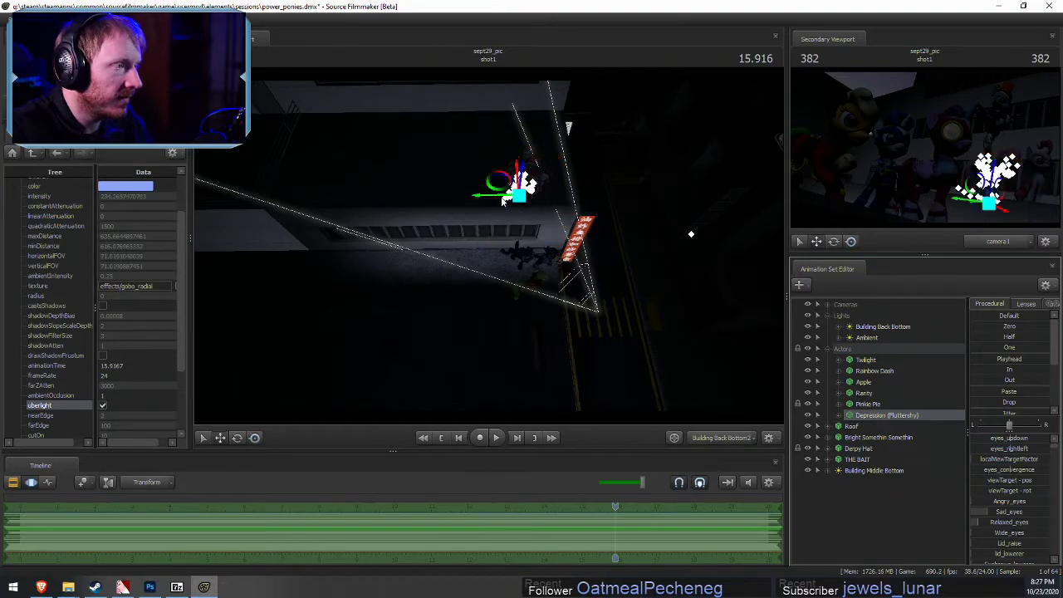
click(562, 211)
click(720, 439)
alt+drag(619, 333, 524, 278)
click(546, 278)
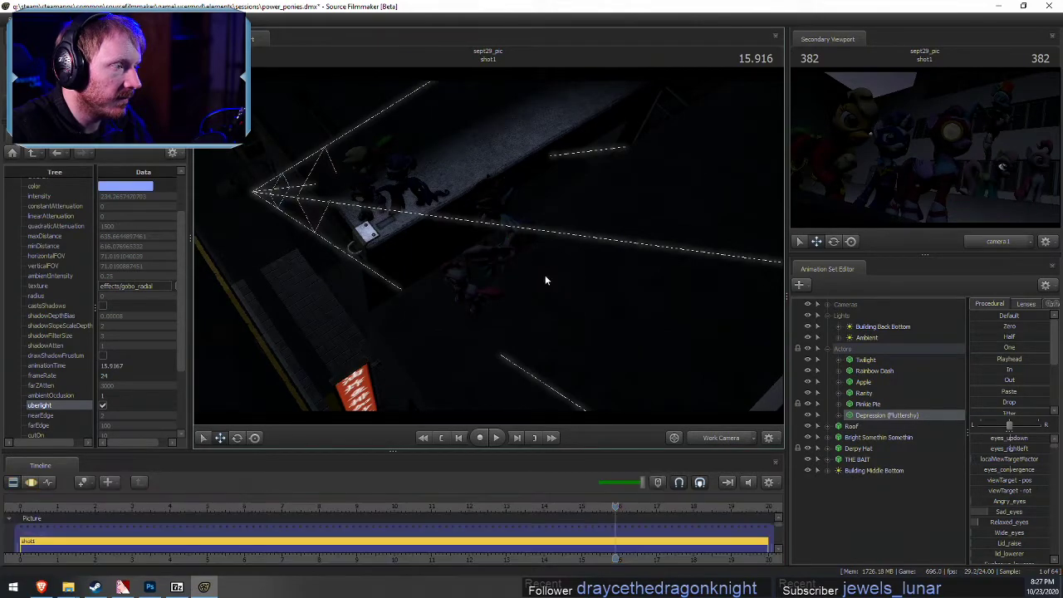
click(880, 415)
Look through the Building Middle Bottom light again, try a different maxDistance, and nudge the light's position slightly
click(874, 470)
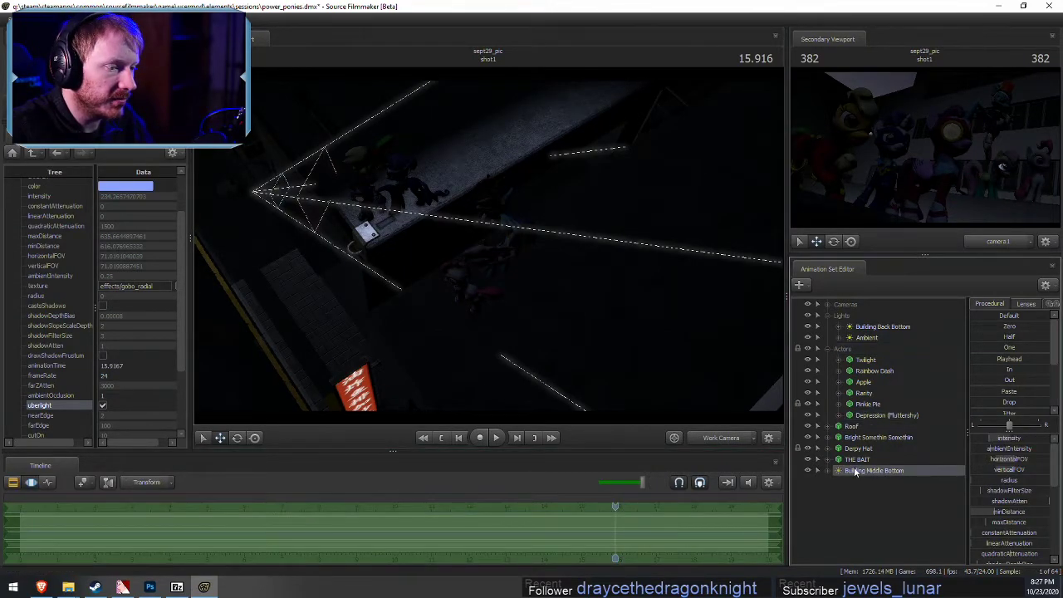
double_click(856, 472)
key(F2)
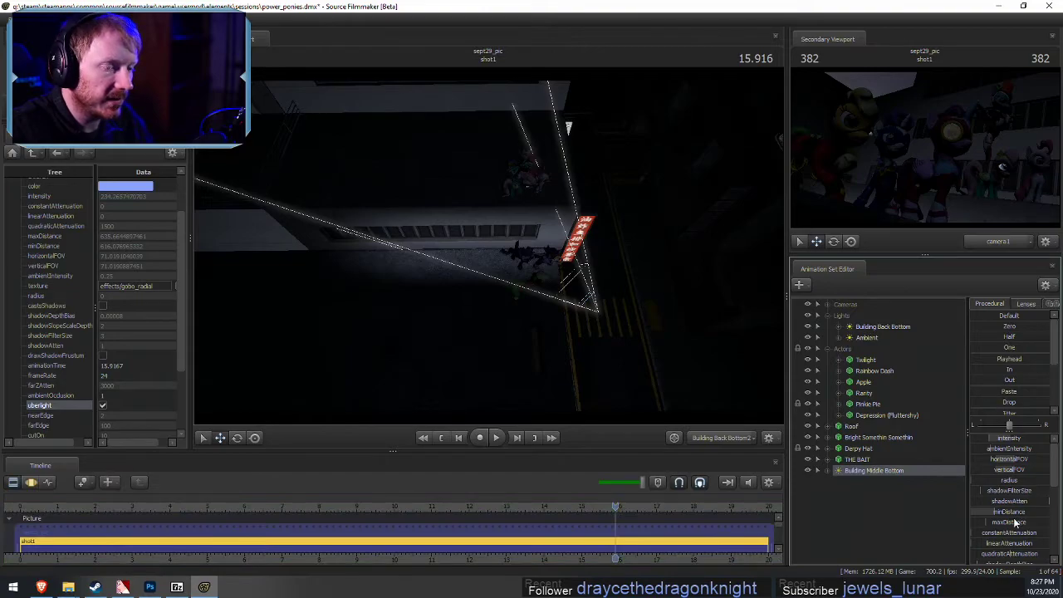
key(F3)
mouse_move(1015, 522)
mouse_down()
mouse_move(1001, 522)
mouse_move(1030, 522)
mouse_up()
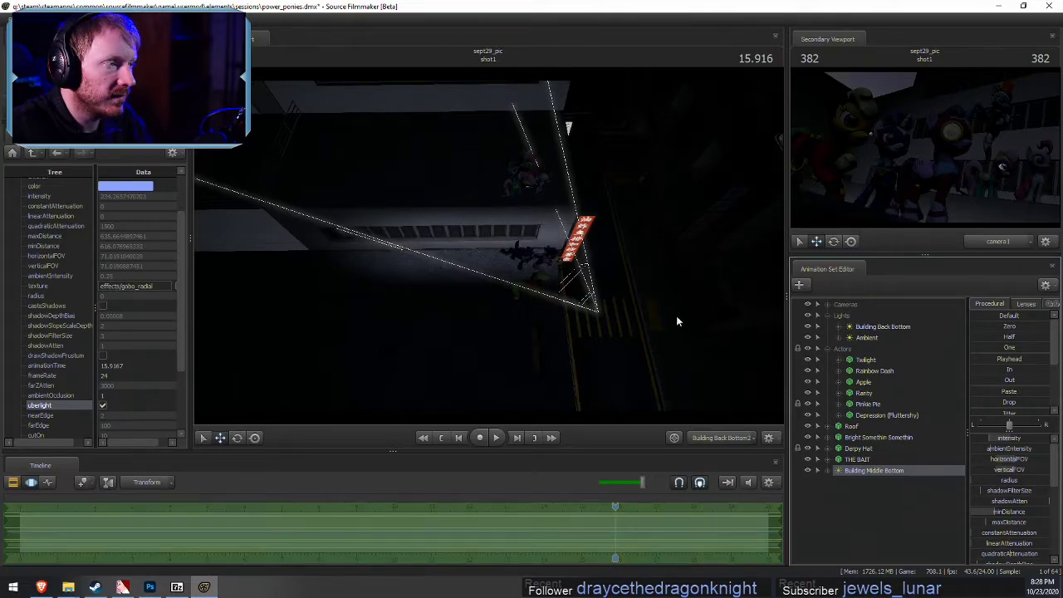
mouse_move(488, 246)
mouse_down()
mouse_move(532, 249)
mouse_move(505, 248)
mouse_up()
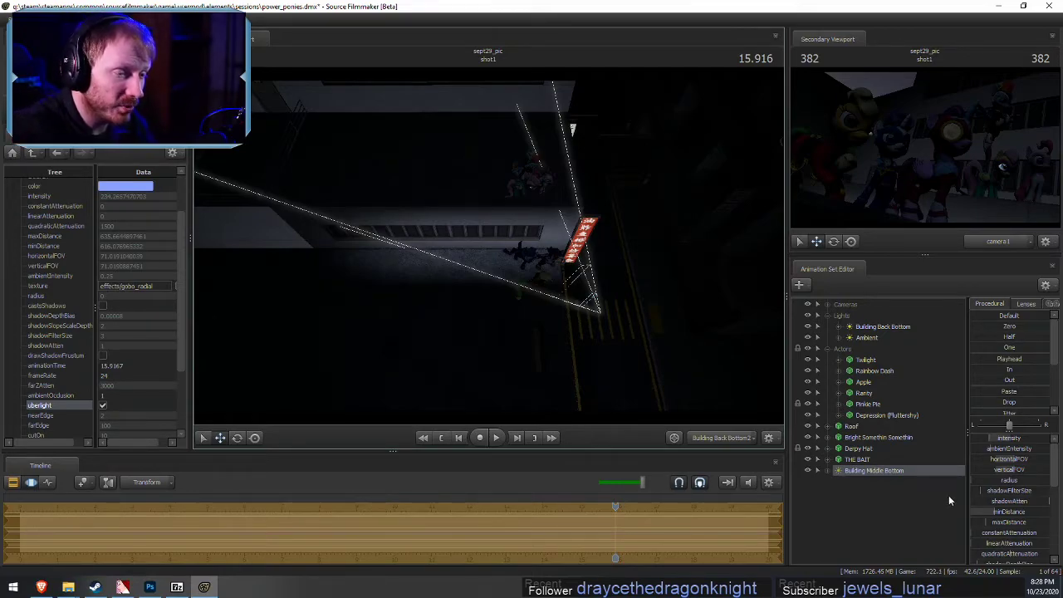
Show the Building Middle Bottom light element in the Element Viewer and inspect the min/max range of its cutOn slider
right_click(934, 477)
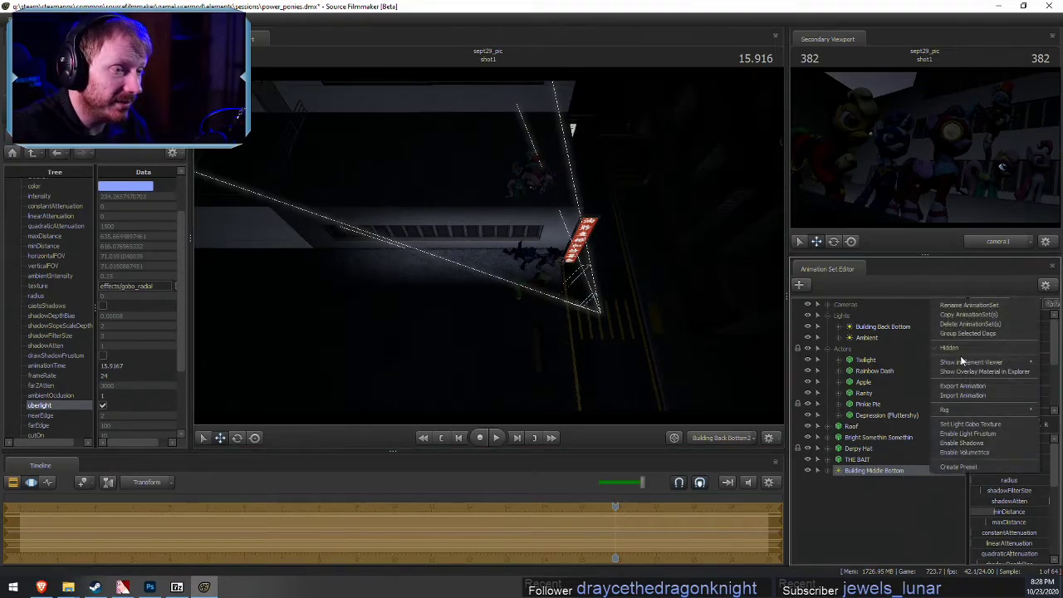
mouse_move(997, 363)
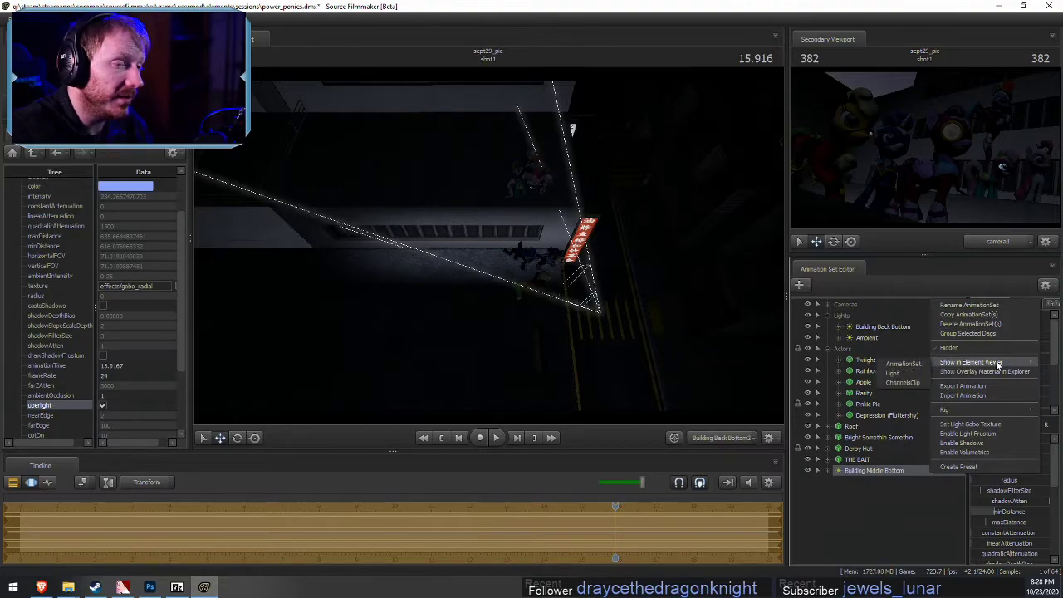
click(893, 373)
scroll(991, 519, down, 3)
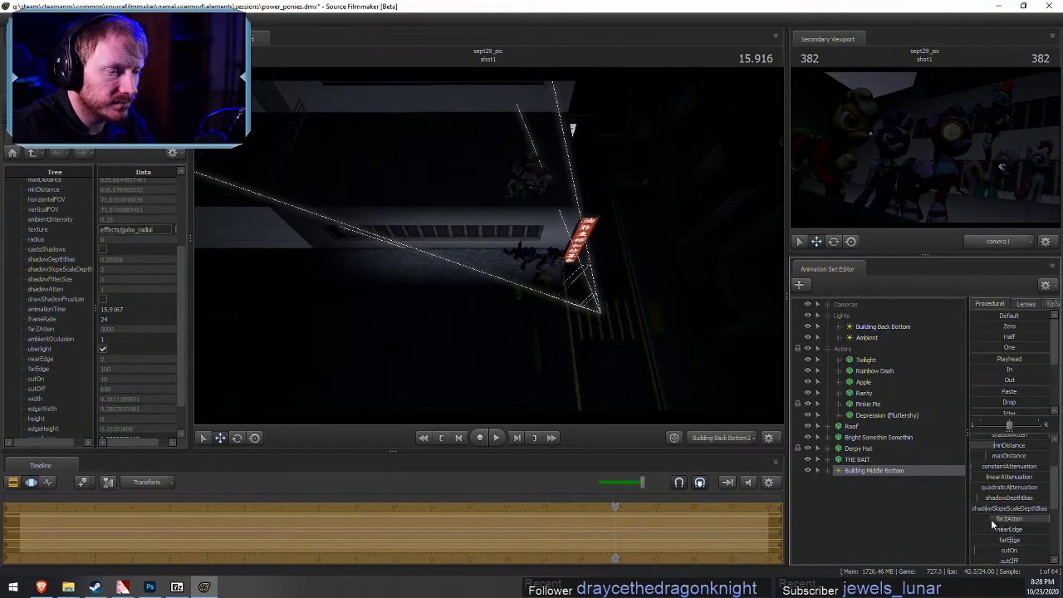
right_click(997, 550)
click(1022, 565)
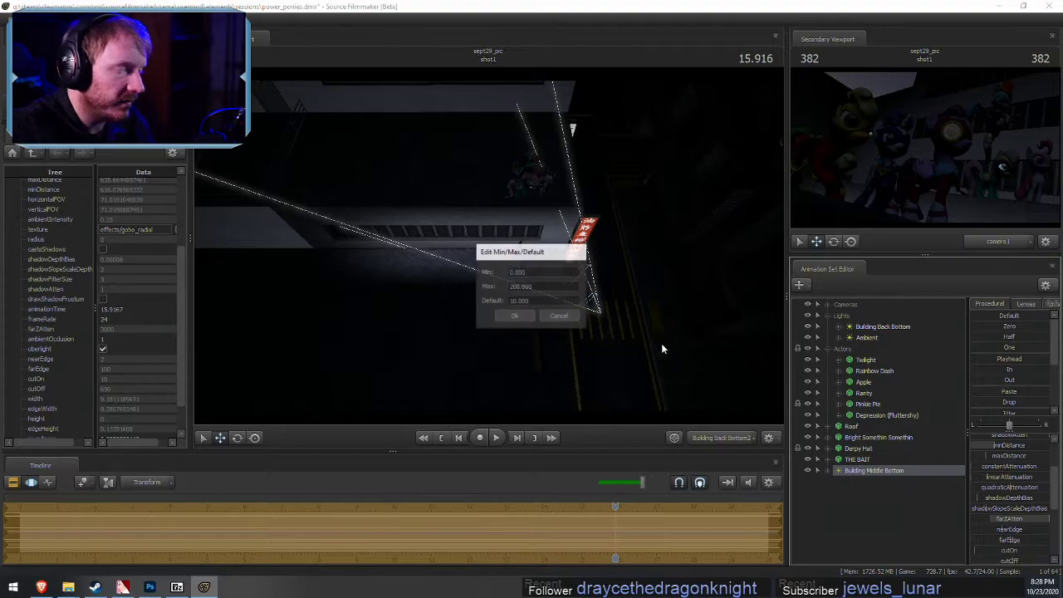
click(508, 286)
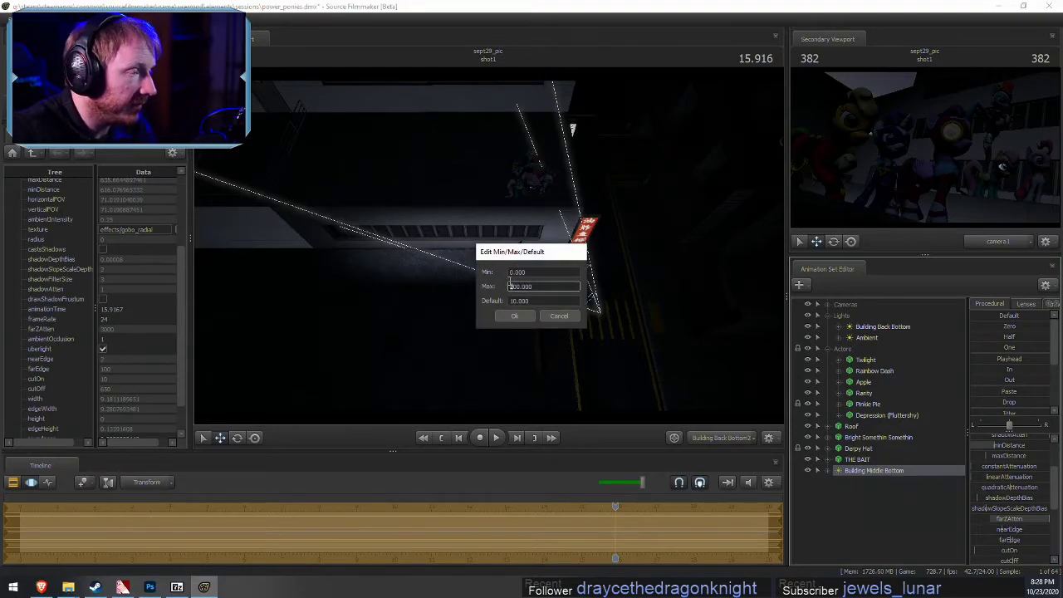
key(Return)
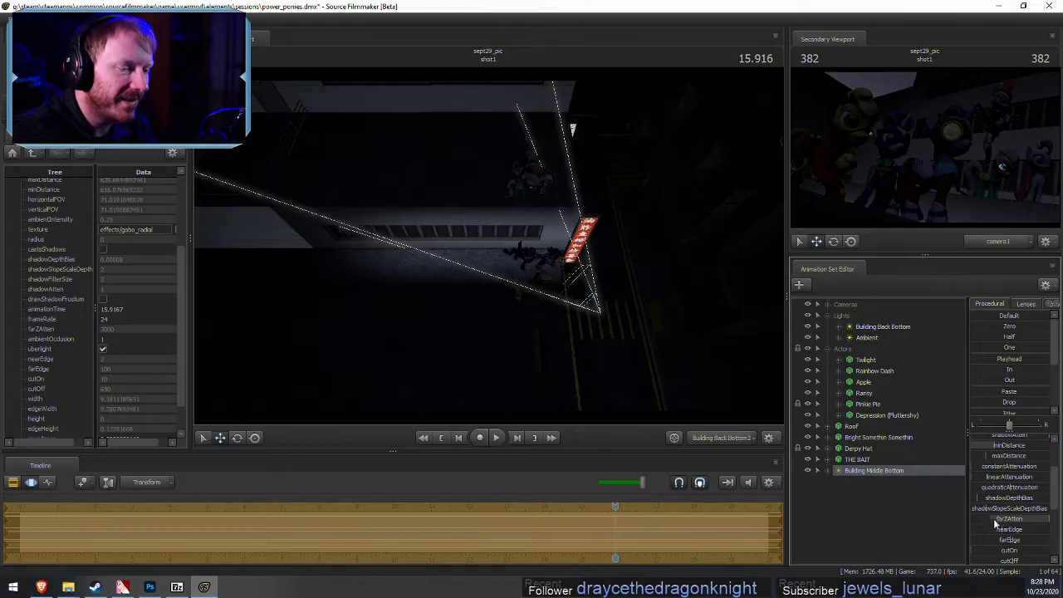
Lower the Building Middle Bottom light's color_red value to tint the light a deeper blue
scroll(989, 511, up, 2)
drag(984, 510, 1018, 511)
scroll(1011, 511, down, 4)
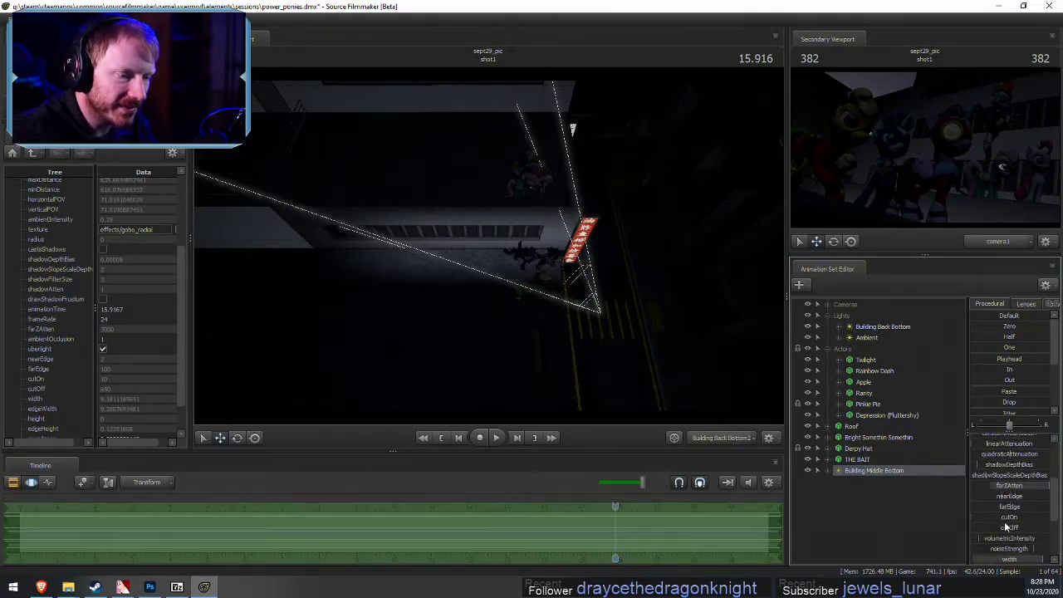
scroll(1011, 507, down, 3)
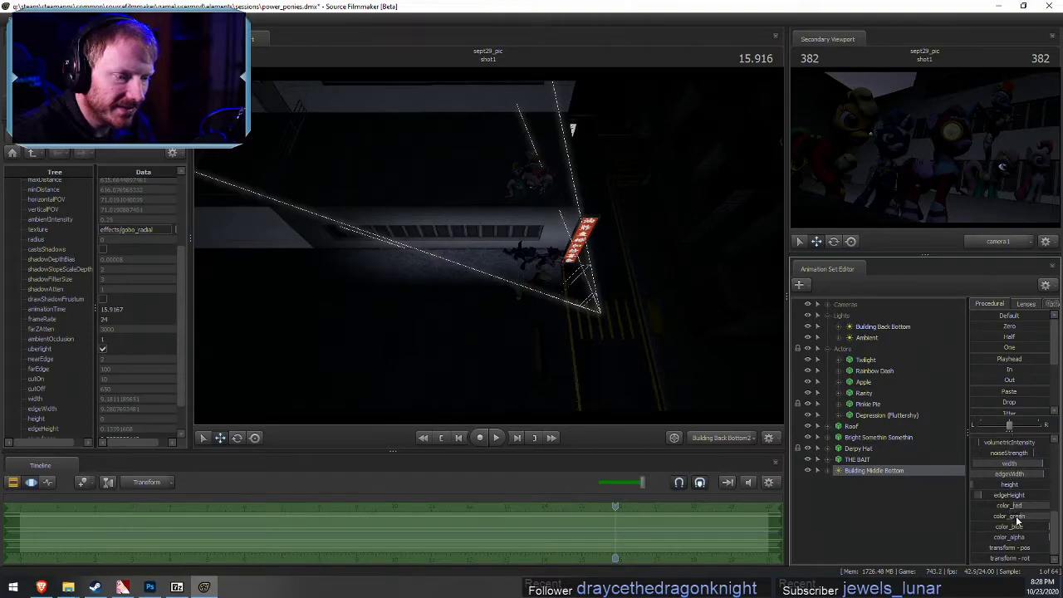
drag(1016, 517, 994, 506)
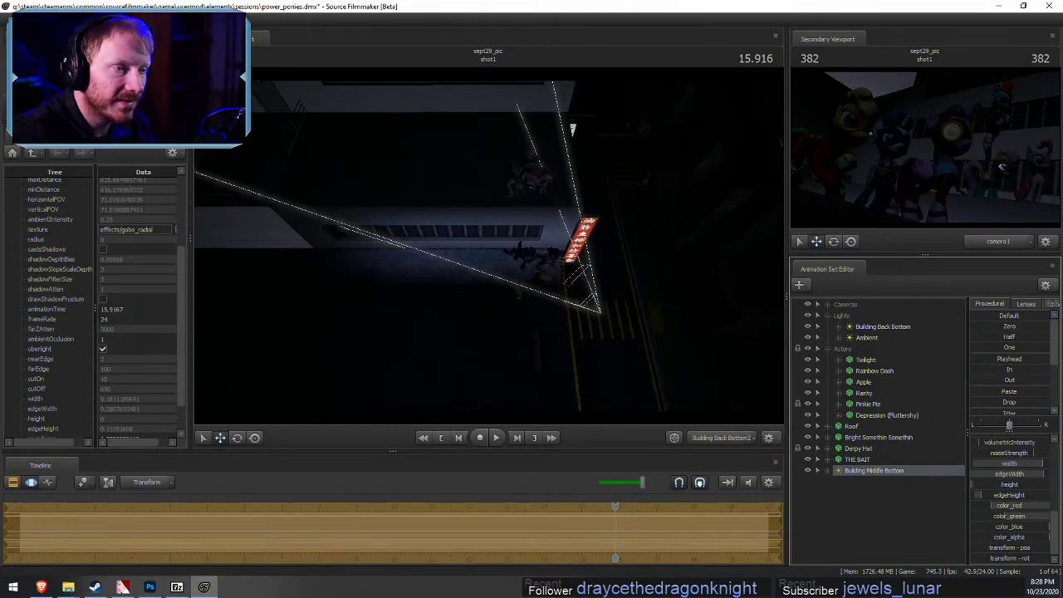
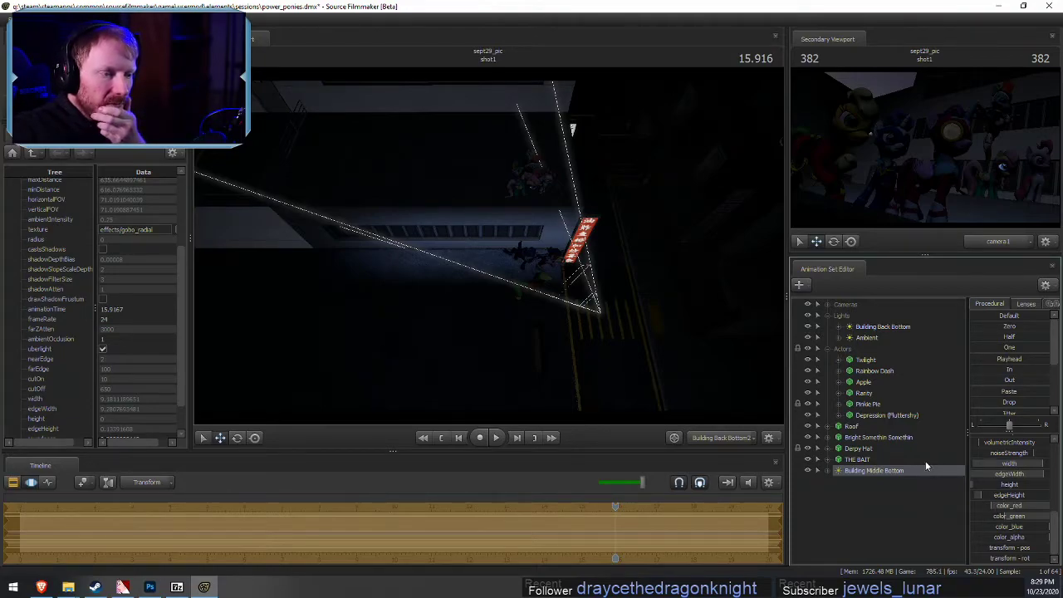
Enable shadows on the Building Middle Bottom light and check the shadowed characters through camera1
right_click(899, 468)
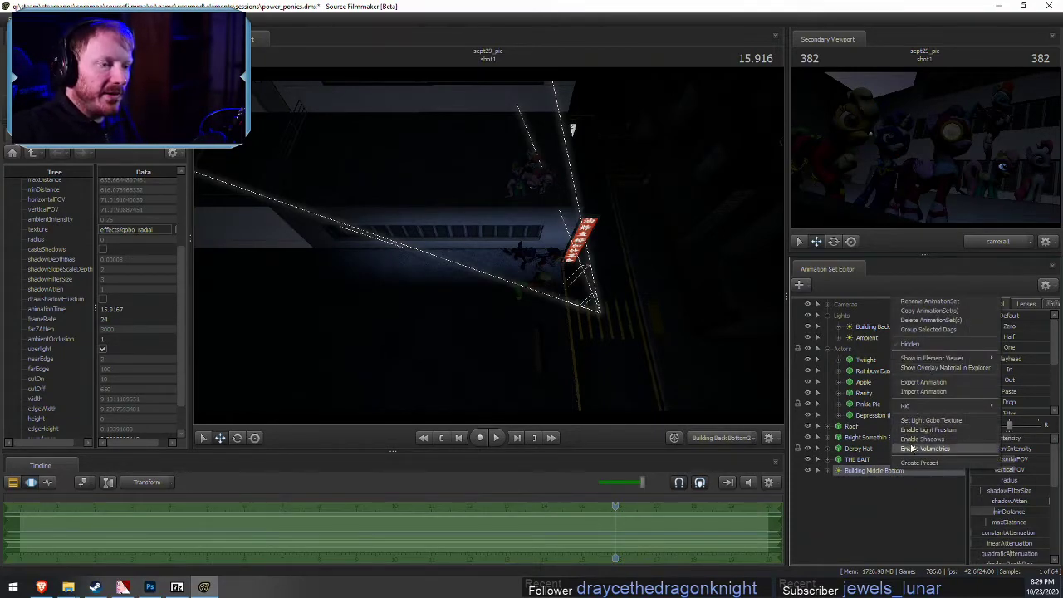
click(922, 439)
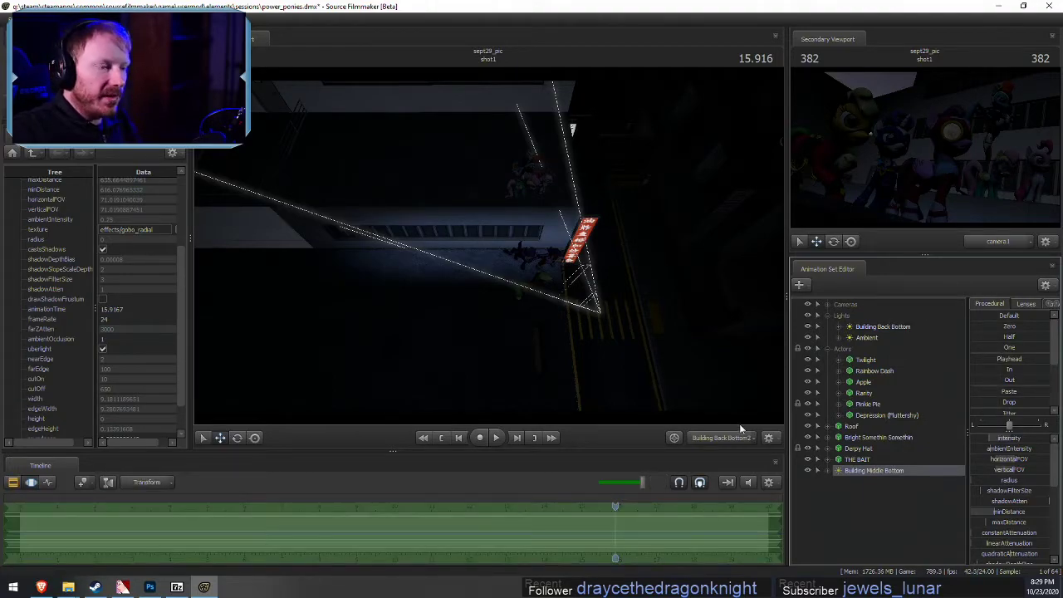
click(731, 434)
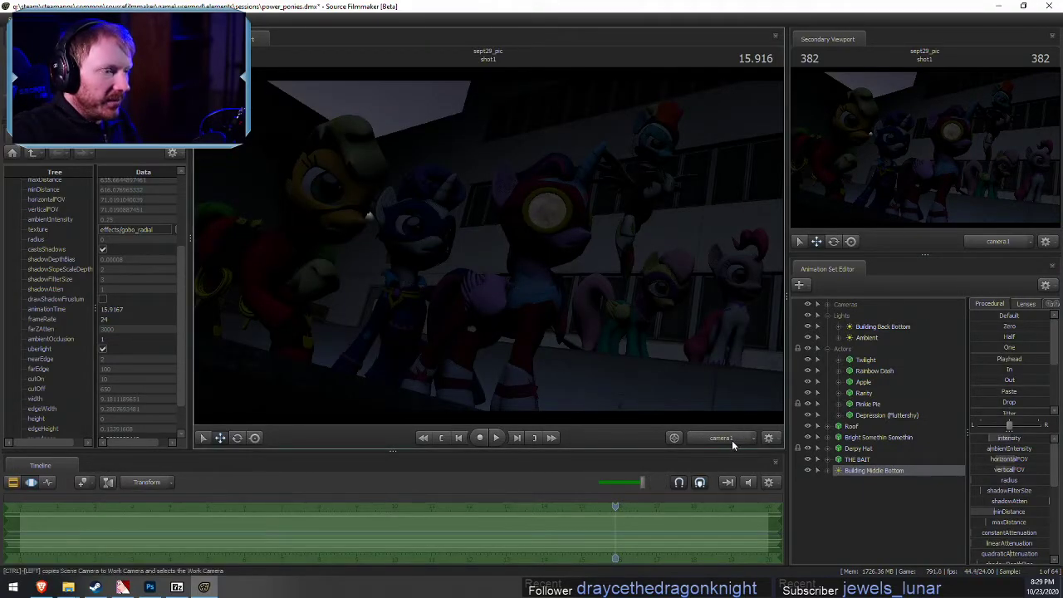
click(732, 439)
click(702, 435)
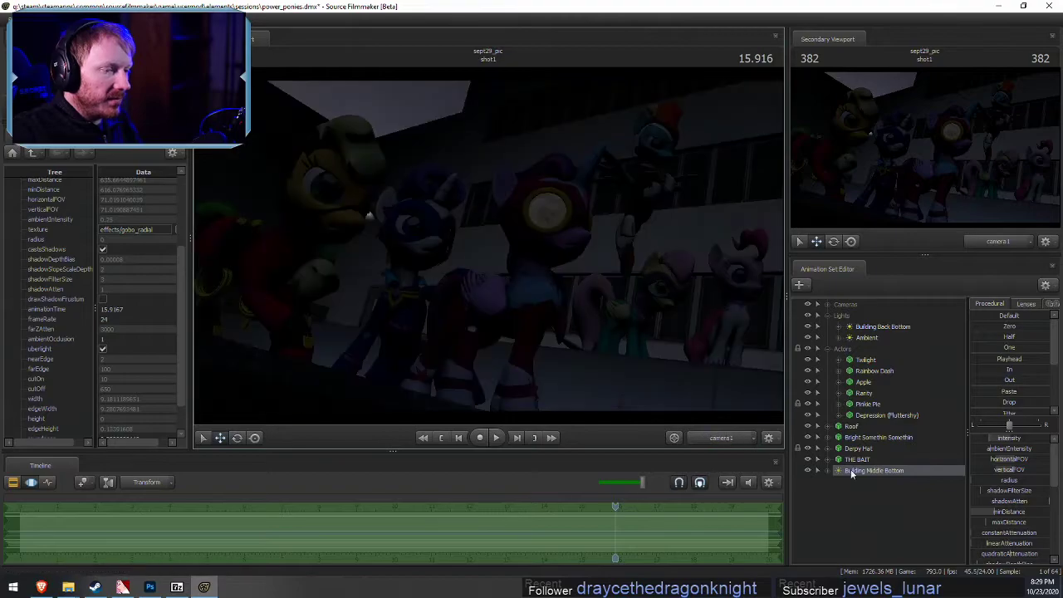
click(702, 435)
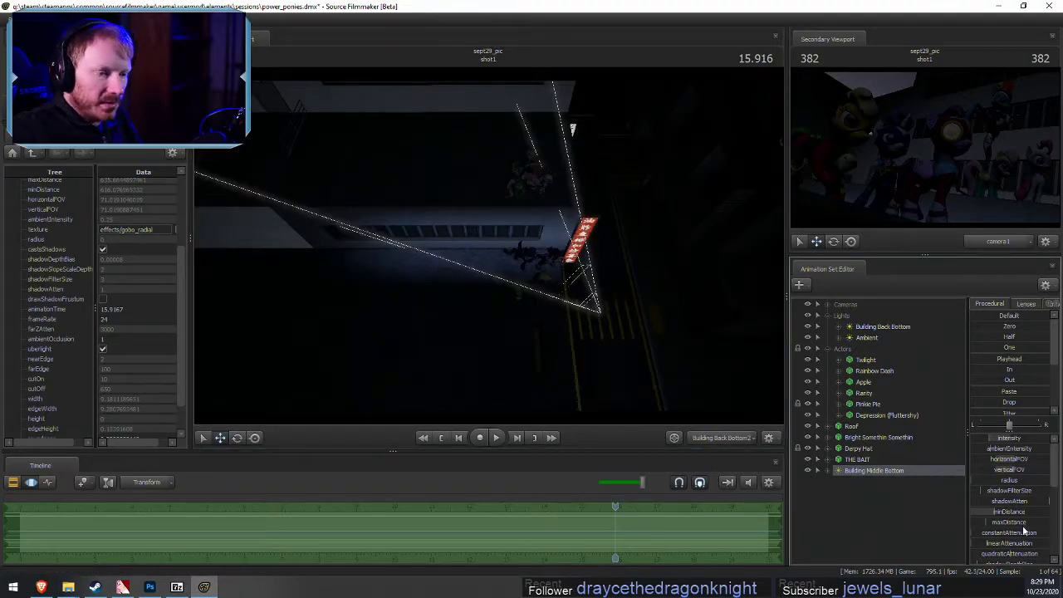
Raise the Building Middle Bottom light's cutOn to about 560 and inspect the characters beside the wall through the Work Camera
scroll(1010, 507, down, 2)
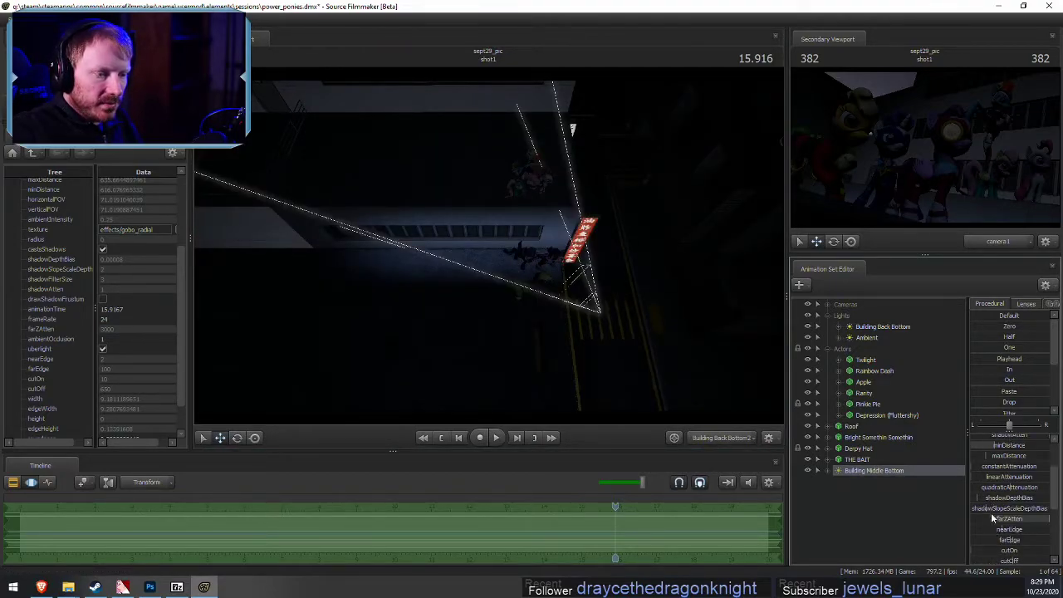
click(977, 555)
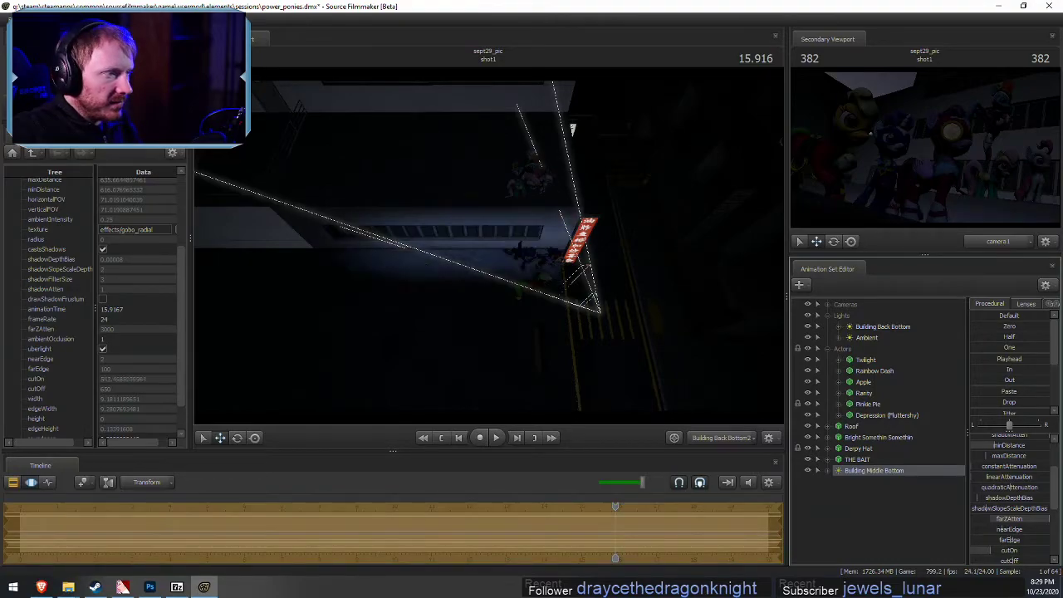
drag(991, 551, 993, 551)
drag(489, 246, 436, 219)
key(ctrl+z)
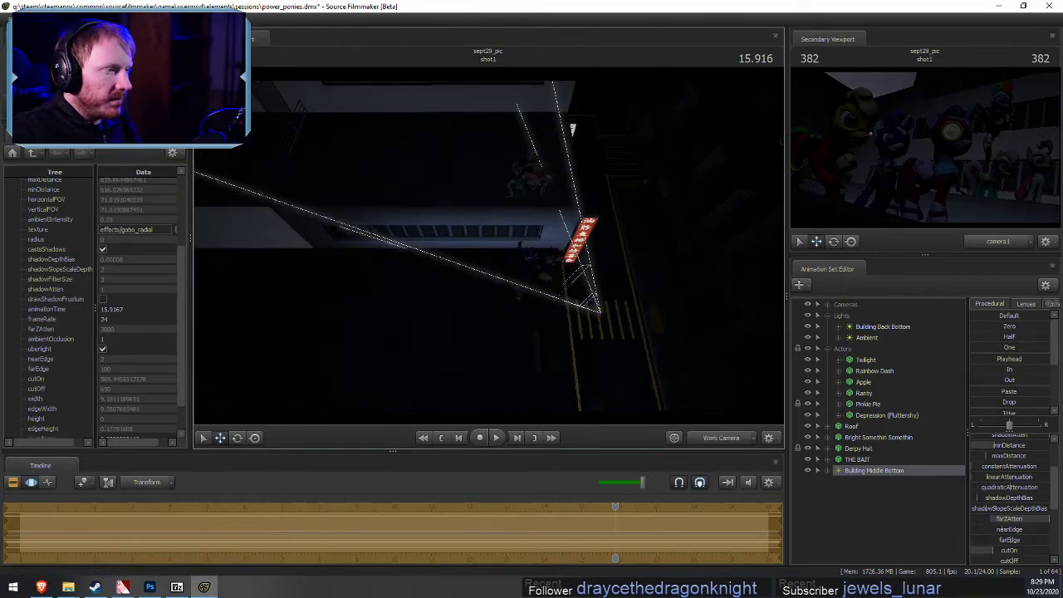
mouse_move(489, 245)
mouse_down()
mouse_move(419, 200)
mouse_move(480, 231)
mouse_up()
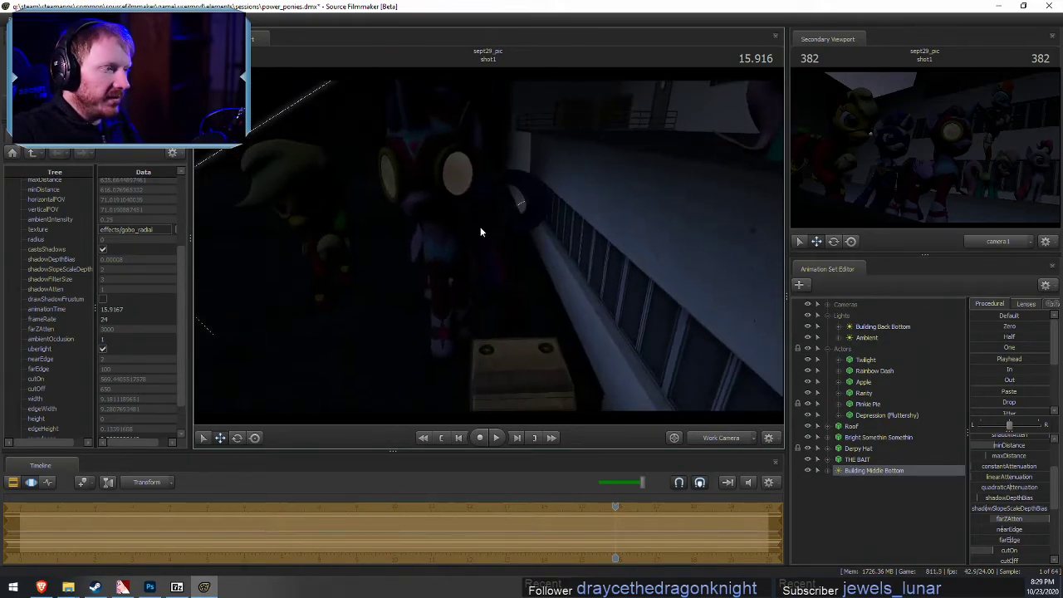
drag(653, 323, 491, 249)
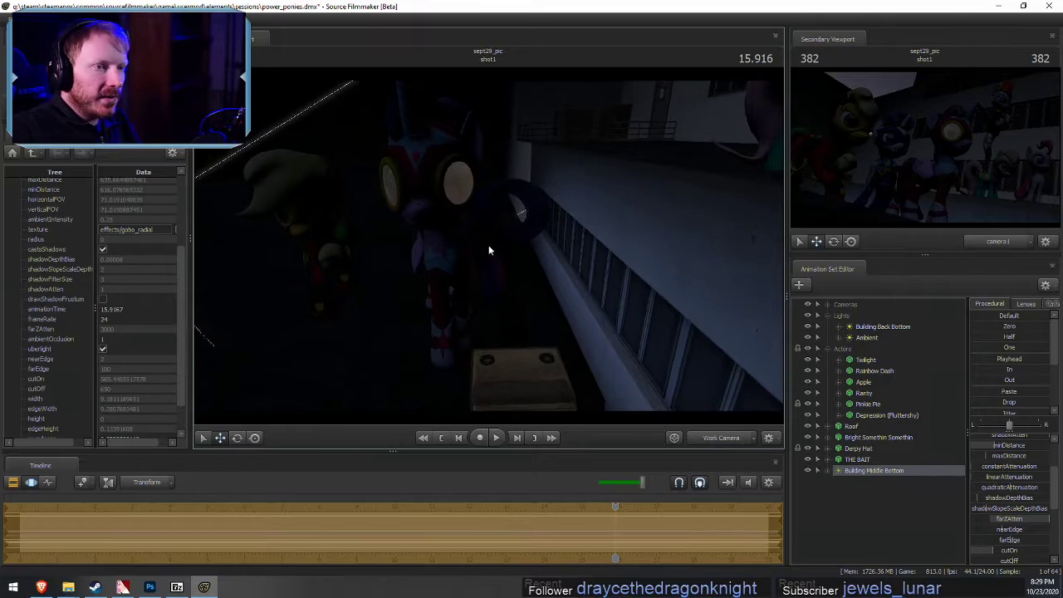
Collapse the Actors group and move the Building Middle Bottom light into the Lights group above Ambient
key(F2)
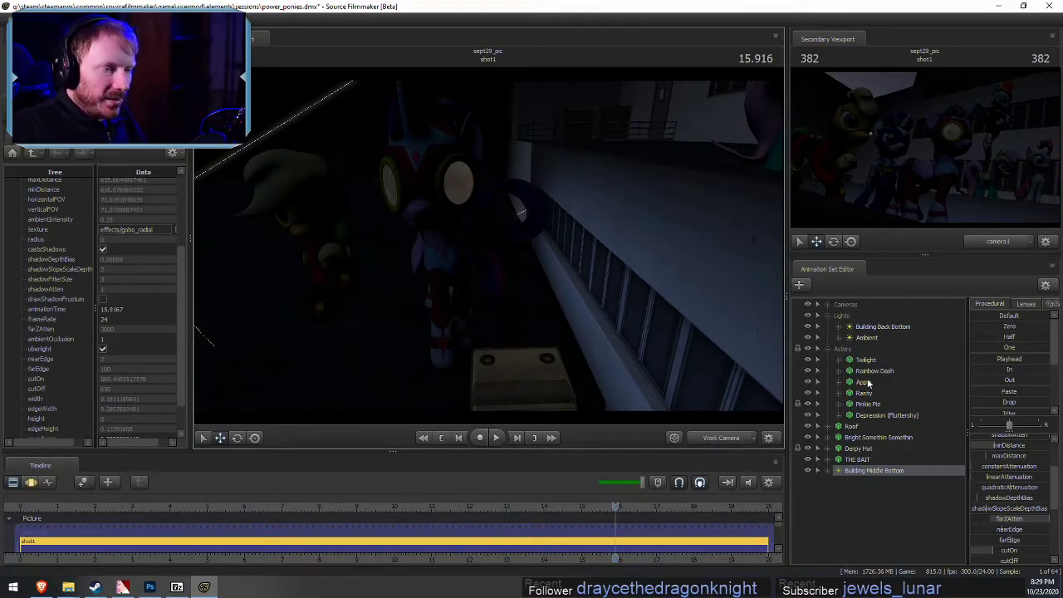
click(828, 348)
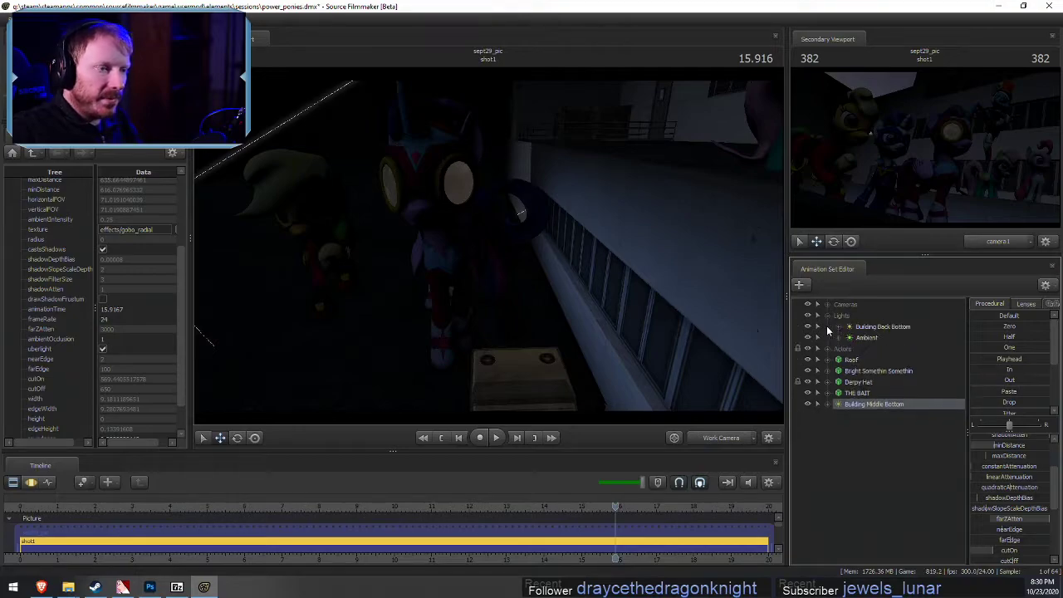
drag(871, 405, 884, 339)
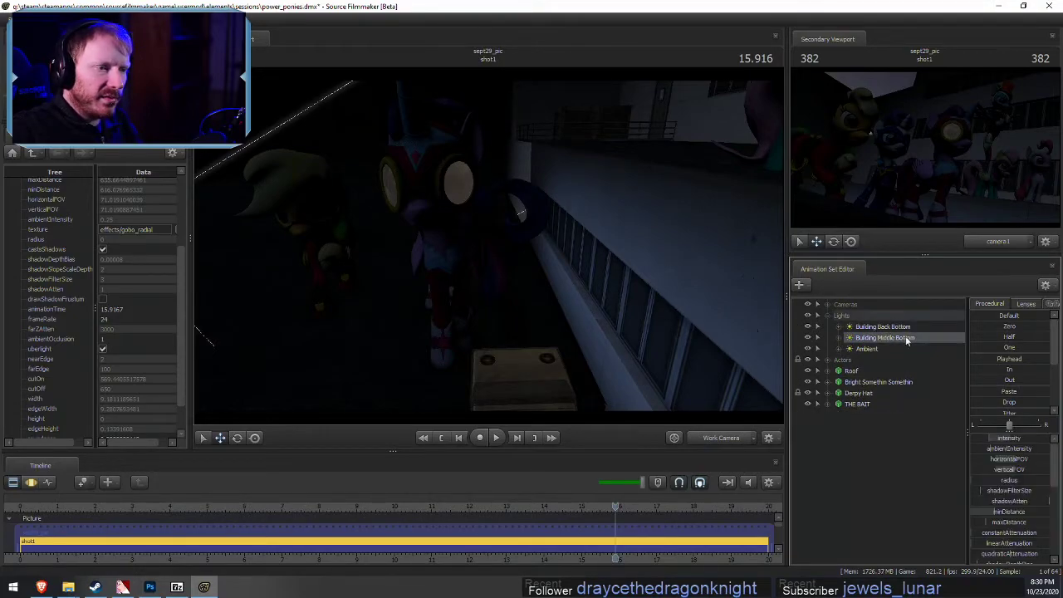
Examine how the Building Middle Bottom light hits the wall and roof through the Work Camera and the light's own view
key(F3)
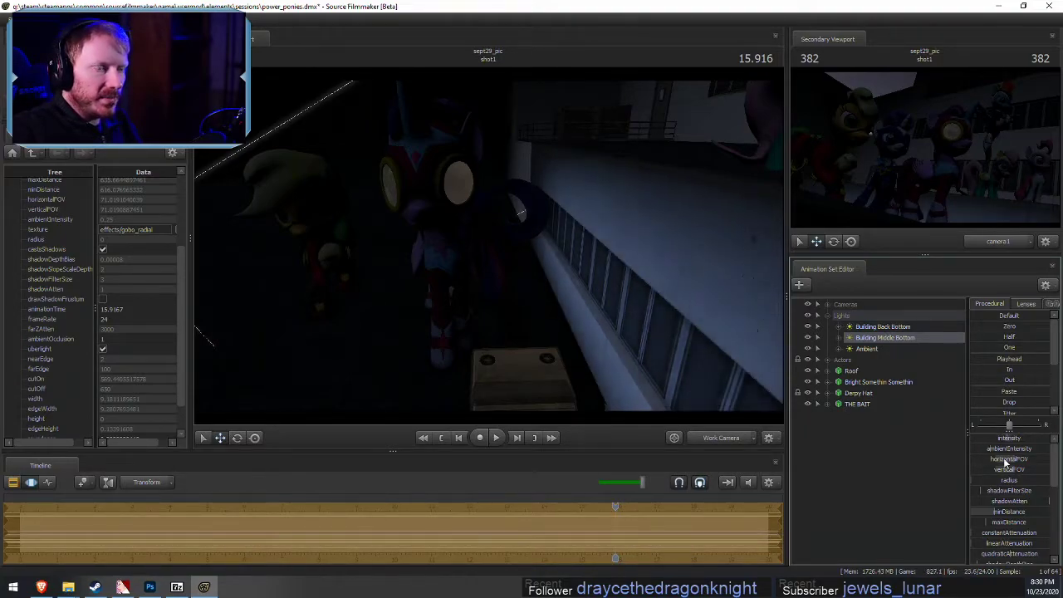
mouse_move(636, 318)
mouse_down()
mouse_move(698, 318)
mouse_move(672, 307)
mouse_move(636, 318)
mouse_up()
drag(1021, 515, 1011, 515)
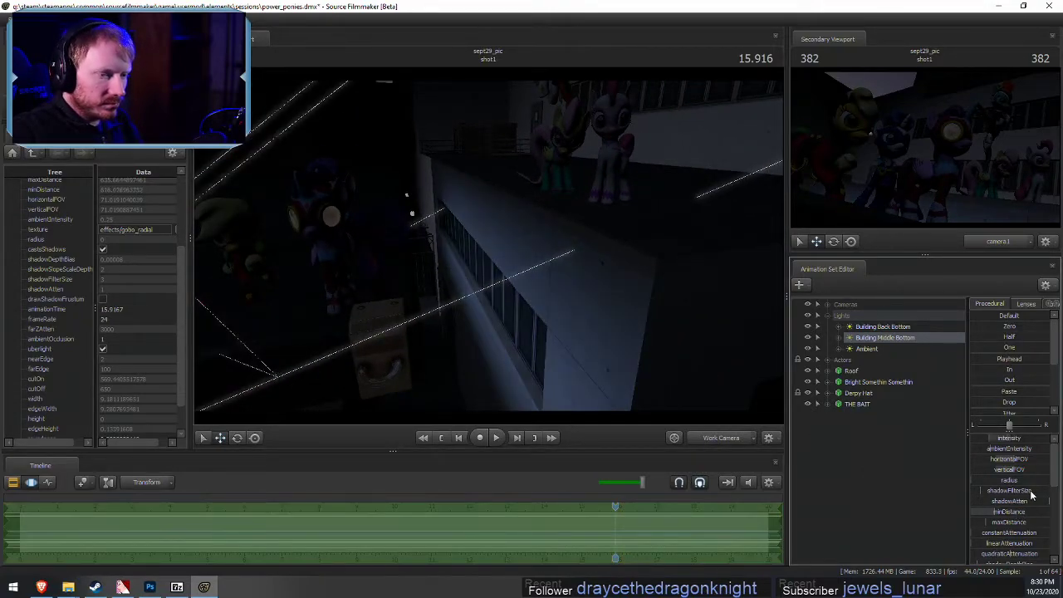
scroll(1026, 542, down, 3)
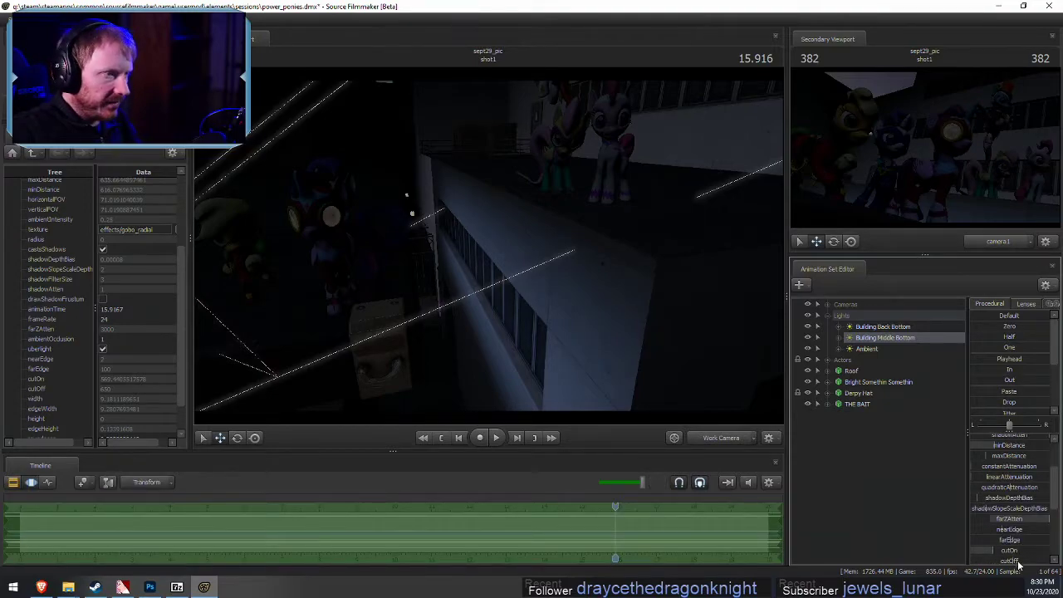
drag(1018, 562, 1019, 562)
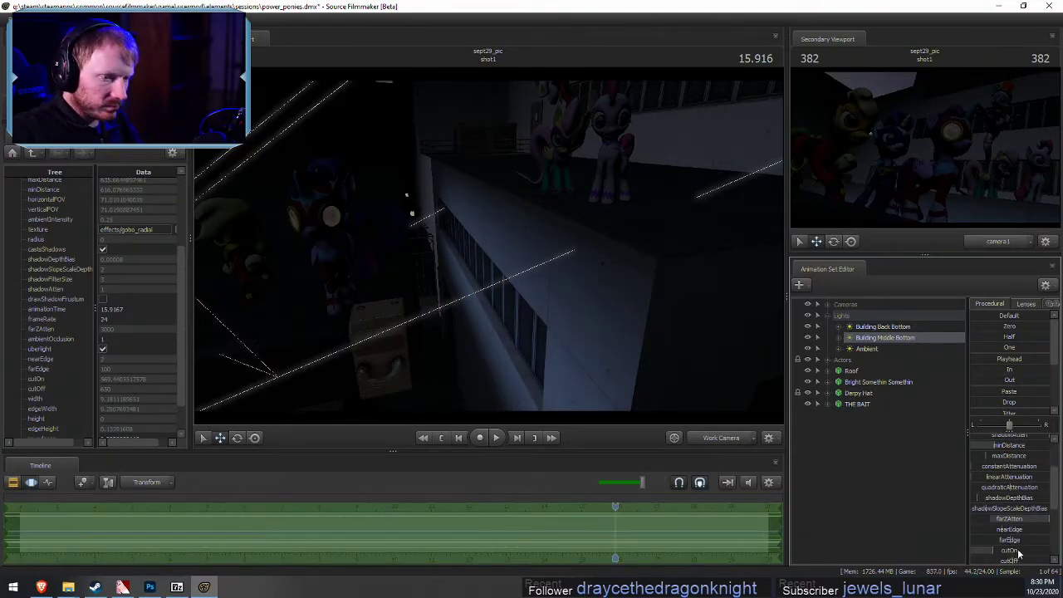
drag(466, 234, 432, 182)
right_click(465, 233)
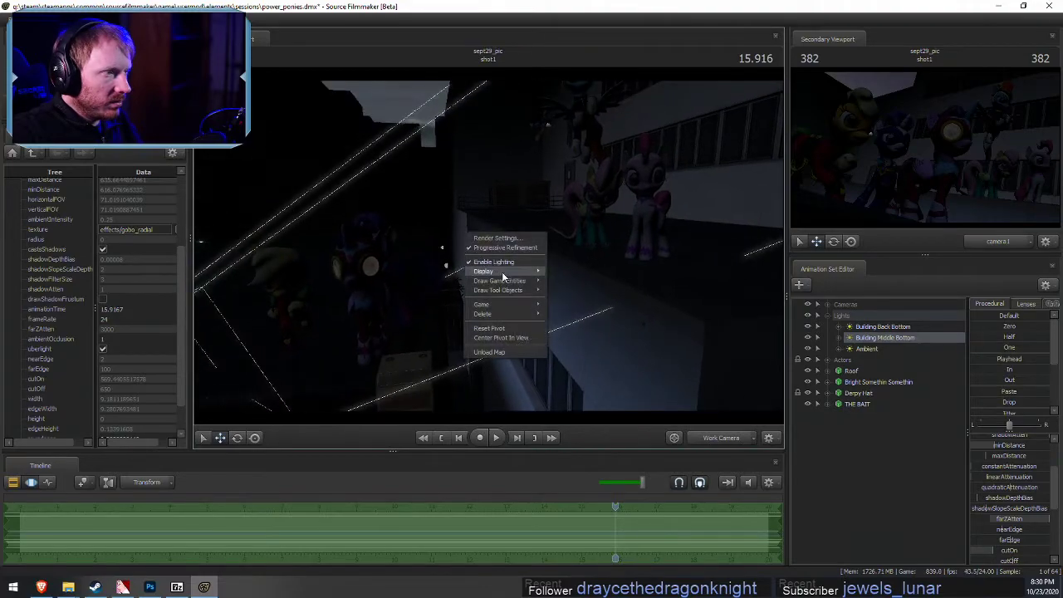
click(598, 298)
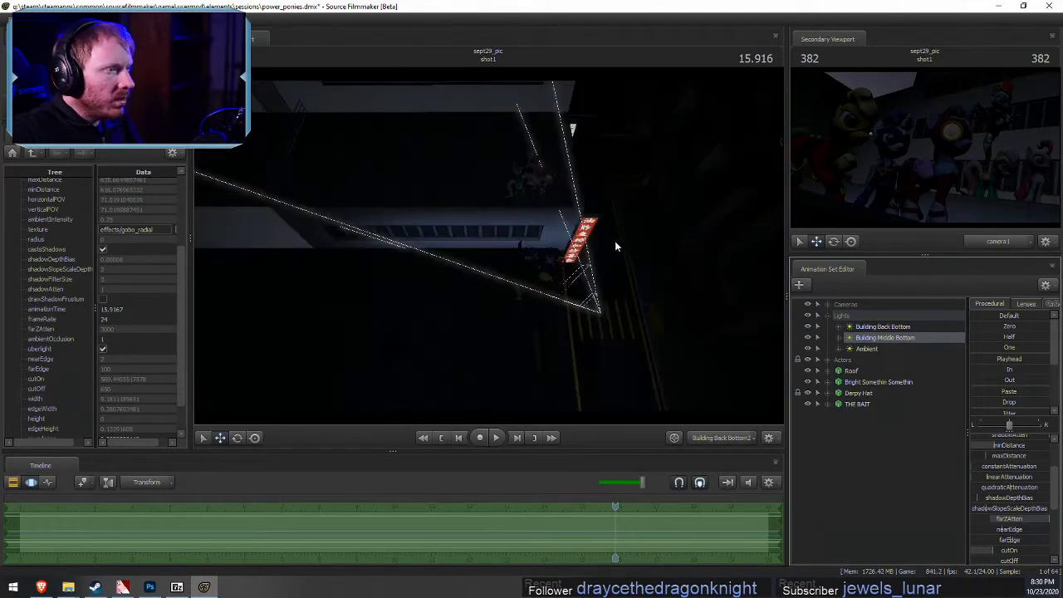
drag(717, 240, 548, 301)
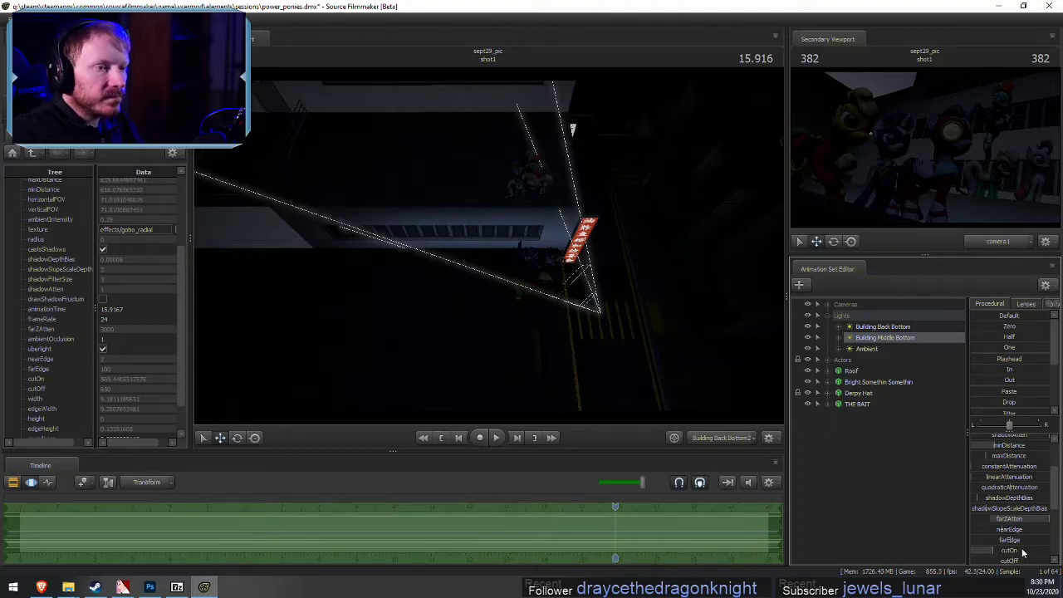
Lower the Building Middle Bottom light's cutOn to about 555 and check the wall through the Work Camera
mouse_move(1022, 550)
mouse_down()
mouse_move(1010, 549)
mouse_move(1022, 550)
mouse_up()
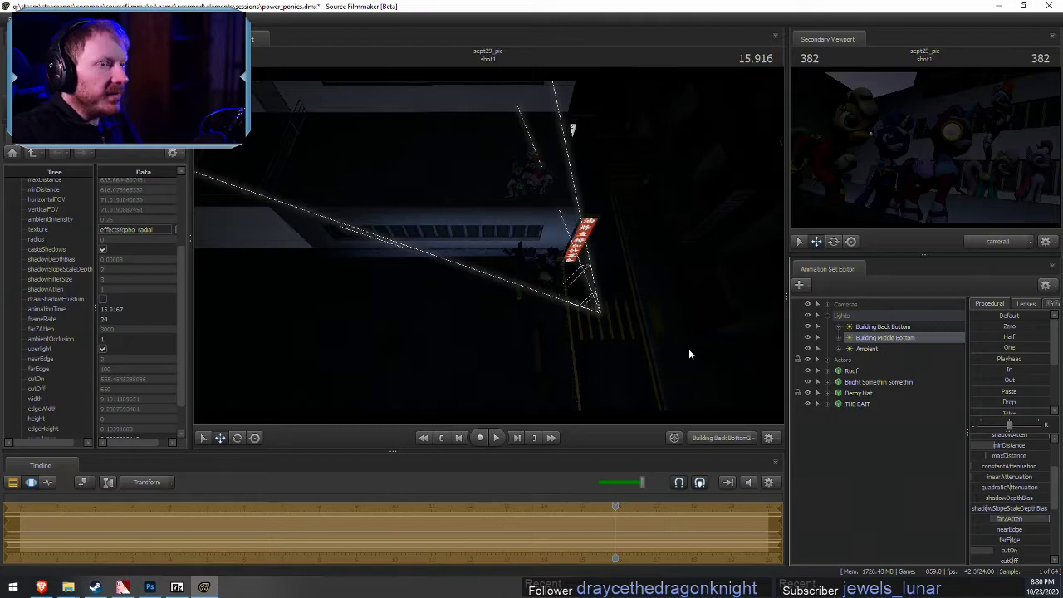
drag(654, 350, 744, 386)
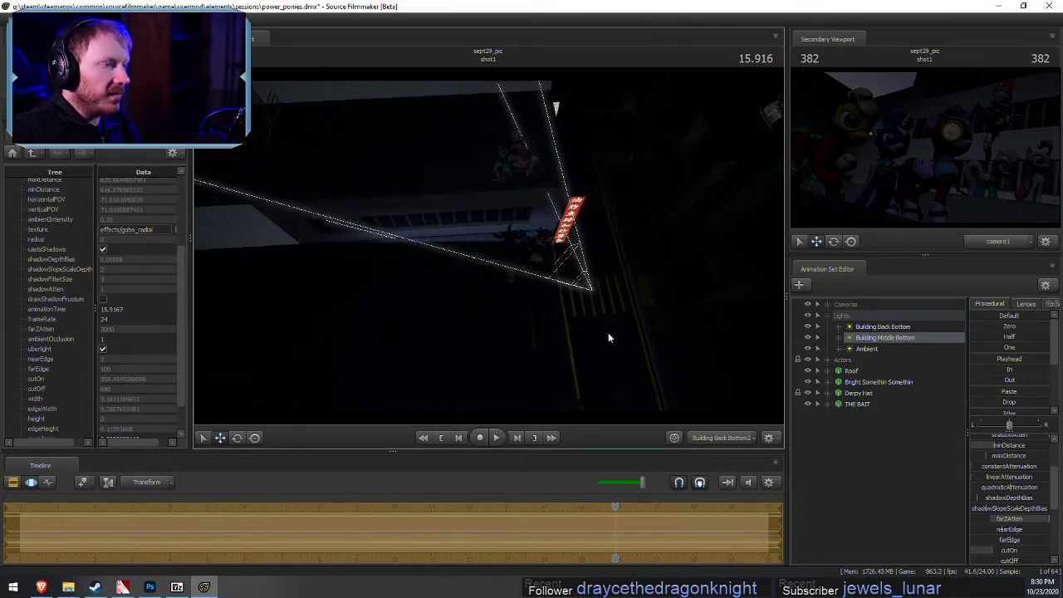
key(ctrl)
click(734, 438)
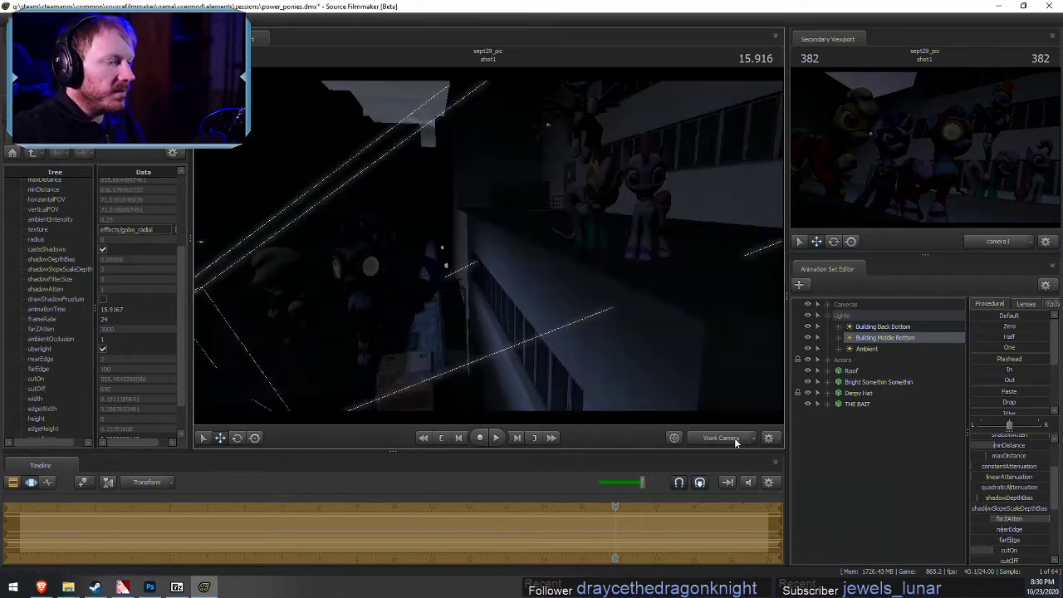
Group the Bright Somethin Somethin, Derpy Hat and THE BAIT animation sets together
key(F2)
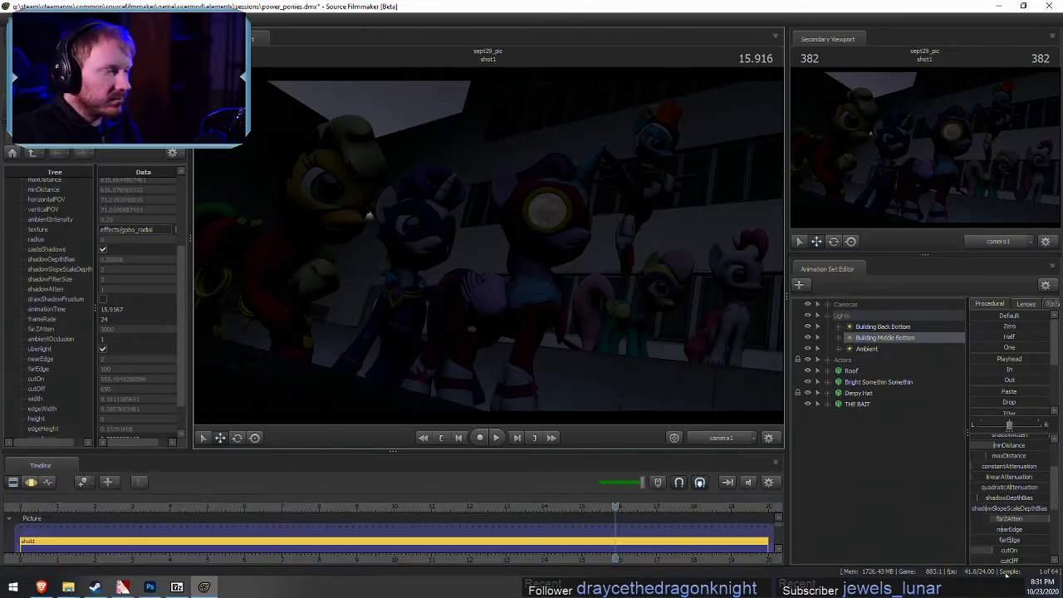
click(854, 419)
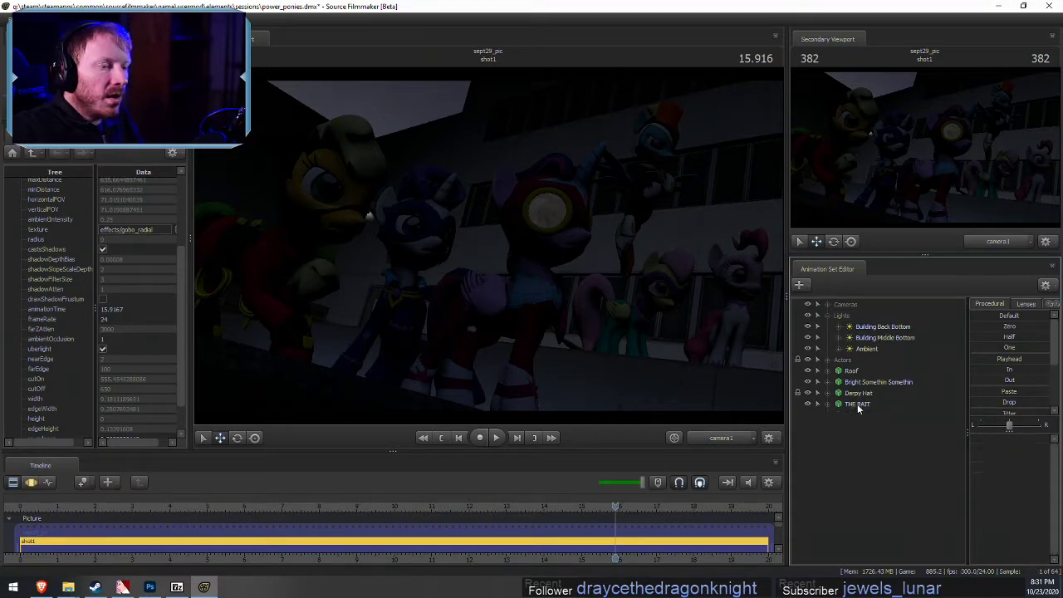
click(864, 405)
shift+click(866, 383)
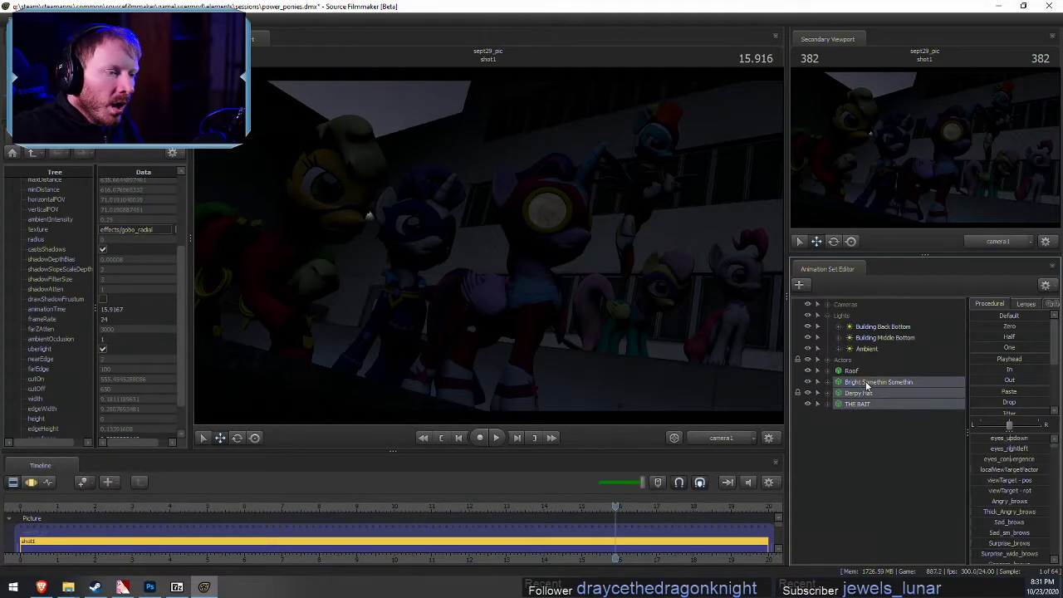
right_click(867, 383)
click(902, 417)
Rename the new group Mighty Muffin and move it above Roof in the Animation Set Editor
right_click(871, 385)
click(889, 389)
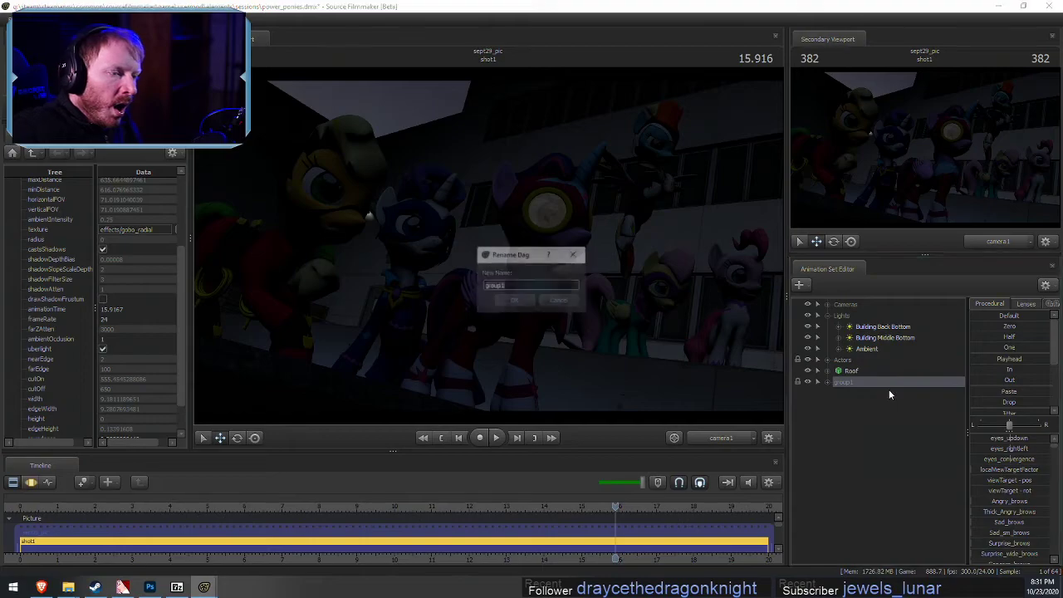
text(hty)
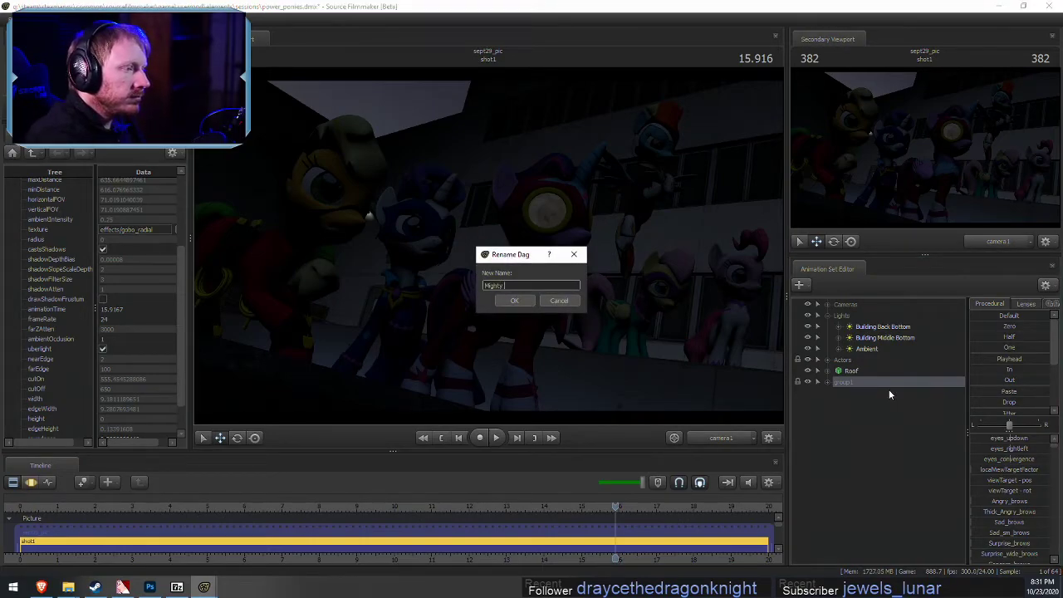
text(ighty Muffin)
key(Return)
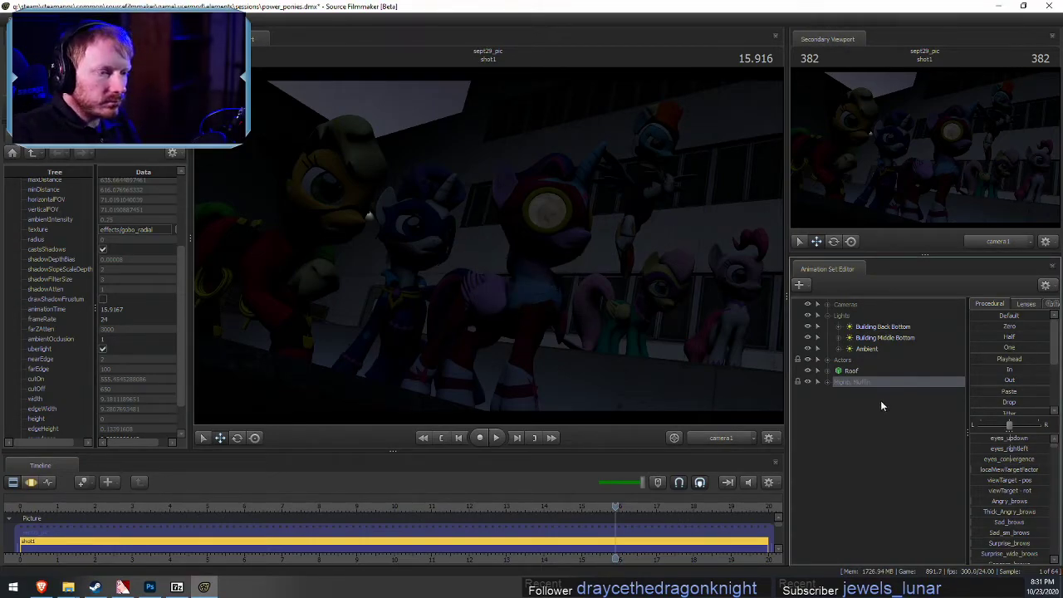
click(830, 419)
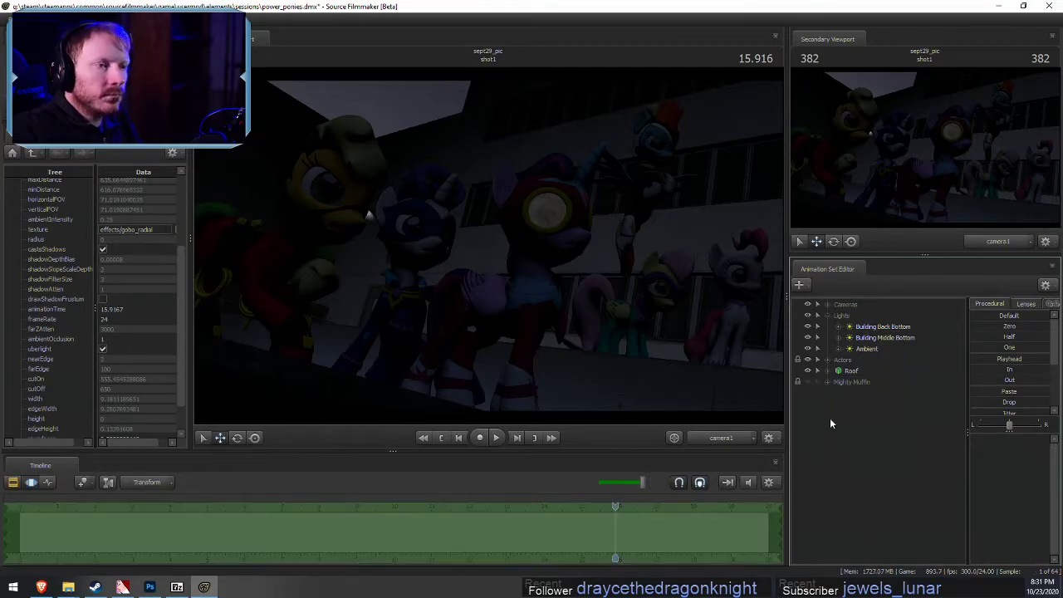
mouse_move(856, 381)
mouse_down()
mouse_move(853, 368)
mouse_move(849, 378)
mouse_up()
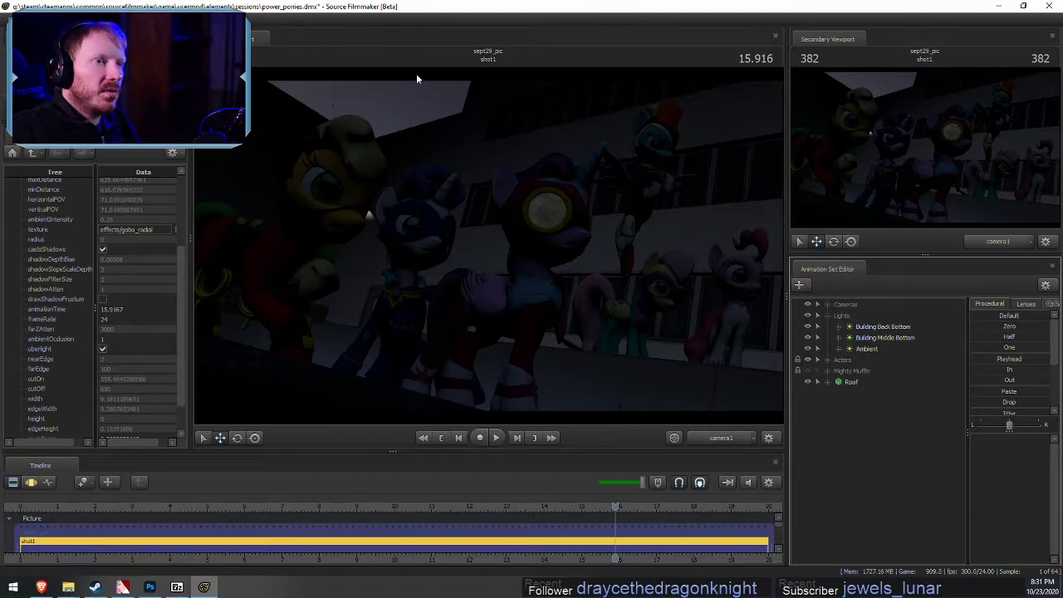
Add the greenscreen panel model 1024.mdl as a new animation set, select it and switch to the Work Camera
right_click(879, 434)
click(851, 422)
right_click(846, 415)
click(937, 434)
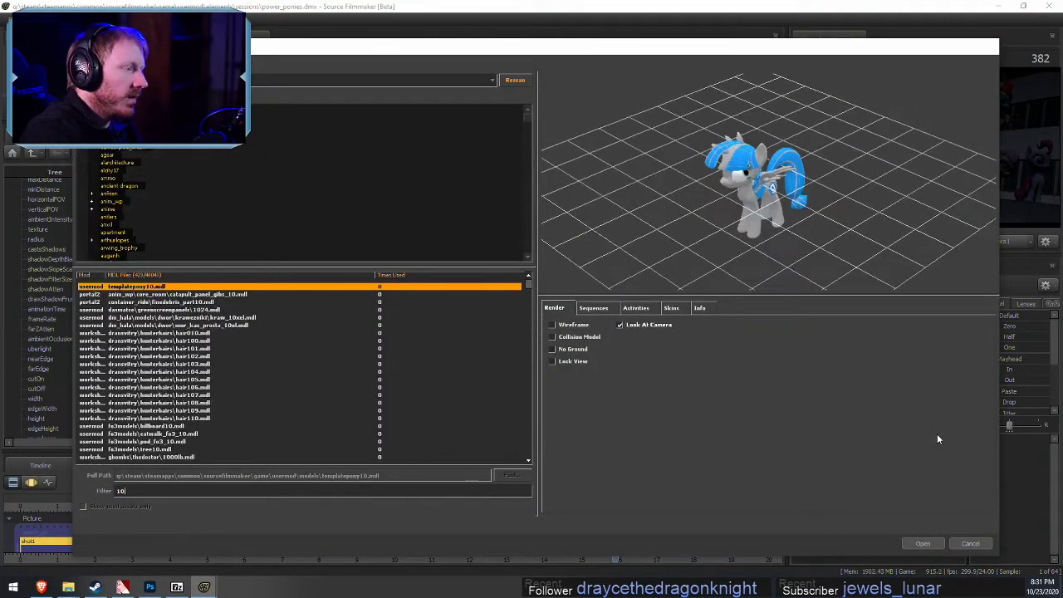
click(923, 543)
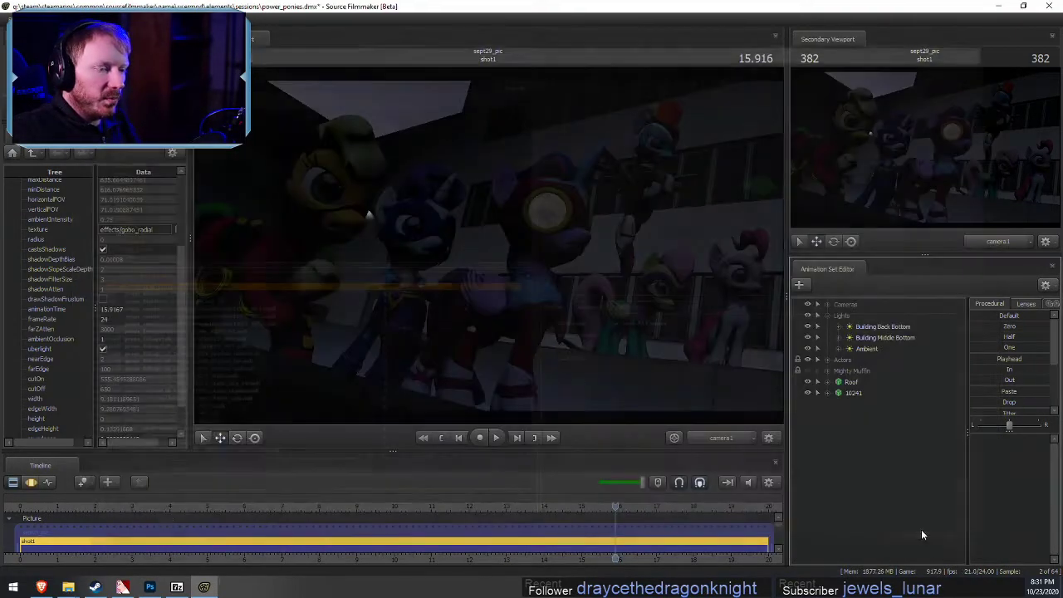
click(872, 393)
click(720, 437)
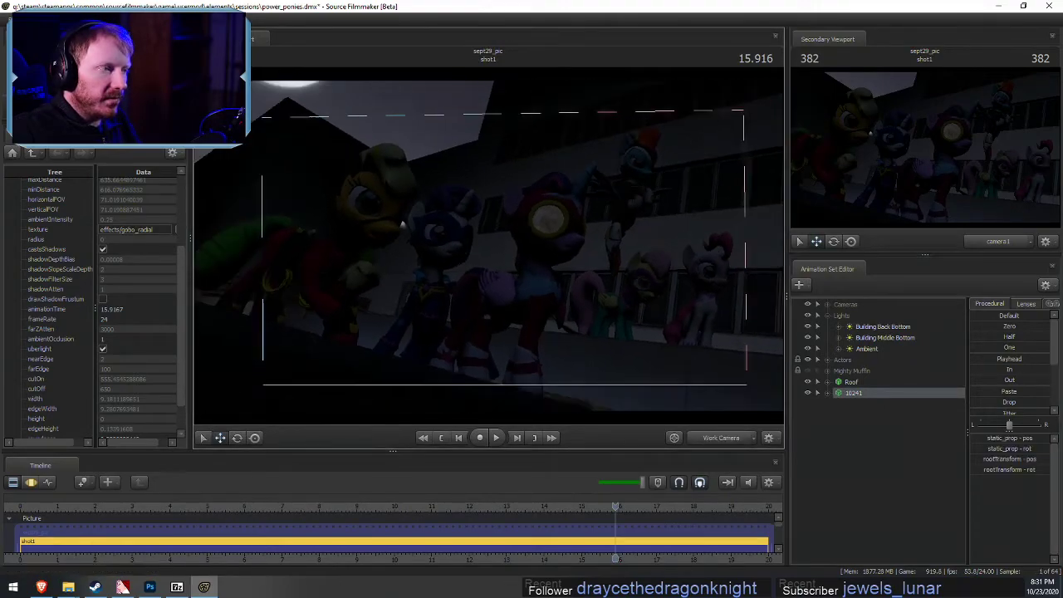
Set the skin of the greenscreen panel animation set to 5, the black screen
drag(402, 224, 509, 249)
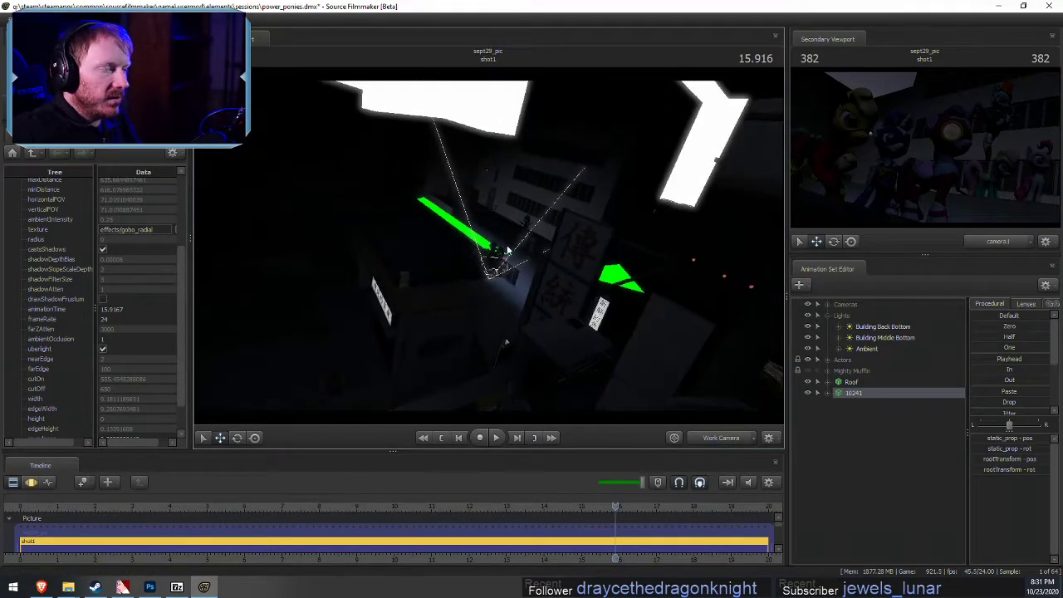
key(e)
click(835, 394)
right_click(837, 392)
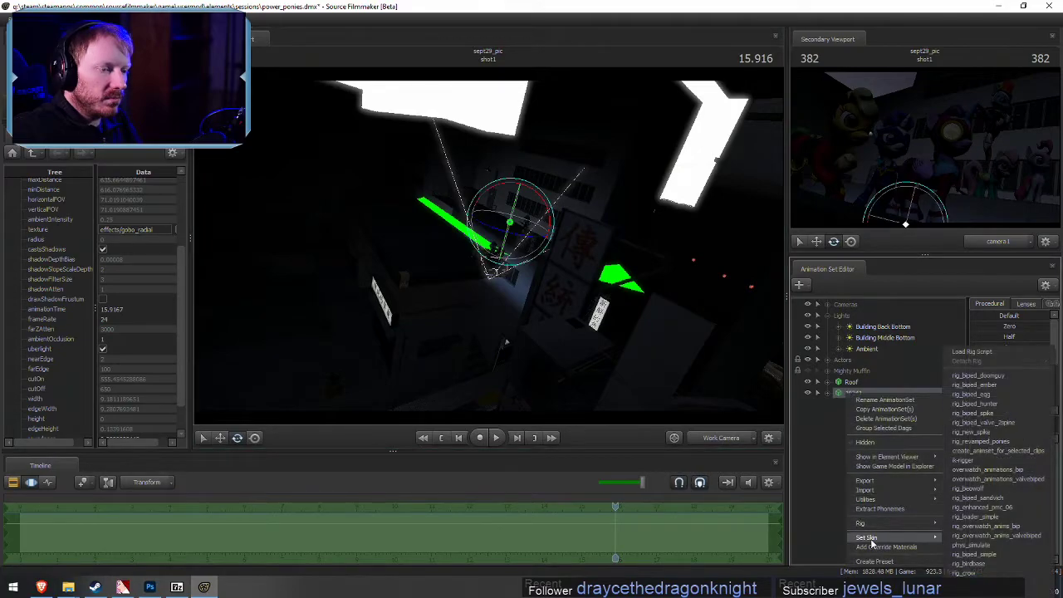
mouse_move(872, 538)
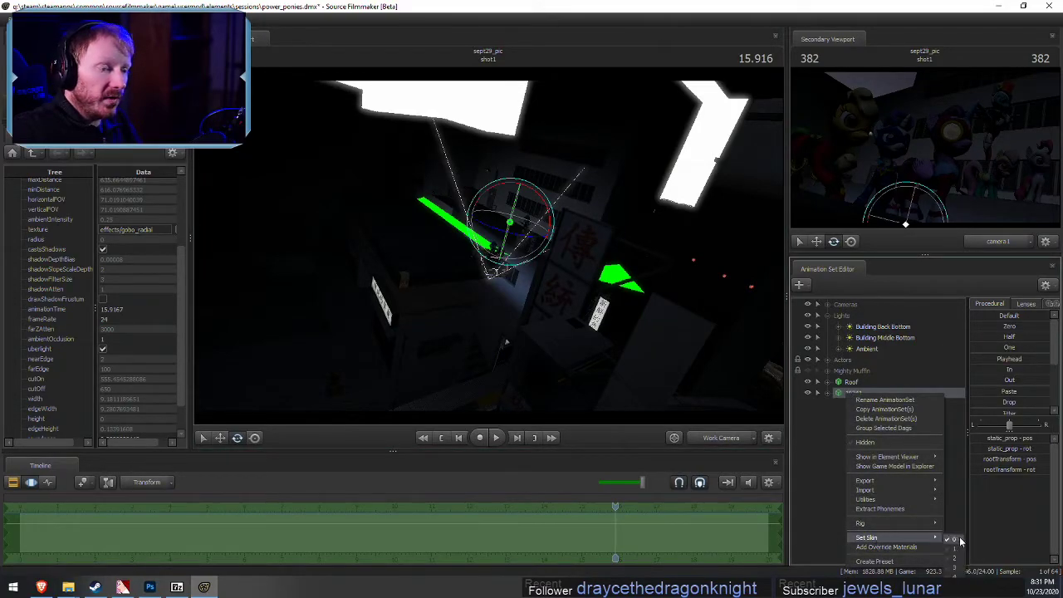
click(954, 558)
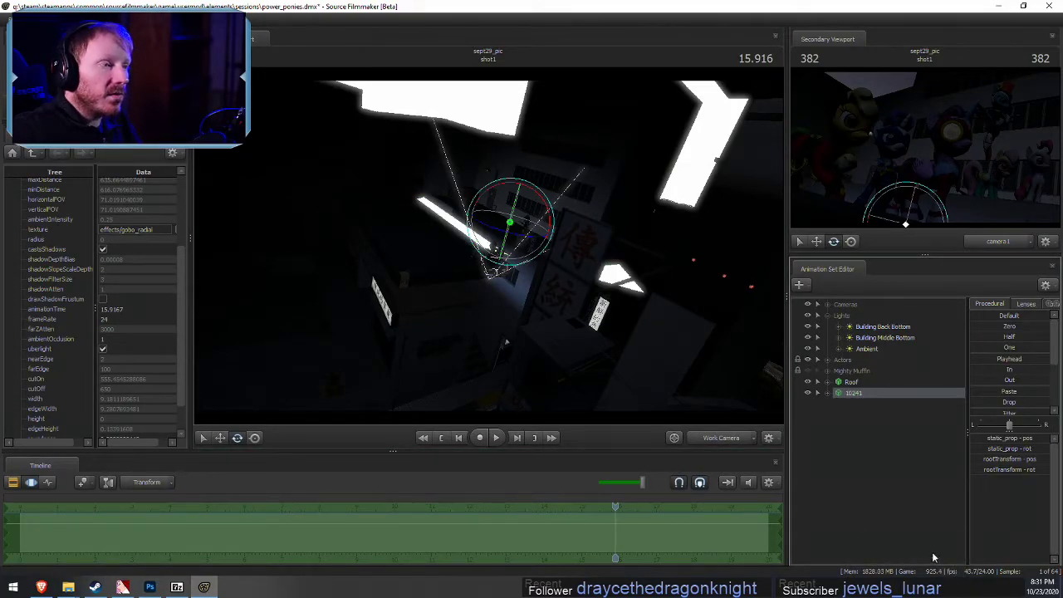
right_click(875, 402)
mouse_move(889, 538)
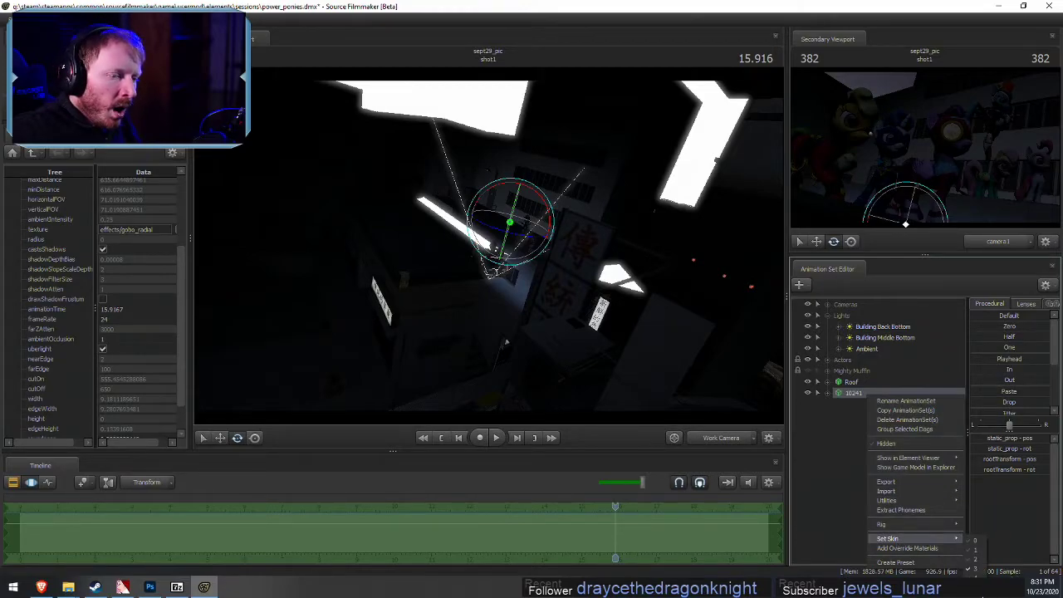
click(975, 549)
Rotate the black panel and position it over the sky behind the ponies, then switch back to the camera1 view
click(510, 268)
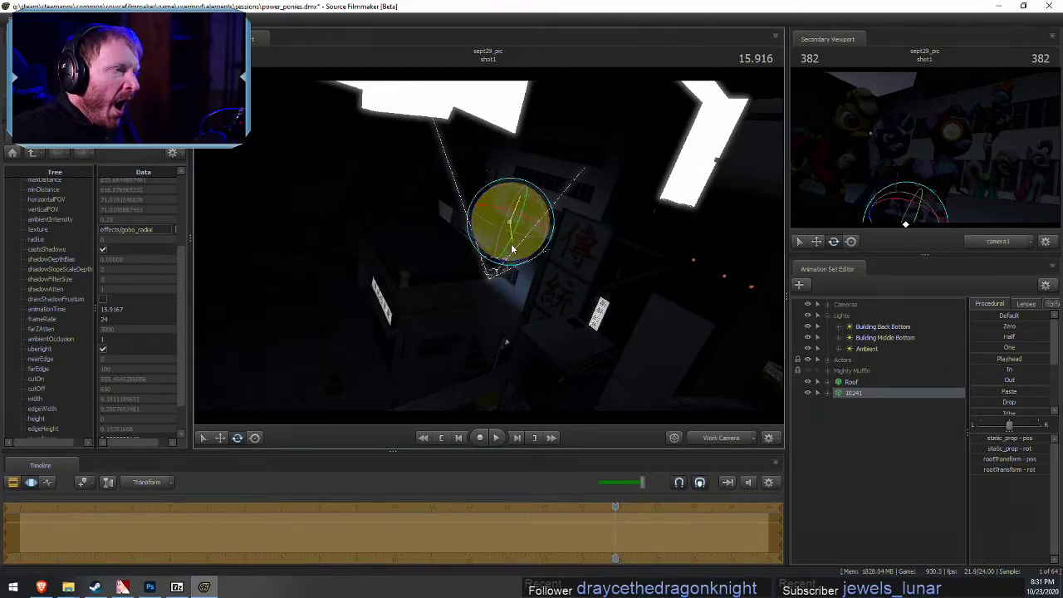
drag(513, 249, 499, 63)
key(w)
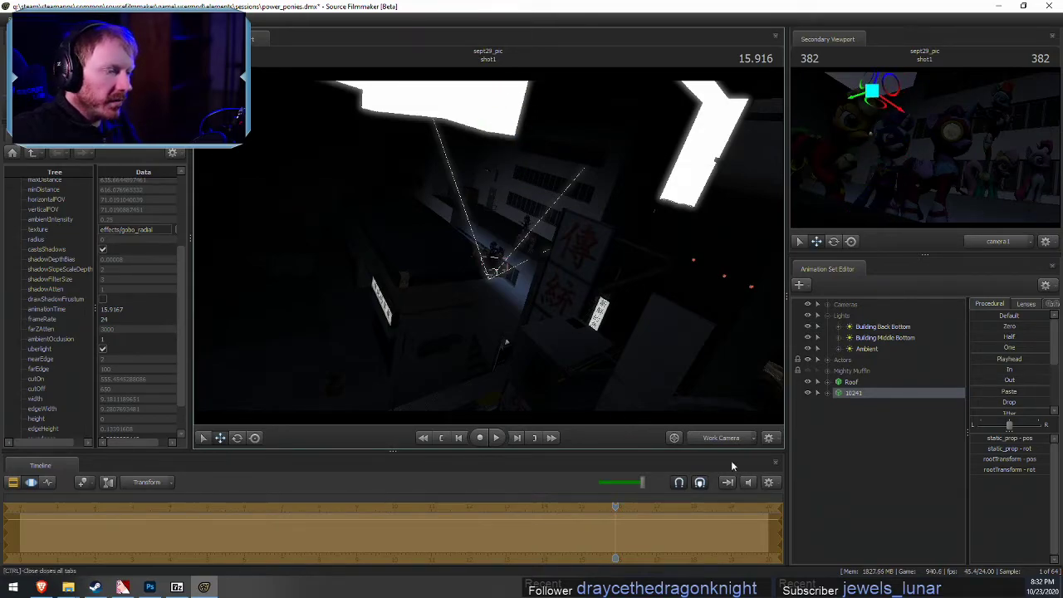
key(f)
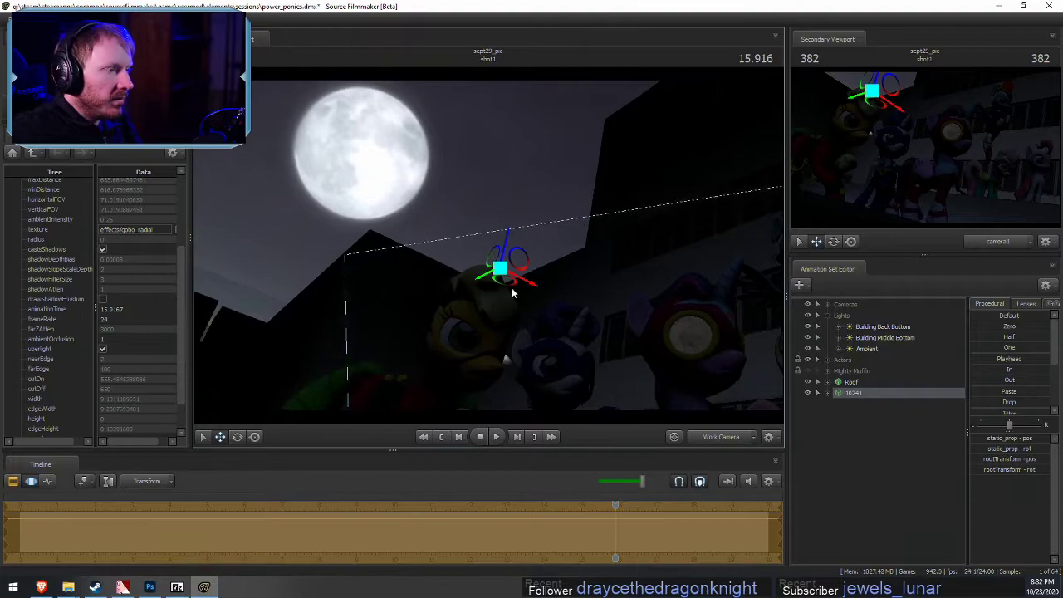
mouse_move(499, 268)
mouse_down()
mouse_move(515, 193)
mouse_move(503, 328)
mouse_move(526, 246)
mouse_move(498, 323)
mouse_move(490, 307)
mouse_move(512, 266)
mouse_move(508, 276)
mouse_up()
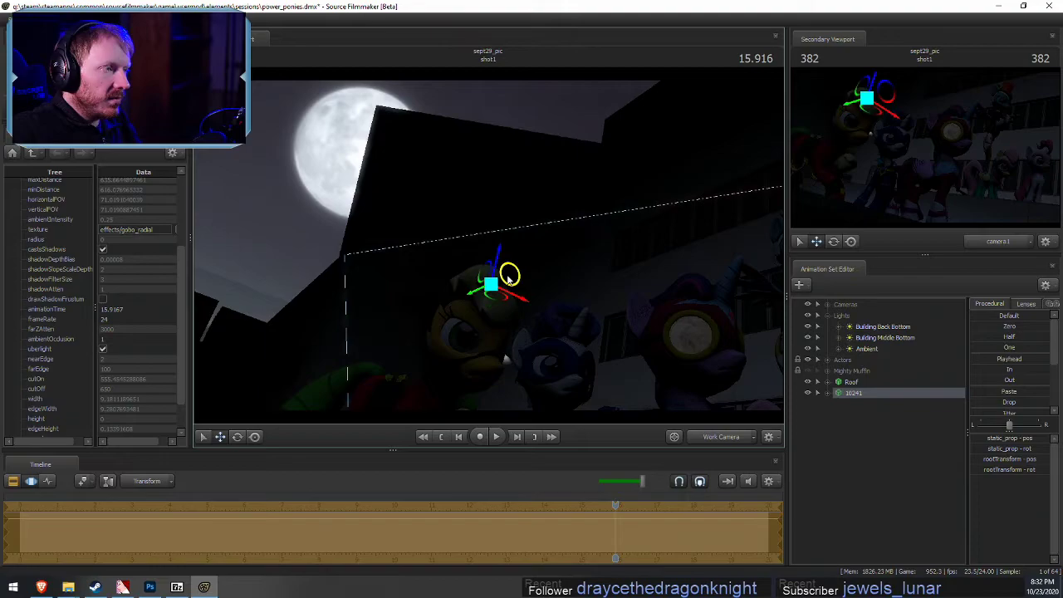
click(717, 441)
key(F2)
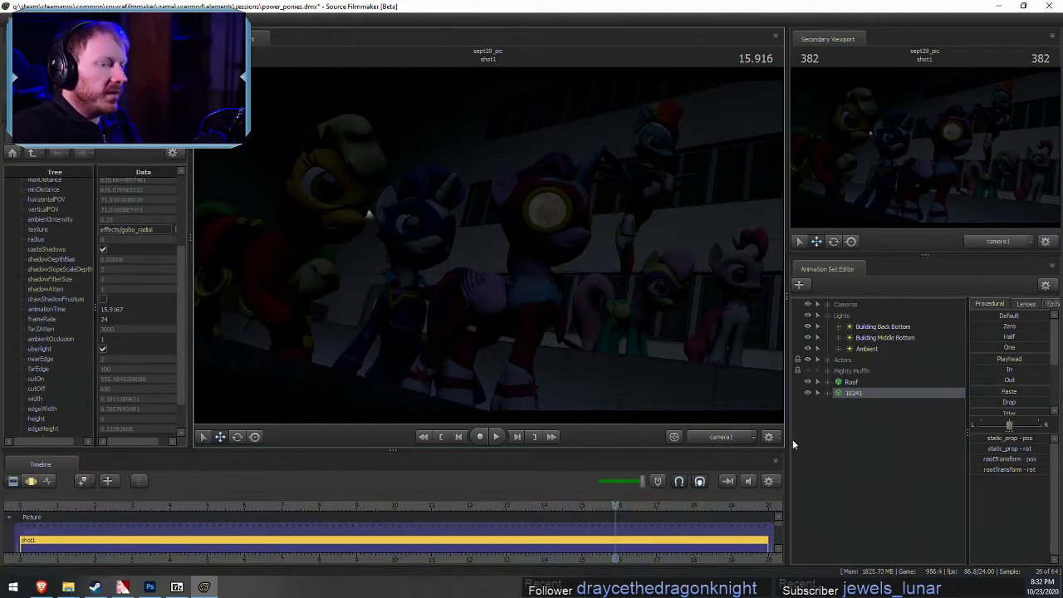
Add override materials to the panel model and show its Model in the Element Viewer
click(828, 392)
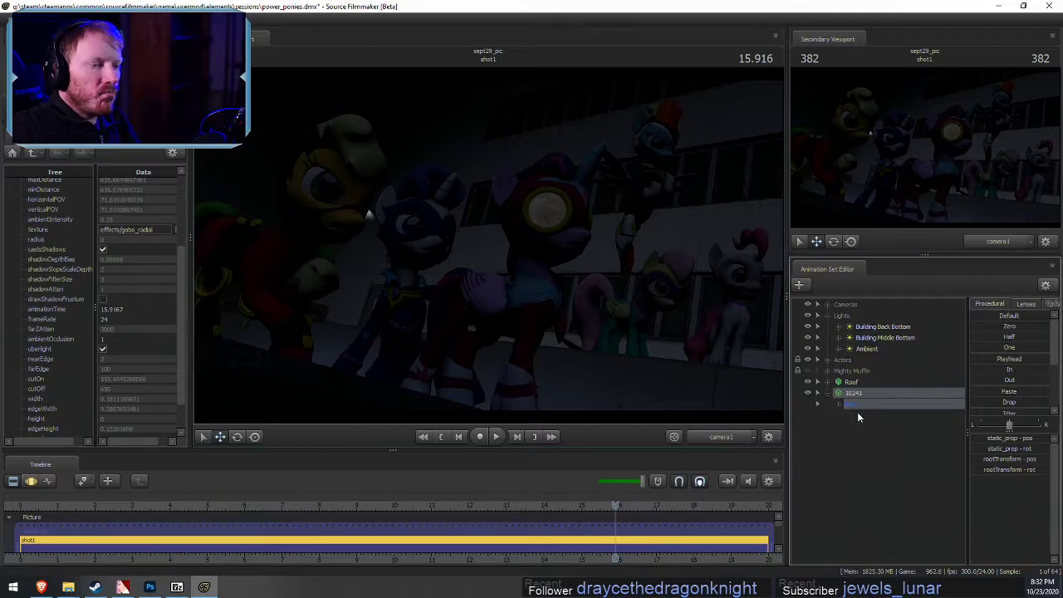
right_click(853, 397)
click(877, 552)
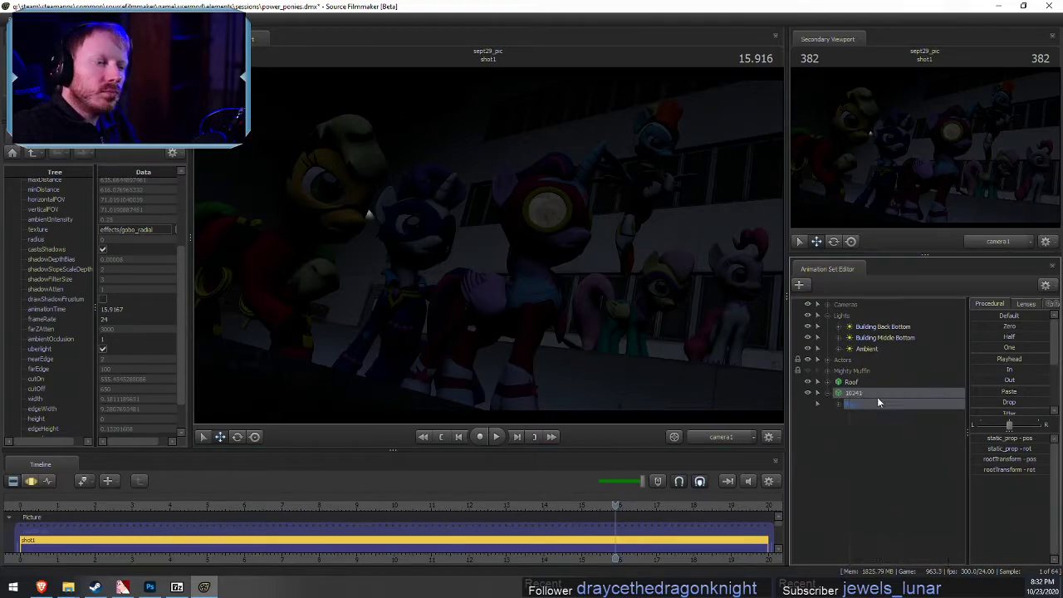
right_click(866, 401)
click(861, 393)
right_click(860, 397)
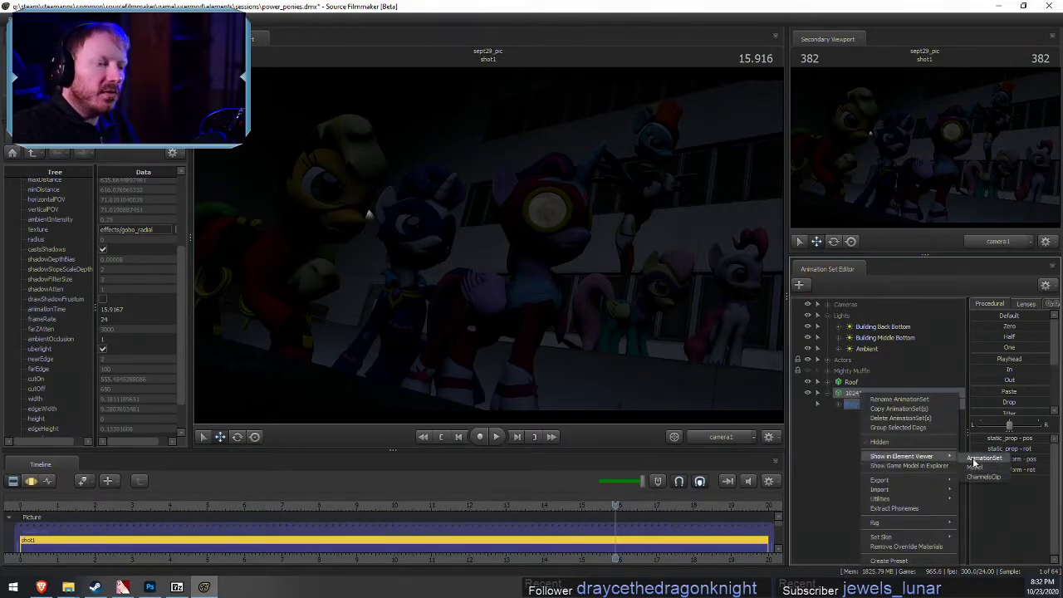
mouse_move(924, 461)
click(976, 465)
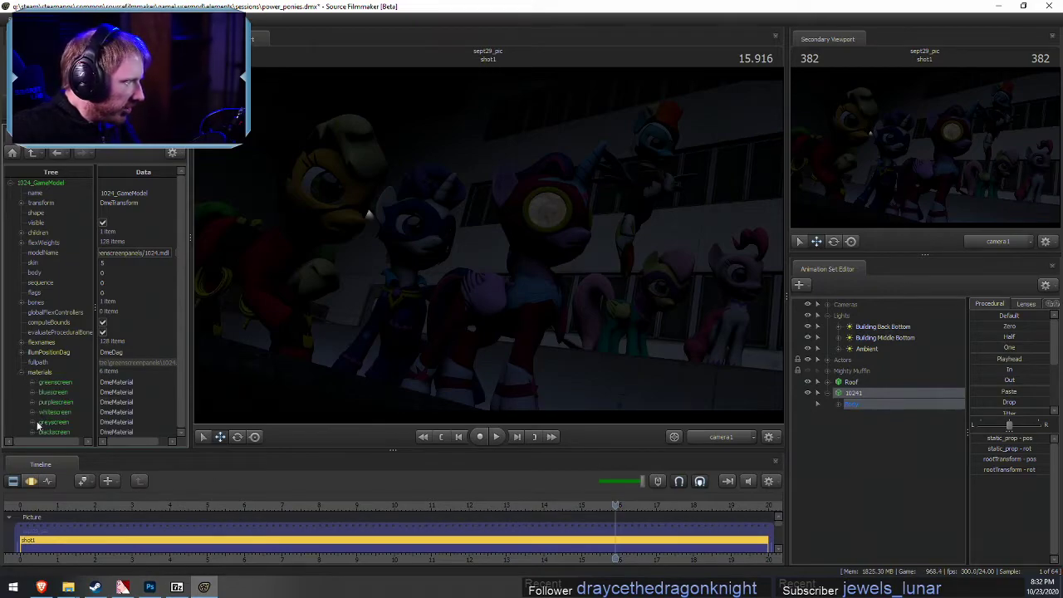
Add a float attribute named $alpha to the panel's blackscreen material
right_click(43, 432)
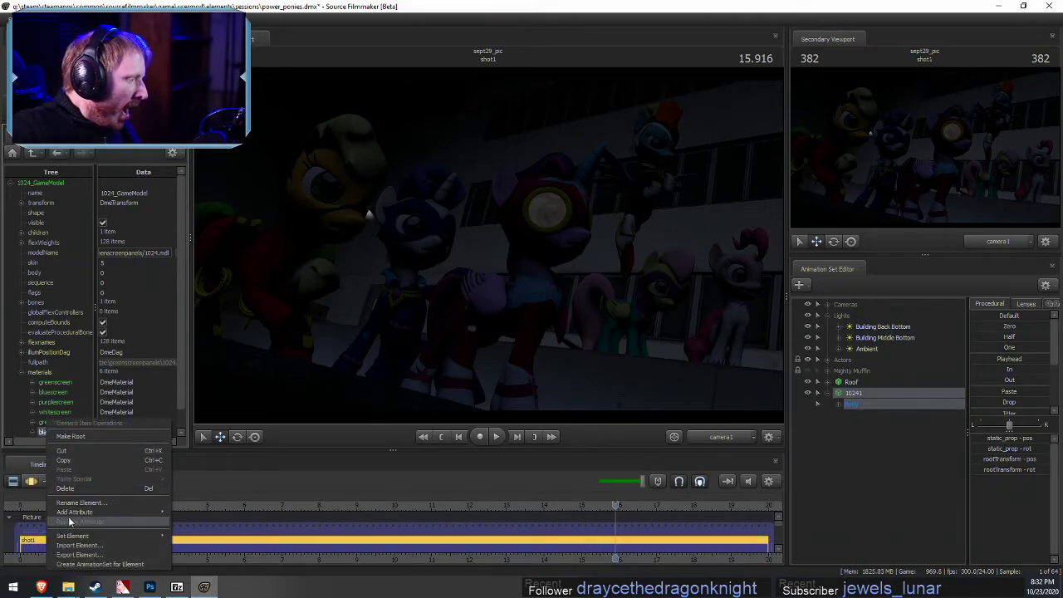
mouse_move(73, 520)
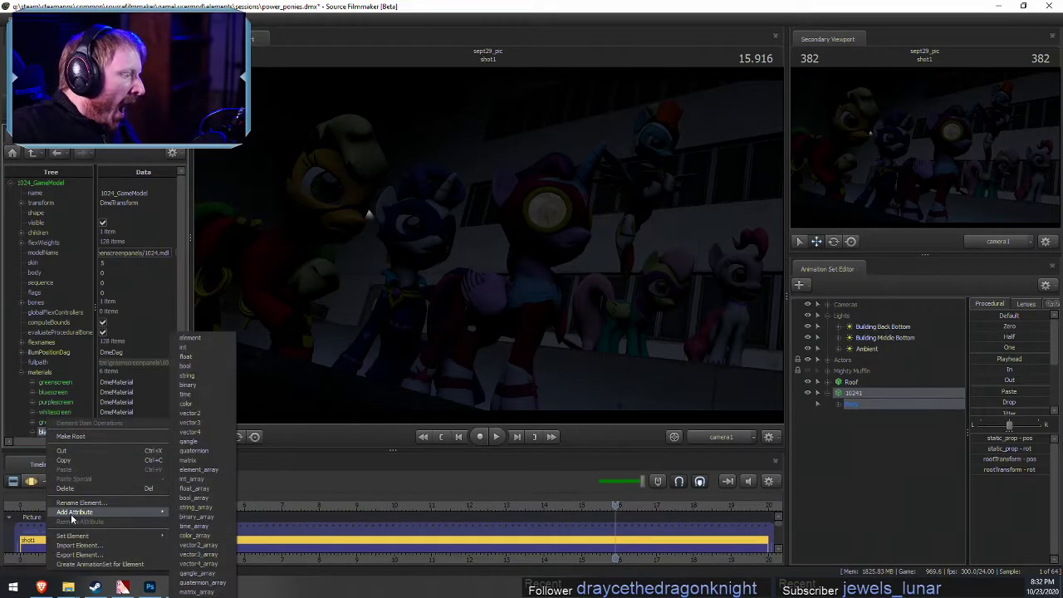
click(186, 357)
drag(93, 473, 1, 469)
text($#)
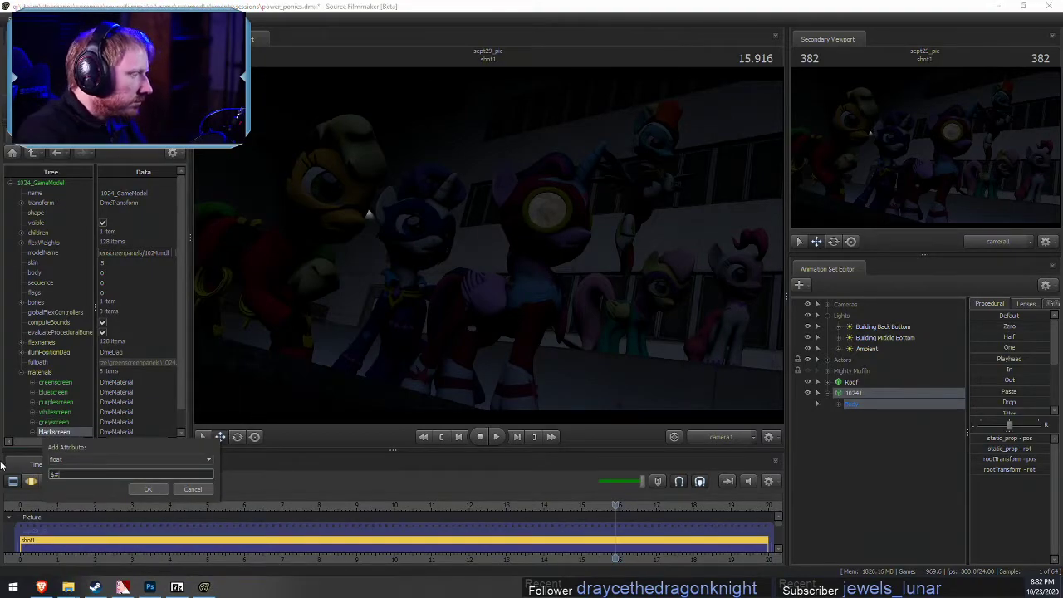
key(Return)
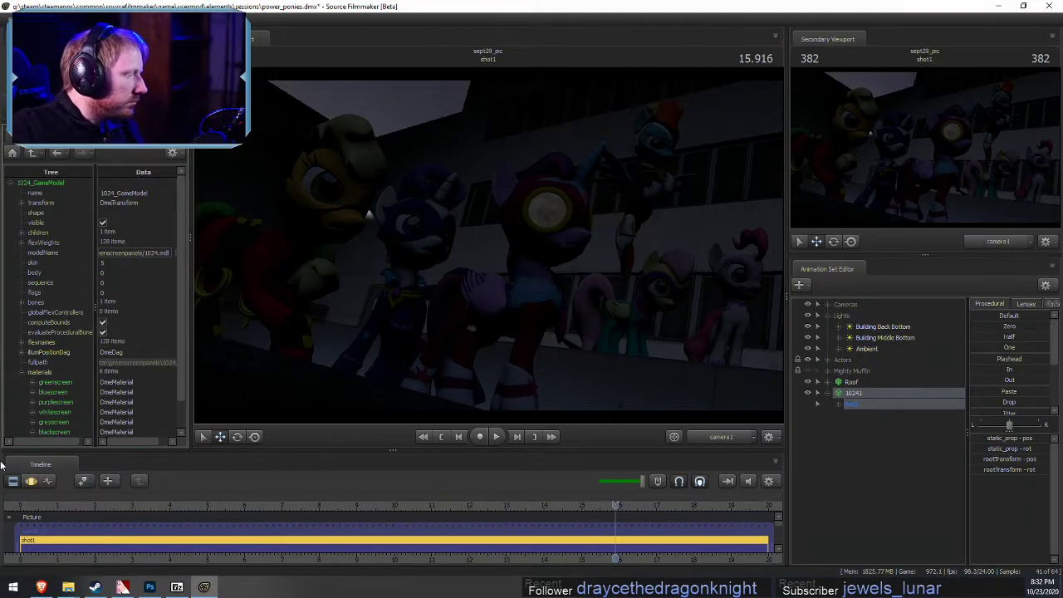
Try $alpha values of 0.99 and 0.7 on the blackscreen material
scroll(53, 412, down, 1)
double_click(122, 431)
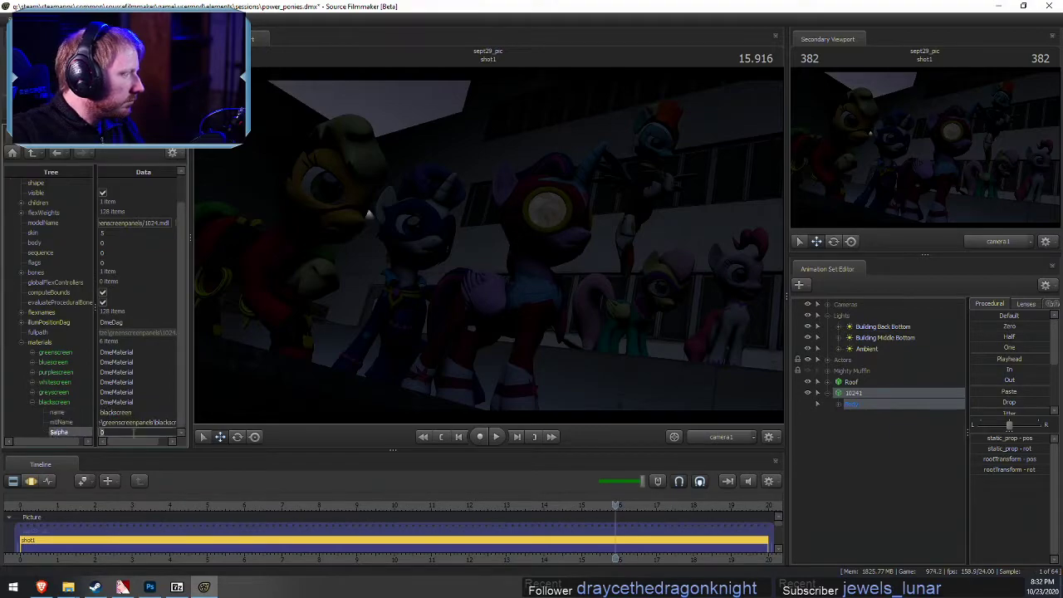
text(0.)
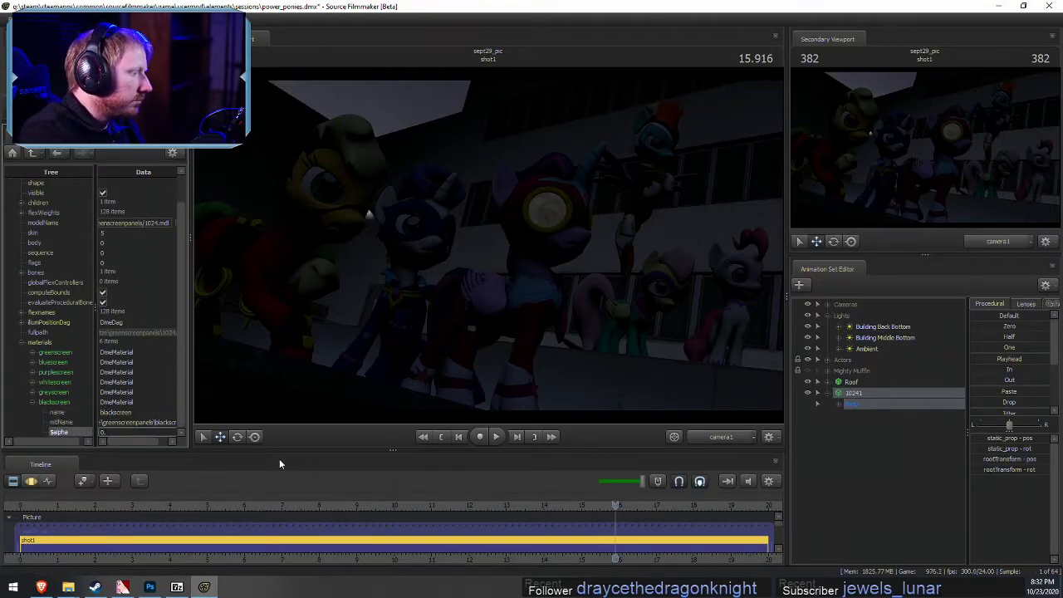
text(99)
key(Return)
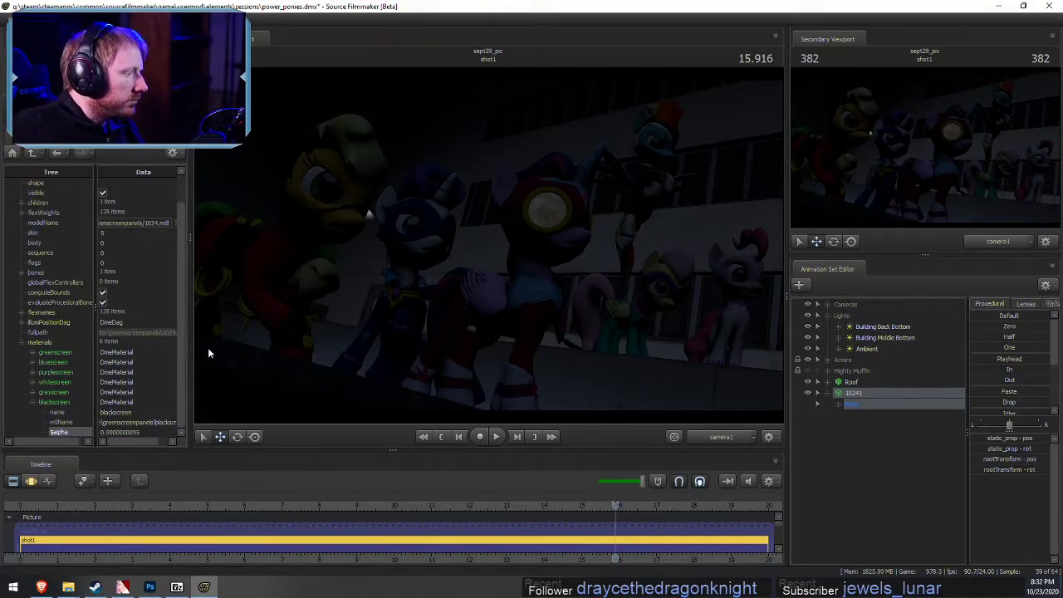
drag(150, 433, 72, 433)
text(0.7)
key(Return)
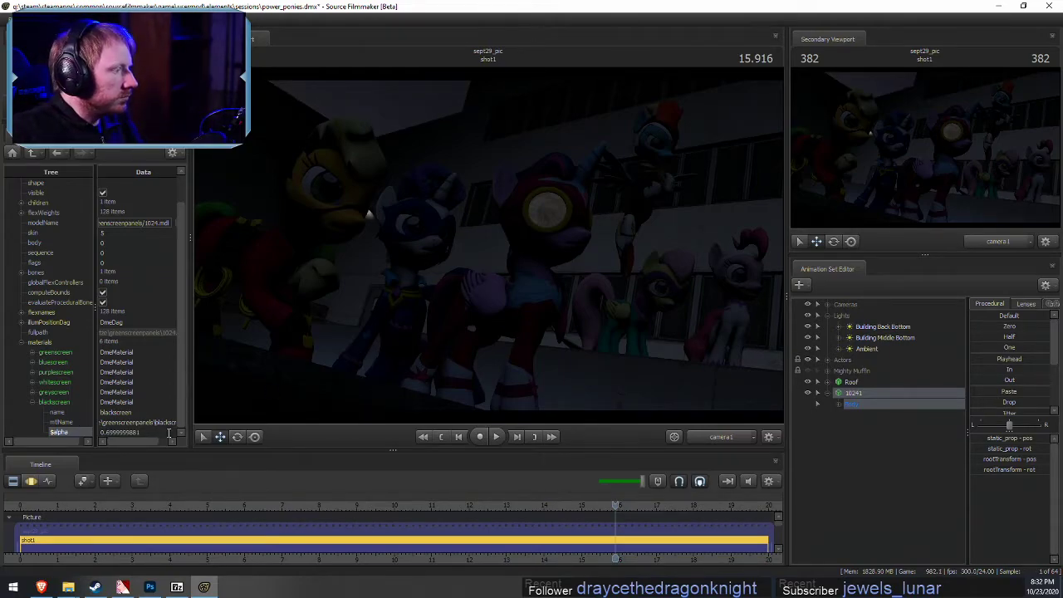
Set the blackscreen material's $alpha to 0.8
drag(169, 432, 2, 437)
text(0.8)
key(Return)
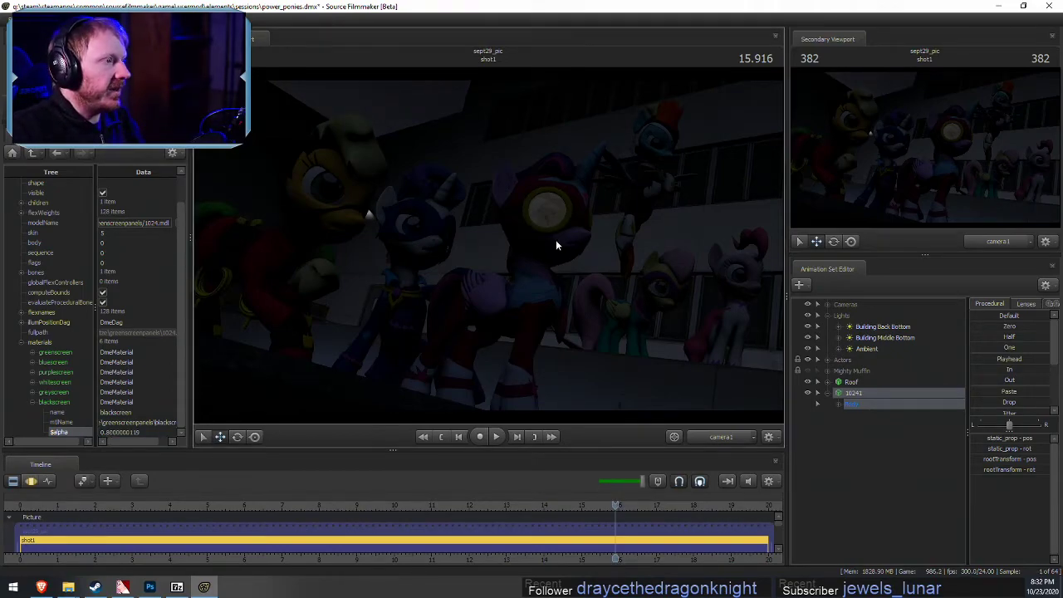
Rename the panel's animation set to Sky Cover and deselect it
right_click(844, 402)
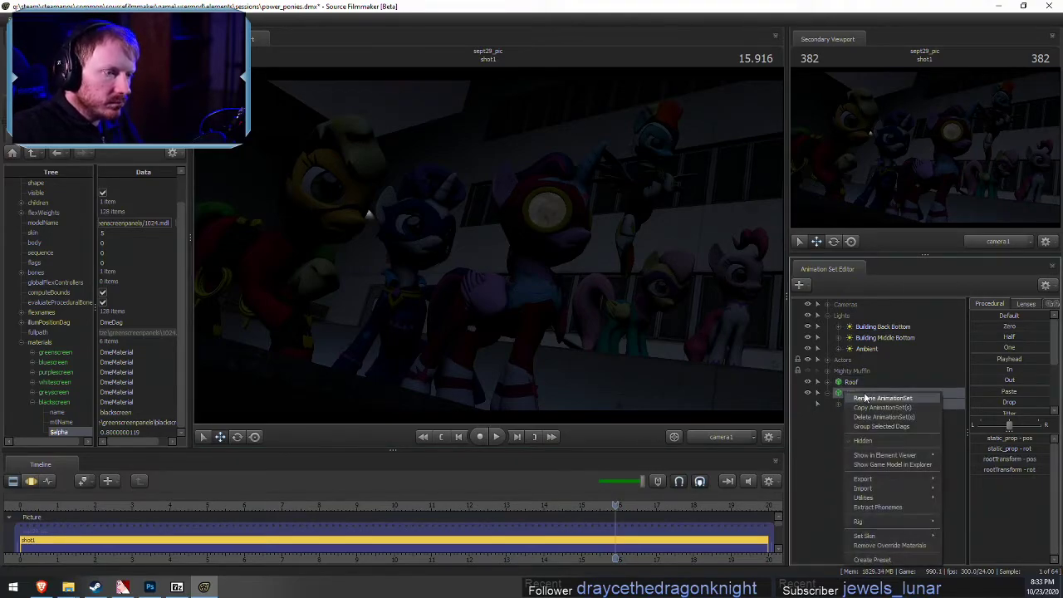
click(868, 397)
text(s)
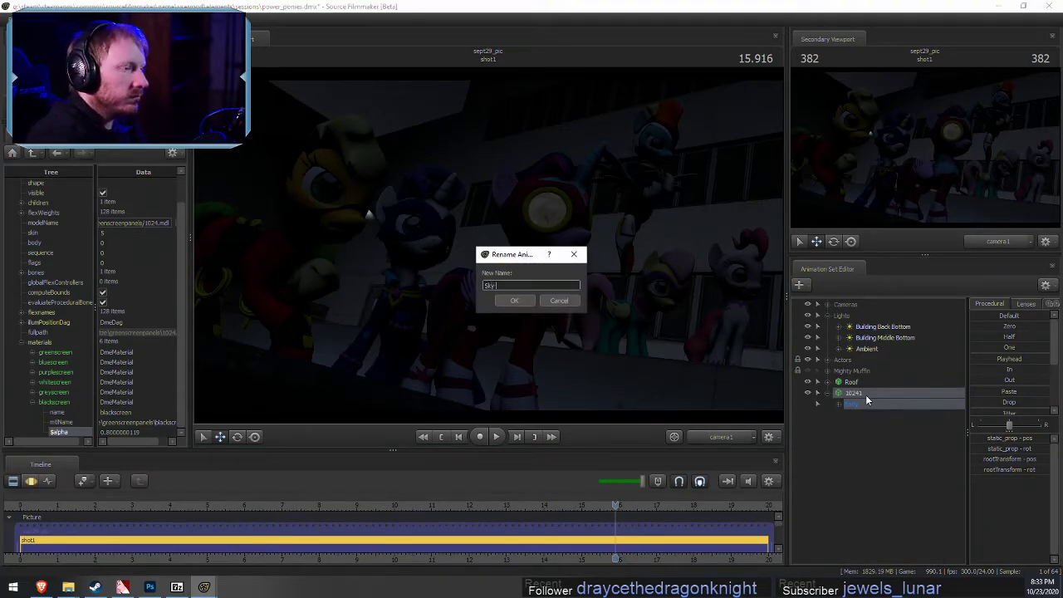
text(ky Cov)
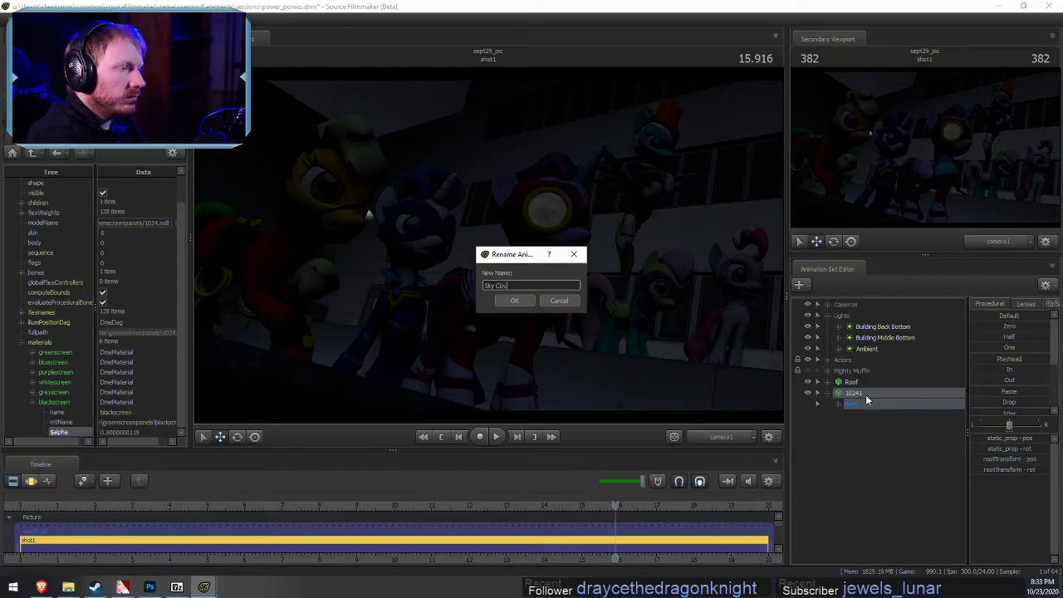
text(er)
key(Return)
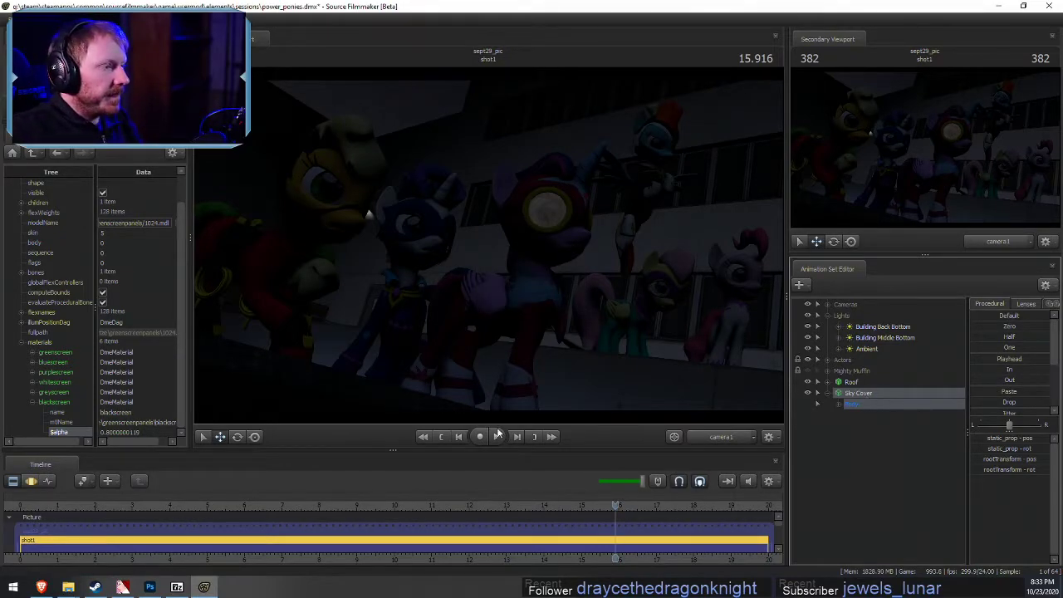
click(875, 475)
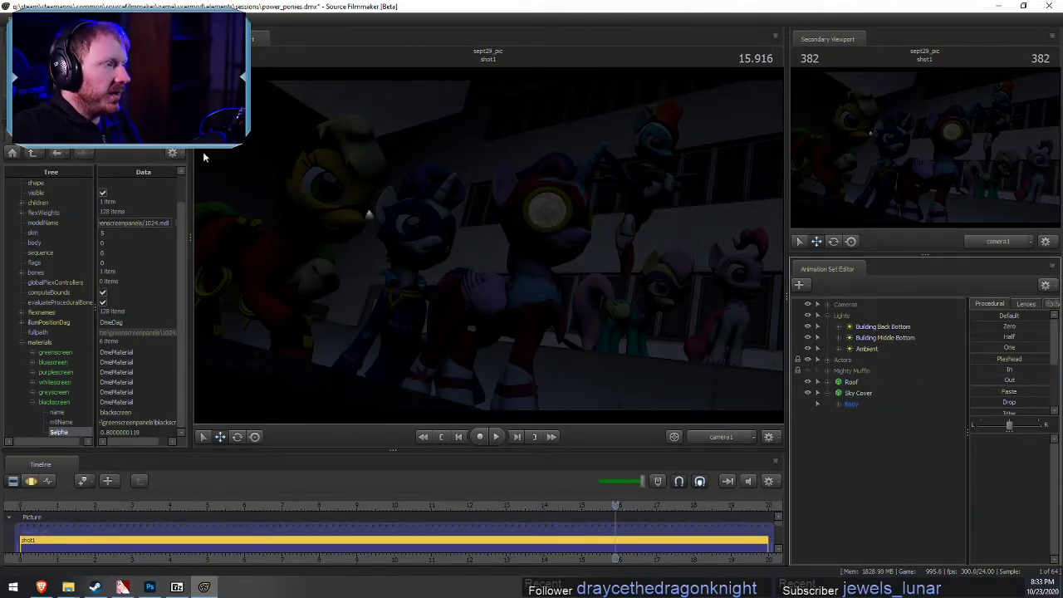
right_click(873, 457)
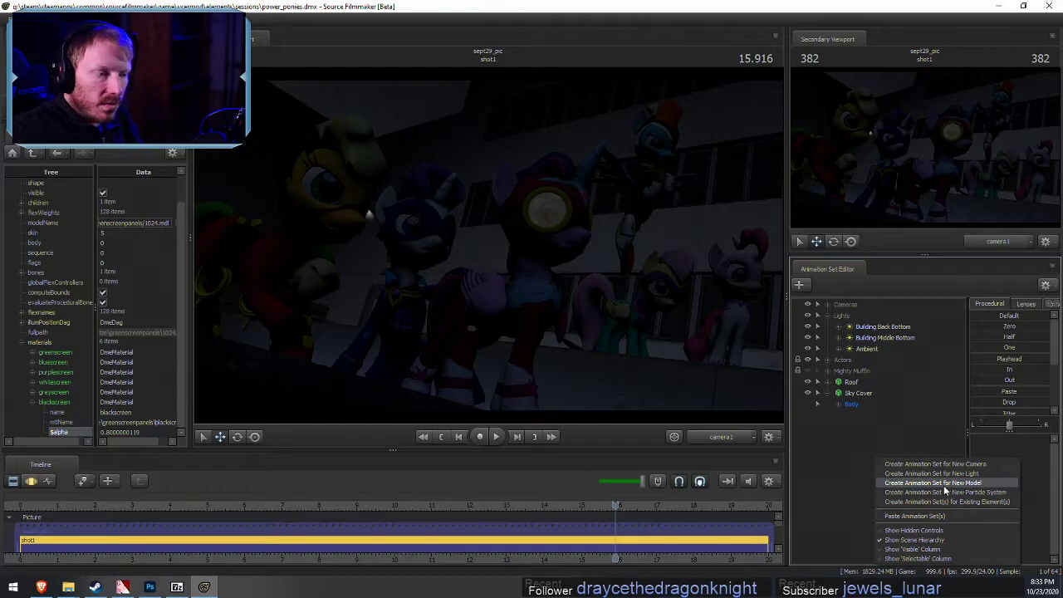
click(947, 473)
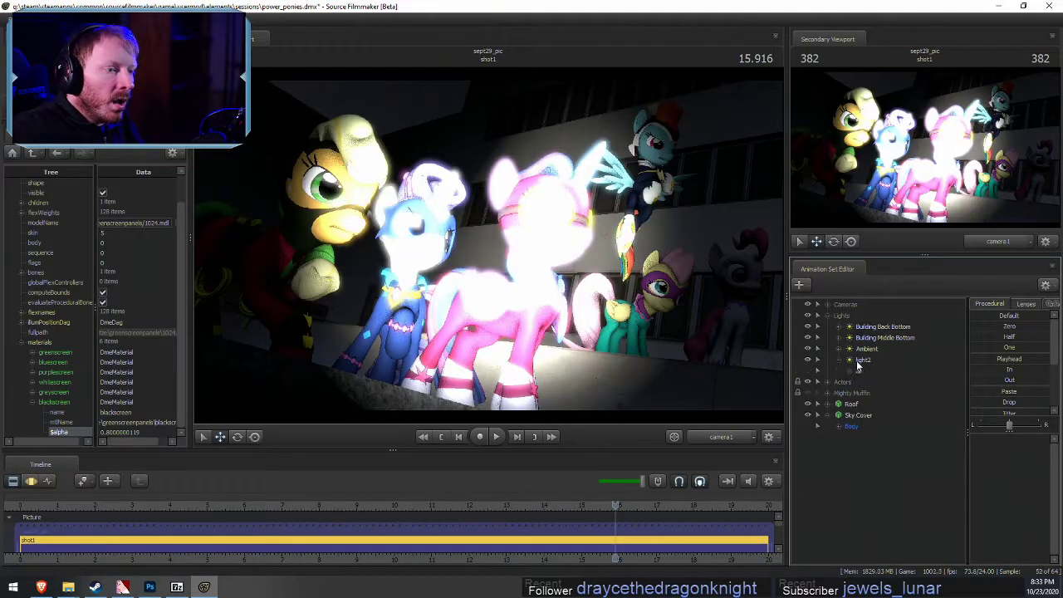
click(864, 362)
right_click(869, 367)
click(897, 388)
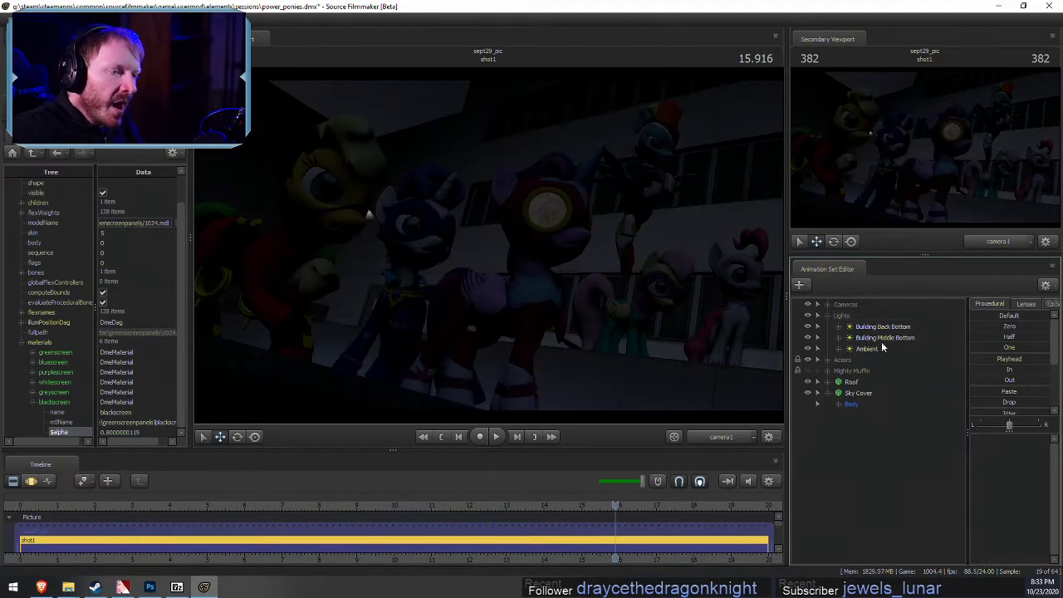
Duplicate the Building Back Bottom light by copying and pasting its animation set
click(885, 327)
right_click(885, 327)
click(901, 341)
right_click(865, 436)
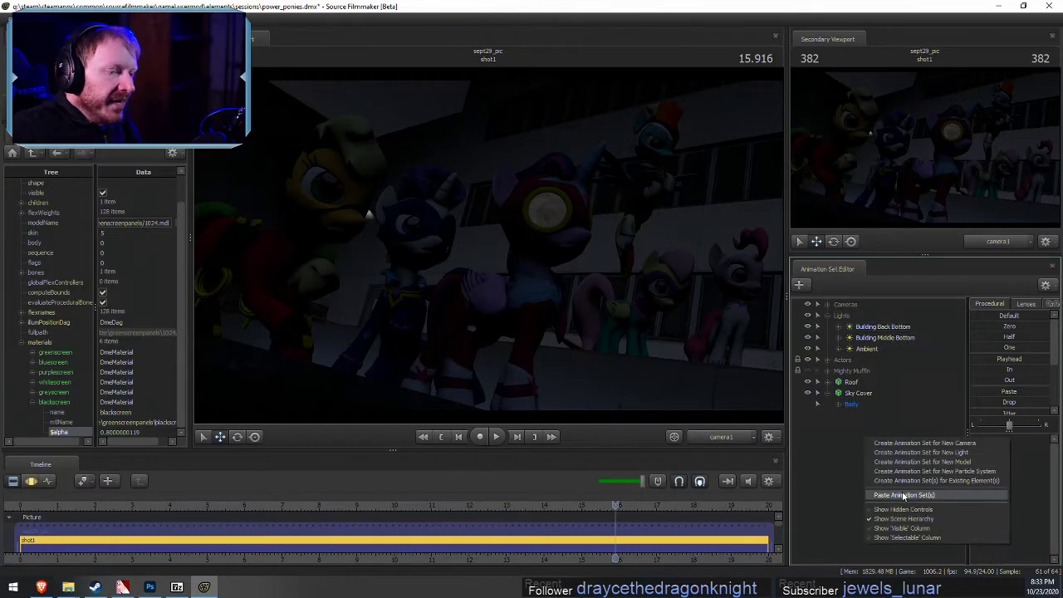
click(903, 496)
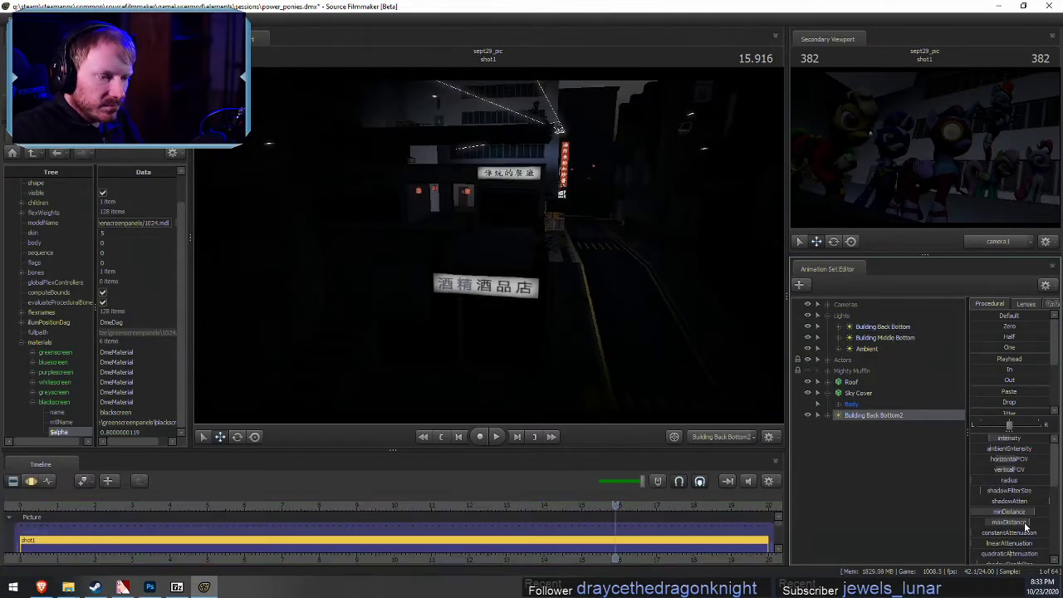
Raise the maxDistance of the duplicated Building Back Bottom light and aim it at the ponies on the roof
key(F3)
drag(1015, 521, 1037, 523)
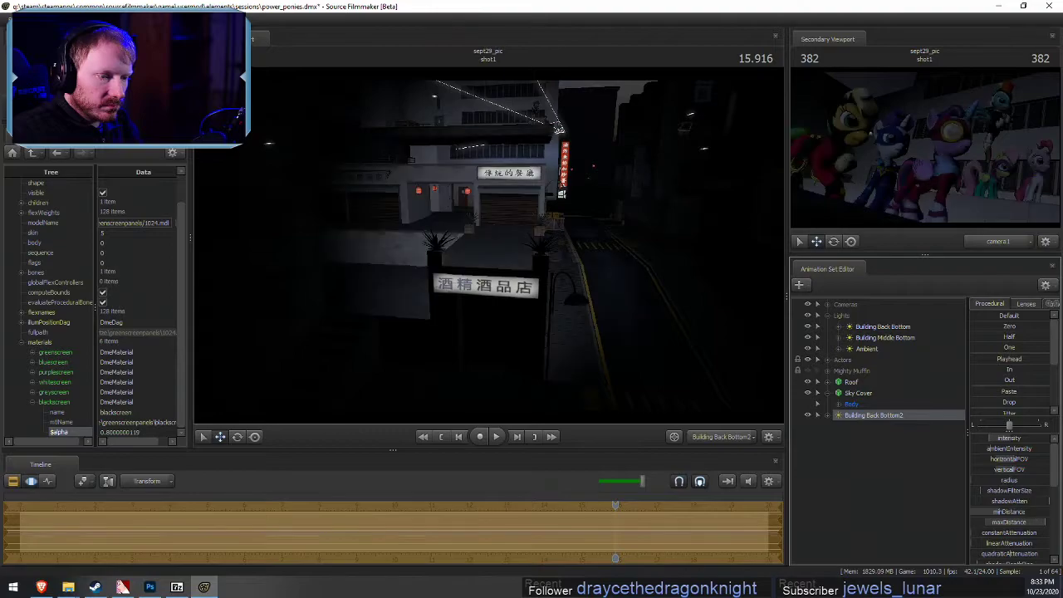
mouse_move(489, 251)
mouse_down()
mouse_move(481, 228)
mouse_move(482, 303)
mouse_move(473, 283)
mouse_move(513, 243)
mouse_move(456, 226)
mouse_move(496, 229)
mouse_move(489, 223)
mouse_move(492, 249)
mouse_move(498, 218)
mouse_move(491, 249)
mouse_up()
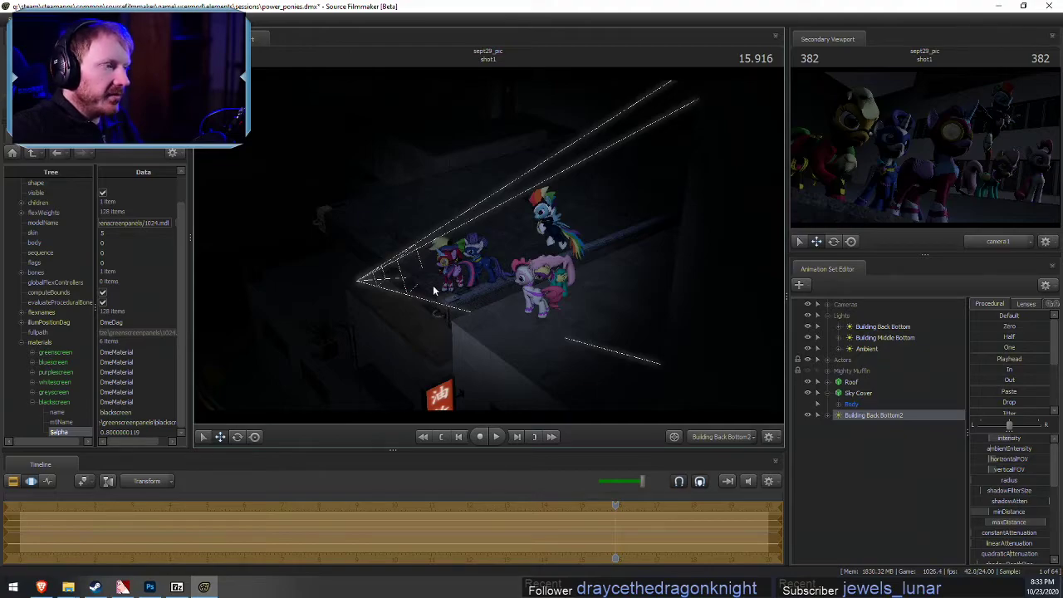
Reposition the duplicated building light so it shines on the ponies from the side, and raise its intensity
drag(509, 272, 692, 223)
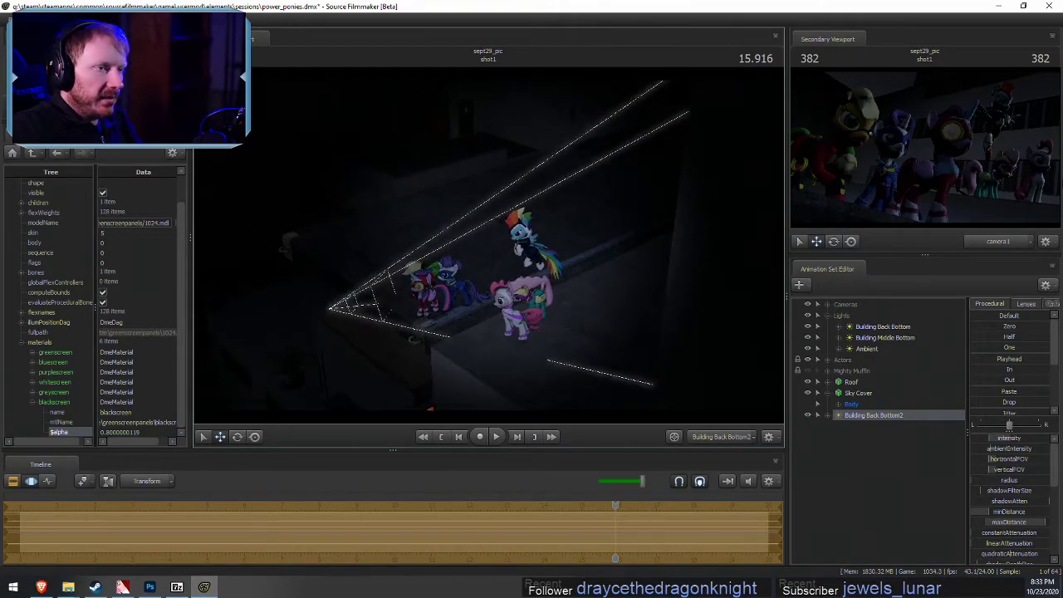
drag(478, 223, 524, 259)
mouse_move(987, 438)
mouse_down()
mouse_move(1007, 439)
mouse_move(997, 439)
mouse_up()
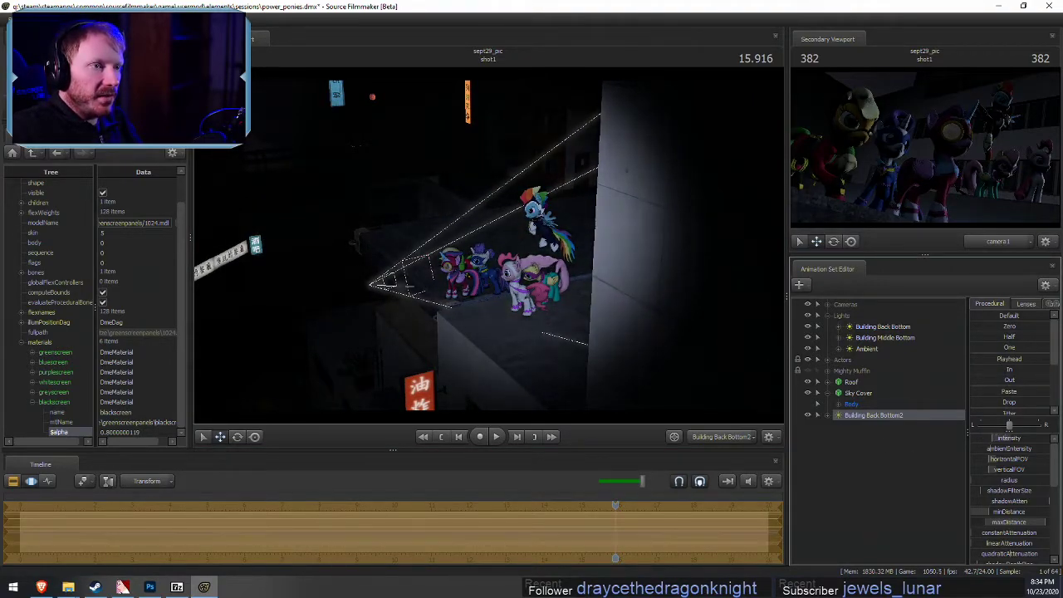
key(F2)
key(F3)
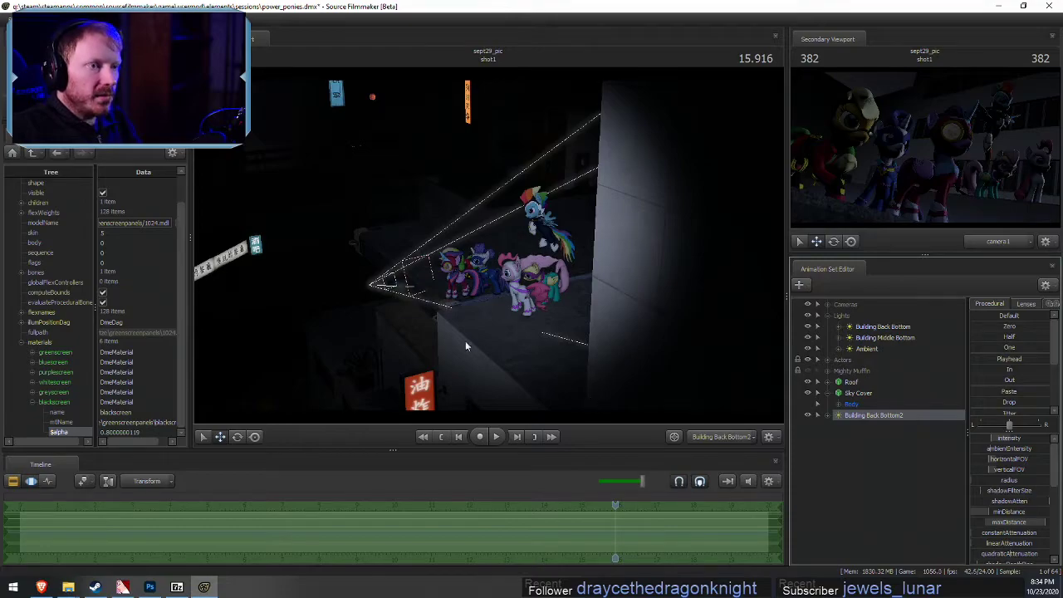
key(F2)
Rename the duplicated light's animation set to Rim 1
right_click(866, 418)
click(888, 418)
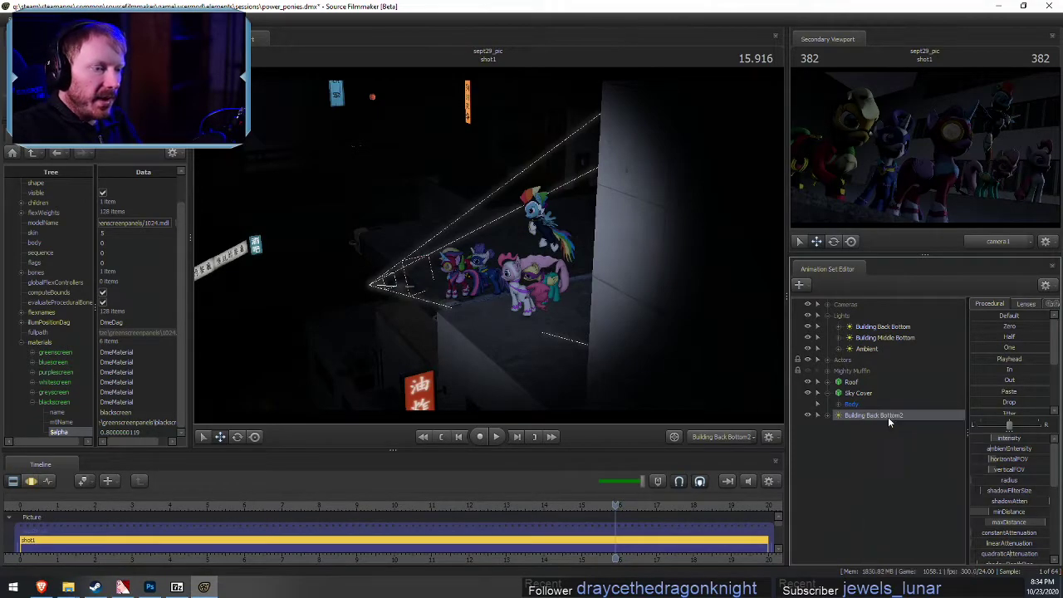
text(R)
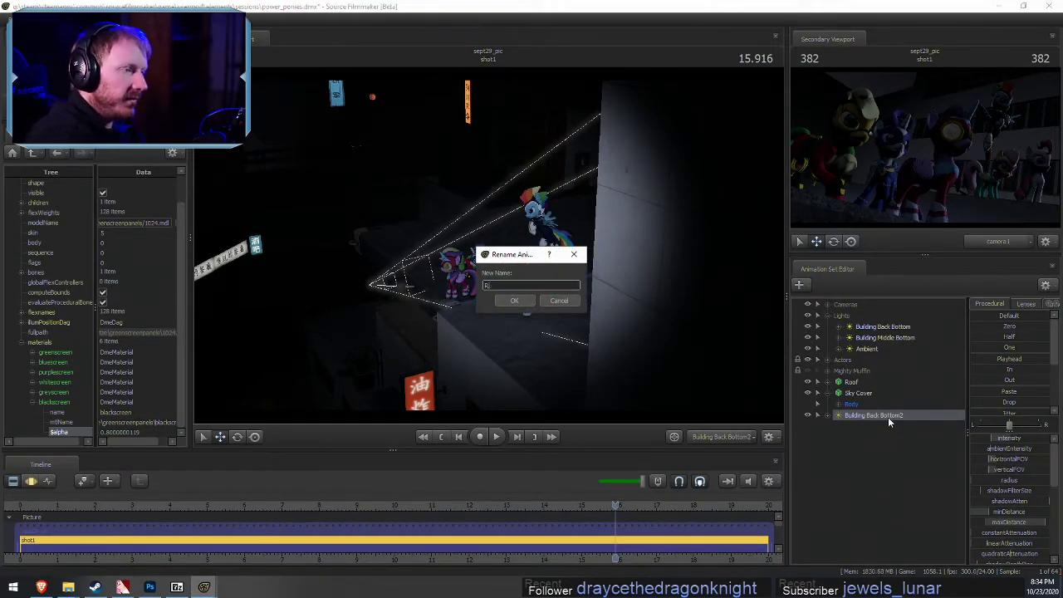
text(im 1)
key(Return)
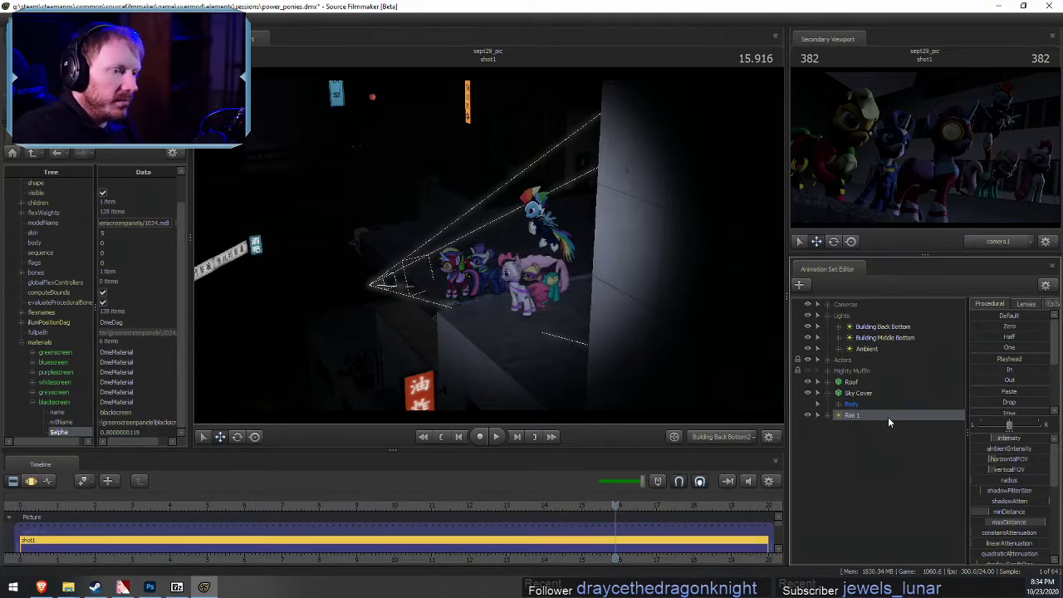
Duplicate the Rim 1 light by copying and pasting its animation set
right_click(920, 430)
right_click(864, 419)
click(875, 433)
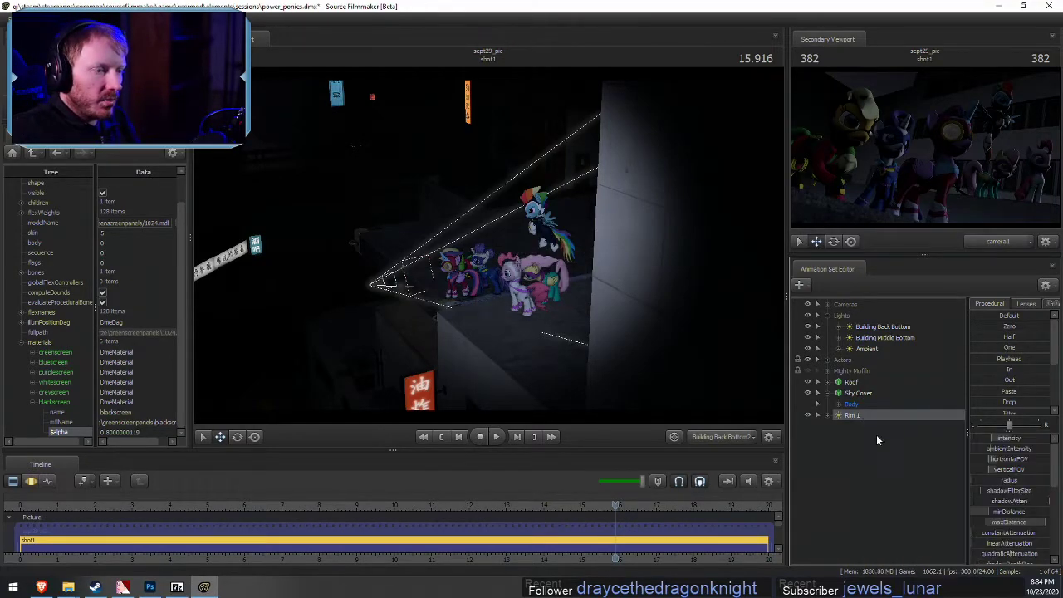
right_click(876, 438)
click(910, 500)
View through the Rim 2 light, move it to the other side of the roof facing the ponies, and raise its intensity
drag(851, 427, 548, 336)
key(F3)
drag(778, 318, 390, 308)
drag(484, 285, 381, 208)
key(F2)
key(F3)
key(F2)
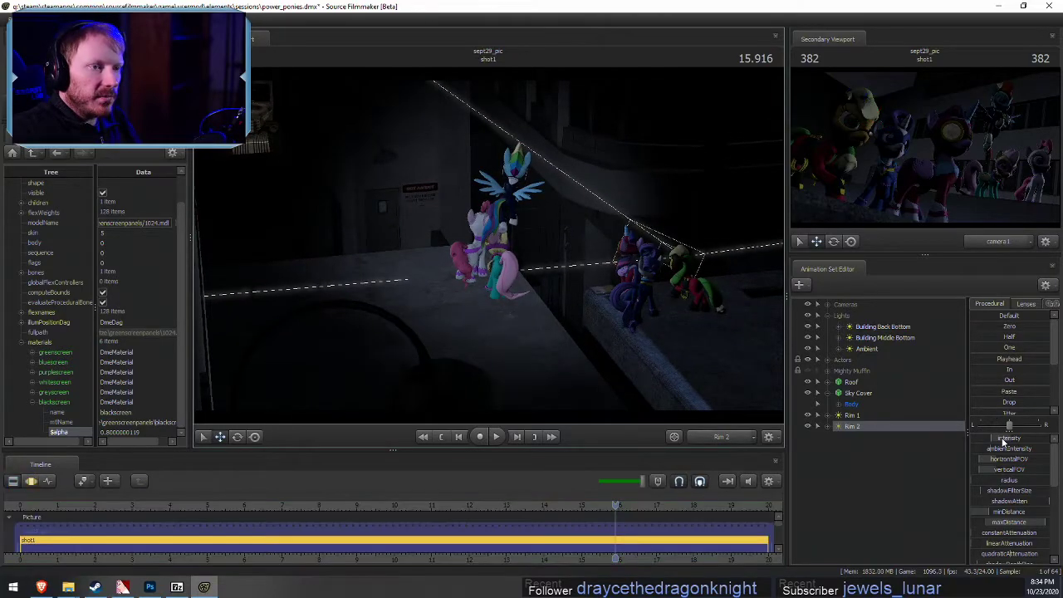
key(F3)
drag(1003, 439, 1011, 443)
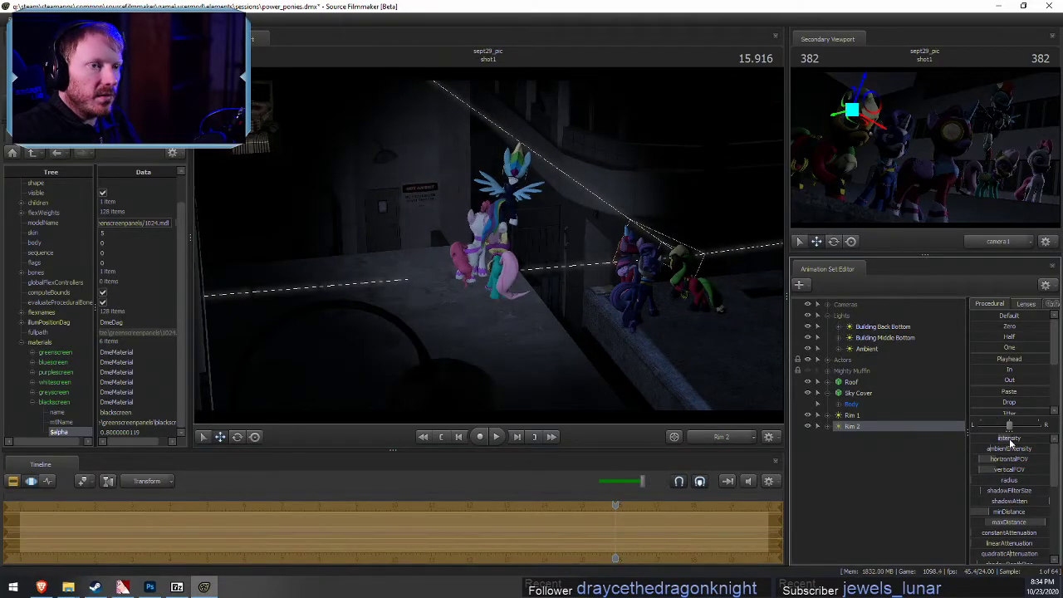
Paste another copy of the Rim 1 light's animation set and open the options for the new copy
right_click(856, 448)
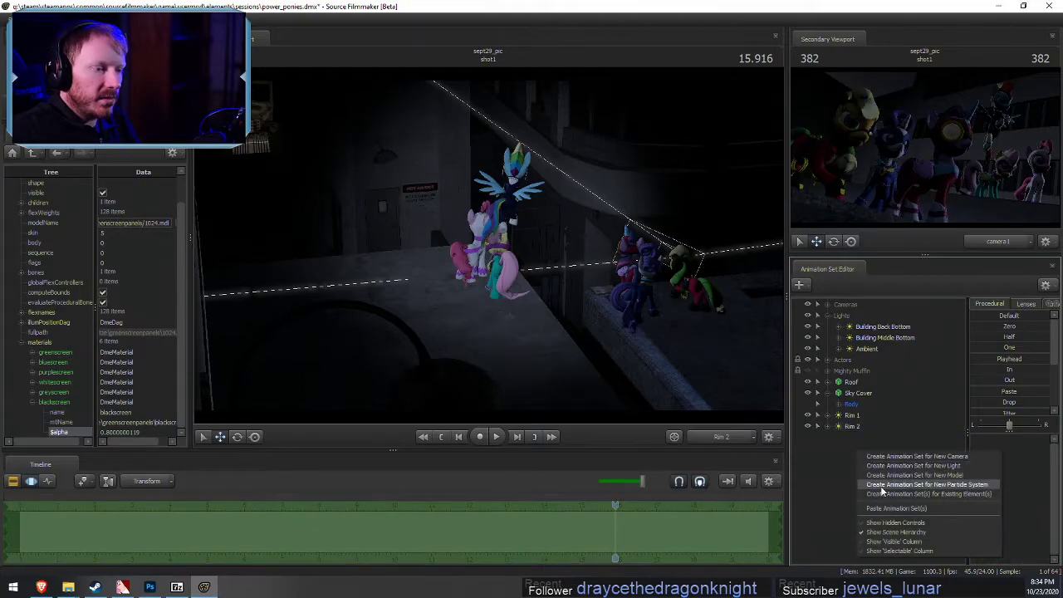
click(884, 507)
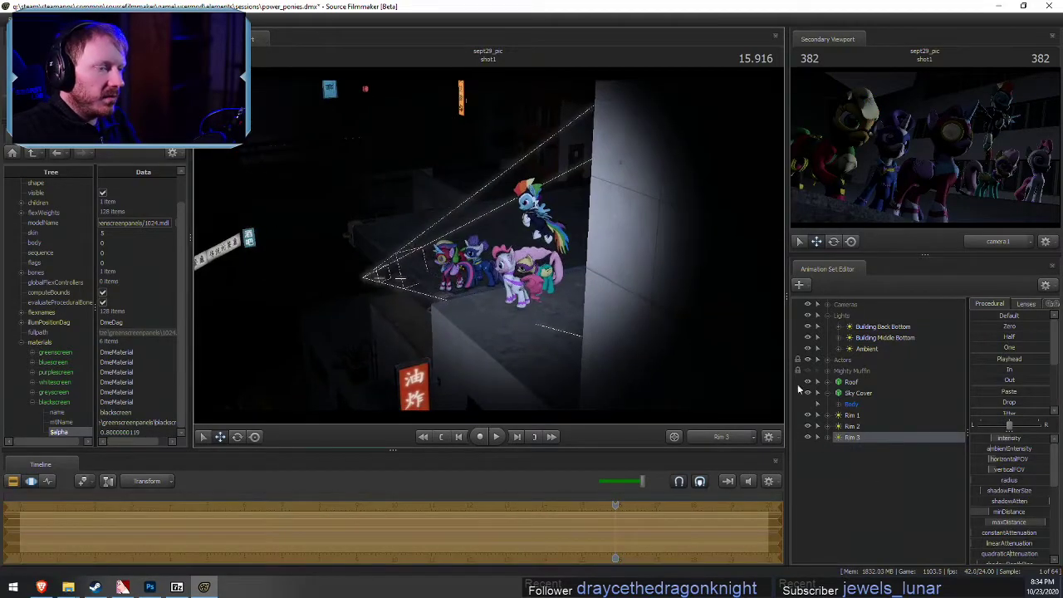
right_click(847, 437)
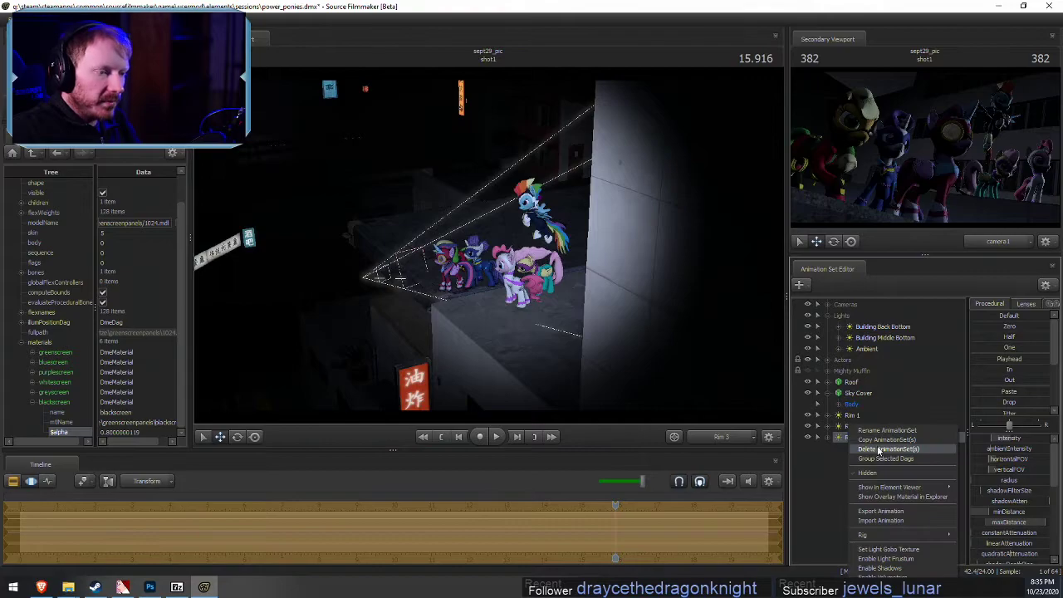
Delete the Rim 3 light and replace it with a pasted copy of the Rim 2 light
click(875, 443)
right_click(866, 434)
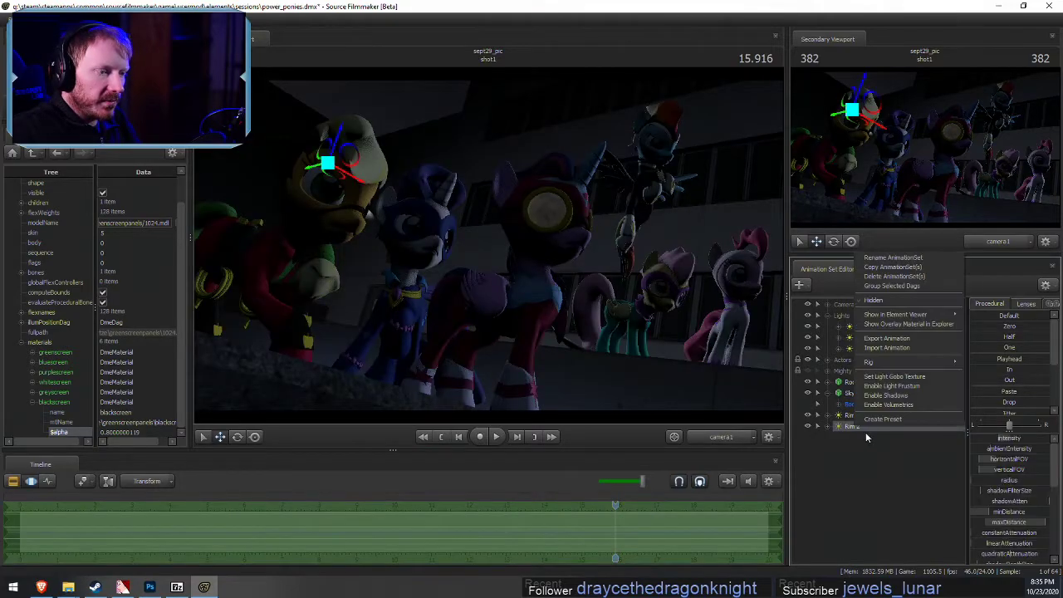
click(891, 275)
right_click(843, 490)
click(873, 546)
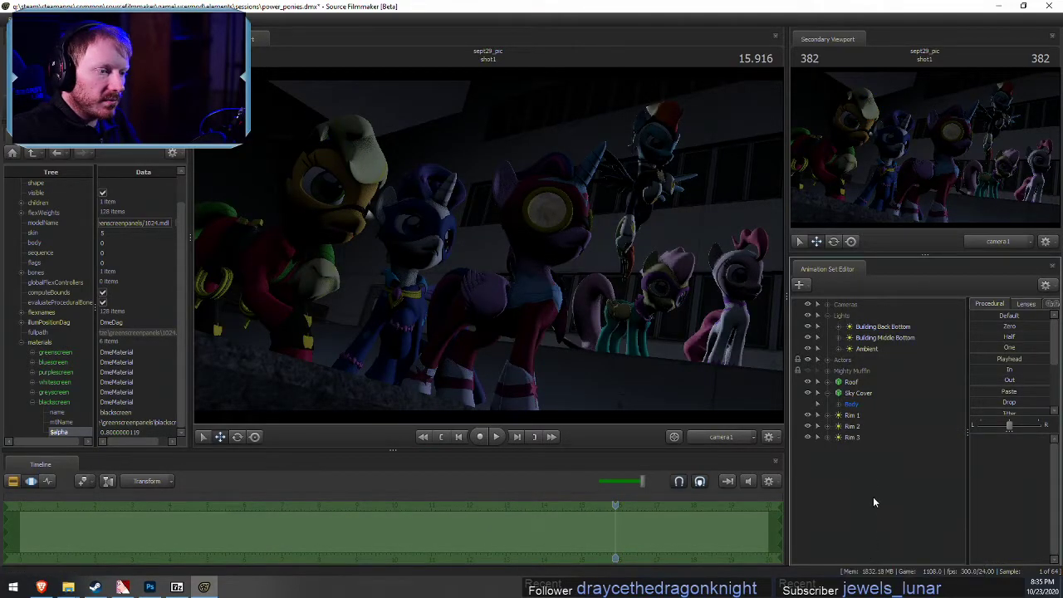
Look through the new Rim 3 light, reposition it to shine on the two front ponies from behind, and return to camera1
click(856, 437)
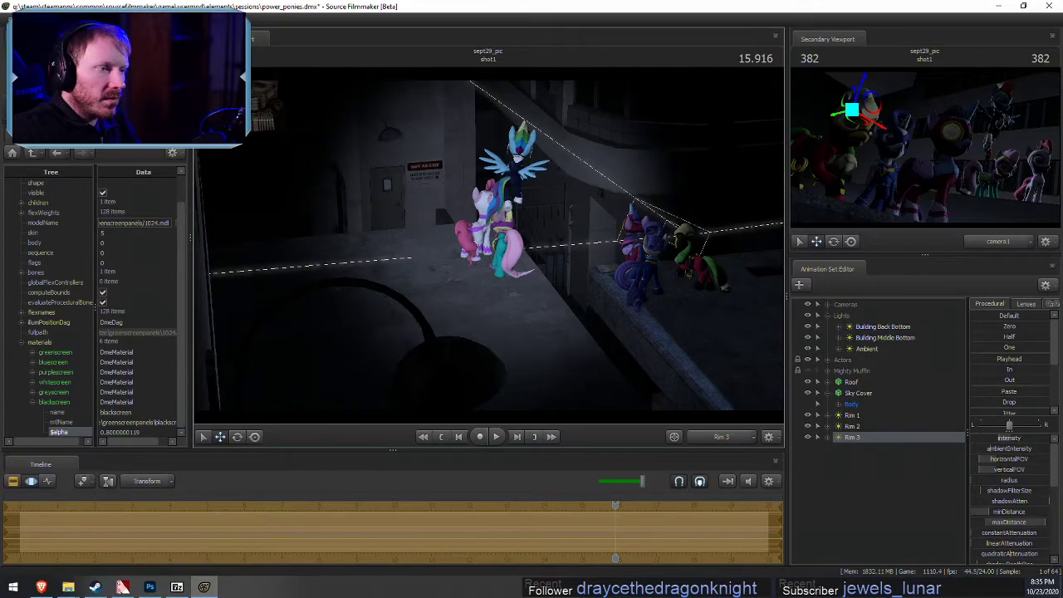
drag(489, 246, 543, 264)
key(F2)
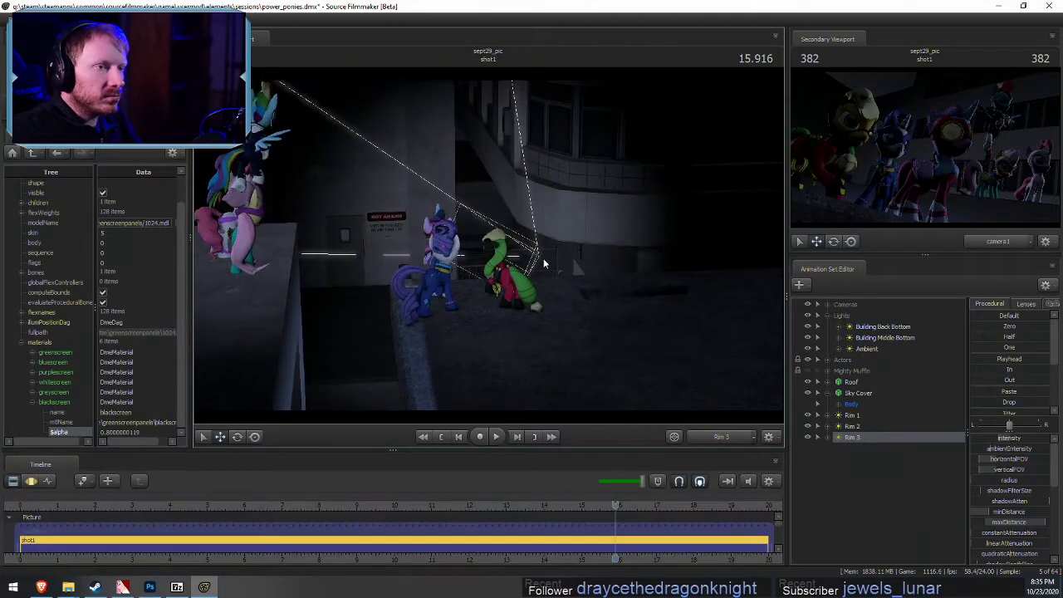
key(F3)
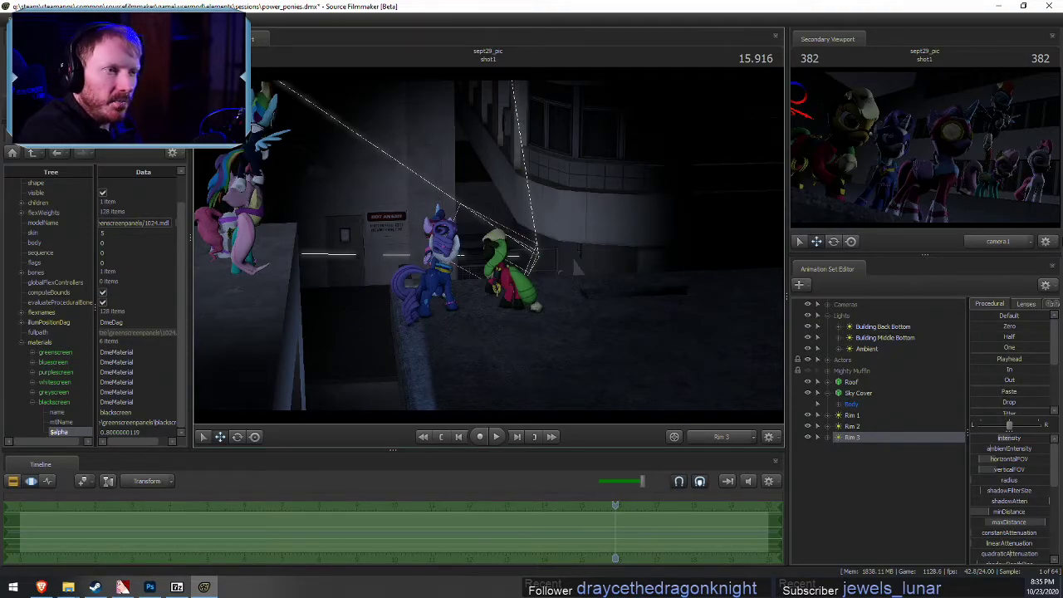
double_click(713, 439)
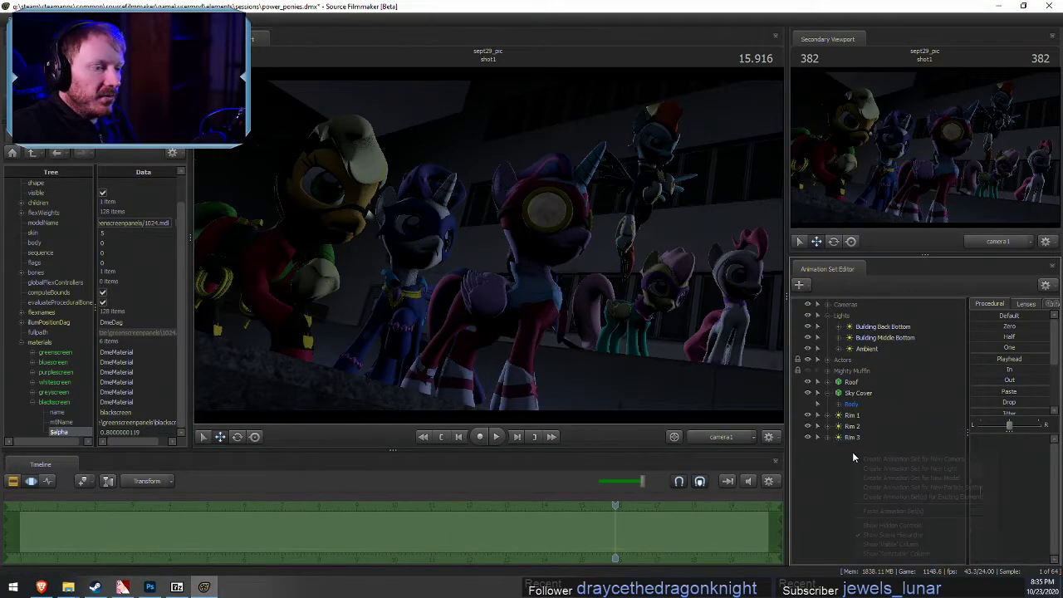
Duplicate a rim light in the animation set list to get a fourth light
right_click(856, 455)
right_click(842, 480)
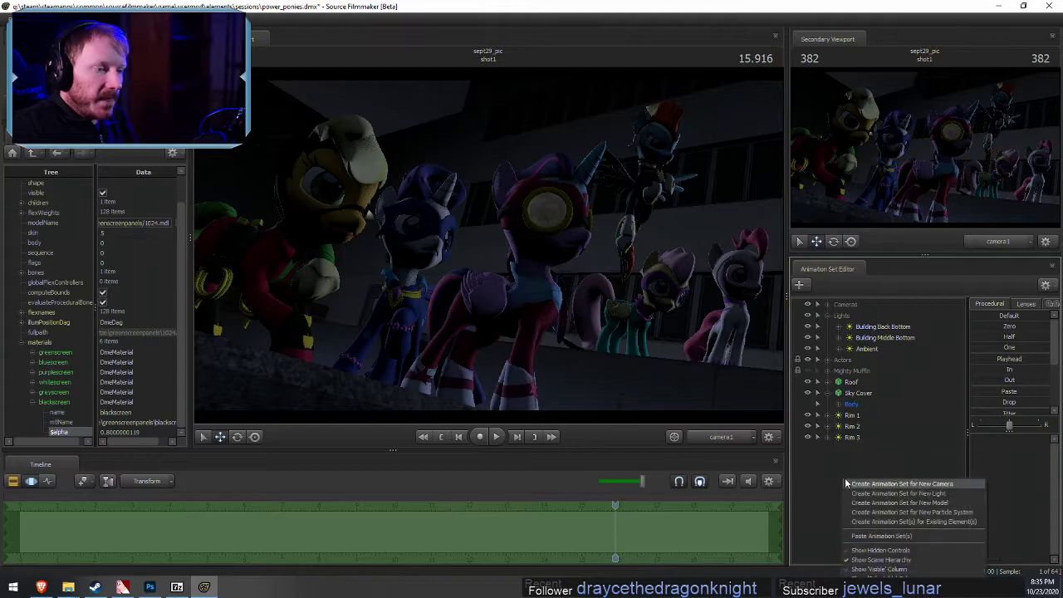
right_click(844, 417)
click(867, 431)
right_click(855, 490)
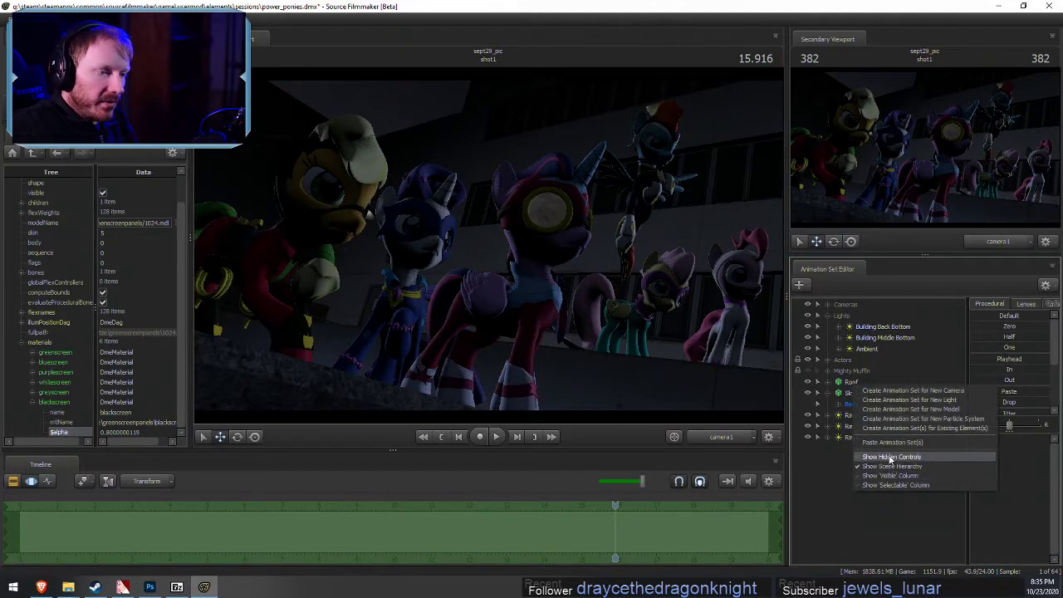
click(868, 442)
Rename the duplicated light Main 1
right_click(856, 446)
click(892, 277)
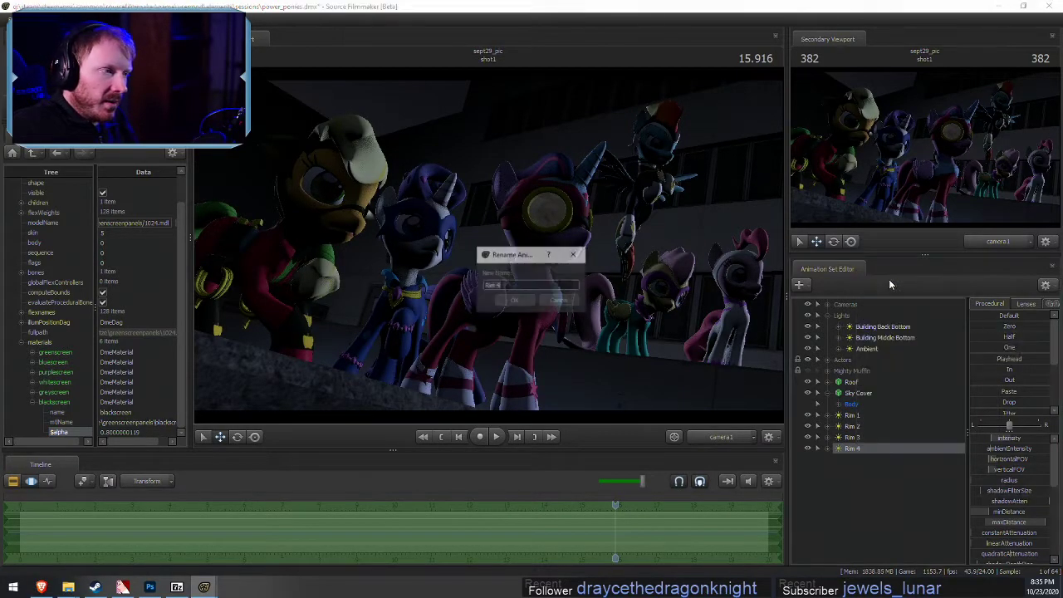
text(Main 1)
key(Return)
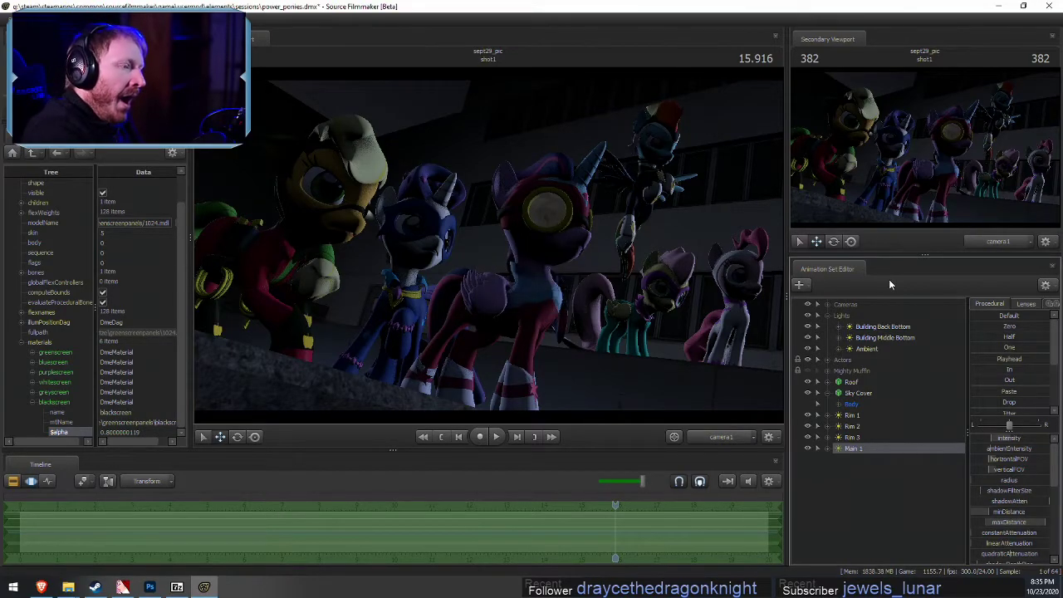
Look through the Main 1 light and move it in front of the ponies so its beam covers the whole group
click(721, 436)
key(F2)
key(F3)
drag(531, 357, 471, 296)
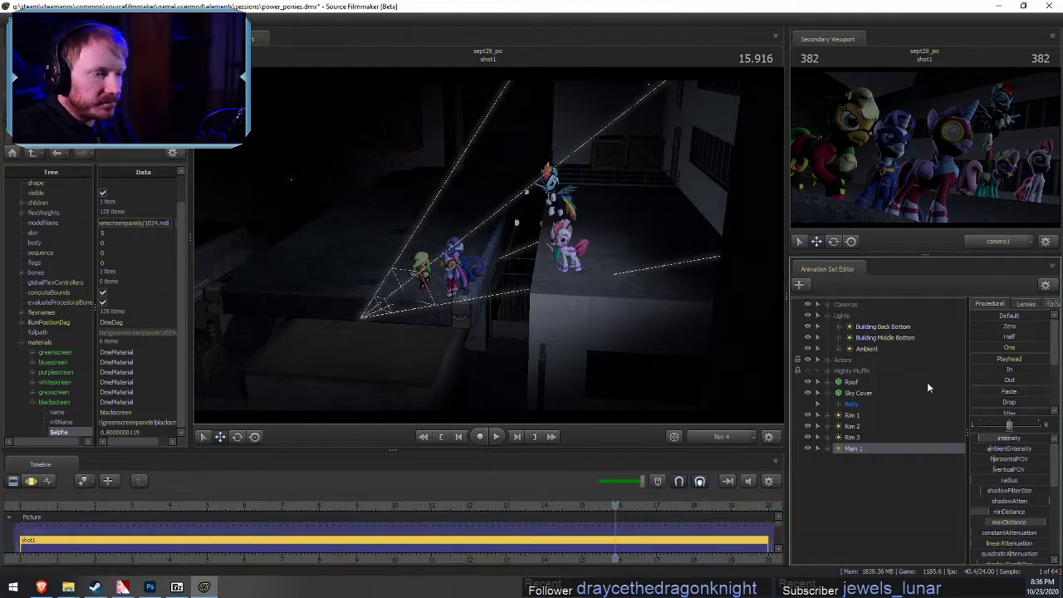
Copy the Main 1 light and paste the duplicate below it in the list
right_click(861, 450)
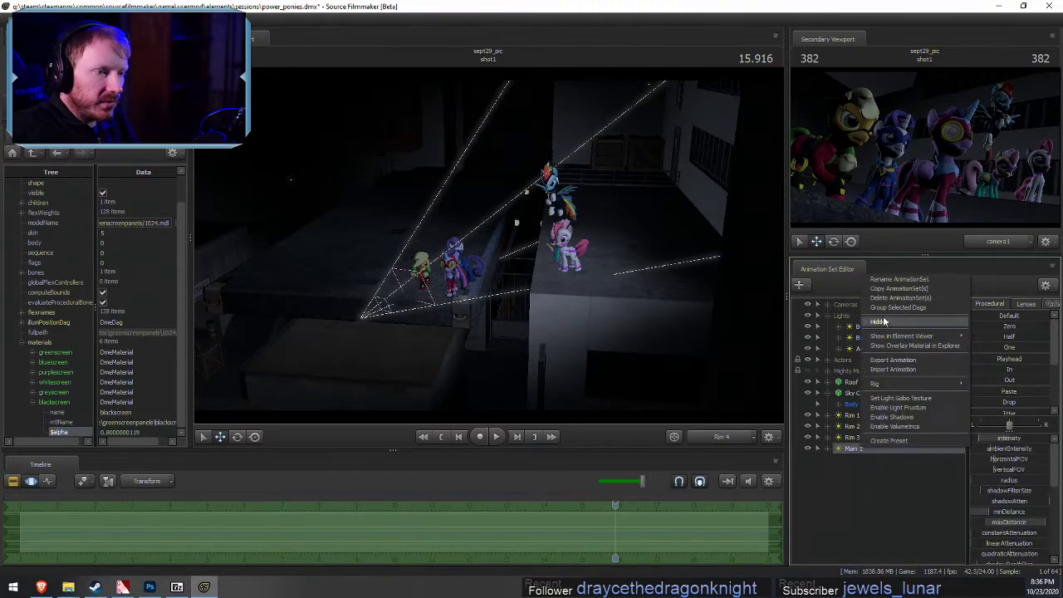
click(885, 289)
right_click(867, 469)
click(904, 528)
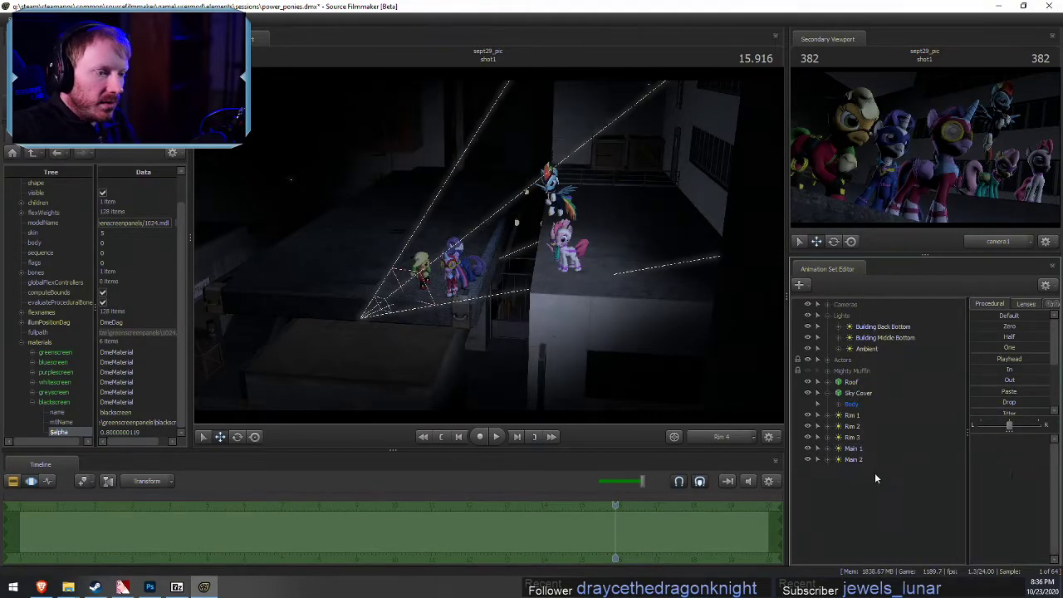
Rename the Ambient light in the Lights group to Ambient (General)
right_click(880, 460)
click(864, 344)
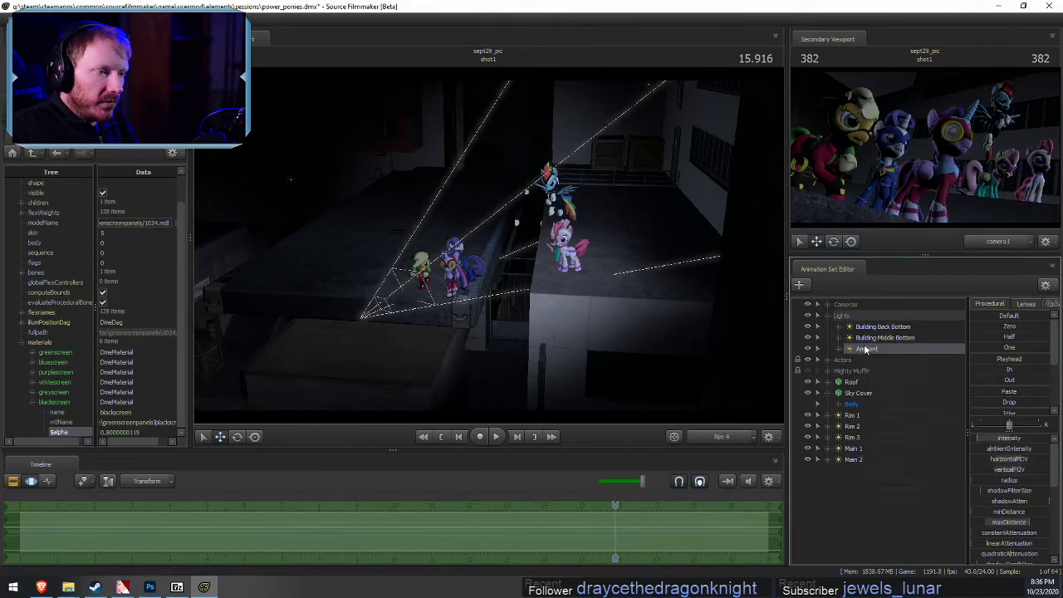
right_click(864, 344)
click(880, 349)
text(Ambient (Gen)
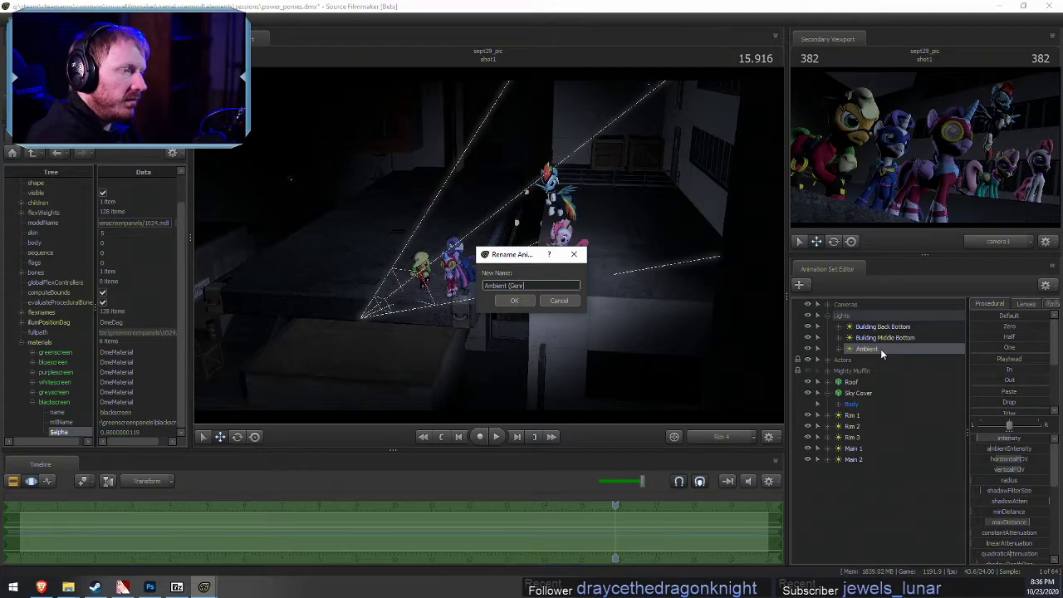
text(eral))
key(Return)
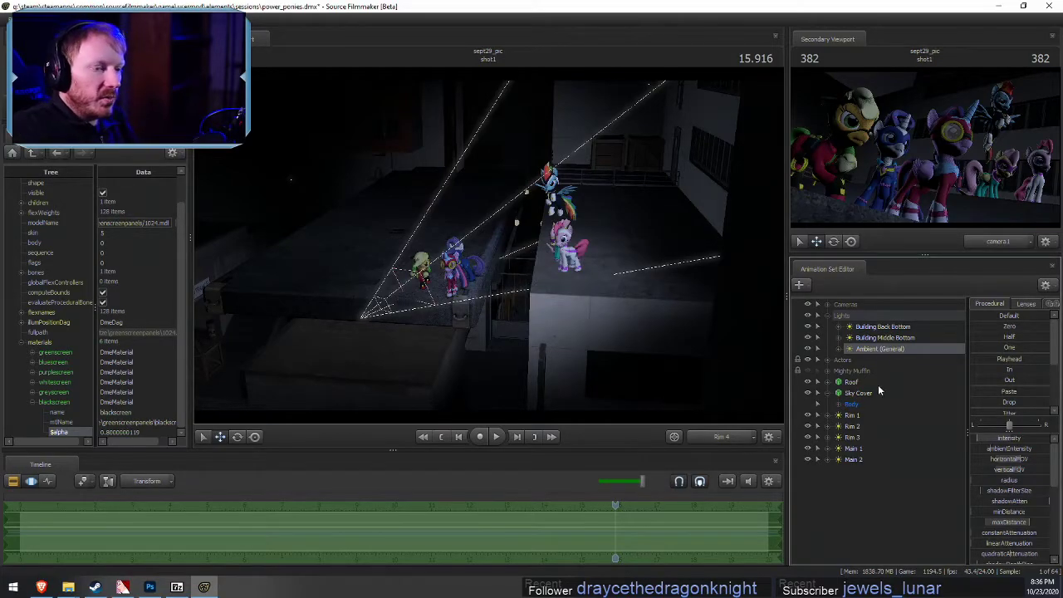
right_click(846, 392)
click(883, 450)
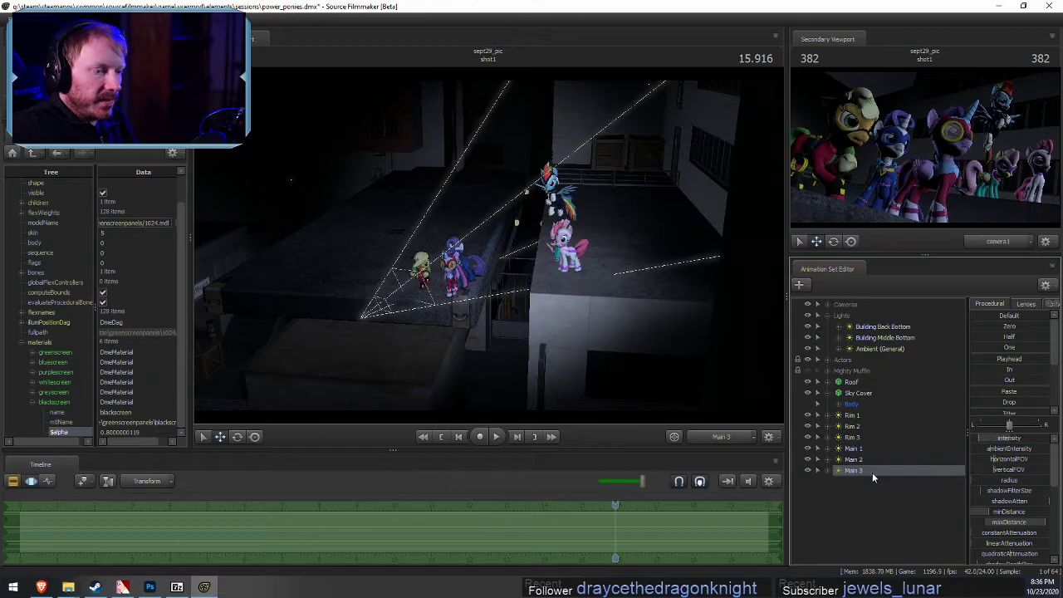
right_click(872, 473)
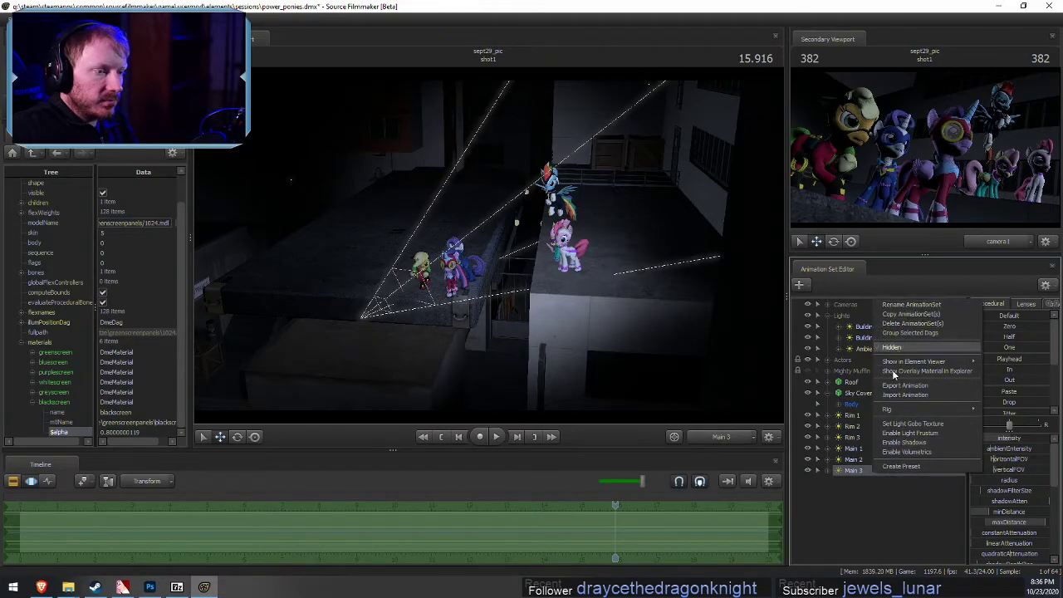
click(859, 470)
right_click(858, 470)
click(861, 436)
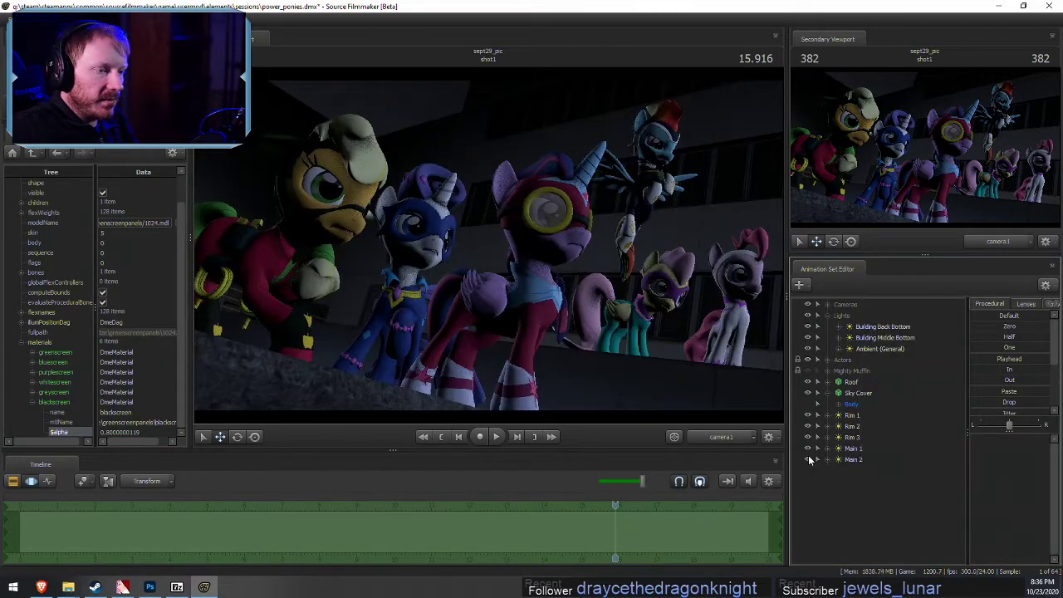
Rename the Main 2 light to Ambient
click(854, 449)
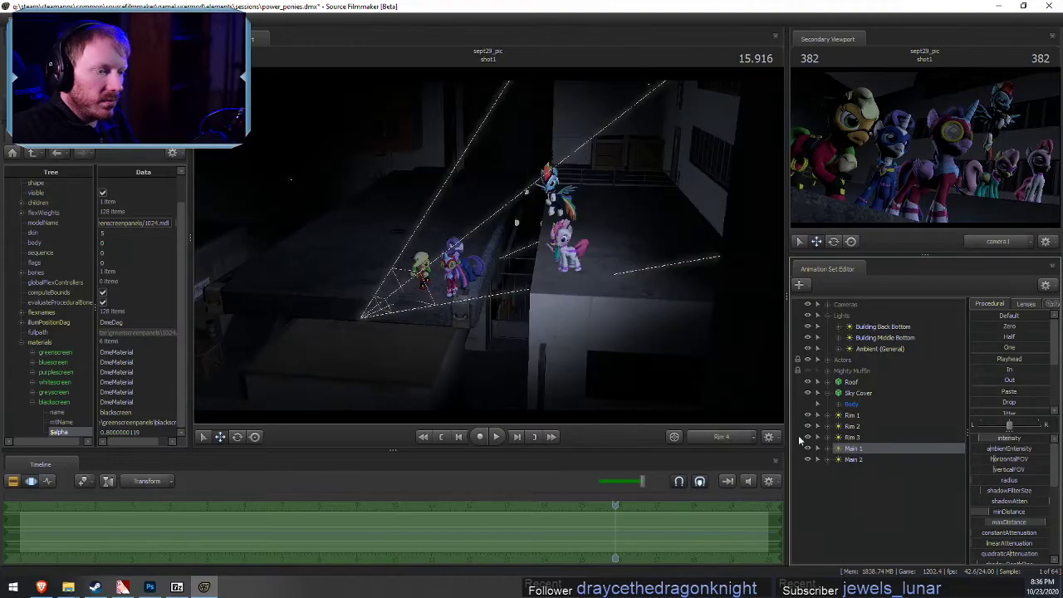
right_click(854, 459)
click(911, 296)
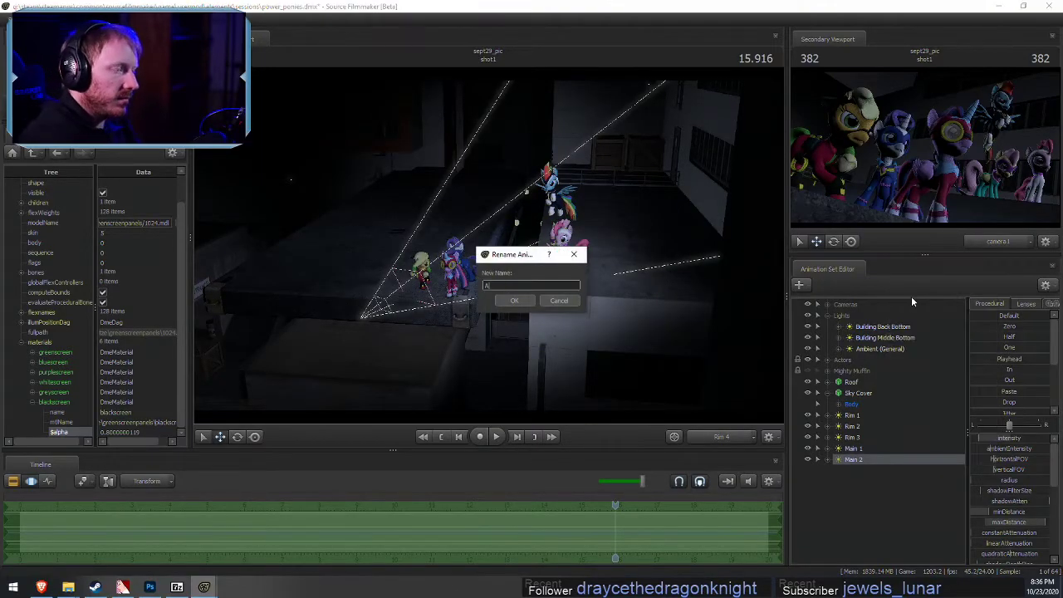
text(Ambient)
key(Return)
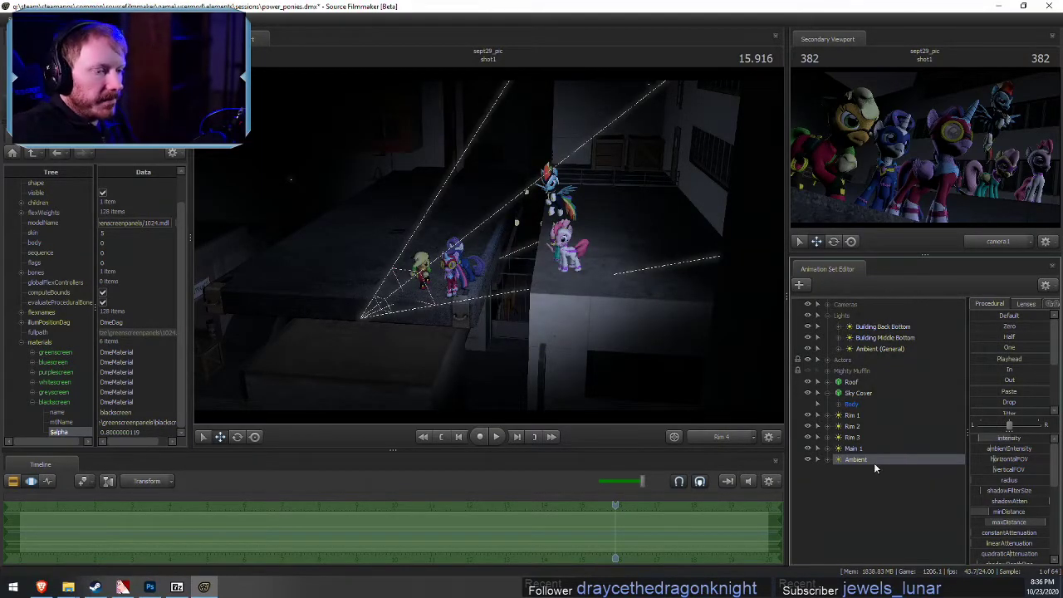
Look through the Ambient light and move it closer to the three ponies on the raised rooftop
key(F2)
key(F3)
key(F2)
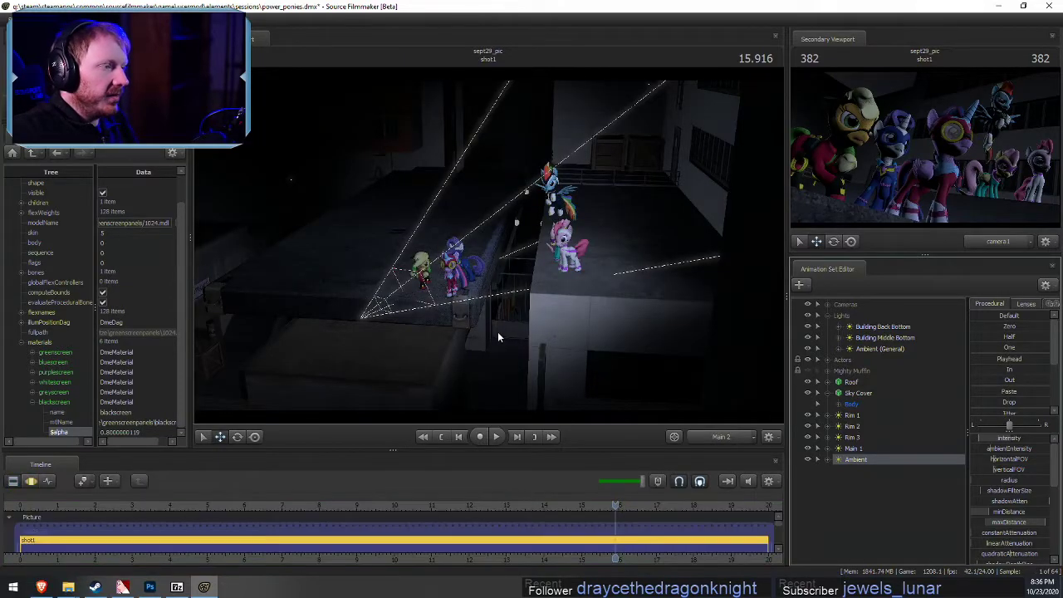
click(492, 294)
key(space)
key(space)
key(F3)
drag(490, 292, 731, 427)
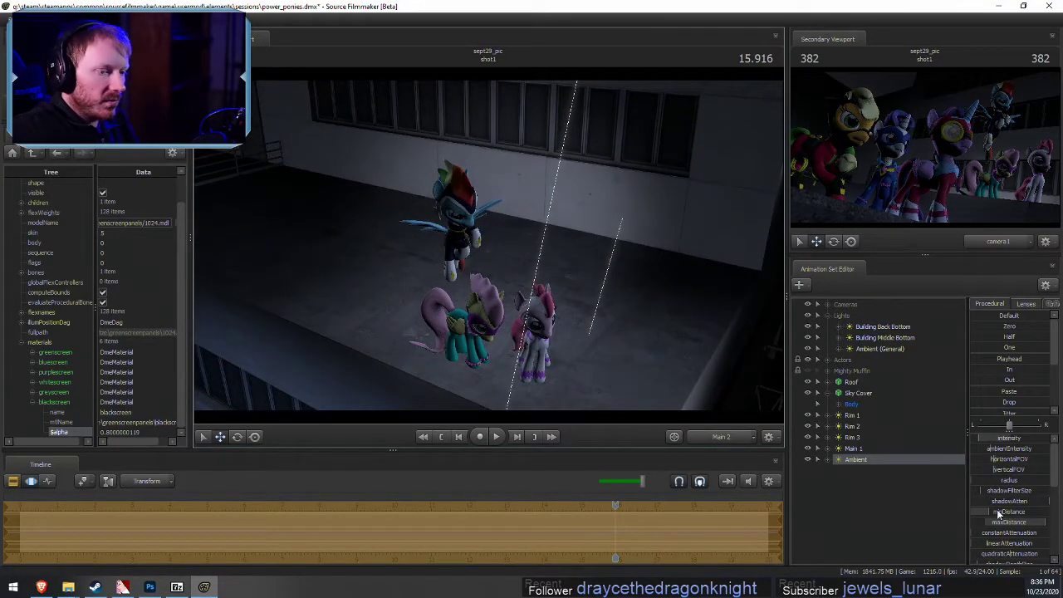
Lower the Ambient light's minDistance to its minimum, strongly reduce its maxDistance, and fine-tune its position around the three ponies
drag(999, 512, 973, 512)
drag(493, 349, 513, 356)
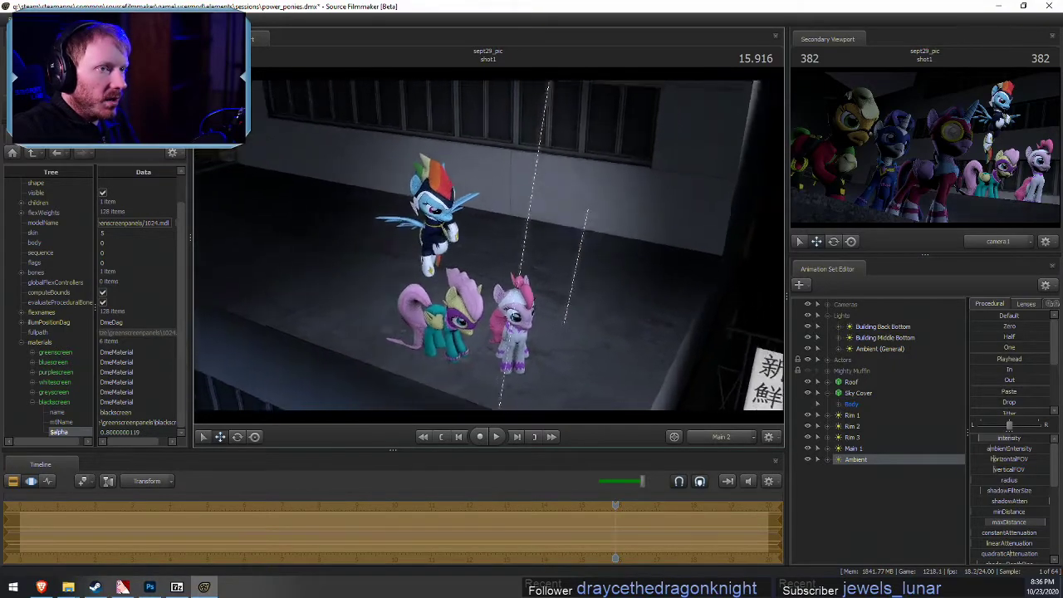
drag(693, 379, 693, 379)
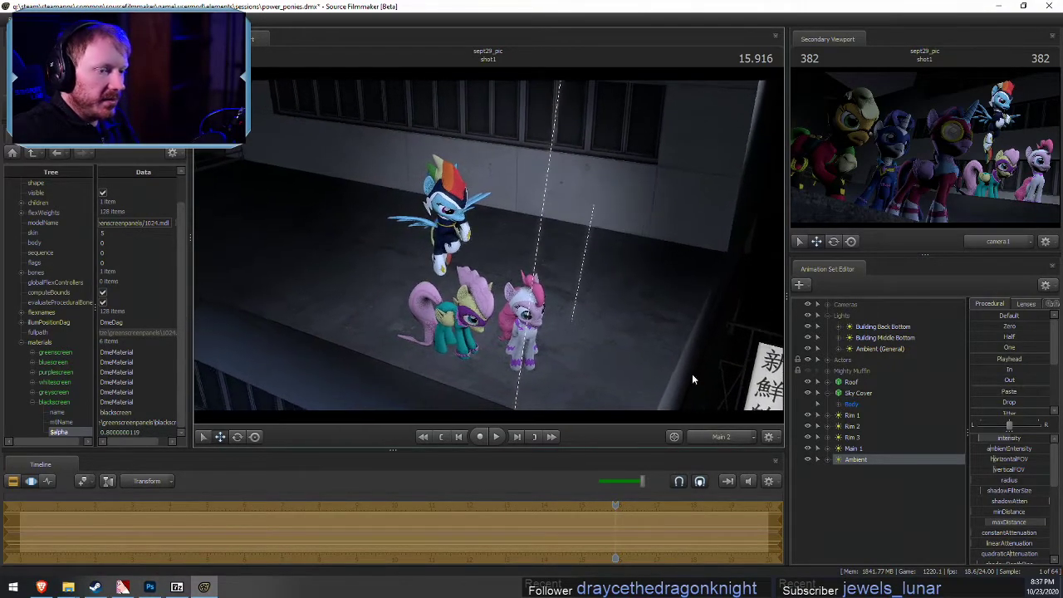
drag(1030, 522, 982, 522)
drag(530, 309, 509, 301)
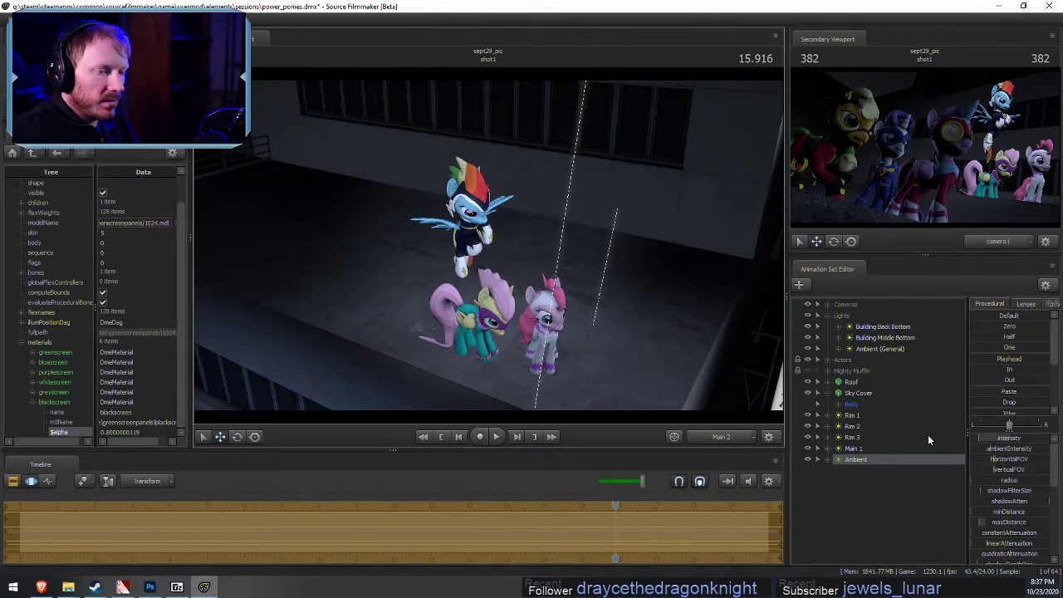
Lower the Ambient light's intensity and edit the value range of its intensity slider
drag(1030, 446, 1023, 449)
key(F2)
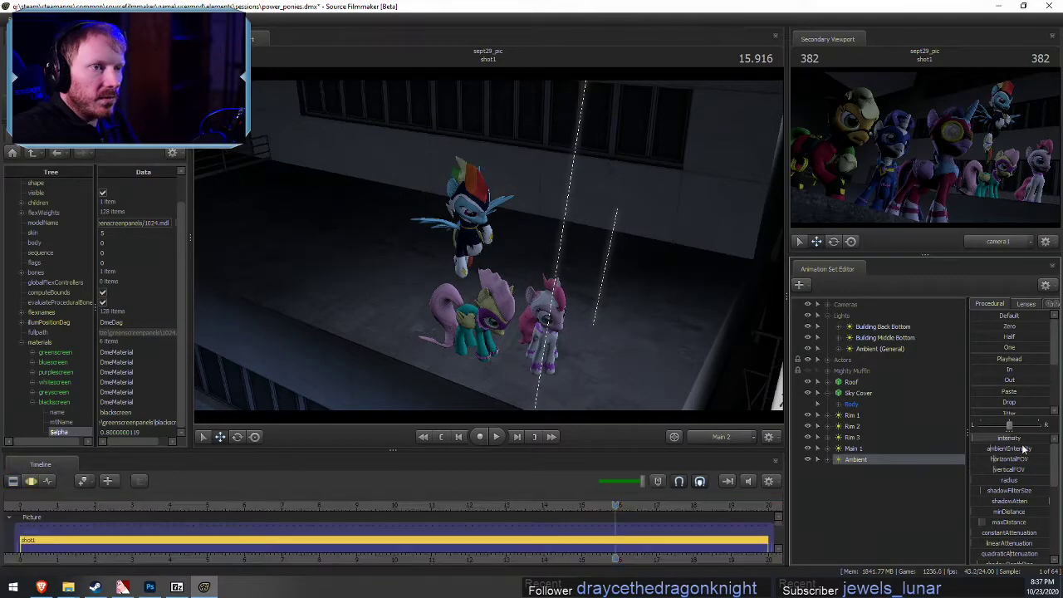
key(F3)
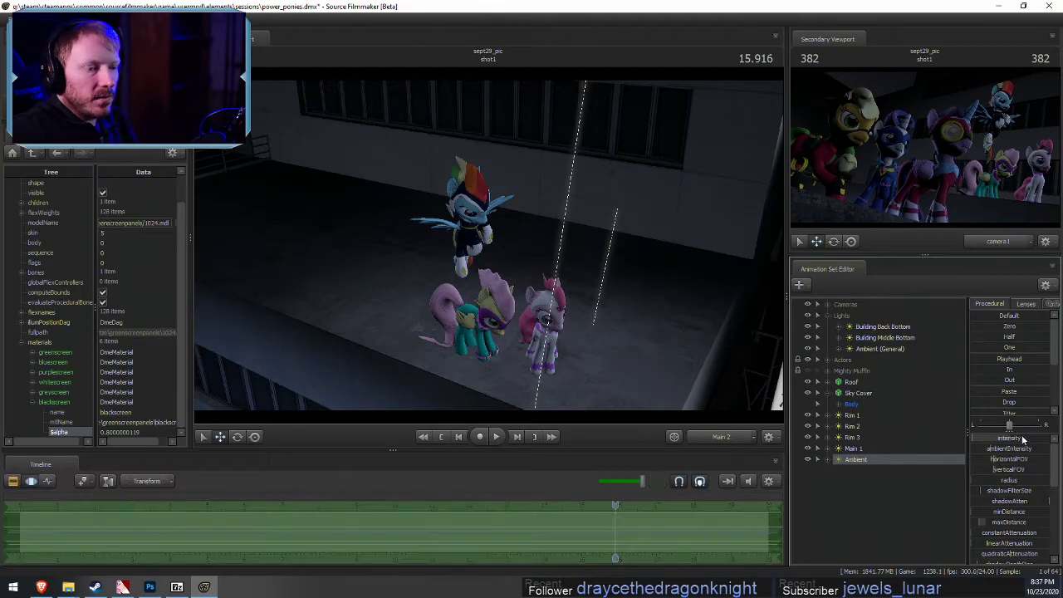
right_click(1030, 446)
click(1025, 454)
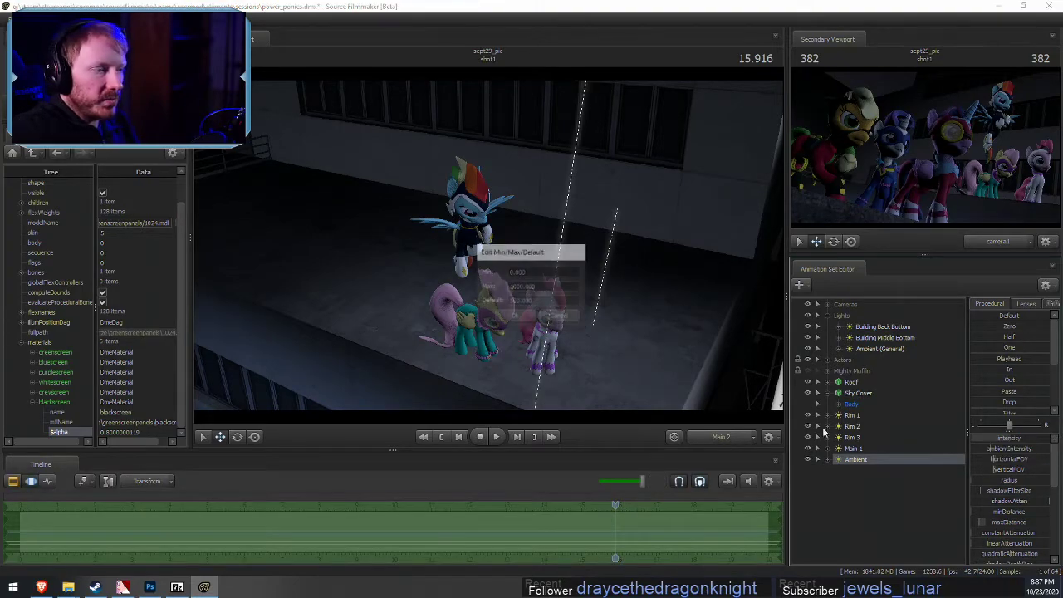
click(534, 301)
click(517, 315)
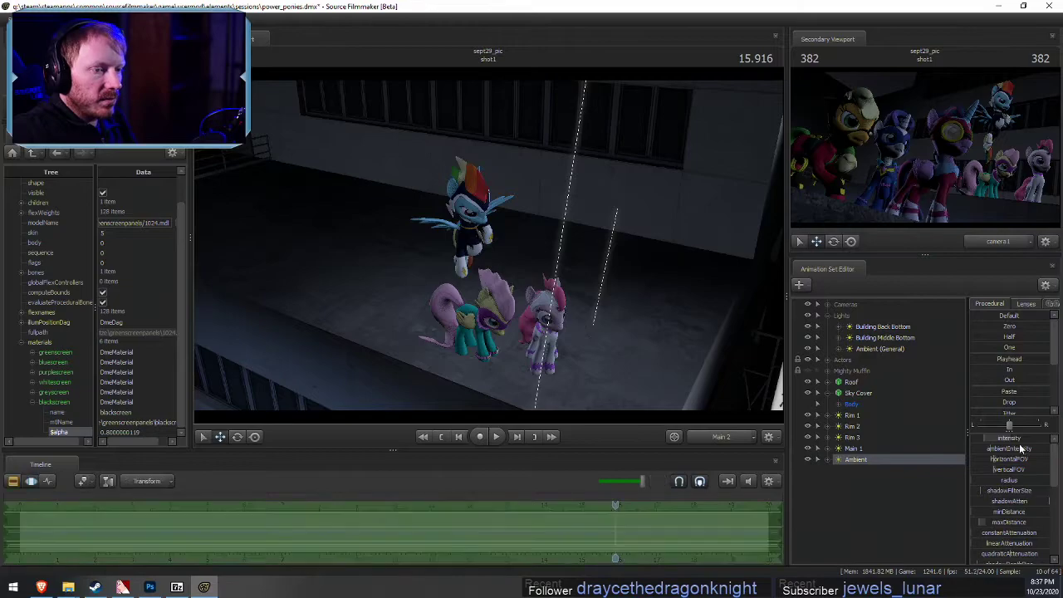
Reposition the Ambient light to a lower angle facing the three ponies on the raised rooftop
drag(885, 462, 515, 249)
drag(515, 249, 546, 208)
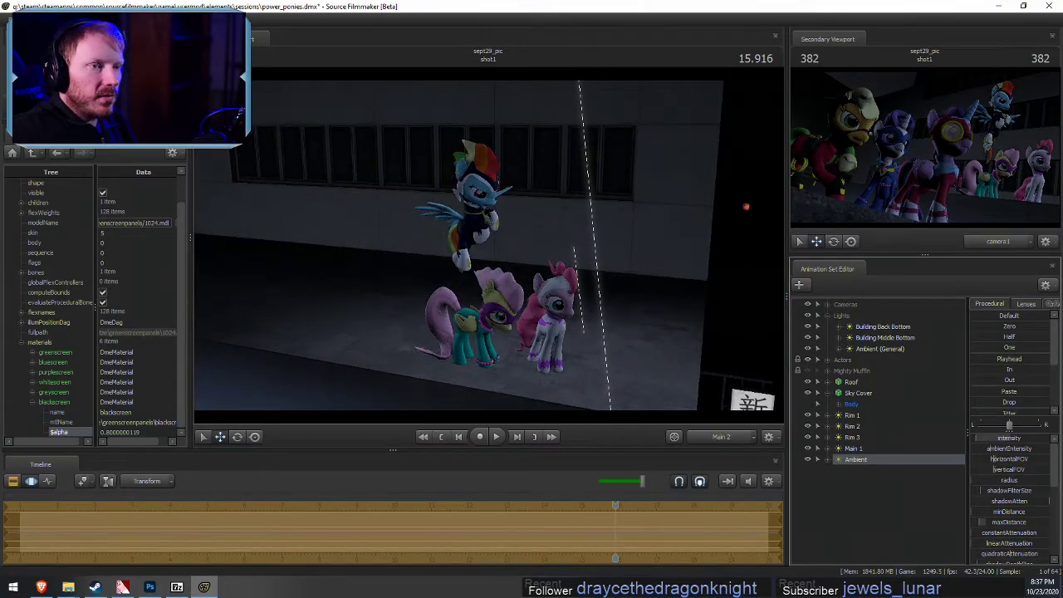
key(F2)
key(F3)
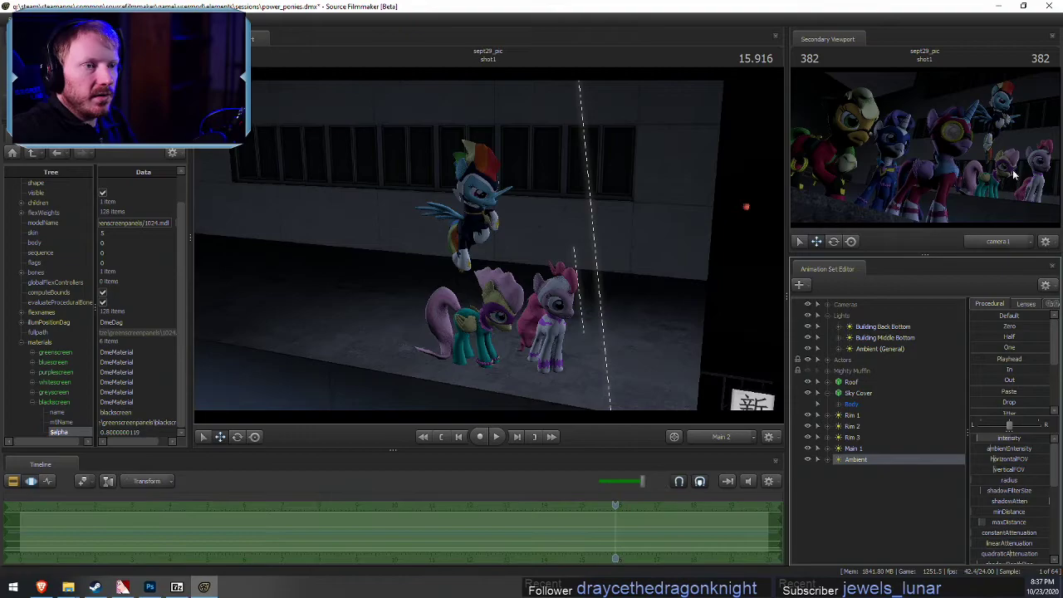
Rename the Ambient light to Ambient 1
right_click(856, 459)
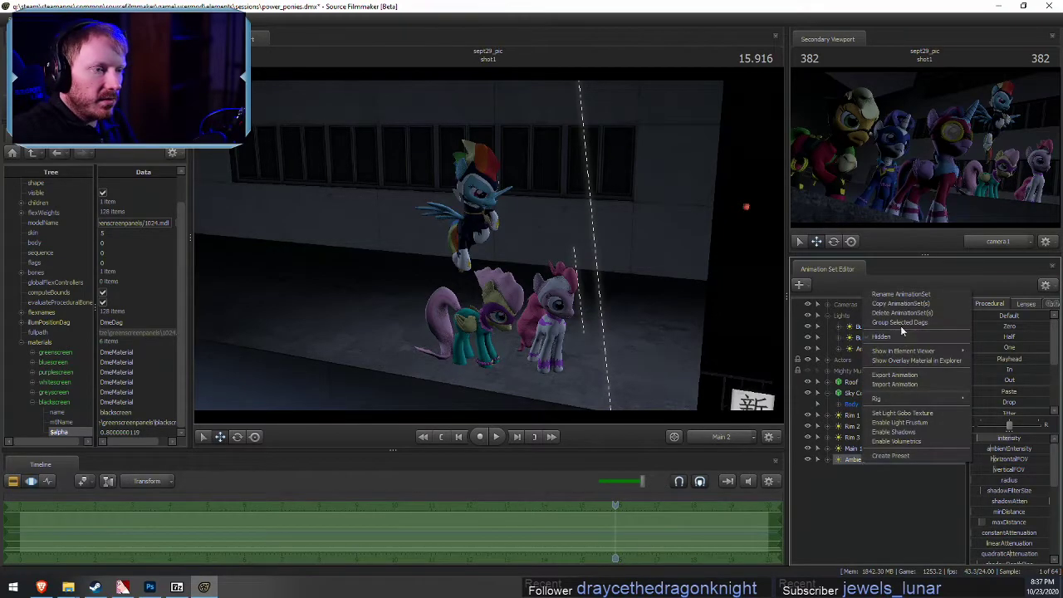
click(893, 296)
click(529, 285)
text(1)
click(519, 302)
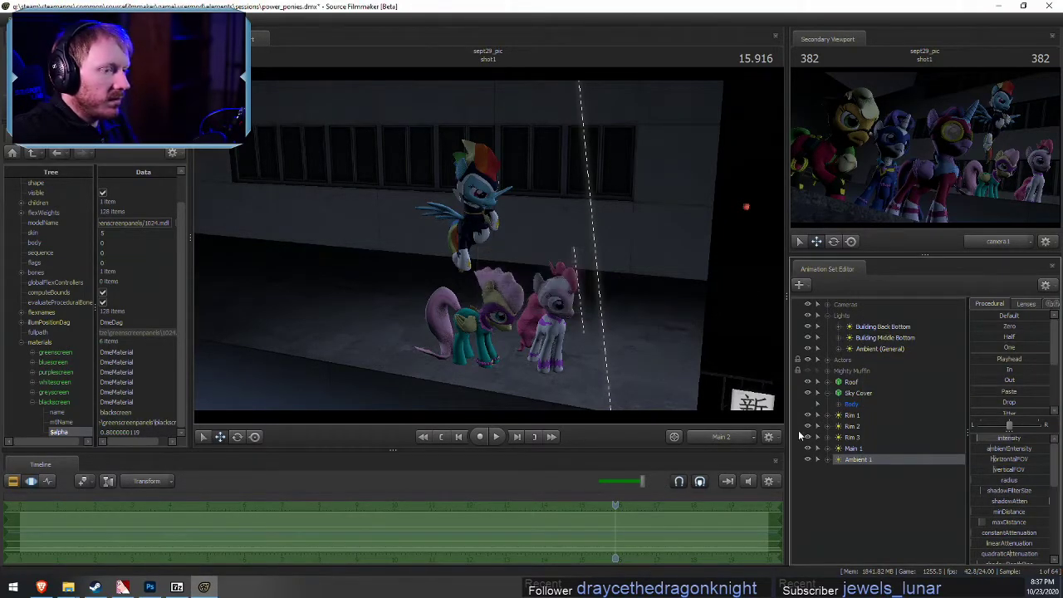
Duplicate the Ambient 1 light by copying and pasting its animation set as Ambient 2
right_click(875, 464)
right_click(874, 480)
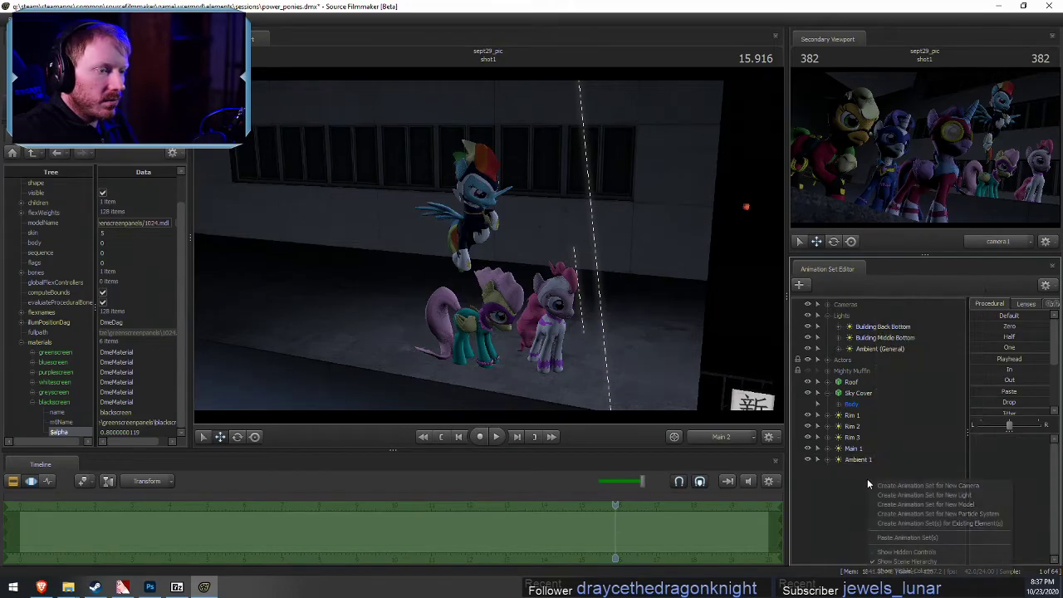
click(901, 538)
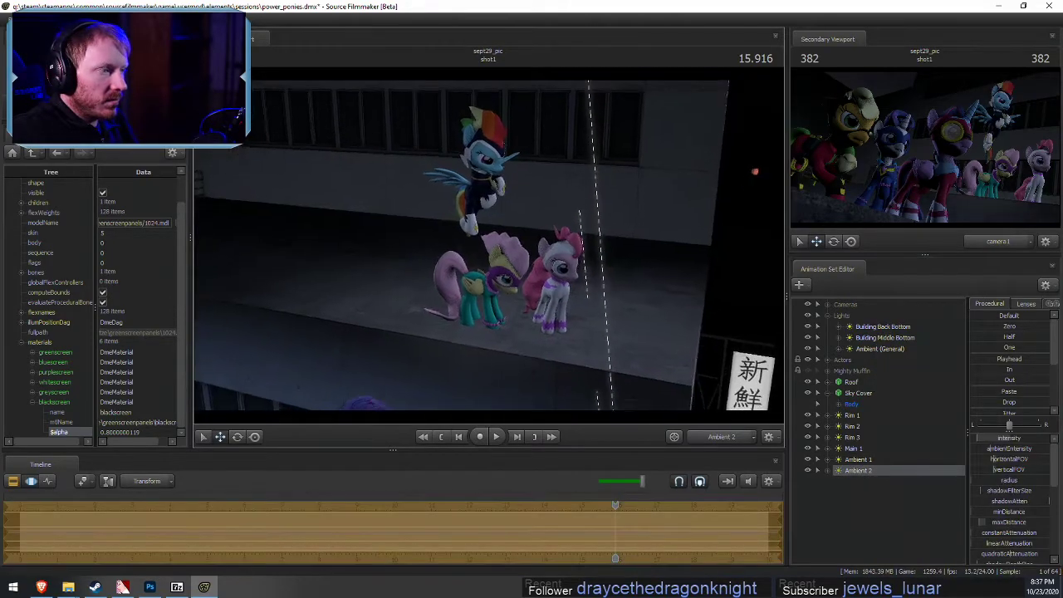
Reposition and aim the Ambient 2 light from in front of the roof edge toward the three foreground ponies
key(s)
drag(489, 245, 425, 322)
key(w)
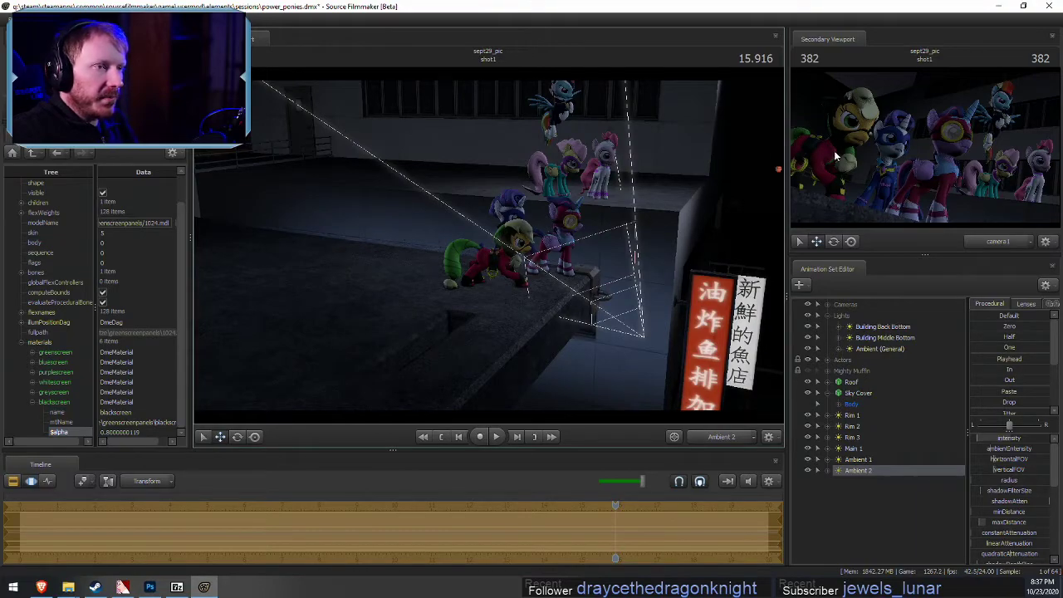
drag(581, 241, 579, 240)
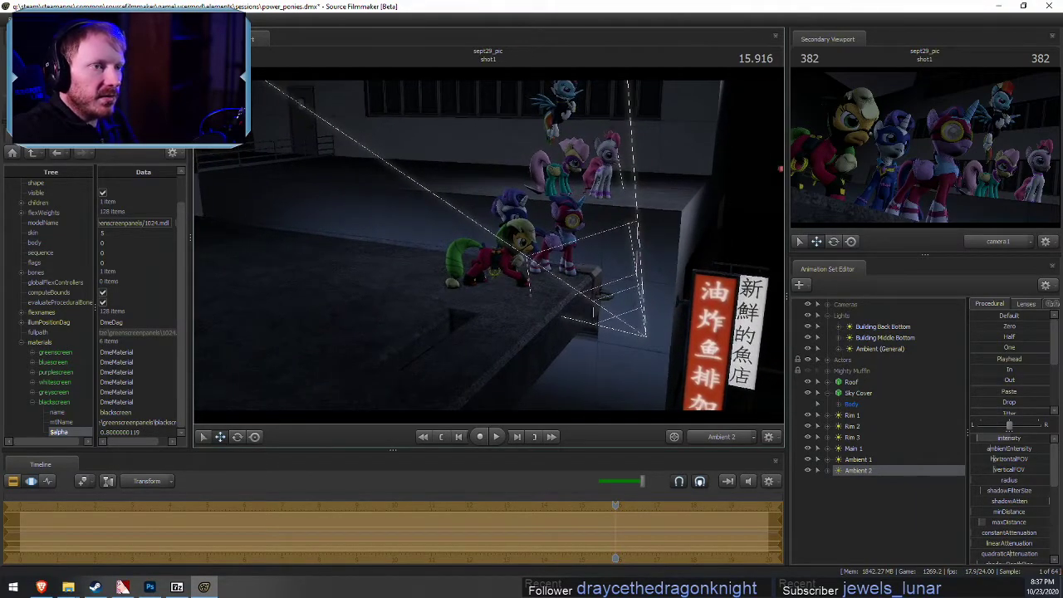
key(F2)
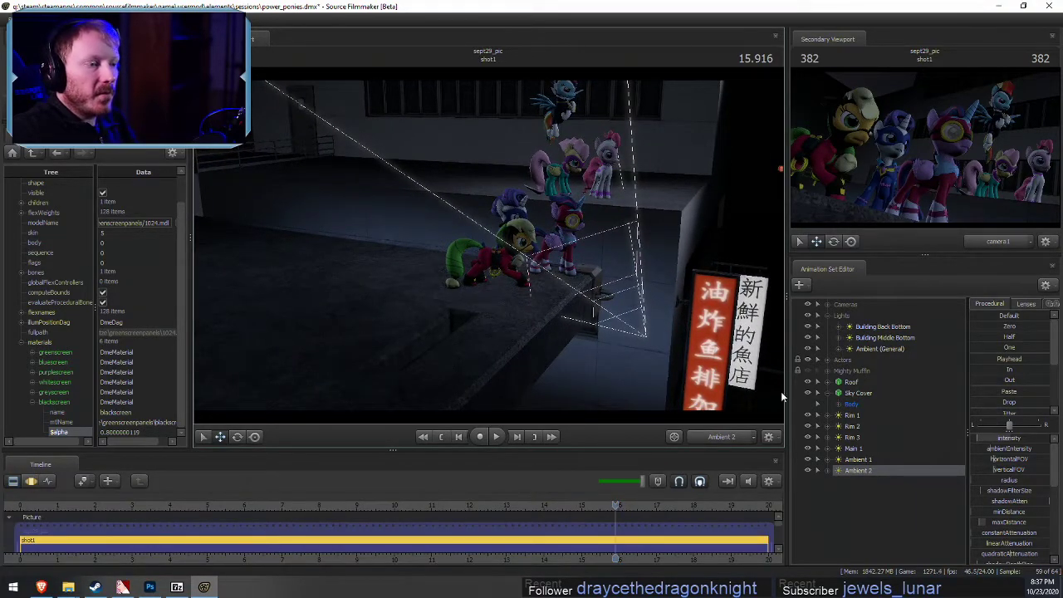
Switch the primary viewport to camera1 and fine-tune the Rim 1 light
click(733, 439)
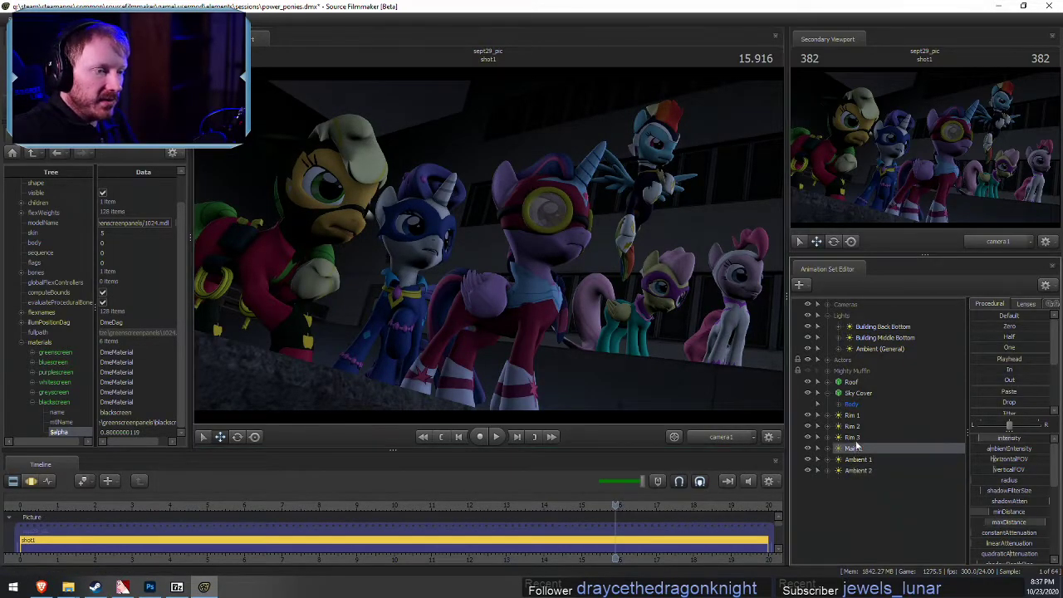
click(852, 415)
key(F3)
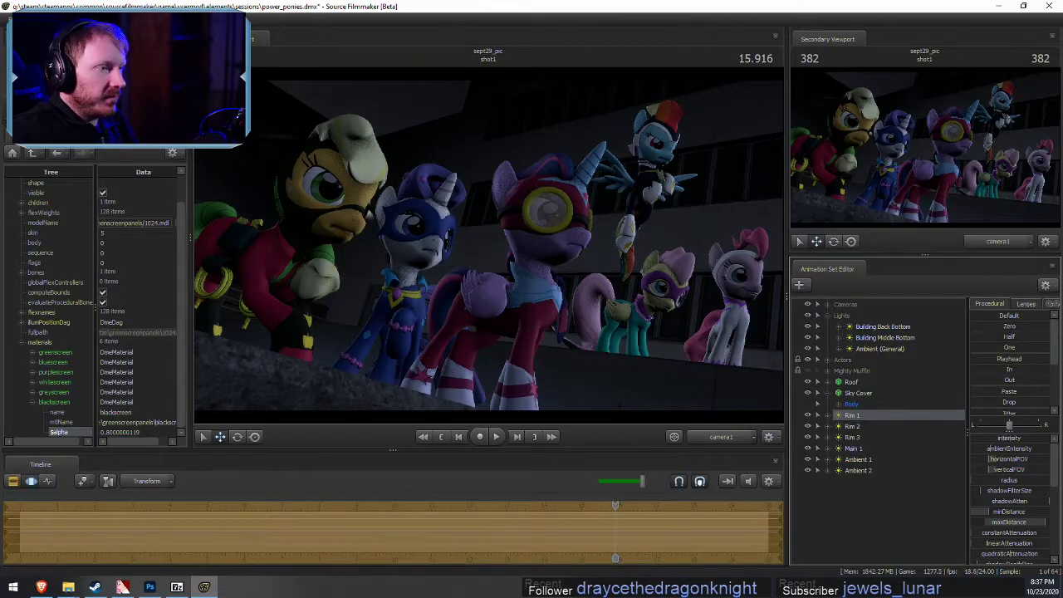
Fine-tune the Main 1 light and its color_blue value while viewing the shot through camera1
click(888, 446)
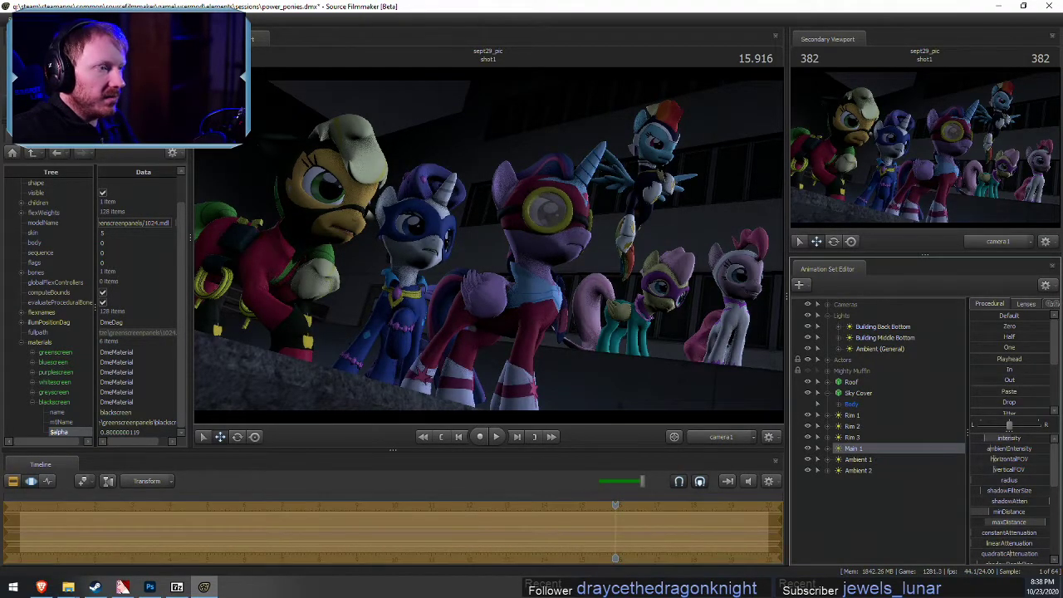
key(F2)
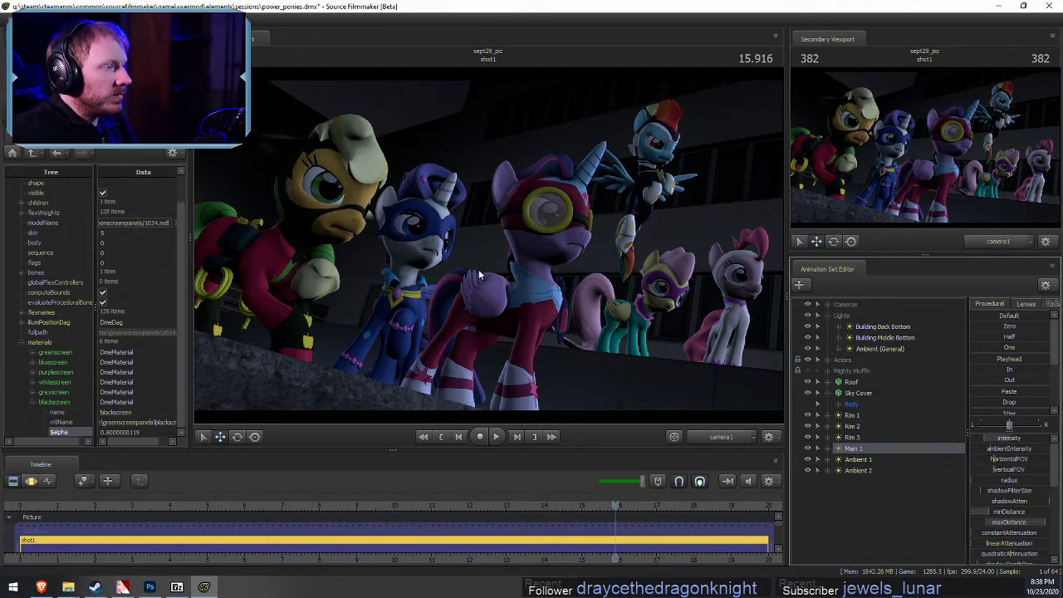
key(F3)
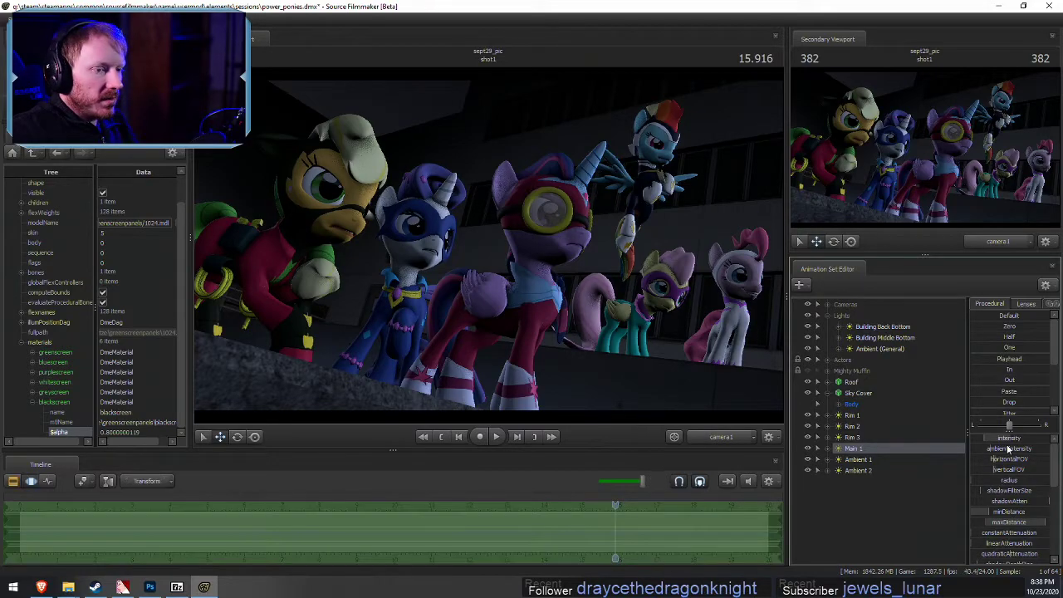
scroll(1023, 549, down, 3)
scroll(1023, 548, down, 3)
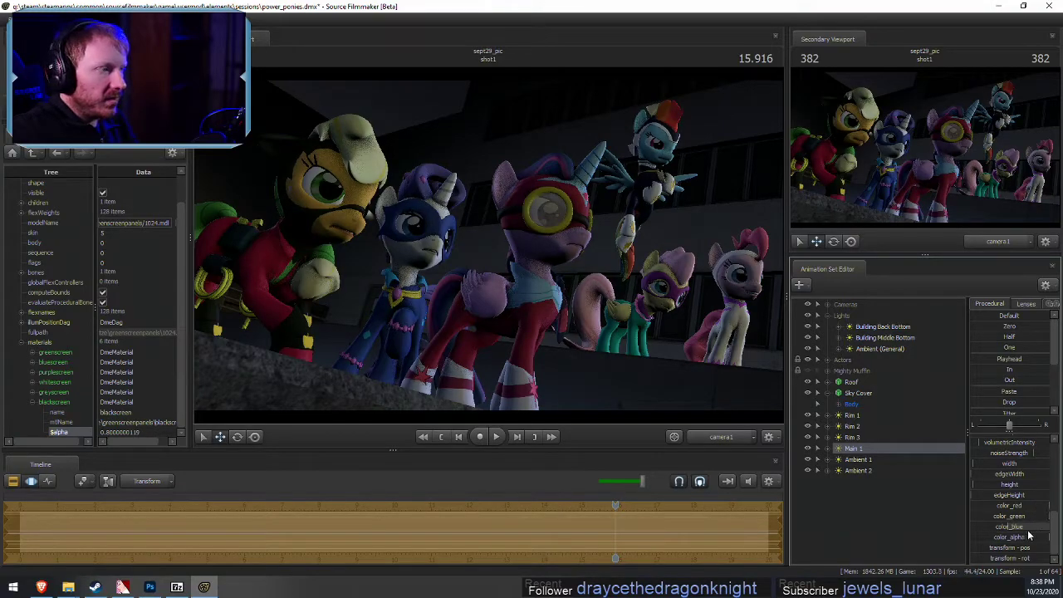
key(ctrl+1)
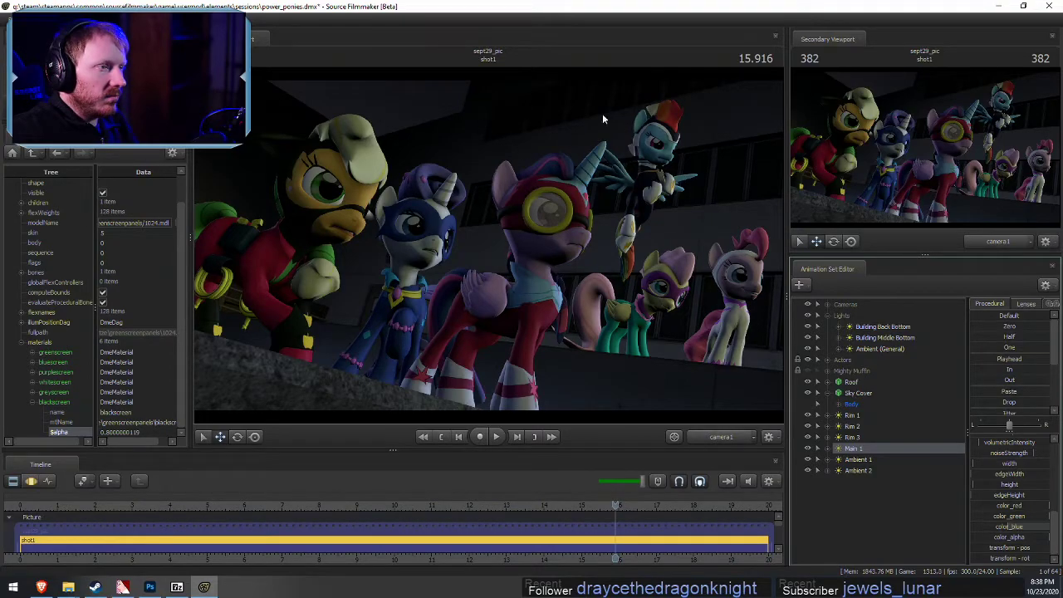
Tint the Ambient 1 light bluer by lowering its color_red and color_green values
click(883, 349)
click(858, 459)
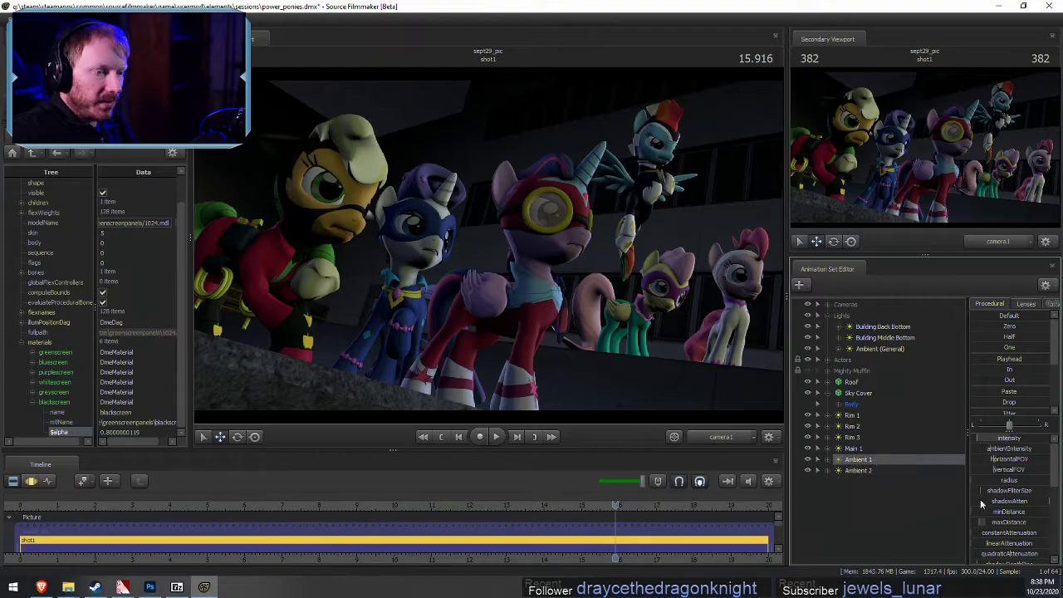
scroll(1009, 507, down, 5)
click(1030, 546)
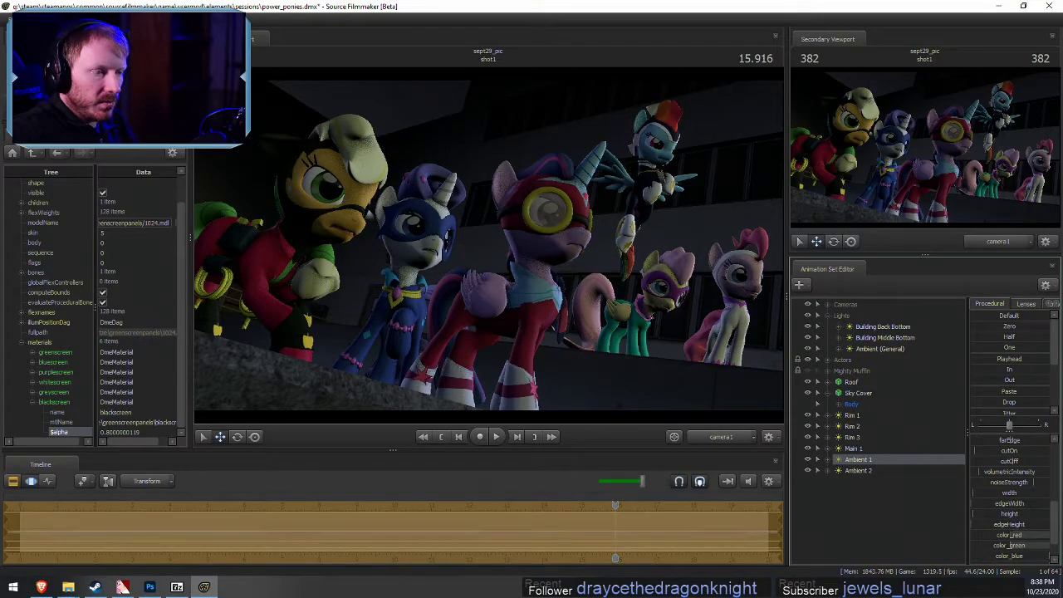
ctrl+click(997, 535)
Lower the Ambient 2 light's color_red and color_green values to give it a bluish tint
click(883, 471)
scroll(1001, 526, down, 3)
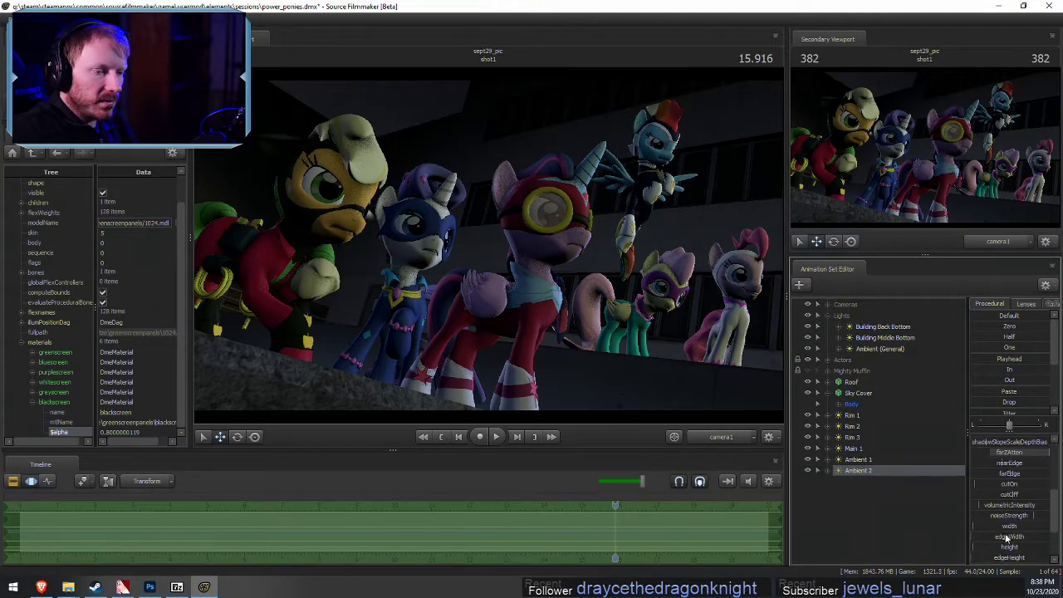
click(1015, 515)
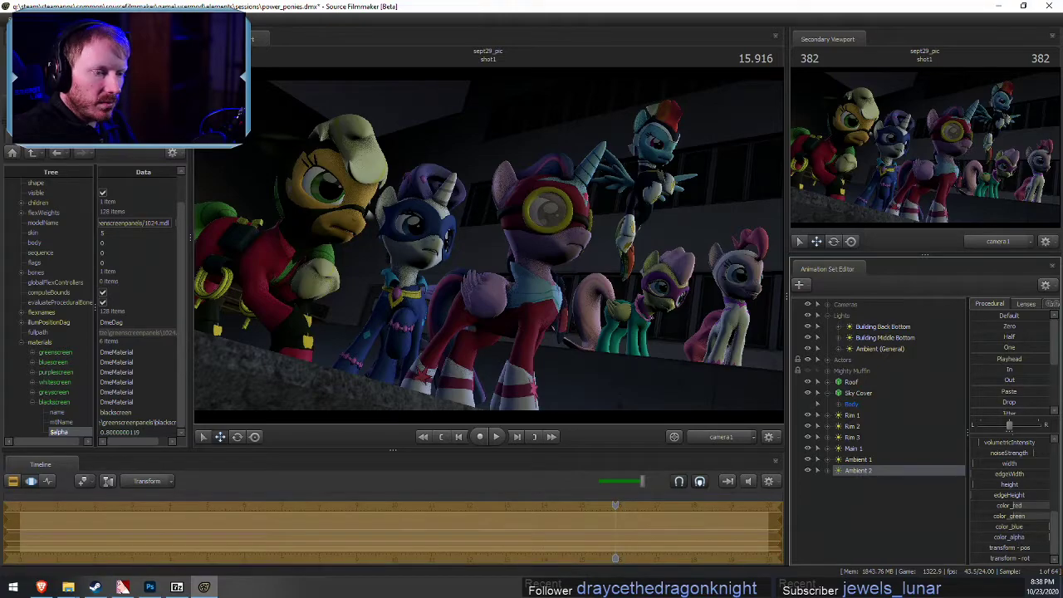
ctrl+click(1006, 505)
key(F2)
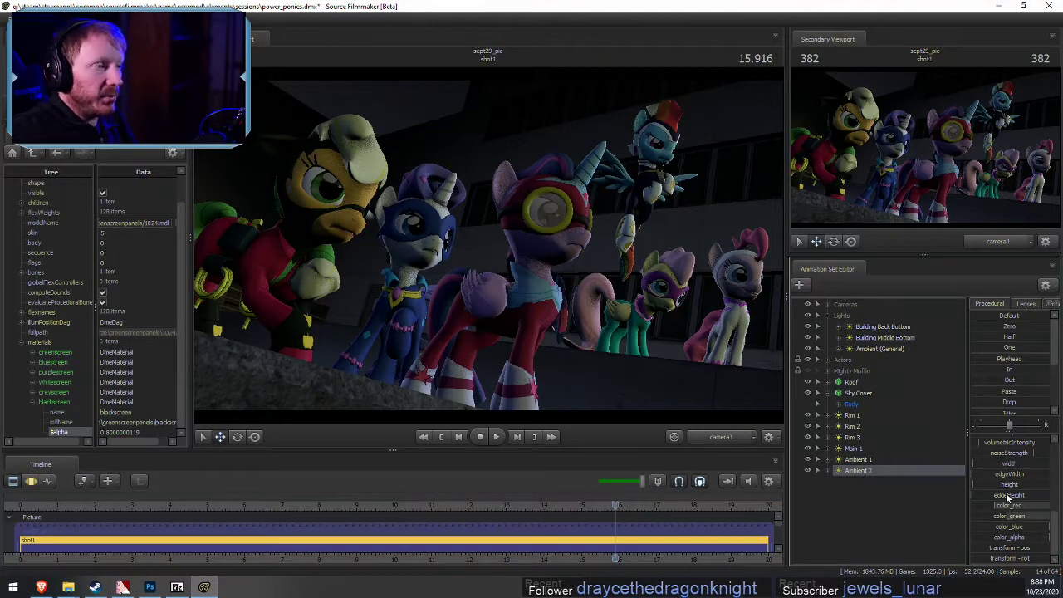
Fine-tune the Ambient 2 light's intensity along with its color_red and color_green values
click(881, 471)
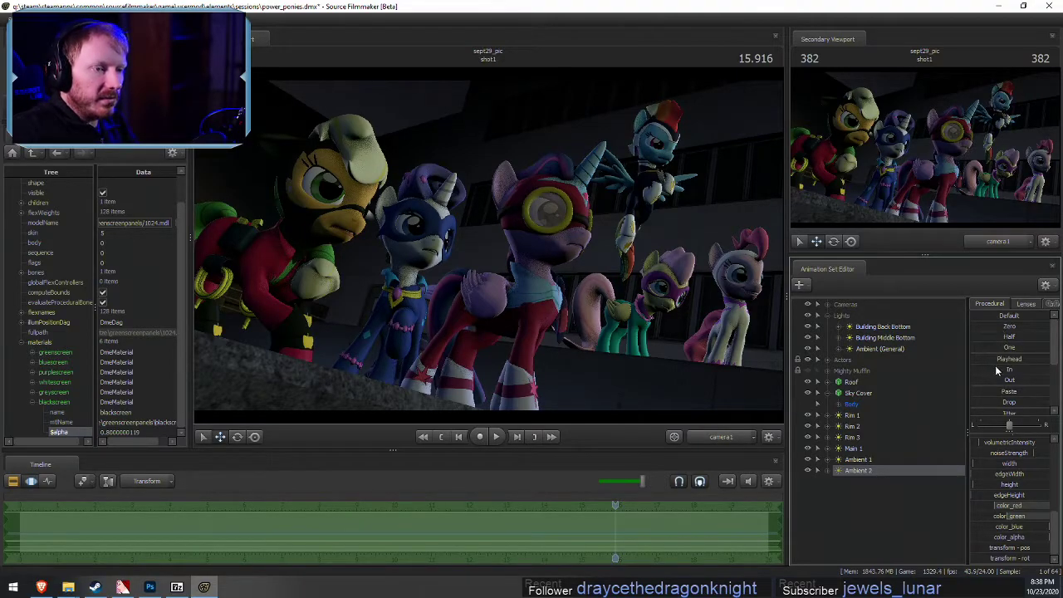
scroll(997, 447, up, 5)
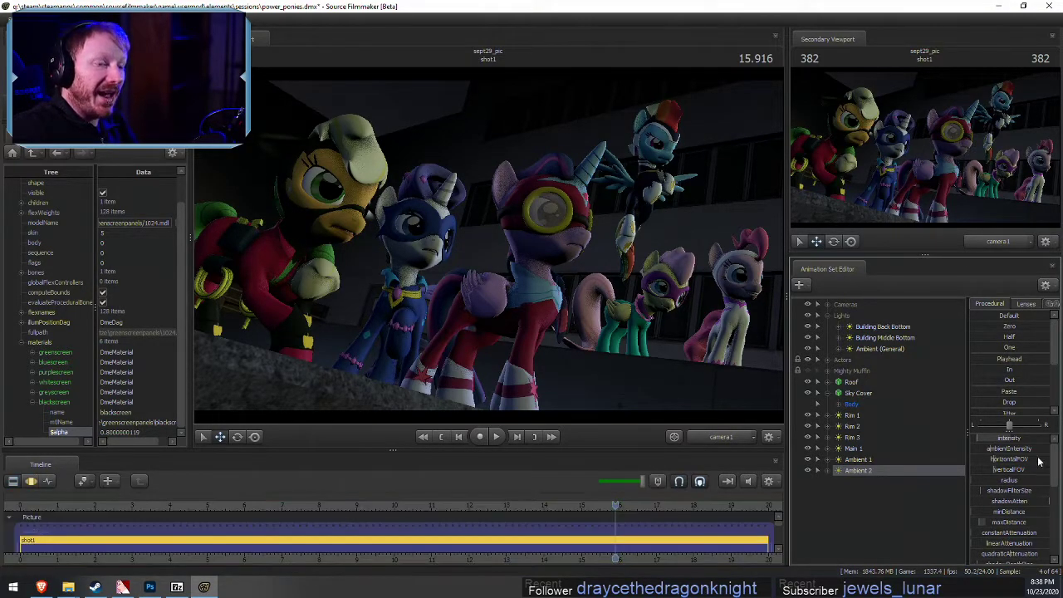
drag(1006, 440, 1012, 440)
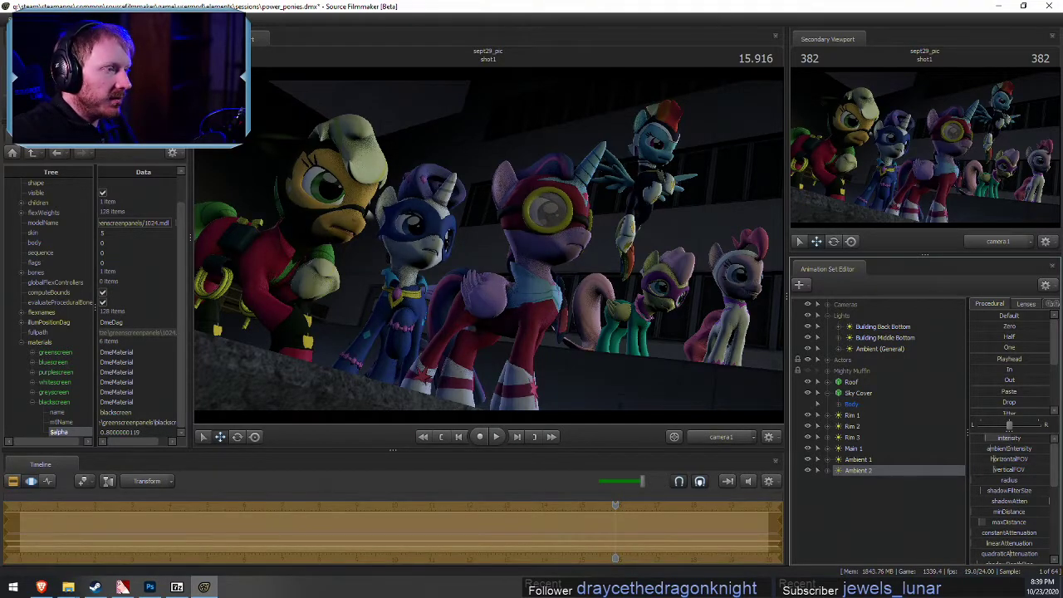
scroll(1053, 498, down, 5)
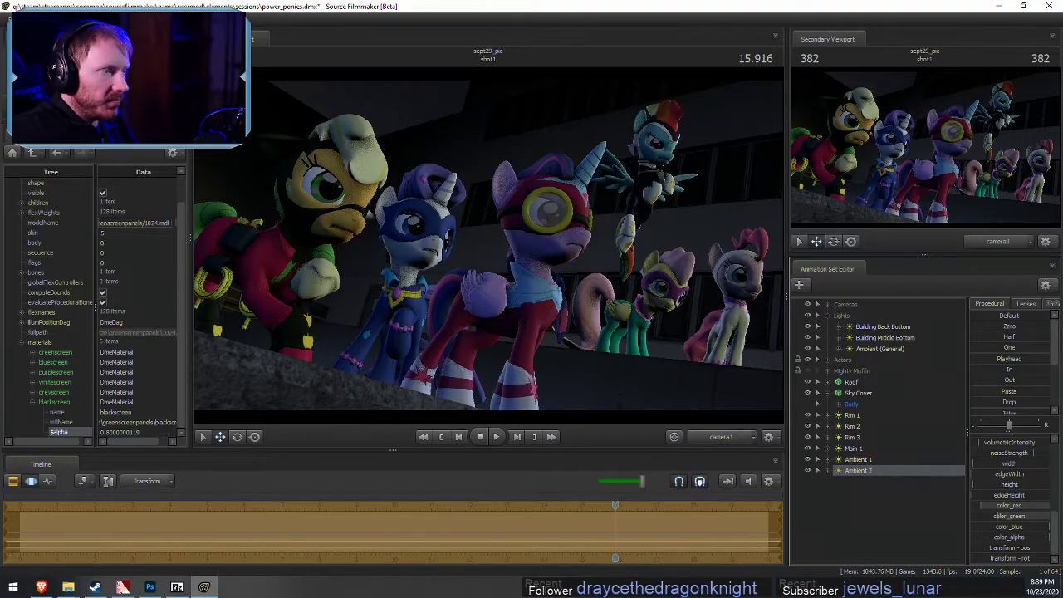
scroll(1009, 507, up, 5)
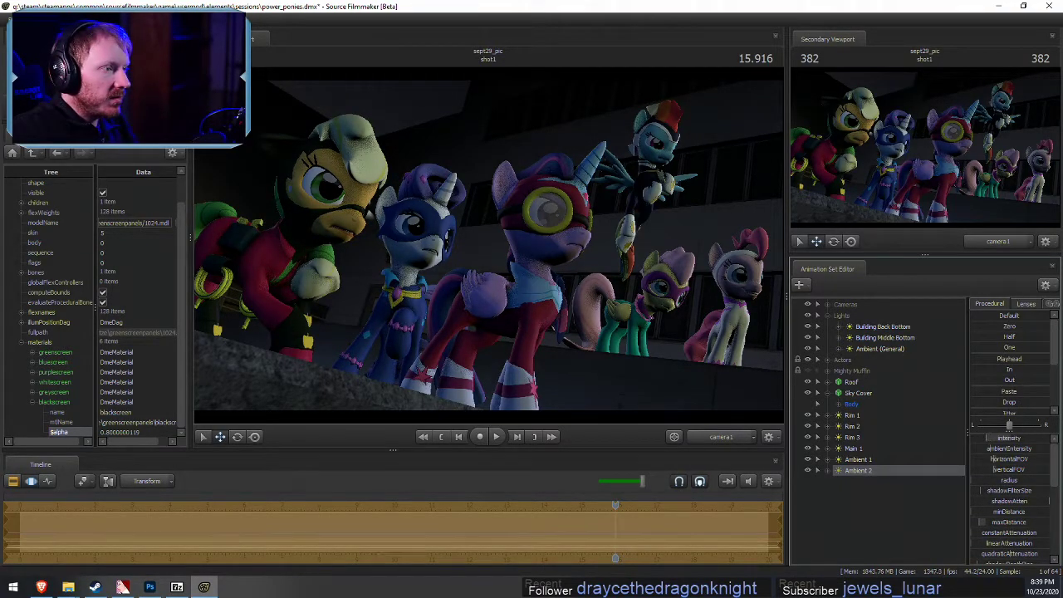
key(F2)
key(F3)
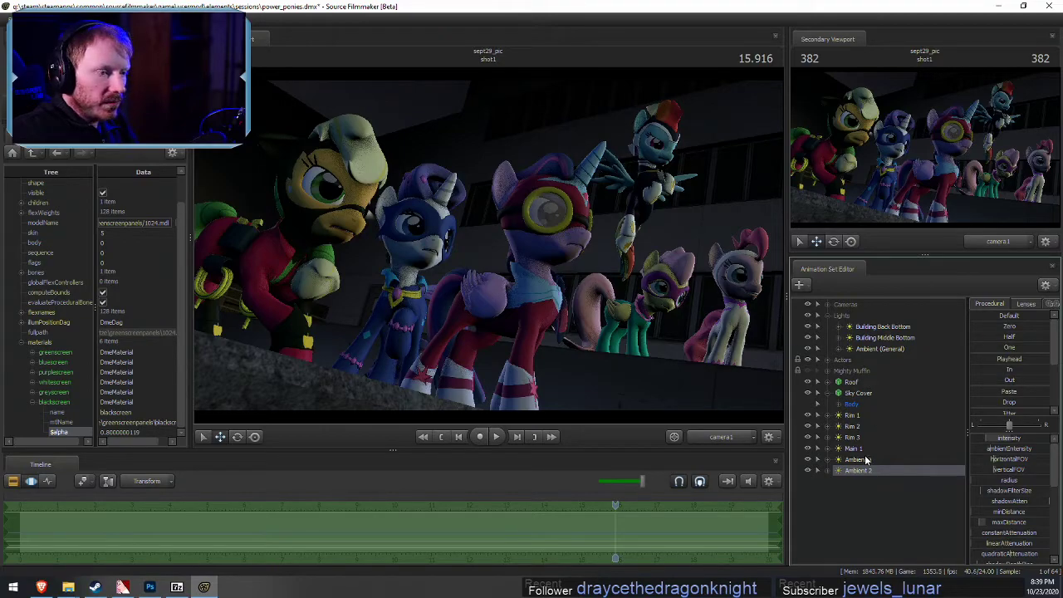
Expand the Ambient 2 light's control list and adjust its isolated color_red and color_green values
click(826, 471)
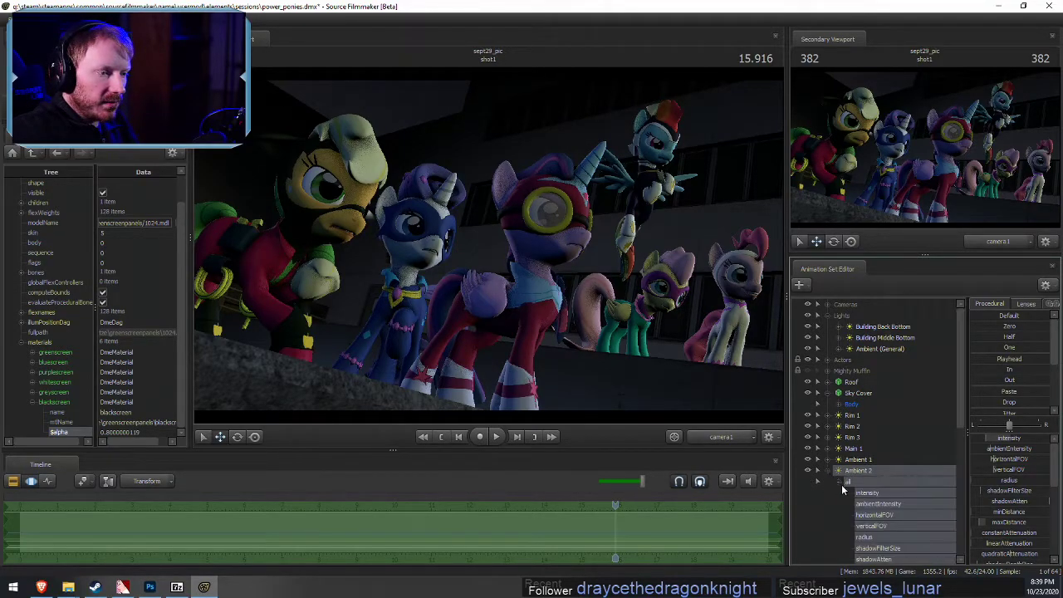
scroll(875, 511, down, 5)
click(882, 503)
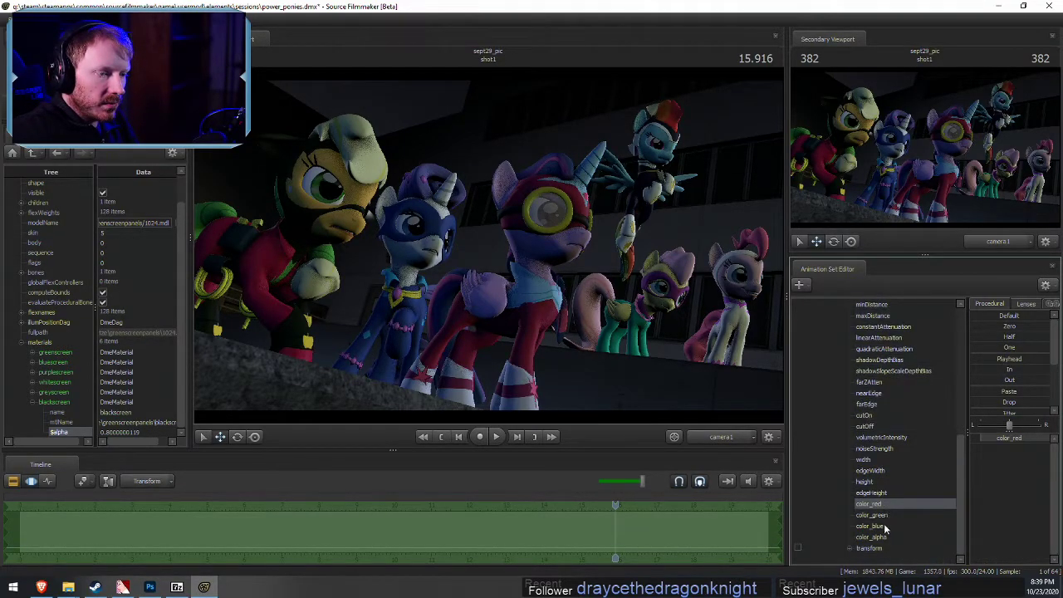
click(886, 526)
click(879, 504)
ctrl+click(872, 515)
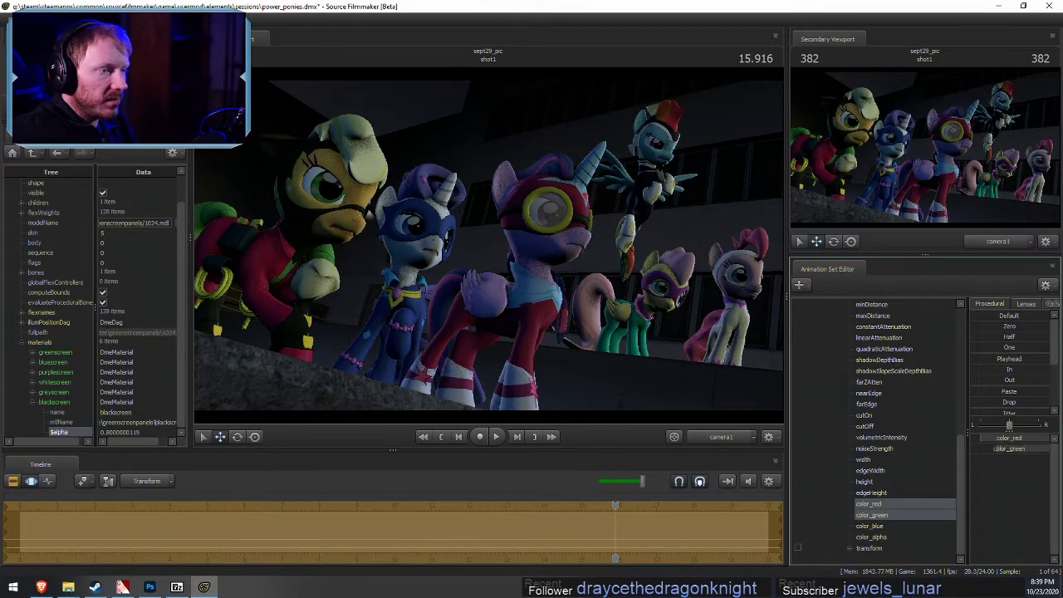
ctrl+click(870, 526)
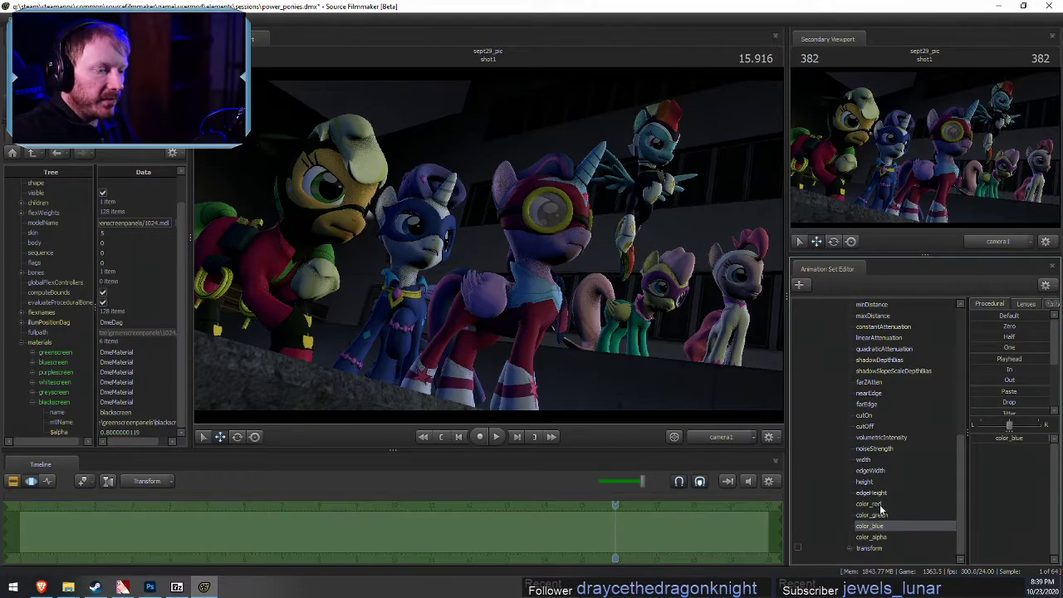
scroll(876, 486, up, 8)
Fine-tune the Ambient 1 light's intensity and adjust its color_red and color_green values
click(864, 460)
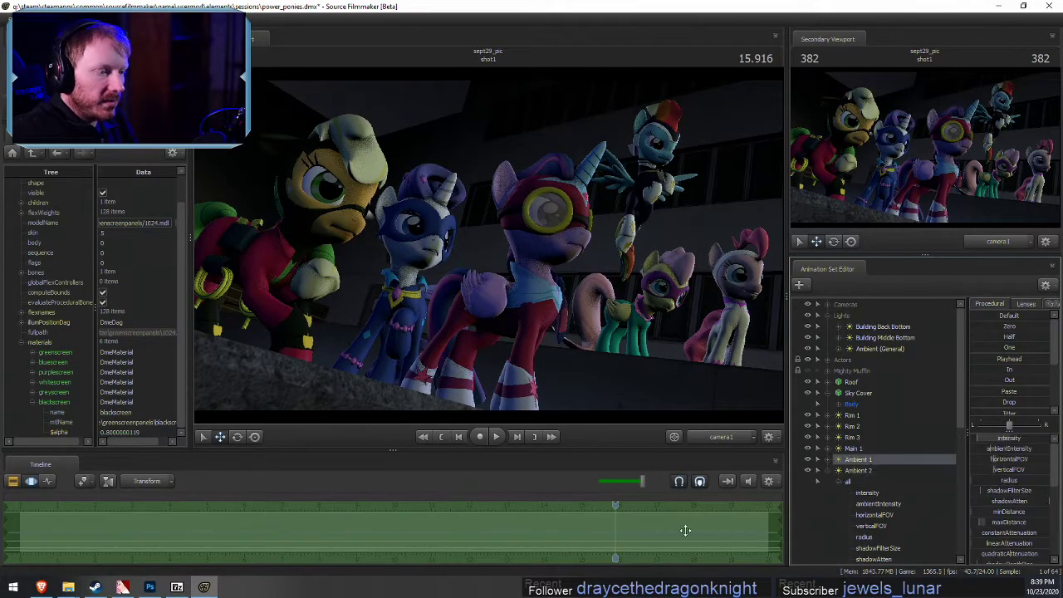
click(834, 468)
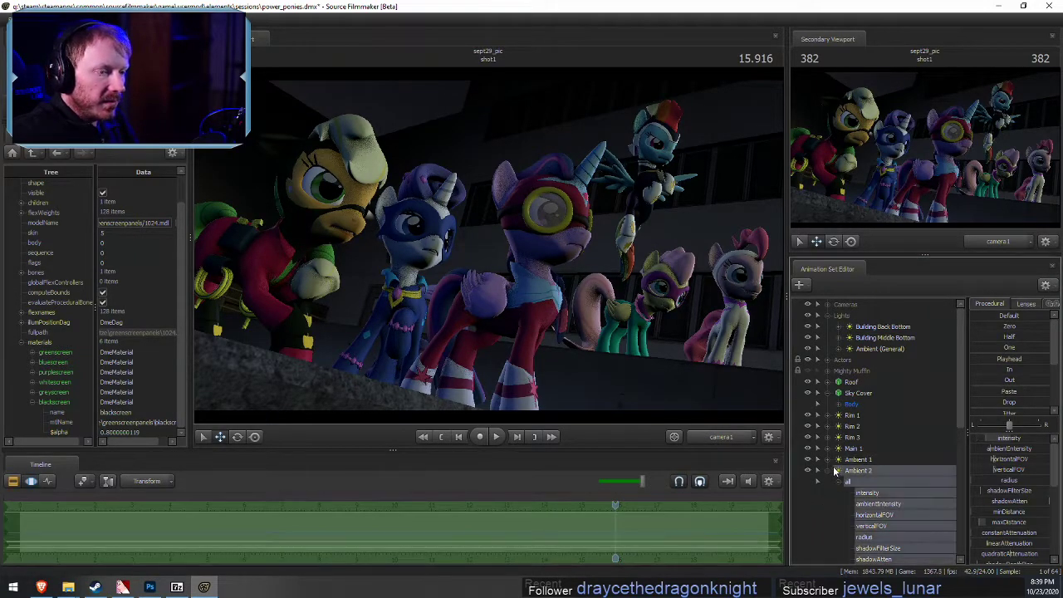
click(860, 462)
drag(987, 440, 991, 439)
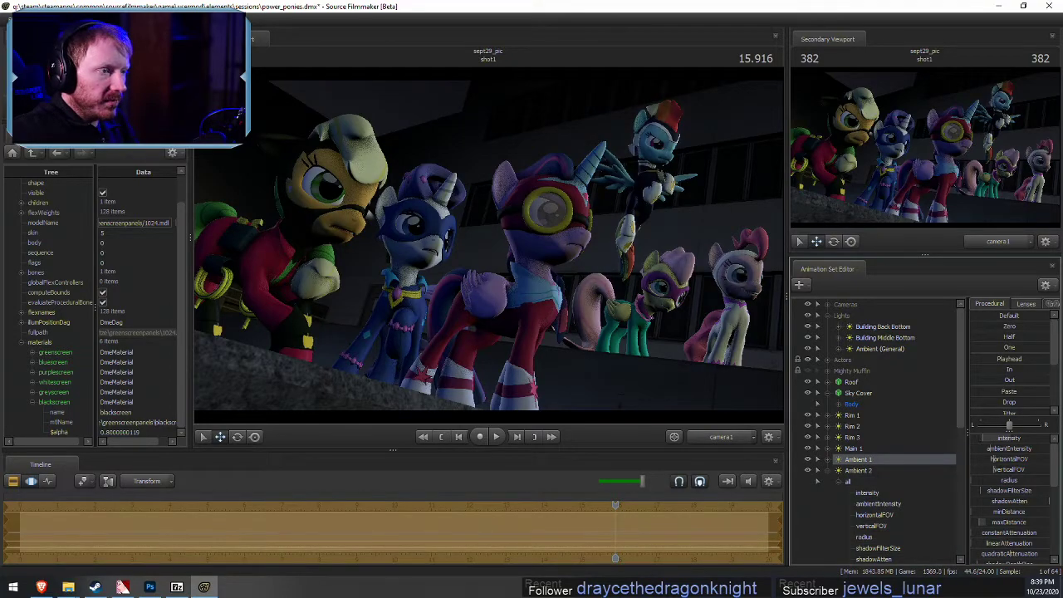
scroll(1010, 515, down, 6)
scroll(957, 530, down, 3)
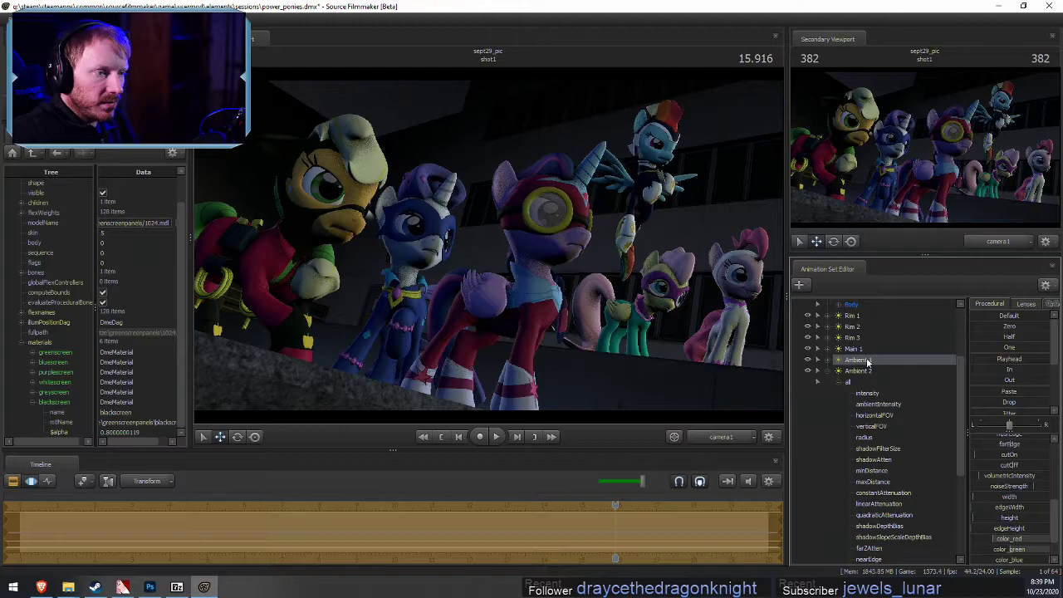
scroll(1010, 498, down, 3)
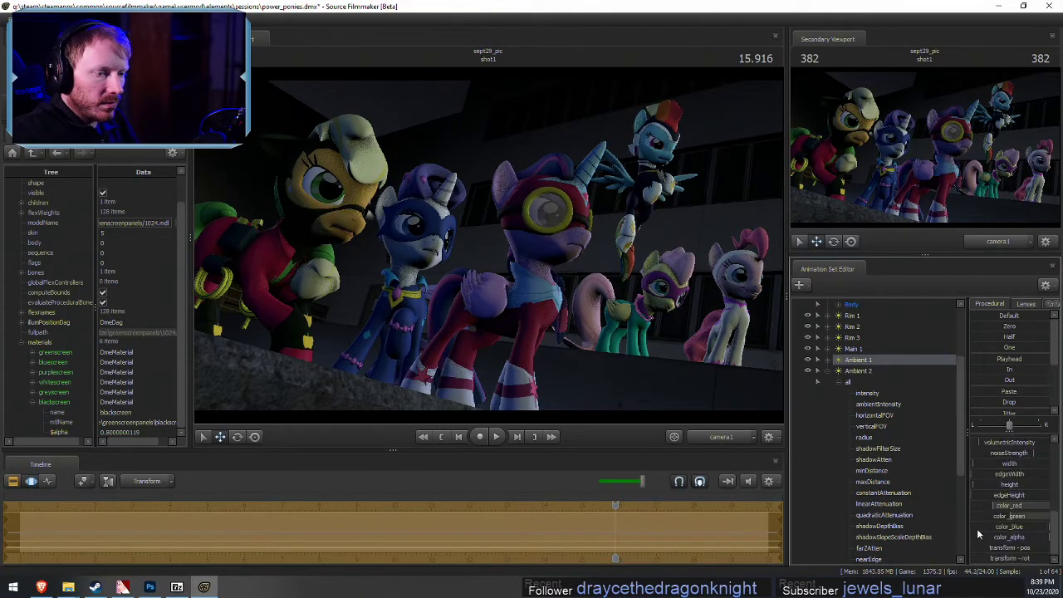
Show Ambient 2's color_red, color_green and color_blue controls together and reselect the Ambient 1 light
scroll(914, 515, down, 5)
click(873, 504)
drag(874, 516, 873, 526)
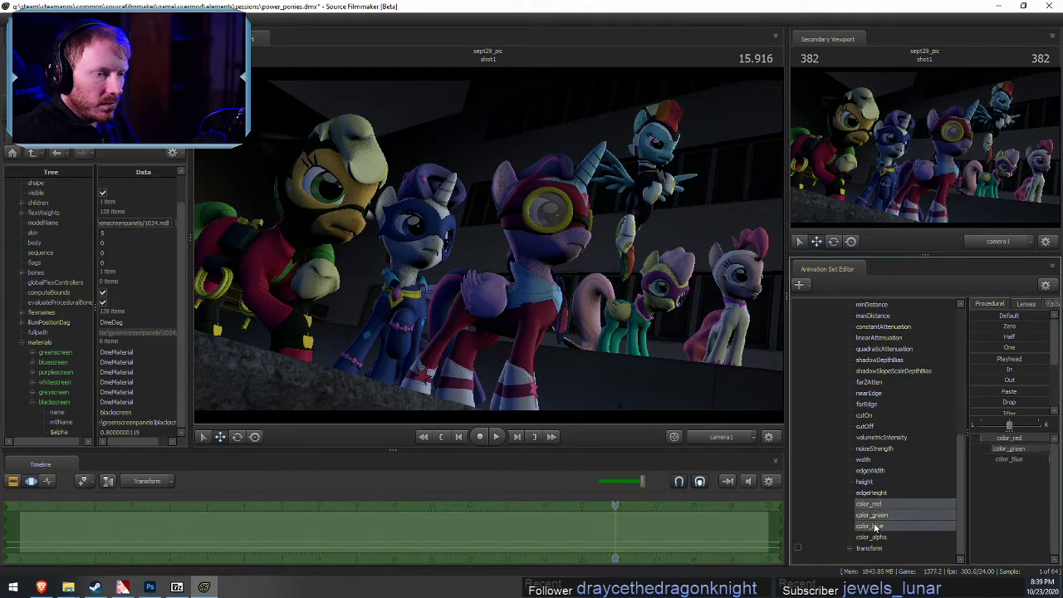
scroll(909, 512, up, 1)
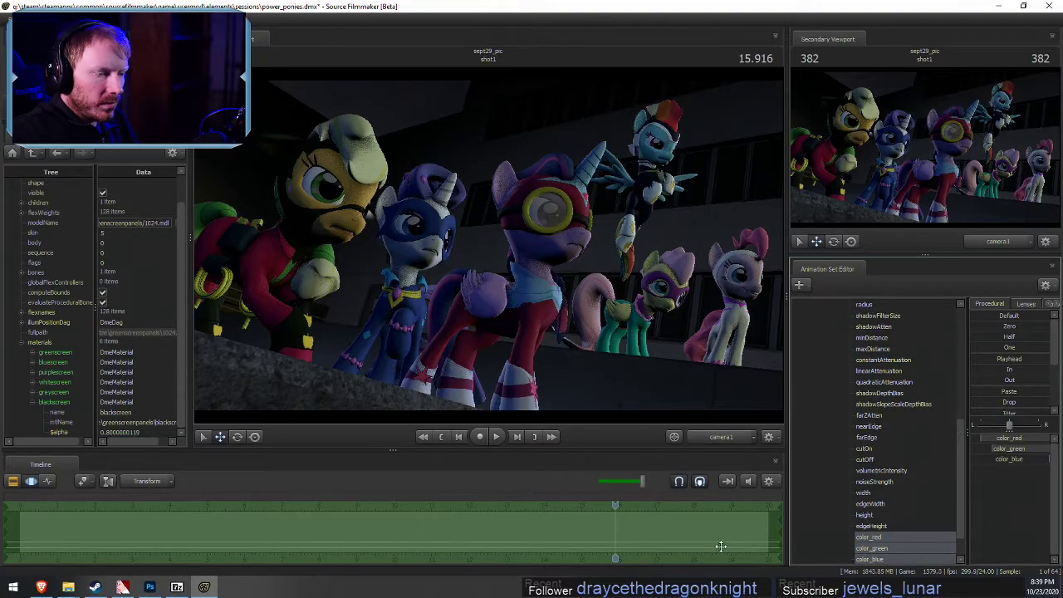
scroll(909, 507, up, 6)
click(858, 426)
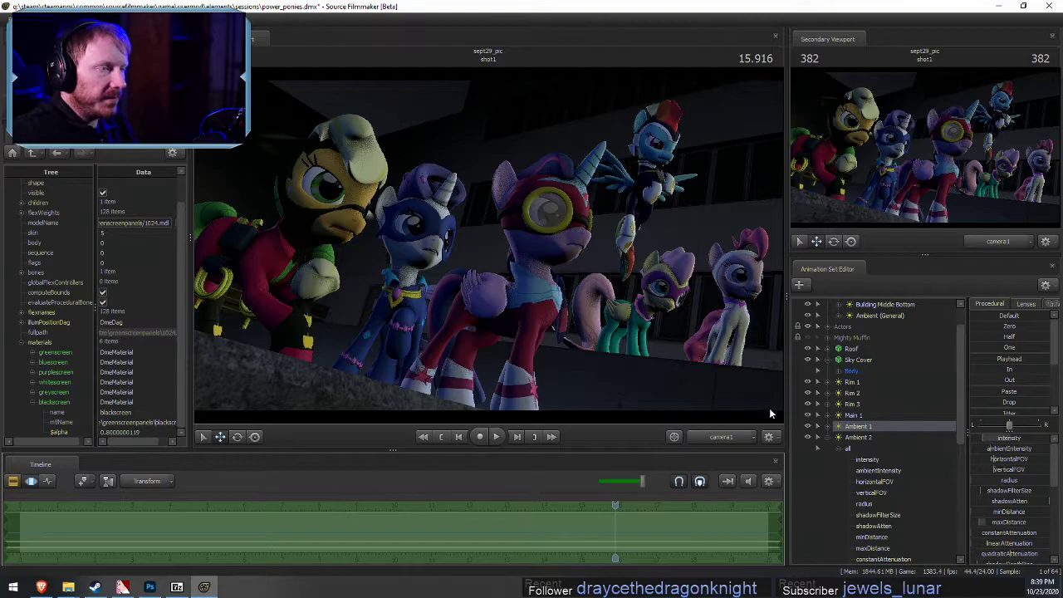
Collapse the Ambient 2 light's control list and duplicate the Main 1 light by copying and pasting its animation set
click(829, 437)
right_click(836, 486)
click(829, 496)
right_click(849, 449)
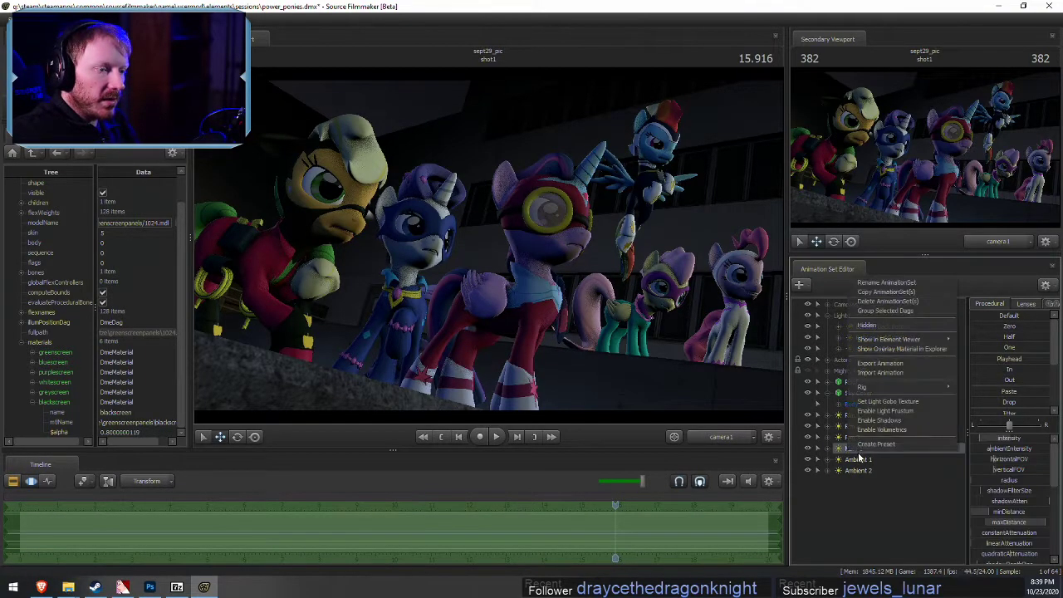
click(863, 292)
right_click(856, 511)
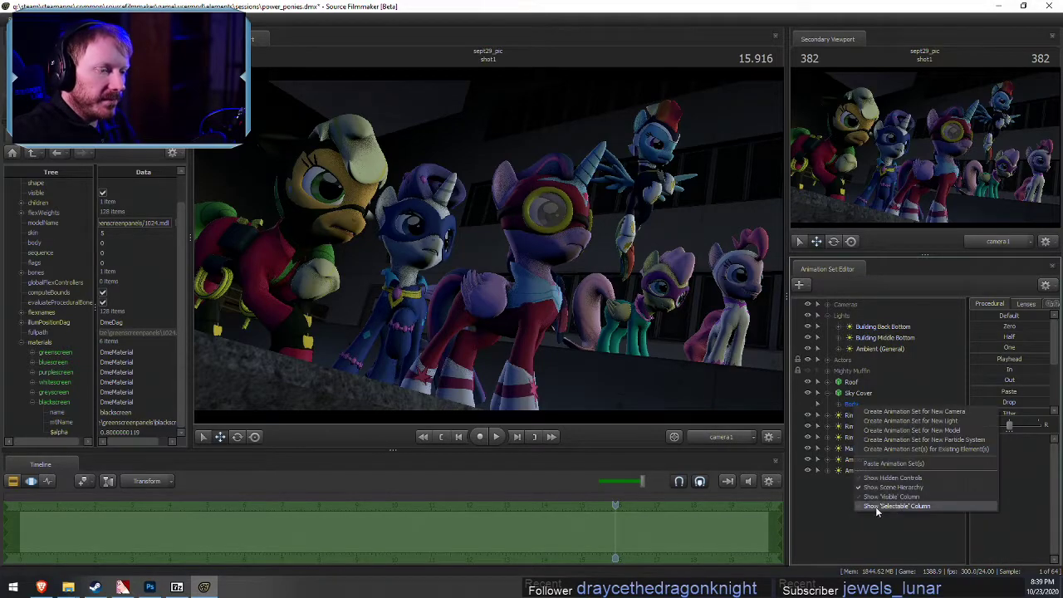
click(907, 426)
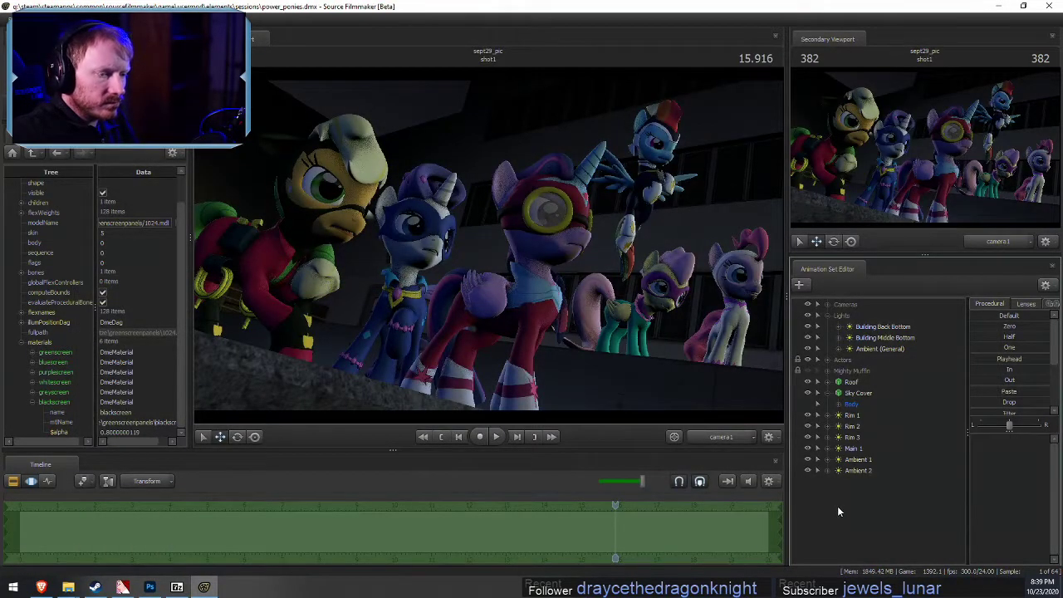
right_click(838, 512)
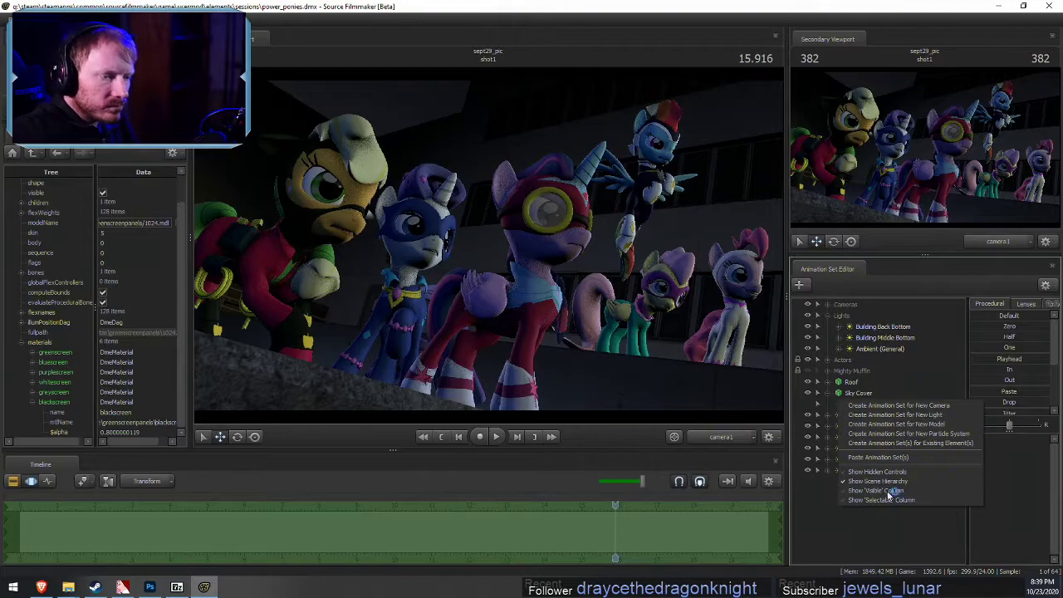
right_click(879, 528)
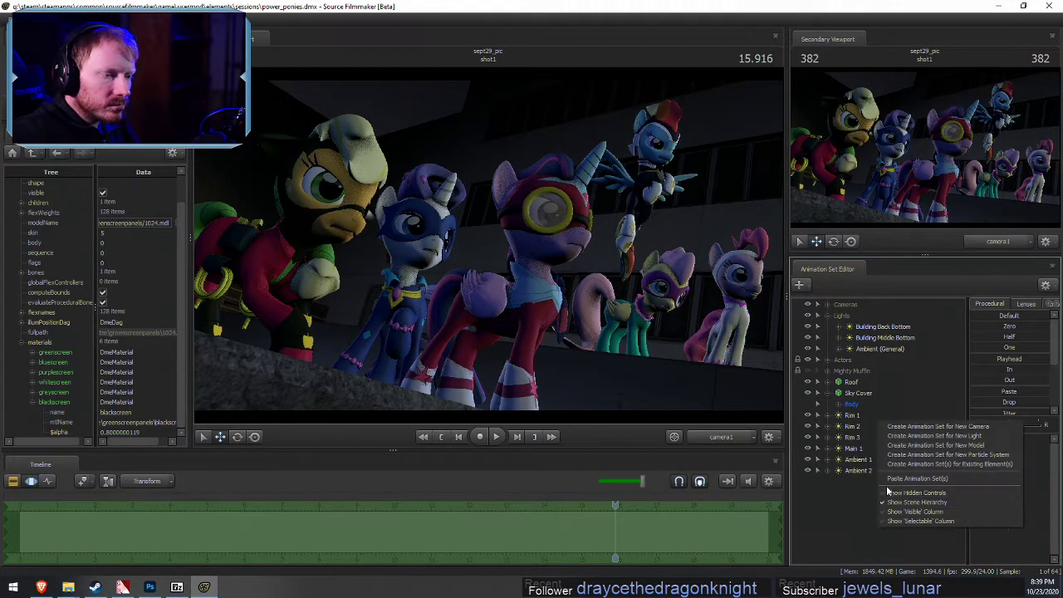
click(898, 481)
Rename the duplicated Main light's animation set to "Eye Light"
right_click(860, 483)
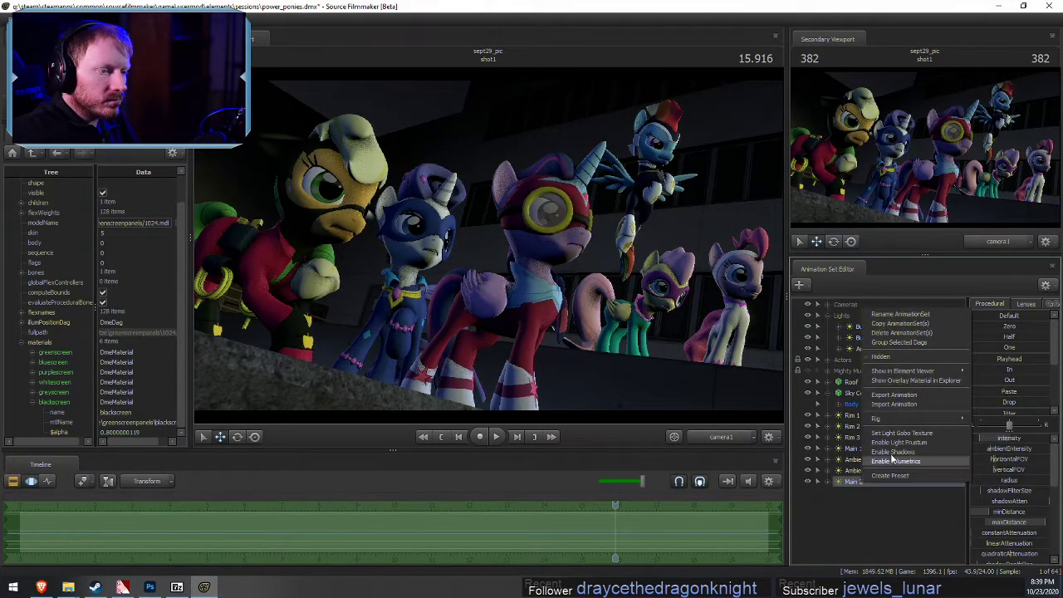
click(898, 321)
text(Eye)
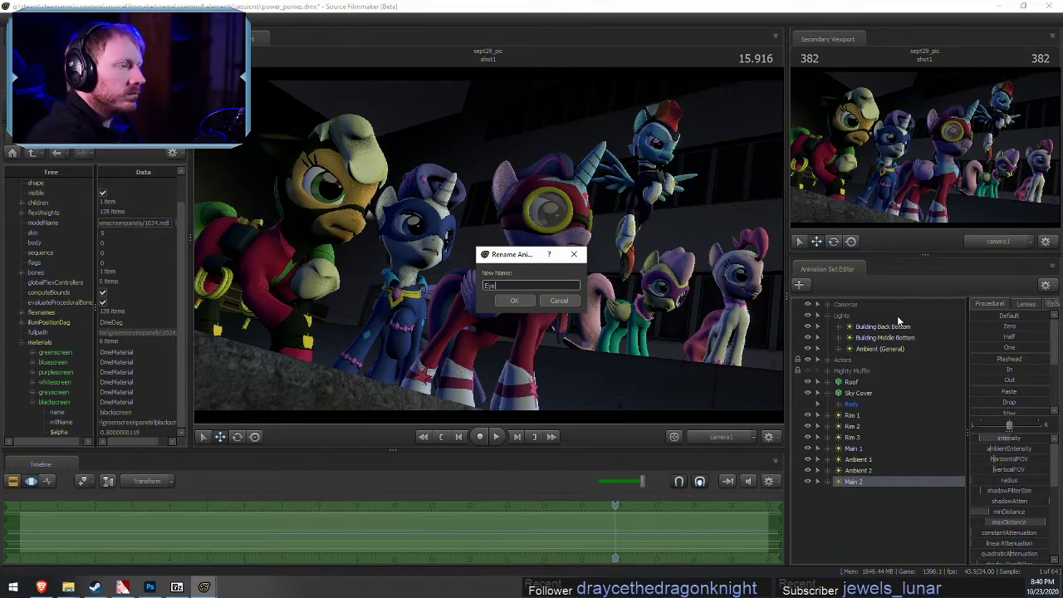
text( Light)
key(Return)
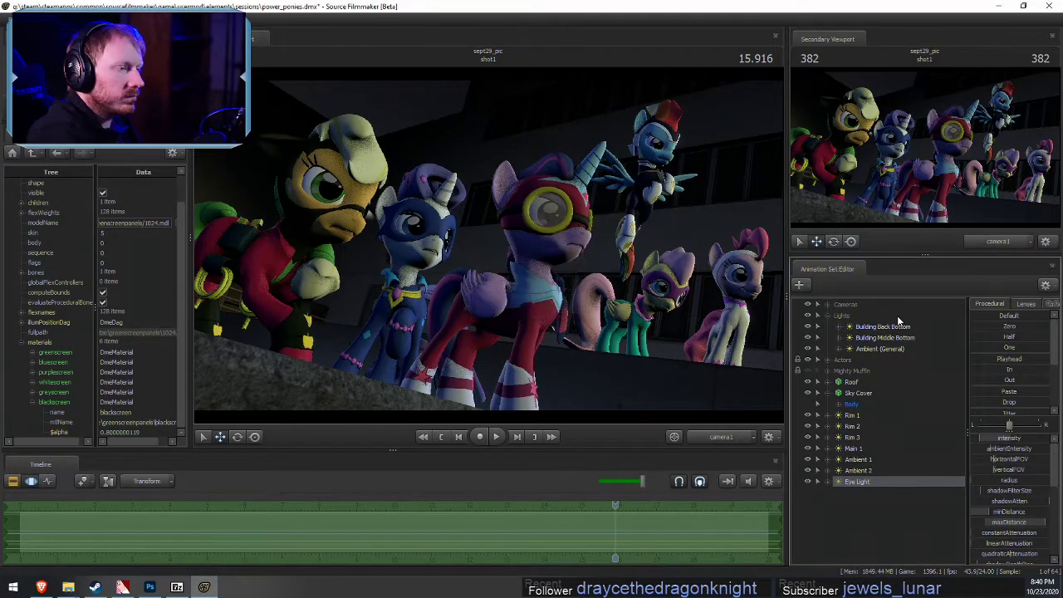
Show the Eye Light's light element in the Element Viewer and enable its uberlight option
right_click(868, 483)
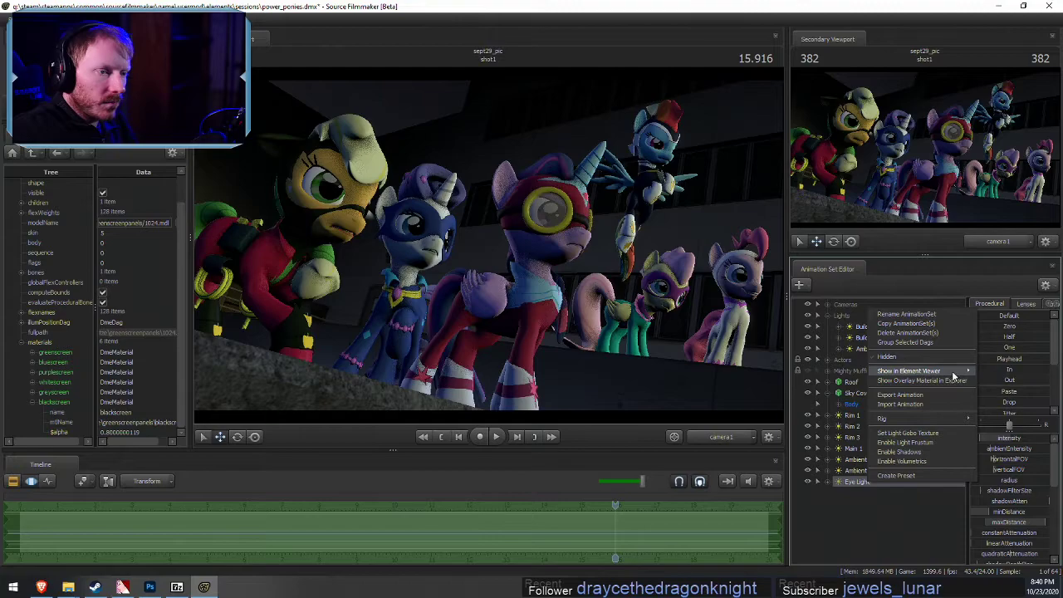
mouse_move(955, 371)
click(991, 383)
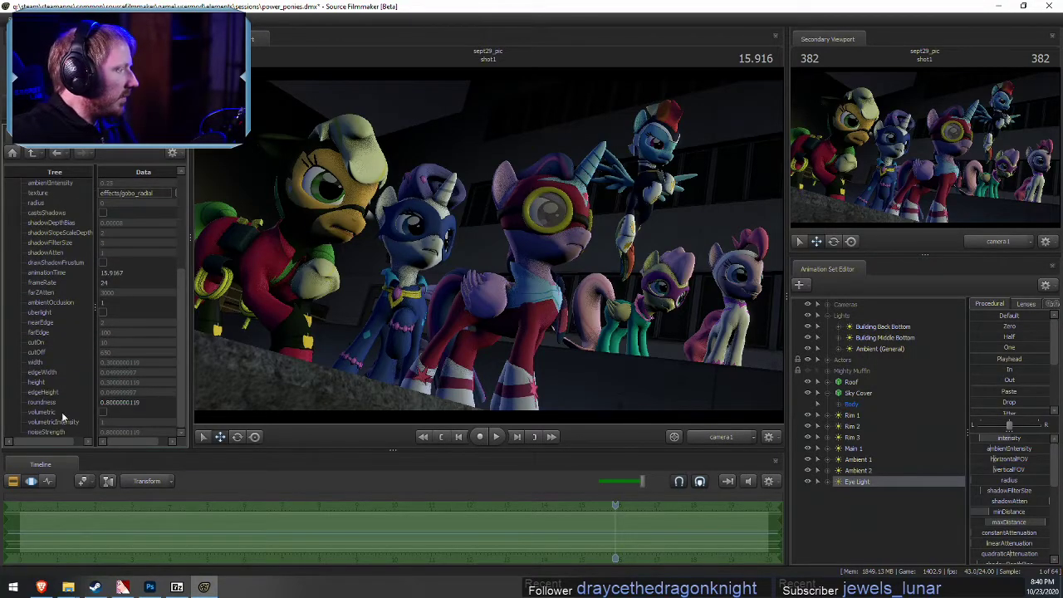
click(102, 312)
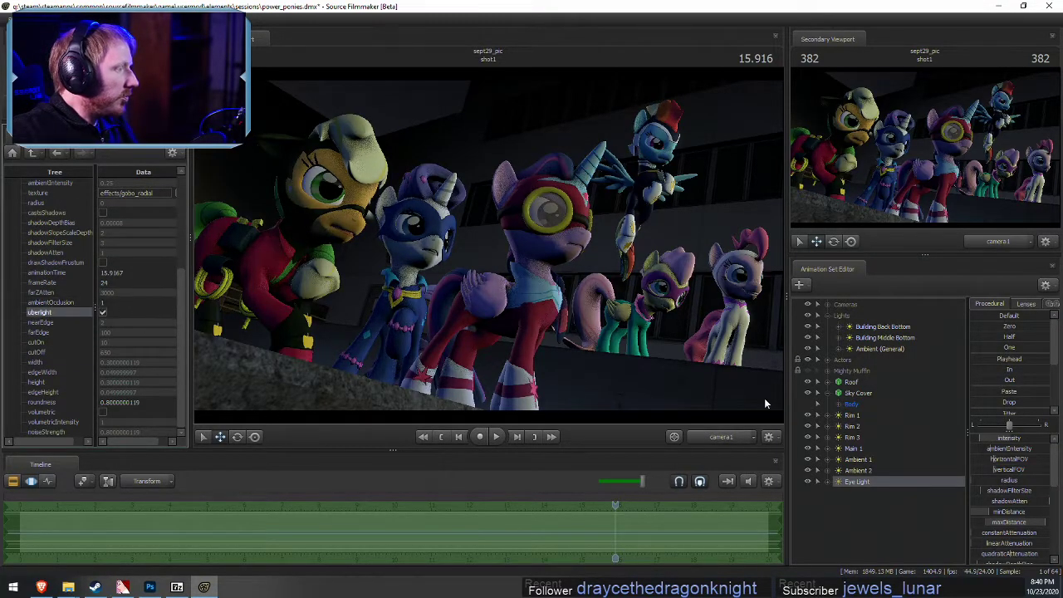
Raise the Eye Light's cutOn to about 196 and set its cutOff to 0, checking the refined render in the Clip Editor
right_click(877, 481)
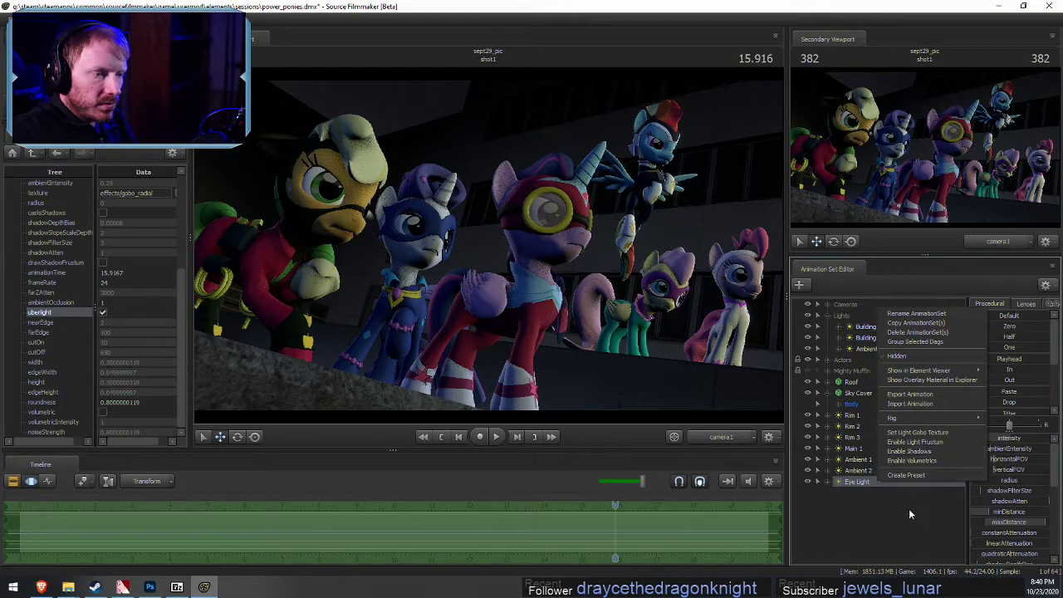
click(905, 512)
scroll(1007, 515, down, 5)
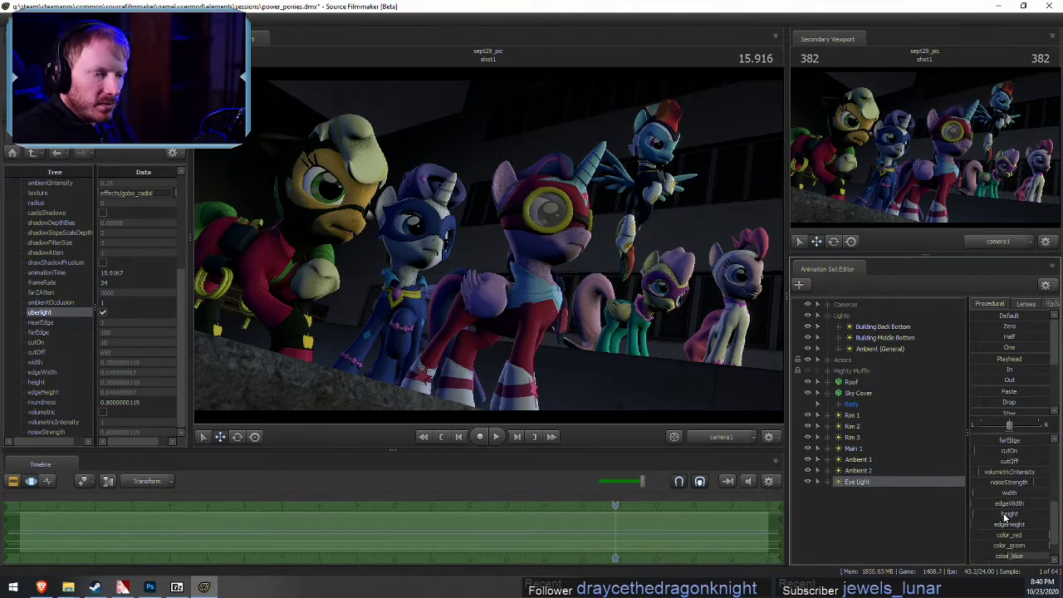
drag(988, 457, 567, 357)
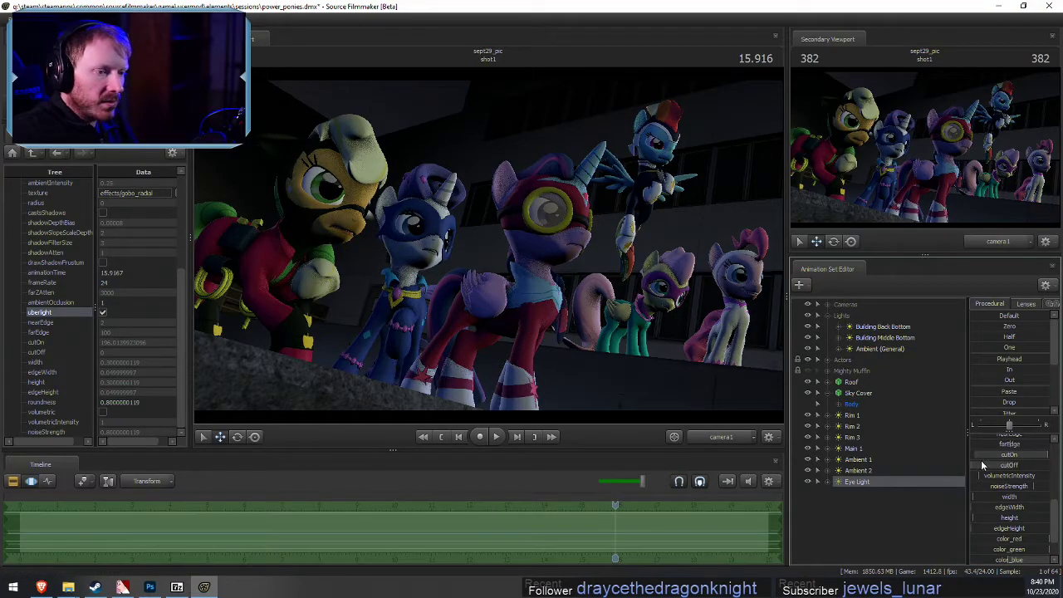
scroll(981, 465, up, 5)
key(F2)
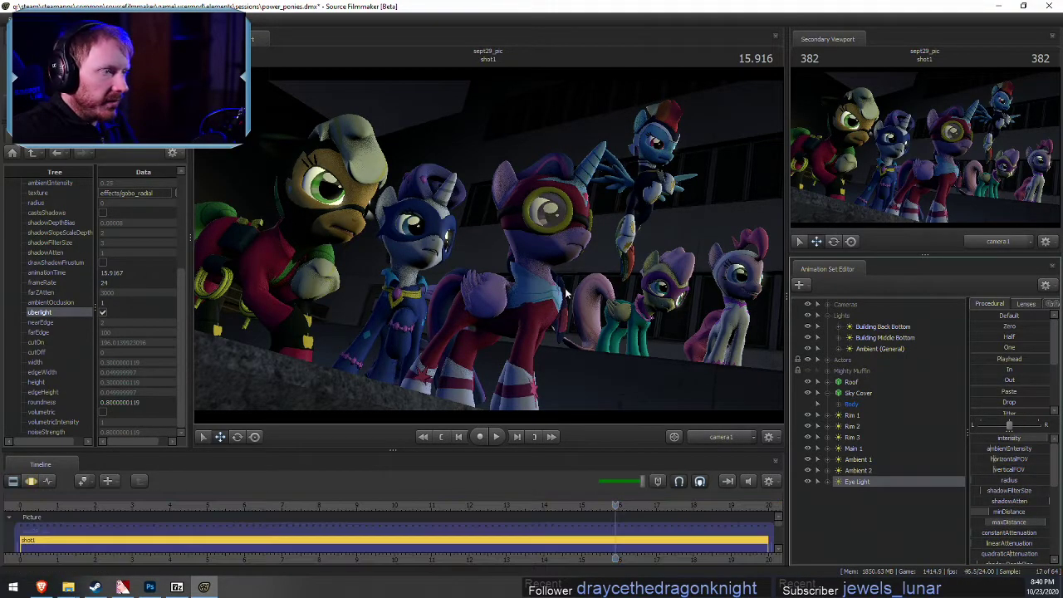
key(F3)
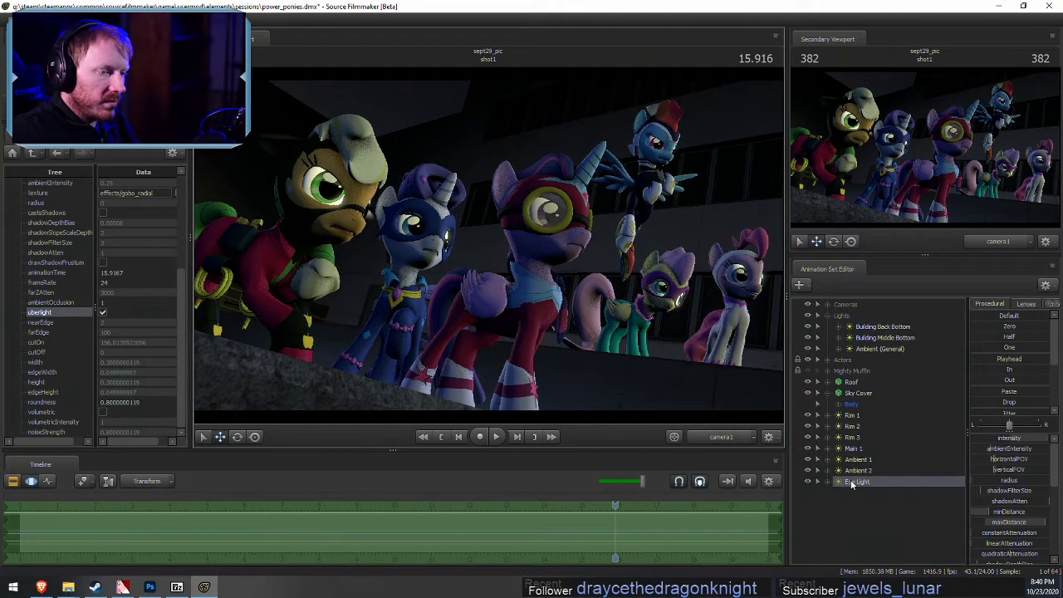
Look through the Eye Light to reposition it, reduce its color_red and color_green, and check the result through camera1
drag(850, 484, 588, 304)
key(s)
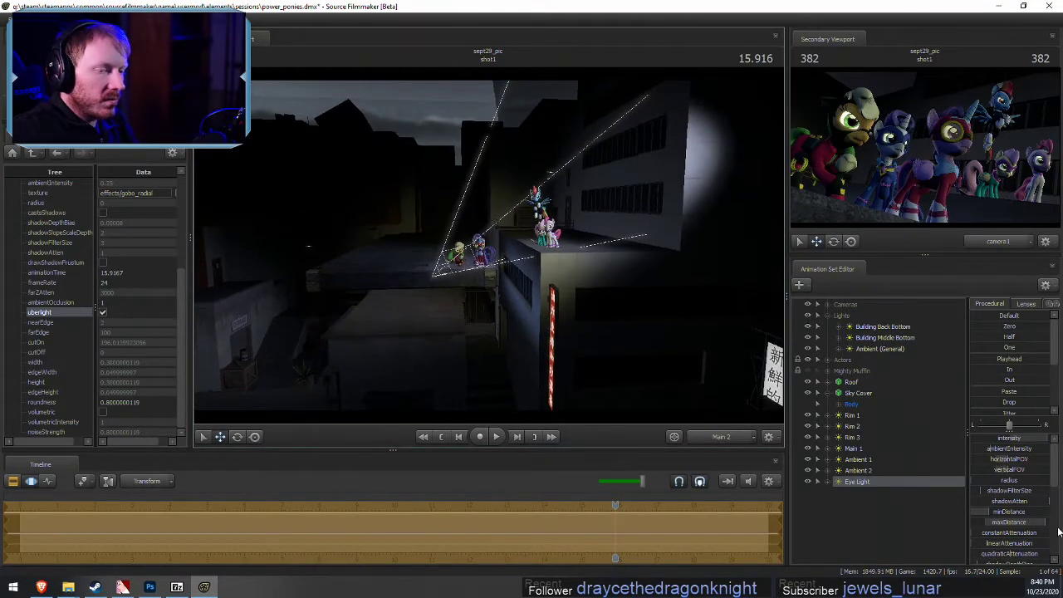
scroll(1030, 533, down, 5)
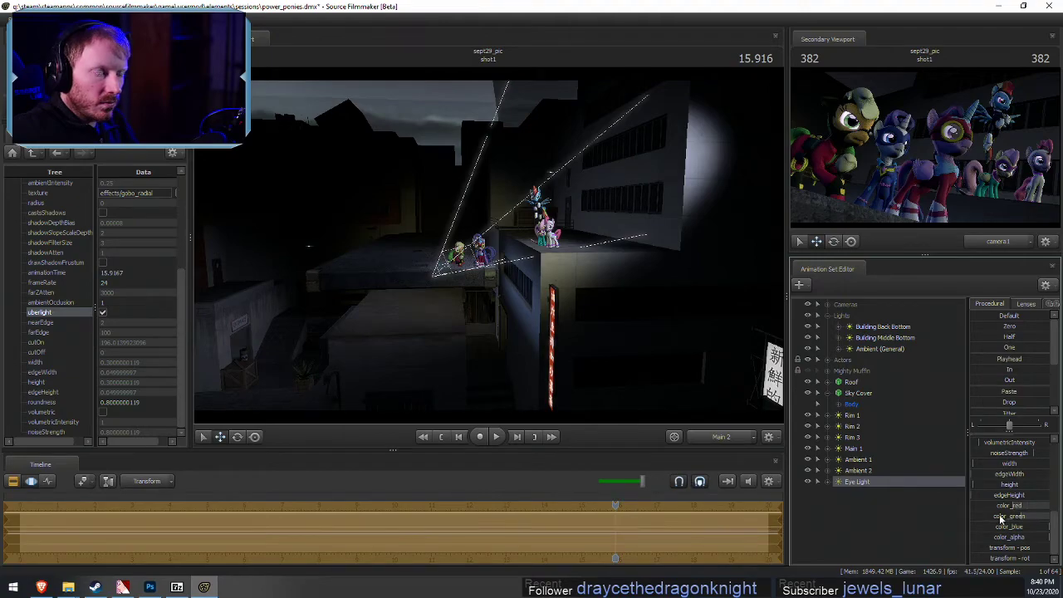
click(721, 437)
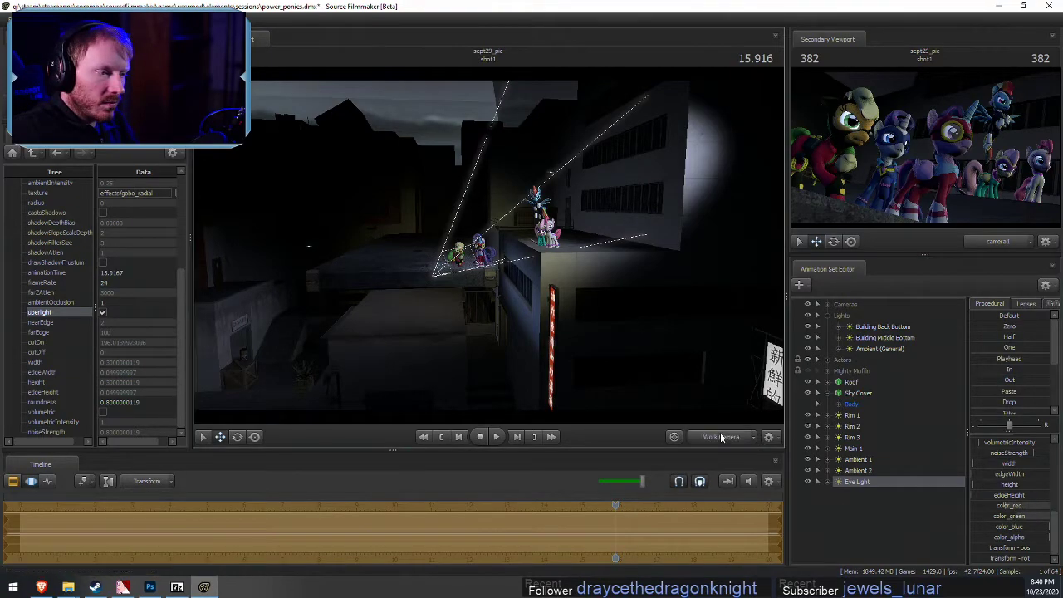
click(721, 437)
scroll(1010, 503, up, 5)
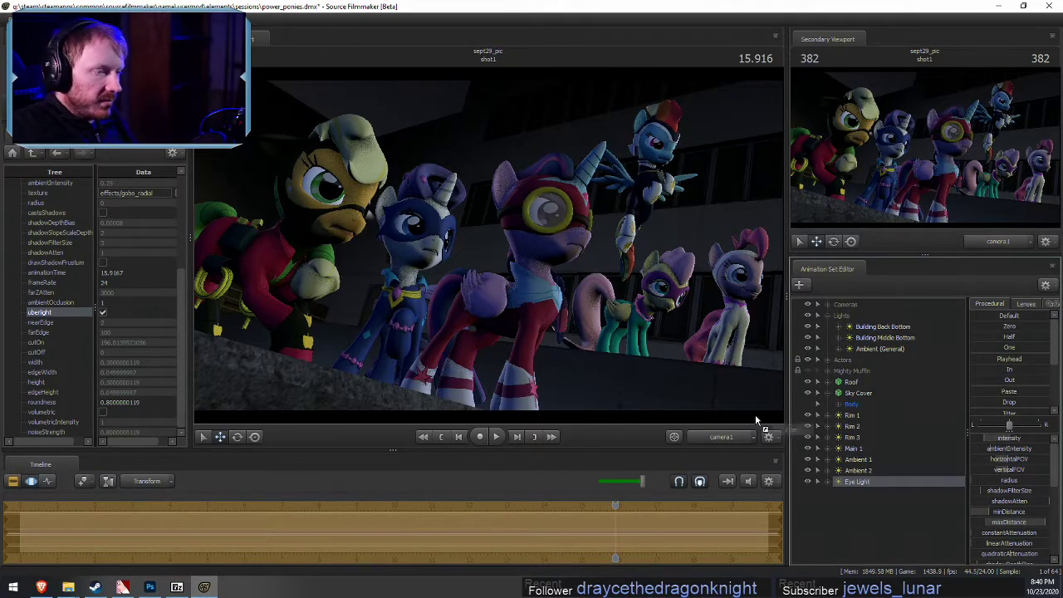
Reposition the Eye Light from its own view, return to camera1 and preview the refined render in the Clip Editor
click(732, 436)
key(F2)
key(F3)
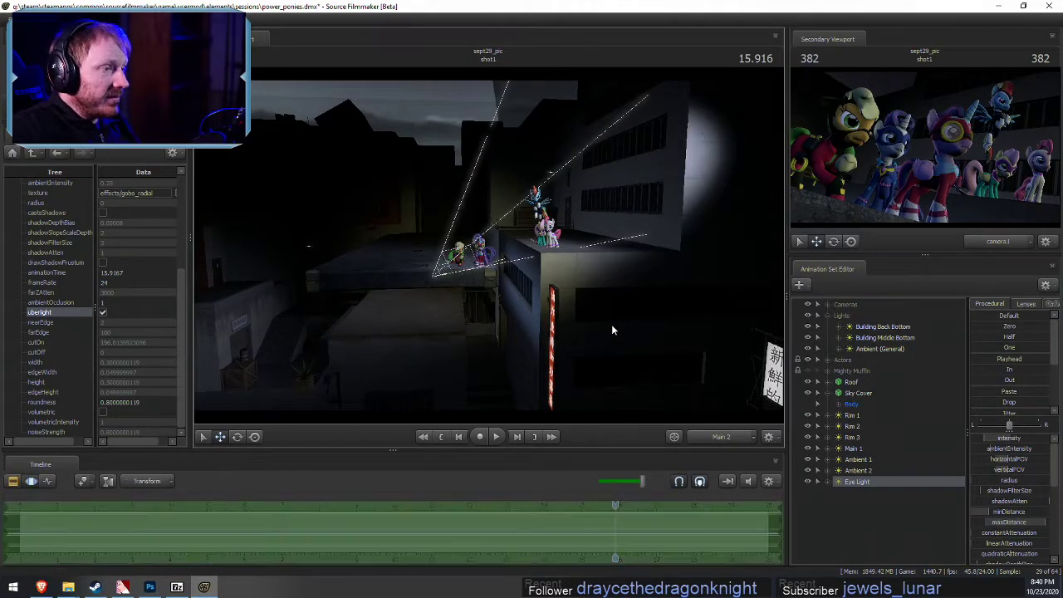
drag(612, 325, 567, 331)
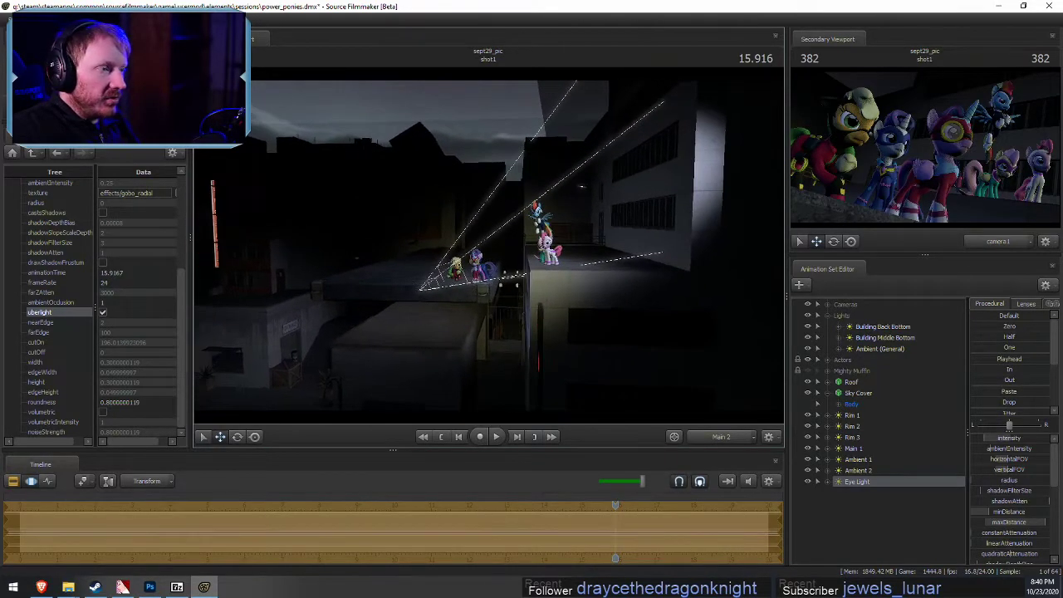
click(721, 436)
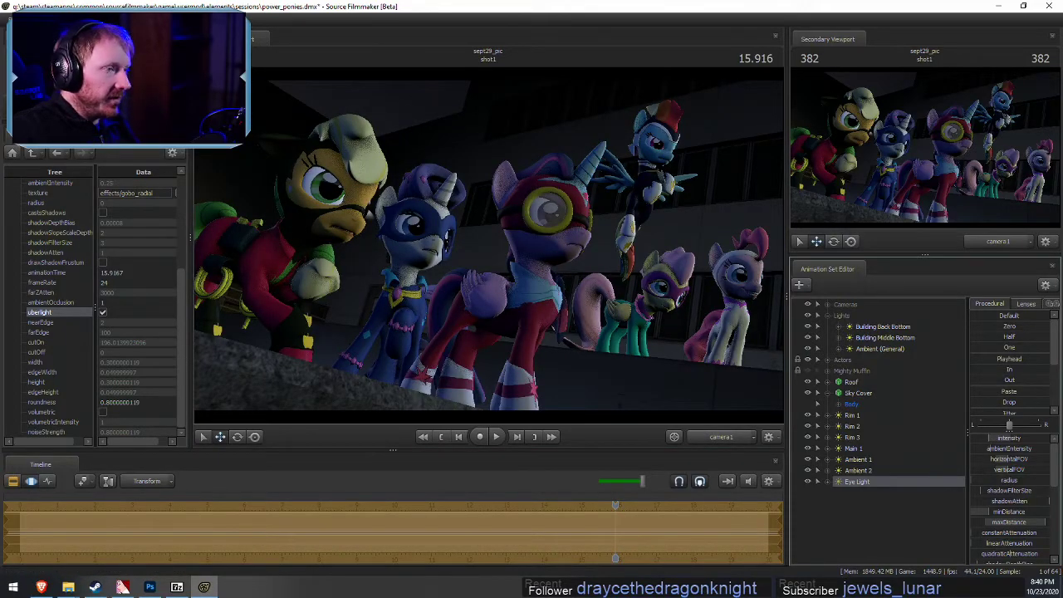
key(F3)
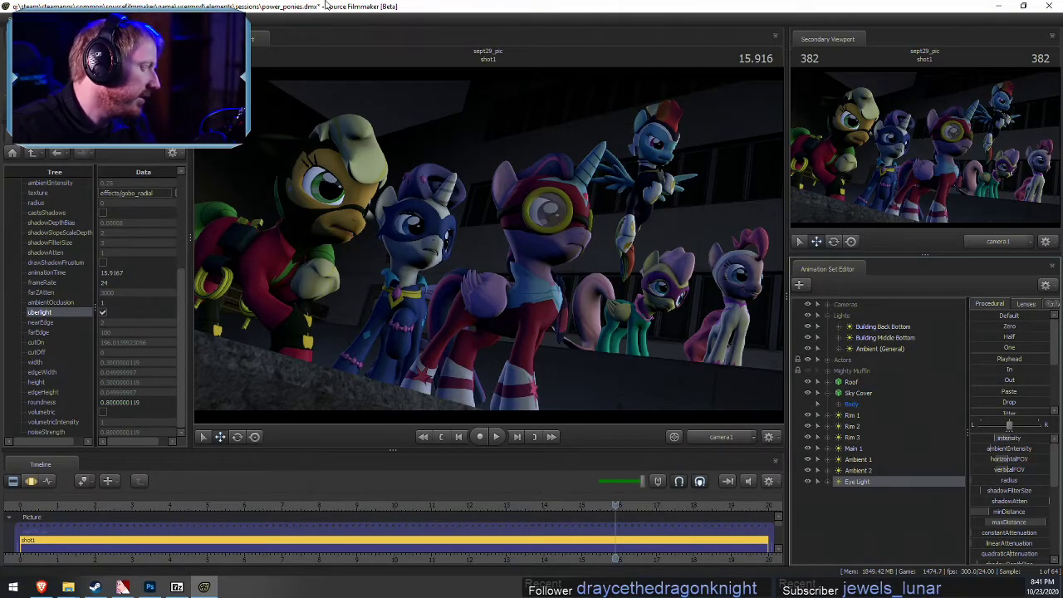
Switch to Steam and open the Workshop home page
click(104, 589)
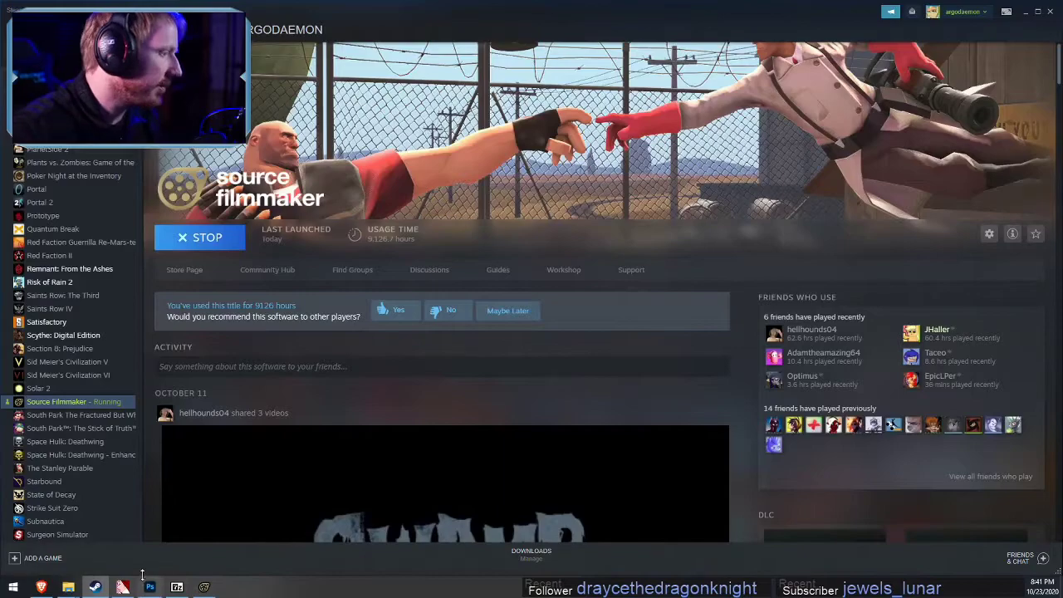
mouse_move(279, 30)
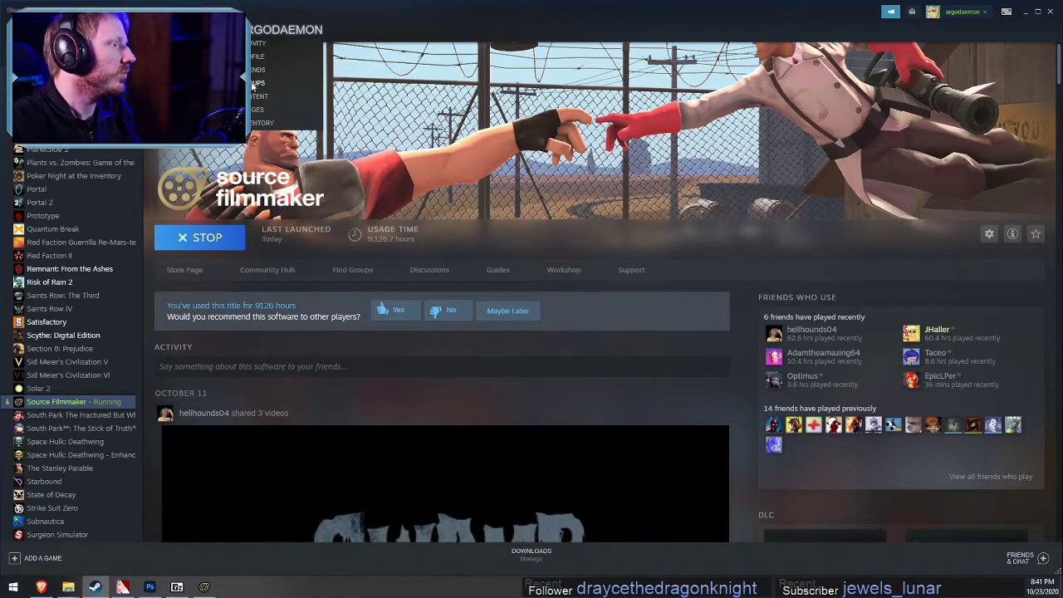
click(257, 55)
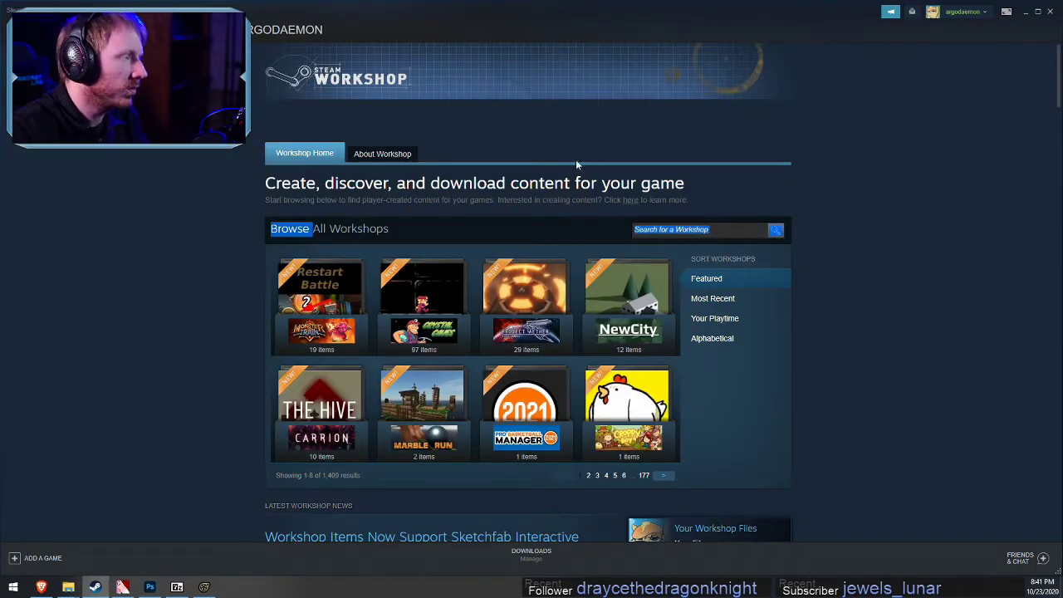
key(alt+Tab)
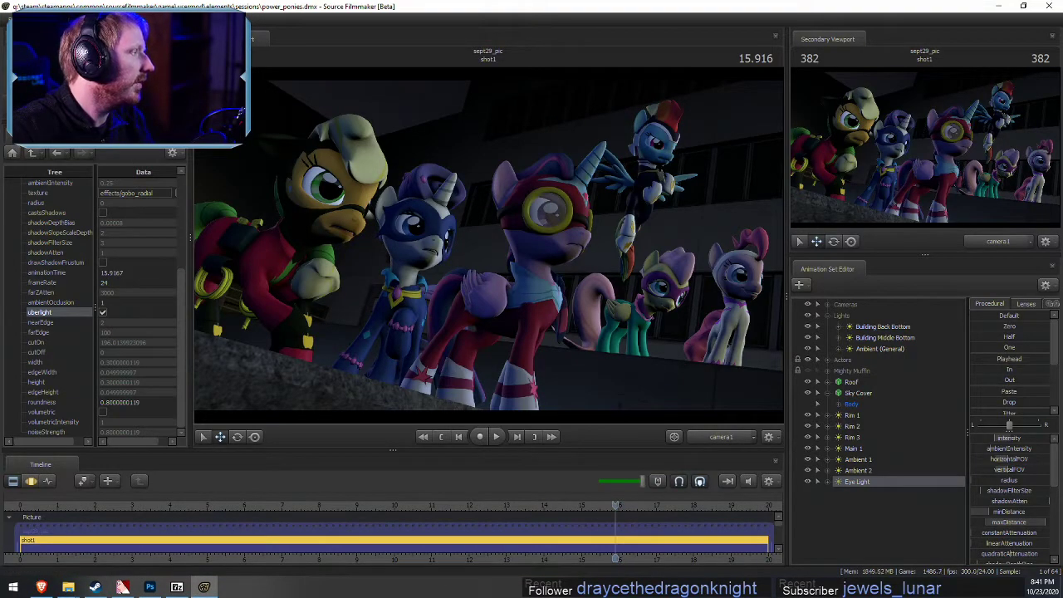
key(alt+Tab)
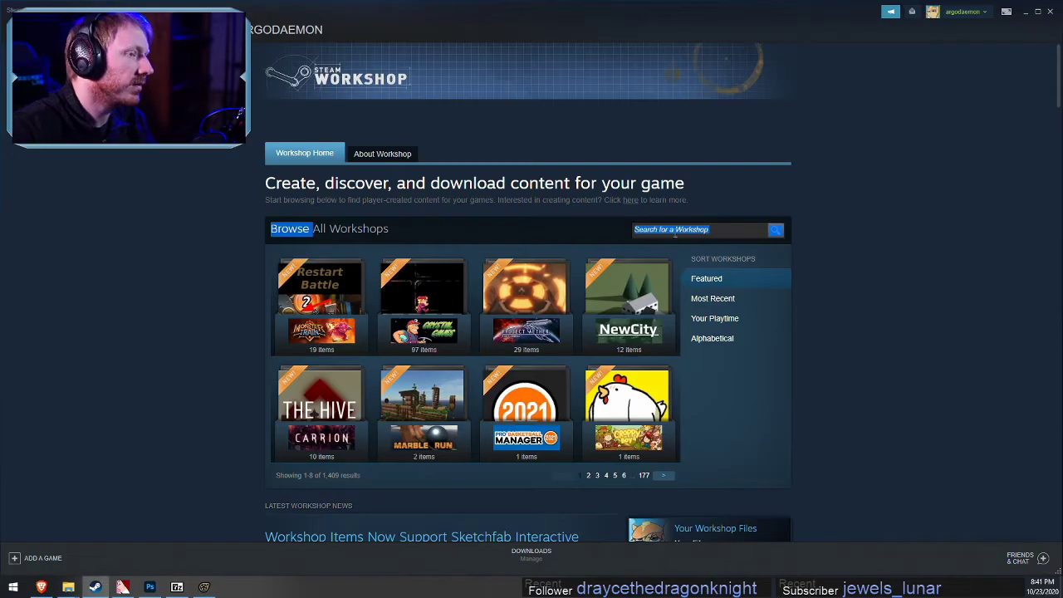
Sort the workshops by Your Playtime and open the Source Filmmaker workshop
scroll(684, 232, down, 5)
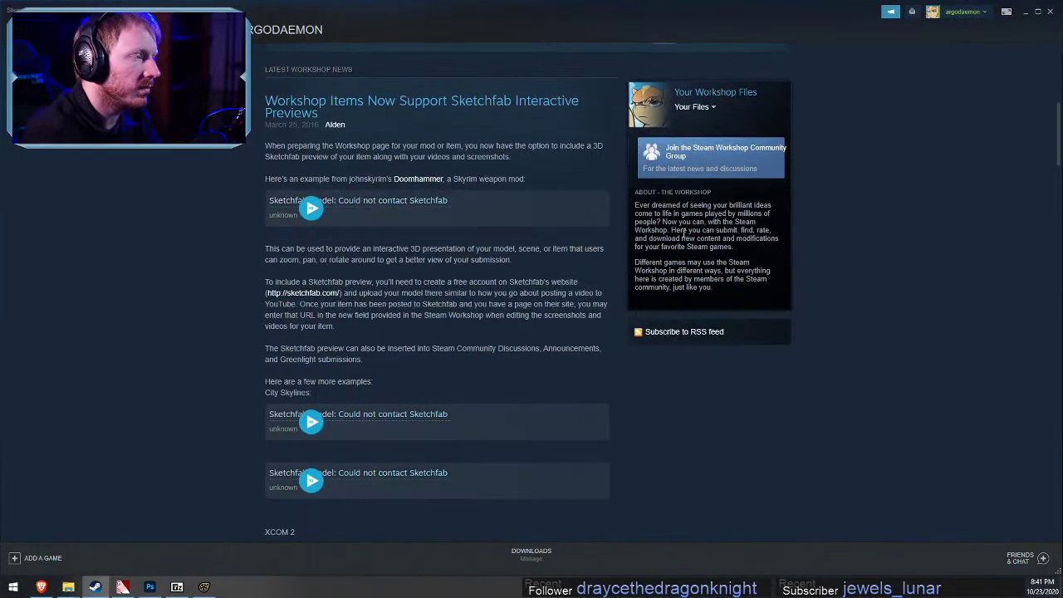
scroll(689, 40, up, 5)
click(735, 227)
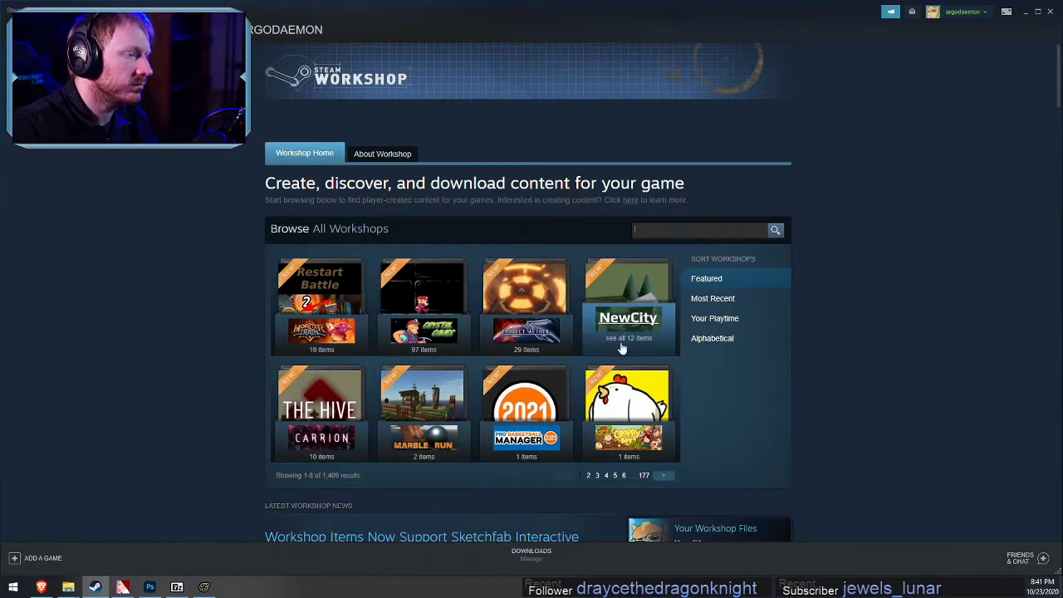
scroll(621, 349, down, 1)
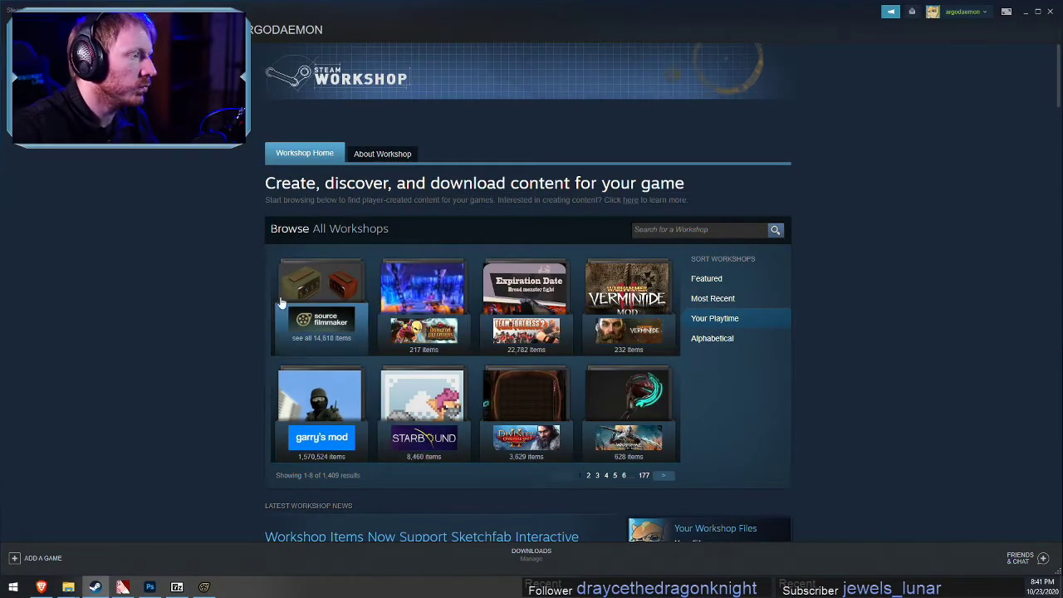
click(321, 308)
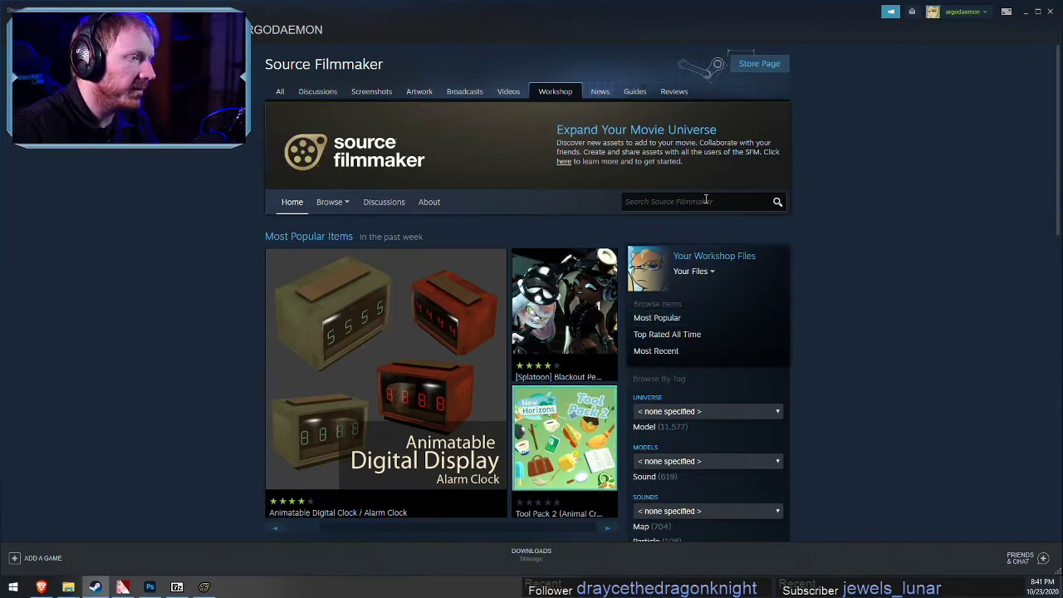
Search the Source Filmmaker workshop for "mat specular" and open the page of the script shortcut for mat_specular 0
click(757, 201)
text(mat s)
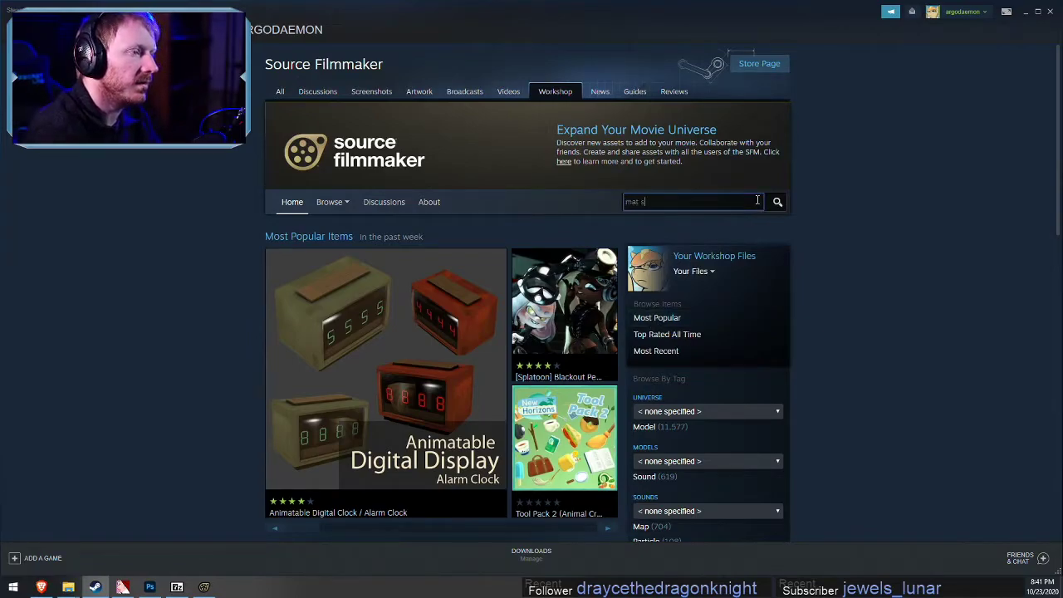
text(pecula)
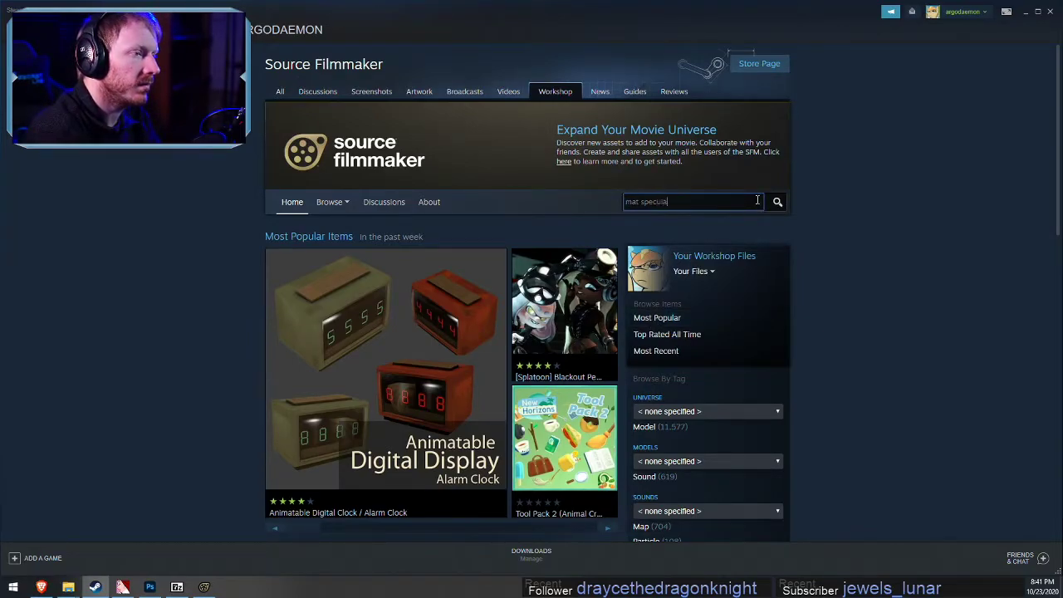
text(r)
key(Return)
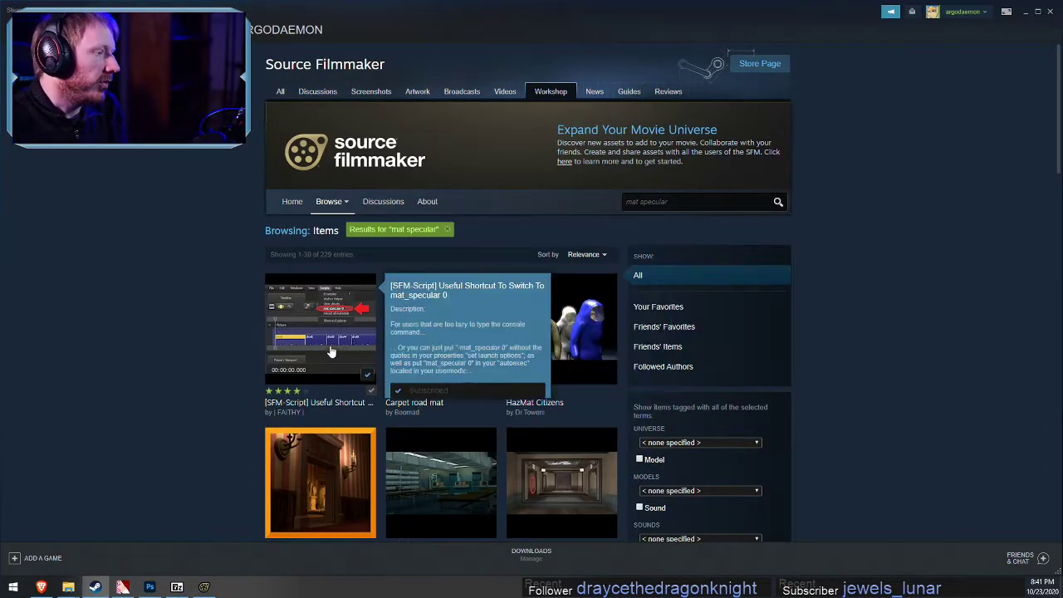
click(387, 333)
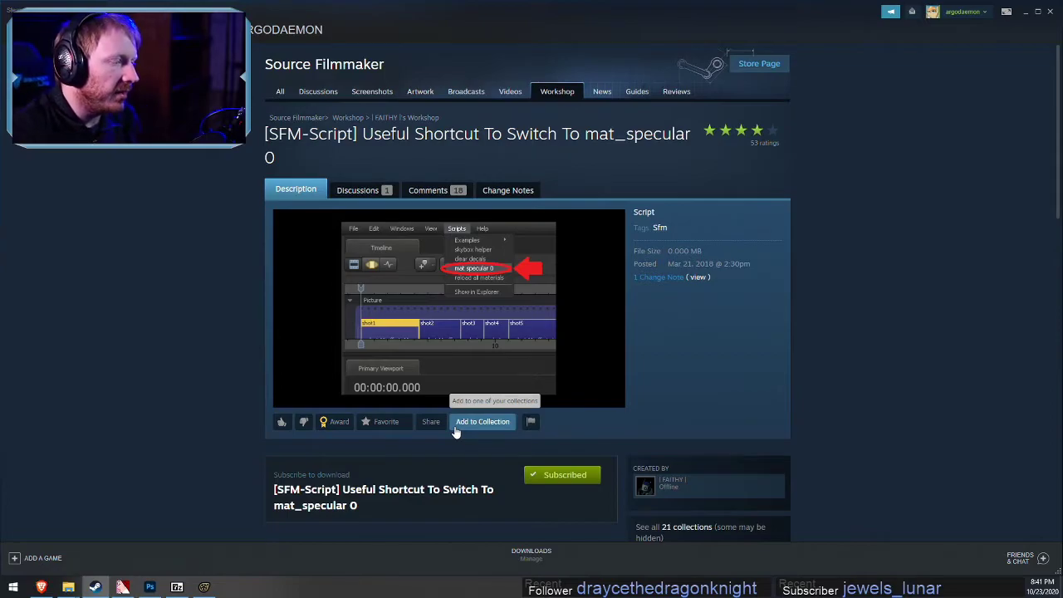
scroll(479, 450, down, 1)
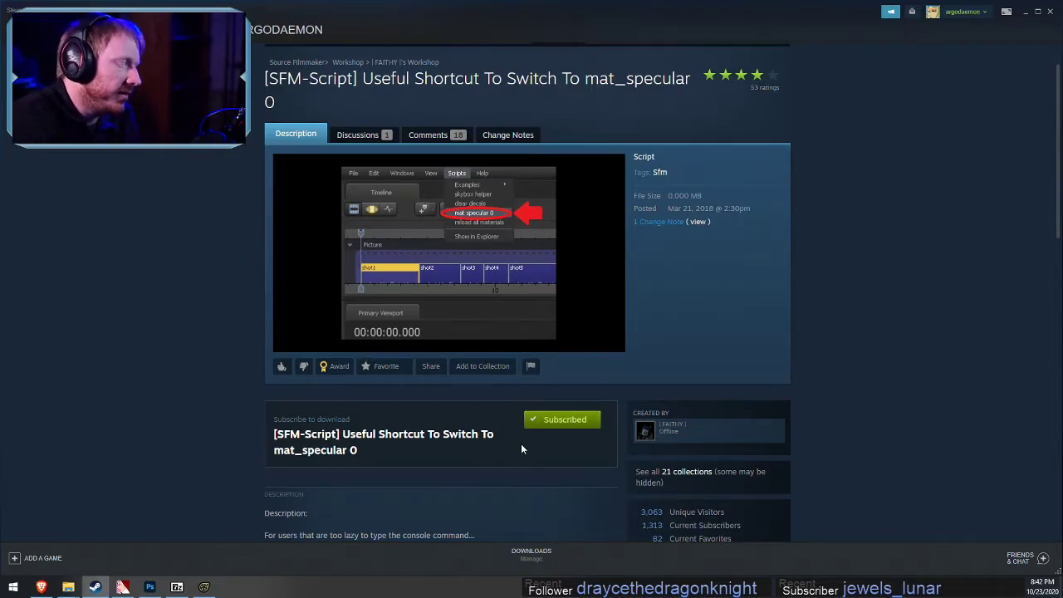
Read the script's description and comments, and highlight the comment requesting a Mat_ReloadAllMaterials version
key(alt+Tab)
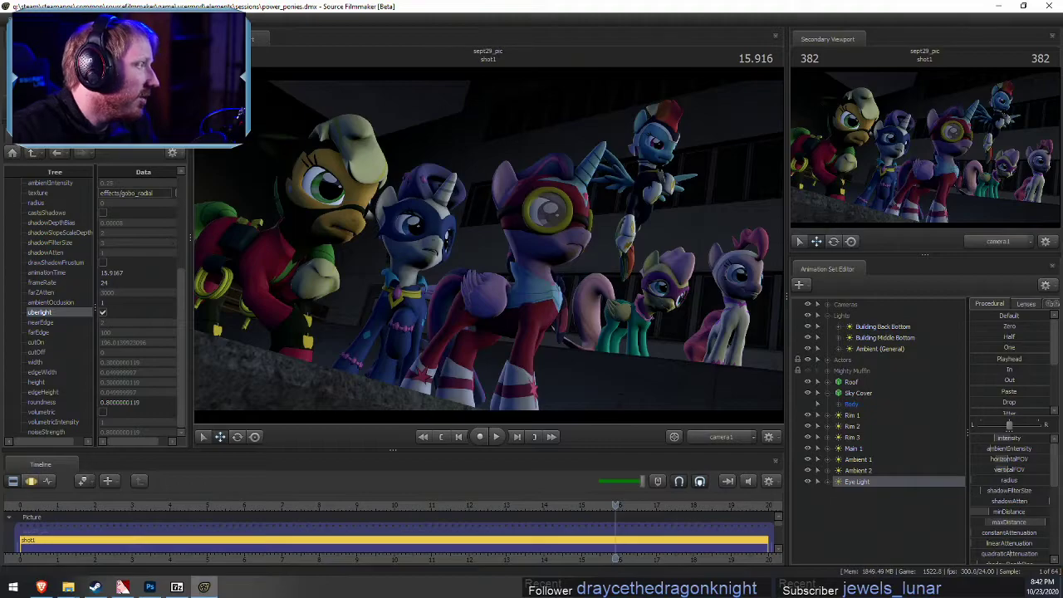
key(alt+Tab)
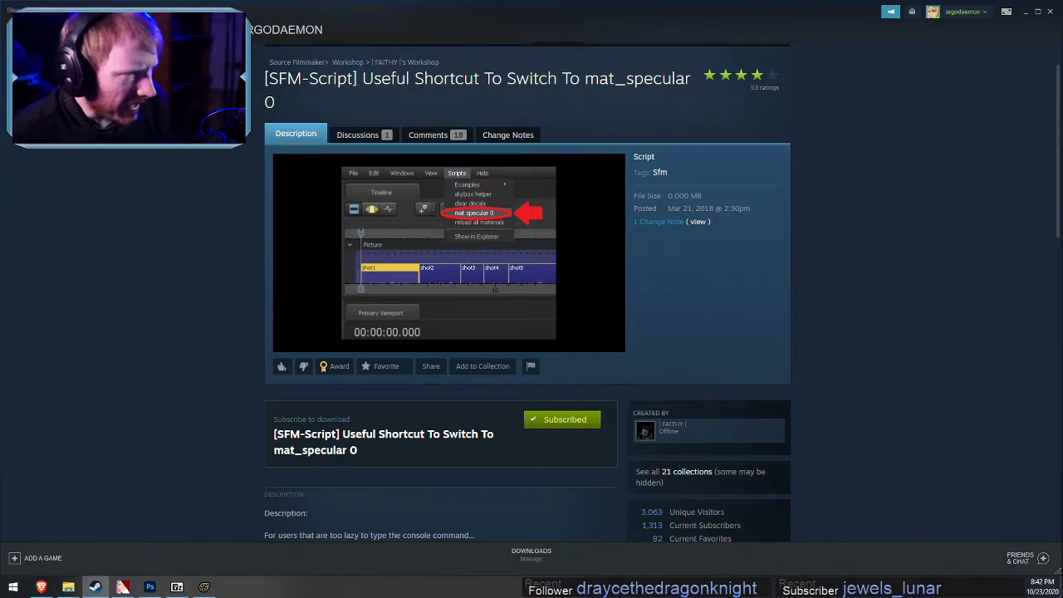
scroll(340, 383, down, 3)
scroll(340, 383, down, 2)
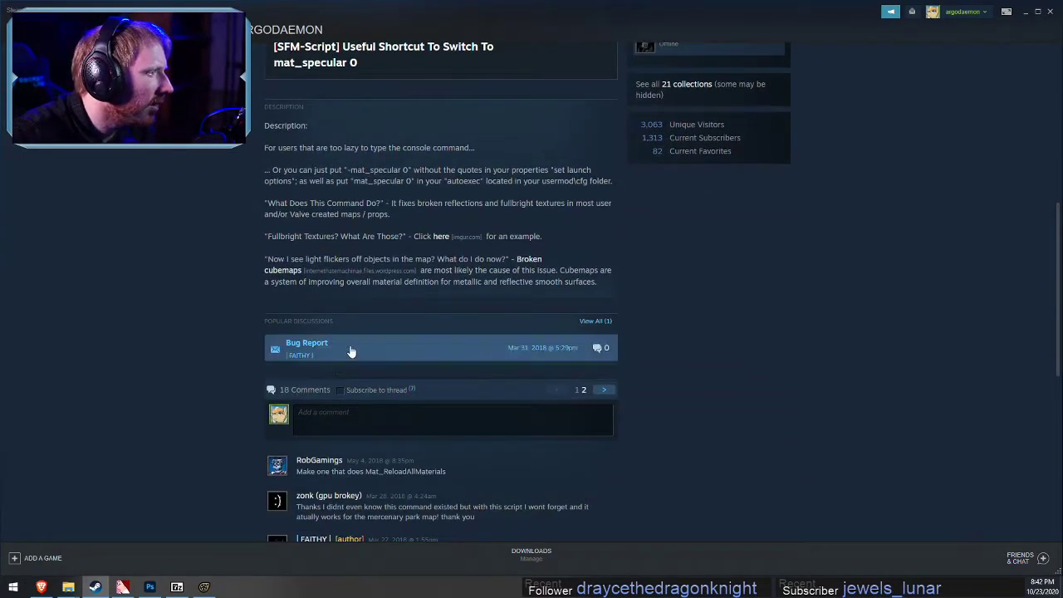
scroll(402, 314, down, 1)
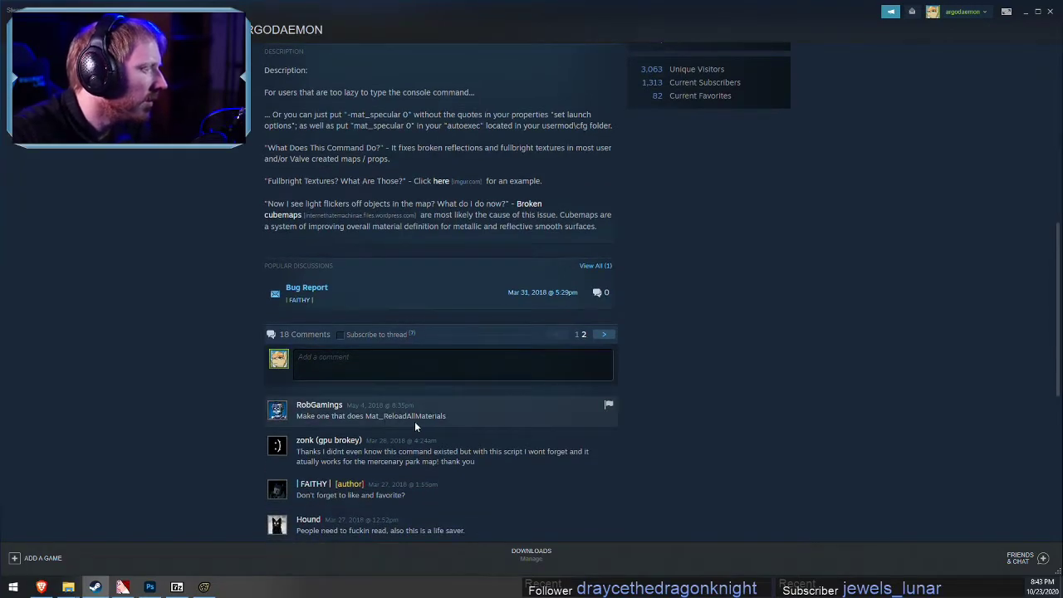
key(alt+Tab)
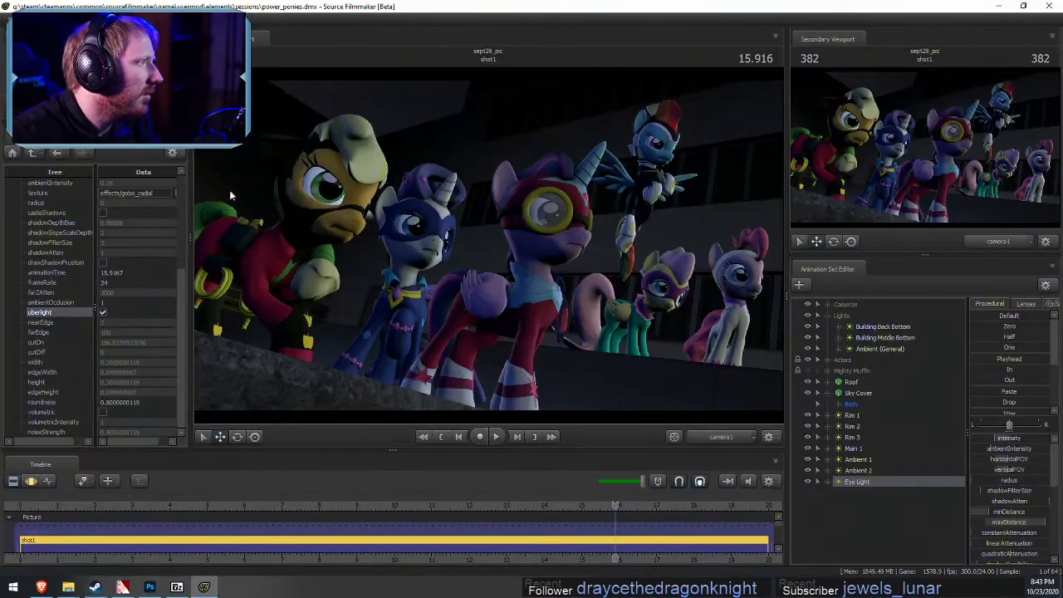
key(alt+Tab)
drag(450, 416, 333, 418)
click(769, 391)
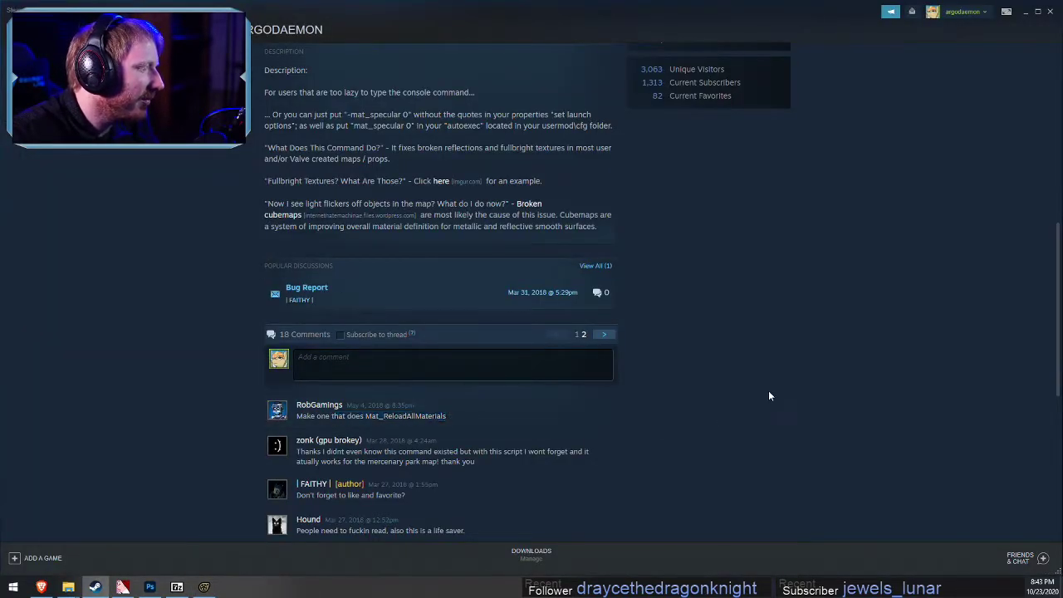
Switch to the File Explorer window and display the SourceFilmmaker usermod folder
key(alt+Tab)
mouse_move(68, 587)
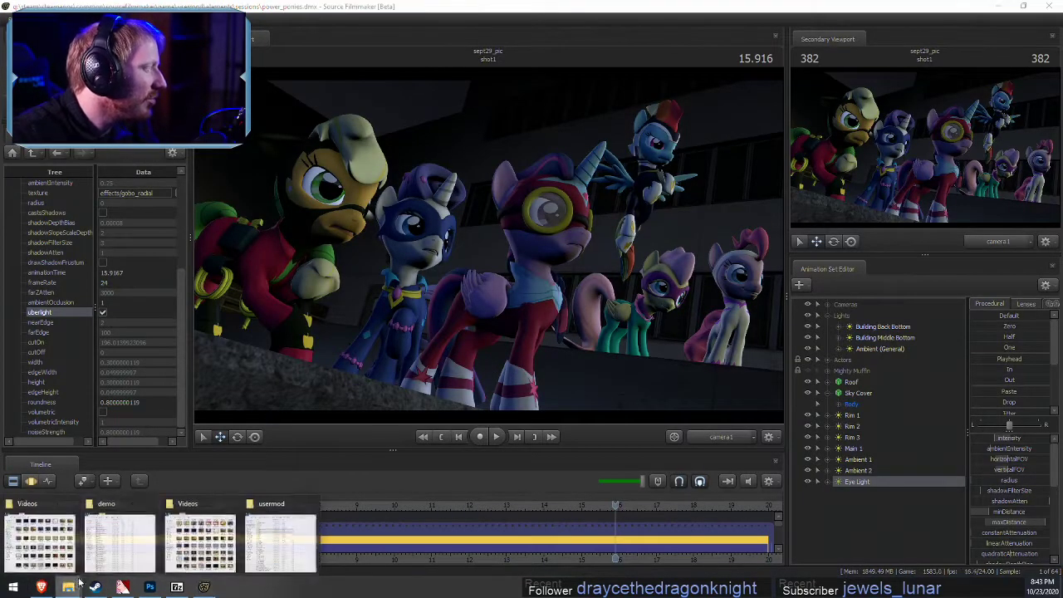
click(263, 545)
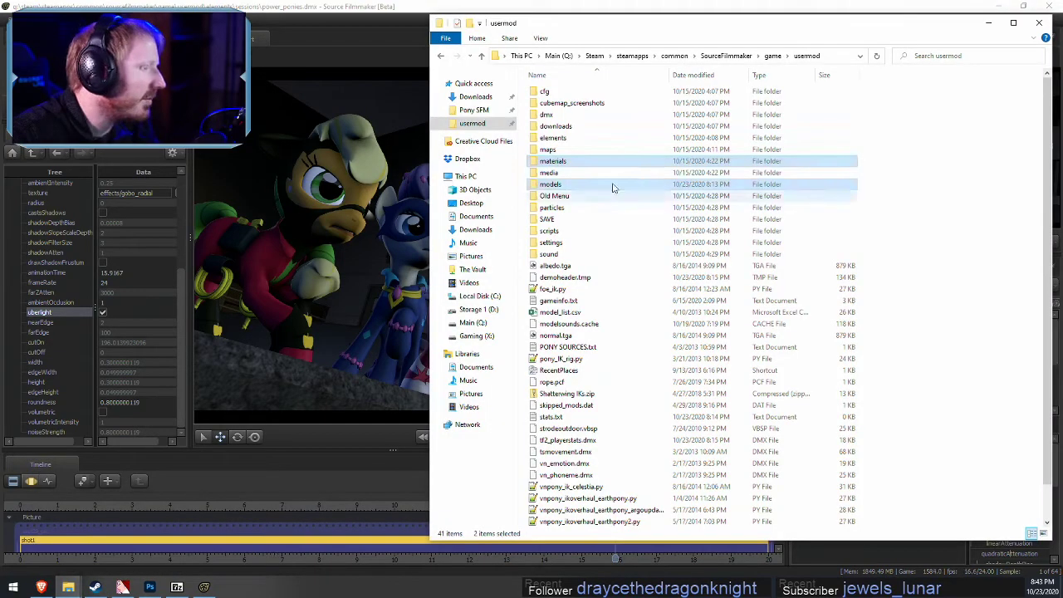
click(475, 97)
click(477, 110)
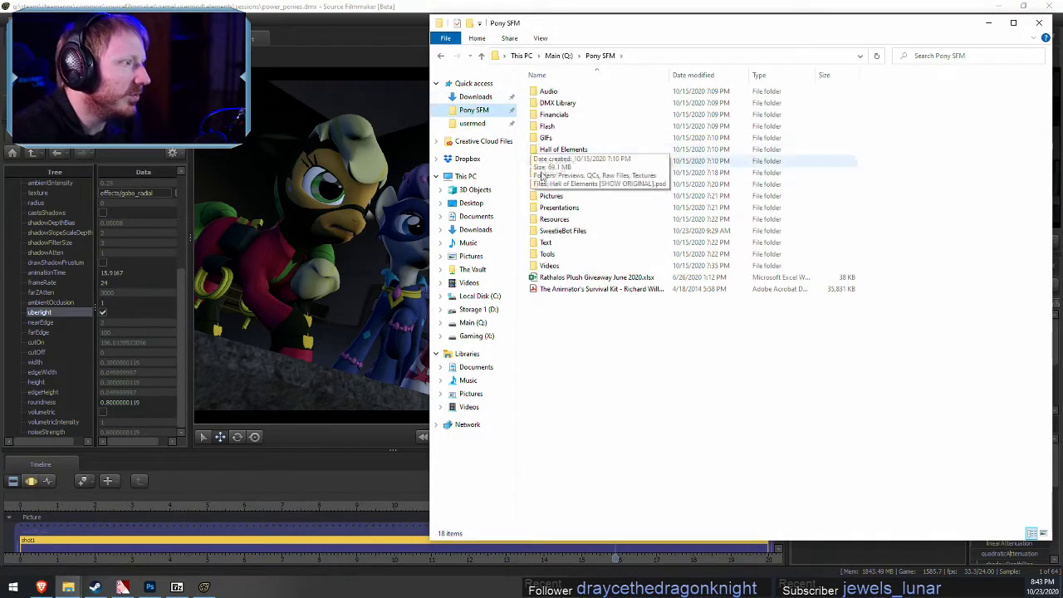
click(490, 124)
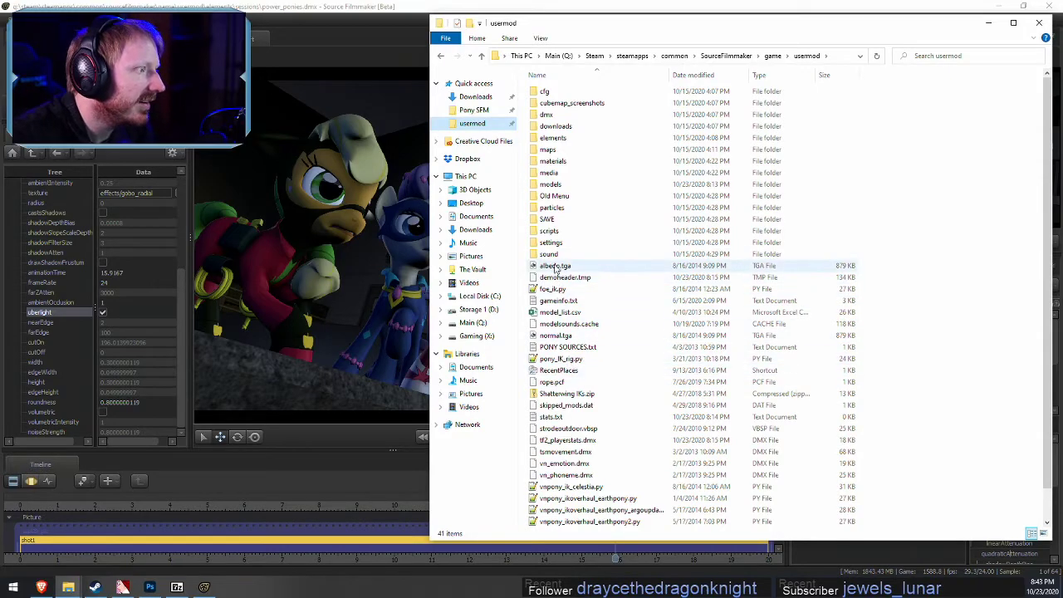
Go up to the game folder and open workshop\scripts\sfm\mainmenu
click(772, 56)
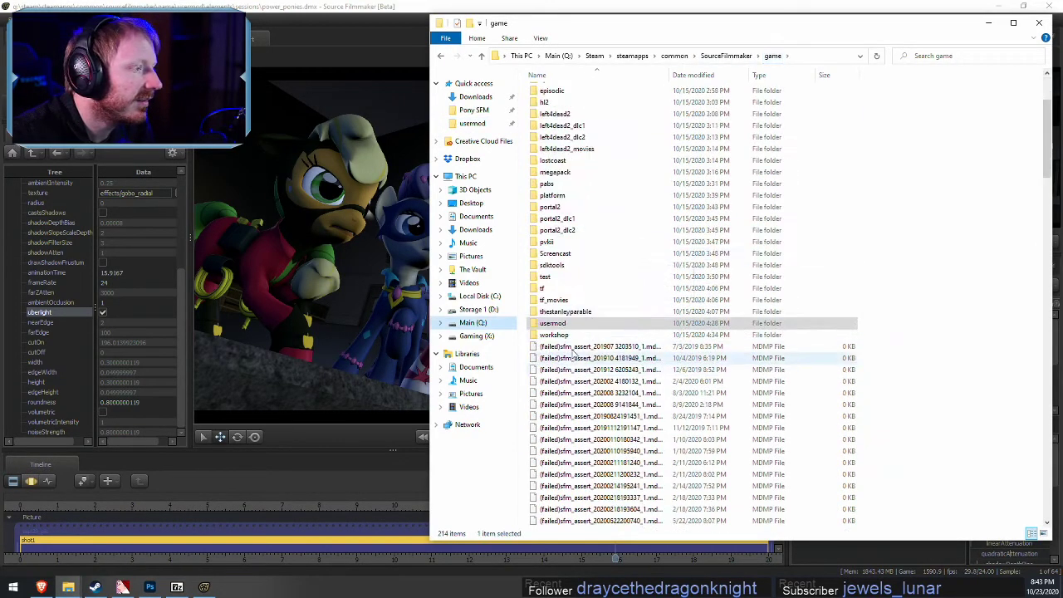
double_click(554, 335)
double_click(555, 163)
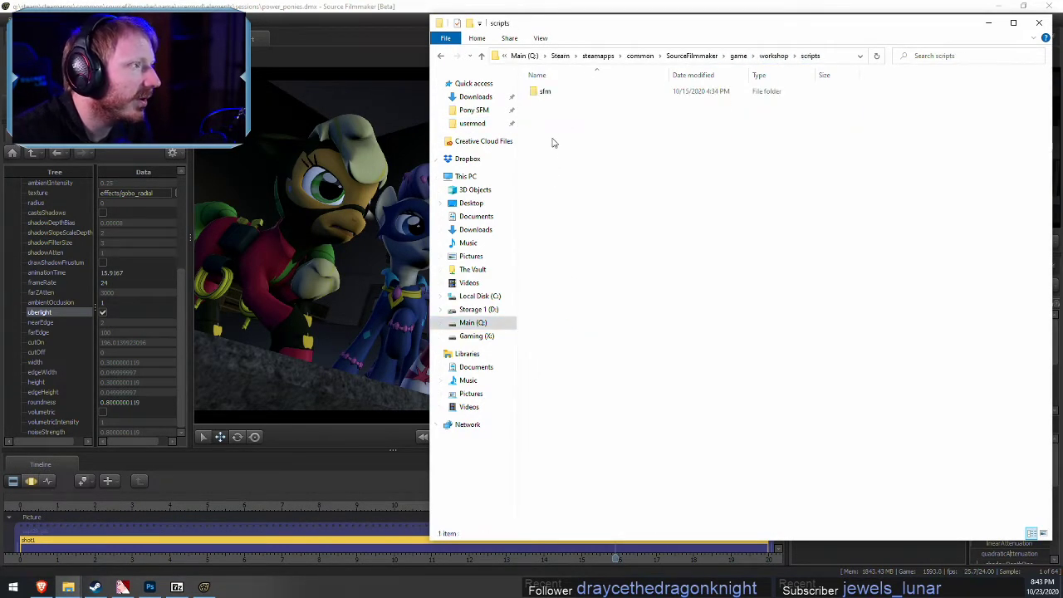
click(562, 93)
double_click(561, 93)
double_click(561, 103)
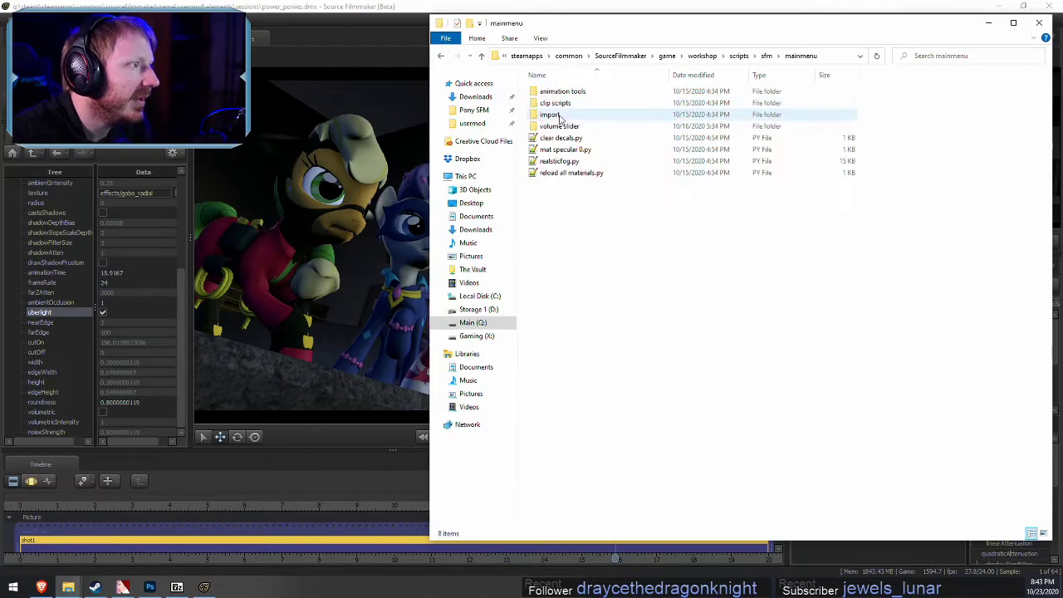
Open mat specular 0.py in Notepad++ and highlight its mat_specular console command
right_click(571, 150)
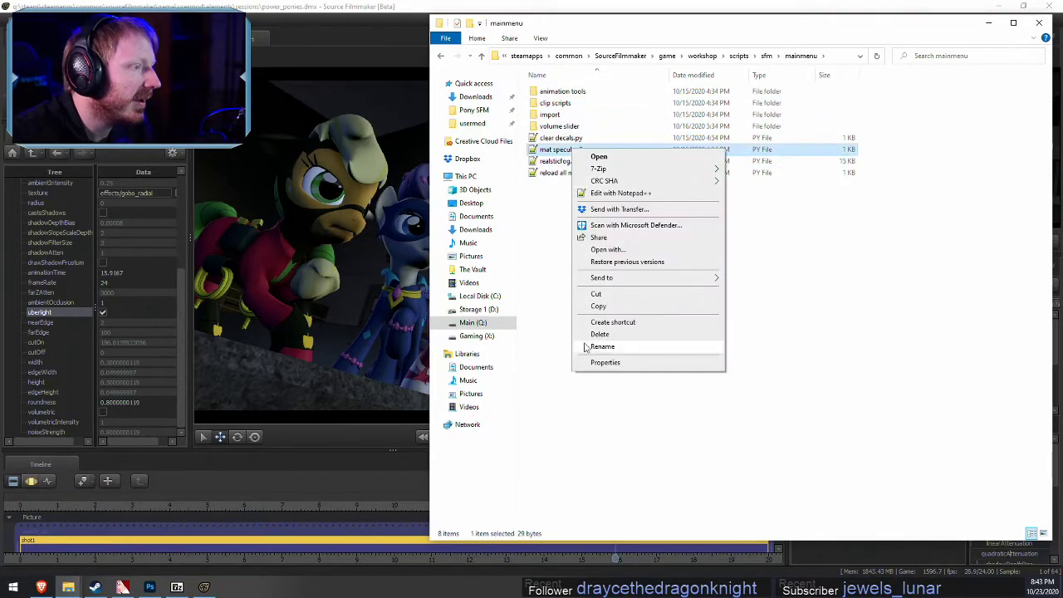
click(608, 194)
click(360, 157)
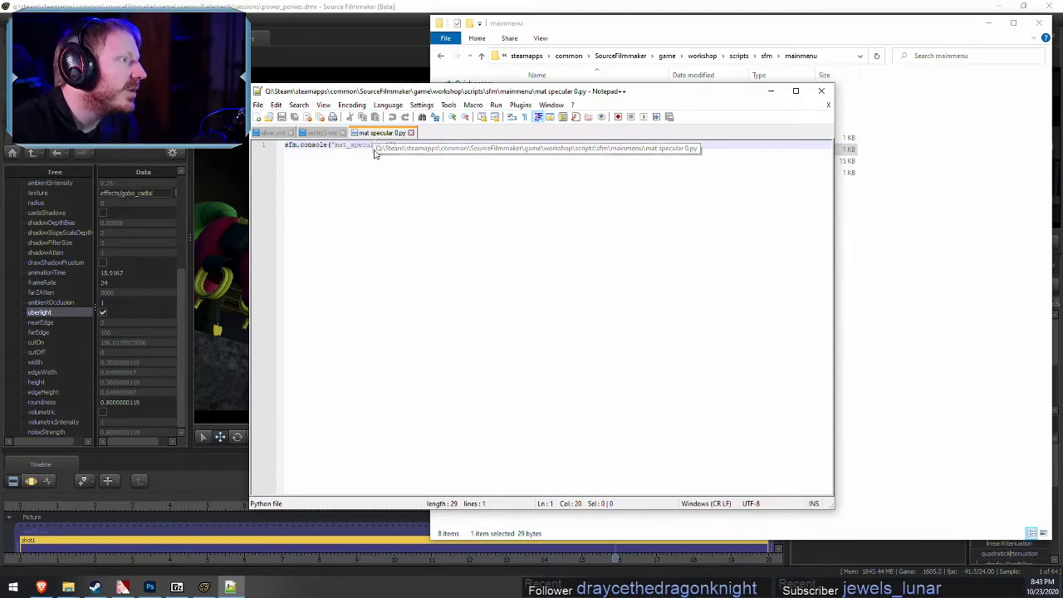
click(392, 146)
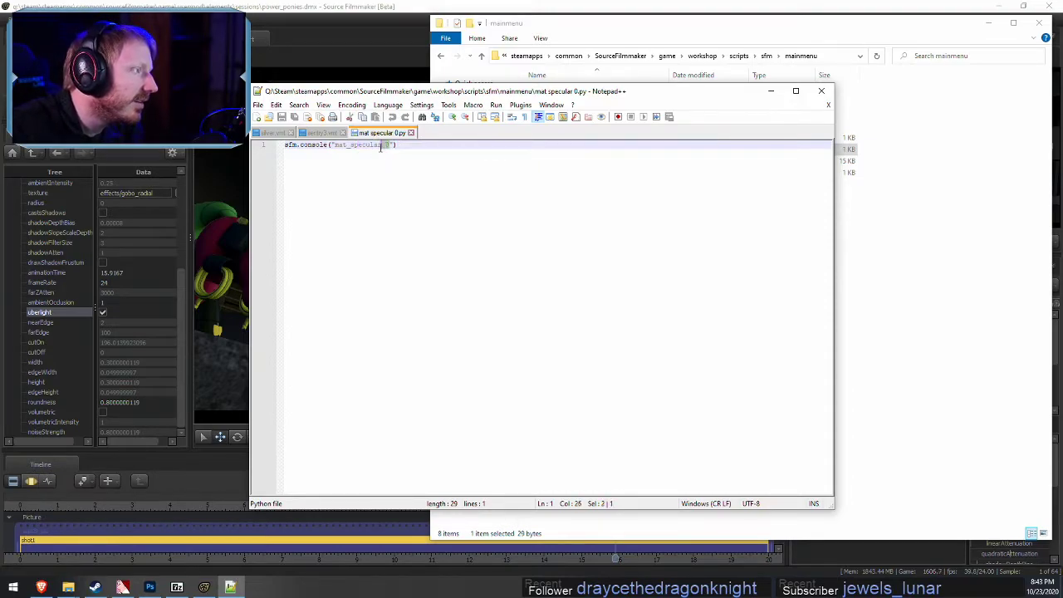
drag(388, 145, 335, 146)
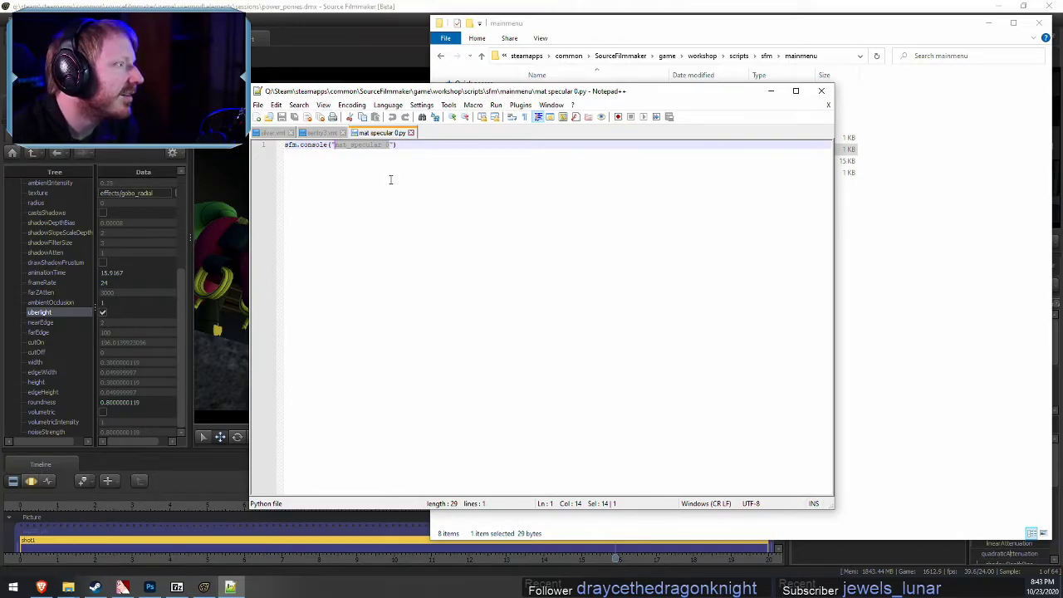
Return to the mainmenu folder and open reload all materials.py in Notepad++
click(869, 281)
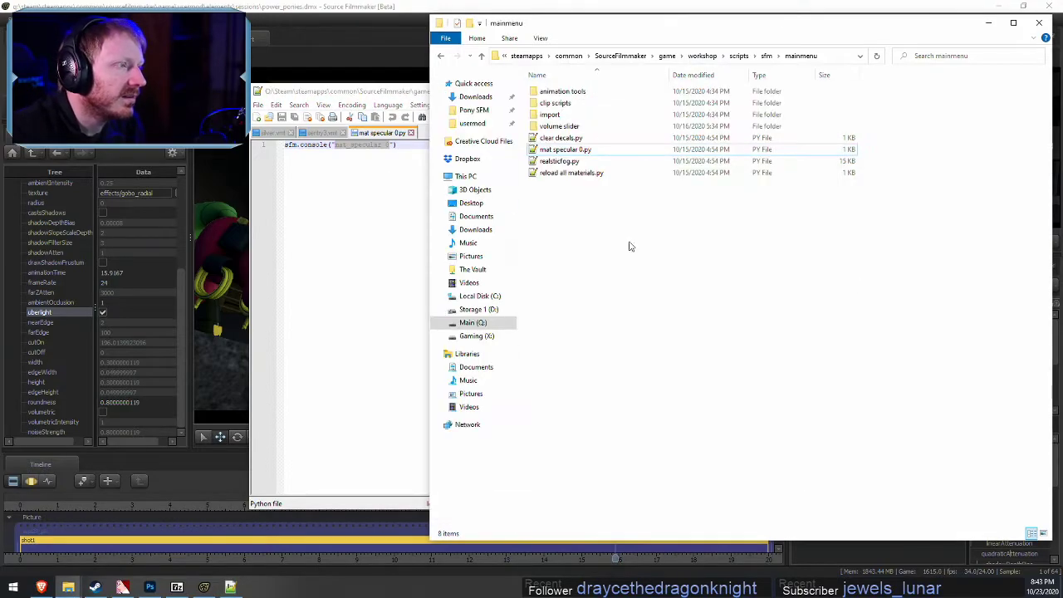
click(567, 175)
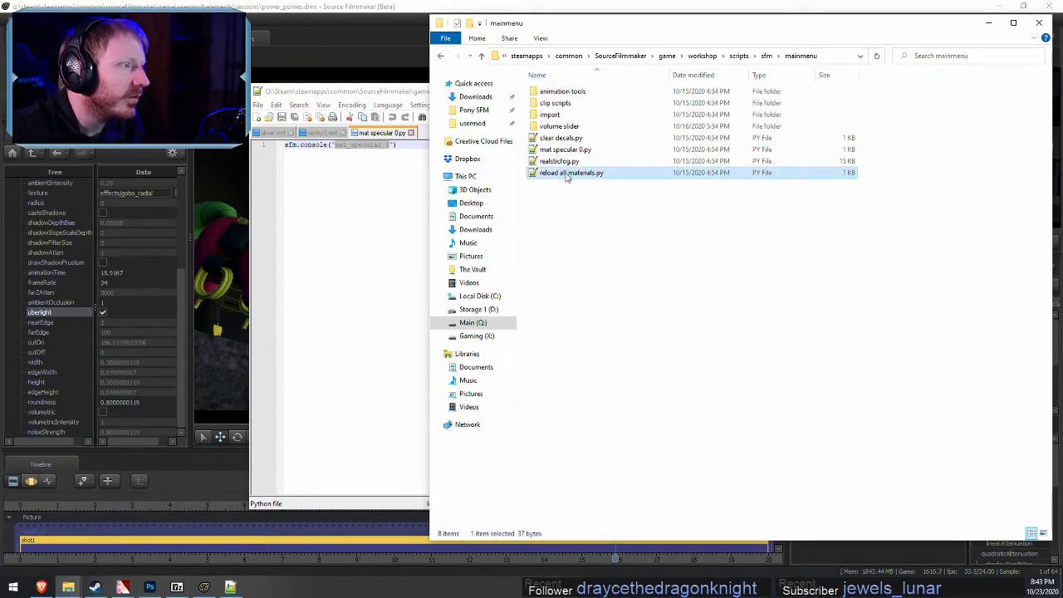
right_click(567, 174)
click(618, 218)
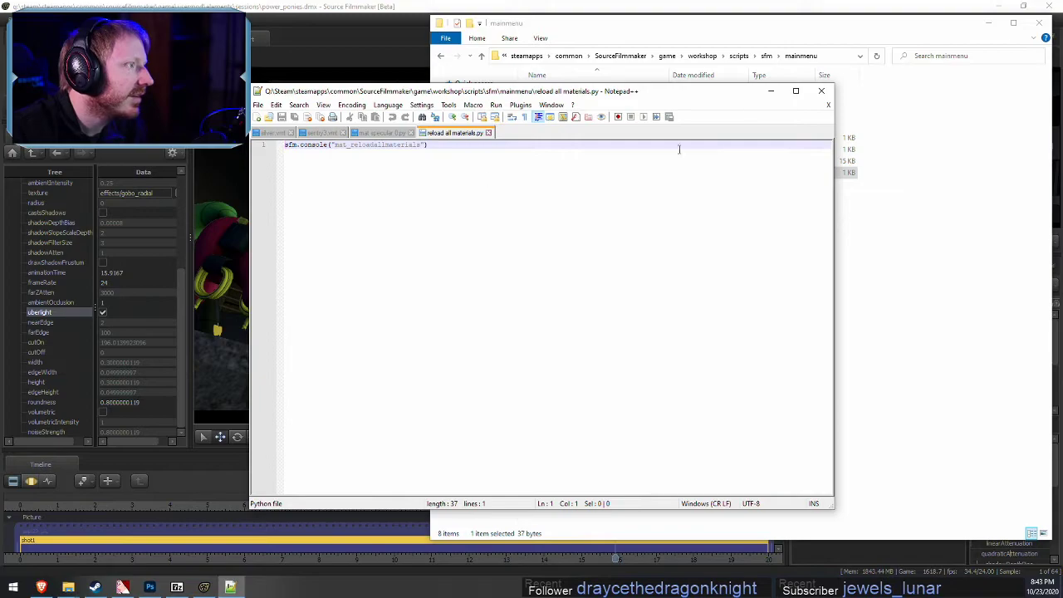
Open realsticfog.py from the mainmenu folder in Notepad++, look through its code and close the file
click(889, 219)
right_click(584, 161)
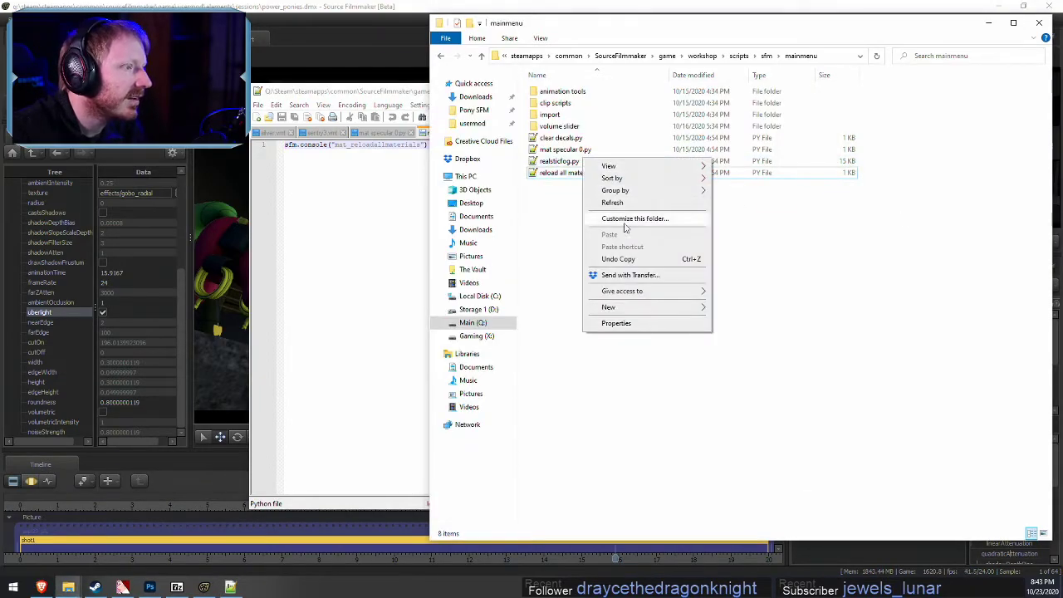
click(795, 297)
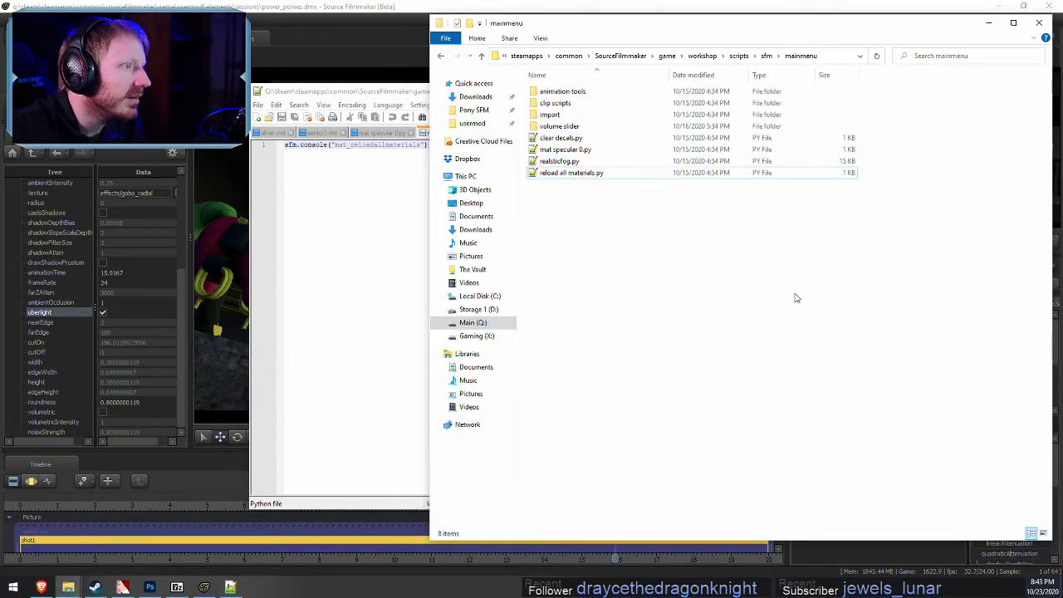
right_click(564, 162)
click(619, 209)
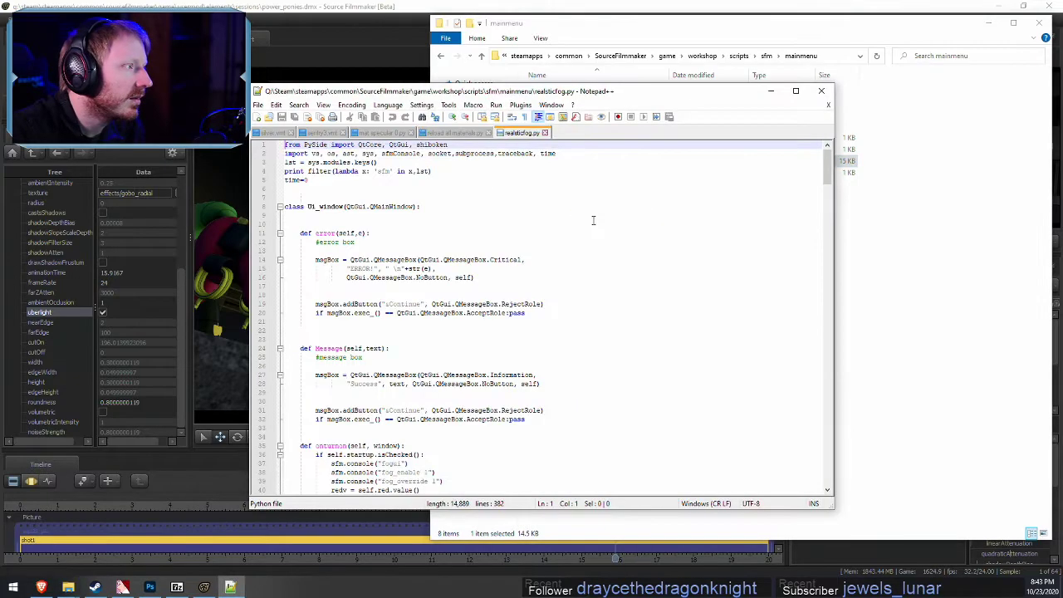
scroll(593, 220, down, 20)
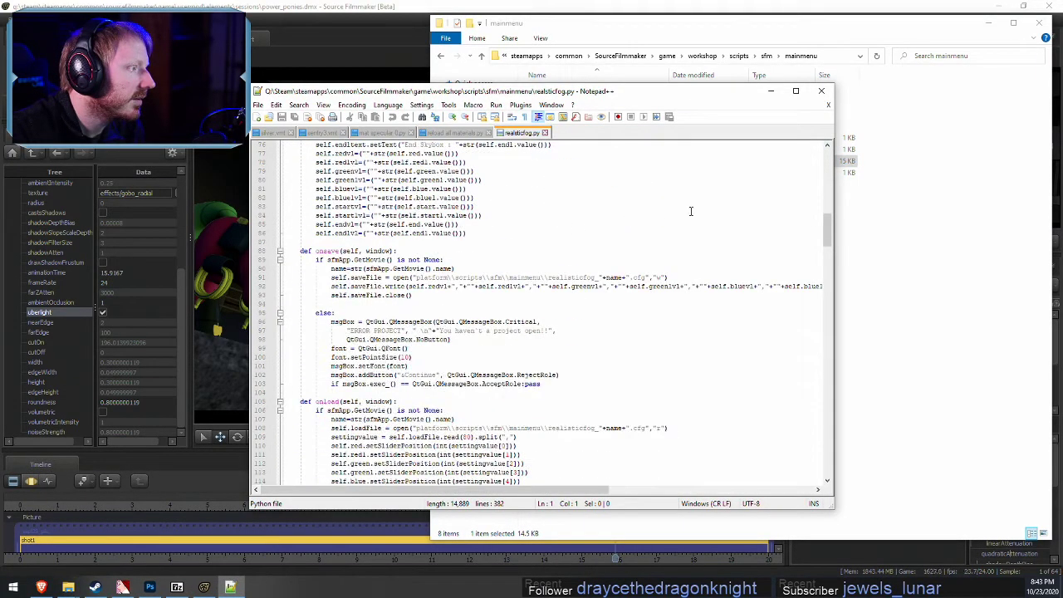
drag(820, 243, 809, 456)
click(545, 133)
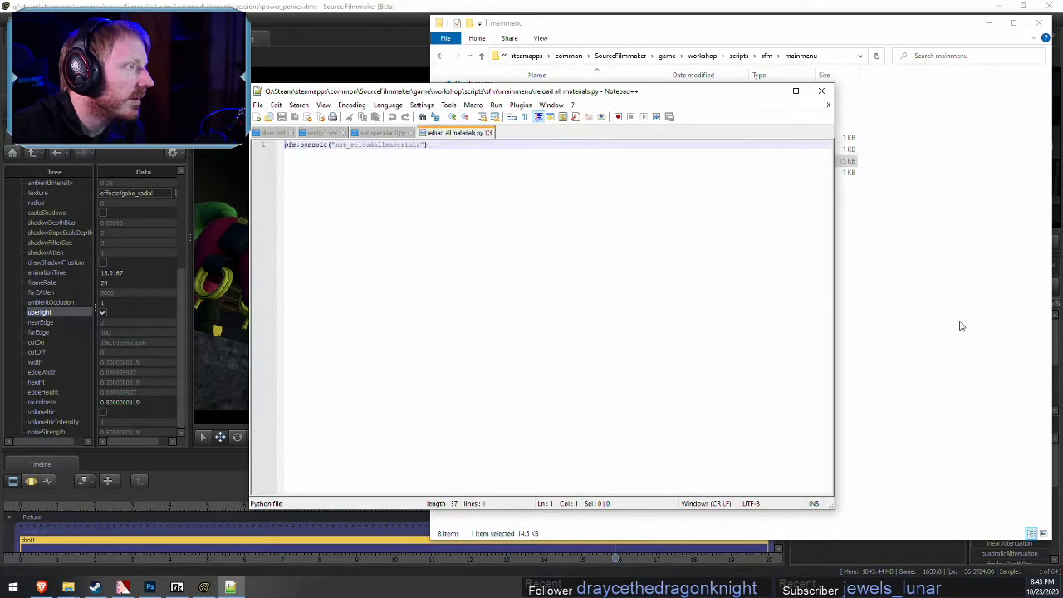
View clear decals.py in Notepad++, and close it along with reload all materials.py and mat specular 0.py
click(968, 322)
right_click(565, 137)
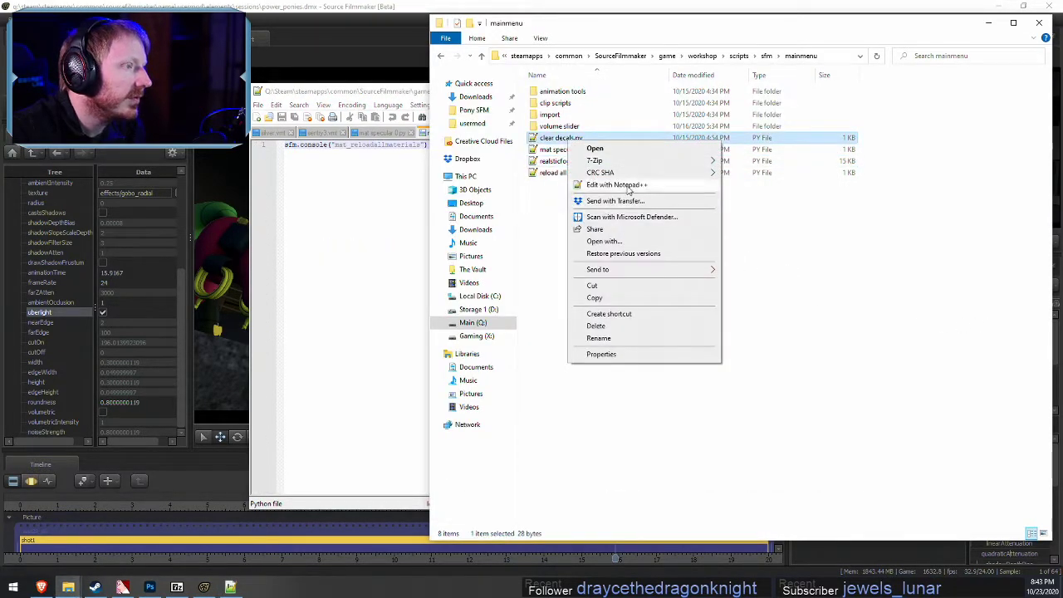
click(611, 182)
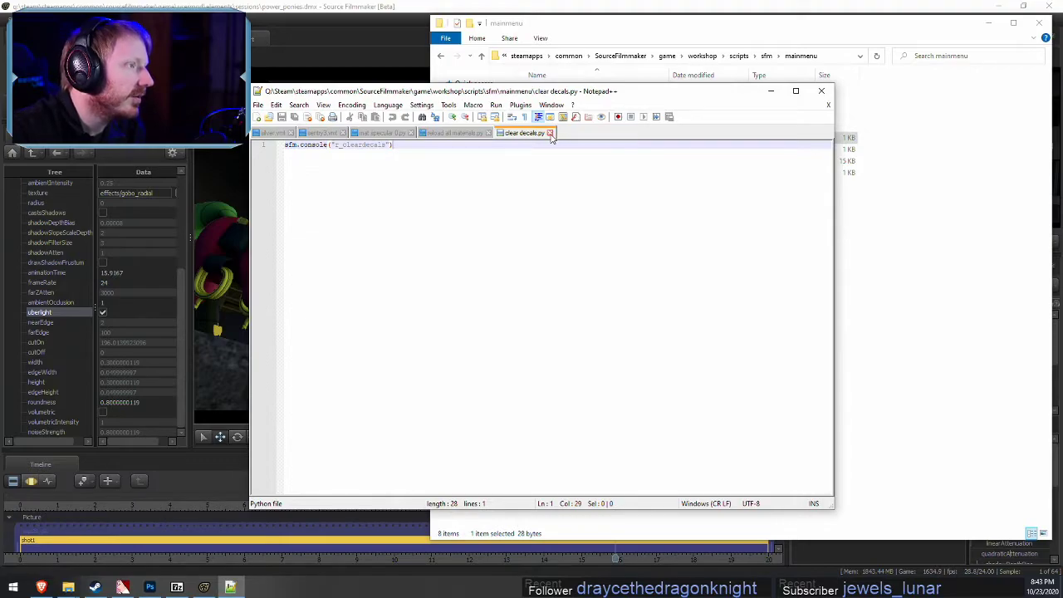
click(550, 133)
click(489, 134)
click(410, 133)
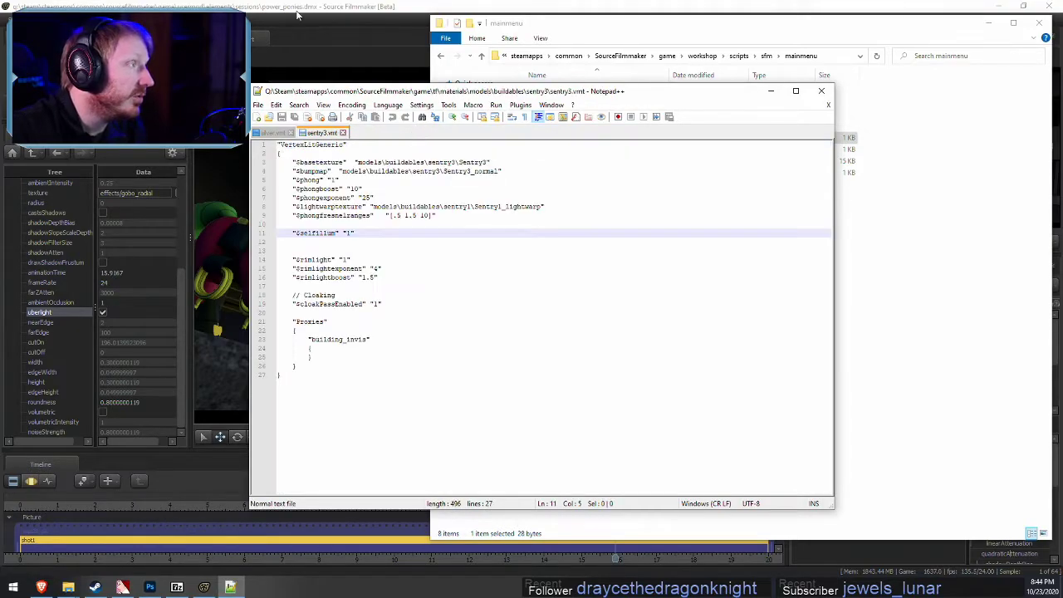
Switch to Source Filmmaker and inspect the static_prop control inside the Sky Cover animation set
click(297, 10)
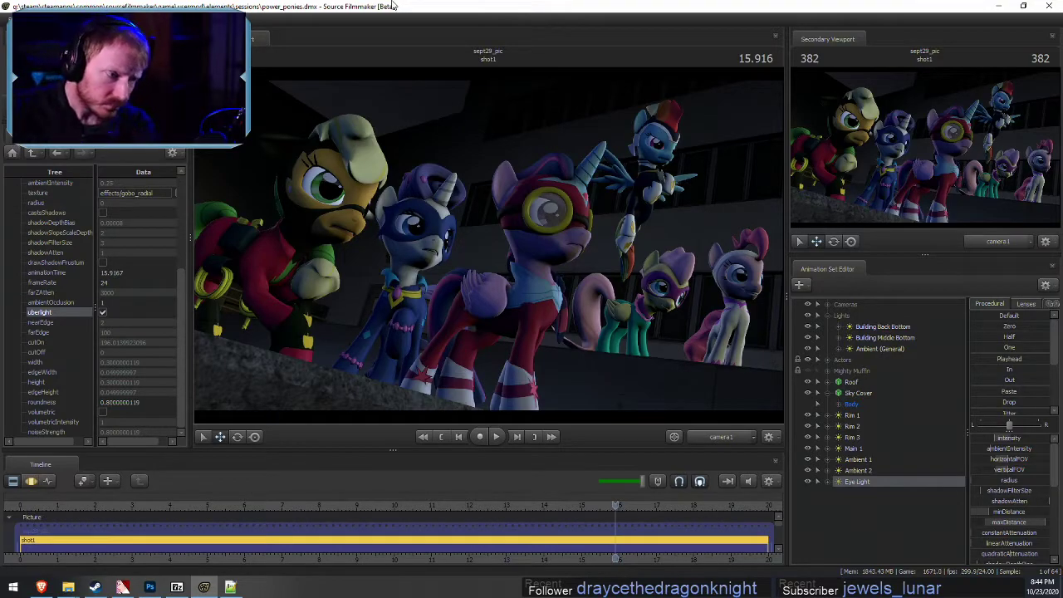
click(838, 406)
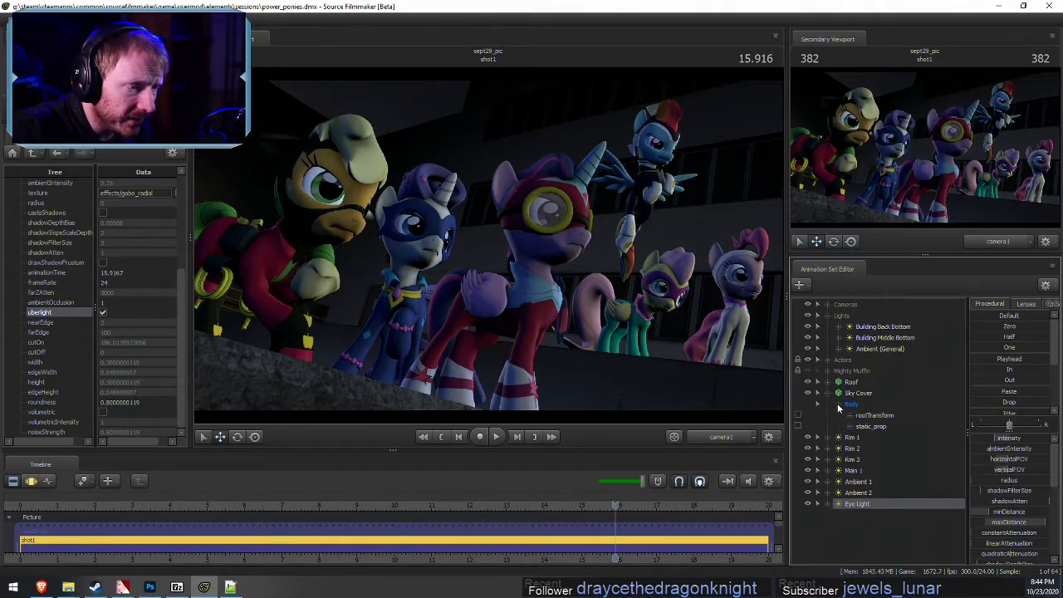
click(870, 426)
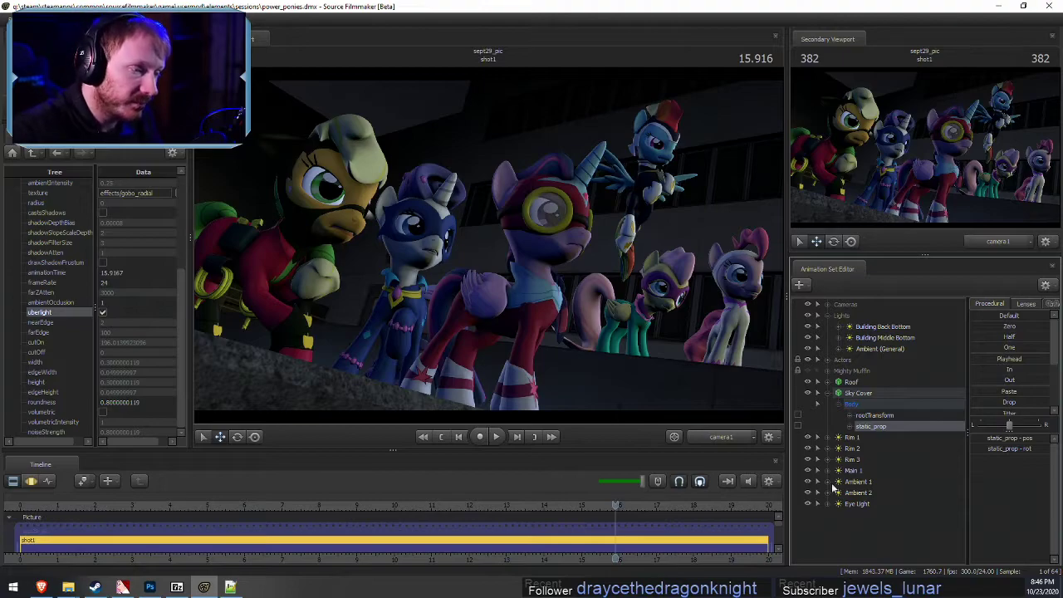
click(827, 393)
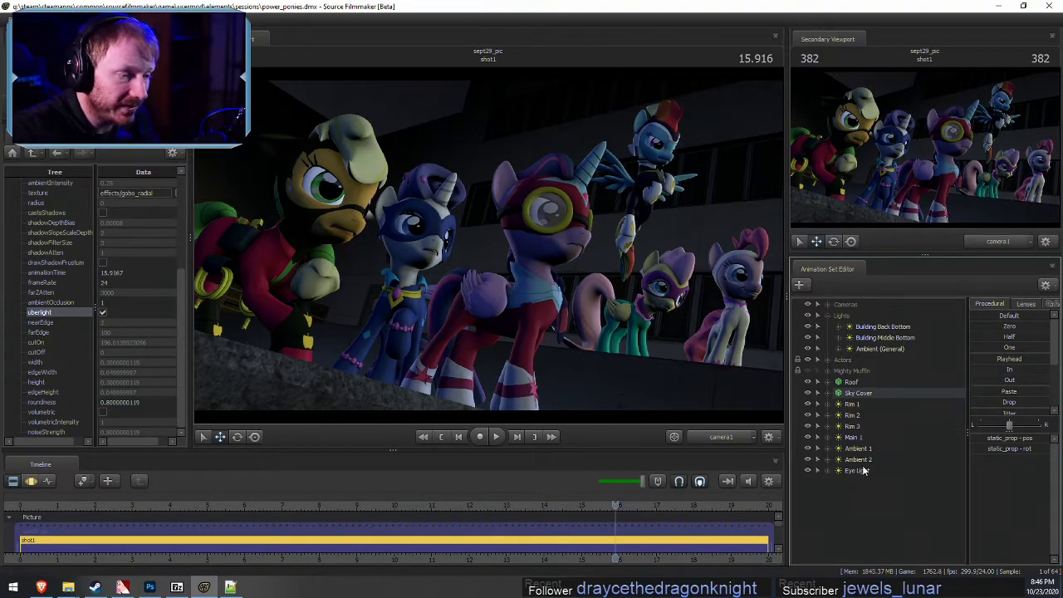
Duplicate the Ambient 2 light as a new animation set at the end of the scene's light list
right_click(864, 470)
right_click(858, 496)
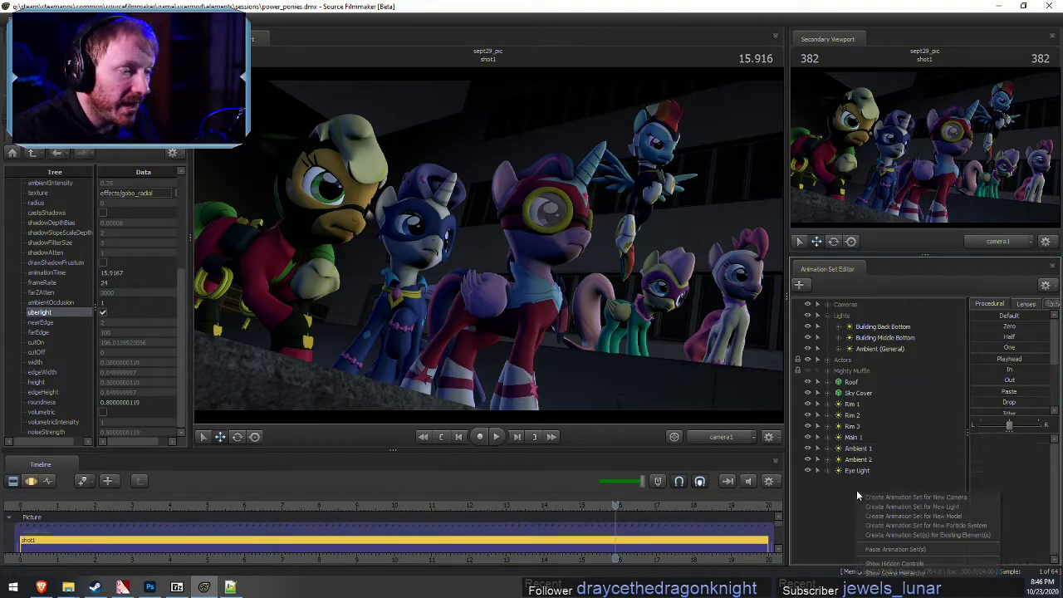
click(879, 507)
click(869, 481)
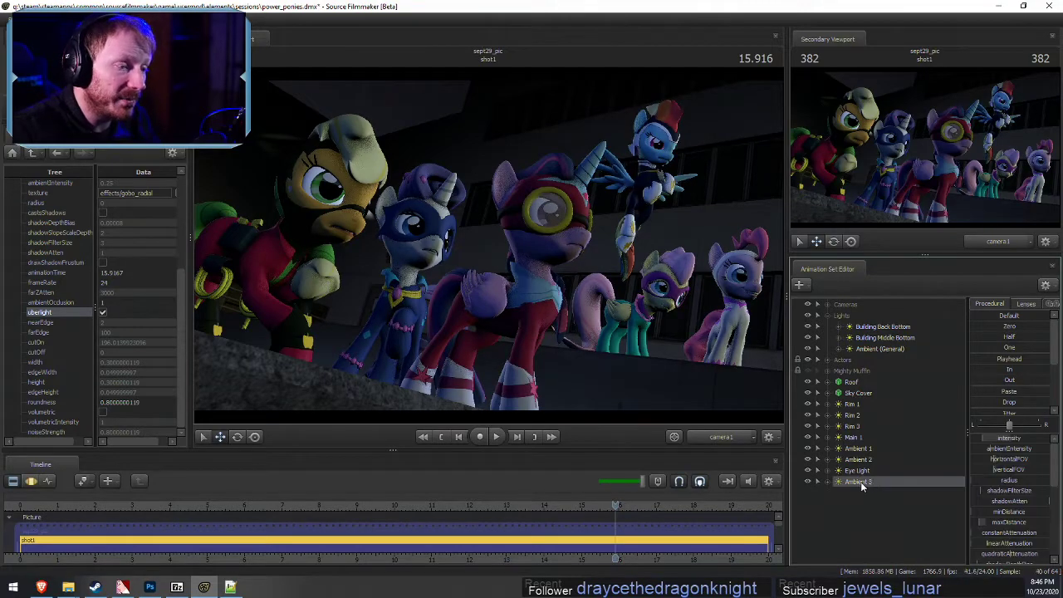
Aim the Ambient 3 light up at the rooftop ponies from below, lower its intensity, and check the result through camera1
drag(860, 484, 543, 229)
key(F3)
drag(594, 313, 489, 247)
key(s)
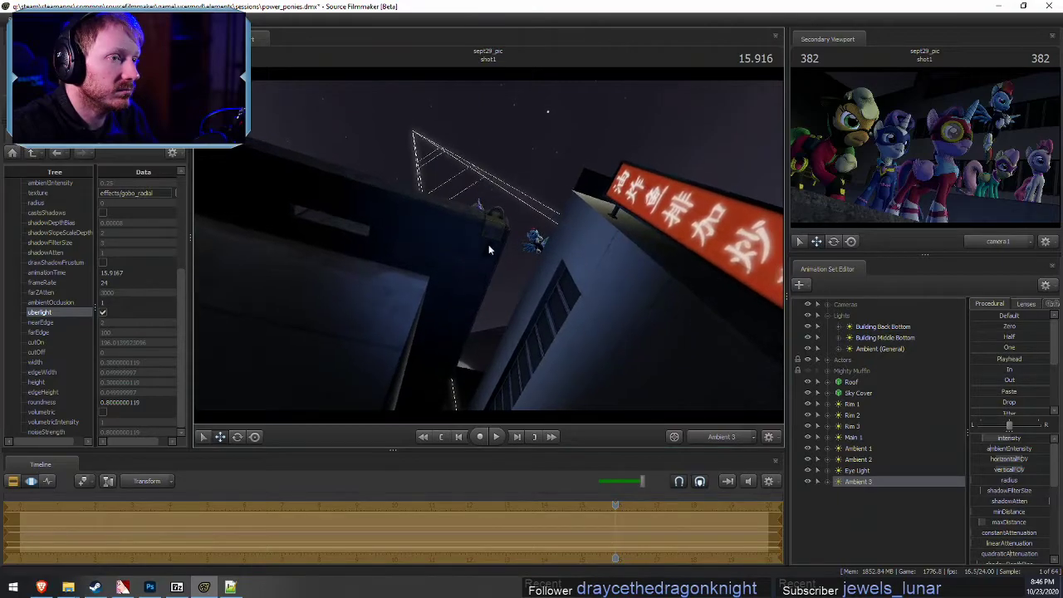
key(F2)
key(F3)
drag(1017, 438, 1008, 438)
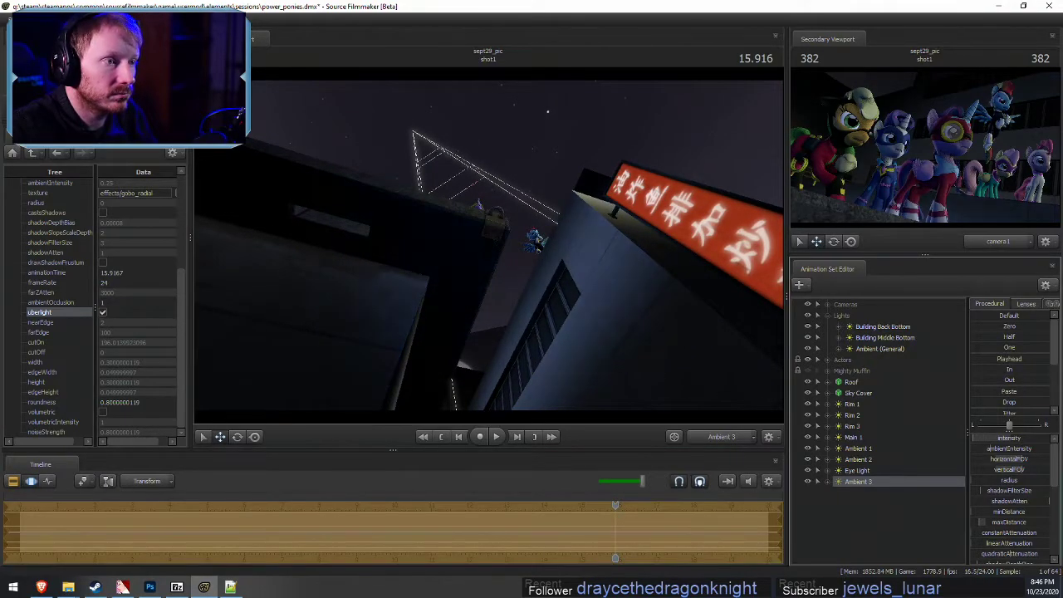
key(F2)
click(736, 440)
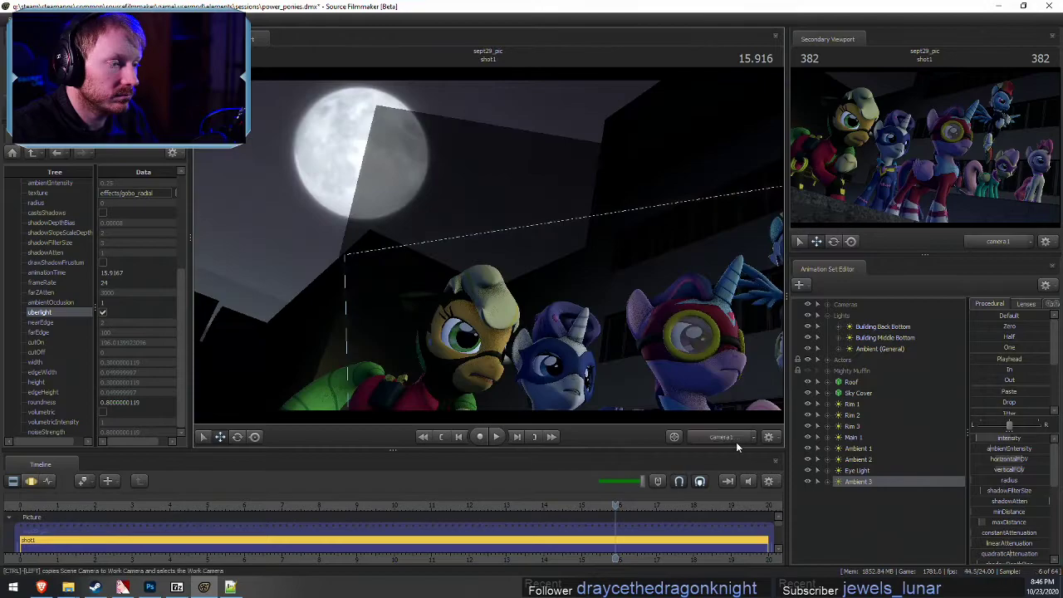
Rename the Ambient 3 light to Underlight
right_click(883, 481)
click(916, 314)
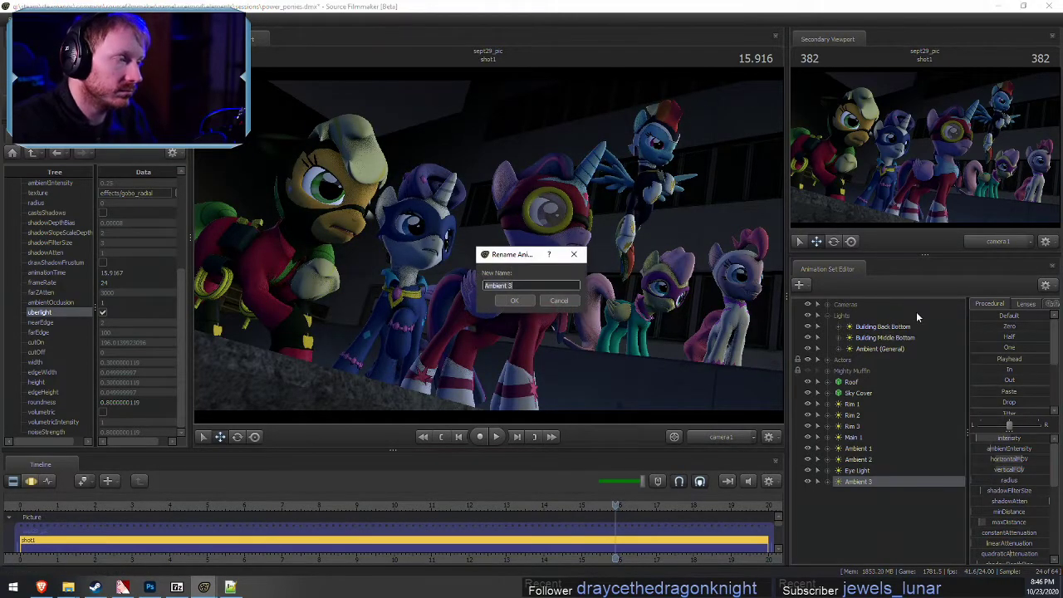
text(Underligh)
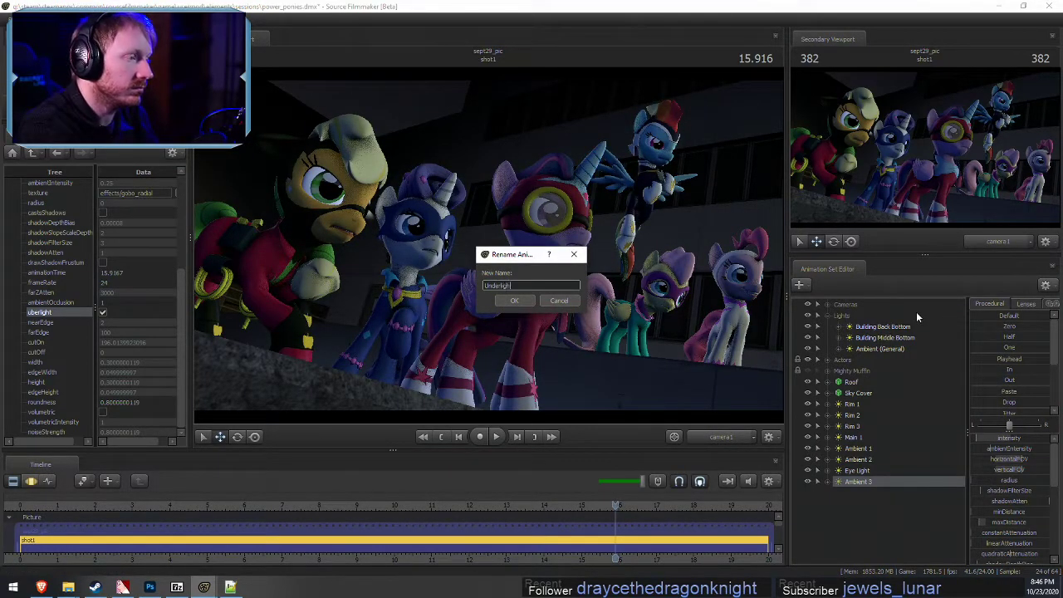
text(t)
key(Return)
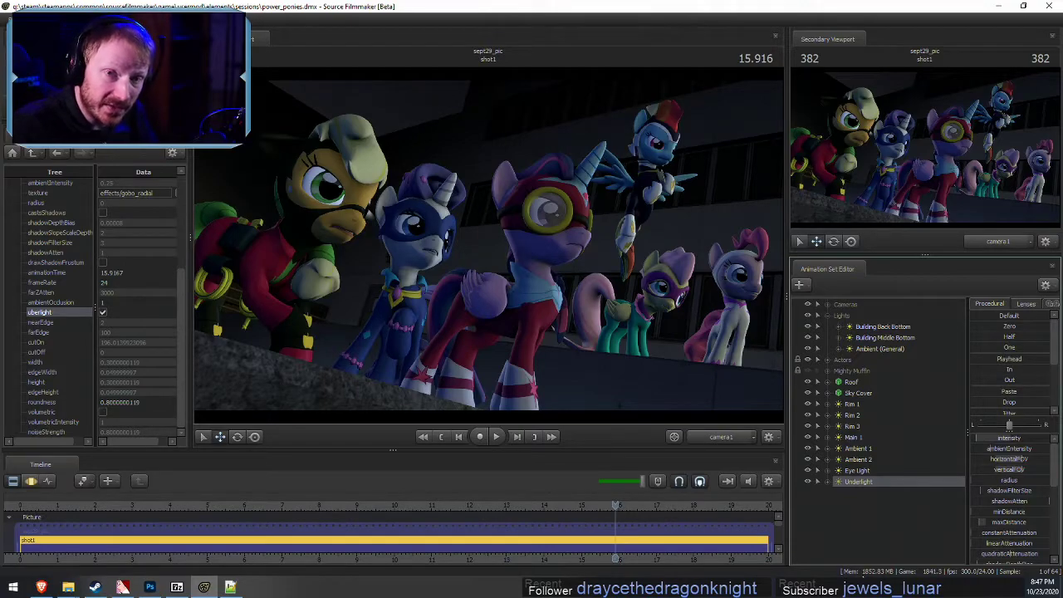
Duplicate the Rim 3 light by copying and pasting its animation set
right_click(835, 500)
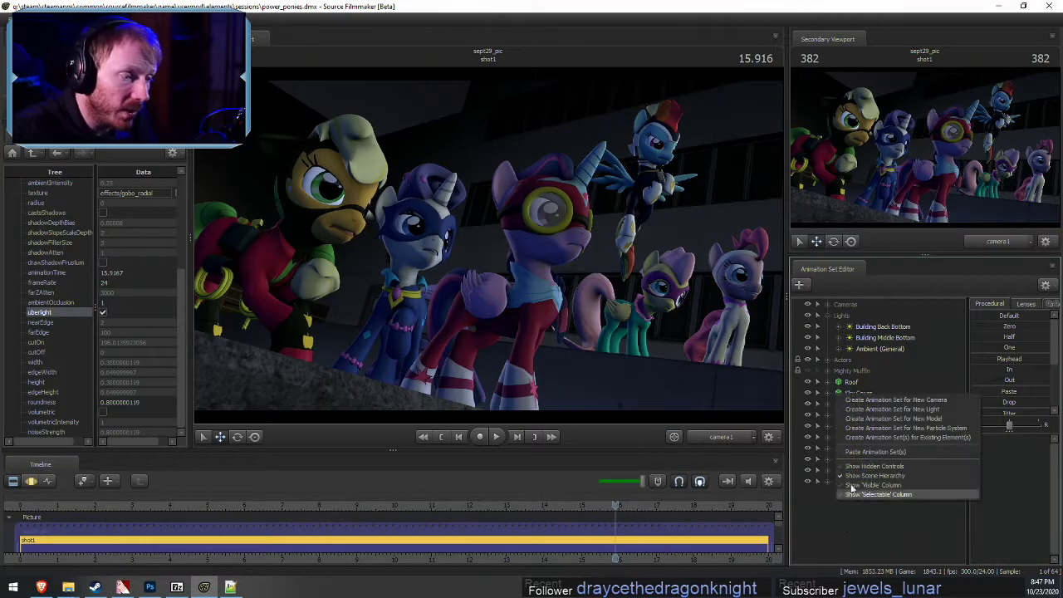
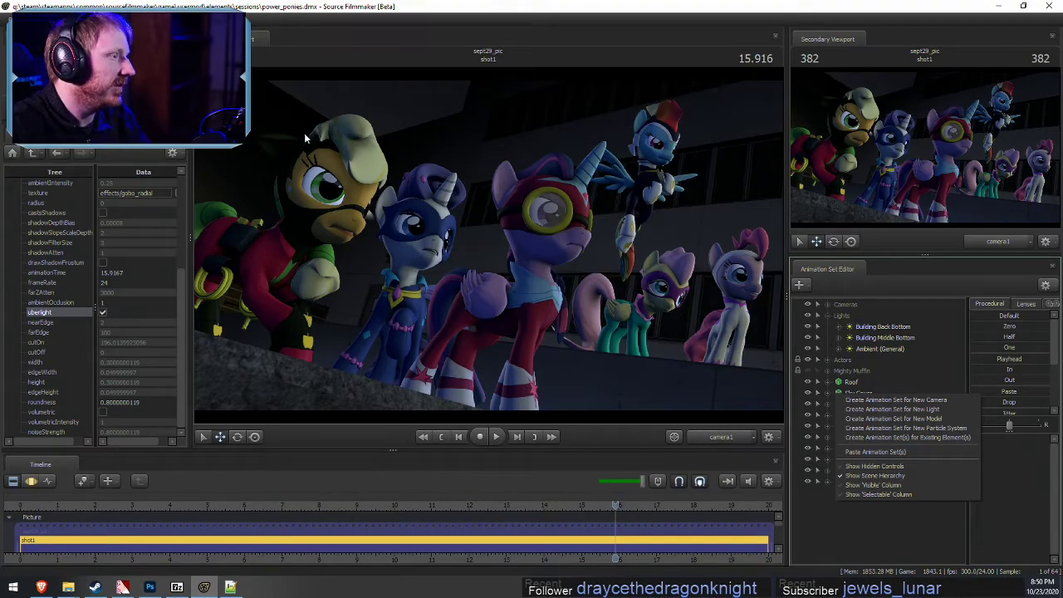
click(932, 543)
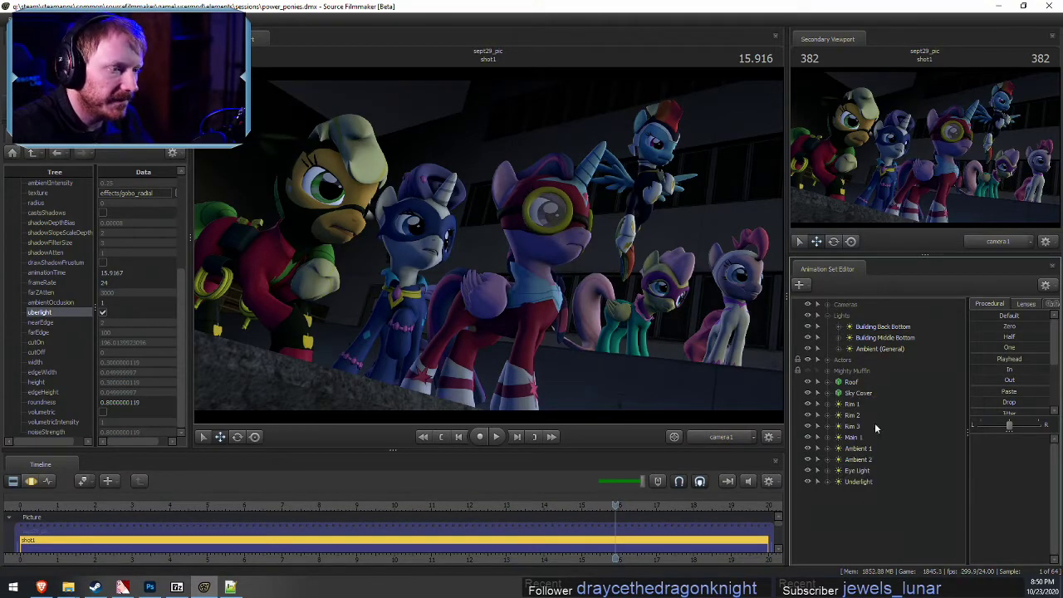
right_click(856, 429)
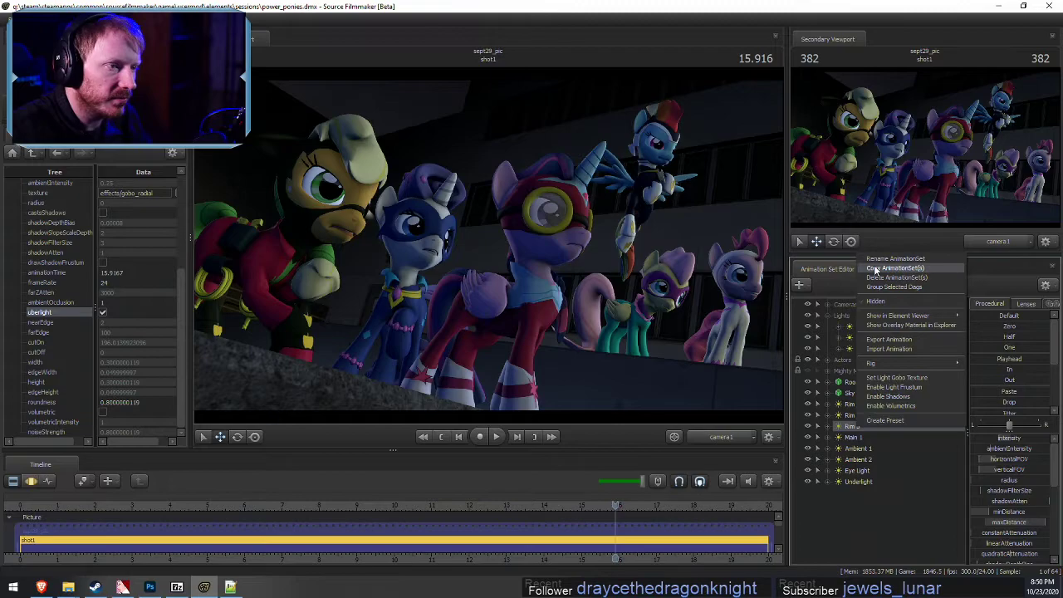
click(873, 268)
right_click(851, 487)
right_click(849, 513)
click(875, 464)
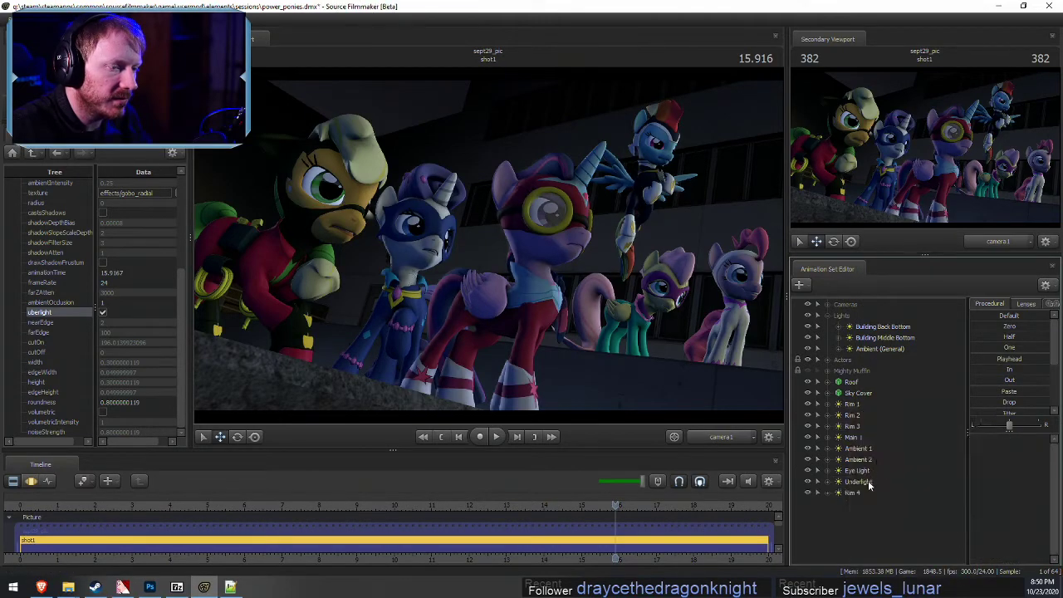
Place Rim 4 after Rim 3 in the light list and aim it from close behind the pony with the green tail, checking through camera1
drag(865, 492, 478, 261)
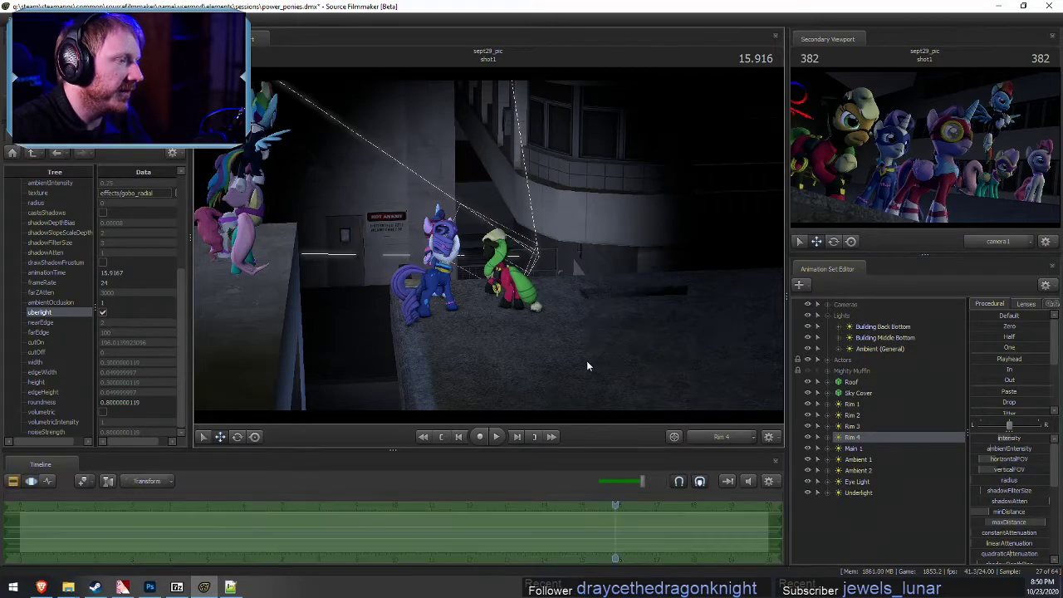
drag(587, 361, 489, 249)
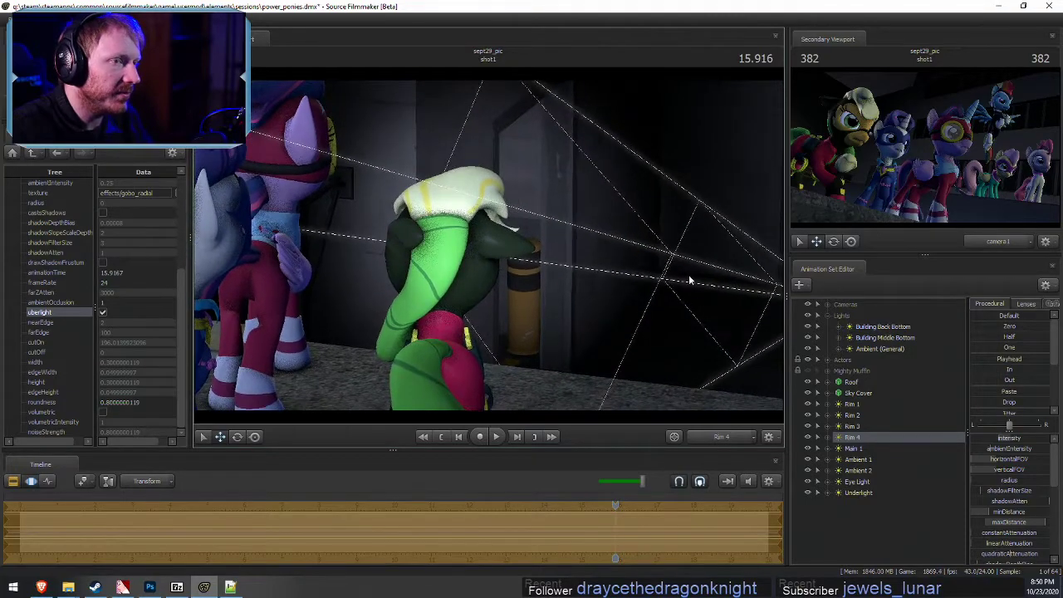
click(732, 438)
key(F2)
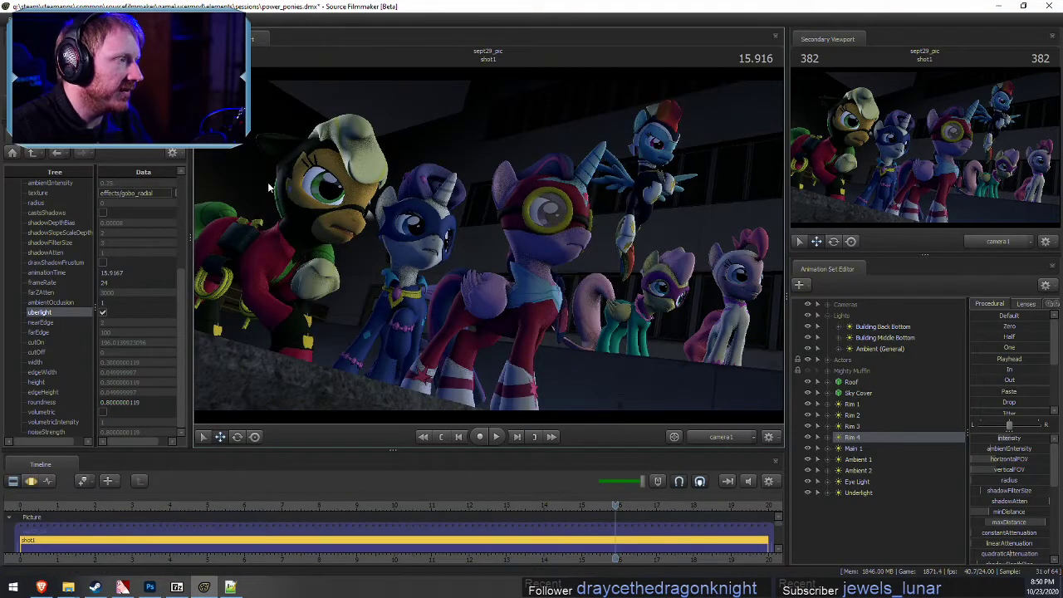
Look through Rim 4 again and refine its position and aim behind the pony with the green tail
key(F3)
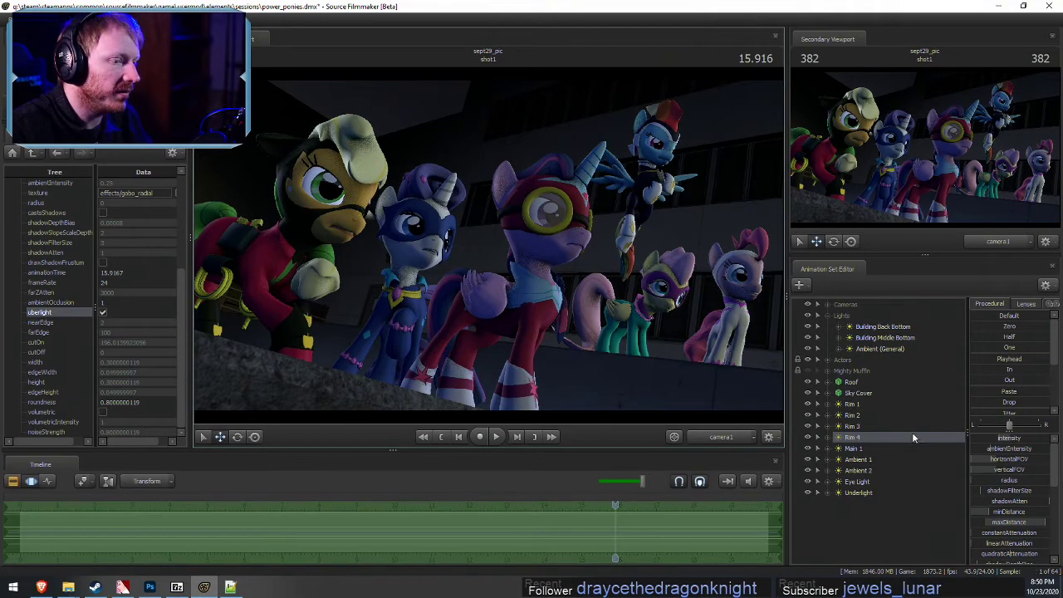
drag(912, 436, 665, 398)
key(F2)
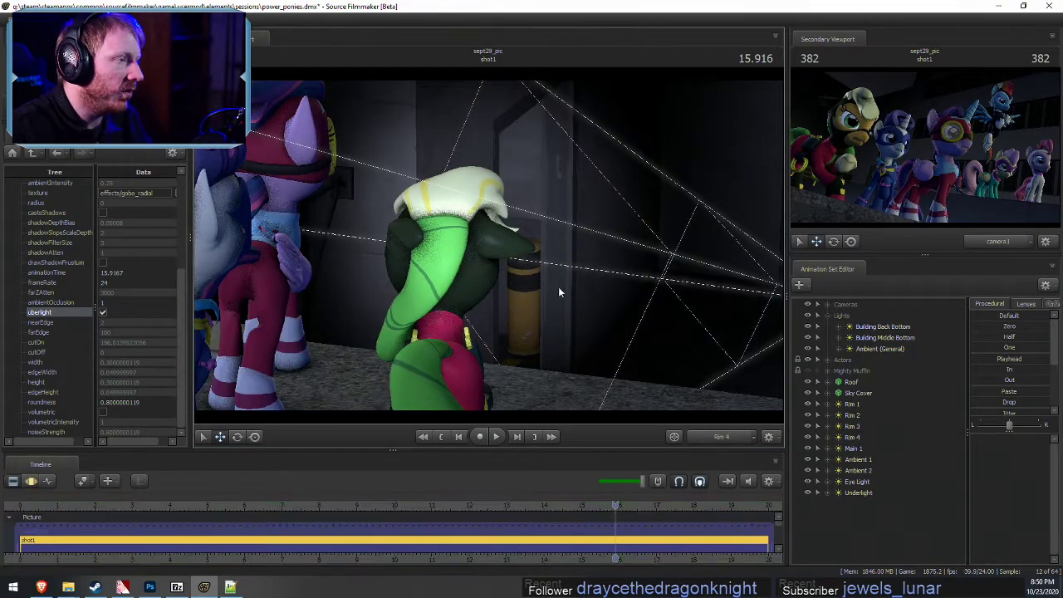
key(F3)
click(859, 492)
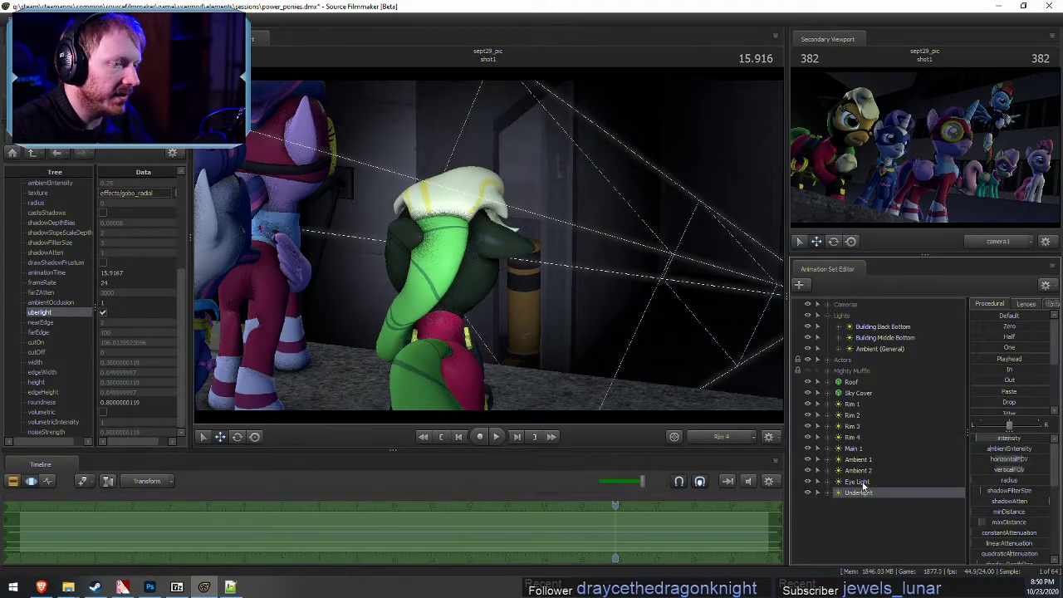
click(867, 440)
drag(490, 246, 557, 224)
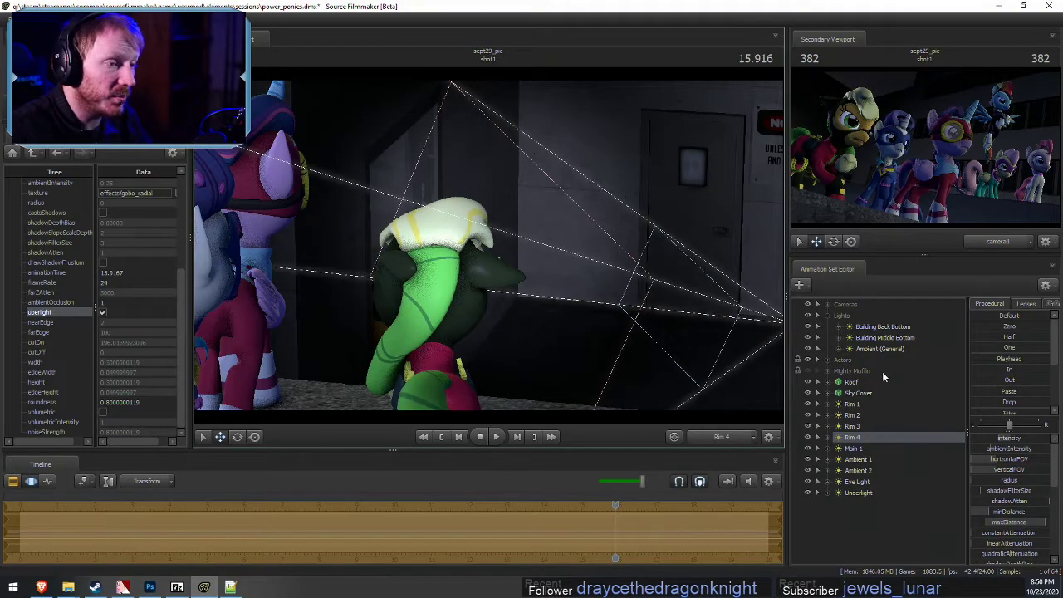
Duplicate the Building Back Bottom light and look through the copy
right_click(882, 337)
right_click(891, 326)
click(880, 454)
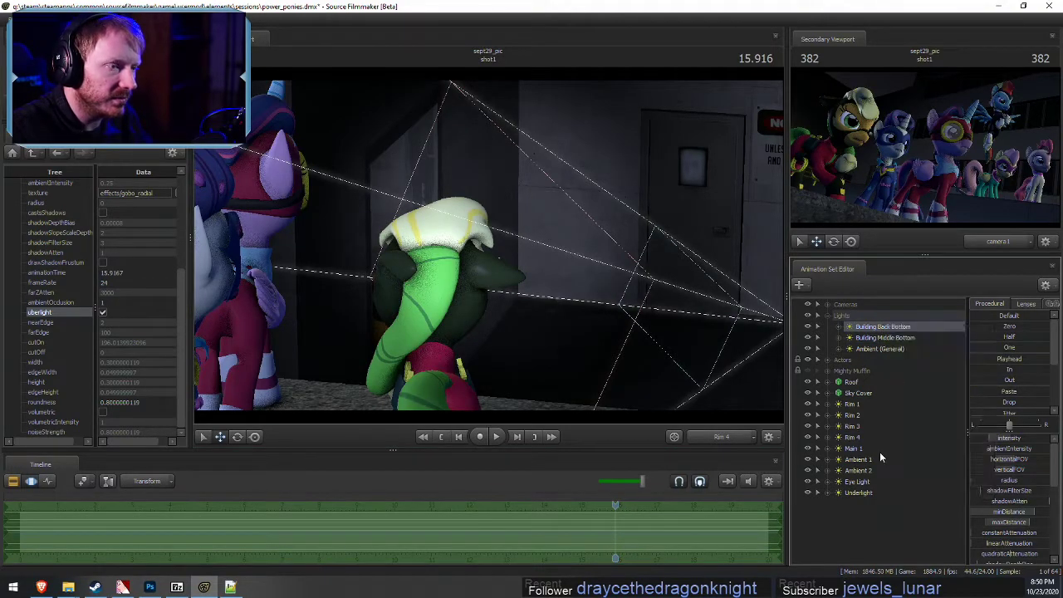
right_click(866, 539)
click(891, 492)
click(850, 503)
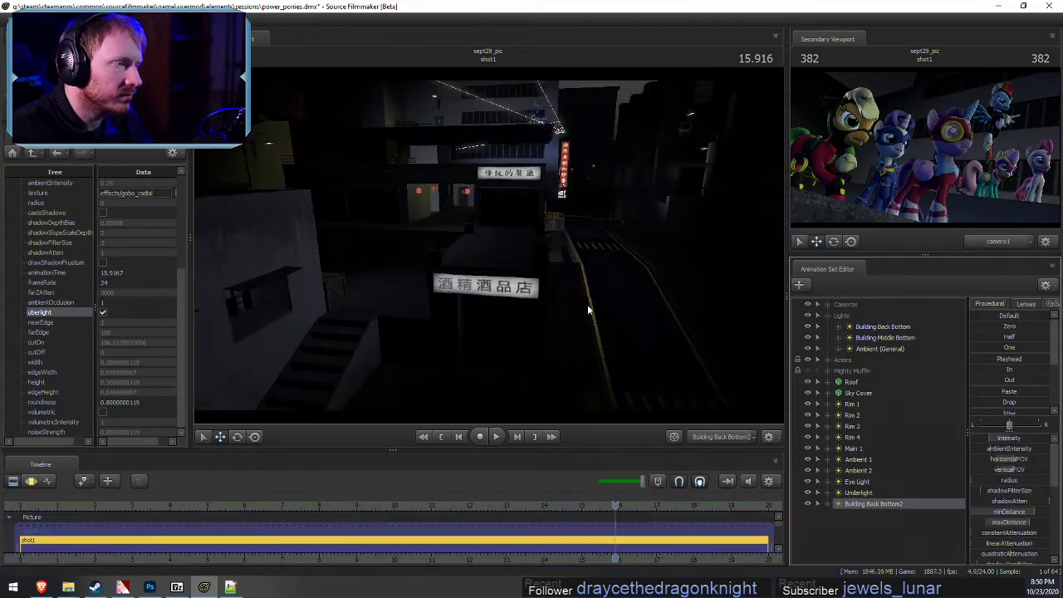
Move Building Back Bottom2 to street level and aim it up at the building with the vertical red sign
drag(658, 283, 485, 294)
key(w)
key(w)
key(s)
key(w)
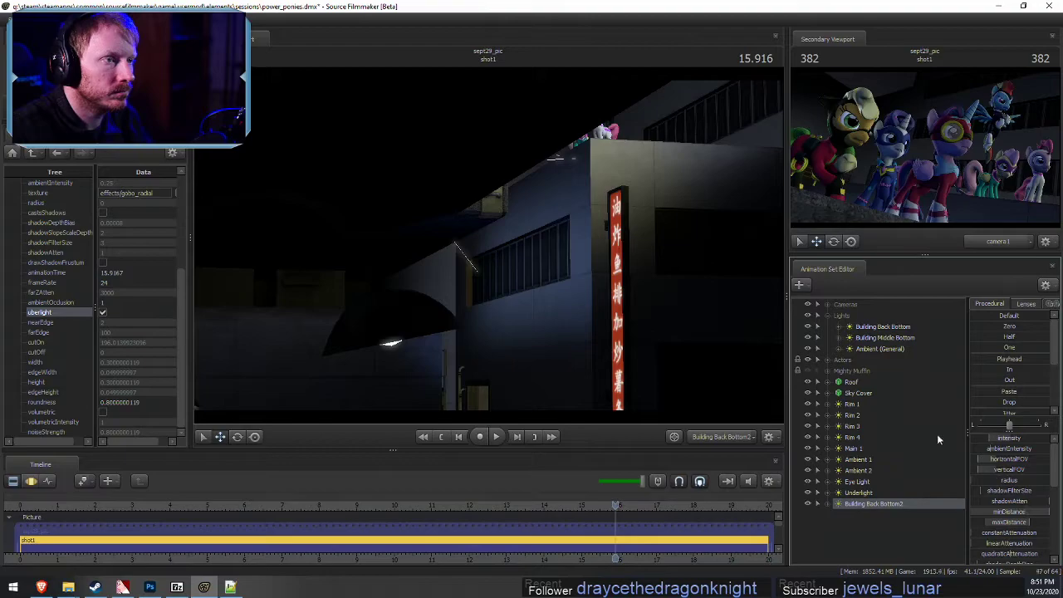
Fine-tune the position, aim and light settings of Building Back Bottom2 along the barred-window facade beside the red sign
drag(485, 293, 521, 269)
key(F2)
key(F3)
drag(669, 363, 598, 363)
key(F2)
key(F3)
drag(627, 306, 642, 293)
scroll(1010, 499, down, 5)
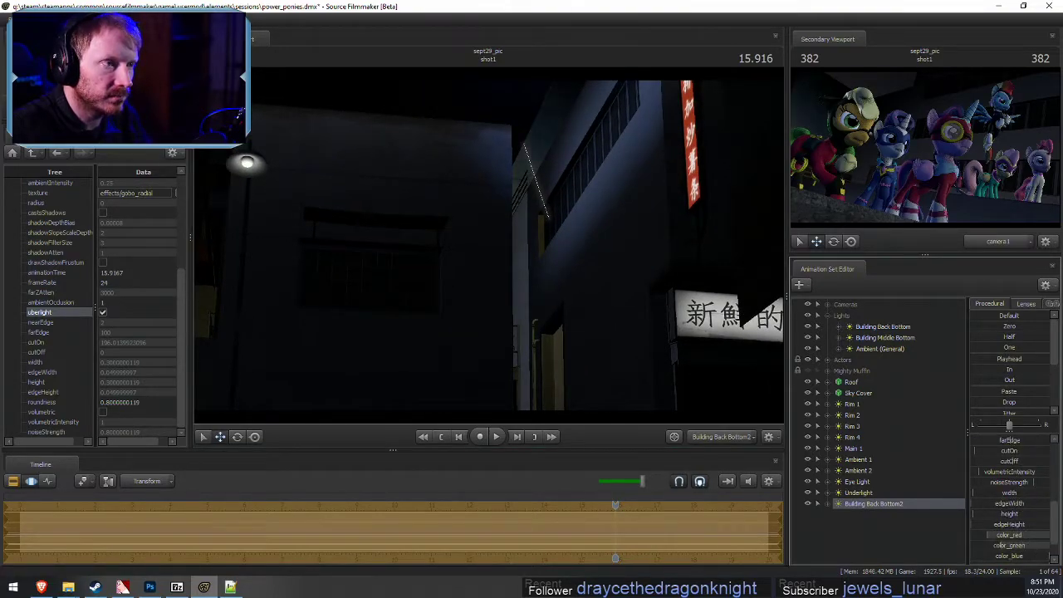
key(F2)
key(F3)
drag(532, 372, 522, 377)
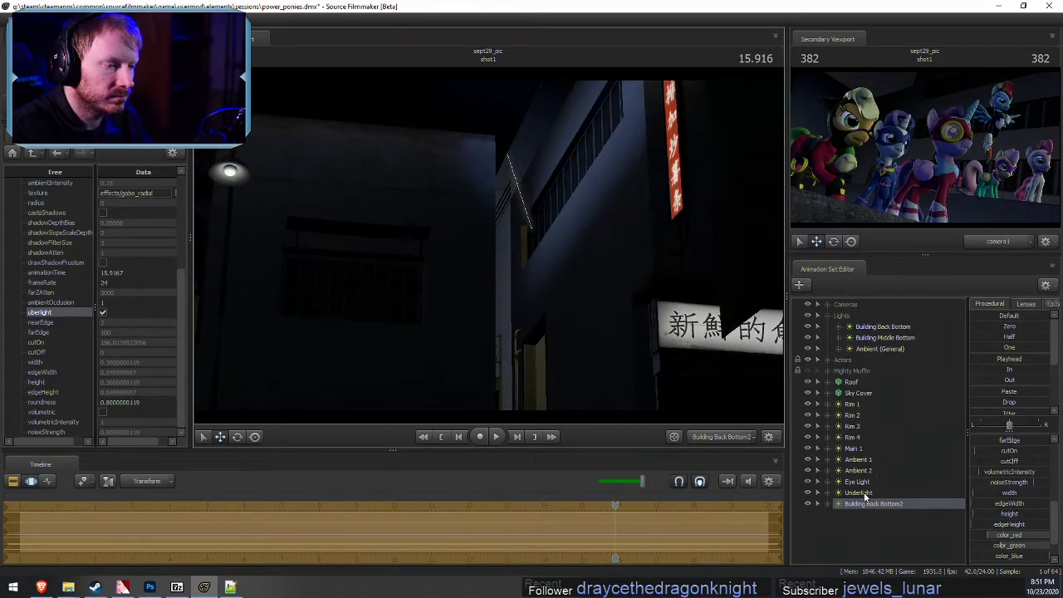
Move the duplicated building light into the Lights group and rename it Building Back Bottom 2
drag(869, 504, 904, 336)
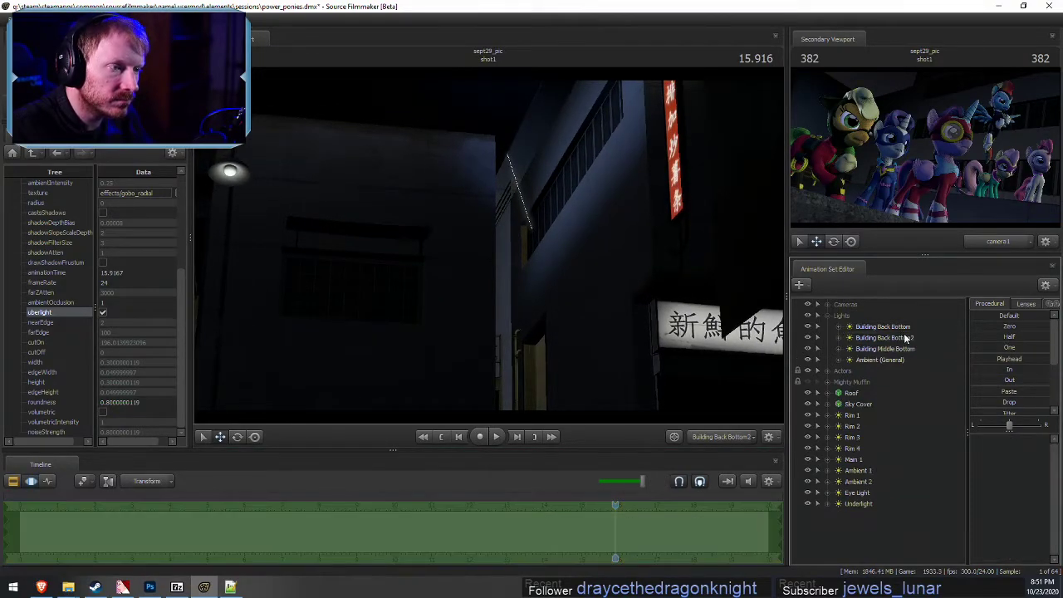
right_click(904, 337)
click(935, 348)
click(540, 285)
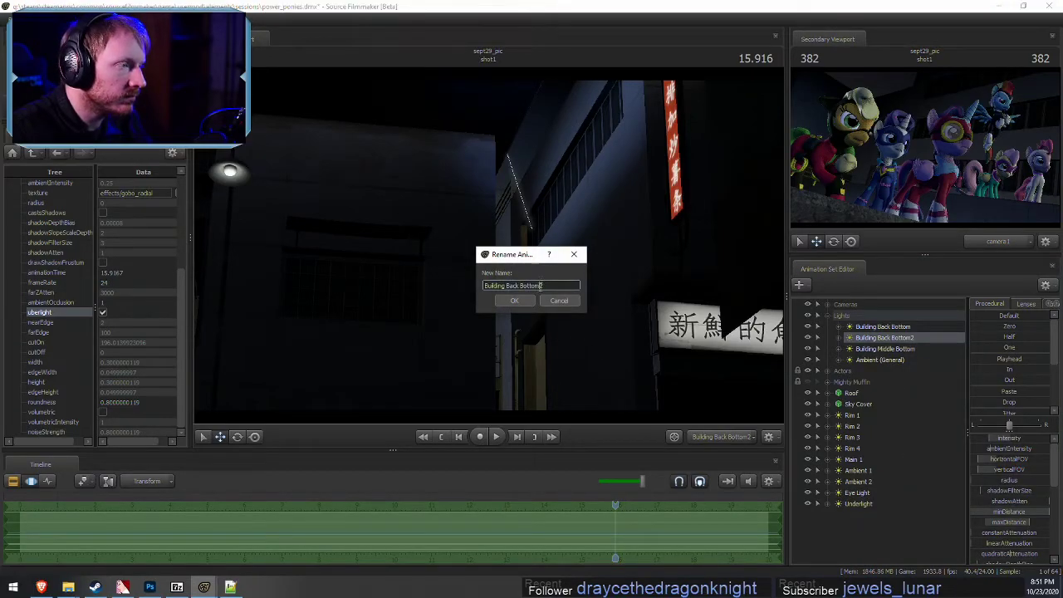
click(529, 302)
Adjust the color_red value of the Building Back Bottom light and return to the camera1 view
scroll(1030, 519, down, 8)
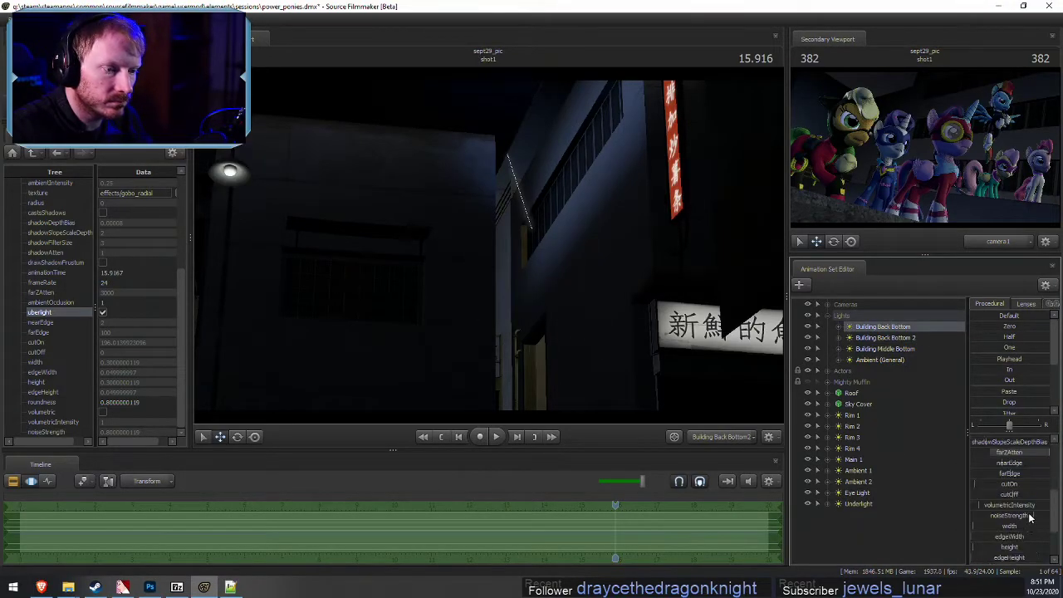
click(1014, 506)
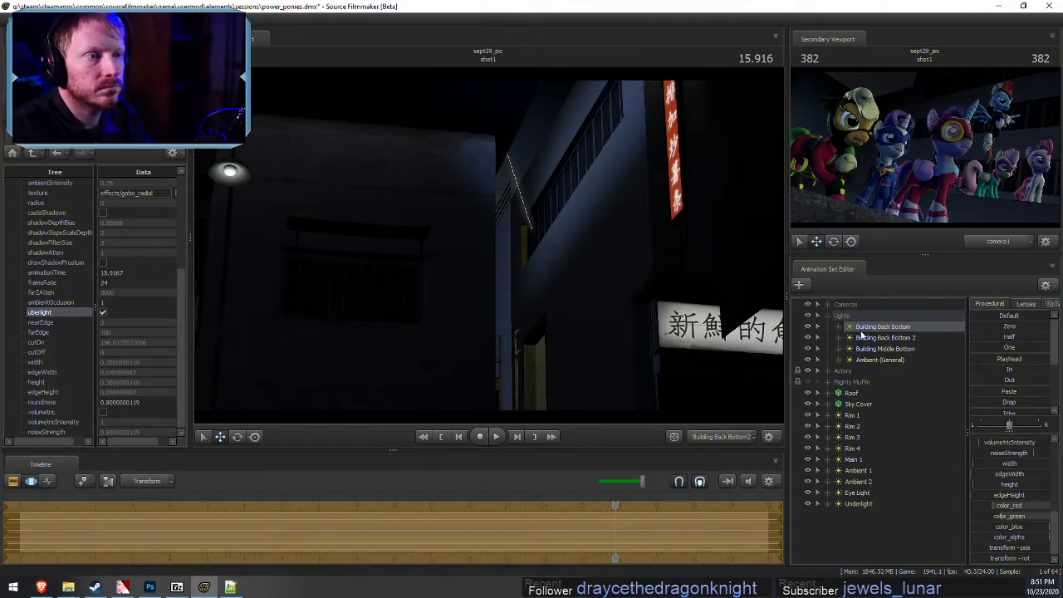
key(F2)
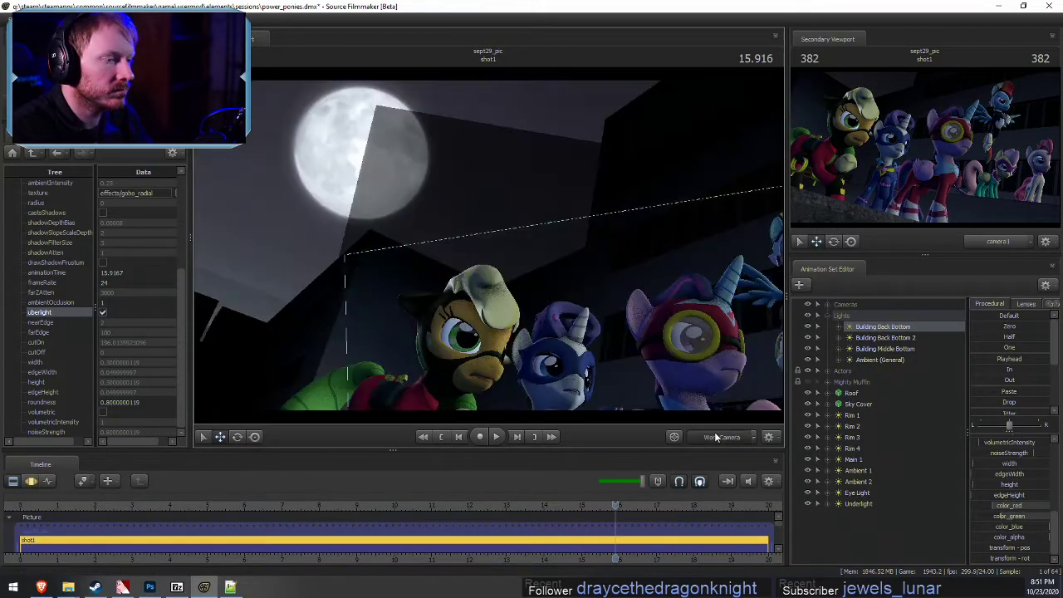
click(714, 435)
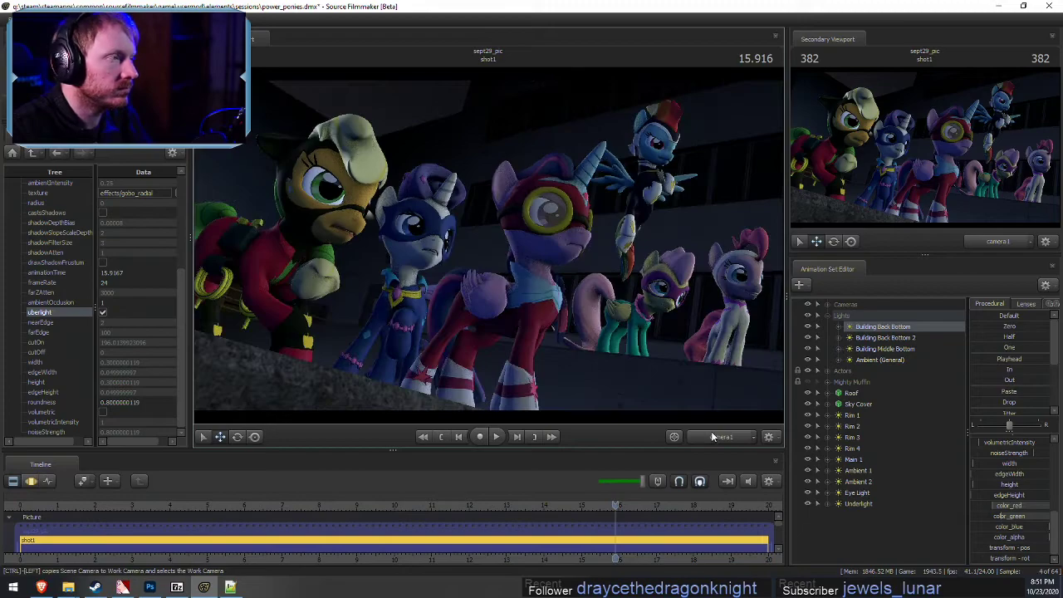
Move the ungrouped lights from Rim 1 through Underlight into the Lights group
click(827, 315)
click(855, 459)
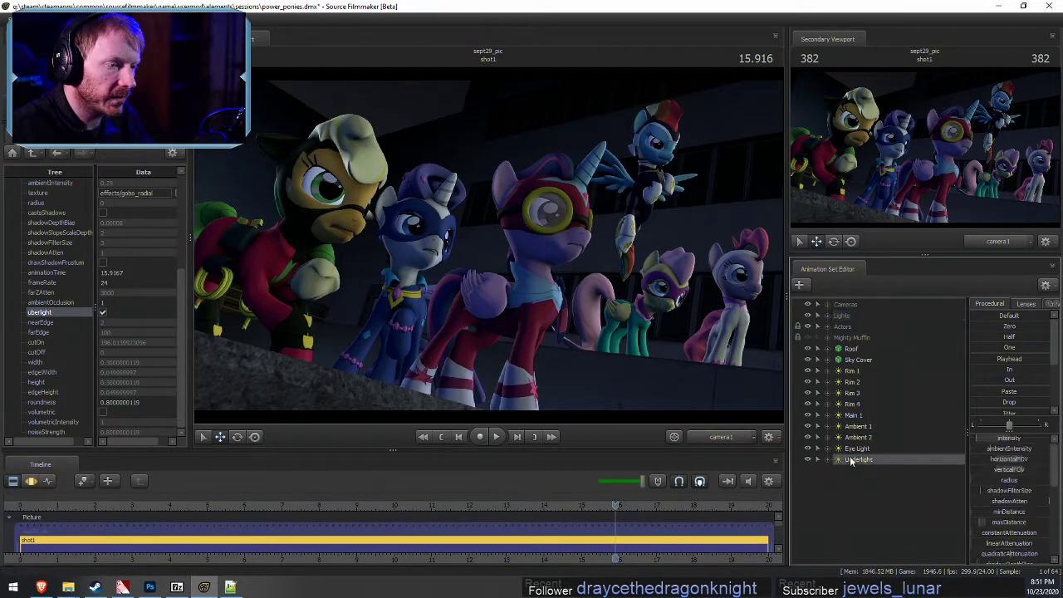
shift+click(854, 370)
drag(853, 370, 843, 316)
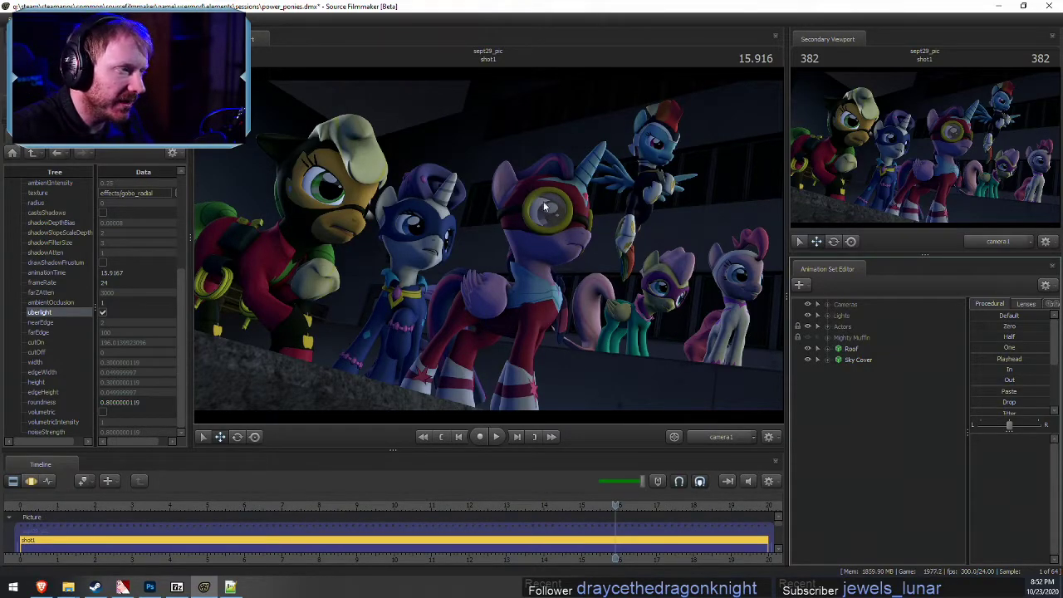
click(831, 319)
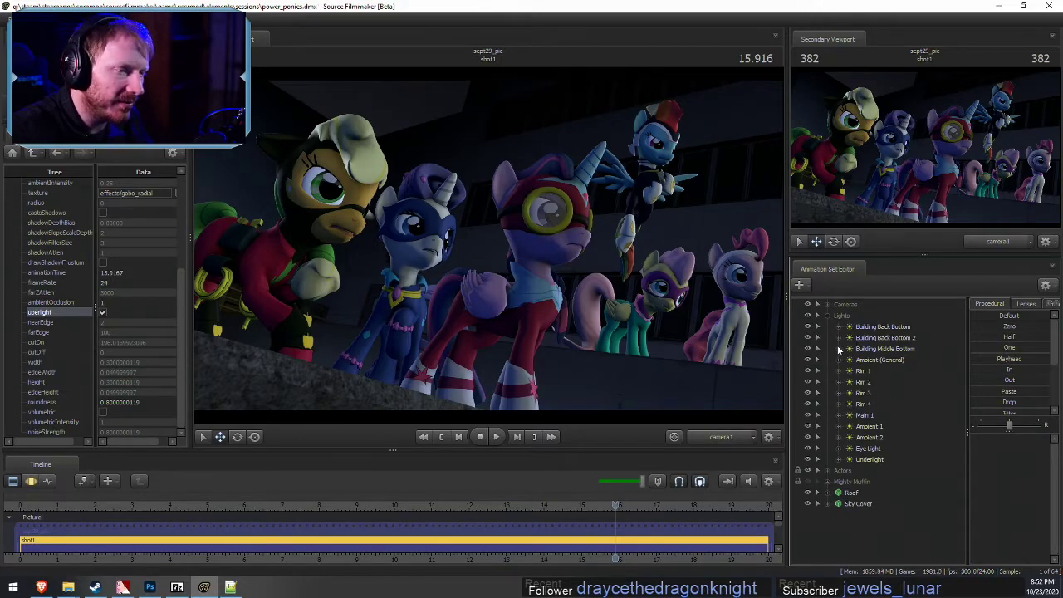
click(831, 317)
Show Twilight's game model in the Element Viewer and add override materials to the model
click(828, 327)
click(839, 337)
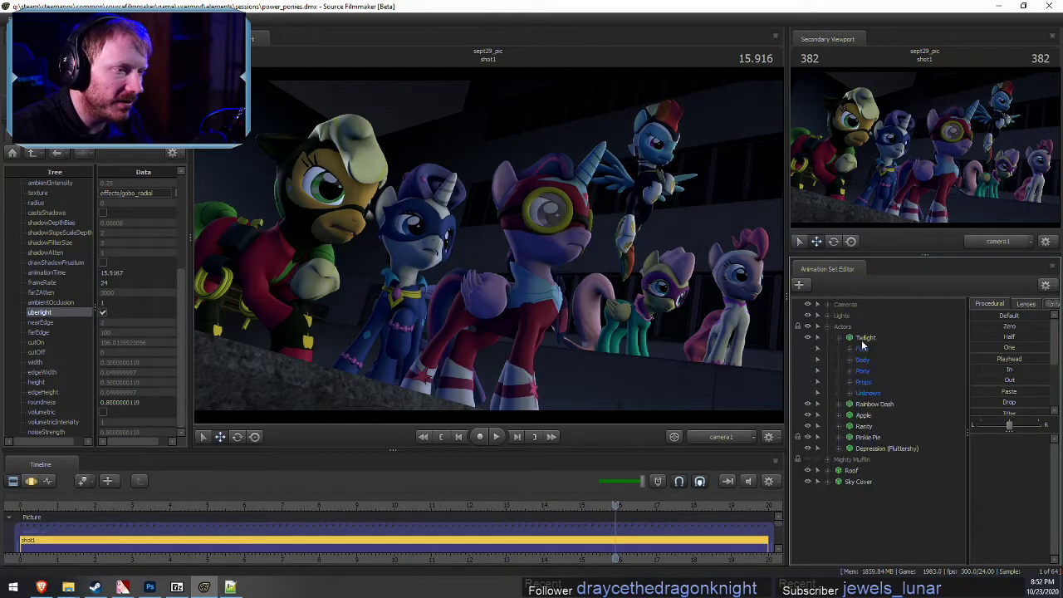
right_click(866, 338)
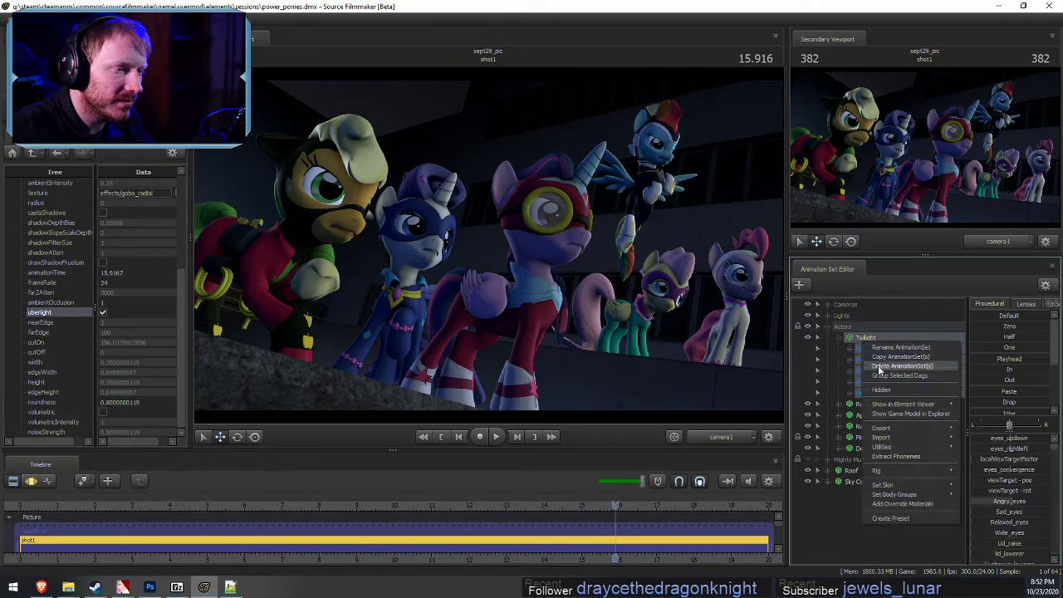
mouse_move(943, 405)
click(972, 414)
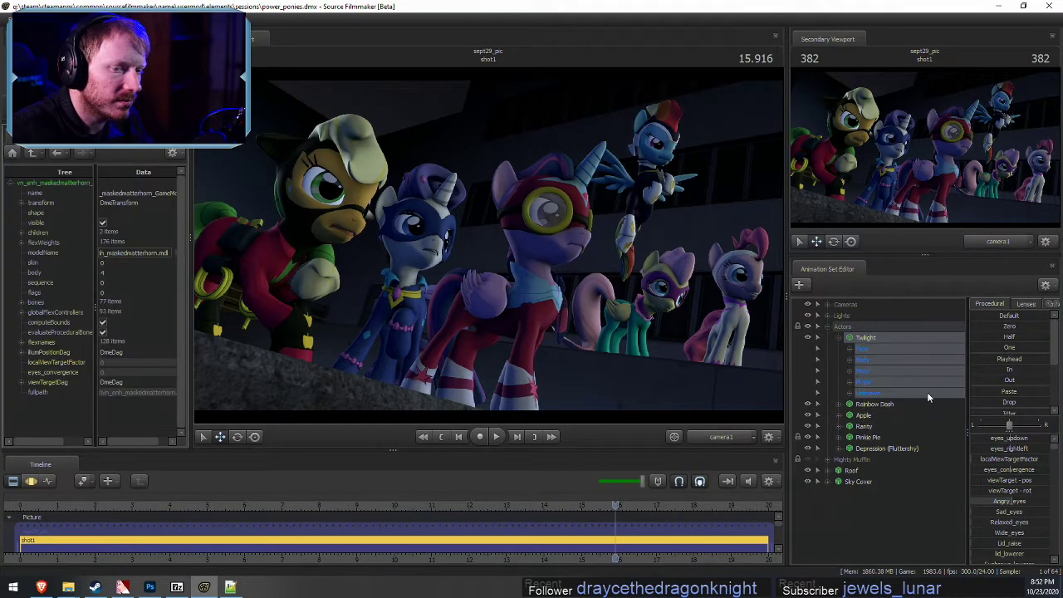
right_click(856, 335)
mouse_move(885, 488)
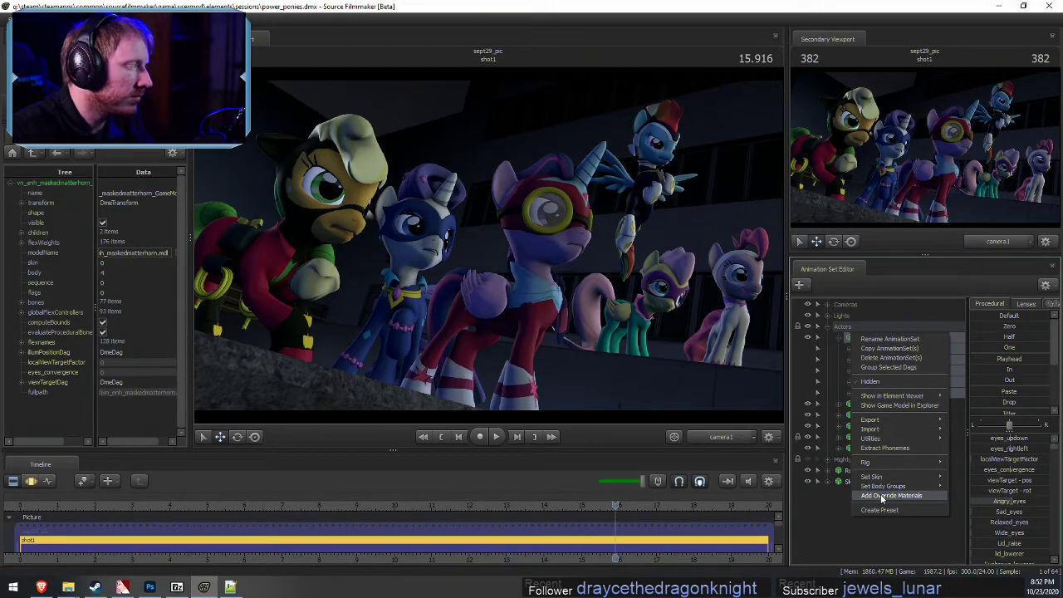
click(882, 497)
Add a float attribute named $alpha to the glasses_lense material in Twilight's materials list
click(20, 402)
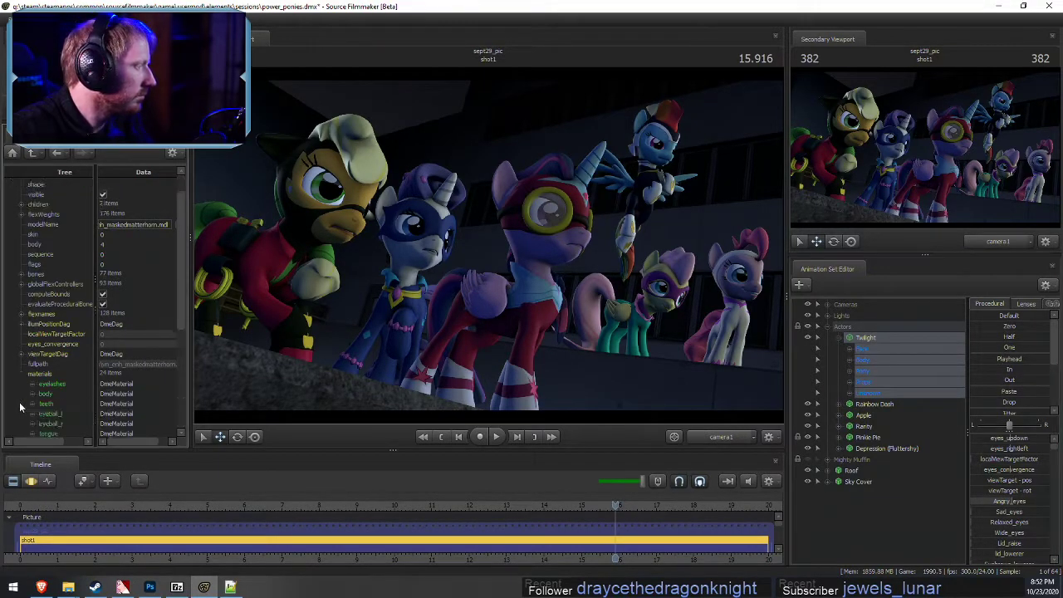
scroll(23, 401, down, 5)
scroll(58, 349, down, 2)
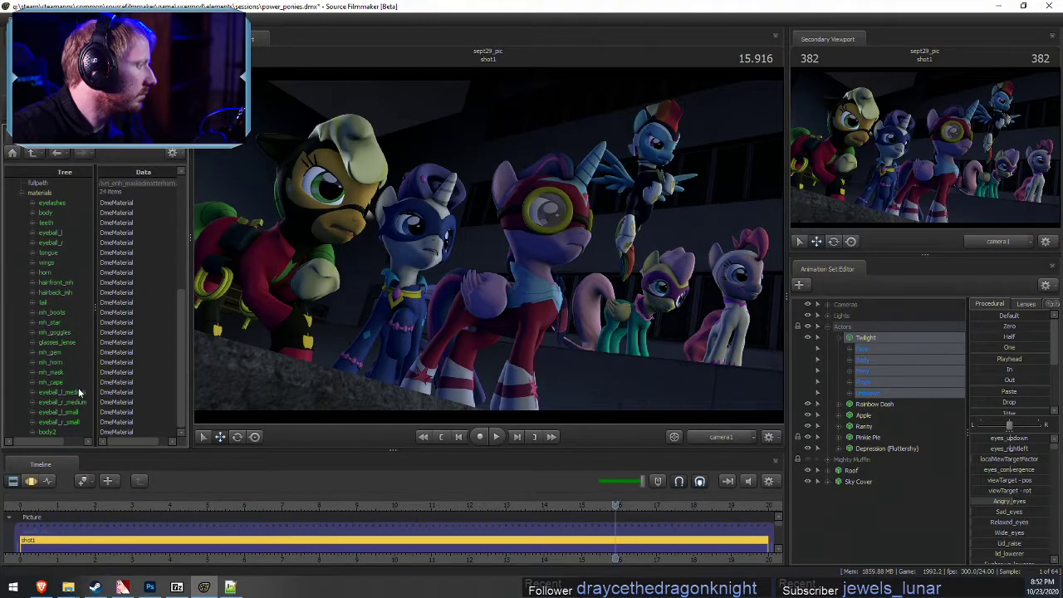
click(32, 342)
right_click(46, 342)
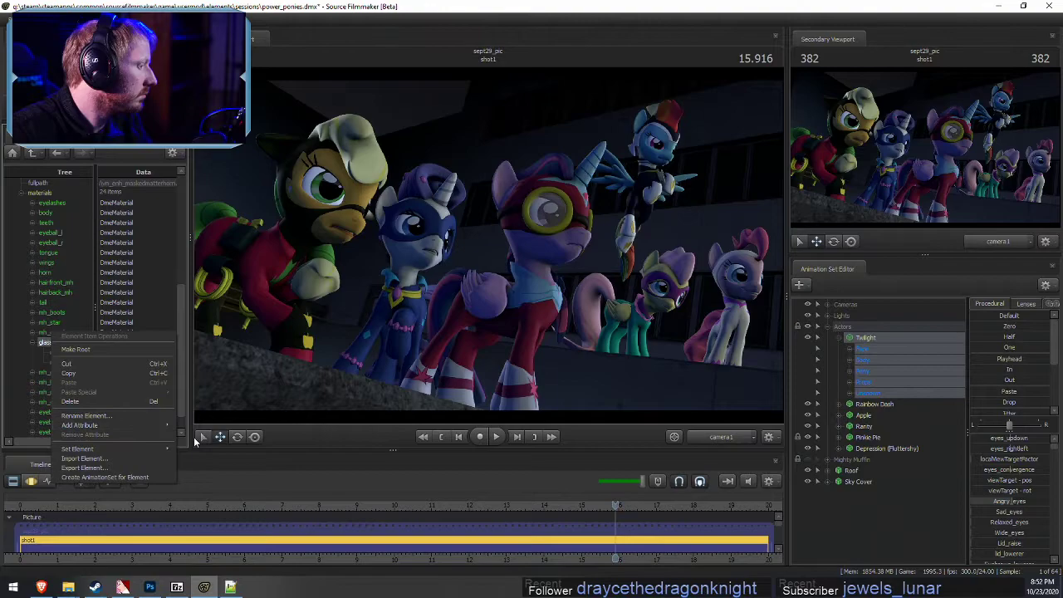
mouse_move(110, 424)
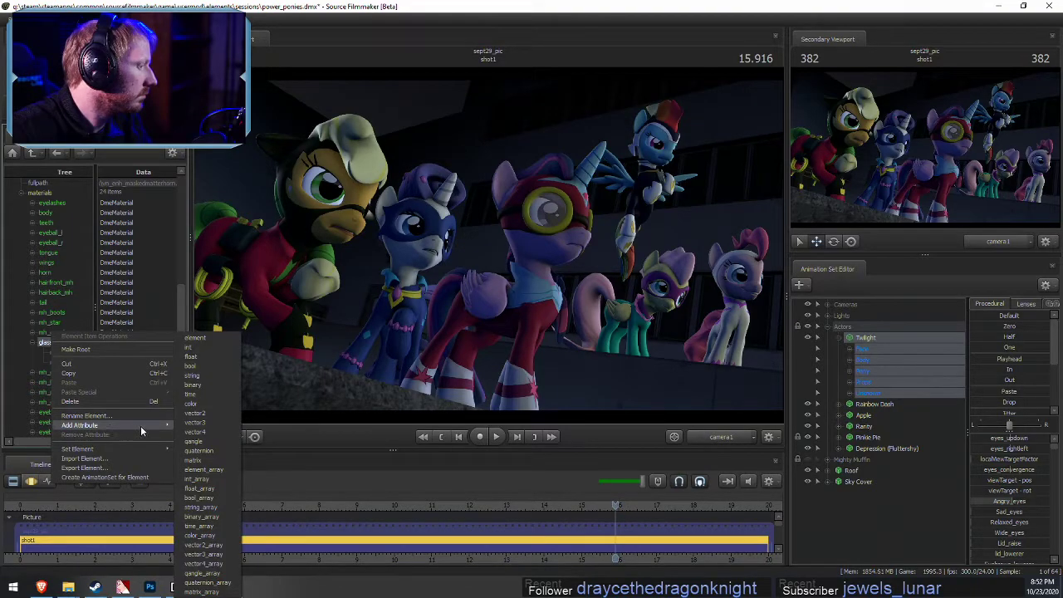
click(193, 357)
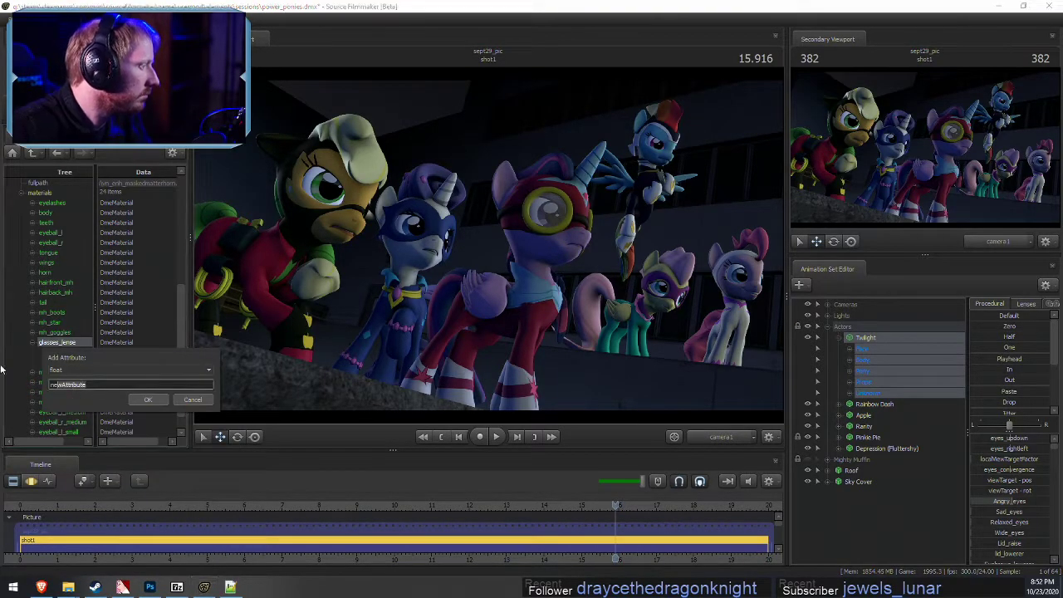
key(BackSpace)
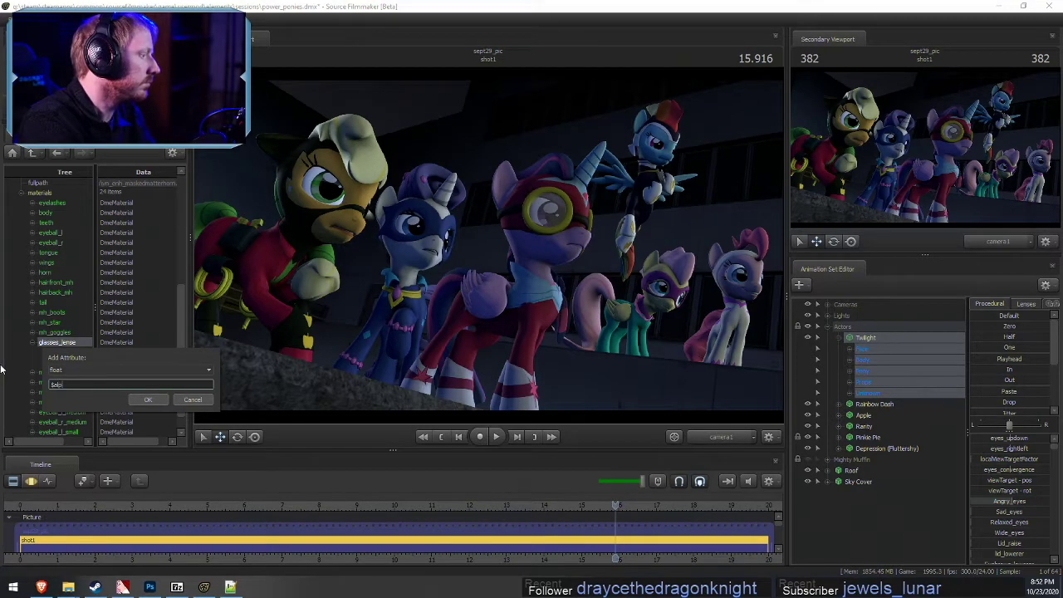
text($alpha)
key(Return)
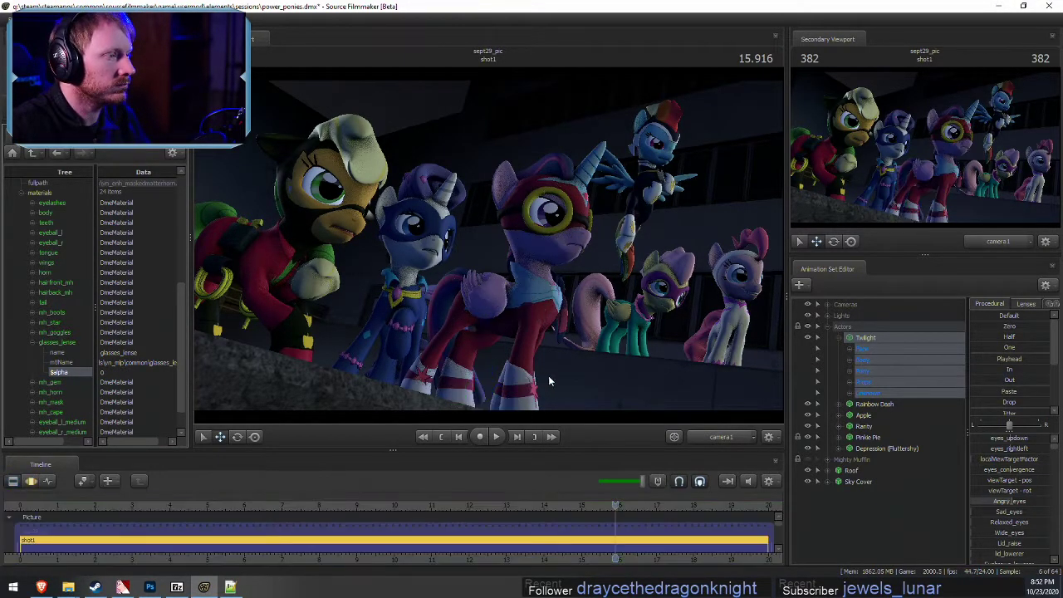
Try 1 for the glasses_lense $alpha value, settle on 0.5, and show the Work Camera in the secondary viewport
click(1000, 242)
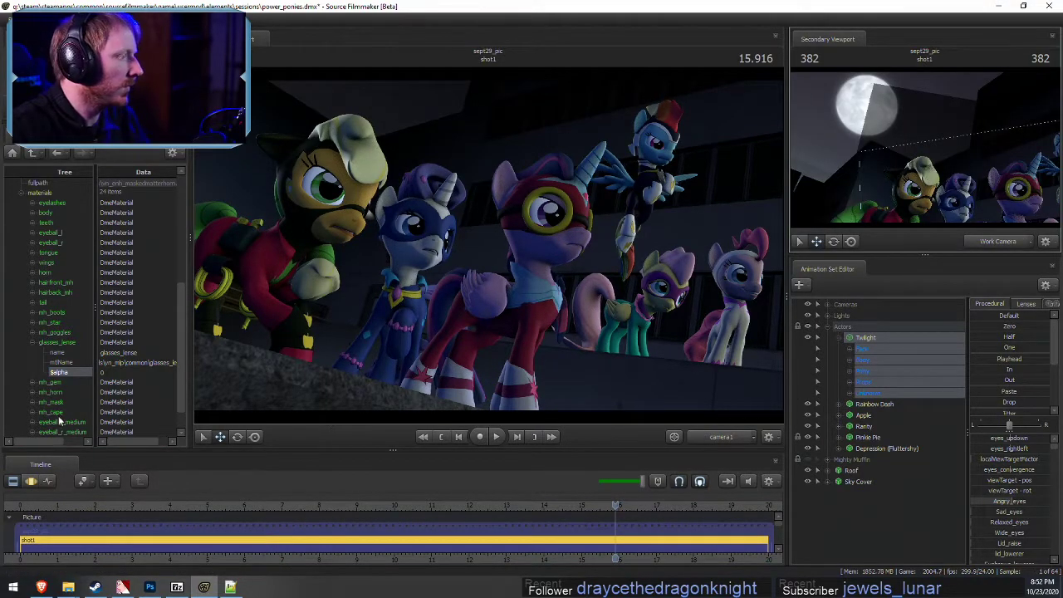
double_click(122, 376)
text(1)
key(Return)
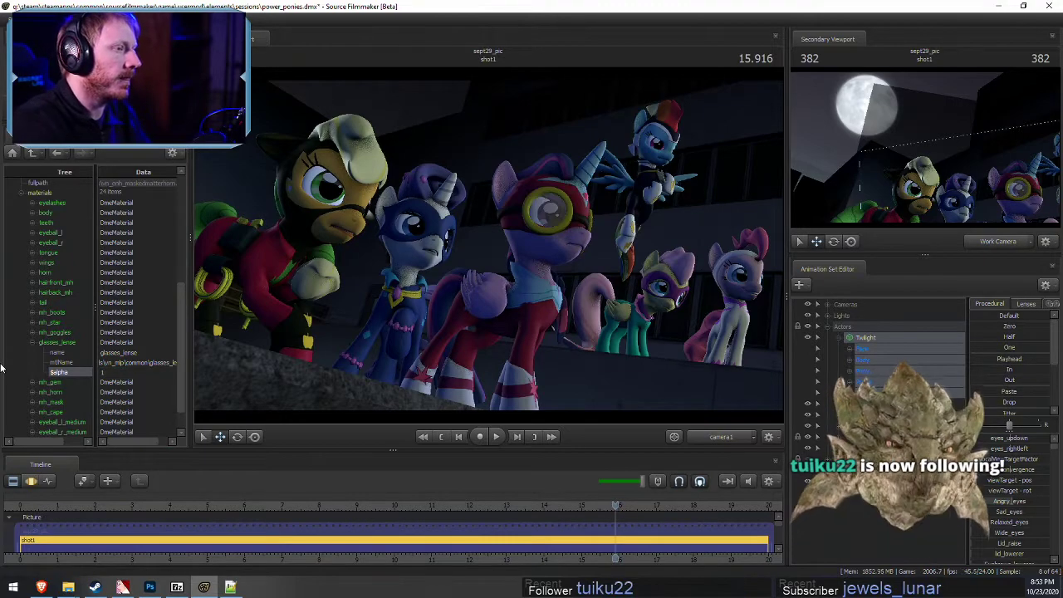
double_click(119, 373)
text(0.5)
key(Return)
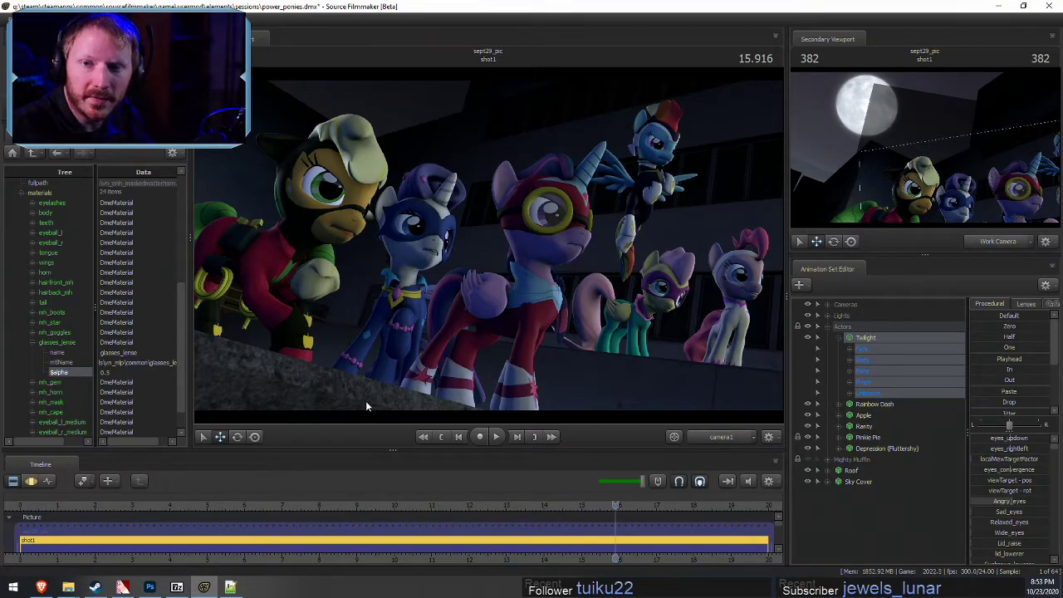
Adjust the focalDistance and aperture values of the scene camera
click(713, 437)
click(711, 435)
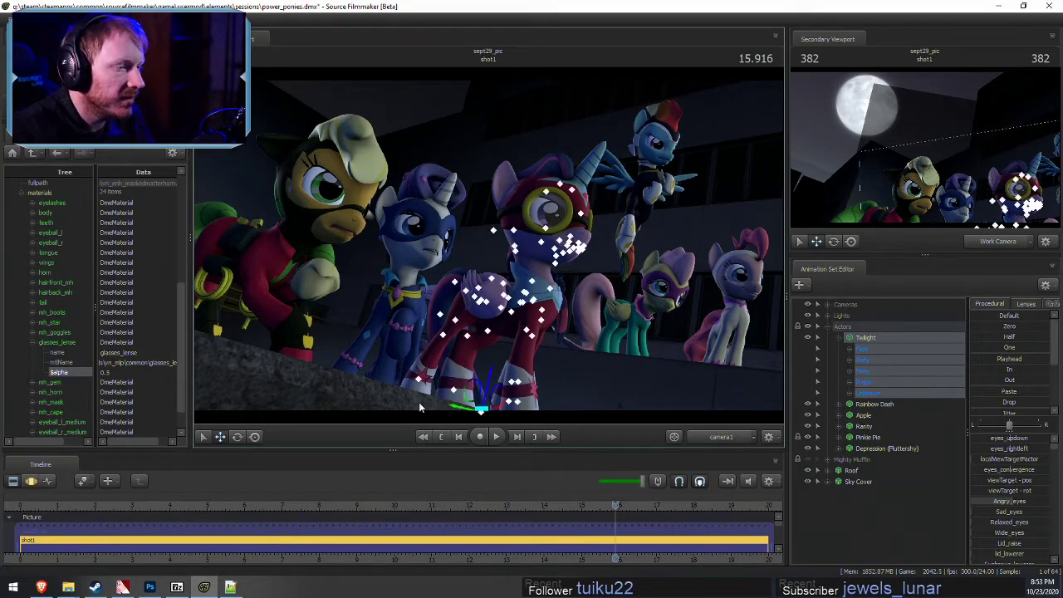
click(867, 302)
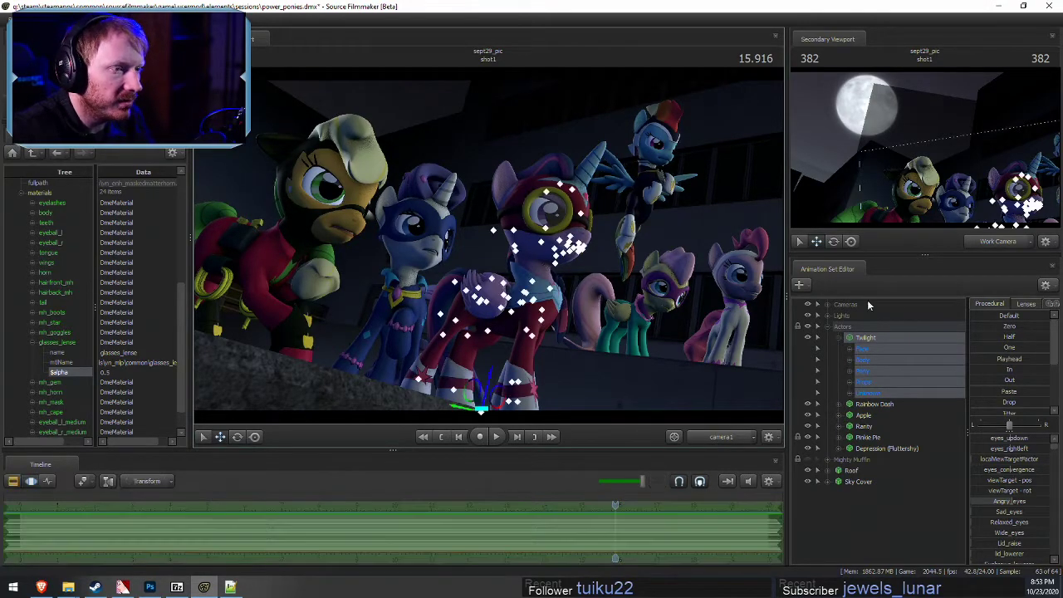
click(999, 448)
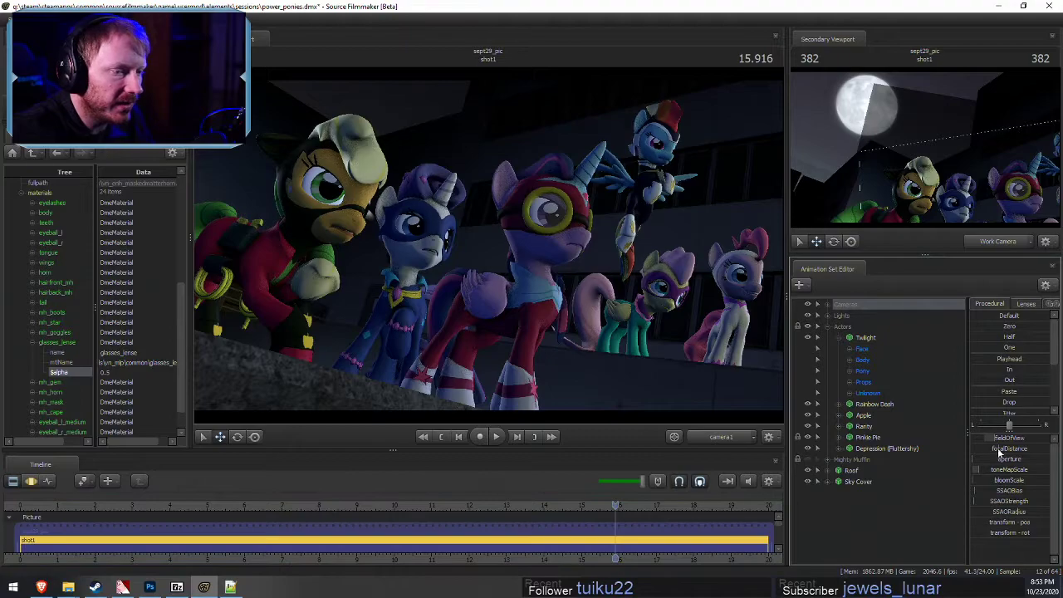
drag(1005, 453, 1020, 454)
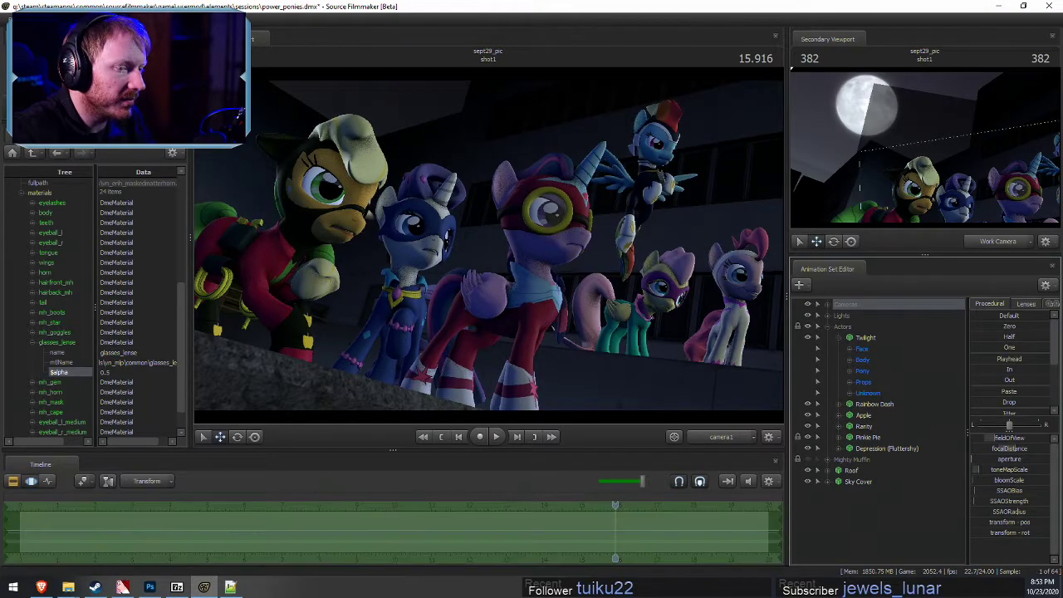
click(985, 458)
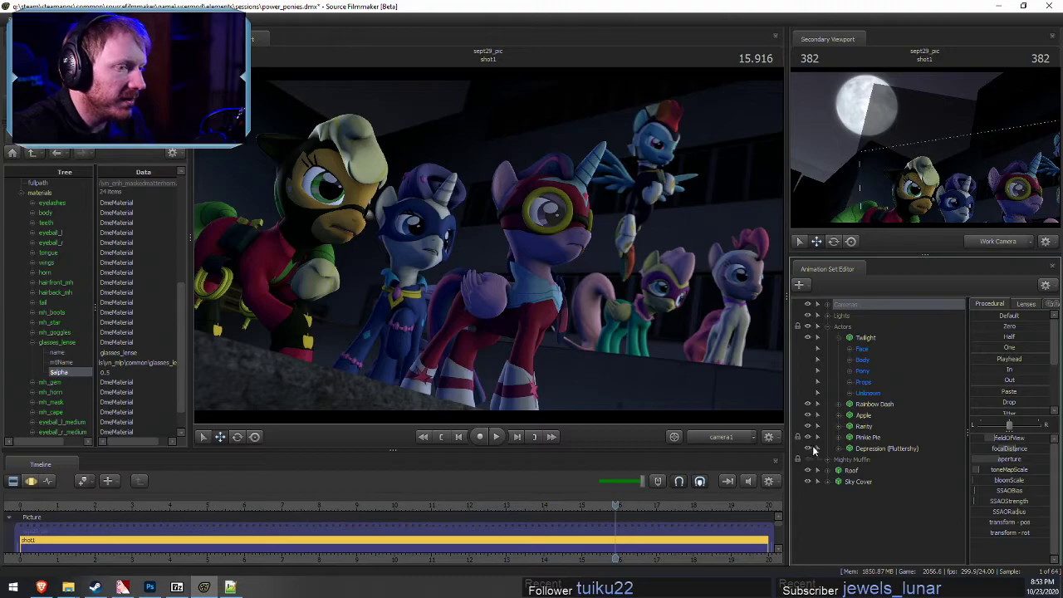
click(976, 461)
drag(1025, 461, 981, 459)
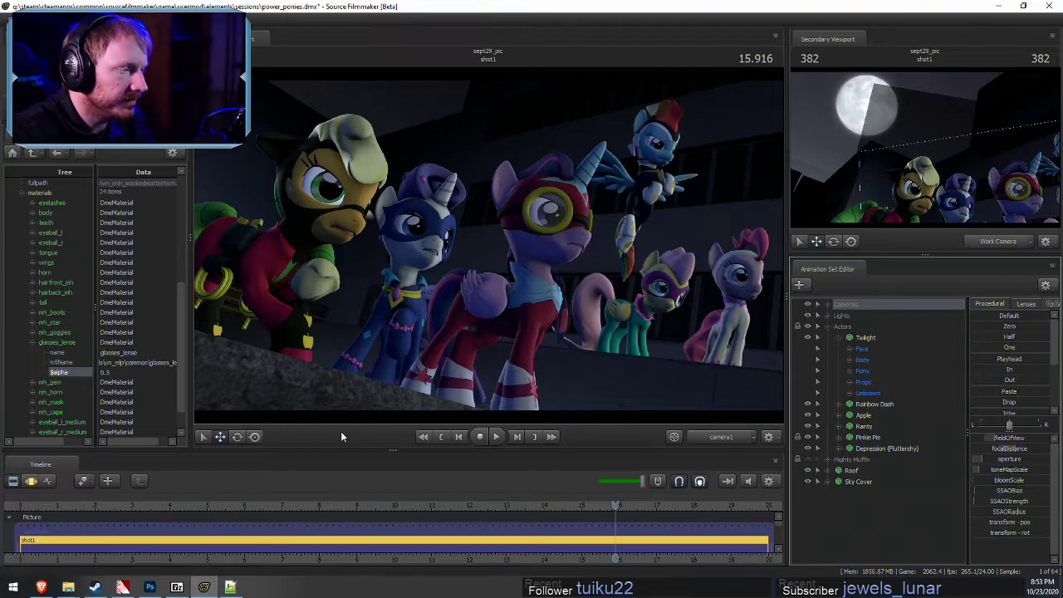
Toggle the visibility of Rim 1 and Main 1 to compare each light's effect, leaving only Main 1 hidden
click(830, 316)
click(827, 470)
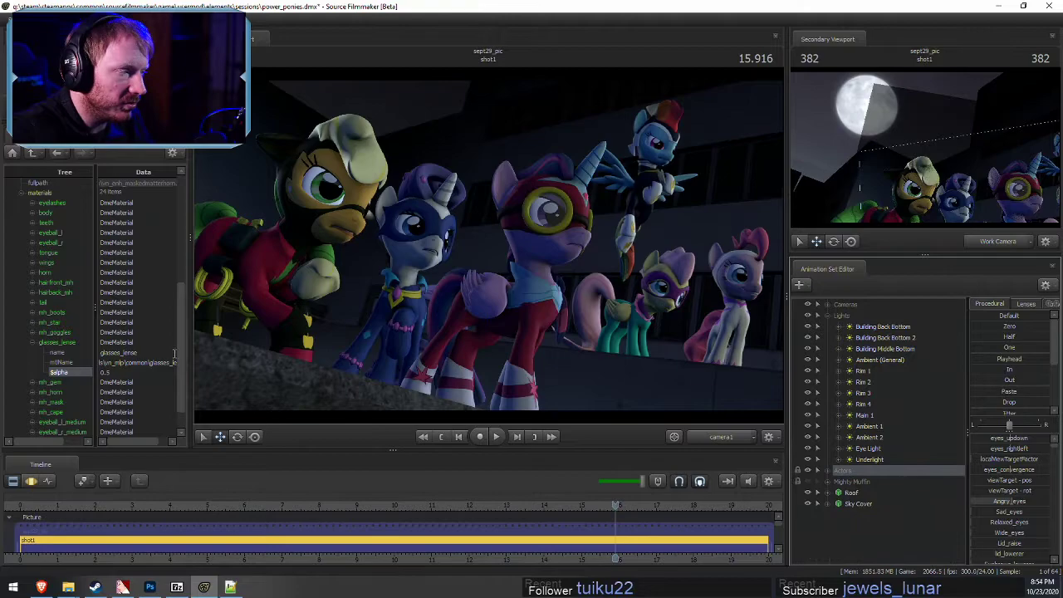
click(808, 372)
click(808, 372)
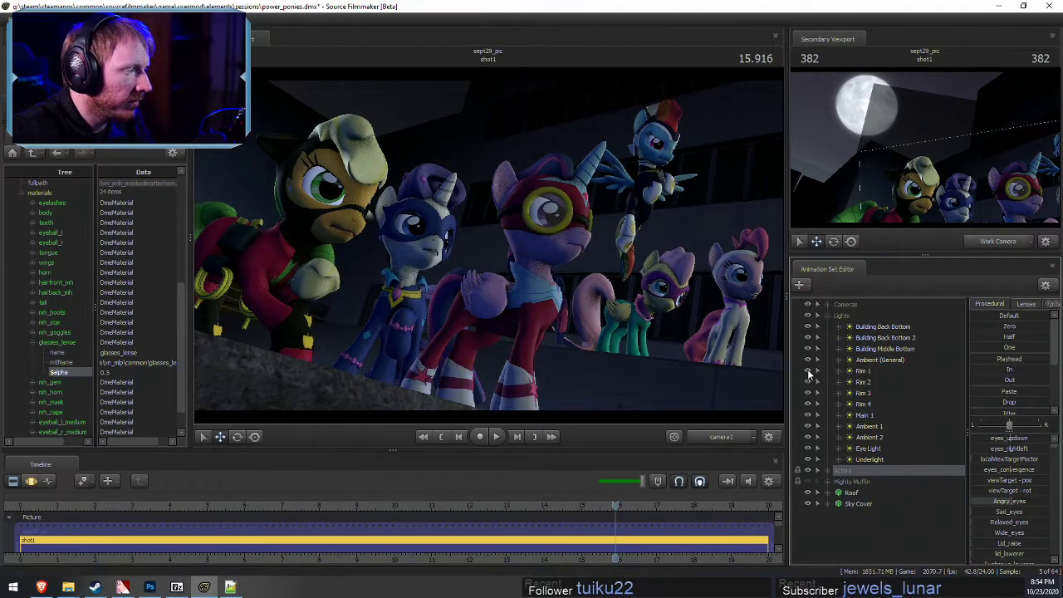
click(807, 415)
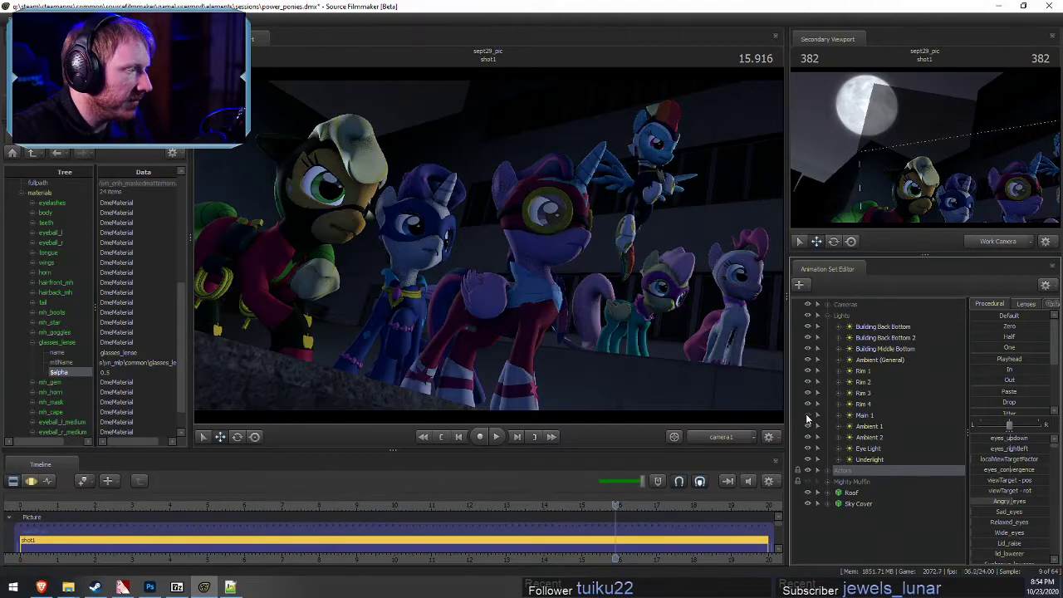
click(807, 415)
click(806, 416)
click(810, 372)
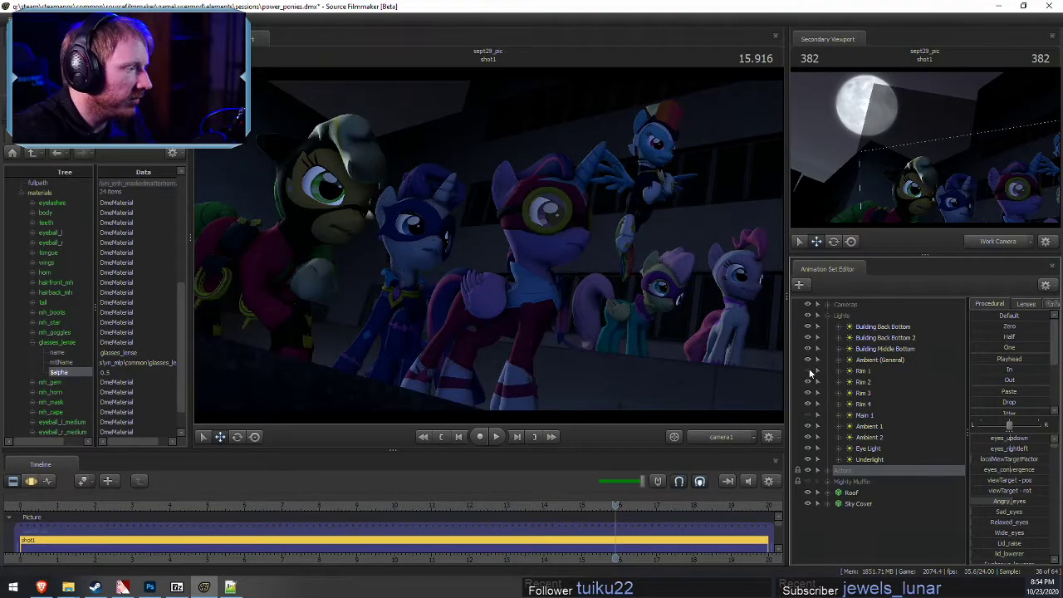
click(810, 372)
Look through the Rim 1 light and re-aim it closer on the ponies, with camera1 shown in the secondary viewport
drag(864, 373, 567, 244)
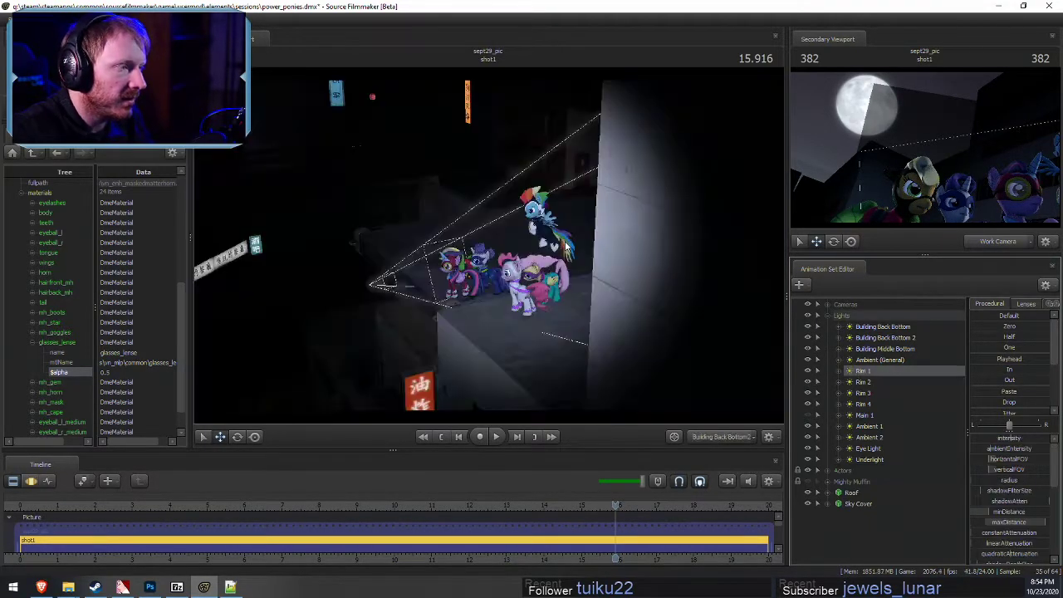
key(F2)
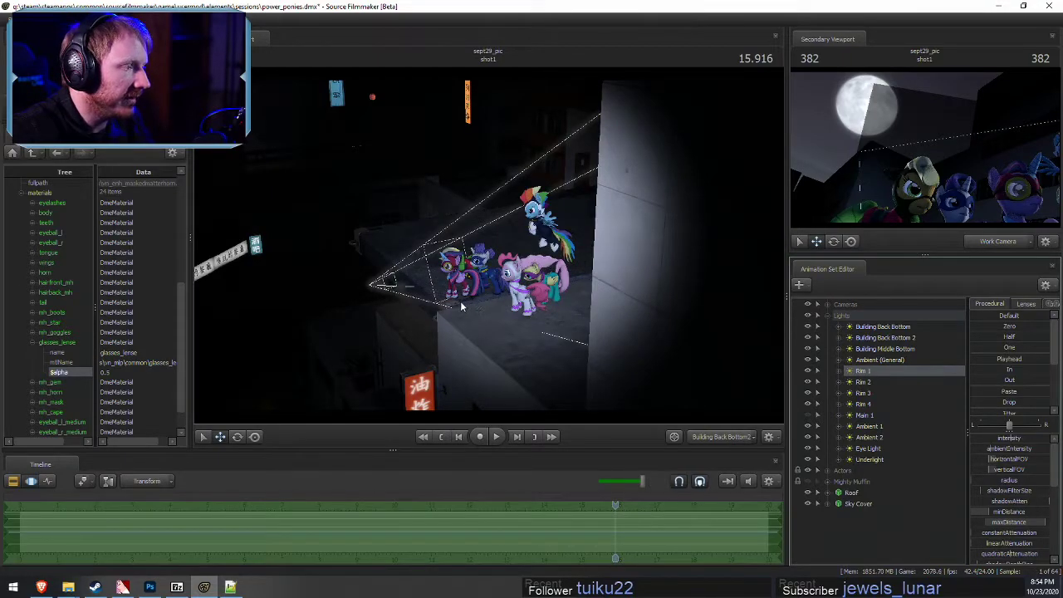
key(w)
drag(461, 305, 476, 290)
click(1000, 241)
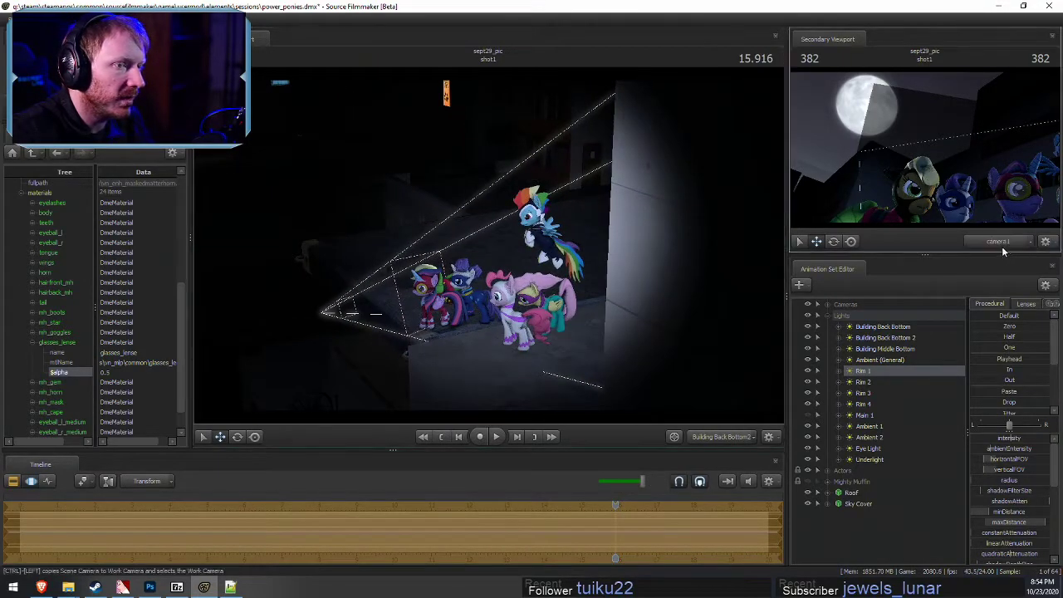
shift+scroll(489, 246, up, 10)
mouse_move(488, 246)
mouse_down()
mouse_move(476, 244)
mouse_move(496, 253)
mouse_up()
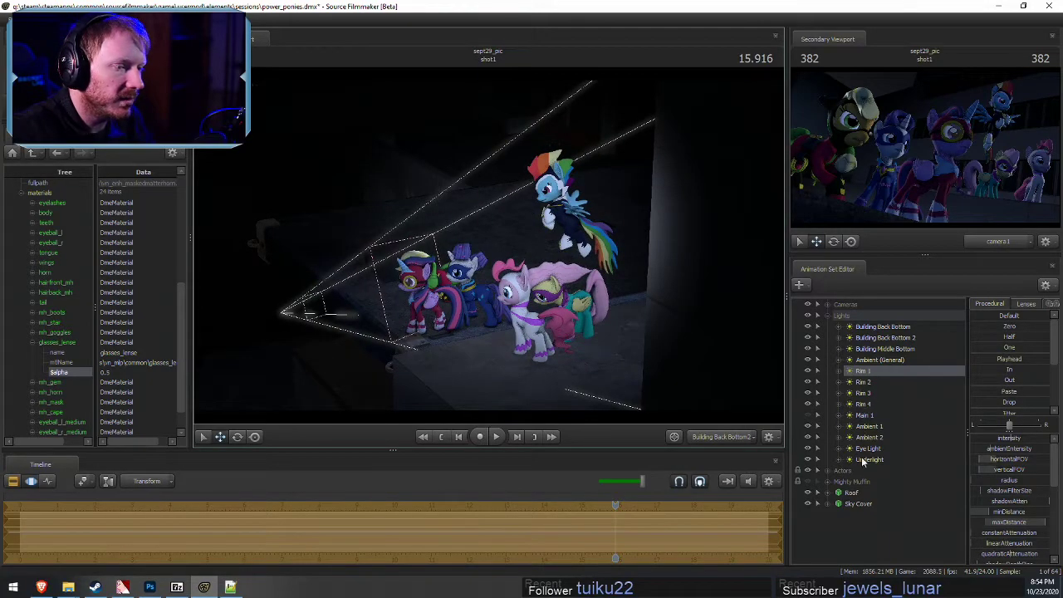
Unhide the Main 1 light and look through it, switching between the clip and motion editors to preview its lighting
click(809, 416)
click(873, 413)
key(F2)
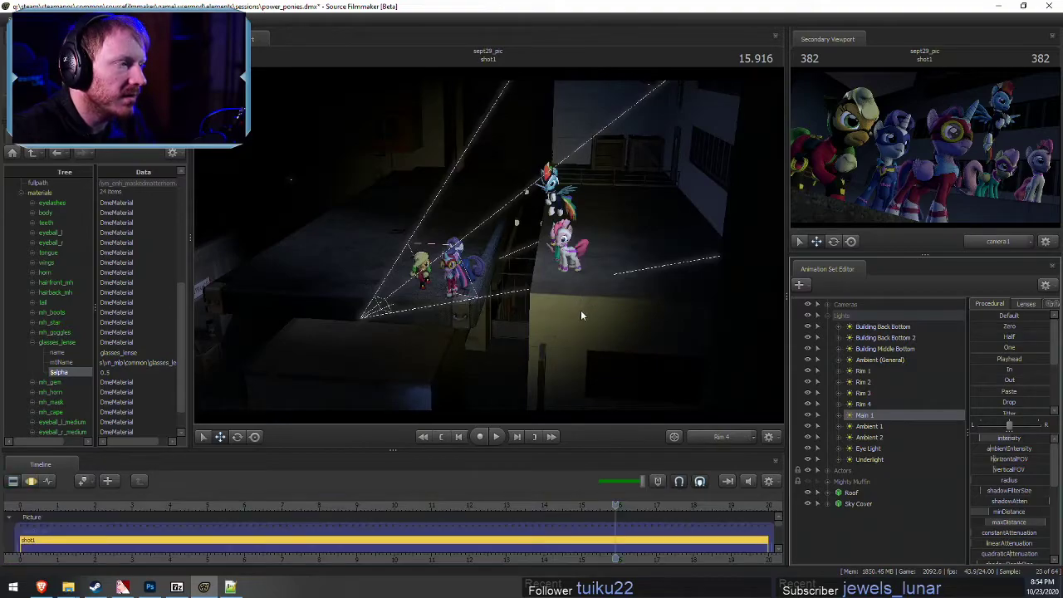
key(F3)
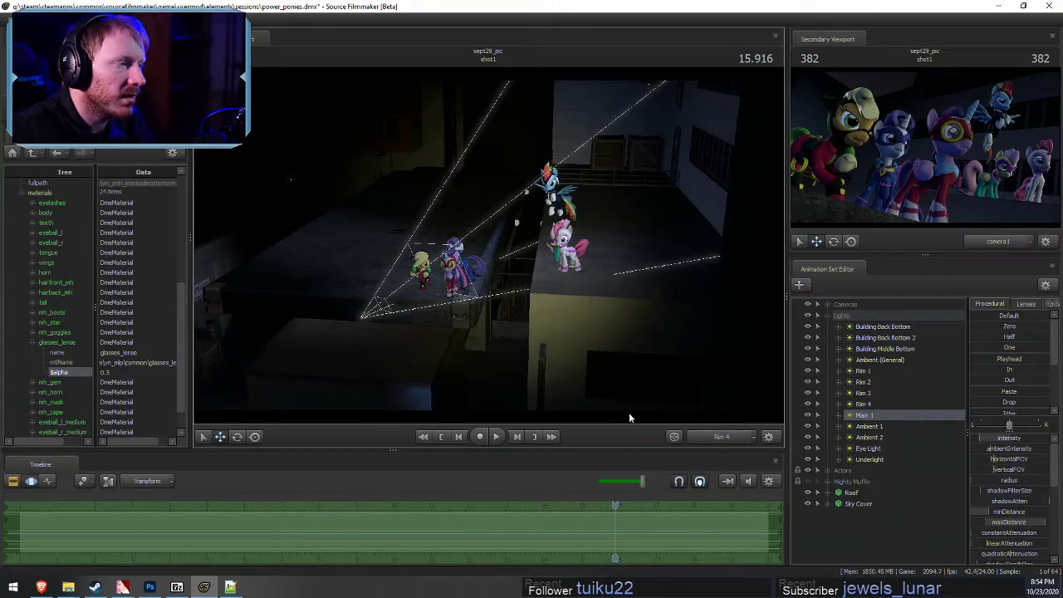
key(F2)
key(F3)
key(F2)
Try a lower angle for the Main 1 light, then restore its aim and reduce its maxDistance
drag(488, 266, 486, 229)
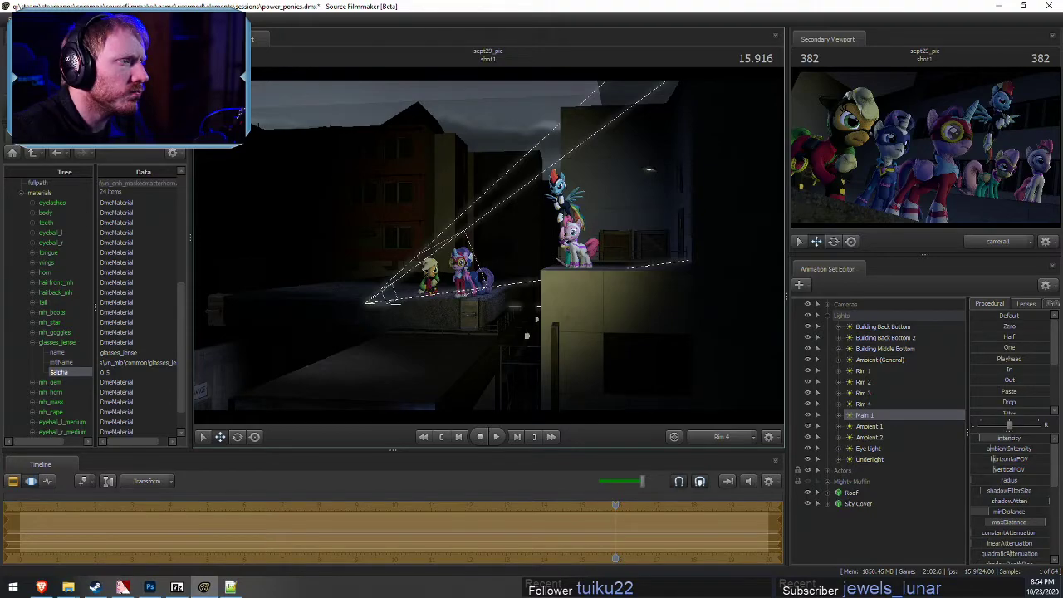
drag(489, 233, 491, 232)
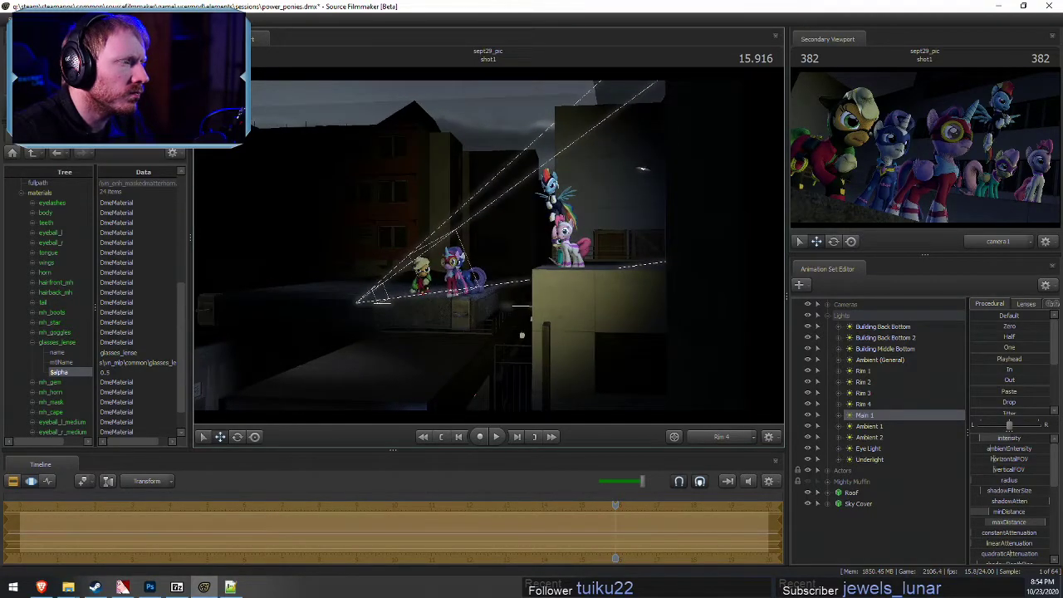
click(994, 515)
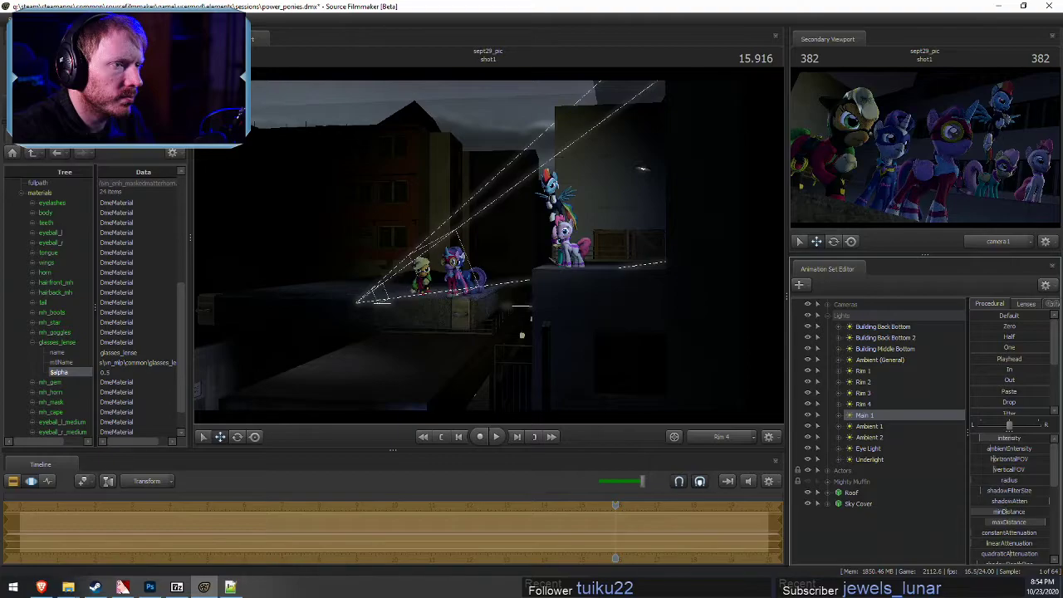
drag(1020, 515, 1023, 527)
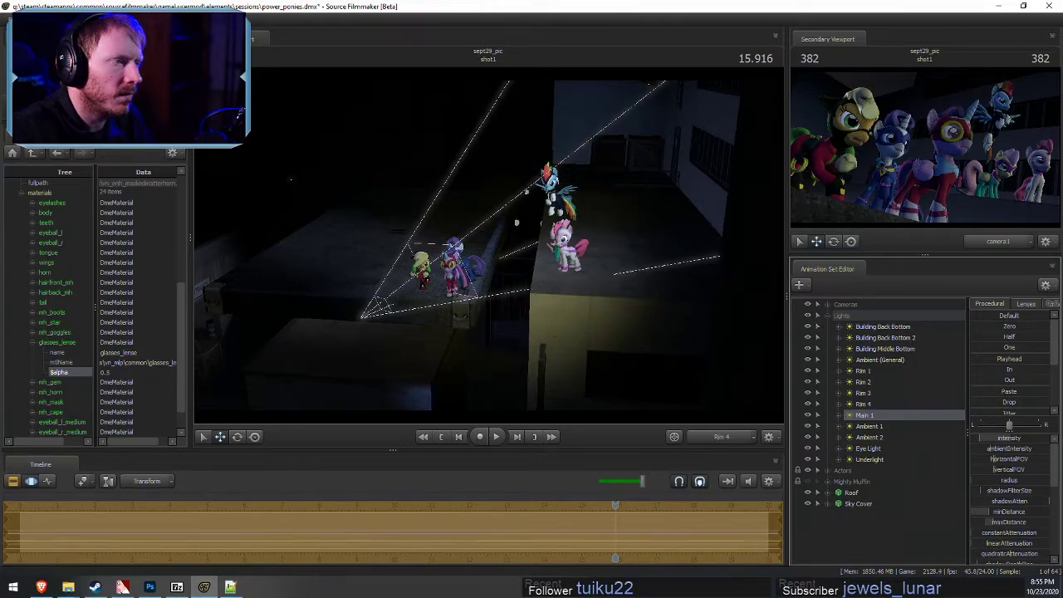
click(970, 502)
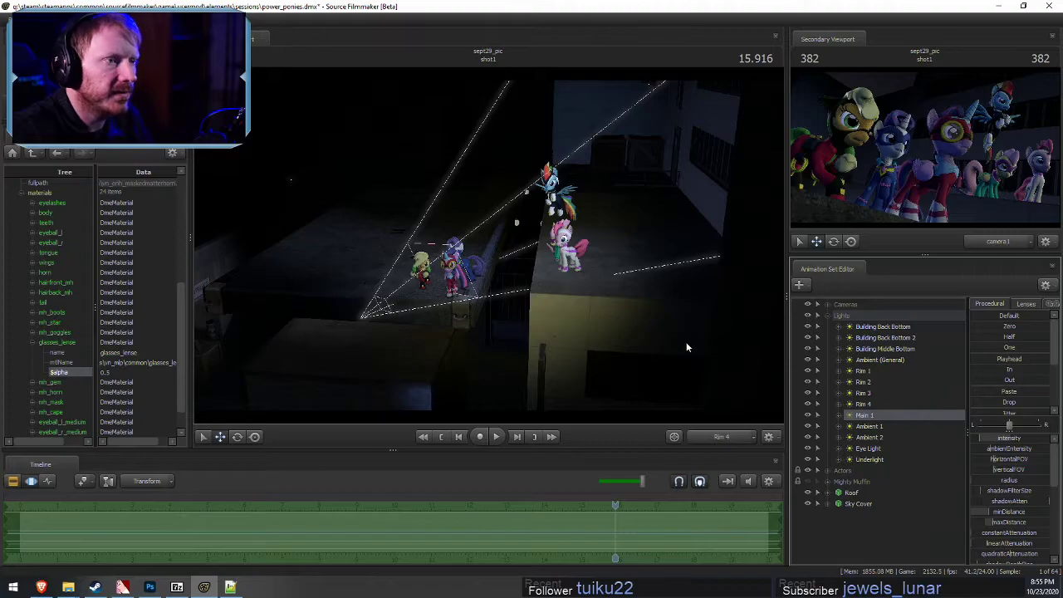
Show the Main 1 light in the Element Viewer and enable its uberlight option
right_click(889, 438)
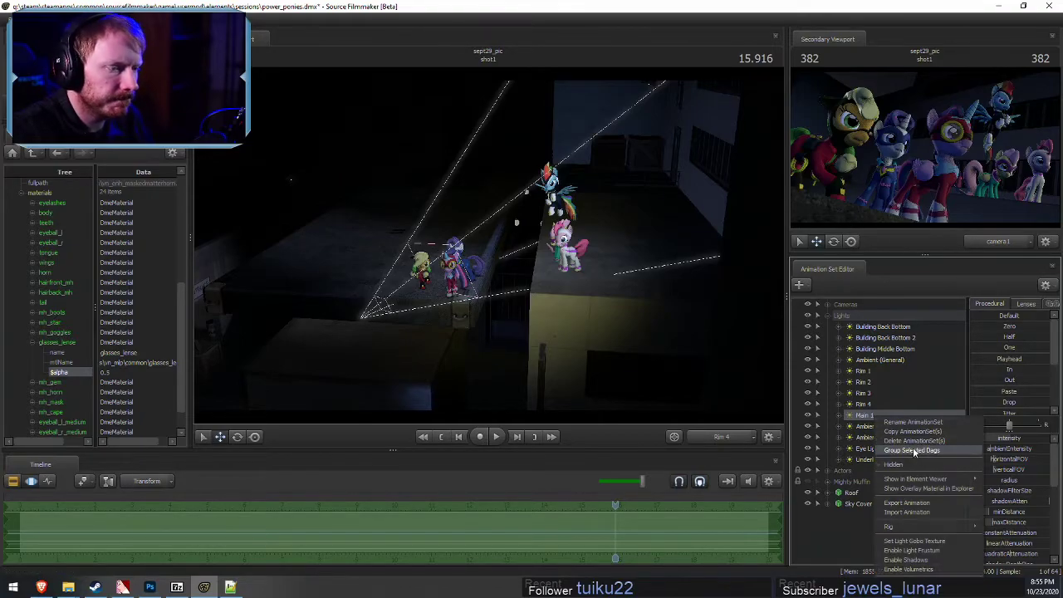
click(1009, 489)
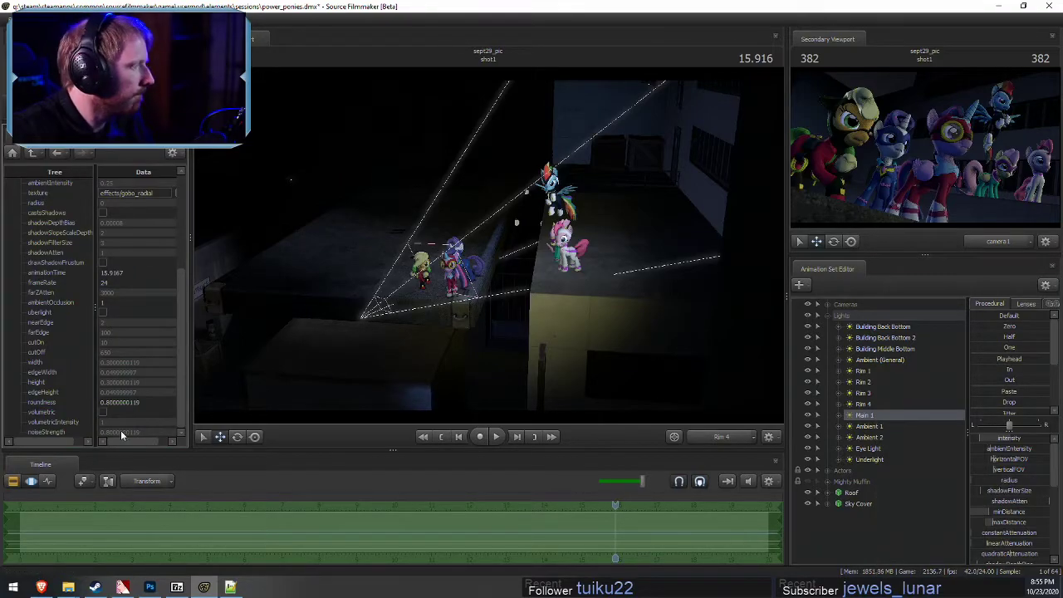
click(103, 313)
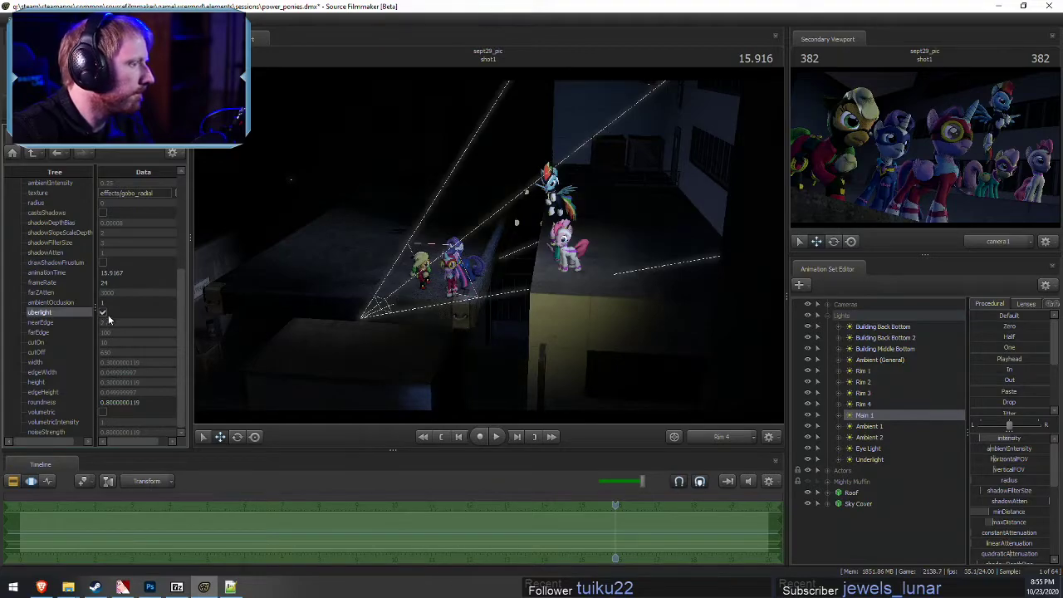
Raise the upper limit of Main 1's cutOn range, set cutOn to 60 and readjust cutOff
scroll(998, 462, down, 5)
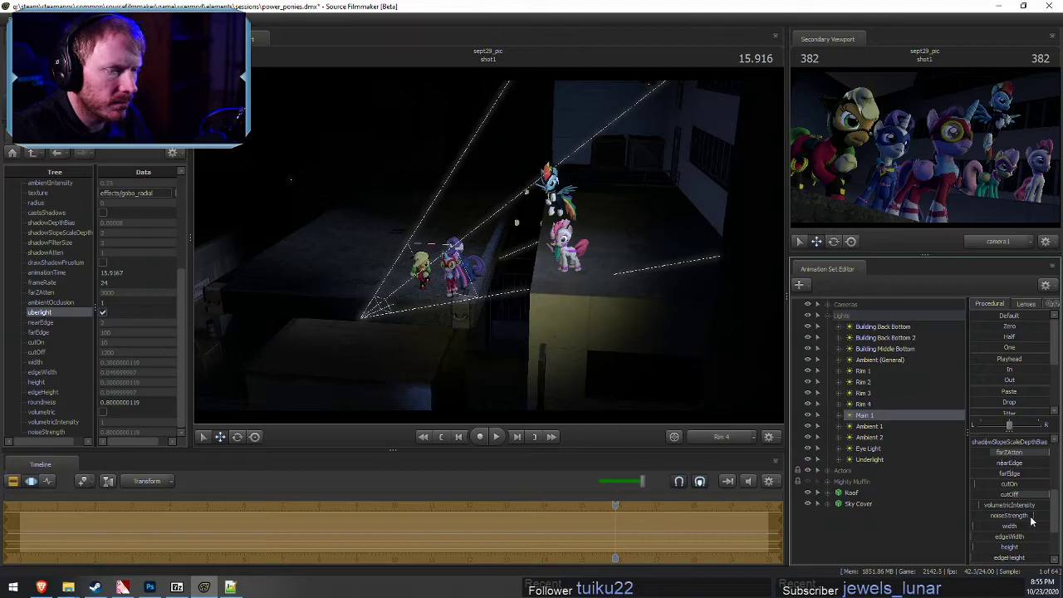
drag(1029, 495, 1001, 486)
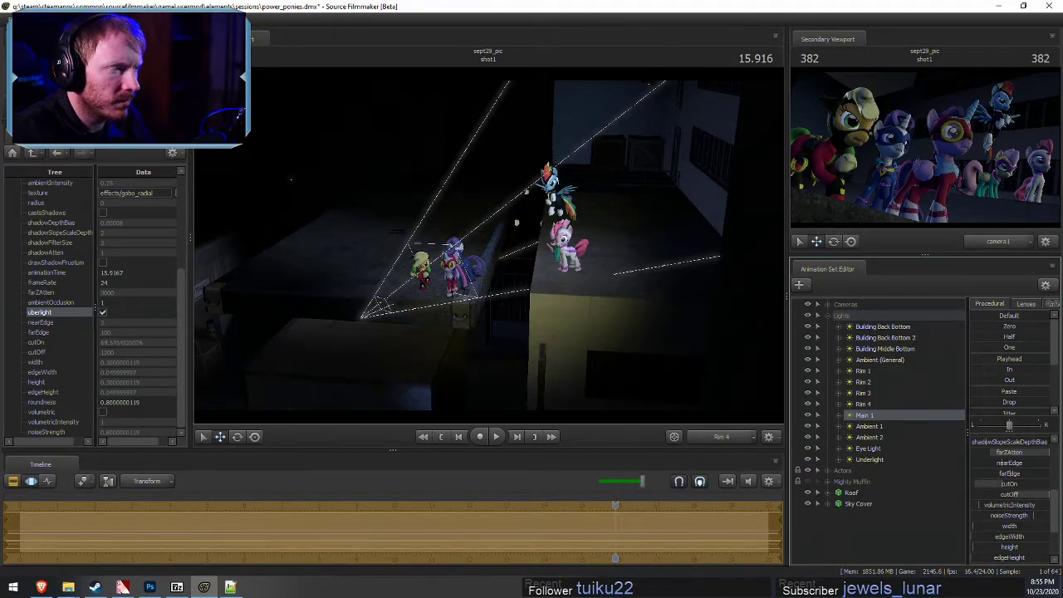
right_click(1014, 491)
click(1025, 501)
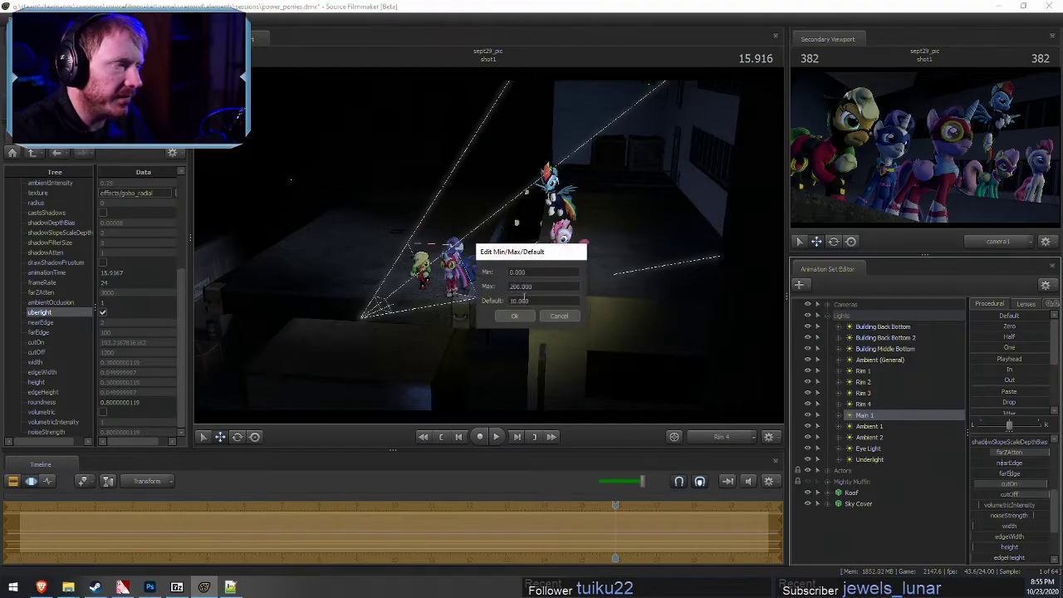
click(510, 286)
text(1)
click(505, 320)
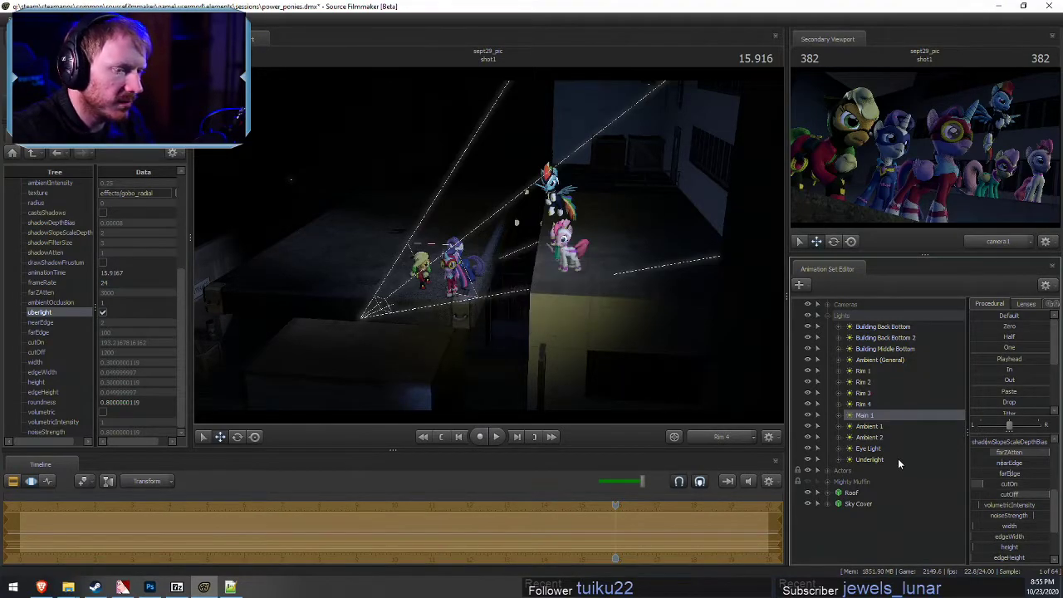
drag(983, 483, 1021, 474)
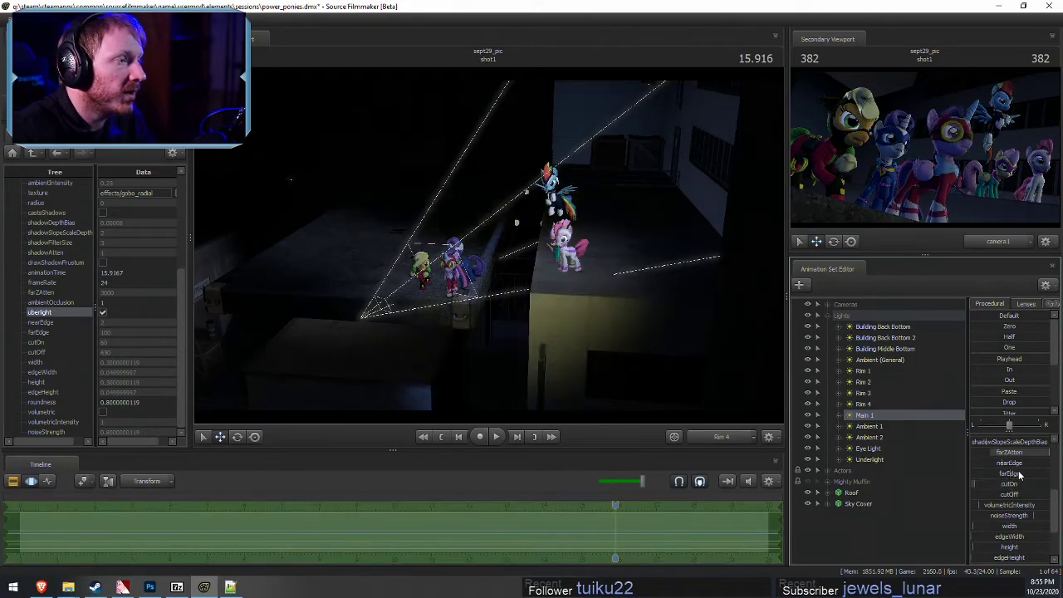
Copy the Main 1 light and paste it as a second light named Main 2
right_click(869, 425)
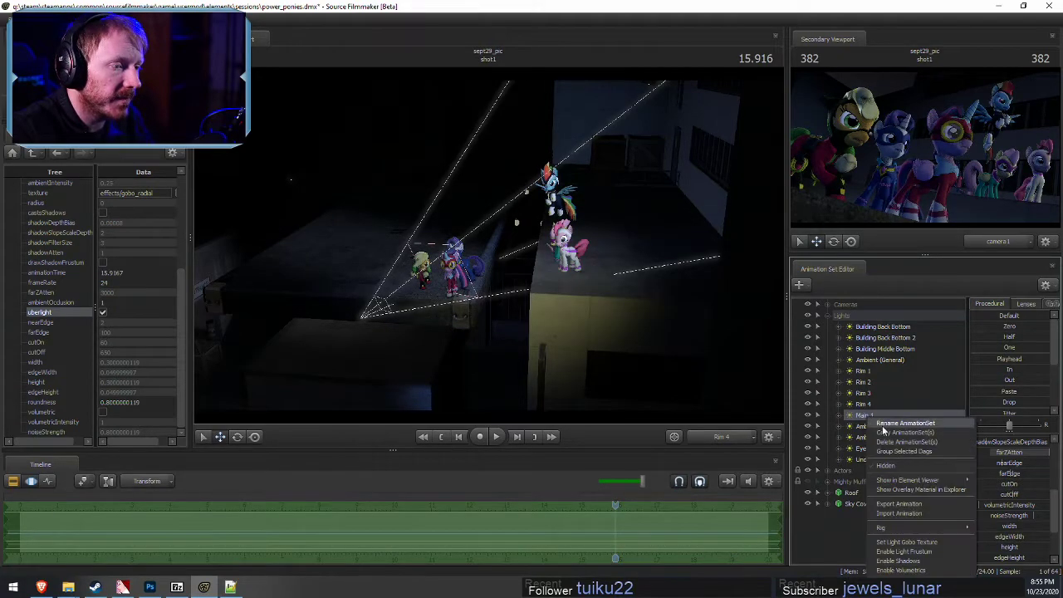
click(874, 434)
right_click(868, 427)
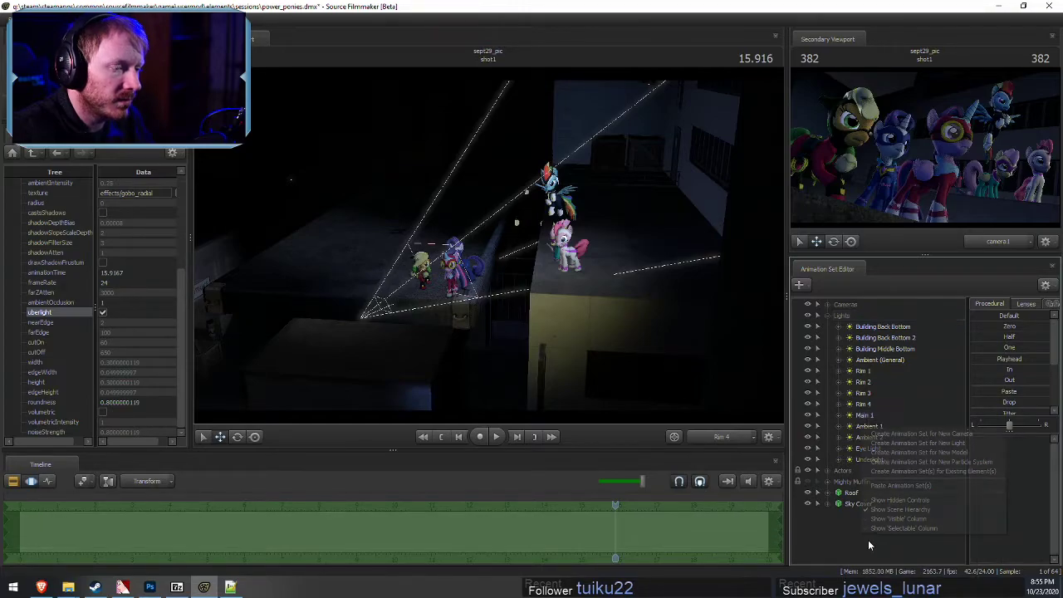
click(884, 485)
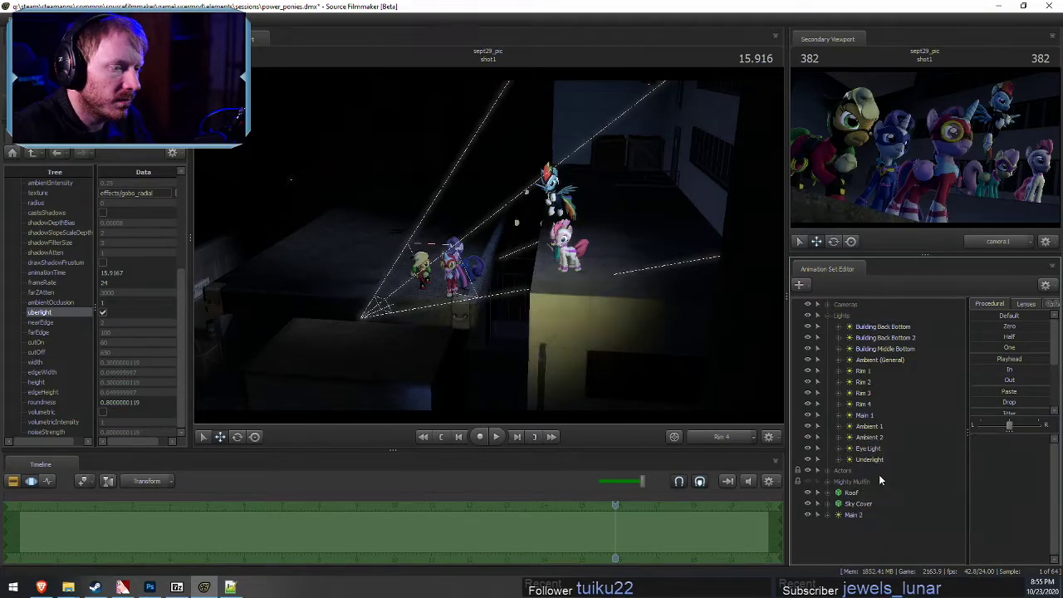
Move the Main 1 light closer so that it centres on the rear group of ponies
click(865, 414)
key(w)
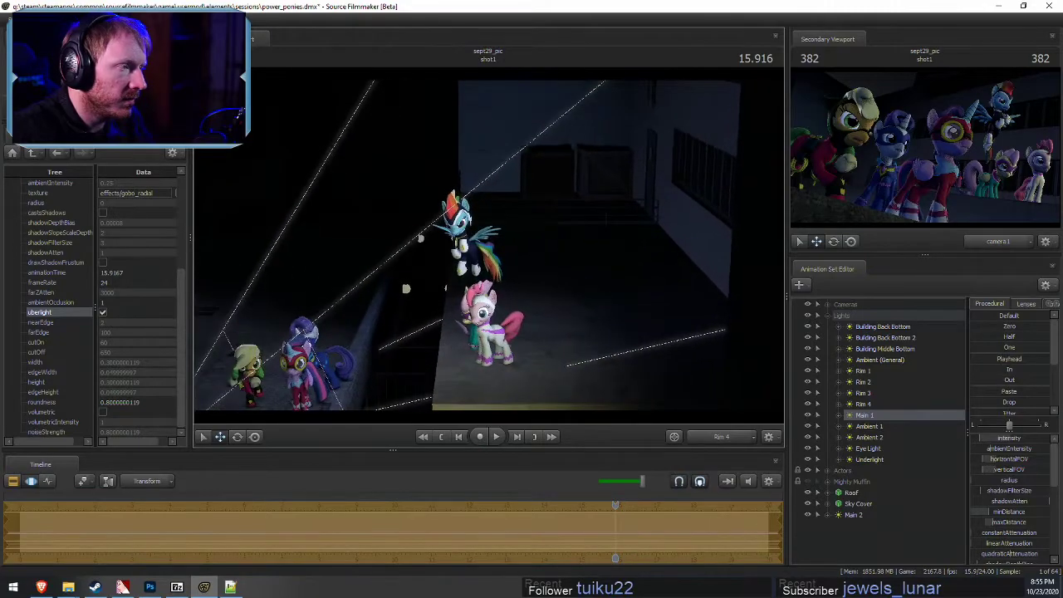
key(s)
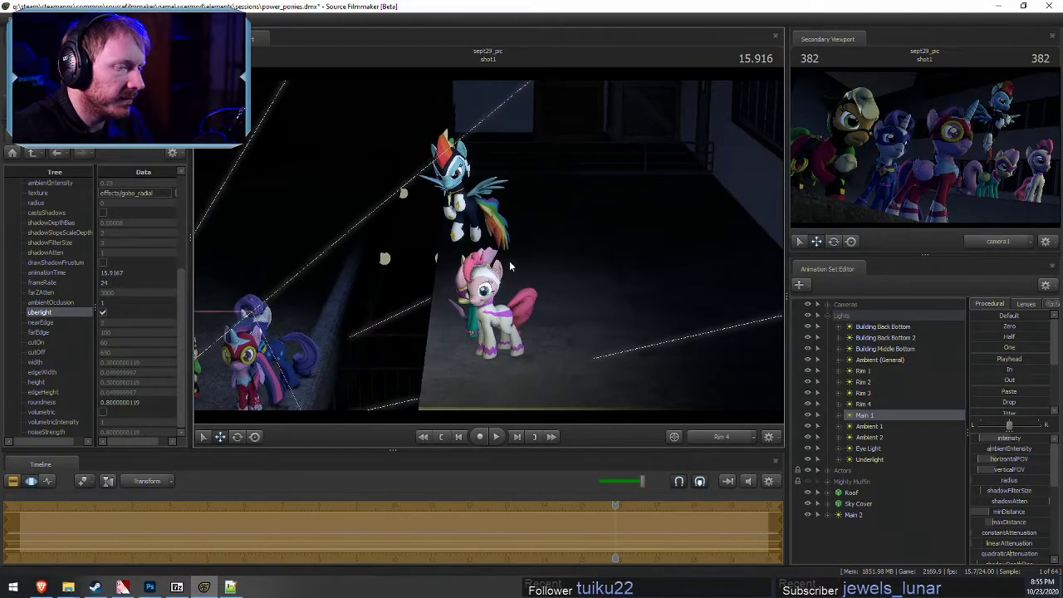
Look through the Main 2 light and aim it up close from a low angle at the three front ponies
click(854, 515)
drag(860, 515, 488, 251)
key(w)
key(w)
key(F2)
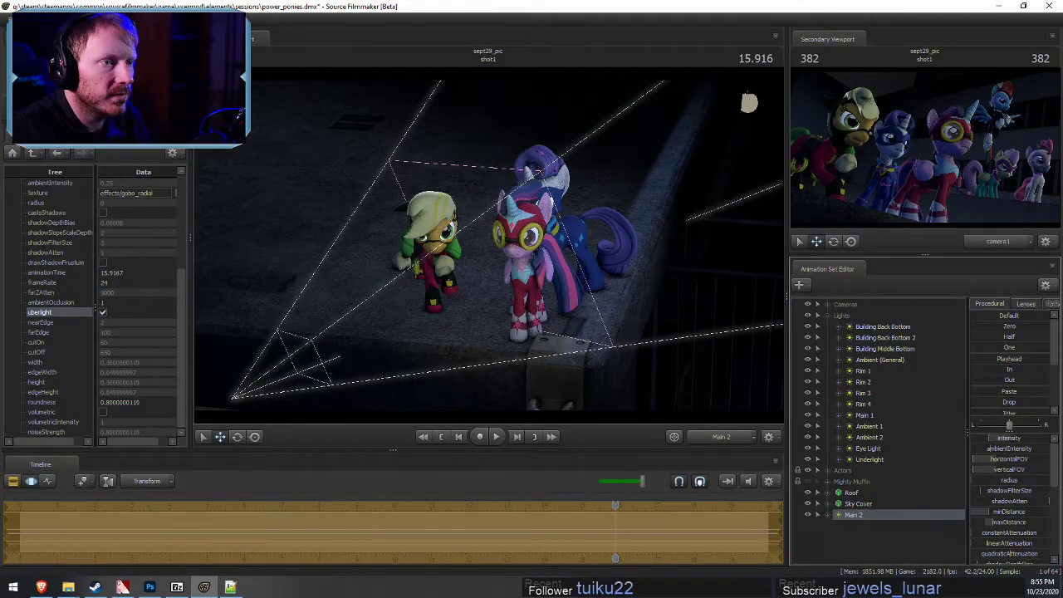
drag(488, 249, 564, 281)
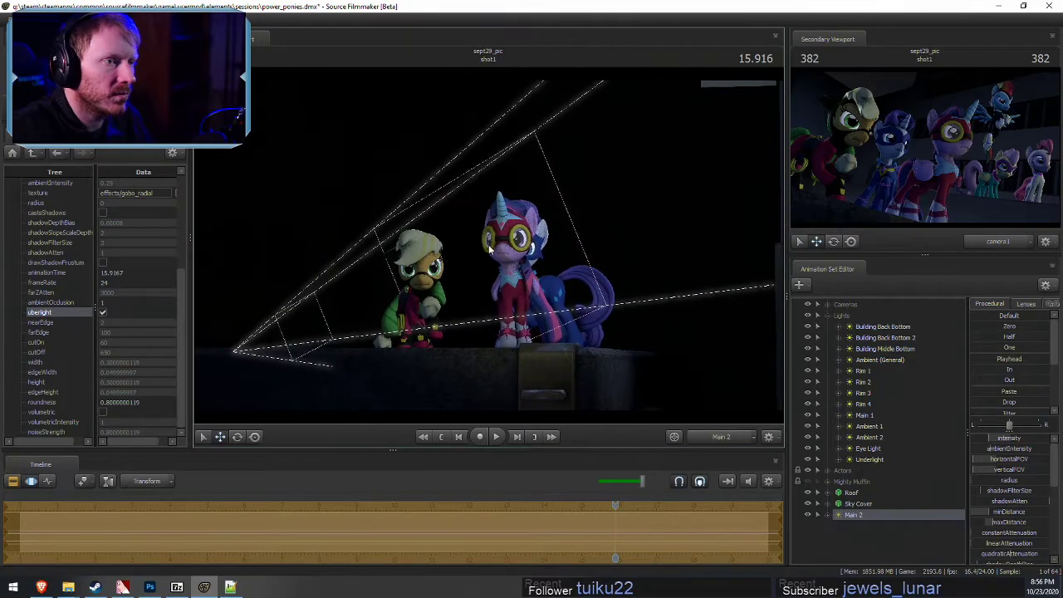
Tune the Main 2 light's intensity, maxDistance and cutOff while previewing the result
key(F2)
key(F3)
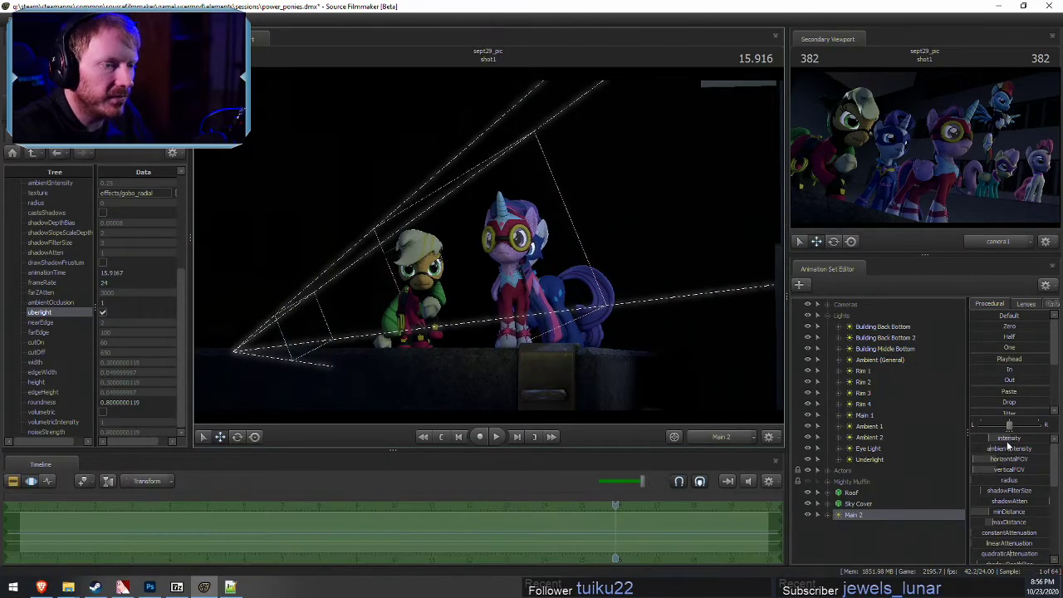
mouse_move(1007, 440)
mouse_down()
mouse_move(1023, 440)
mouse_move(1001, 440)
mouse_up()
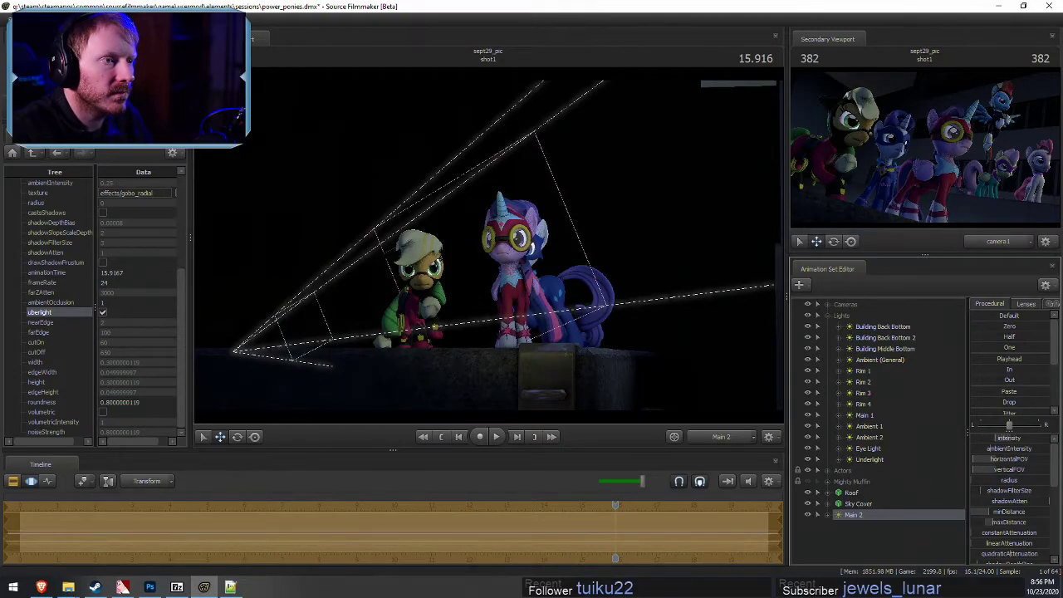
right_click(853, 518)
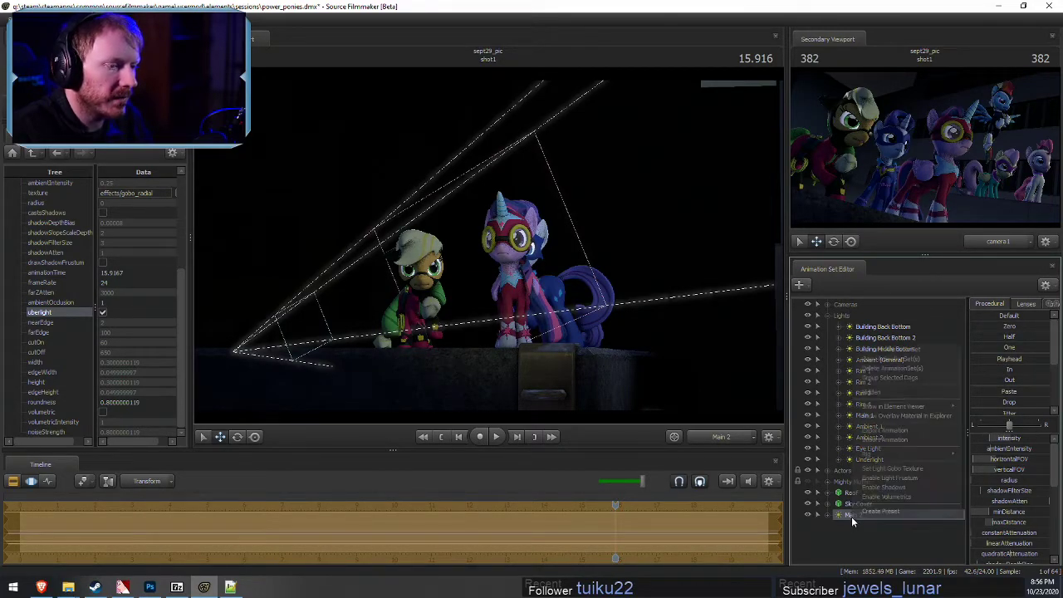
click(864, 498)
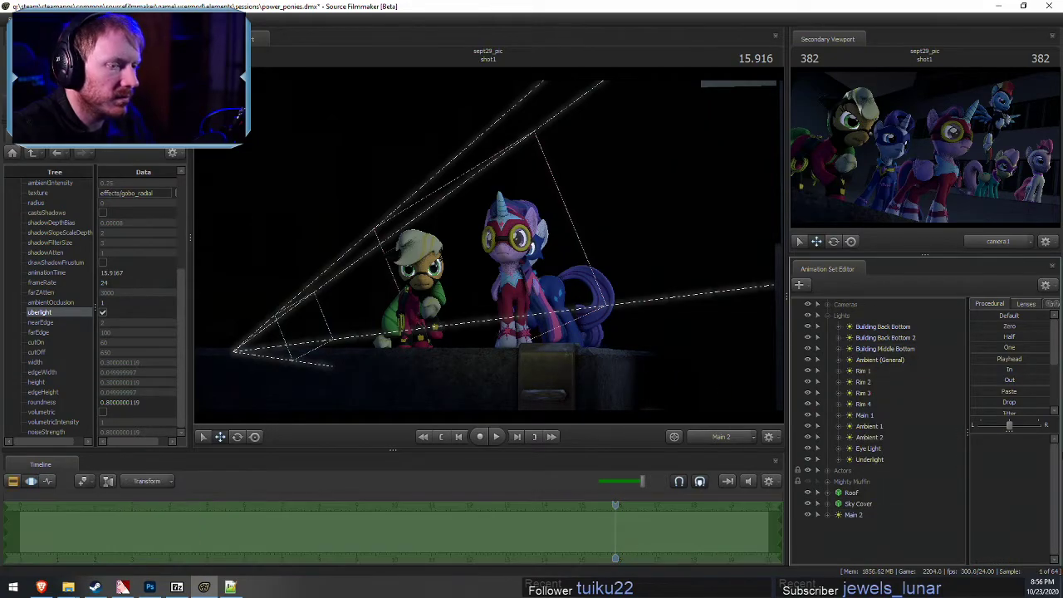
click(854, 515)
click(1001, 524)
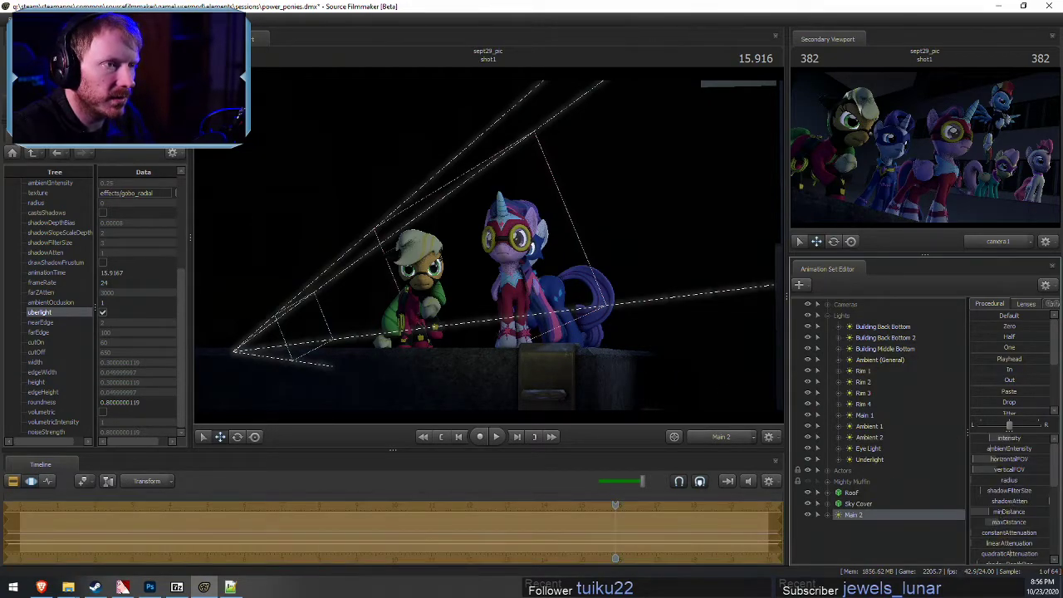
scroll(1015, 536, down, 2)
scroll(1014, 544, down, 3)
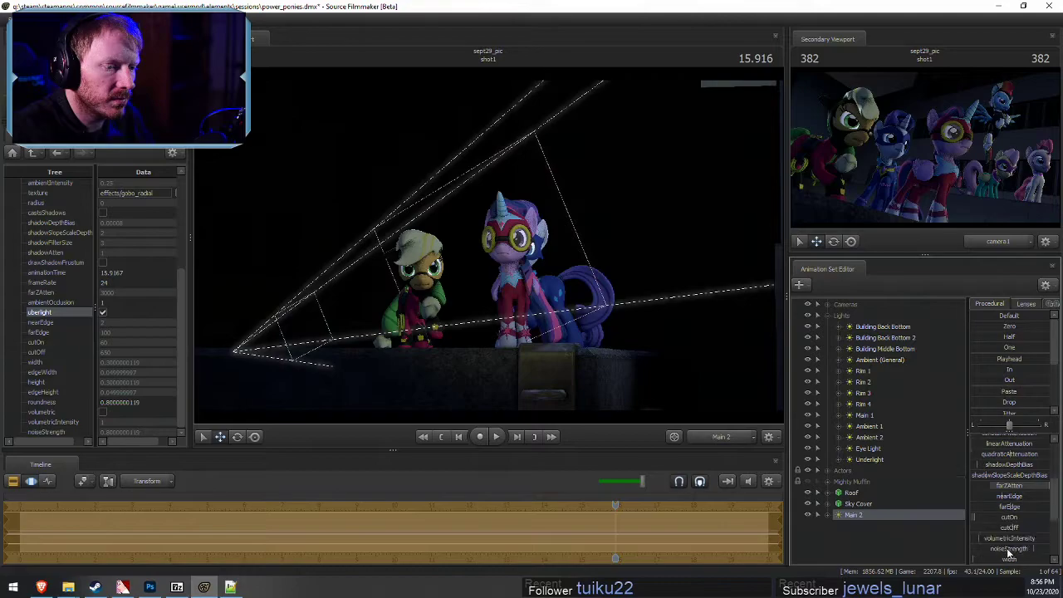
drag(1025, 527, 1034, 528)
Re-aim Main 2 from lower down at the front ponies and place it below Main 1 in the Lights group
drag(490, 249, 488, 259)
drag(708, 409, 708, 396)
scroll(1004, 495, up, 3)
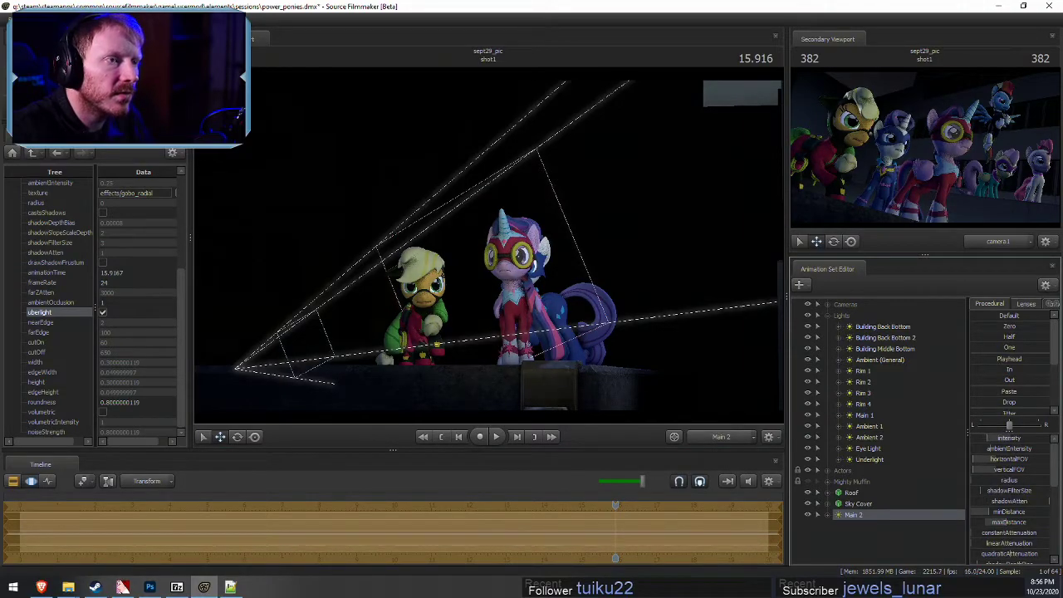
key(F3)
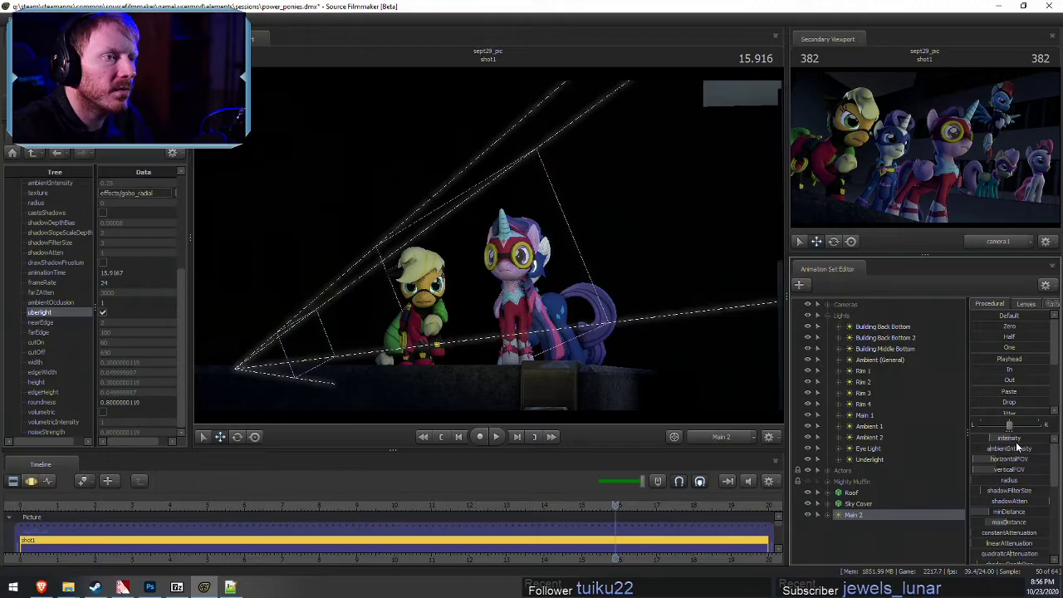
key(F3)
drag(502, 317, 489, 244)
key(F3)
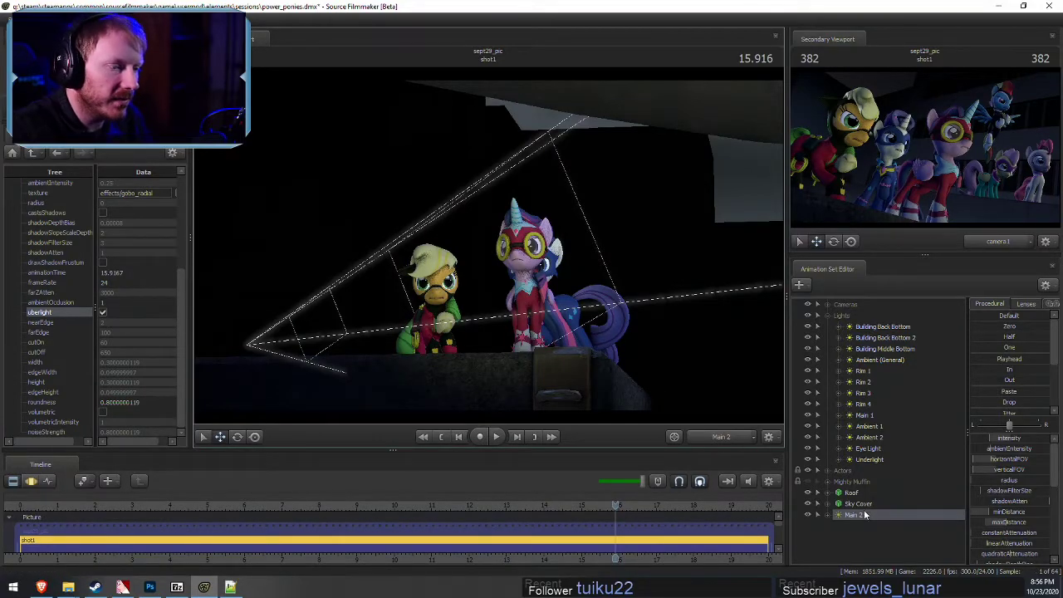
drag(863, 515, 868, 420)
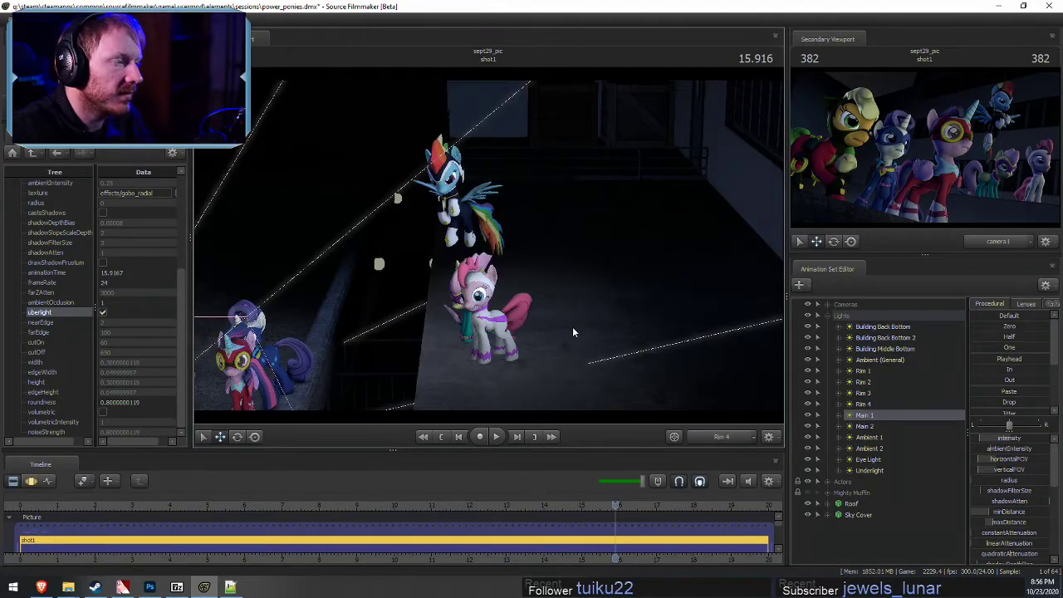
Re-aim the Main 1 light up close from a low frontal angle at the three rear ponies and preview it
key(F3)
drag(573, 332, 655, 268)
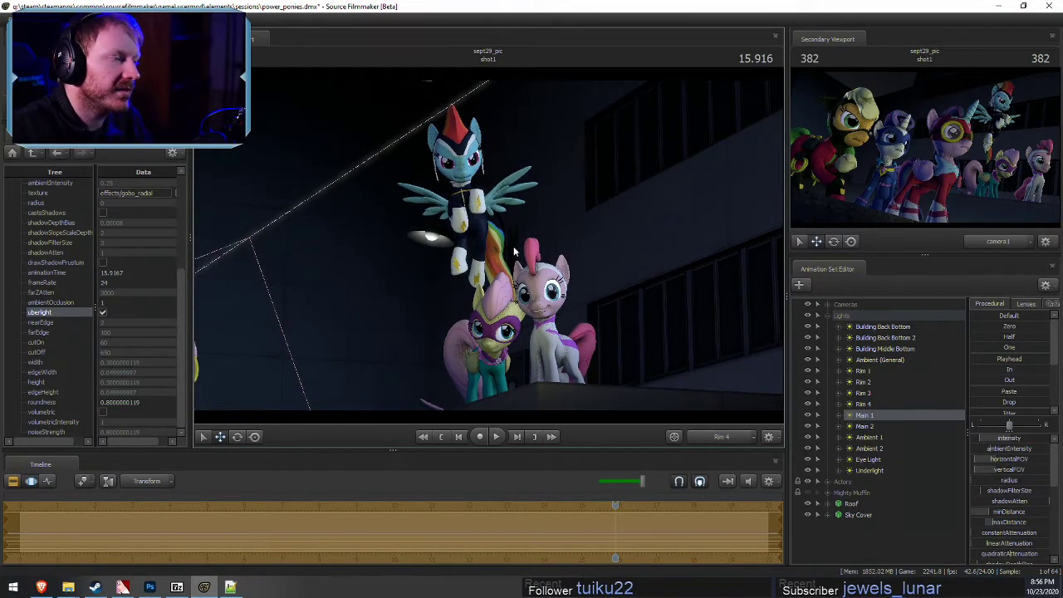
drag(621, 287, 615, 280)
key(F2)
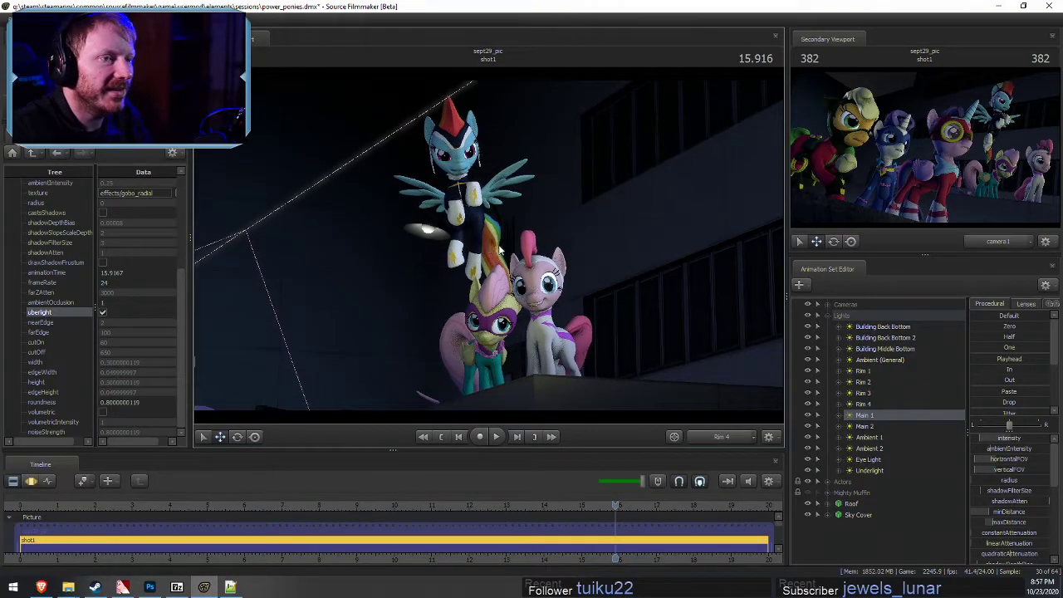
Duplicate the Main 2 light as a new animation set called Main 3 and look through it
right_click(868, 424)
click(827, 315)
click(827, 316)
right_click(870, 482)
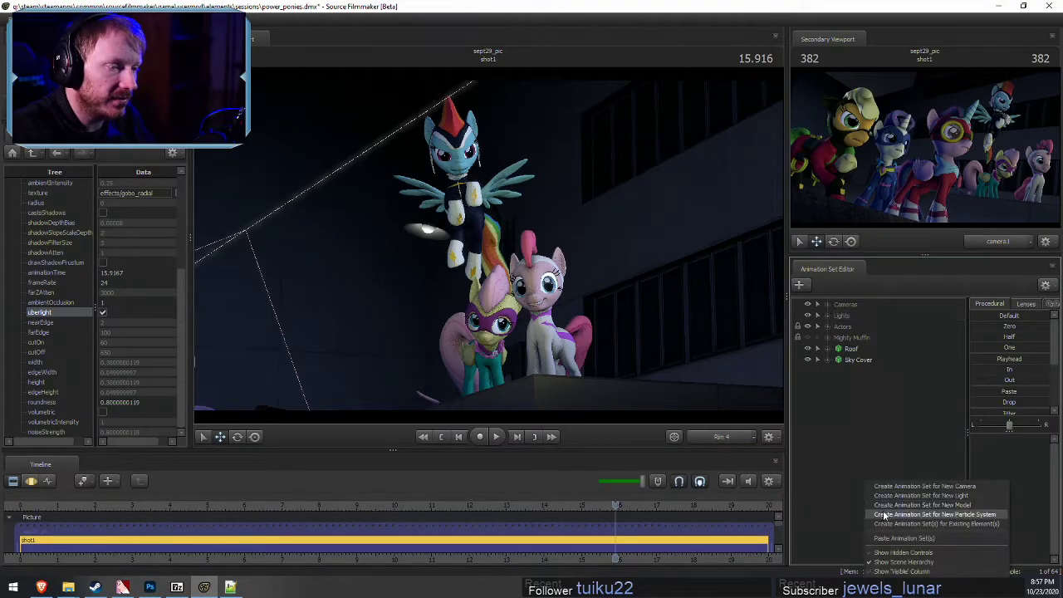
click(893, 540)
drag(862, 370, 556, 305)
Aim the Main 3 light at the building wall beside the rear ponies and enable its shadows
key(F3)
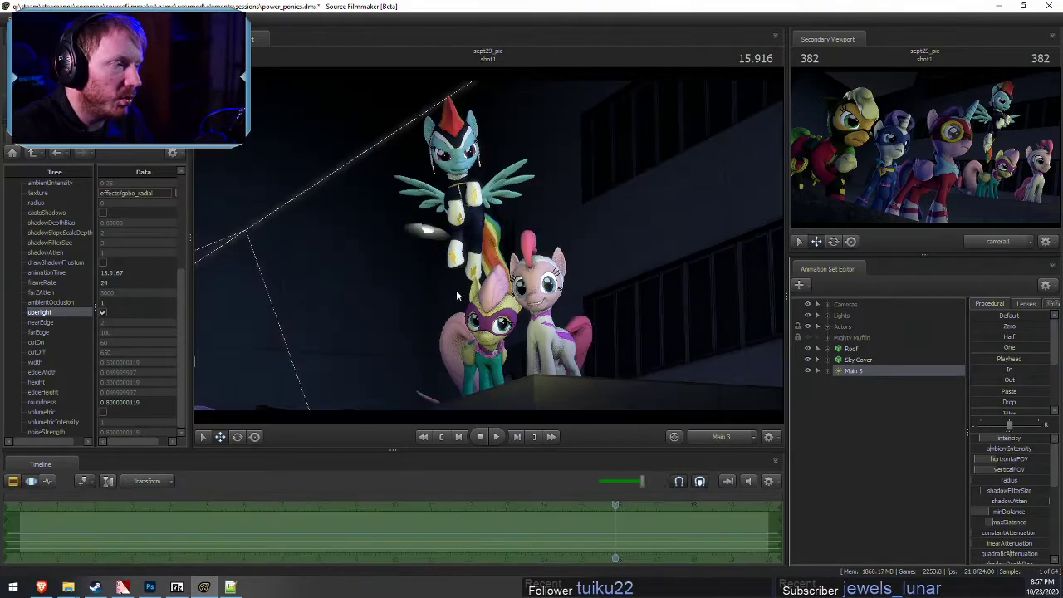
drag(456, 290, 673, 387)
right_click(872, 373)
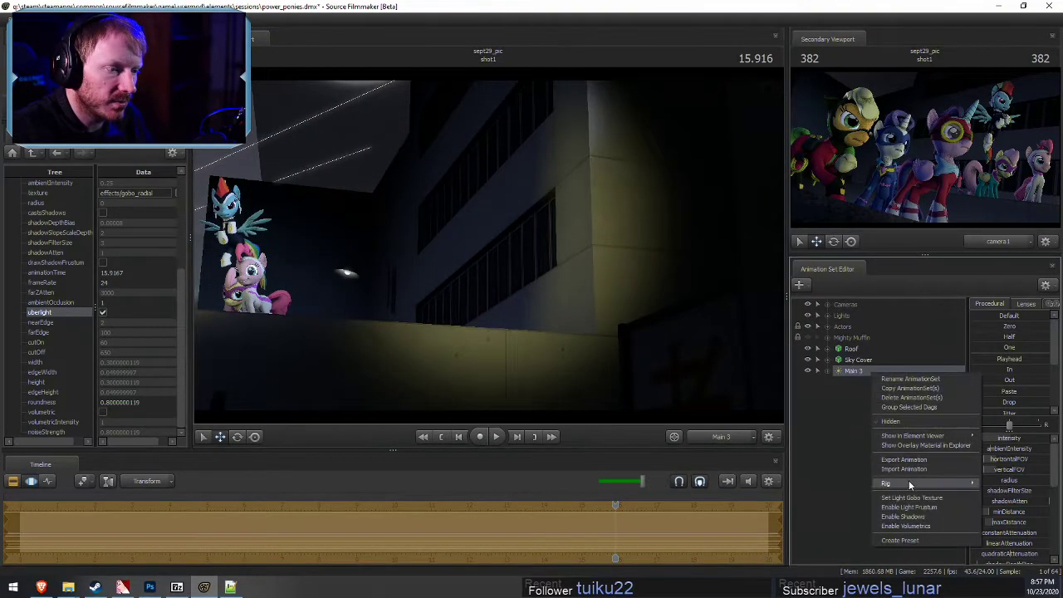
click(904, 517)
drag(573, 304, 505, 251)
Raise the Main 3 light's cutOff and re-aim it from lower down at the building ledge
scroll(1034, 560, down, 3)
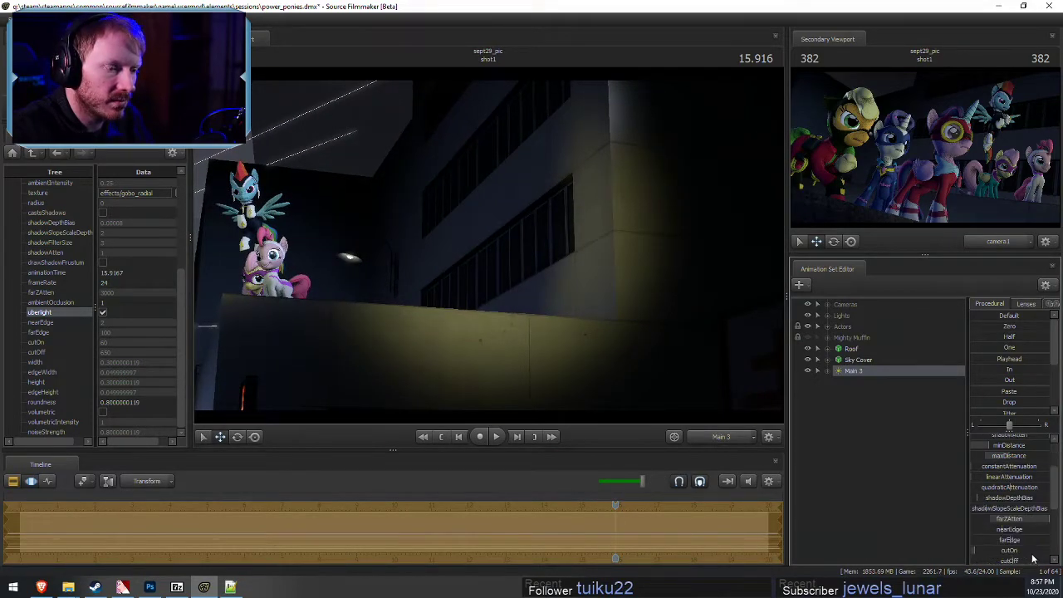
drag(991, 560, 1017, 560)
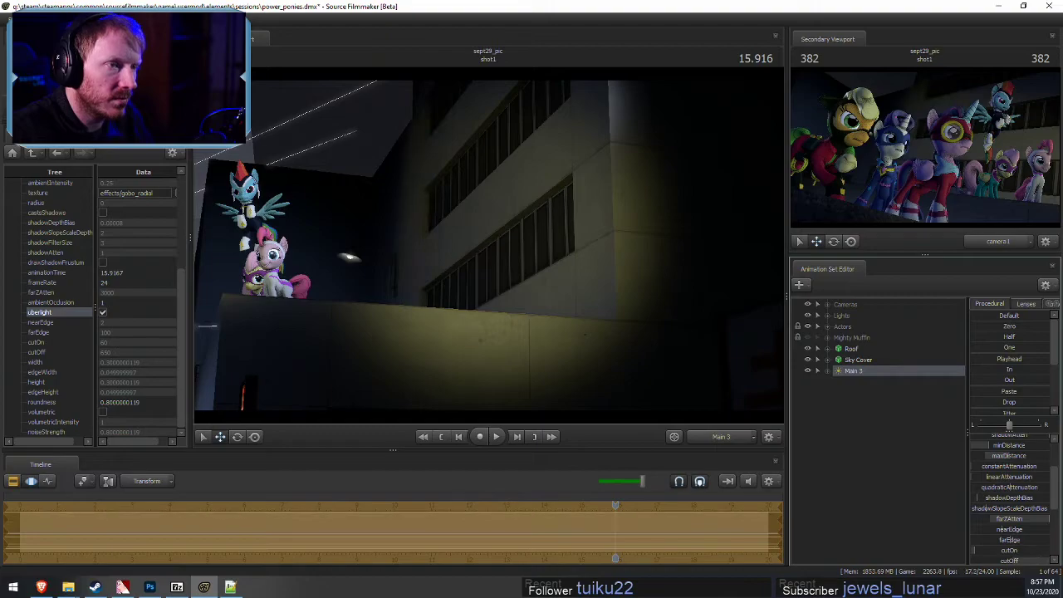
mouse_move(464, 228)
mouse_down()
mouse_move(453, 200)
mouse_move(450, 215)
mouse_up()
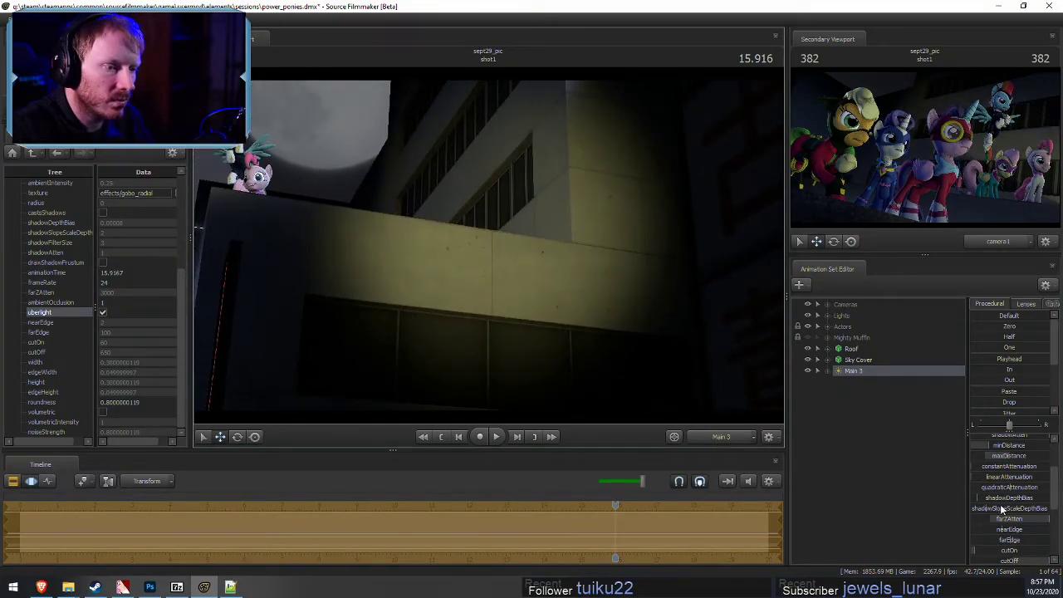
Increase the Main 3 light's radius and adjust its color_blue tint while previewing the wall
scroll(1002, 509, up, 2)
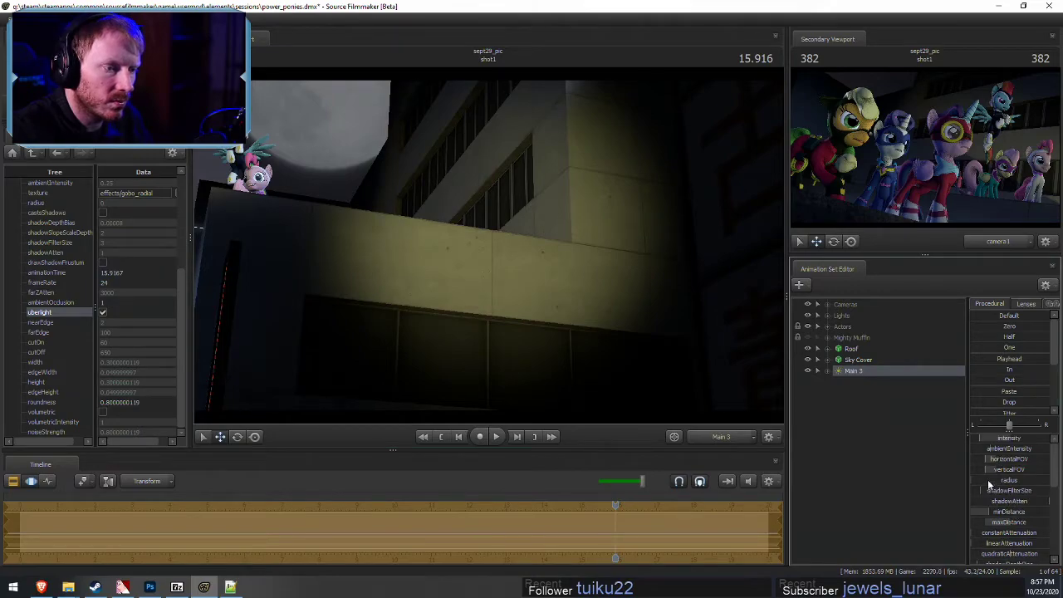
key(F2)
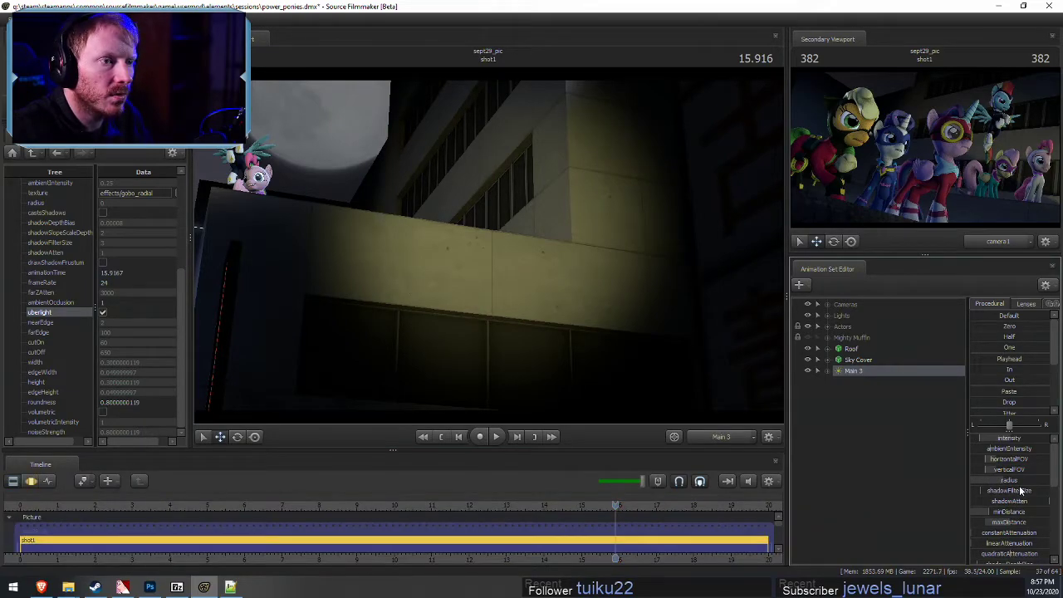
key(F3)
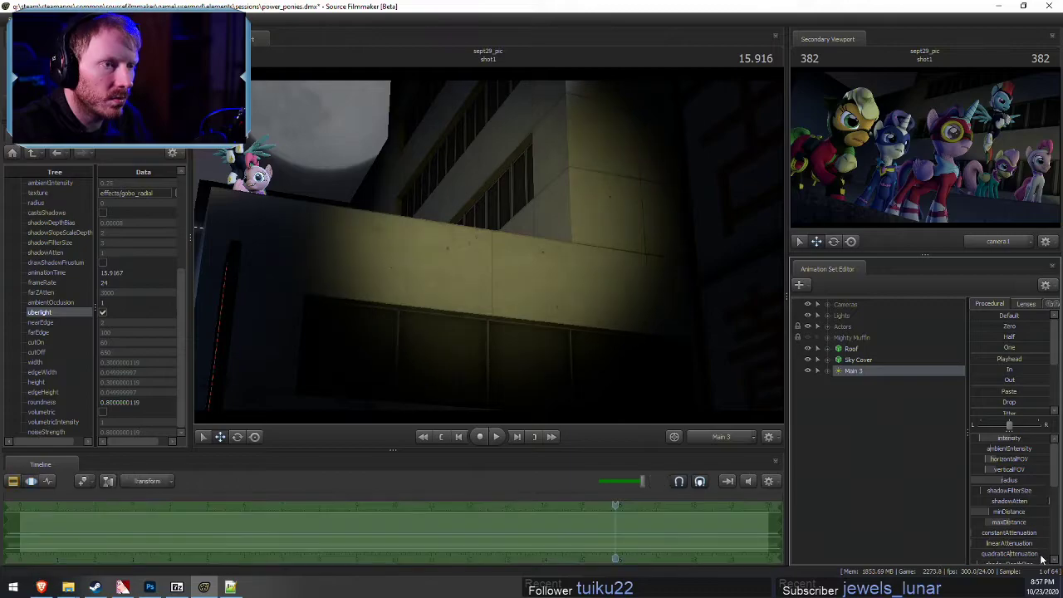
scroll(1040, 531, down, 6)
key(F2)
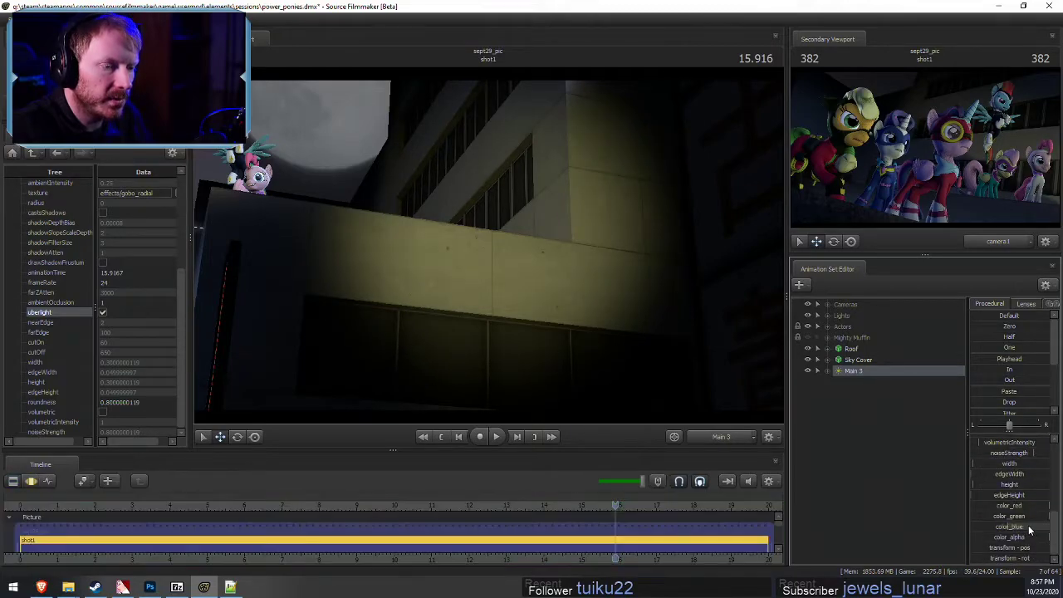
click(1010, 527)
key(F3)
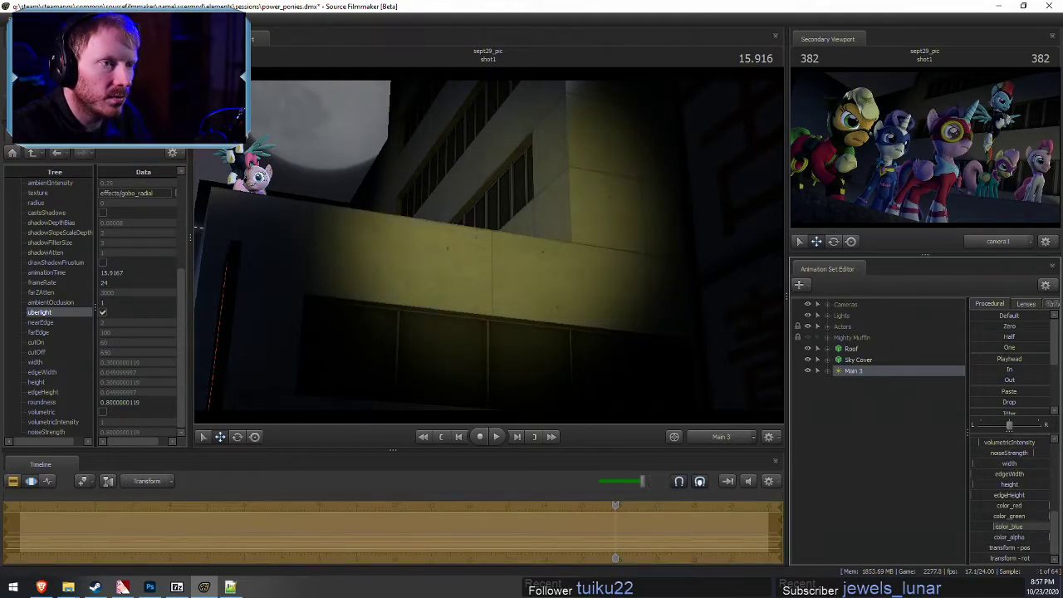
Fine-tune the Main 3 light's intensity by comparing dimmer and brighter settings on the building wall
scroll(1030, 490, up, 6)
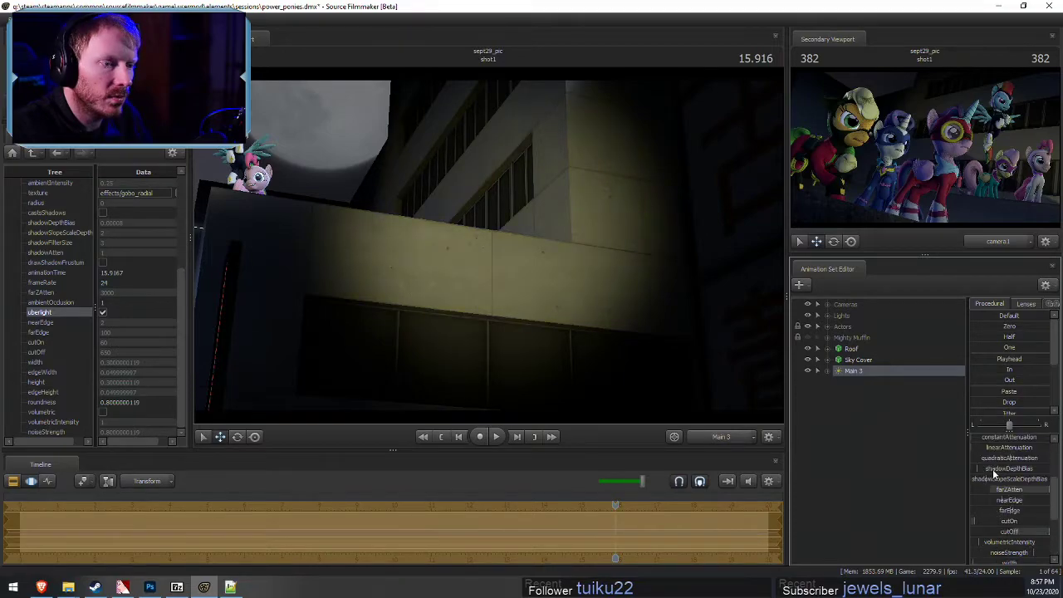
drag(1019, 441, 997, 440)
key(F2)
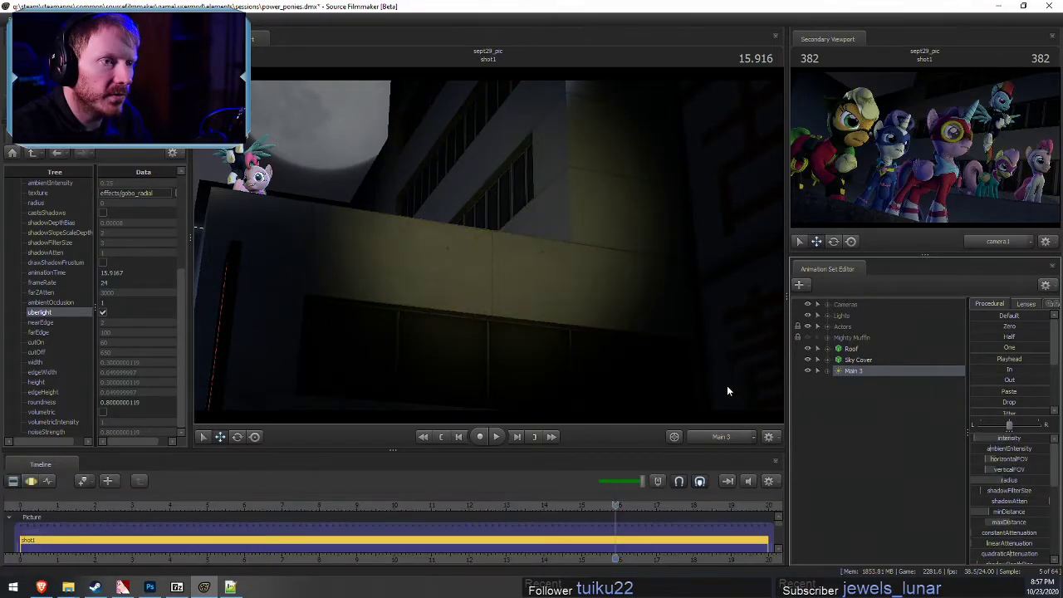
key(F3)
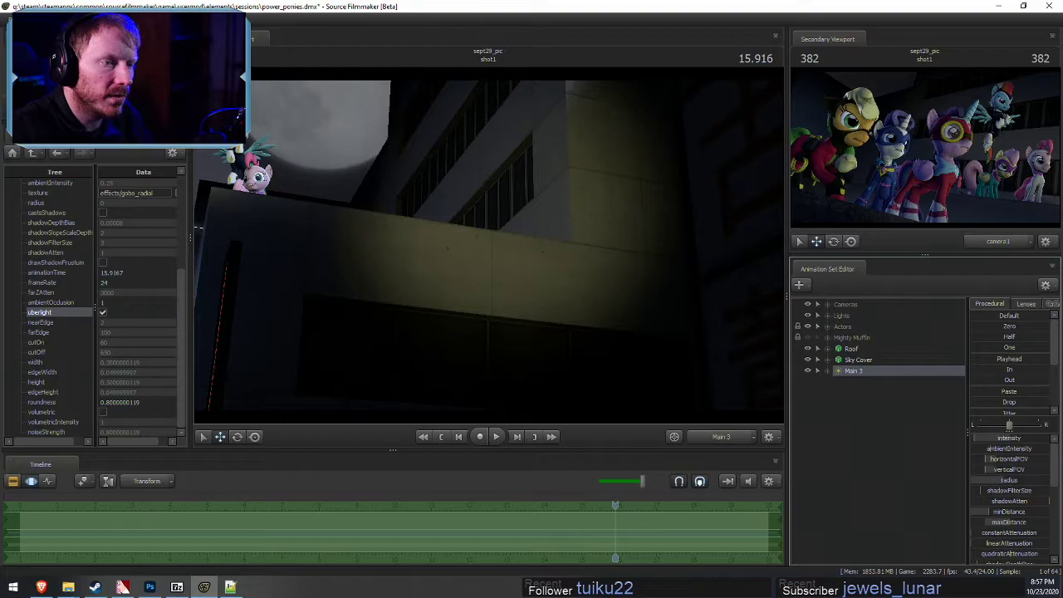
drag(1010, 440, 1023, 443)
key(F2)
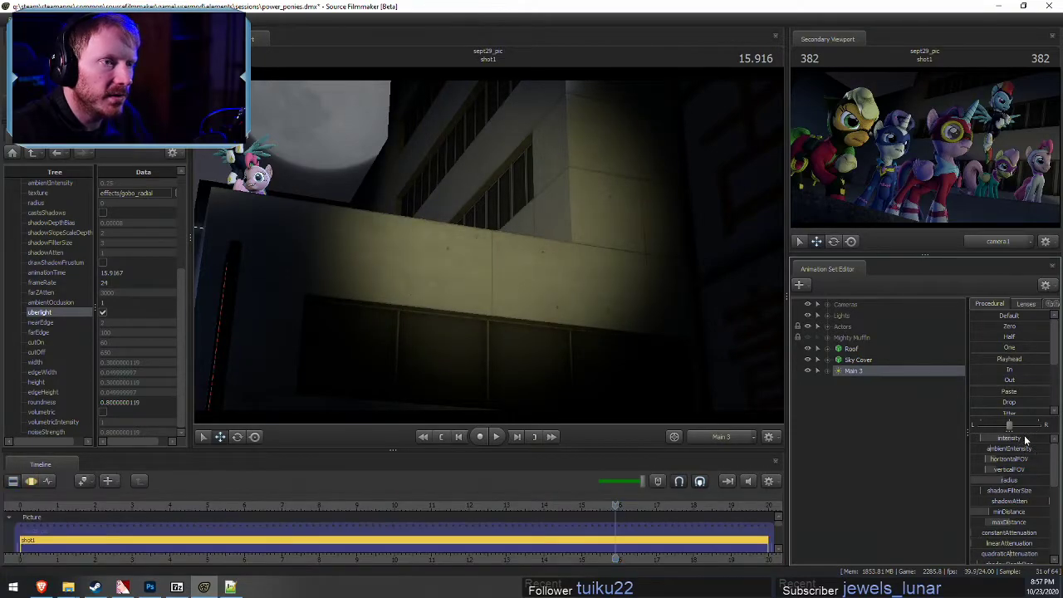
key(F3)
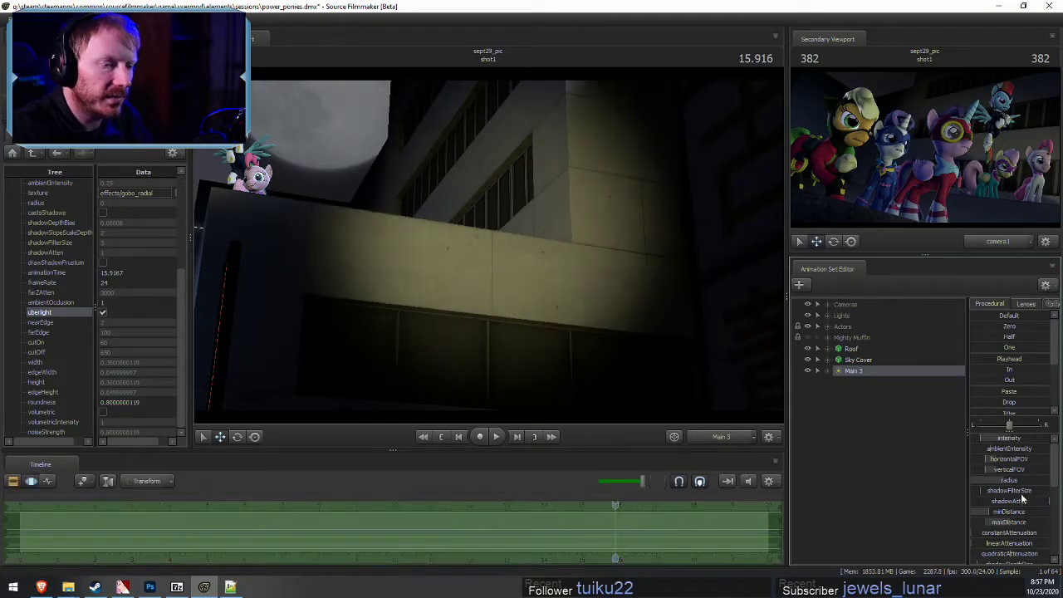
Reduce the Main 3 light's farZAtten strongly and raise its intensity
scroll(1026, 477, down, 2)
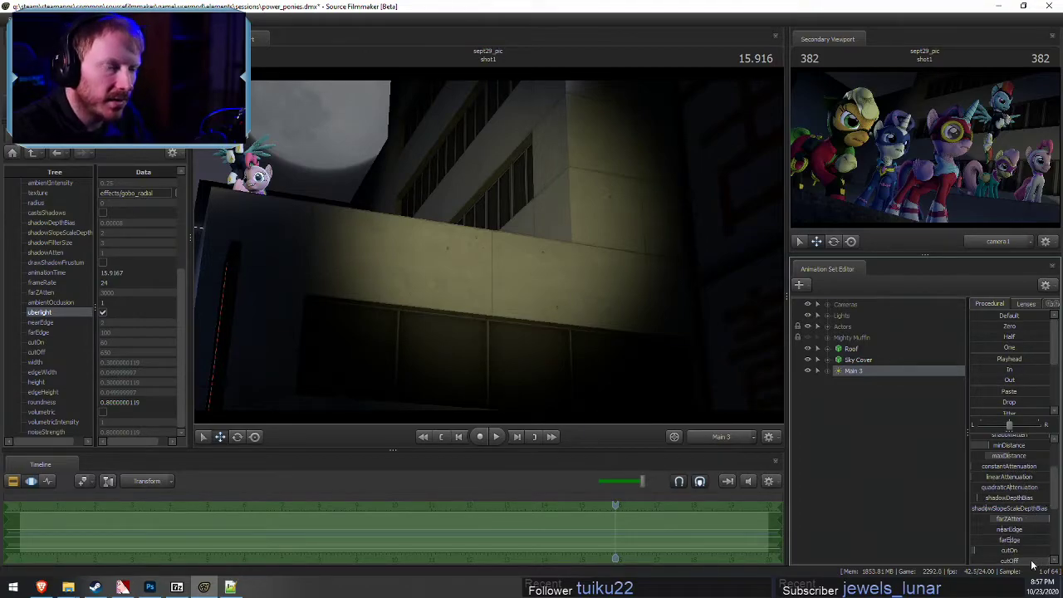
key(F2)
drag(1049, 519, 982, 519)
key(F3)
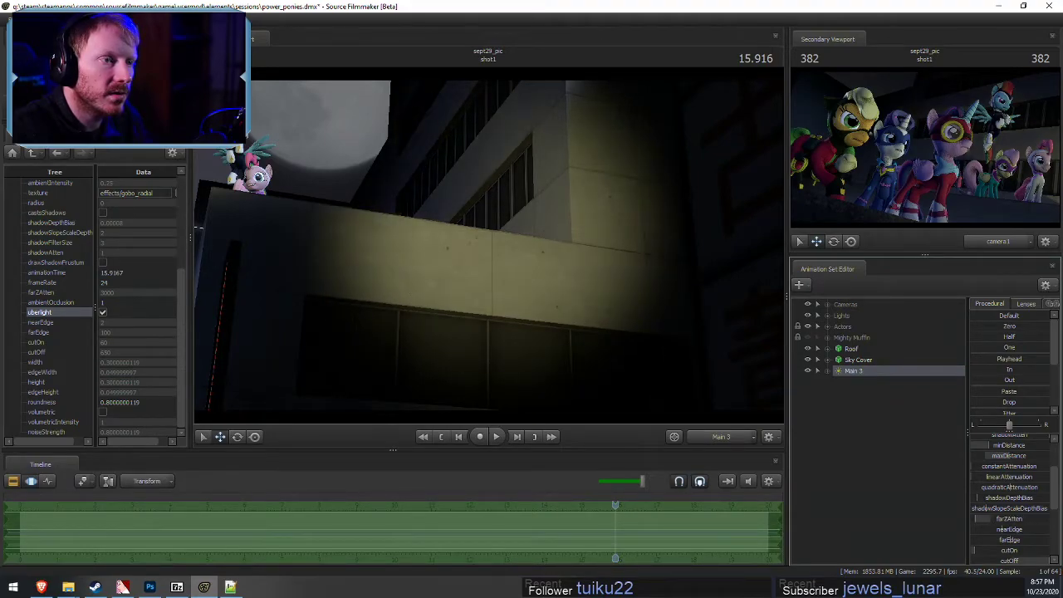
key(F2)
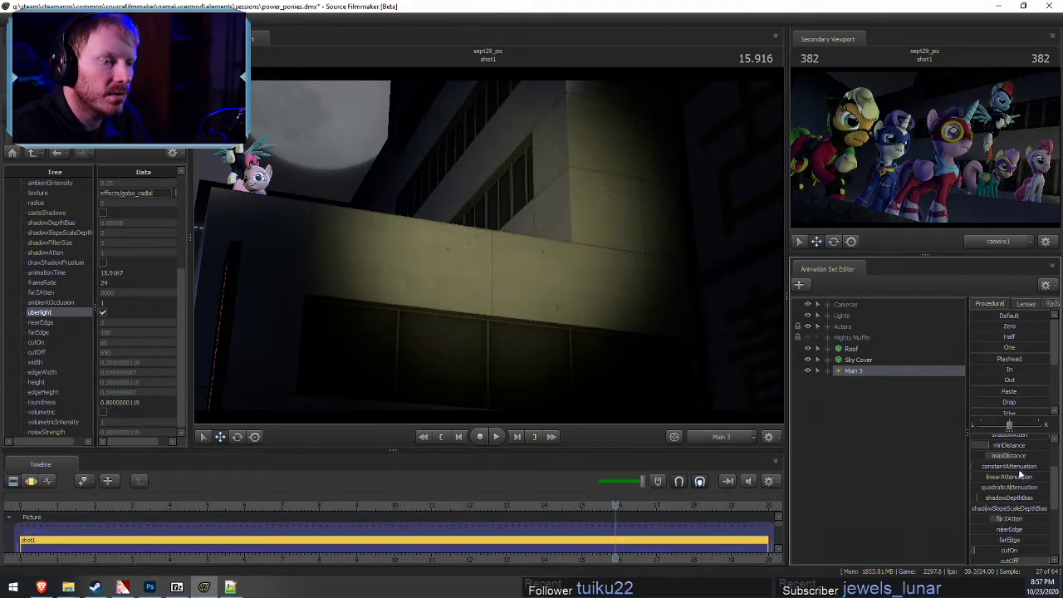
scroll(1020, 473, up, 3)
key(F3)
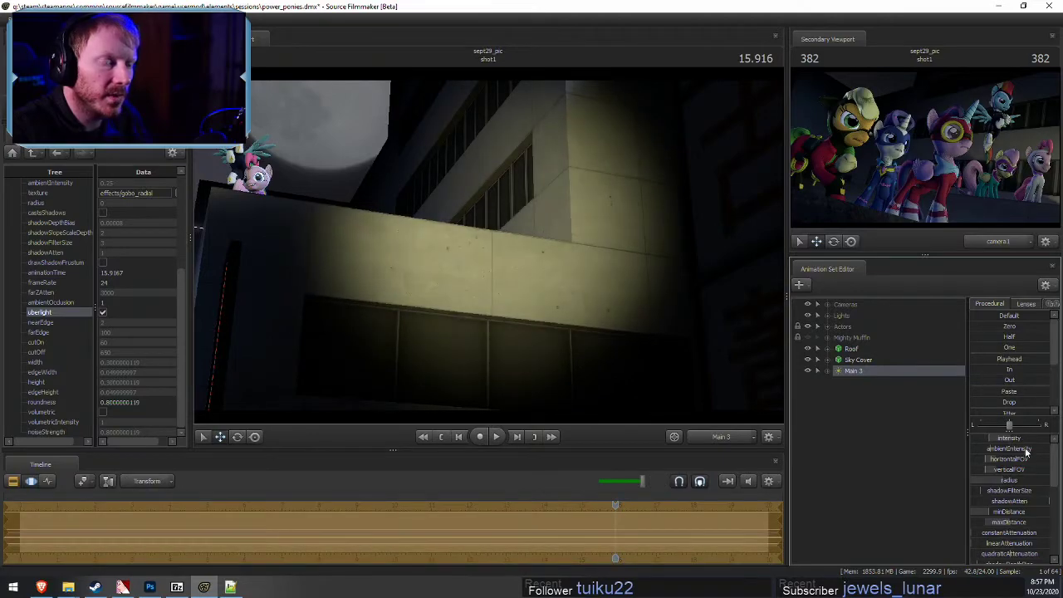
Raise the Main 3 light's color_blue for a less yellow tint and preview it
scroll(1037, 495, down, 3)
scroll(1028, 501, down, 3)
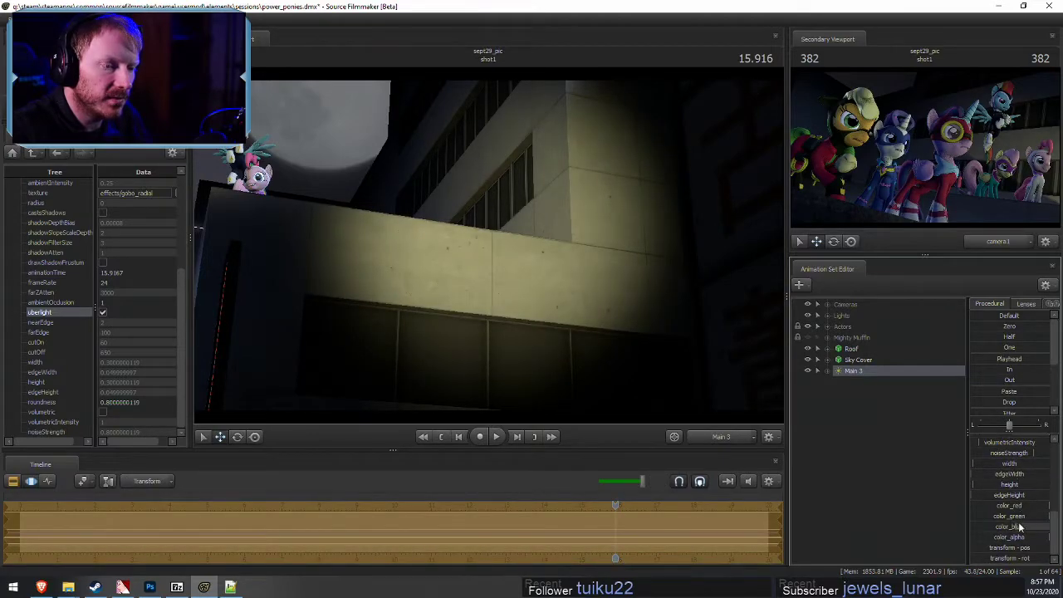
key(F2)
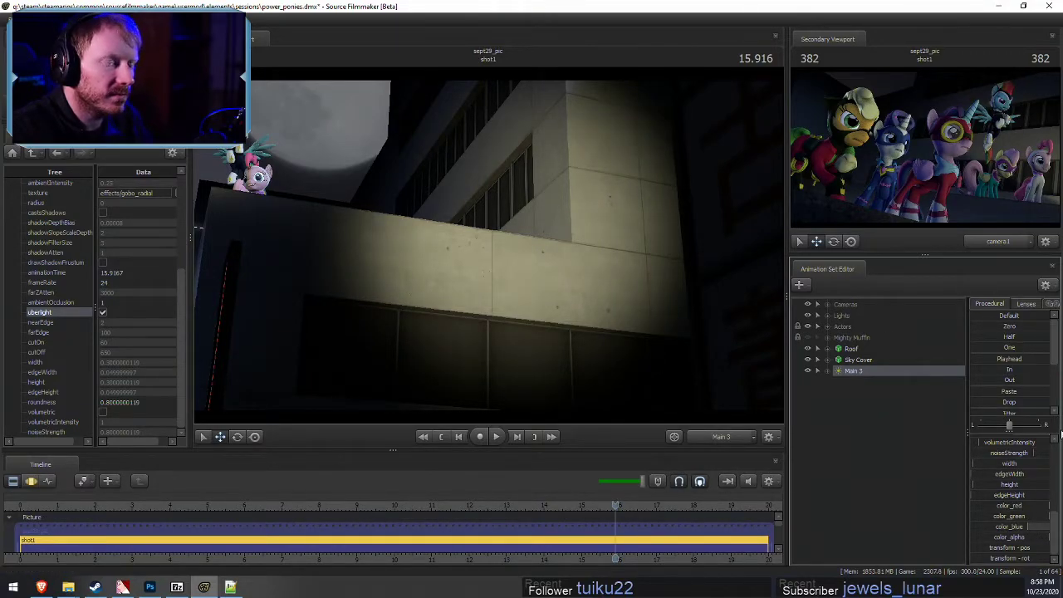
scroll(1028, 481, up, 3)
scroll(1028, 481, up, 3)
key(F3)
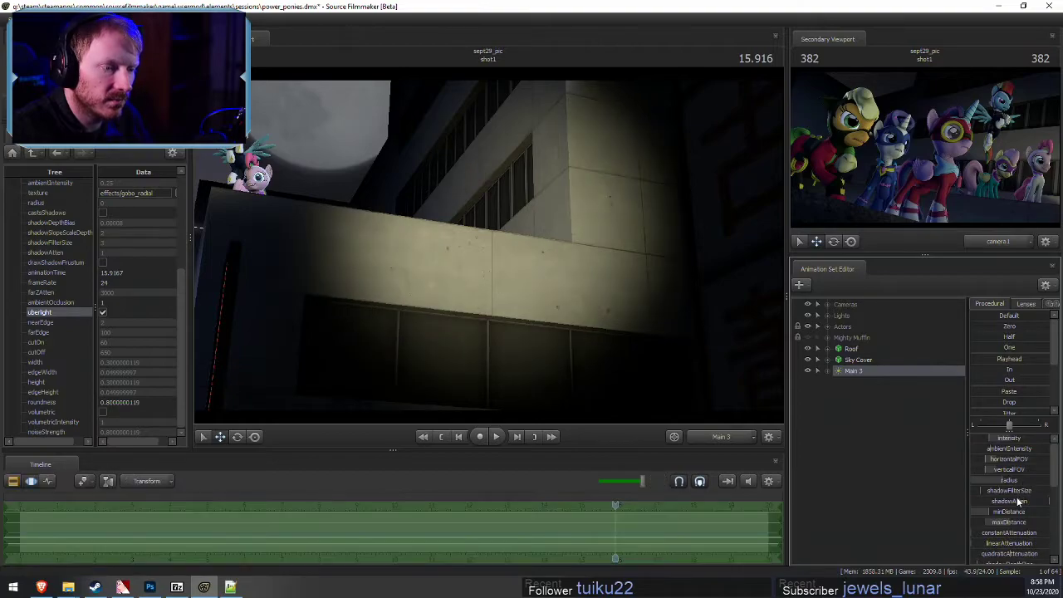
Undo the last color_blue change and re-tune color_blue on Main 3 to a slightly warm, near-neutral white
key(ctrl+z)
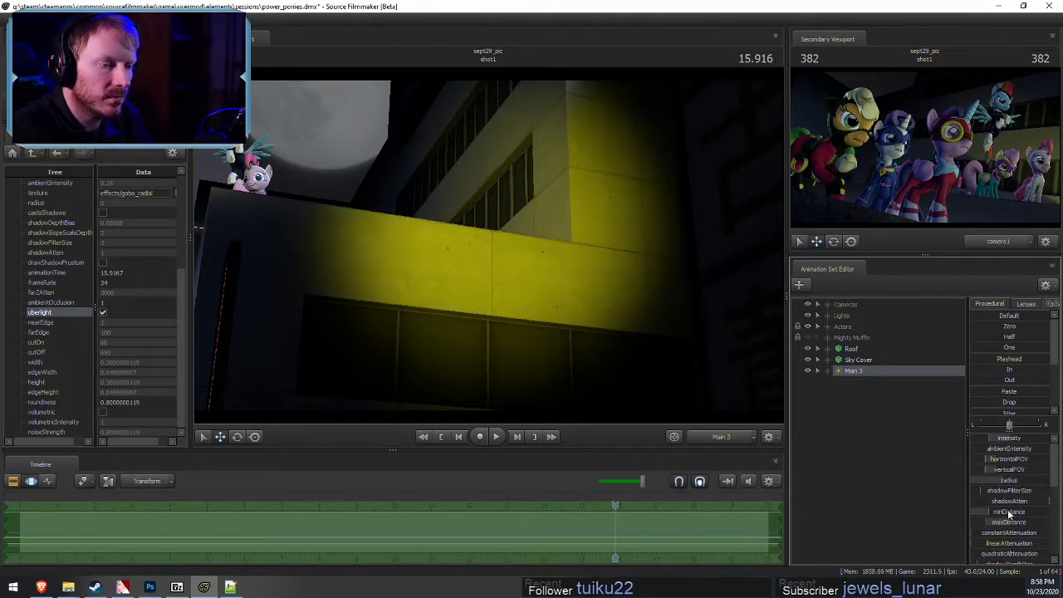
key(F2)
key(F3)
key(F2)
scroll(1027, 517, down, 5)
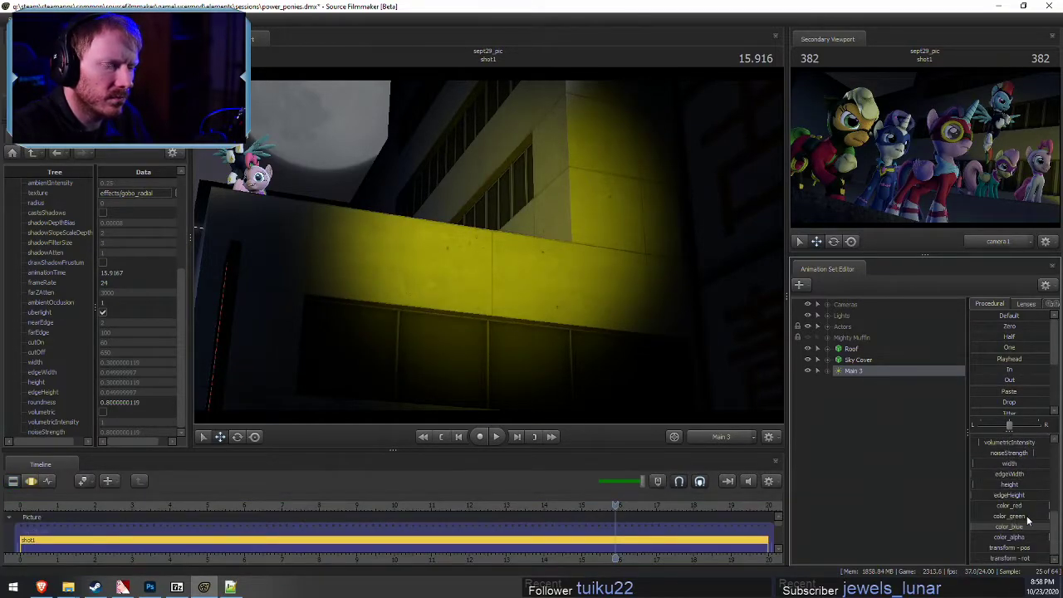
key(F3)
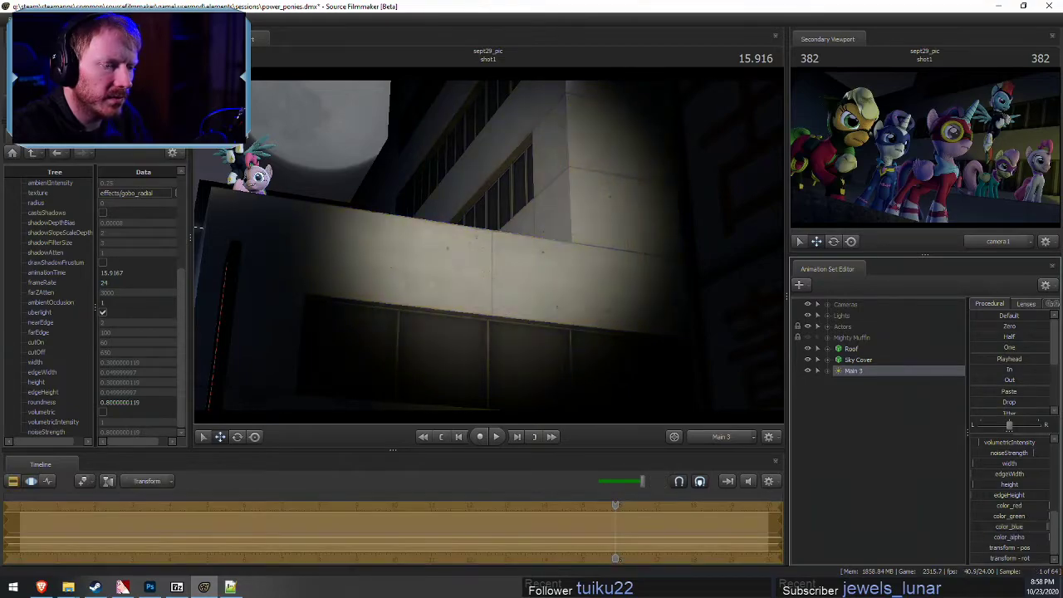
scroll(1009, 533, up, 1)
scroll(1005, 535, up, 2)
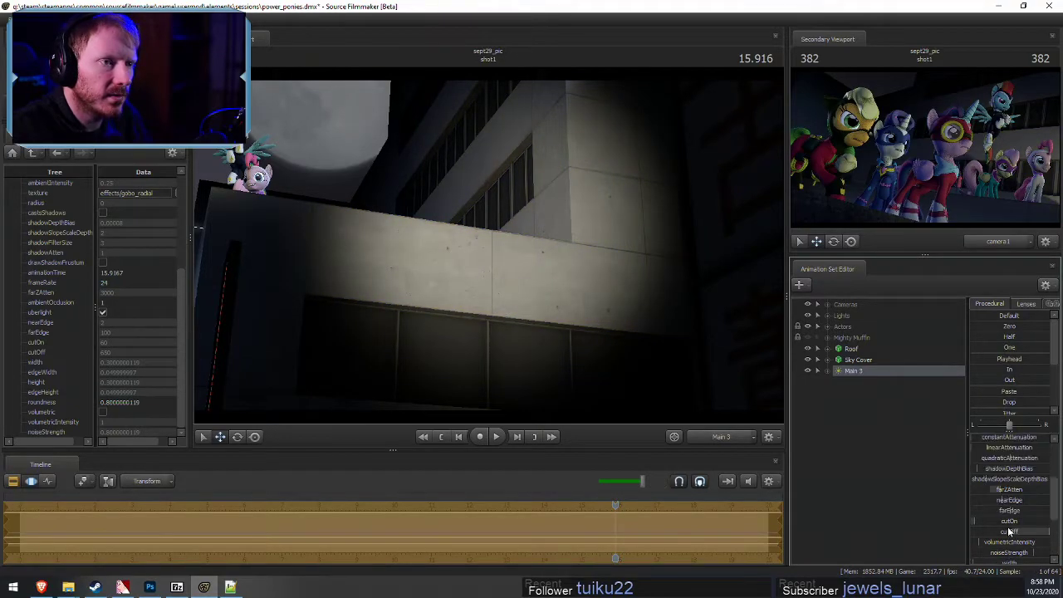
scroll(1026, 523, down, 3)
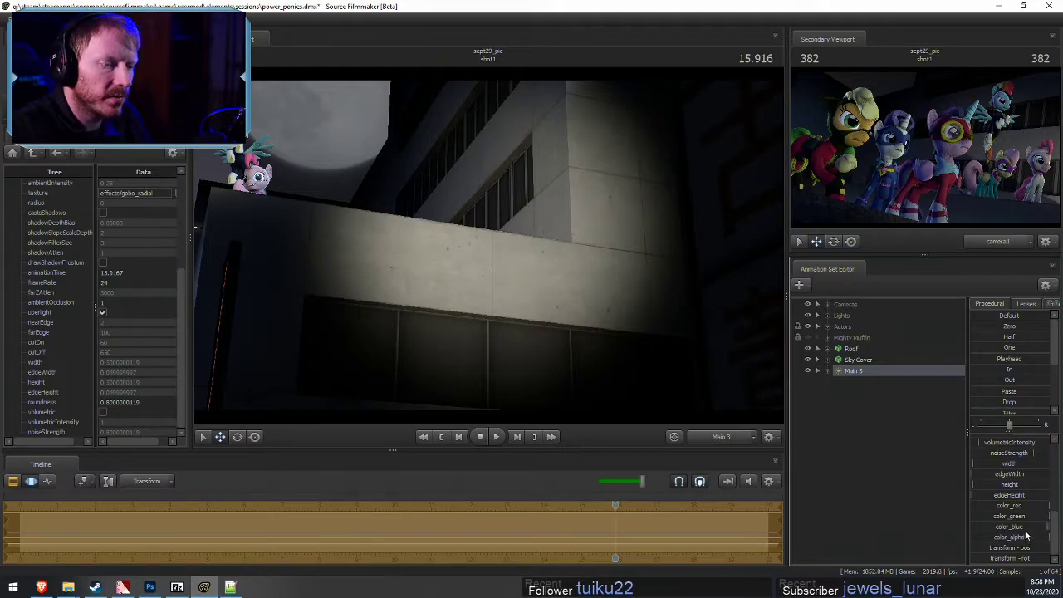
mouse_move(1026, 527)
mouse_down()
mouse_move(1040, 527)
mouse_move(997, 526)
mouse_move(1033, 527)
mouse_up()
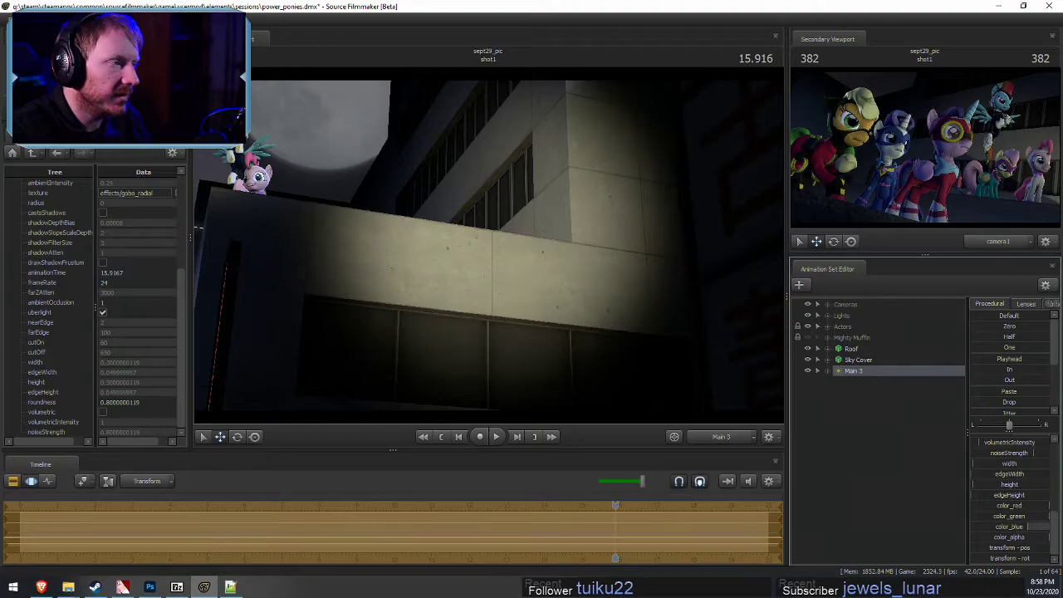
click(1019, 538)
Examine the refined preview of the Main 3 light on the building wall and review its light settings
scroll(1015, 523, up, 5)
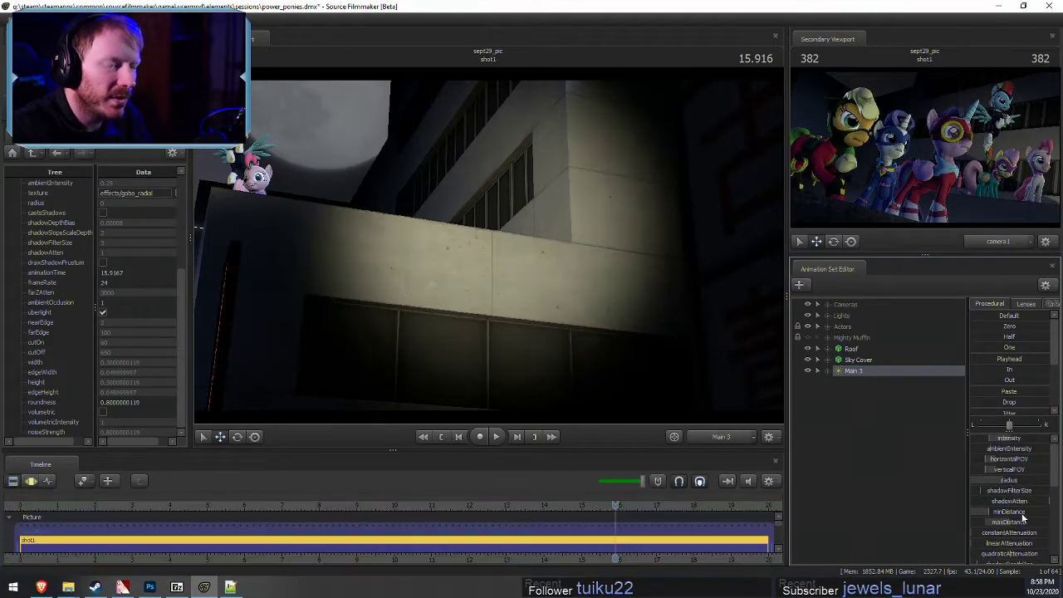
key(F3)
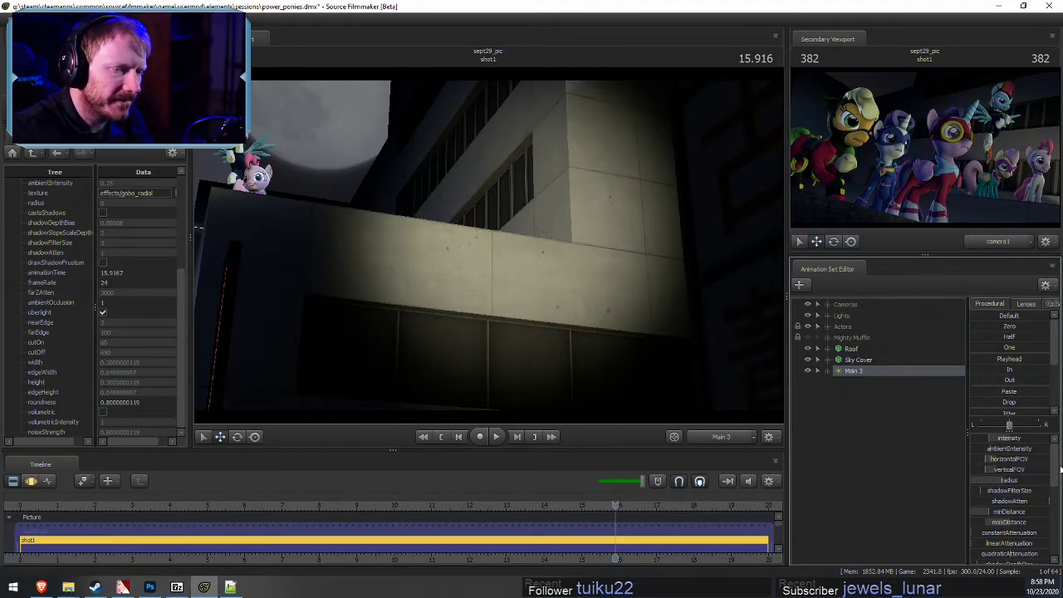
scroll(1030, 498, down, 3)
key(F3)
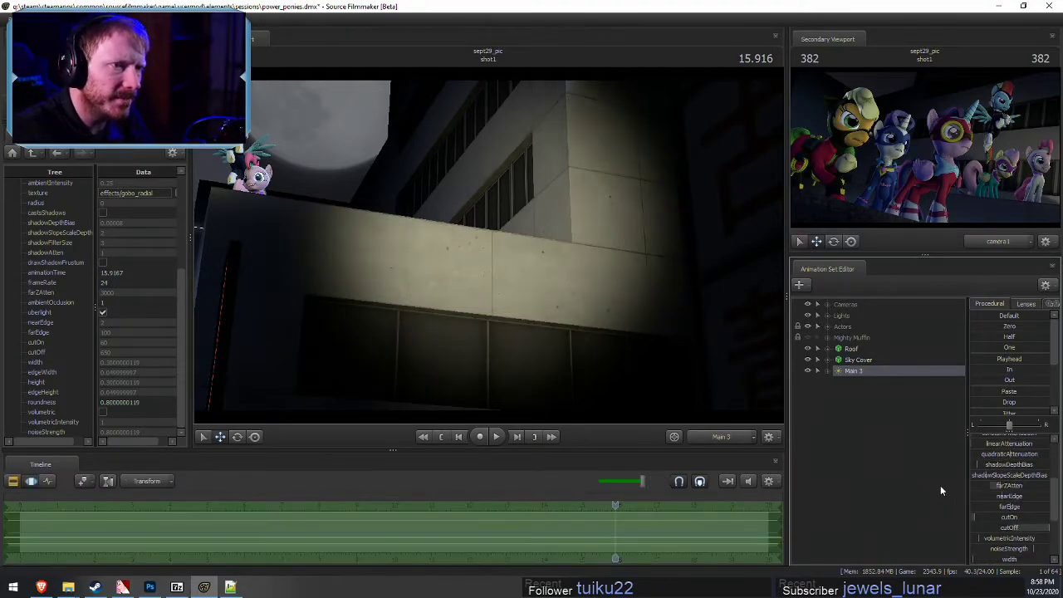
key(F2)
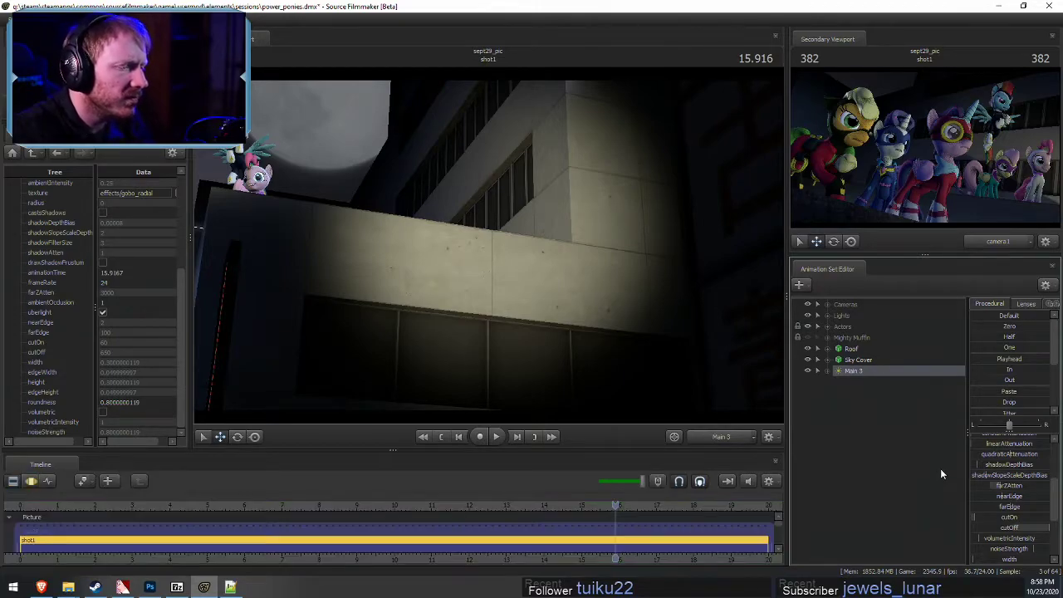
click(897, 453)
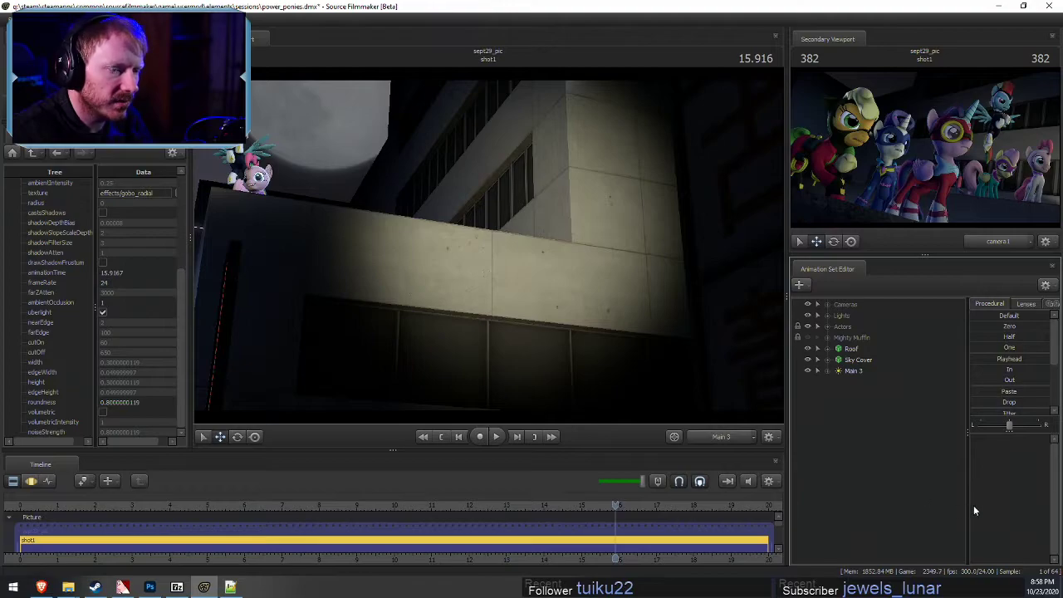
click(860, 373)
key(F3)
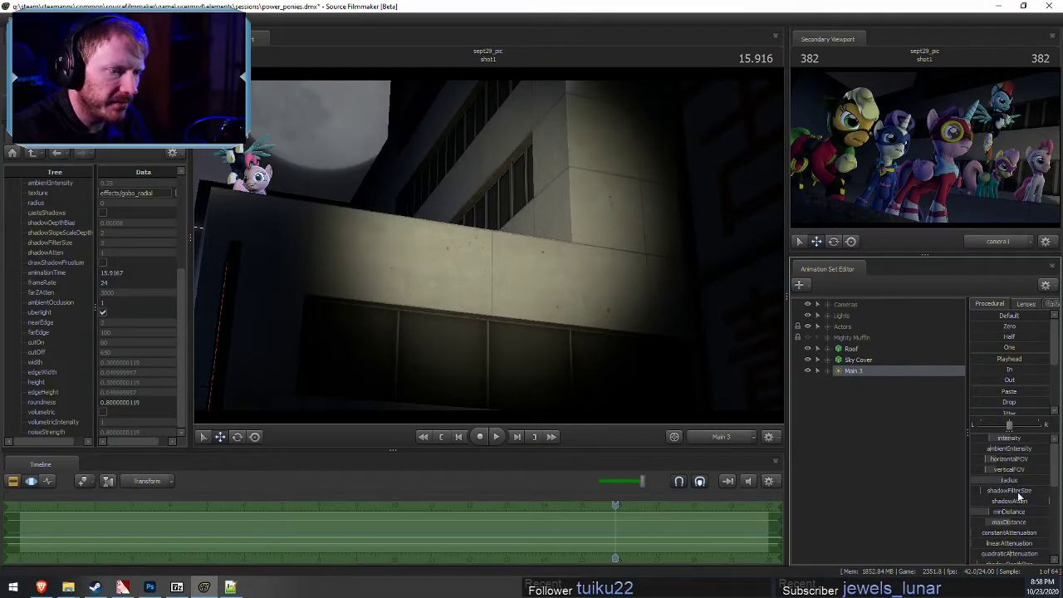
Fine-tune the Main 3 light by raising its farZAtten slightly and lowering its intensity for a dimmer building wall
drag(1001, 440, 999, 440)
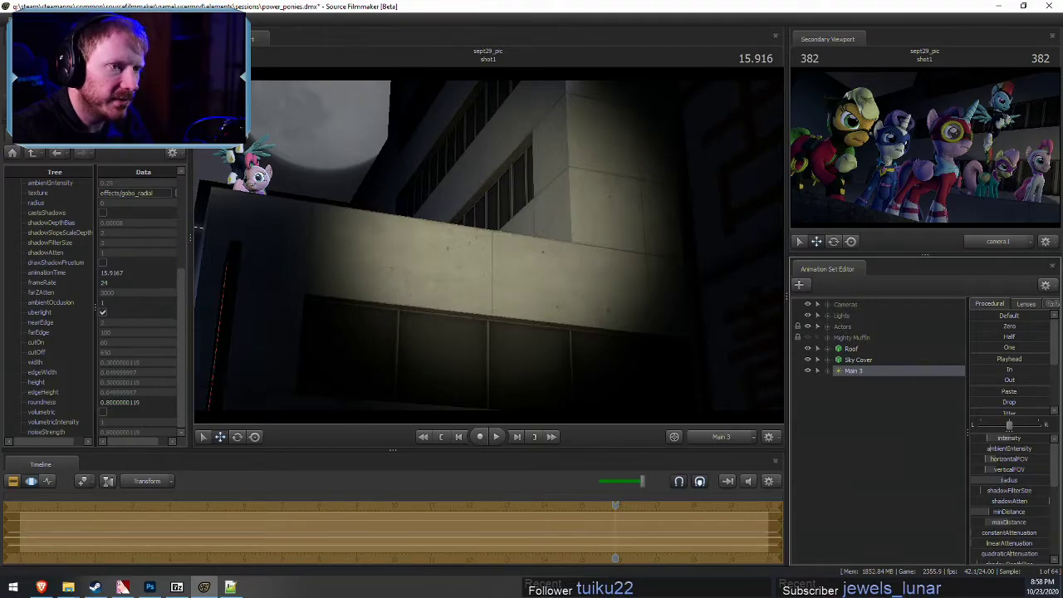
scroll(1016, 552, down, 3)
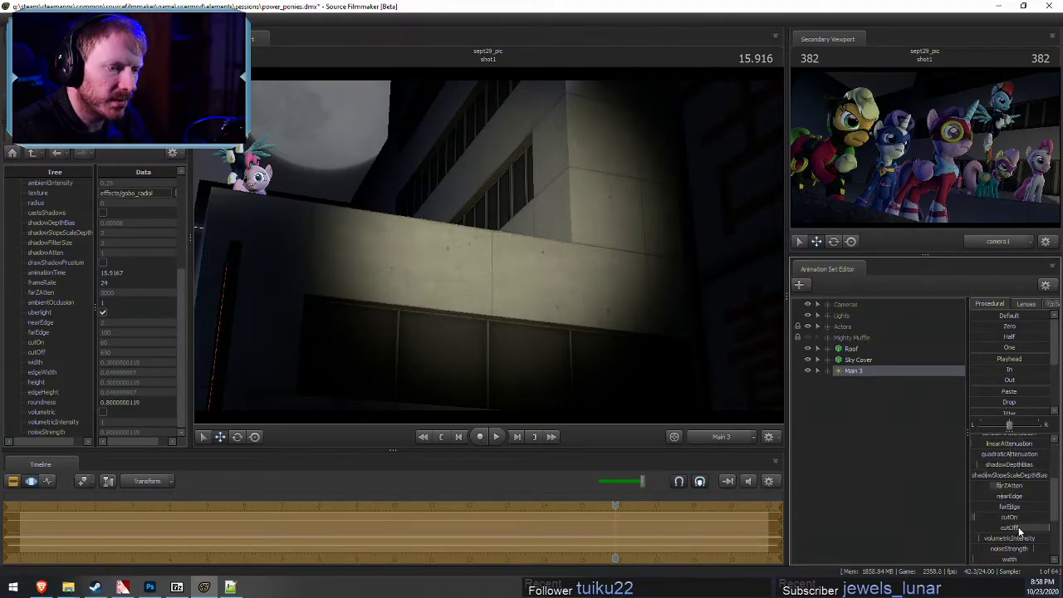
key(F1)
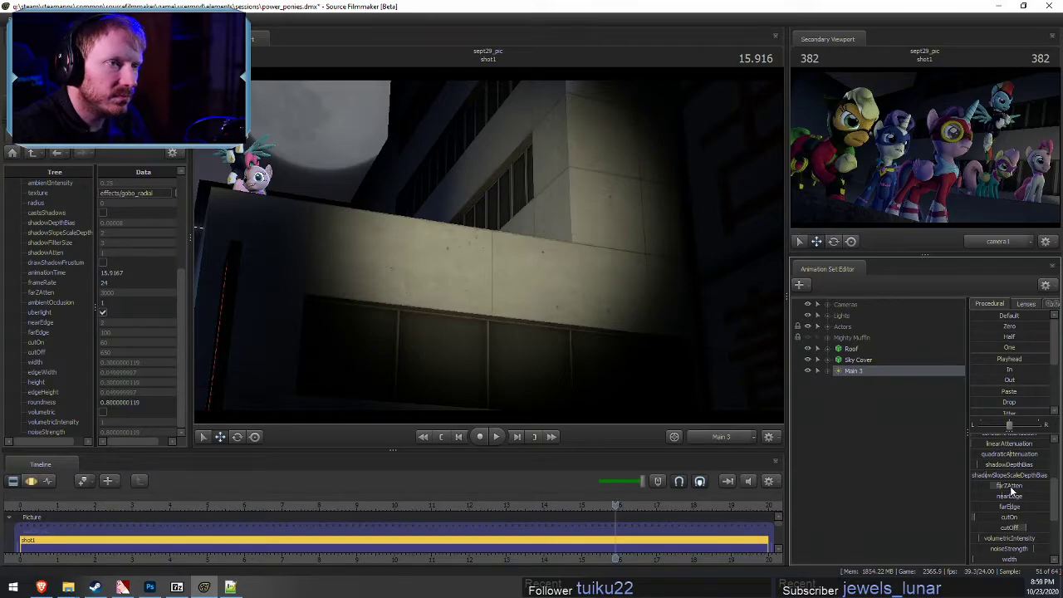
drag(1012, 491, 1018, 492)
scroll(1039, 472, up, 3)
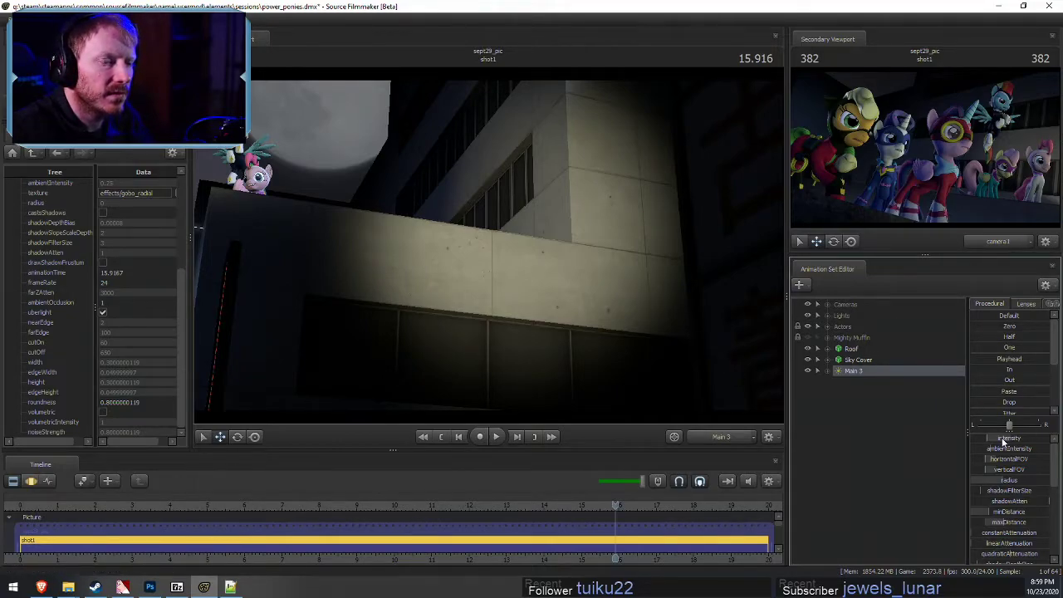
drag(1002, 442, 995, 442)
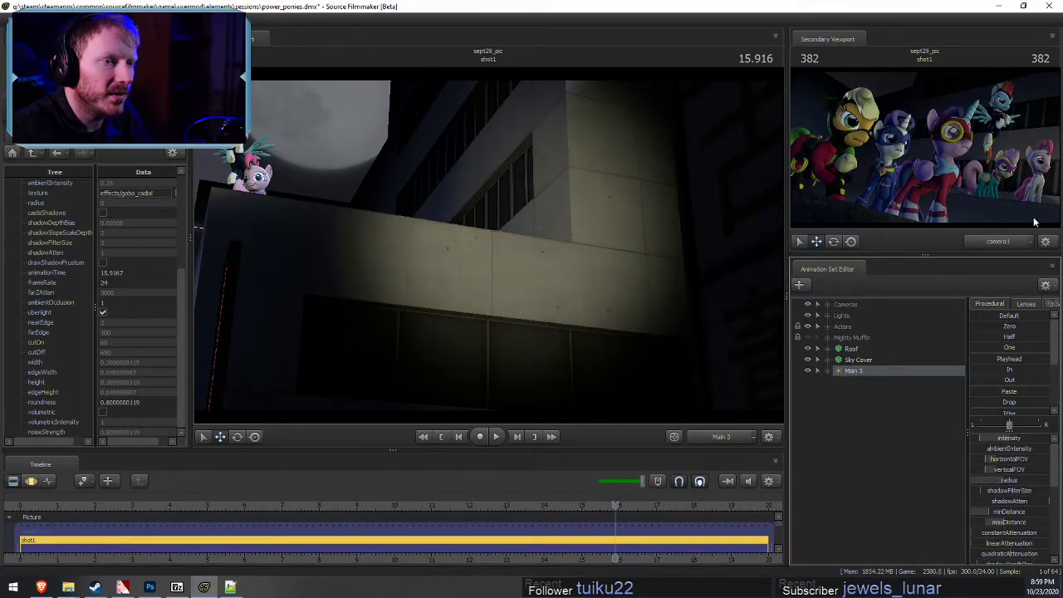
Rename the Main 3 light as Building from Street 1
right_click(865, 372)
click(889, 379)
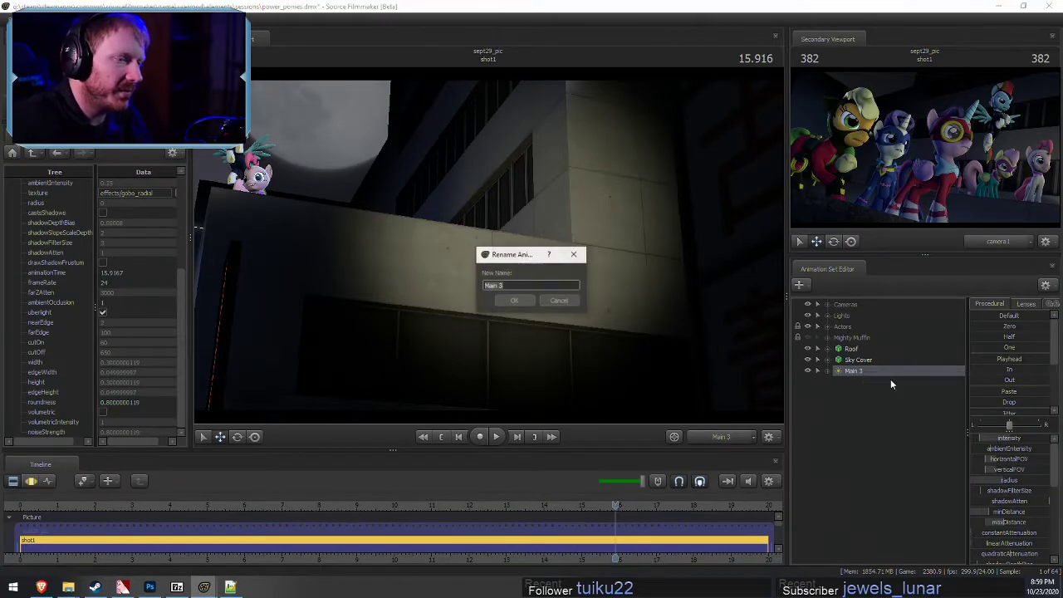
text(Building)
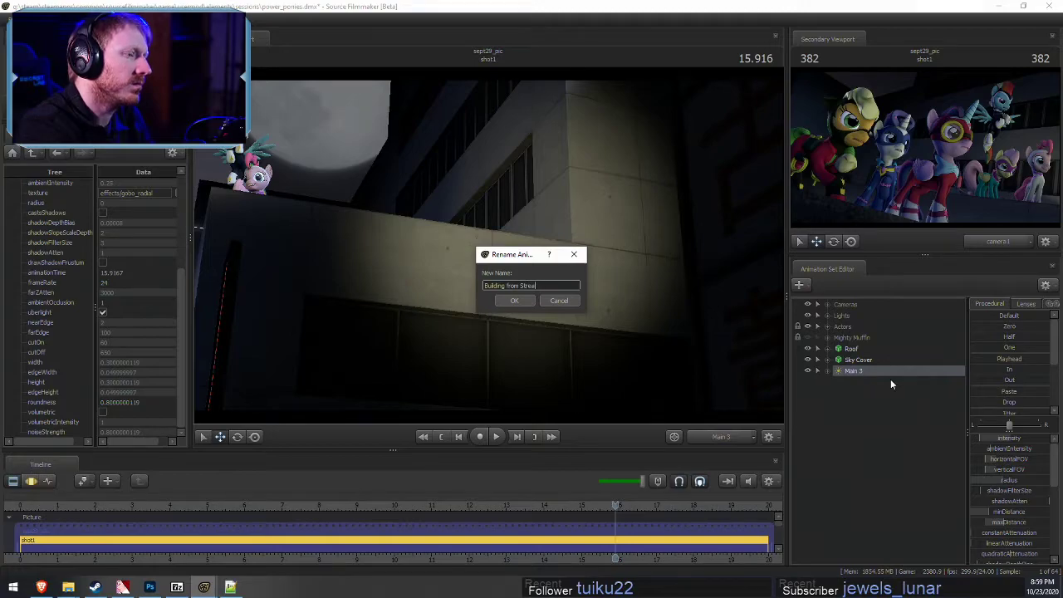
text(from Stree)
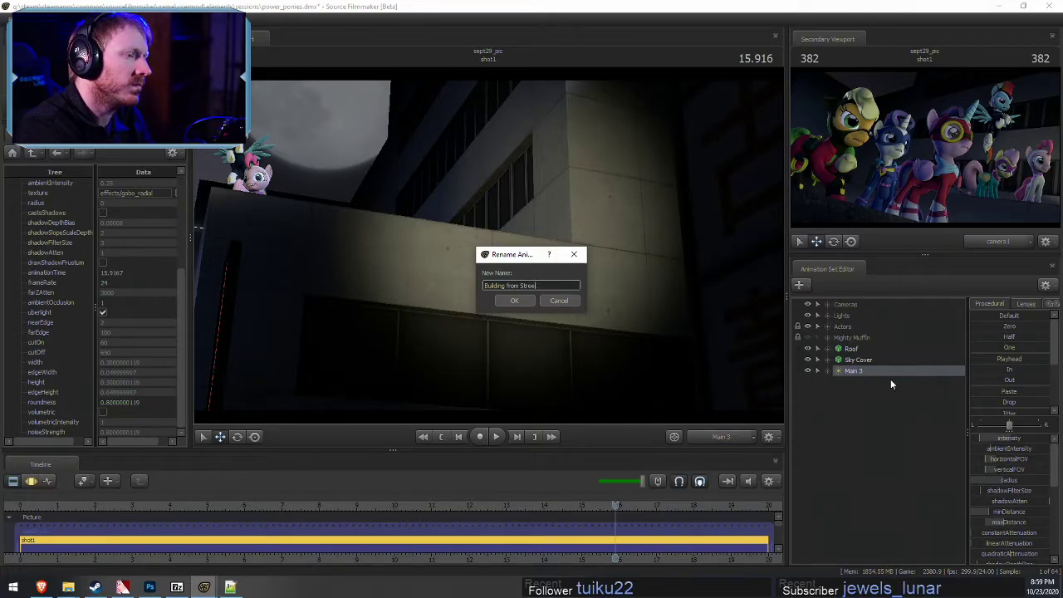
text(t)
key(Return)
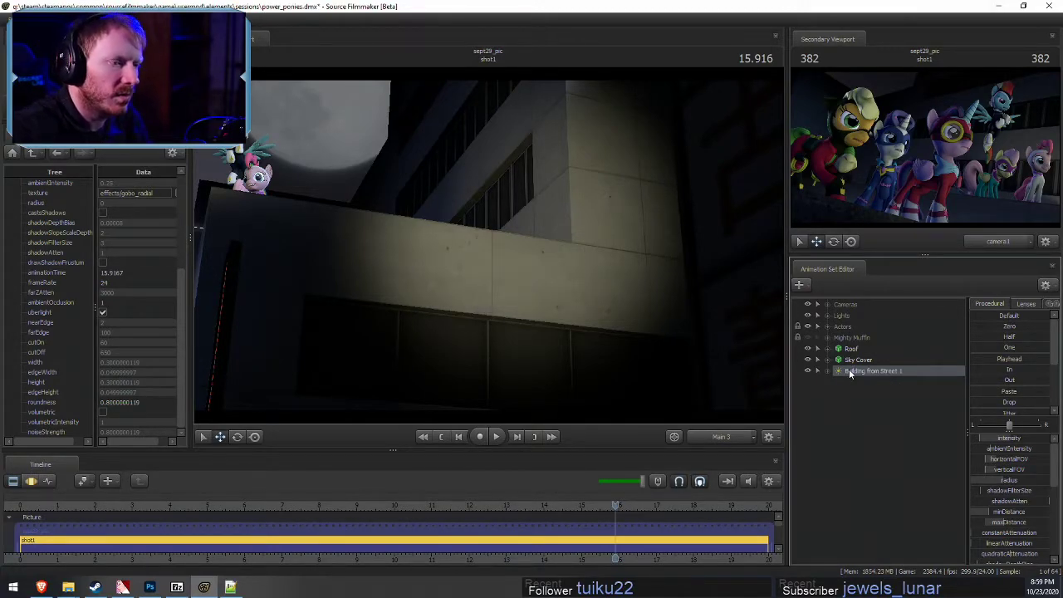
Duplicate the Building from Street 1 light's animation set and look through the copy
right_click(850, 372)
click(877, 386)
right_click(876, 391)
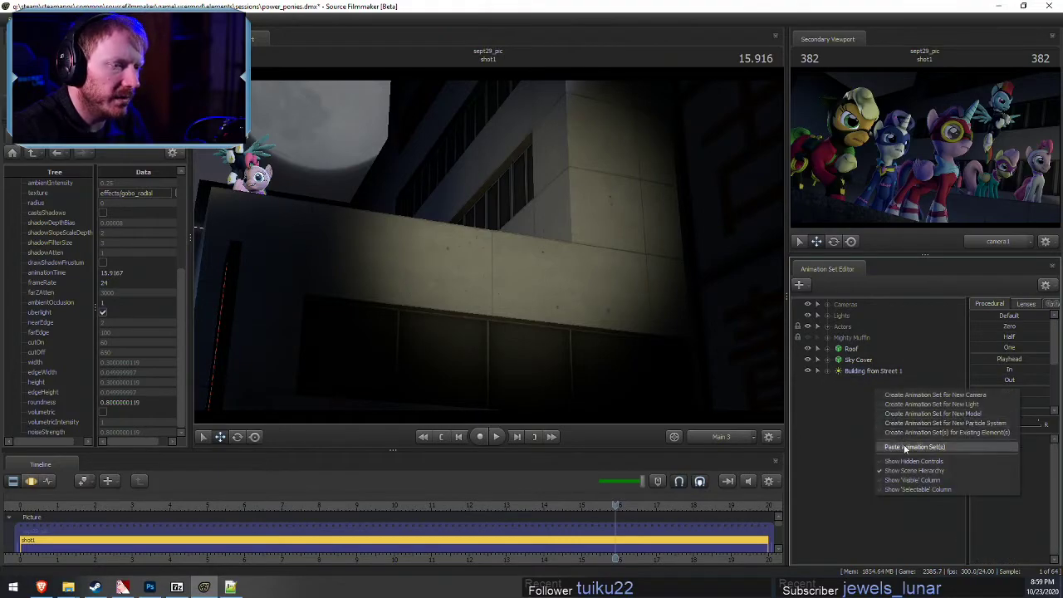
click(873, 373)
right_click(877, 370)
click(904, 388)
right_click(904, 401)
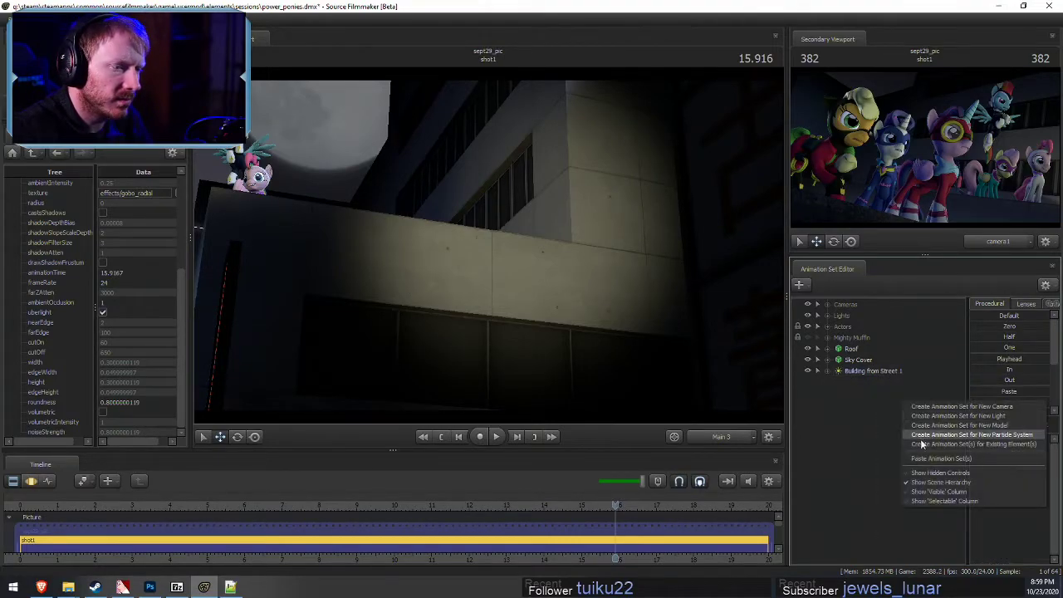
click(924, 458)
click(874, 382)
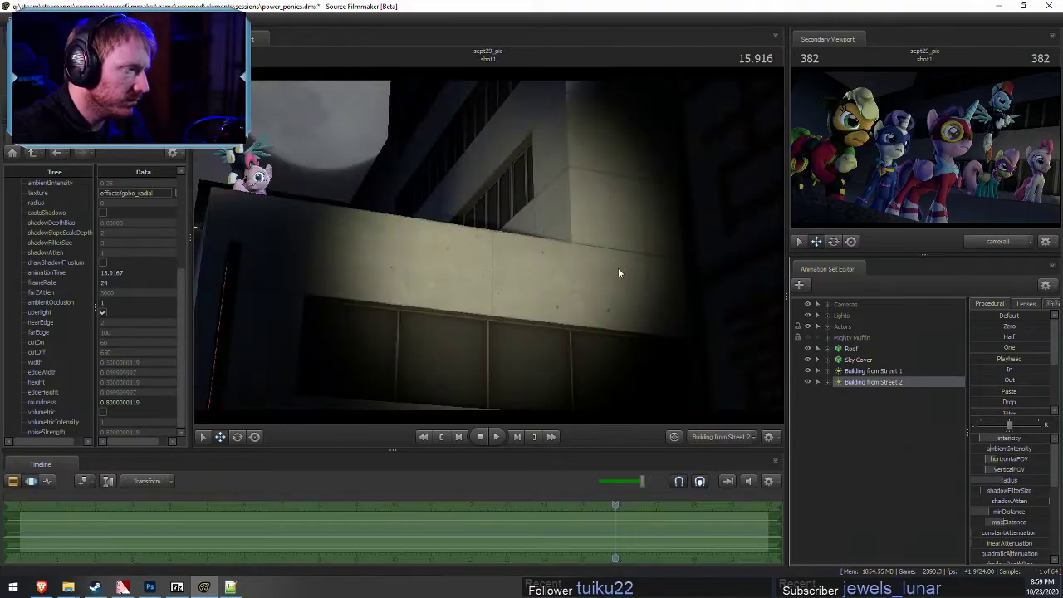
Aim the Building from Street 2 light at the wall corner by the red sign, with cutOff about 520, and return to camera1
drag(619, 272, 492, 250)
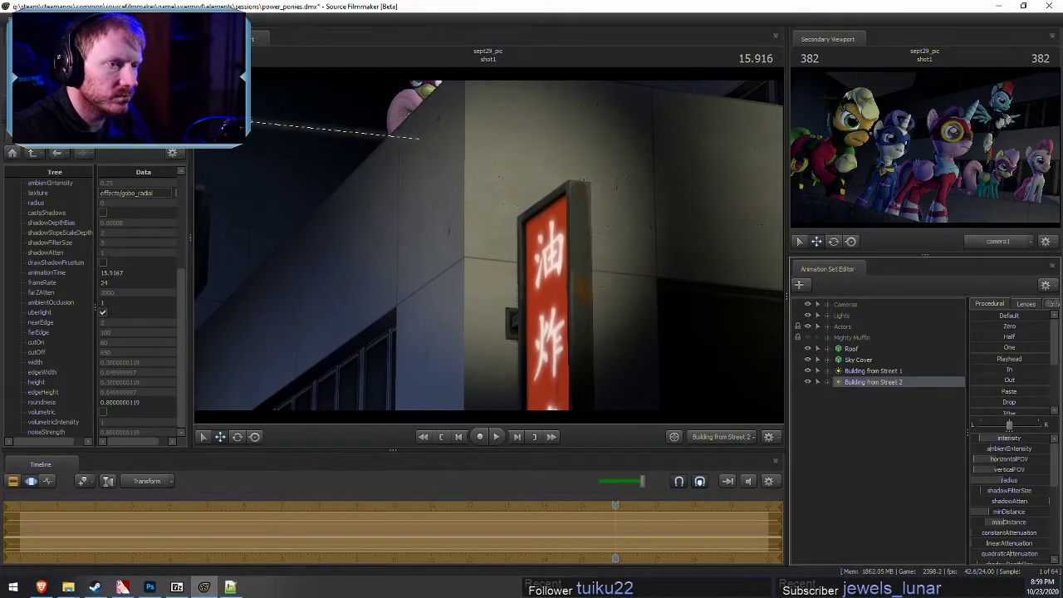
scroll(1021, 532, down, 3)
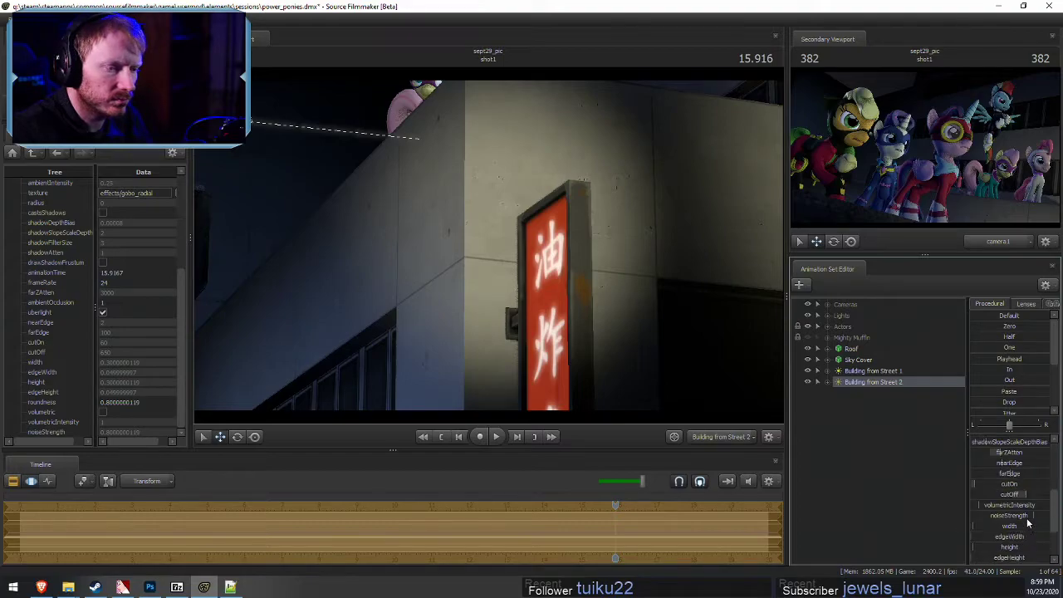
drag(1024, 495, 1005, 495)
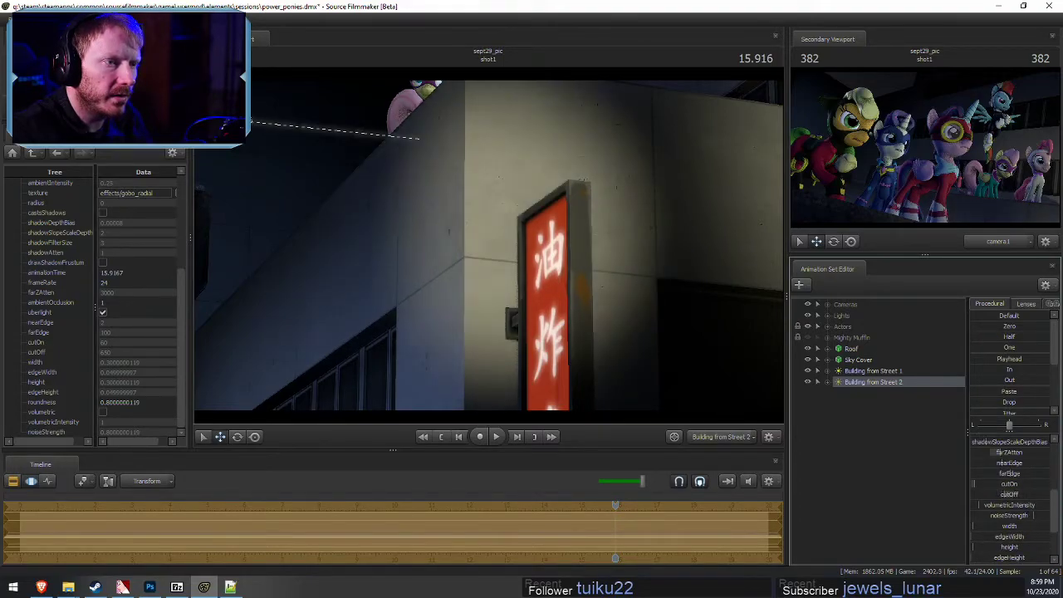
drag(699, 242, 640, 267)
key(F2)
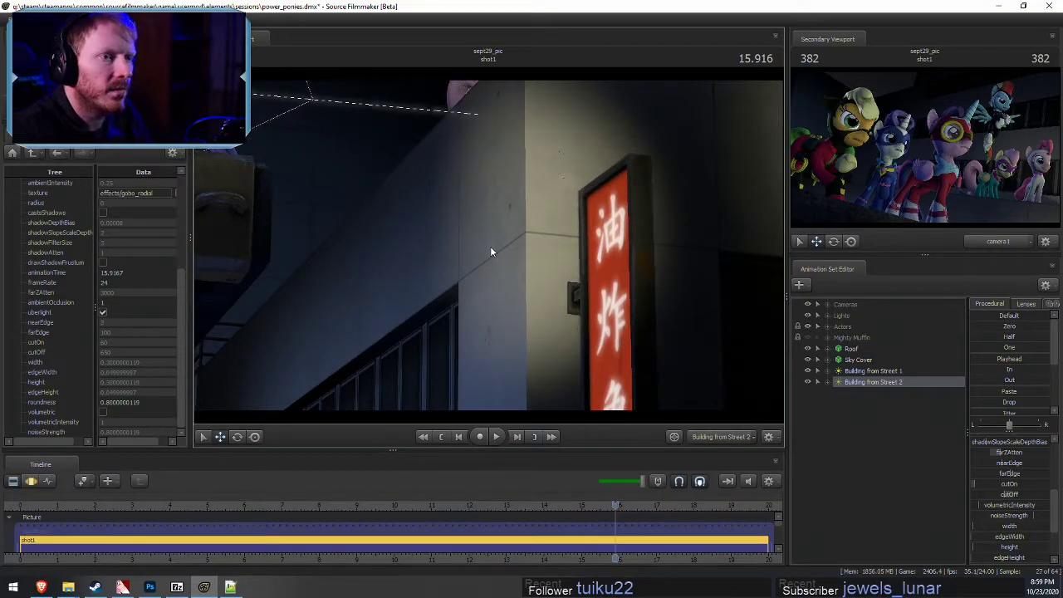
click(715, 437)
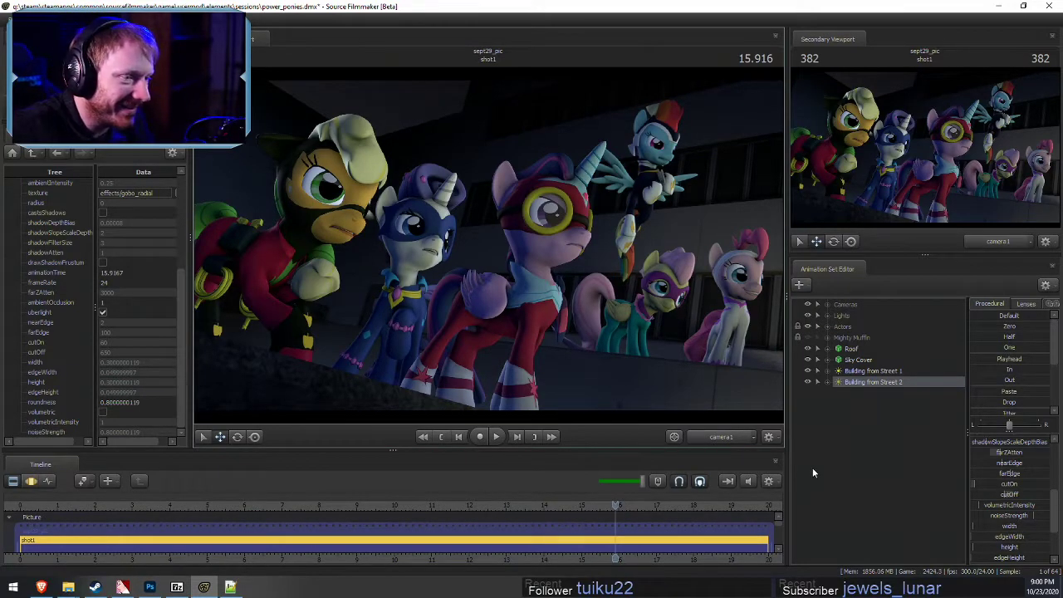
Duplicate the Building from Street 2 light and aim the copy at the concrete roof ledge below the front ponies
right_click(887, 381)
right_click(888, 445)
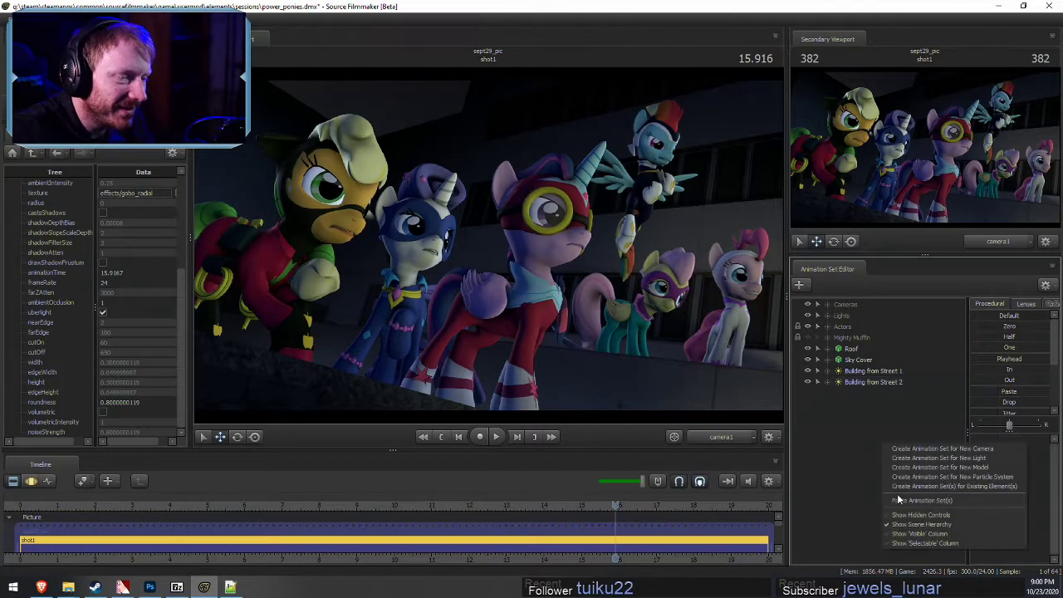
click(903, 500)
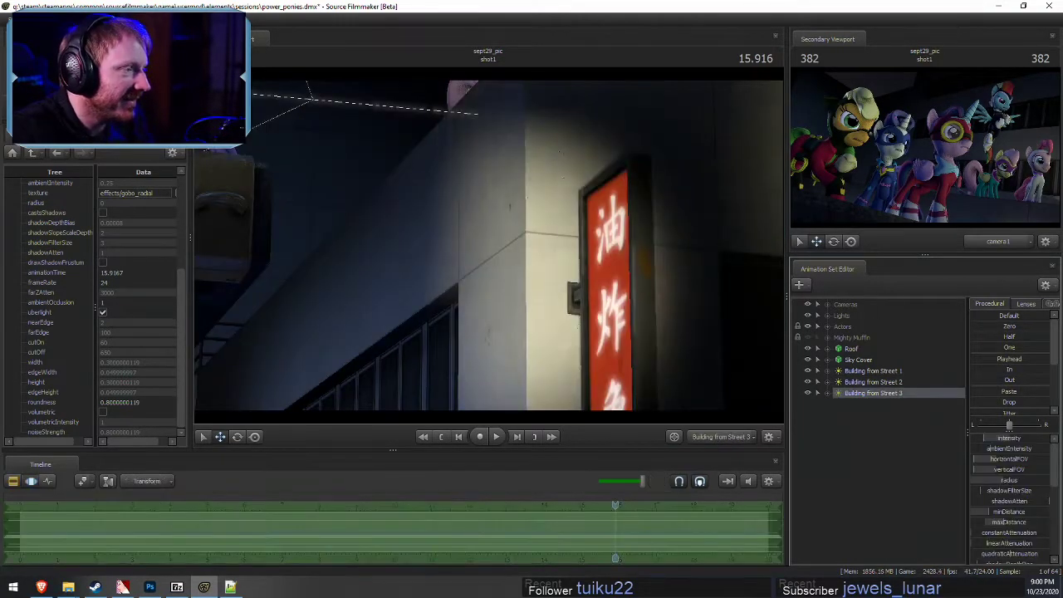
mouse_move(489, 245)
mouse_down()
mouse_move(319, 240)
mouse_move(686, 285)
mouse_move(492, 253)
mouse_up()
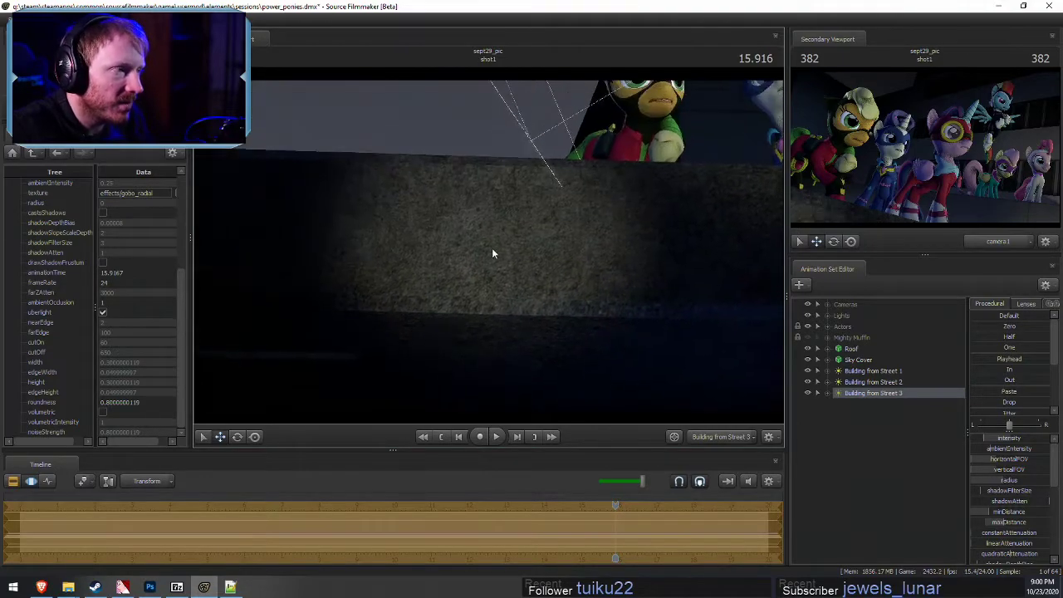
Show the Building from Street 3 light in the Element Viewer and set width to about 7.15, height to 0 and edgeHeight to about 0.4
right_click(861, 401)
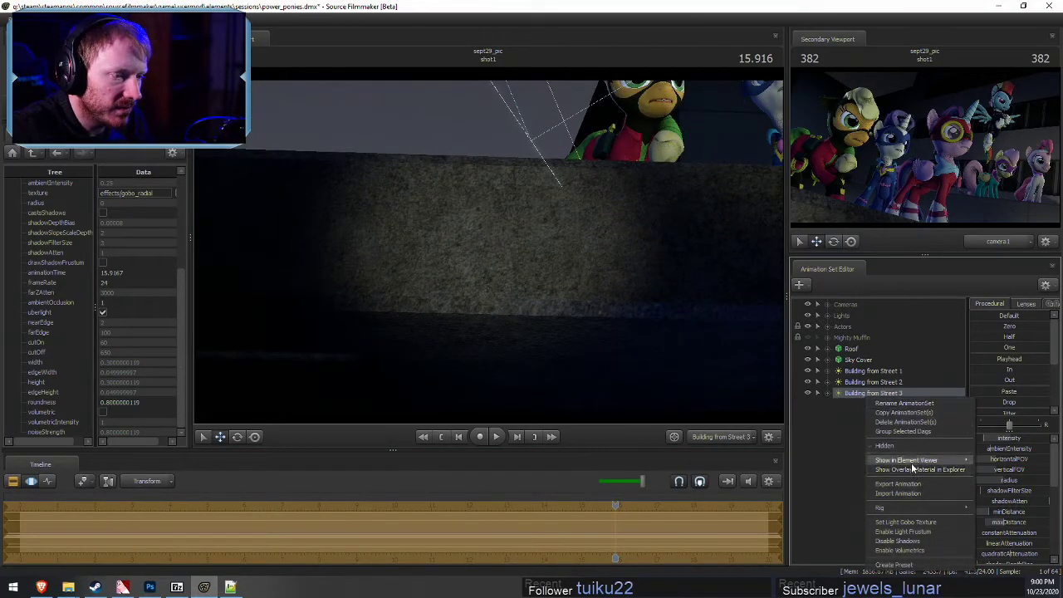
mouse_move(913, 460)
click(996, 471)
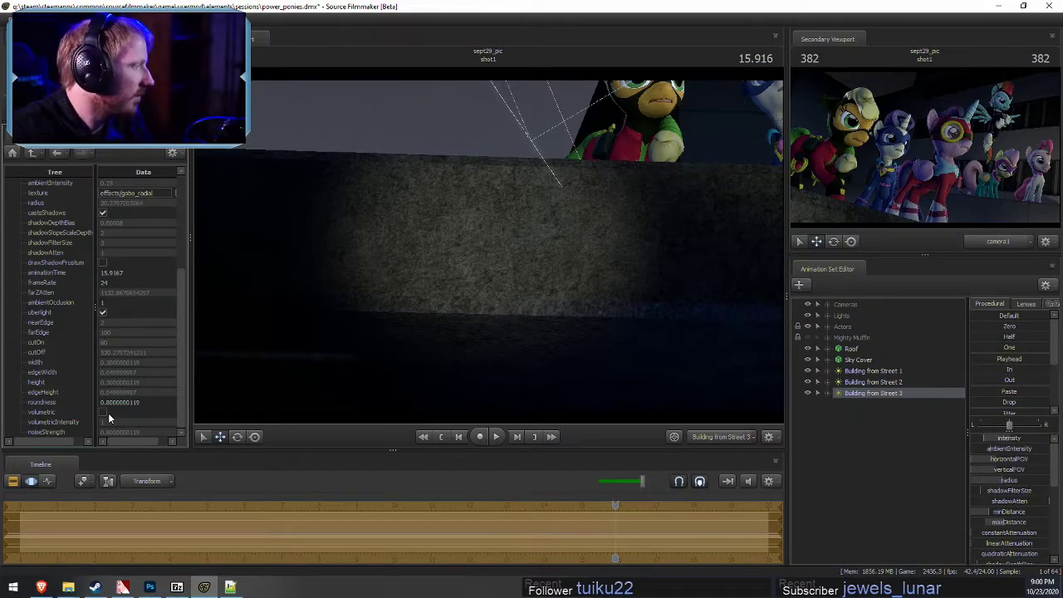
scroll(1015, 538, down, 4)
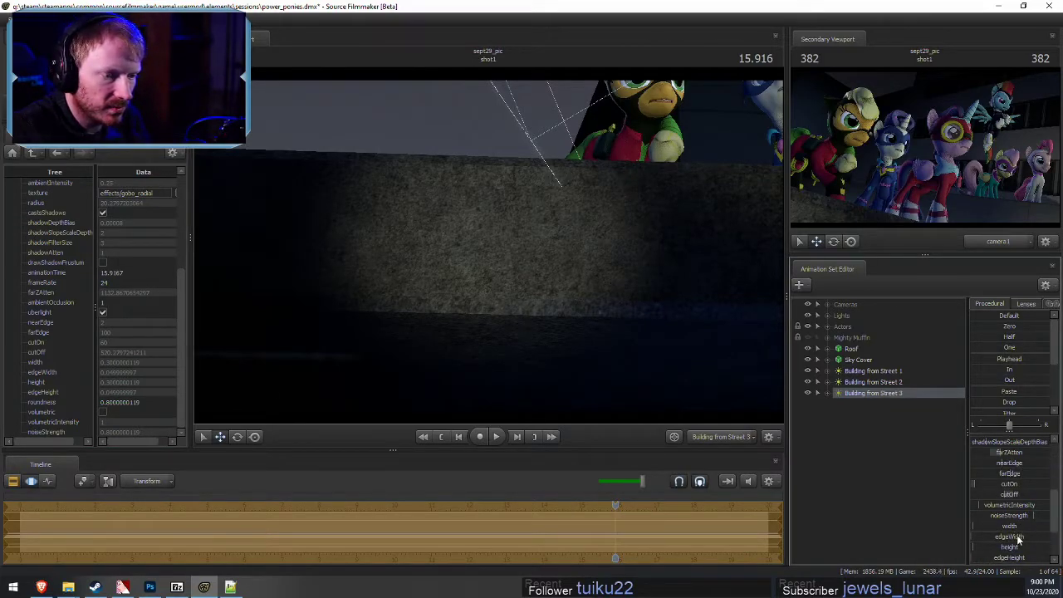
drag(1017, 547, 925, 521)
drag(975, 557, 1033, 529)
scroll(1006, 515, up, 4)
Reposition the Building from Street 3 light farther back from the roof ledge and reduce its edgeHeight to about 0.19
drag(489, 252, 369, 270)
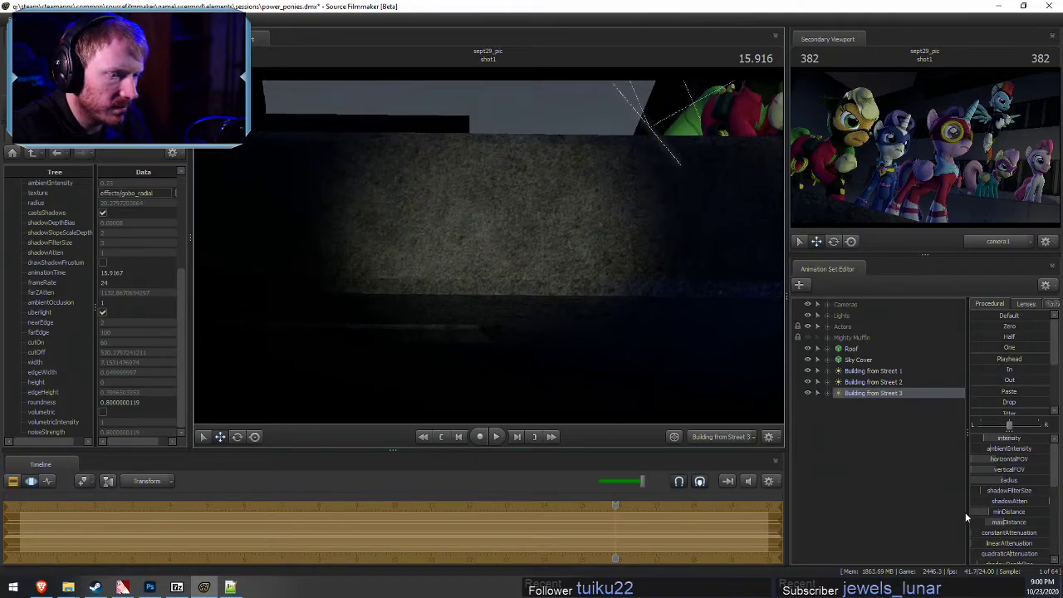
scroll(1008, 524, down, 5)
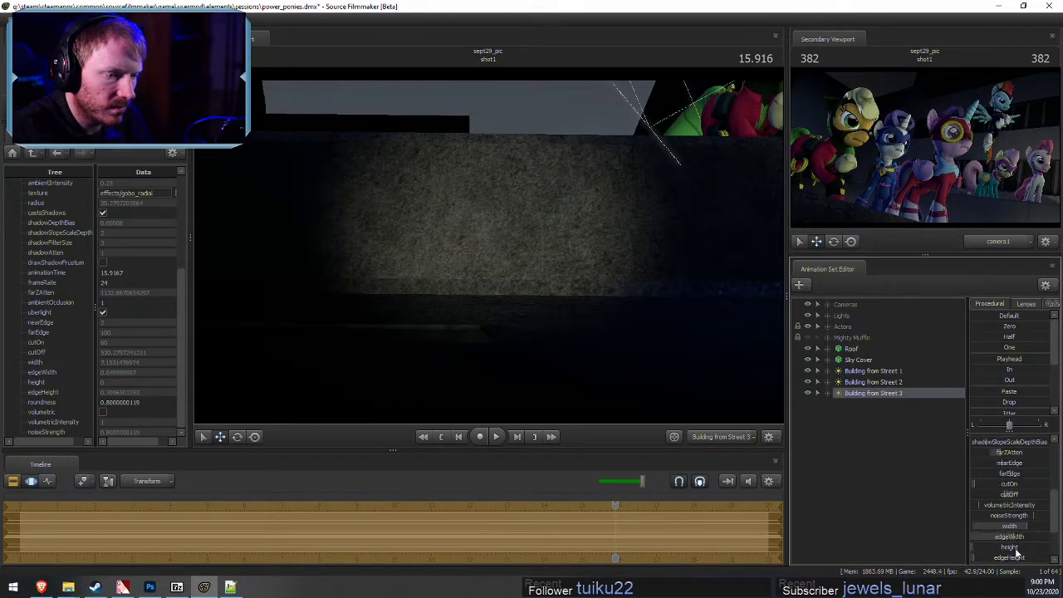
drag(1006, 557, 1005, 558)
click(598, 224)
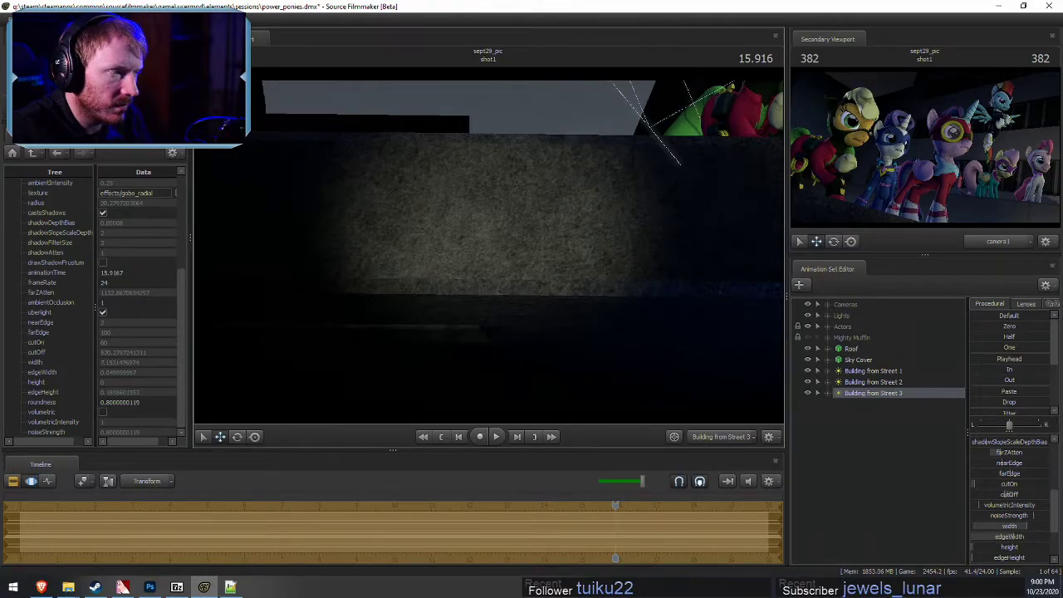
scroll(599, 225, down, 5)
mouse_move(488, 245)
mouse_down()
mouse_move(581, 341)
mouse_move(586, 329)
mouse_move(485, 236)
mouse_move(489, 246)
mouse_up()
Lower the maximum of the edgeHeight slider range on the Building from Street 3 light for finer control
scroll(1002, 549, down, 2)
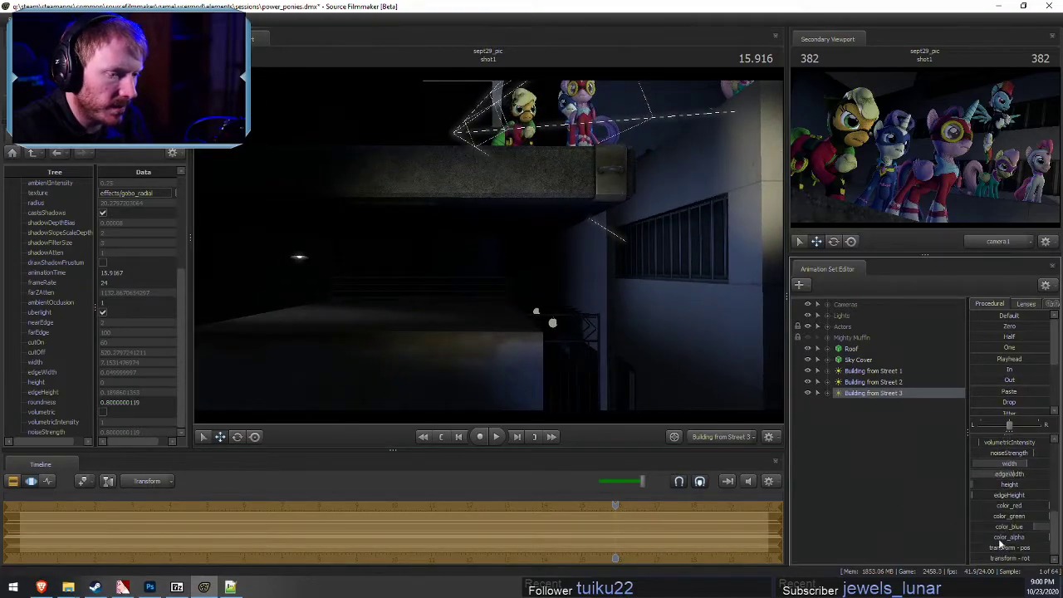
right_click(999, 504)
click(1020, 509)
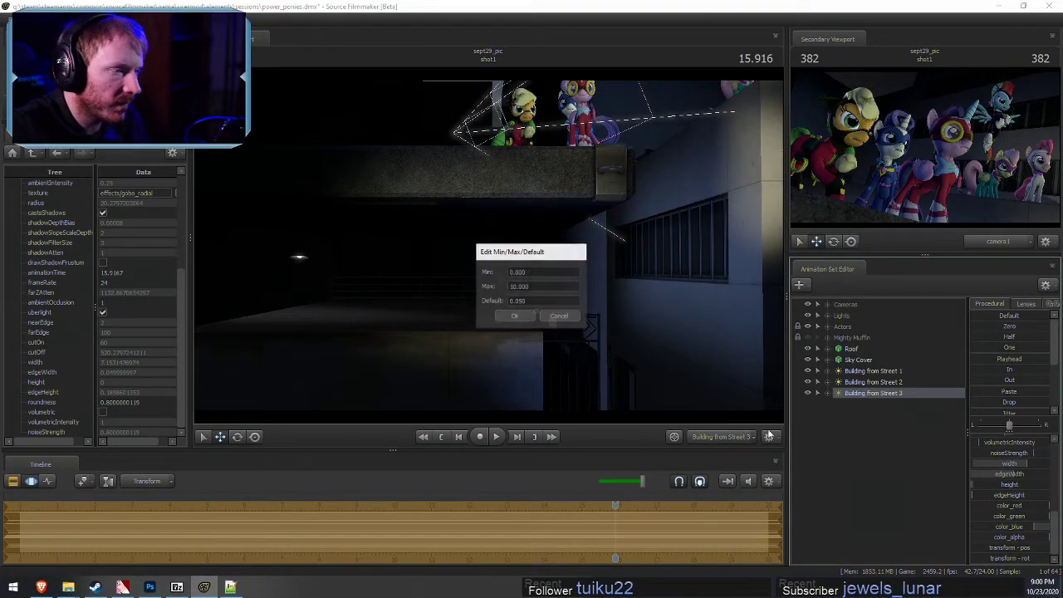
click(518, 286)
key(Return)
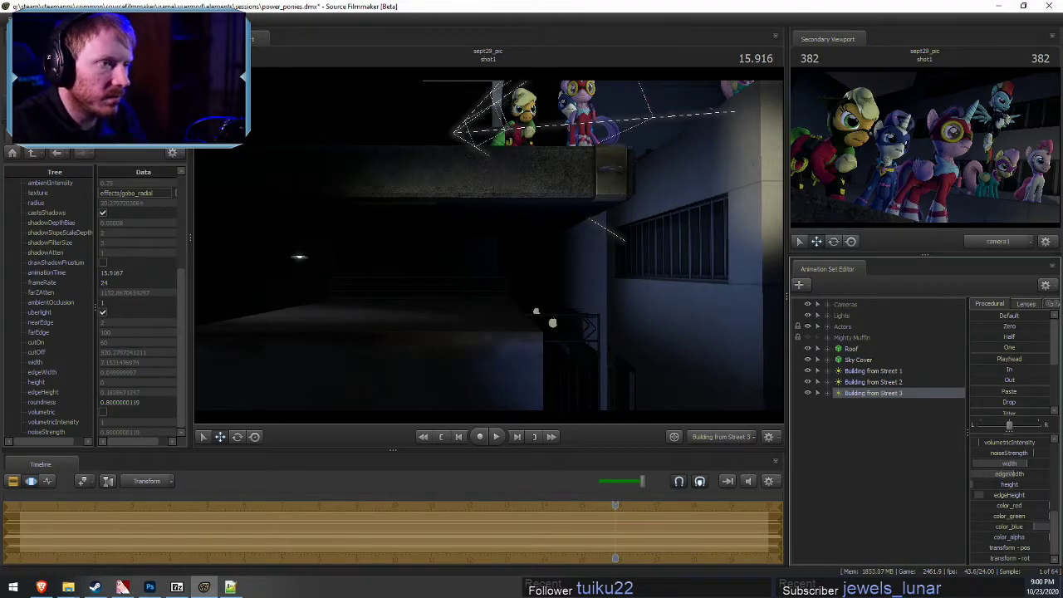
Move and roll the Building from Street 3 light under the roof ledge and set its edgeHeight to about 0.05
drag(489, 245, 454, 200)
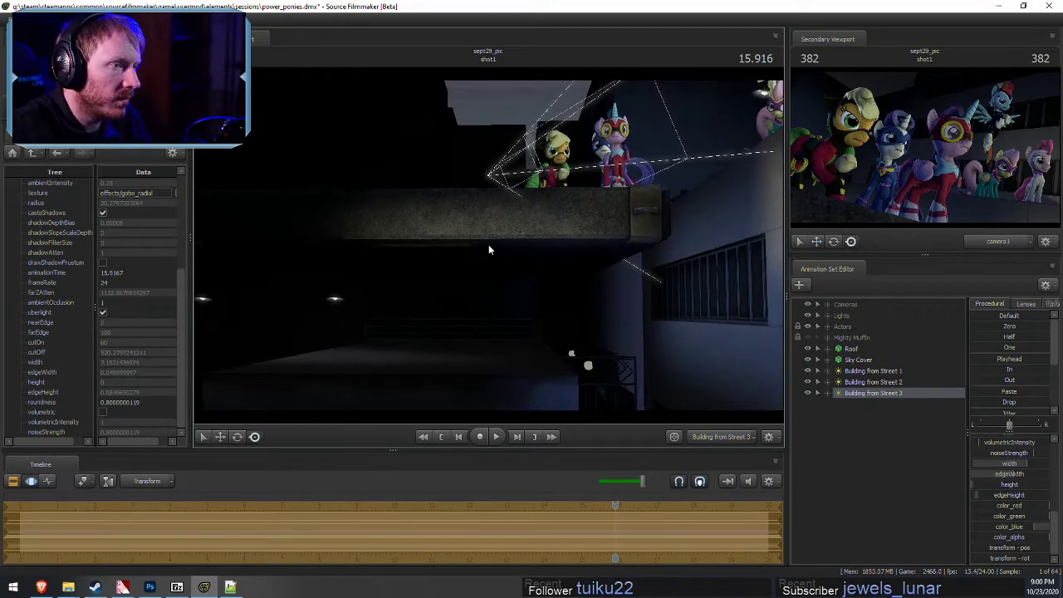
key(r)
drag(489, 249, 489, 243)
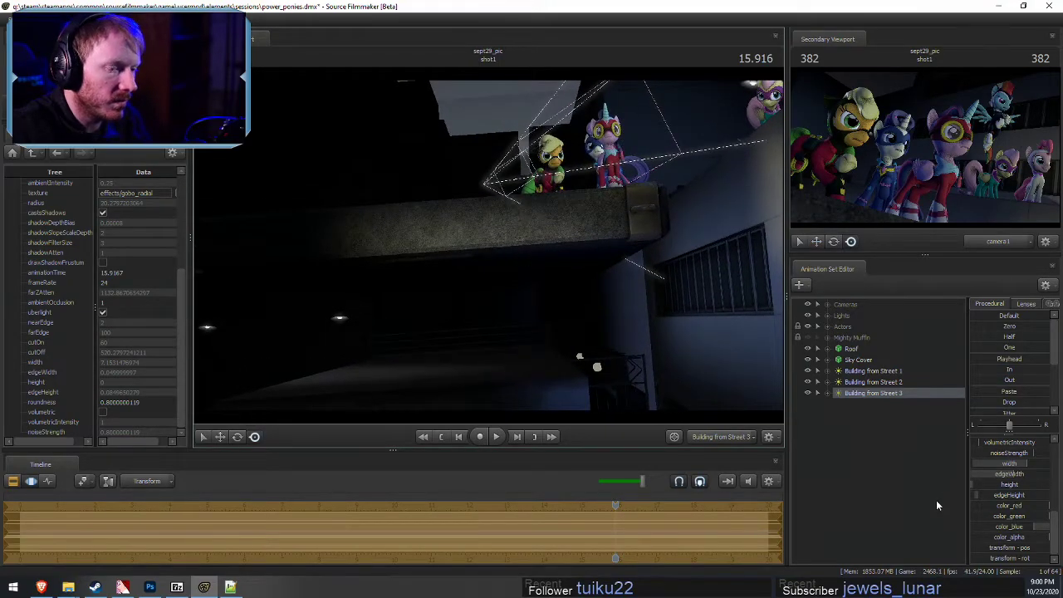
drag(1012, 496, 1010, 497)
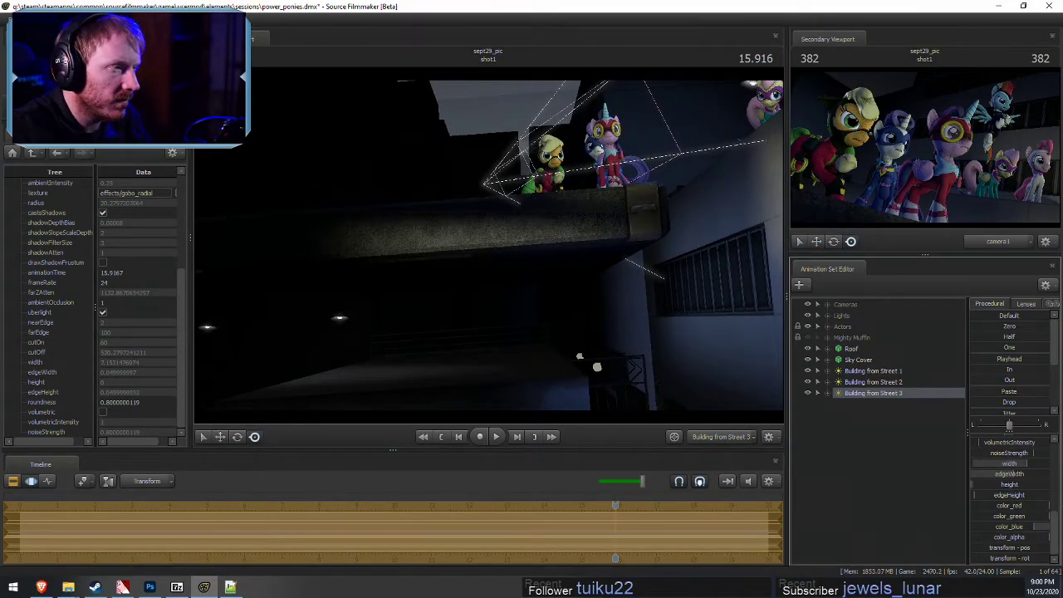
Bring the Building from Street 3 light closer so its beam runs along the ledge, then lower its intensity and preview it
mouse_move(489, 246)
mouse_down()
mouse_move(494, 232)
mouse_move(484, 247)
mouse_move(498, 242)
mouse_up()
key(w)
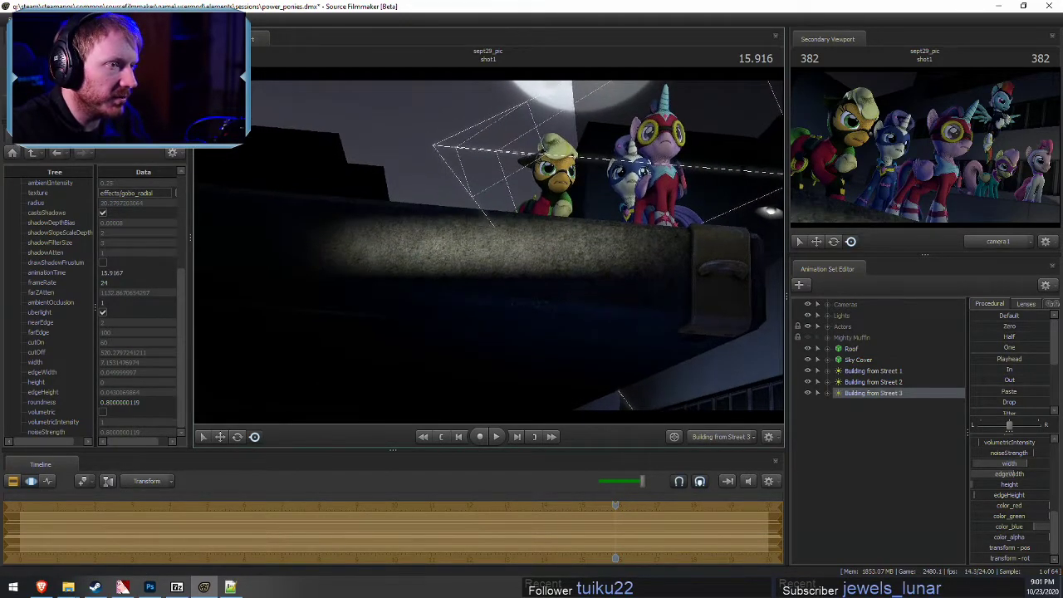
scroll(1009, 466, up, 5)
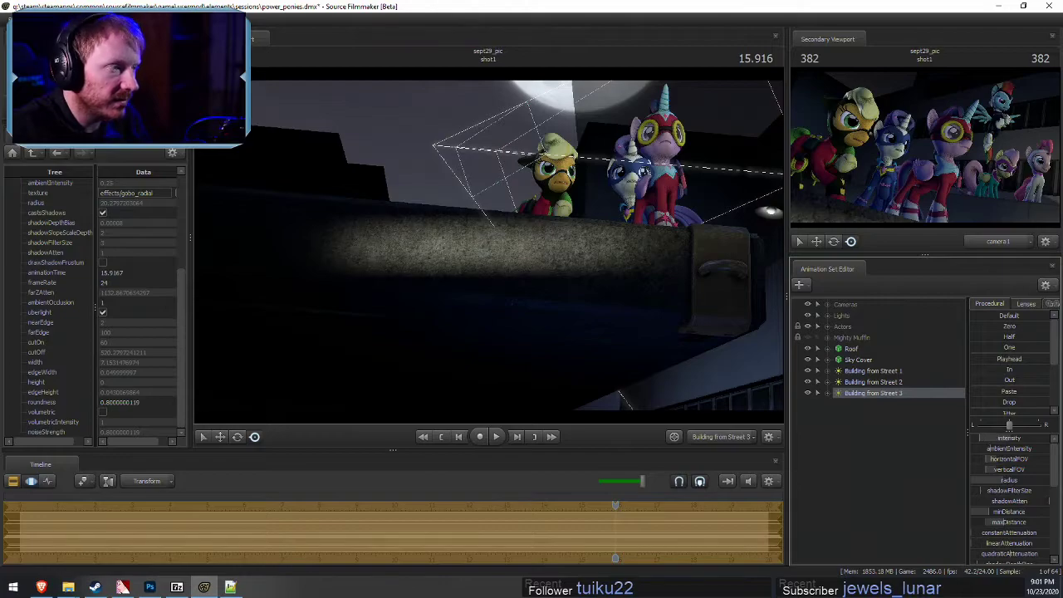
key(F2)
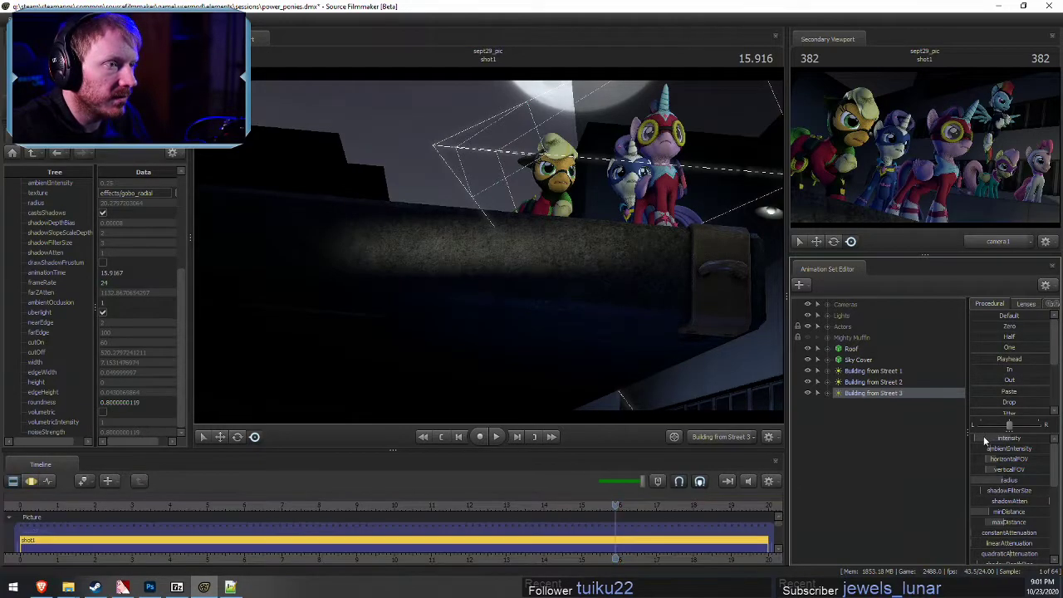
Set the Building from Street 3 light's radius to 0, raise its intensity slightly and preview the lit ledge
key(F3)
drag(1010, 482, 972, 482)
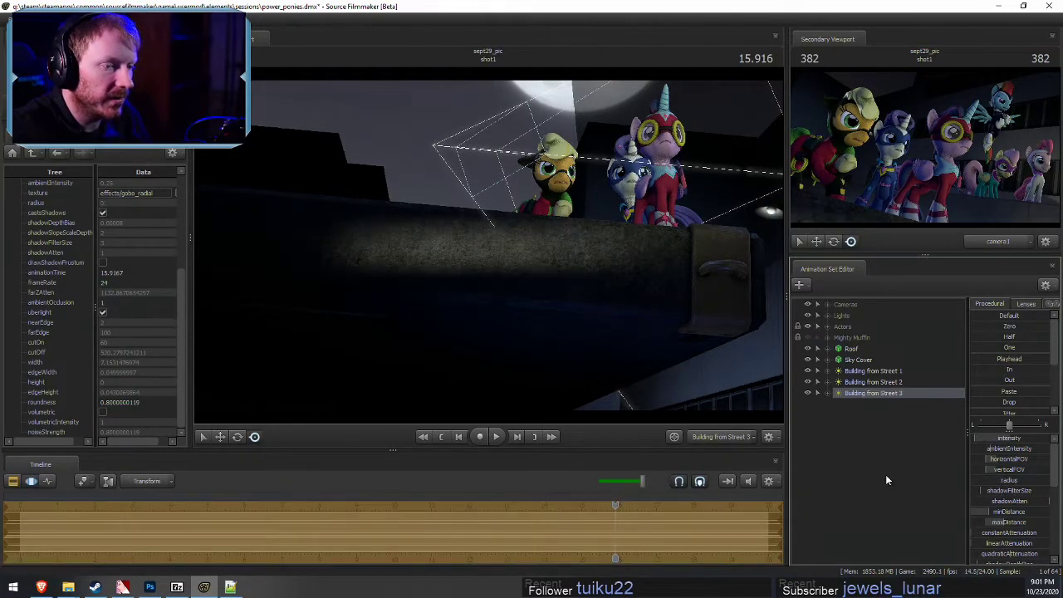
key(F2)
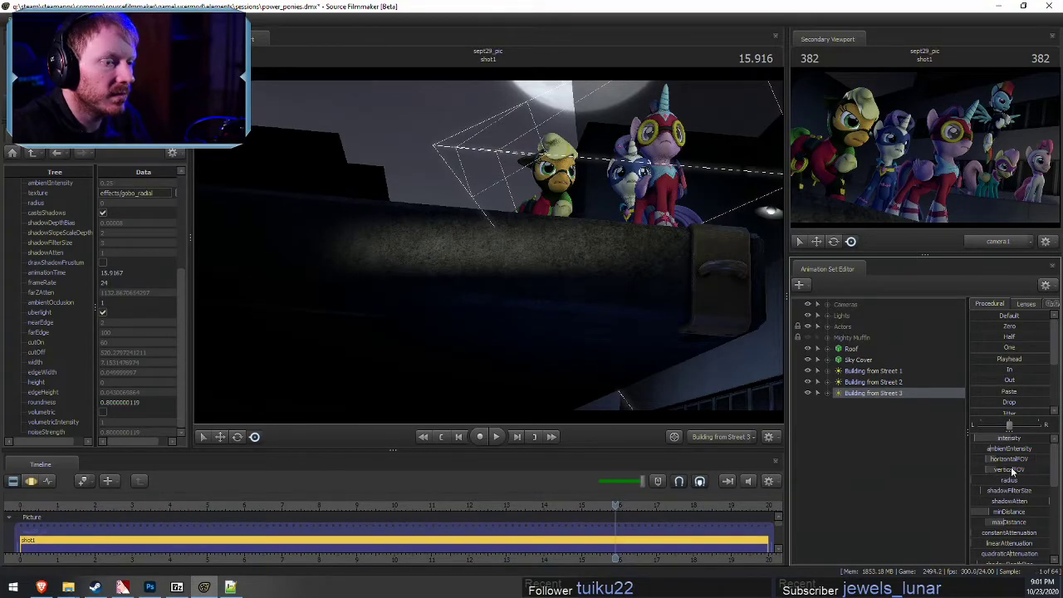
key(F3)
key(F4)
key(F2)
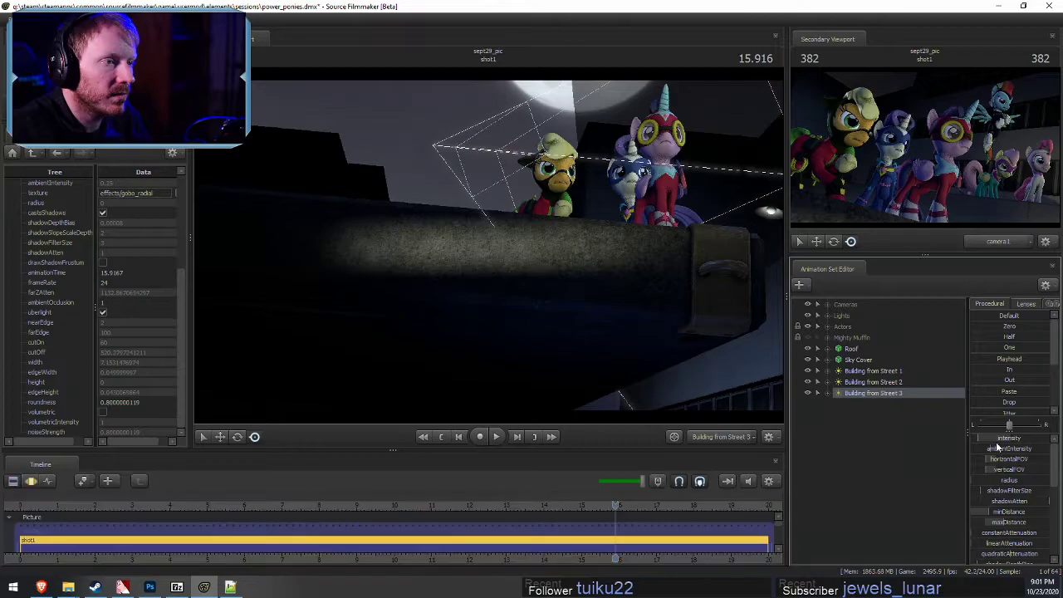
key(F3)
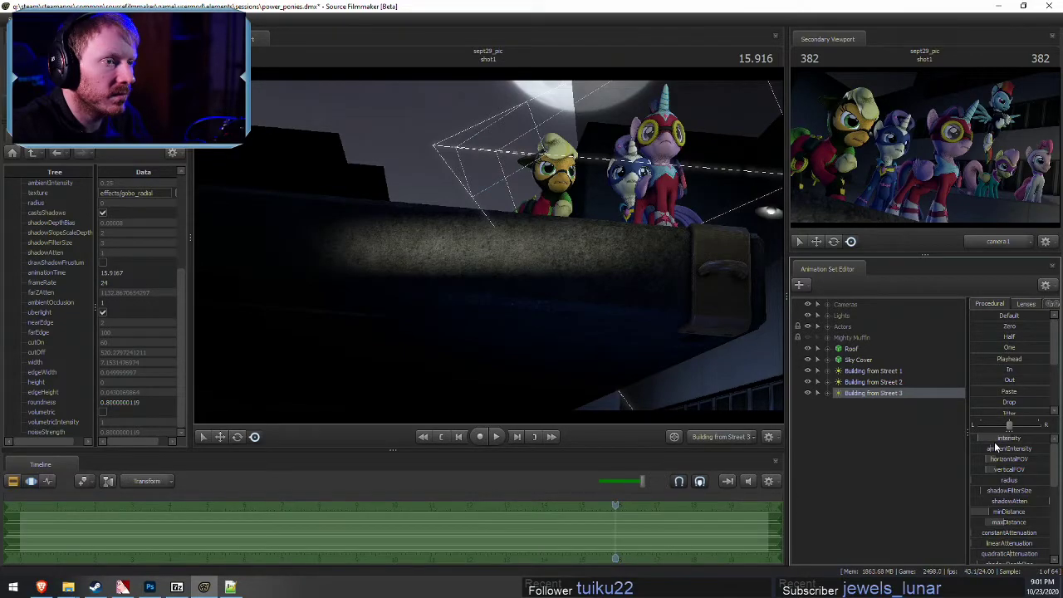
key(F2)
key(F3)
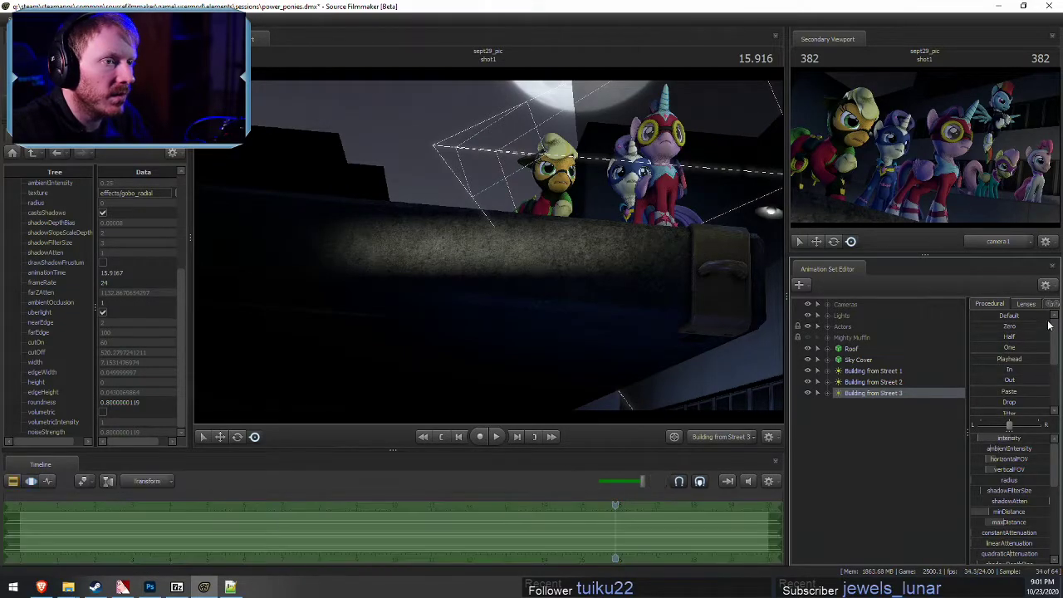
Reduce the Building from Street 2 light's radius to 0 and preview the scene through camera1
key(Up)
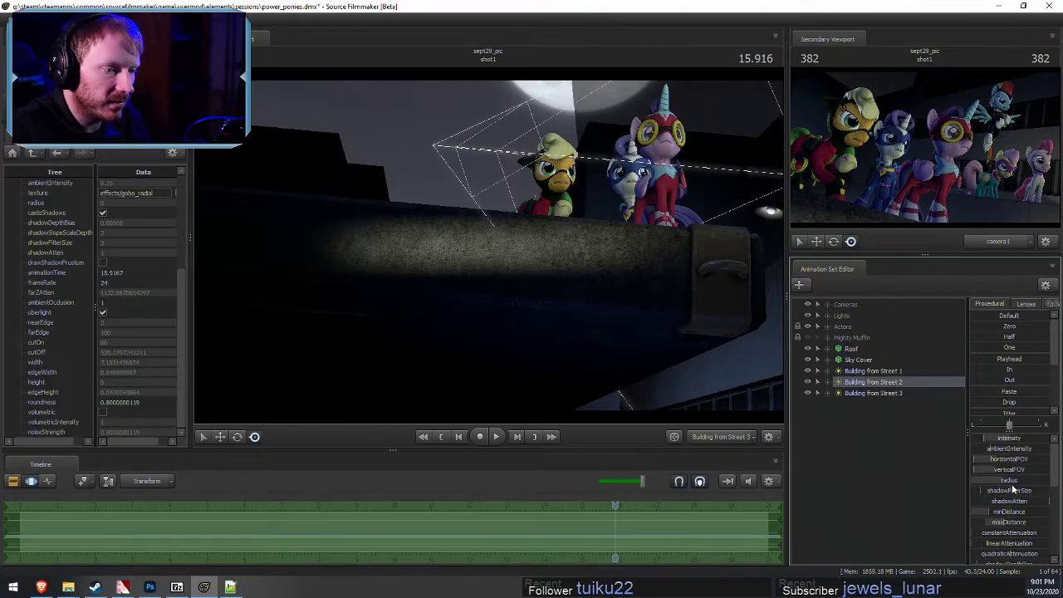
click(1014, 490)
key(F2)
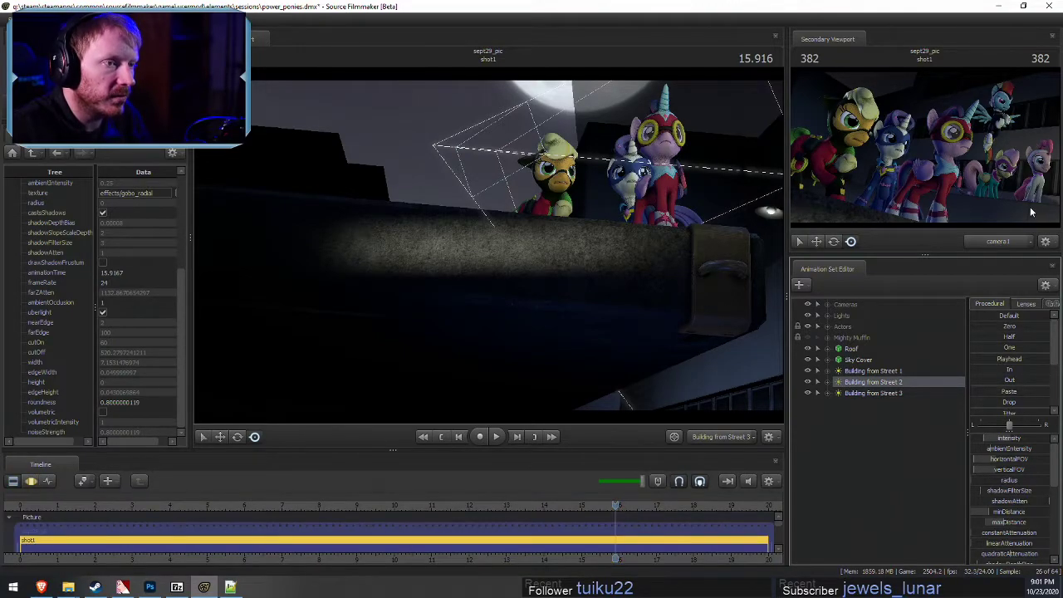
click(679, 435)
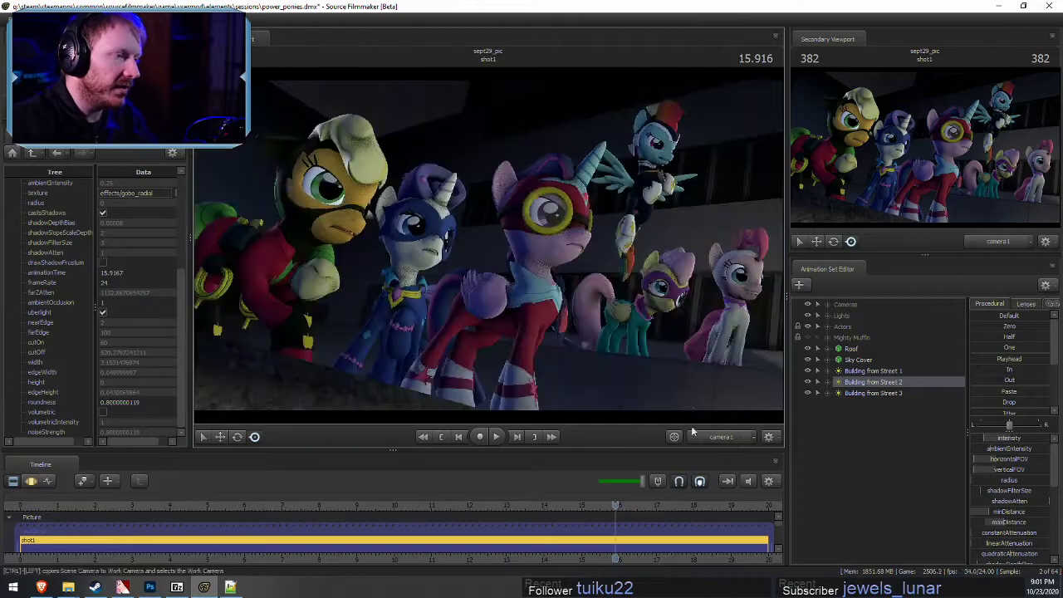
key(F3)
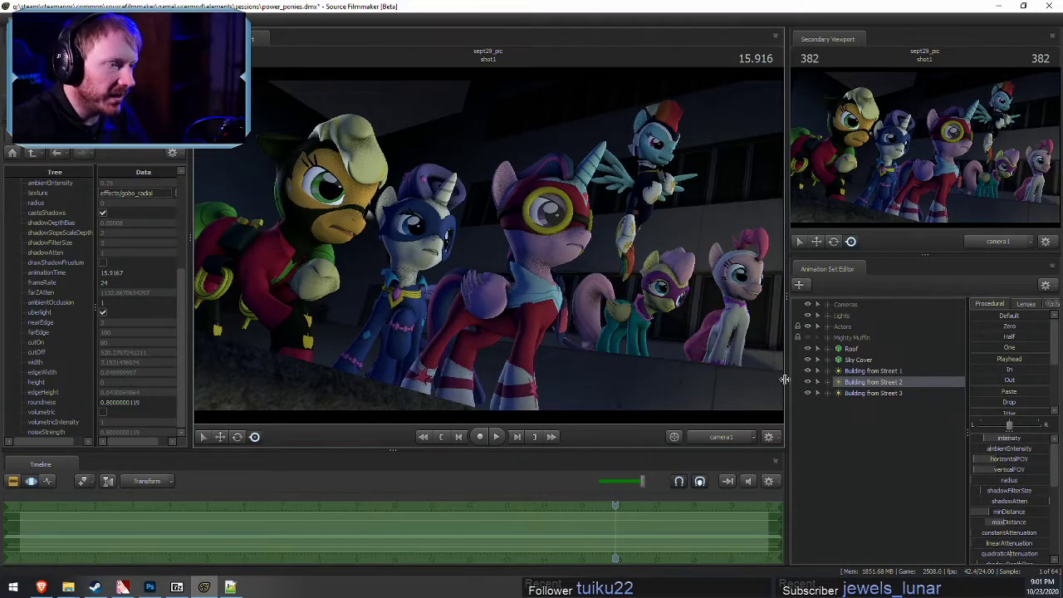
key(F2)
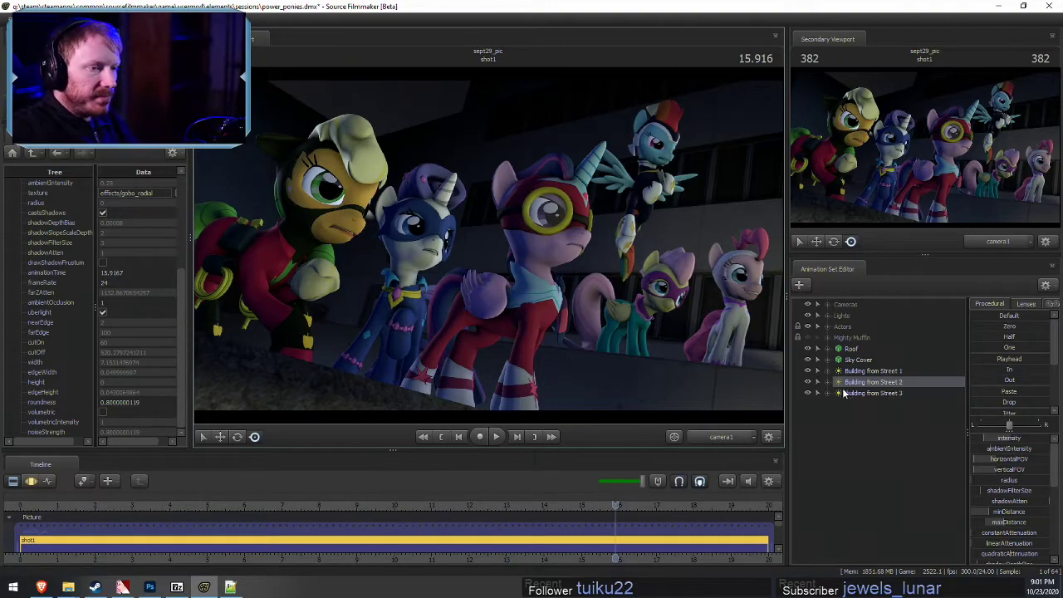
Put the three Building from Street lights into the Lights group and order them directly below Building Middle Bottom
click(866, 371)
shift+click(867, 395)
drag(867, 395, 829, 321)
click(874, 503)
shift+click(873, 485)
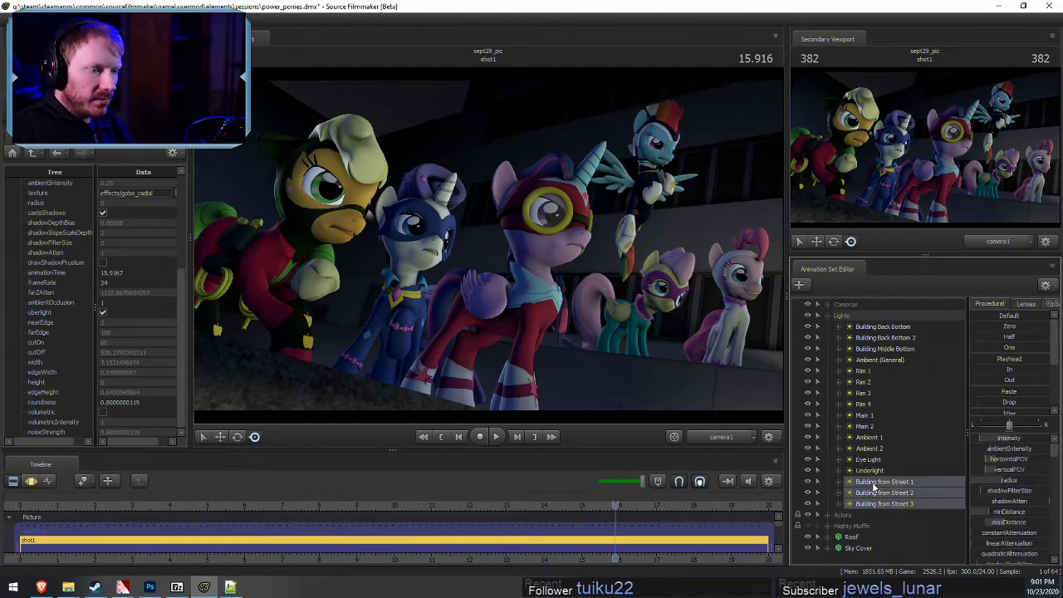
drag(875, 484, 894, 355)
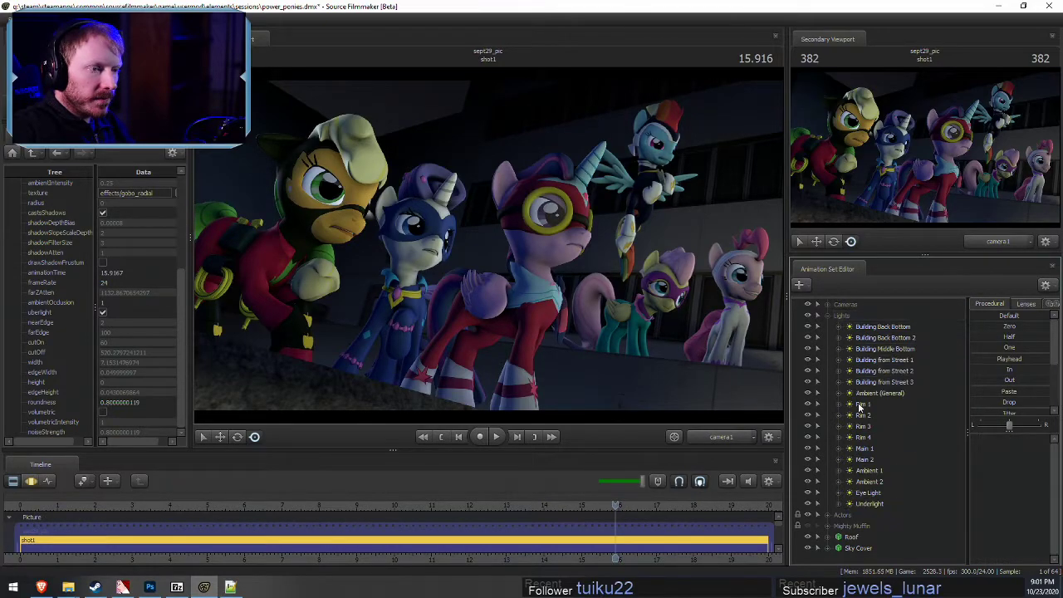
Tint the Rim 2 light bluer by lowering its red and green colour values, and check the result through camera1
double_click(864, 426)
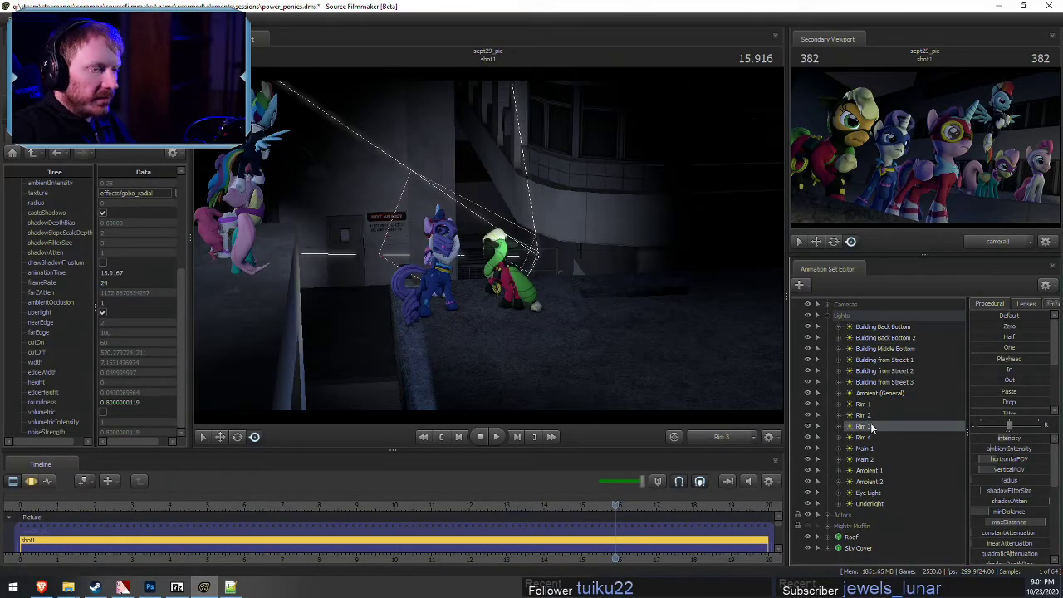
double_click(863, 415)
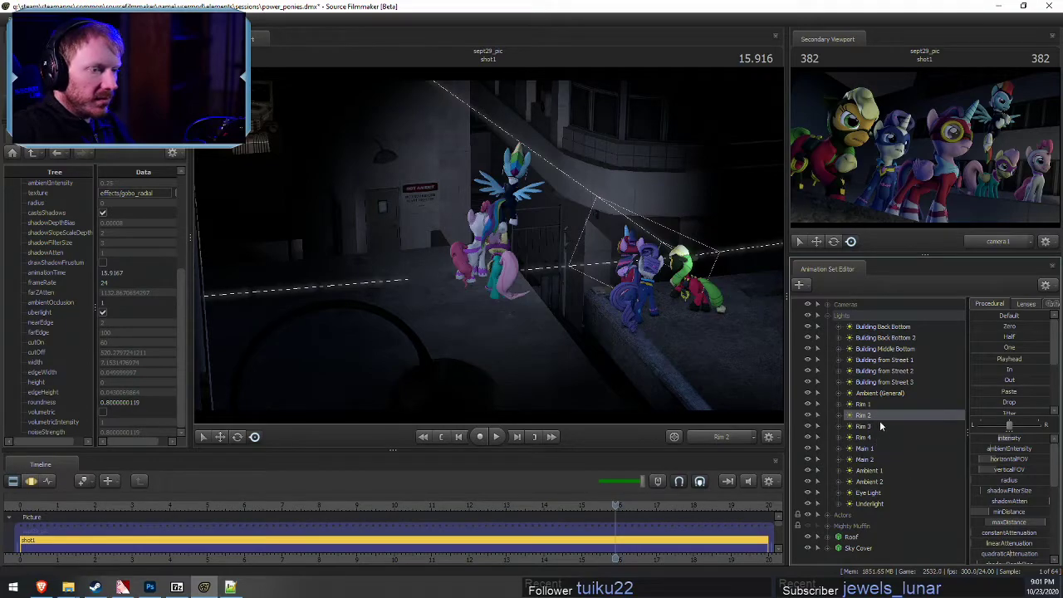
key(F3)
scroll(991, 518, down, 8)
drag(1015, 515, 994, 509)
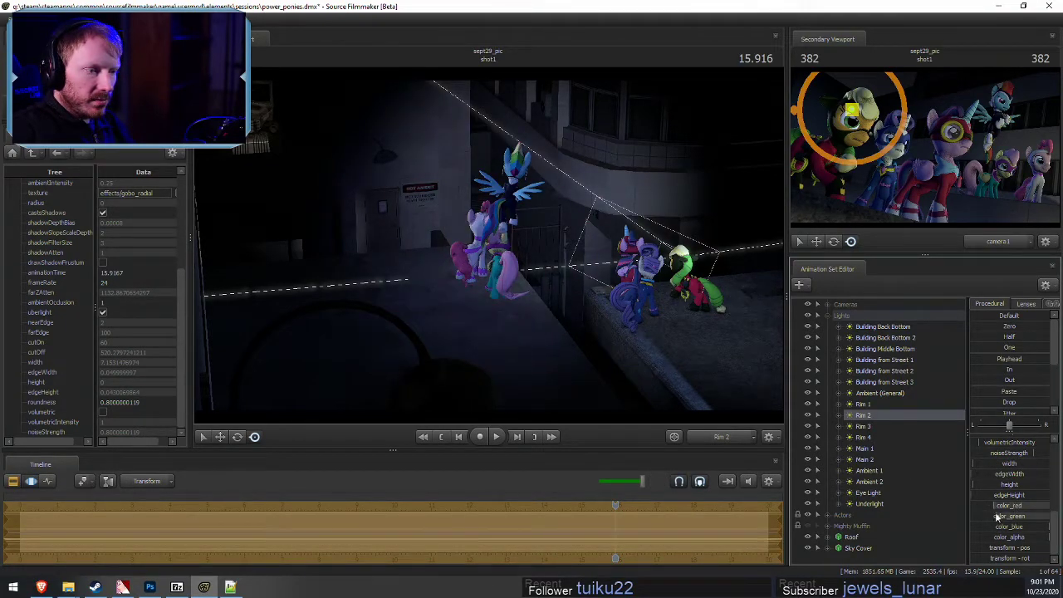
click(864, 426)
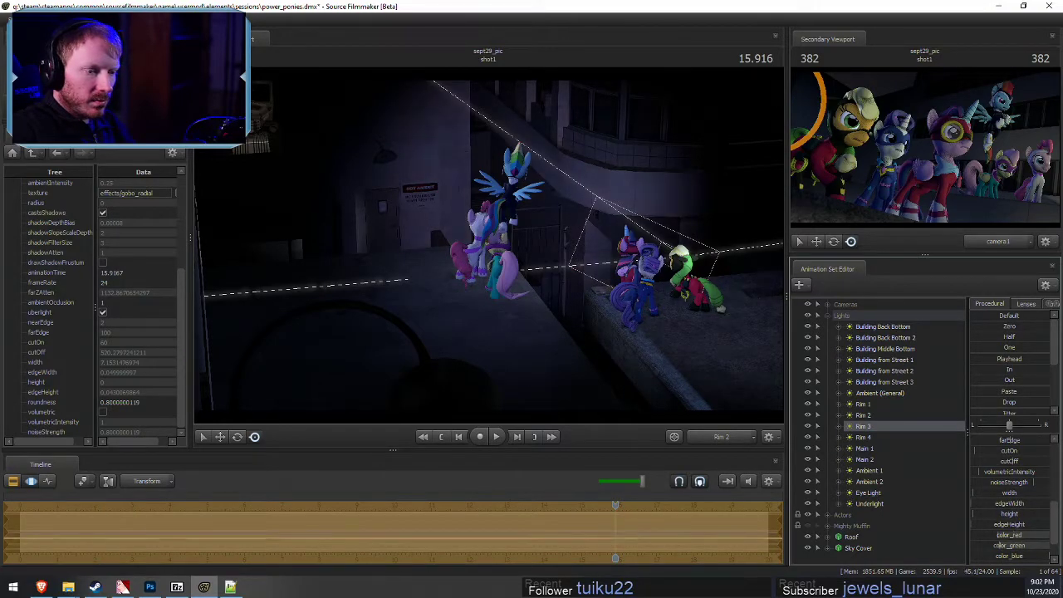
click(727, 438)
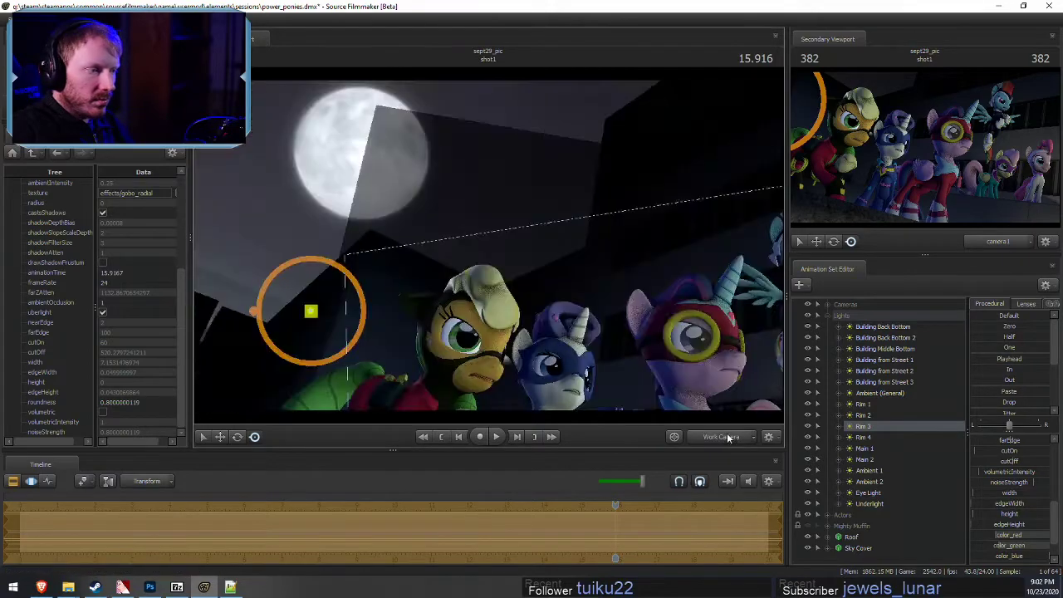
click(727, 438)
key(F2)
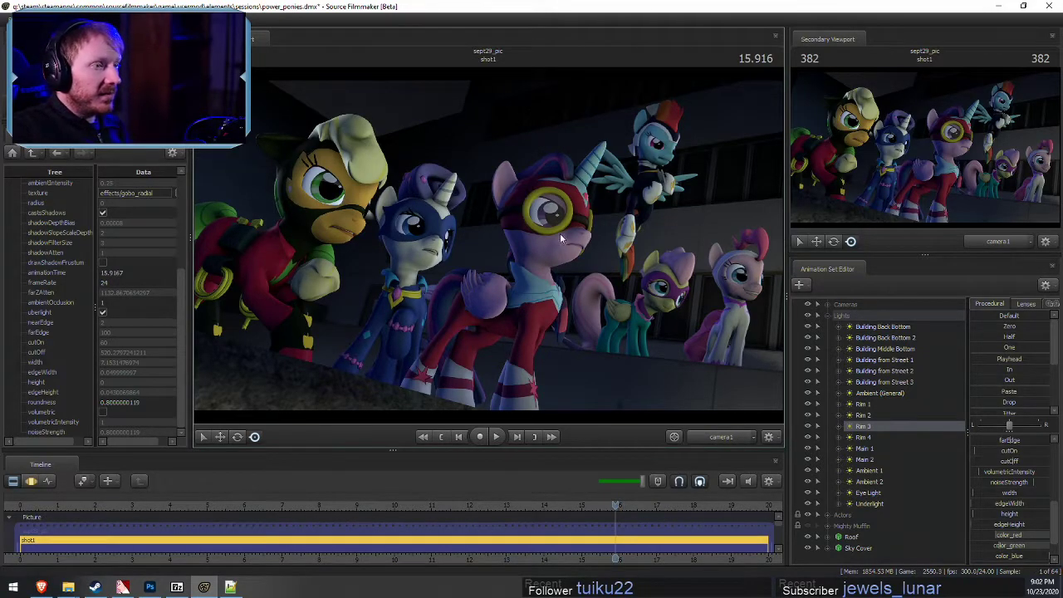
Raise the Rim 2 light's intensity while judging the rim on the ponies through camera1
click(873, 415)
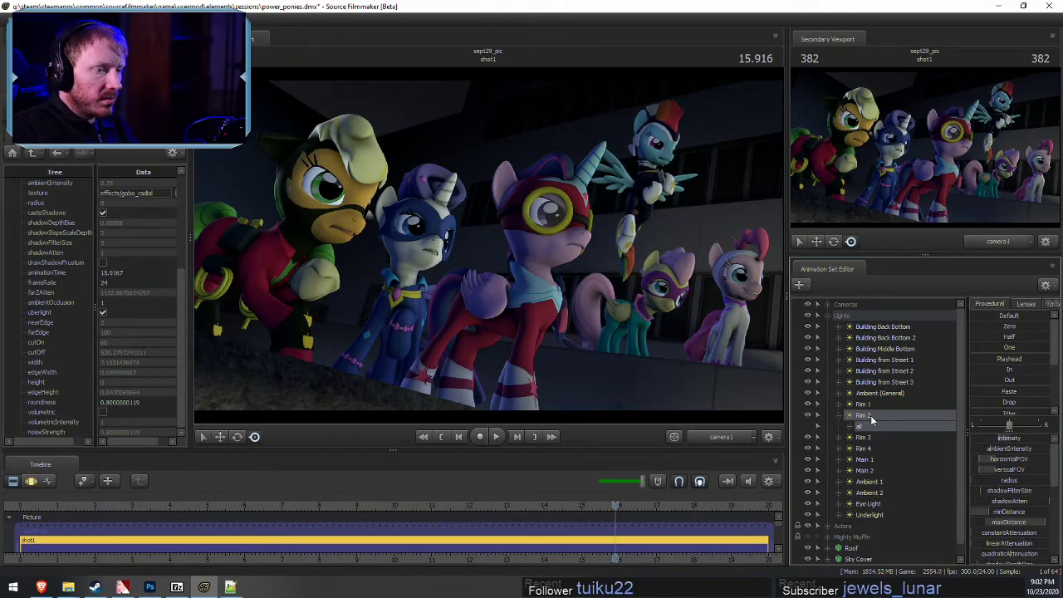
double_click(871, 415)
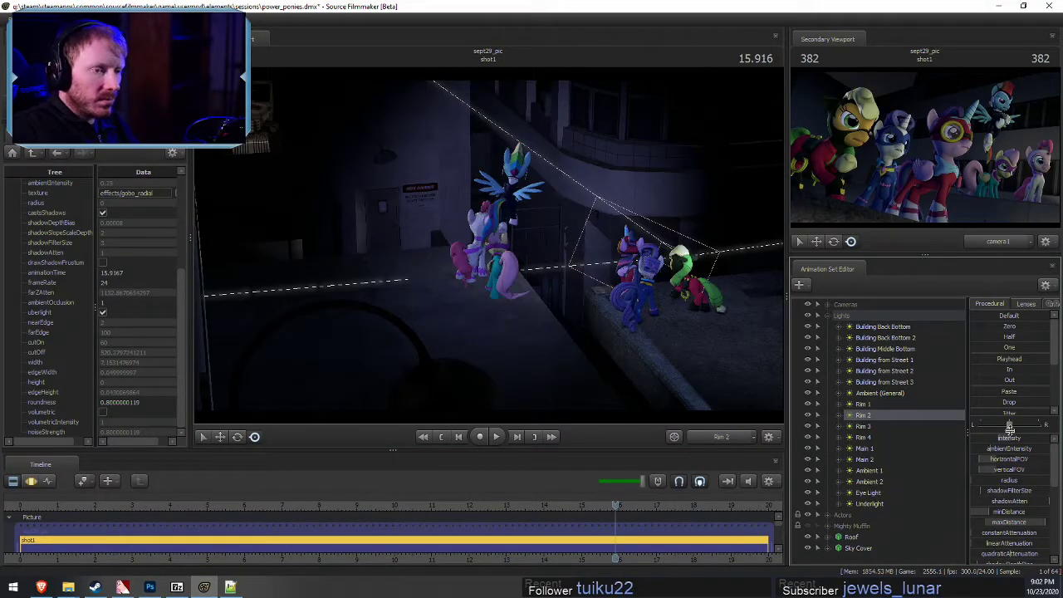
key(F3)
drag(1009, 440, 1015, 440)
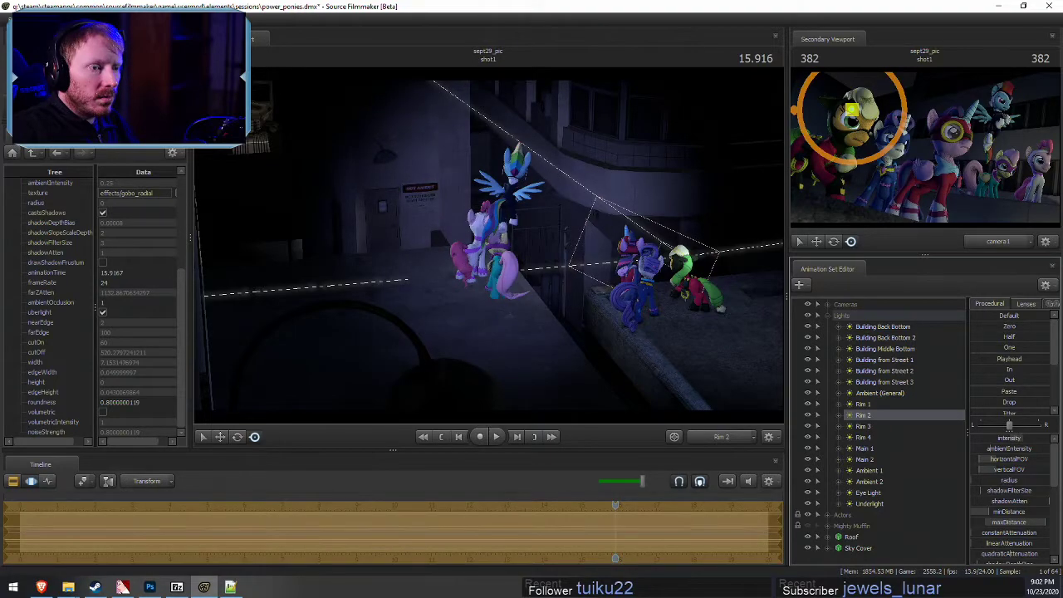
click(716, 437)
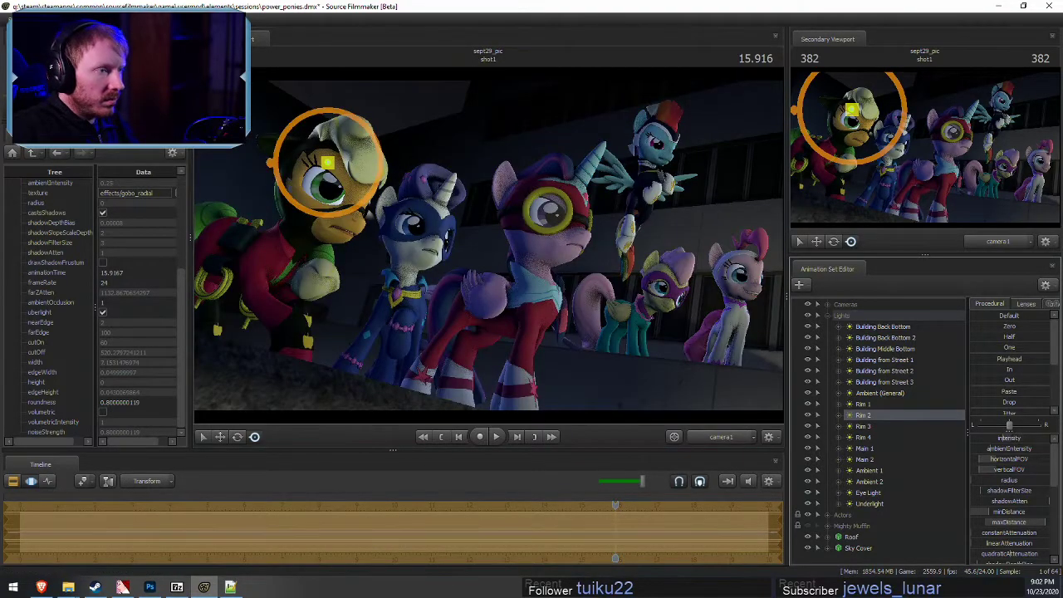
drag(1011, 430, 1008, 429)
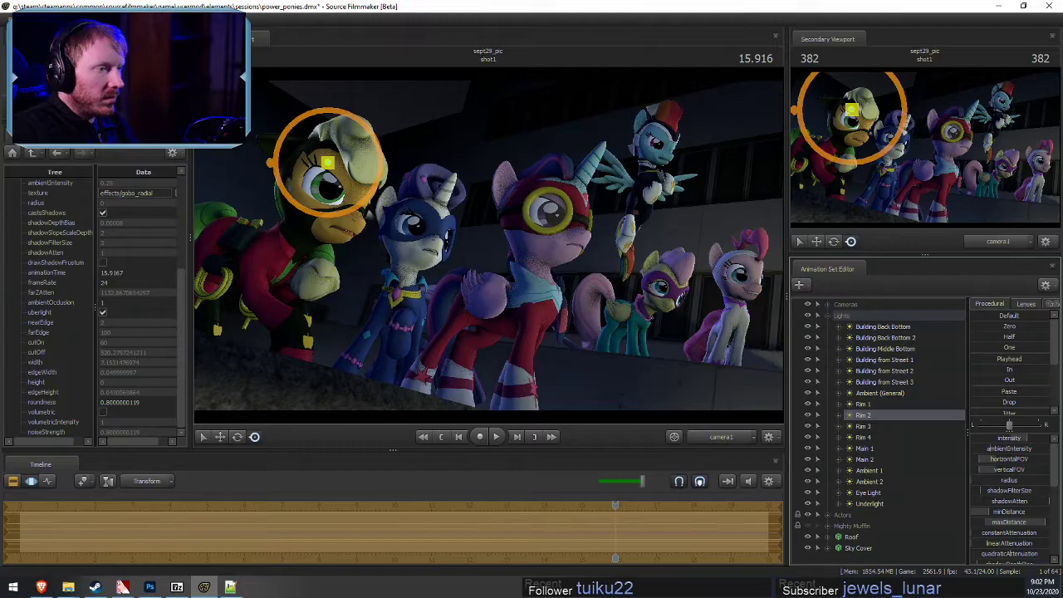
key(F2)
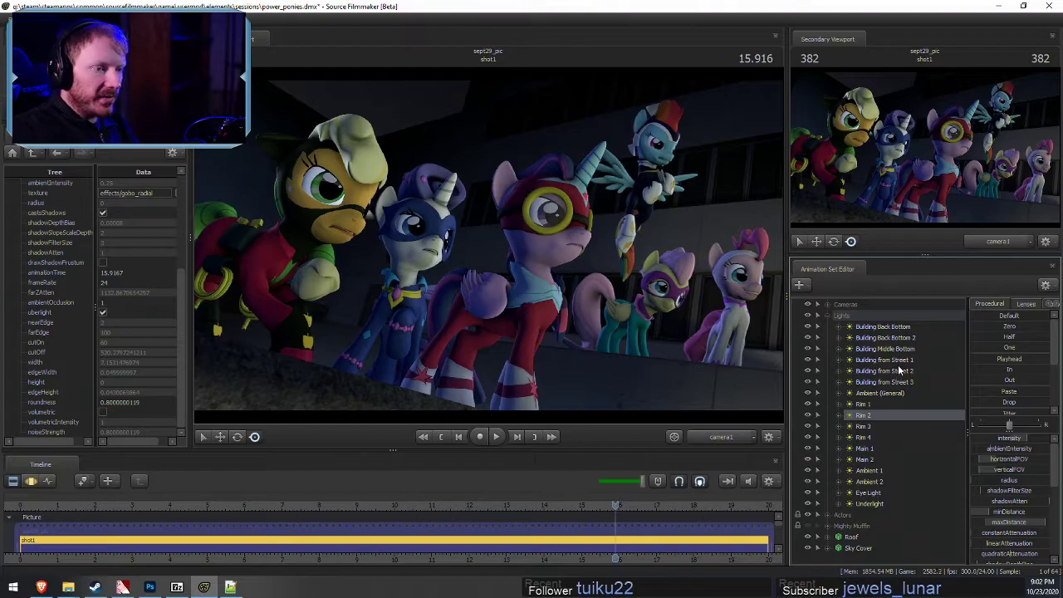
Toggle the Ambient (General) light's visibility to check what it contributes to the scene
click(881, 393)
key(F3)
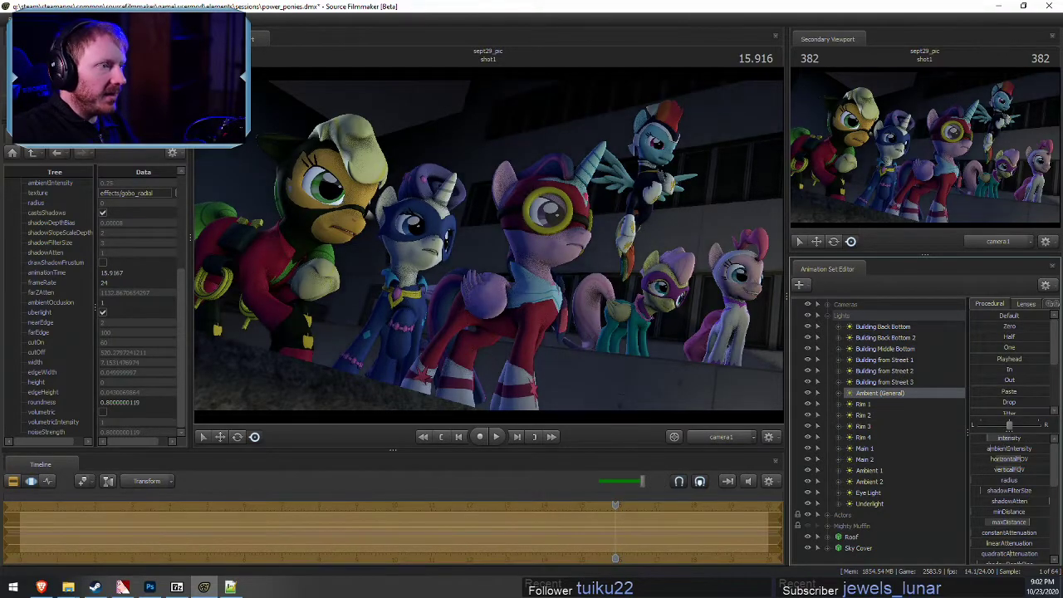
click(896, 394)
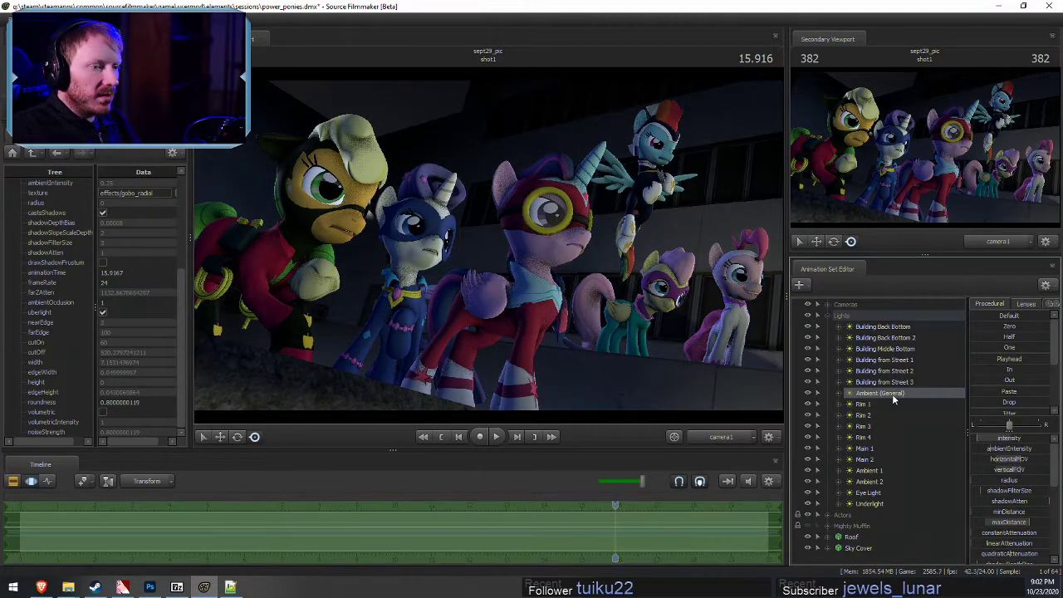
click(809, 394)
click(808, 394)
click(808, 394)
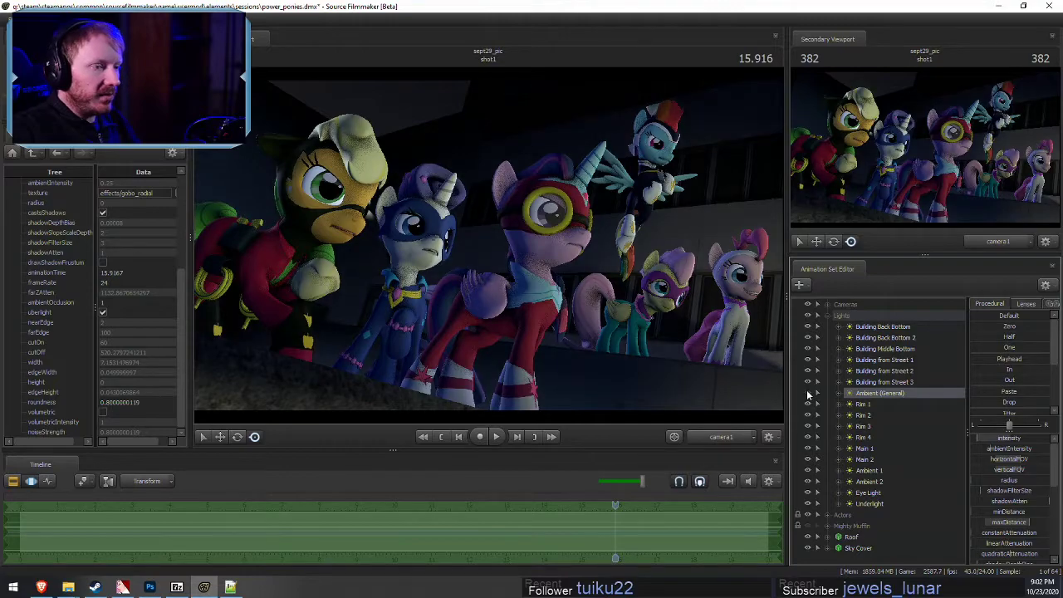
Duplicate the Ambient (General) light outside the Lights group and lower the copy's red and green colour values for a bluer tint
right_click(866, 391)
click(818, 316)
click(817, 316)
right_click(849, 425)
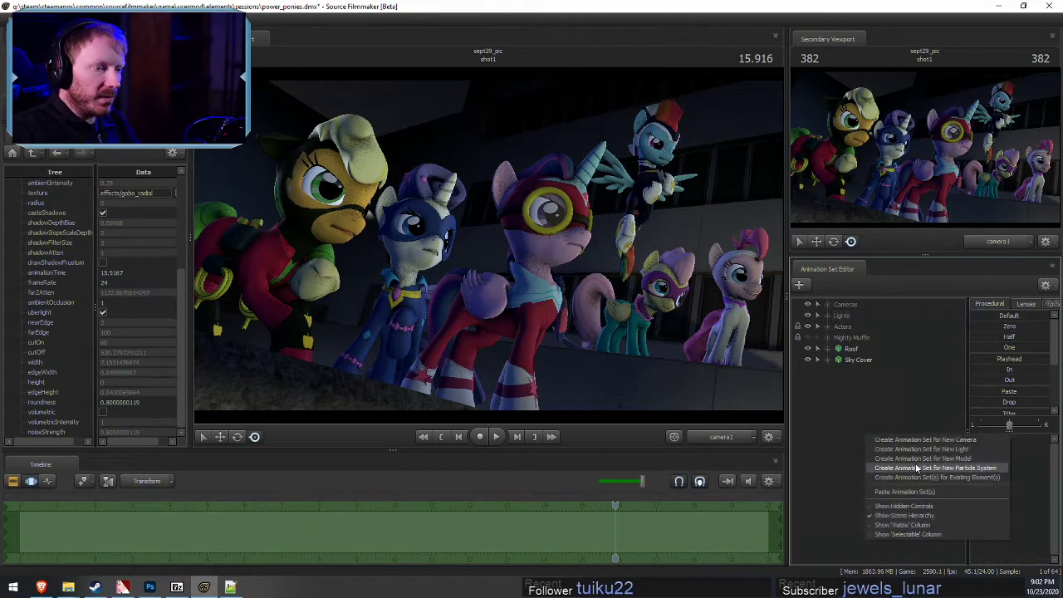
click(906, 493)
click(1009, 517)
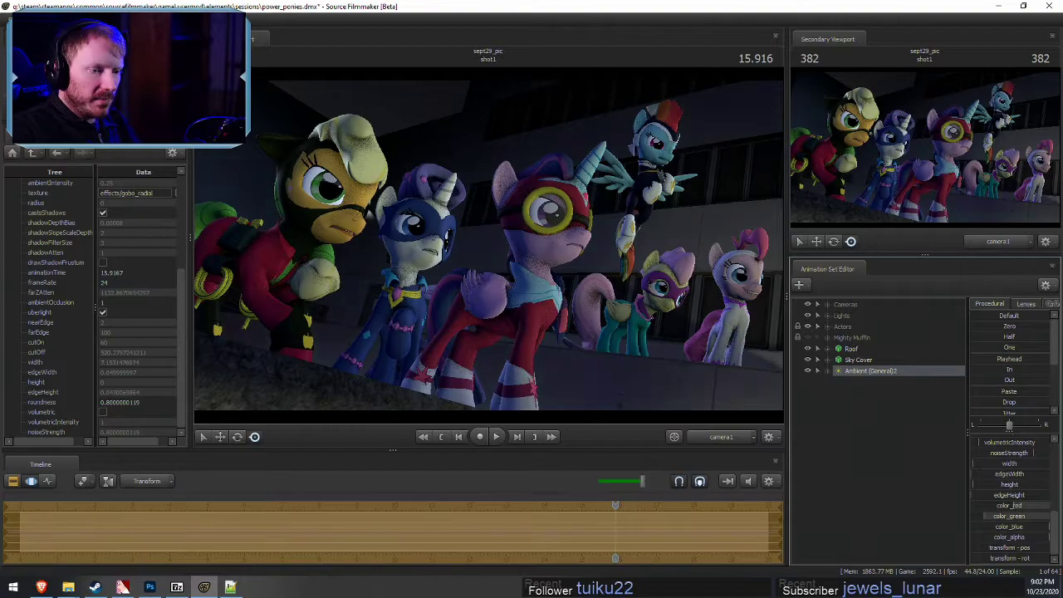
ctrl+click(1010, 506)
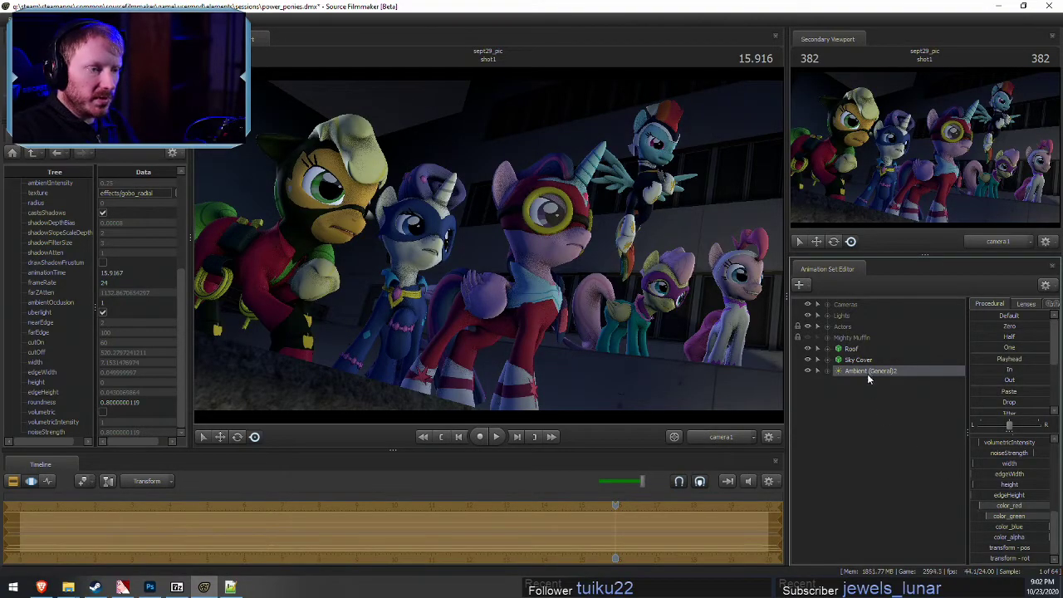
Look through the duplicated ambient light, then move and rotate it to shine on the rooftop and background building
drag(868, 373, 545, 232)
drag(606, 304, 555, 295)
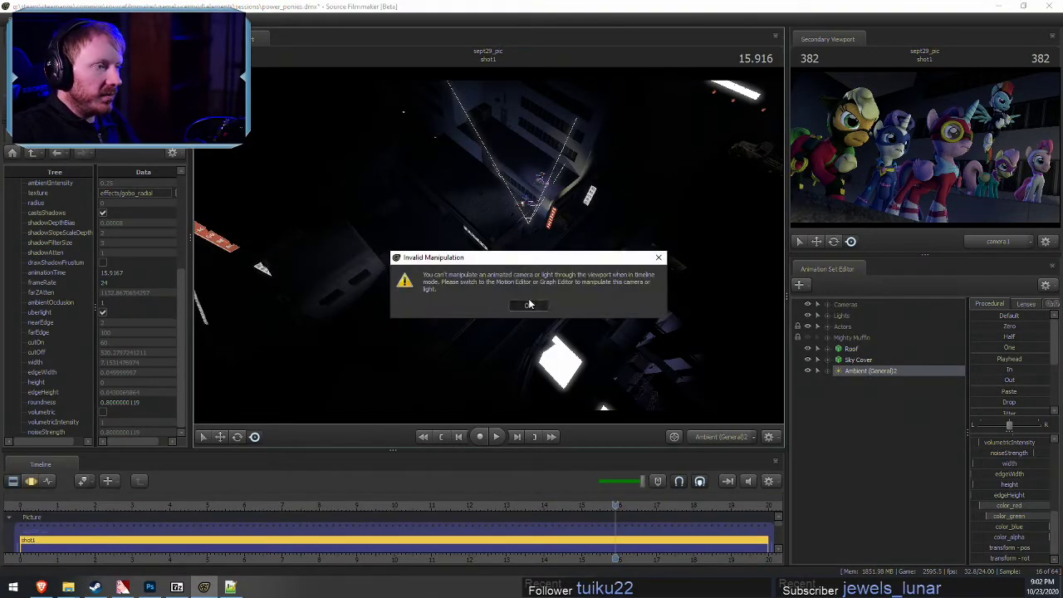
click(529, 305)
key(F3)
drag(672, 297, 656, 212)
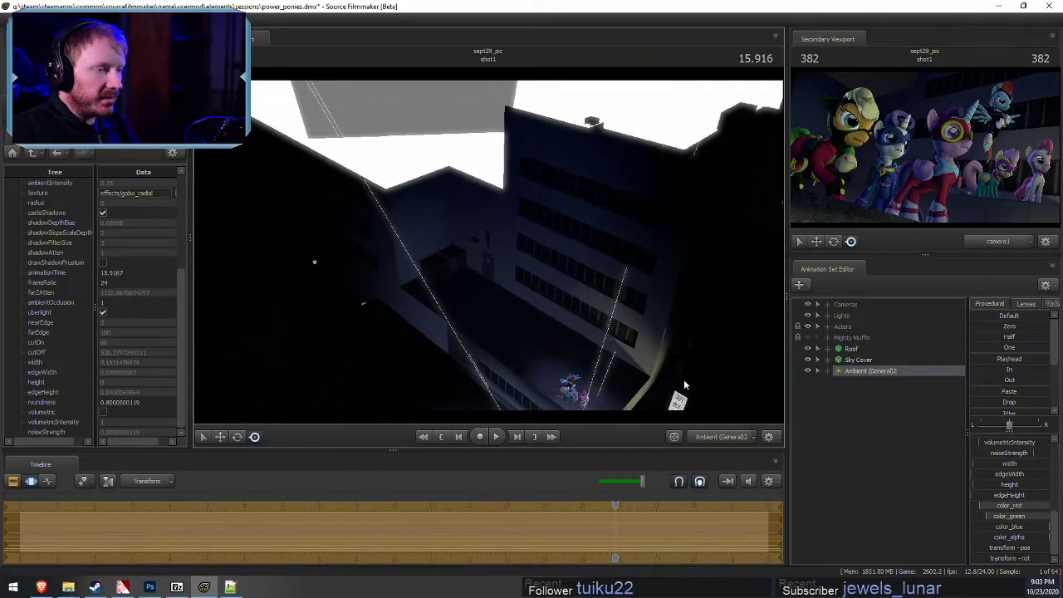
Return to camera1 and preview the duplicated ambient light's effect on the ponies and the building
click(720, 437)
click(765, 436)
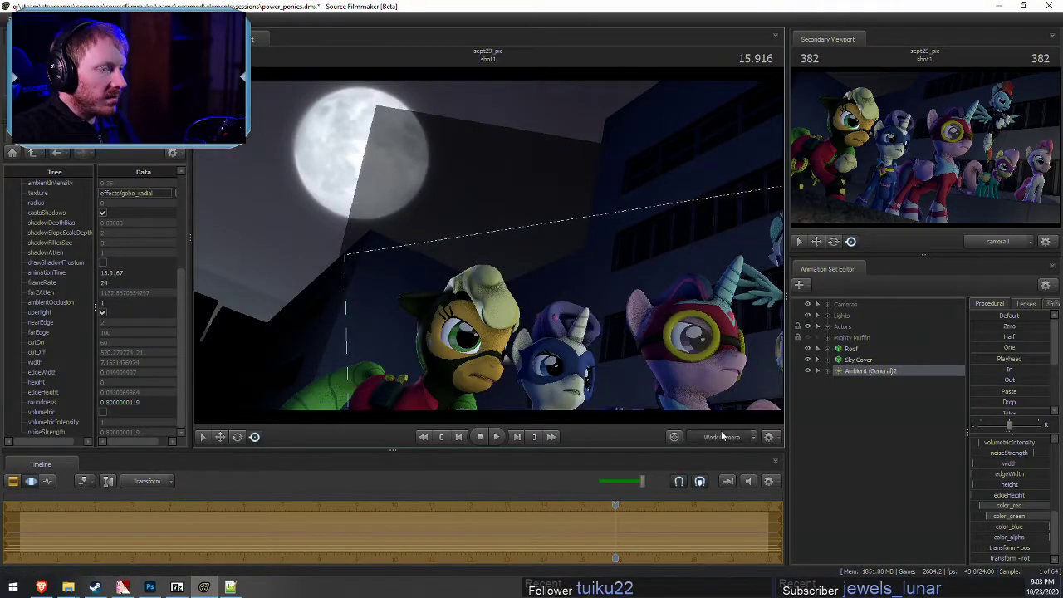
key(F1)
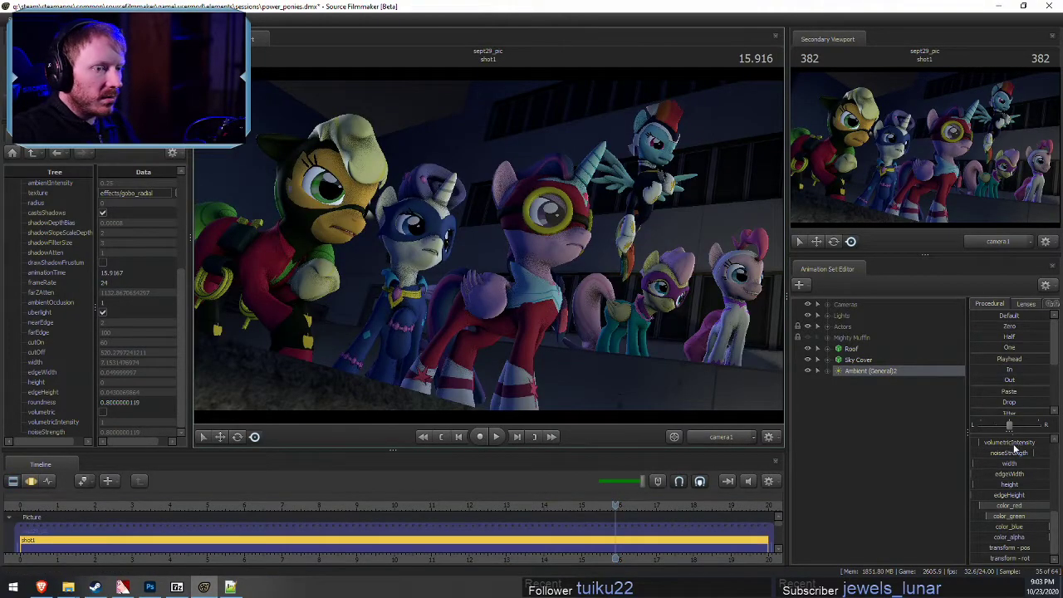
key(F2)
key(F1)
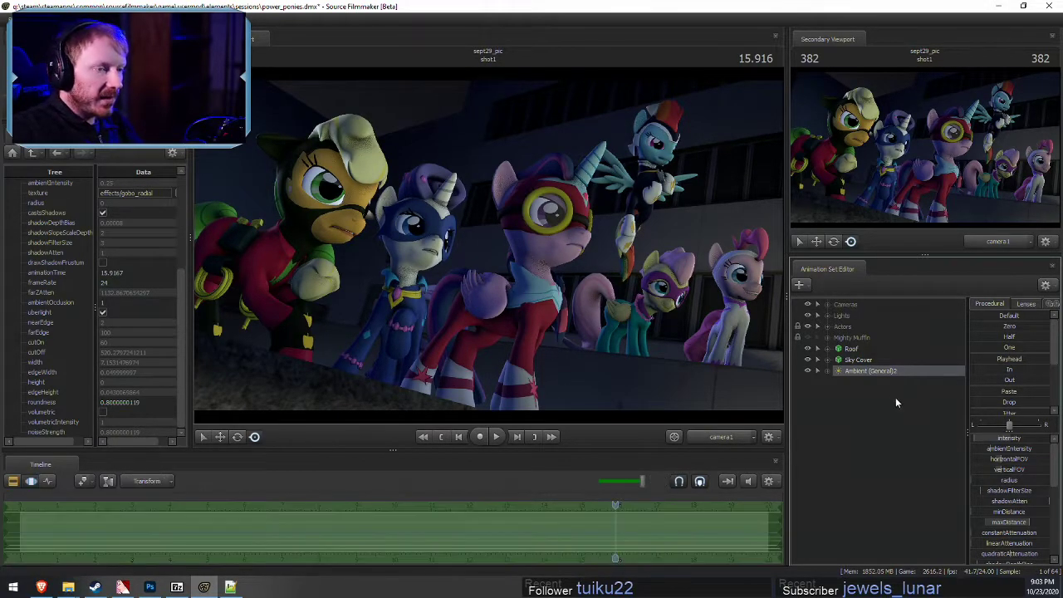
Rename the duplicated ambient light to Ambient (General Blue)
right_click(873, 372)
click(909, 378)
click(546, 285)
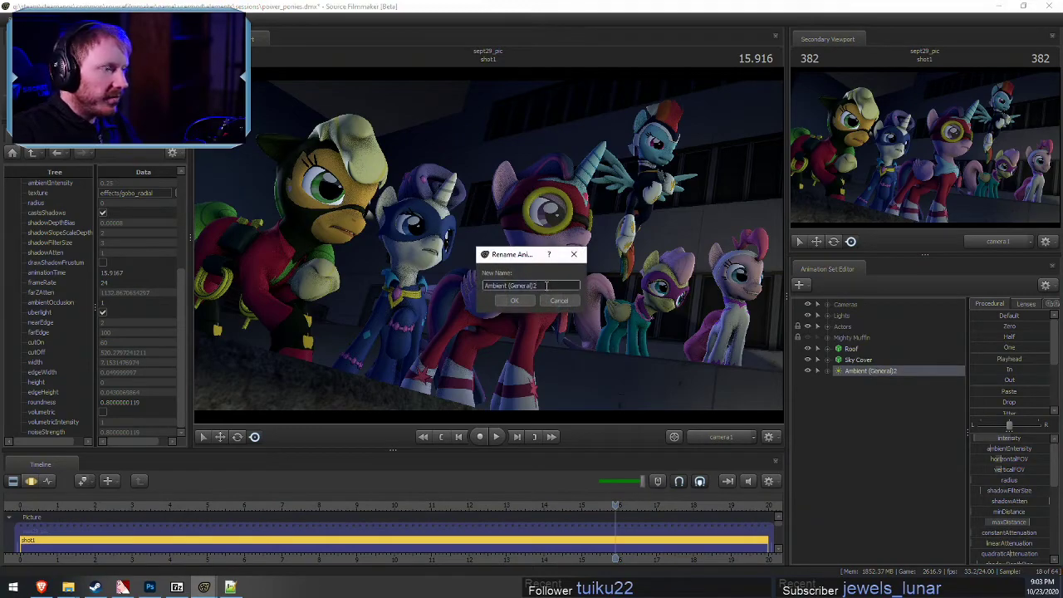
key(BackSpace)
text(Bl)
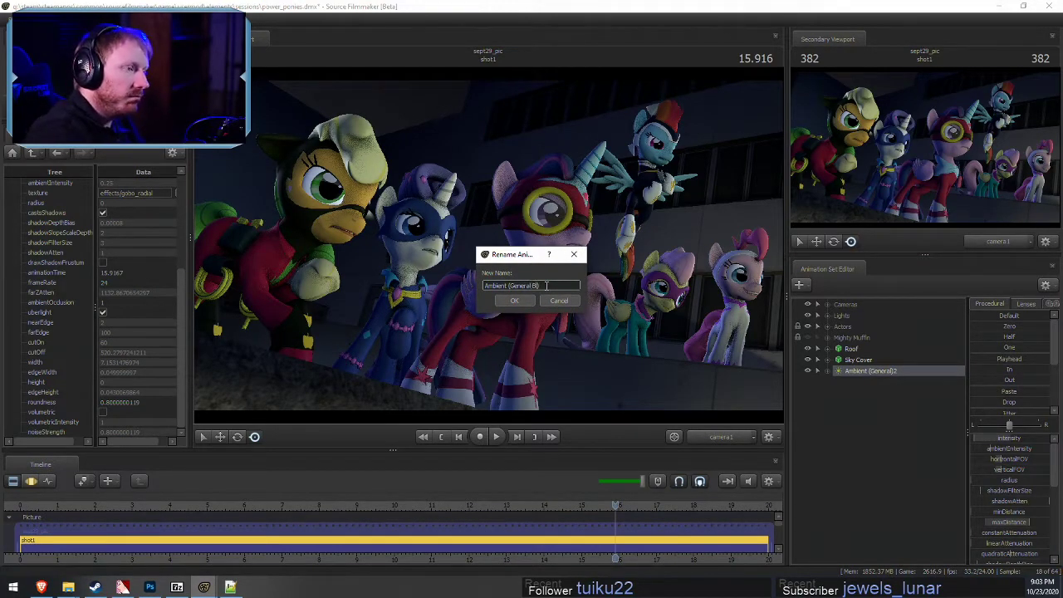
text(ue))
key(Return)
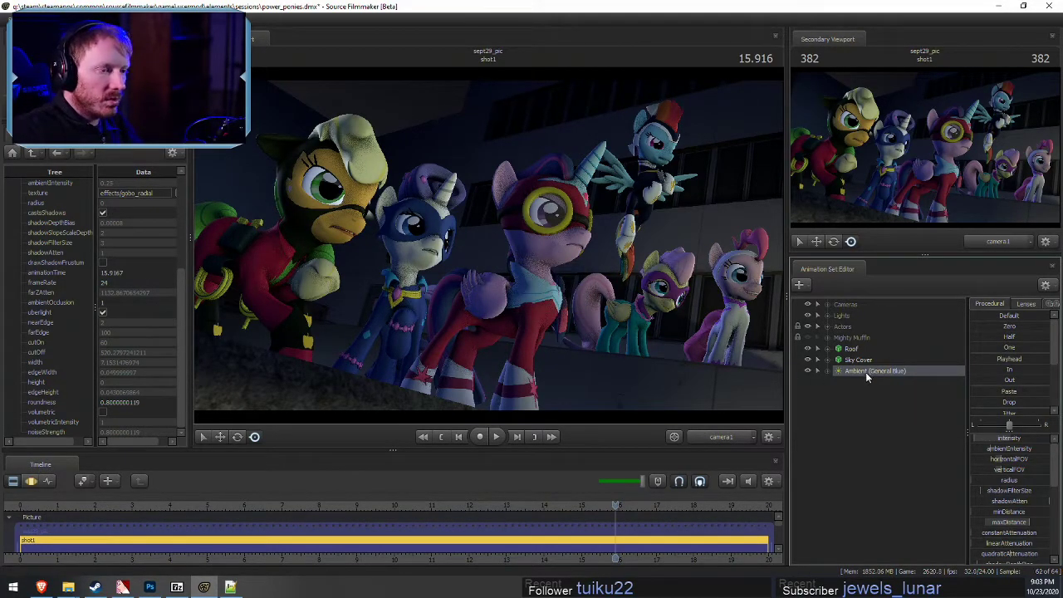
Move the Ambient (General Blue) light into the Lights group directly below Ambient (General) and toggle its visibility
drag(866, 372, 826, 310)
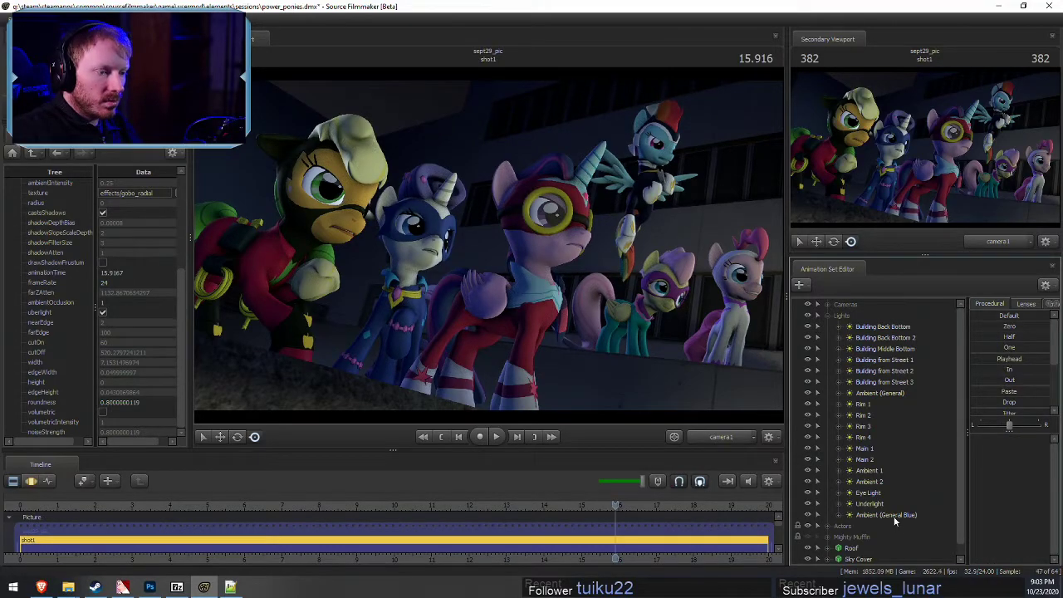
drag(895, 517, 875, 401)
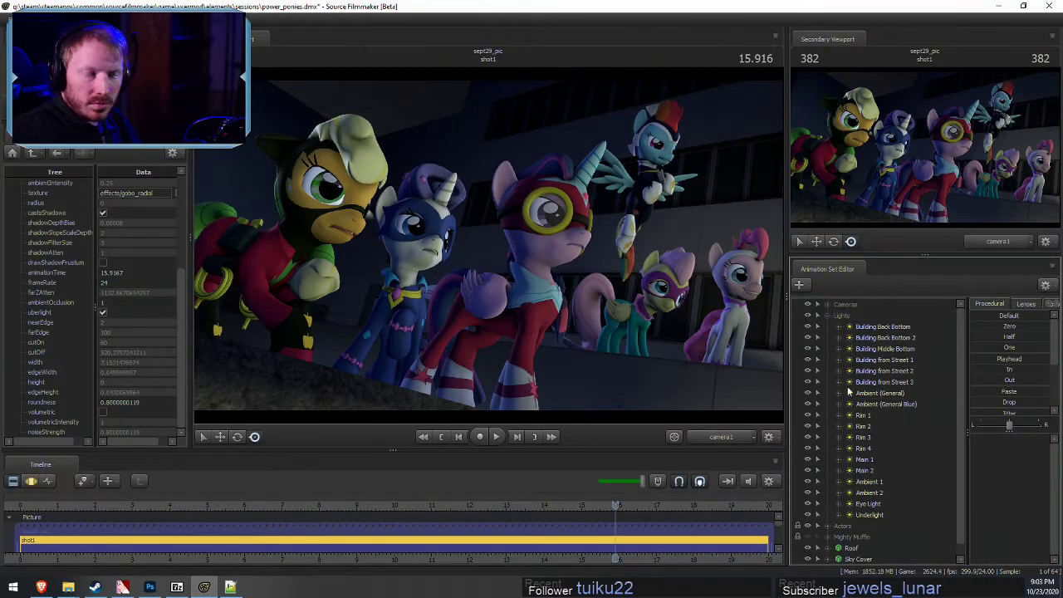
click(829, 316)
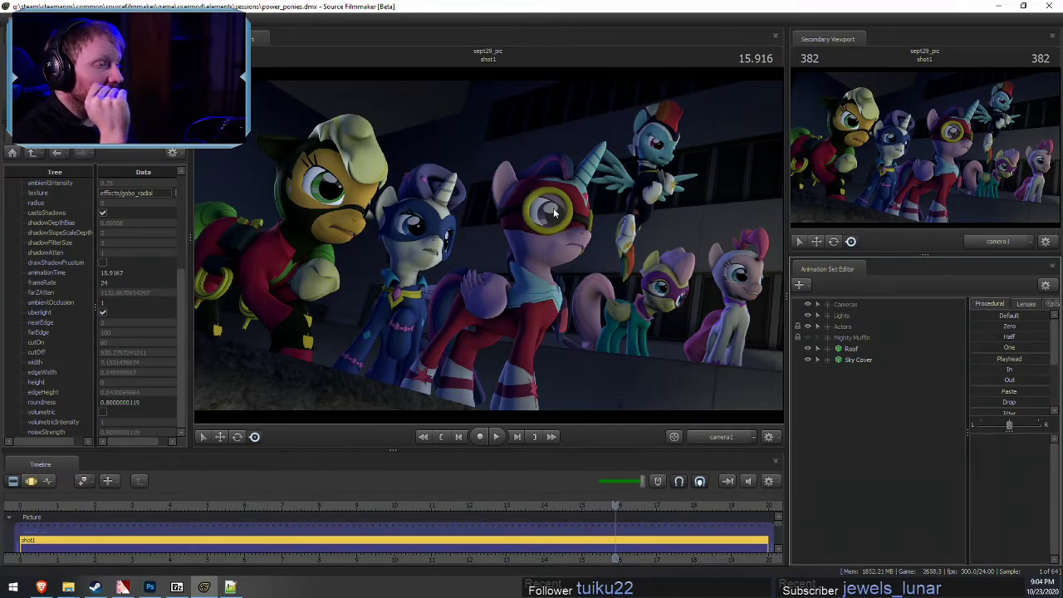
click(826, 314)
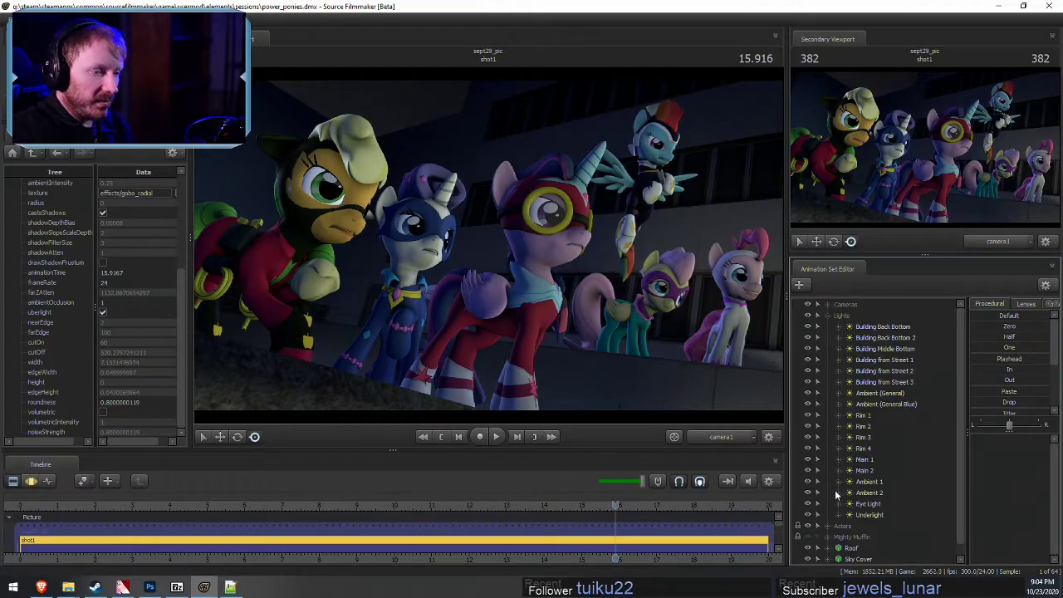
click(807, 400)
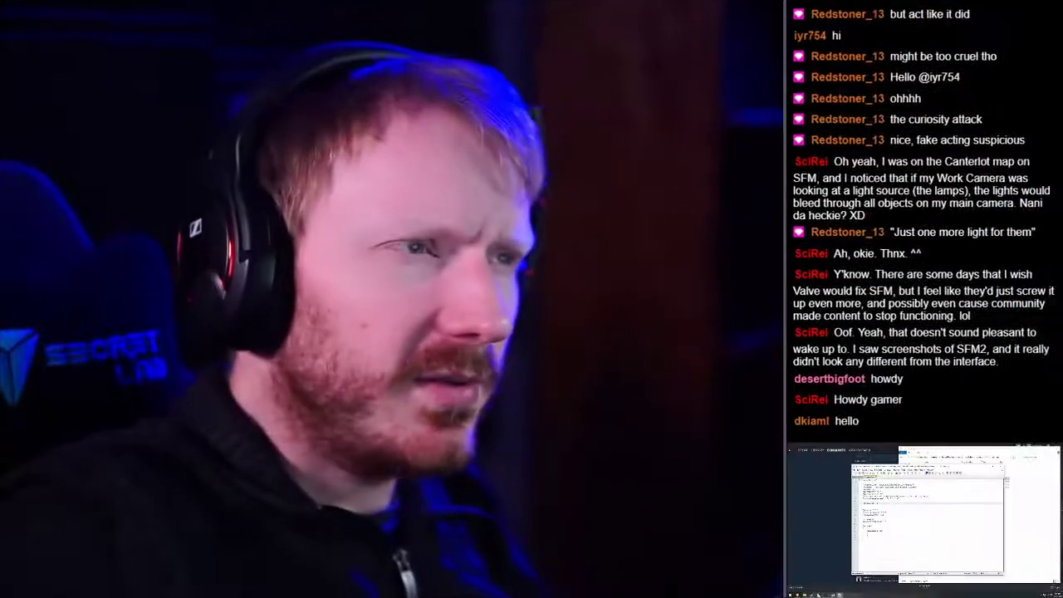
Clear away the open text editor, file and archive windows, the Steam window behind them, and the texture viewer
click(1003, 468)
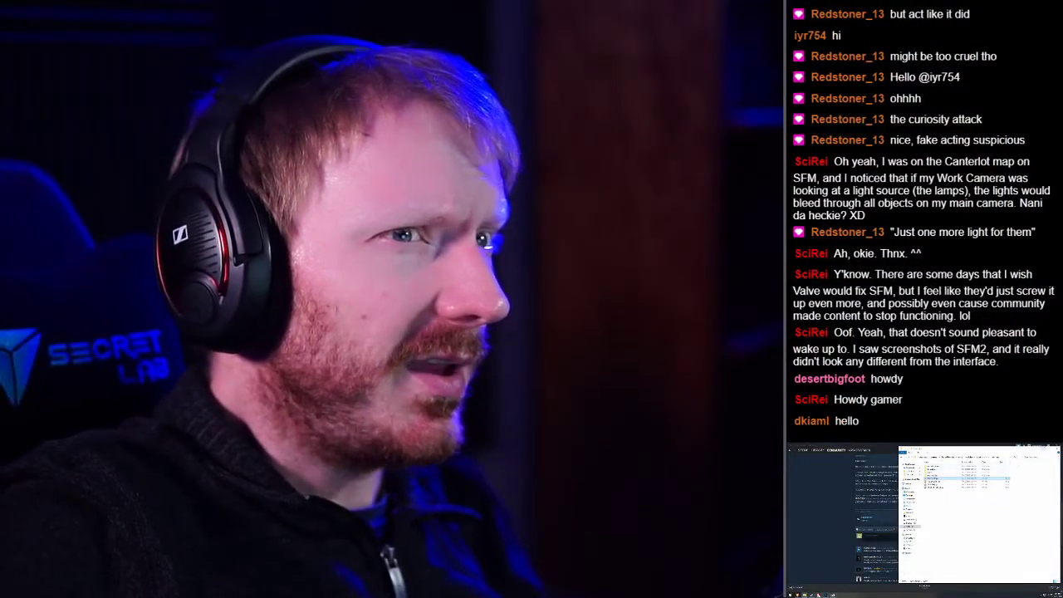
click(1057, 449)
click(1059, 445)
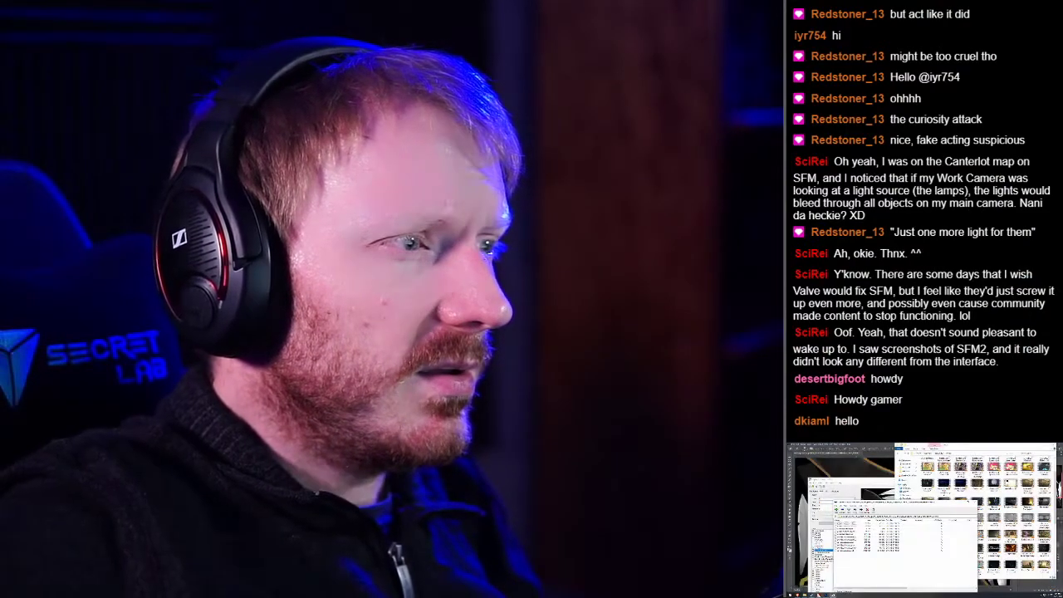
click(975, 502)
click(1052, 447)
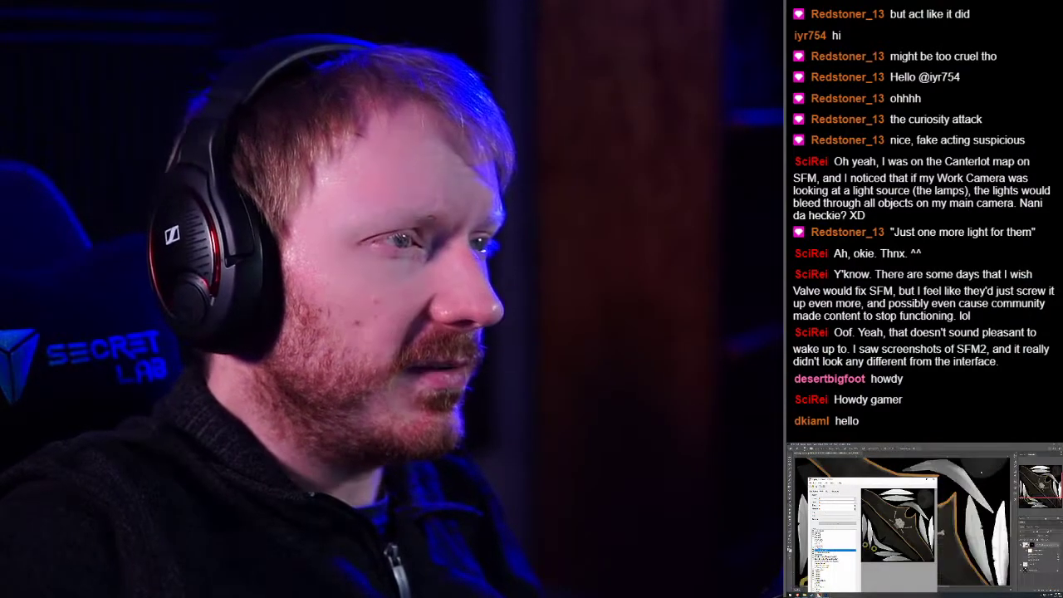
click(934, 480)
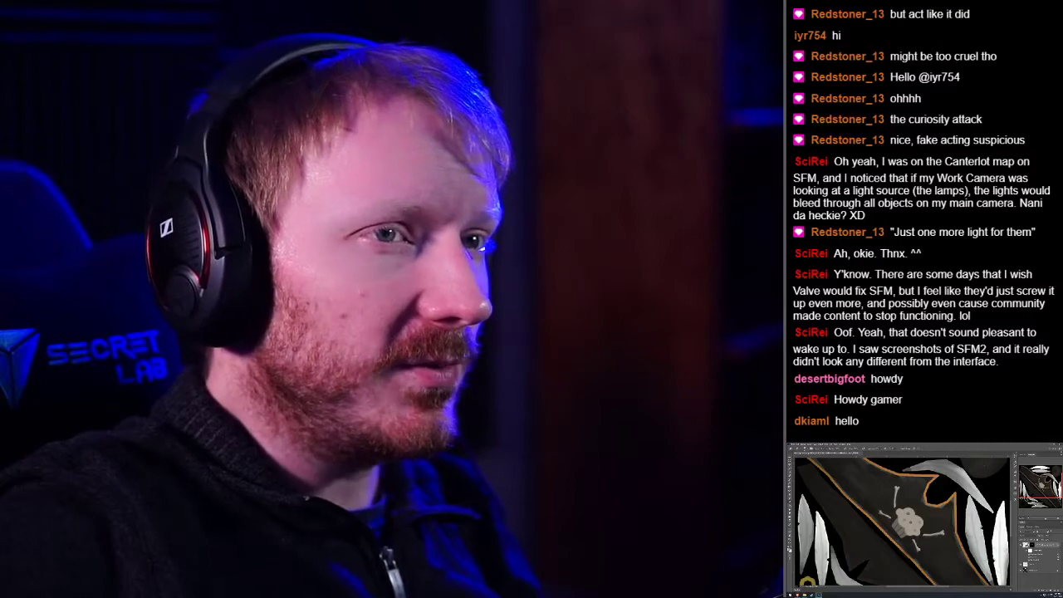
Quit the image editor showing the dark texture, and close the remaining picture folder and the music page's browser window
key(ctrl+q)
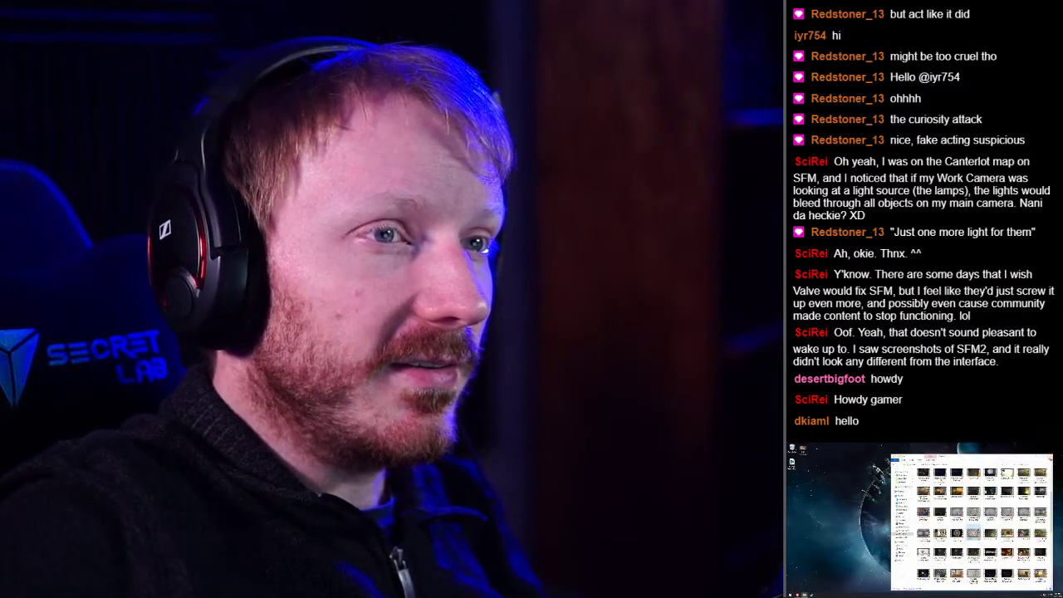
key(alt+F4)
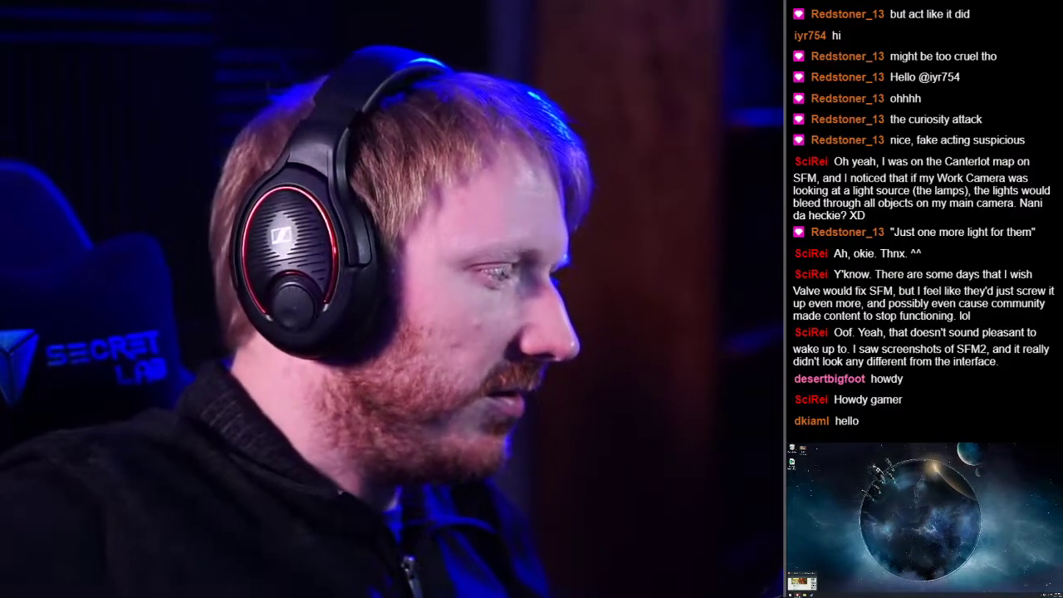
middle_click(824, 445)
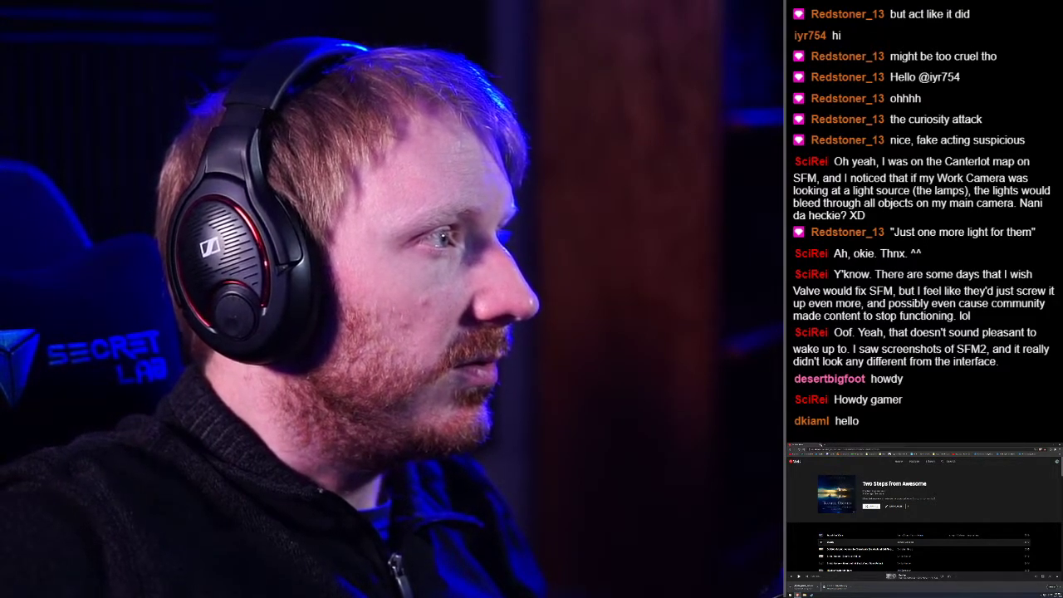
click(821, 445)
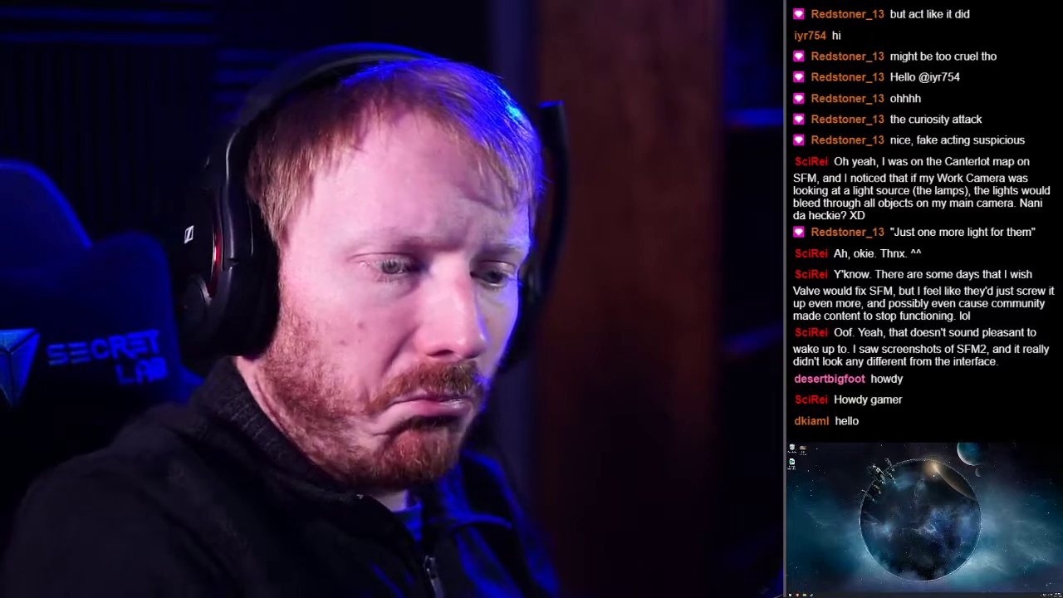